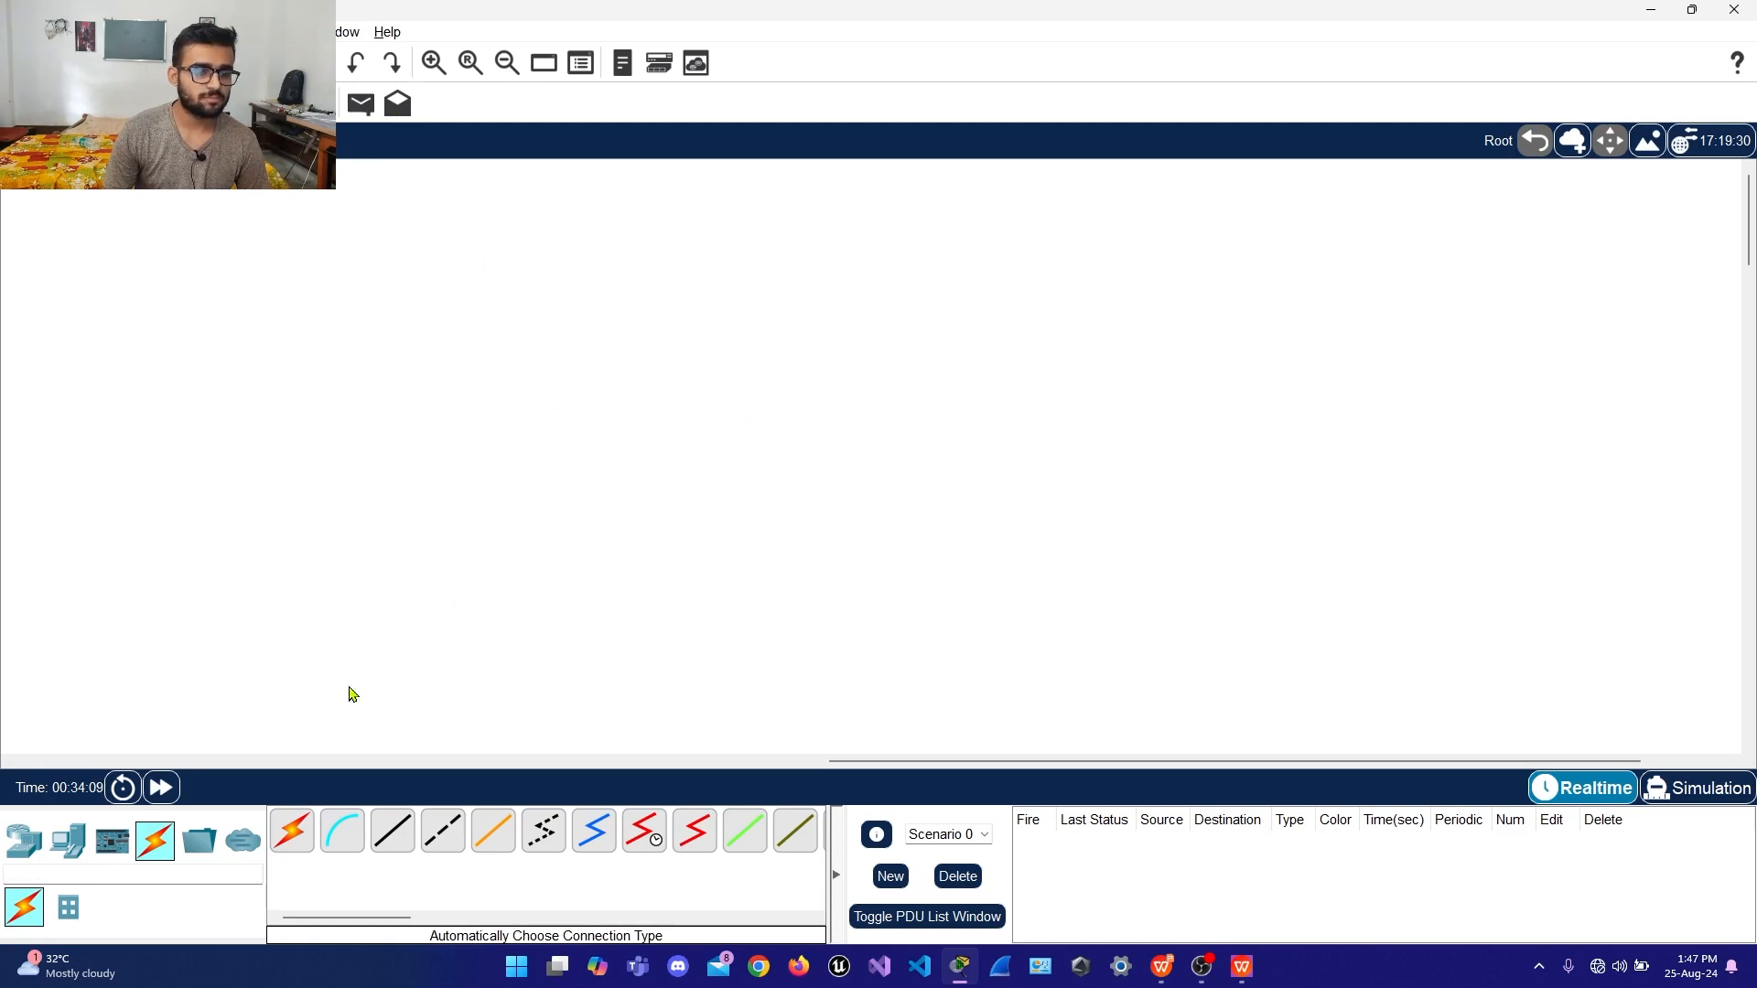
Add a 2811 router in the upper part of the workspace, name it Router and shift it slightly sideways
left_click(25, 844)
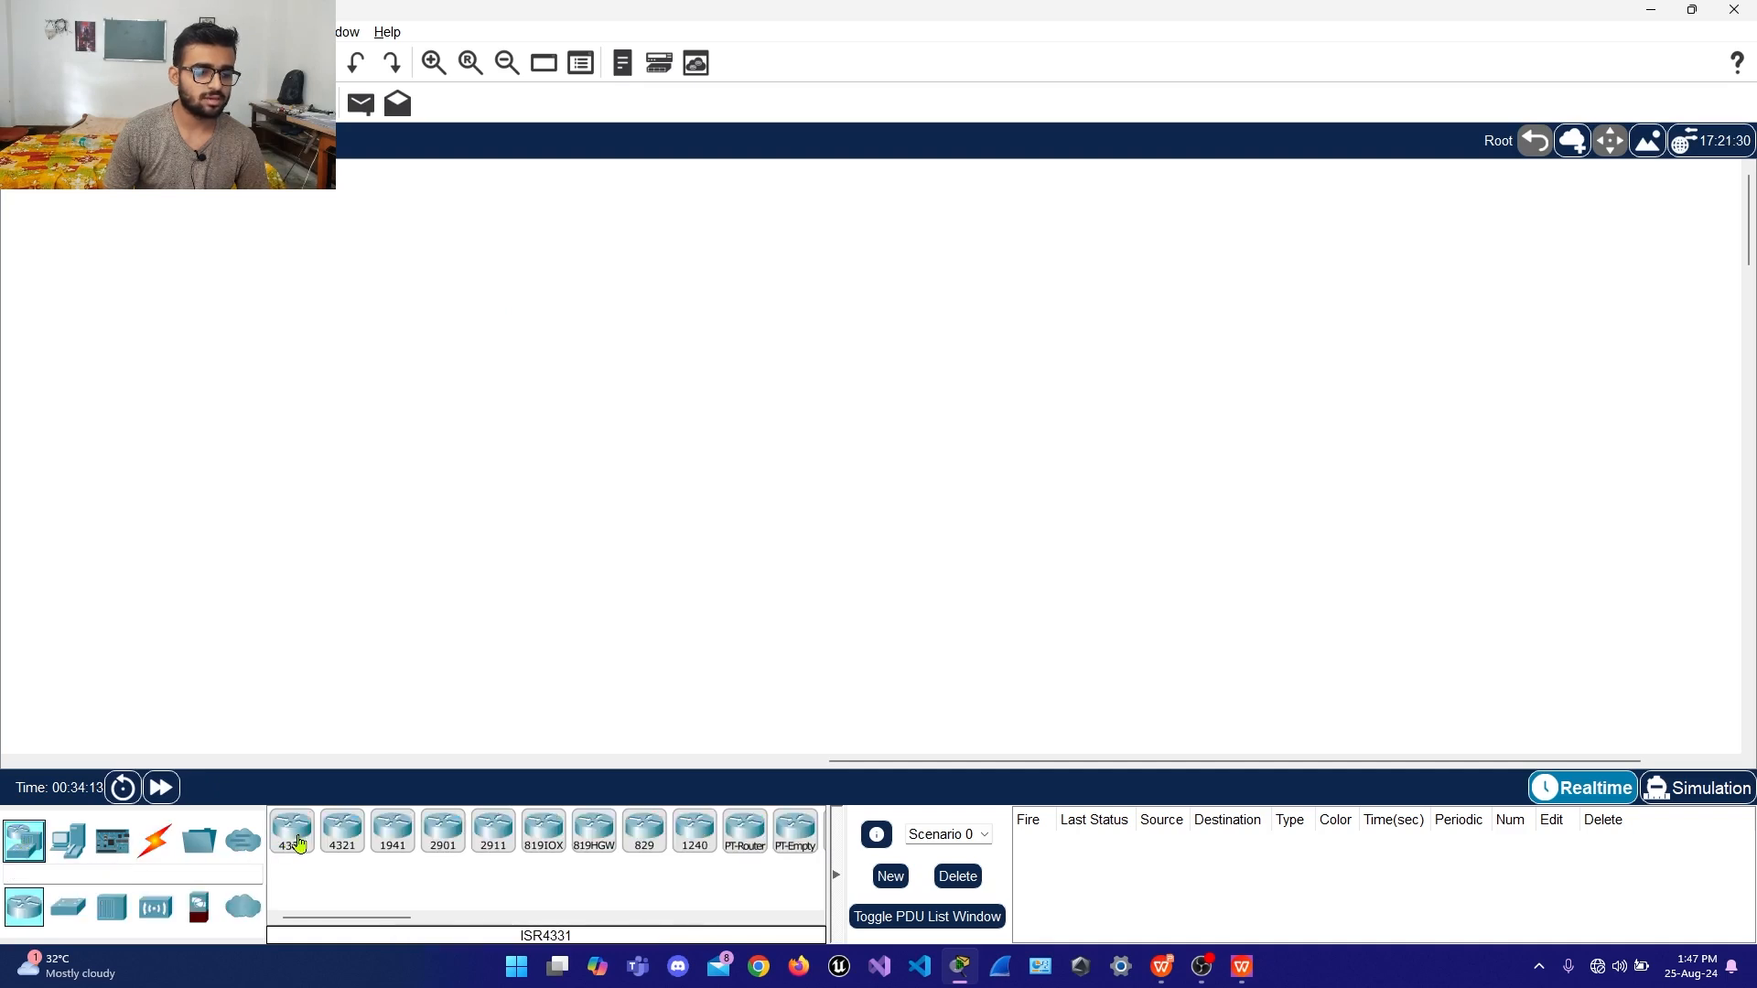
left_click_drag(358, 917, 485, 927)
left_click_drag(449, 831, 186, 247)
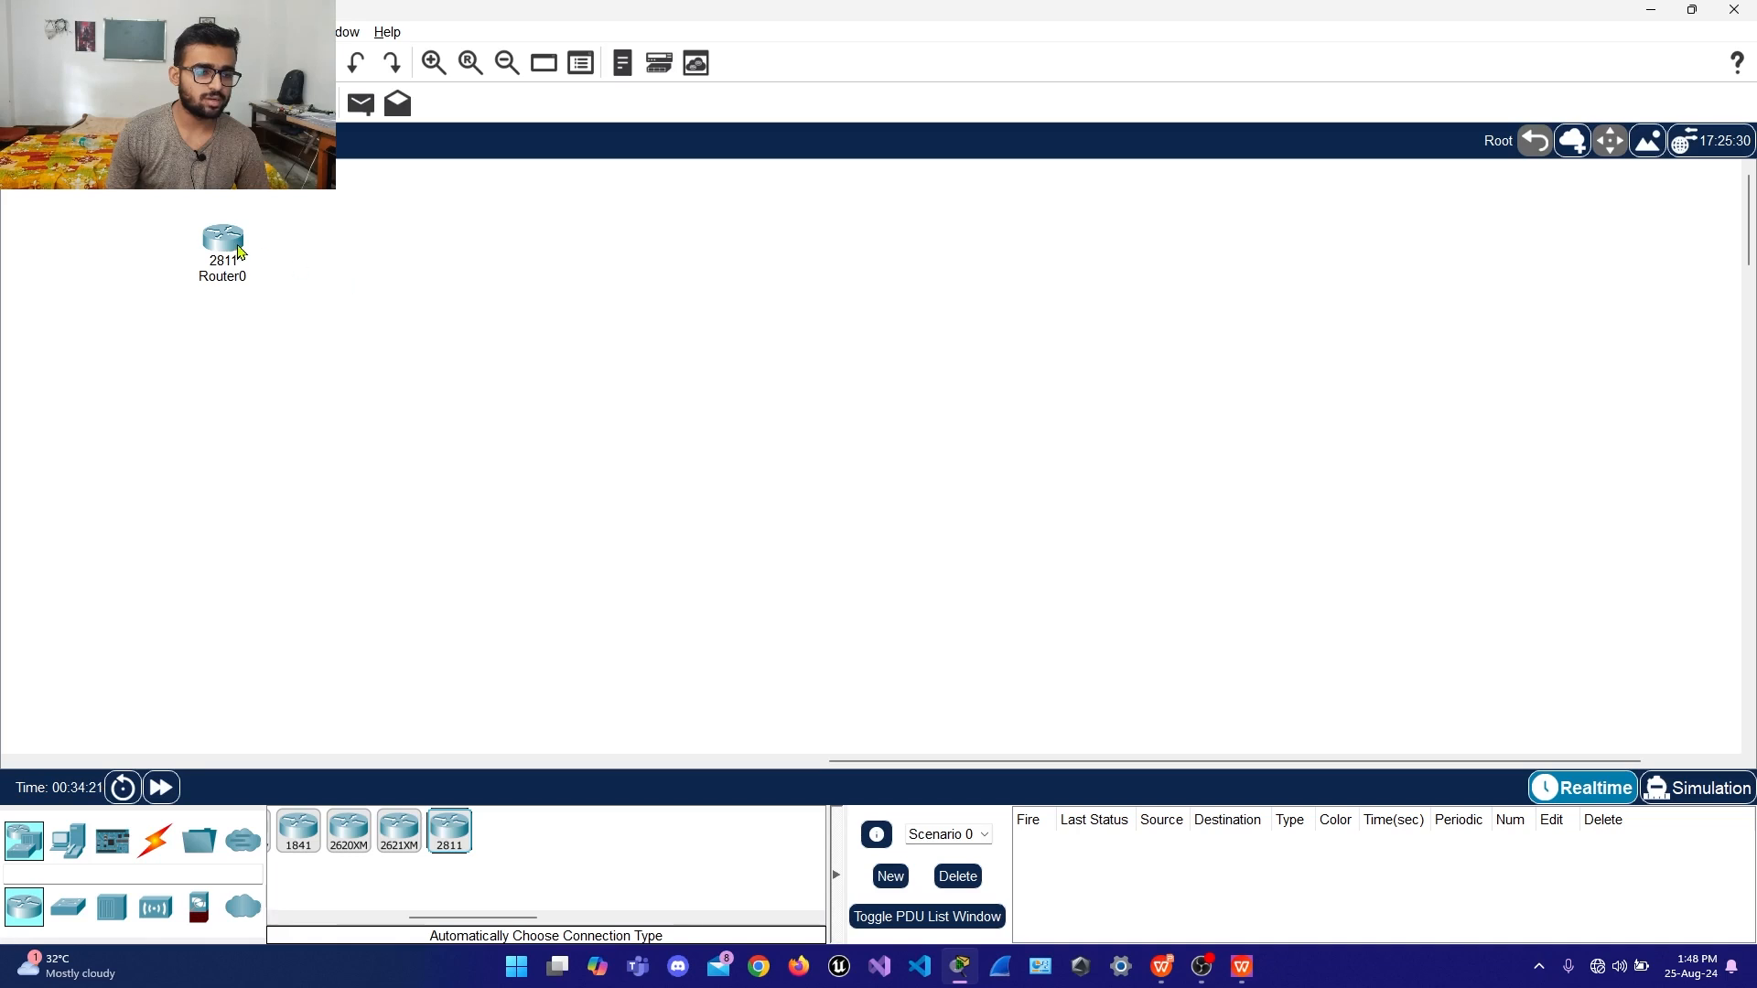
left_click(249, 278)
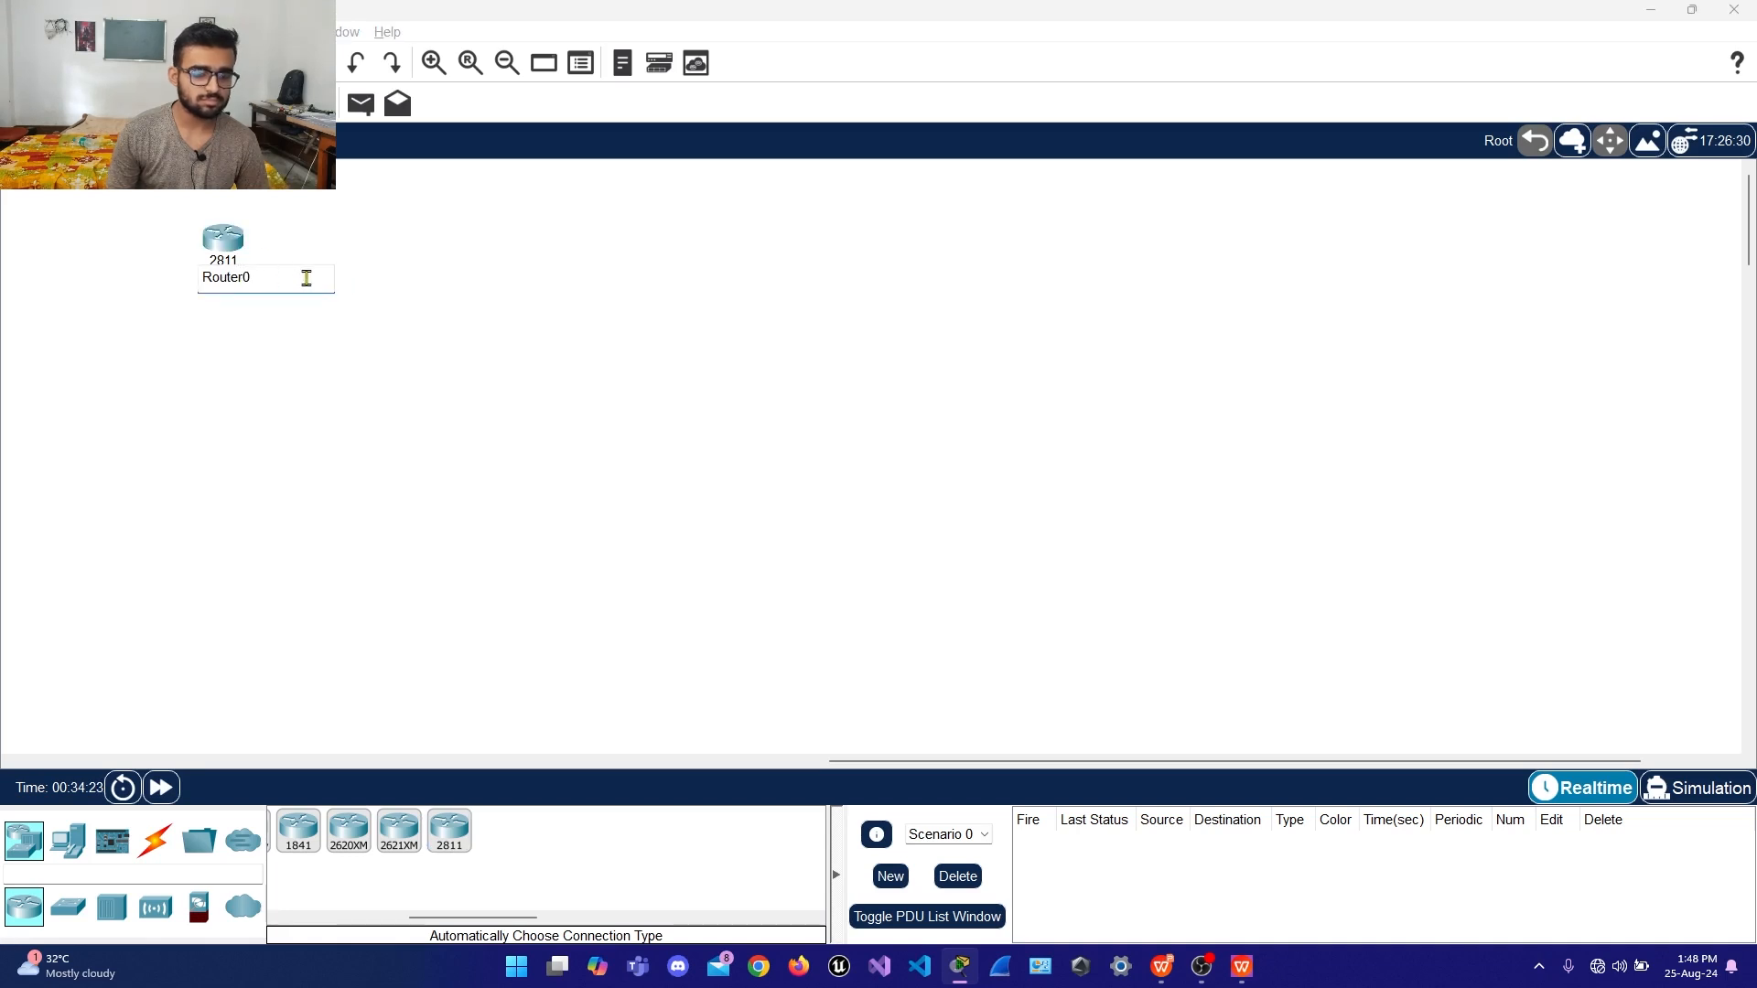
key("BackSpace")
left_click(290, 306)
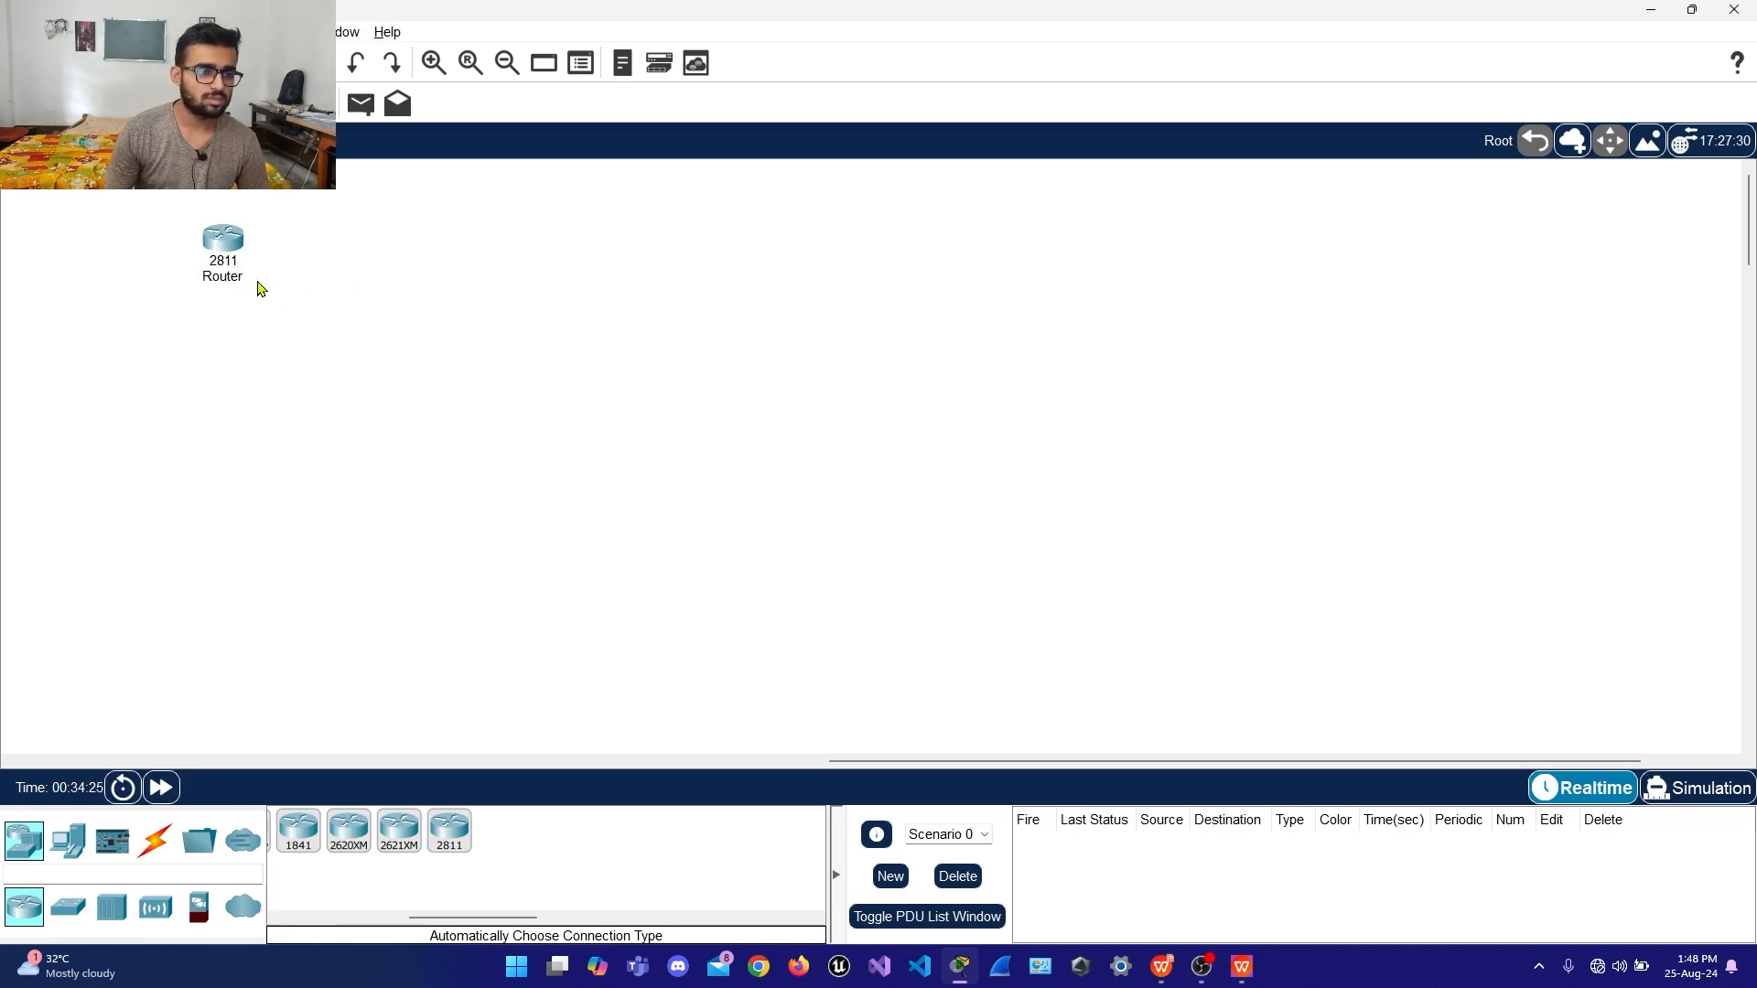
left_click_drag(228, 247, 257, 239)
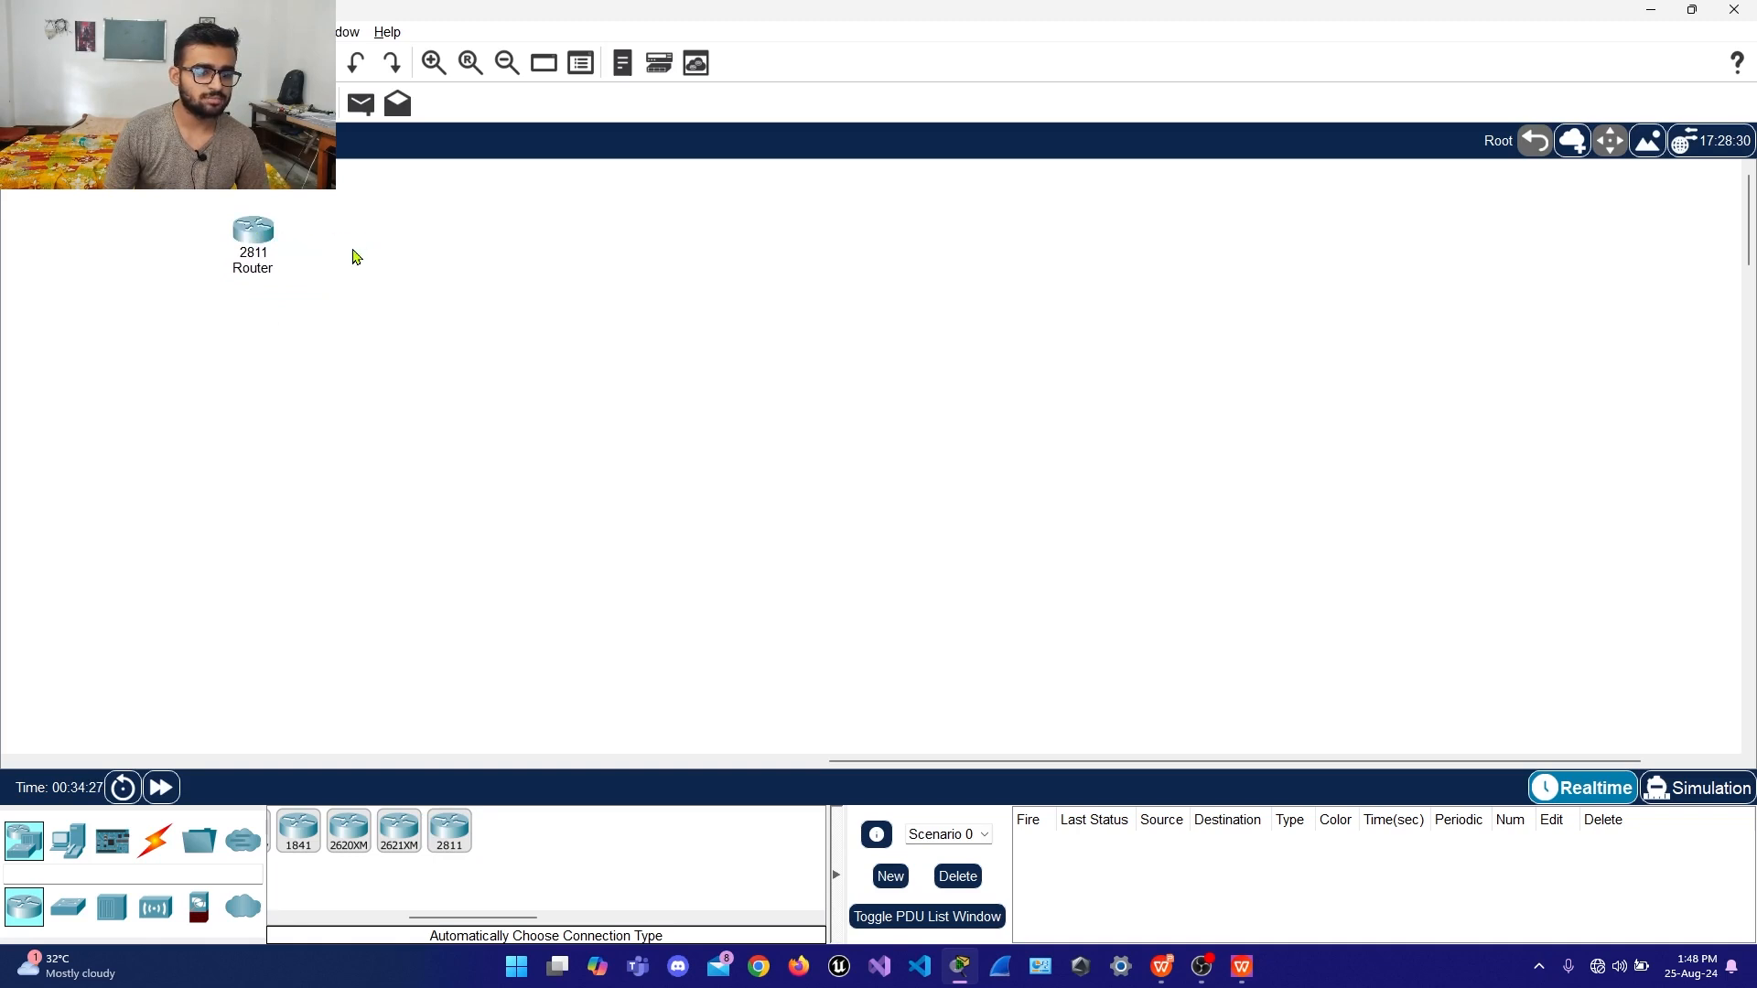
left_click_drag(259, 236, 290, 234)
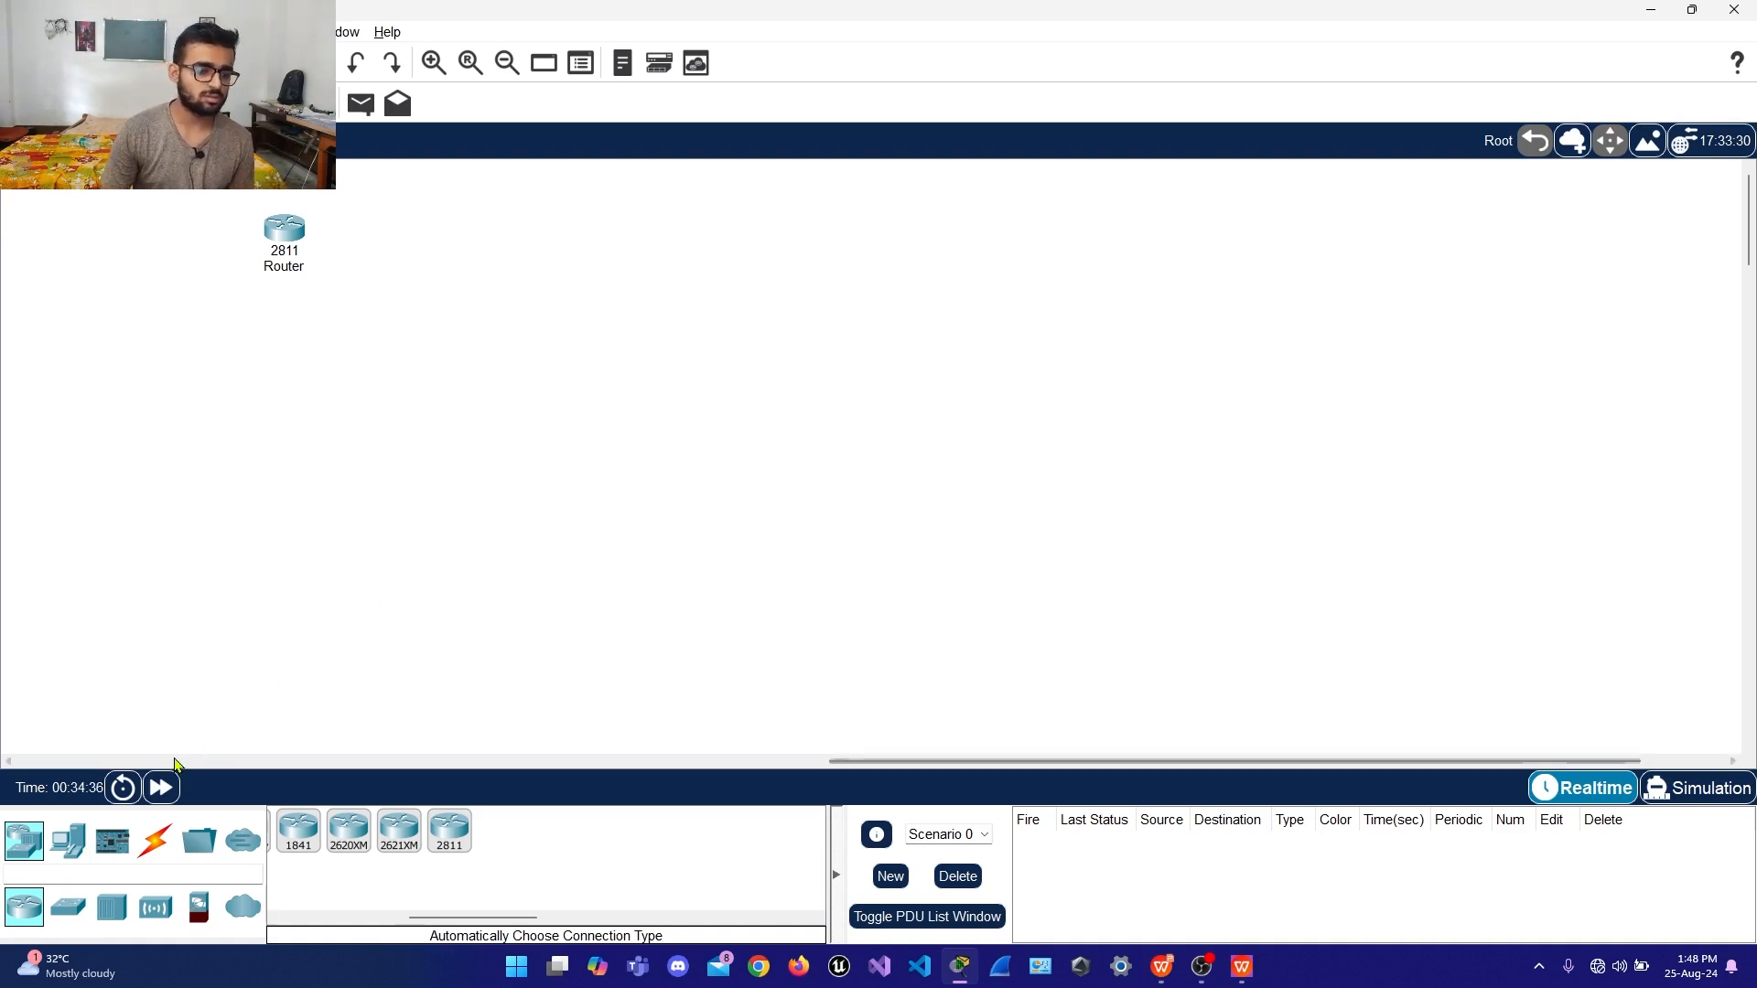
Add a 3560-24PS multilayer switch level with the router and name it Multilayer Switch
left_click(69, 907)
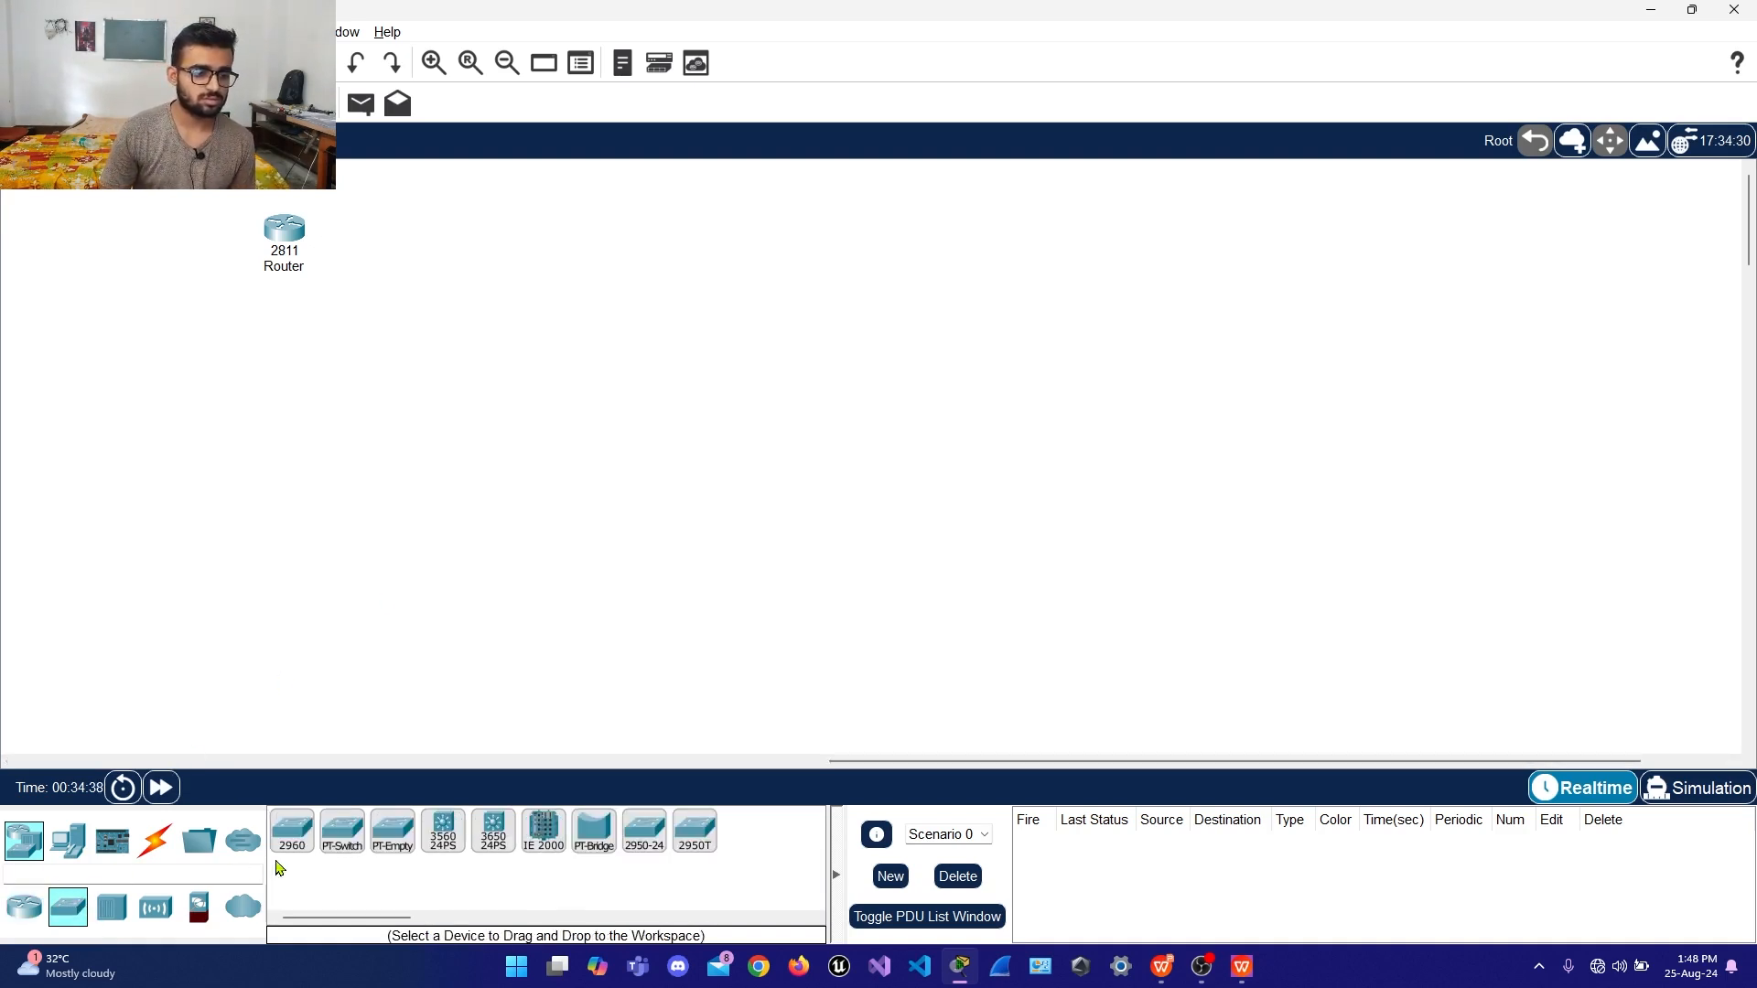
left_click_drag(443, 833, 608, 233)
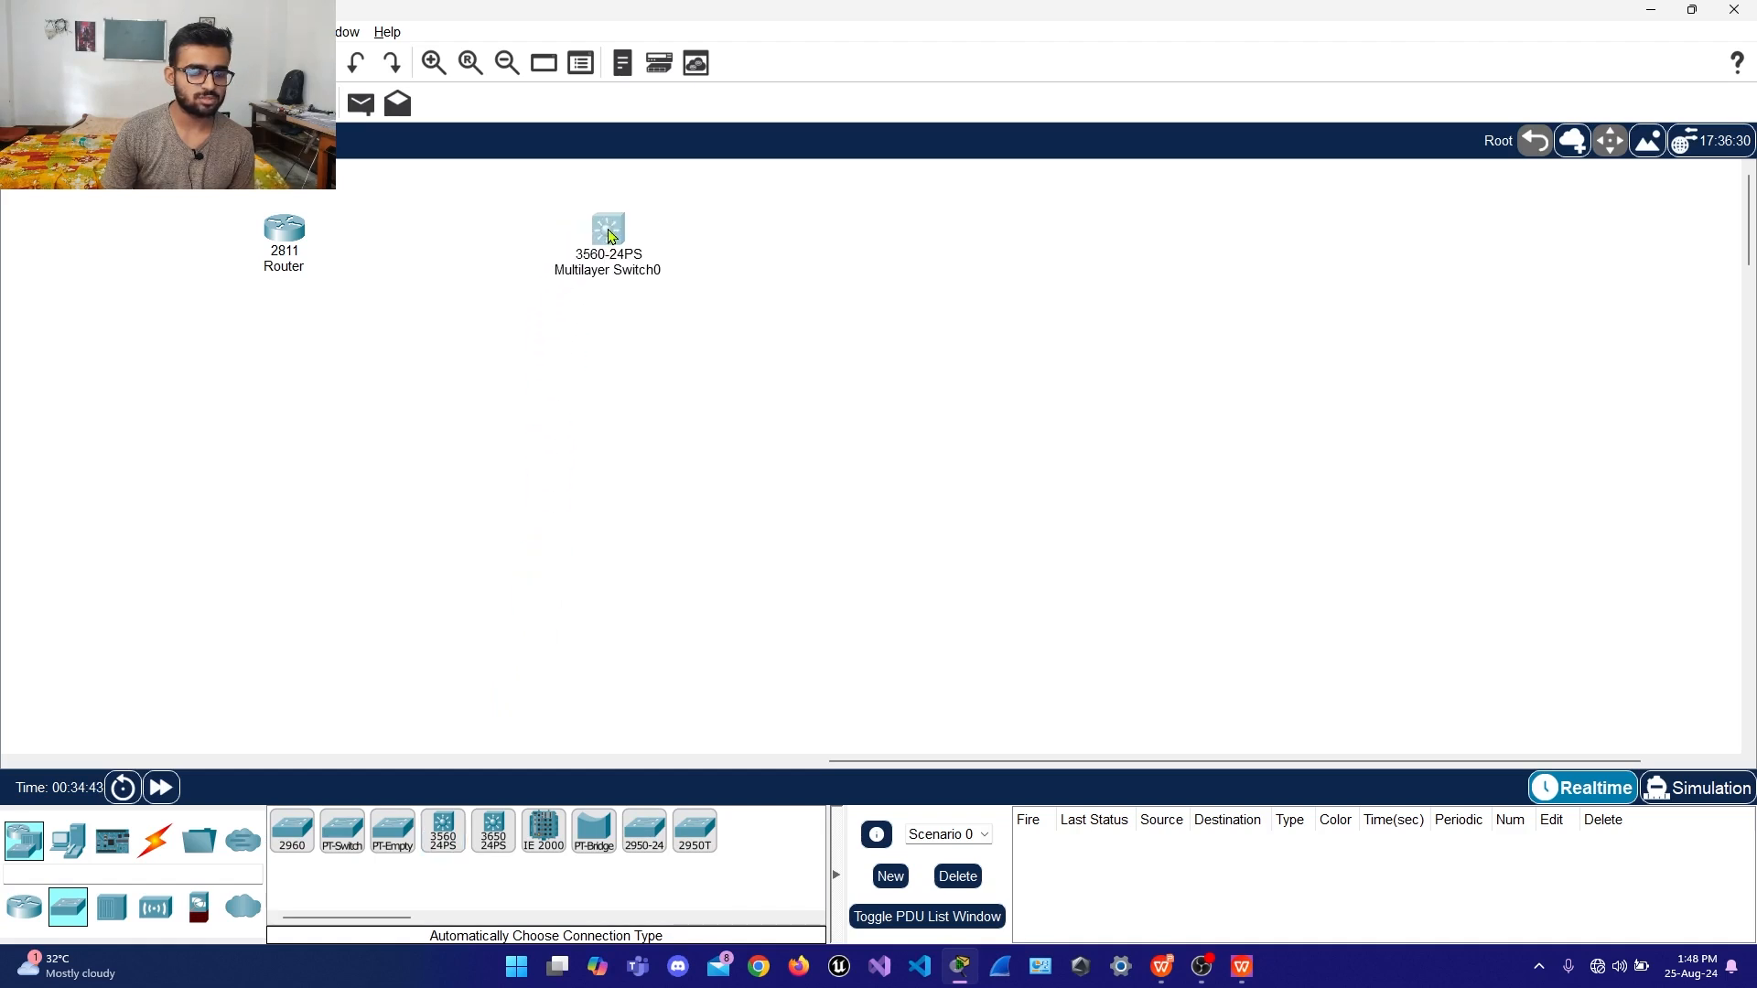
left_click(674, 274)
key("BackSpace")
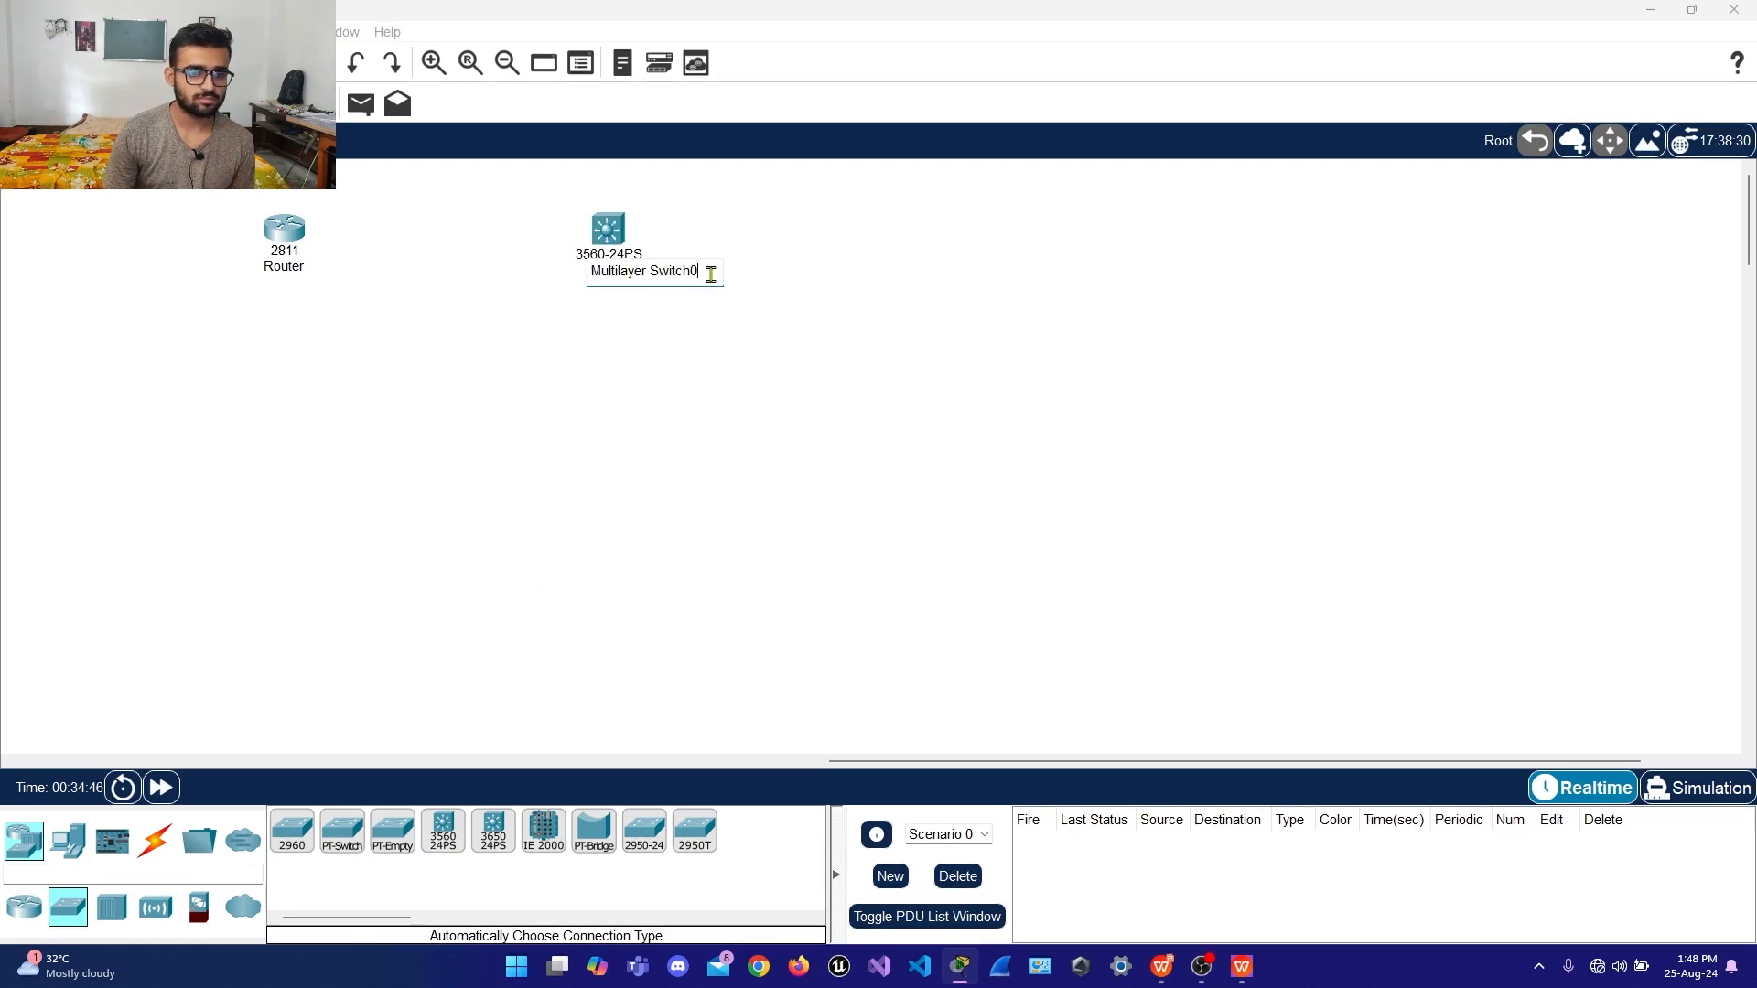
left_click(609, 526)
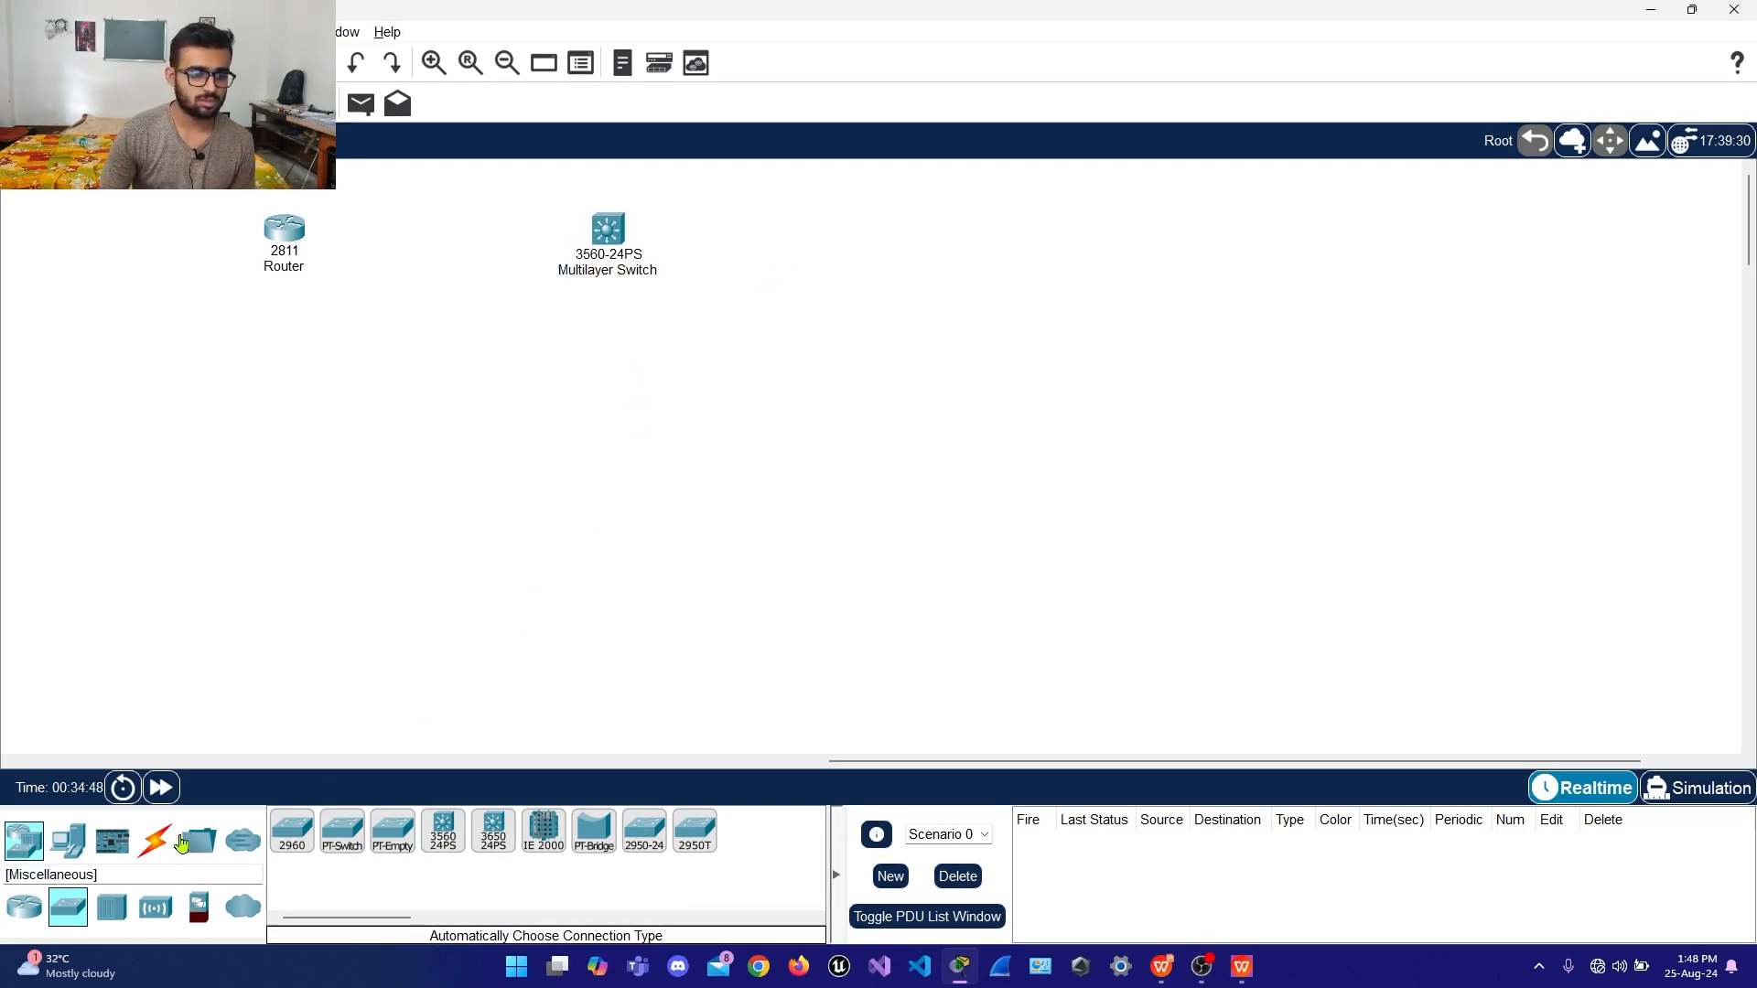
Add a generic PT-Switch below the router and name it IT Department
left_click_drag(337, 852, 378, 436)
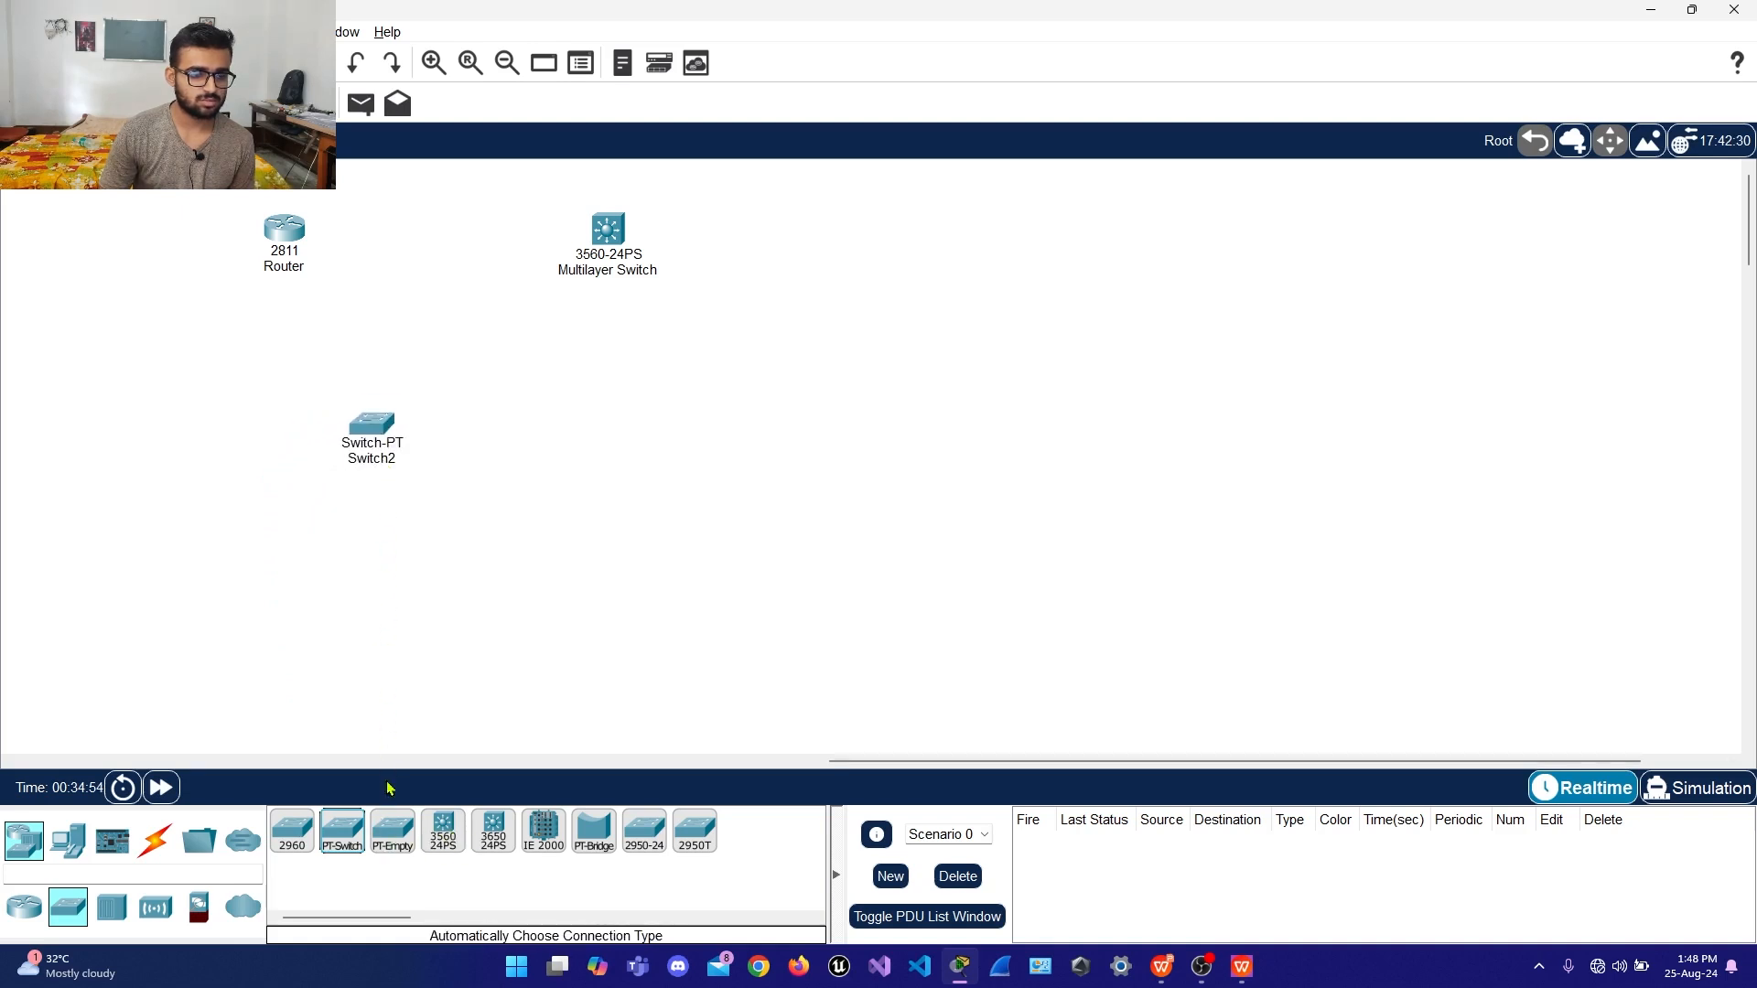
left_click(382, 466)
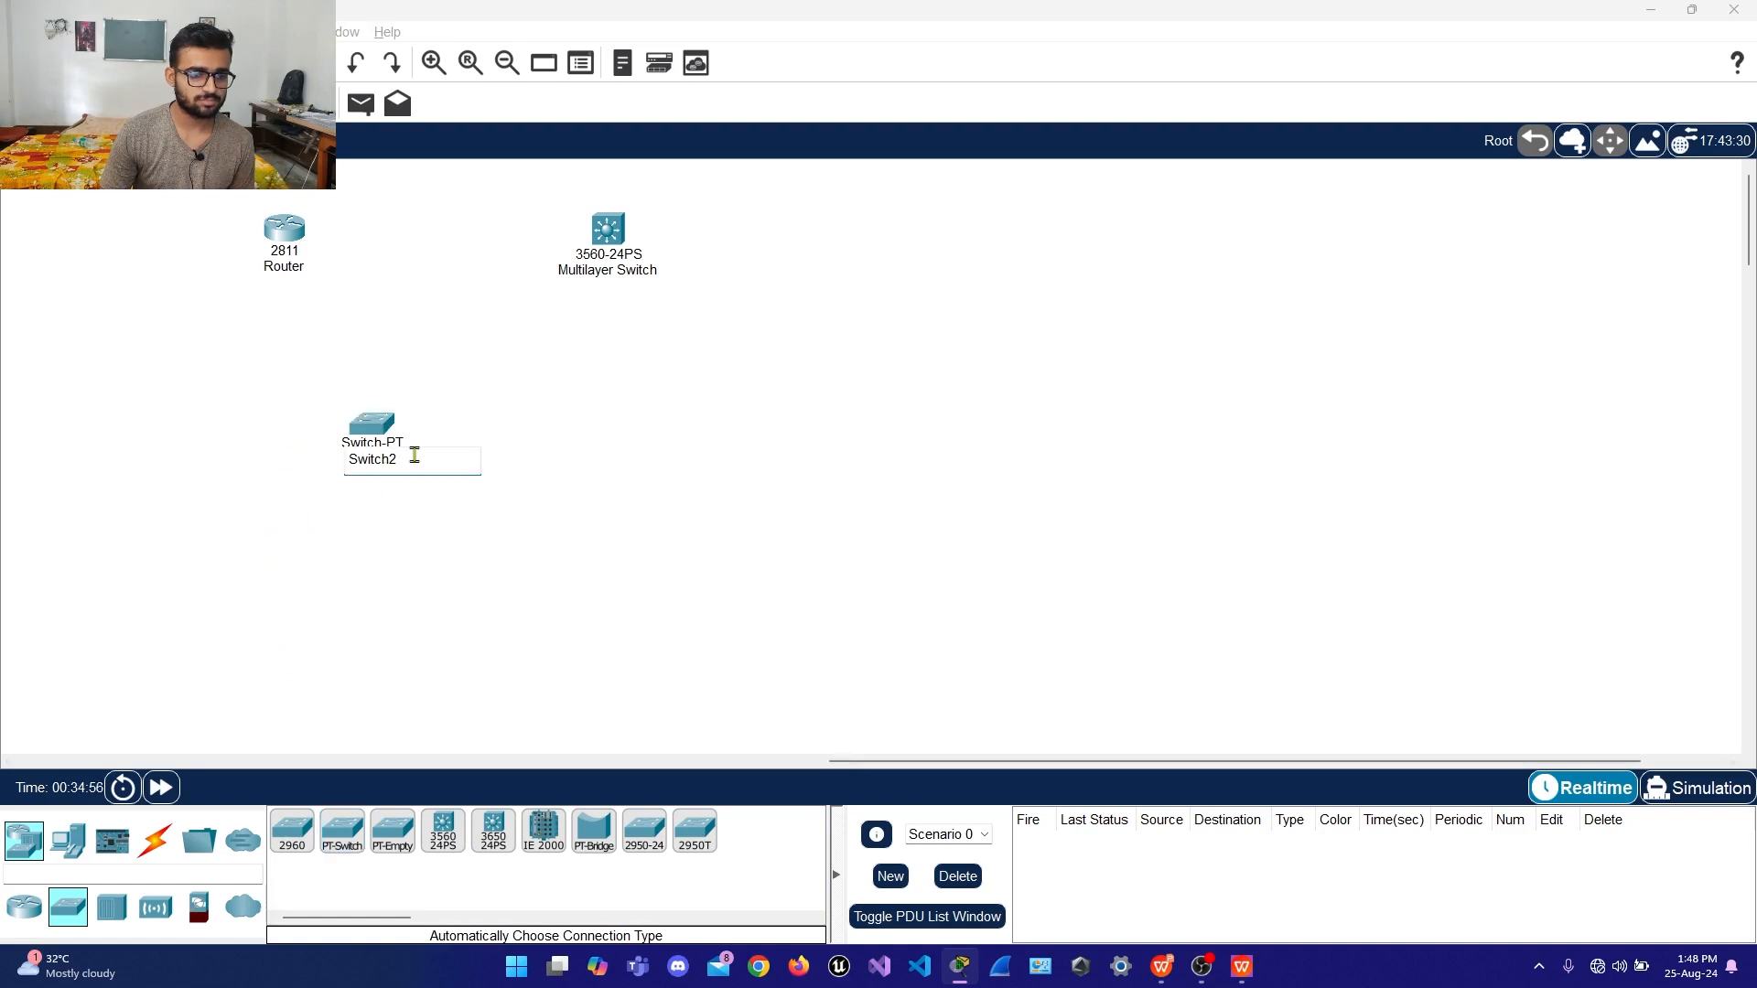
left_click_drag(414, 455, 326, 455)
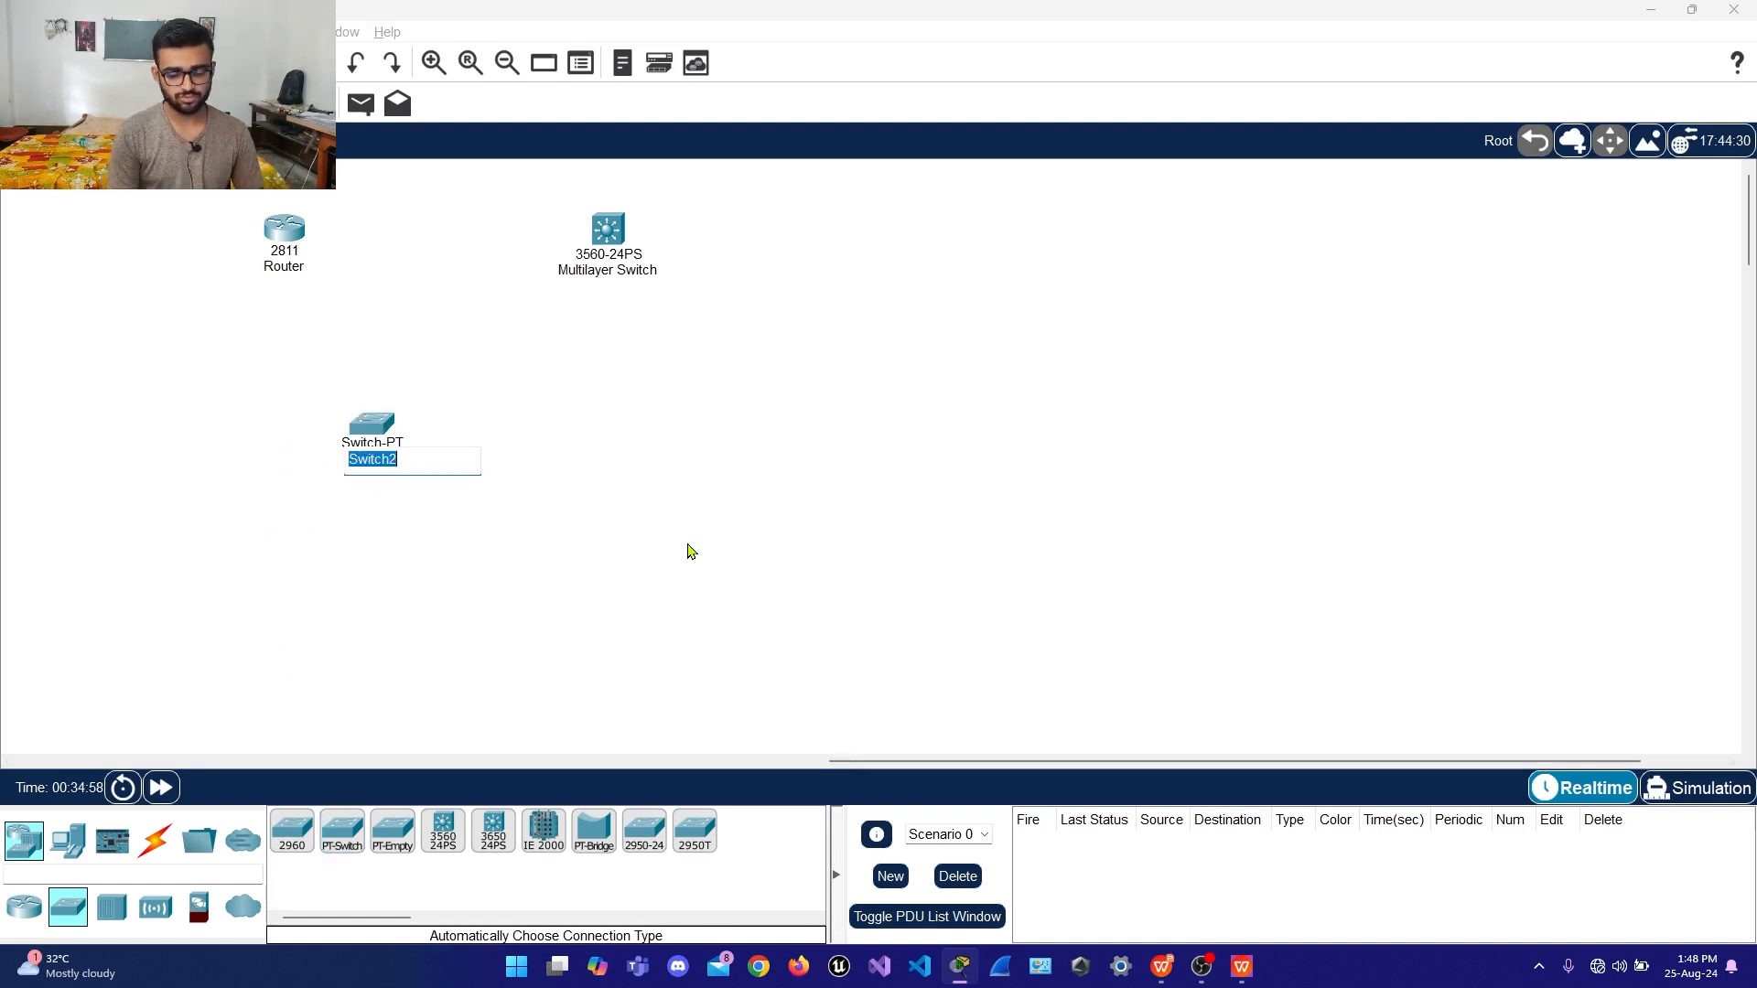
type("IT Department")
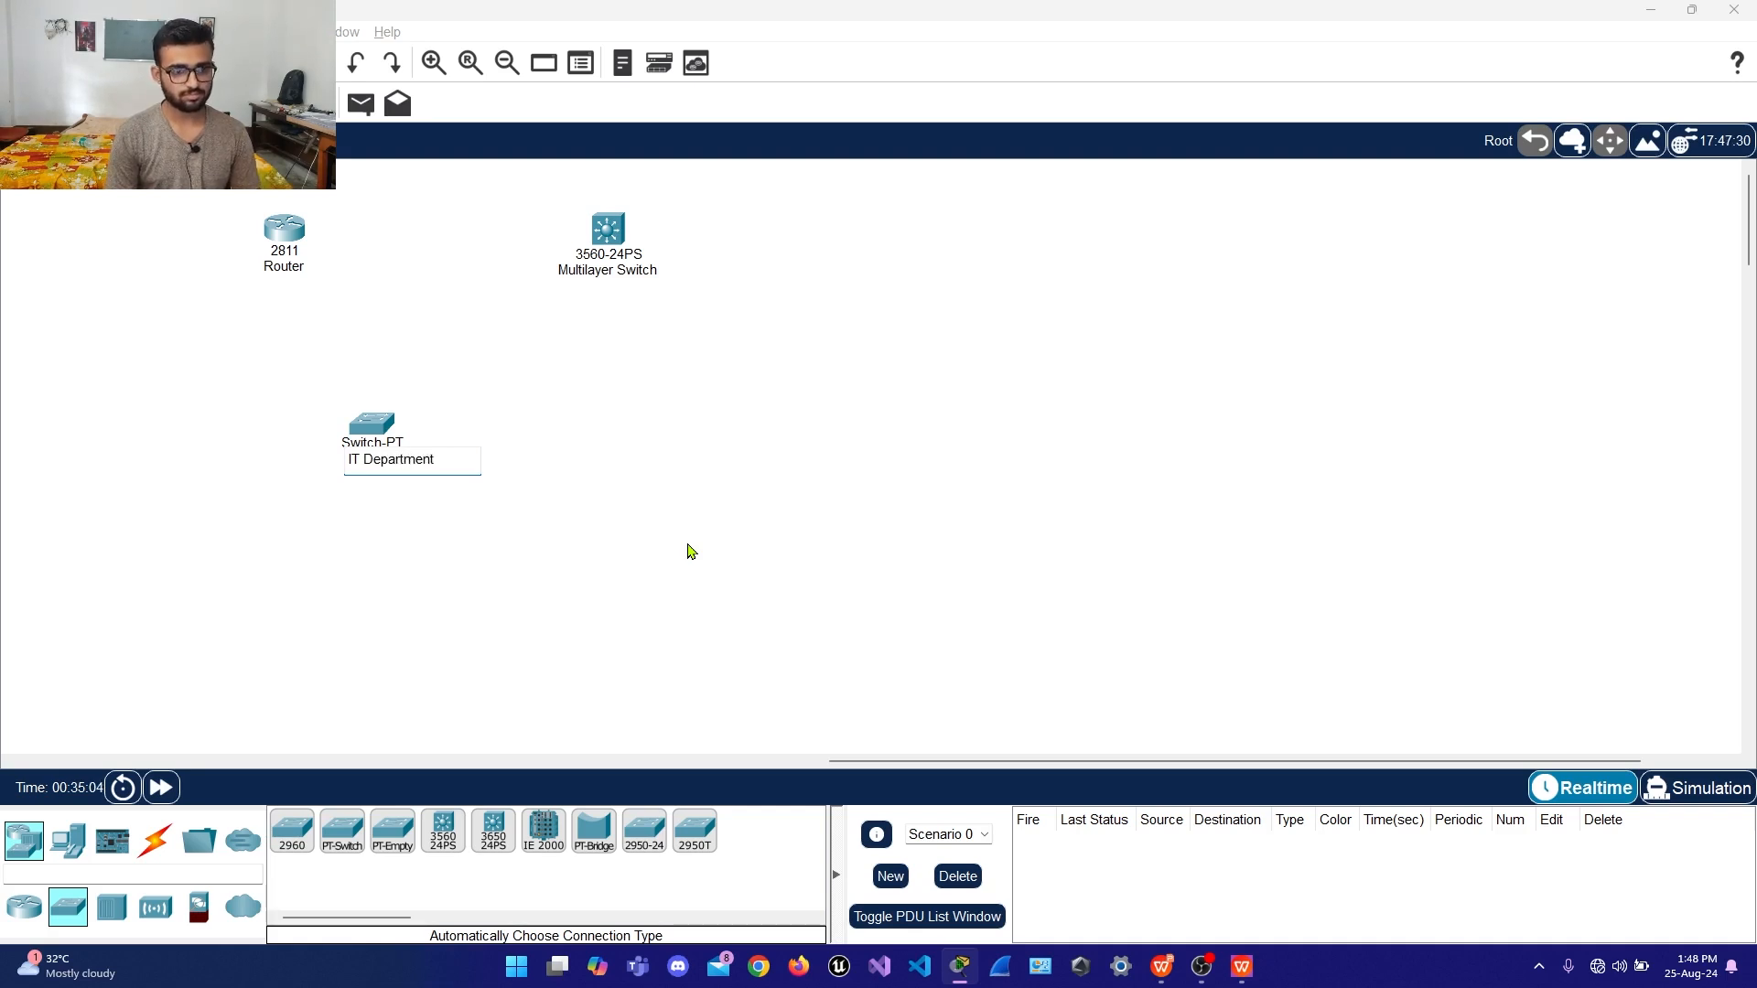
key("Return")
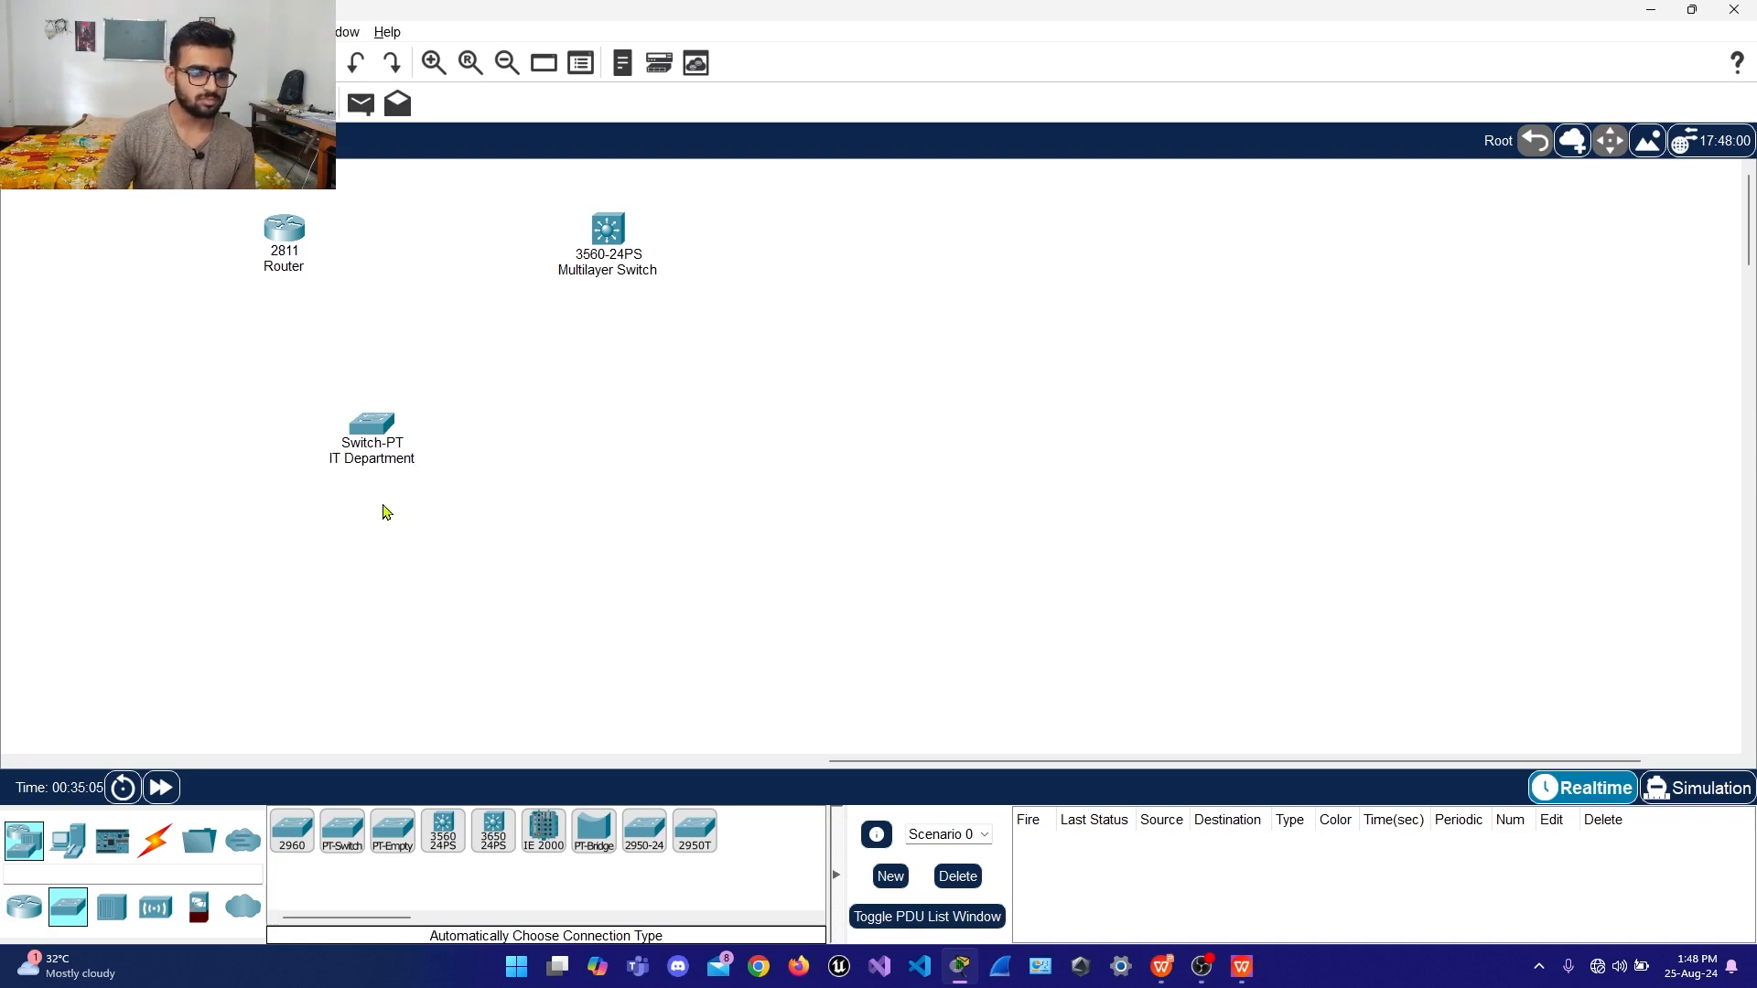
Add a 2960 switch below the multilayer switch and name it Finance Department
left_click(299, 853)
left_click(633, 437)
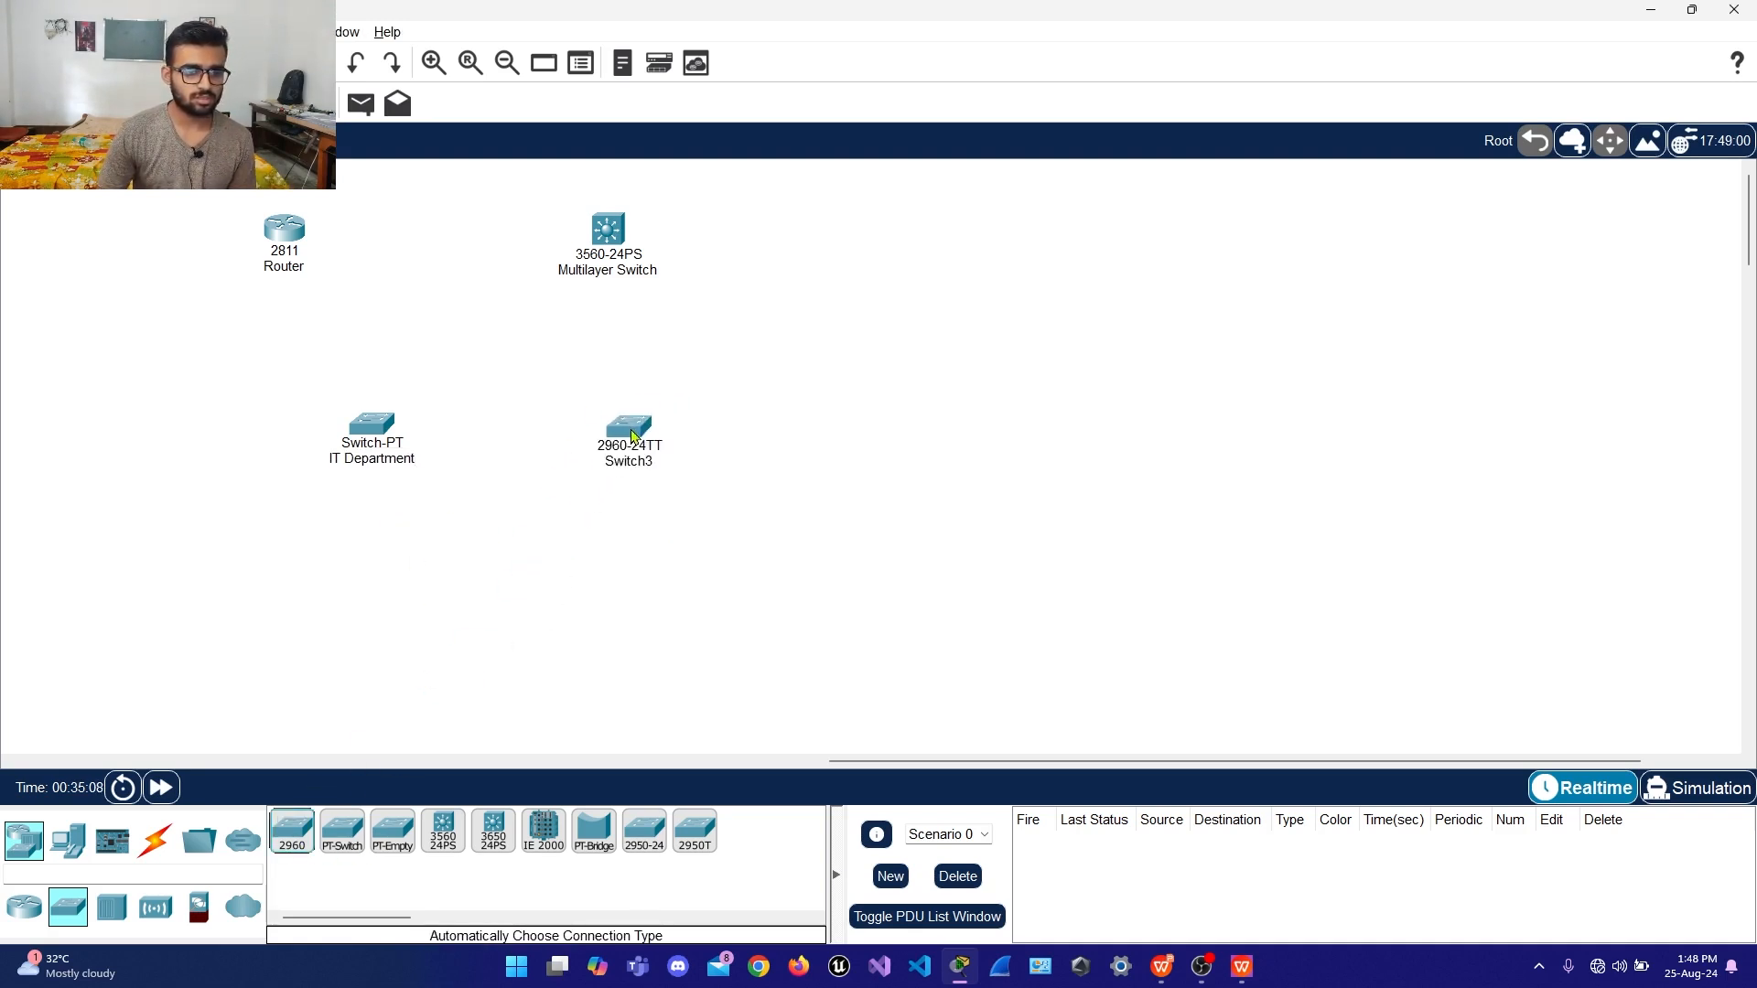
left_click(632, 461)
type("Fi")
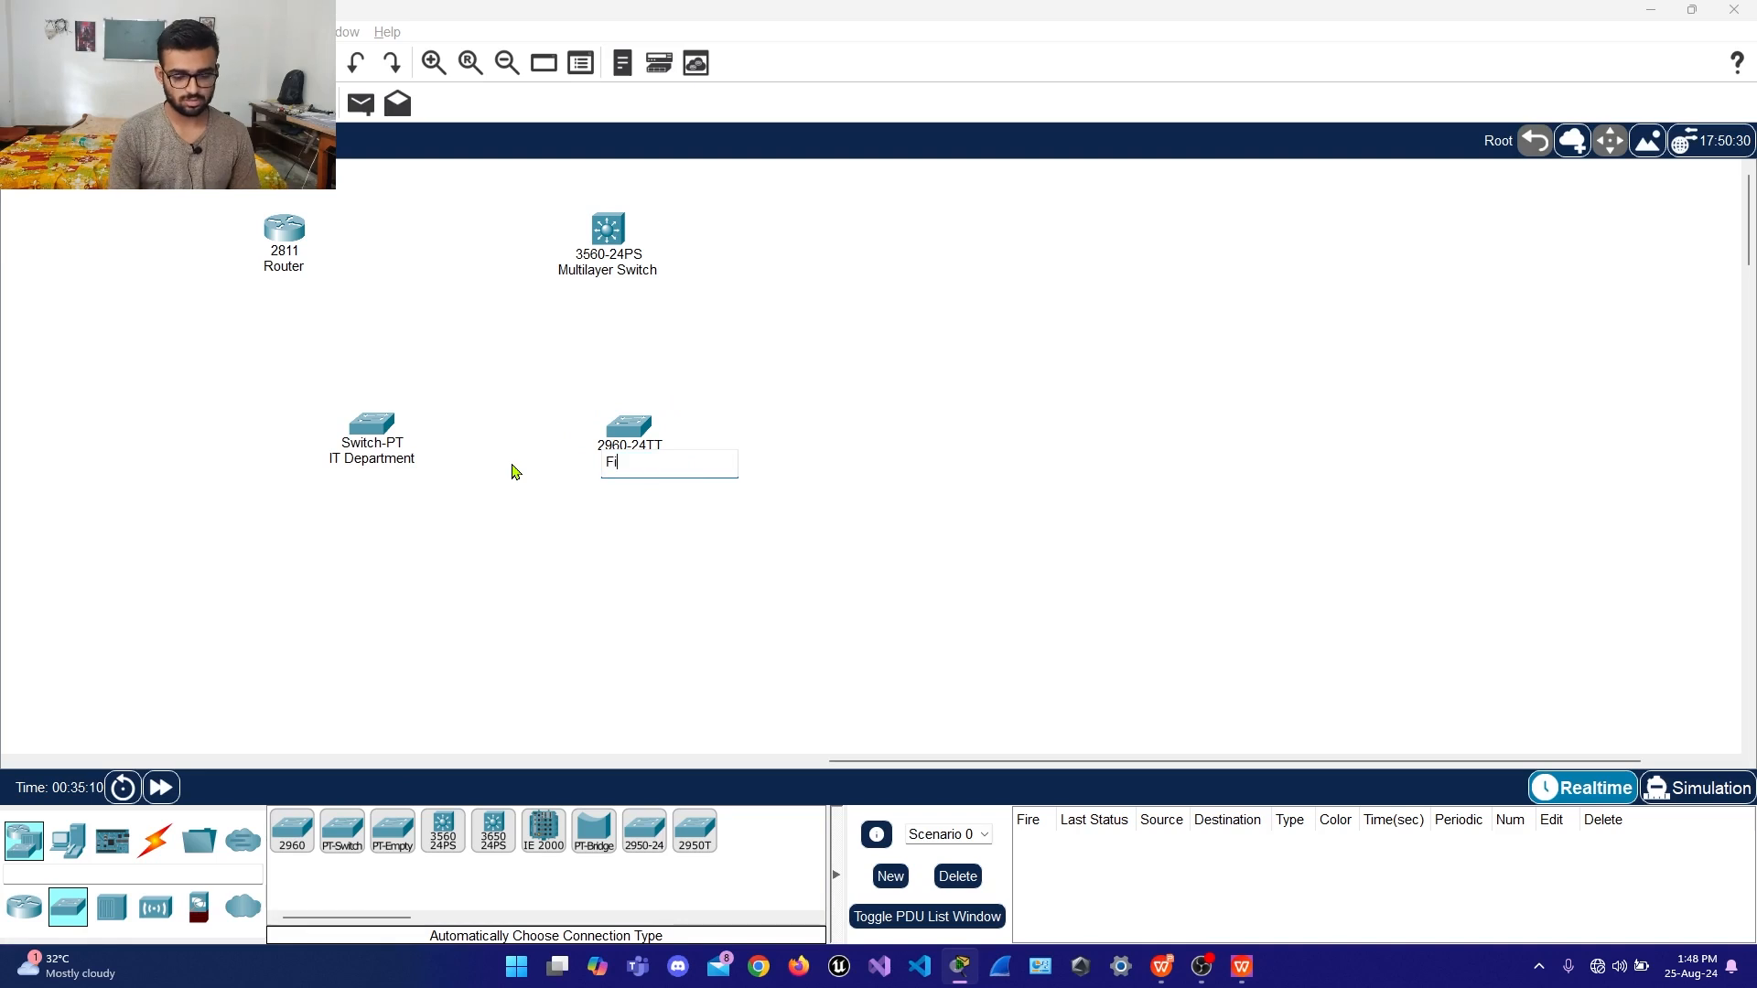
type("nance")
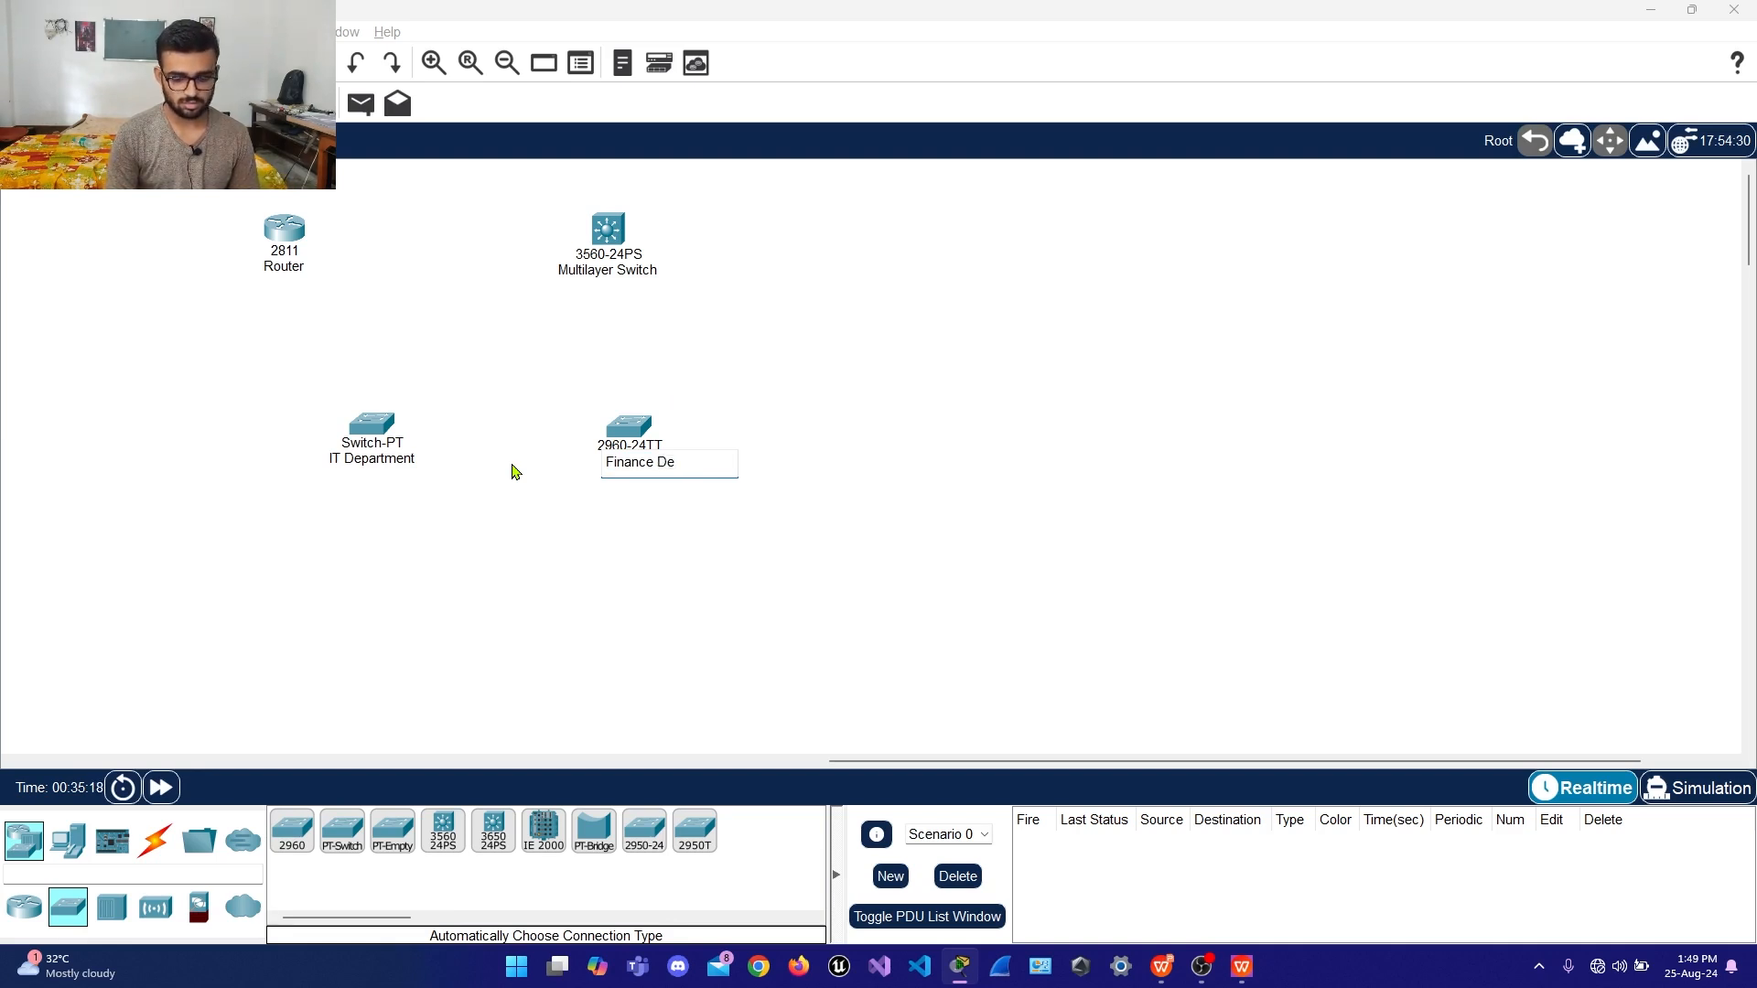
type("Department")
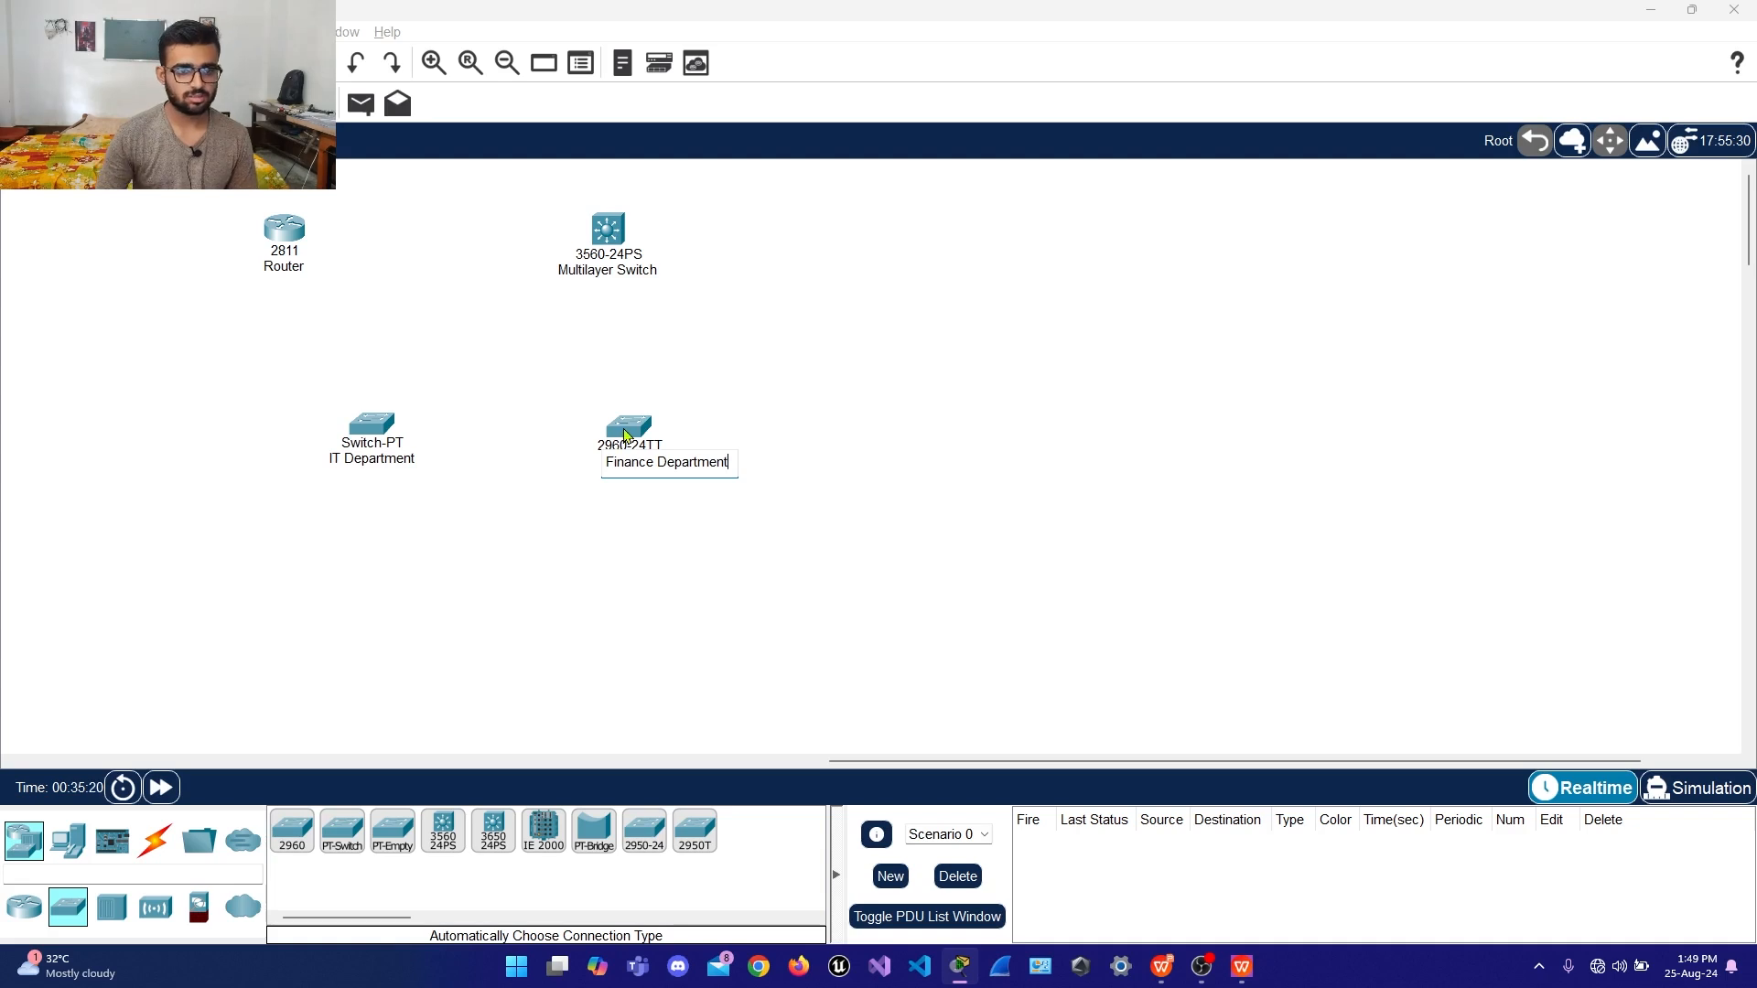
key("Return")
Add another 2960 switch in the same row beyond Finance Department and name it HR Department
left_click(292, 831)
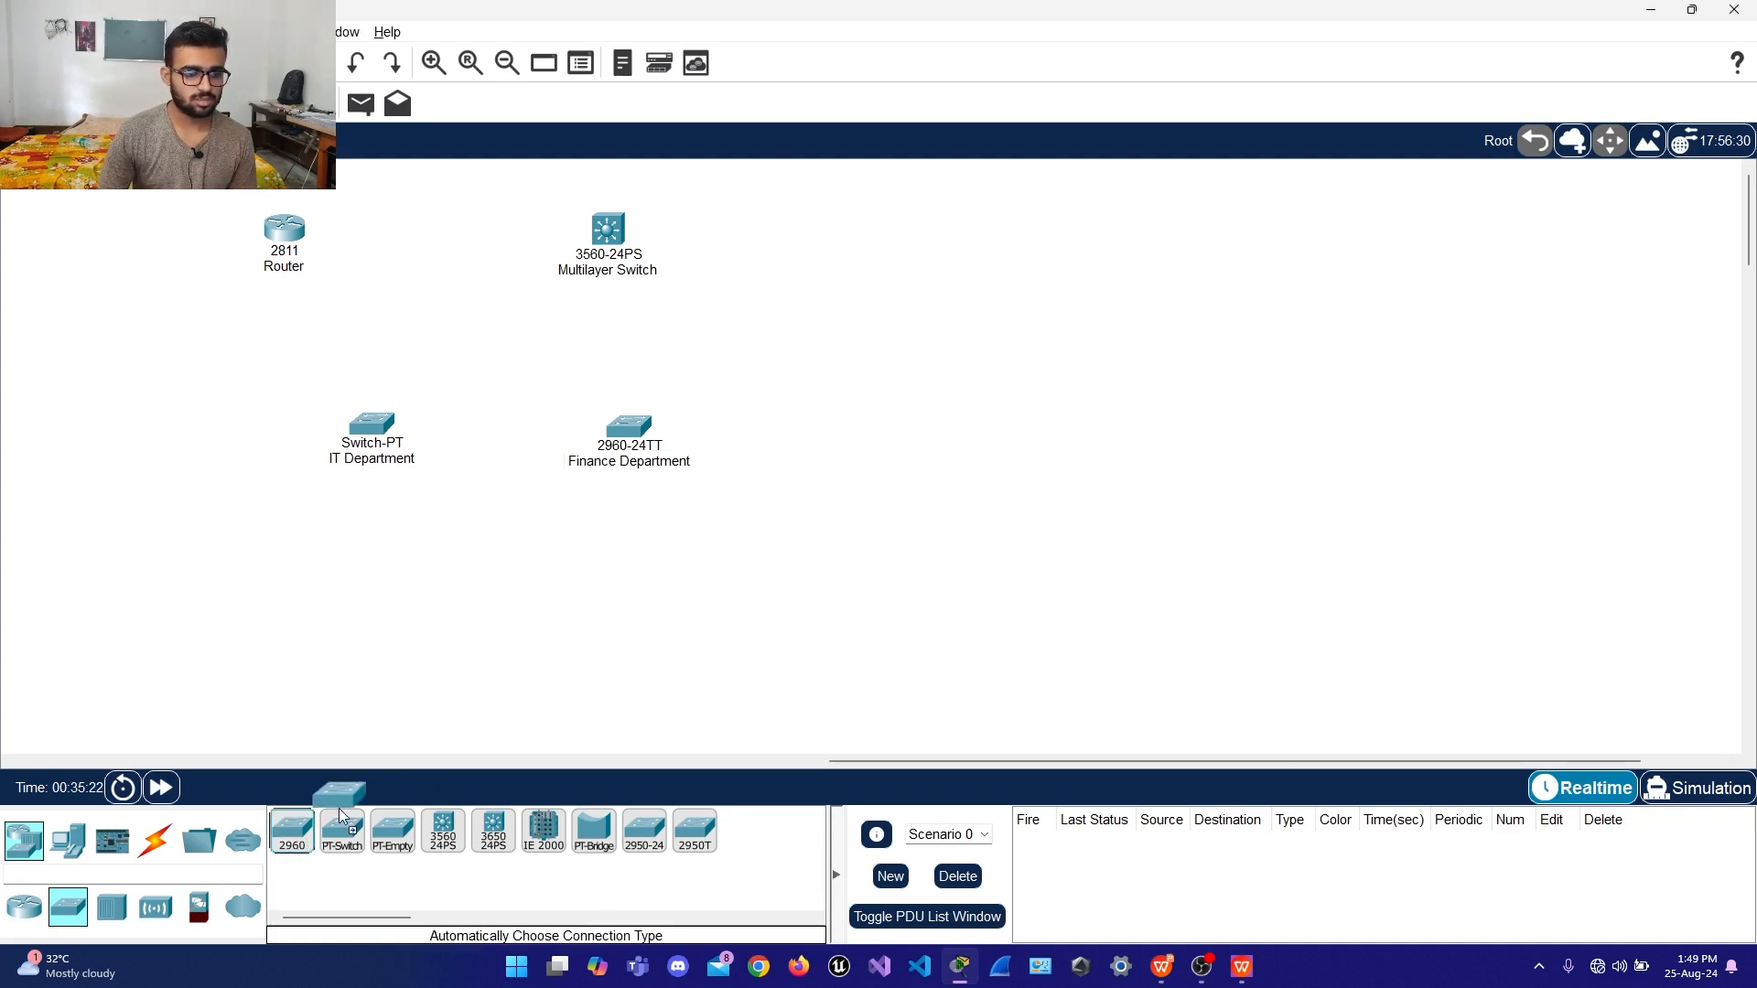
left_click_drag(904, 464, 894, 434)
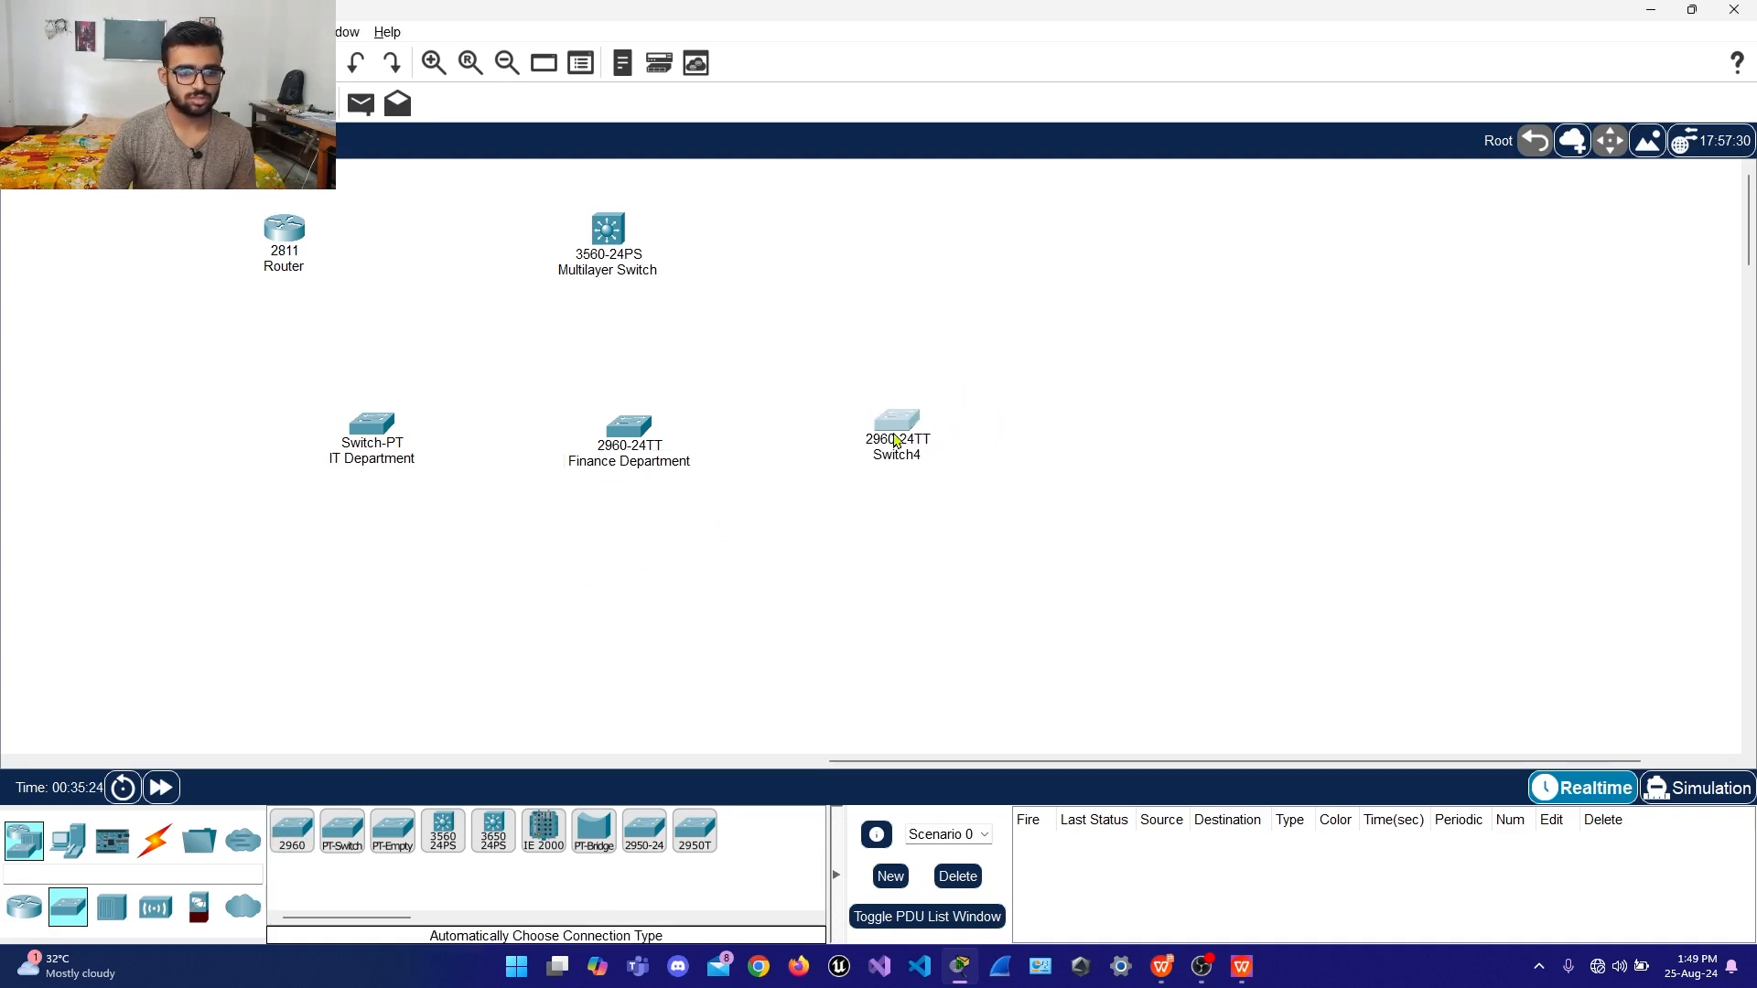
left_click(896, 457)
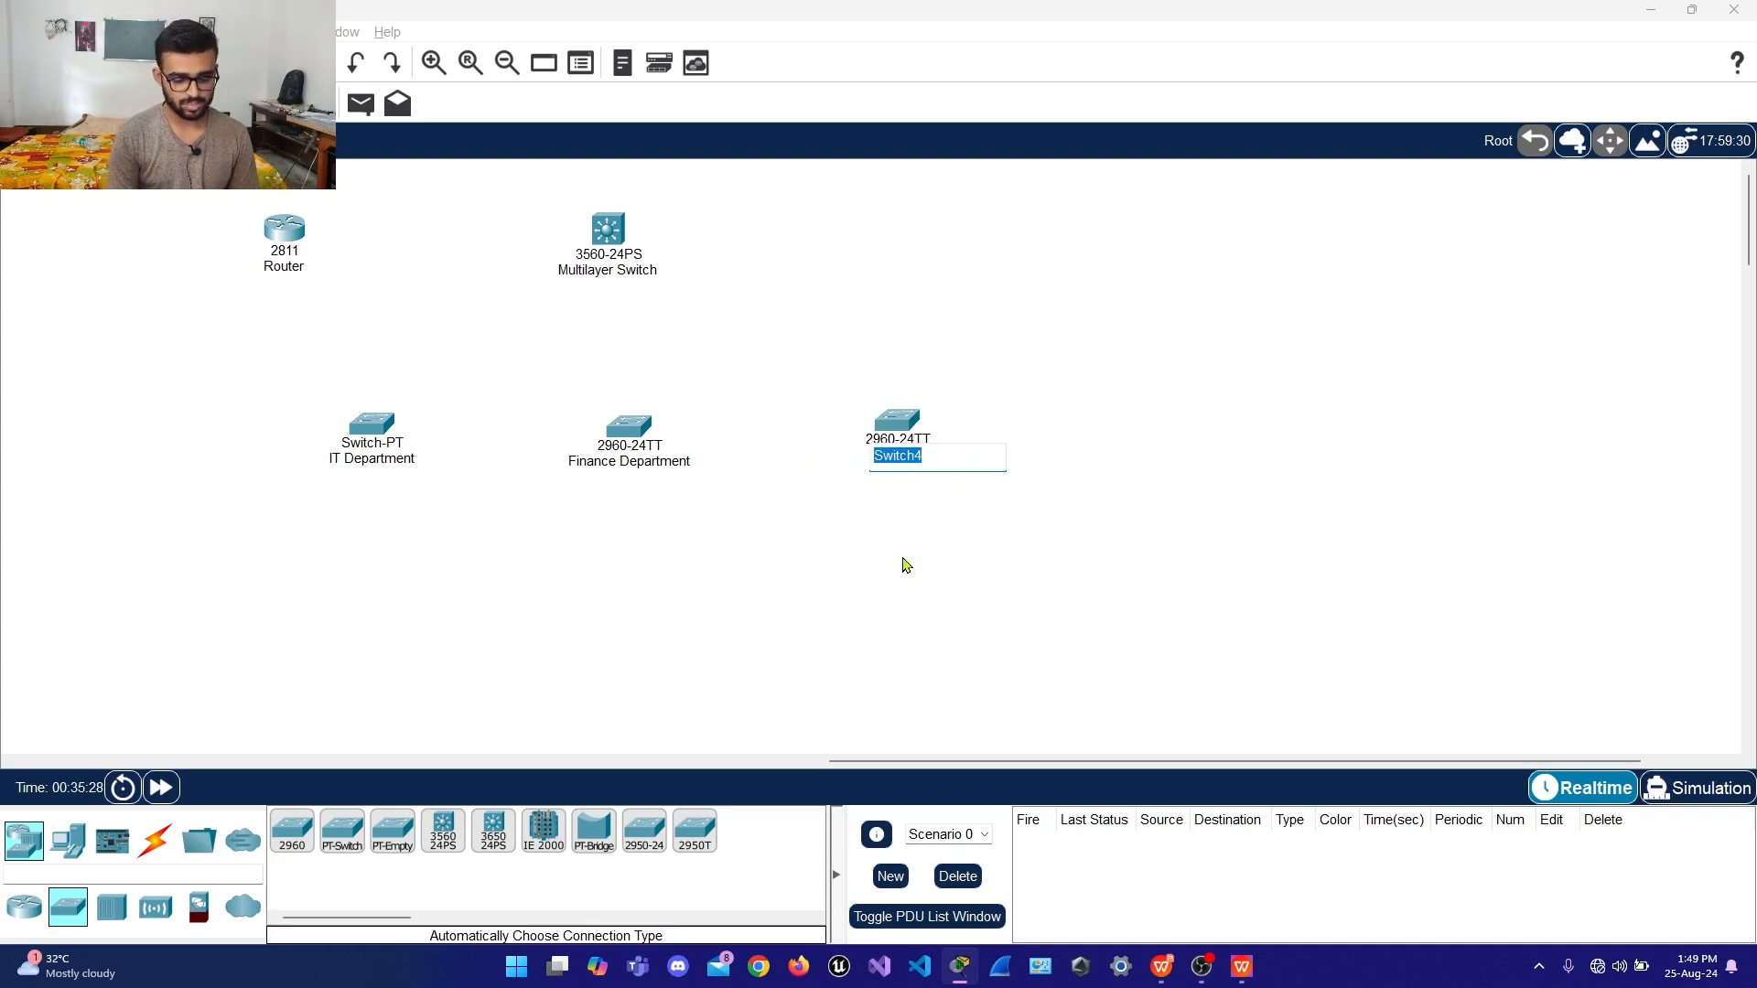
type("HR Department")
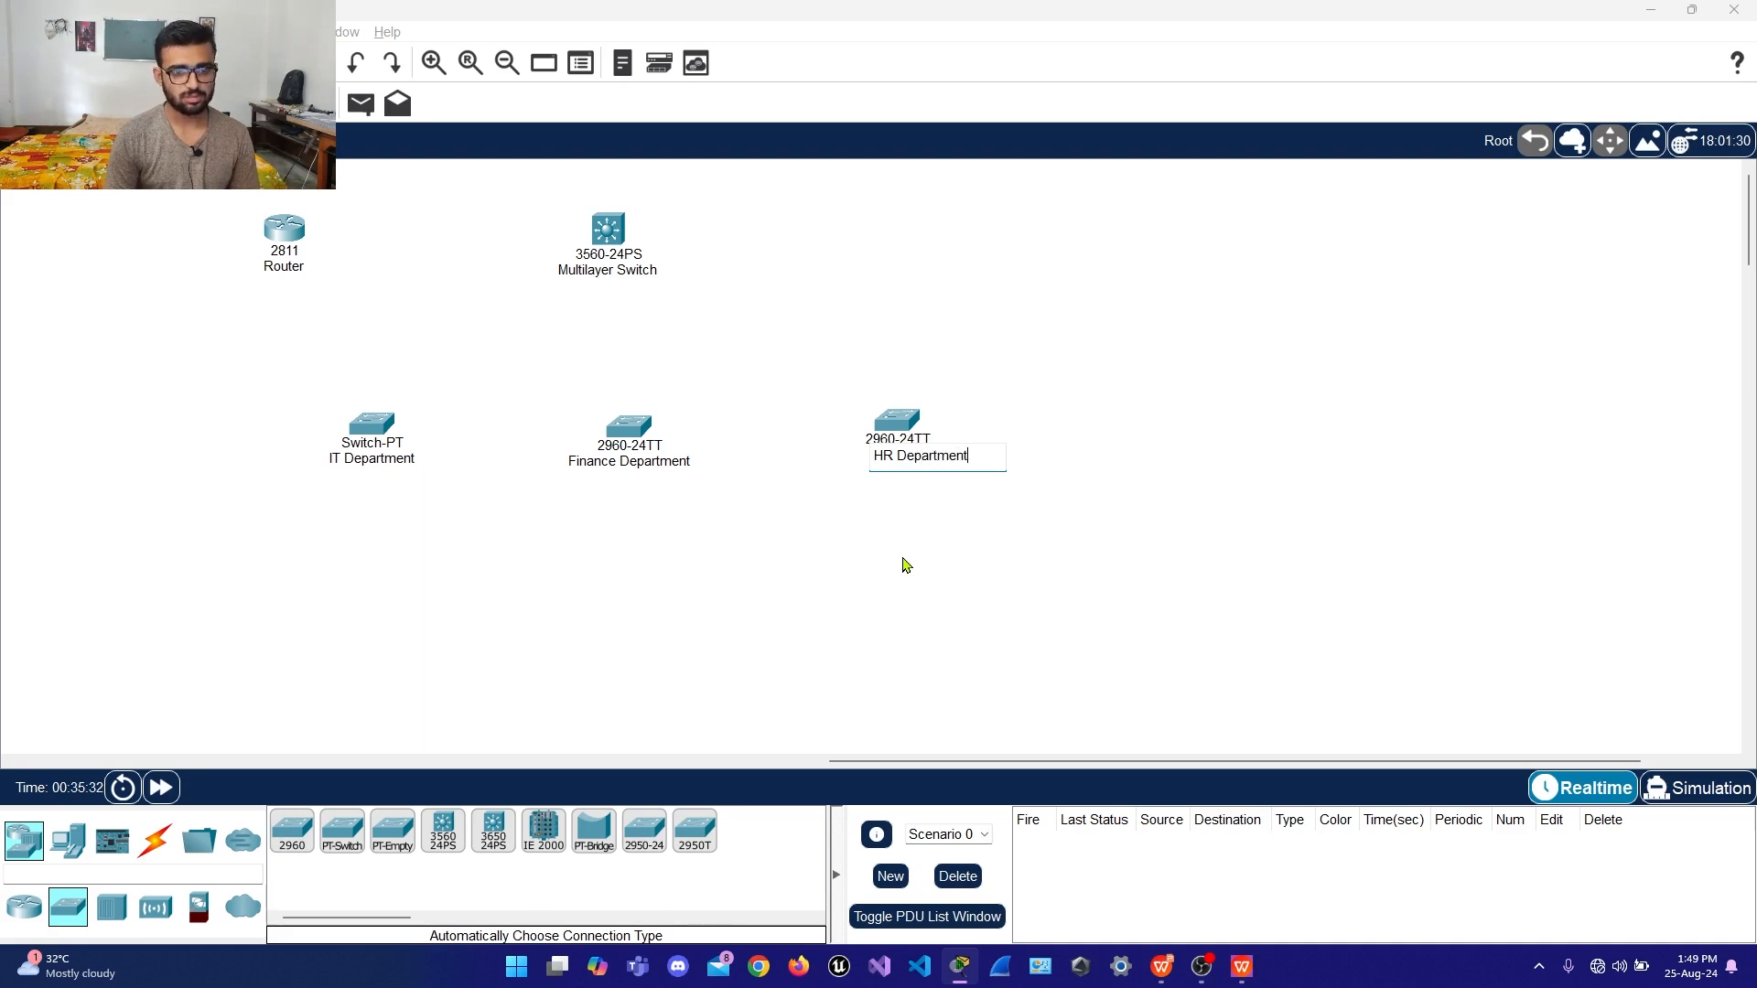
key("Return")
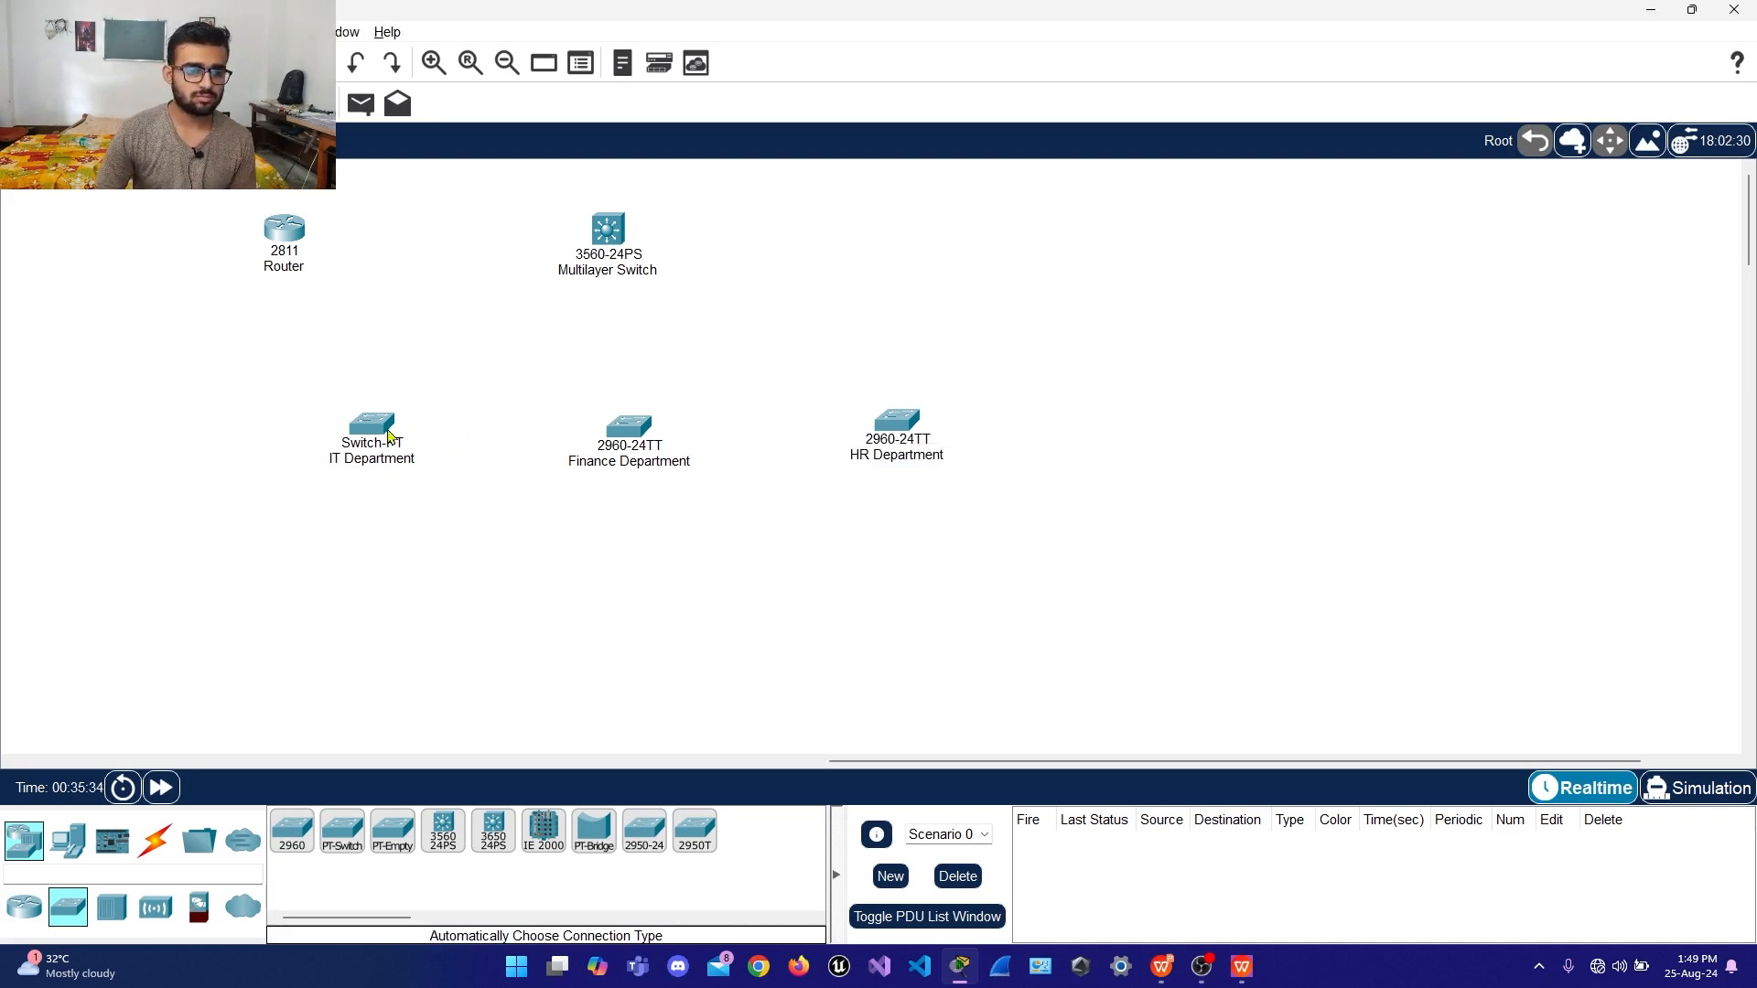
Align the three department switches in an evenly spaced row, with the multilayer switch centred above Finance Department
left_click_drag(381, 434, 357, 435)
left_click_drag(642, 431, 625, 430)
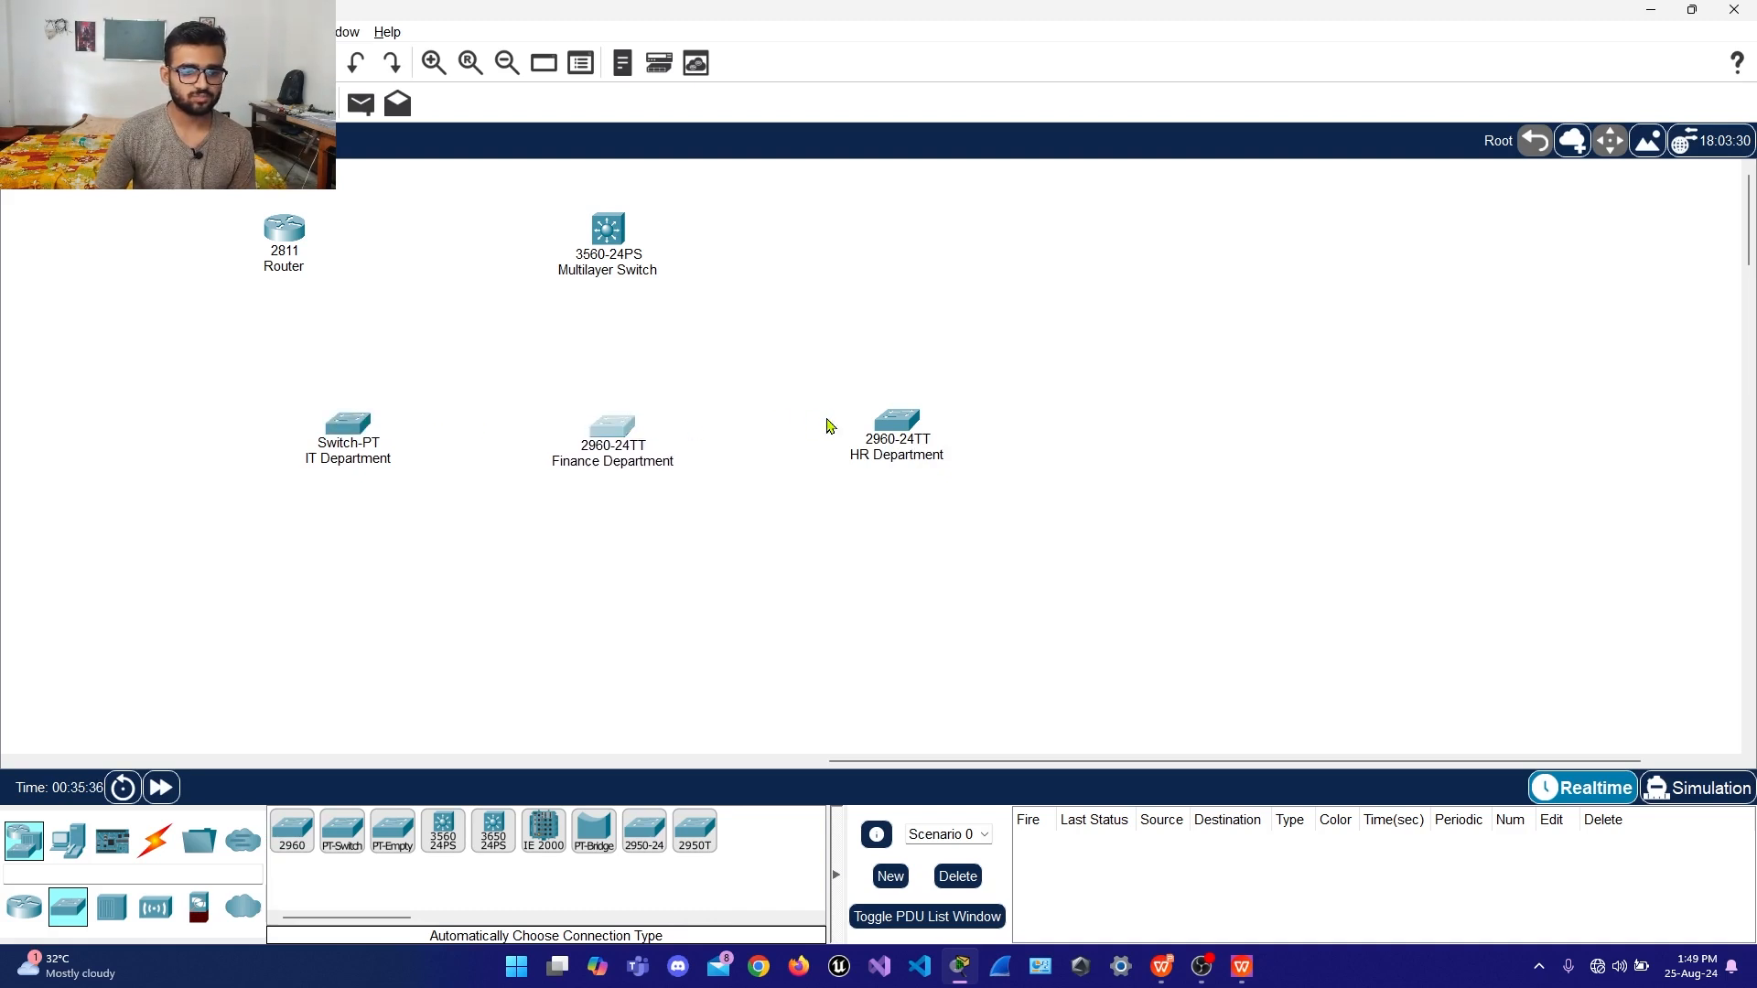
left_click_drag(901, 430, 892, 437)
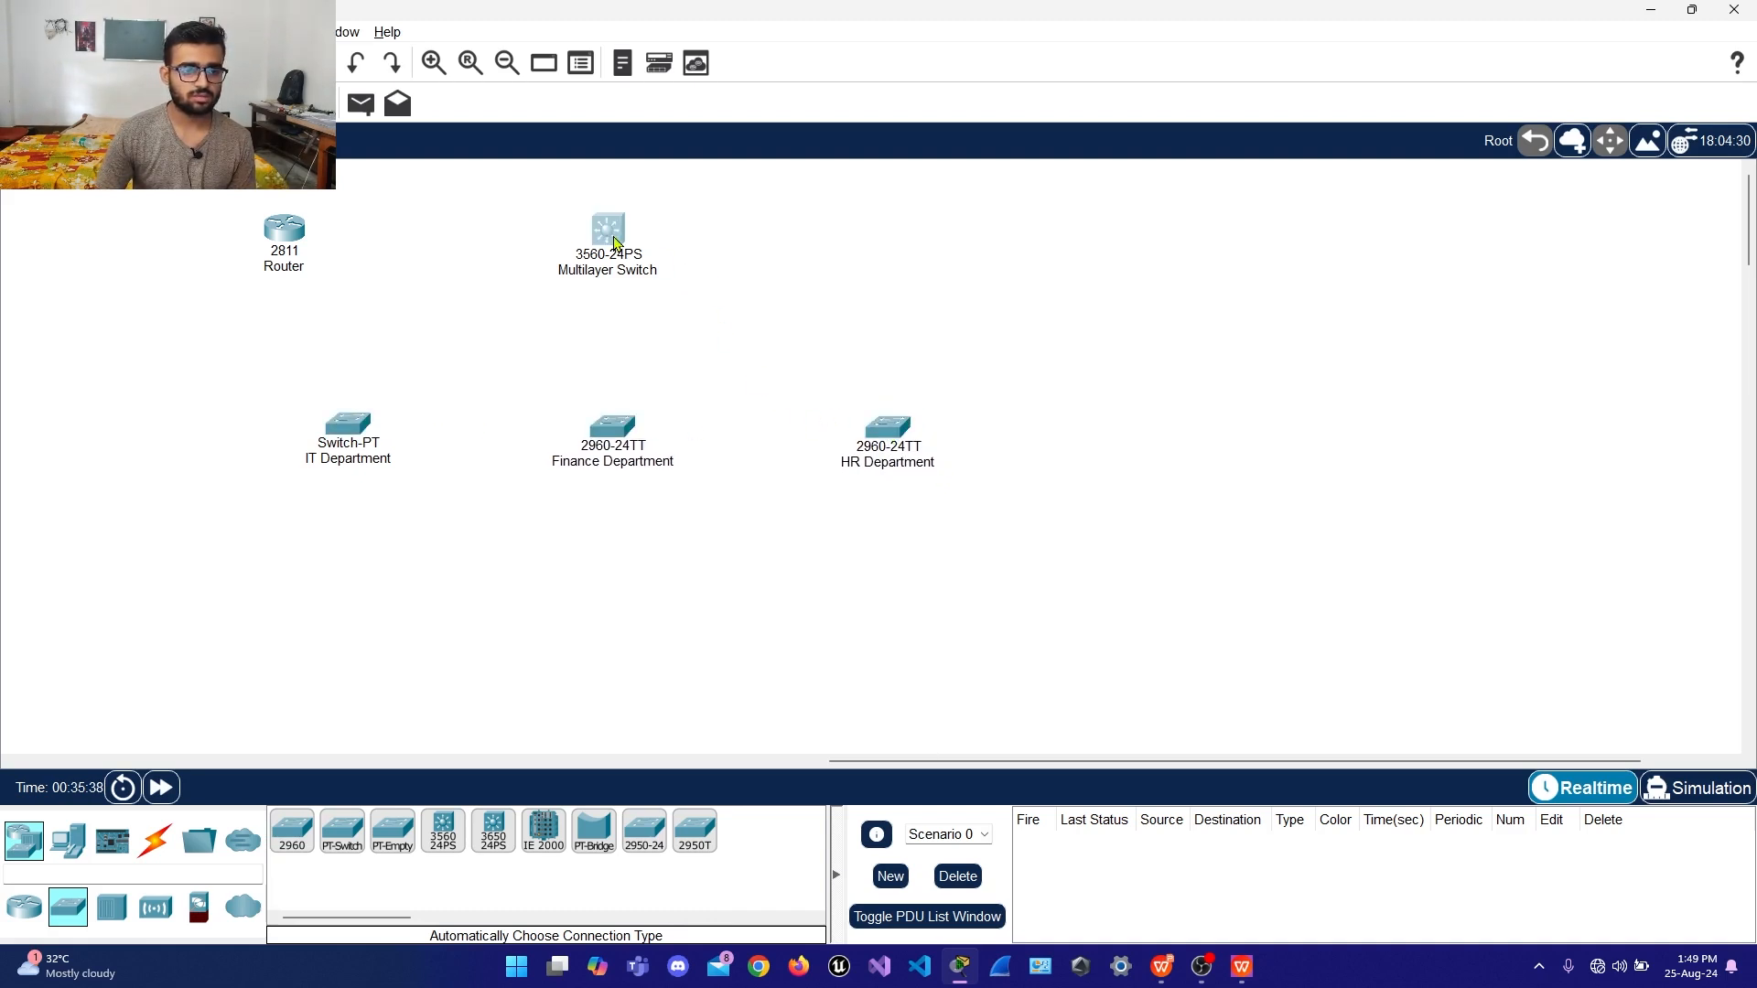
left_click_drag(609, 231, 619, 226)
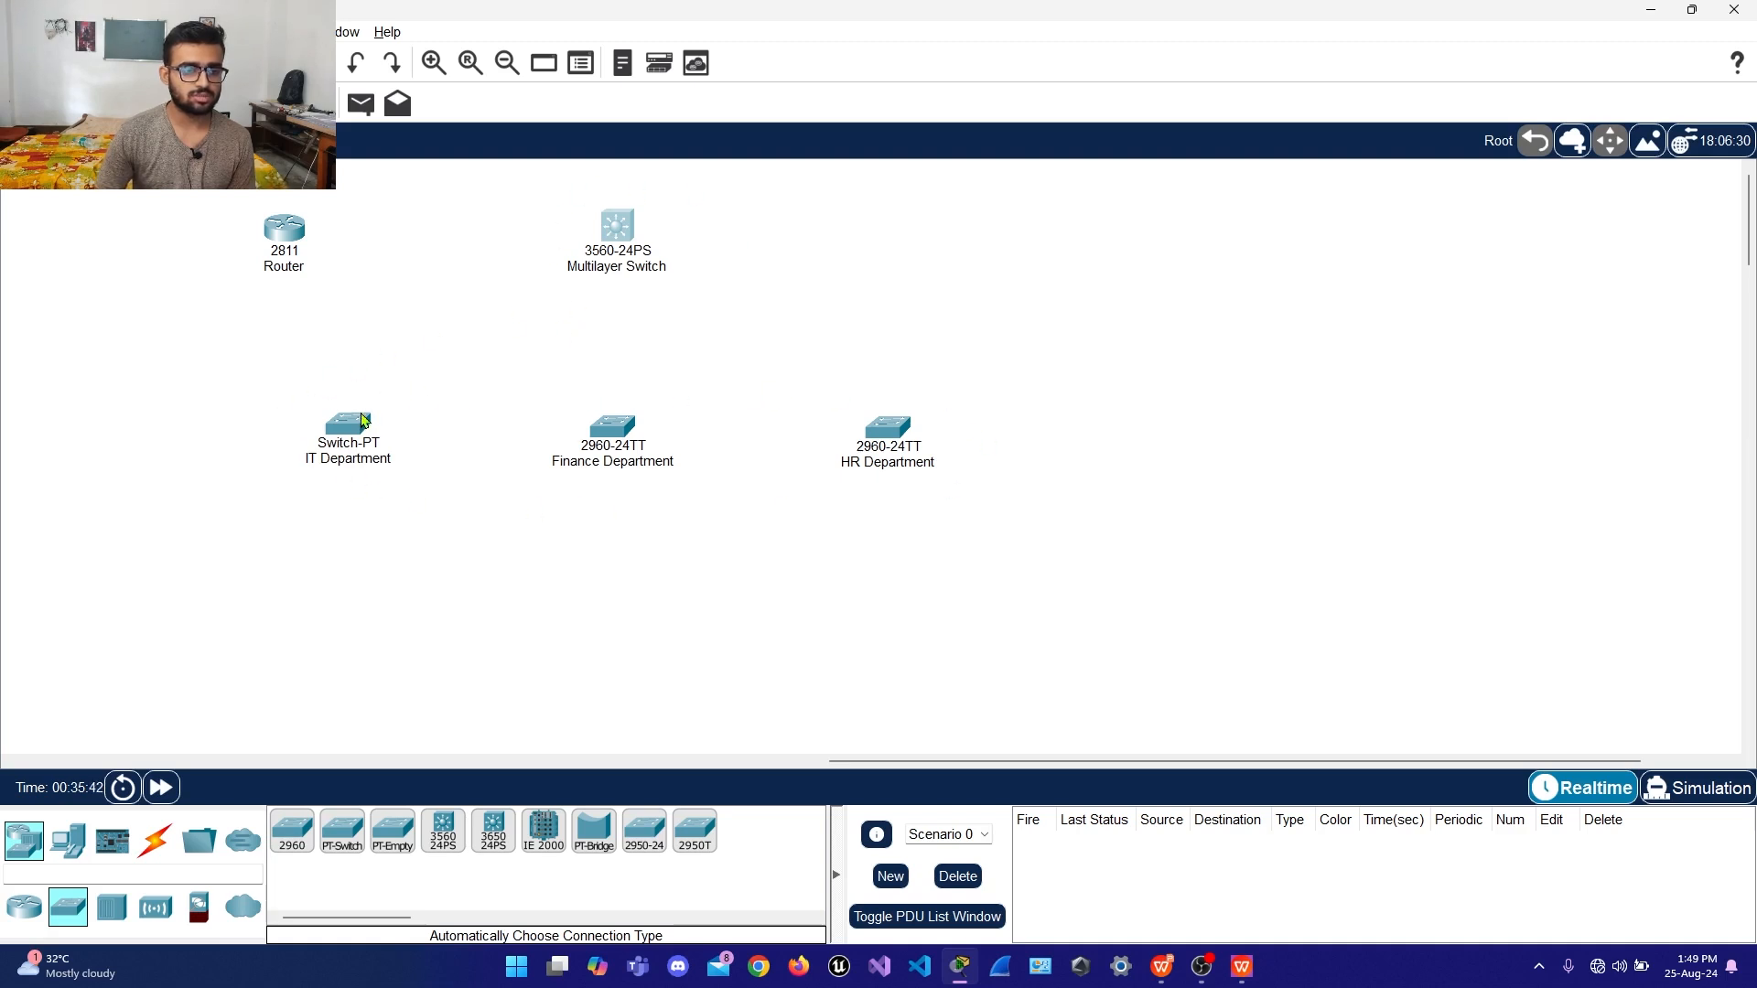
left_click_drag(359, 423, 359, 430)
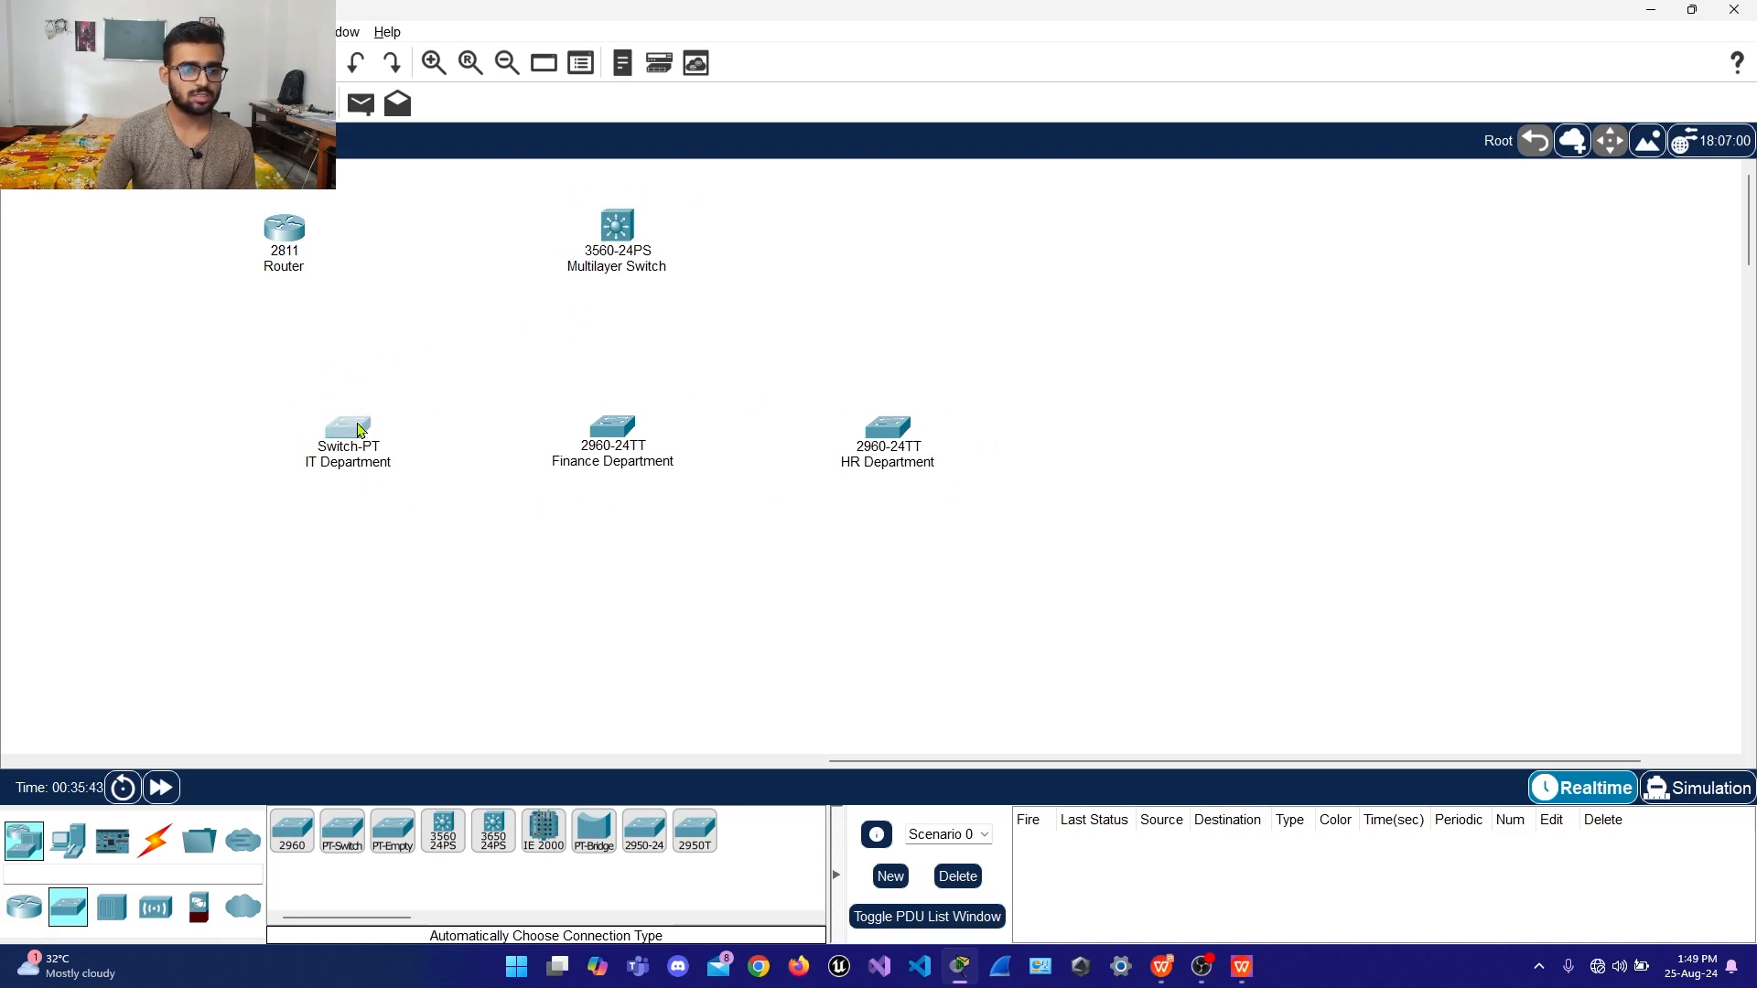
left_click(514, 413)
left_click_drag(600, 424, 602, 424)
left_click(718, 371)
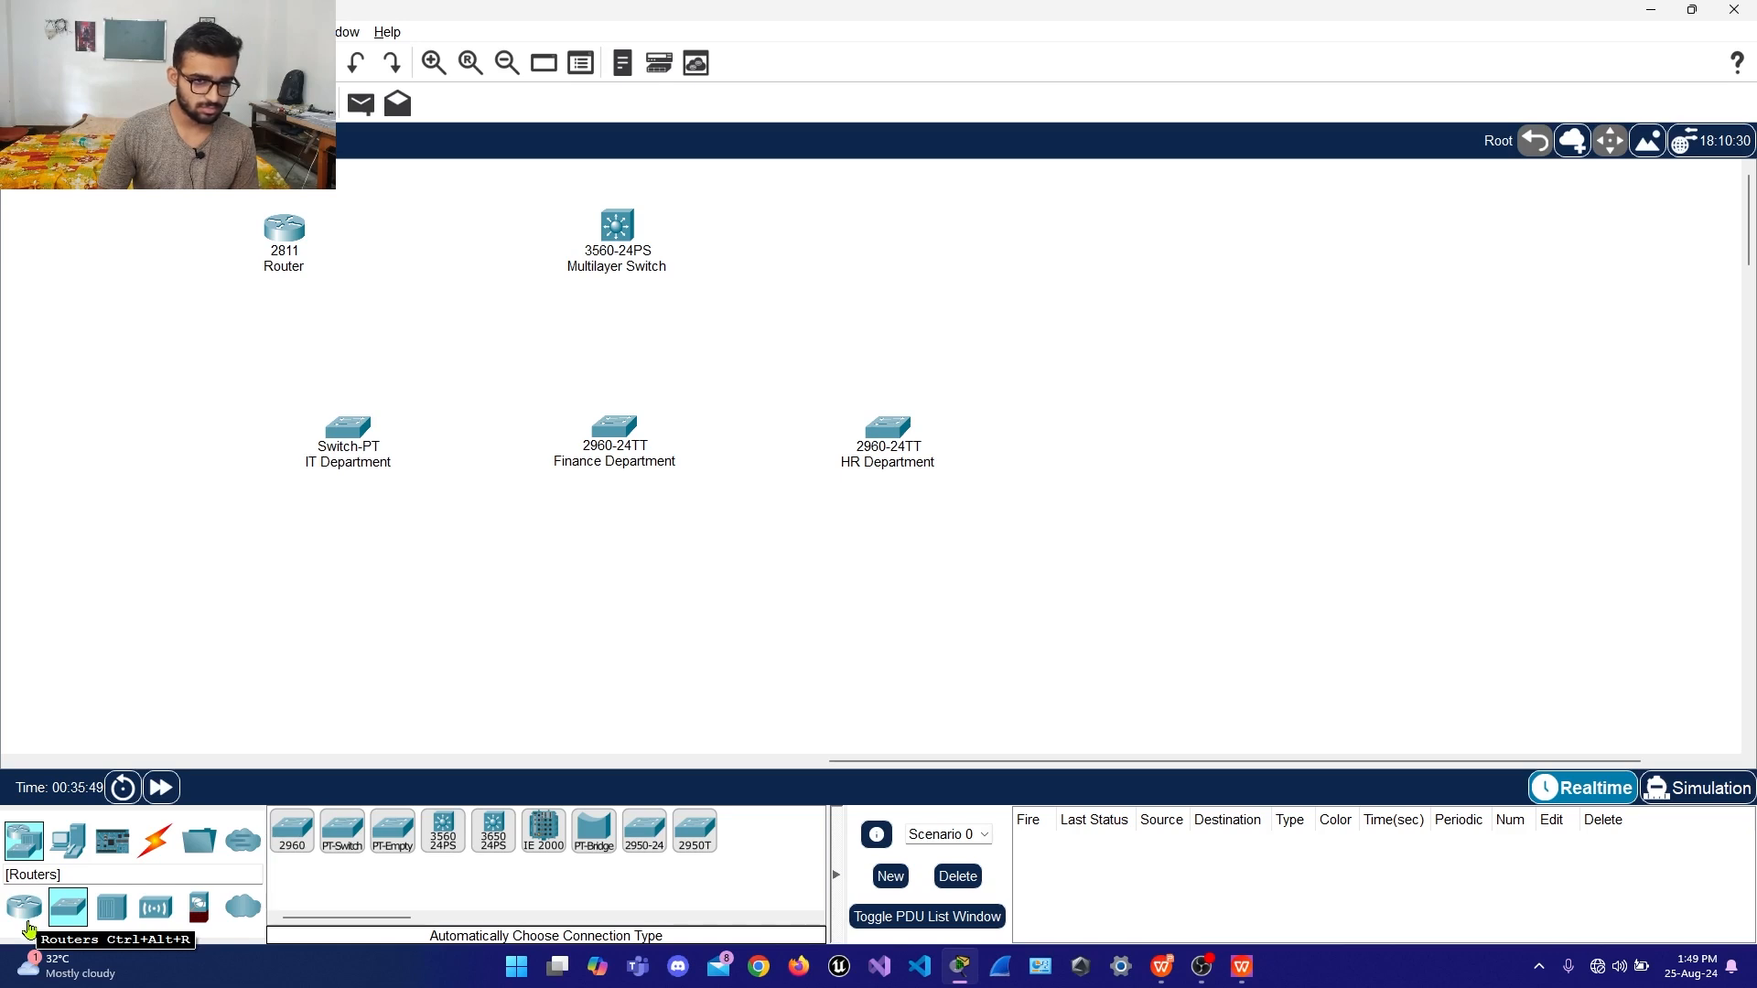
Add six PCs in one evenly spaced row below the three department switches
left_click(68, 840)
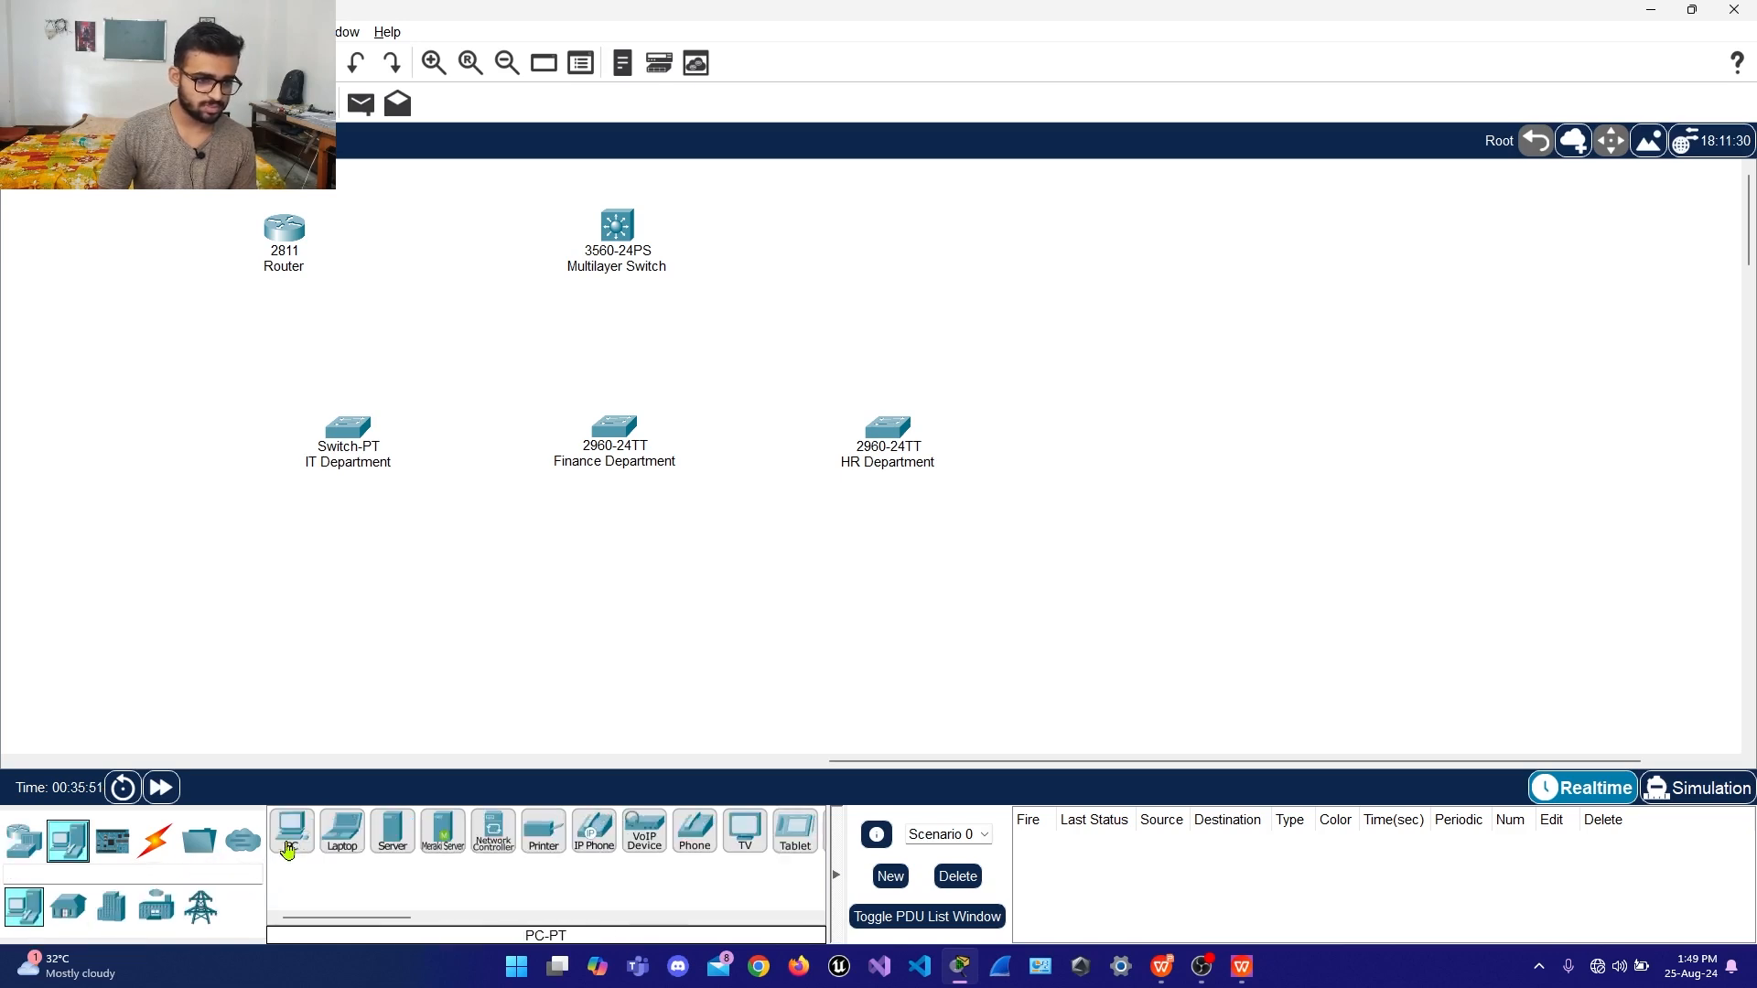
left_click_drag(289, 834, 254, 681)
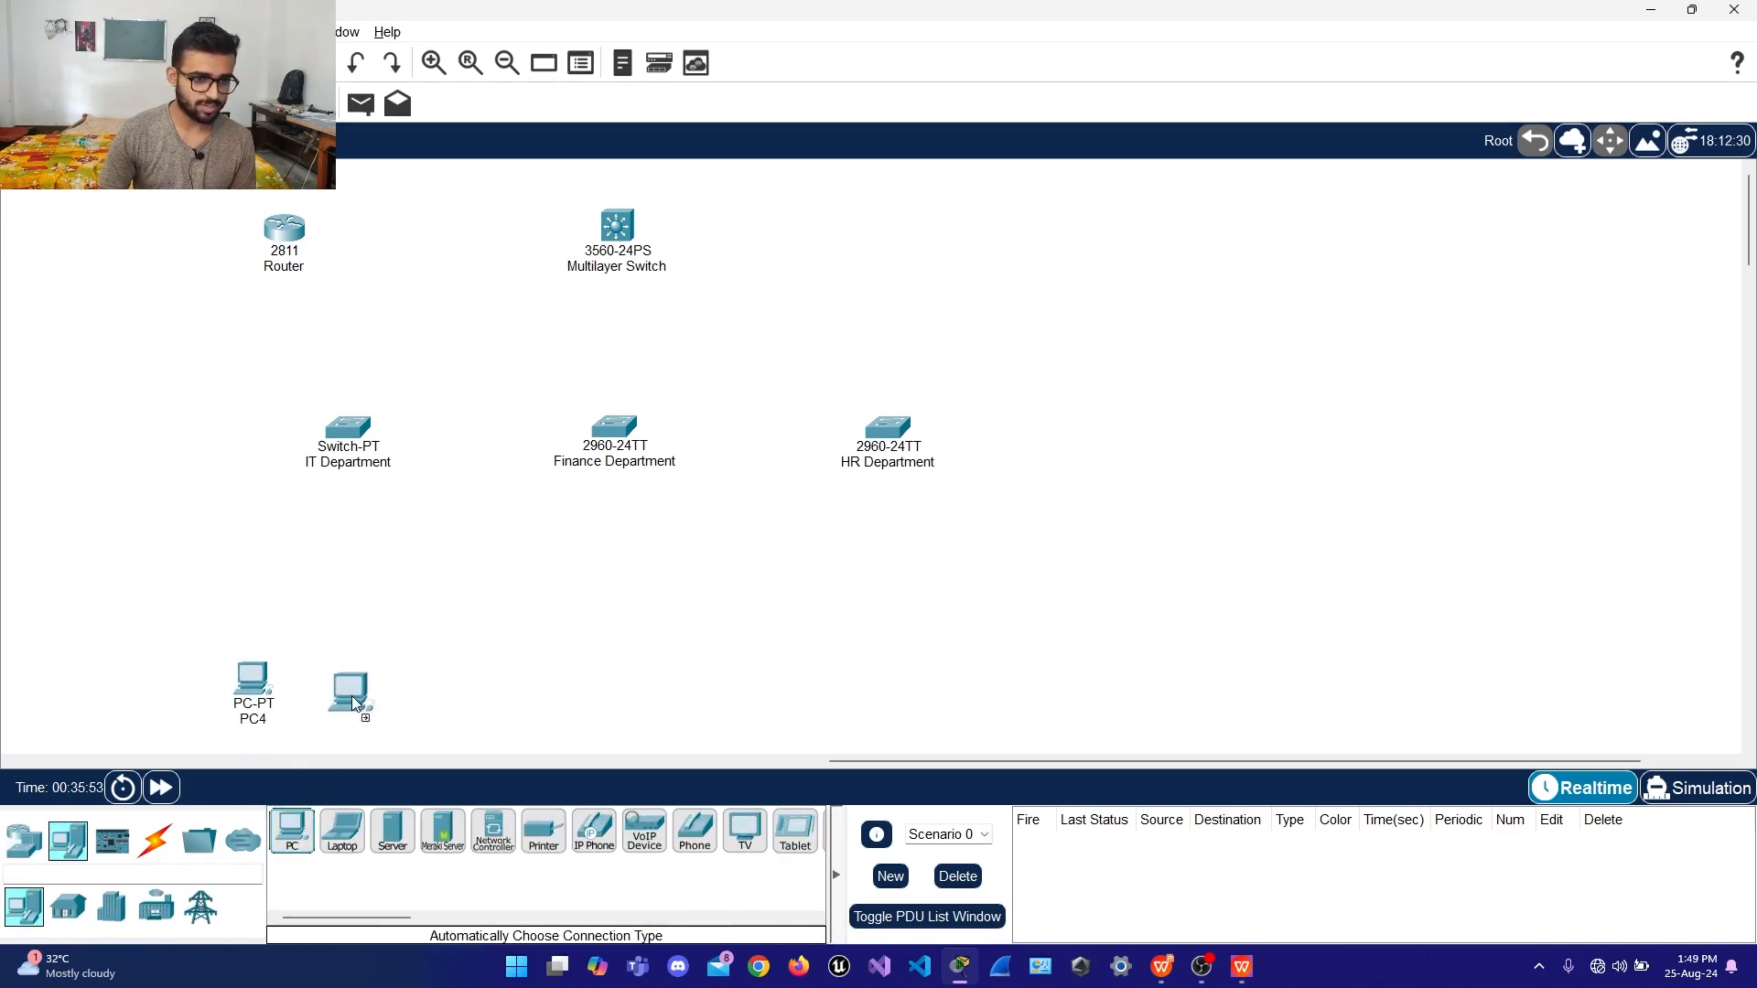
left_click(410, 683)
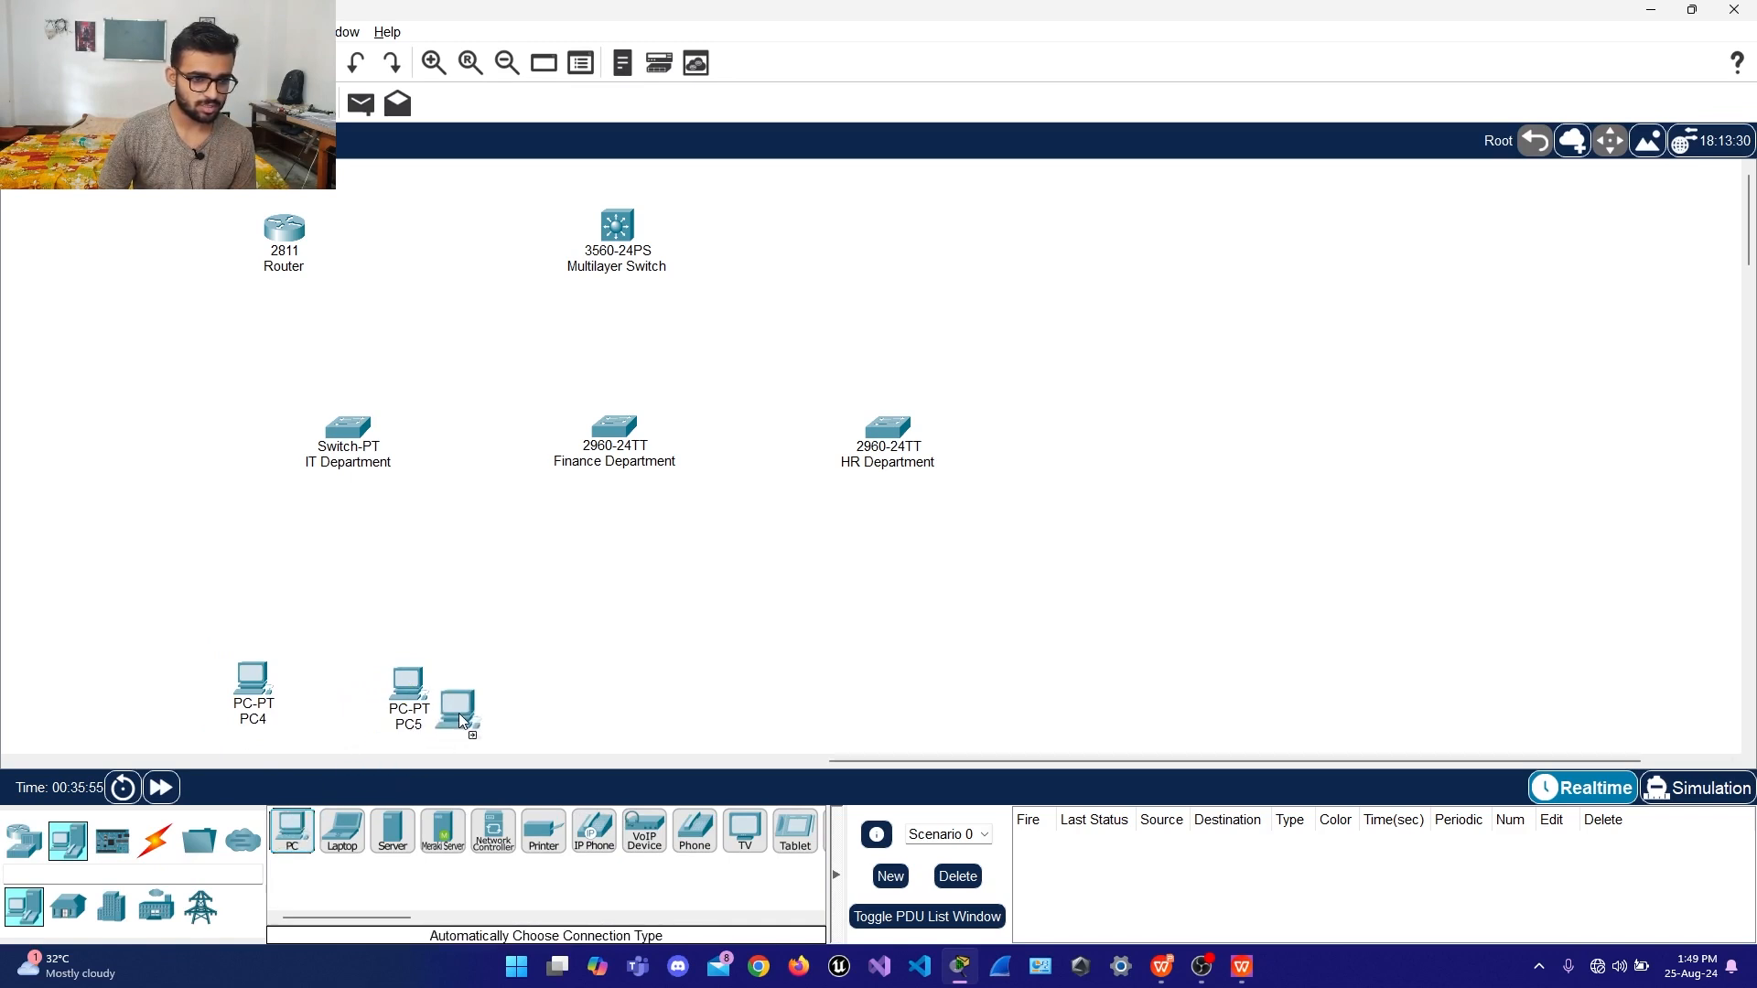
left_click(535, 681)
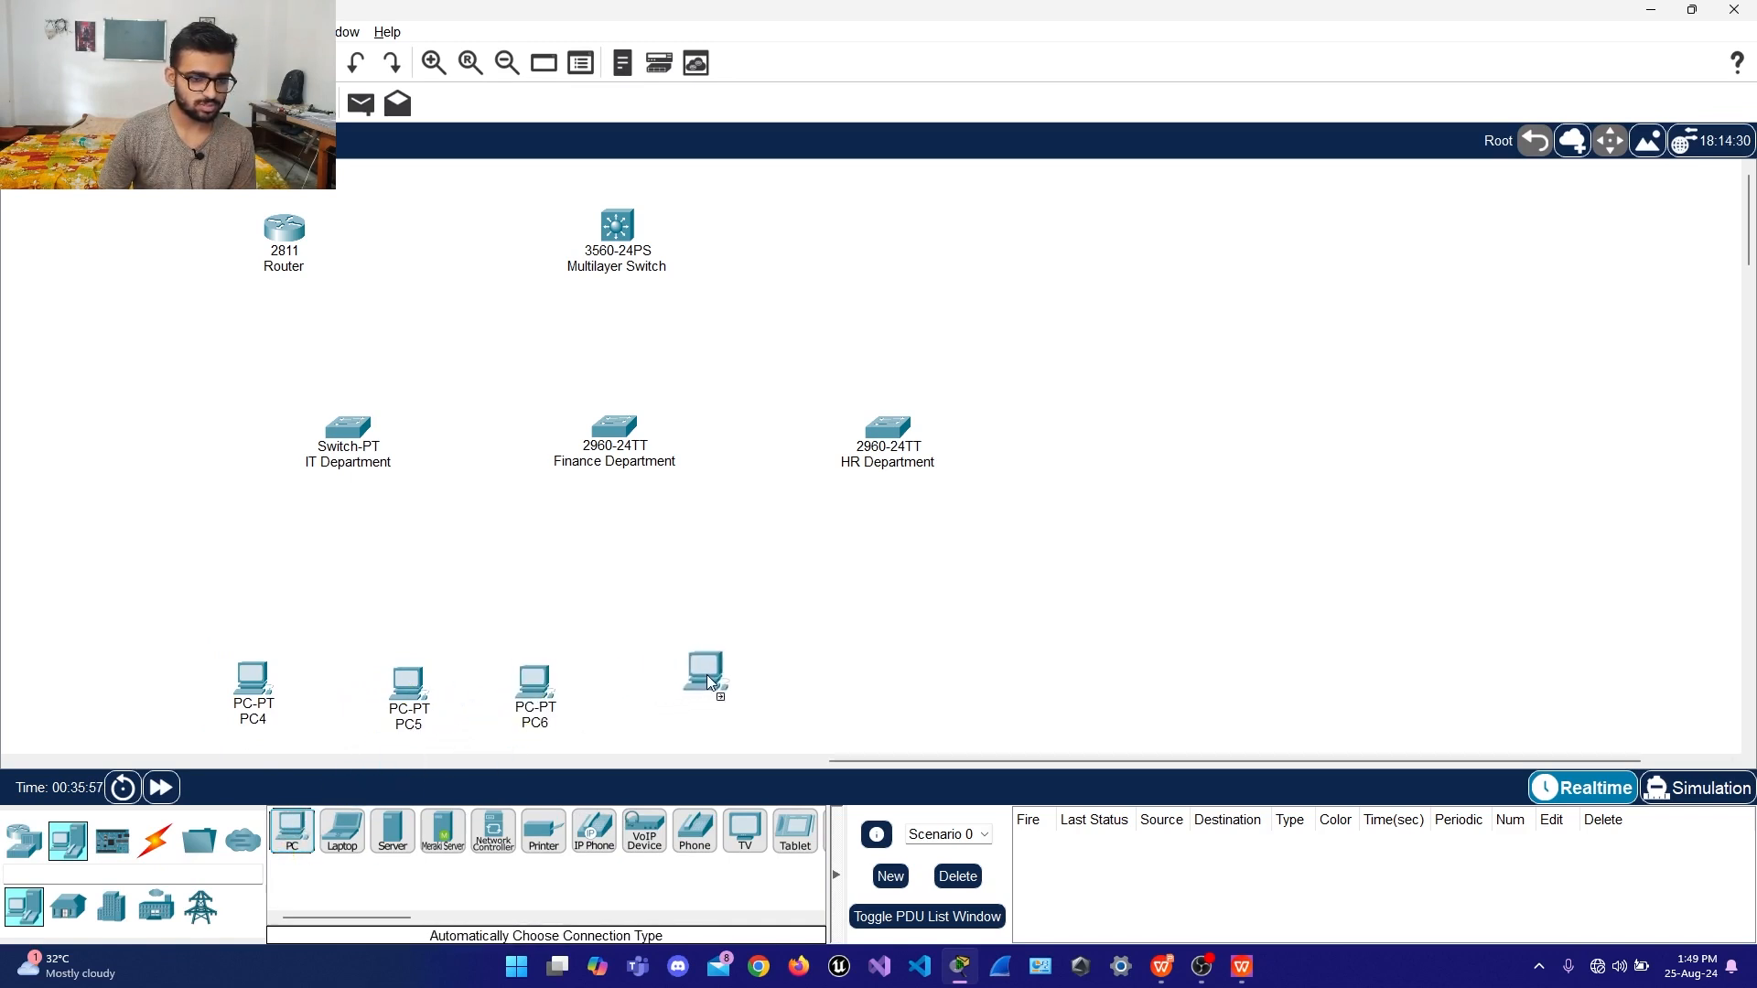
left_click(678, 683)
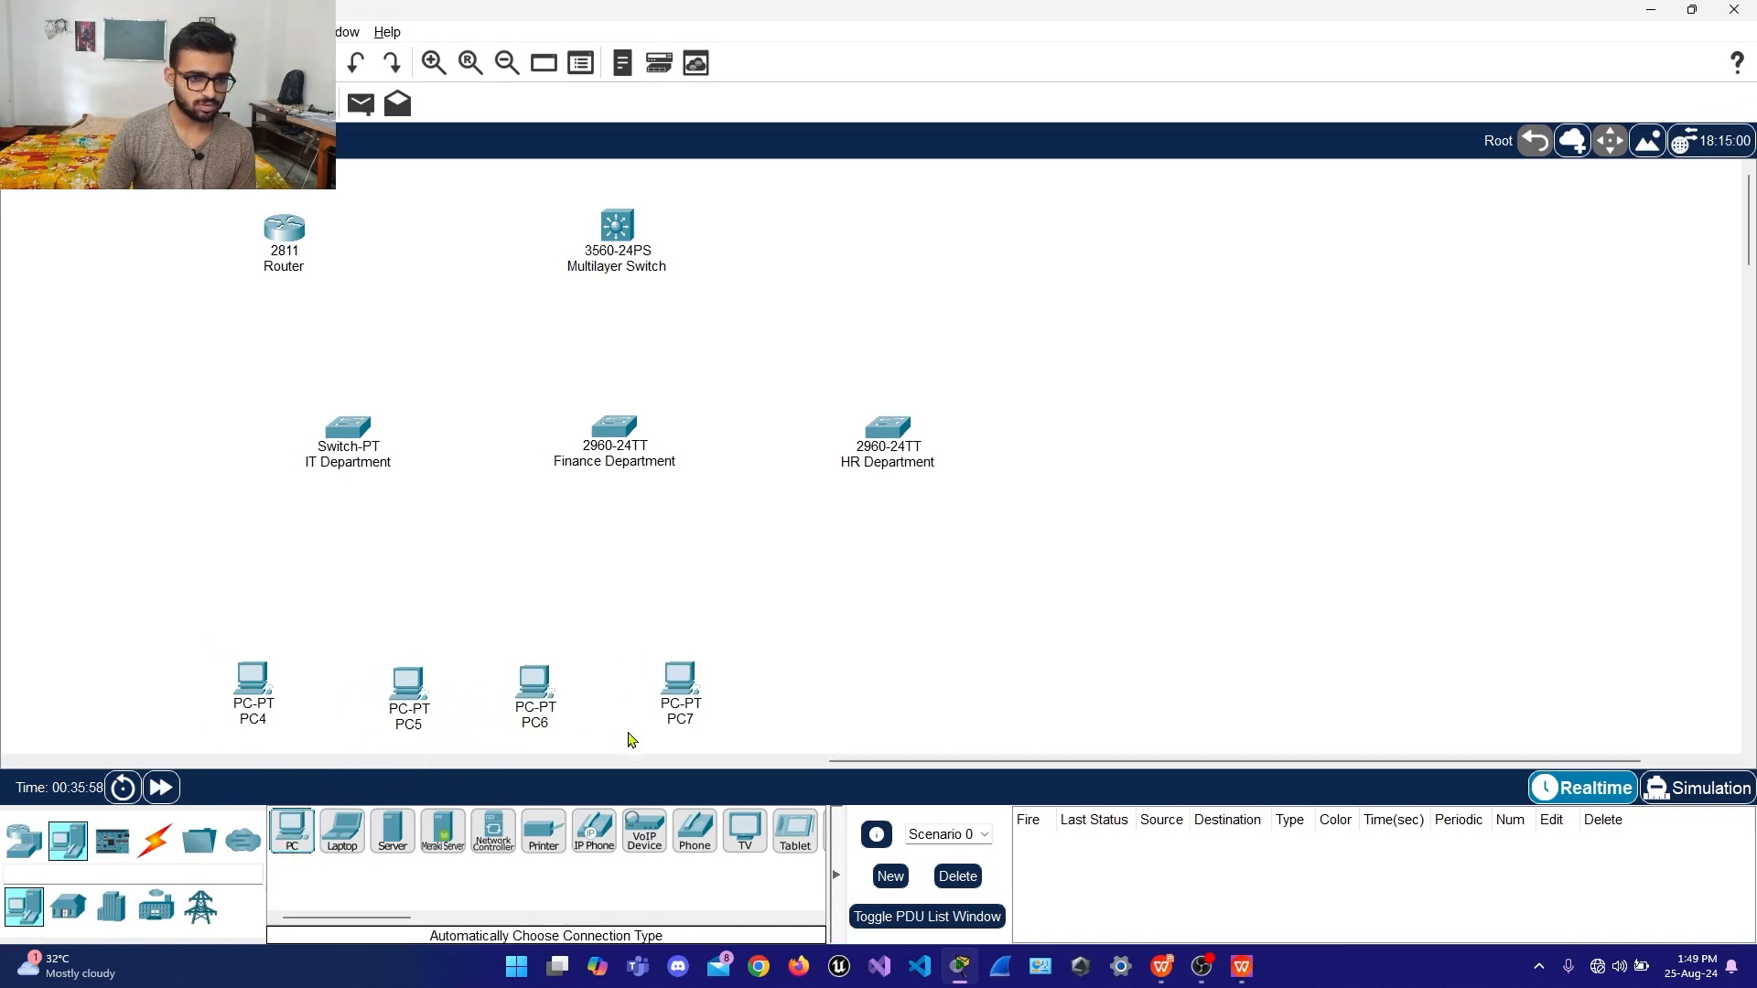
left_click(290, 835)
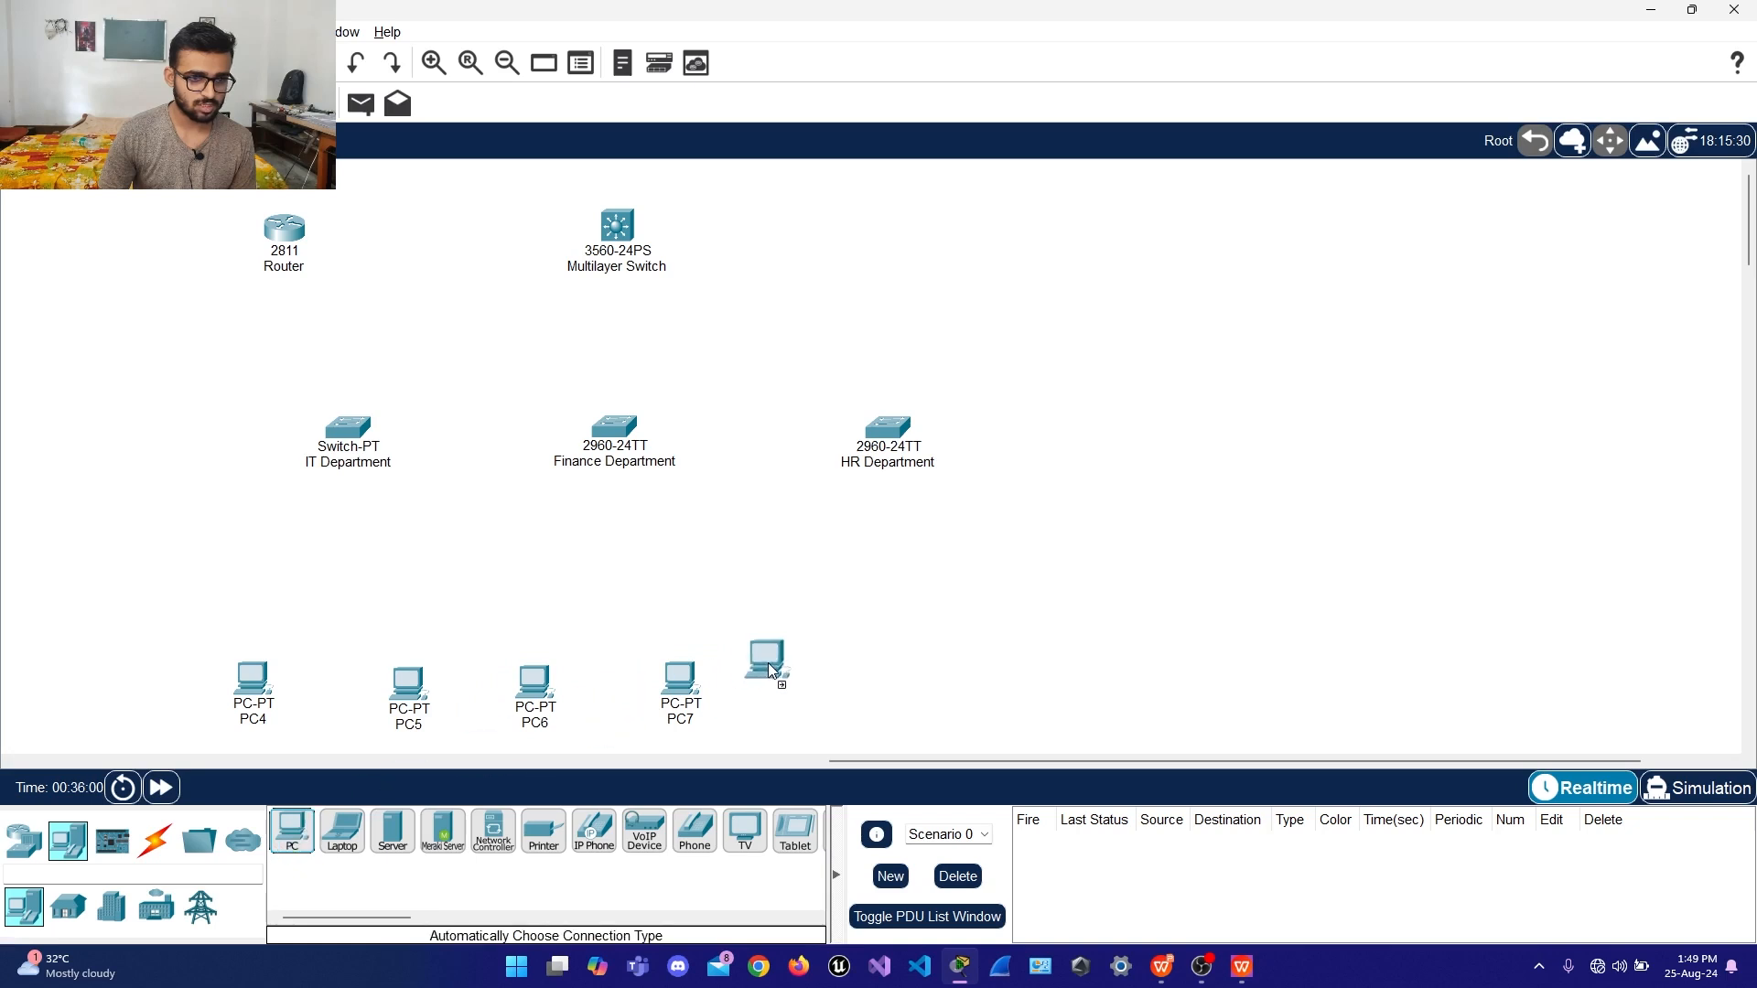
left_click(291, 836)
left_click(989, 679)
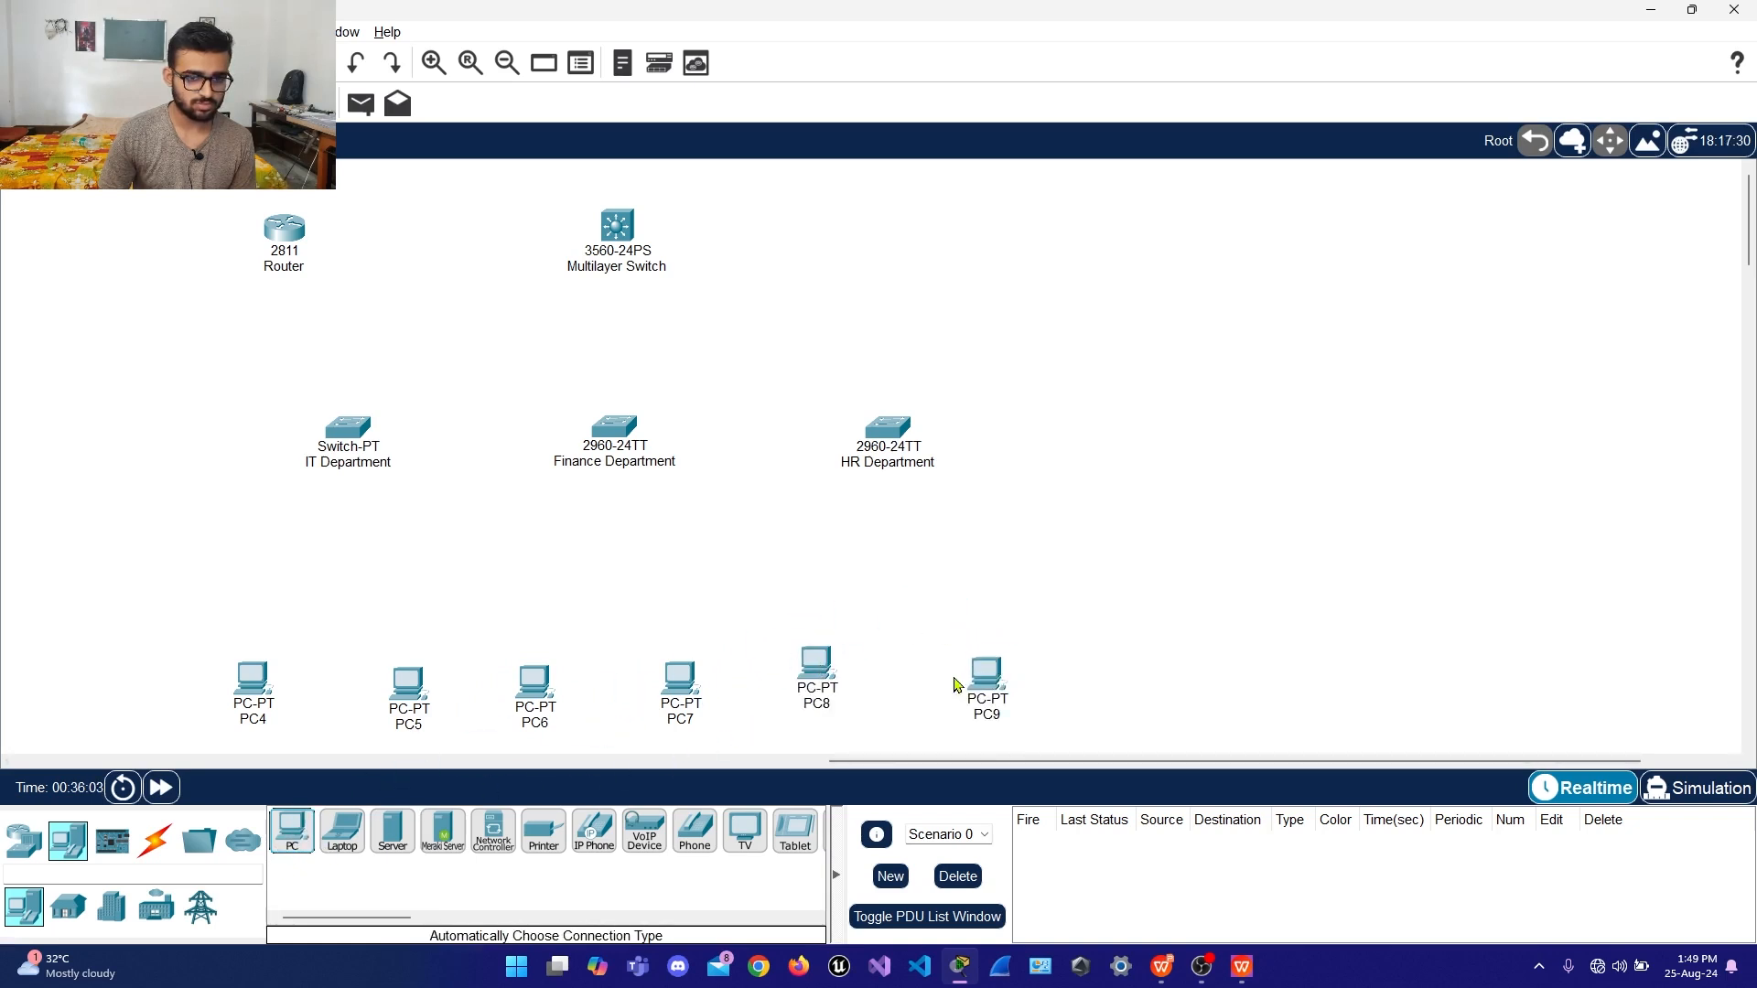
left_click_drag(824, 677, 823, 688)
left_click_drag(989, 688, 980, 688)
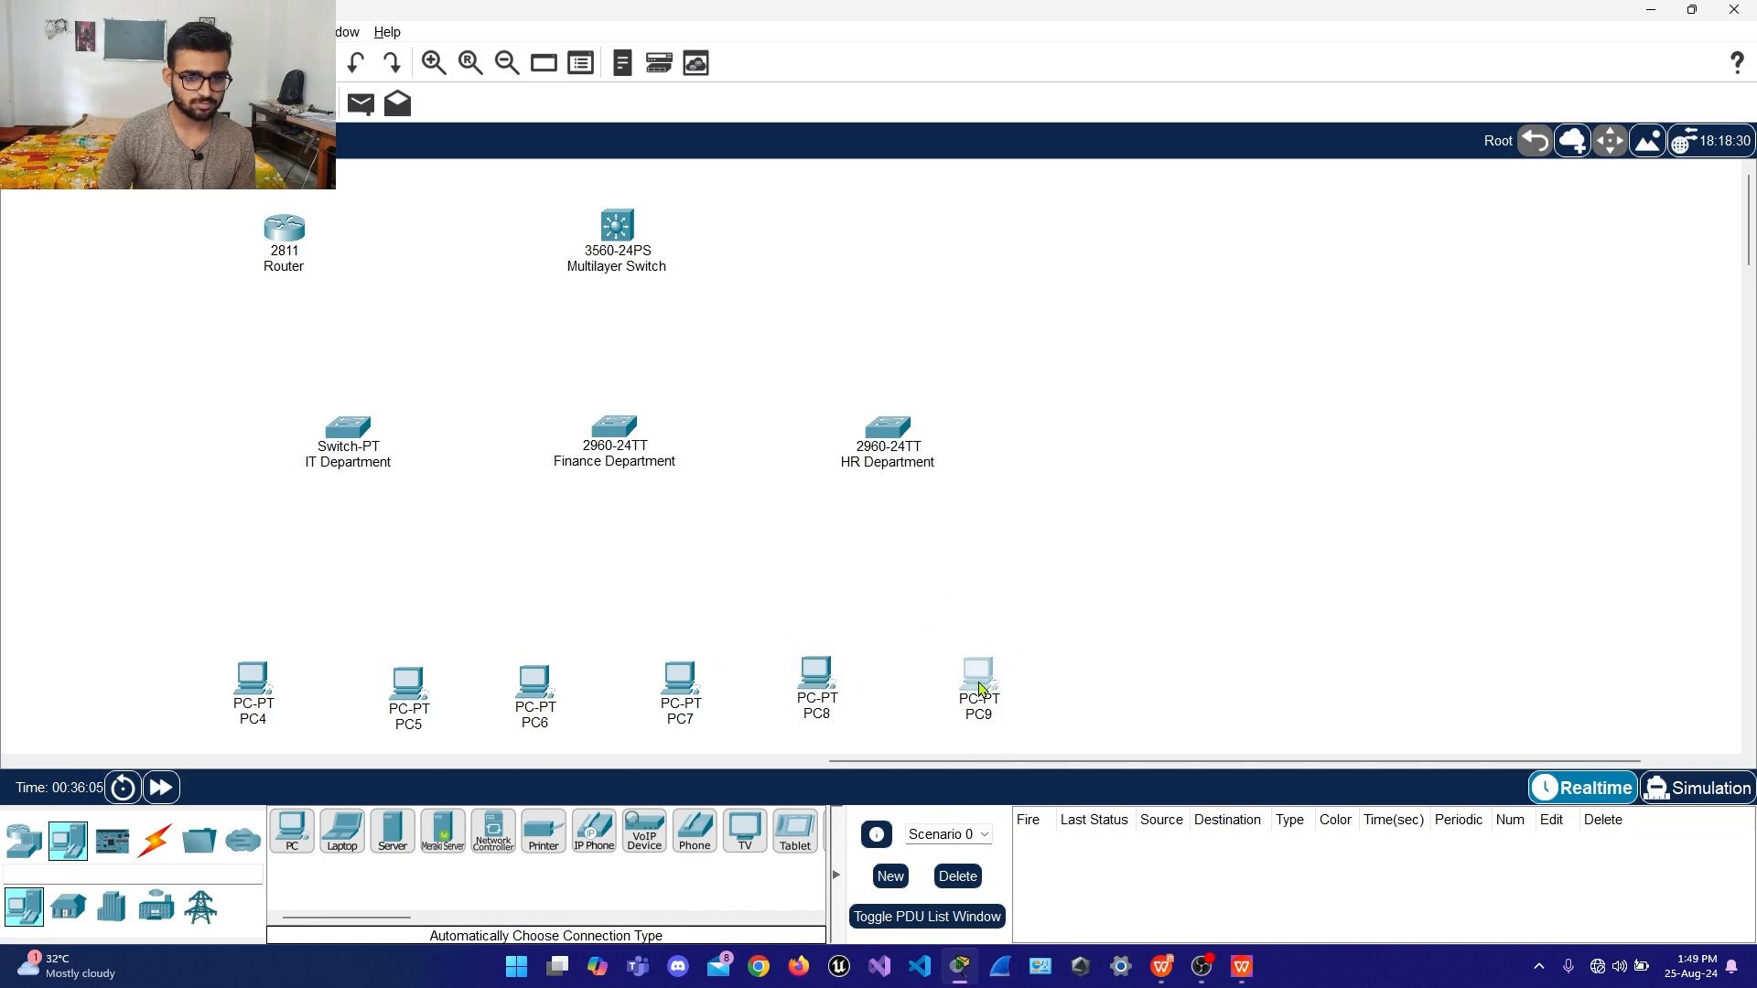
Add six 7960 IP phones between the department switches and the PCs, one above each PC
left_click(112, 841)
left_click(24, 840)
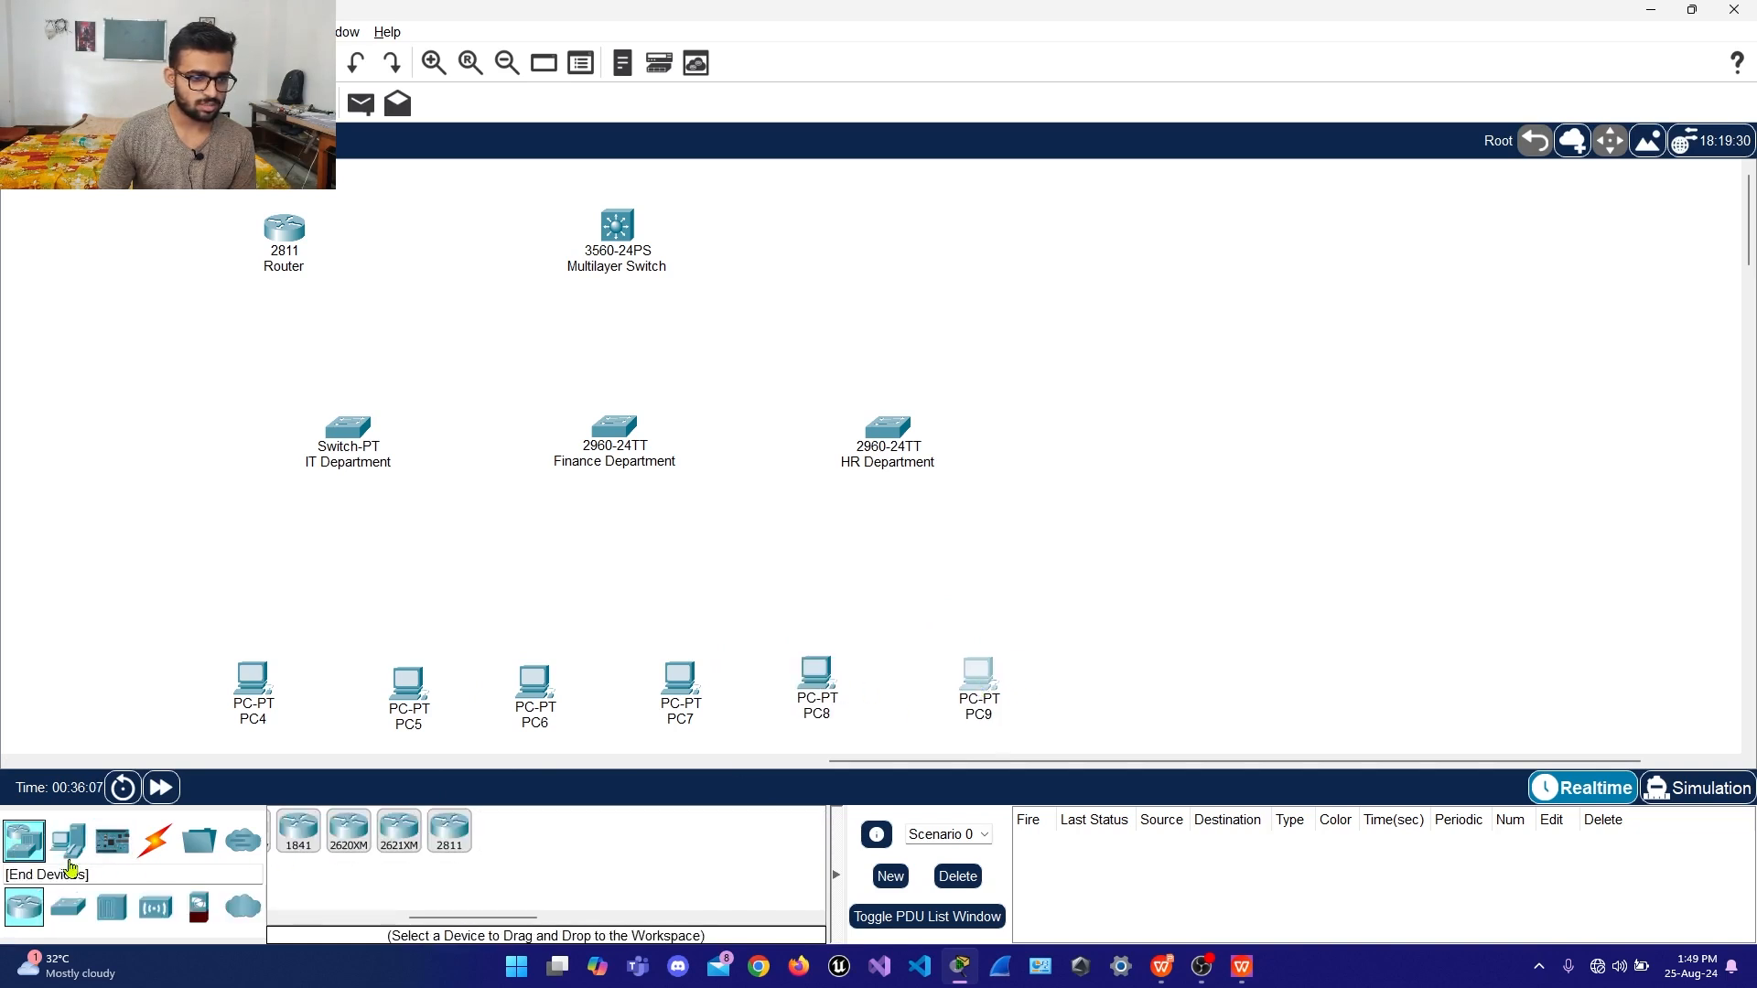
left_click(67, 907)
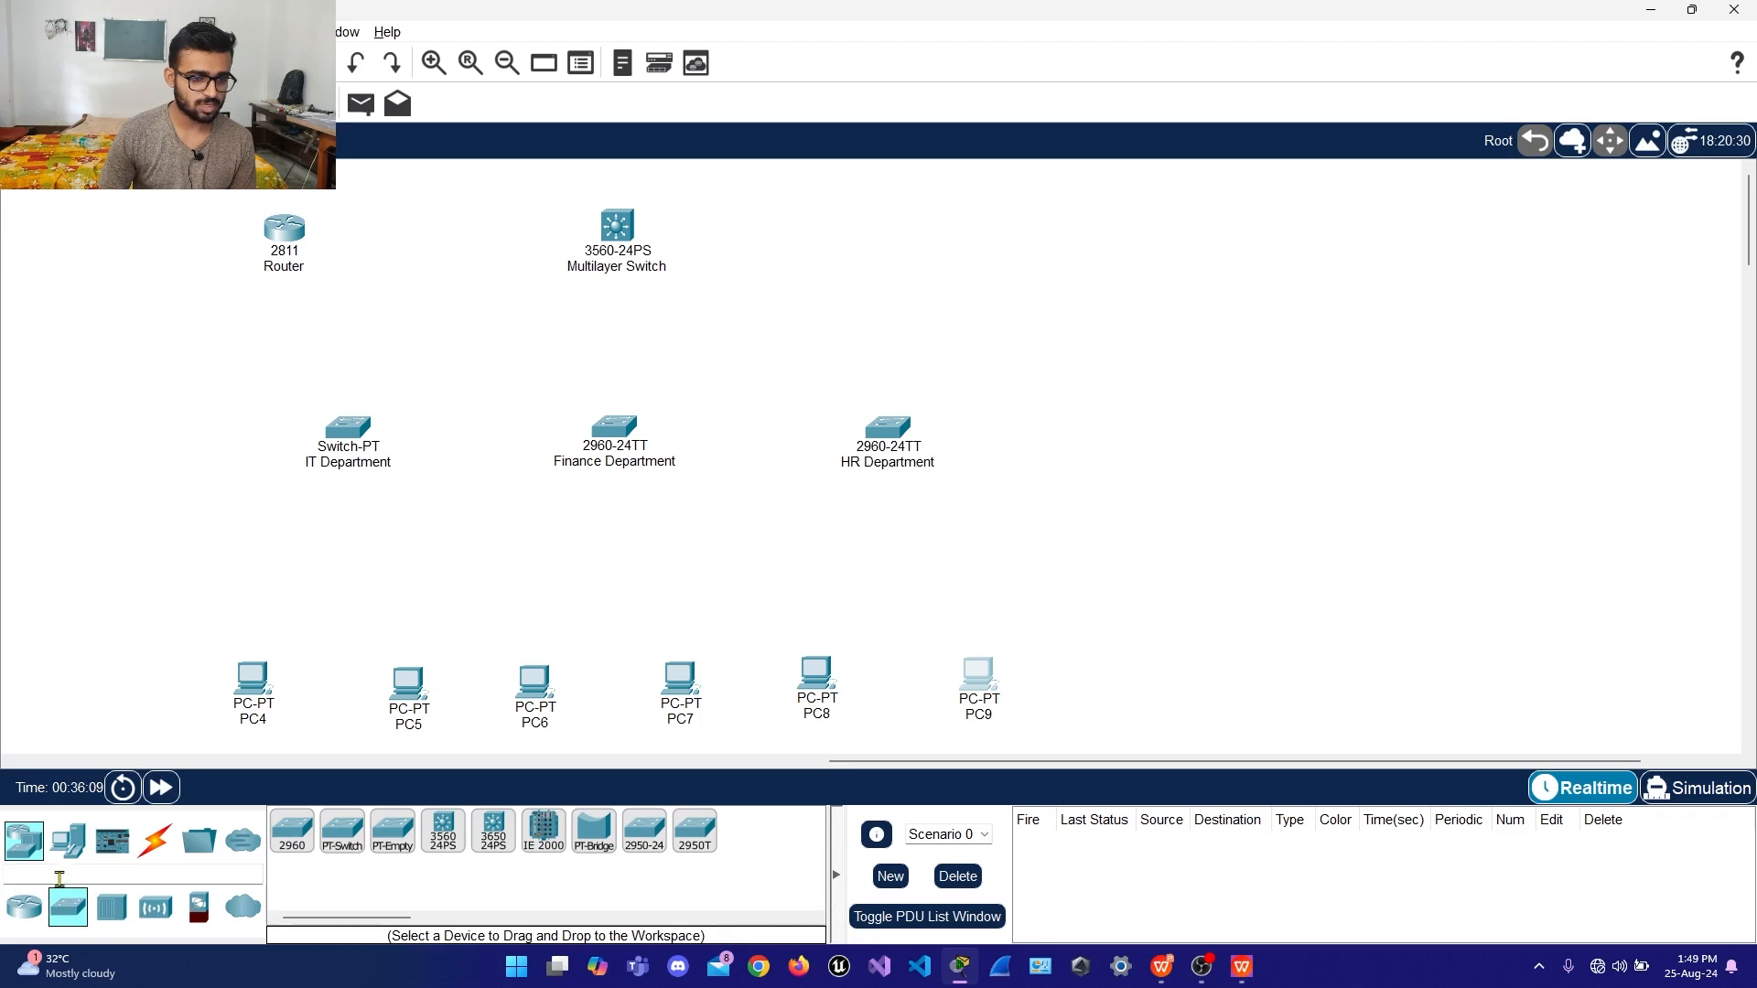
left_click(68, 840)
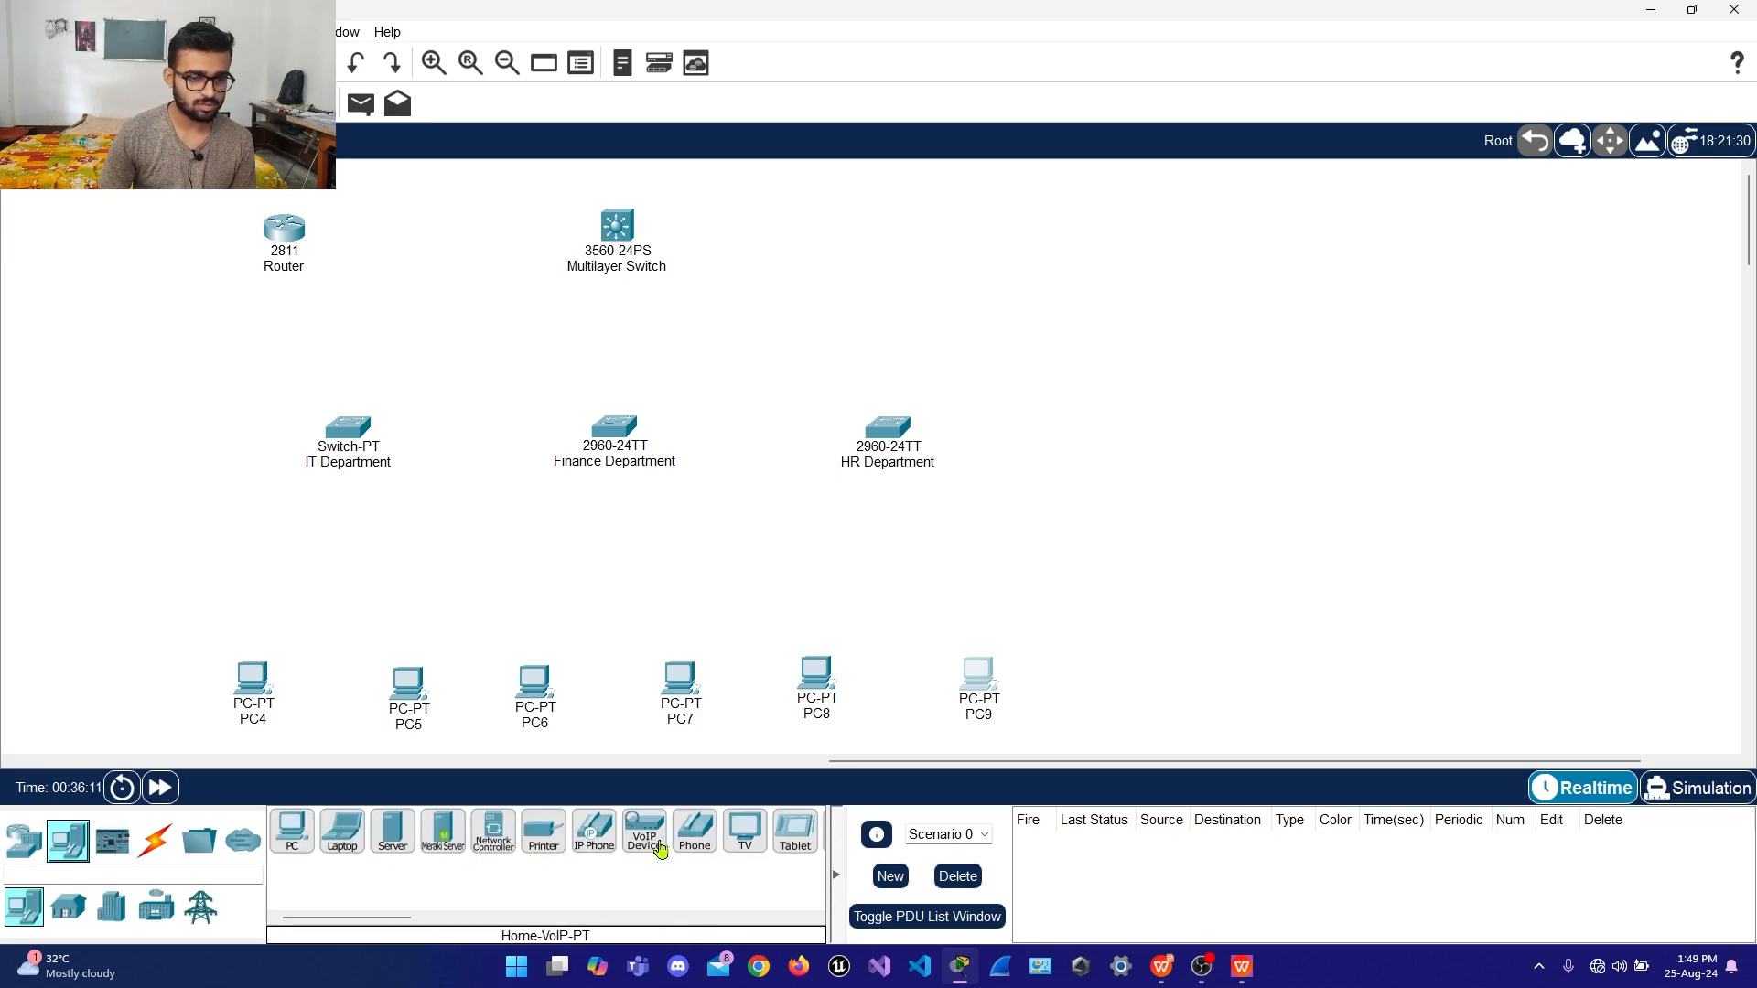
left_click(836, 875)
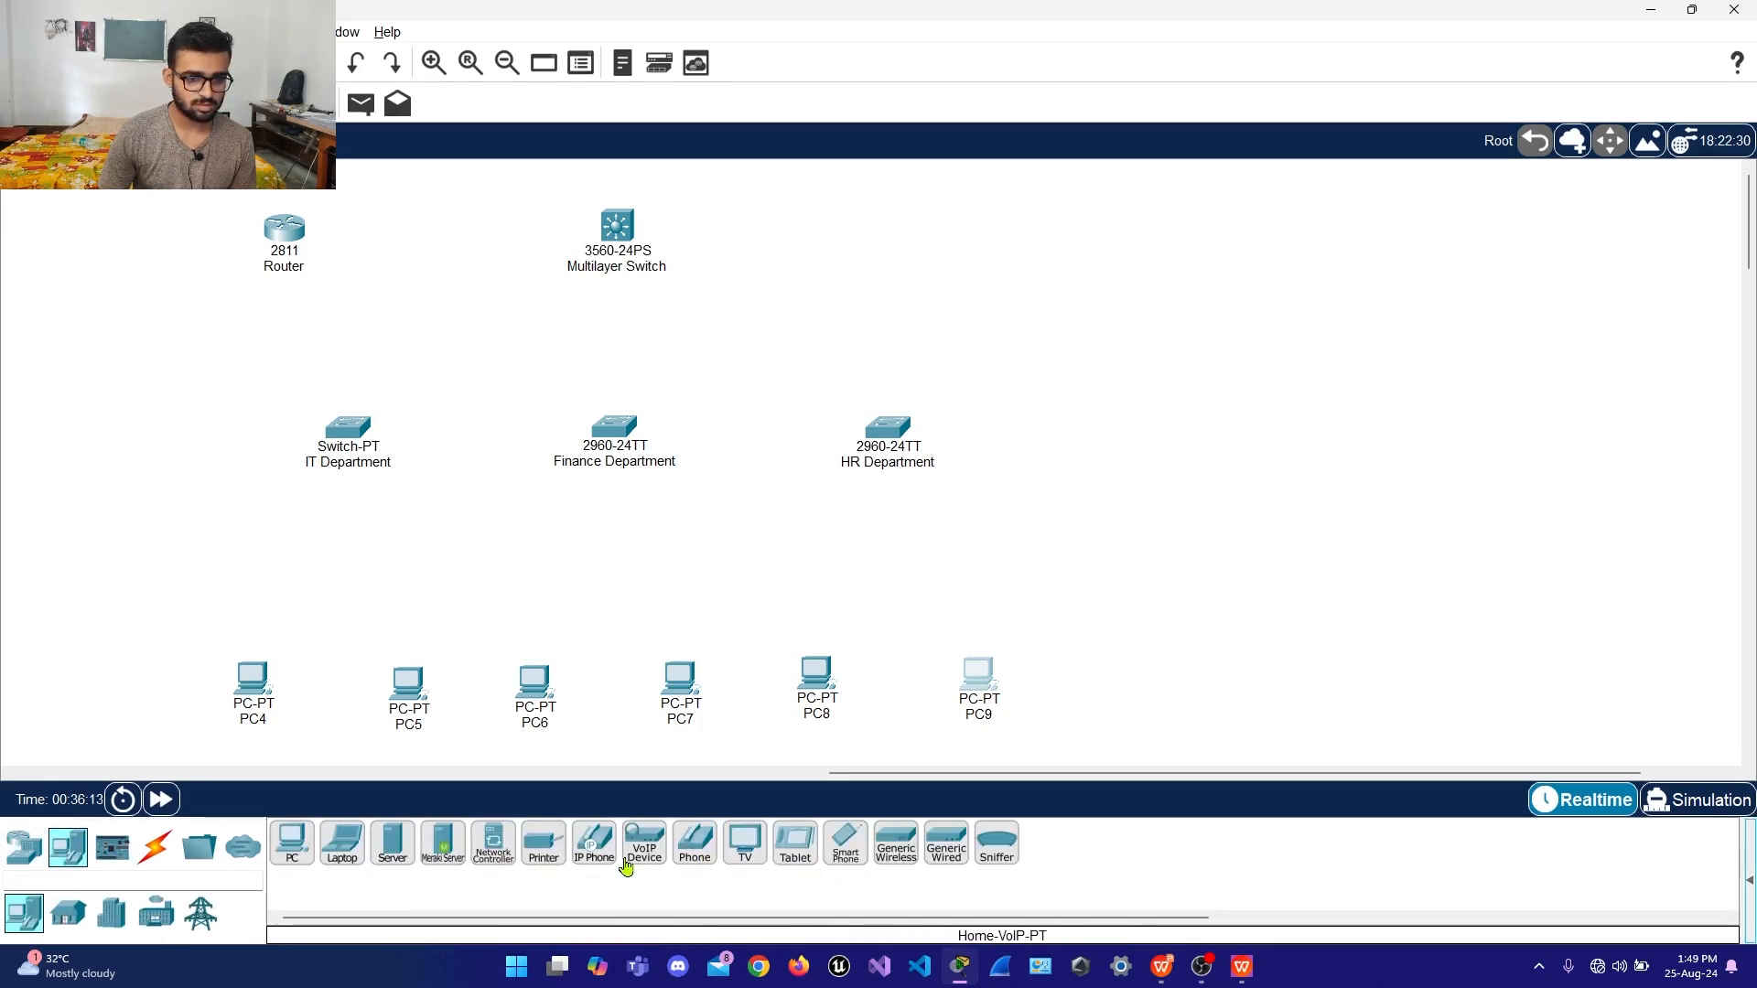
left_click_drag(599, 860, 272, 563)
left_click_drag(579, 854, 528, 587)
left_click_drag(610, 855, 660, 579)
left_click_drag(583, 864, 809, 580)
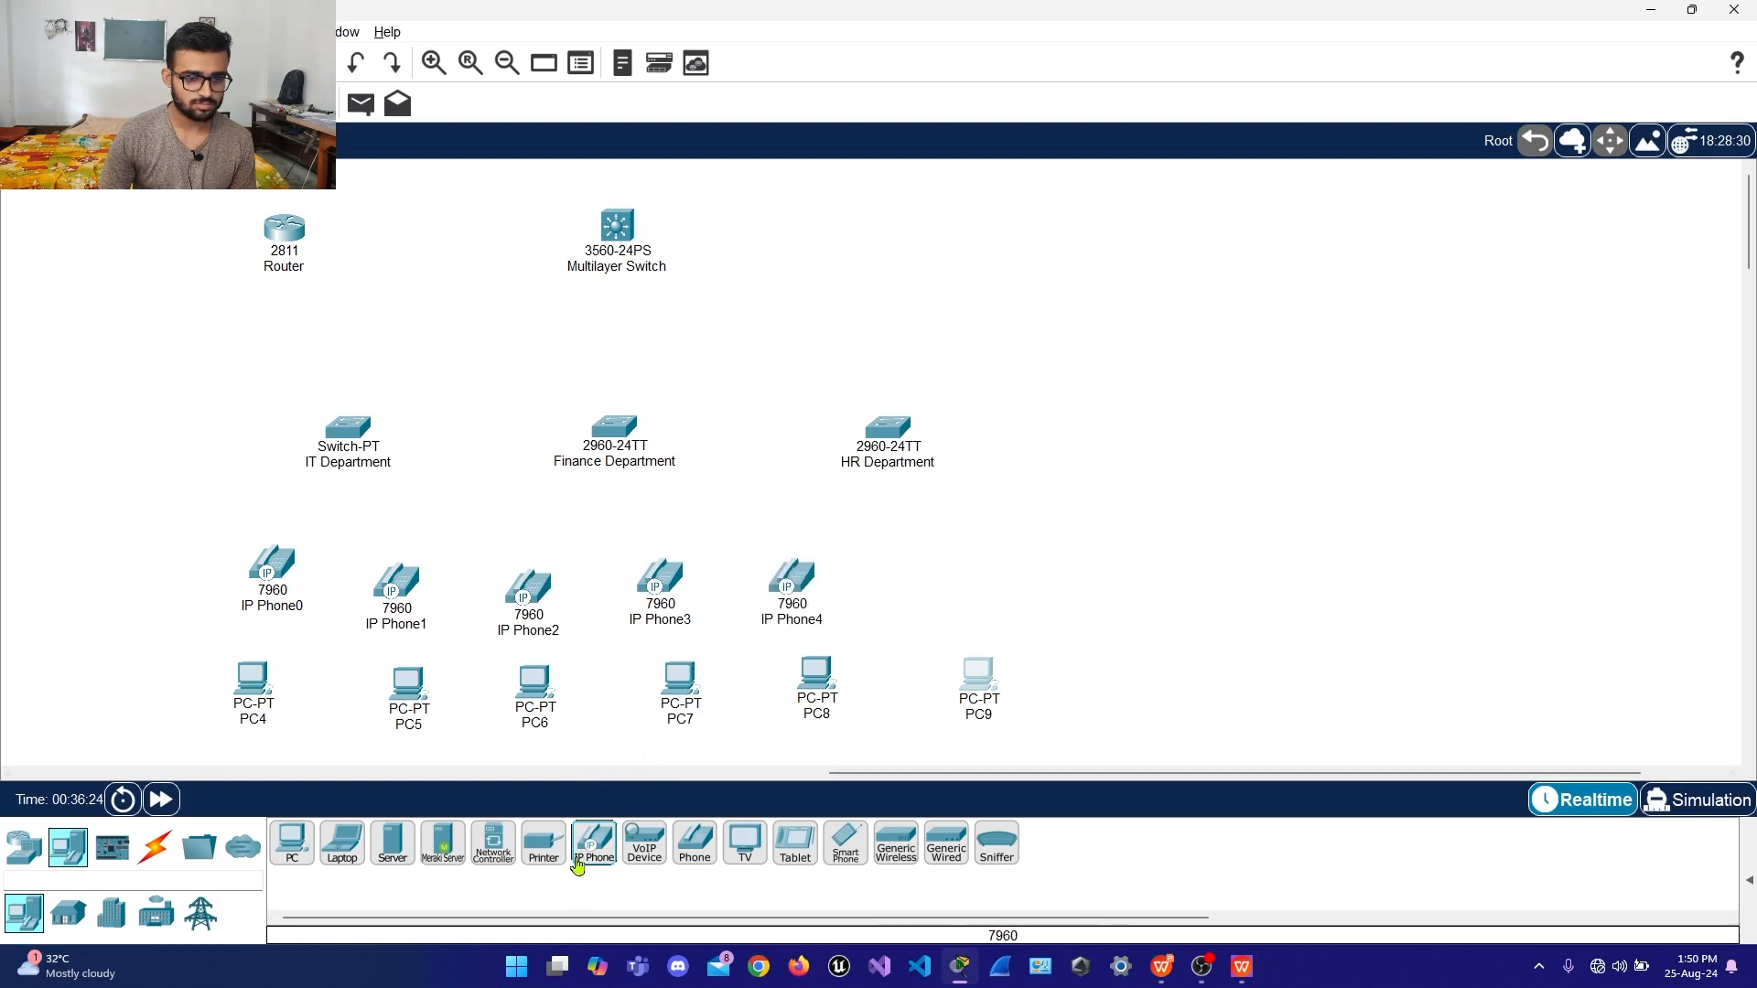
left_click_drag(591, 847, 968, 586)
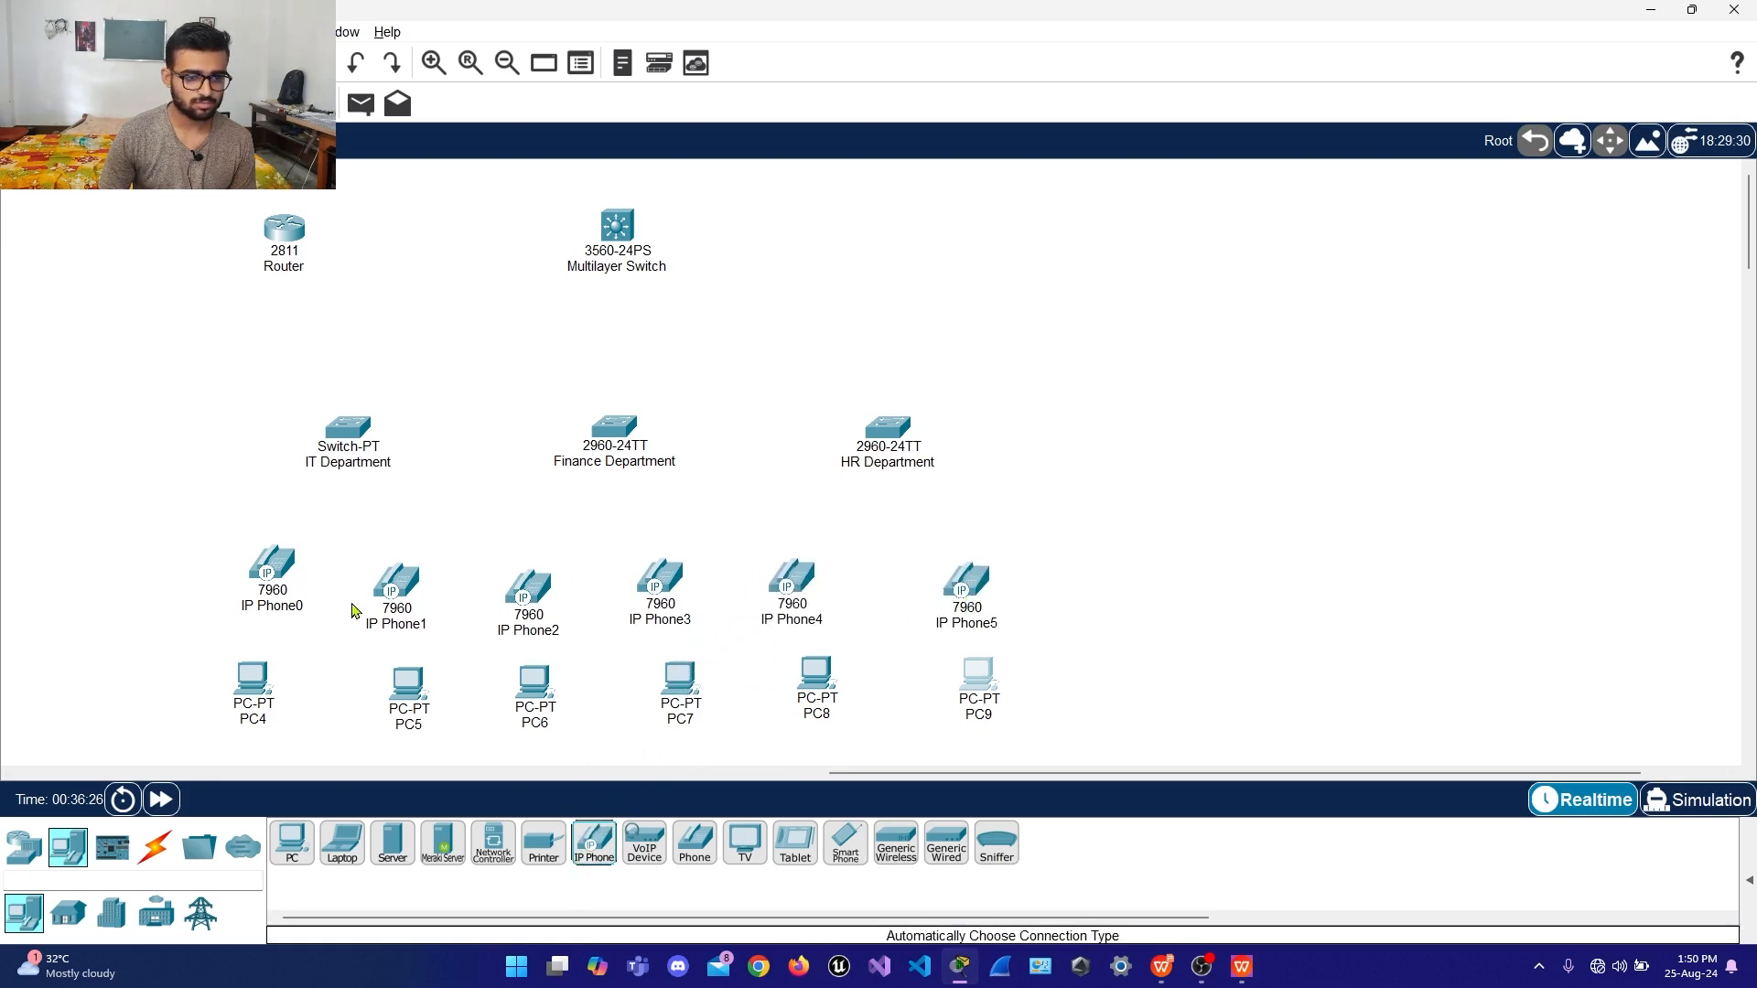
Level the six IP phones into one straight row above the PCs
left_click_drag(275, 573, 271, 577)
left_click_drag(394, 590, 404, 576)
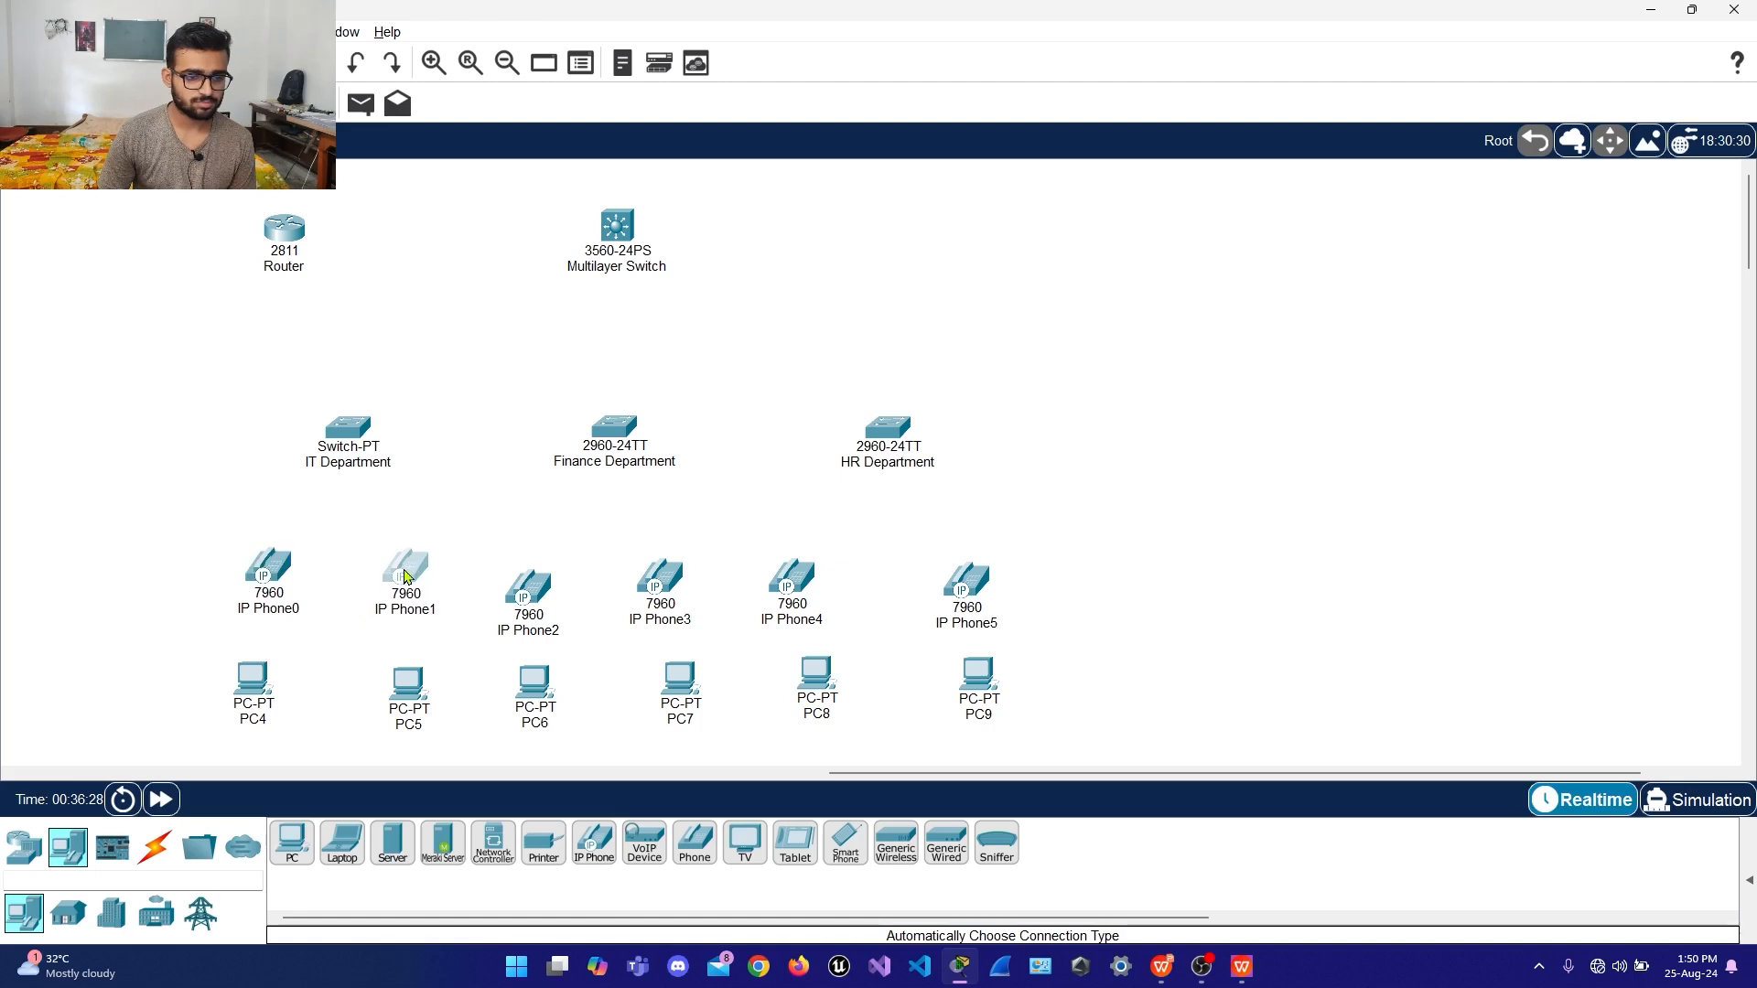
left_click_drag(526, 595, 534, 576)
left_click_drag(678, 610, 808, 594)
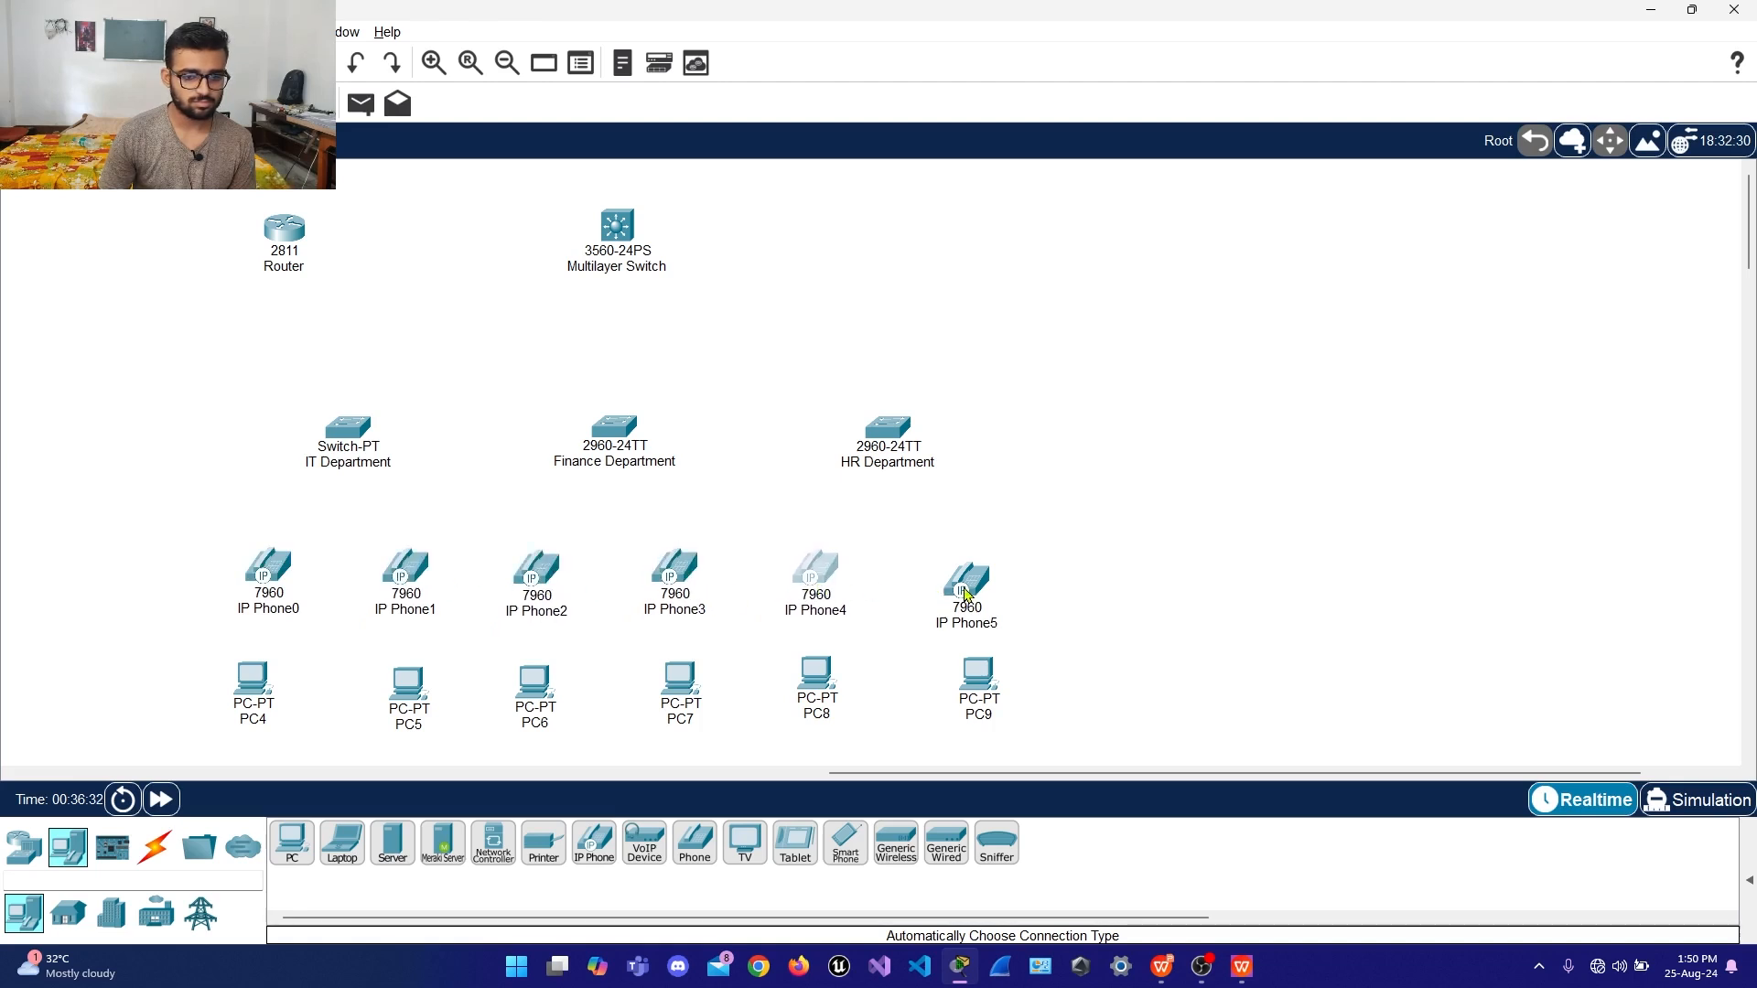
left_click_drag(966, 593, 960, 577)
left_click_drag(823, 596, 830, 593)
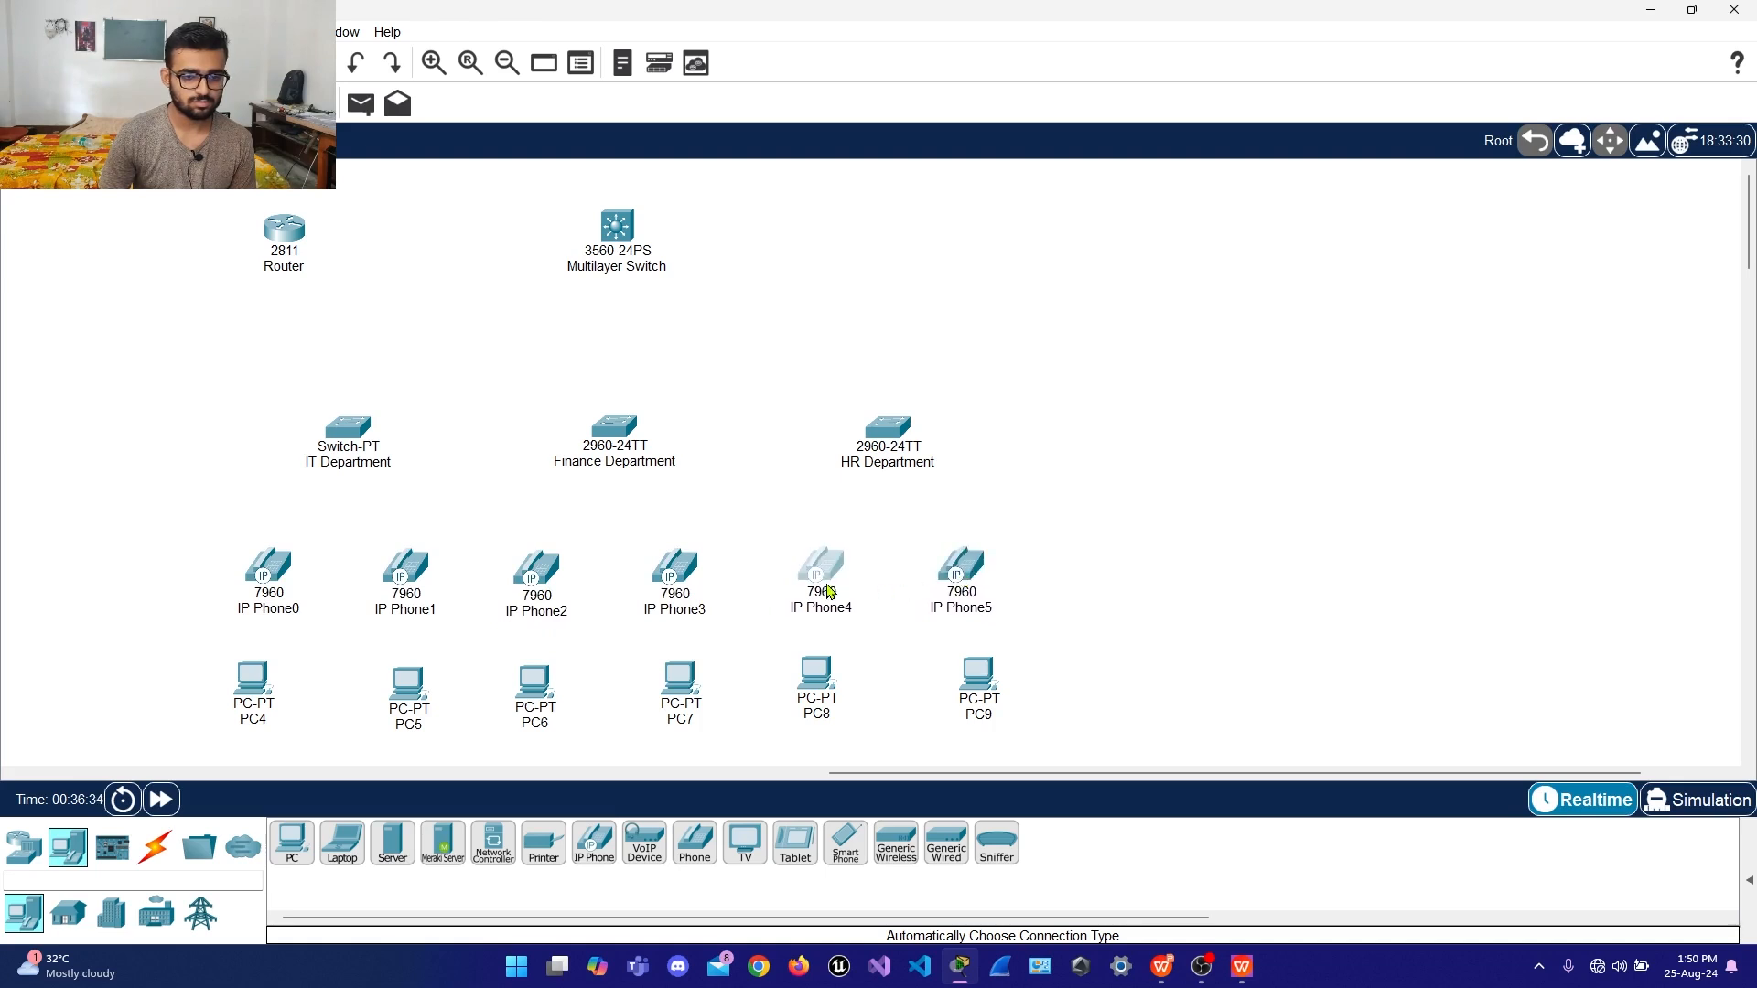
Fine-tune the IP phones' positions so that each one lines up vertically with the PC below it
left_click_drag(287, 575, 267, 580)
left_click_drag(416, 573, 415, 575)
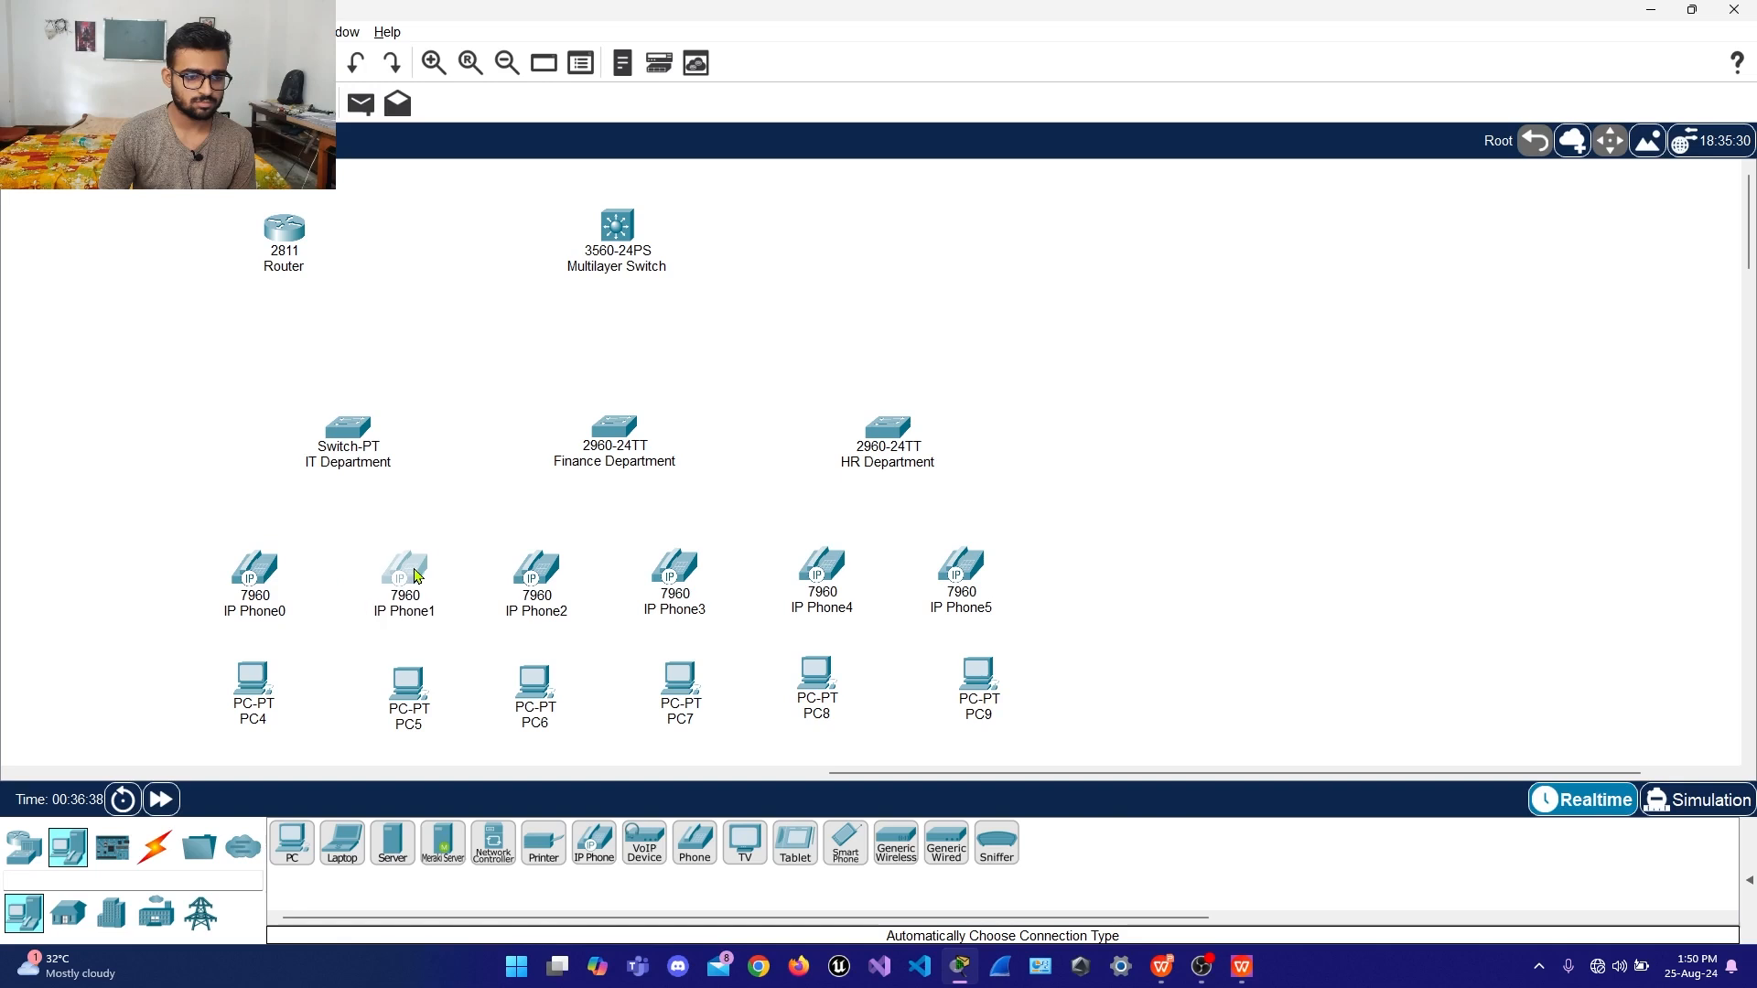
left_click_drag(529, 577, 533, 580)
left_click_drag(674, 579, 680, 583)
left_click_drag(828, 590, 825, 595)
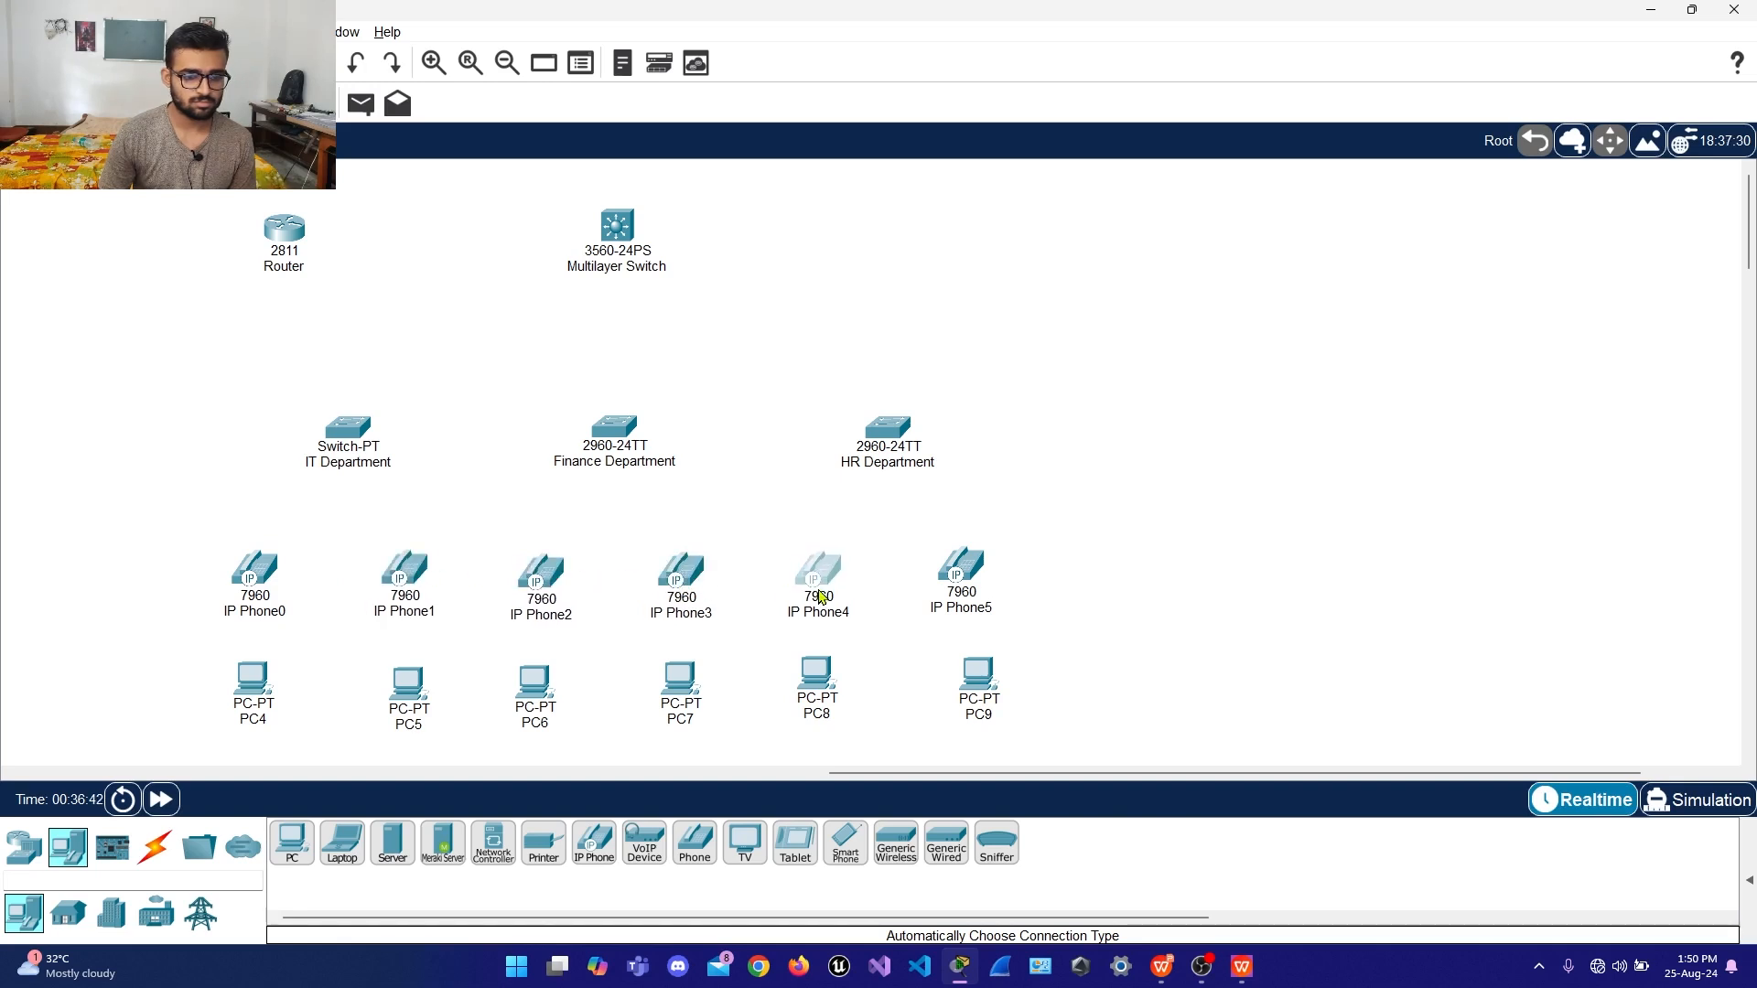
left_click_drag(941, 592, 950, 593)
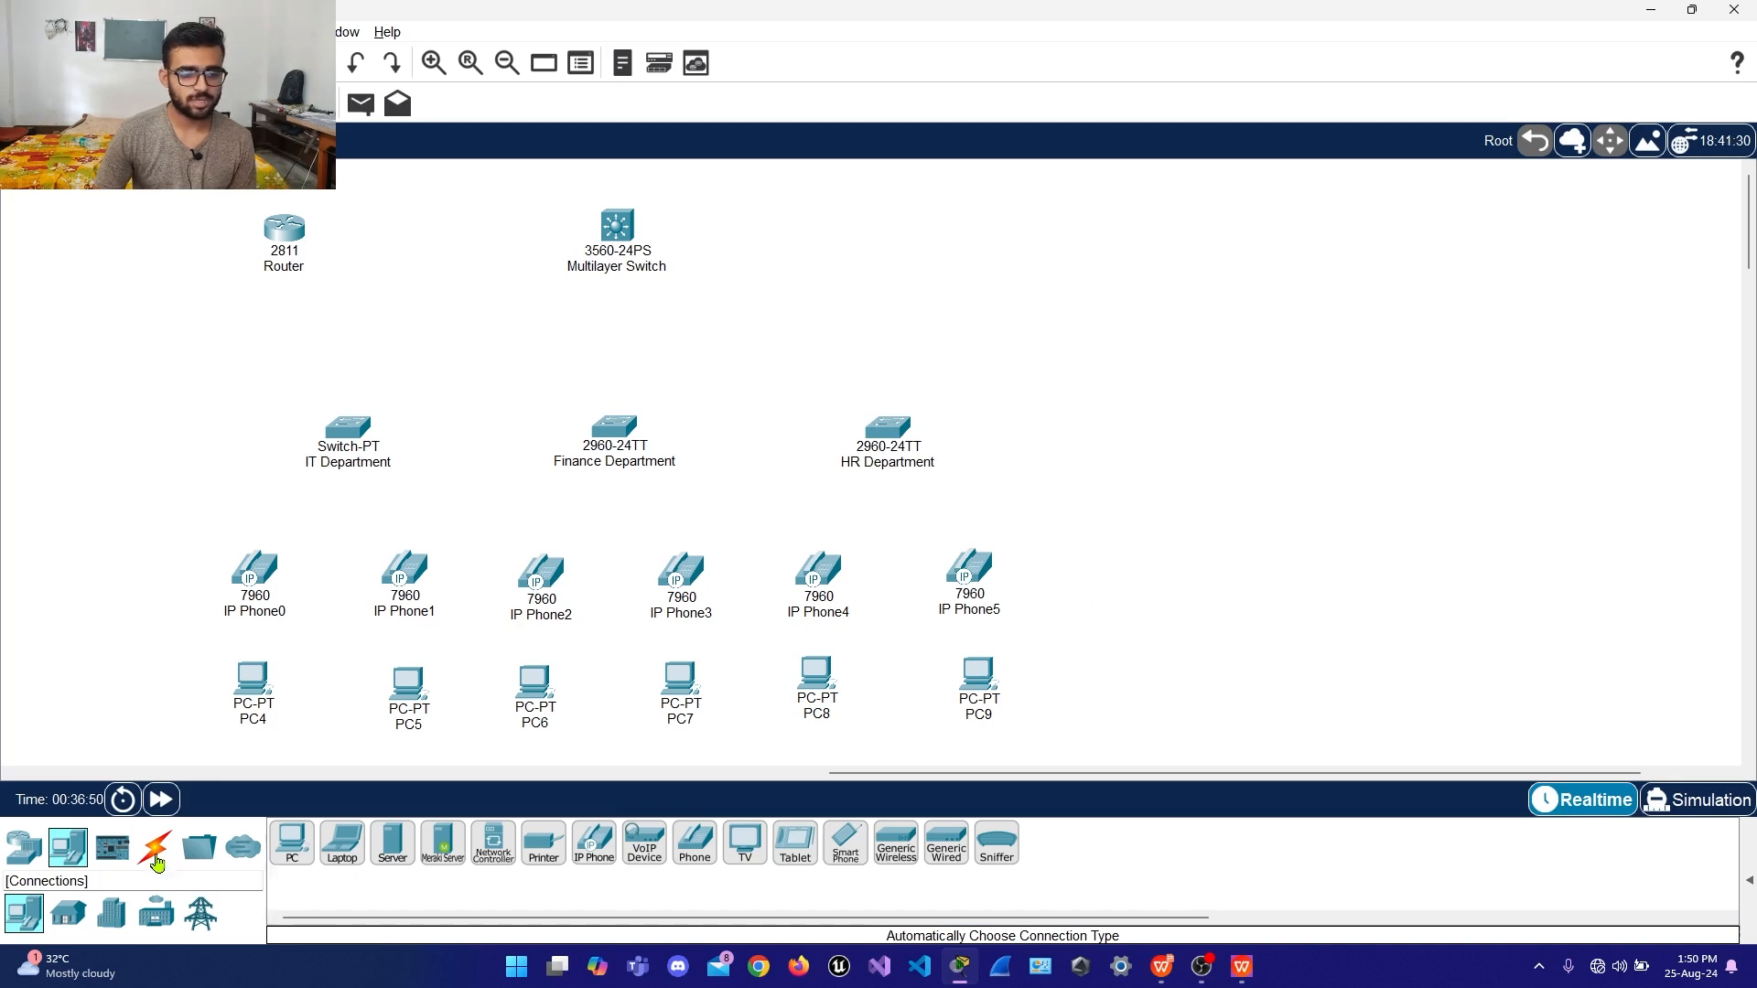
Connect the router's FastEthernet0/0 to the multilayer switch's FastEthernet0/1 with a copper straight-through cable
left_click(158, 863)
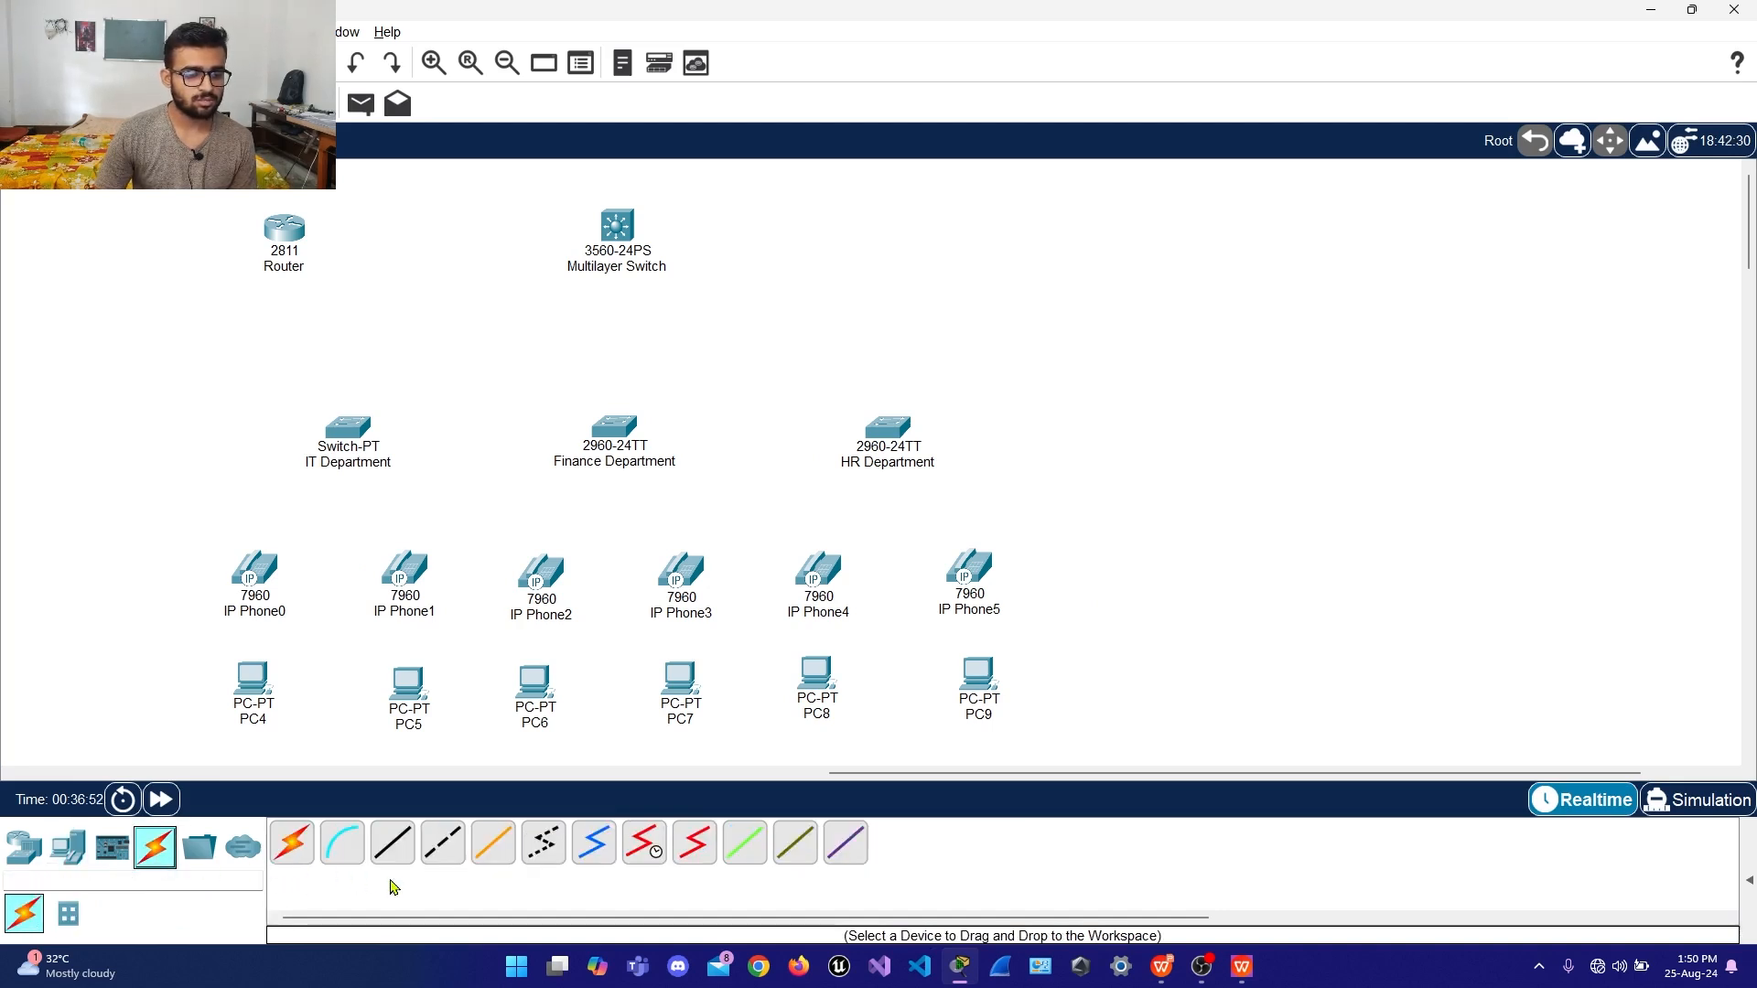
left_click(393, 844)
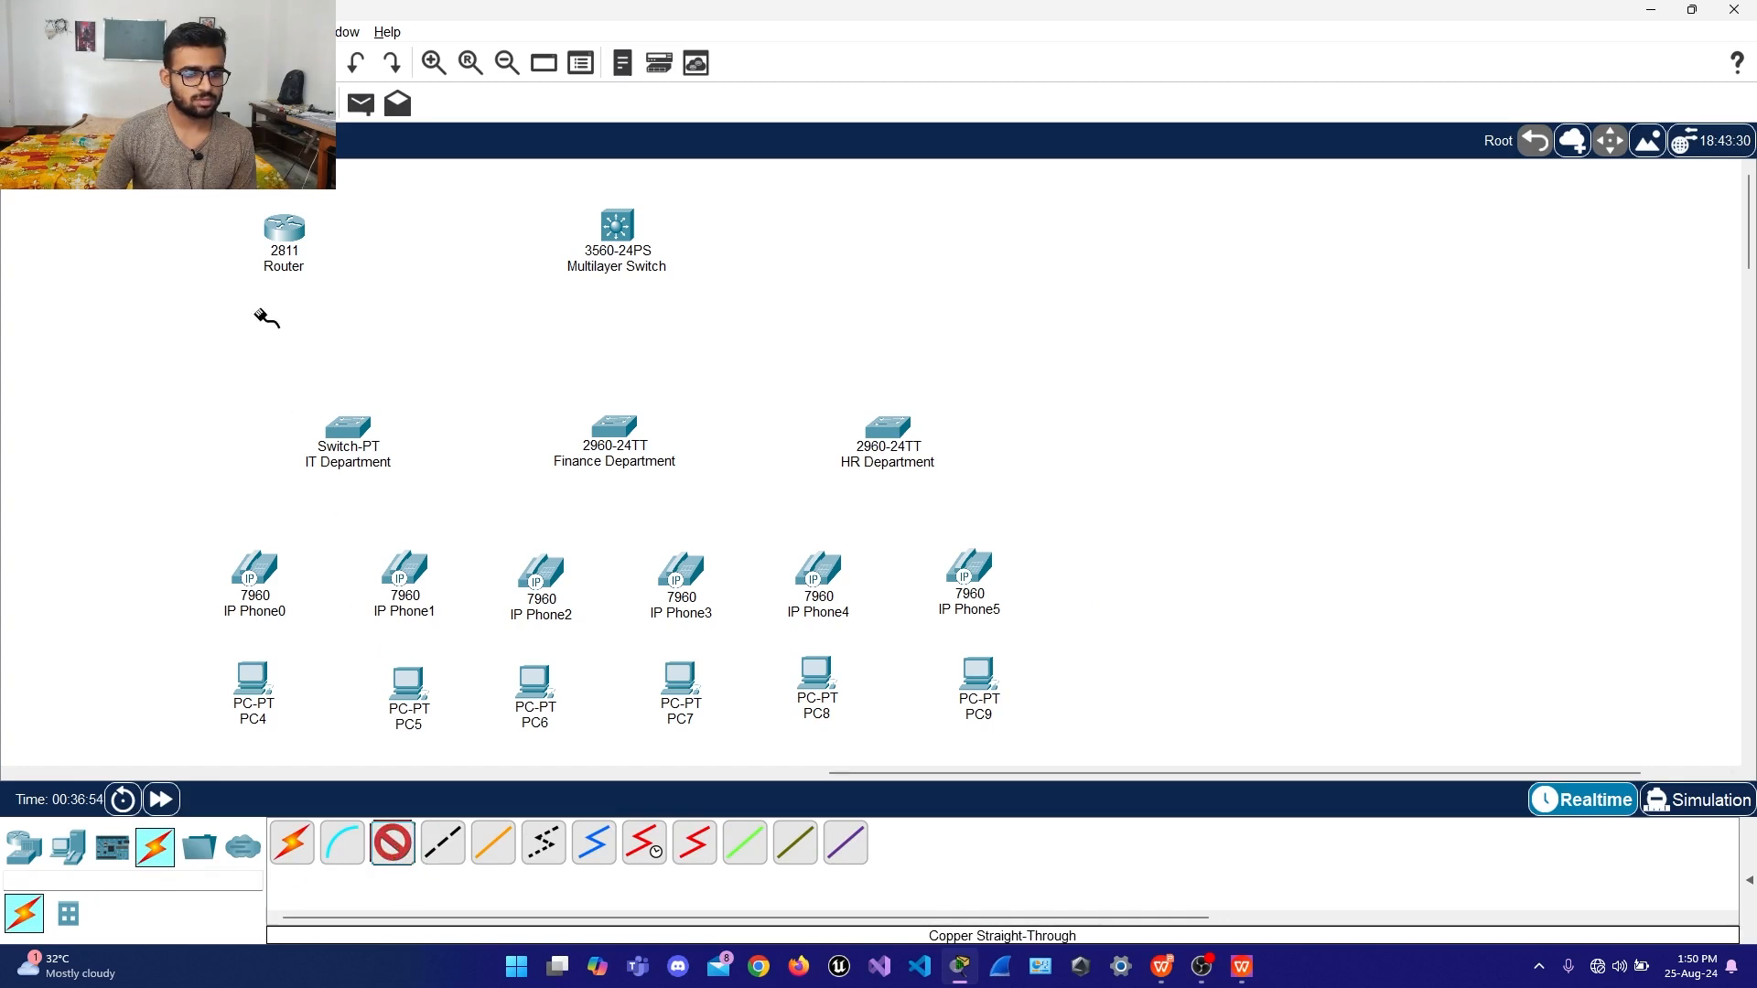
left_click(291, 237)
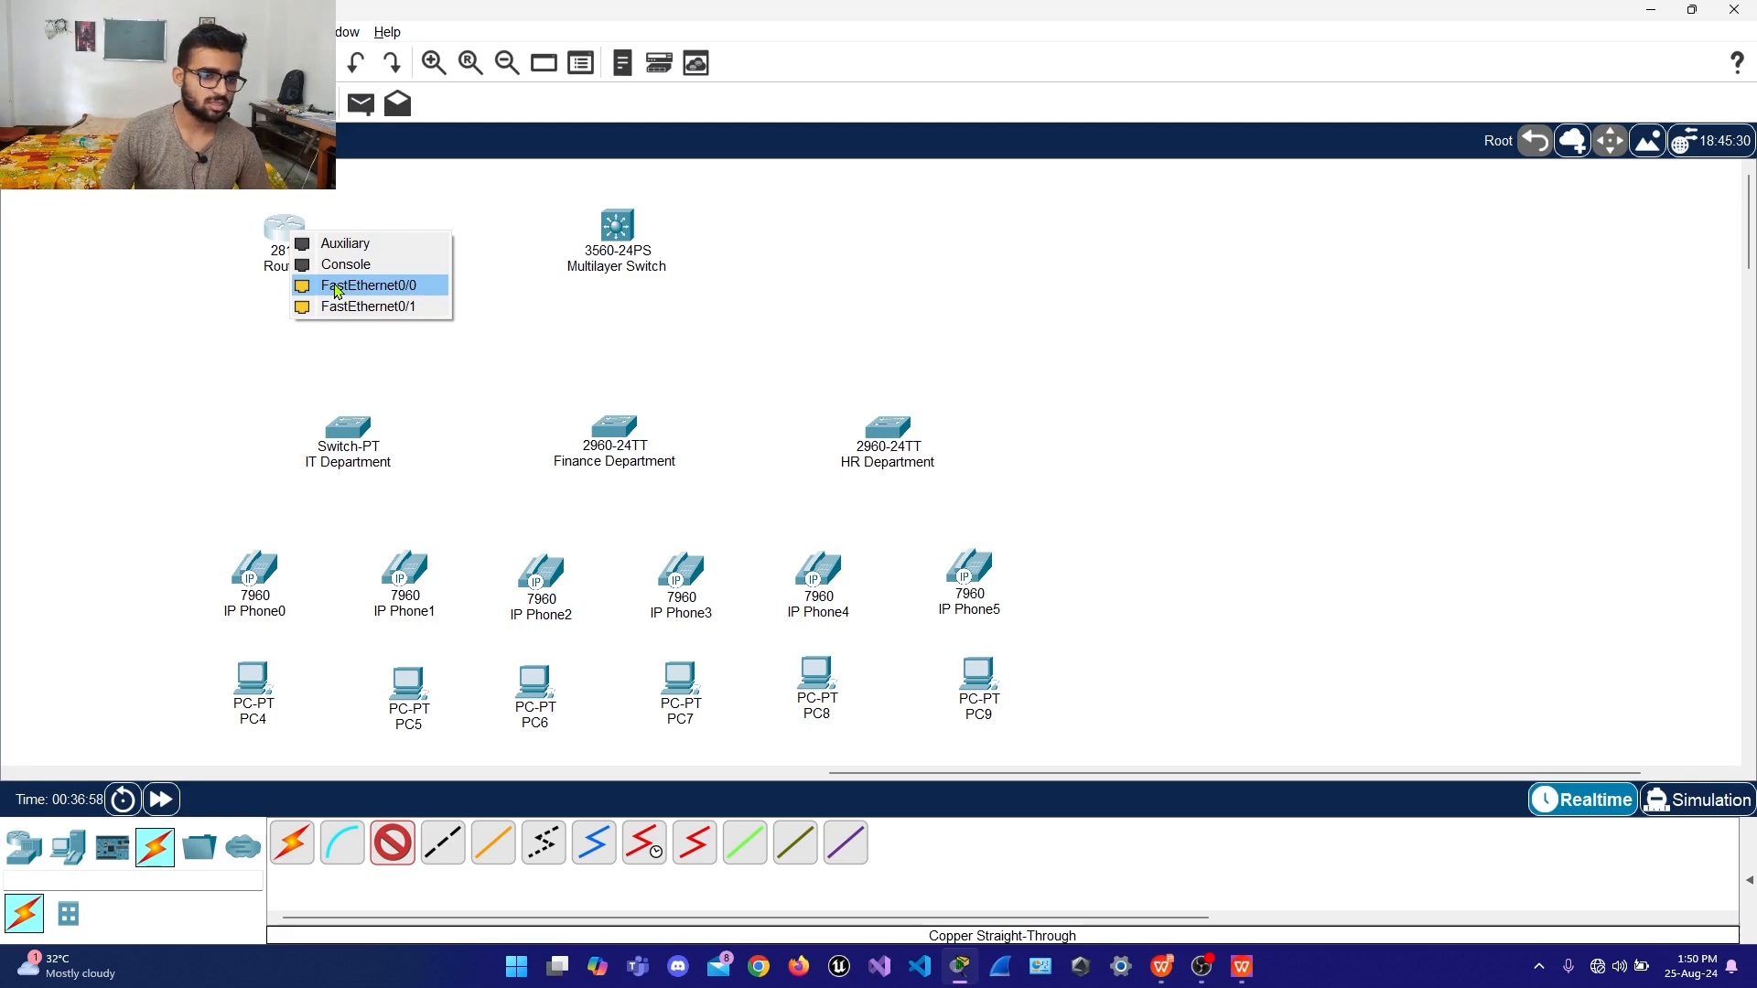
left_click(337, 287)
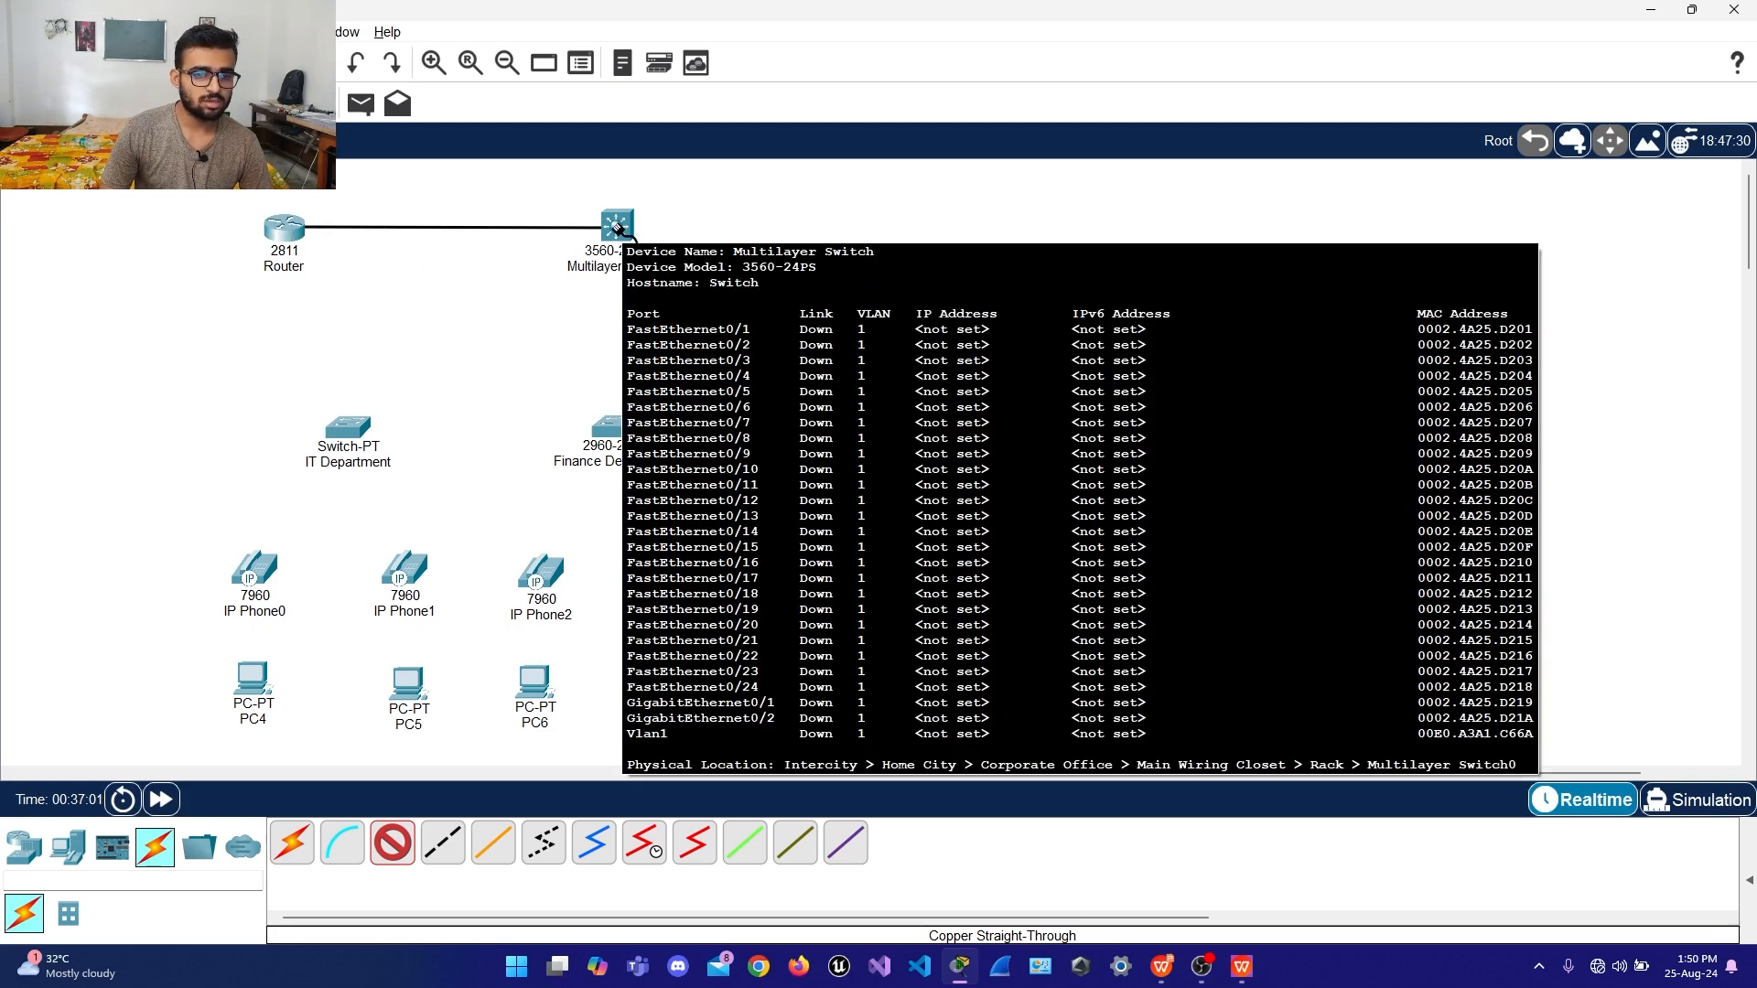
left_click(619, 230)
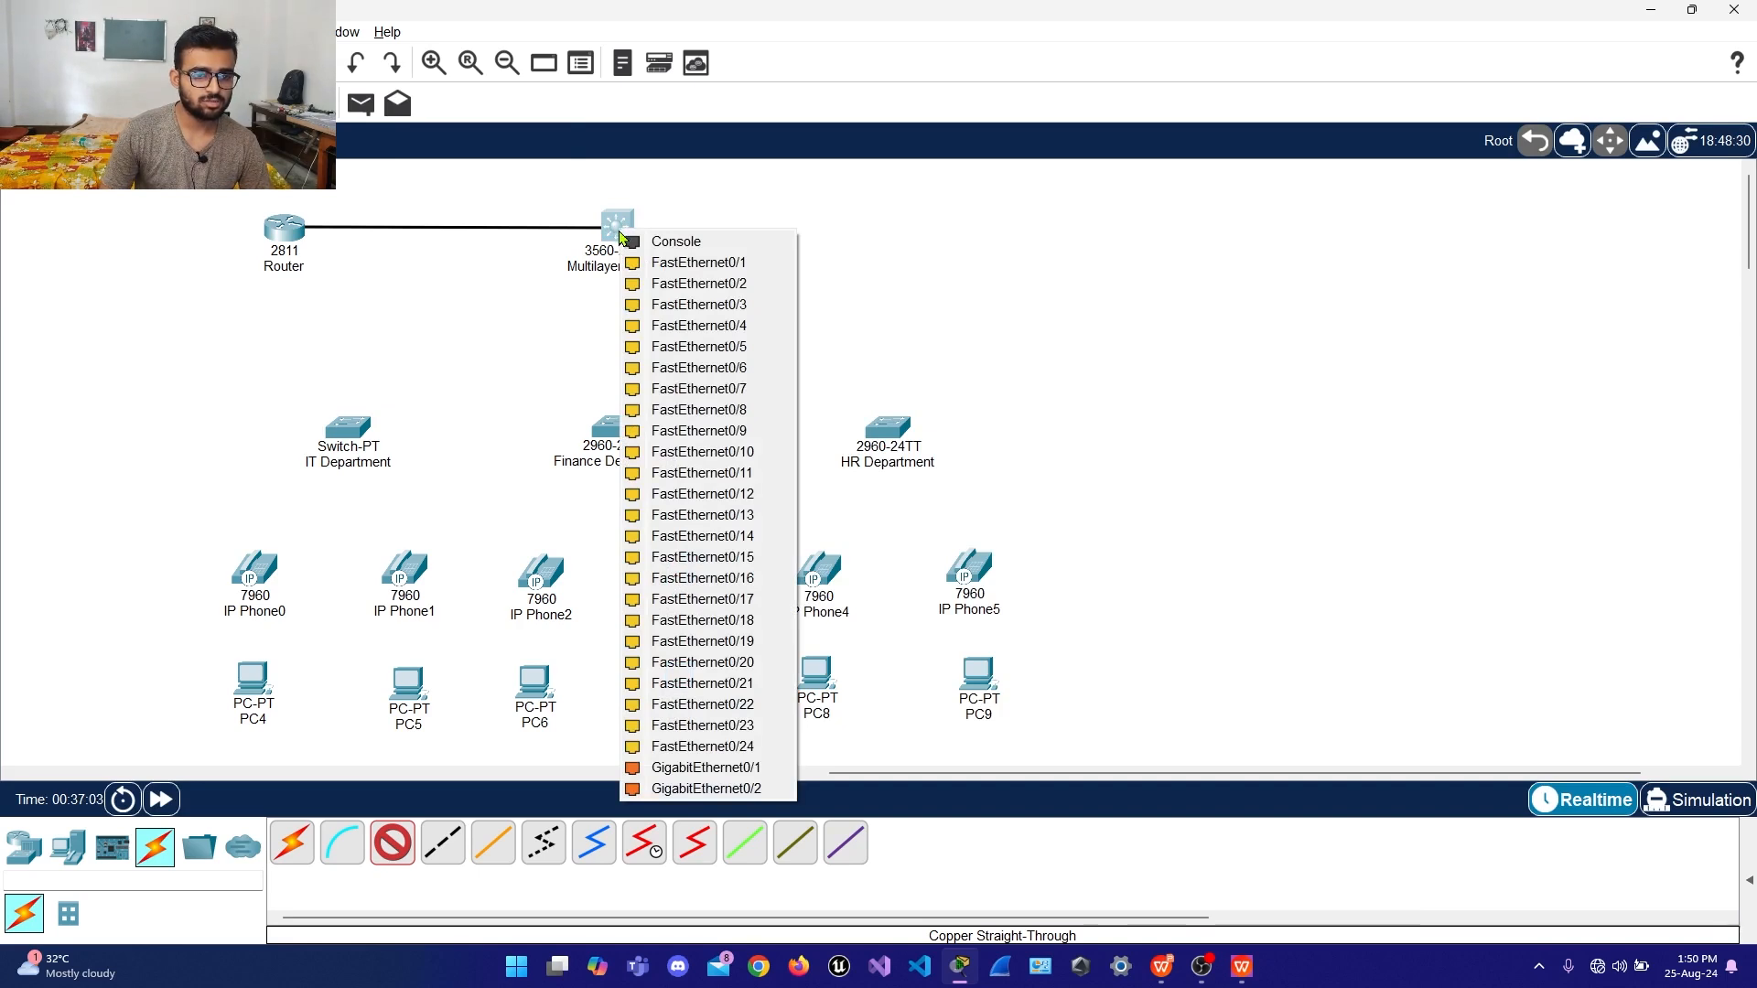
left_click(673, 265)
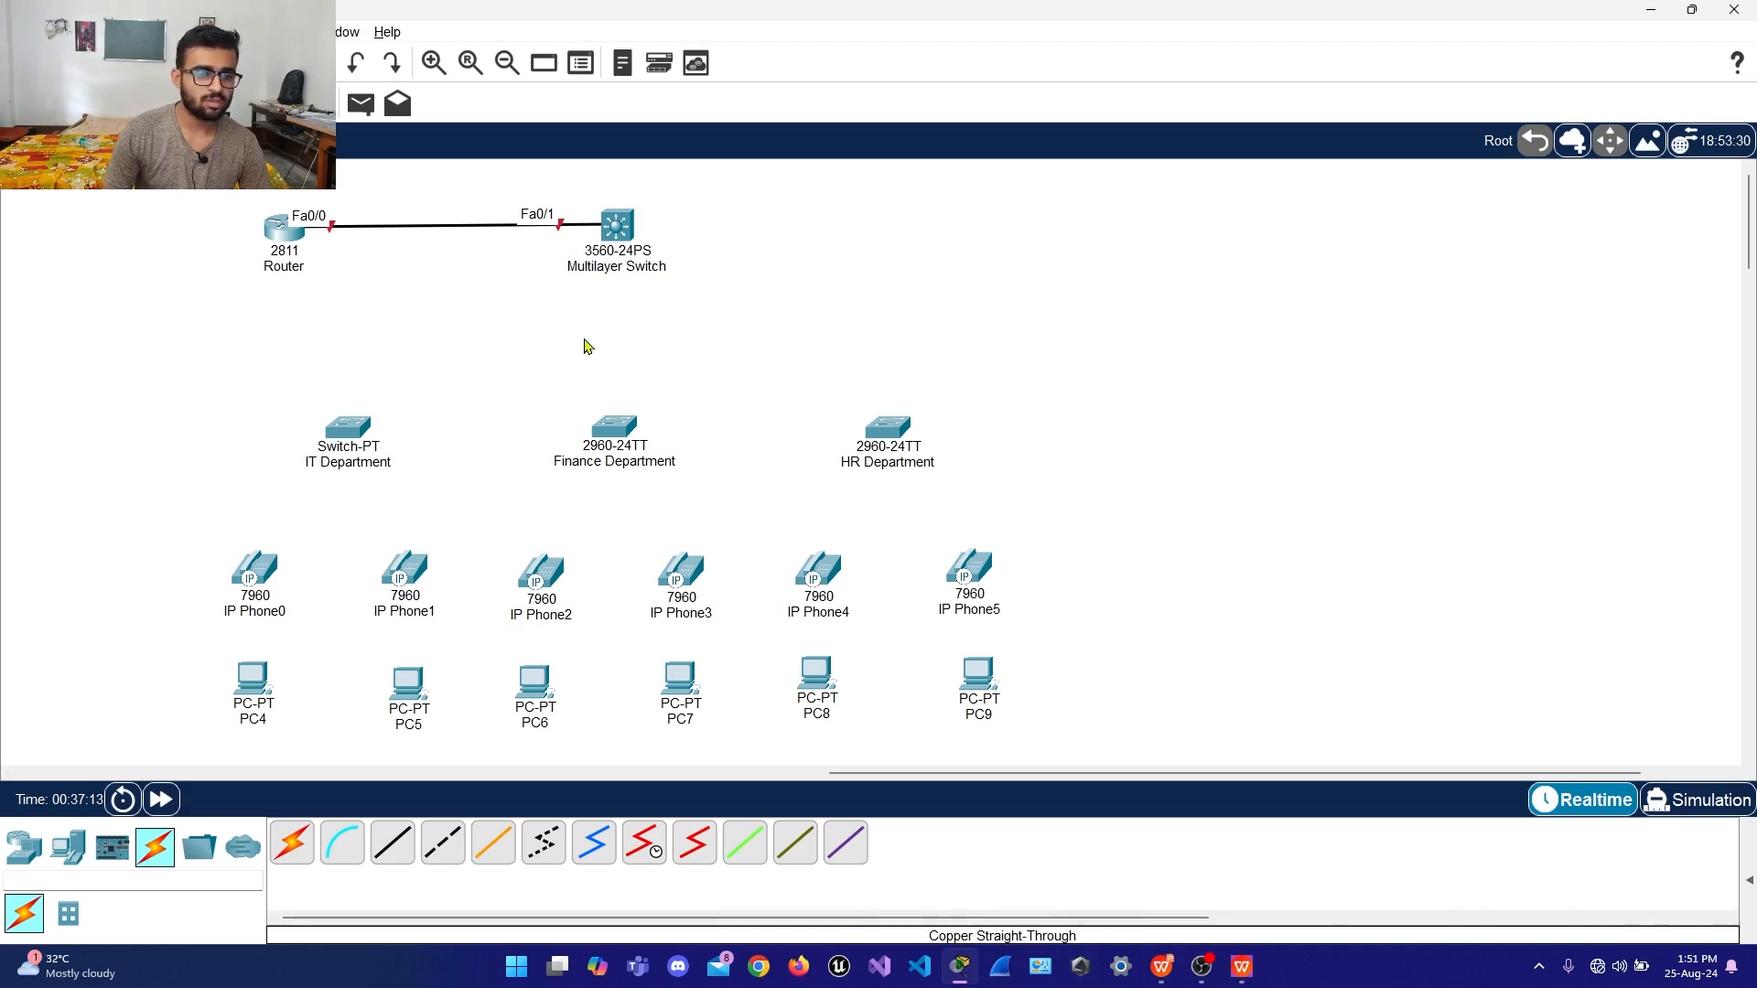
Connect the multilayer switch's FastEthernet0/2 to the IT Department switch's FastEthernet0/1 with a copper cross-over cable
left_click(443, 842)
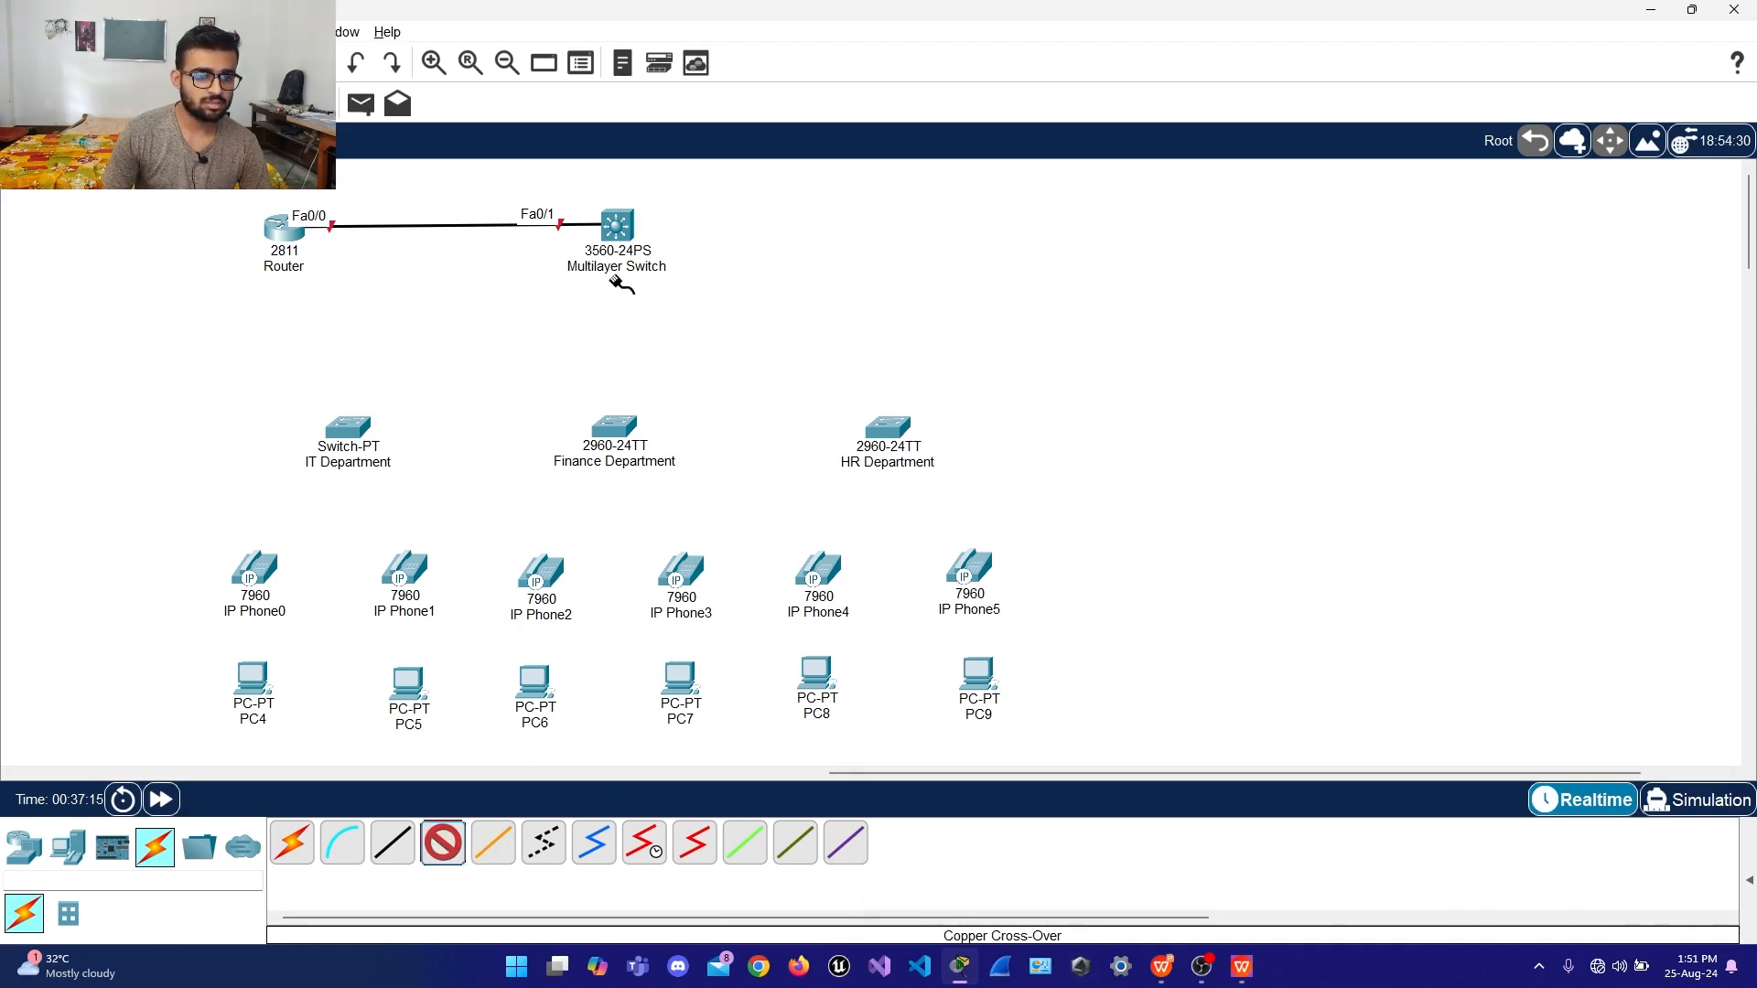
left_click(622, 231)
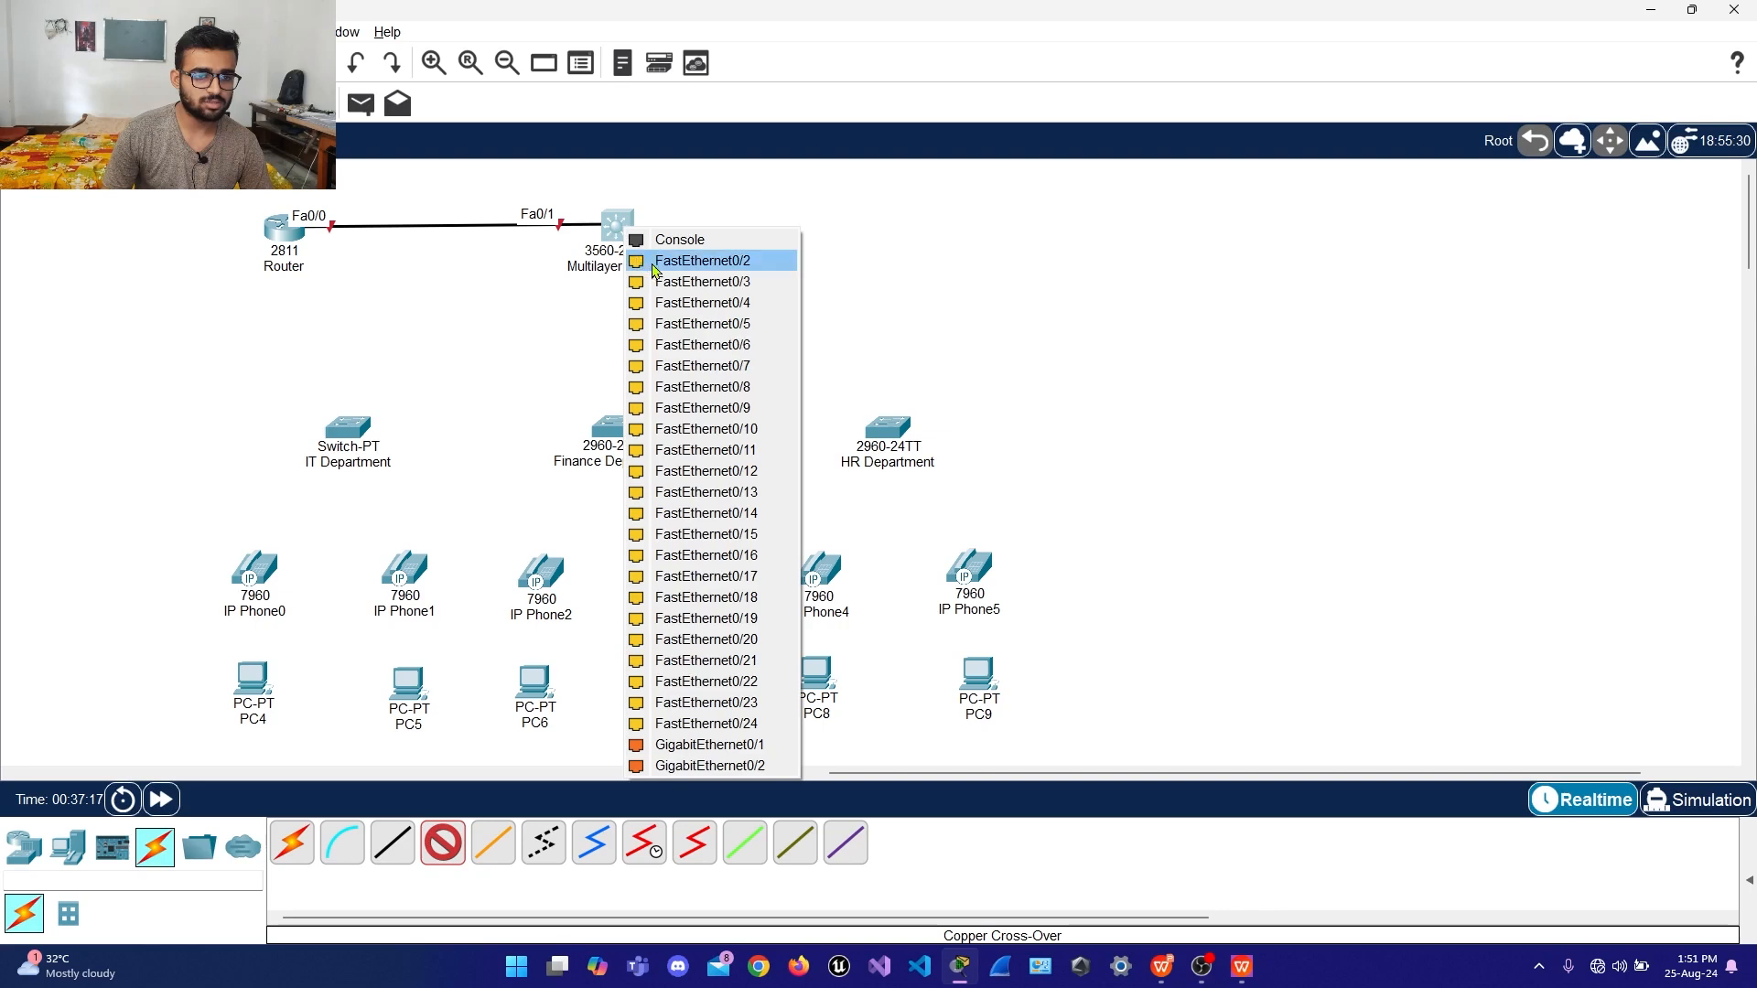
left_click(678, 261)
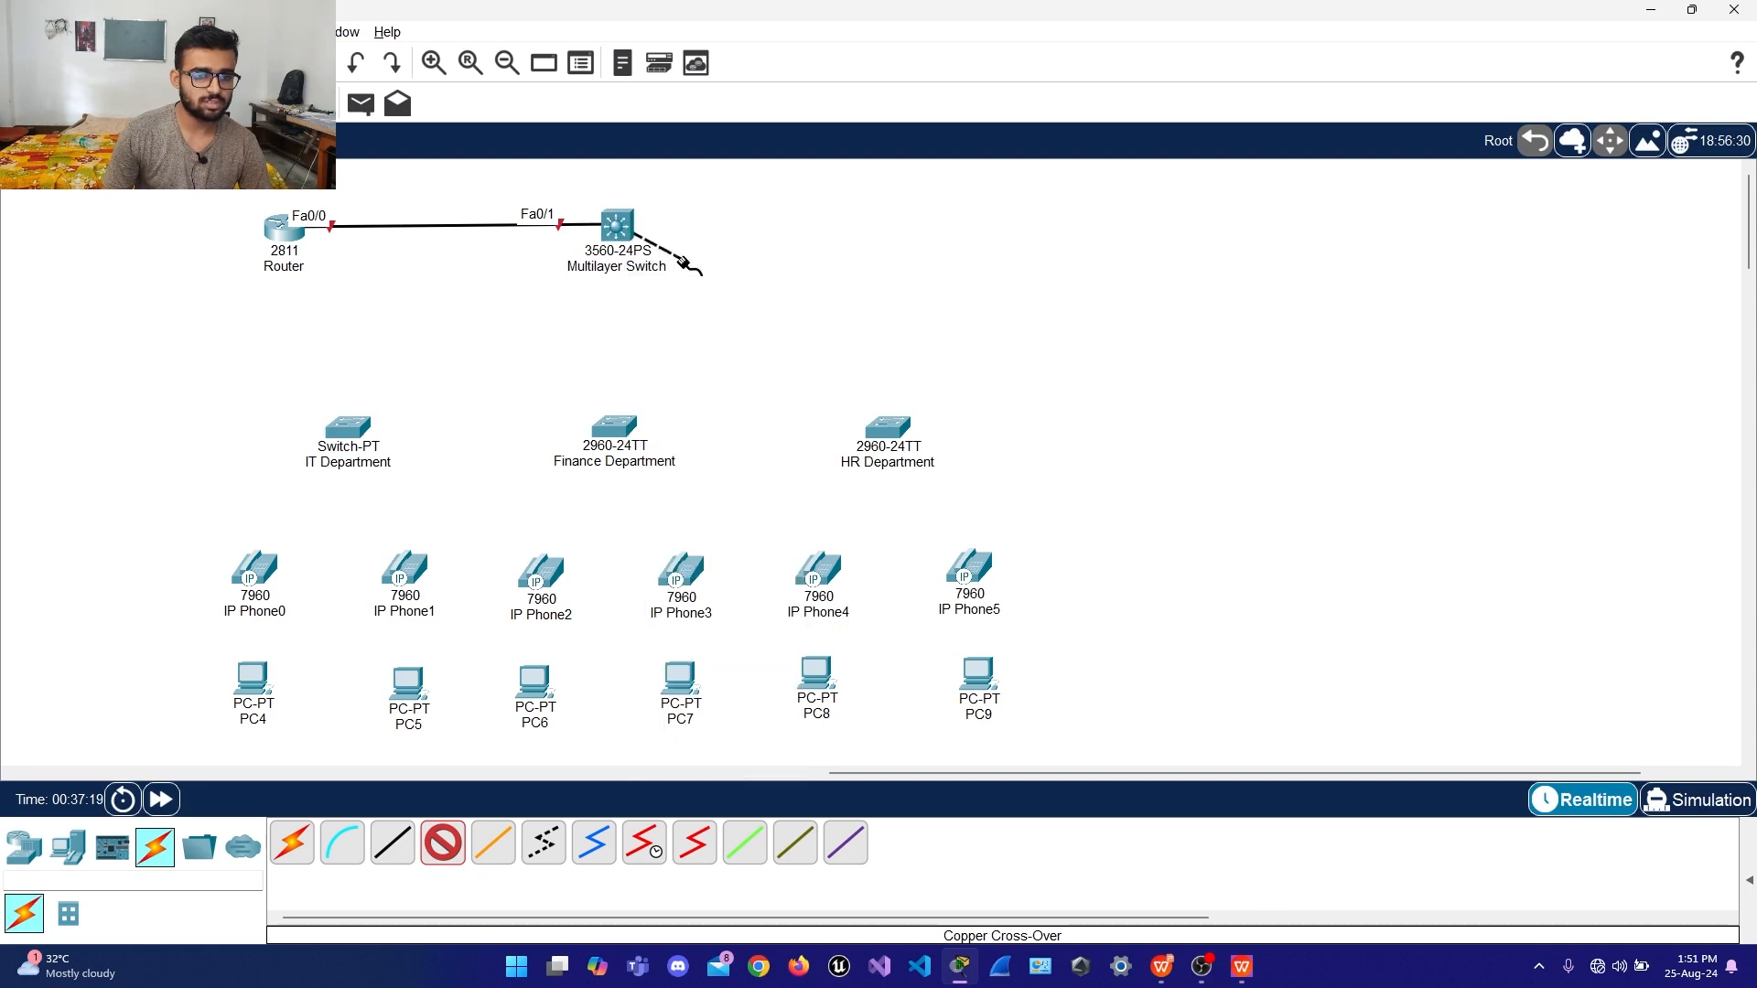
left_click(350, 426)
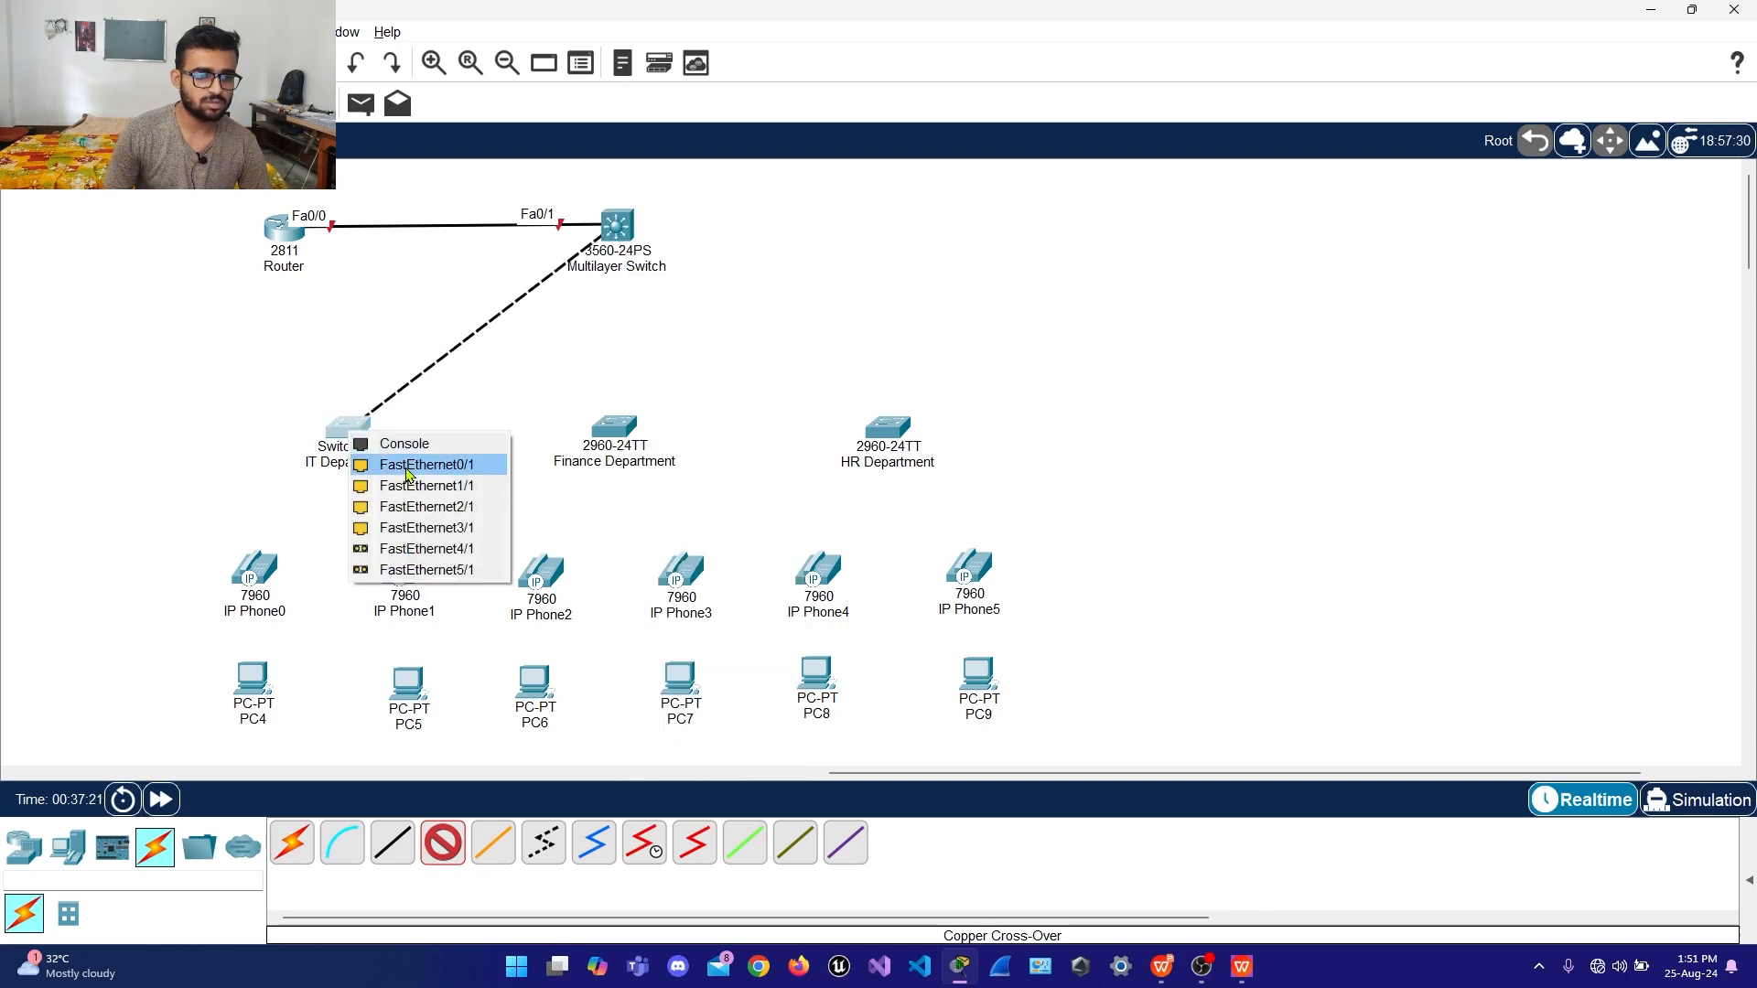
left_click(411, 464)
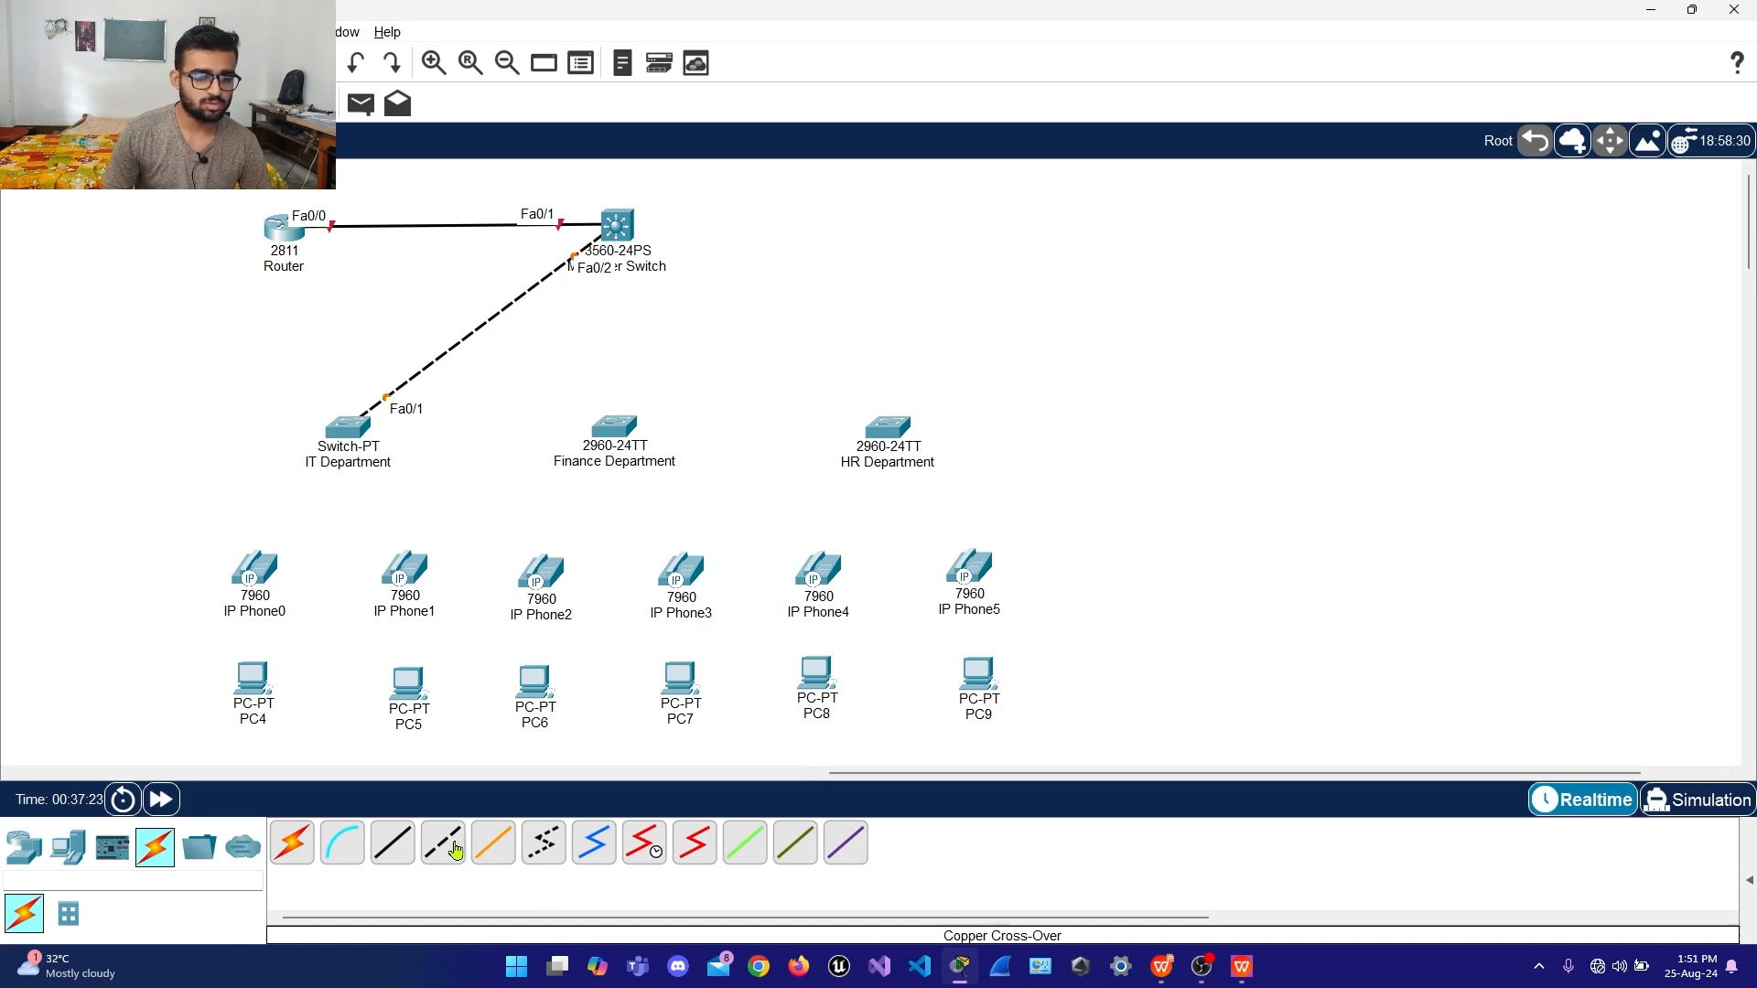
Connect the multilayer switch's FastEthernet0/3 to the Finance Department switch's FastEthernet0/1 with a copper cross-over cable
left_click(450, 847)
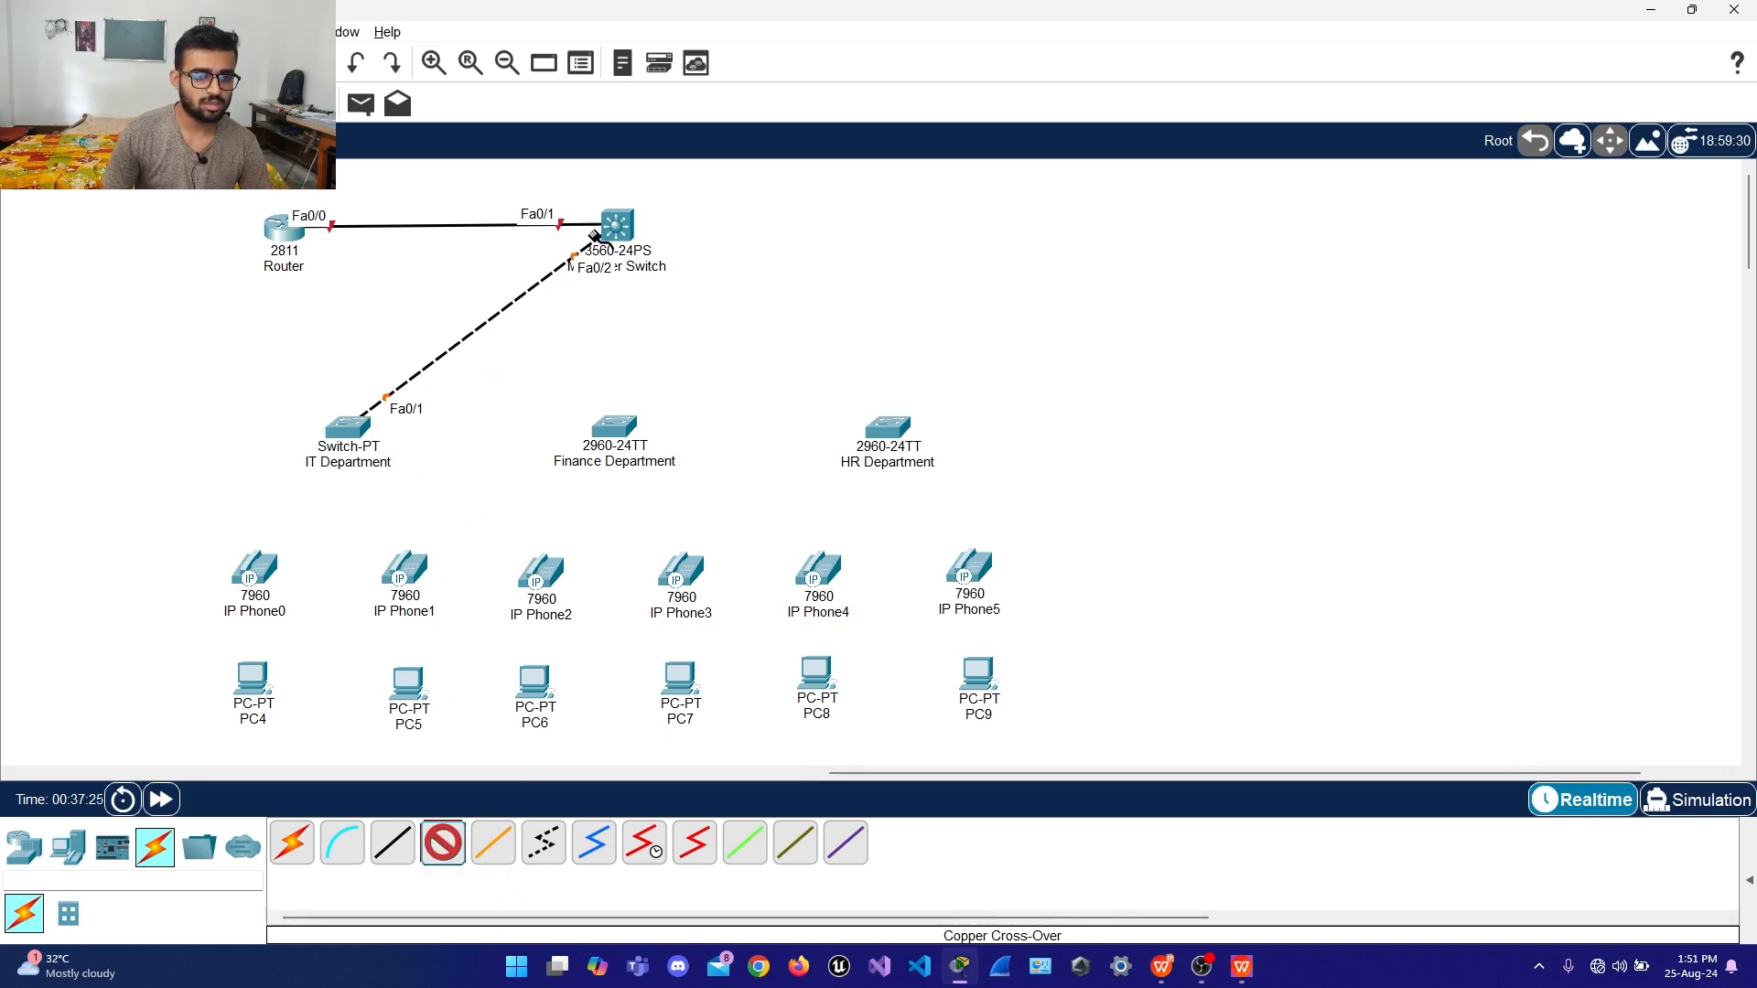
left_click(617, 226)
left_click(687, 257)
left_click(615, 413)
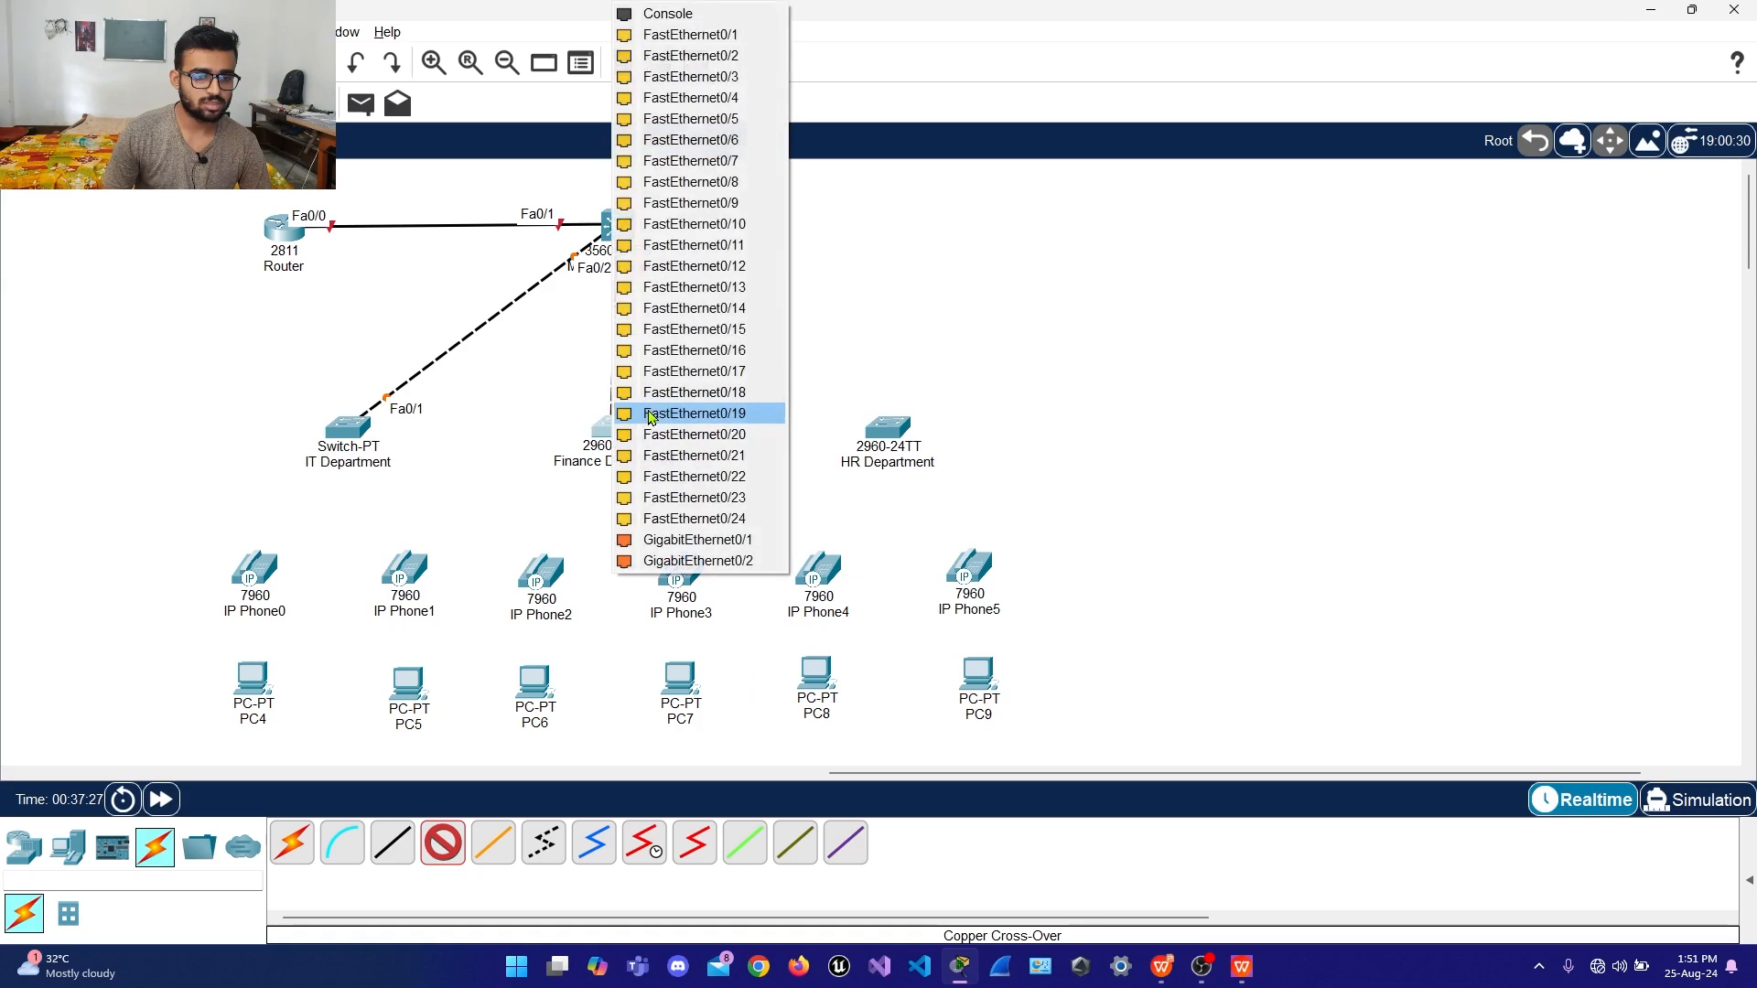
left_click(687, 40)
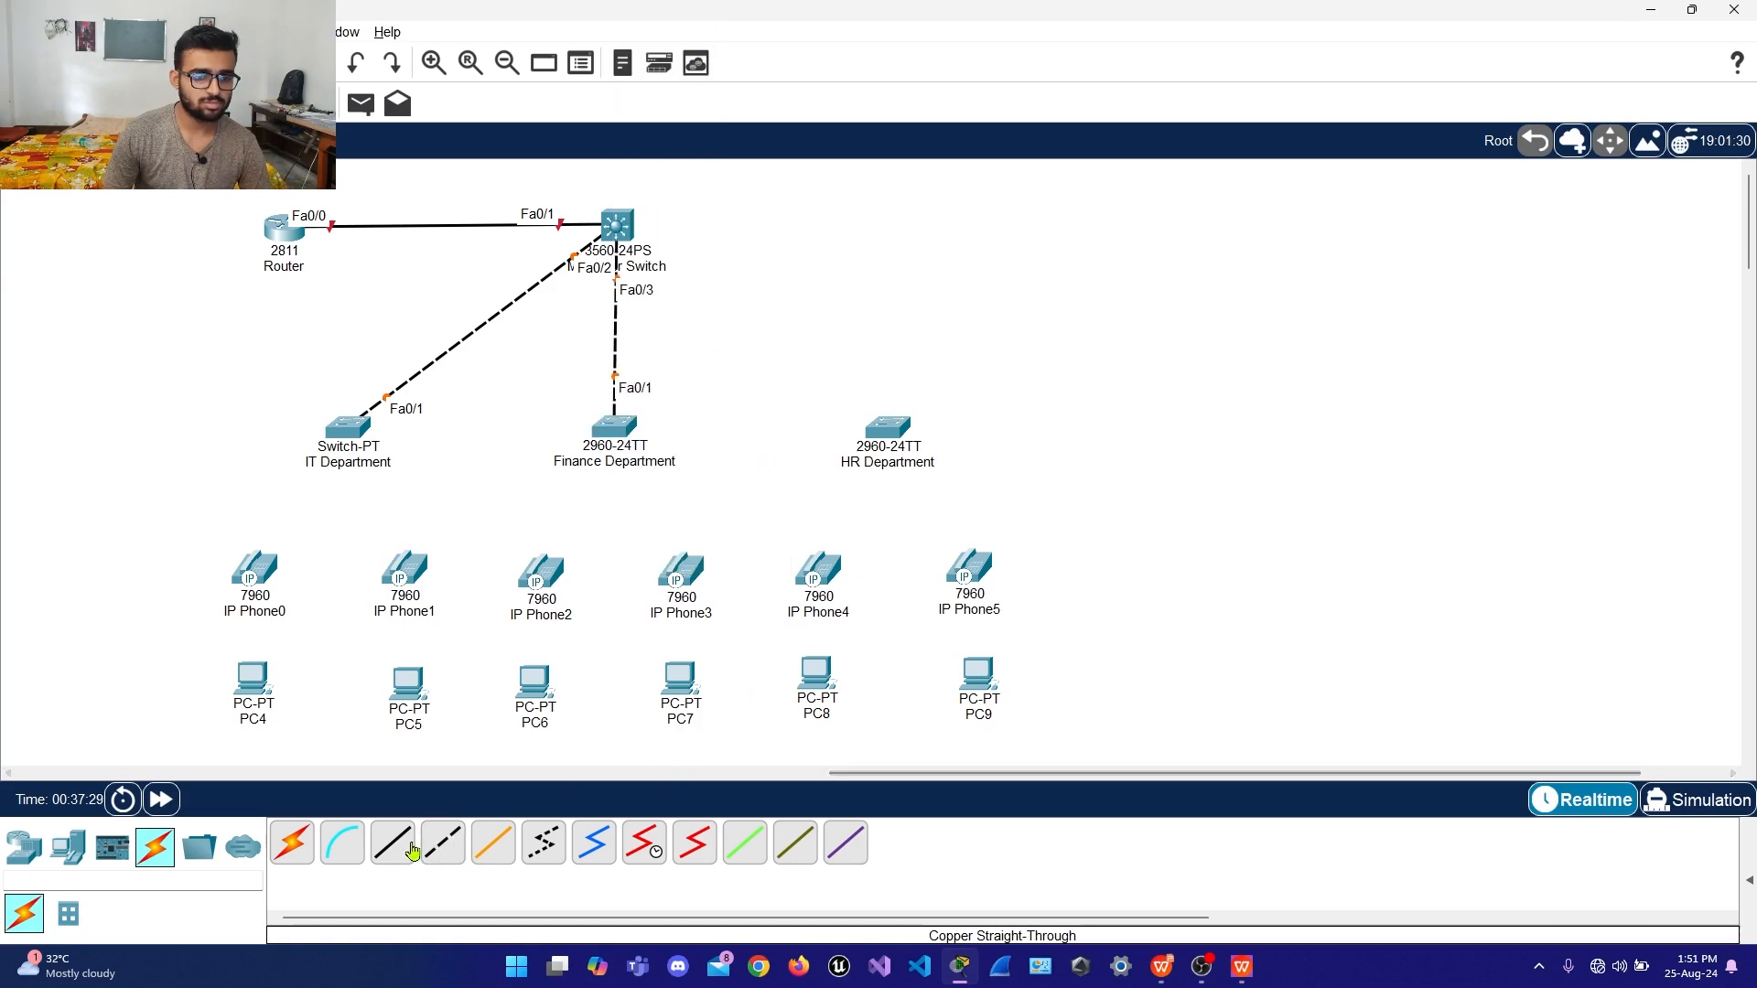
Connect the multilayer switch's FastEthernet0/4 to the HR Department switch's FastEthernet0/1 with a copper cross-over cable
left_click(443, 843)
left_click(619, 233)
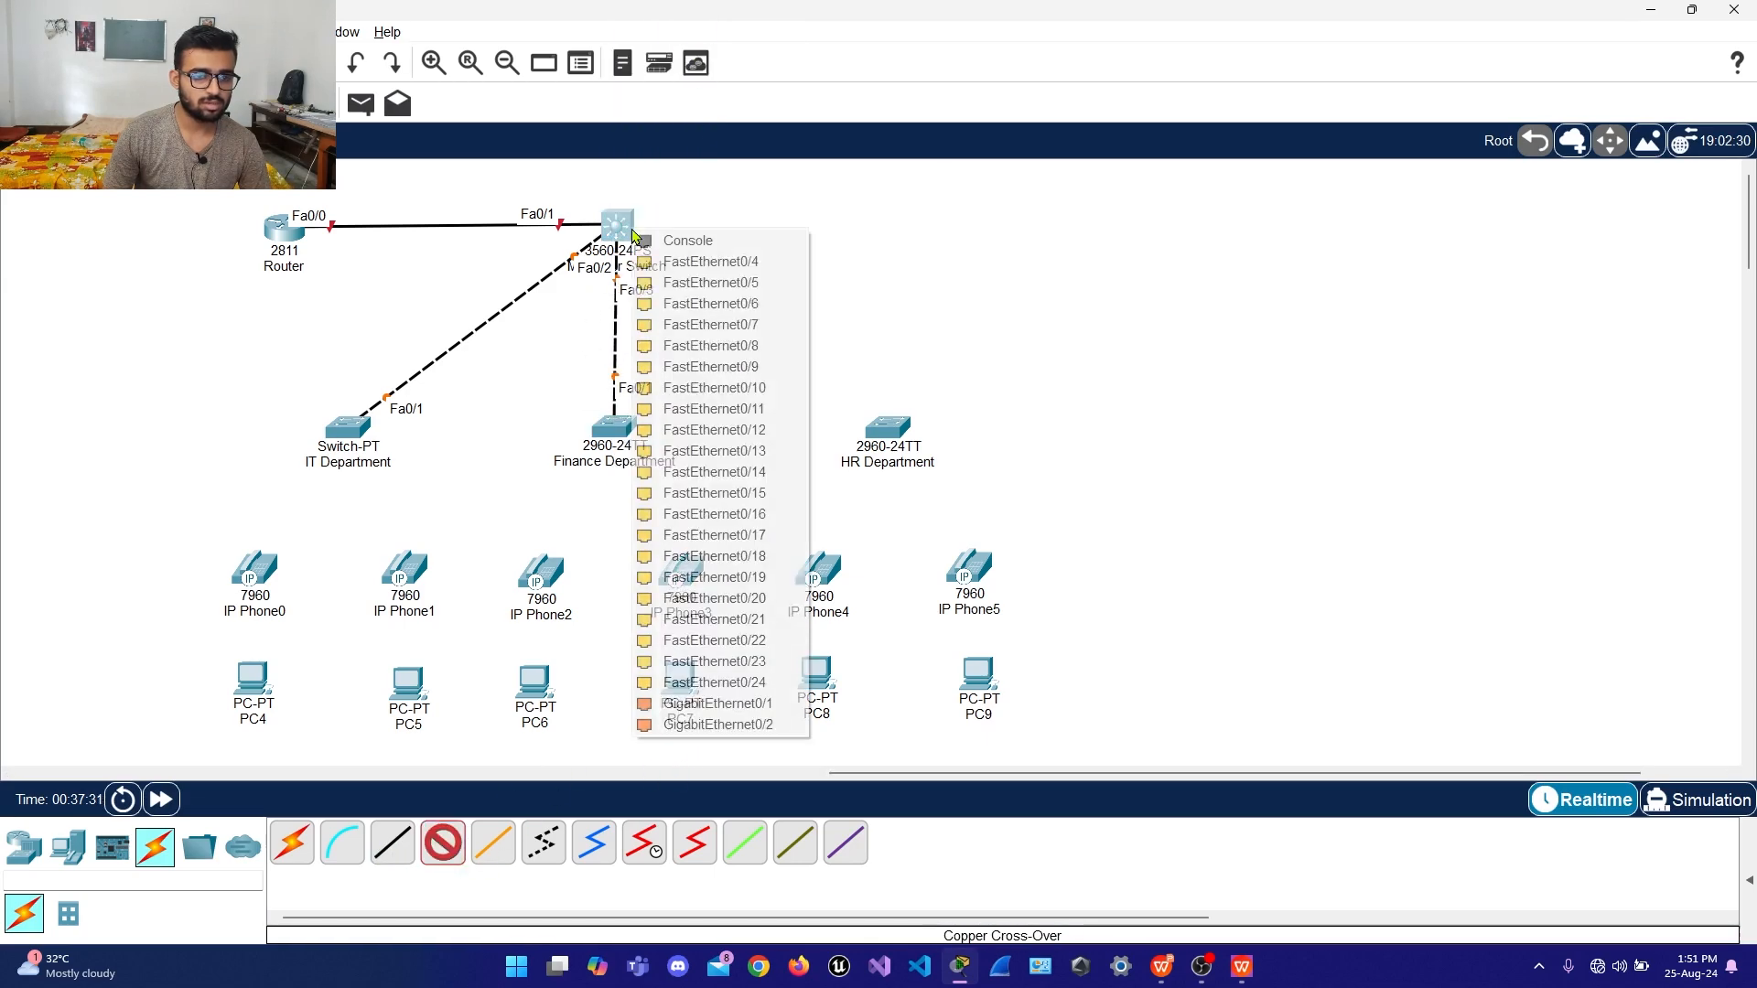
left_click(686, 260)
left_click(906, 432)
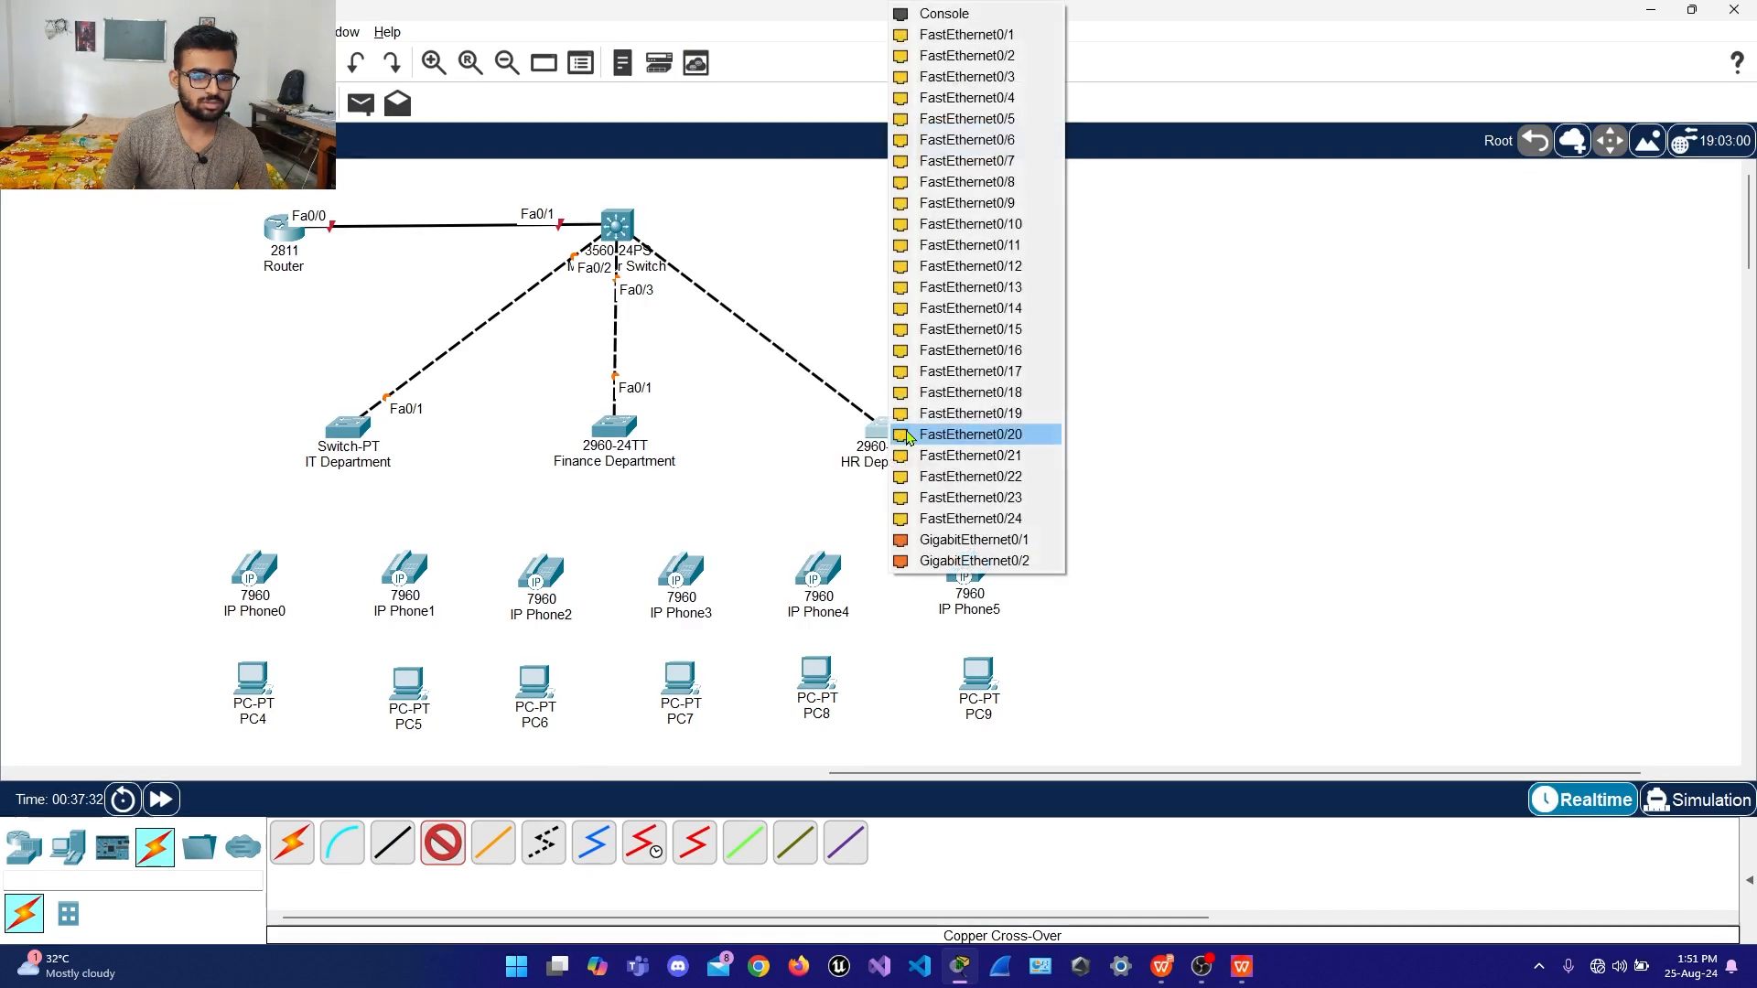
left_click(952, 35)
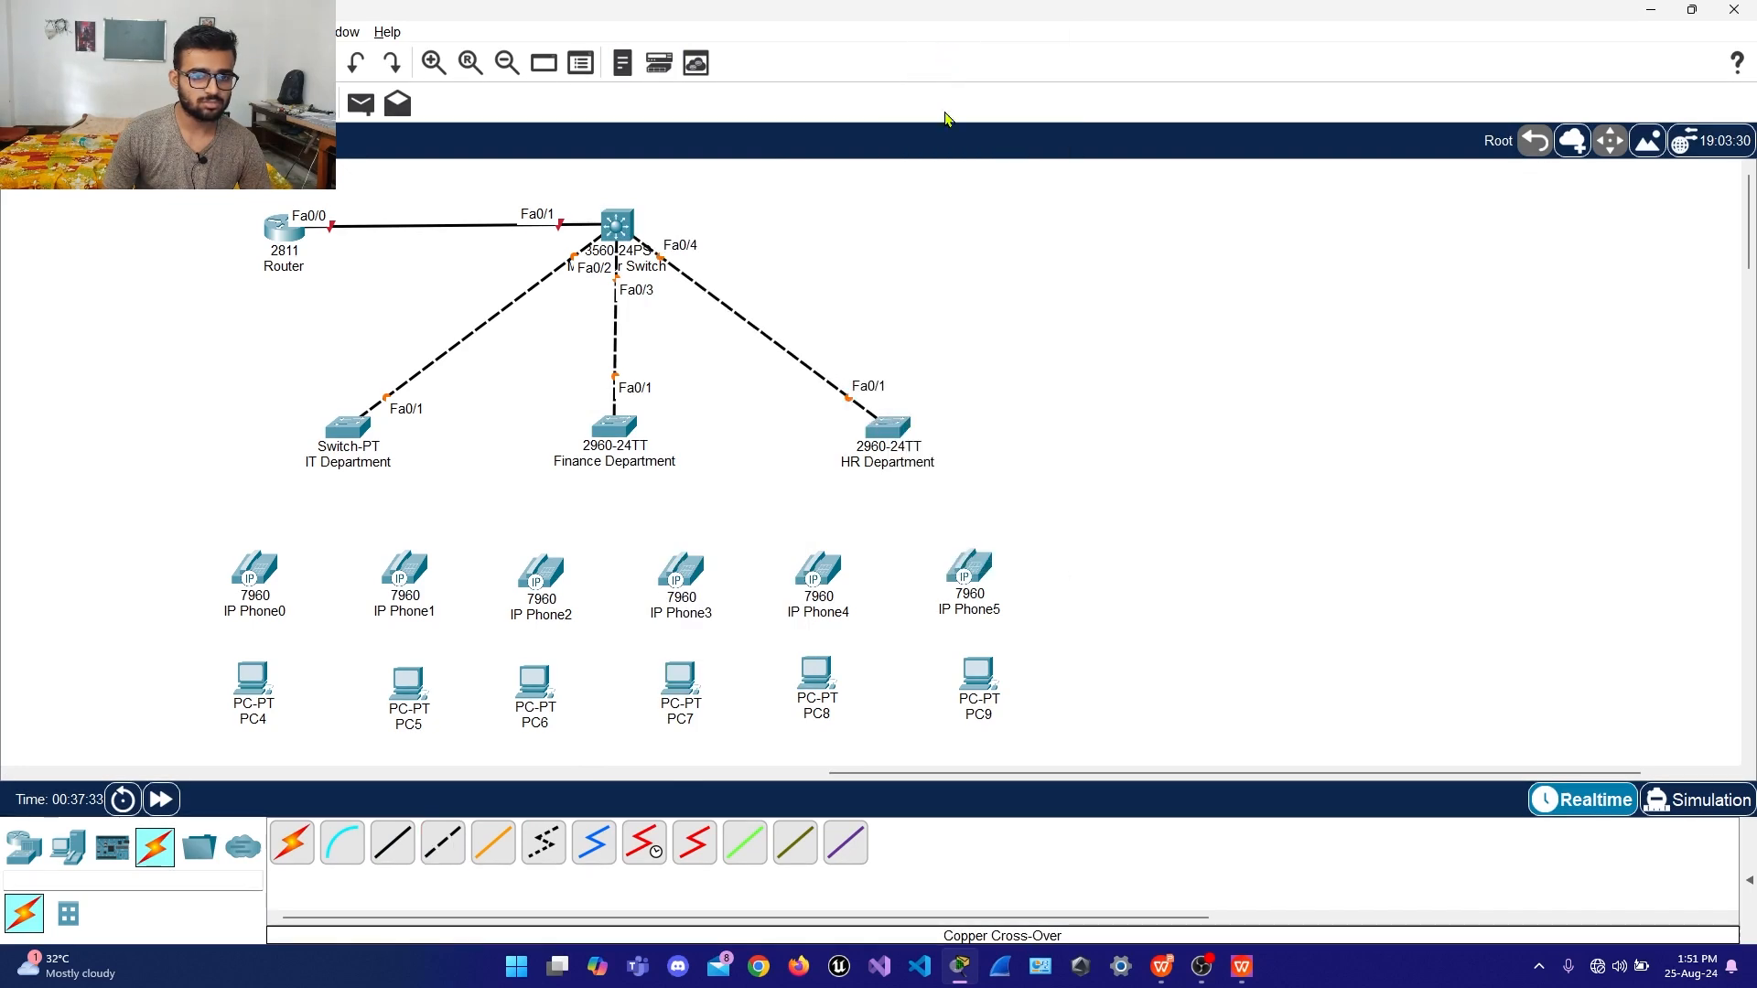
Connect the IT Department switch's FastEthernet1/1 to IP Phone0's Switch port with a copper straight-through cable
left_click(394, 855)
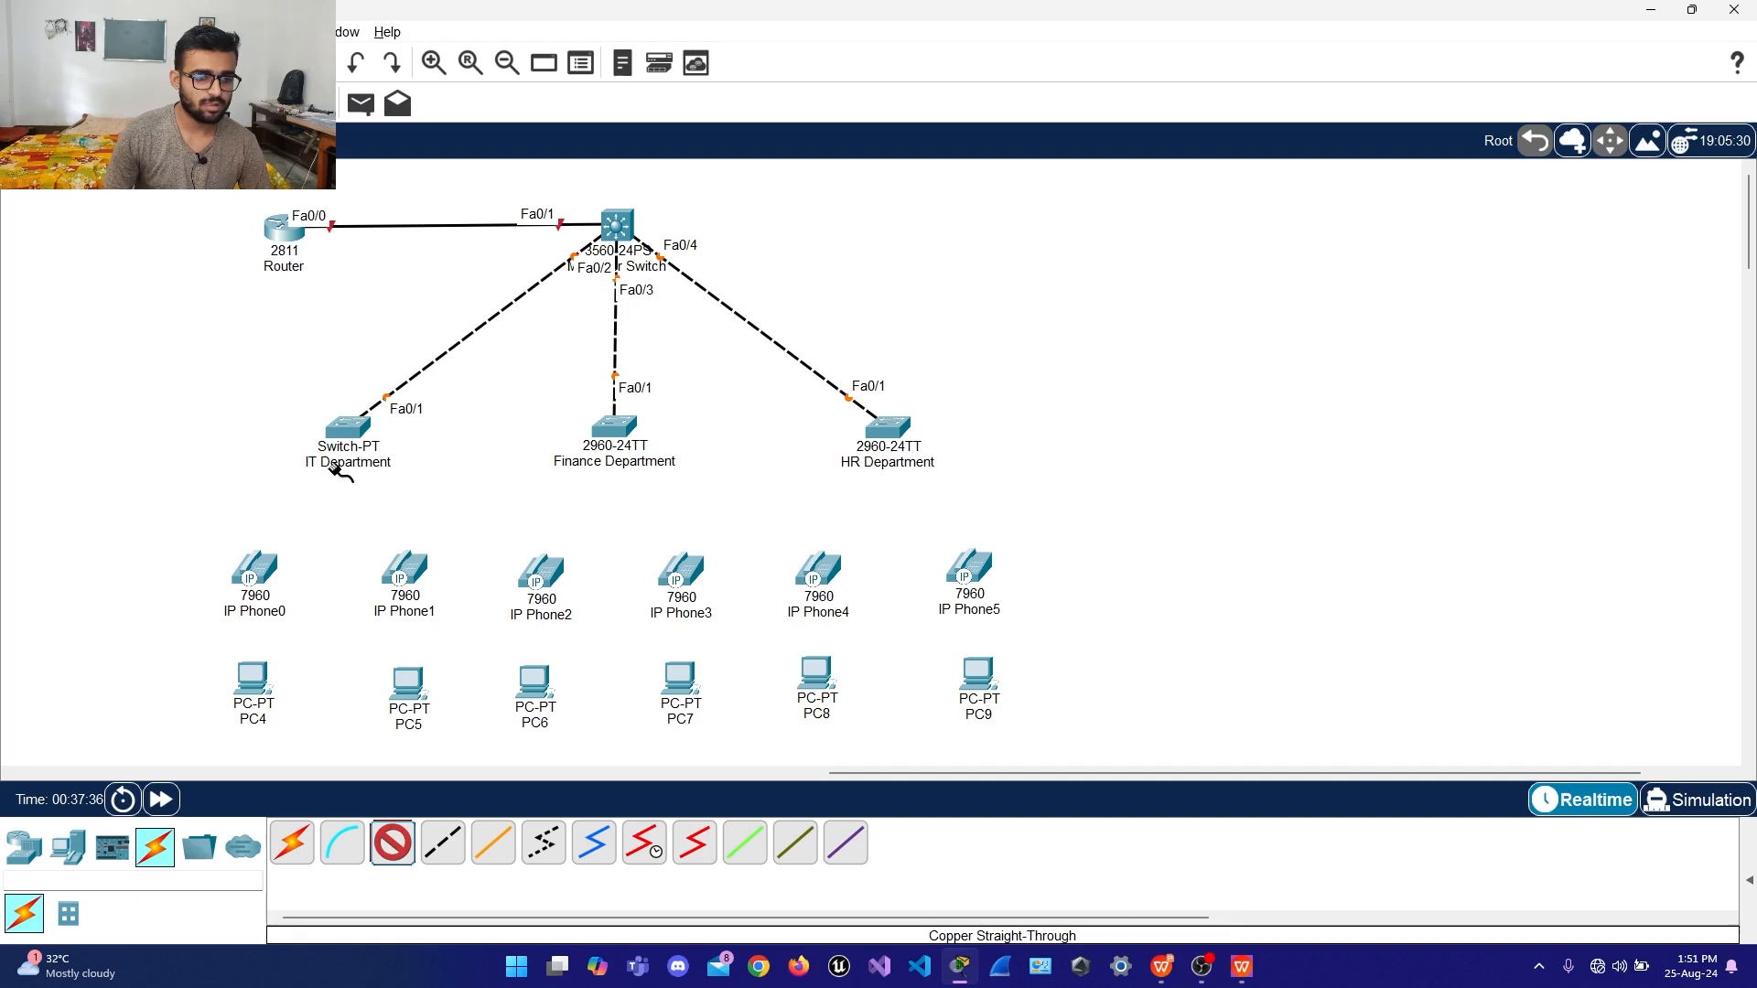
left_click(346, 439)
left_click(403, 476)
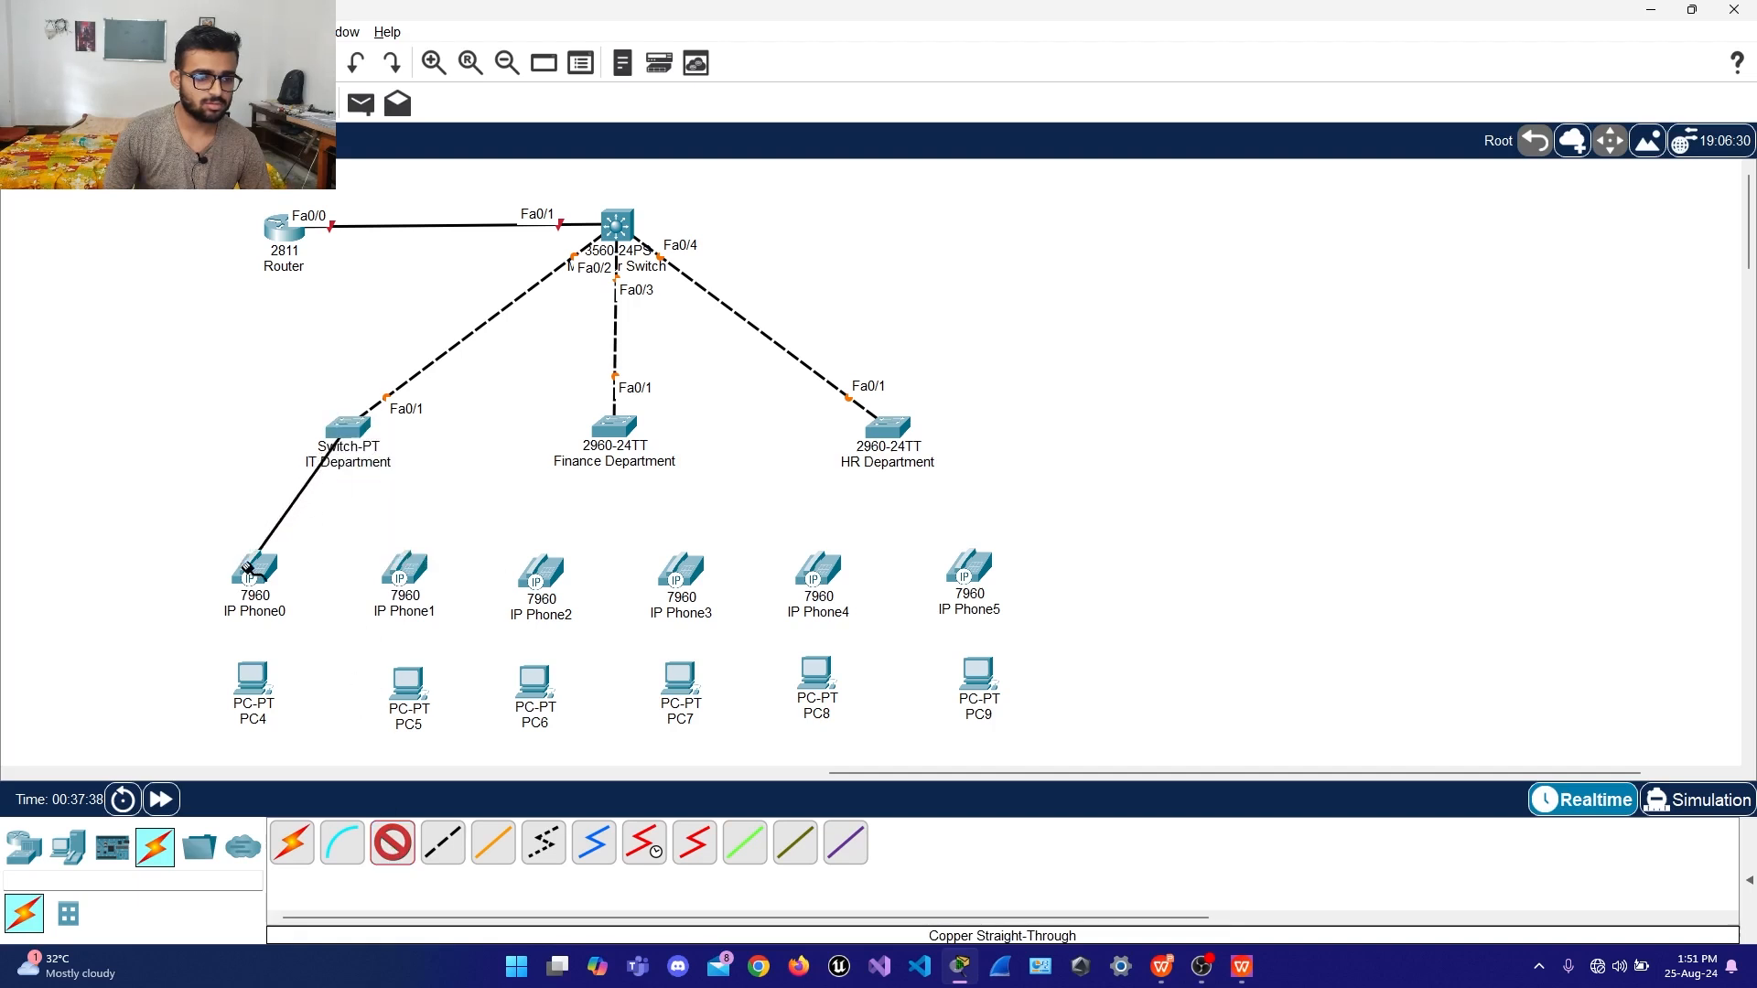
left_click(259, 570)
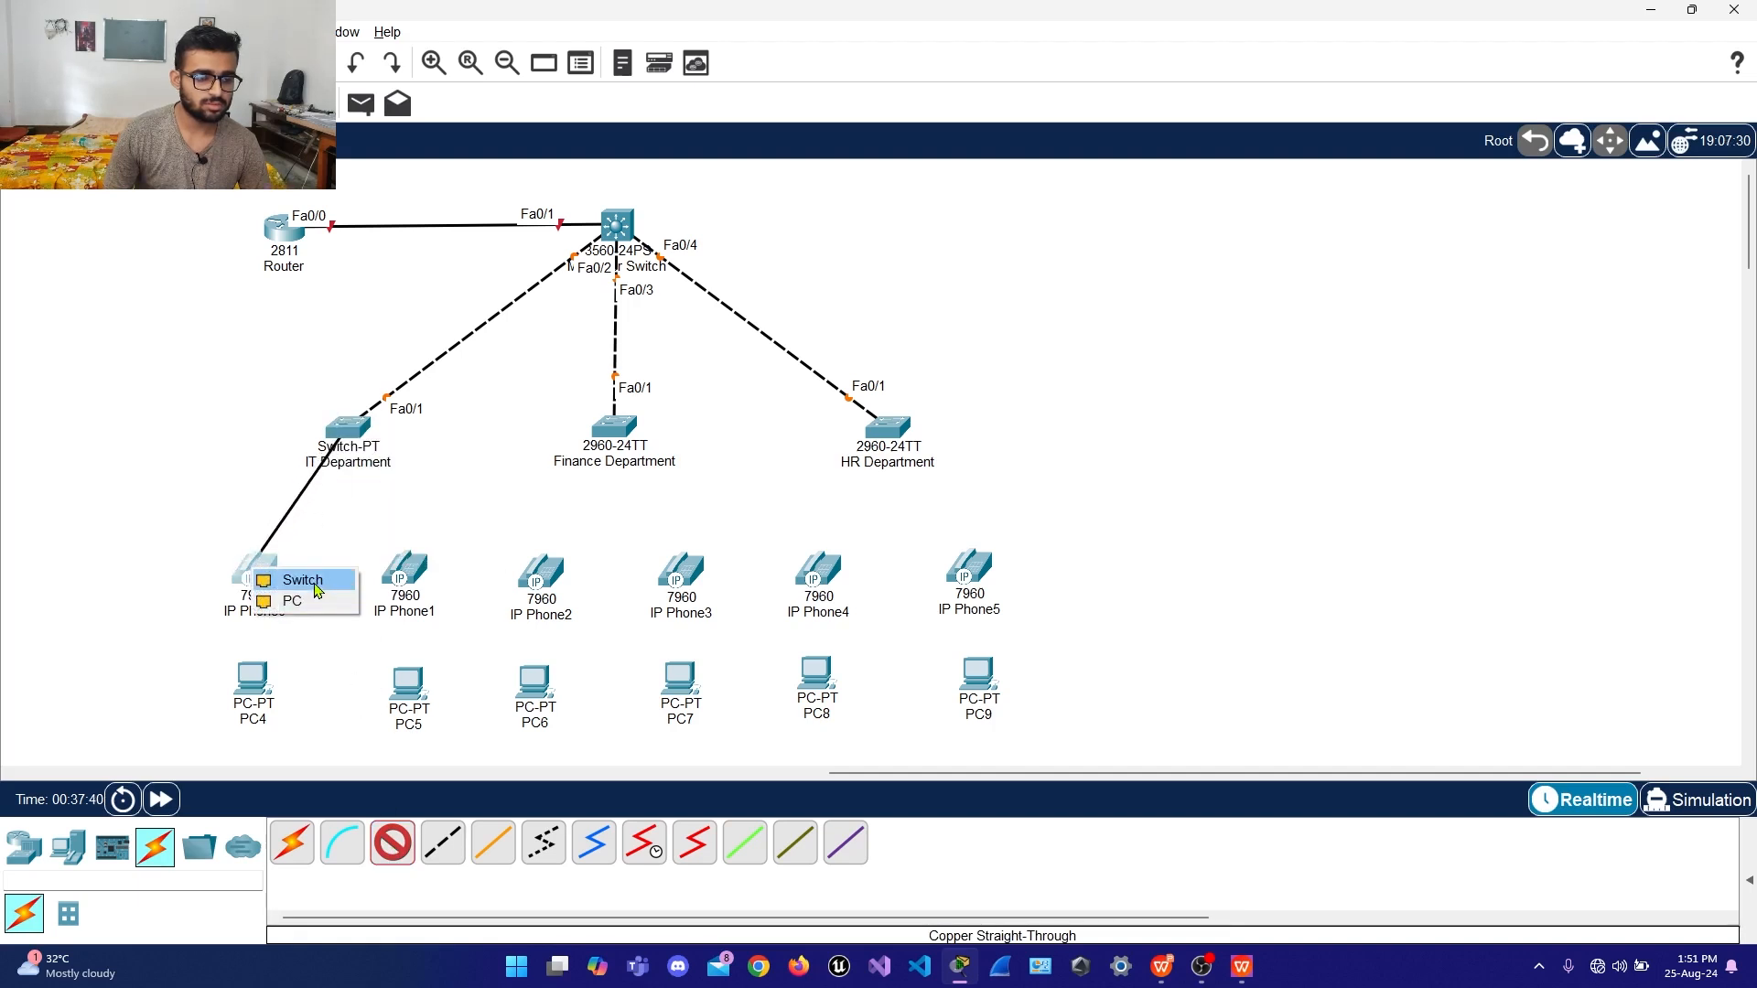
left_click(316, 582)
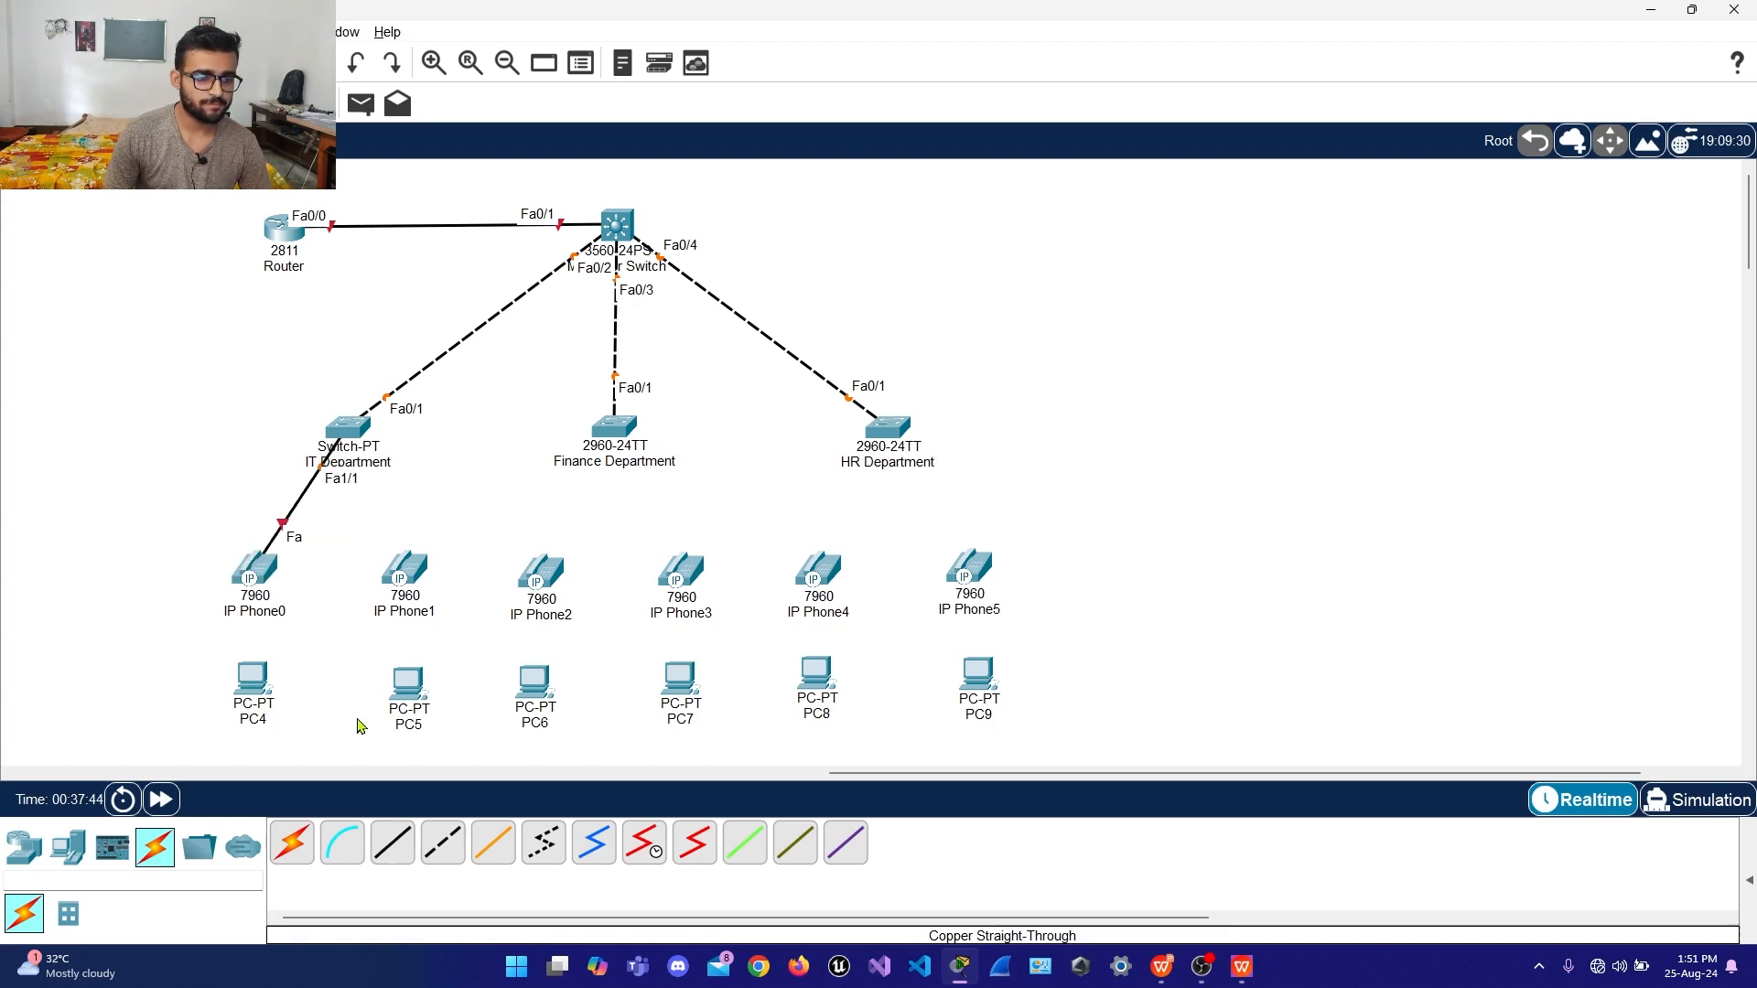
Connect IP Phone0's PC port to PC4's FastEthernet0 with a copper straight-through cable and fine-tune the positions of the phone and PCs
left_click_drag(250, 695, 240, 702)
left_click(408, 694)
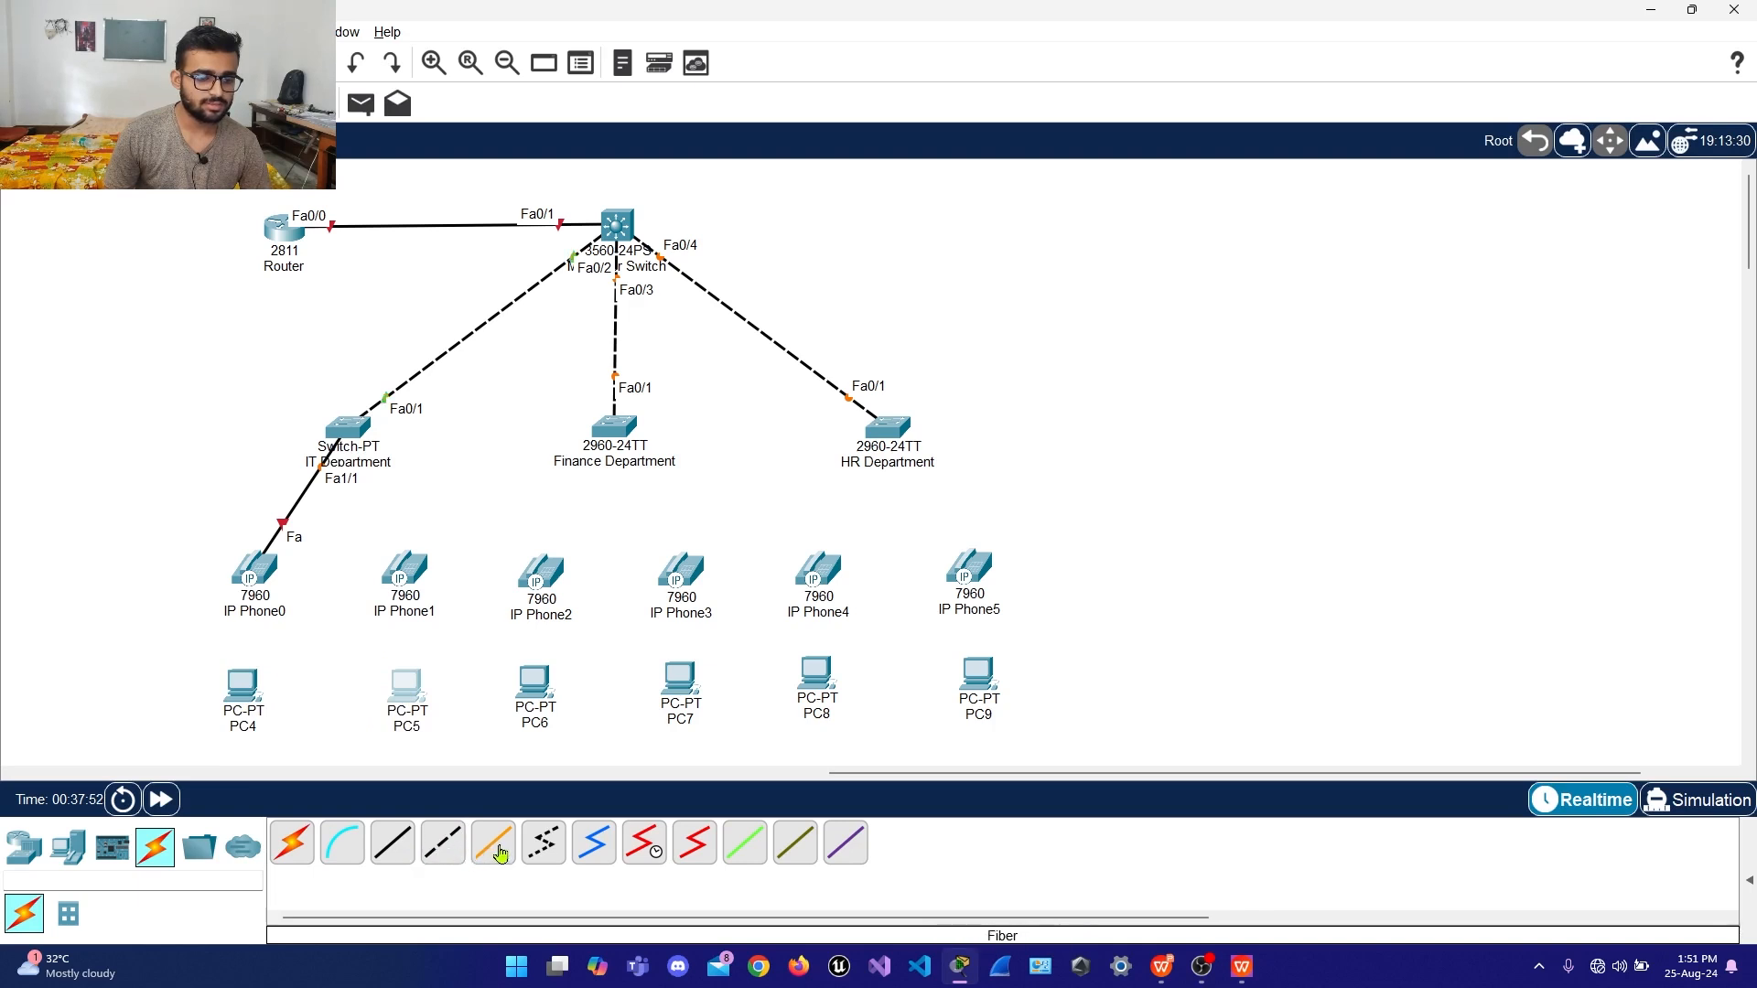
left_click(392, 842)
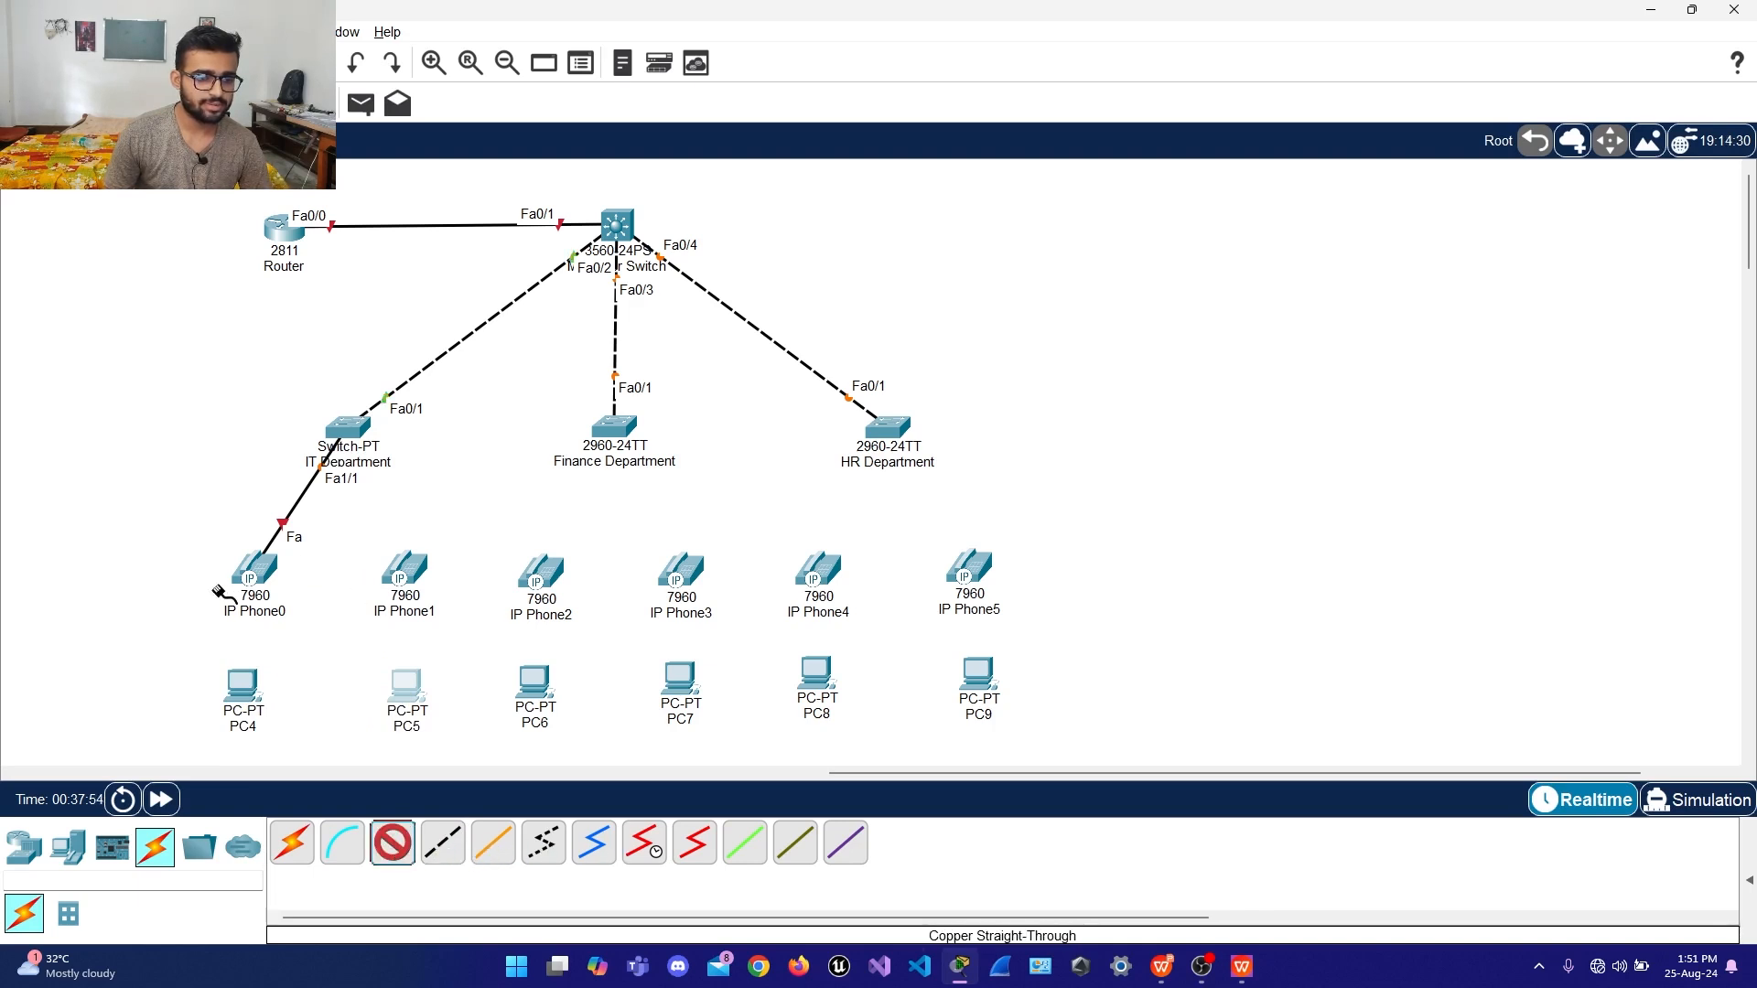
left_click(257, 586)
left_click(296, 590)
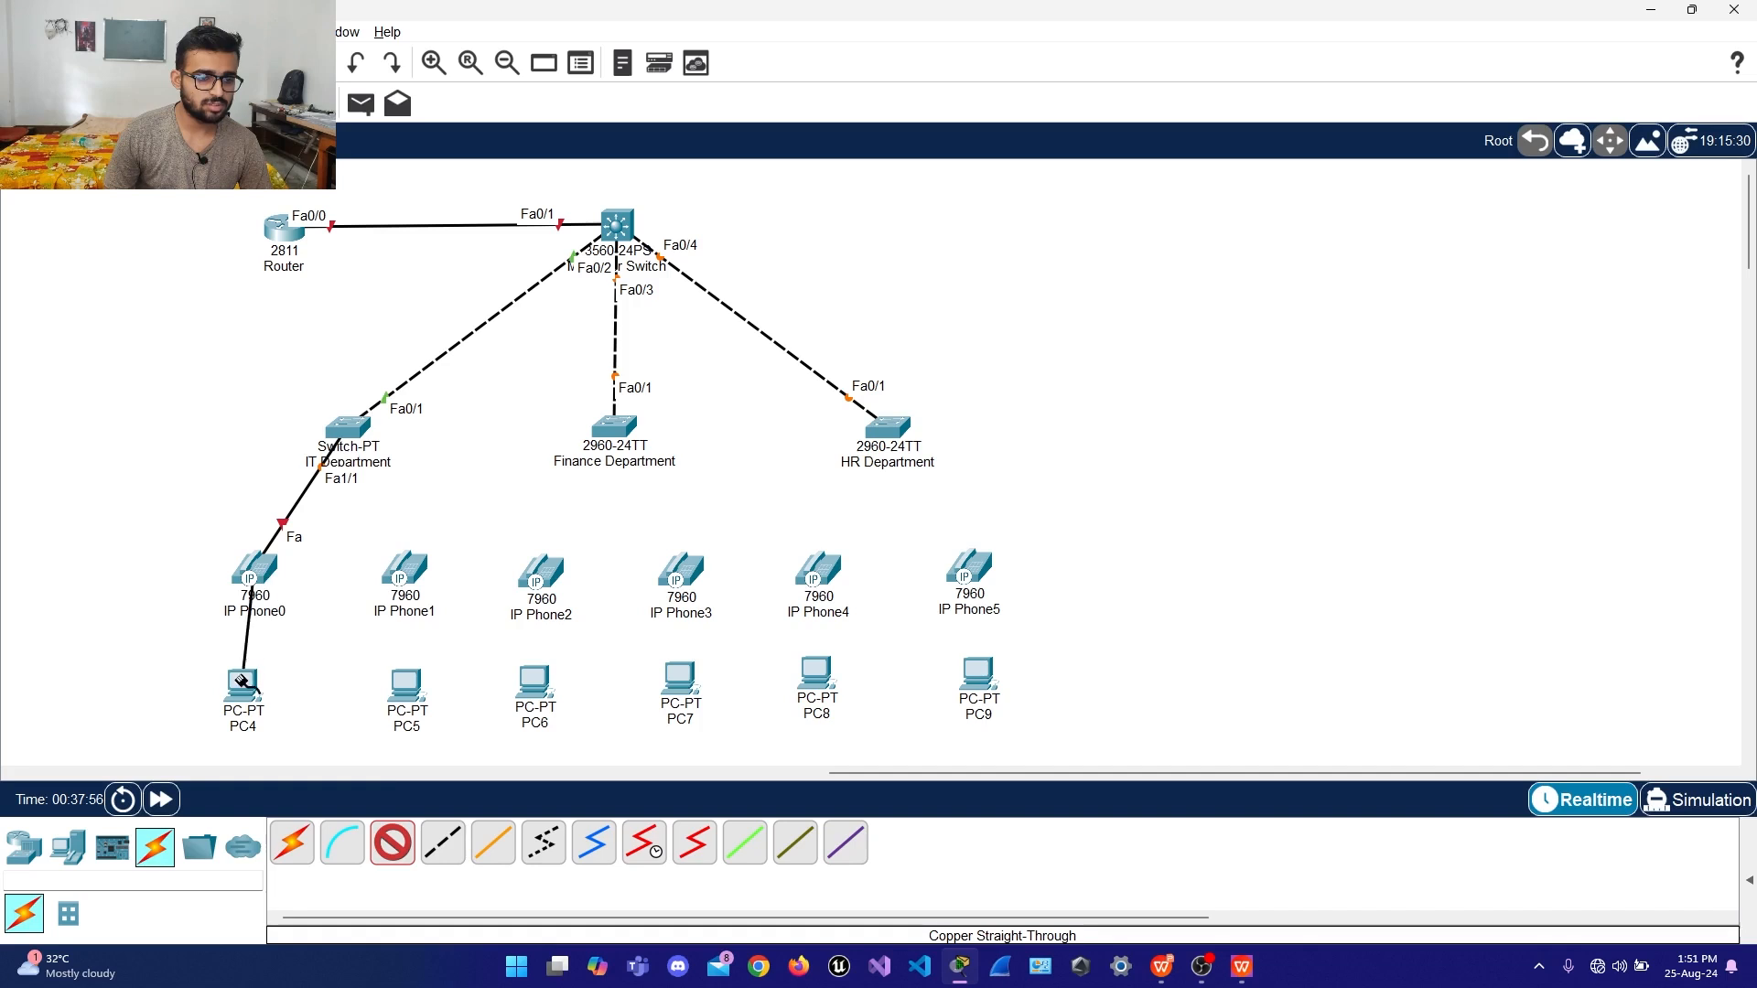
left_click(244, 688)
left_click(291, 762)
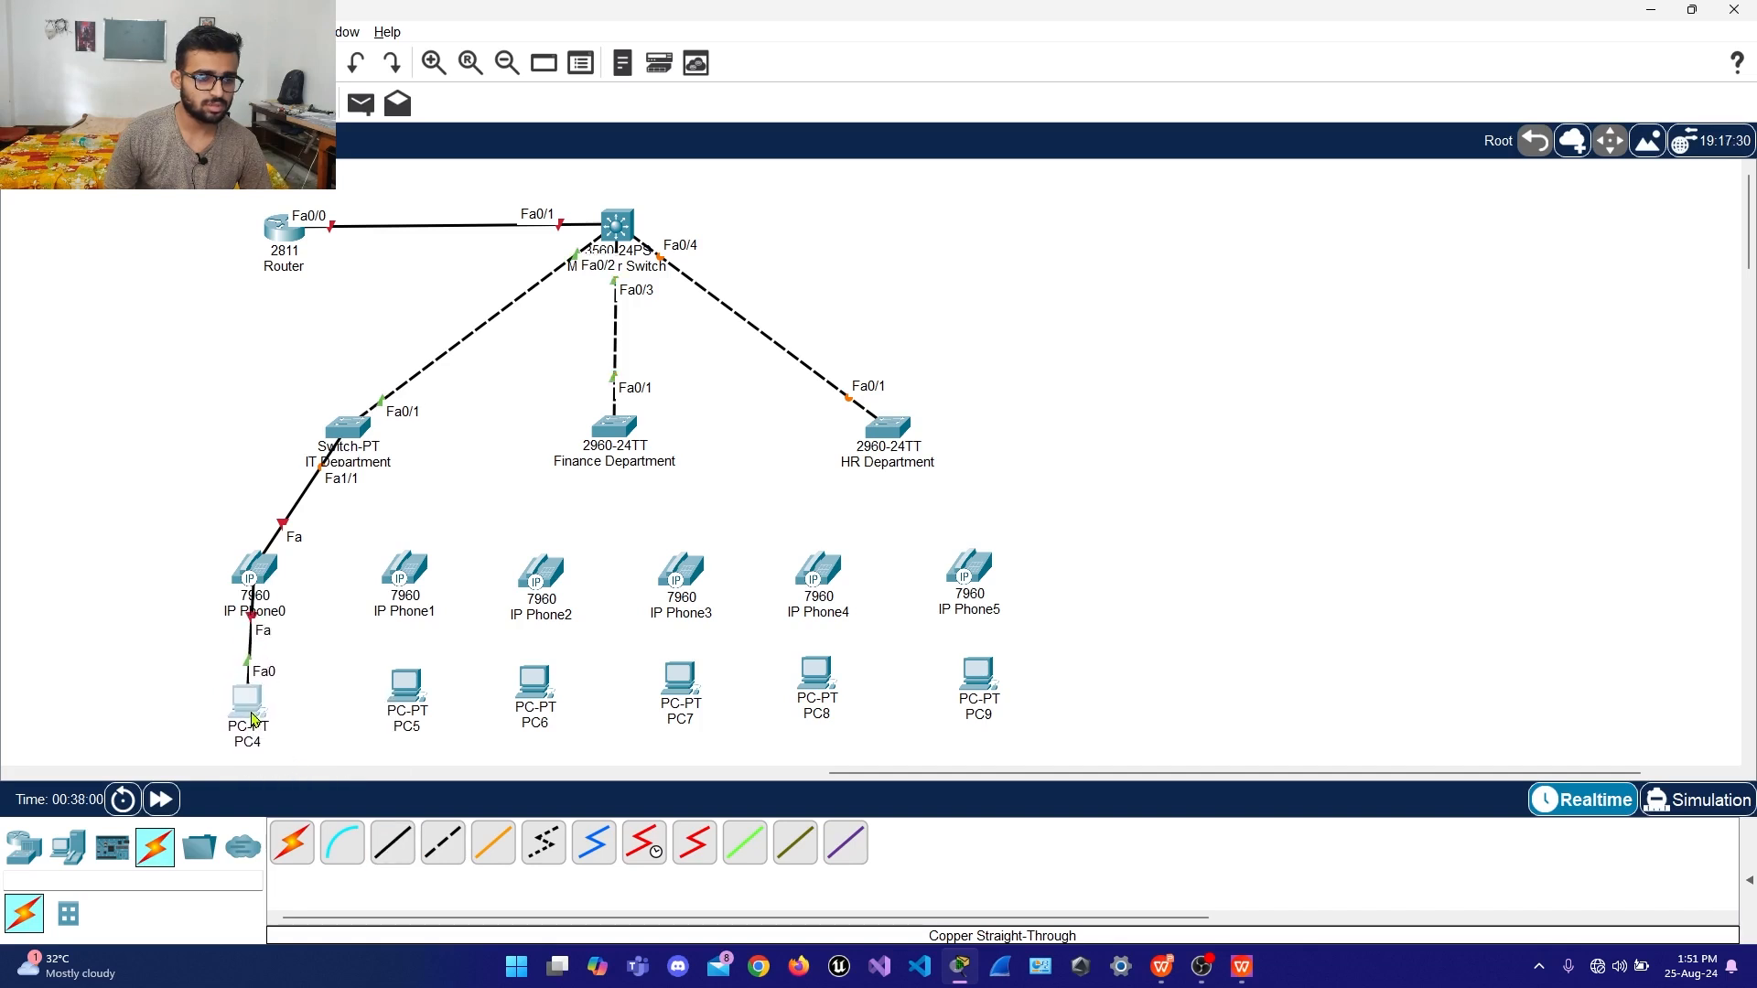
left_click_drag(274, 575, 267, 565)
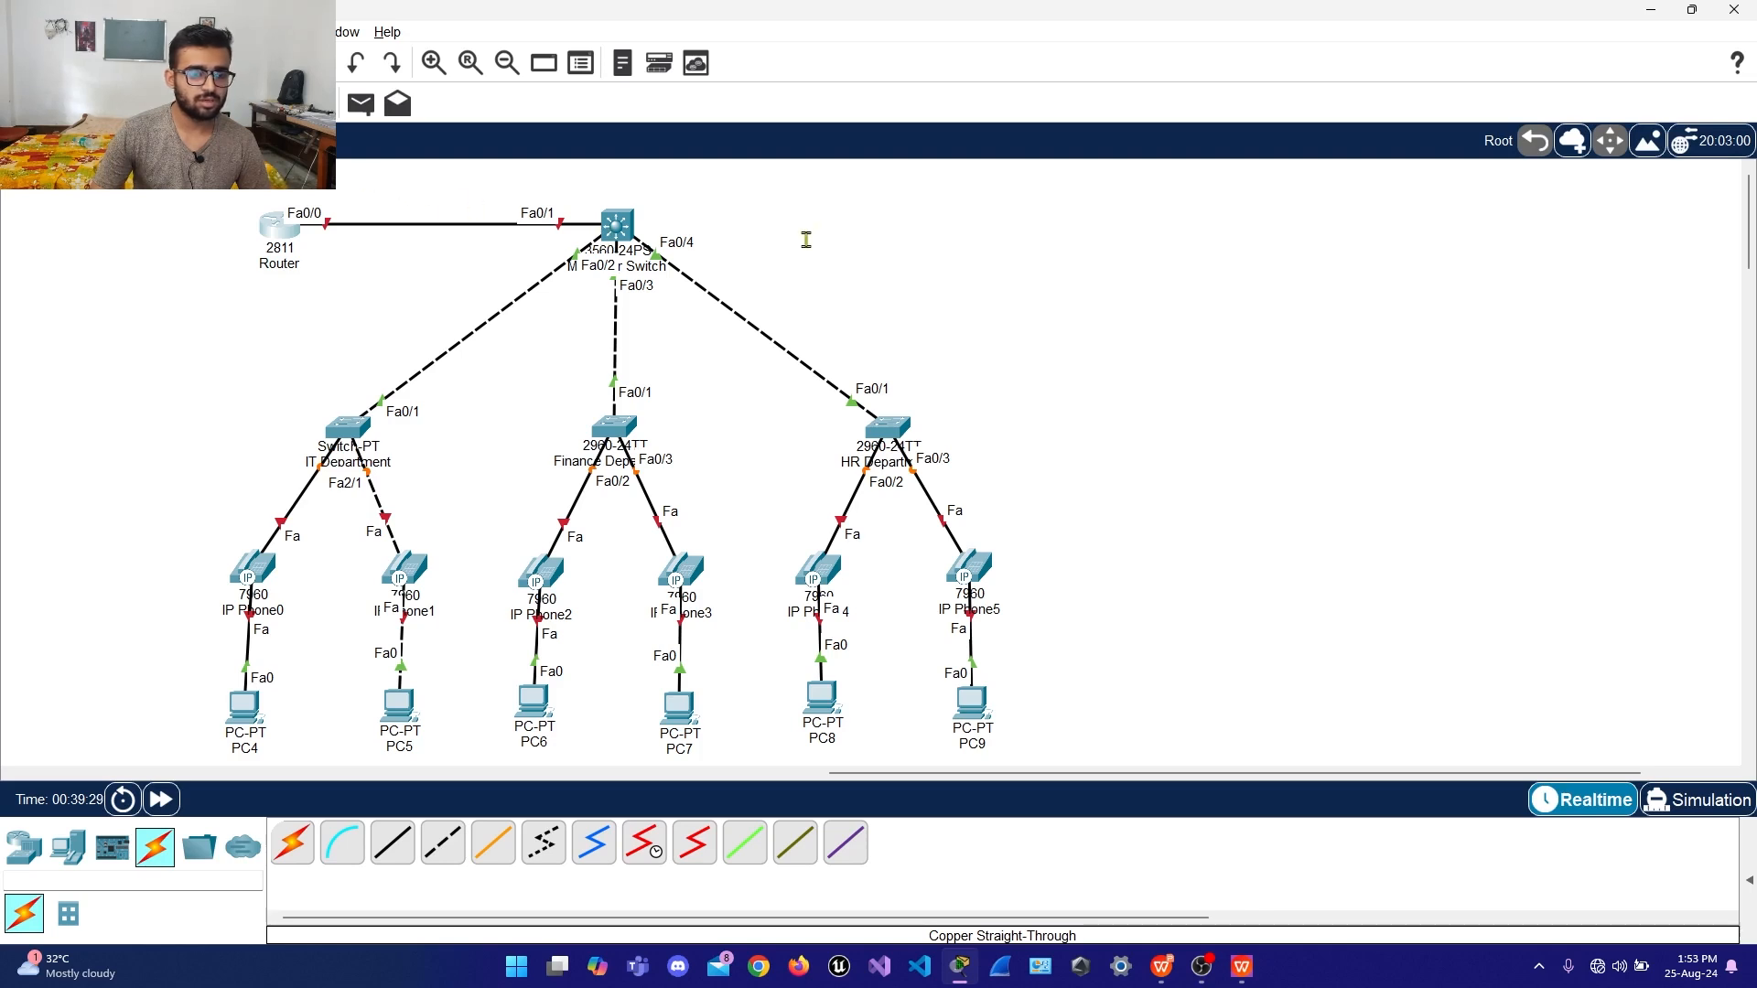
Place a text note in the empty area beside the multilayer switch reading "VLAN 10: IT Department"
left_click(1011, 203)
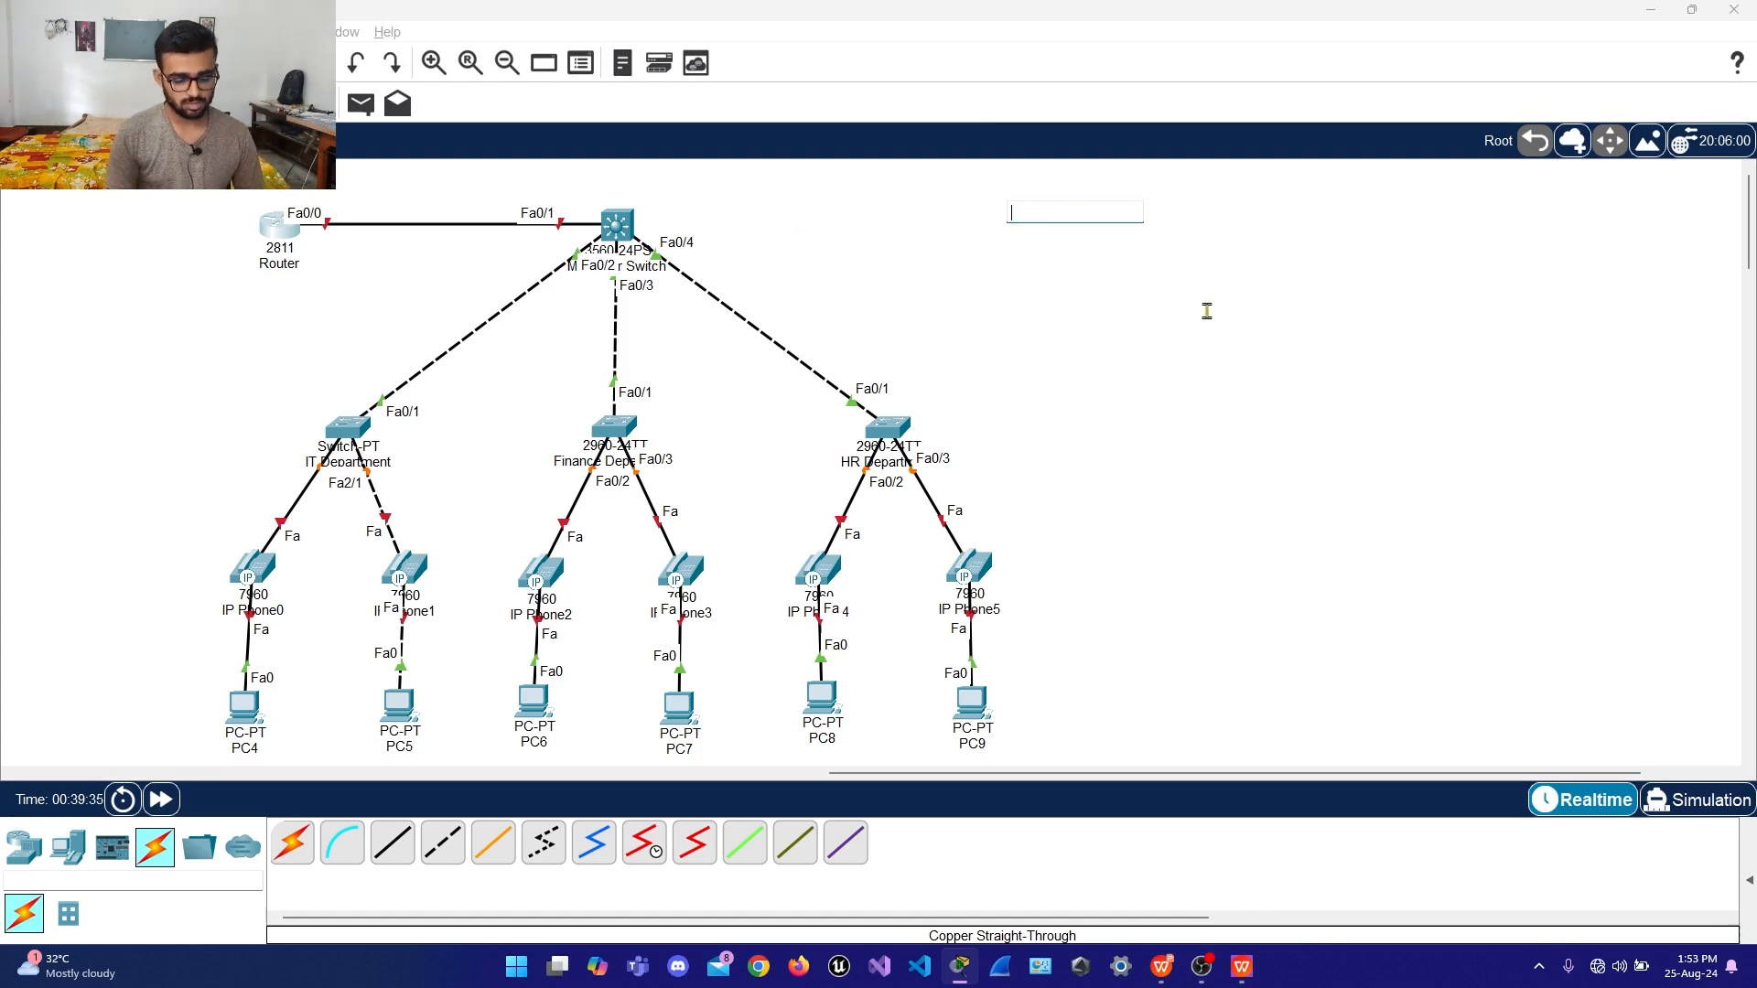
type("VLAN")
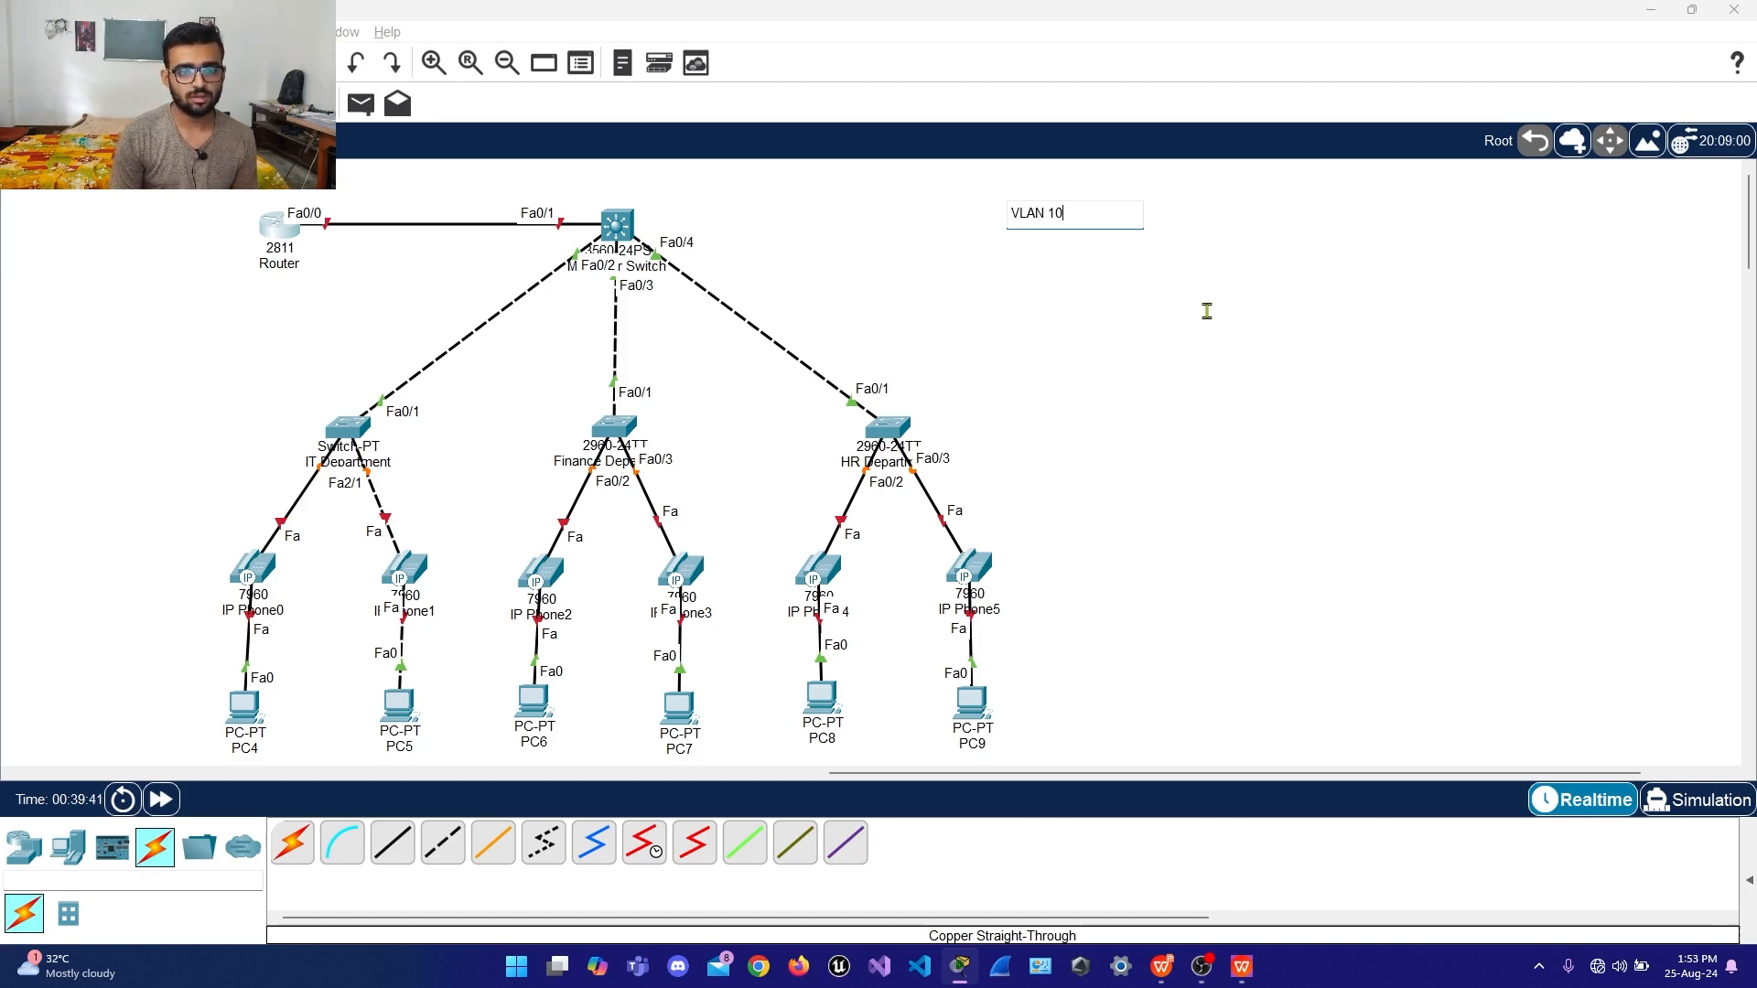
type("10: ")
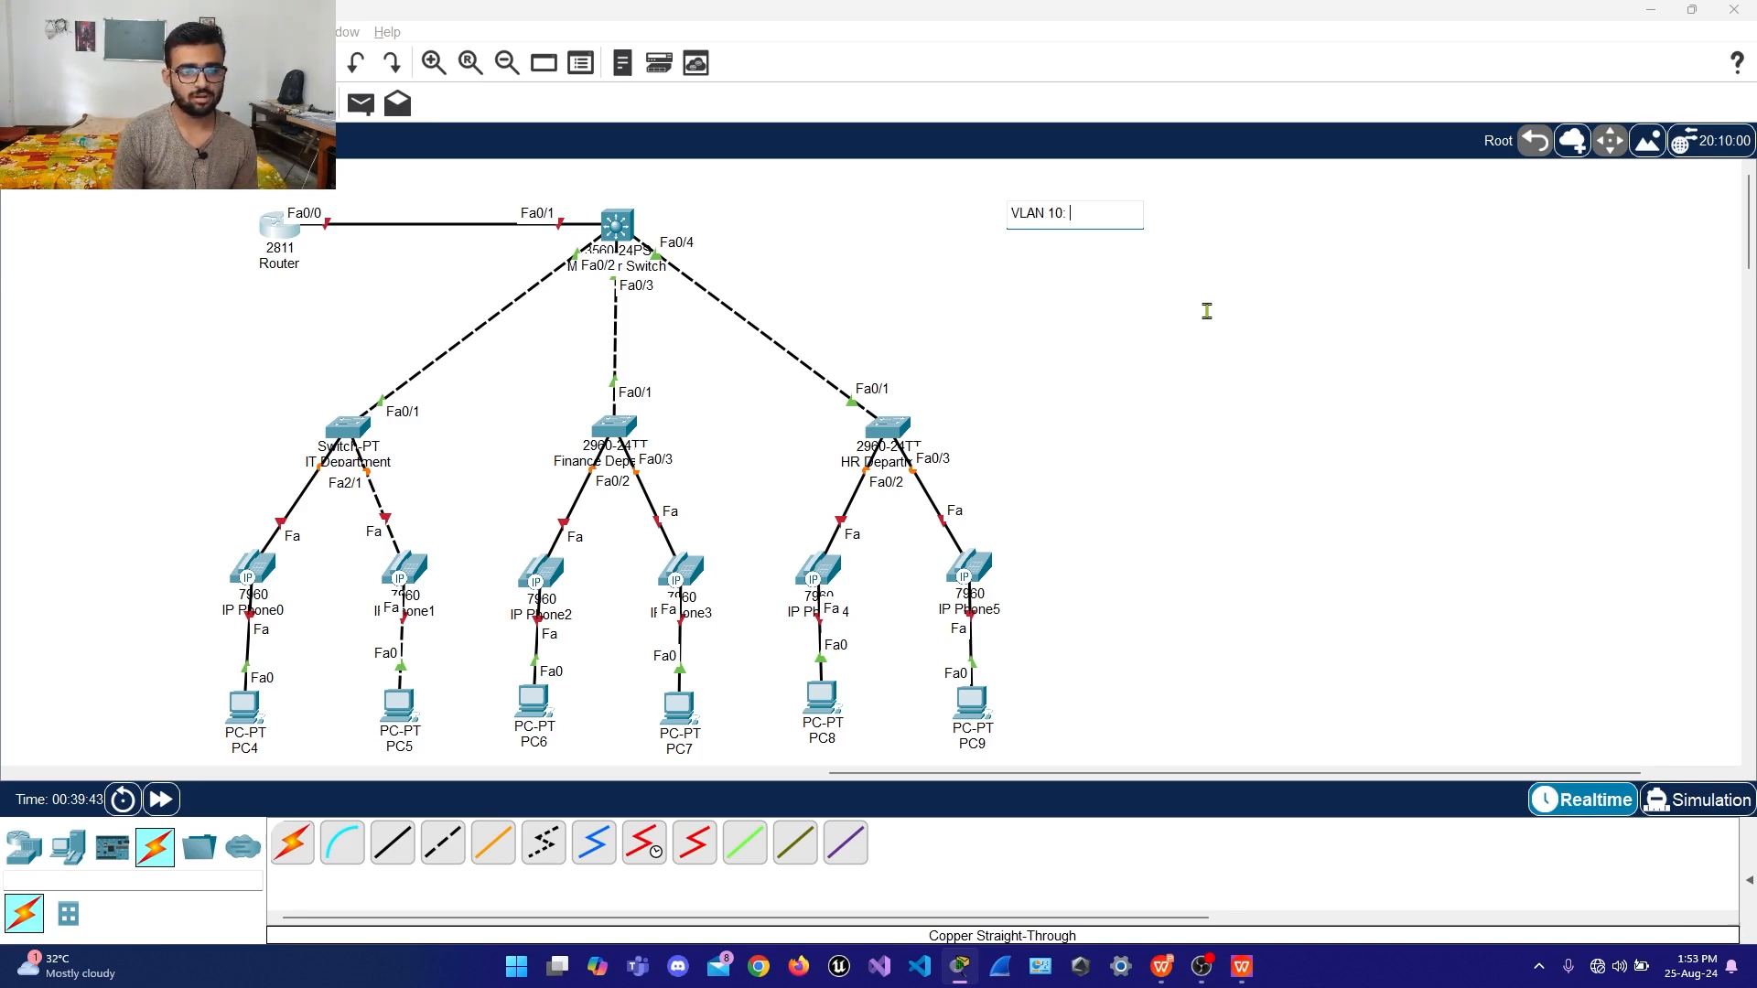
type("IT")
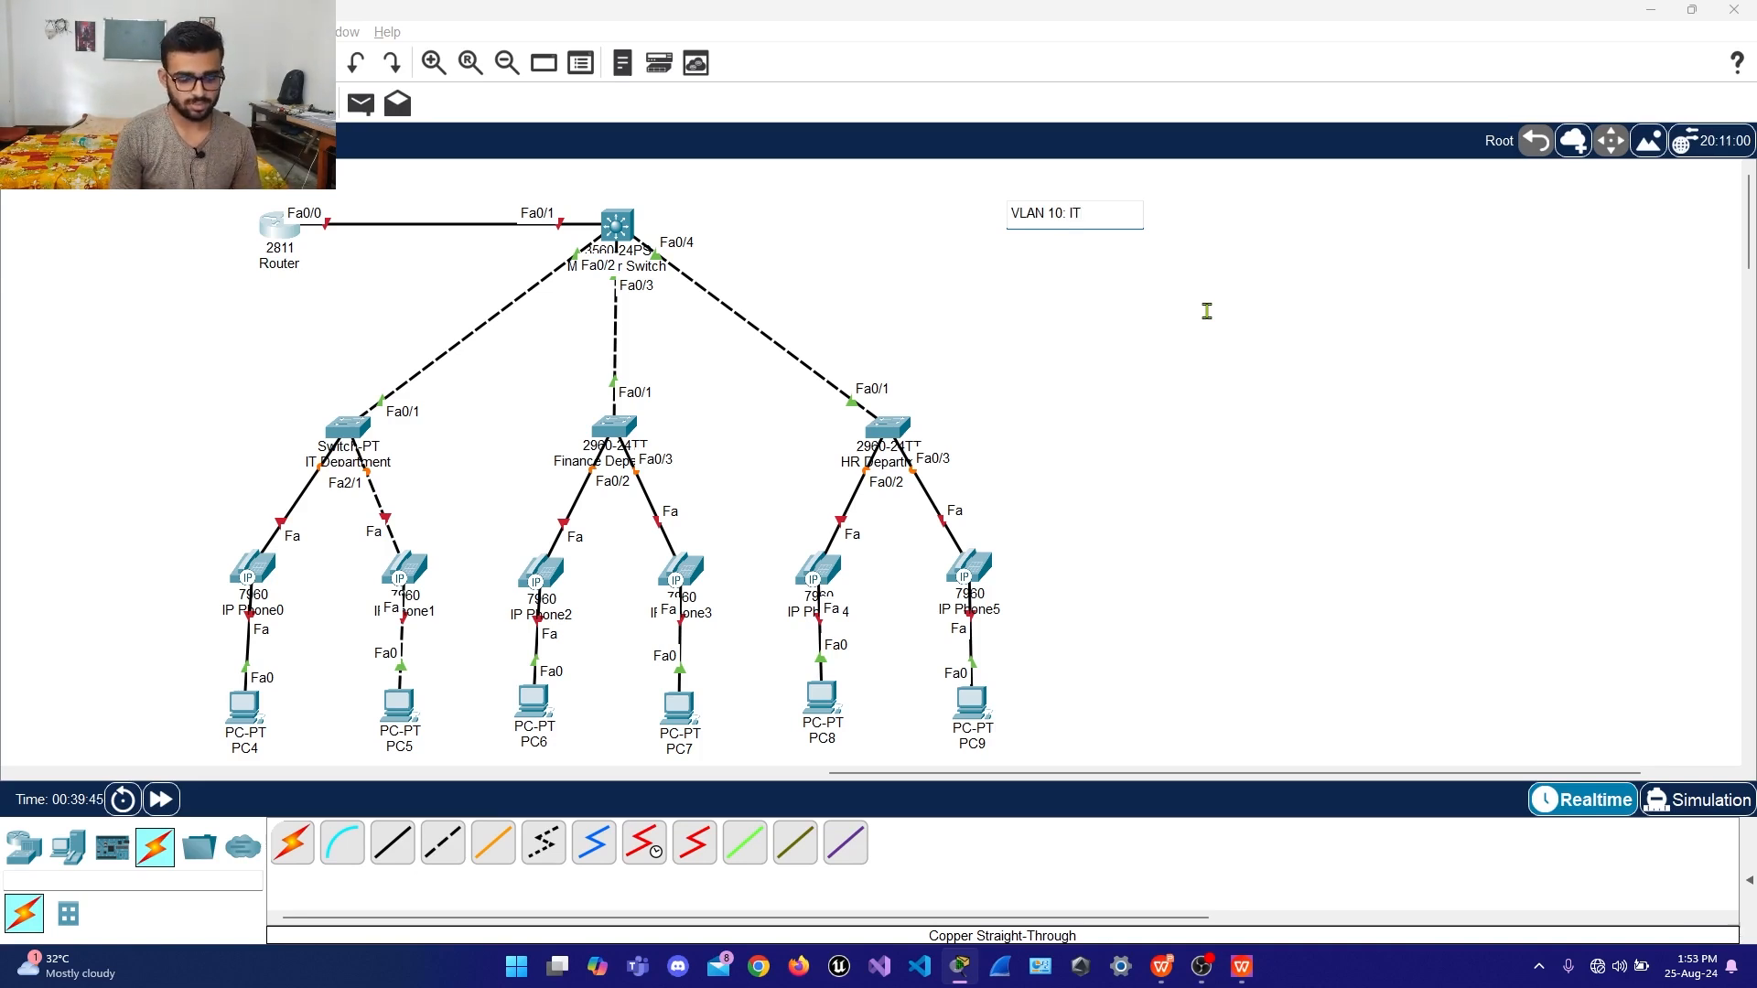
type(" Department")
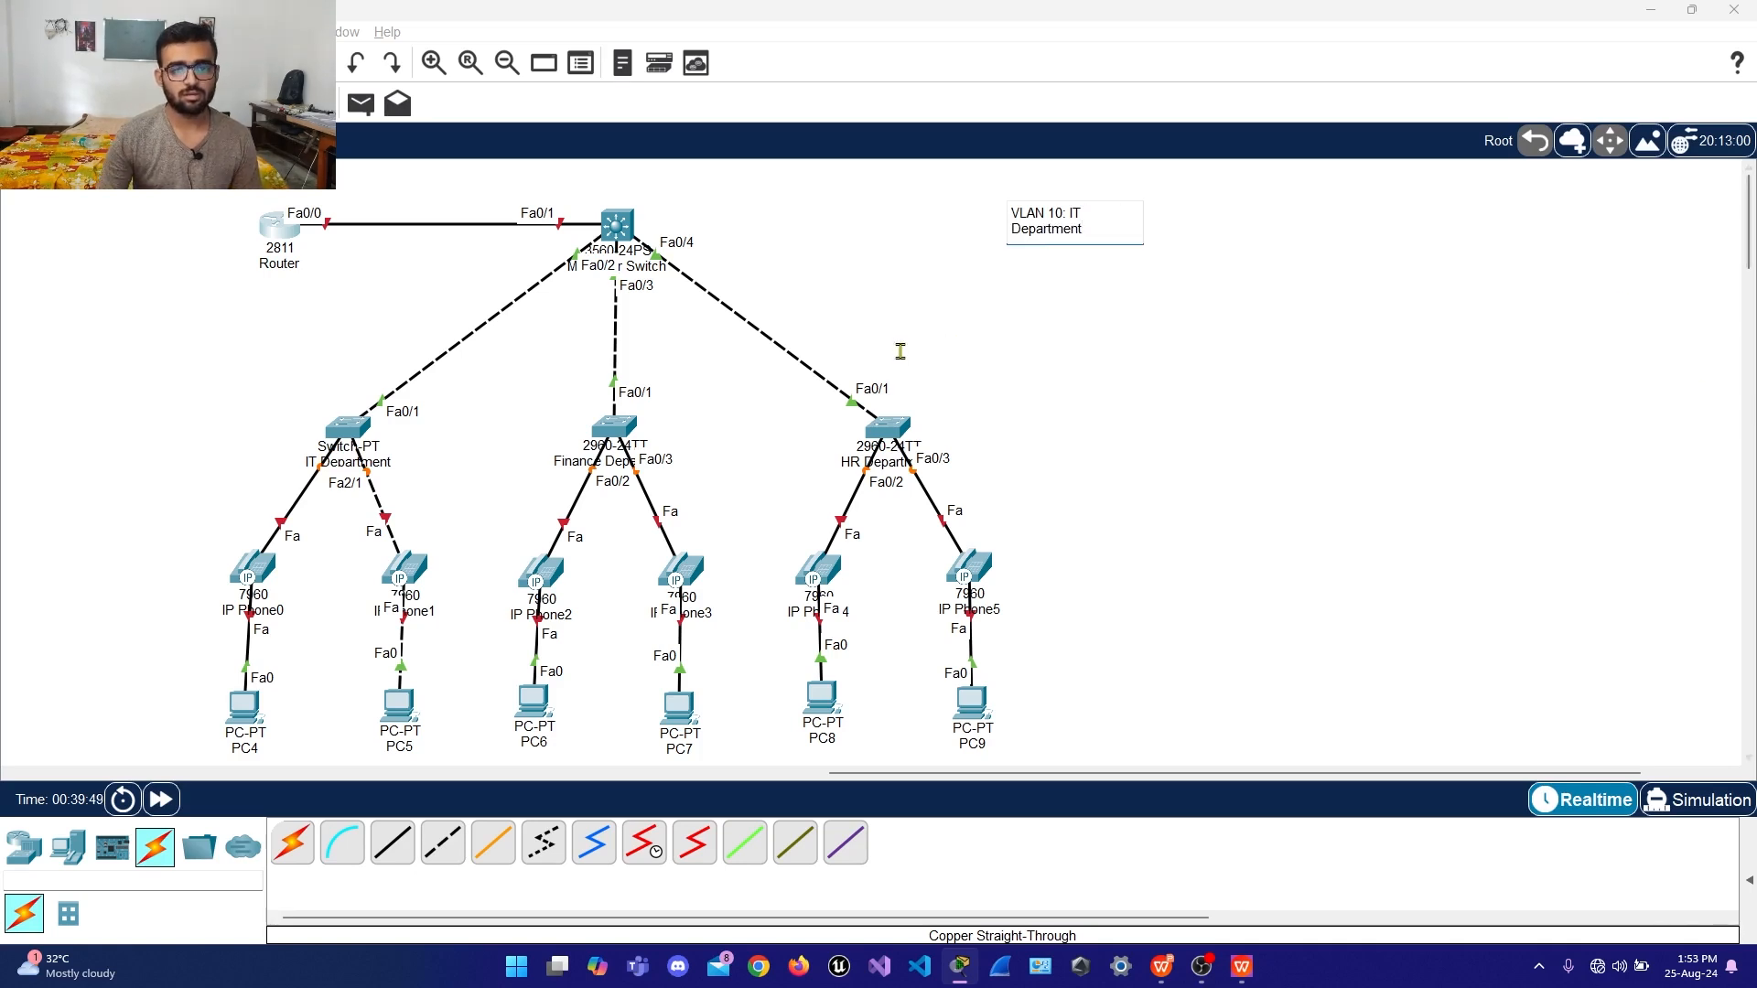
Add the line "VLAN 20: Finance Department" to the VLAN note
key("Return")
type("VLAN 20:")
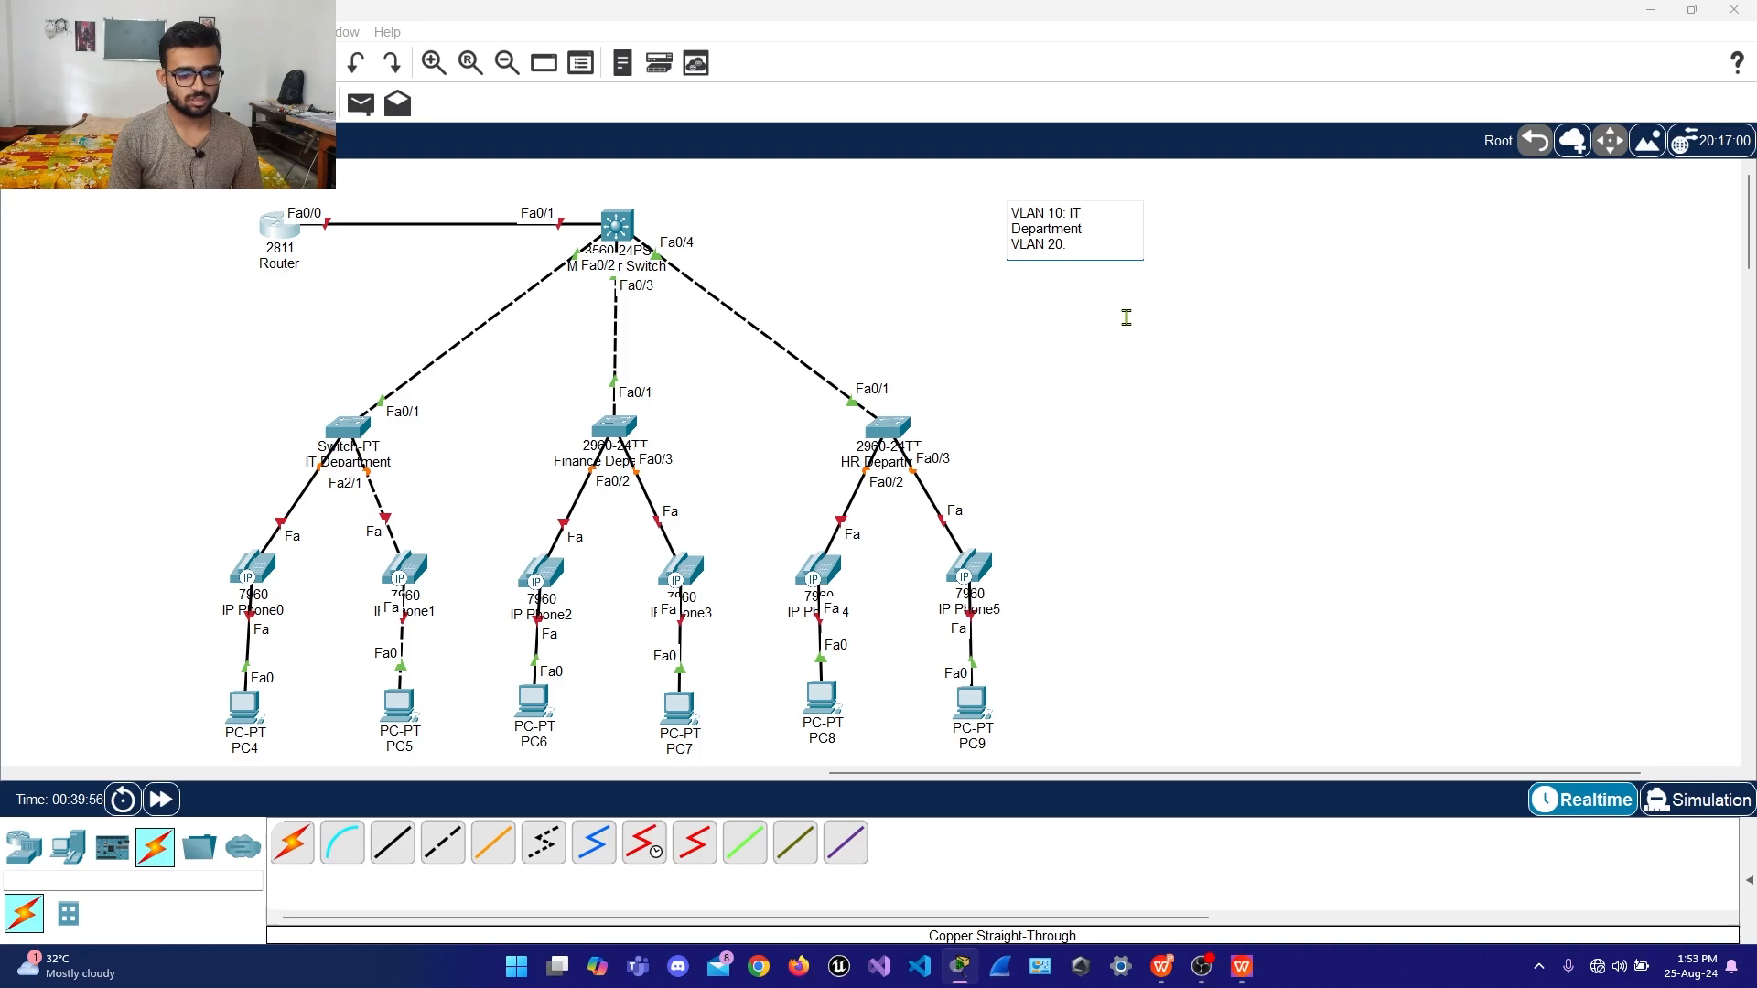
type("Finance")
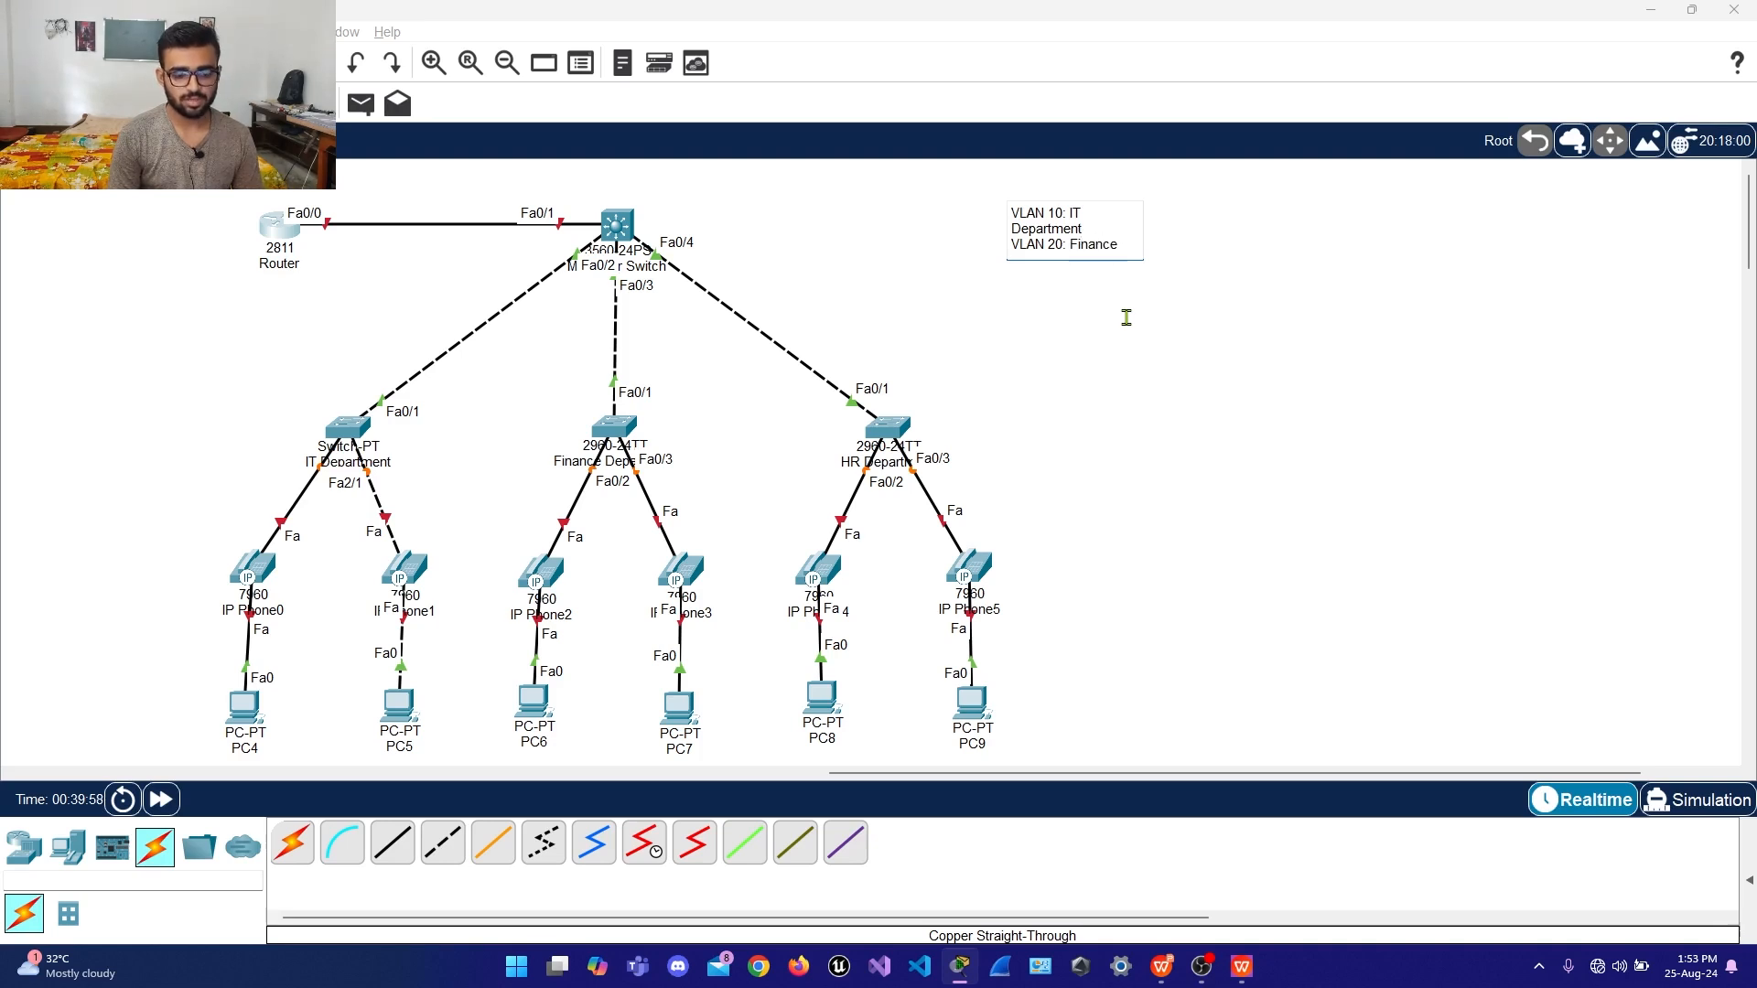
type(" Depart")
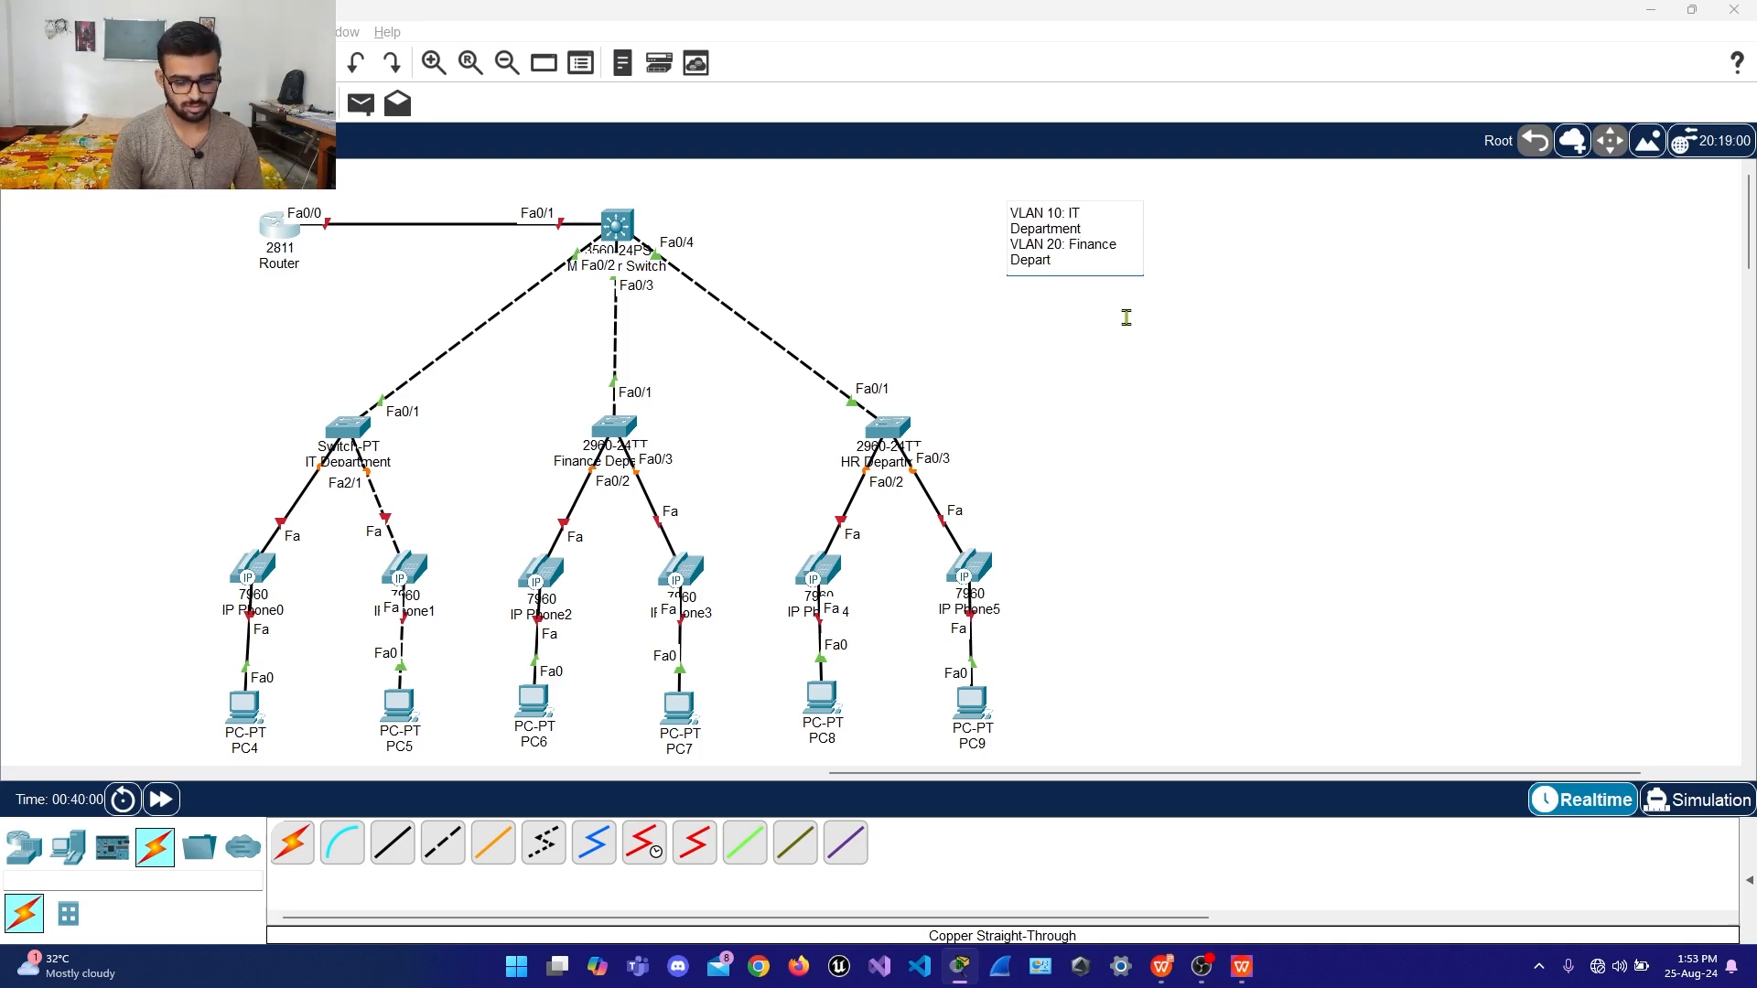
type("mewnt")
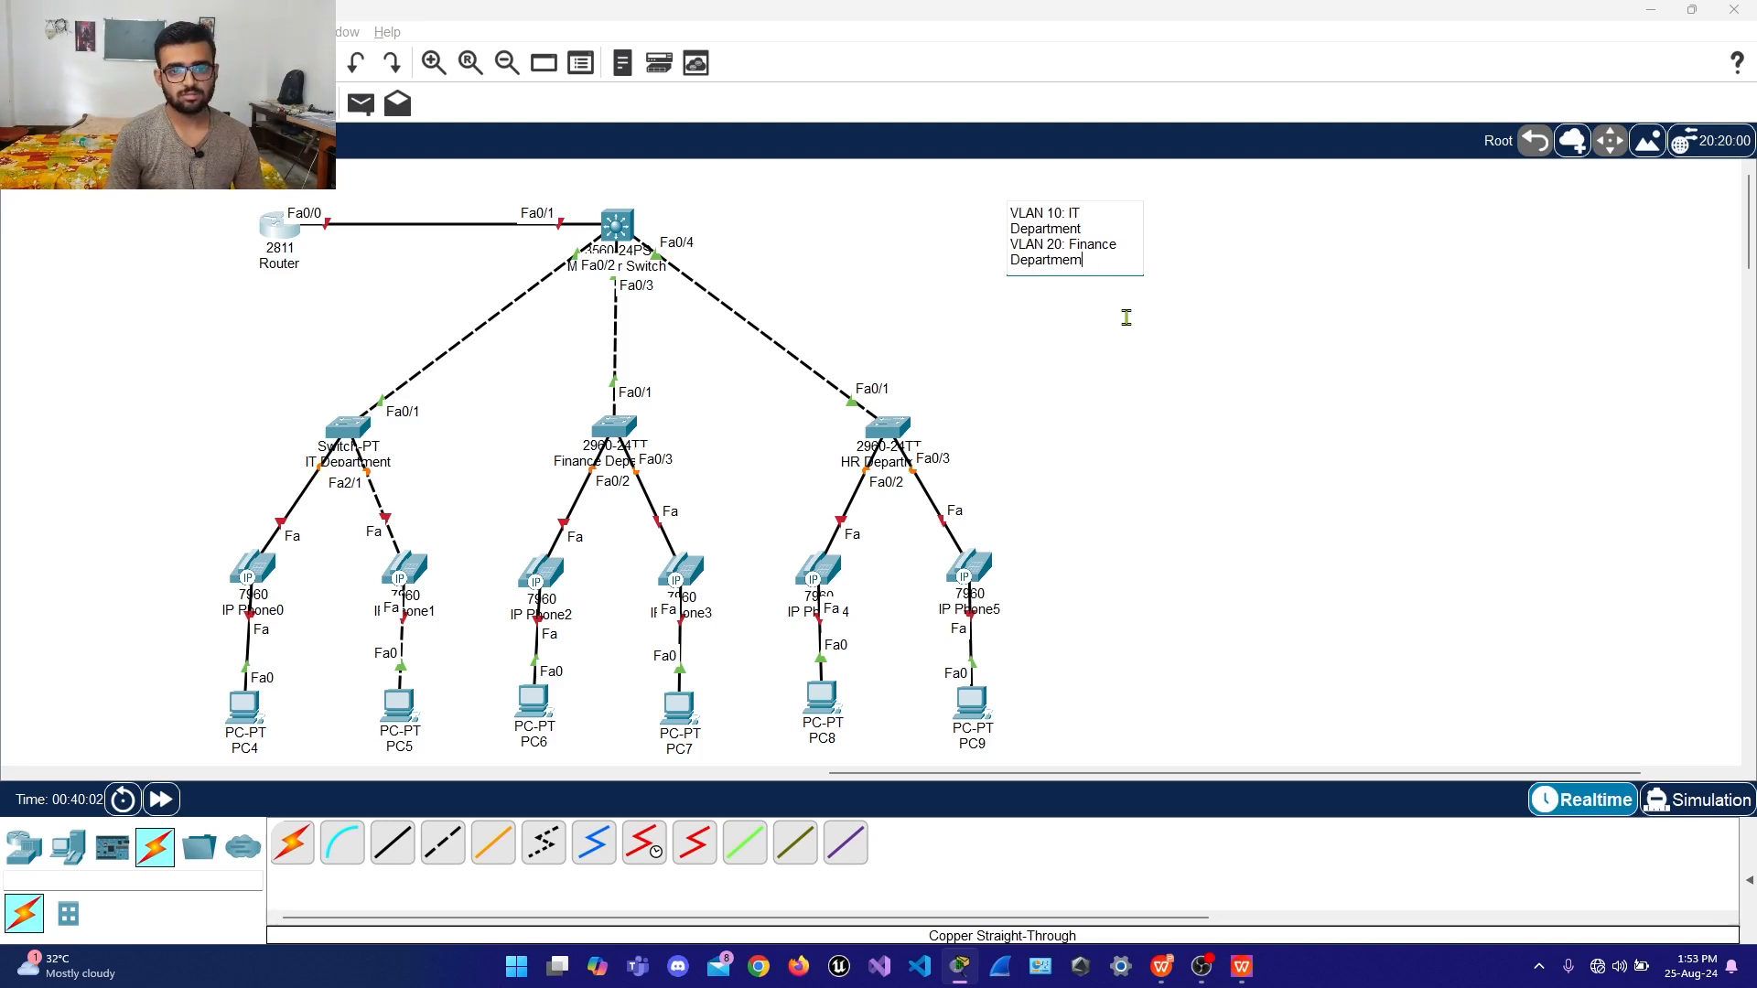
key("BackSpace")
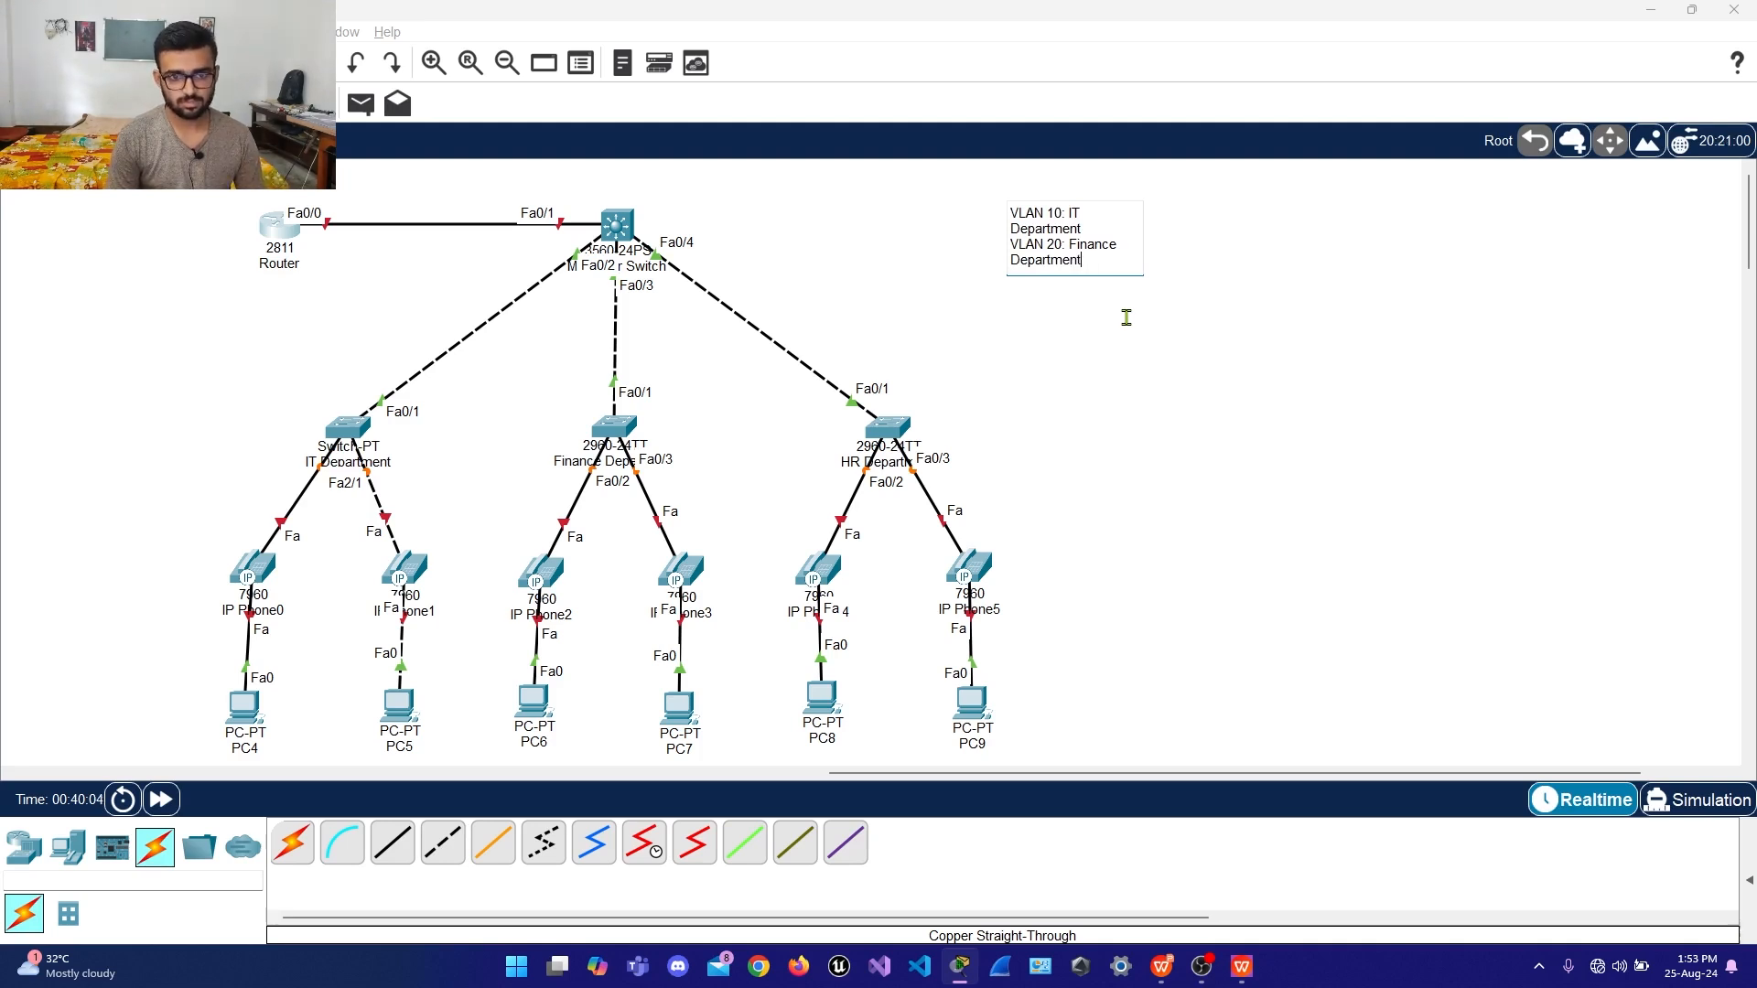
Add the line "VLAN 30: HR Department" to the VLAN note
key("Return")
type("Vlan")
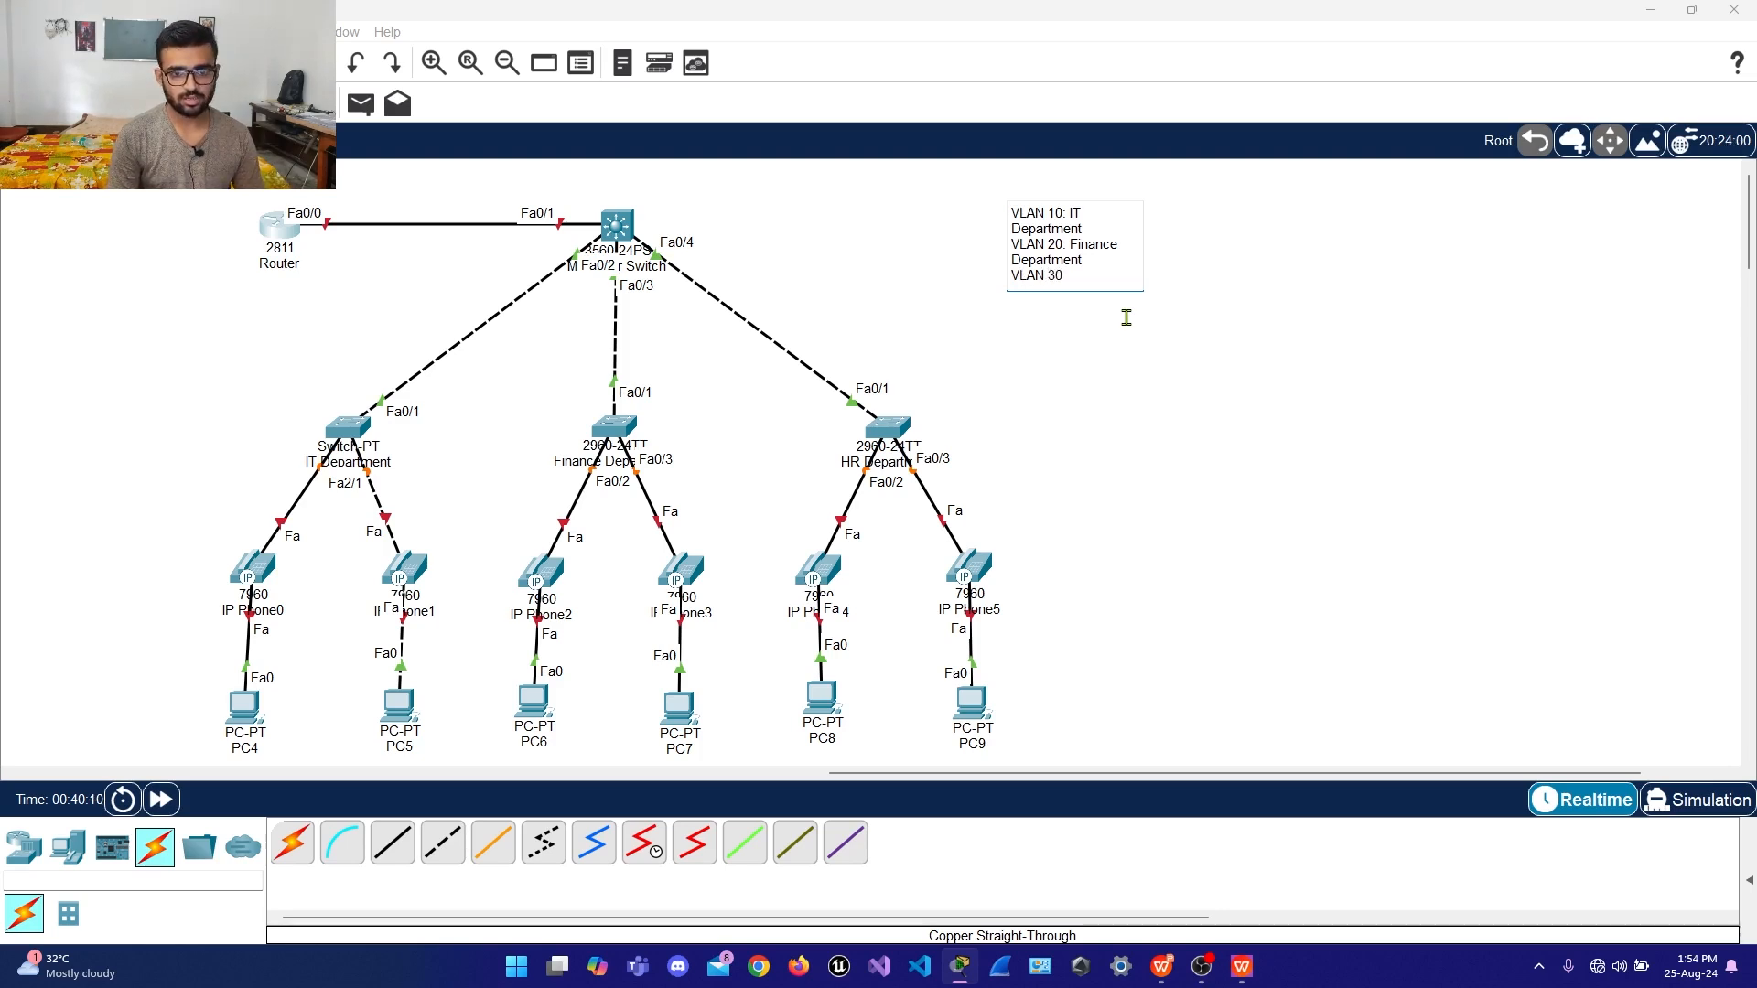
key("BackSpace")
type("0")
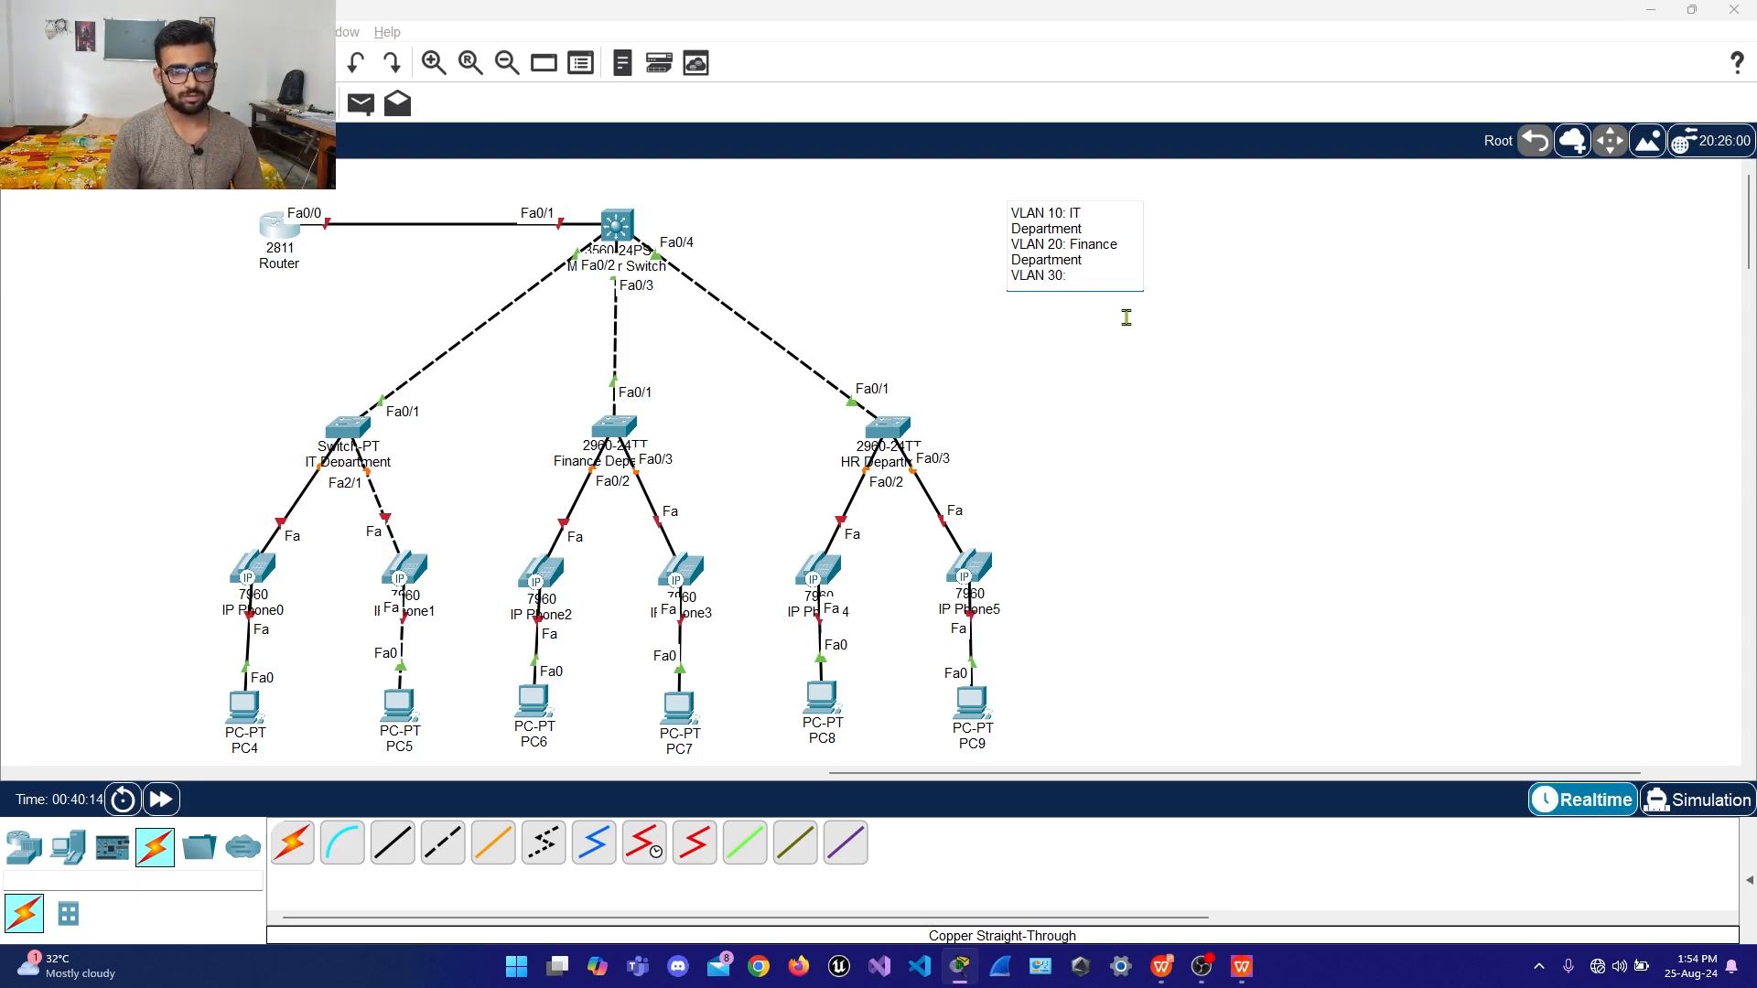
type(": HR De")
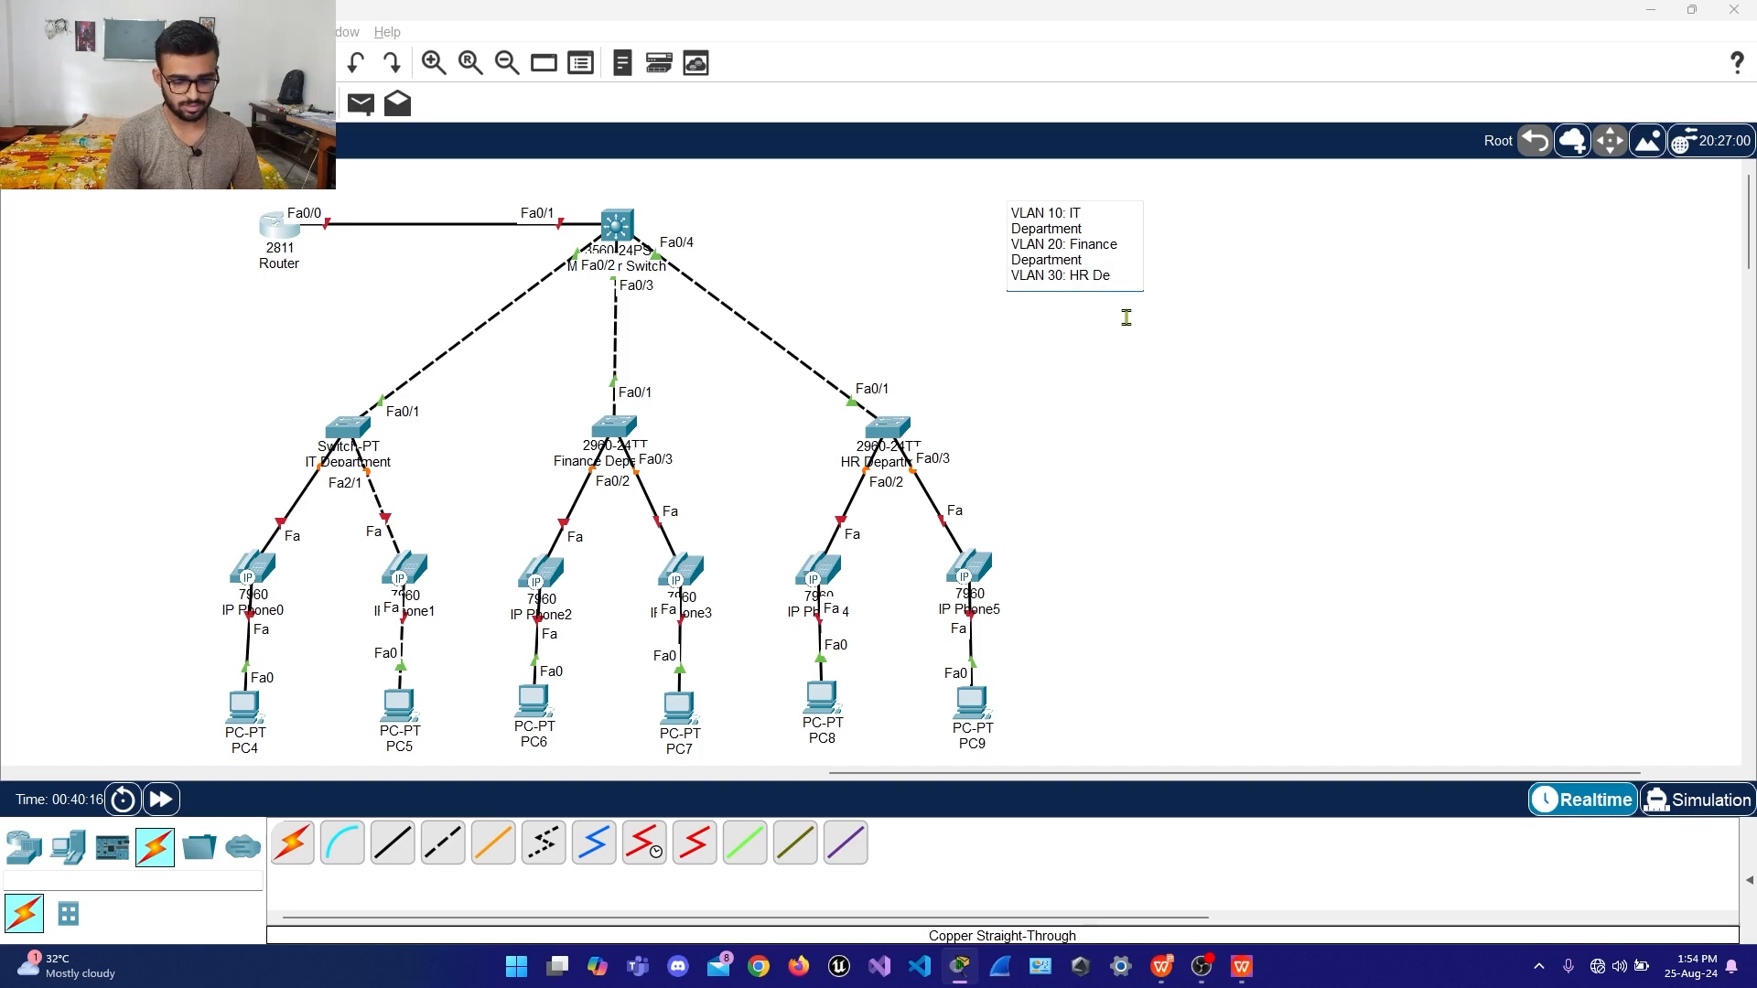
type("partme")
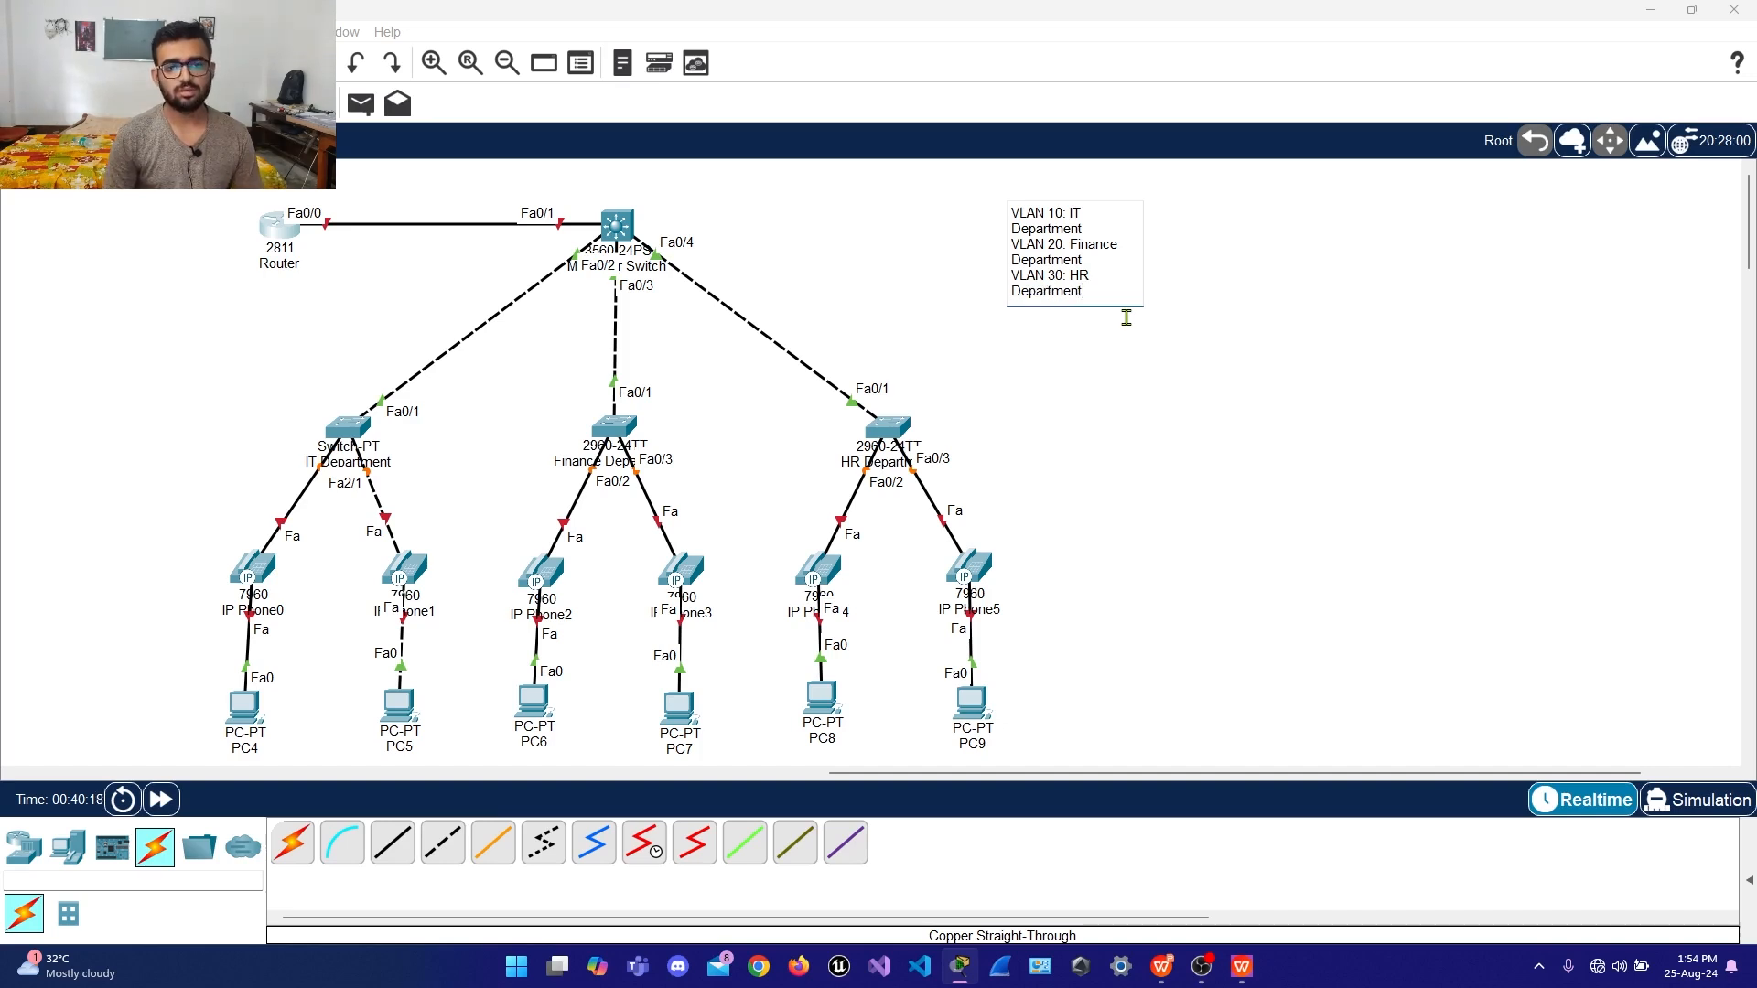
type("nt")
Add the line "VLAN 100: Voice VLAN" to the VLAN note and finish editing it
key("Return")
type("VLAN")
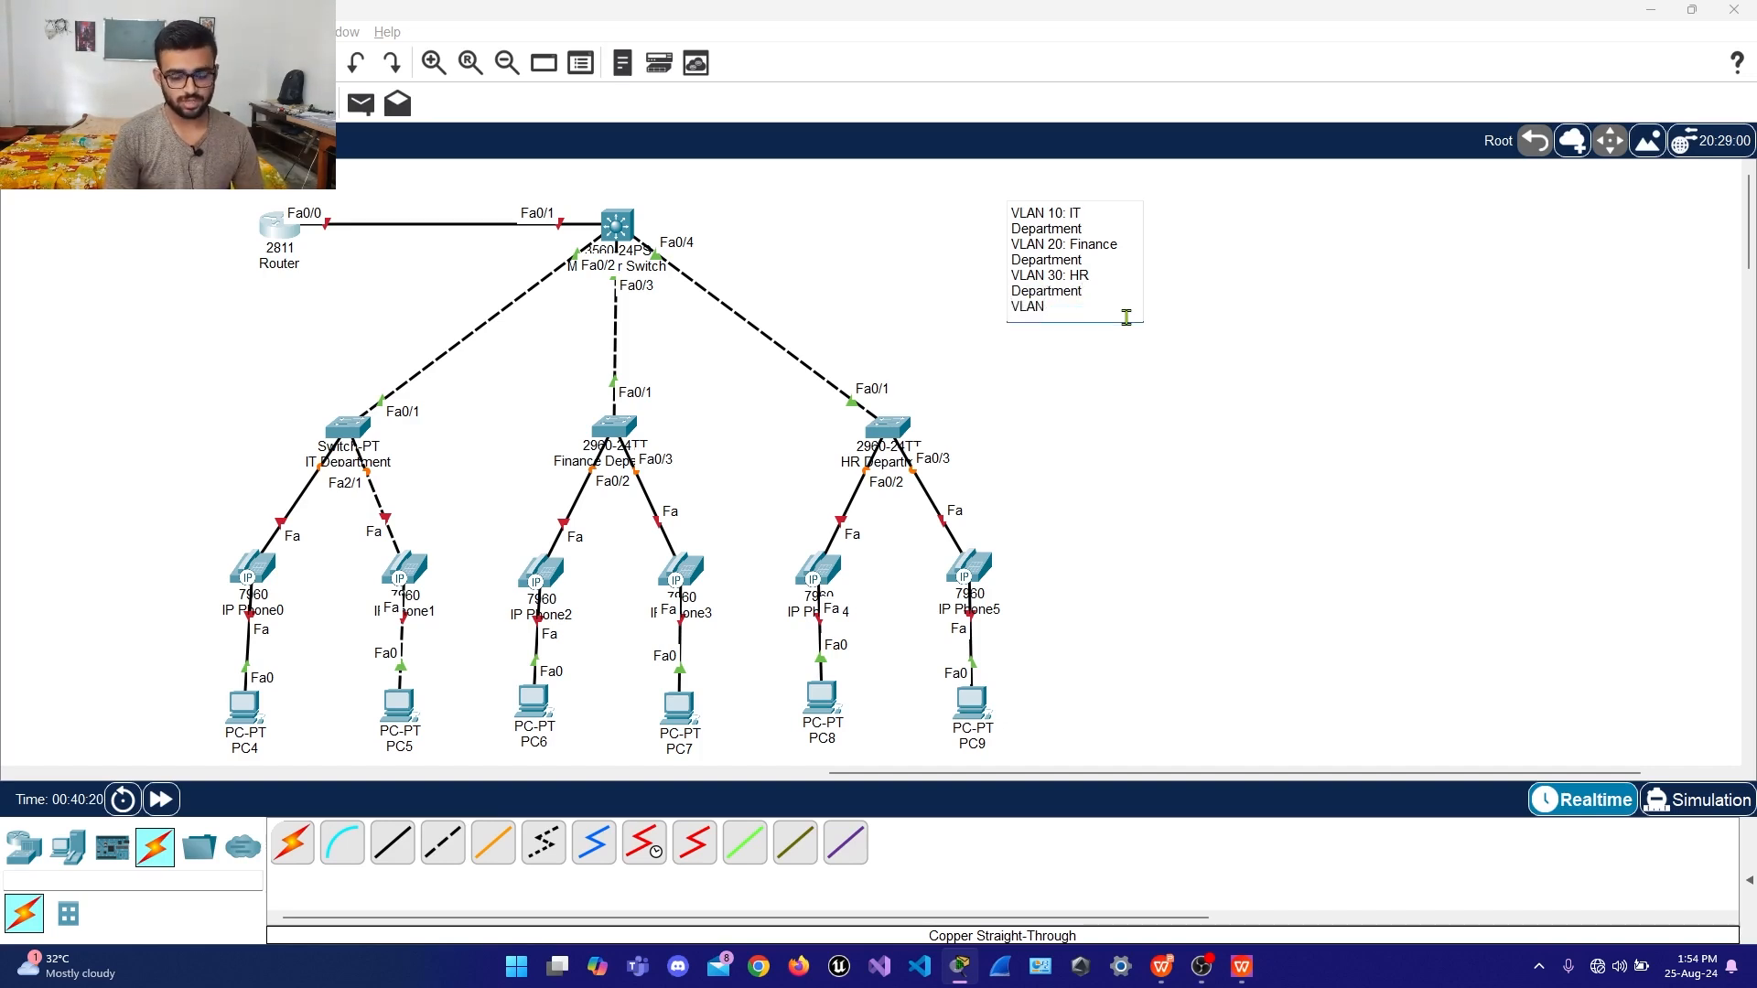
type(" 100: Voice")
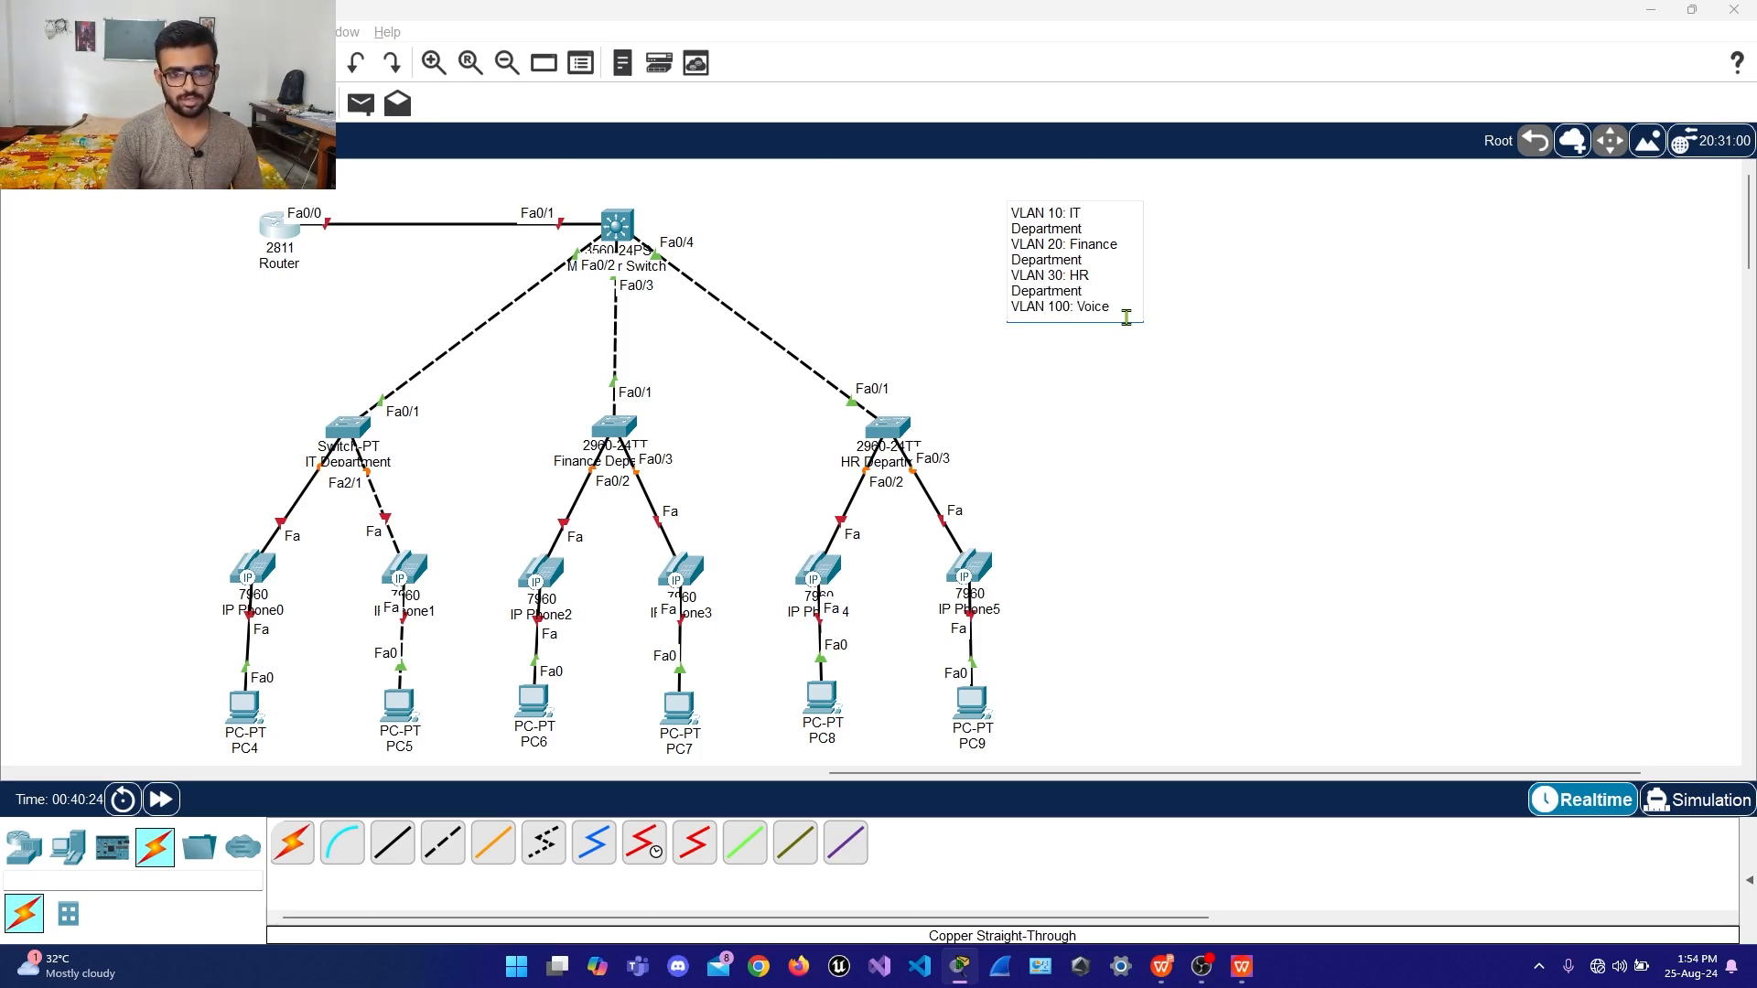
type(" VLAN")
key("Return")
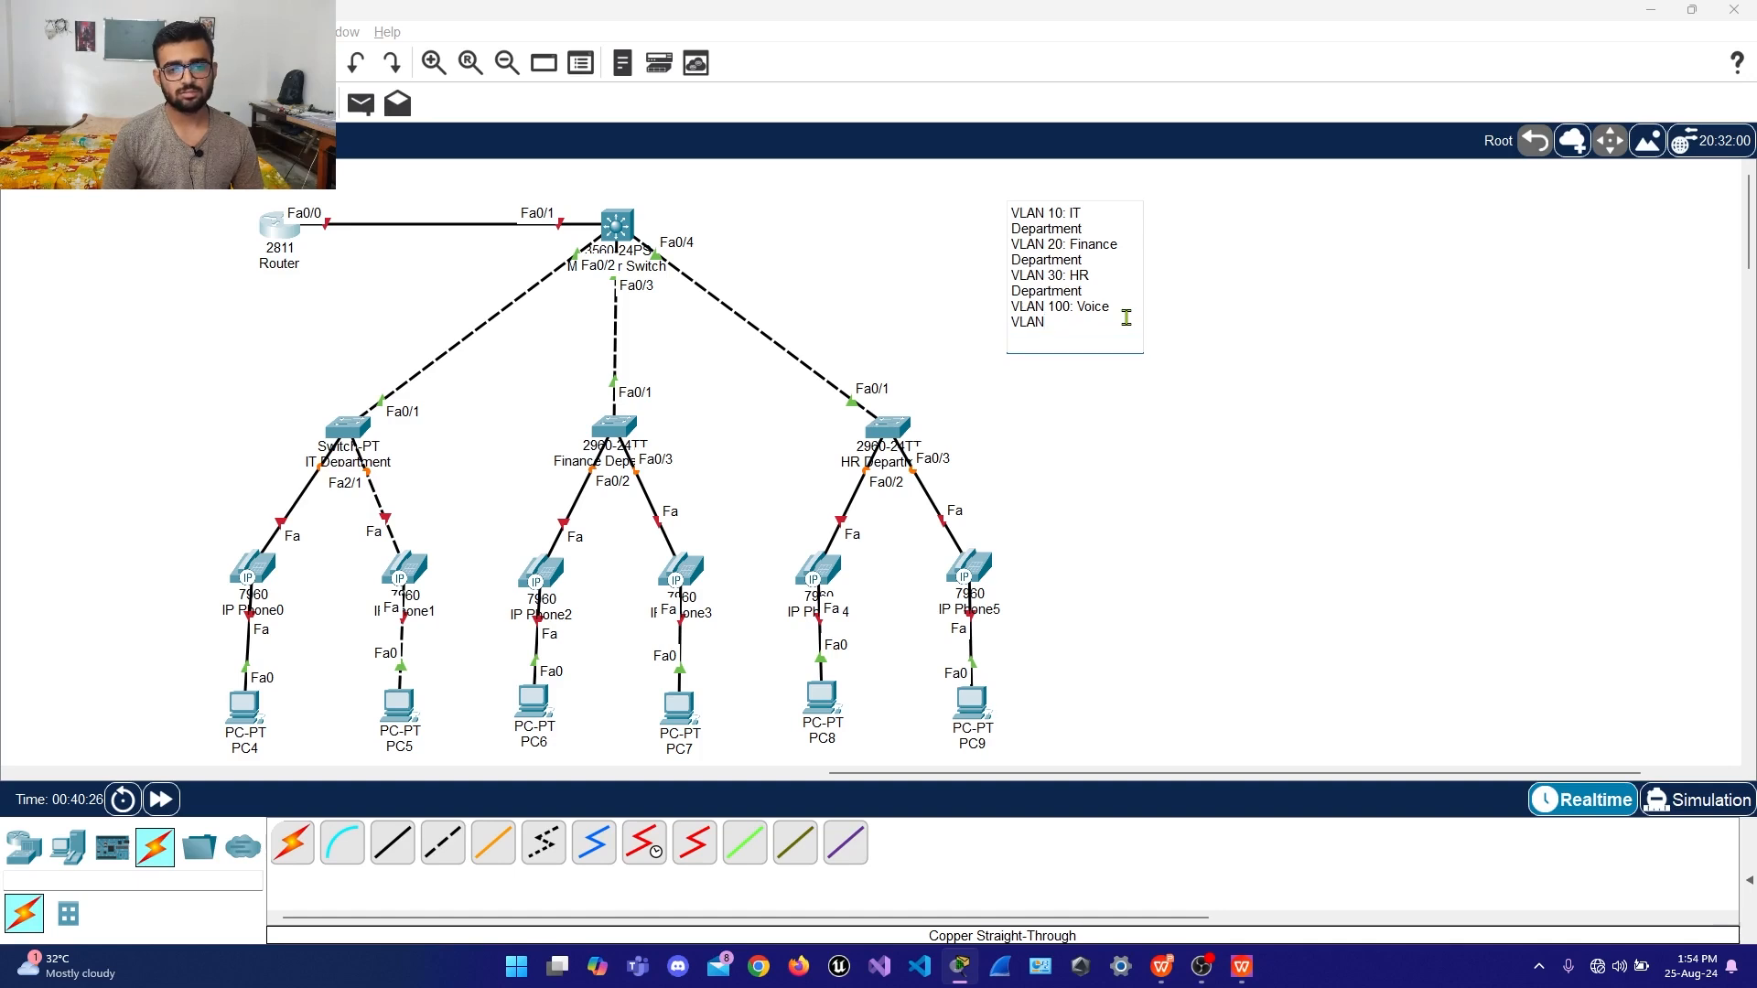
key("BackSpace")
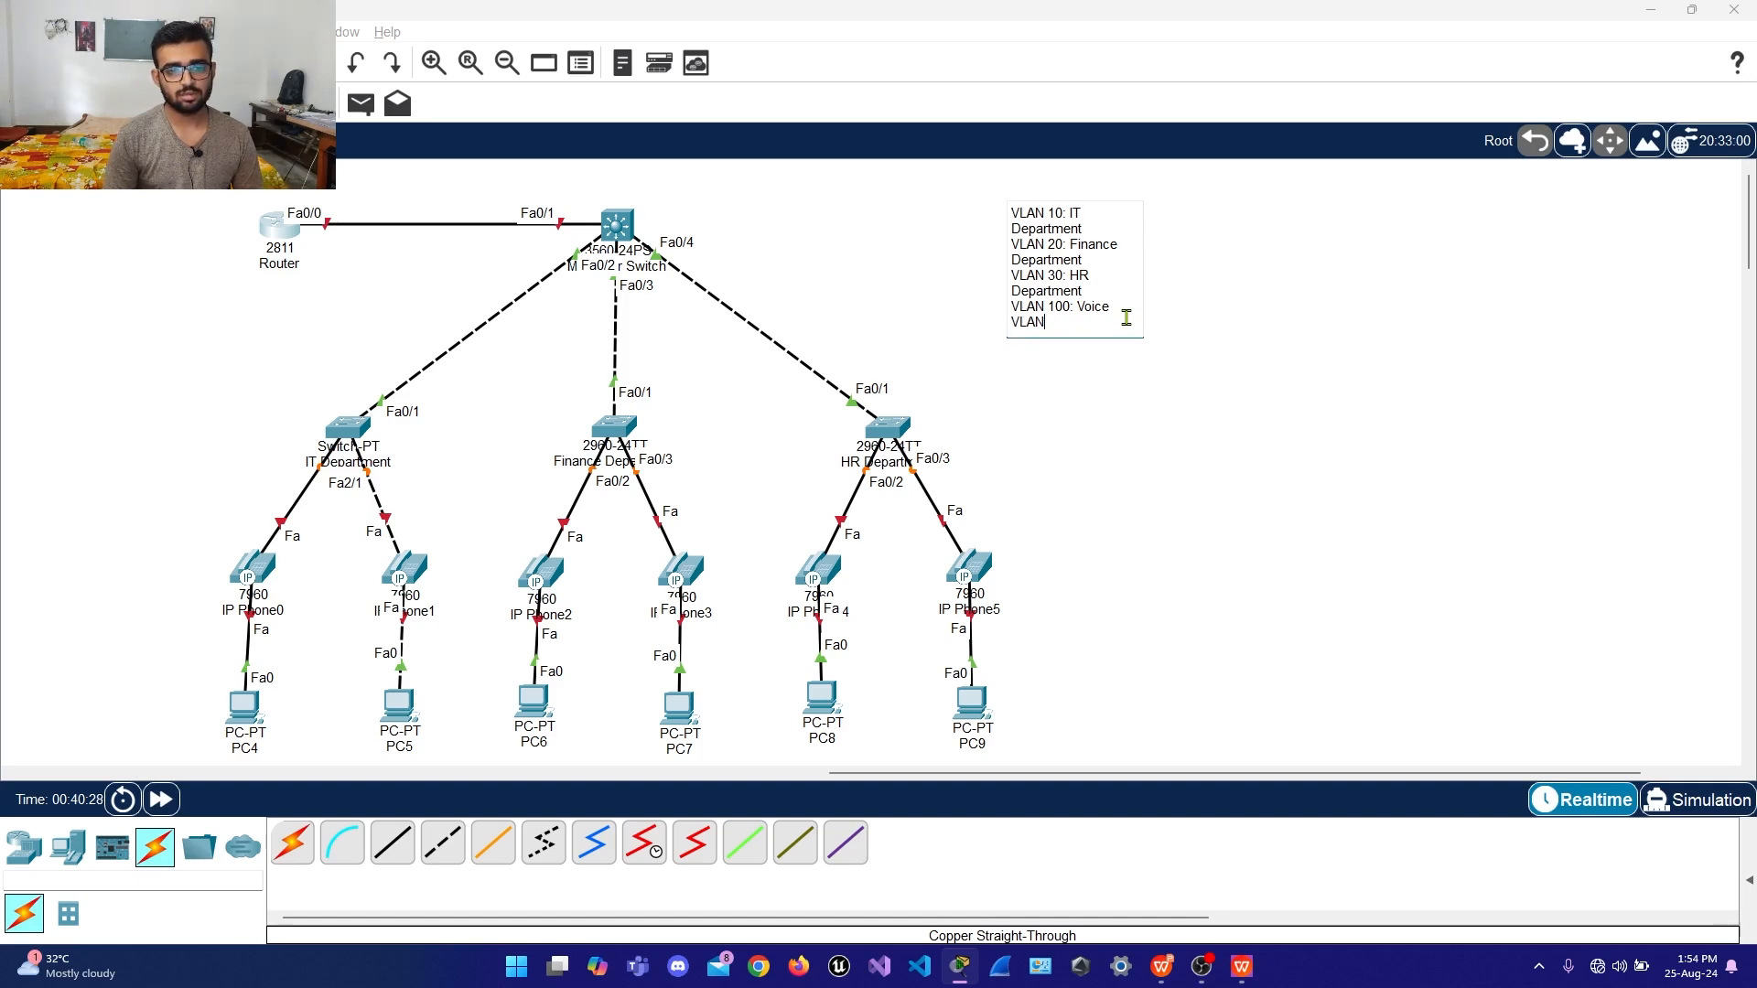
left_click(970, 250)
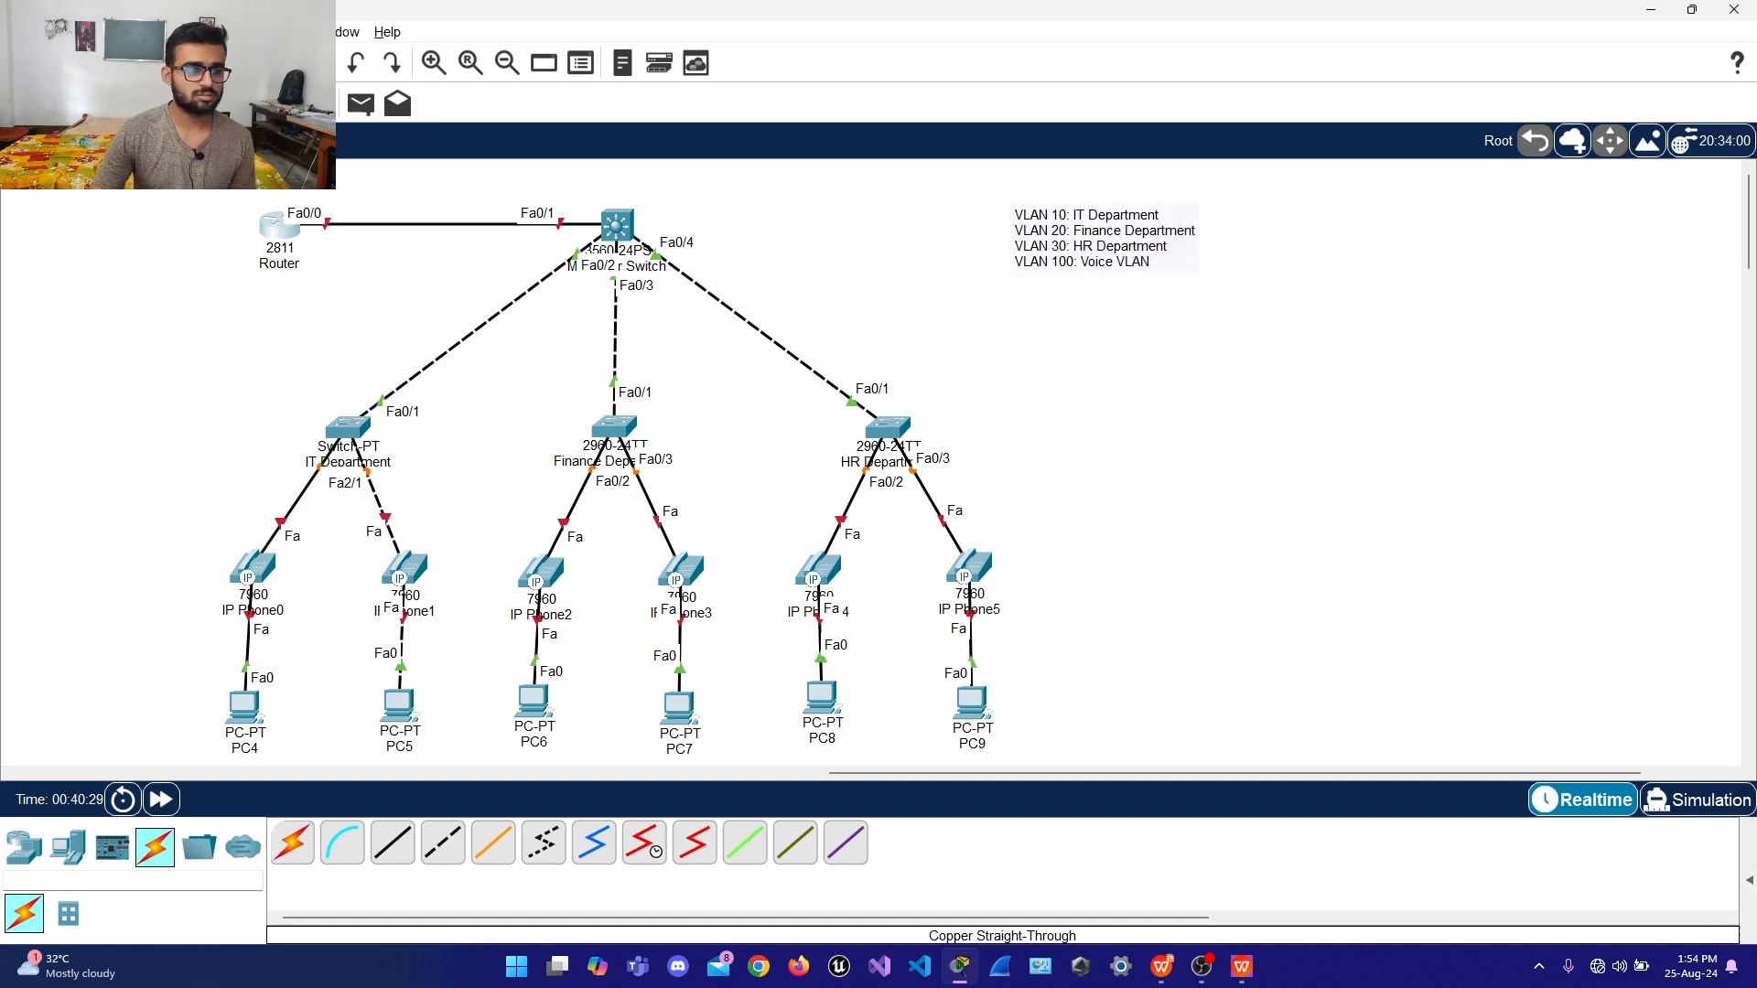
Move the VLAN note slightly up and toward the multilayer switch, and nudge the router slightly toward that switch
mouse_move(1126, 243)
left_mouse_down()
mouse_move(1056, 226)
mouse_move(1109, 241)
left_mouse_up()
left_click(1103, 318)
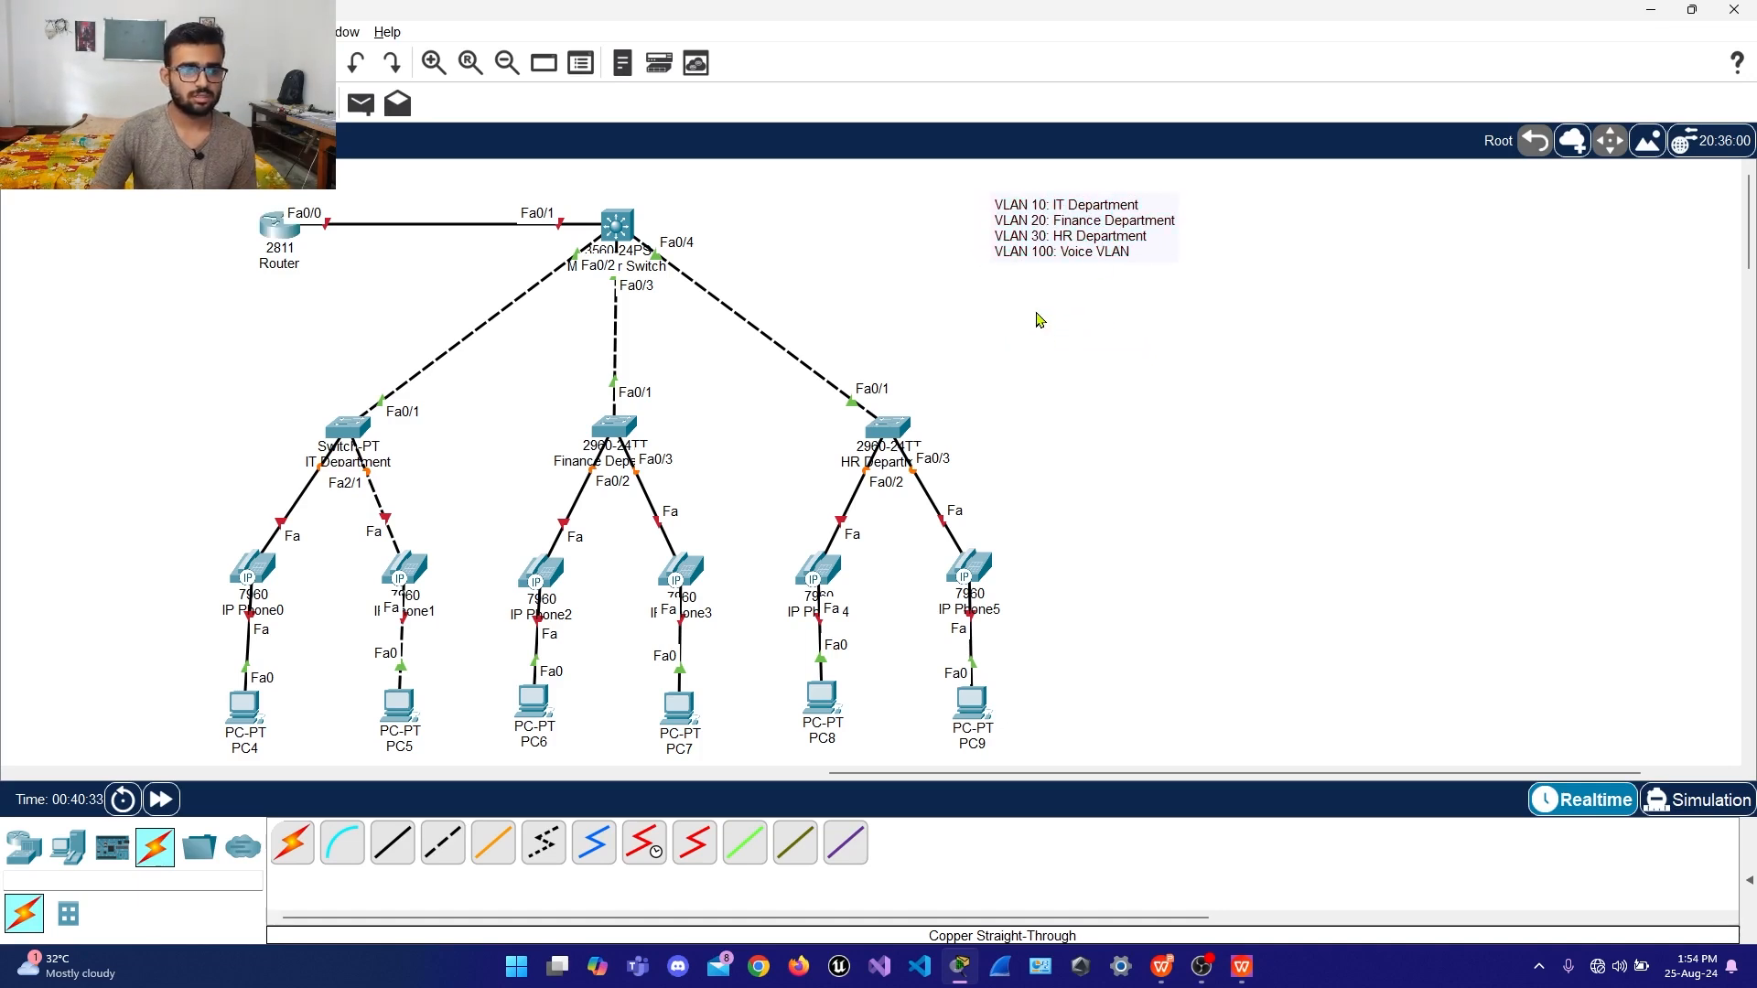
left_click_drag(278, 236, 289, 235)
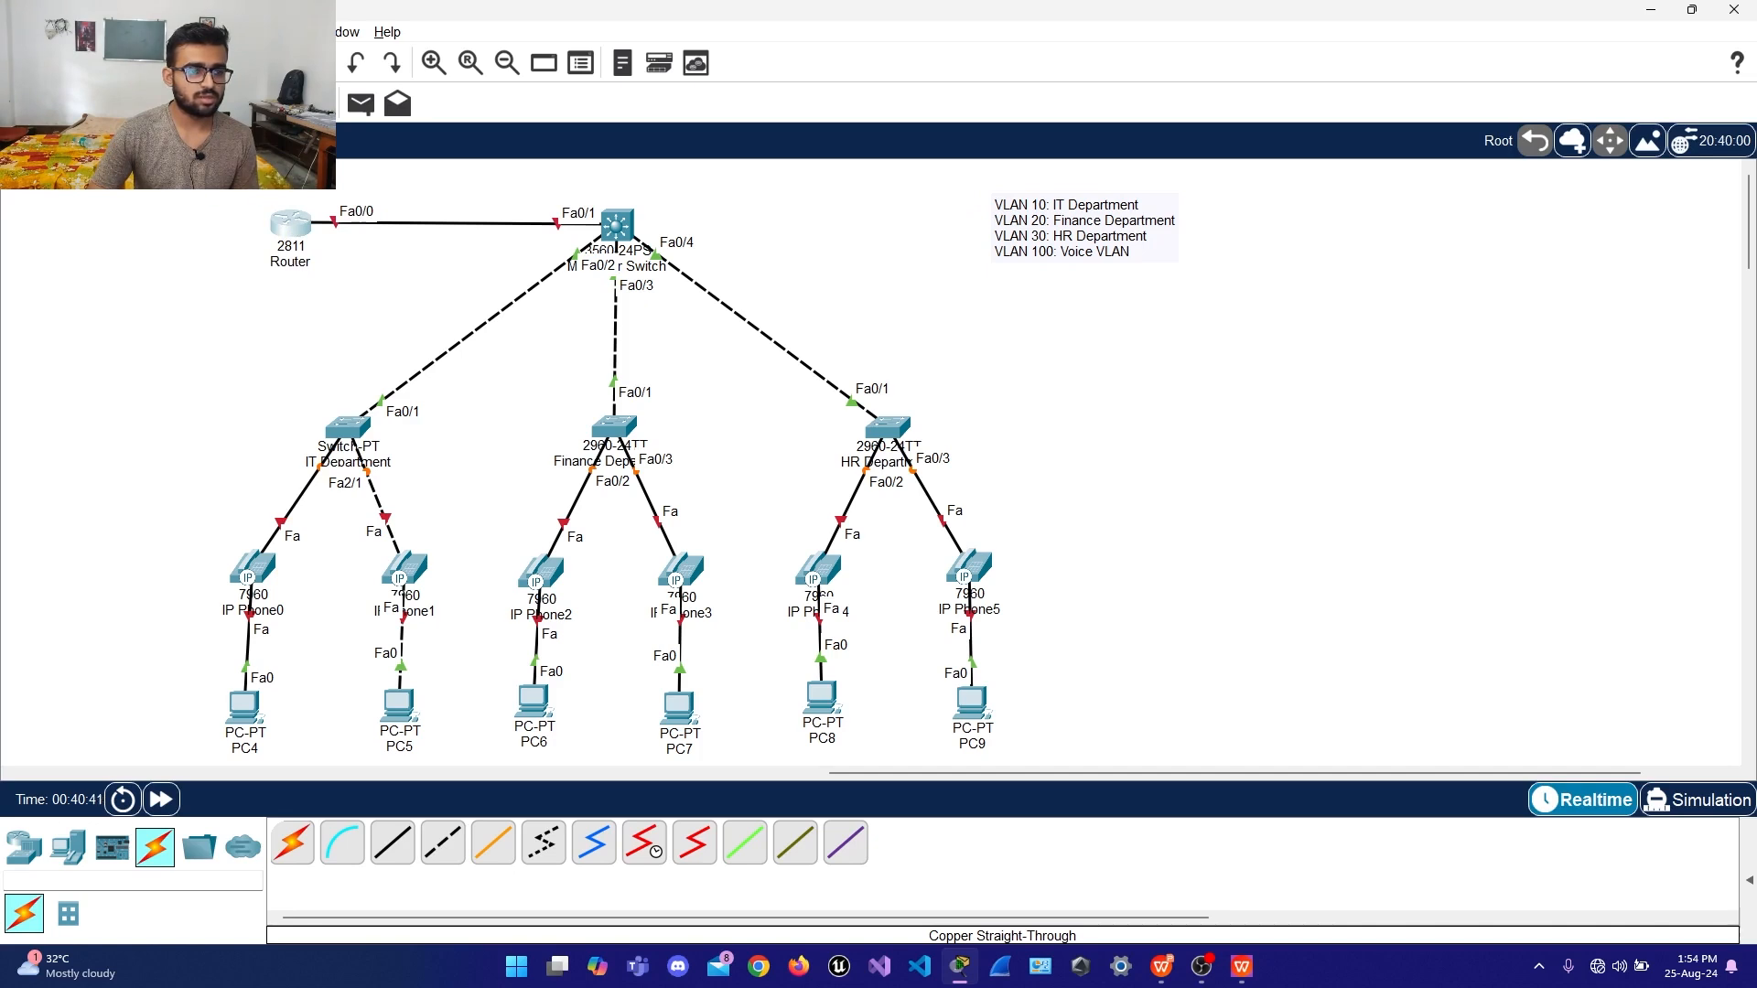
Place a text note below the VLAN note reading "Multilayer Switch : VTP Server Switch"
left_click(989, 297)
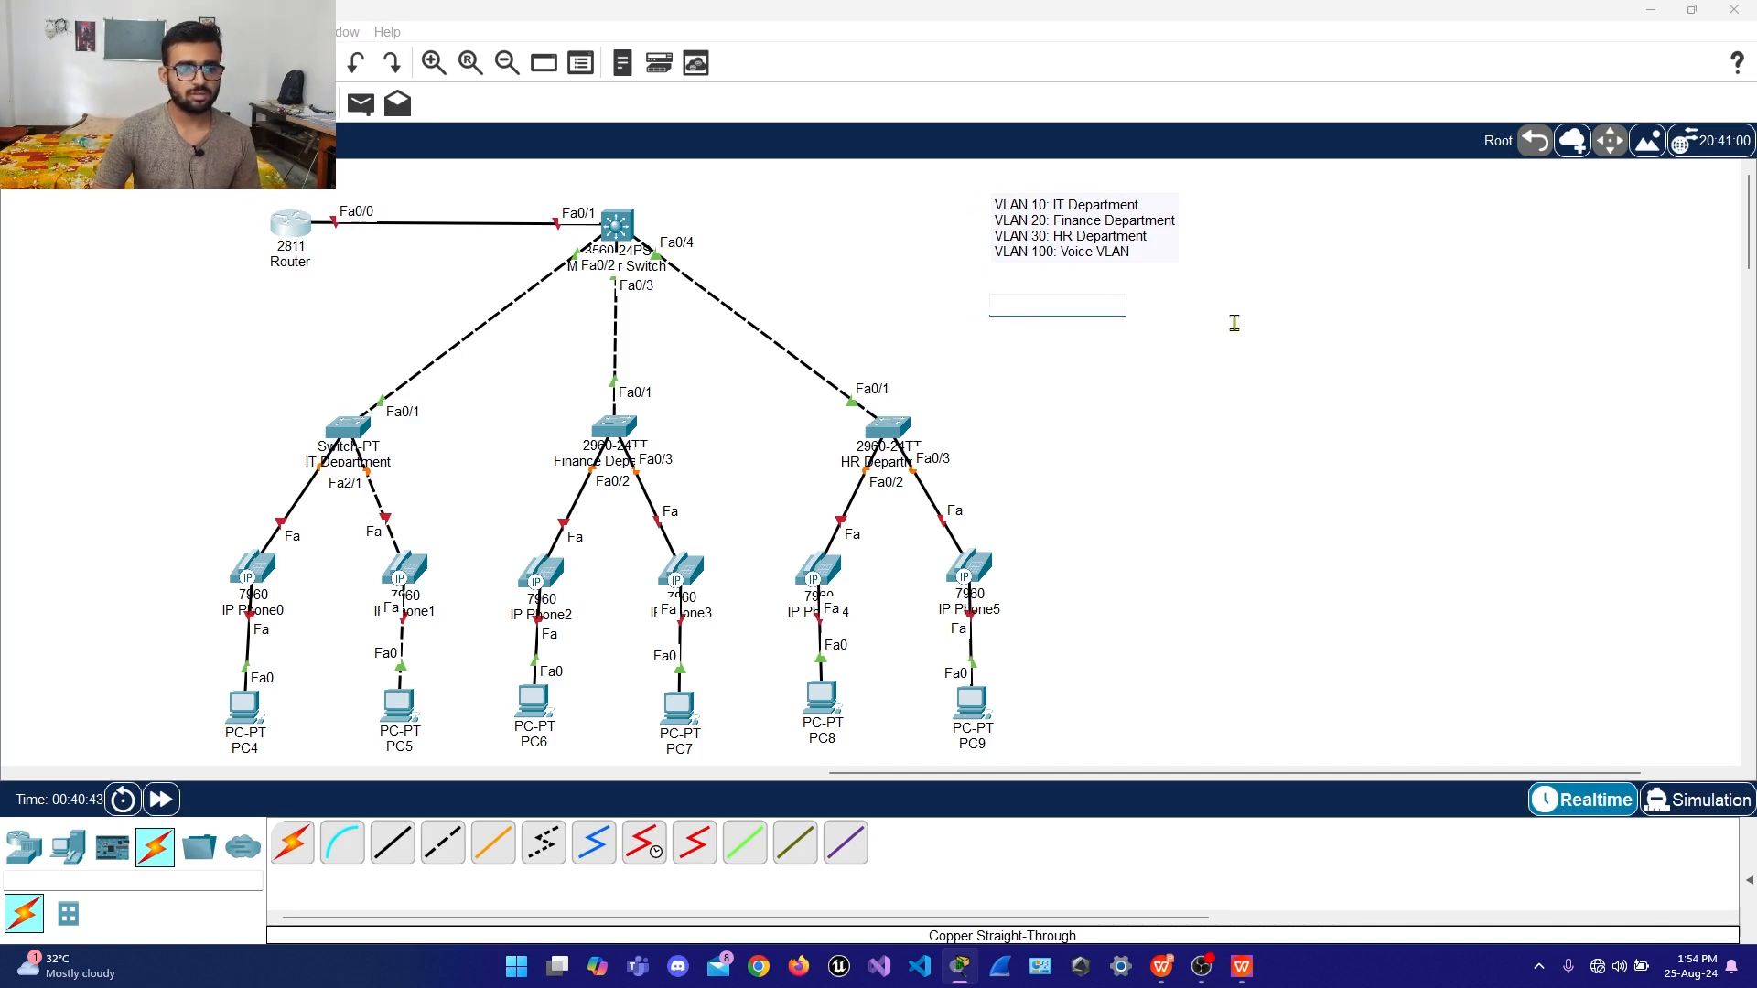
type("Multi")
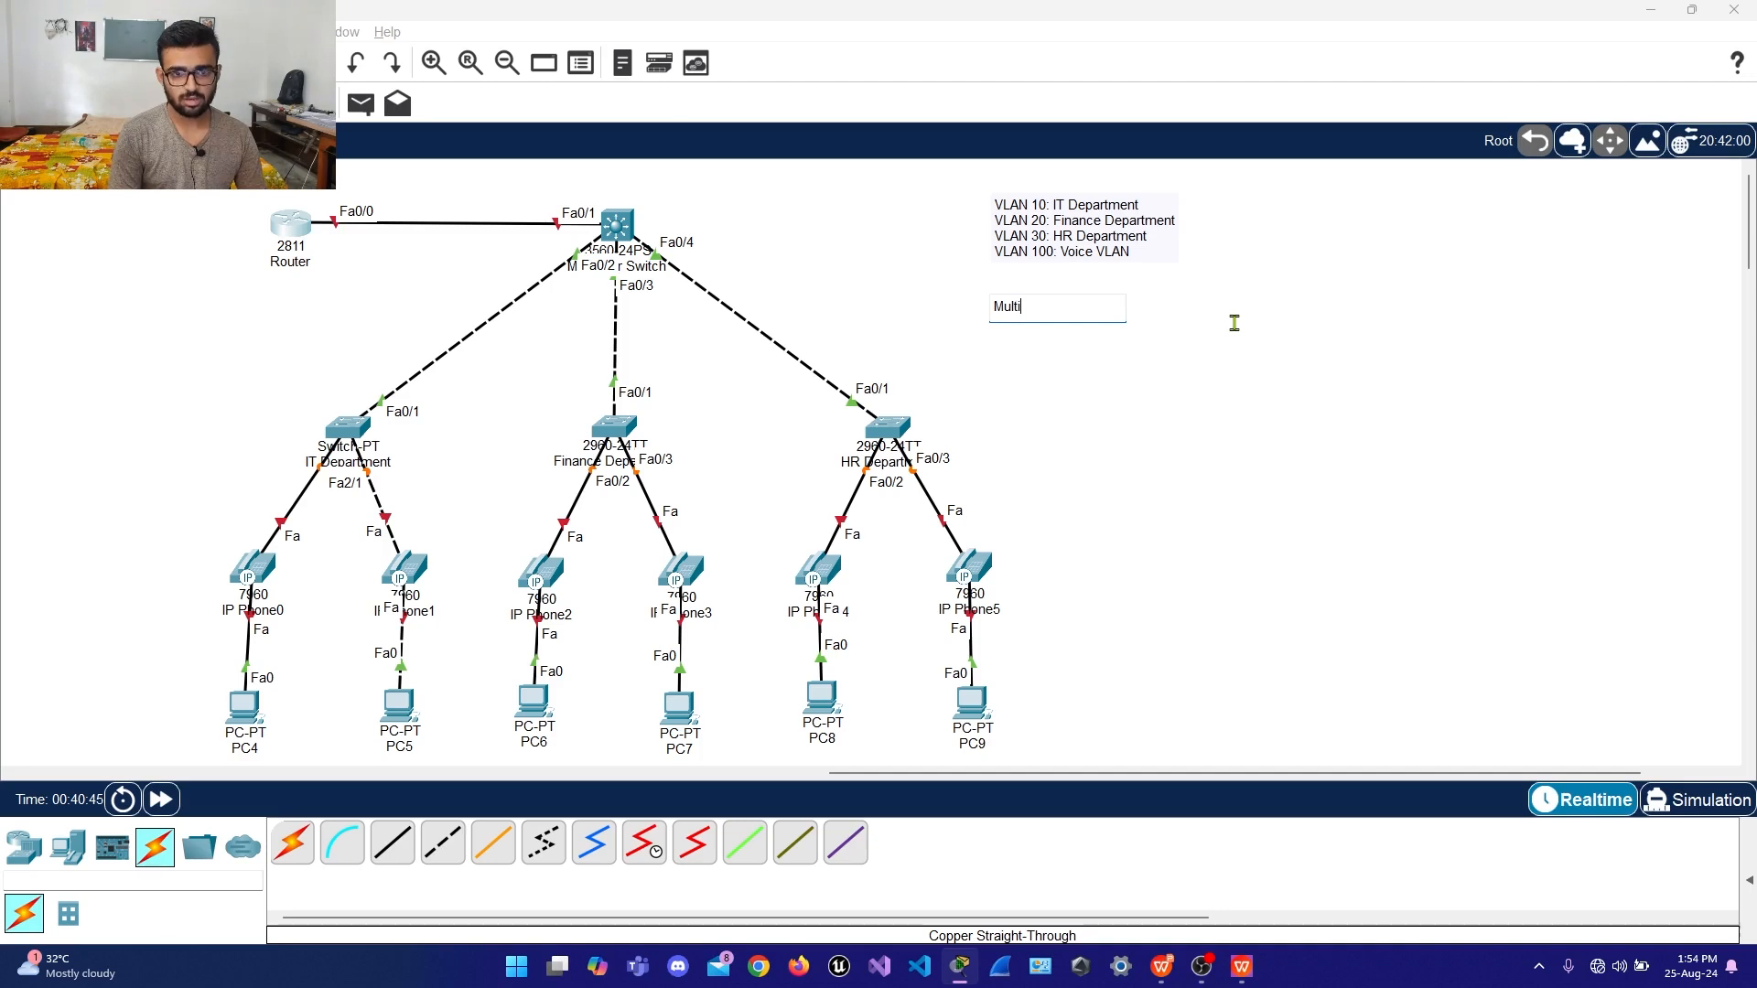
type("la")
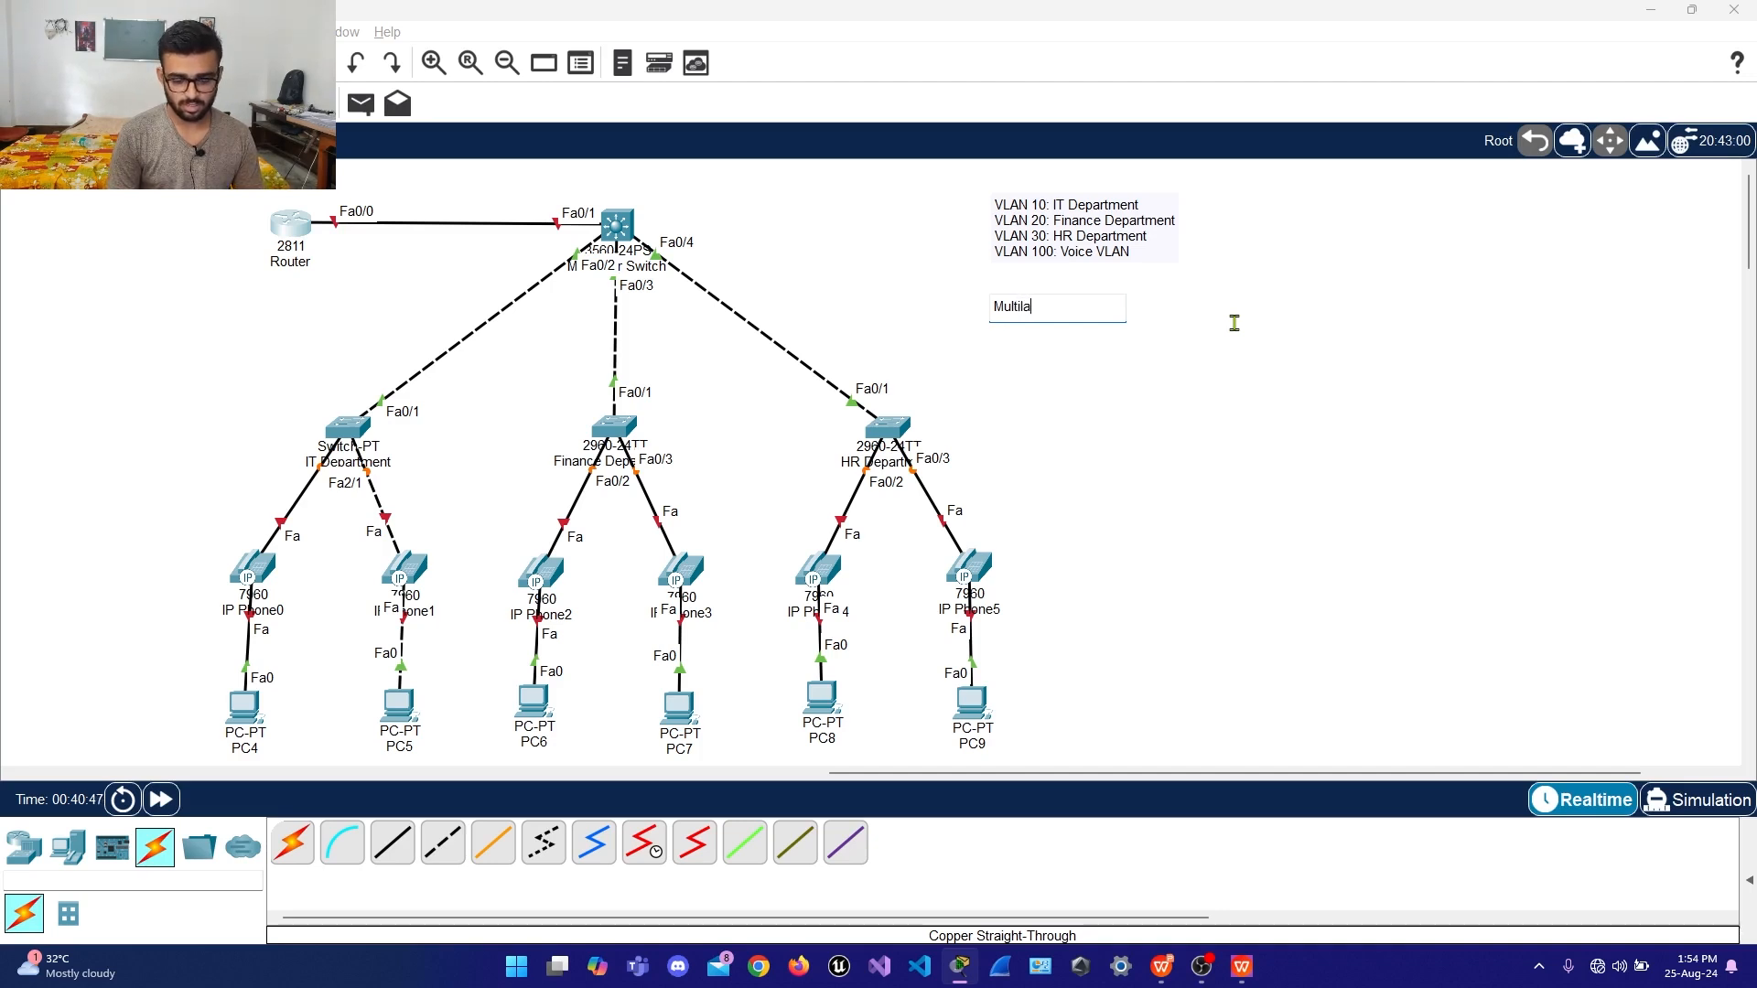
type("yer Swit")
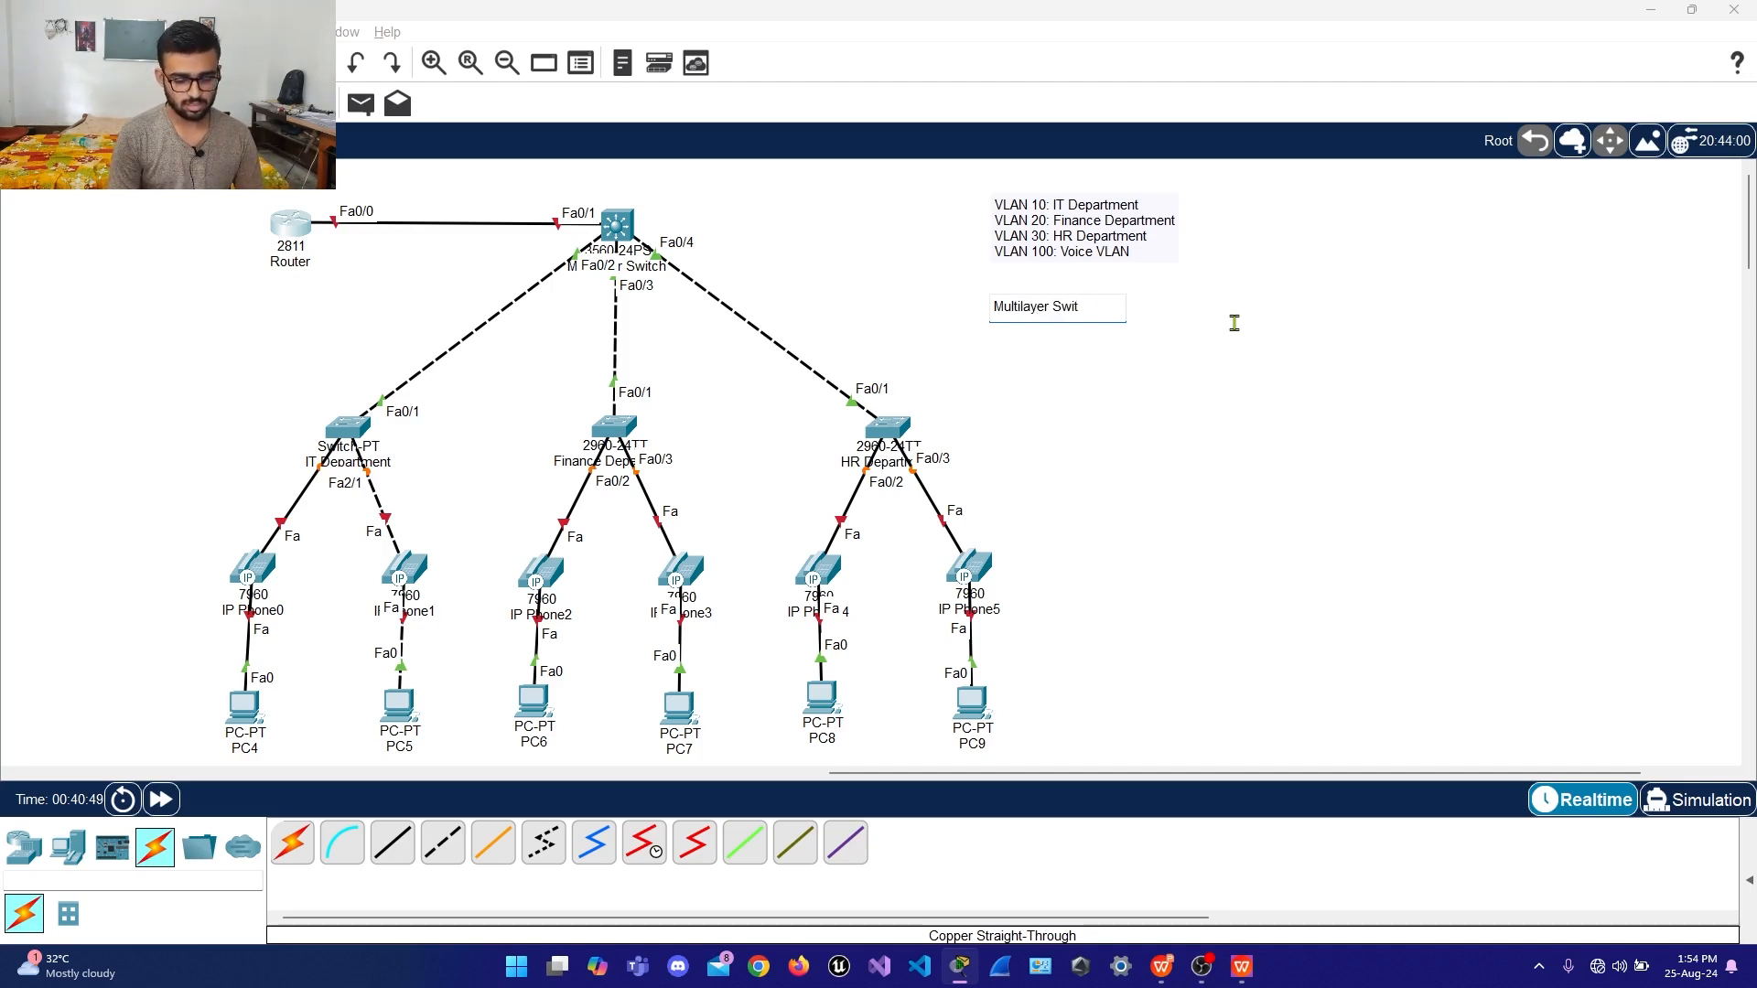
type("ch")
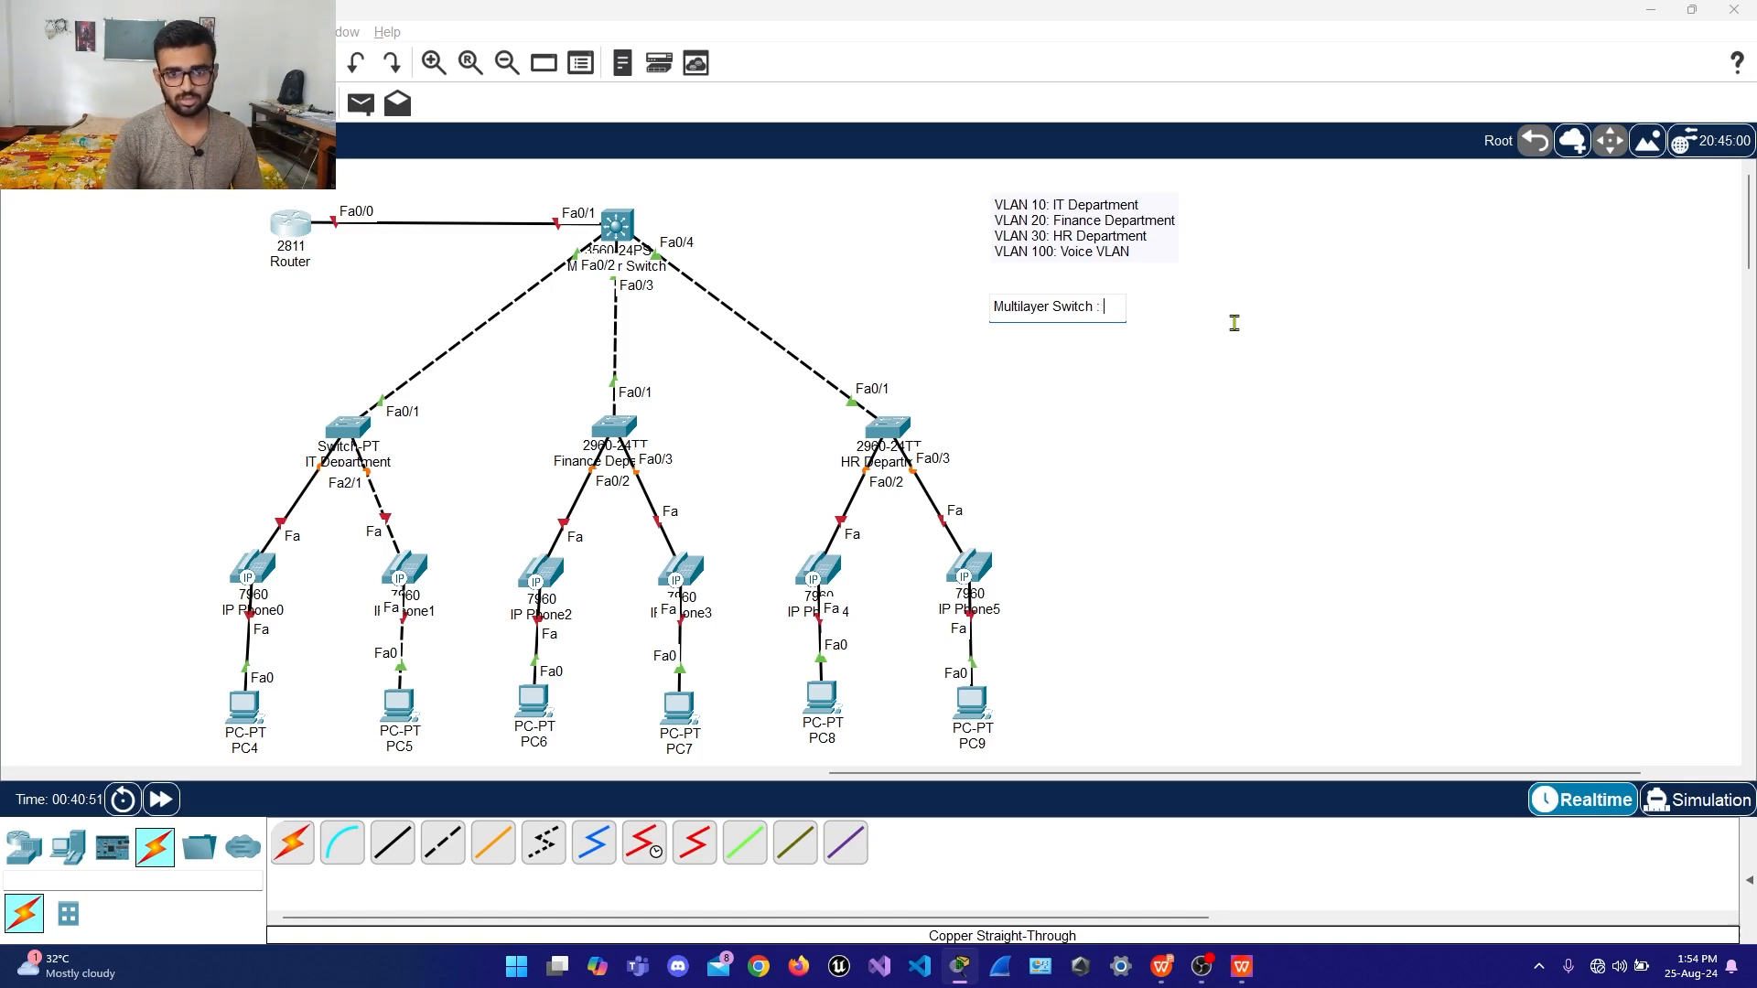
type(" : Serve")
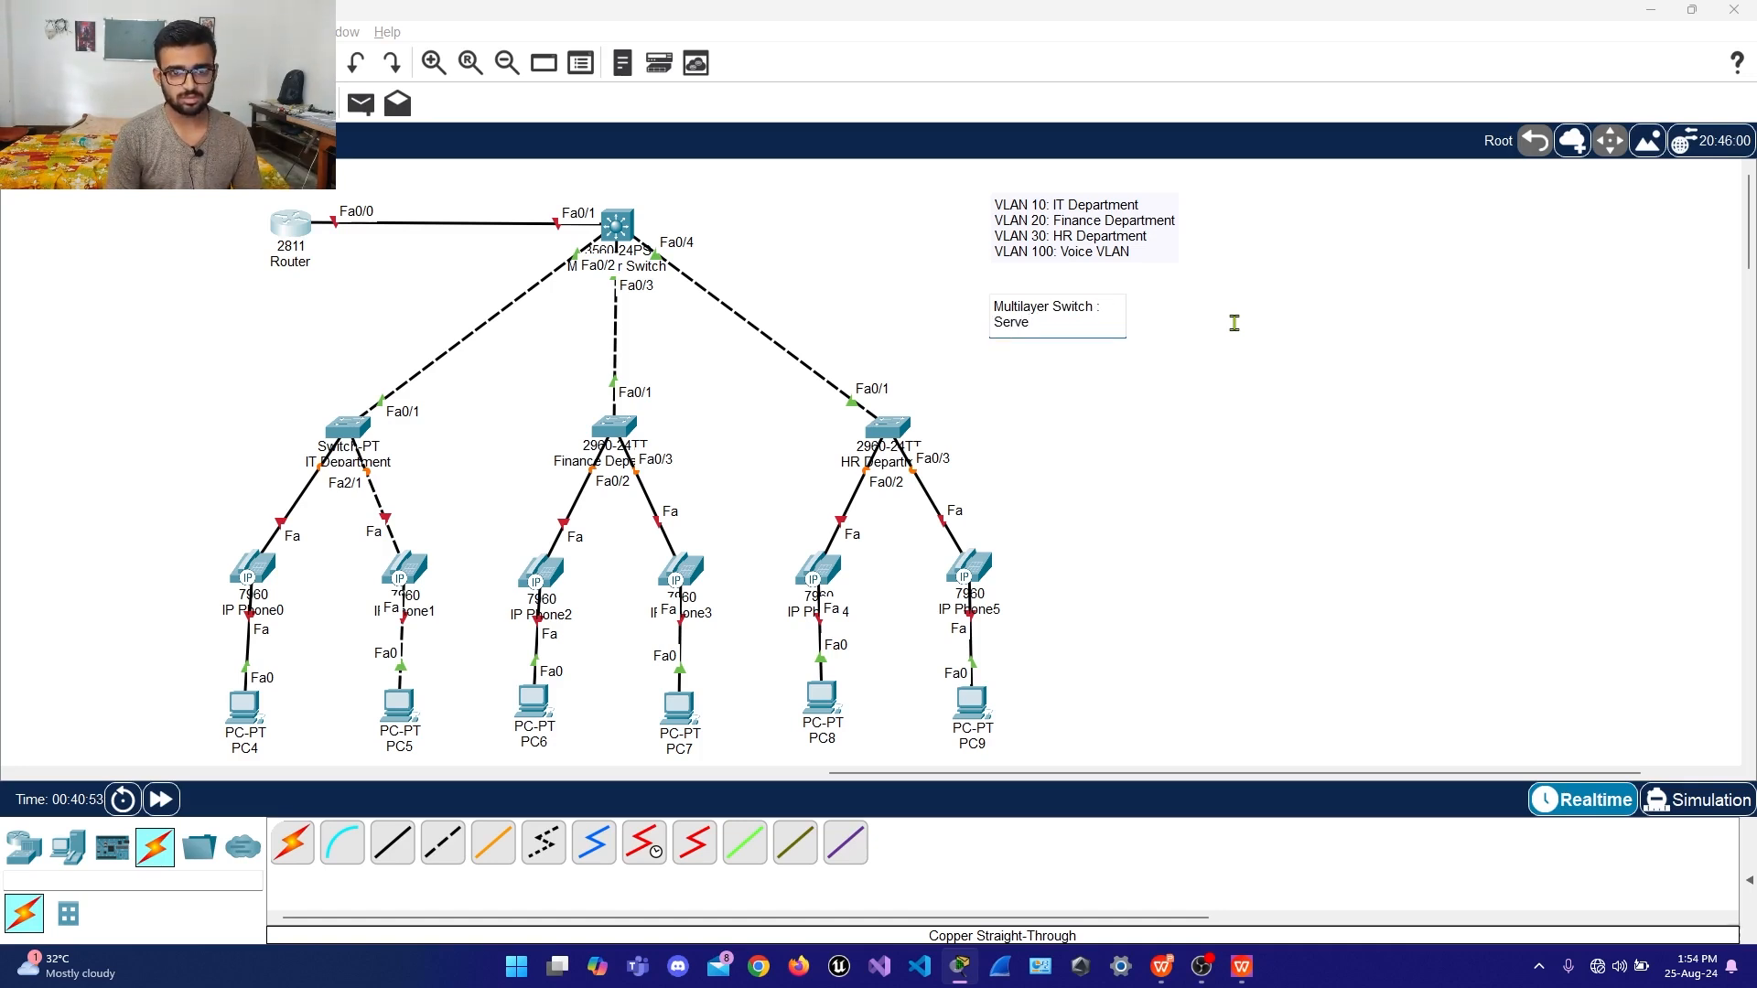
key("BackSpace")
key("BackSpace")
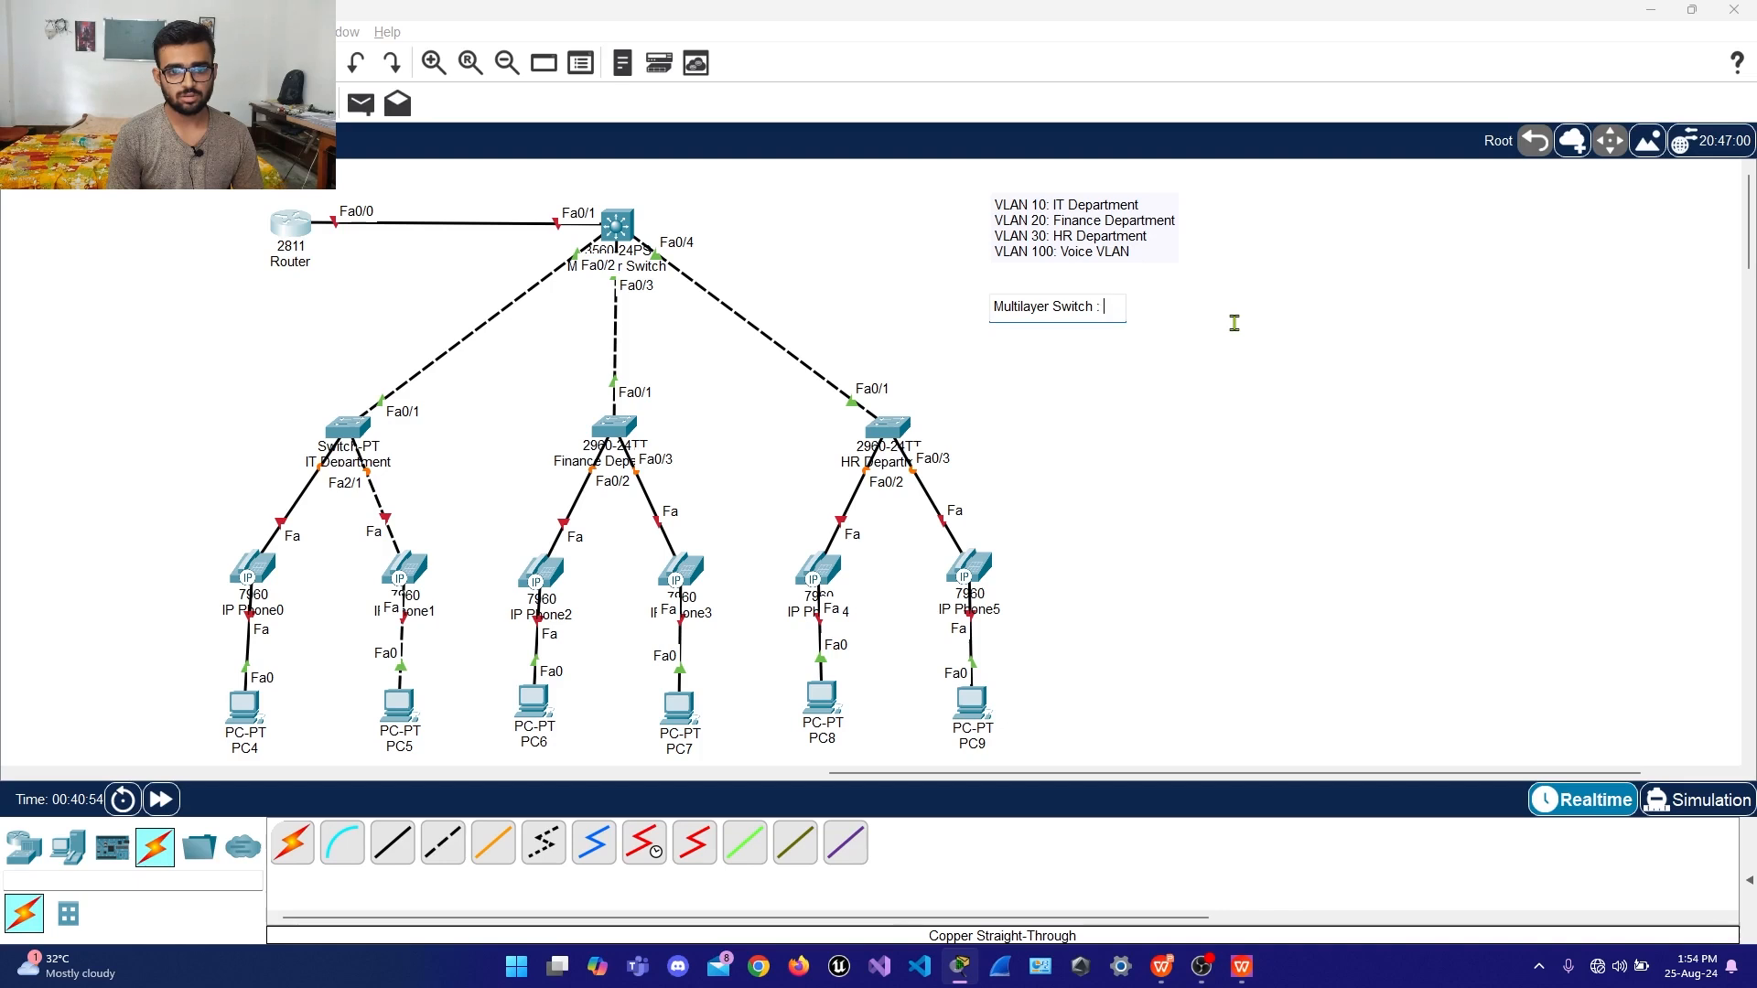
key("Return")
type("VTP Se")
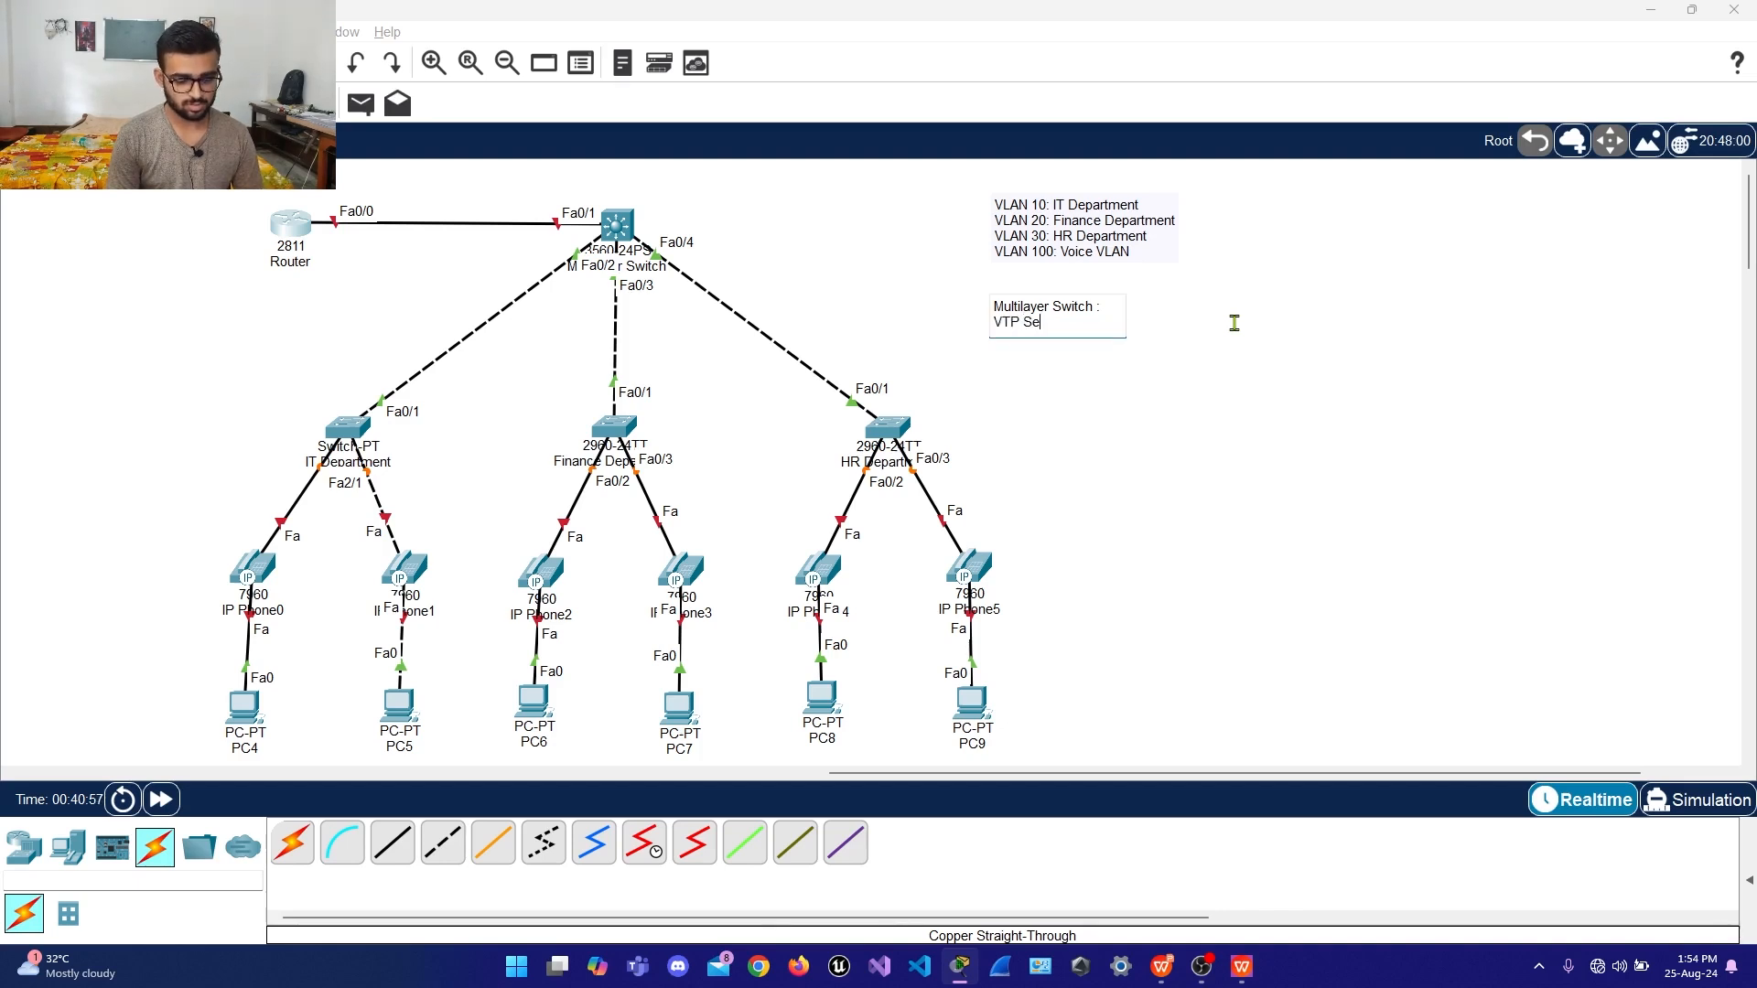
type("rver Switc")
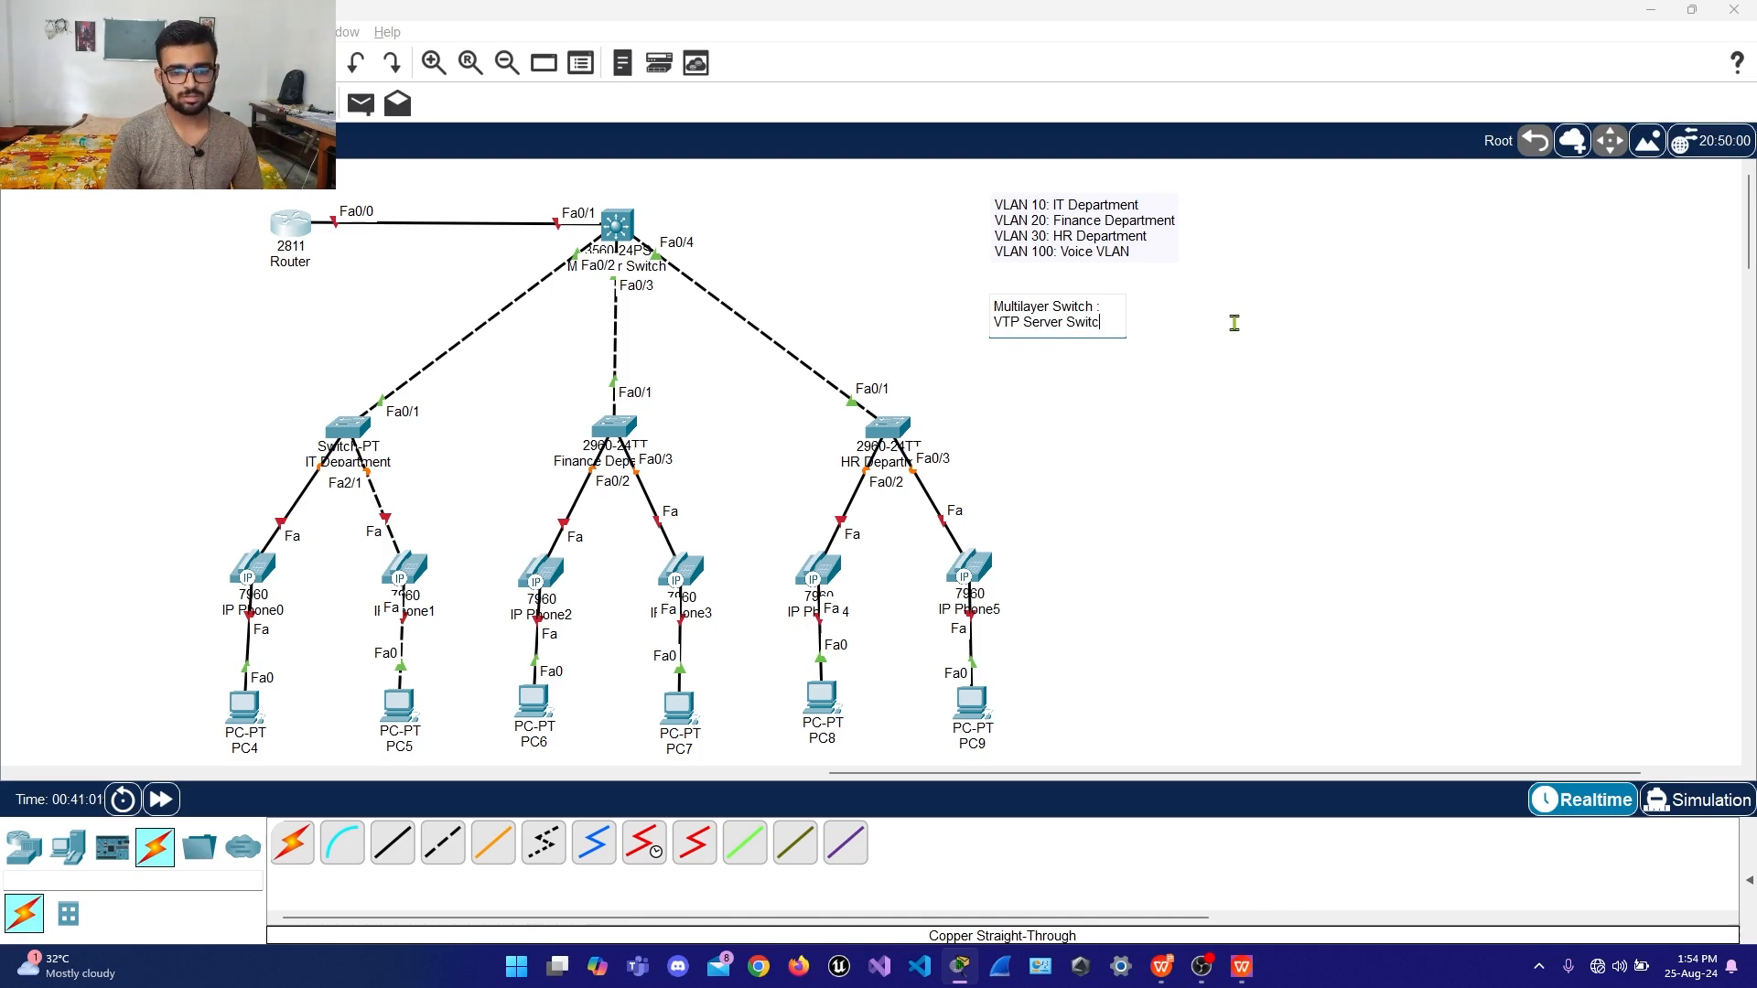
type("h")
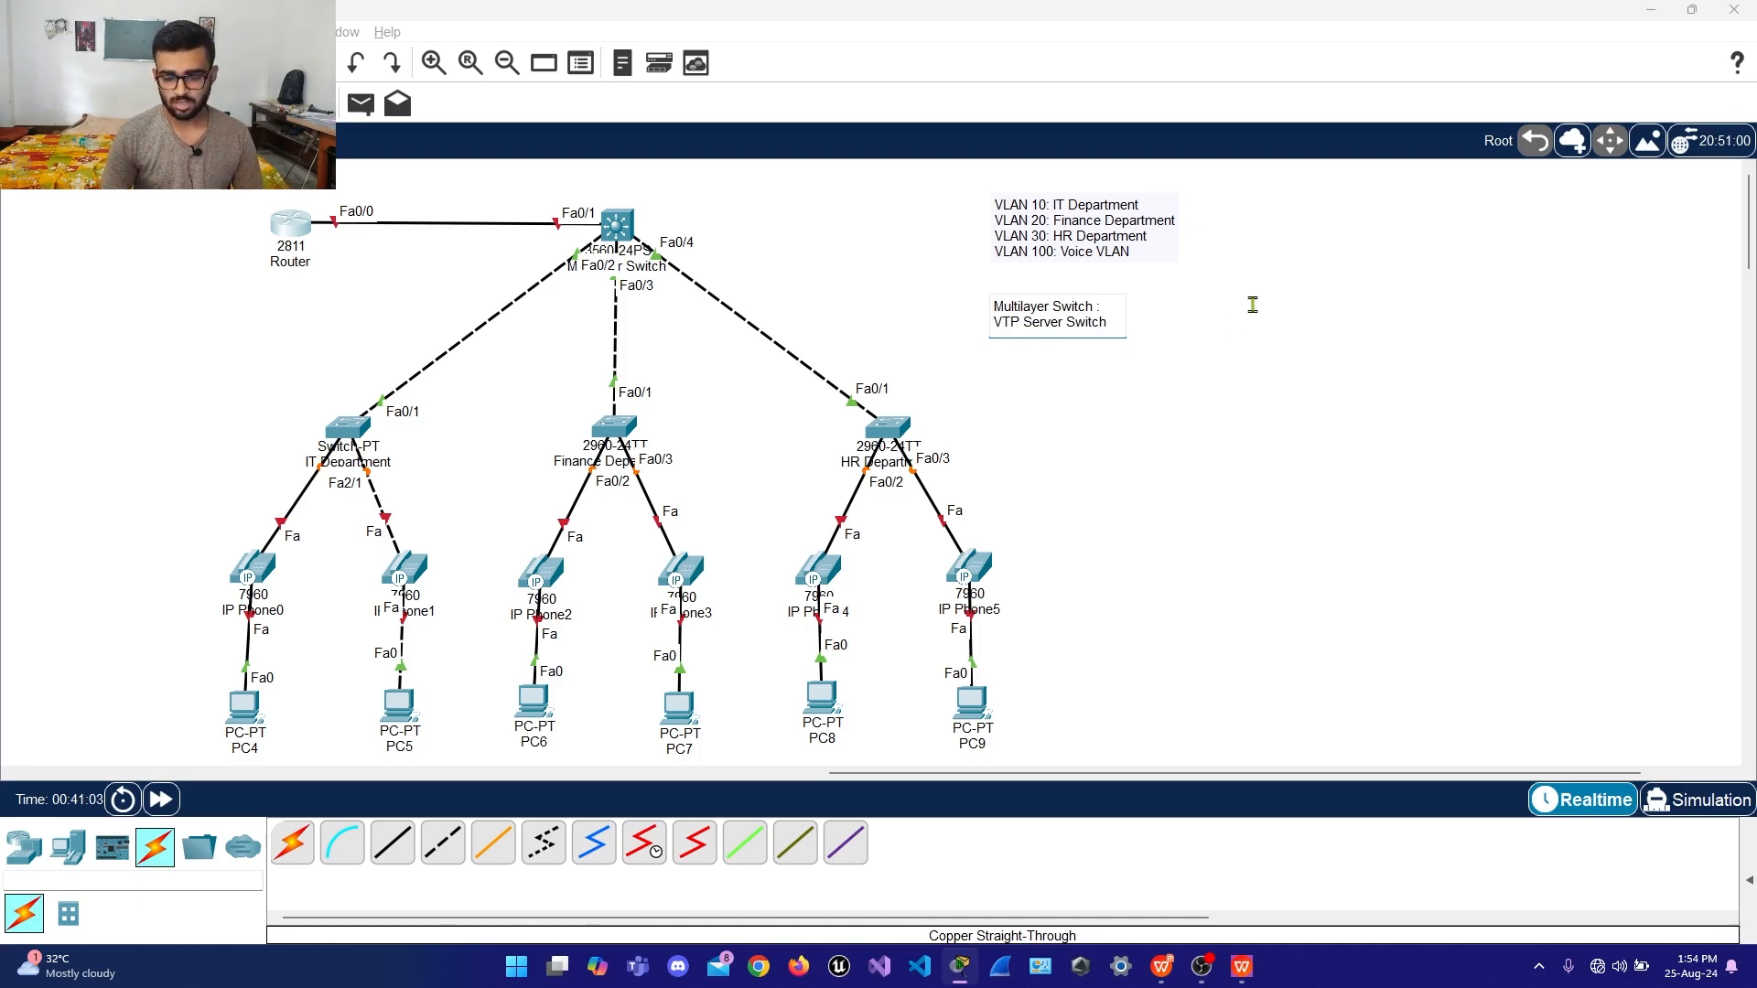
Add the line "Access Switches: VTP Client Switch" to the VTP note and move the finished note up close beneath the VLAN note
key("Return")
type("A")
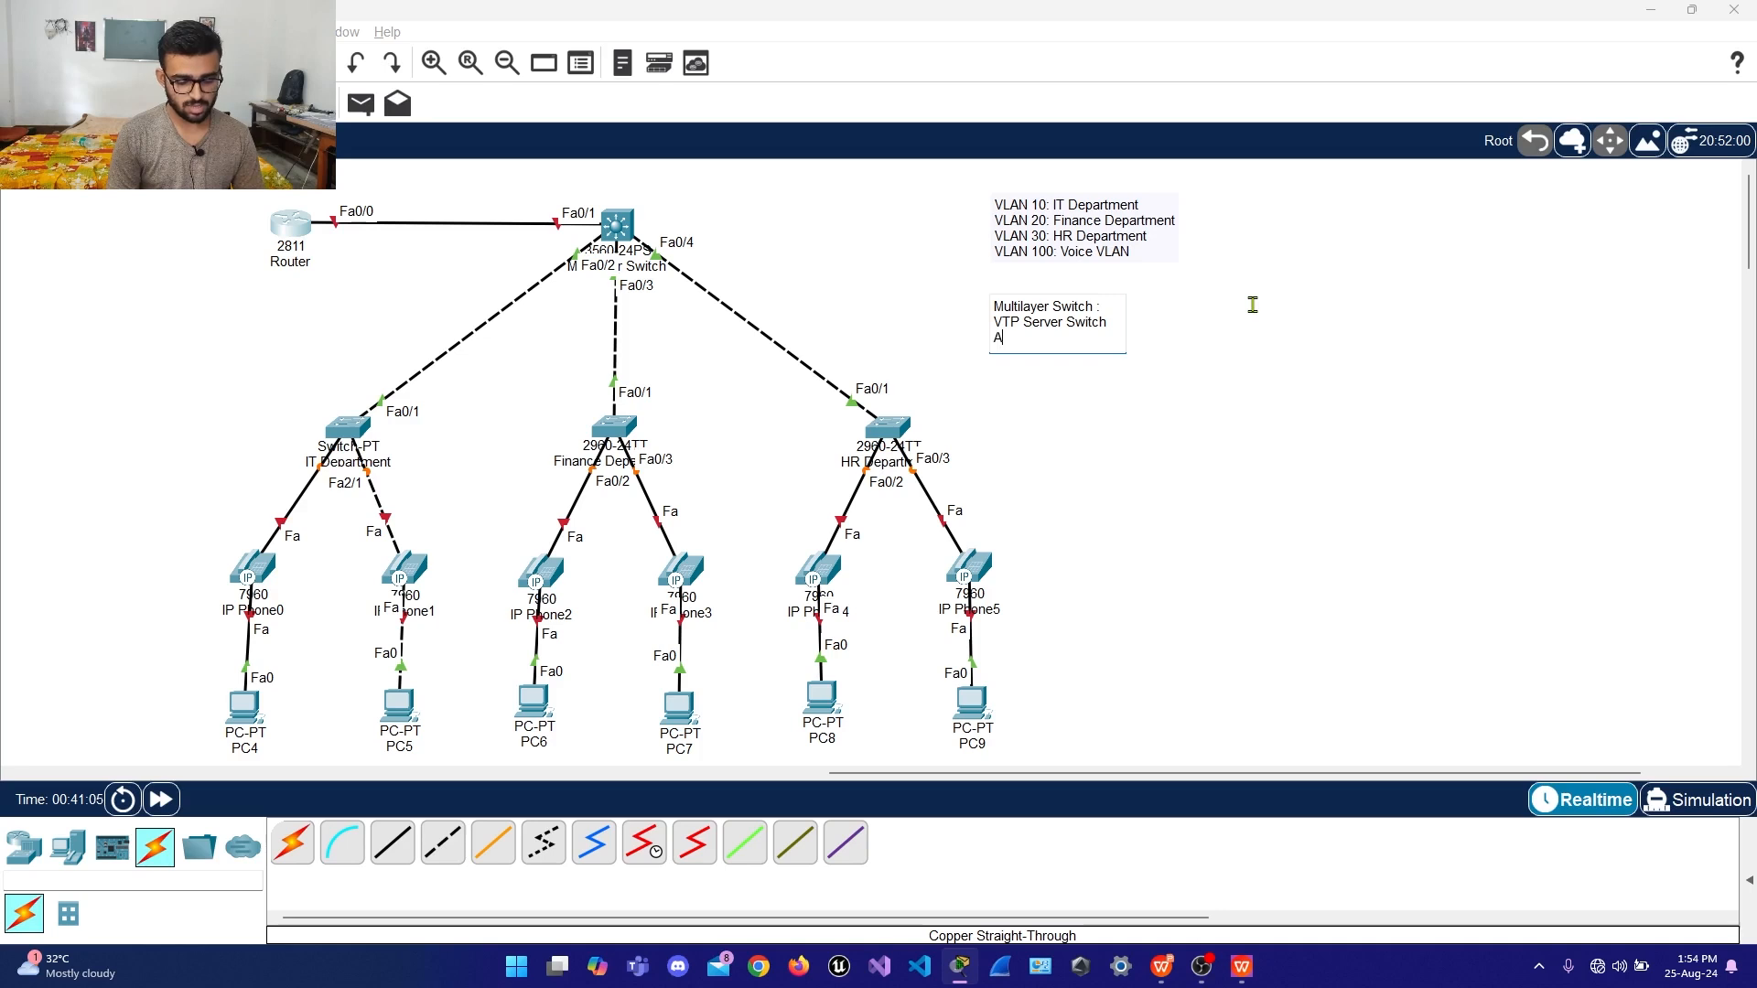
type("ccess")
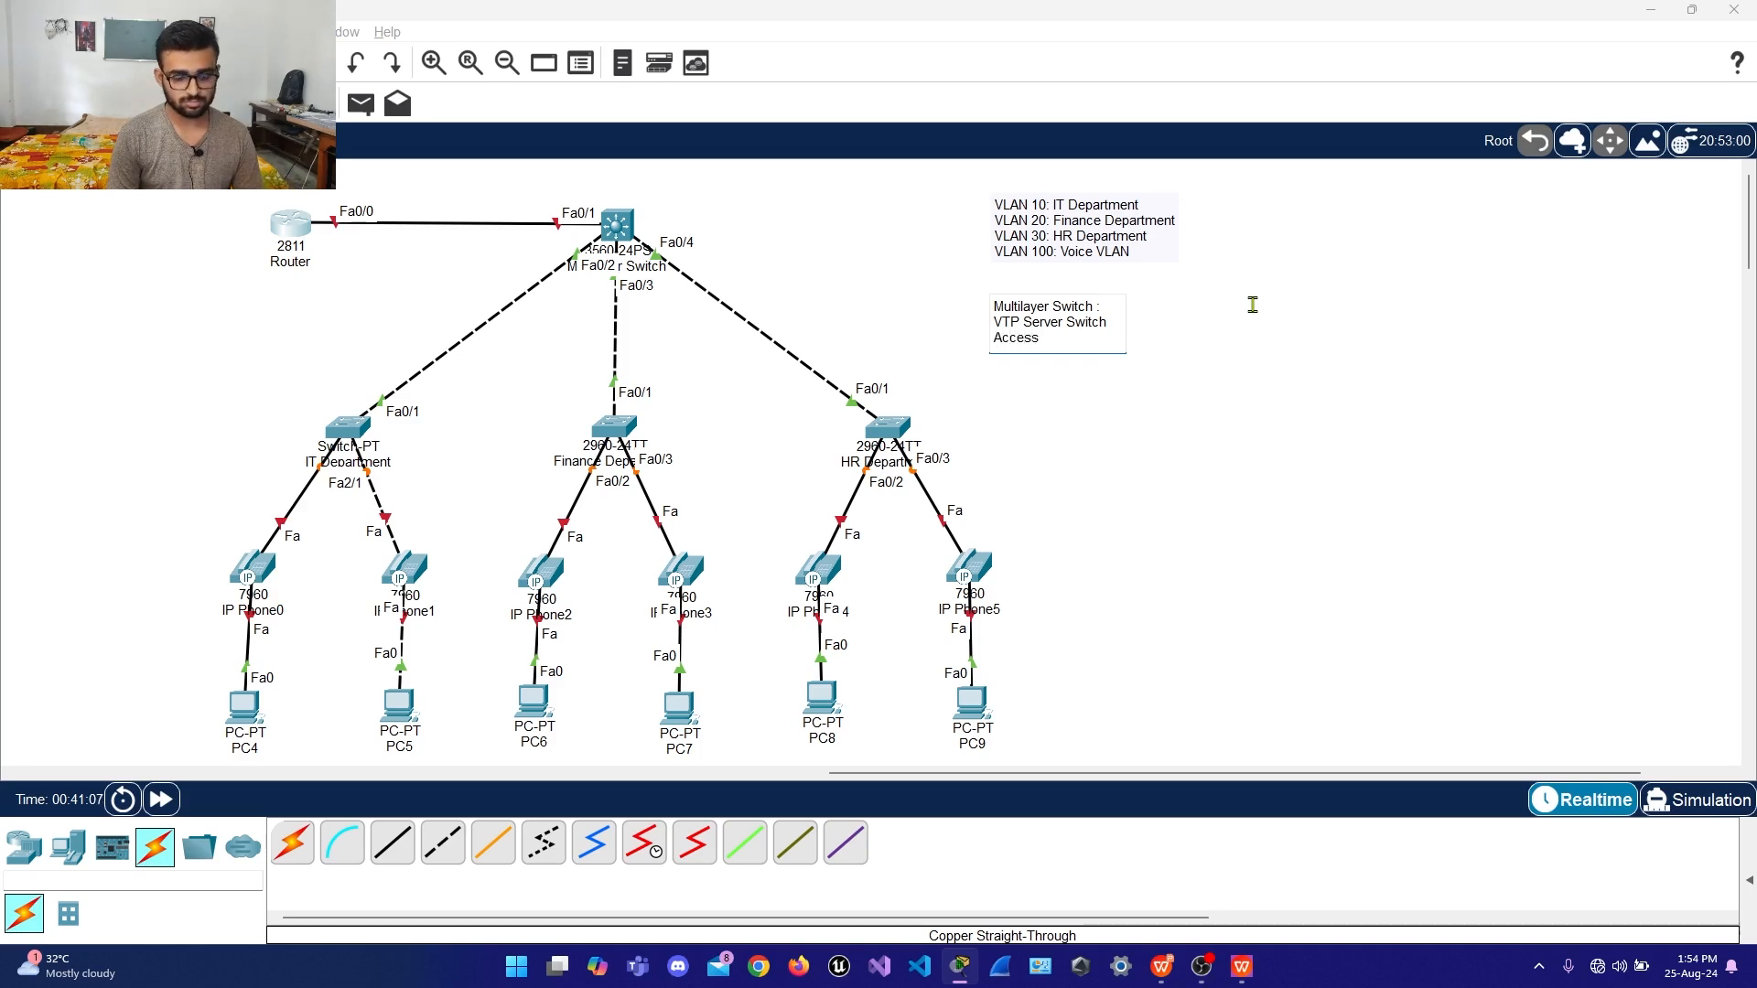
type(" Switch")
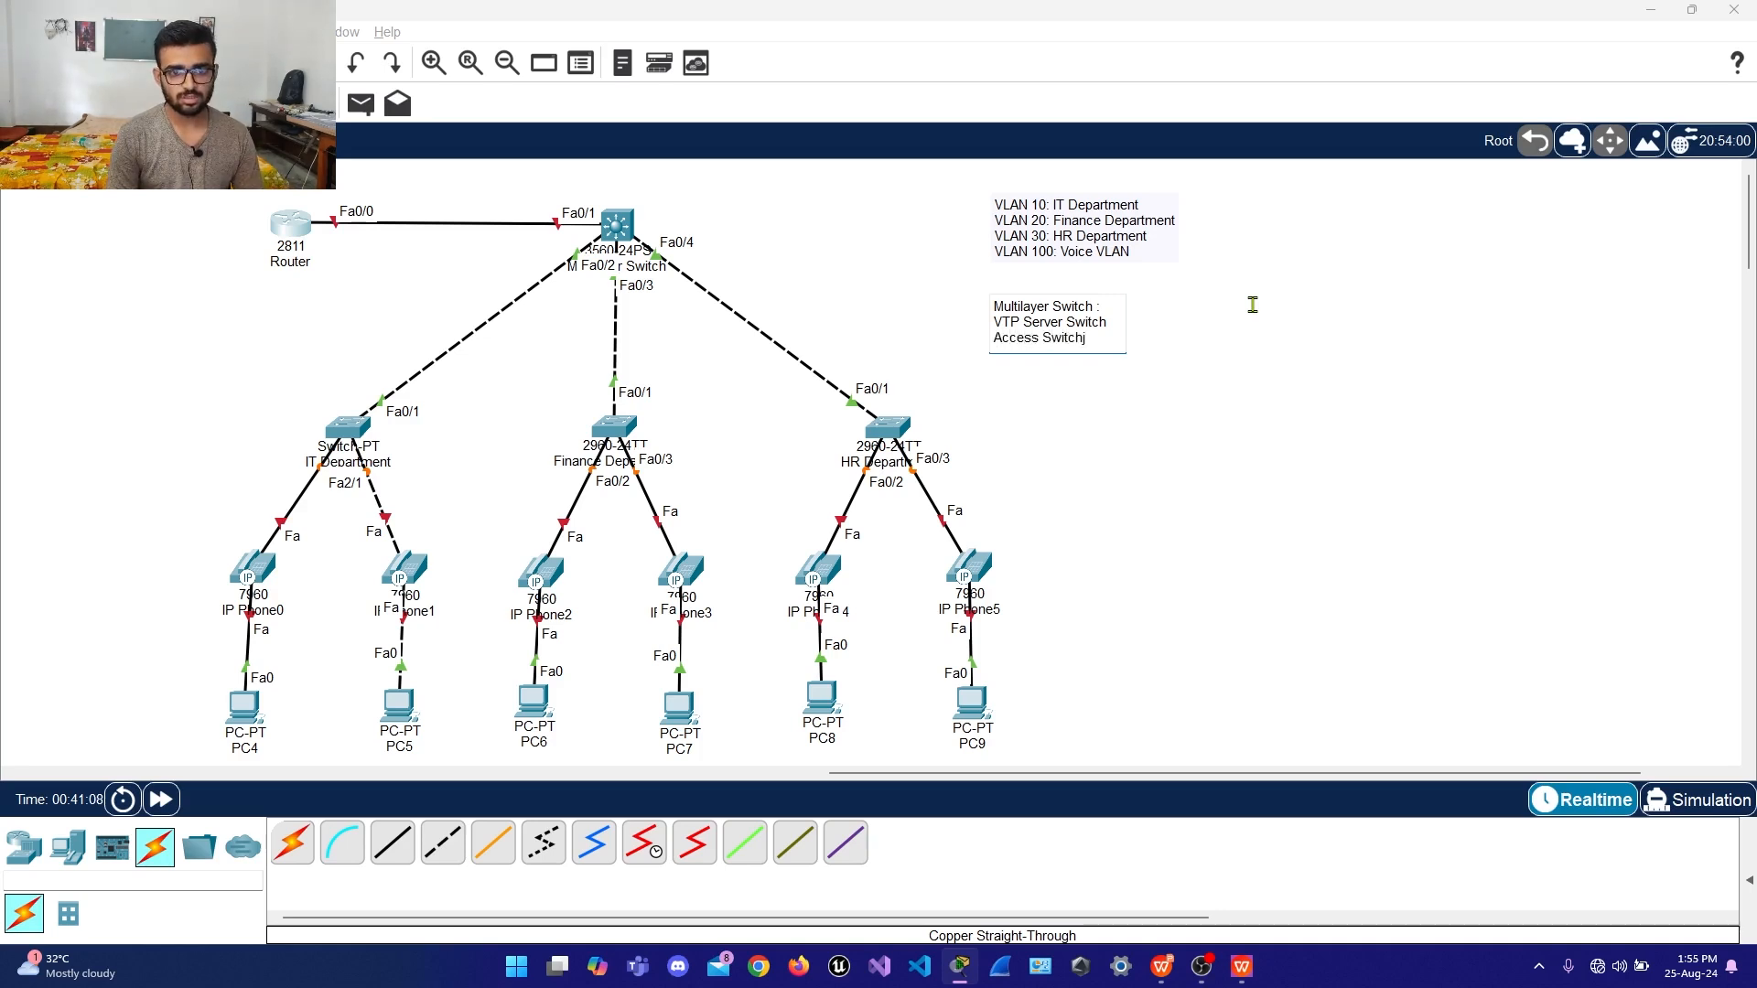
type("es: V")
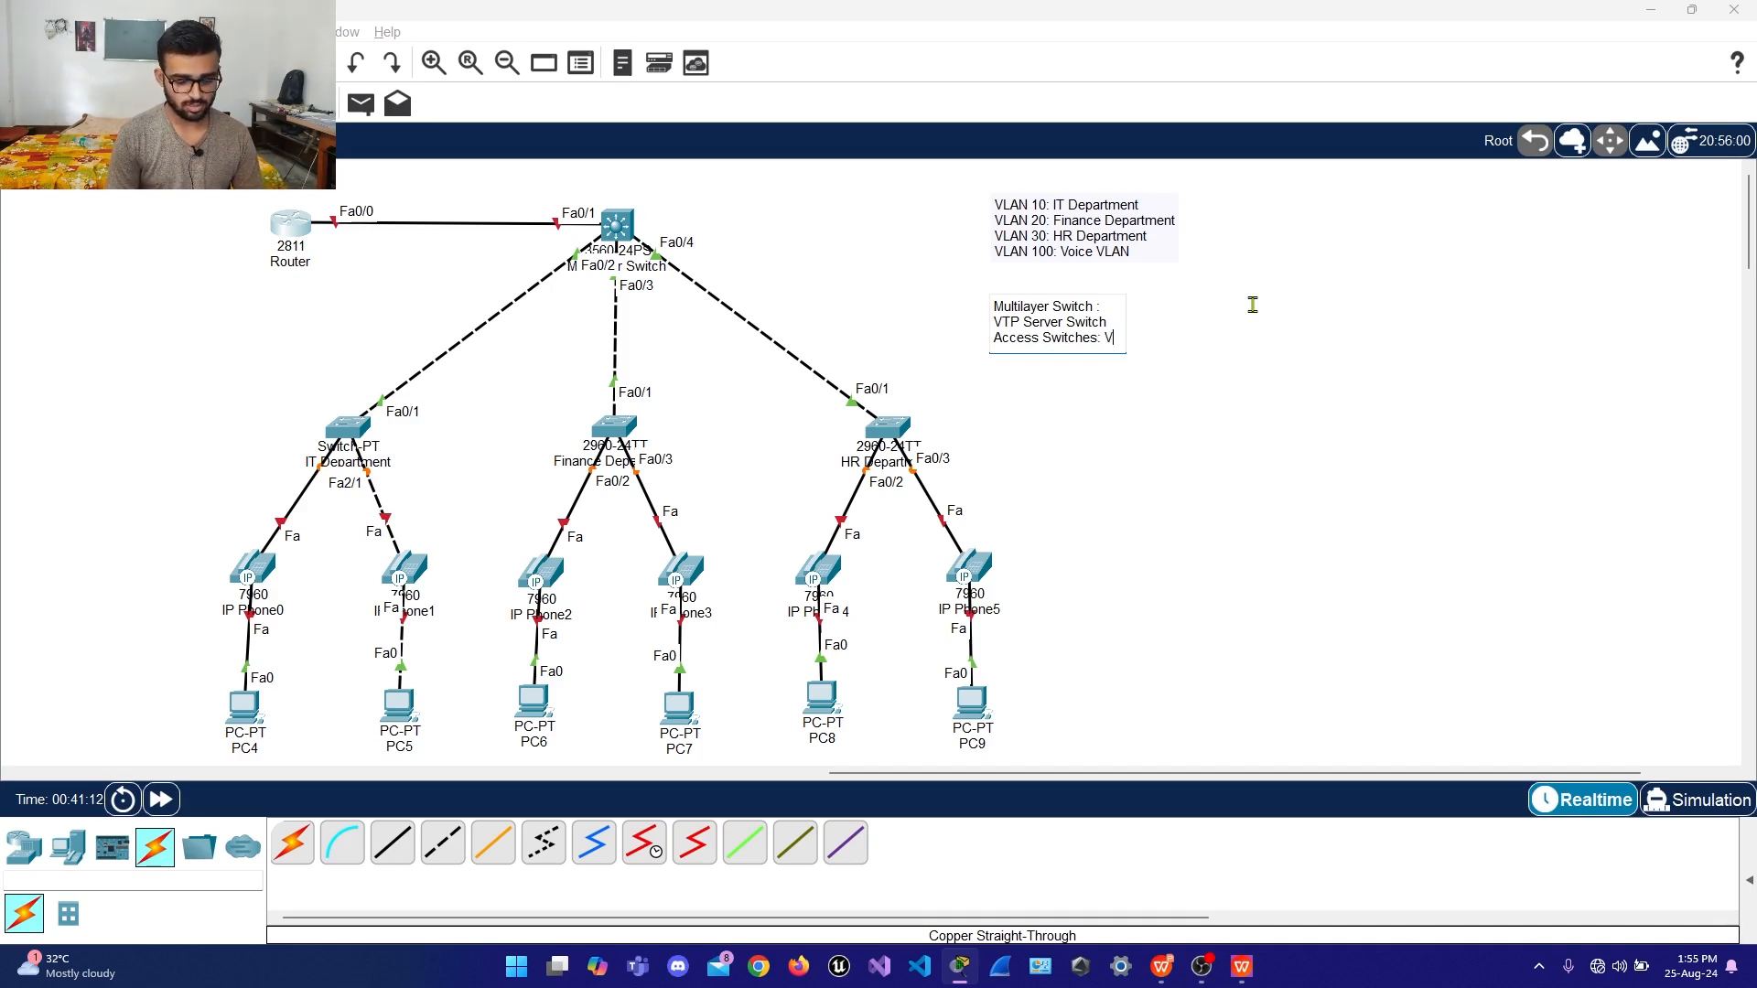
key("Return")
type("VTP")
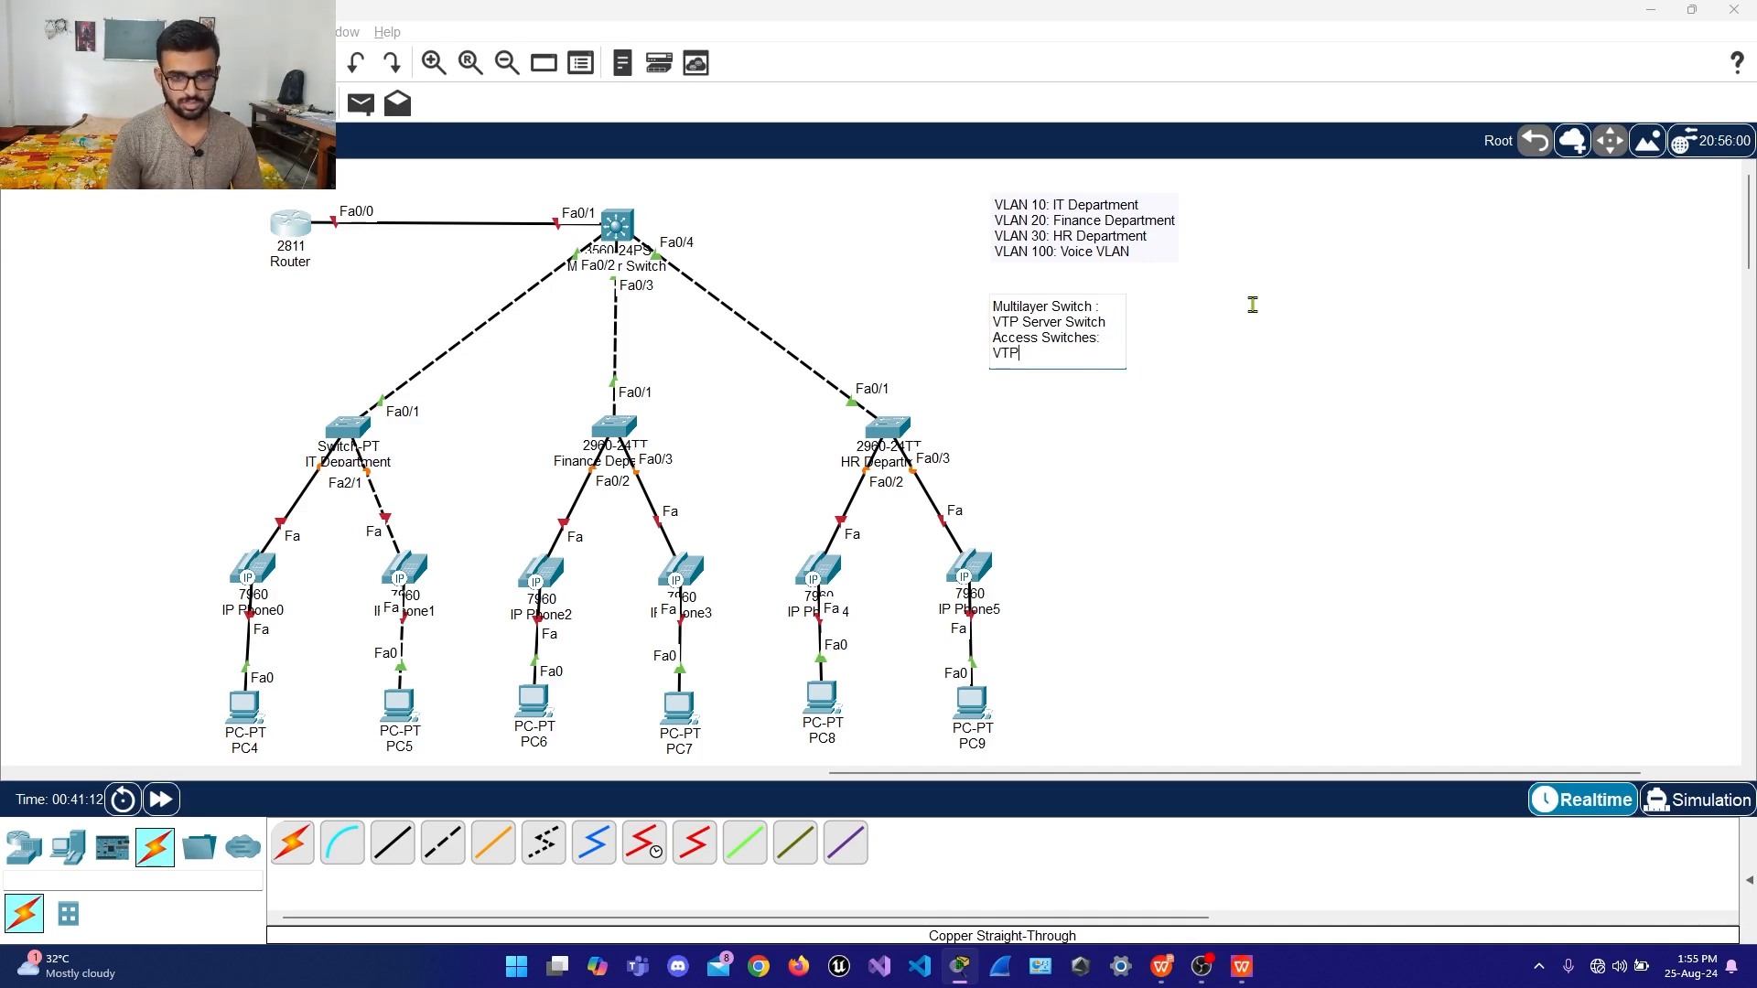
type(" Client")
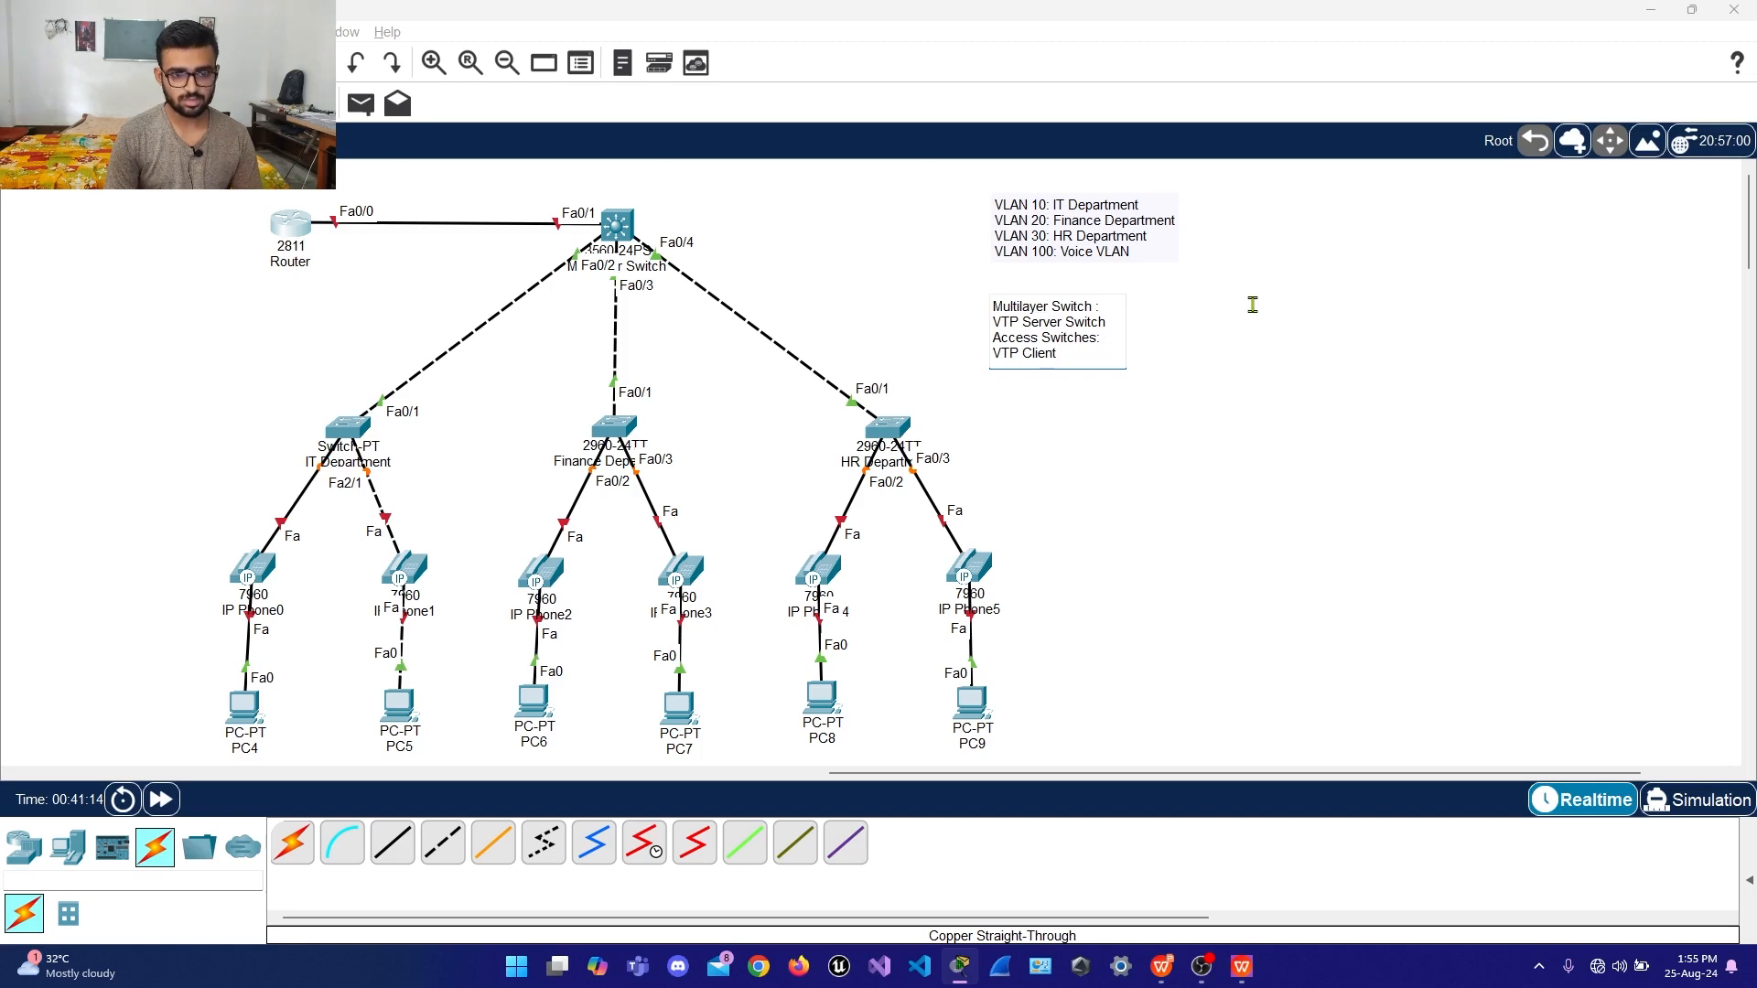
type(" Sw")
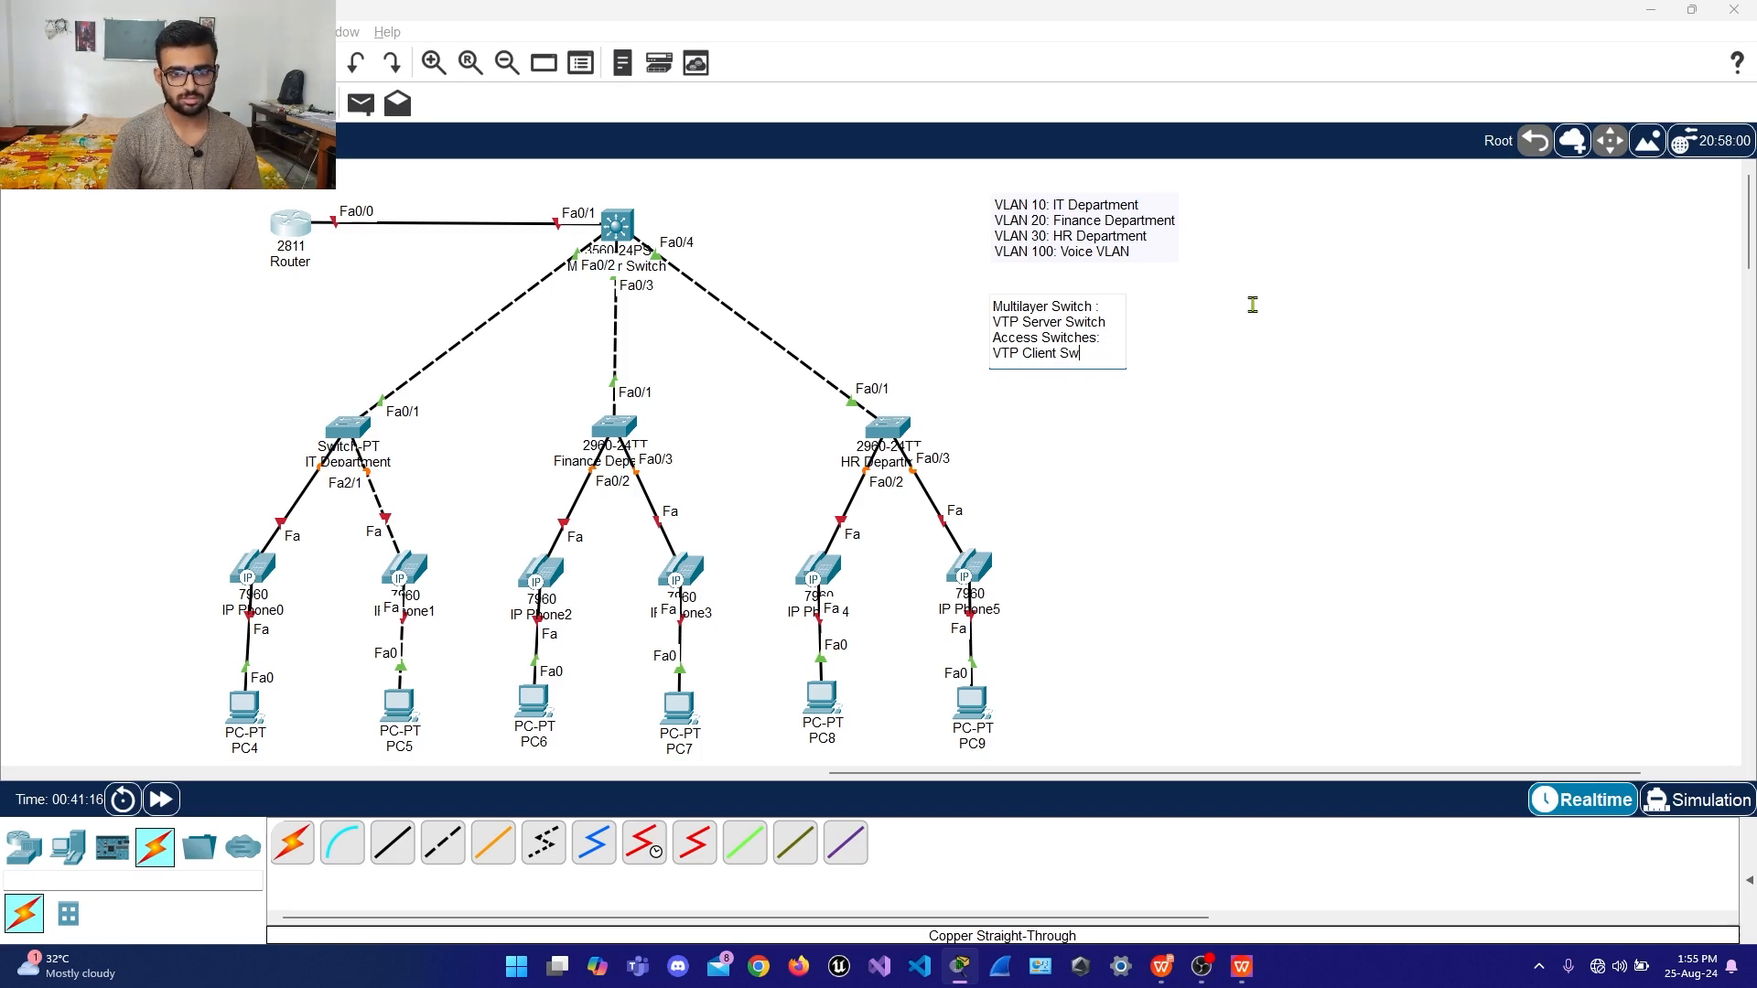
type("itch")
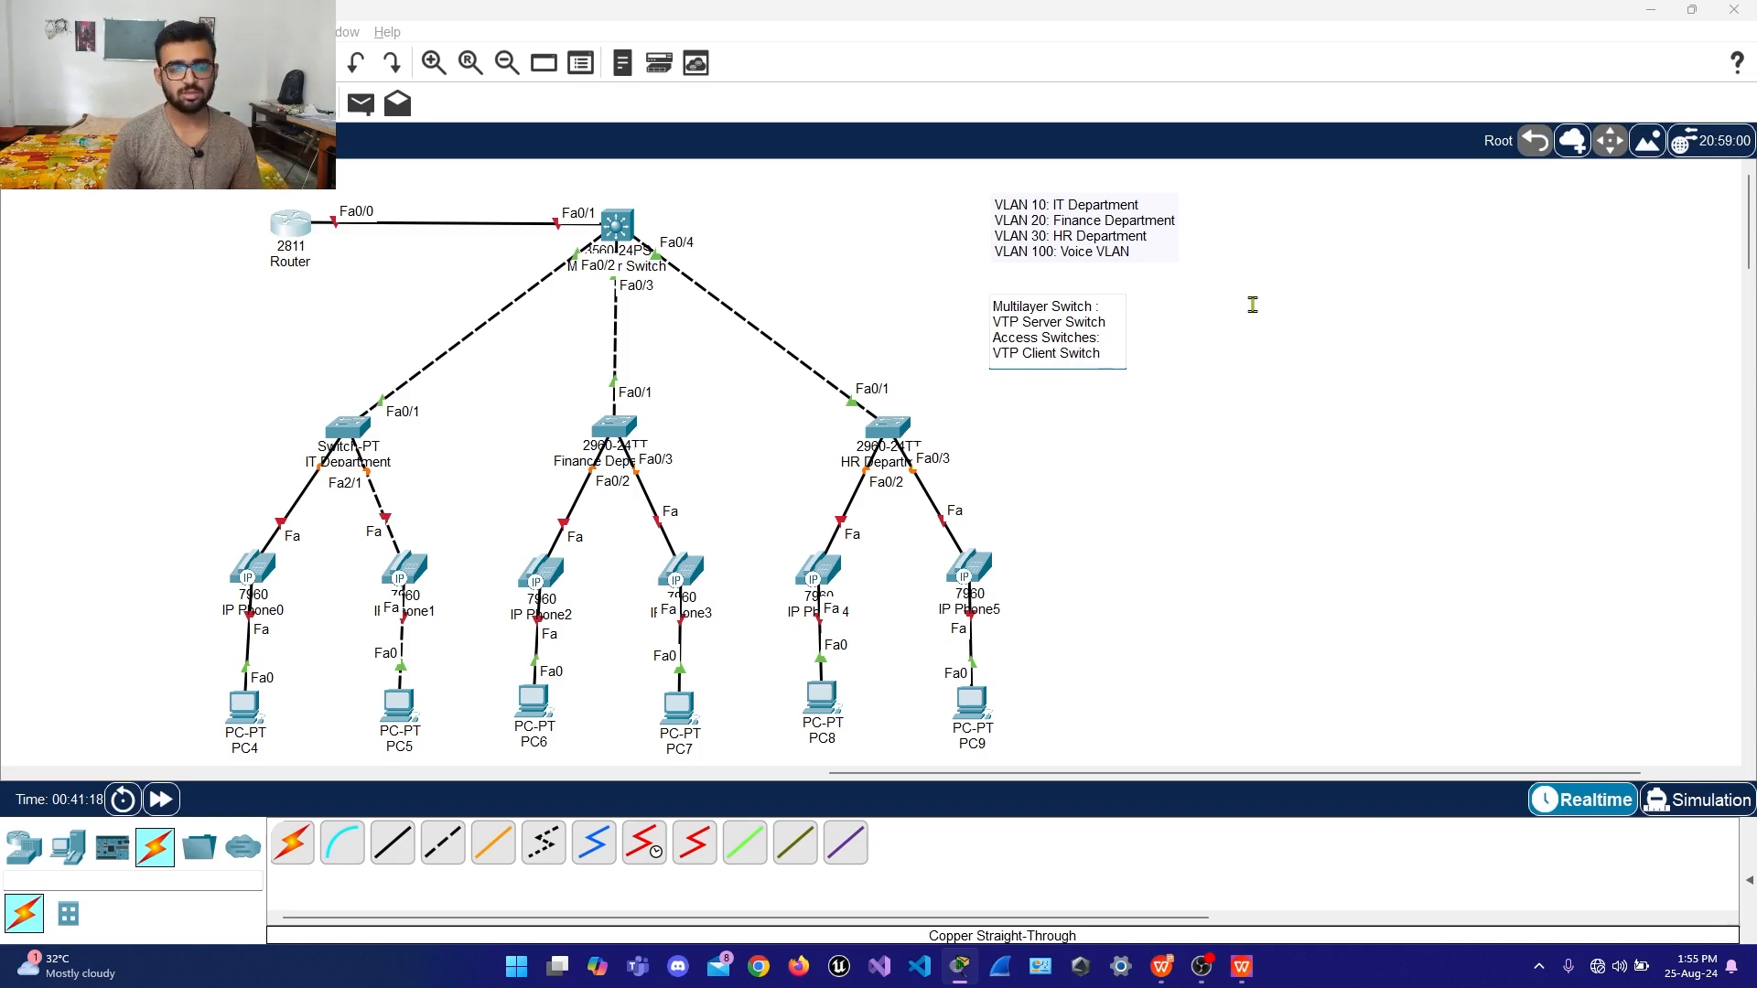
left_click(964, 247)
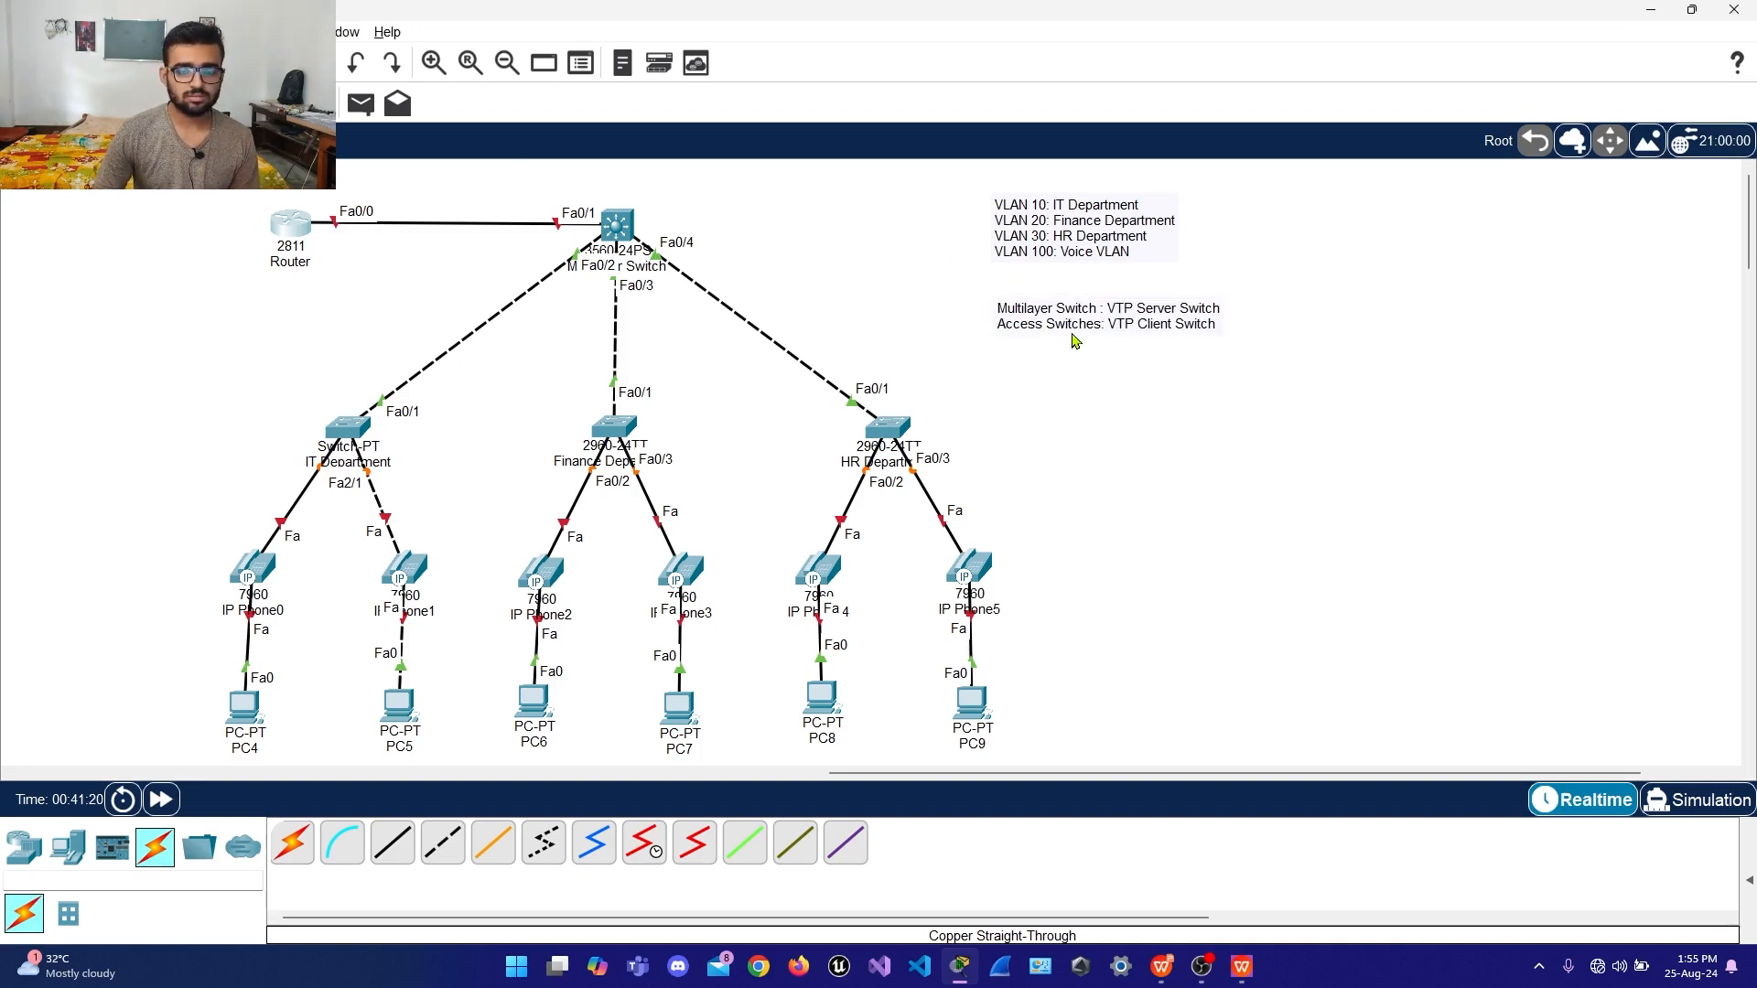
mouse_move(1072, 331)
left_mouse_down()
mouse_move(1061, 305)
mouse_move(1071, 319)
left_mouse_up()
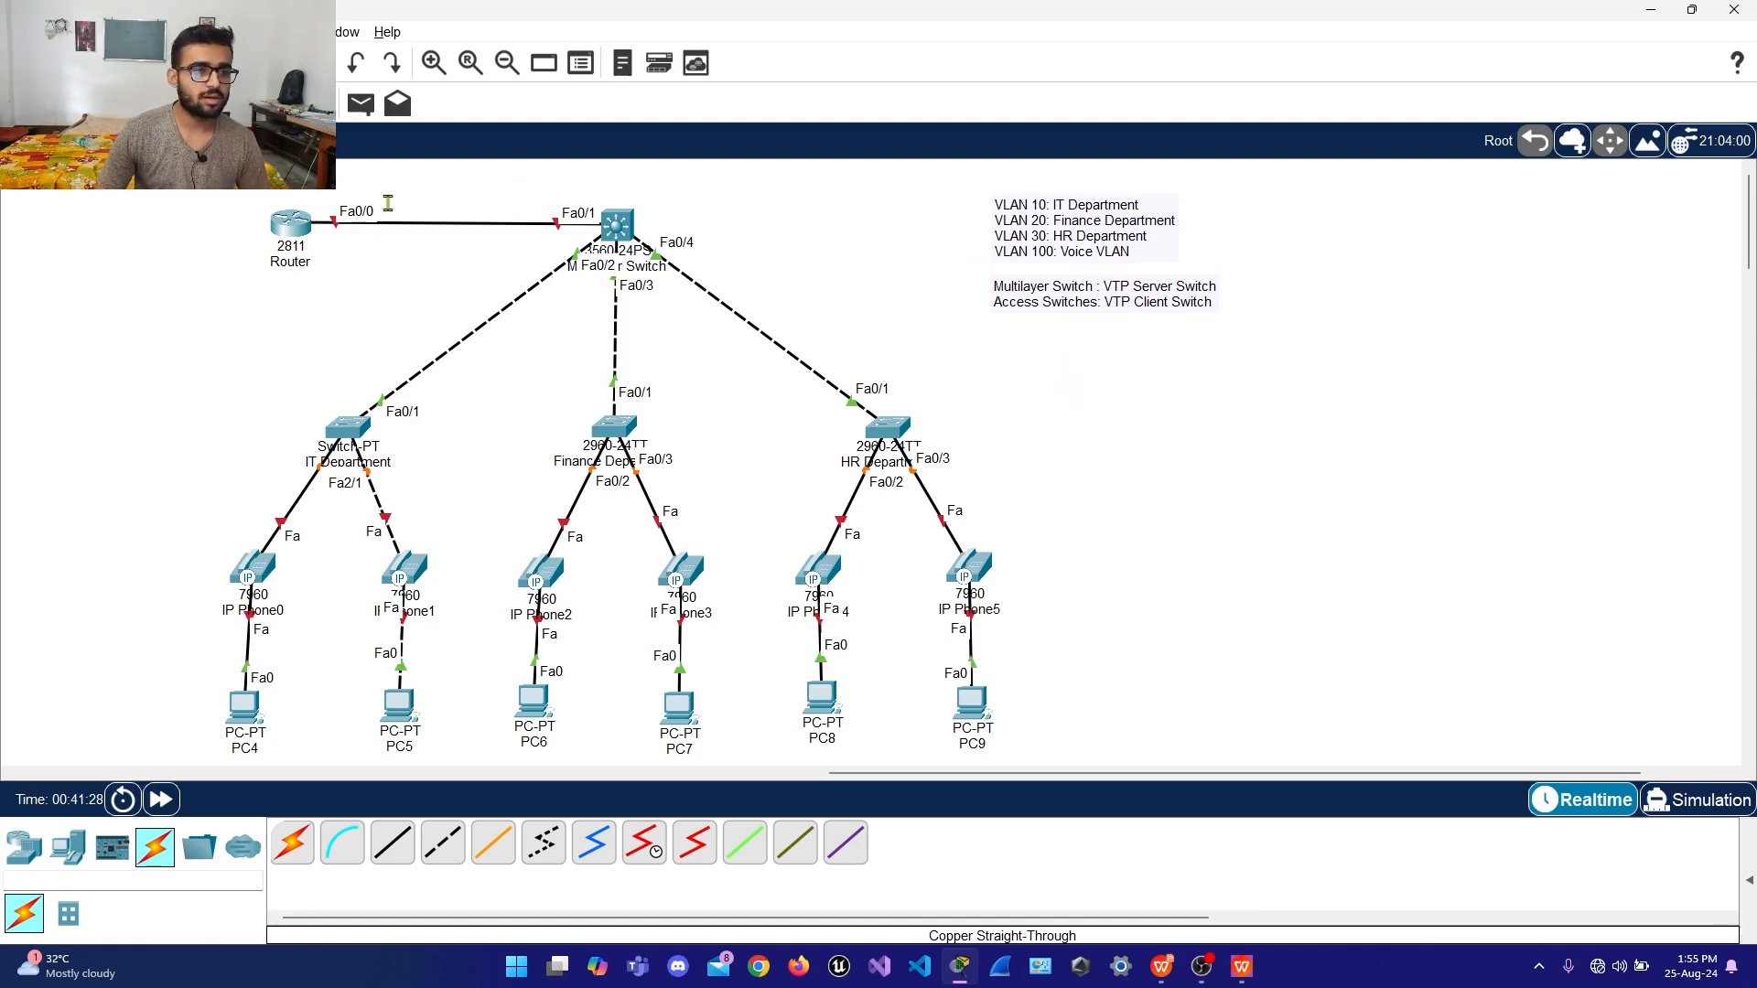
Start a new note below the VTP note with the line "VLAN 10: 192.168.1.1/24"
left_click(995, 349)
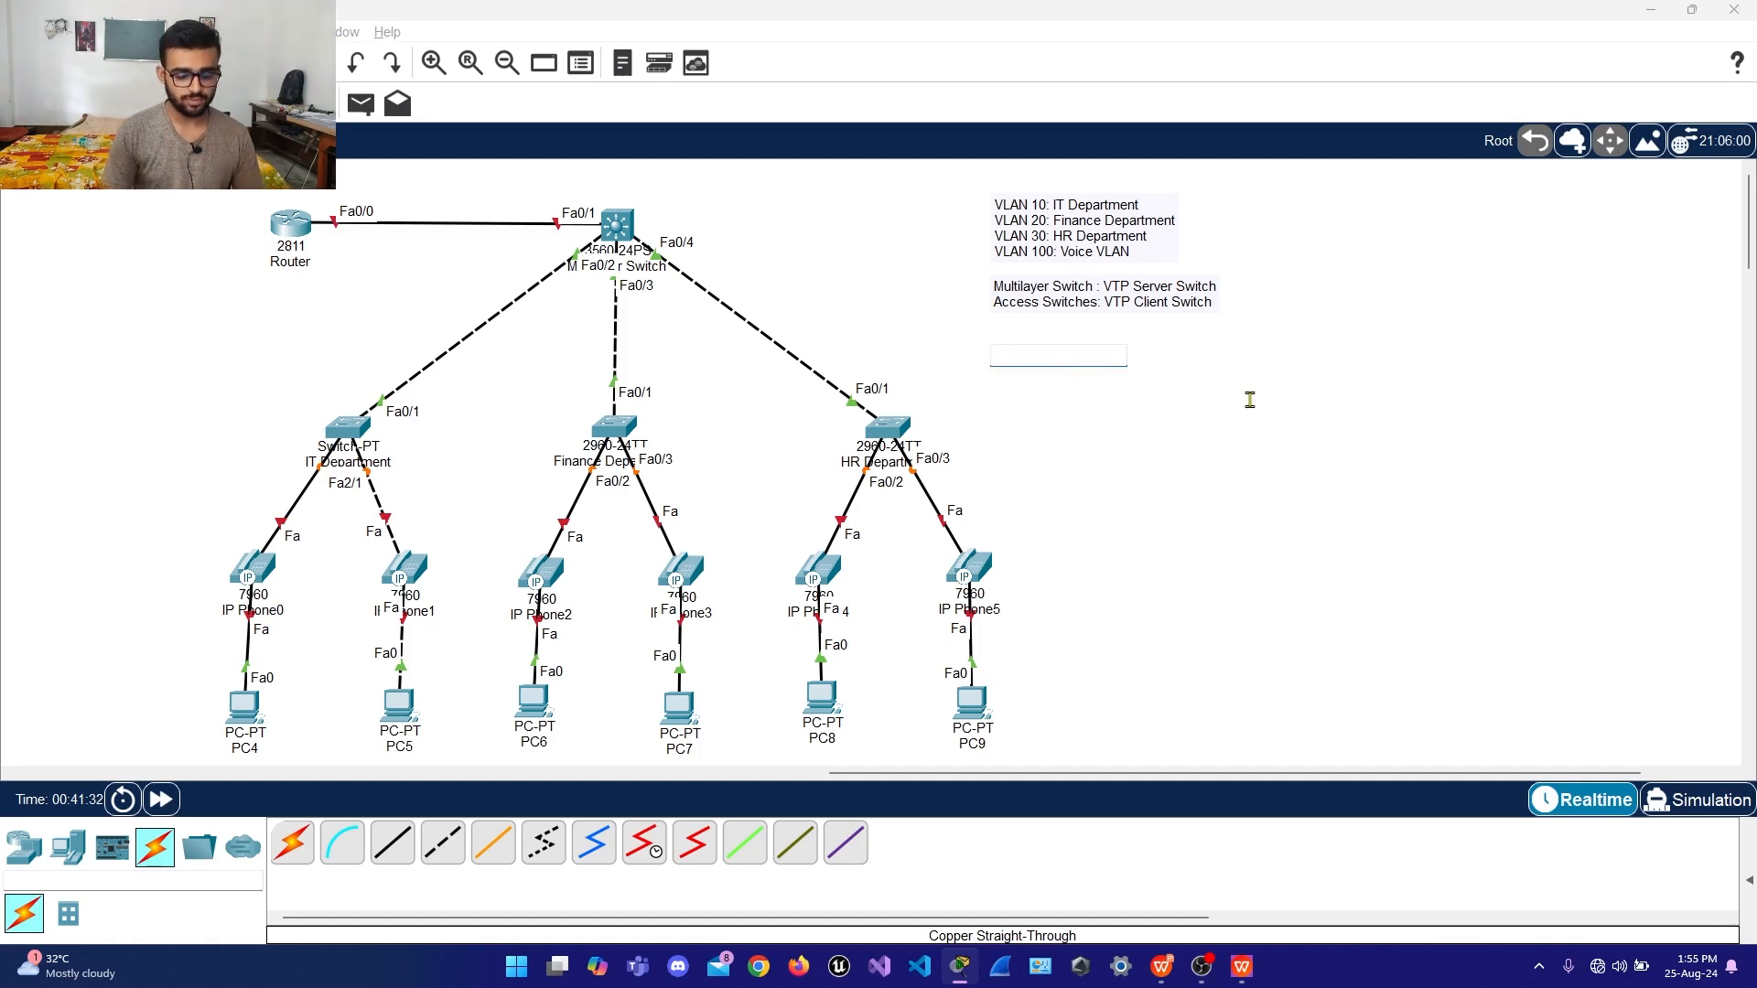
type("VLAN 10")
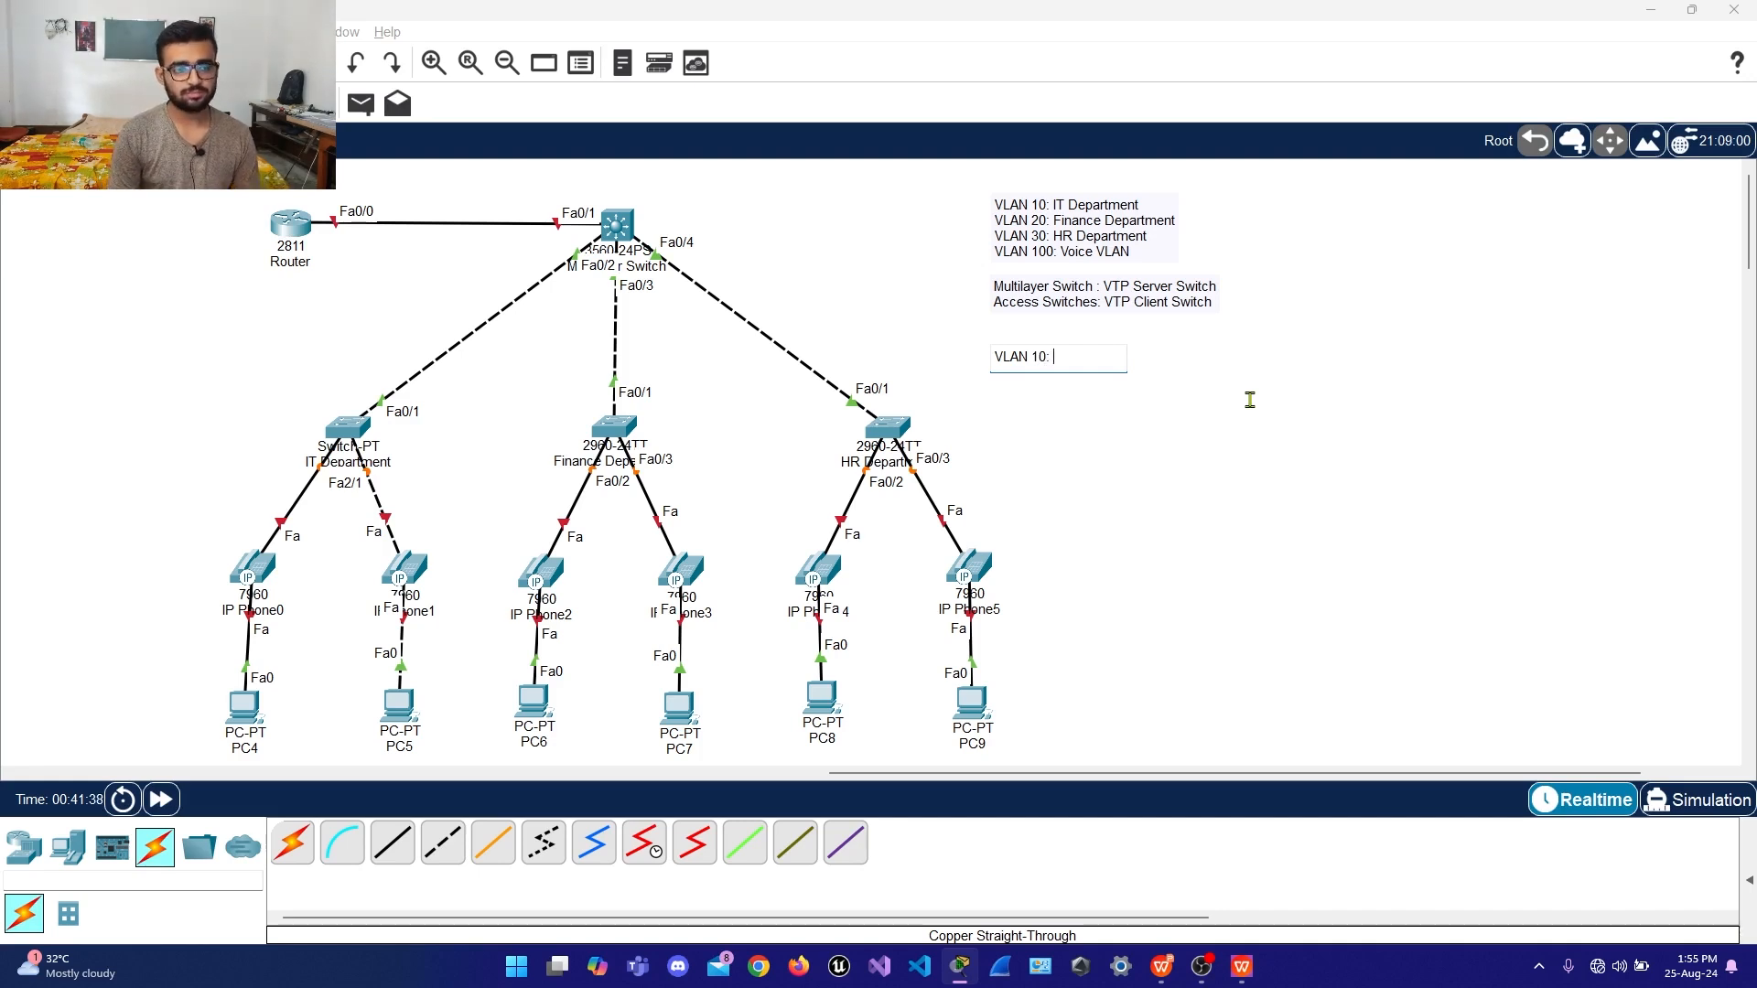
type(": ")
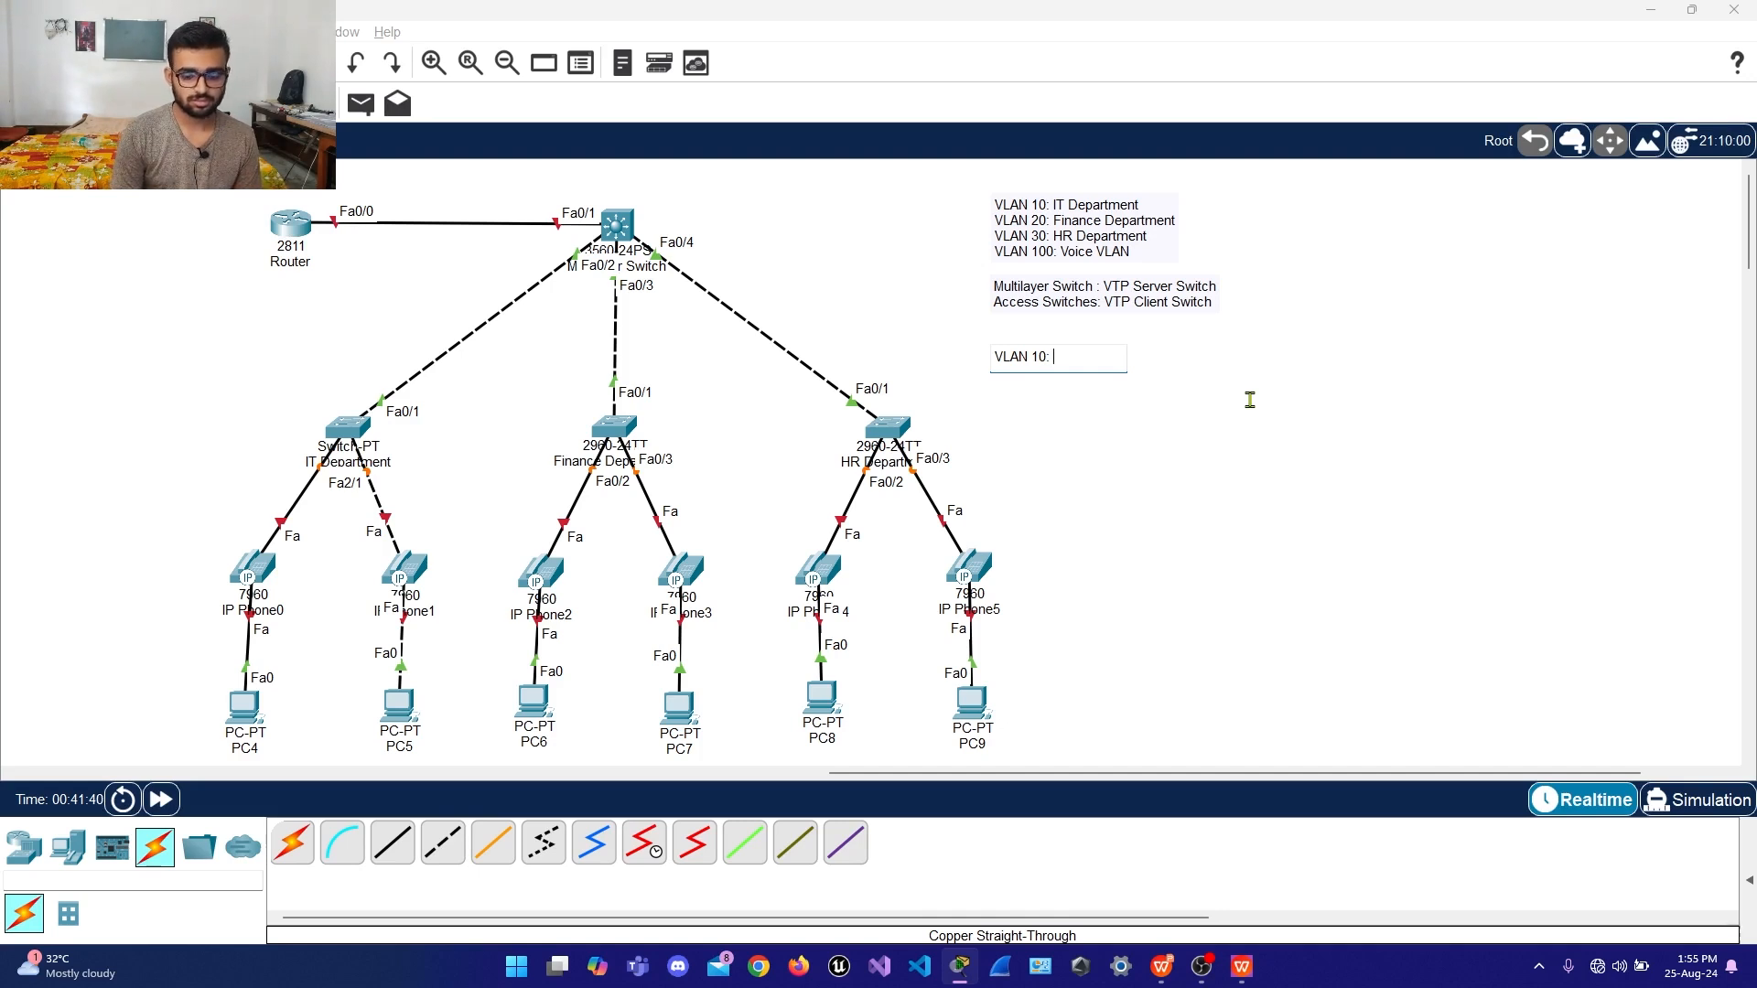
type("192.1")
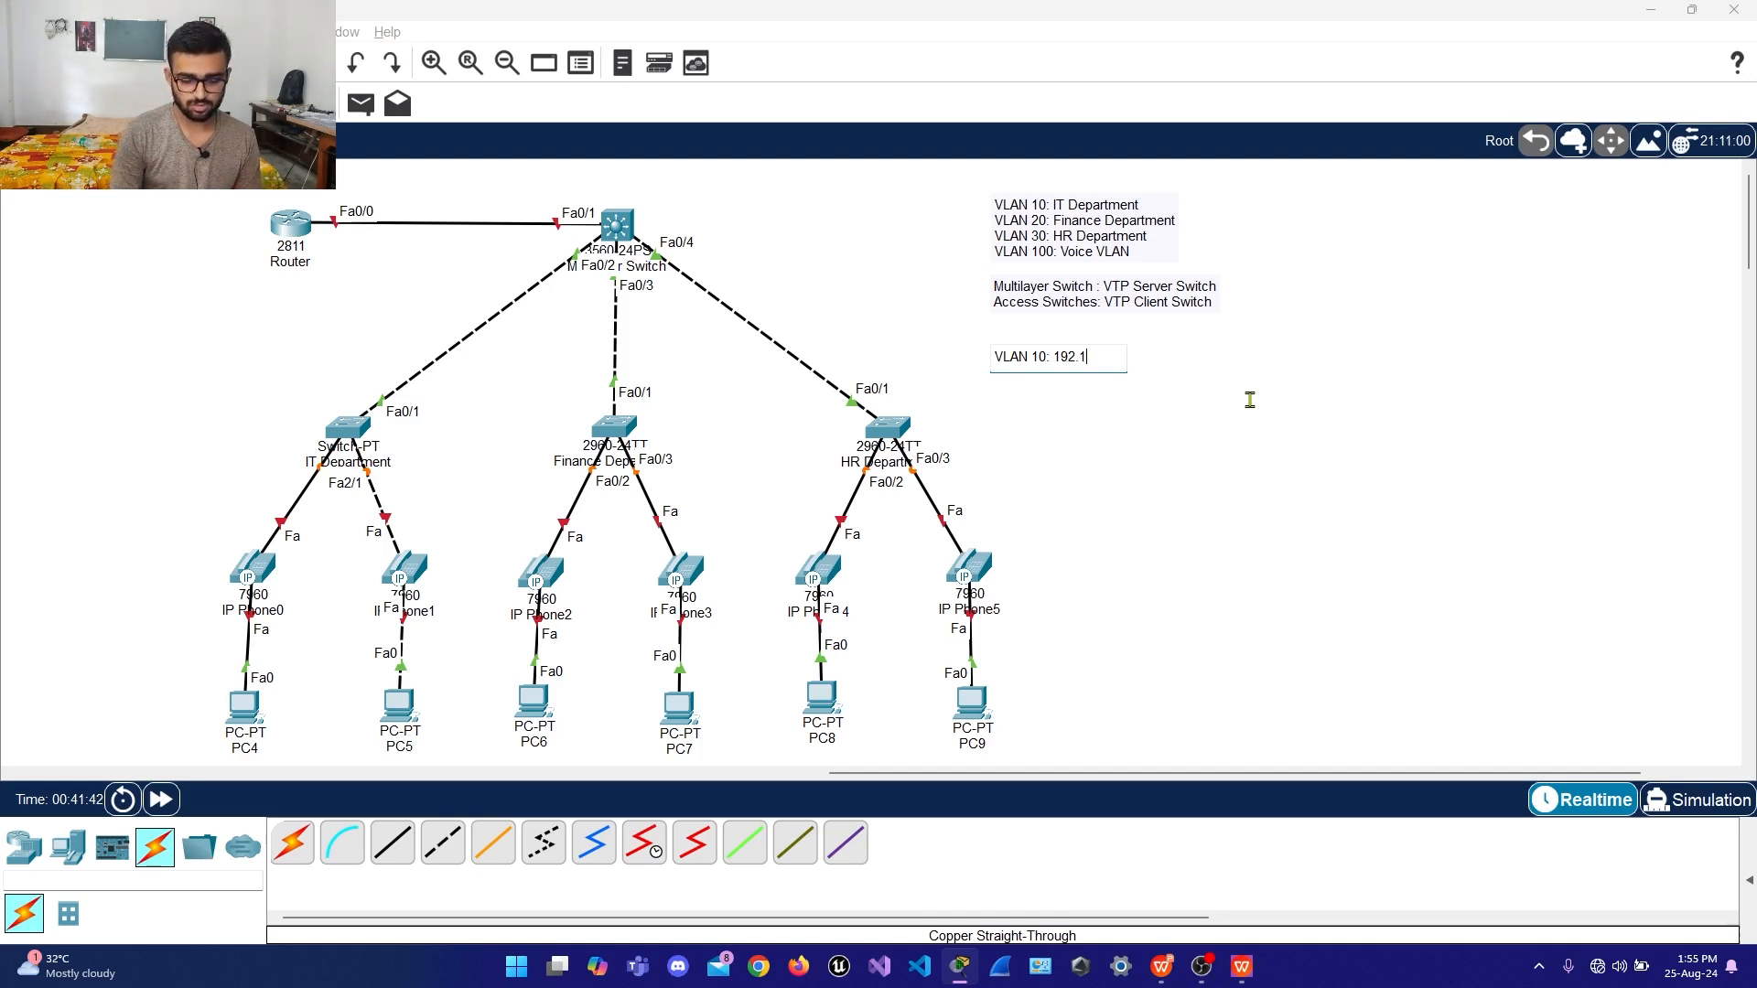
type("68.")
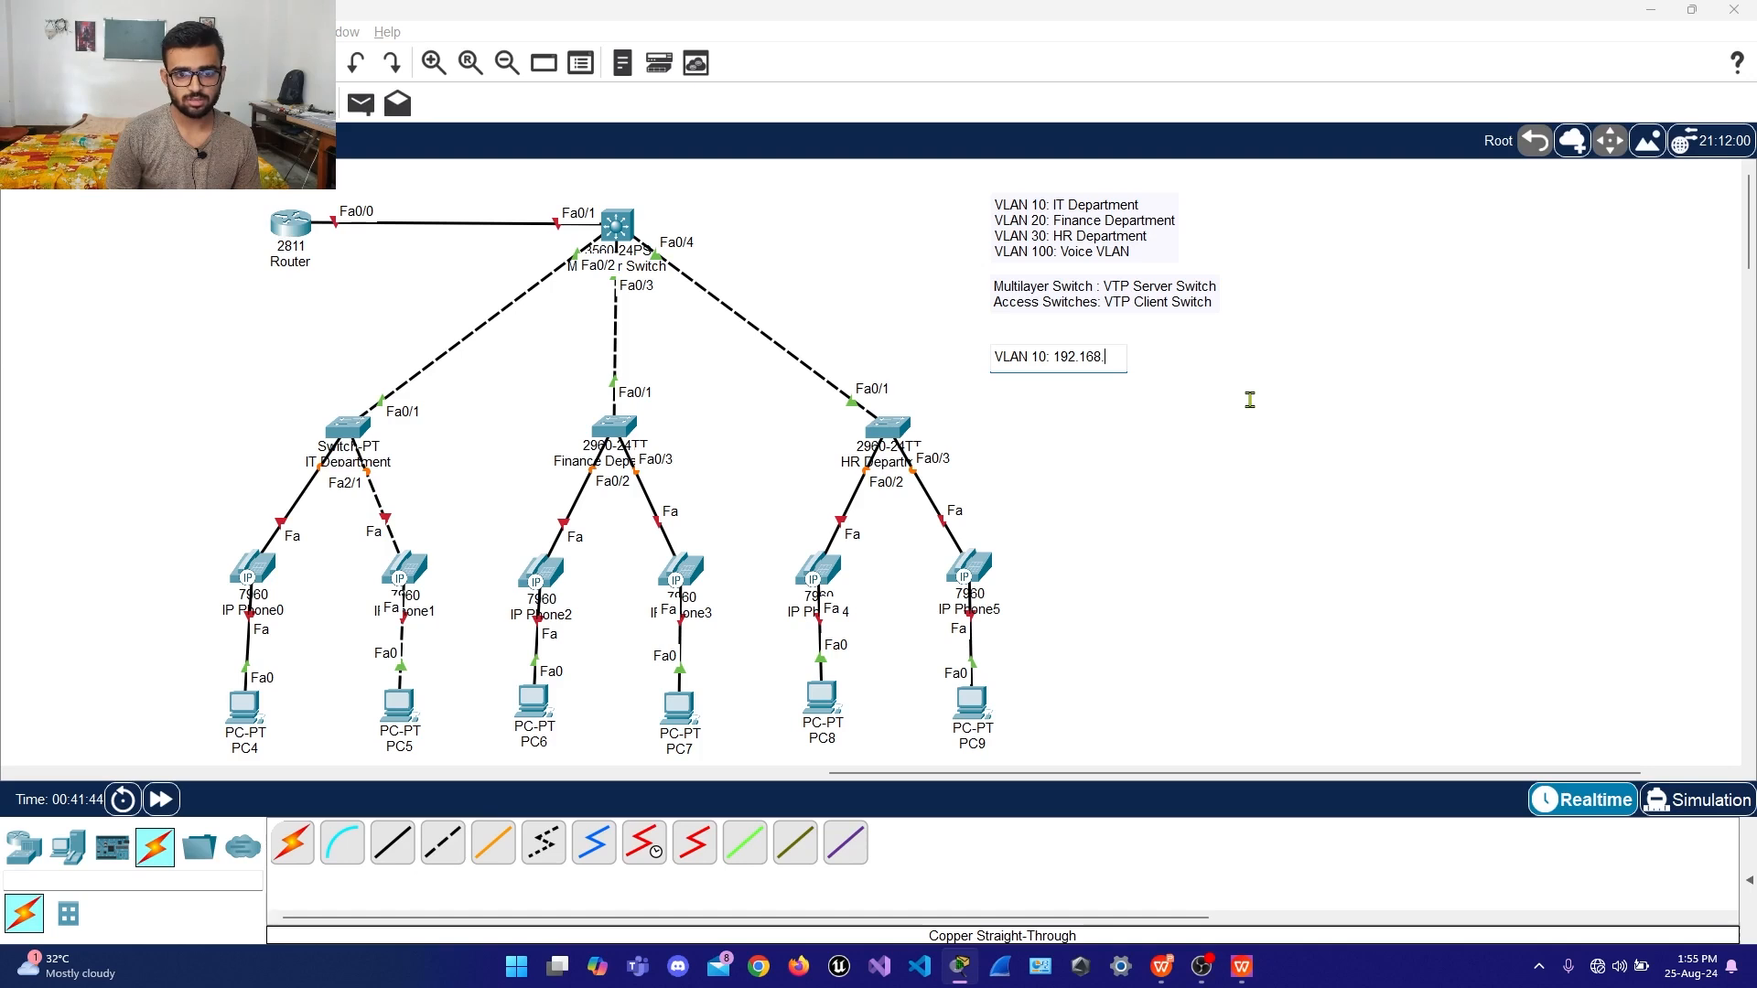
type("1.")
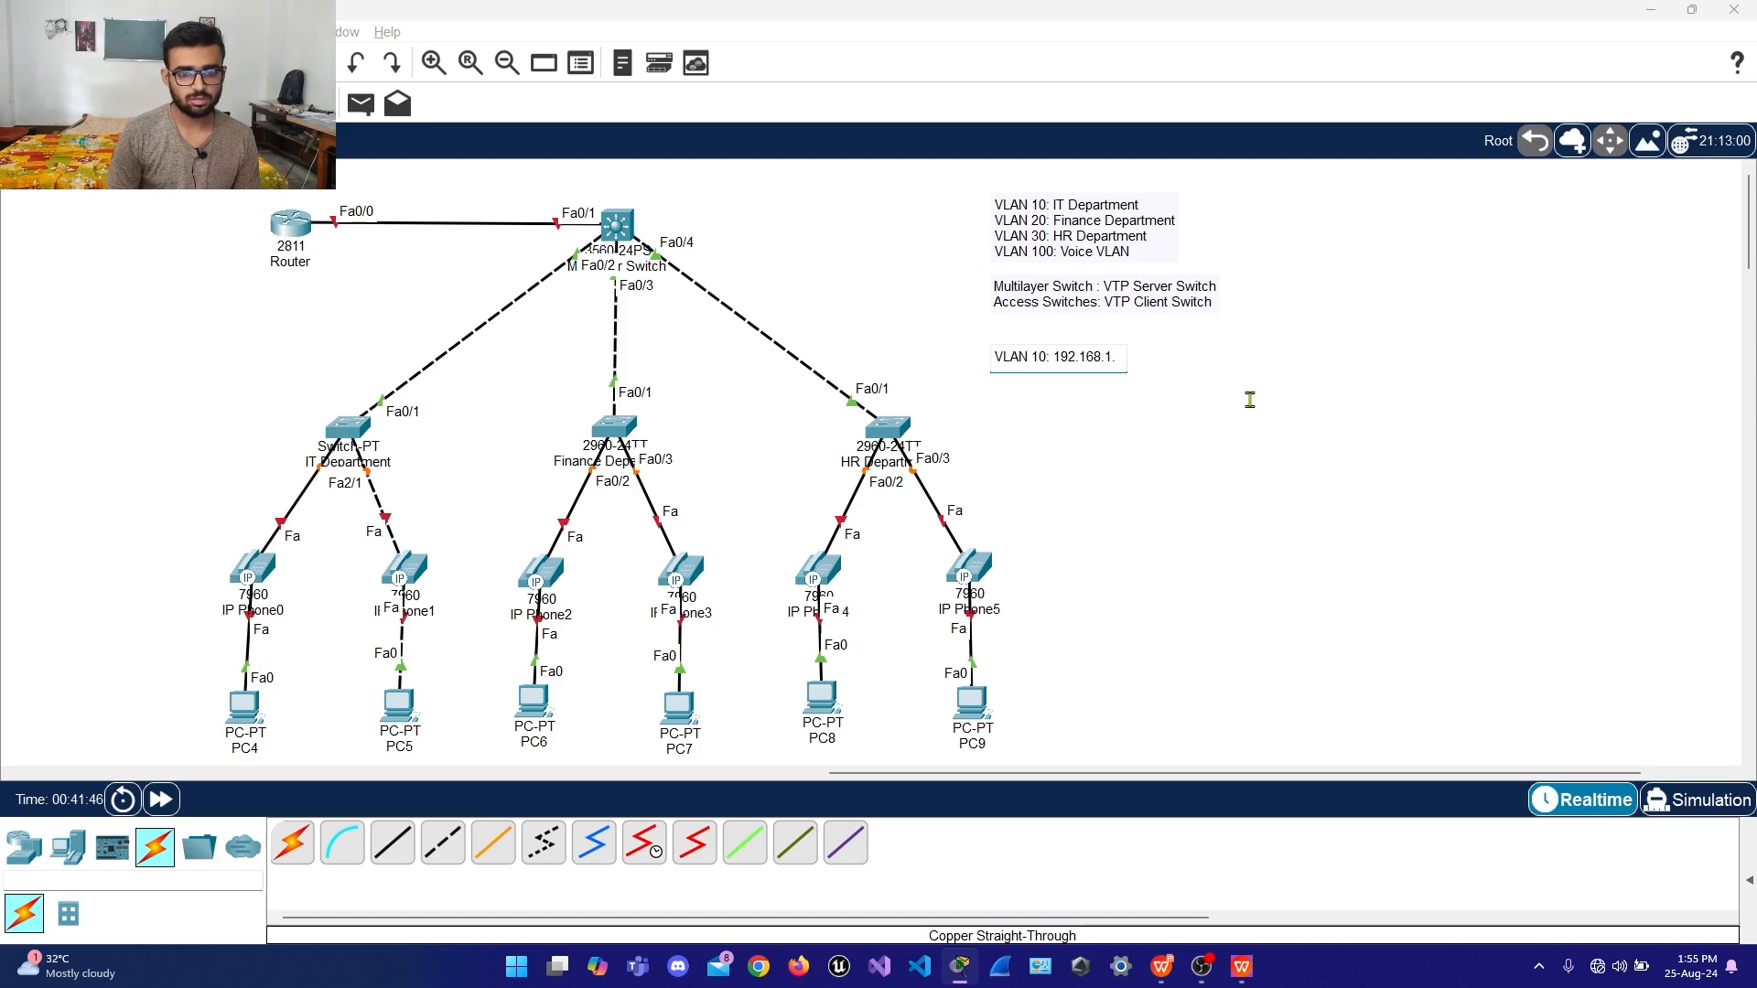
type("1")
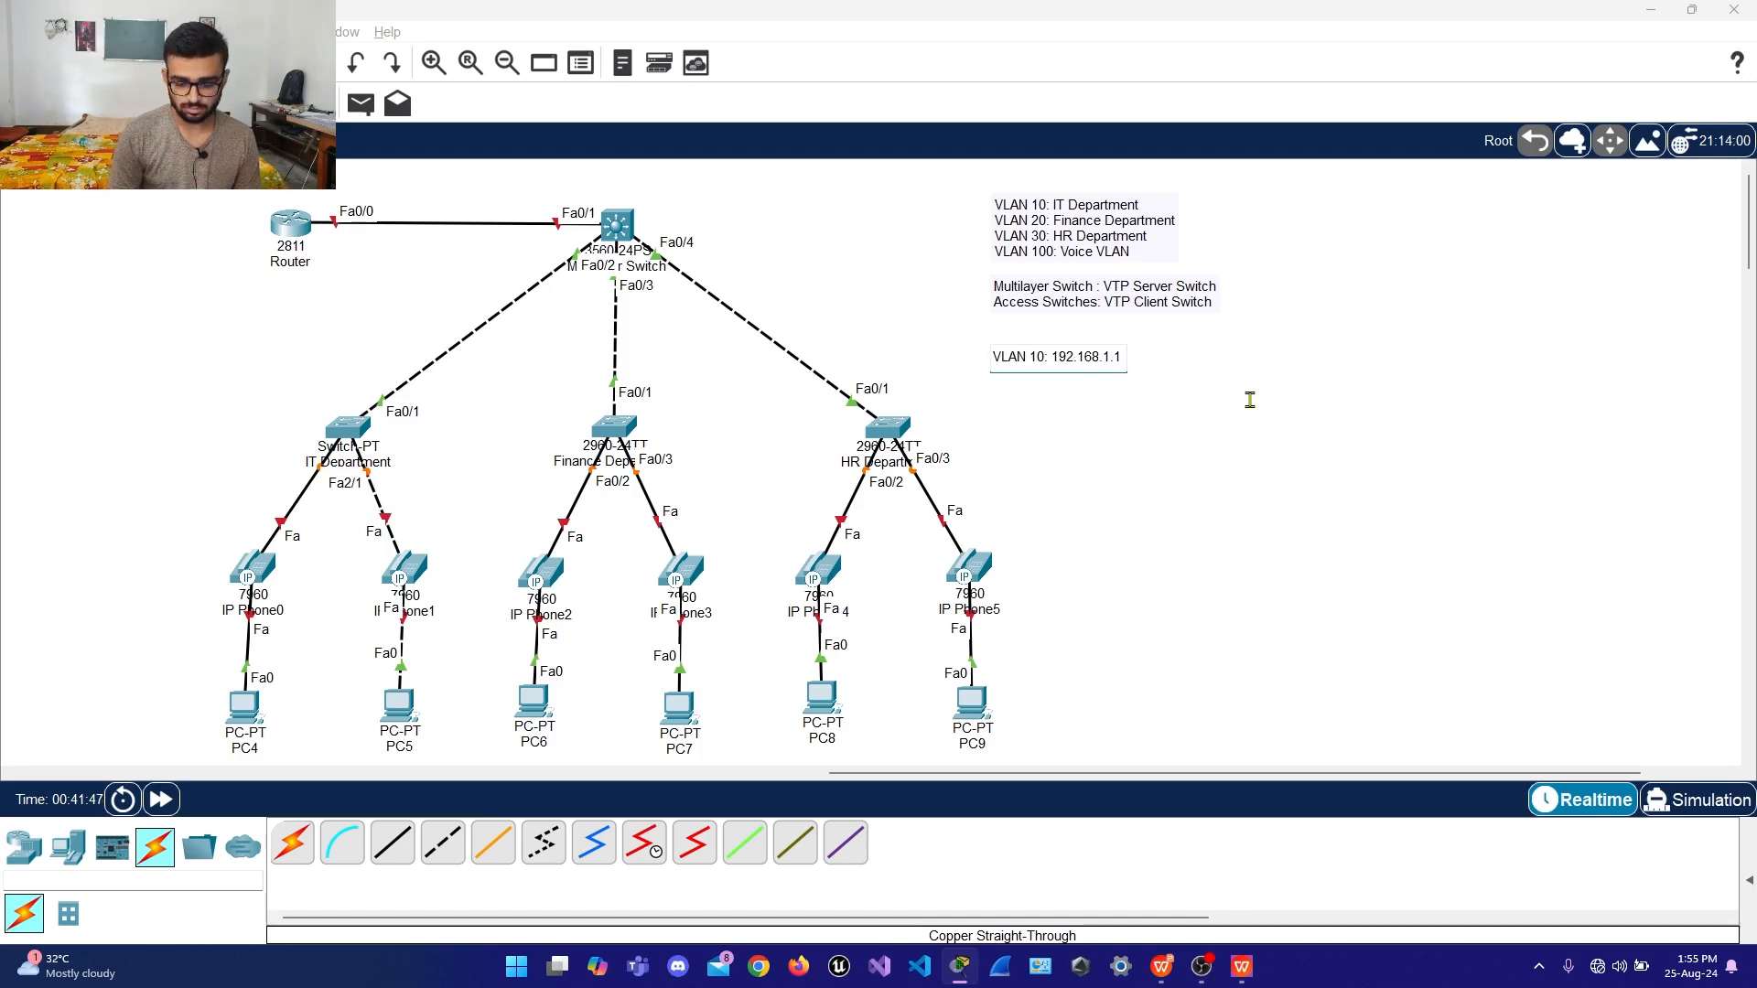
type("/24")
key("Return")
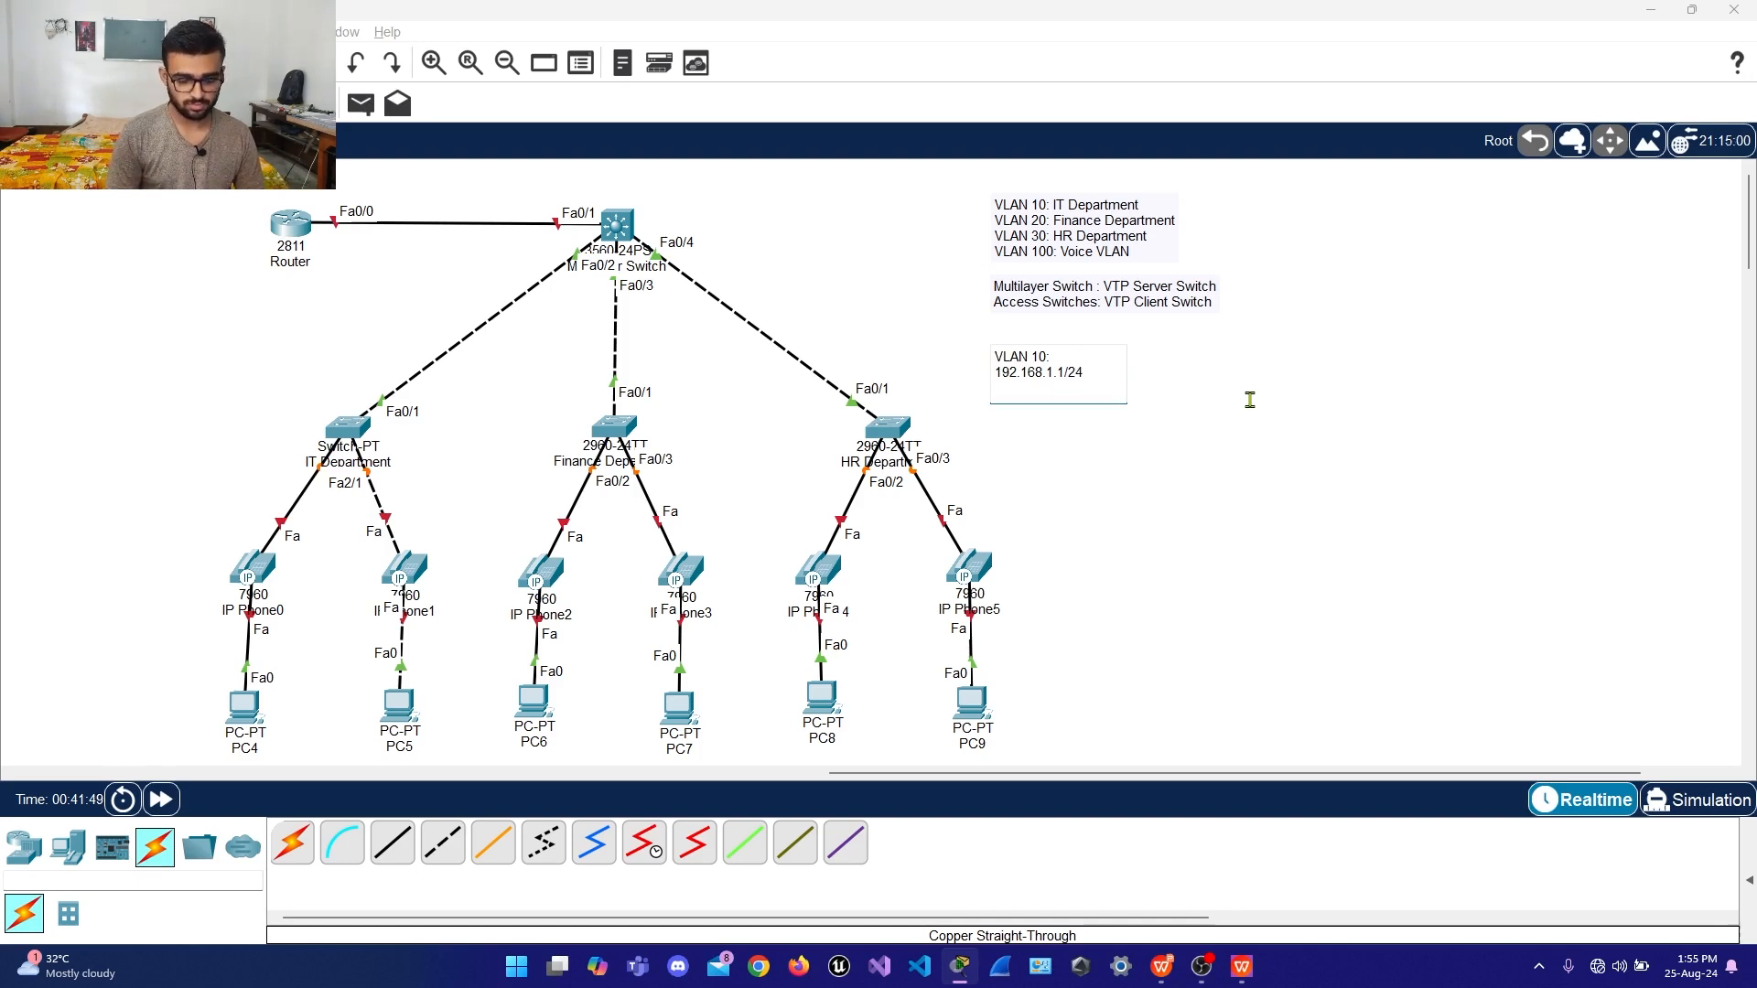
Add the line "VLAN 20: 192.168.20.1" to the address note and correct the VLAN 10 address to 192.168.10.1/24
type("VLAN 20")
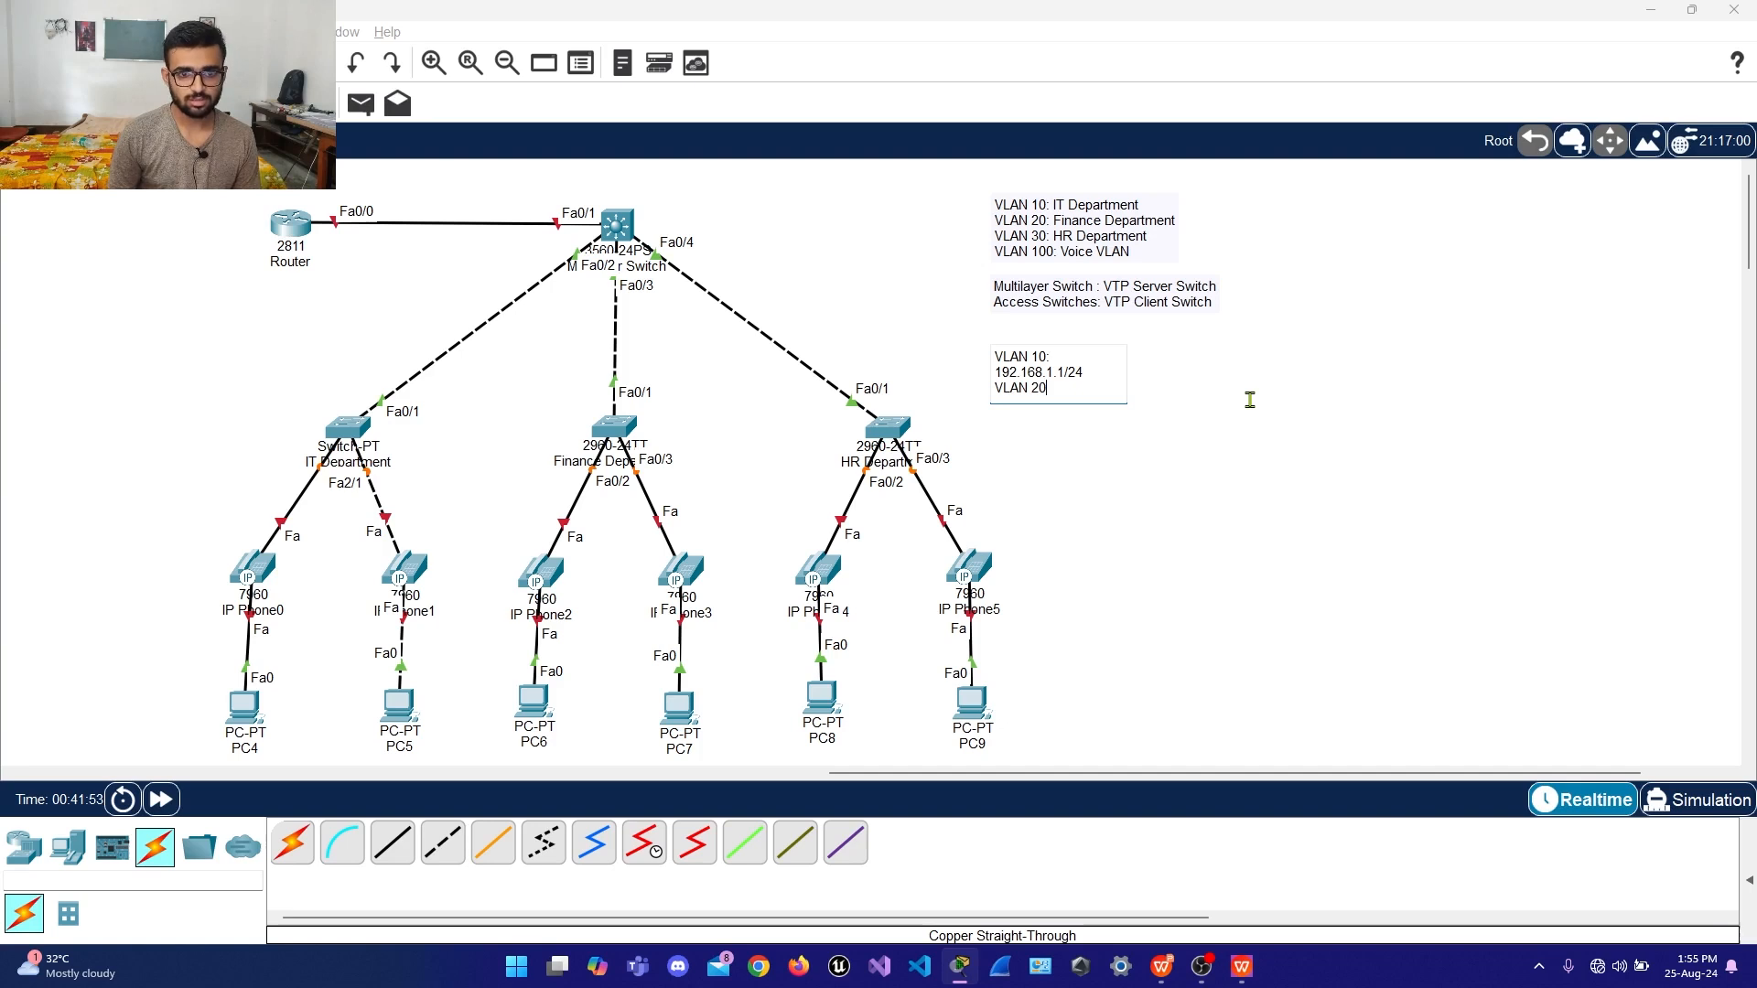
type("0")
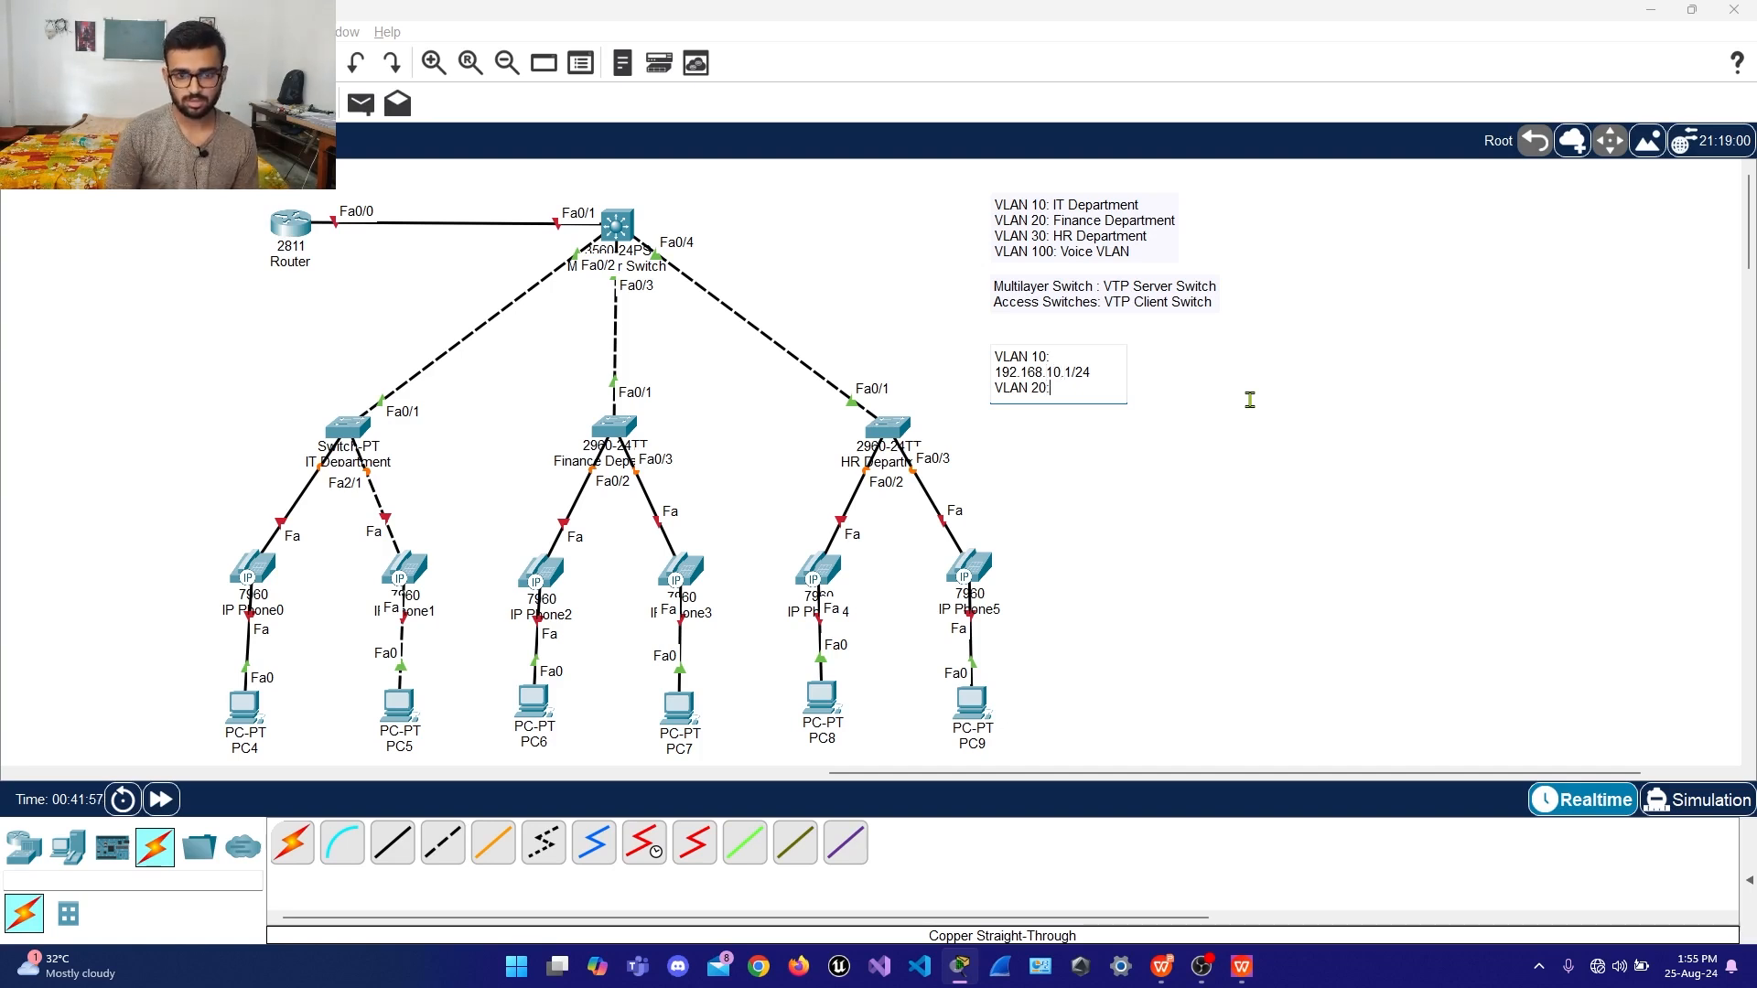
type(": 19")
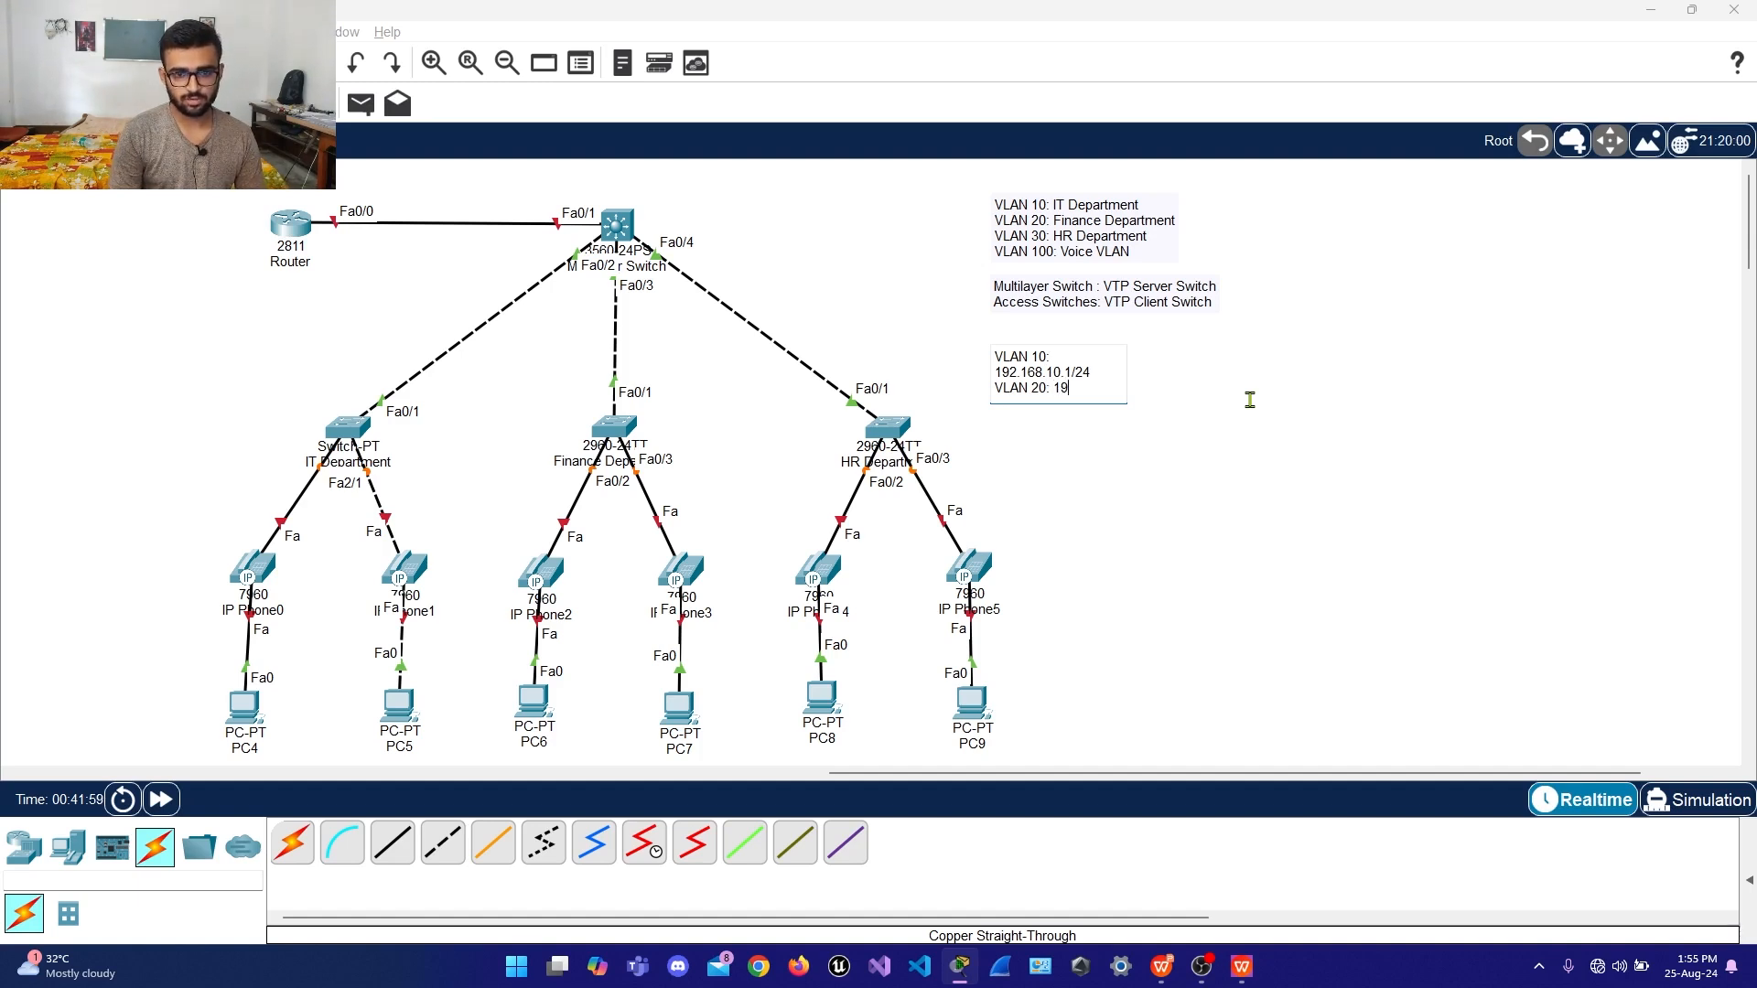
type("2.168")
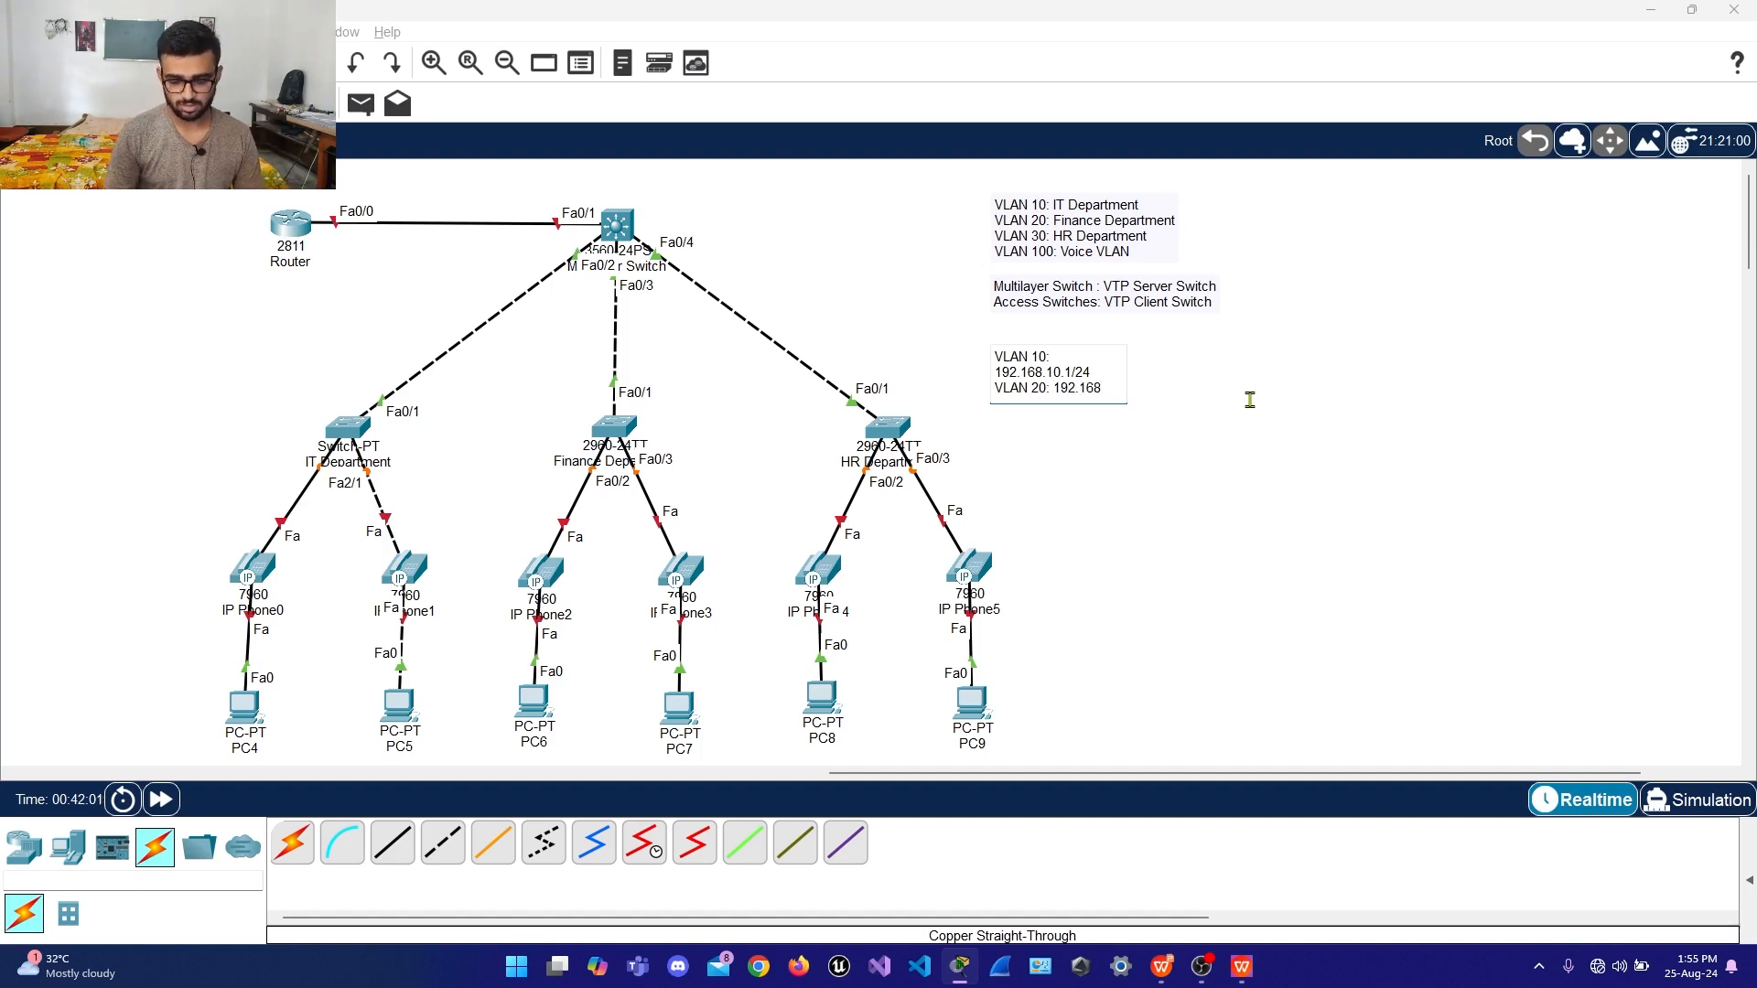
type(".20.1")
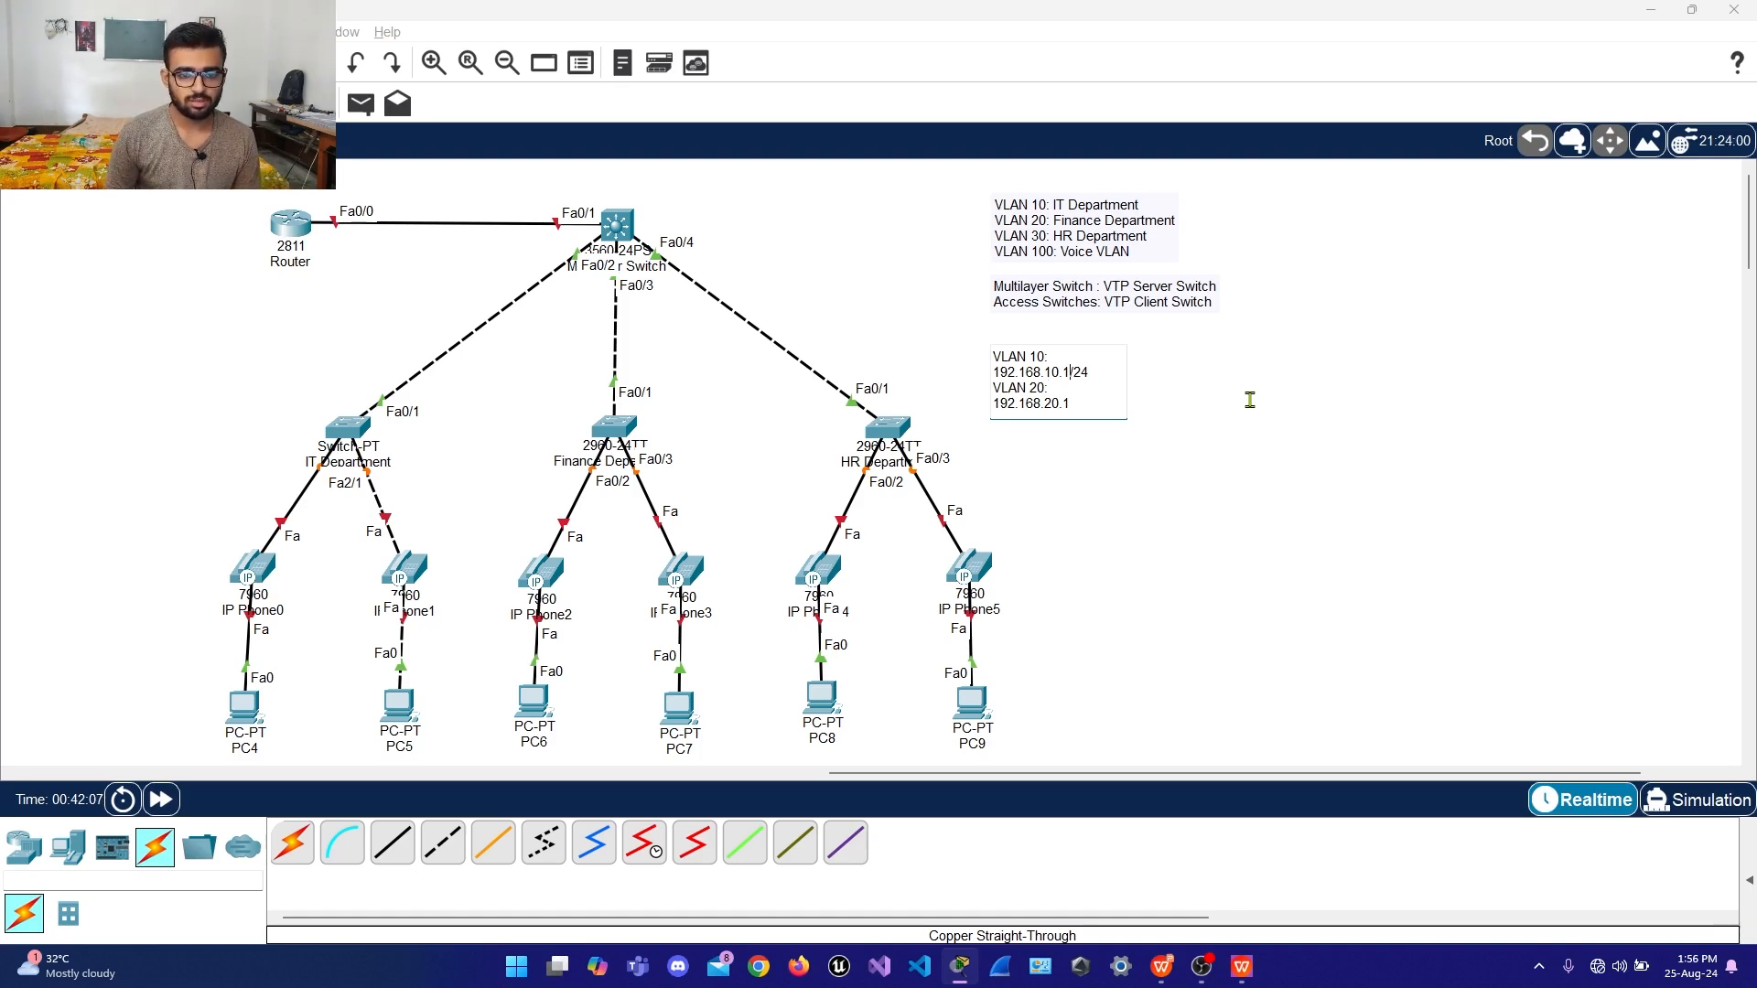
Change the noted addresses to network addresses: 192.168.10.0/24 for VLAN 10 and 192.168.20.0 for VLAN 20
key("BackSpace")
type("0")
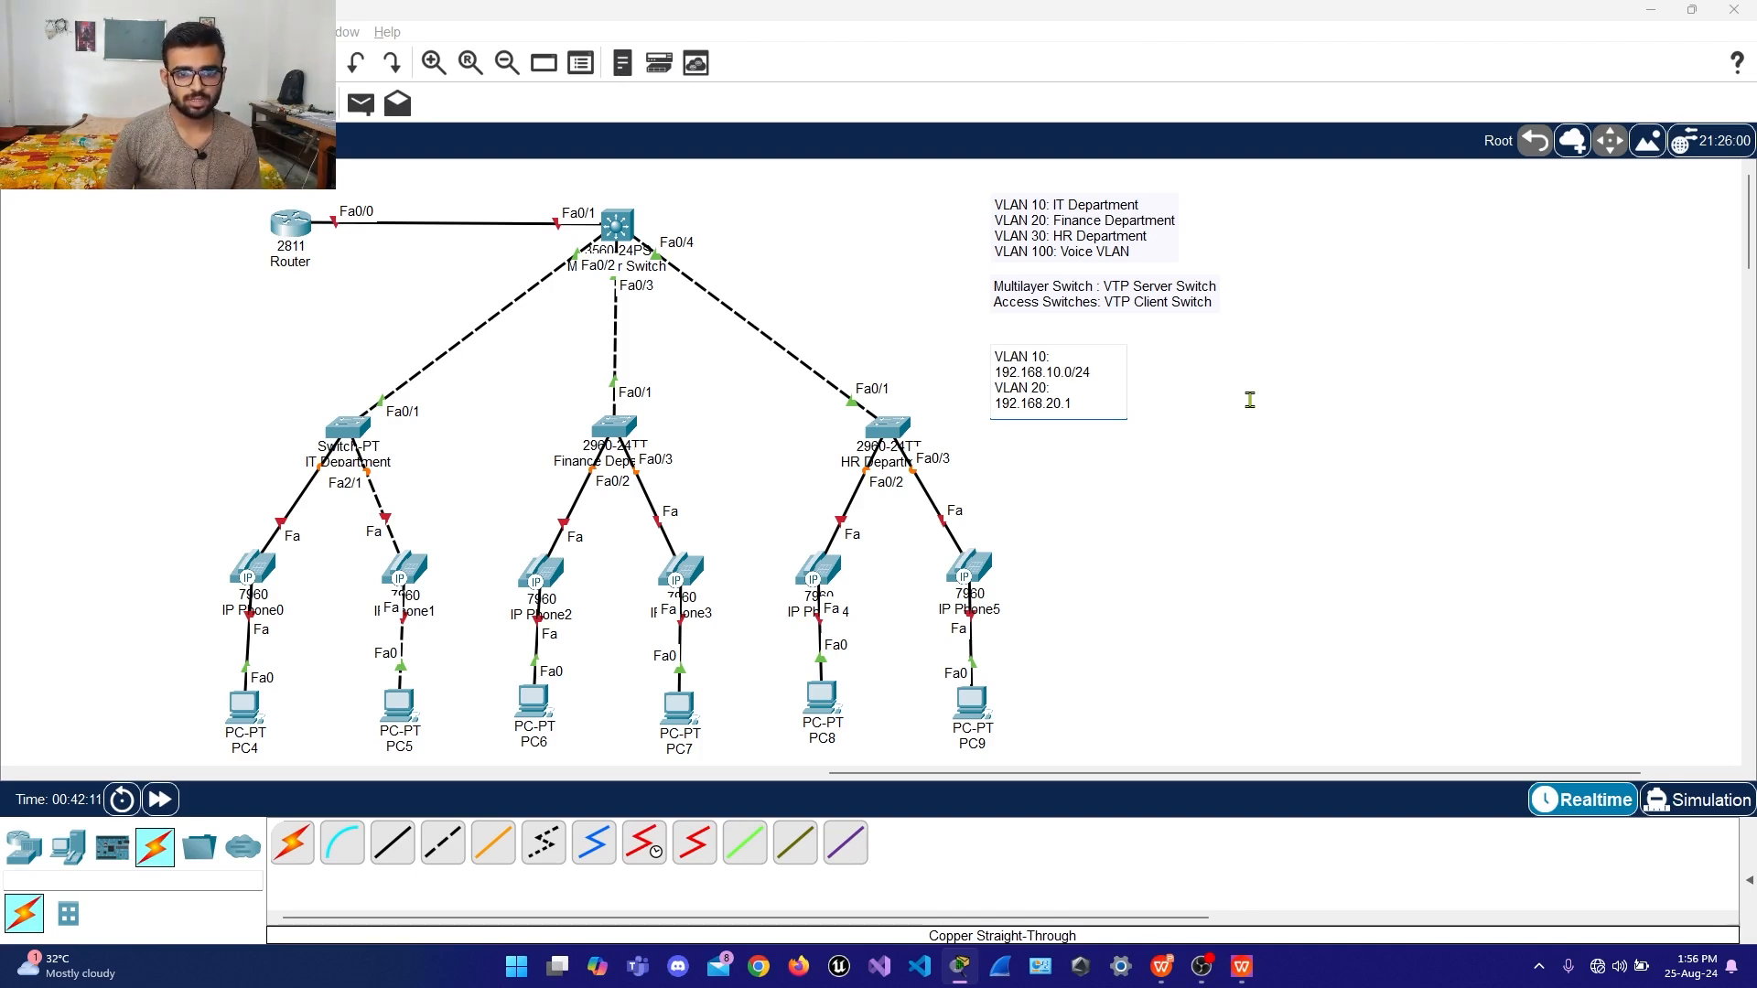
key("BackSpace")
type("0")
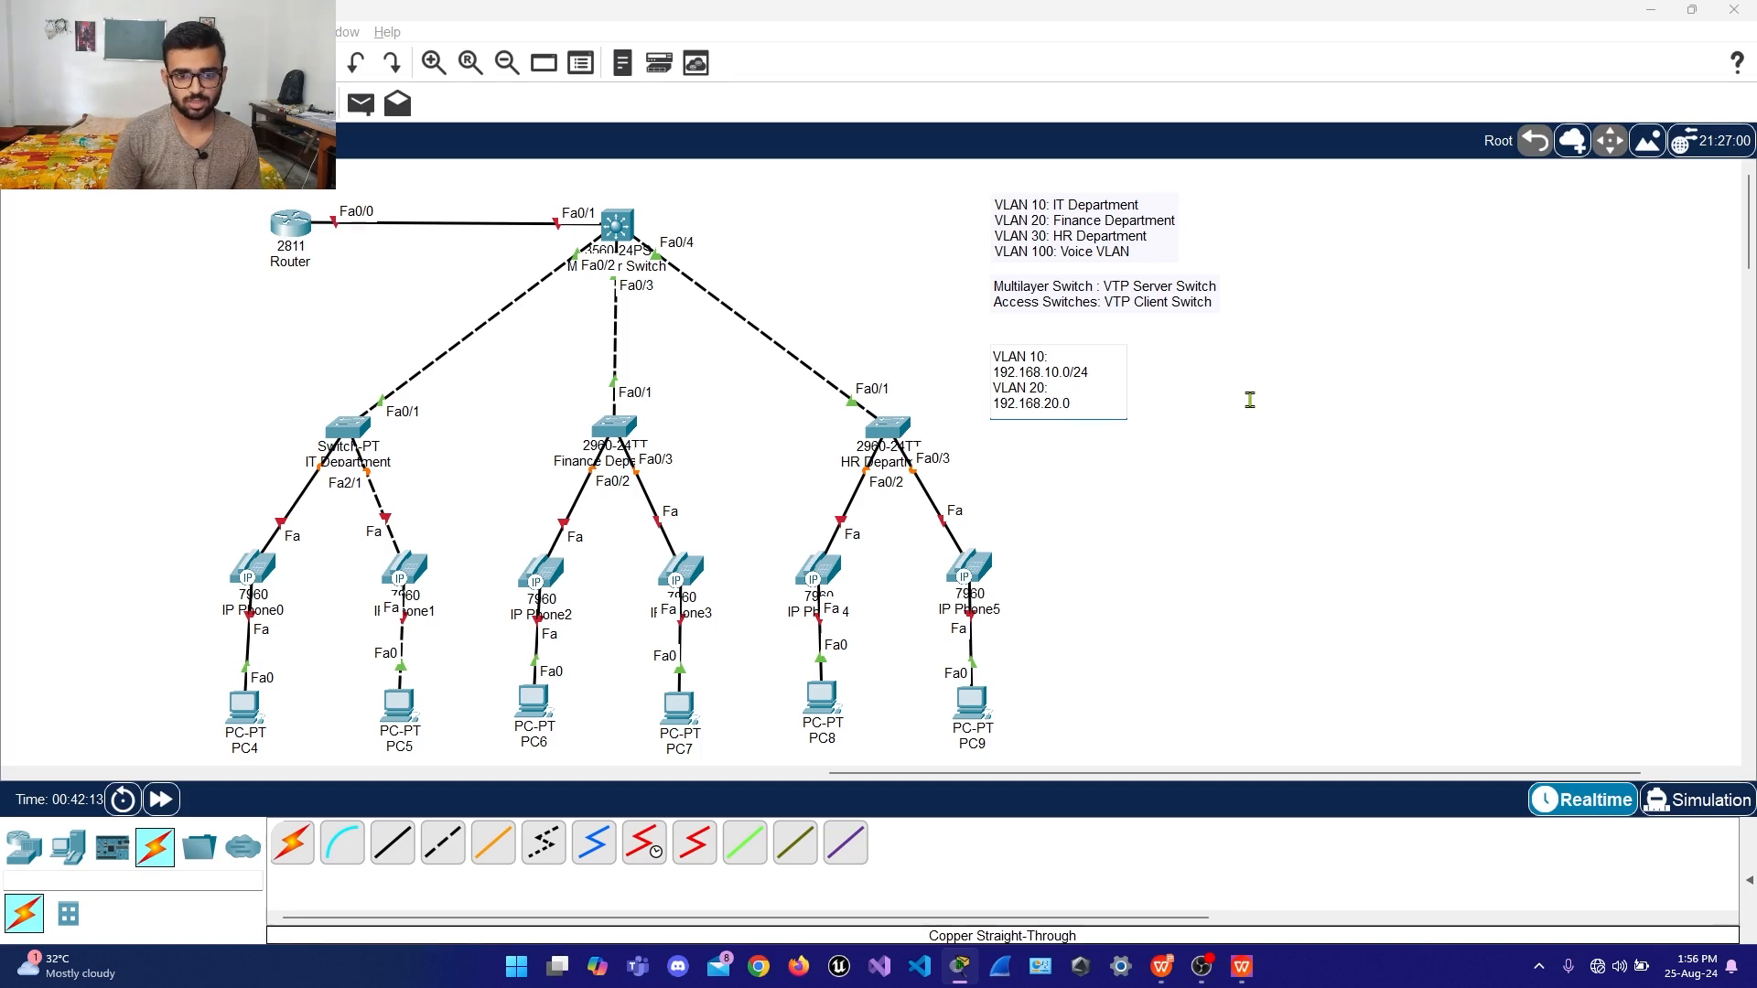
Complete the VLAN 20 address as 192.168.20.0/24 and add the line "VLAN 30: 192.168.30.0/24" to the address note
type("/24")
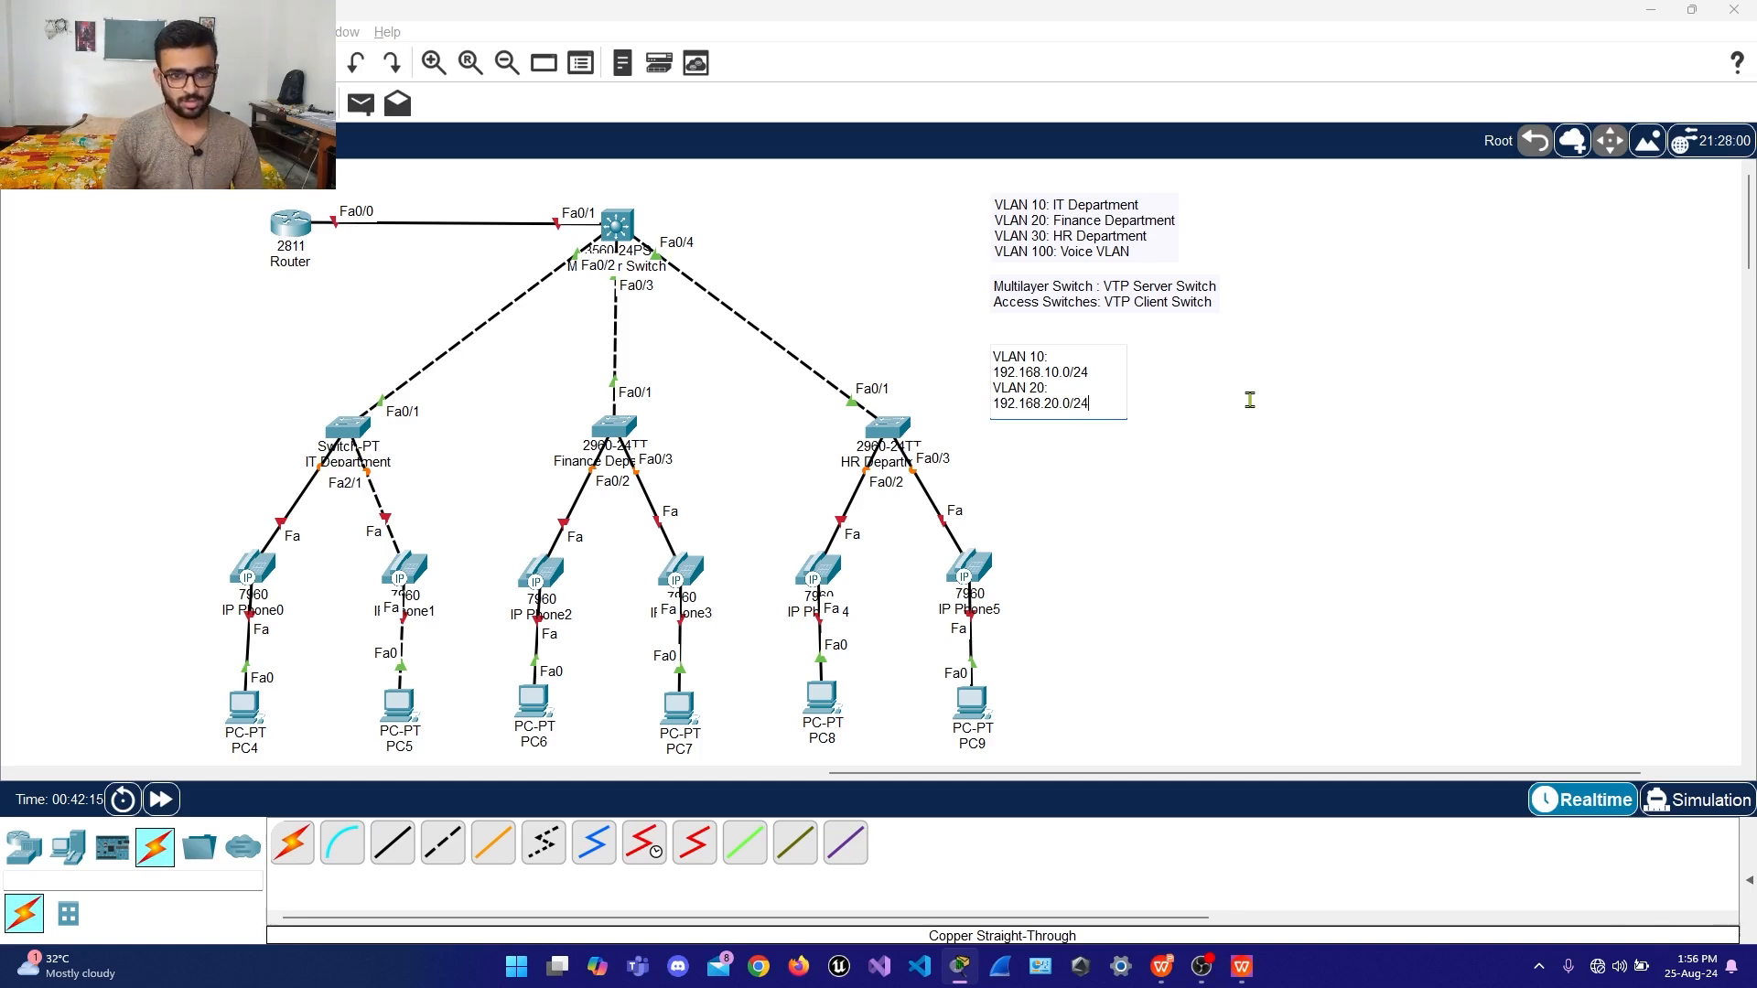
key("Return")
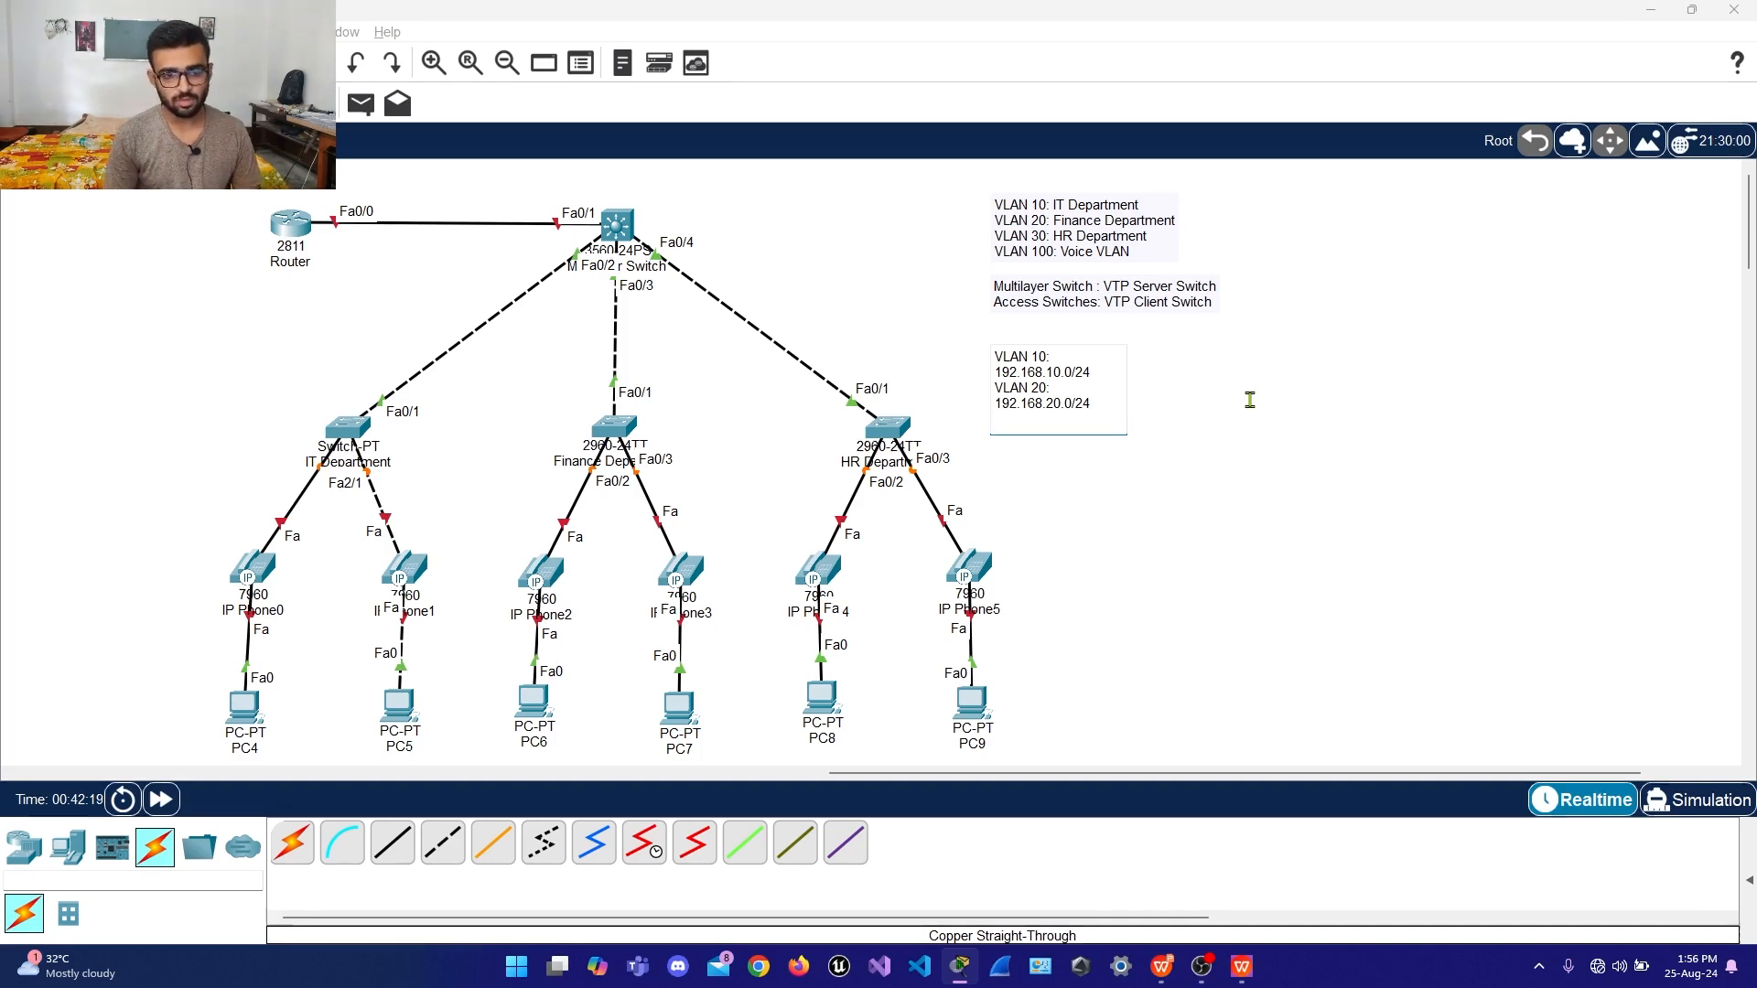
type("VLAN 3")
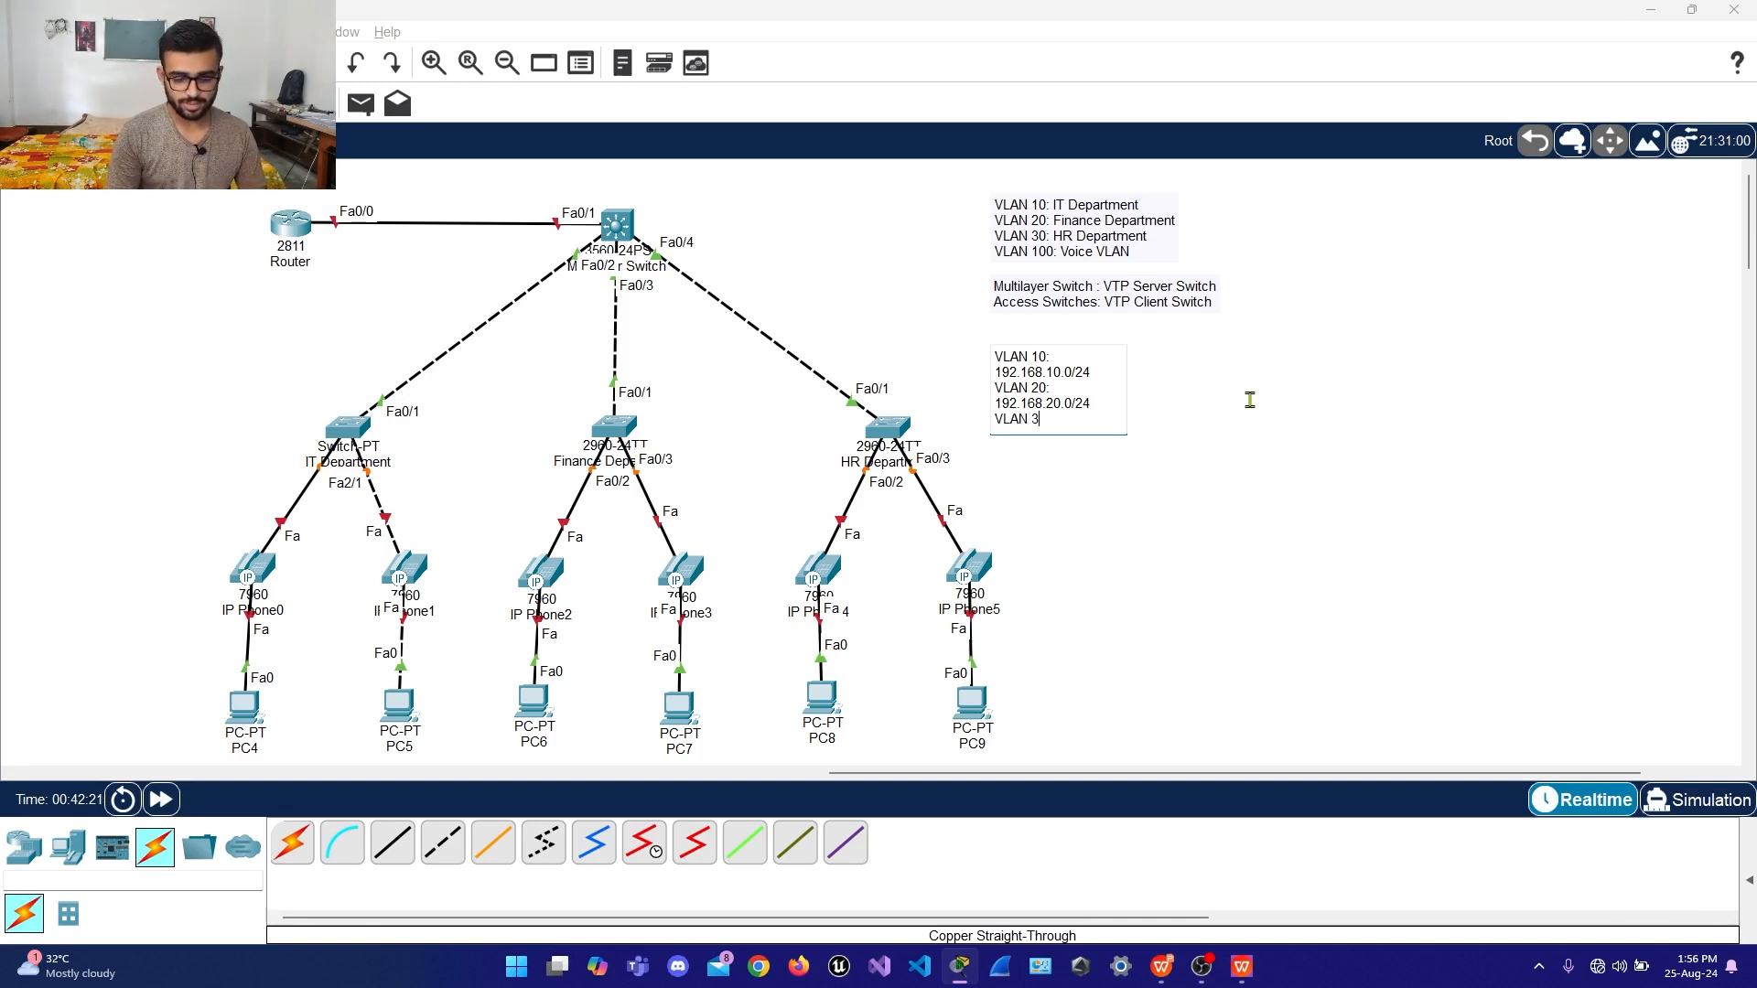
type("0: ")
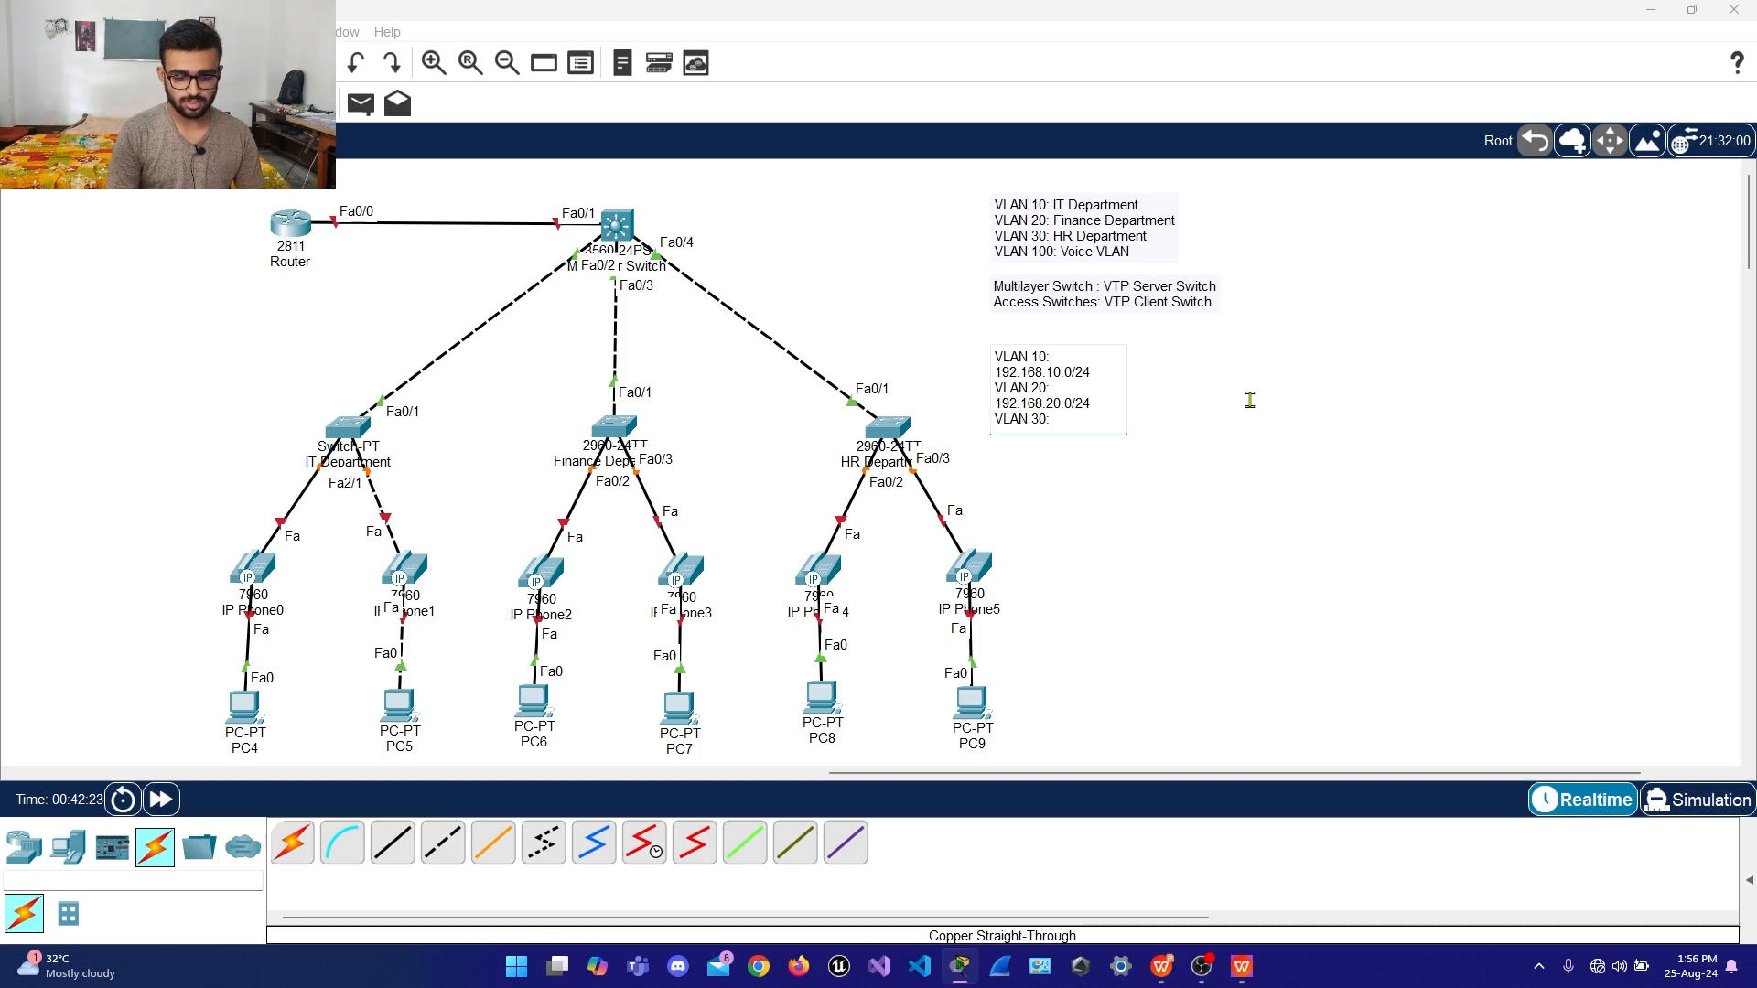
type("192.168")
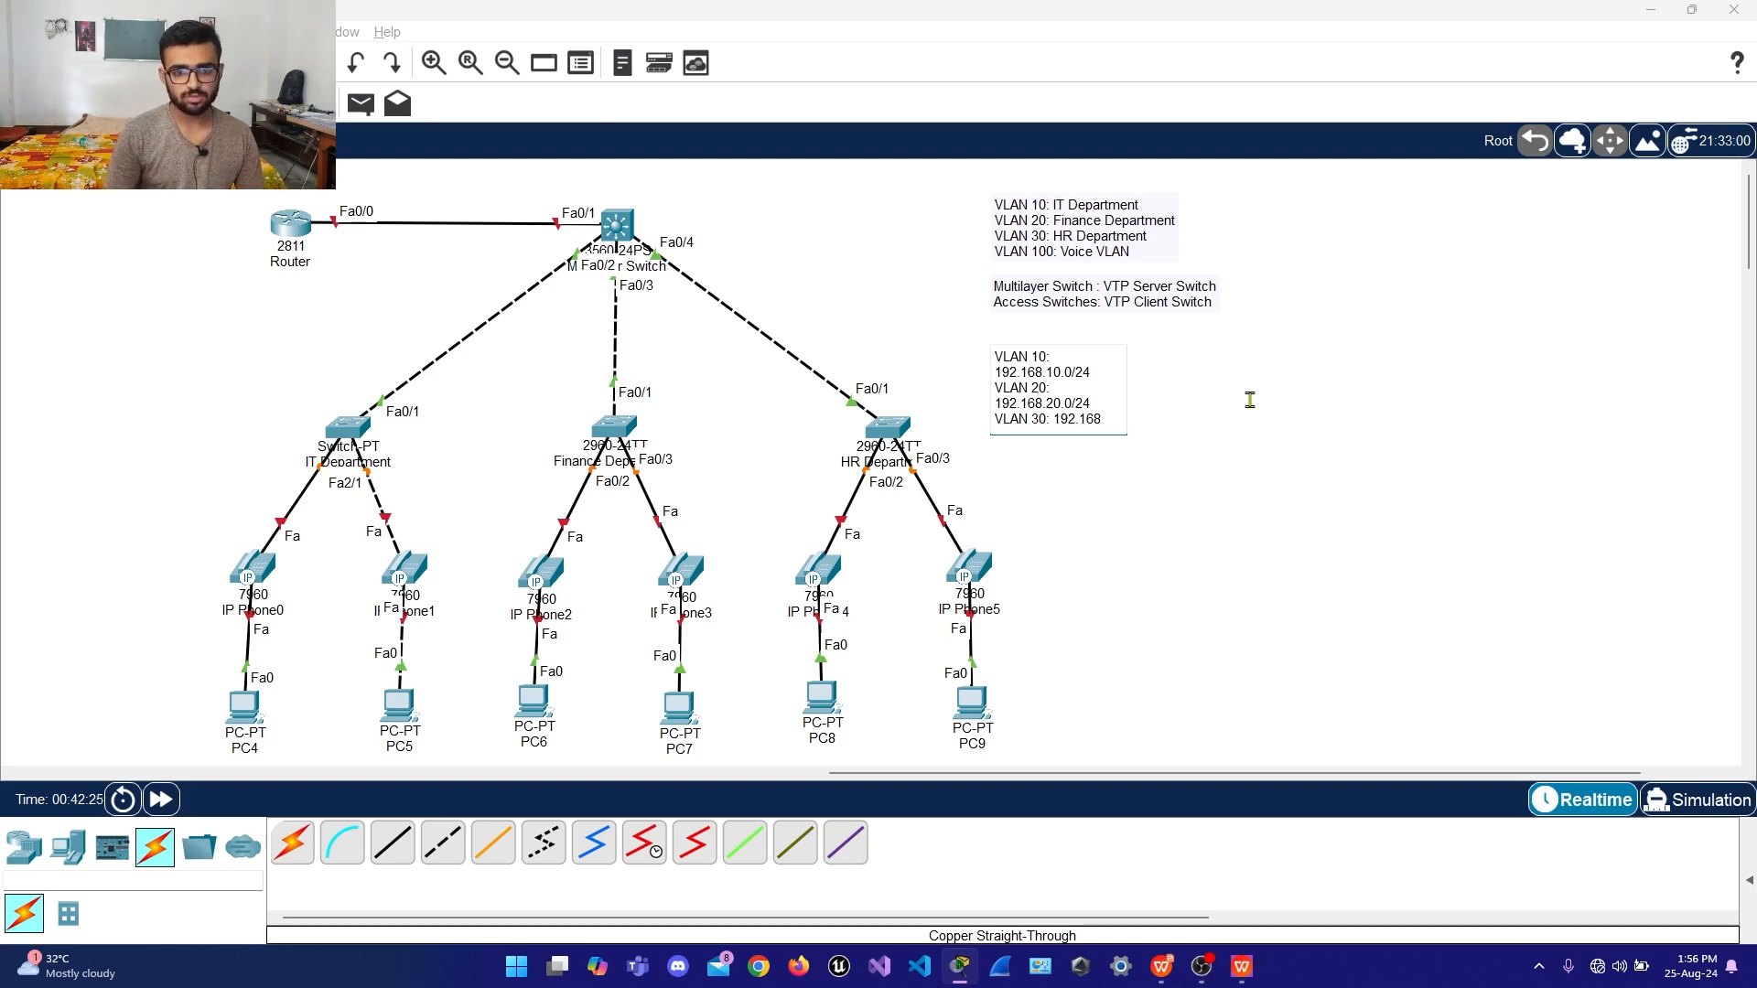
type(".30")
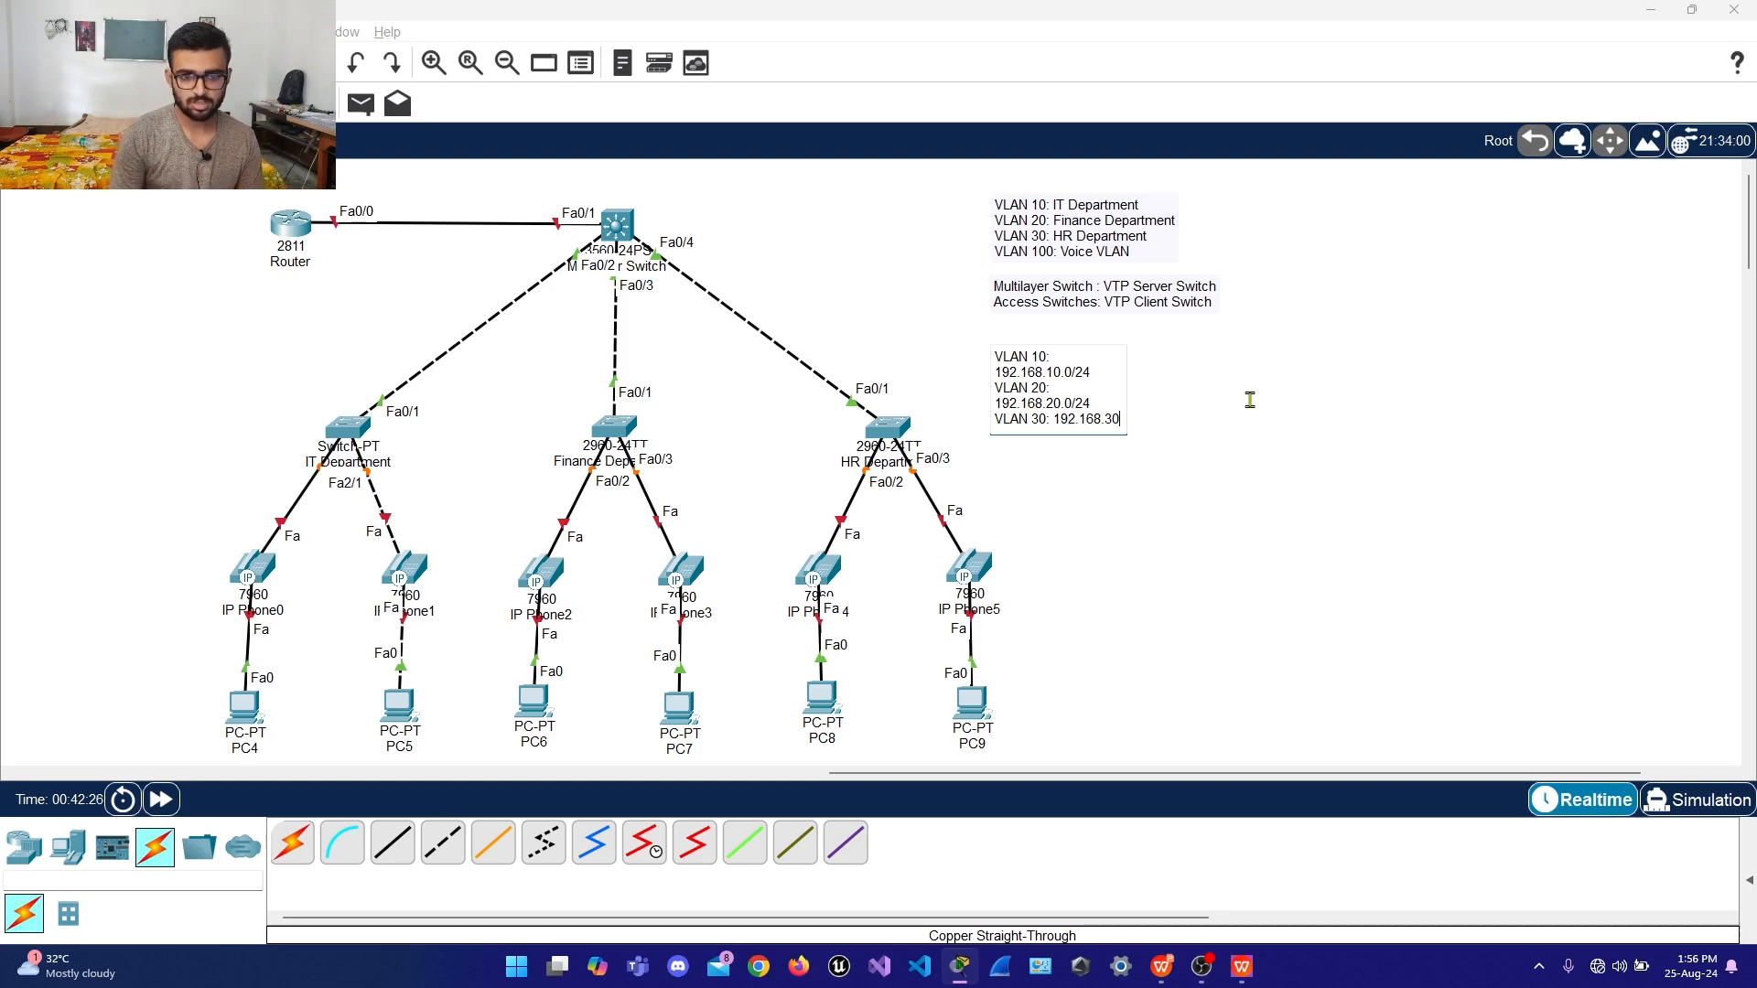
type(".0/")
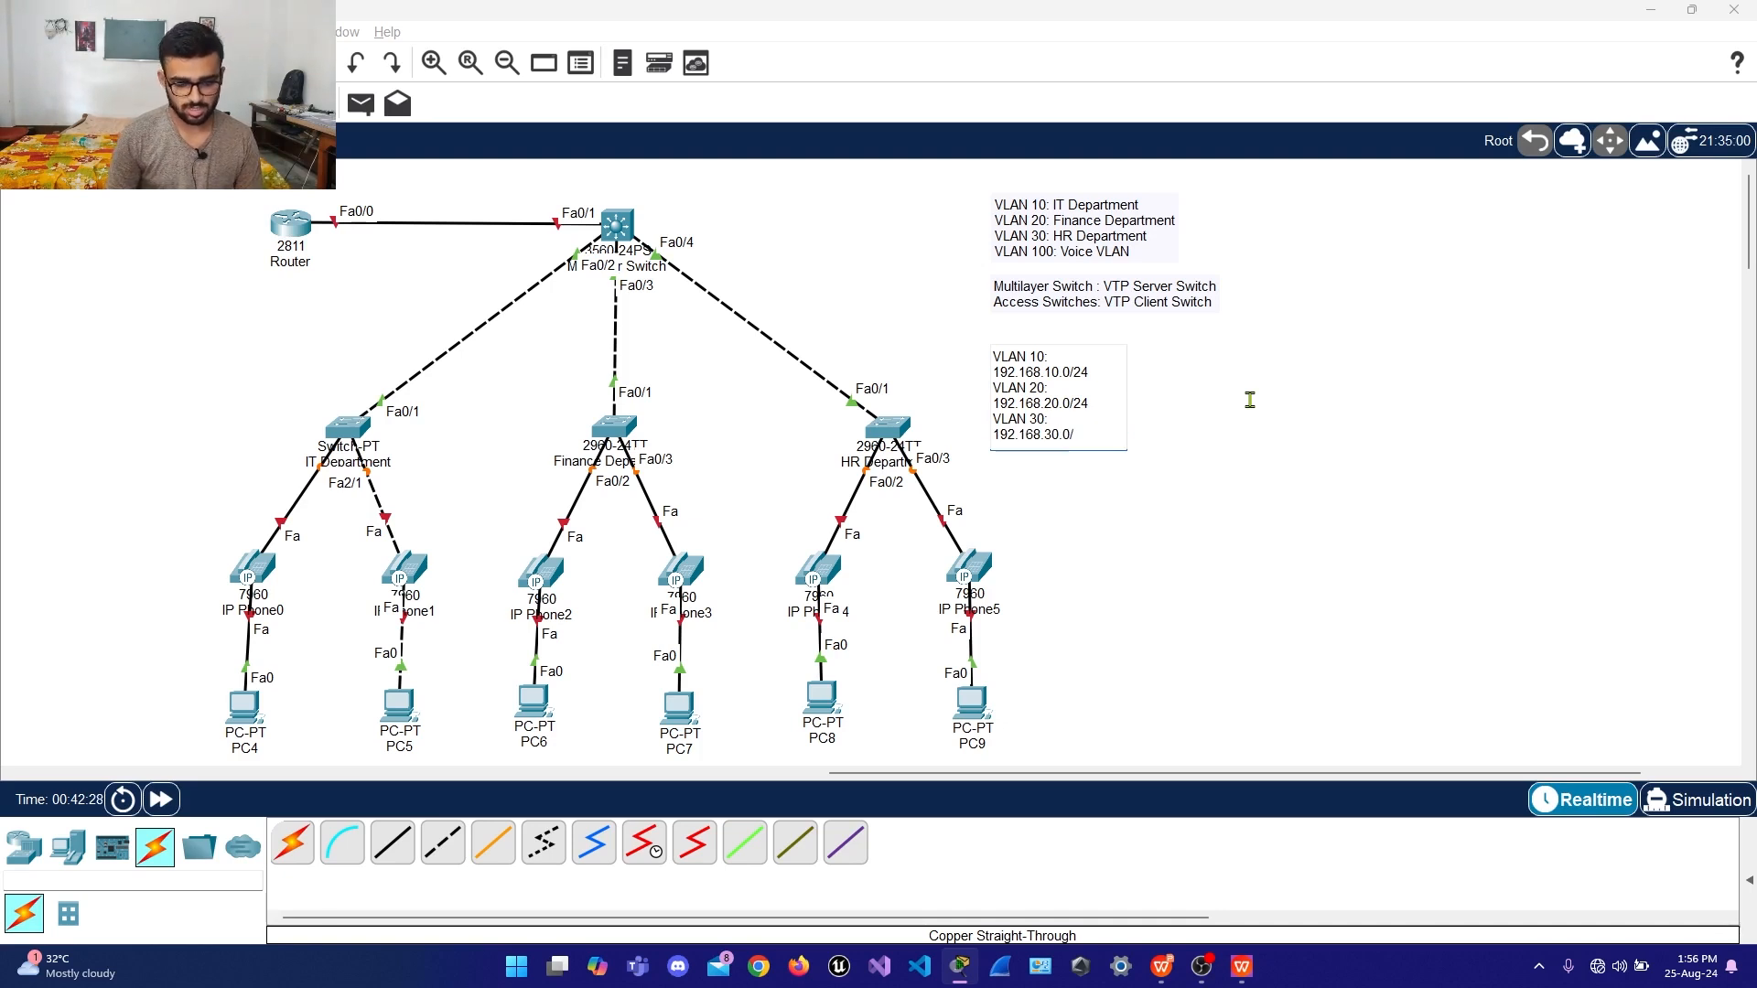
type("24")
Add the line "VLAN 100: 192.168.100.0/24" and move the finished address note up close beneath the VTP note
key("Return")
type("V")
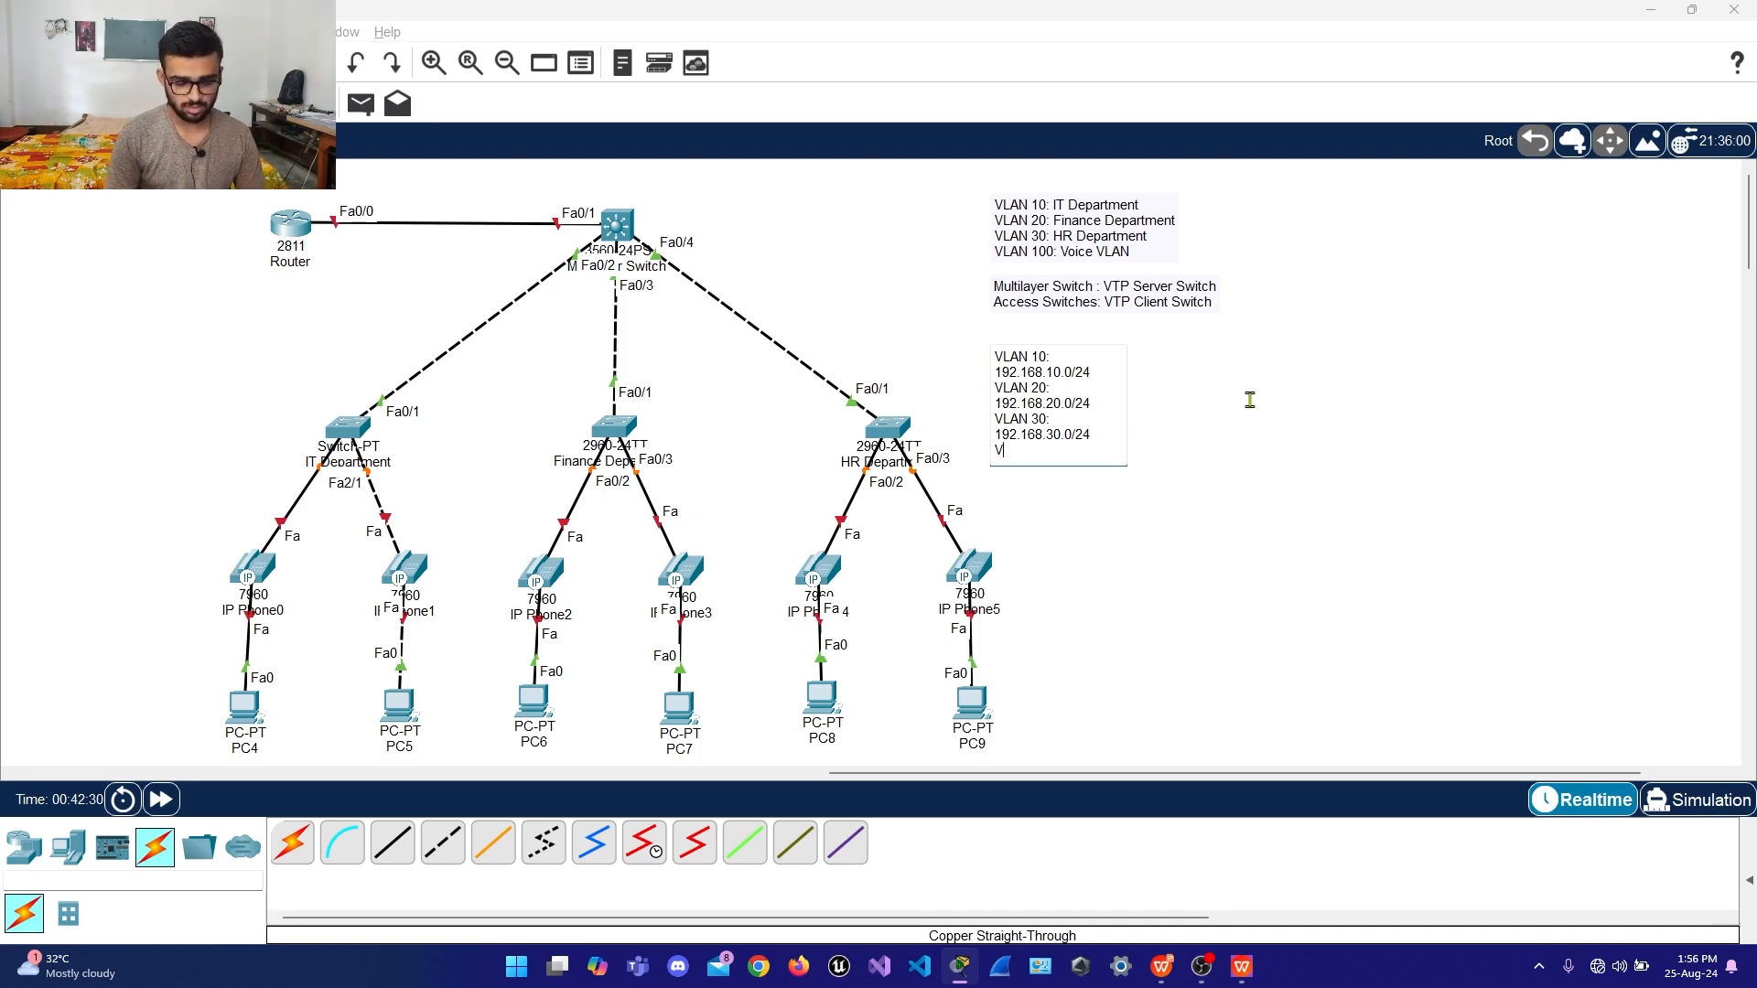
type("LAn")
key("BackSpace")
key("BackSpace")
type("N 100")
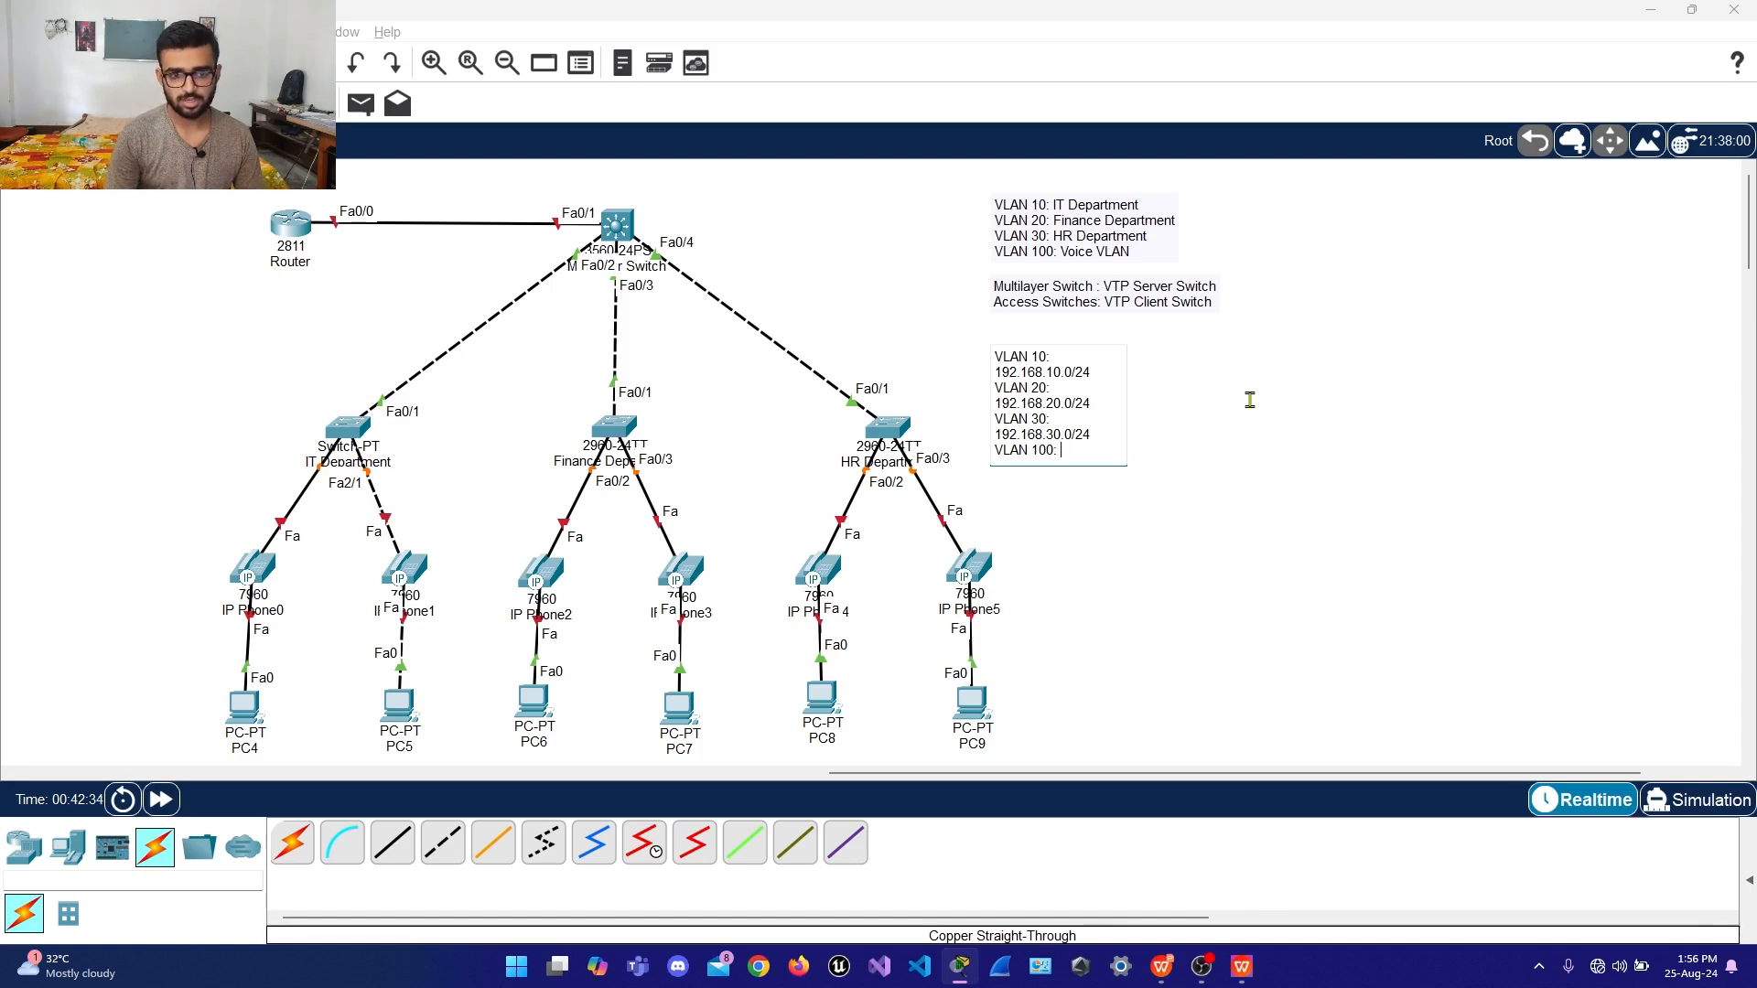
type(": 192.168")
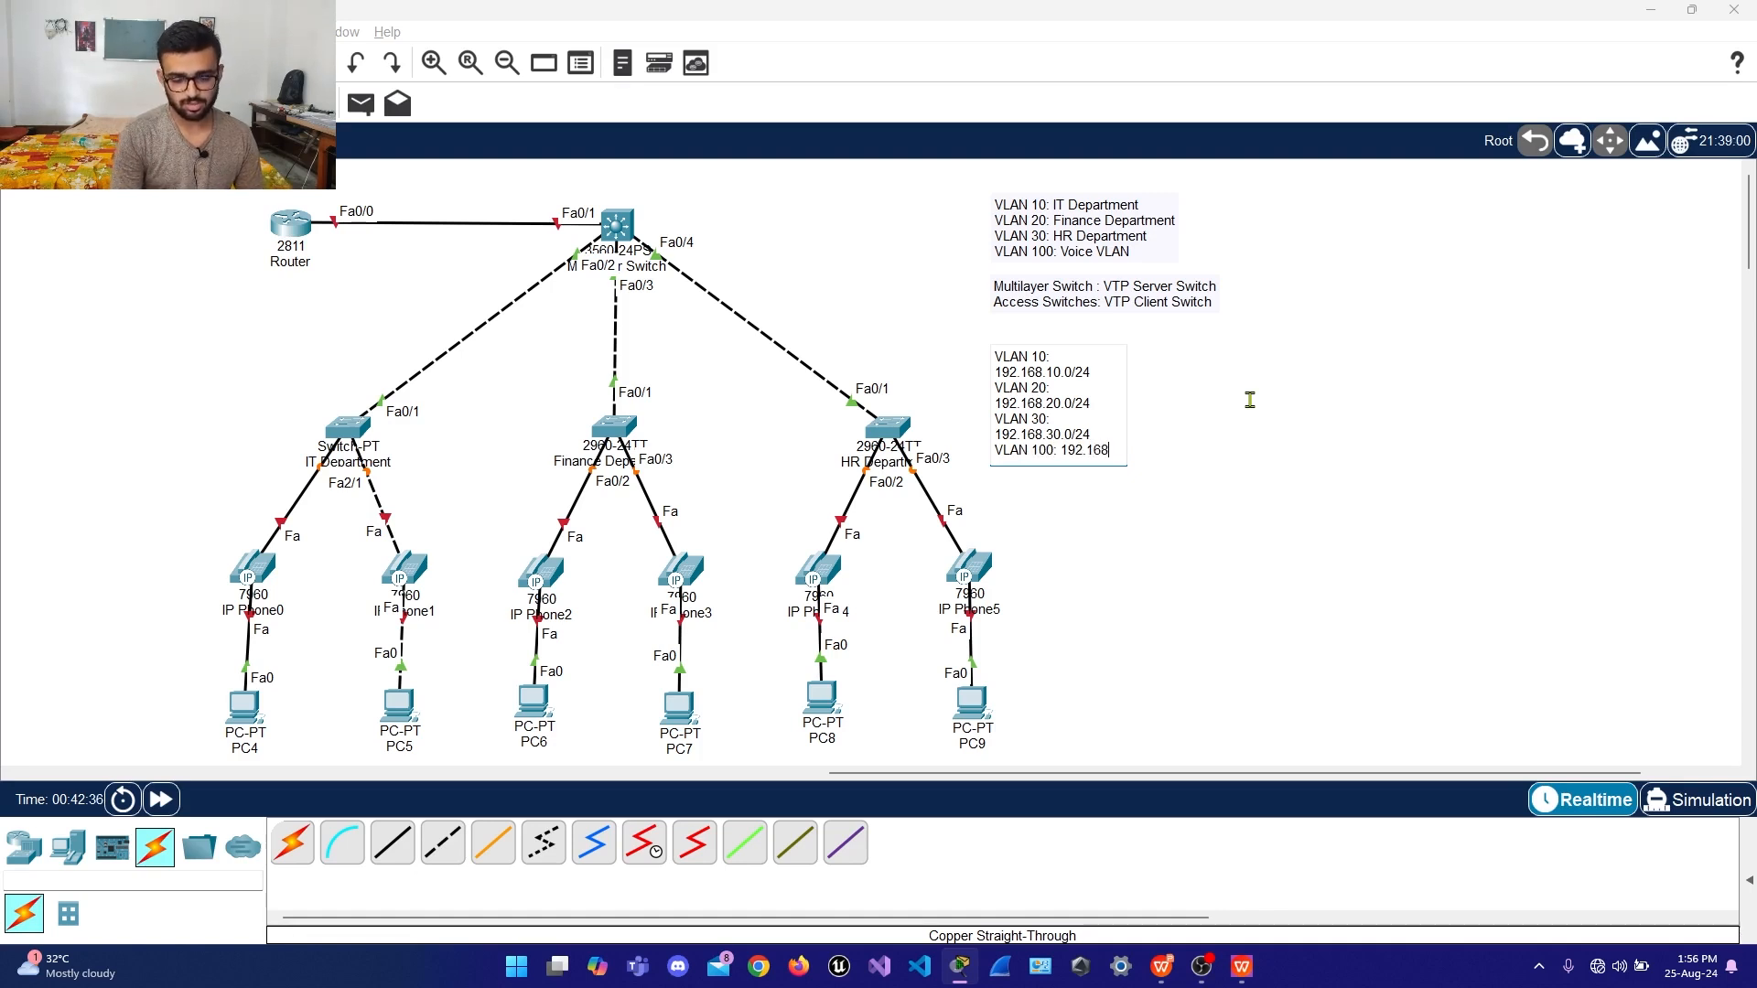
type(".")
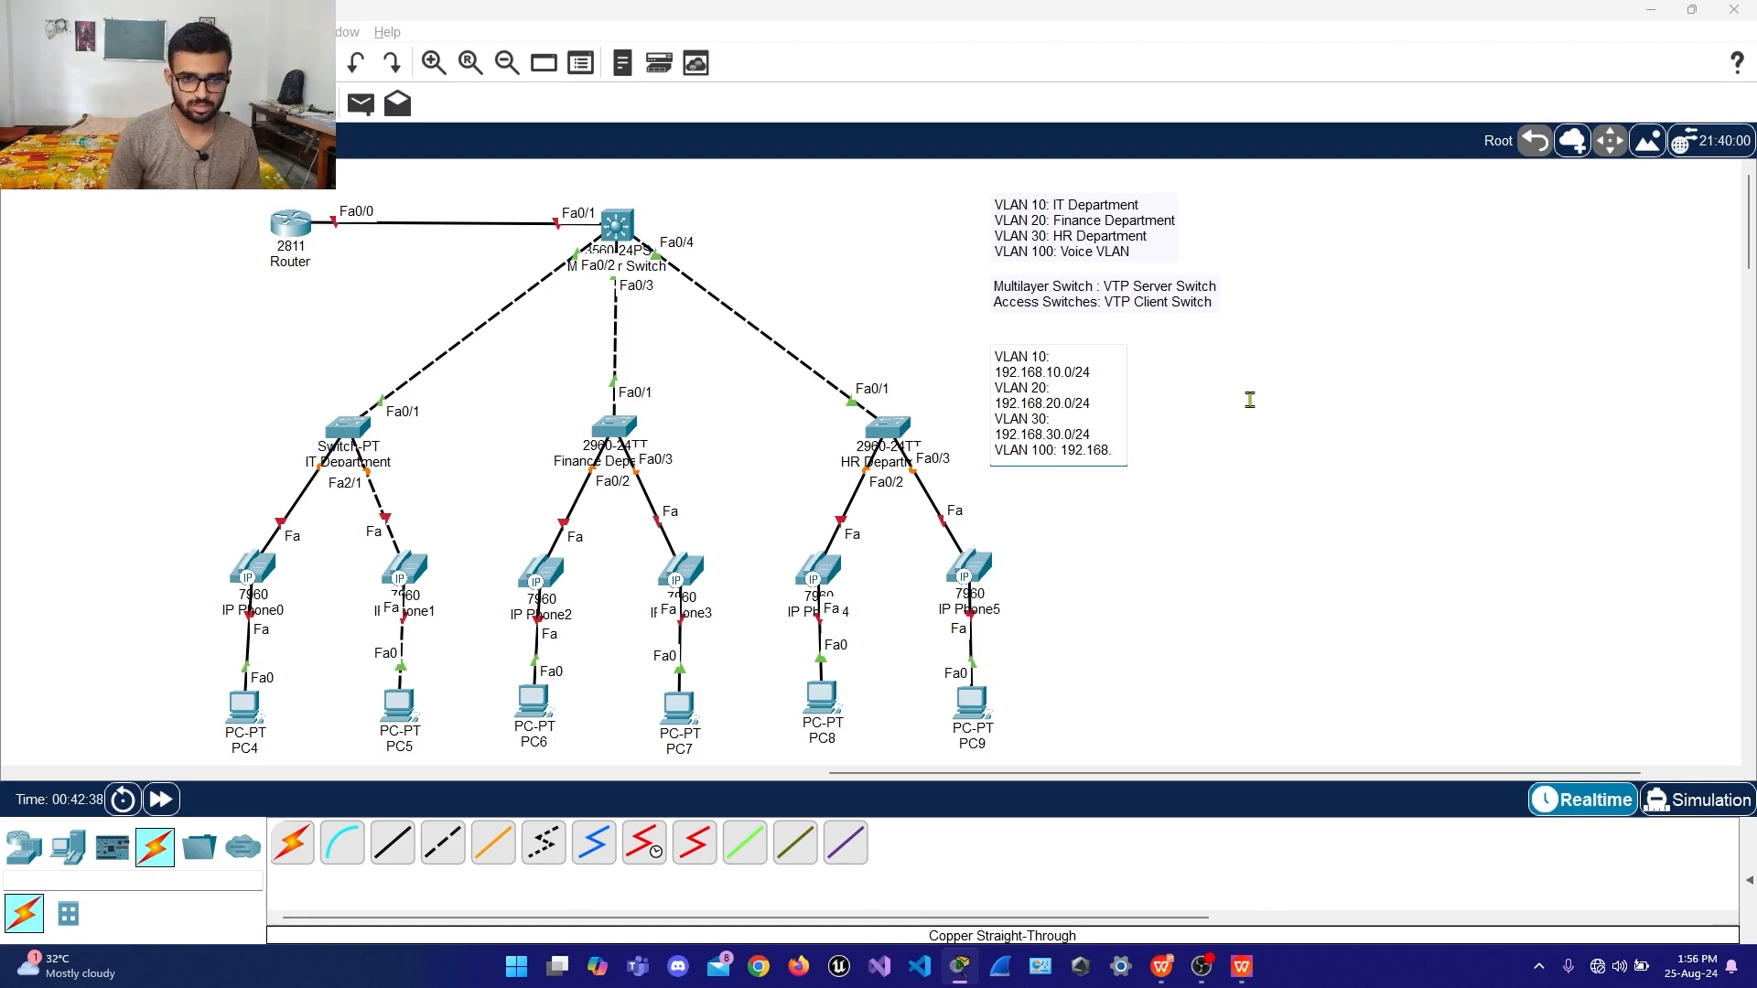
type("100.0/24")
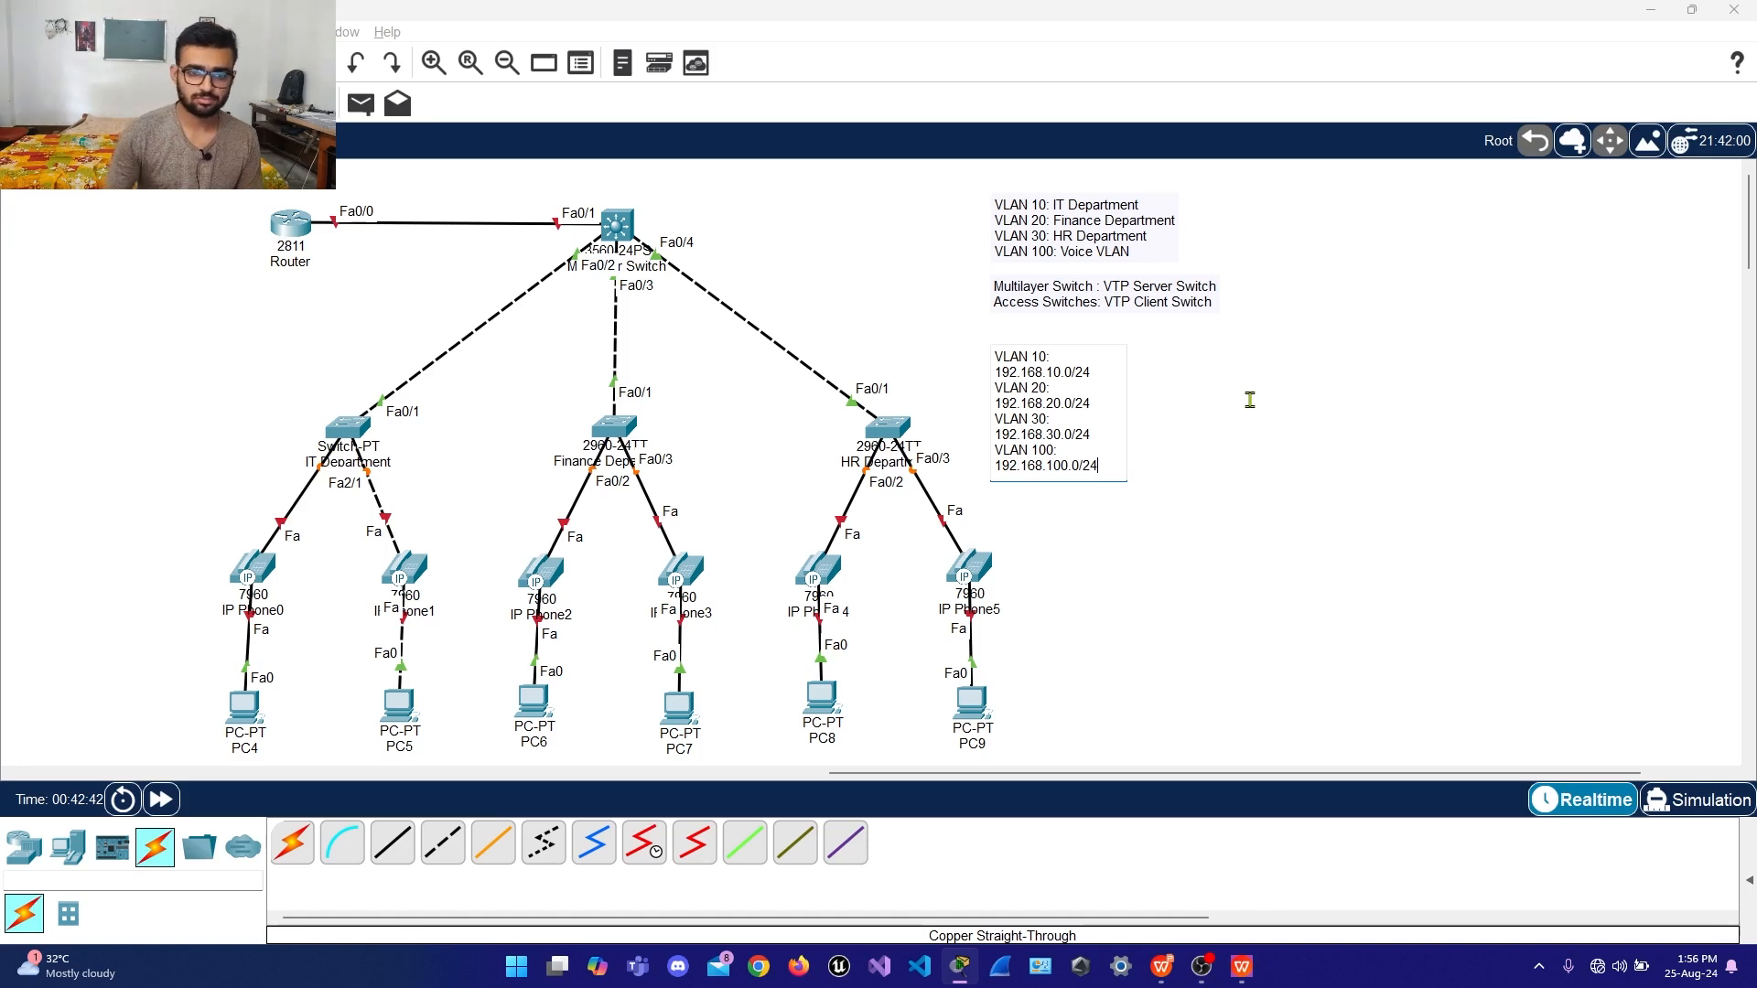
left_click(20, 103)
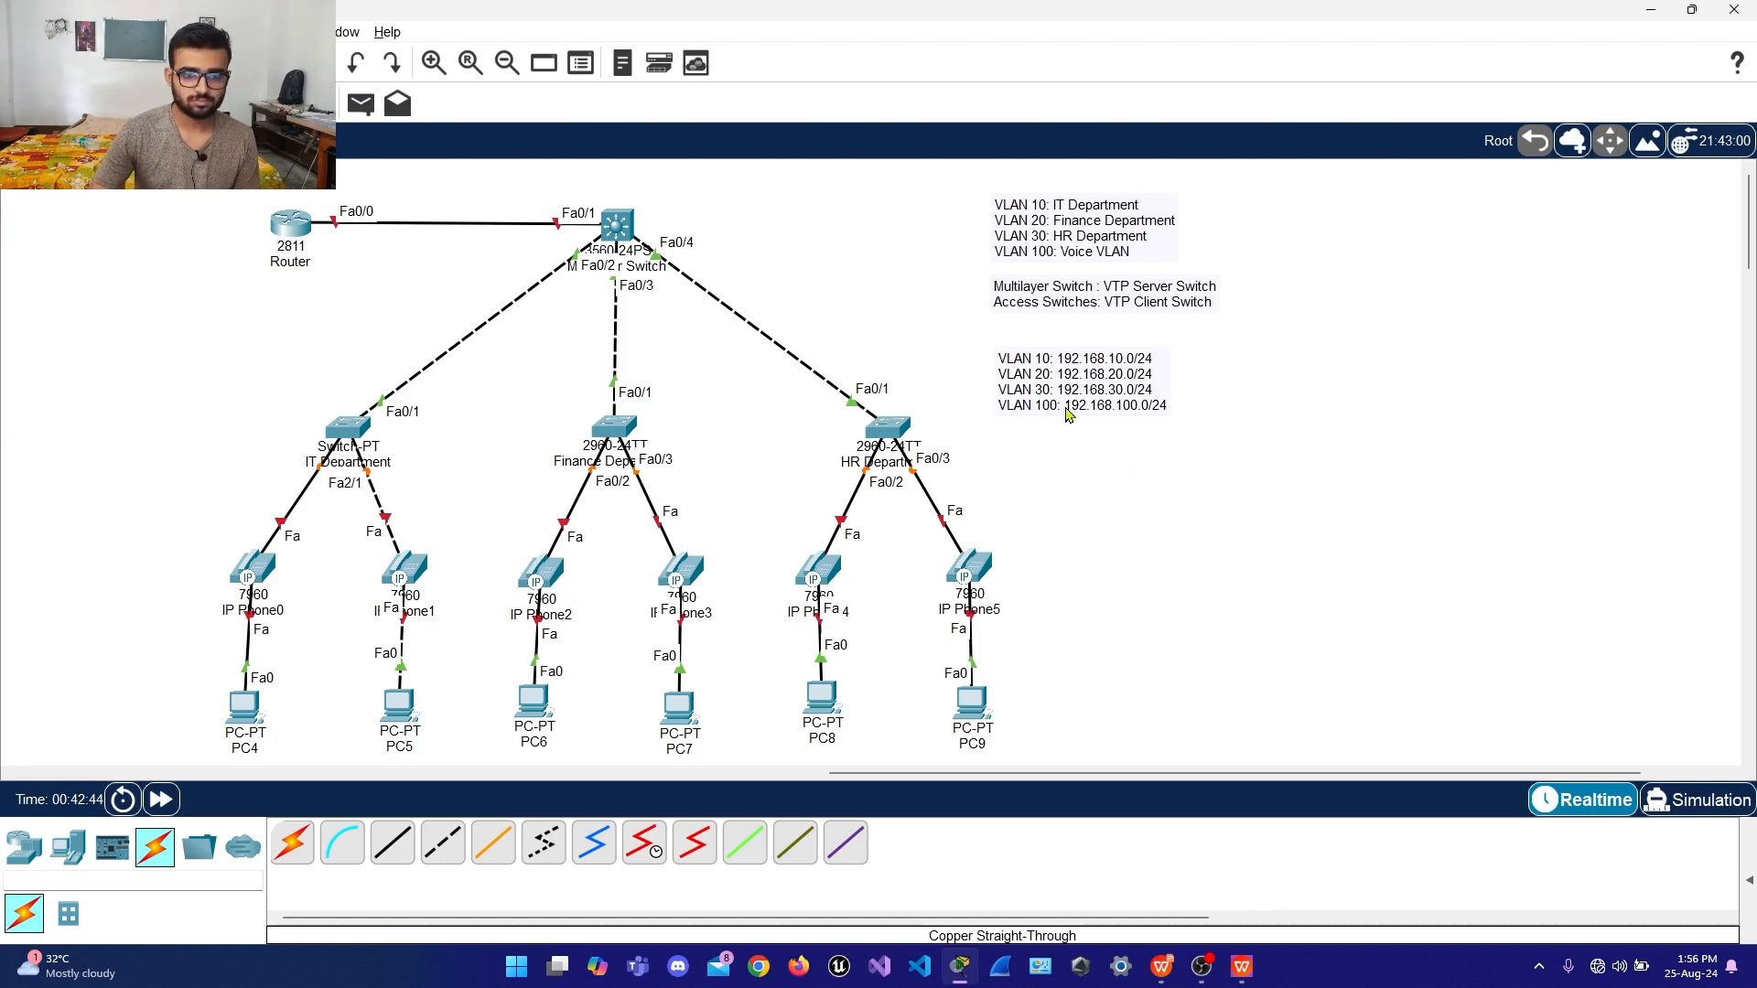
left_click_drag(1069, 415, 1063, 398)
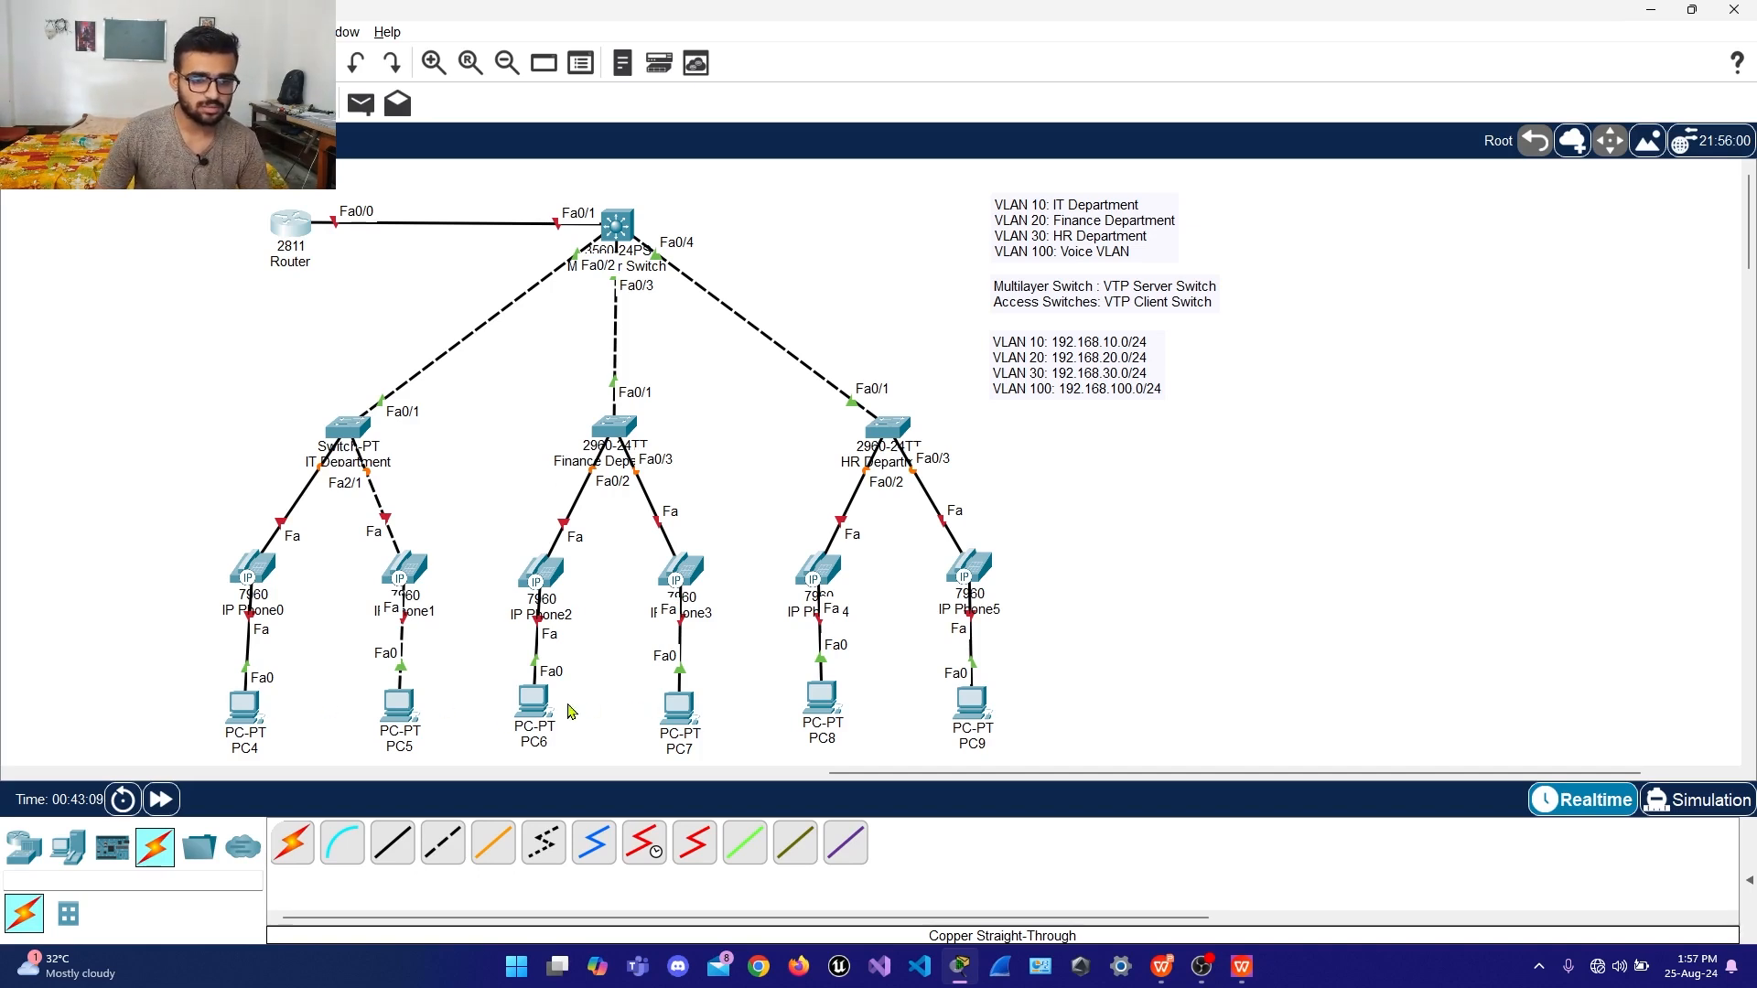
Nudge PC6 and PC8 down into line with the neighbouring PCs and fine-tune the address note's position
left_click_drag(534, 705, 534, 713)
left_click_drag(831, 714, 833, 725)
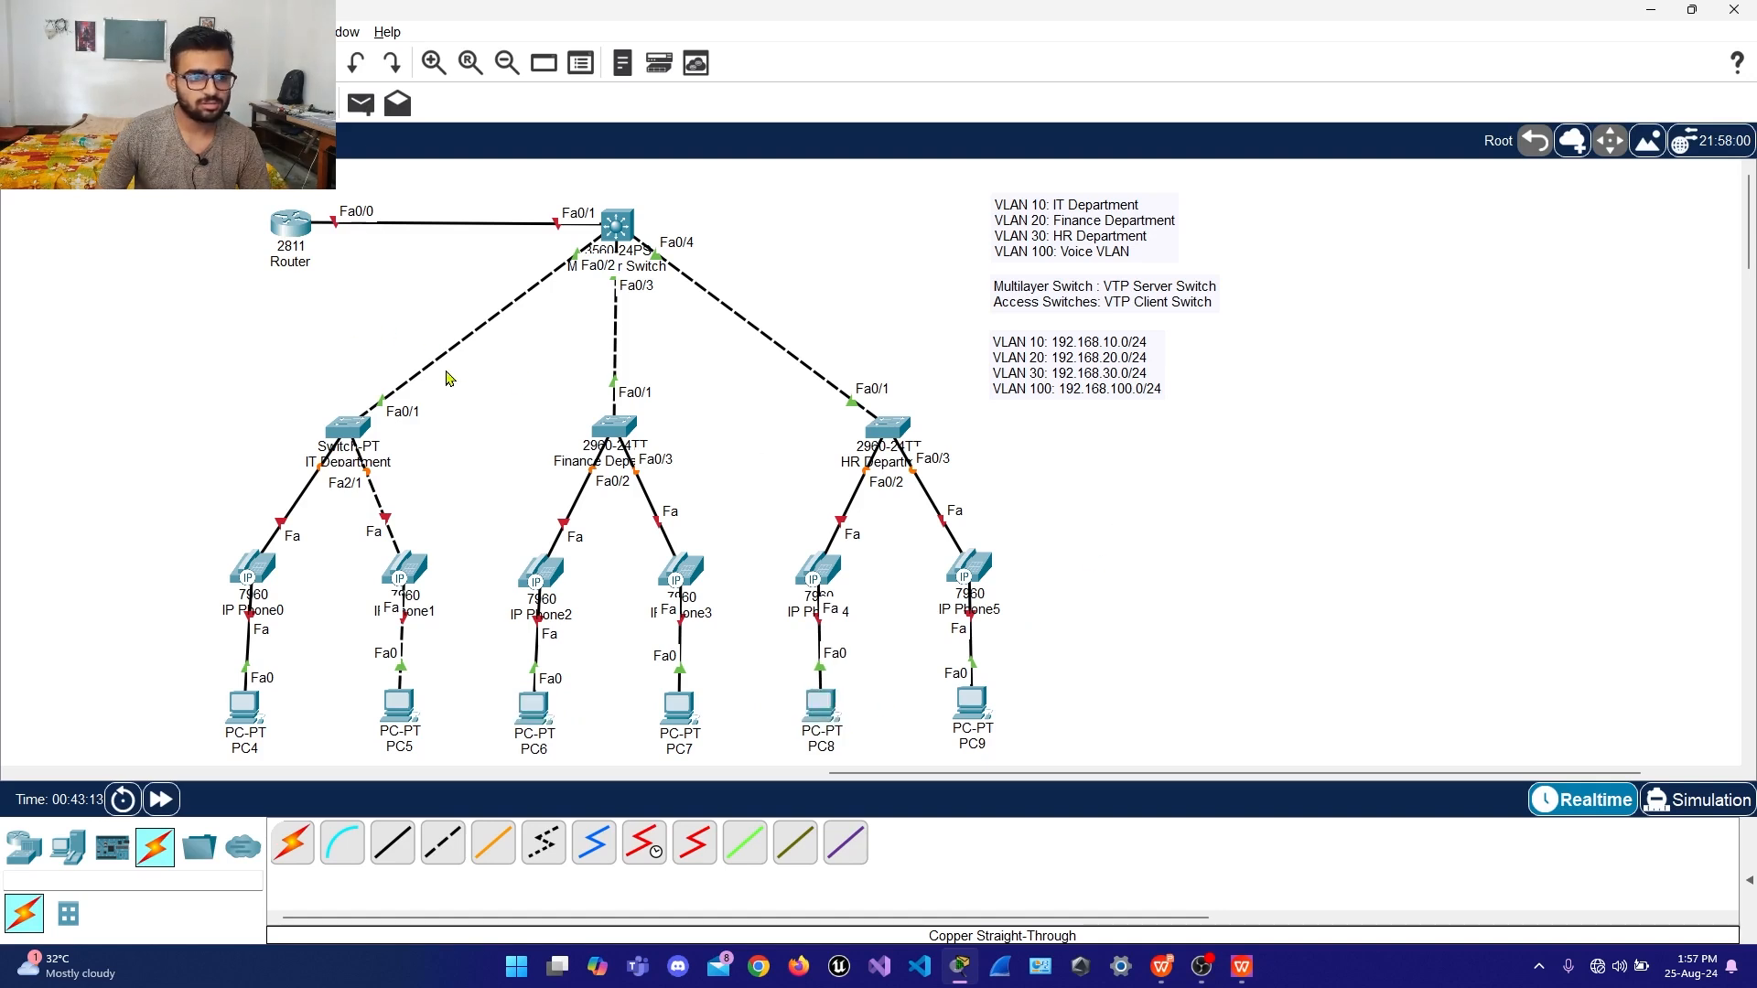
left_click_drag(1016, 381, 1015, 379)
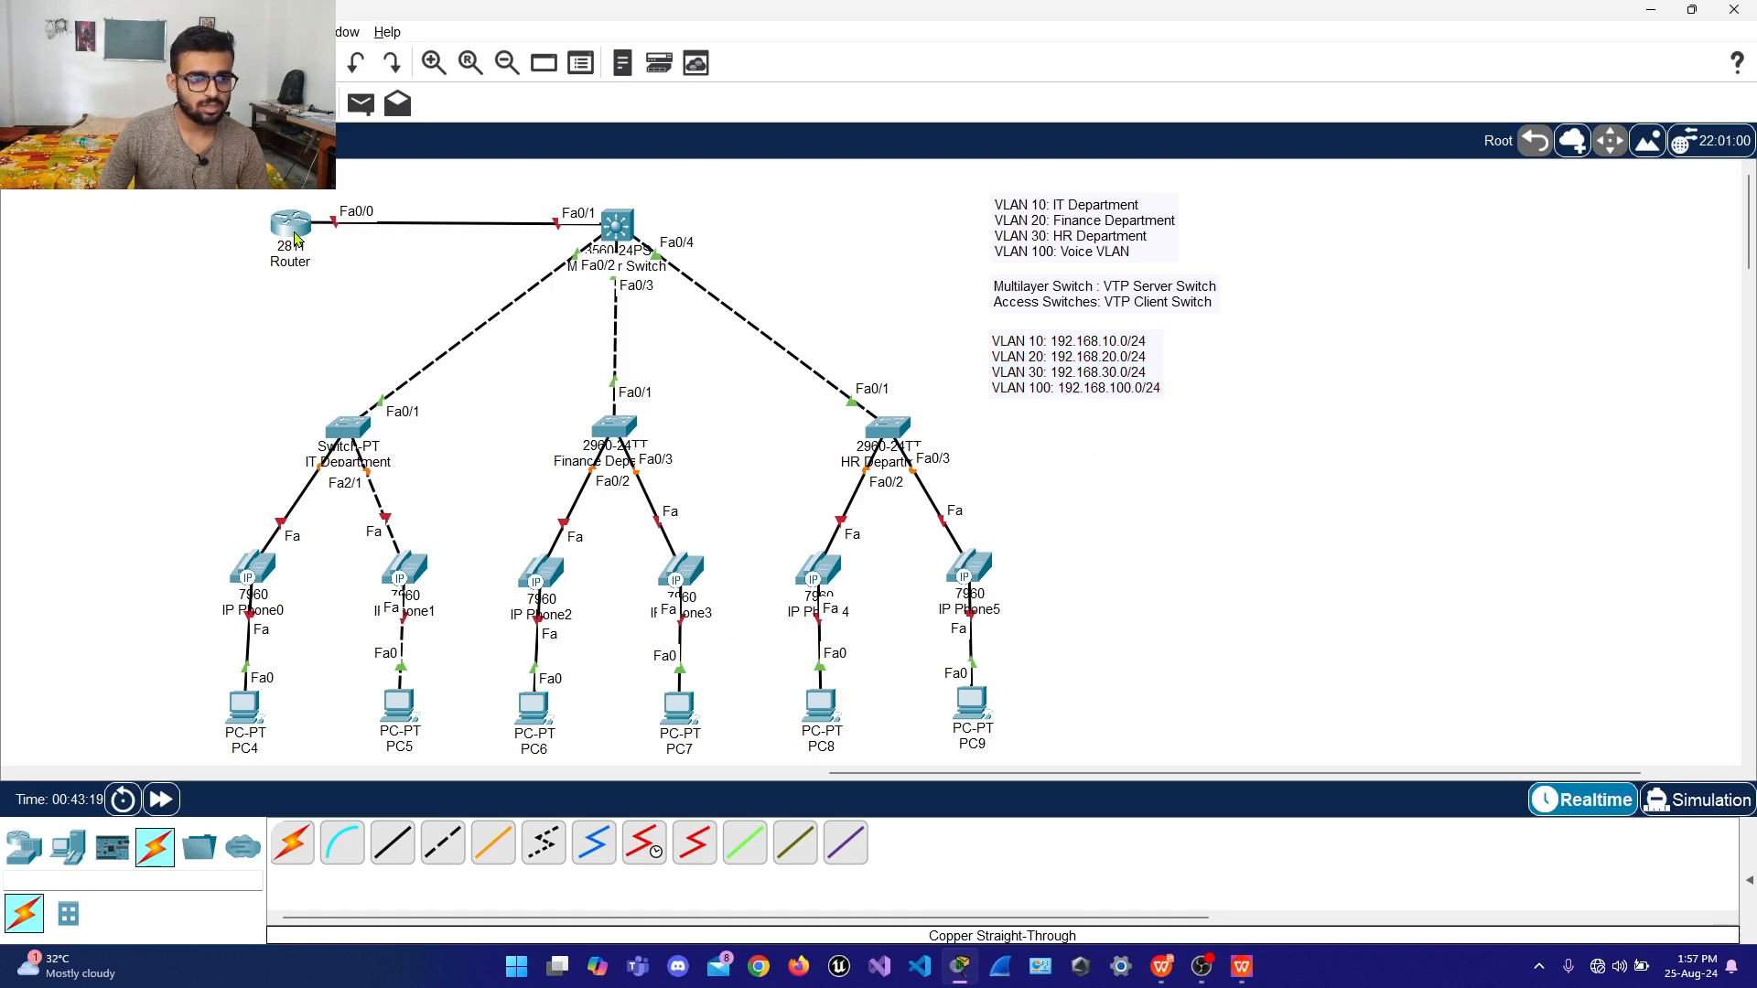
Open the multilayer switch's command-line interface and place its window clear of the VLAN, VTP and address notes
mouse_move(289, 240)
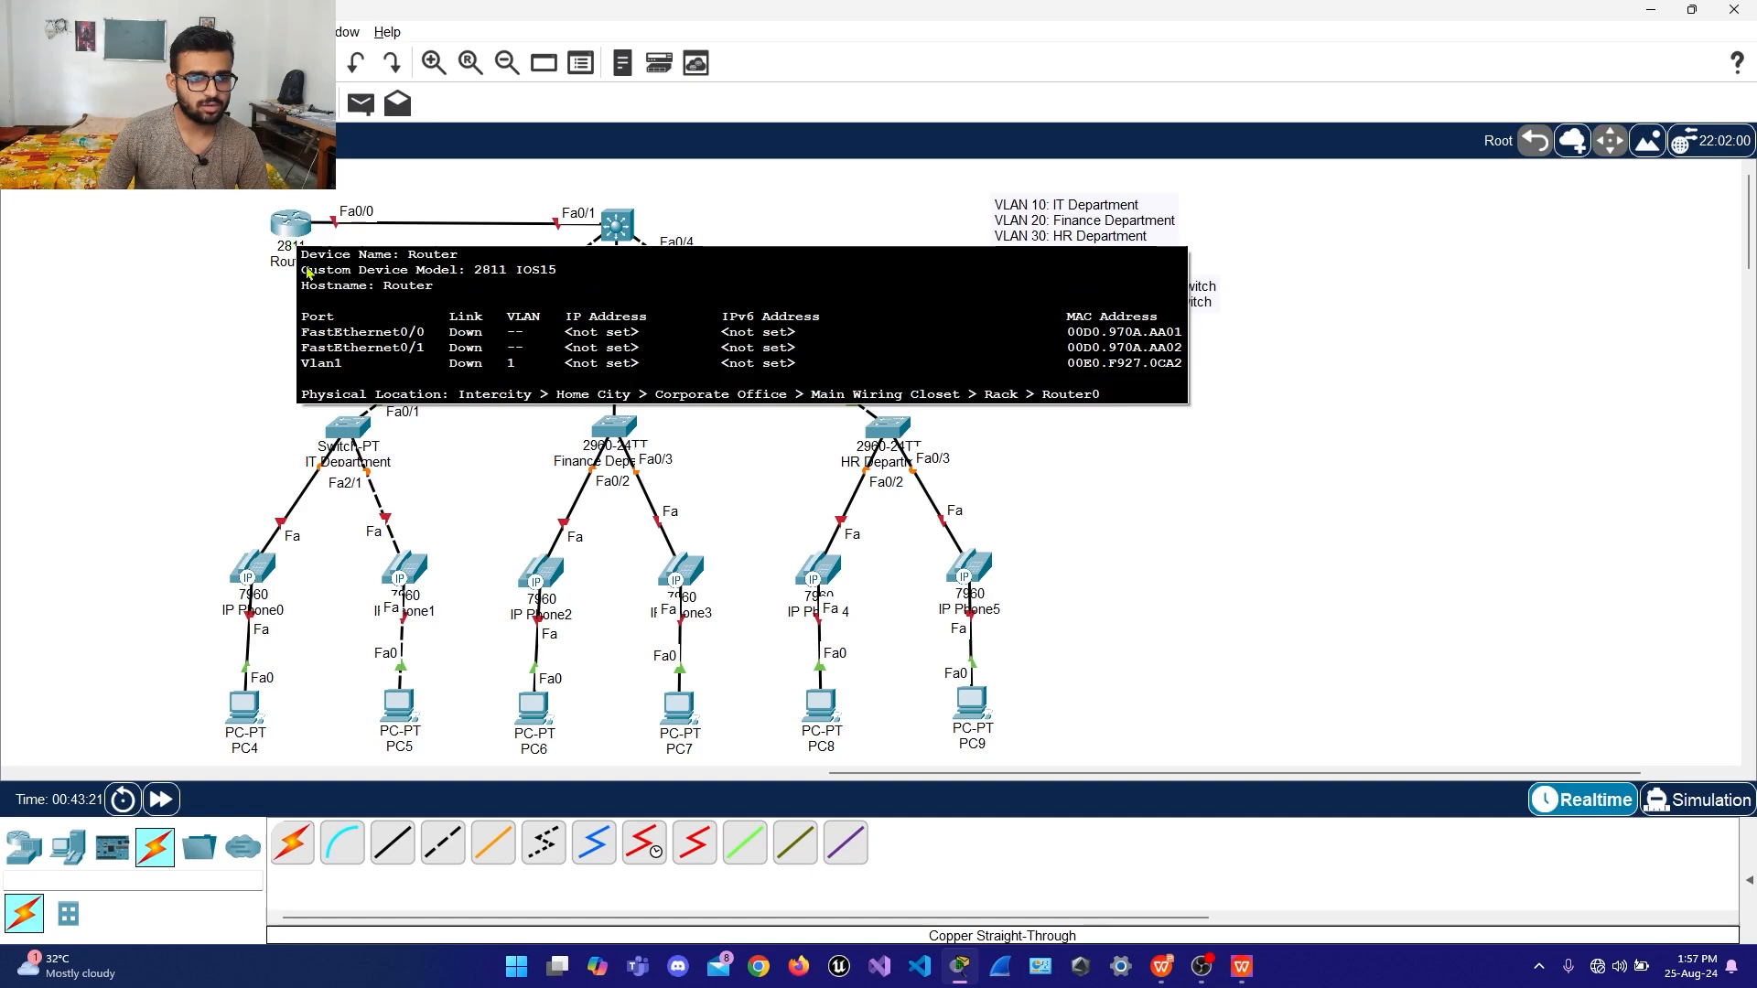
left_click(625, 240)
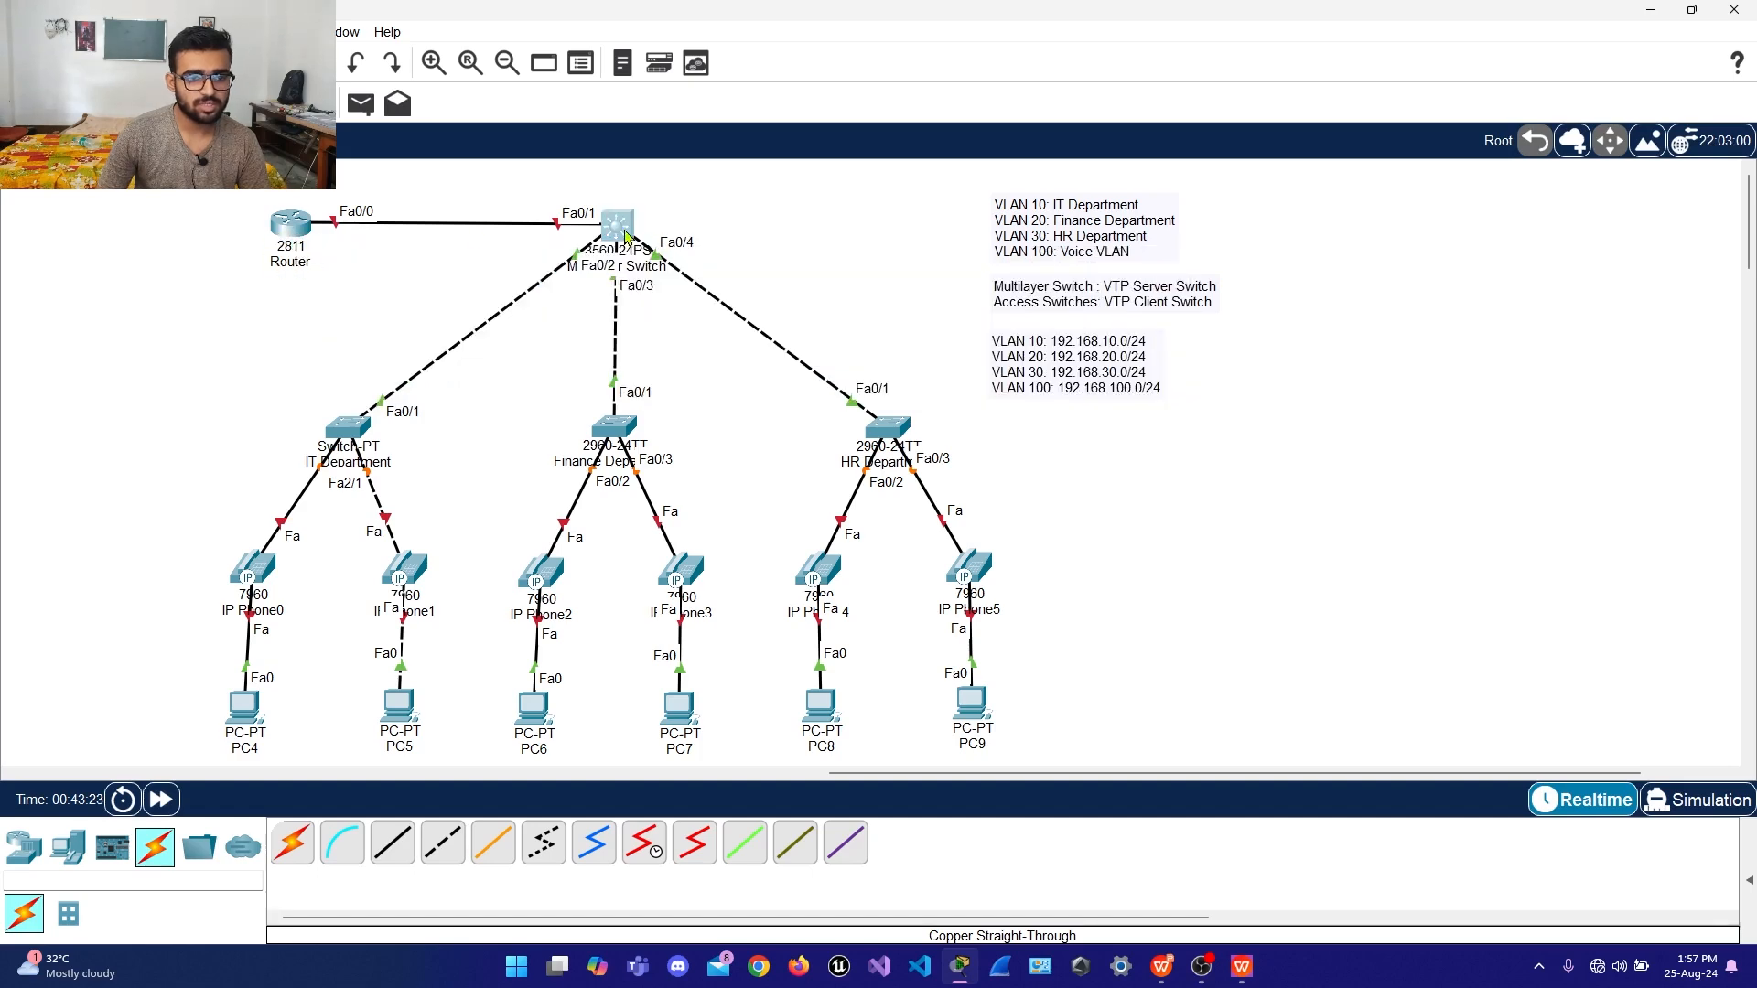
left_click_drag(855, 205, 502, 152)
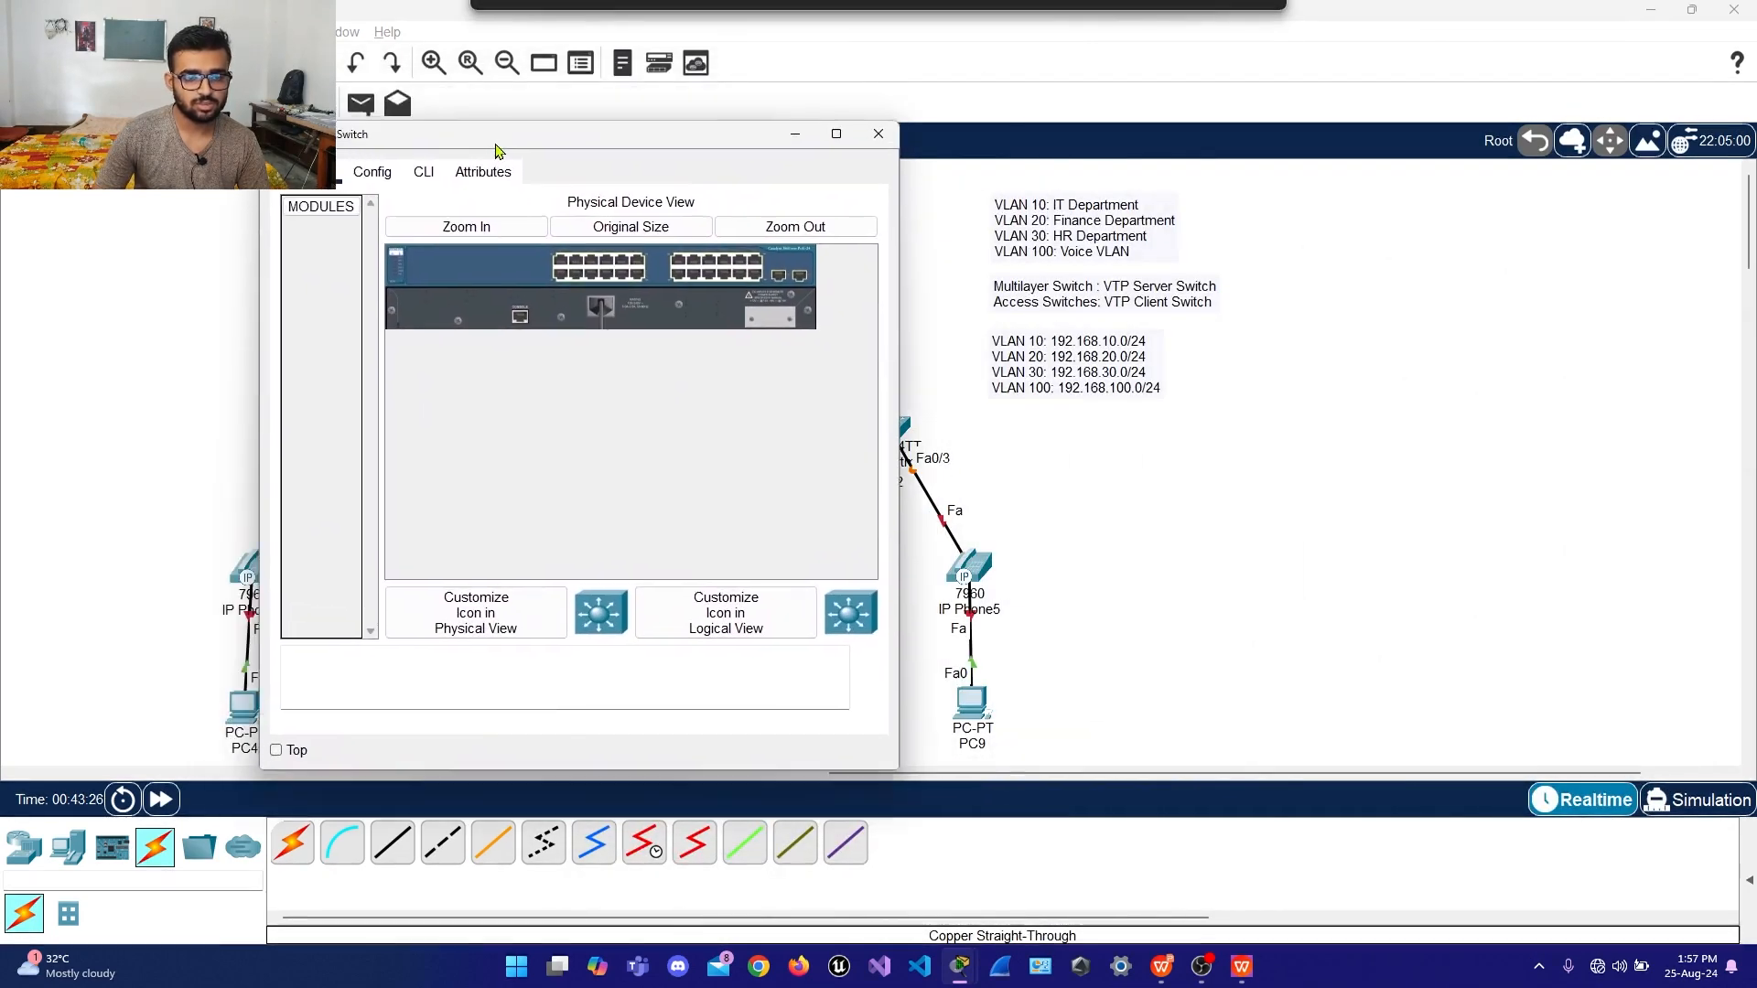
left_click(429, 173)
Decline the initial configuration dialog with "no" and start the multilayer switch's console session
key("Return")
key("Return")
key("Return")
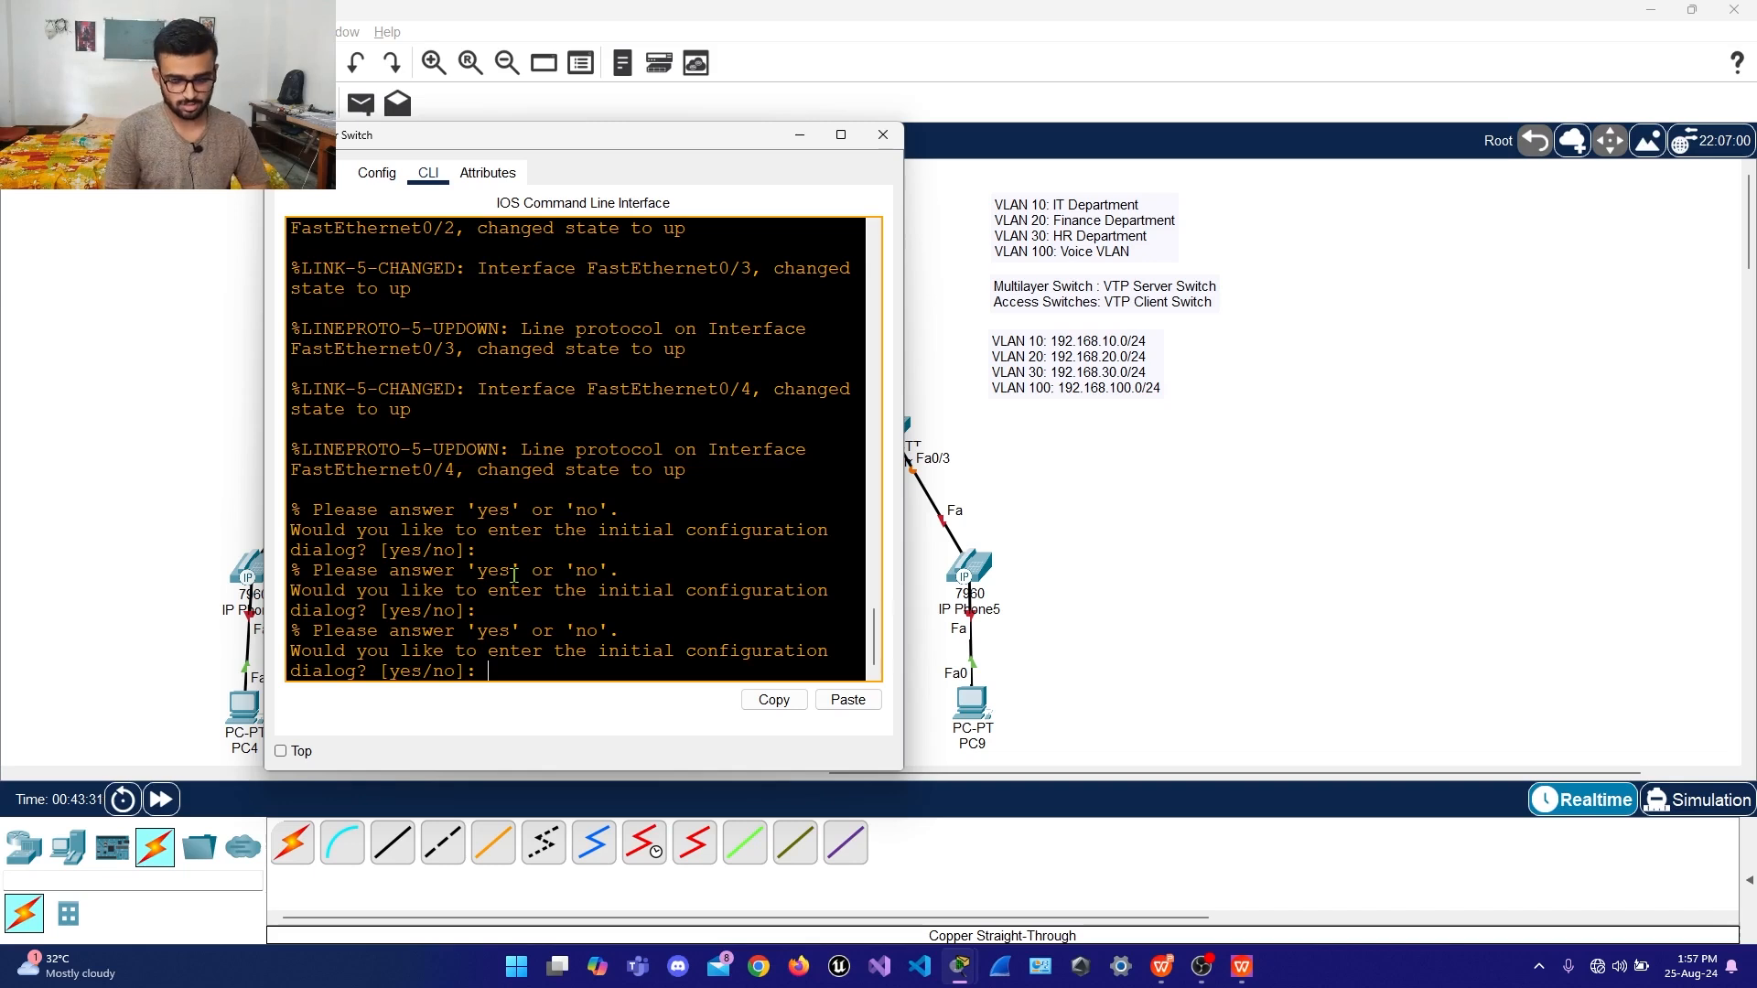
type("no")
key("Return")
key("Return")
key("Return")
key("Return")
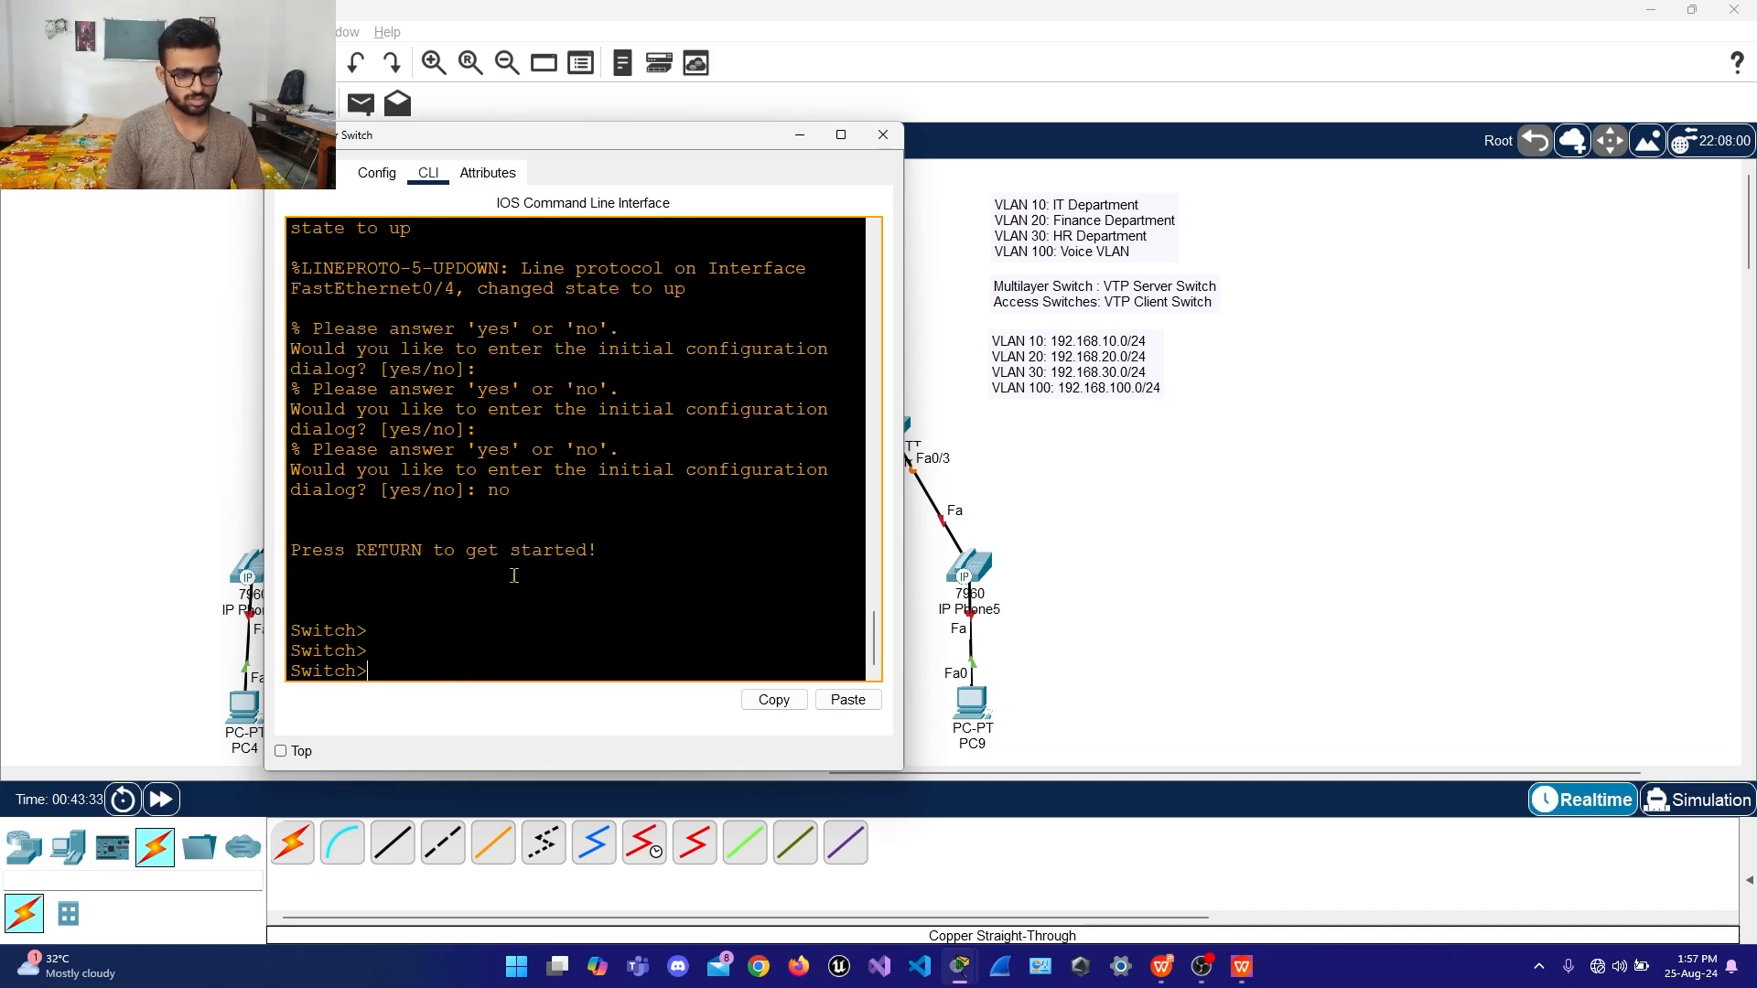
Enter privileged mode and global configuration mode on the multilayer switch with en and conf t
type("en")
key("Return")
type("conf t")
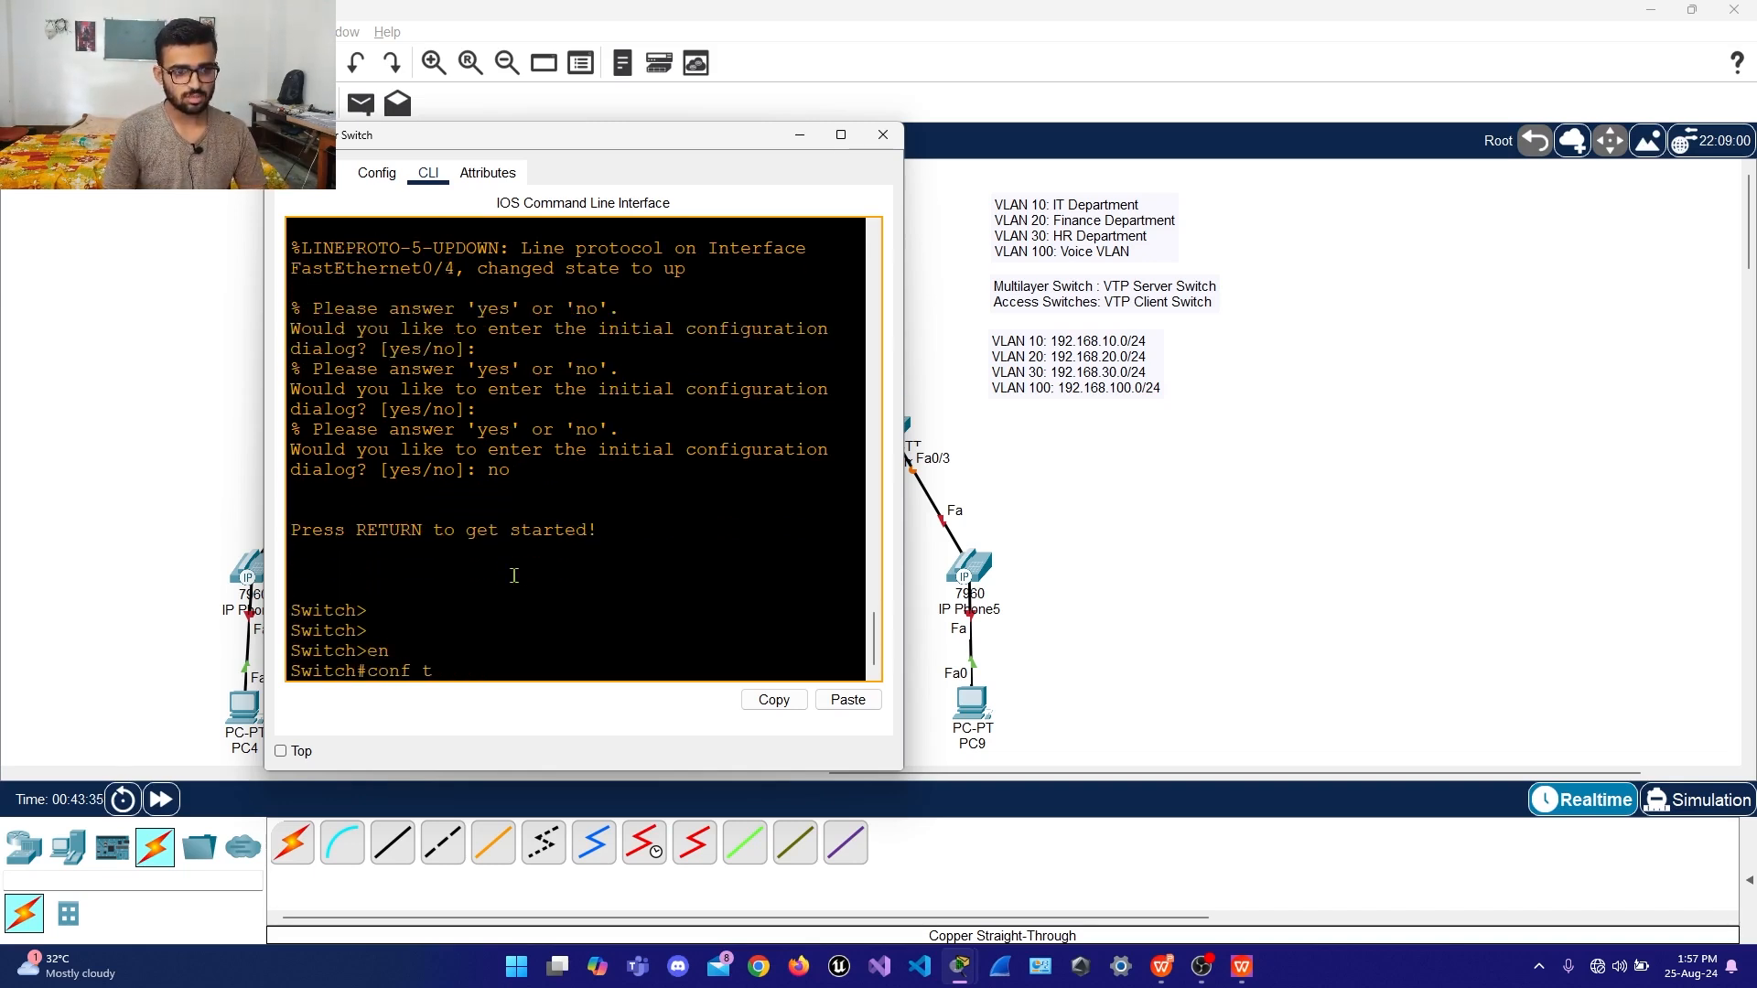
type("'")
key("Return")
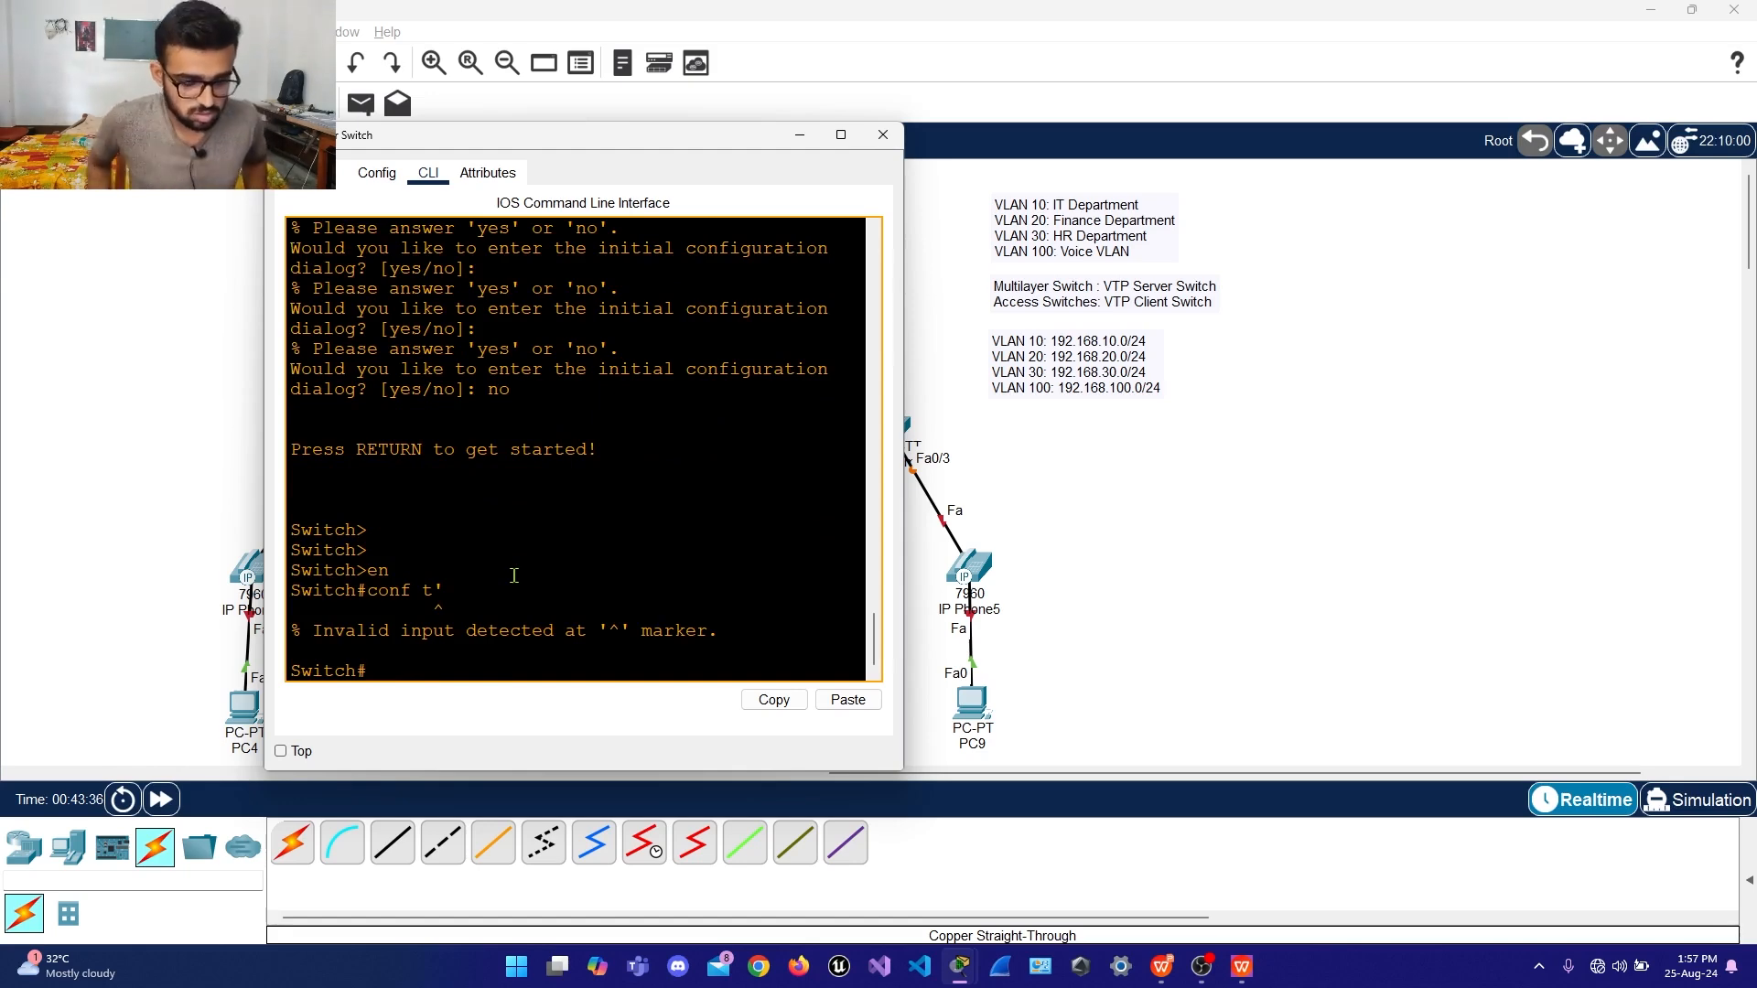
type("conf t")
key("Return")
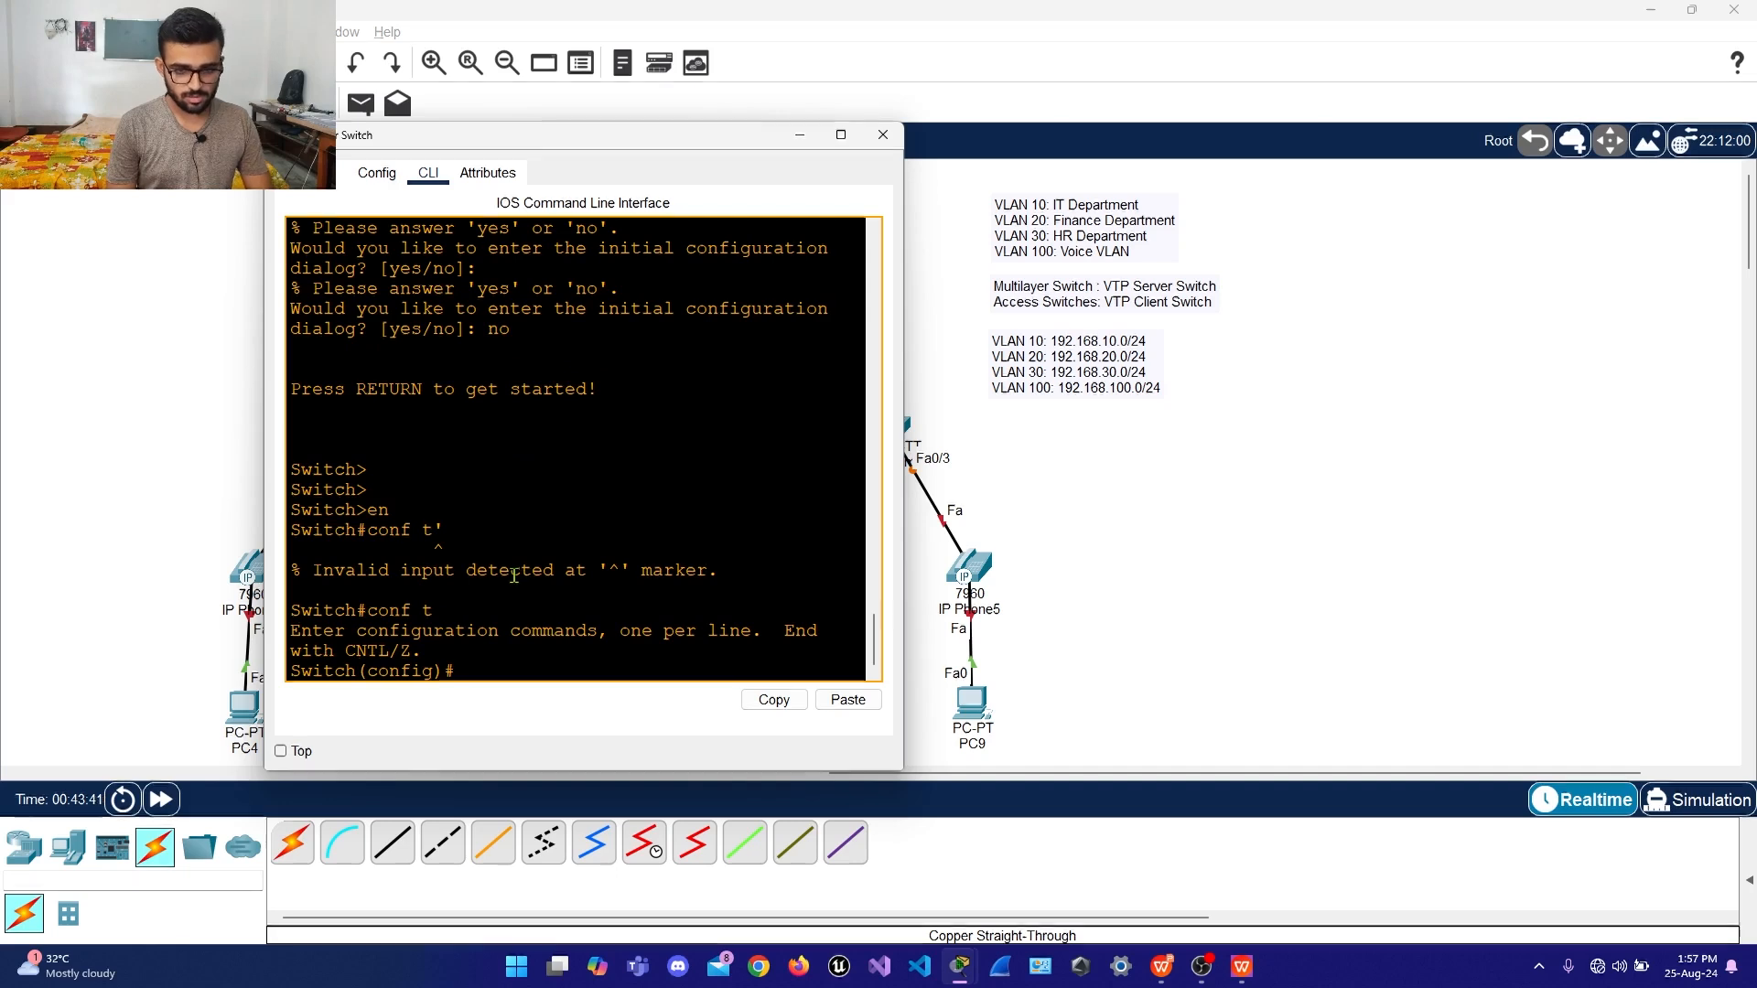
Set the multilayer switch's hostname to MAINSwitch
type("ho")
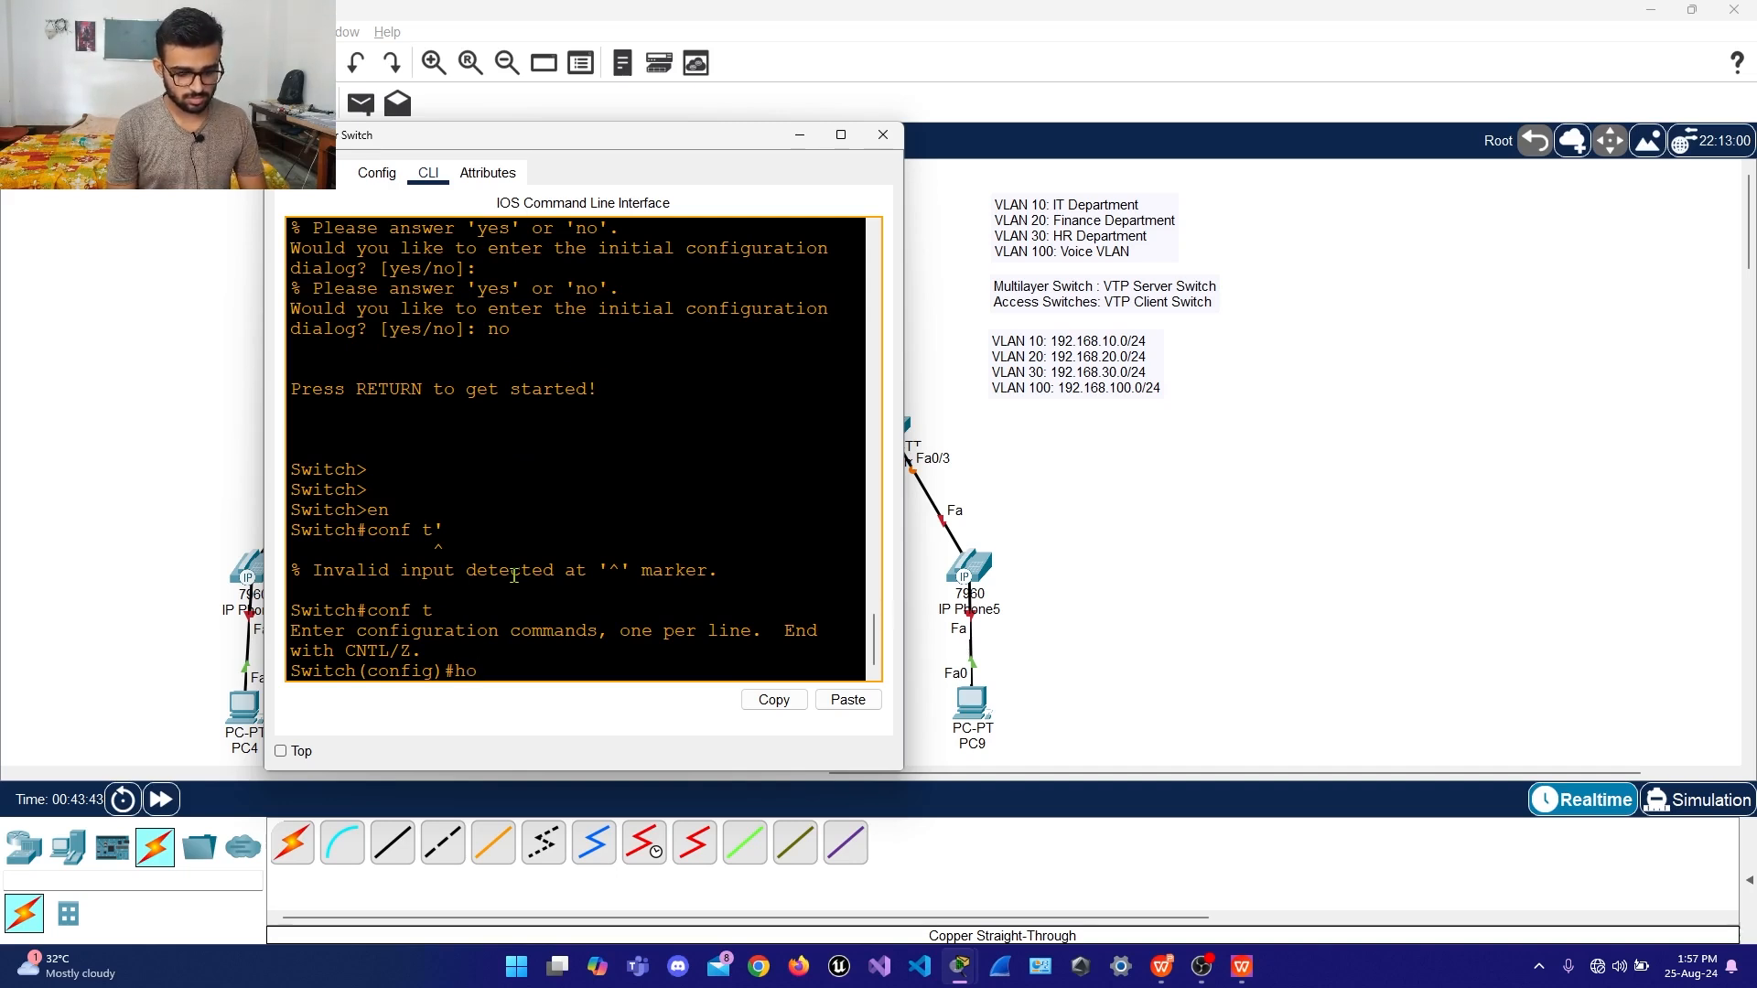
type("st")
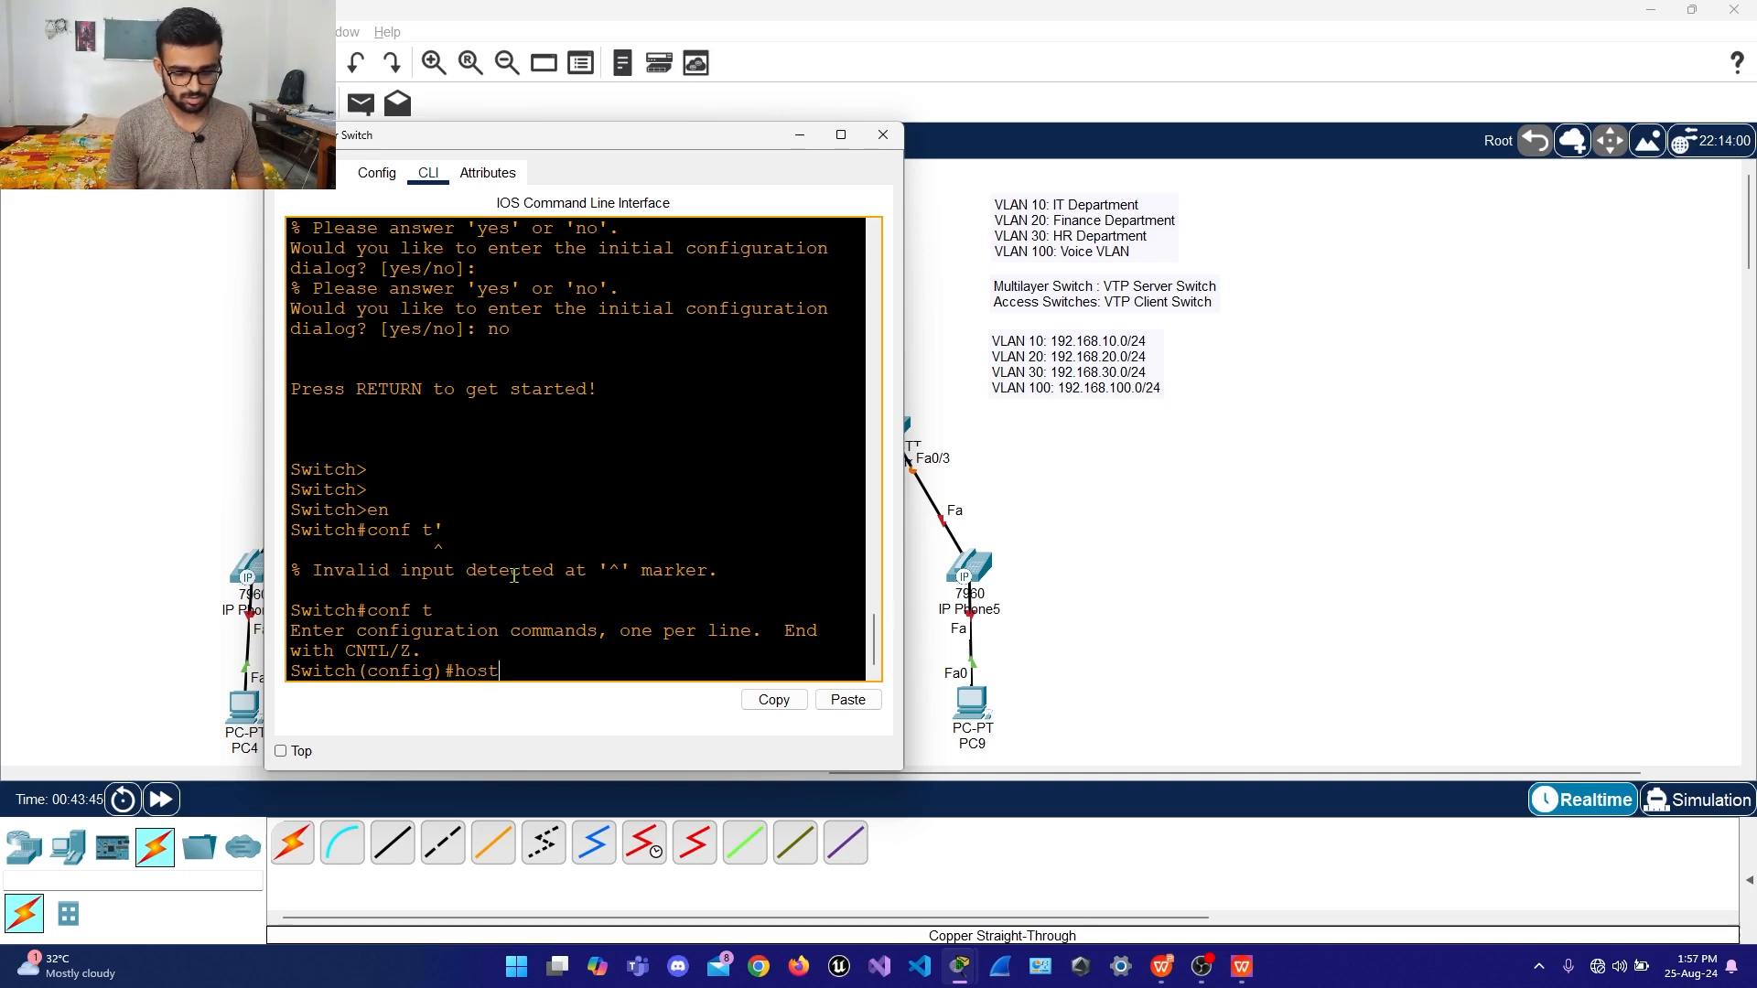
type("name ")
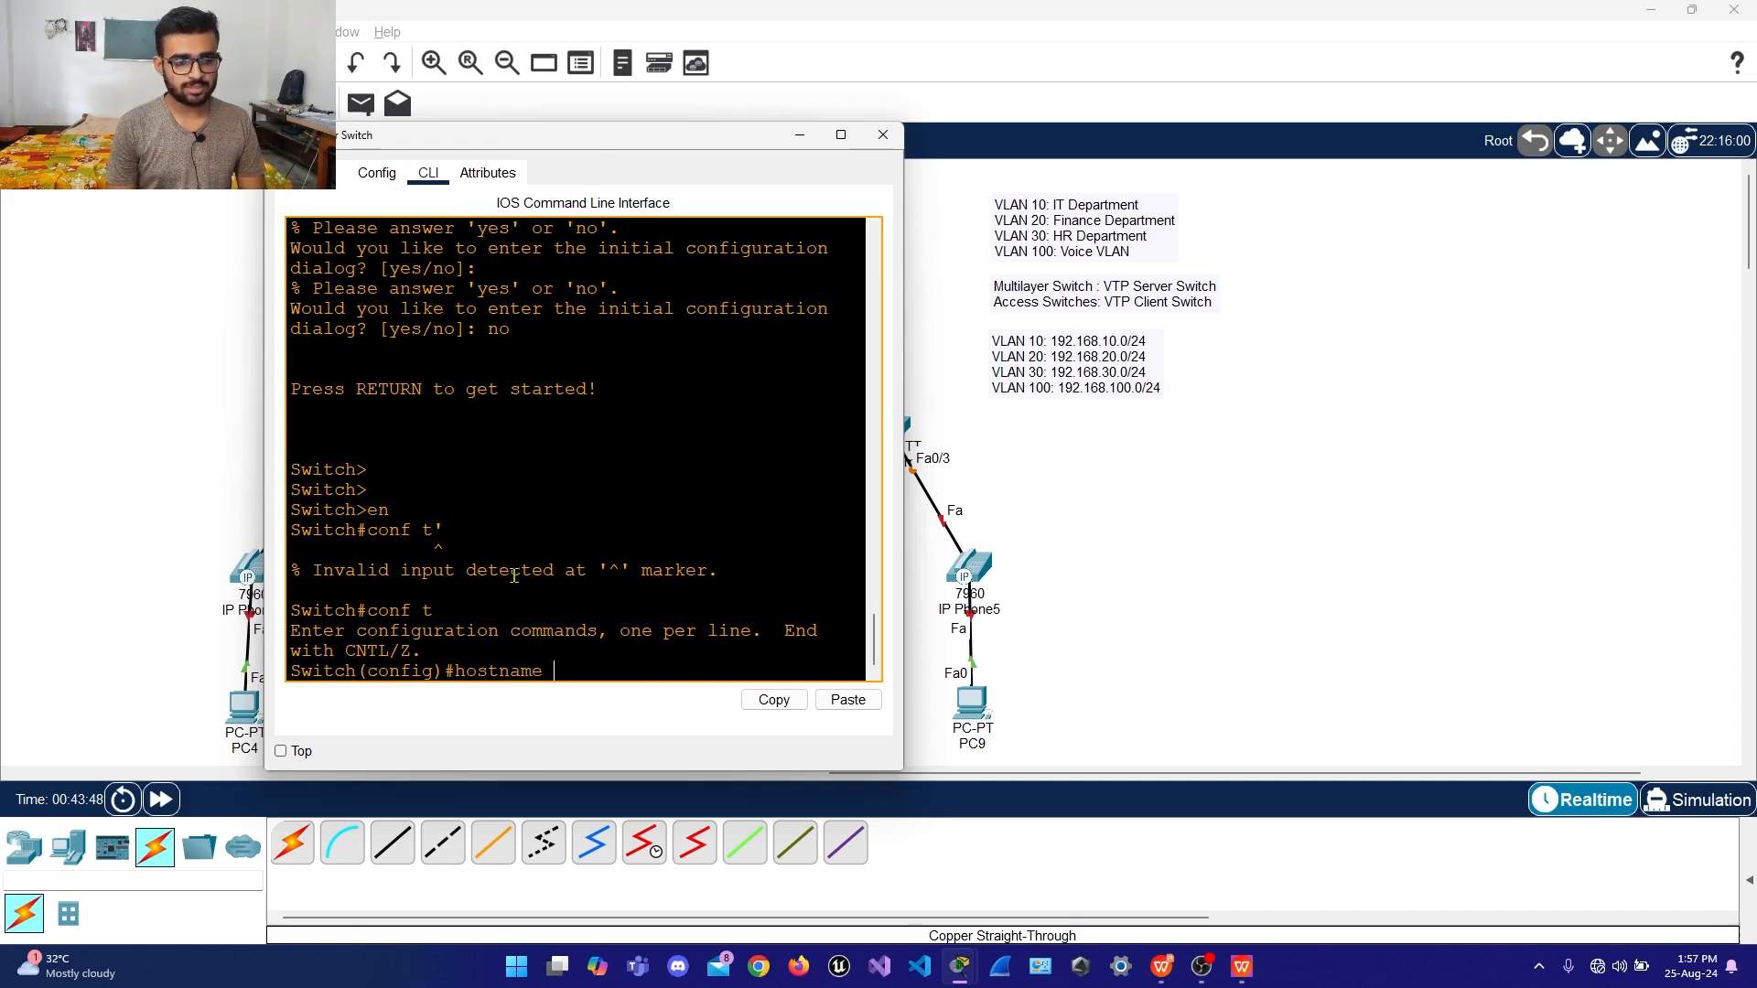
type("MAn")
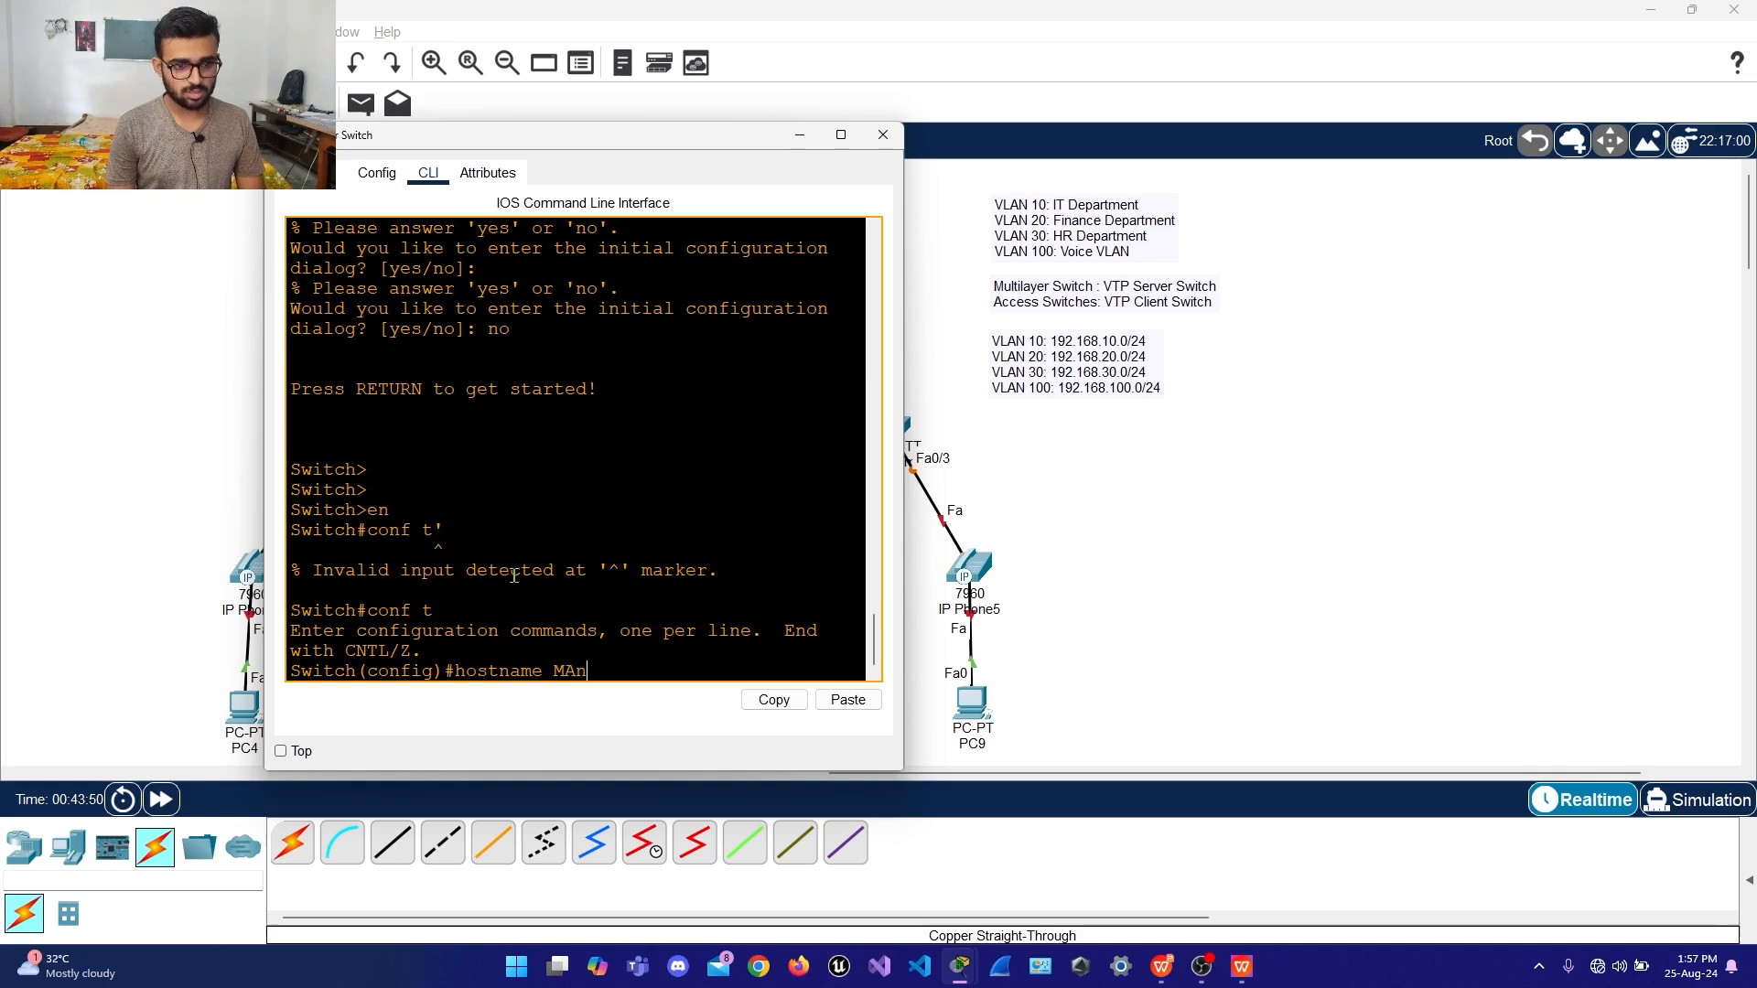
key("BackSpace")
type("I")
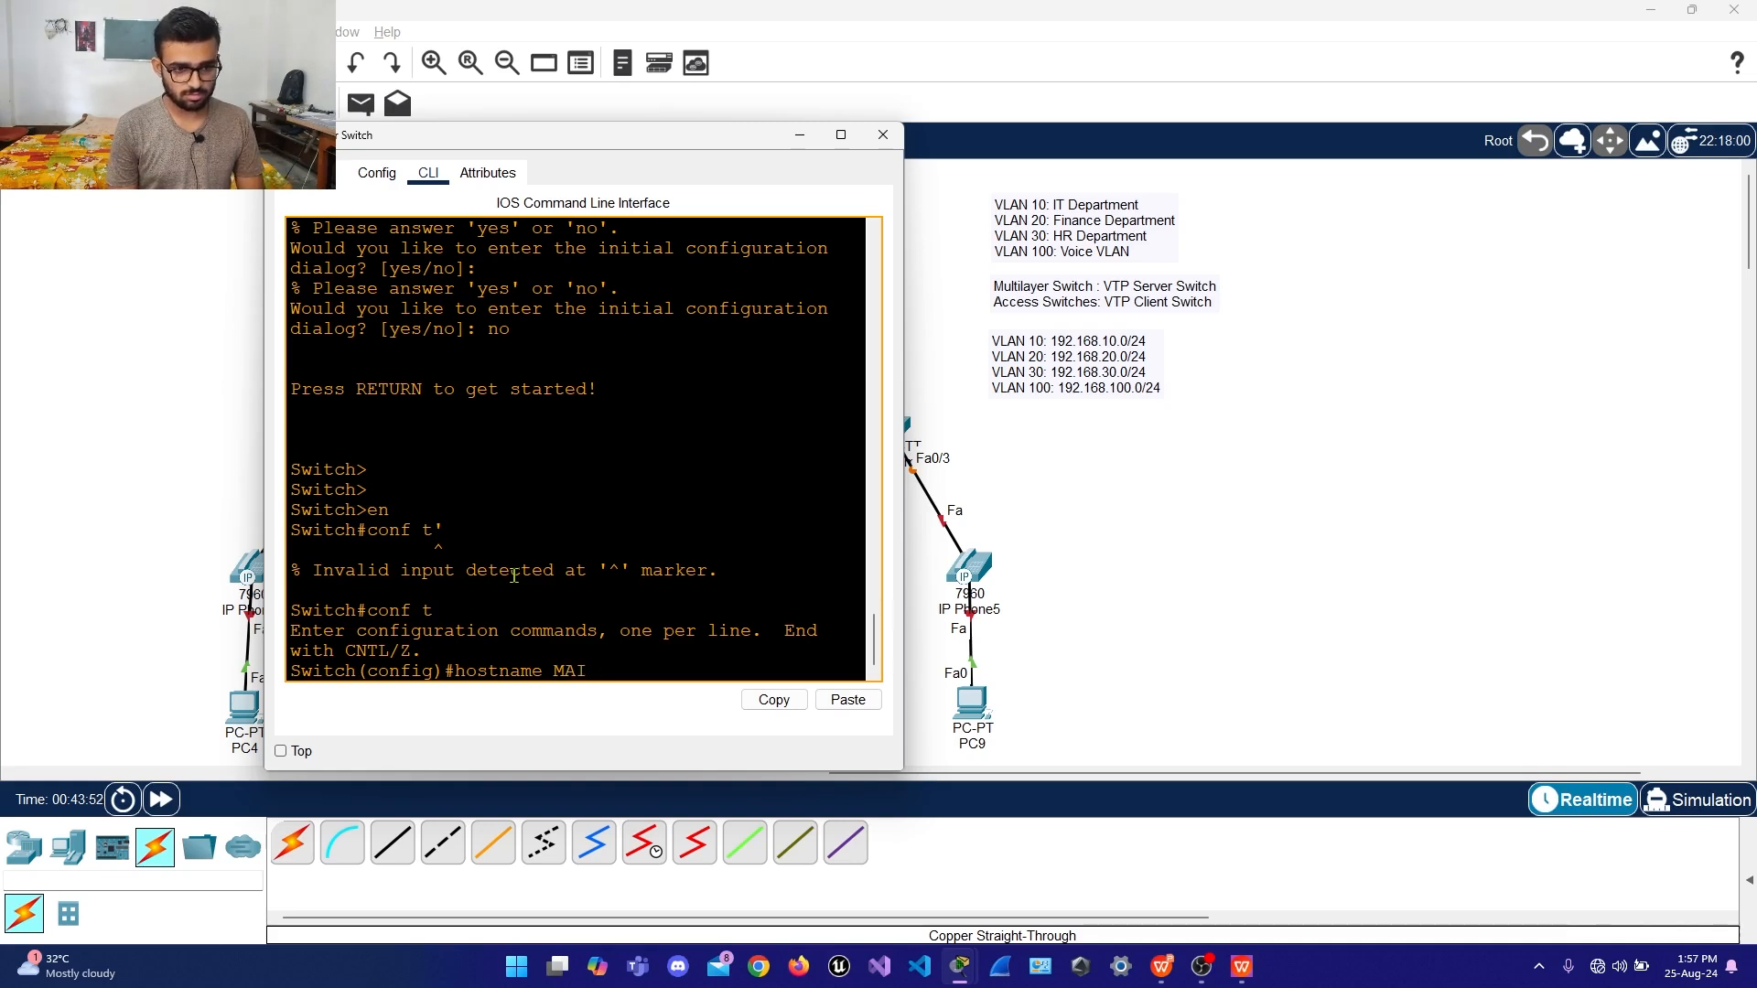
type("nN")
type("Switch")
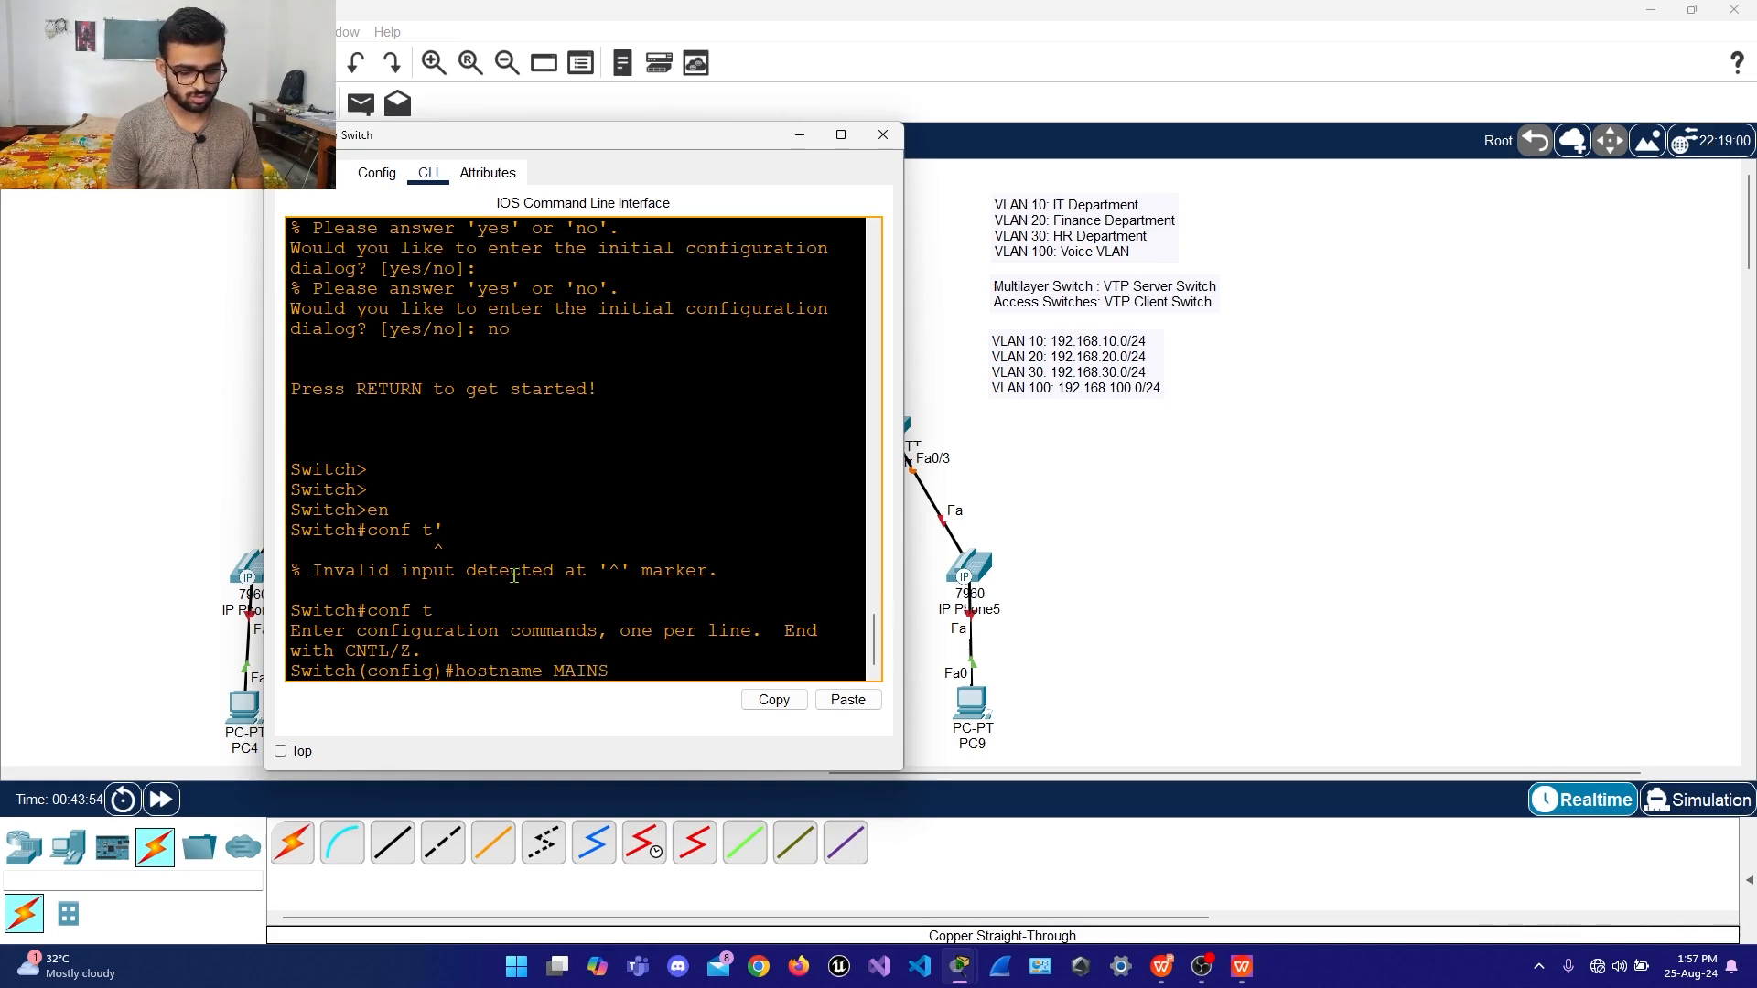
key("Return")
key("Return")
key("Return")
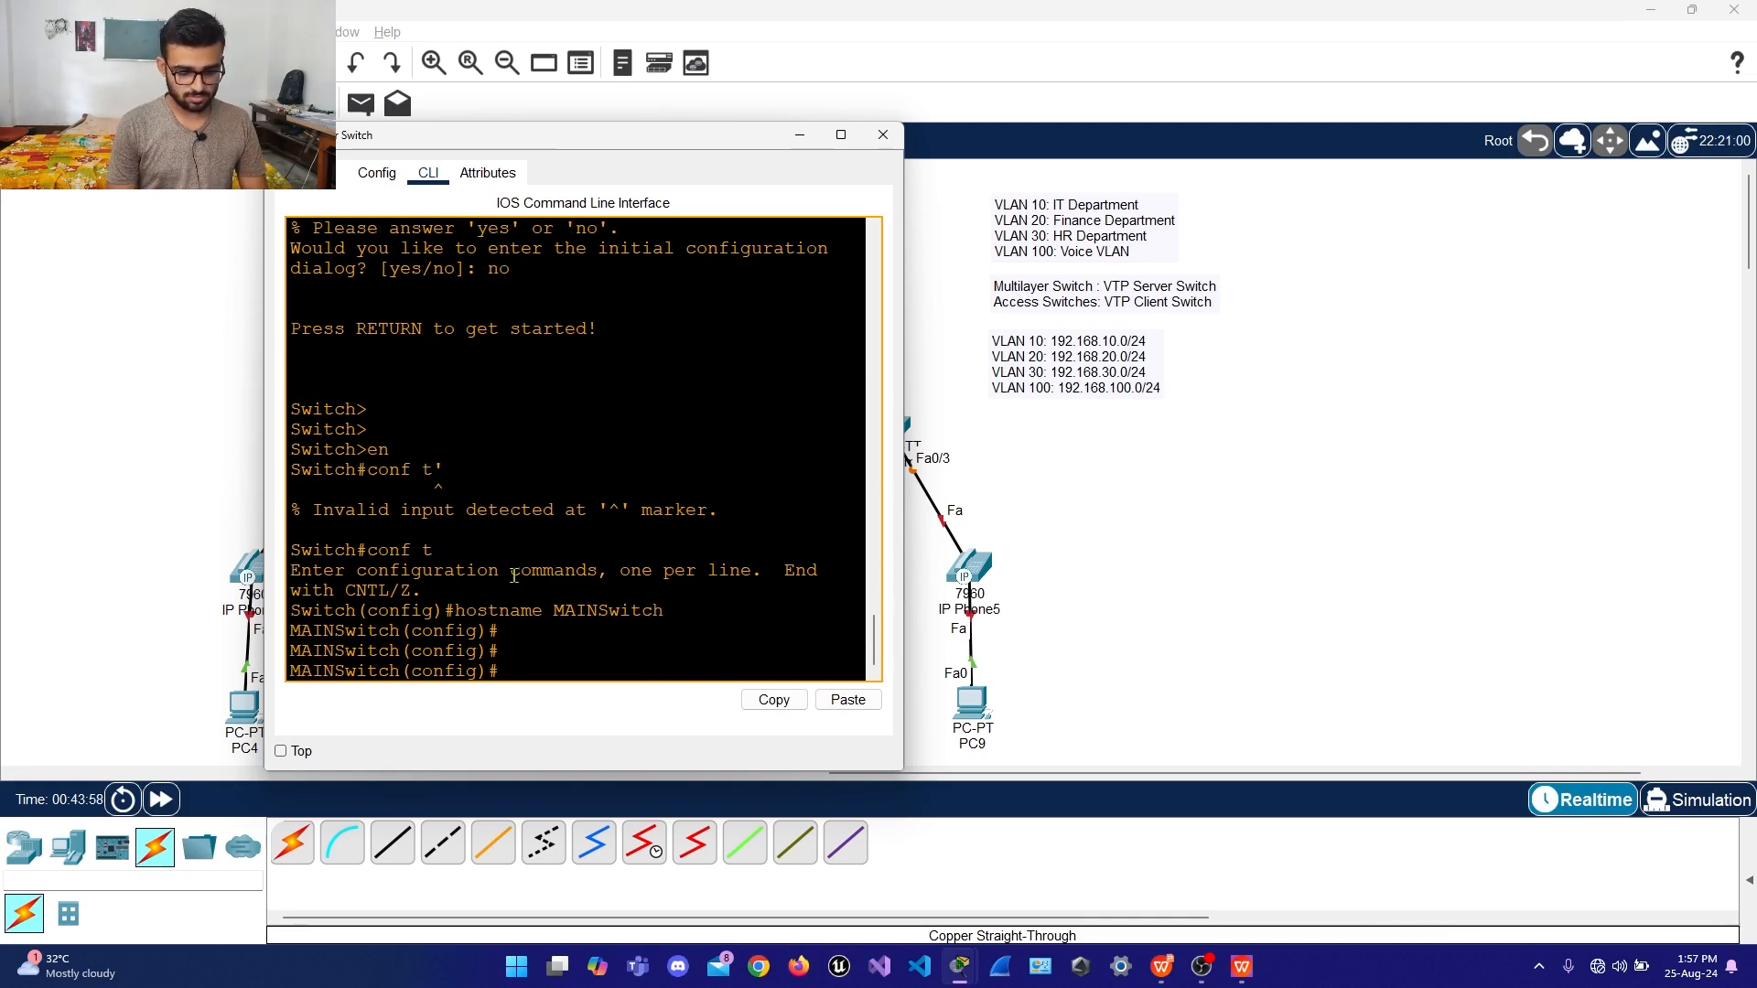
Create VLAN 10 on the multilayer switch and name it IT
type("vlan")
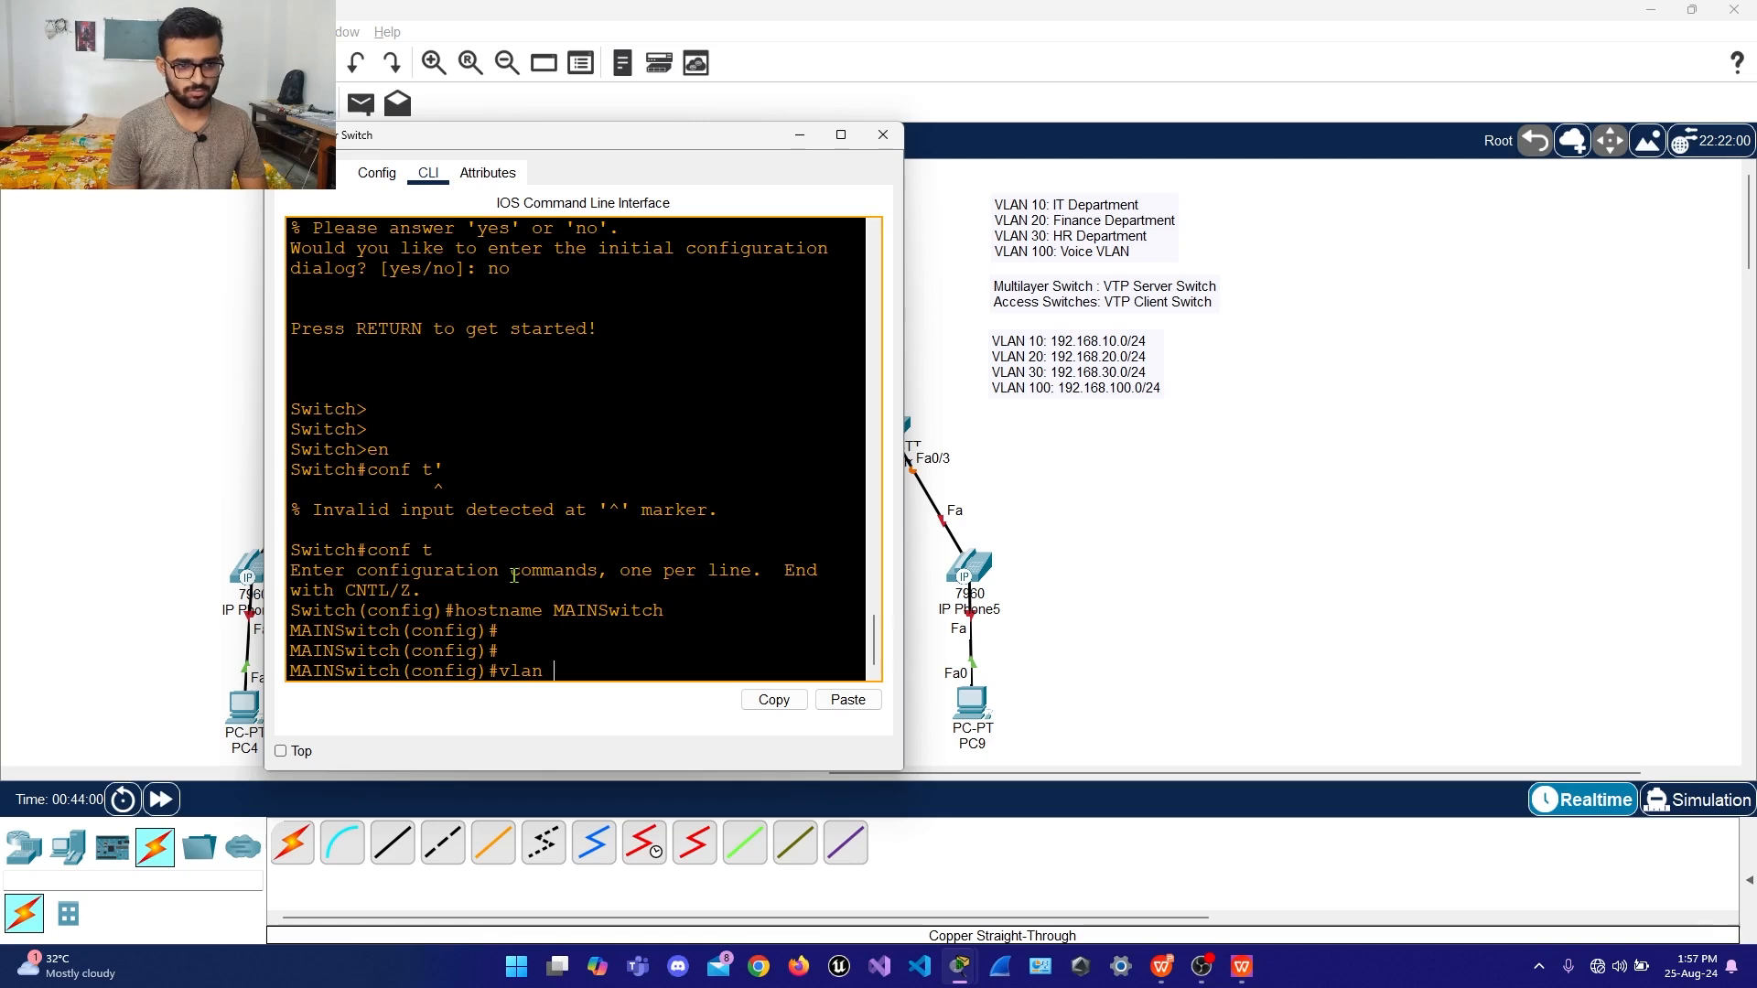
type(" 10")
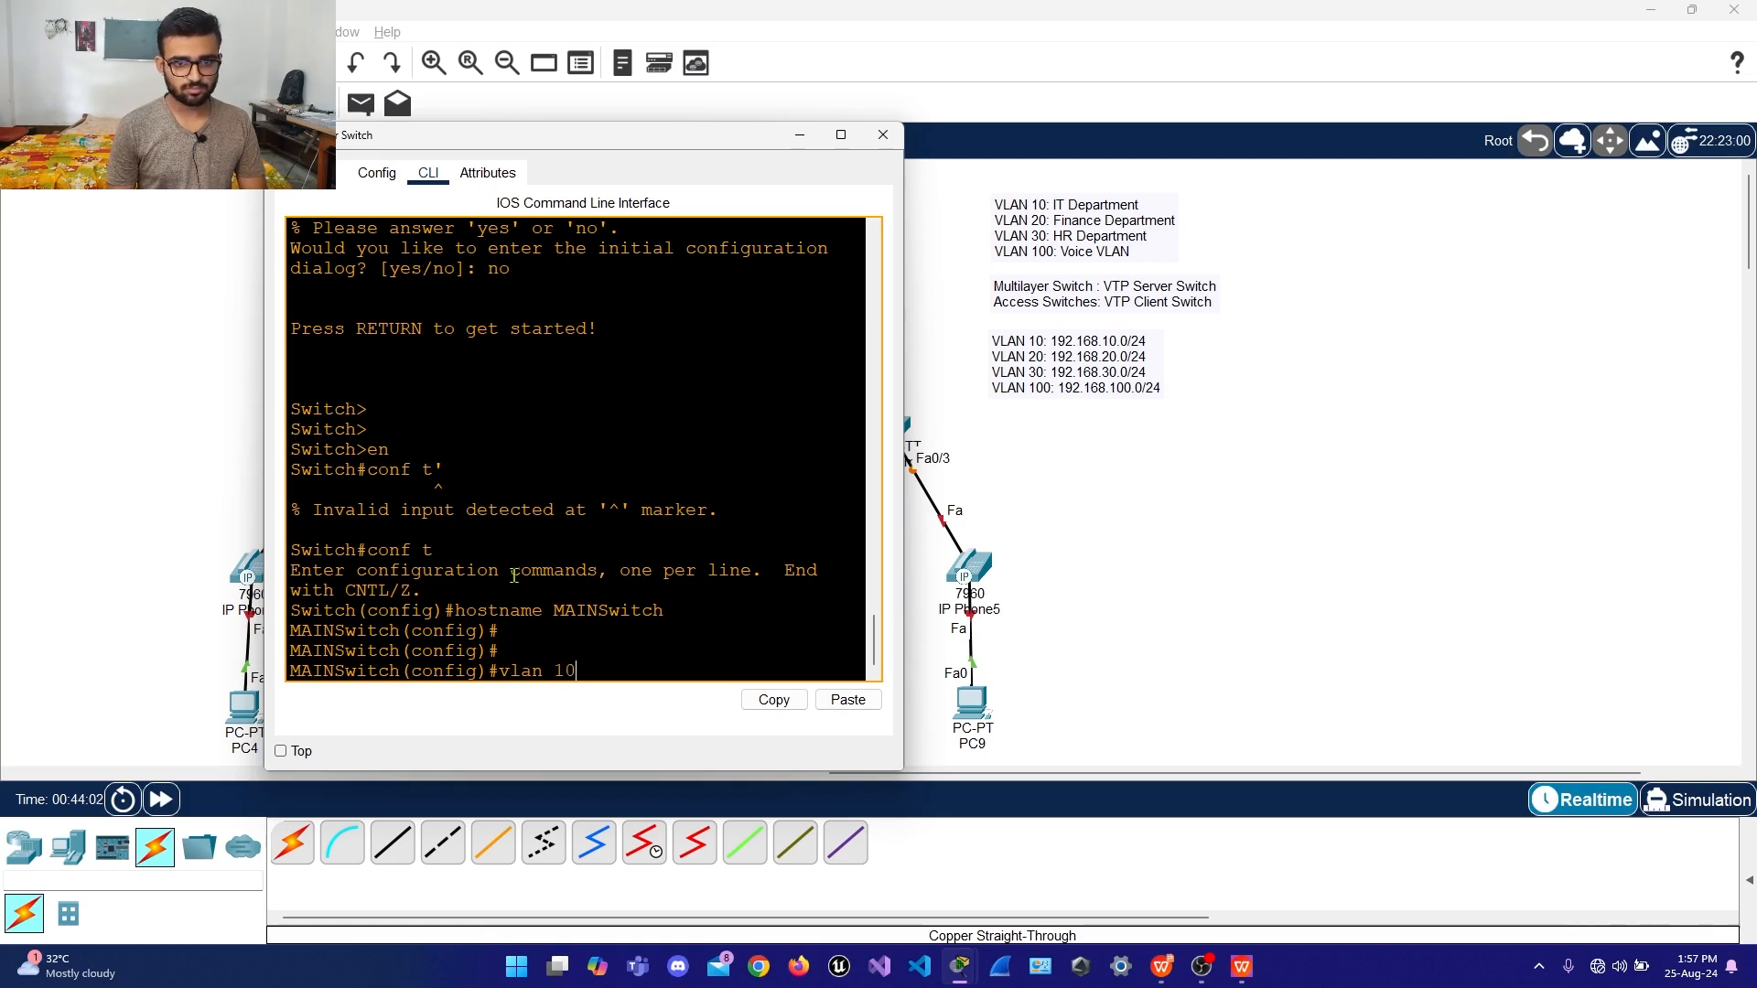
key("Return")
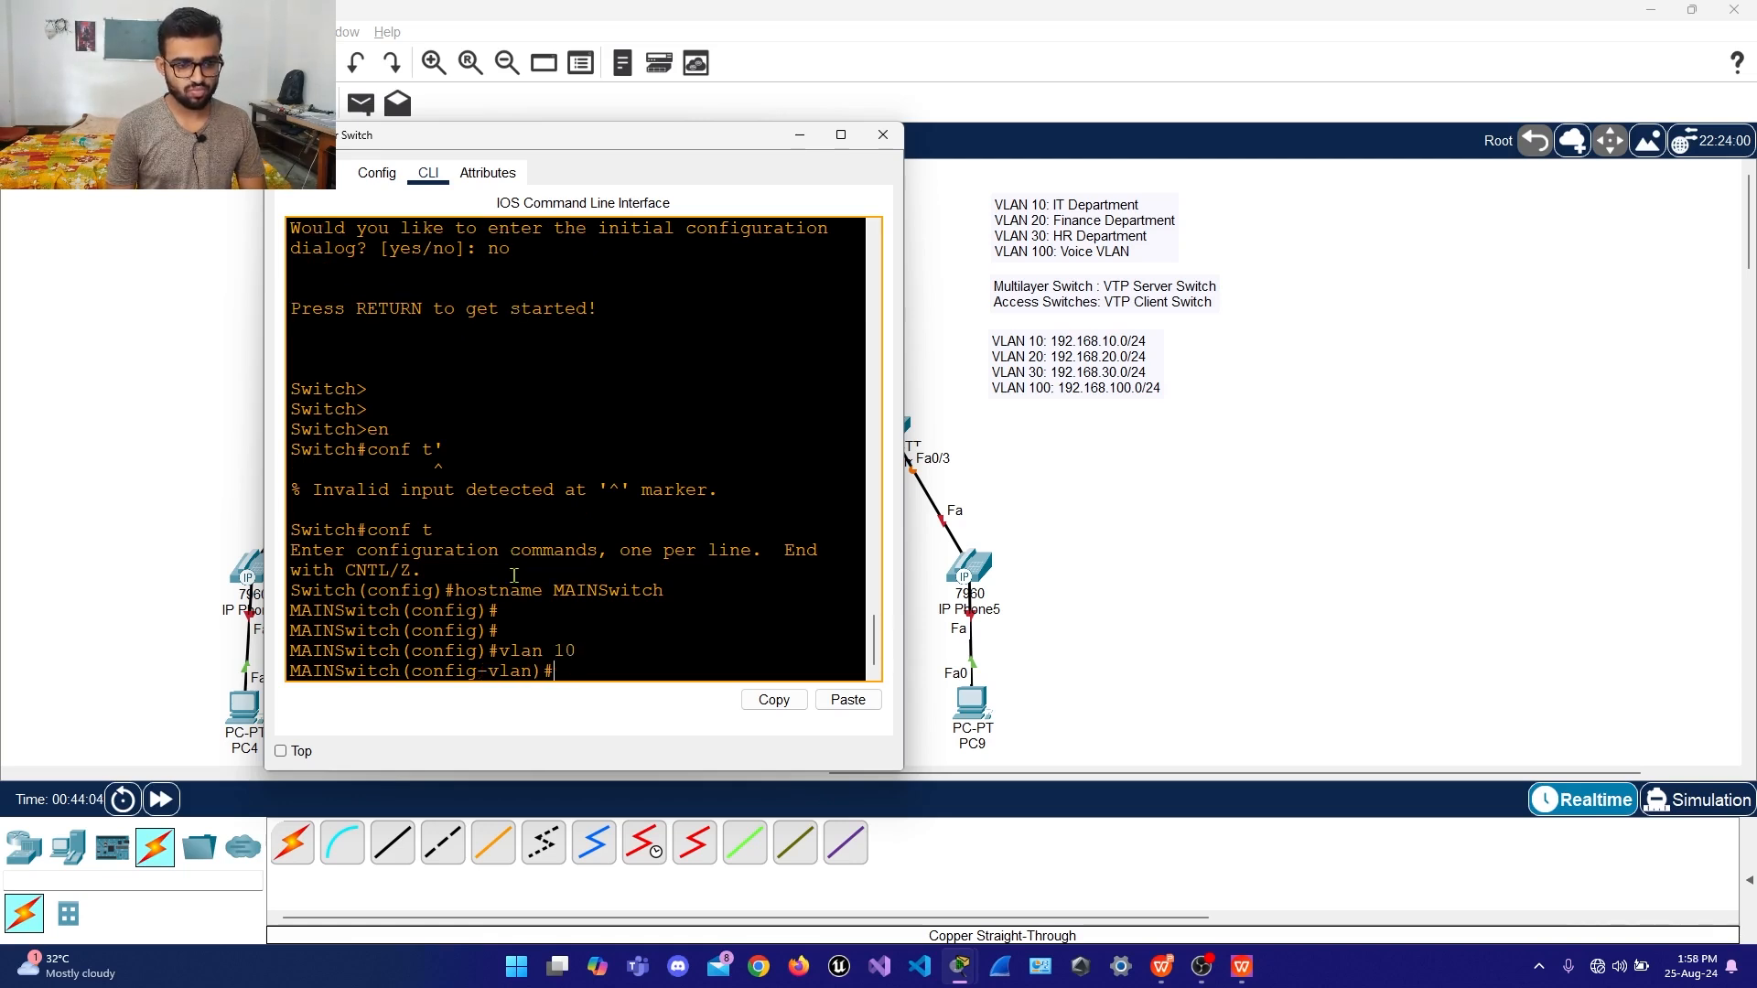
type("name")
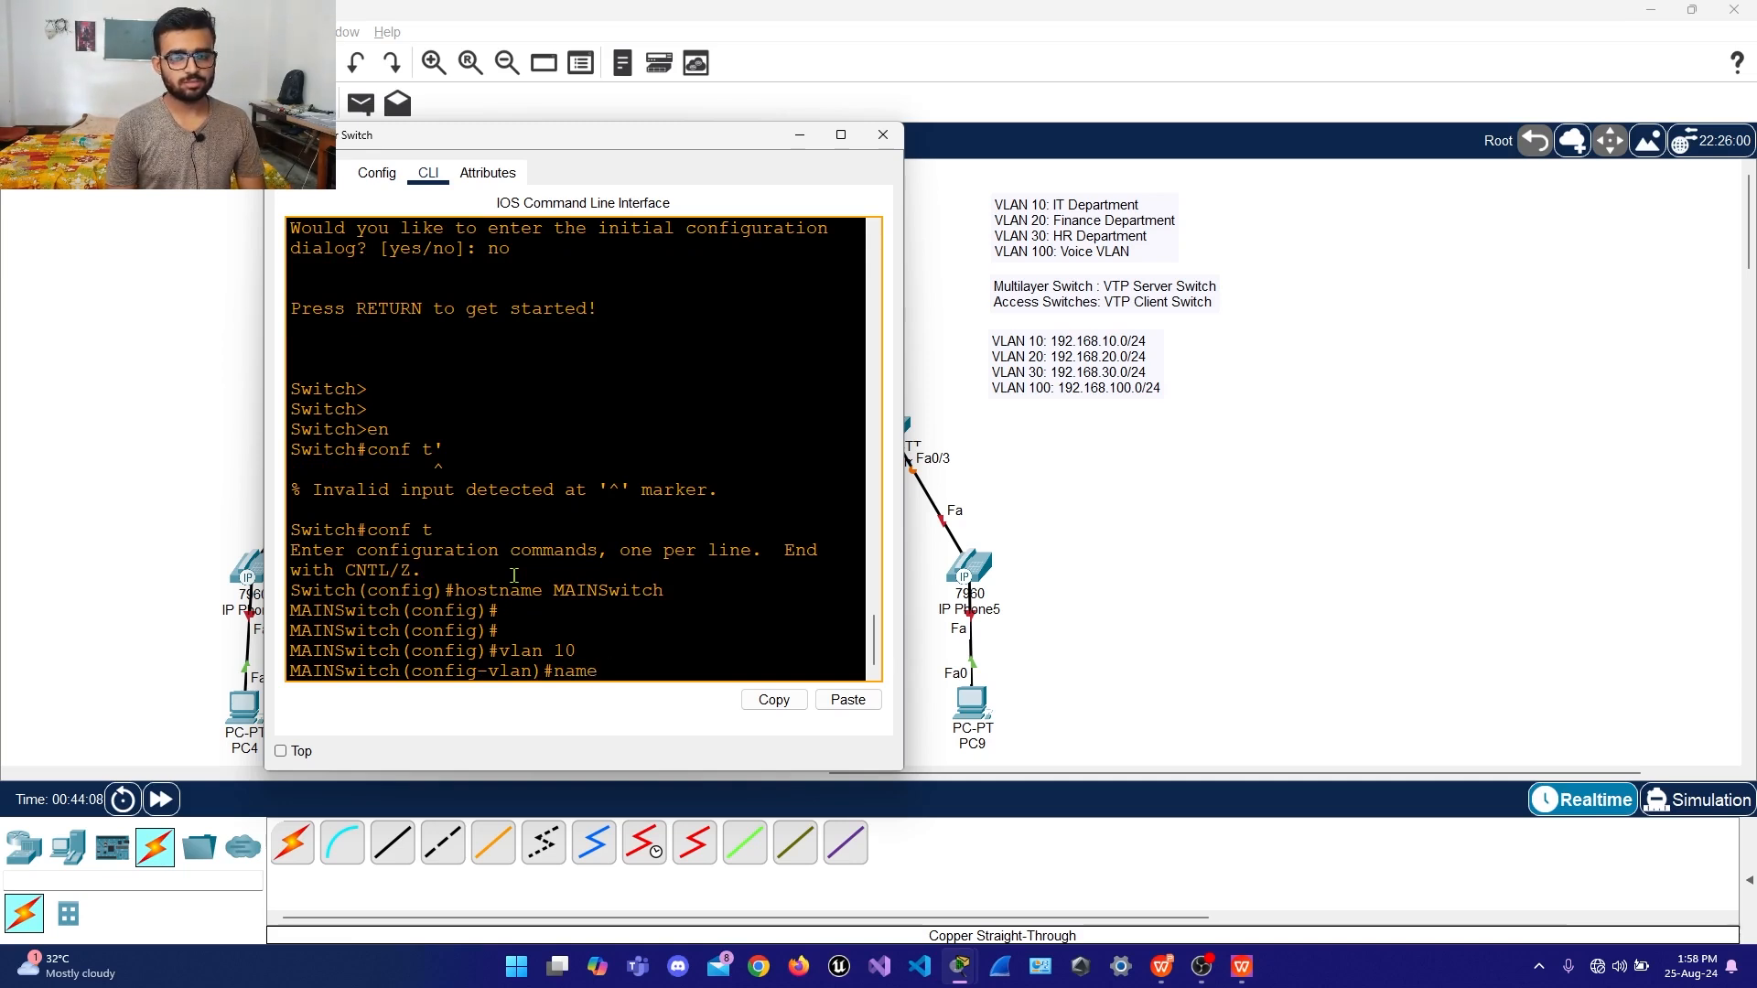
type("IT")
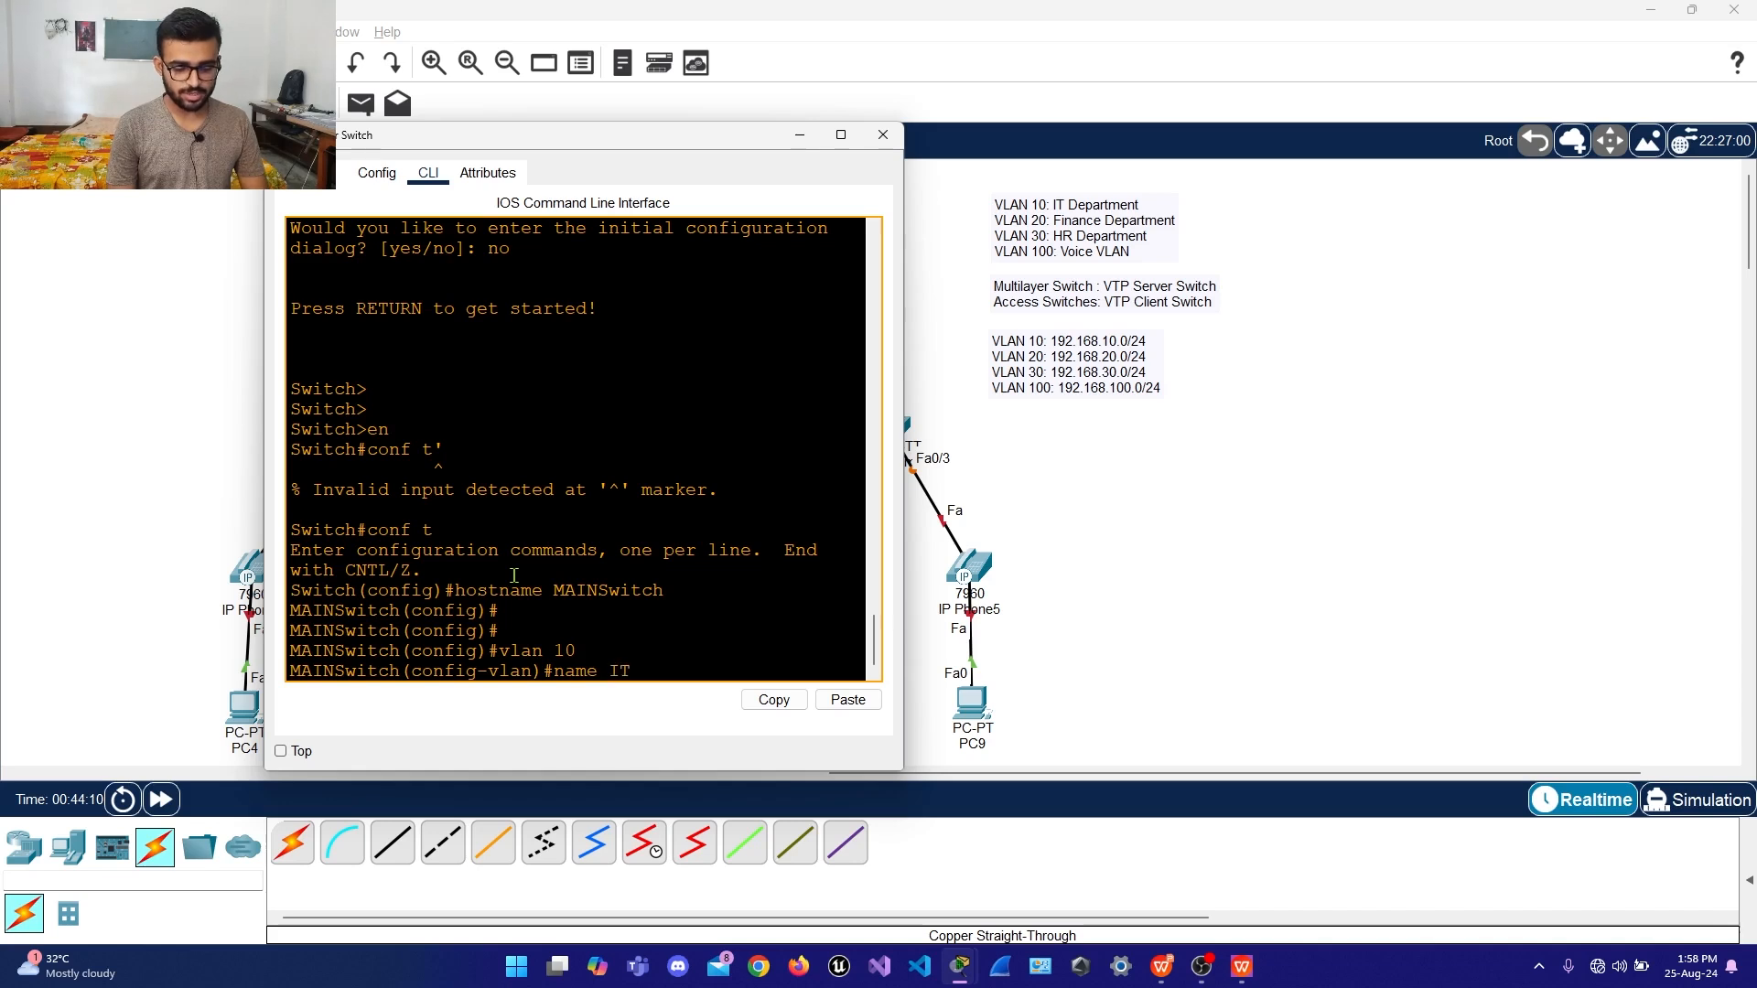
key("Return")
Create VLAN 20 on the multilayer switch and name it Finance
type("vlan)#vla")
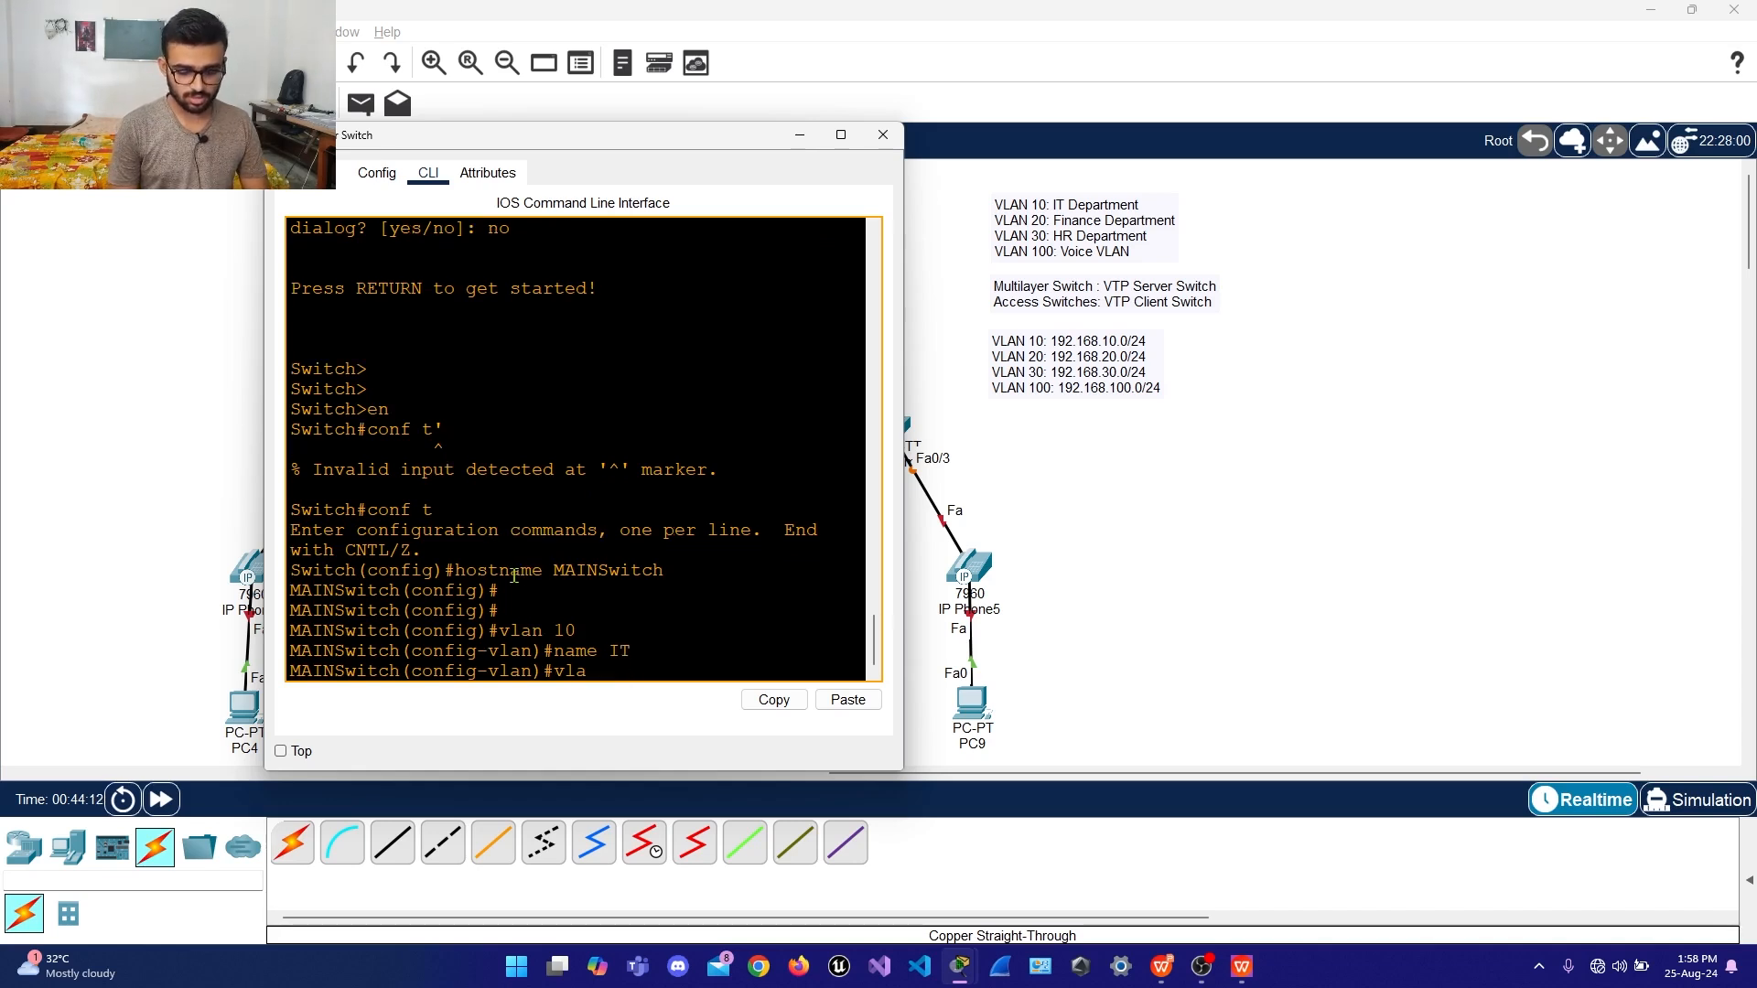
type("n 20")
key("Return")
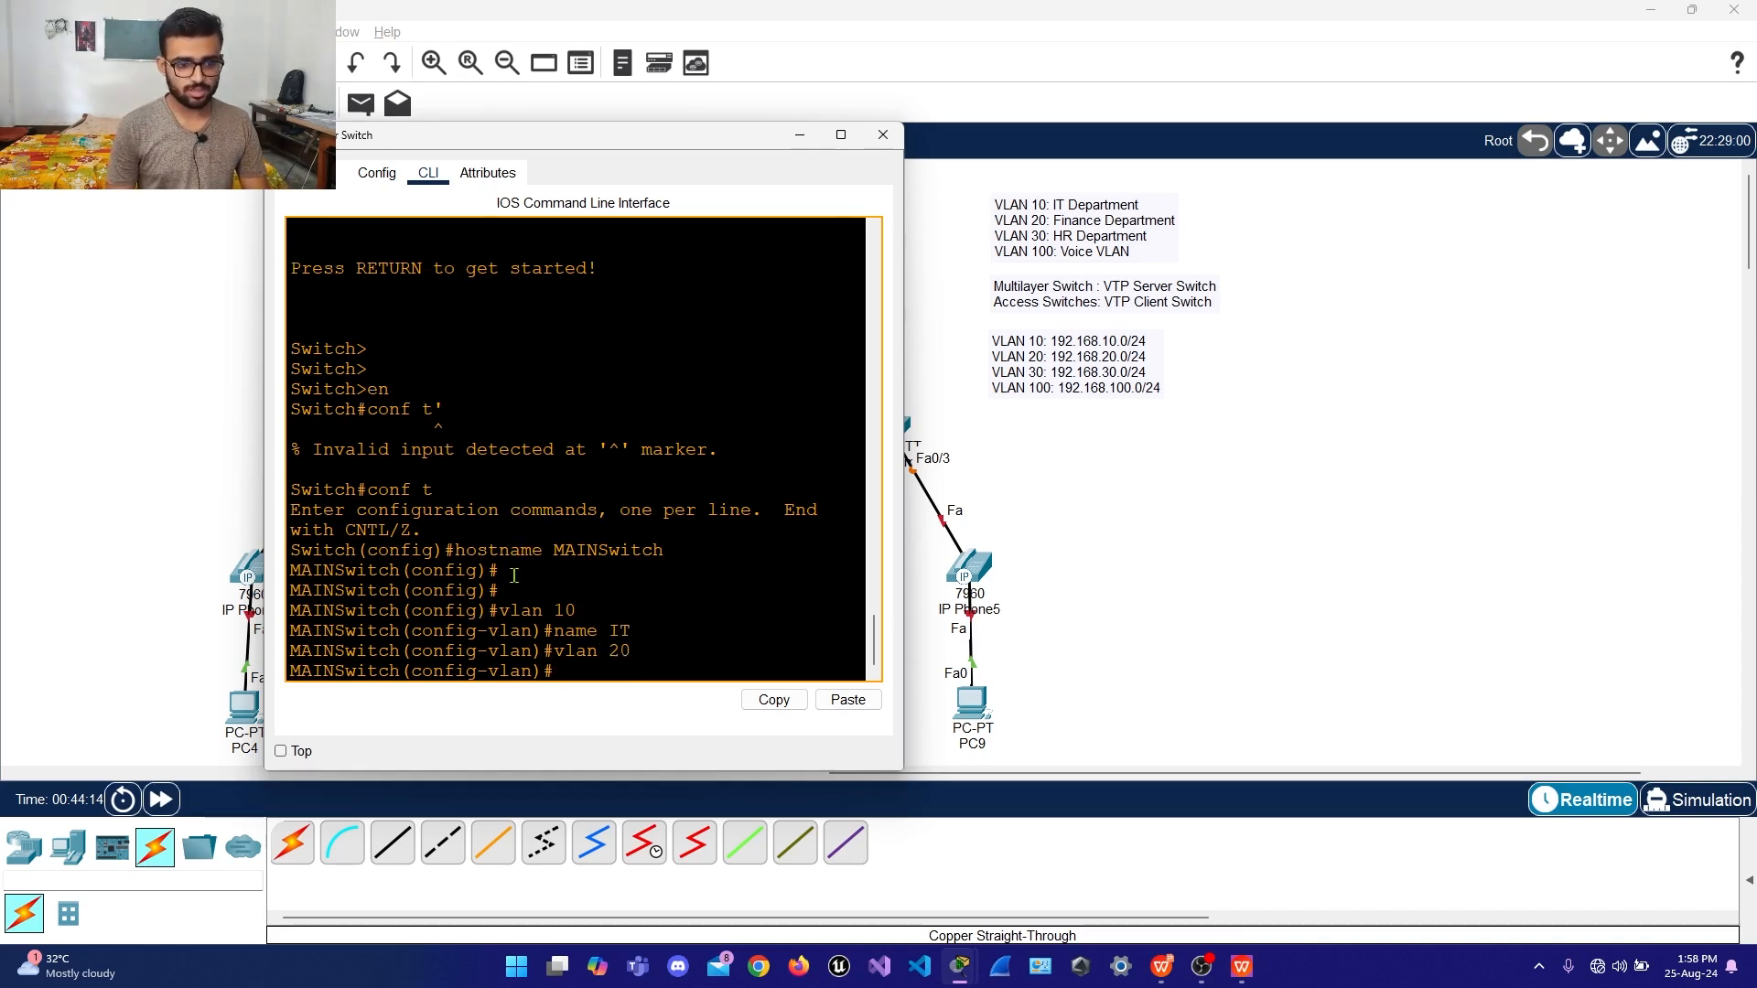
type("name ")
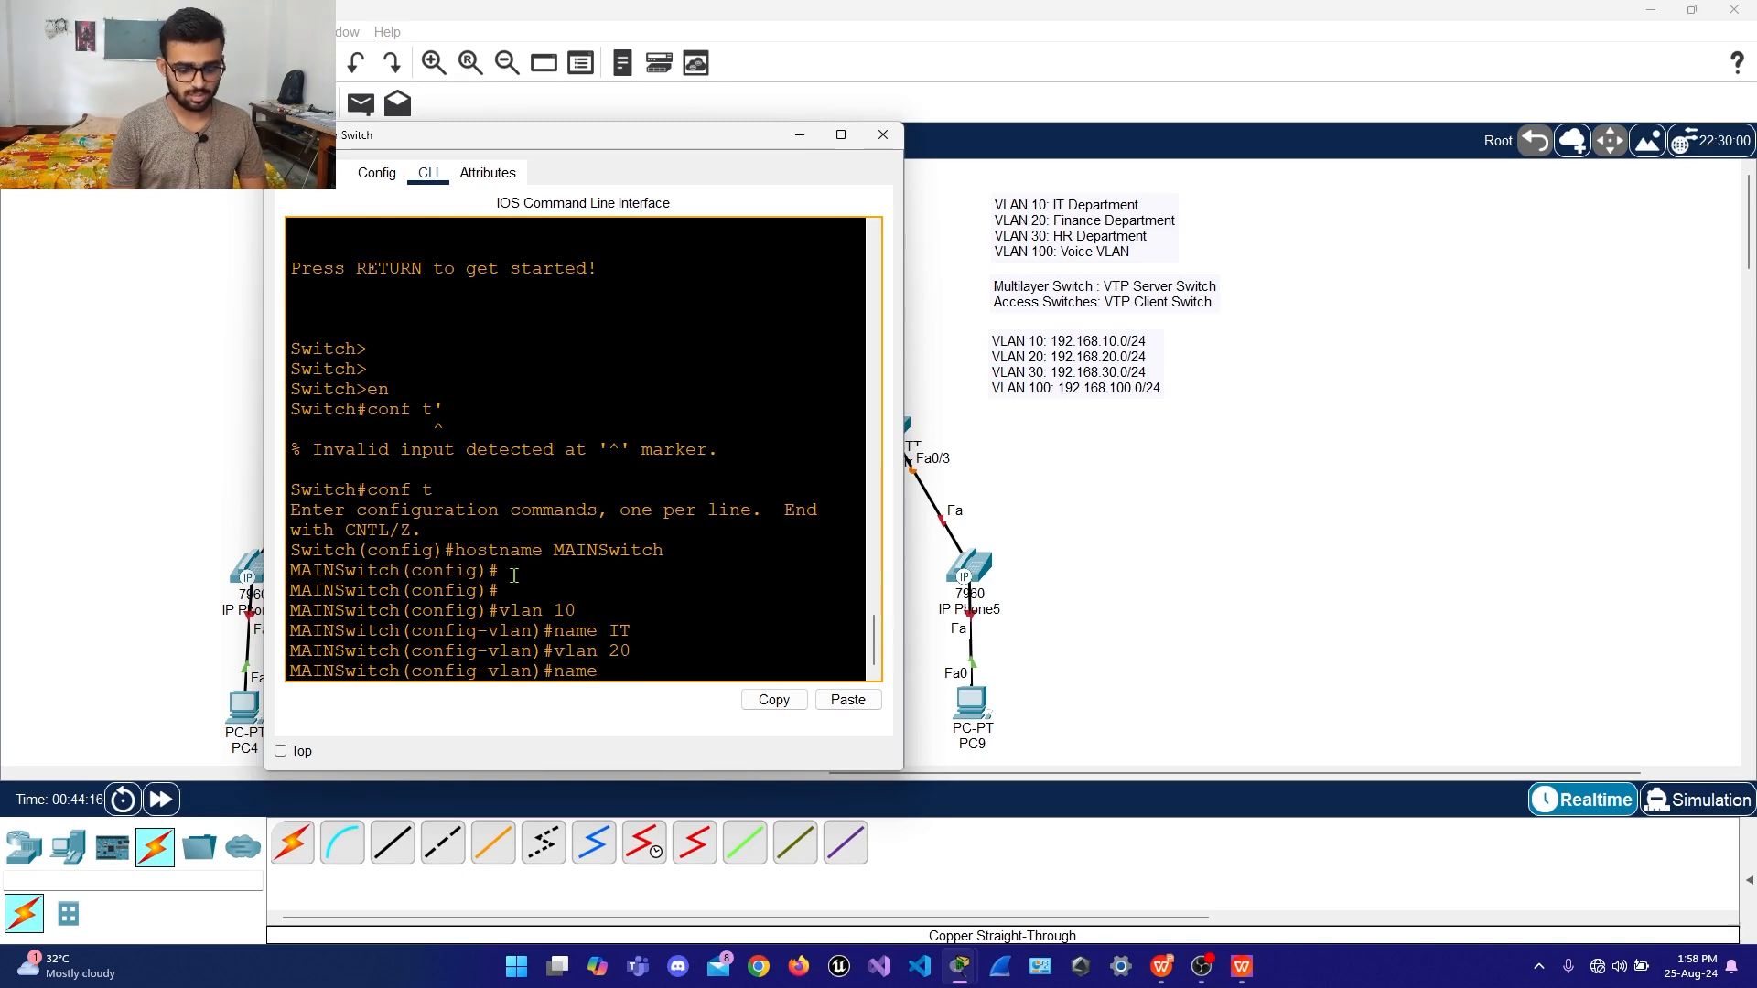
type("Finance")
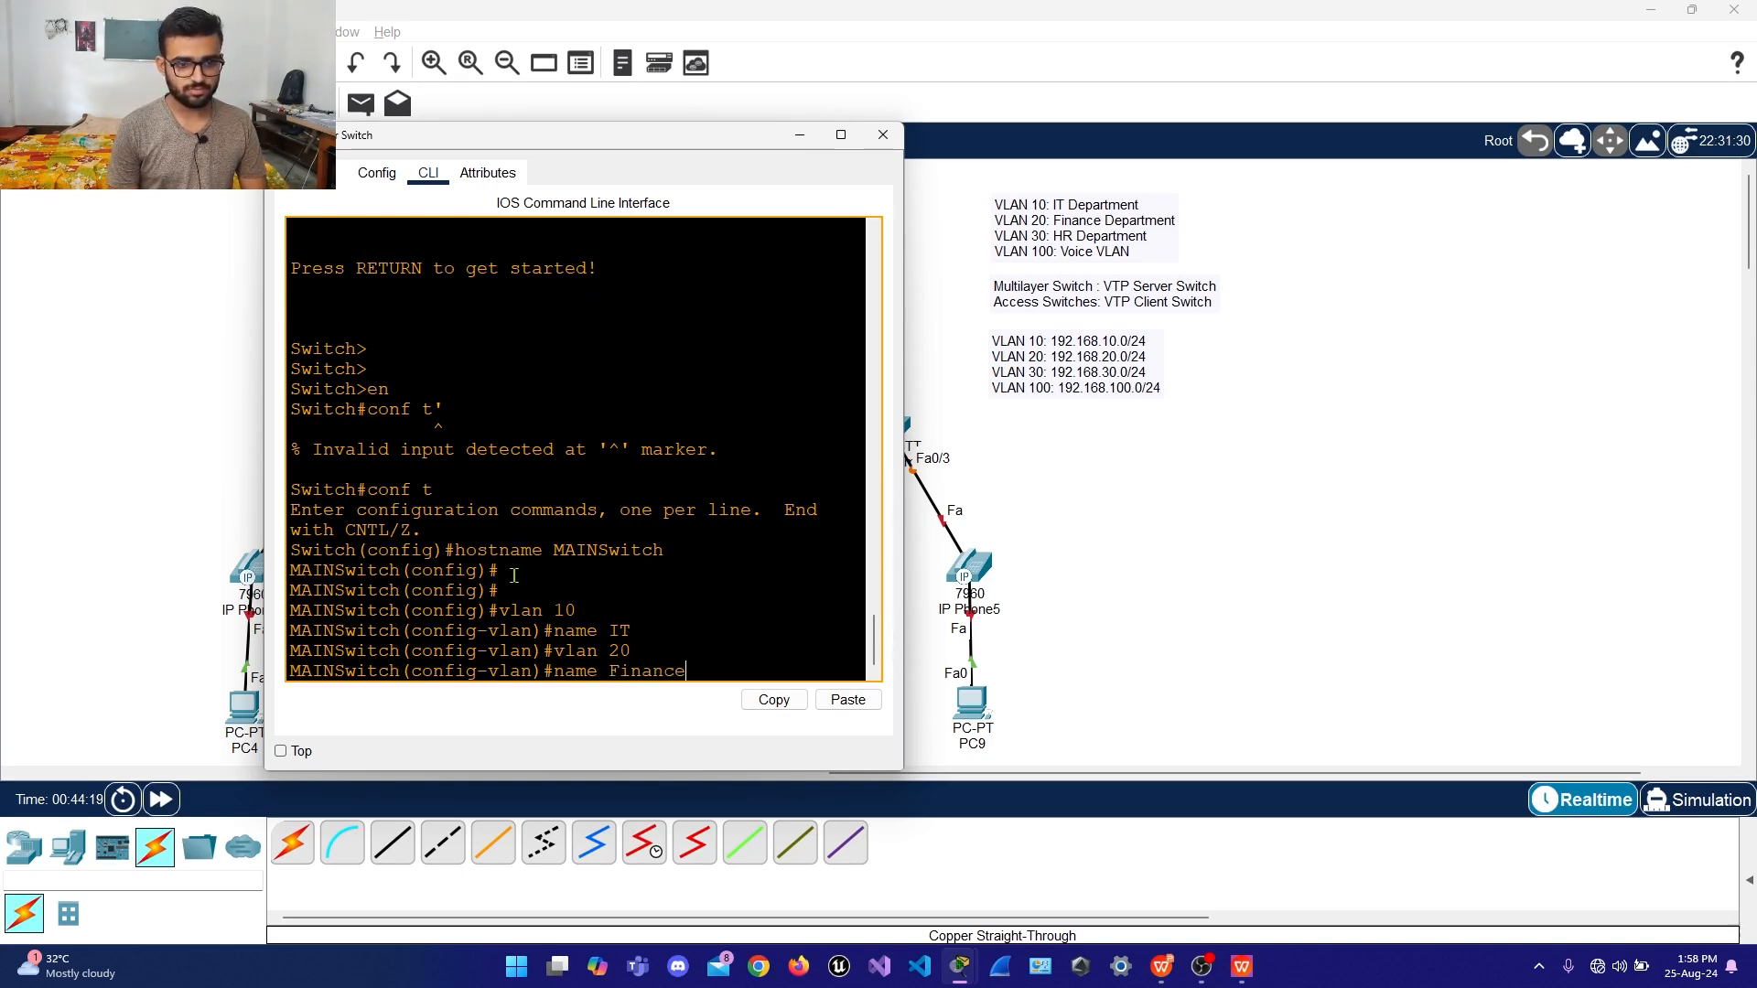
key("Return")
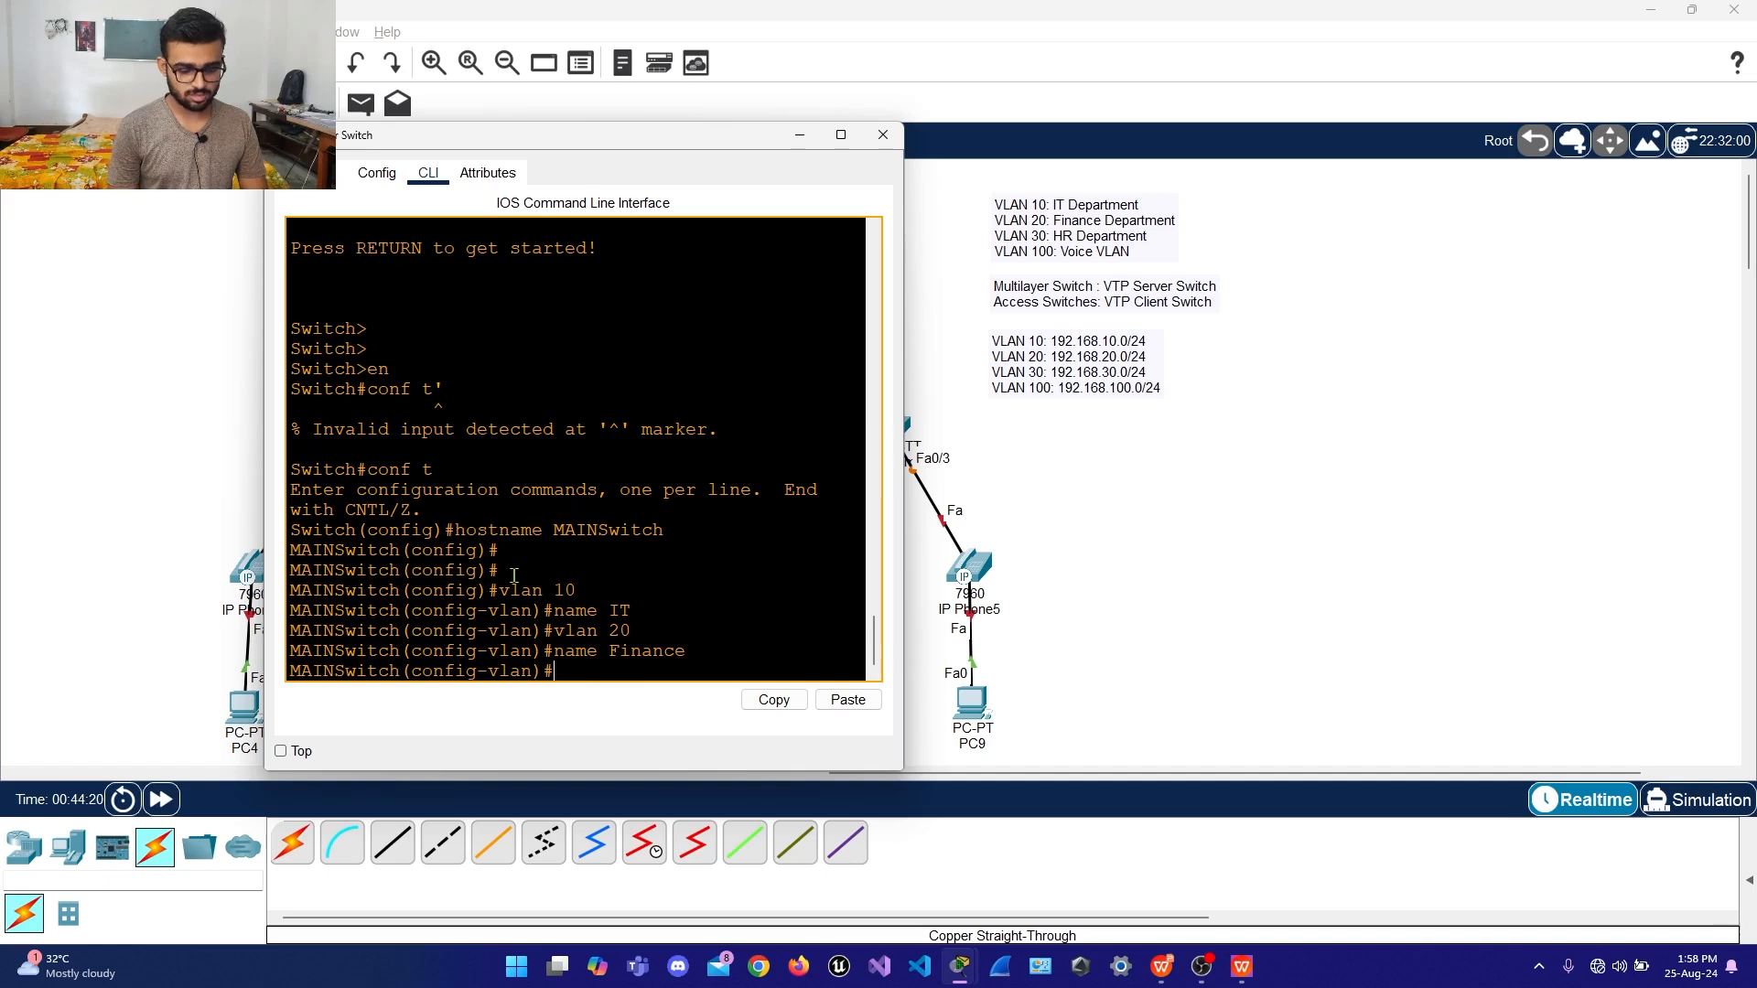
Create VLAN 30 on the multilayer switch and name it HR
type("vlan 30")
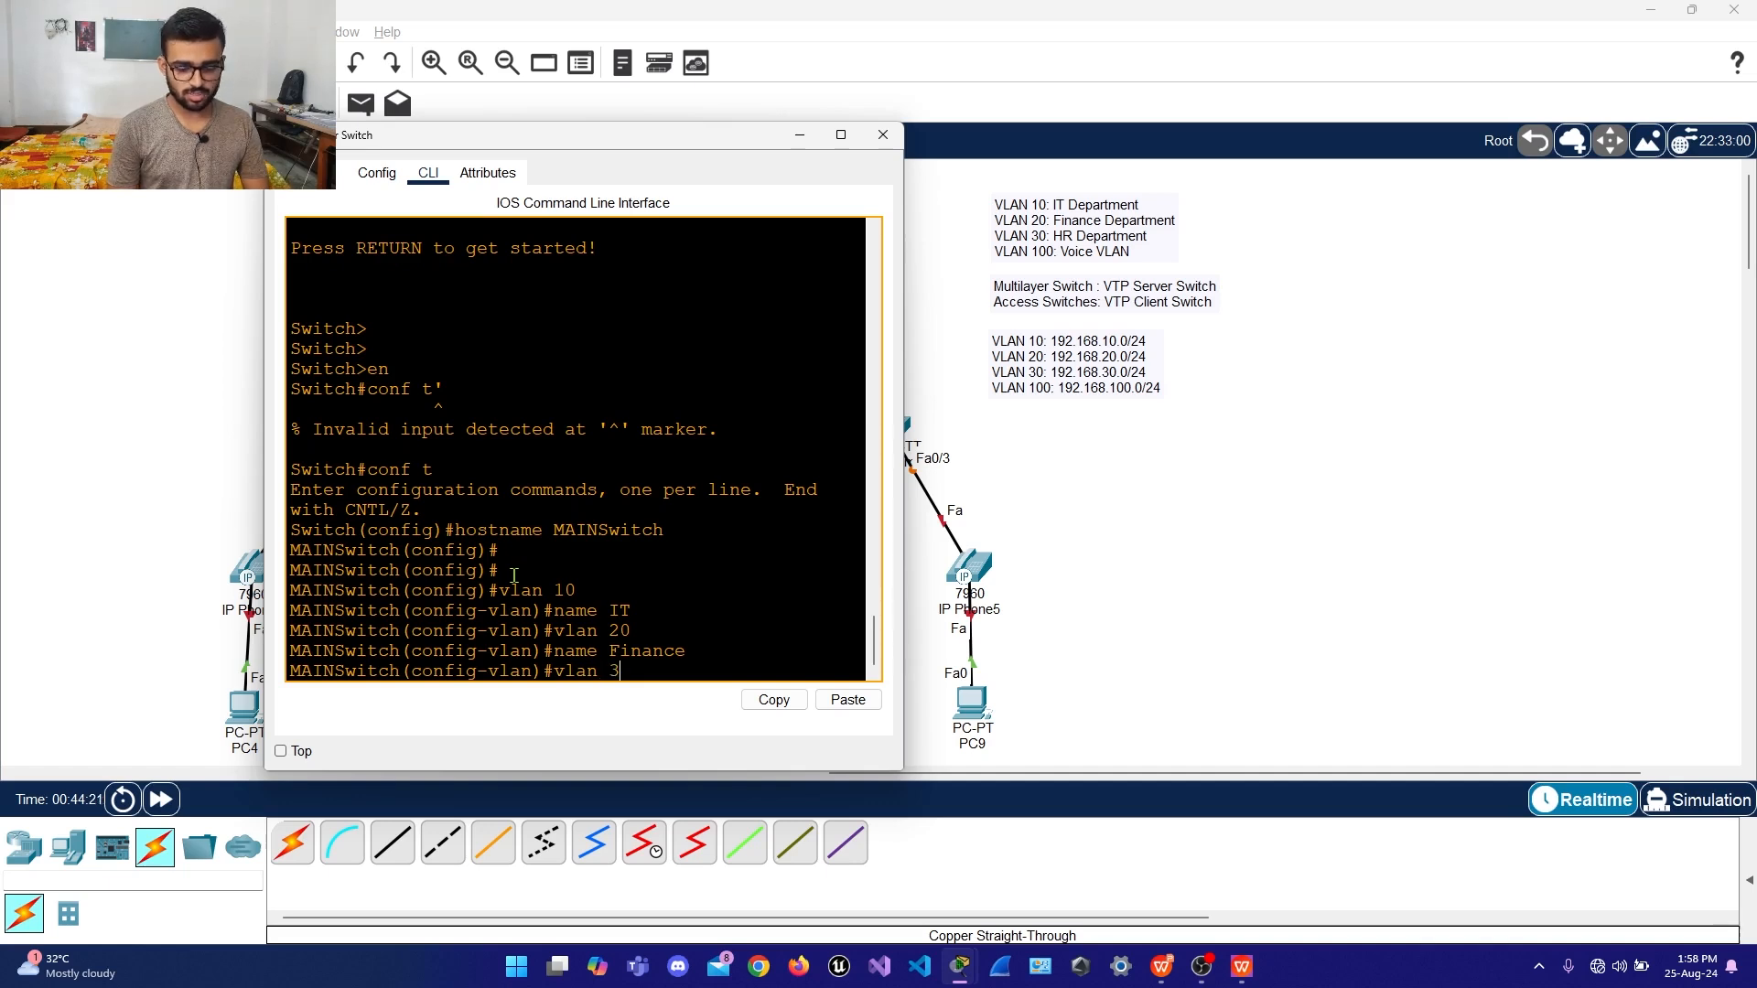
key("Return")
type("name")
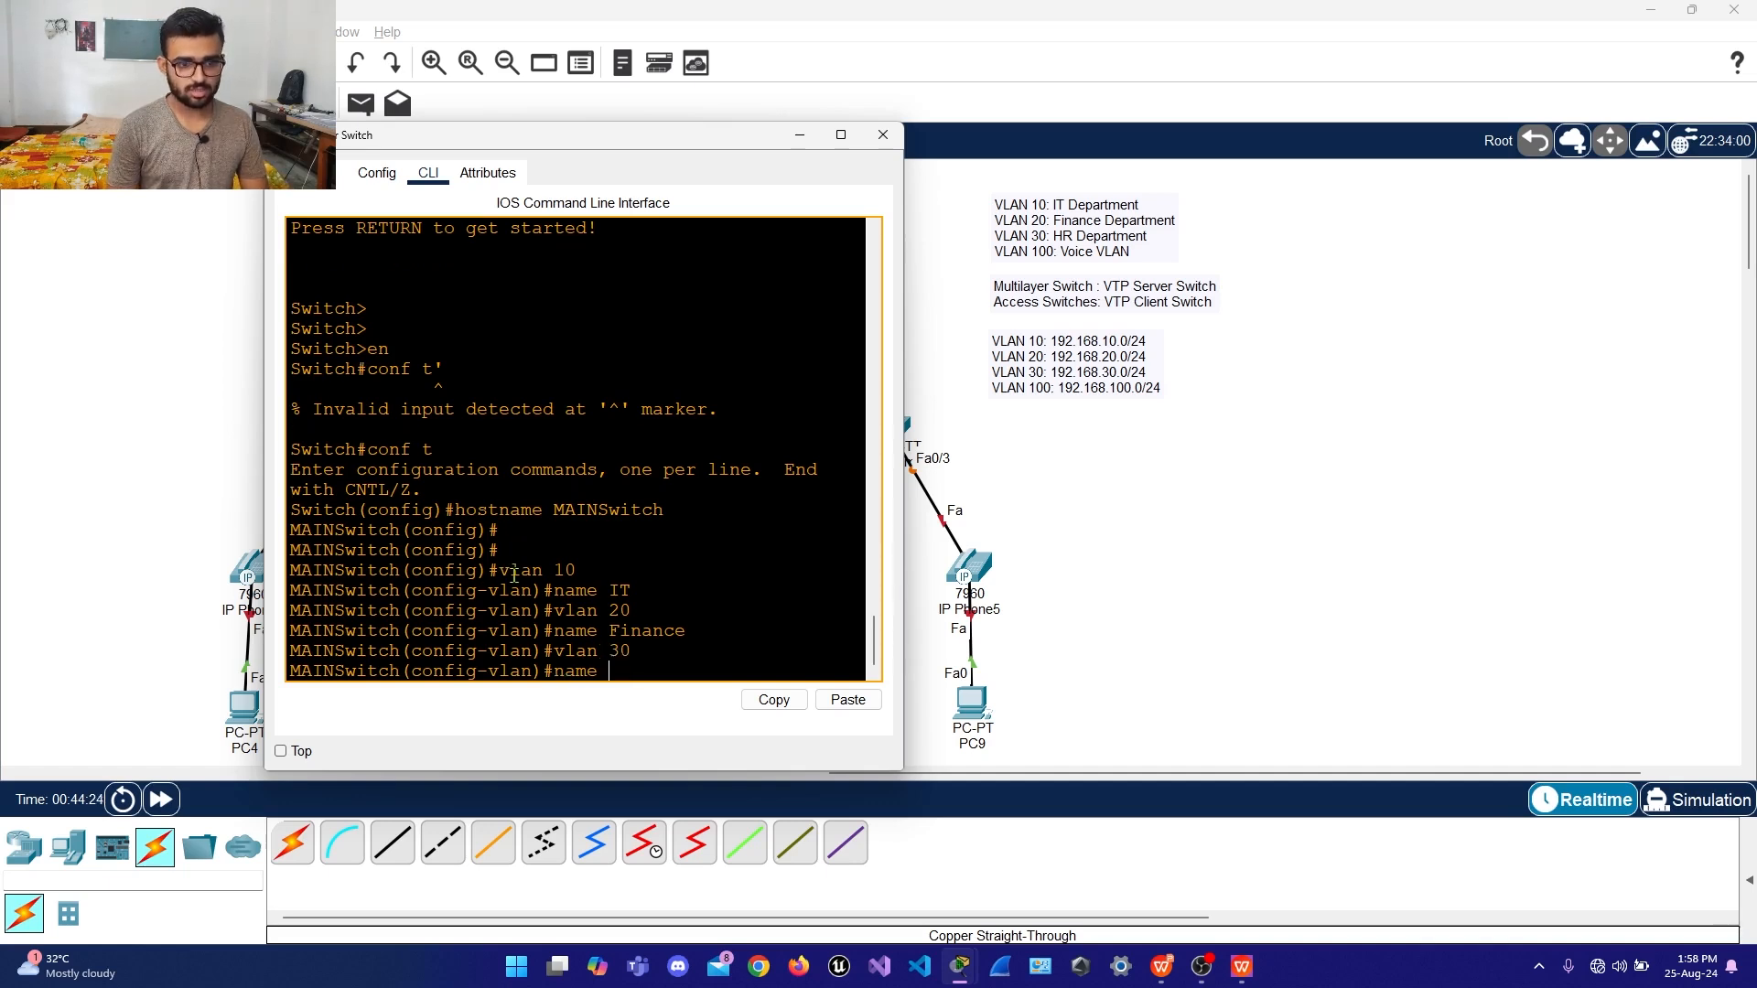
type(" HR")
key("Return")
Create VLAN 100 on the multilayer switch and name it Voice
type("vlan ")
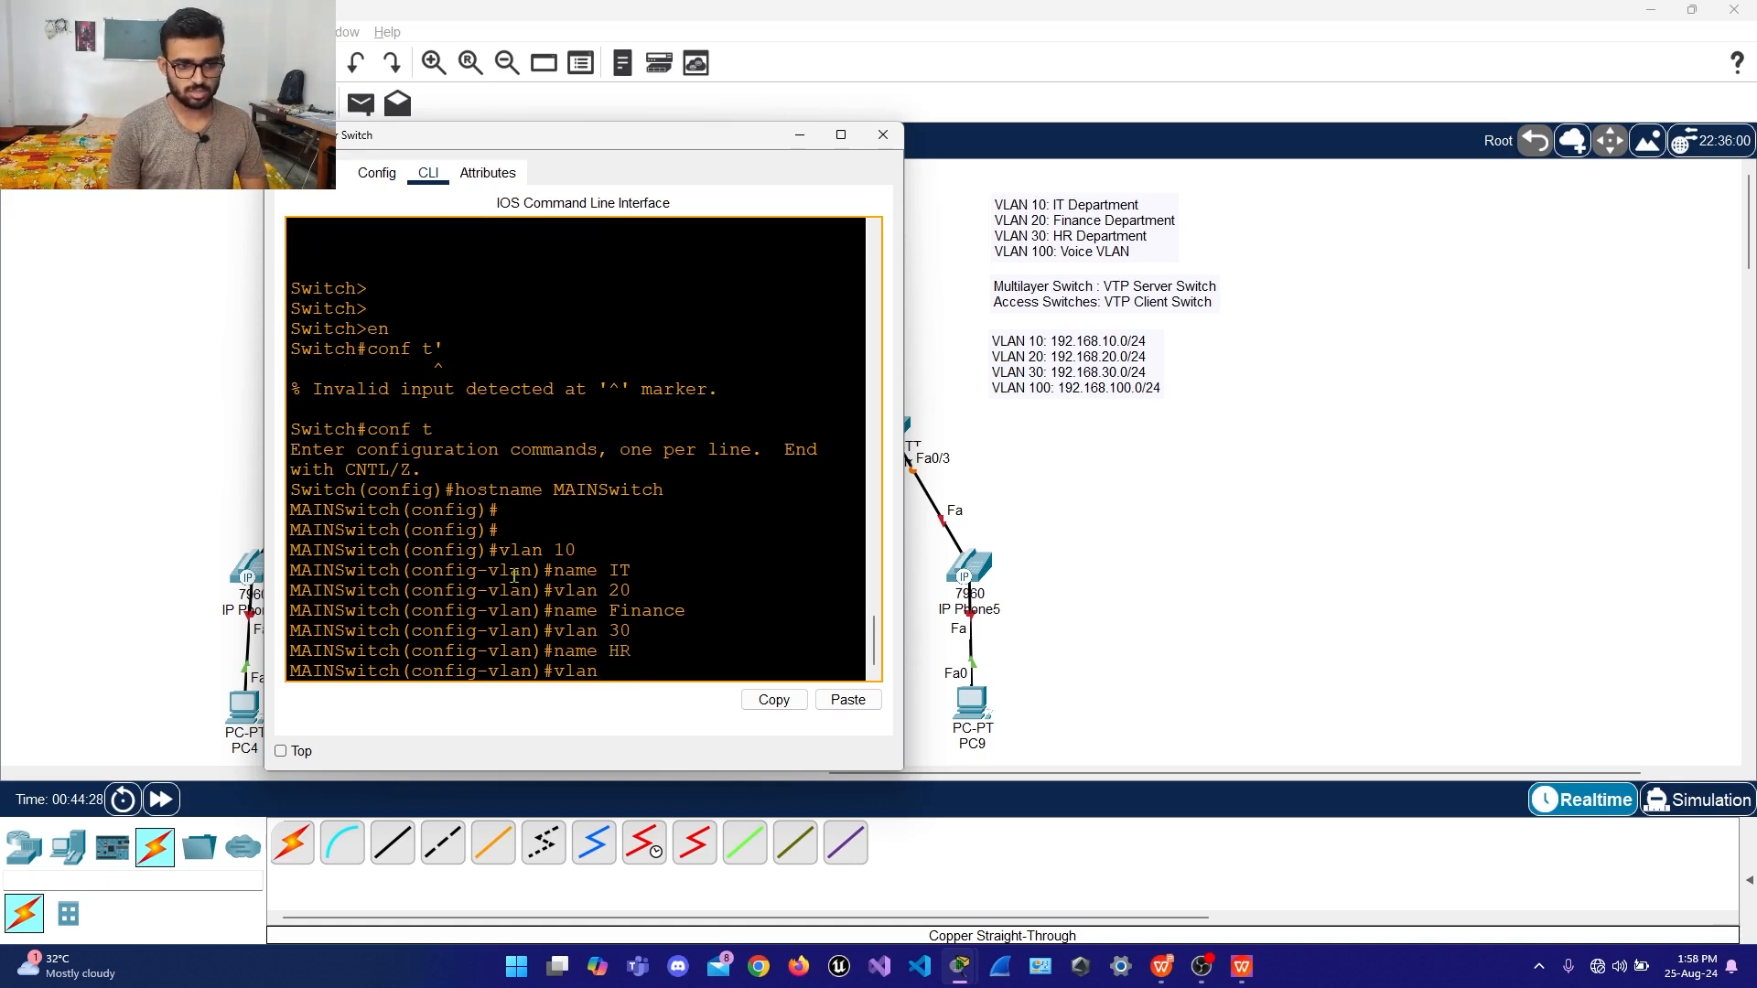
type("100")
key("Return")
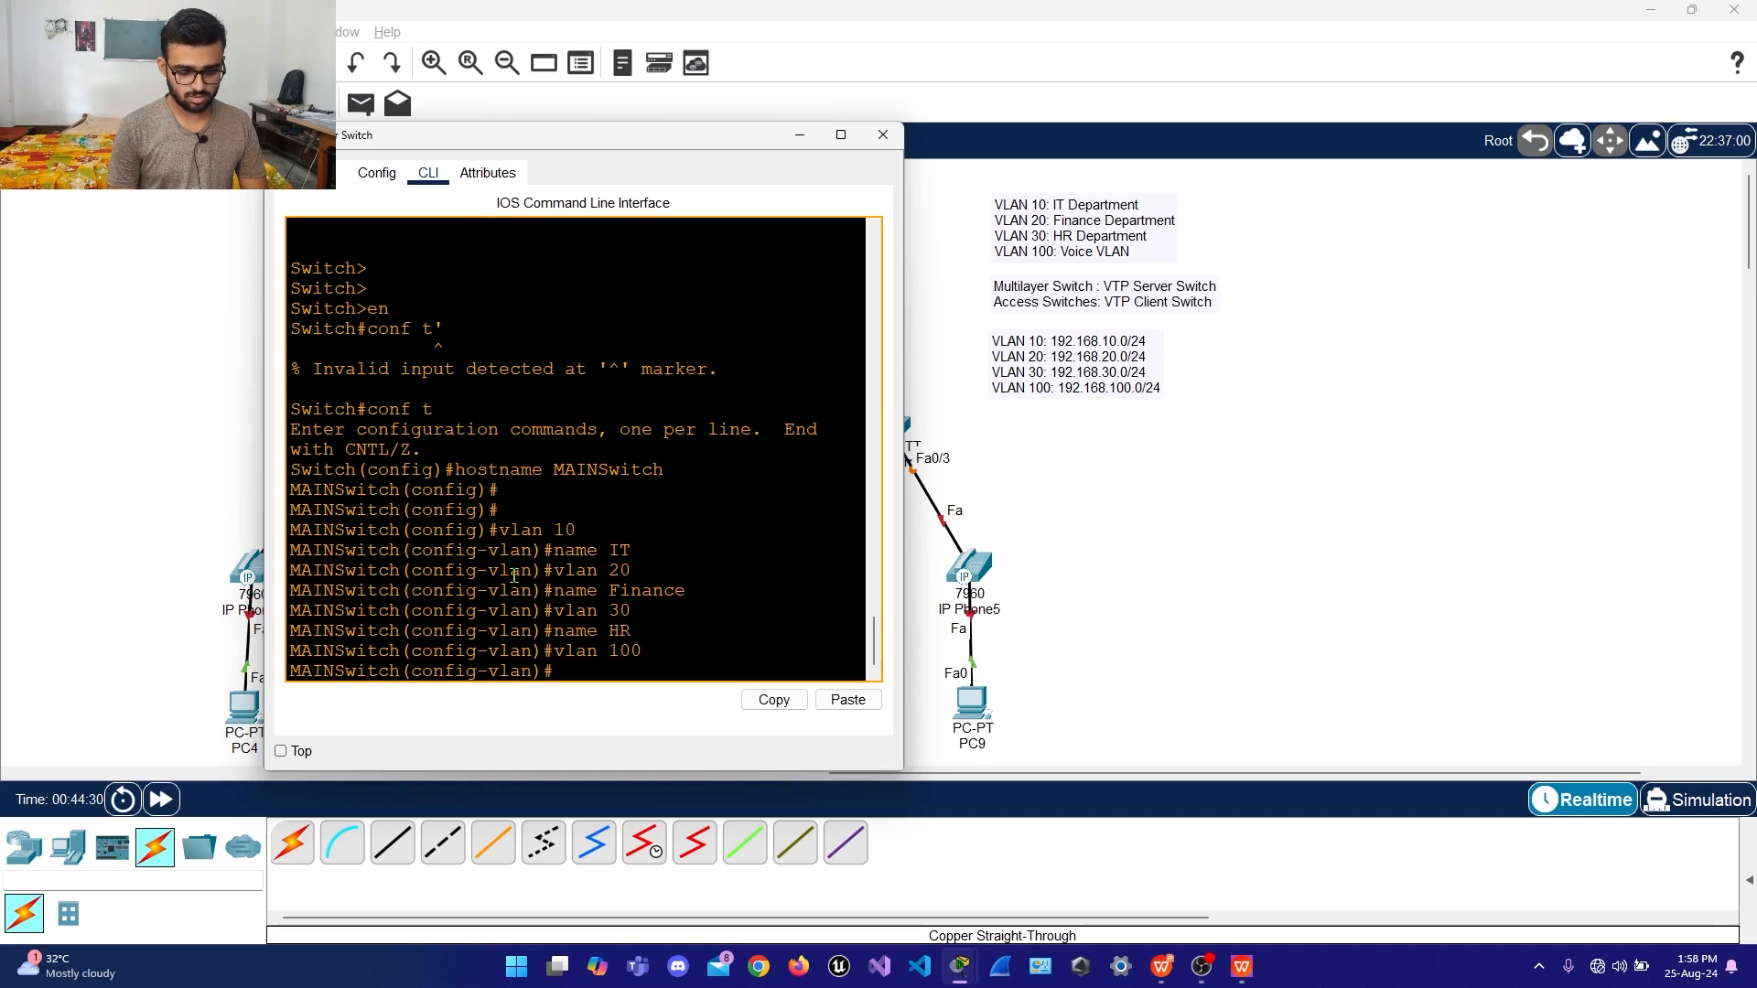
type("Voice")
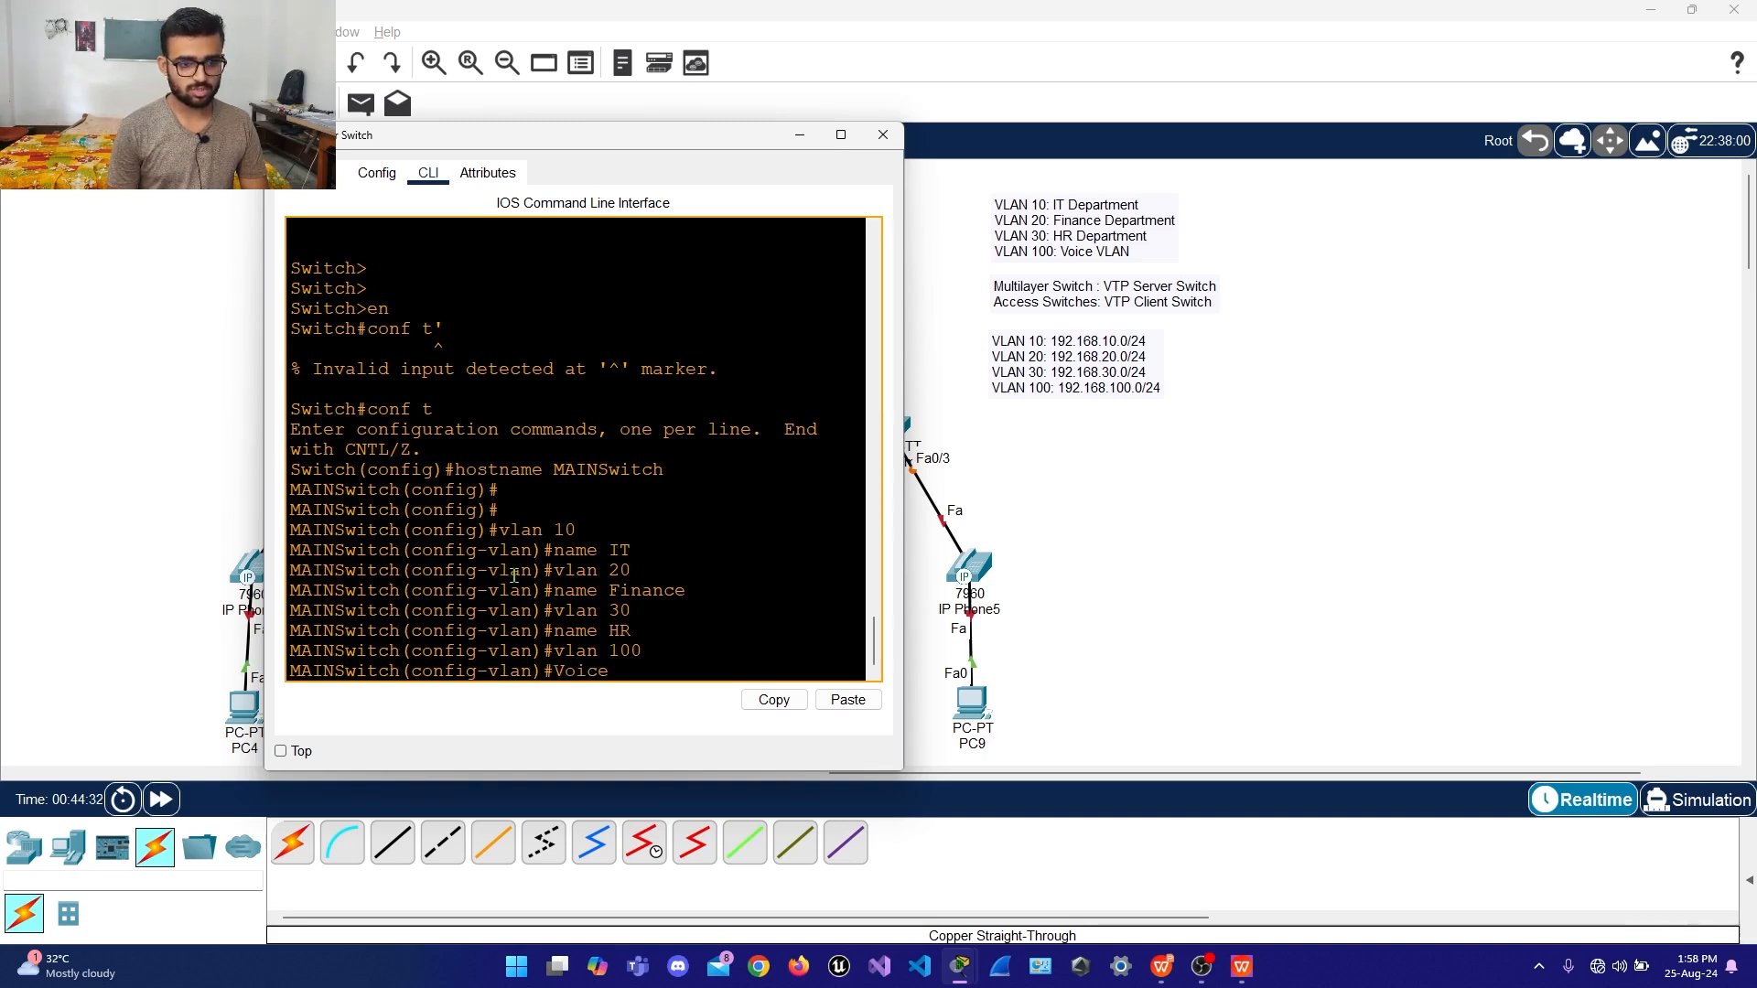
key("Return")
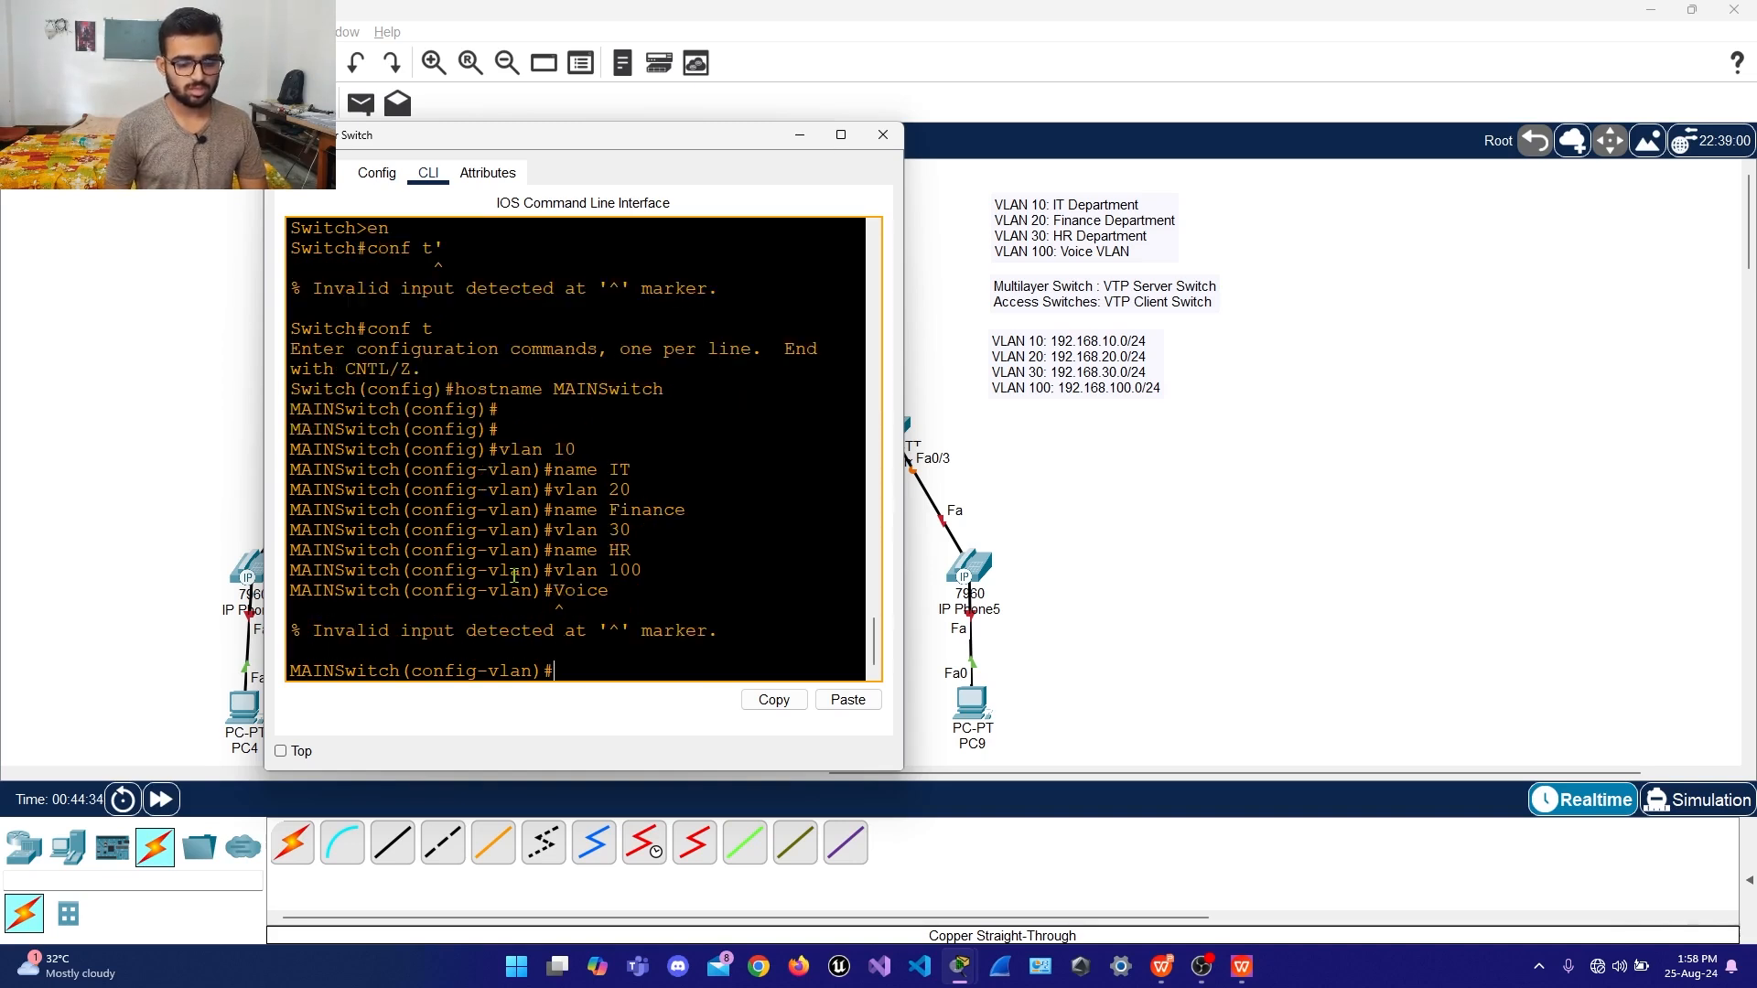
type("name V")
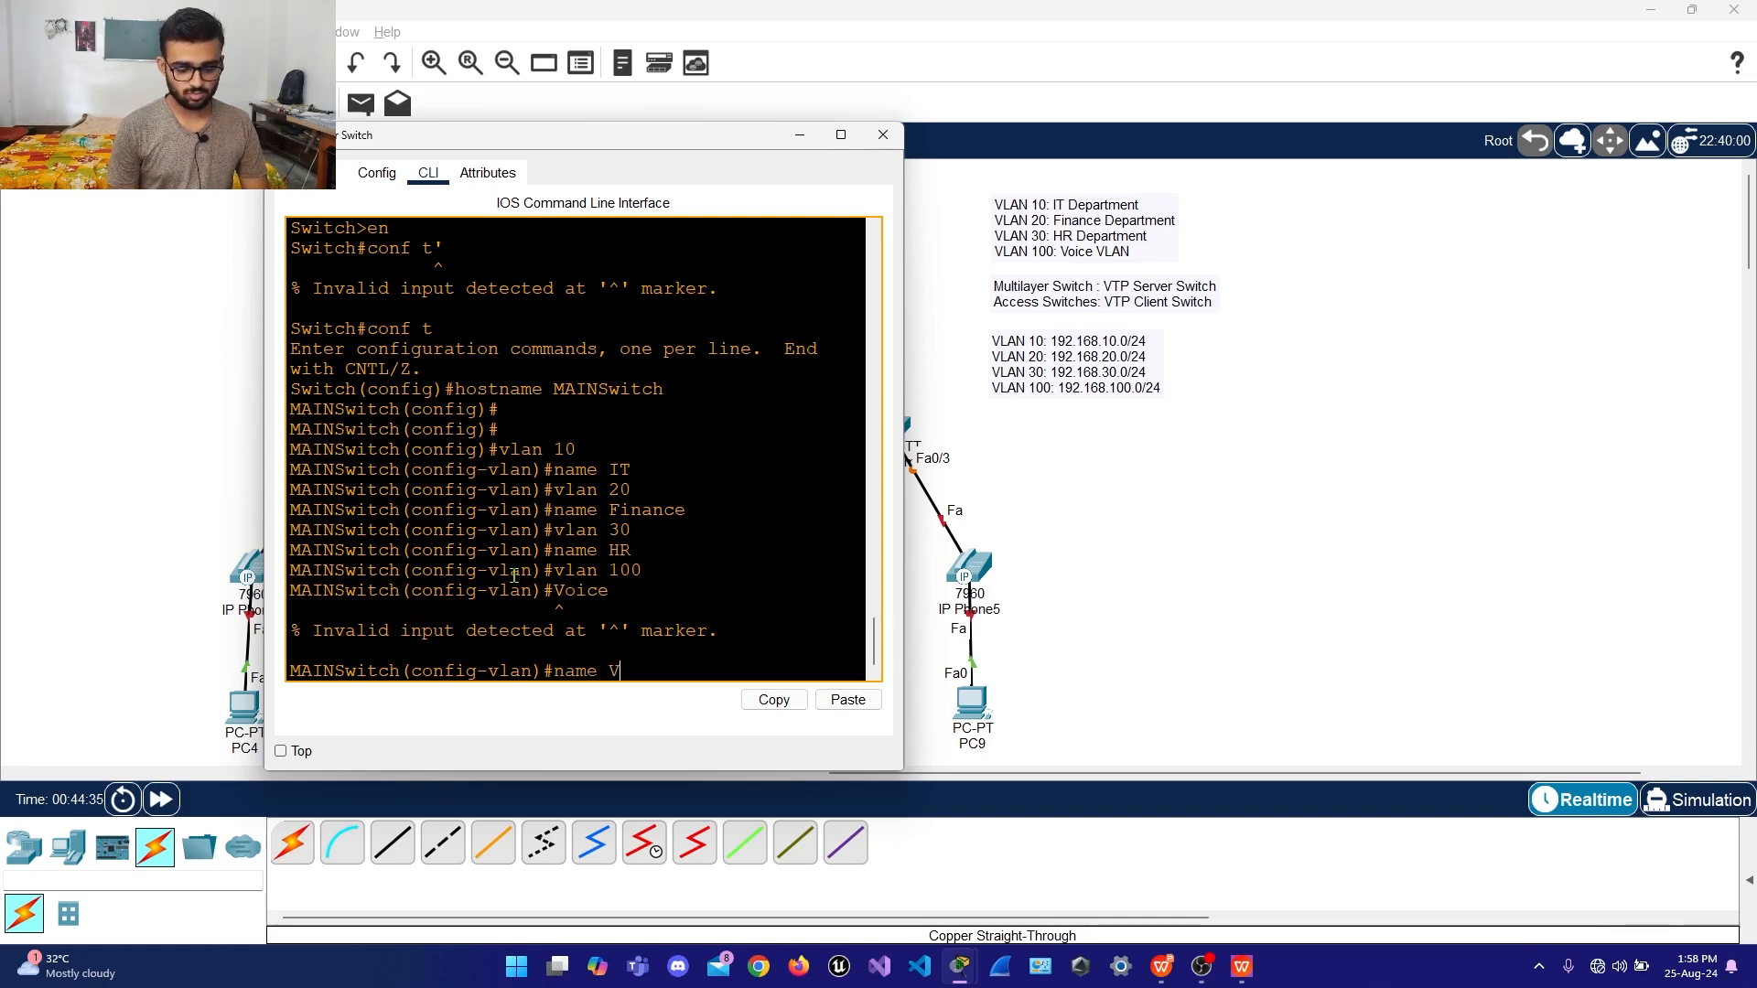
type("oice")
key("Return")
key("Return")
key("Return")
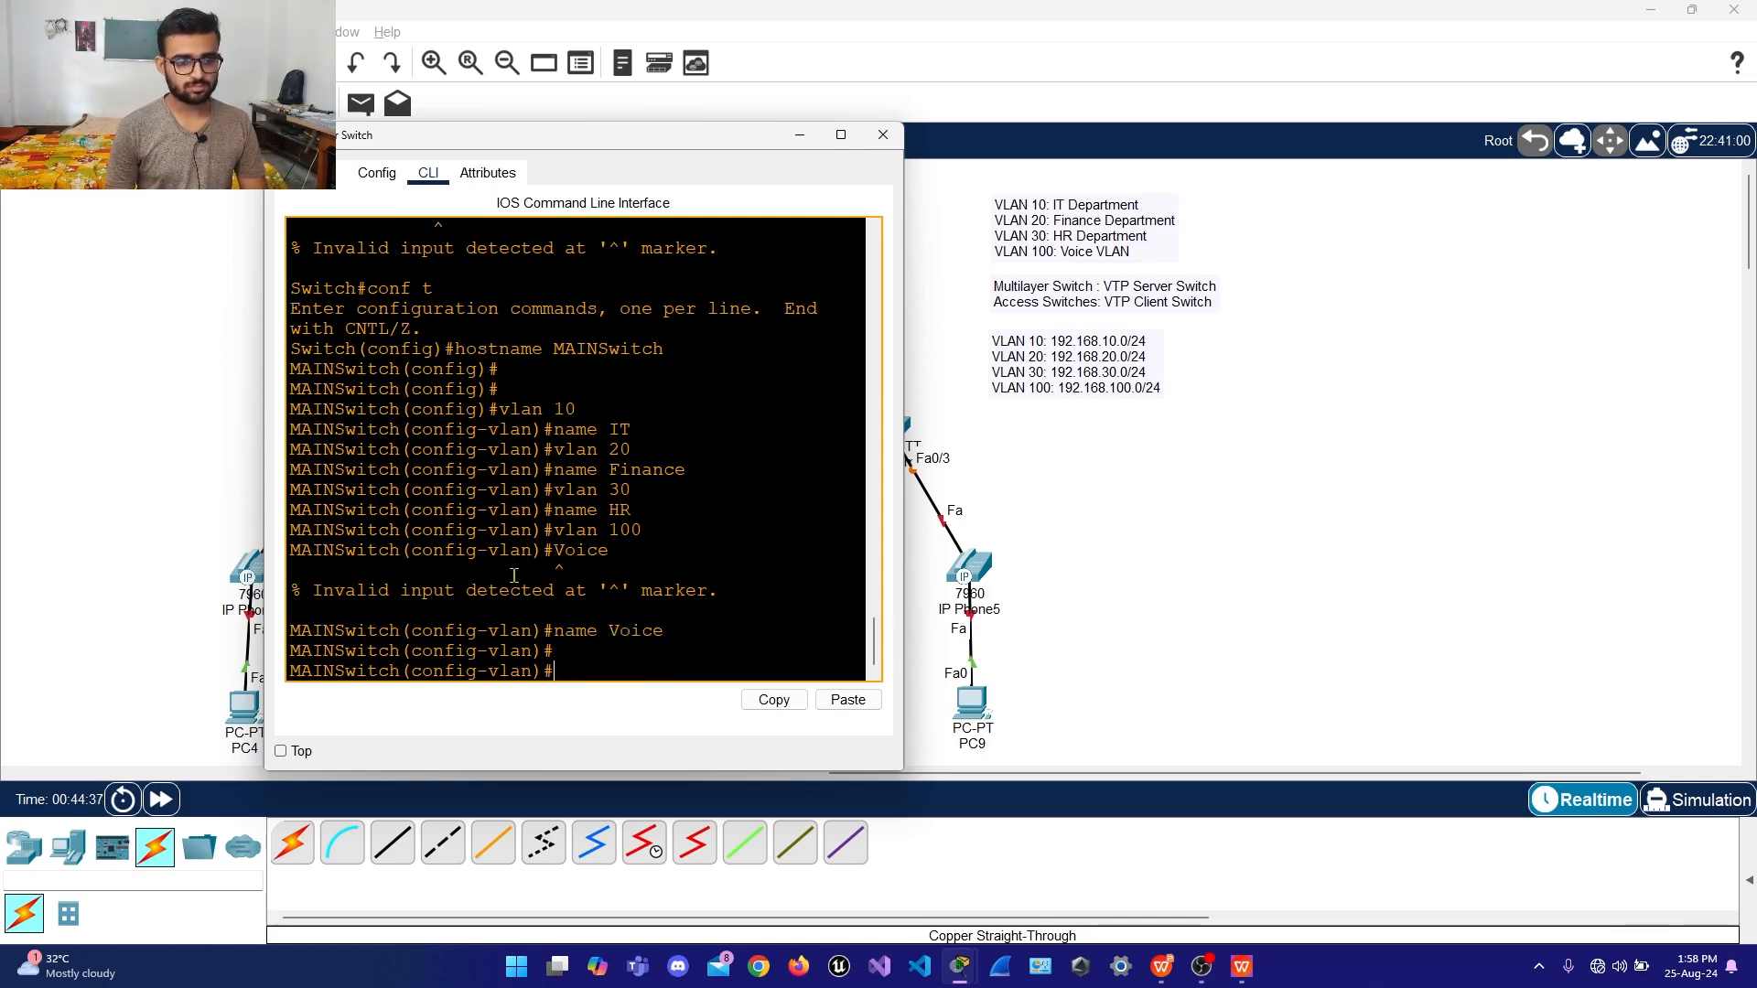
Leave VLAN configuration with end and re-enter global configuration mode with conf t
type("end")
key("Return")
key("Return")
key("Return")
key("Return")
key("Return")
key("Return")
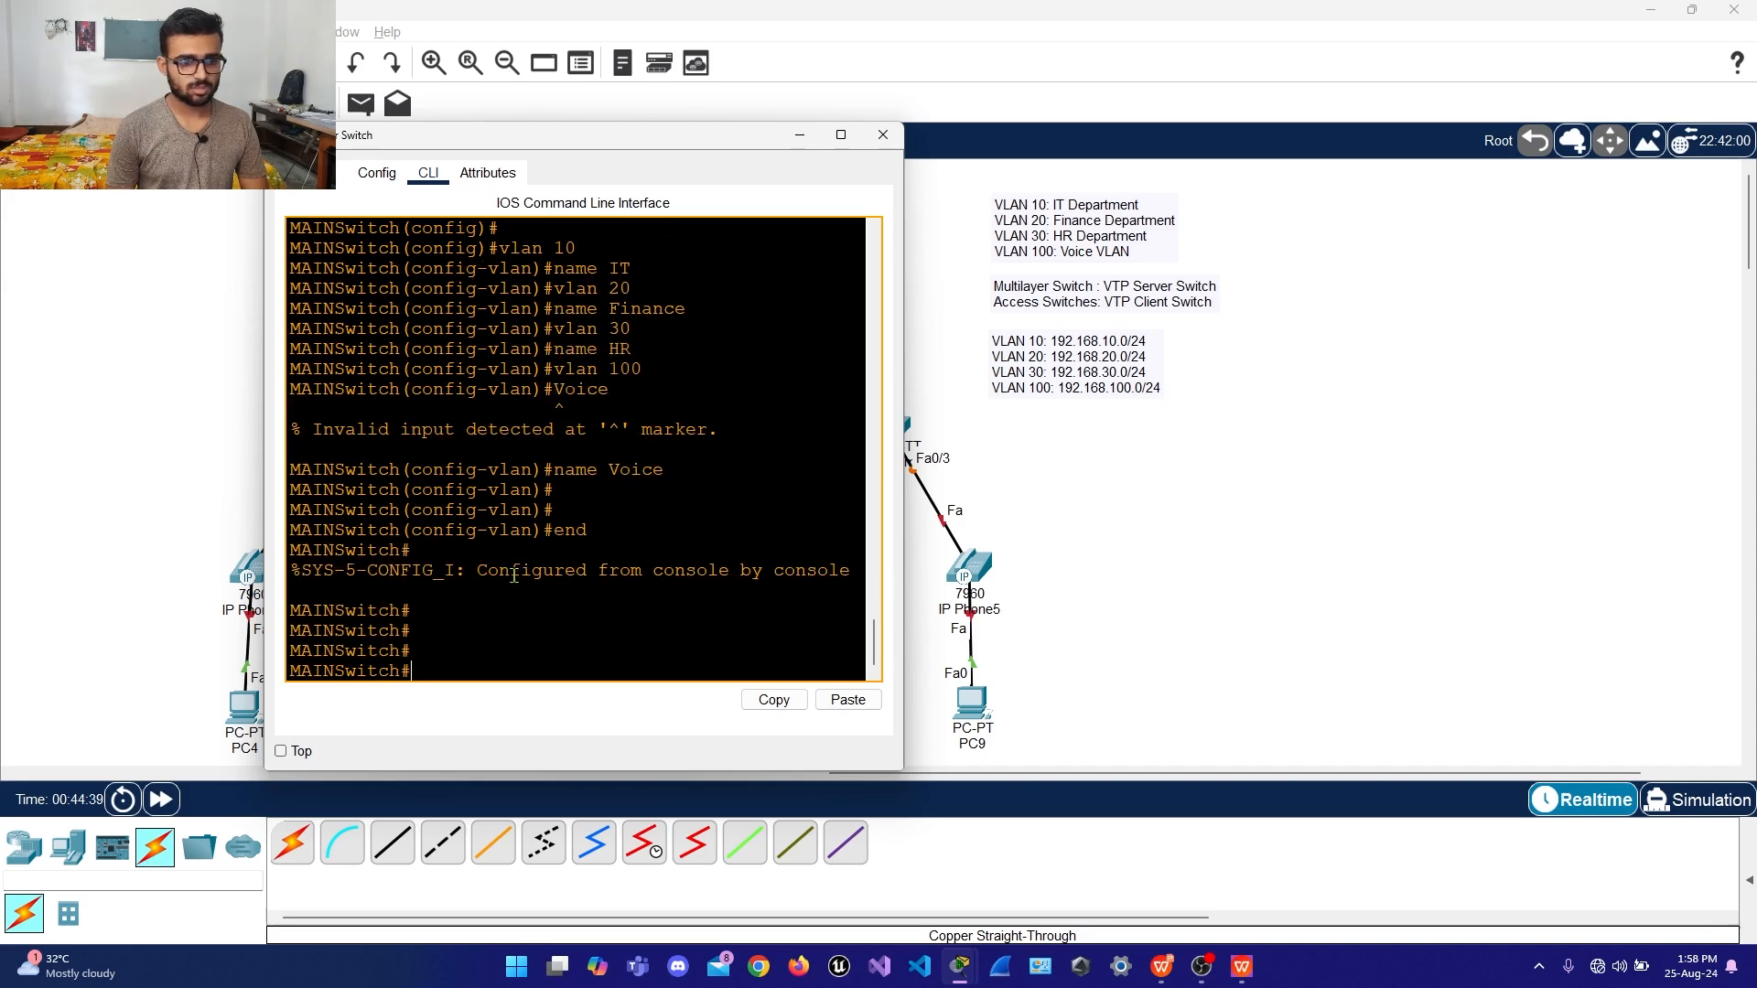
type("conf t")
key("Return")
key("Return")
key("Return")
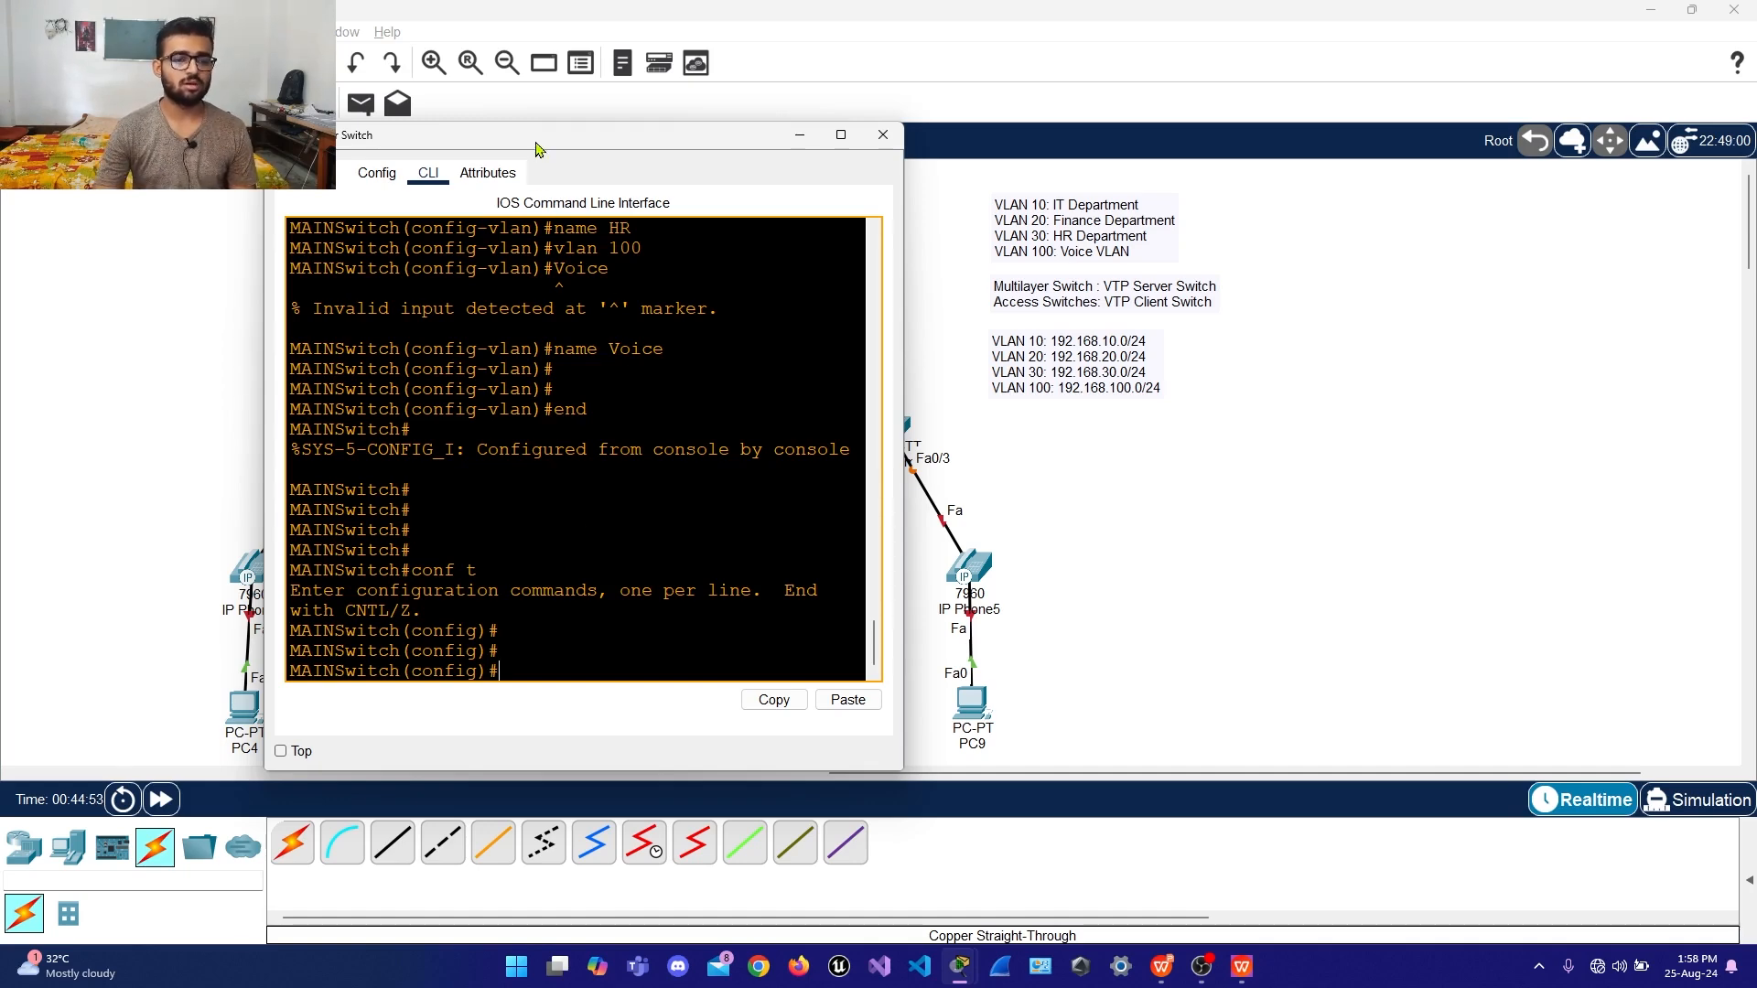
left_click_drag(538, 142, 655, 142)
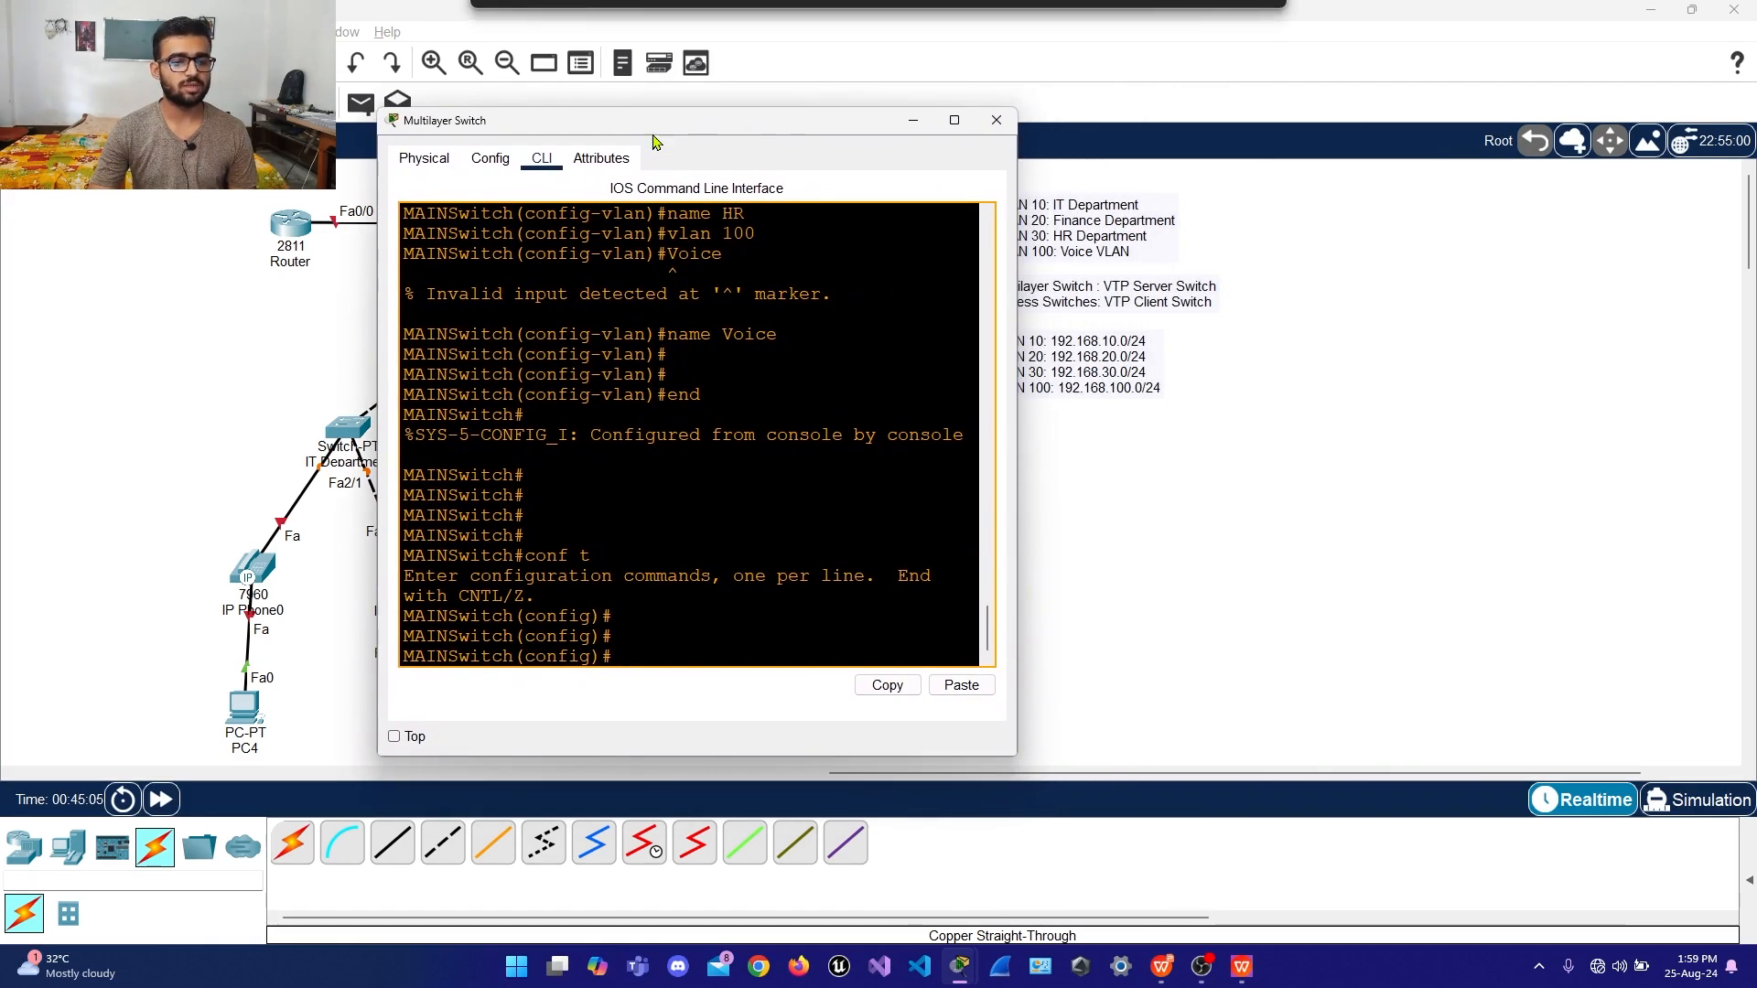
type("vlan")
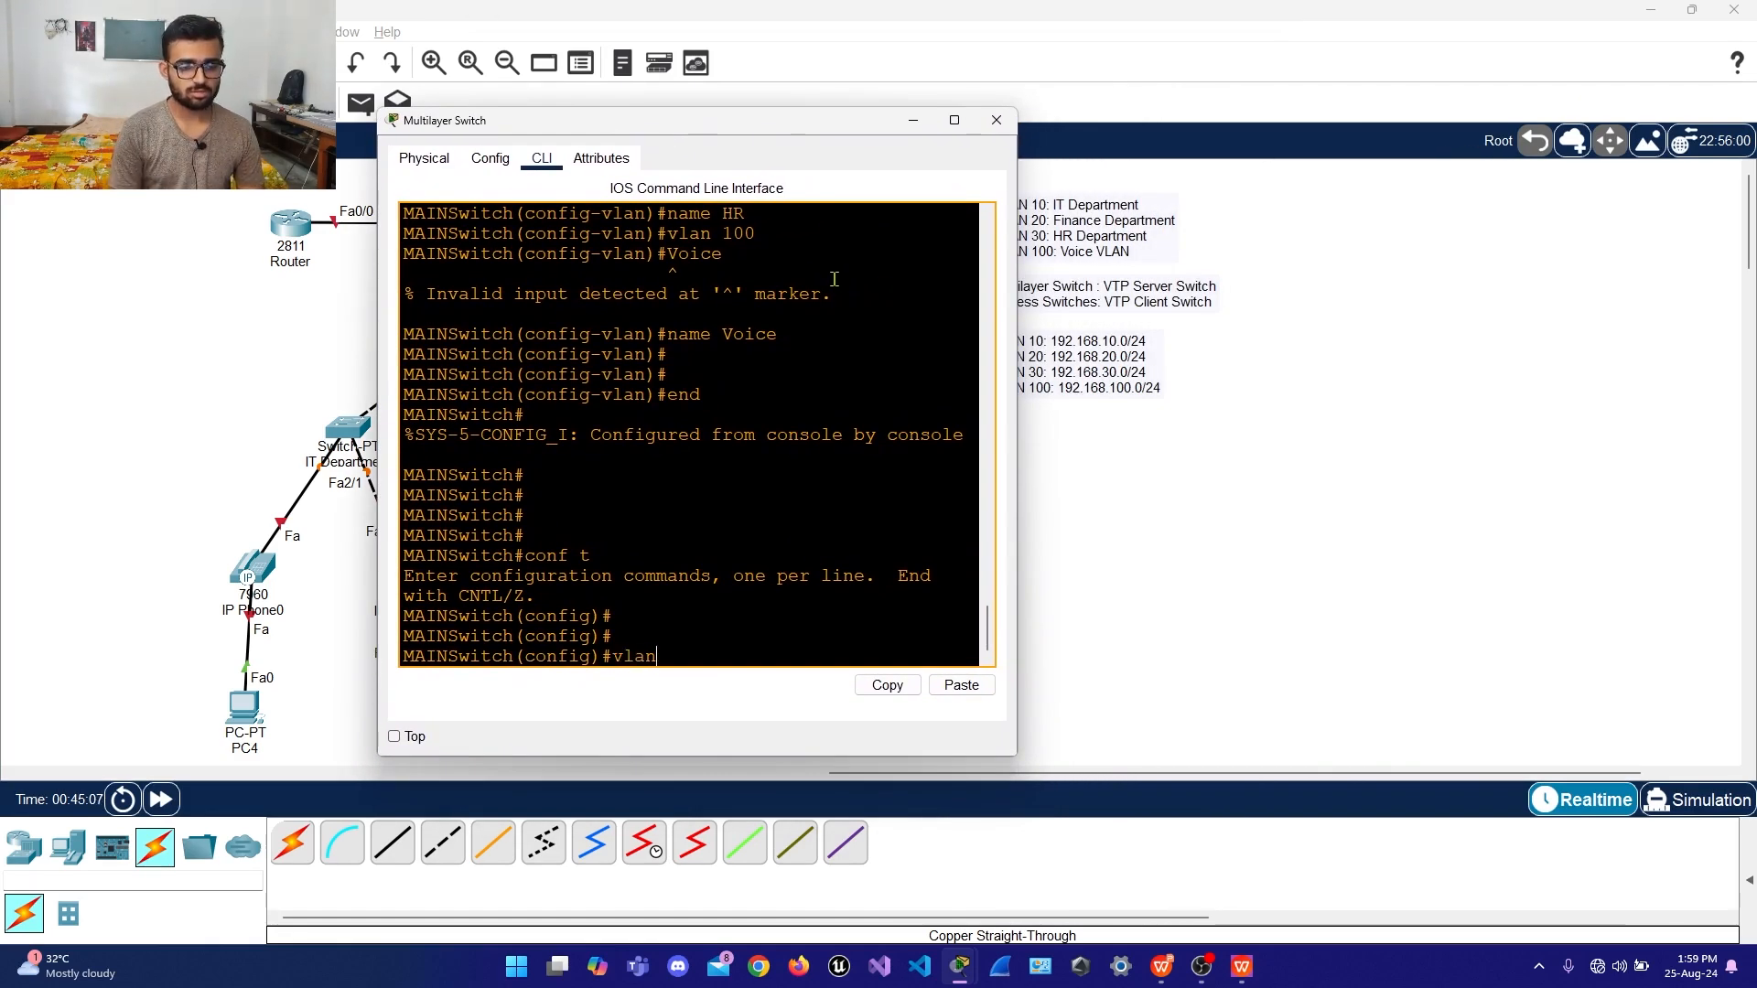
key("BackSpace")
key("BackSpace")
key("BackSpace")
key("BackSpace")
type("vt")
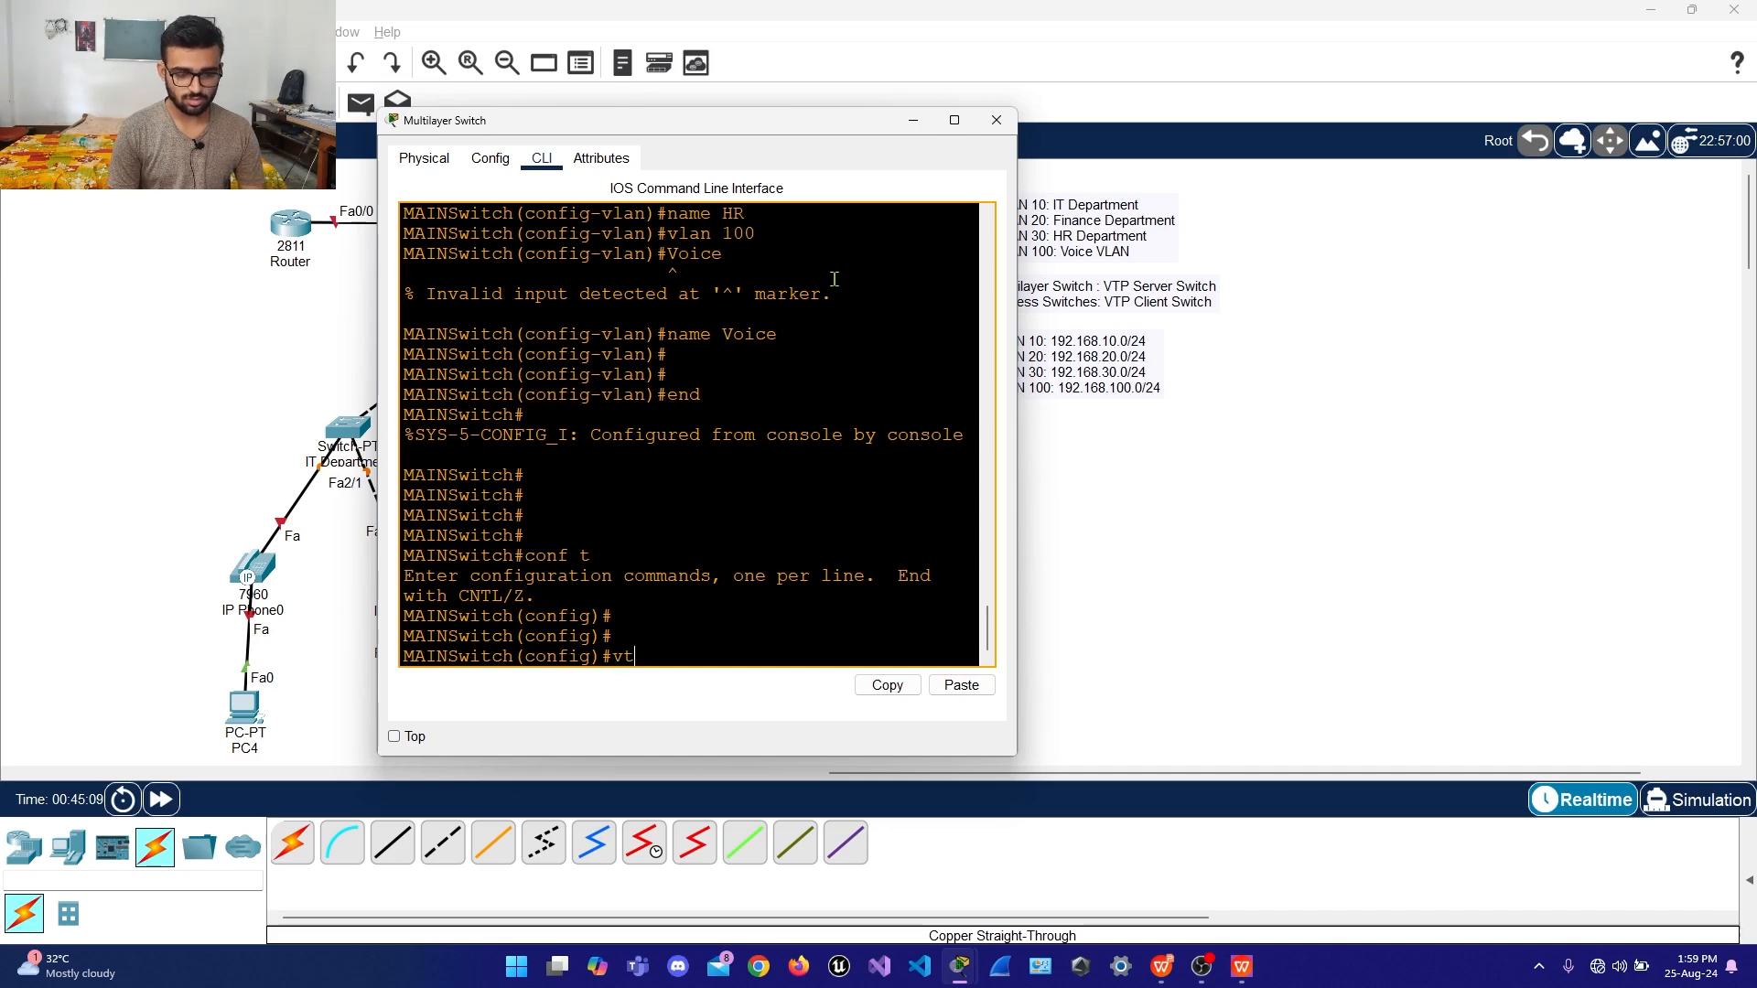
type("p mode")
key("BackSpace")
key("BackSpace")
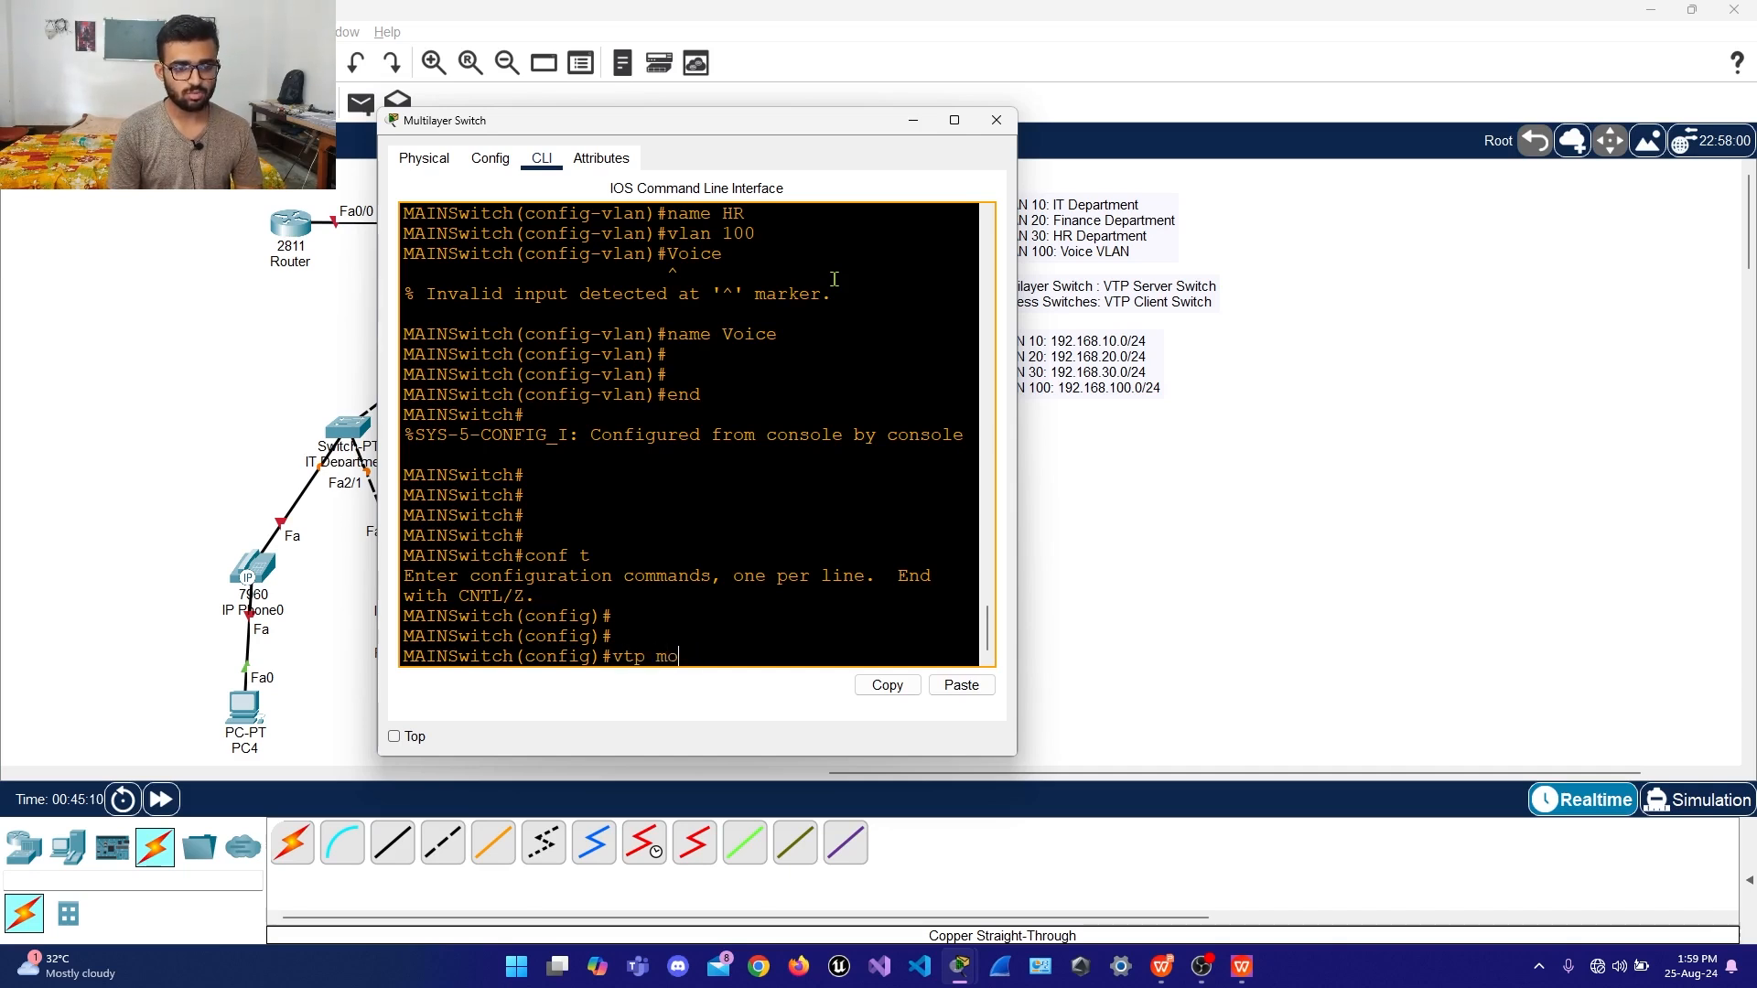
key("BackSpace")
key("BackSpace")
key("BackSpace")
key("BackSpace")
key("BackSpace")
key("BackSpace")
List the available VTP options with vtp ? and set the multilayer switch's VTP mode to server
type("v")
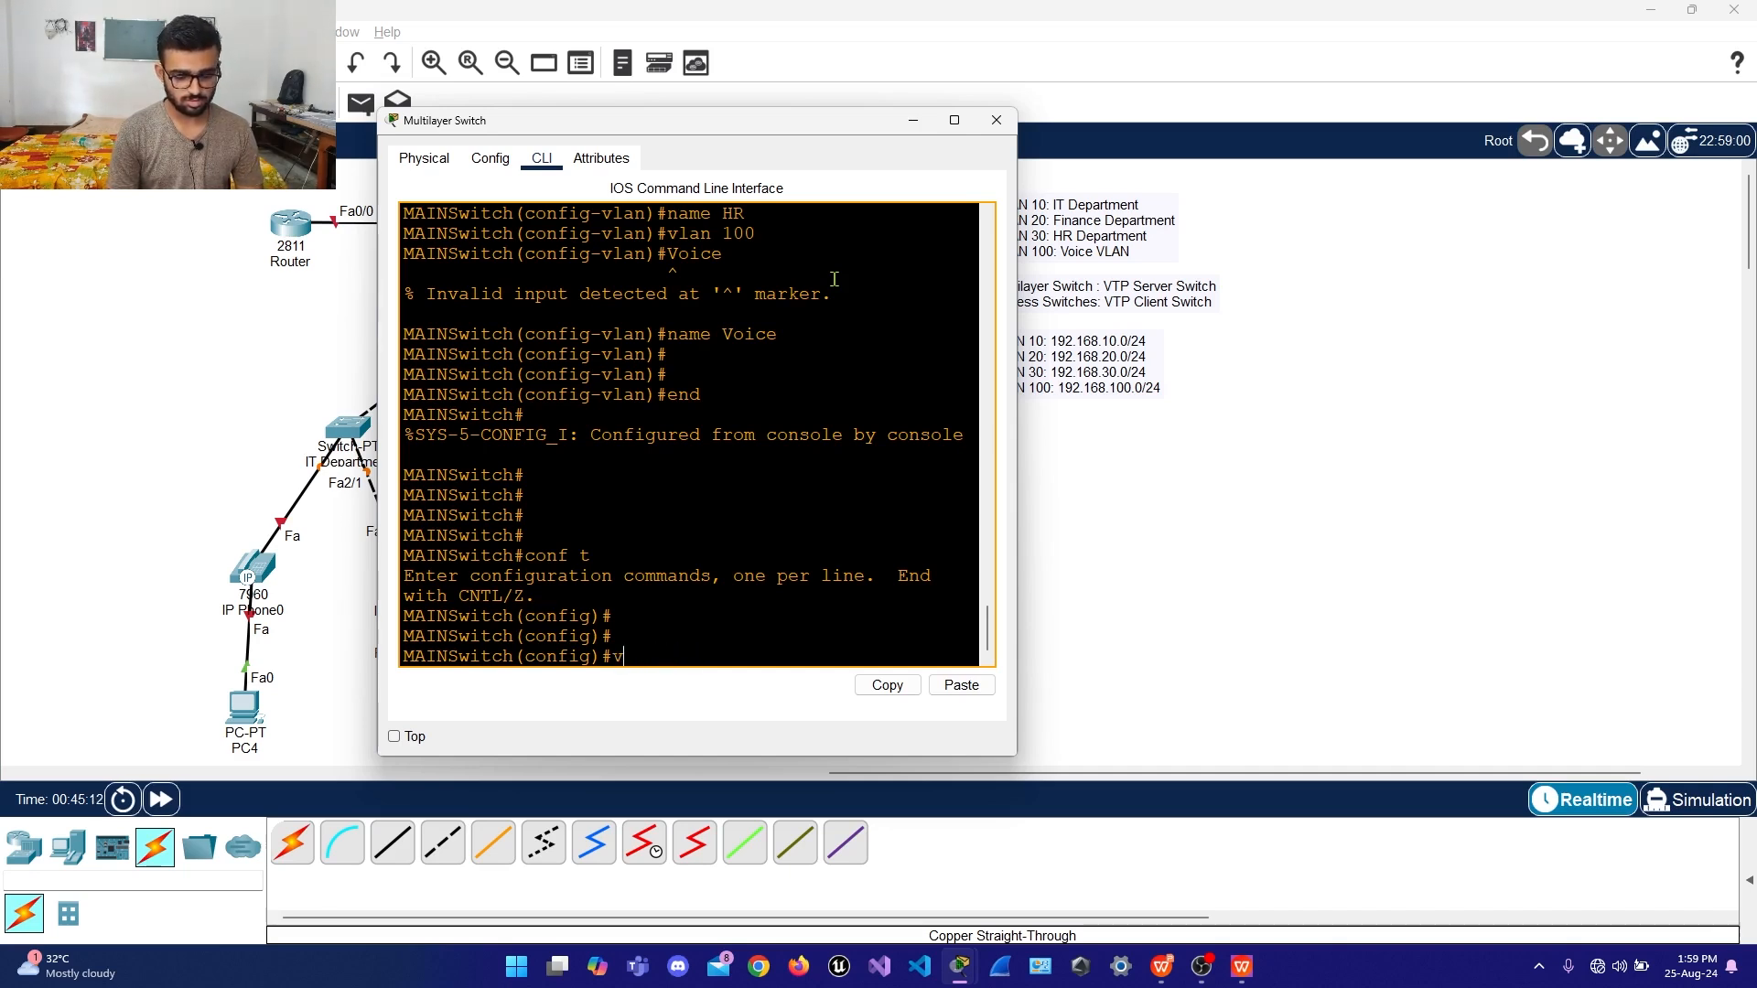
type("tp ?")
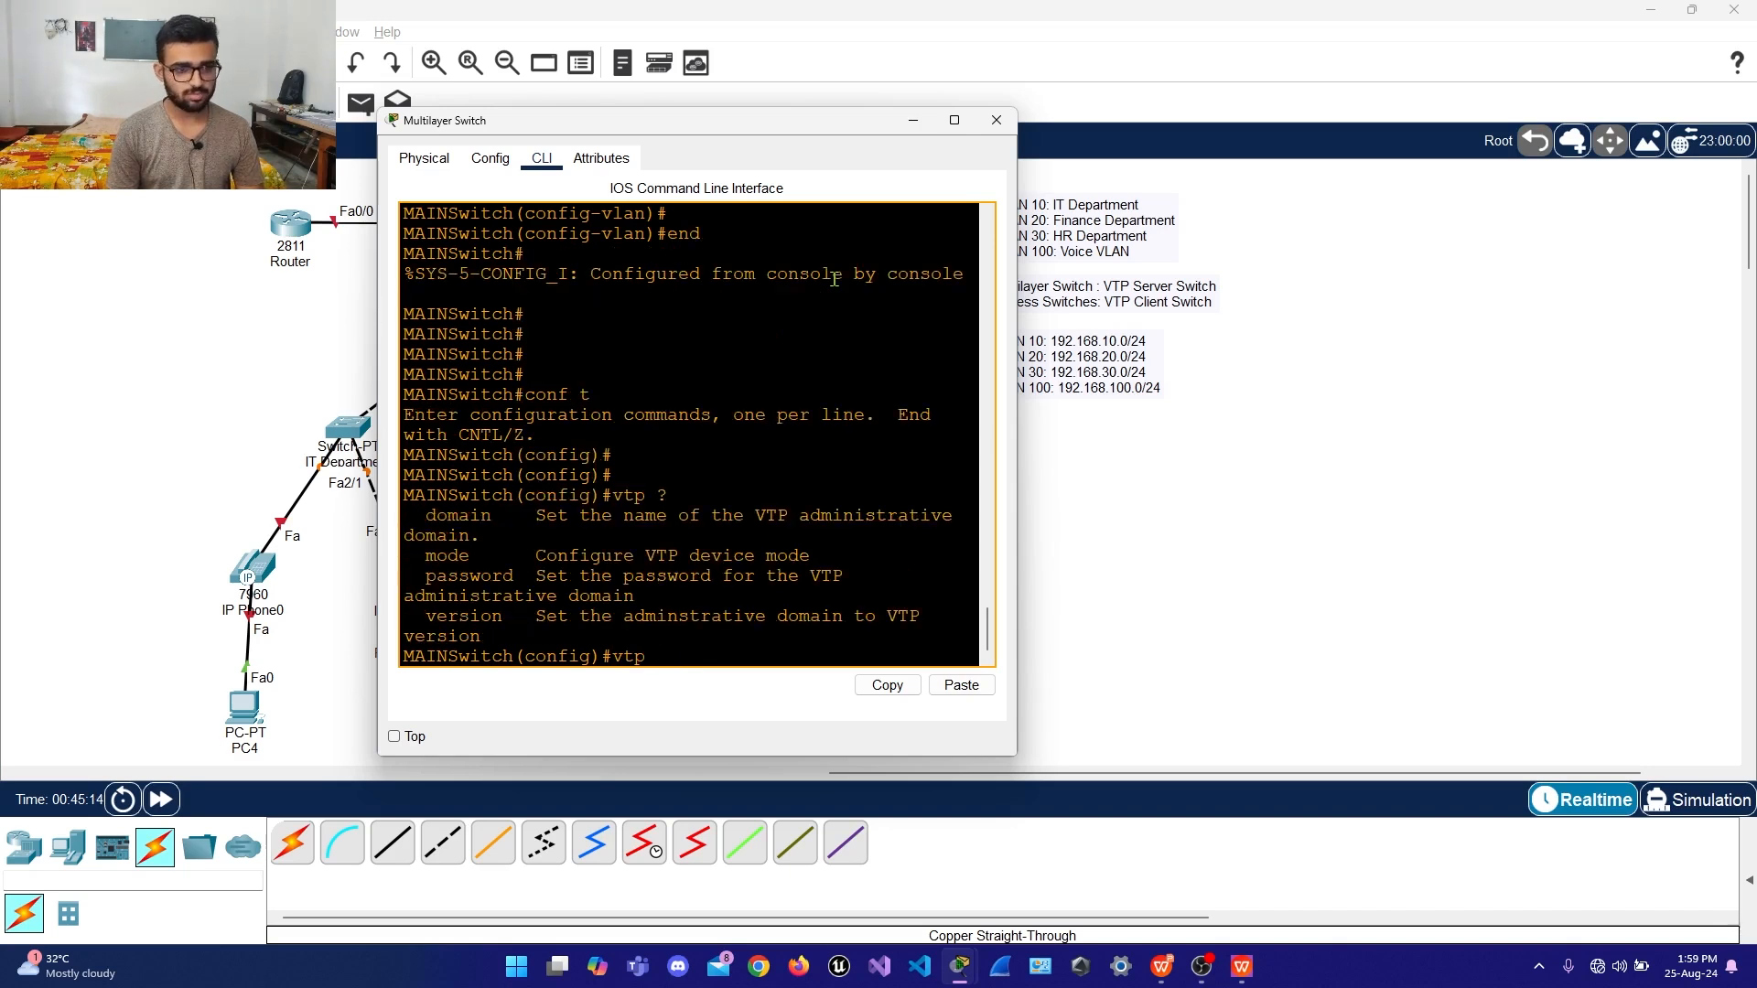
type("mfo")
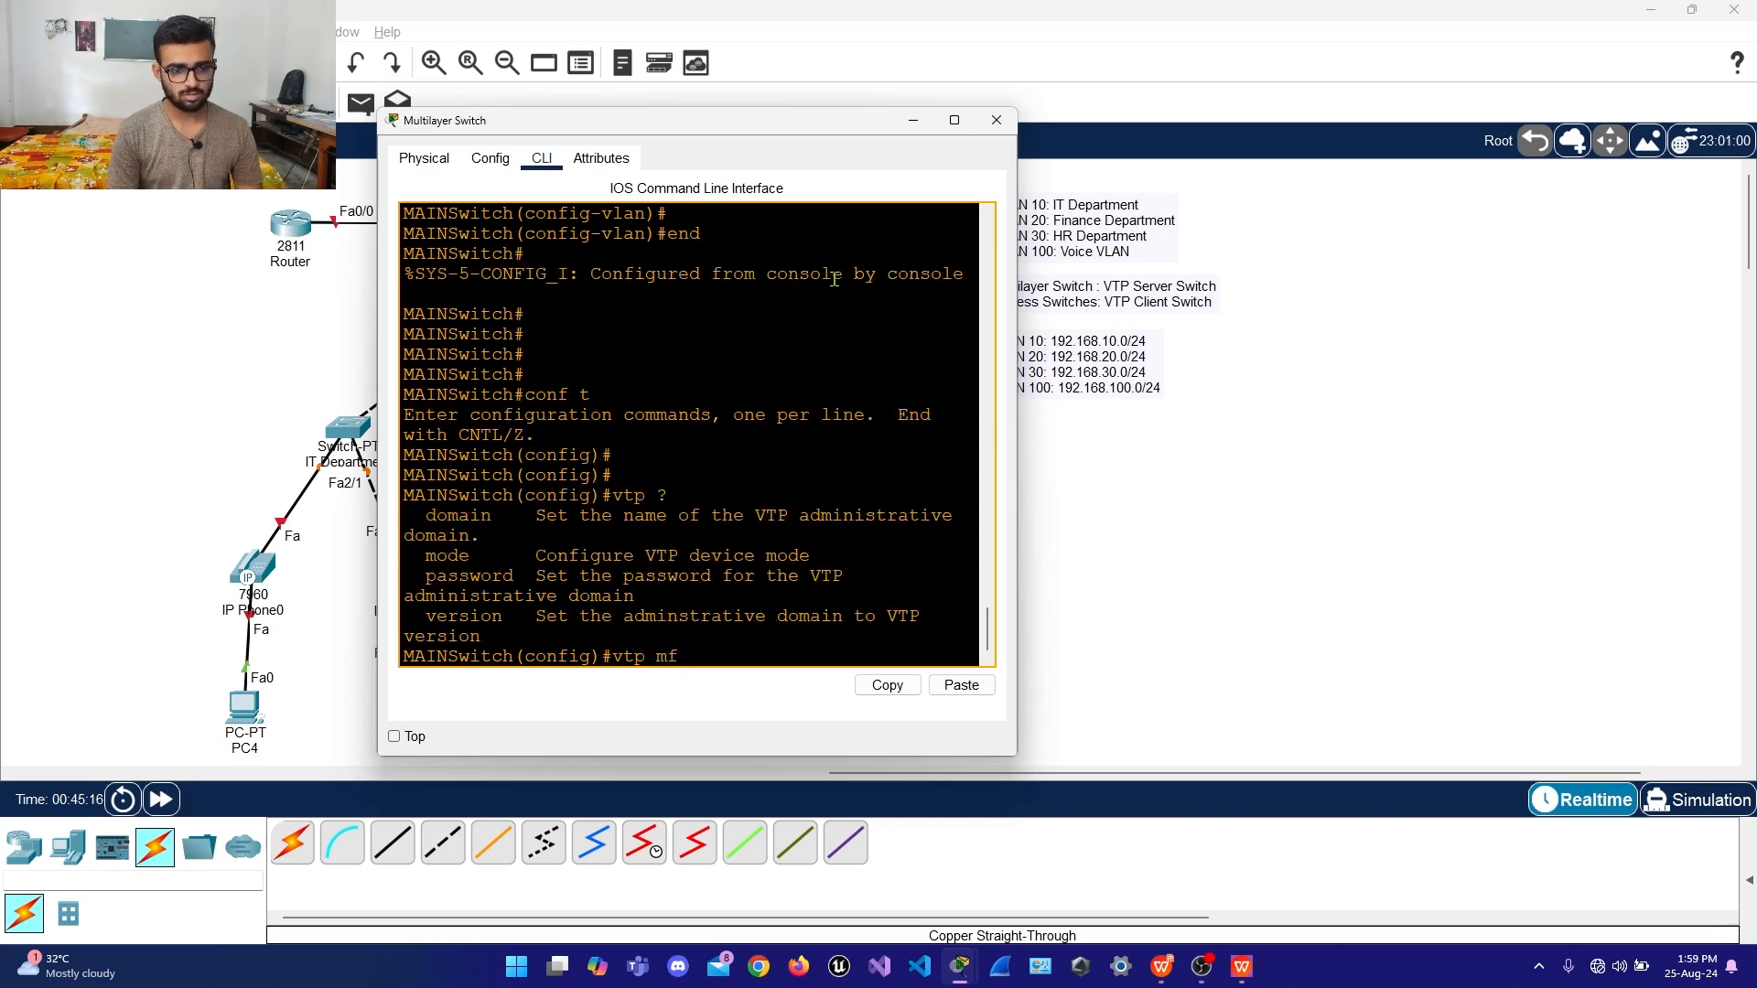
key("BackSpace")
type("ode ser")
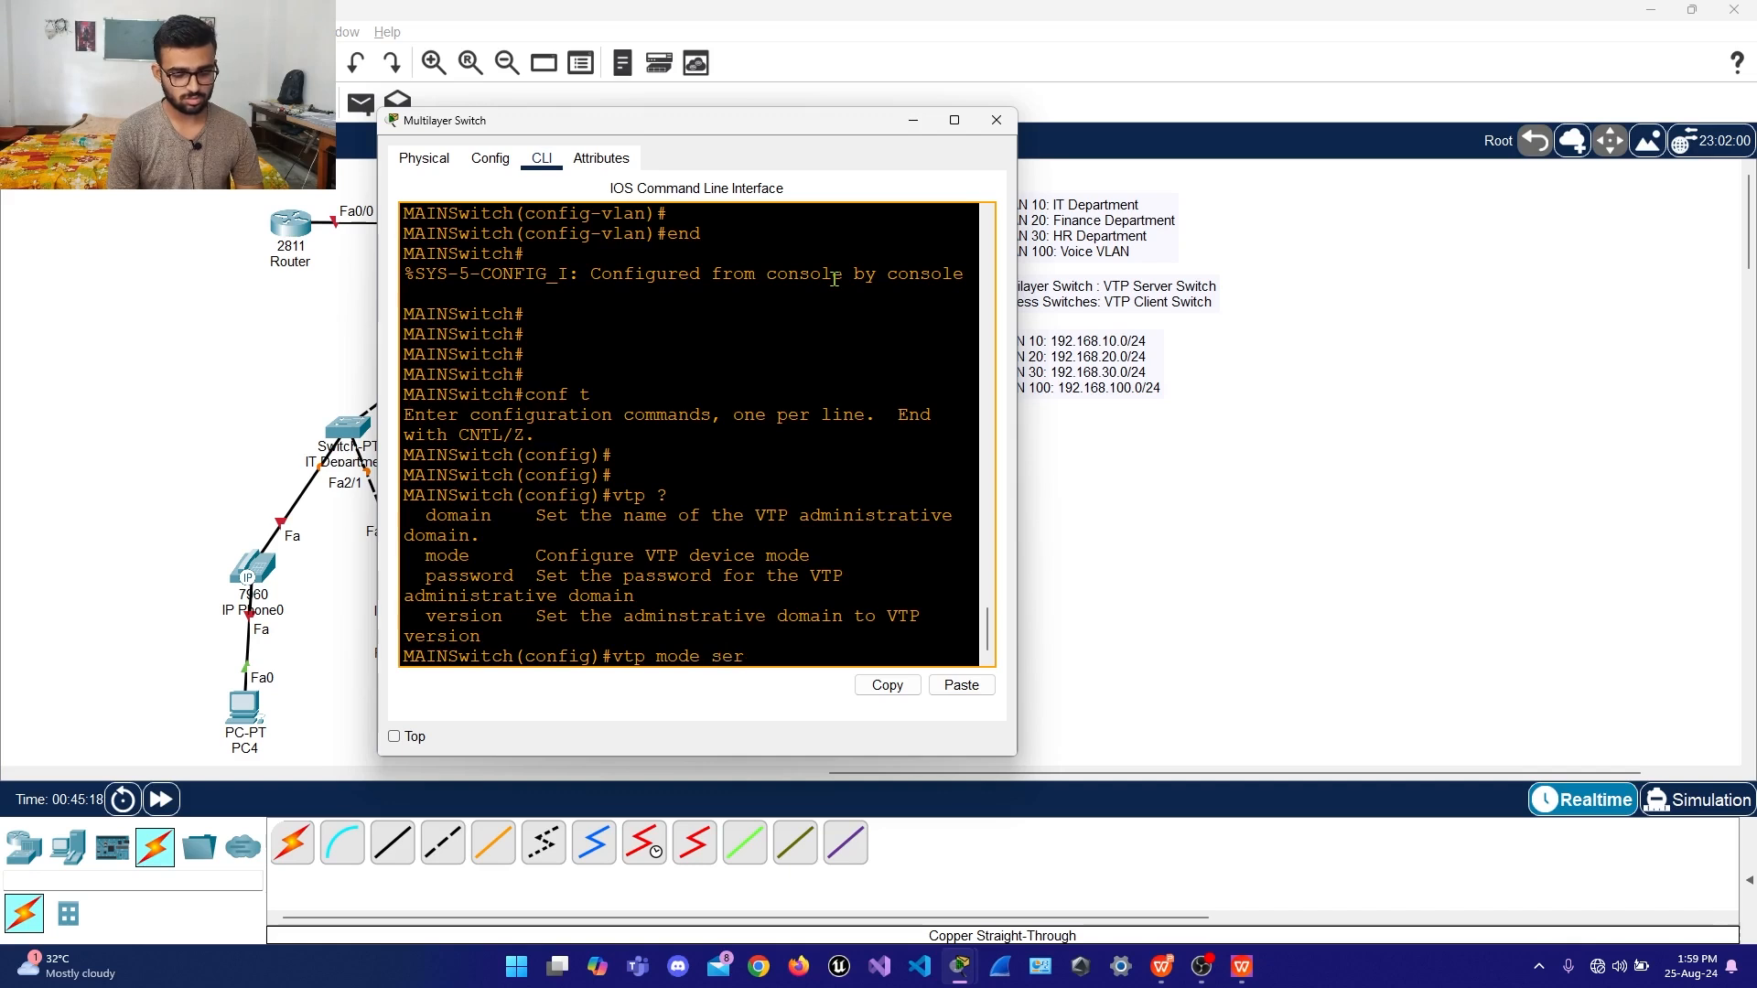
type("ver")
key("Return")
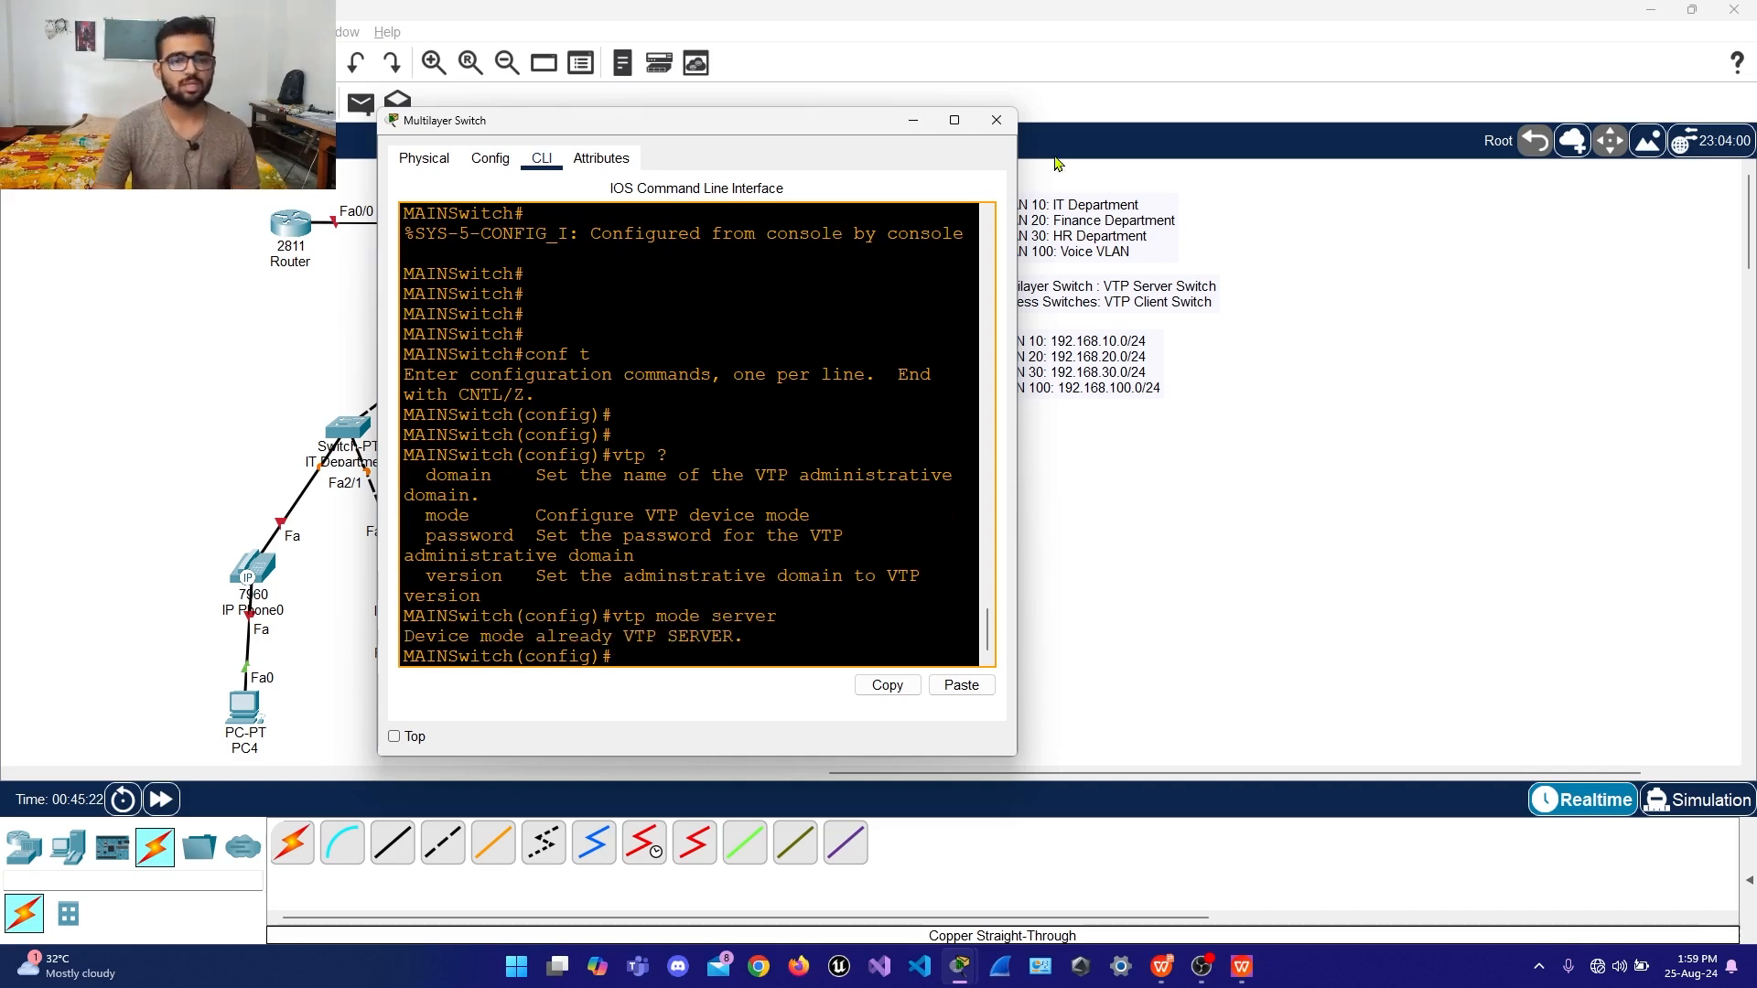
Widen the multilayer switch's configuration window and reposition it over the topology so that long console lines fit
left_click_drag(1020, 400, 1324, 400)
left_click_drag(813, 130, 932, 125)
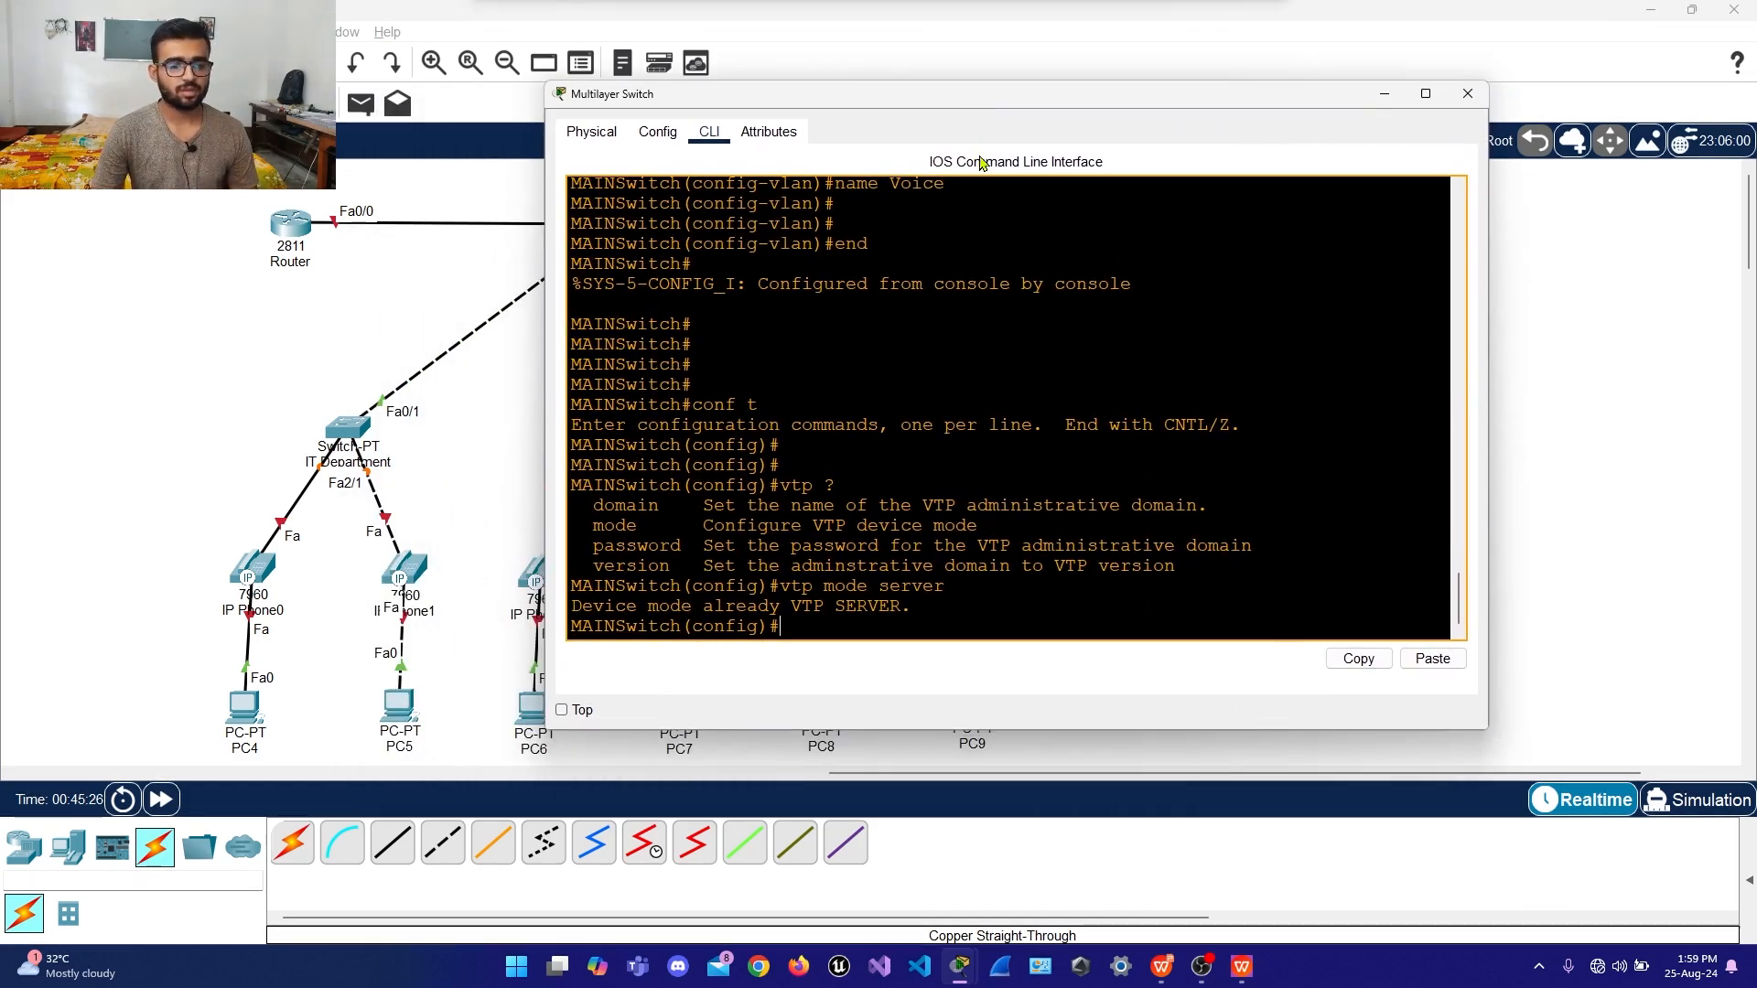
left_click_drag(984, 104, 977, 143)
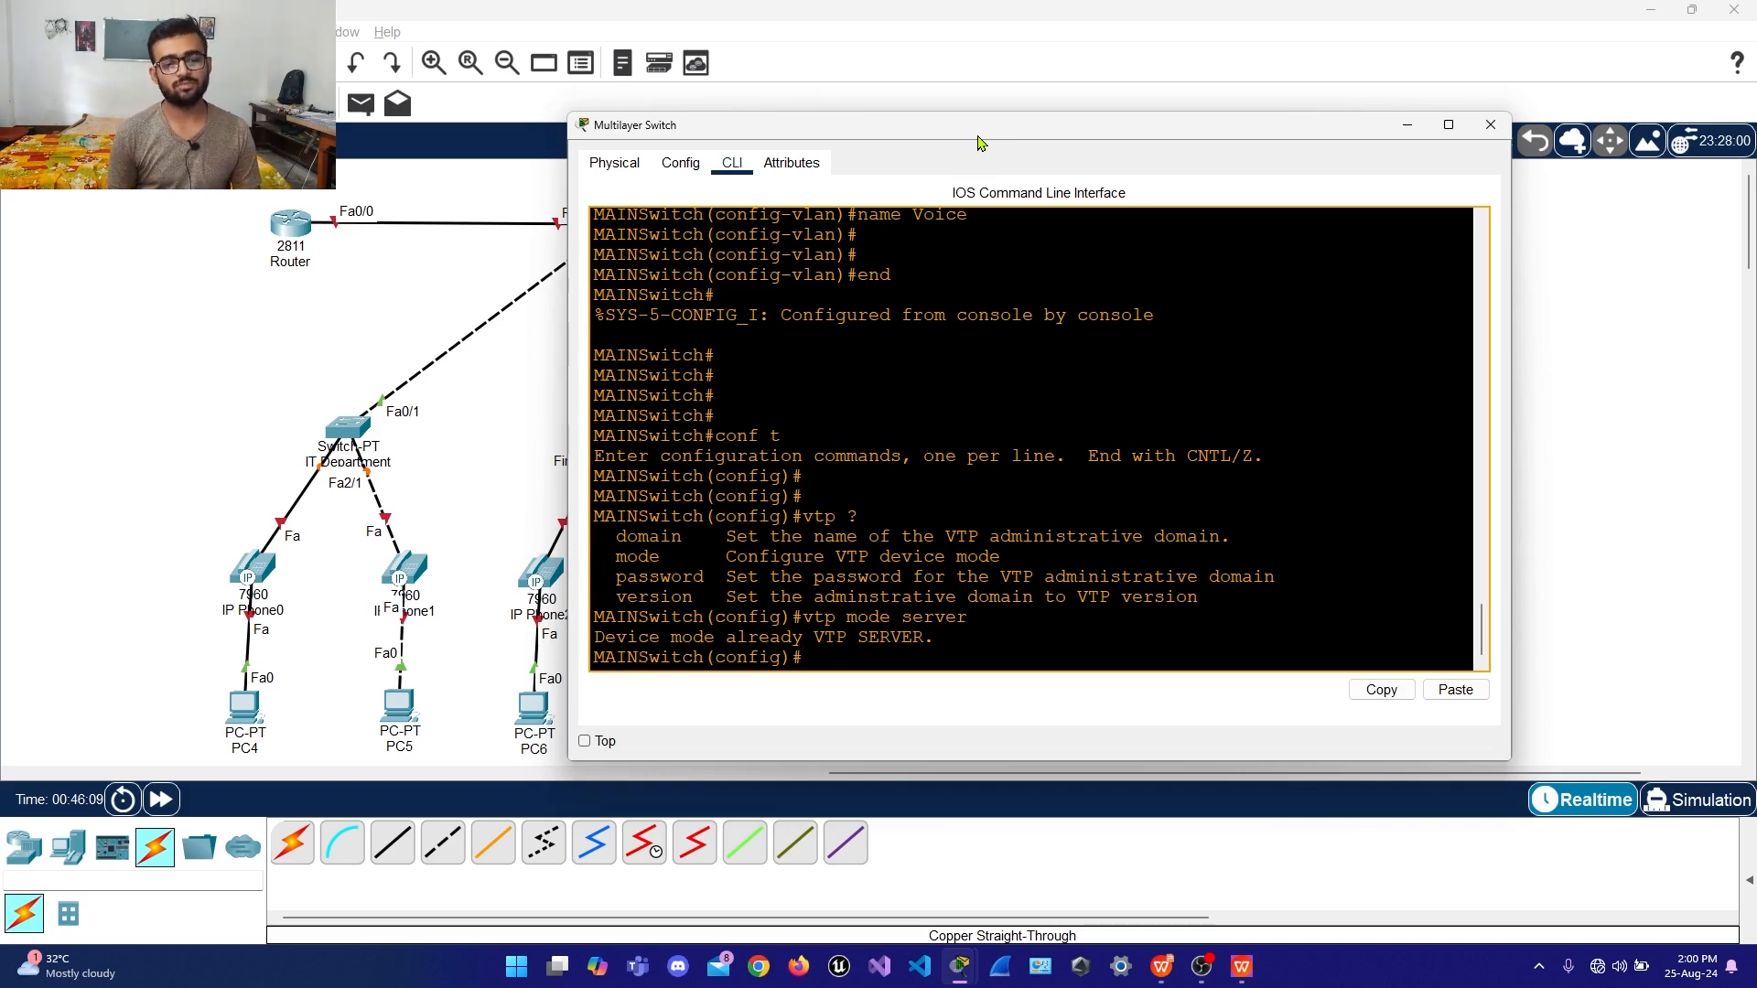
Set the multilayer switch's VTP version to 2
type("vtp ver")
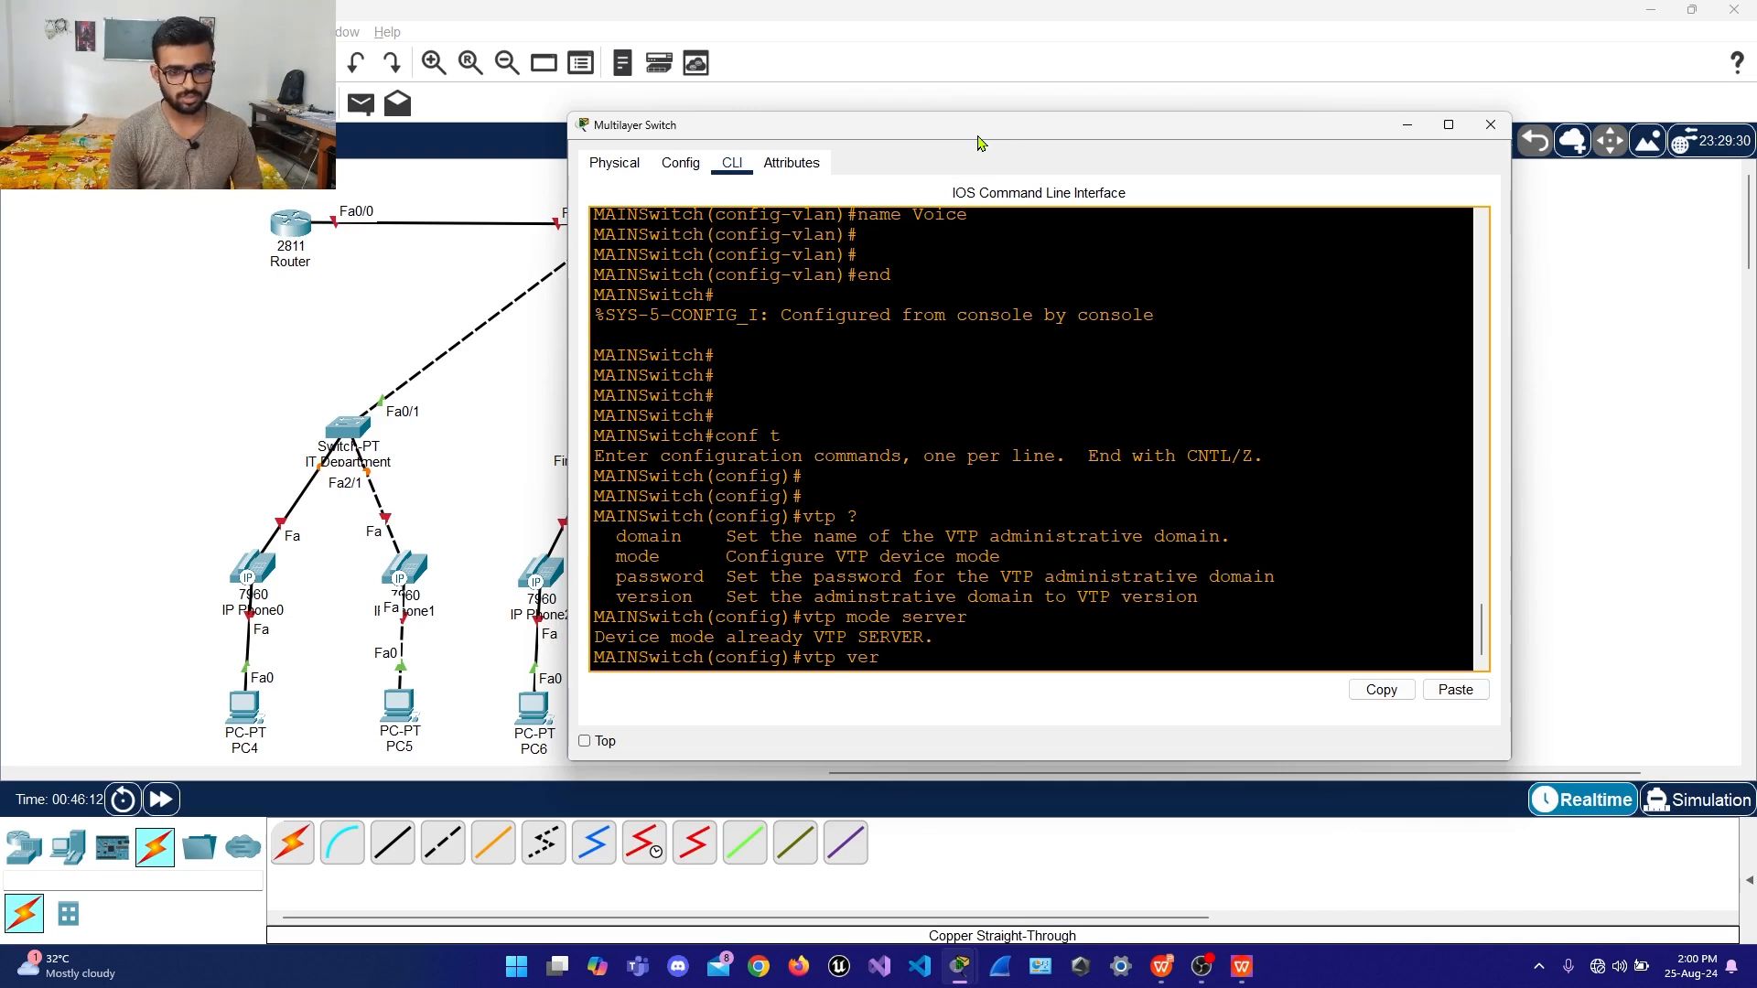
key("Tab")
type("2")
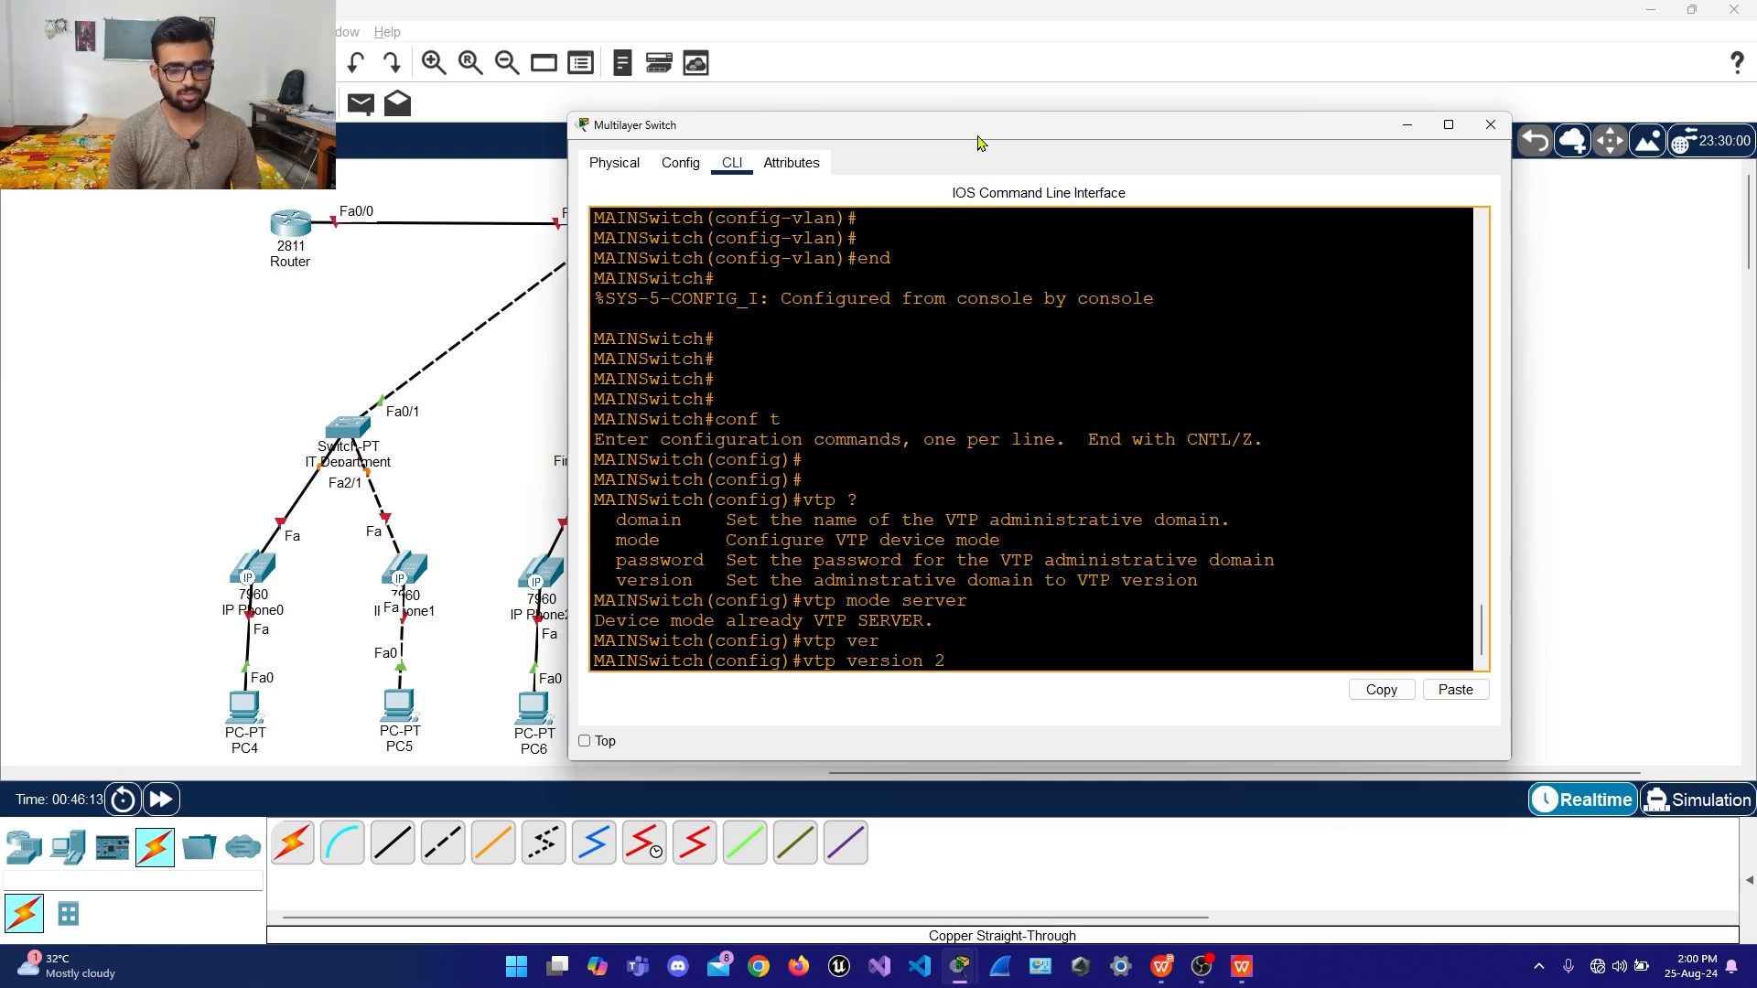
key("Return")
Set the multilayer switch's VTP domain name to ABC
type("vtp ")
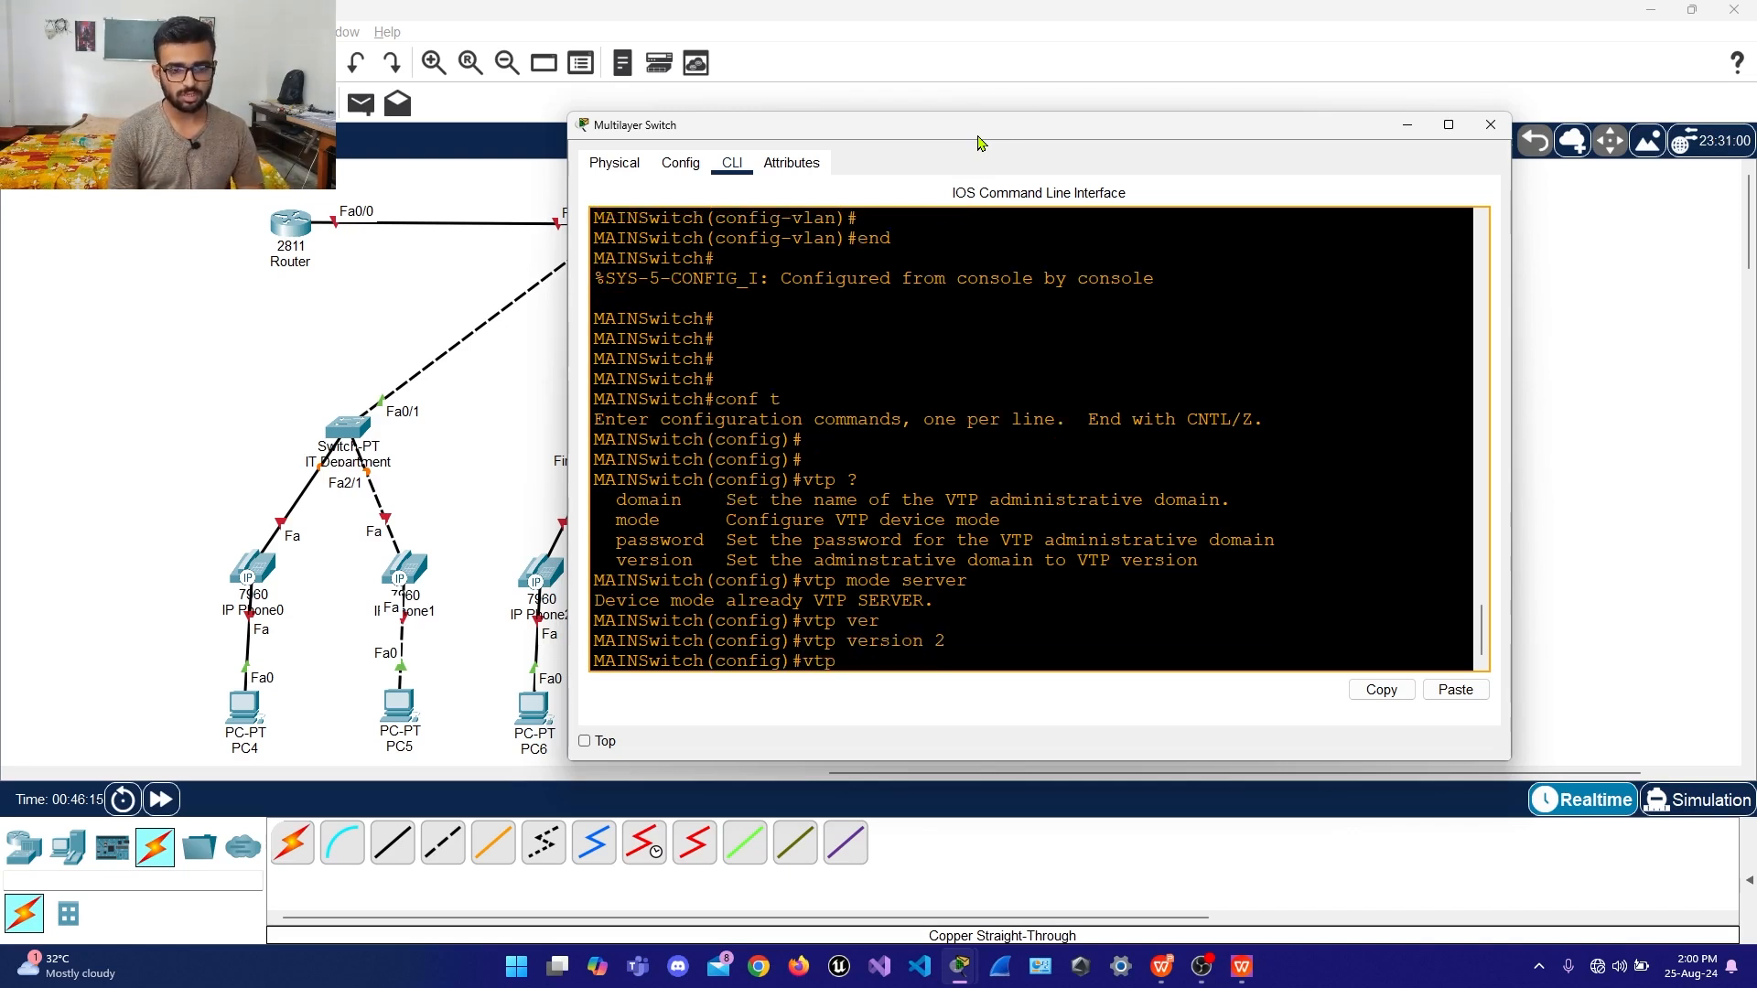
type("domain")
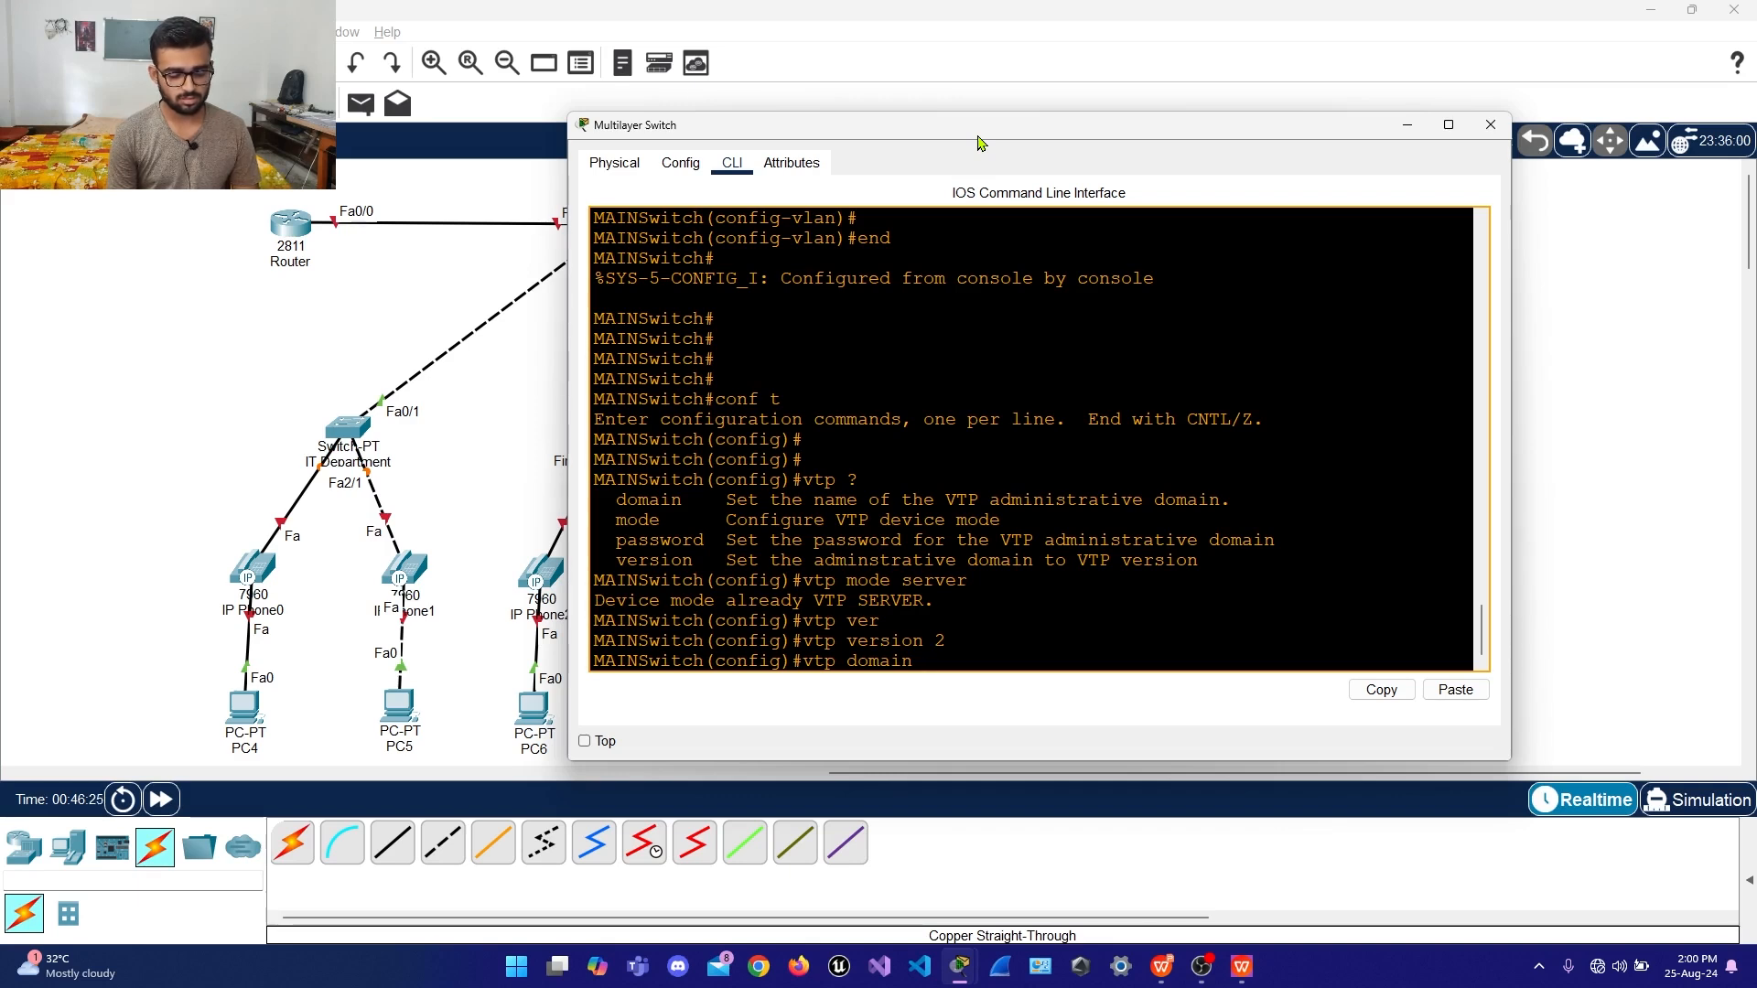
type("ABC")
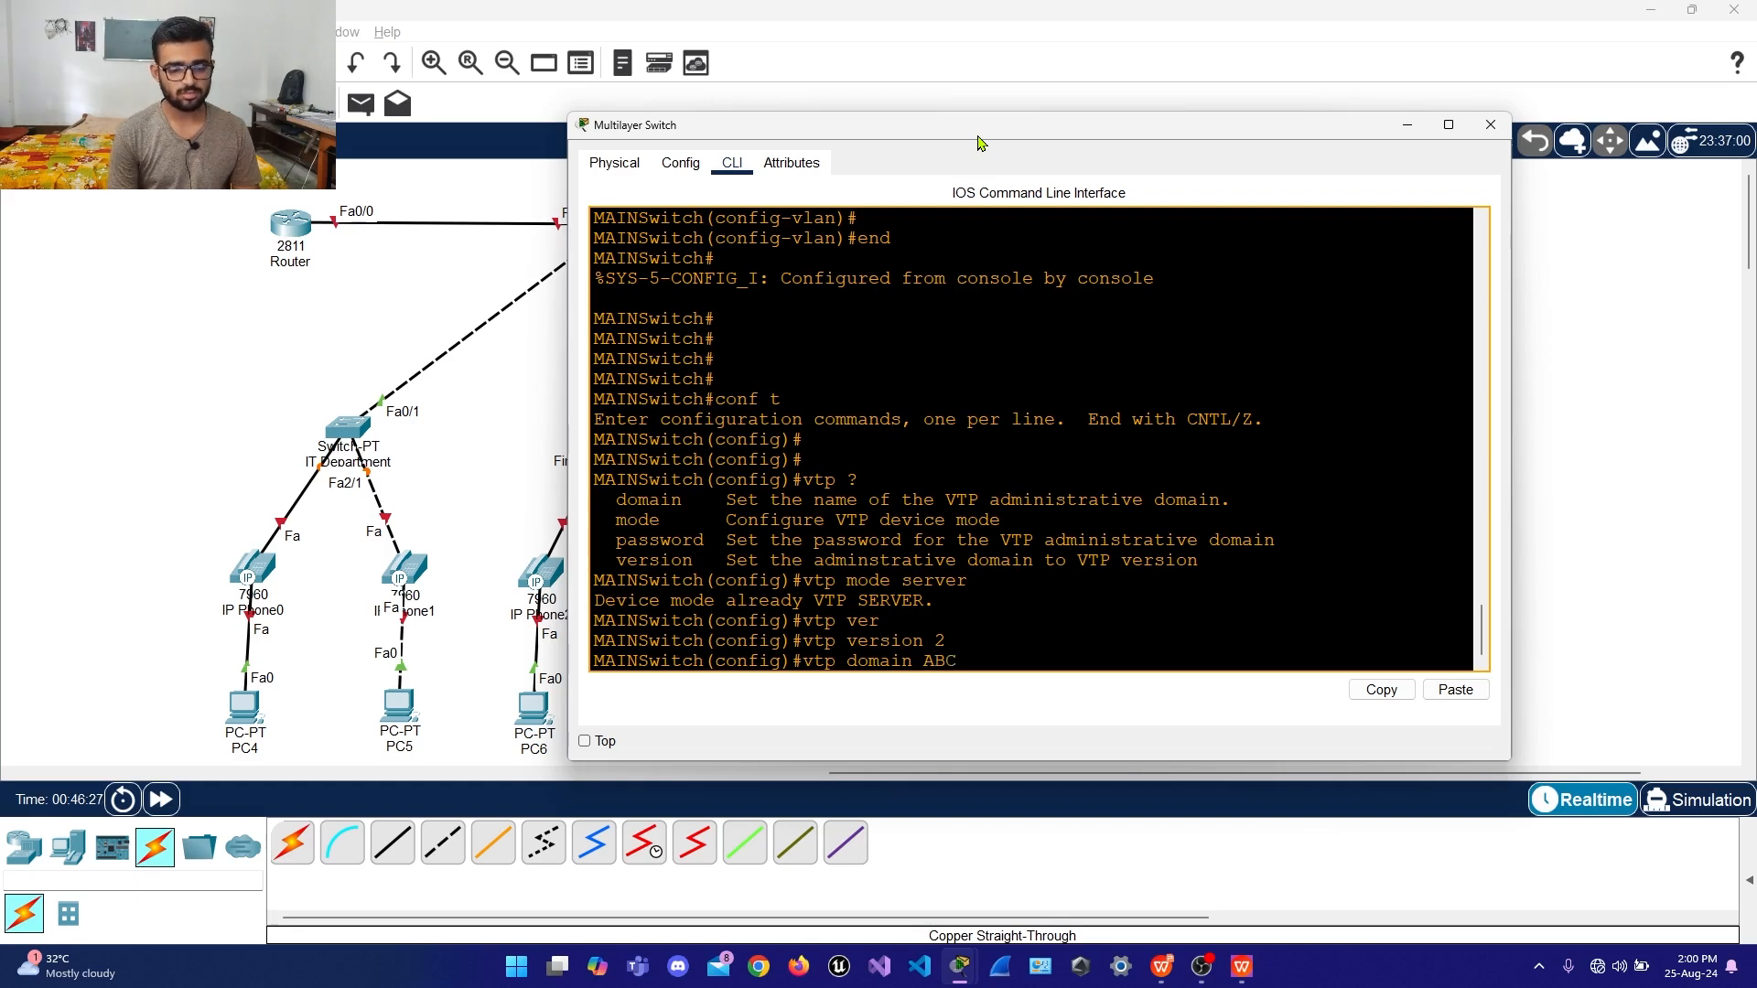
key("Return")
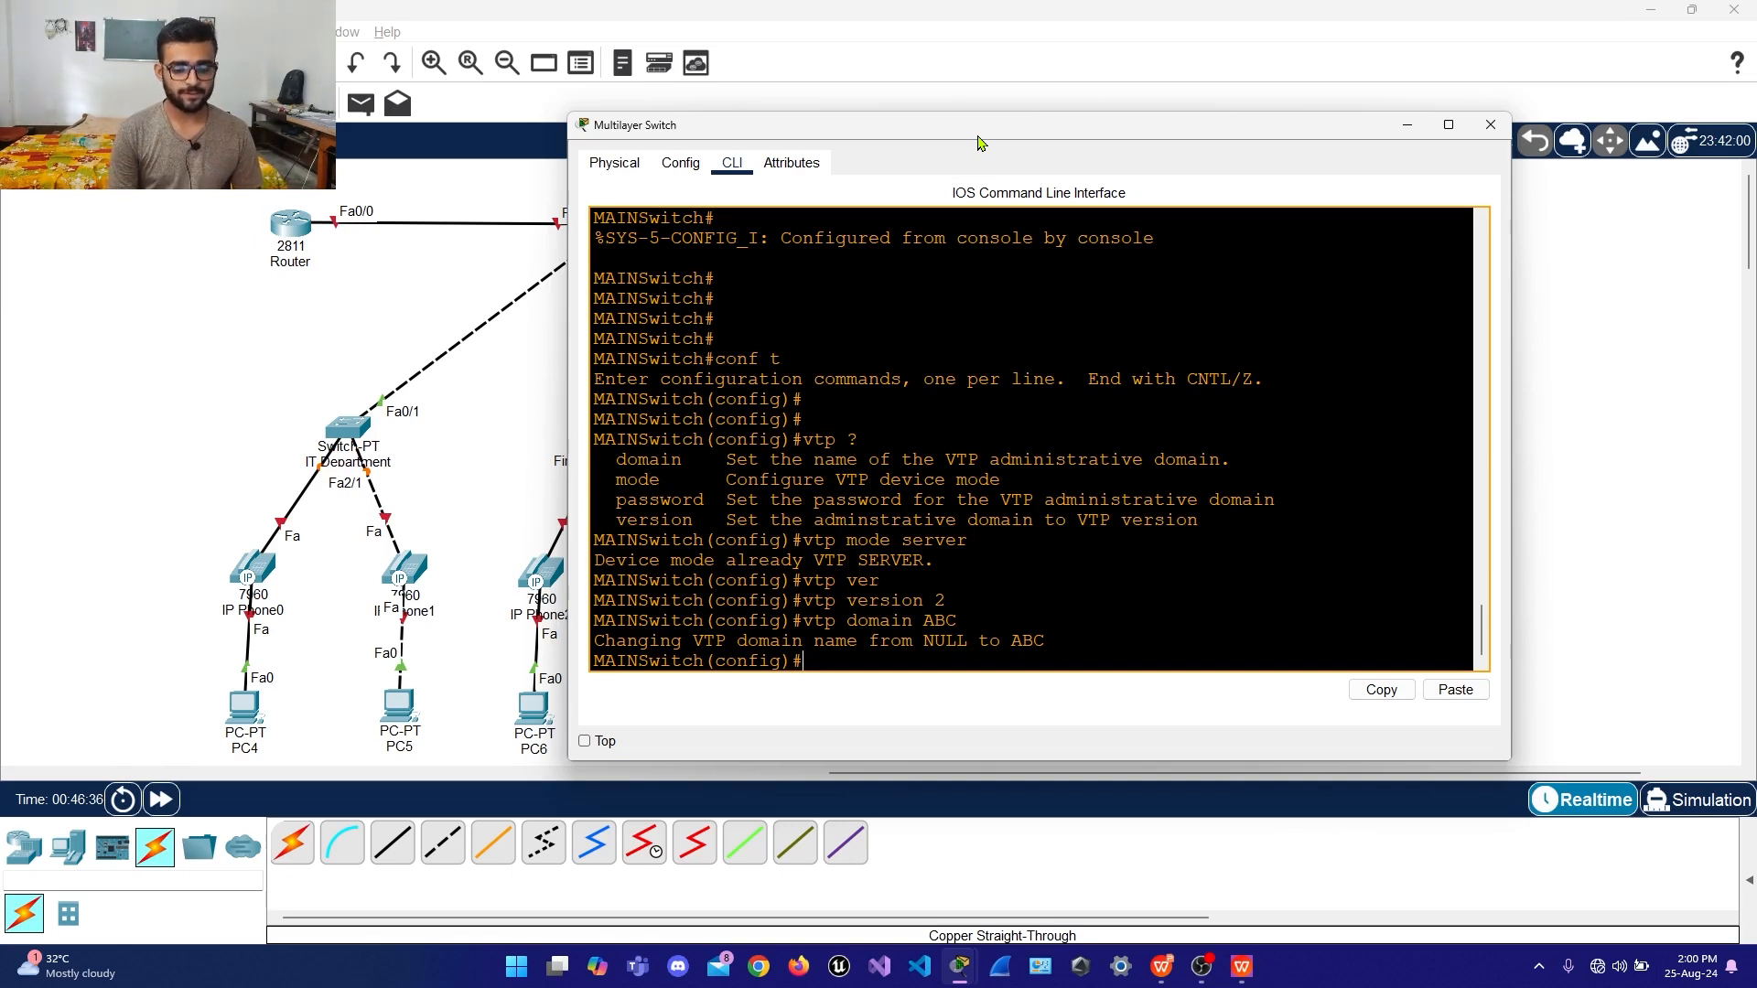
Set the VTP password on the multilayer switch
type("tp pas")
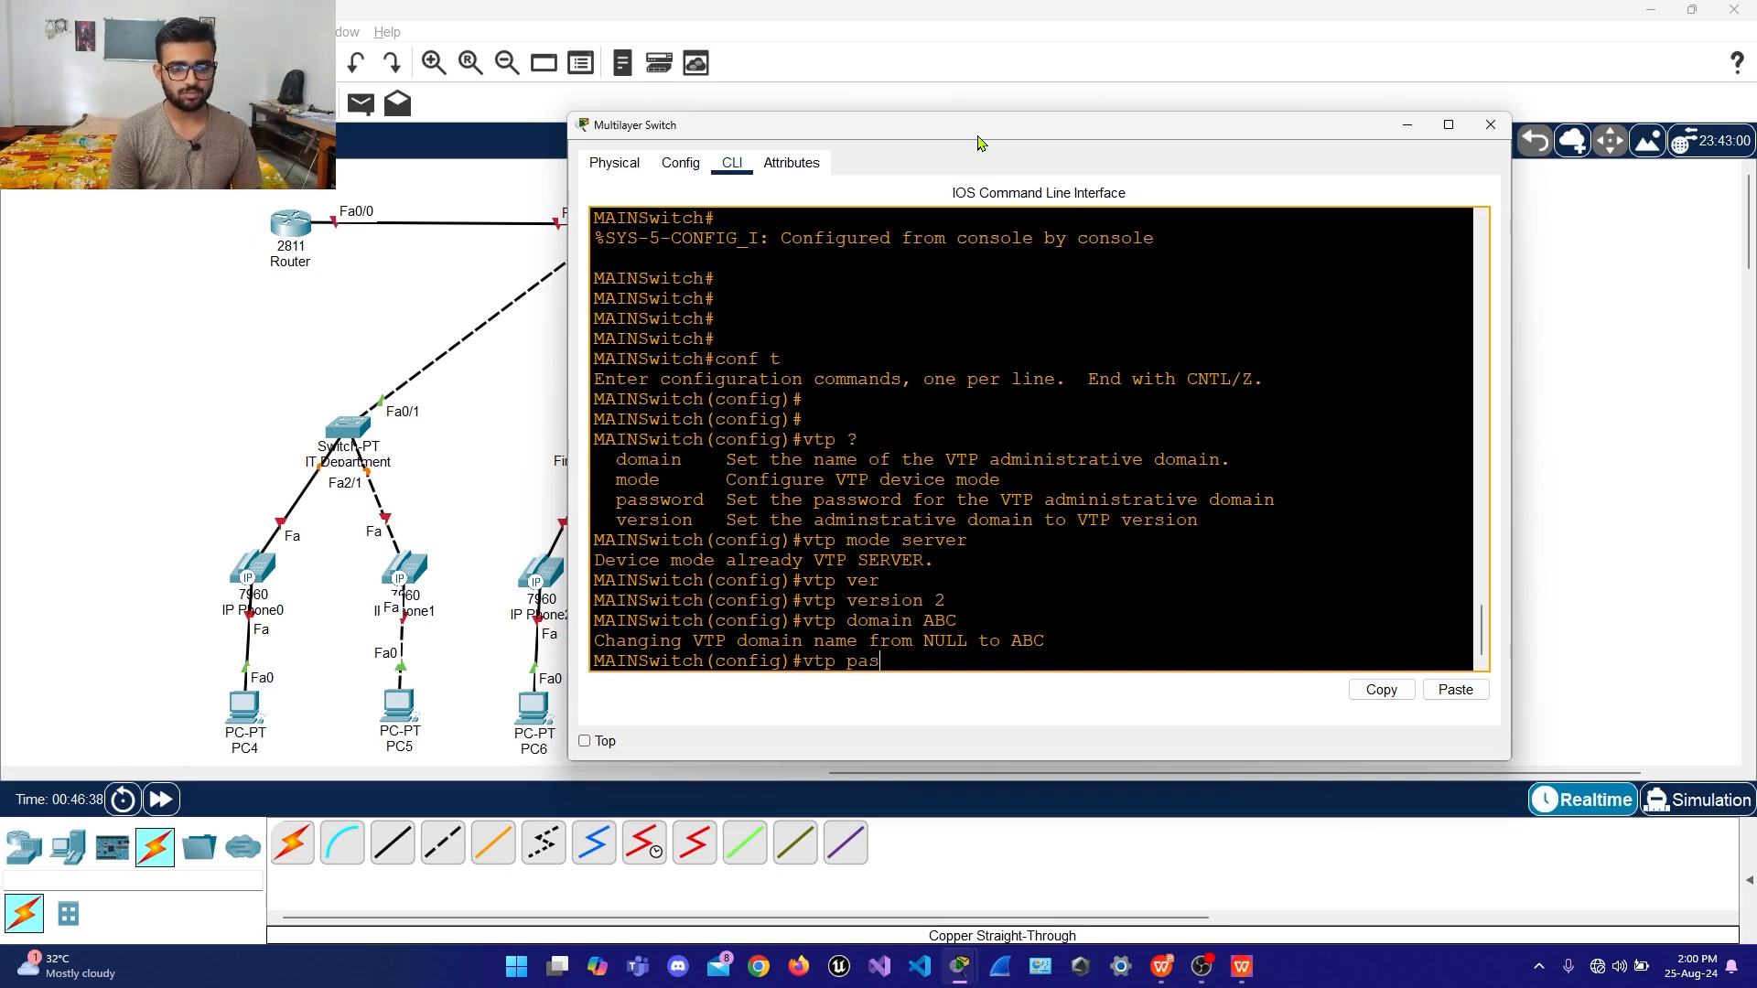
type("s")
key("Tab")
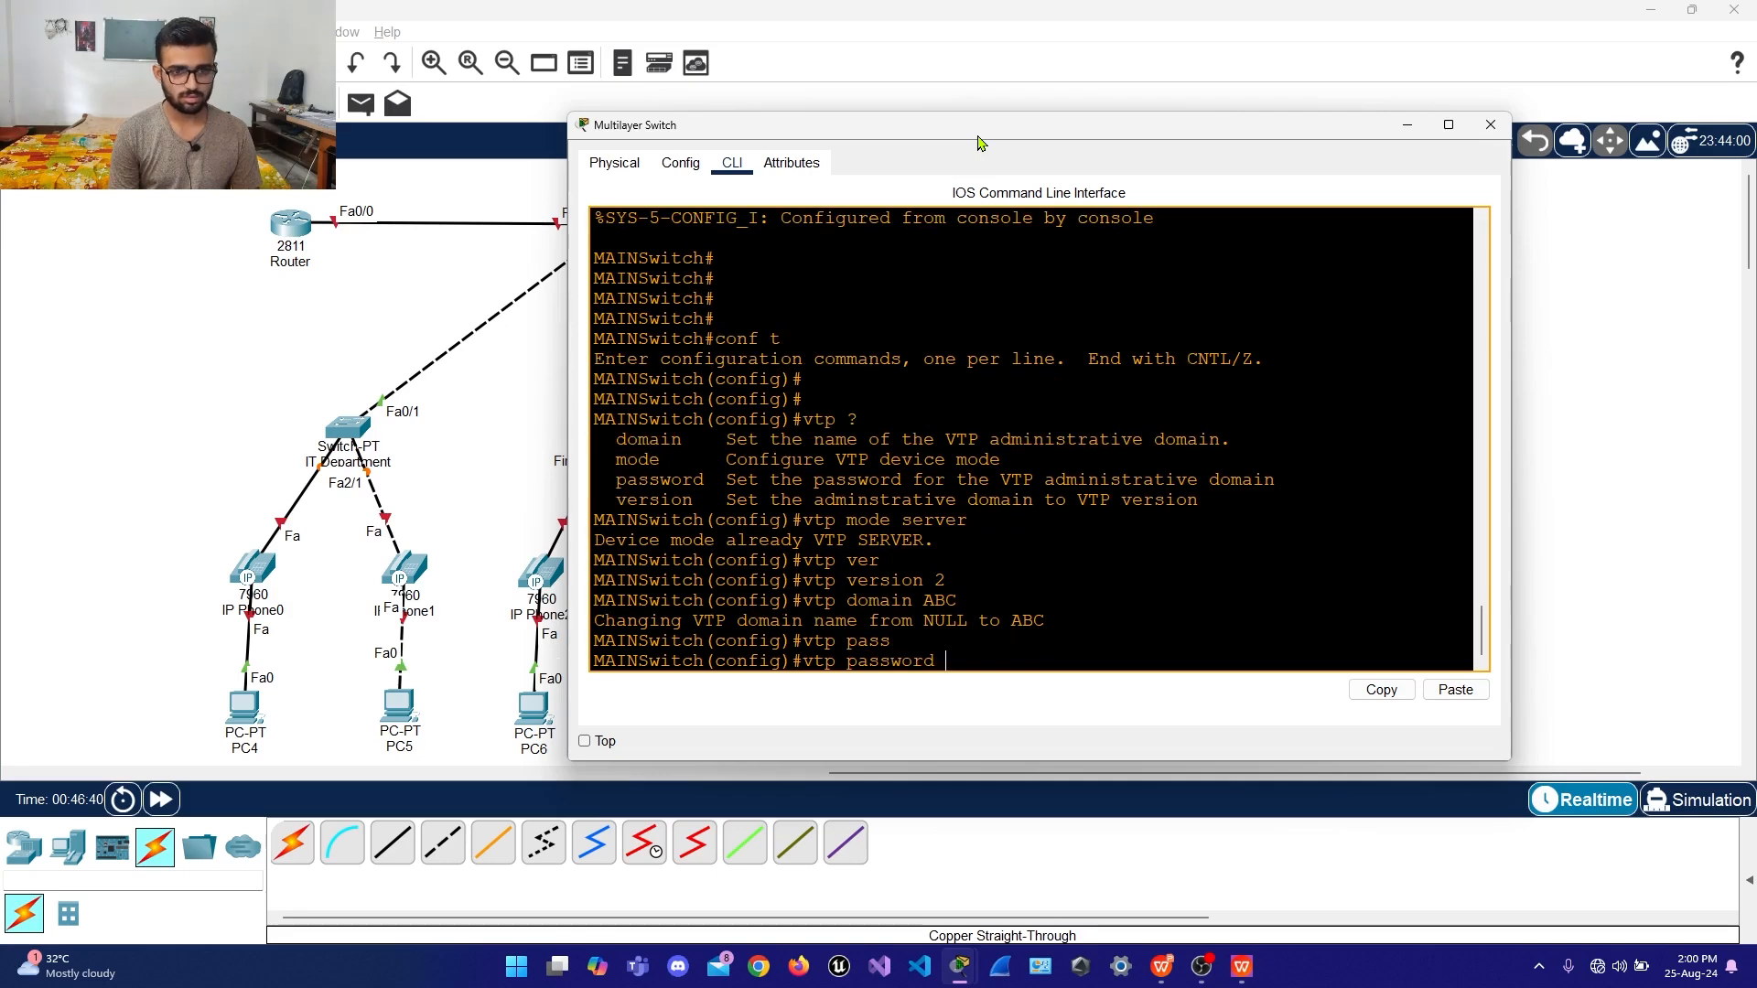
type("abc")
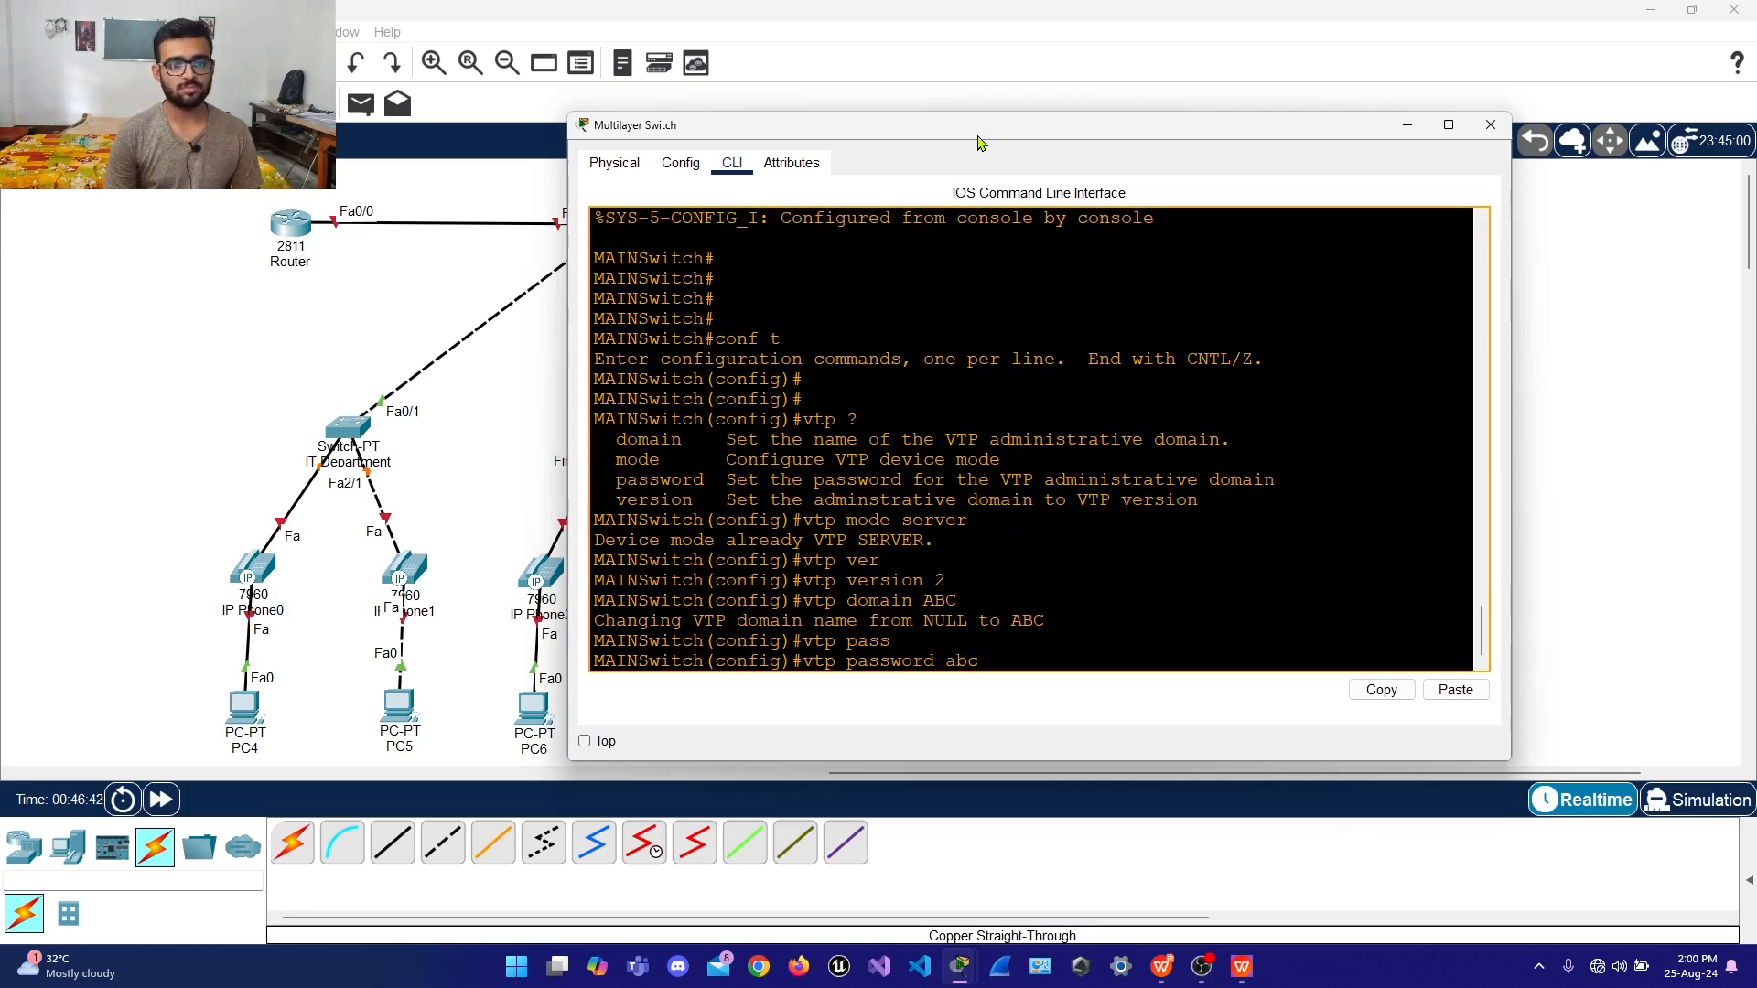
key("Return")
key("Return")
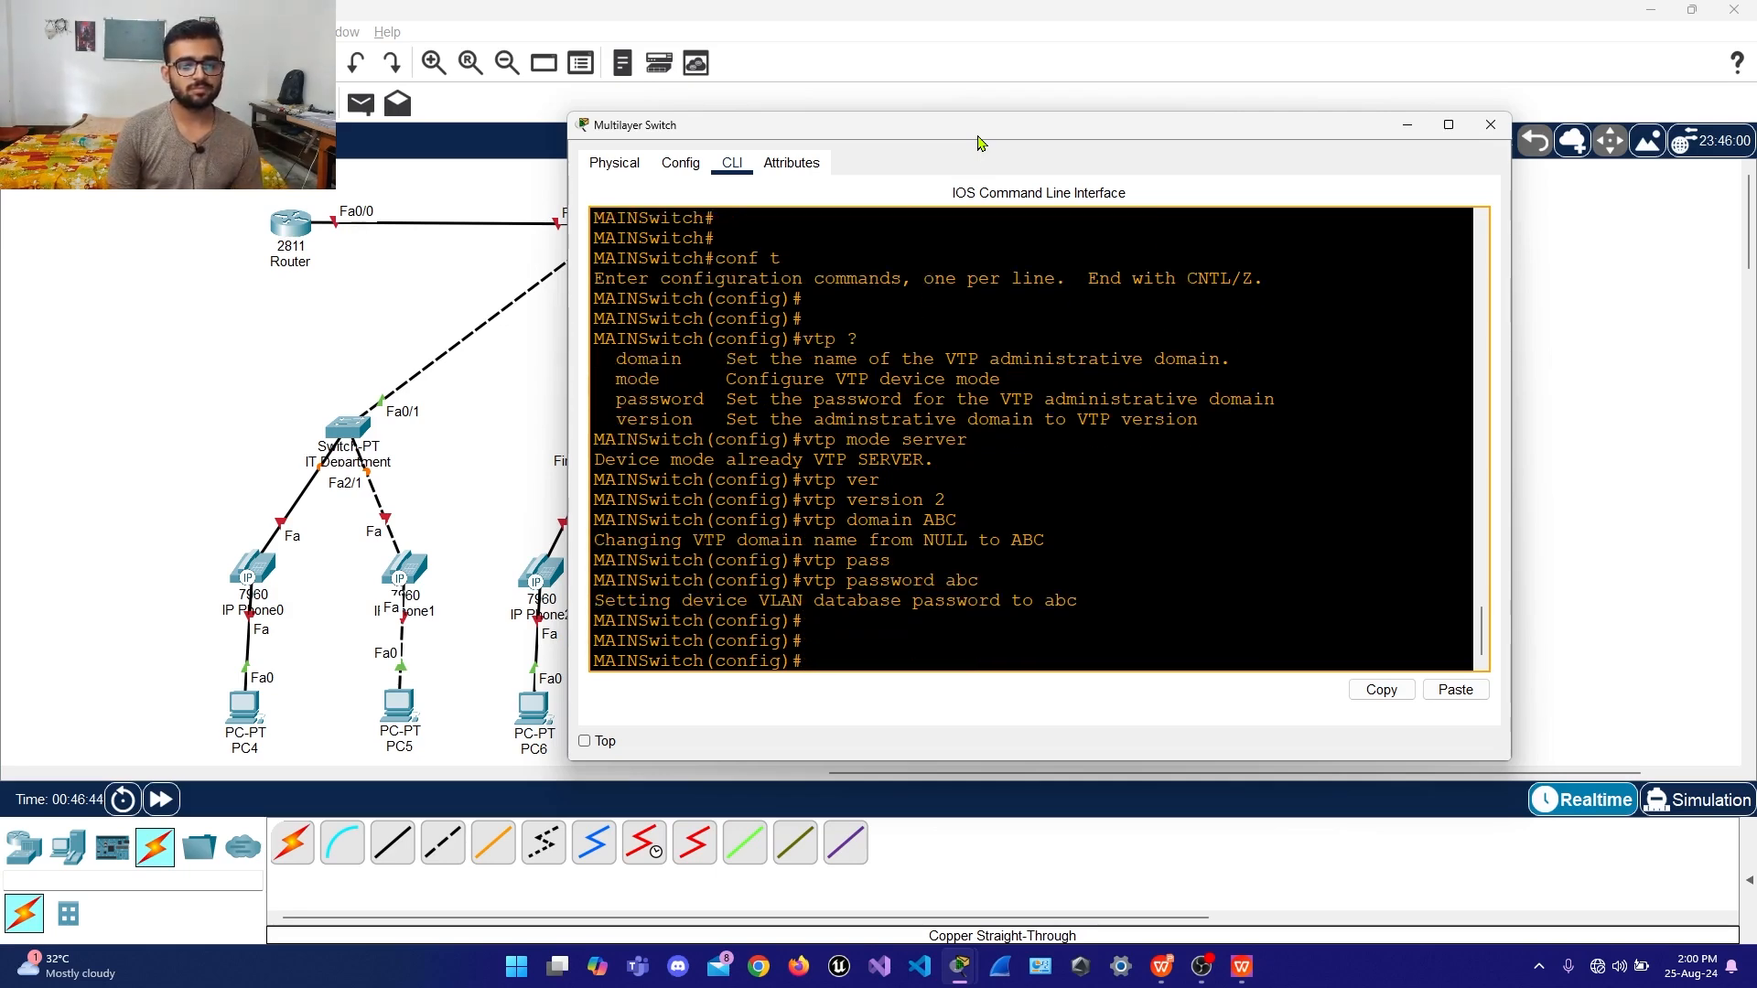
Leave global configuration mode on the multilayer switch with exit and dismiss its configuration window
type("exit")
key("Return")
key("Return")
key("Return")
key("Return")
key("Return")
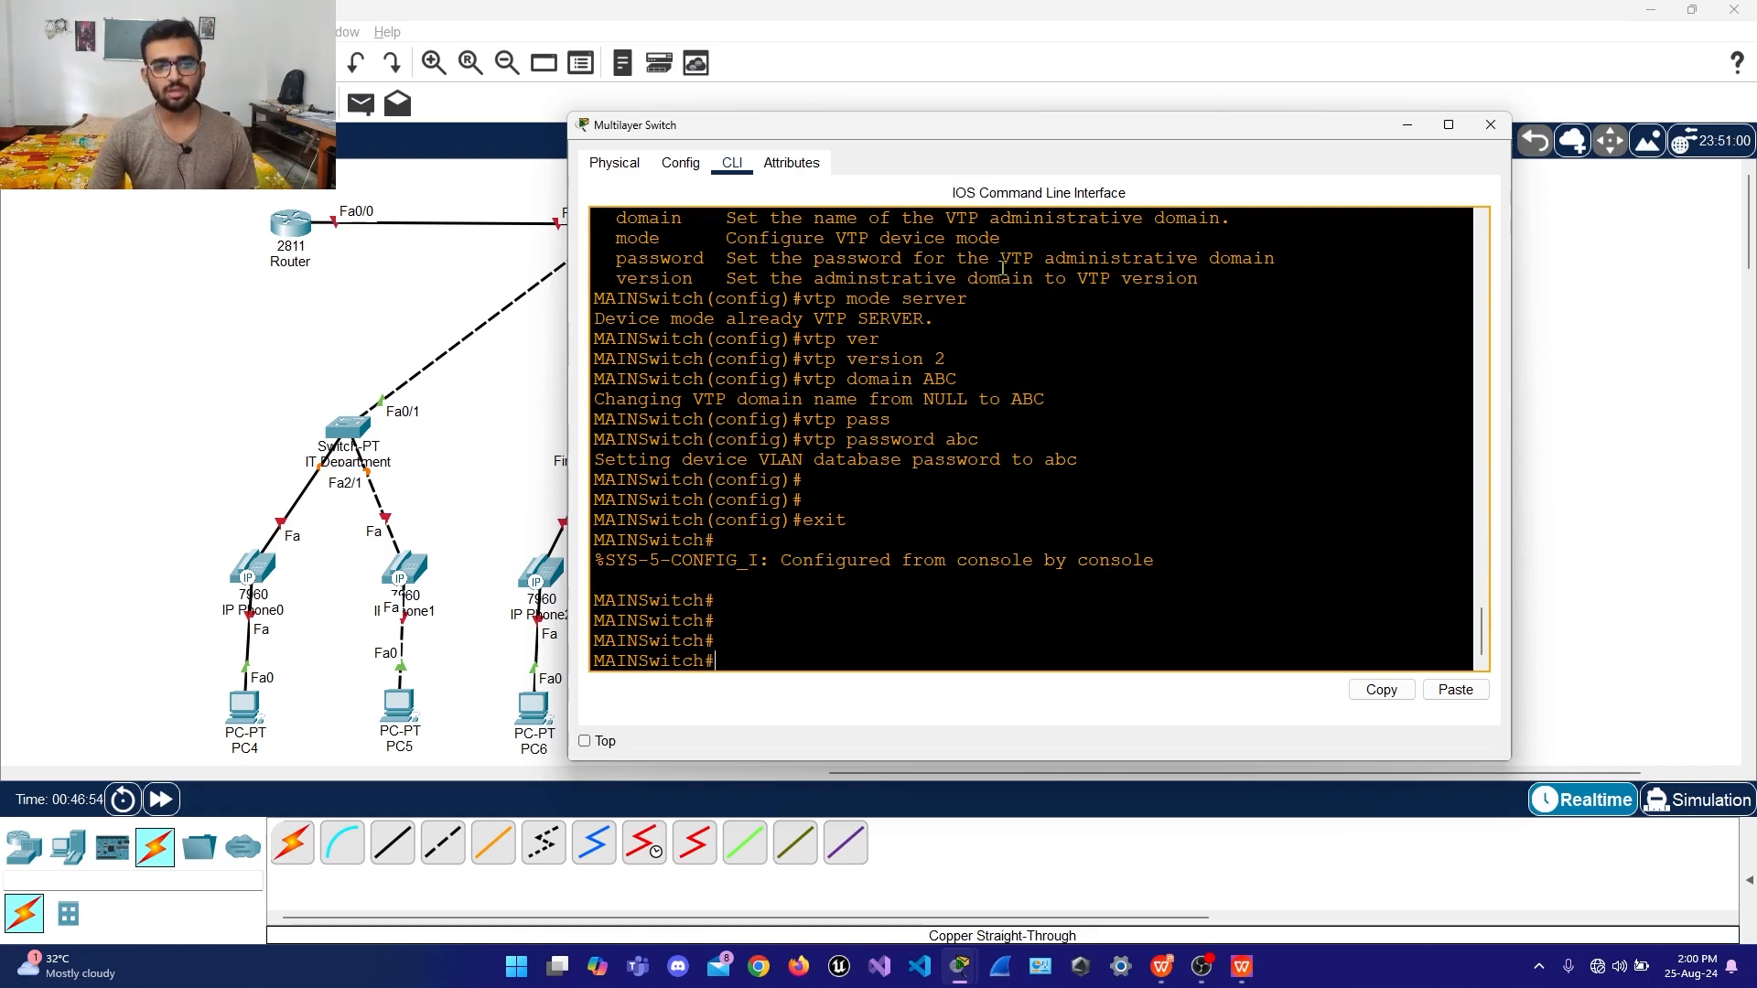
left_click(1427, 11)
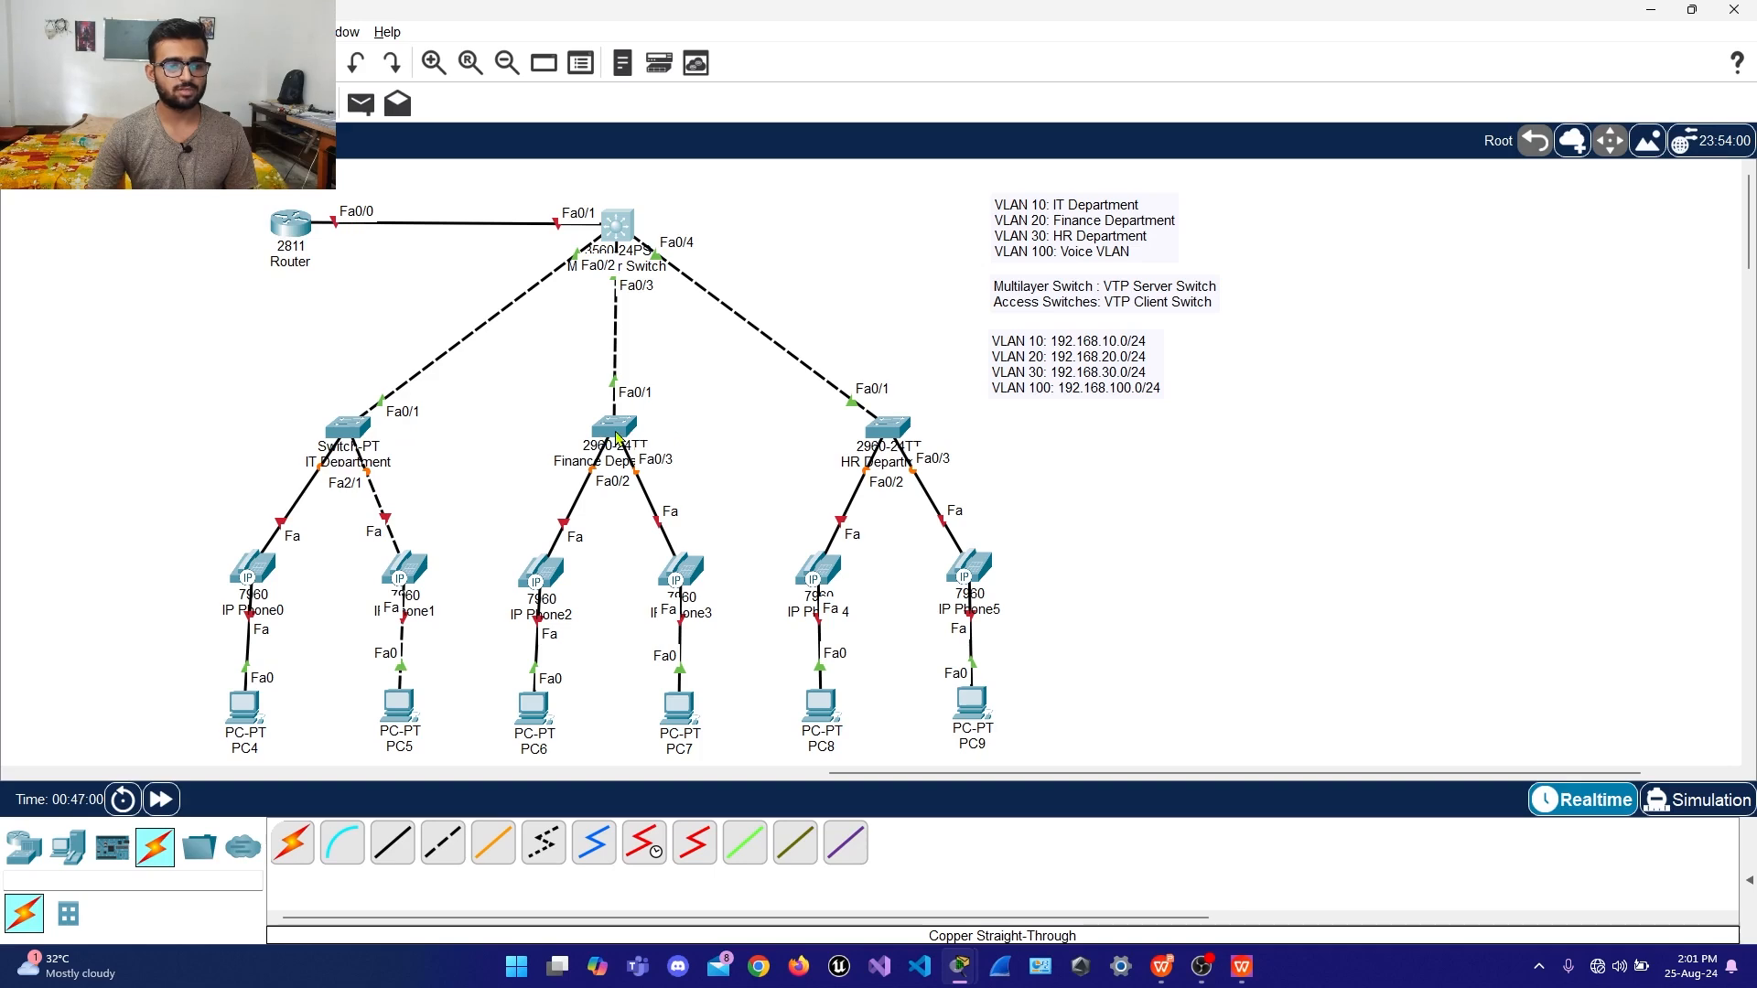
Open the IT Department switch's command line beside the topology and bring up its user prompt
left_click(353, 435)
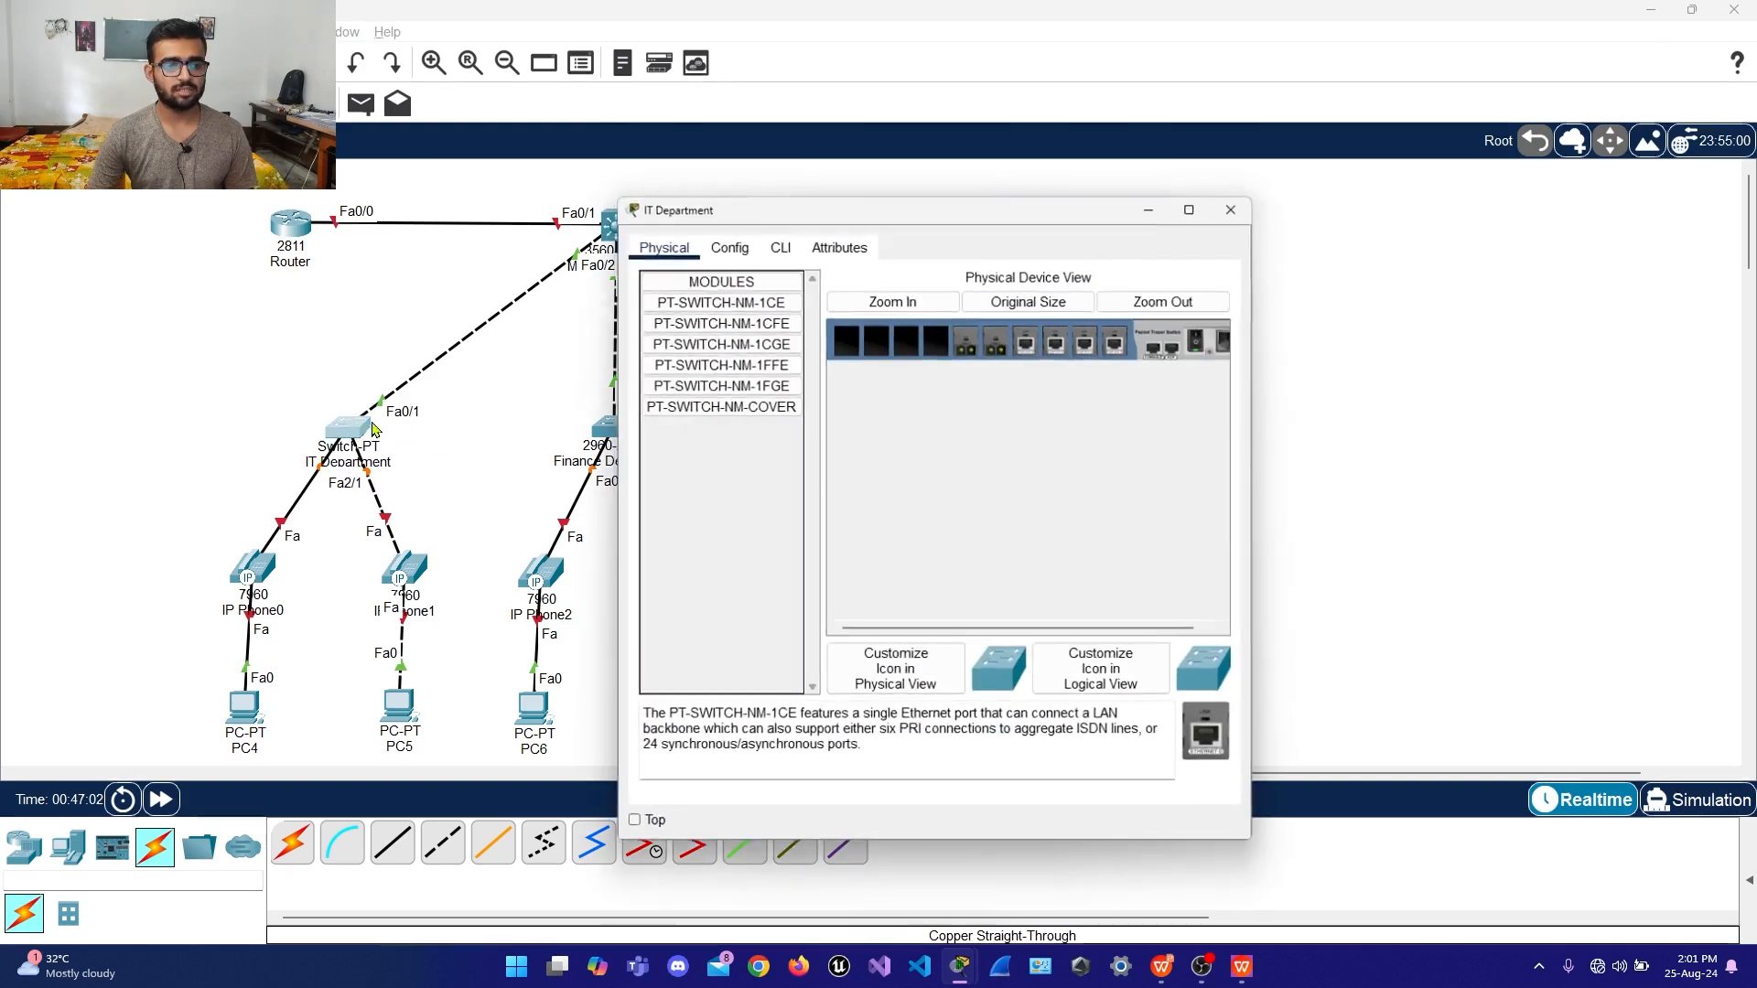
left_click_drag(909, 216, 1164, 186)
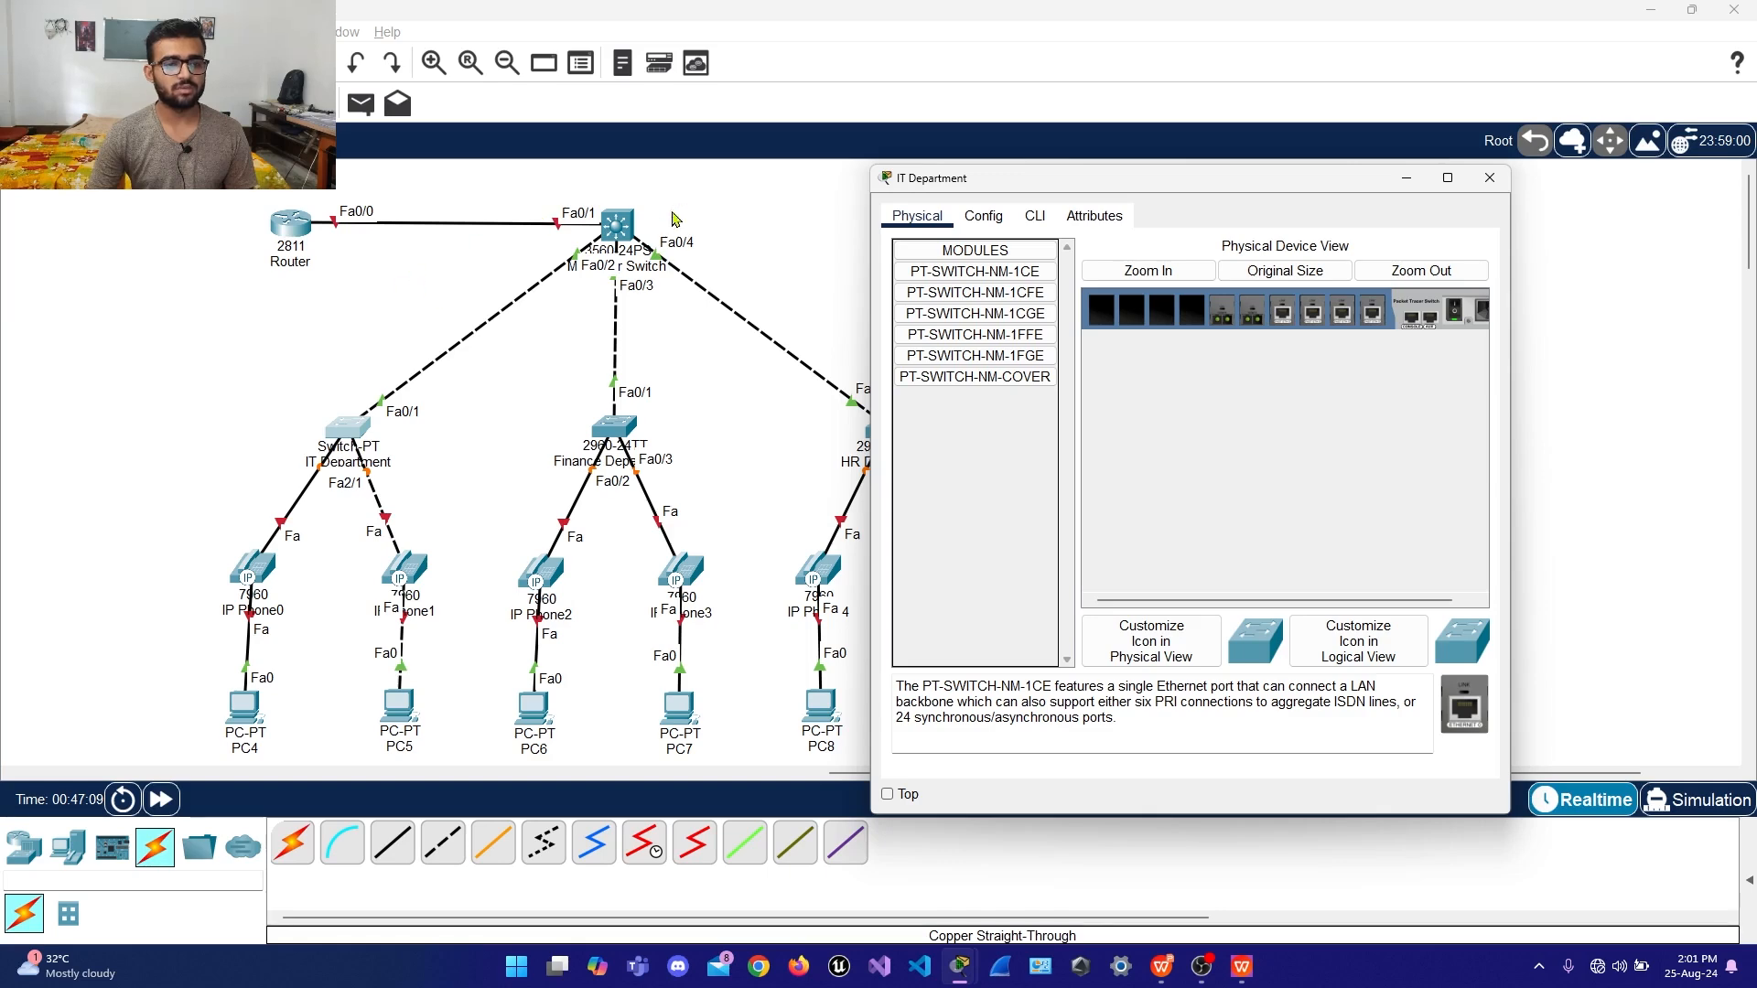
left_click(1035, 218)
key("Return")
key("Return")
key("Return")
key("Return")
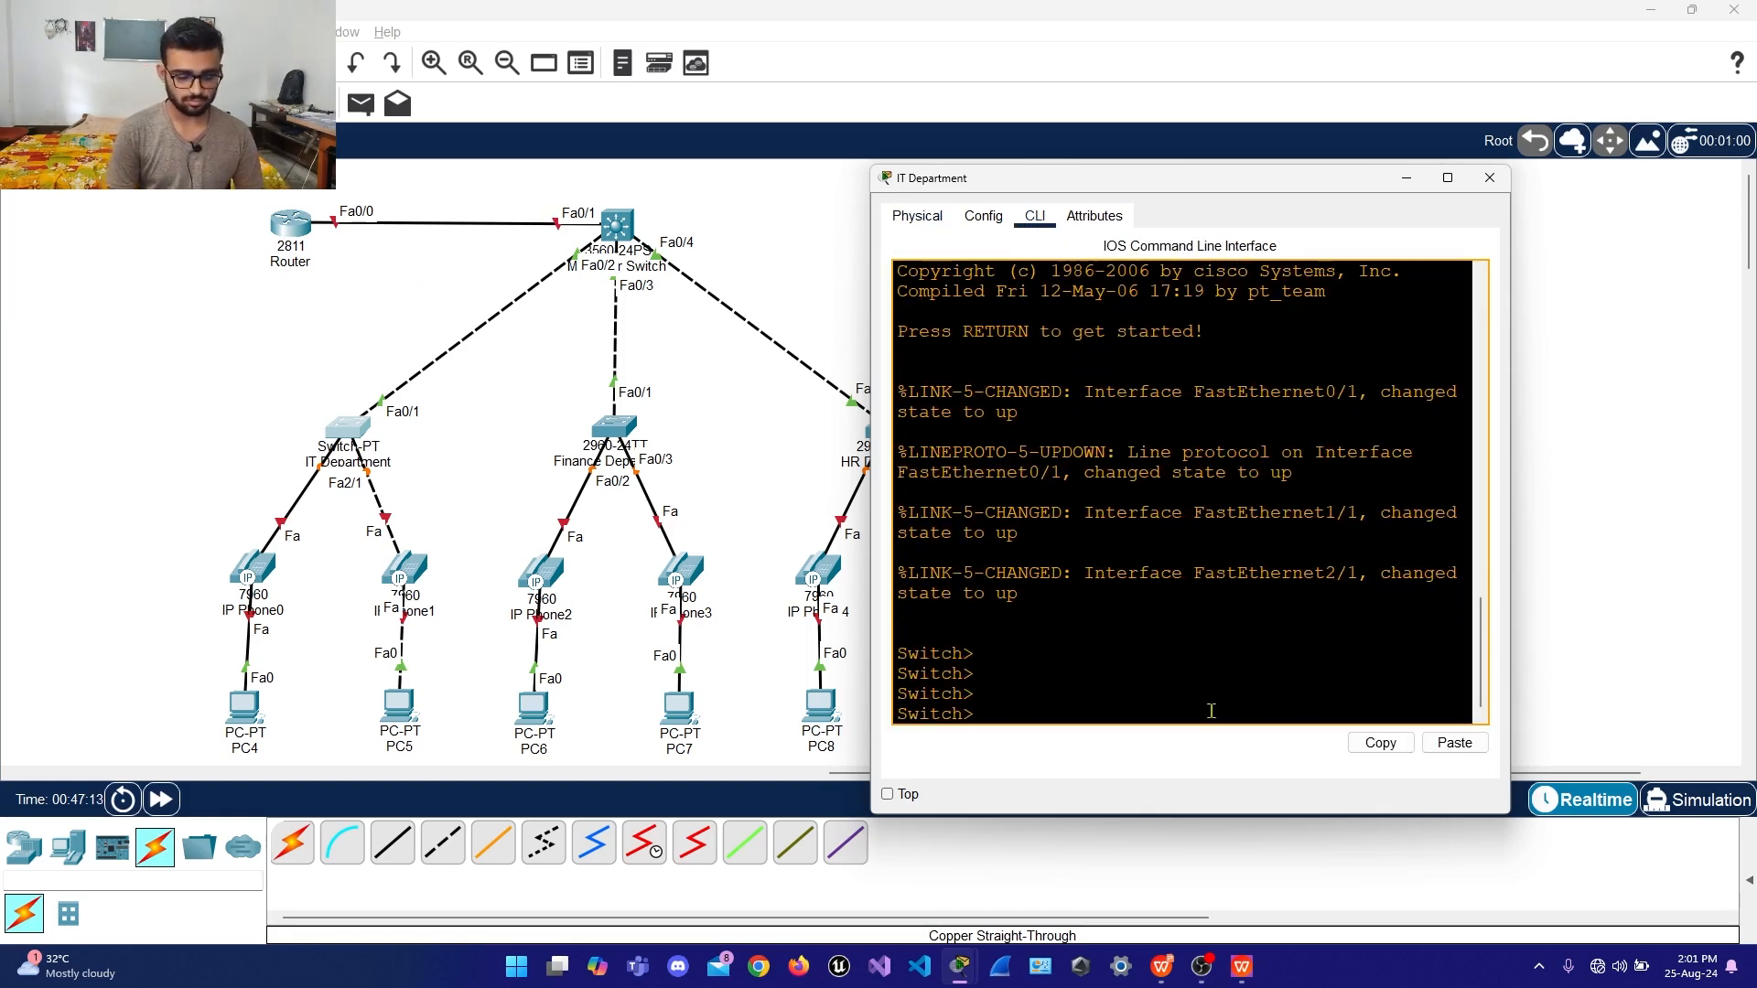
Enter privileged mode with en and global configuration mode with conf t on the IT Department switch
type("en")
key("Return")
key("Return")
key("Return")
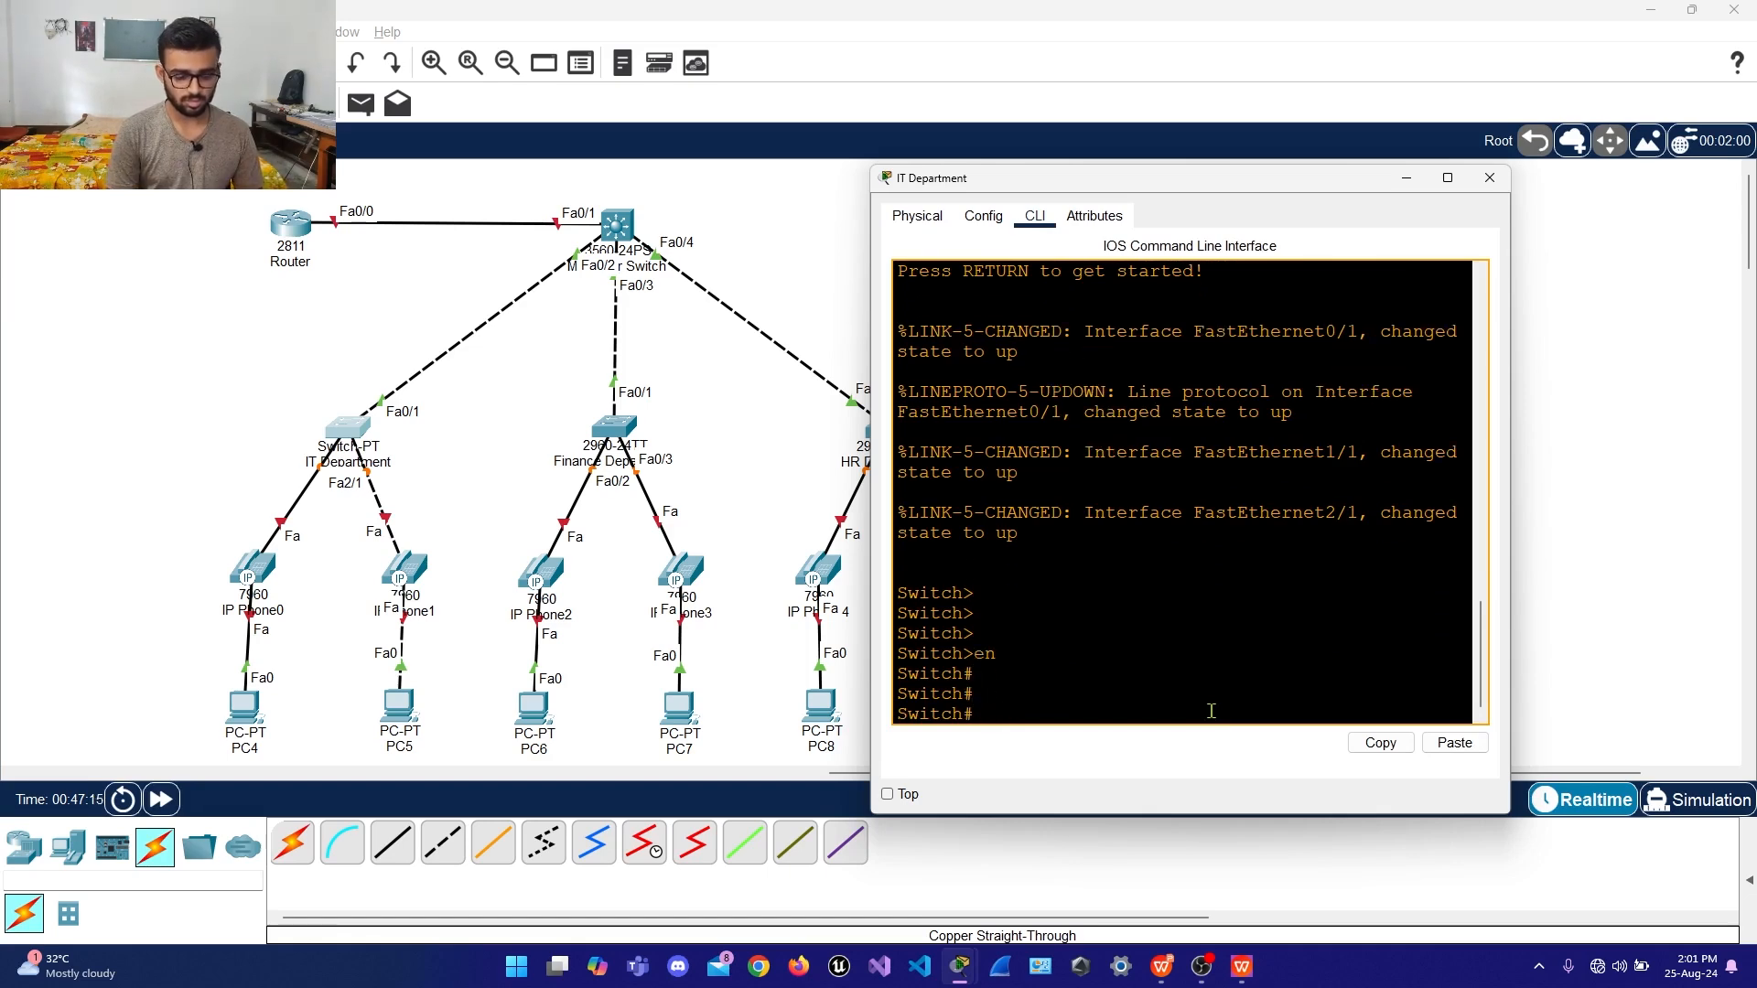
type("con")
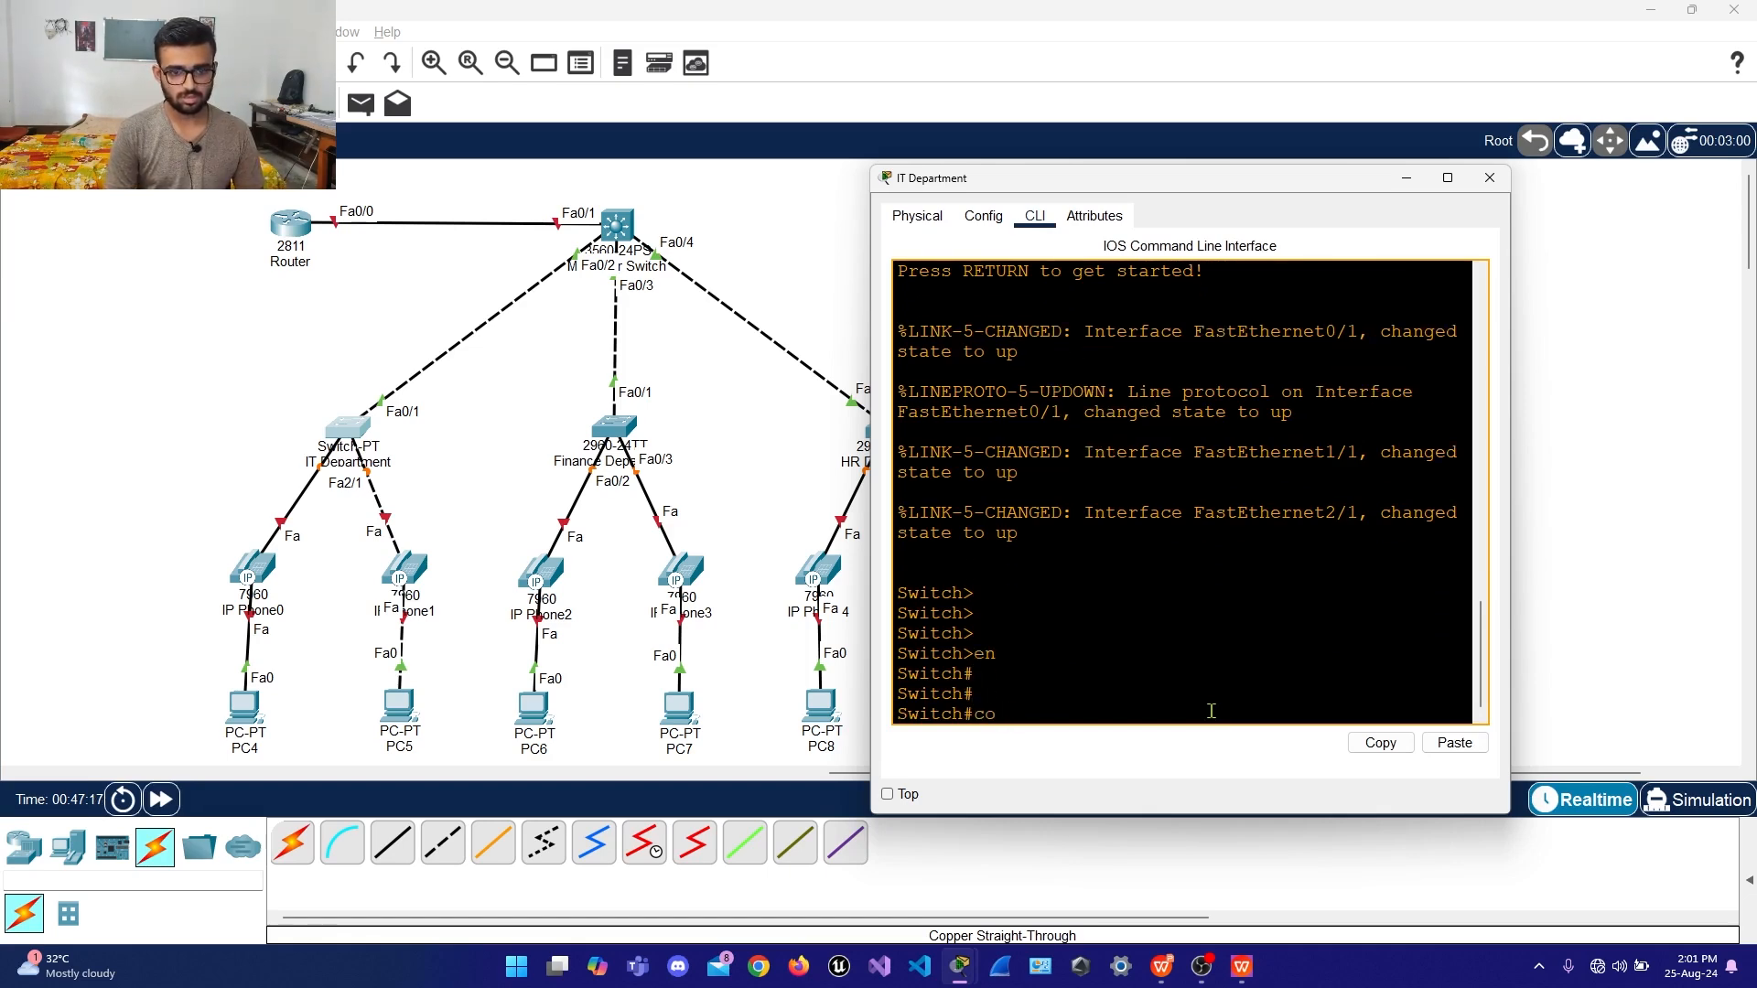
type("f t")
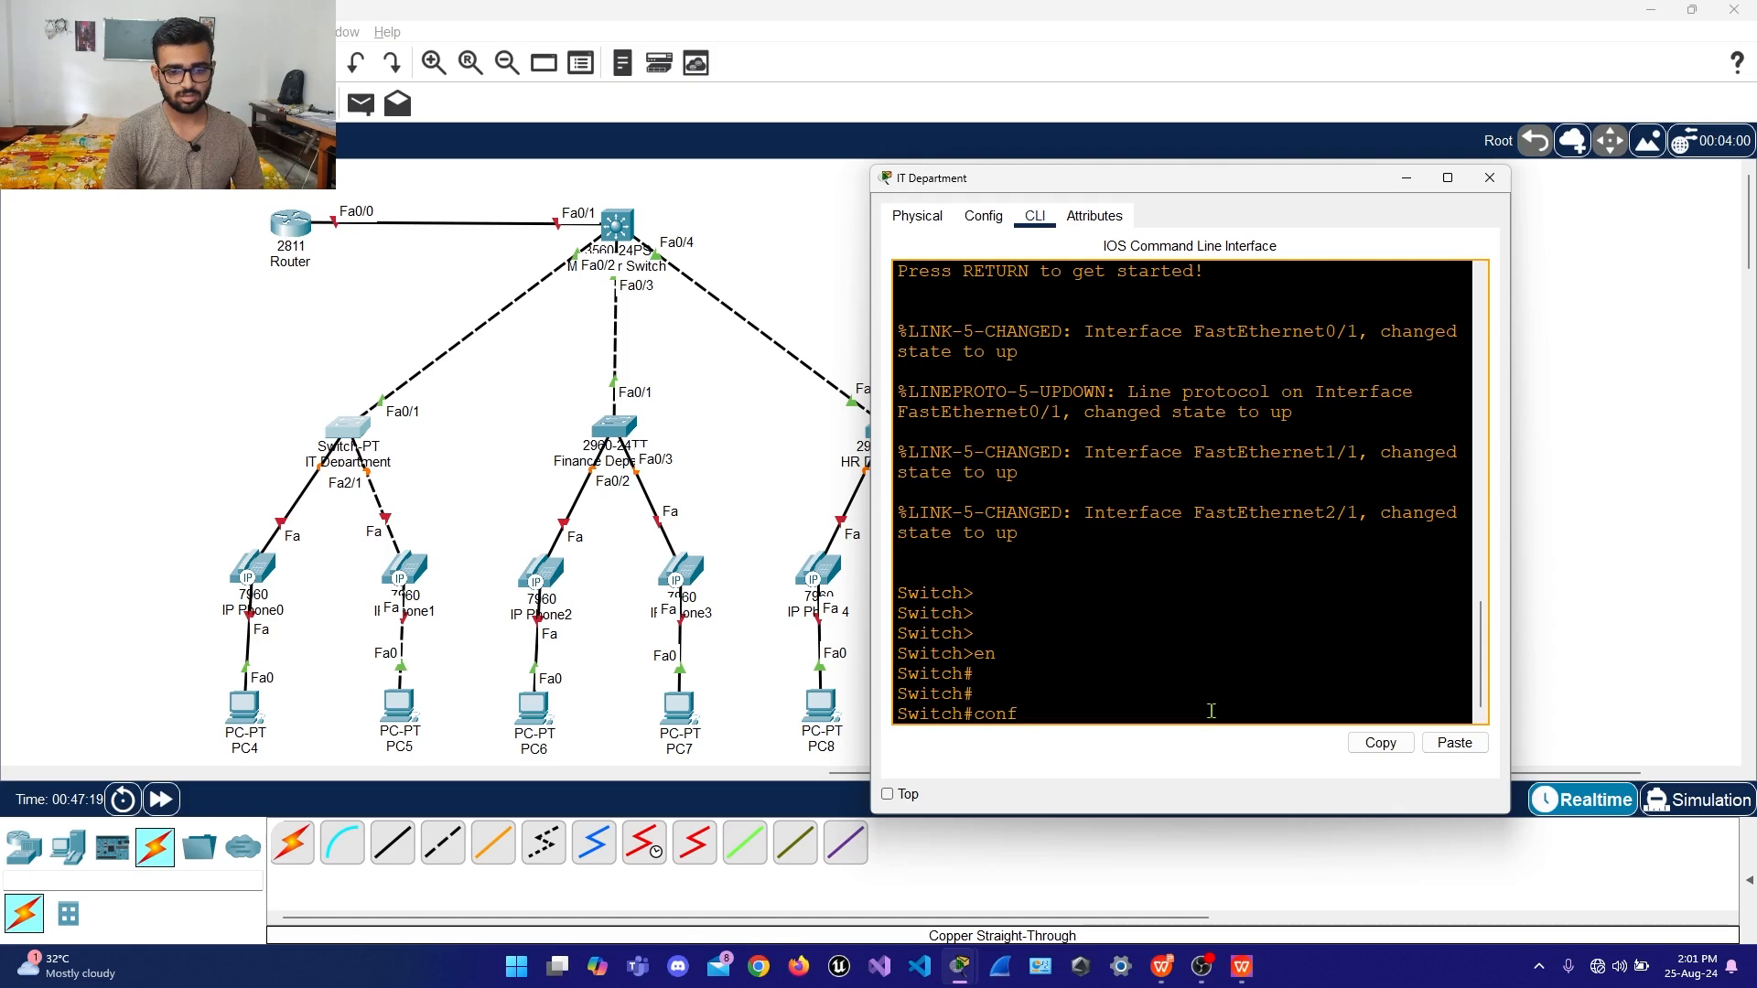
key("Return")
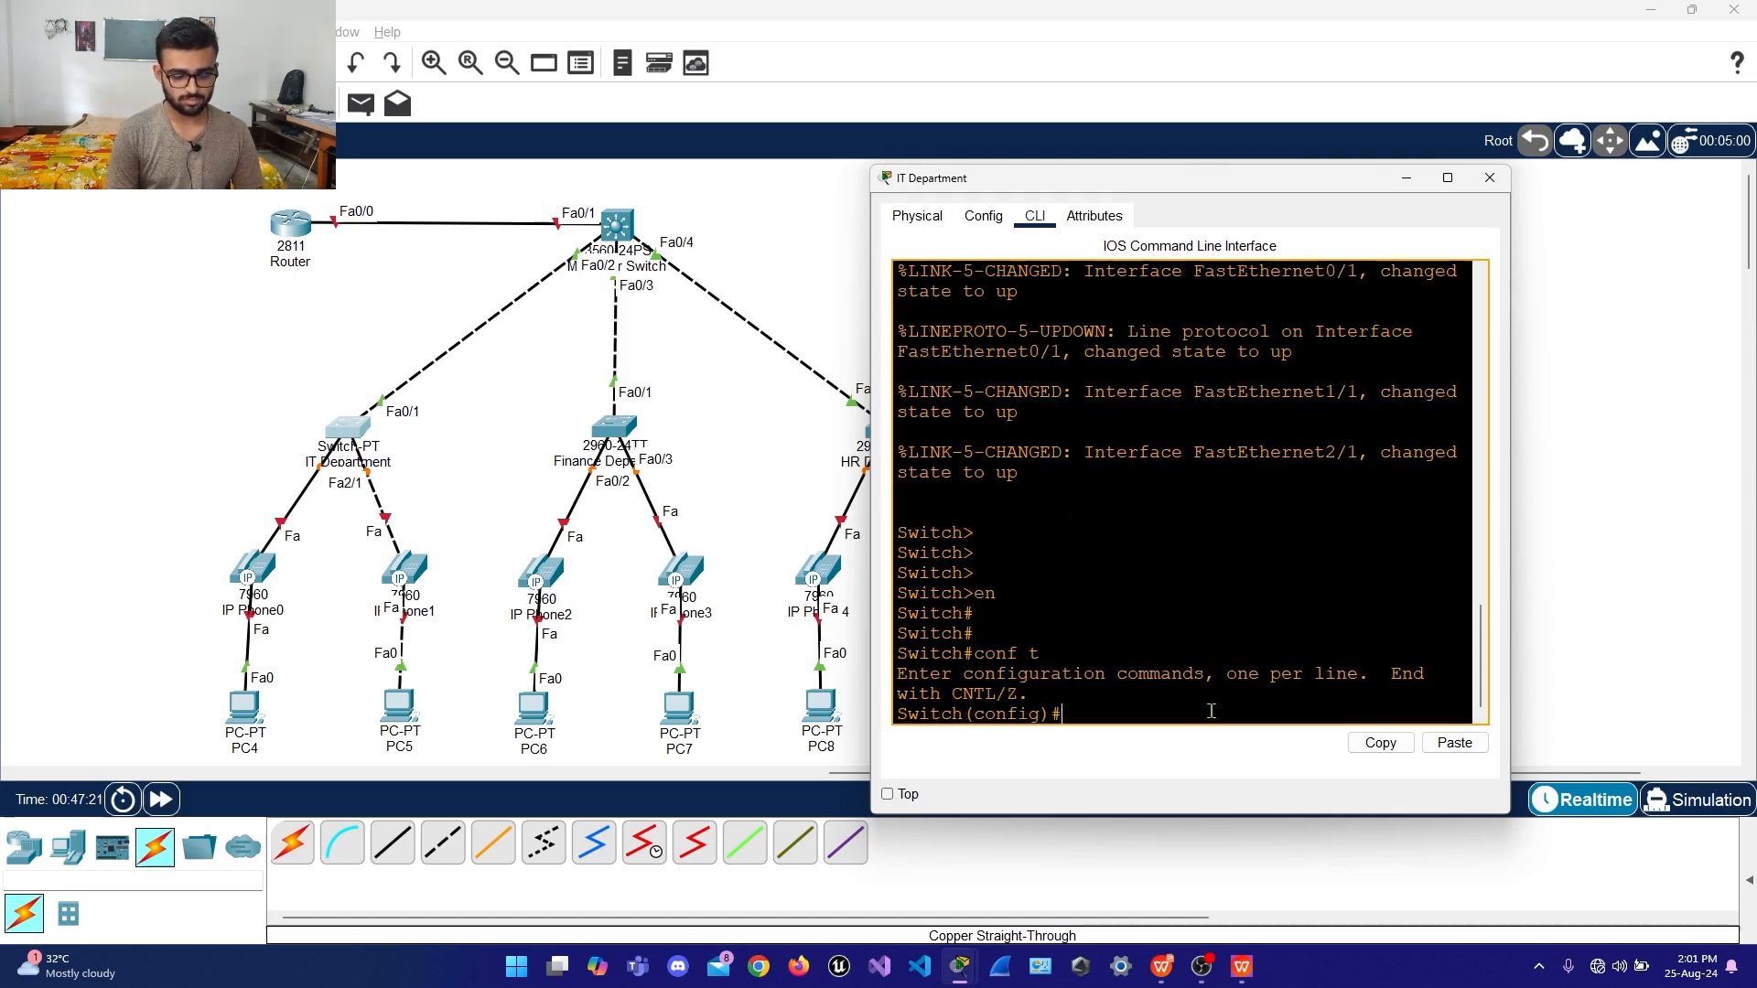
Set the IT Department switch's VTP mode to client
type("vtp ")
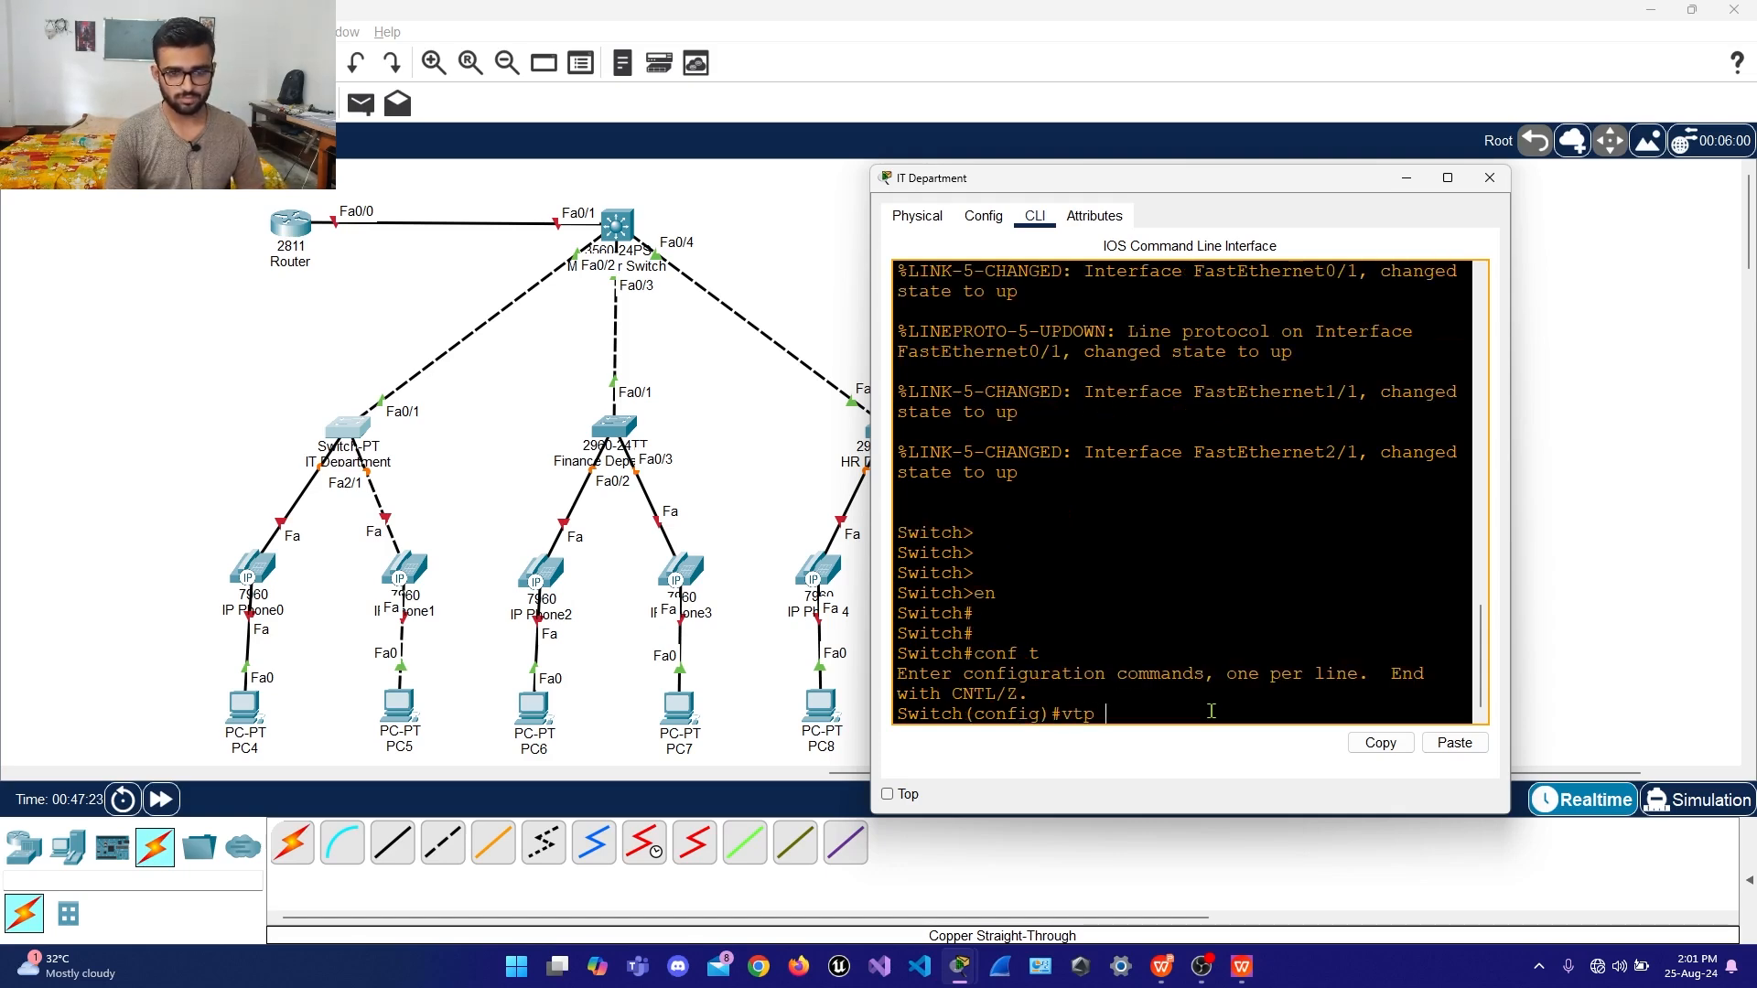
type("mof")
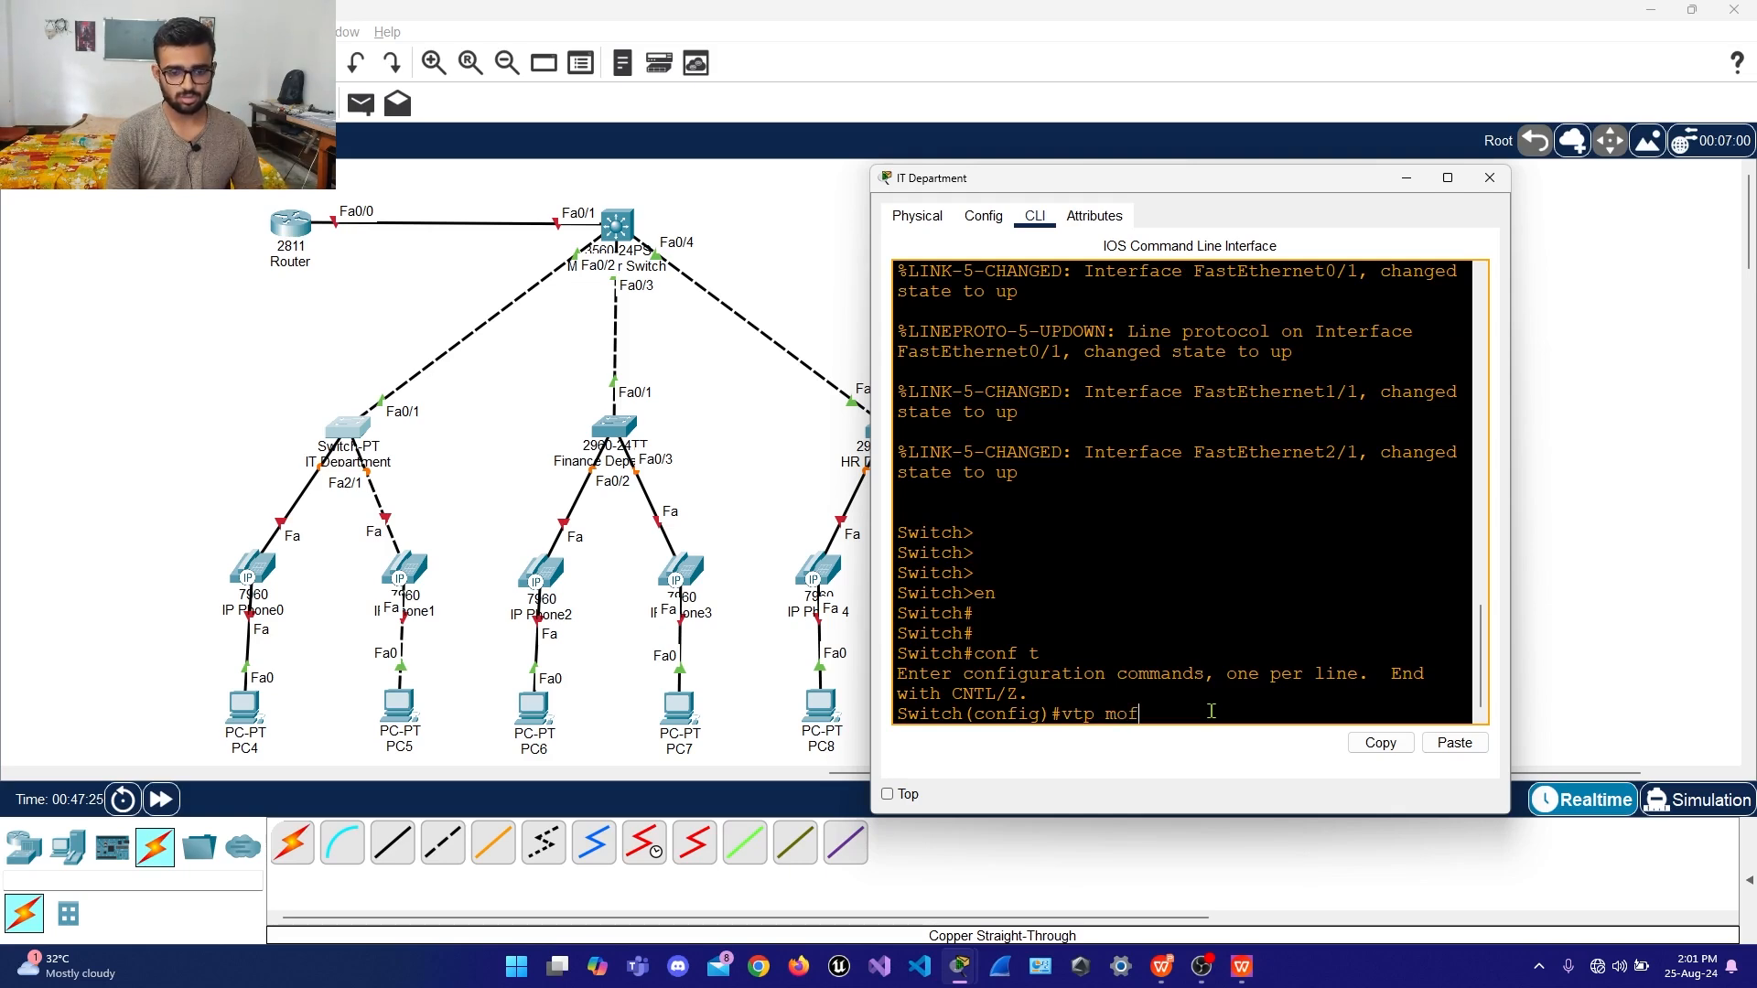
key("BackSpace")
type("de c")
key("Tab")
key("Return")
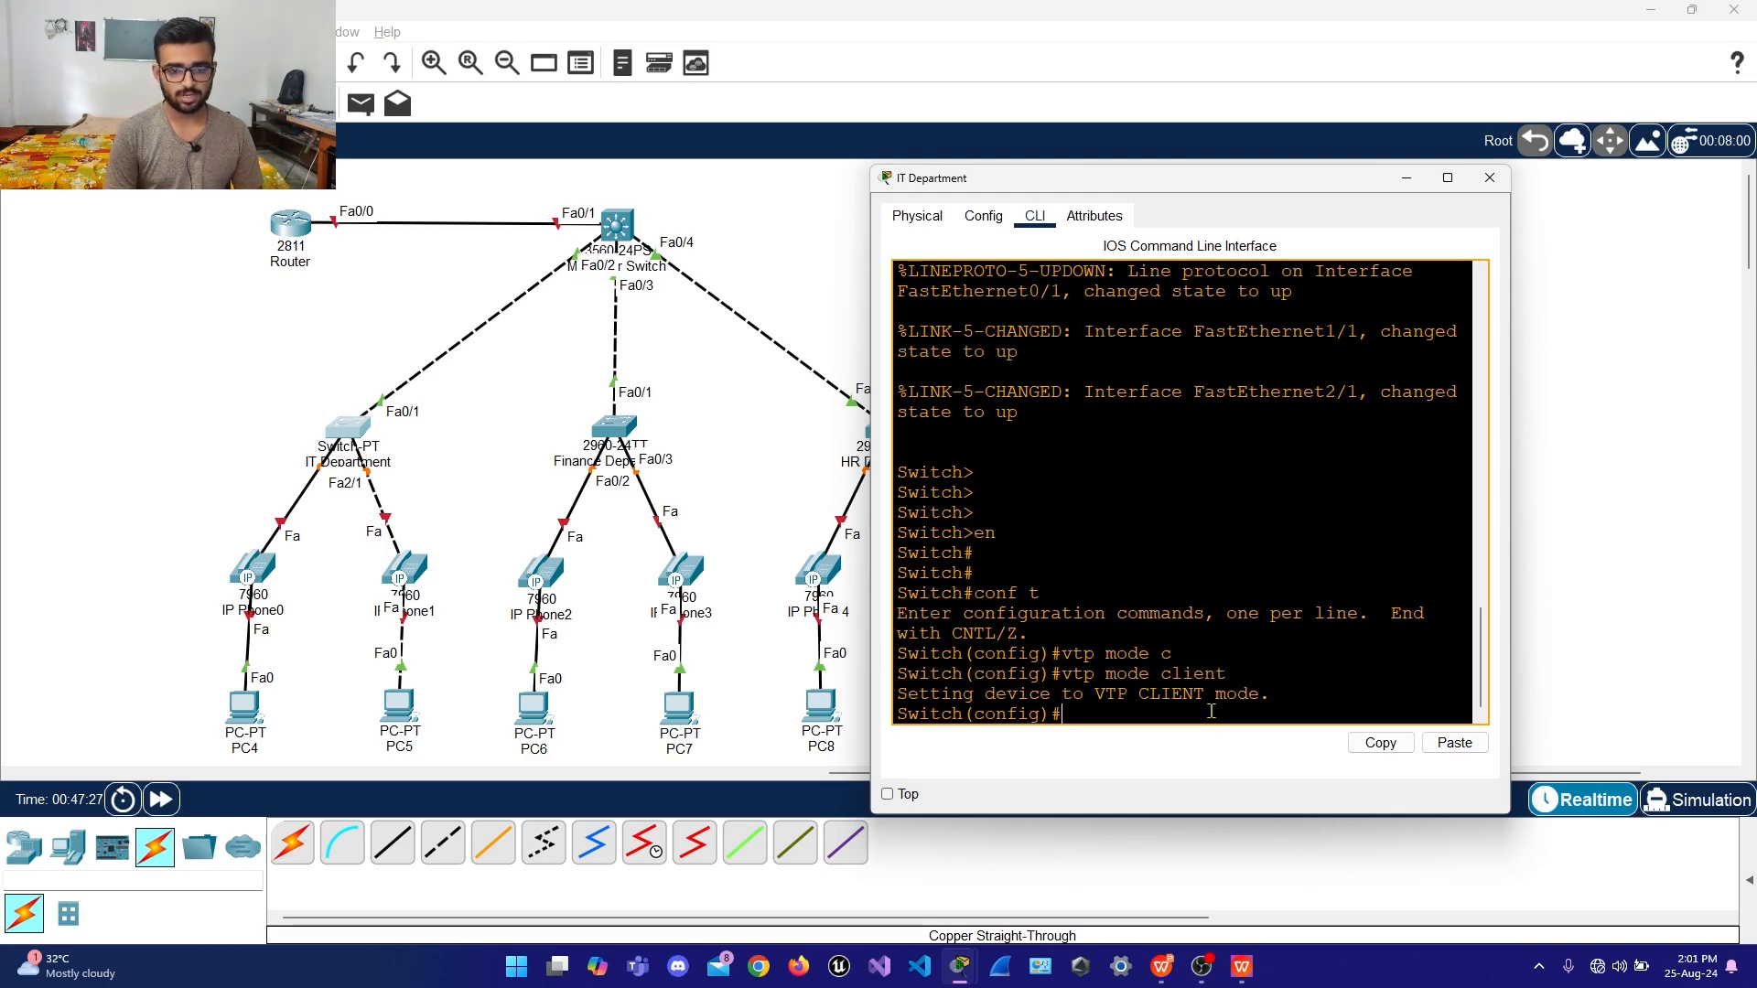
Try to set the IT Department switch's VTP version to 2 while in client mode
type("vtp")
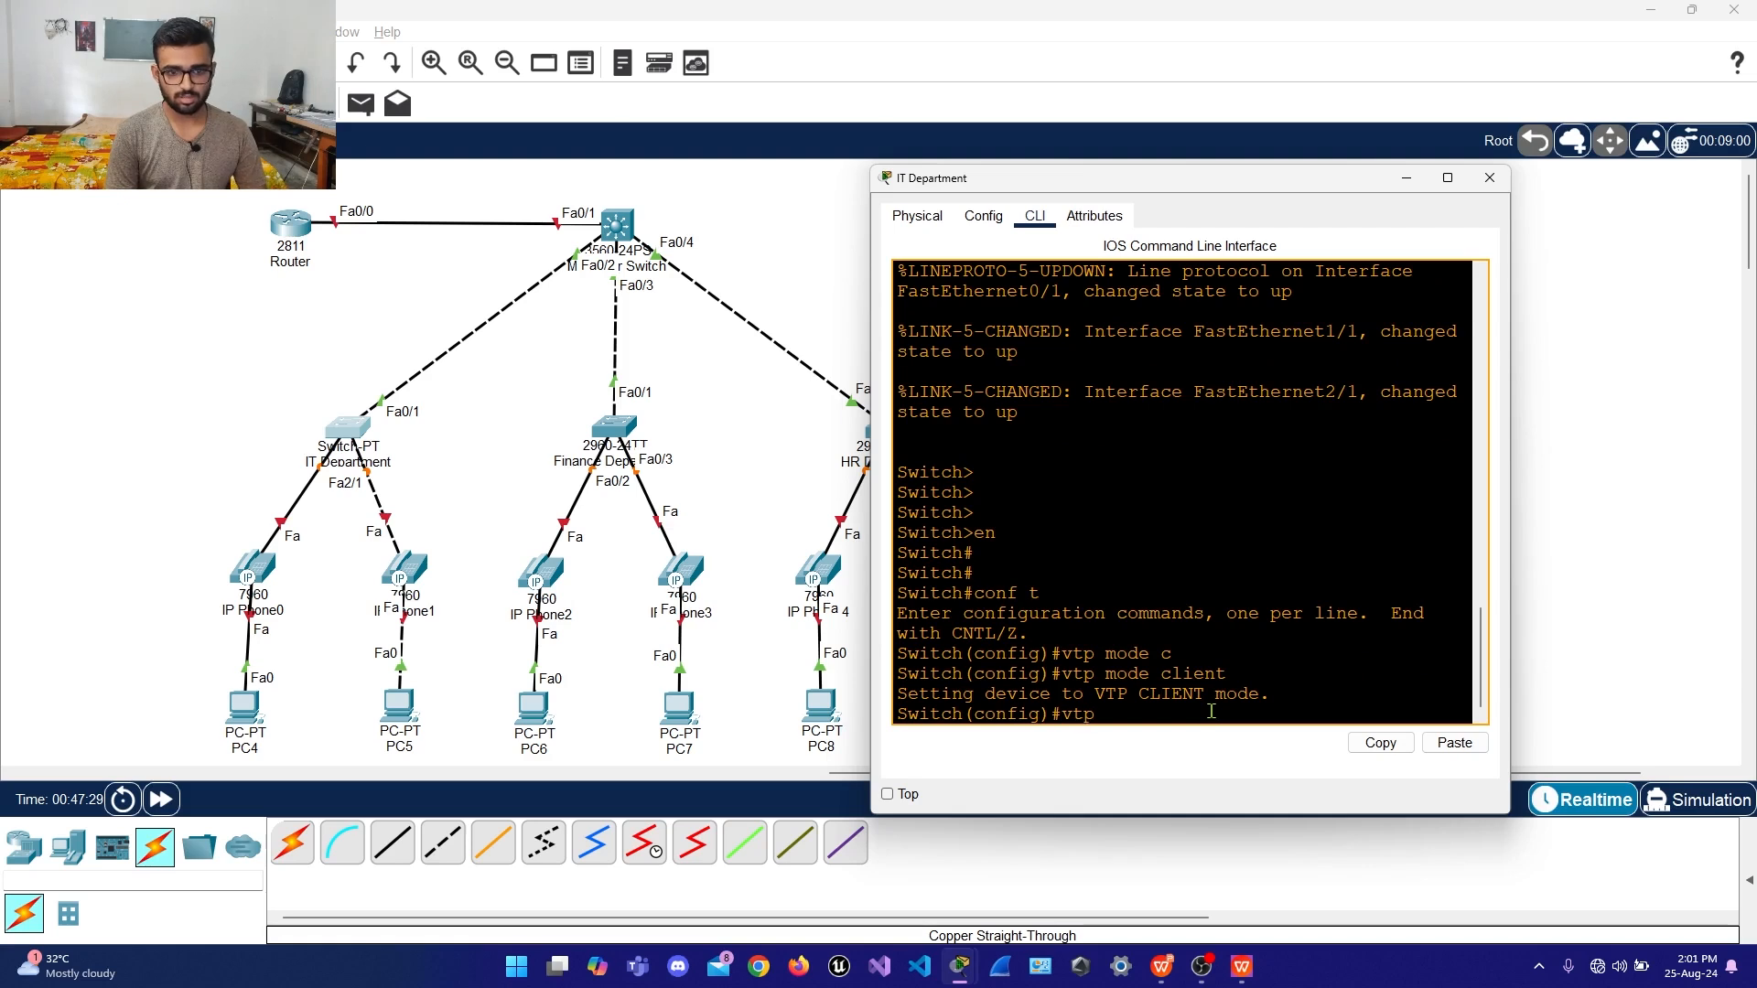
type(" ver")
key("Tab")
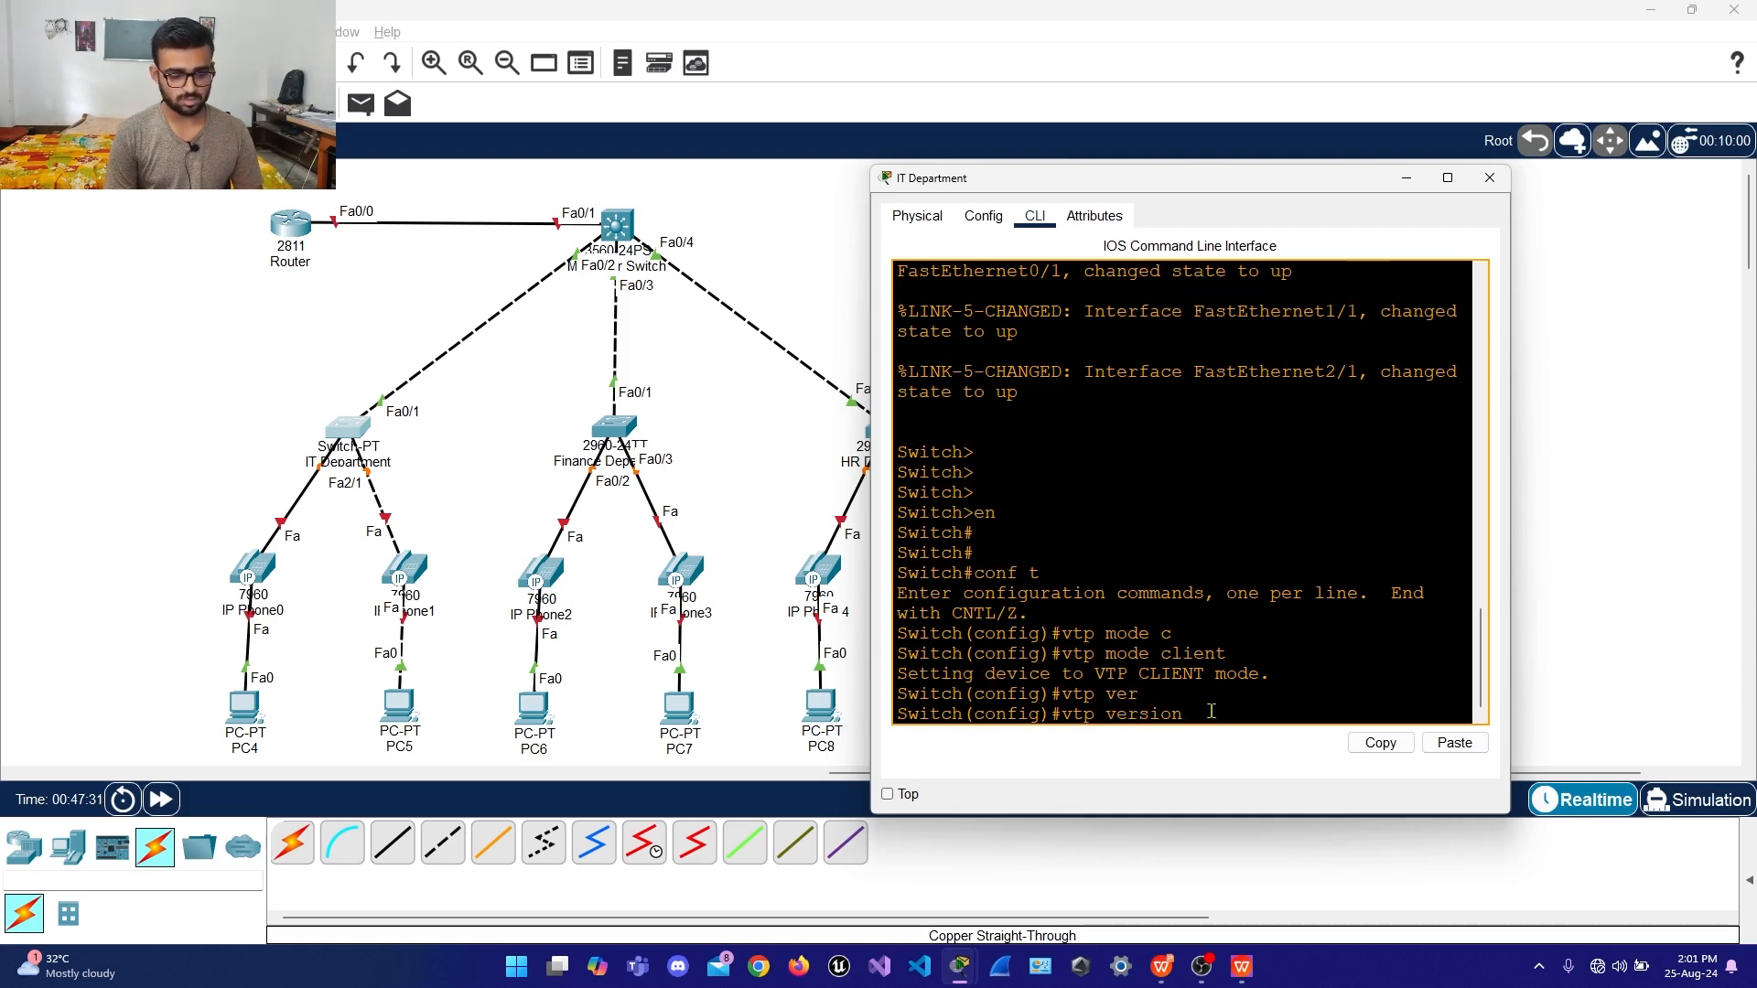
type("2")
key("Return")
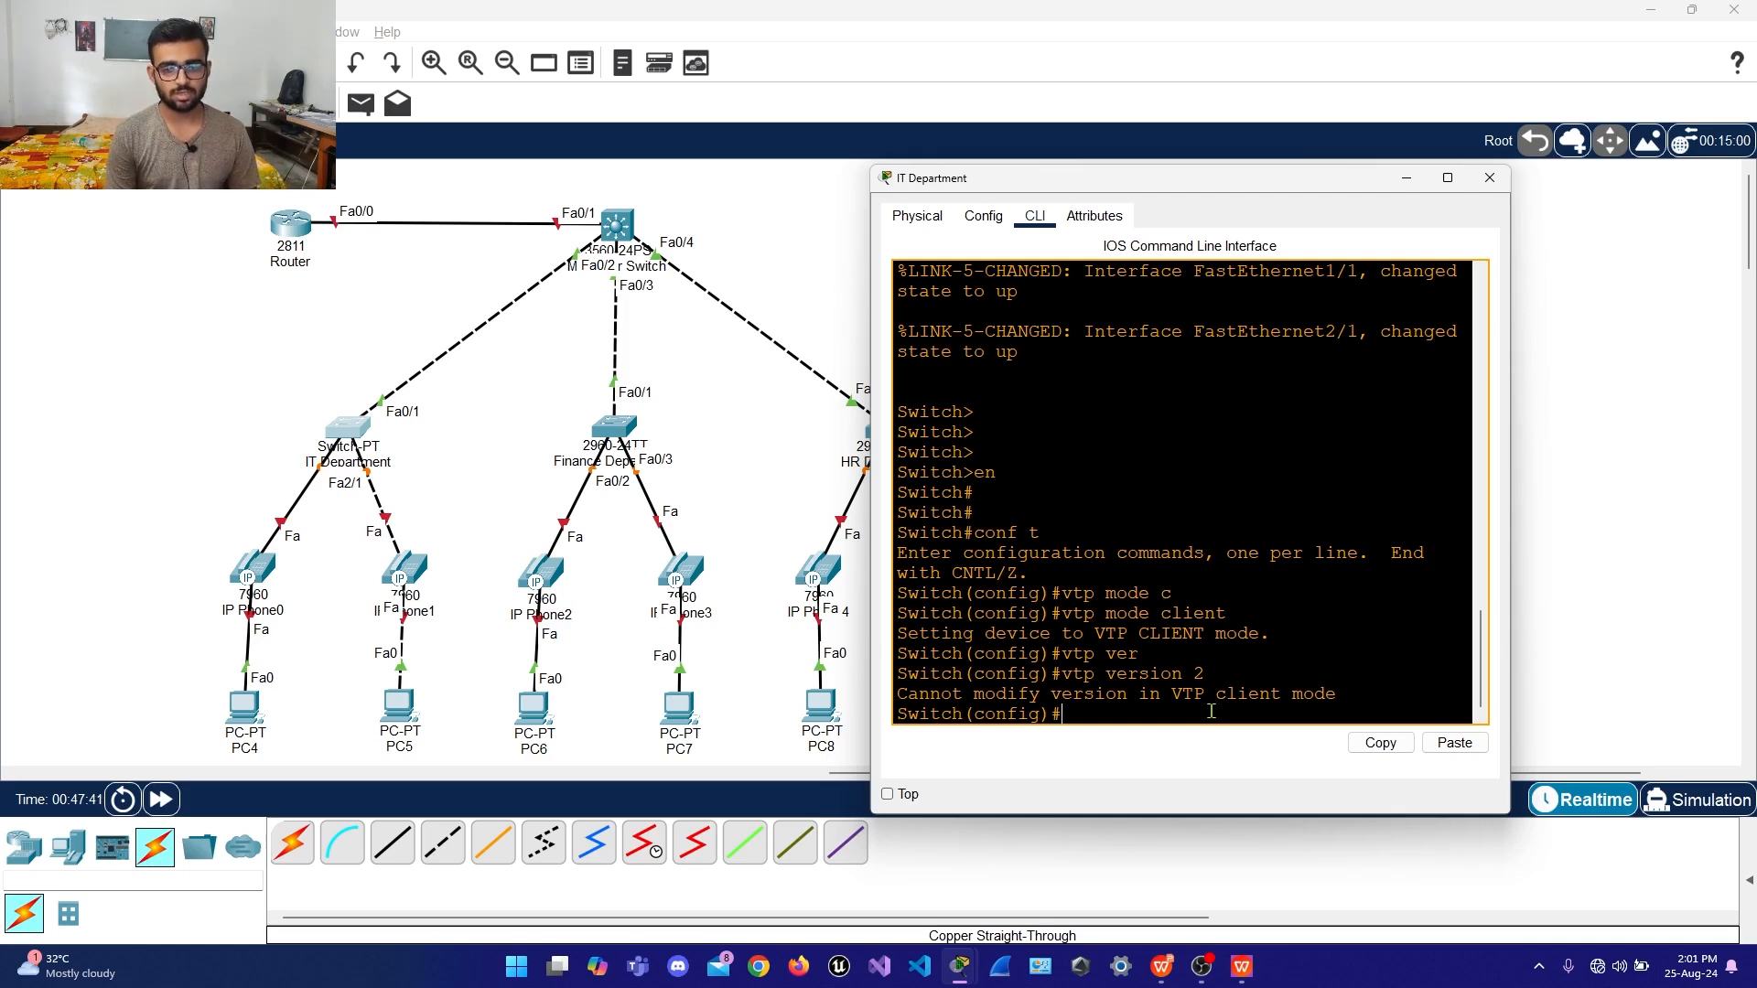
Switch the IT Department switch's VTP mode to server
type("vtp ")
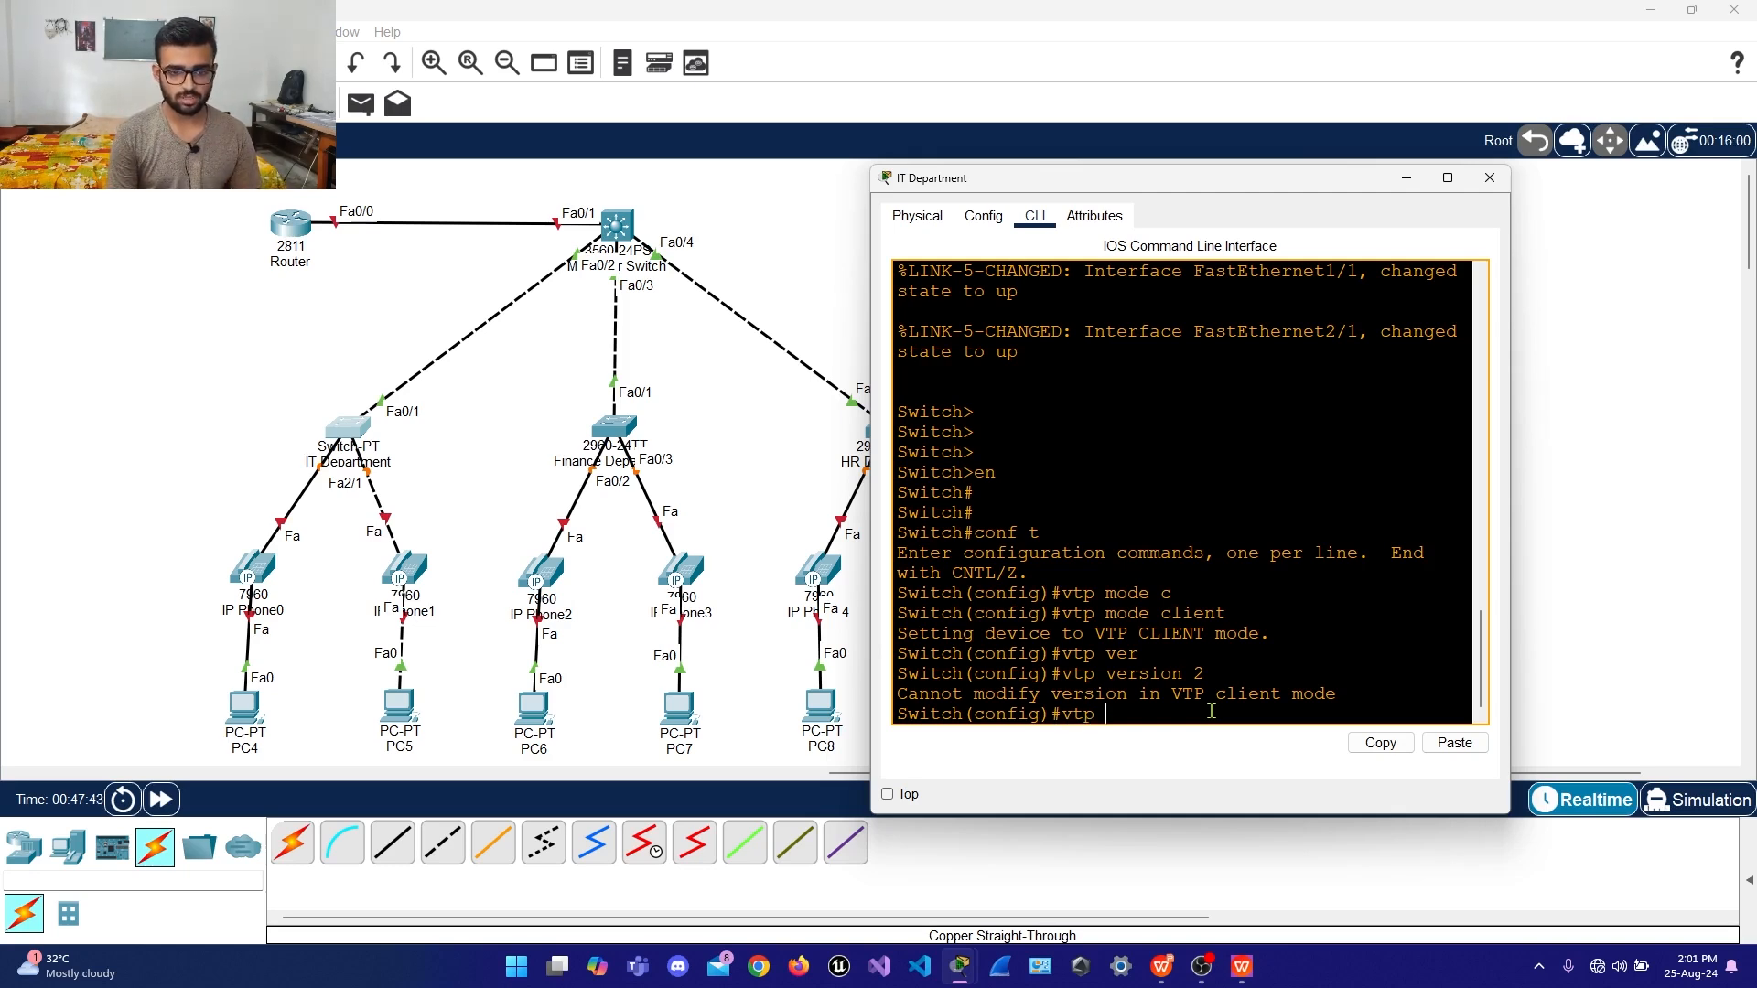
type("mode")
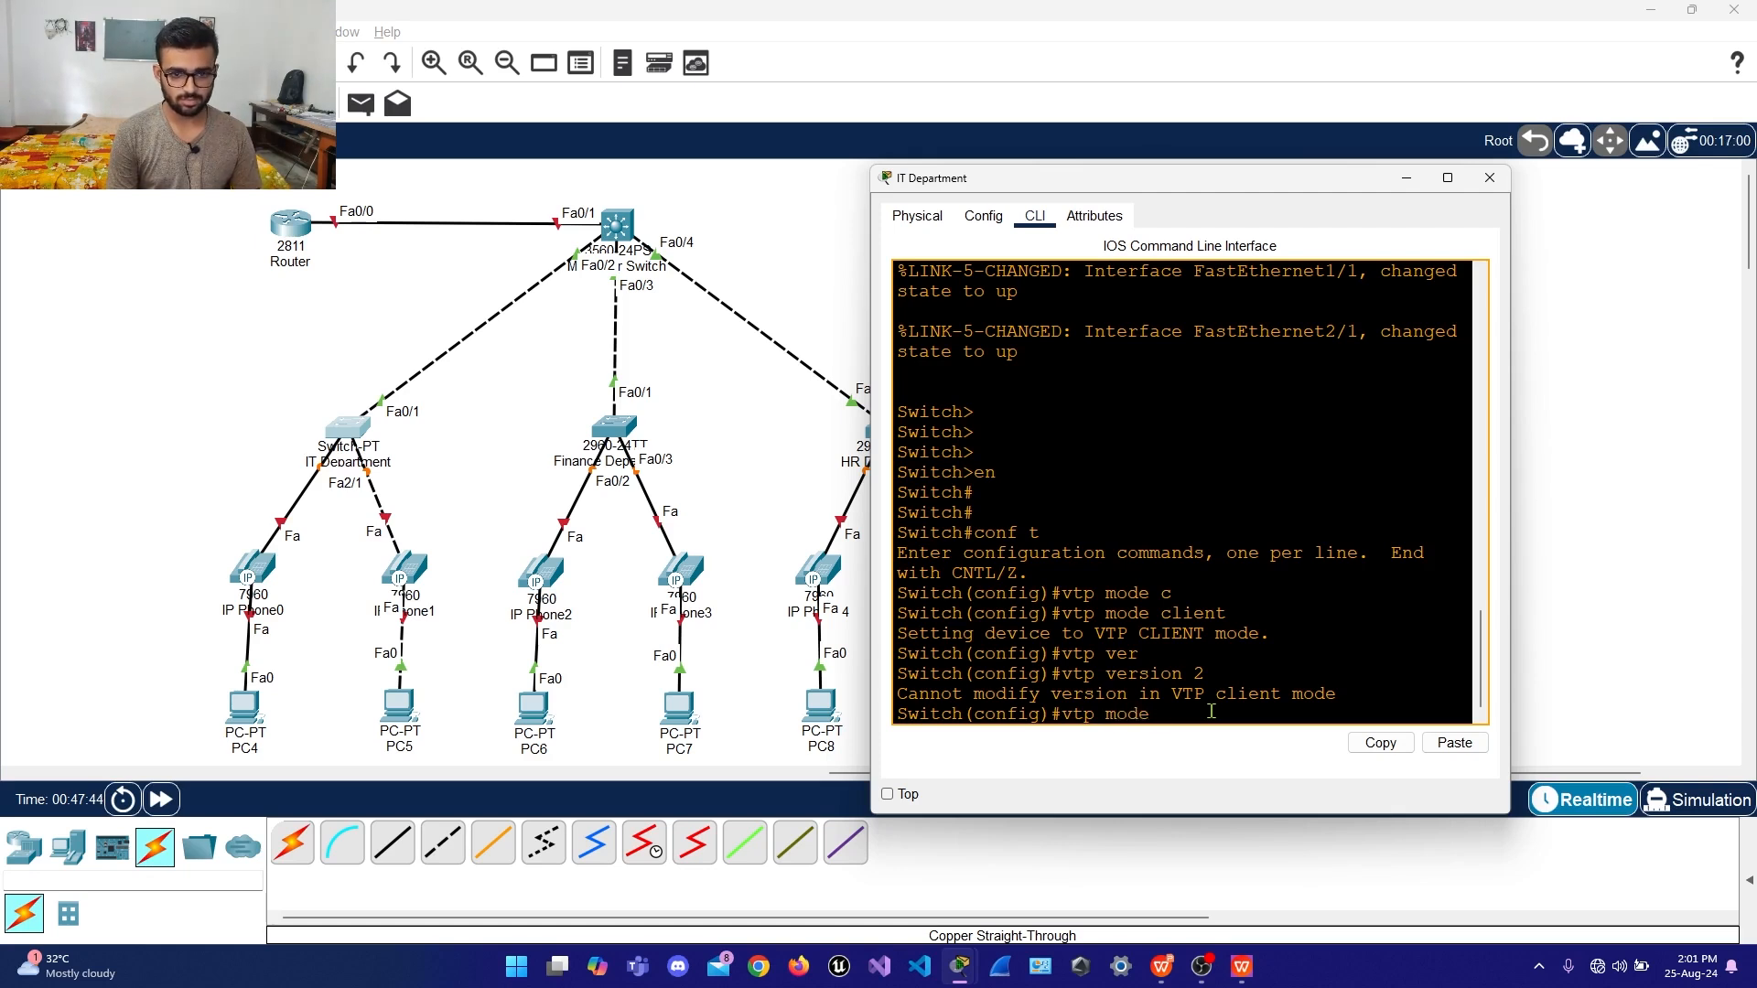
type(" ser")
key("Tab")
key("Return")
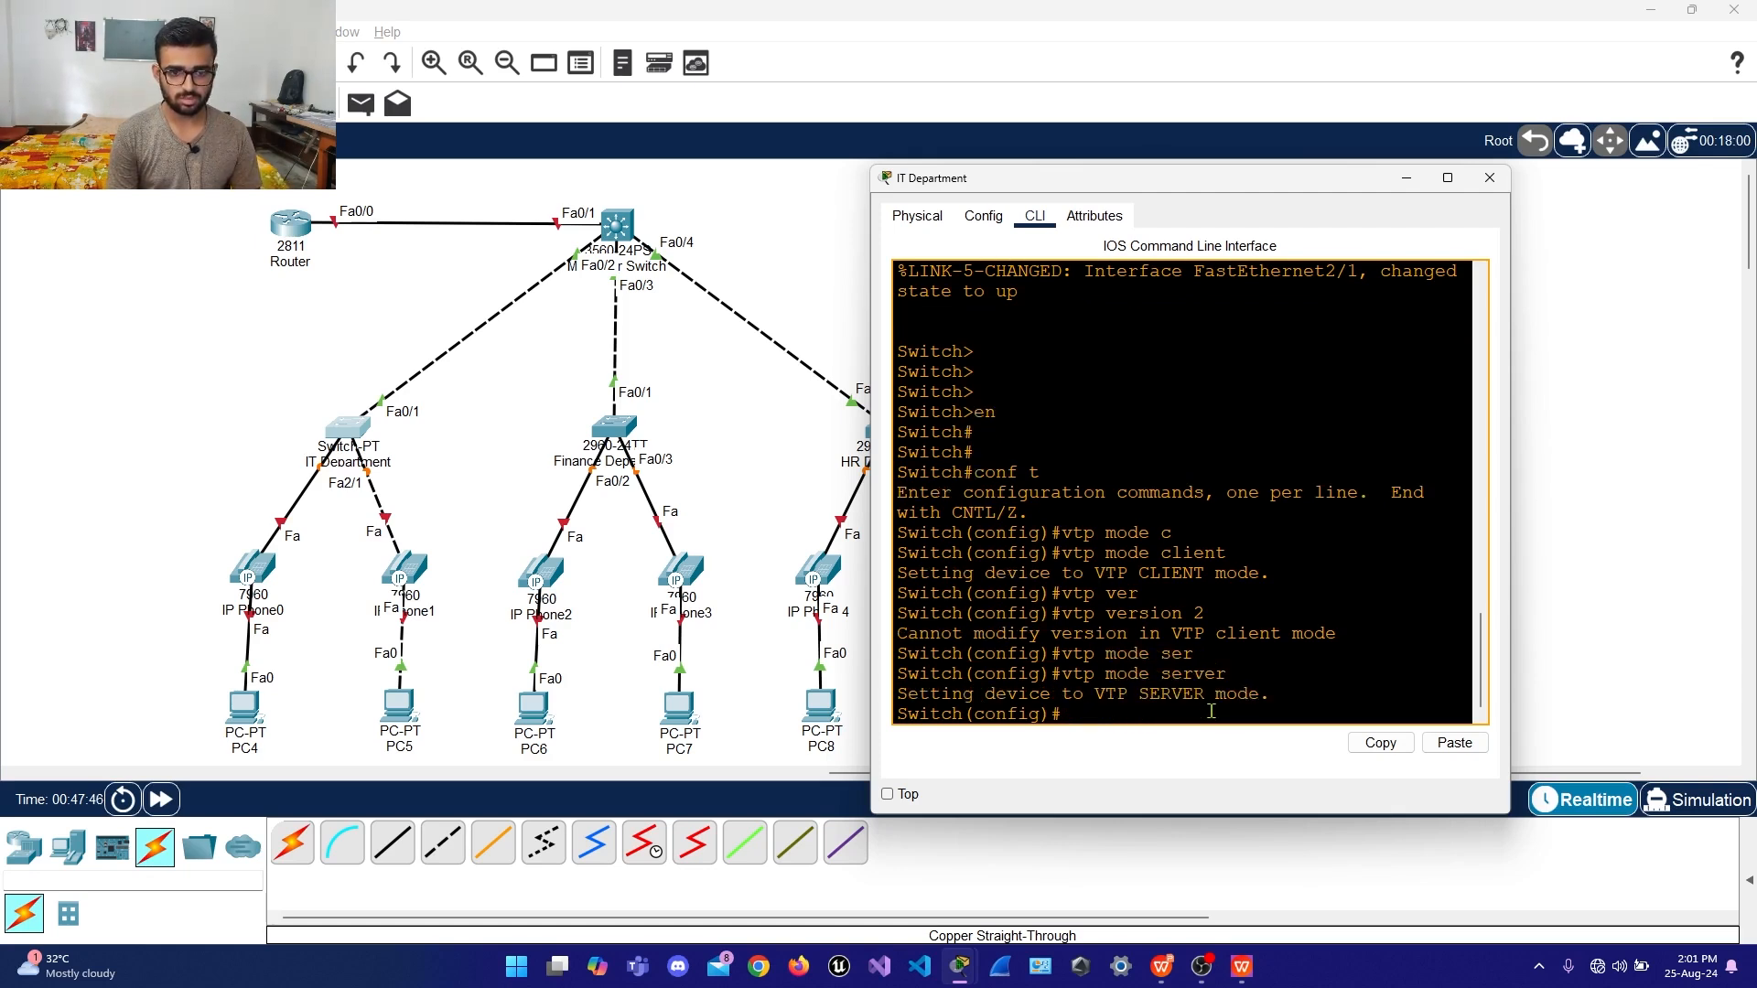
Set the IT Department switch's VTP version to 2
type("v")
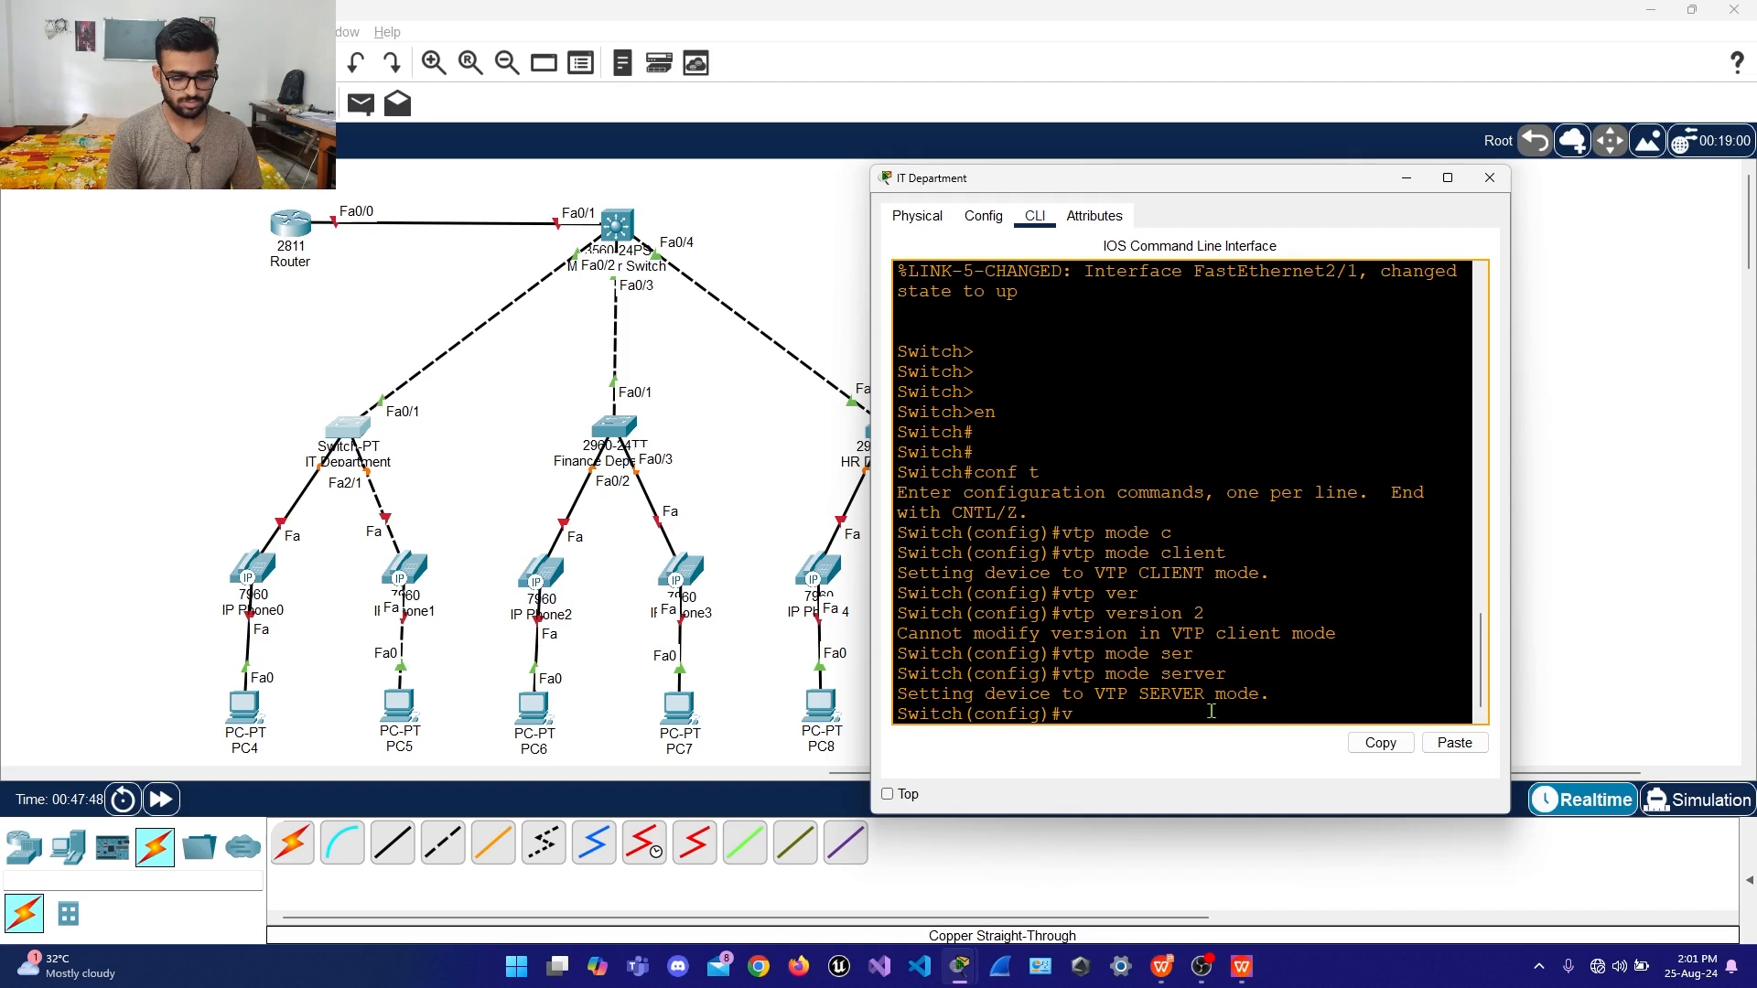
type("tp ")
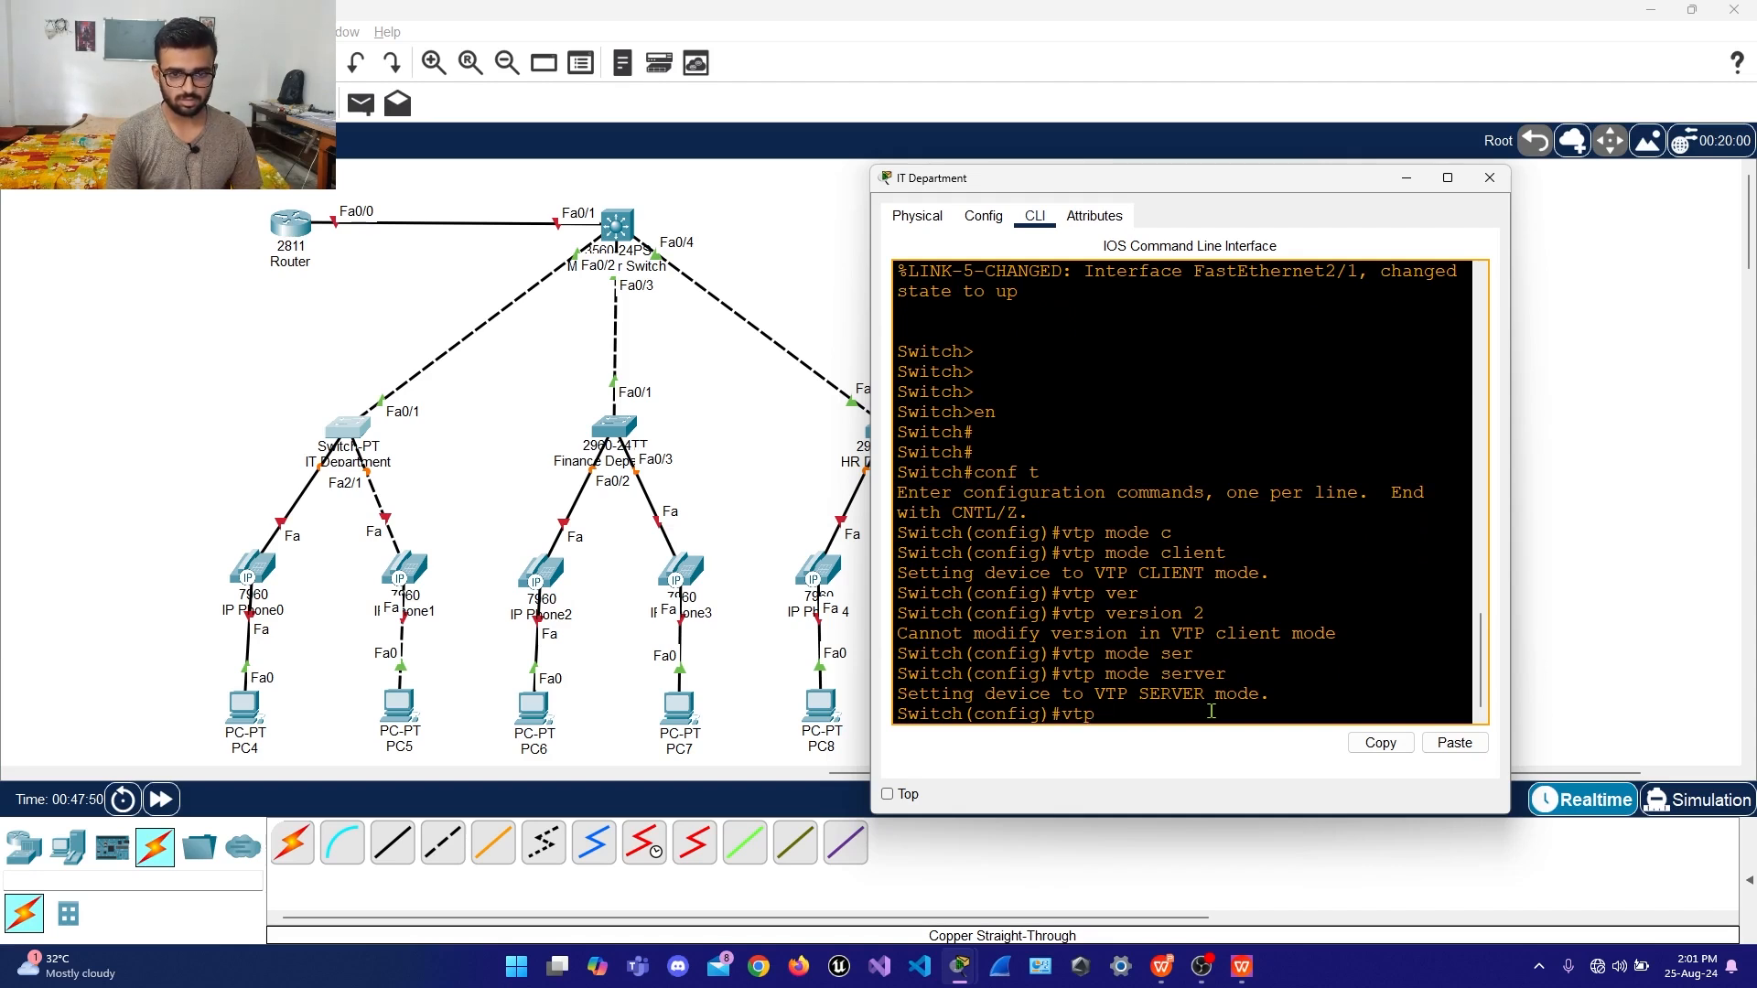
type("ver")
key("Tab")
type("2")
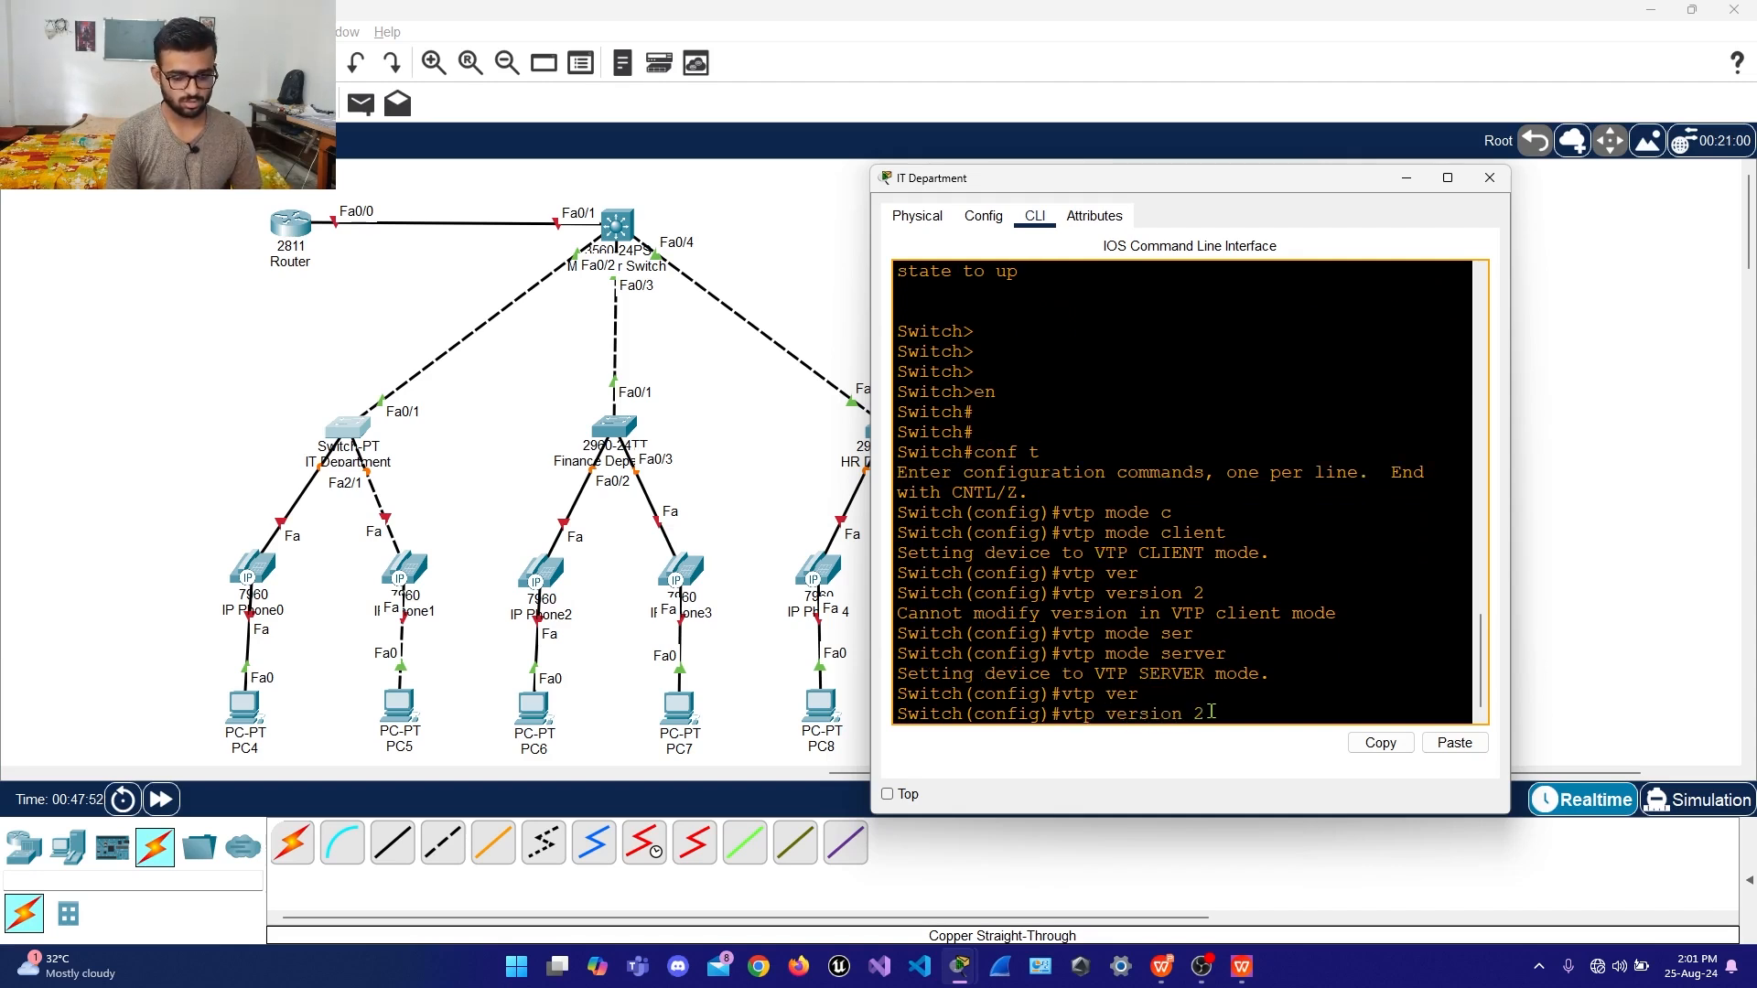
key("Return")
key("Return")
key("Return")
Return the IT Department switch to VTP client mode
type("vtp")
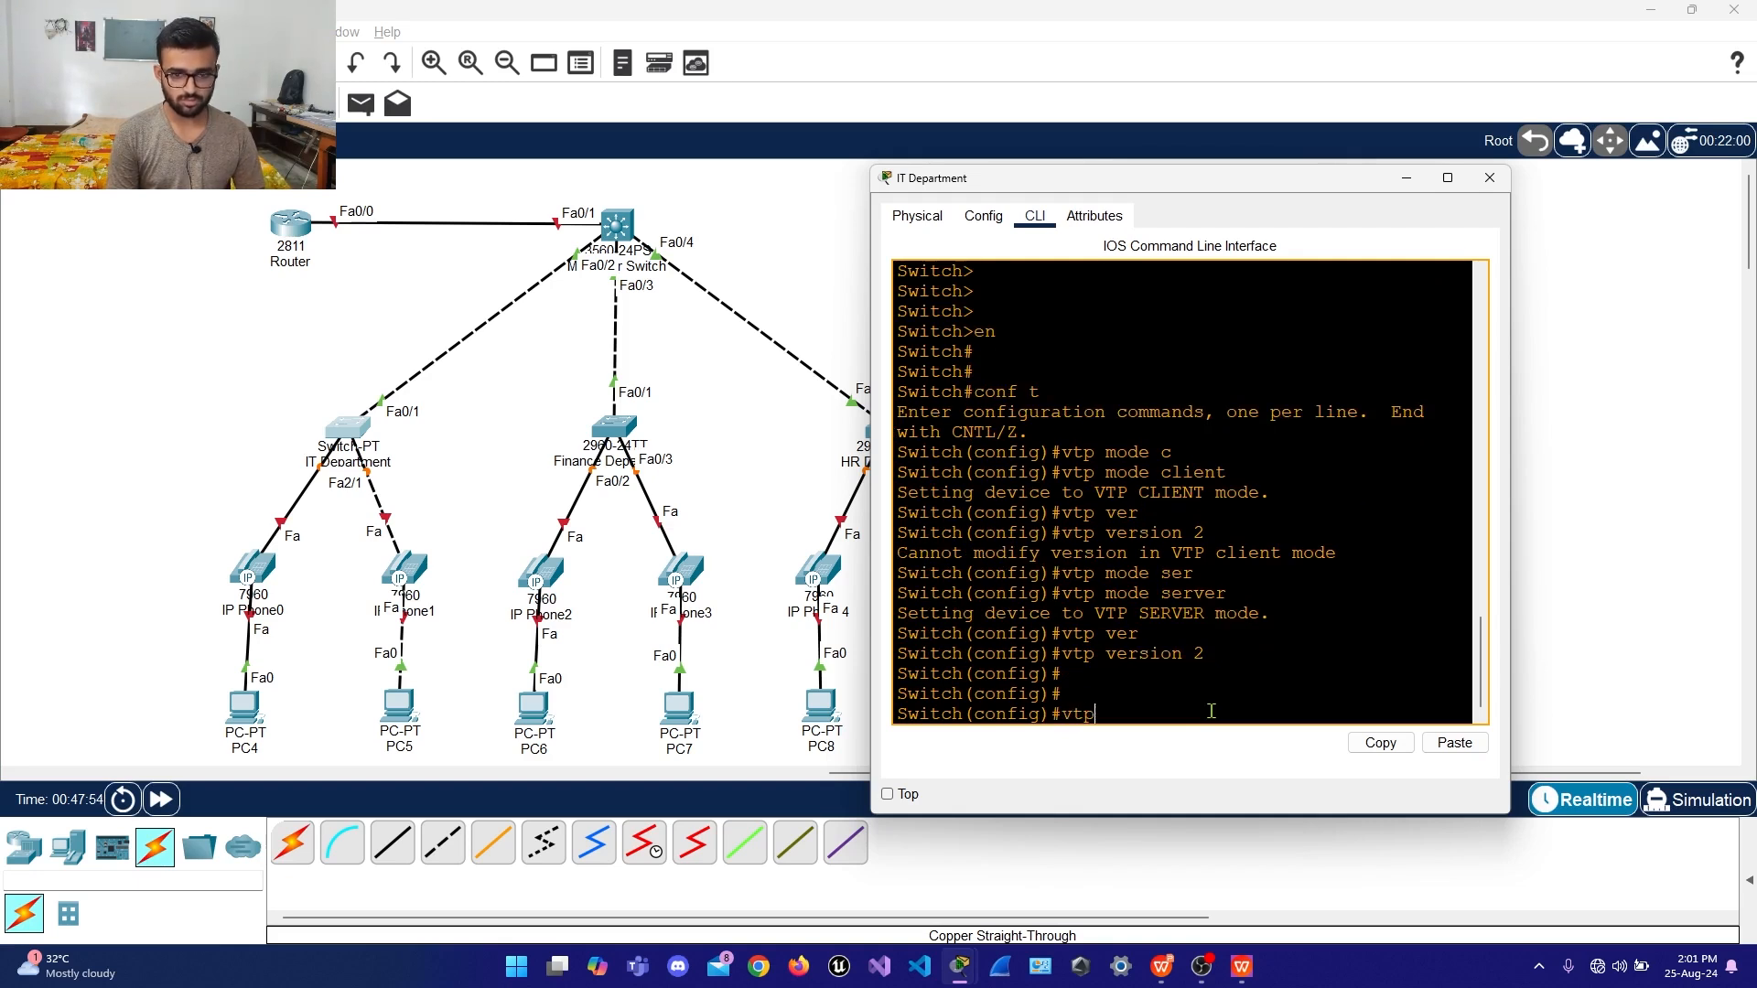
type(" mode client")
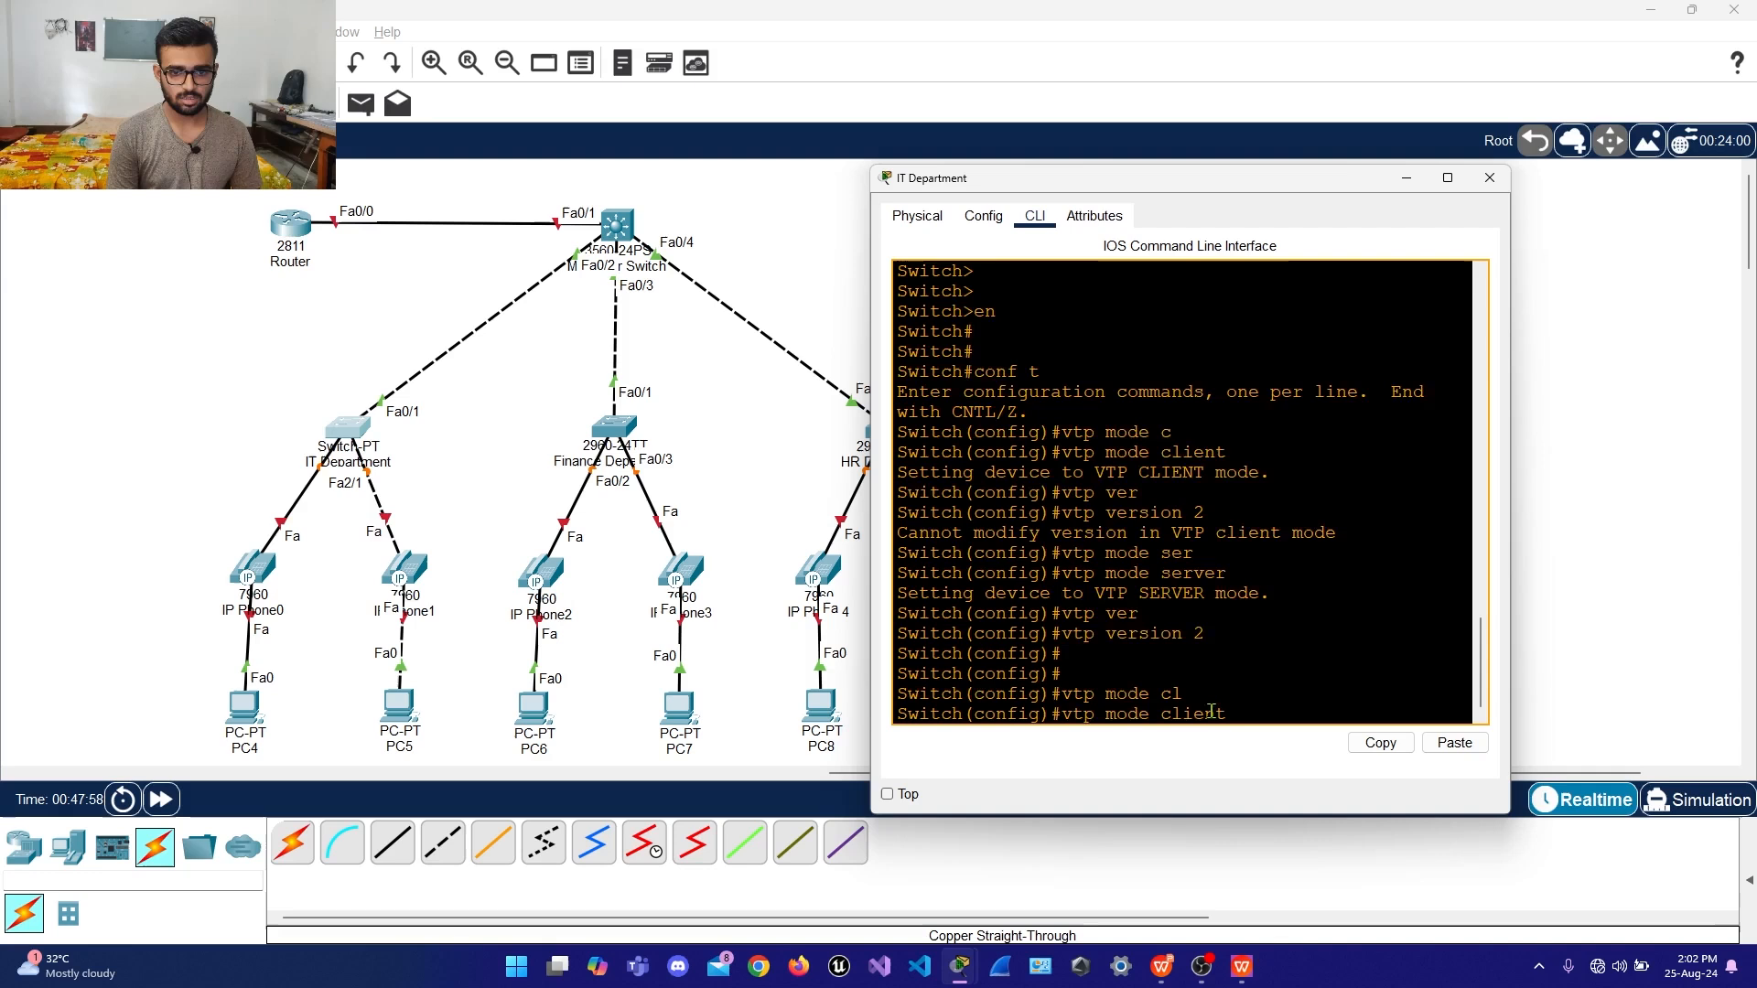
key("Return")
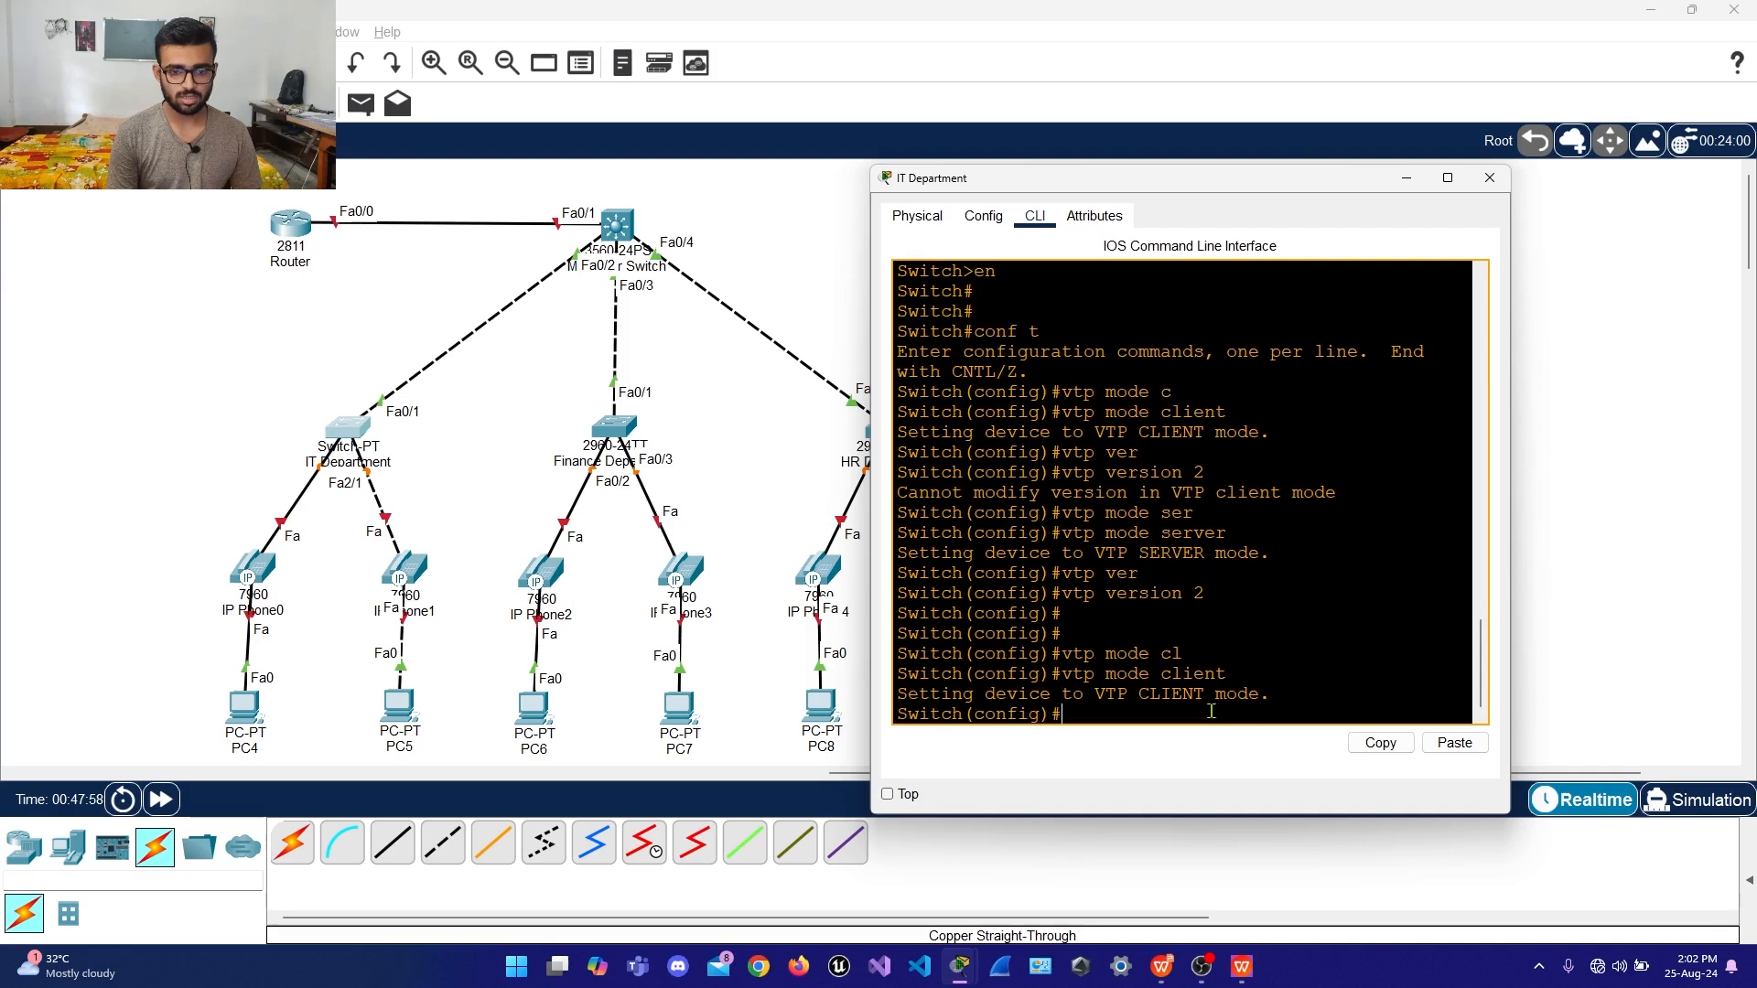
key("Return")
key("Return")
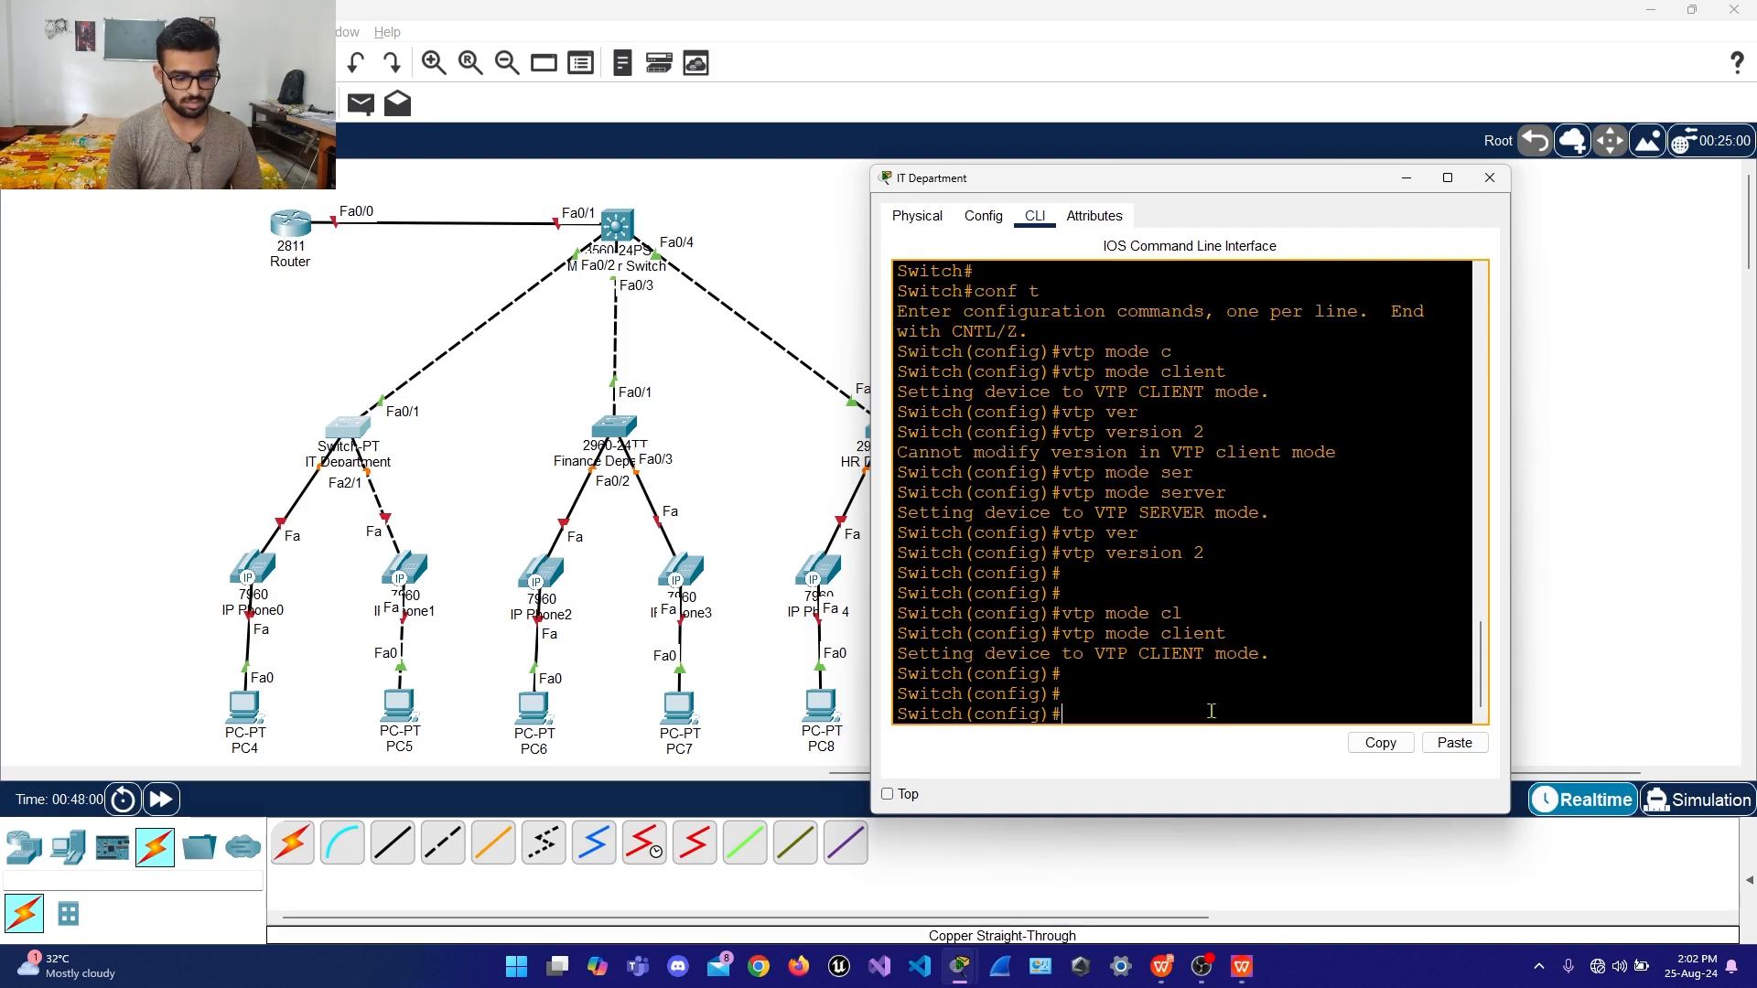
Set the IT Department switch's VTP domain name to ABC
type("vtp dom")
key("Tab")
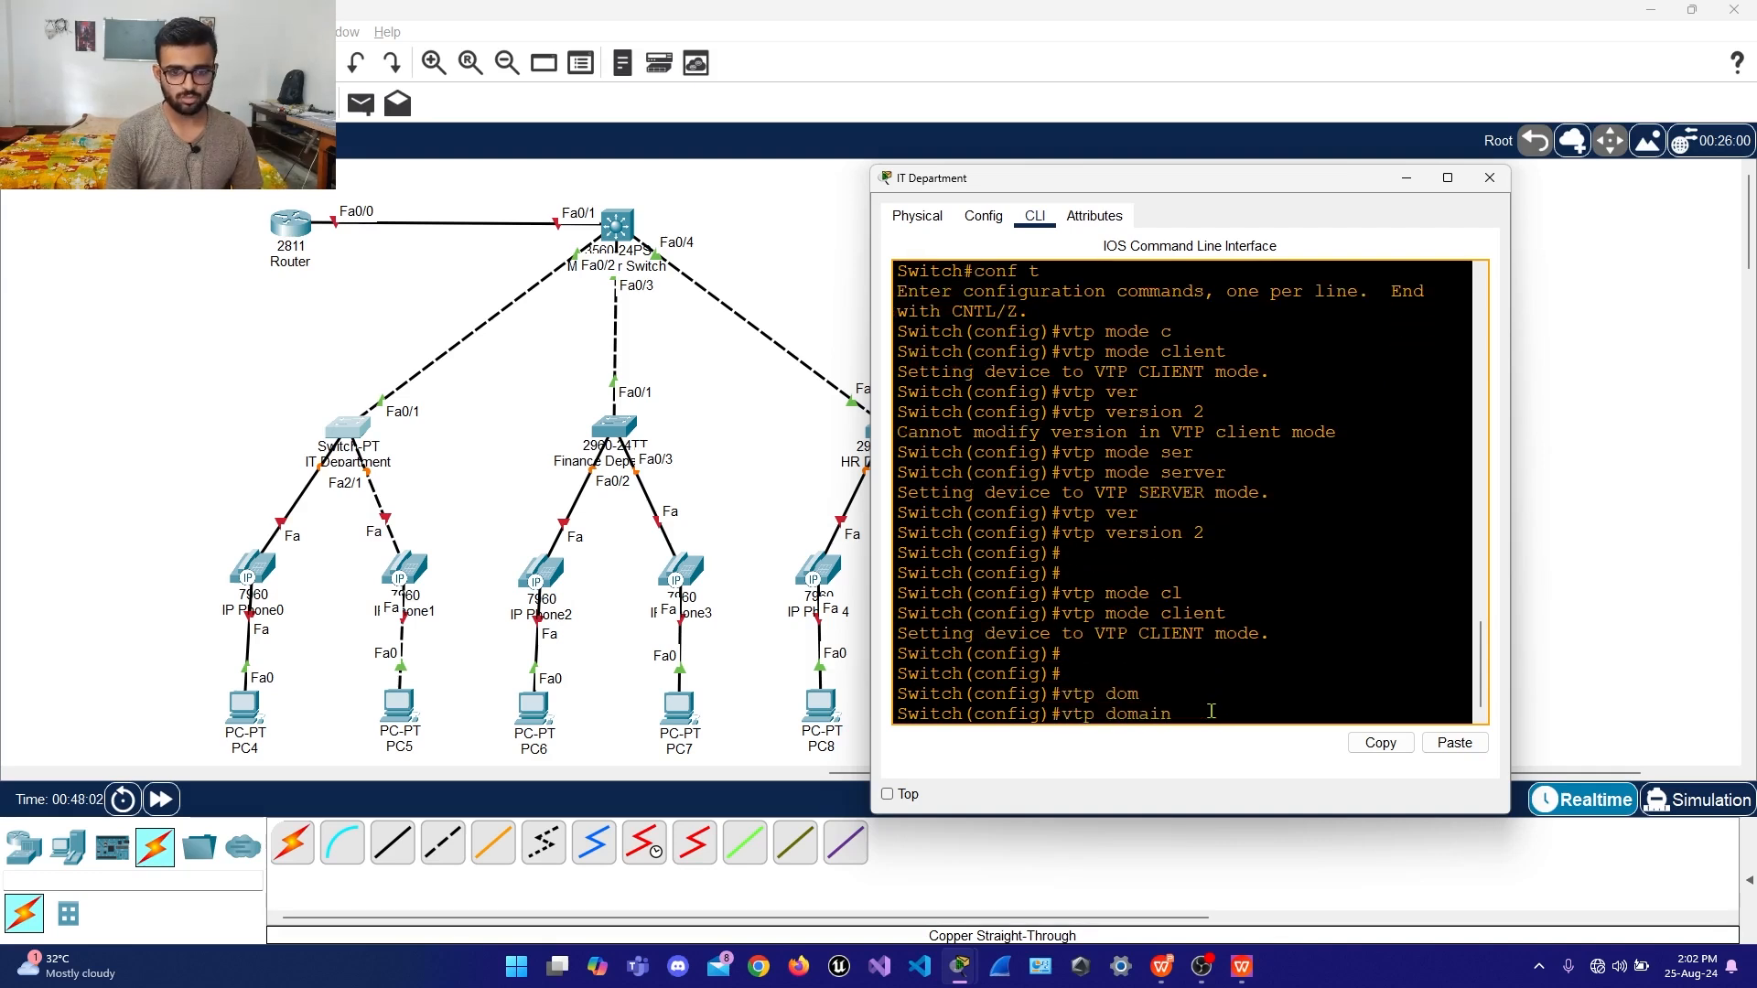
key("Return")
key("Up")
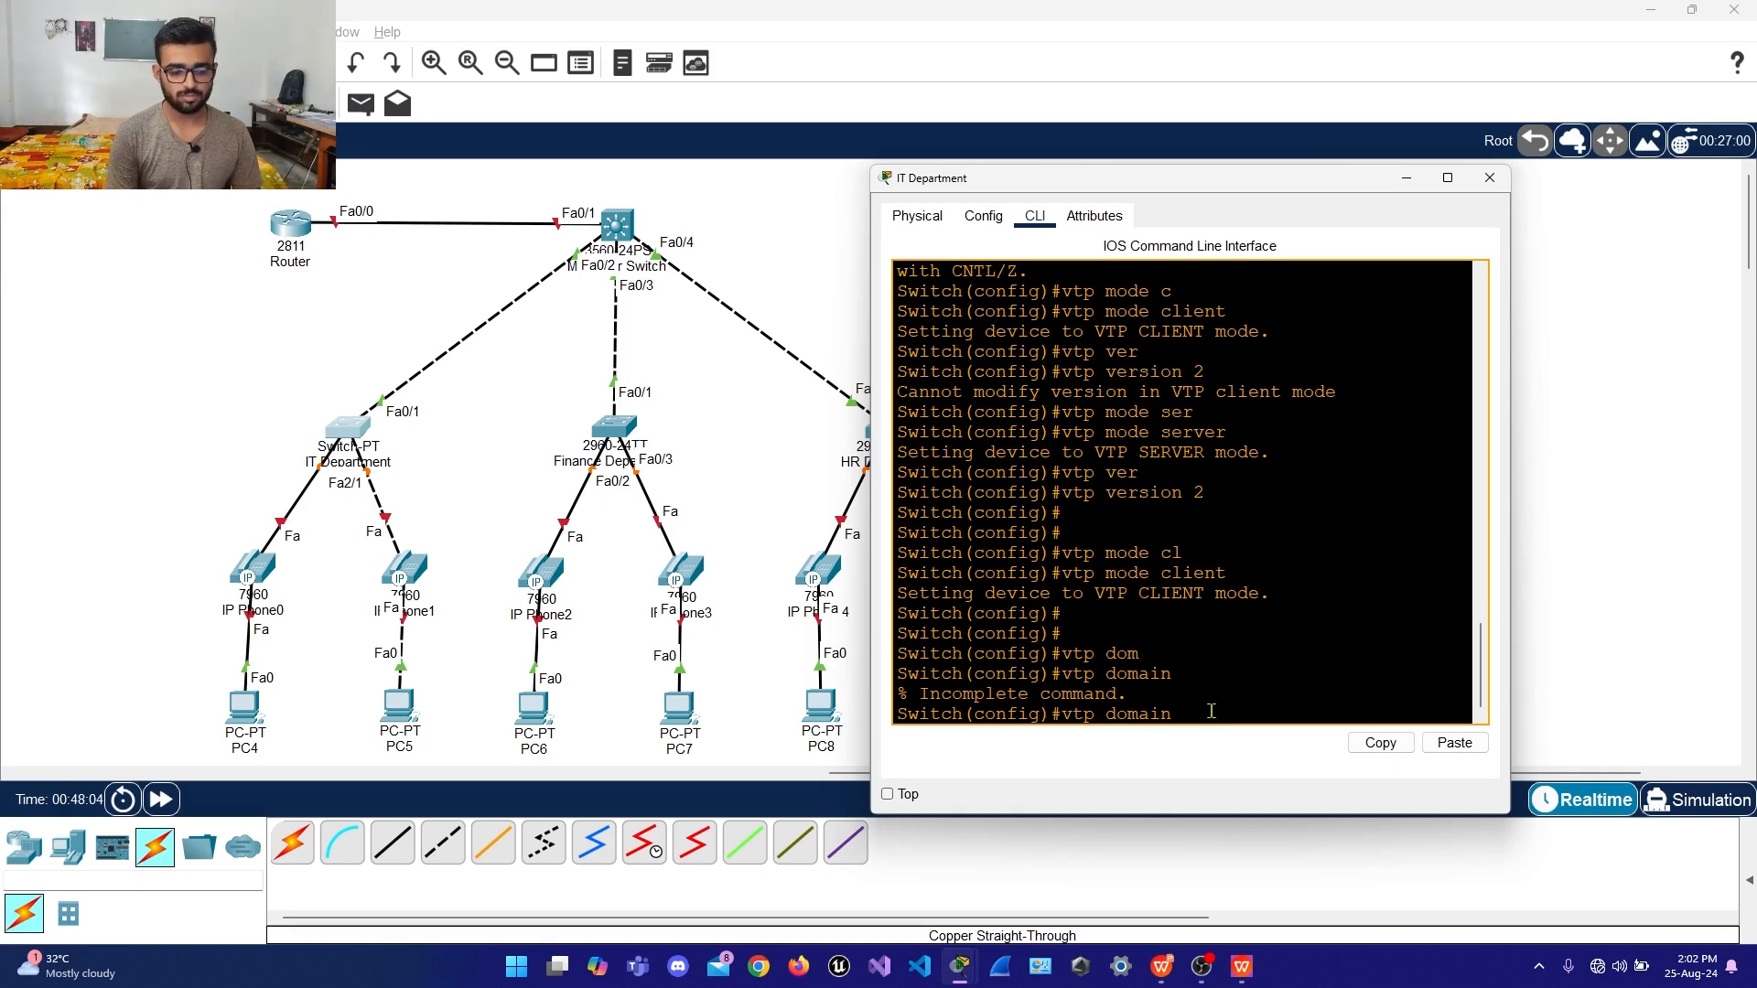
type("ABC")
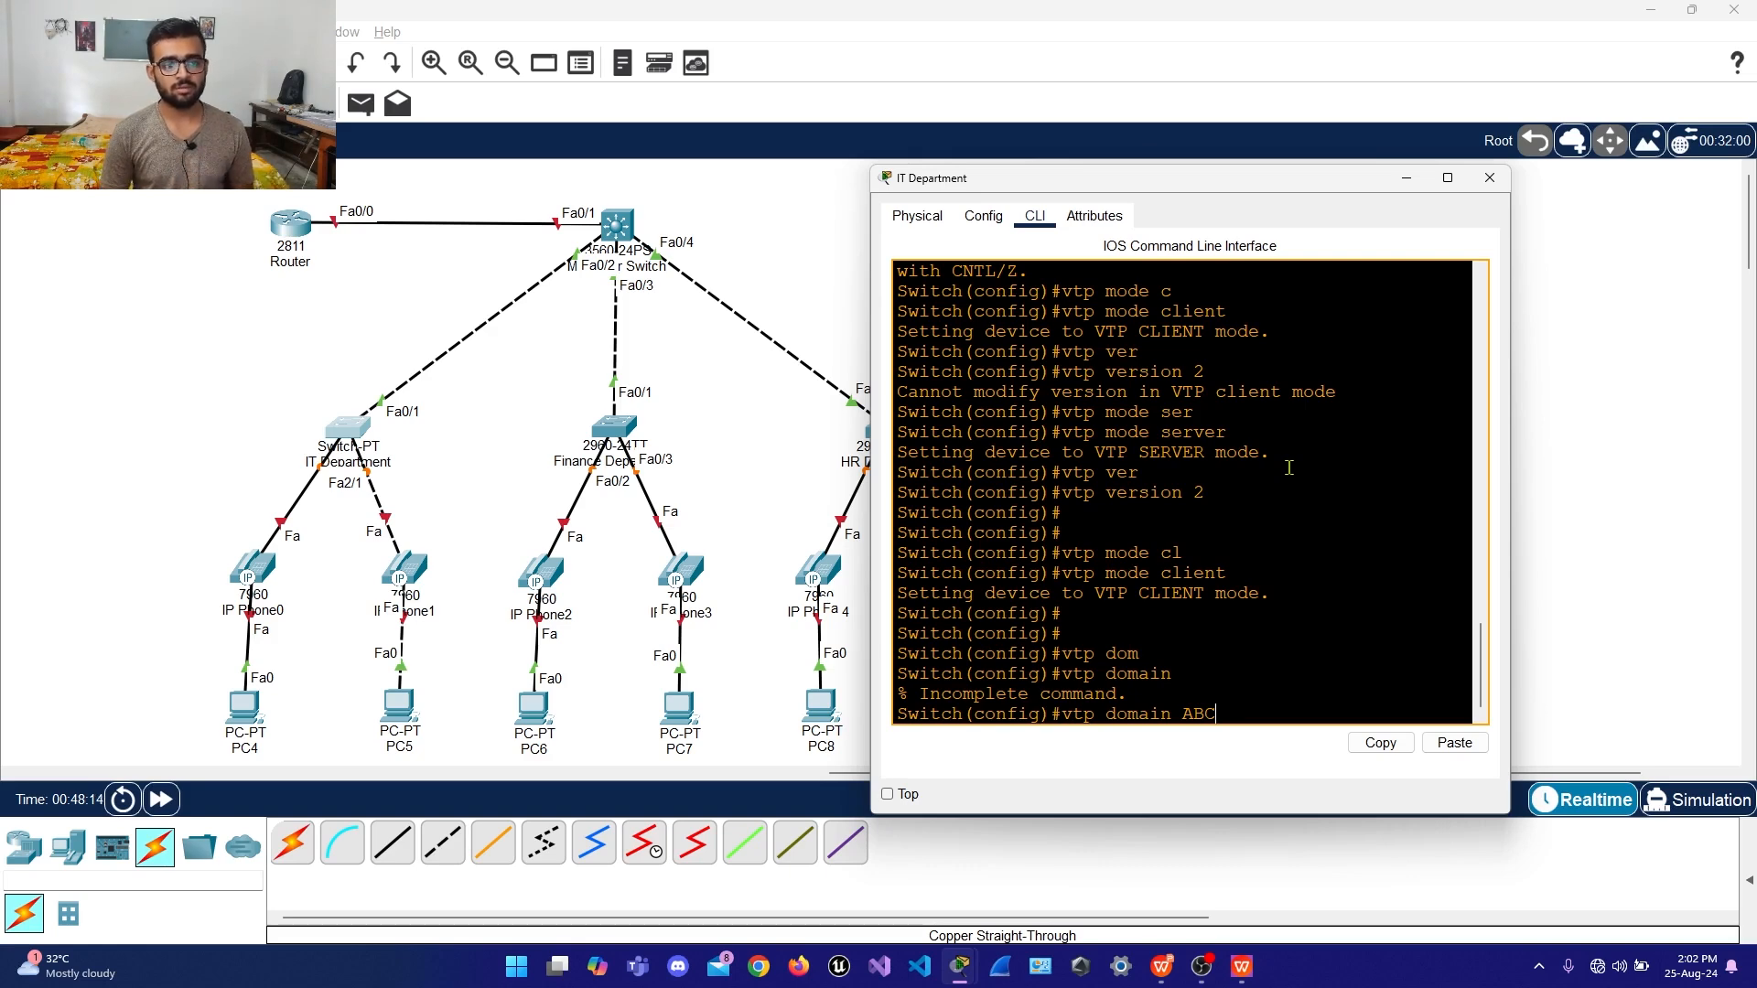
key("Return")
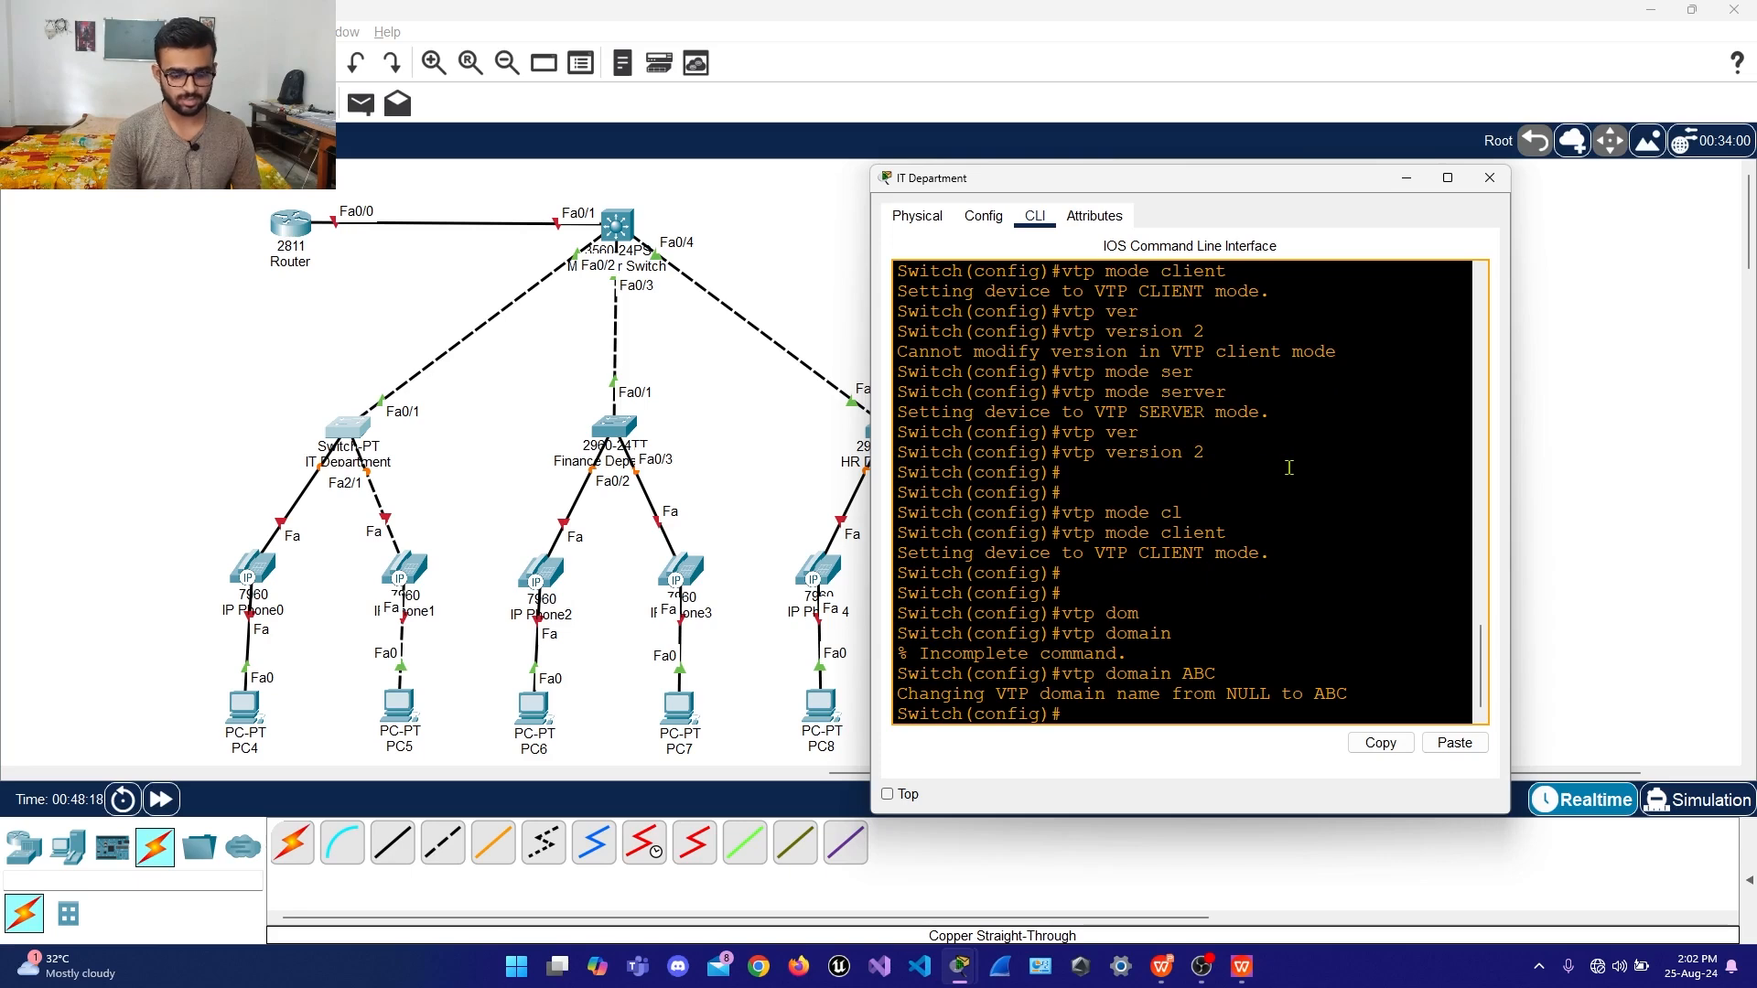
Set the VTP password on the IT Department switch
type("vtp pass")
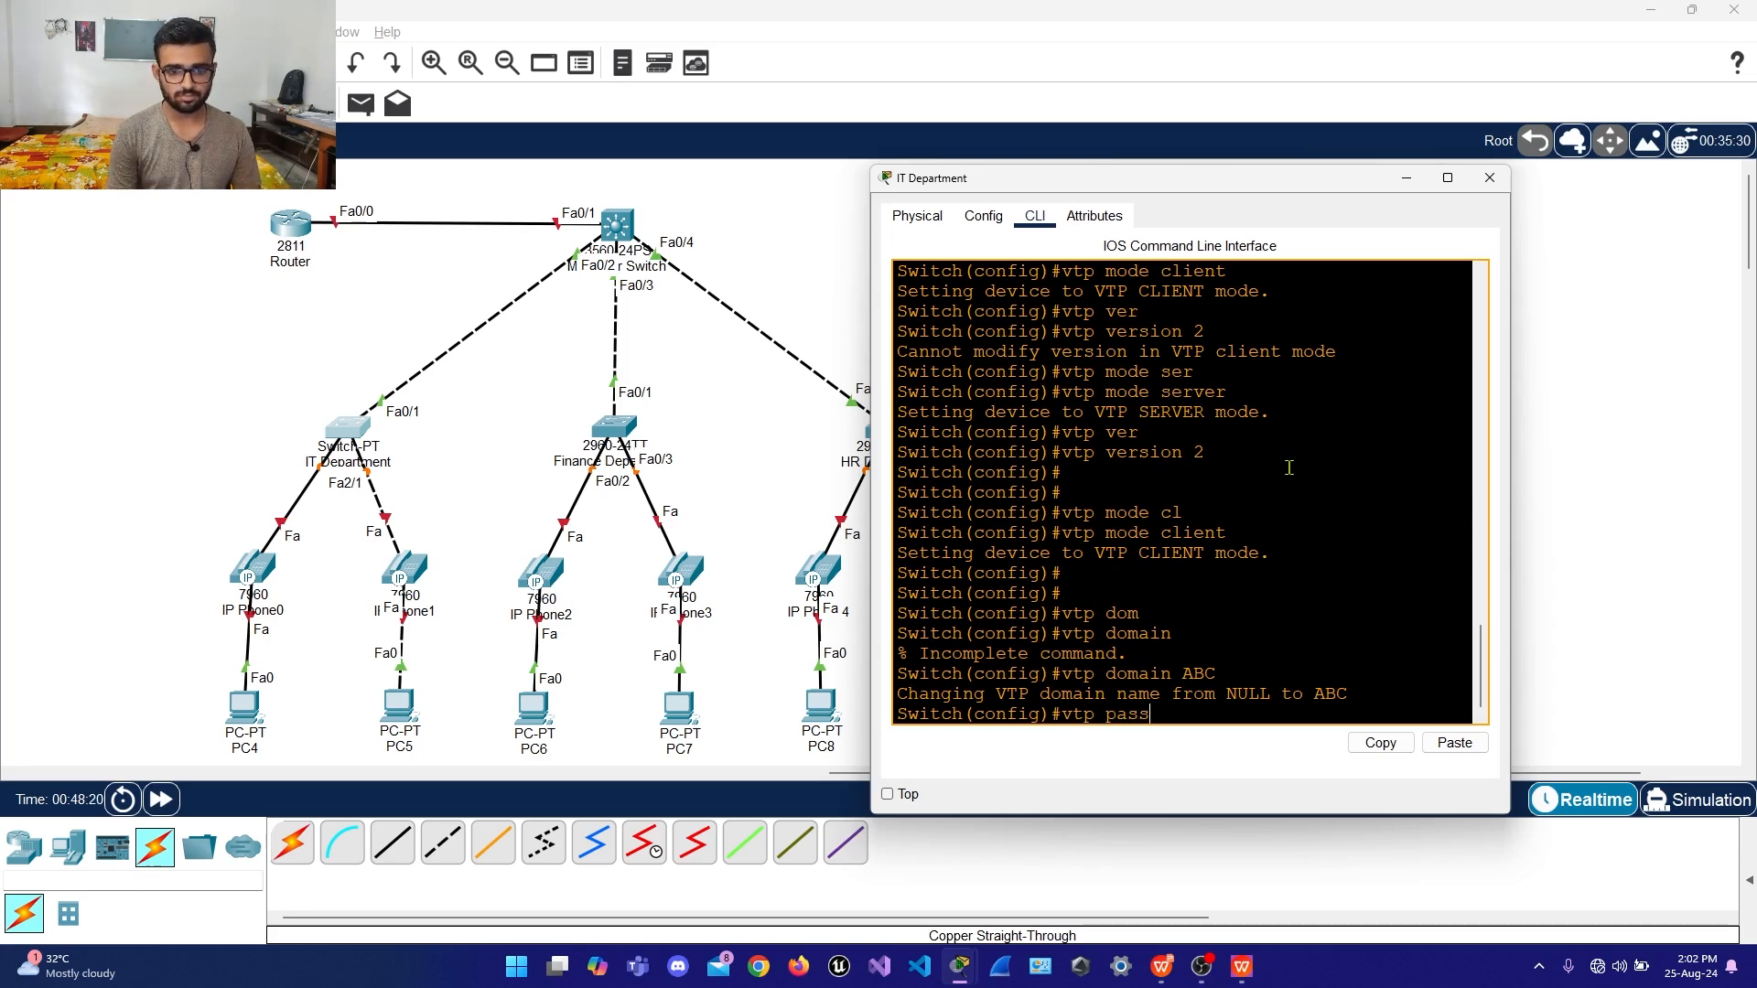
key("Tab")
type("ab")
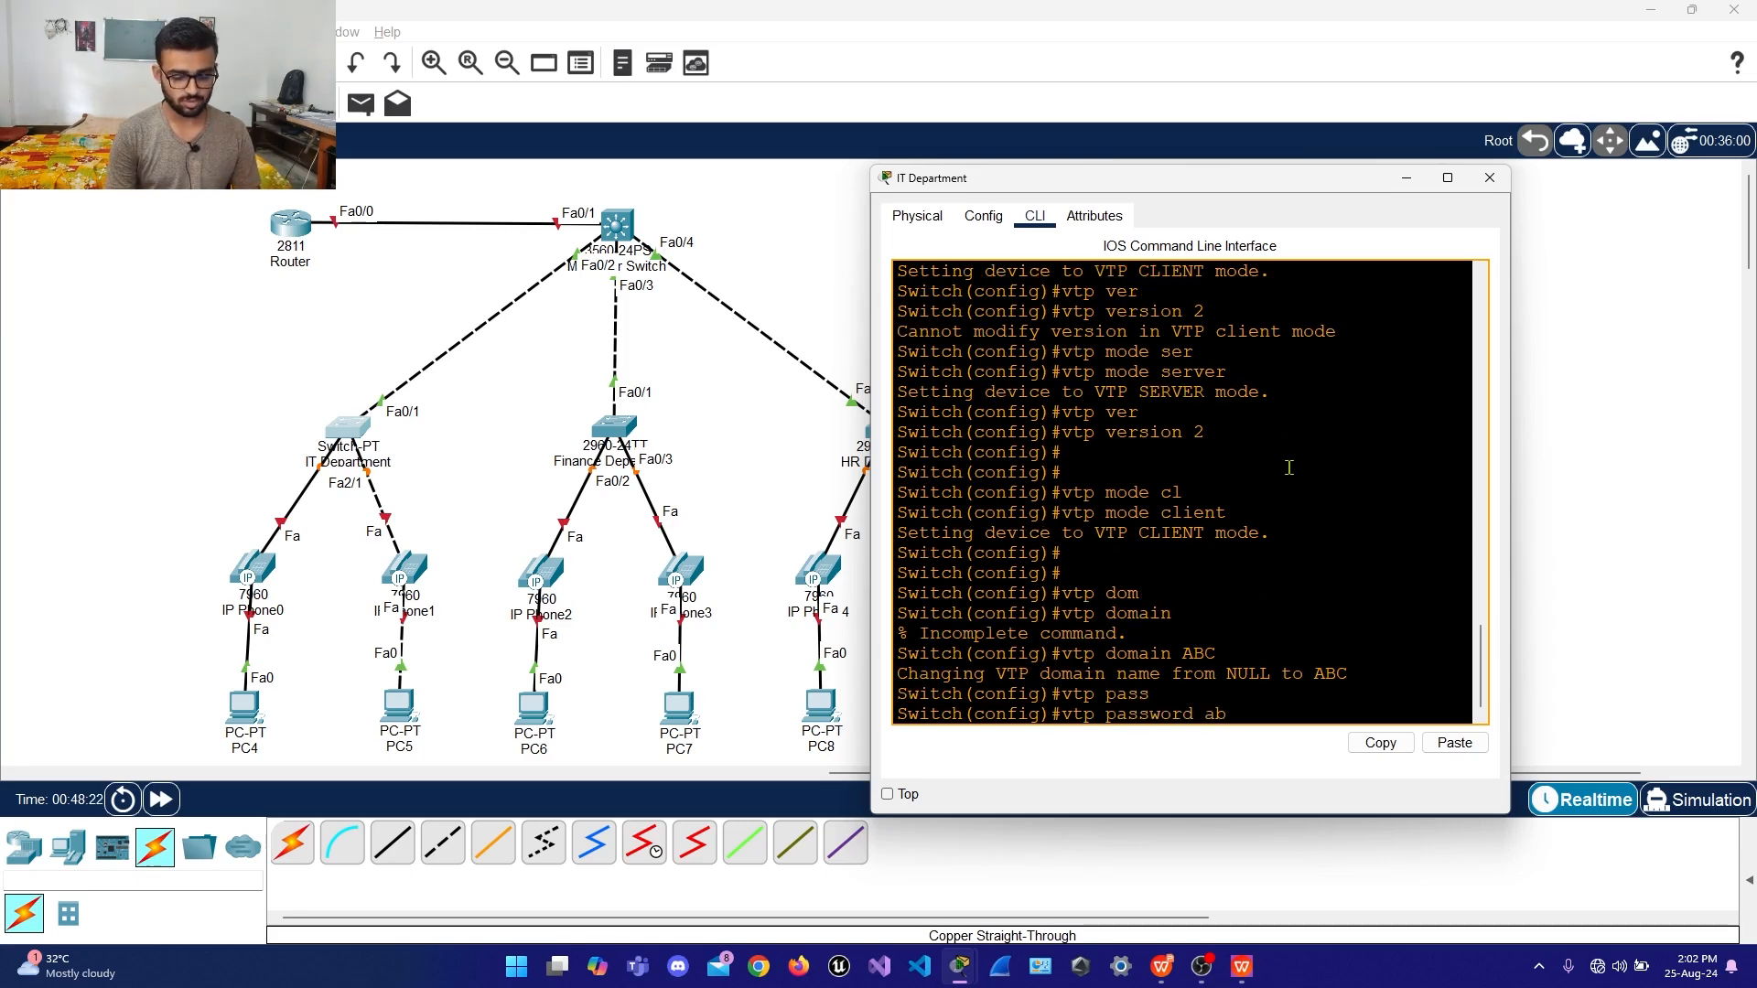
type("c")
key("Return")
key("Return")
key("Return")
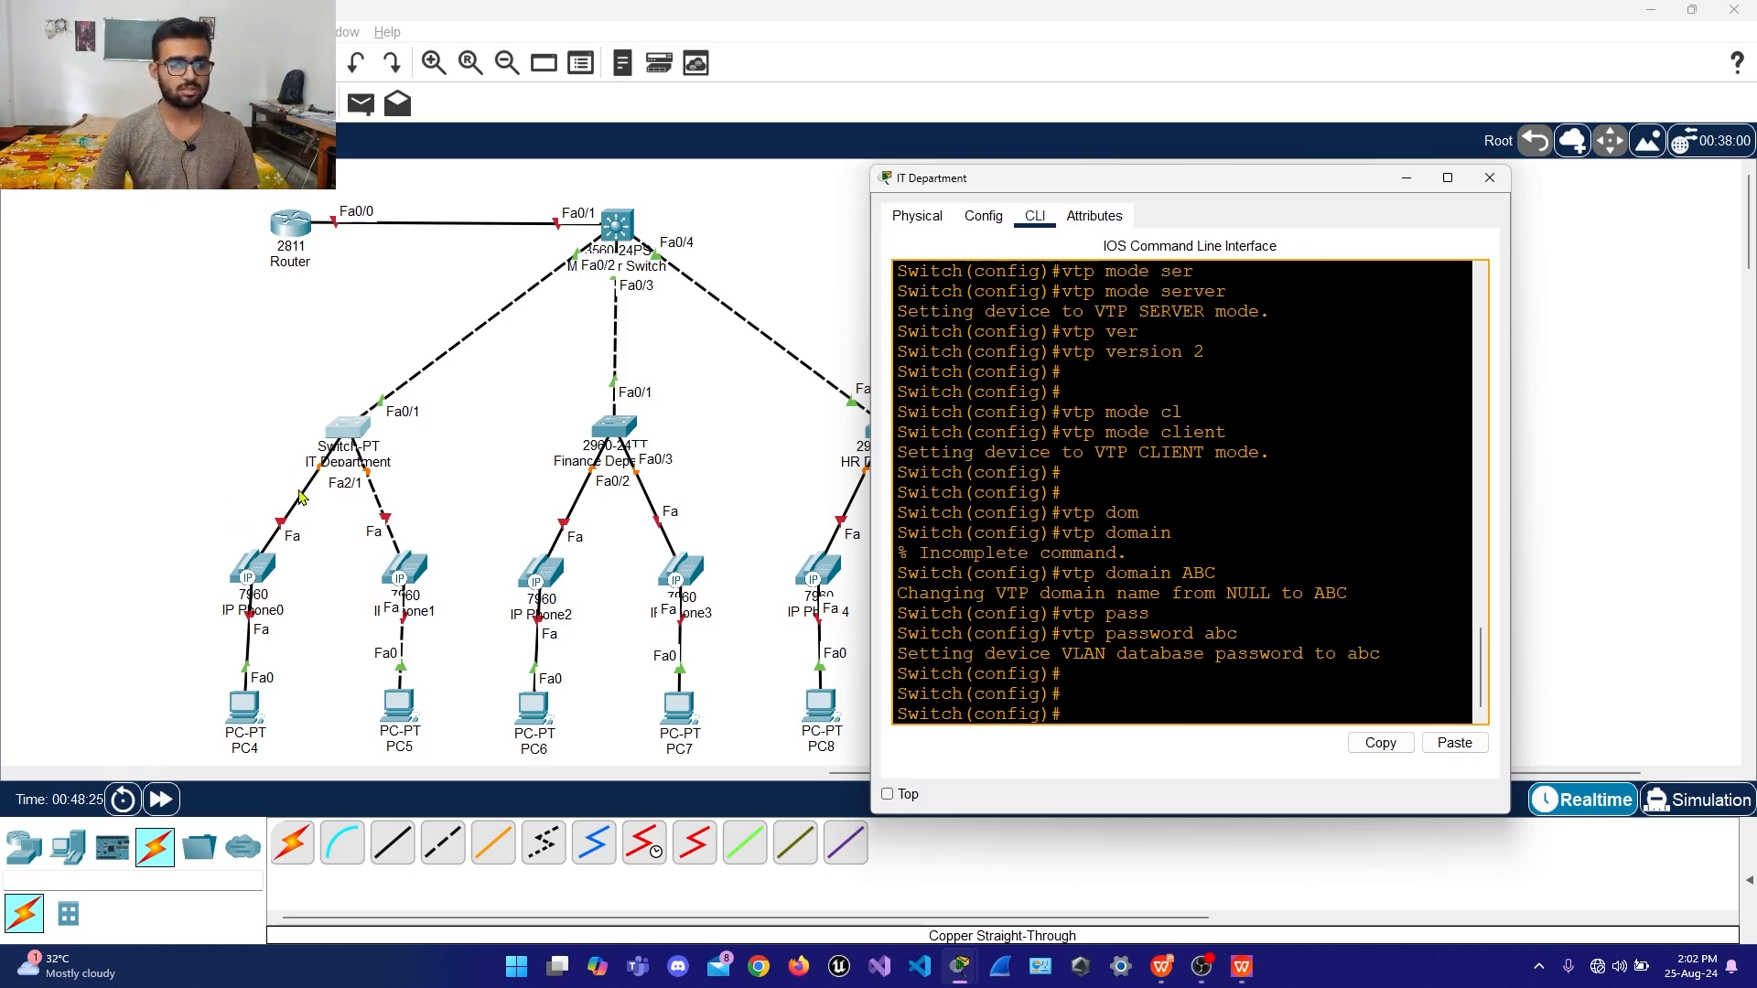
Open the Finance Department switch's command line and enter global configuration mode
left_click(1007, 11)
left_click(615, 427)
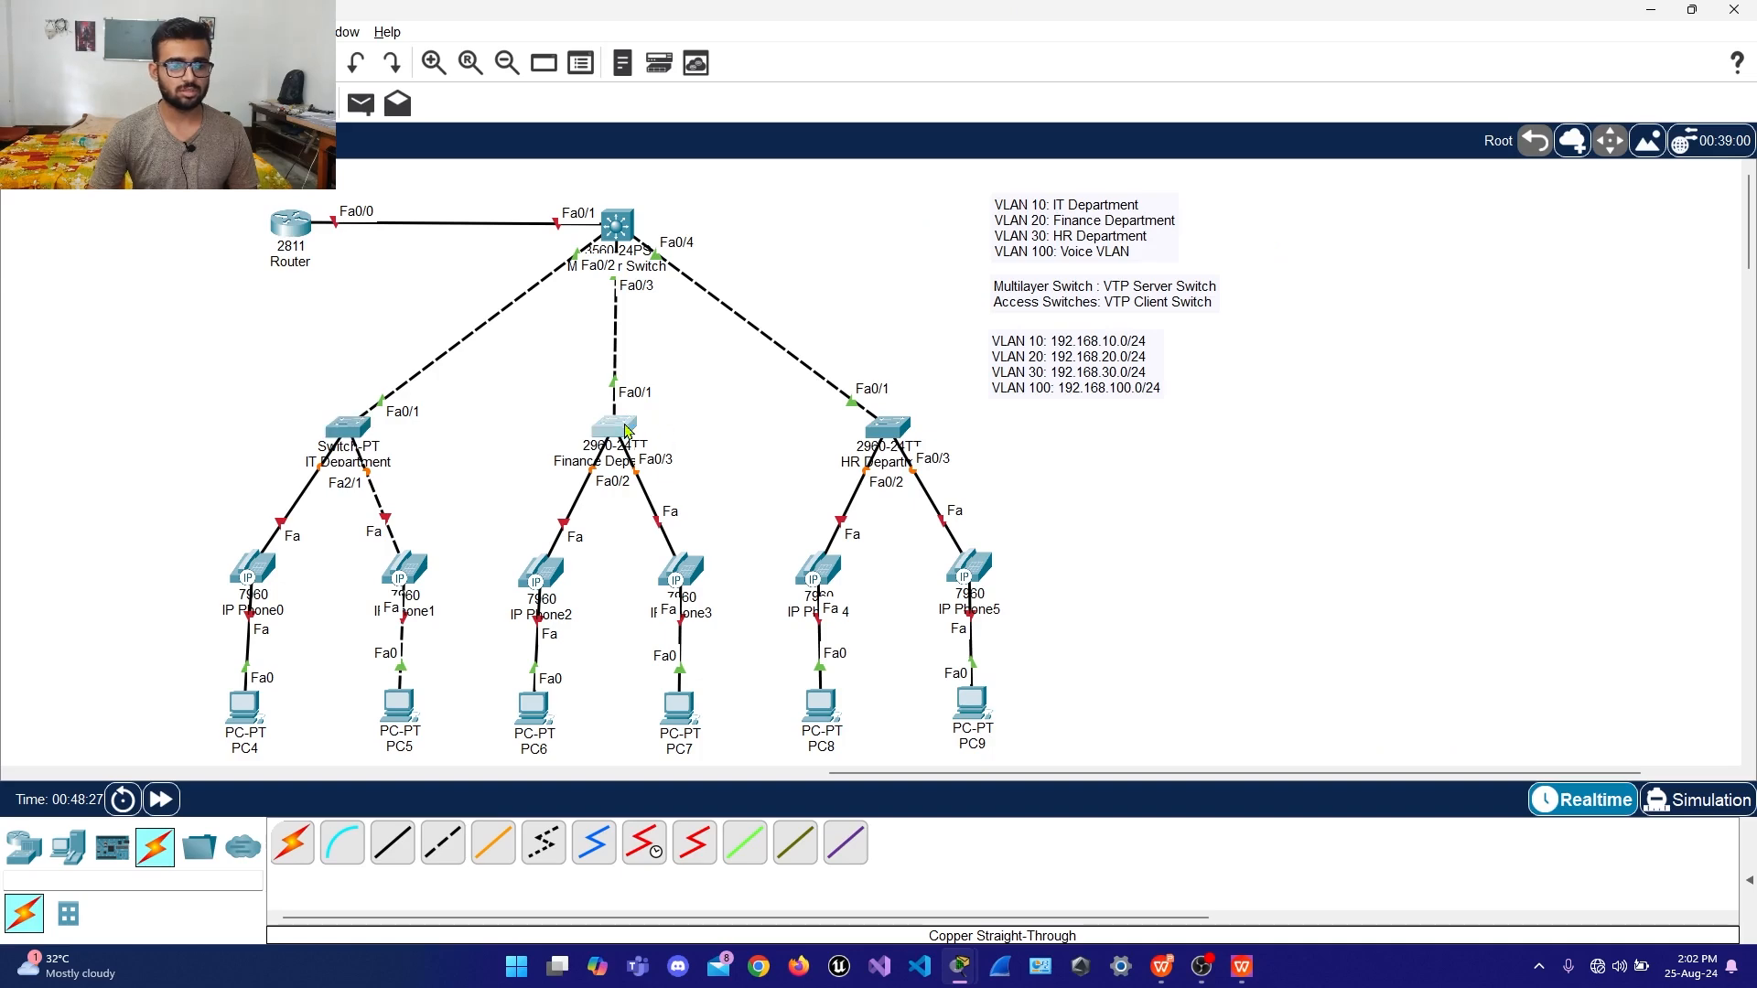
left_click(780, 246)
left_click_drag(858, 207, 1235, 87)
key("Return")
key("Return")
key("Return")
key("Return")
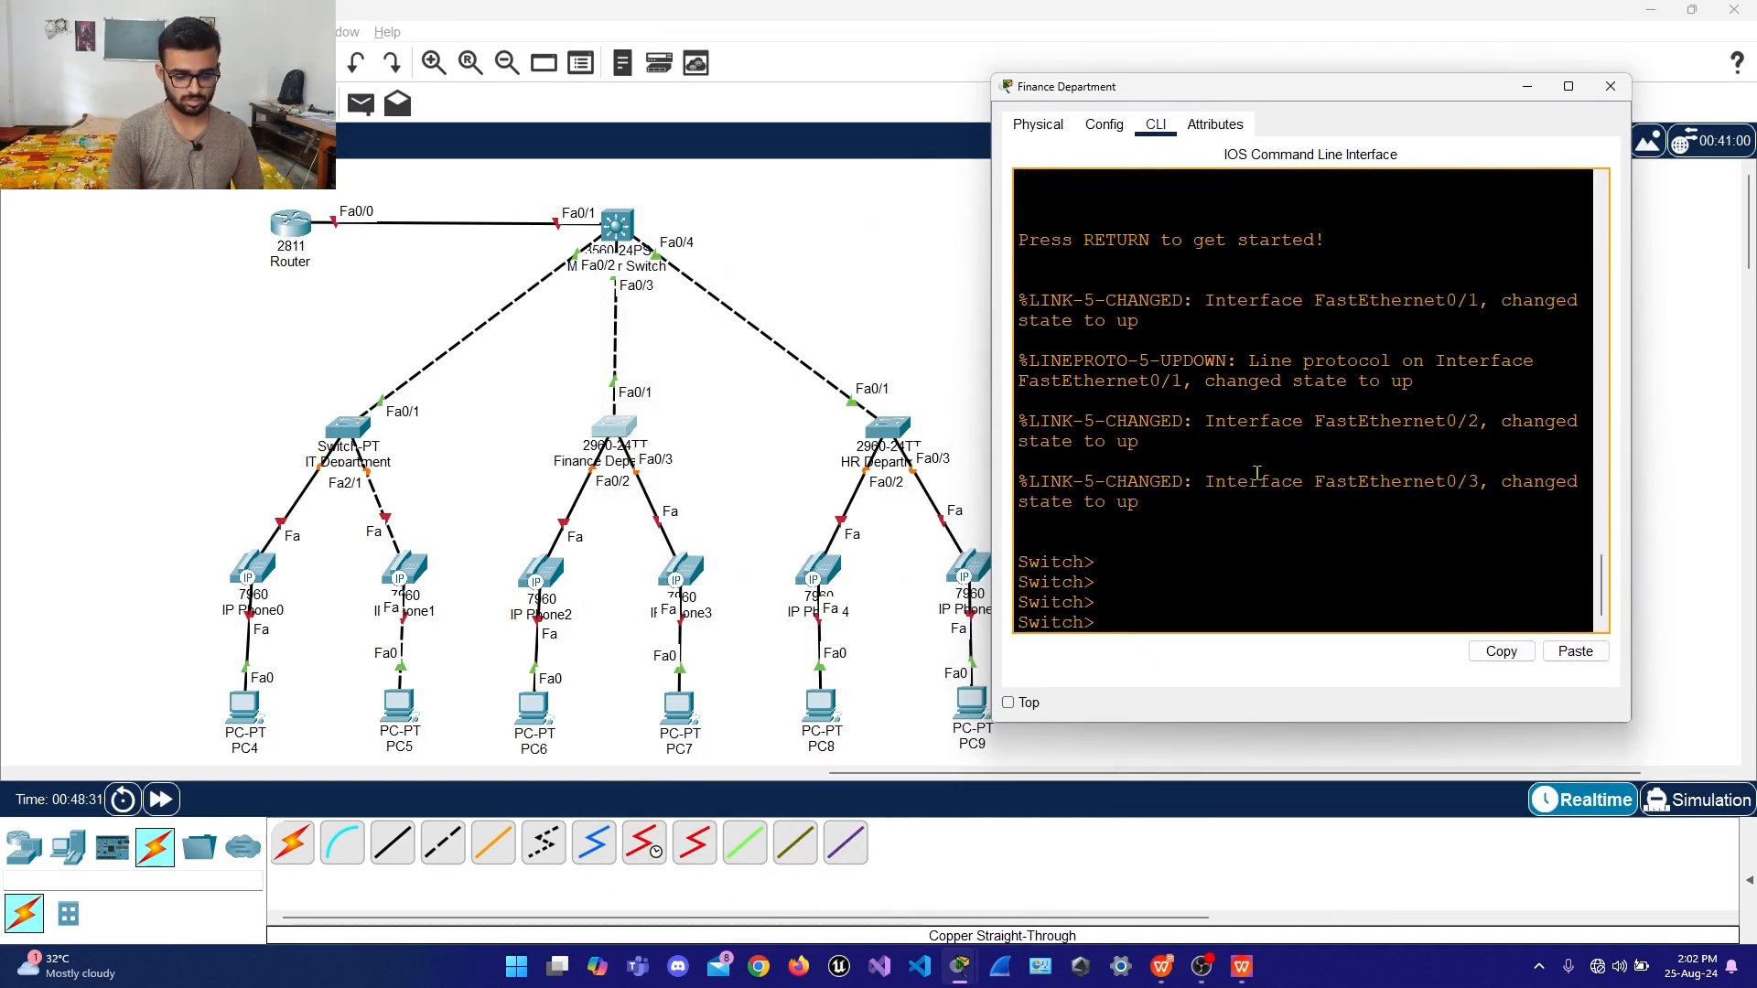
type("en")
key("Return")
key("Return")
type("conf t")
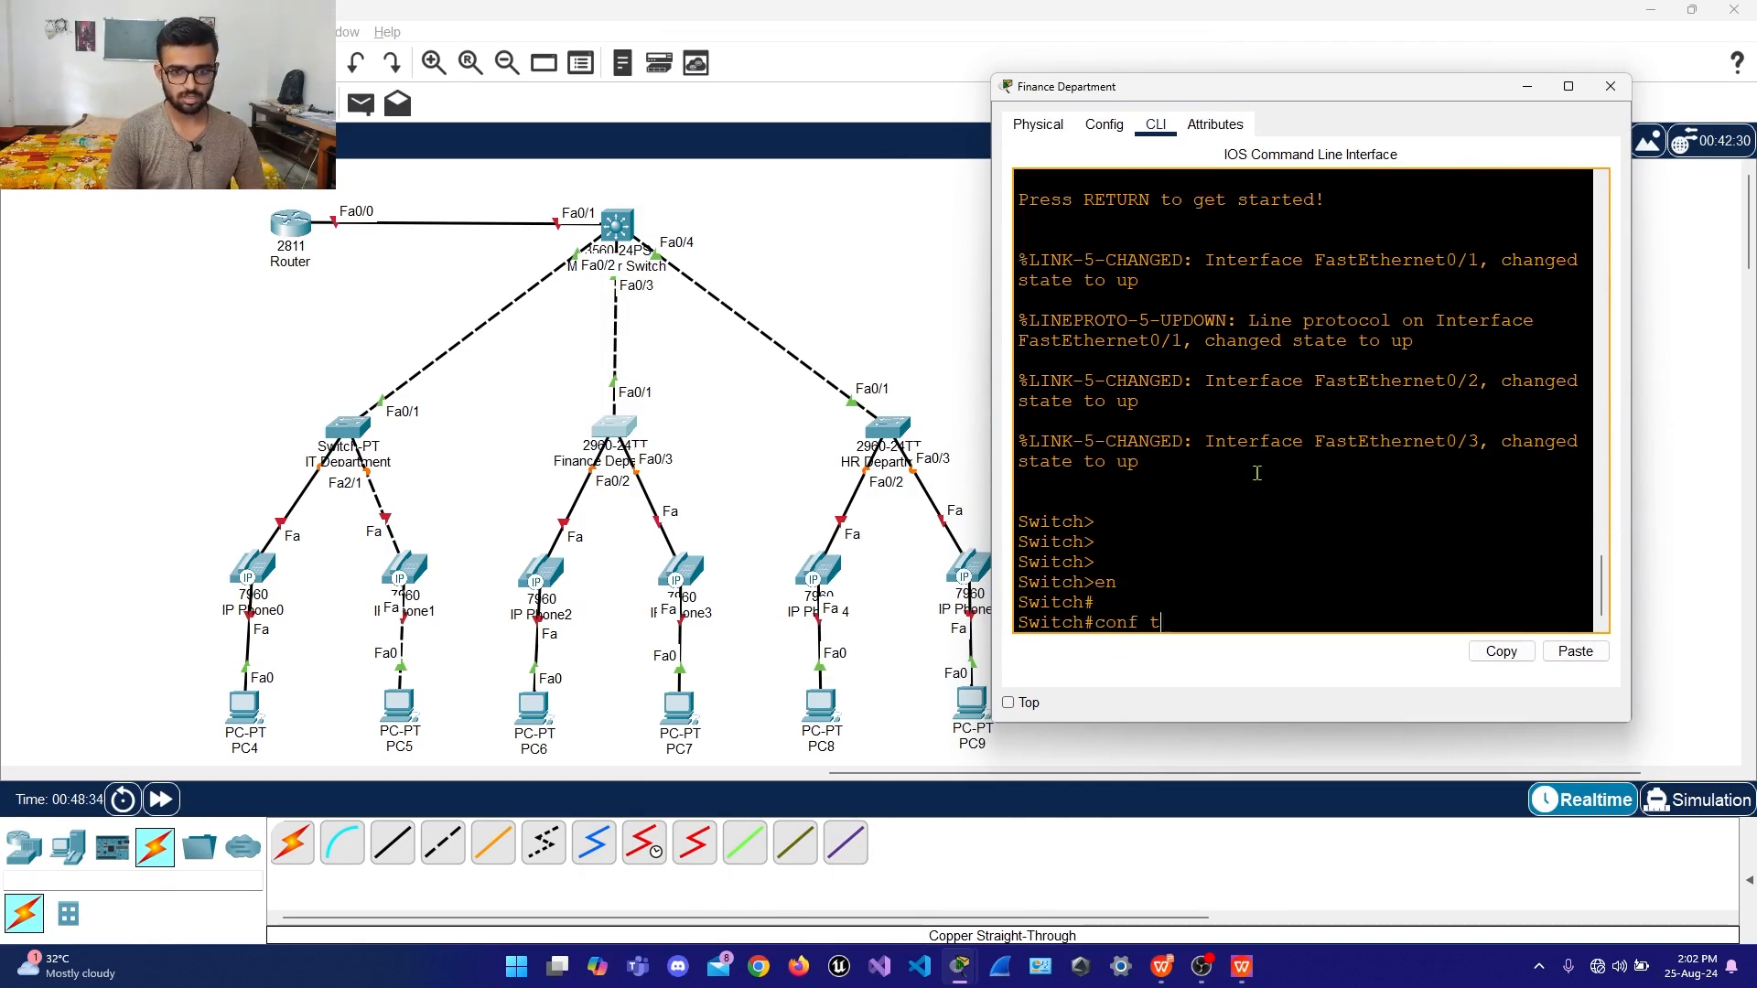
key("Return")
Set the Finance Department switch's VTP version to 2
type("vtp")
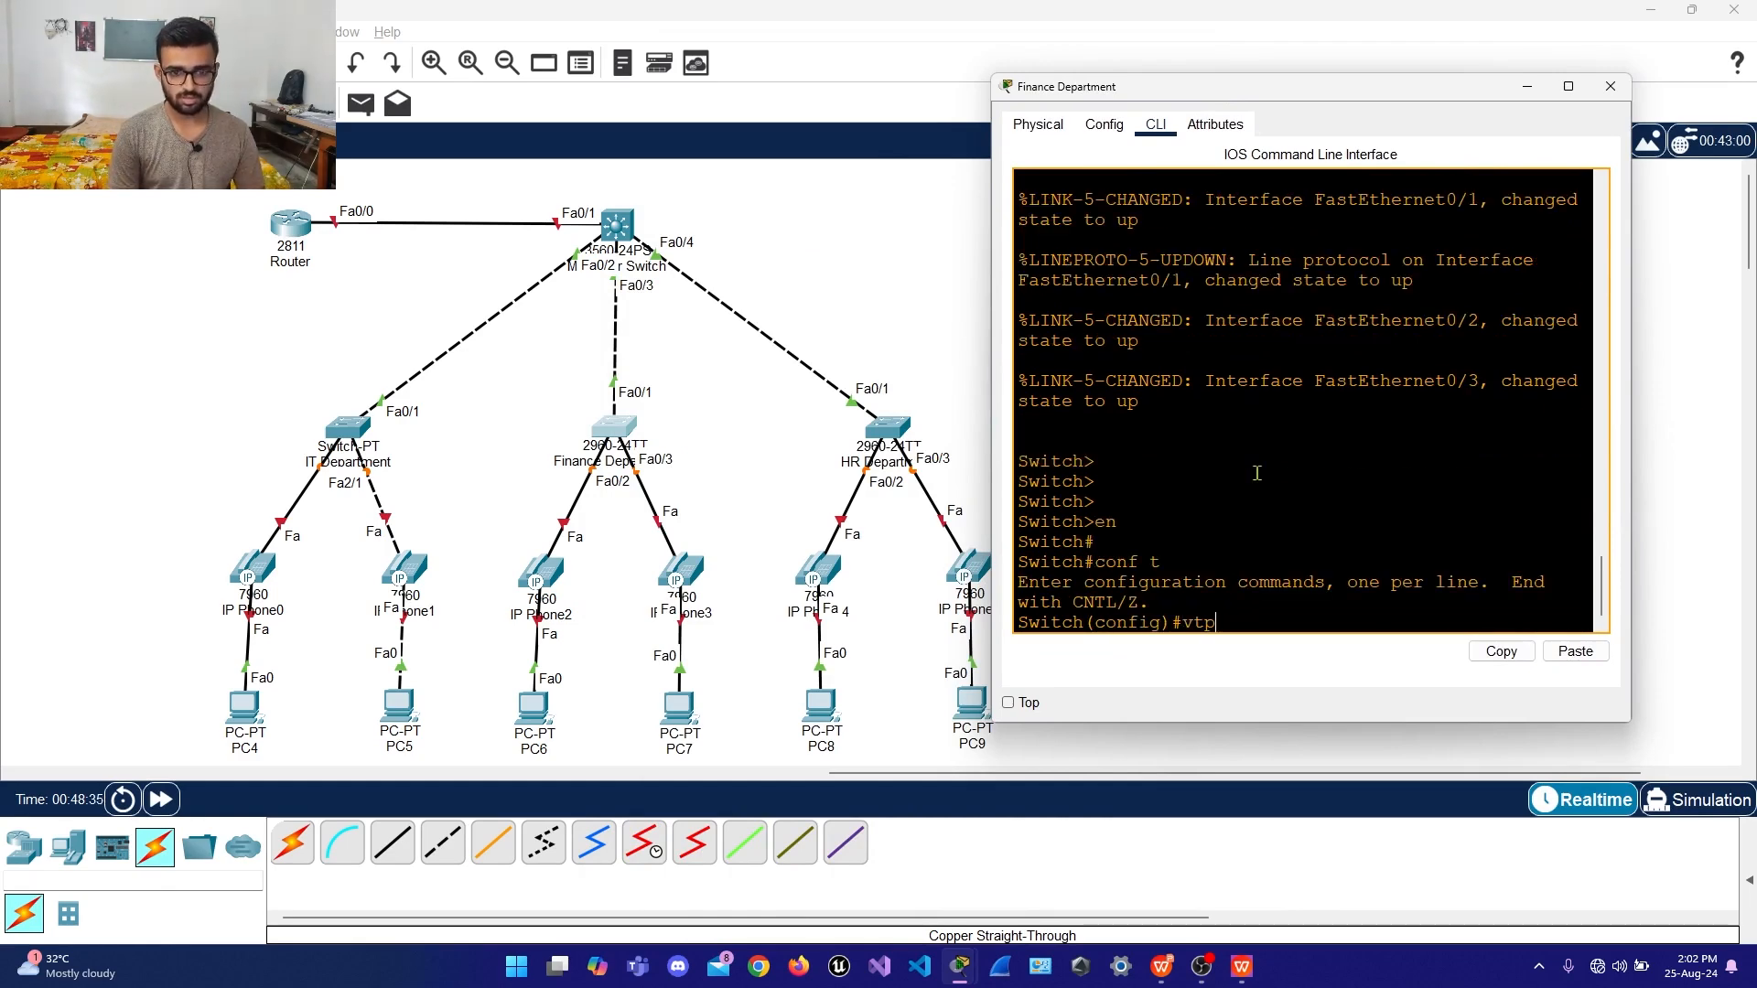
type(" ver")
key("Tab")
type("2")
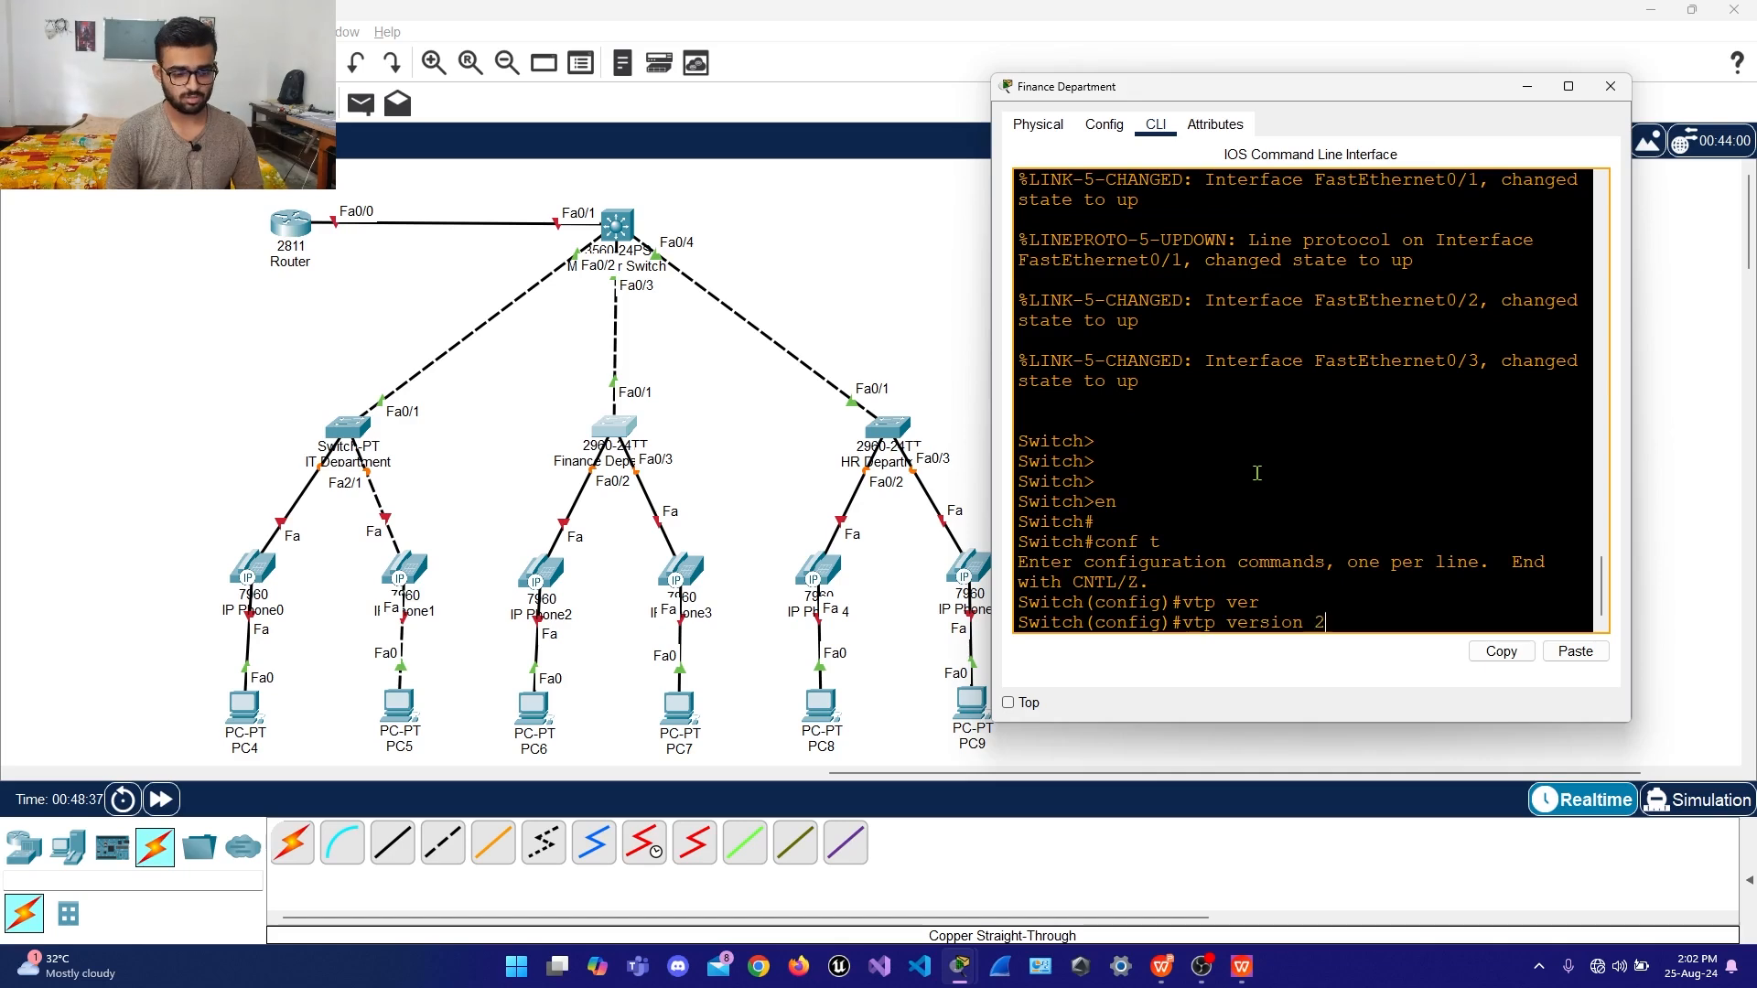
key("Return")
Put the Finance Department switch in VTP client mode
type("vtp ")
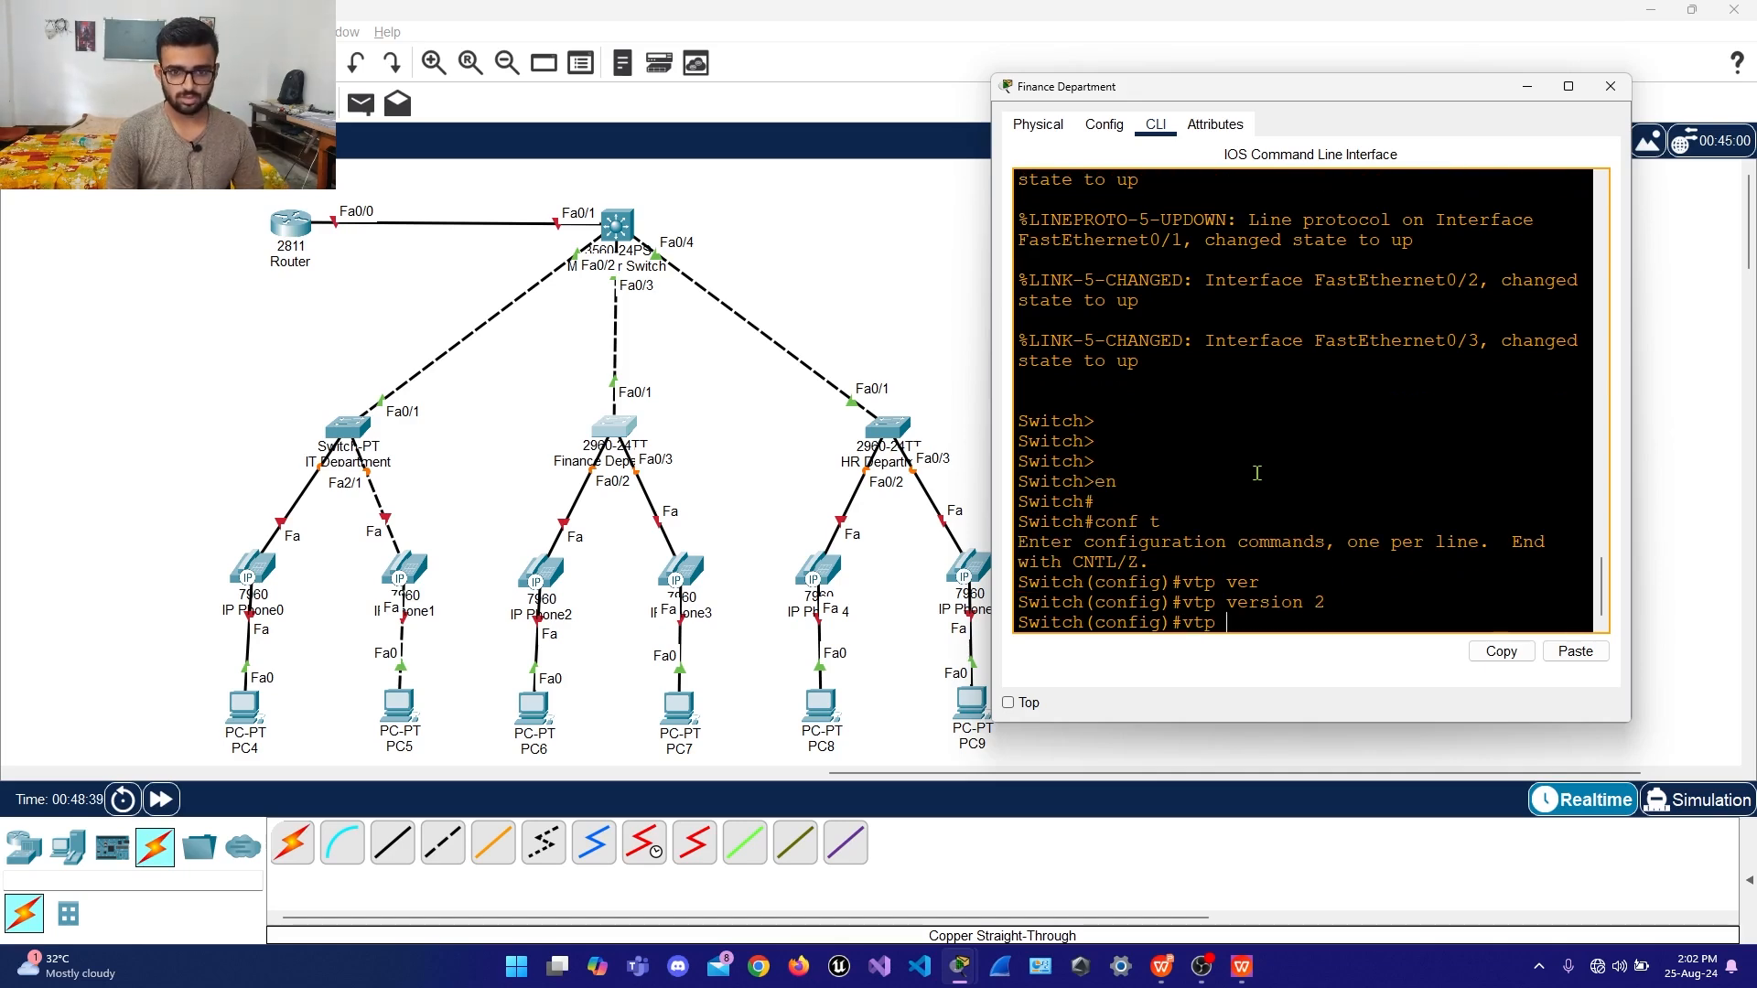
type("mode ")
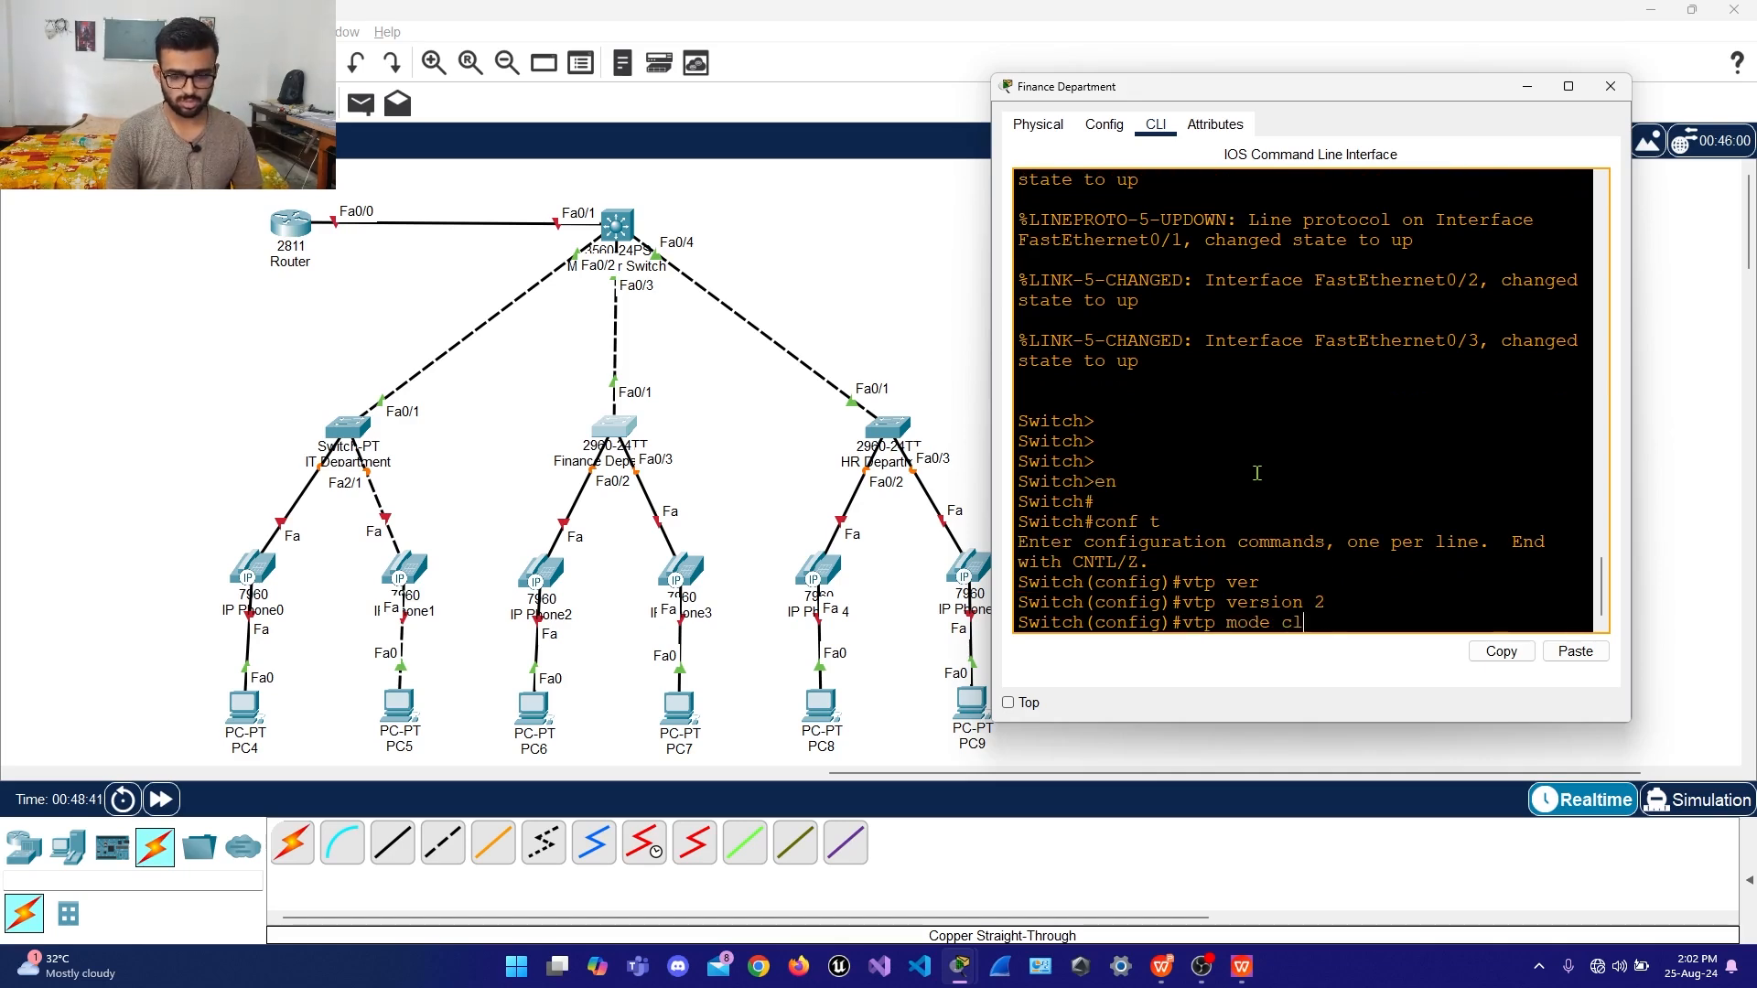
type("cl")
key("Tab")
key("Return")
key("Return")
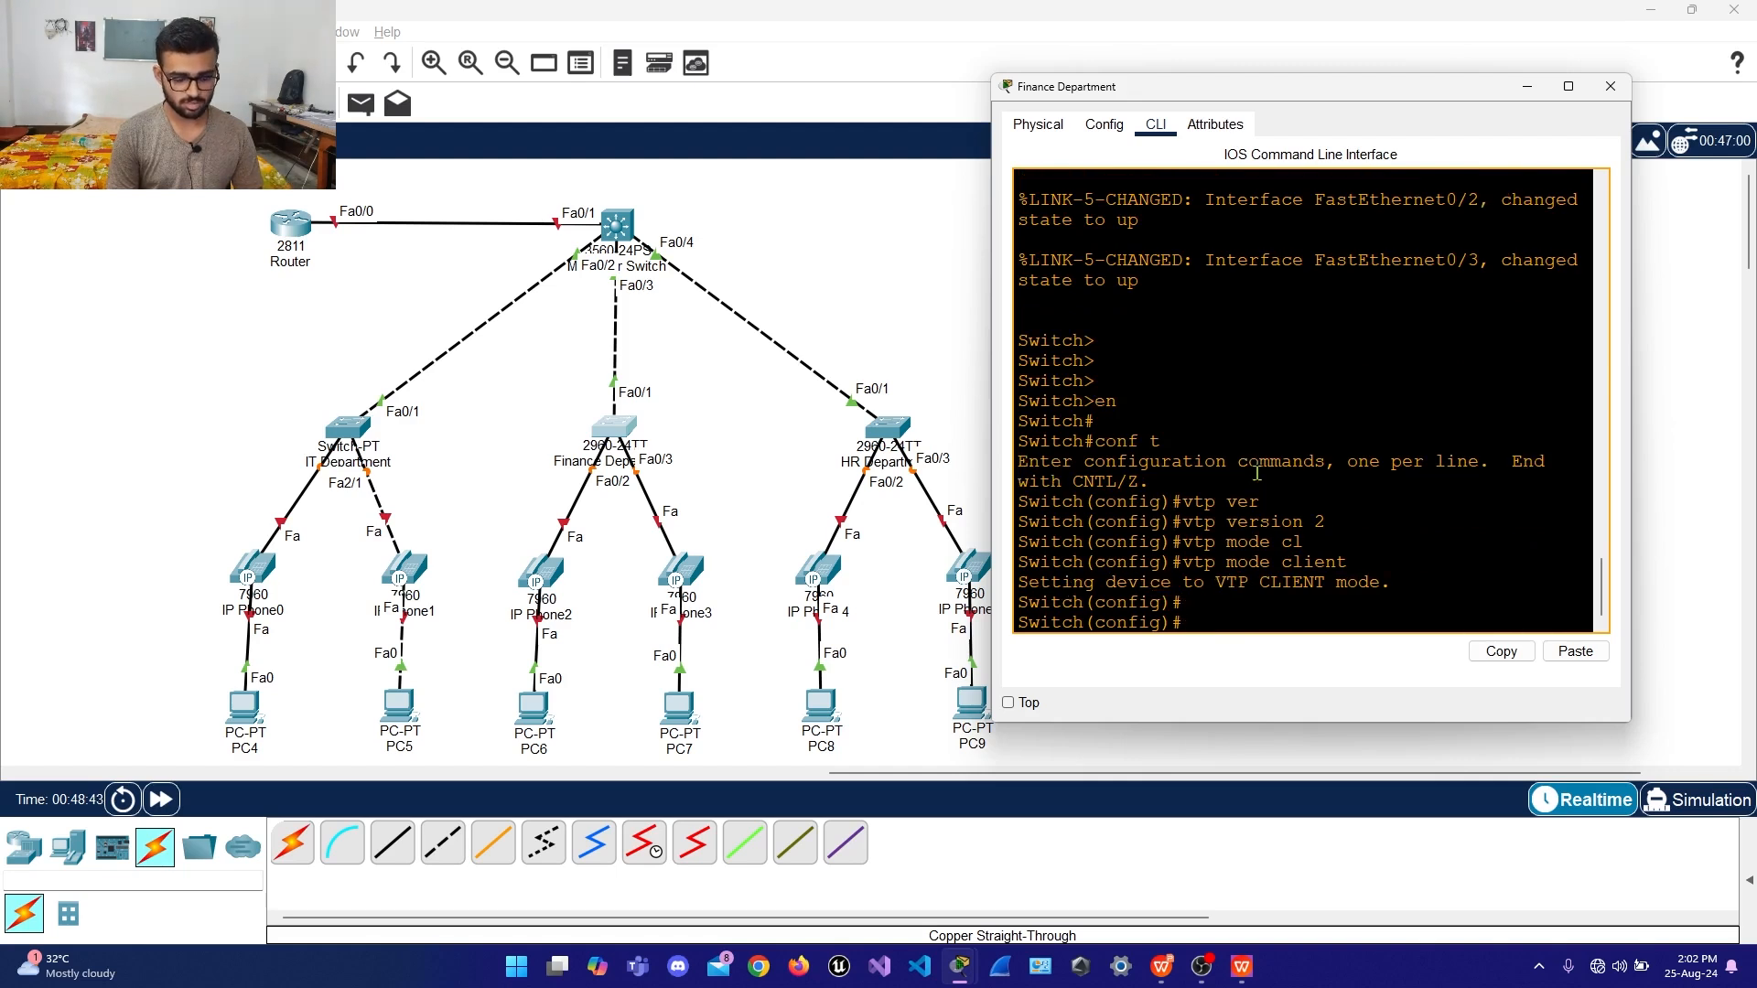
Set the Finance Department switch's VTP domain name to ABC
type("vtp")
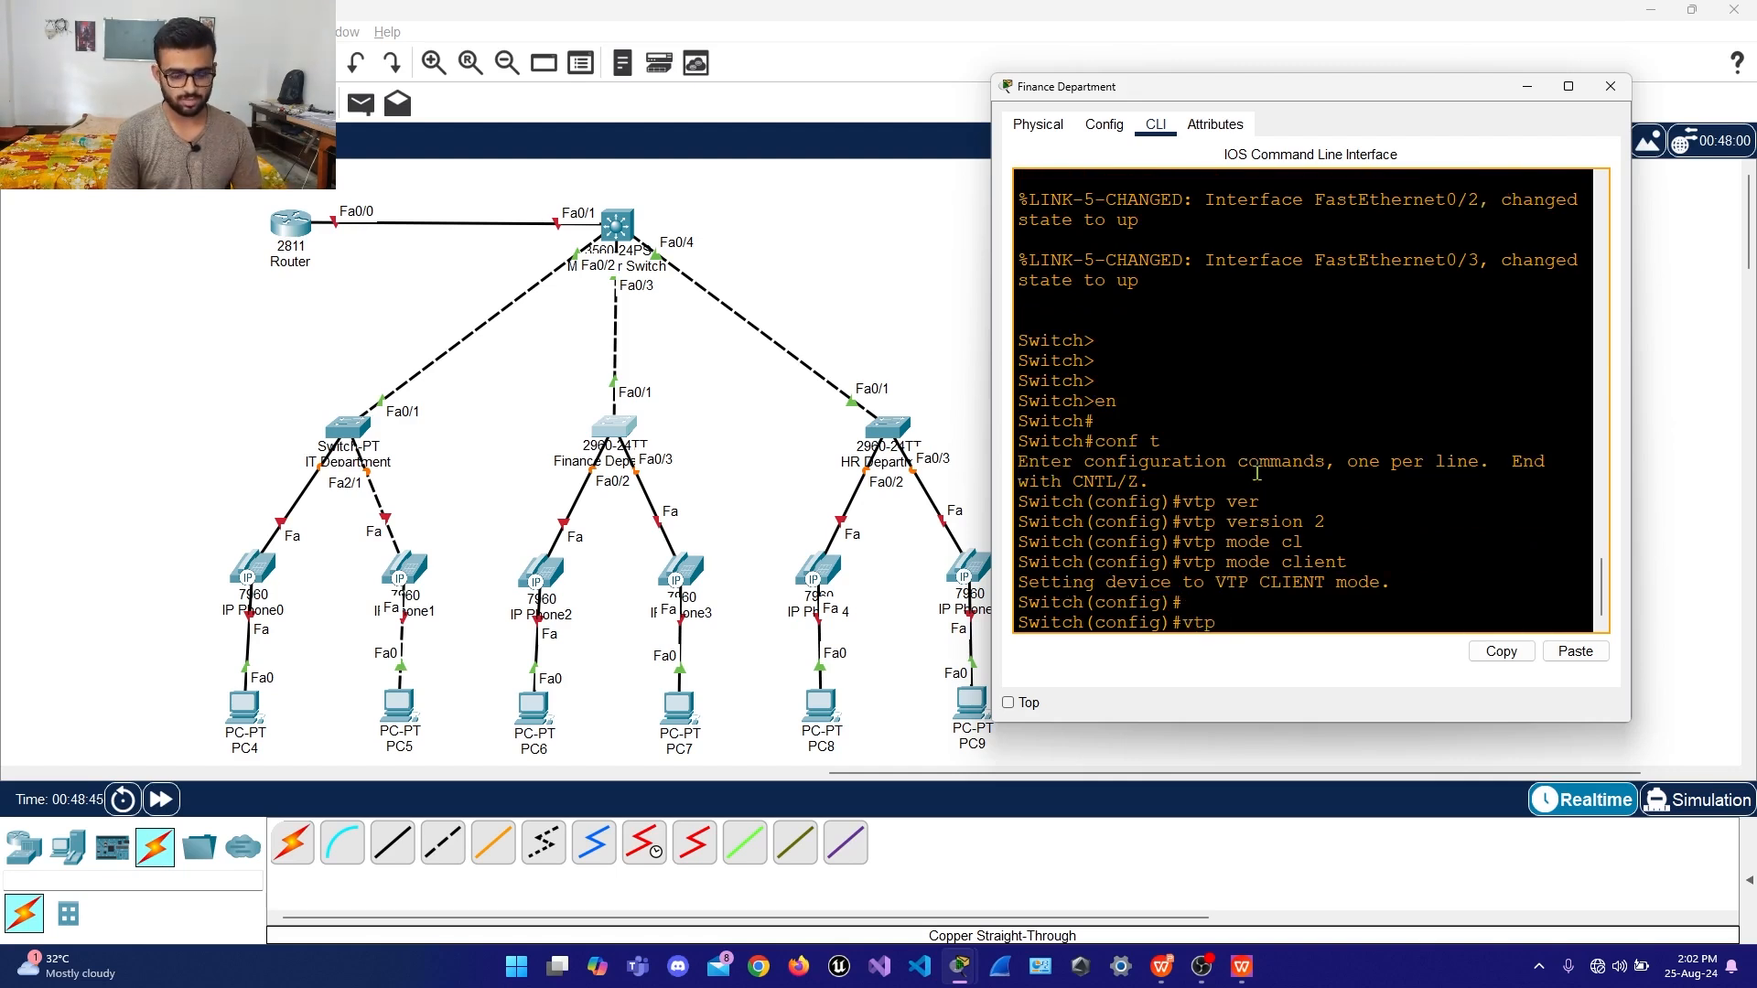
type(" dom")
key("Tab")
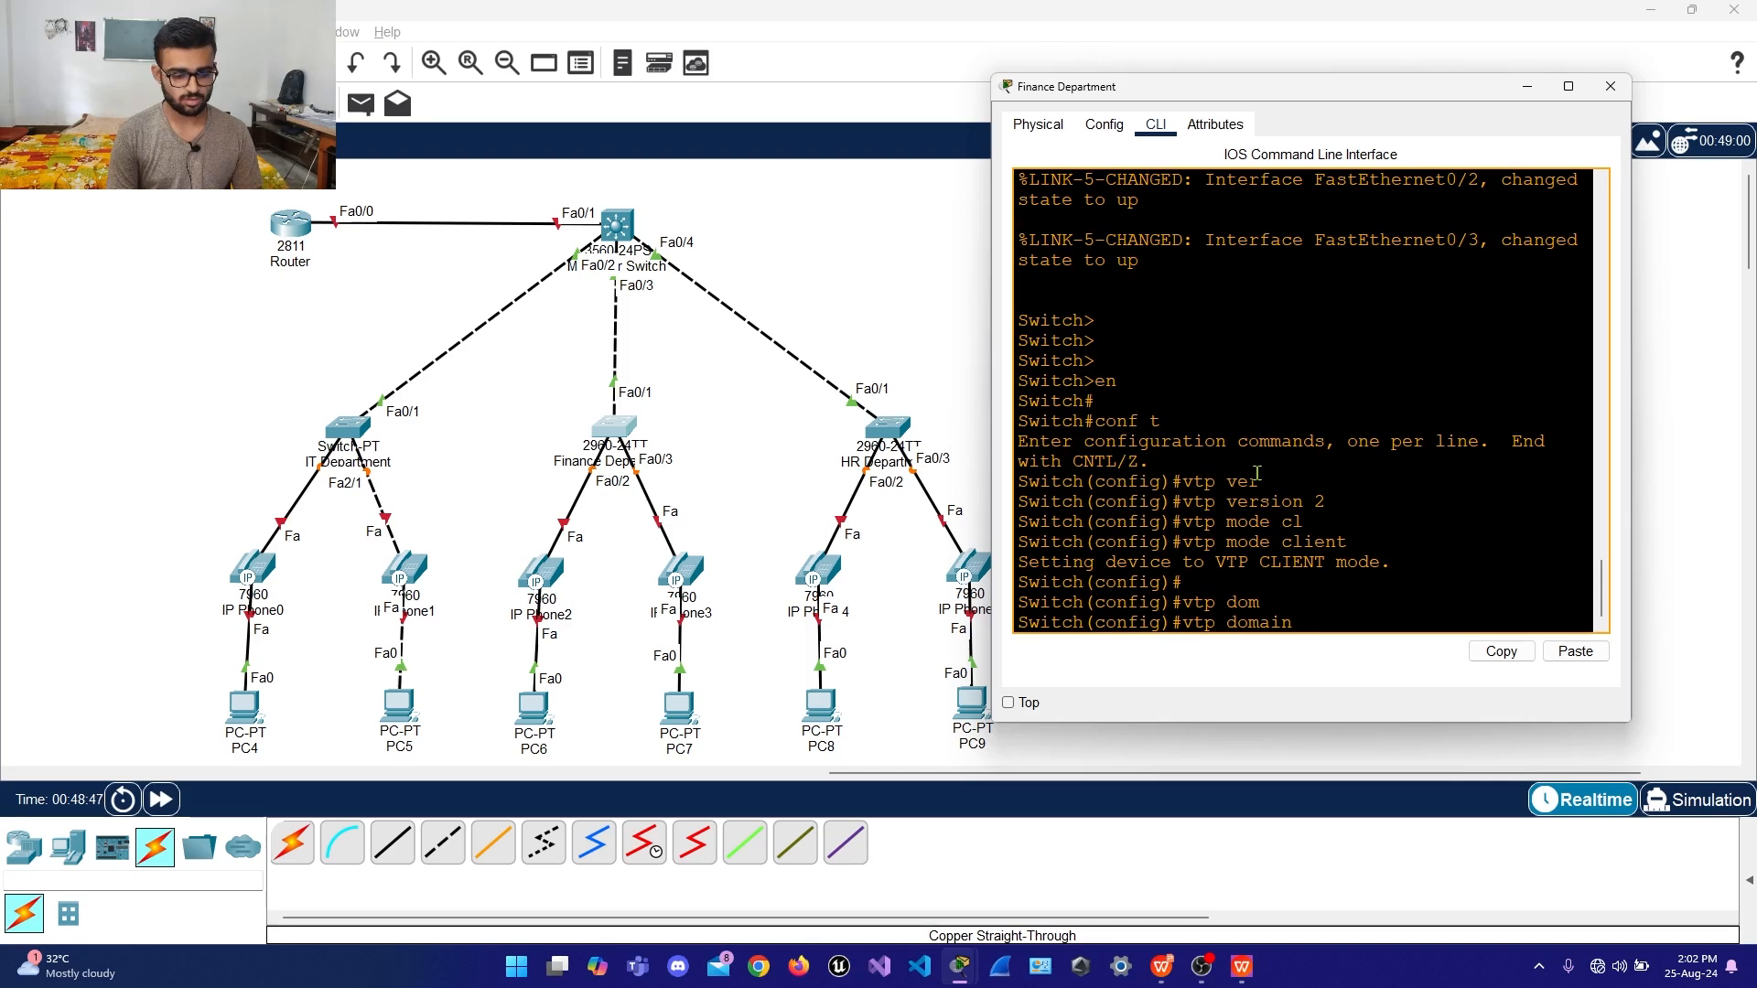
type("ABC")
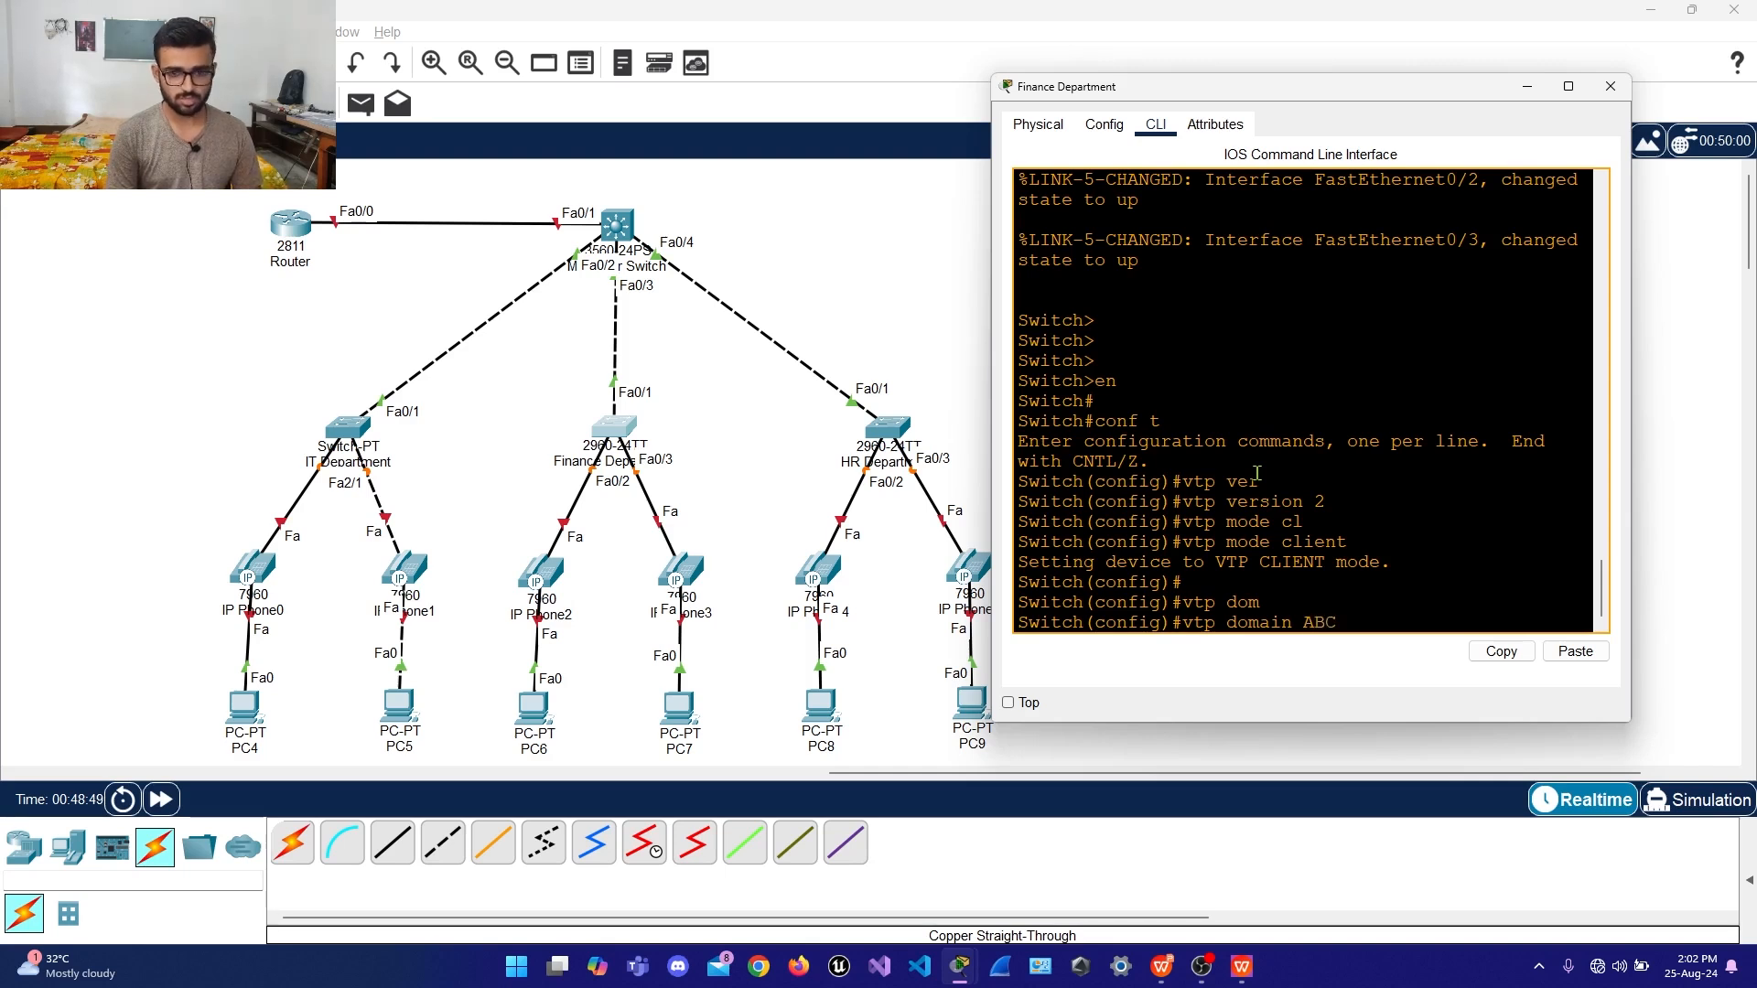
key("Return")
Set the VTP password on the Finance Department switch
type("vtp pas")
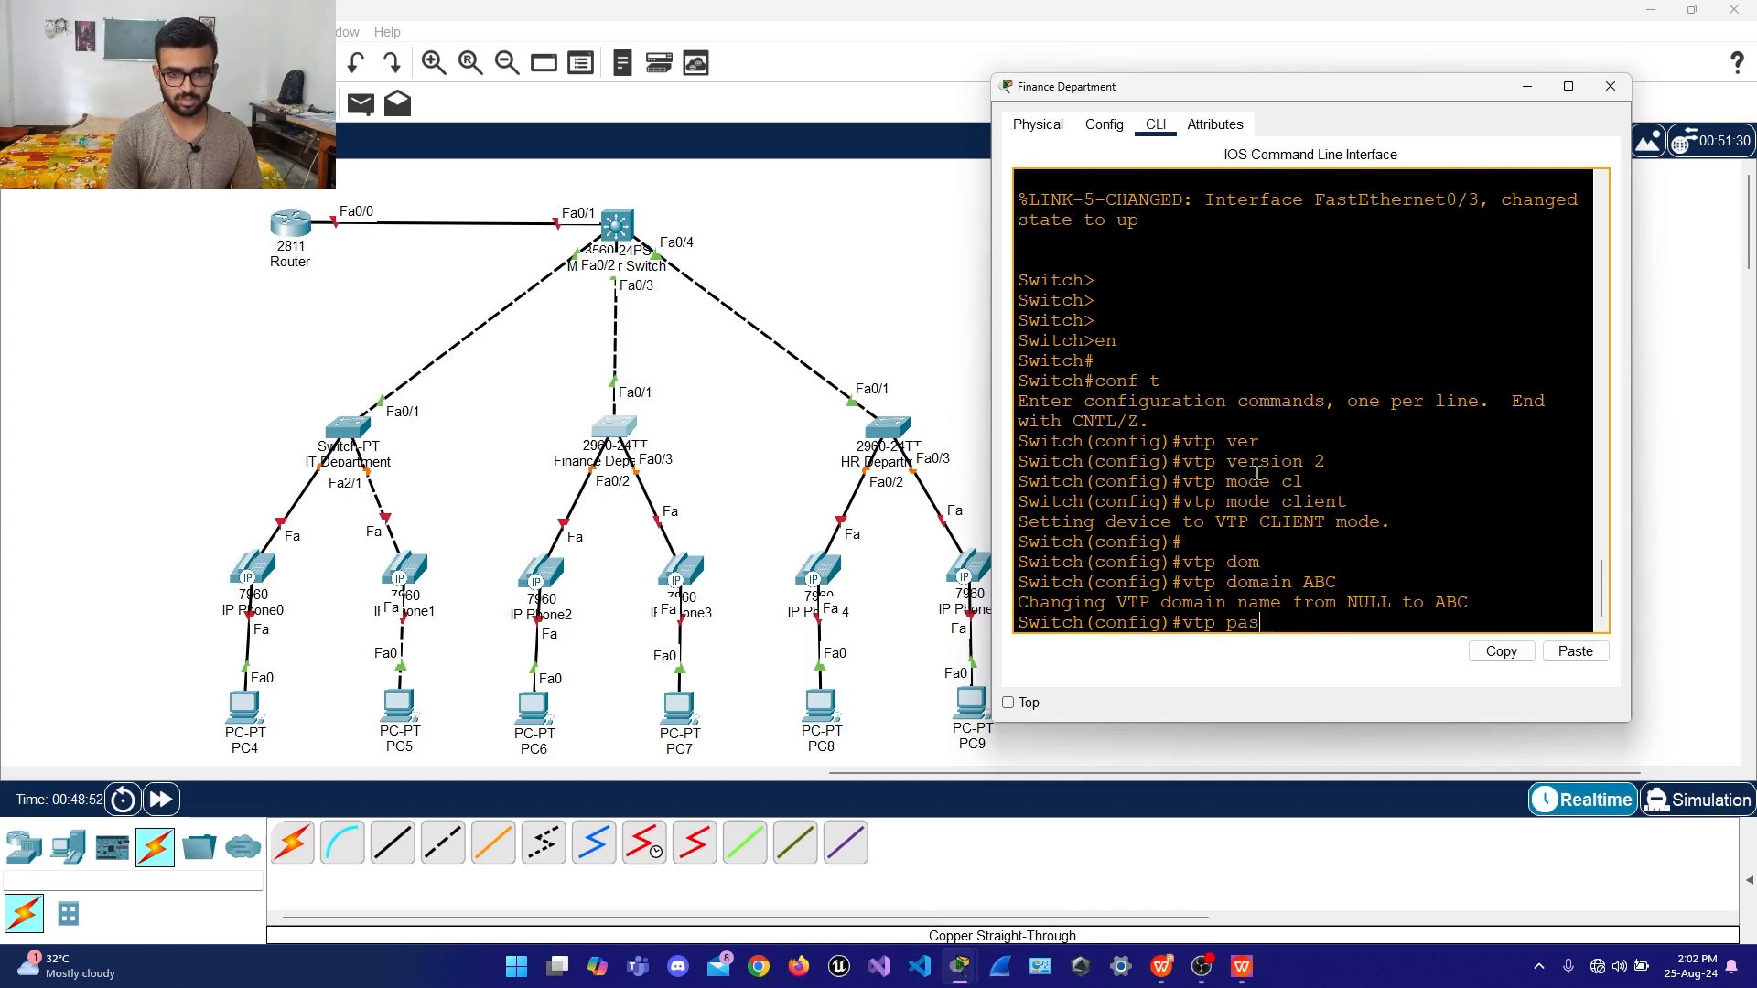
key("Tab")
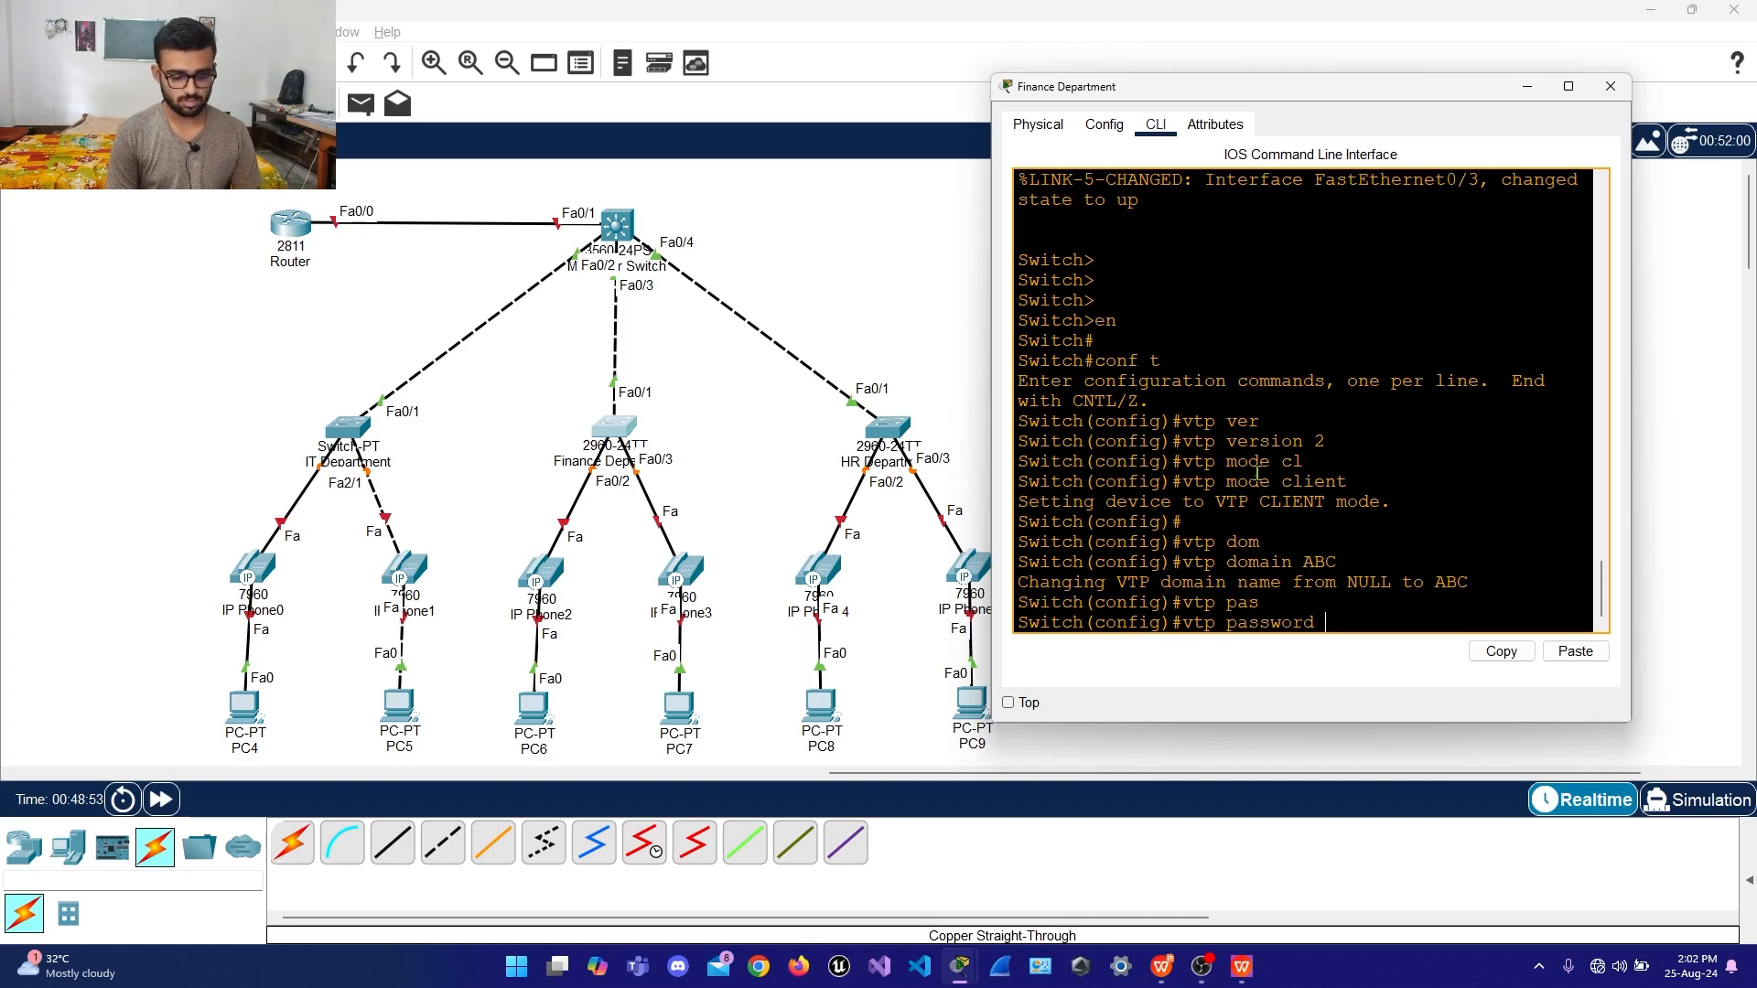
type("abc")
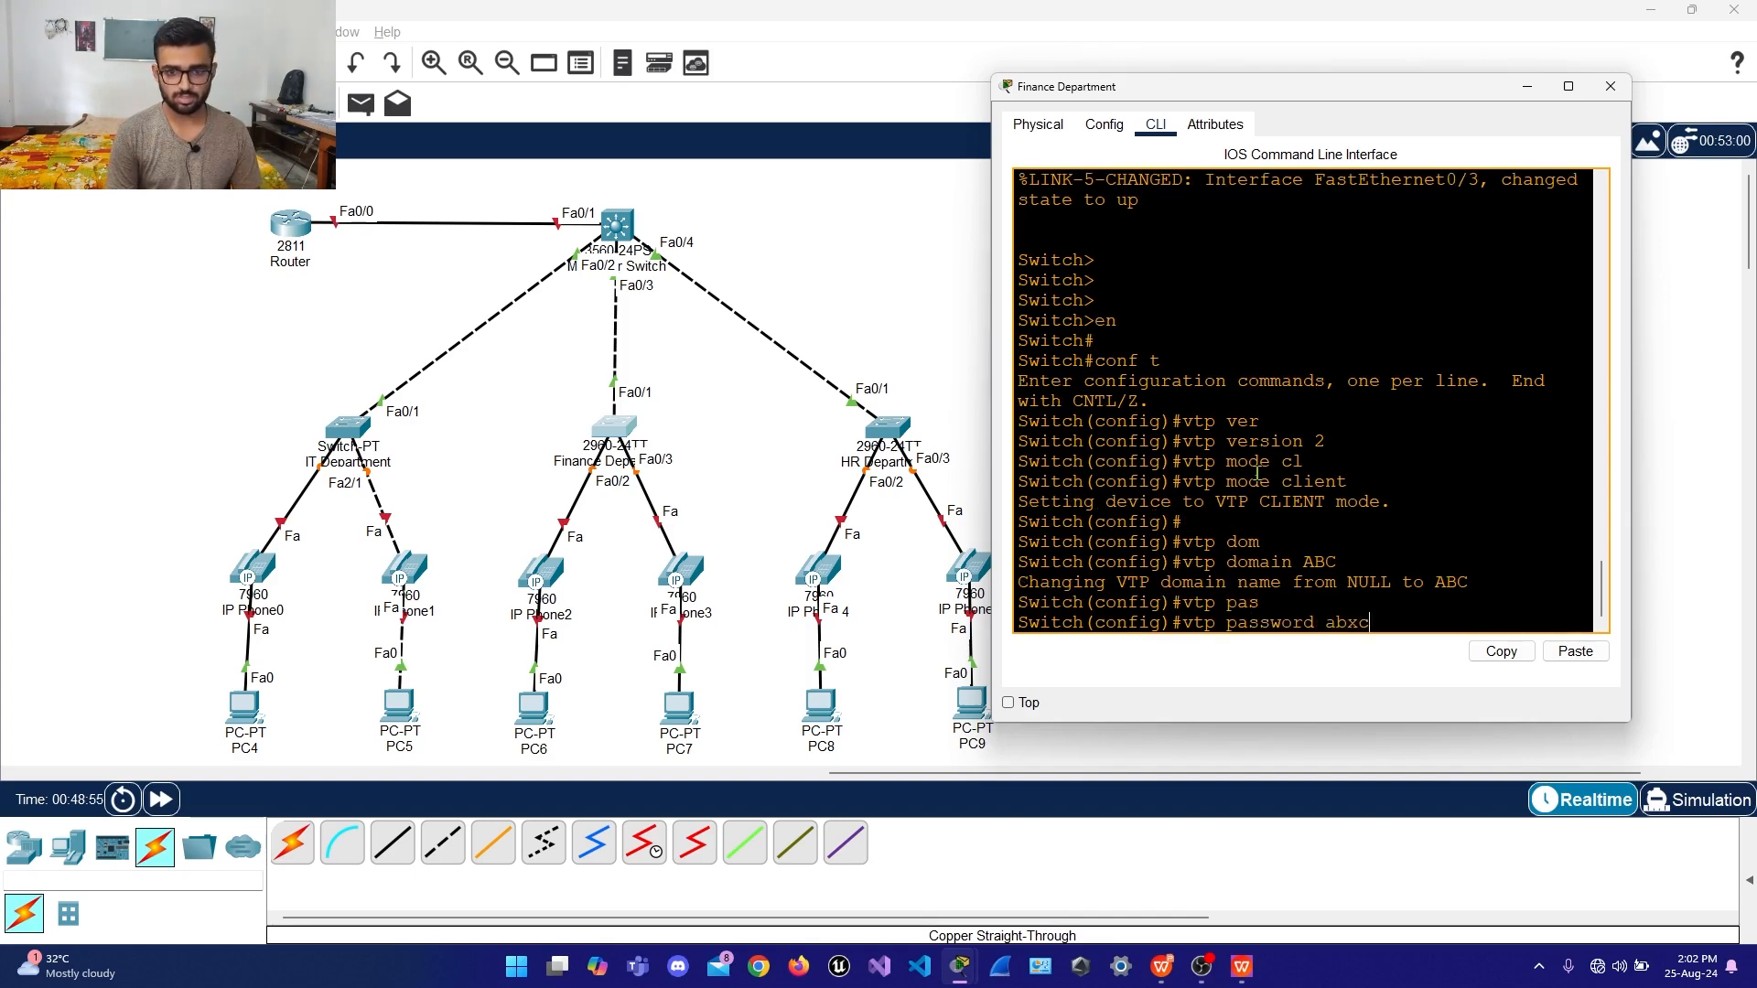
key("Return")
key("Return")
key("Return")
key("Return")
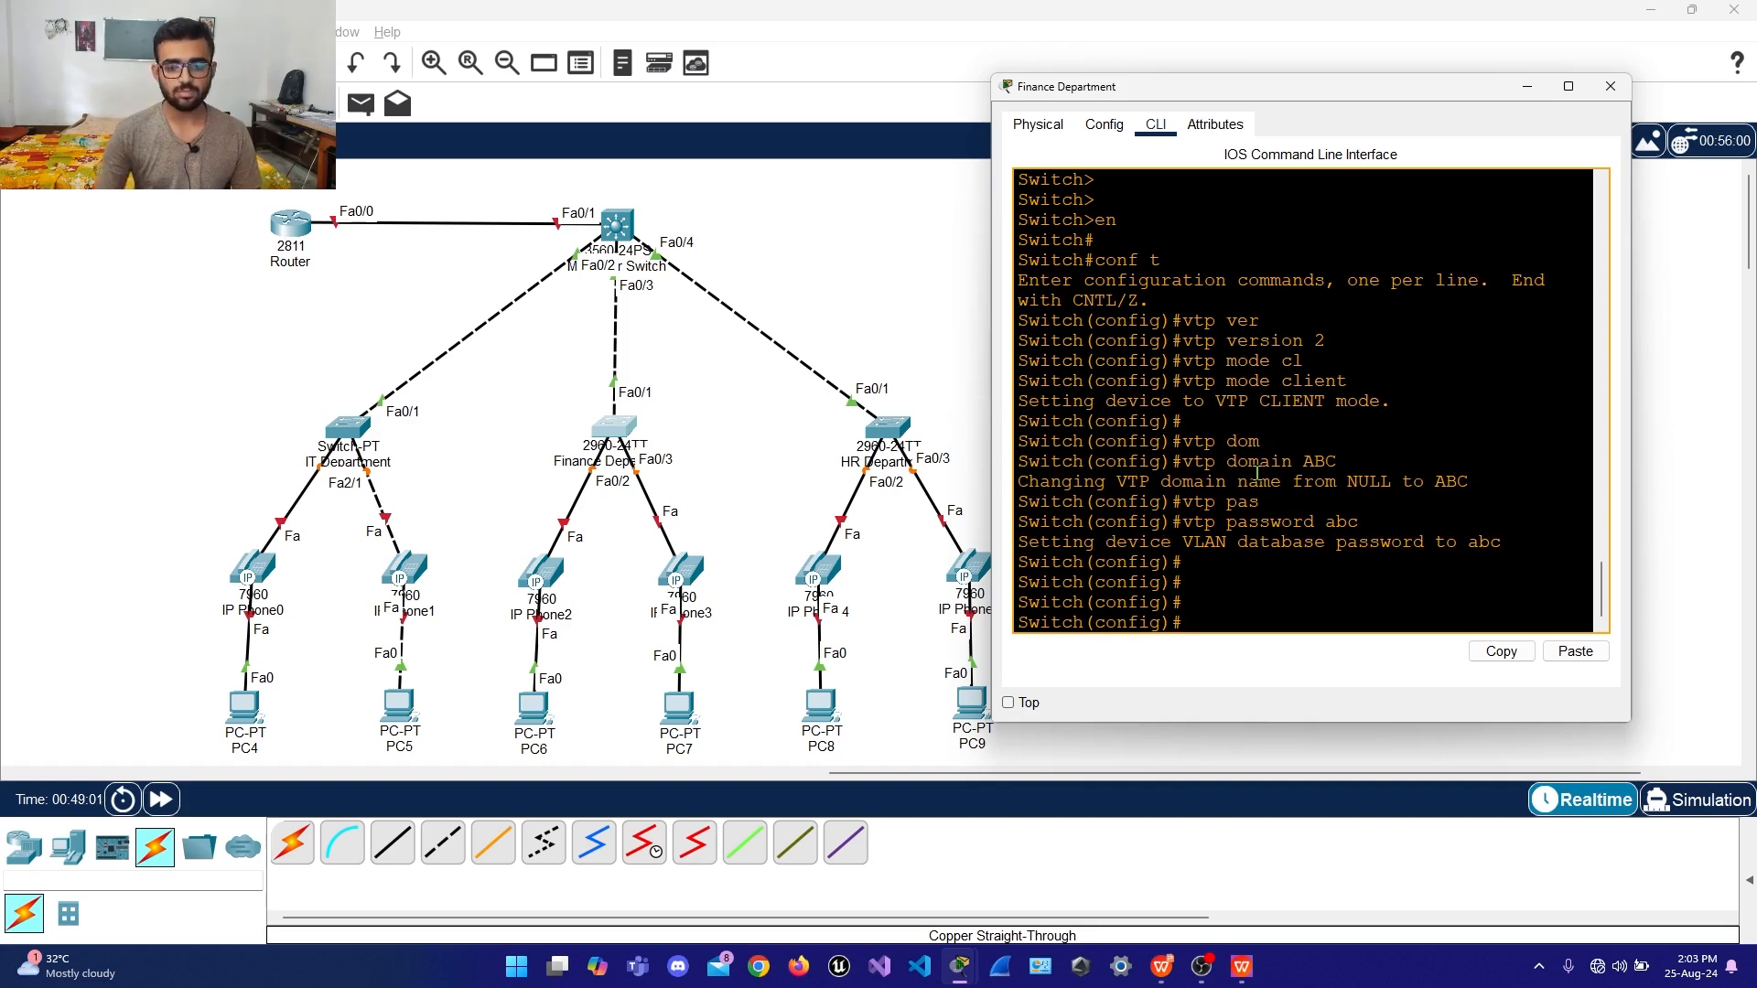
Open the HR Department switch's command line and enter global configuration mode
left_click(879, 445)
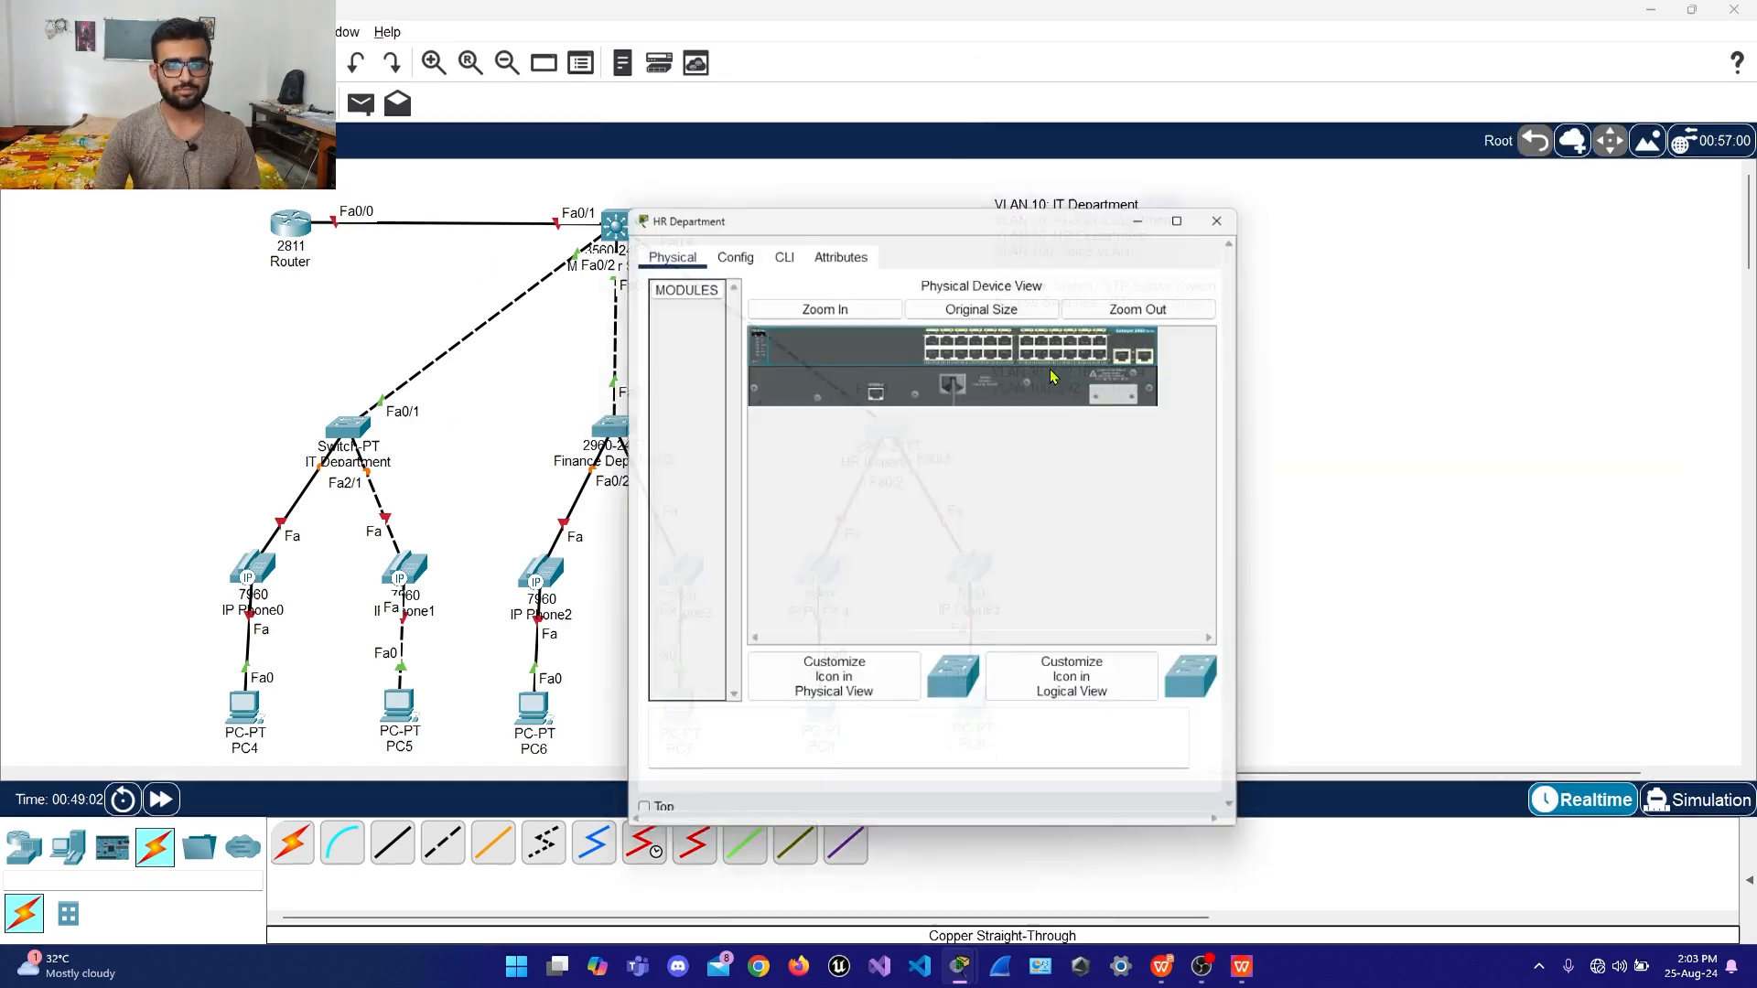
left_click(780, 244)
left_click_drag(862, 215, 1215, 133)
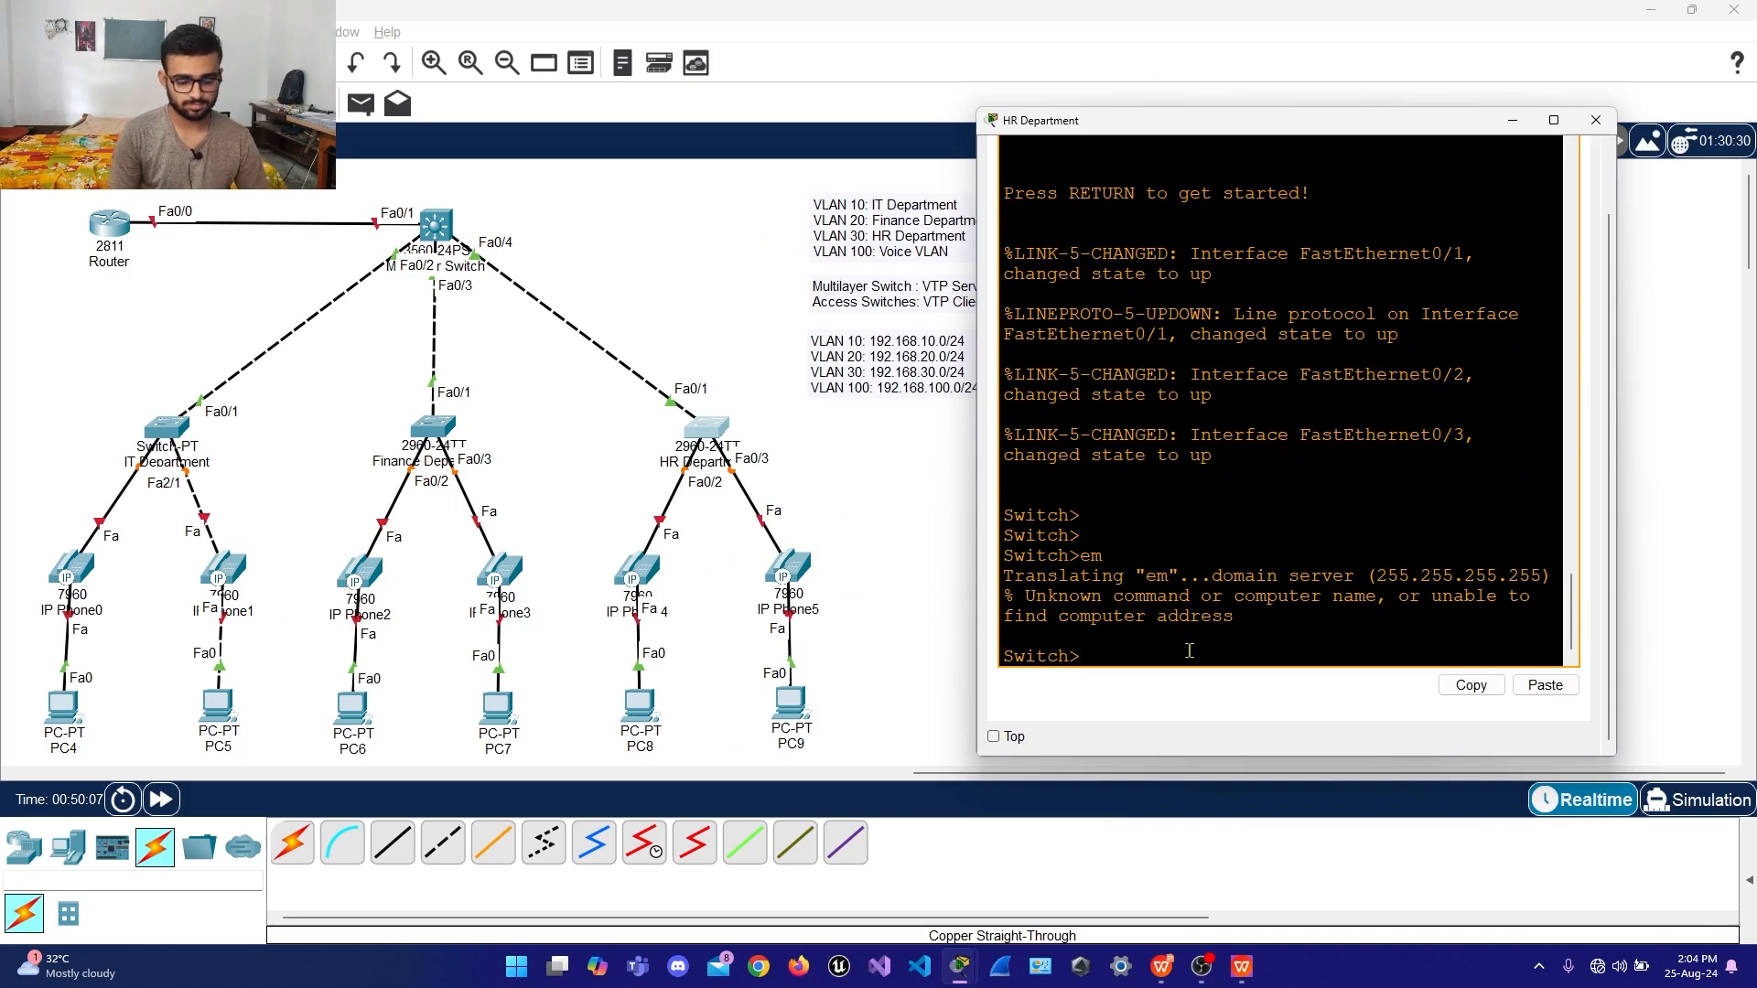
type("en")
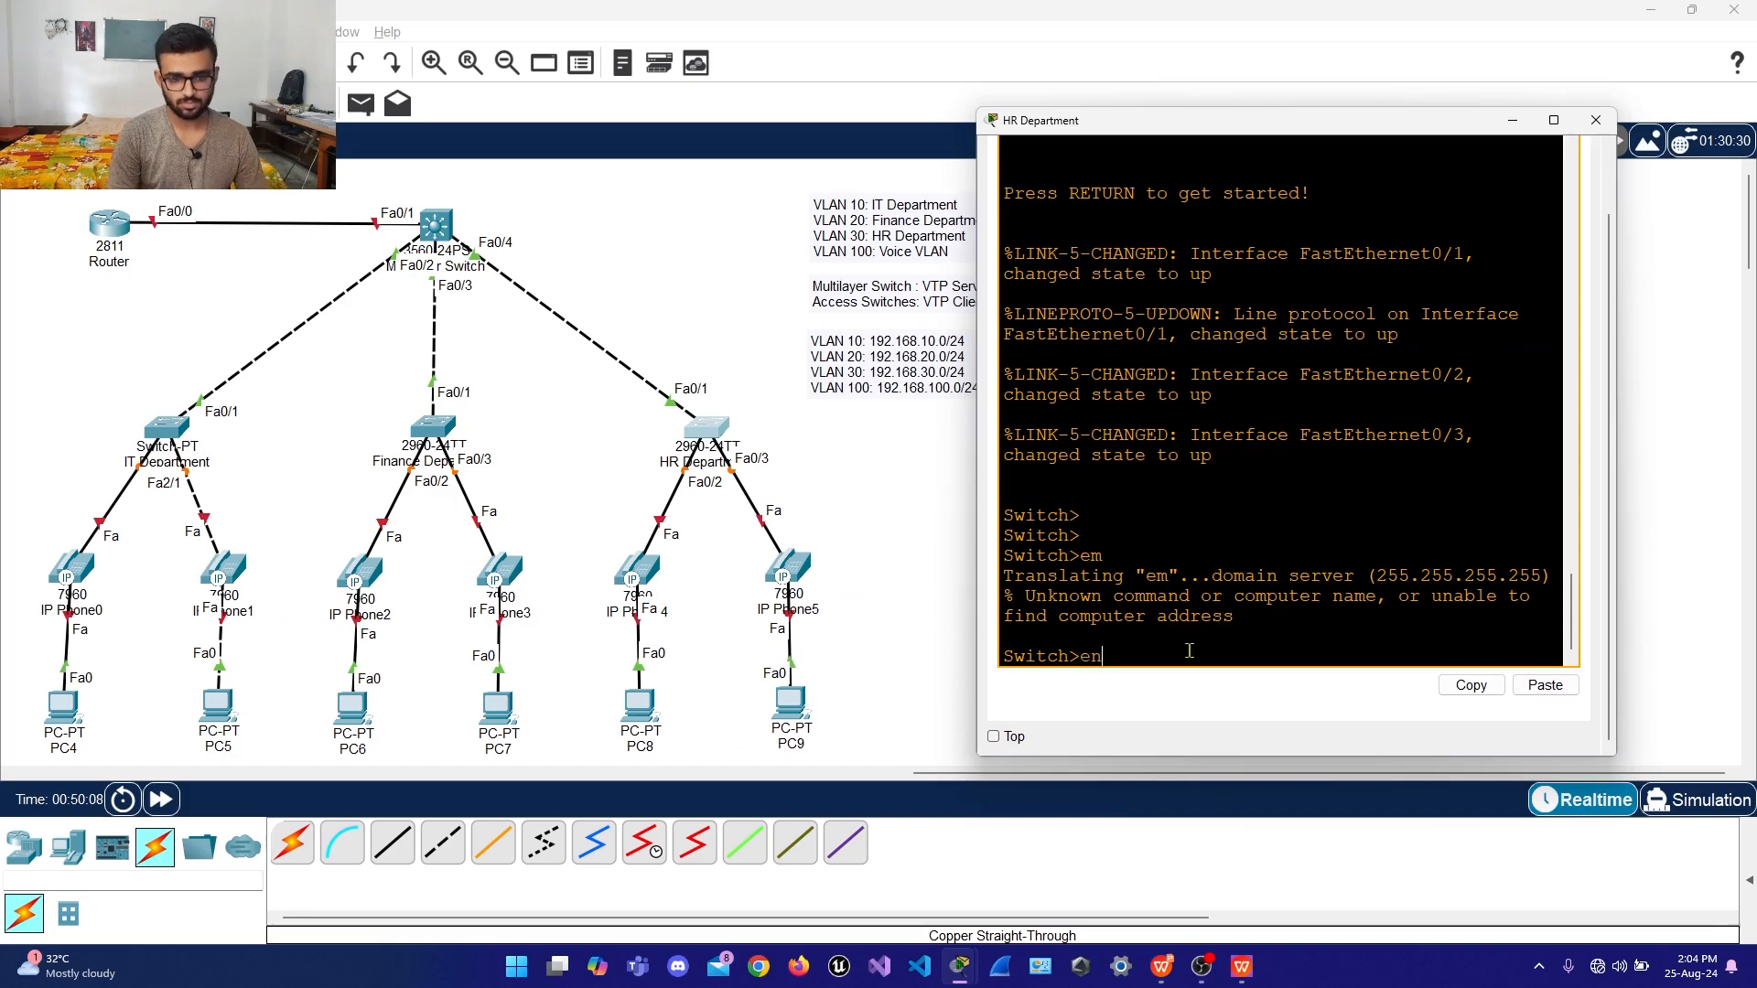
key("Return")
type("conf")
type(" t")
key("Return")
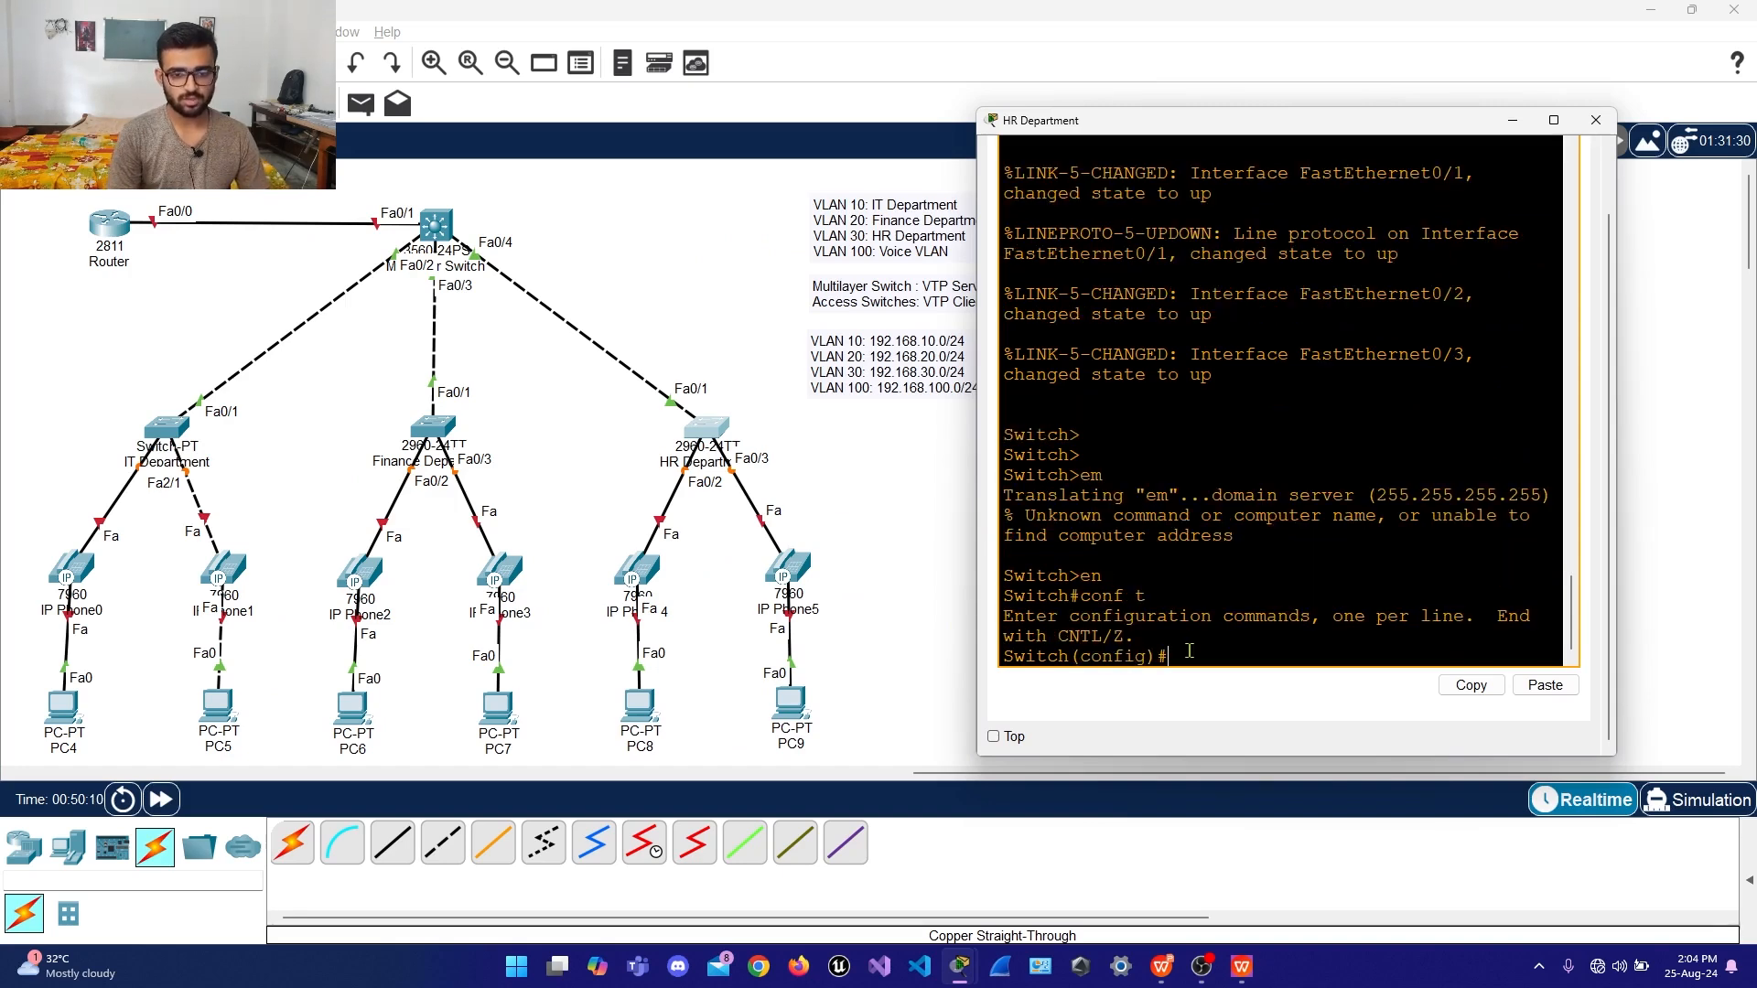
Set the HR Department switch's VTP version to 2
type("ig)#")
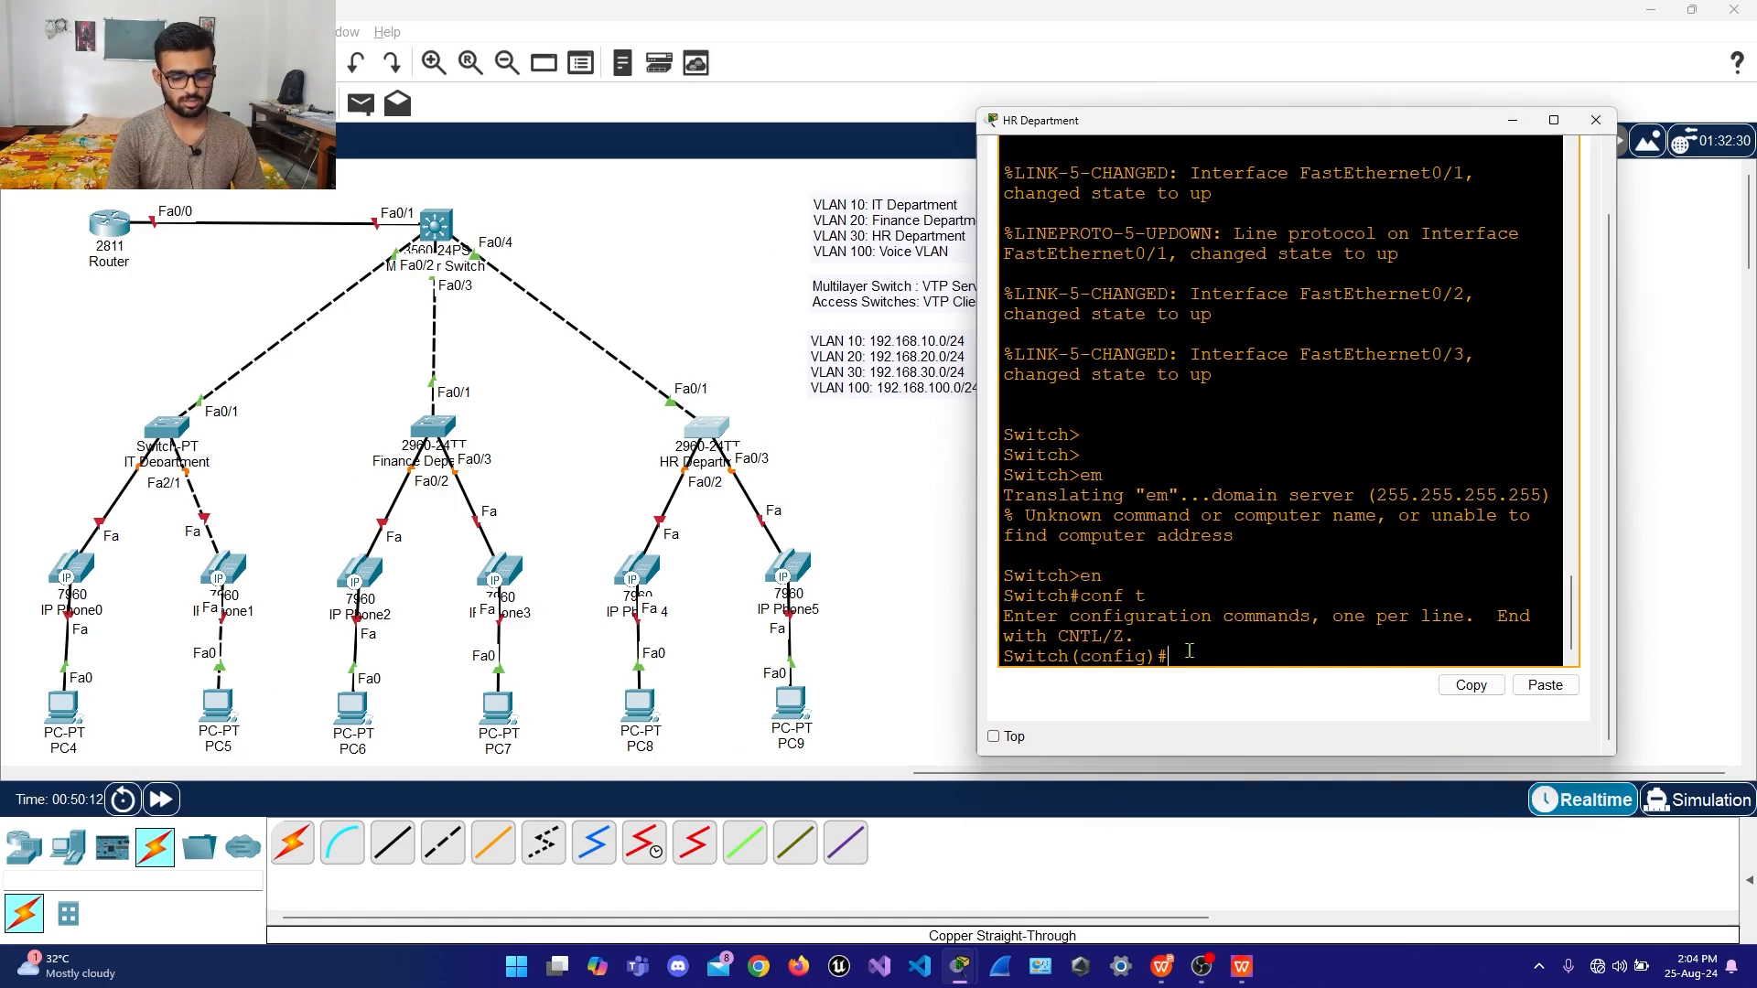
type("vtp mode")
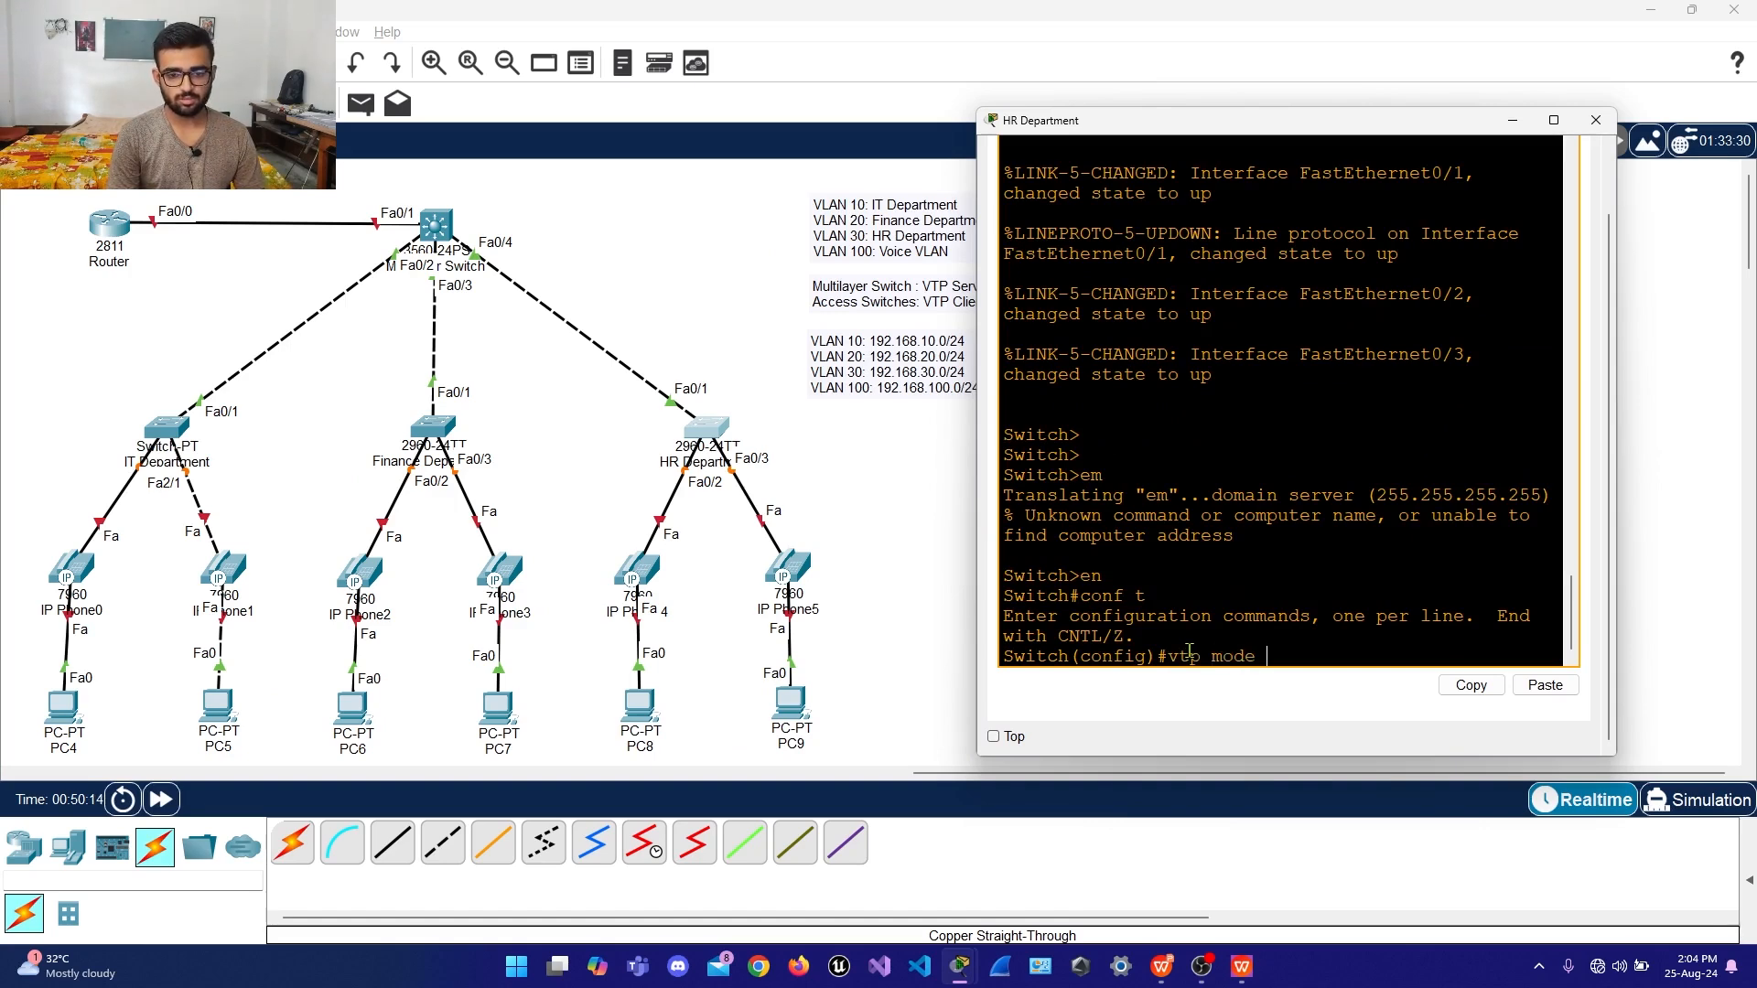
key("BackSpace")
key("BackSpace")
key("BackSpace")
key("BackSpace")
key("BackSpace")
type("ver")
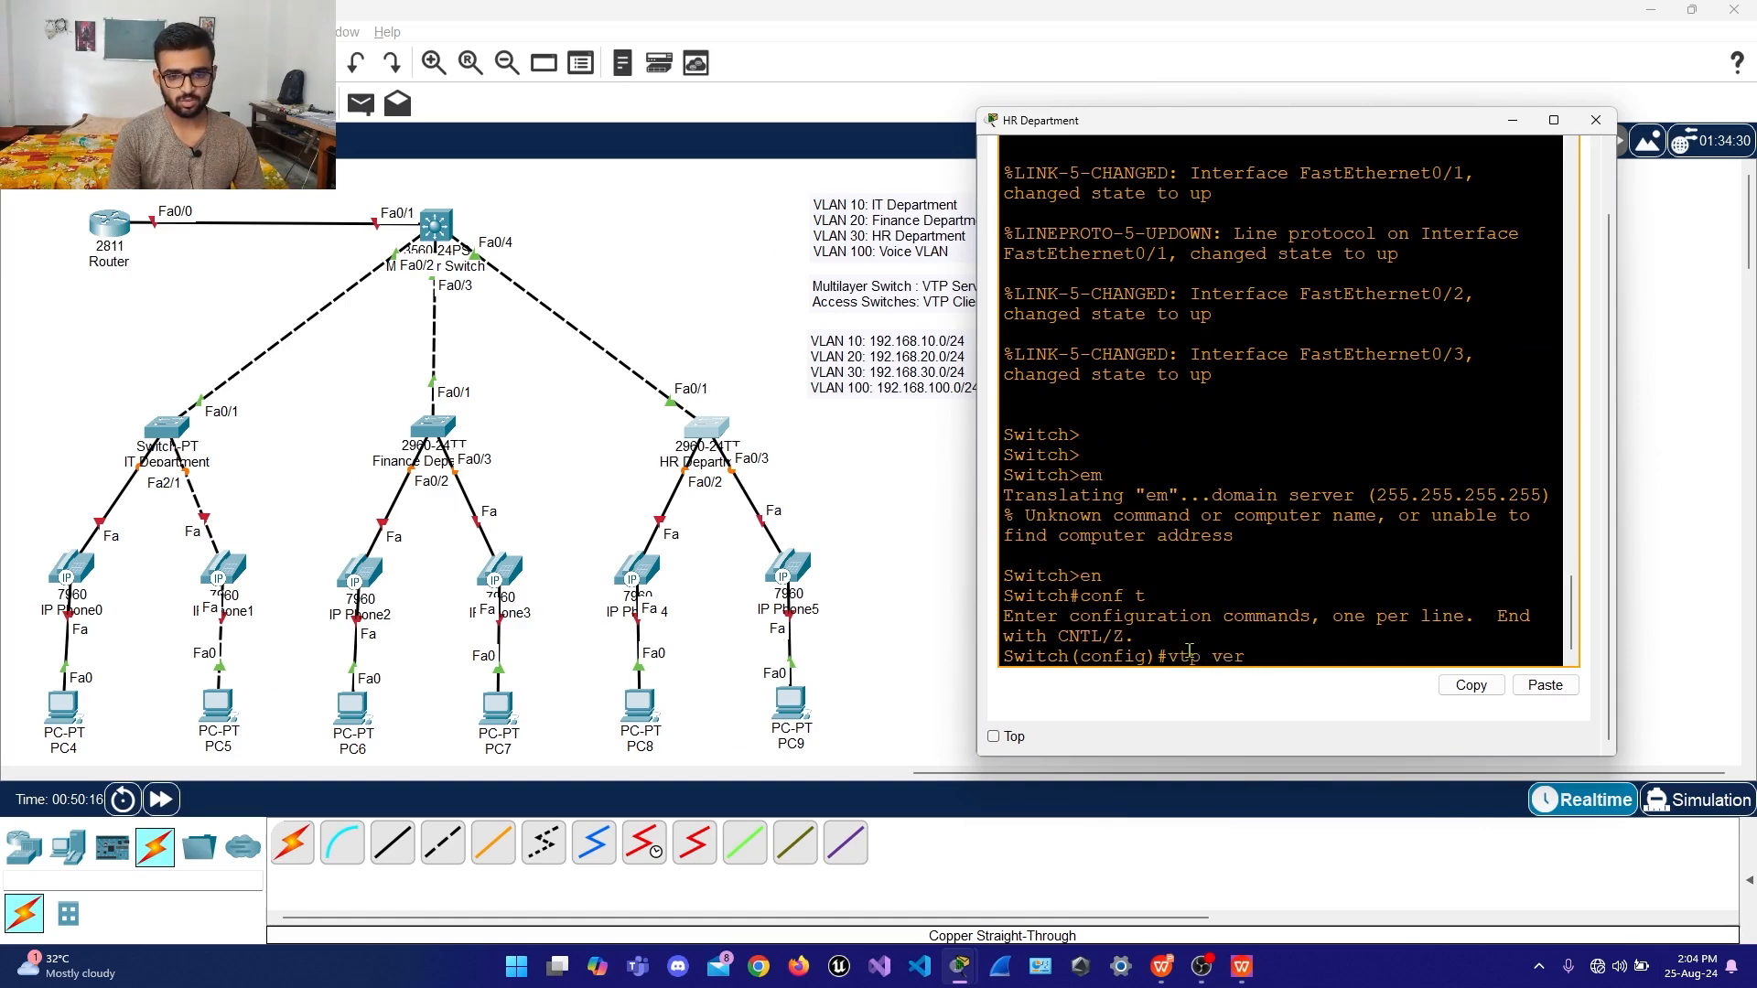
key("Tab")
type("2")
key("Return")
Put the HR Department switch in VTP client mode
type("vtp")
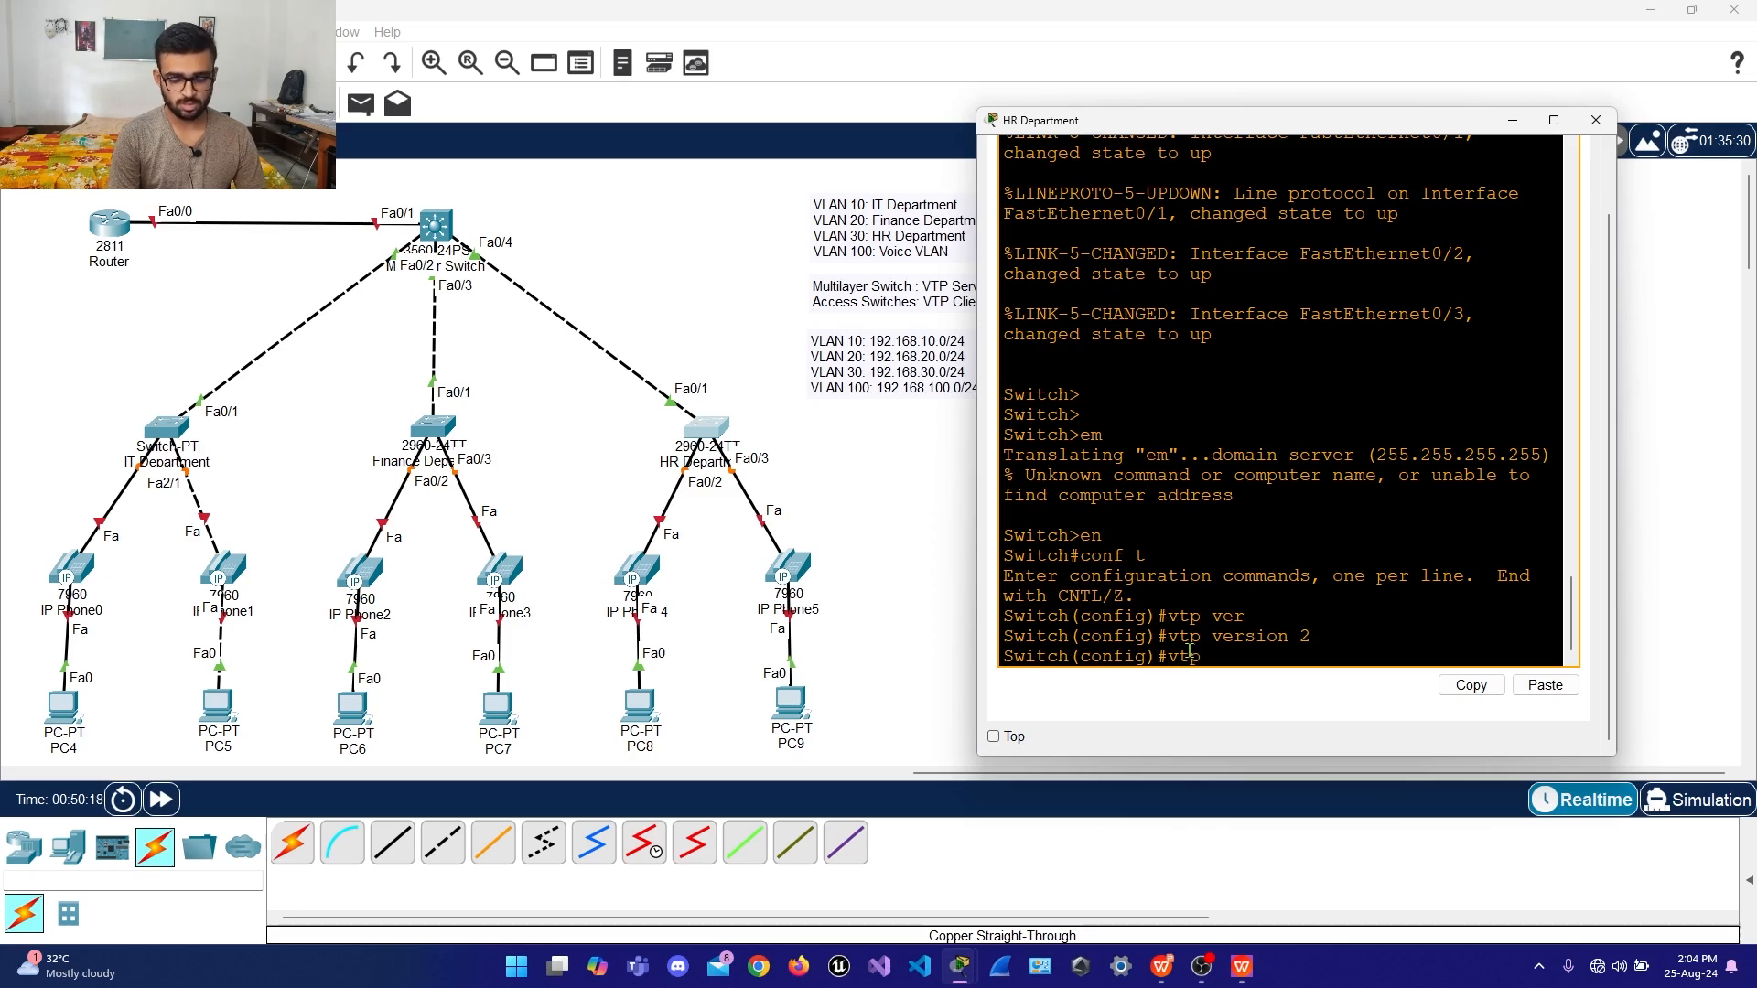
type(" mpde cl")
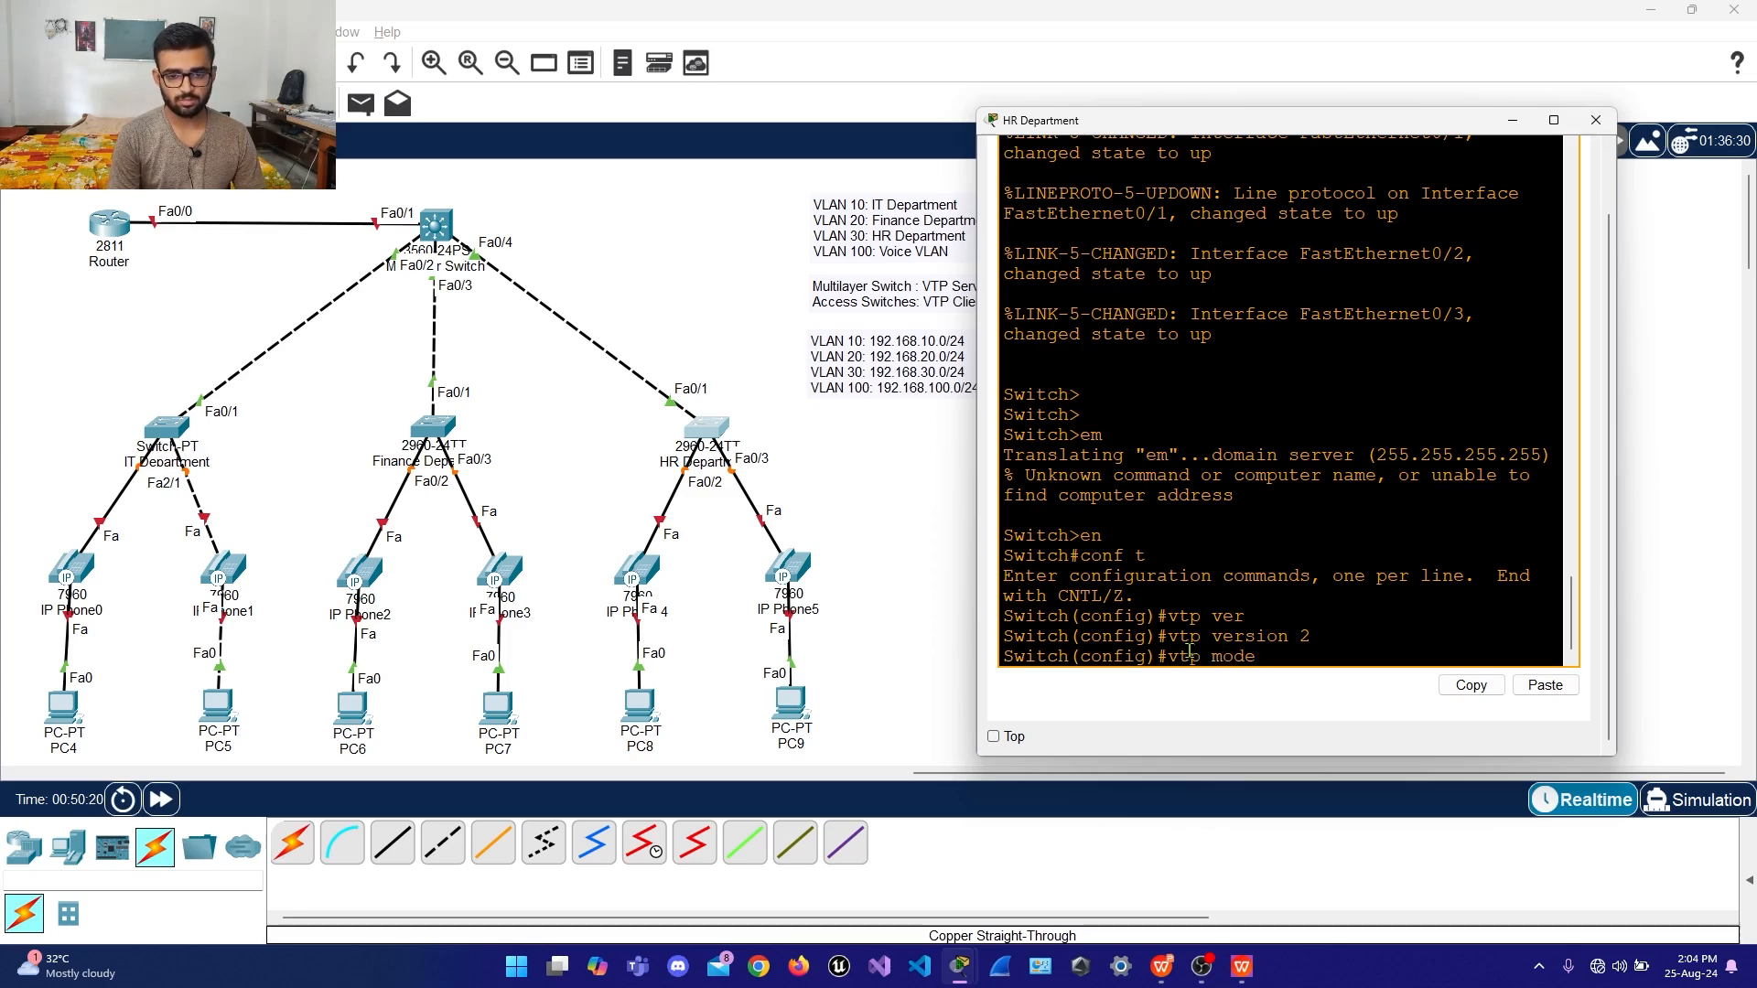
key("Tab")
key("Return")
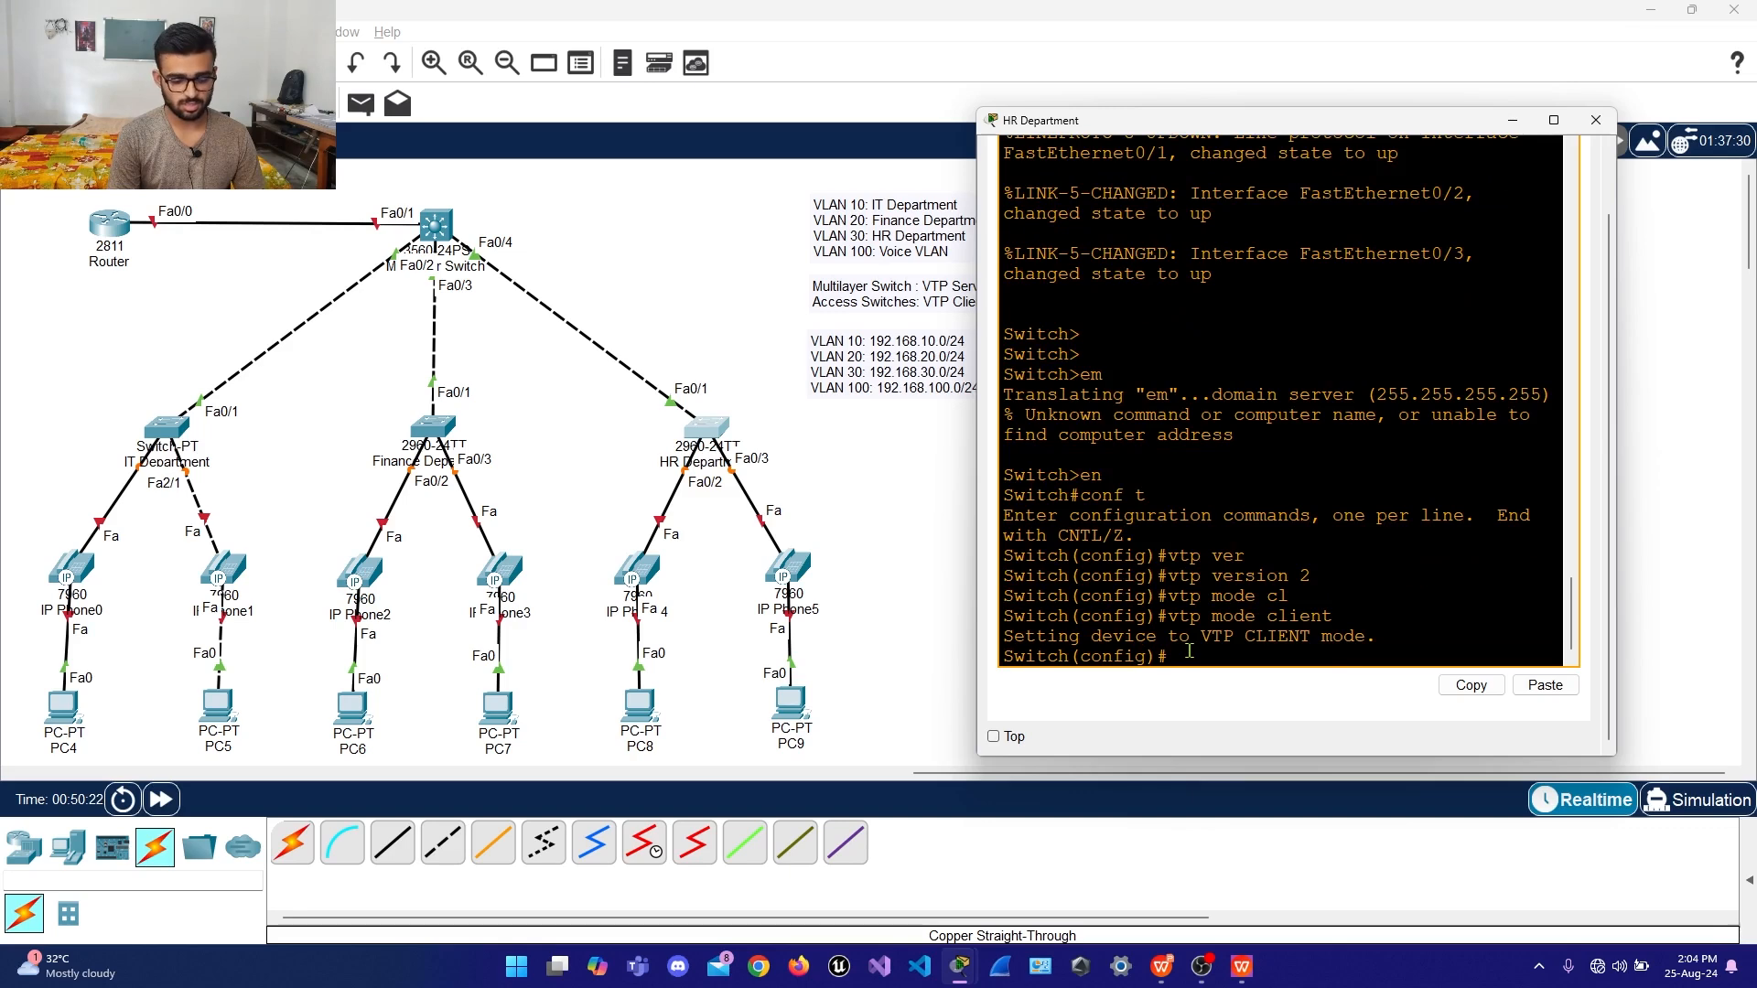
Set the HR Department switch's VTP domain name to ABC
type("vtp dom")
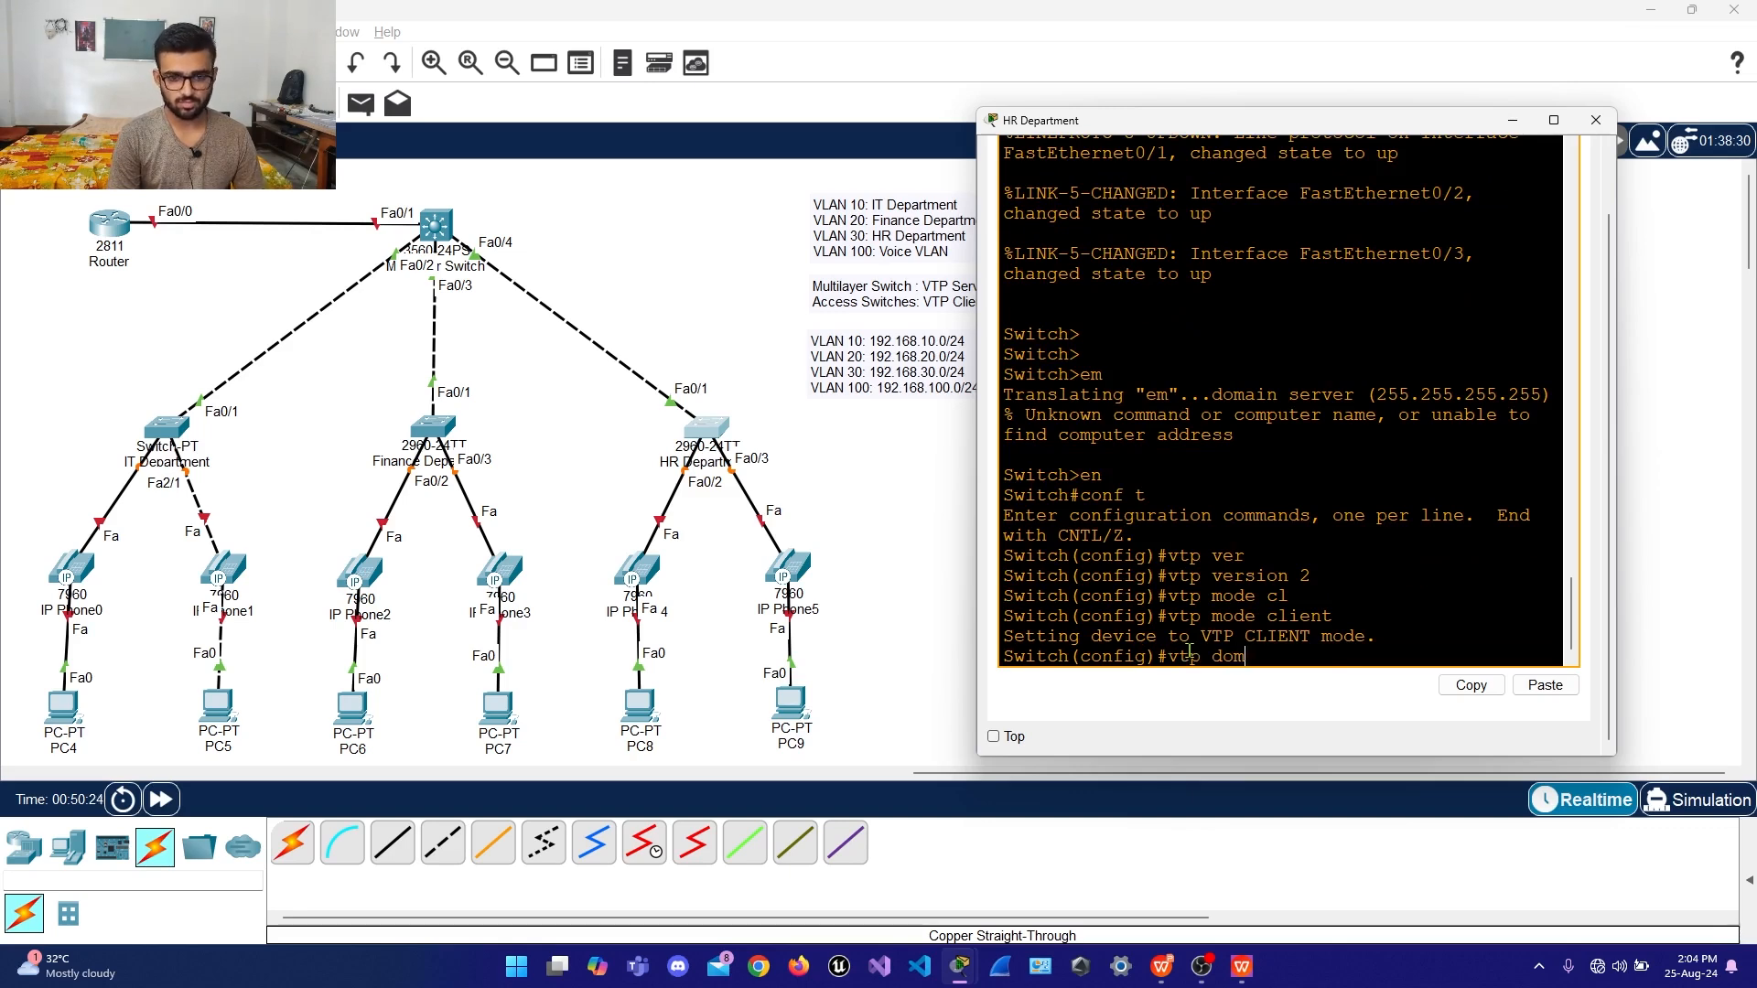
key("Tab")
type("ABC")
key("Return")
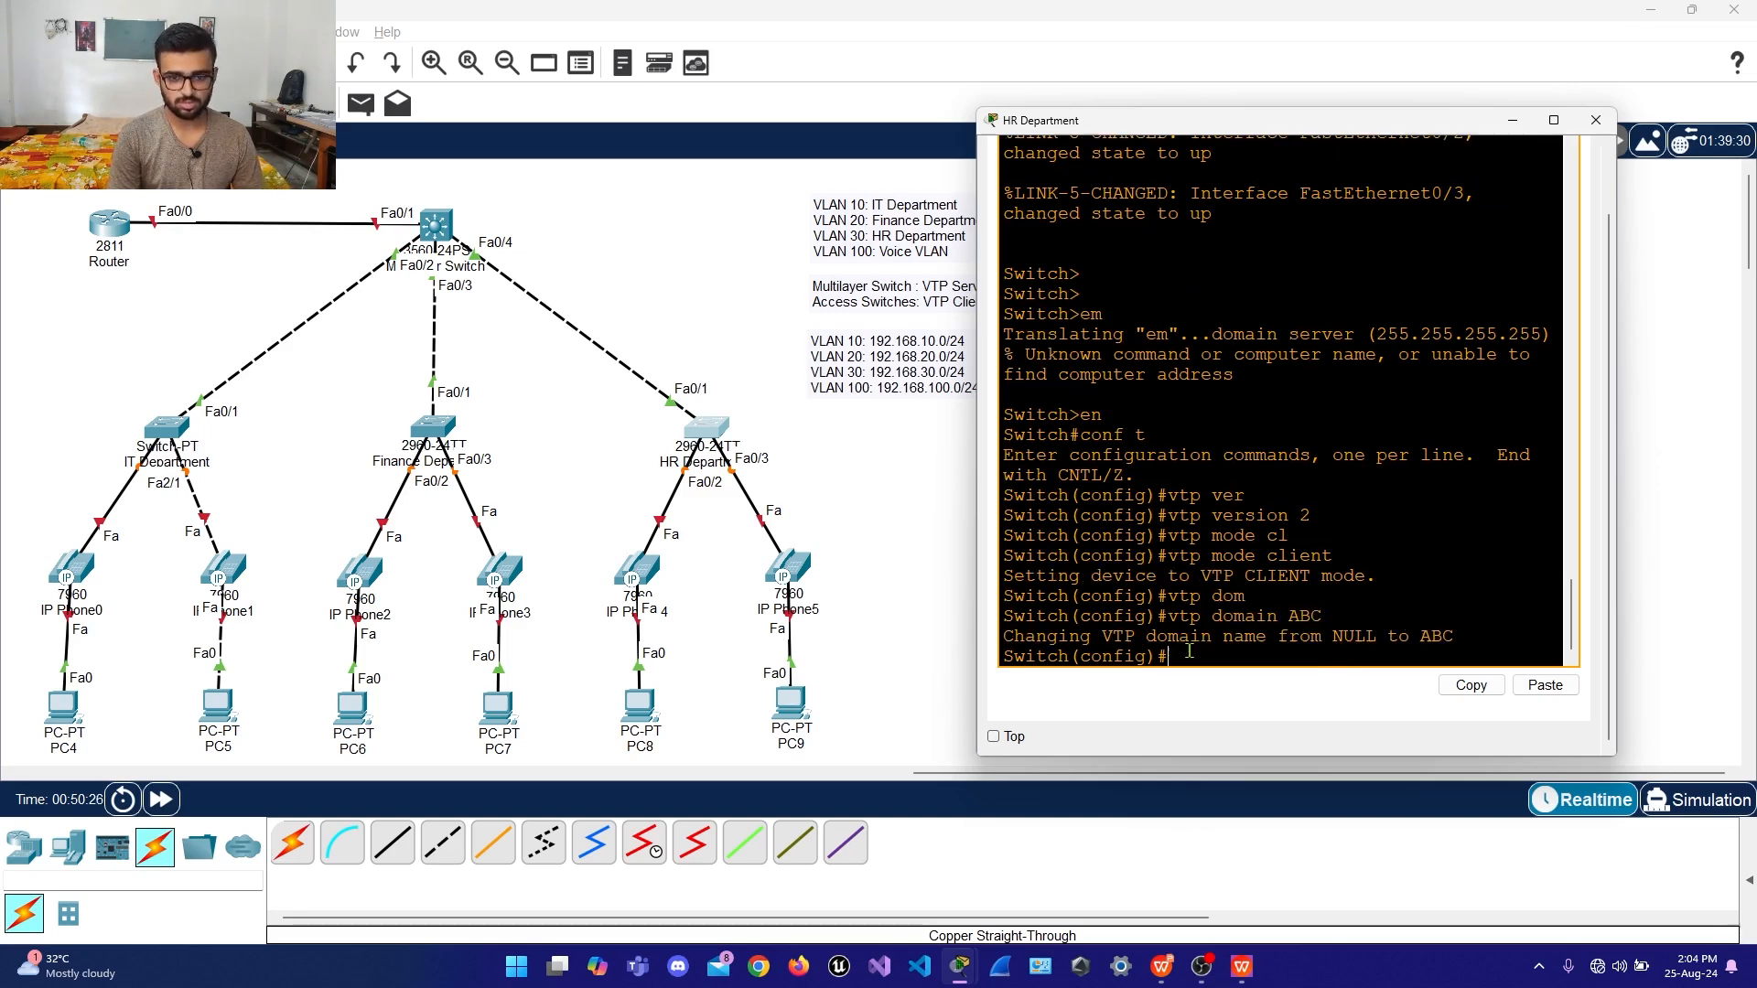
Set the VTP password on the HR Department switch
type("vt")
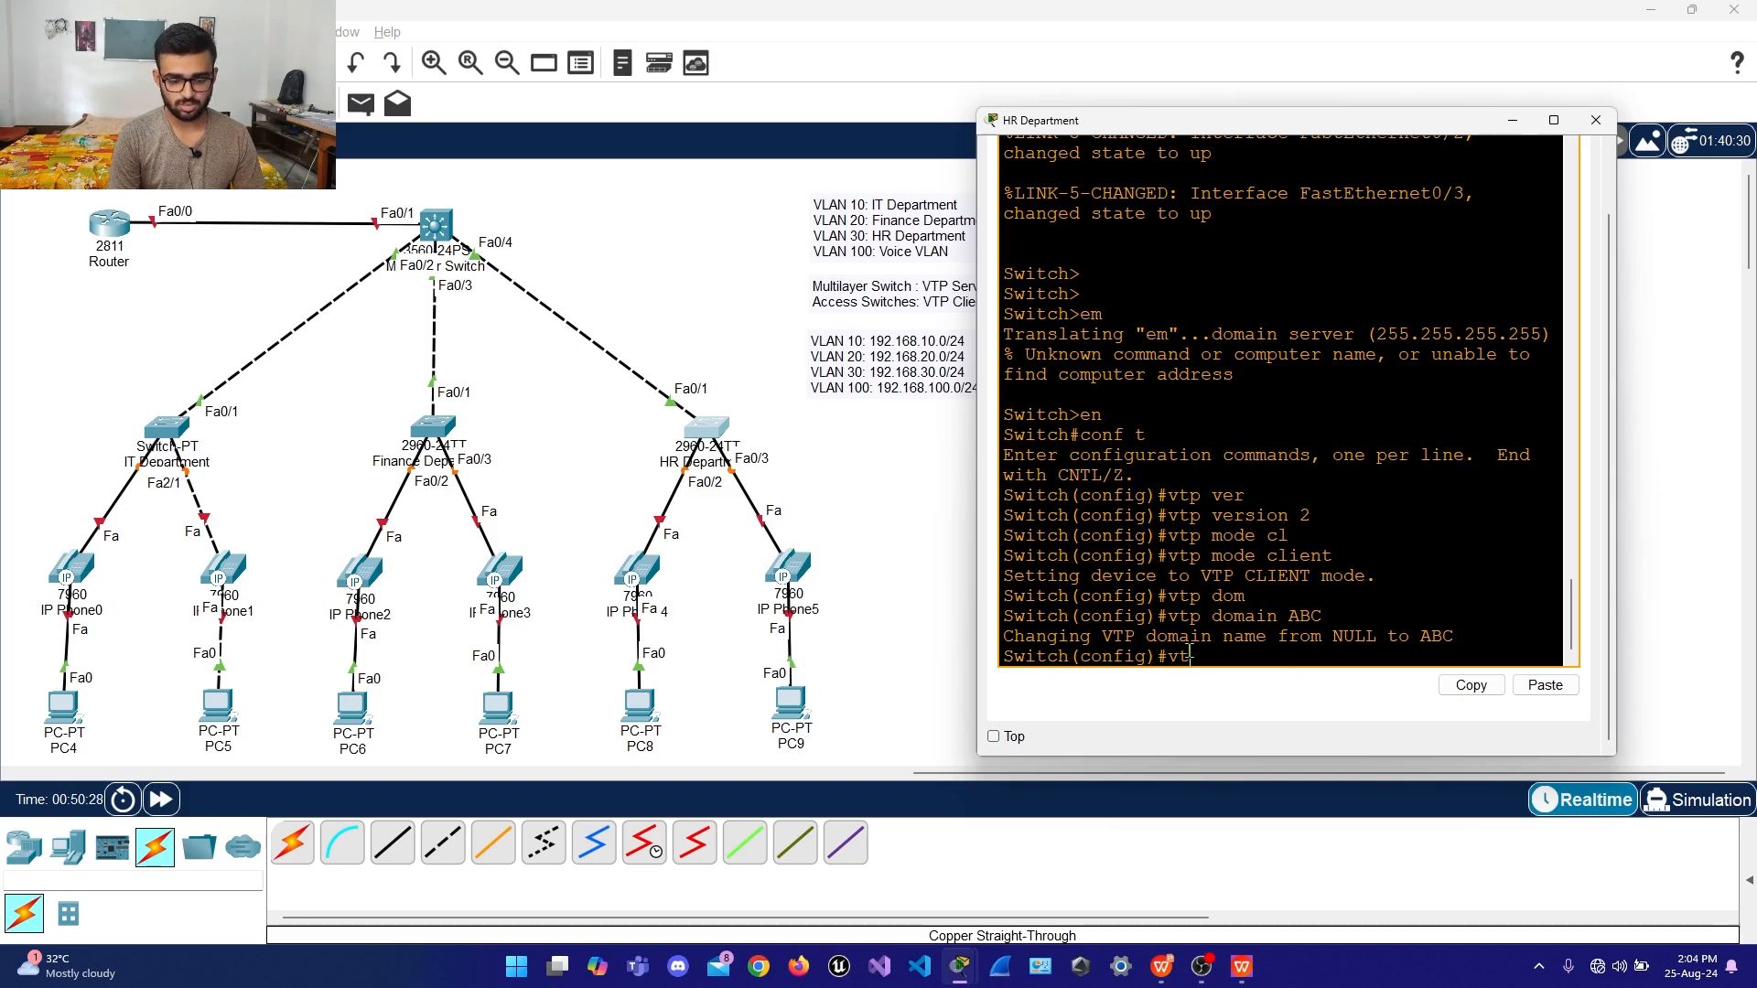
type("p pa")
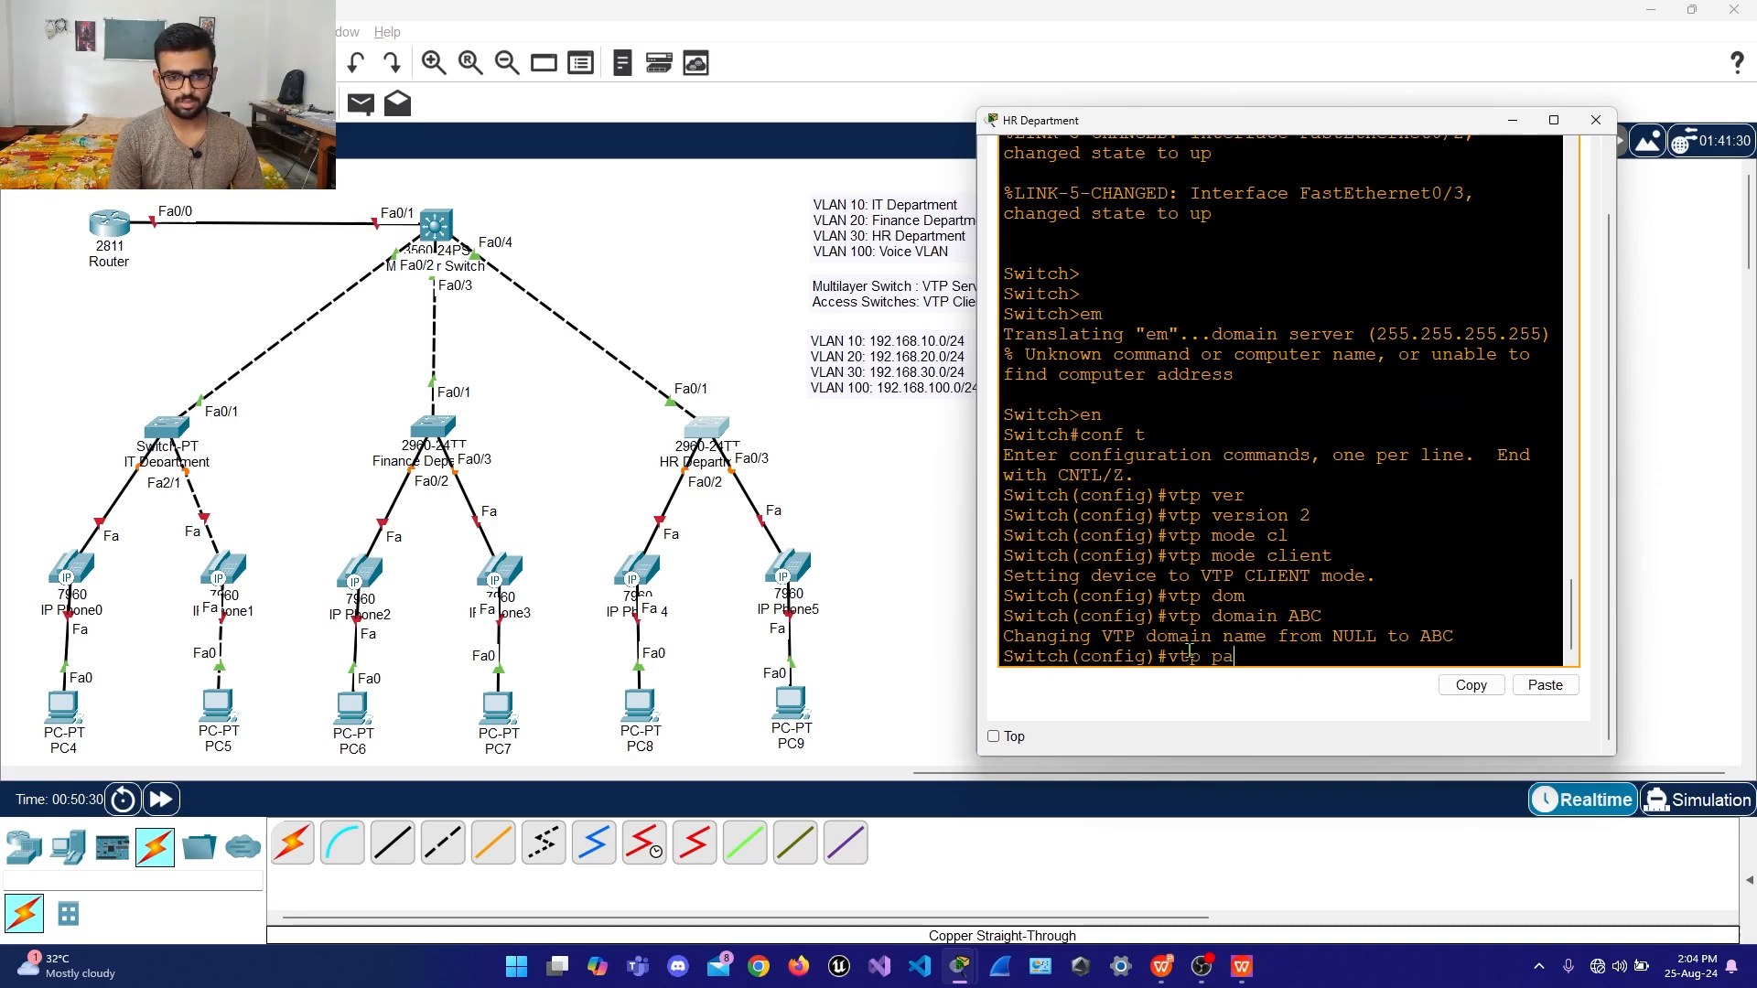
type("ss")
key("Tab")
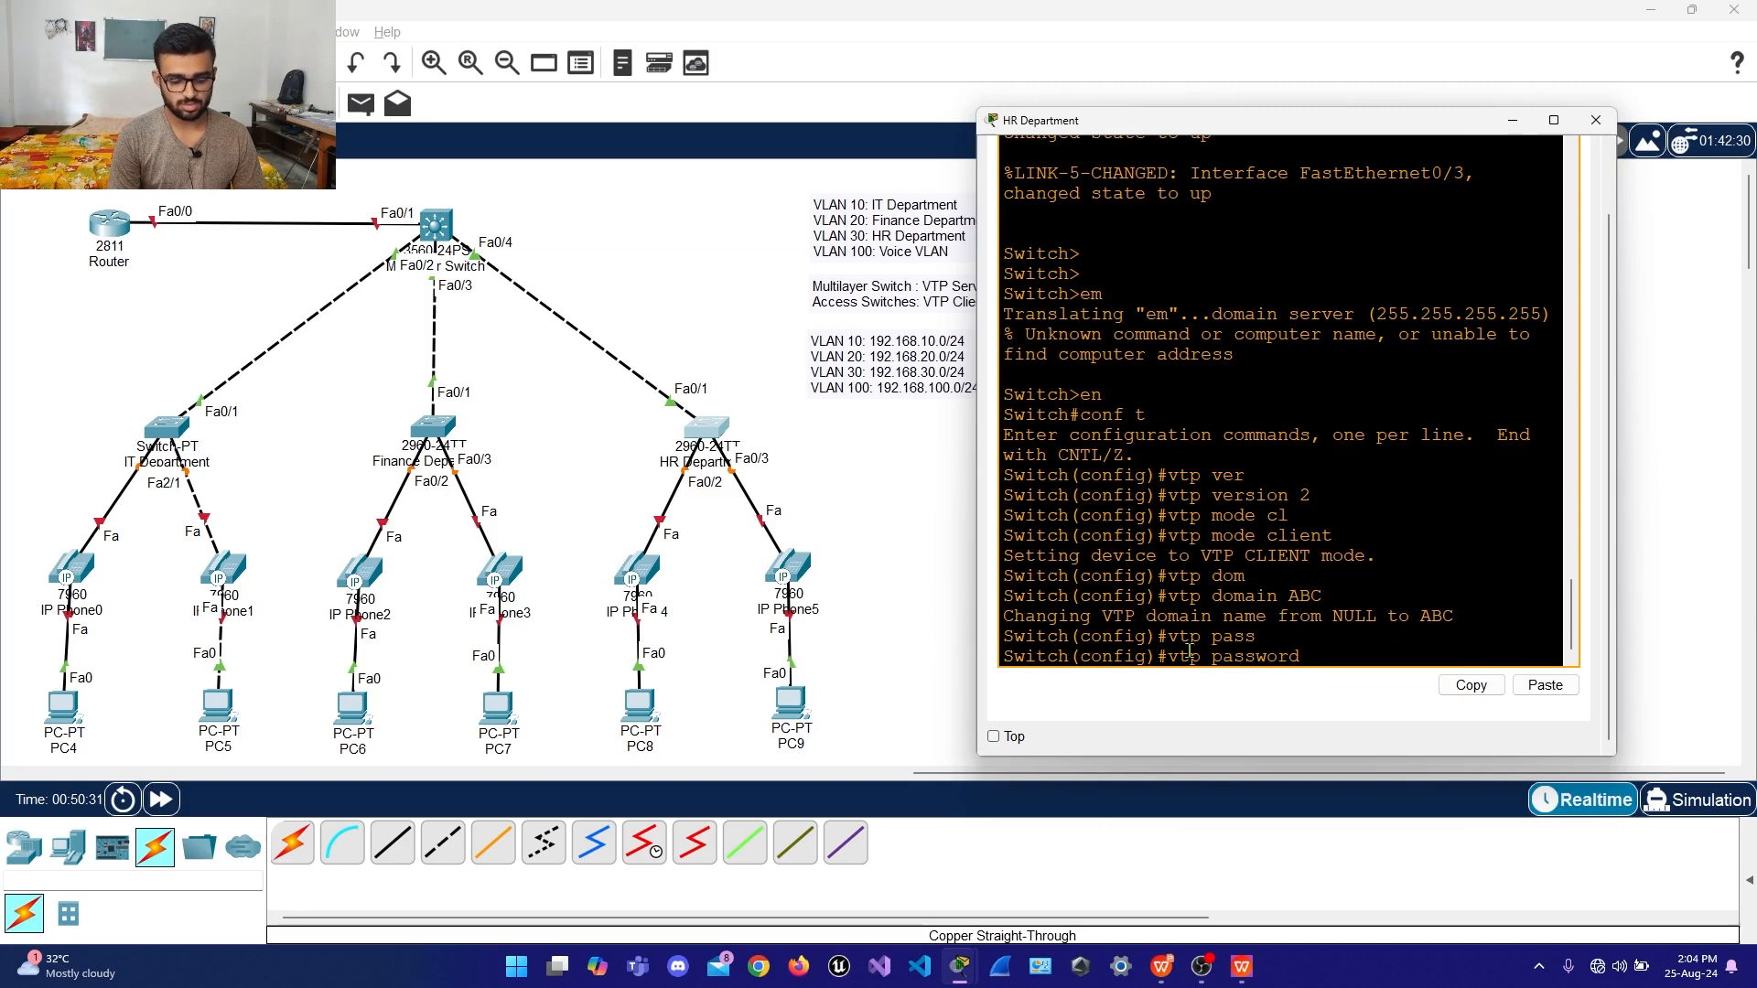
type("a")
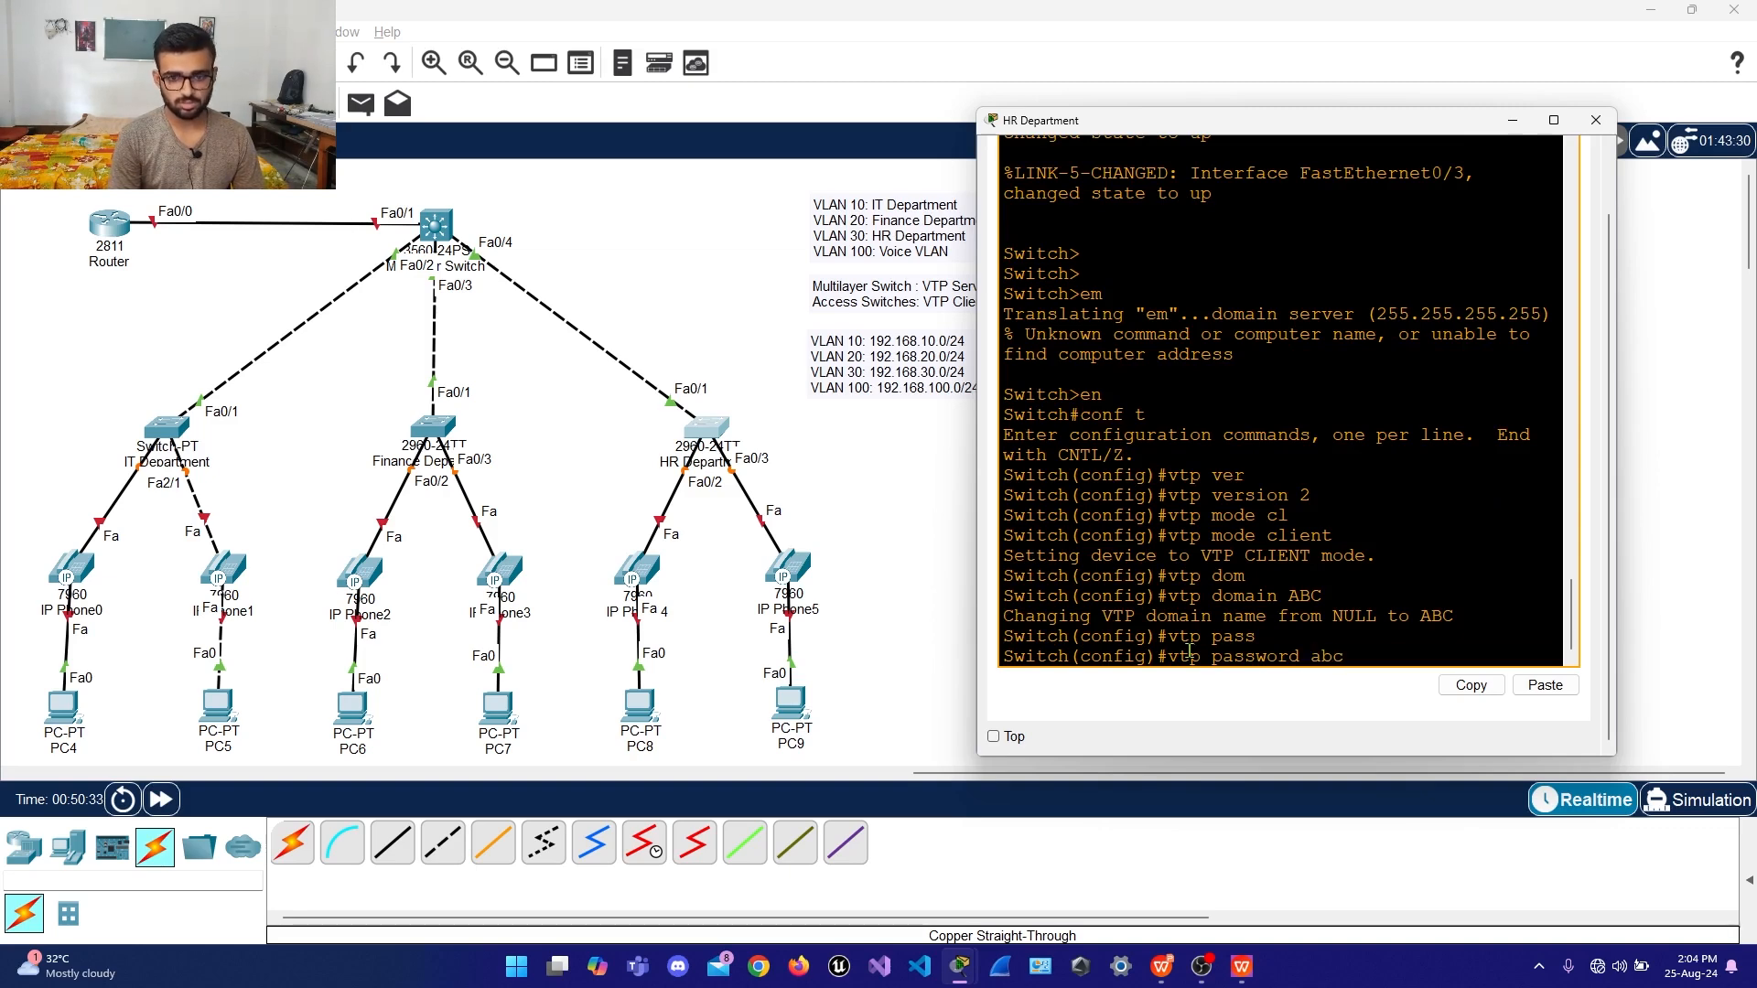
type("bc")
key("Return")
key("Return")
key("Return")
Leave configuration mode on the HR Department switch and close its window
type("end")
key("Return")
key("Return")
key("Return")
key("Return")
key("Return")
key("Return")
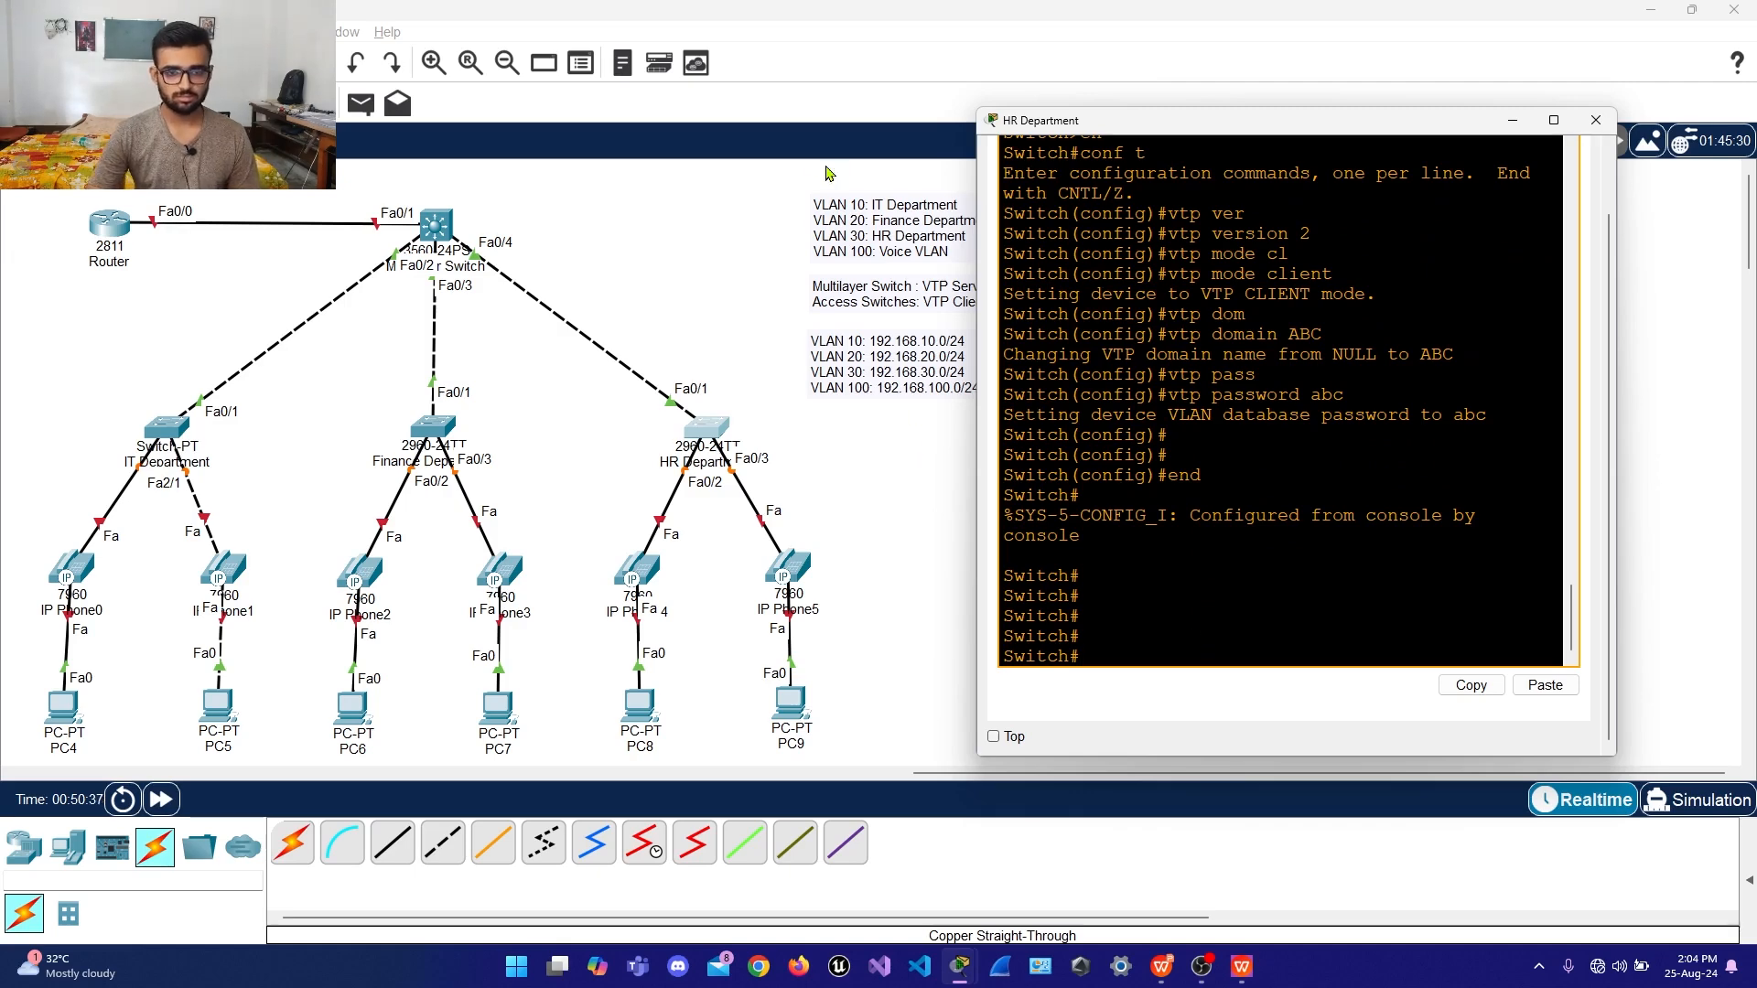
left_click(885, 9)
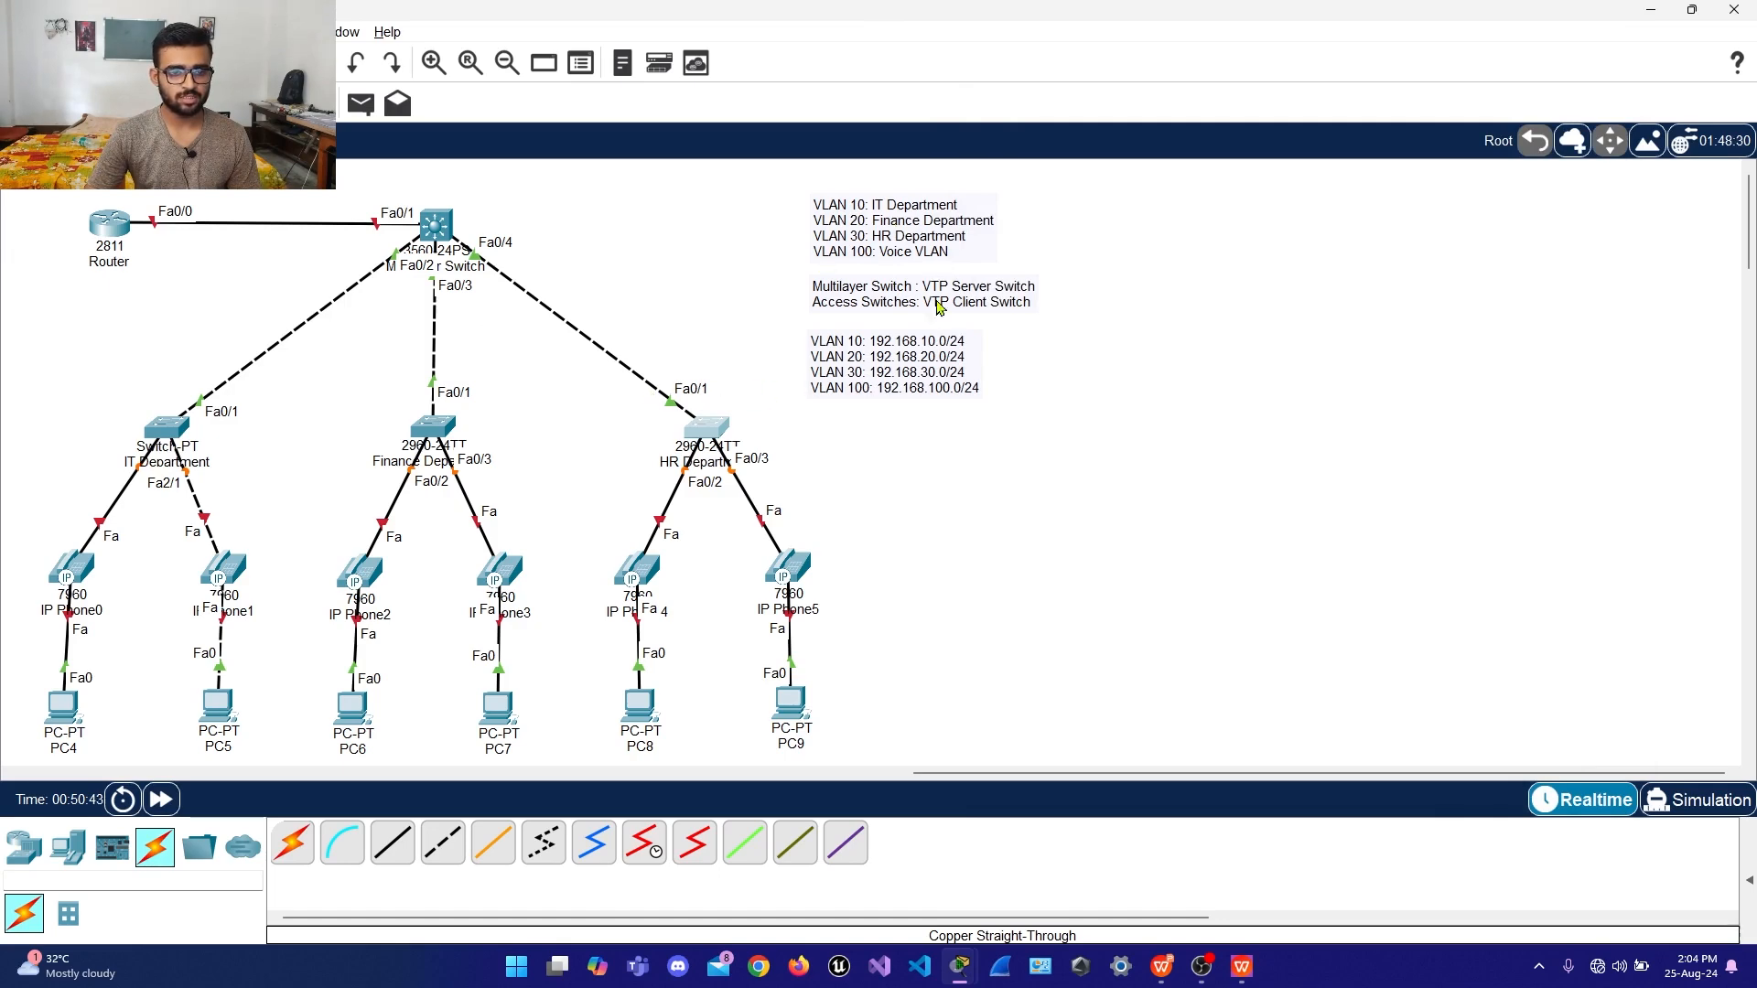
left_click(163, 432)
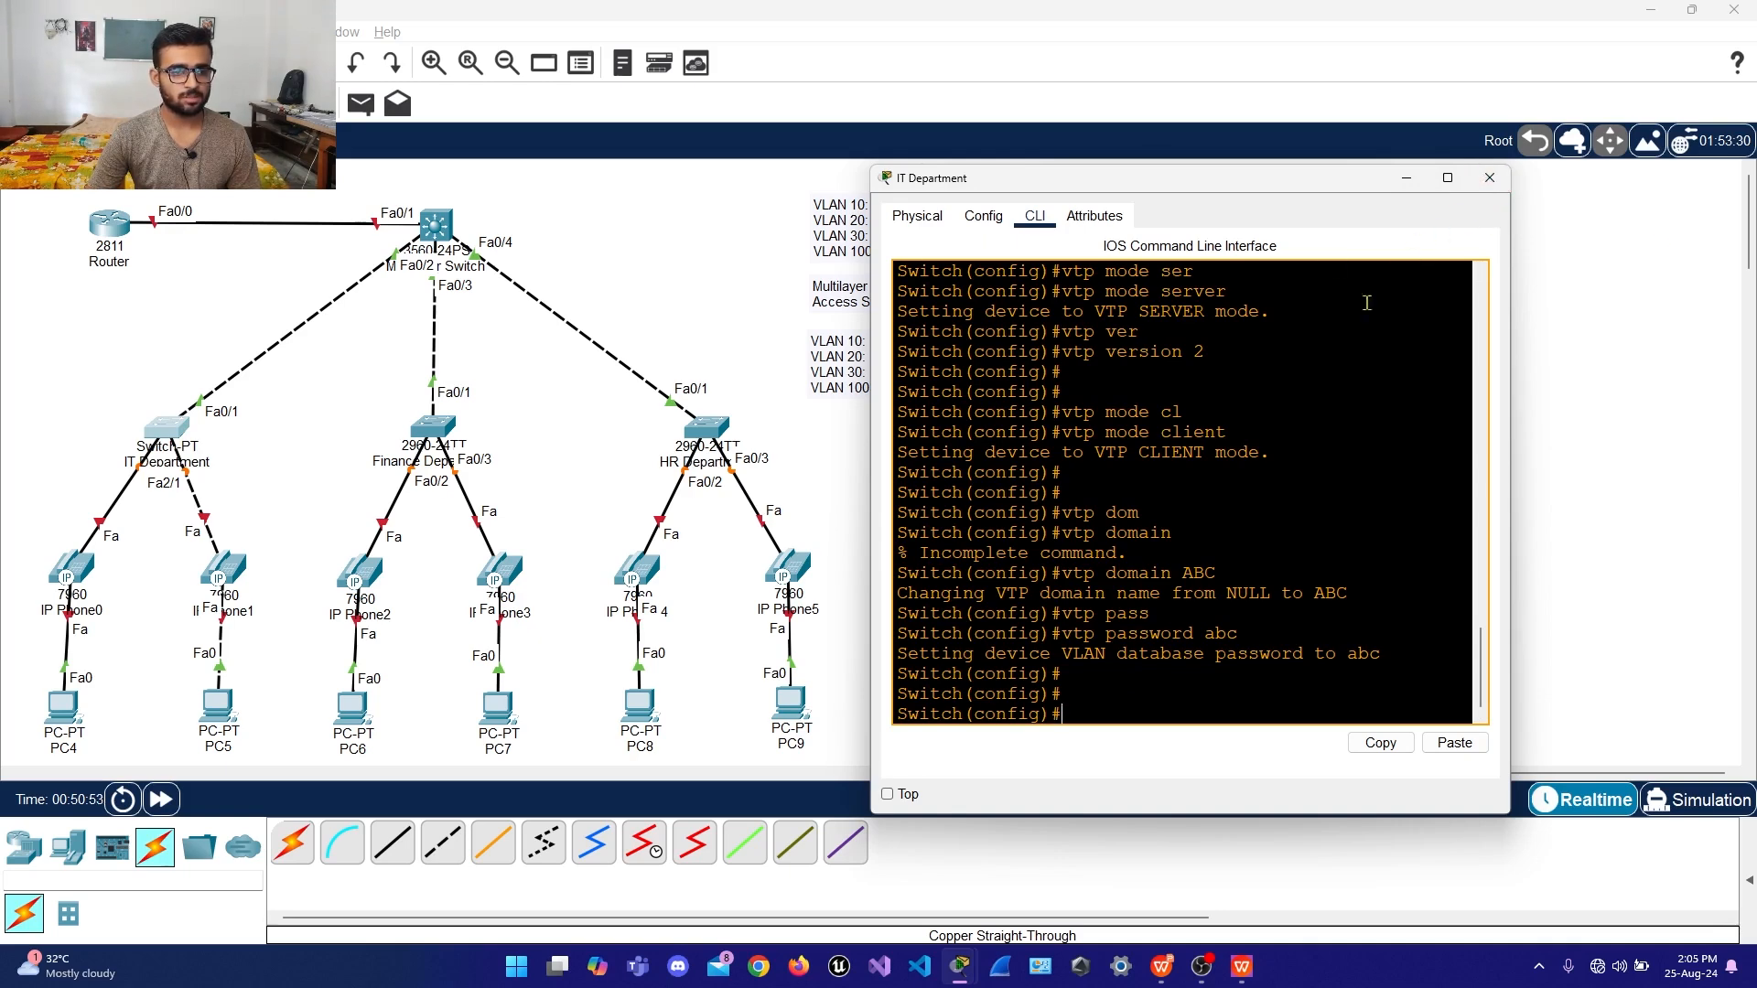
left_click(1499, 181)
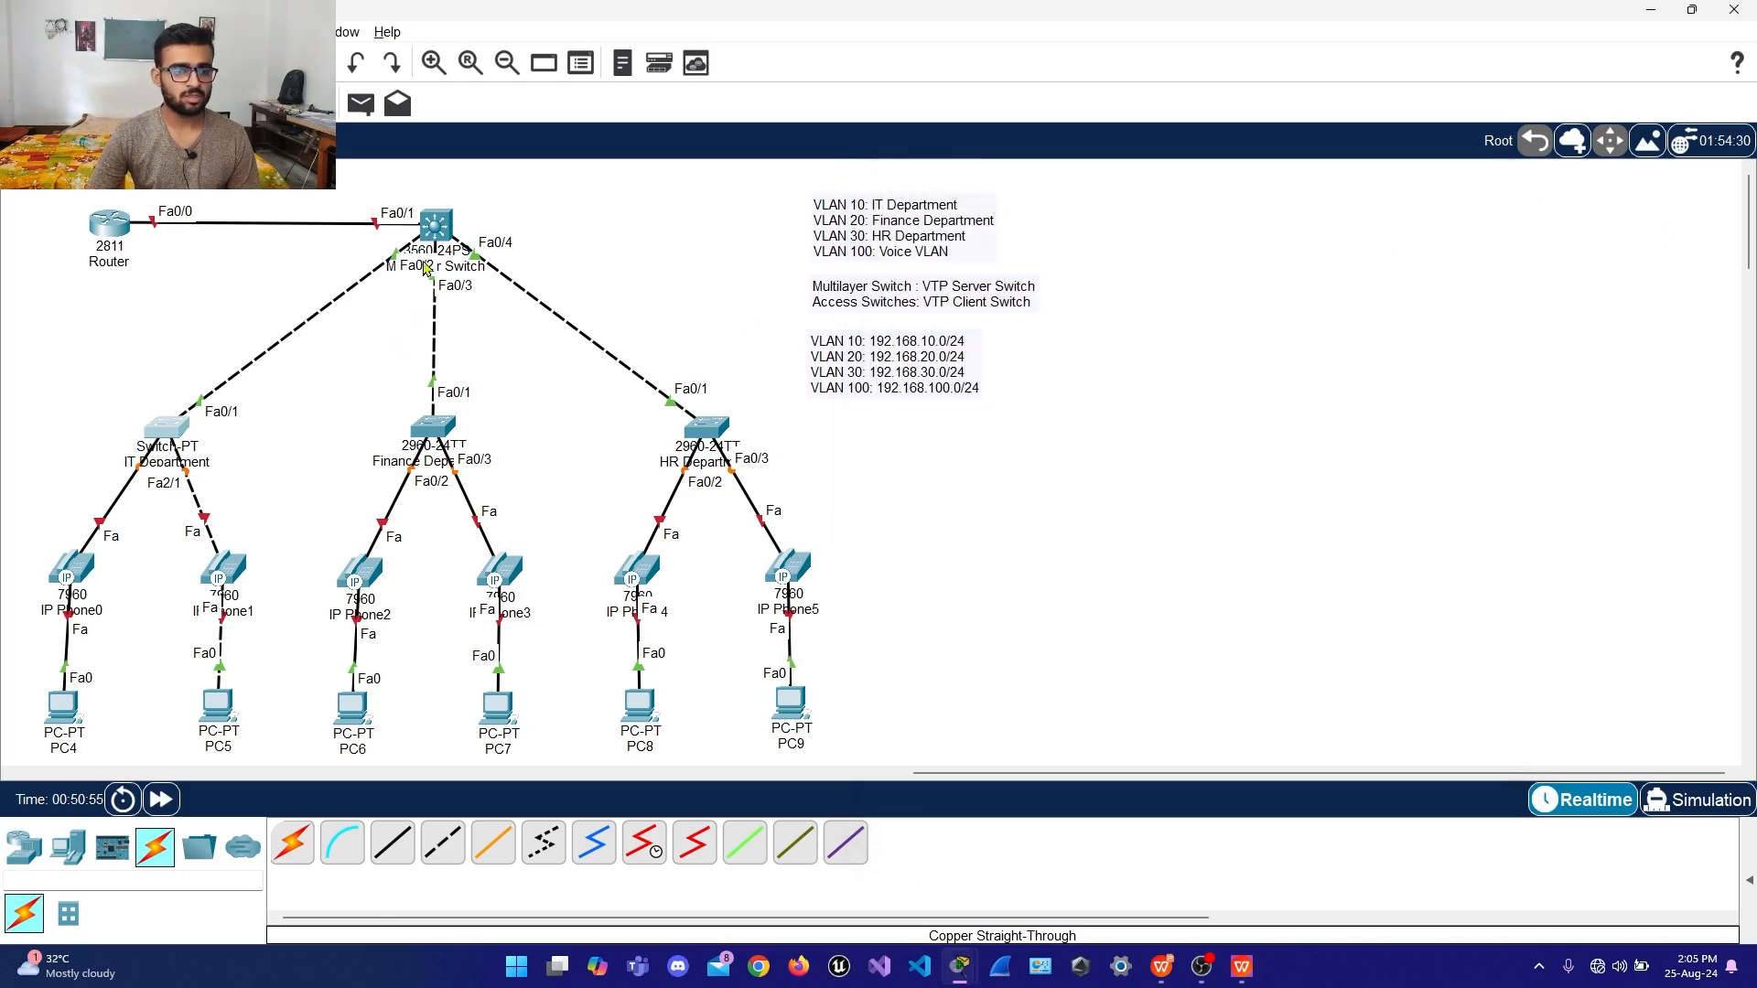
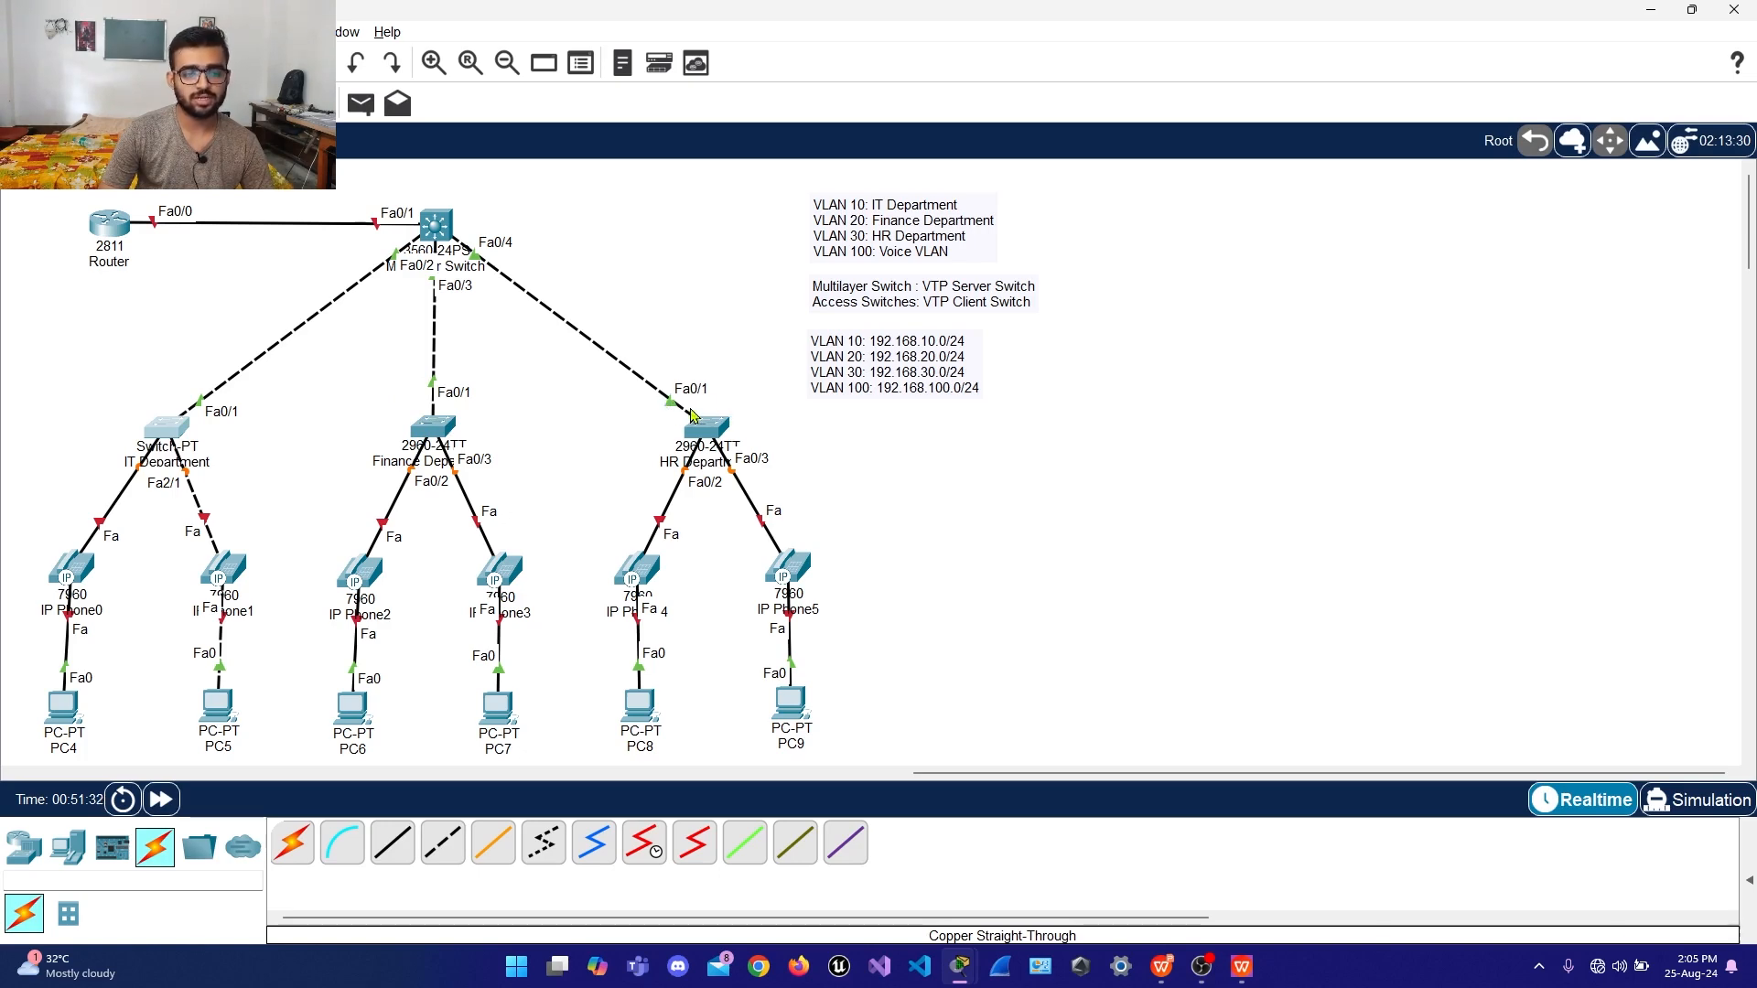
Open the multilayer switch's command line and enter global configuration mode
left_click(434, 229)
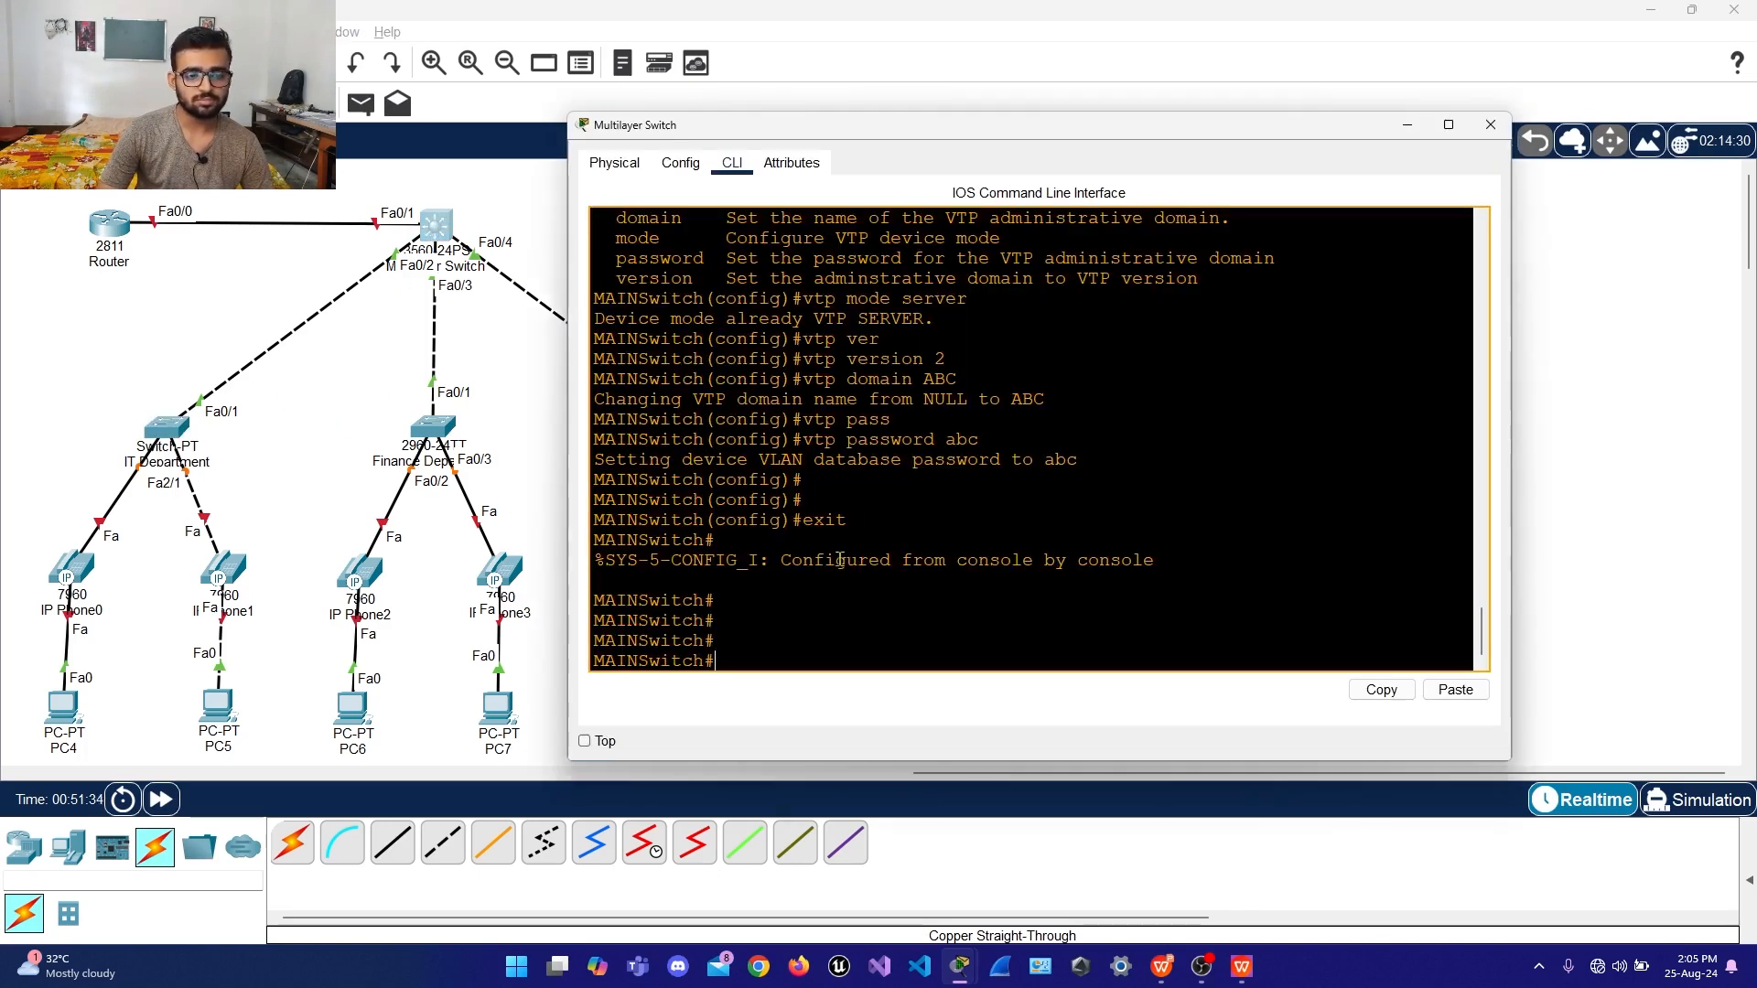
left_click_drag(943, 131, 1077, 85)
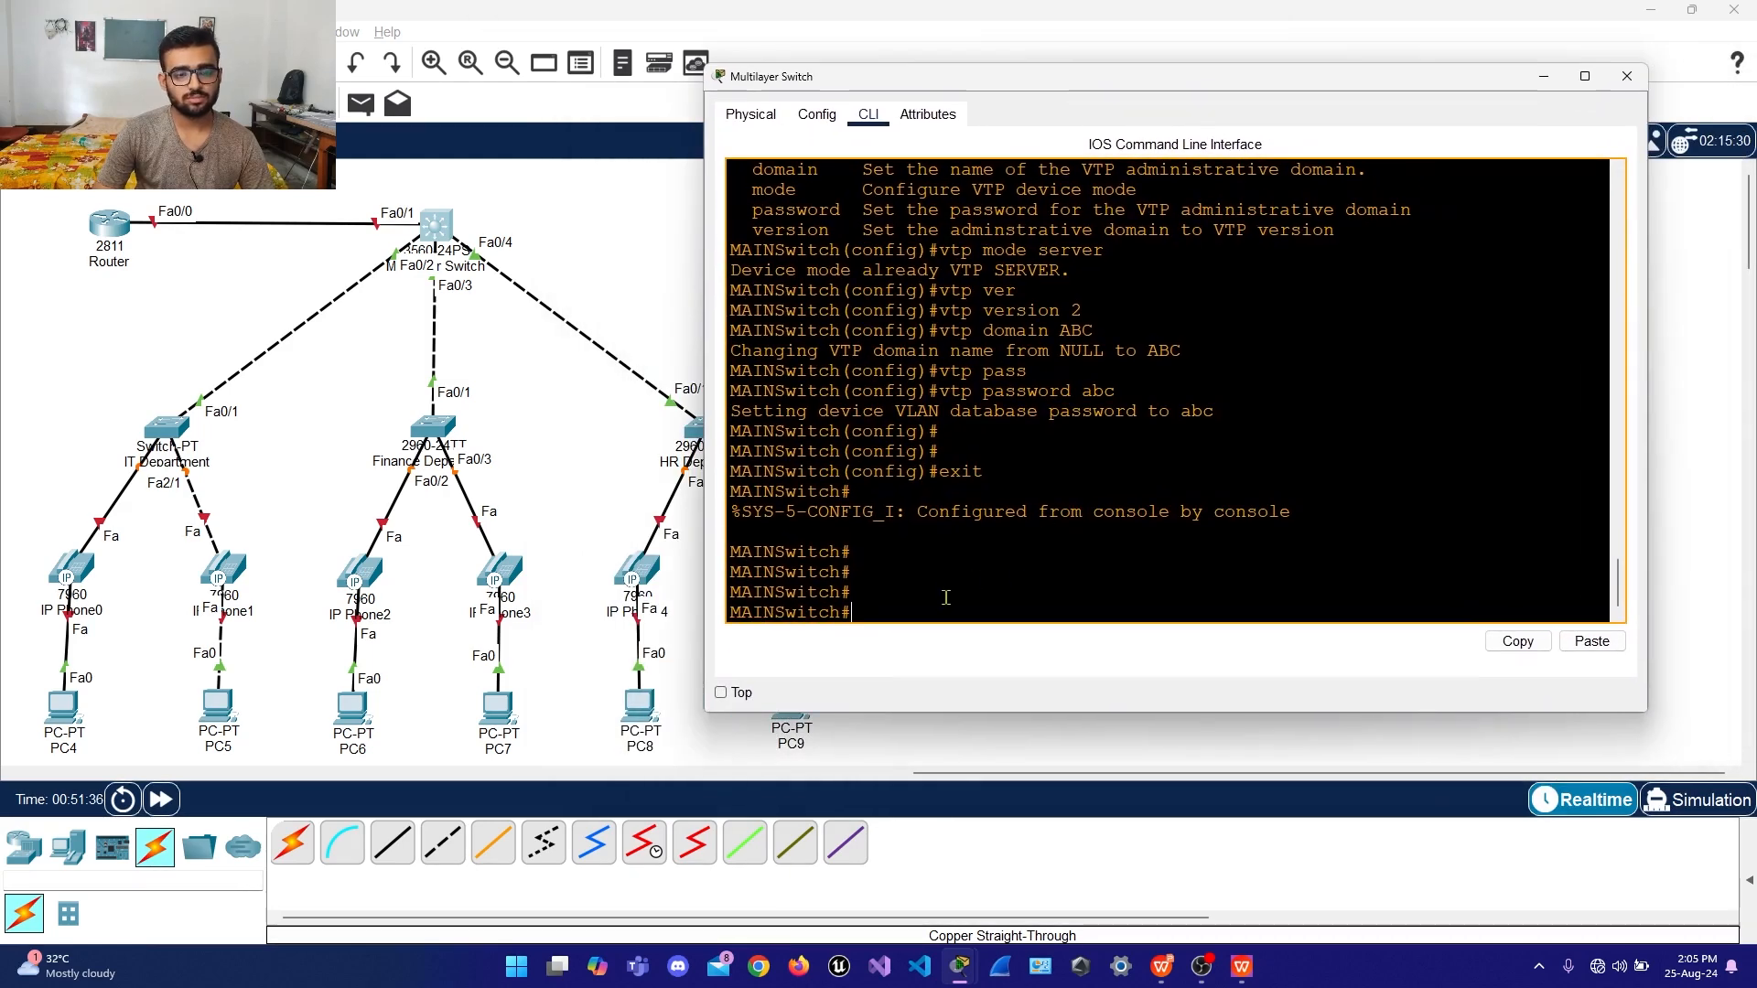
type("conf t")
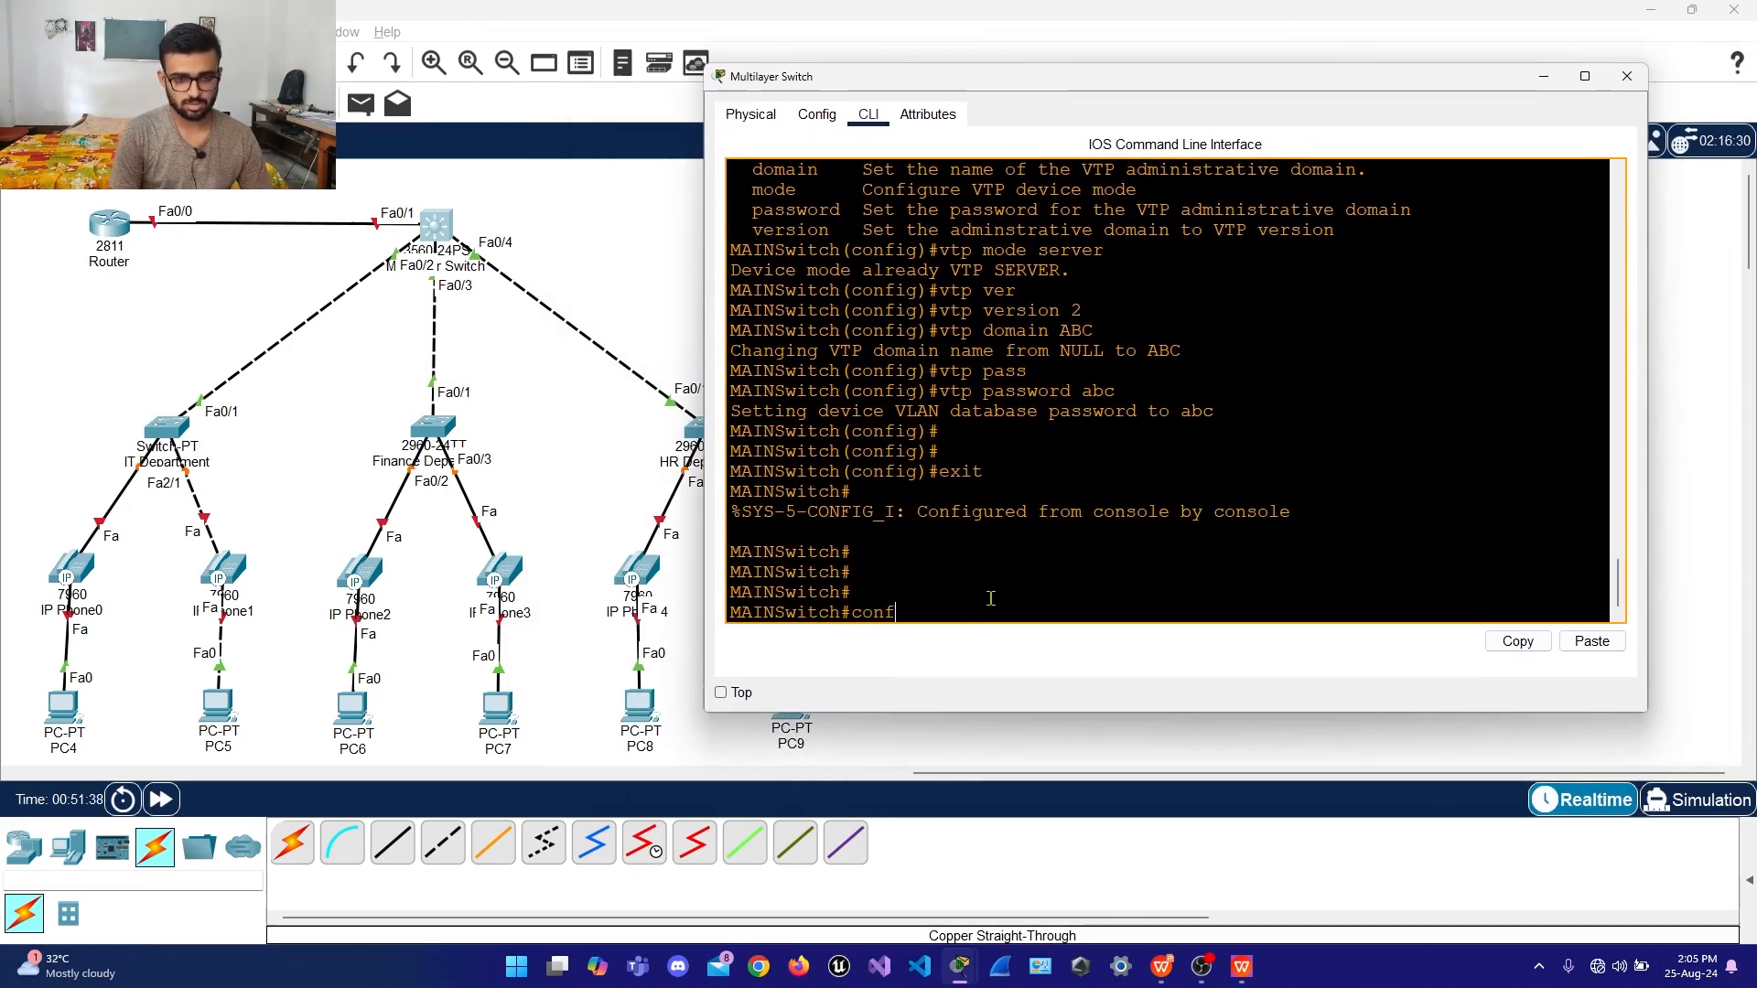
key("Return")
Enter interface range configuration for FastEthernet 0/2-4 on the multilayer switch
type("itch(config)#i")
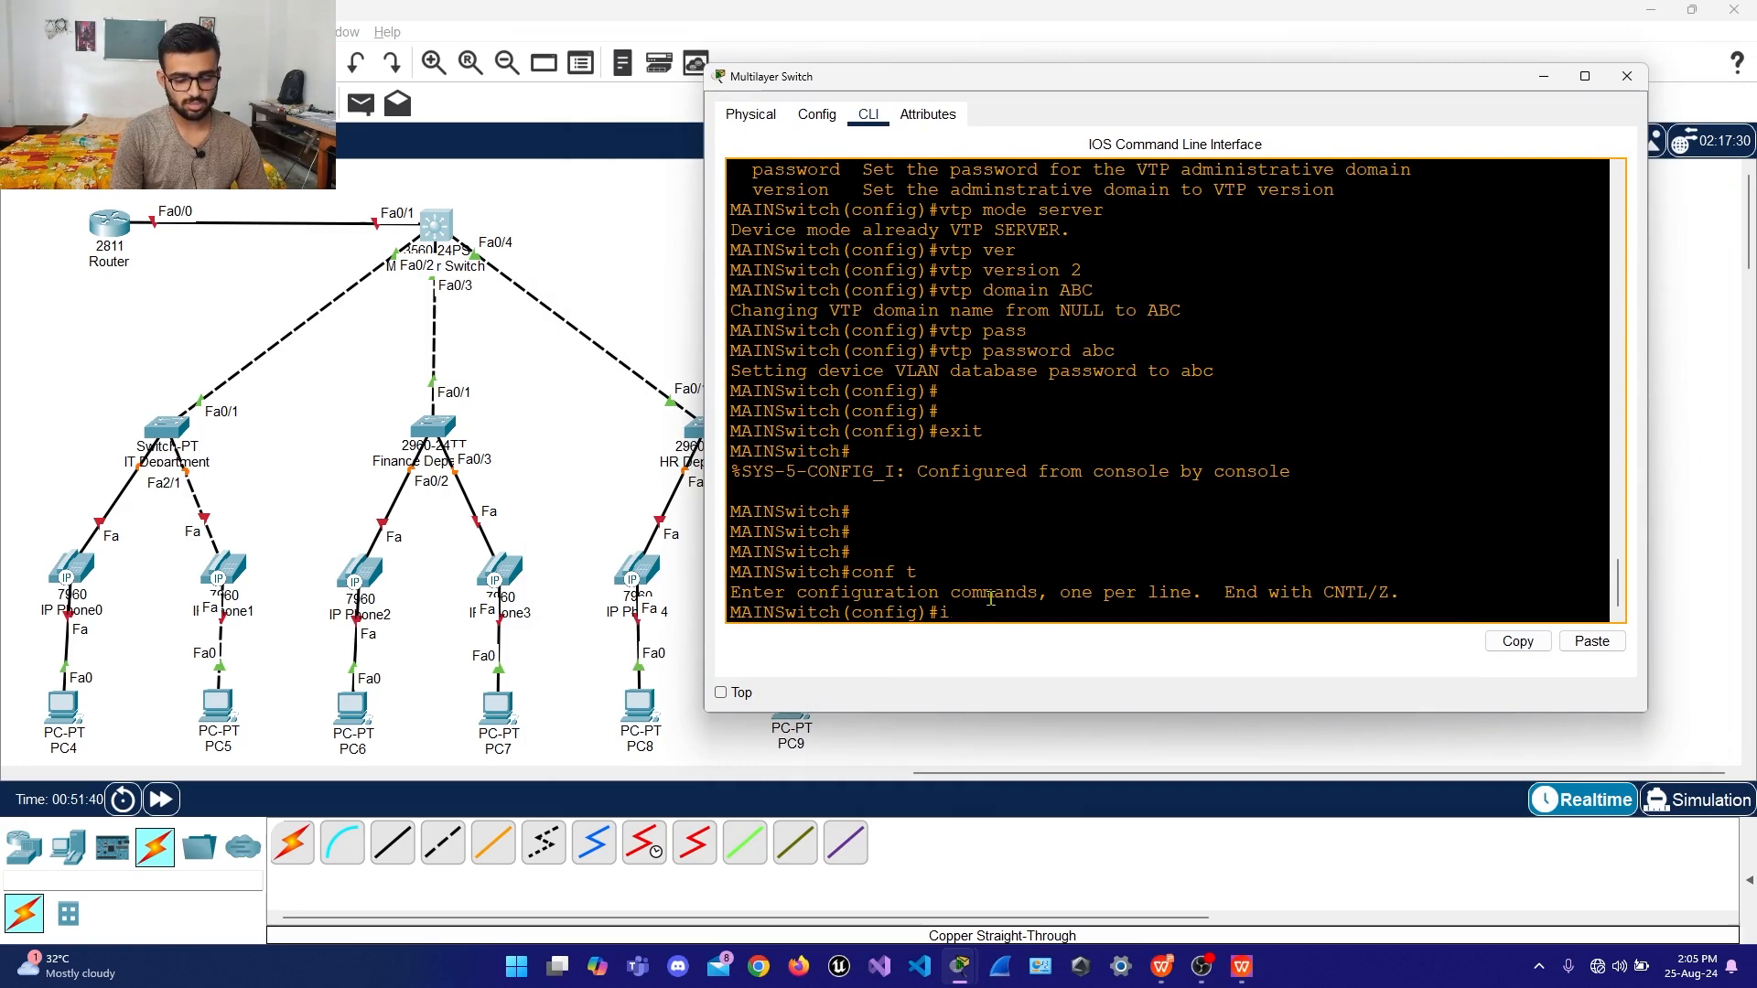
type("nt range fa")
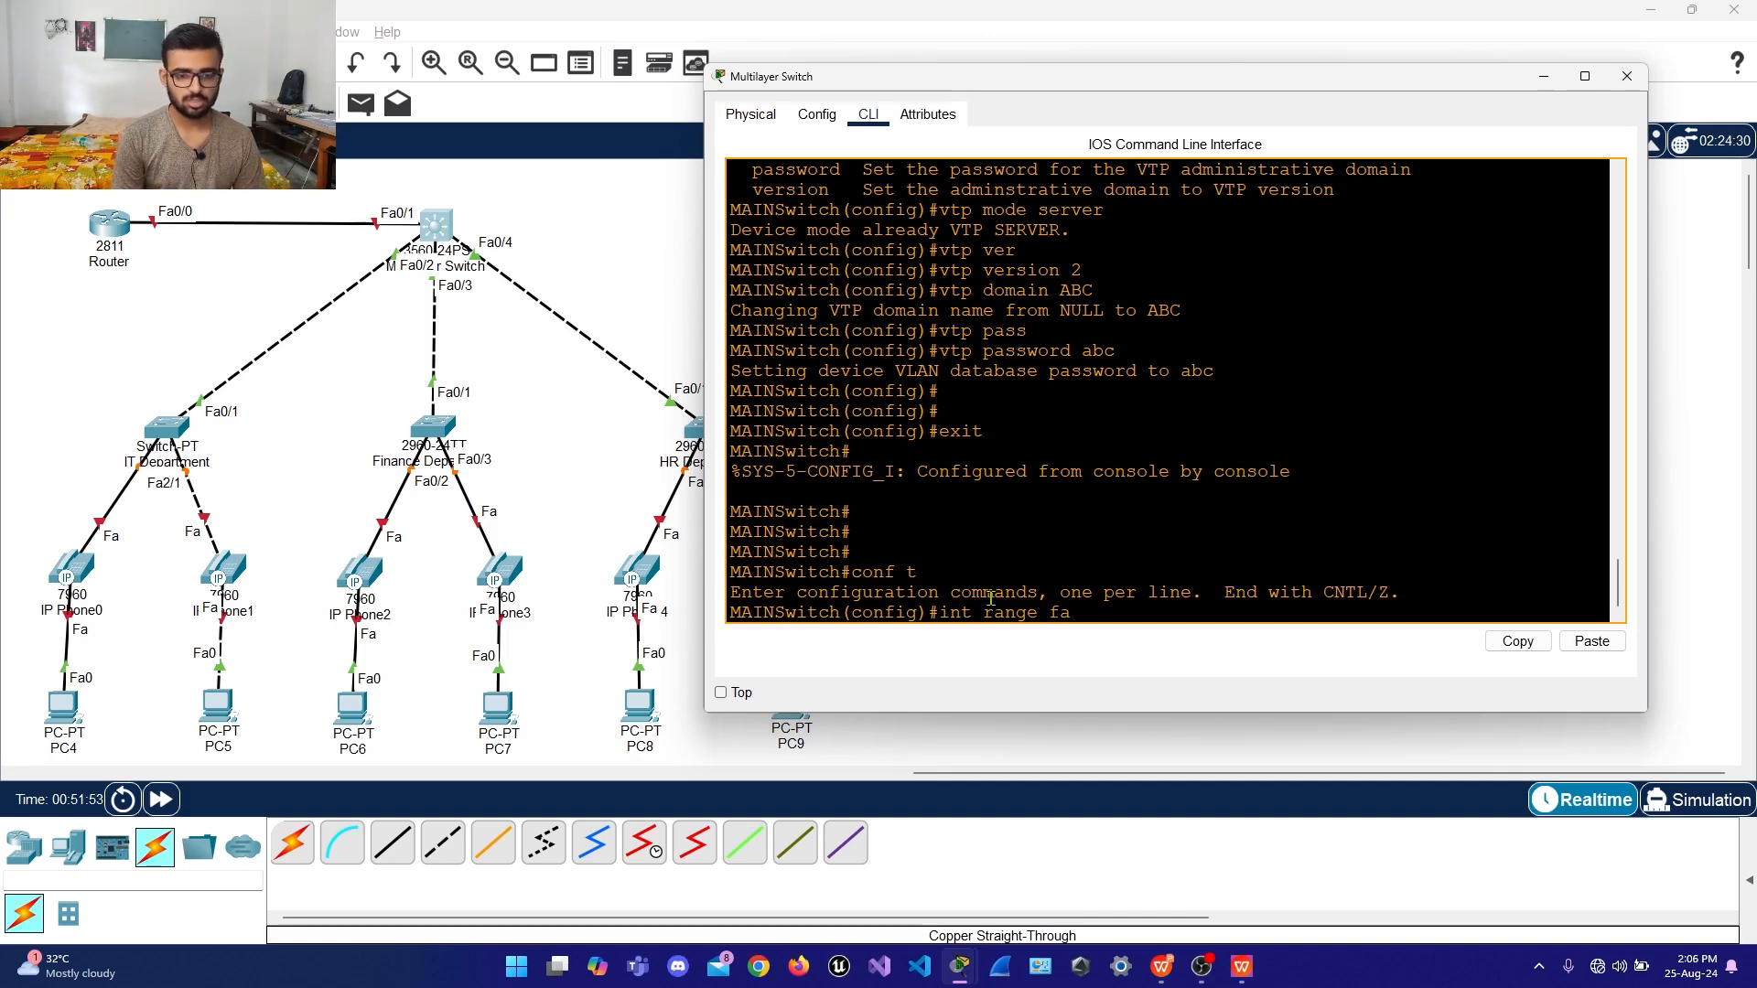
key("Tab")
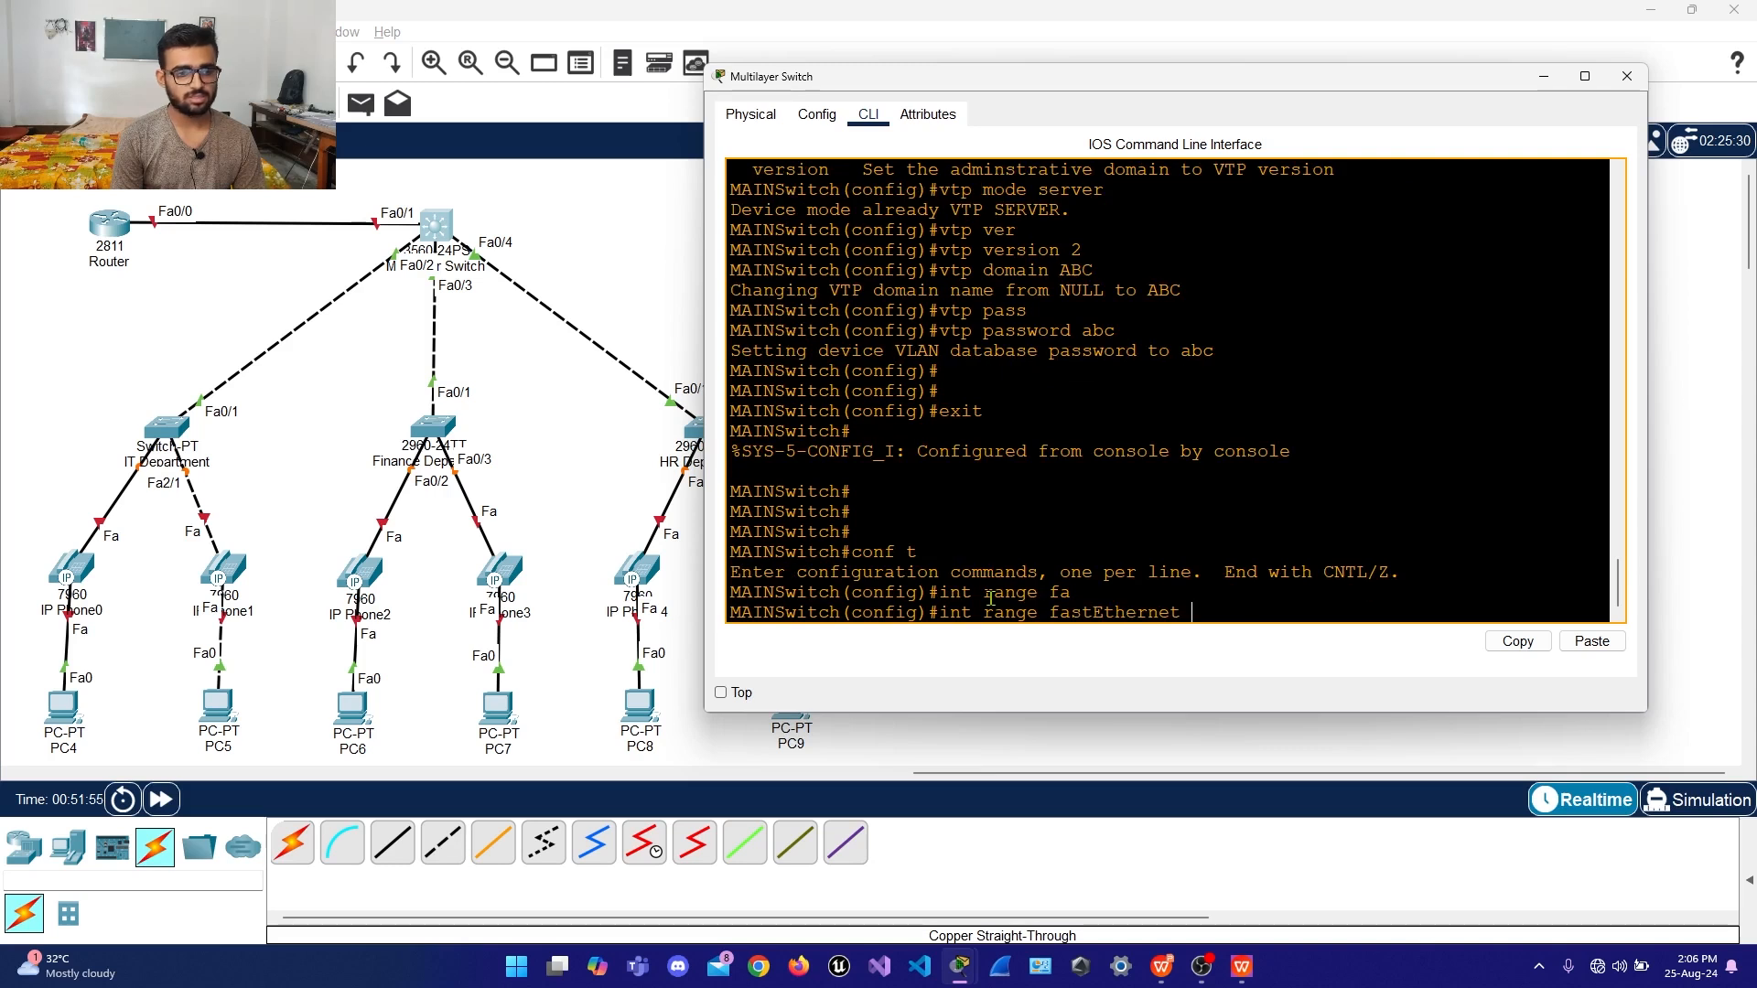
type("0/2")
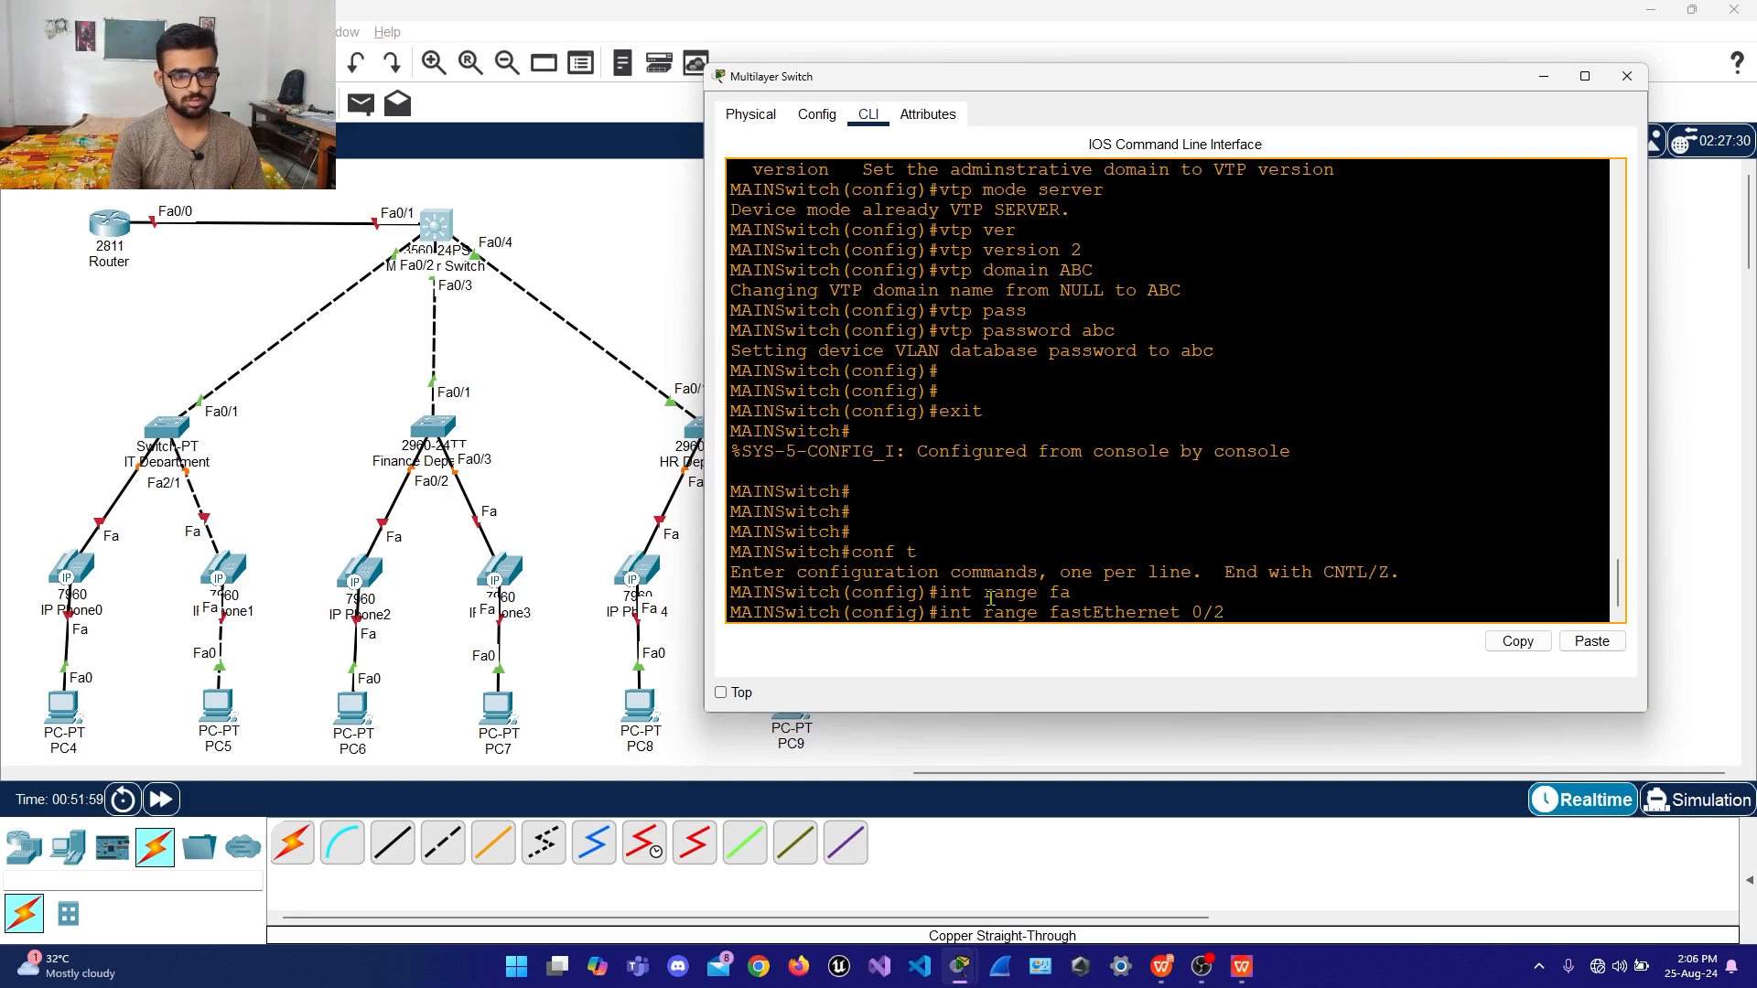
type("-")
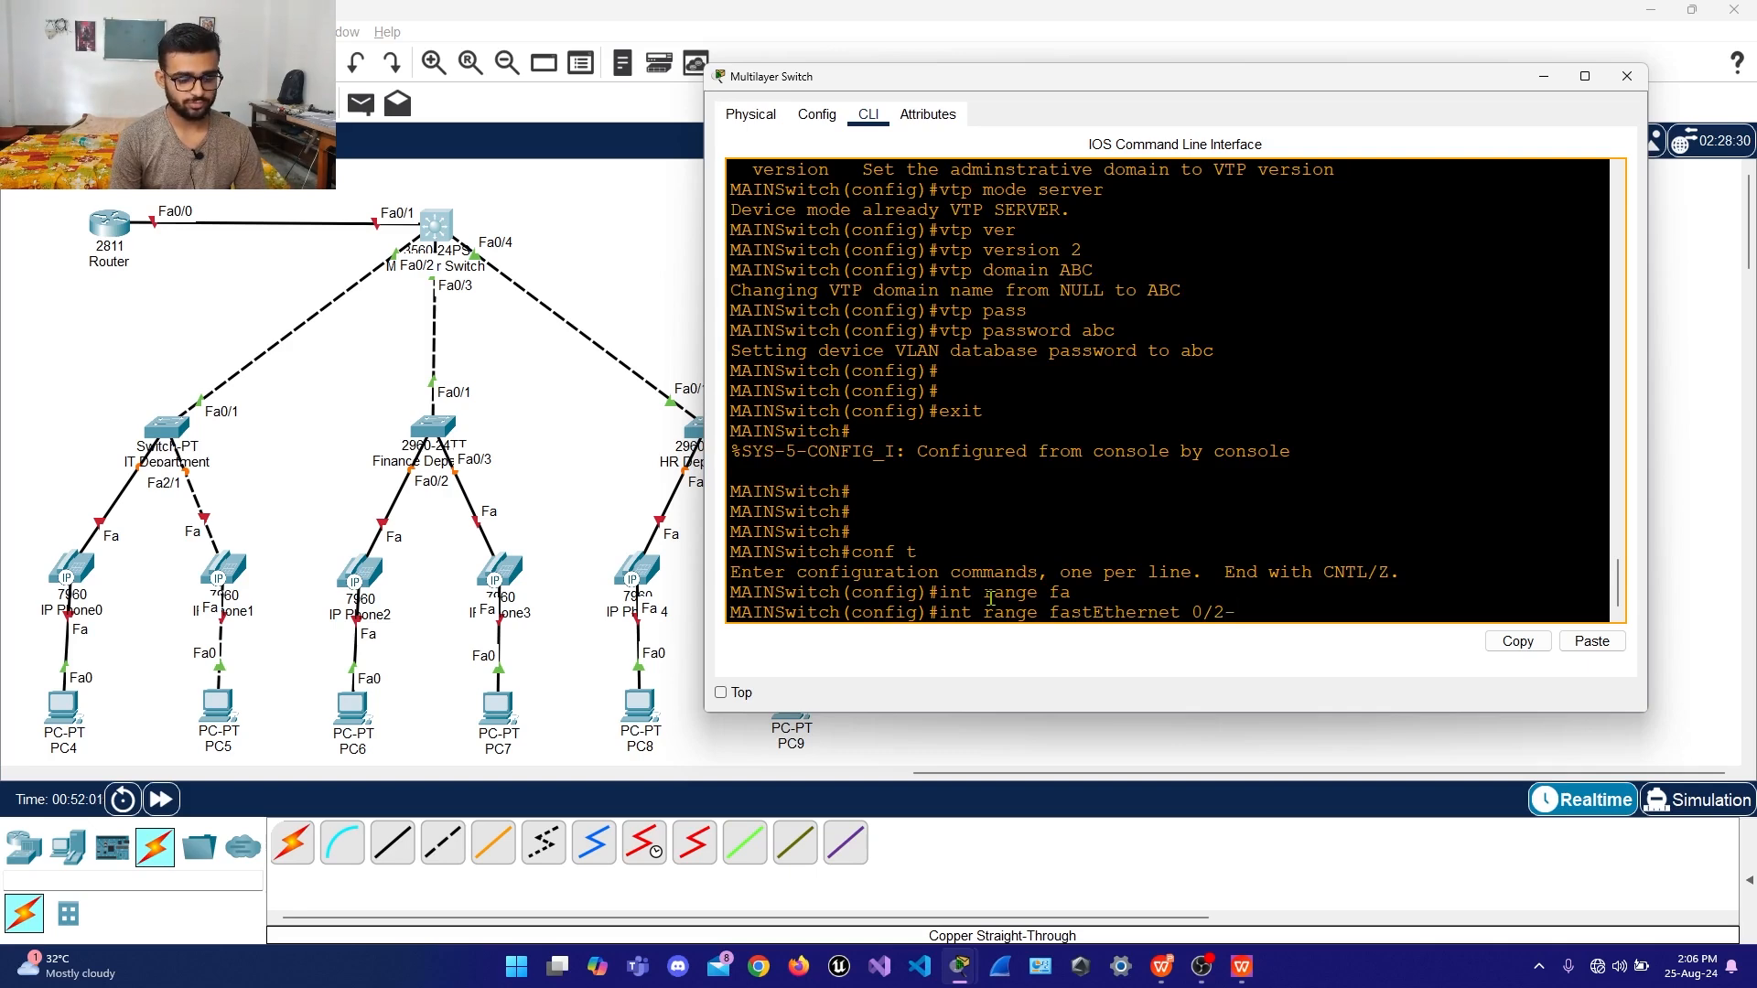
type("4")
key("Return")
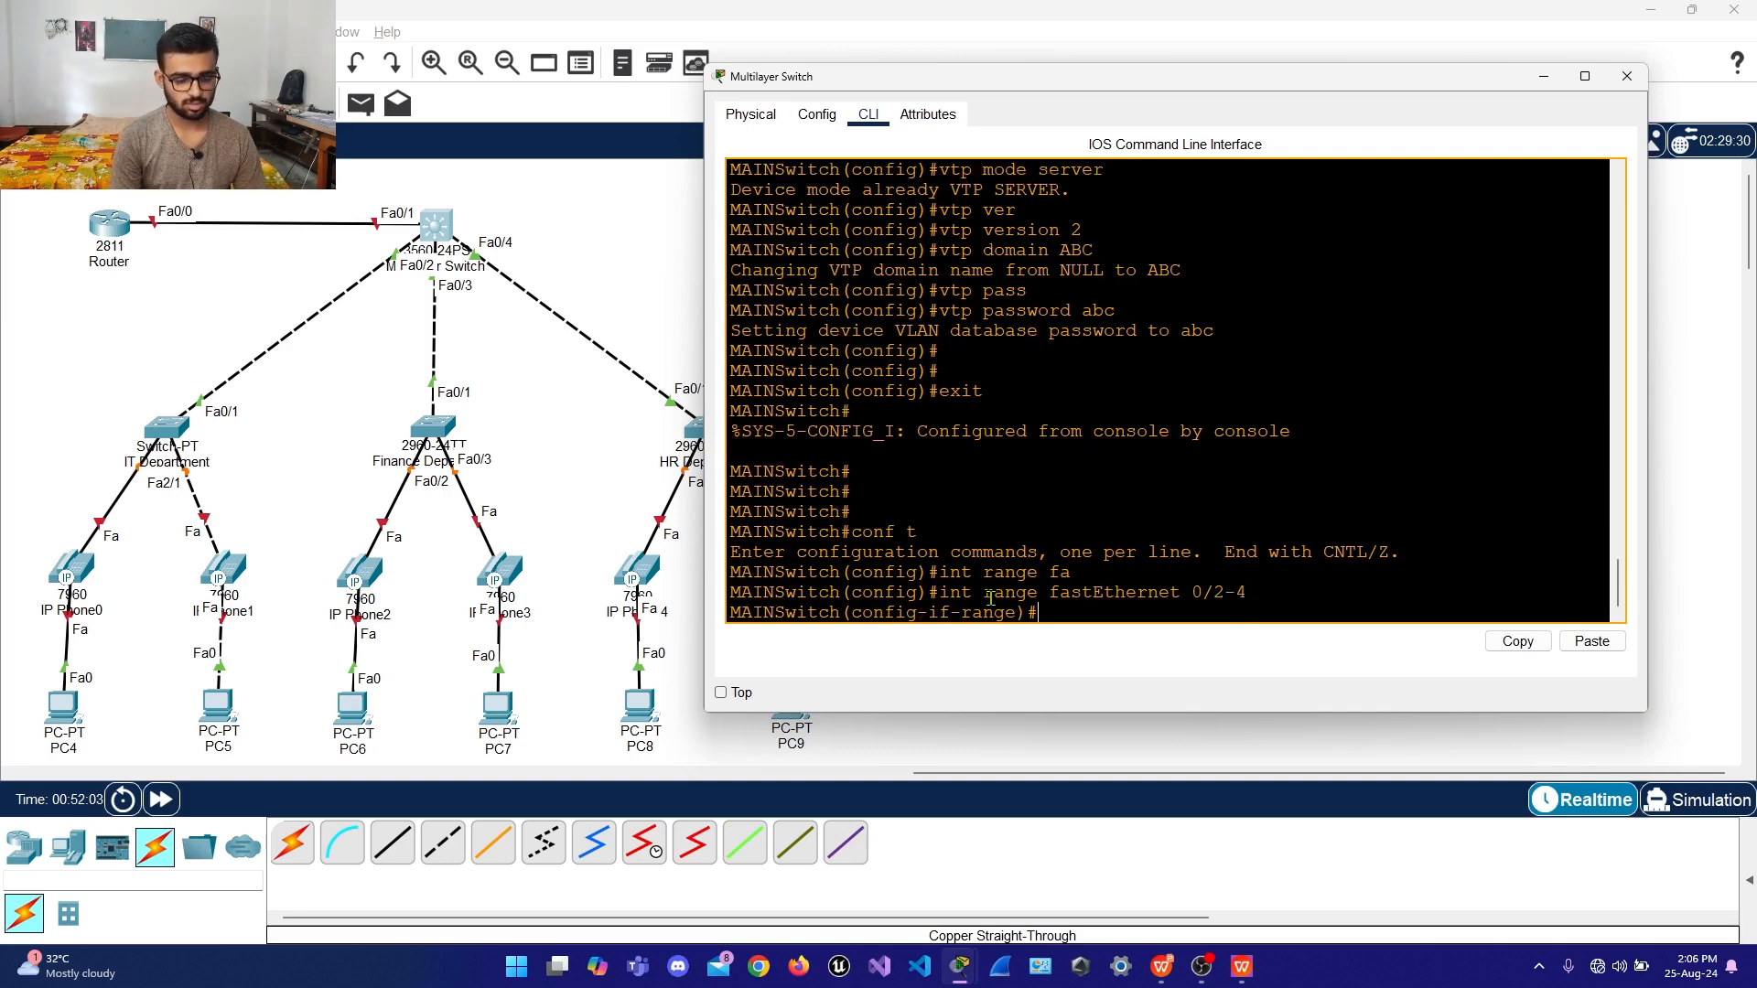
Try to set FastEthernet 0/2-4 on the multilayer switch to trunk mode
type("sw")
key("Tab")
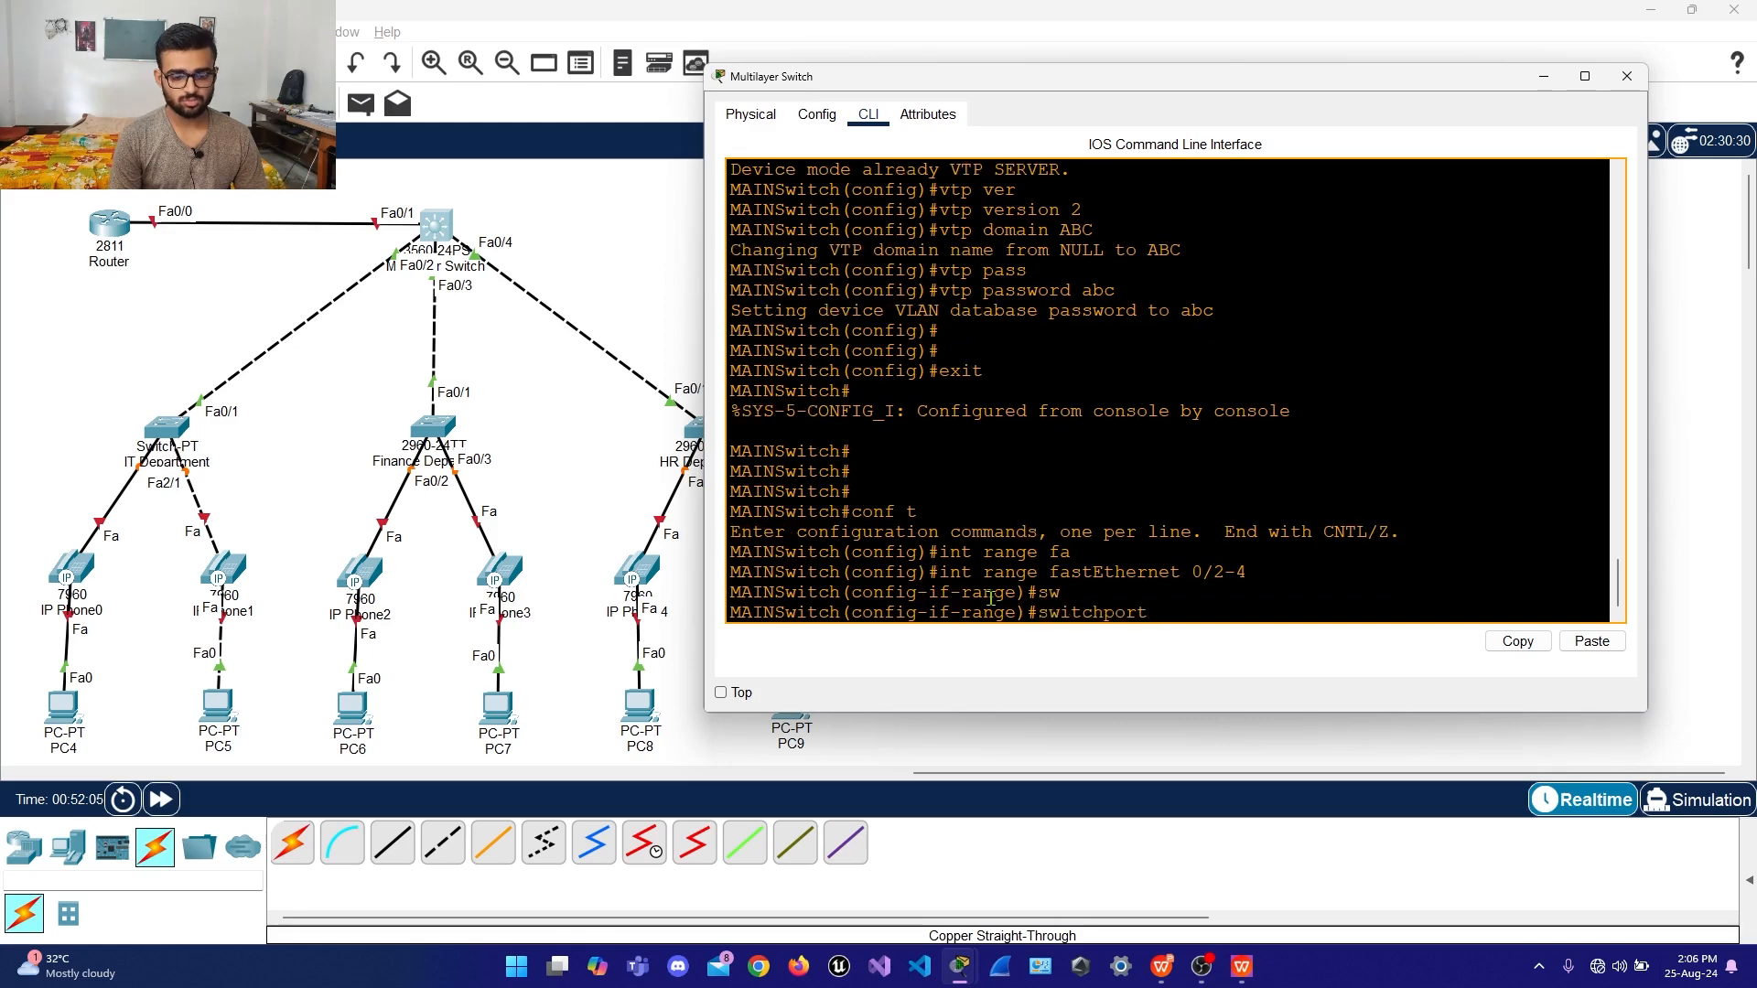
type("mode tr")
key("Tab")
key("Return")
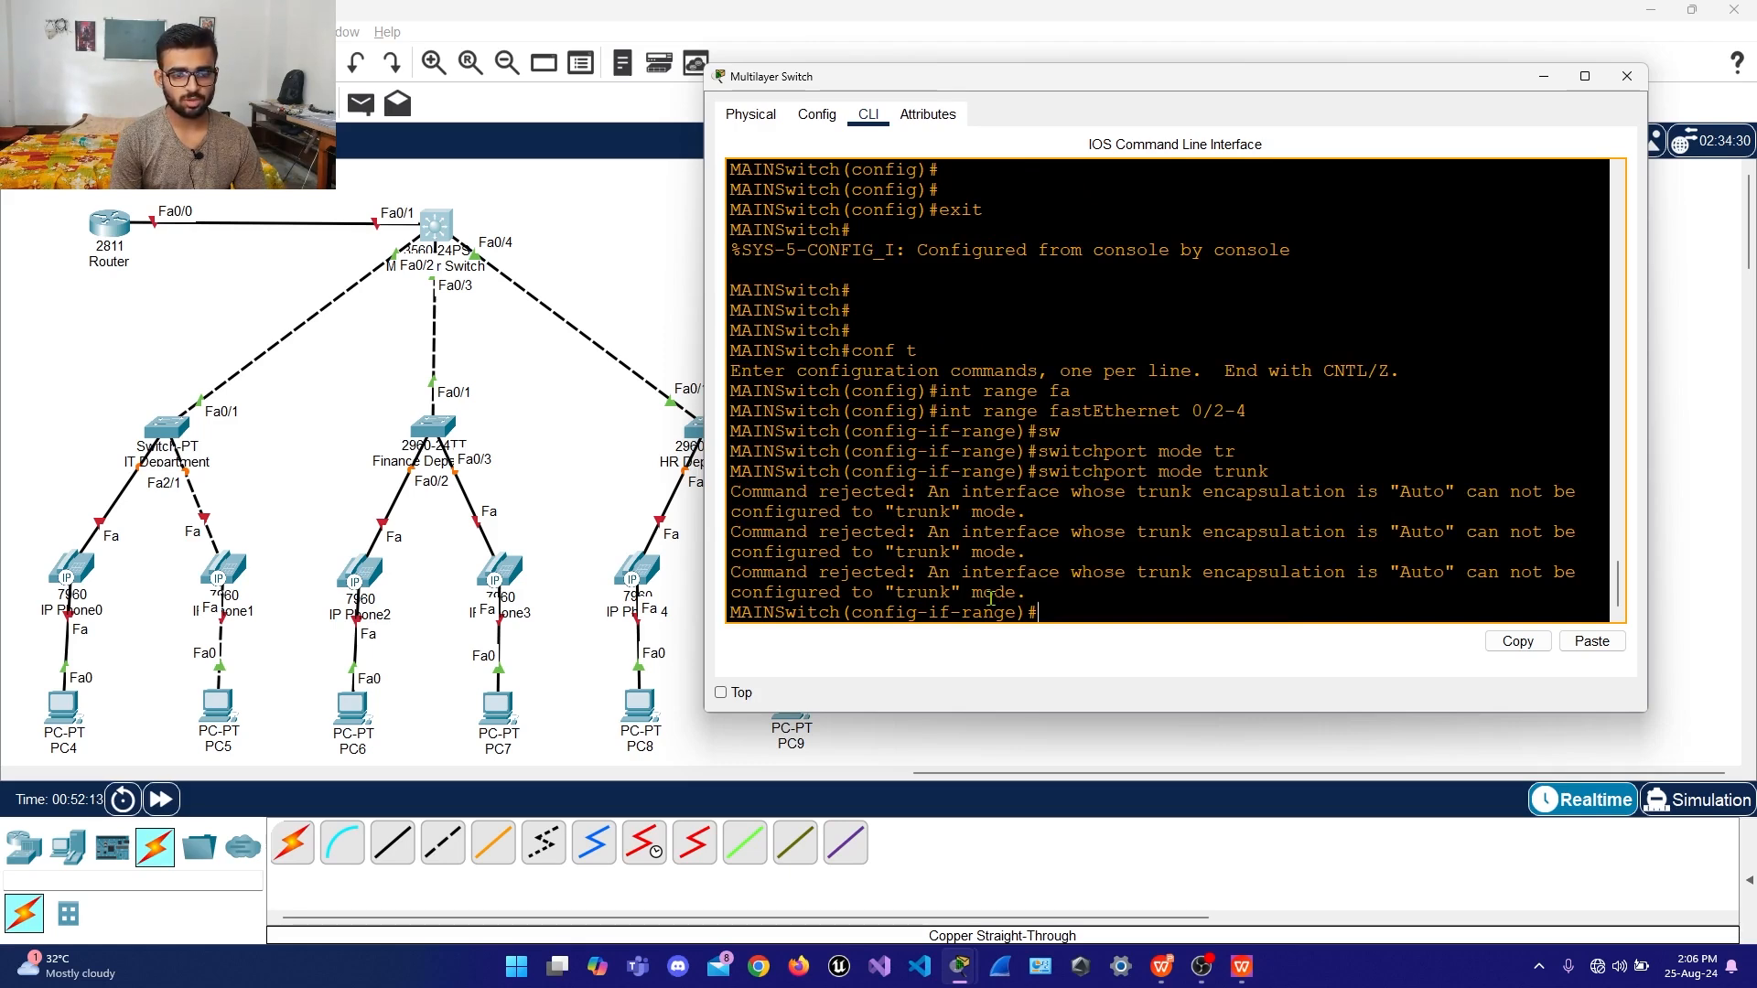
key("Return")
key("Return")
key("Return")
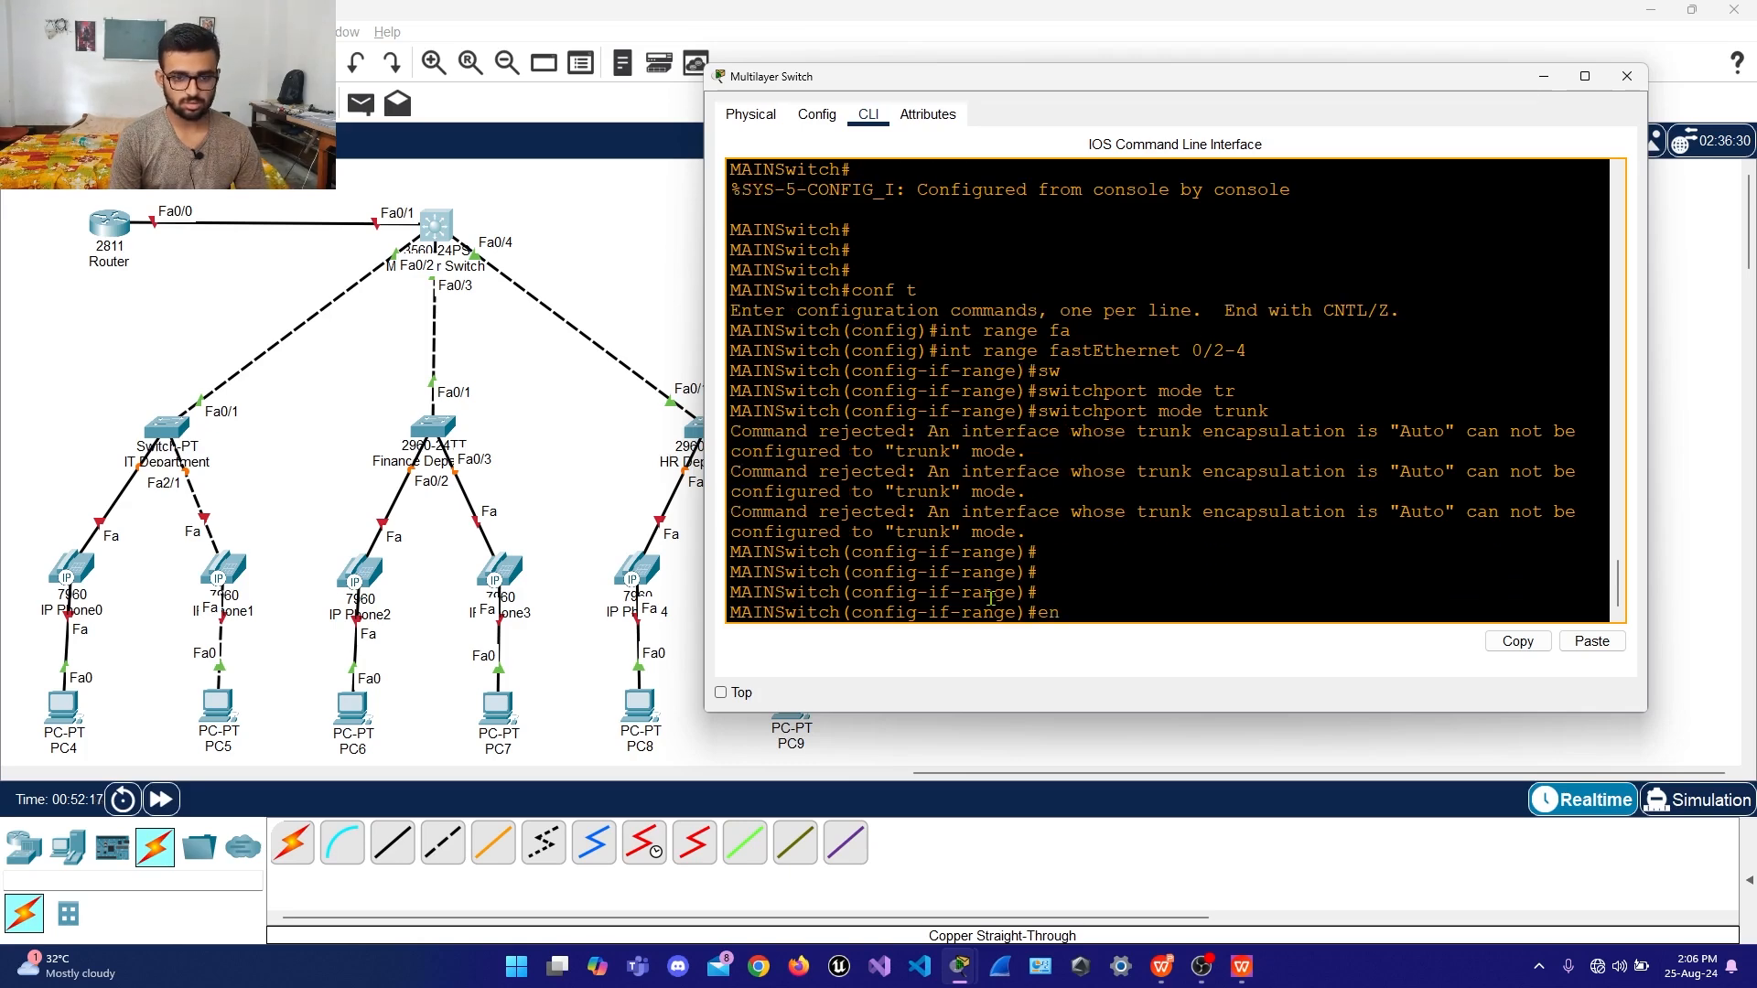
Set the trunk encapsulation of the multilayer switch's FastEthernet 0/2-4 interfaces to dot1q
type("en")
key("Tab")
type("sw")
key("Tab")
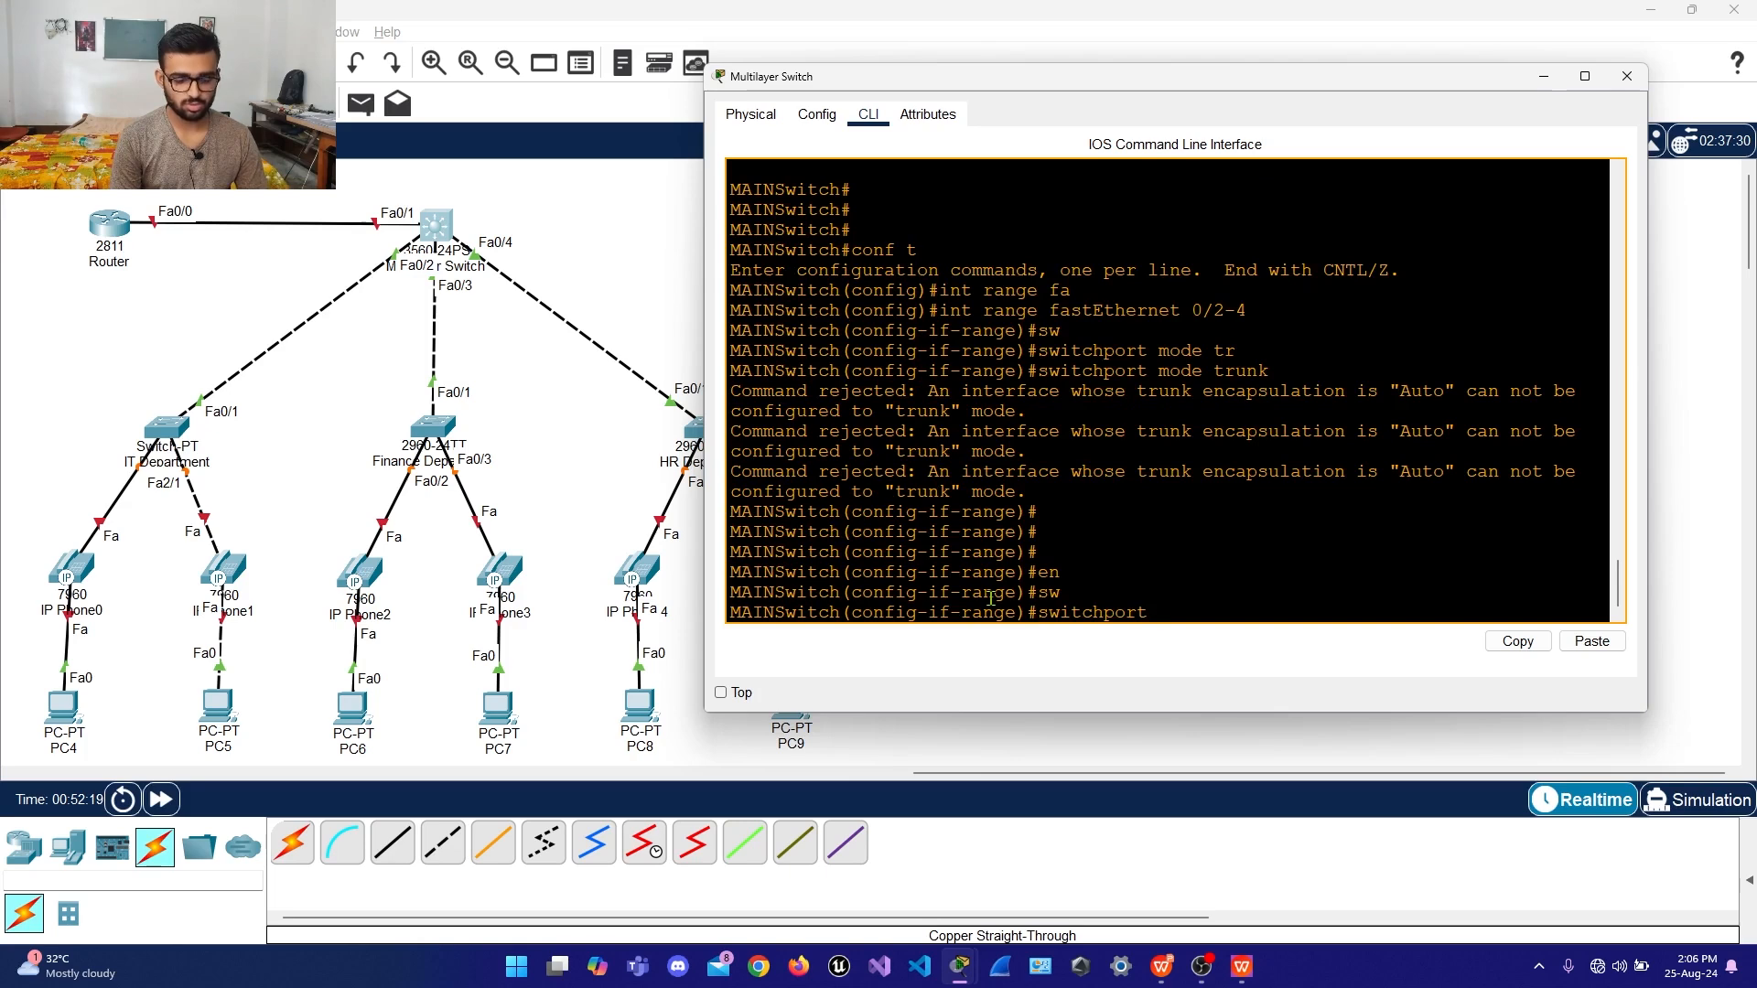
type("tr")
key("Tab")
type("en")
key("Tab")
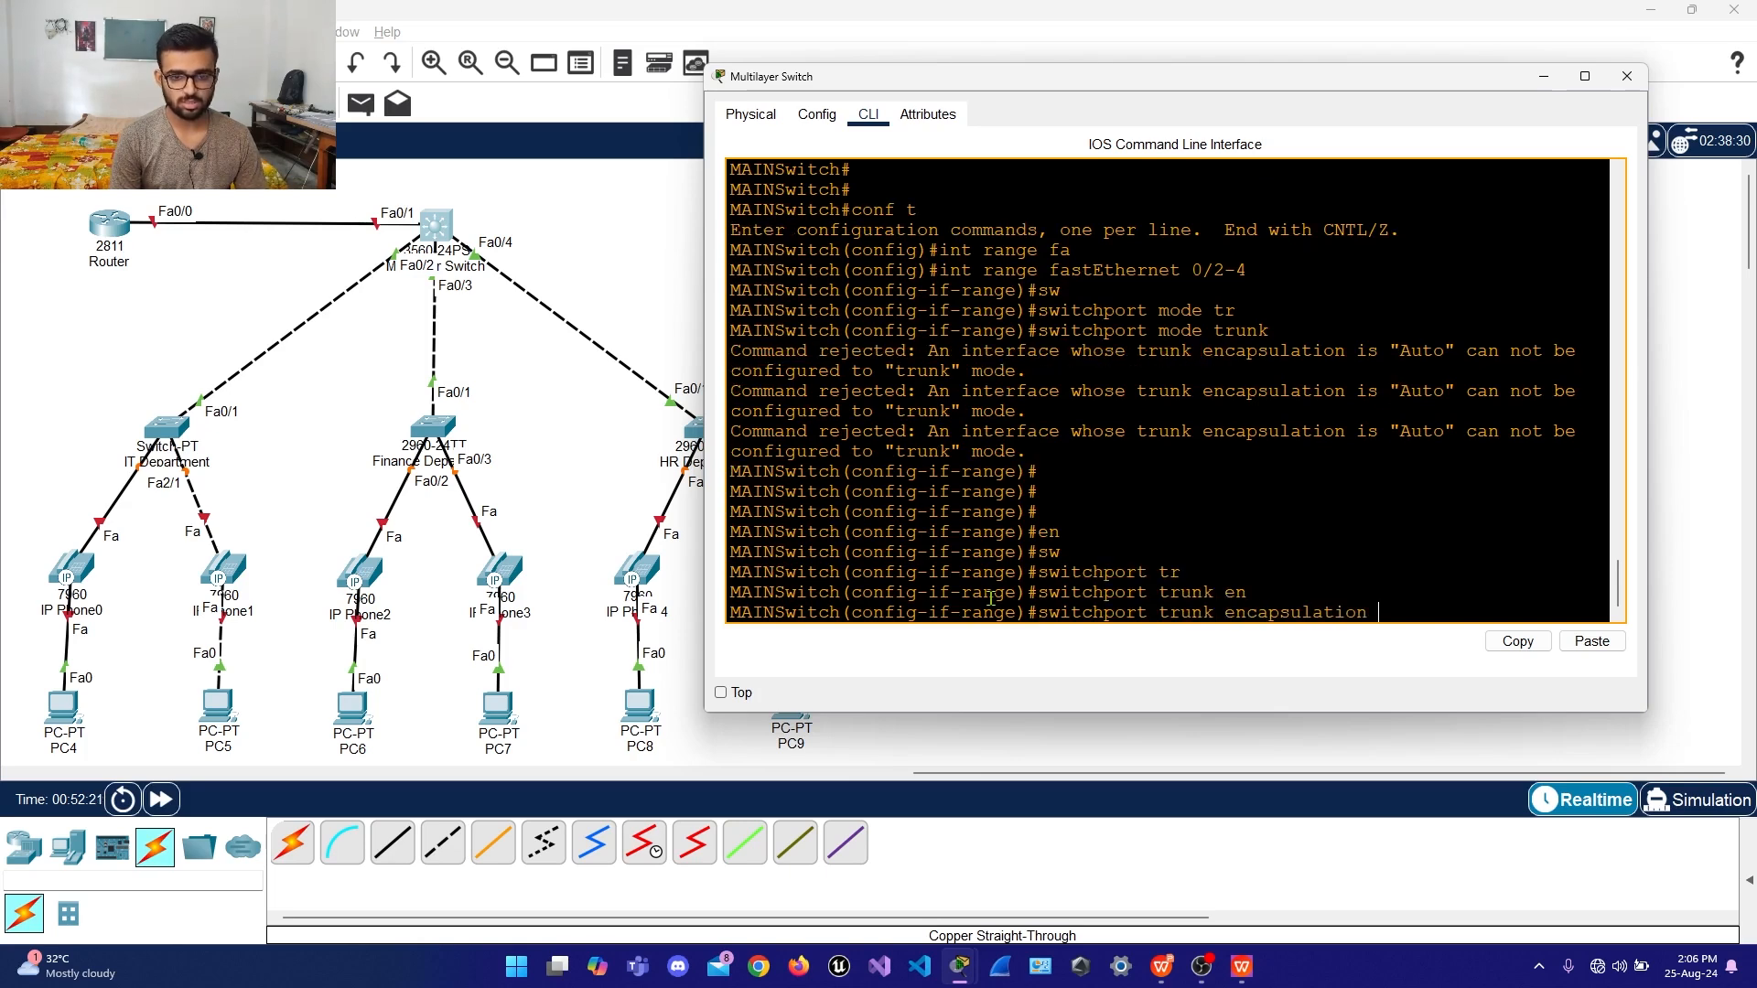
type("do")
key("Tab")
key("Return")
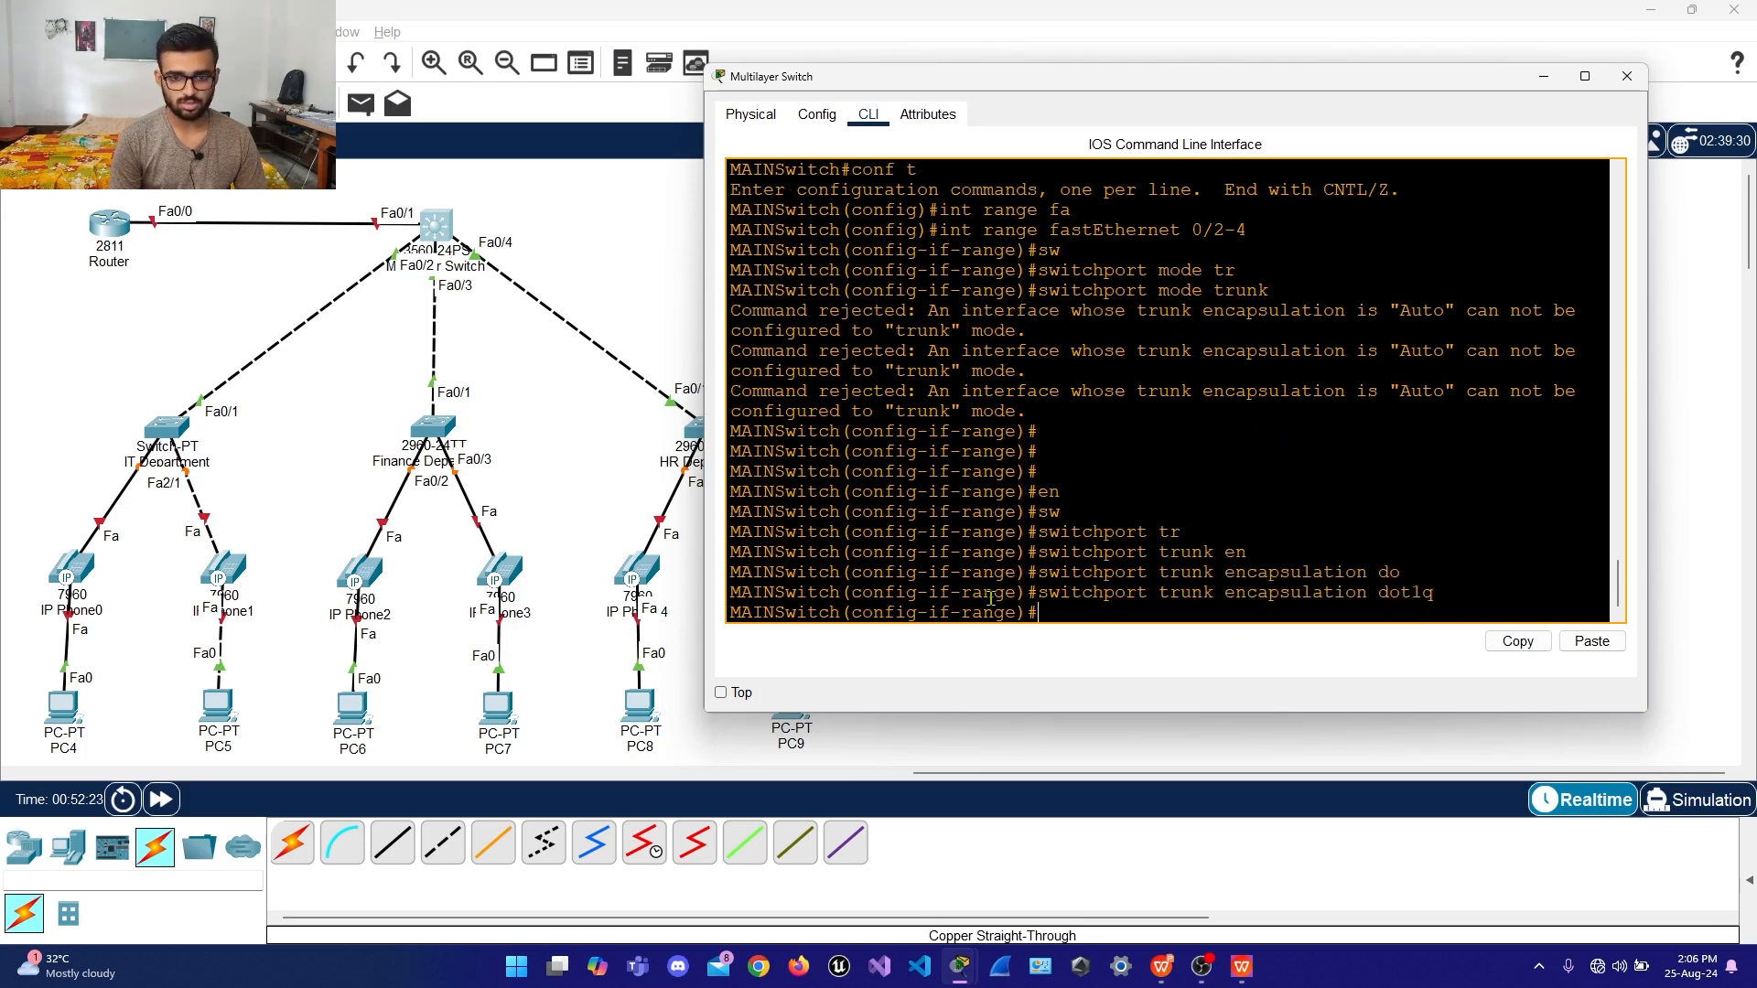
Set the switchport mode of the multilayer switch's dot1q-encapsulated FastEthernet 0/2-4 interfaces to trunk
type("sw")
key("Tab")
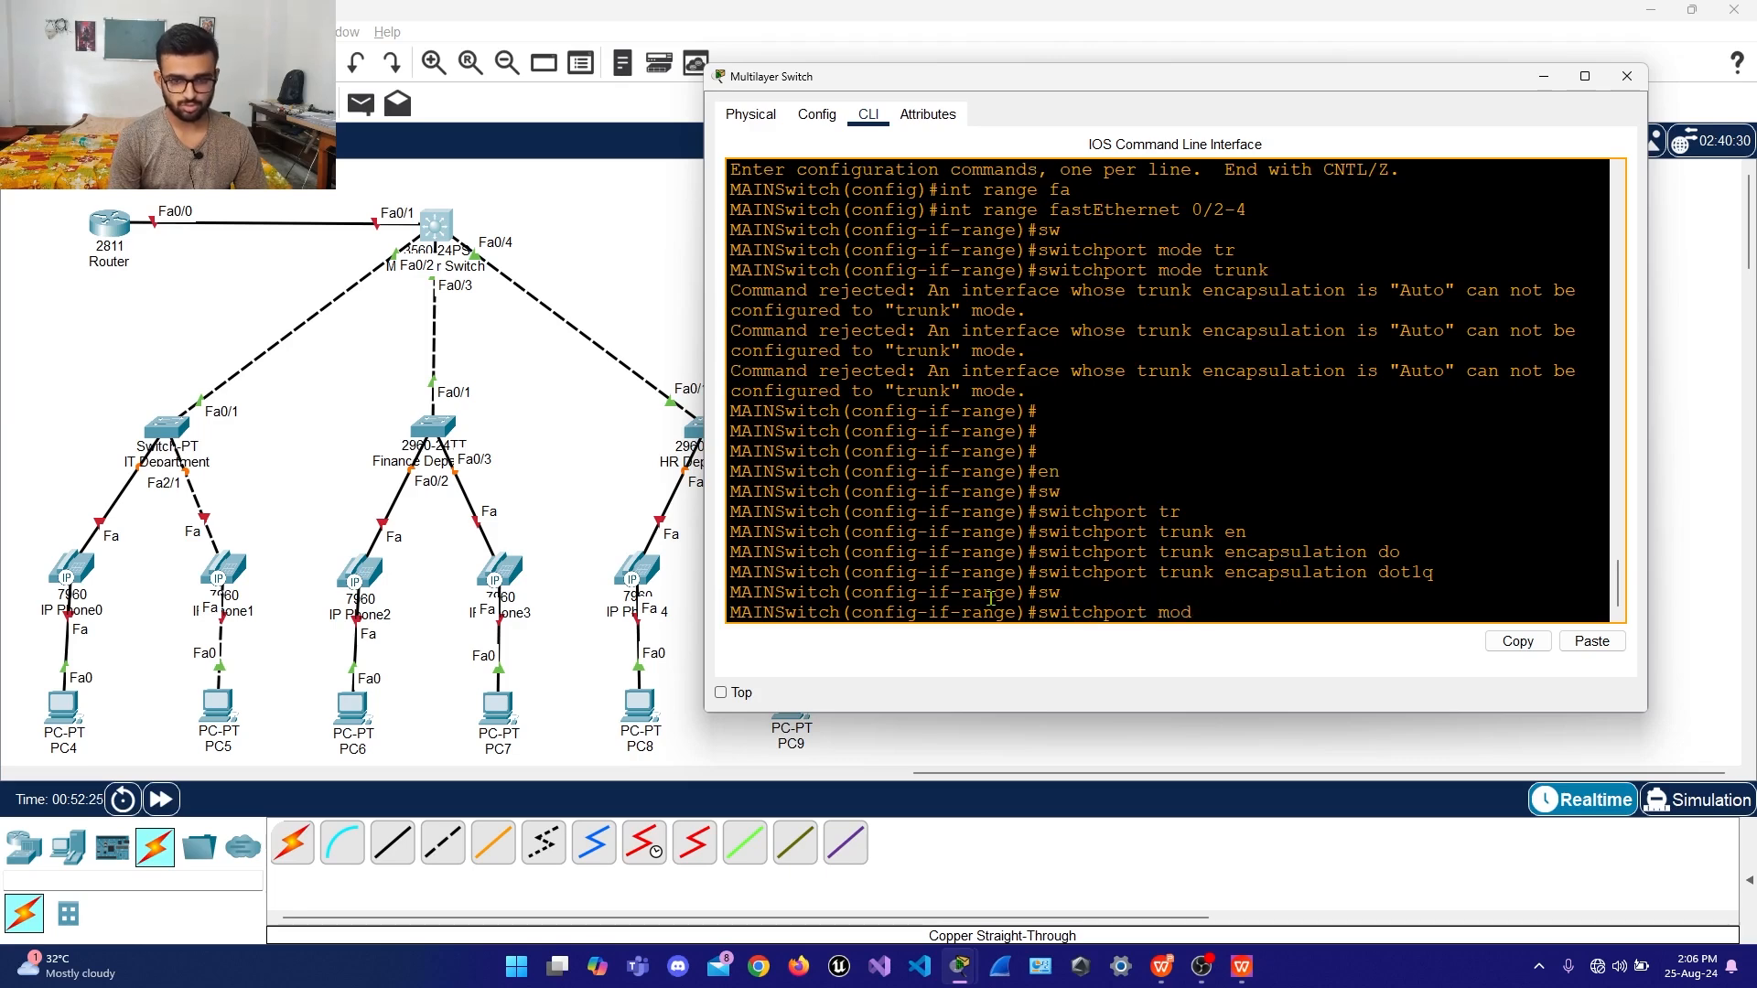
type("mode tr")
key("Tab")
key("Return")
key("Return")
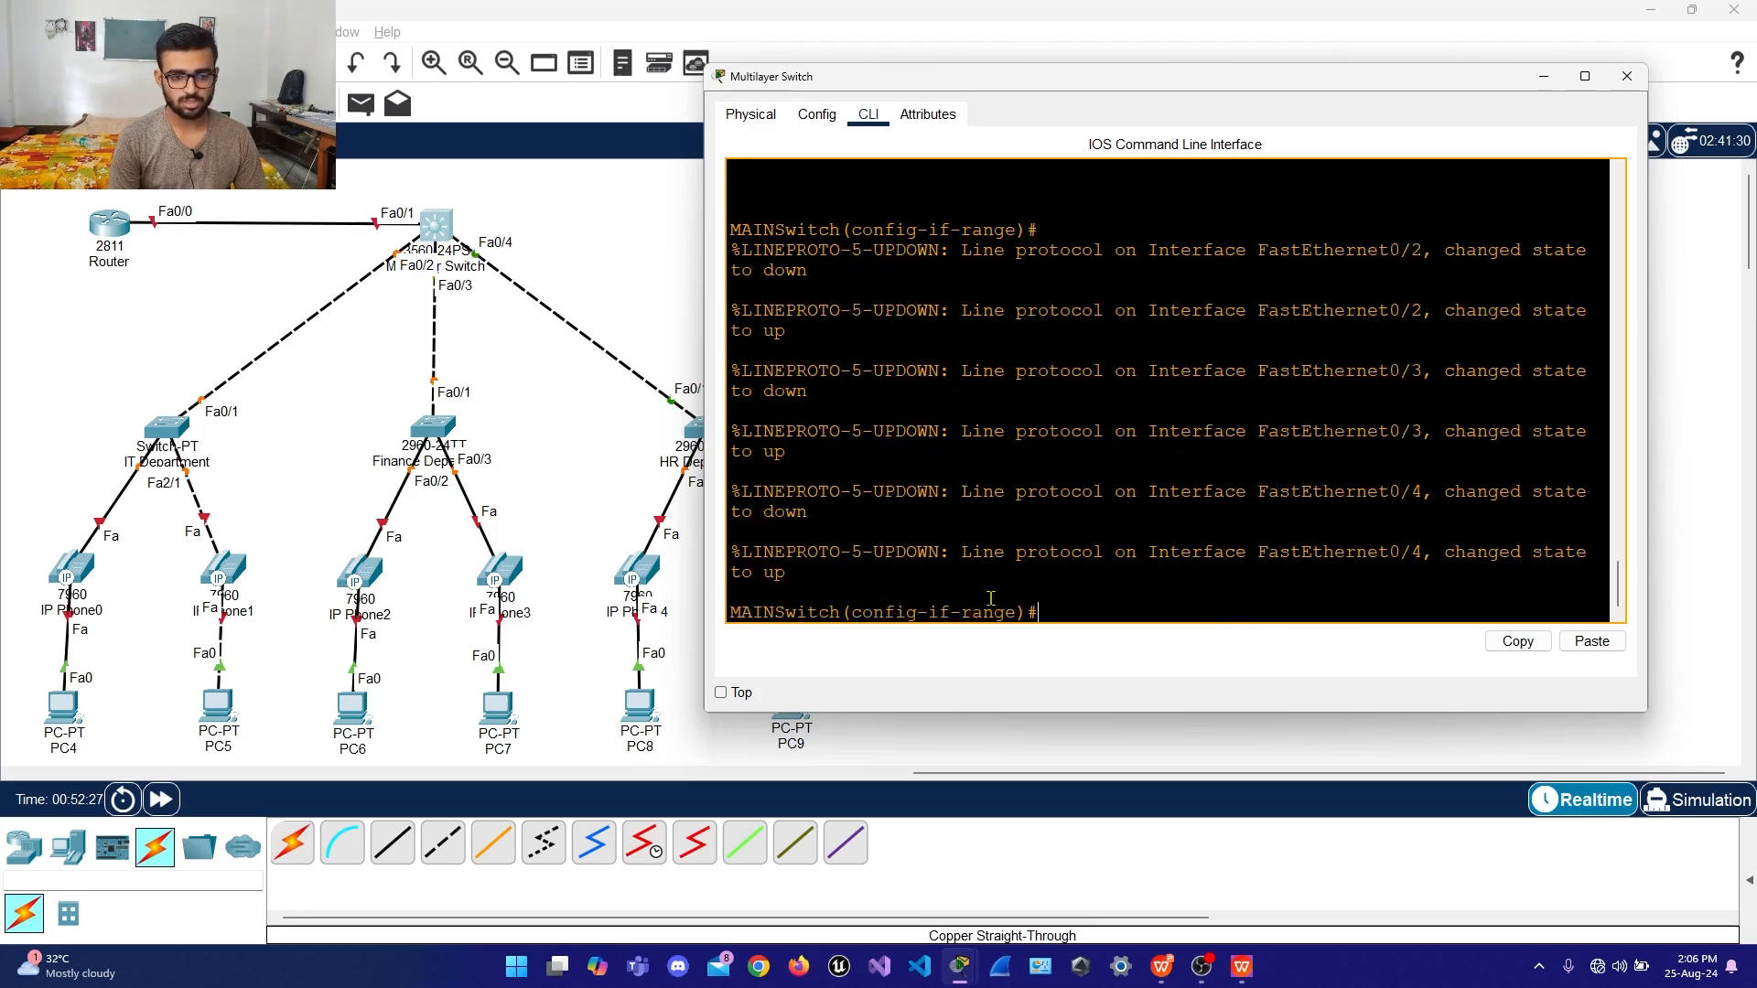
key("Return")
Allow VLANs 10, 20, 30 and 100 on the multilayer switch's FastEthernet 0/2-4 trunks and dismiss its window
type("sw")
key("Tab")
type("tr")
key("Tab")
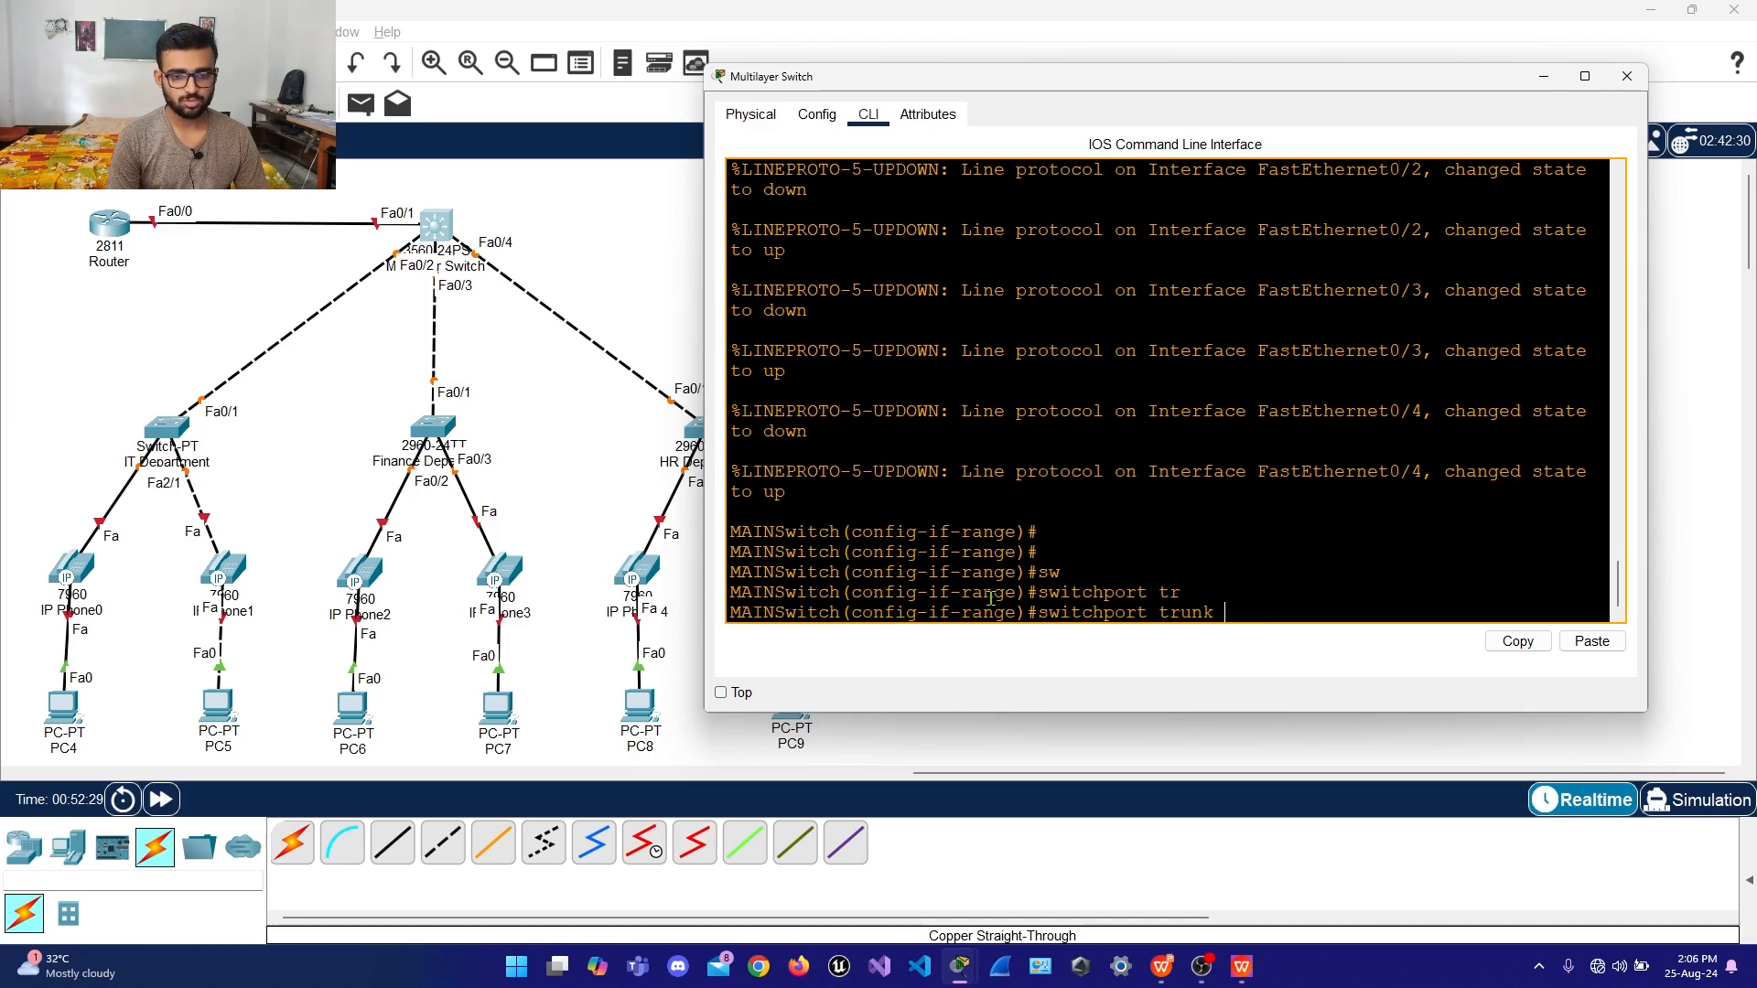
type("all")
key("Tab")
type("vlan")
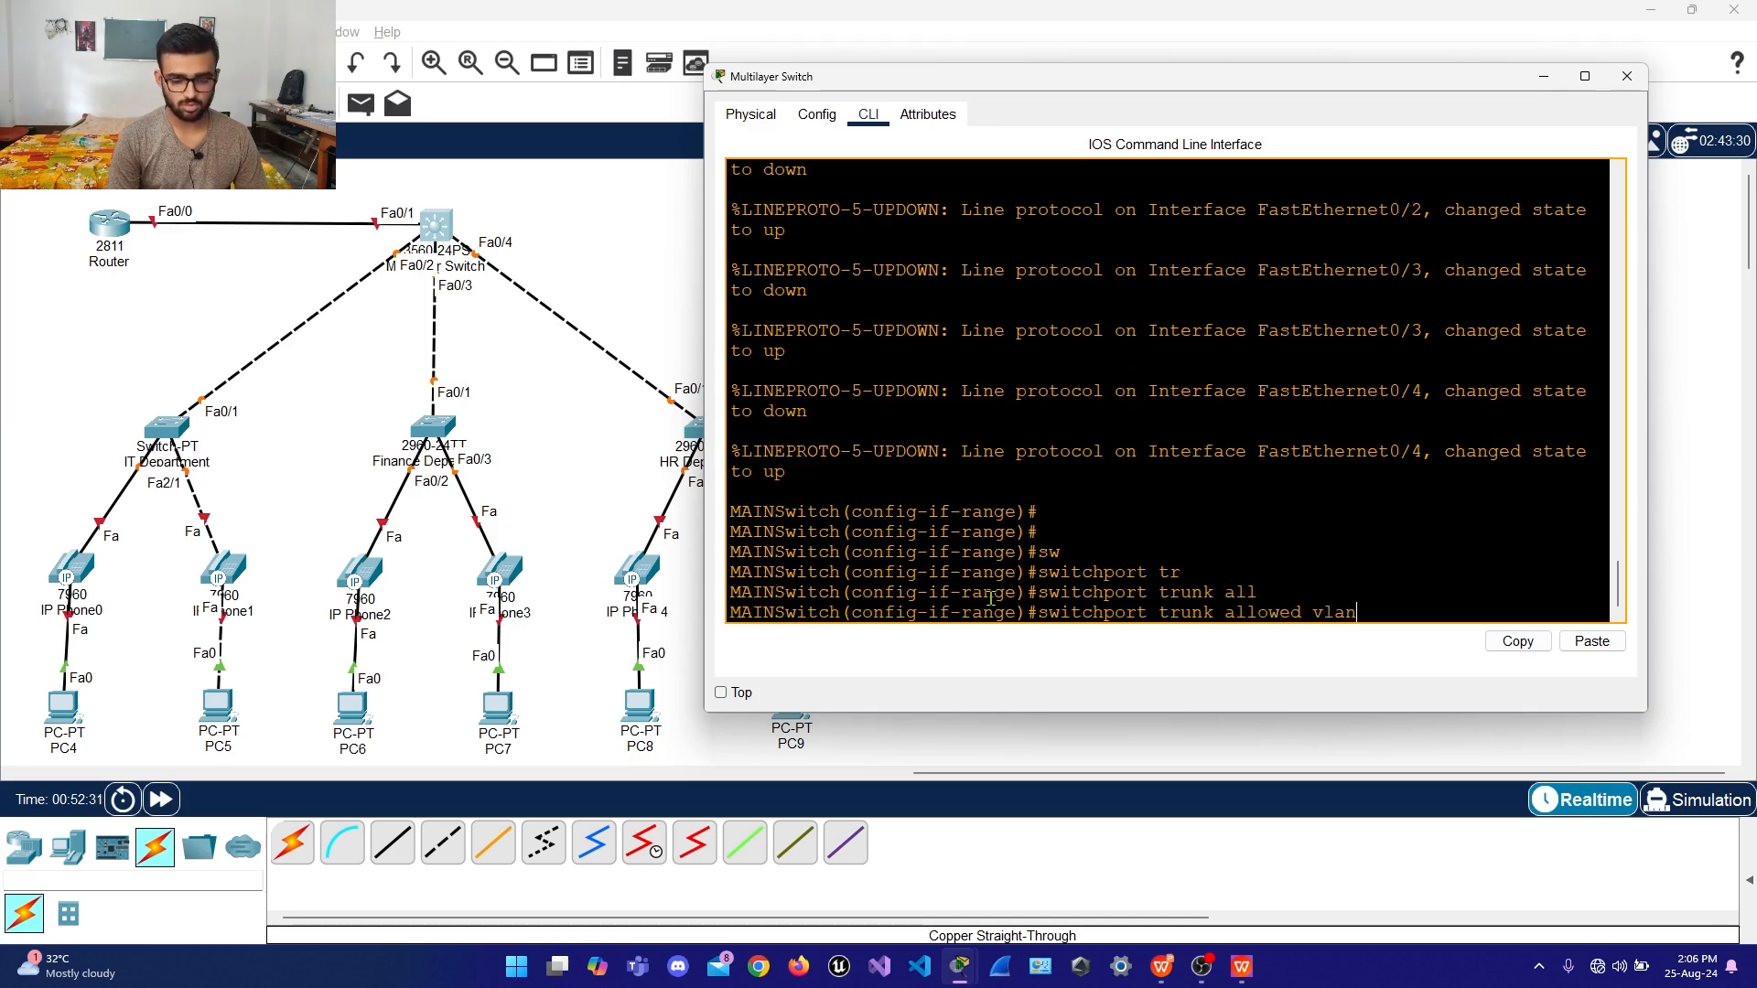
type(" 10,20,")
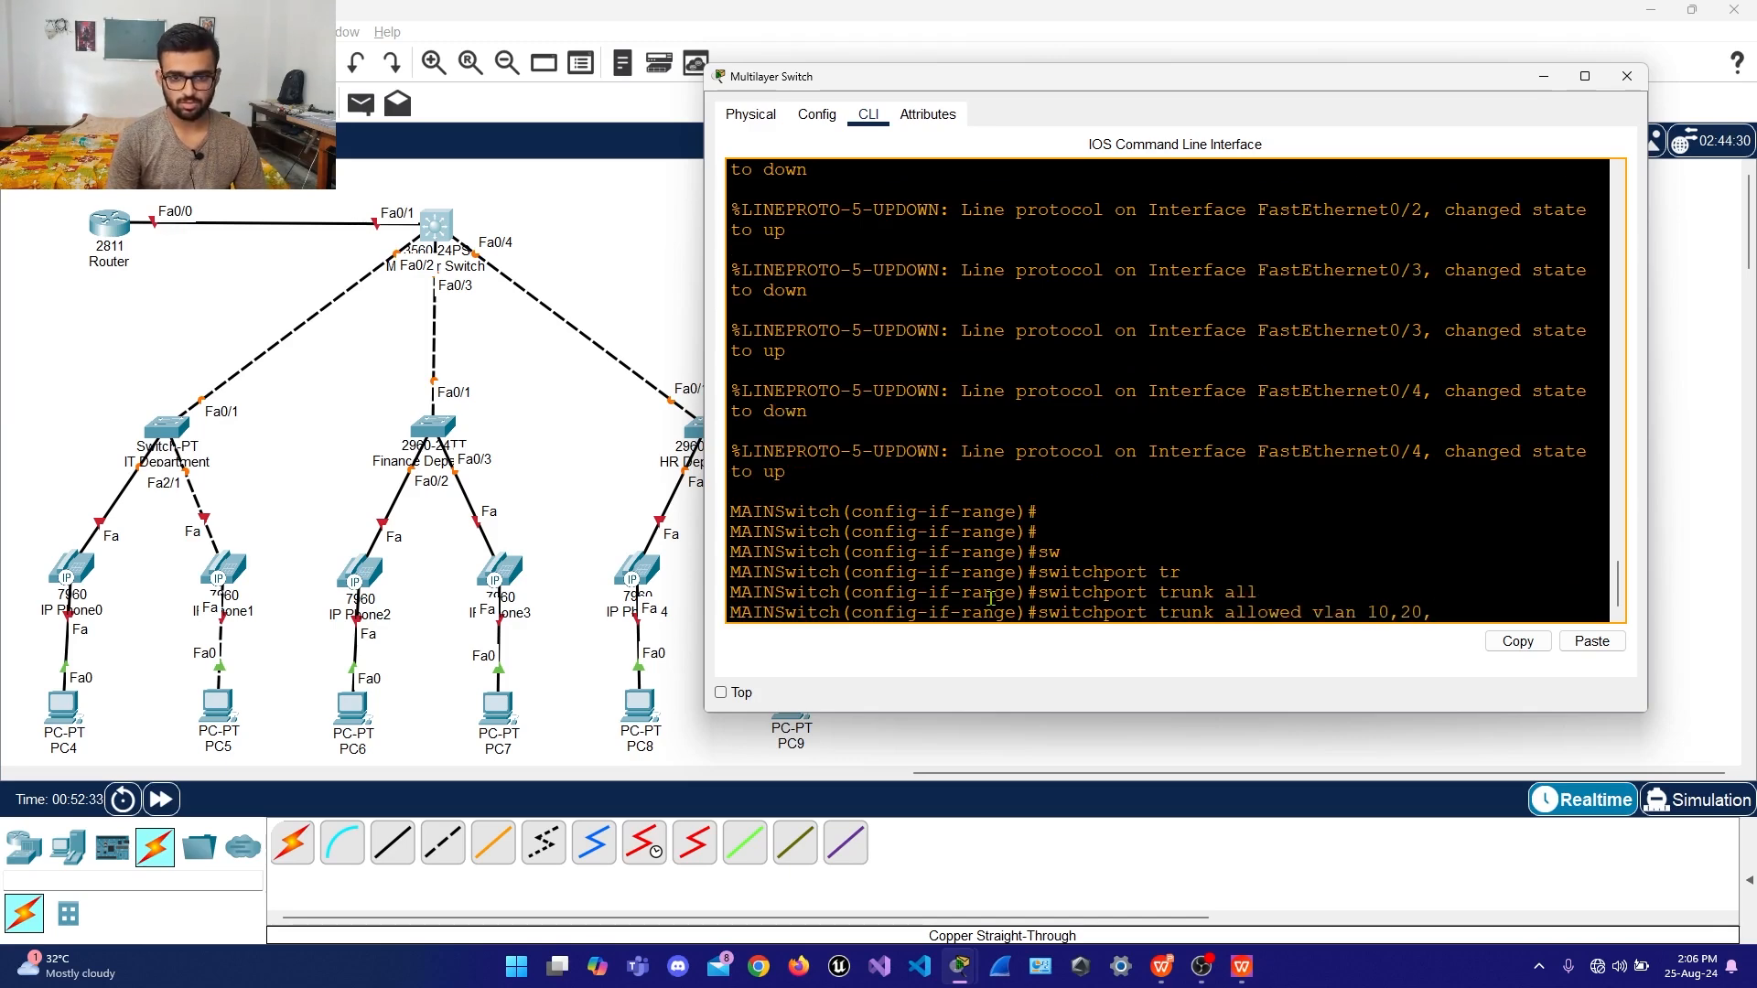
type("30,100")
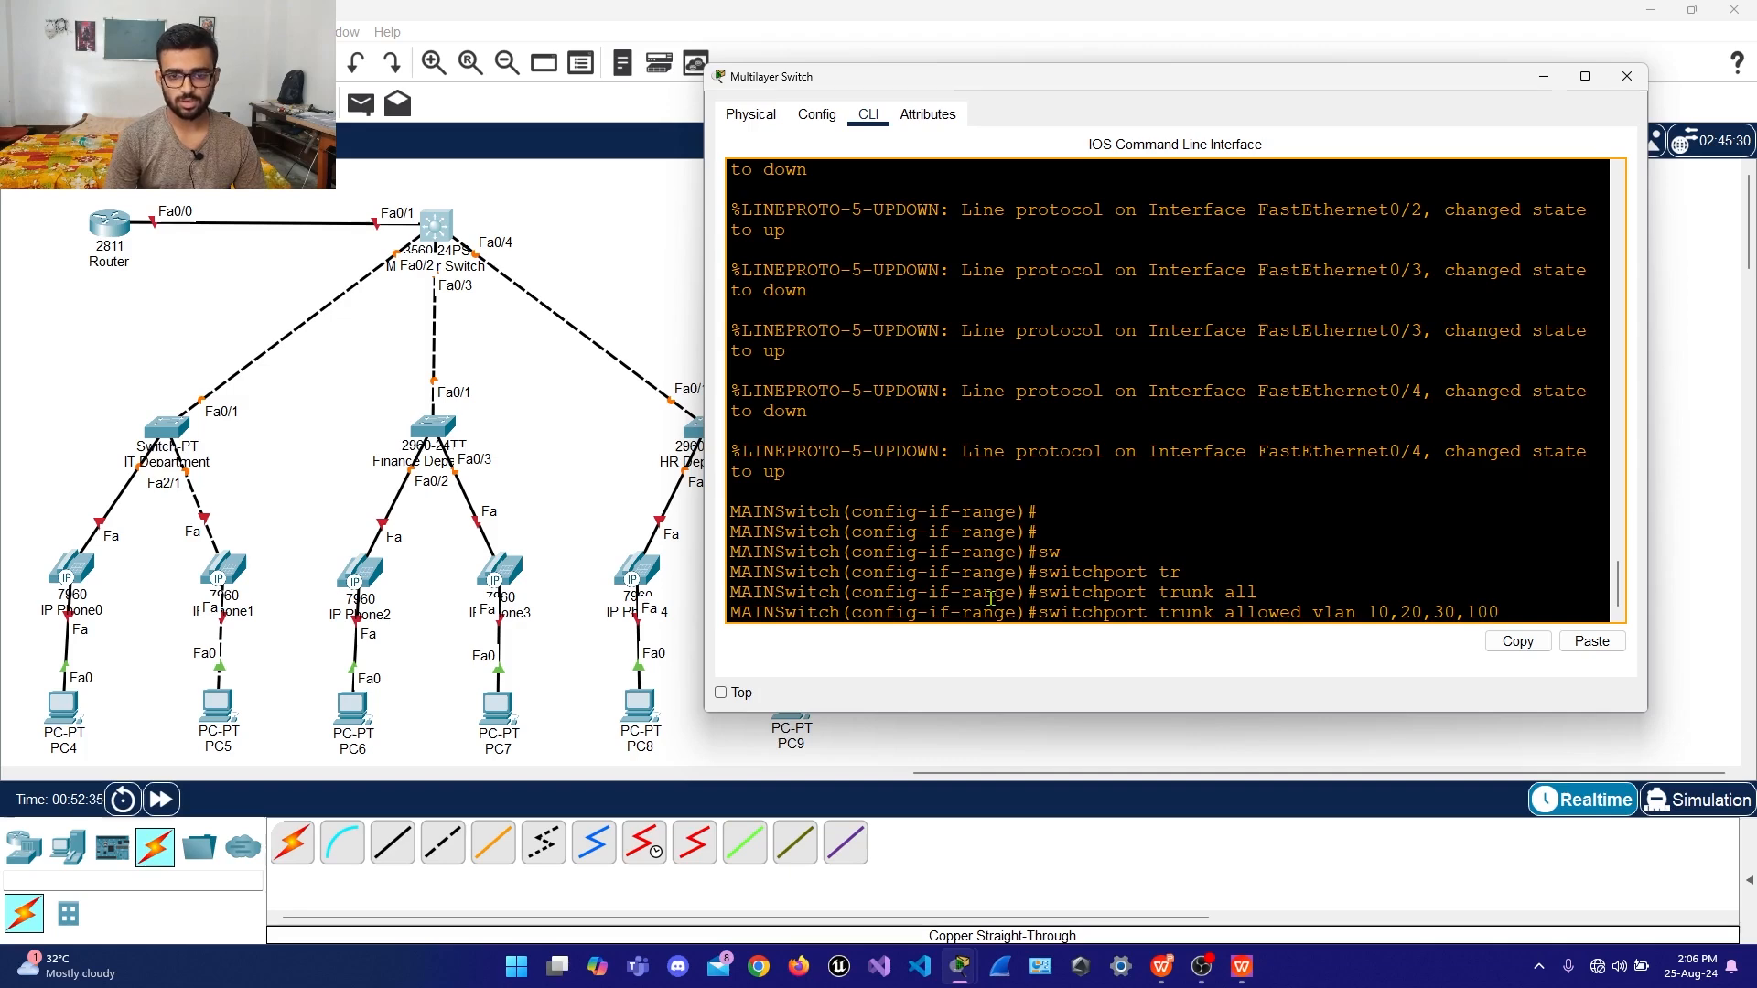
key("Return")
key("Return")
key("Return")
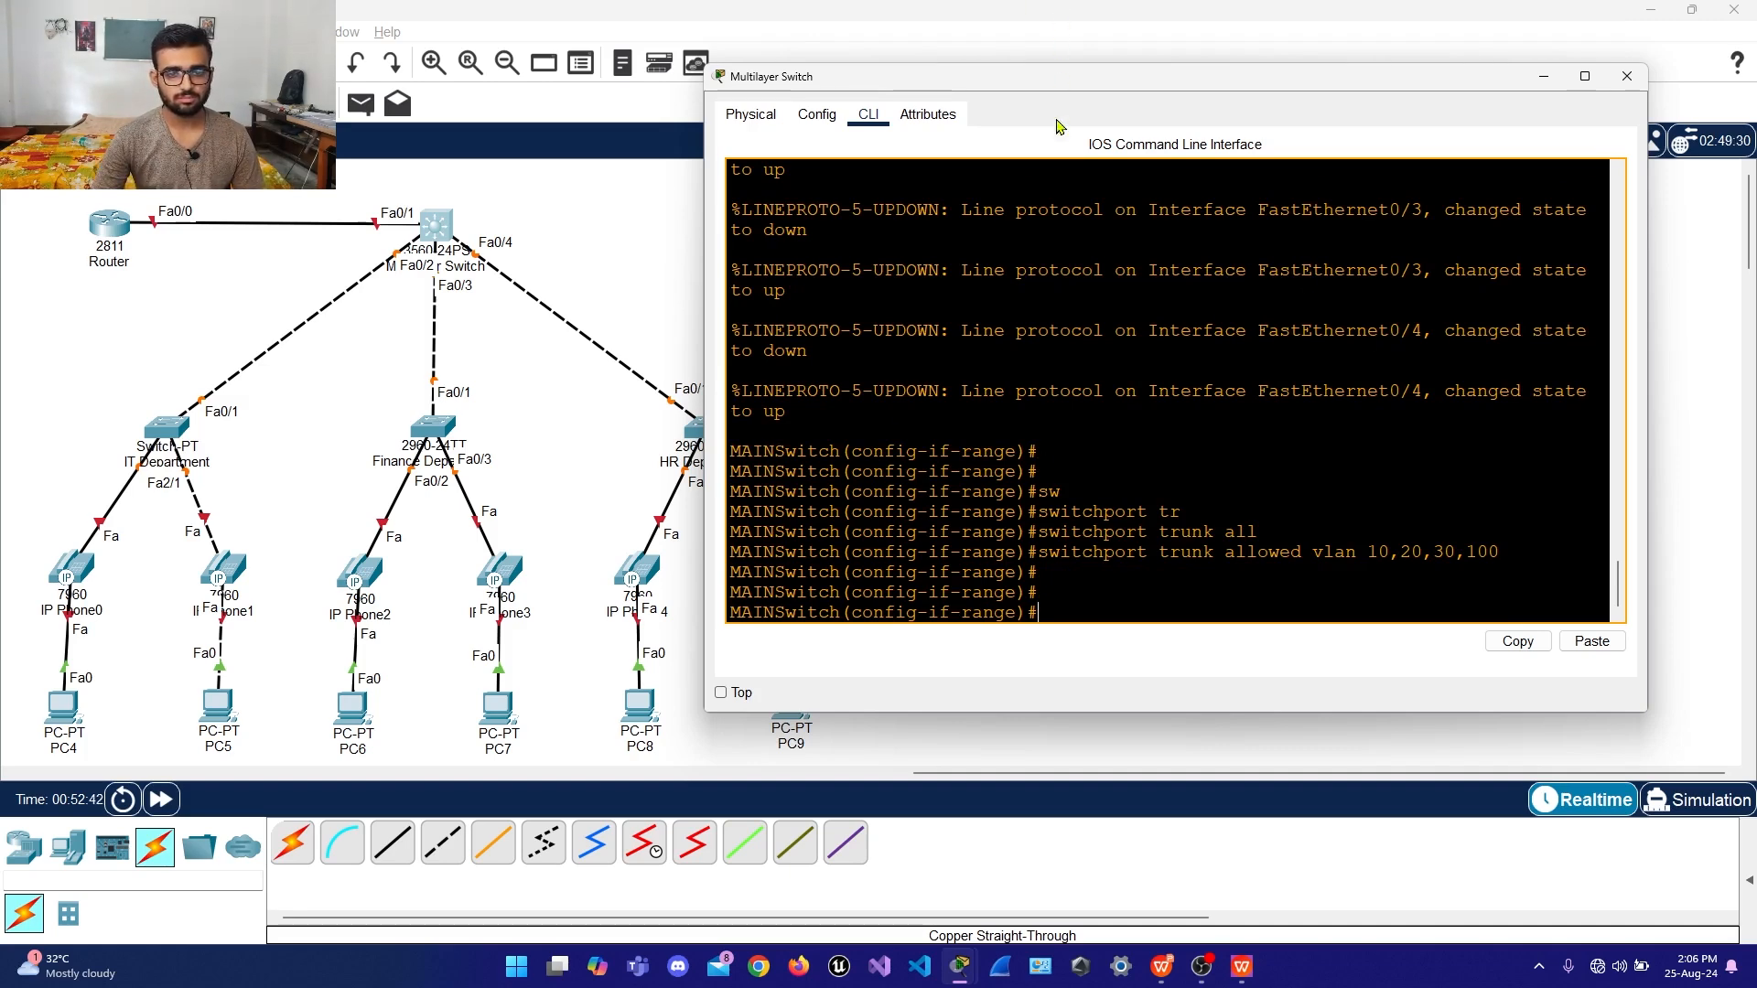
left_click(1025, 20)
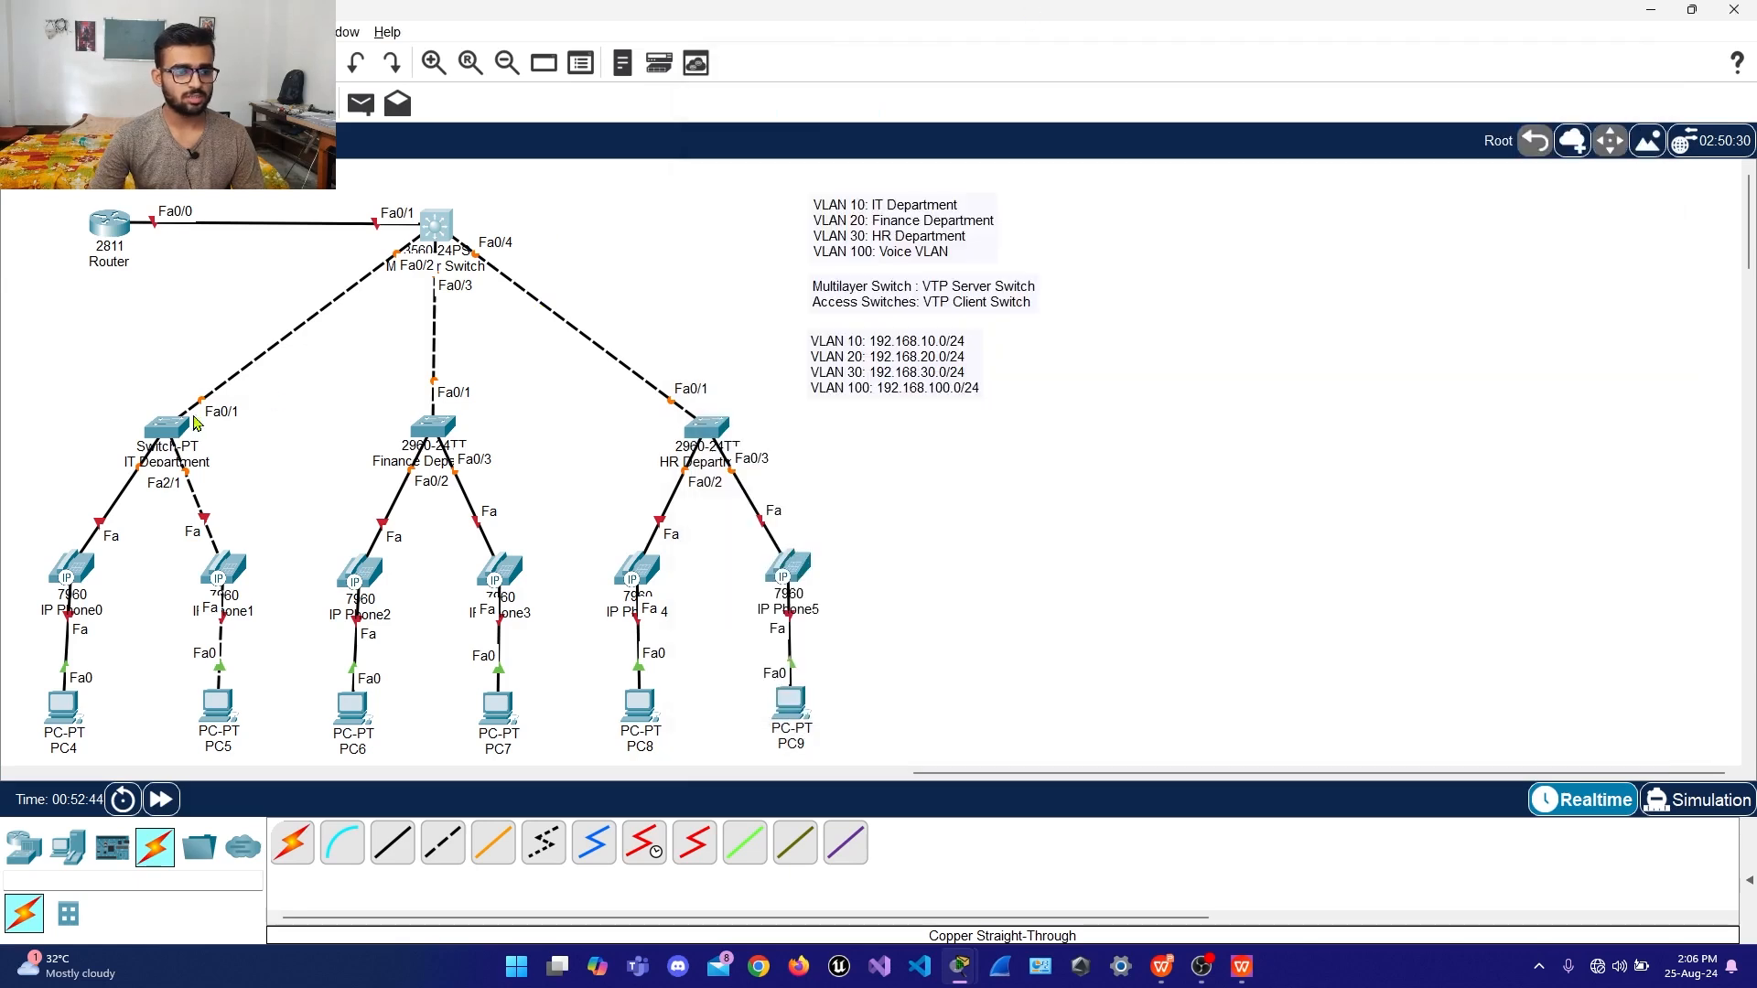
Open the IT Department switch's command line and bring up an empty global configuration prompt
left_click_drag(851, 215, 1092, 110)
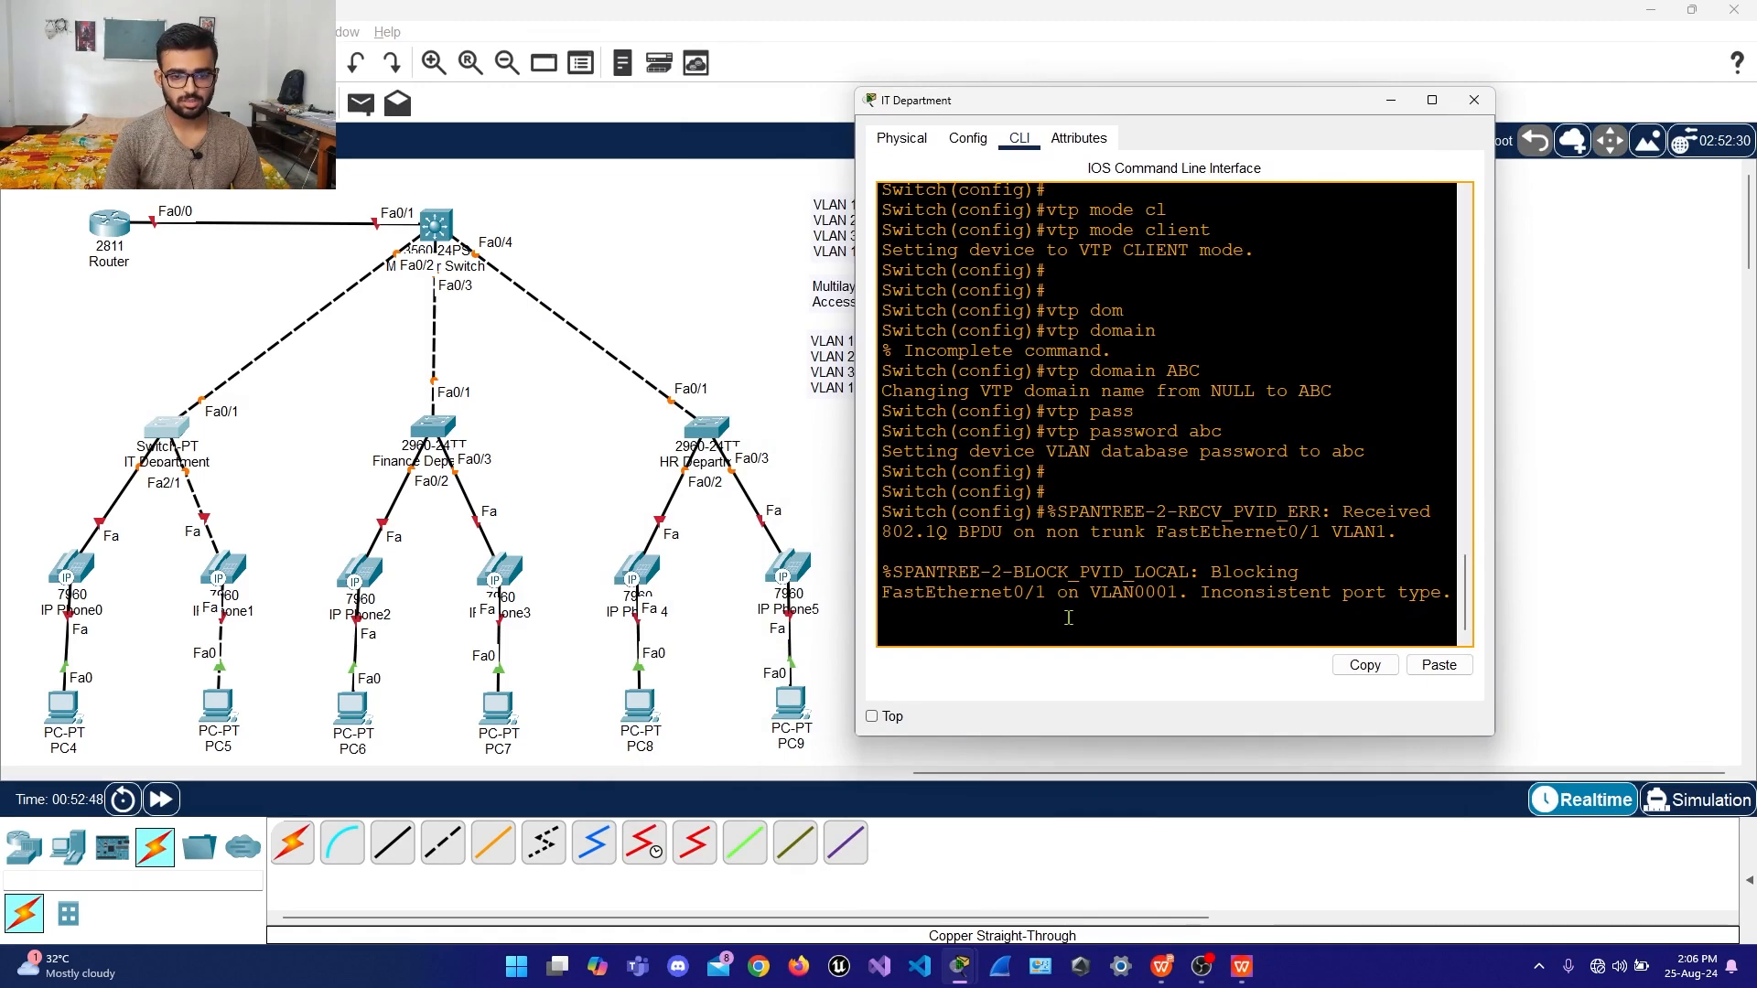
key("Return")
key("Return")
key("Return")
key("Return")
key("Return")
key("Return")
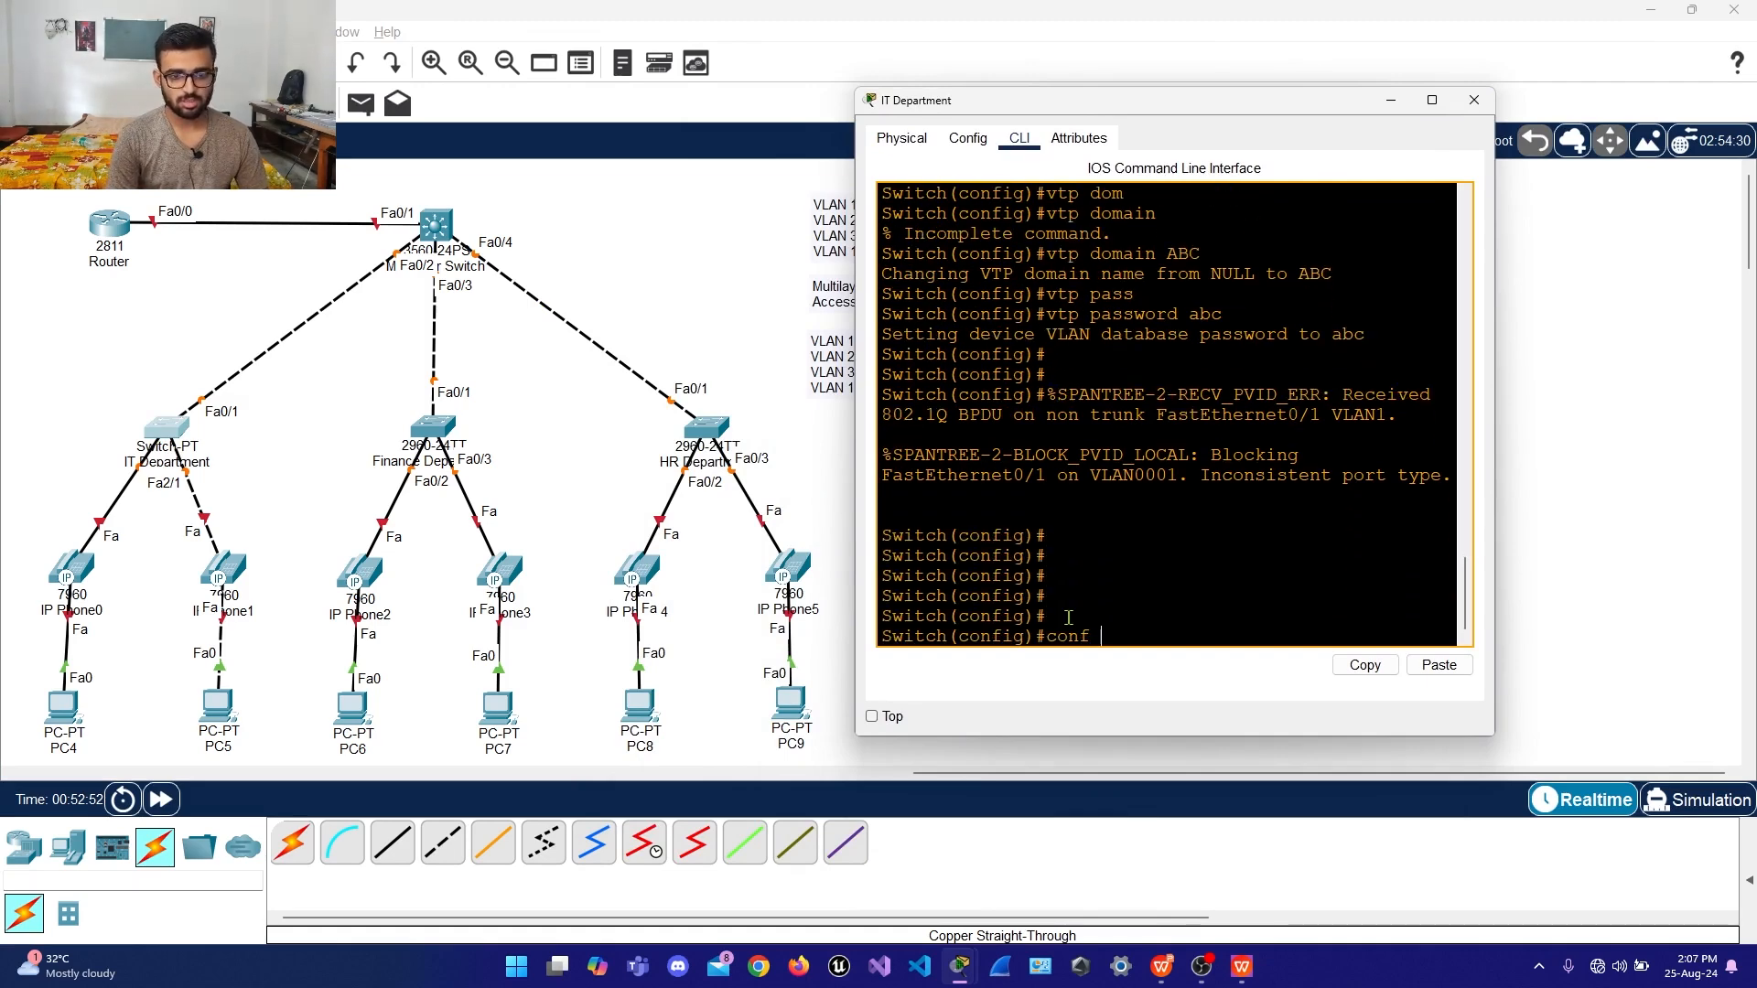
key("BackSpace")
key("BackSpace")
key("BackSpace")
key("BackSpace")
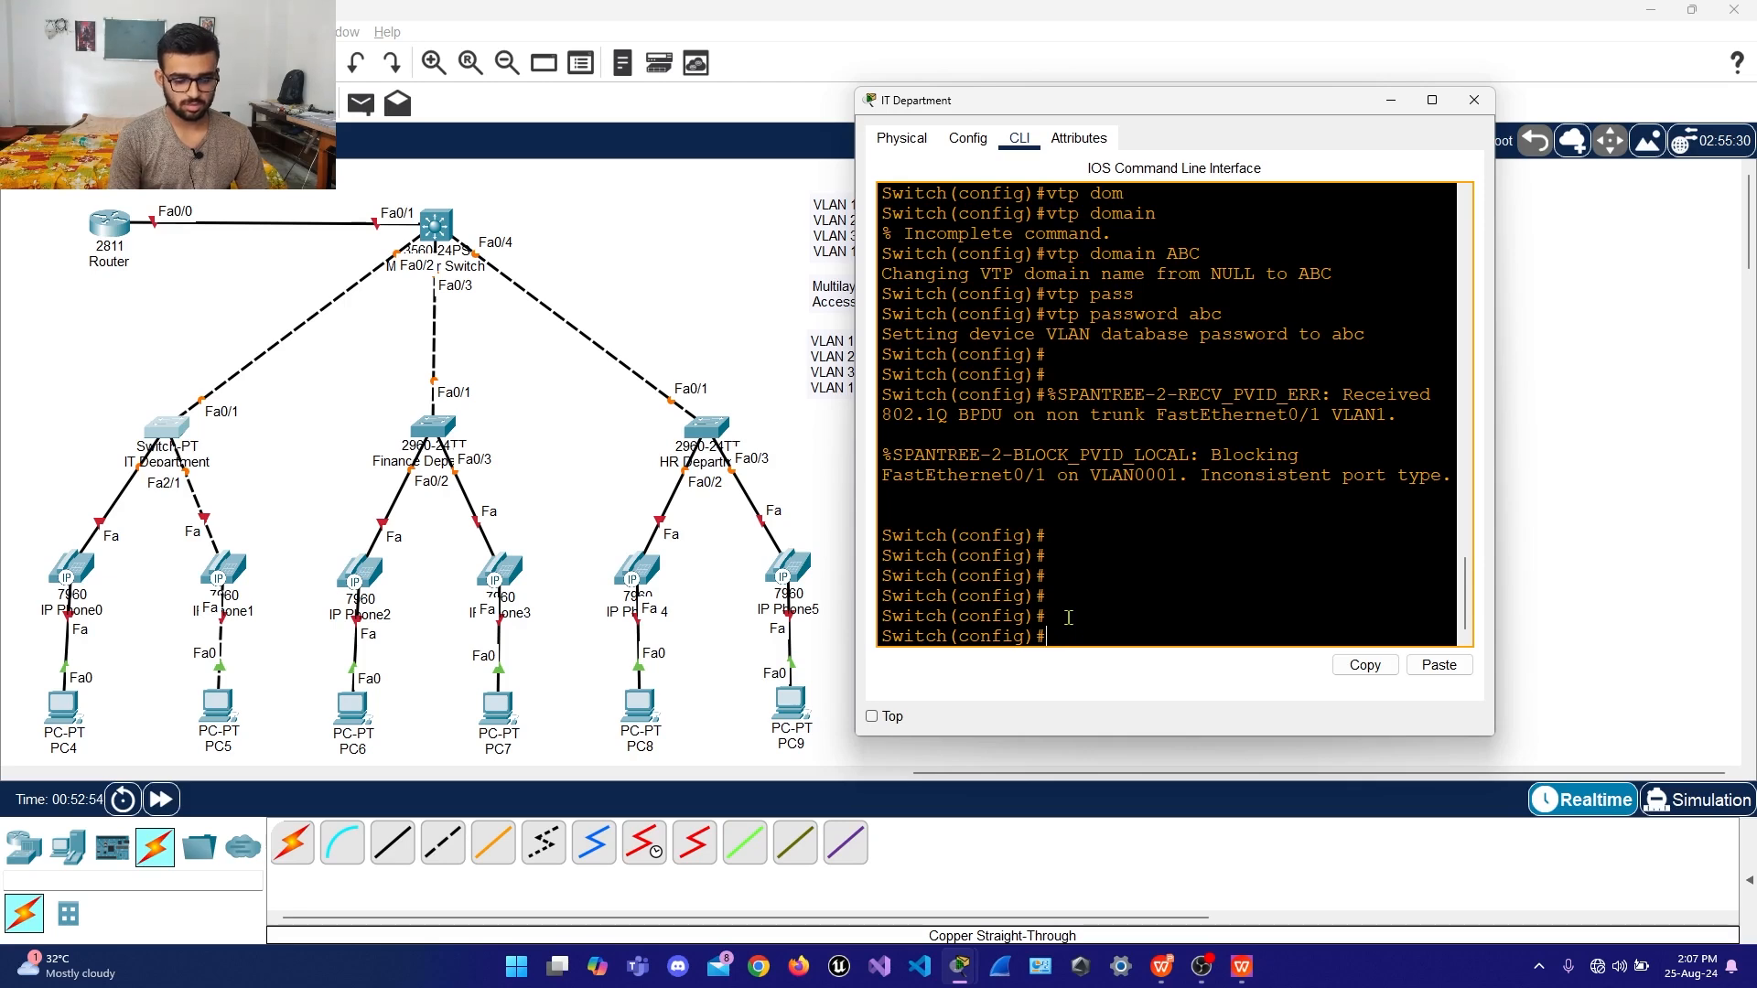
Enter interface configuration mode for FastEthernet 0/1 on the IT Department switch
type("int ")
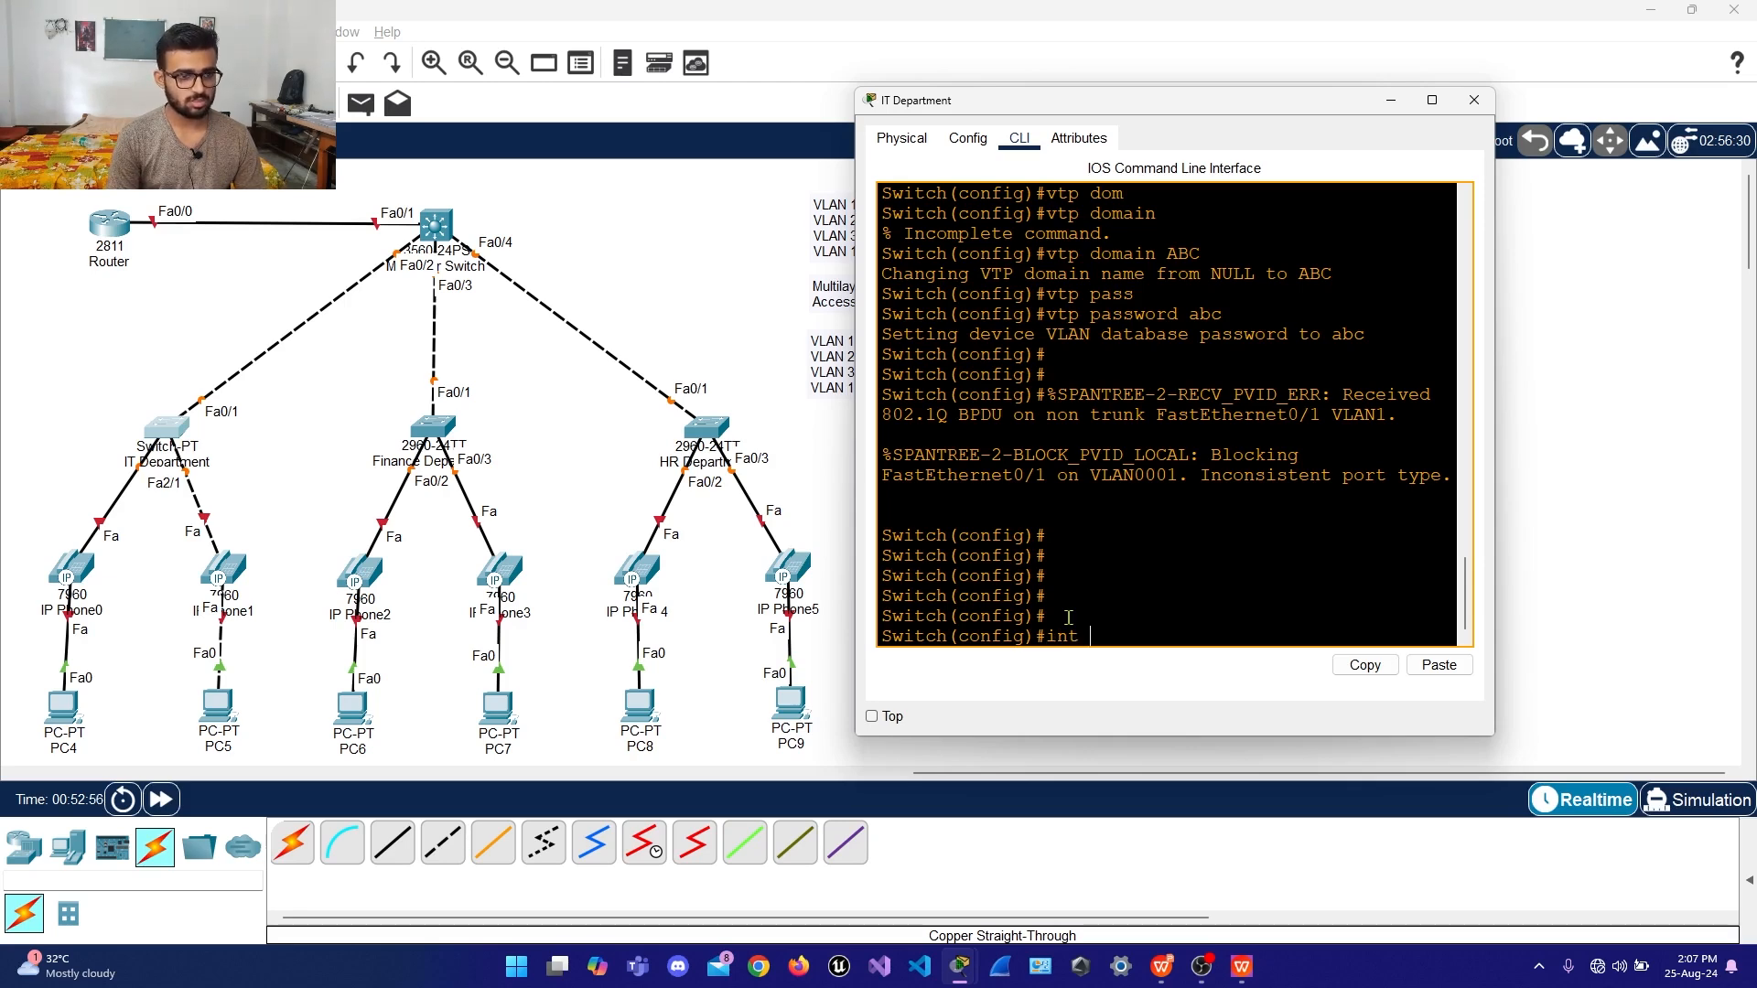
type("fa")
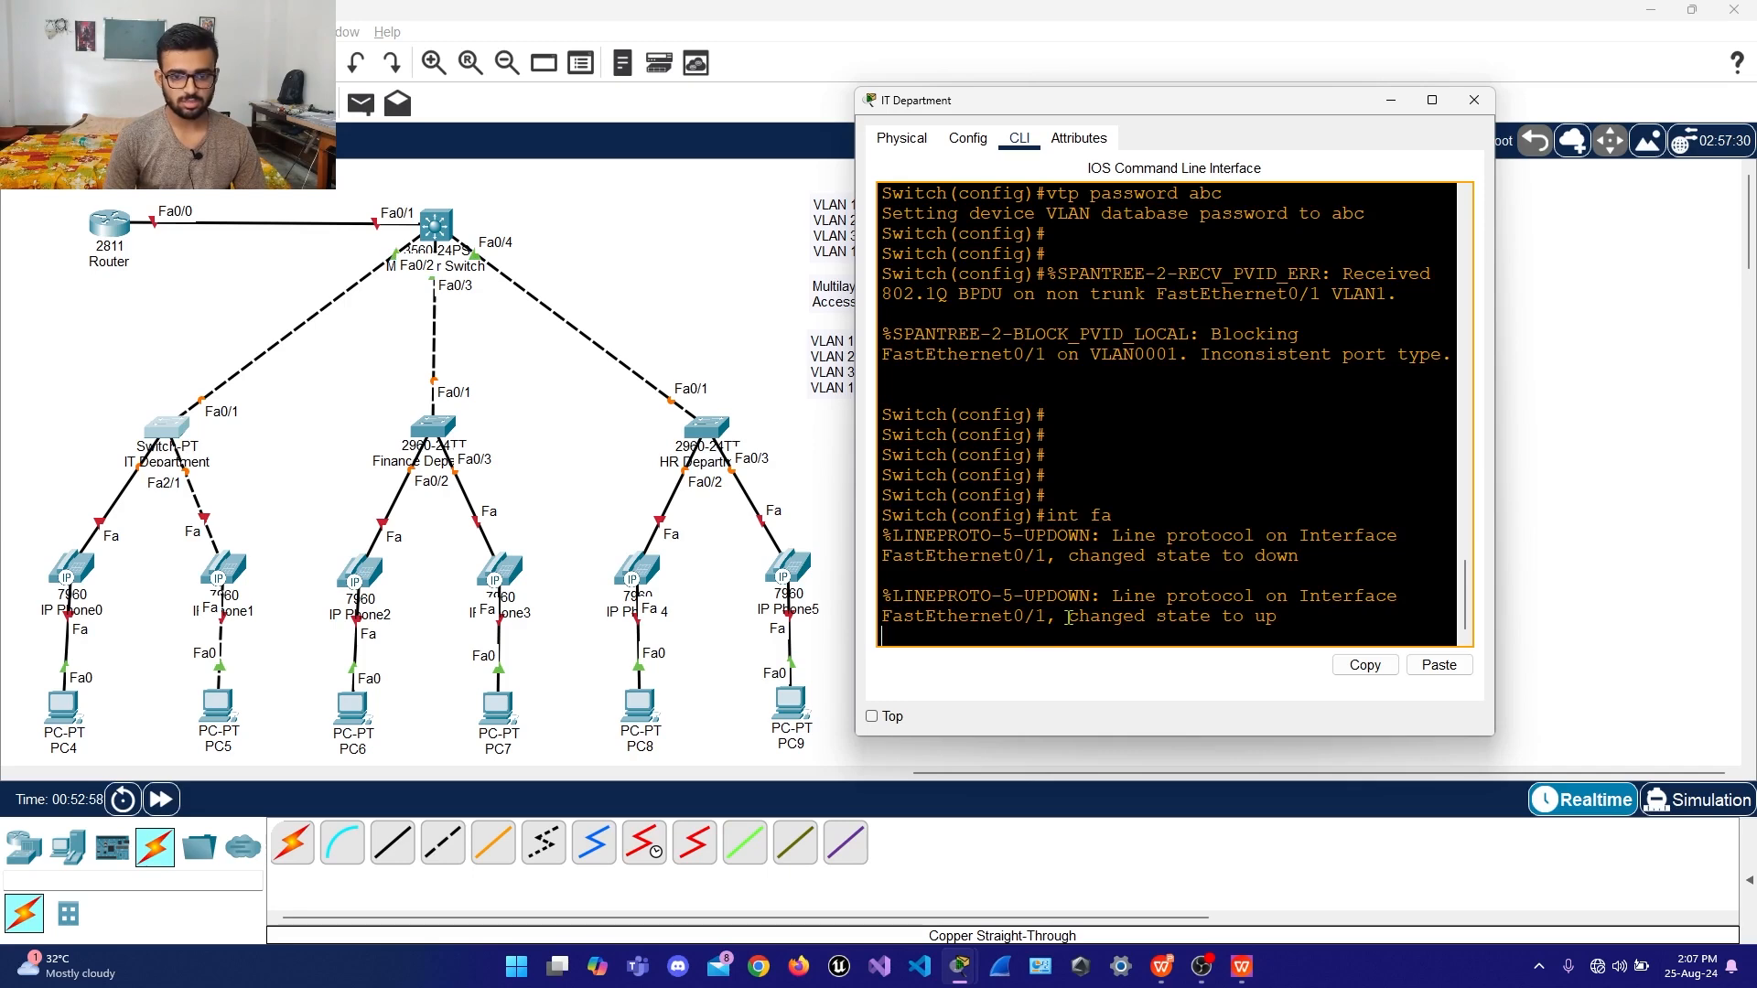
key("Return")
key("Return")
type("itch(config)#i")
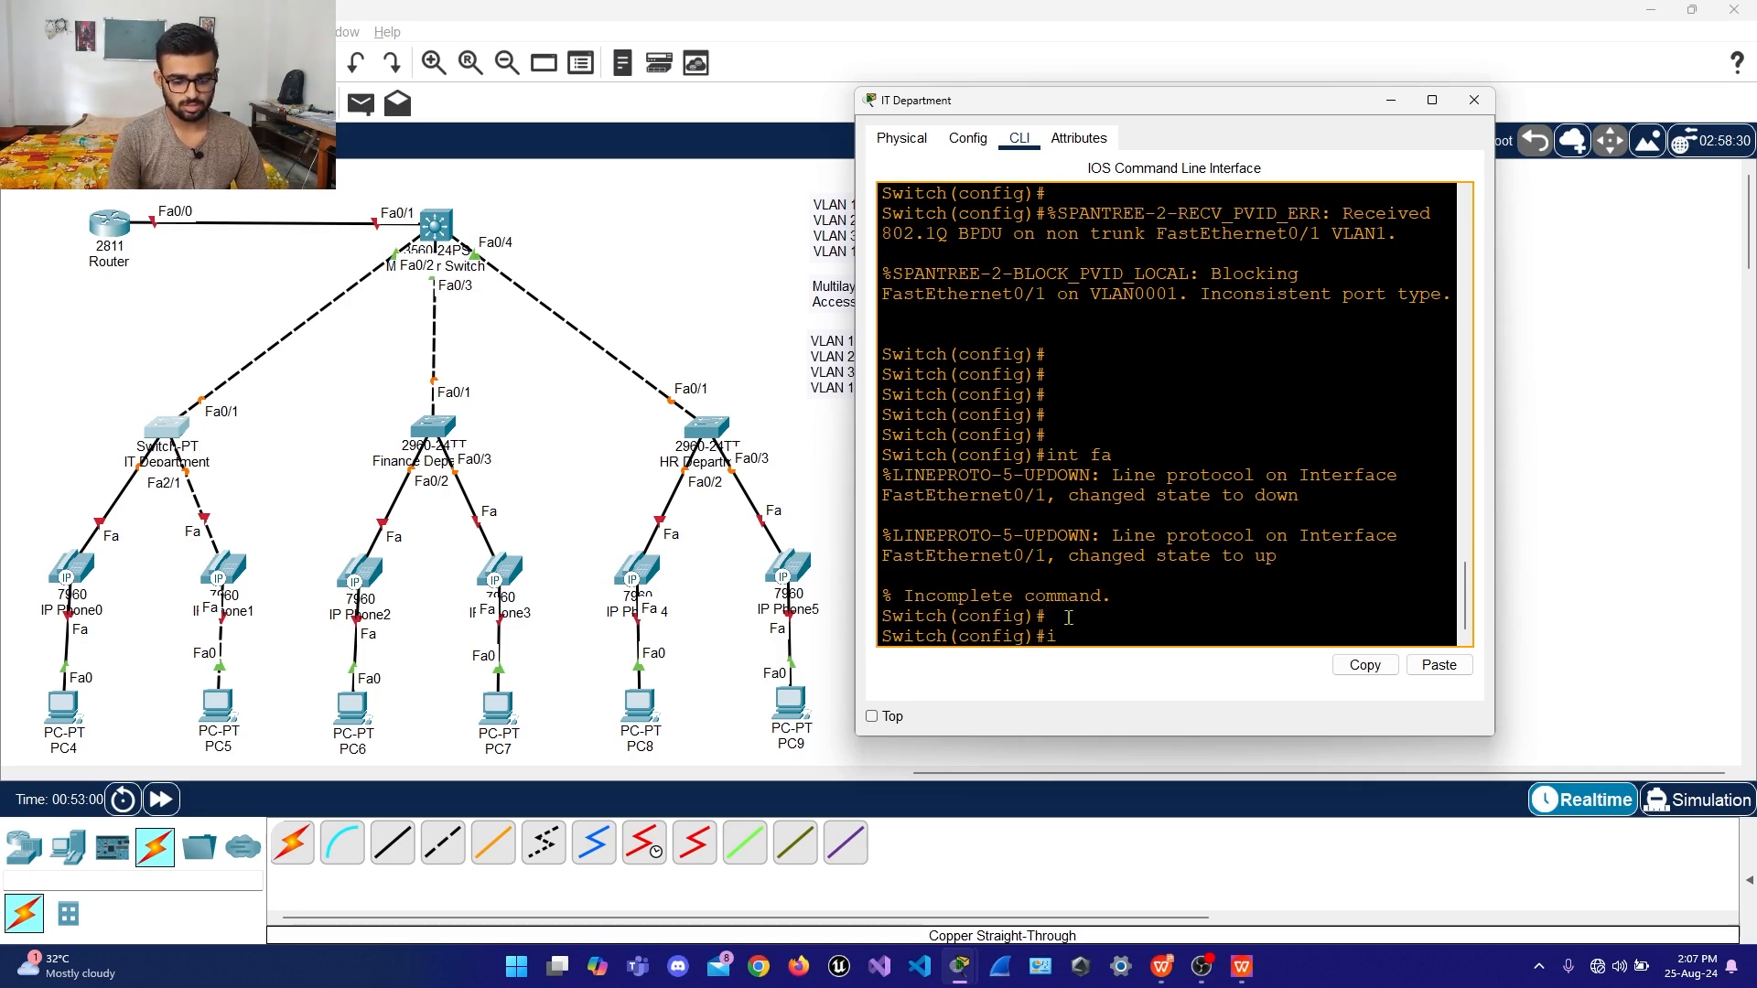
type("nt fqa")
key("BackSpace")
key("BackSpace")
type("a0./")
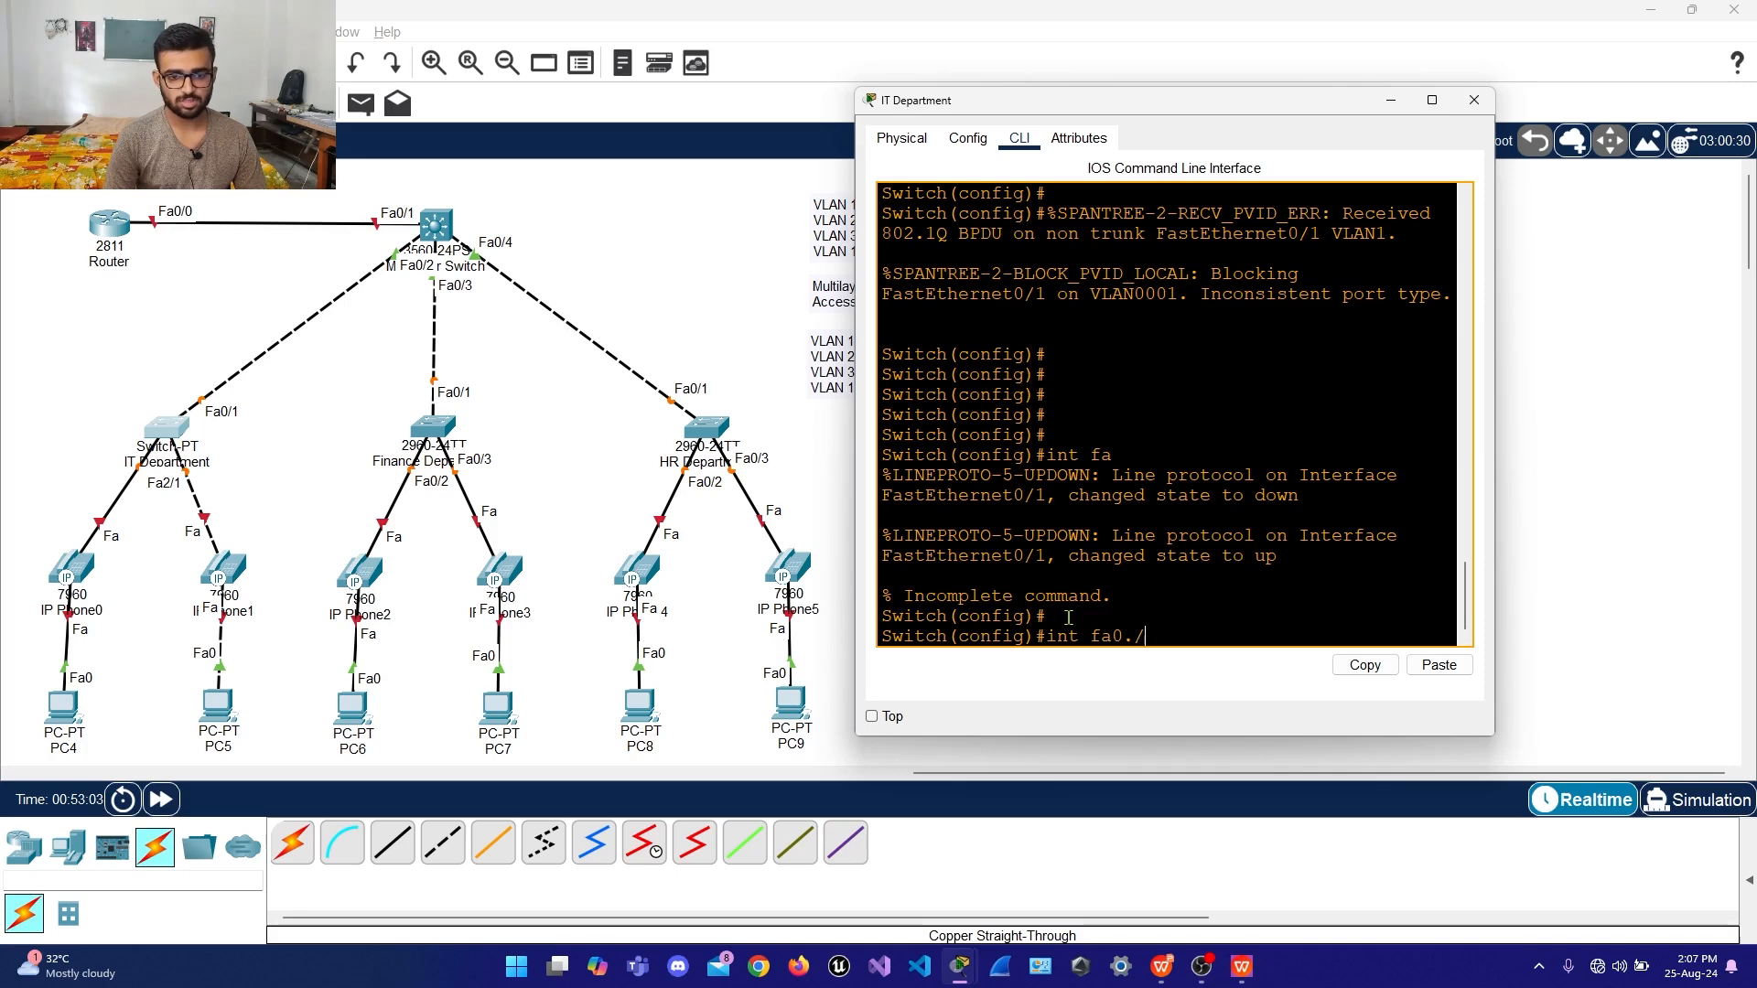
key("BackSpace")
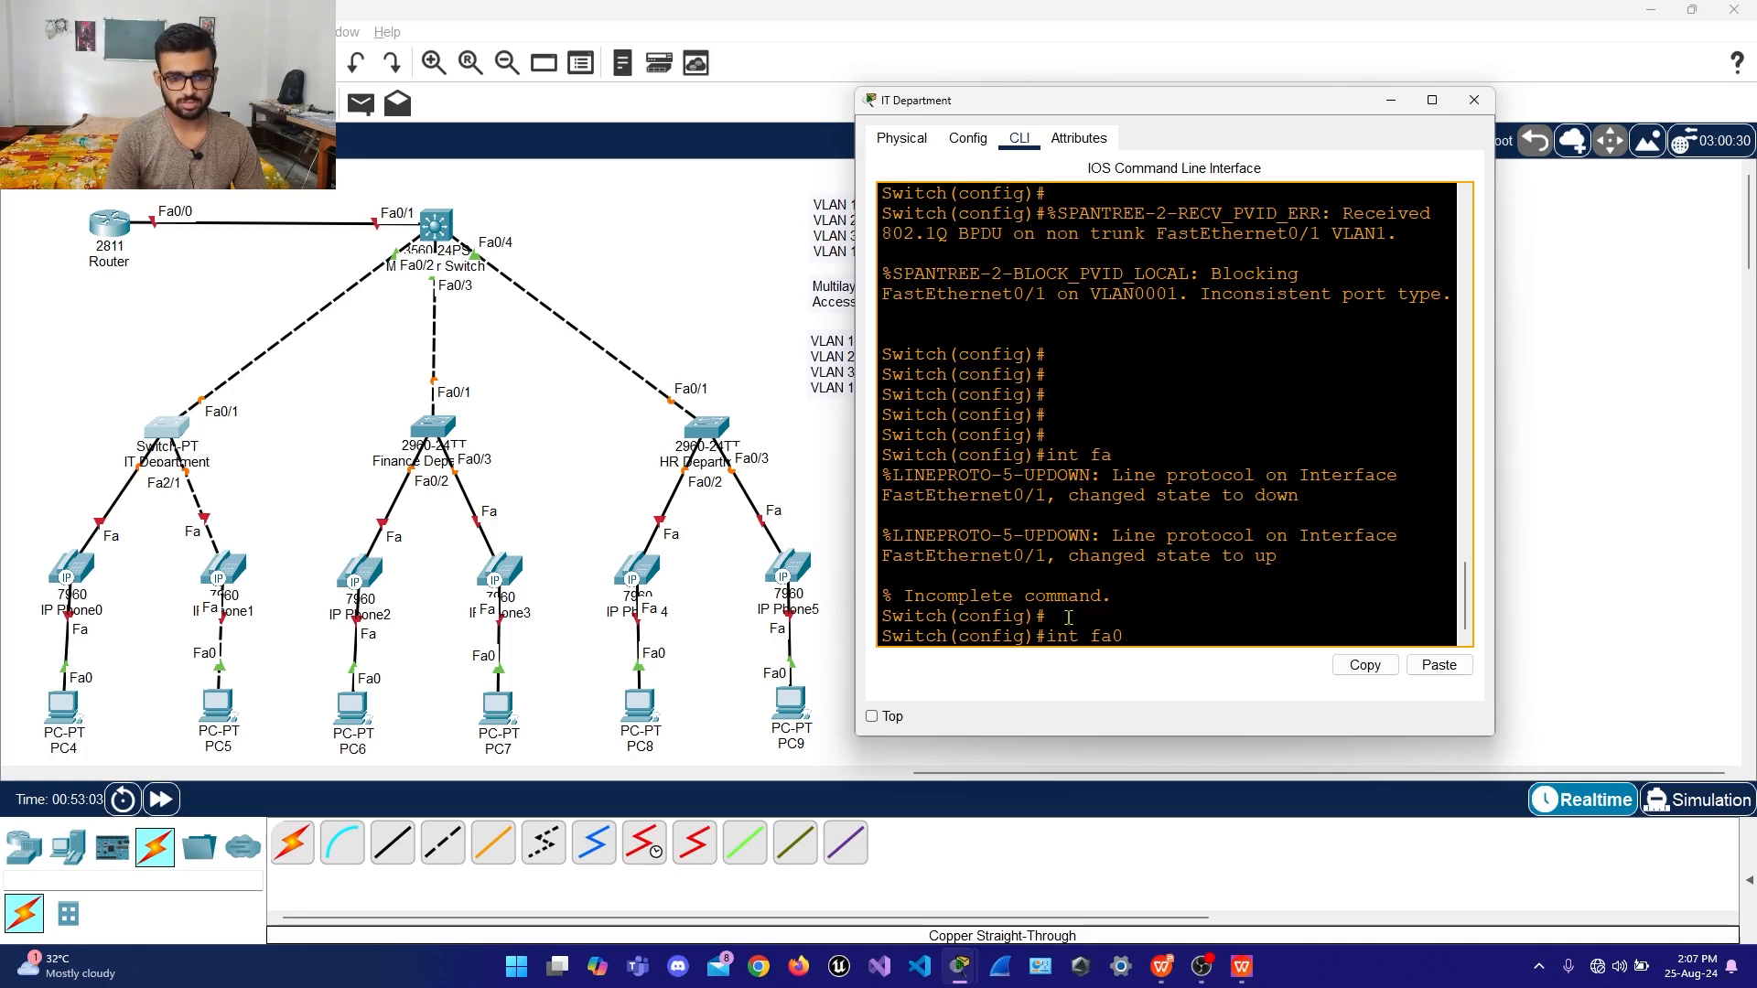
type("/1")
key("Return")
key("Return")
key("Return")
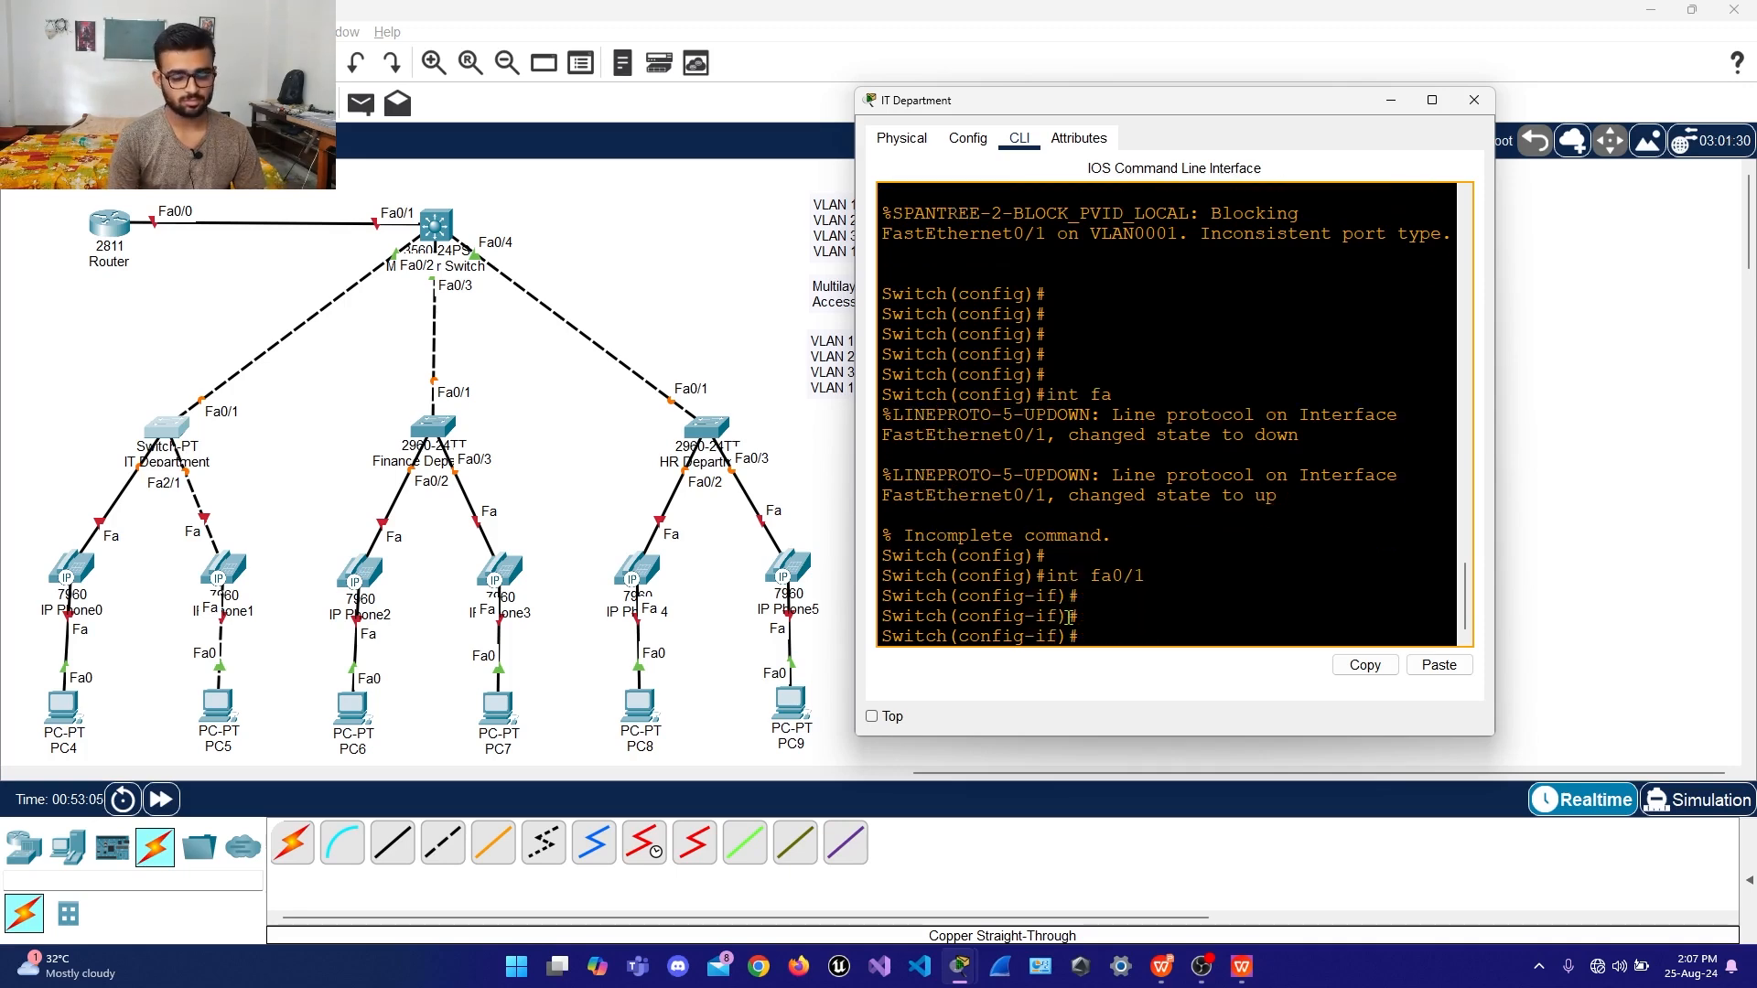
Set the switchport mode of the IT Department switch's FastEthernet 0/1 interface to trunk
type("sw")
key("Tab")
type("mode")
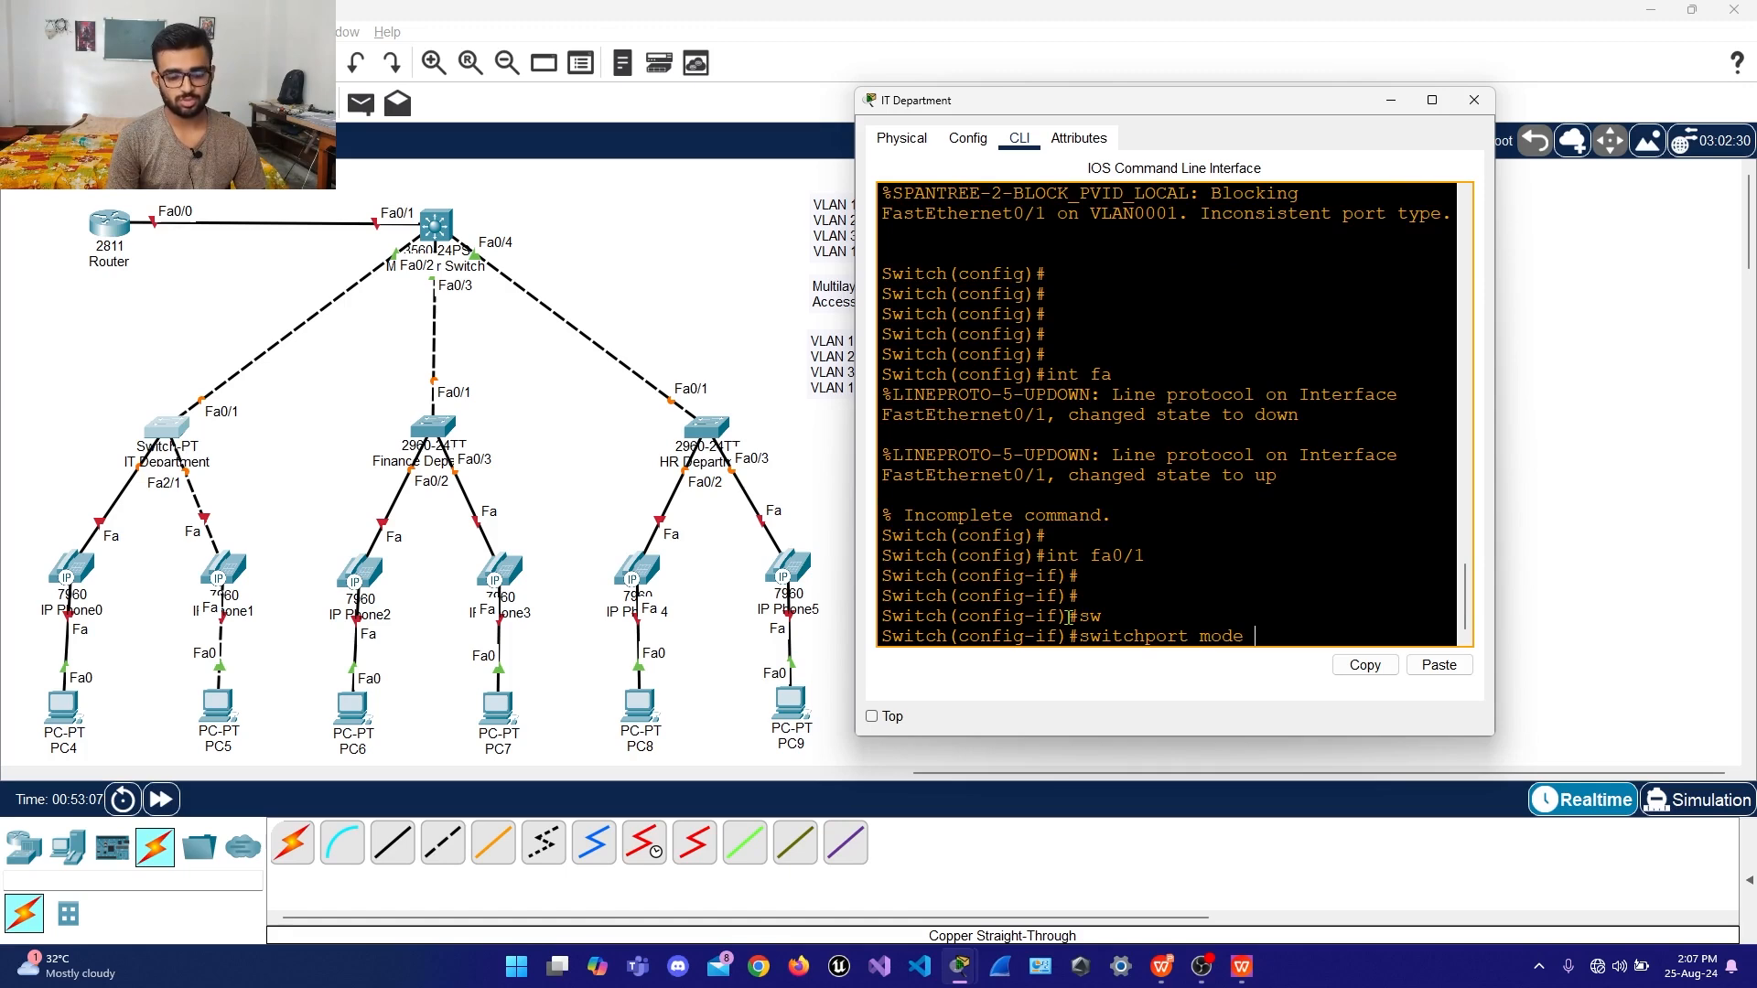
type(" tr")
key("Tab")
key("Return")
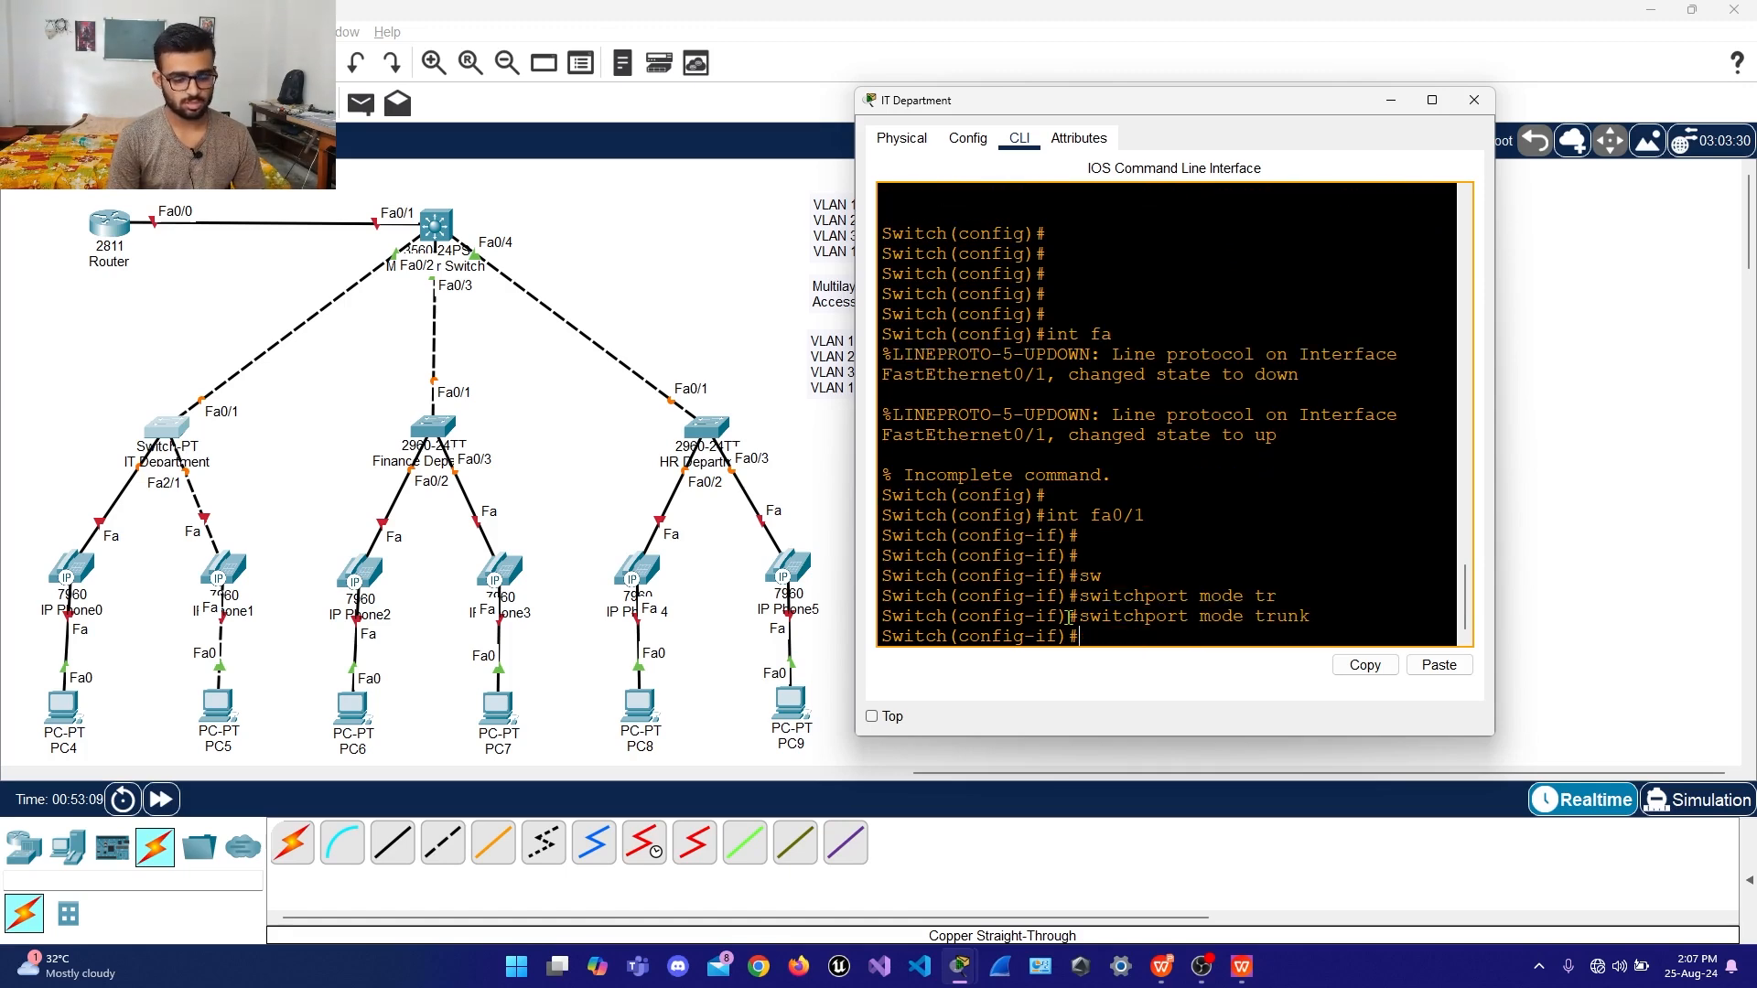
Allow VLANs 10 and 100 on the IT Department switch's FastEthernet 0/1 trunk
type("sw")
key("Tab")
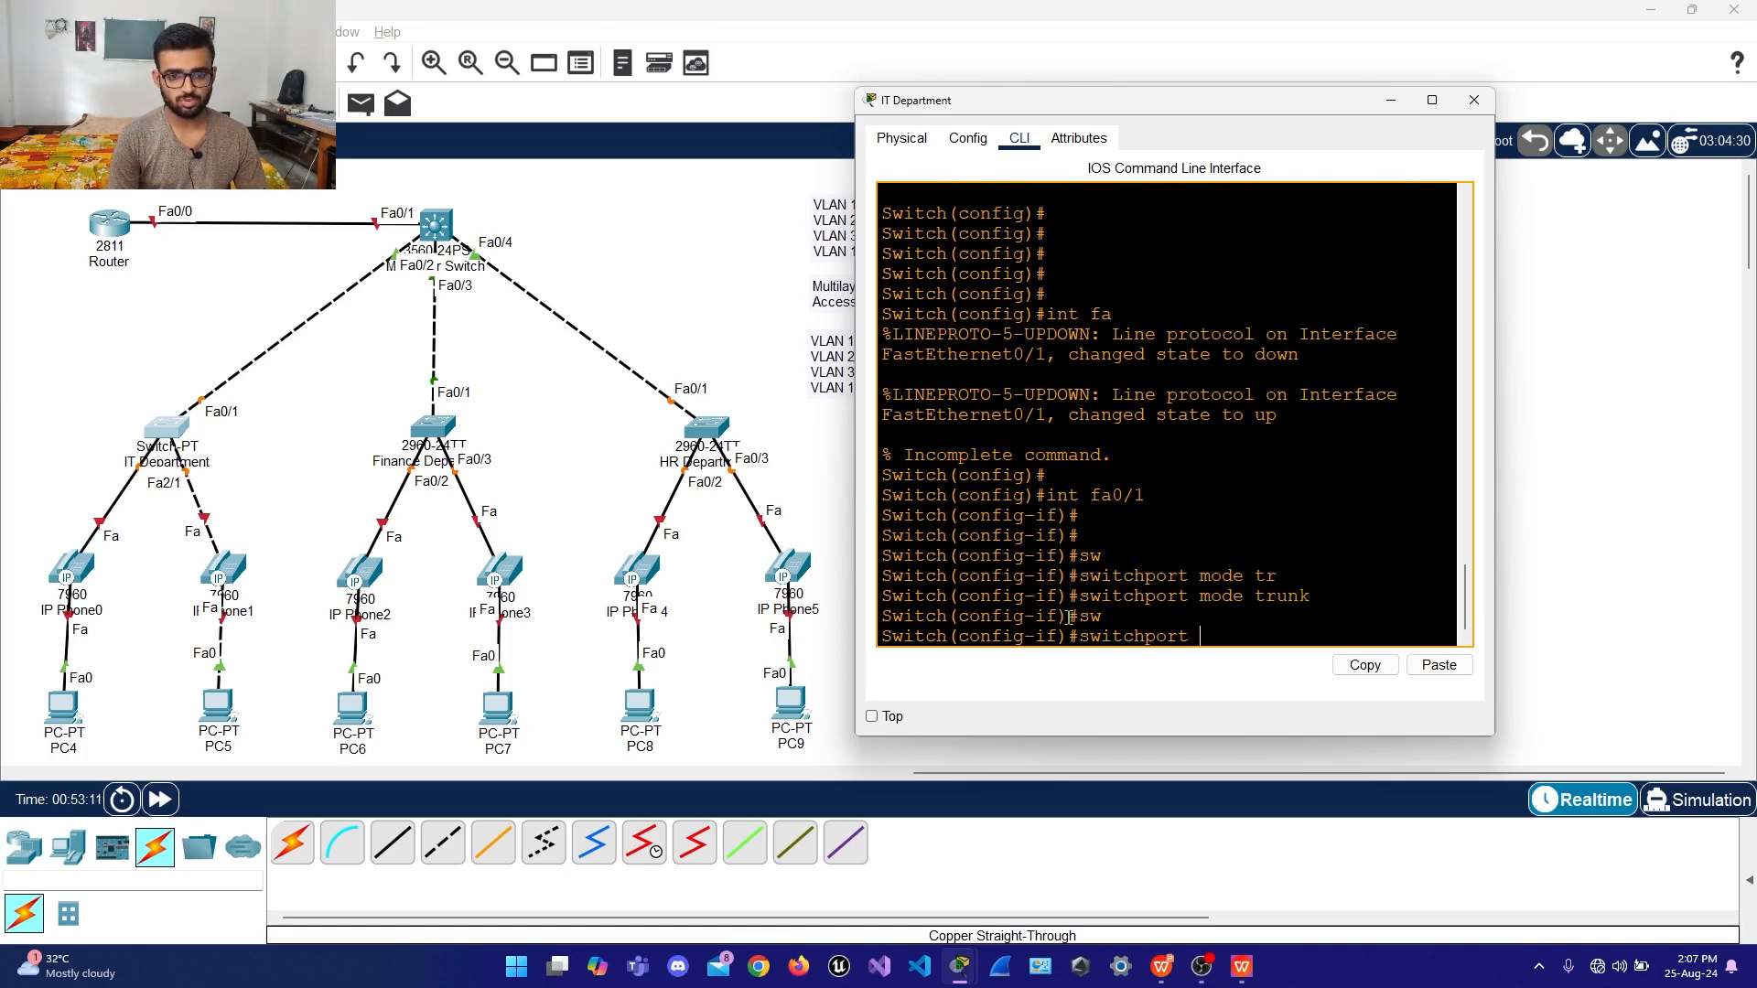
type("tr")
key("Tab")
type("all")
key("Tab")
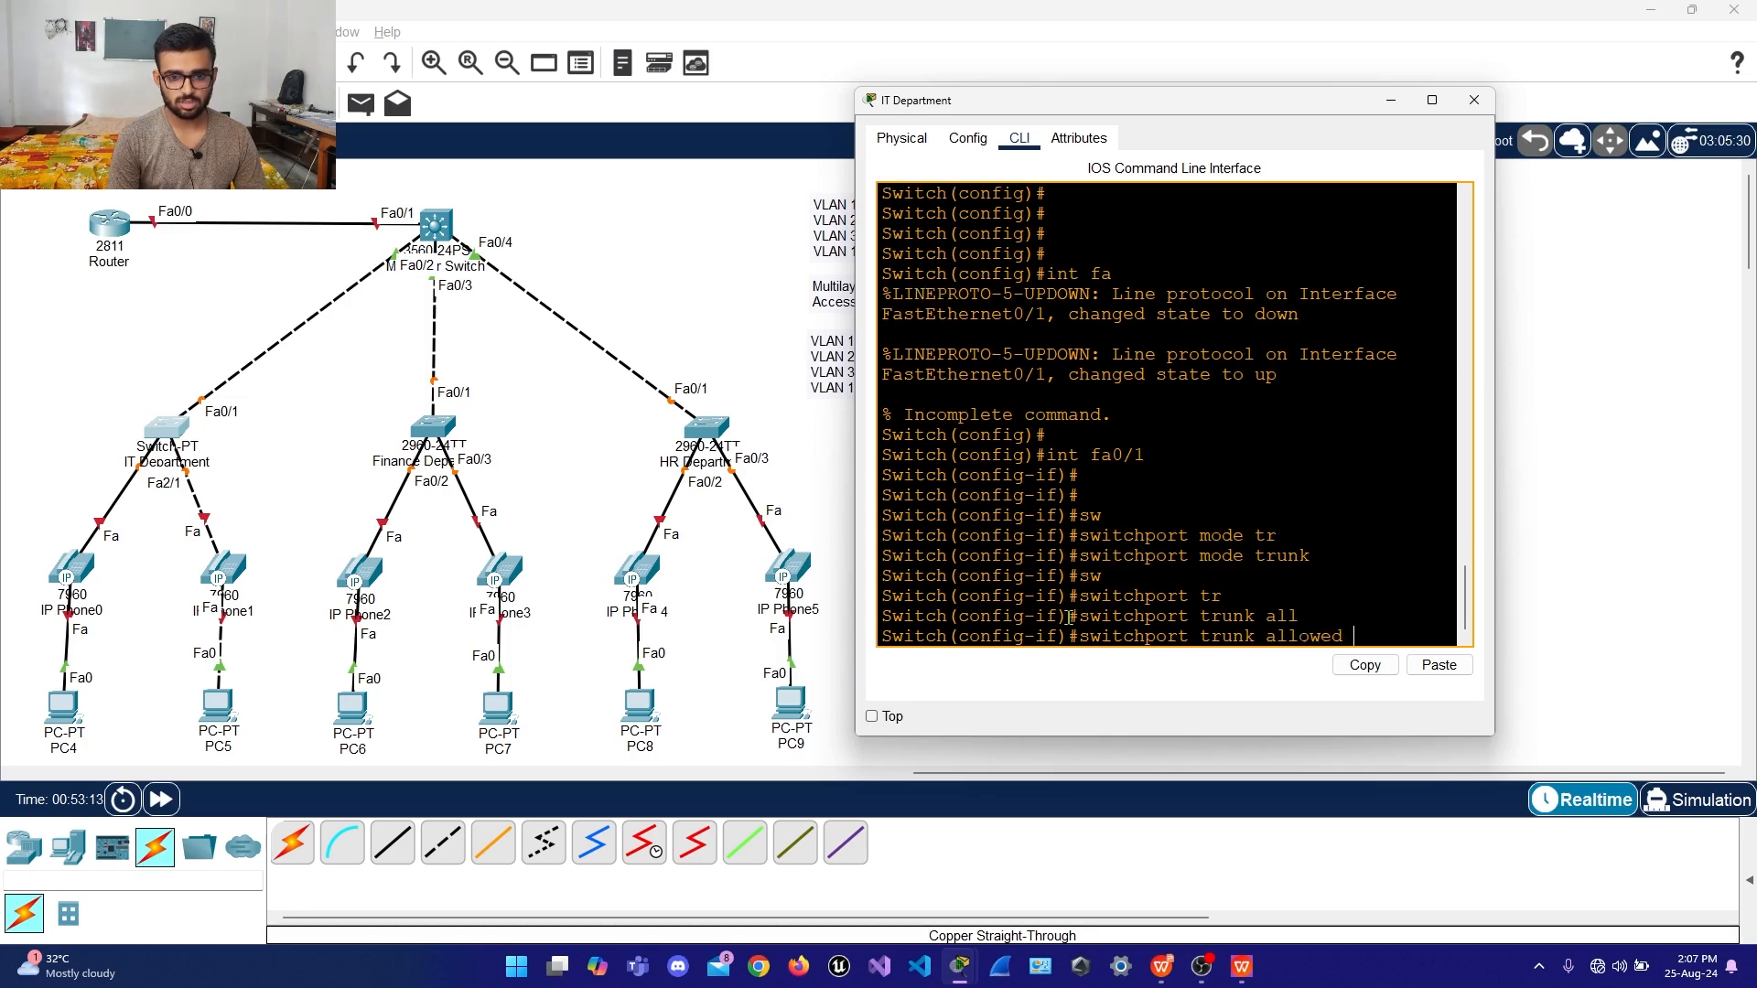
type("vlan")
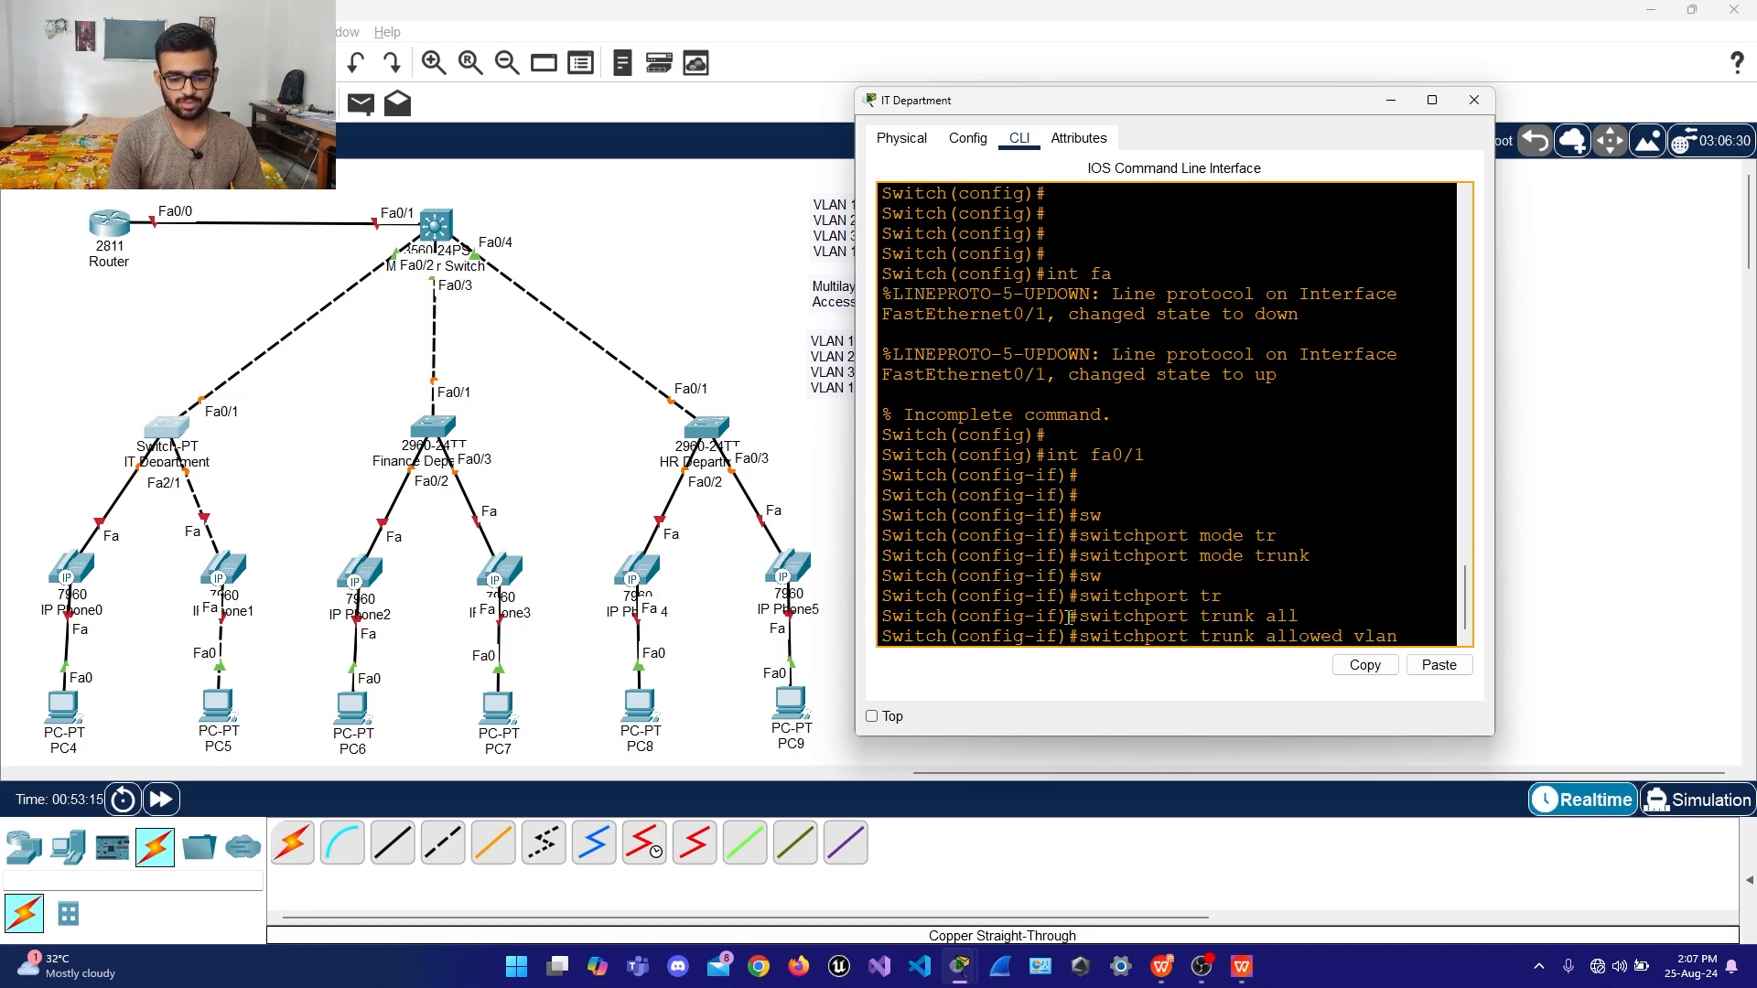
type(" 10,100")
key("Return")
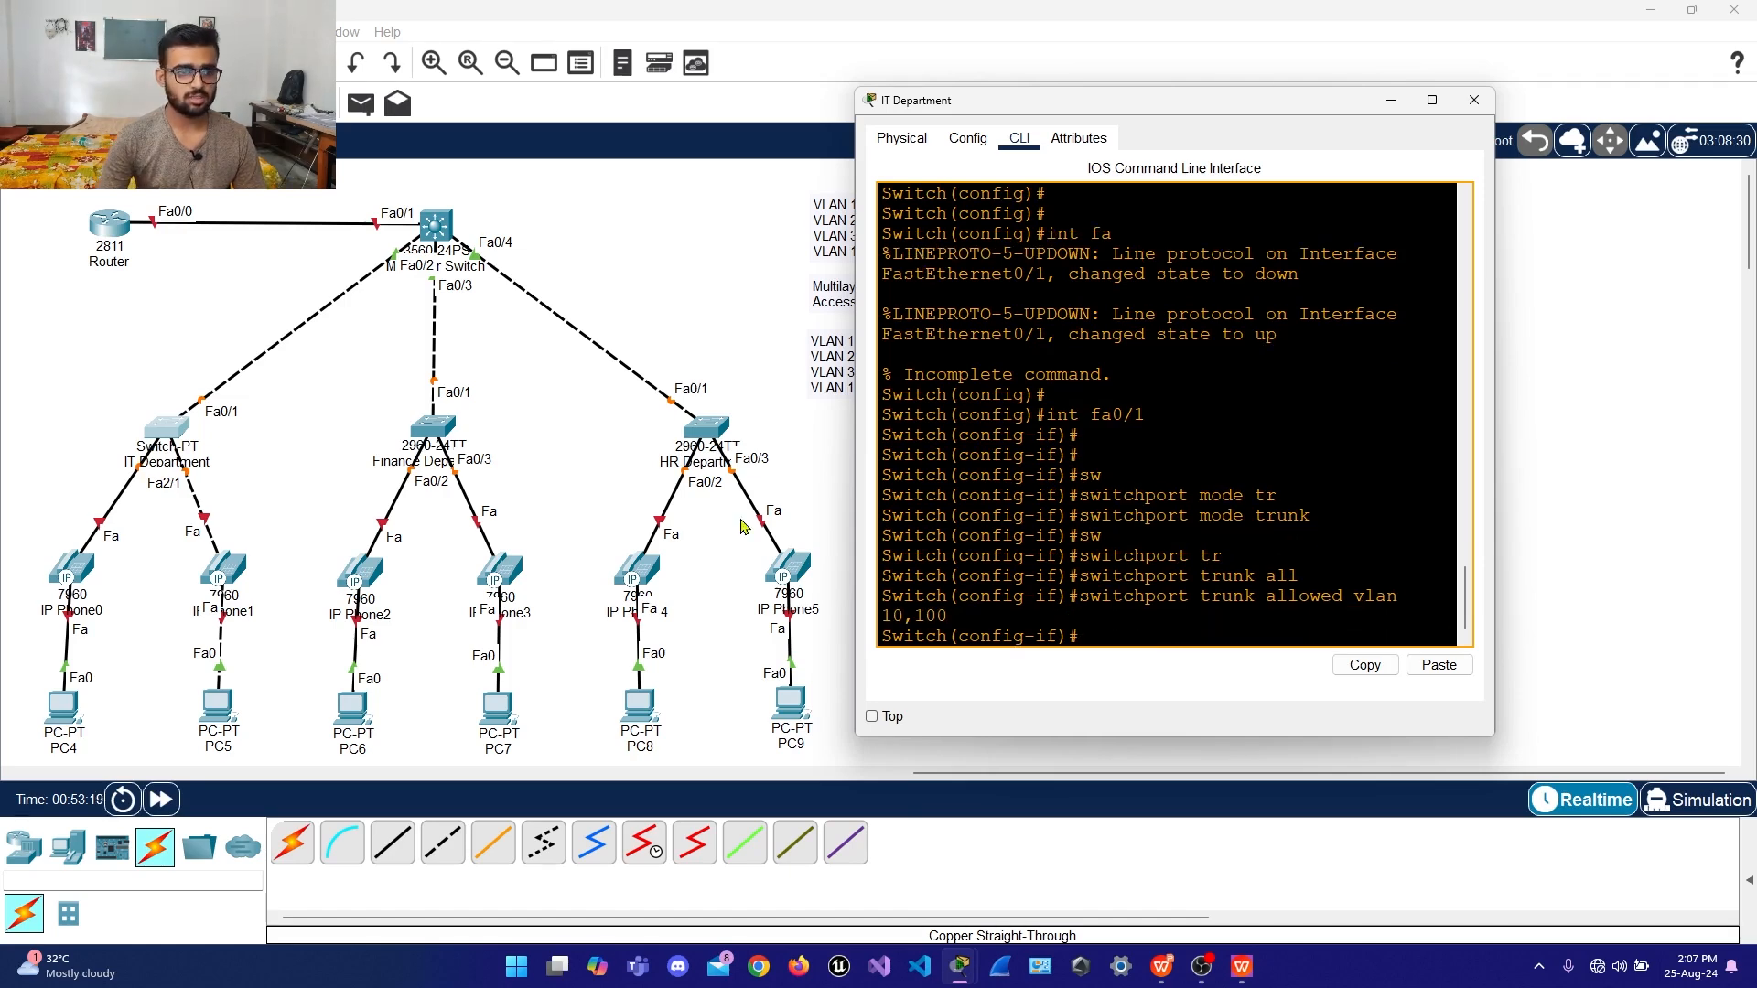
Open the Finance Department switch's command line and enter interface configuration mode for FastEthernet 0/1
left_click(428, 229)
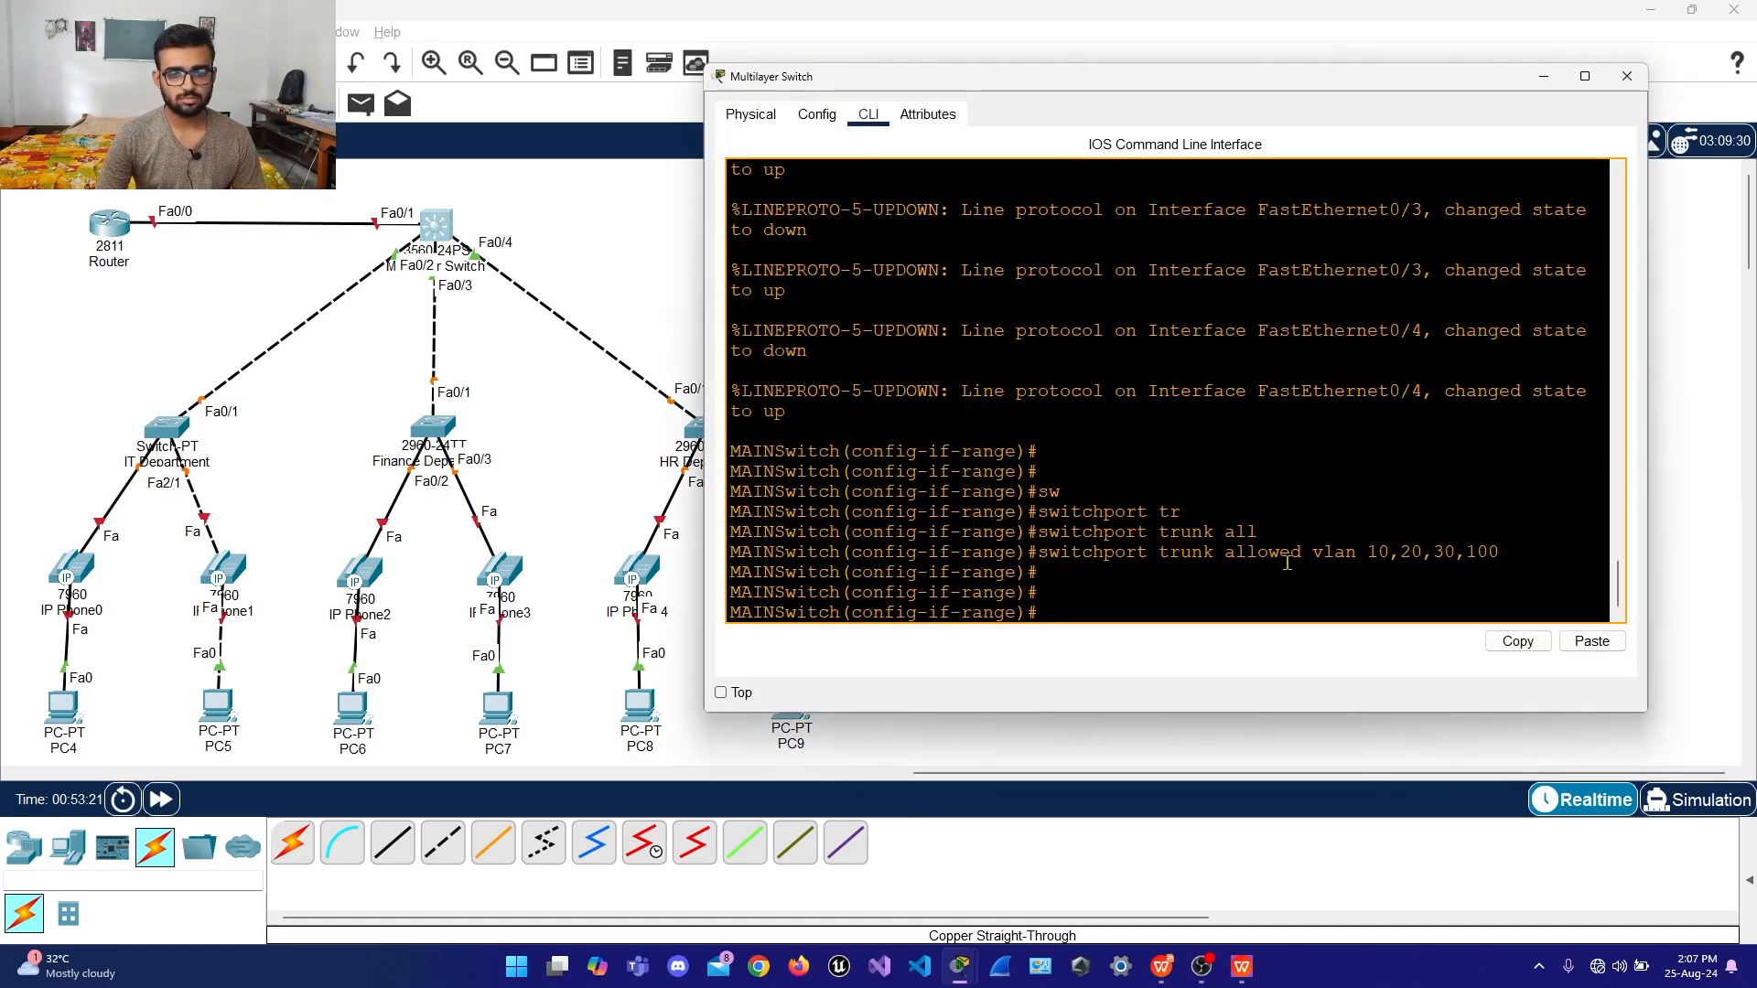
left_click(613, 321)
left_click(433, 427)
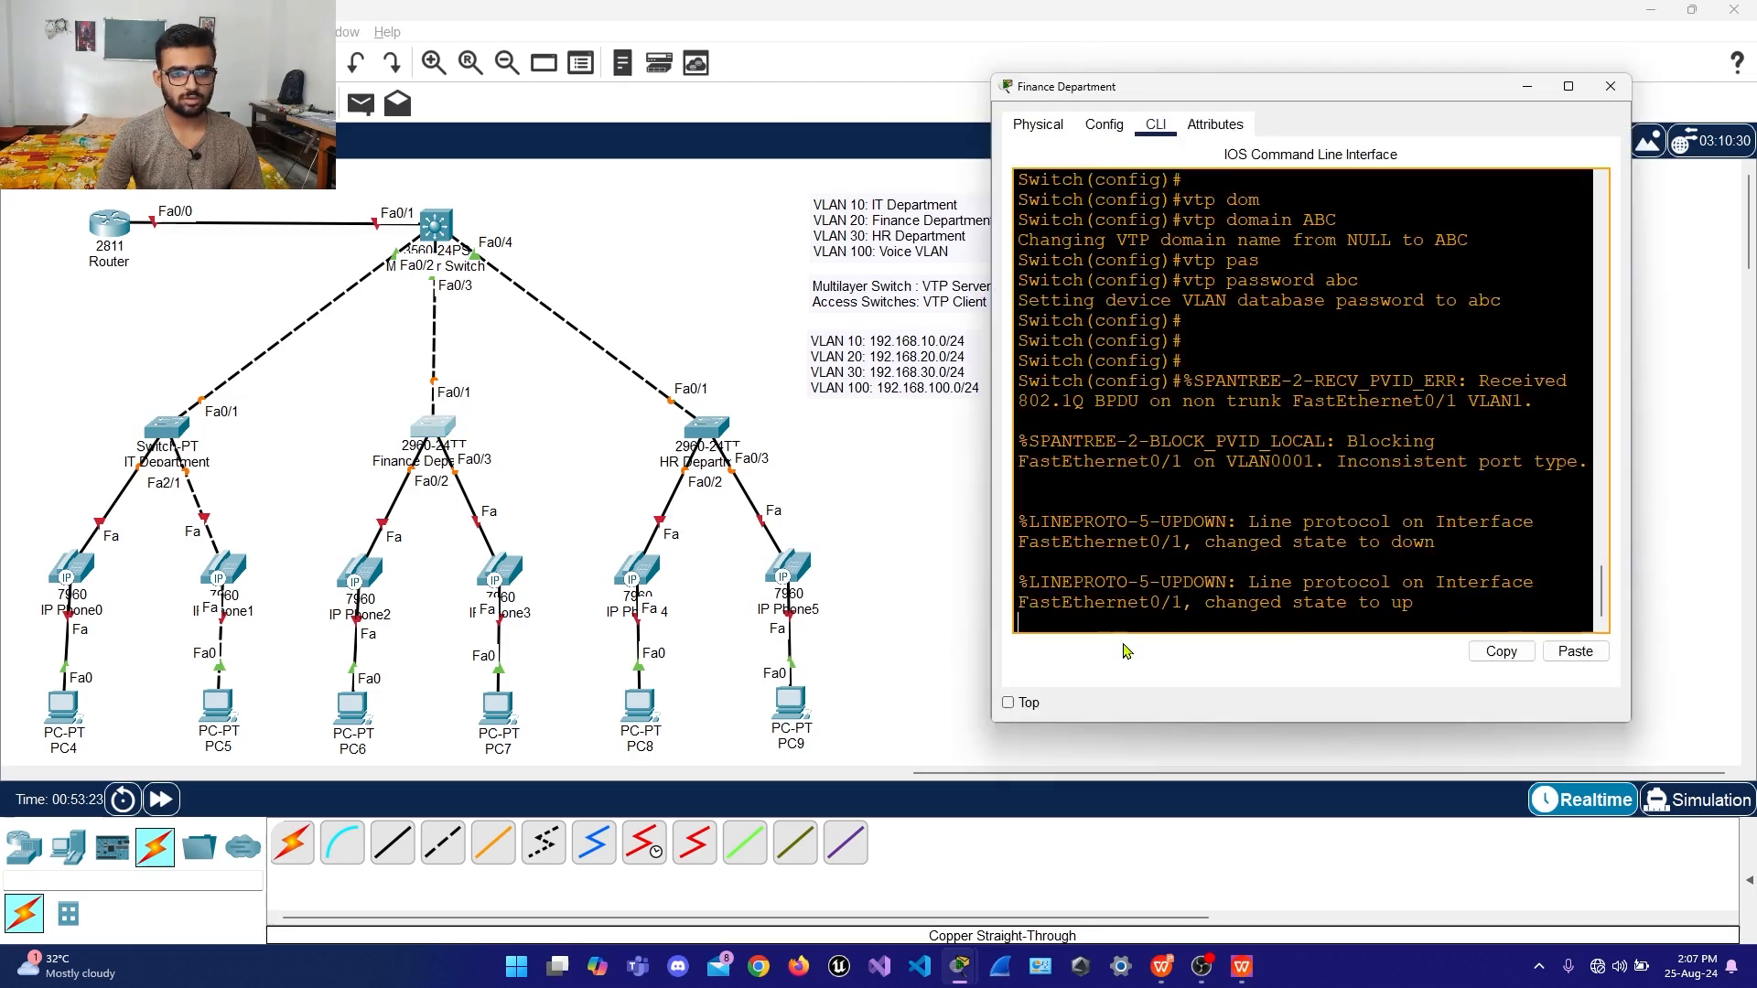
key("Return")
key("Return")
key("Return")
key("Return")
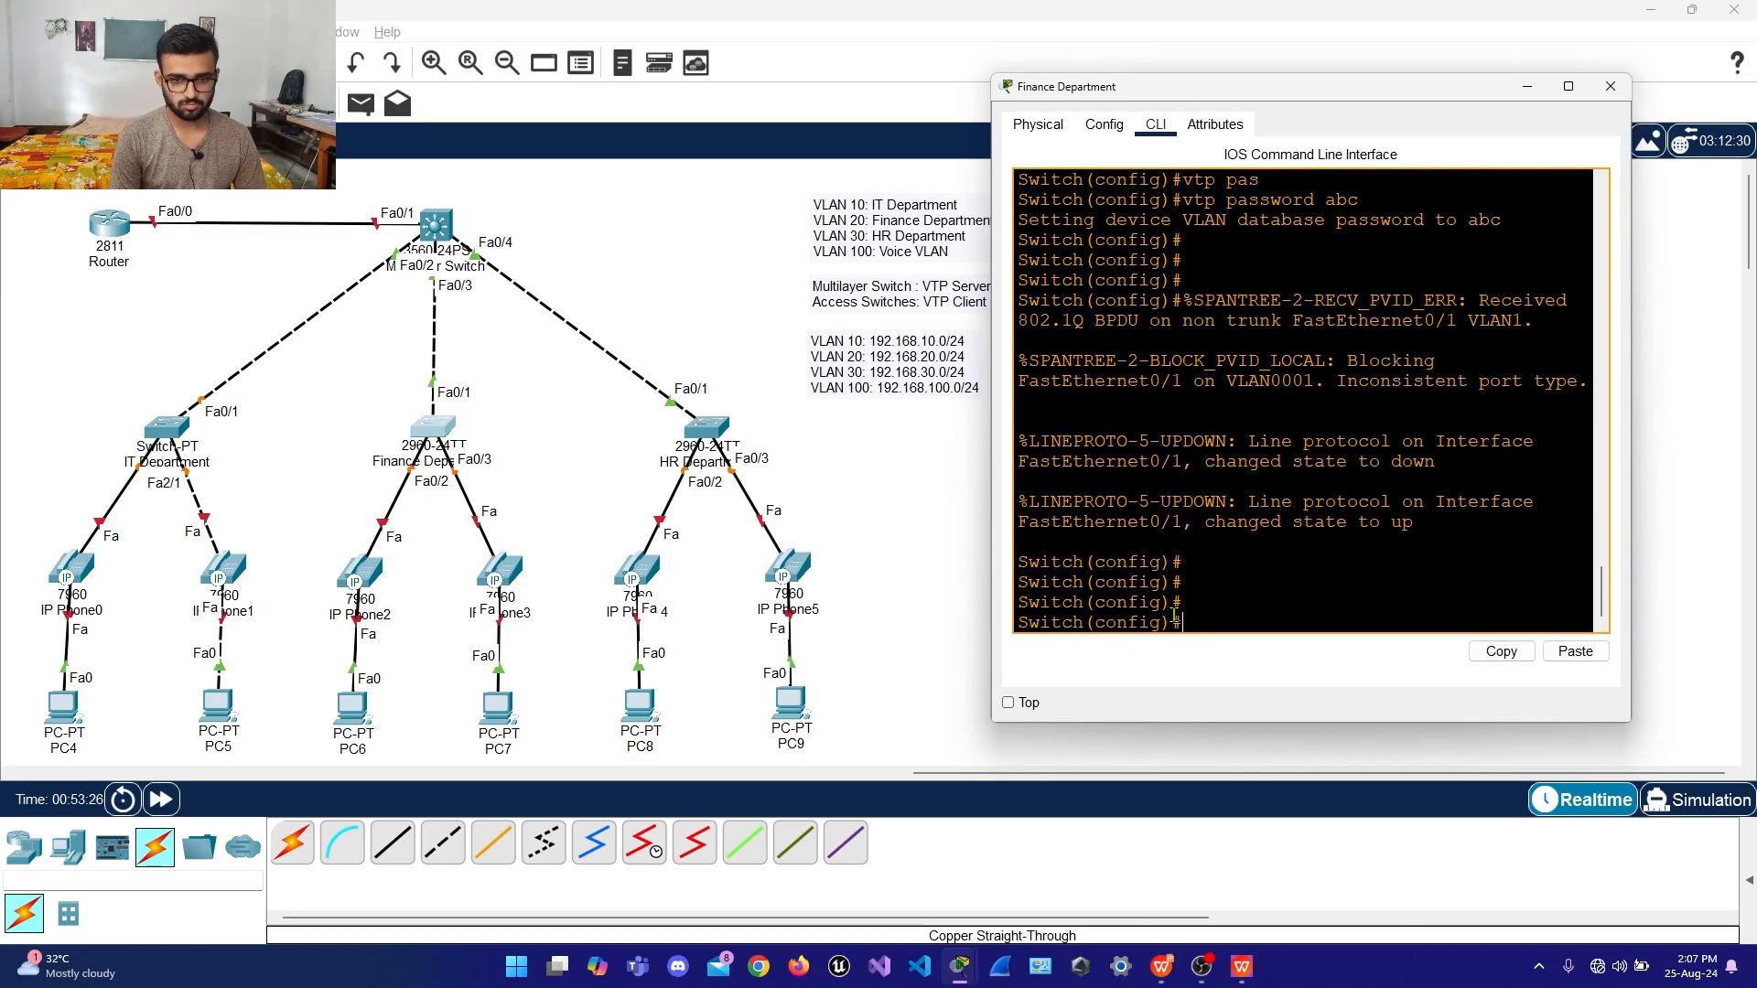
type("int vlan")
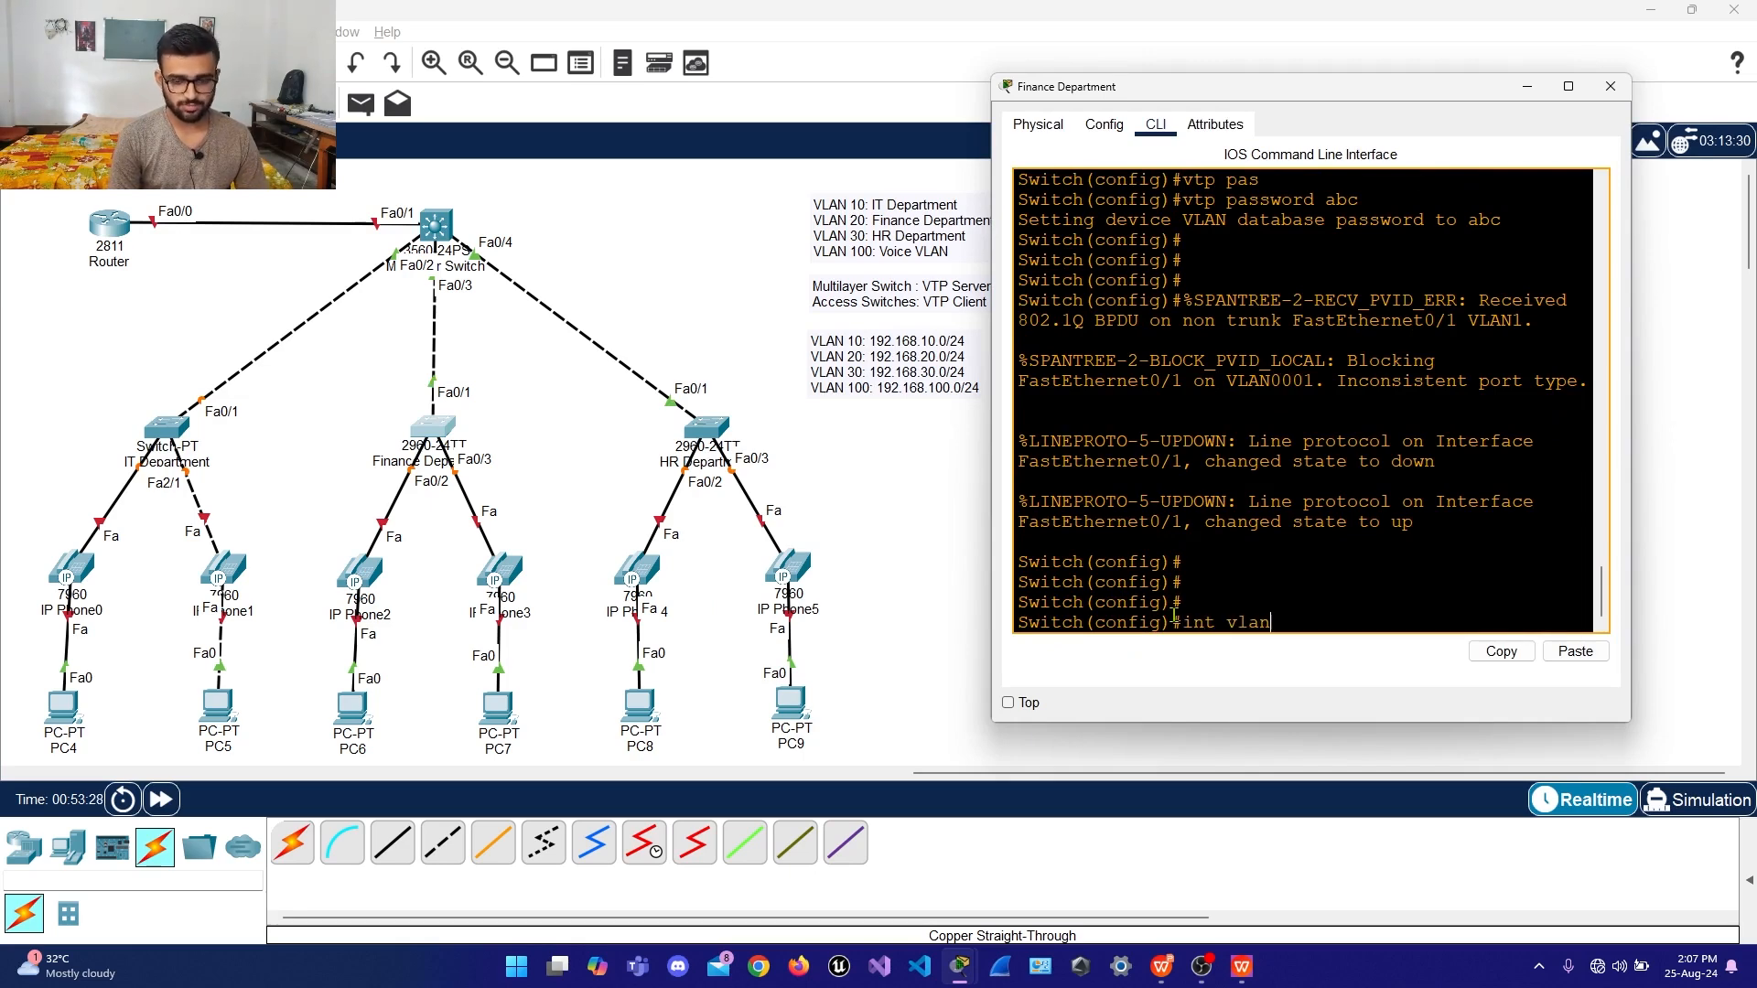
key("BackSpace")
key("BackSpace")
key("BackSpace")
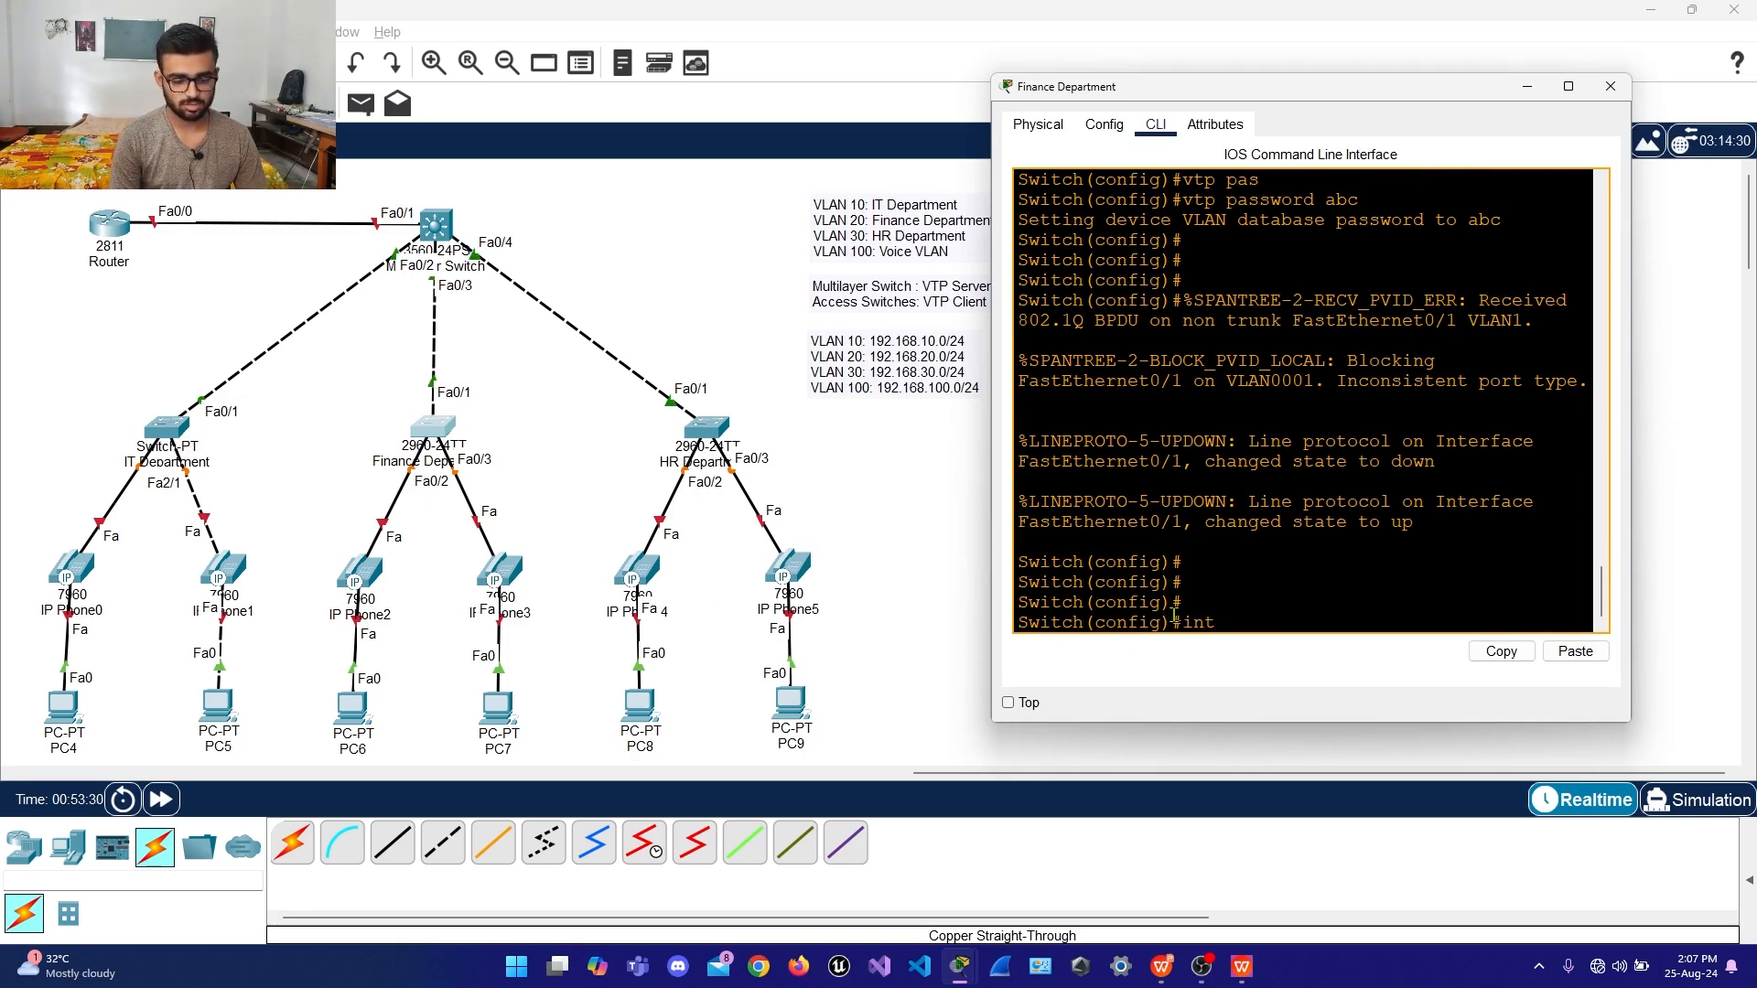
type("fa0.1")
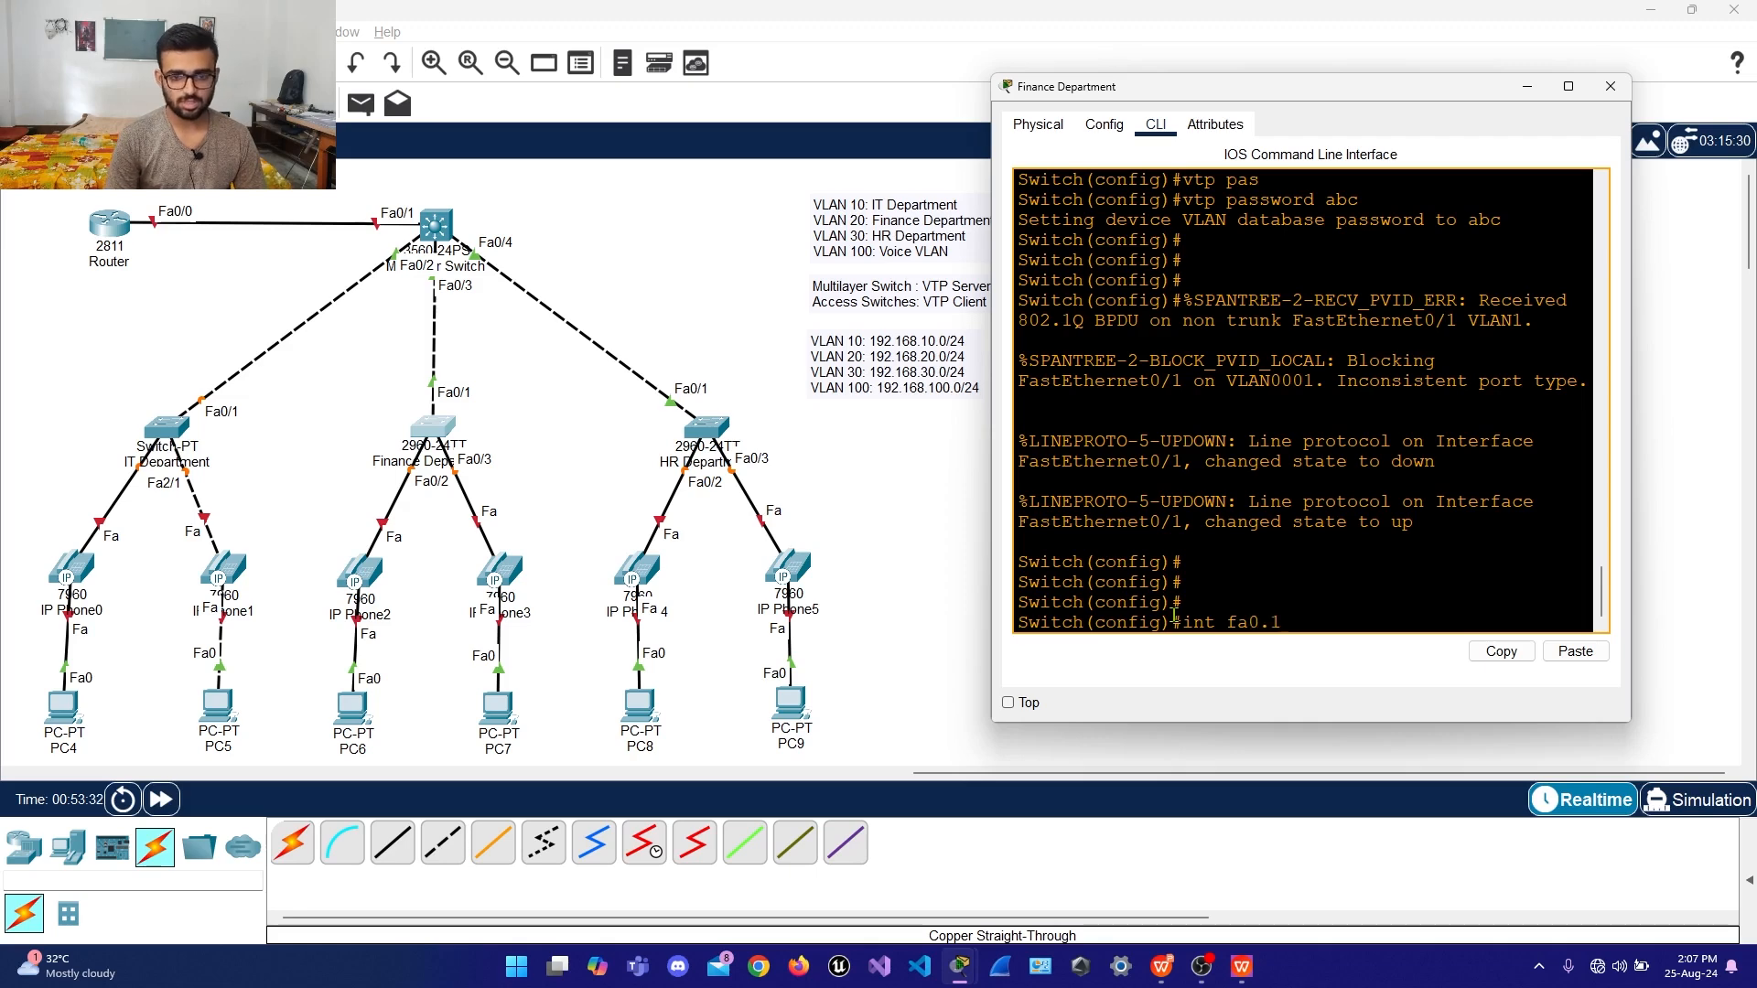
key("Return")
Set the switchport mode of the Finance Department switch's FastEthernet 0/1 interface to trunk
type("sw")
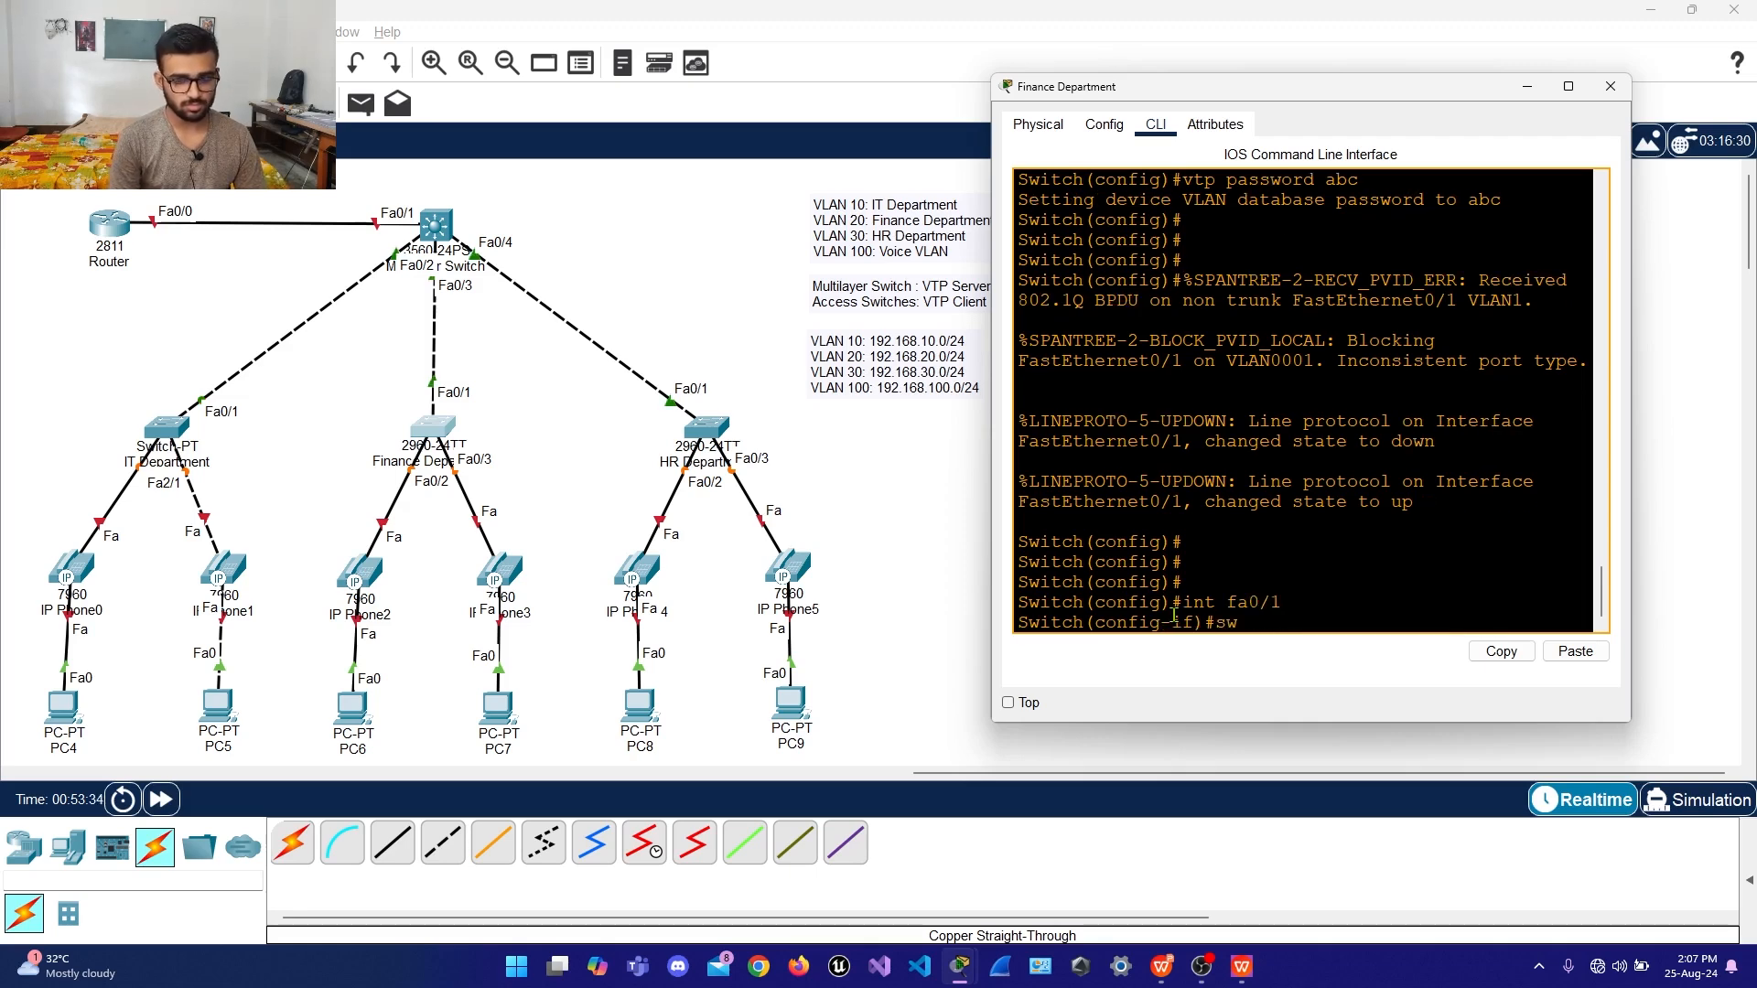
key("Tab")
type("mode tr")
key("Tab")
key("Return")
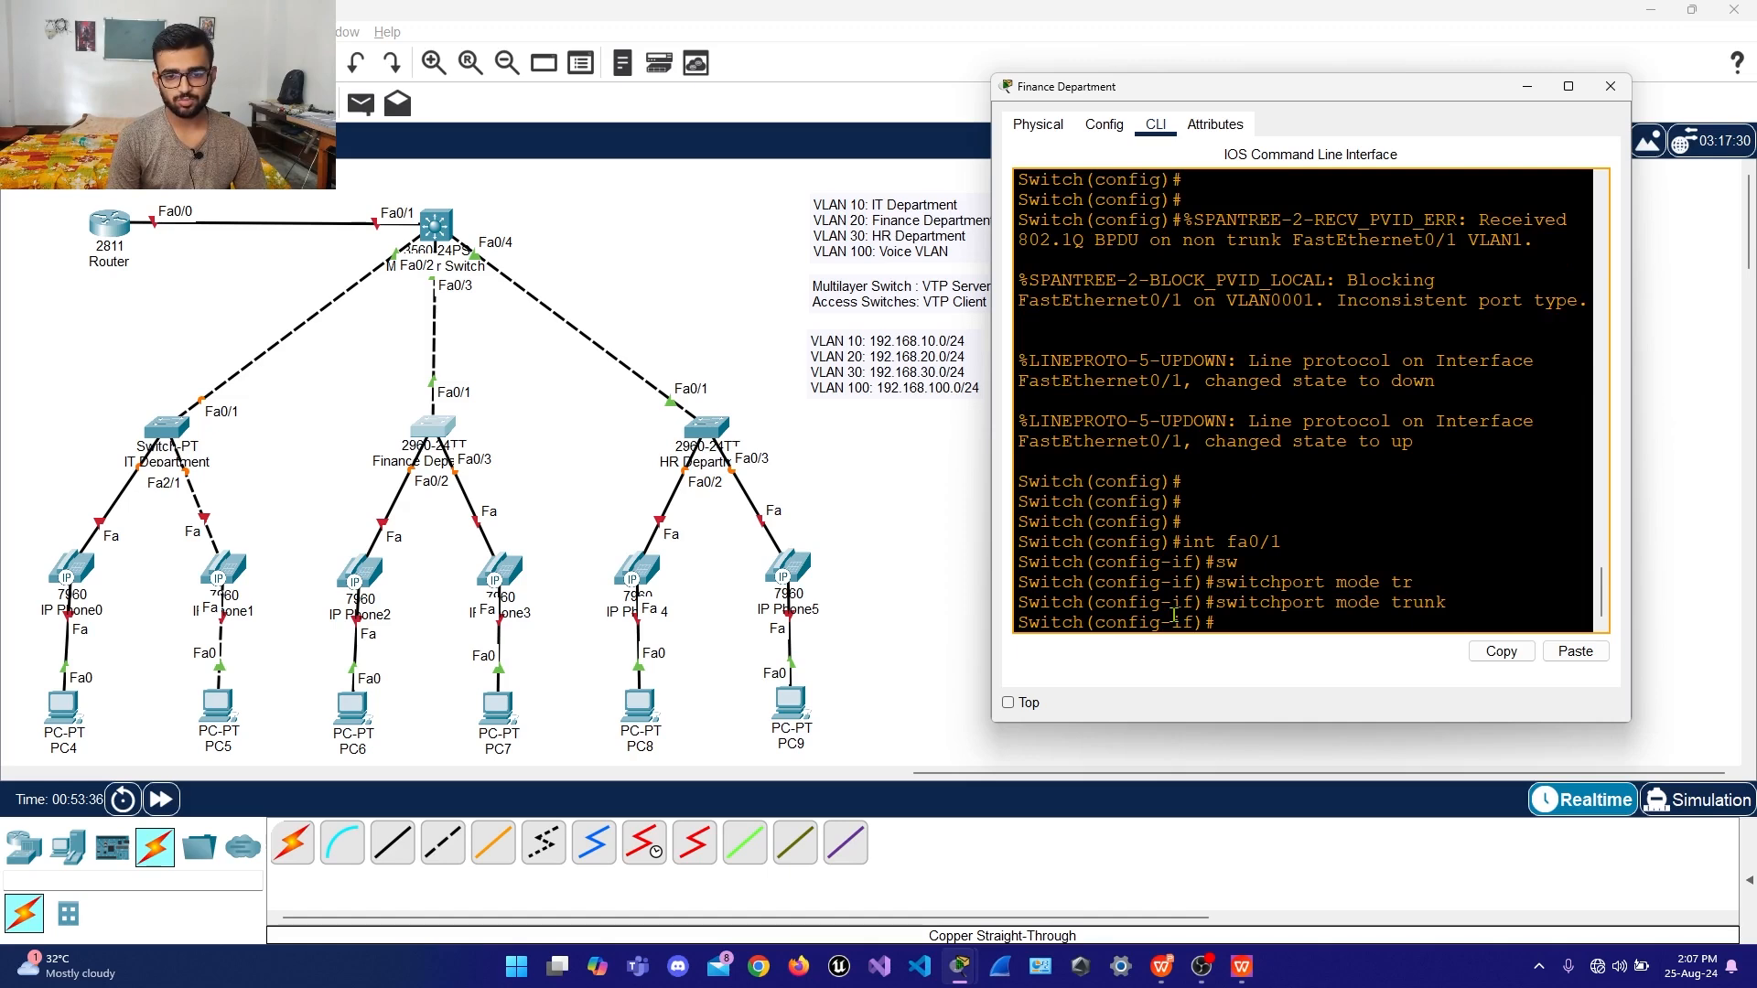
Allow VLANs 20 and 100 on the Finance Department switch's FastEthernet 0/1 trunk
type("sw")
key("Tab")
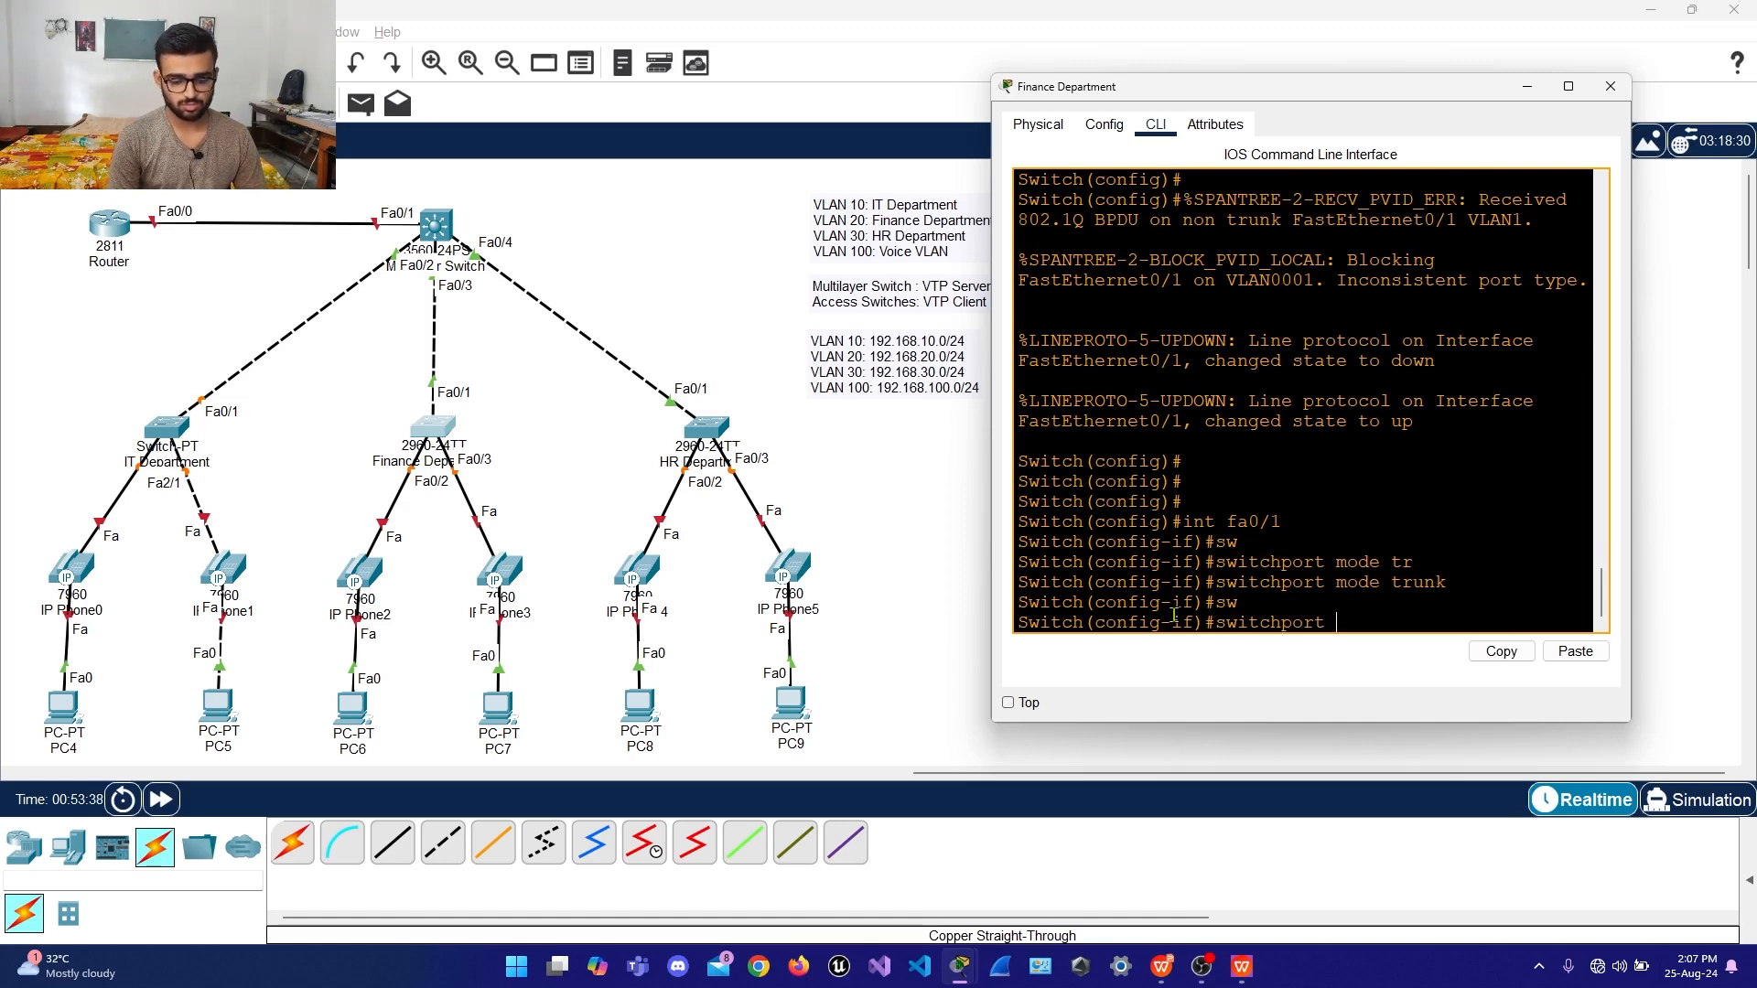
type("tr")
key("Tab")
type("all")
key("Tab")
type("v")
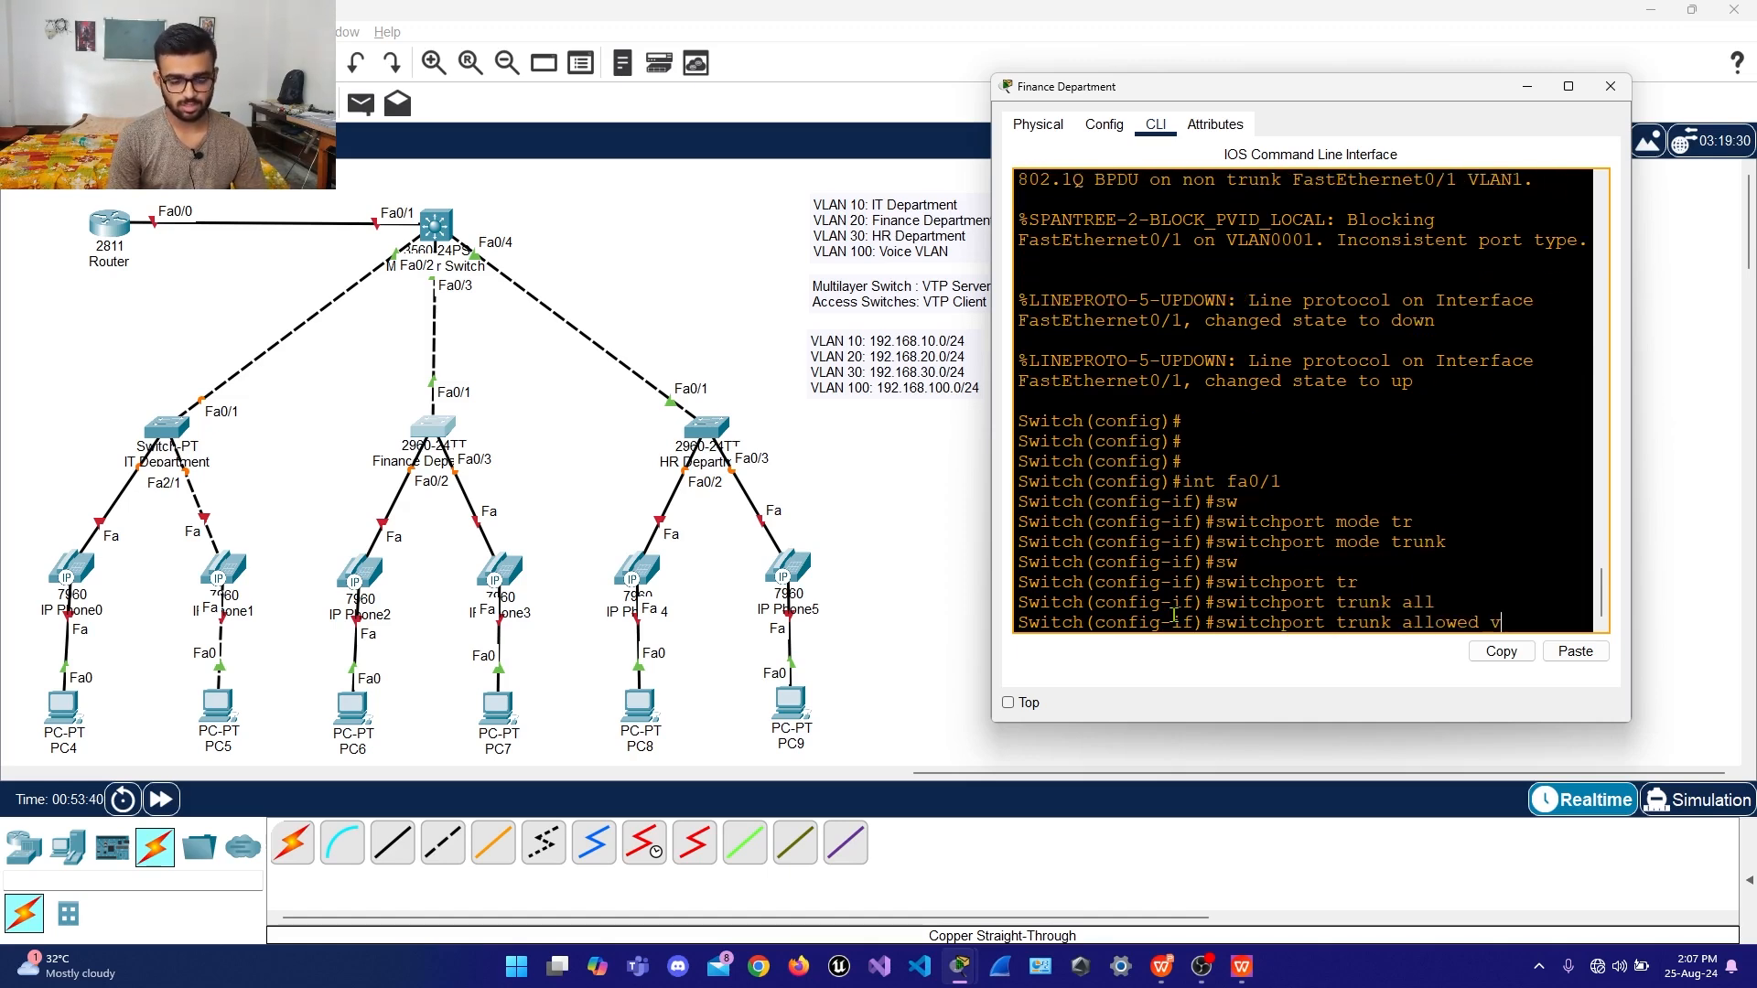
type("lan 12")
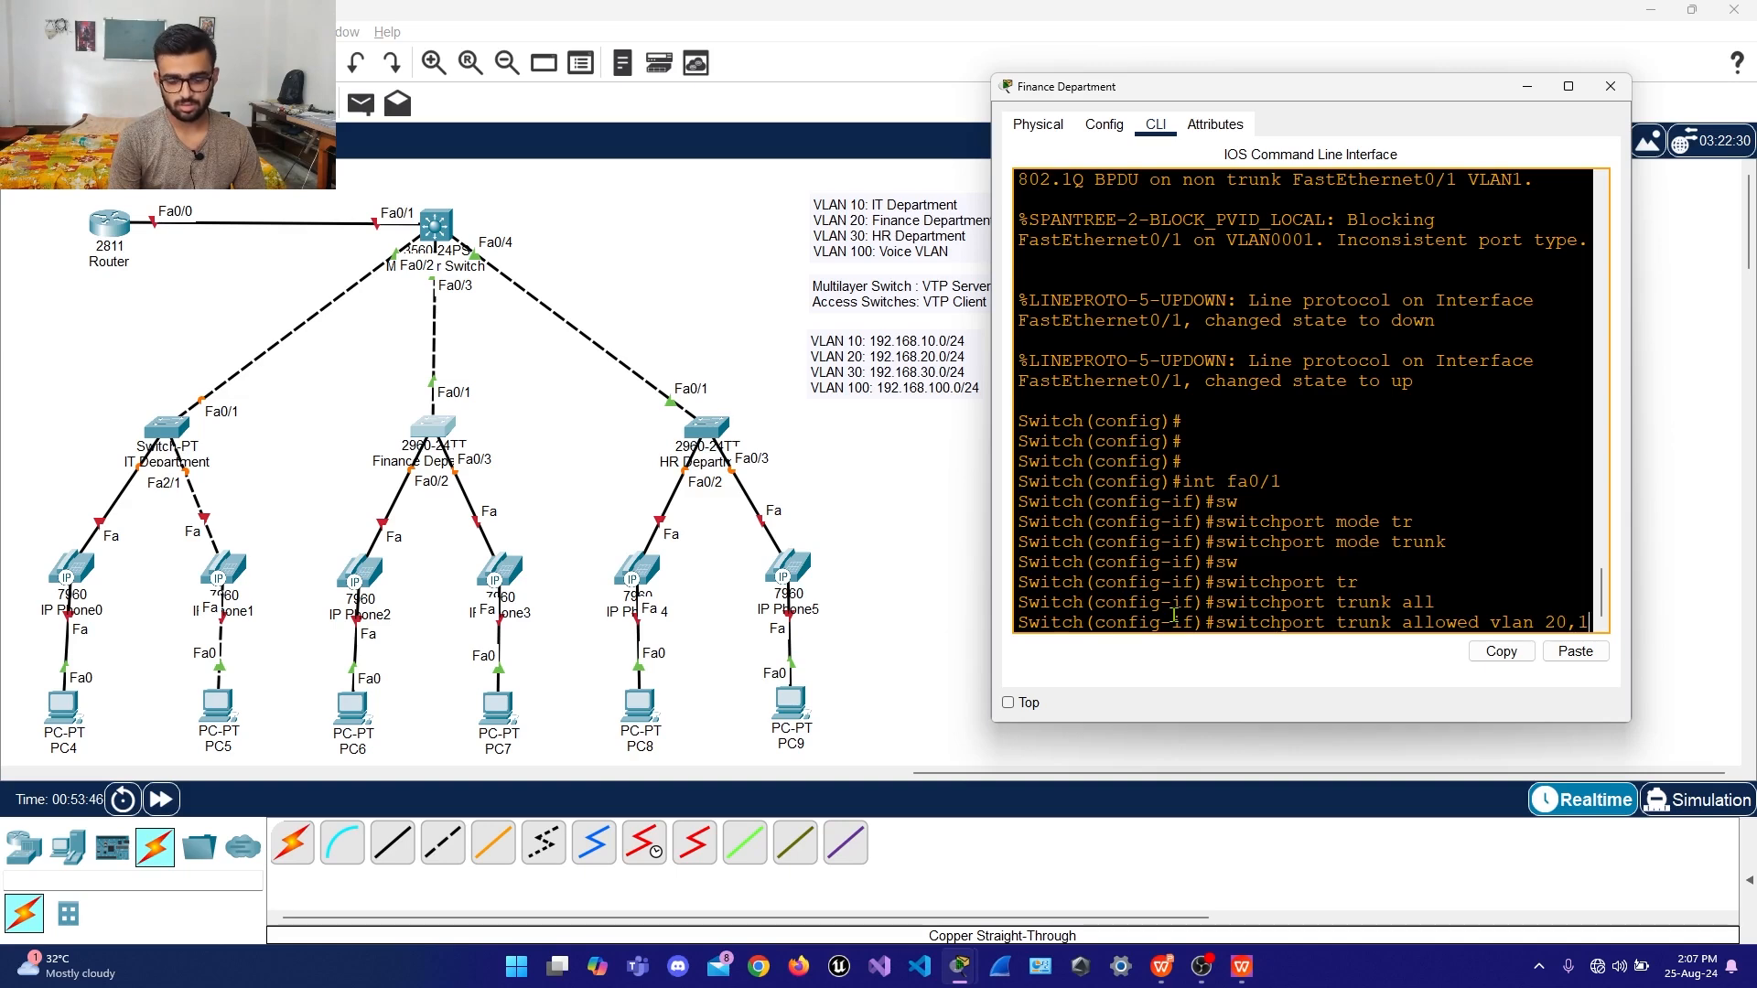
type("00")
key("Return")
key("Return")
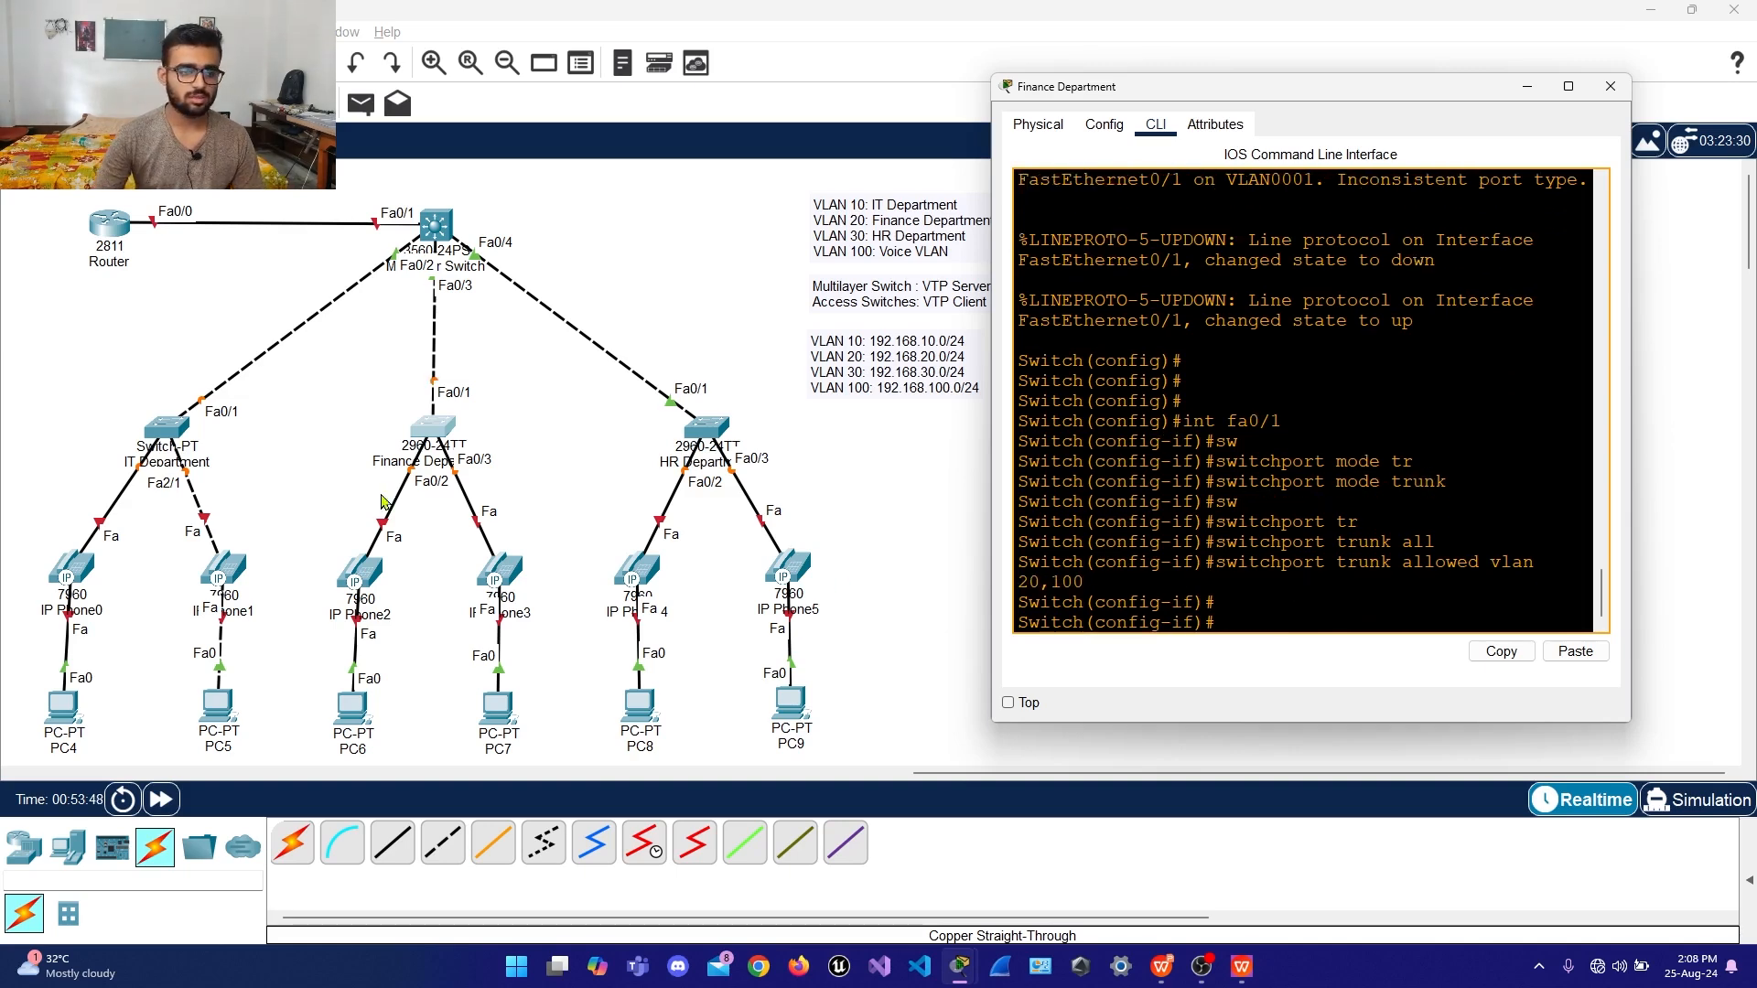
Open the HR Department switch's command line and enter interface configuration mode for FastEthernet 0/1
left_click(706, 427)
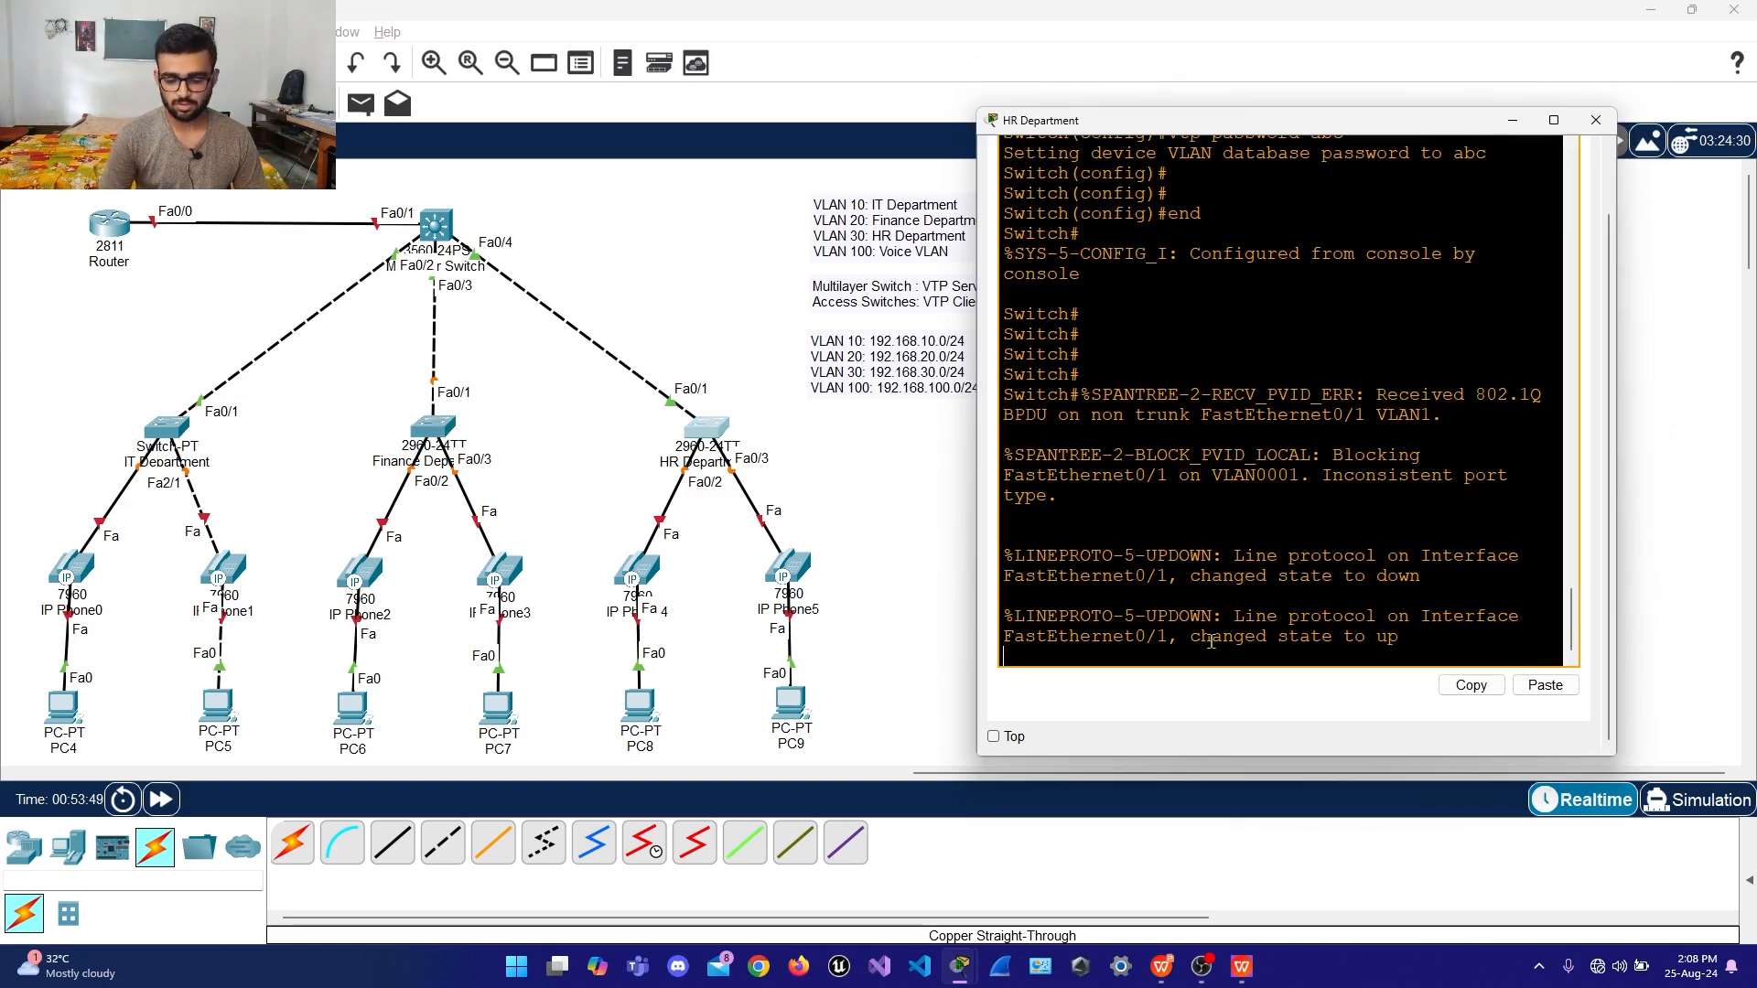
key("Return")
key("Return")
key("Return")
type("conf t")
key("Return")
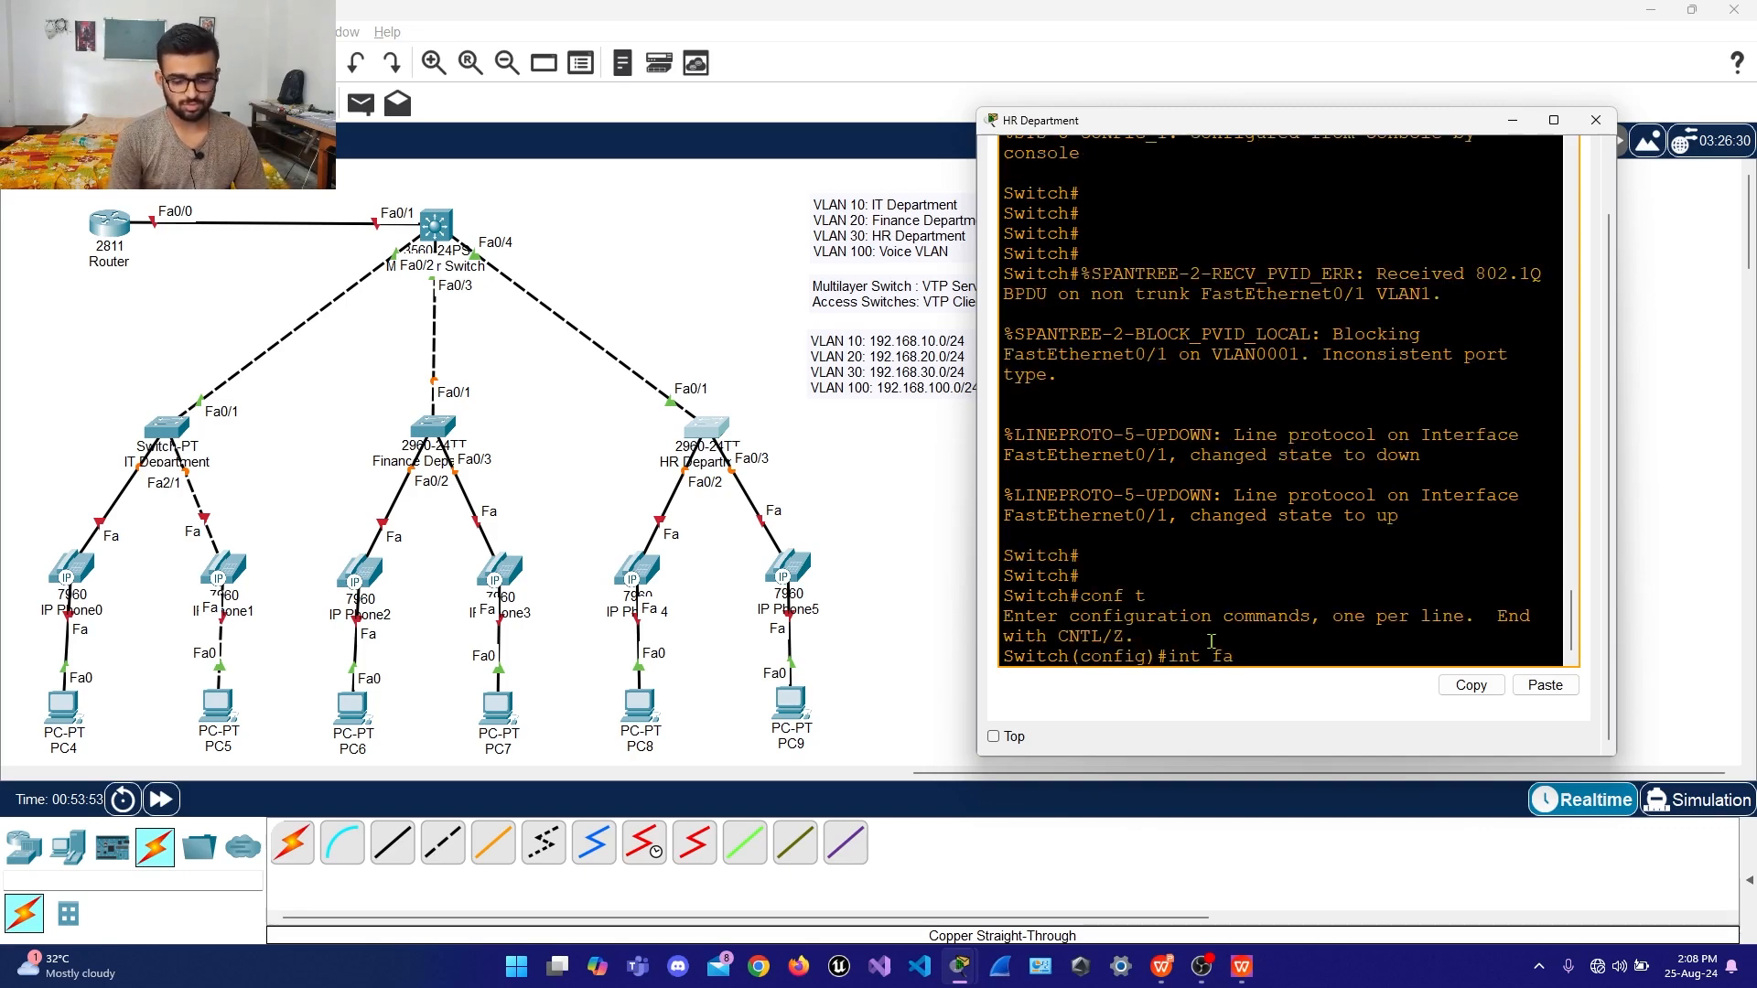
type("int fa0/1")
key("Return")
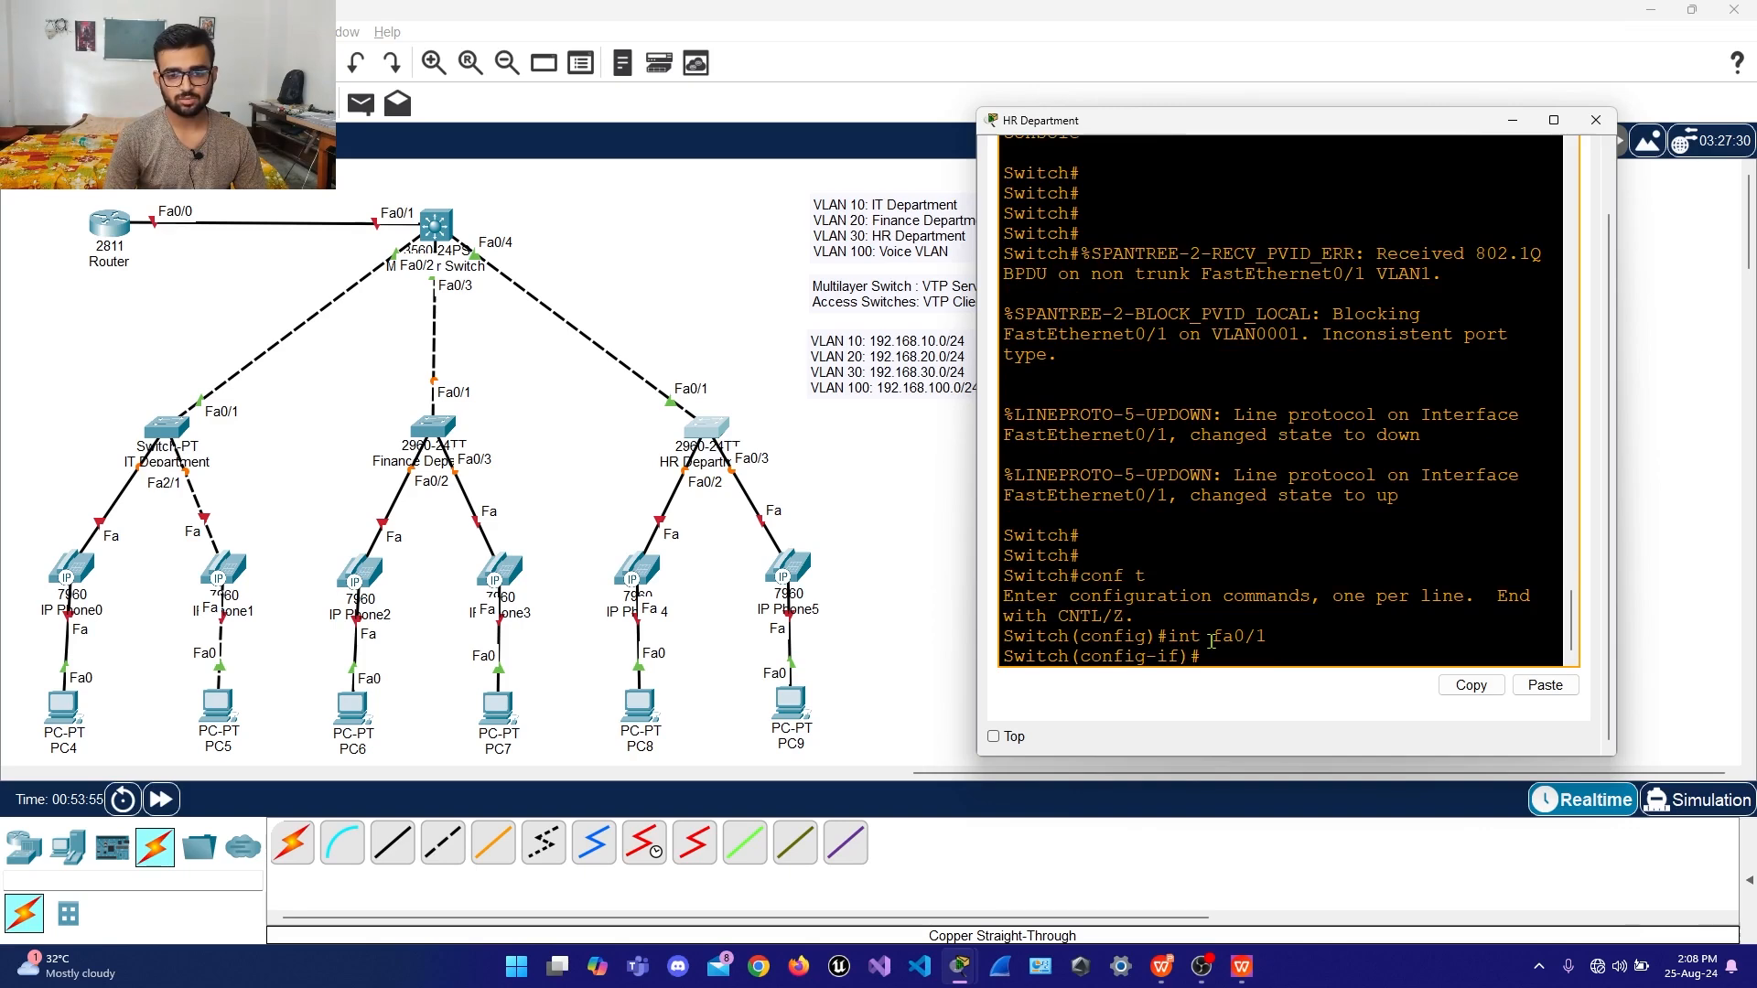
Set the switchport mode of the HR Department switch's FastEthernet 0/1 interface to trunk
type("sw")
key("Tab")
type("mode tr")
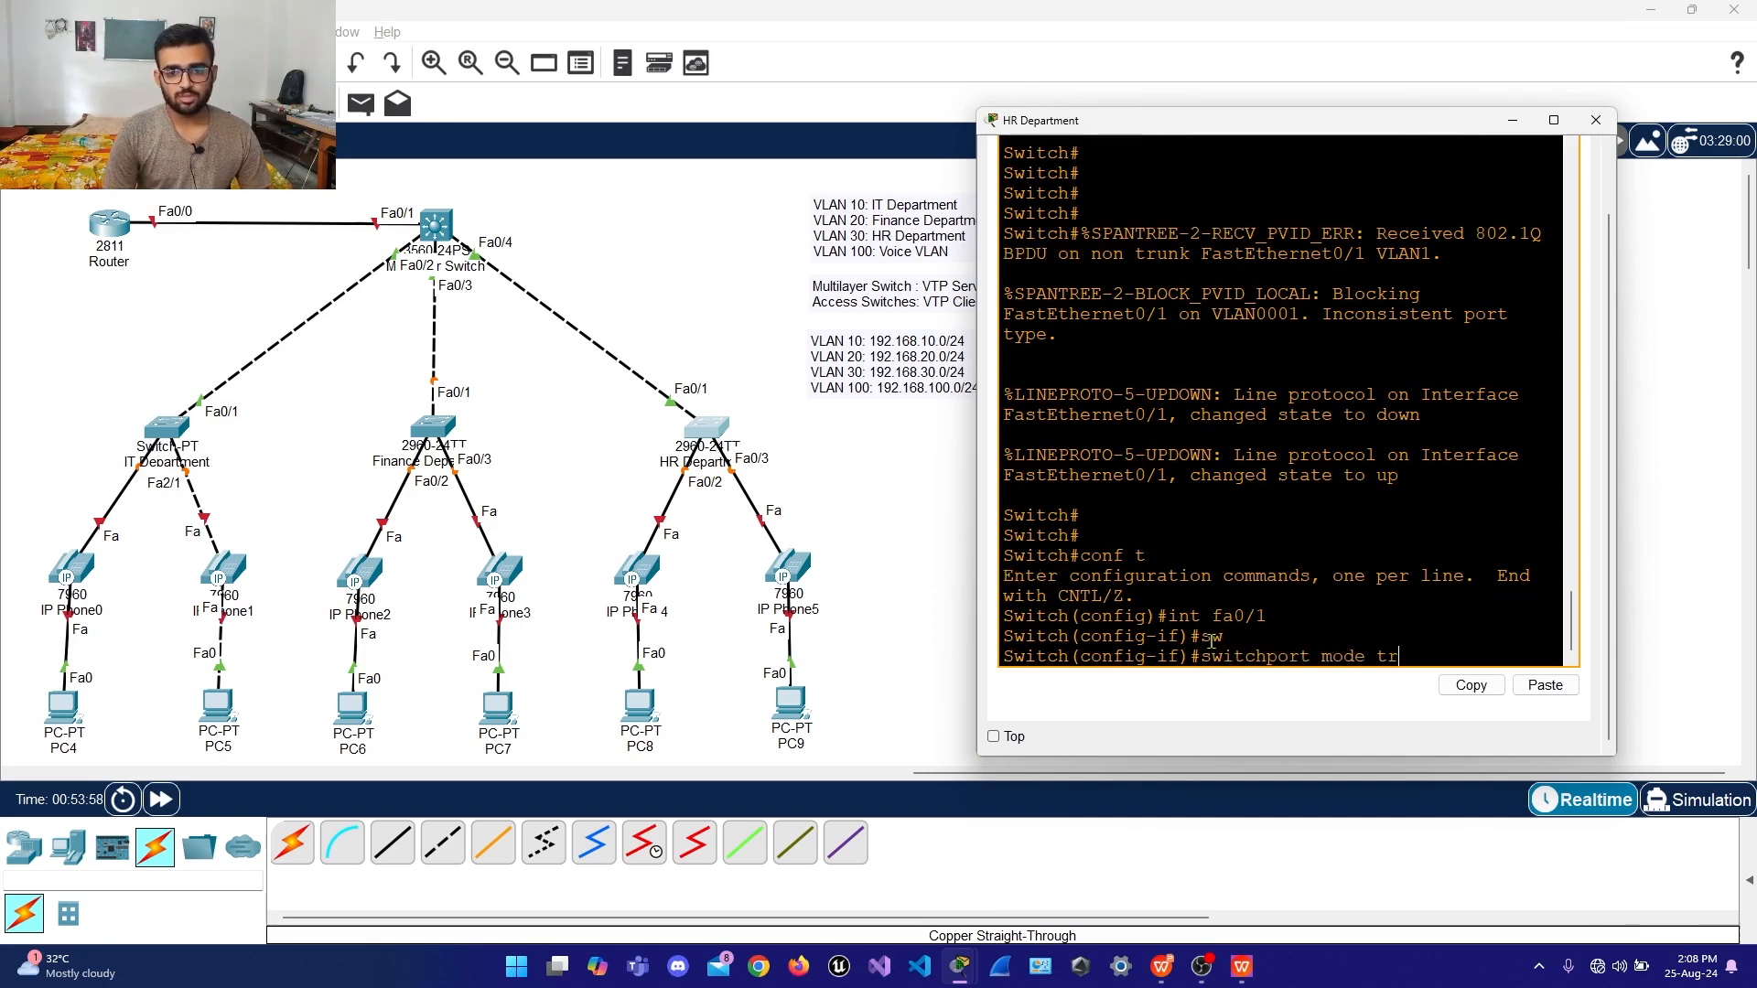
key("Tab")
key("Return")
Allow VLANs 30 and 100 on the HR Department switch's FastEthernet 0/1 trunk and dismiss its window
type("sw")
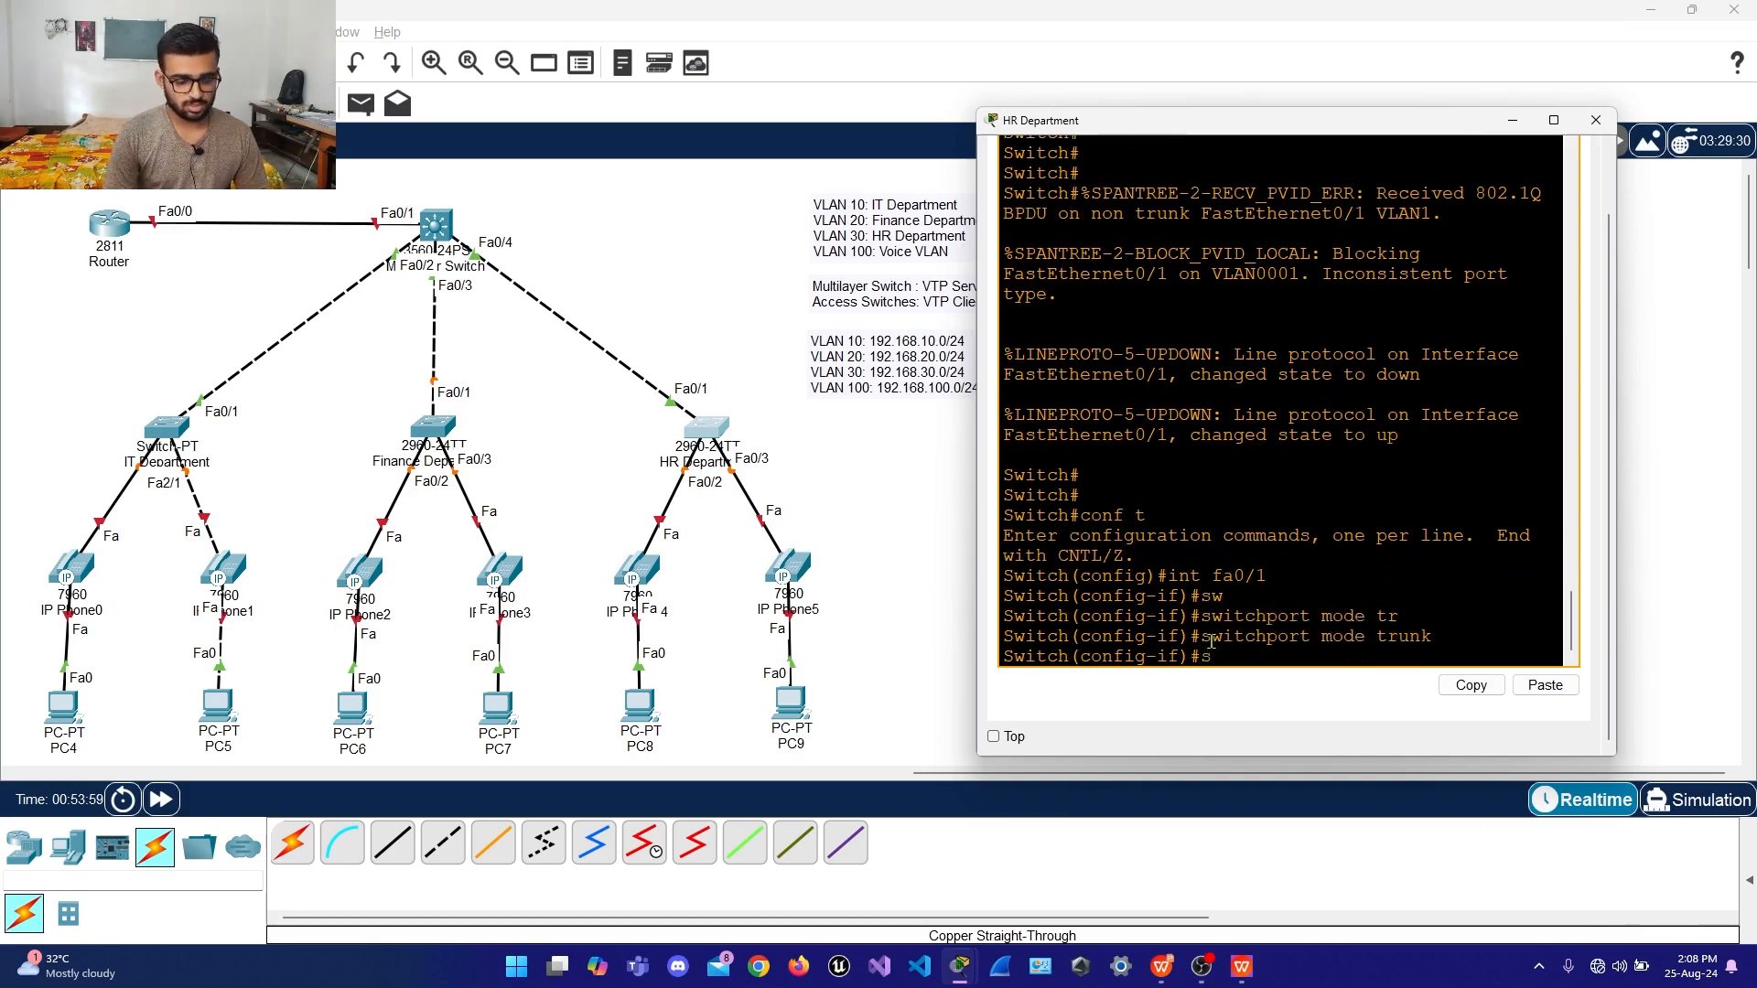
key("Tab")
type("tr")
key("Tab")
type("a")
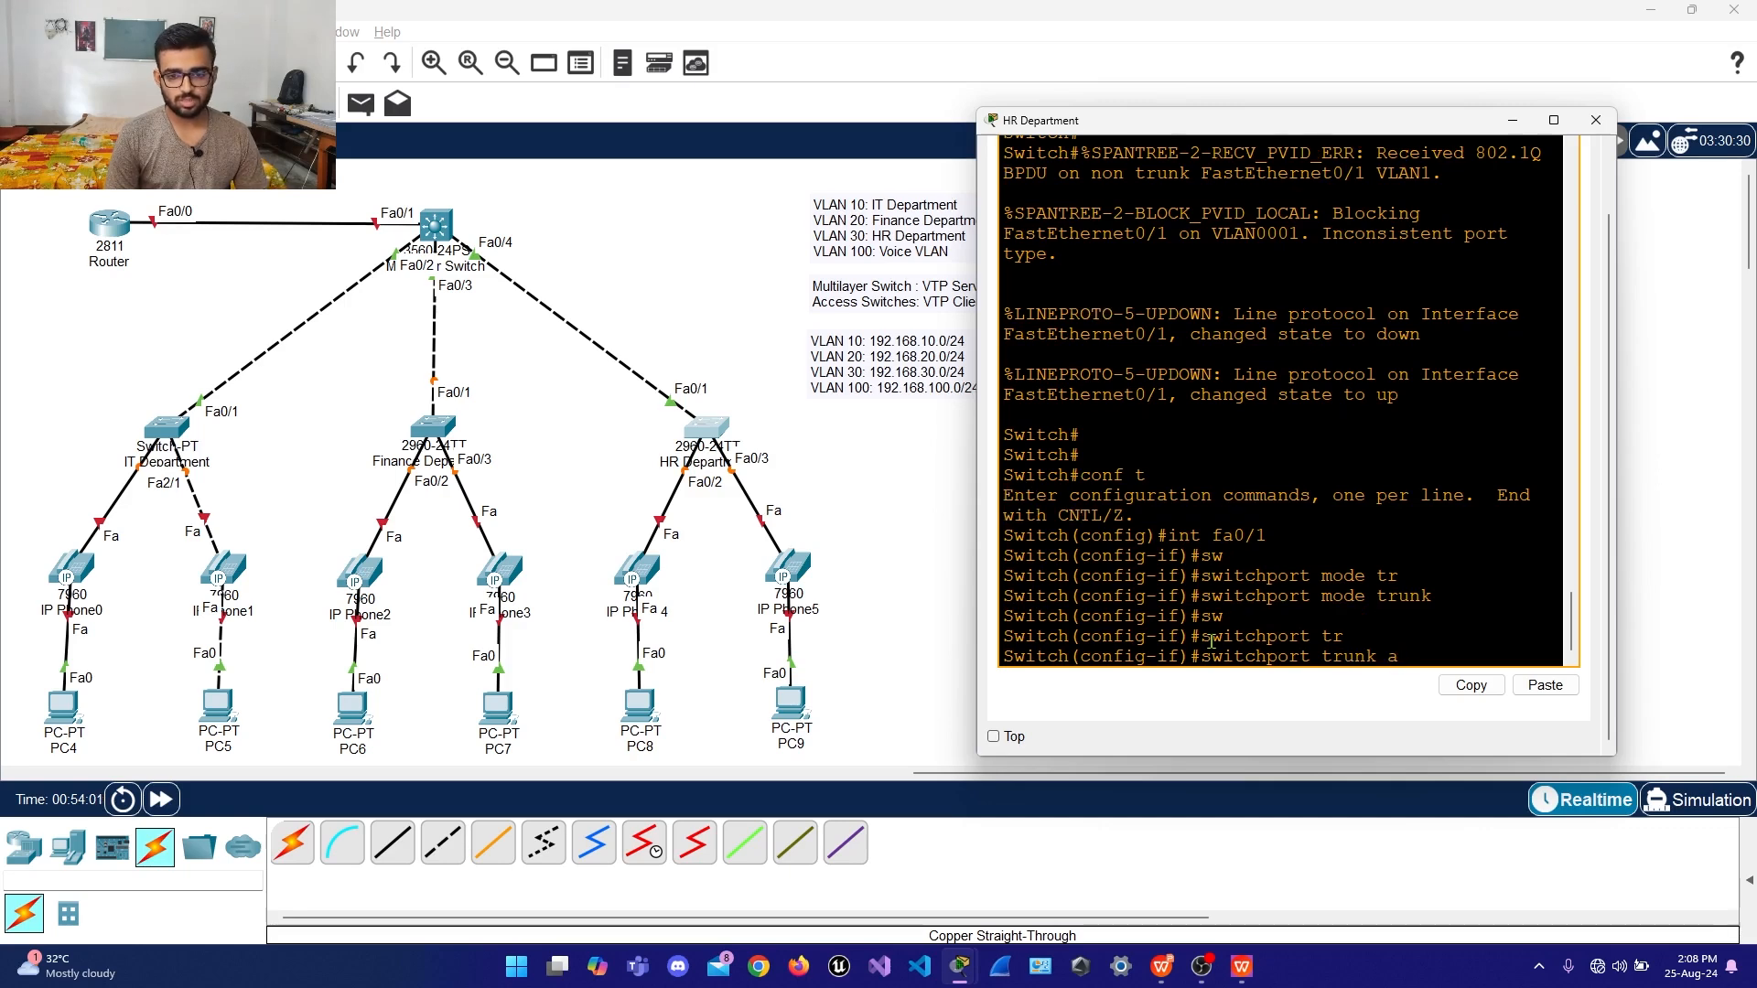
type("ll")
key("Tab")
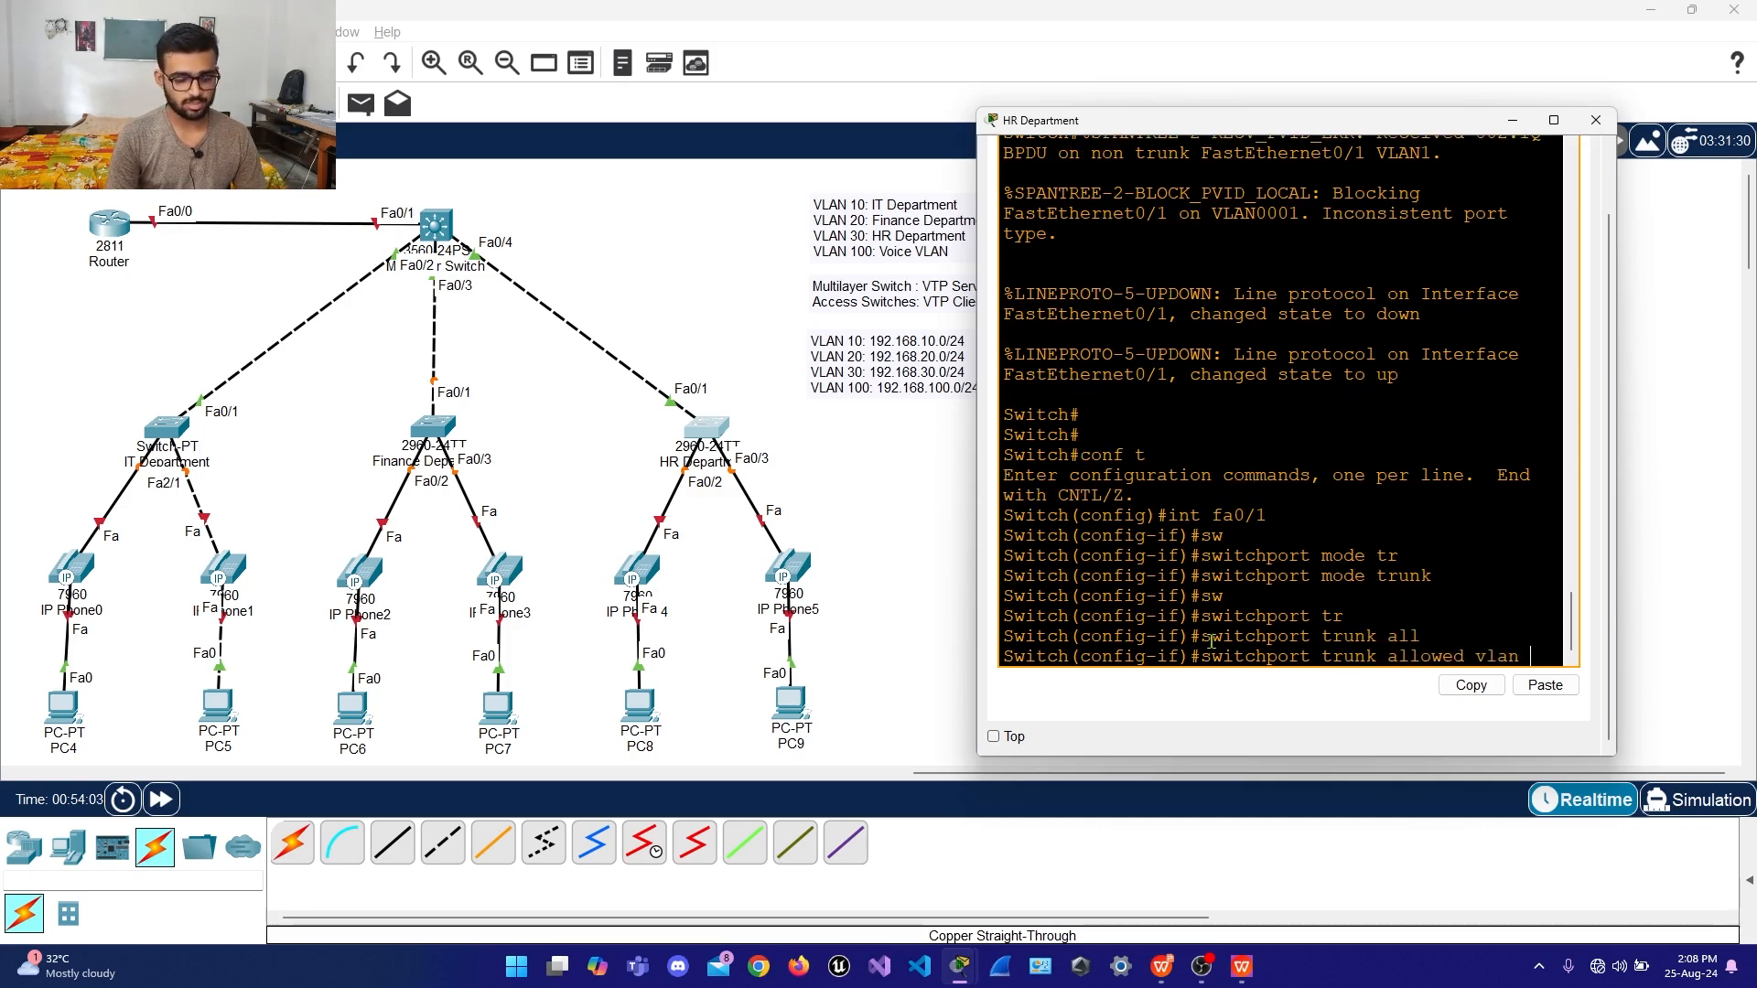
type("vlan 30,1")
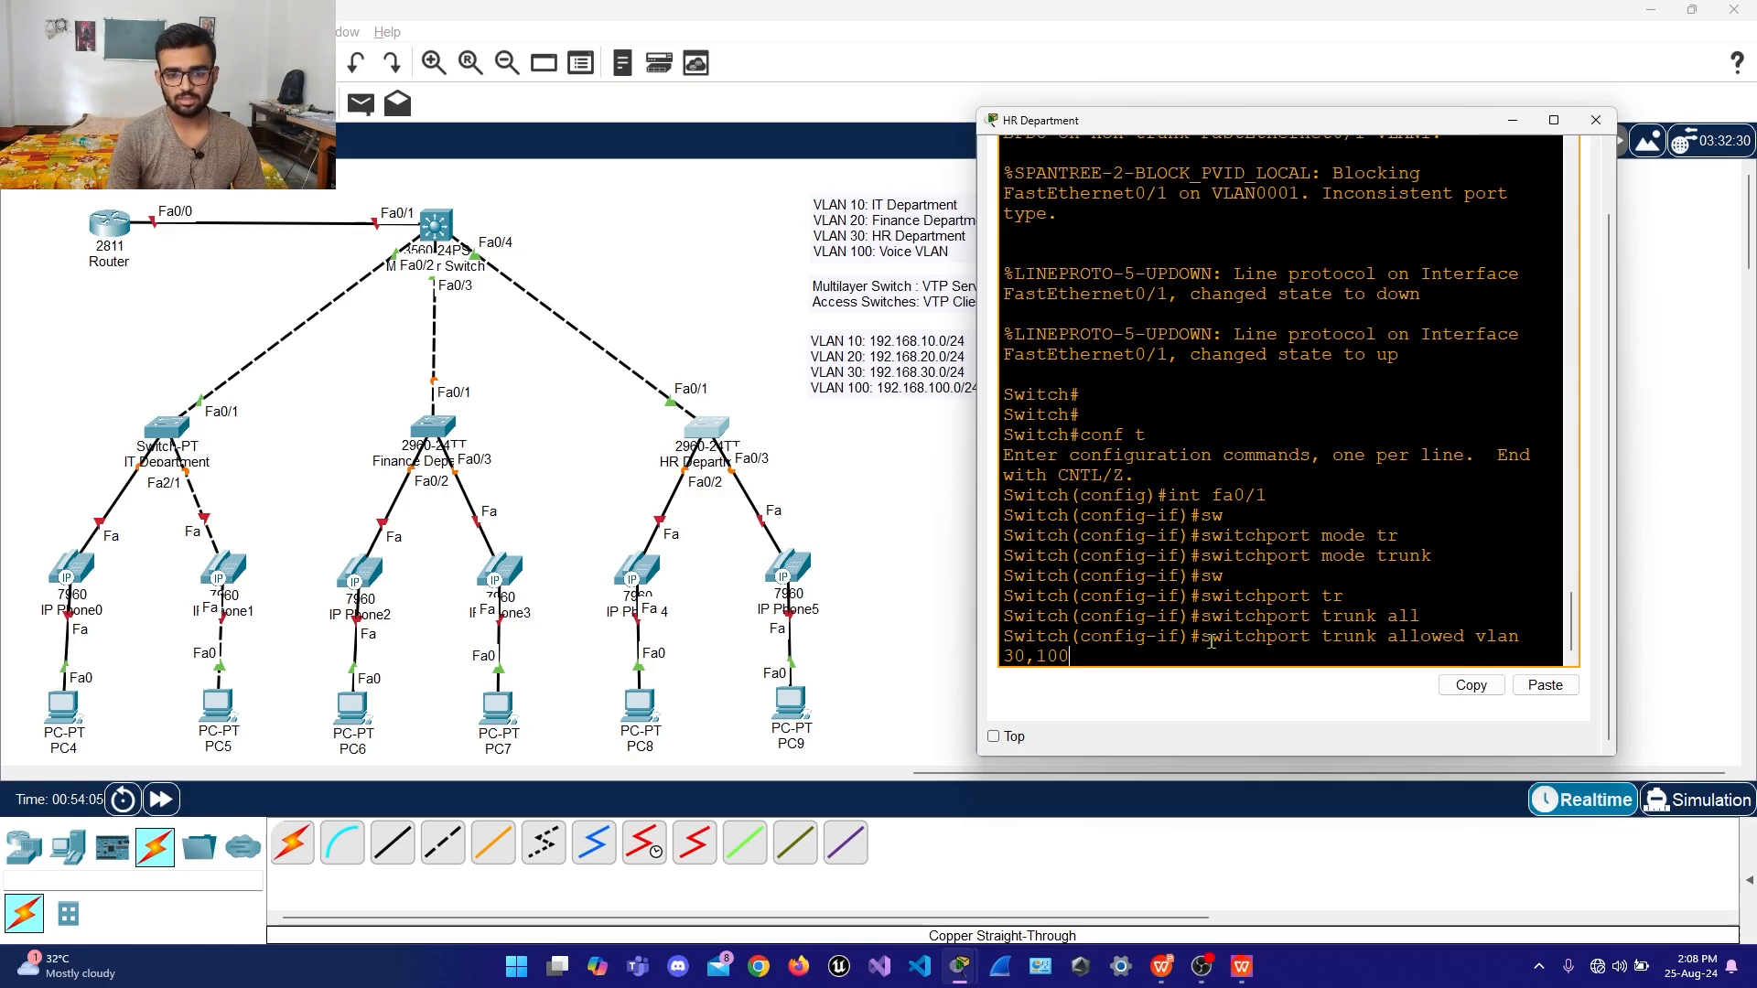
type("00")
key("Return")
key("Return")
key("Return")
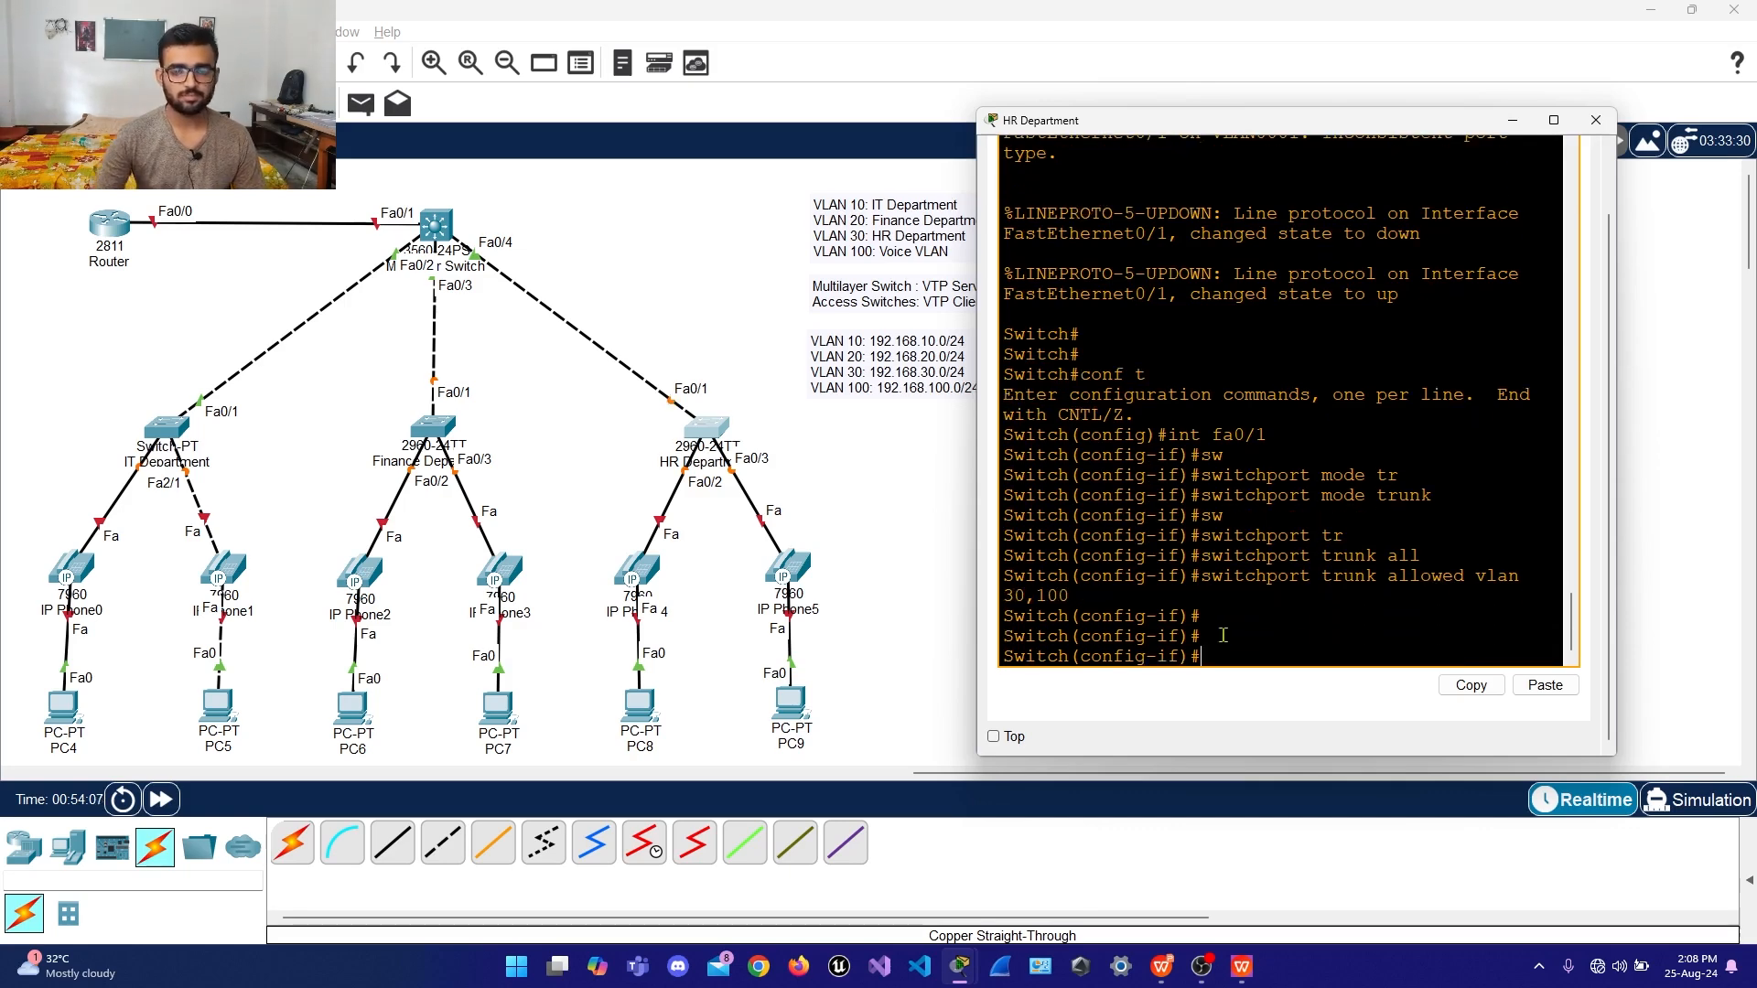
left_click(1597, 127)
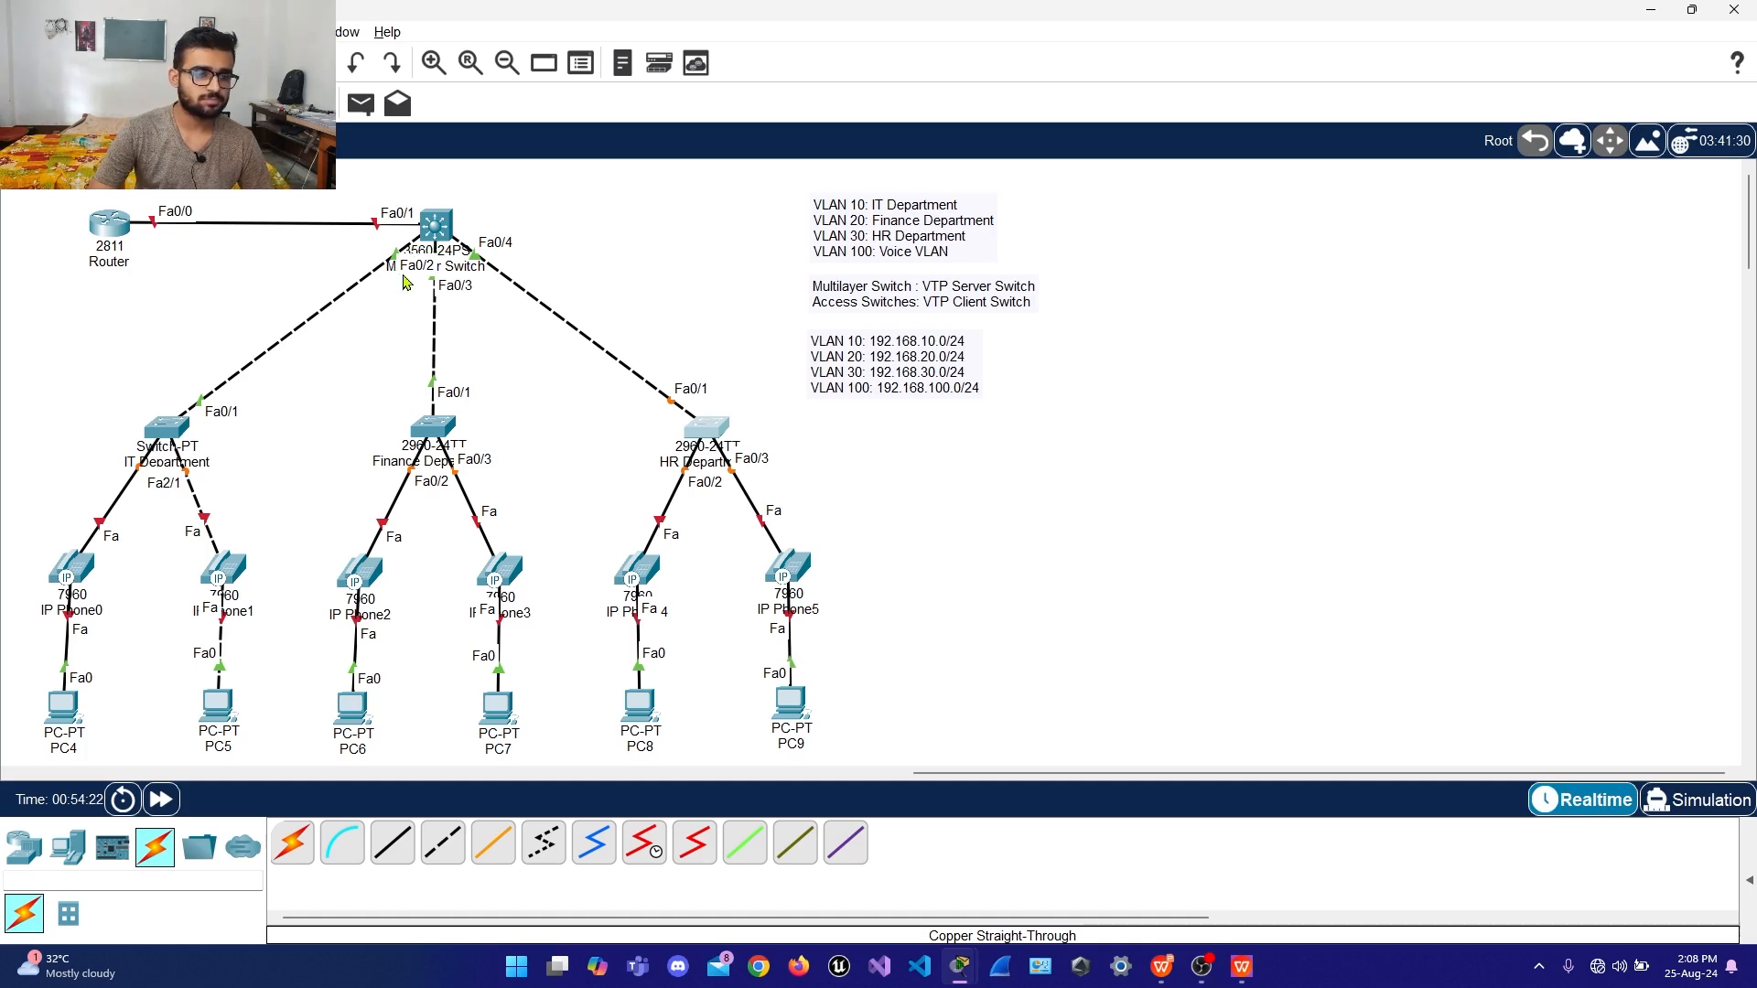
Open the multilayer switch's command line and leave interface-range configuration for privileged EXEC mode
left_click(430, 230)
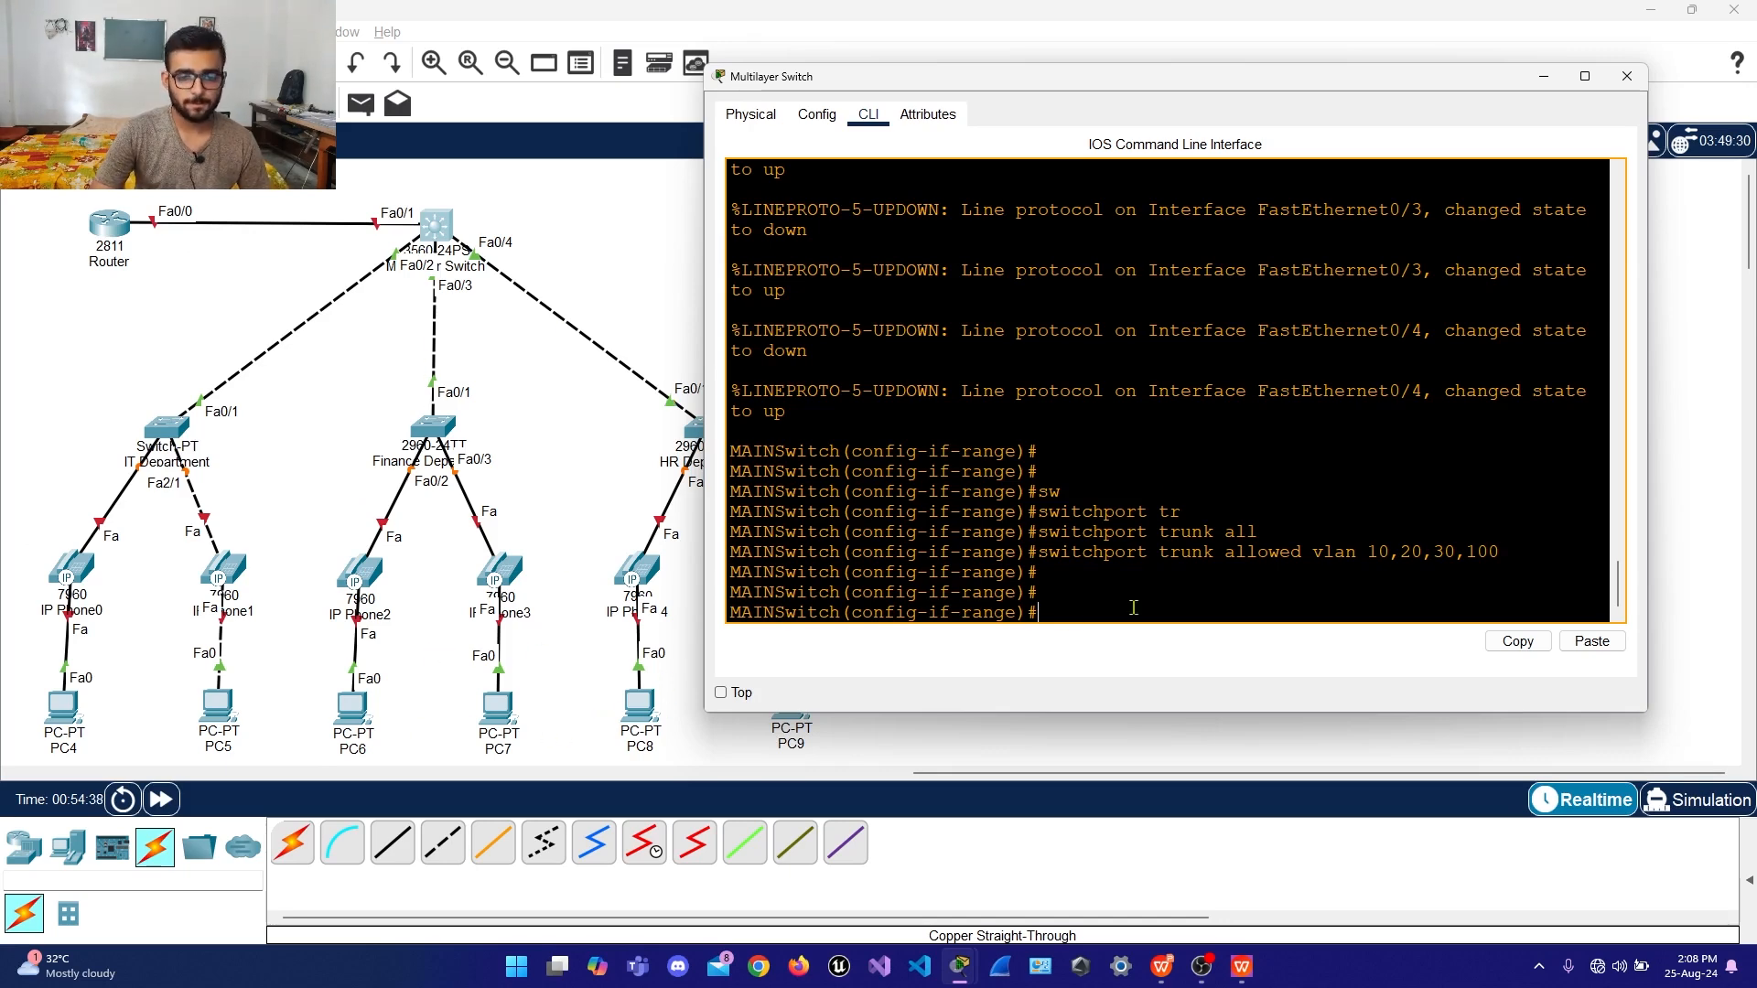
type("end")
key("Return")
type("]")
key("Return")
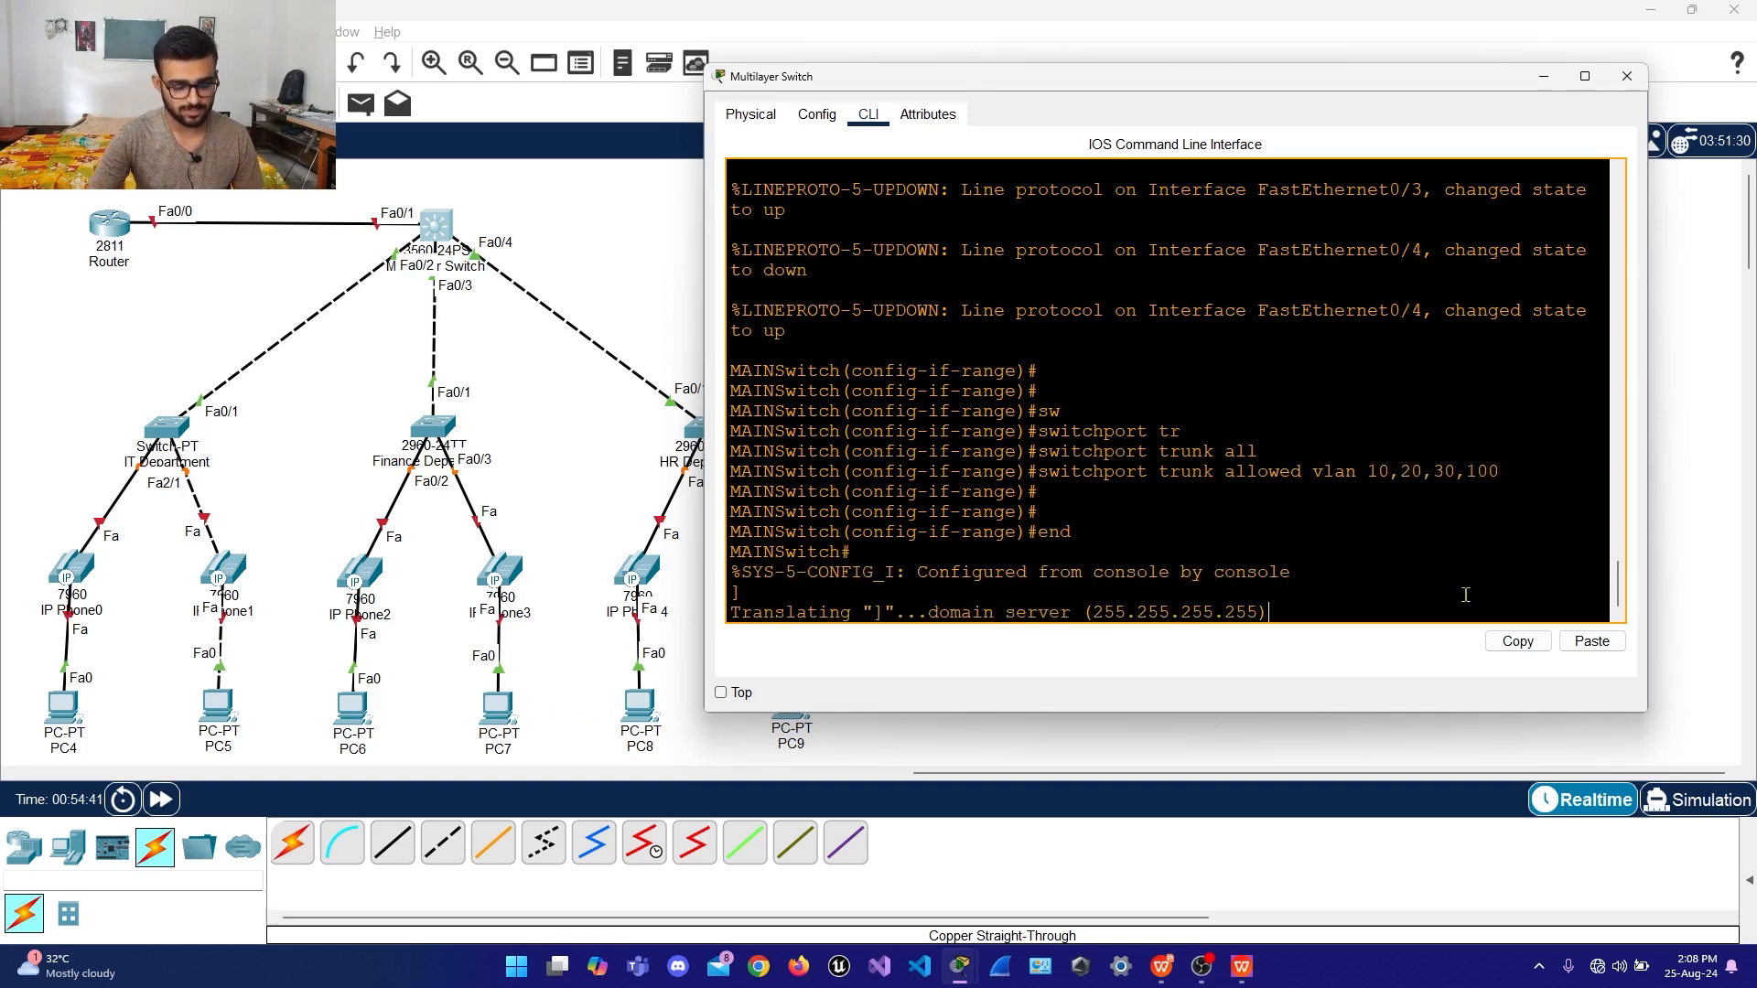
Fit the IP_PHONE_POWER_ADAPTER module to IP Phone0 and IP Phone1 in the IT department
left_click(1544, 76)
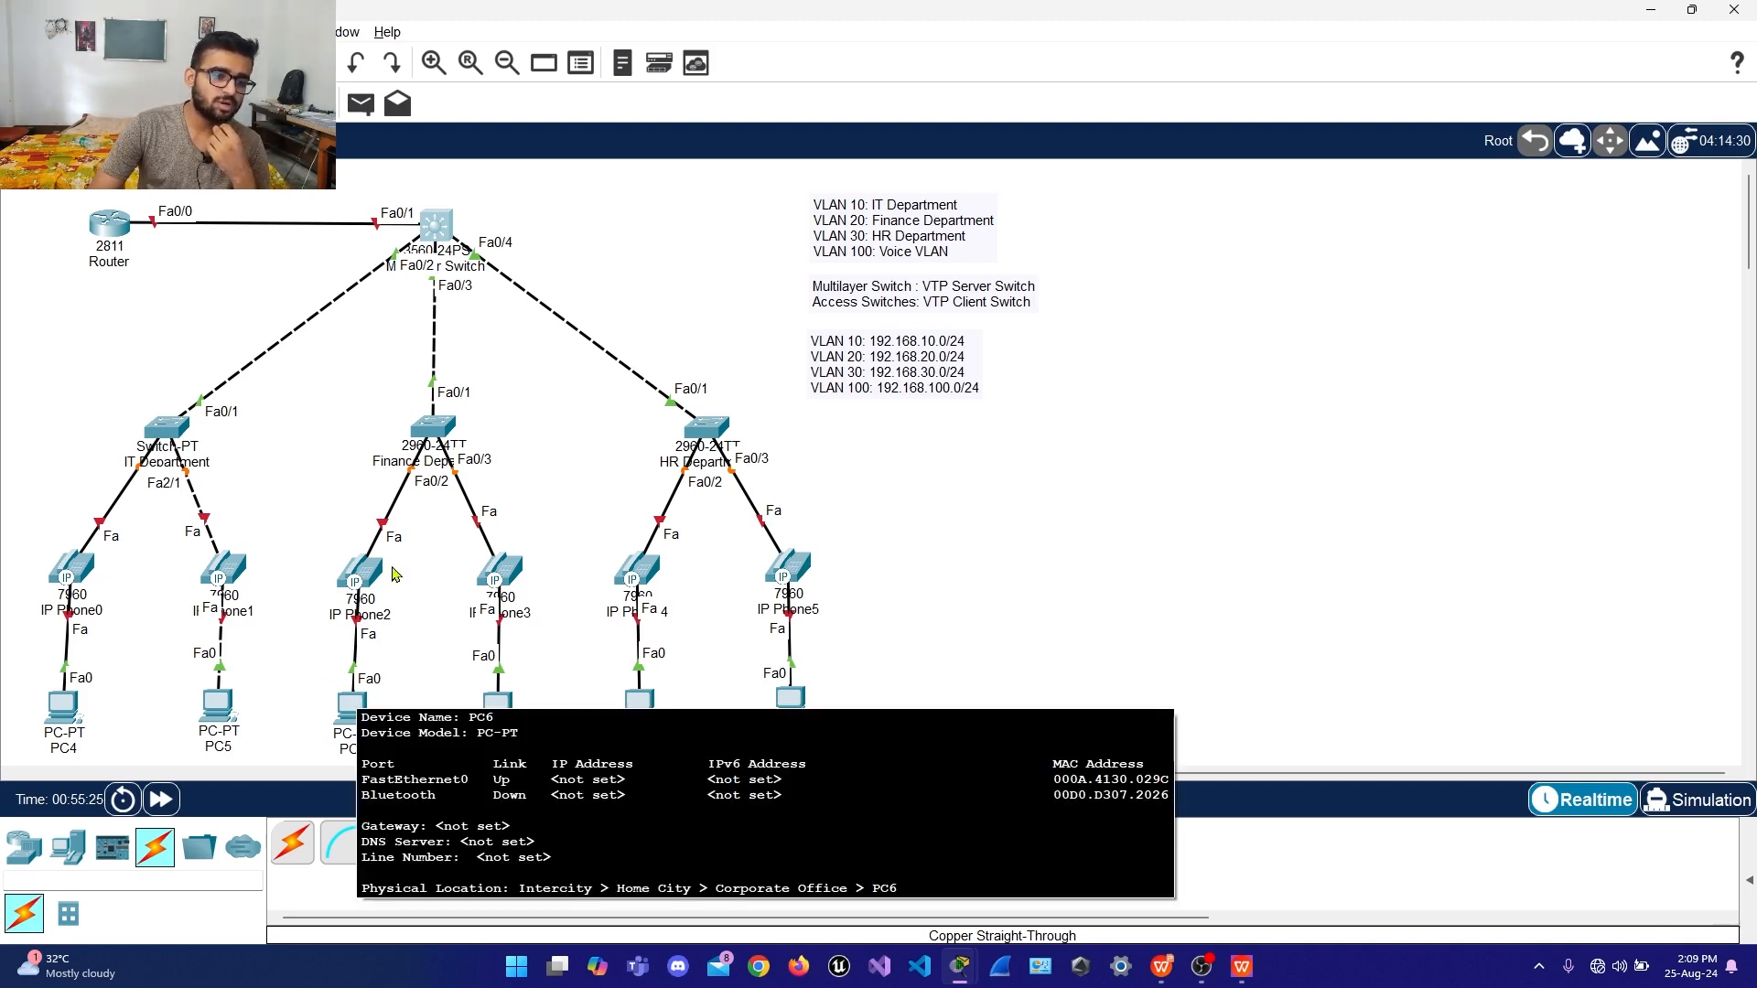
left_click(78, 584)
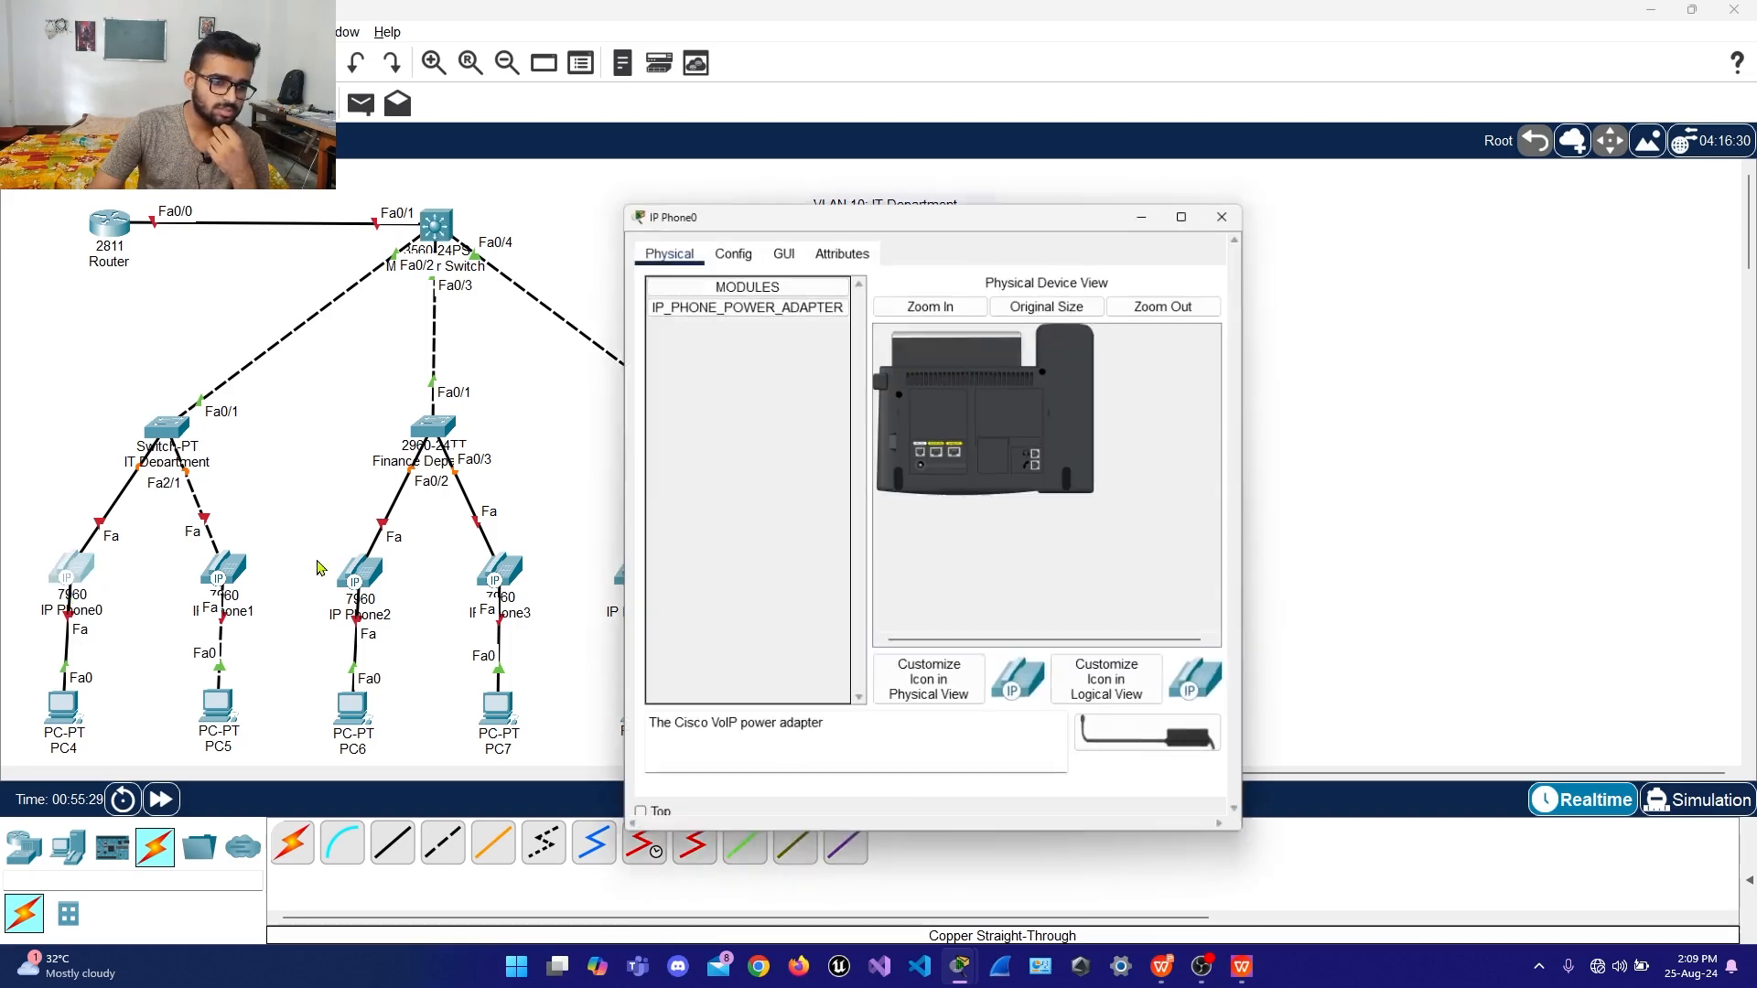
left_click_drag(743, 301, 922, 473)
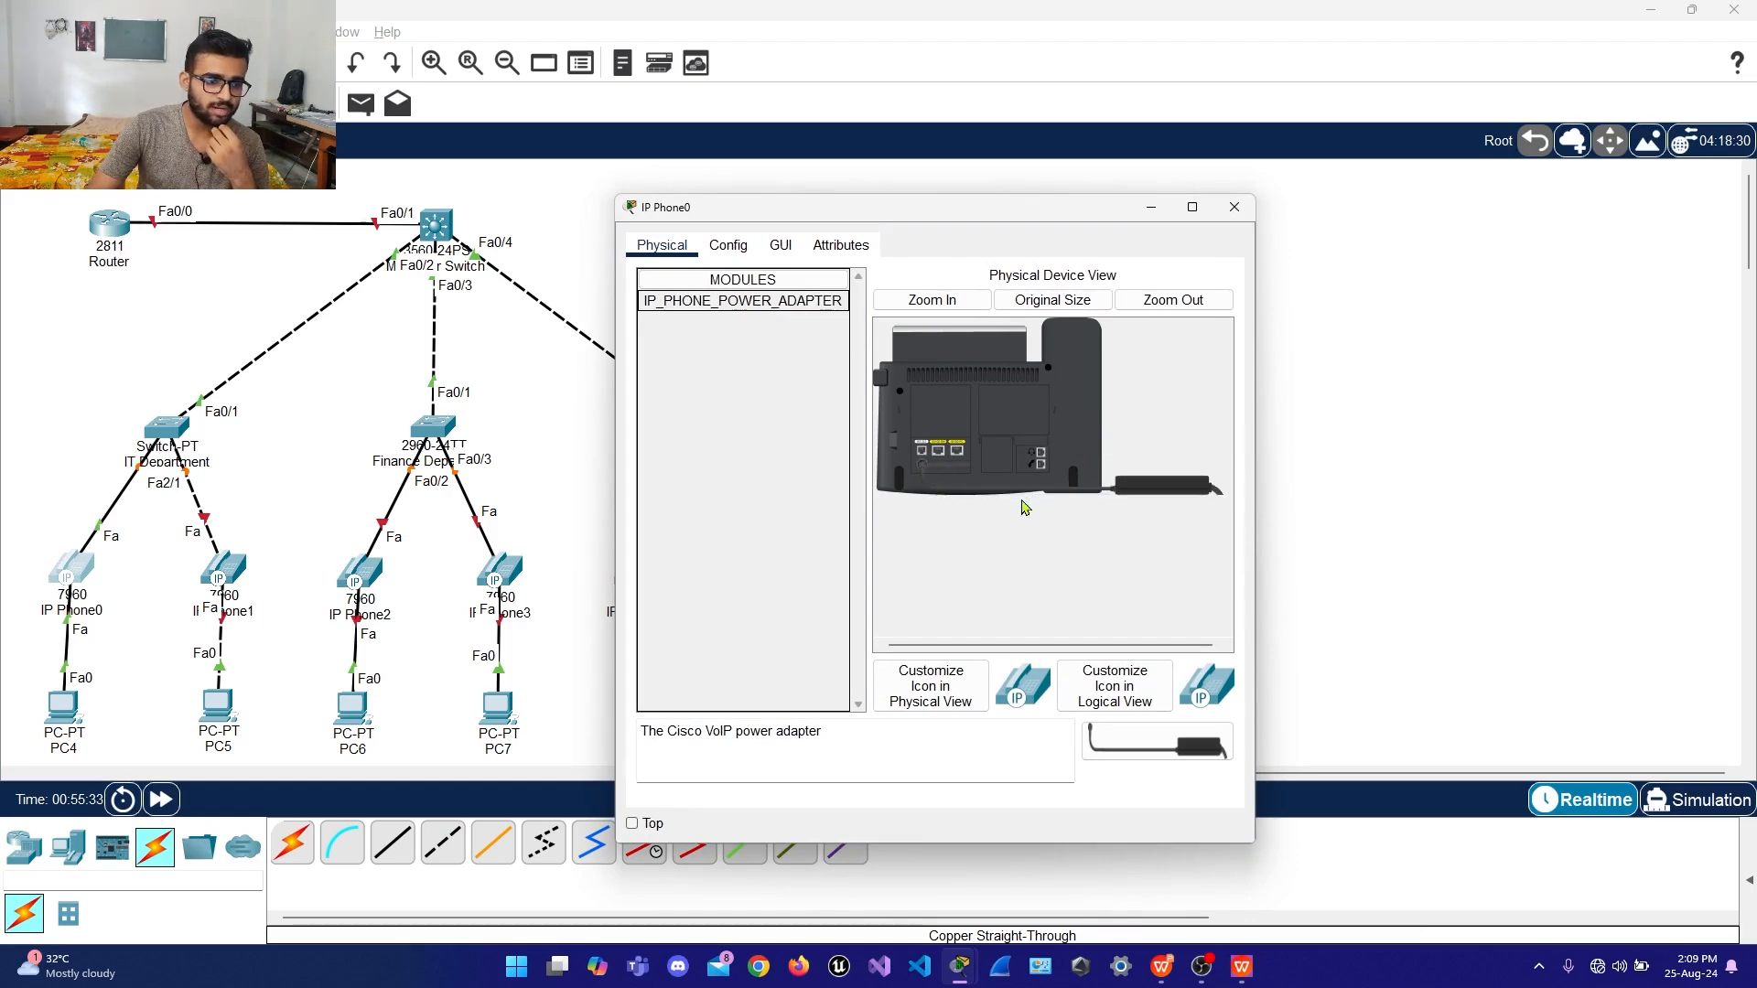
left_click(1234, 207)
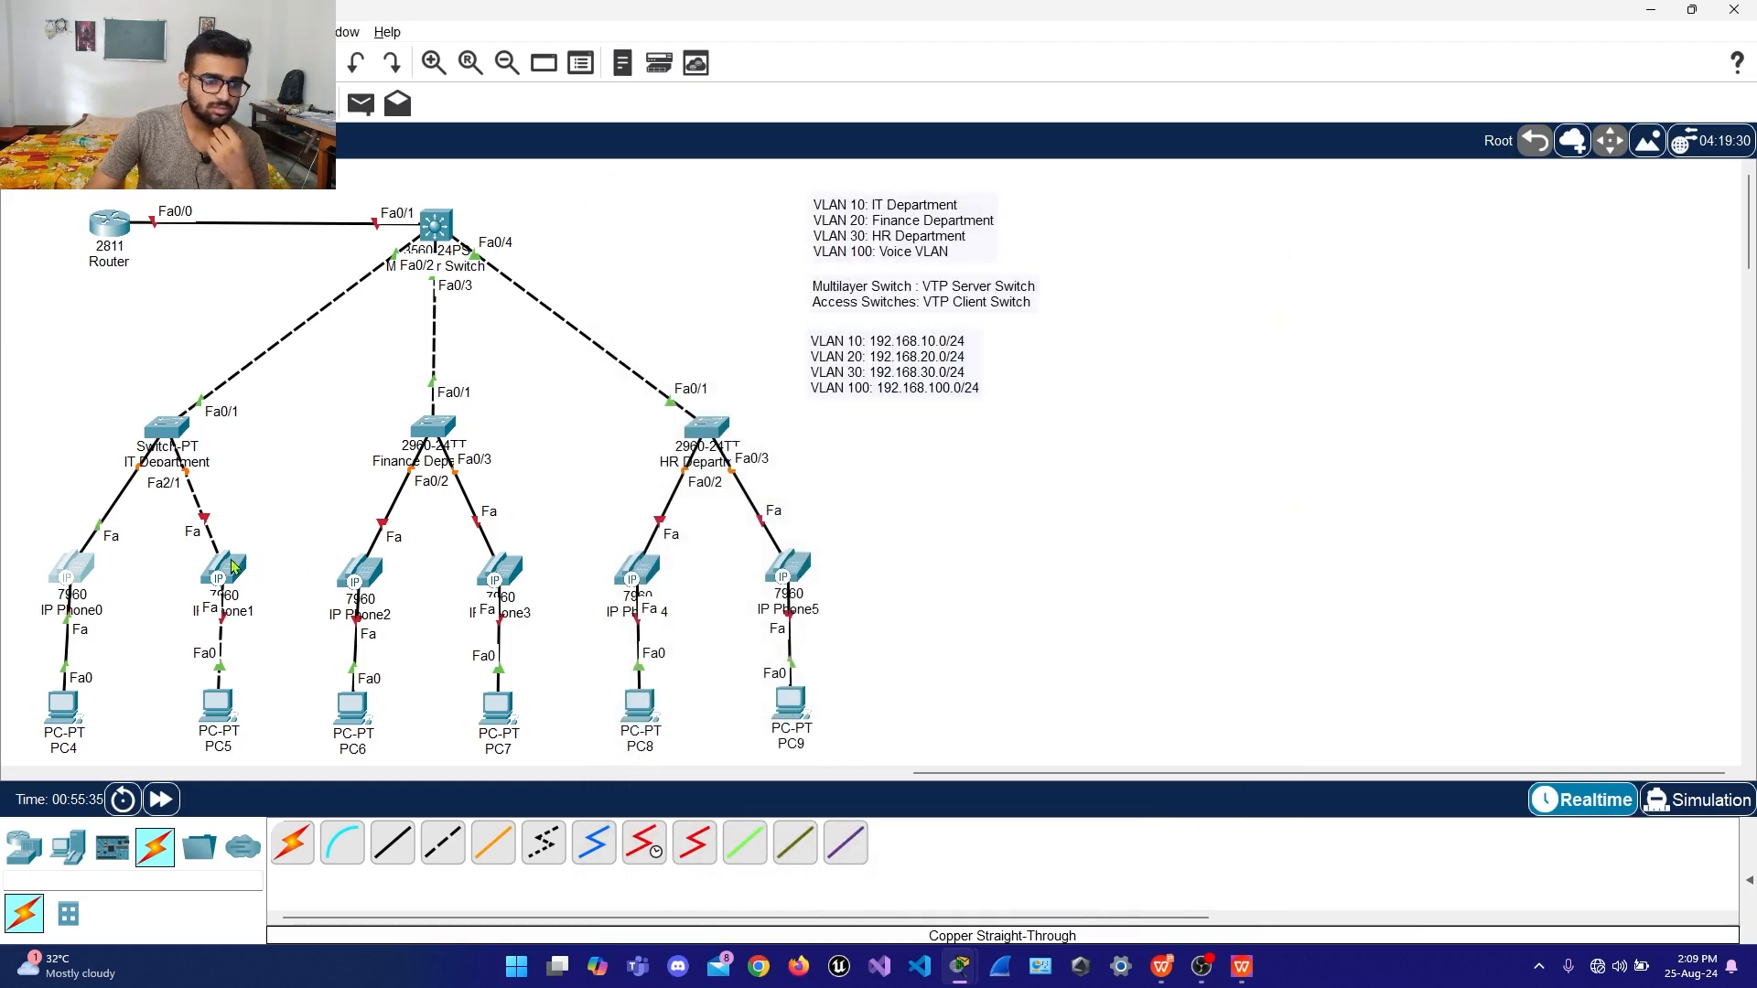
left_click(234, 567)
left_click_drag(742, 301, 927, 469)
left_click_drag(742, 301, 925, 464)
left_click(1234, 207)
Fit the IP_PHONE_POWER_ADAPTER module to IP Phone2 and IP Phone3 in the Finance department
left_click(357, 572)
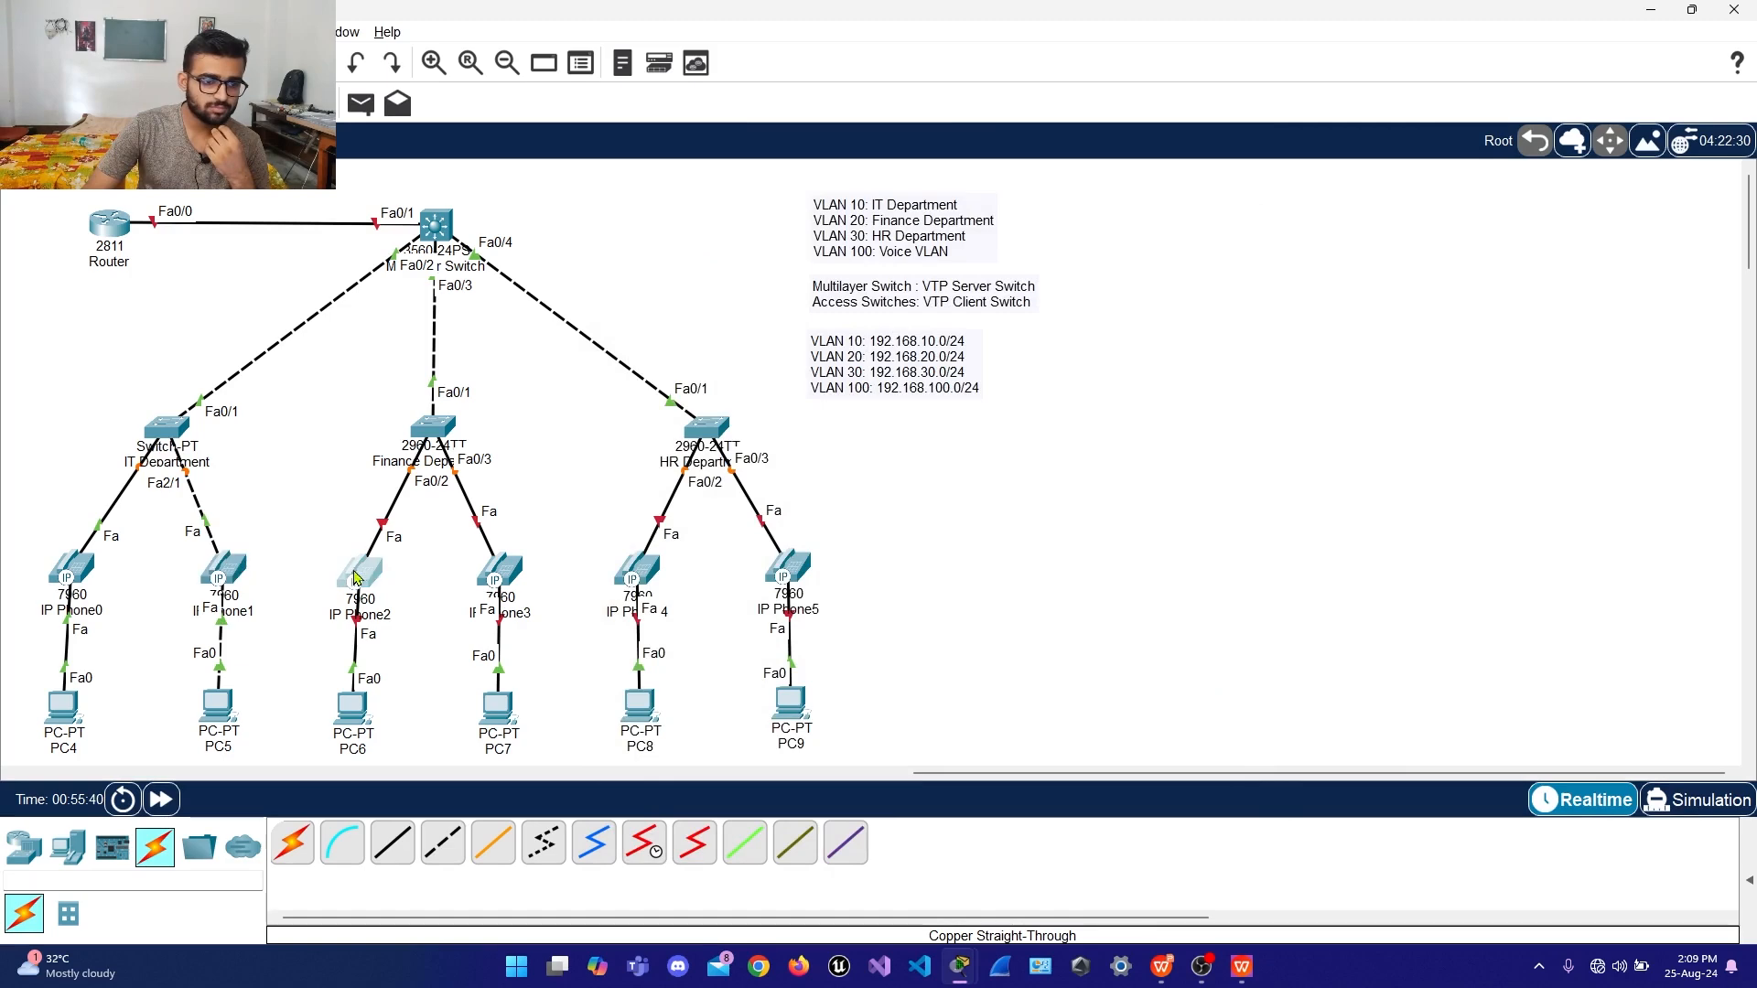
left_click_drag(742, 301, 919, 465)
left_click(1234, 207)
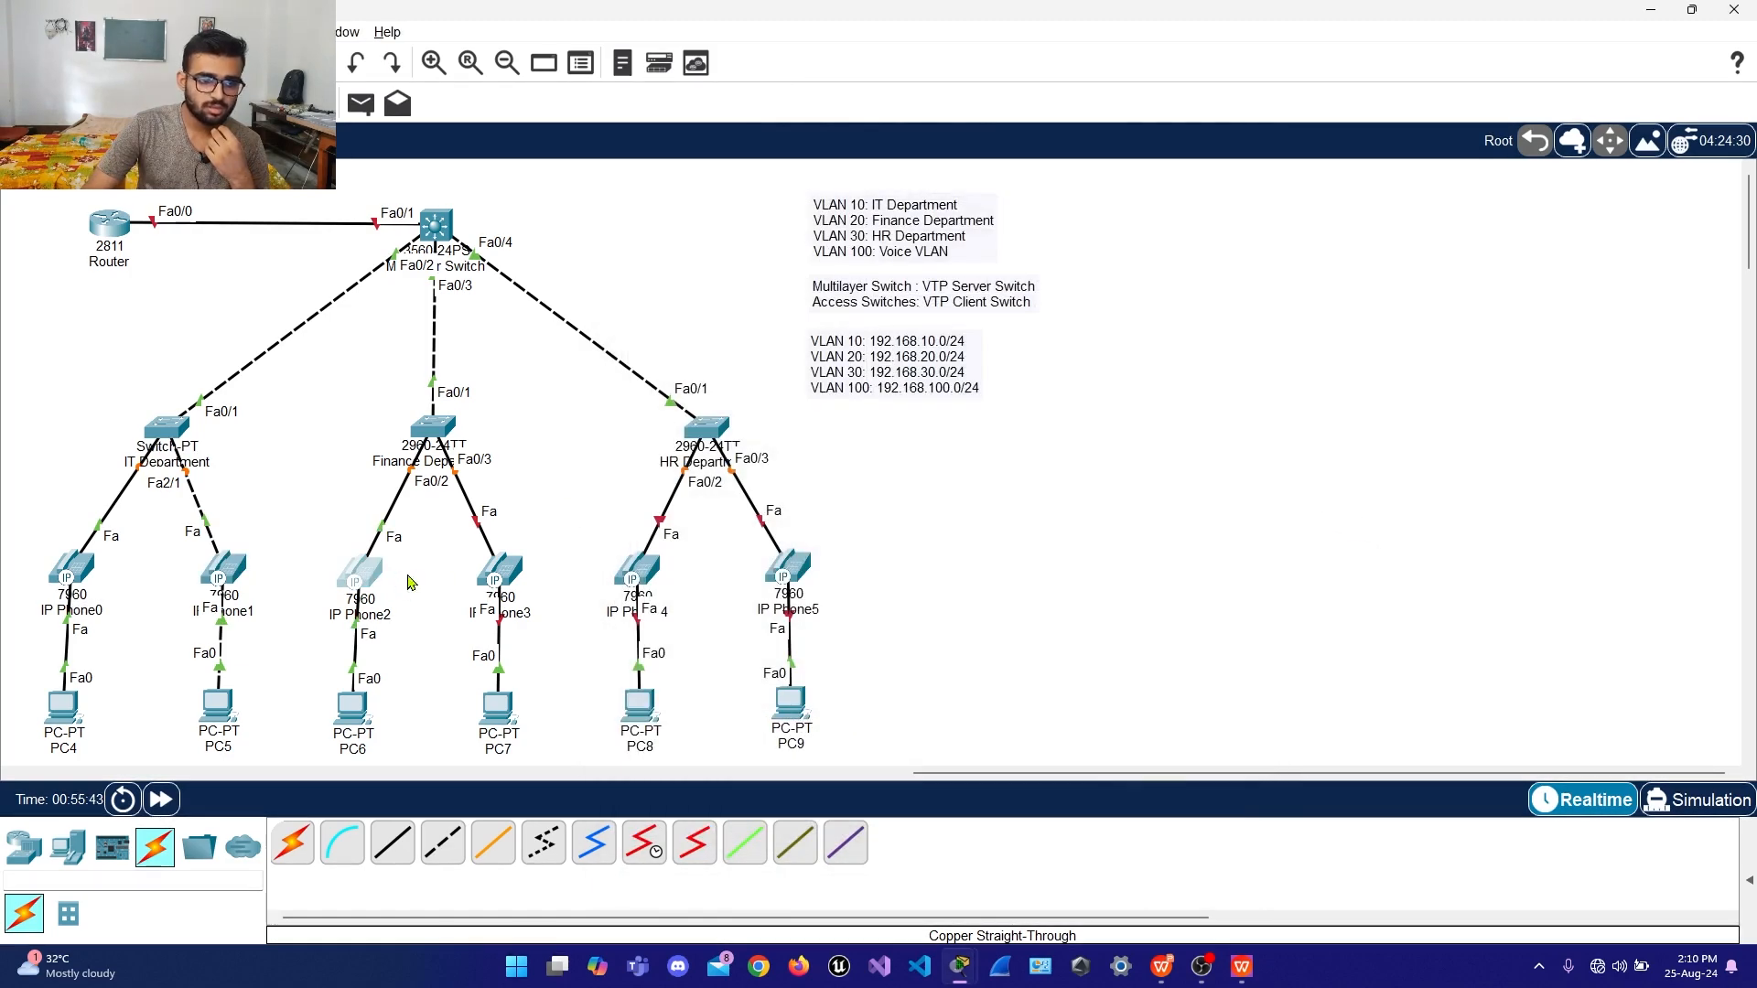
left_click(499, 570)
left_click_drag(716, 317, 920, 465)
left_click(1252, 210)
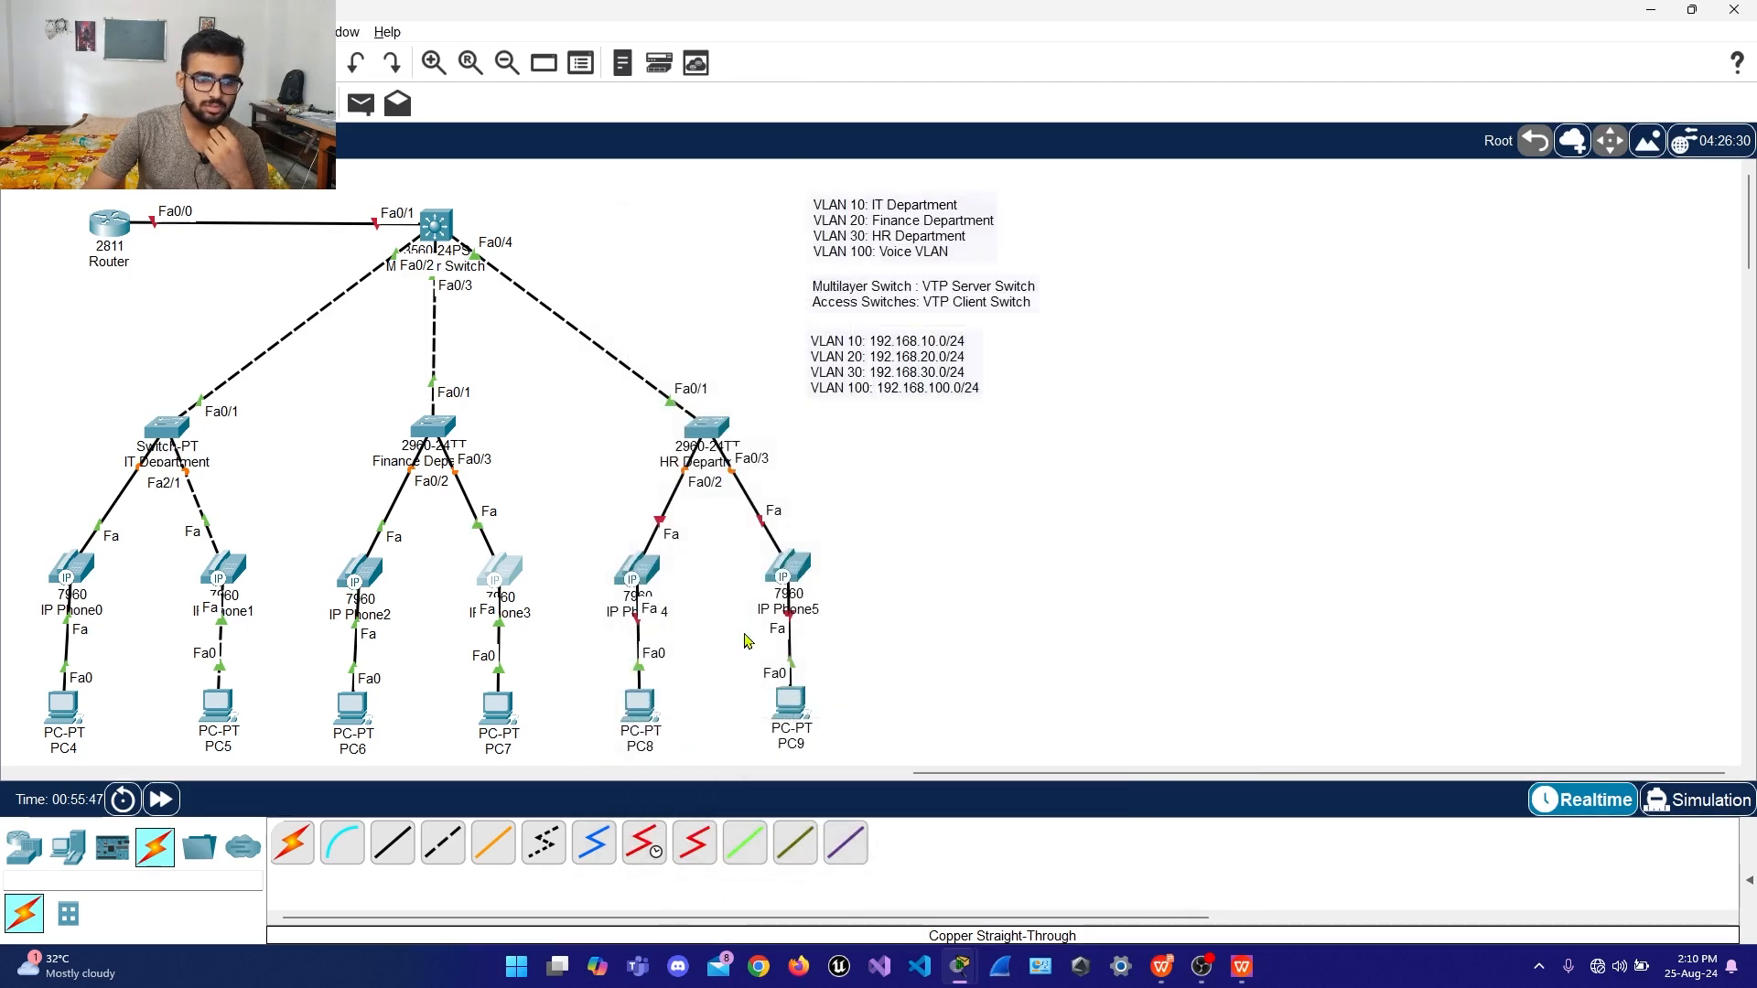
Fit the IP_PHONE_POWER_ADAPTER module to the two HR department phones, IP Phone4 and IP Phone5
left_click(645, 574)
left_click_drag(751, 311, 923, 471)
left_click(1235, 207)
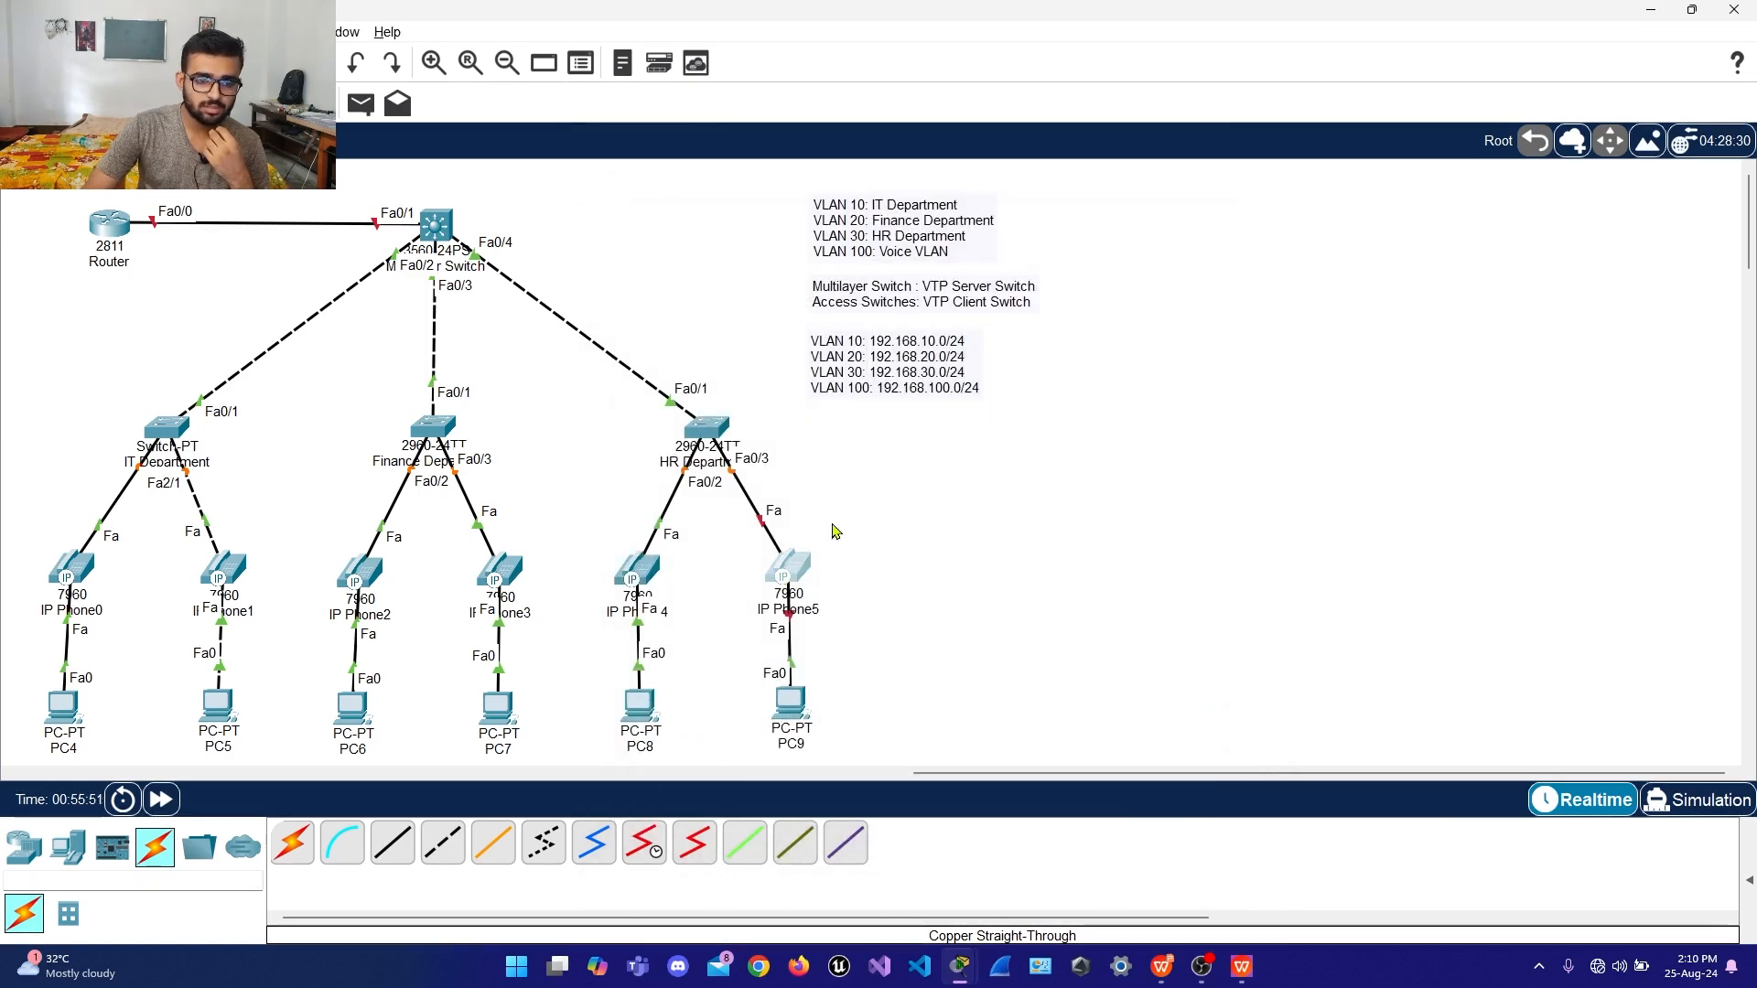
left_click(787, 575)
left_click_drag(723, 311, 924, 476)
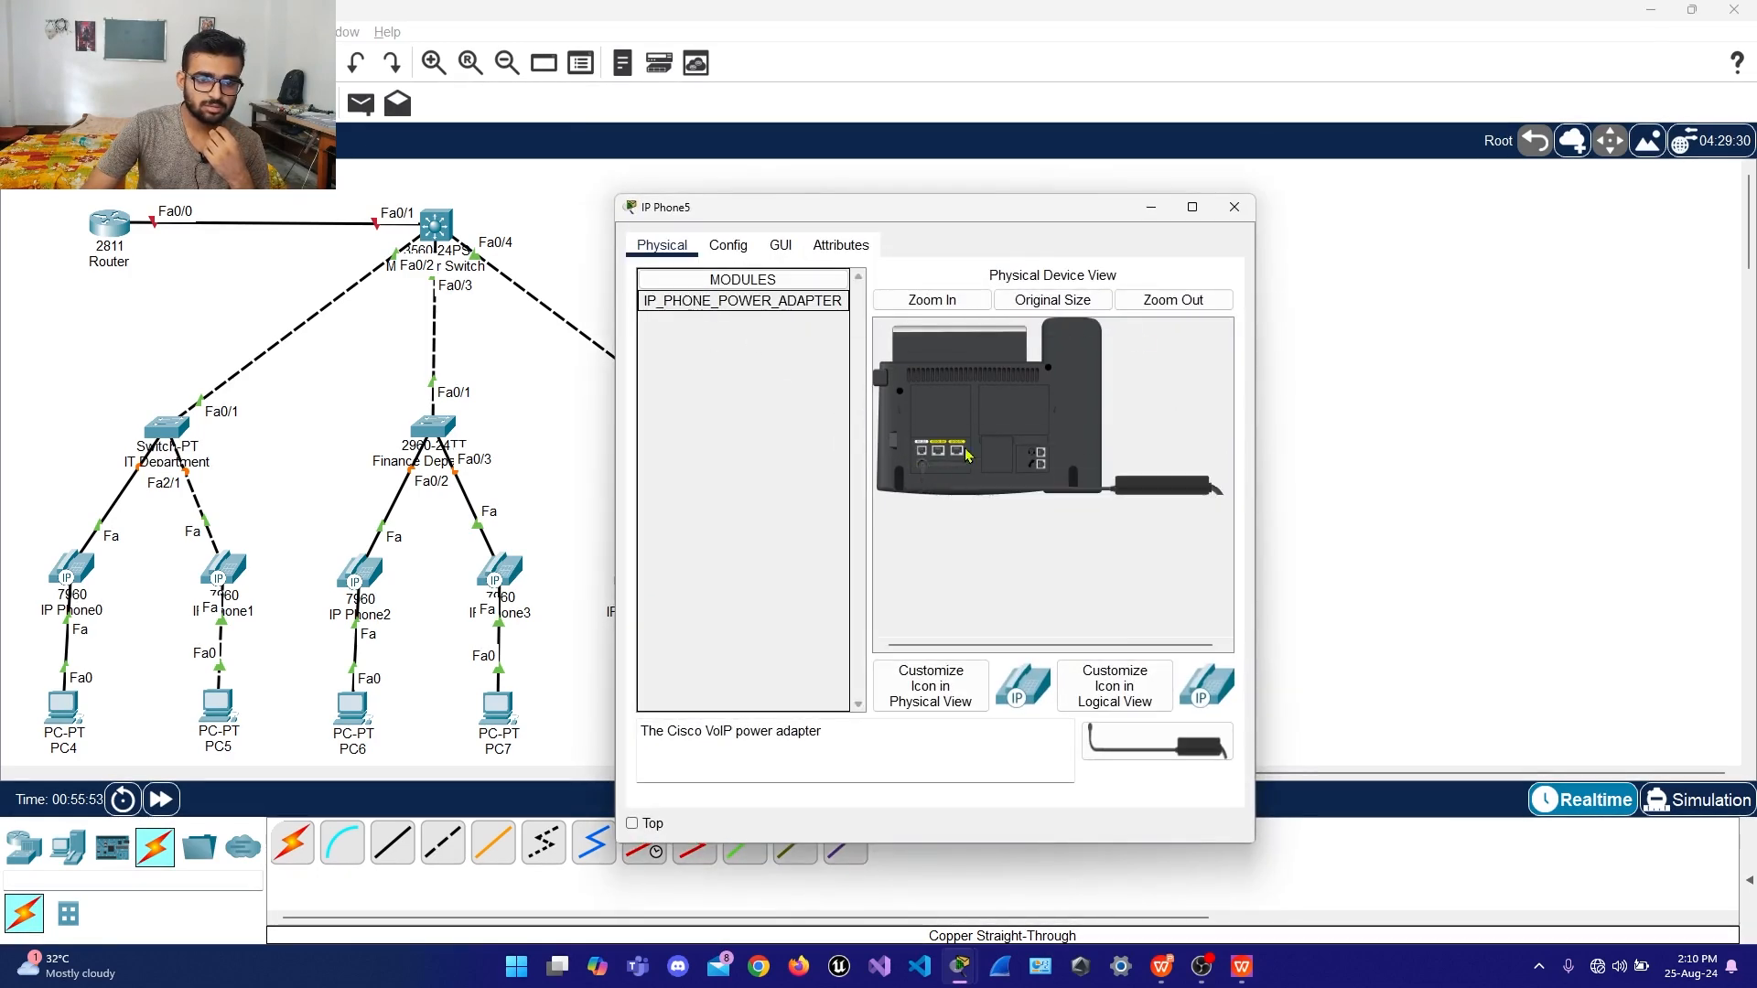
left_click(1234, 207)
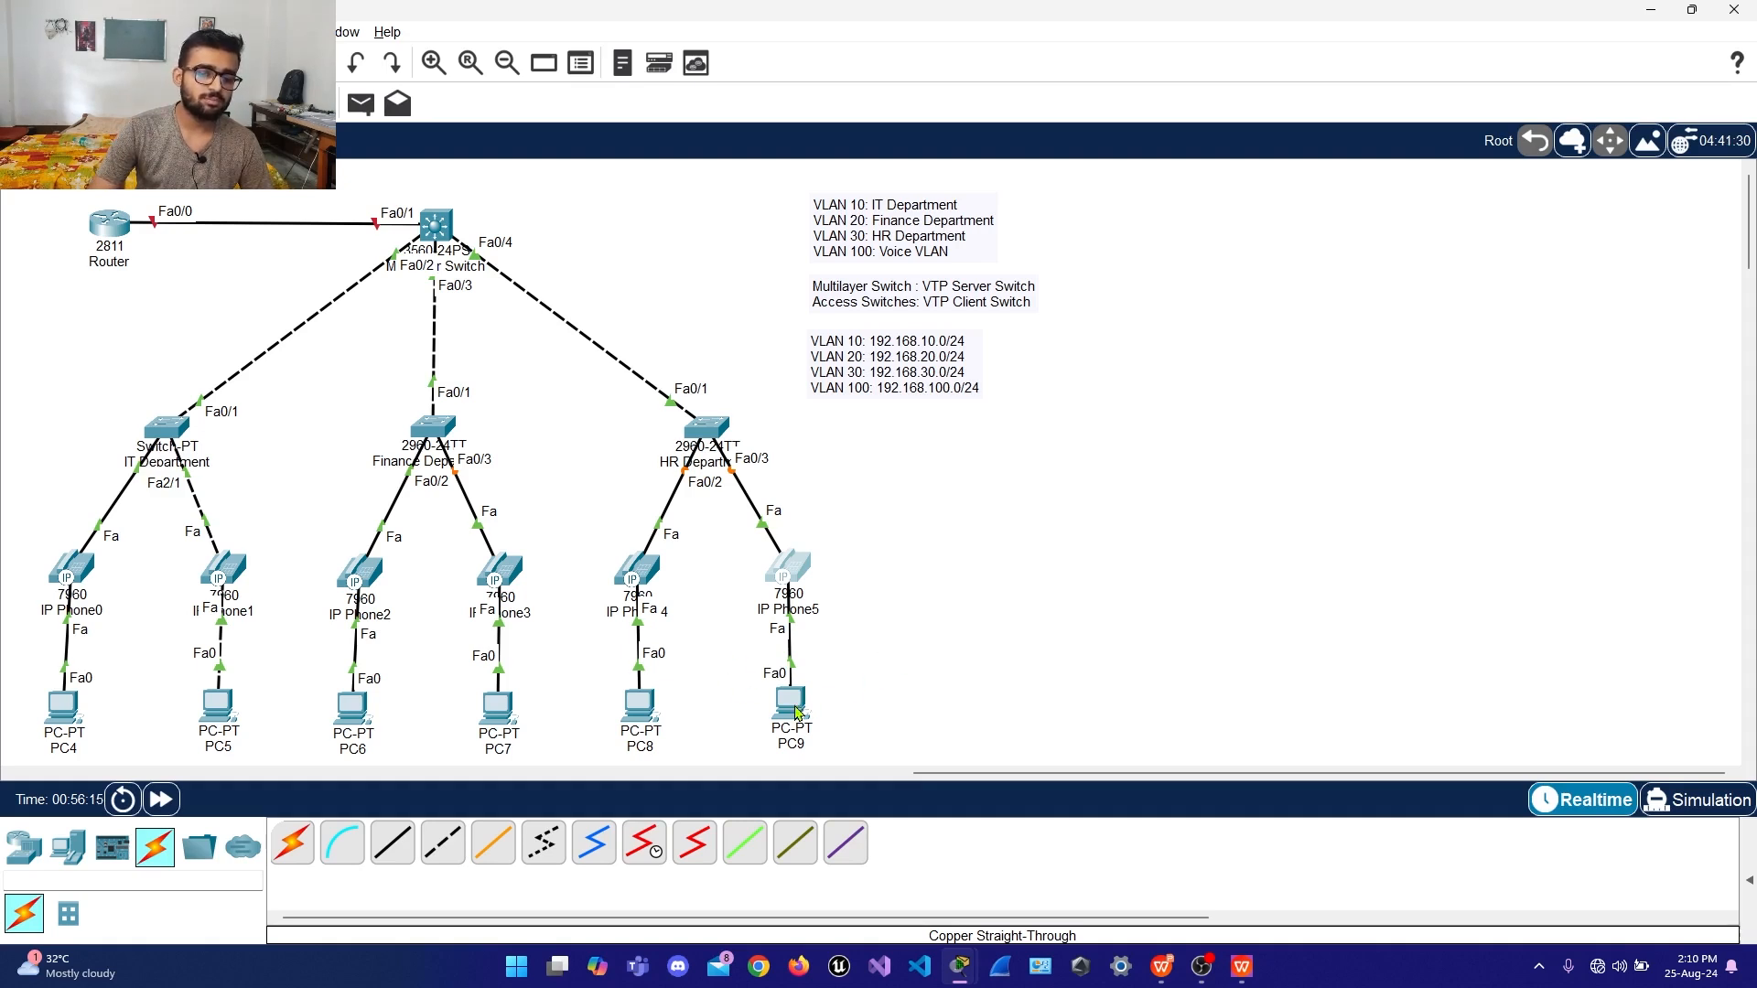
left_click_drag(796, 716, 795, 722)
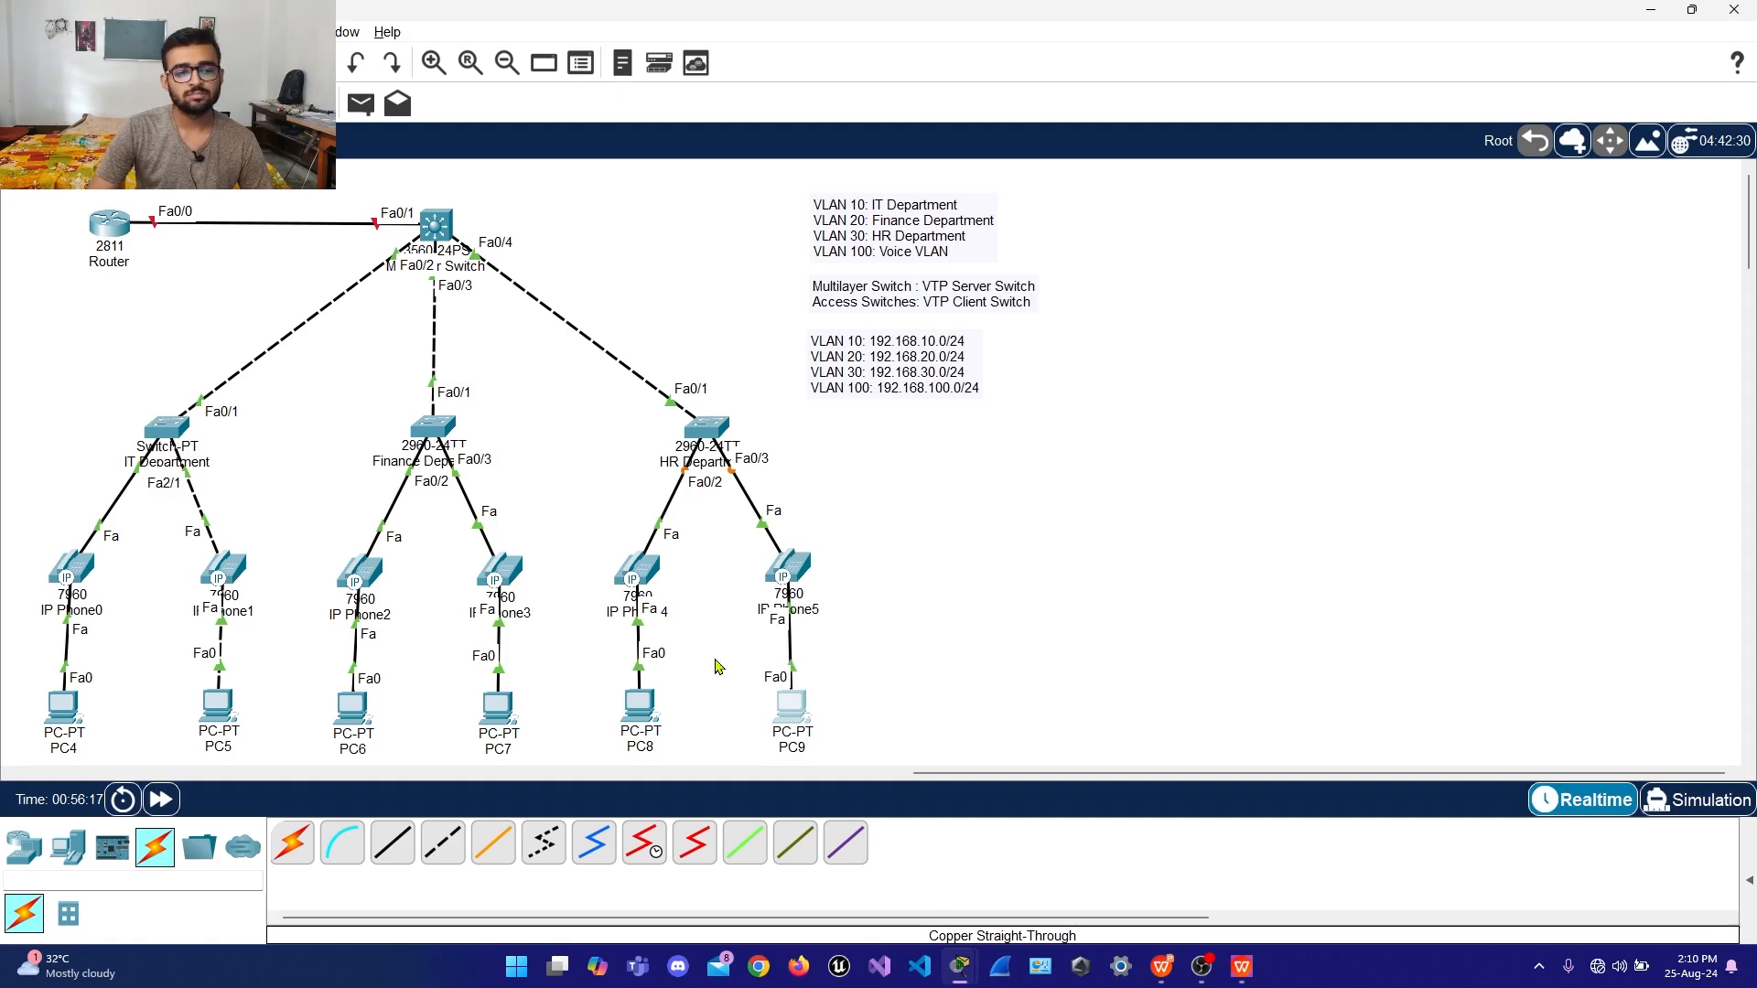
left_click(73, 569)
left_click(1227, 212)
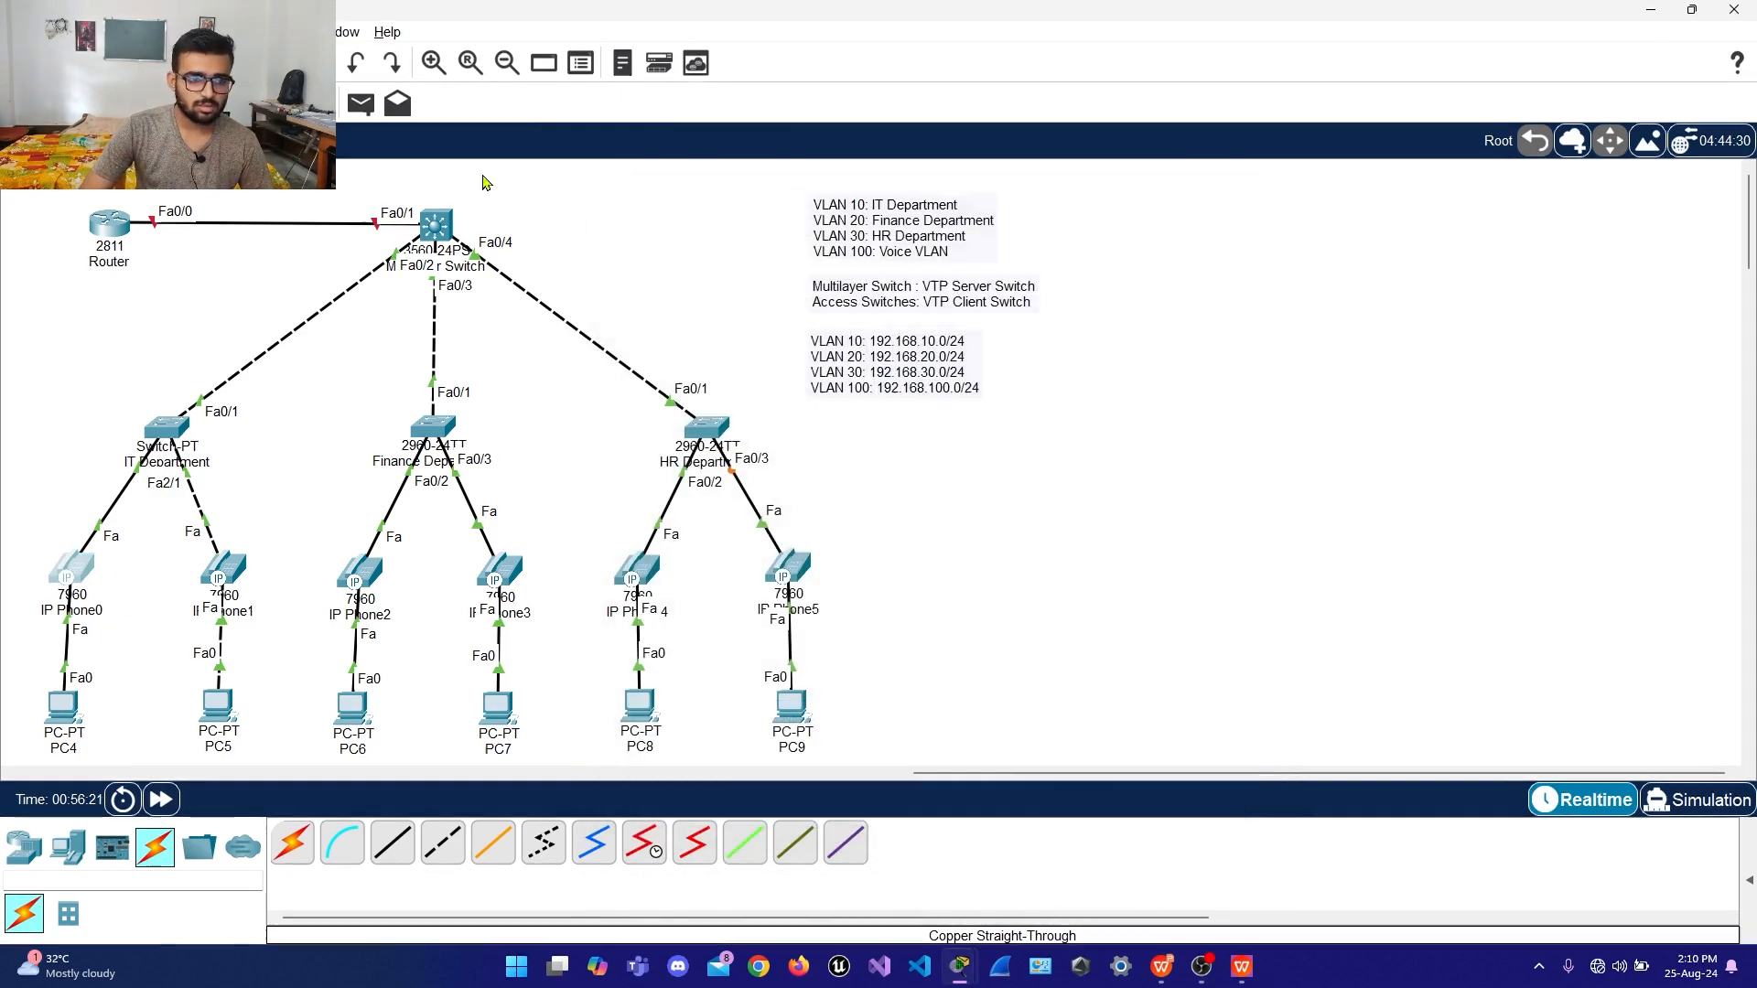
On the multilayer switch's command line, enter global configuration mode with conf t and select interface fa0/1
left_click(435, 224)
key("Return")
key("Return")
type("sw")
scroll(1082, 563, "down", 5)
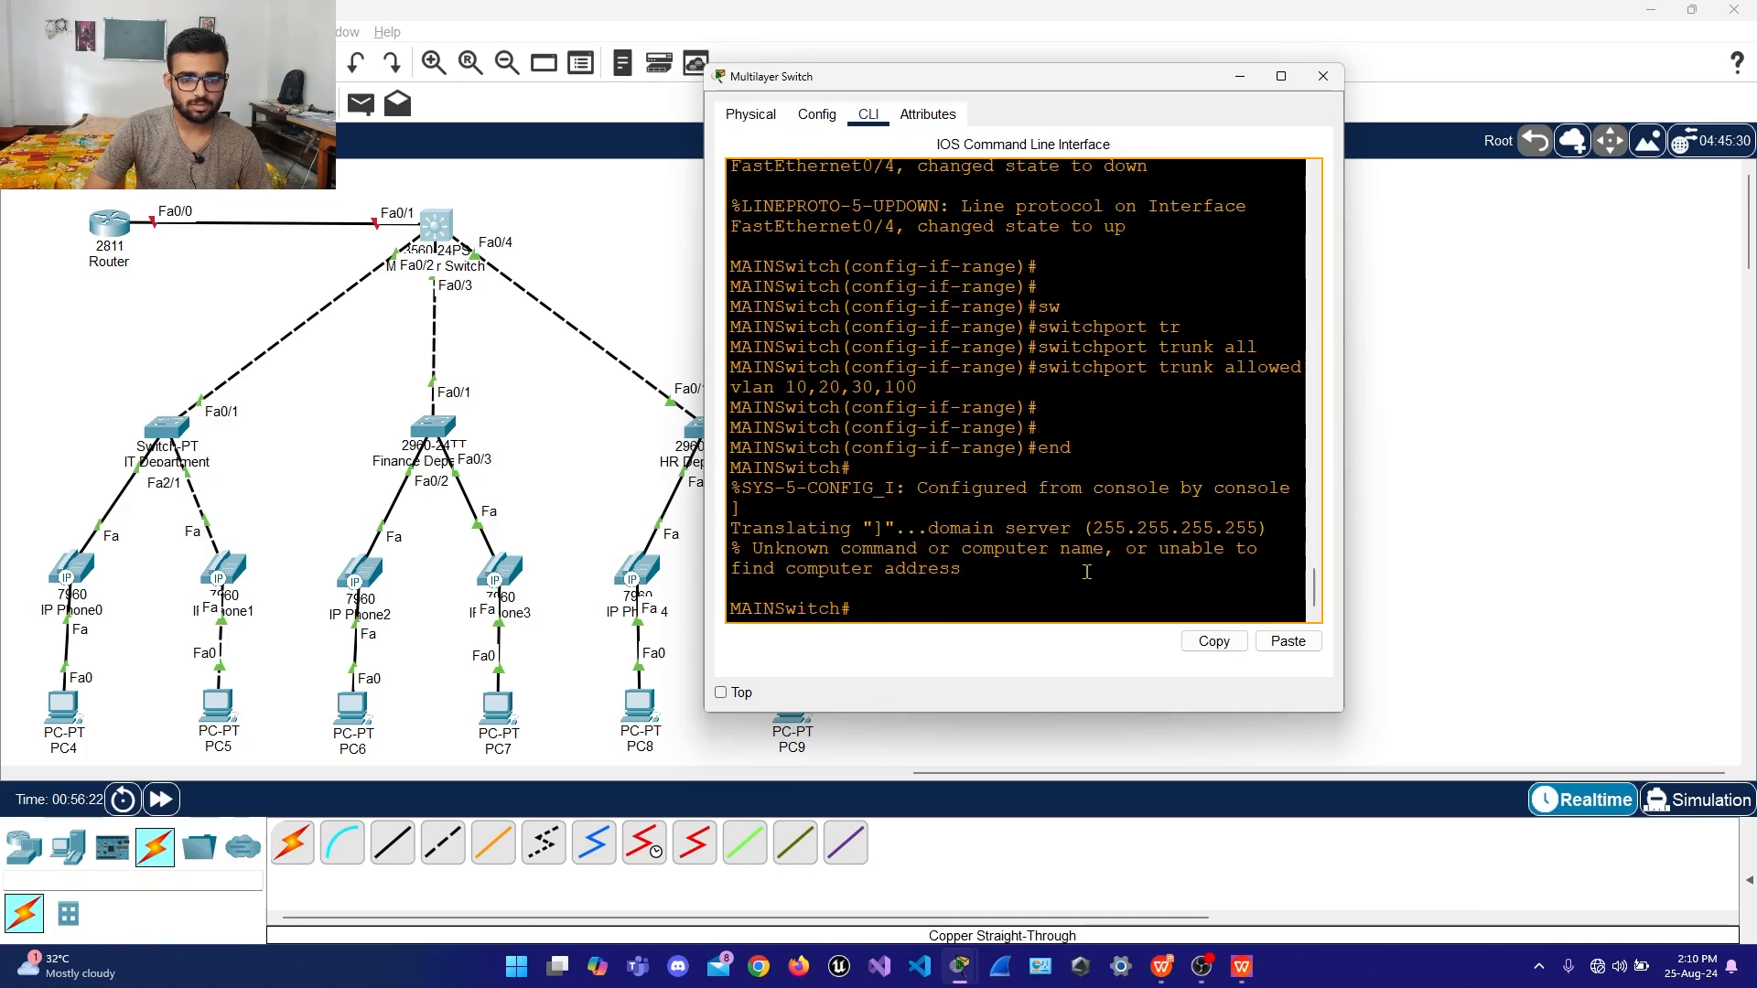
type("conf t")
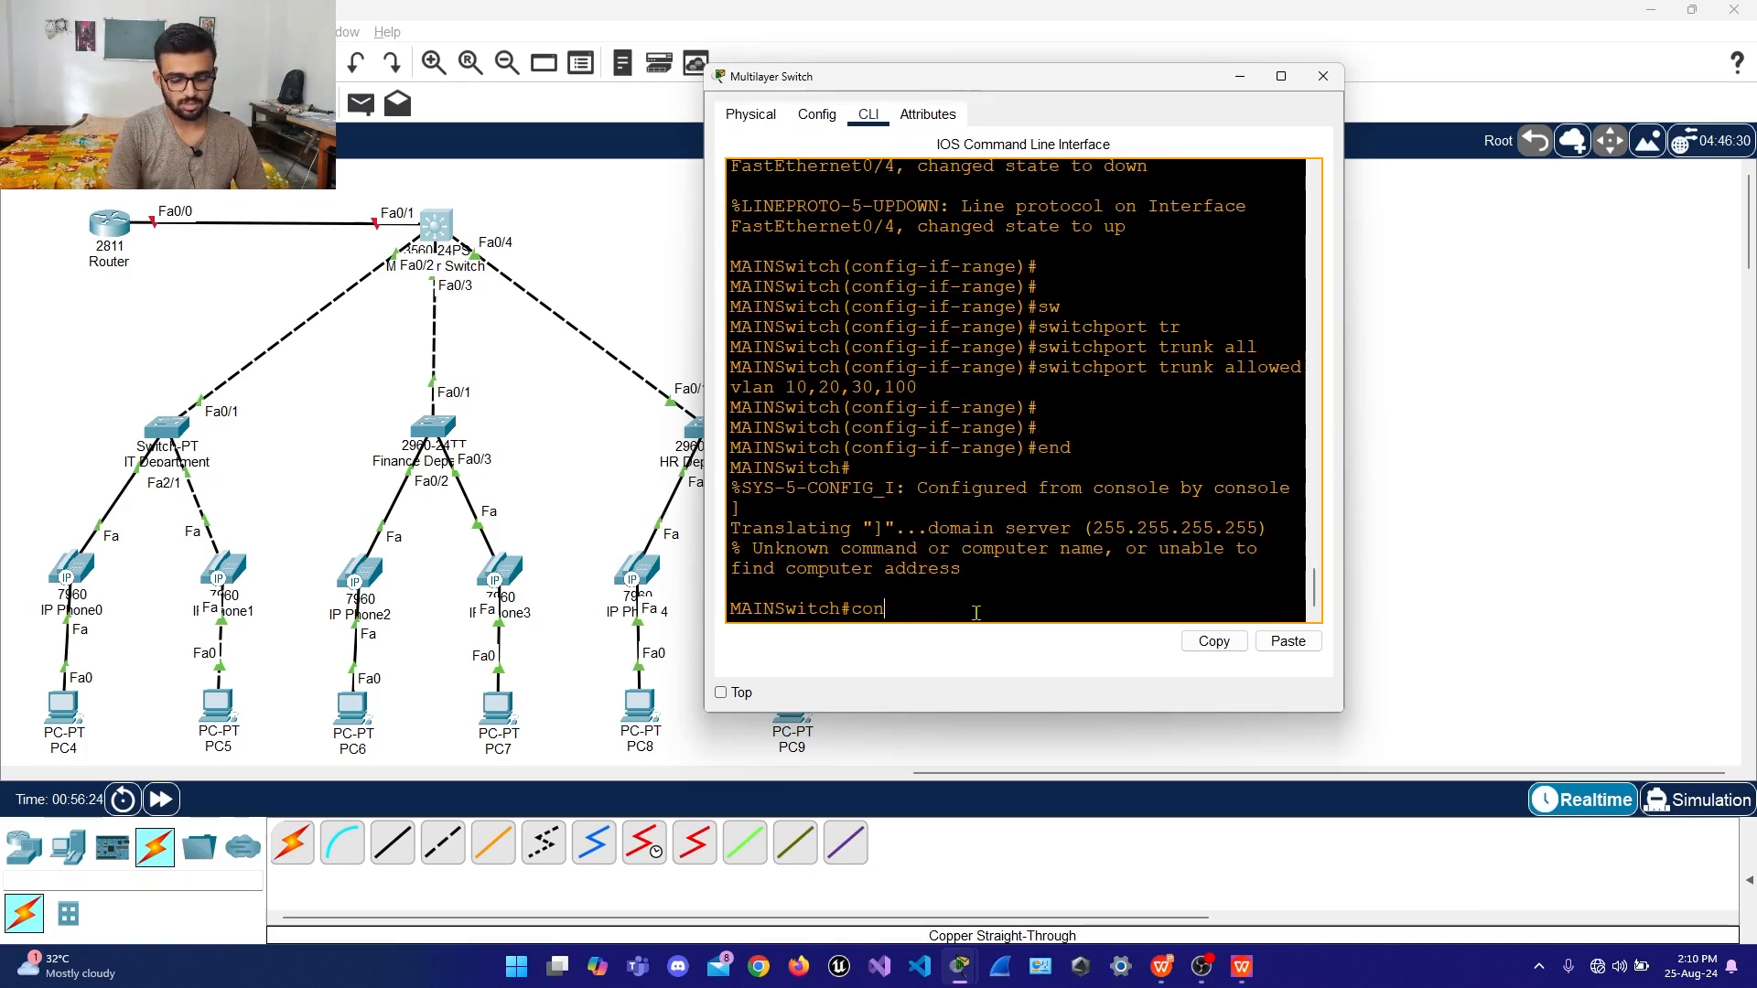
key("Return")
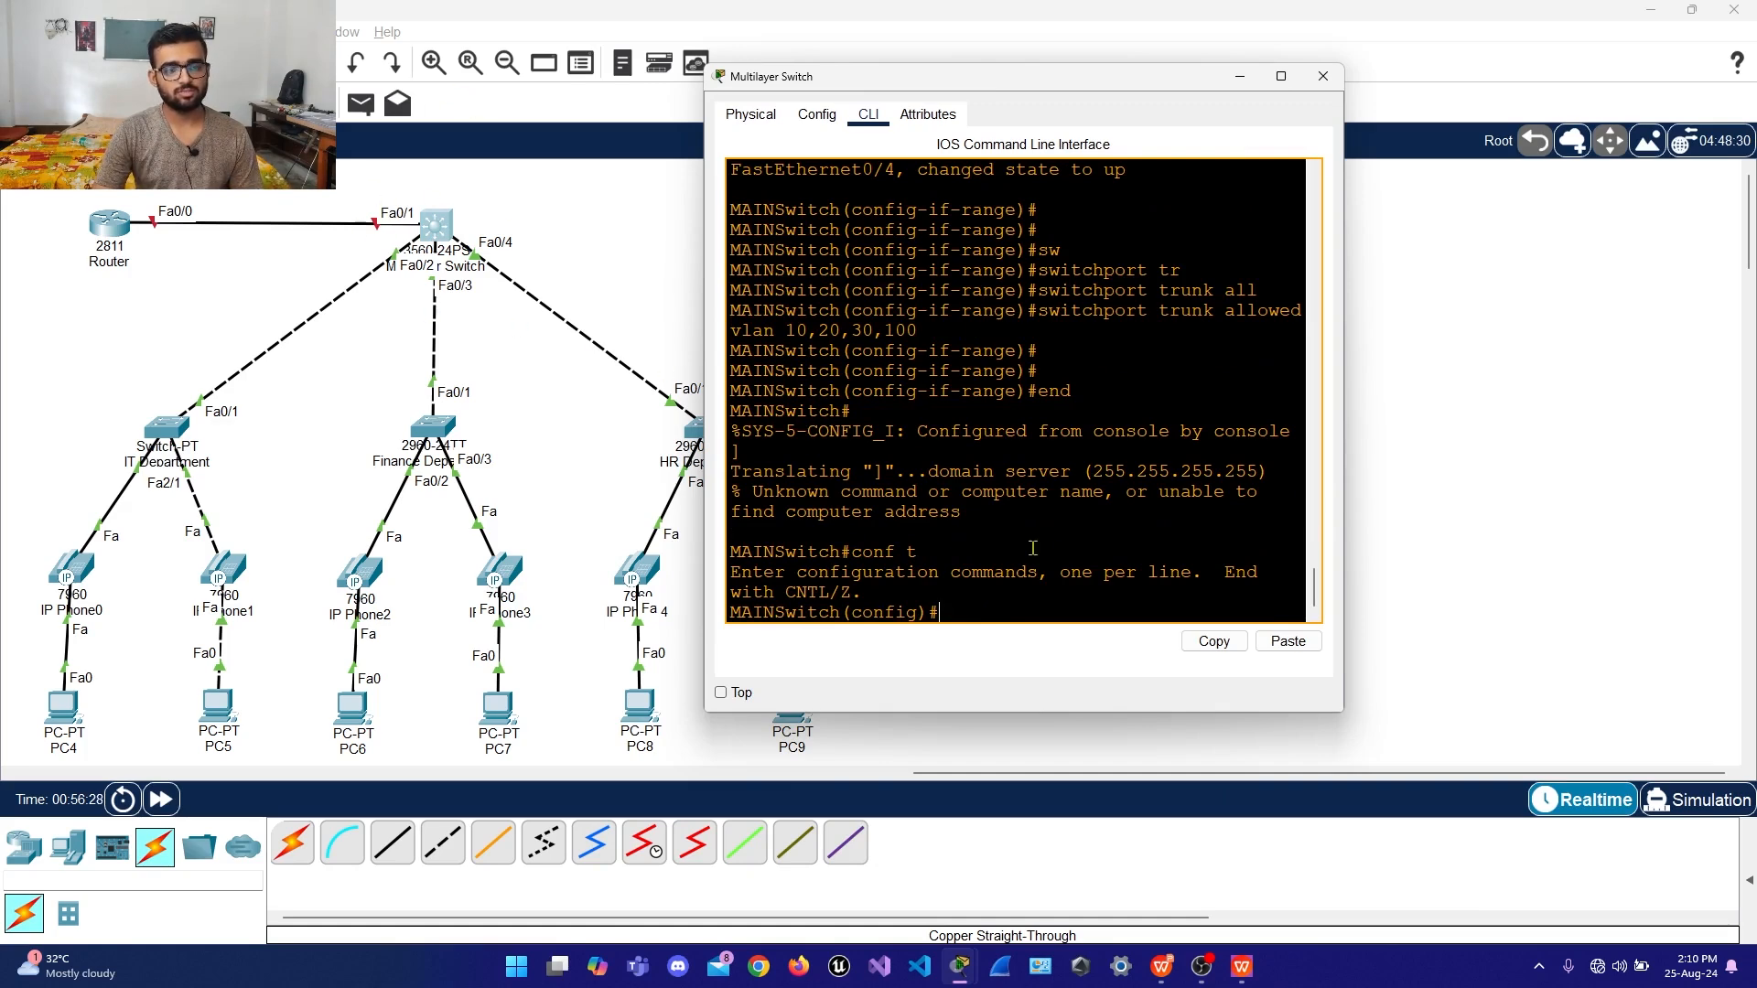
type("int ")
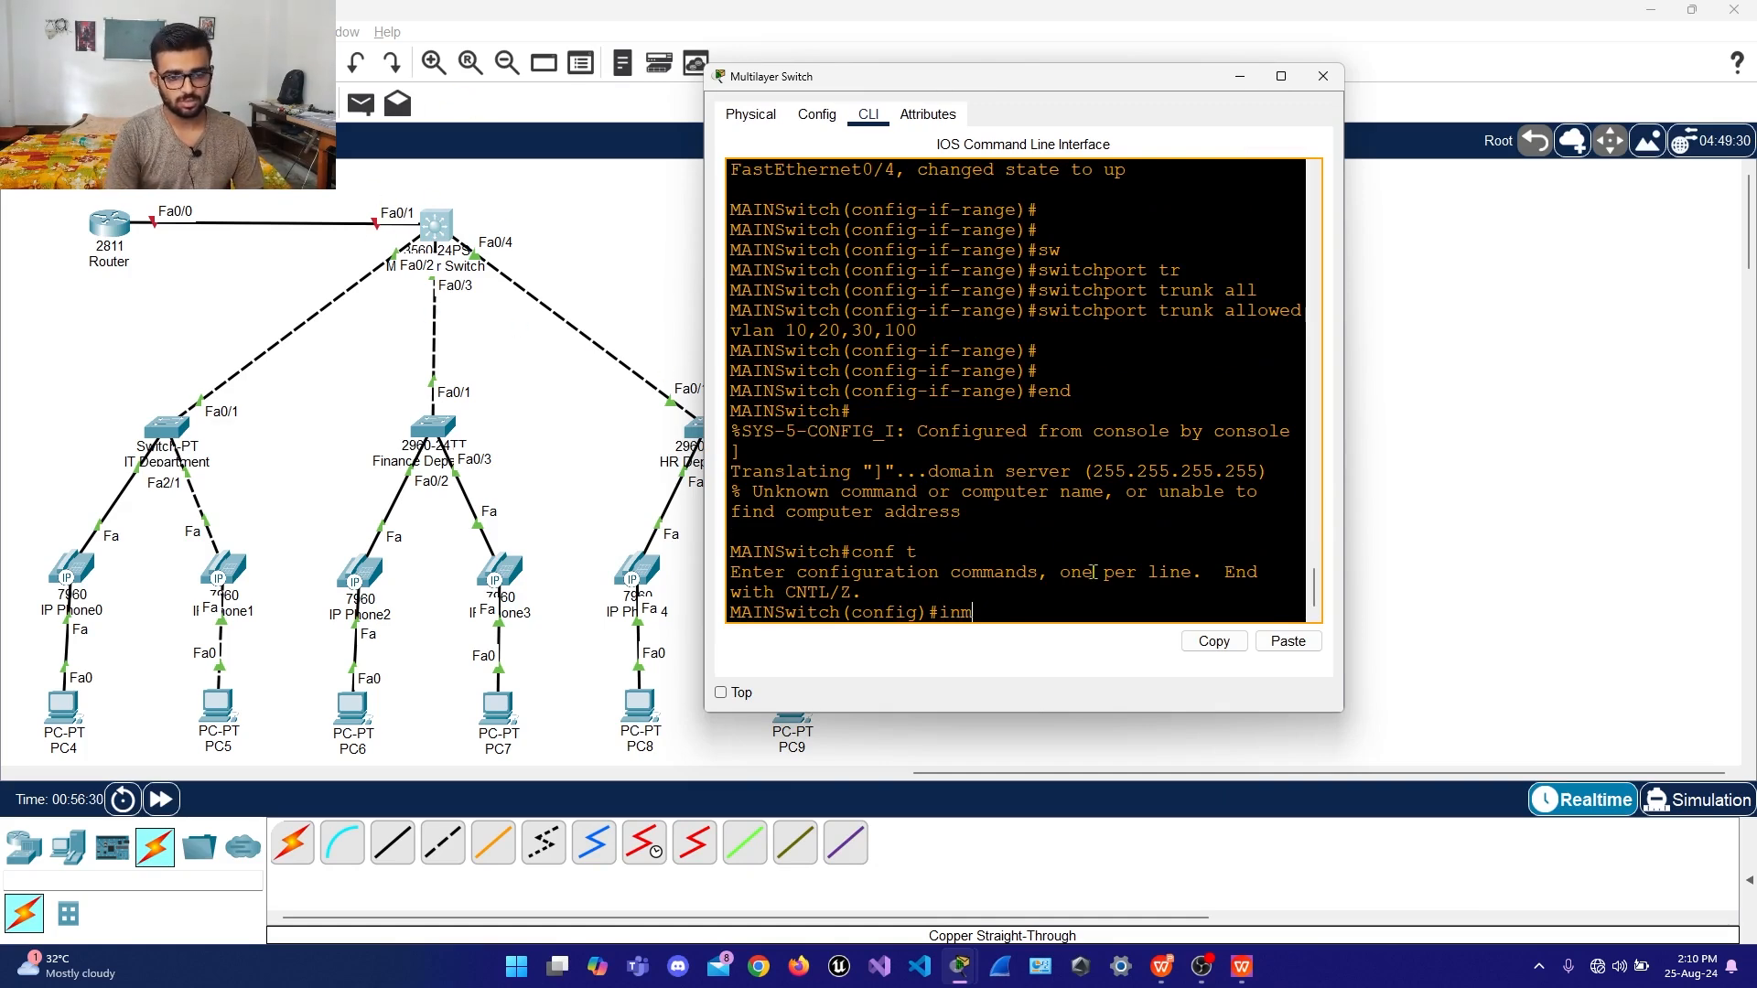
type("fa")
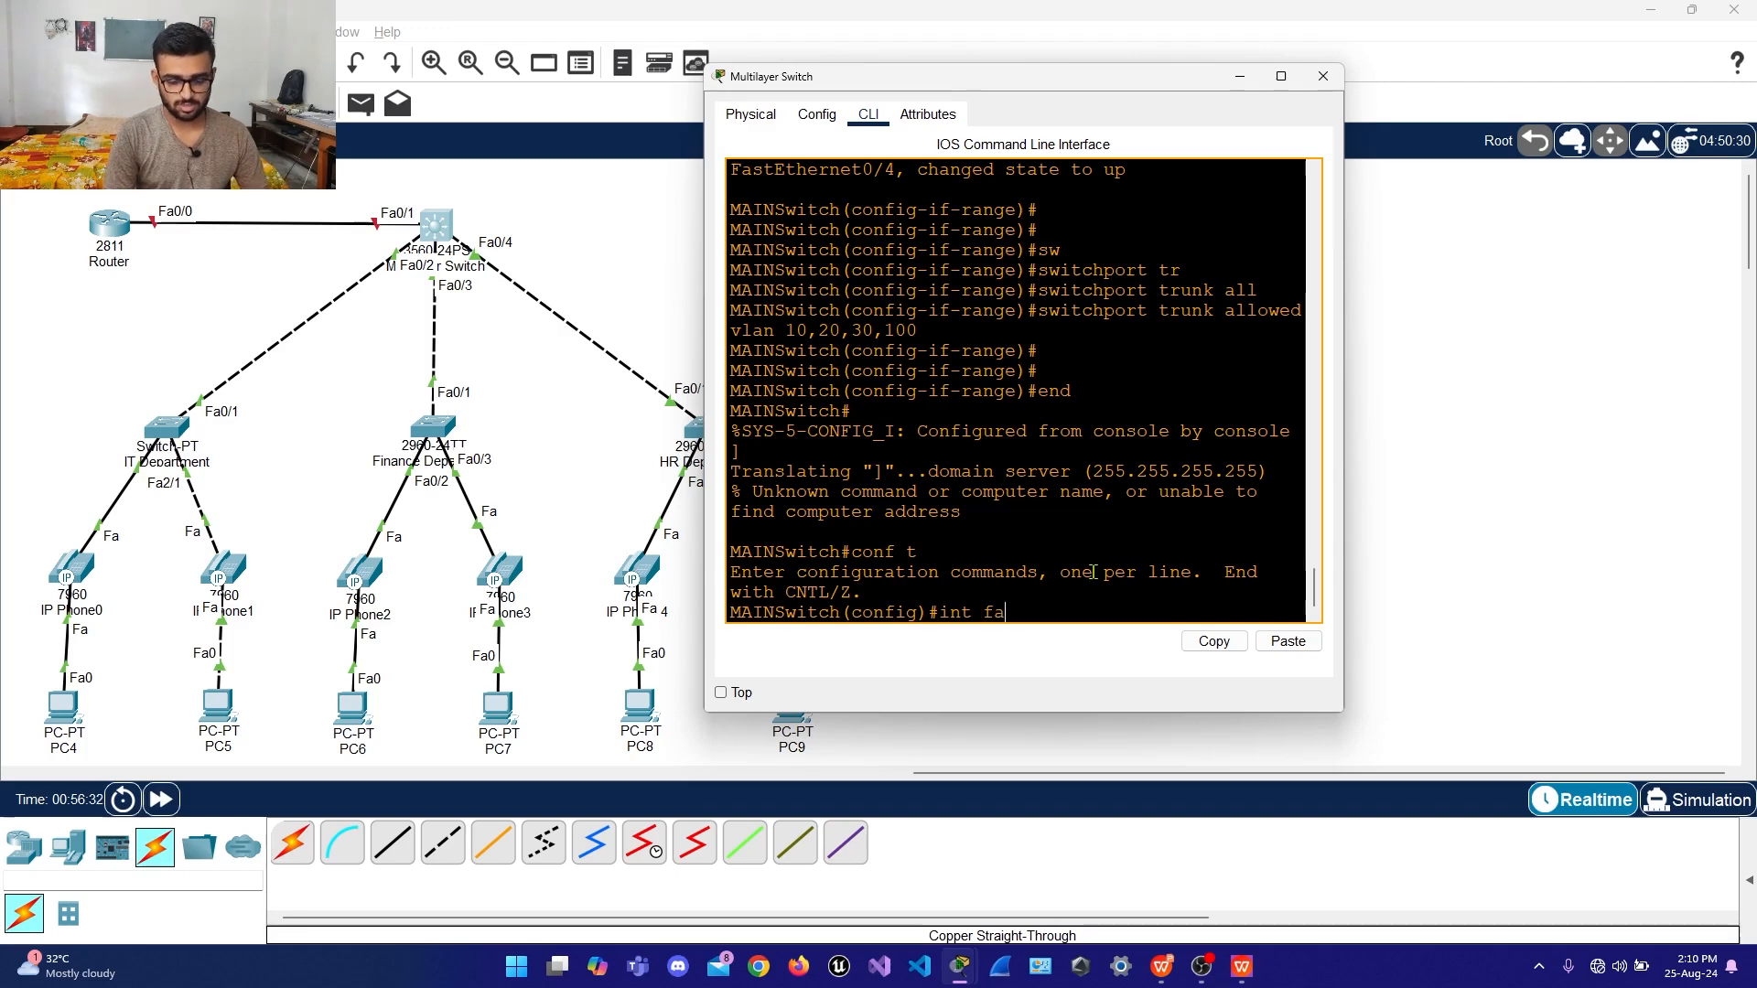
type("0.")
key("Return")
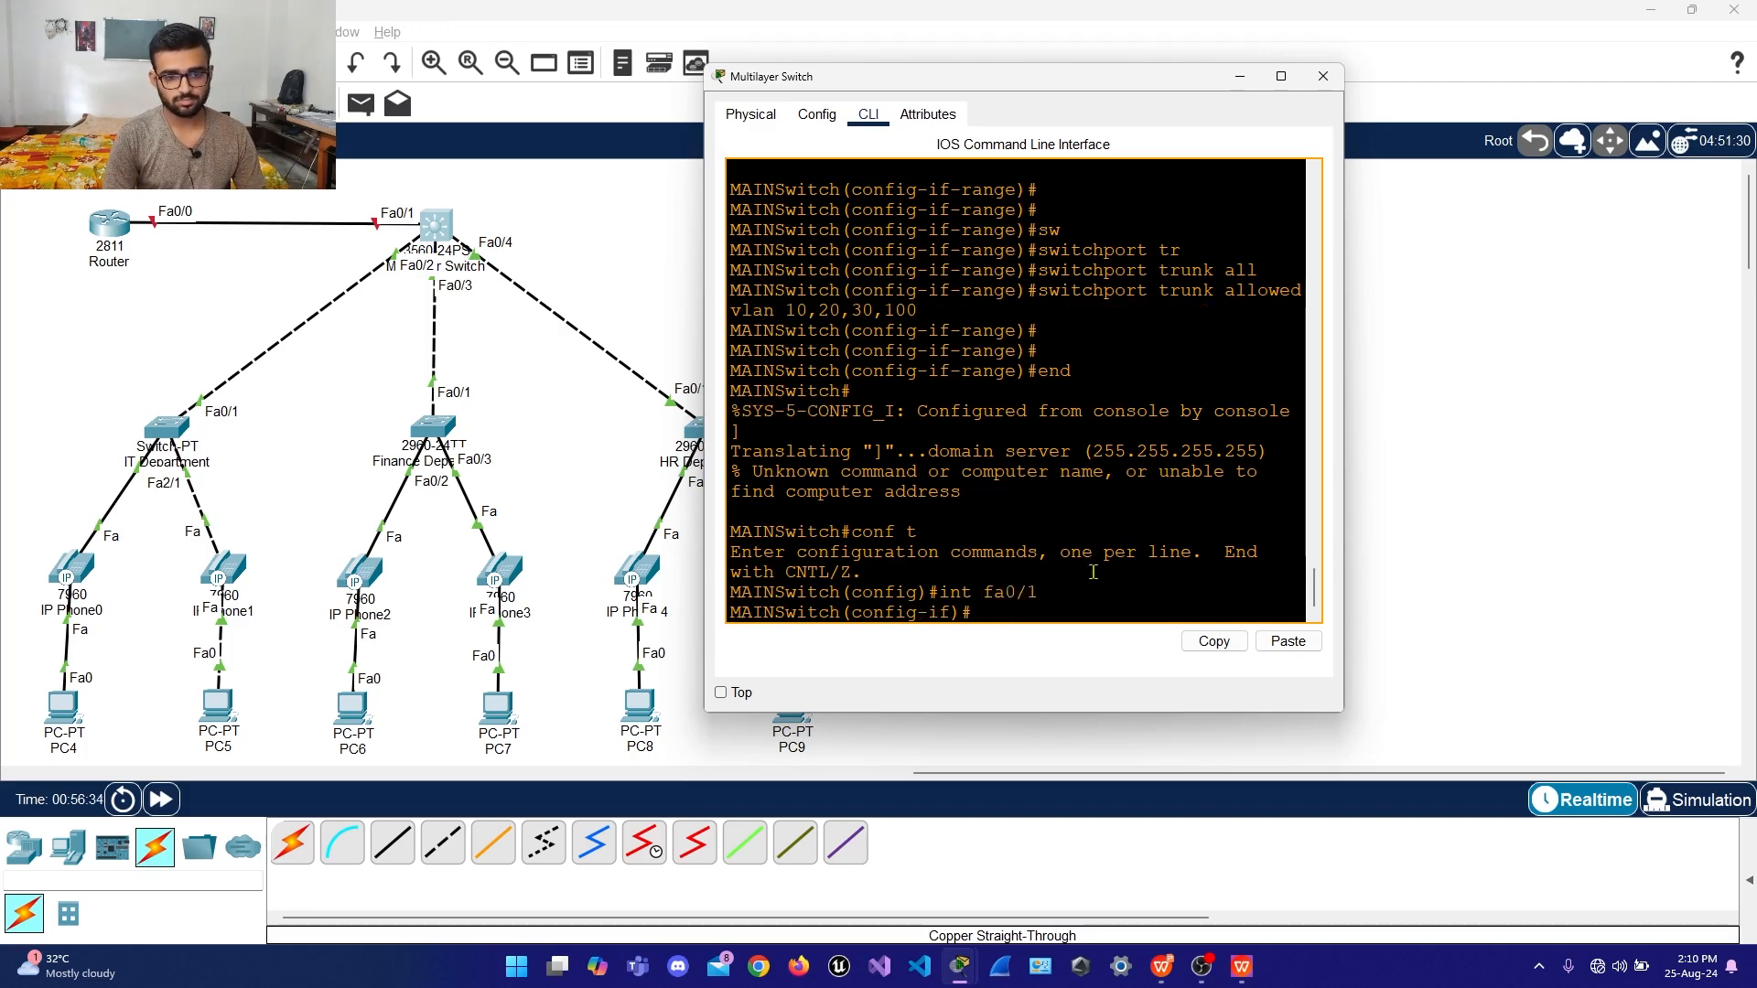
Set the trunk encapsulation of the multilayer switch's fa0/1 interface to dot1q
type("sw")
key("Tab")
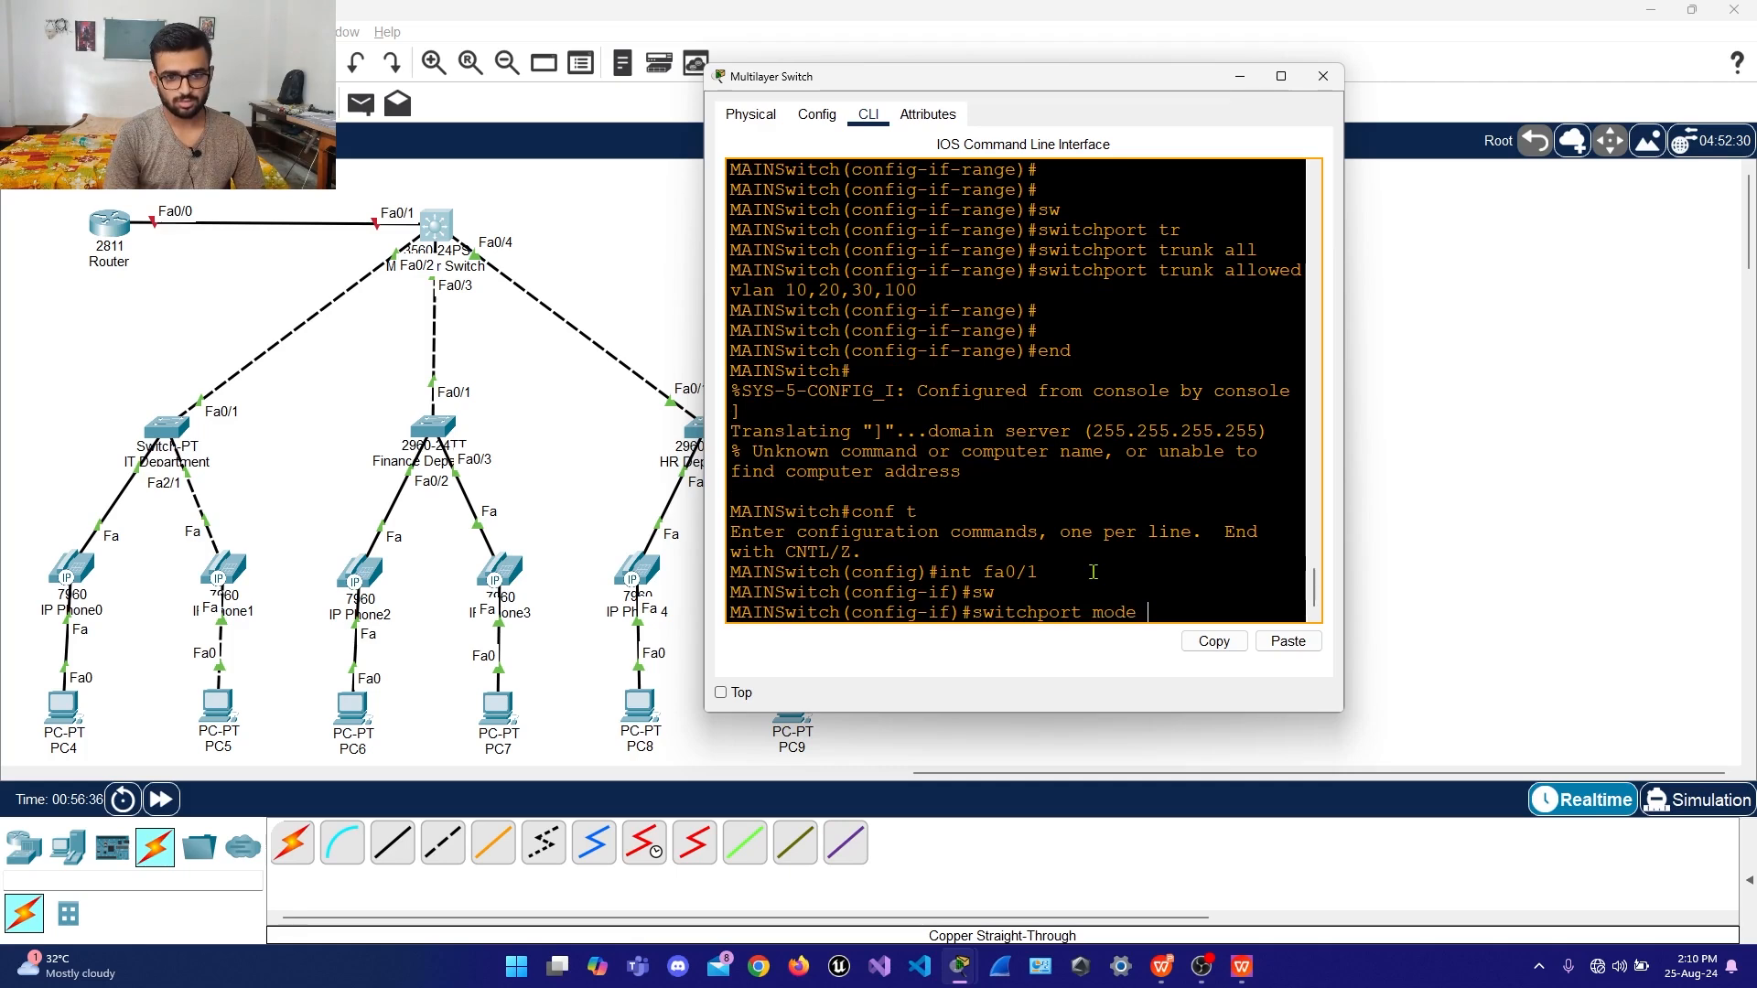
type("tr")
key("Tab")
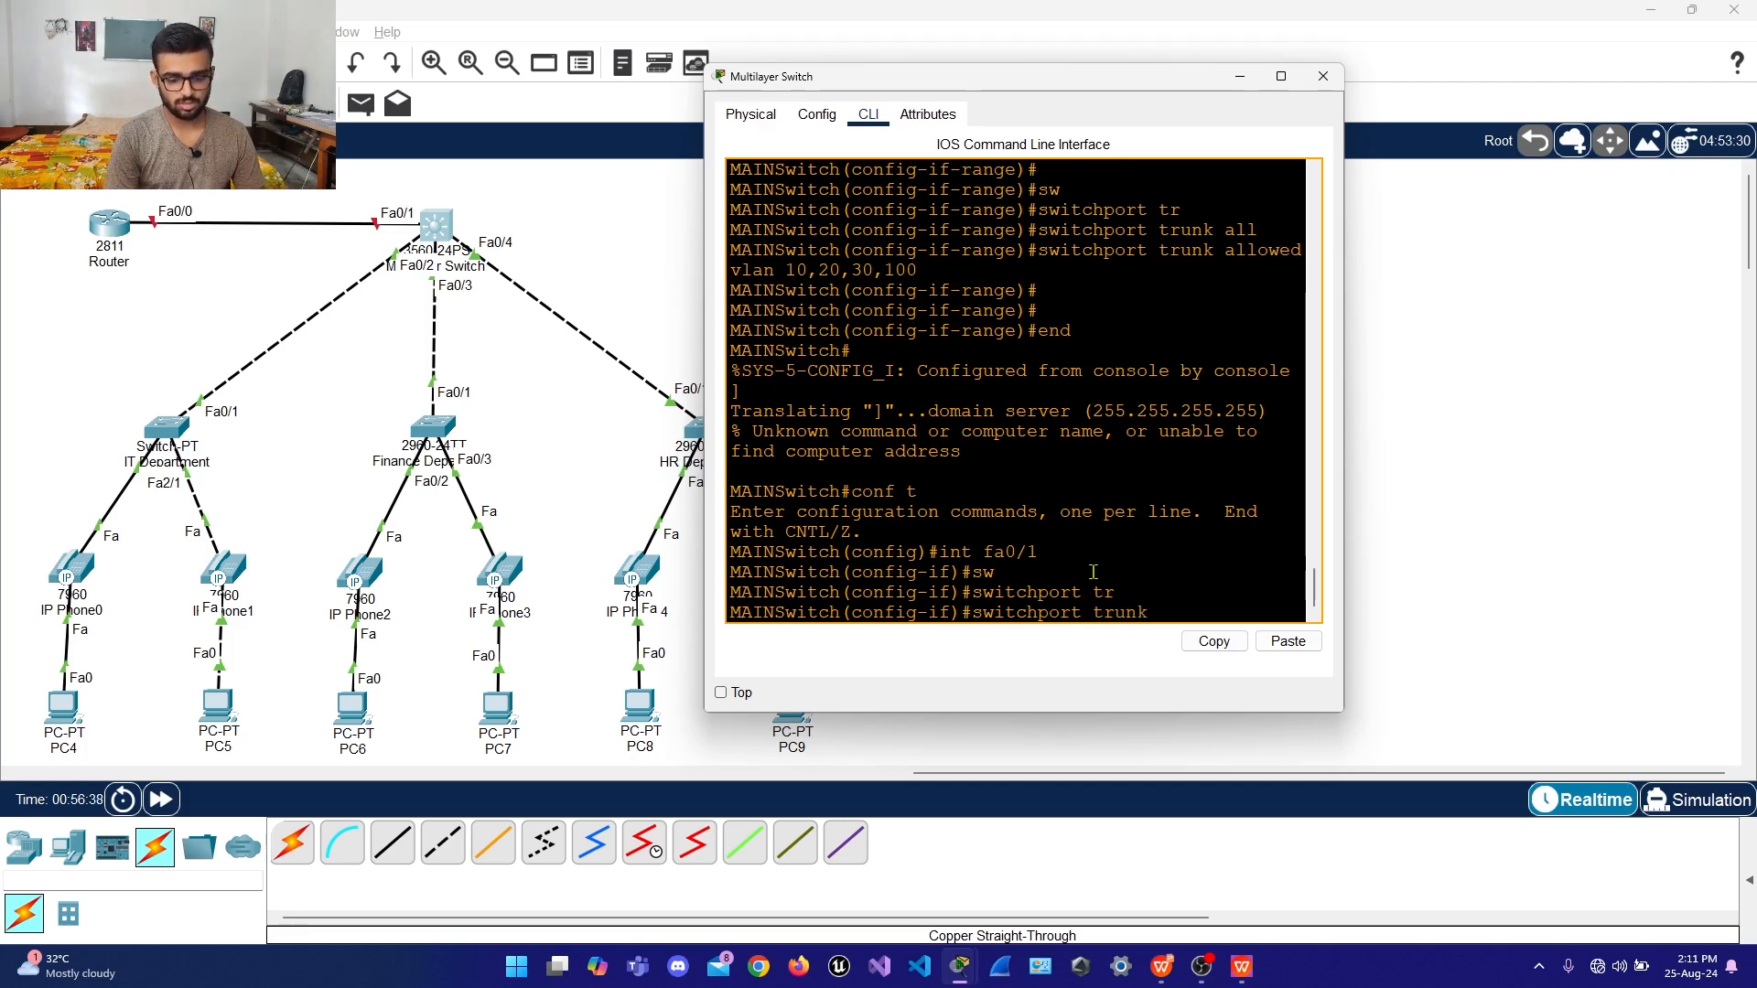
type("a")
key("BackSpace")
type("en")
key("Tab")
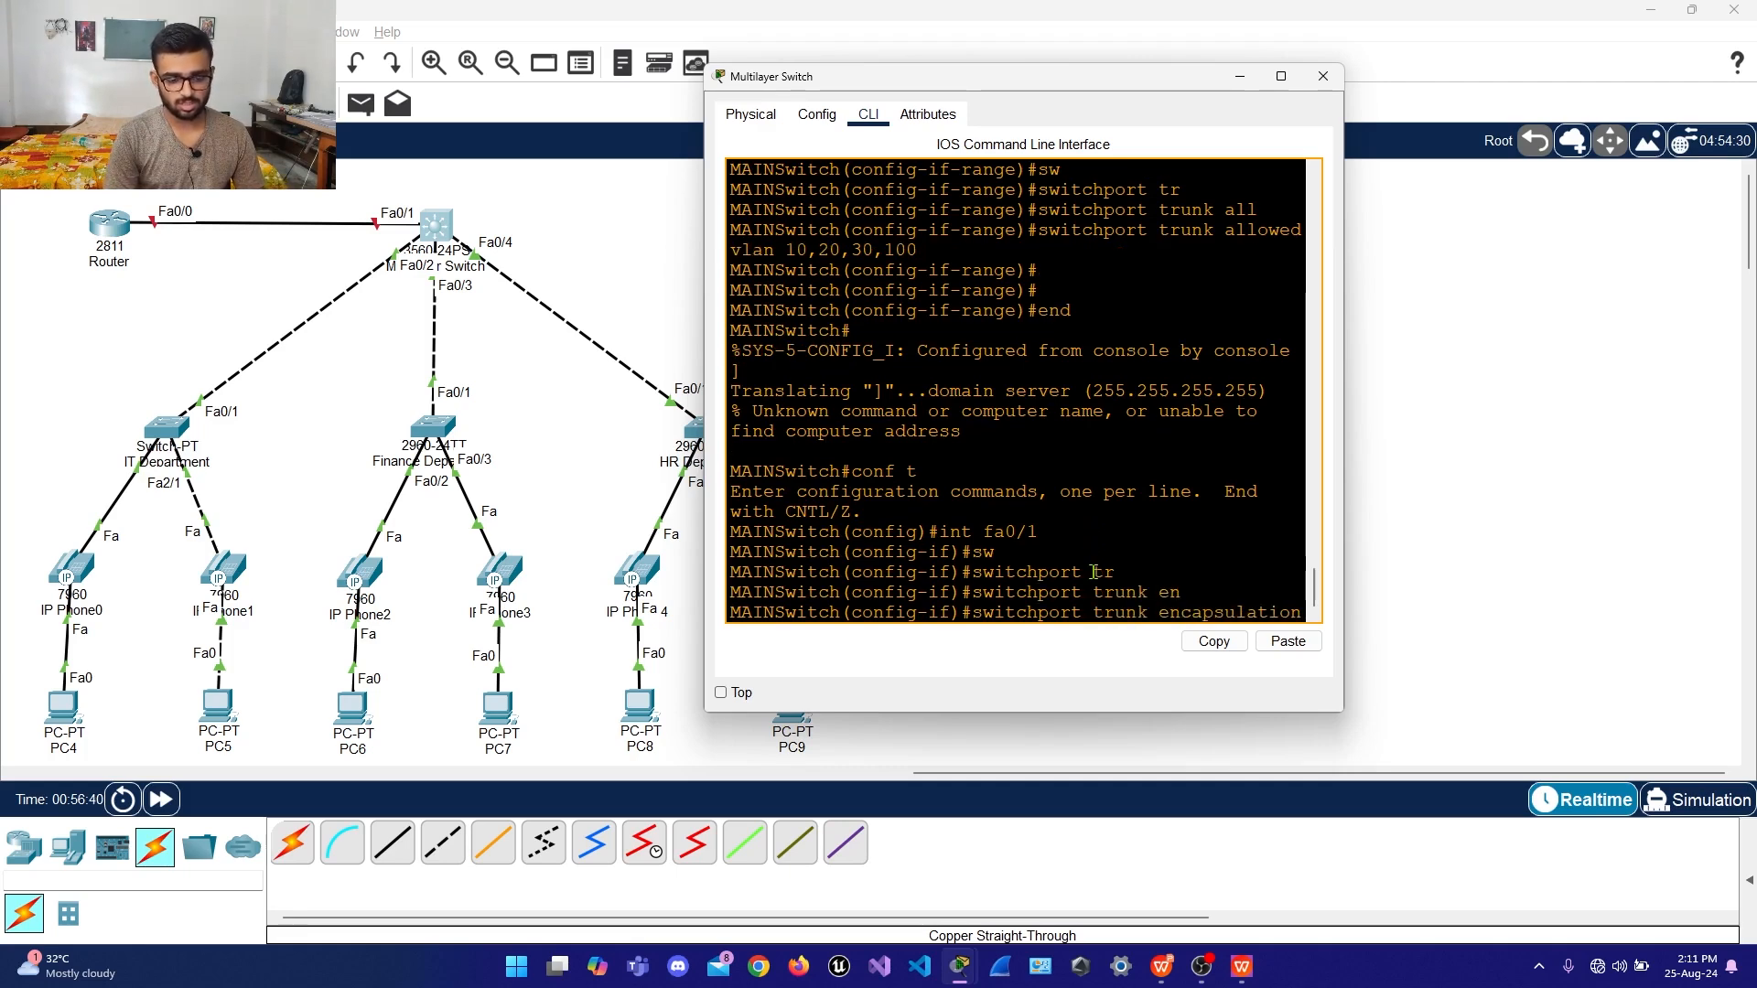
type("do")
key("Tab")
key("Return")
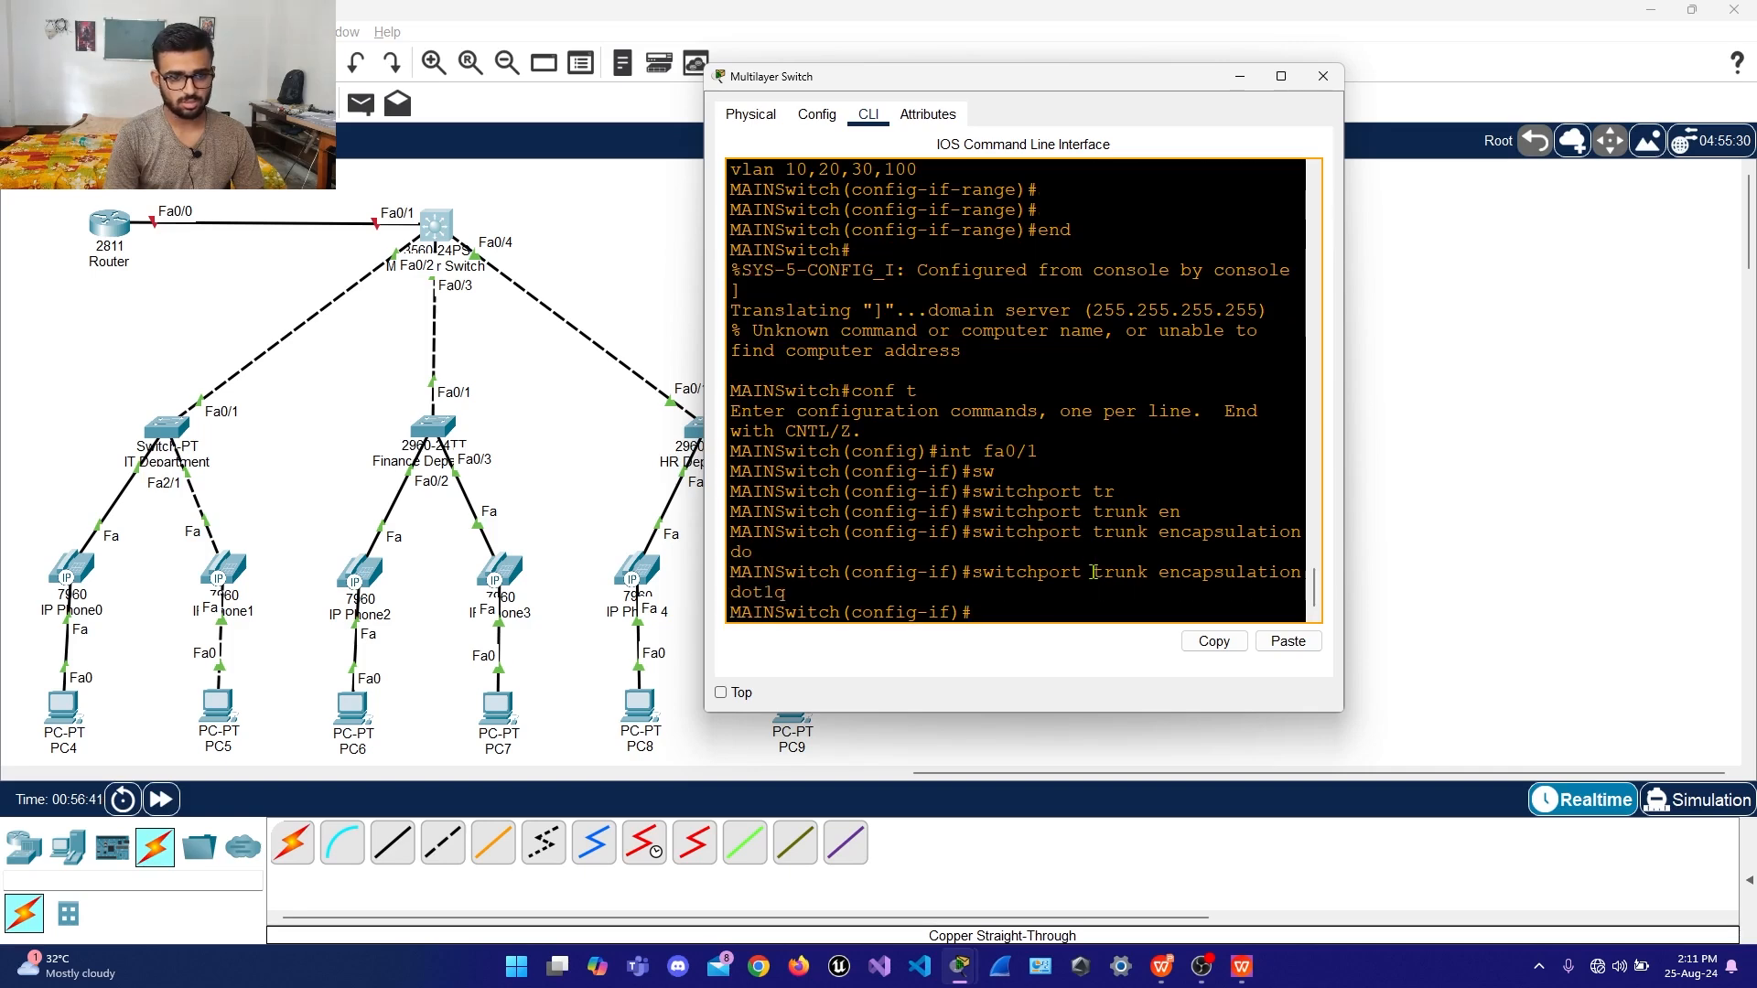
Put the multilayer switch's fa0/1 interface into trunk mode with switchport mode trunk
type("sw")
key("Tab")
type("tr")
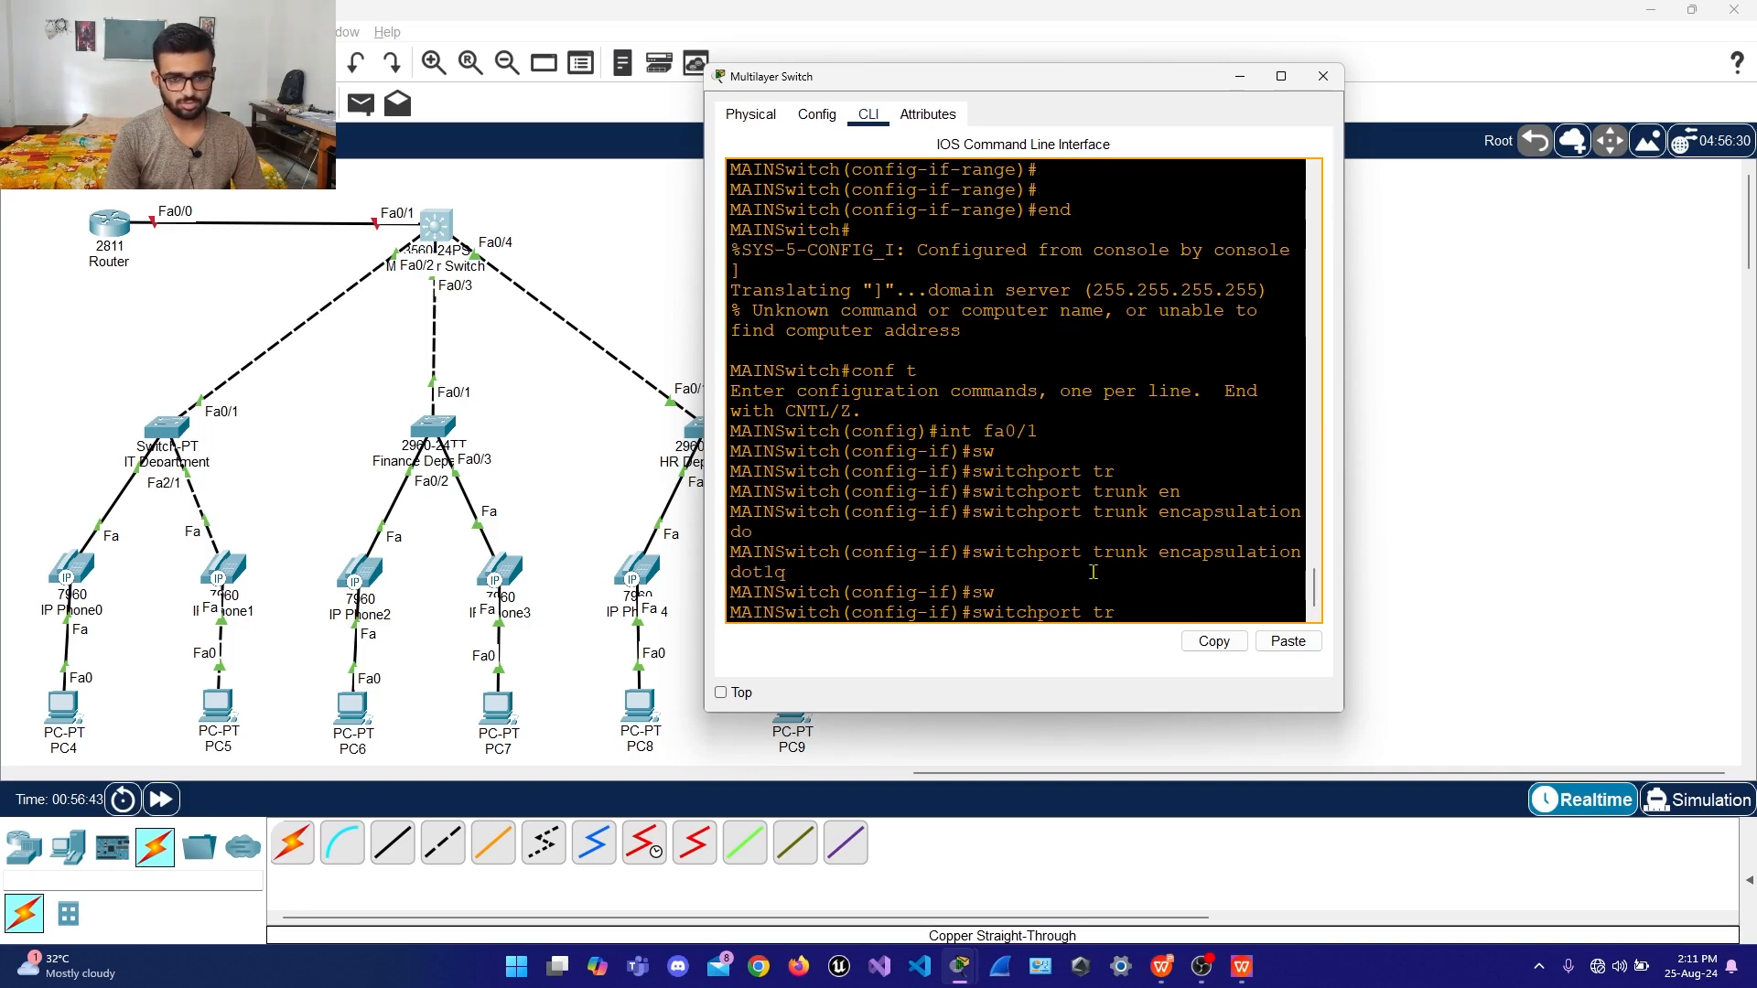
key("Tab")
type("a")
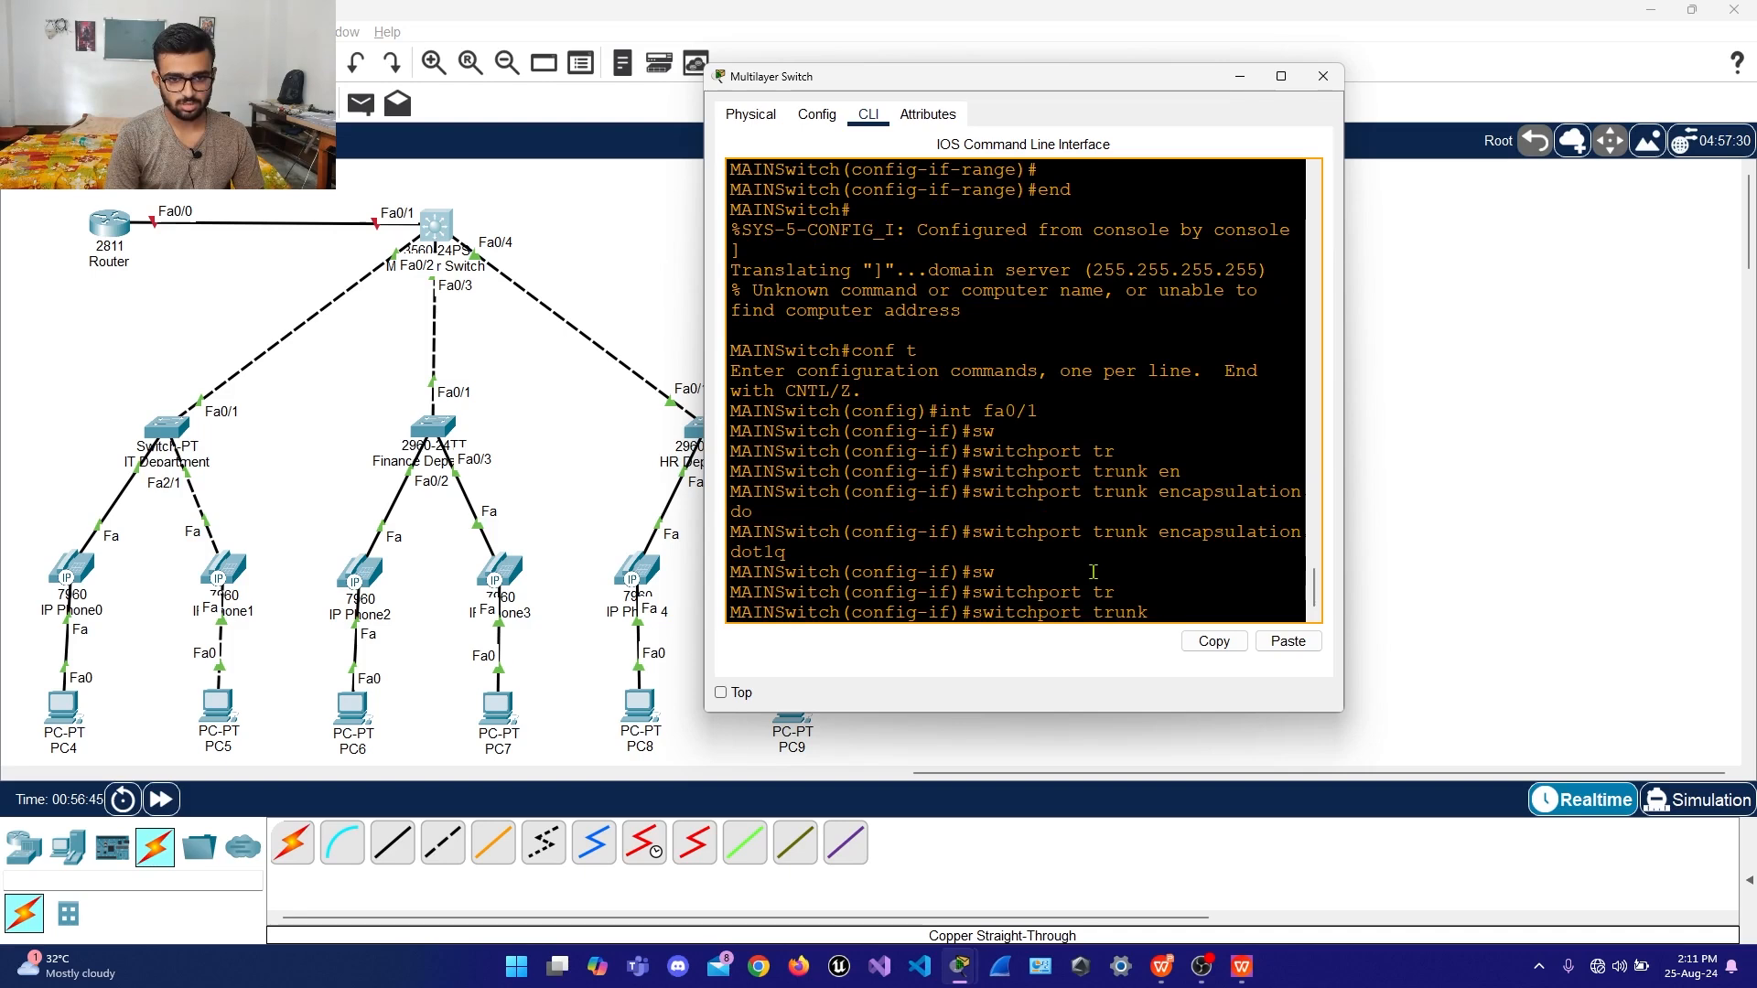
key("BackSpace")
key("BackSpace")
key("BackSpace")
key("BackSpace")
type("mode")
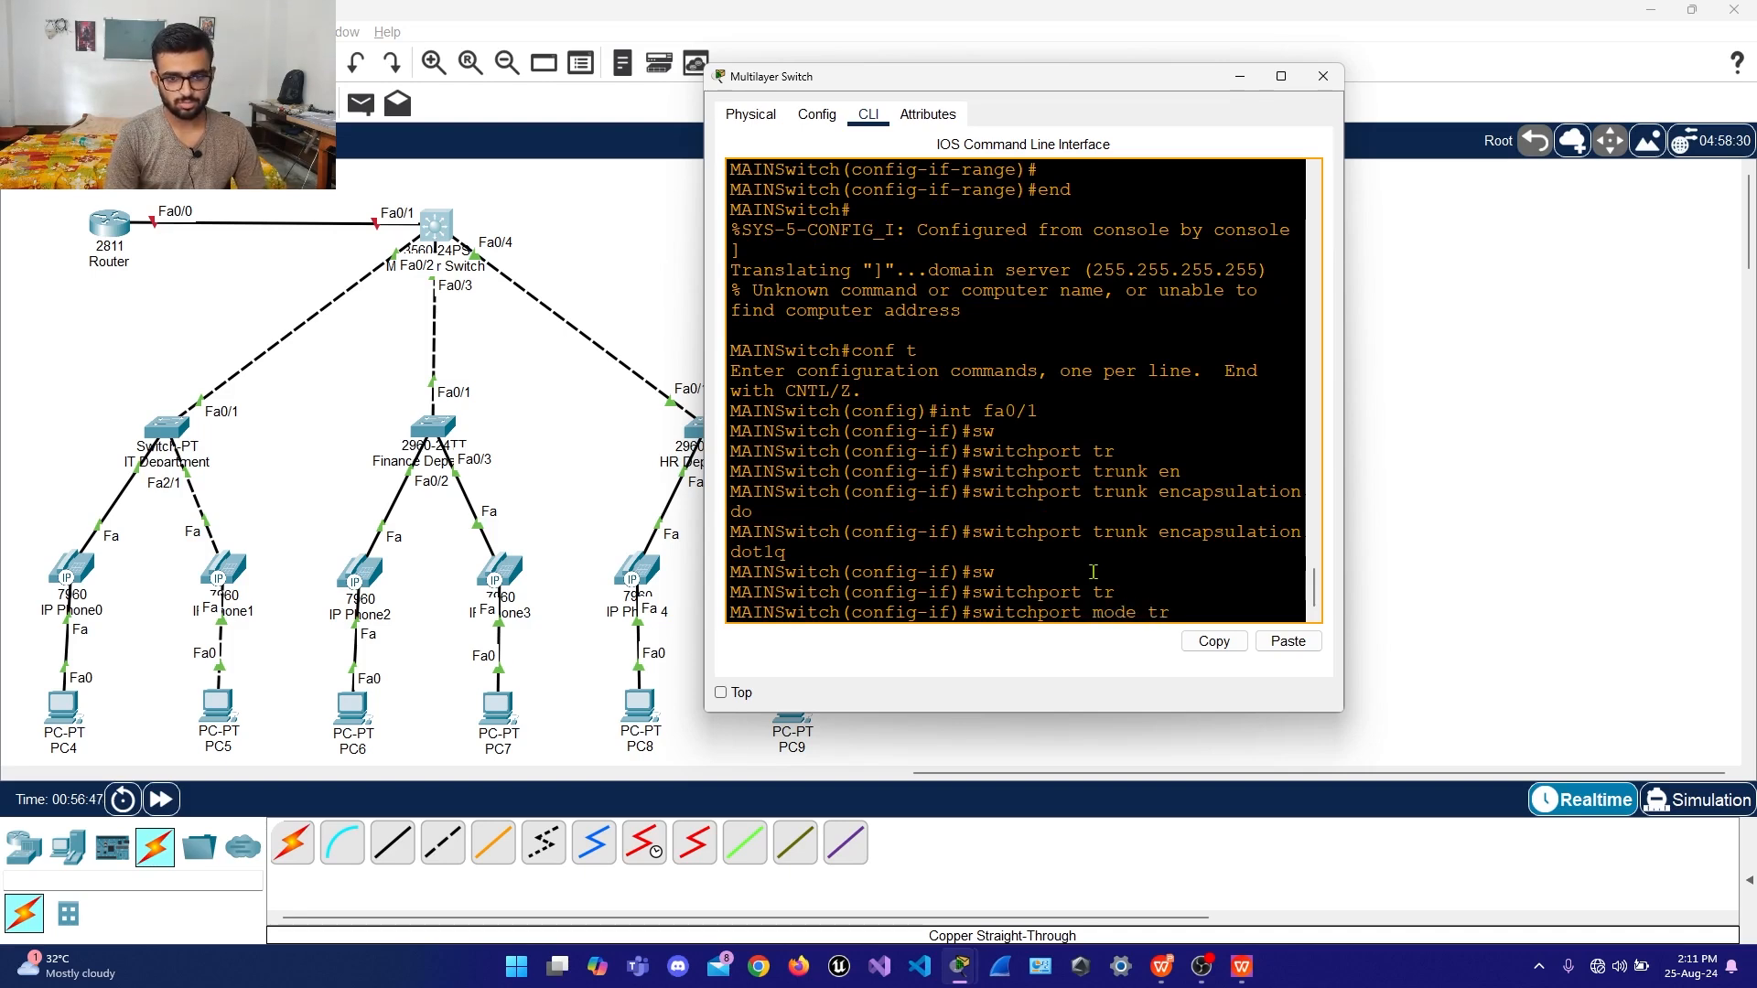
key("Tab")
key("Return")
Allow VLANs 10,20,30,100 on the fa0/1 trunk with switchport trunk allowed vlan
type("sw")
key("Tab")
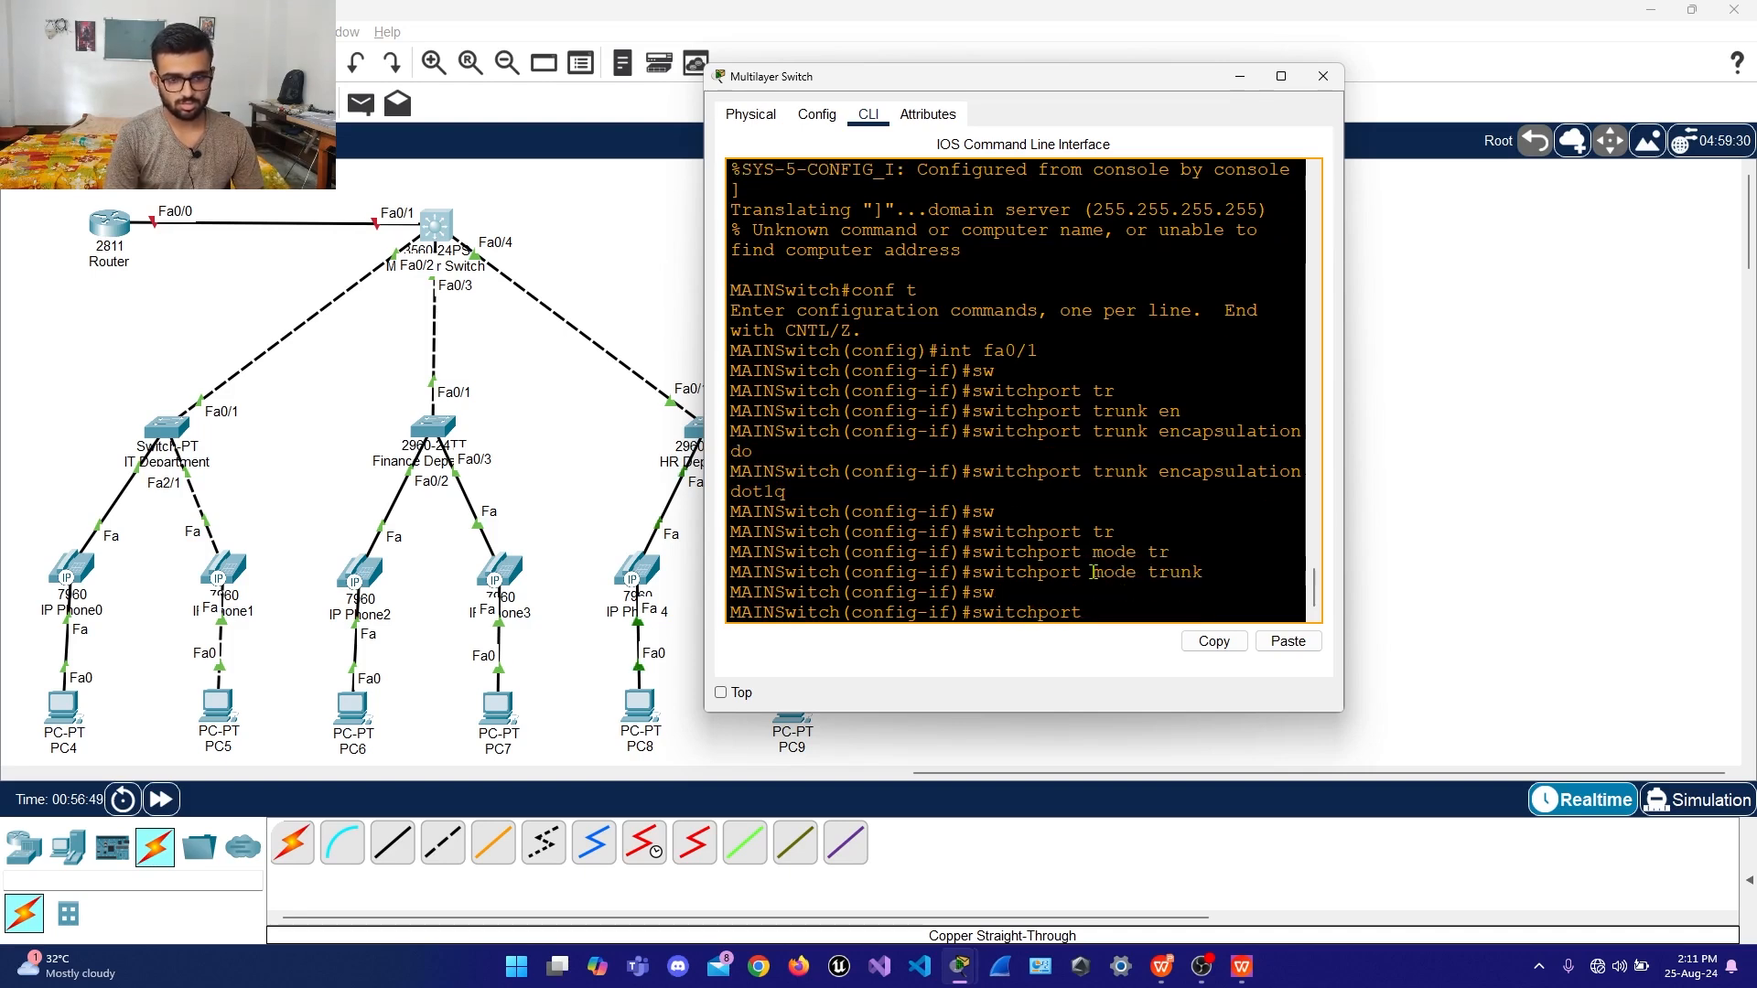
type("tr")
key("Tab")
type("all")
key("Tab")
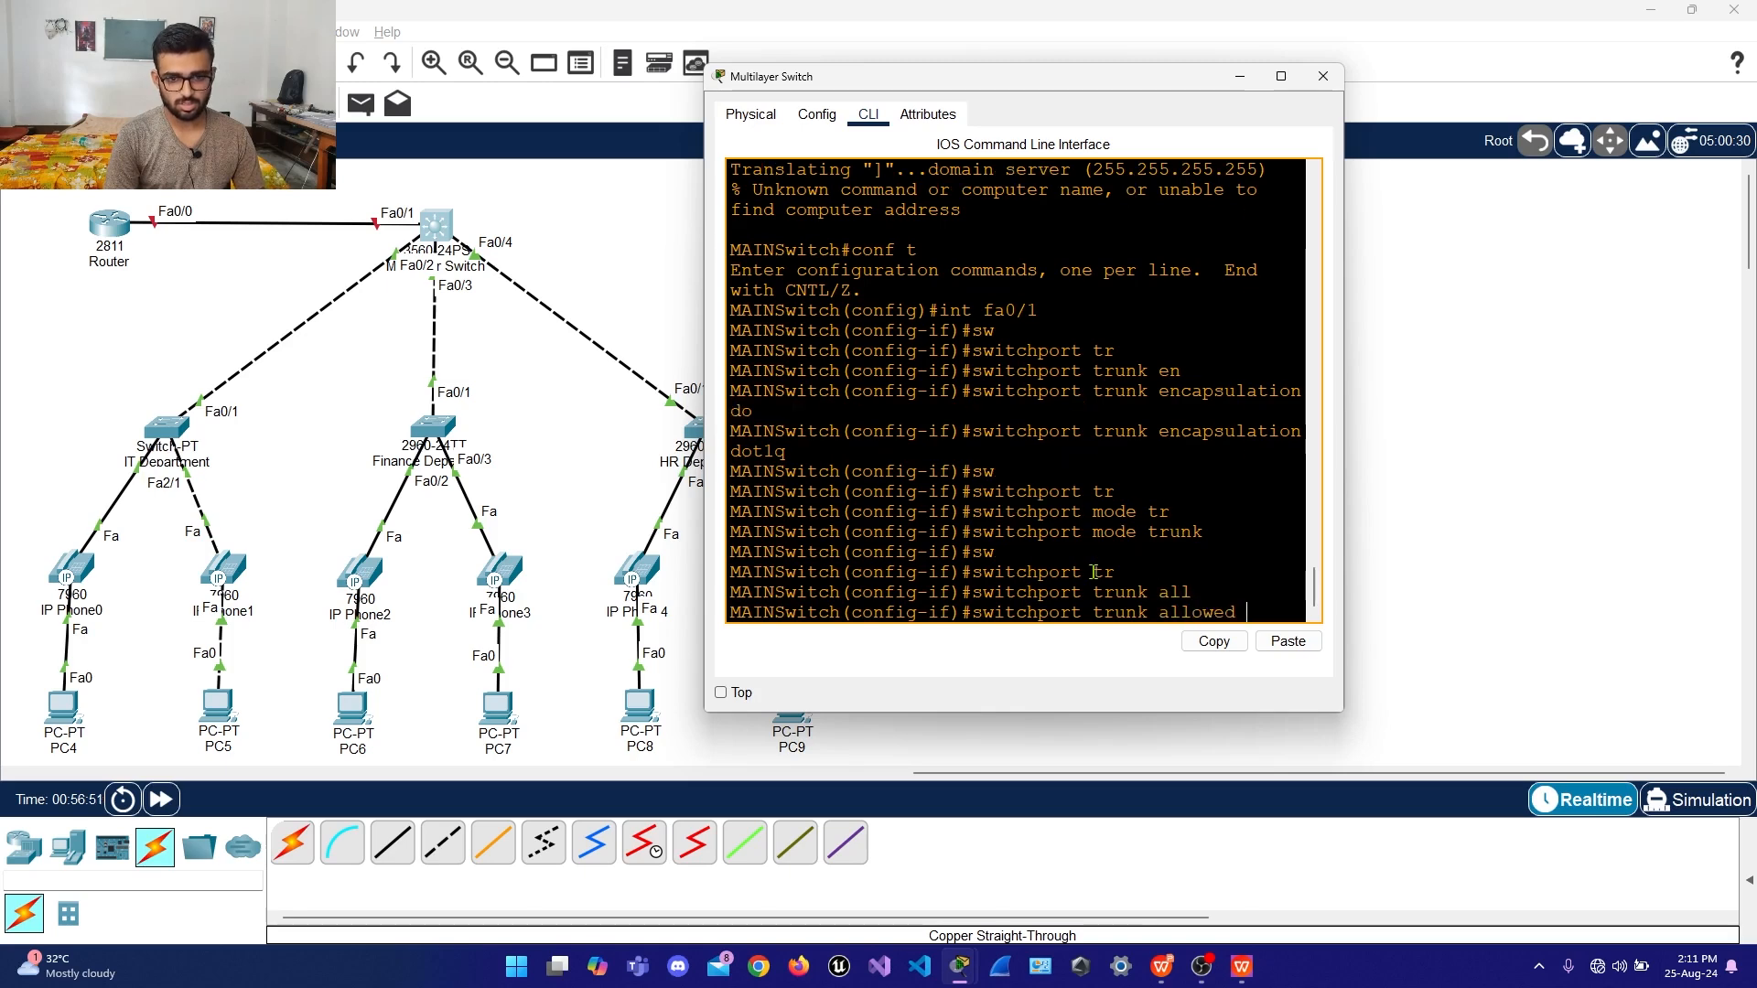
type("vl")
type("190")
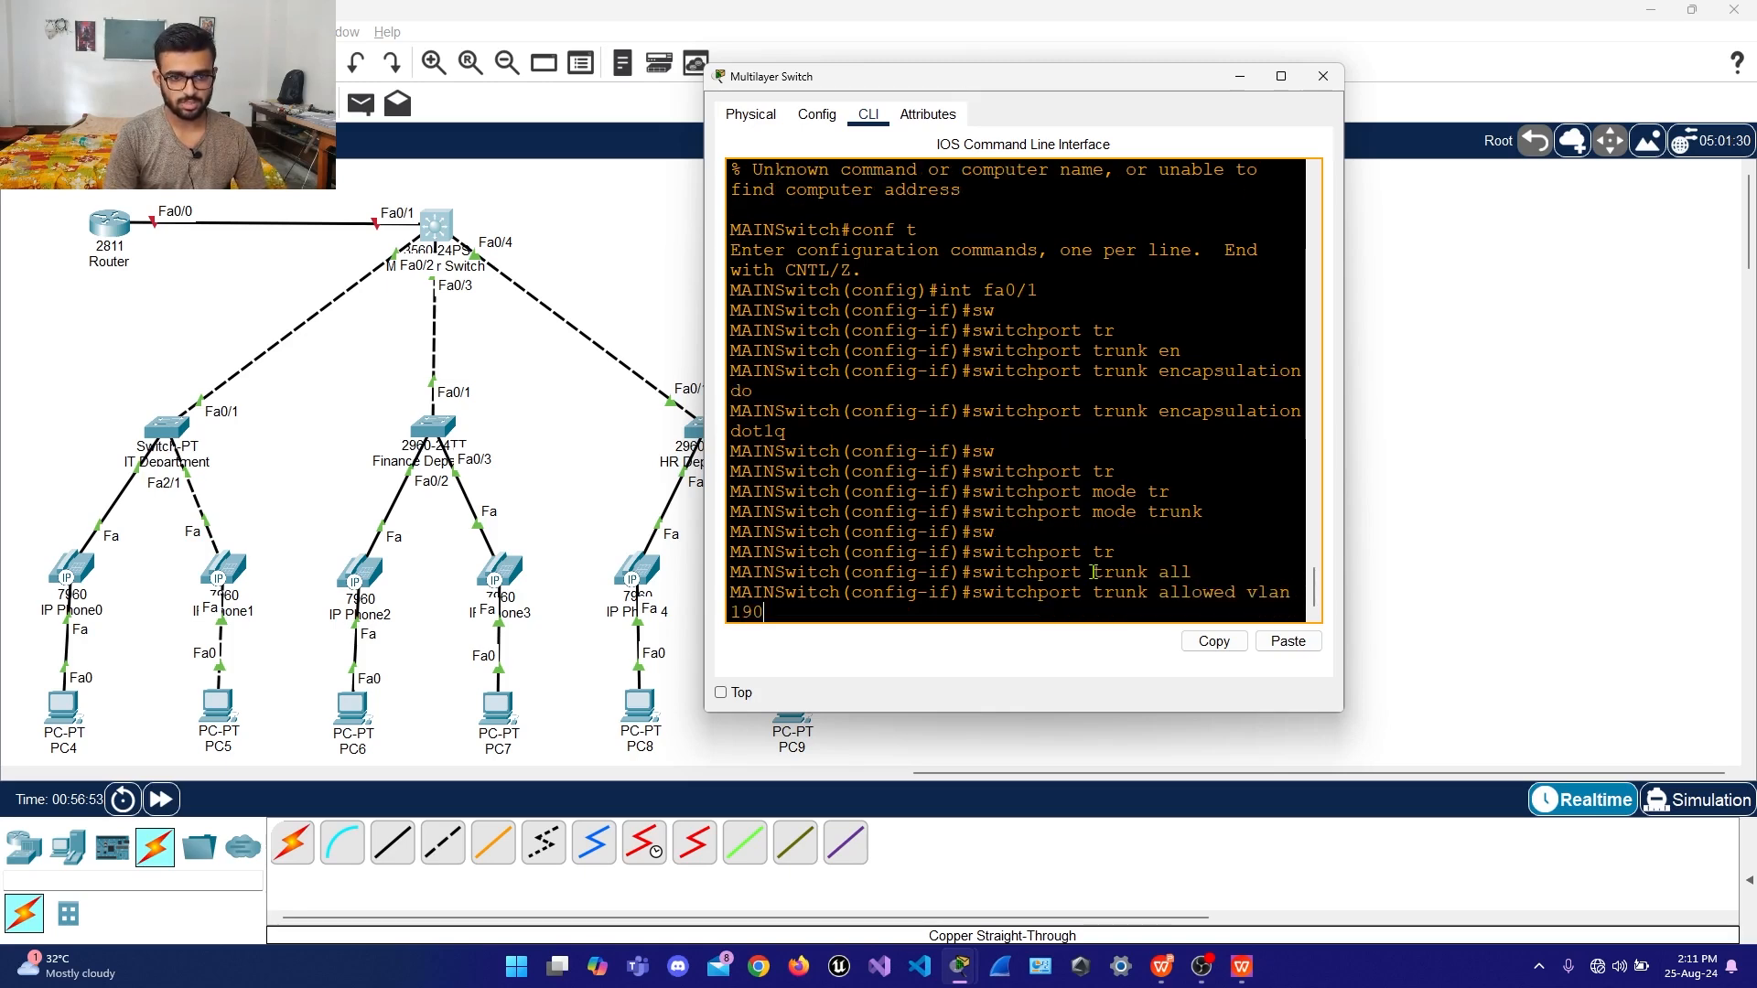
type(",20-")
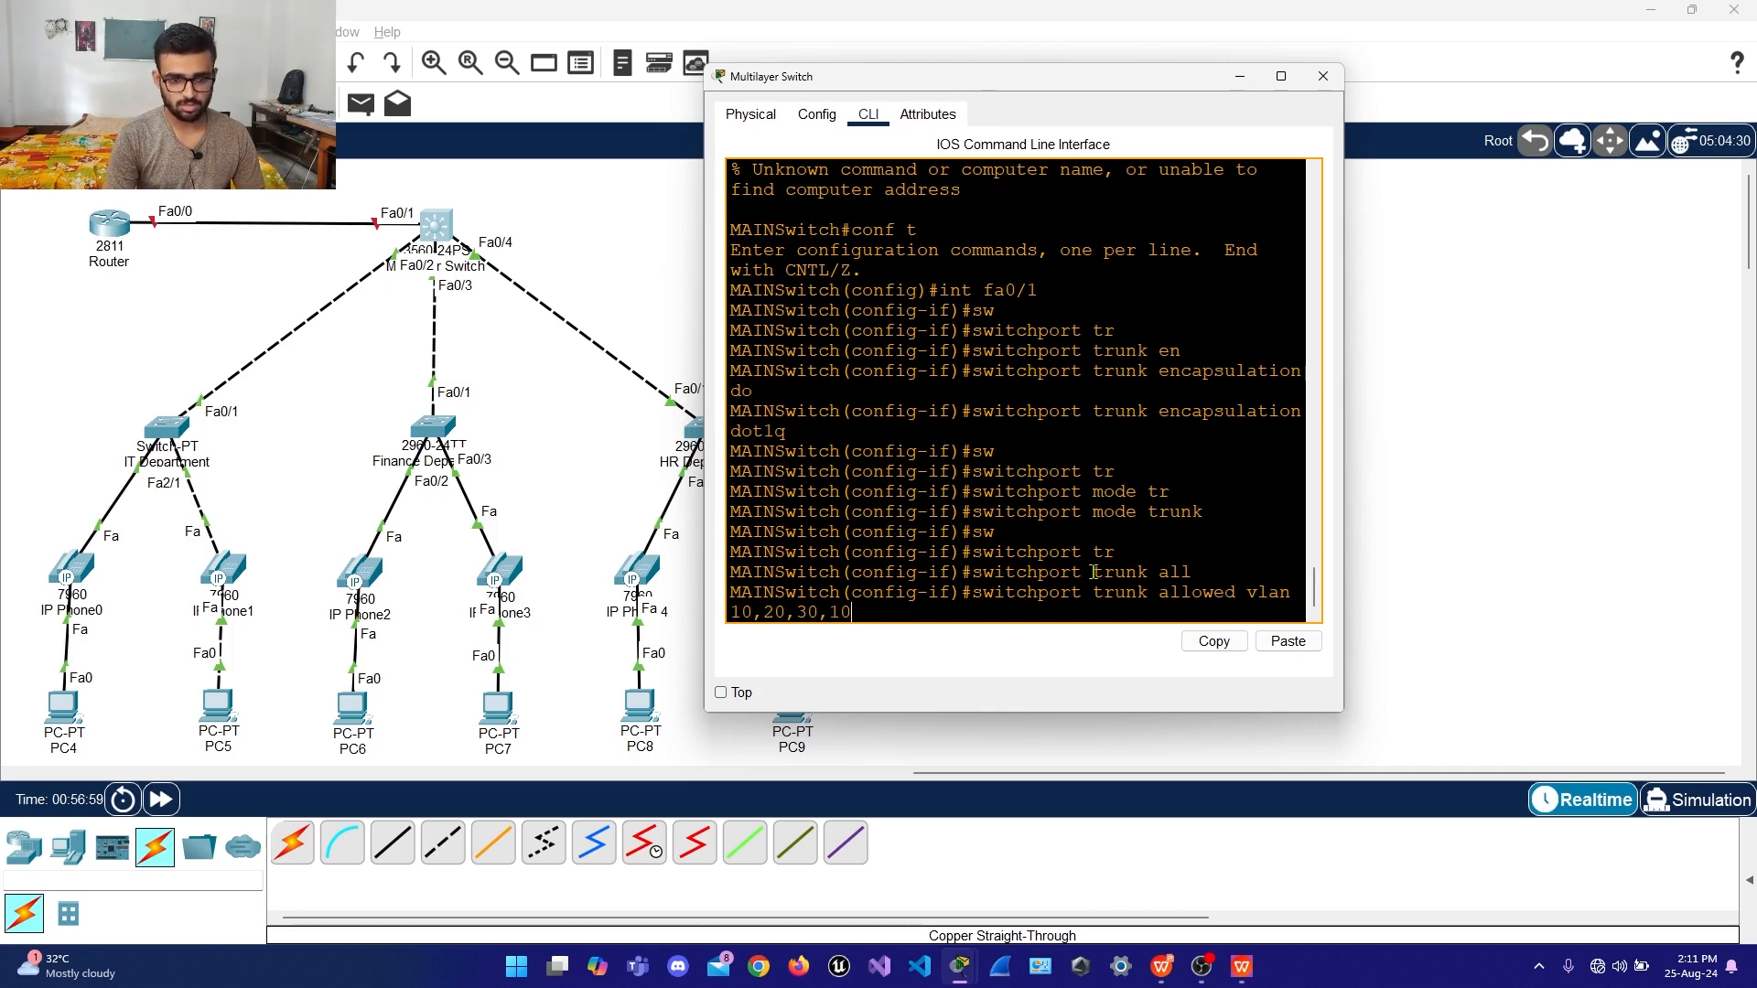
type("0")
key("Return")
Leave configuration mode on the multilayer switch with the end command and return to the network topology
key("Return")
key("Return")
key("Return")
type("end'")
key("Return")
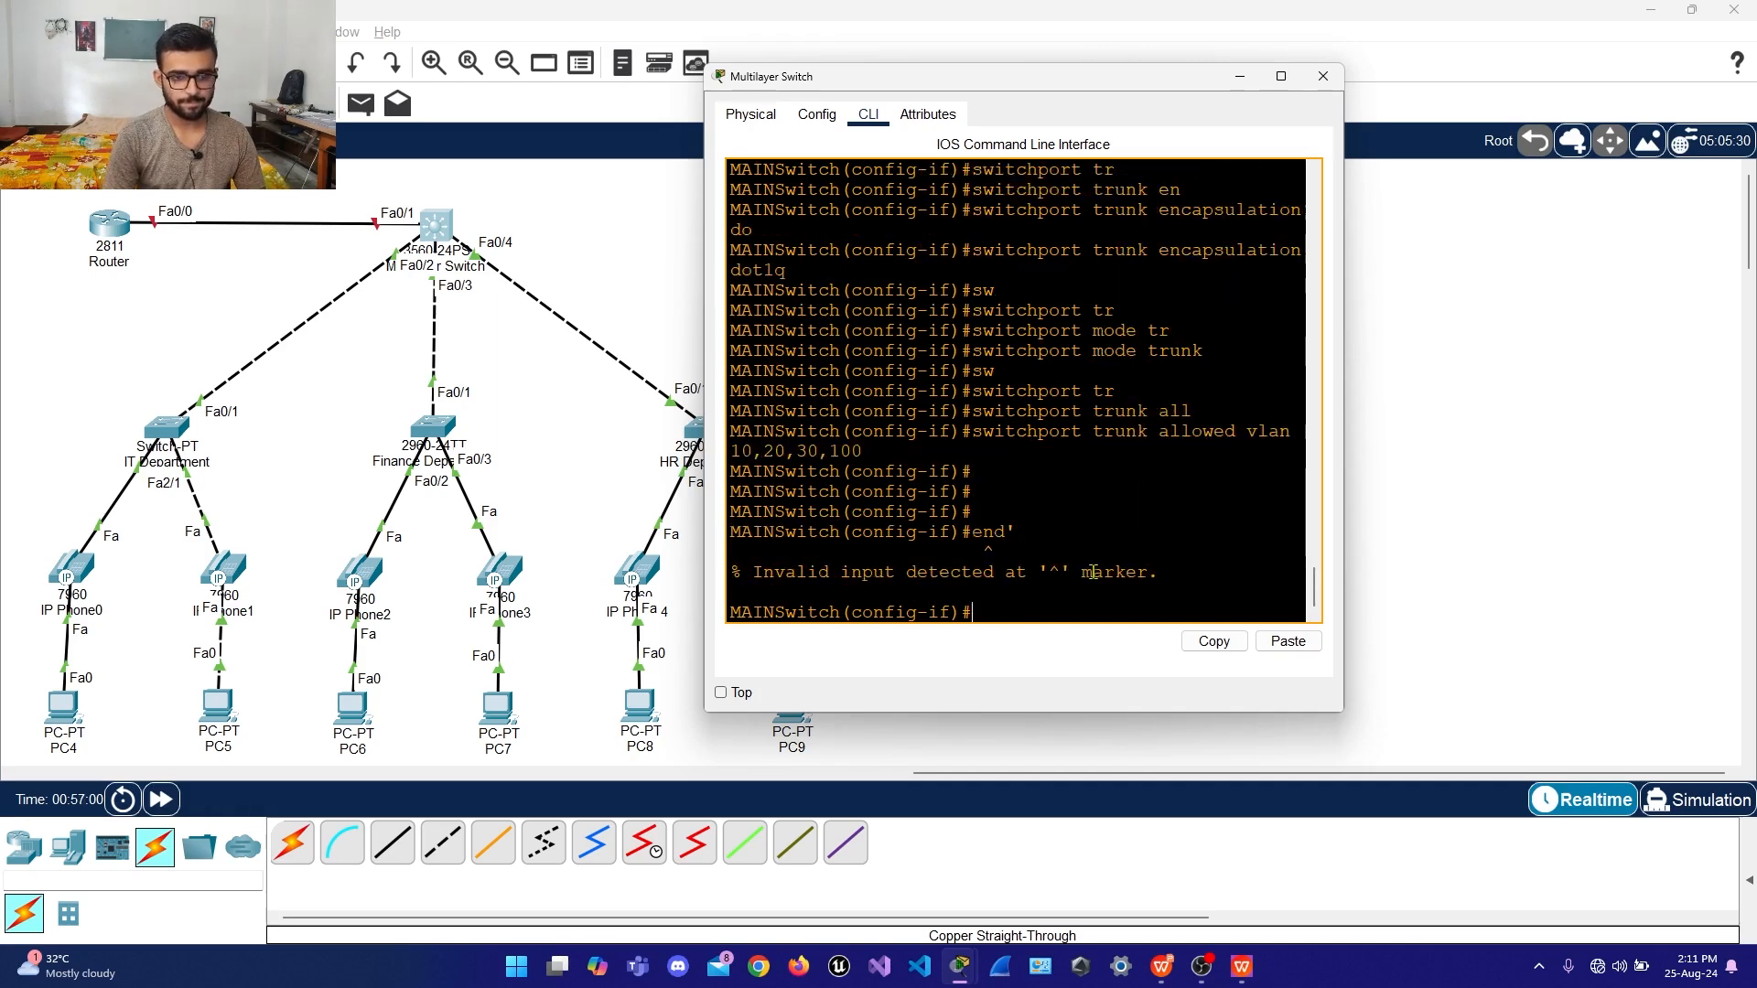
type("'")
key("Return")
key("Return")
key("Return")
key("Return")
key("Return")
key("Return")
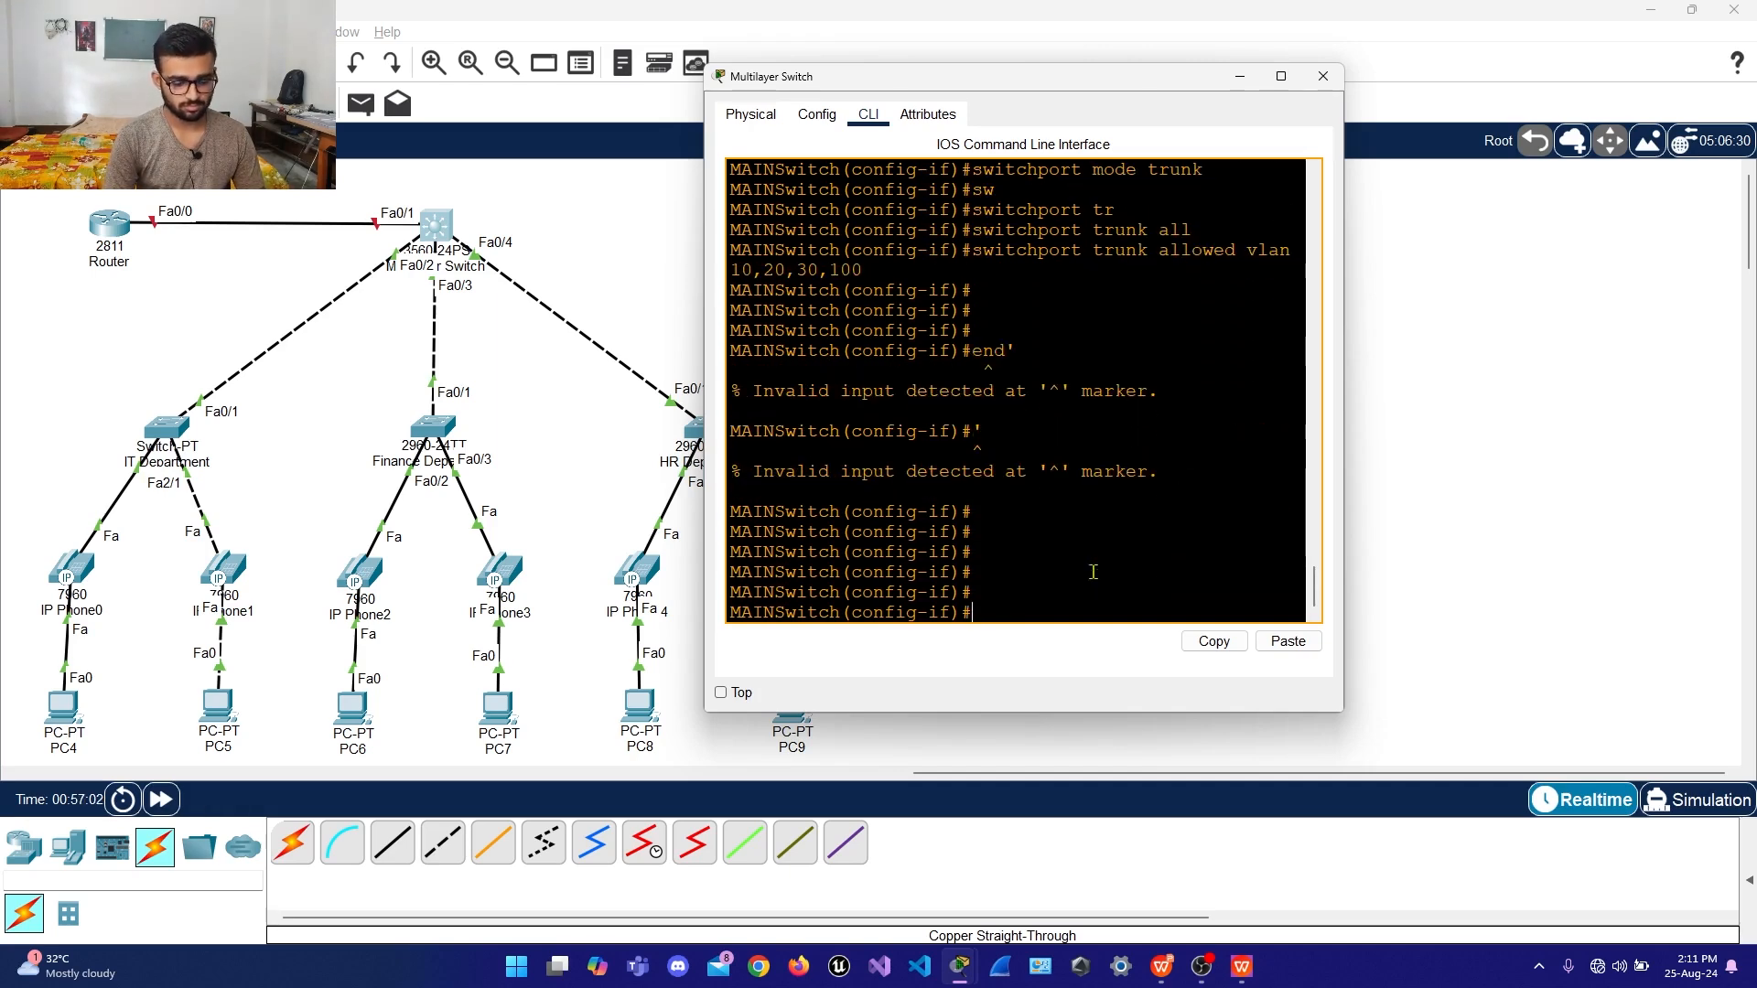
type("end")
key("Return")
key("Return")
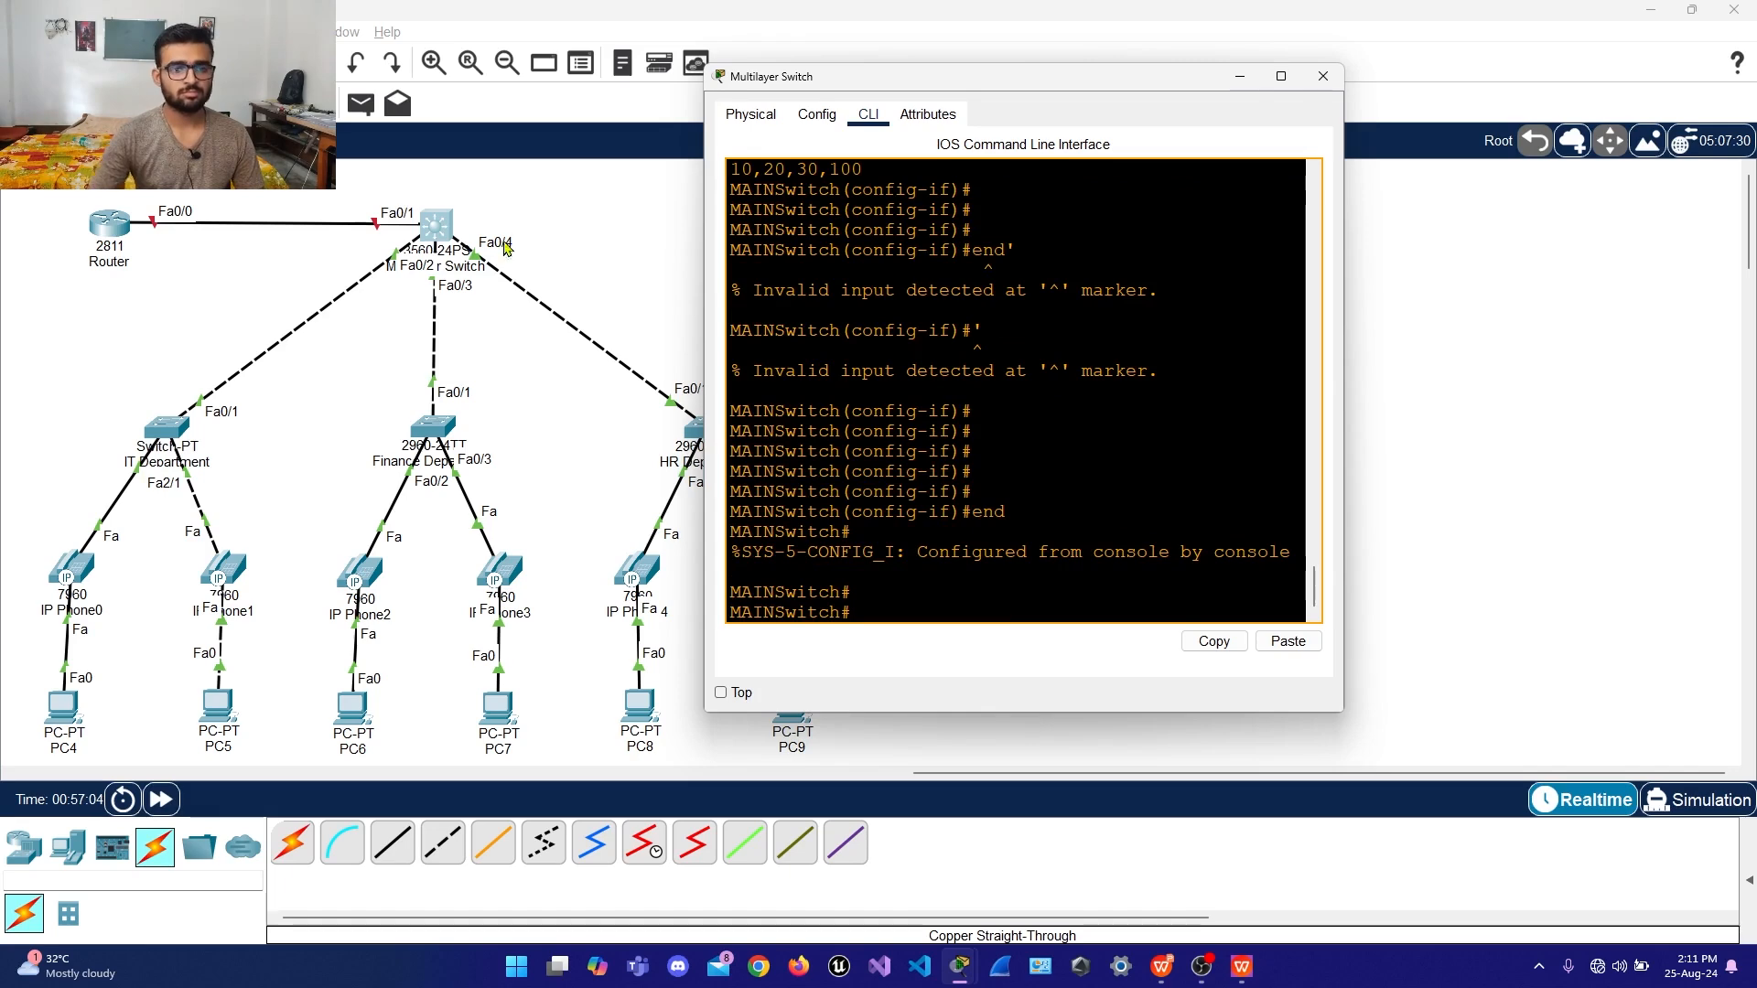
left_click(743, 9)
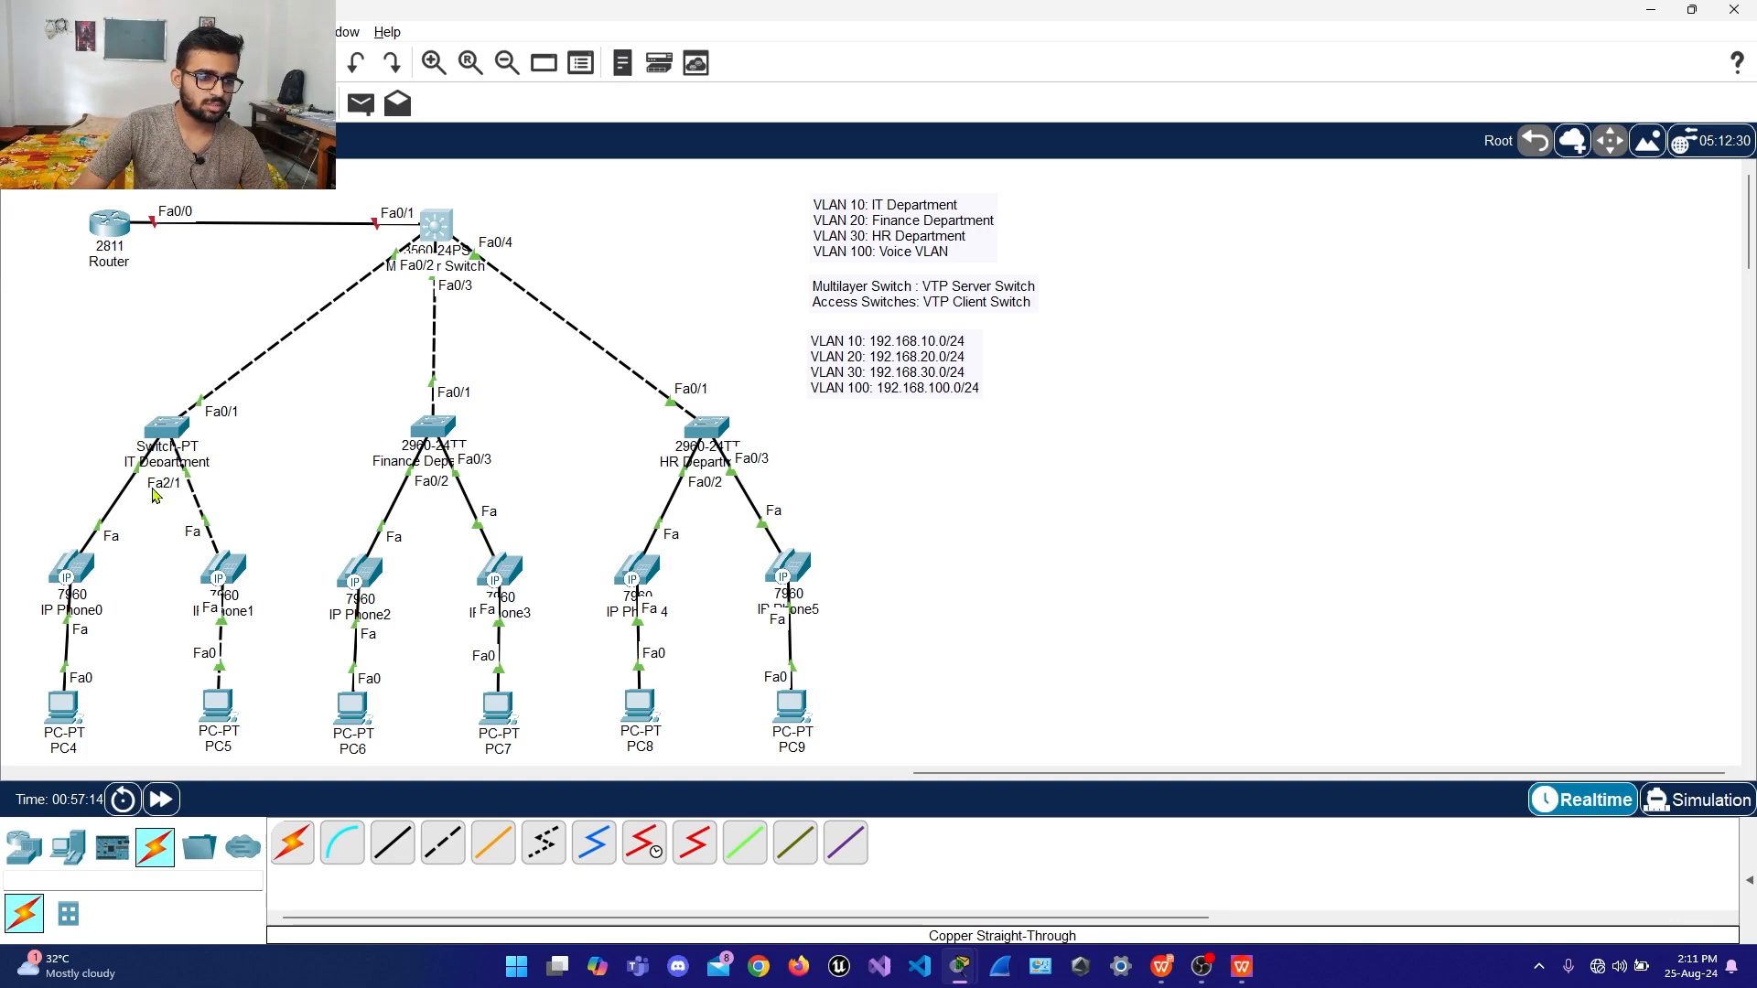
Open the IT Department switch's command line and exit interface configuration to global configuration mode
left_click(172, 426)
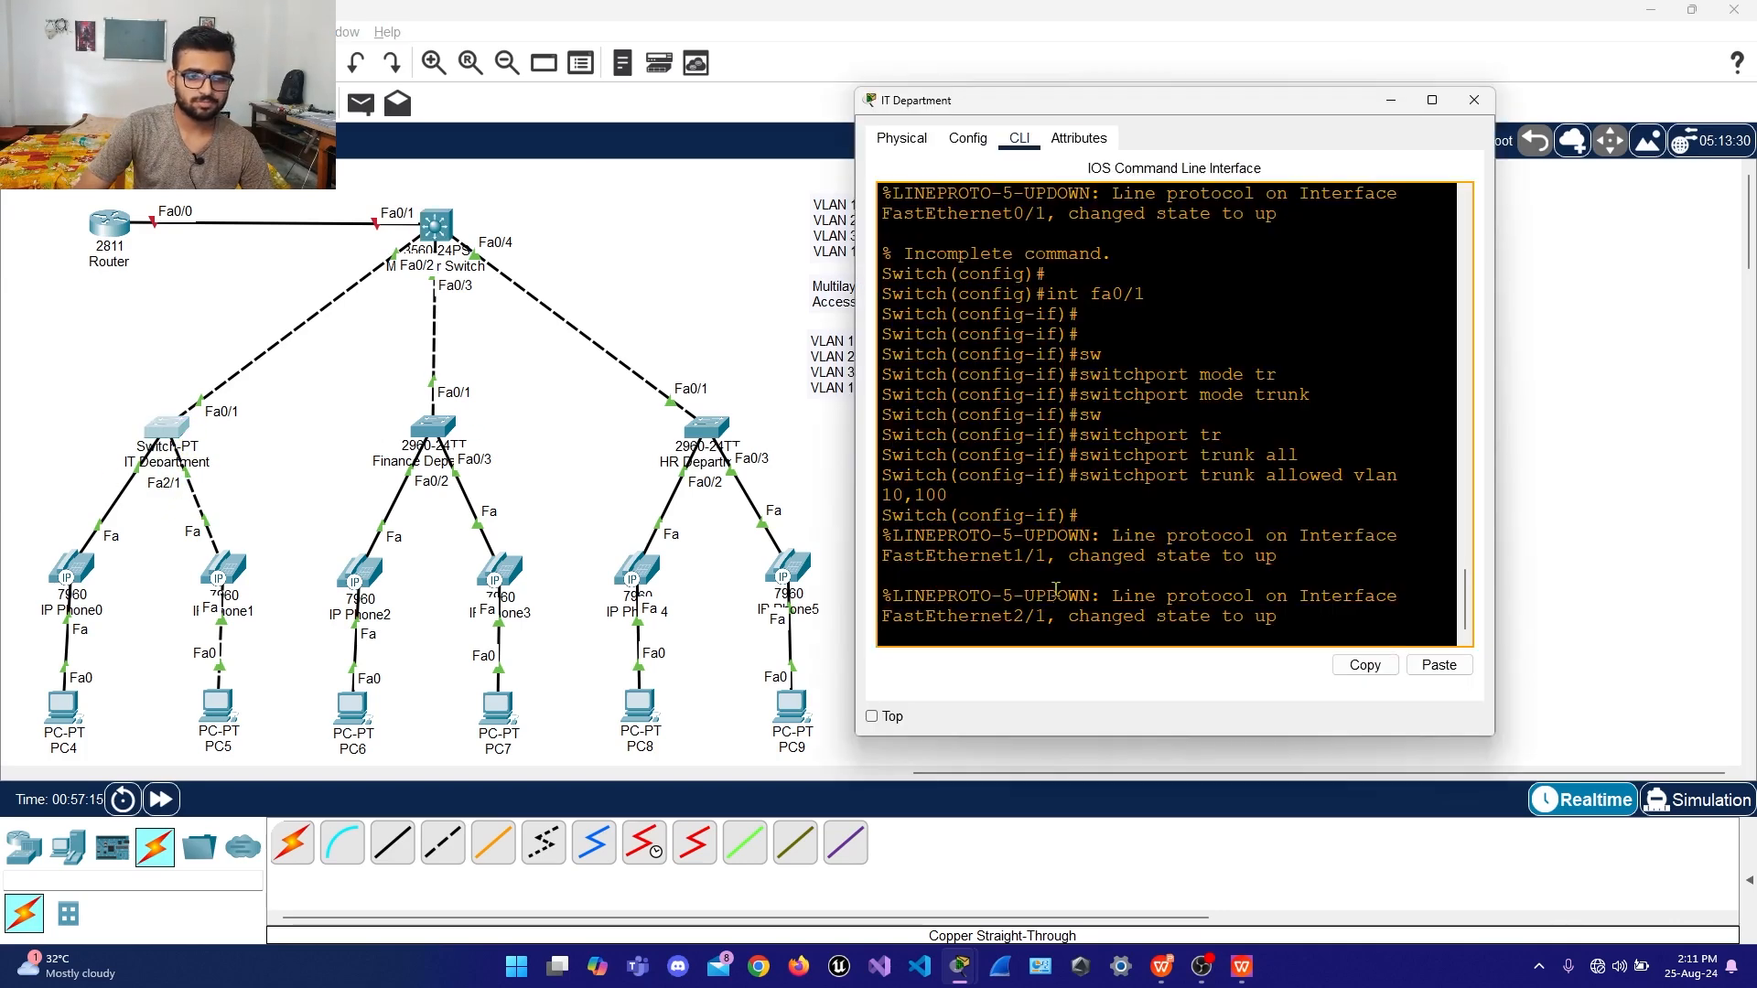
key("Return")
key("Return")
key("Return")
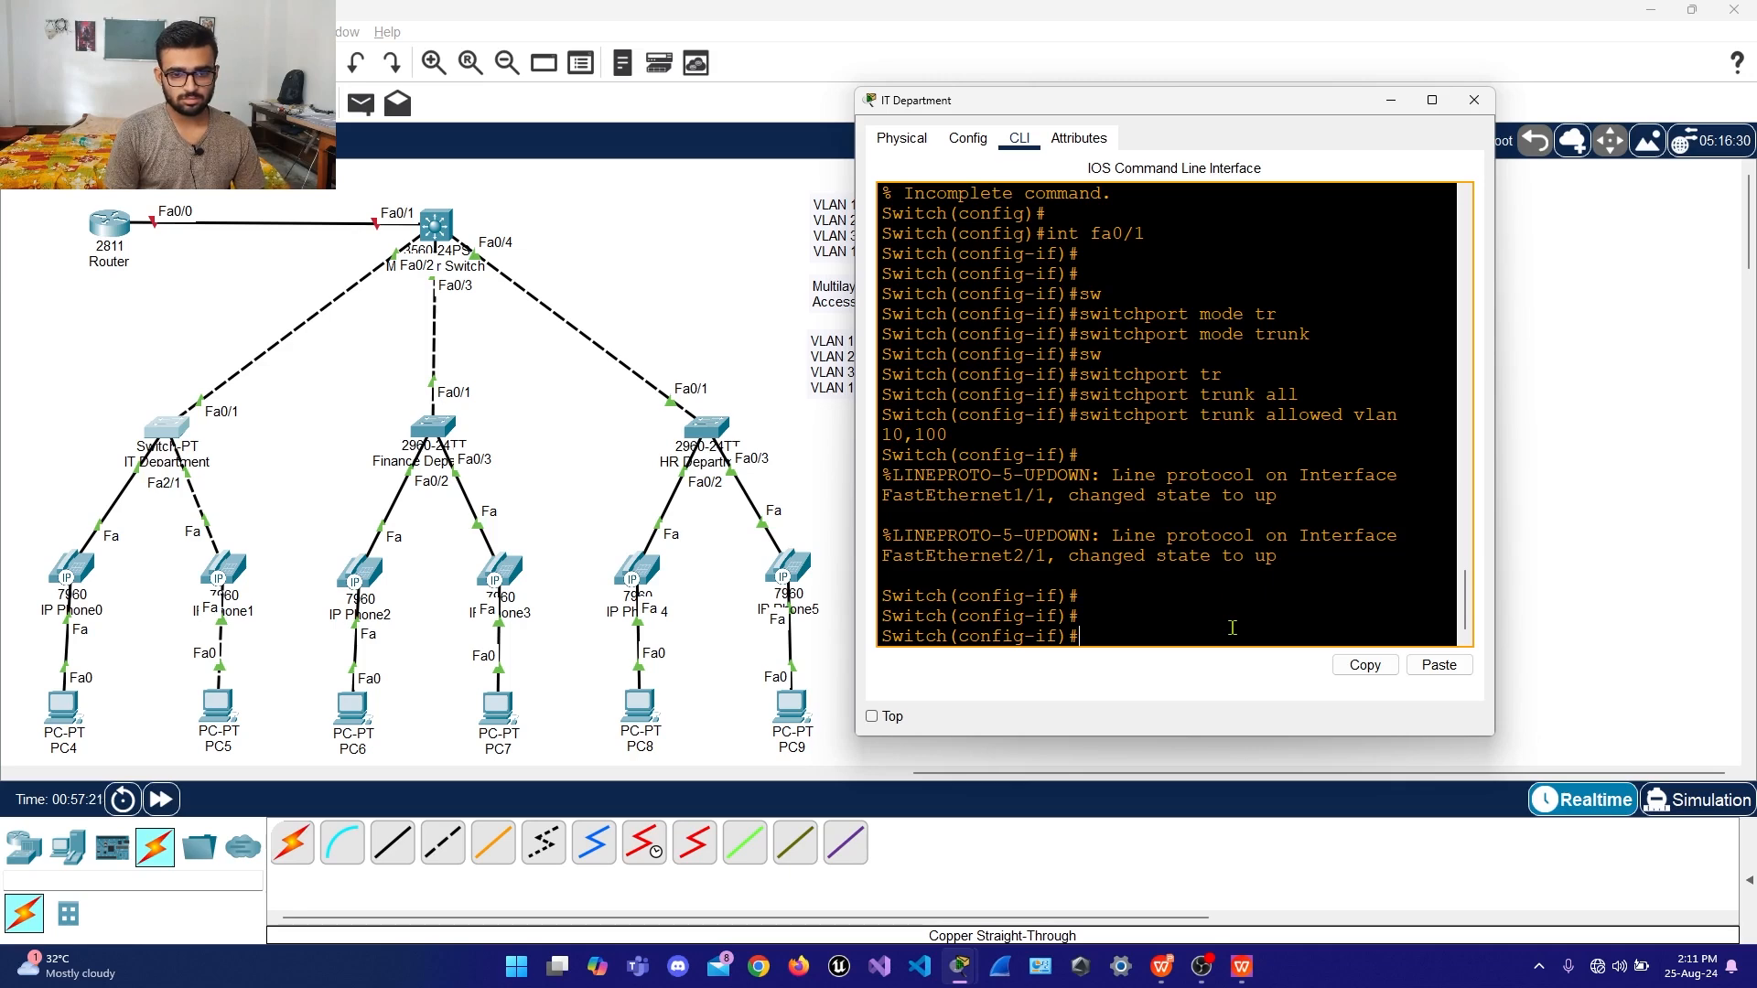
type("ex")
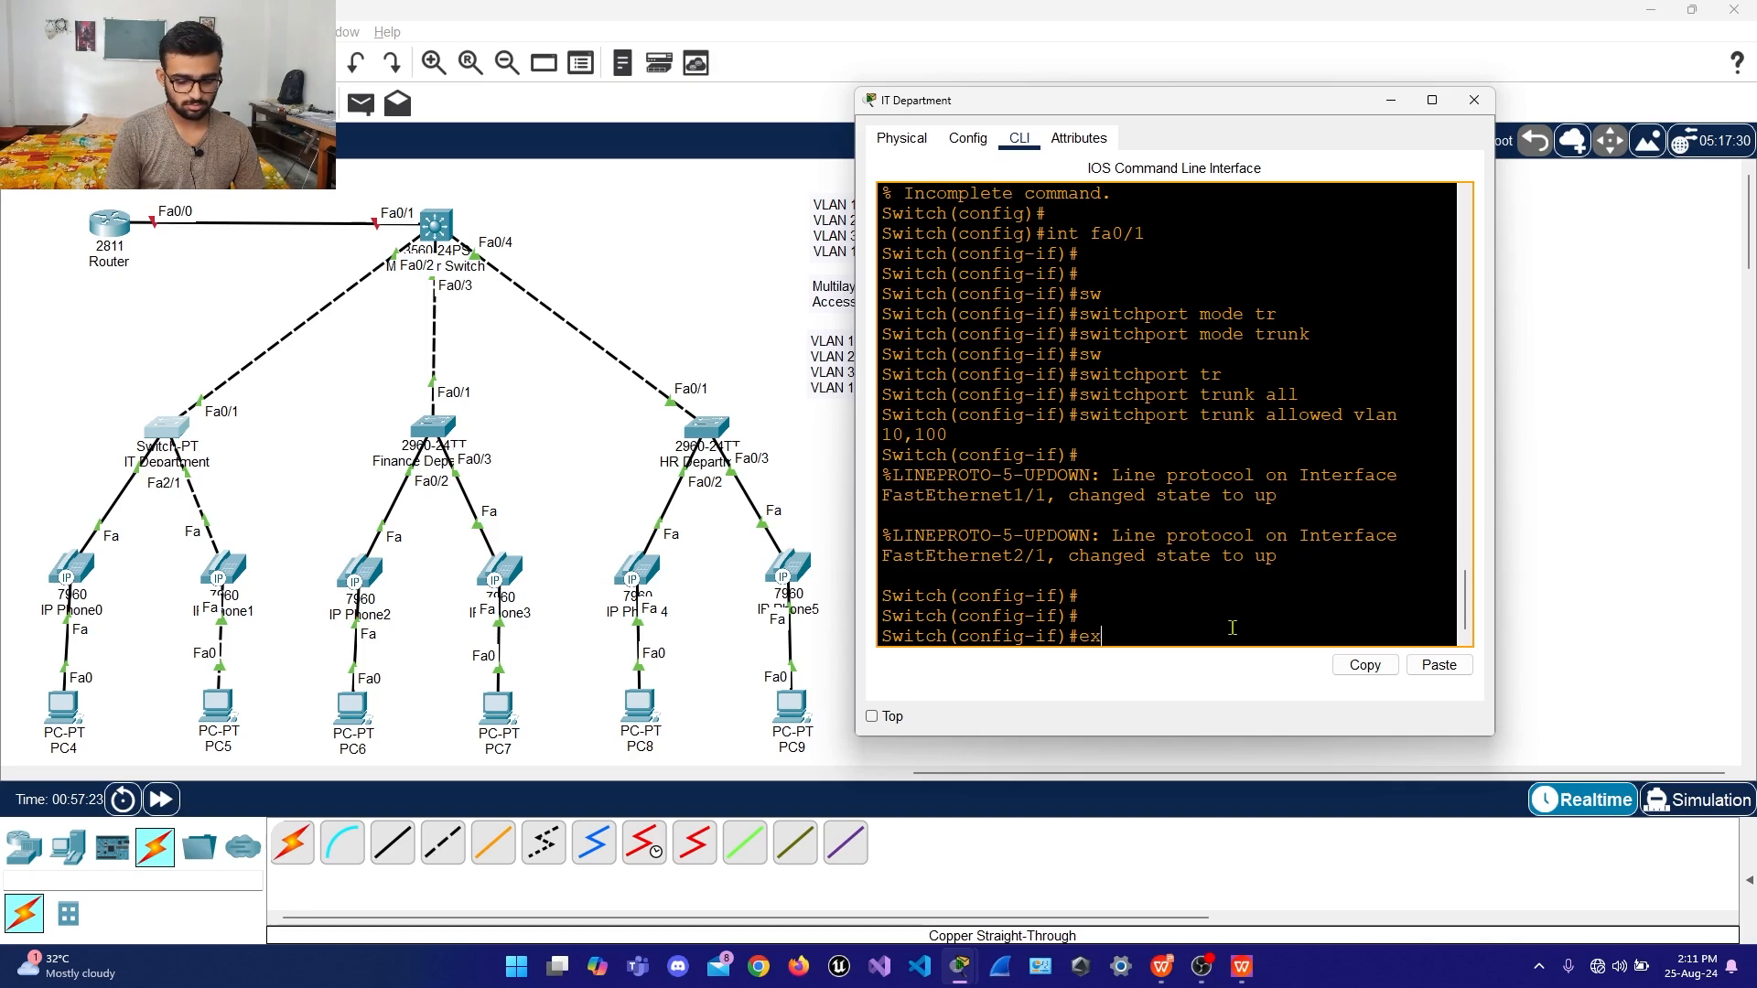
type("it")
key("Return")
key("Return")
key("Return")
key("Return")
key("Return")
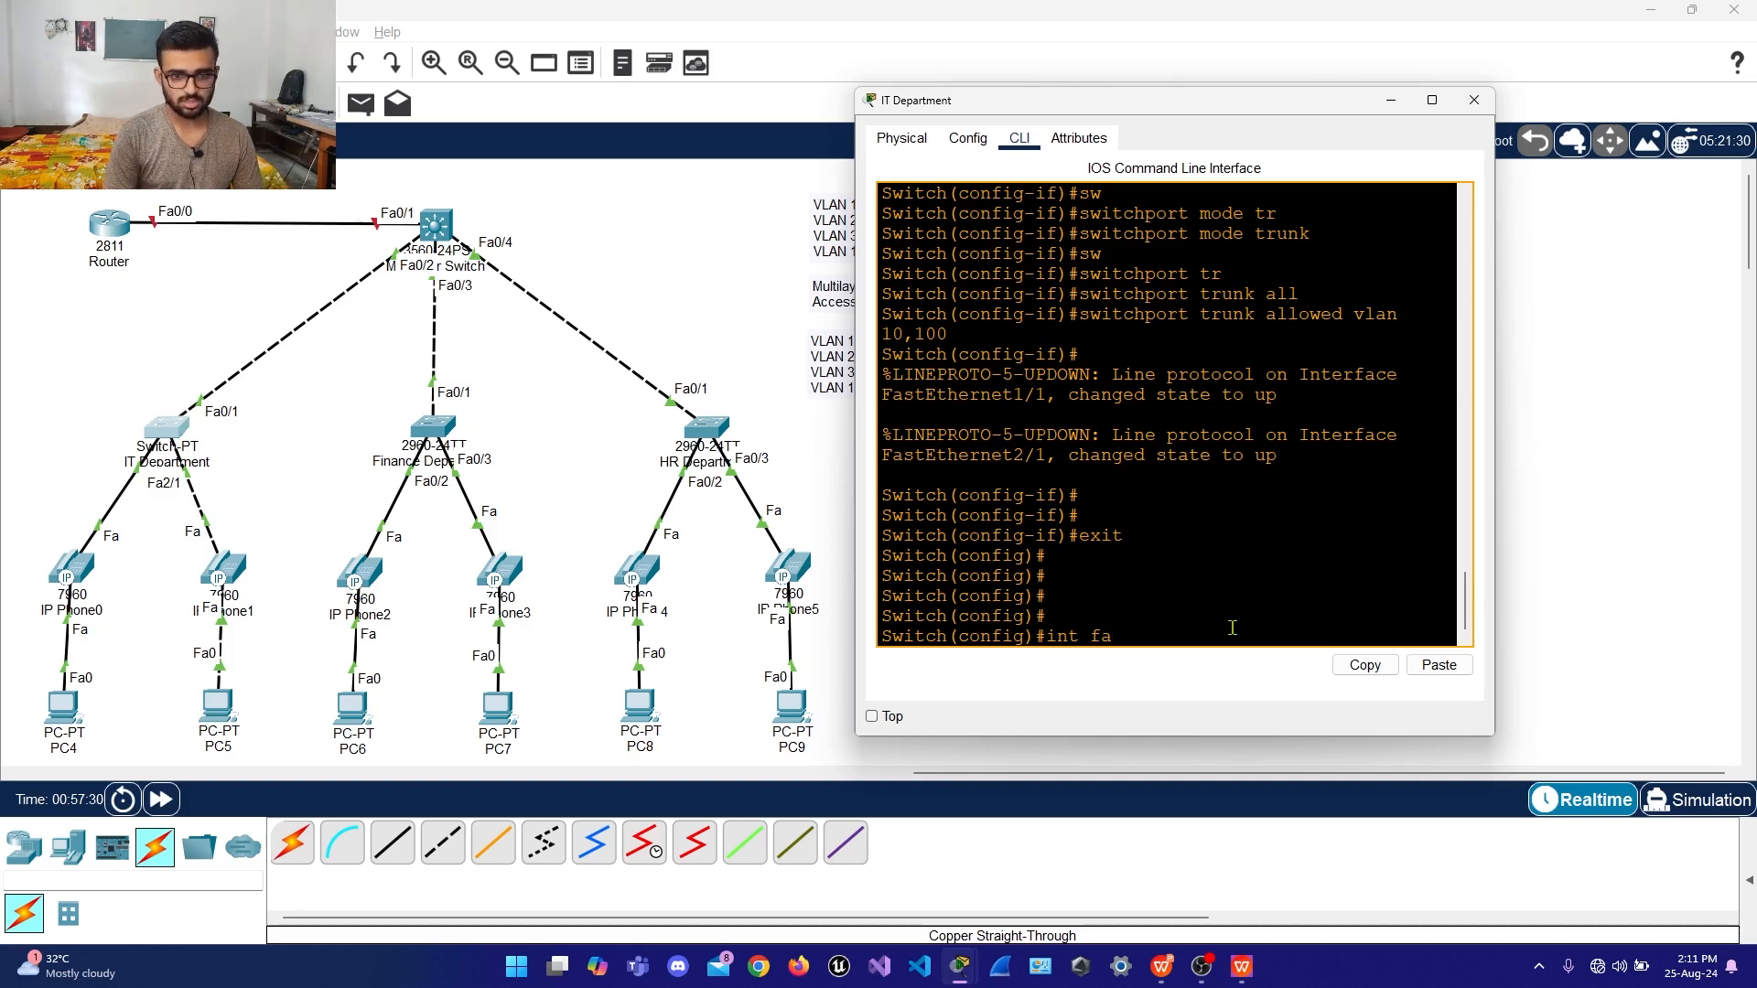
Try to select the interface range fa0/2-3 on the IT Department switch
type("ngh")
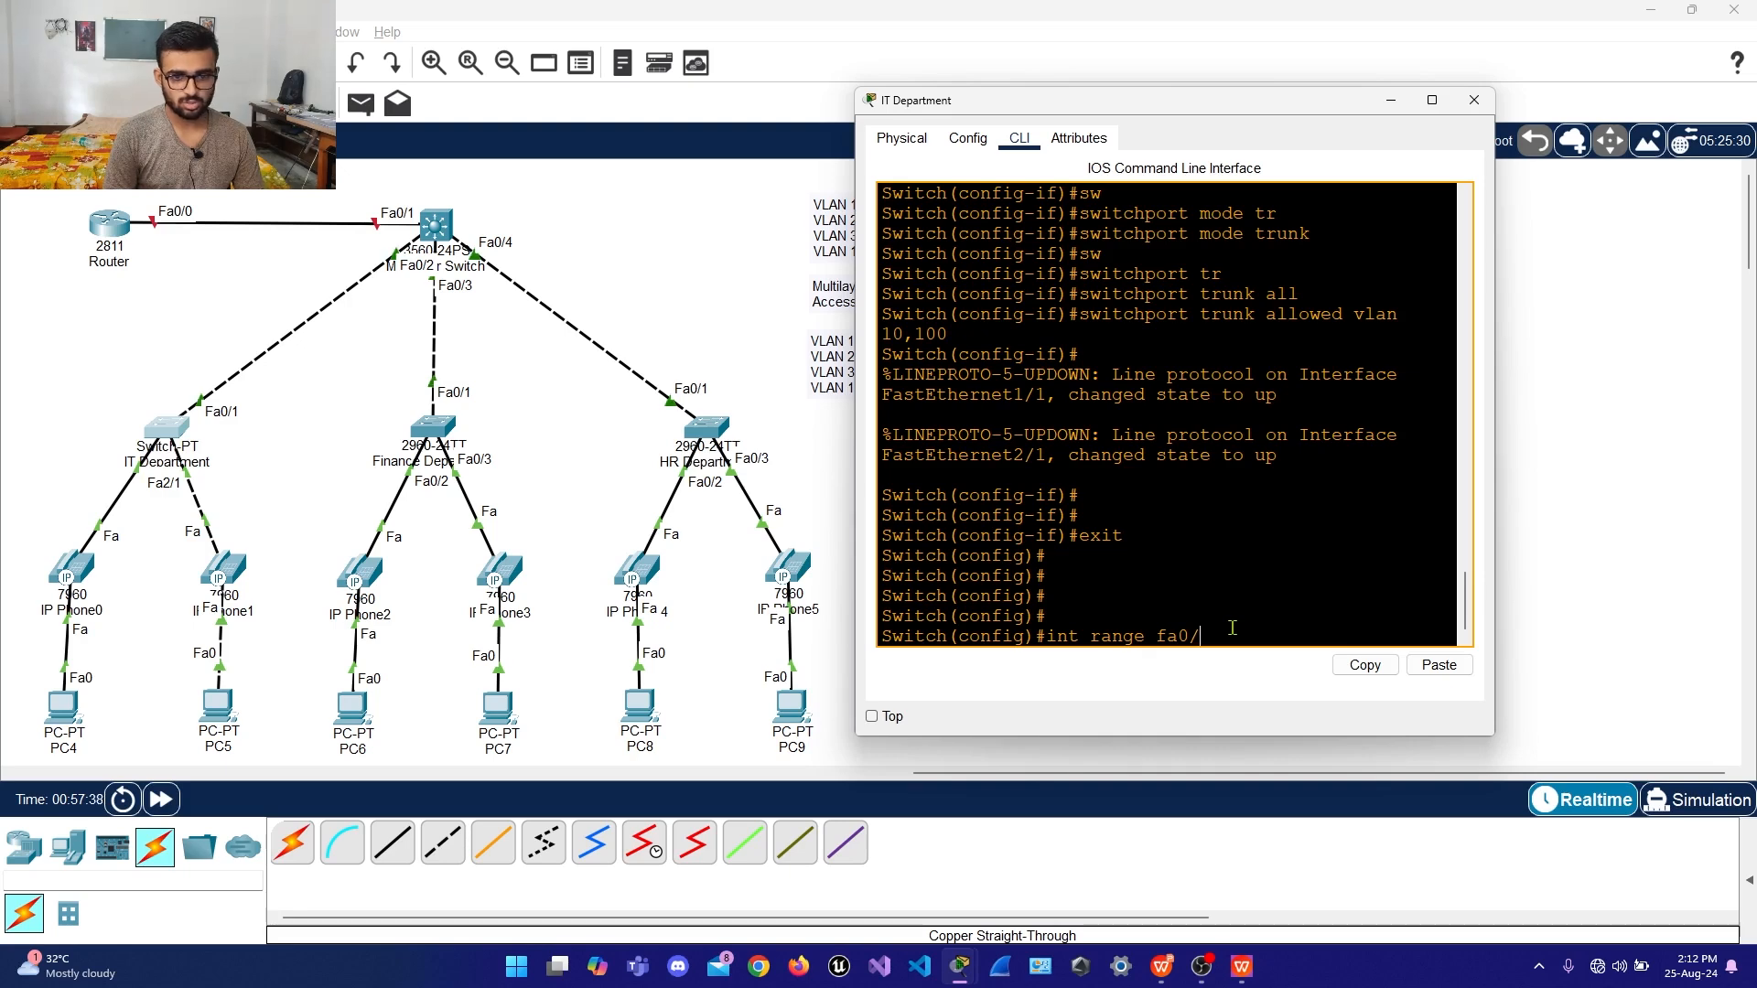
type("2-3")
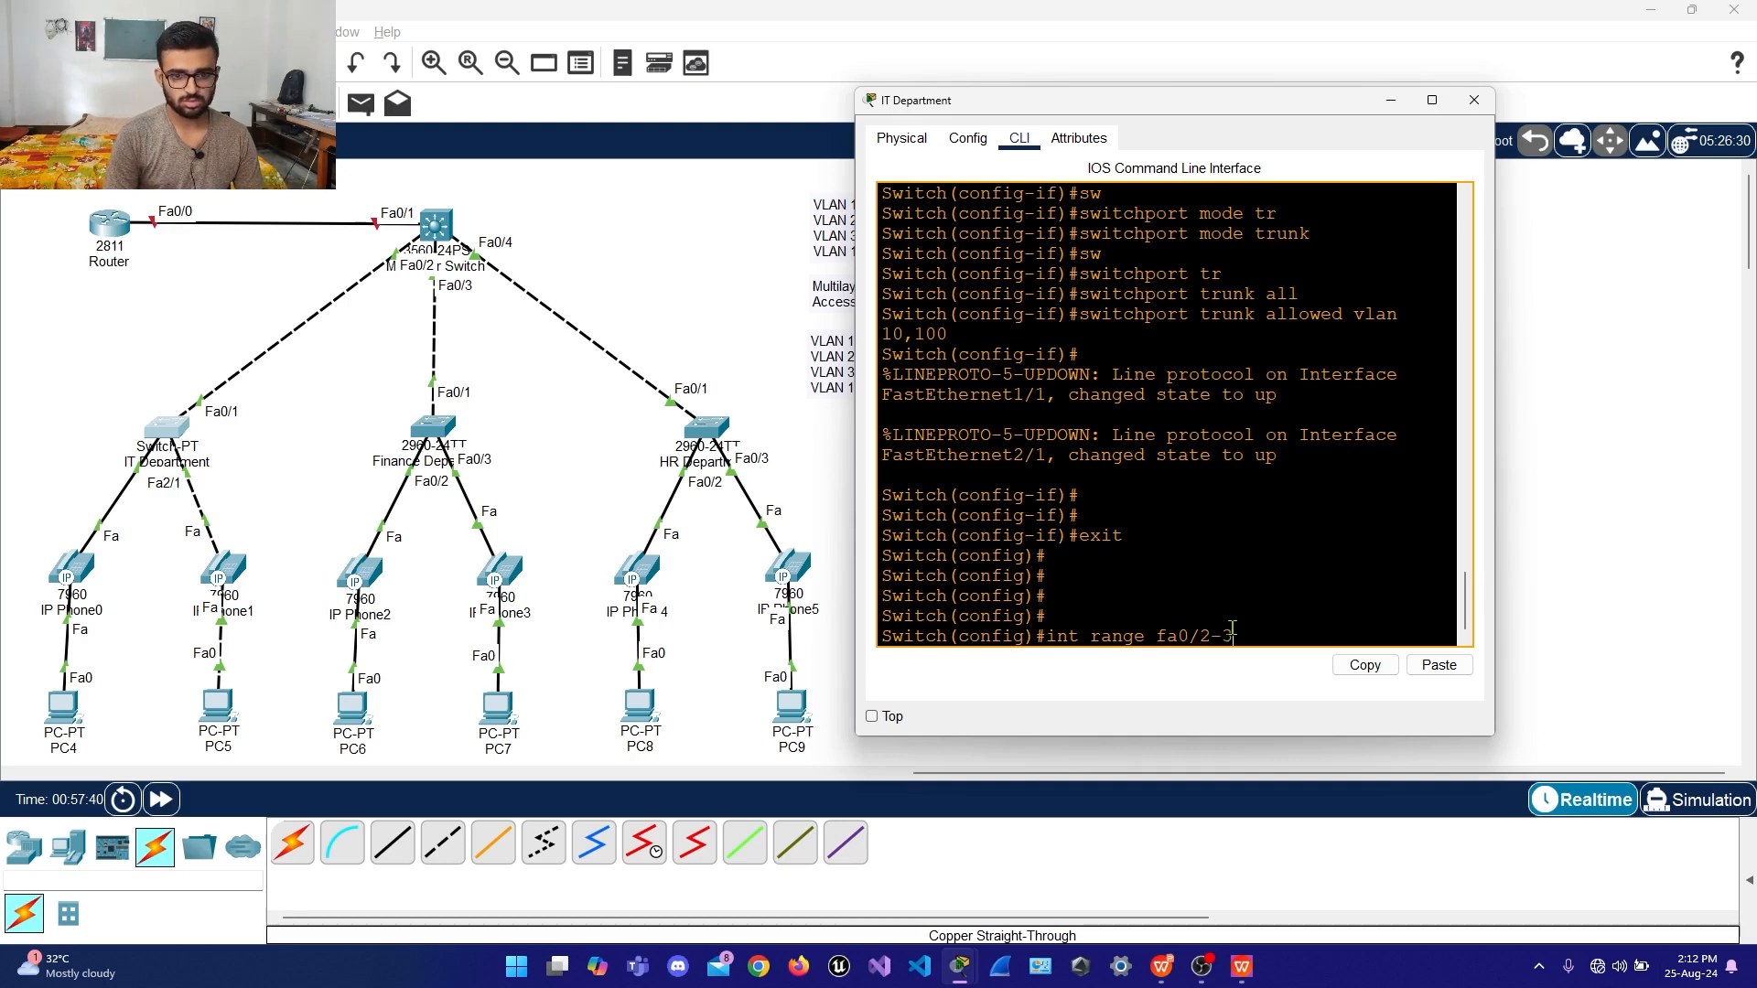
key("Return")
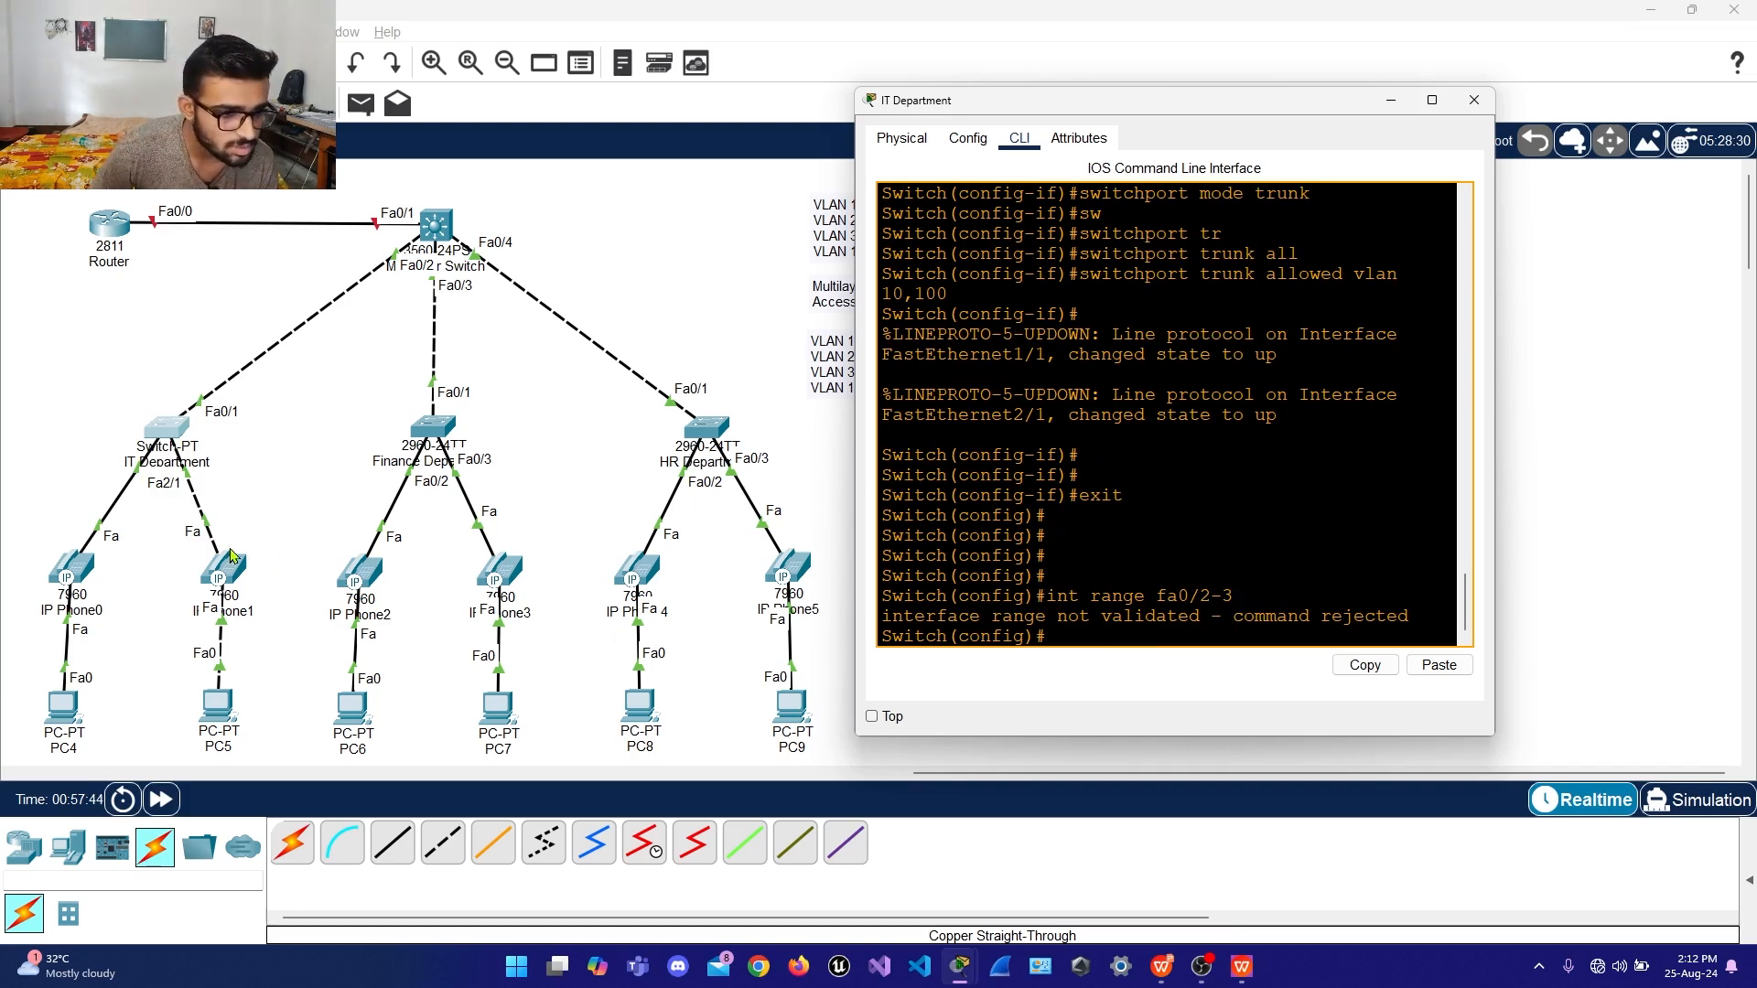
Shift IP Phone1, IP Phone4 and IP Phone0 slightly to inspect the port labels on their links
mouse_move(232, 555)
left_mouse_down()
mouse_move(229, 572)
mouse_move(288, 581)
mouse_move(302, 549)
mouse_move(231, 357)
mouse_move(302, 476)
mouse_move(245, 586)
mouse_move(211, 595)
mouse_move(380, 567)
mouse_move(458, 501)
mouse_move(365, 403)
mouse_move(229, 588)
mouse_move(221, 574)
left_mouse_up()
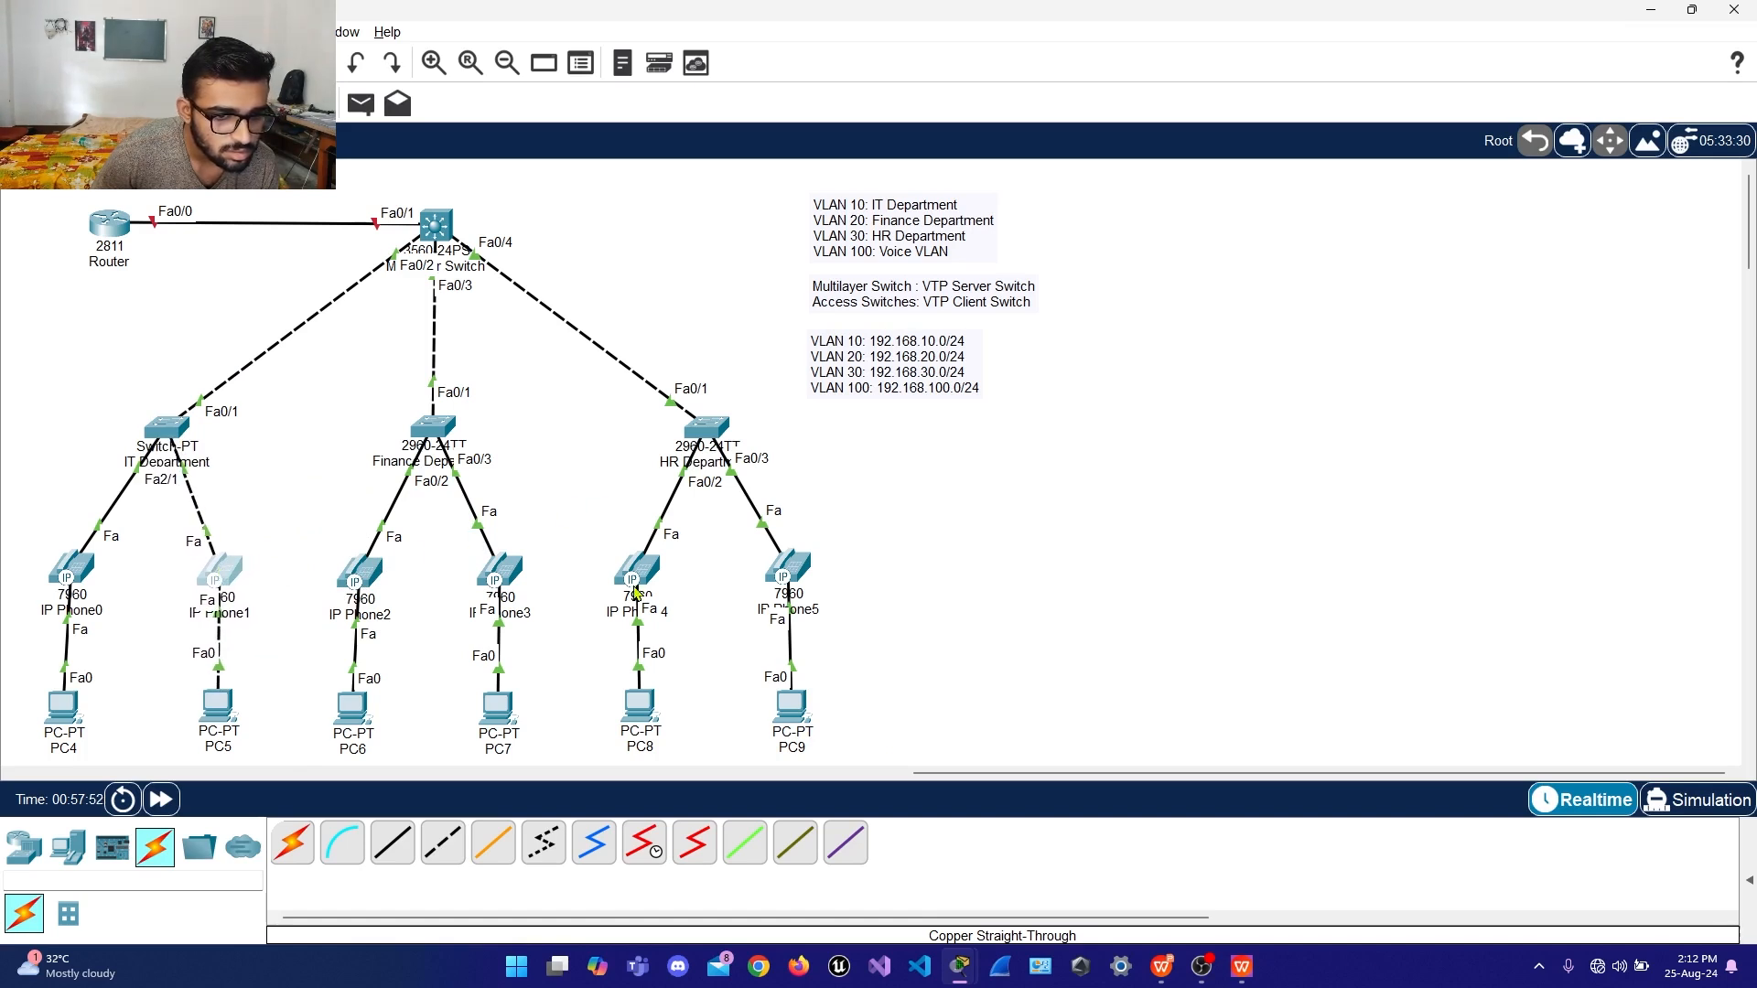
mouse_move(638, 594)
left_mouse_down()
mouse_move(578, 590)
mouse_move(651, 597)
mouse_move(636, 583)
left_mouse_up()
left_click_drag(73, 572, 65, 569)
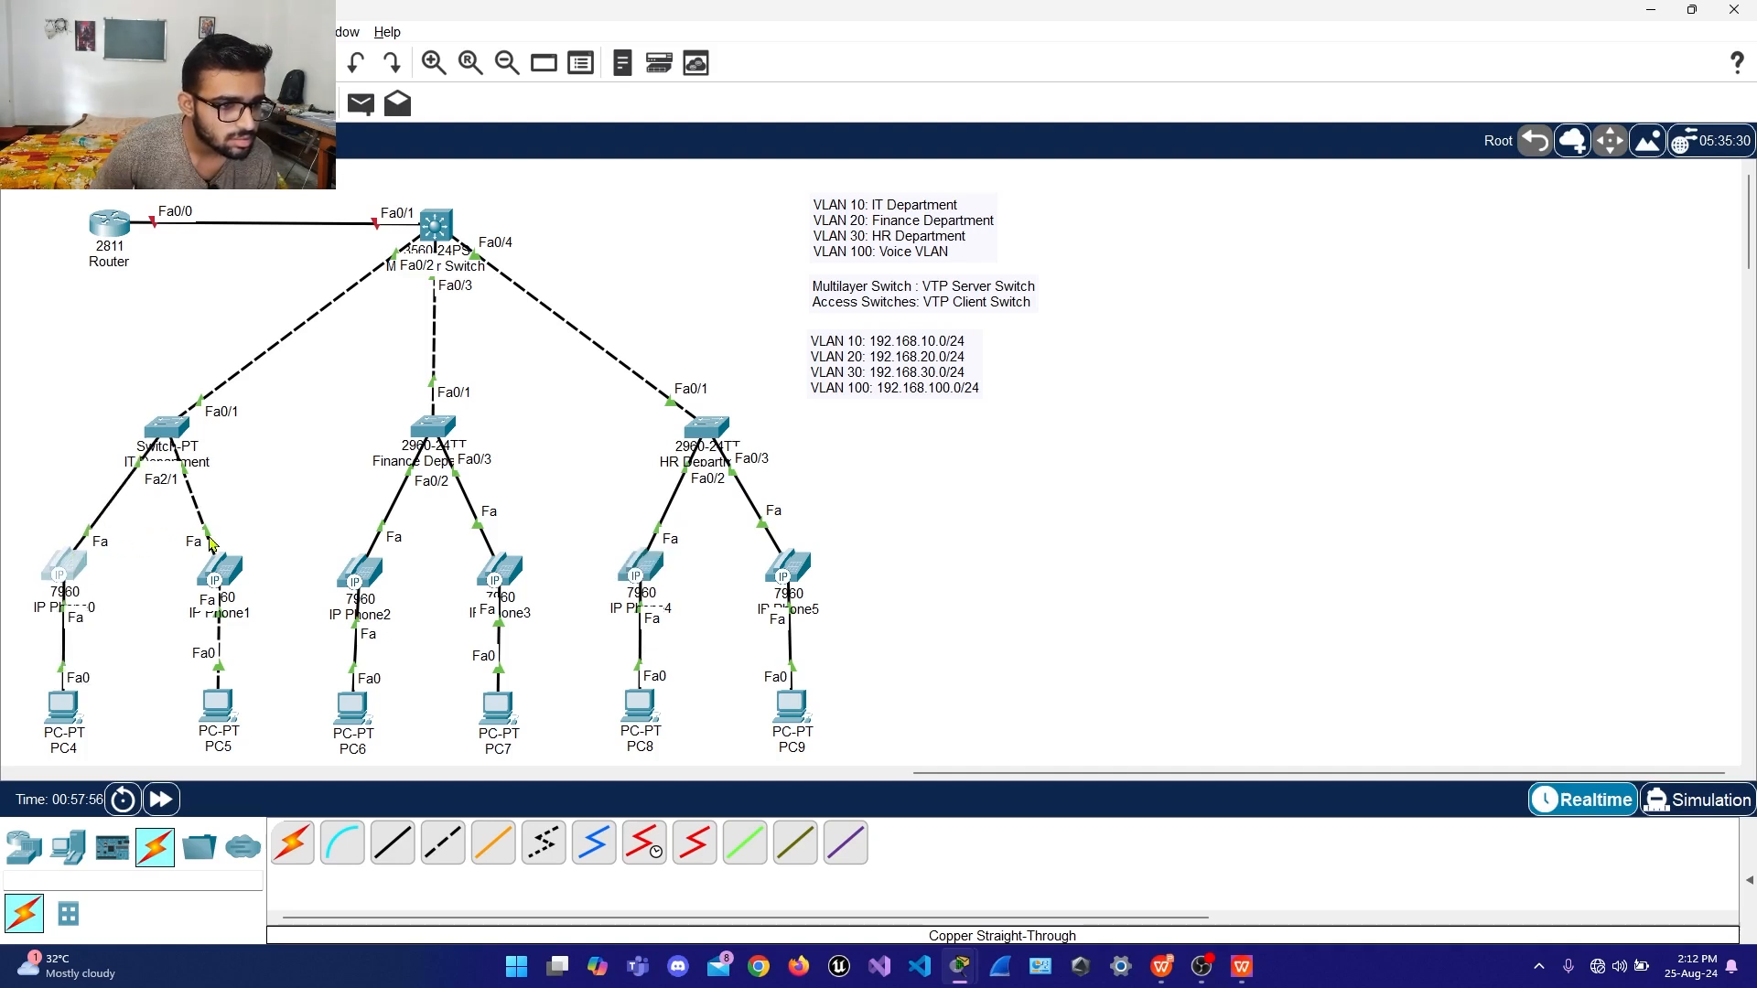
mouse_move(216, 565)
left_mouse_down()
mouse_move(277, 552)
mouse_move(352, 430)
mouse_move(337, 461)
mouse_move(371, 452)
mouse_move(207, 560)
left_mouse_up()
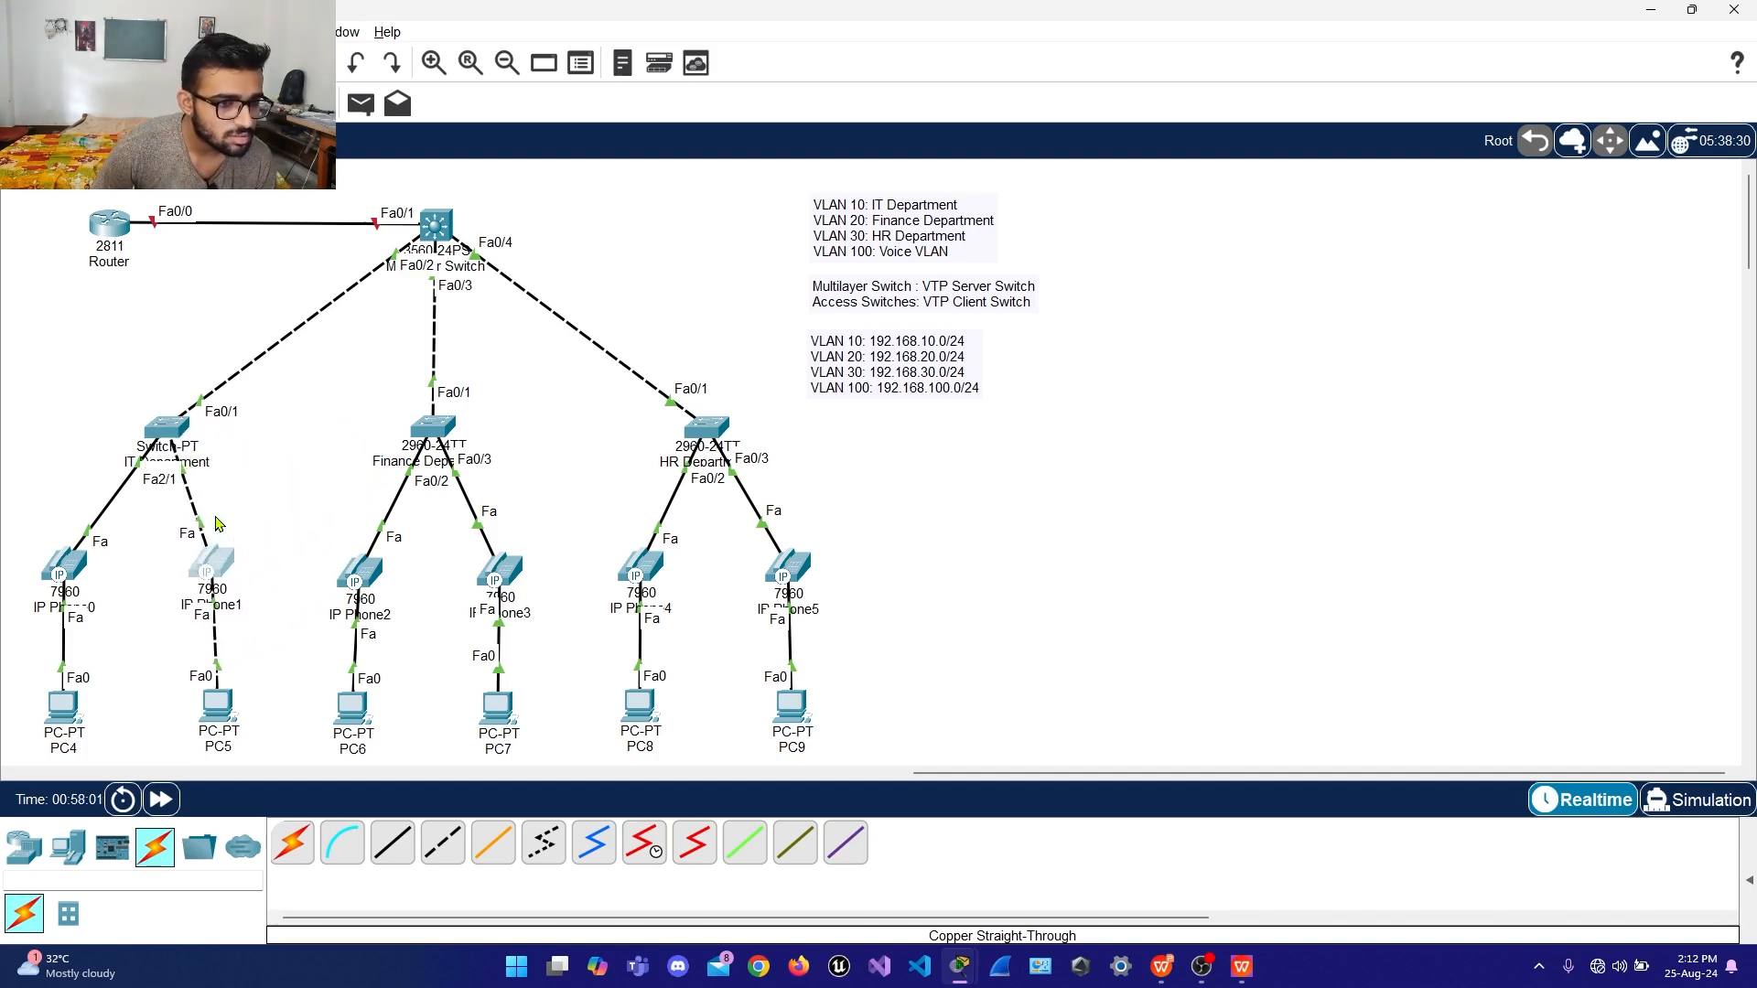
Delete the two links connecting IP Phone0 and IP Phone1 to the IT Department switch, keeping the phones
key("Delete")
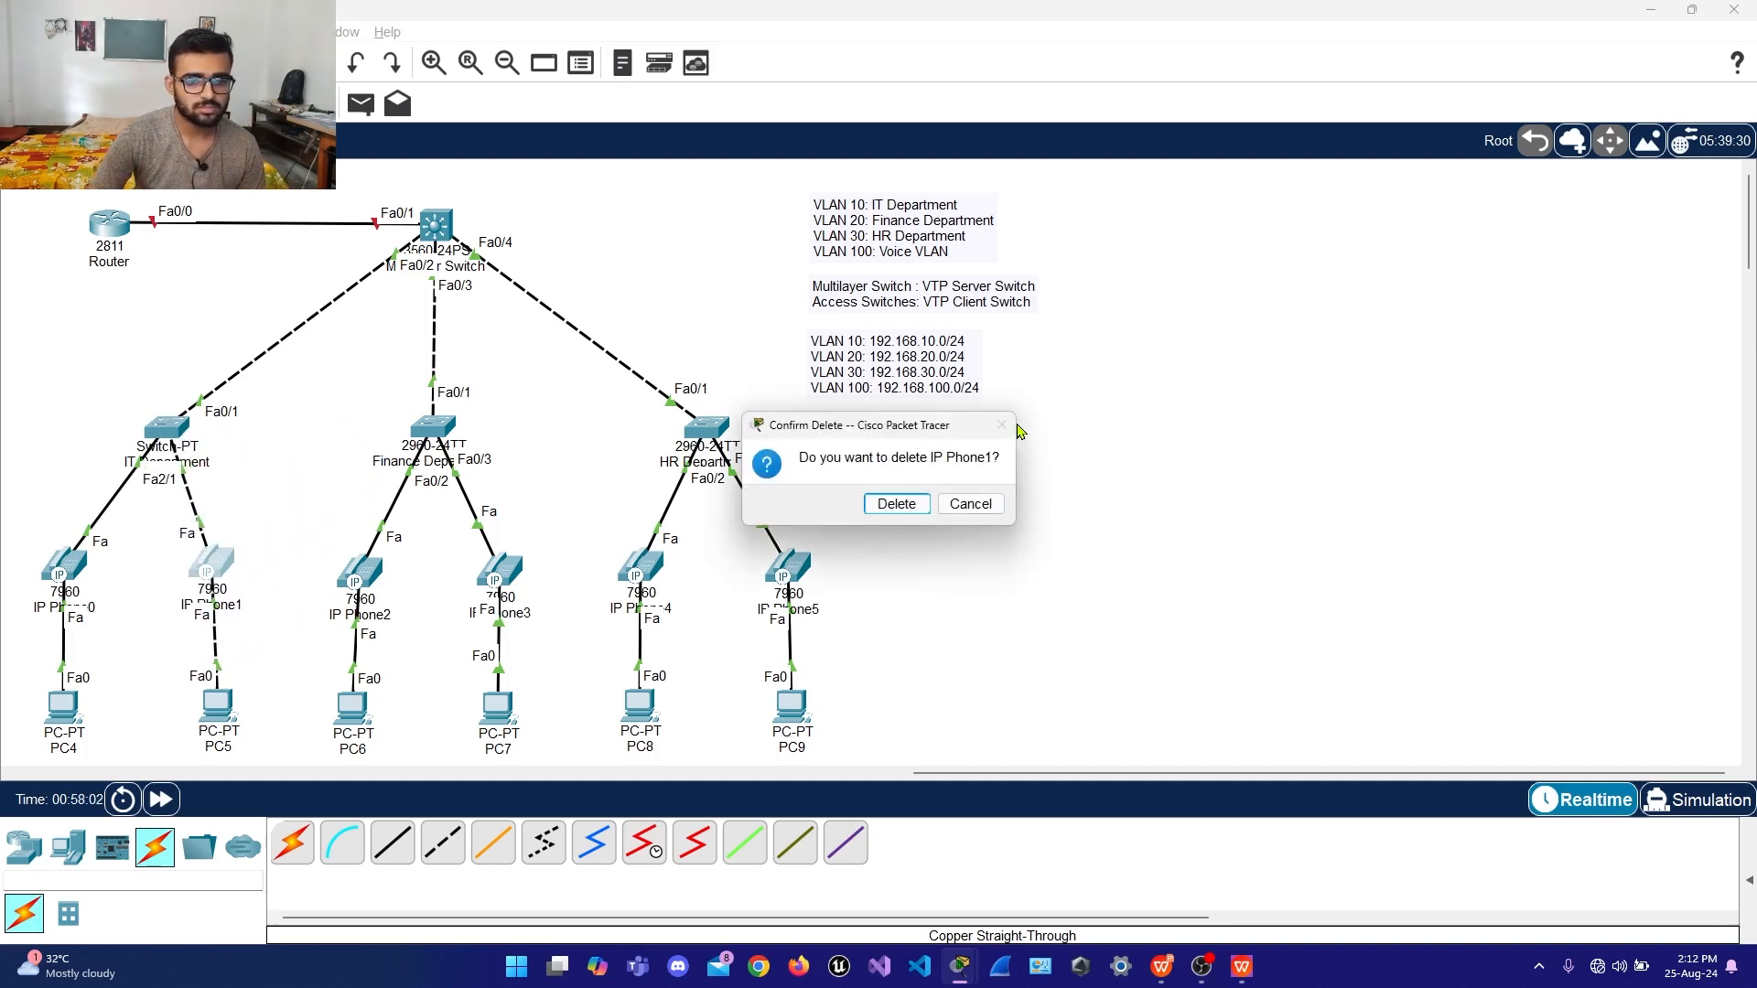
left_click(970, 504)
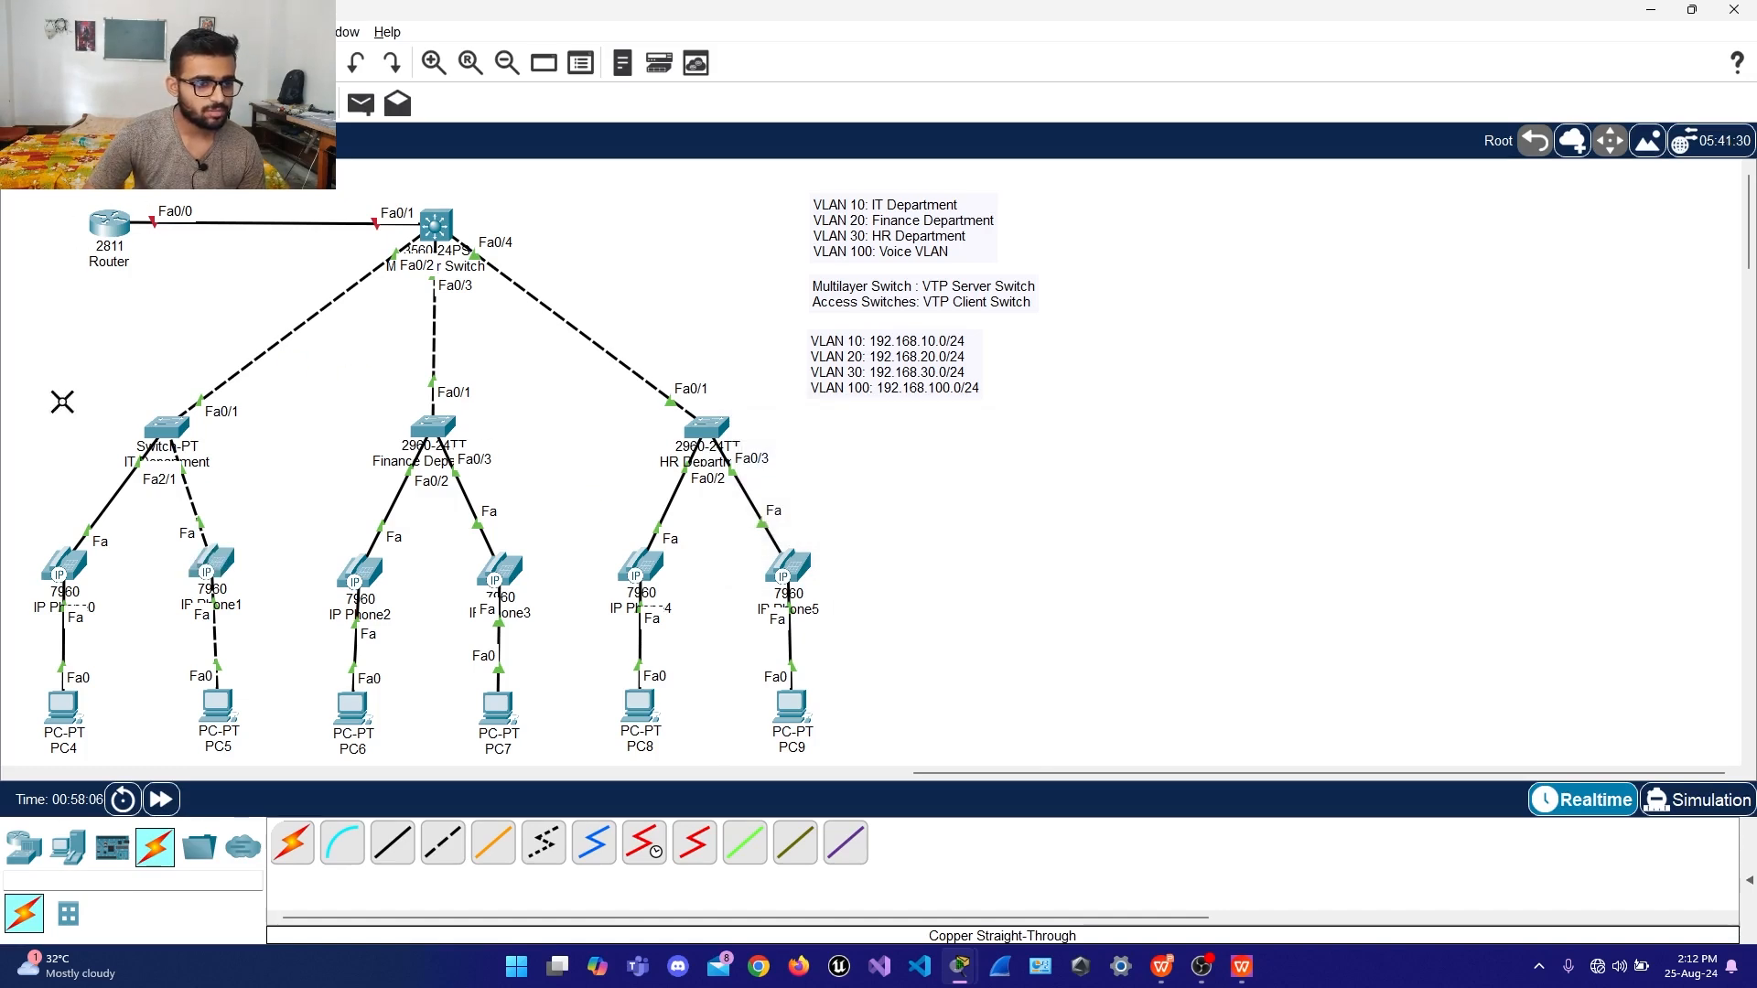
left_click(119, 499)
left_click(189, 499)
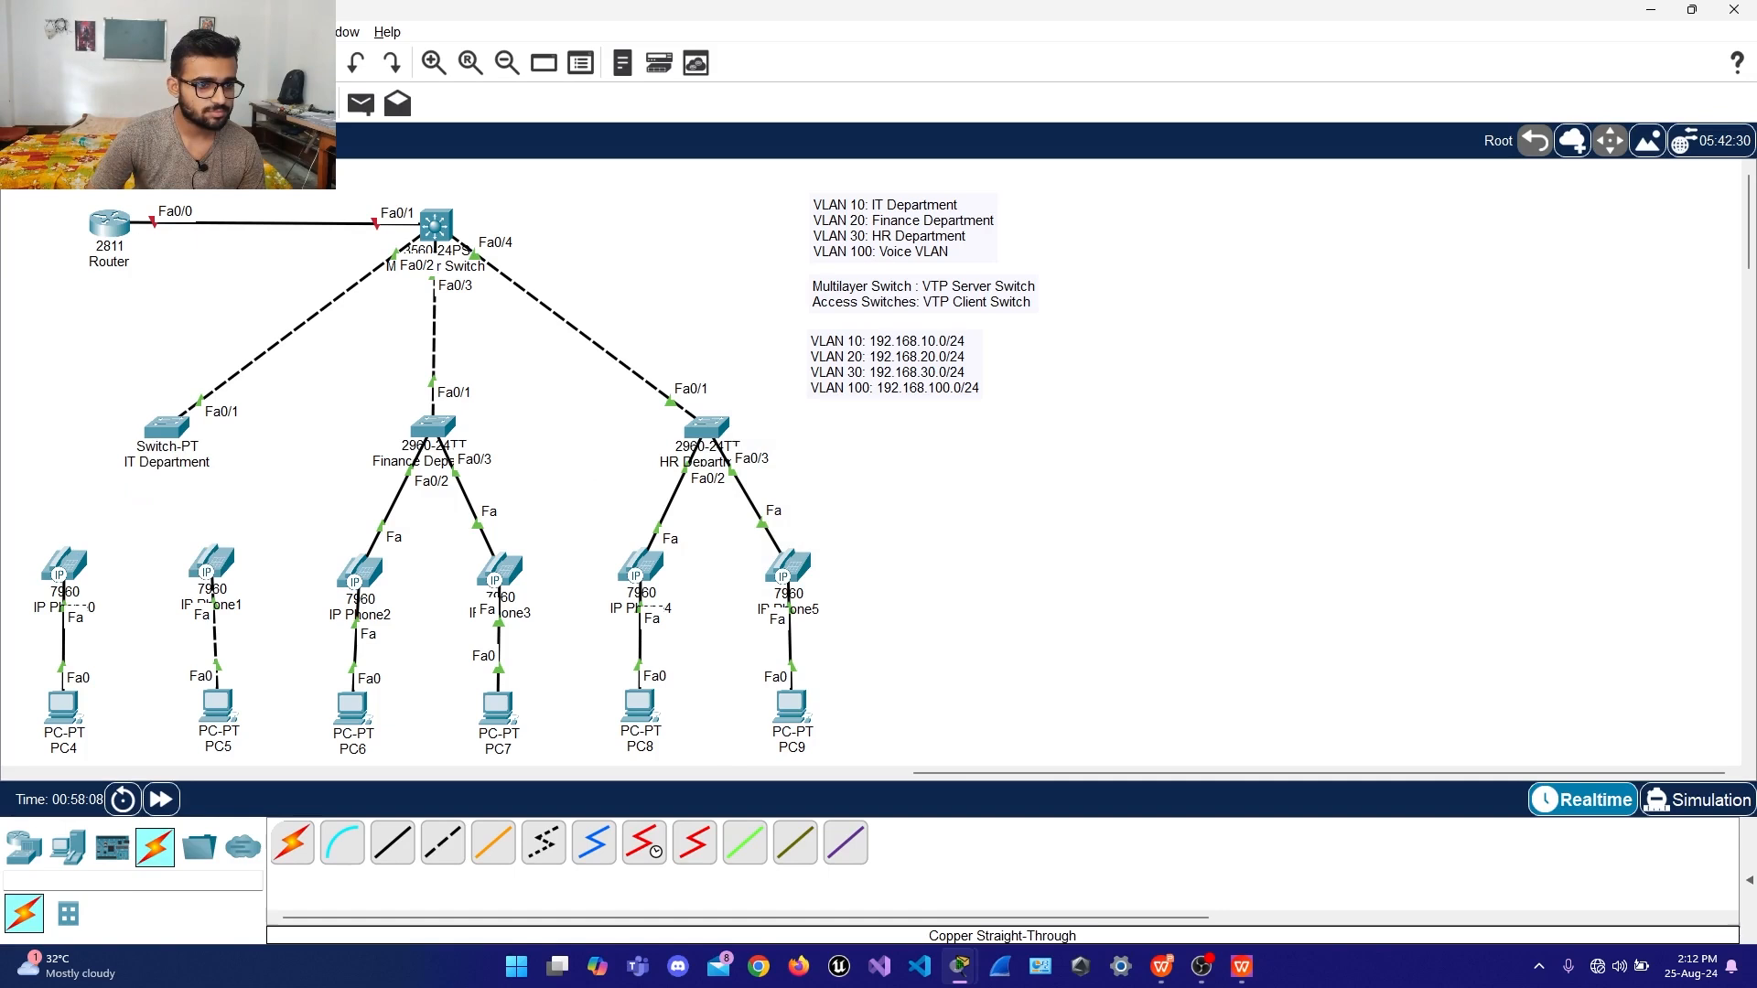
left_click(292, 842)
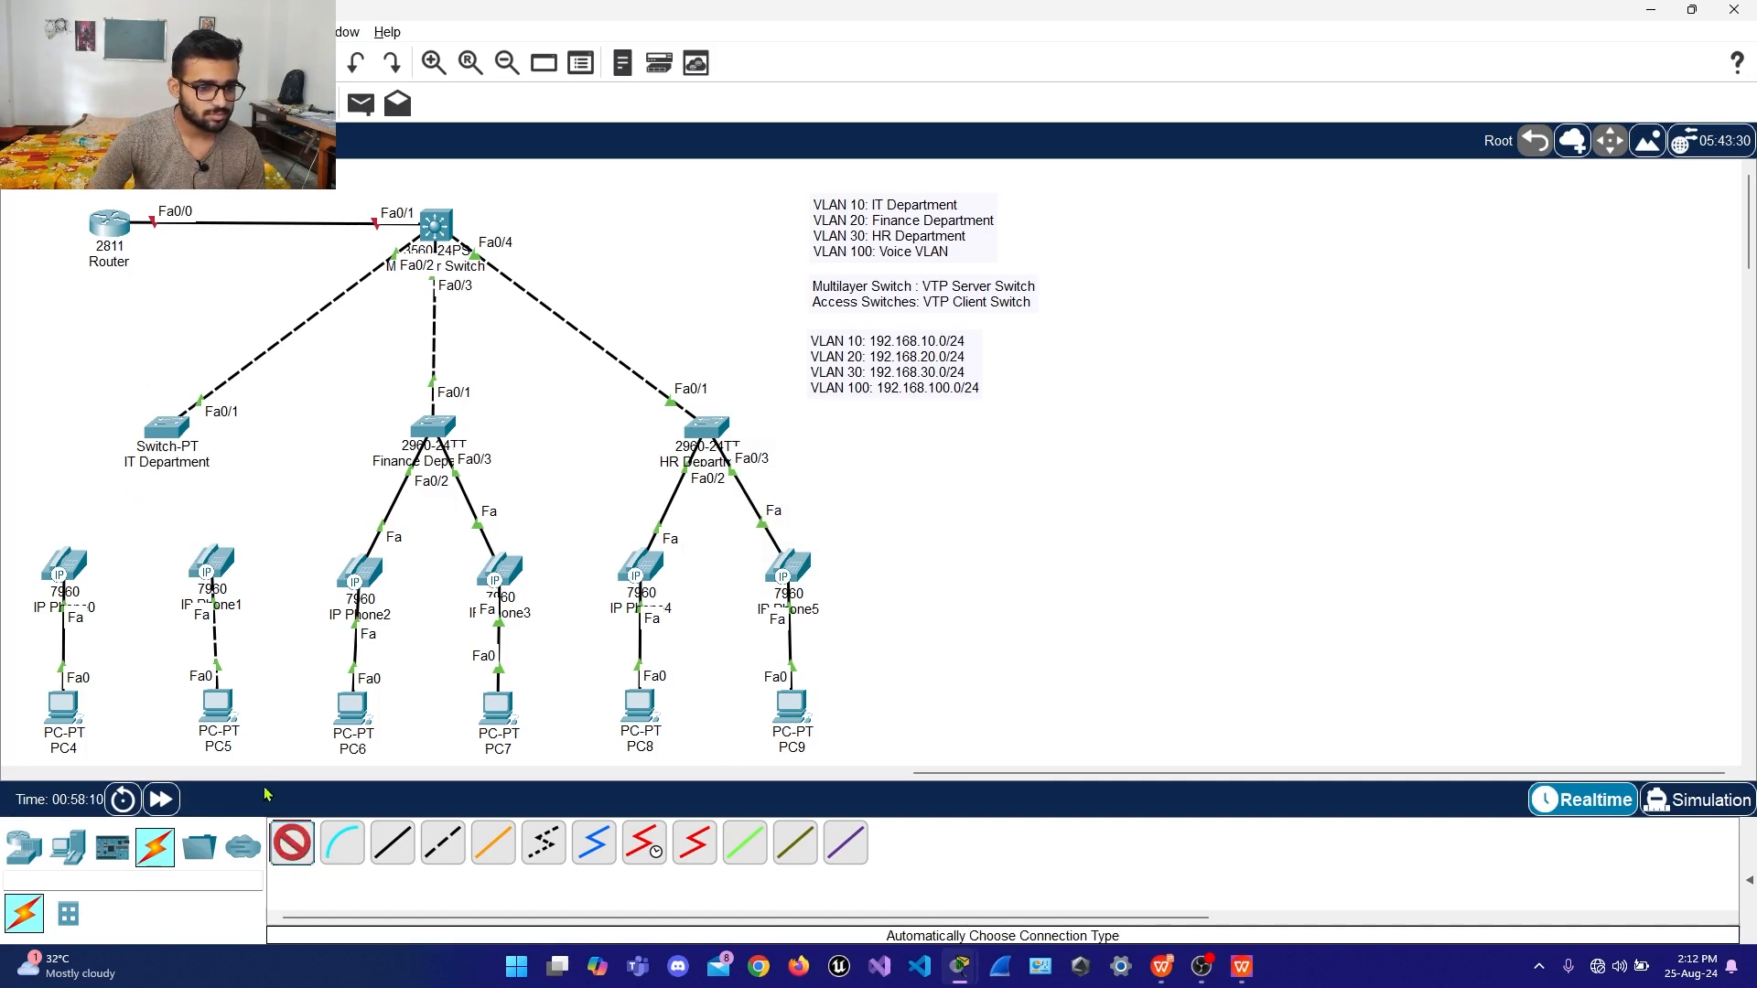
left_click(64, 565)
left_click(166, 427)
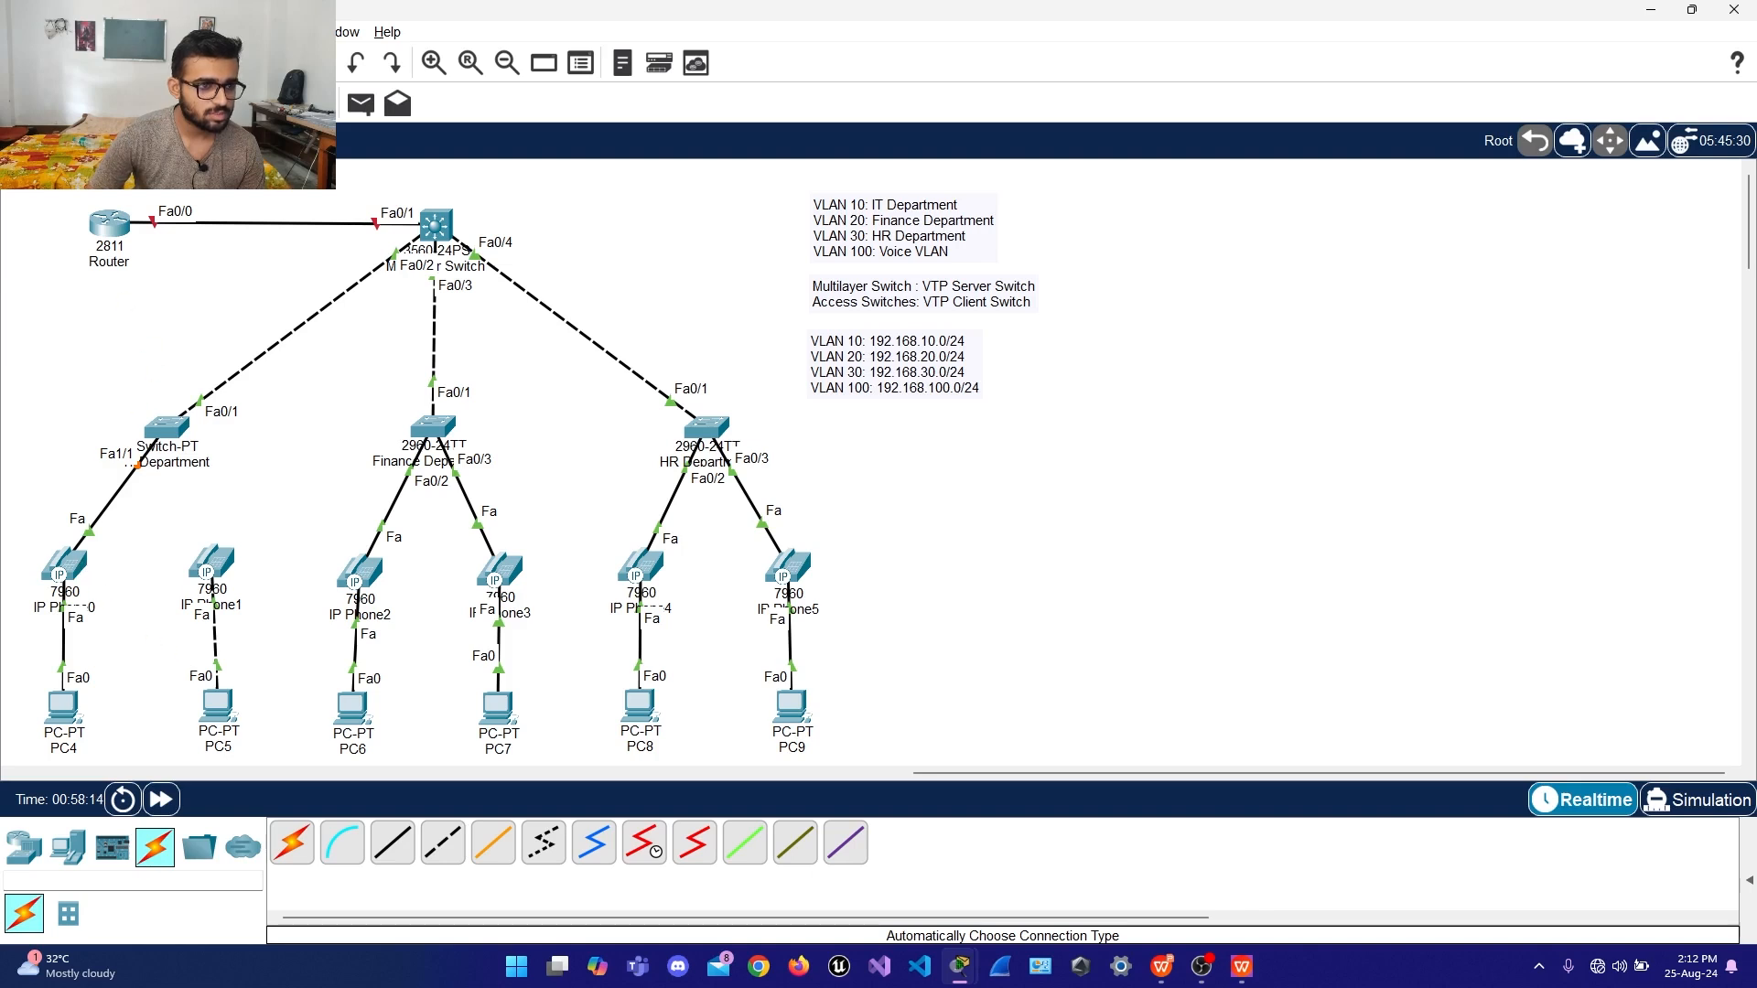
left_click(108, 503)
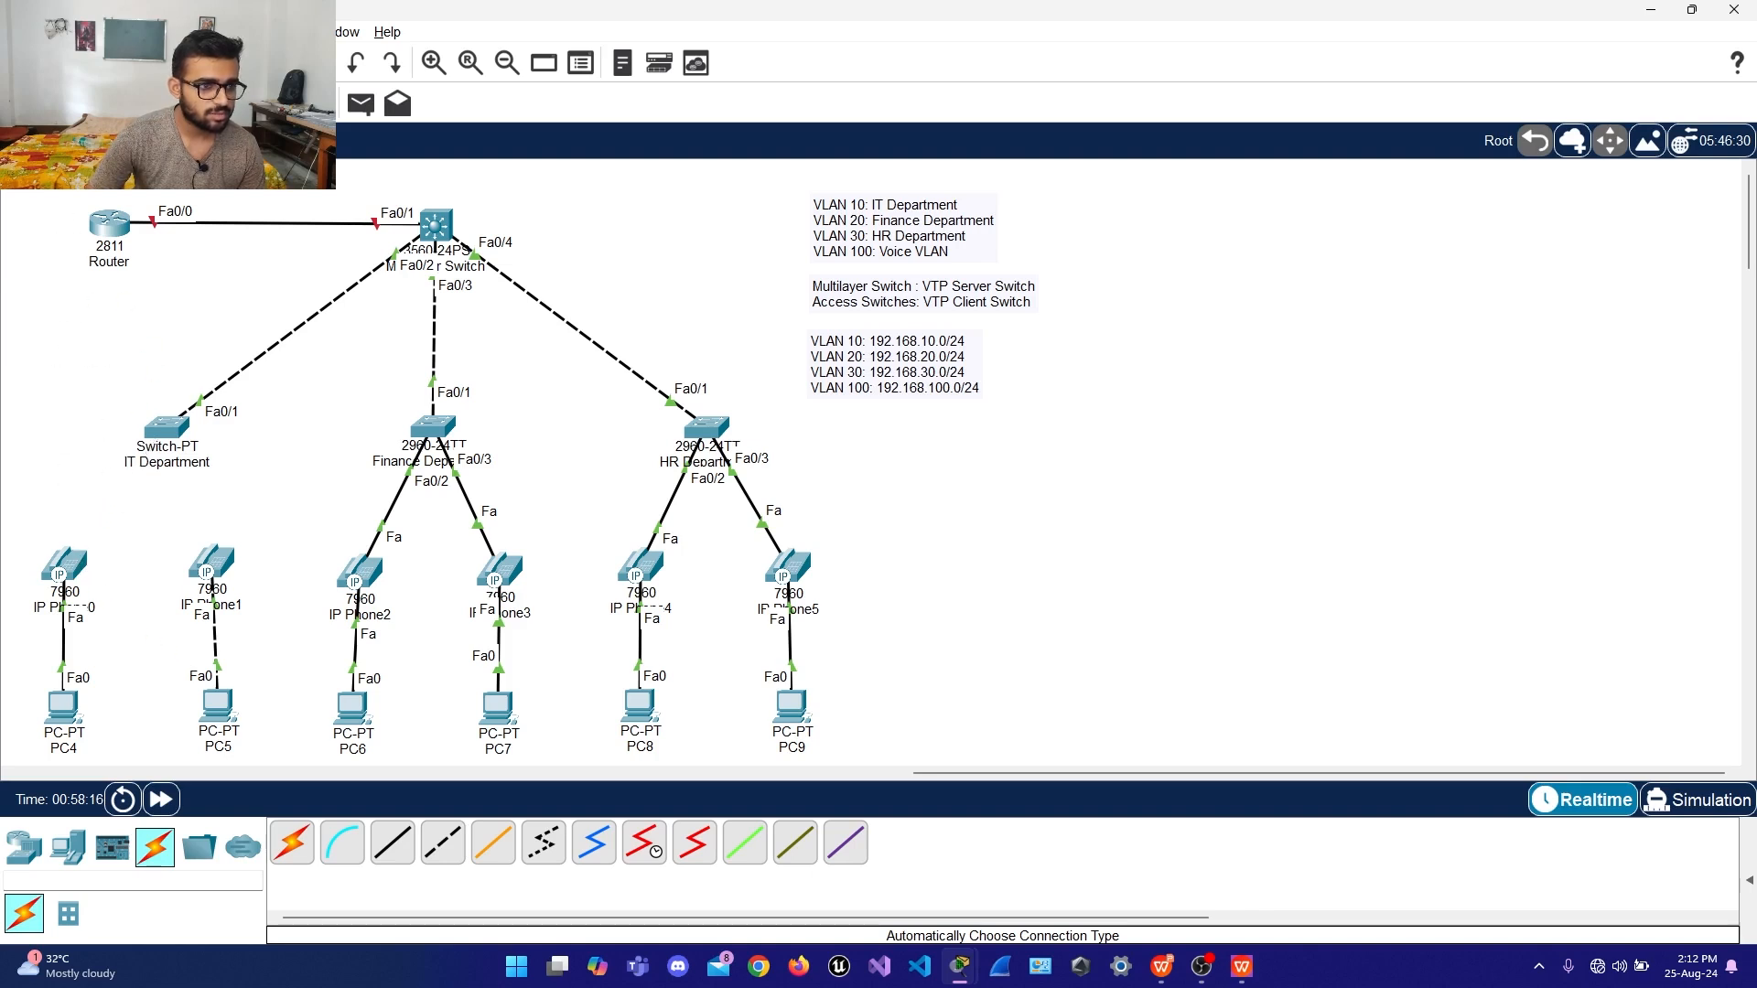
Connect FastEthernet1/1 of the IT Department switch to IP Phone0's Switch port with a copper straight-through cable
left_click(392, 842)
left_click(169, 432)
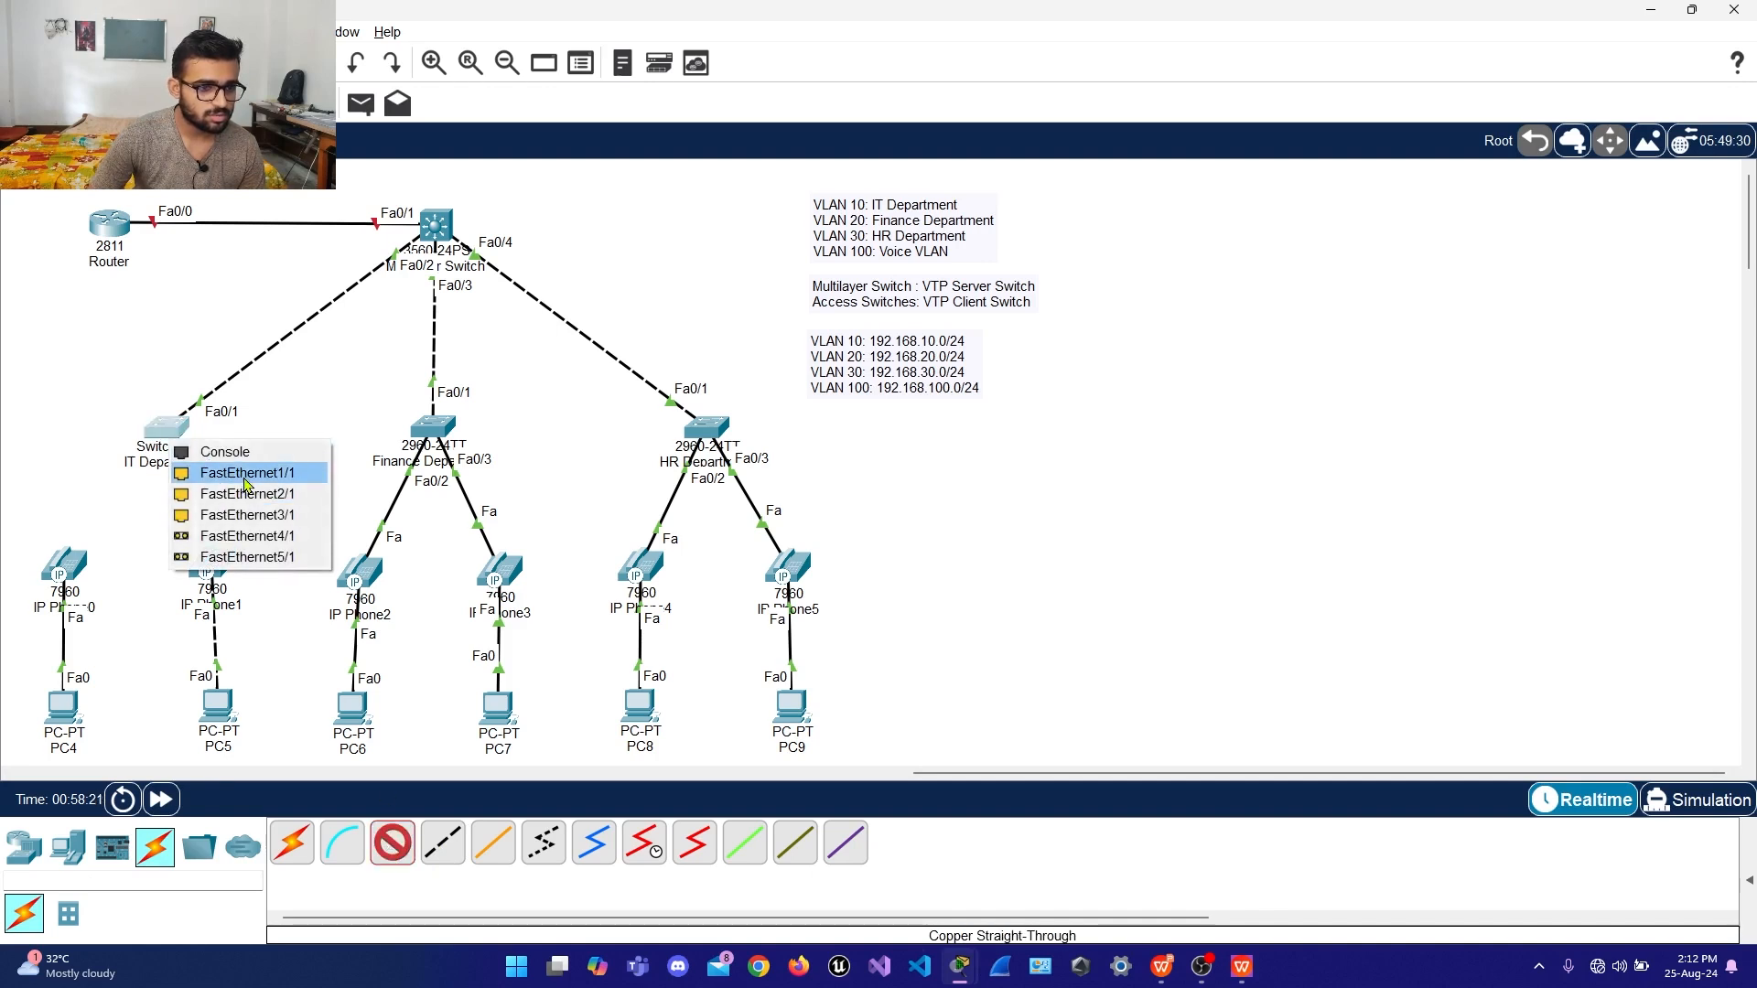
left_click(245, 473)
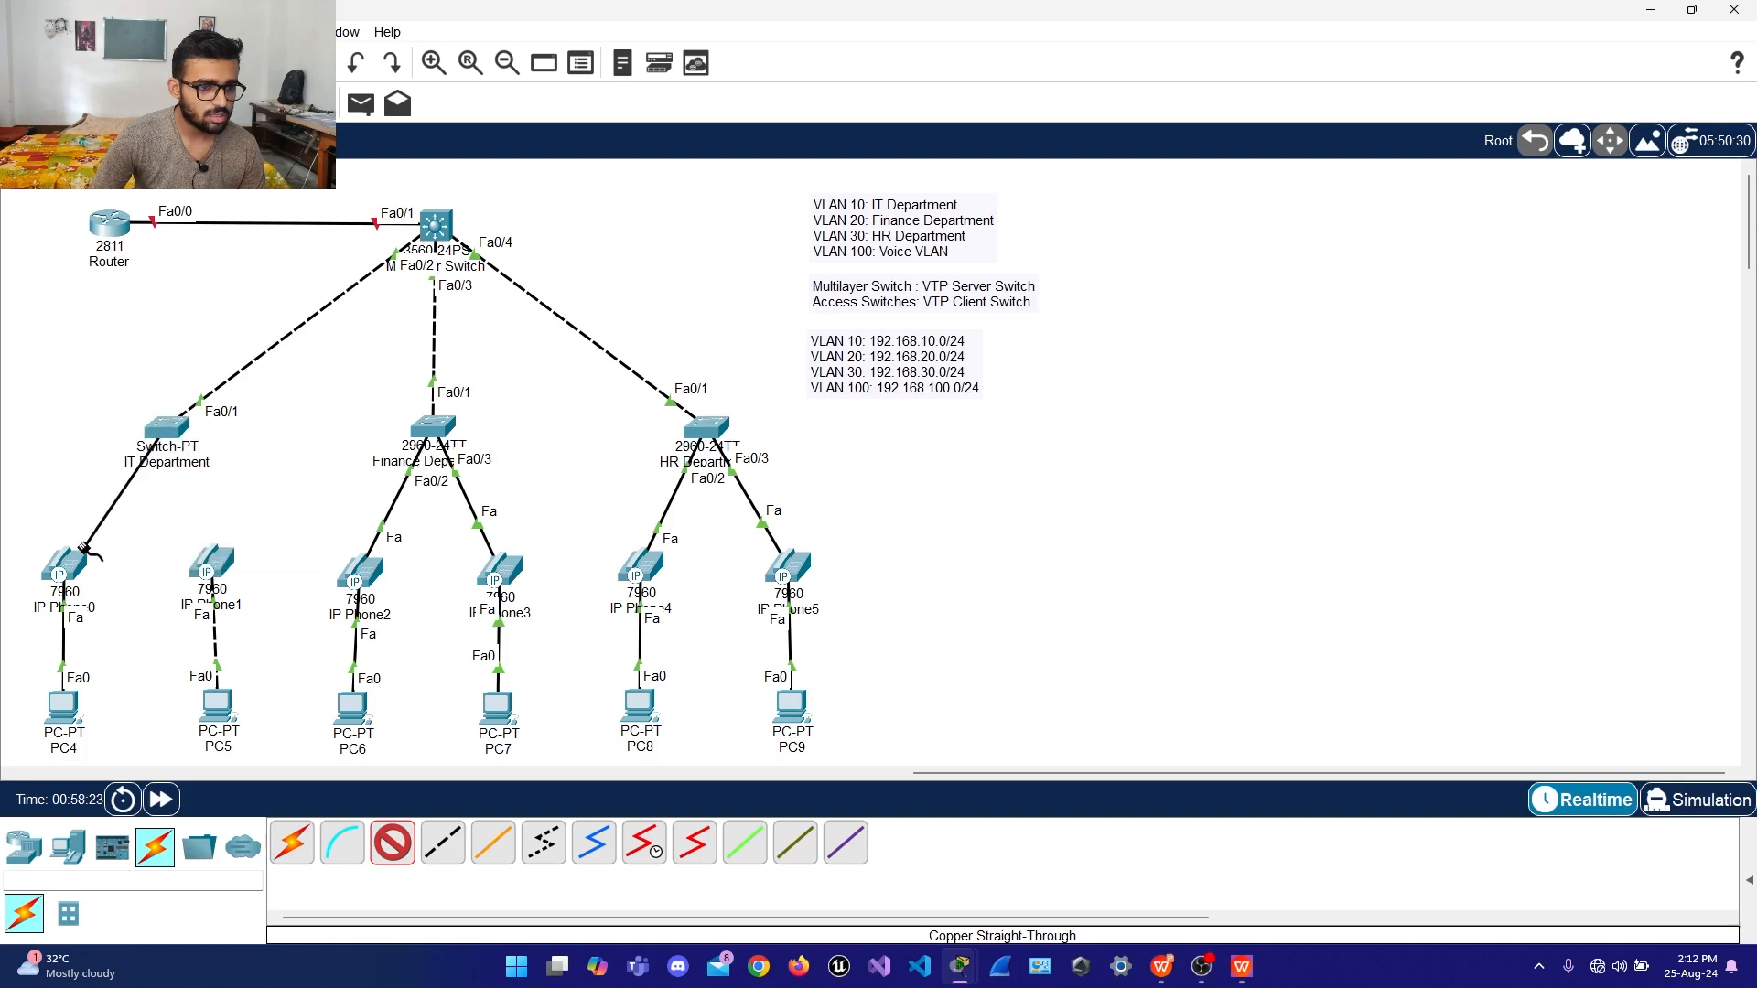
left_click(62, 563)
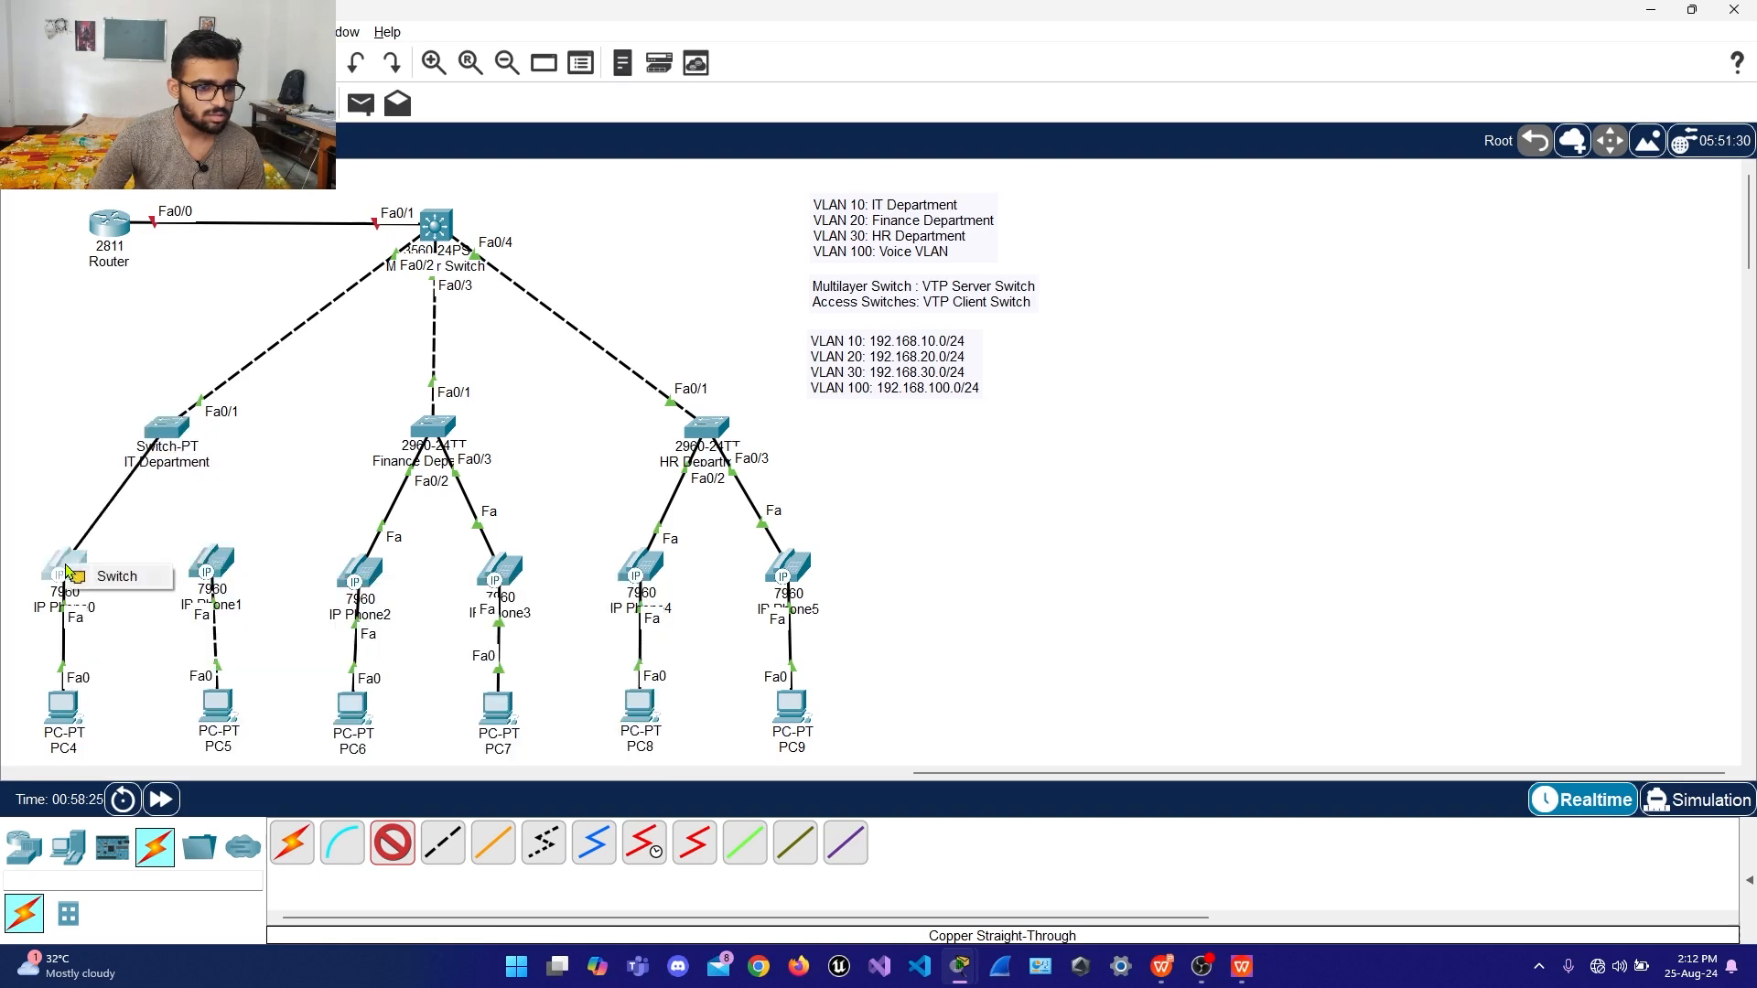
left_click(102, 575)
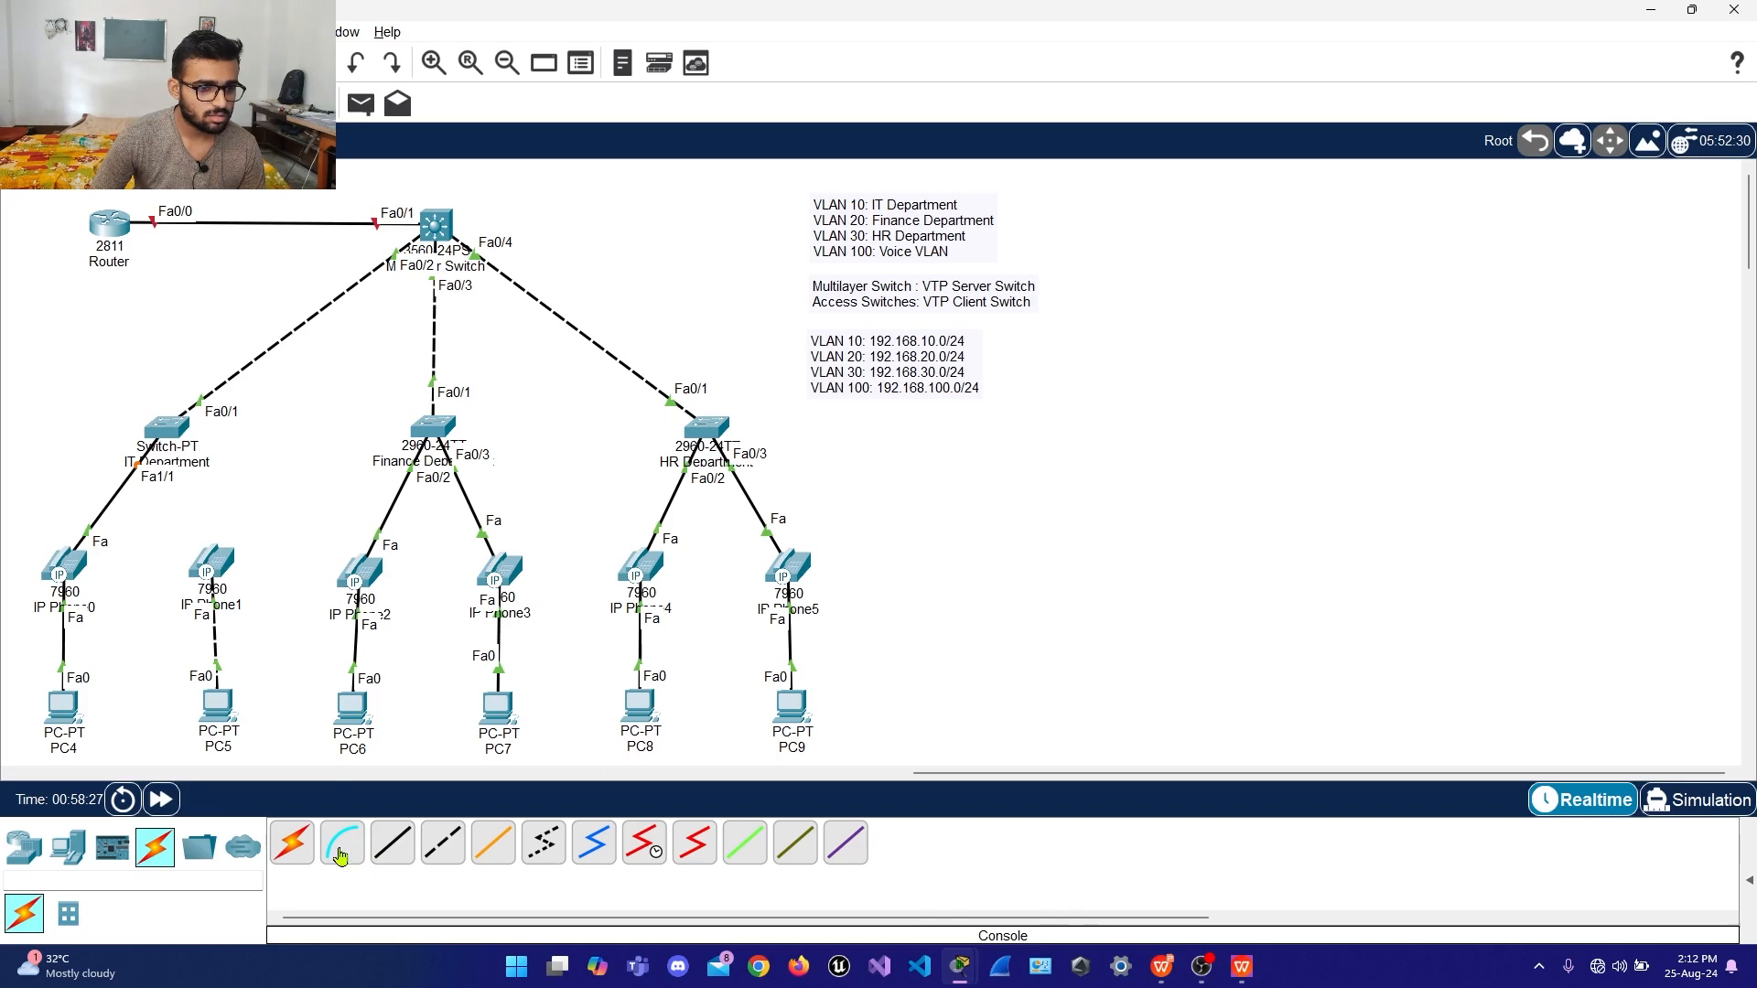
Connect IP Phone1 to the IT Department switch with an automatically chosen cable and slightly reposition both IT phones
left_click(292, 843)
left_click(212, 563)
left_click(172, 426)
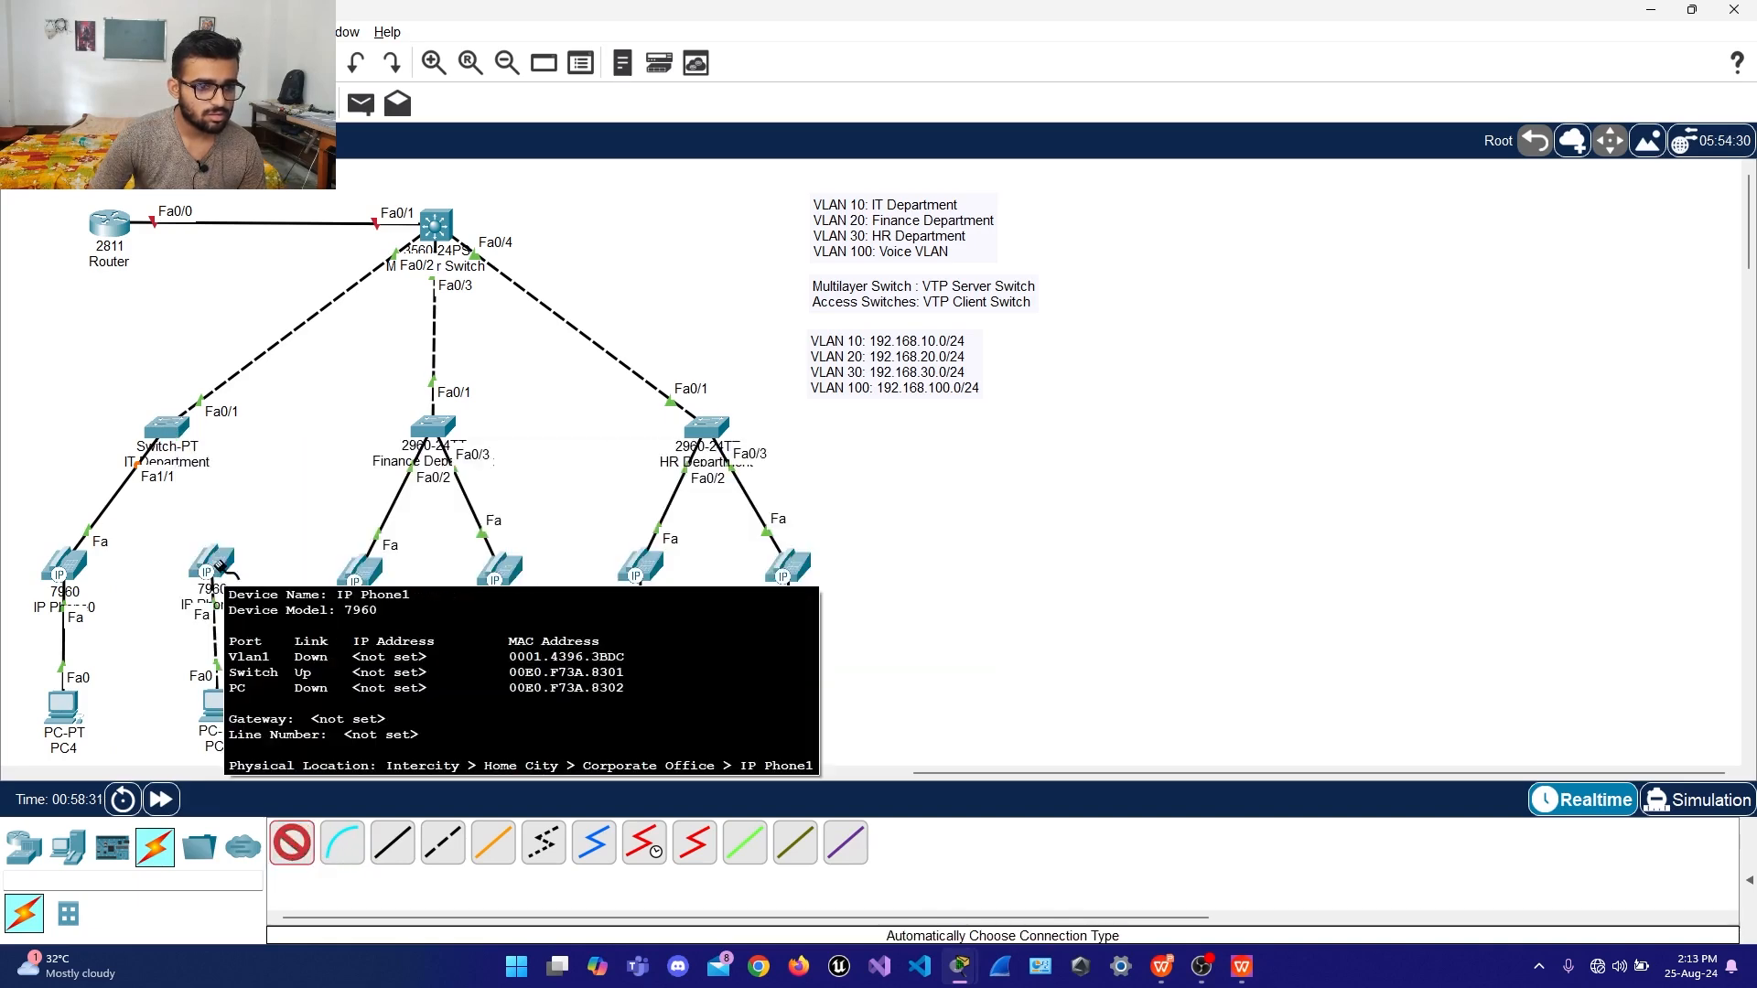
left_click(186, 435)
left_click(166, 430)
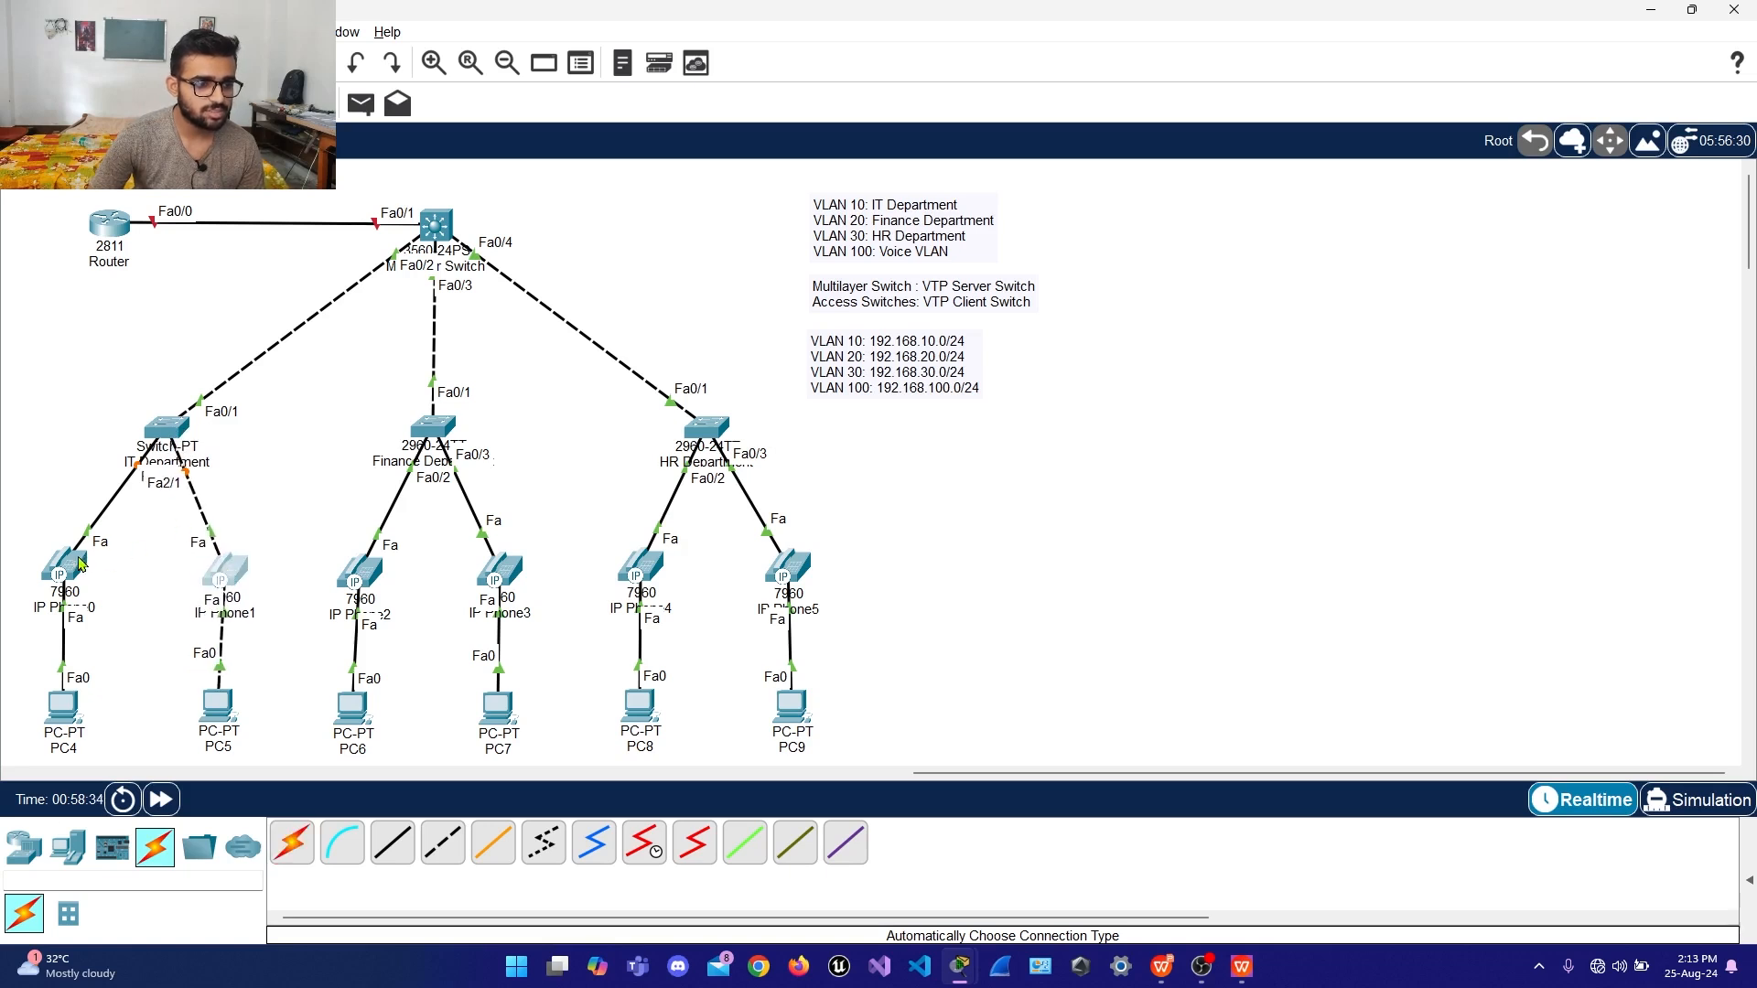
left_click_drag(79, 556, 82, 561)
left_click_drag(230, 573, 225, 571)
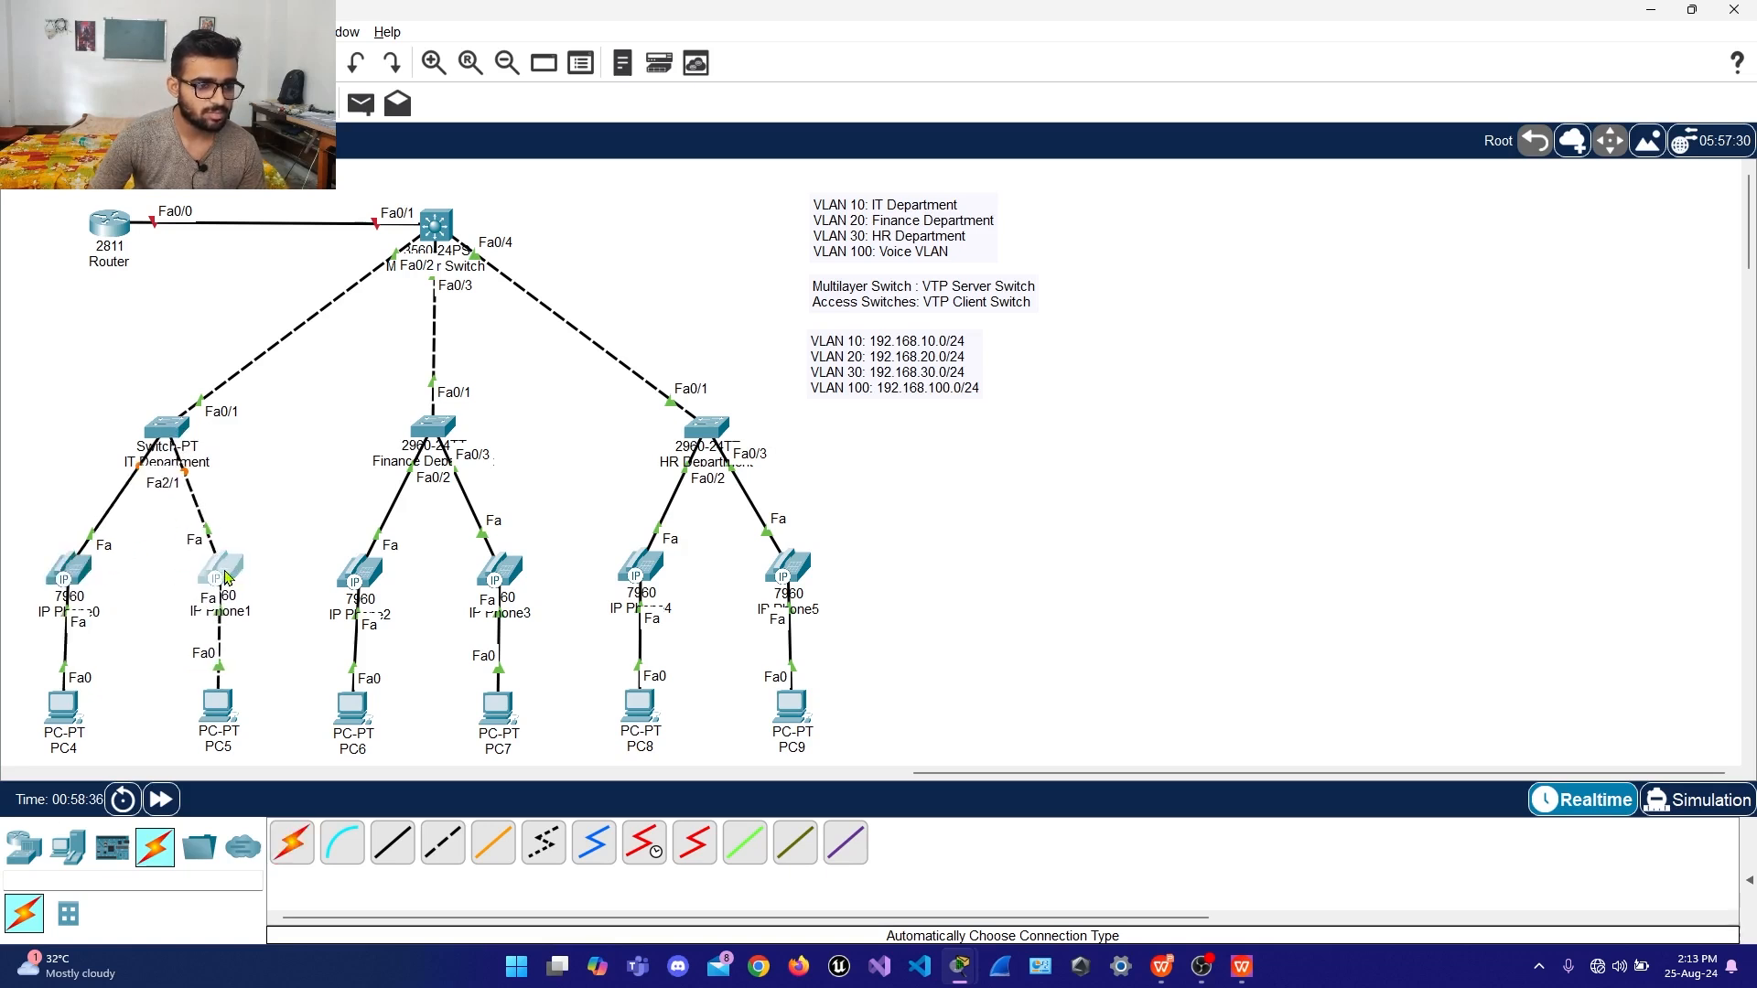
Bring back the IT Department switch's configuration prompt and shift IP Phone1 slightly to check its link's port label
left_click(172, 430)
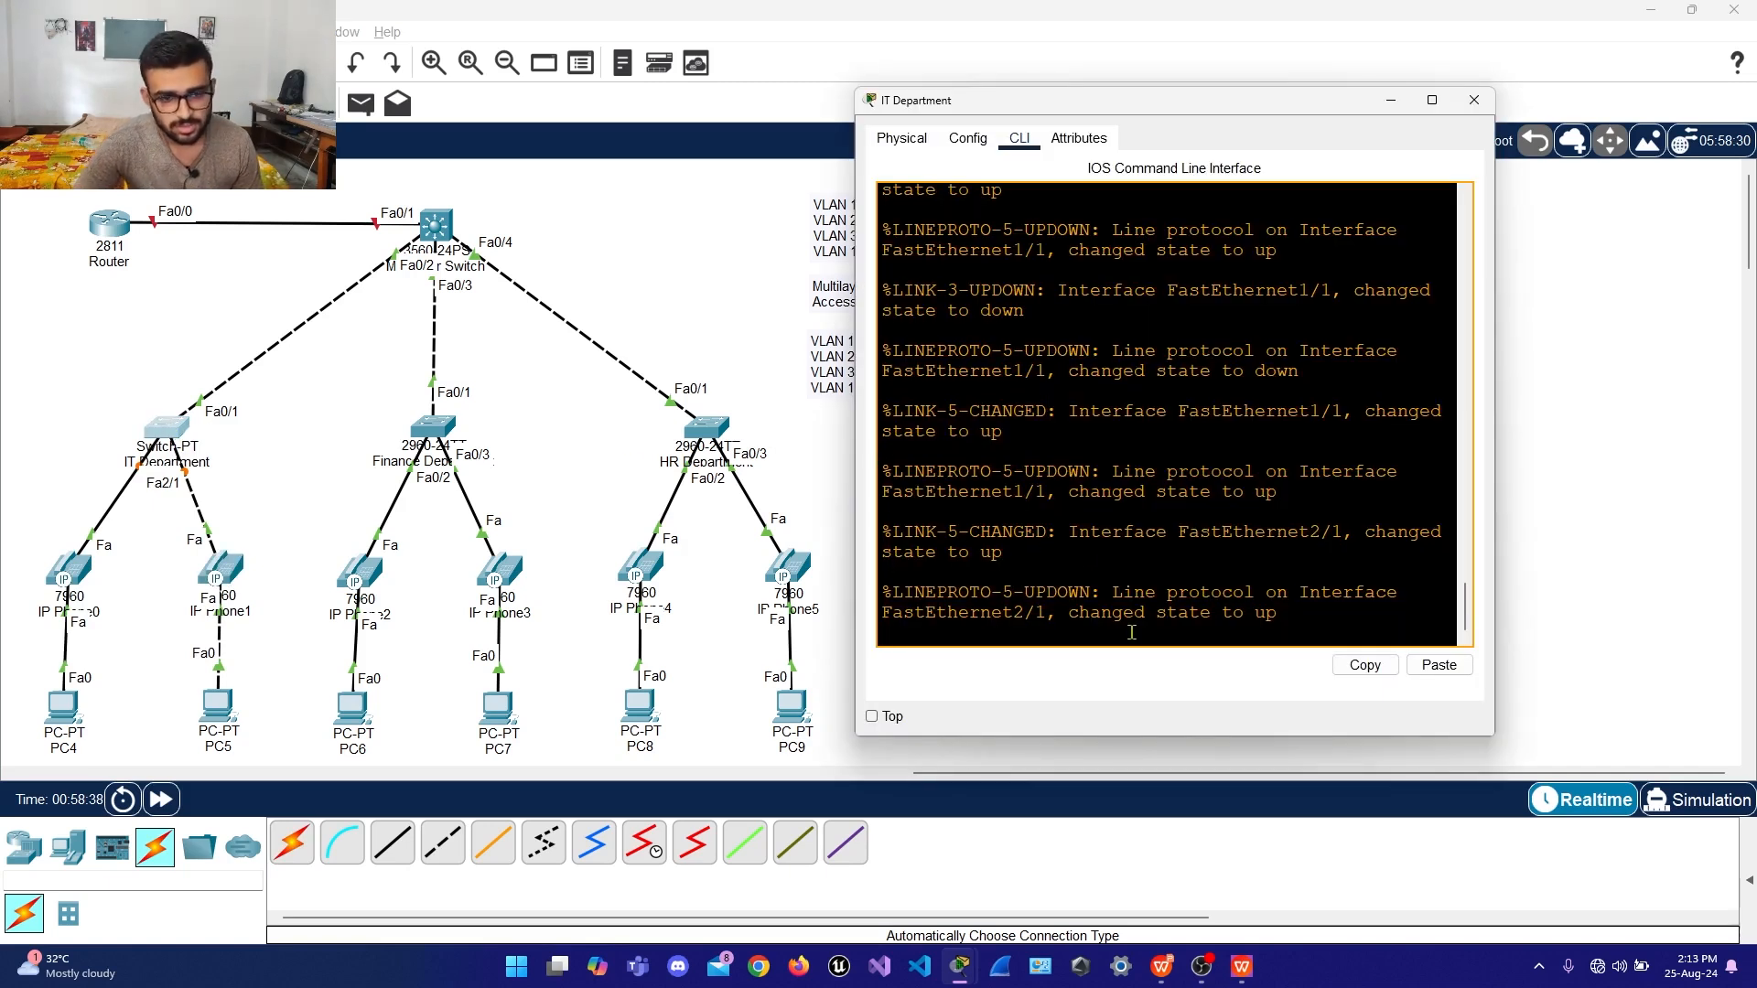
key("Return")
key("Return")
key("Return")
key("Return")
key("Return")
key("Return")
key("Return")
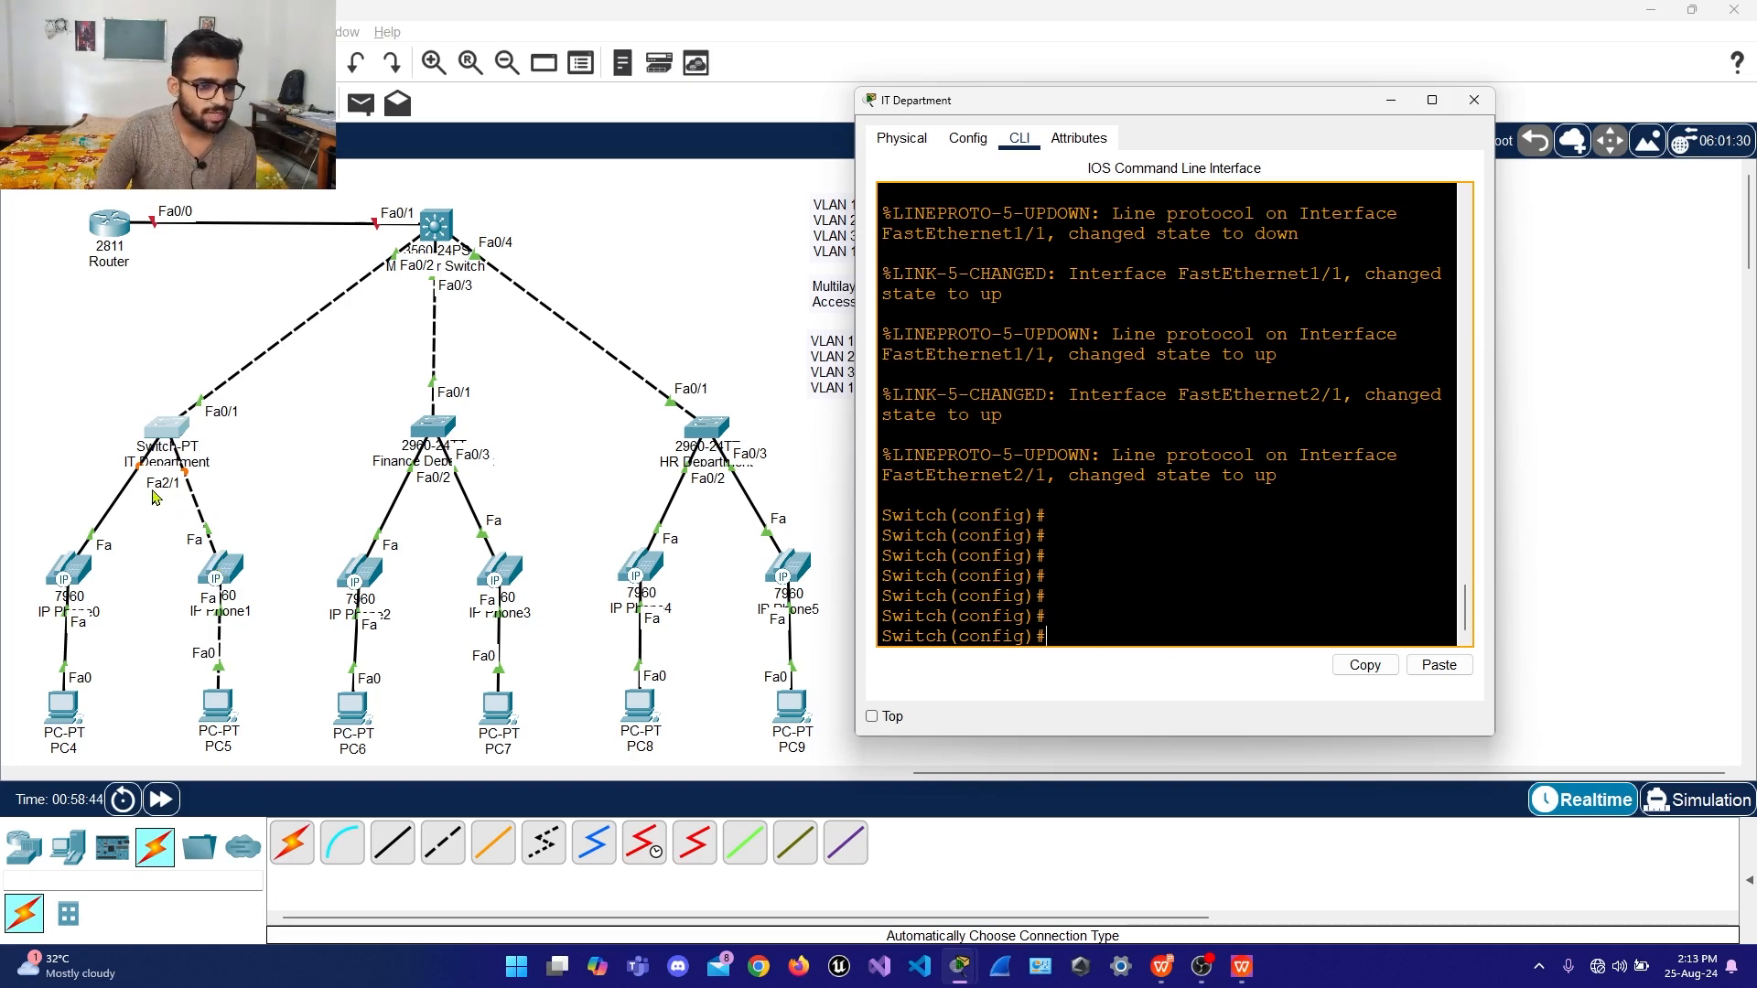
mouse_move(245, 579)
left_mouse_down()
mouse_move(325, 586)
mouse_move(309, 429)
mouse_move(229, 569)
left_mouse_up()
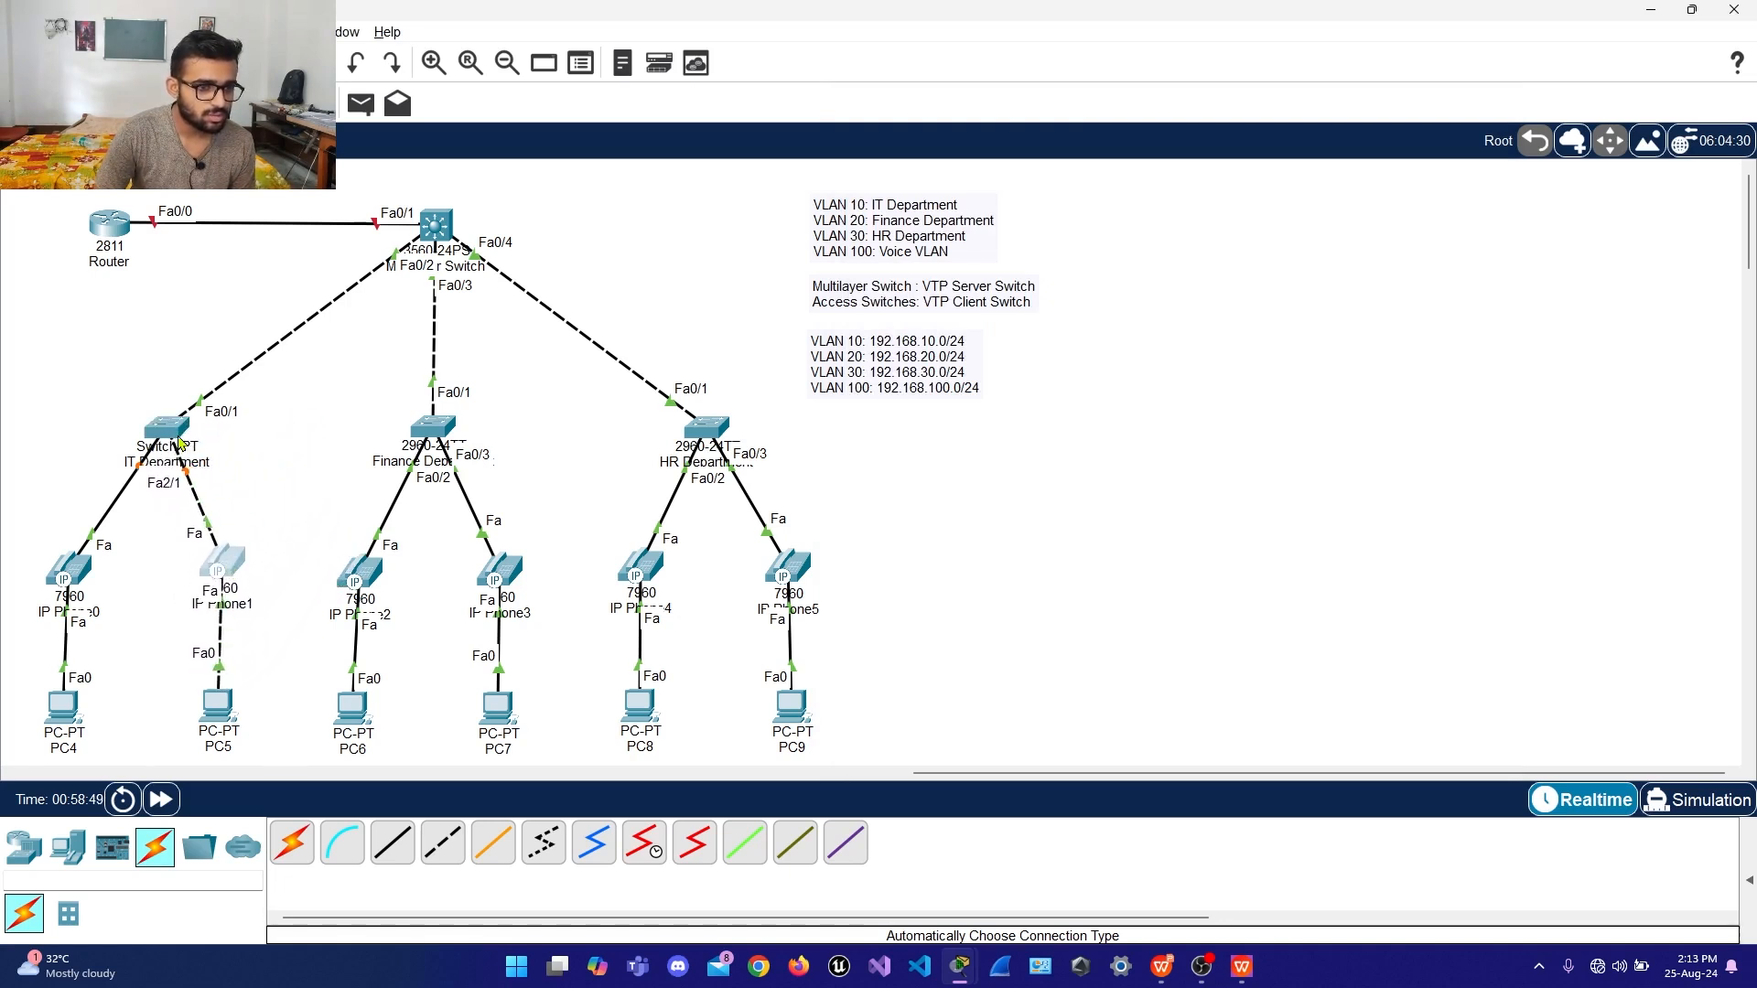
Put the IT Department switch's fa1/1 interface into trunk mode with switchport mode trunk
left_click(166, 427)
type("int fa")
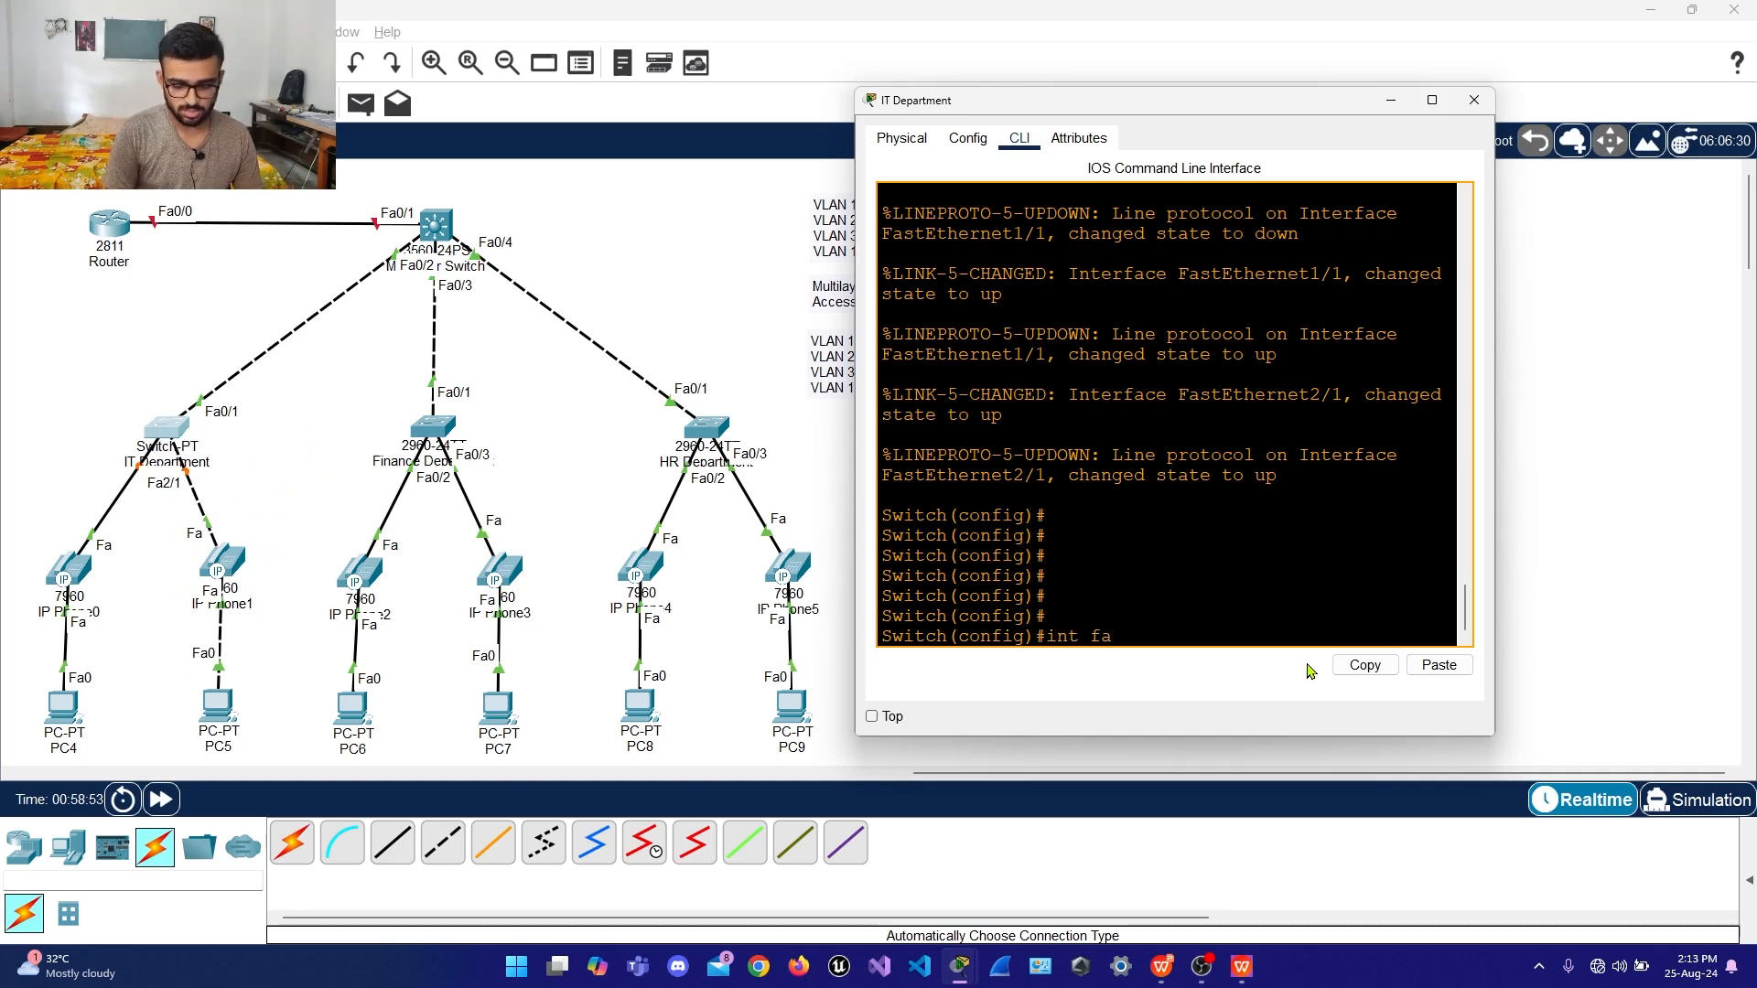
type("1/1")
key("Return")
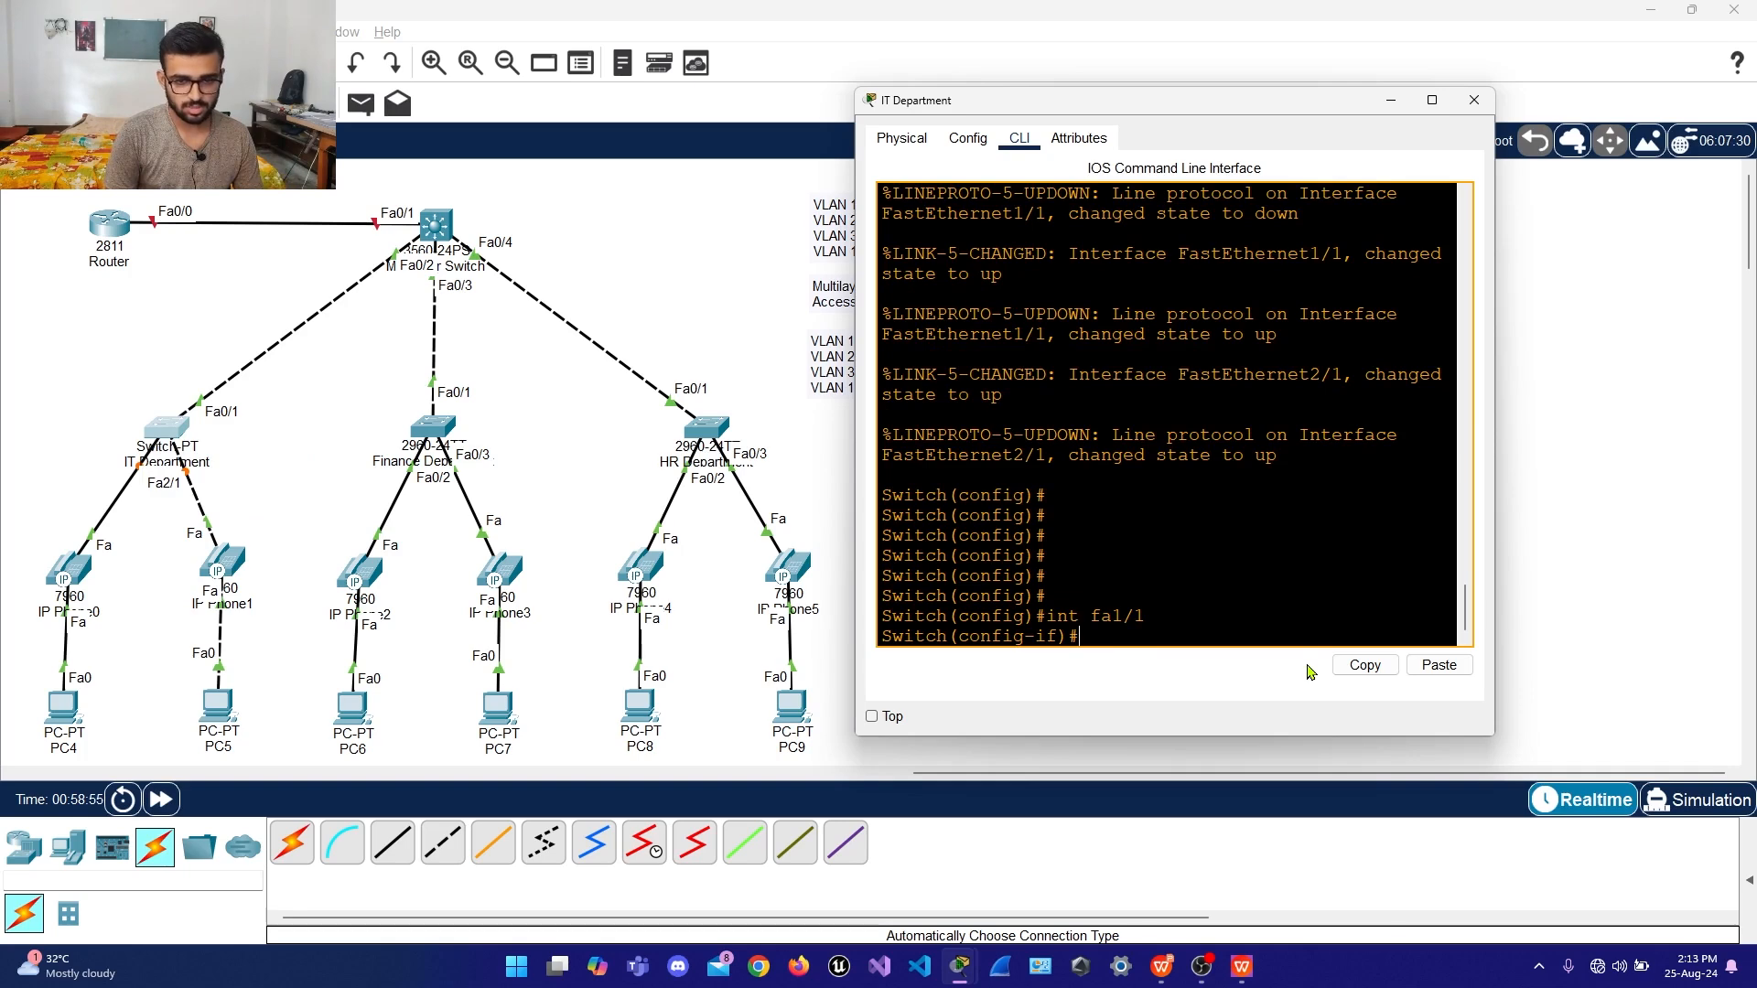
type("sw")
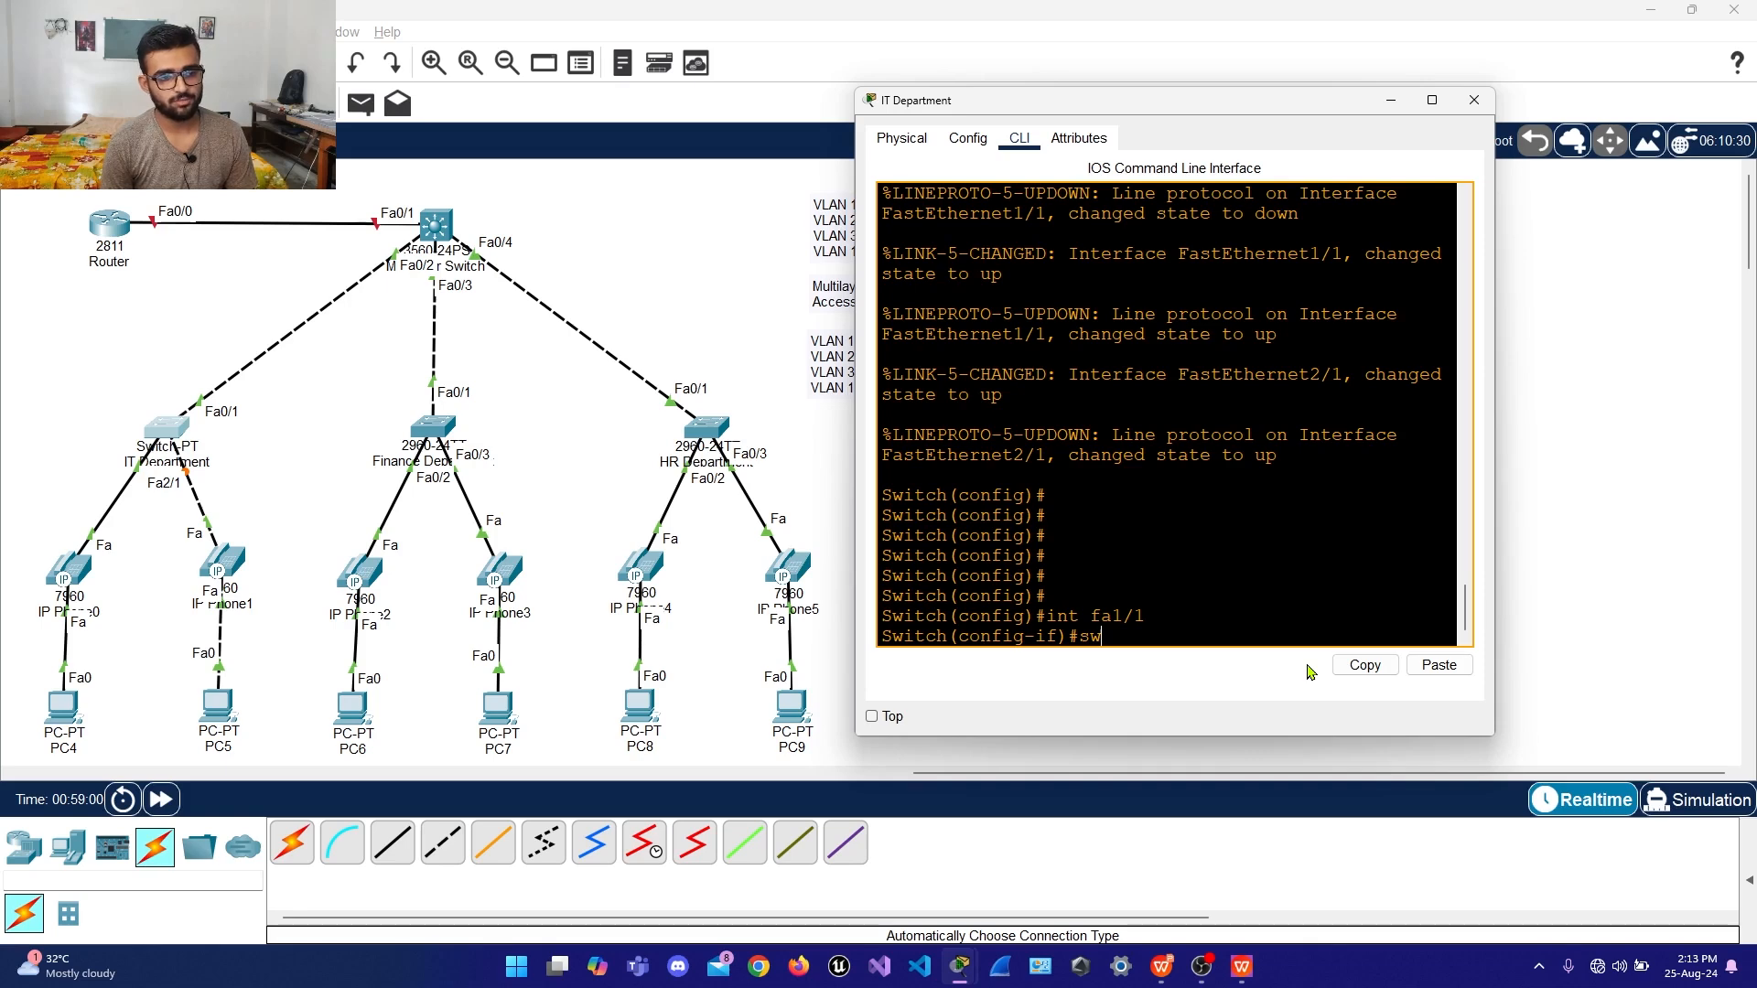
key("Tab")
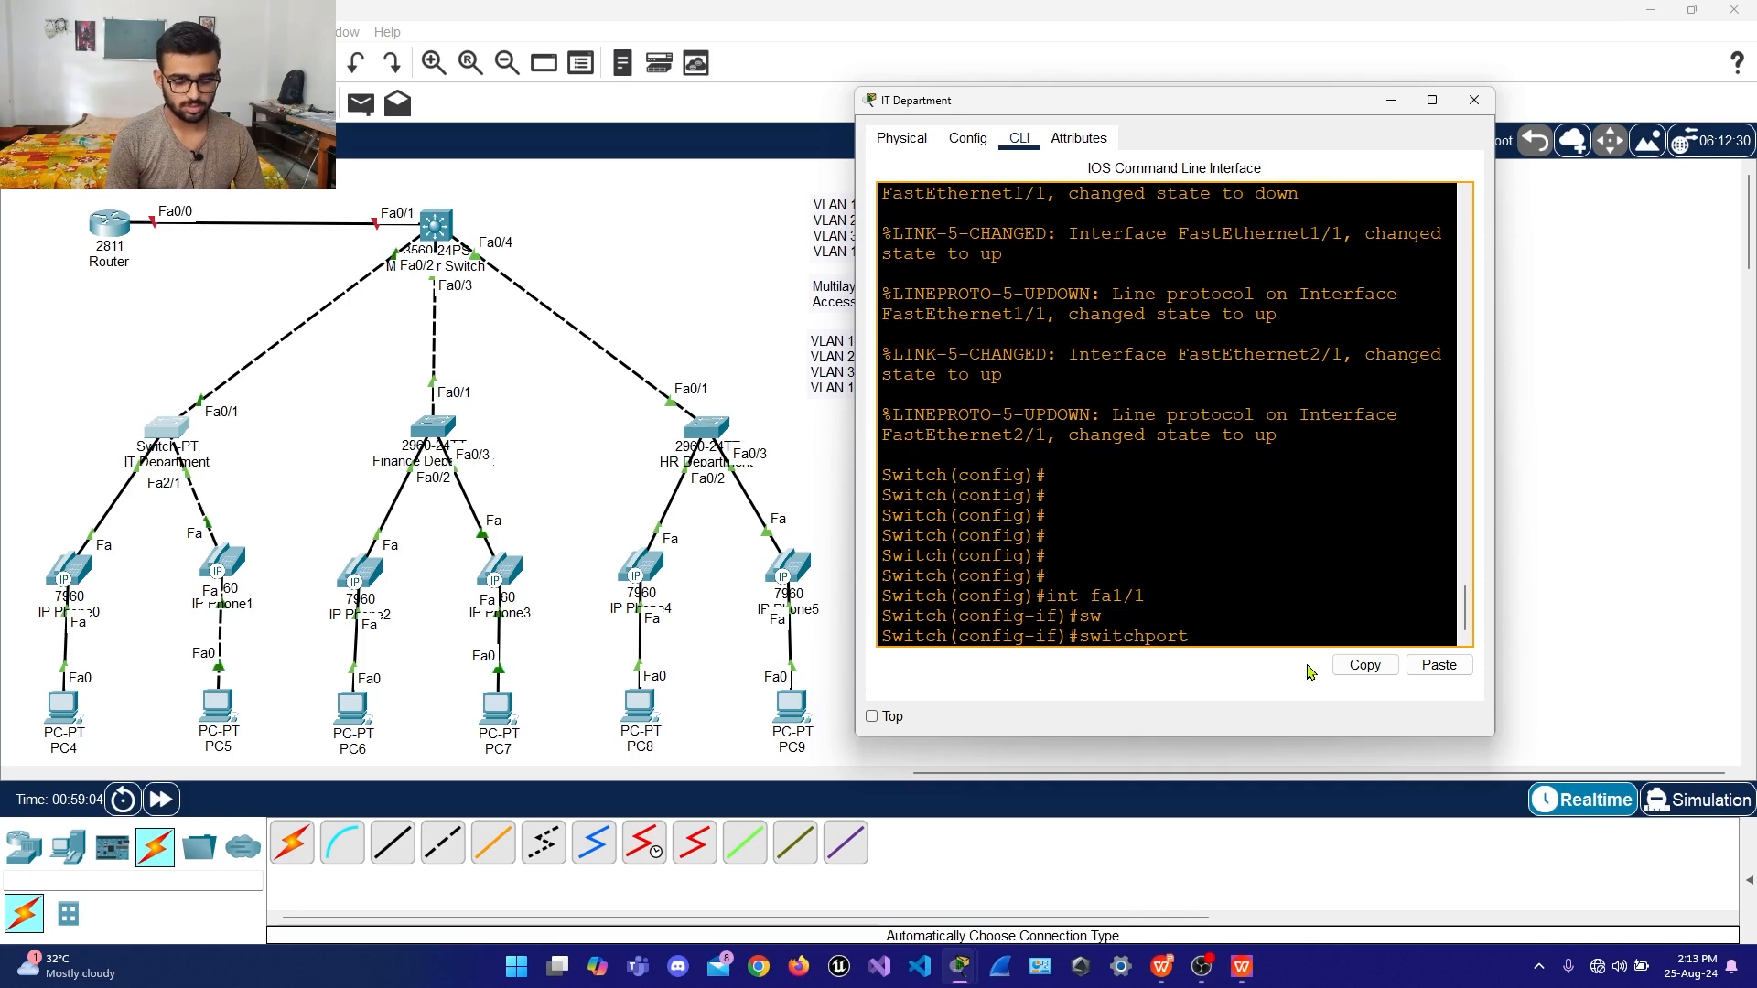
type("mode tr")
key("Tab")
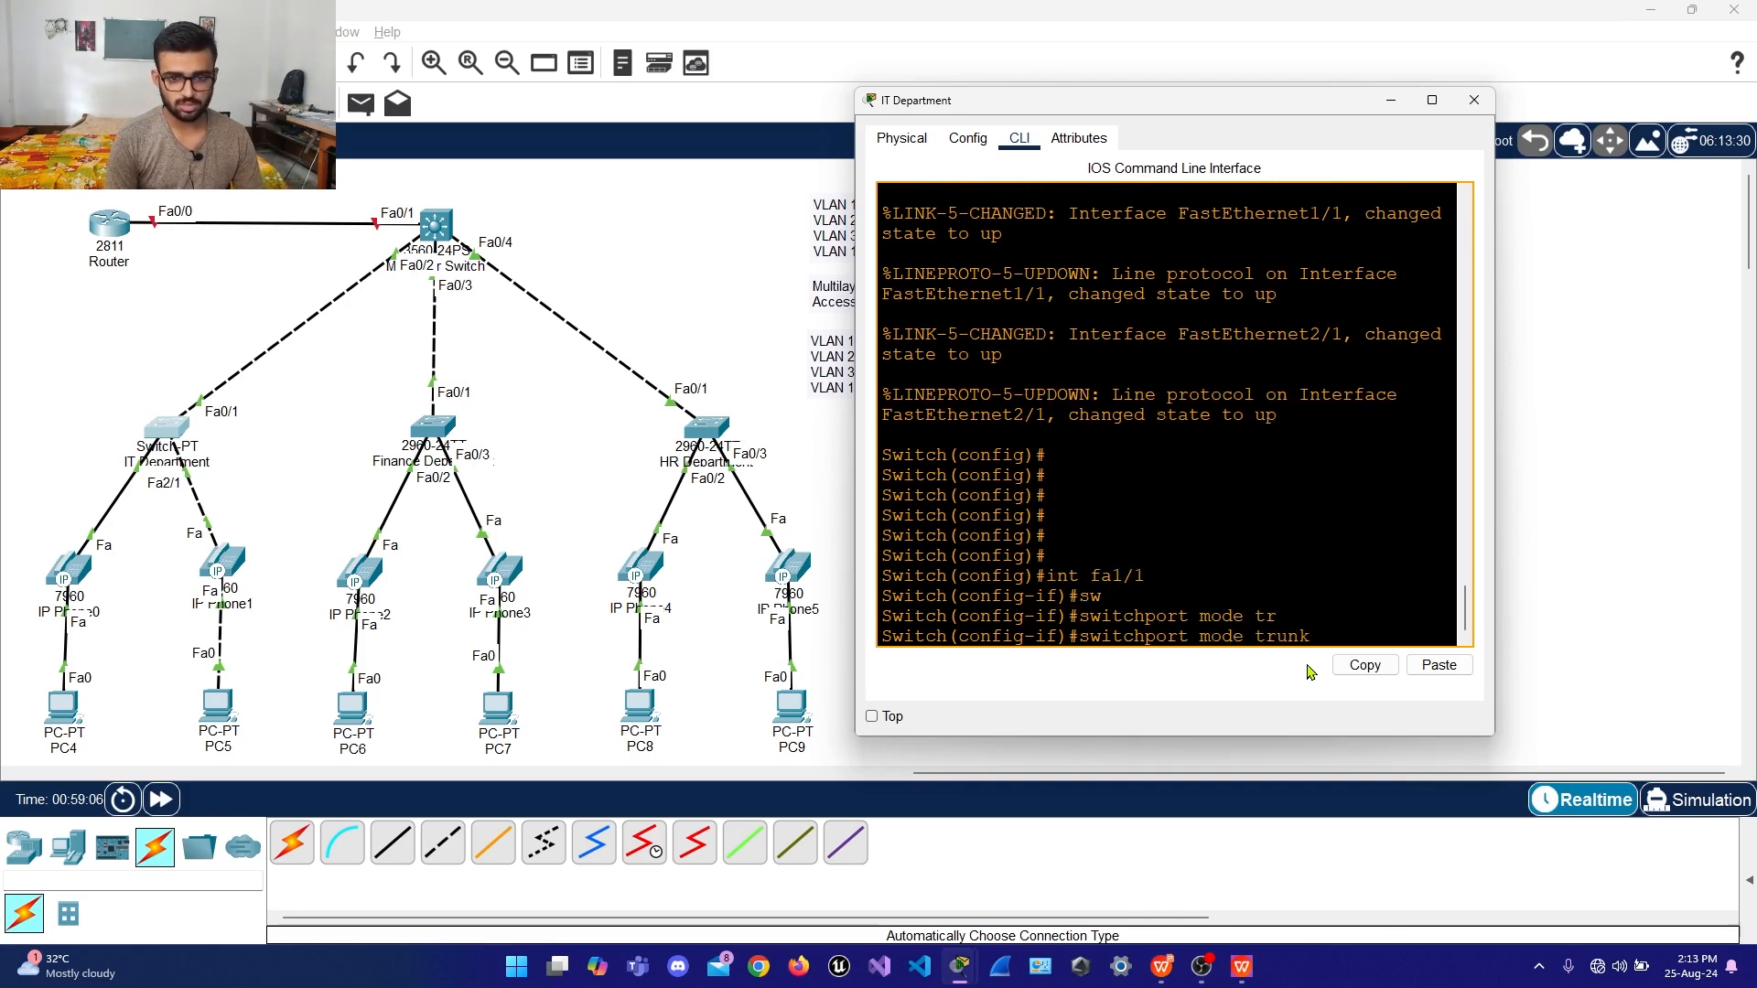
key("Return")
key("Return")
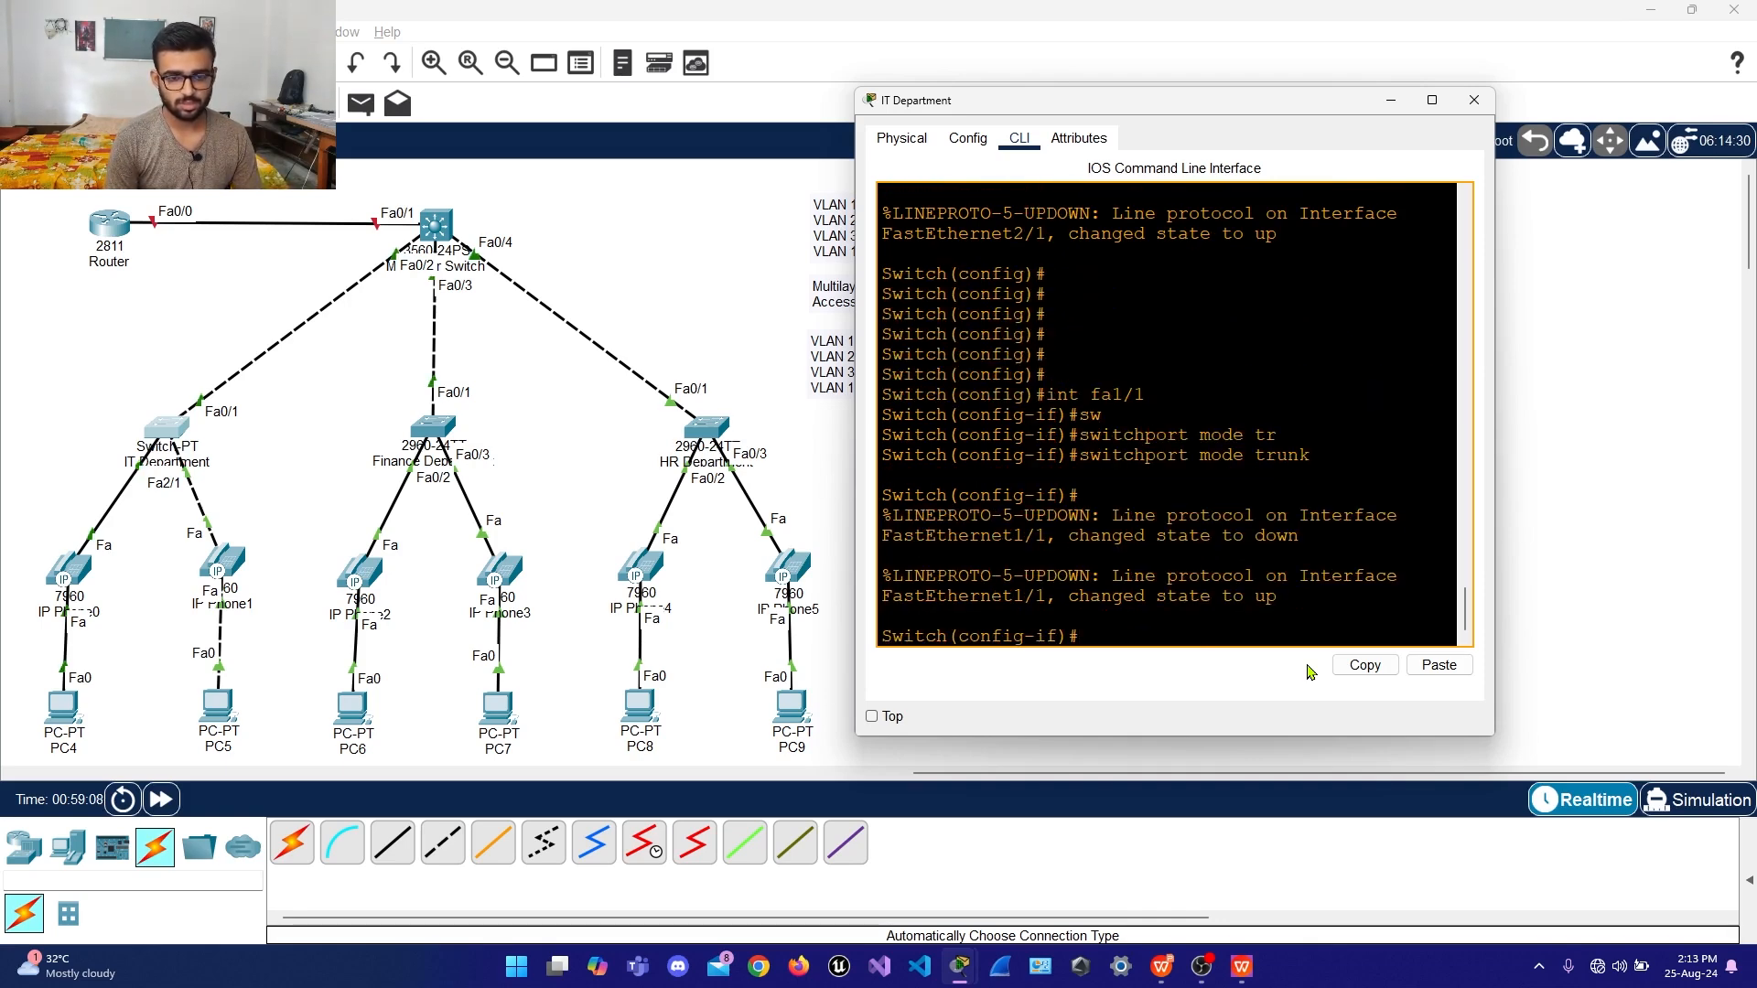
Allow VLANs 10 and 100 on the IT Department switch's fa1/1 trunk with switchport trunk allowed vlan 10,100
key("Return")
type("sw")
key("Tab")
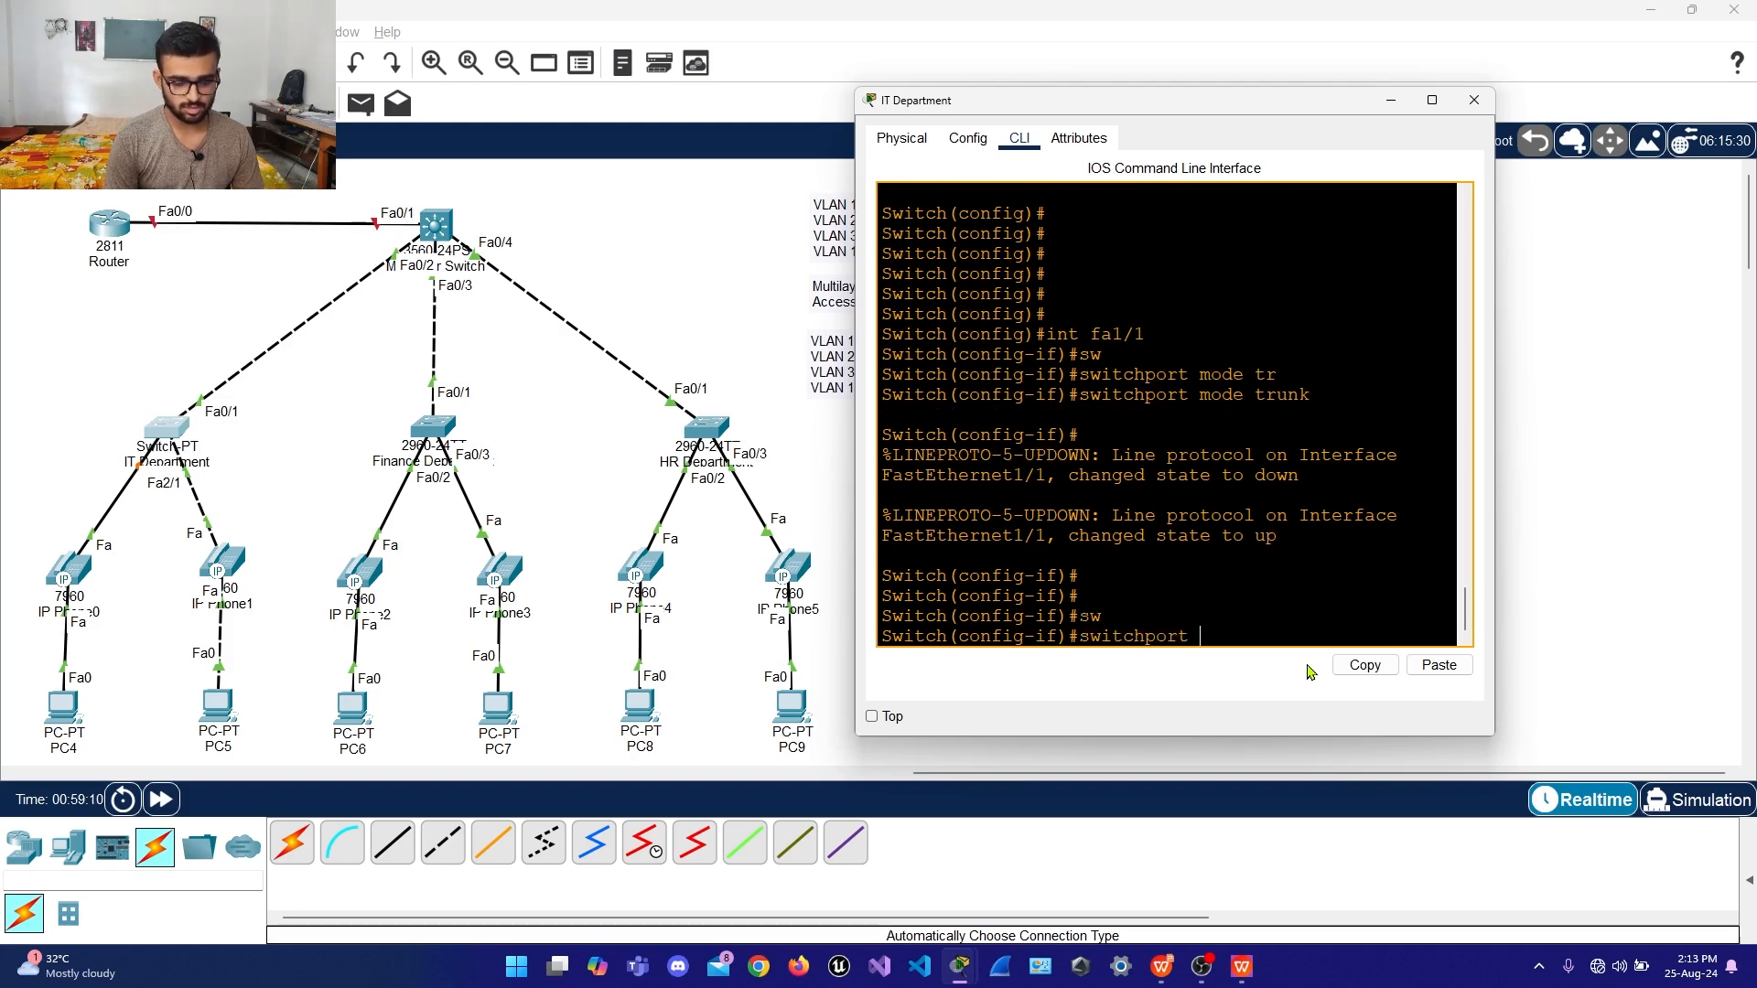
type("tr")
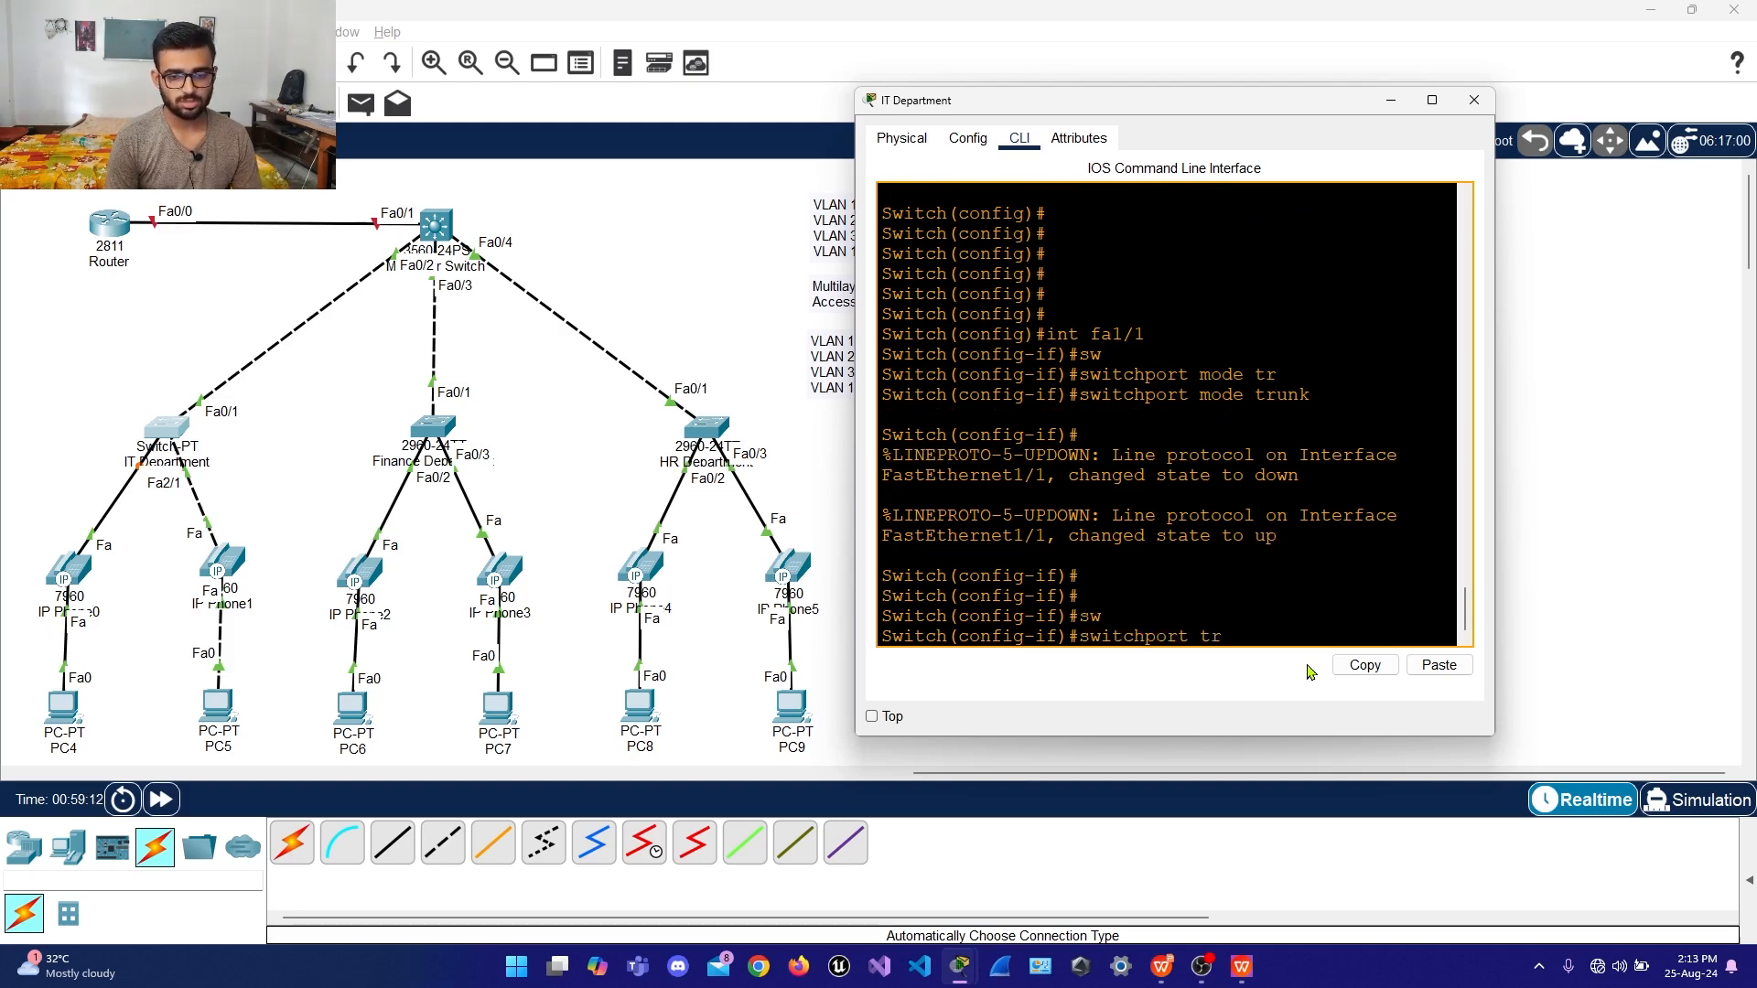
key("Tab")
type("al")
key("Tab")
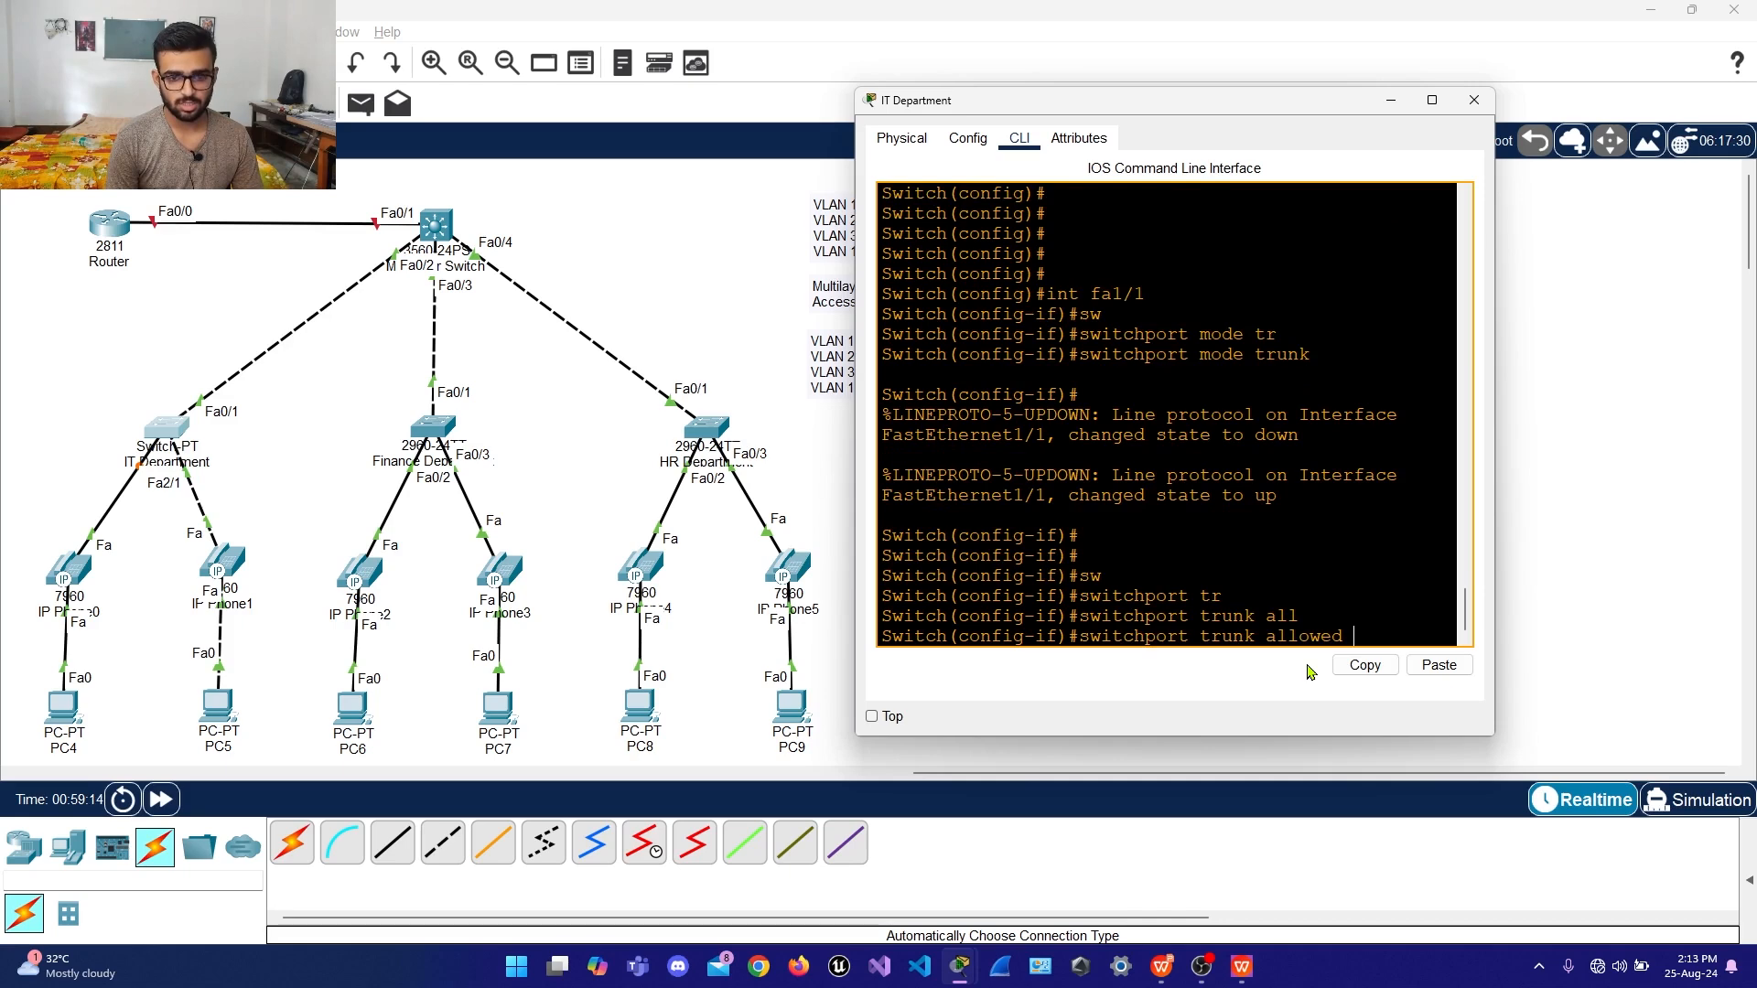
type("vlan 10,1")
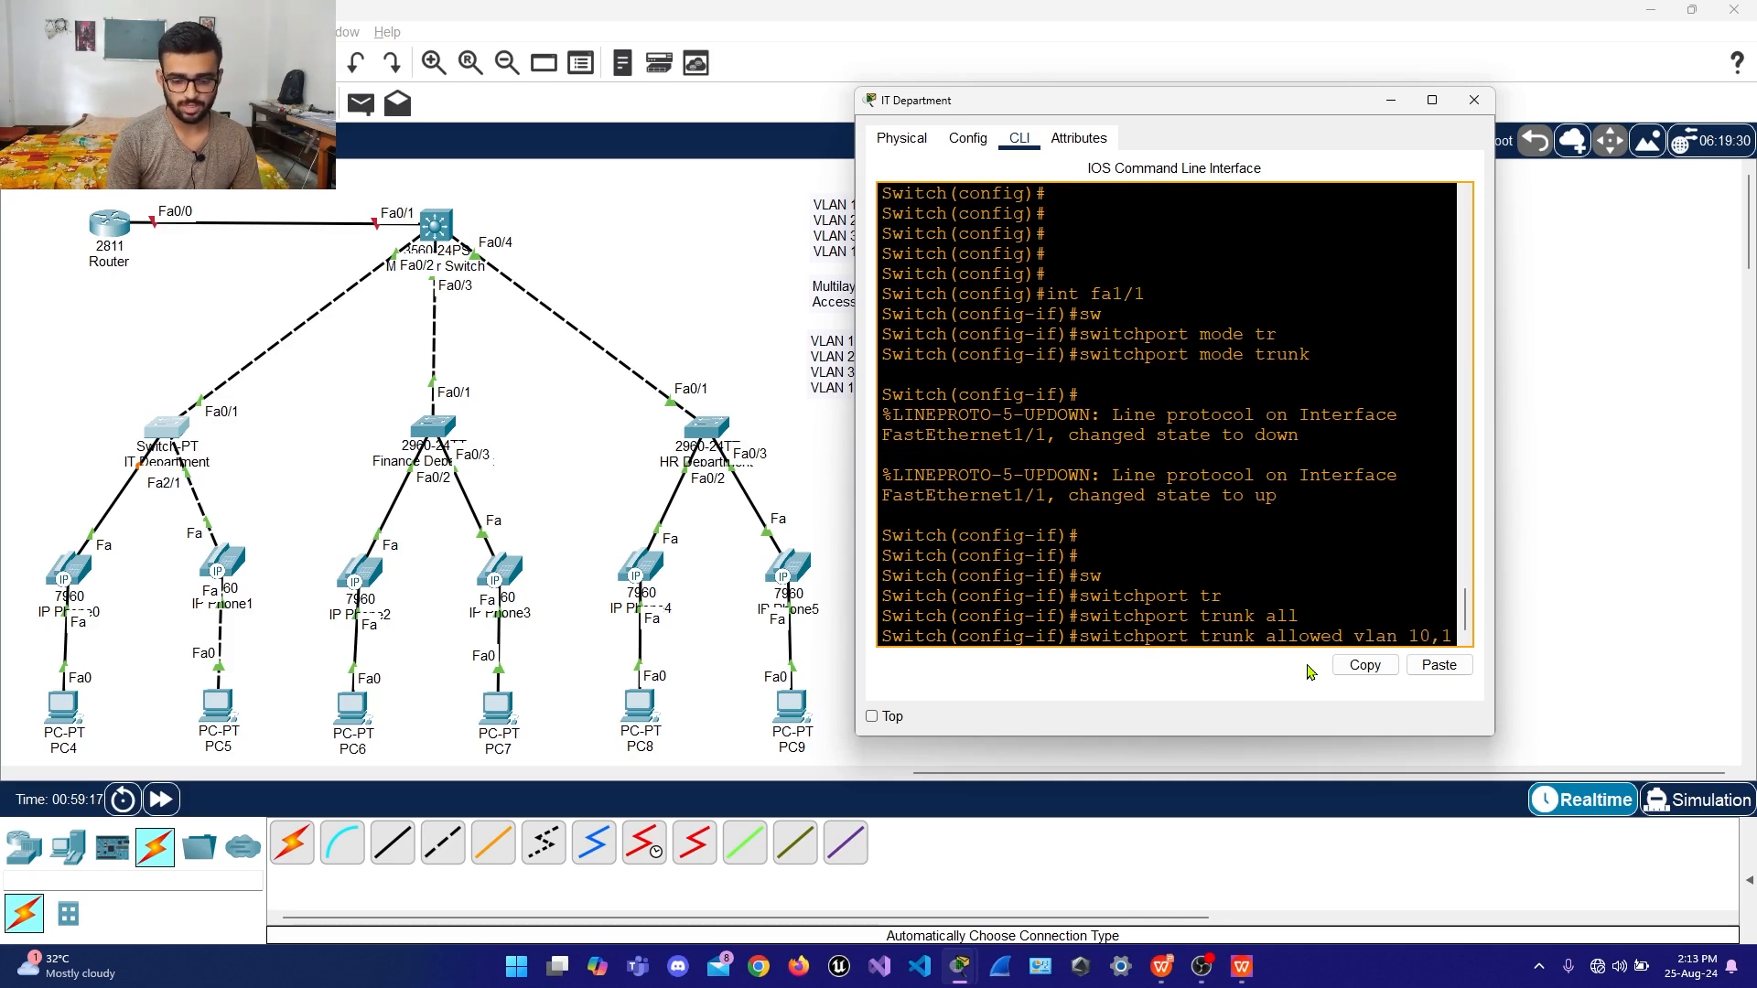
type("00")
key("Return")
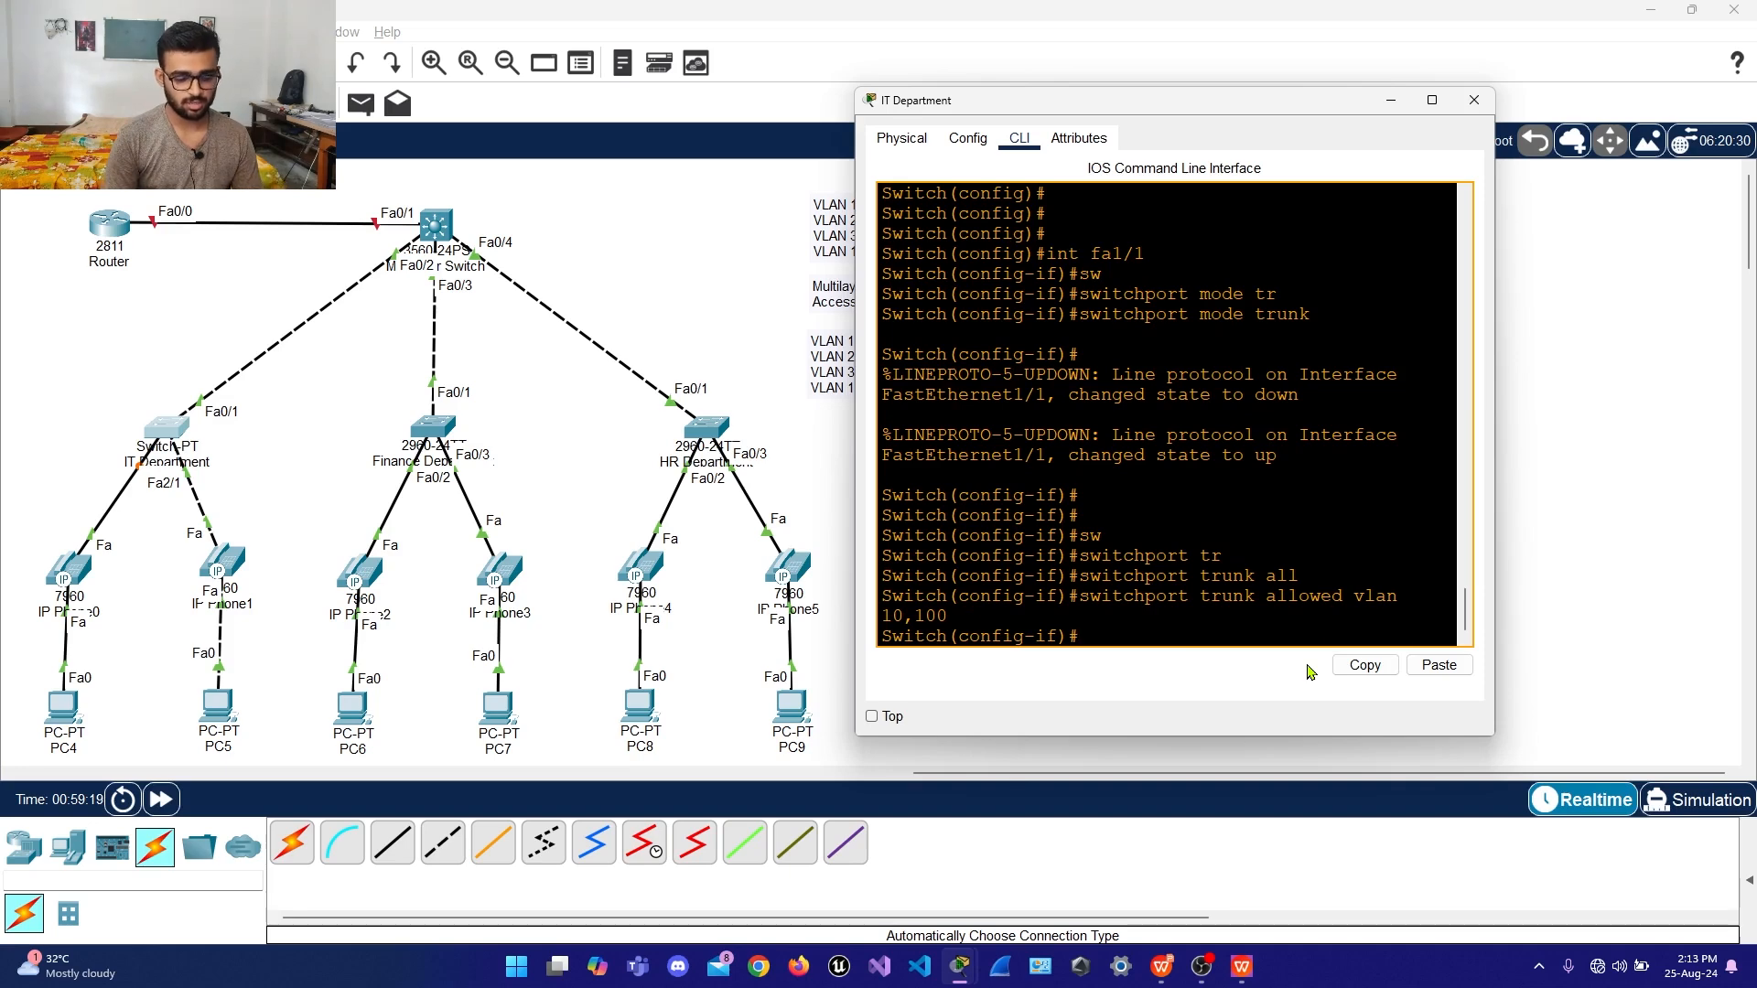
Set the native VLAN of the fa1/1 trunk to 10 with switchport trunk native vlan 10
type("sw")
key("Tab")
type("t")
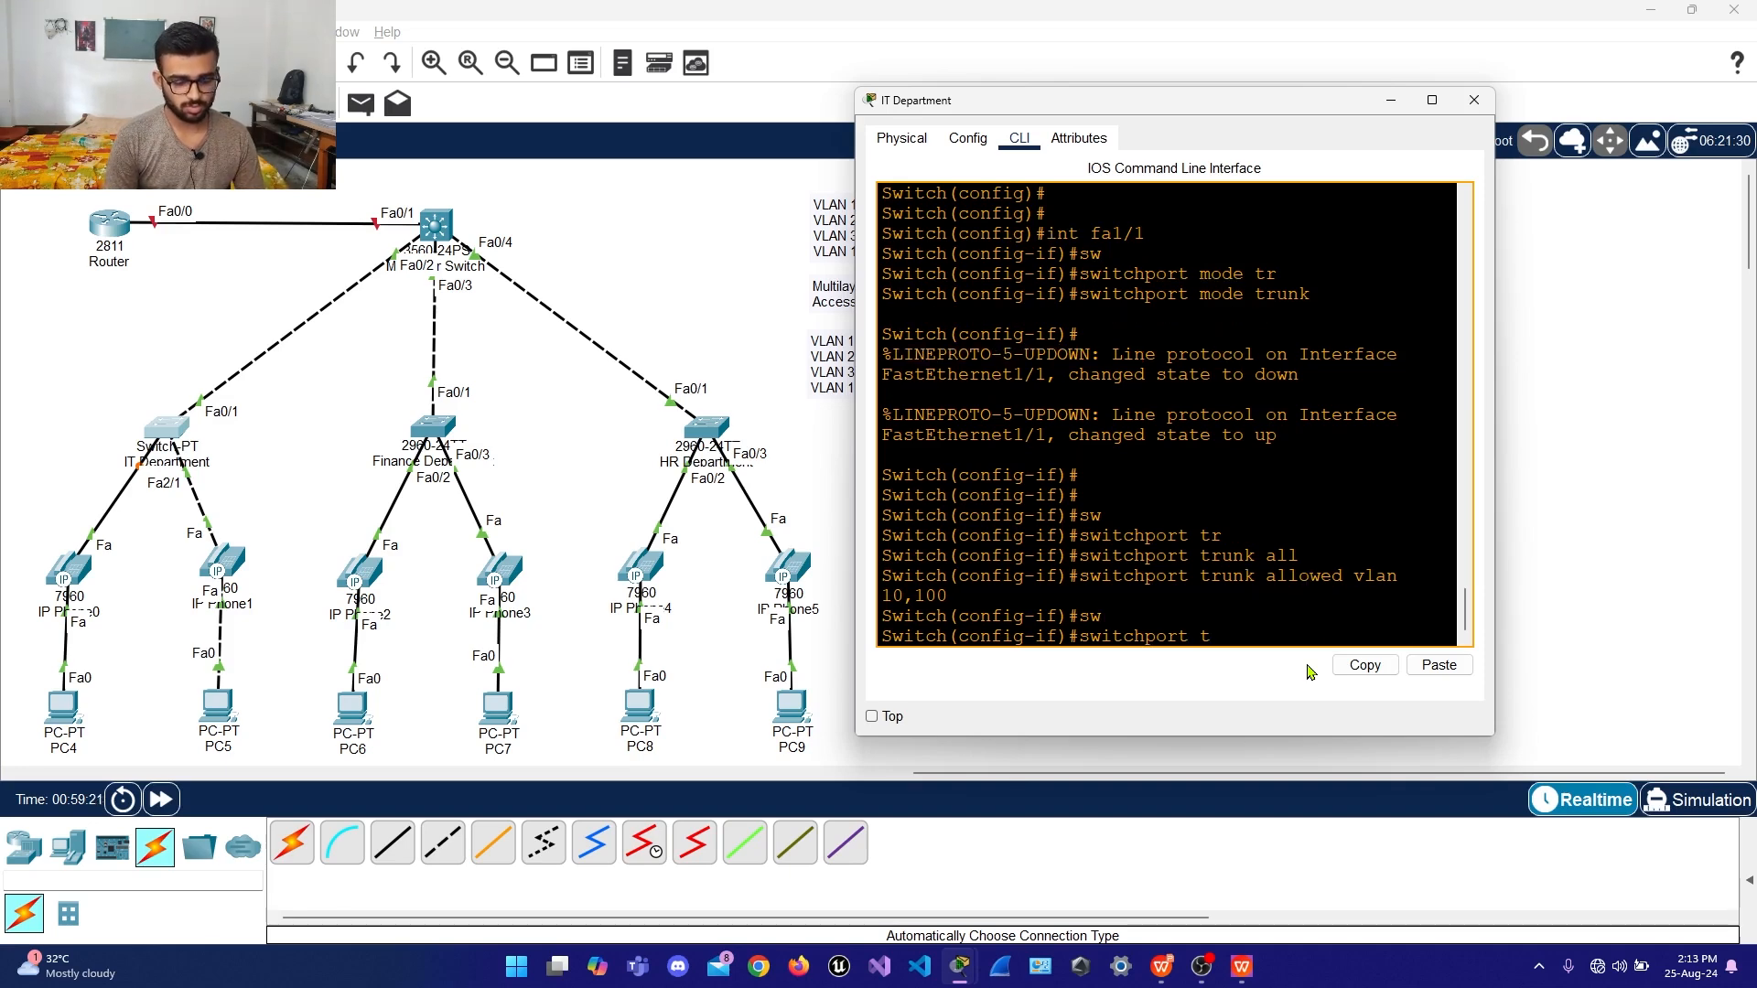
type("r")
key("Tab")
type("na")
key("Tab")
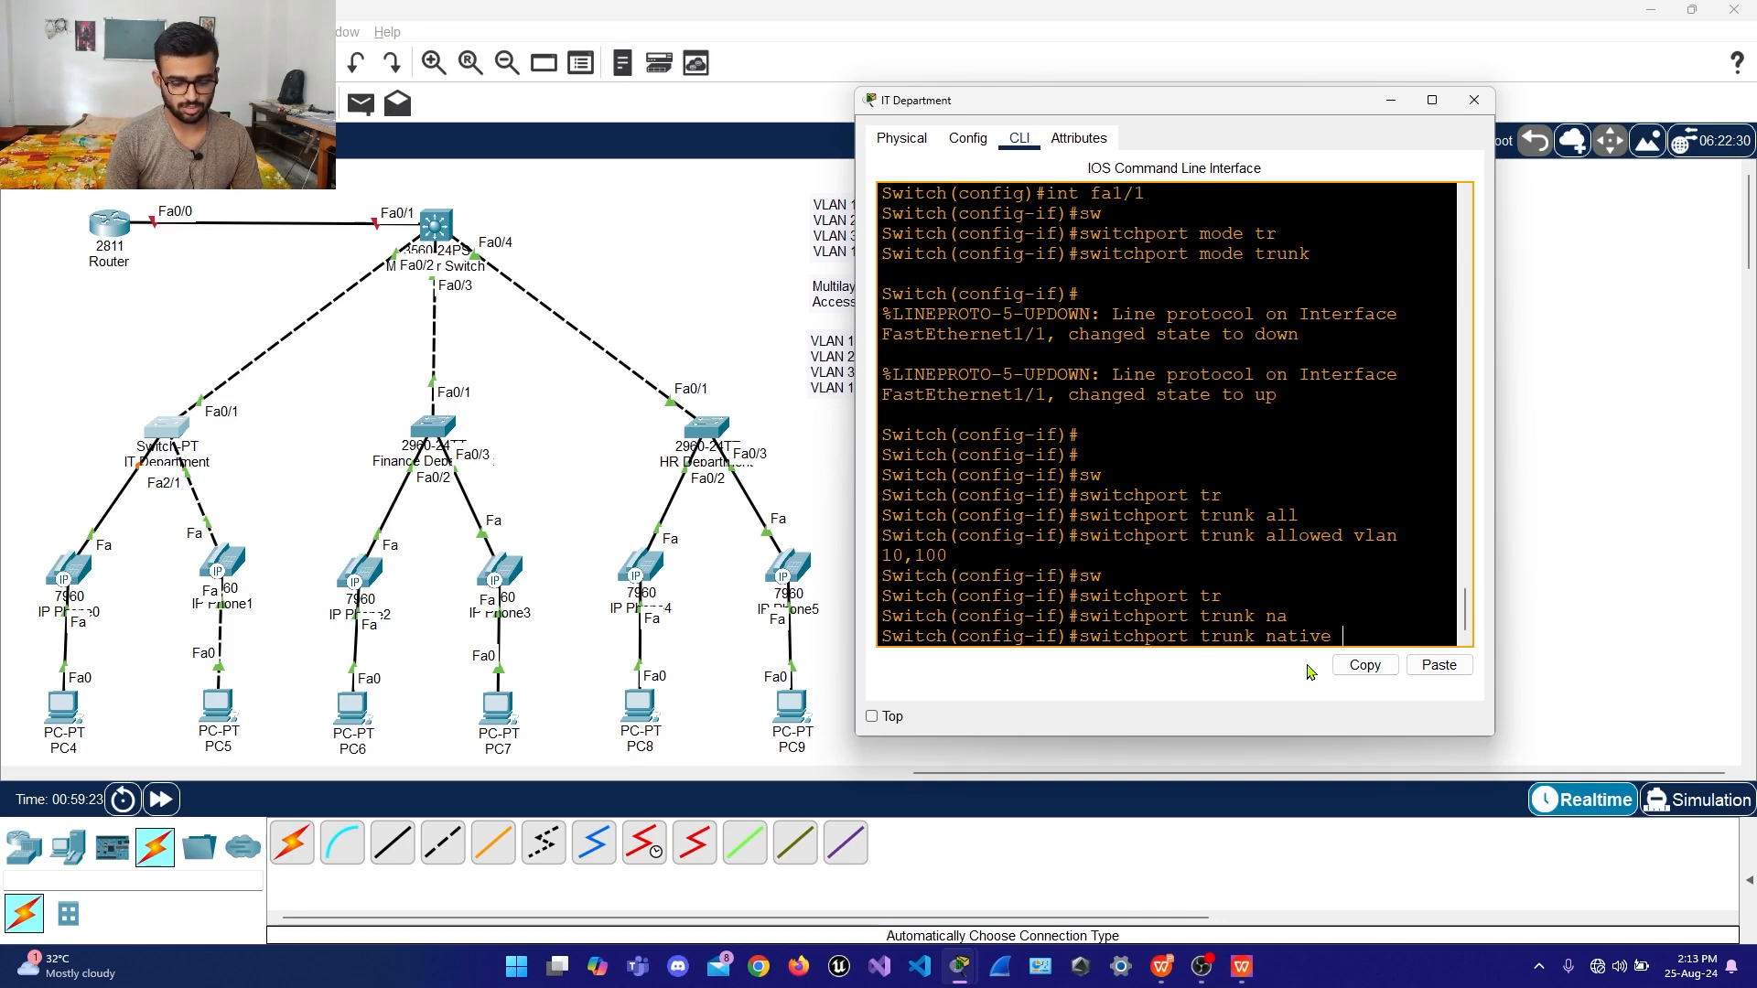
type("vlan 10")
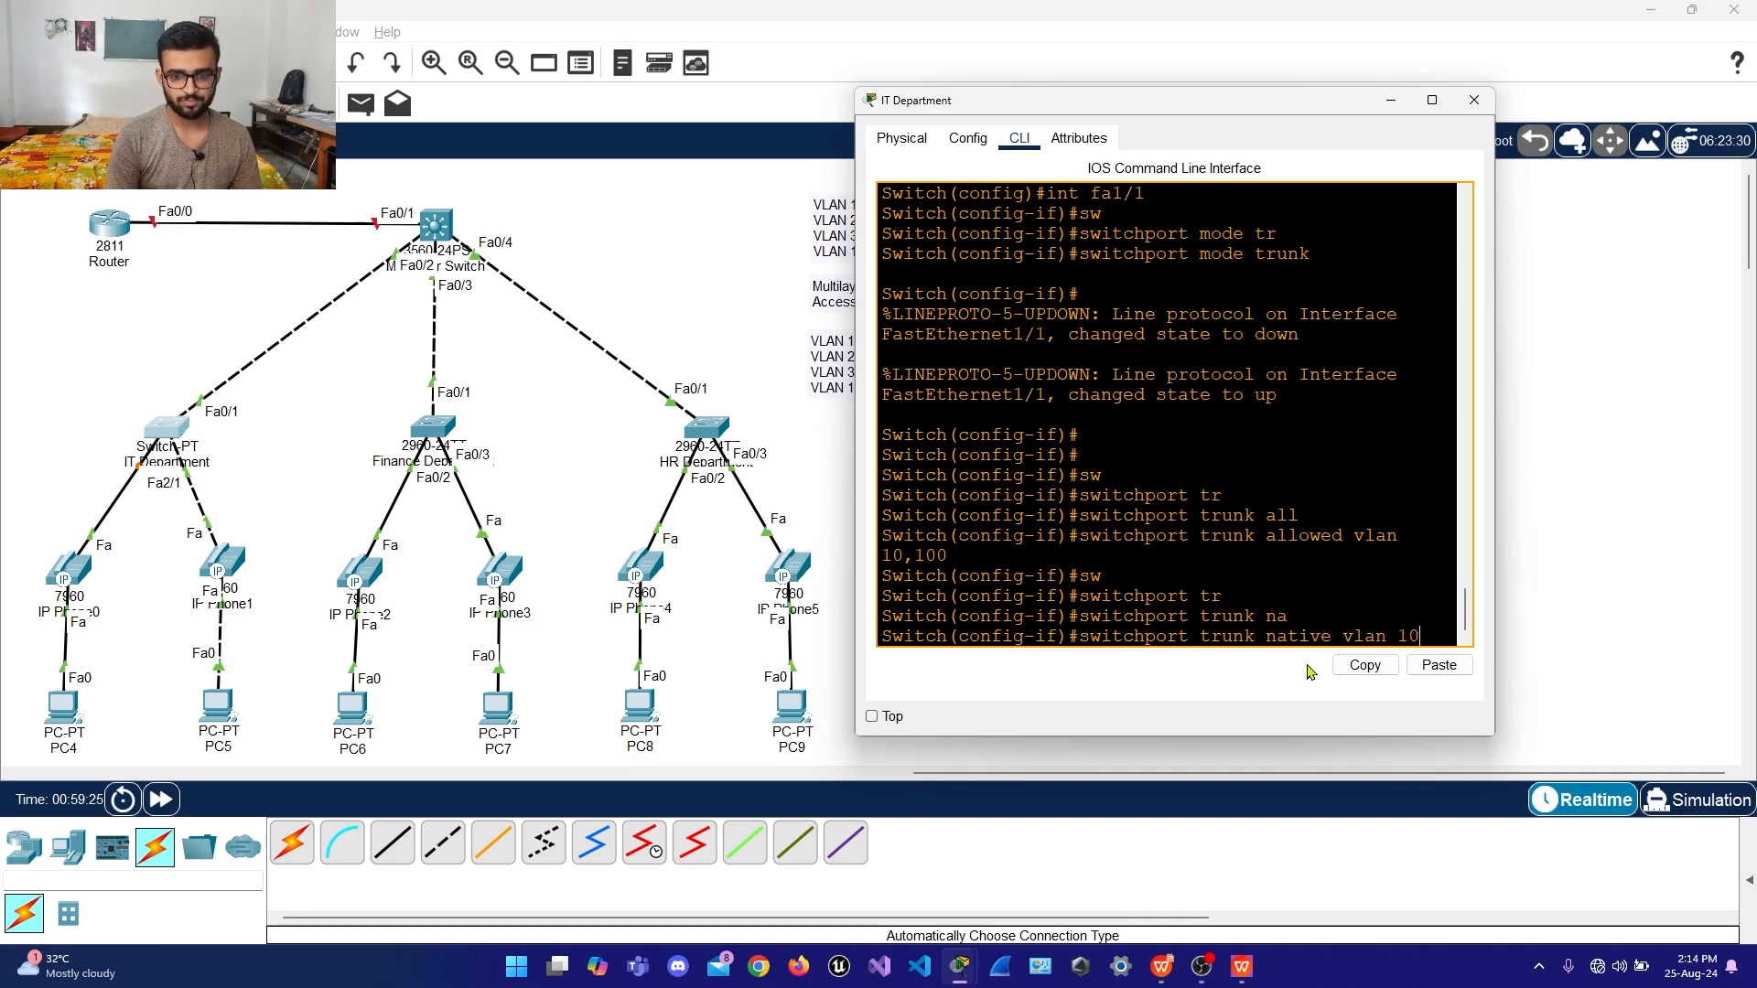
key("Return")
Assign voice VLAN 100 to fa1/1 with switchport voice vlan 100 and exit to global configuration mode
type("sw")
key("Tab")
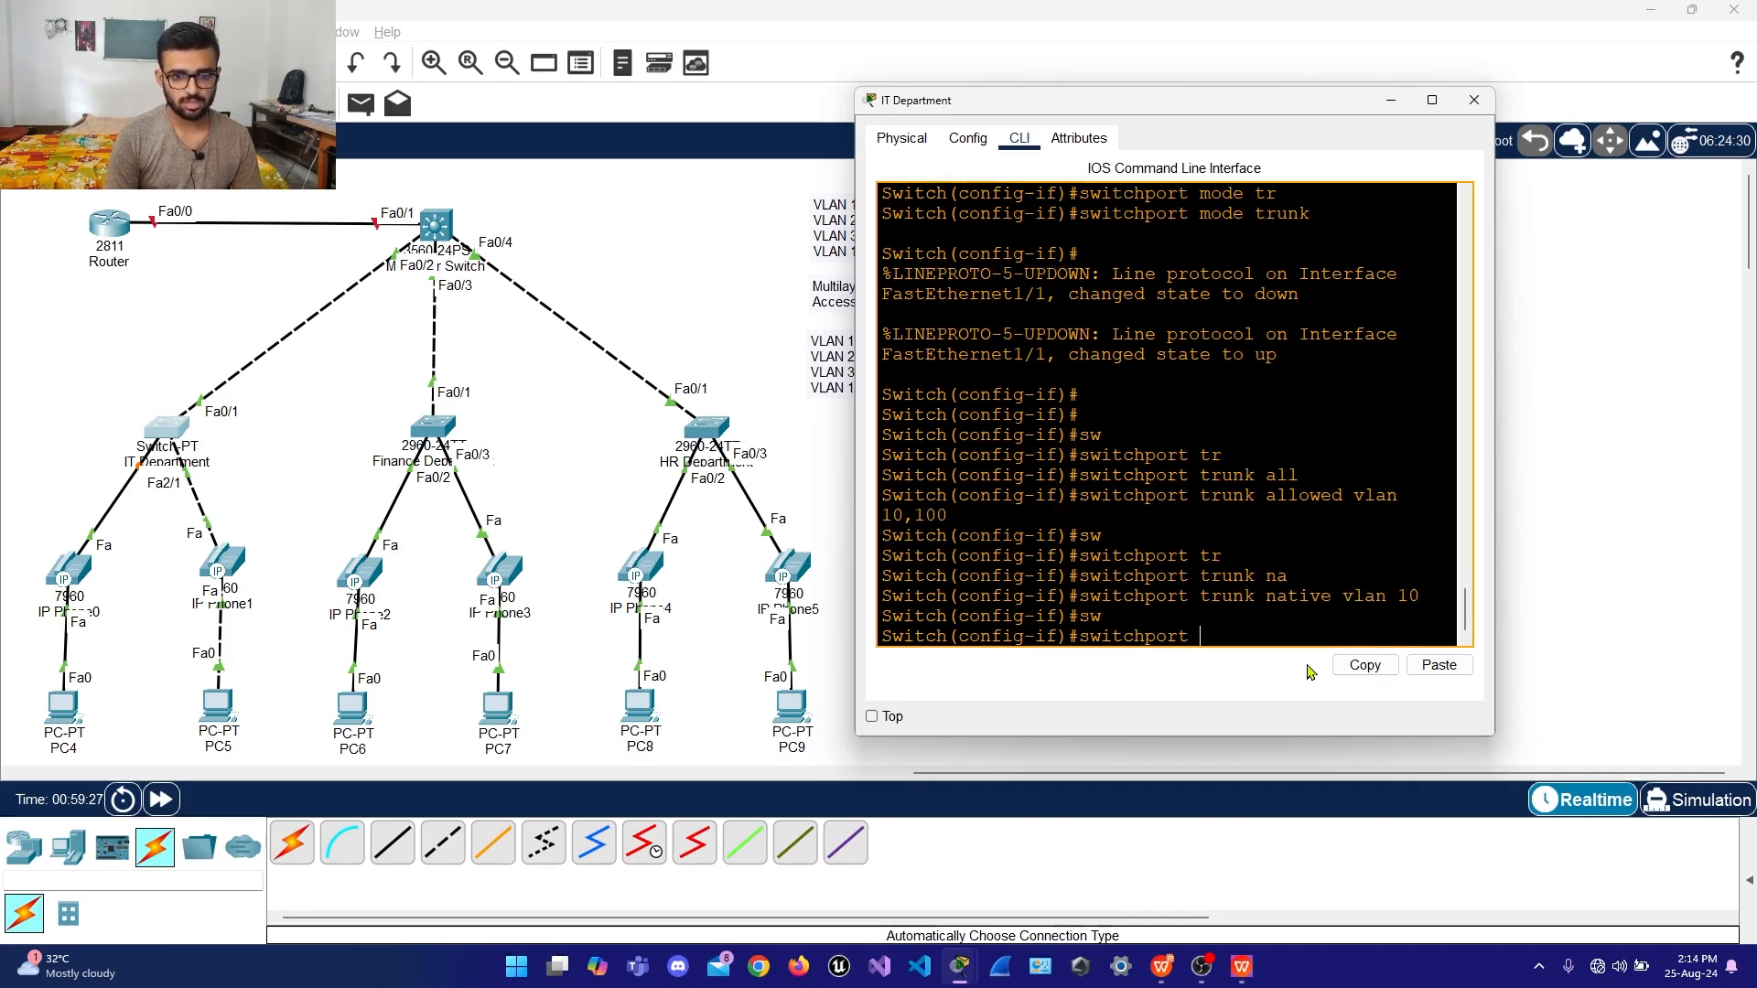
type("voi")
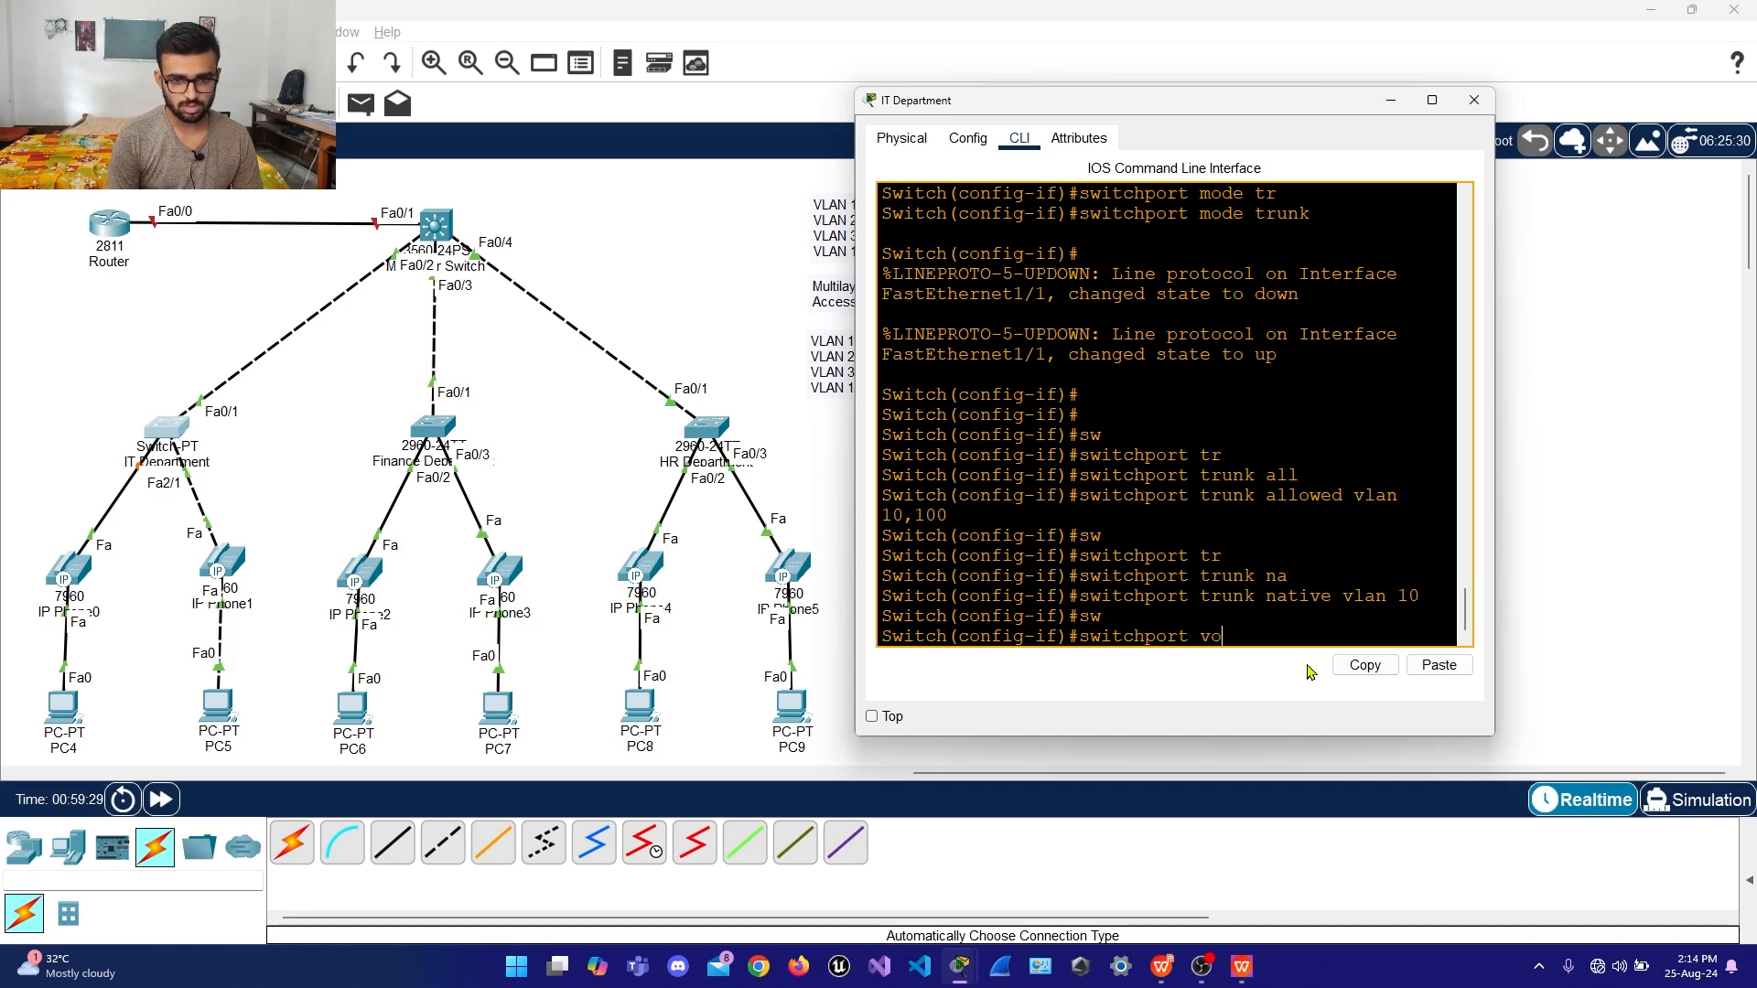
key("Tab")
type("vlan 100")
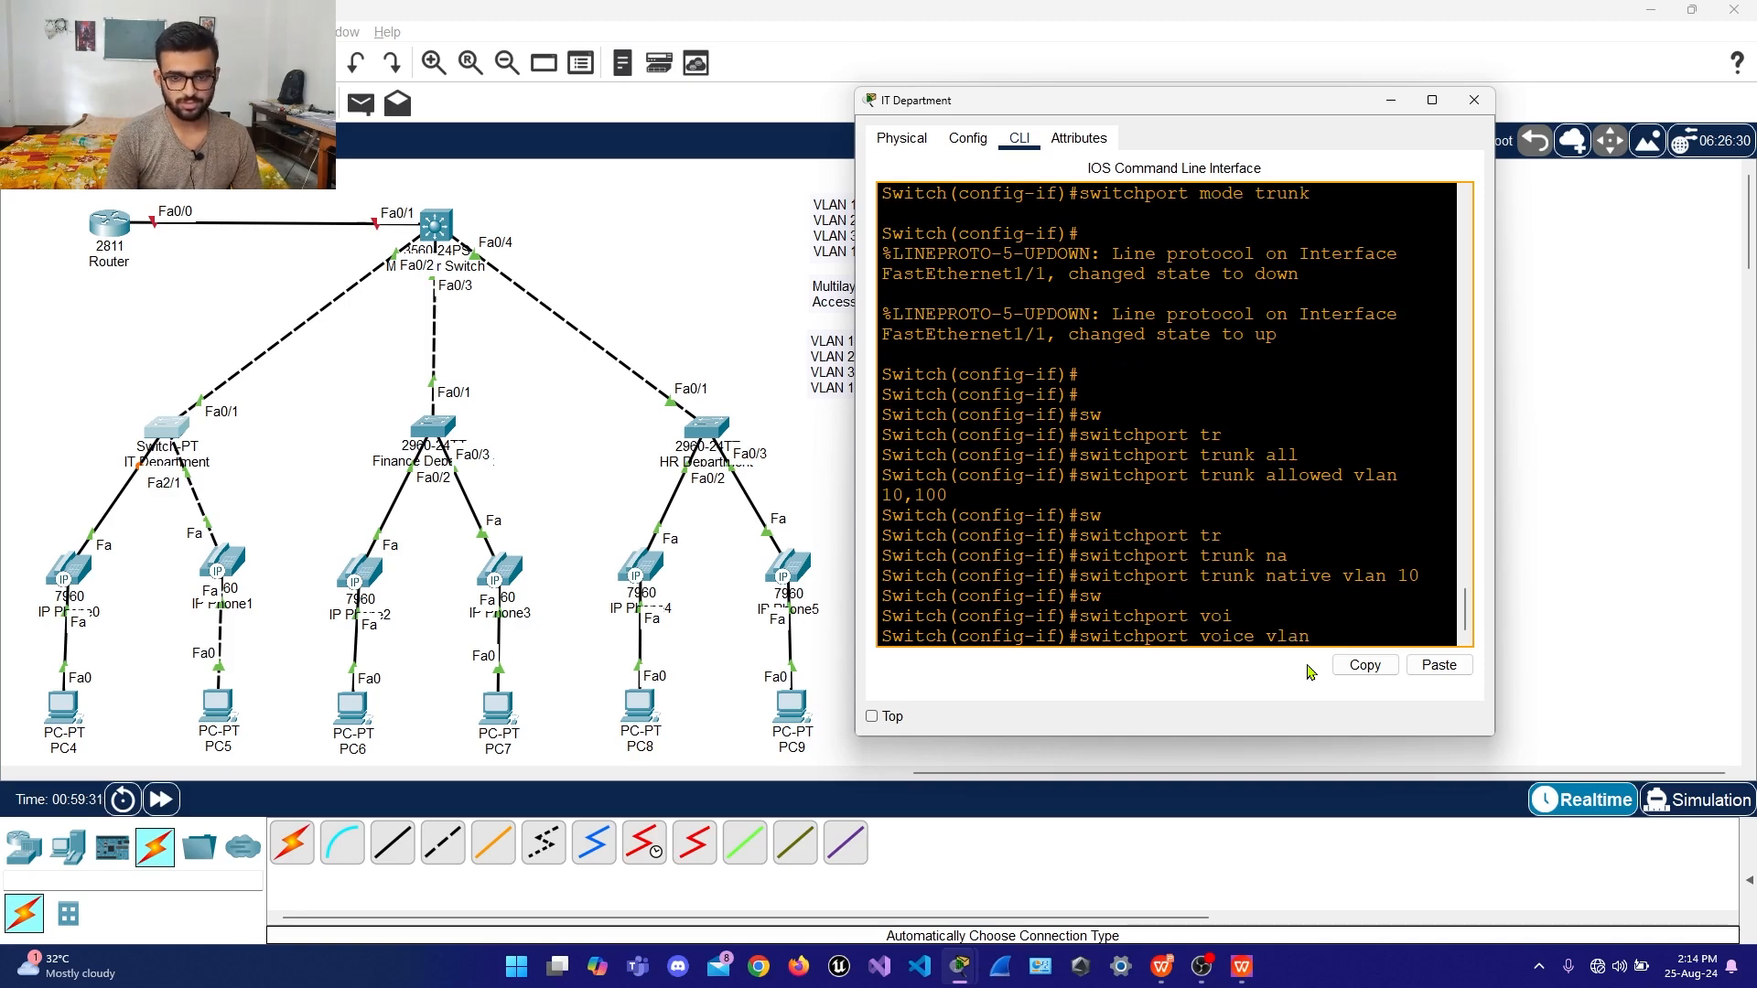
key("Return")
key("Return")
key("Return")
type("e")
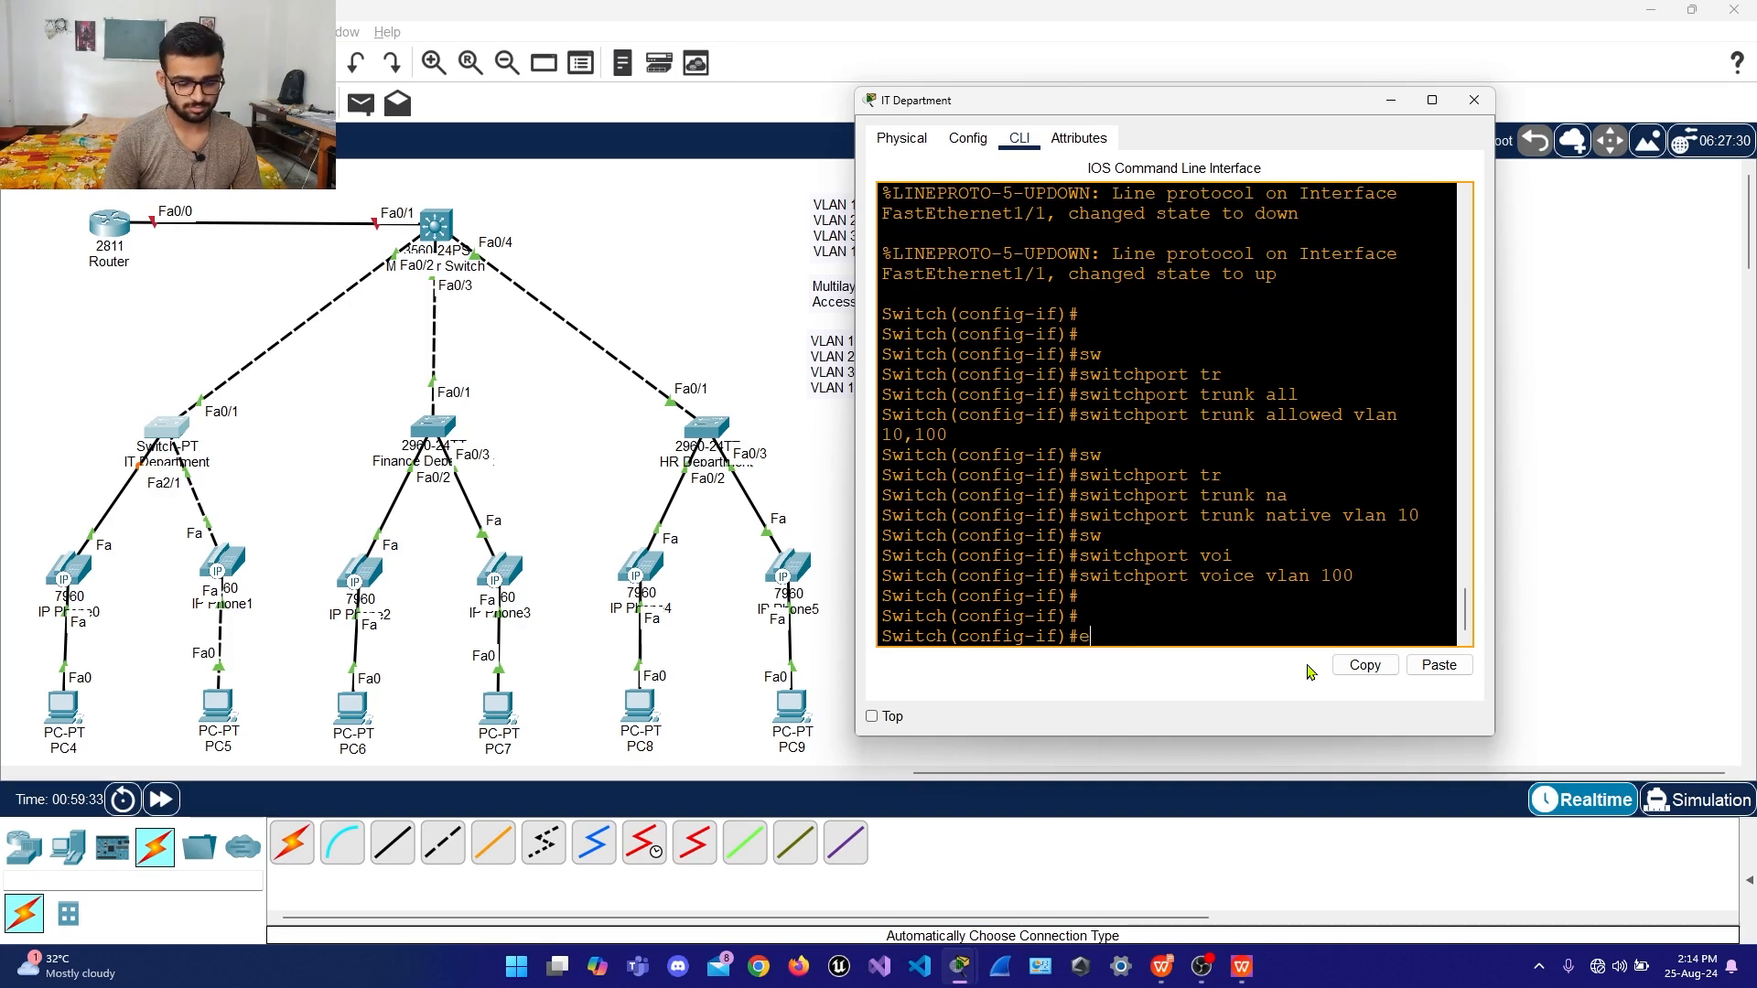
type("xit")
key("Return")
key("Return")
type("e")
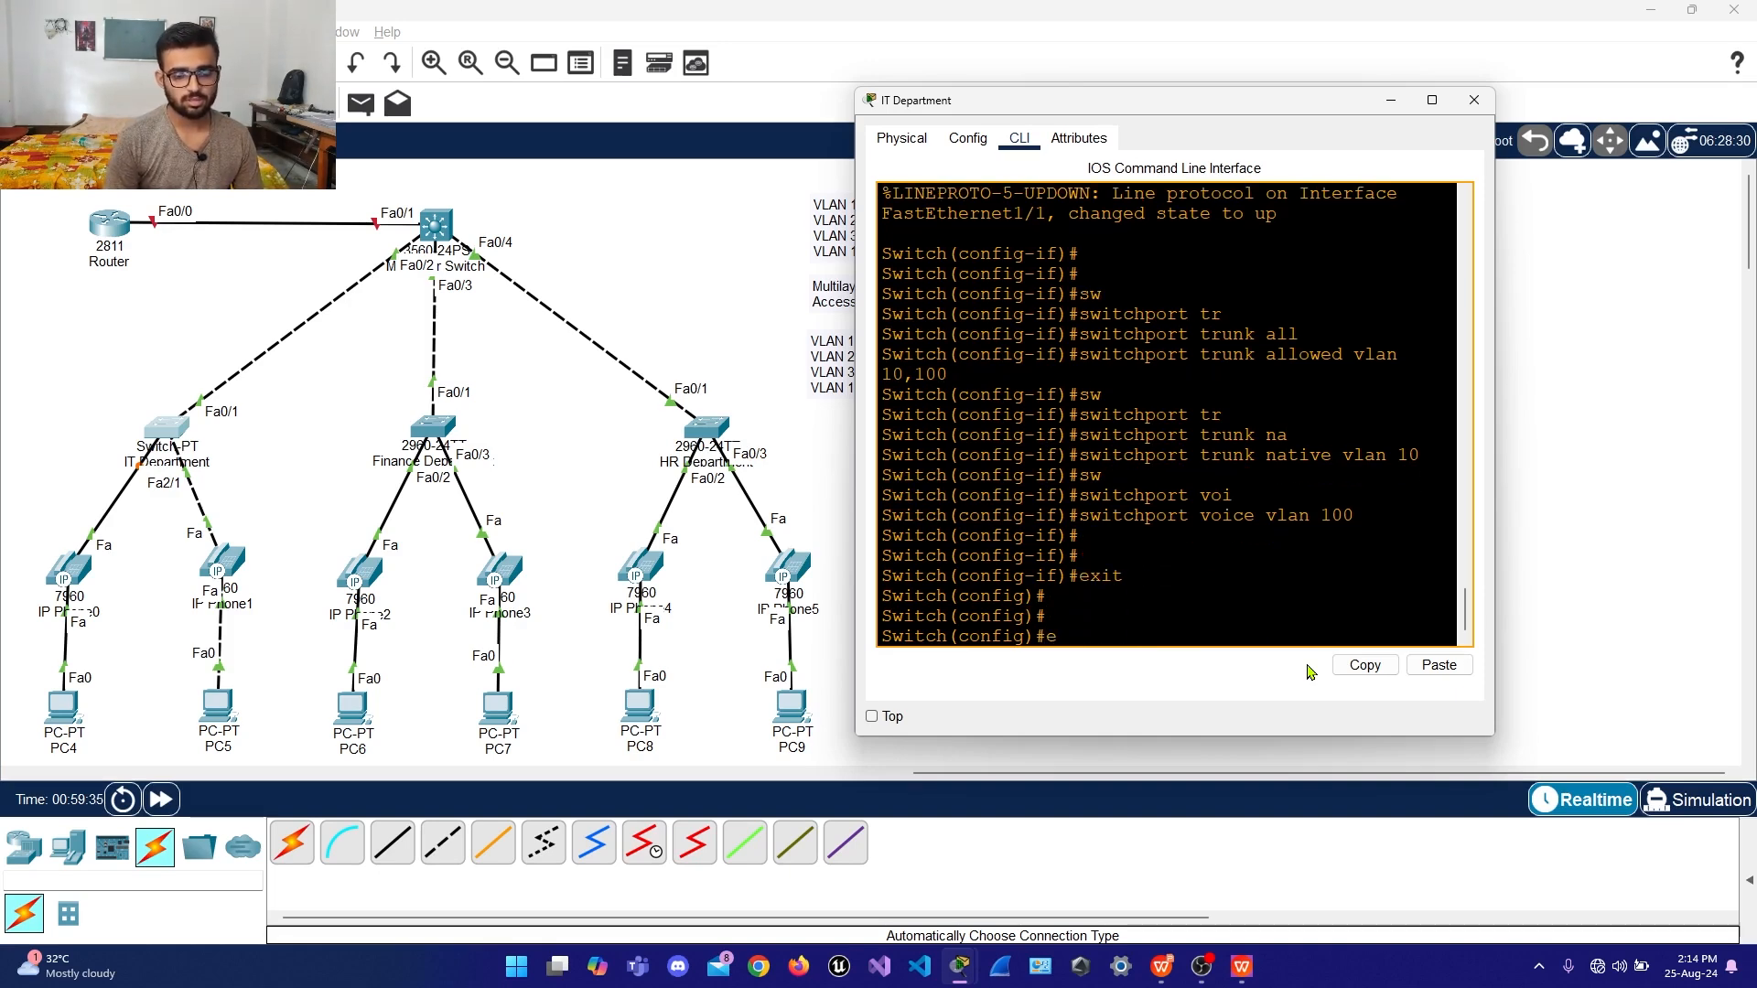
key("BackSpace")
Enter interface fa2/1 on the IT Department switch and put it into trunk mode with switchport mode trunk
left_click(1304, 5)
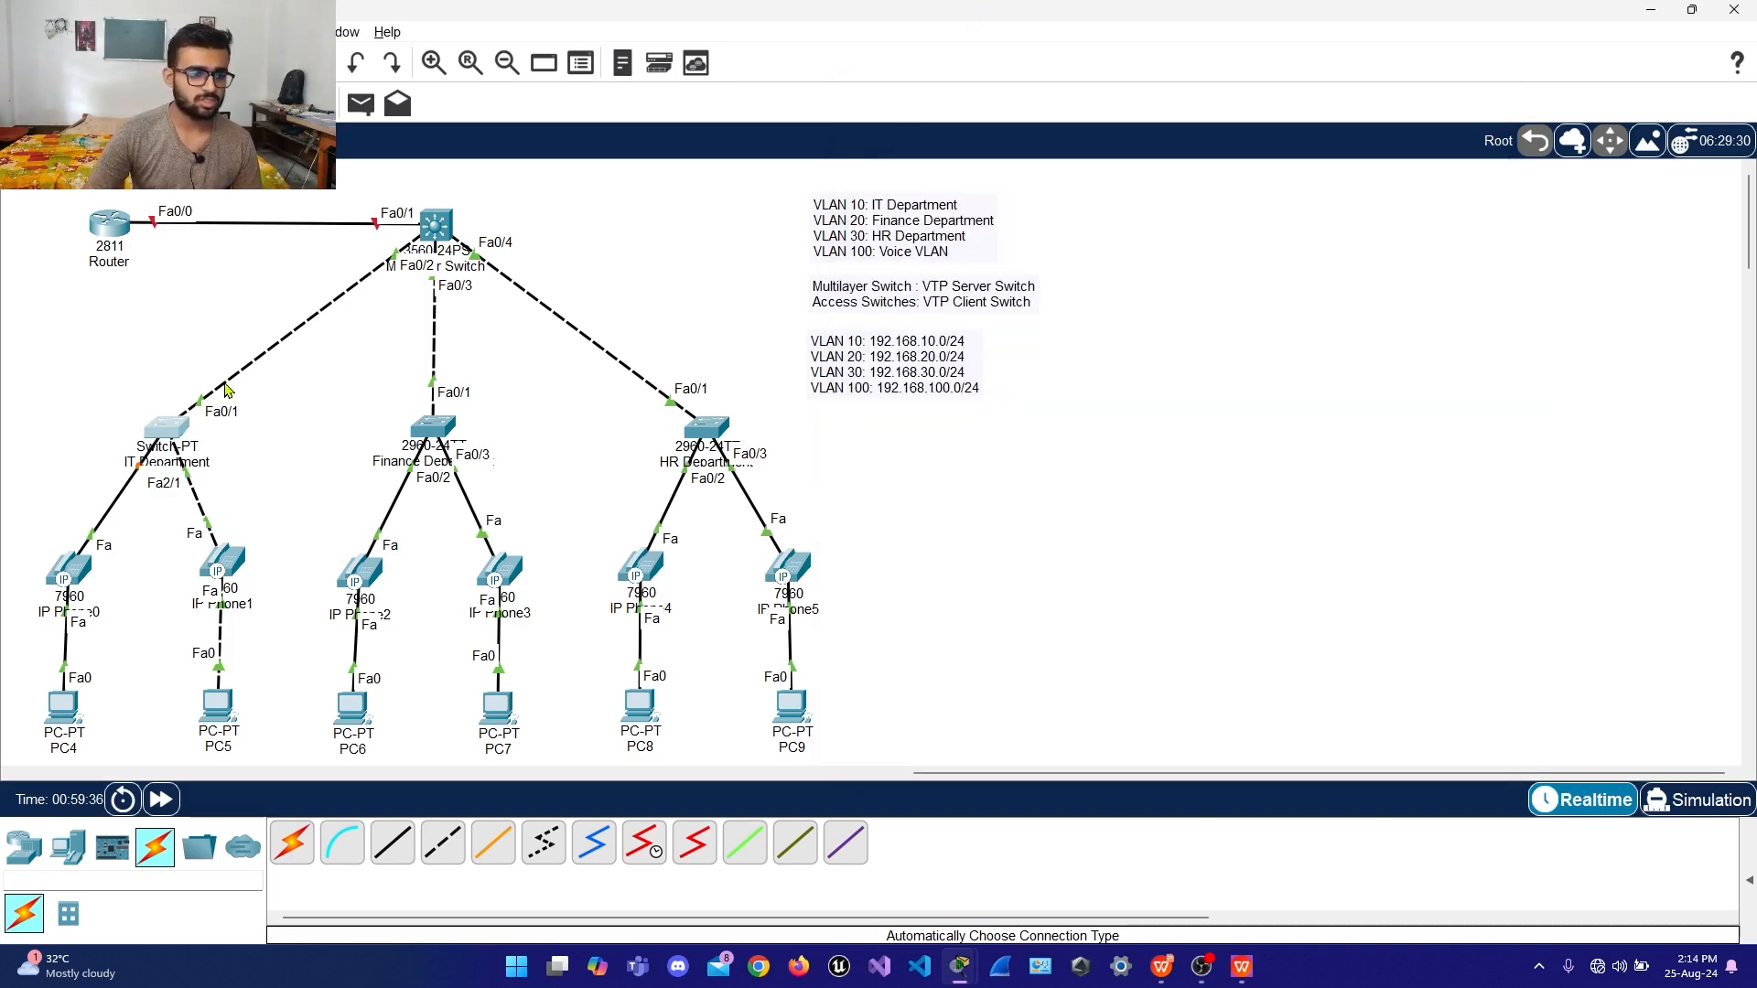
left_click(179, 424)
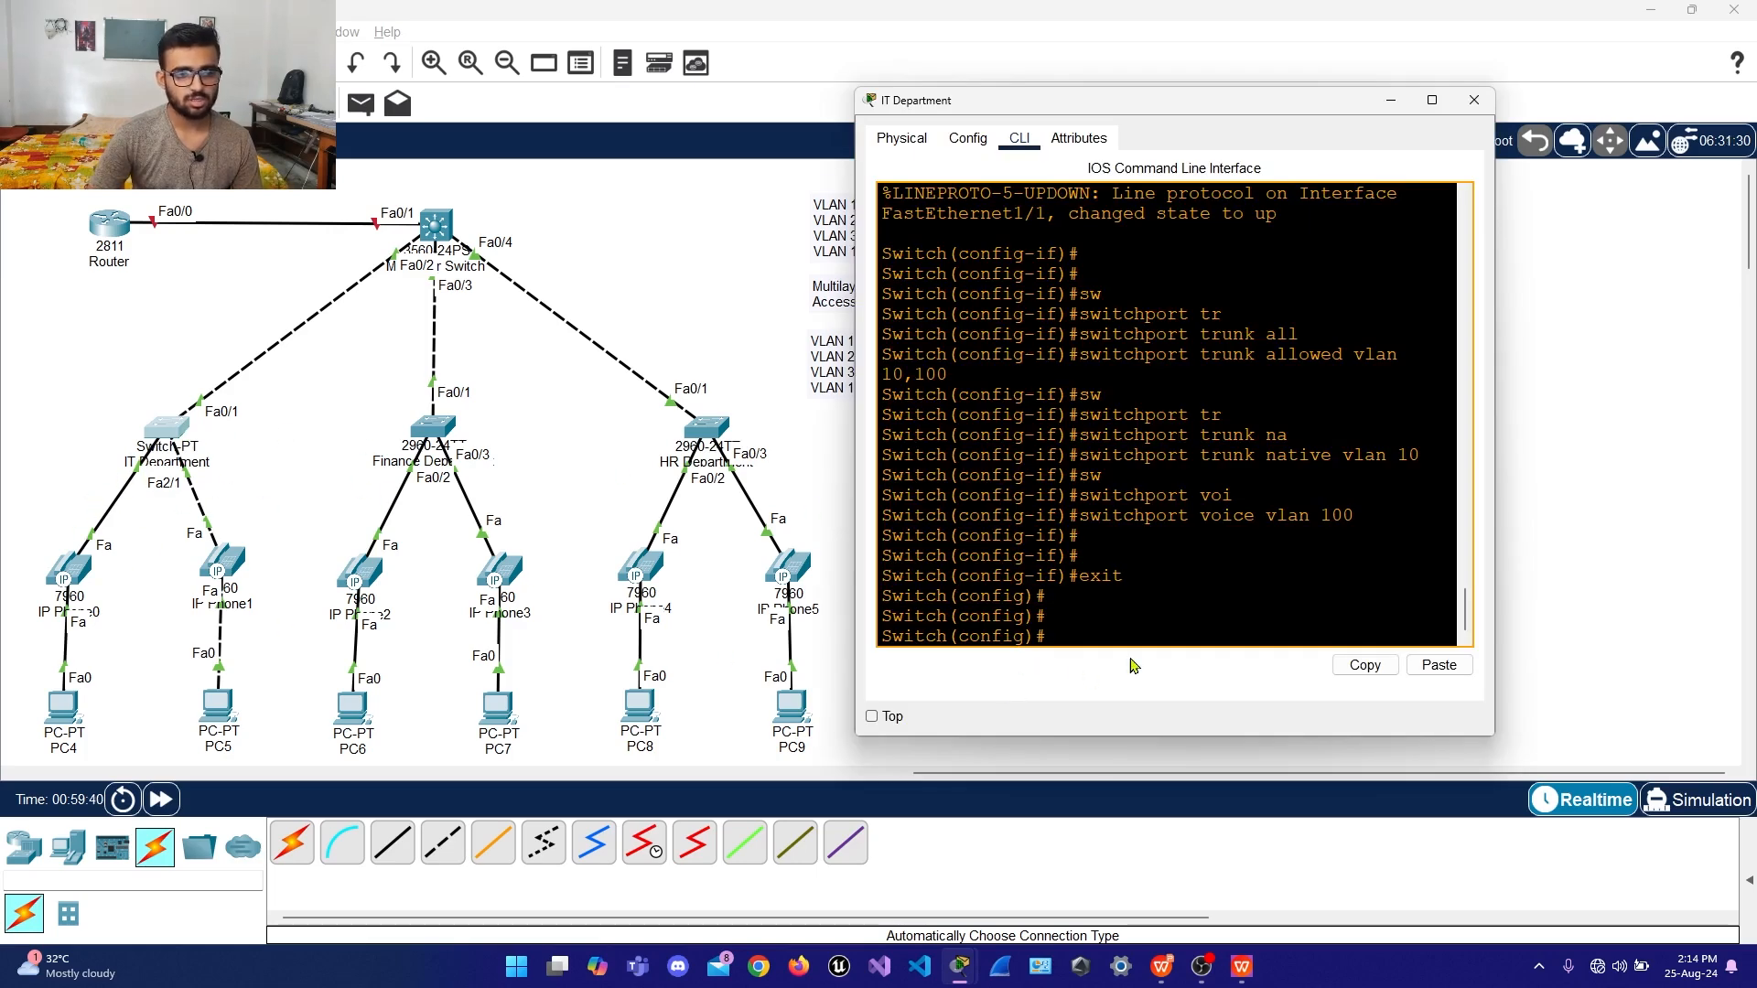
type("int")
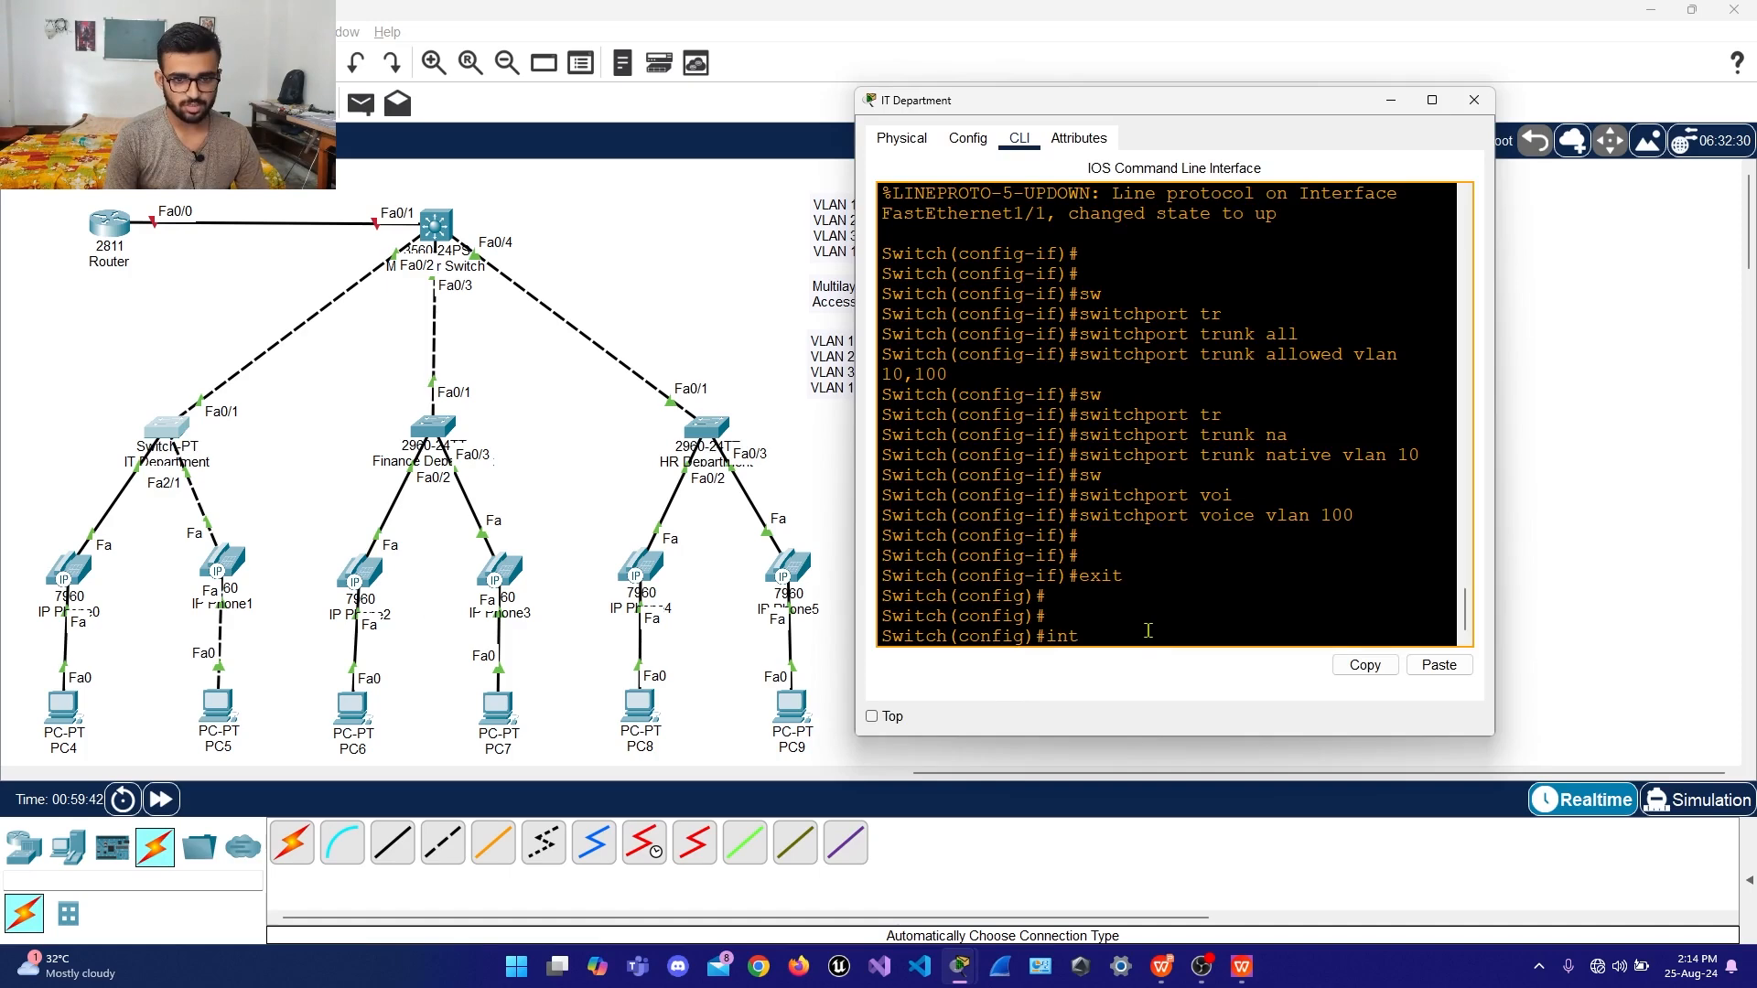
type(" fa")
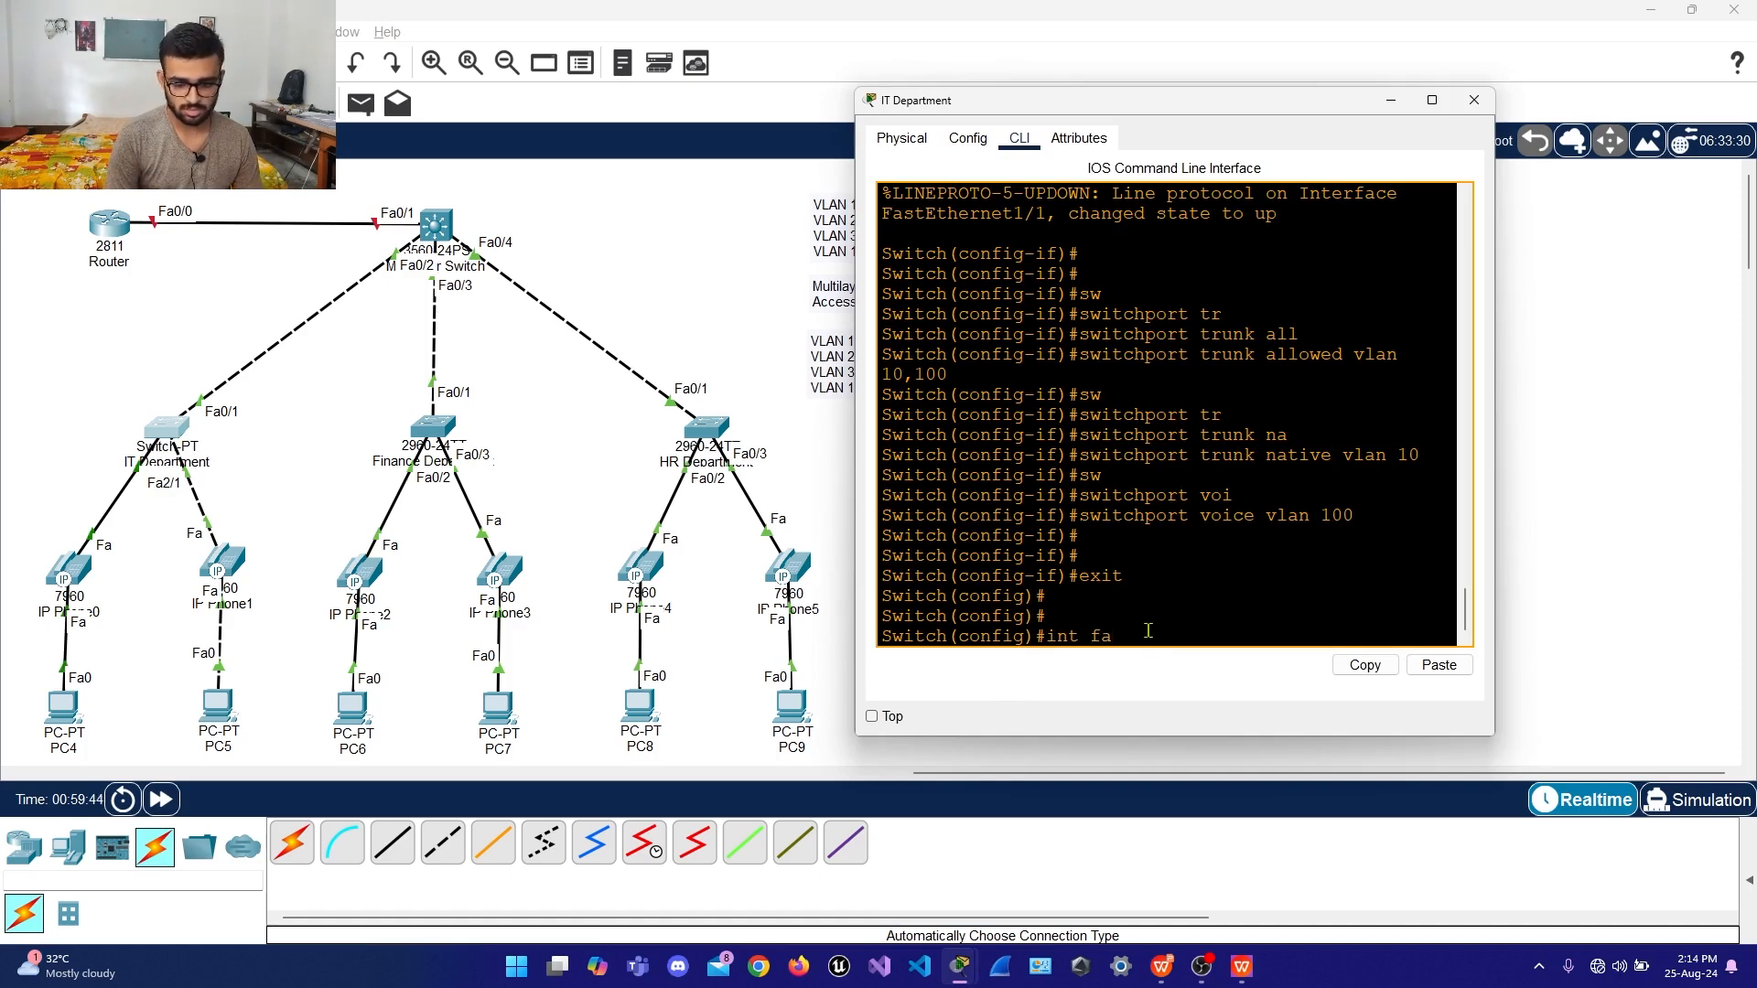
type("2/1")
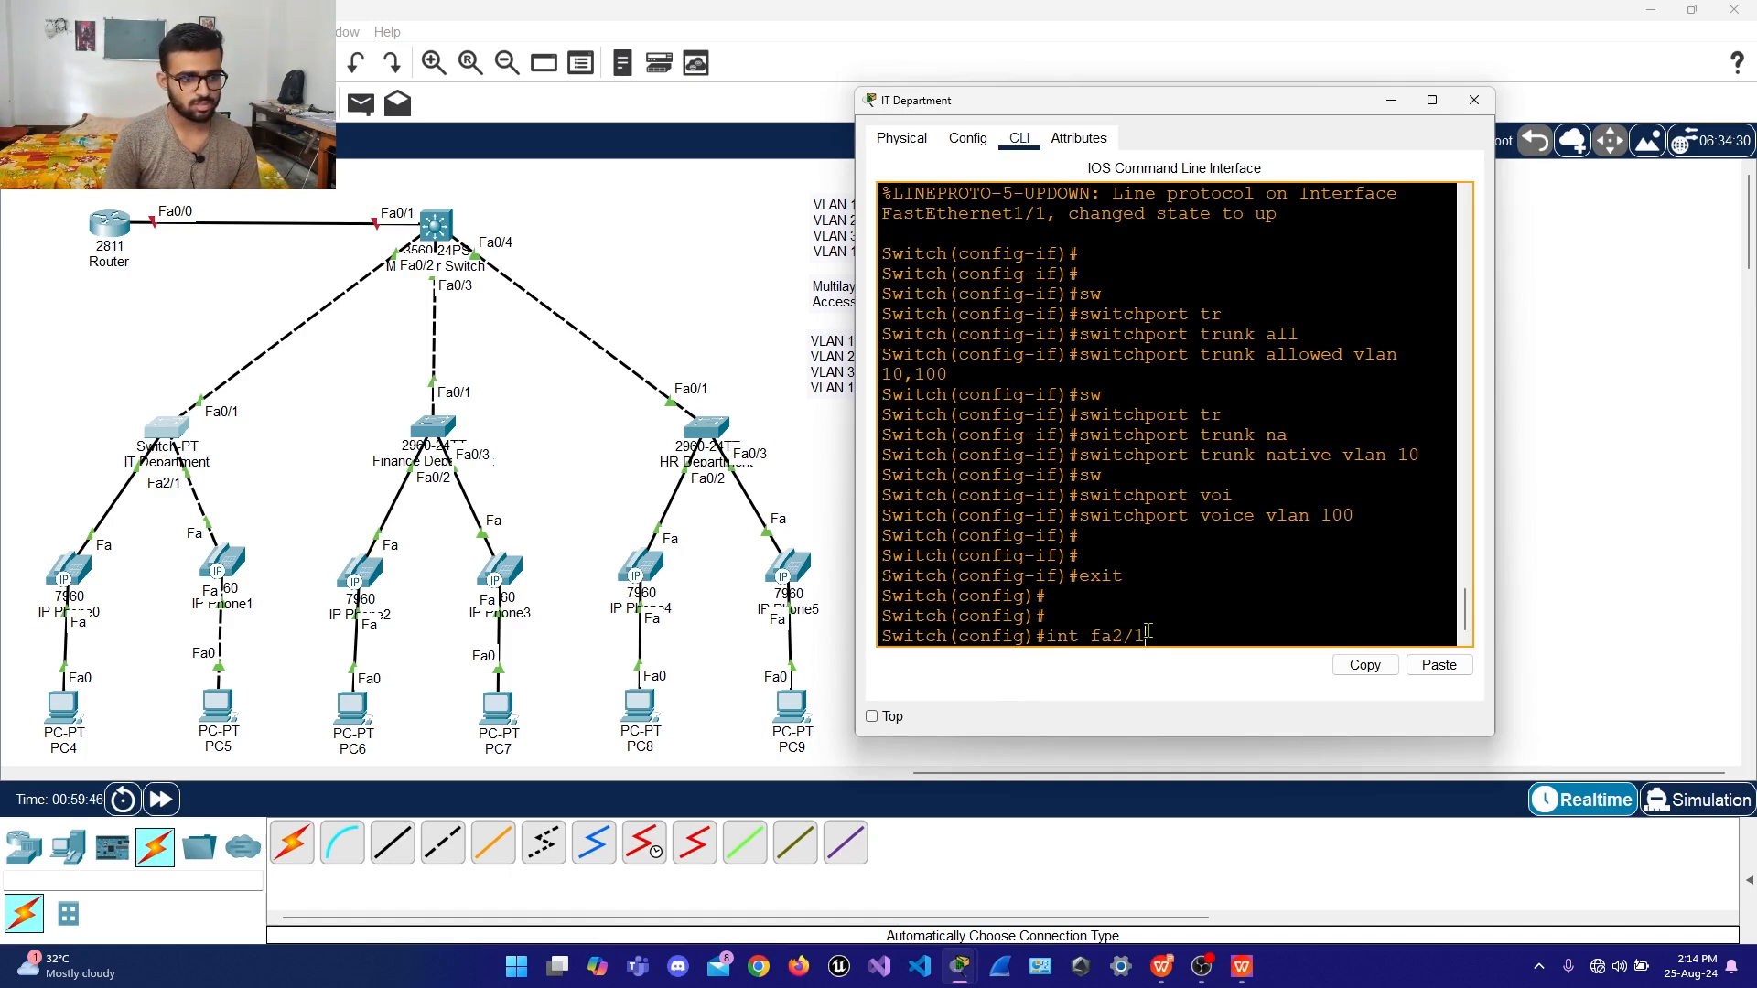
key("Return")
type("sw")
key("Tab")
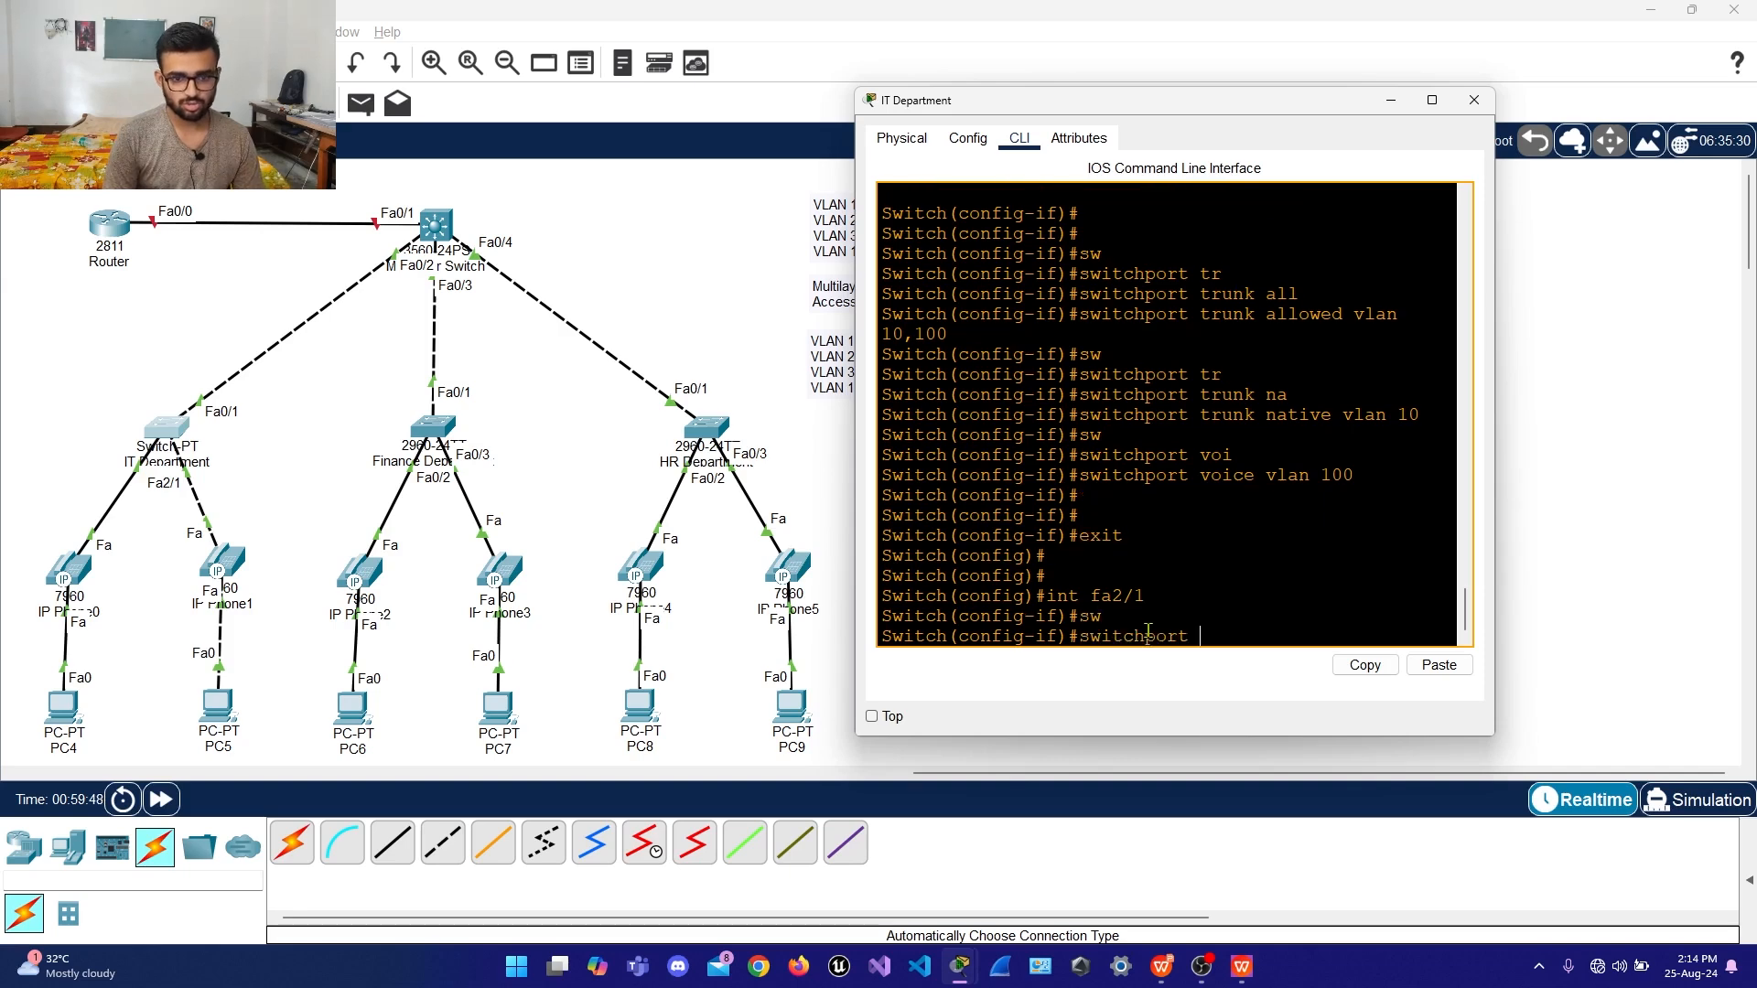
type("mode tr")
key("Tab")
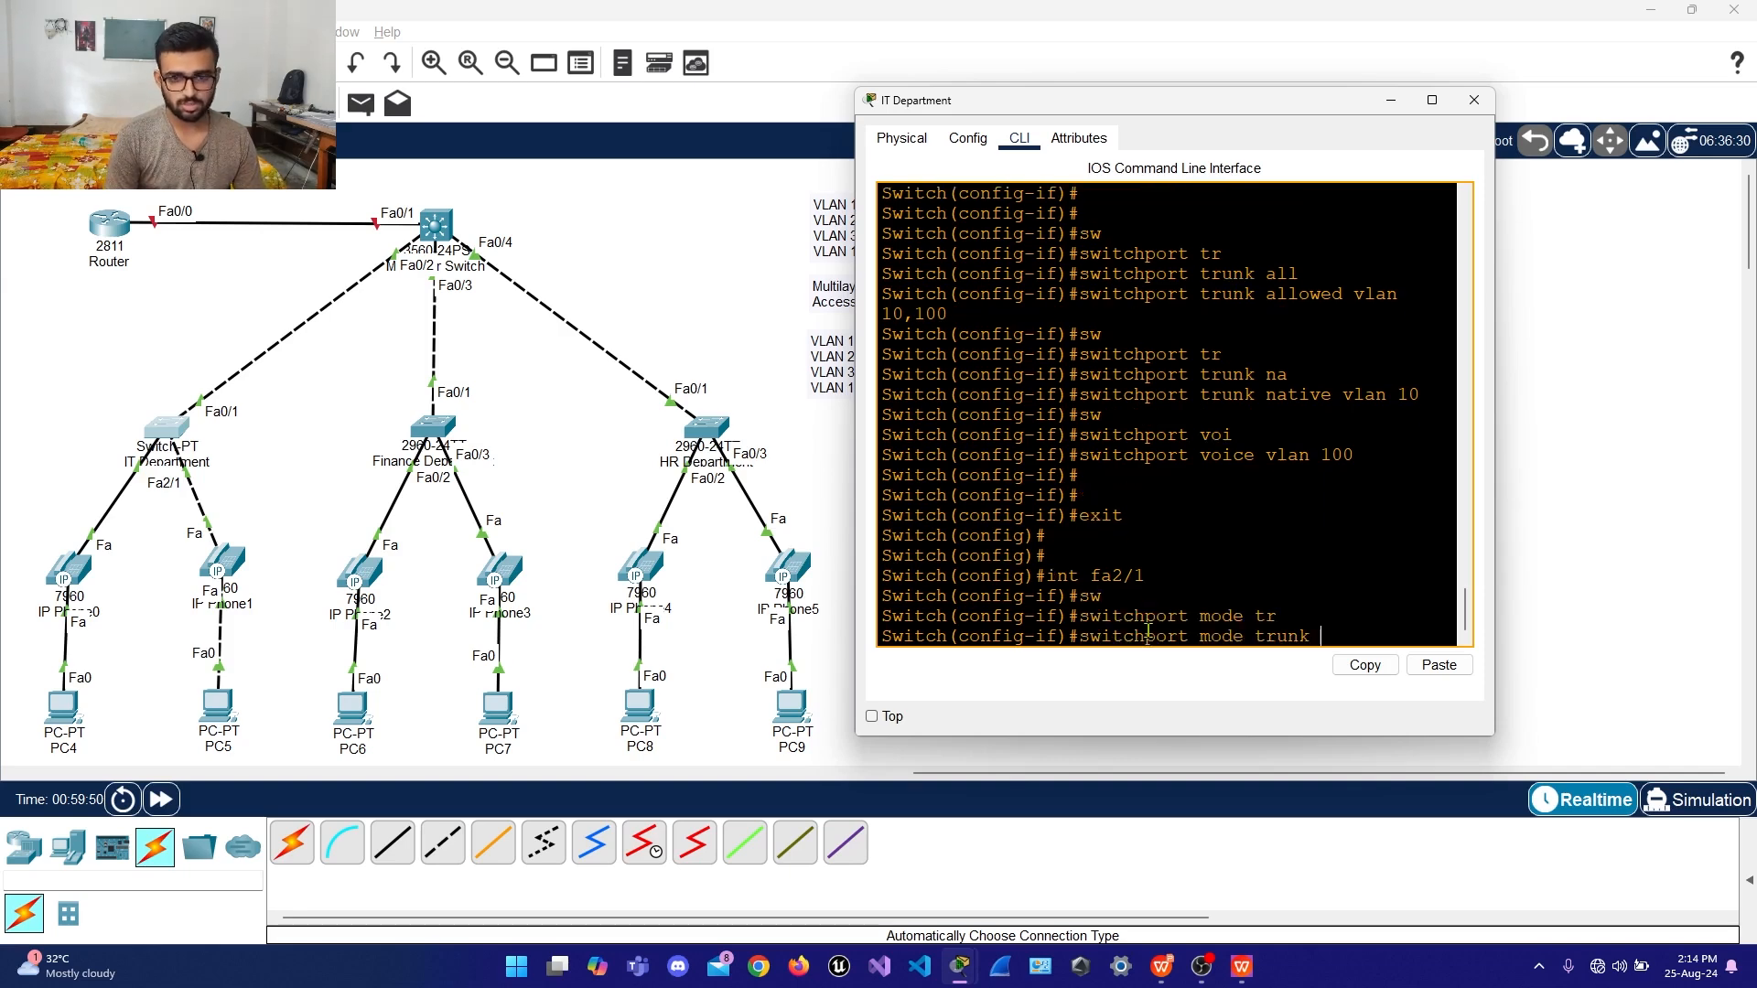
key("Return")
key("Return")
key("Return")
Allow VLANs 10 and 100 on the fa2/1 trunk with switchport trunk allowed vlan 10,100
type("sw")
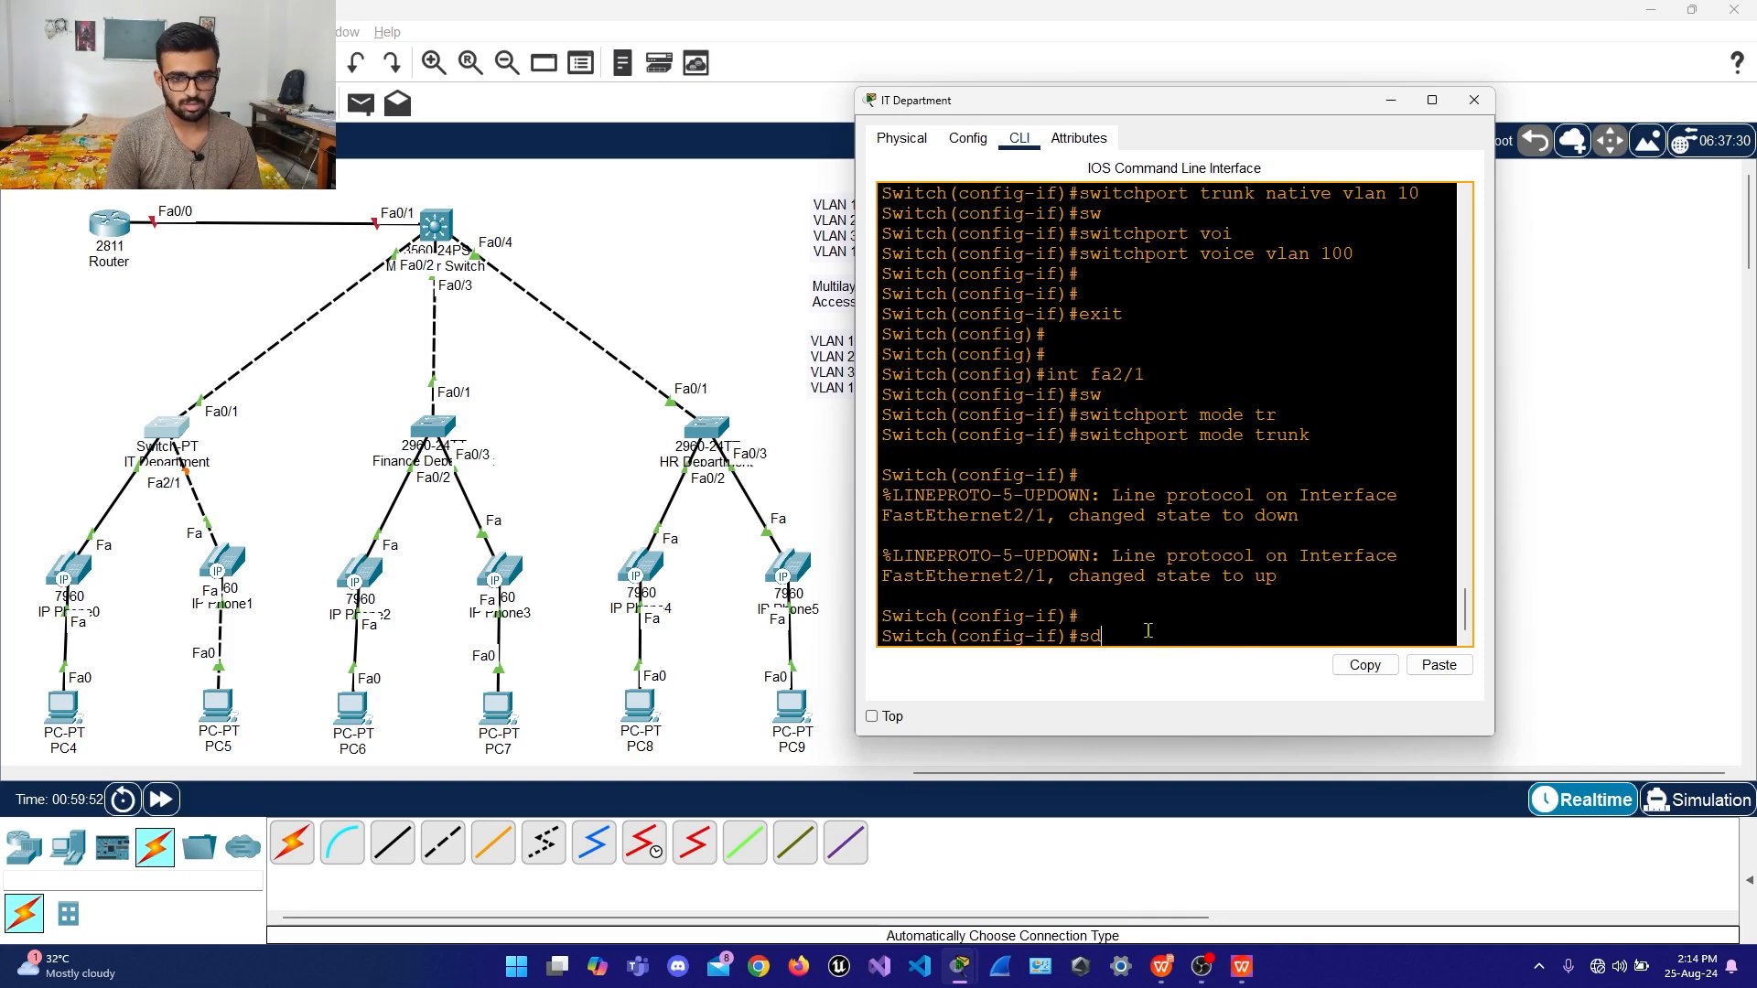
key("Tab")
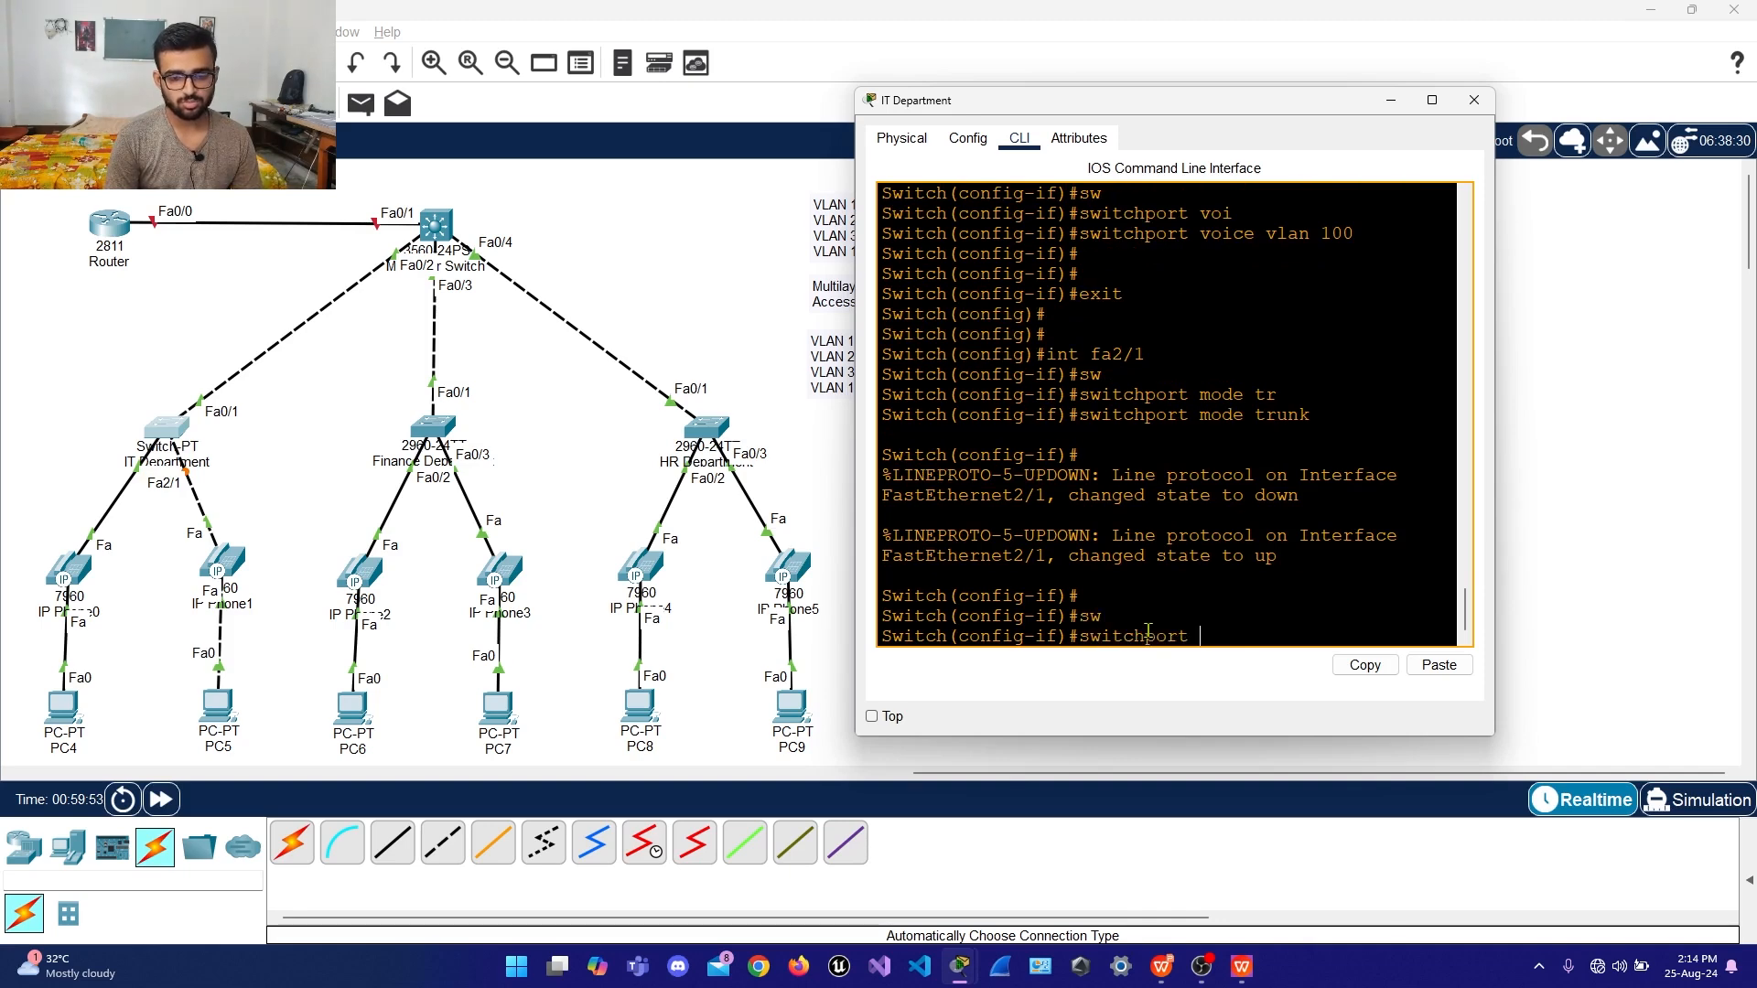
type("tr")
key("Tab")
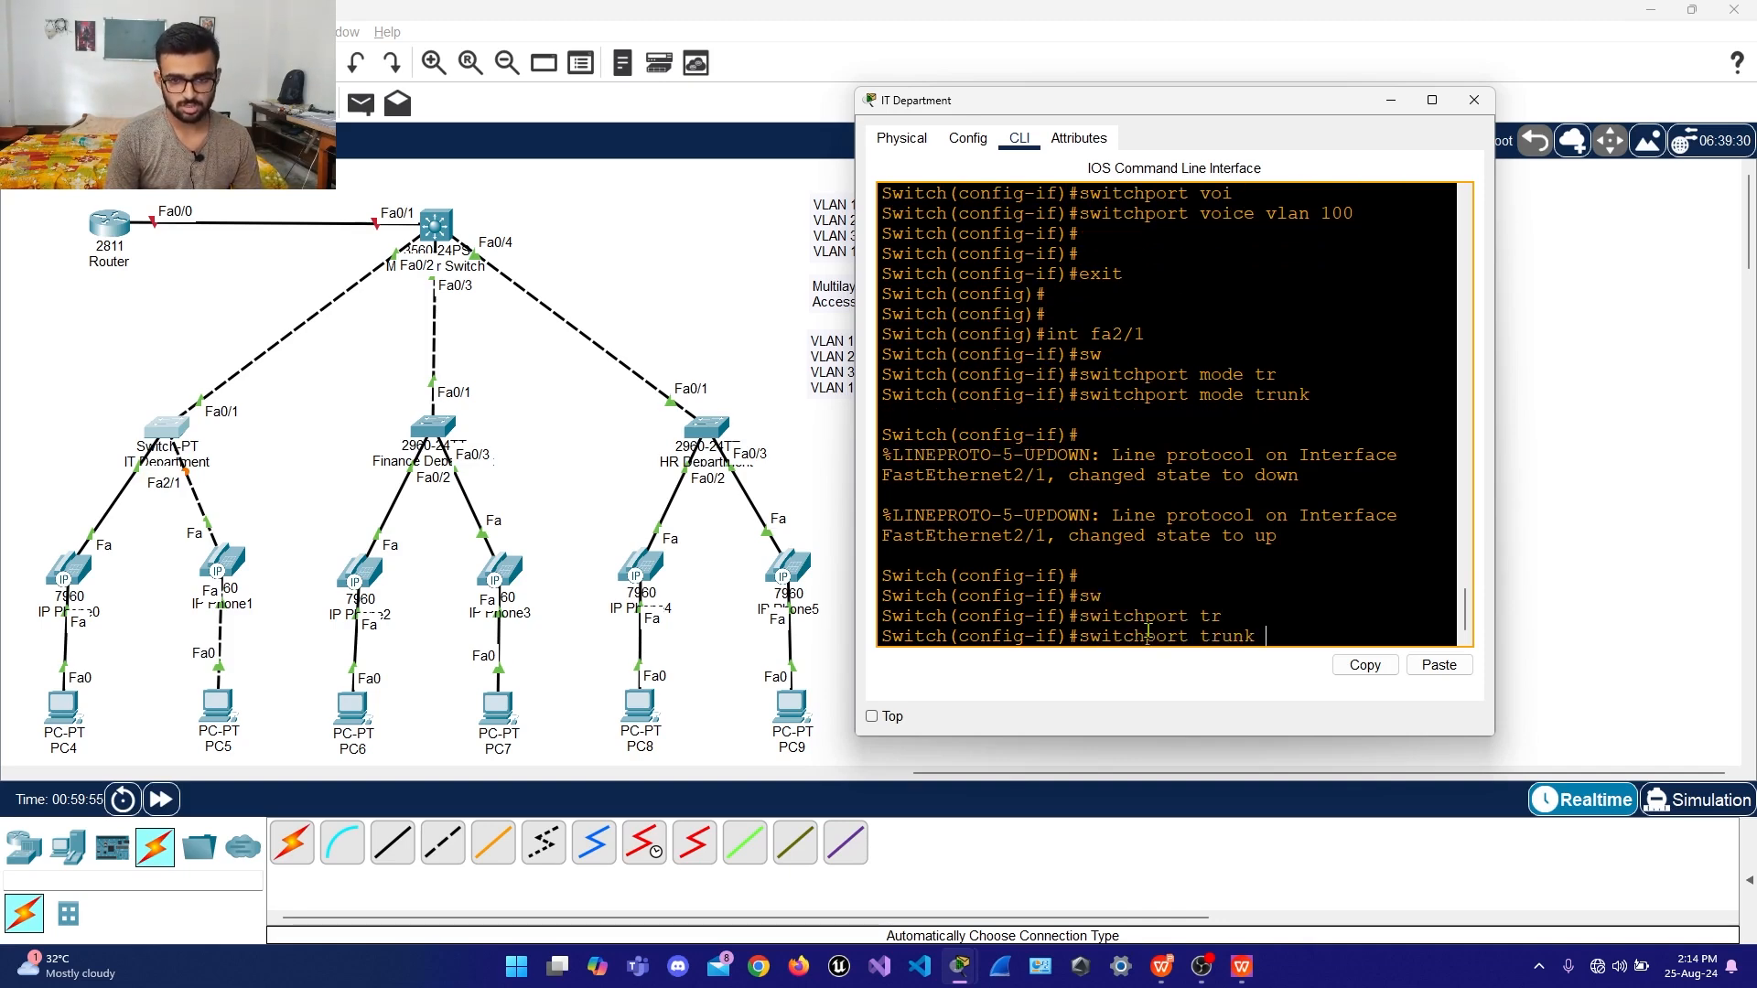
type("al")
key("Tab")
key("Tab")
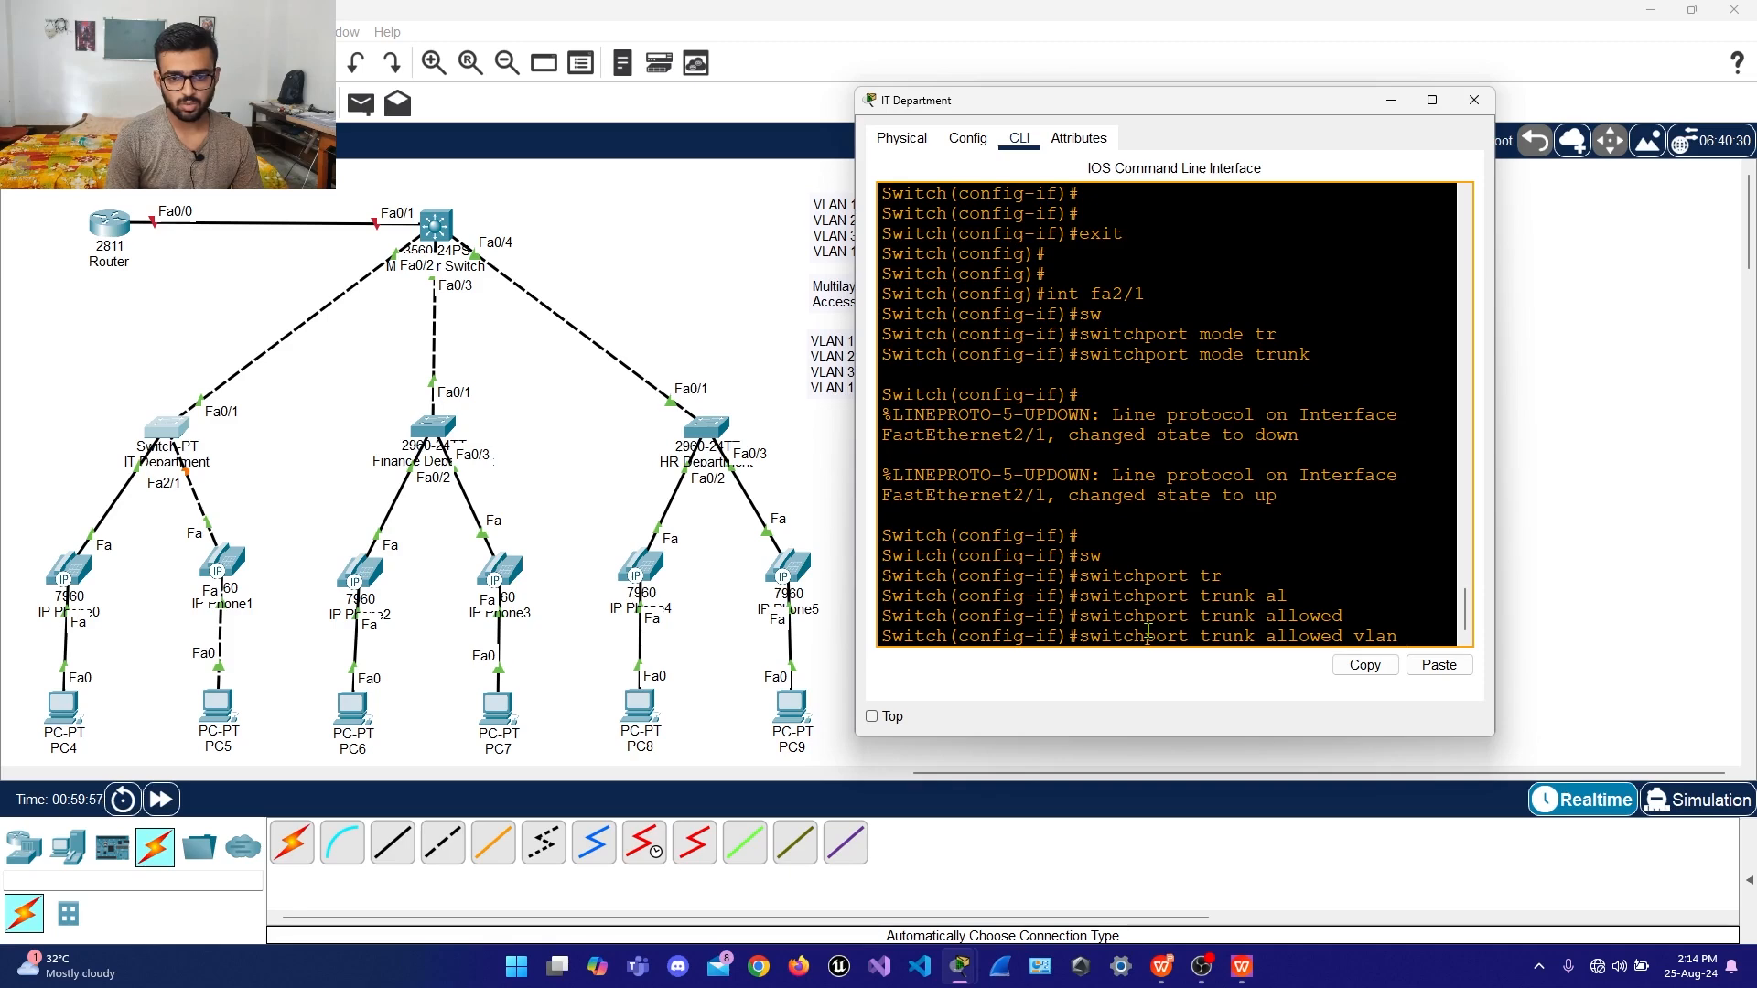
type("10,1")
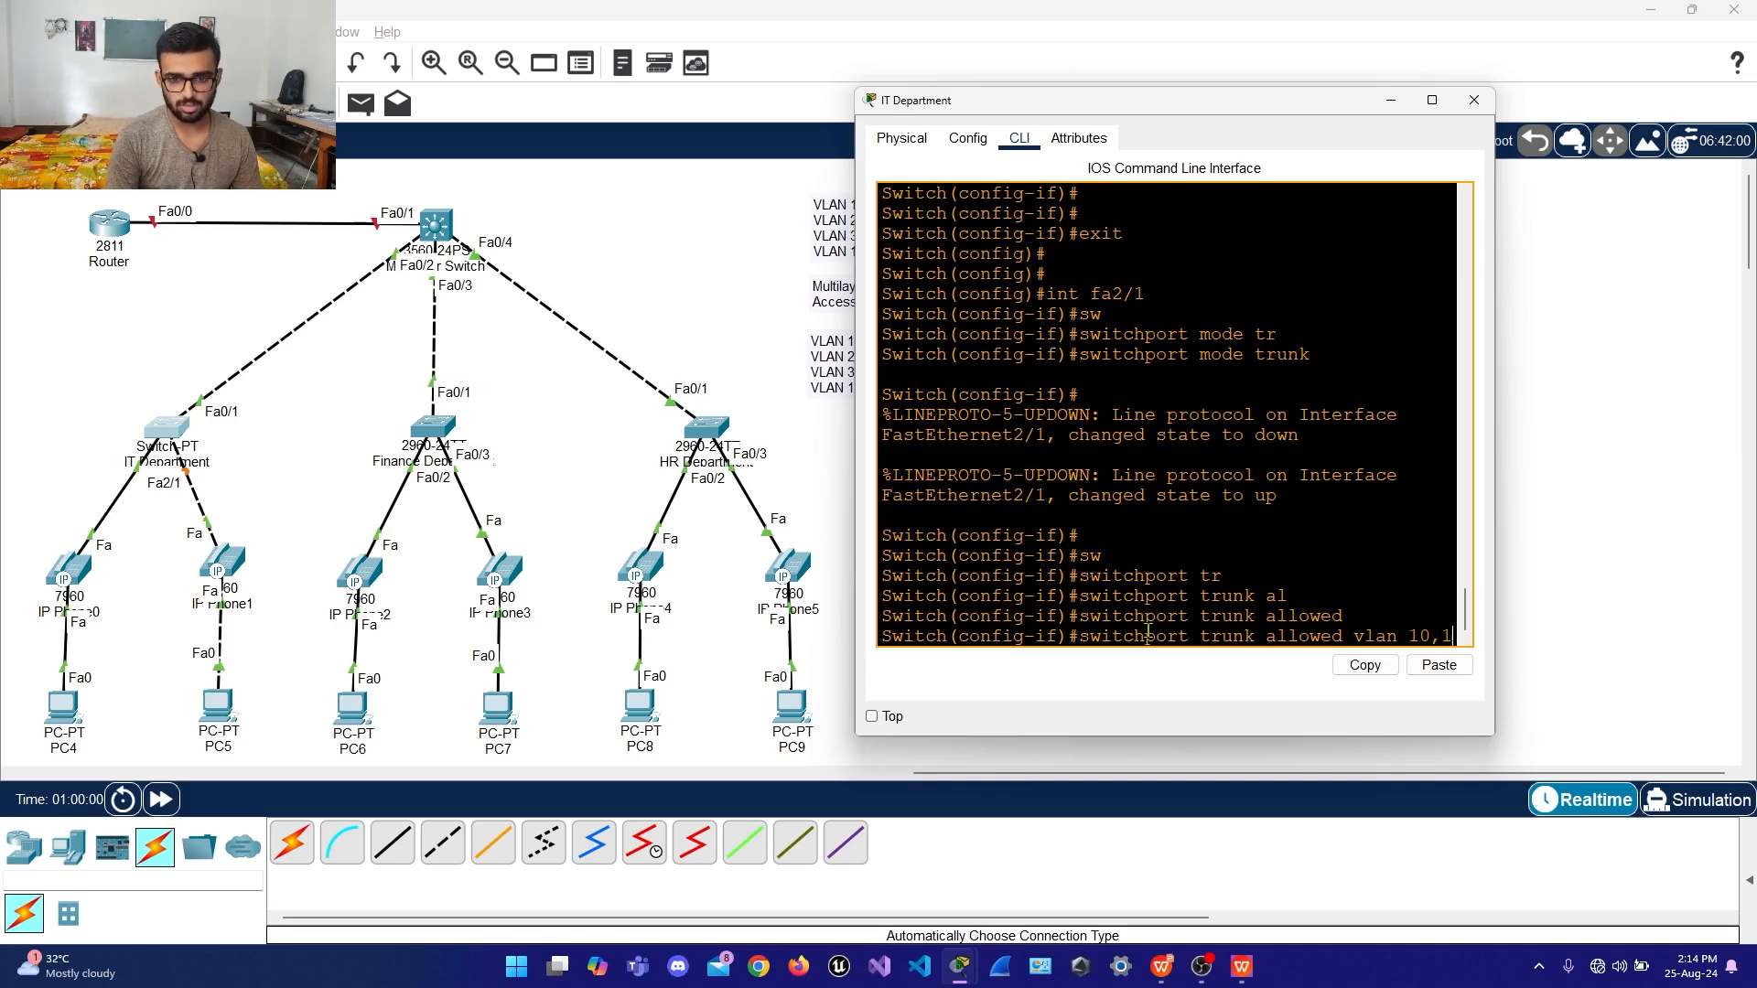
key("BackSpace")
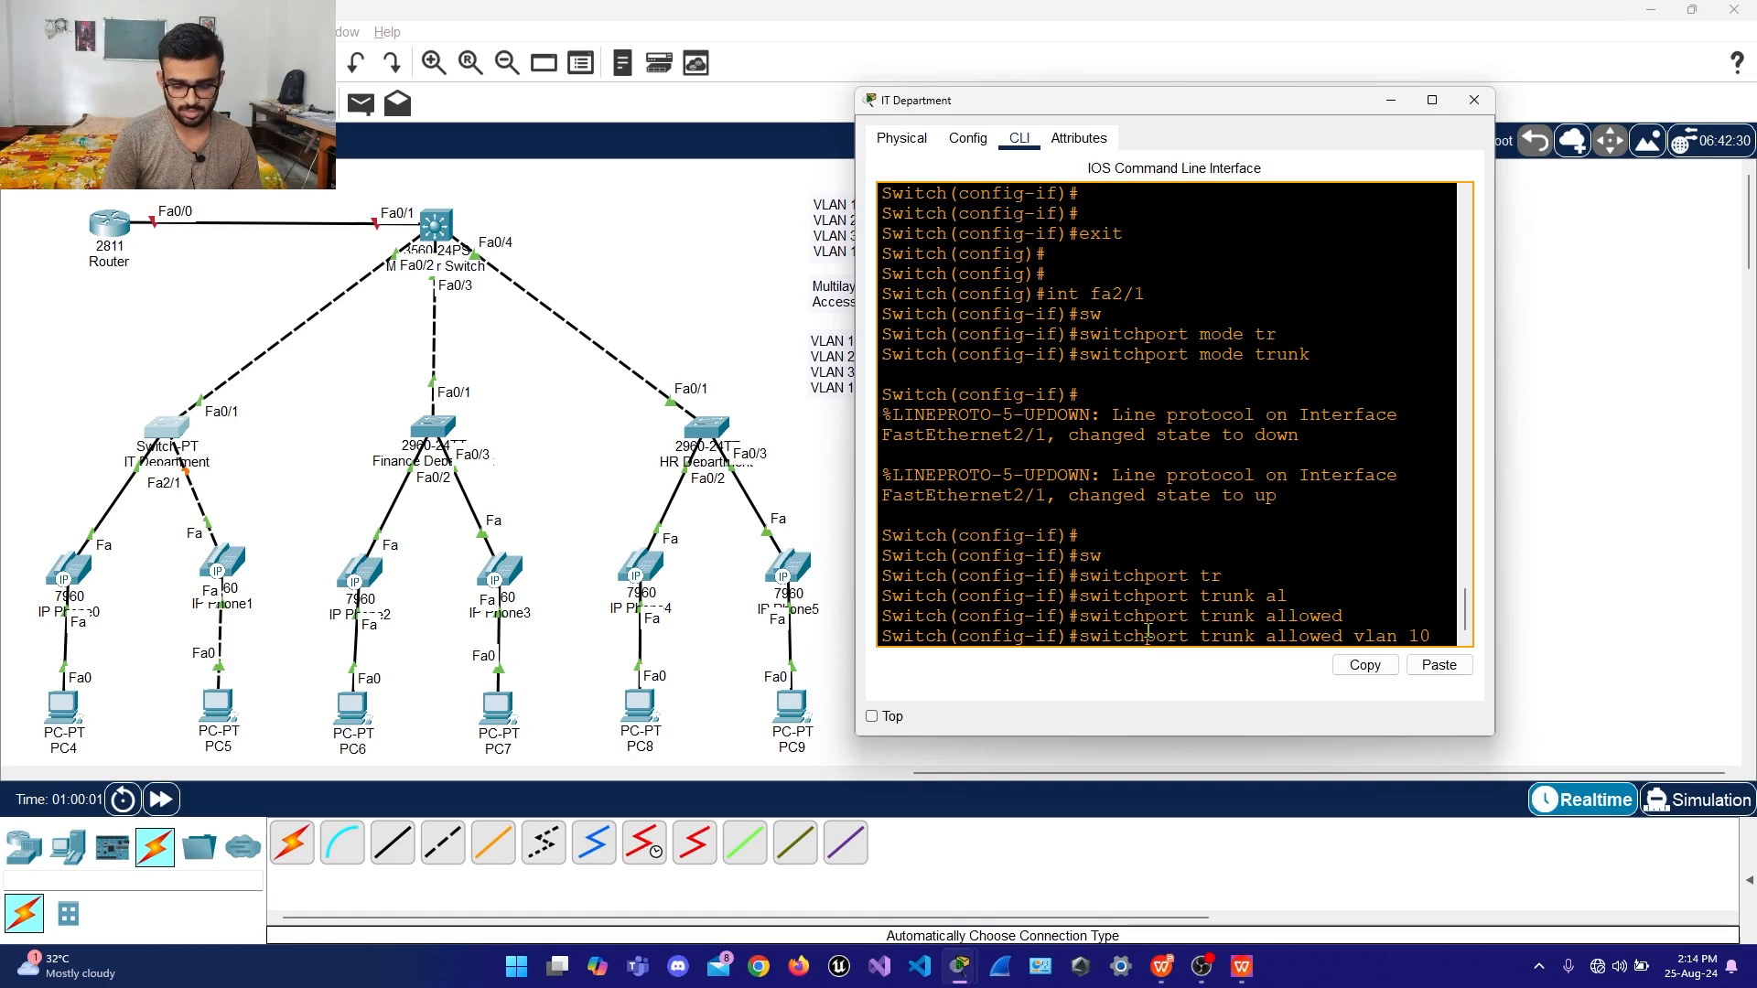
type(",100")
key("Return")
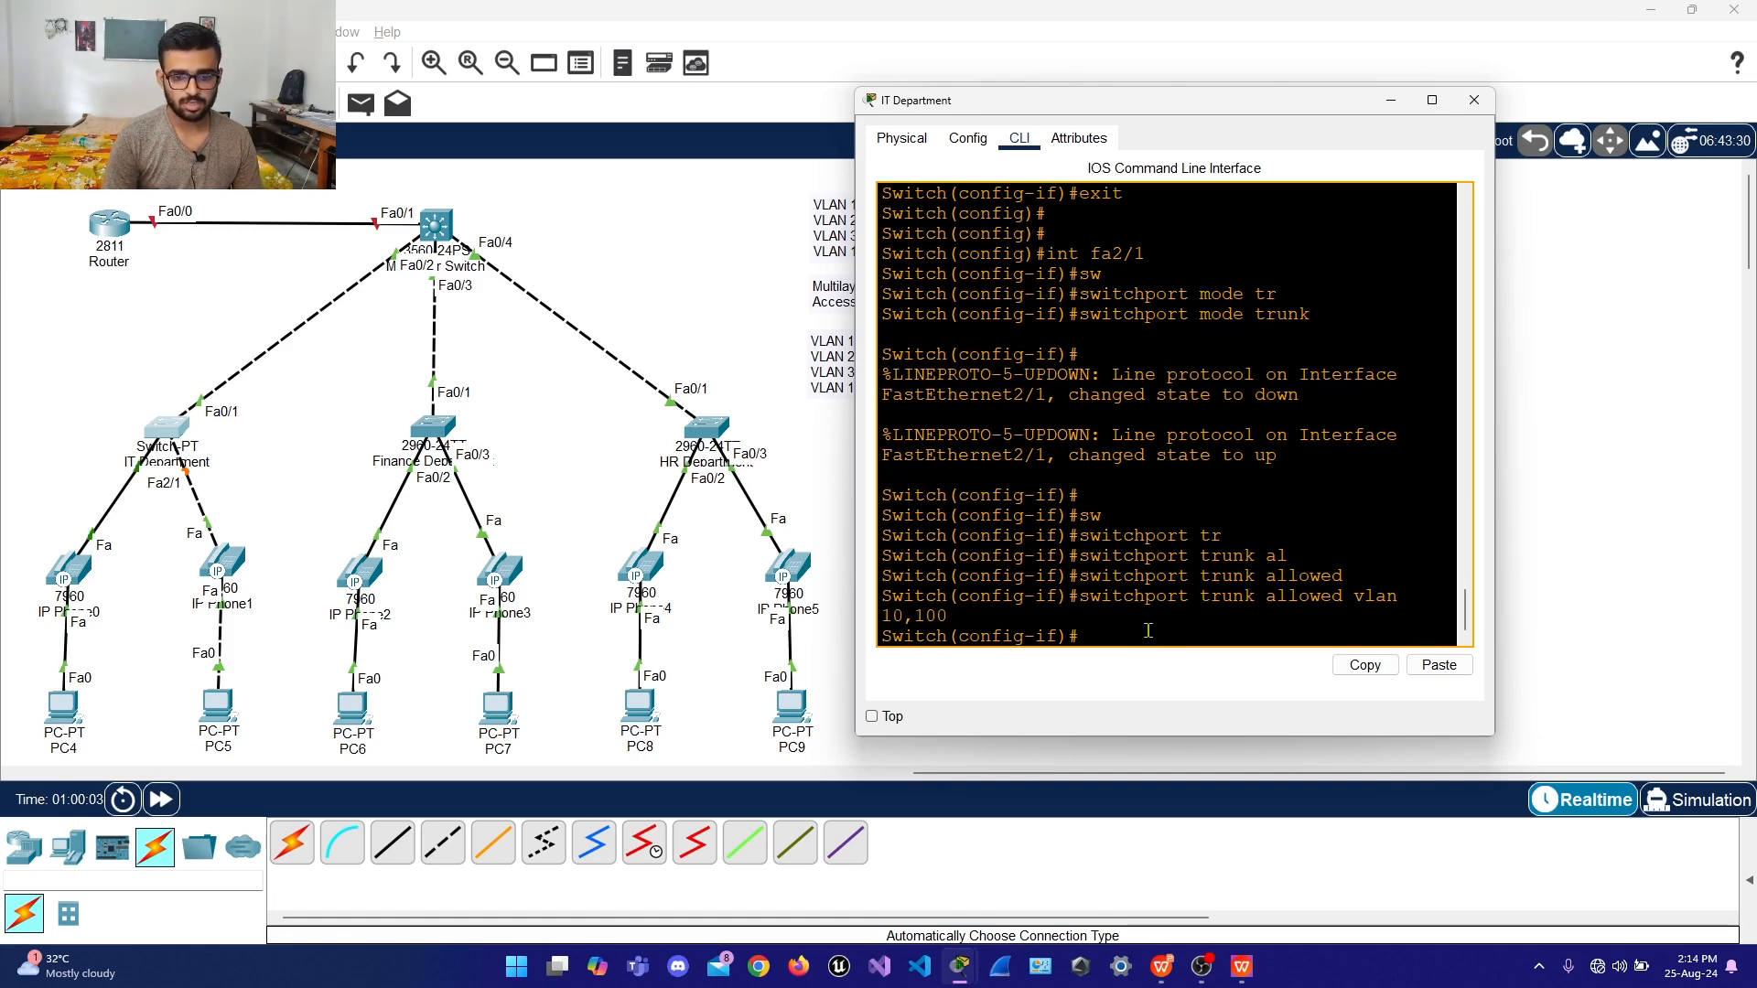
Set the native VLAN of the fa2/1 trunk to 10 with switchport trunk native vlan 10
type("sw")
key("Tab")
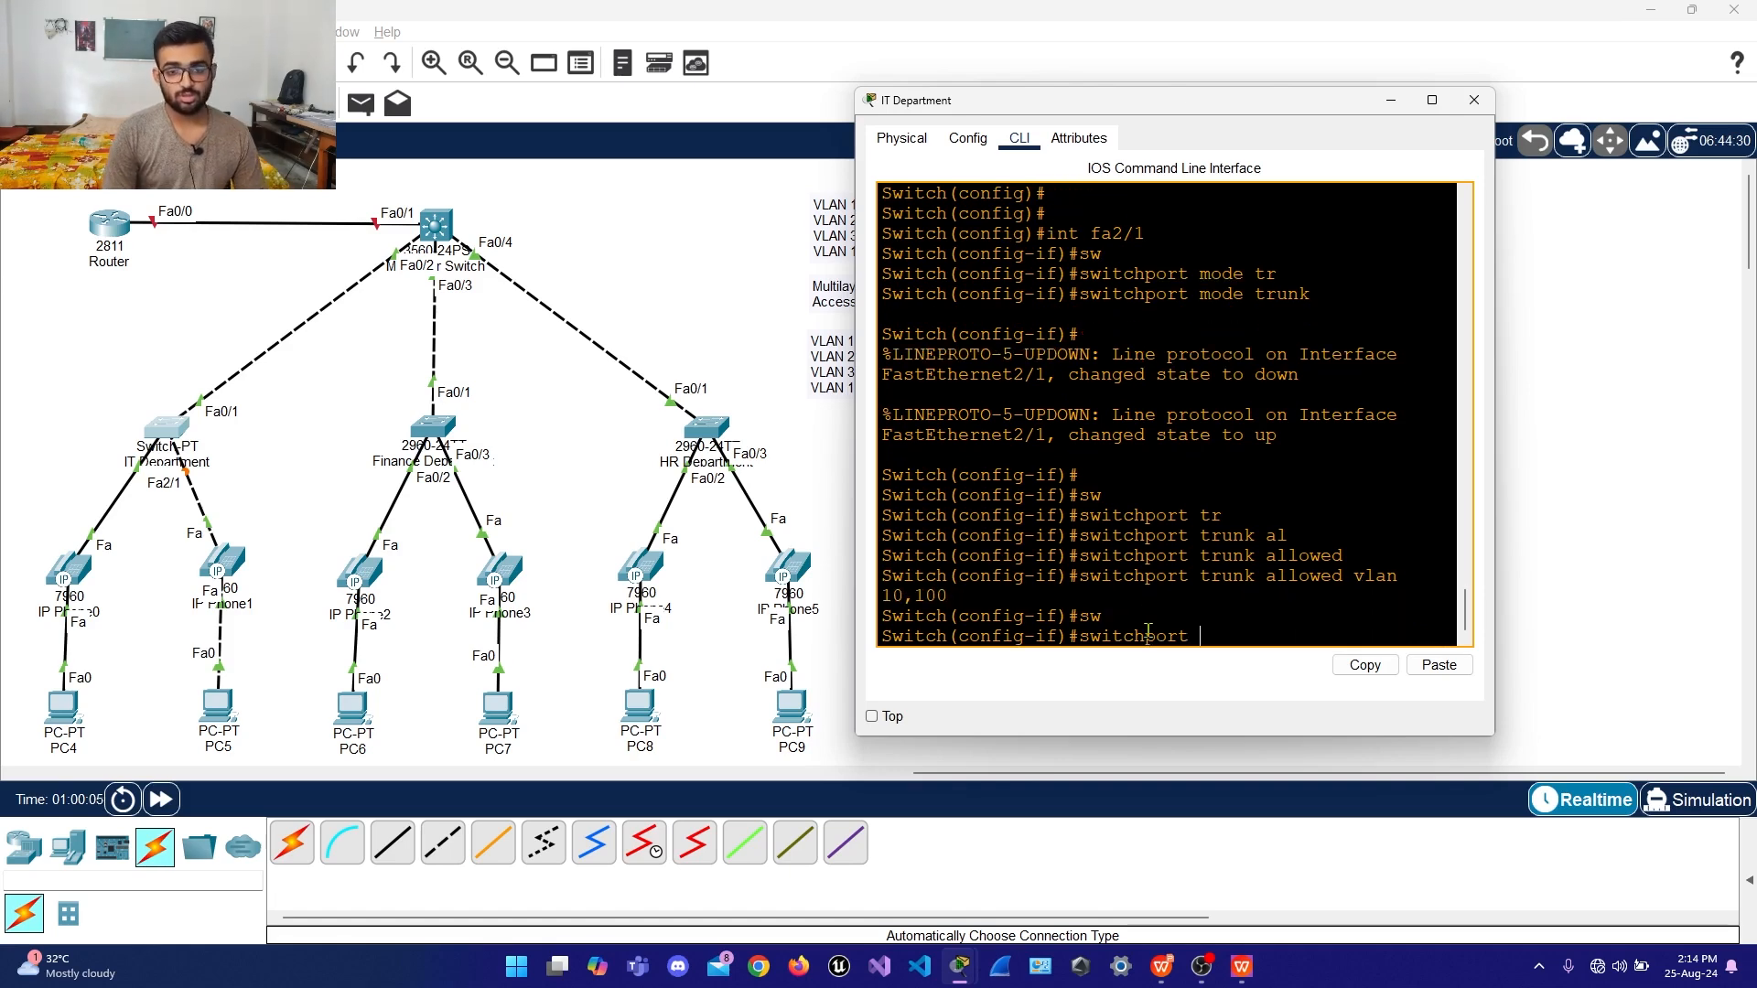
type("tr")
key("Tab")
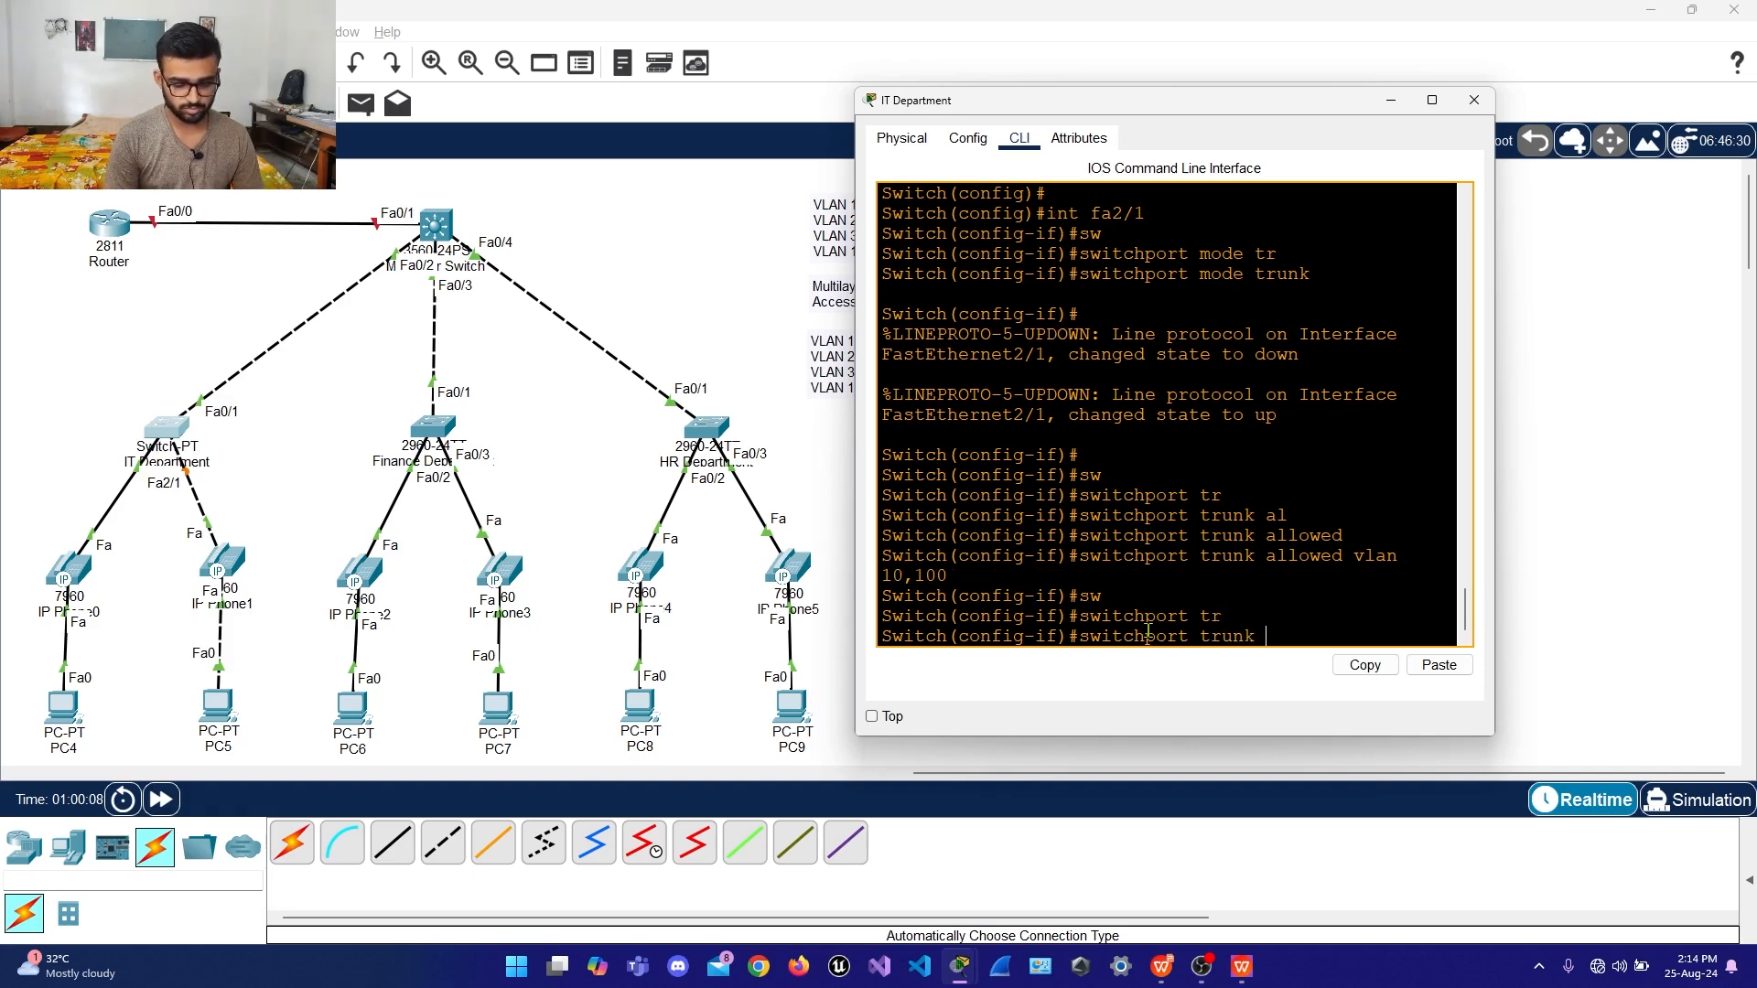
type("na")
key("Tab")
type("vl")
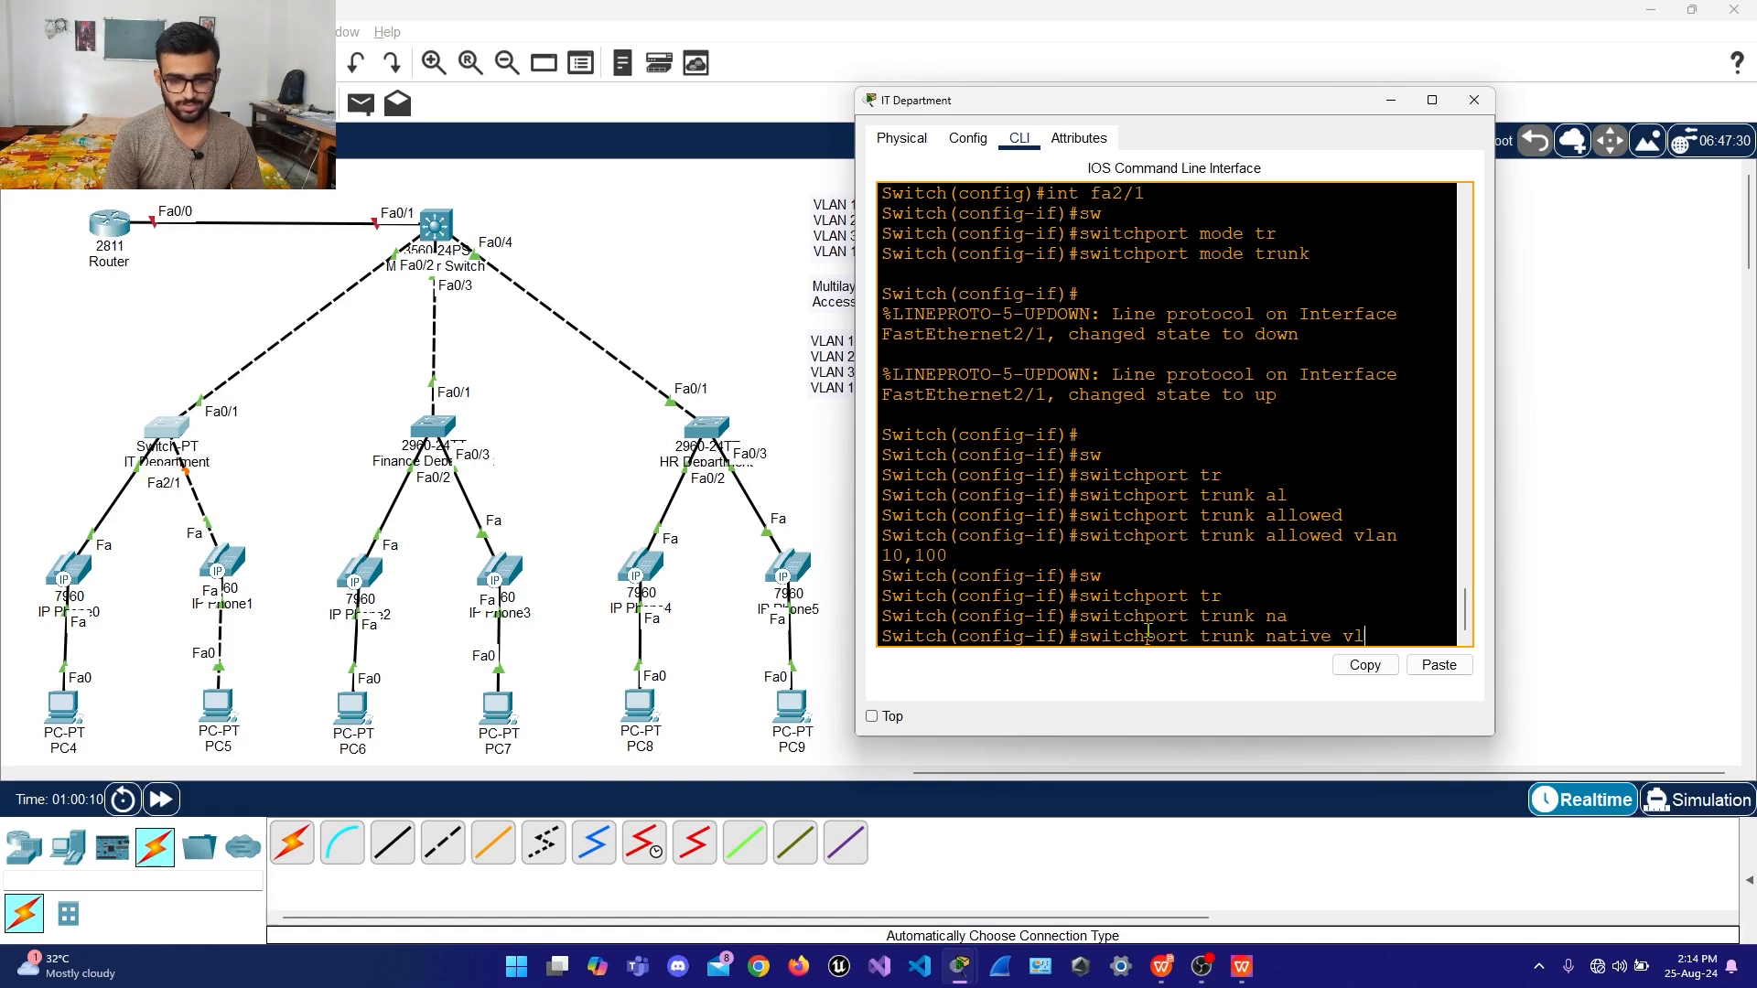
type("an 10")
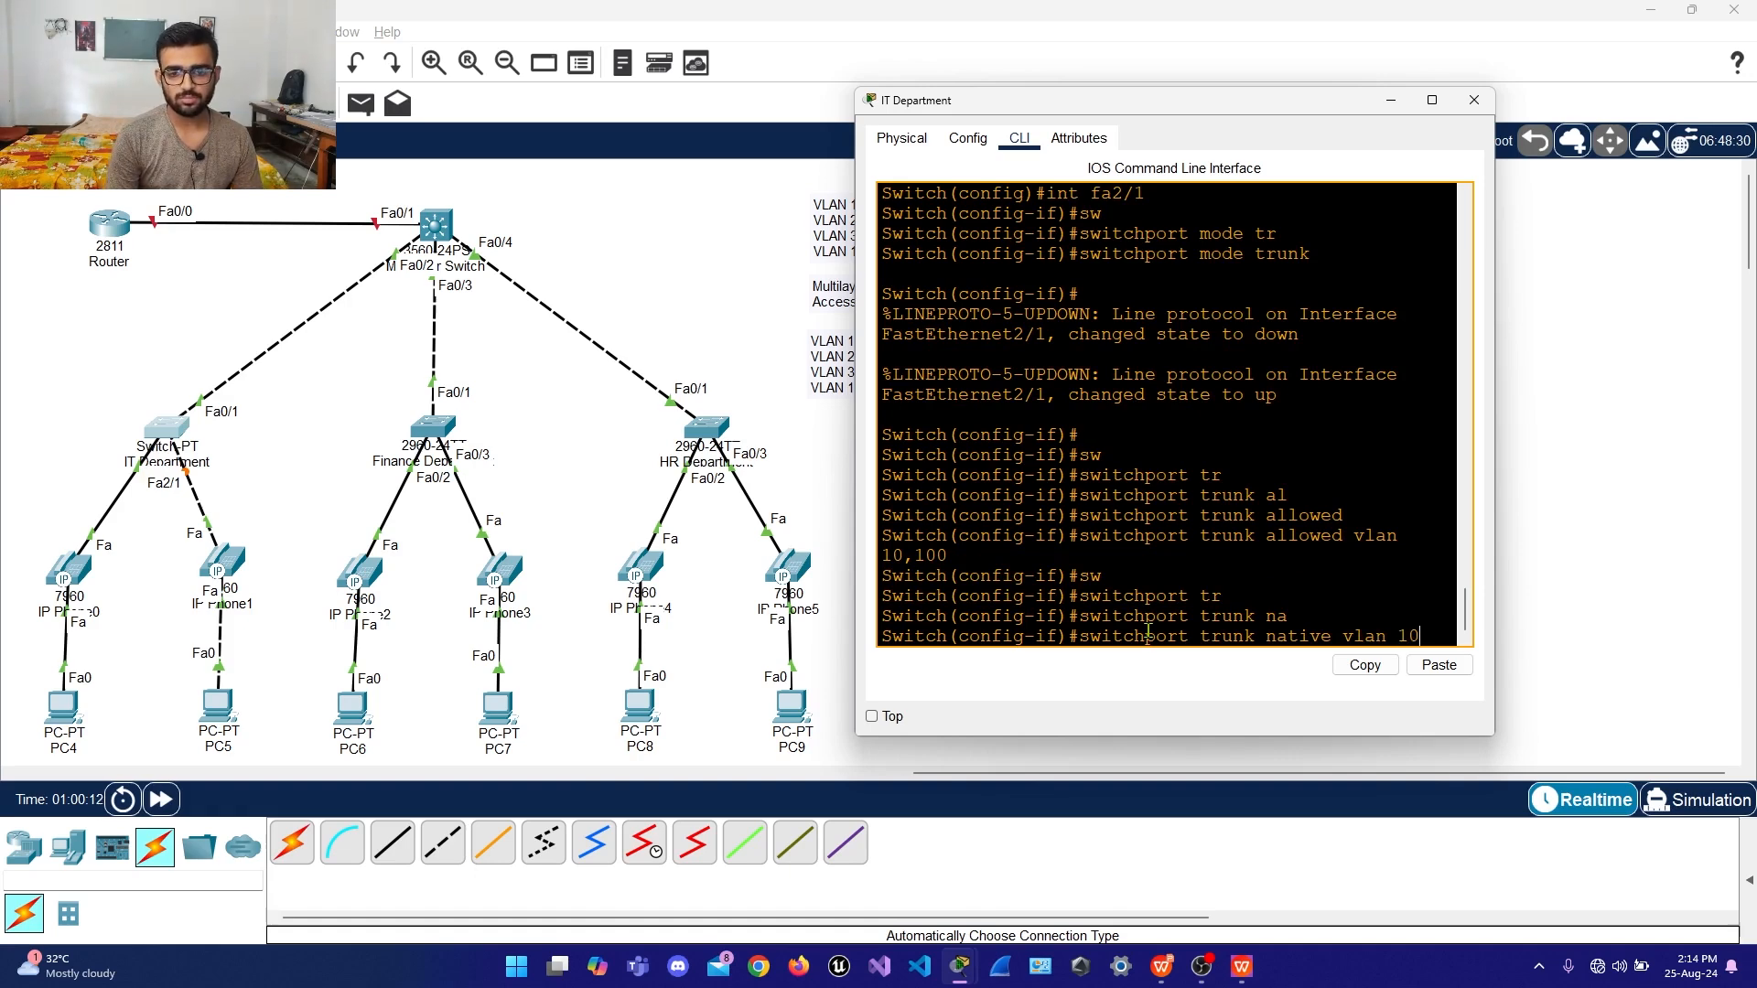
key("Return")
Assign voice VLAN 100 to fa2/1 with switchport voice vlan 100 and leave configuration mode with end
type("sw")
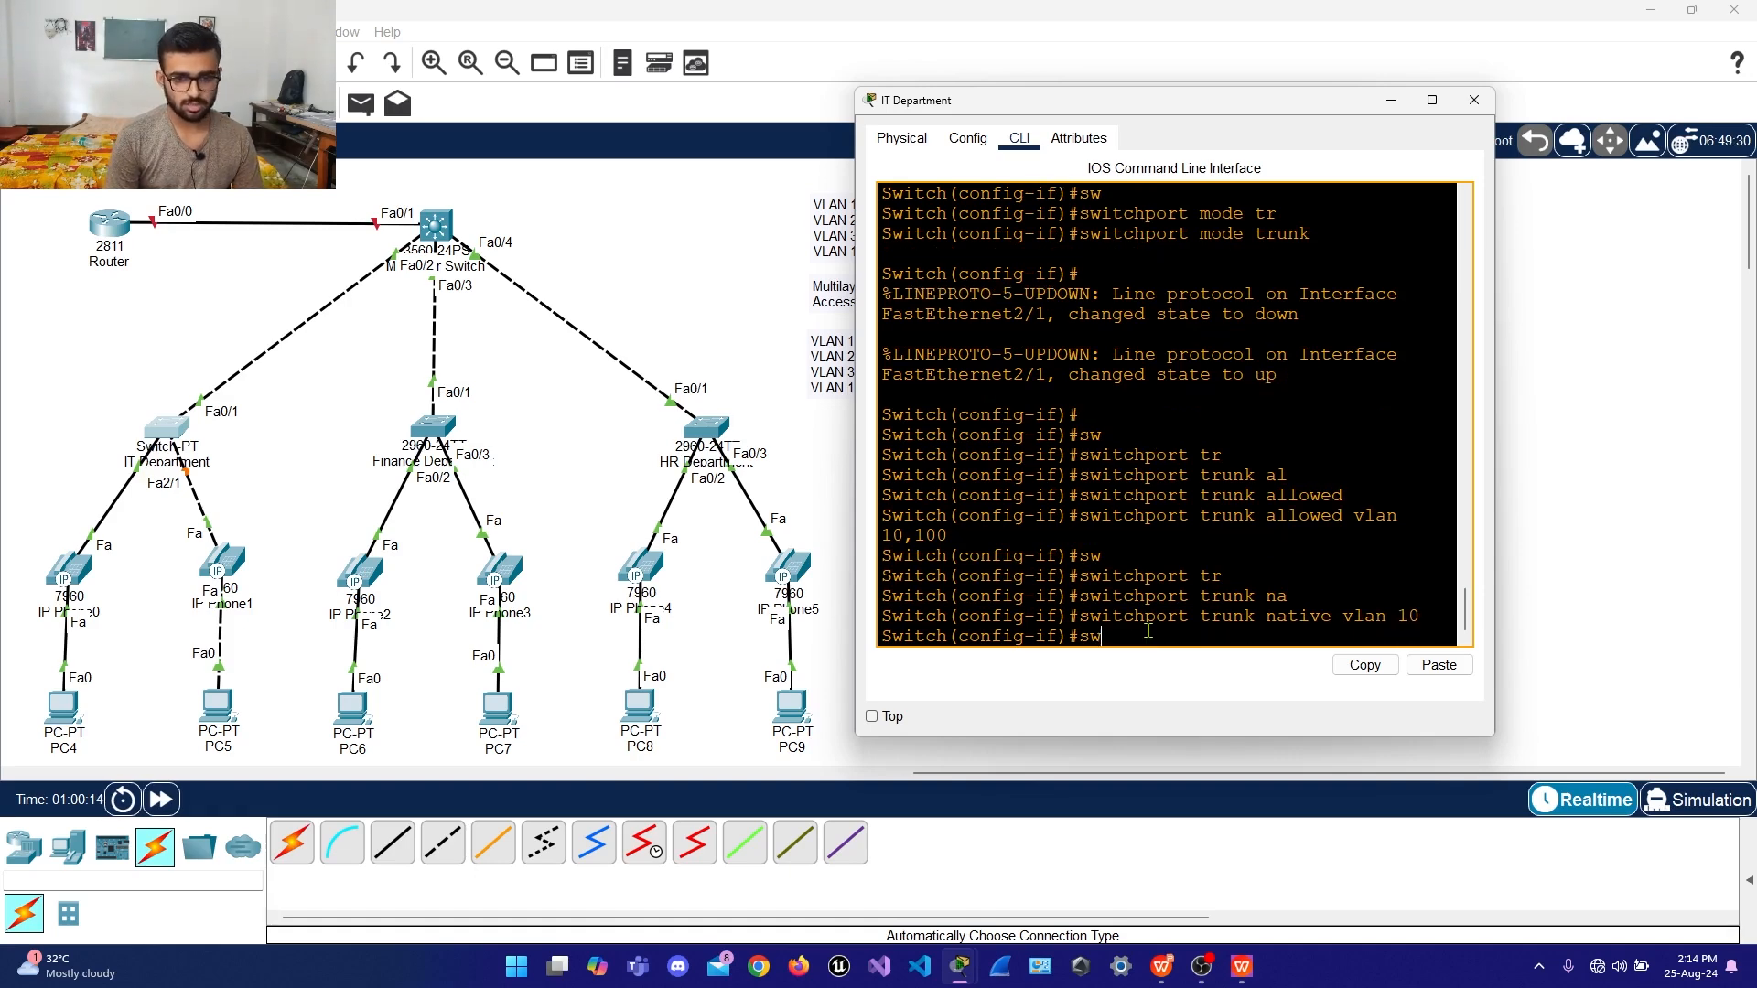
key("Tab")
type("voi")
key("Tab")
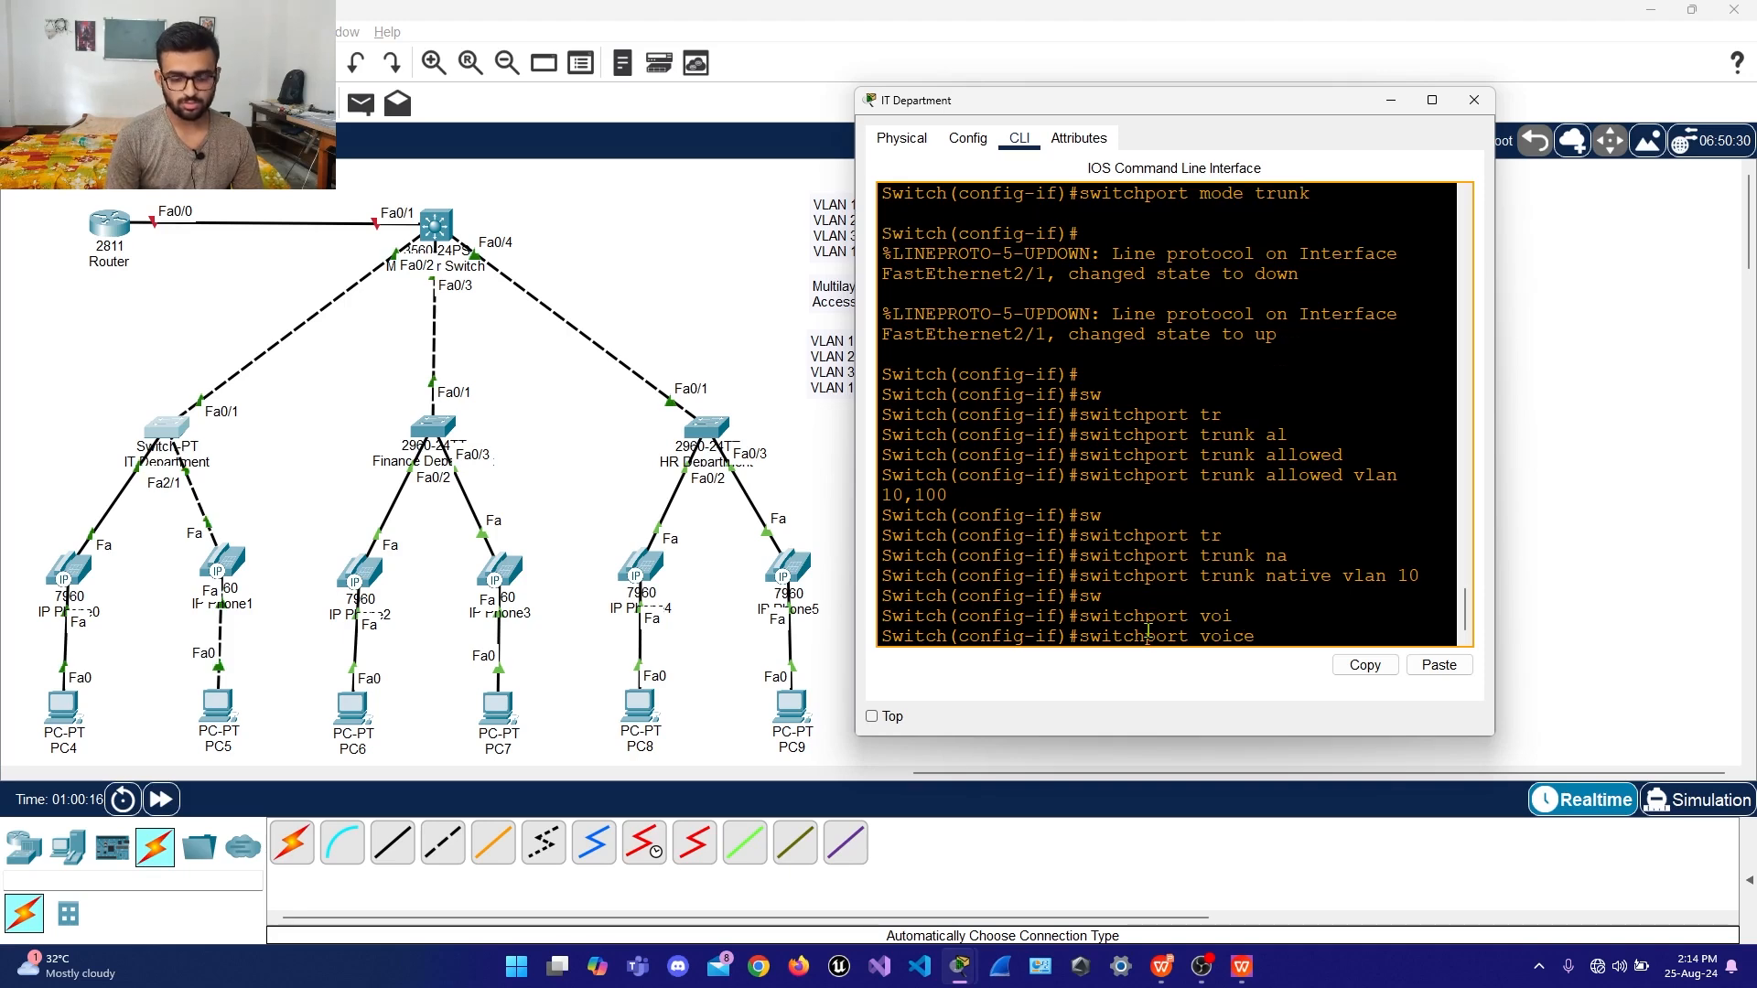
type("vlan 100")
key("Return")
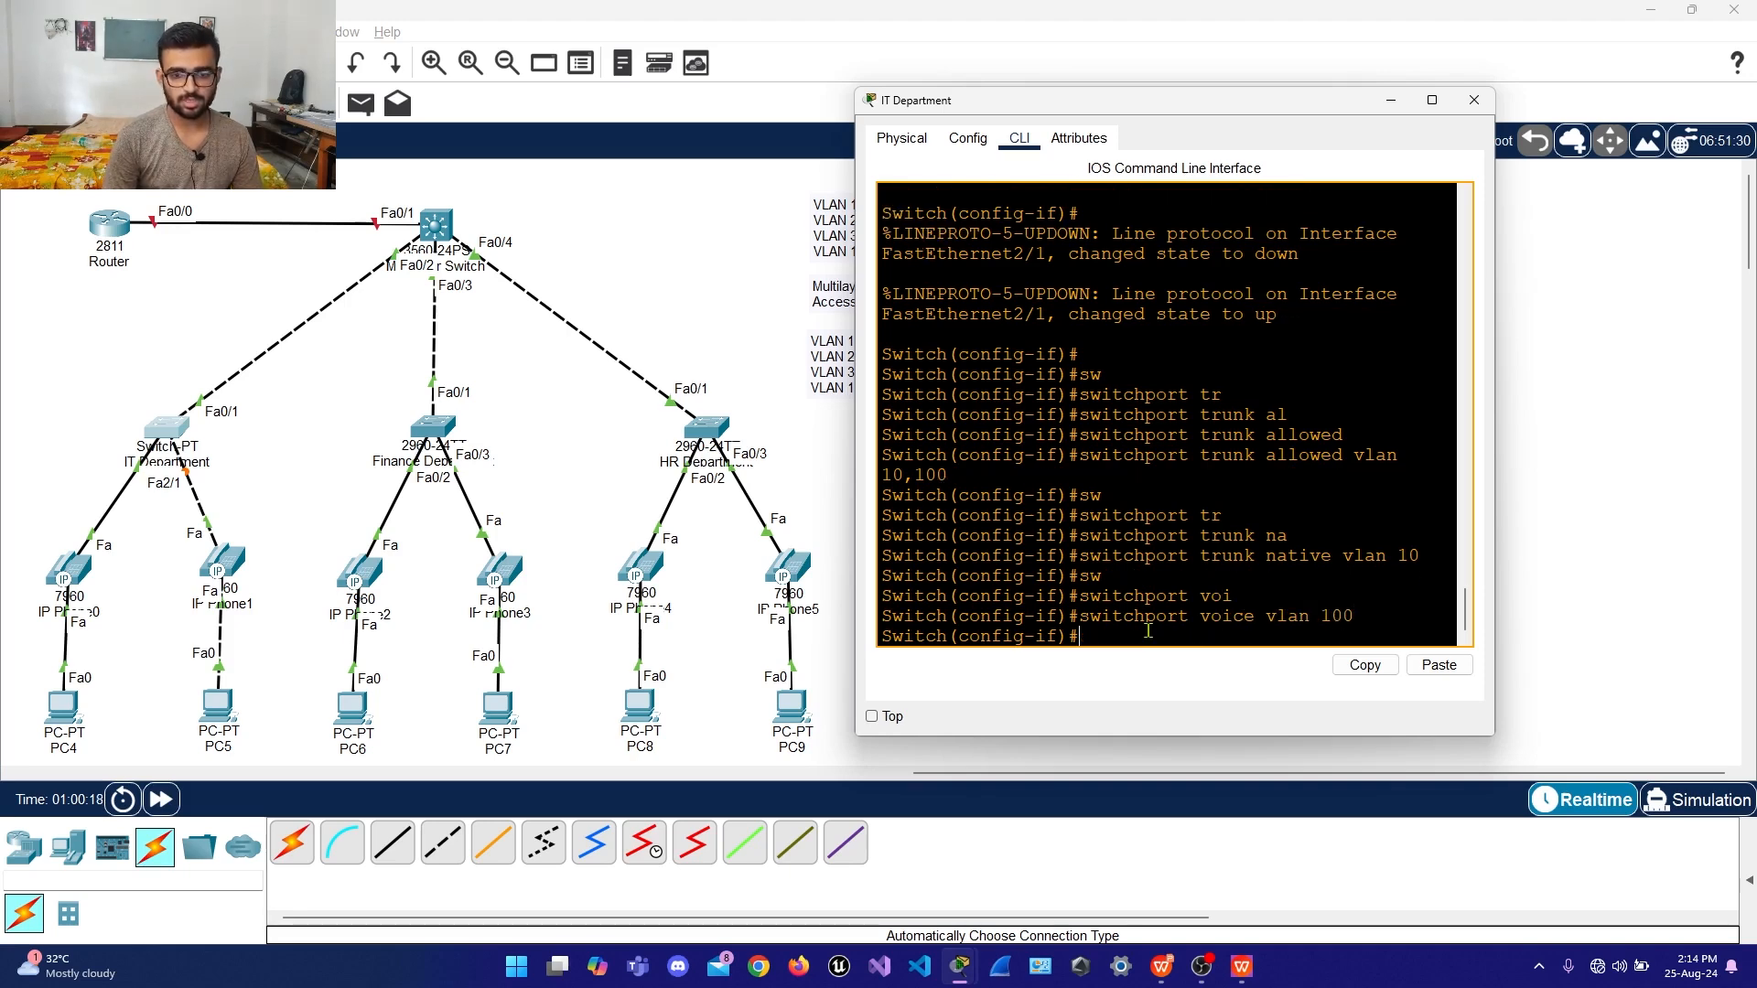
key("Return")
key("Return")
type("end")
key("Return")
key("Return")
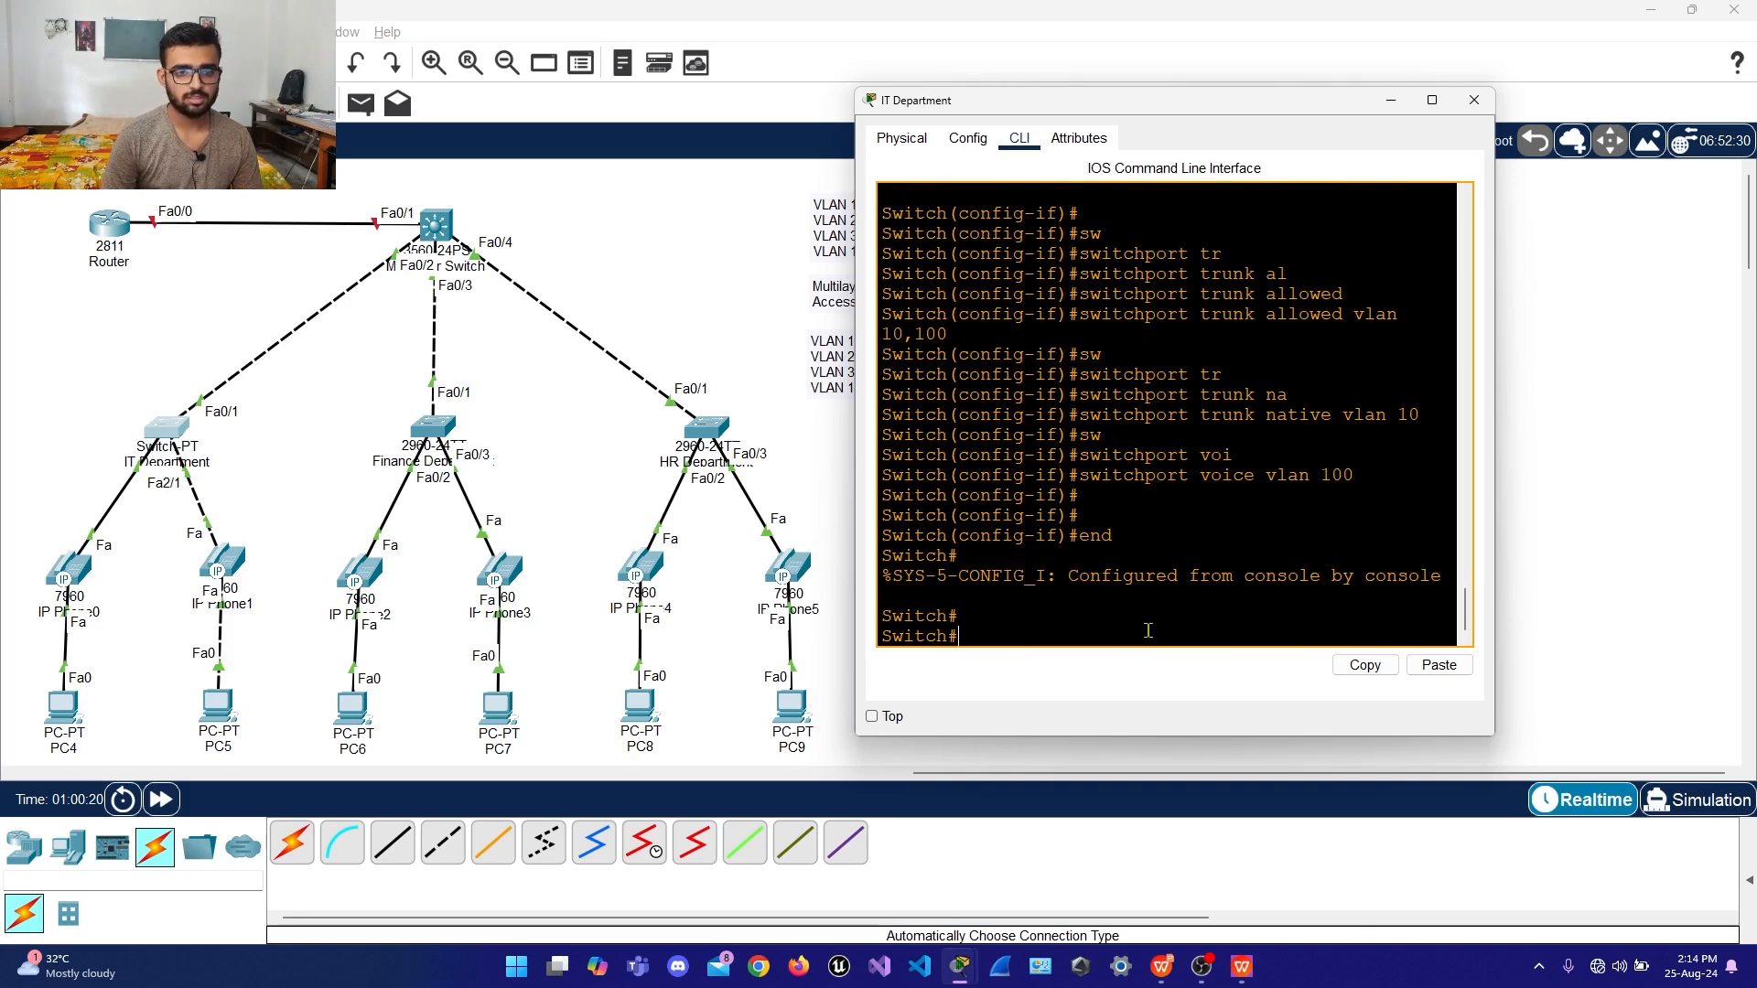
Open the Finance Department switch's command line and return to global configuration mode with exit
left_click(438, 442)
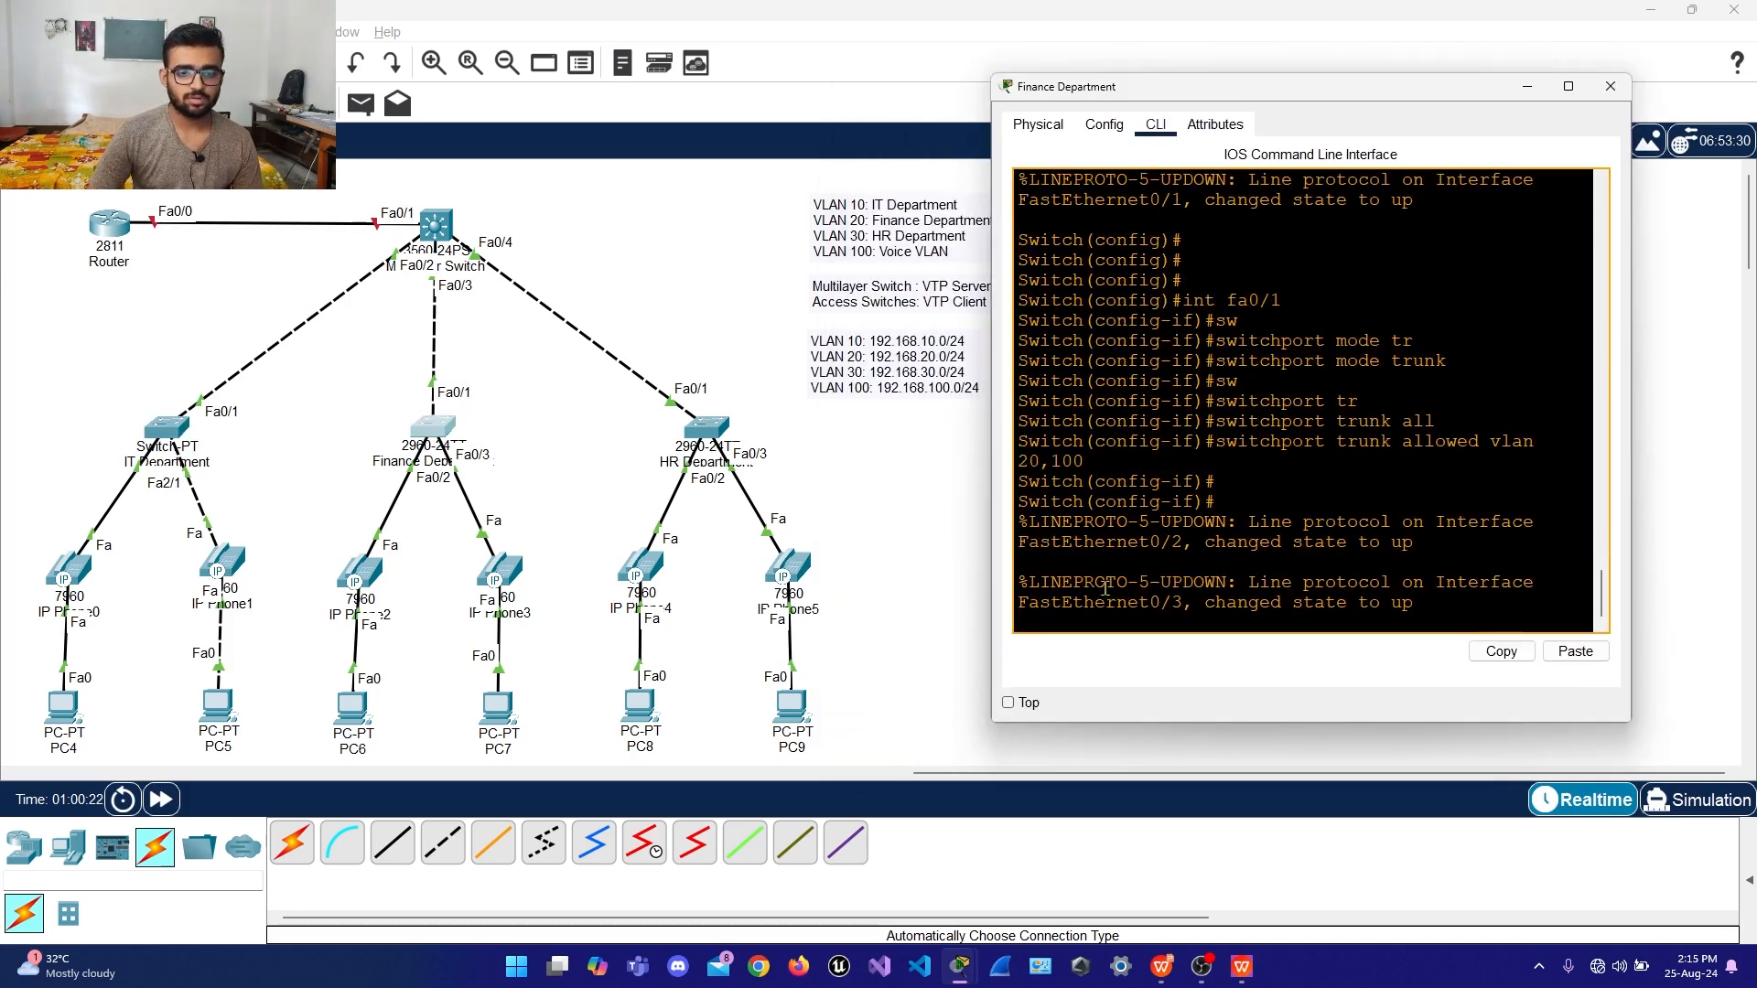
key("Return")
key("Return")
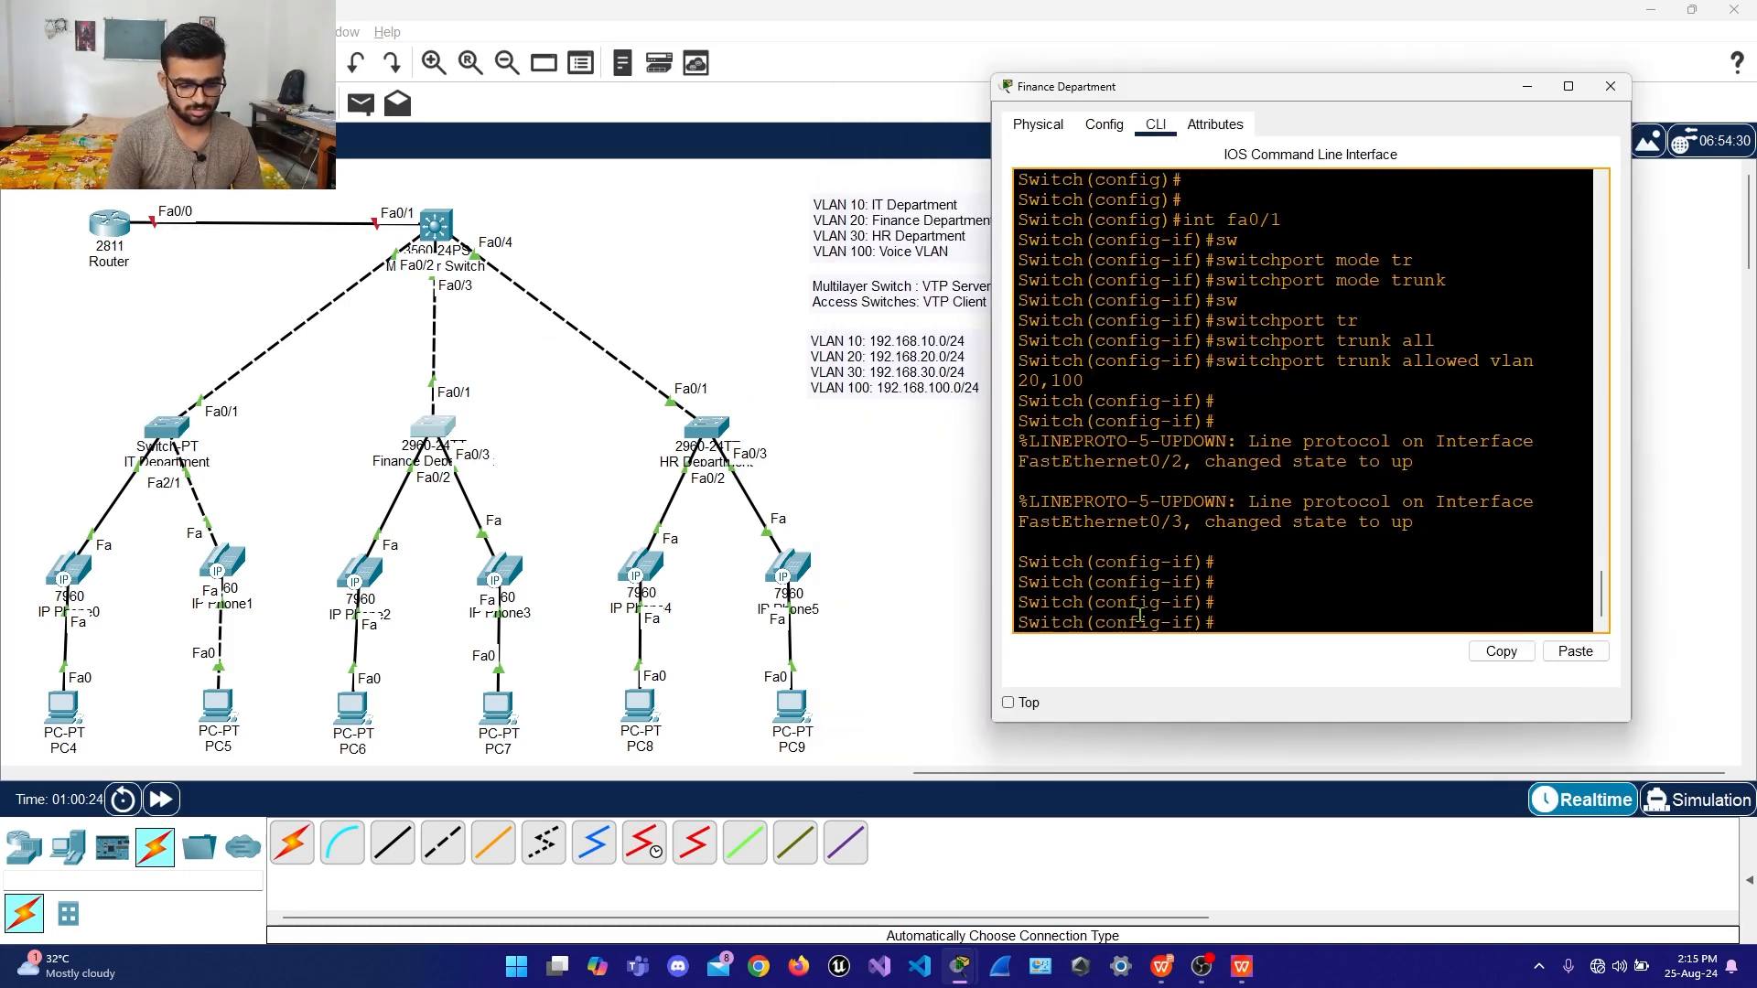
type("exit")
key("Return")
key("Return")
Select interfaces fa0/2 to fa0/3 on the Finance Department switch with int range fa0/2-3
type("i")
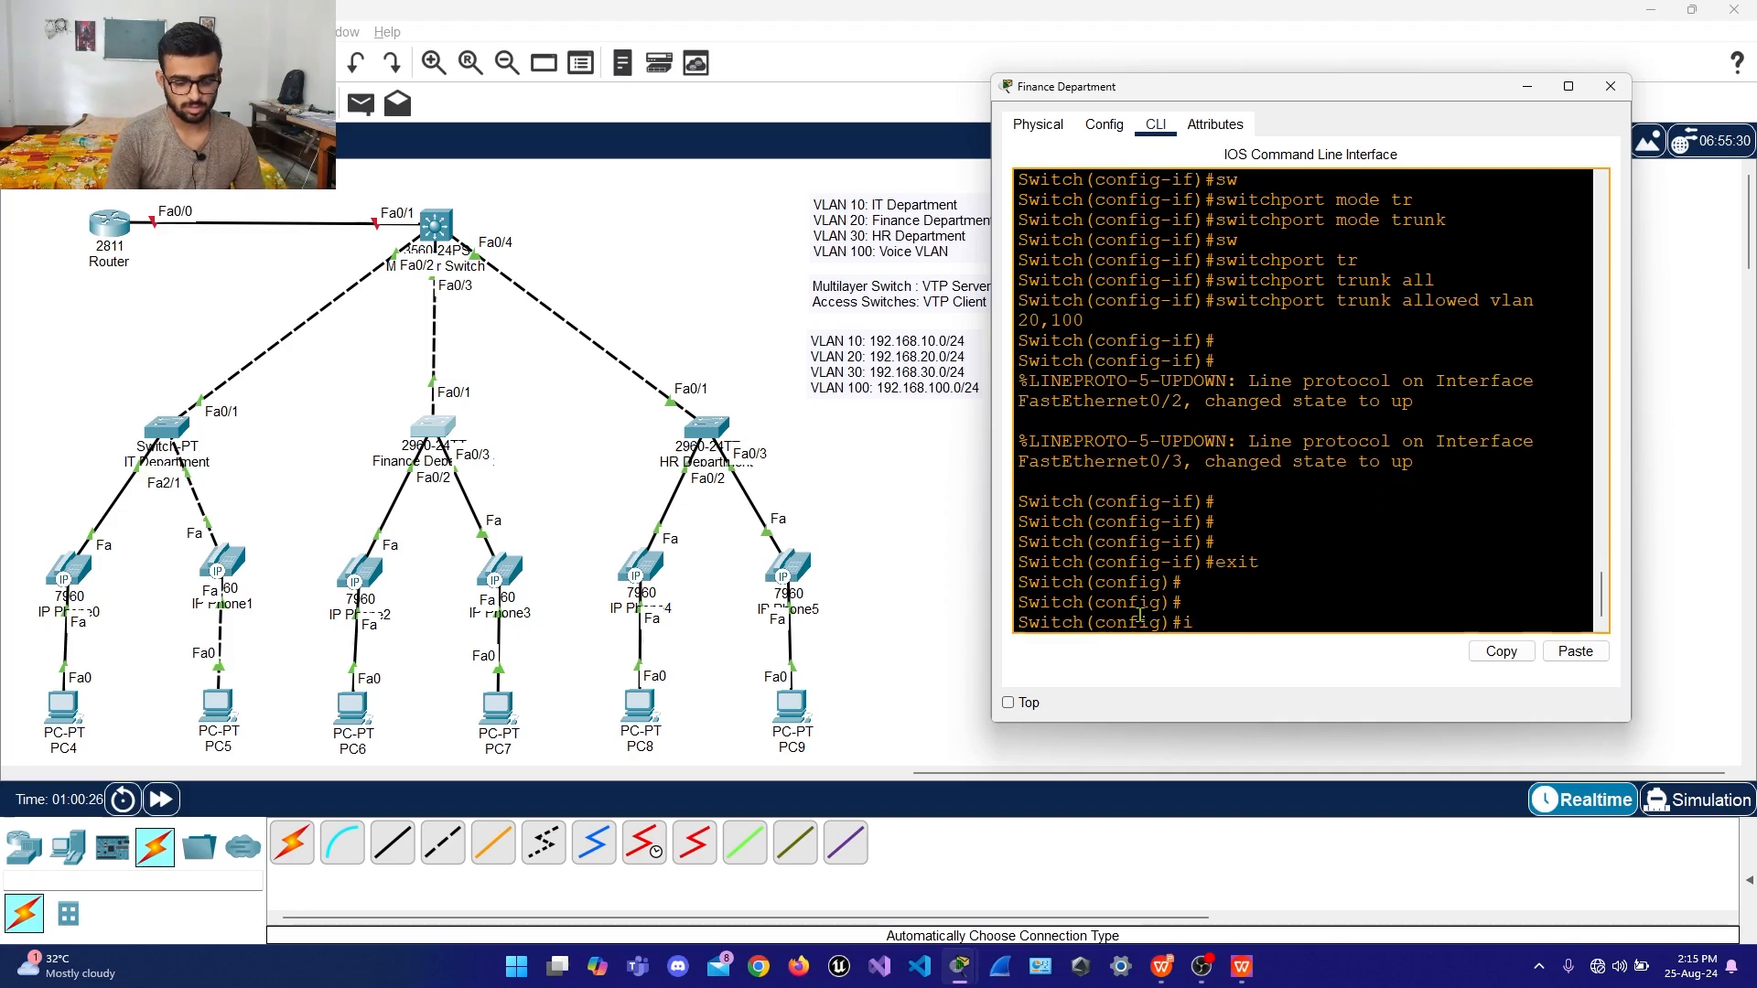
type("nt range")
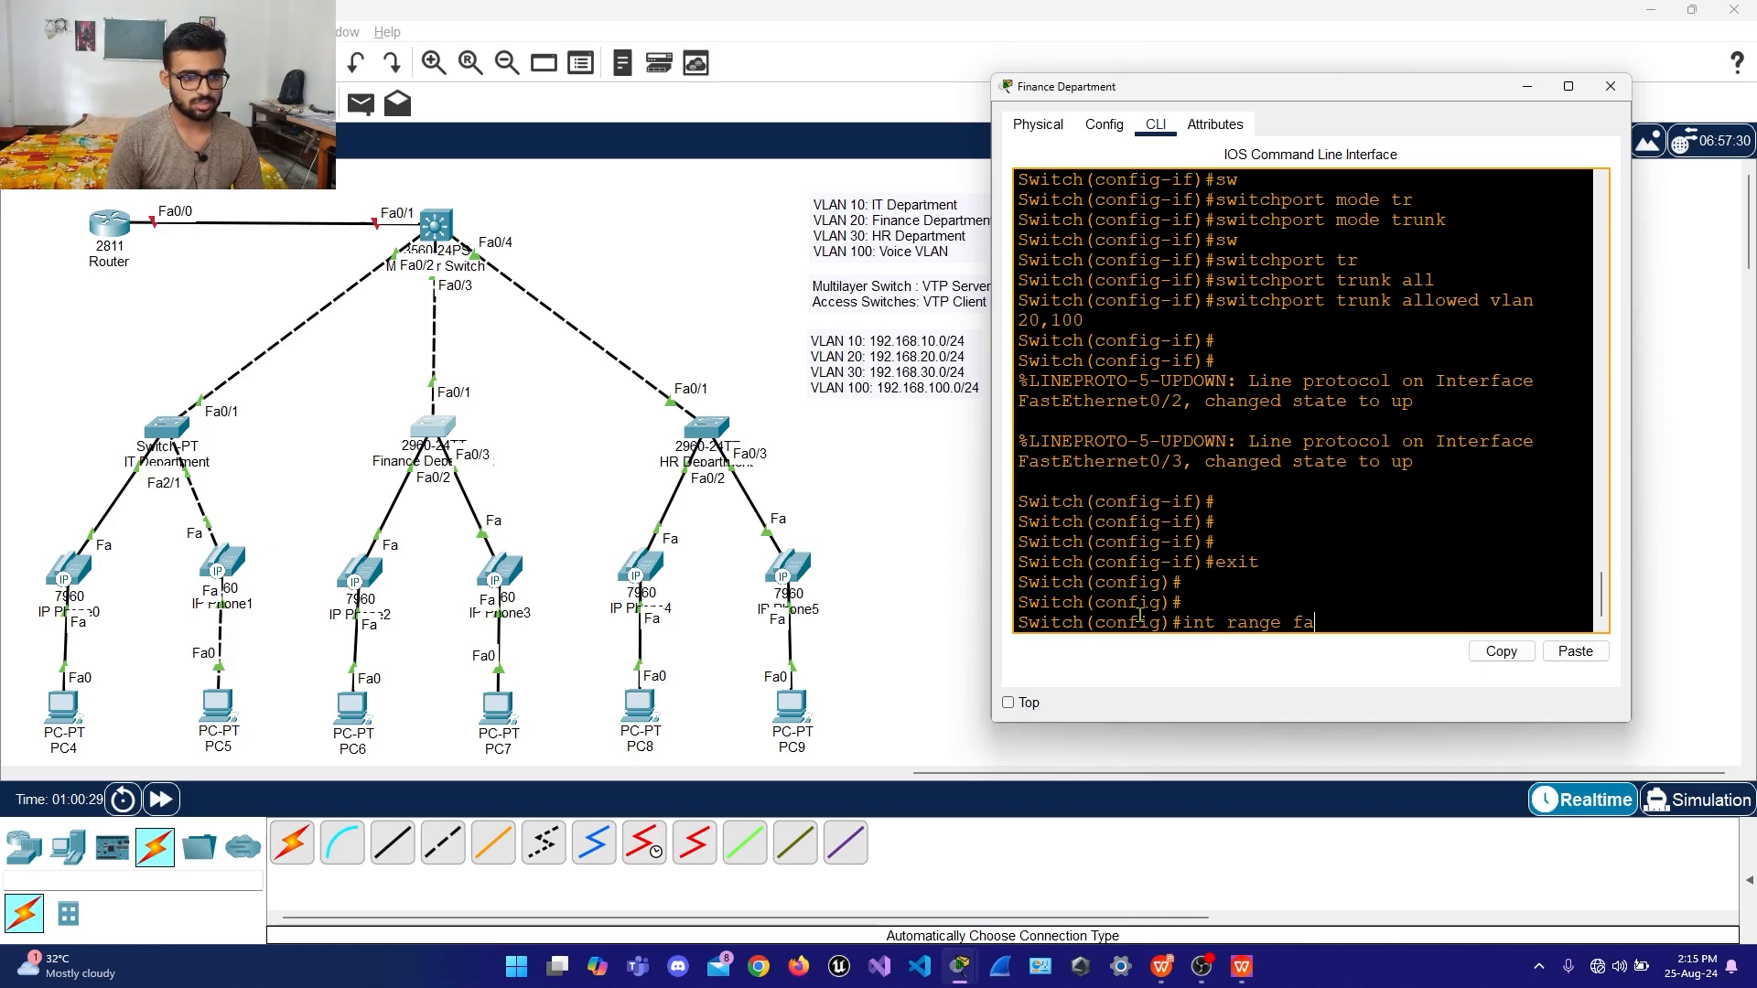
type(" fa")
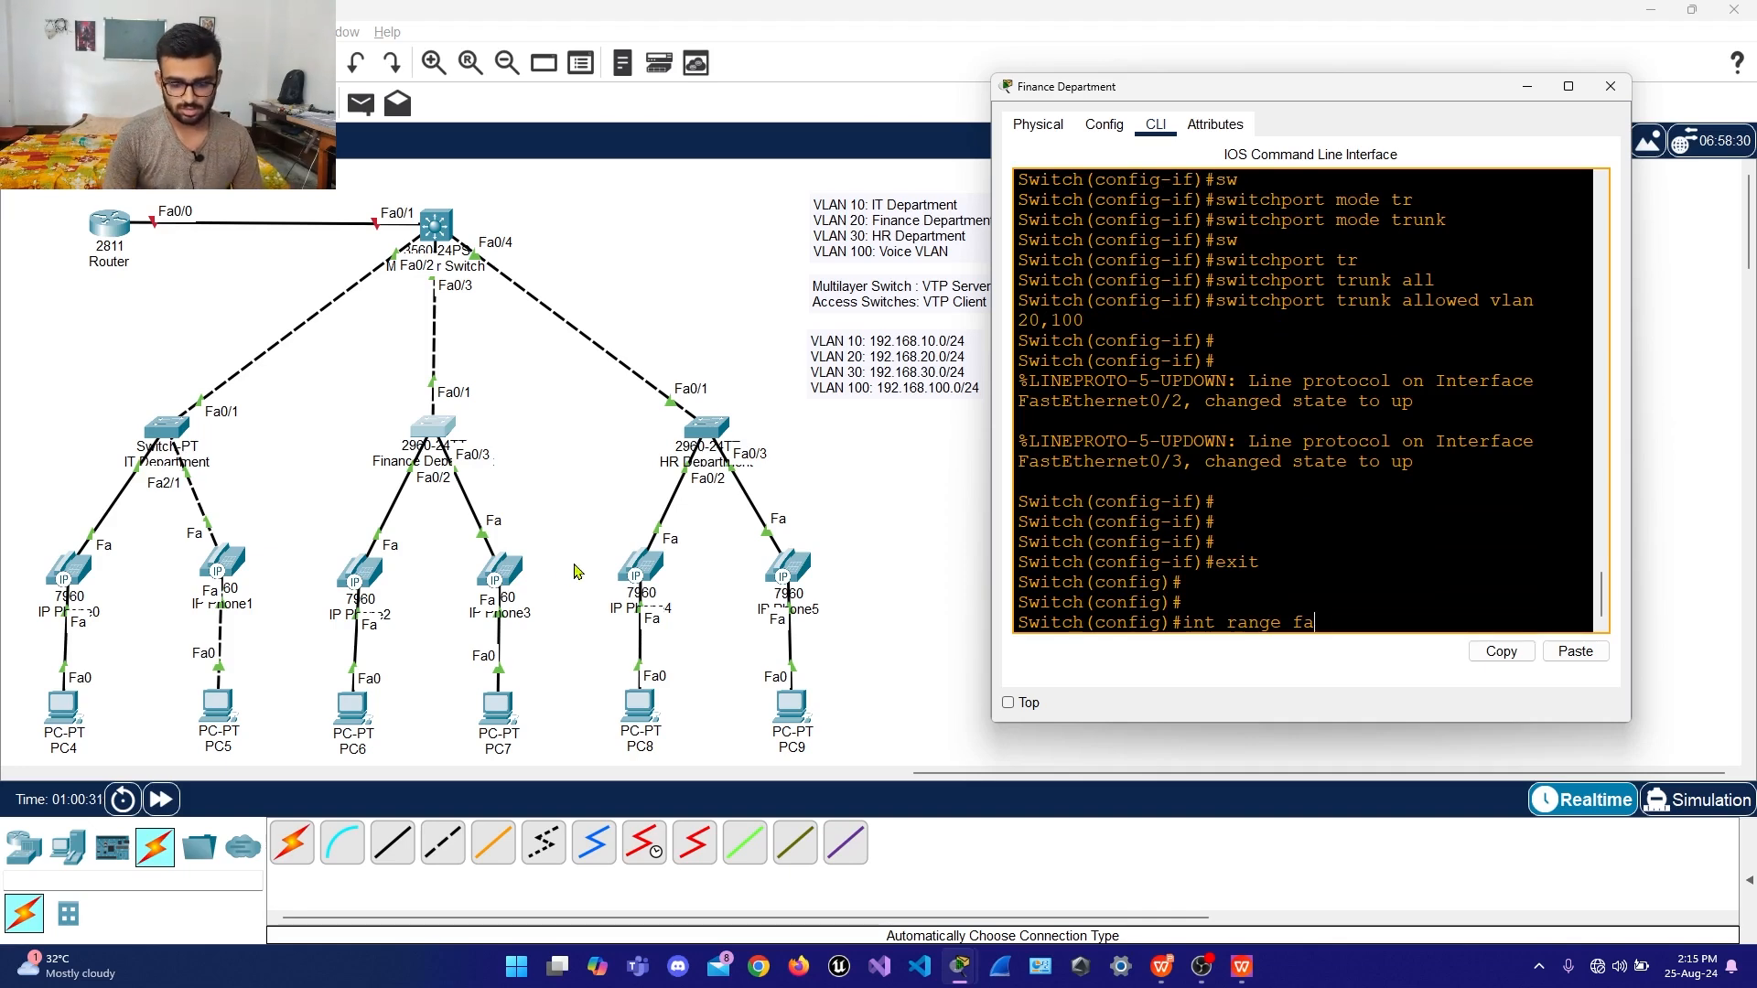
type("0/20")
key("BackSpace")
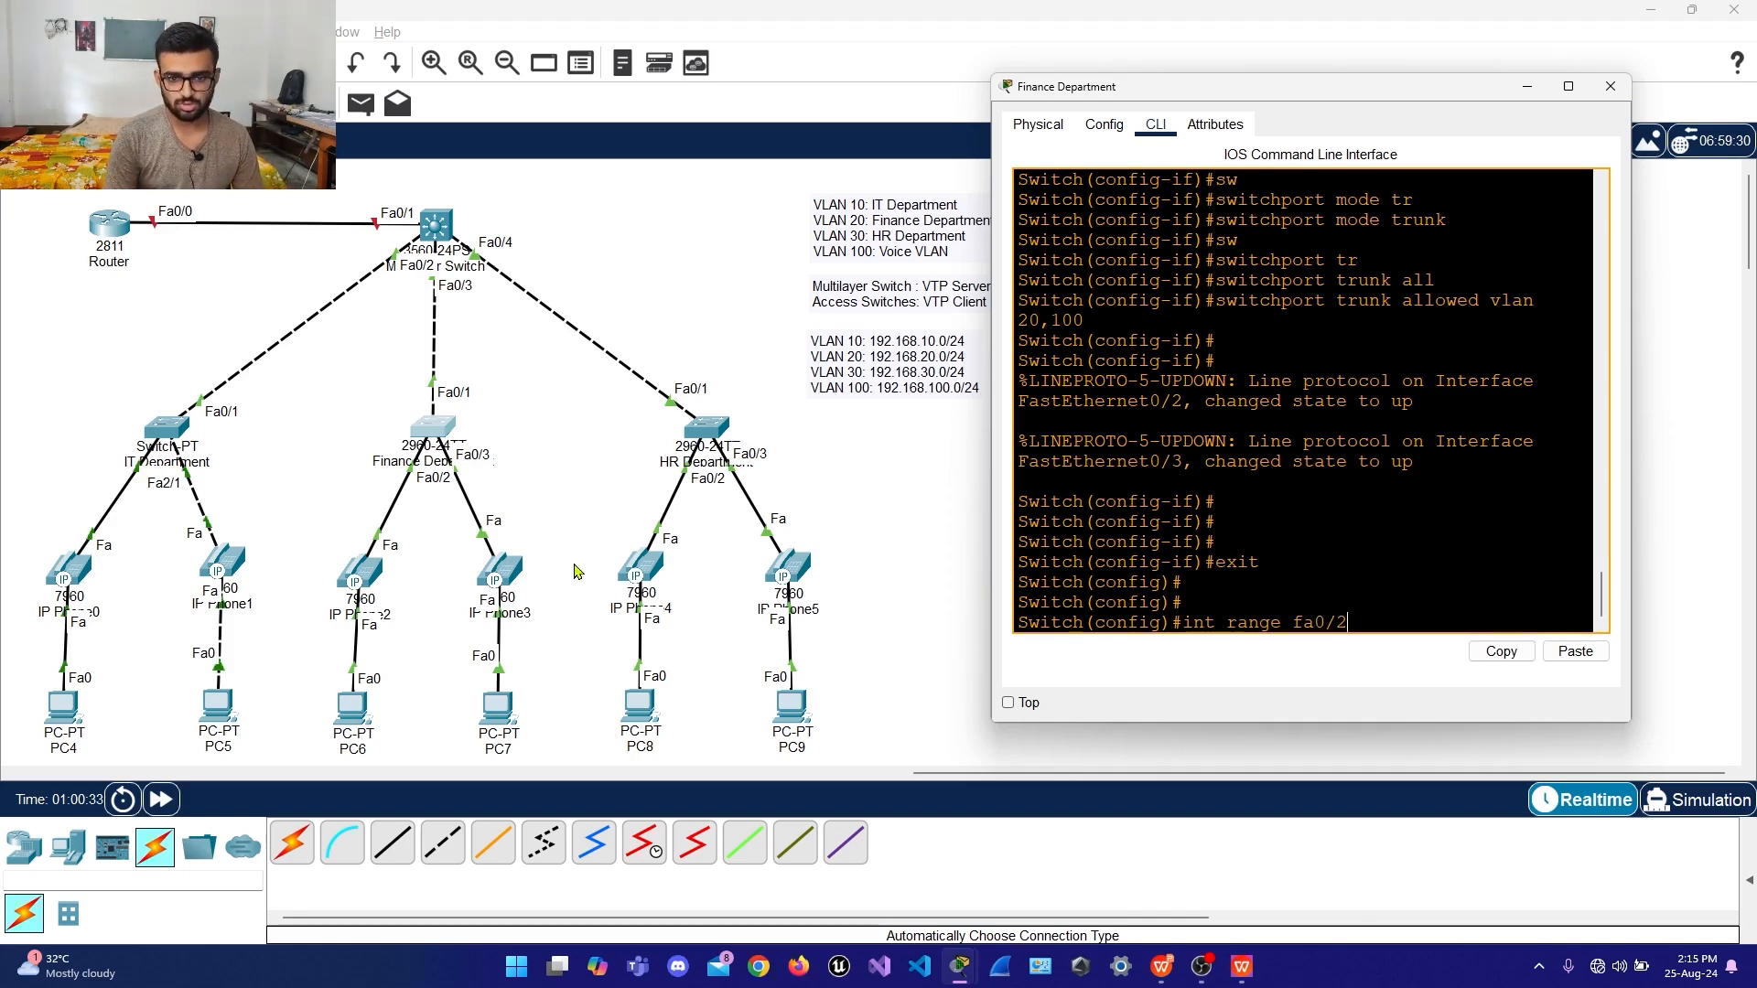
type("-3")
key("Return")
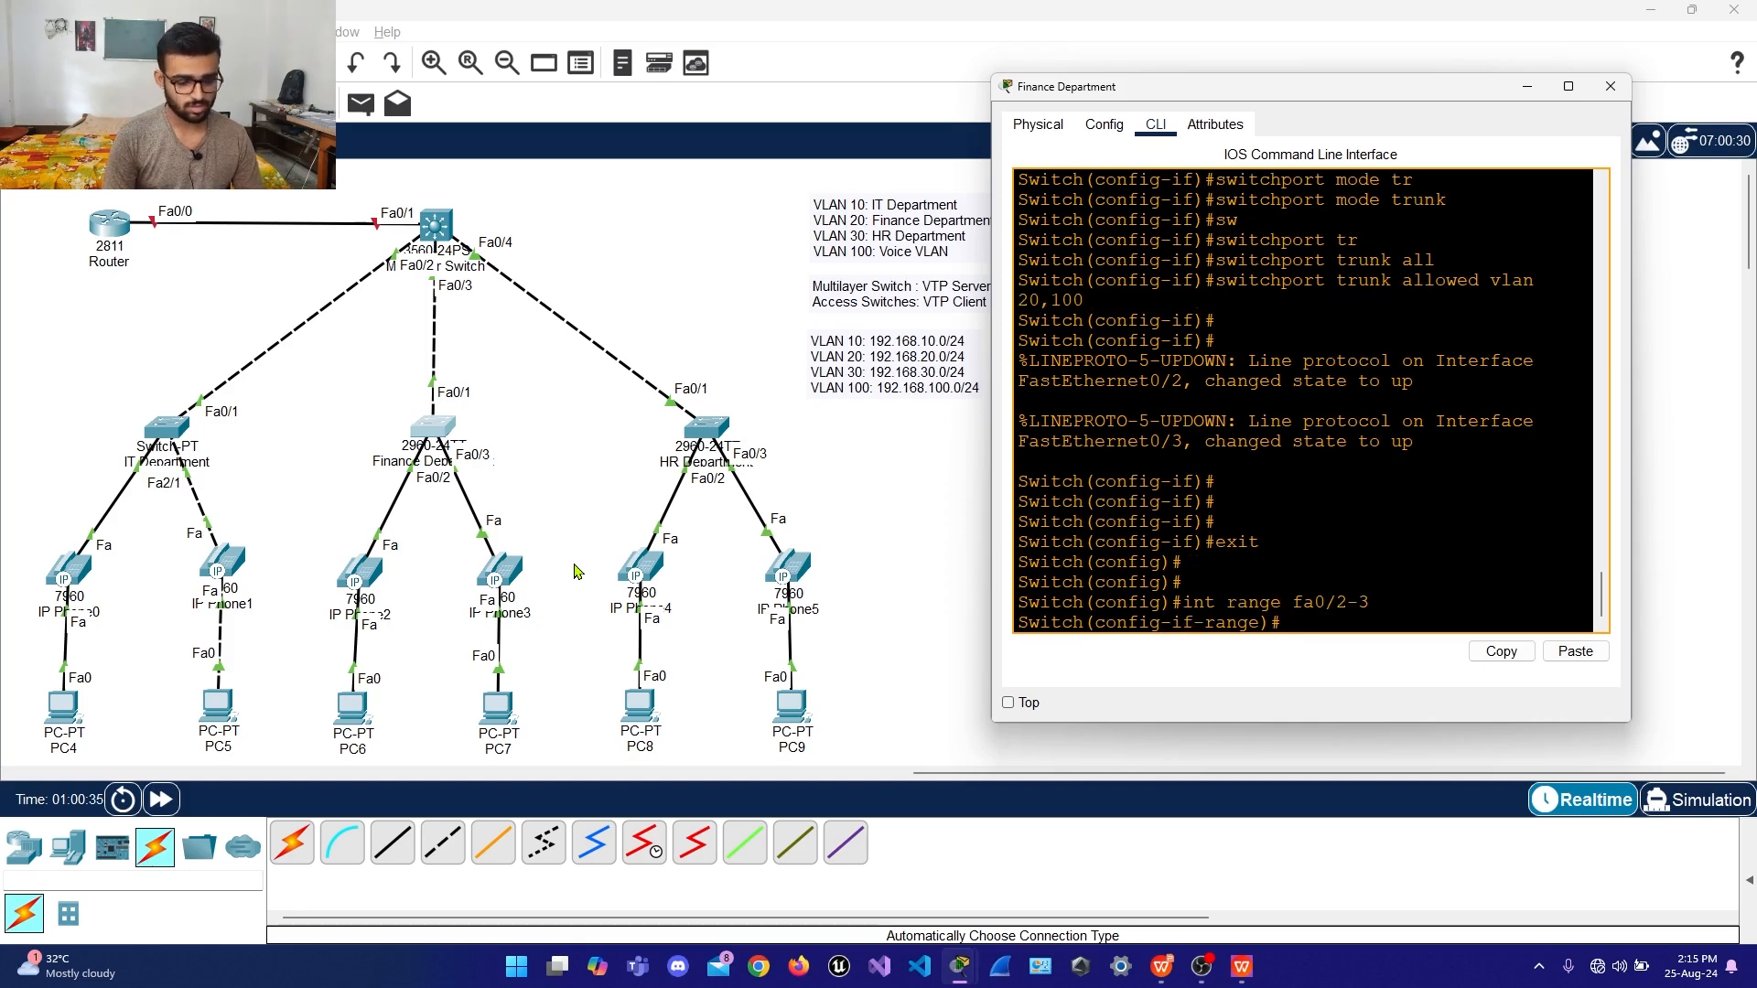
Put the Finance Department switch's fa0/2-3 ports into trunk mode with switchport mode trunk
type("sw")
key("Tab")
type("mode")
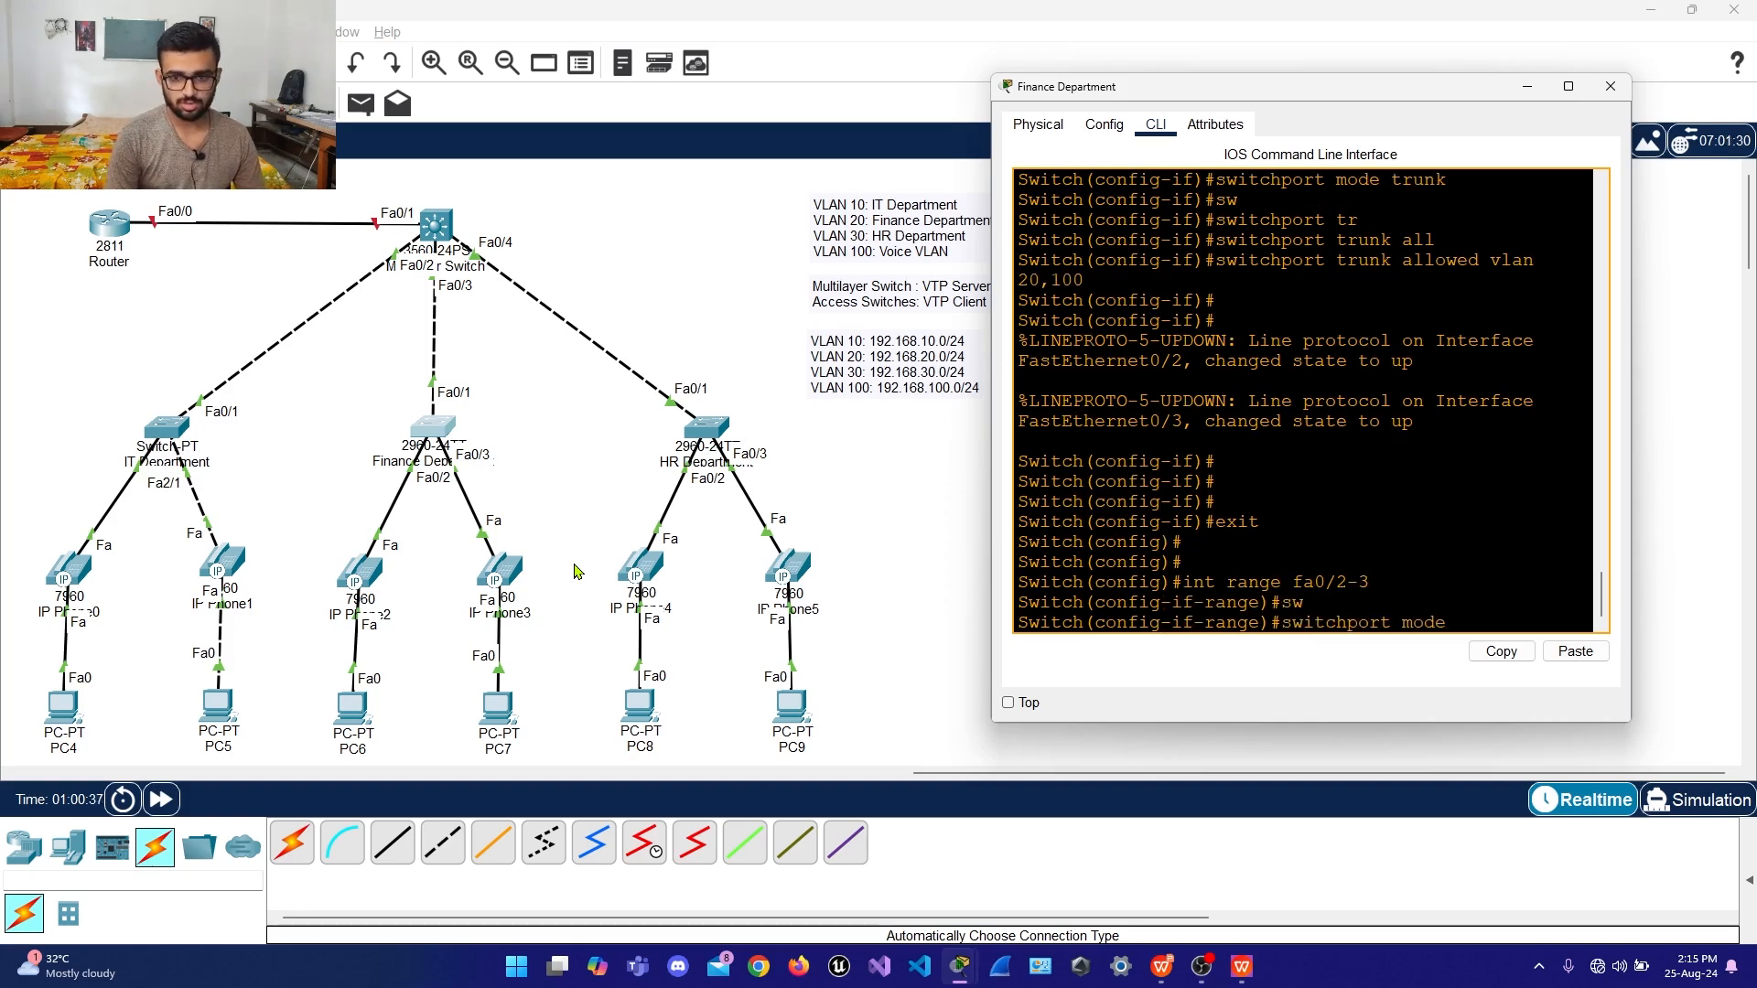
type(" tr")
key("Tab")
key("Return")
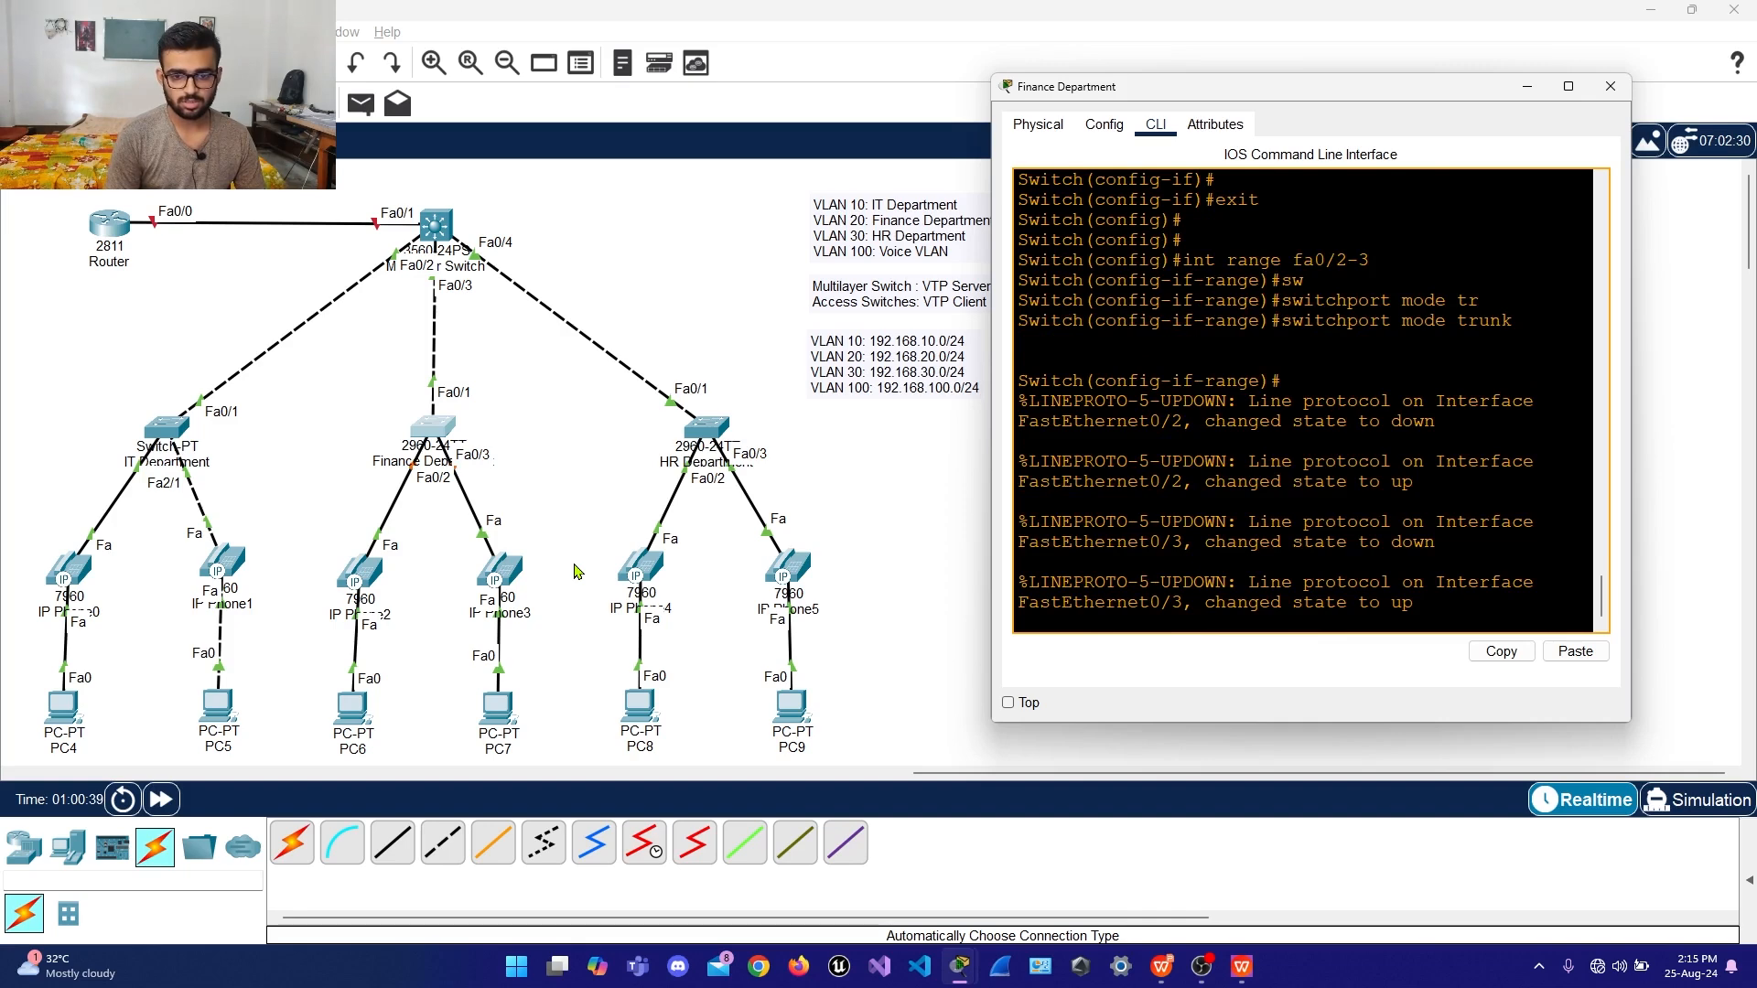
Allow VLANs 20 and 100 on the Finance fa0/2-3 trunks with switchport trunk allowed vlan 20,100
key("Return")
type("sw")
key("Tab")
type("t")
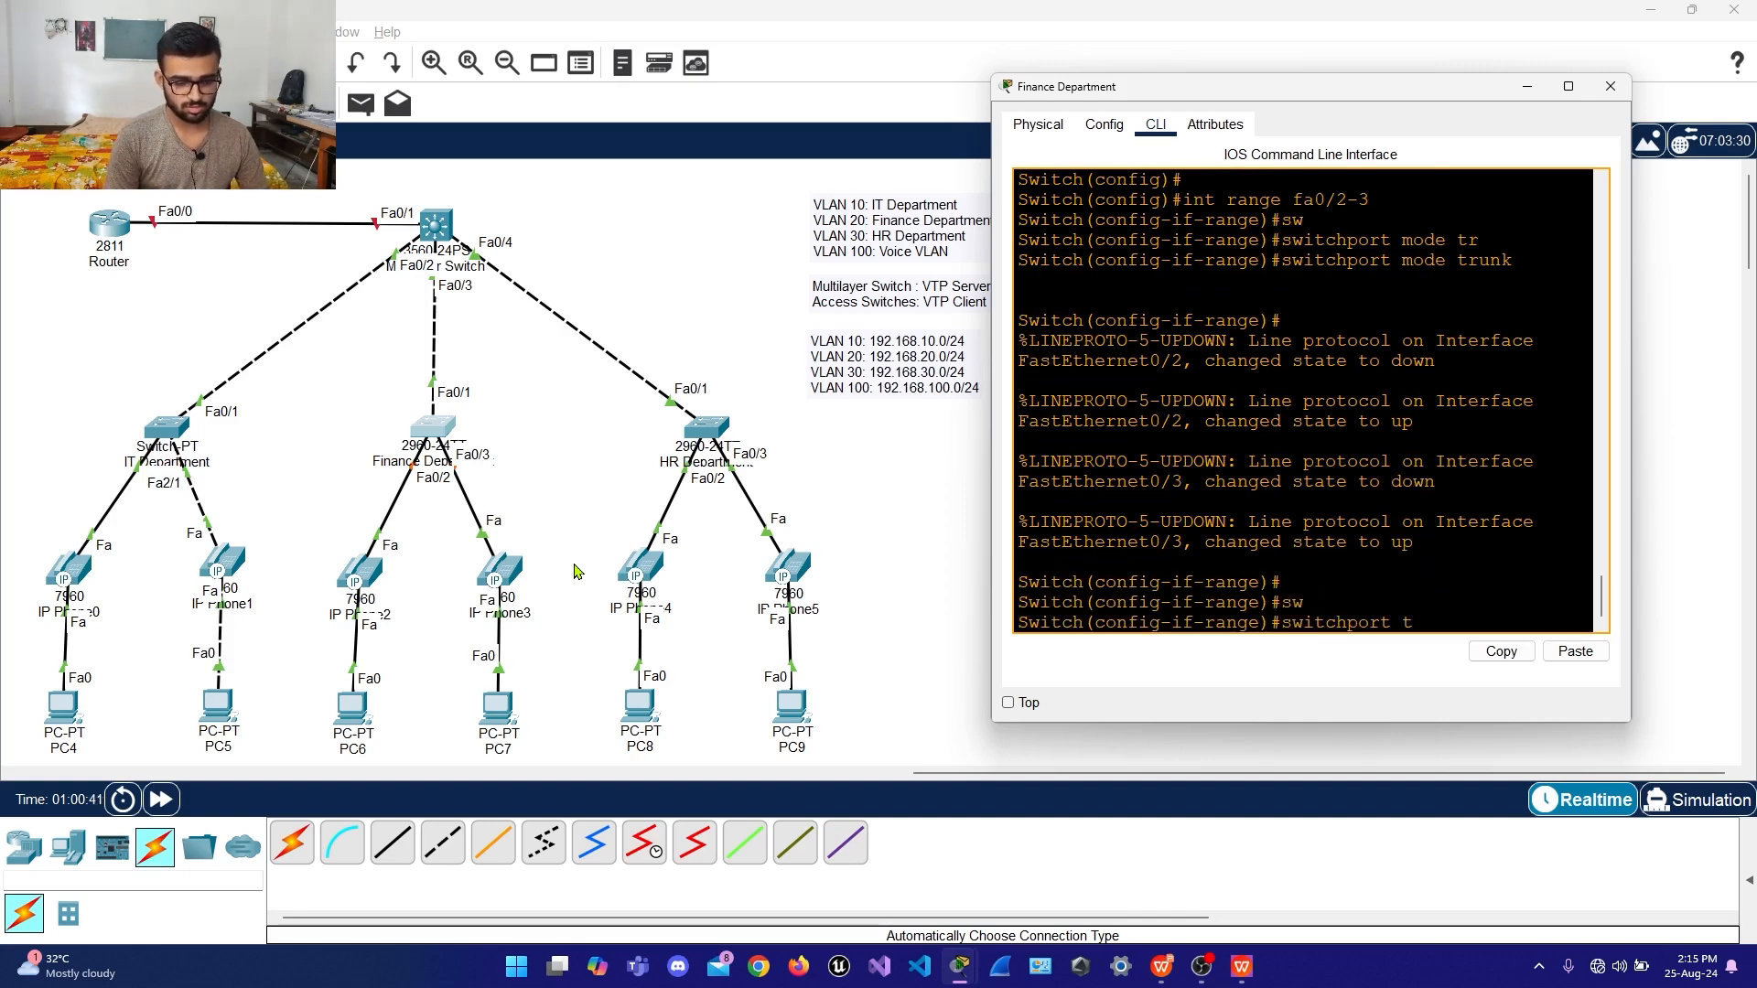
type("r")
key("Tab")
type("all")
key("Tab")
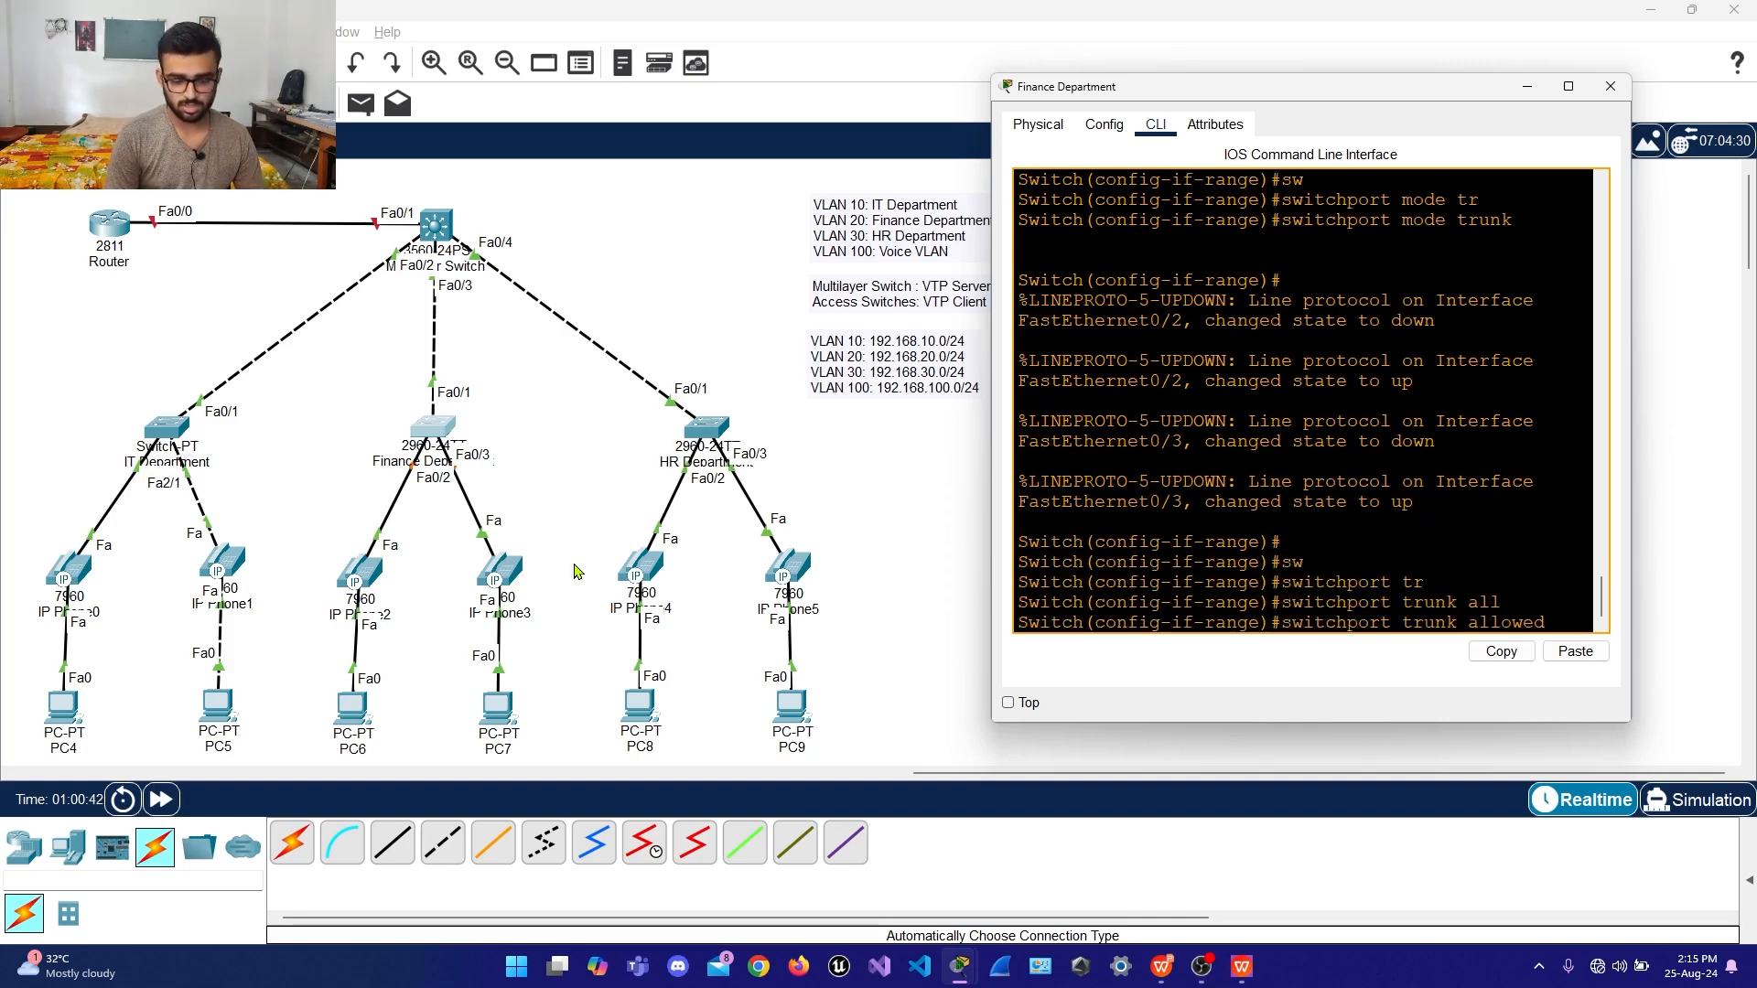
type("vlan 10")
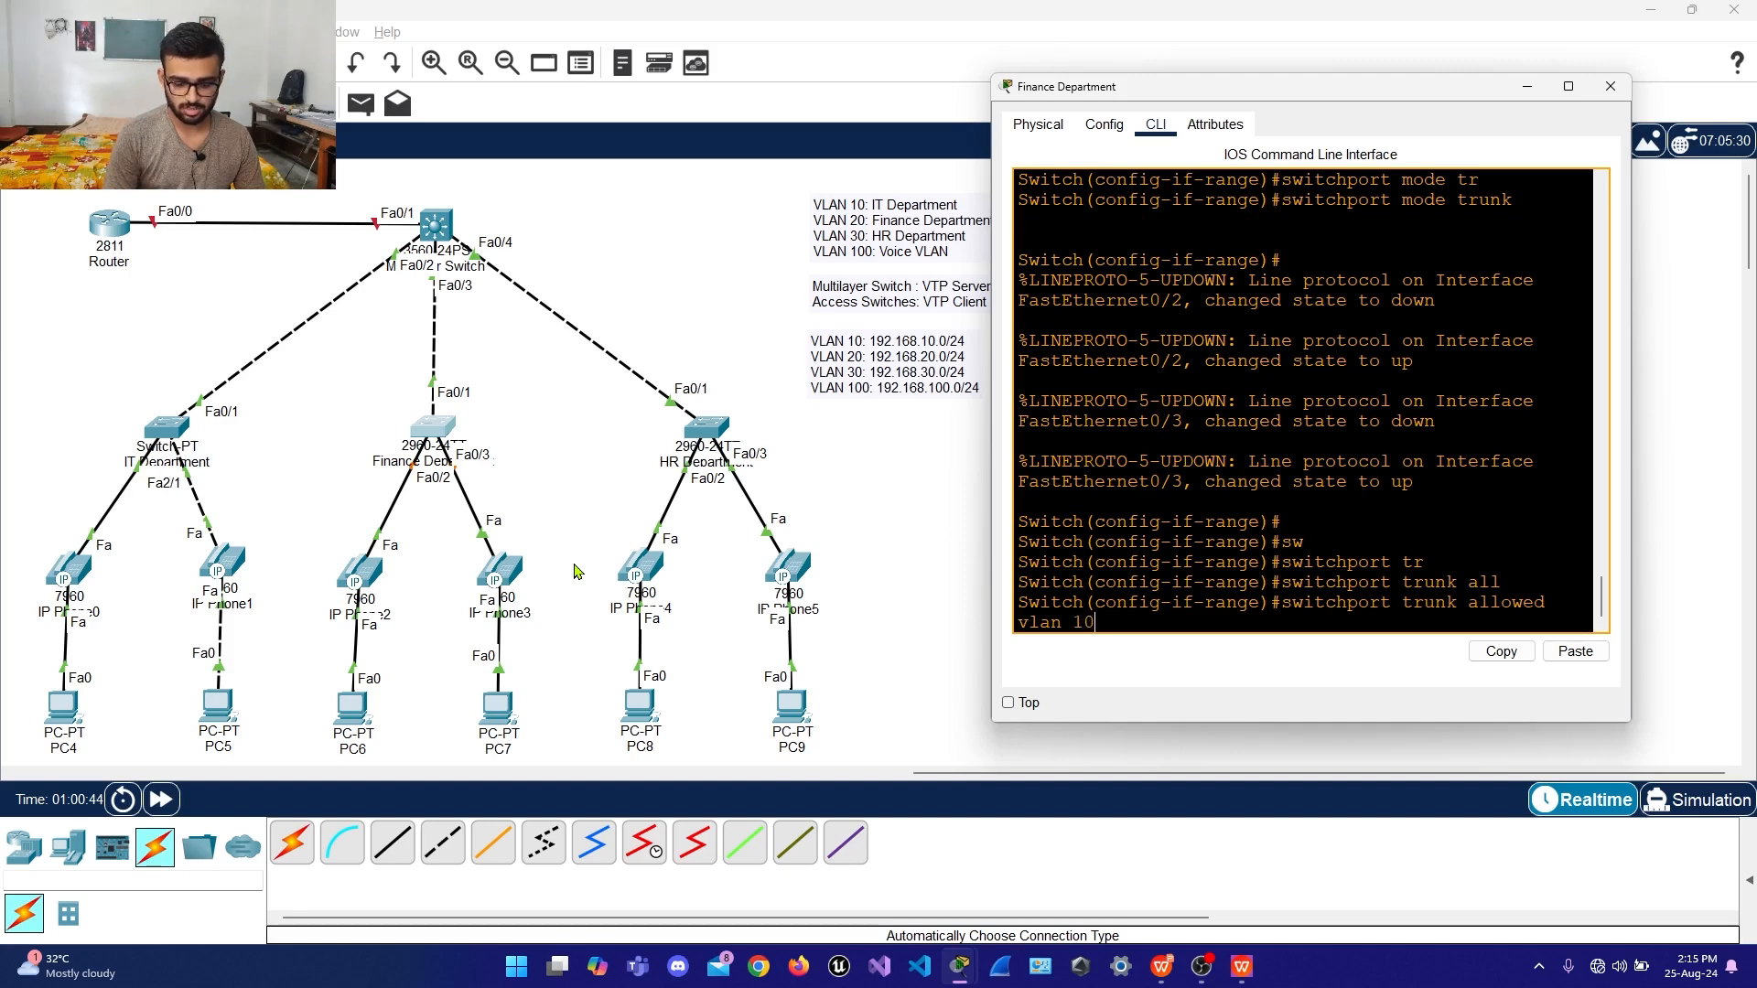
type("2")
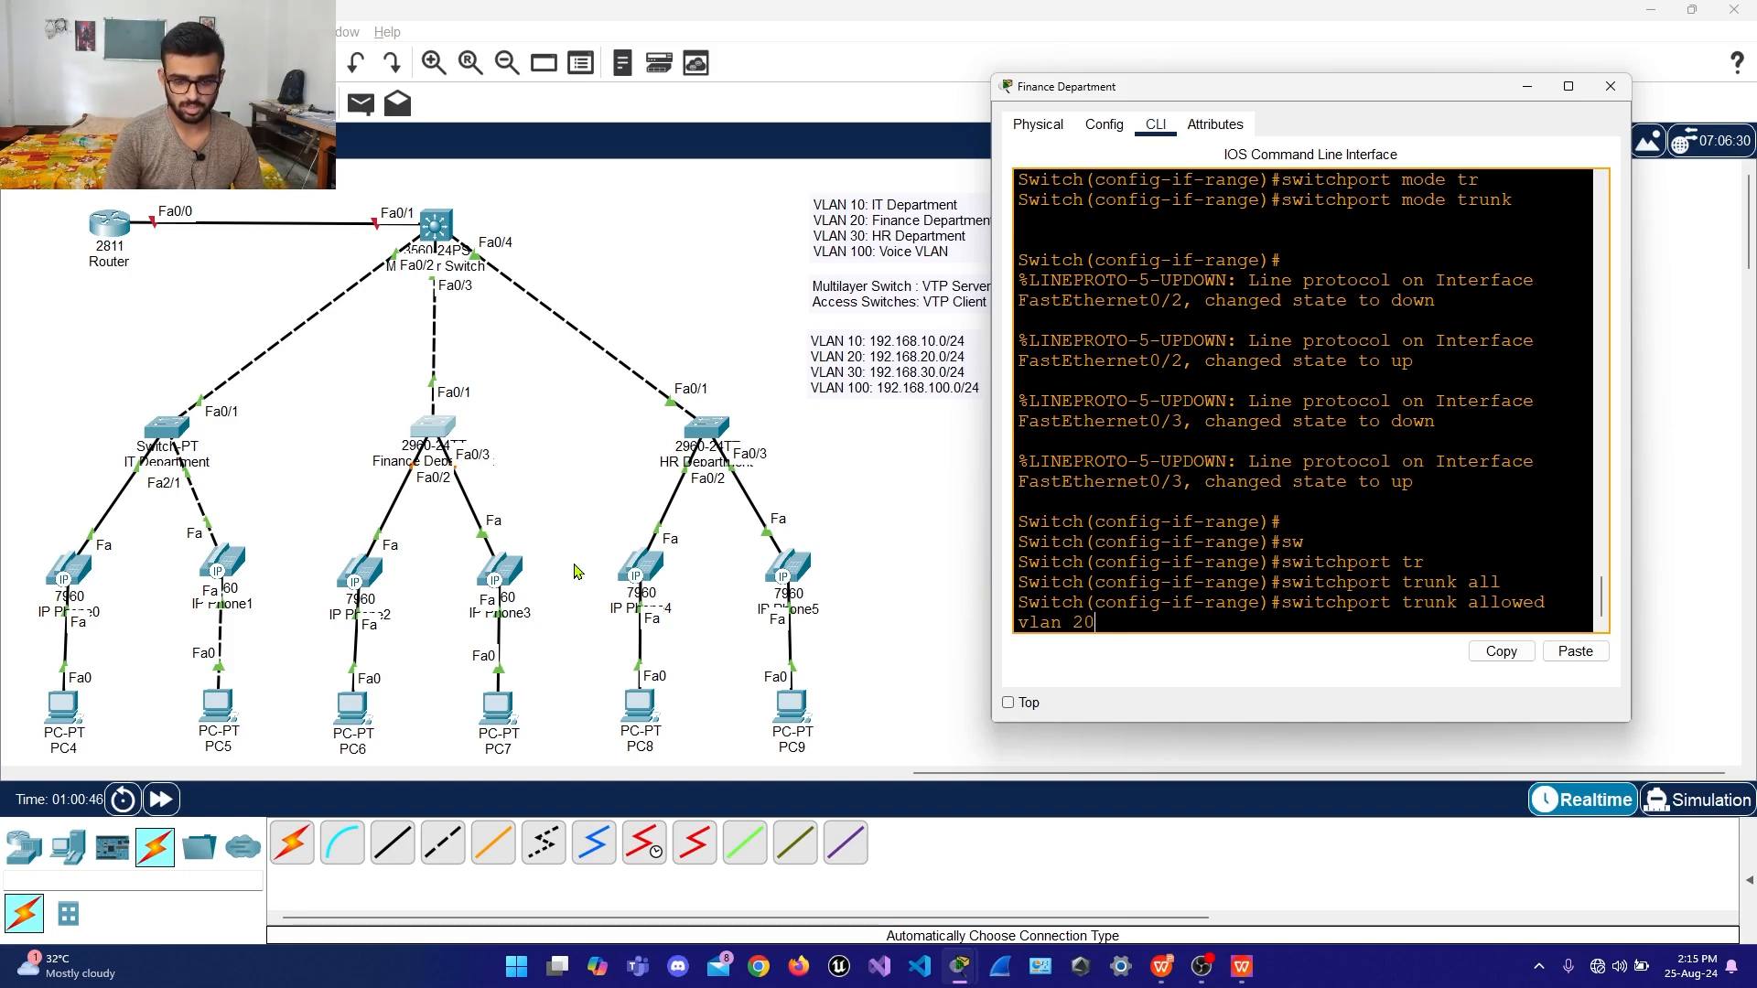
type("0,100")
key("Return")
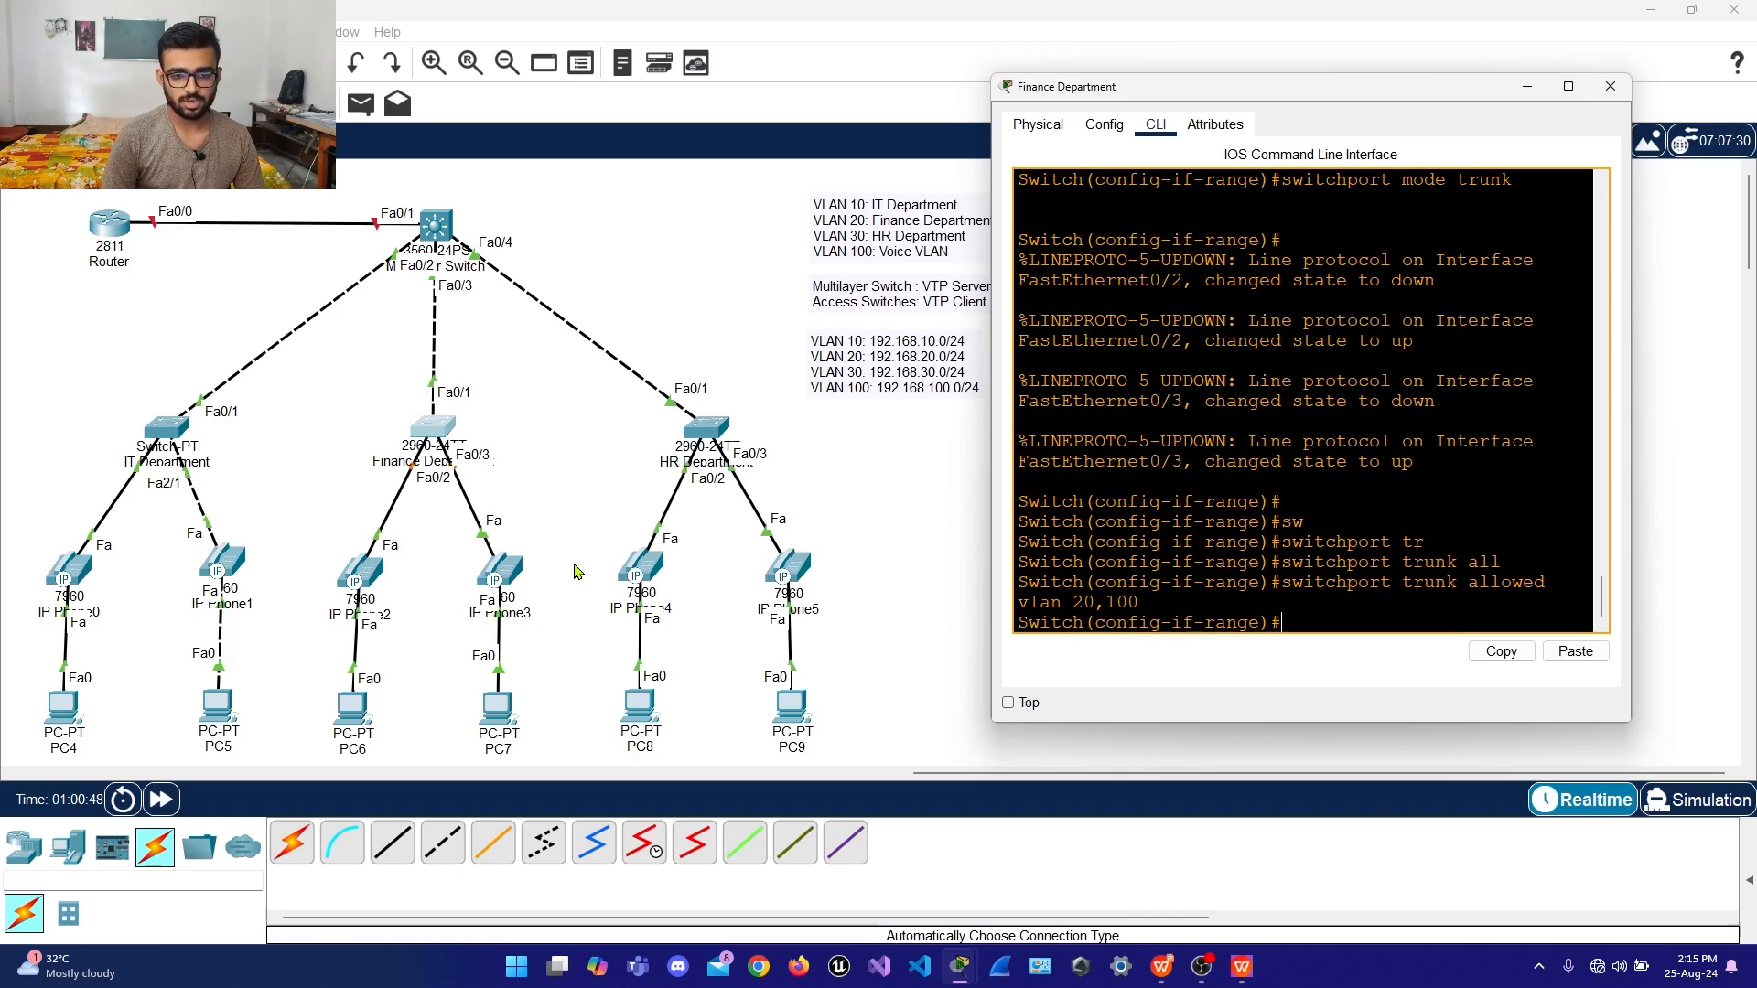
Set the native VLAN of the Finance fa0/2-3 trunks to 20 with switchport trunk native vlan 20
type("sw")
key("Tab")
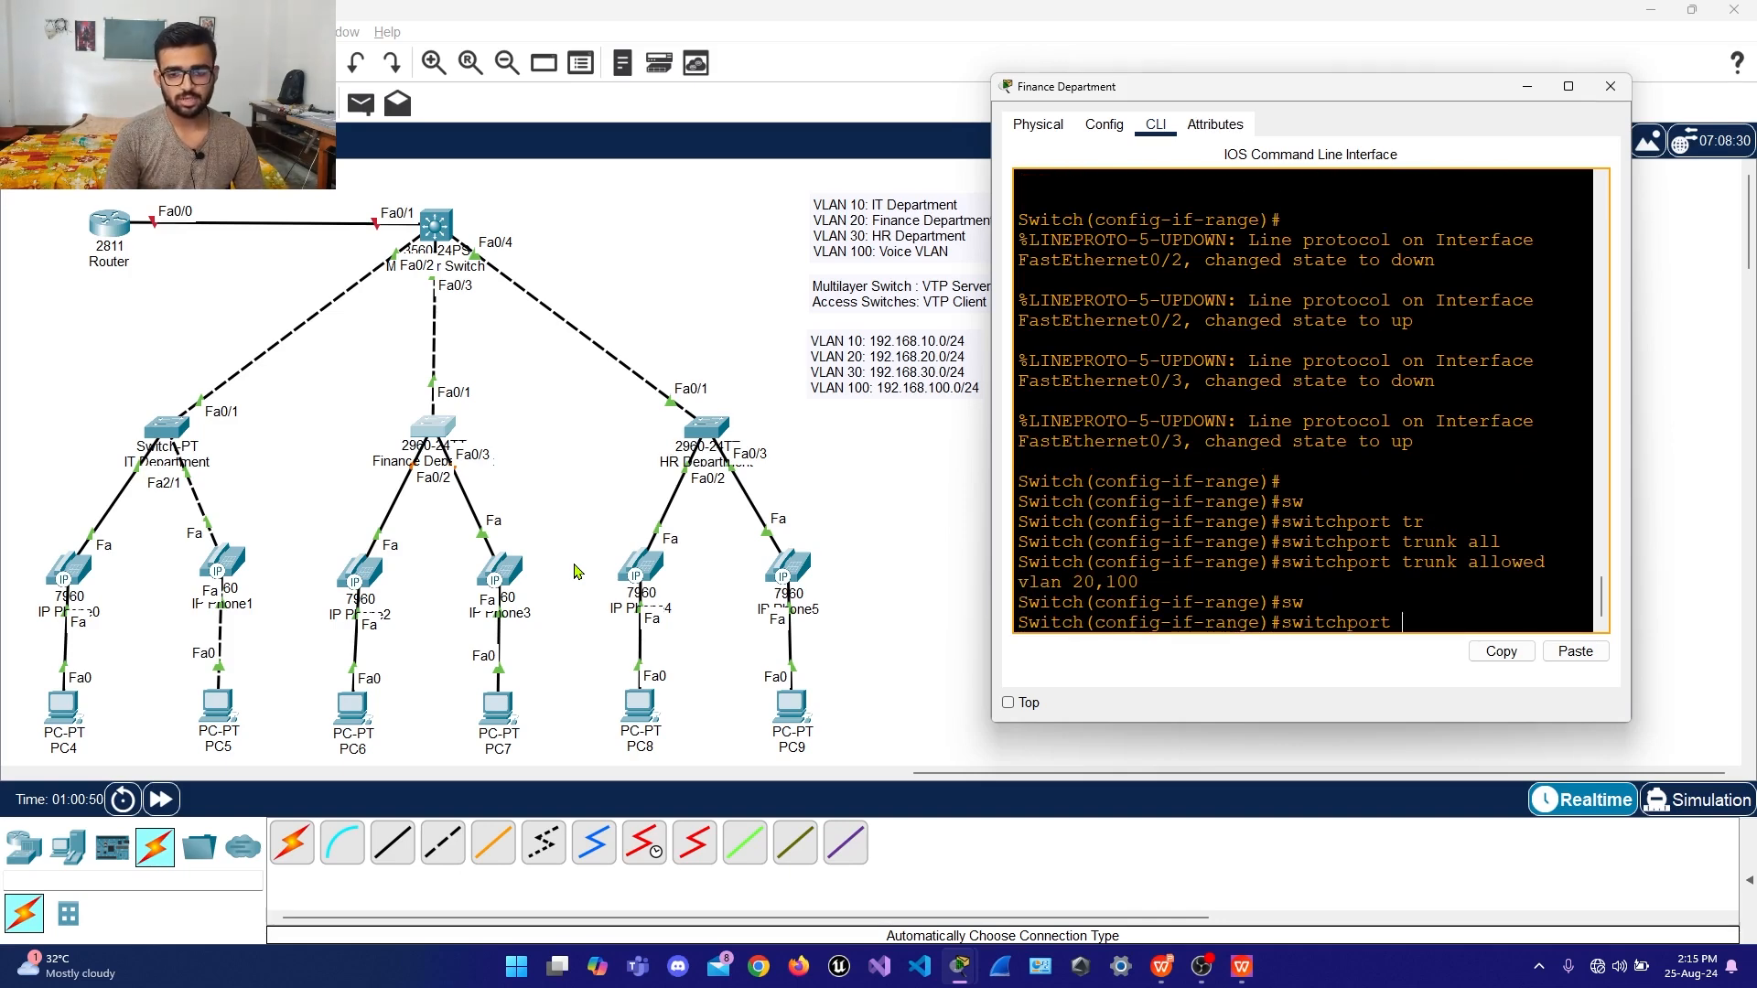
type("t")
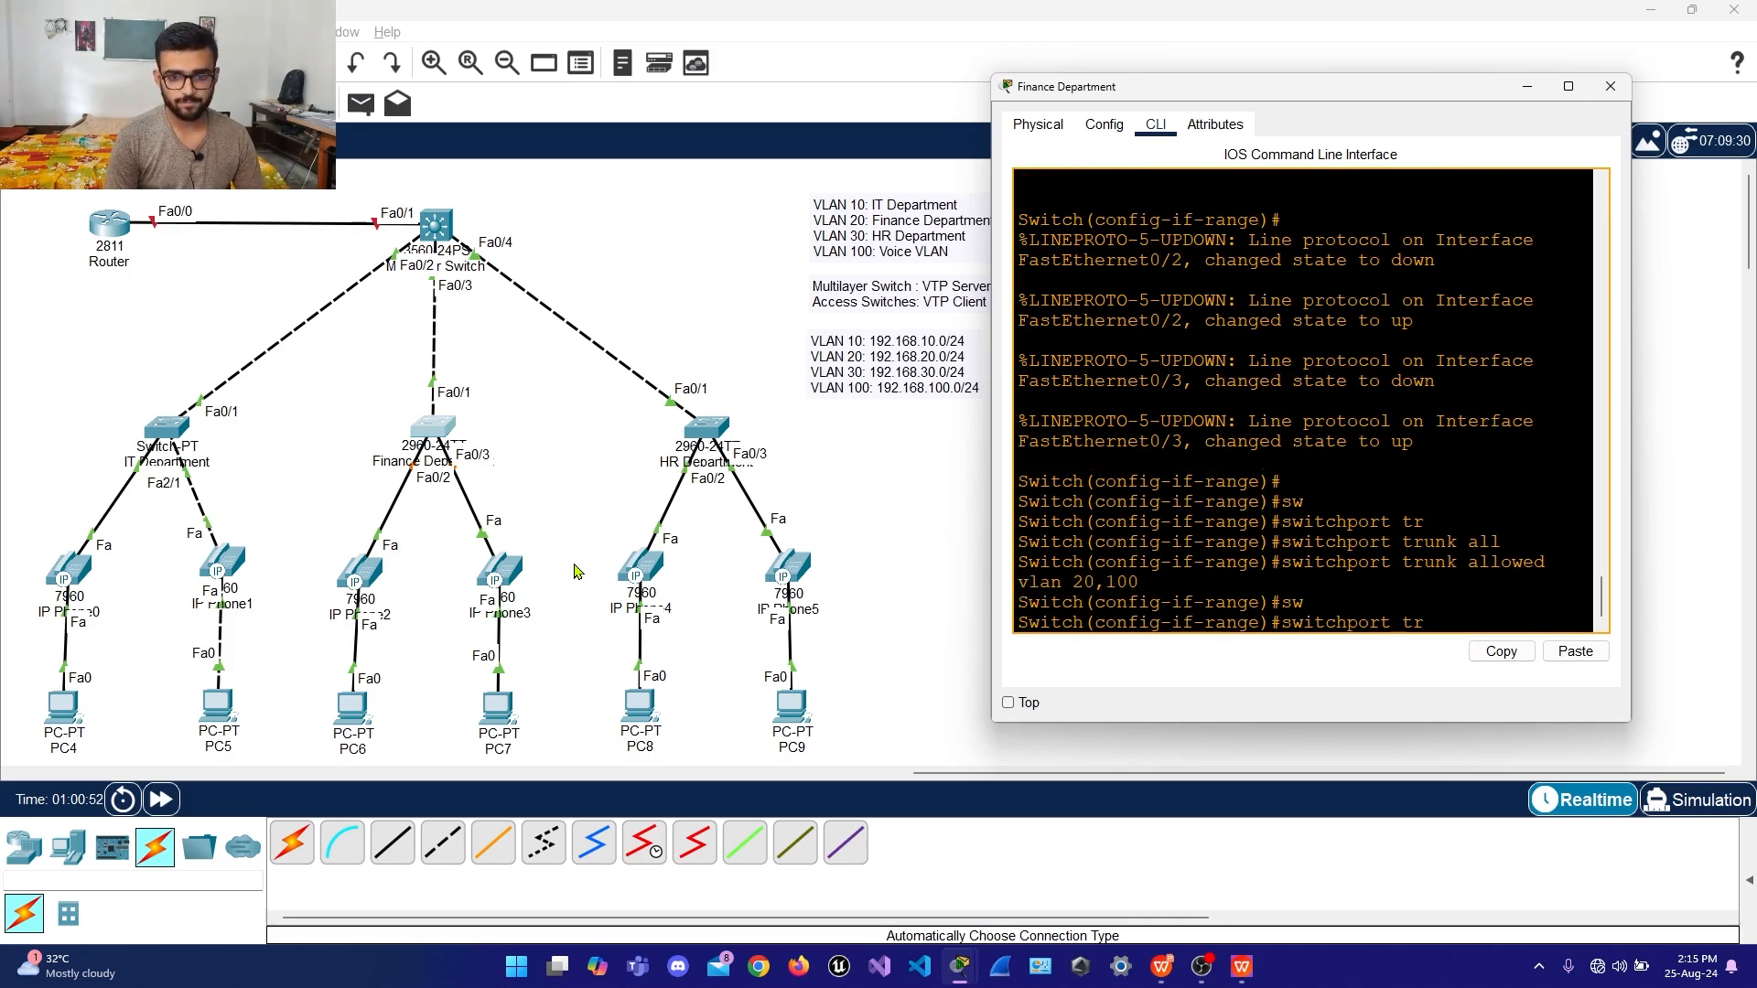
type("r")
key("Tab")
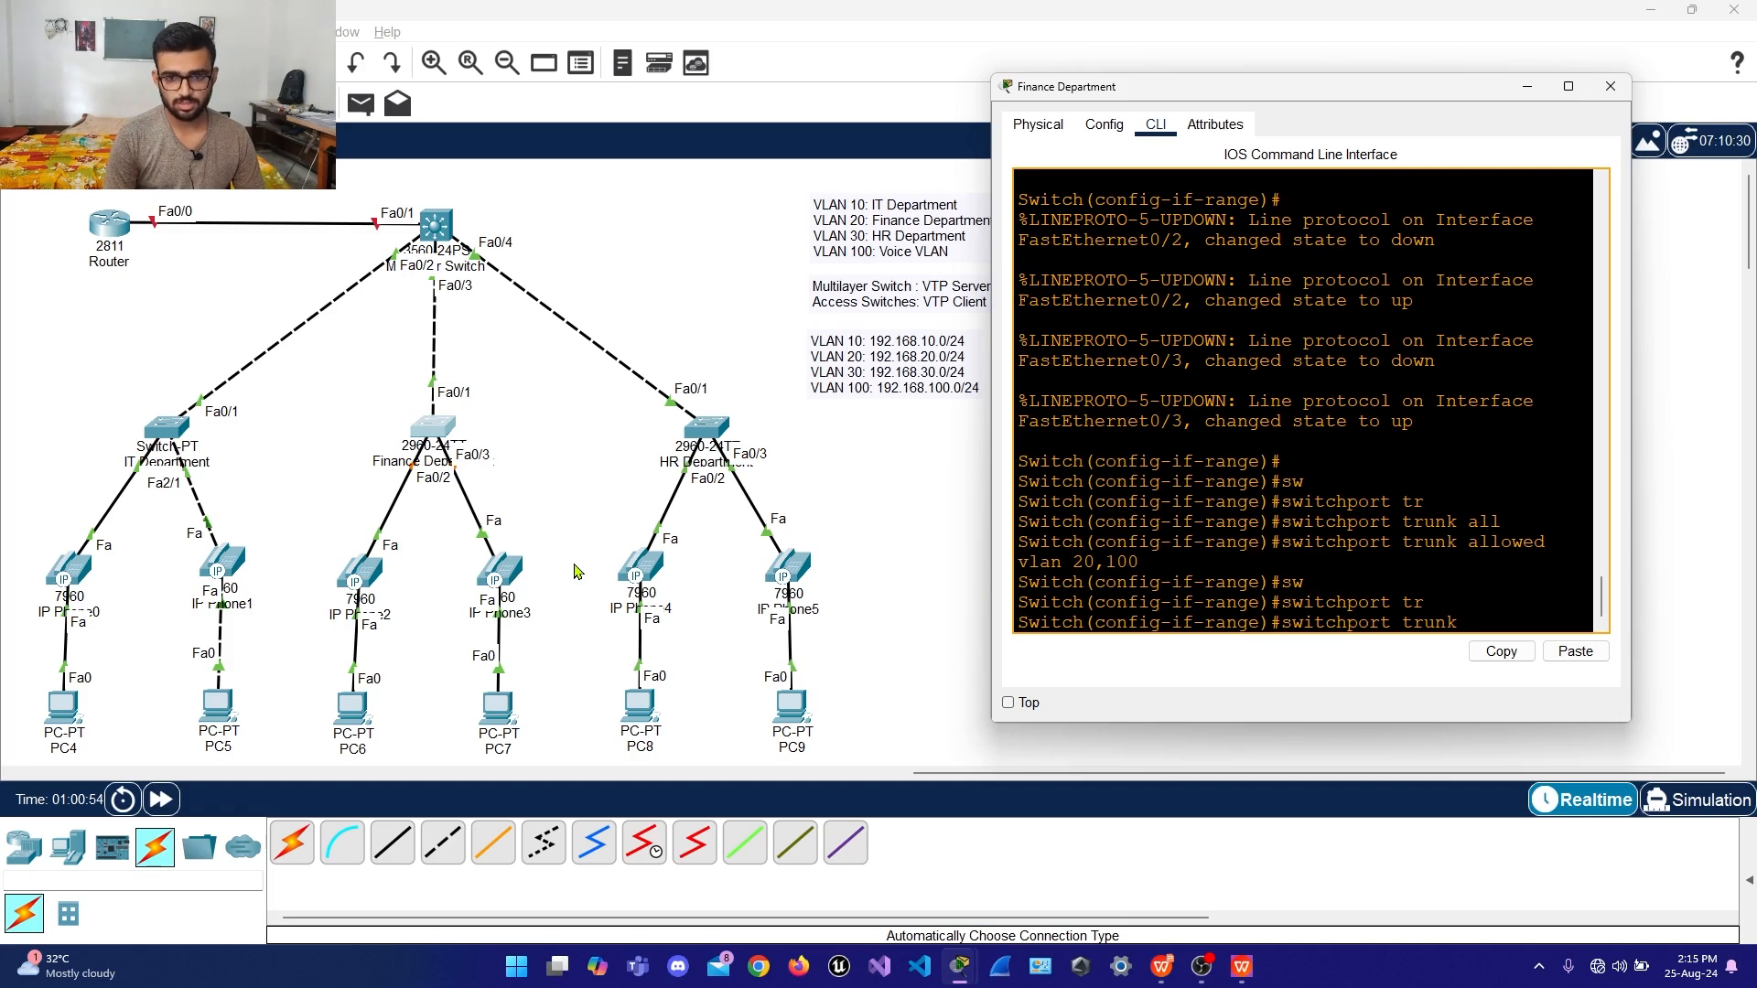
type("na")
key("Tab")
type("vlan 20")
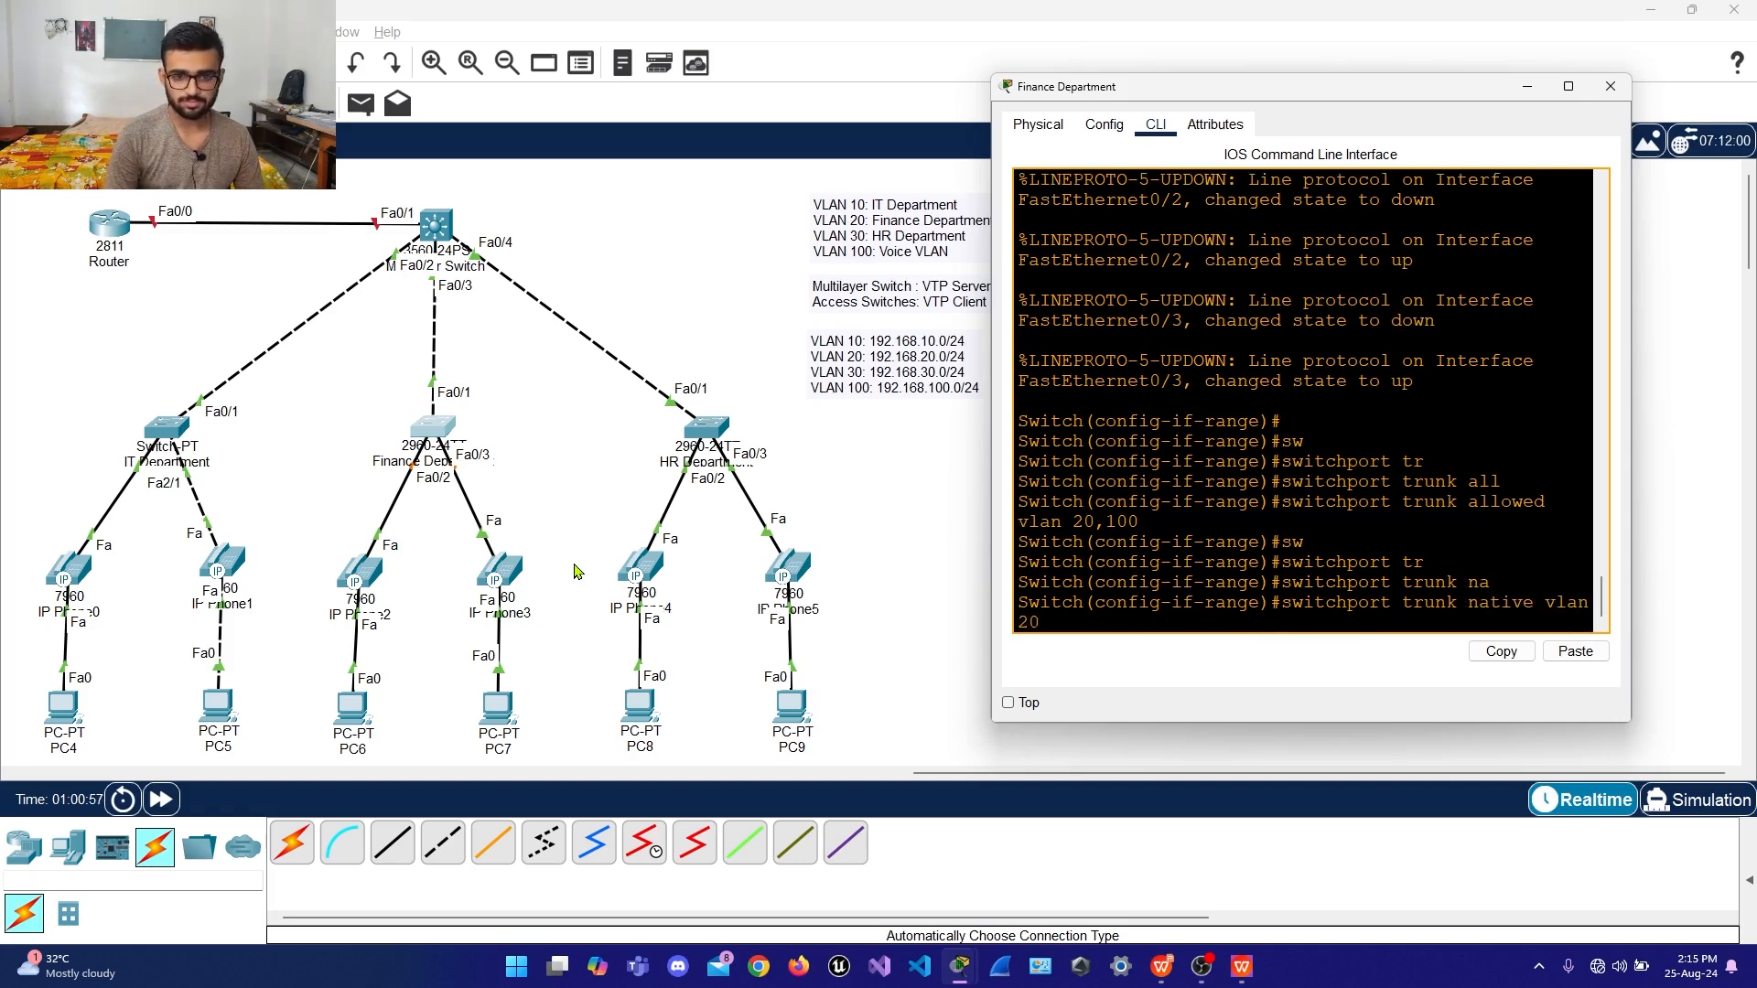
key("Return")
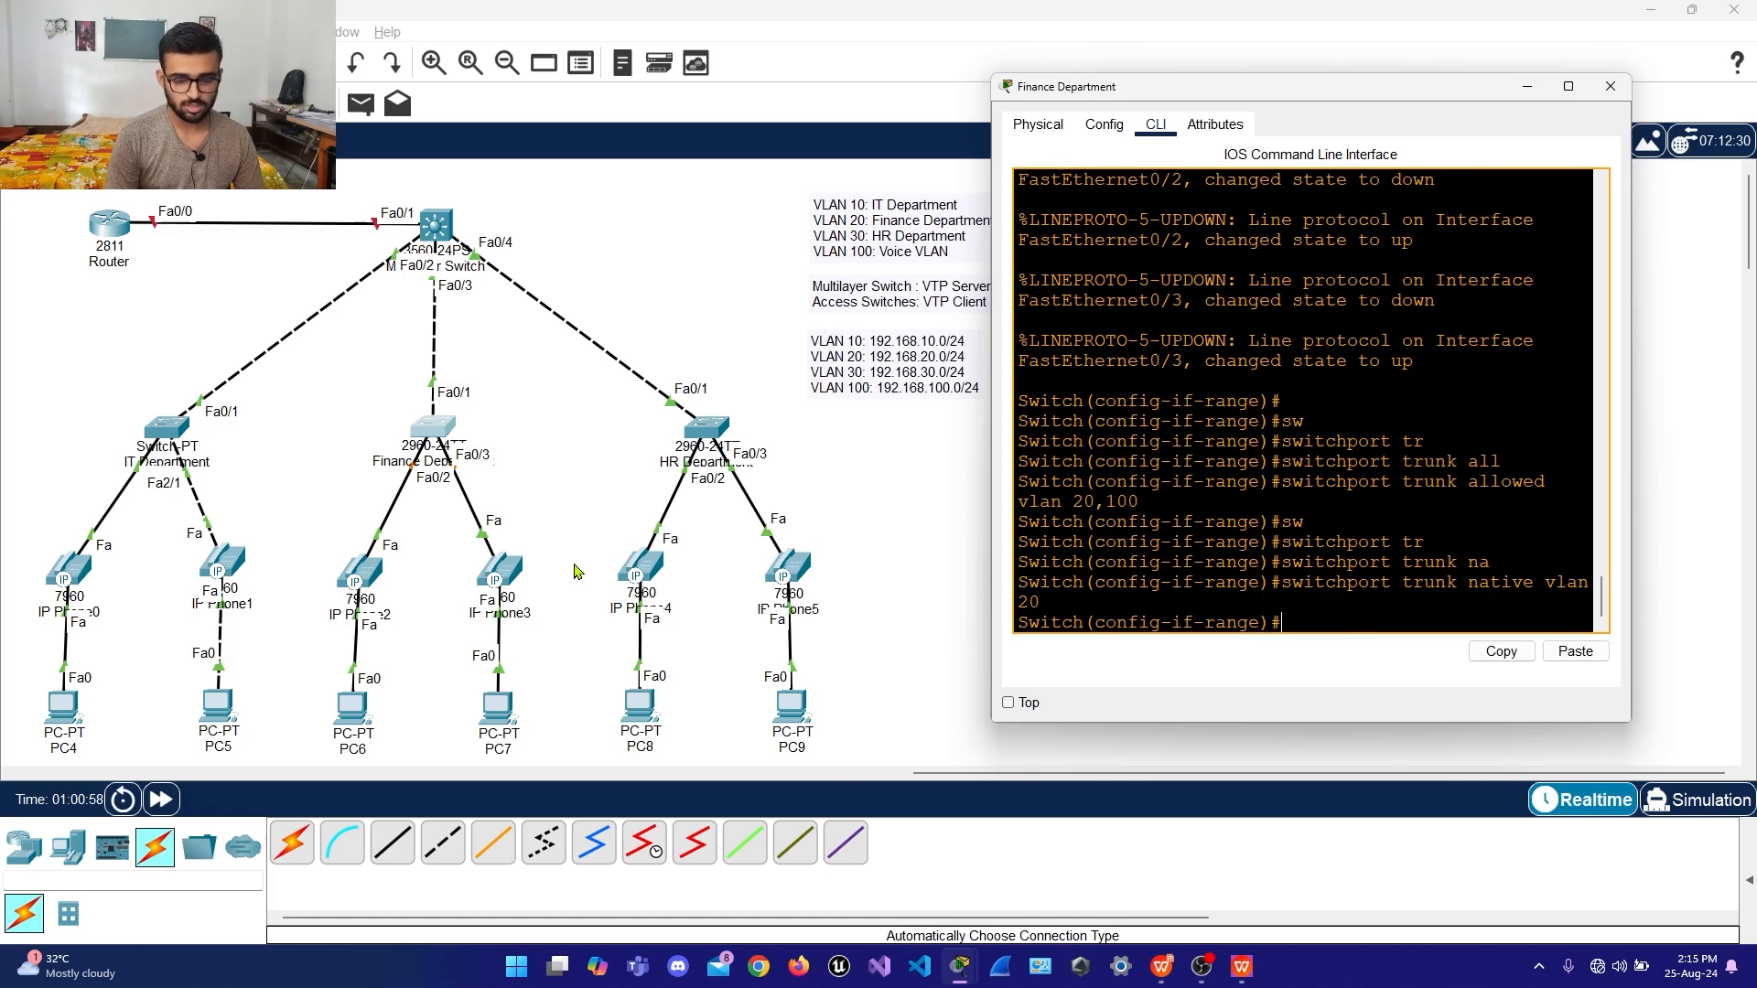
Assign voice VLAN 100 to the Finance fa0/2-3 ports with switchport voice vlan 100 and leave configuration mode with end
type("sw")
key("Tab")
type("tr")
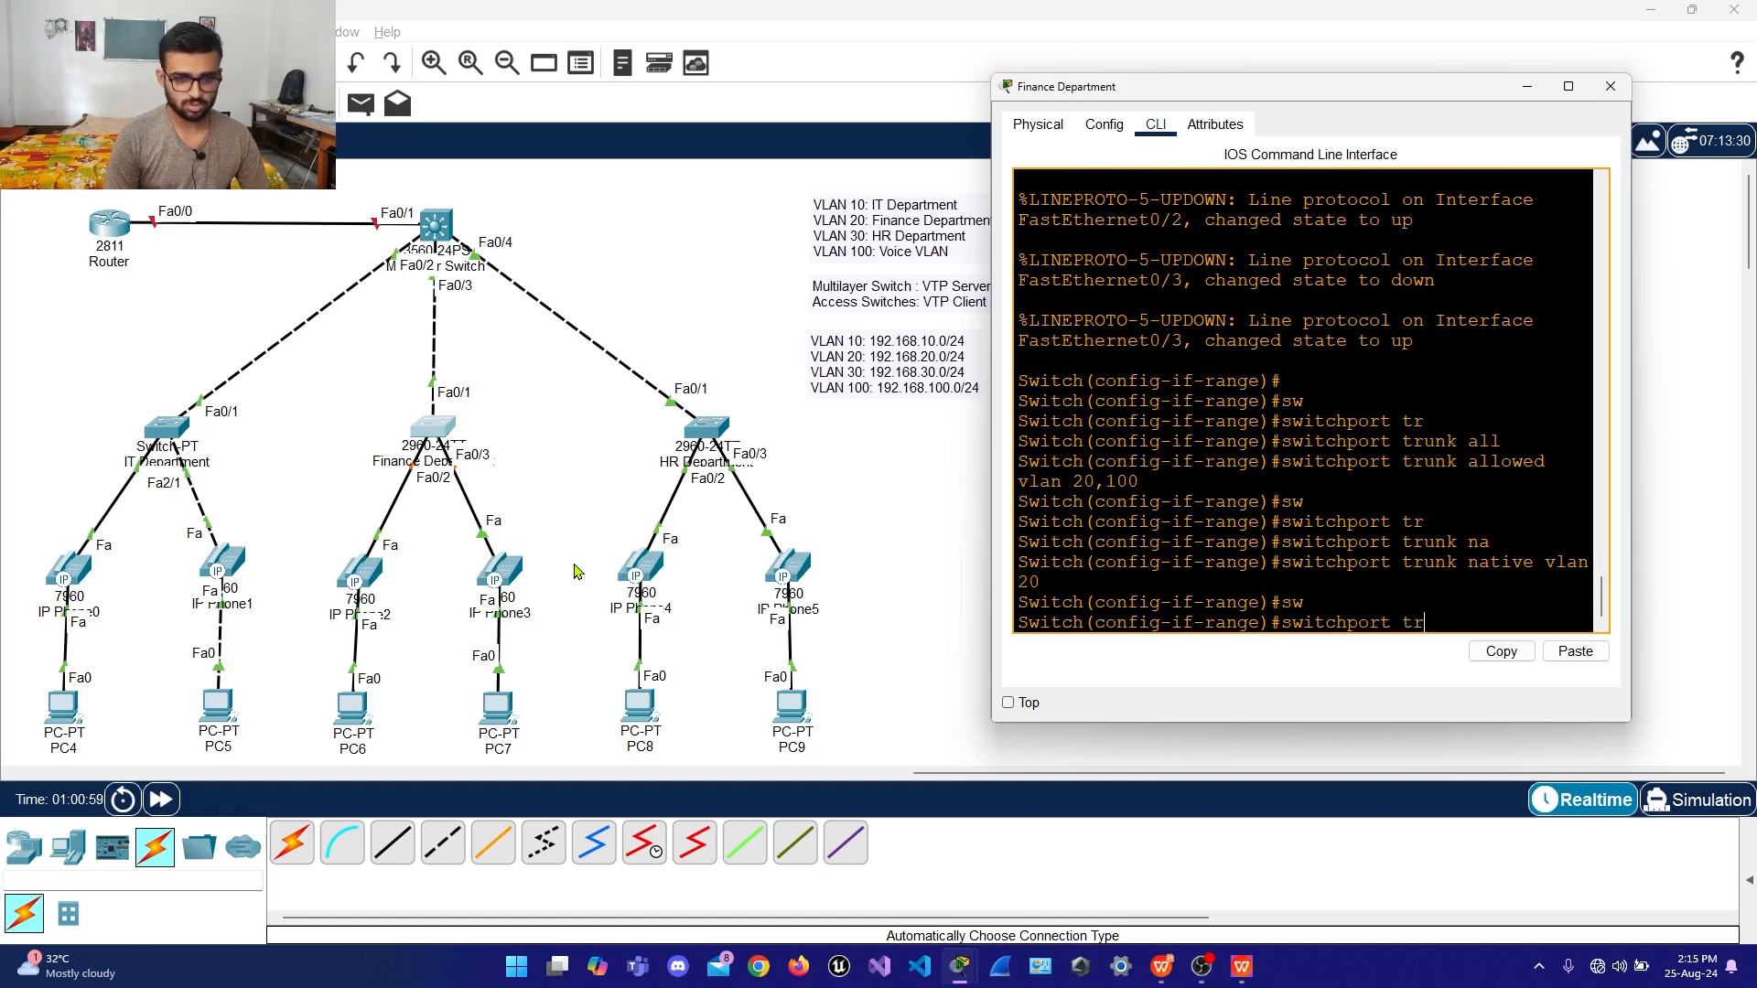
key("Tab")
key("BackSpace")
key("BackSpace")
key("BackSpace")
key("BackSpace")
key("BackSpace")
key("BackSpace")
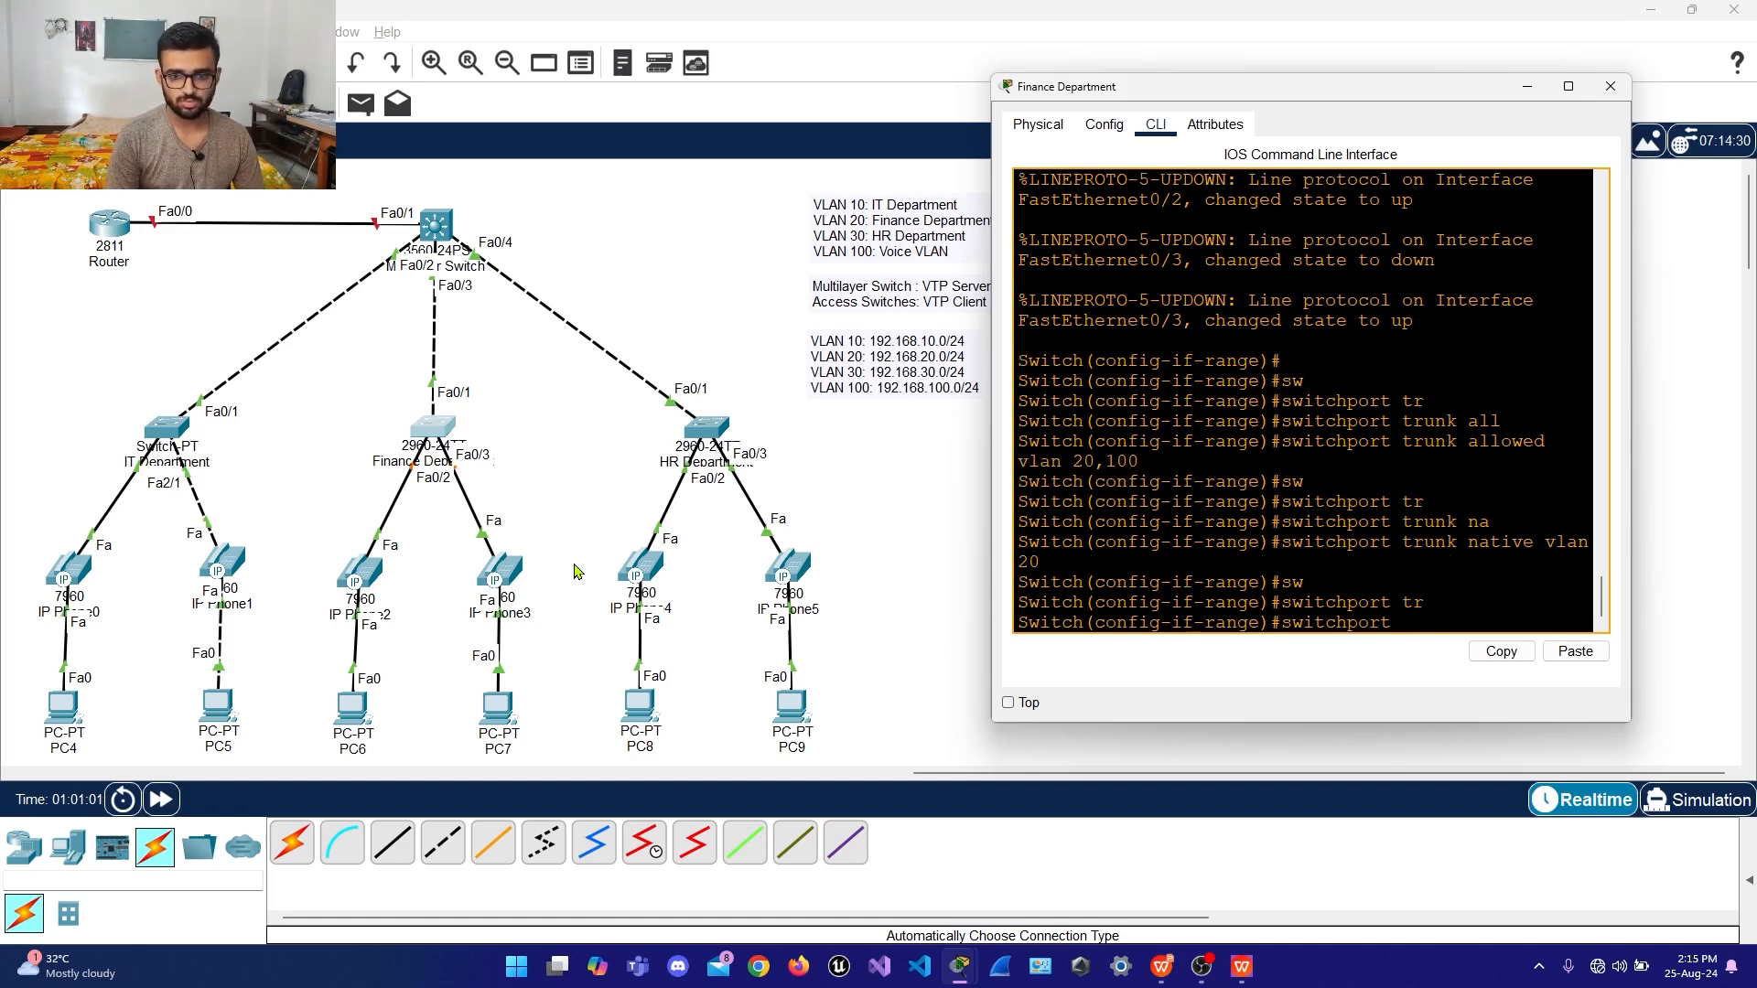
type("voice vla")
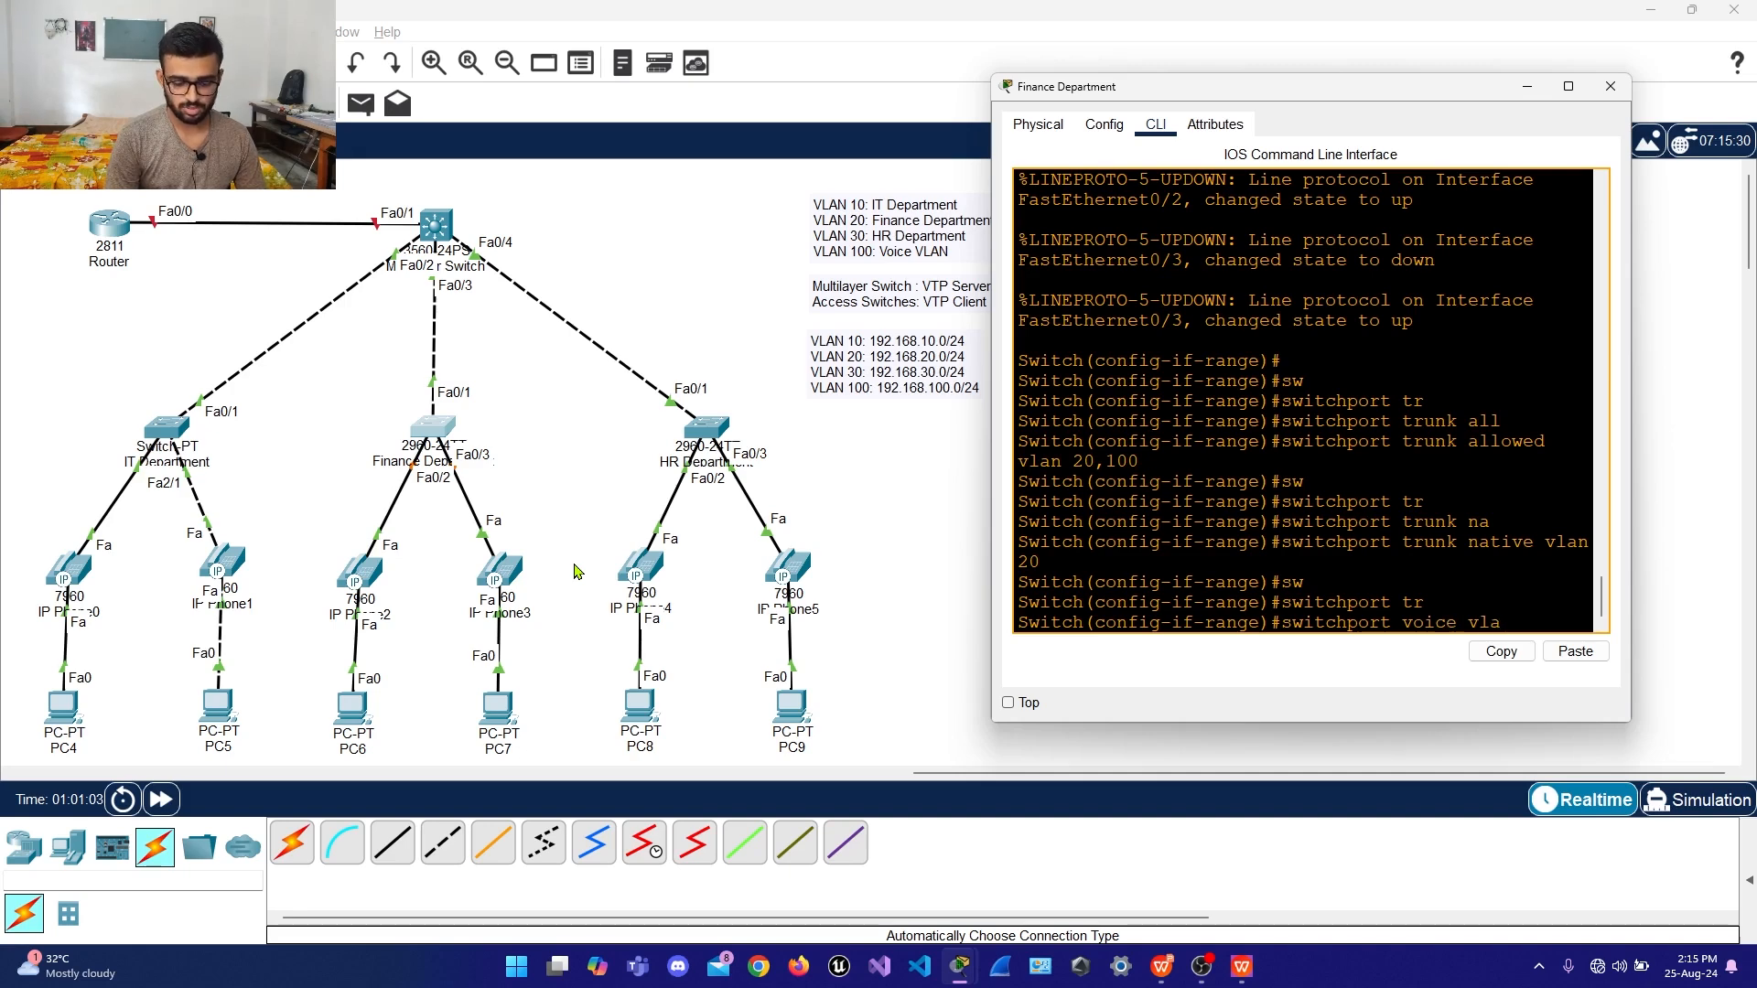
type("n 100")
key("Return")
key("Return")
key("Return")
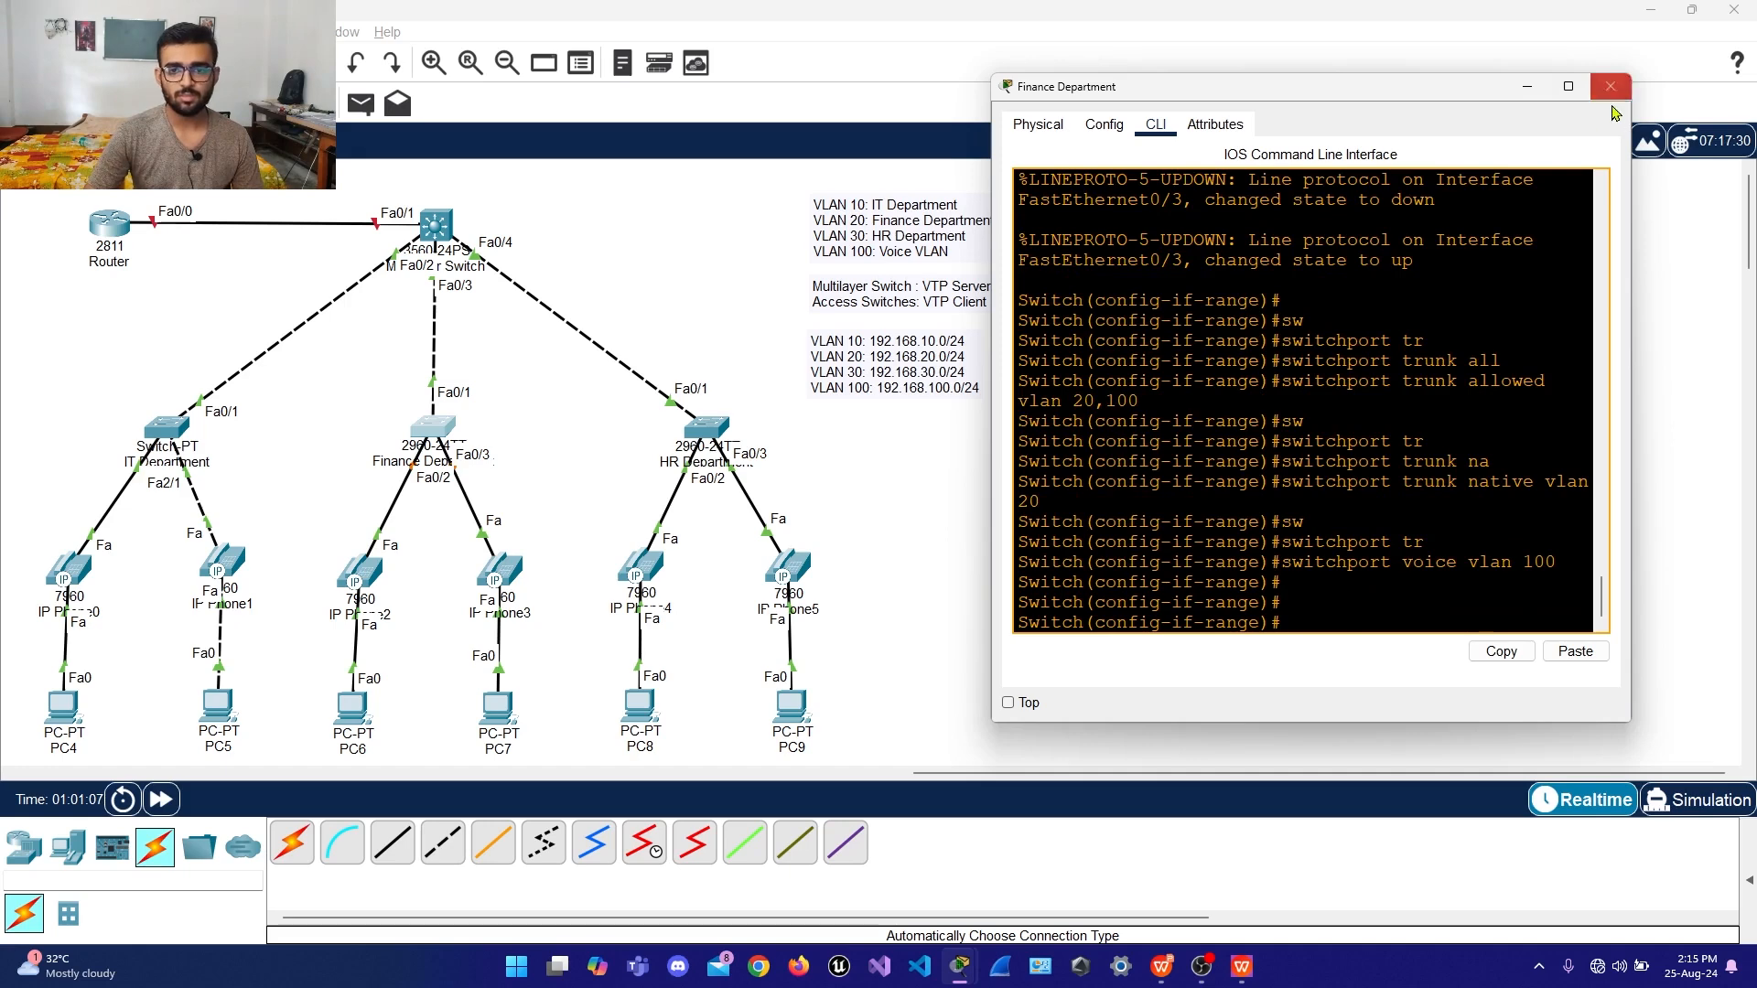
type("end")
key("Return")
key("Return")
key("Return")
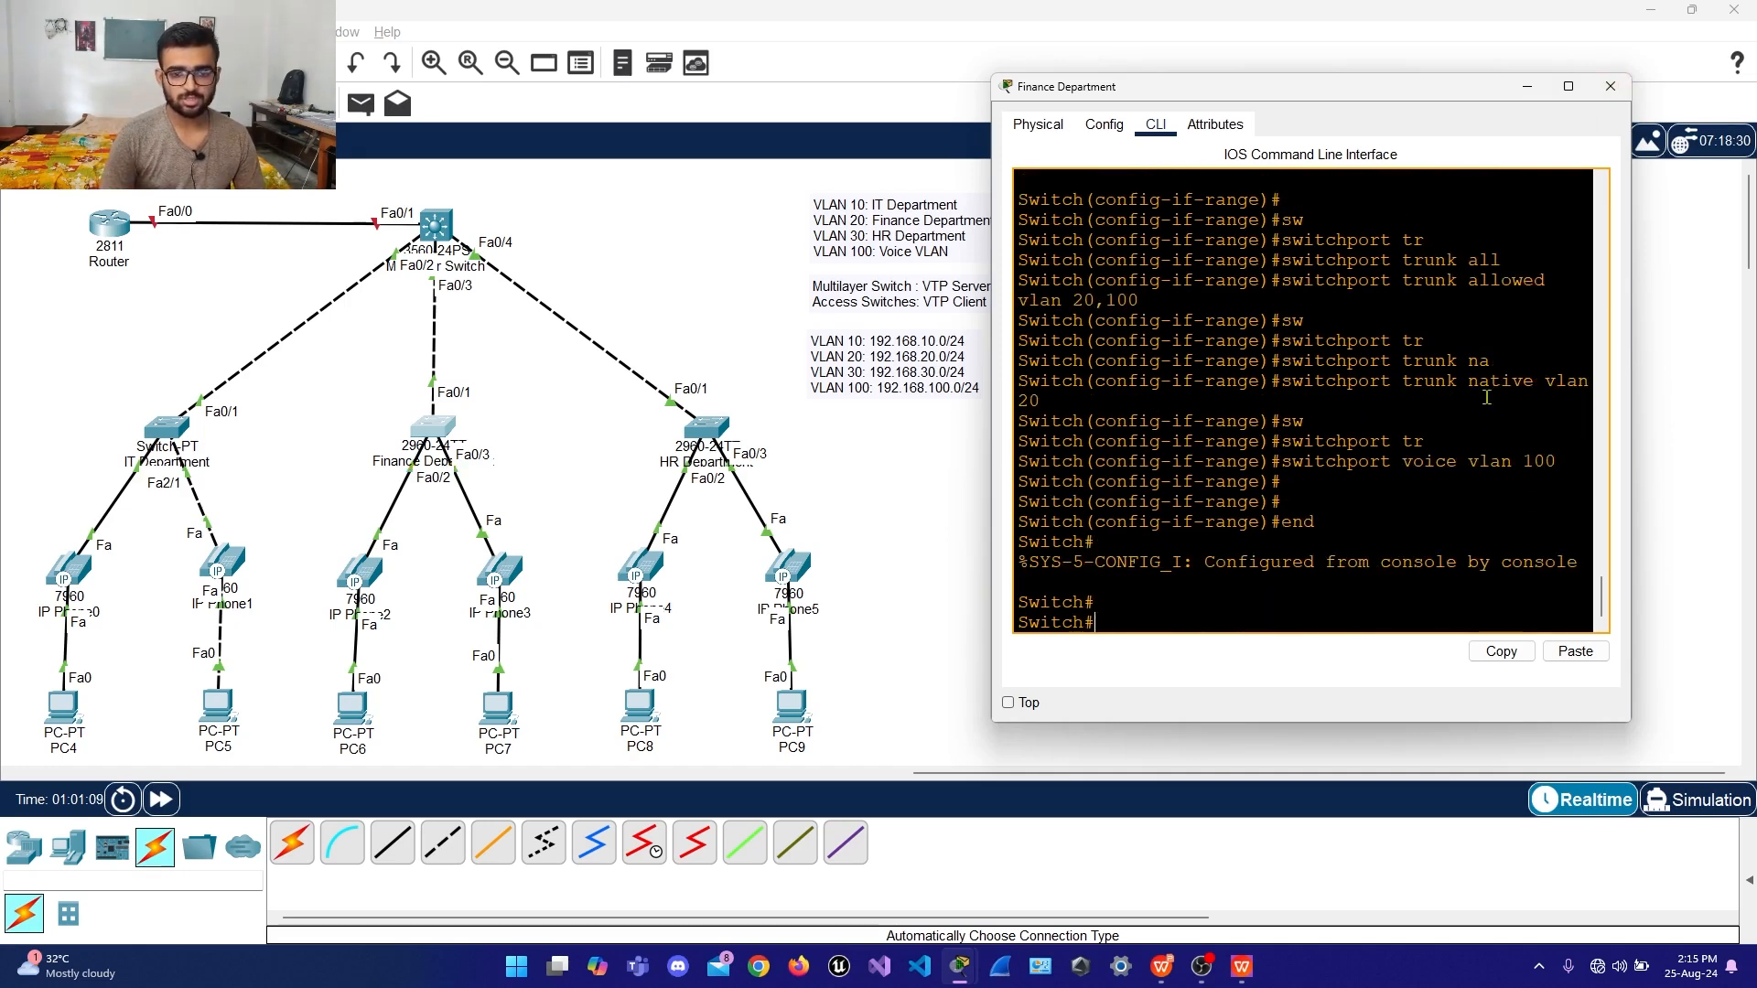
Open the HR Department switch's command line and return to global configuration mode with exit
left_click(705, 428)
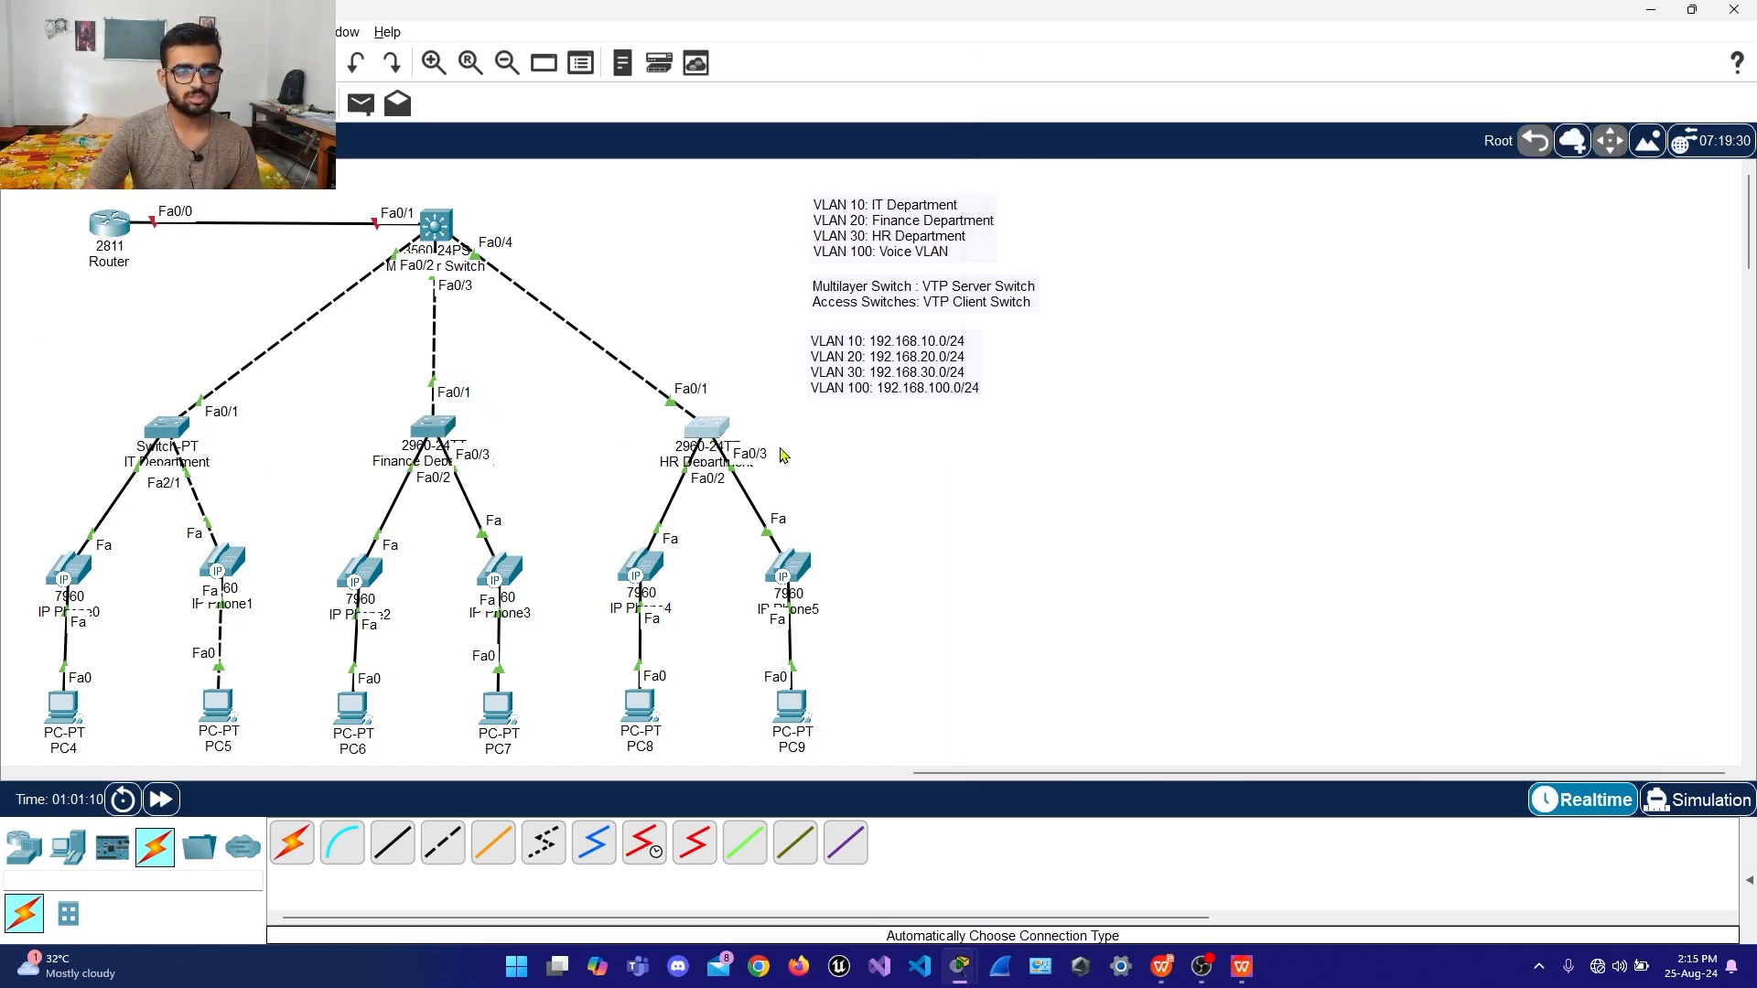
left_click_drag(932, 206, 1269, 134)
key("Return")
key("Return")
key("Return")
key("Return")
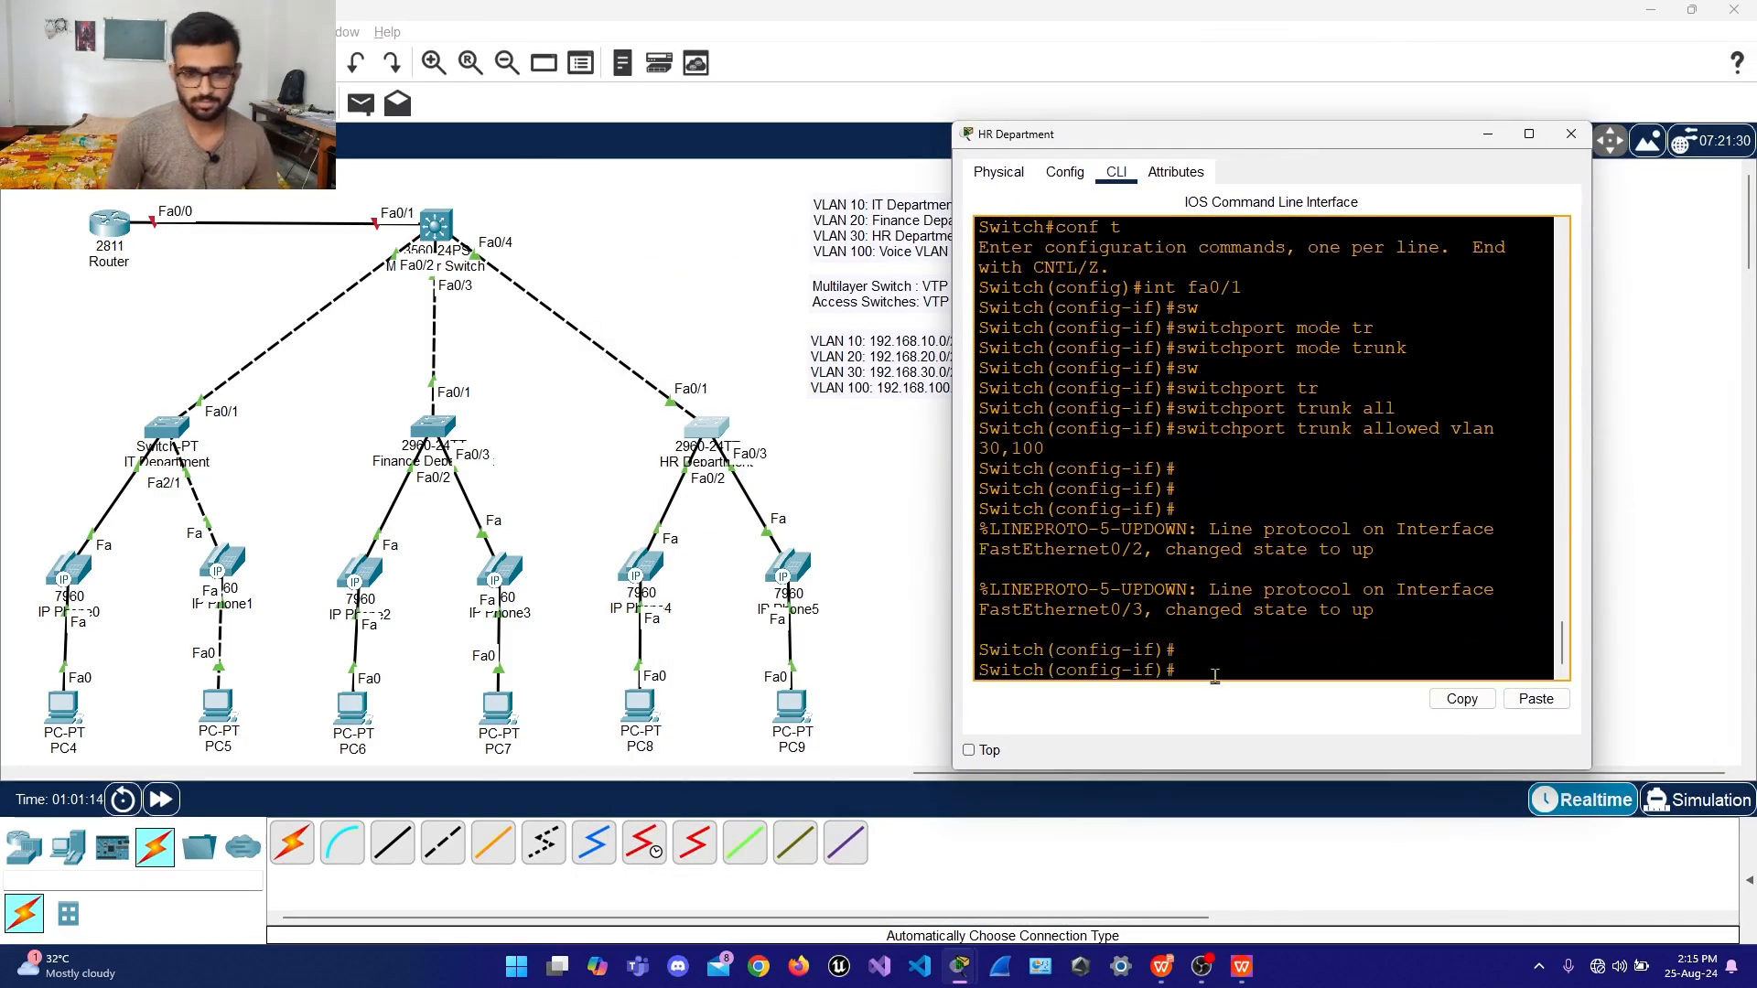
type("exit")
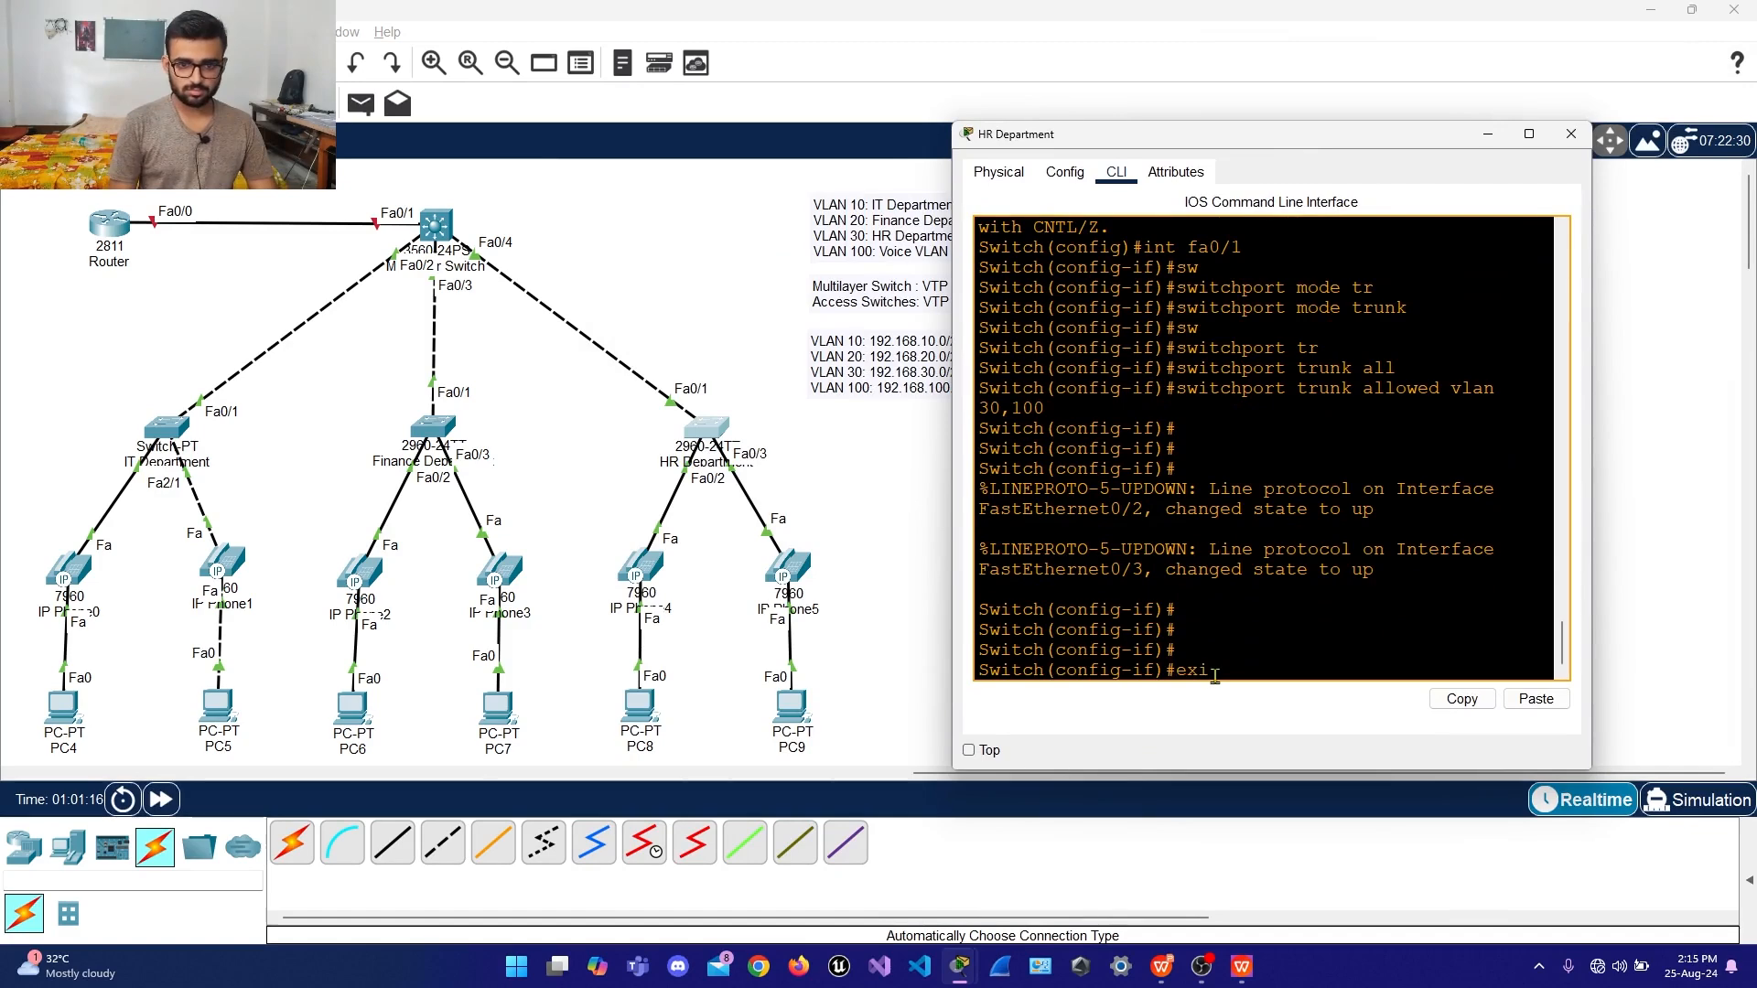
key("Return")
key("Return")
key("Return")
Select interfaces fa0/2 to fa0/3 on the HR Department switch with int range fa0/2-3
type("int ")
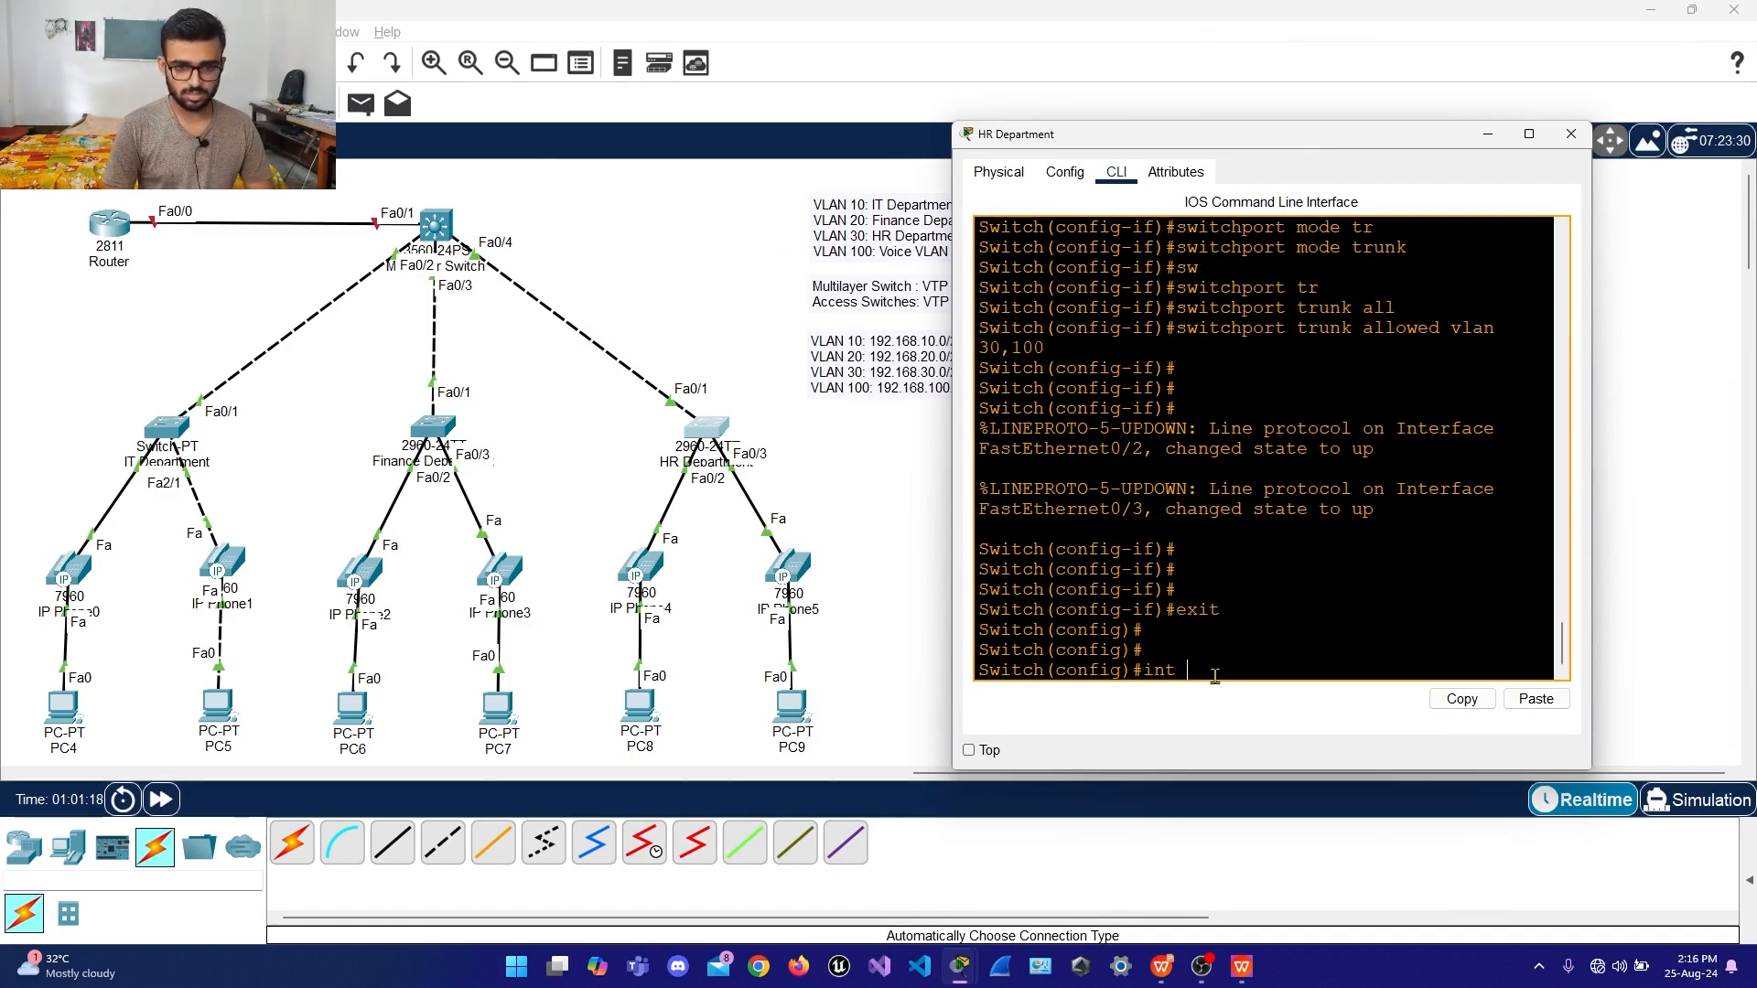
type("range fa0")
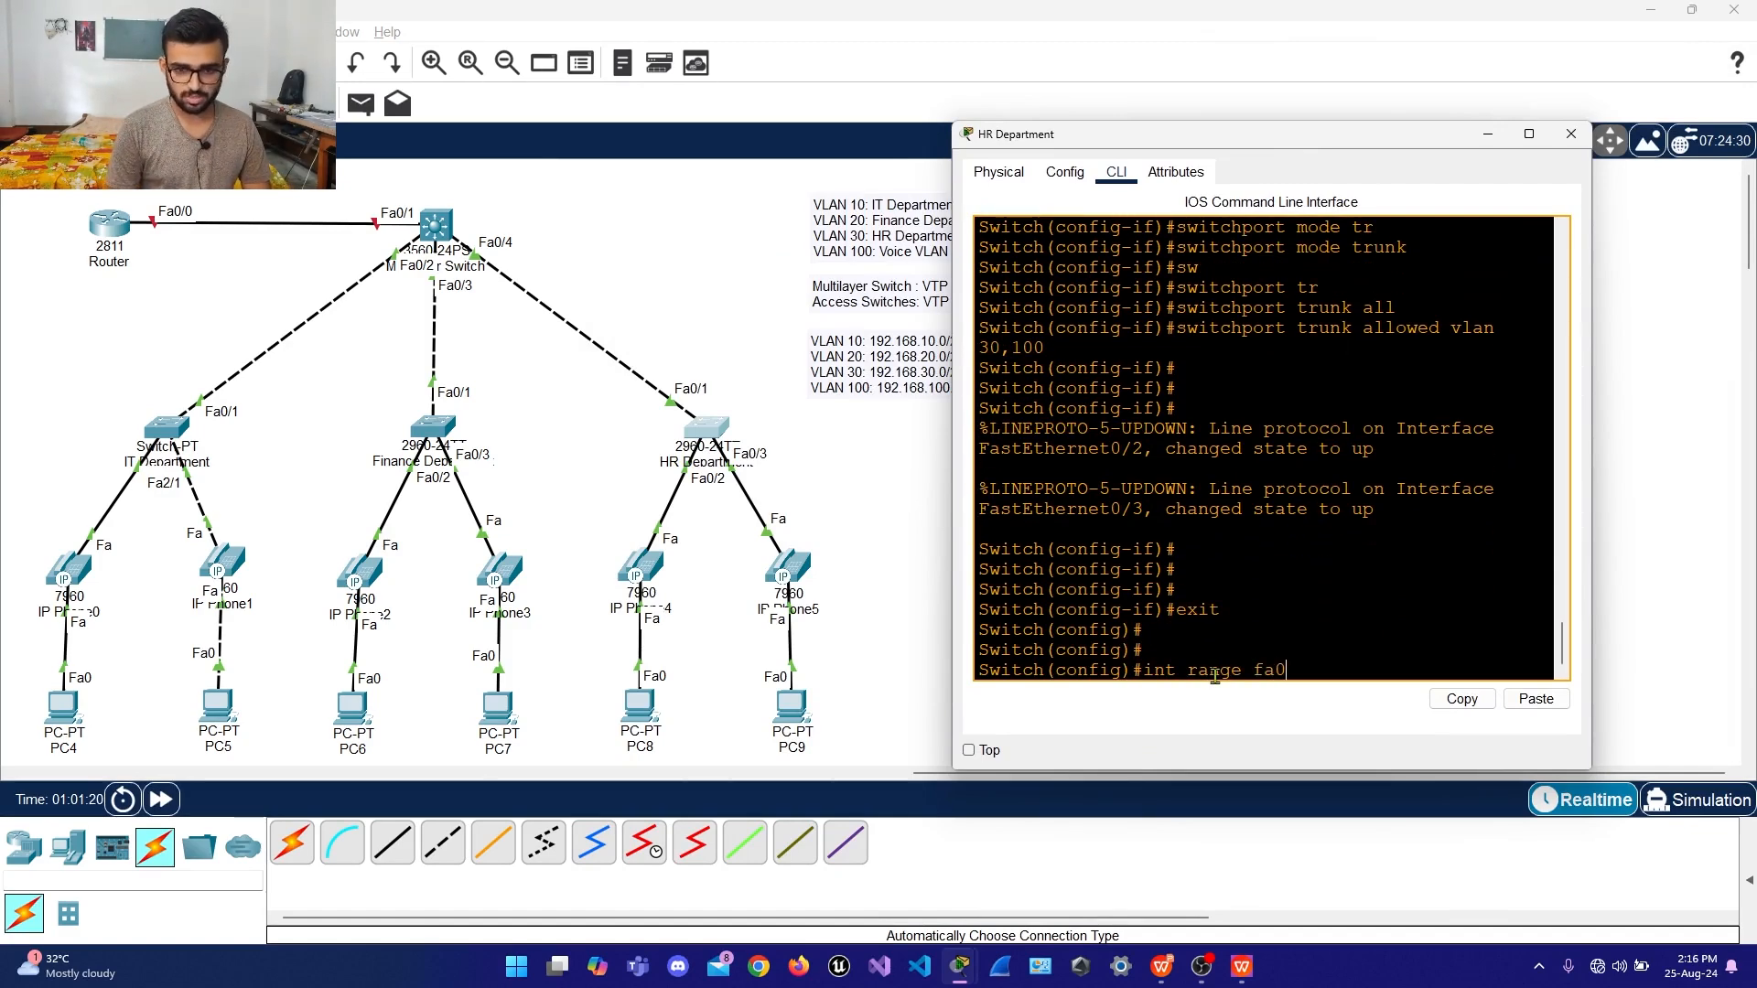
key("BackSpace")
key("BackSpace")
type("/")
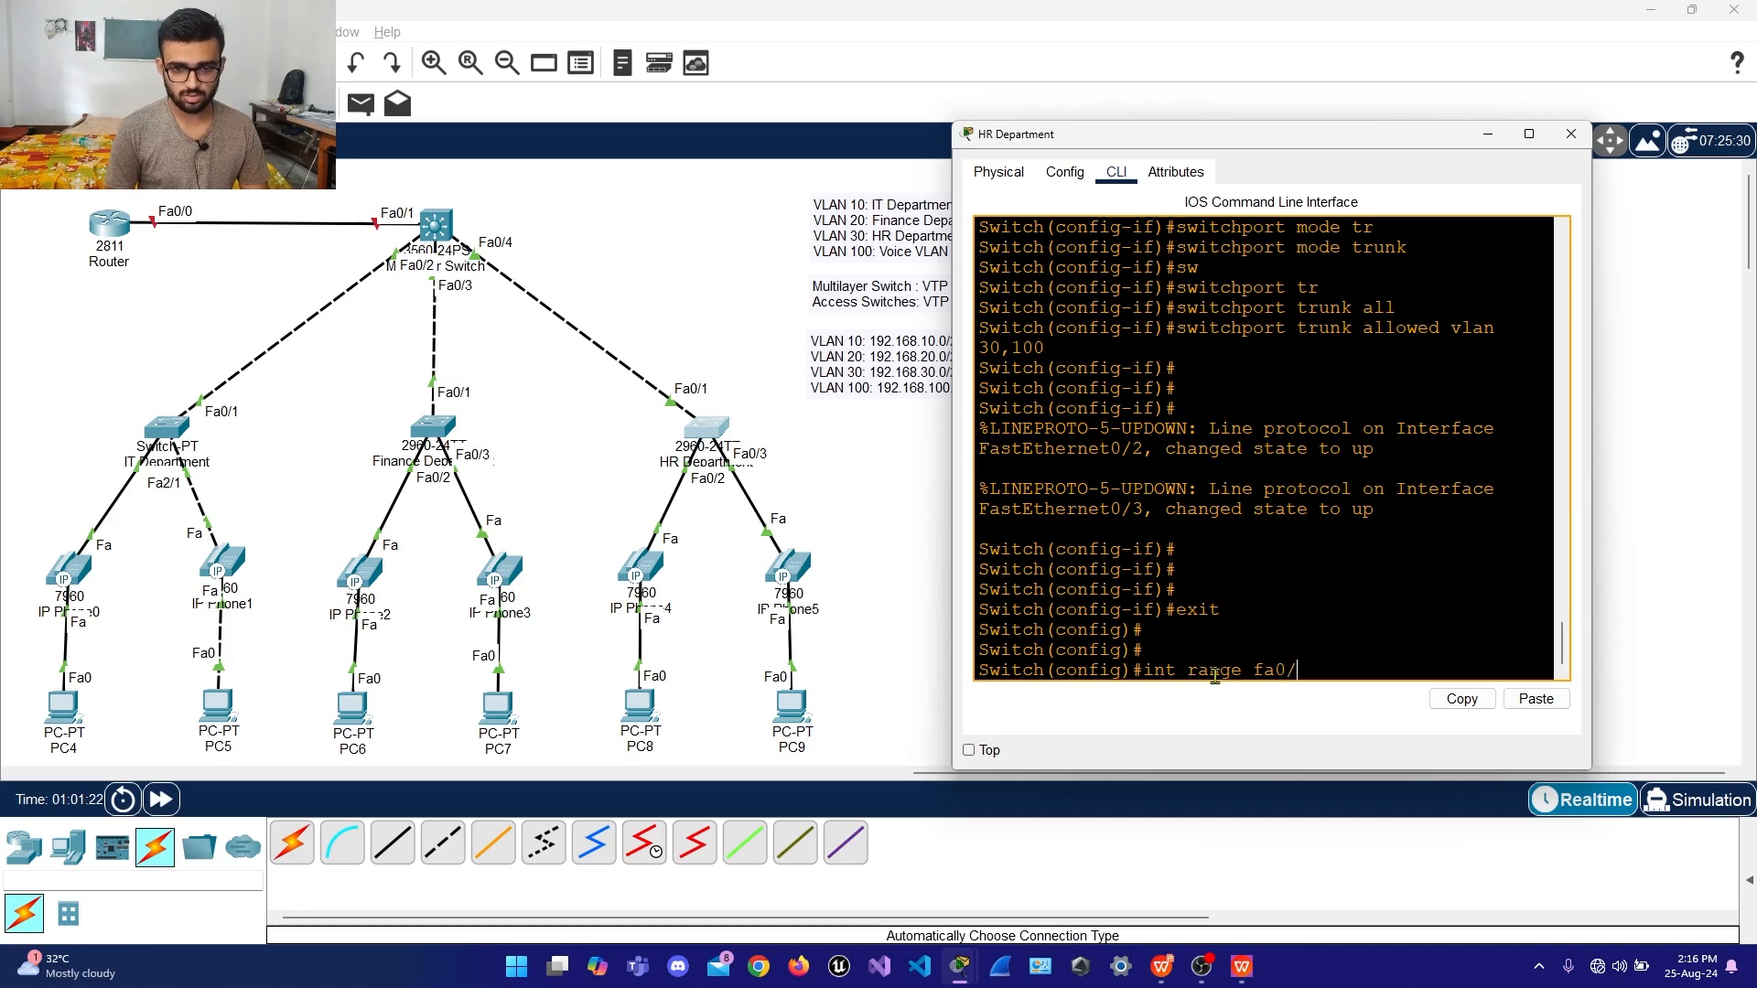
type("2-3")
key("Return")
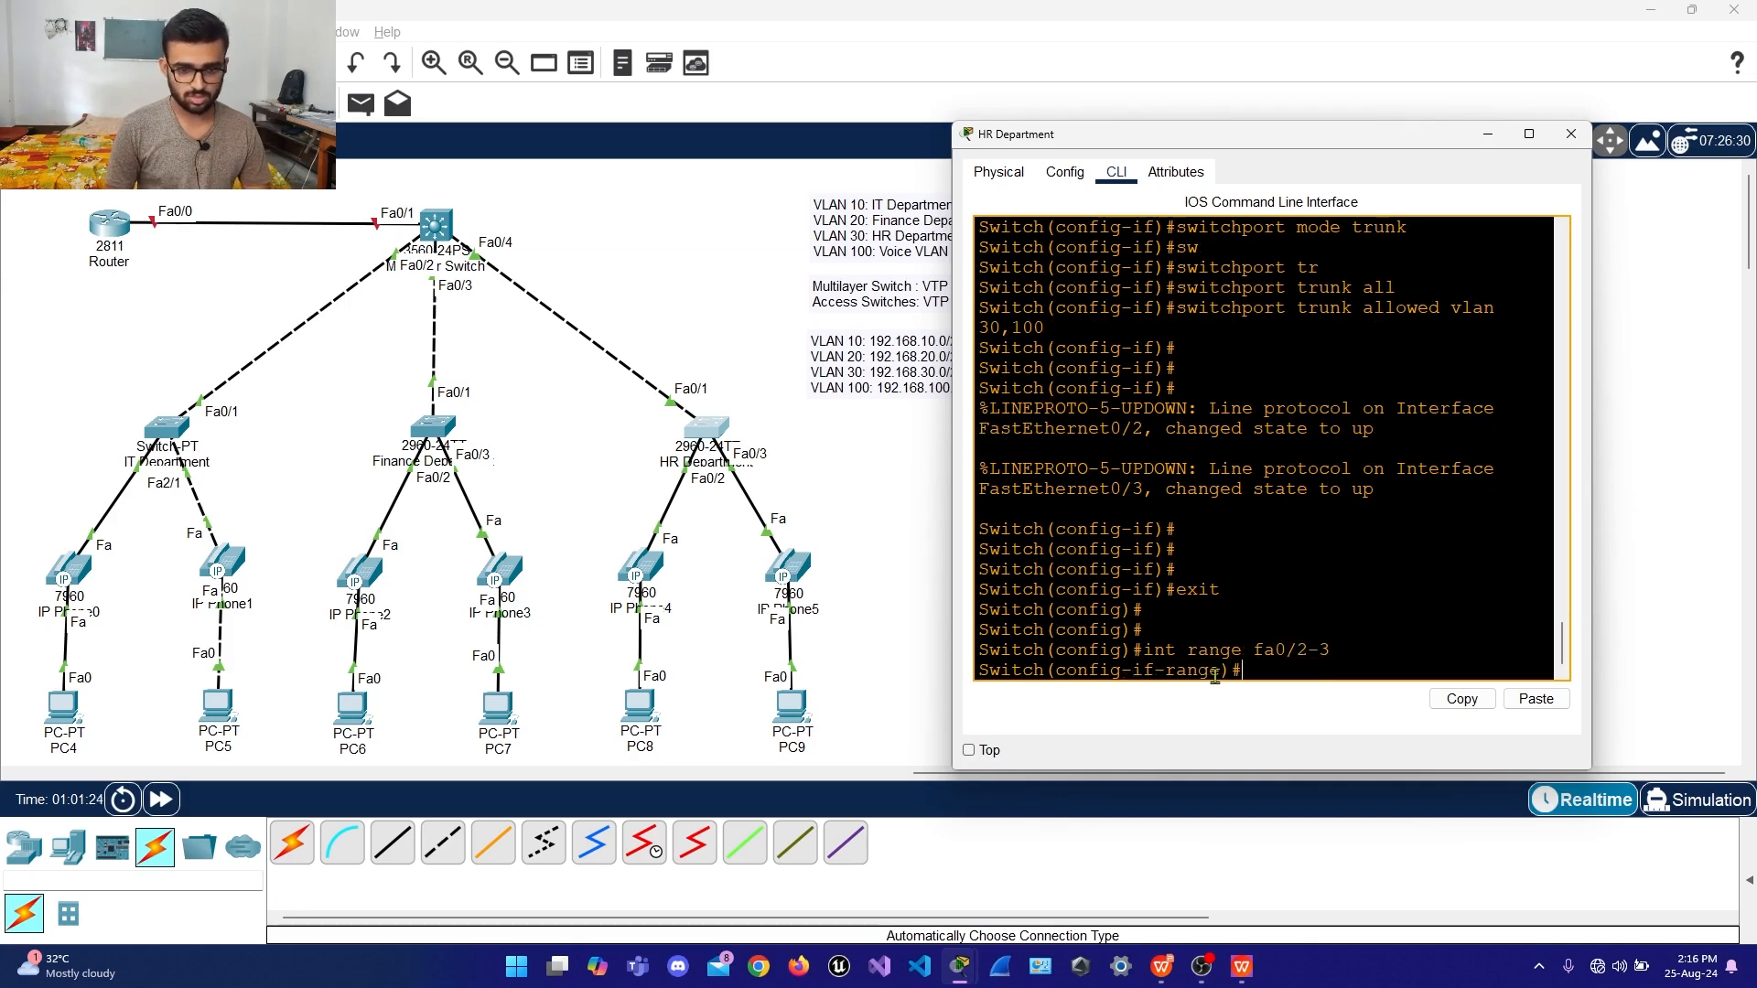
Put the HR Department switch's fa0/2-3 ports into trunk mode with switchport mode trunk
type("sw")
key("Tab")
type("mode")
key("Tab")
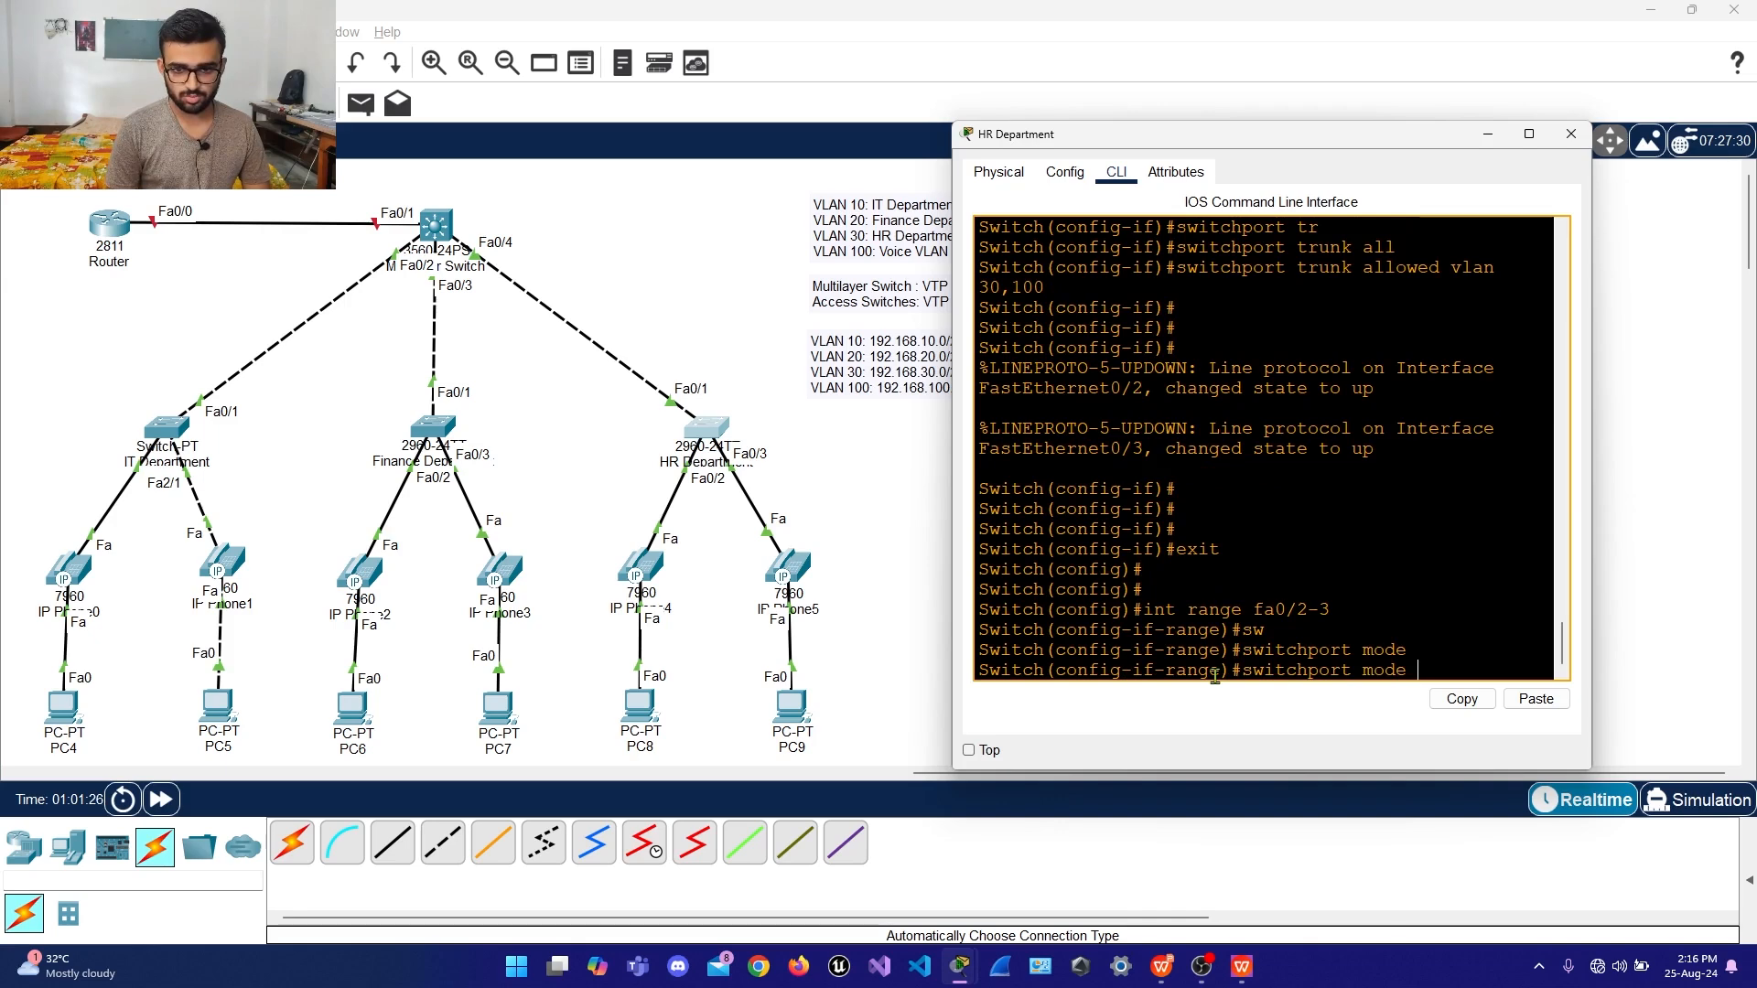
type("tr")
key("Tab")
key("Return")
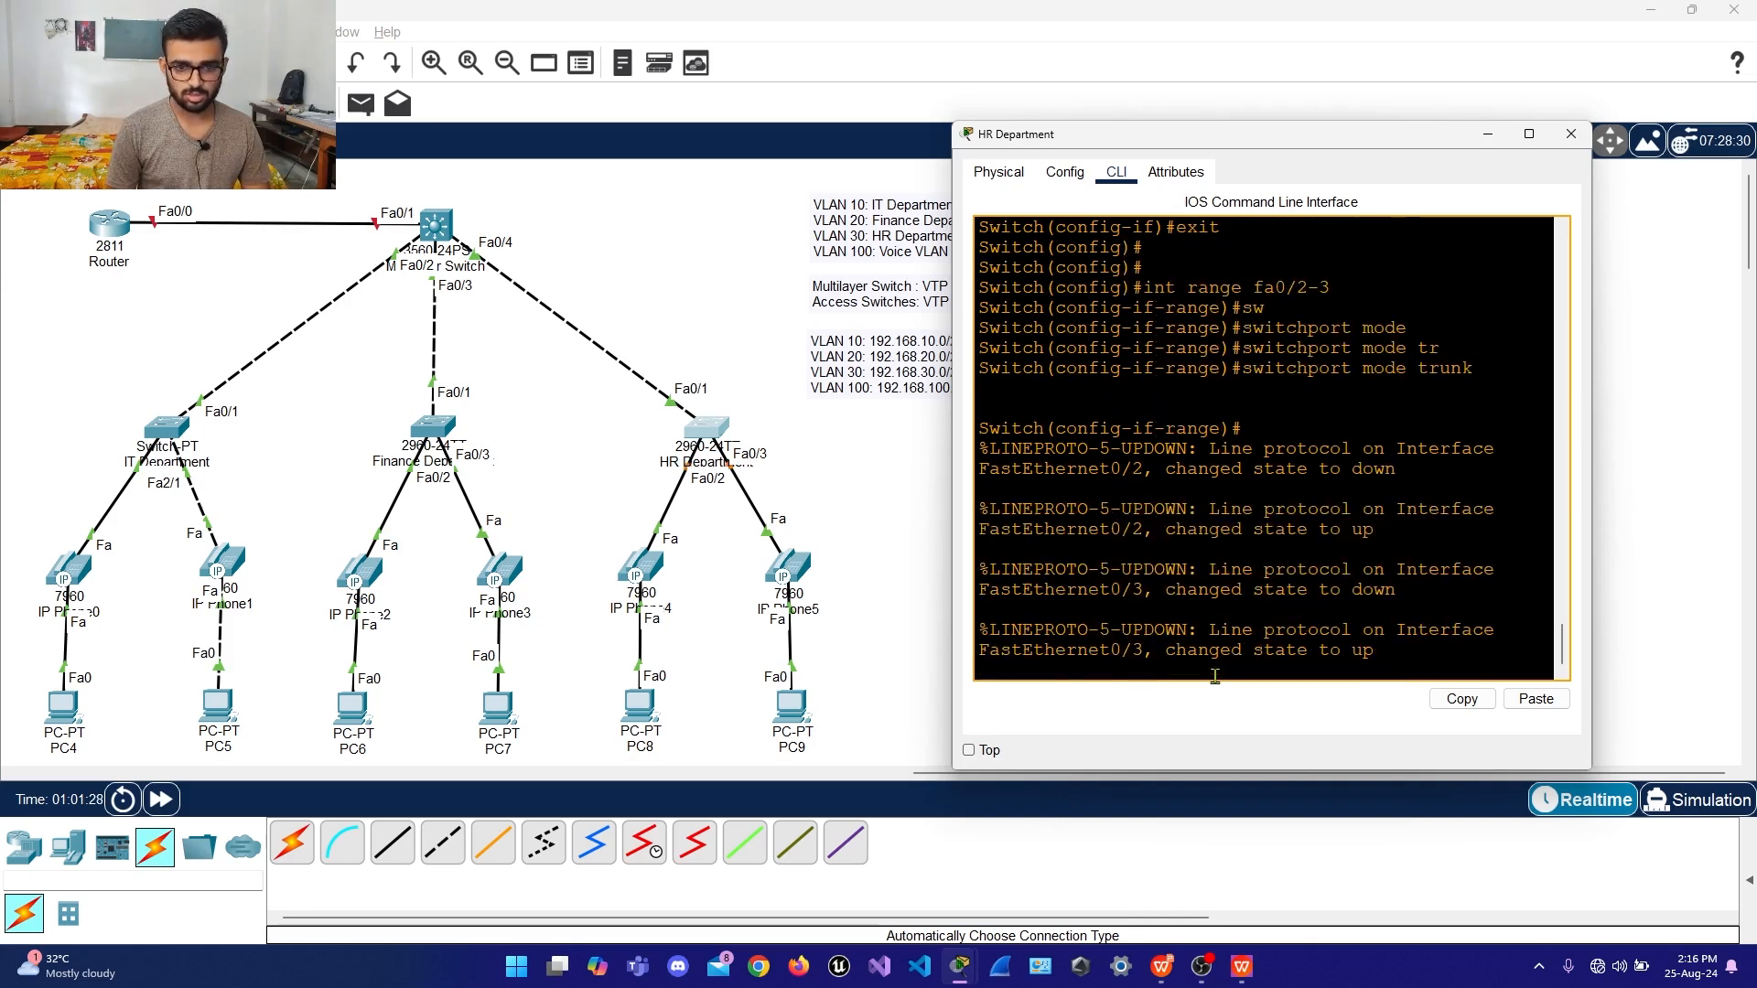
Allow VLANs 30 and 100 on the HR Department switch's fa0/2-3 trunks with switchport trunk allowed vlan 30,100
key("Return")
key("Return")
type("sw")
key("Tab")
type("tr")
key("Tab")
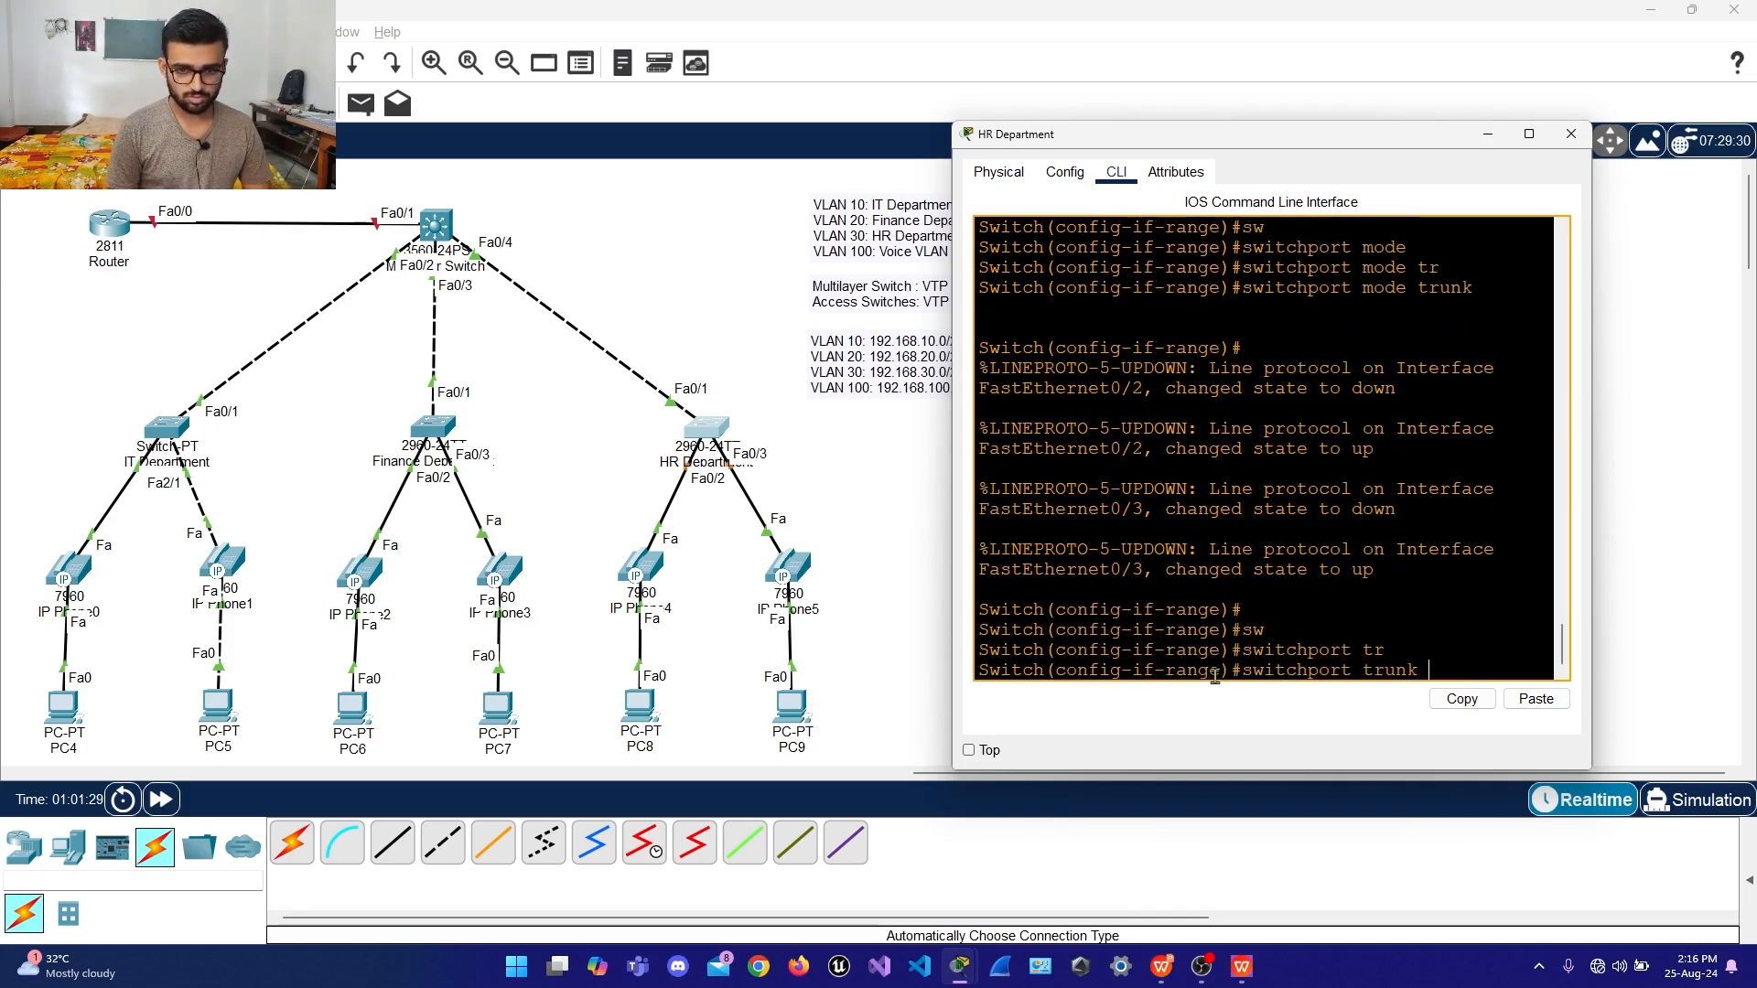
type("al")
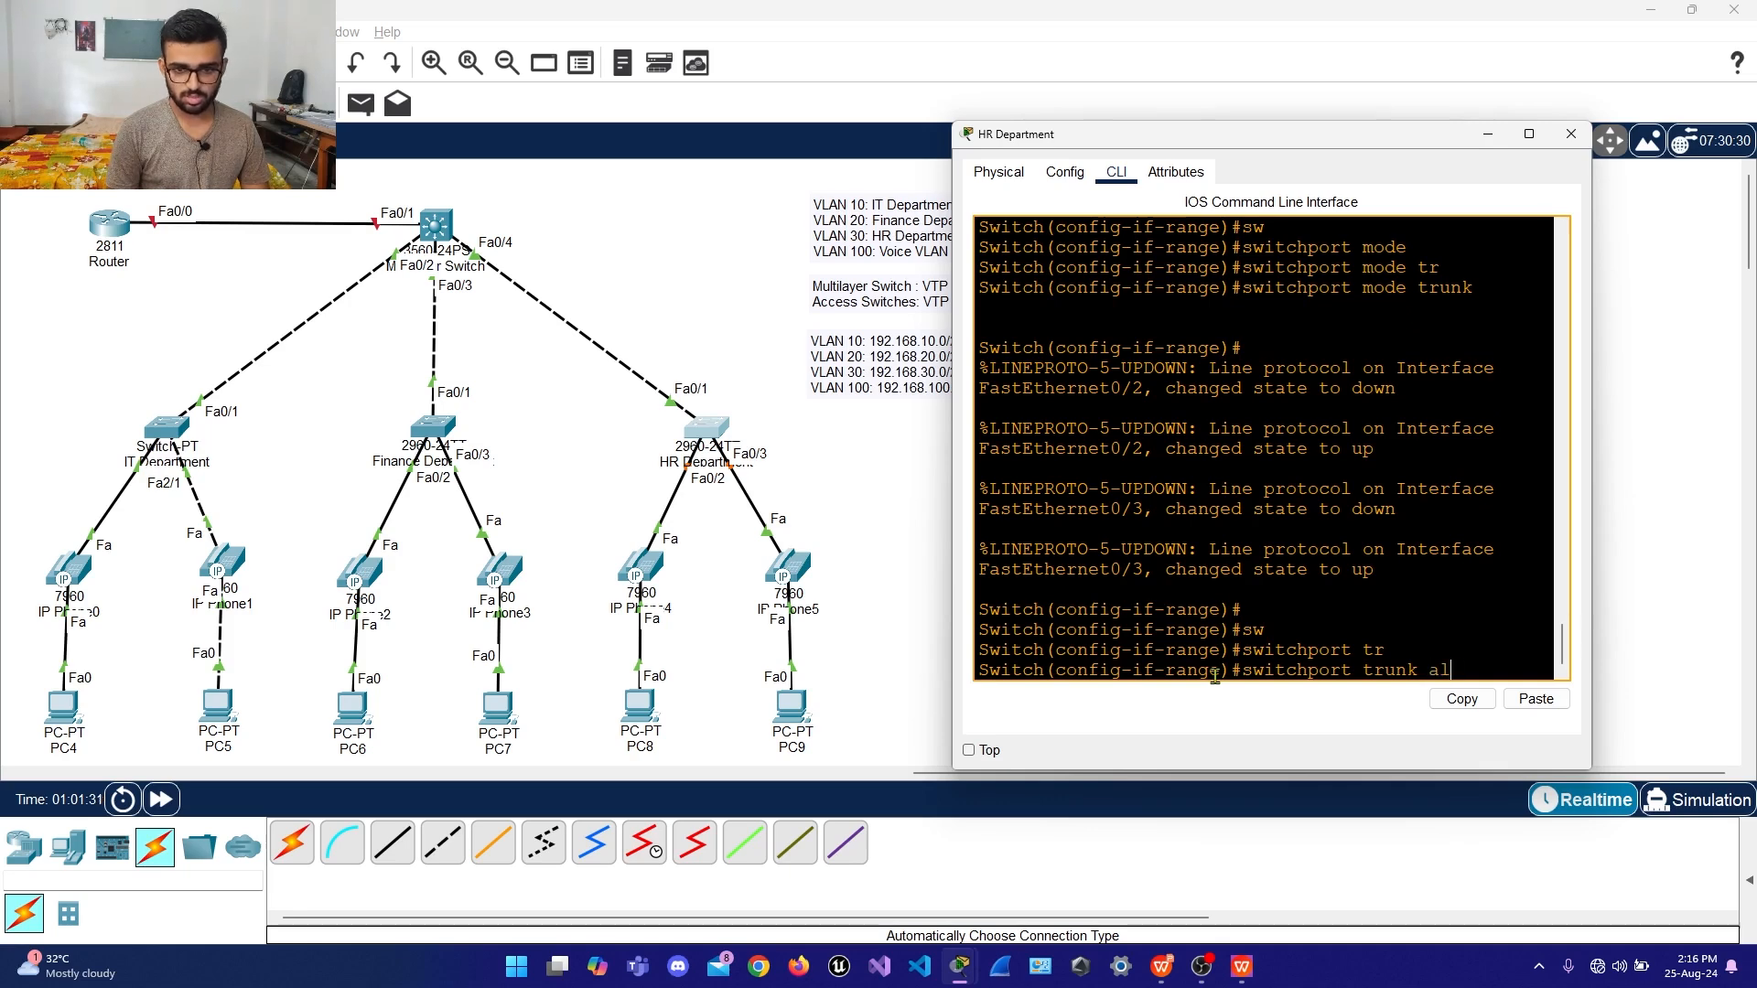
type("l")
key("Tab")
type("vlan")
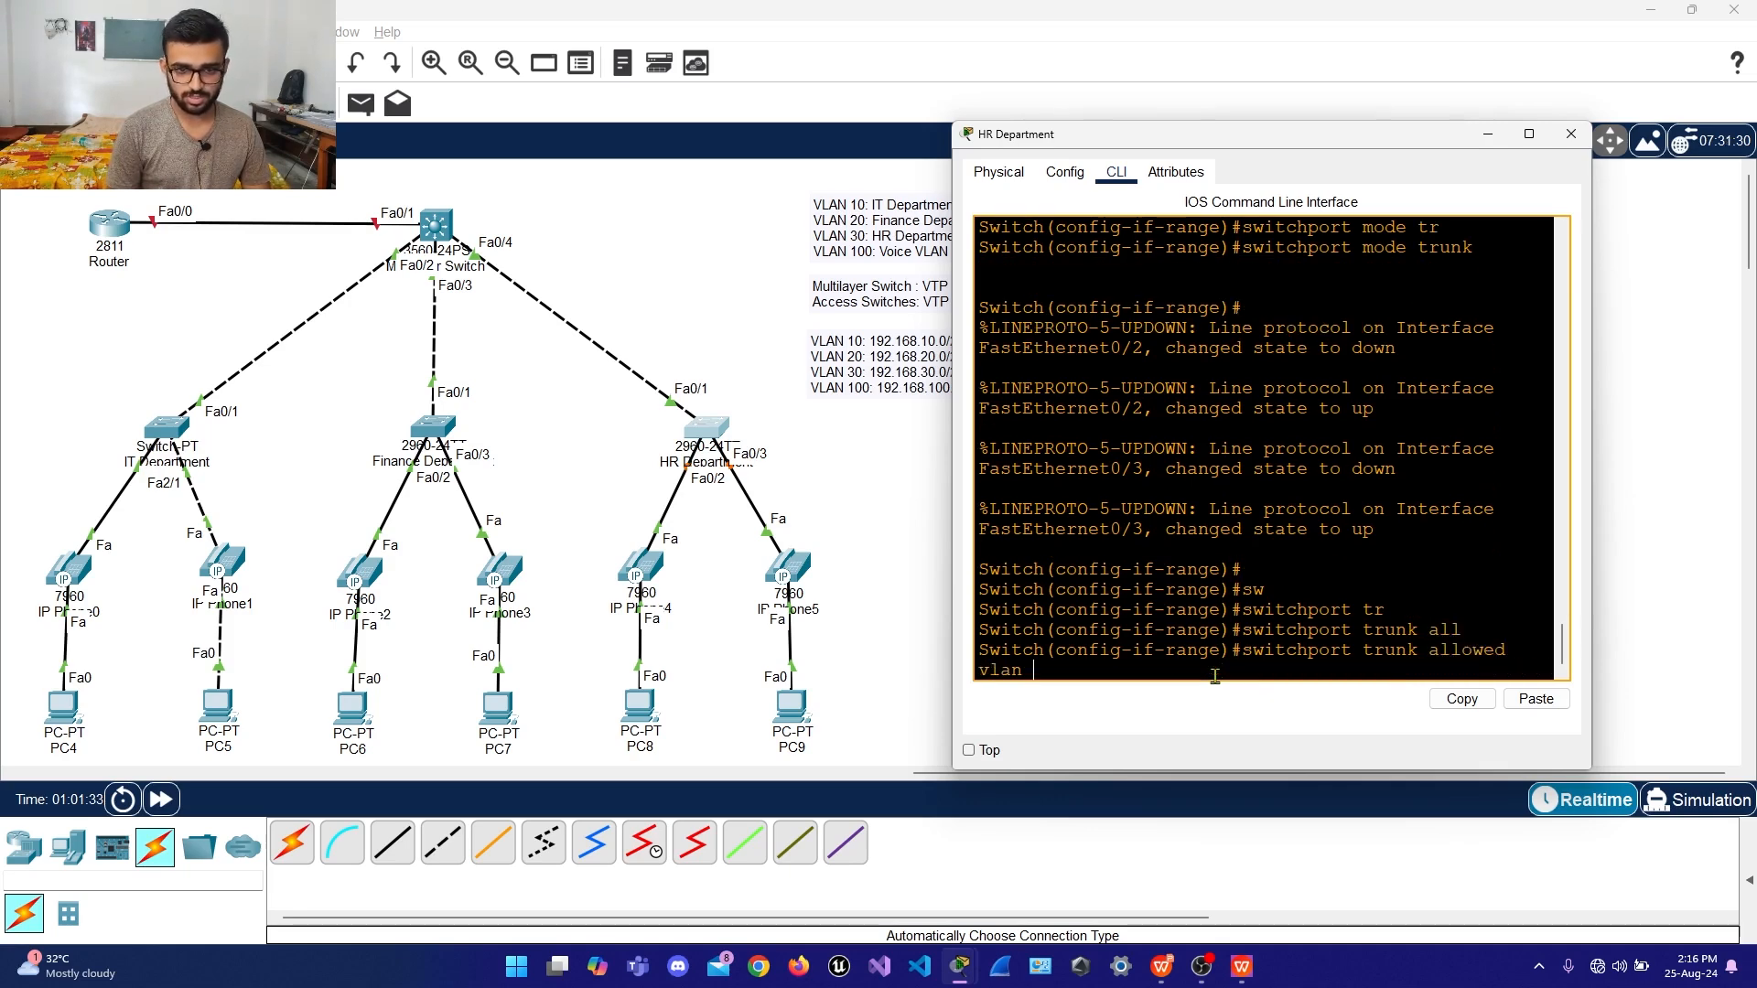
type(" 2")
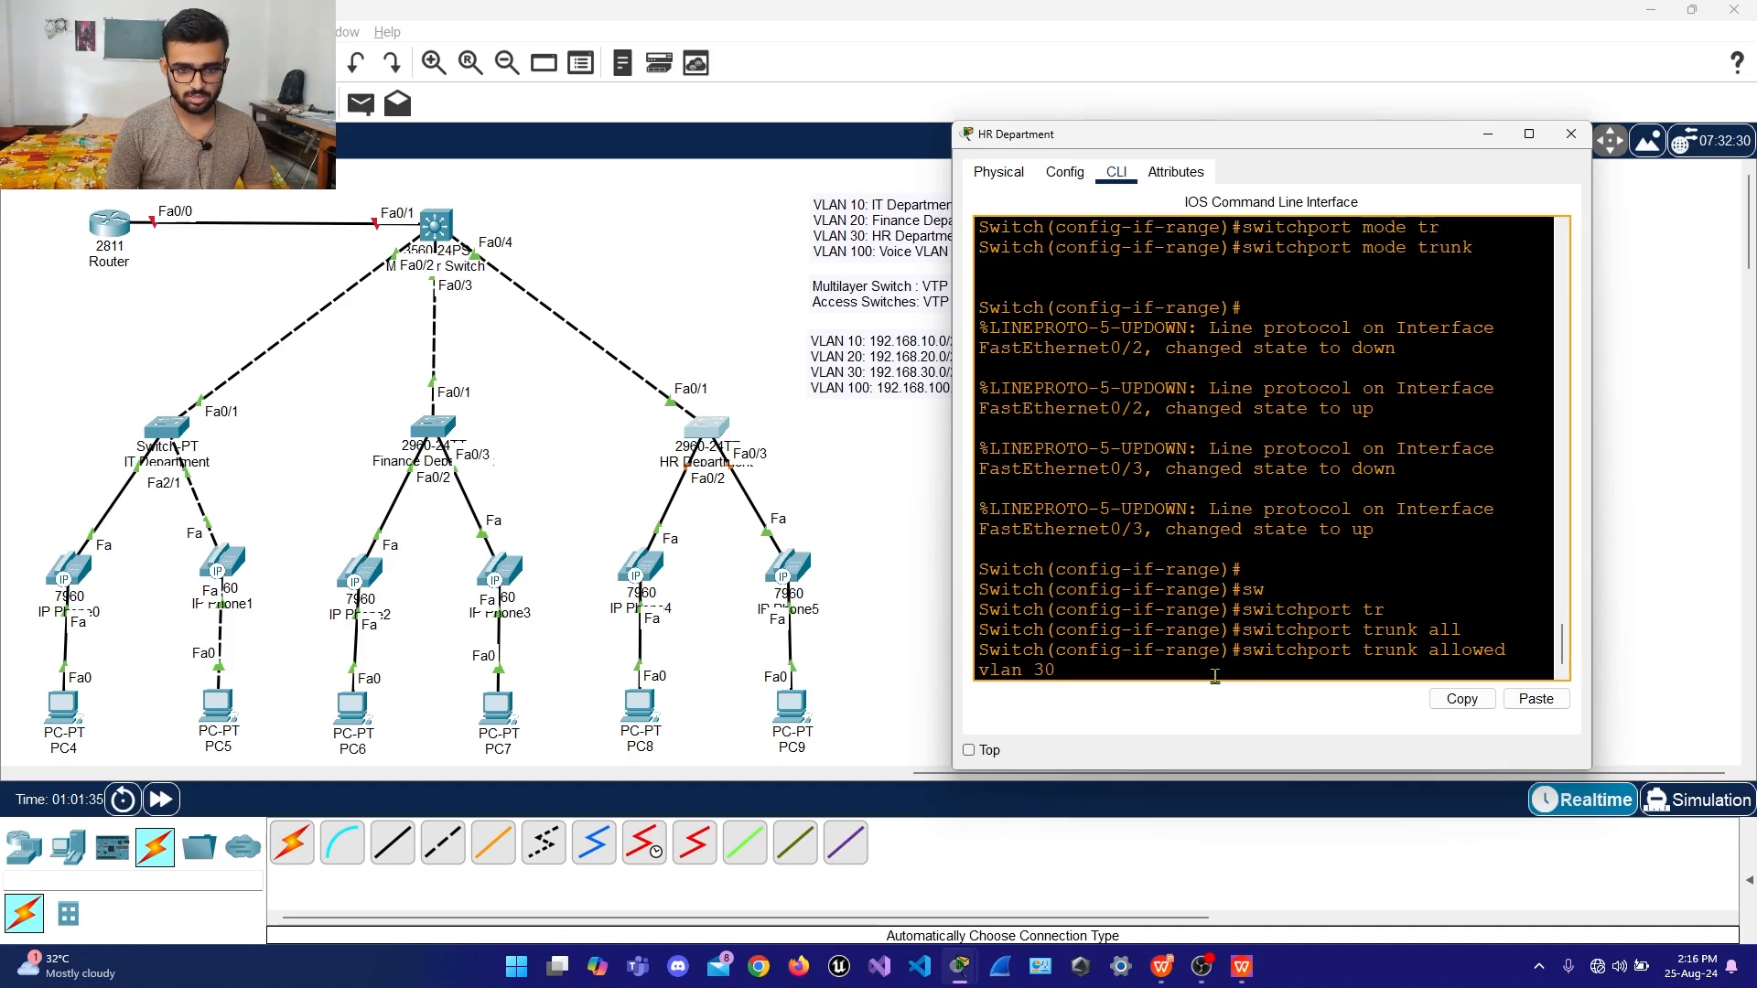
type("0,100")
key("Return")
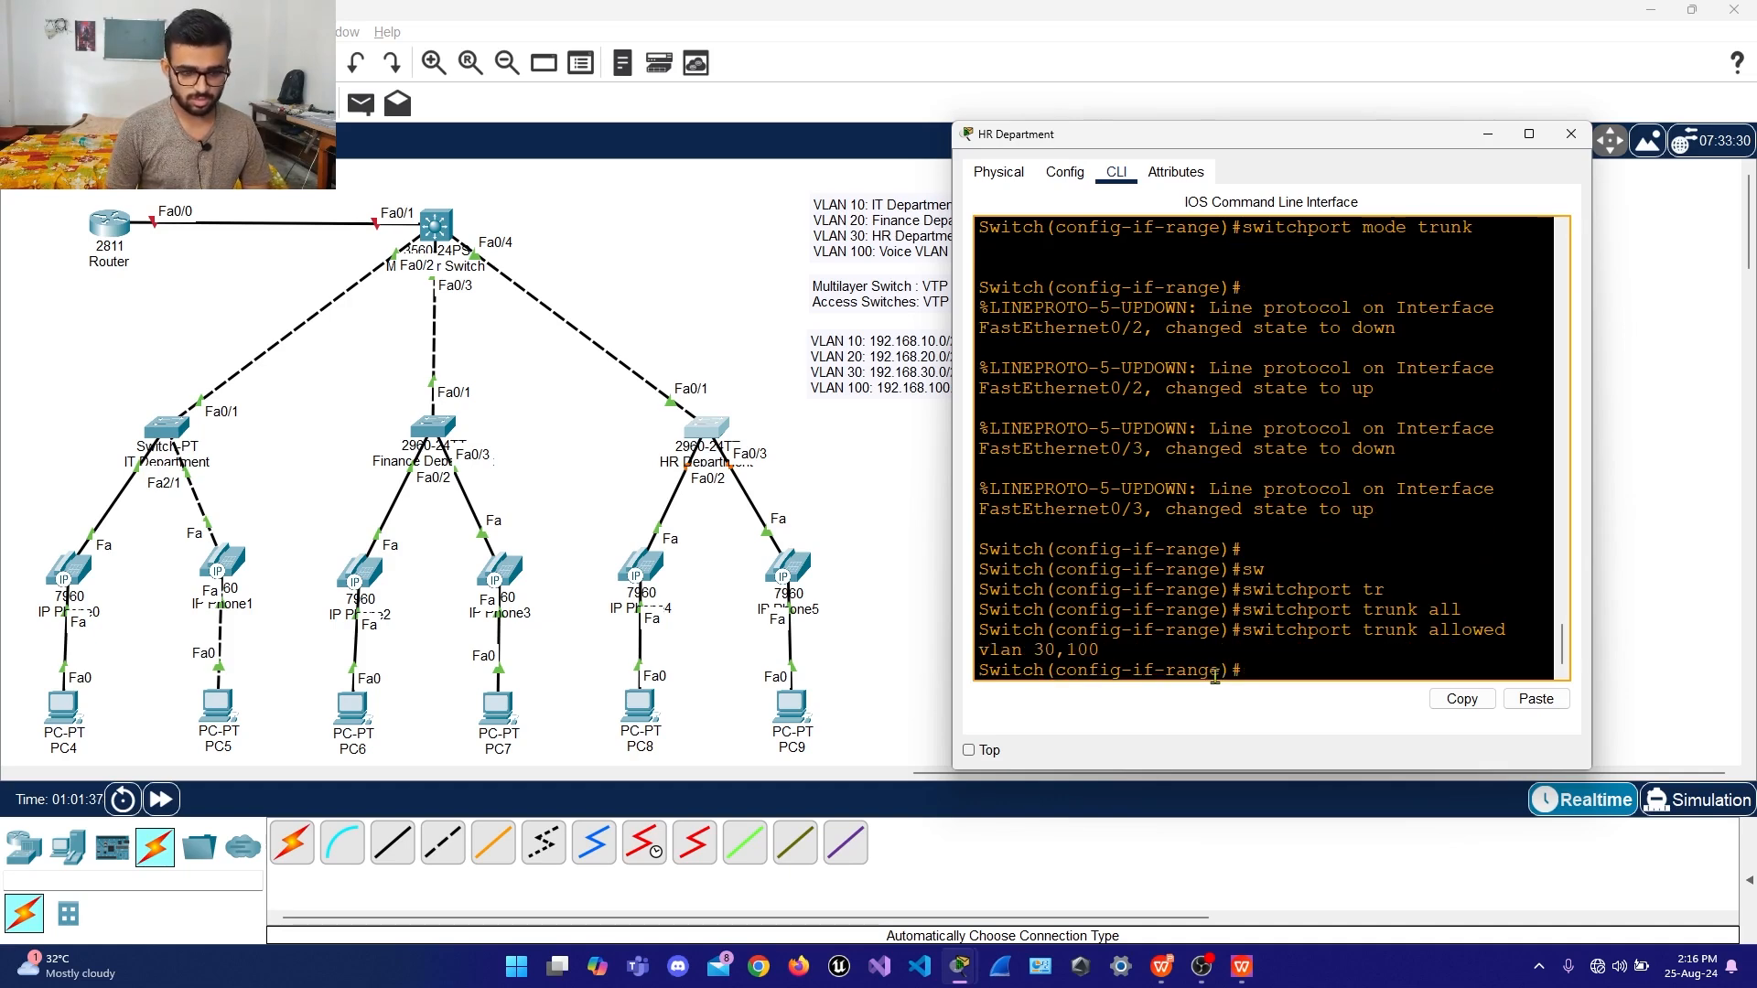
Set the native VLAN of the HR Department switch's fa0/2-3 trunks with switchport trunk native vlan 30
type("sw")
key("Tab")
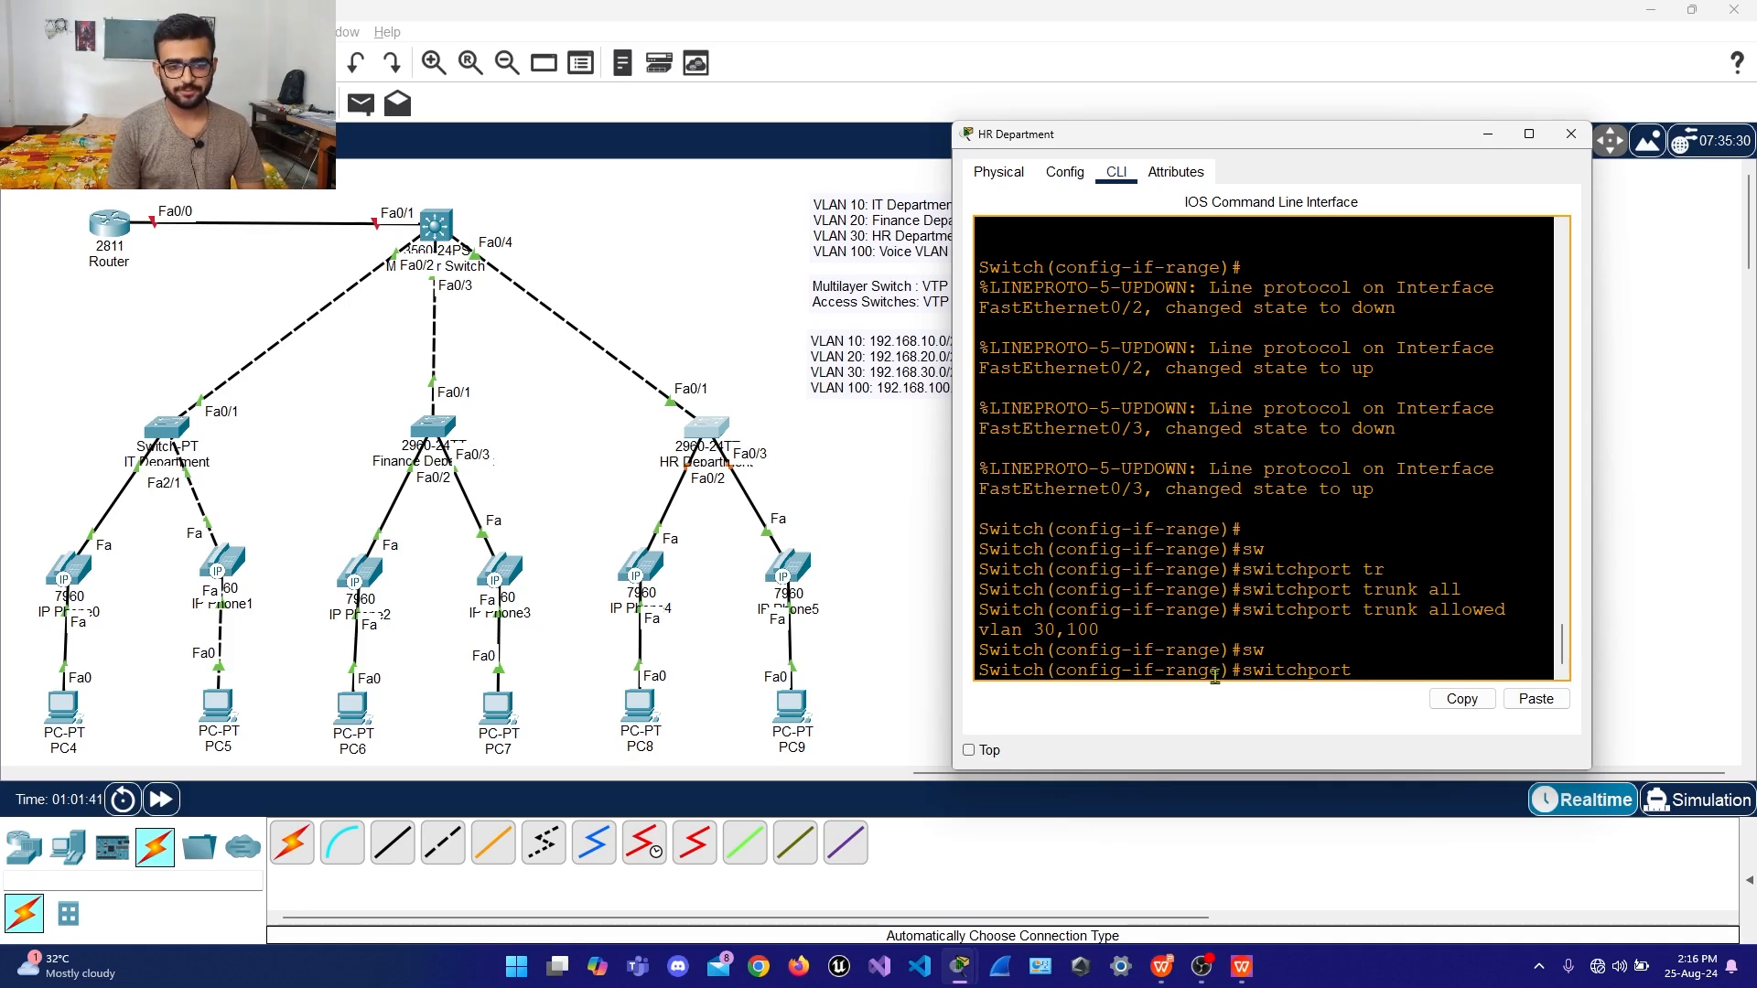
type("tr")
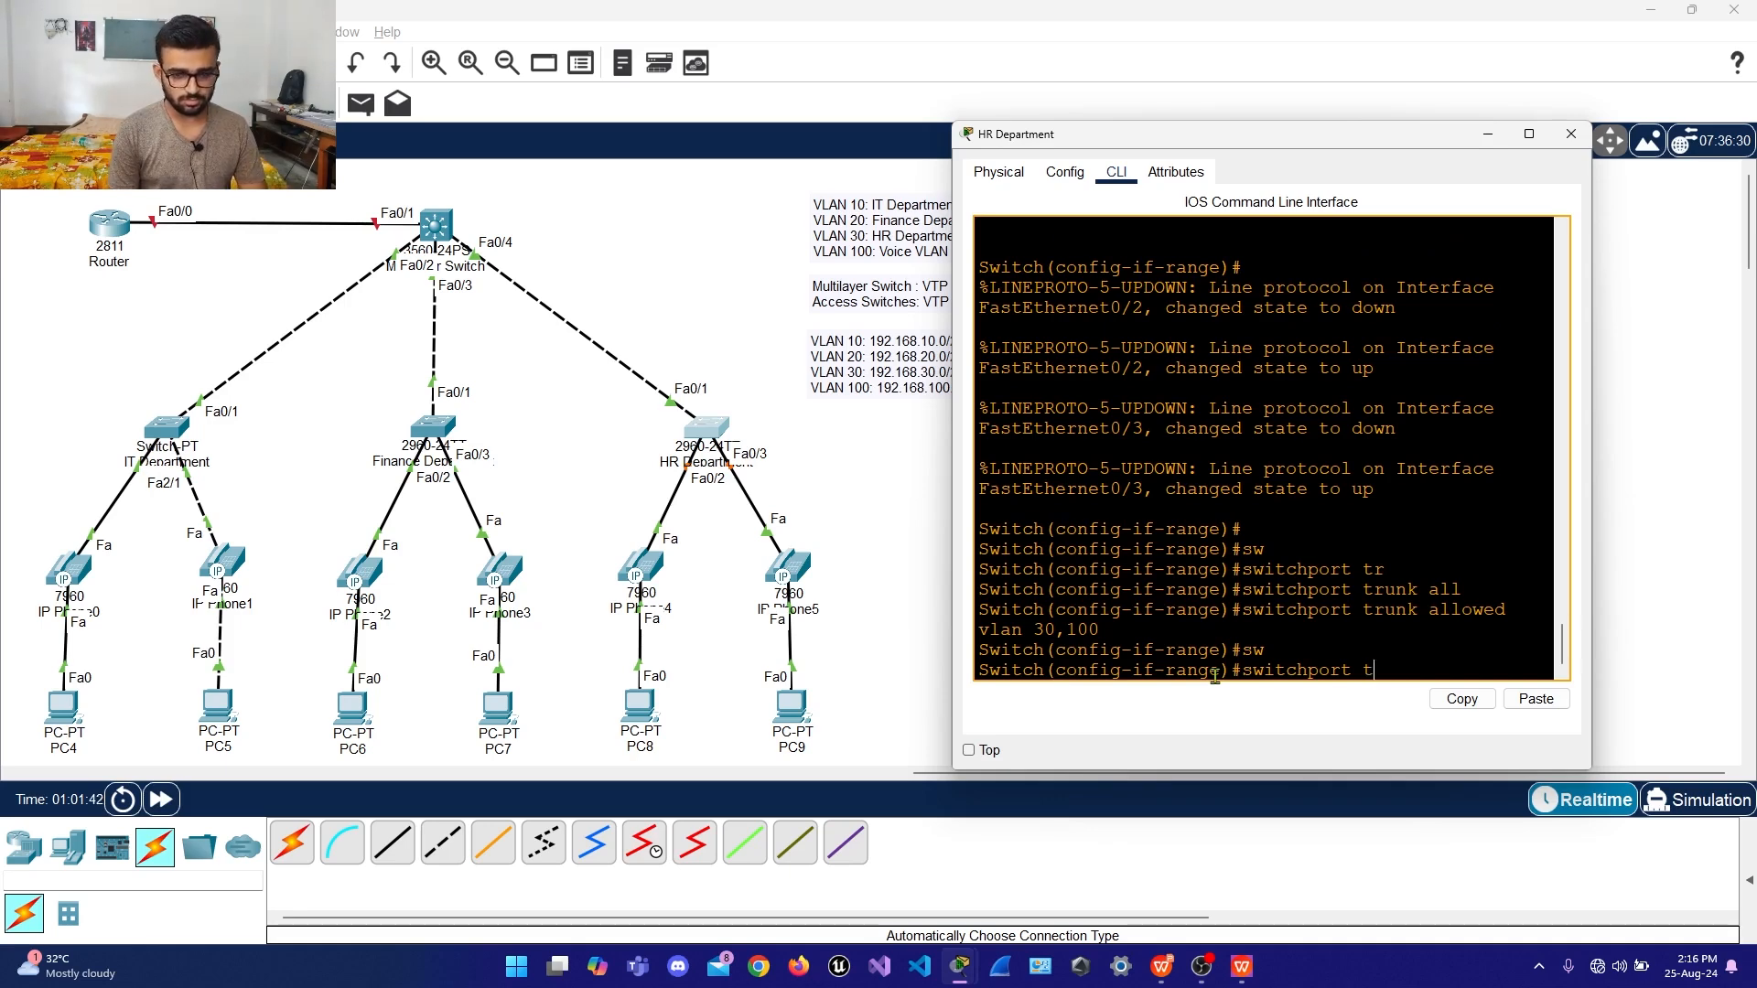
key("Tab")
type("na")
key("Tab")
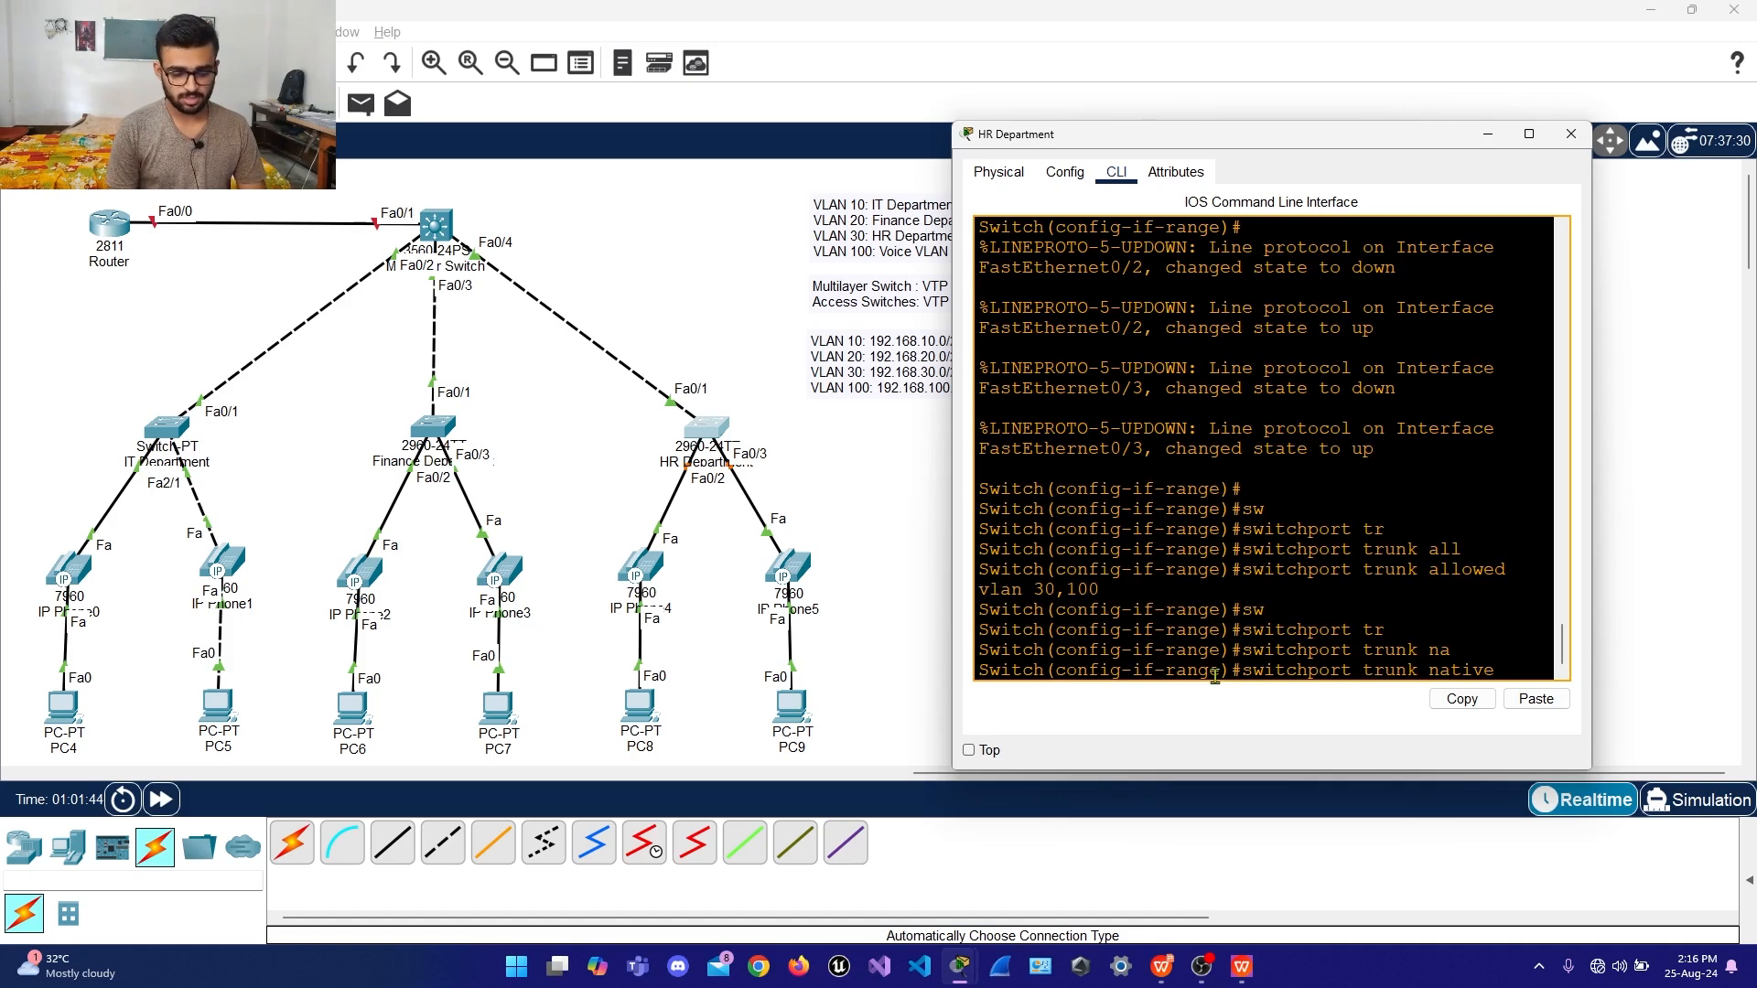
type("vlan 30")
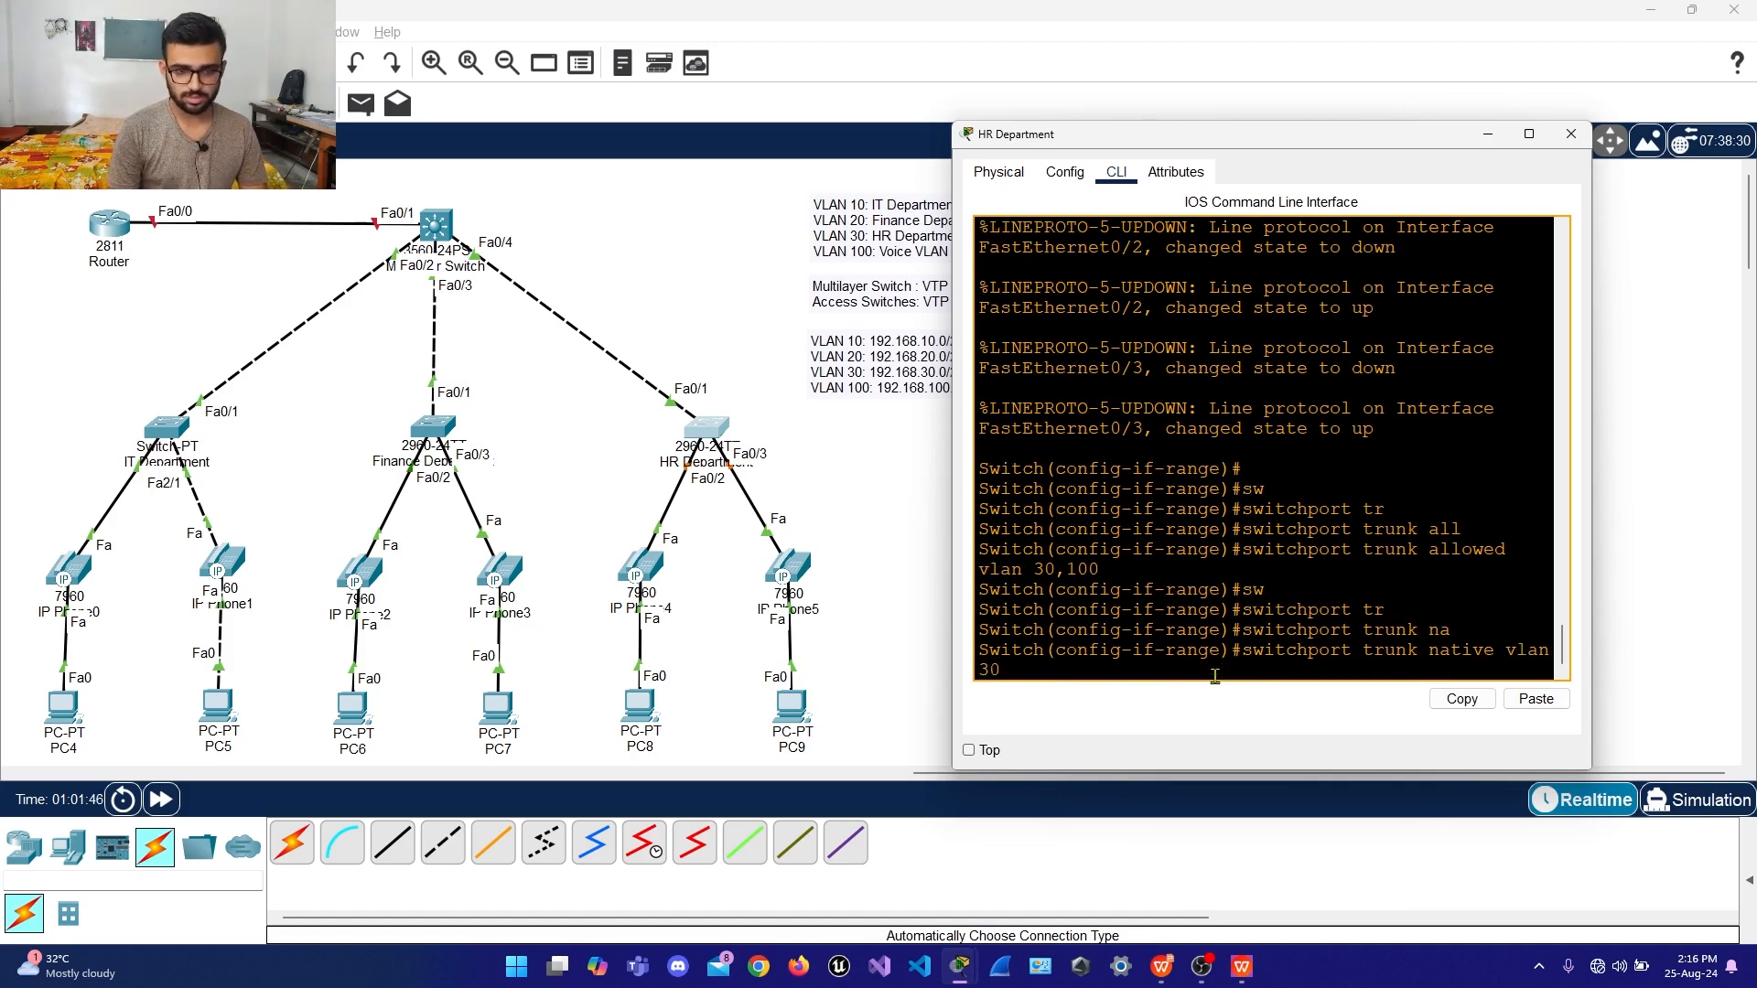
key("Return")
Assign the voice VLAN to the HR Department switch's fa0/2-3 ports with switchport voice vlan 100
type("sw")
key("Tab")
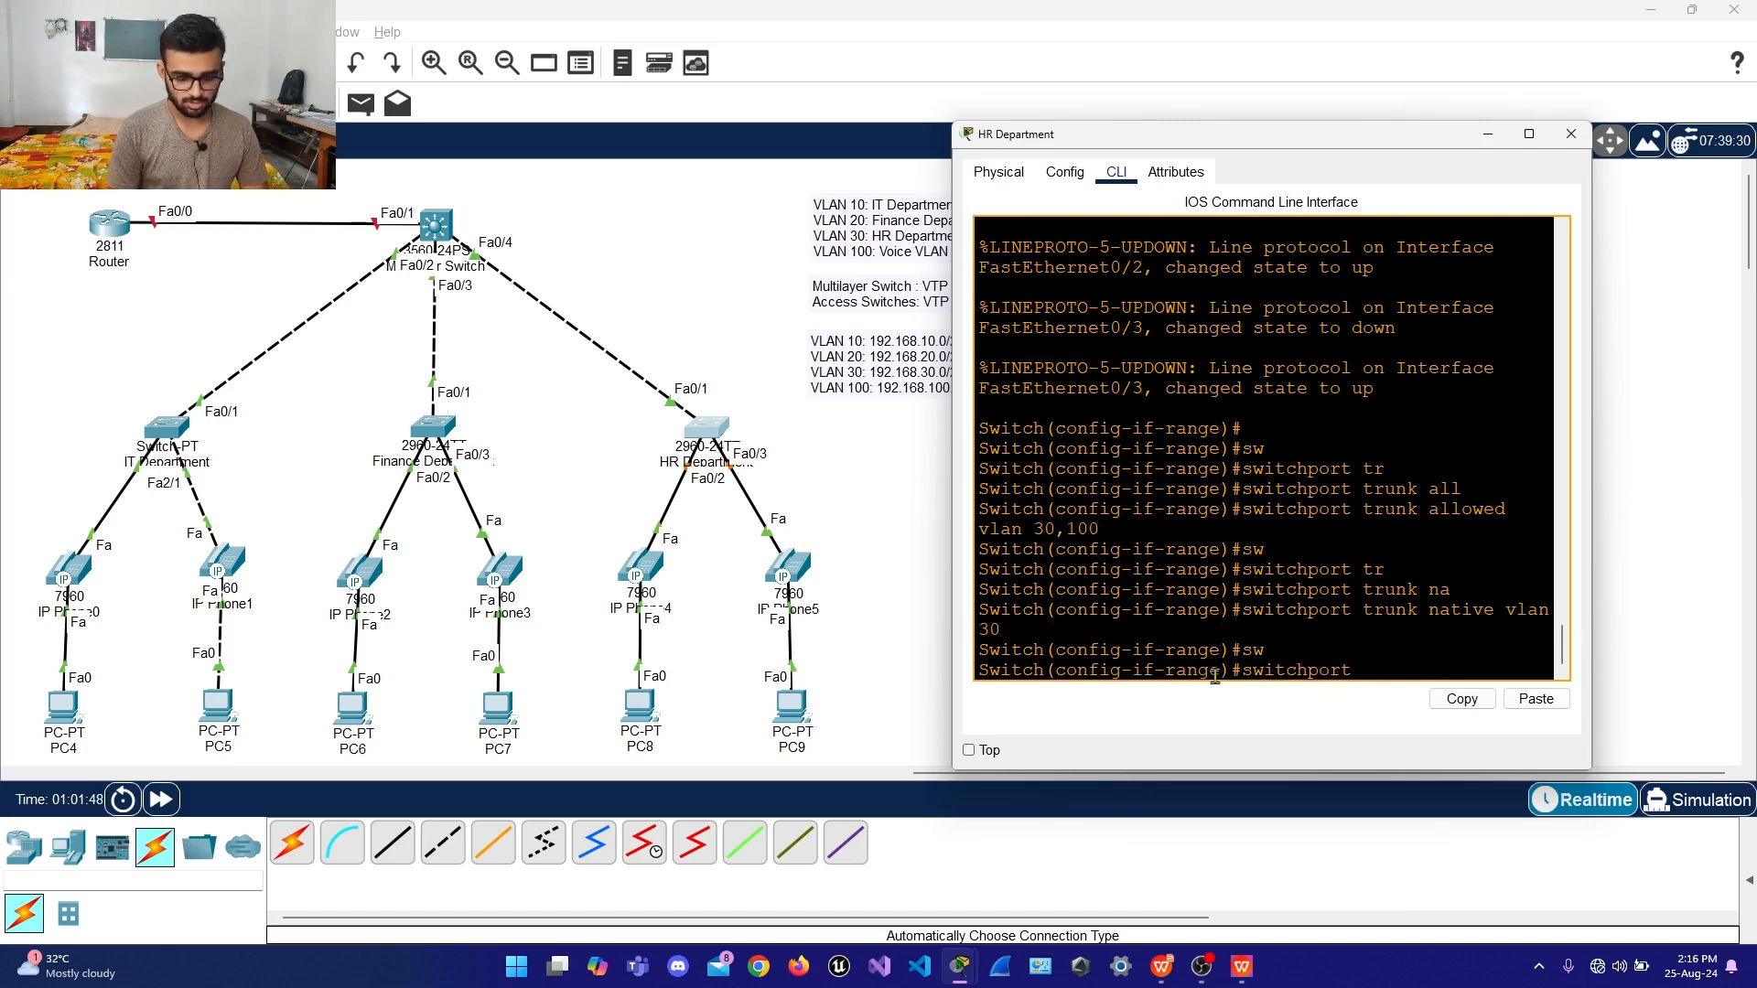
type("vloi")
key("BackSpace")
key("BackSpace")
key("BackSpace")
type("o")
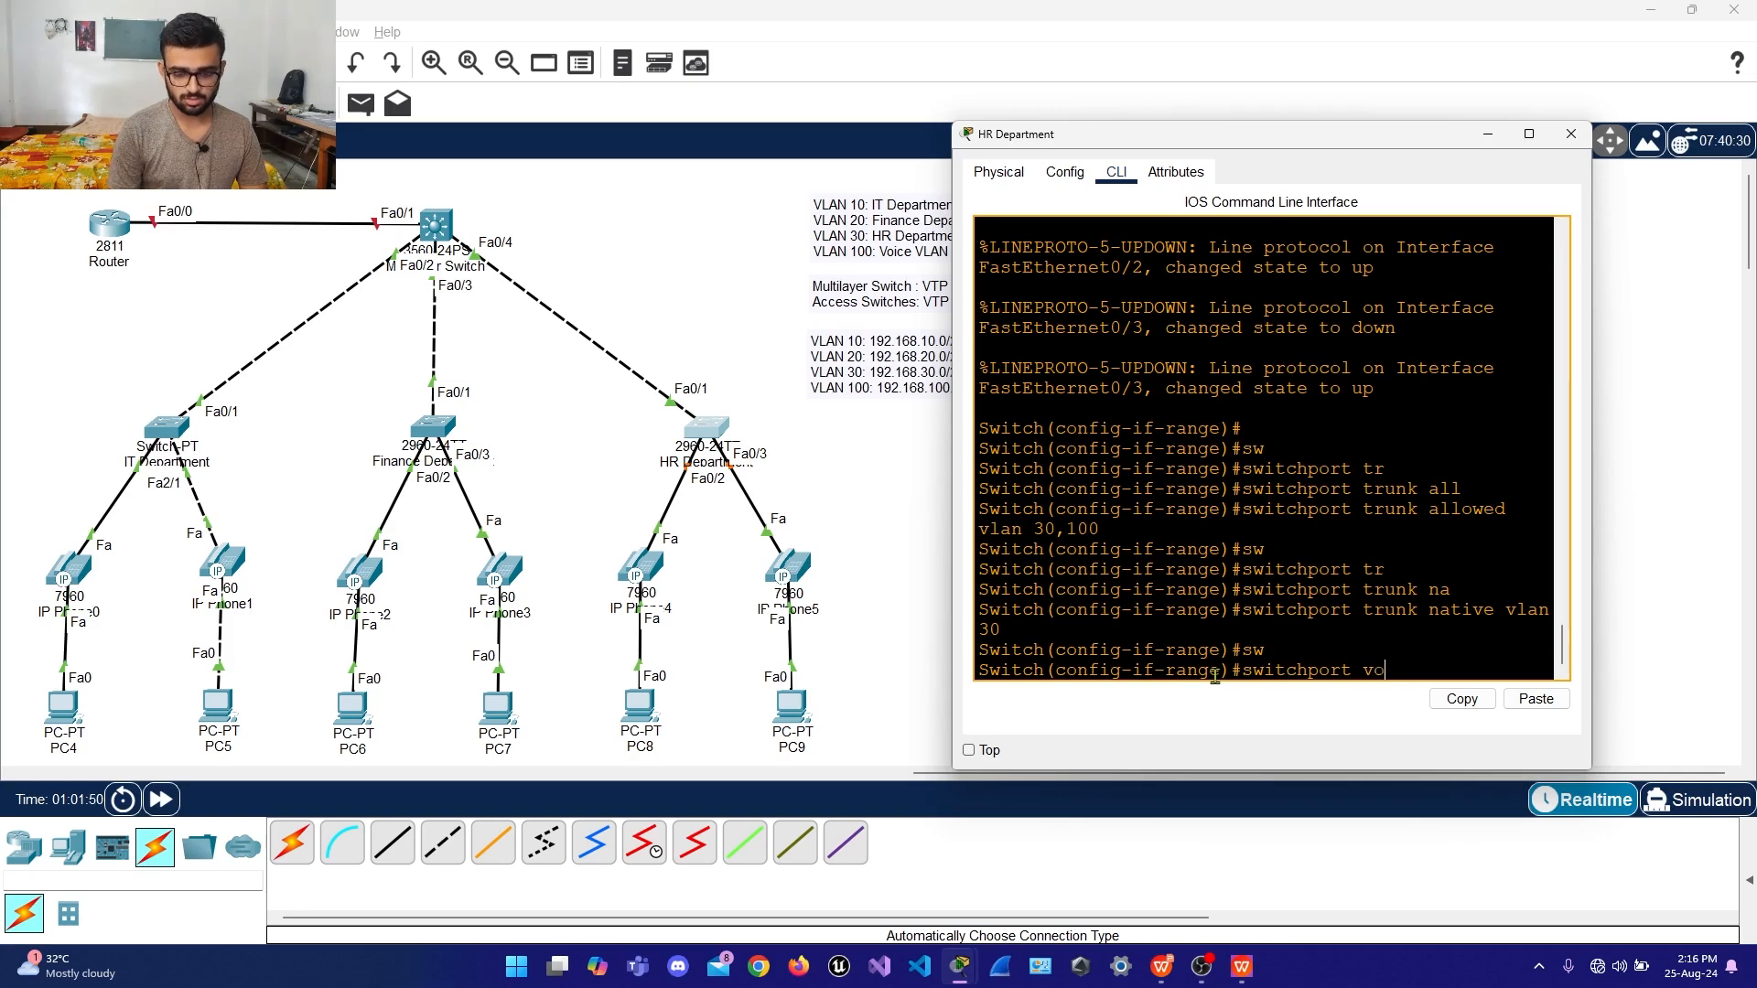
type("ice vlan")
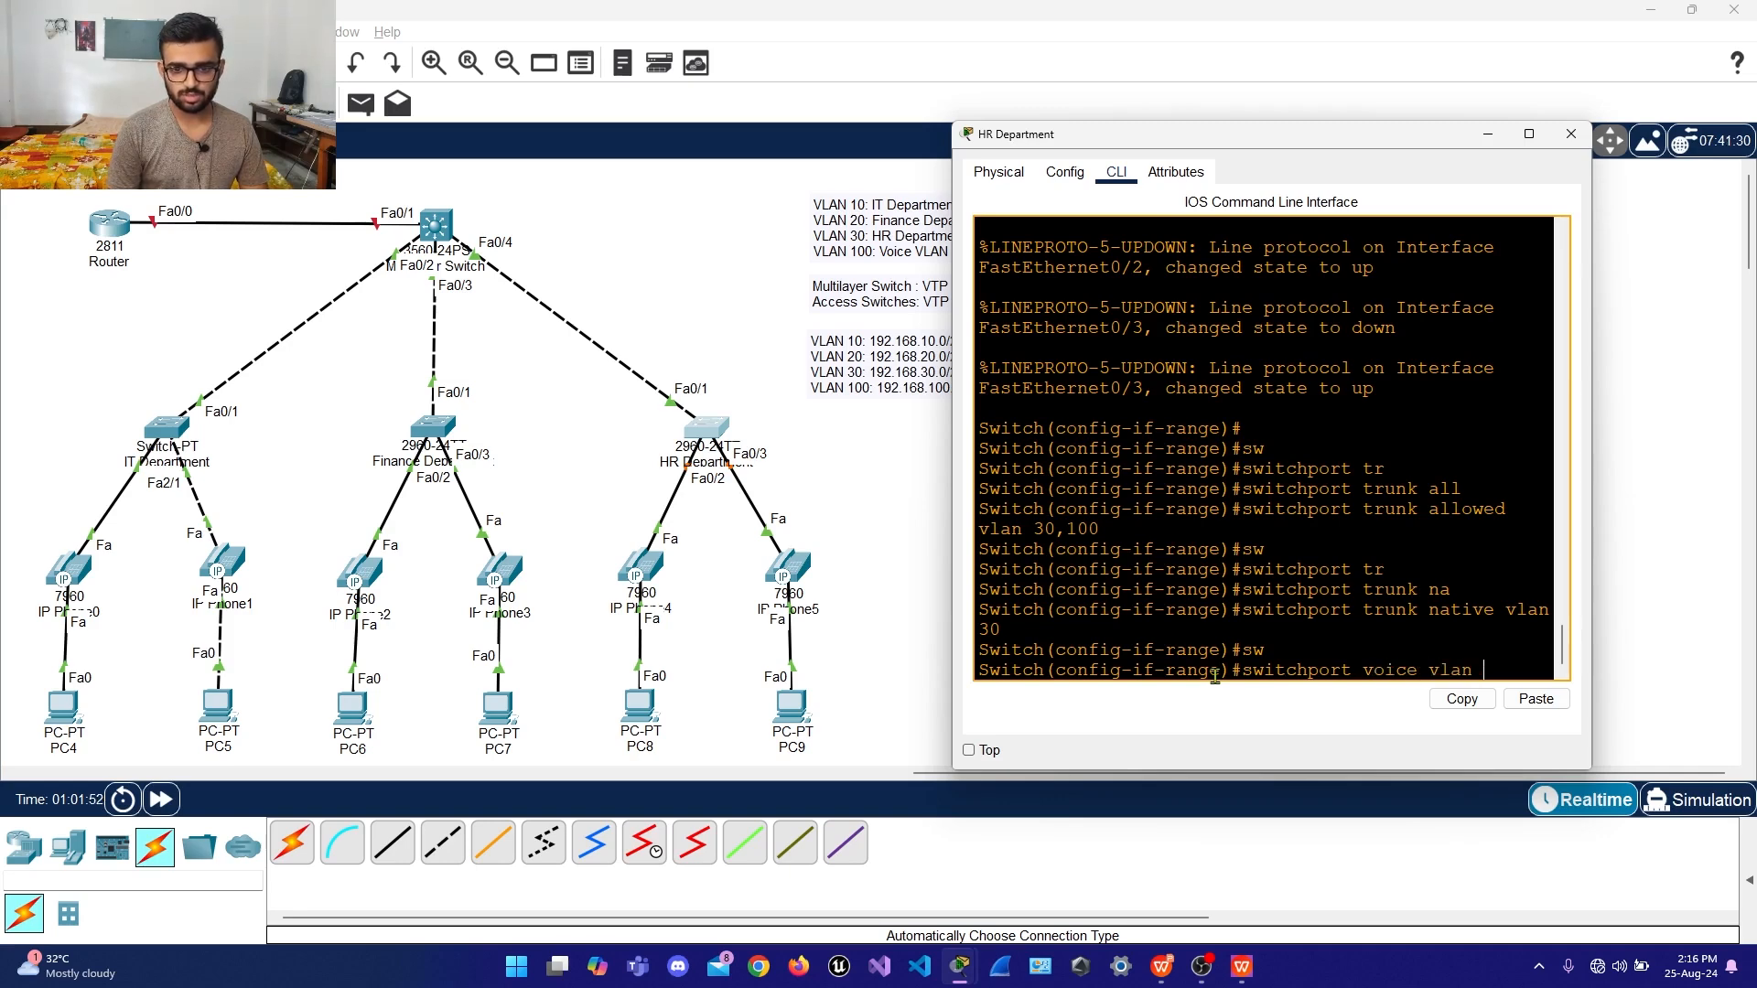
type(" 100")
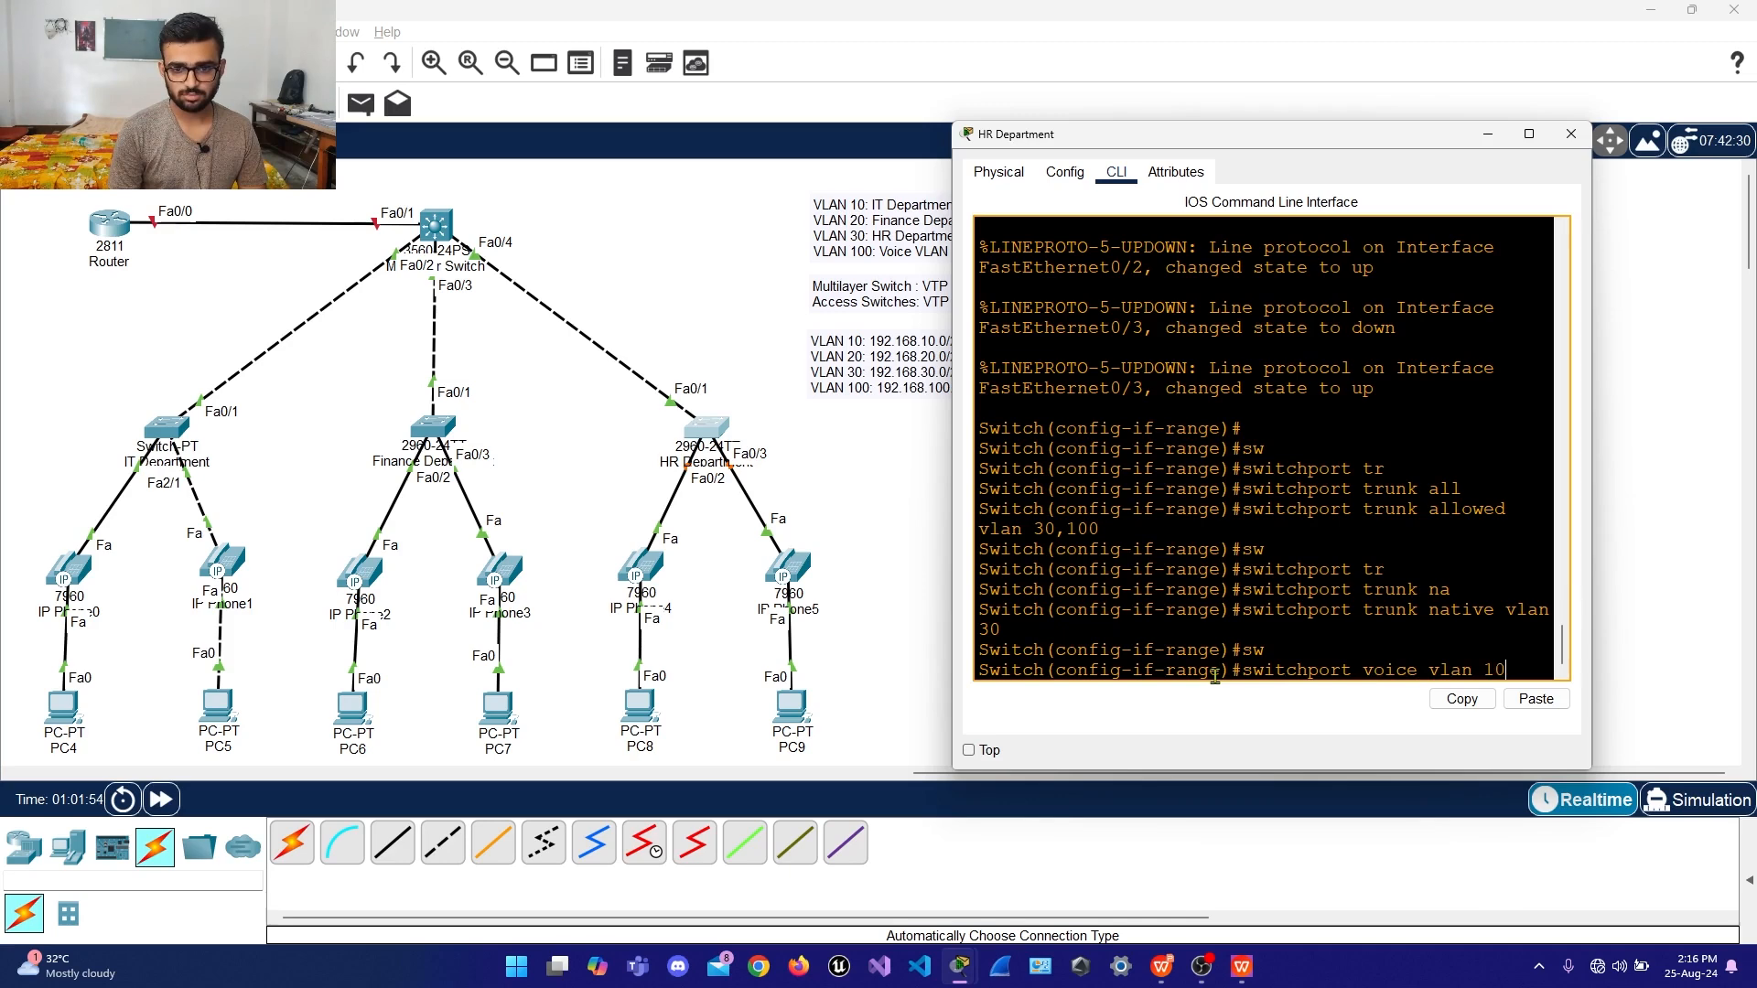
key("Return")
key("Return")
key("Return")
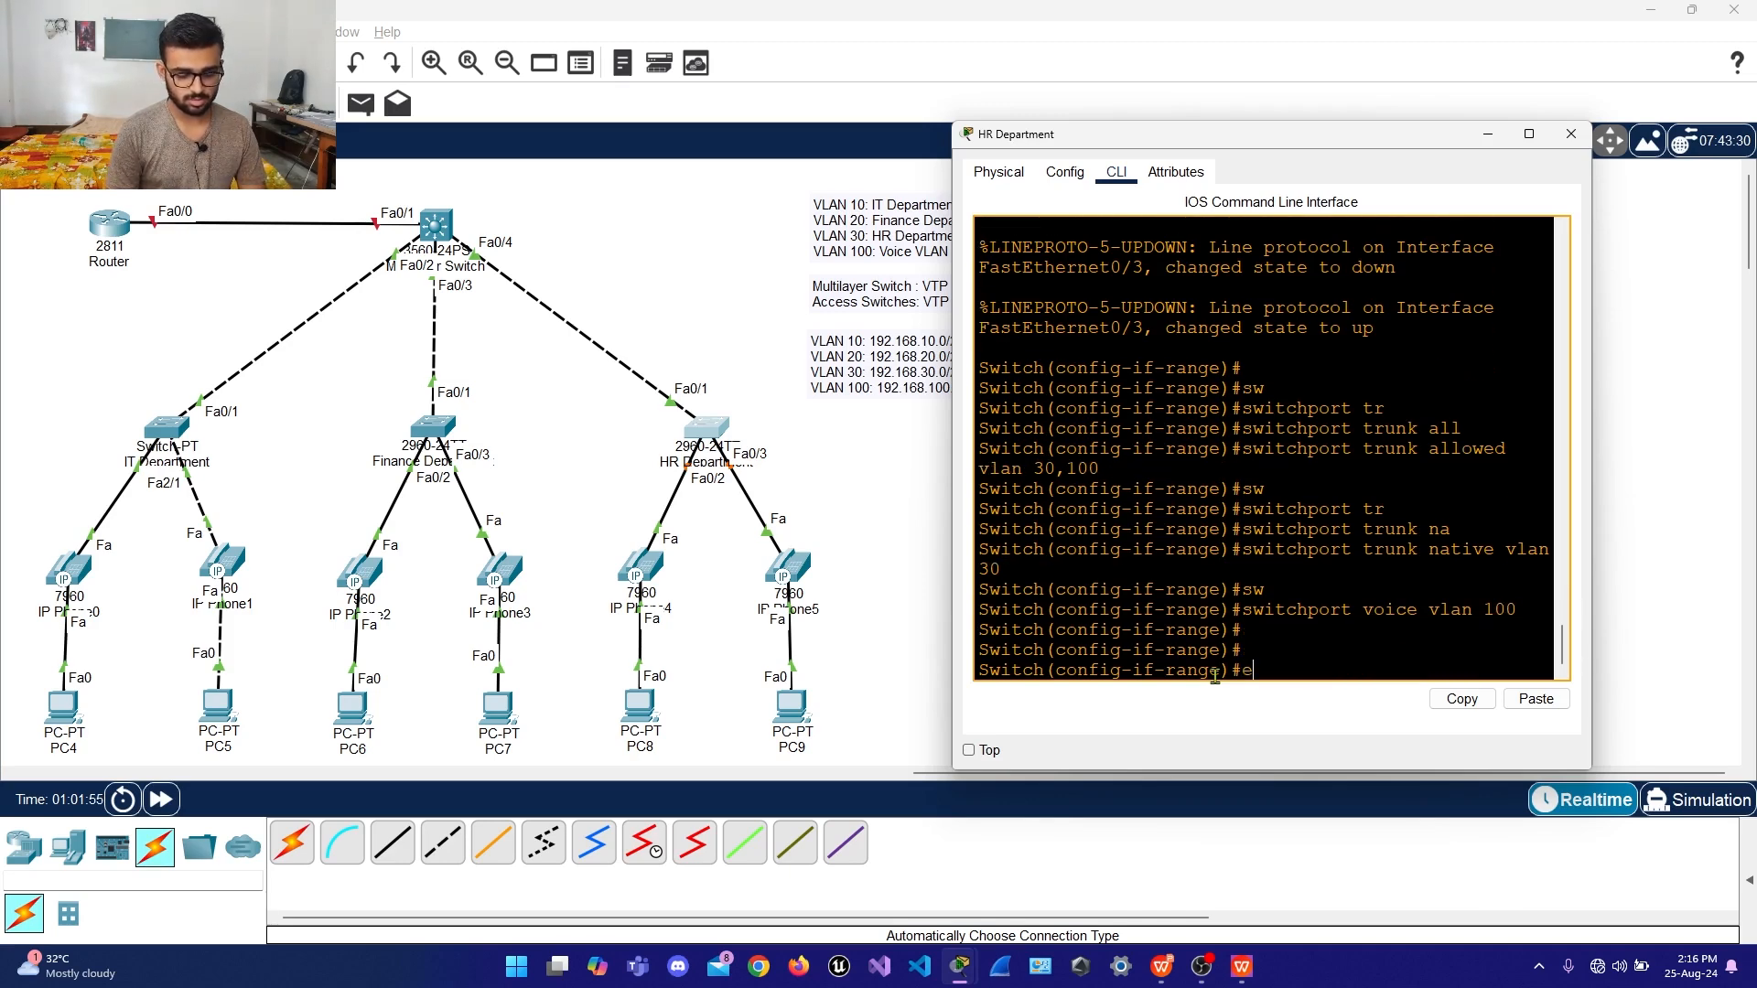
Return the HR Department switch to global configuration mode with exit and close its device window
type("exit")
key("Return")
key("Return")
key("Return")
key("Return")
key("Return")
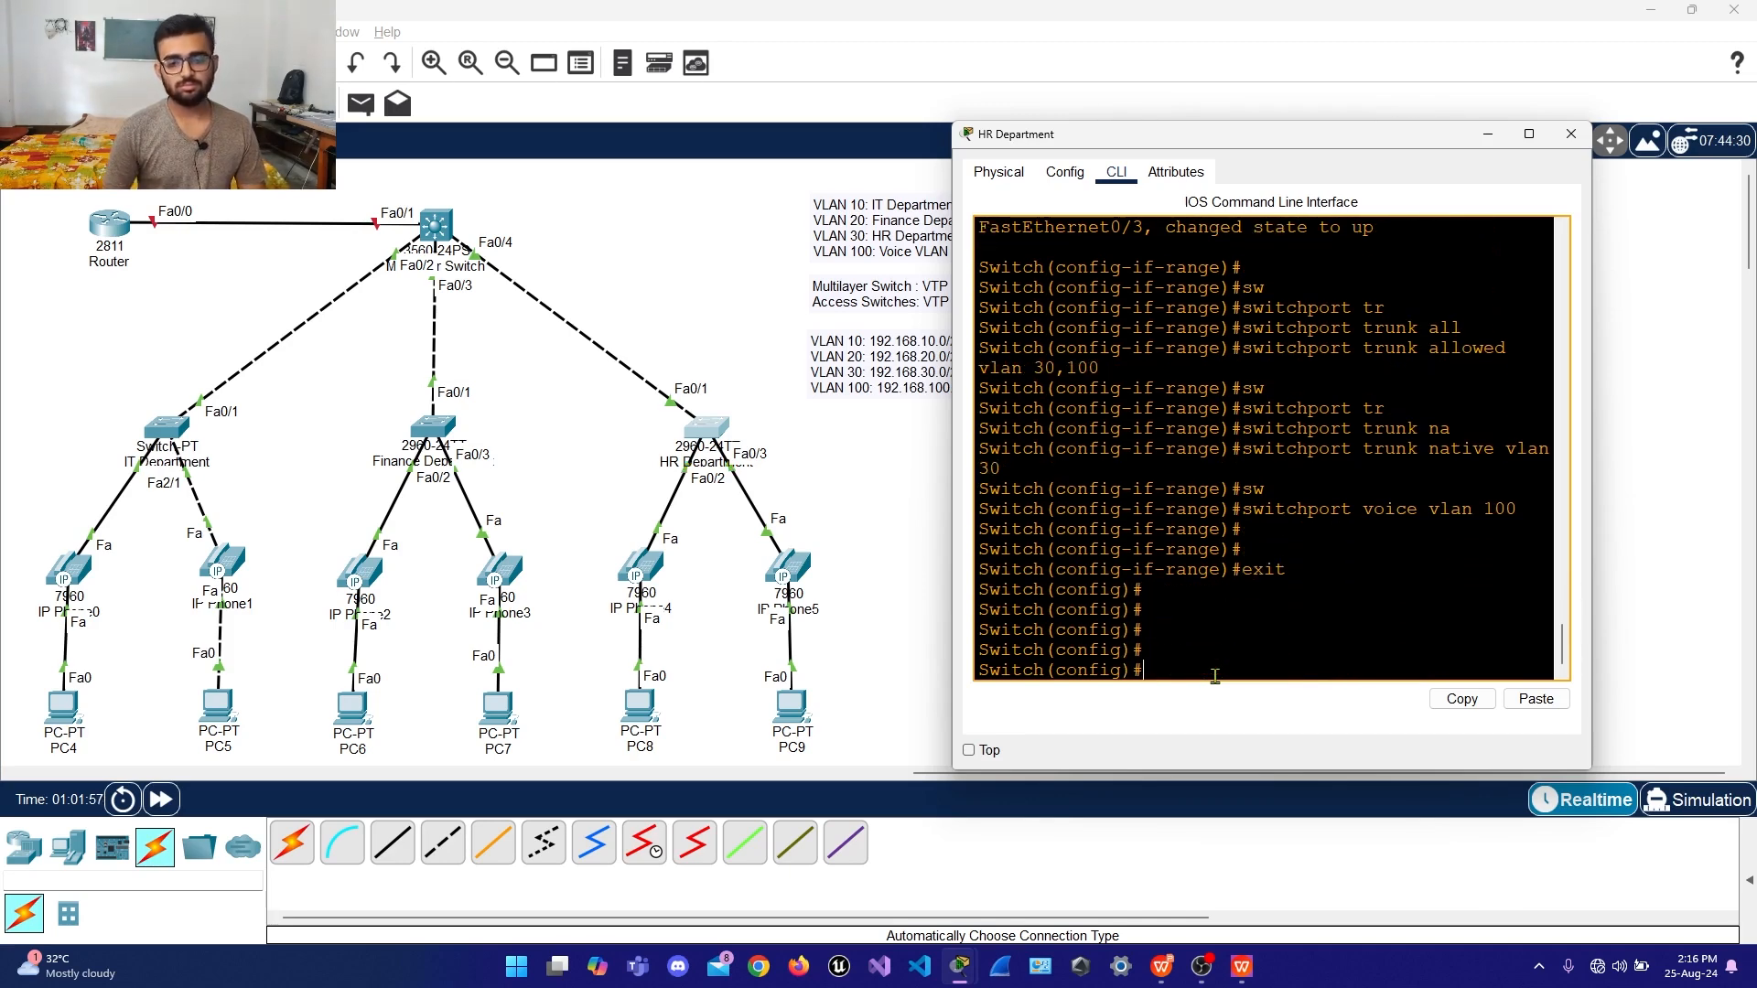
left_click(1573, 136)
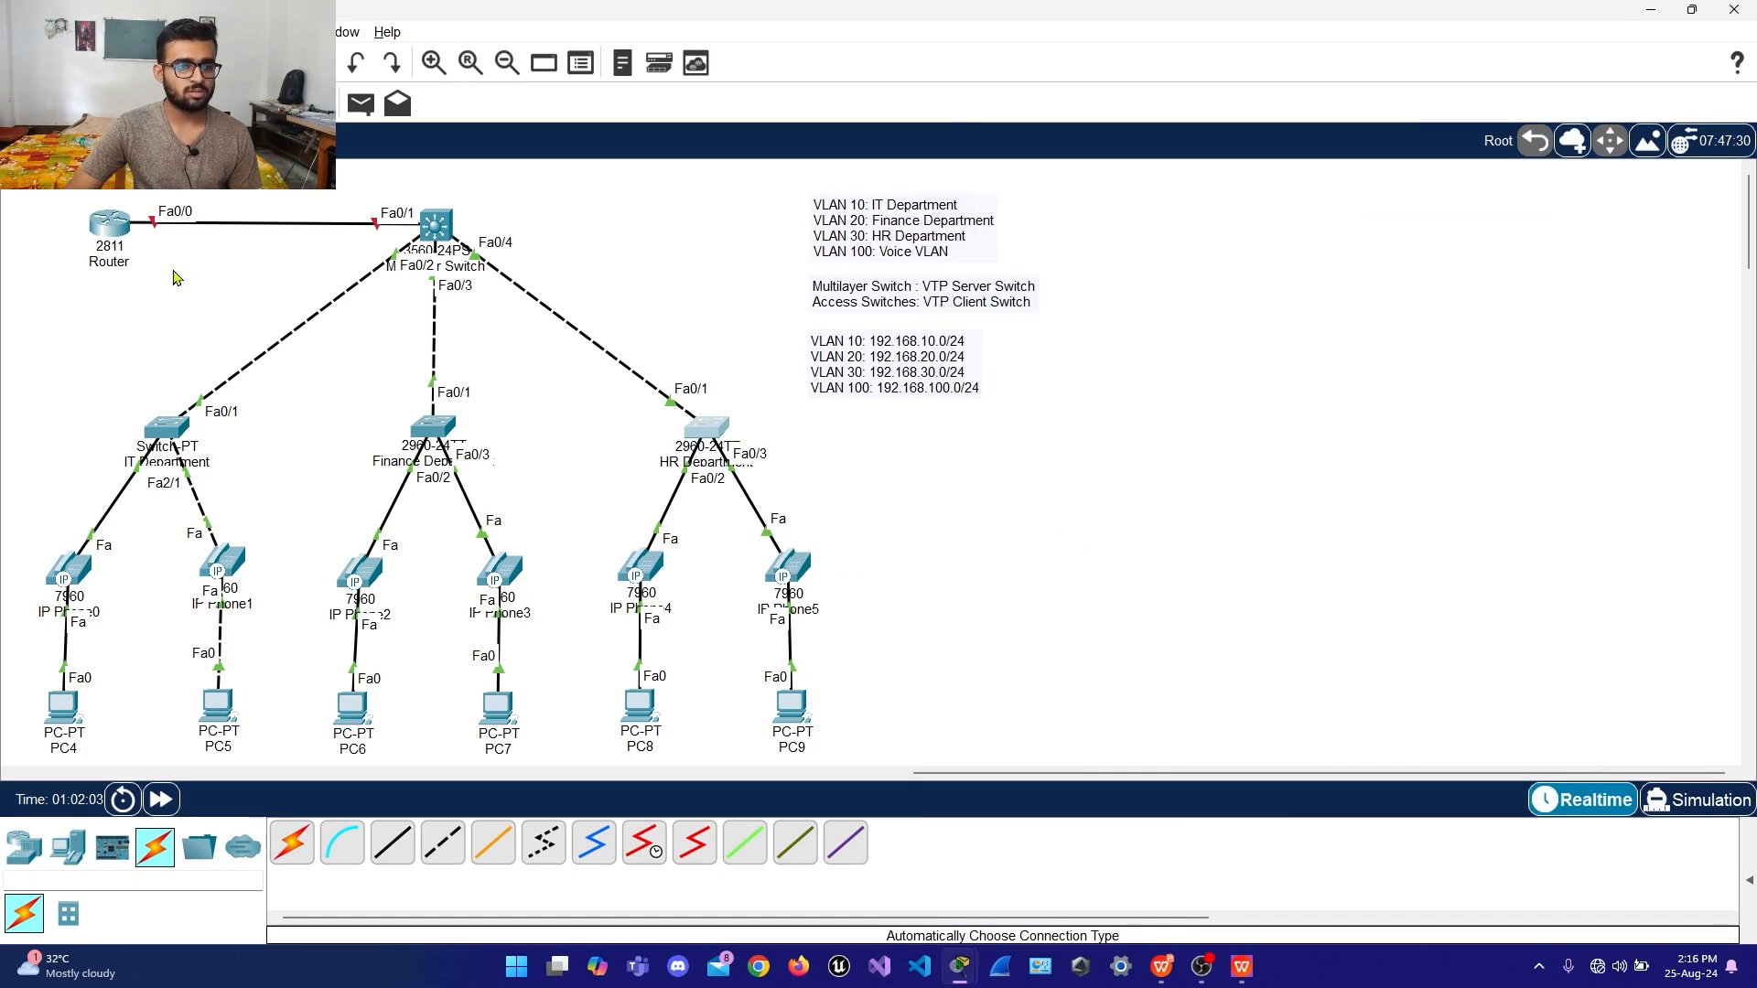
Open the 2811 router's command line and start its console session
left_click(110, 231)
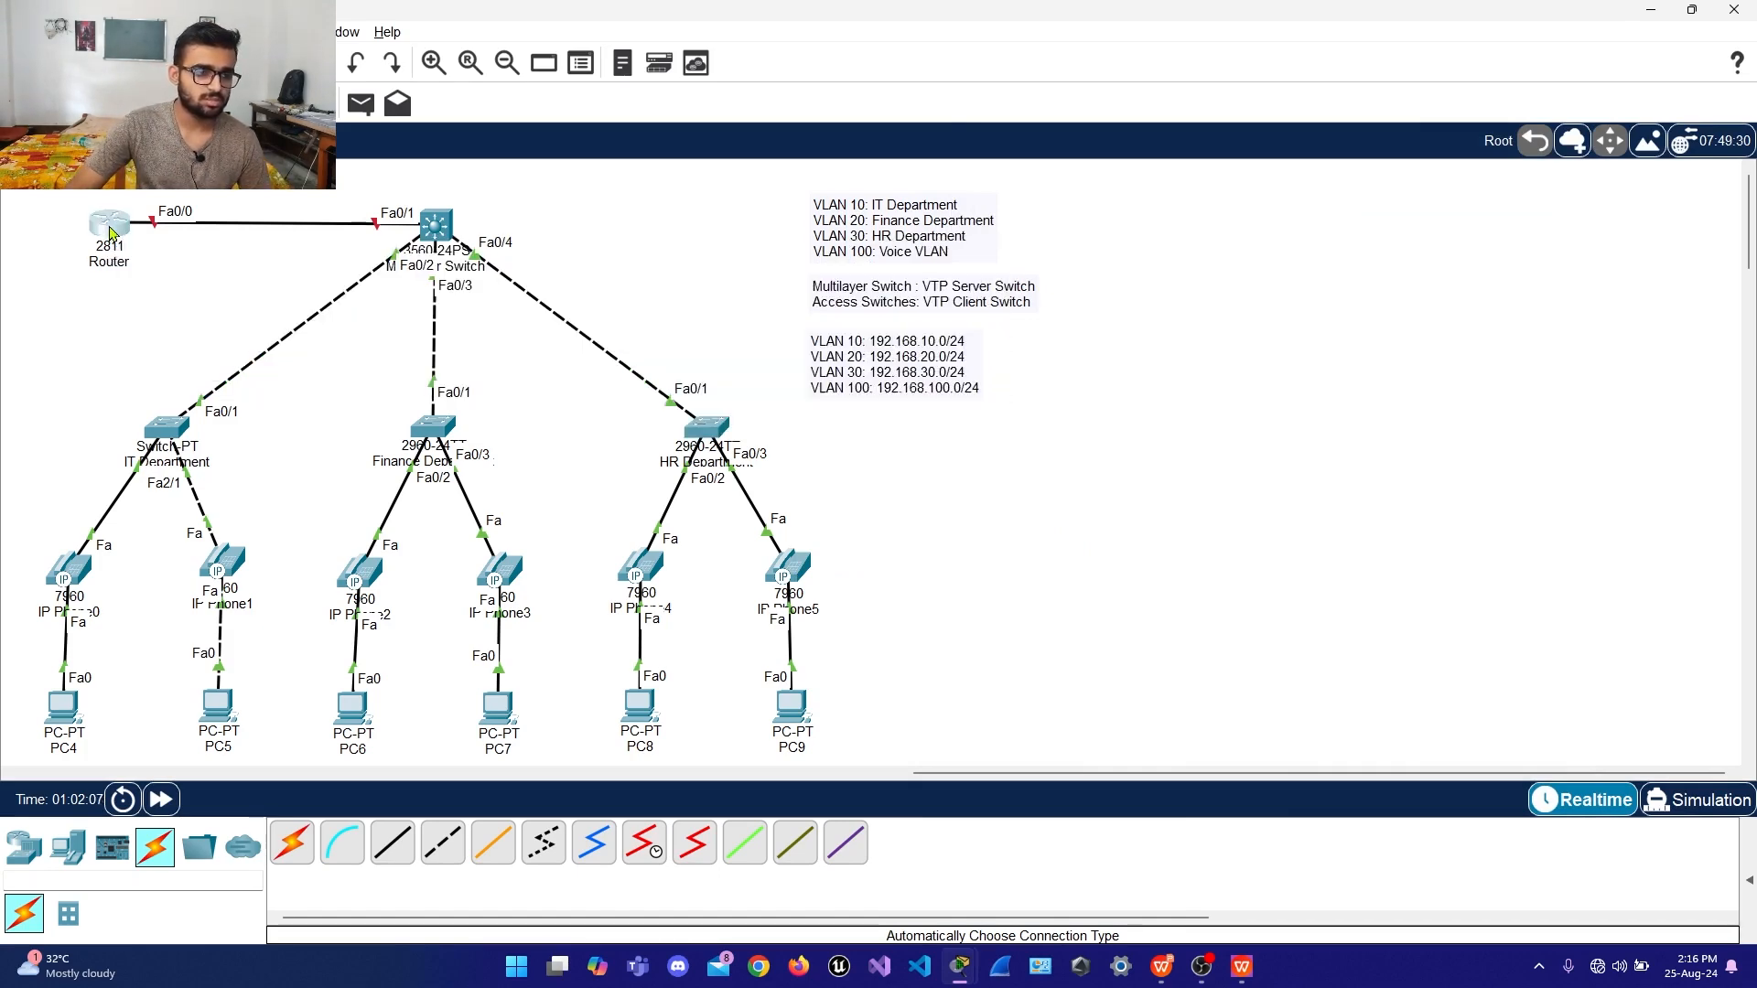
left_click_drag(911, 220, 1330, 151)
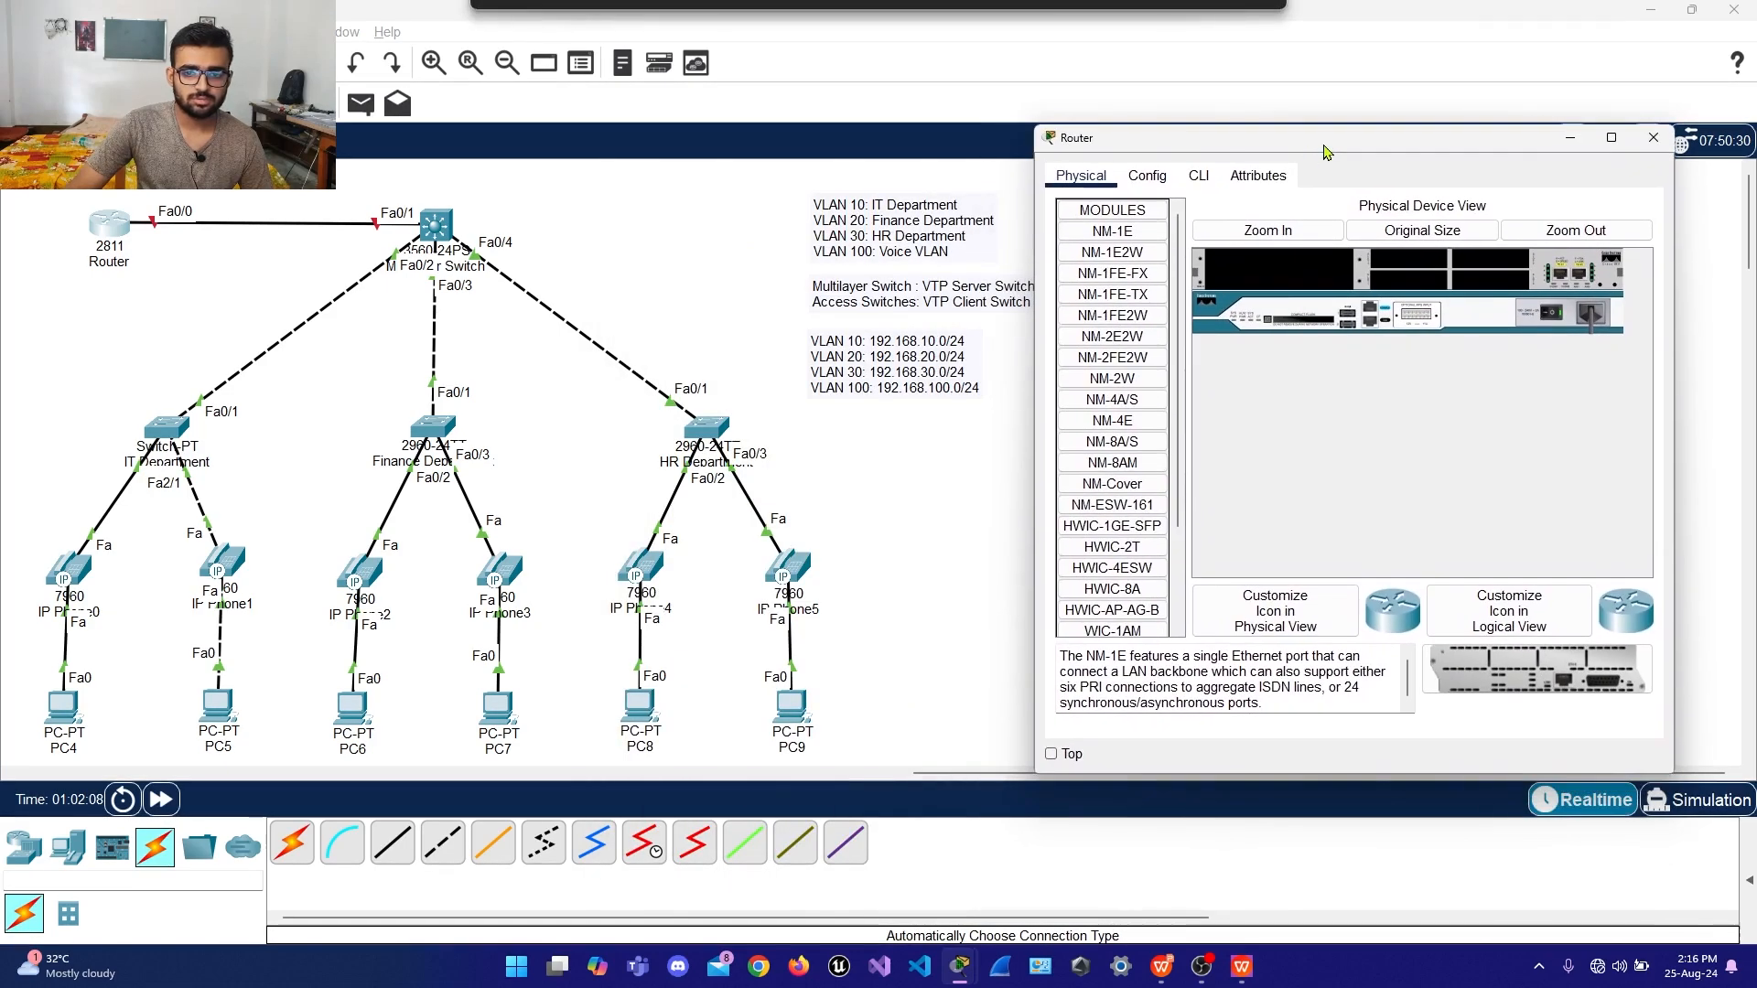
left_click(1146, 175)
left_click(1199, 174)
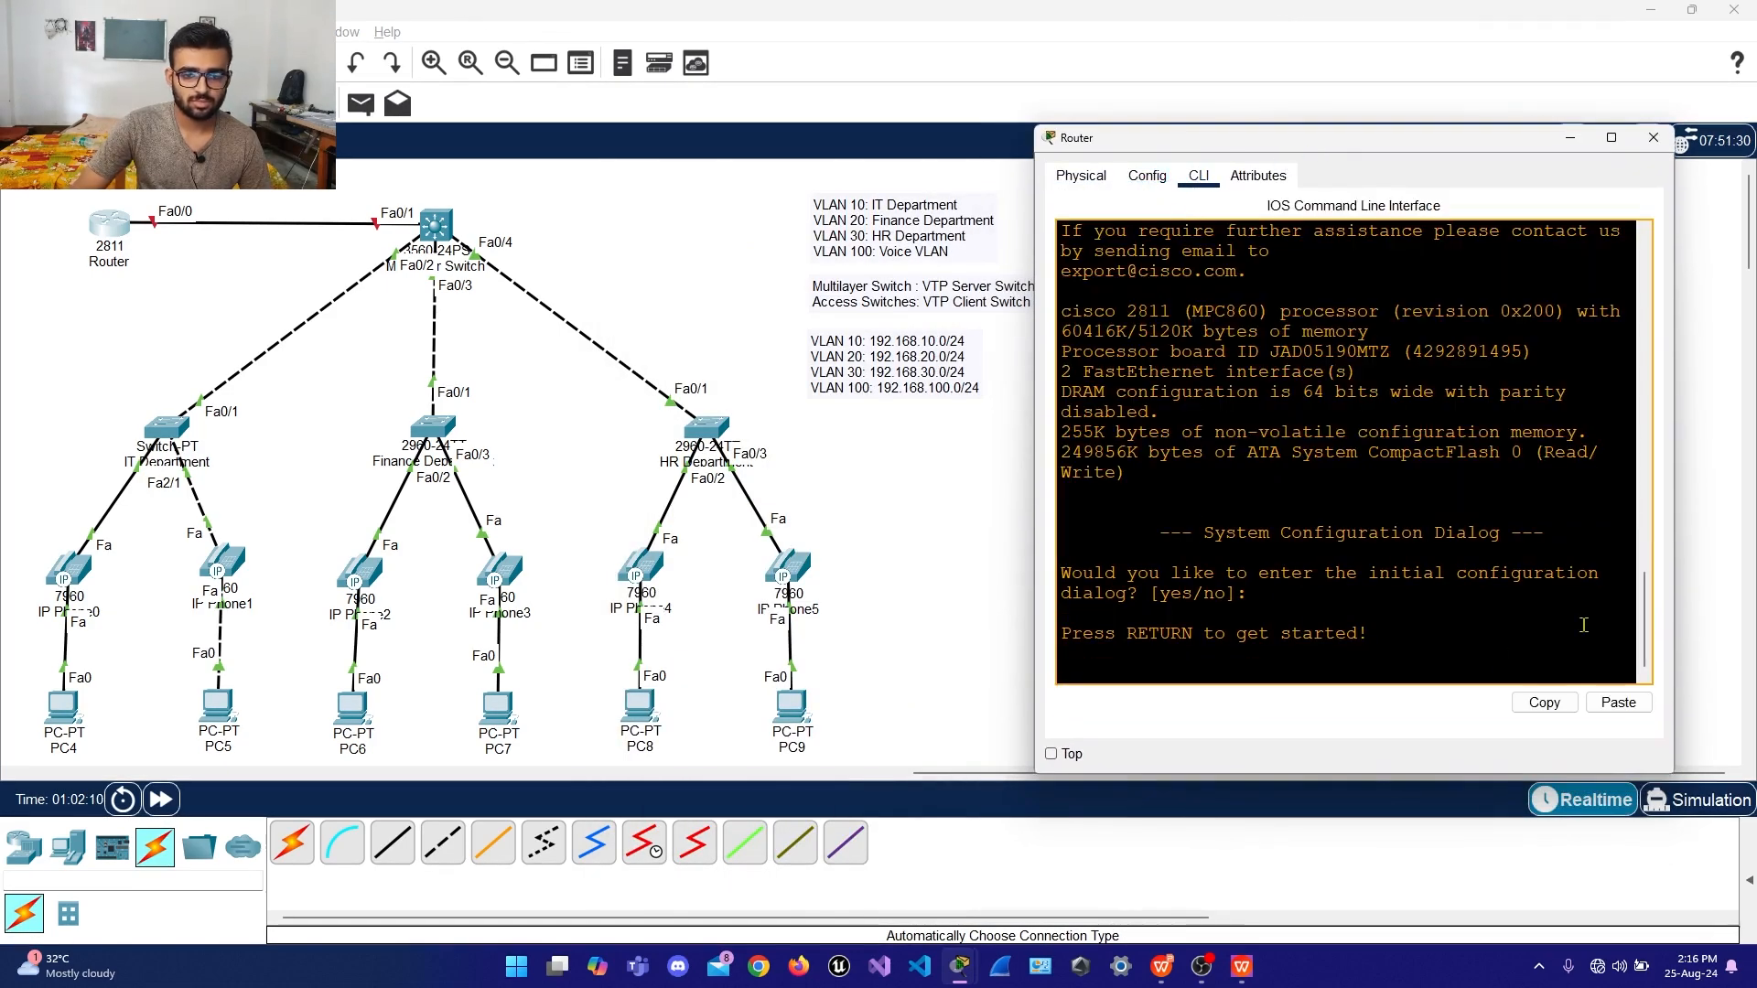
key("Return")
key("Return")
key("Return")
Enter privileged mode on the router with en and global configuration mode with conf t
type("en")
key("Return")
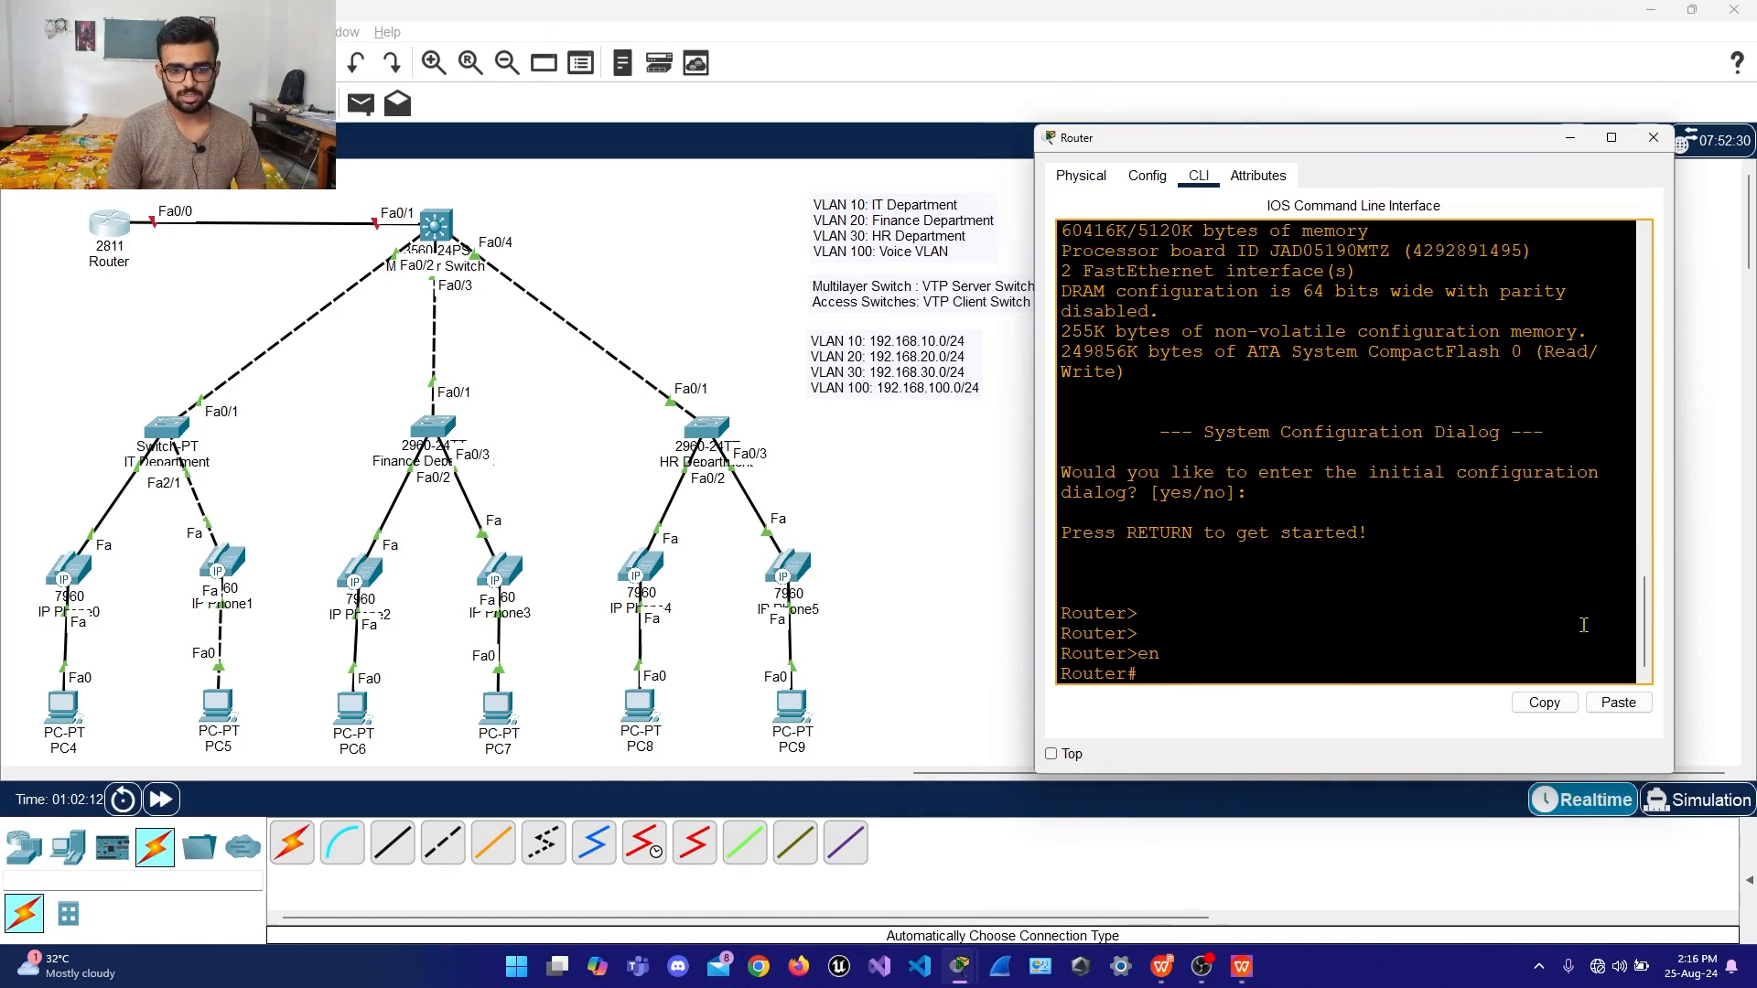
key("Return")
type("conf t")
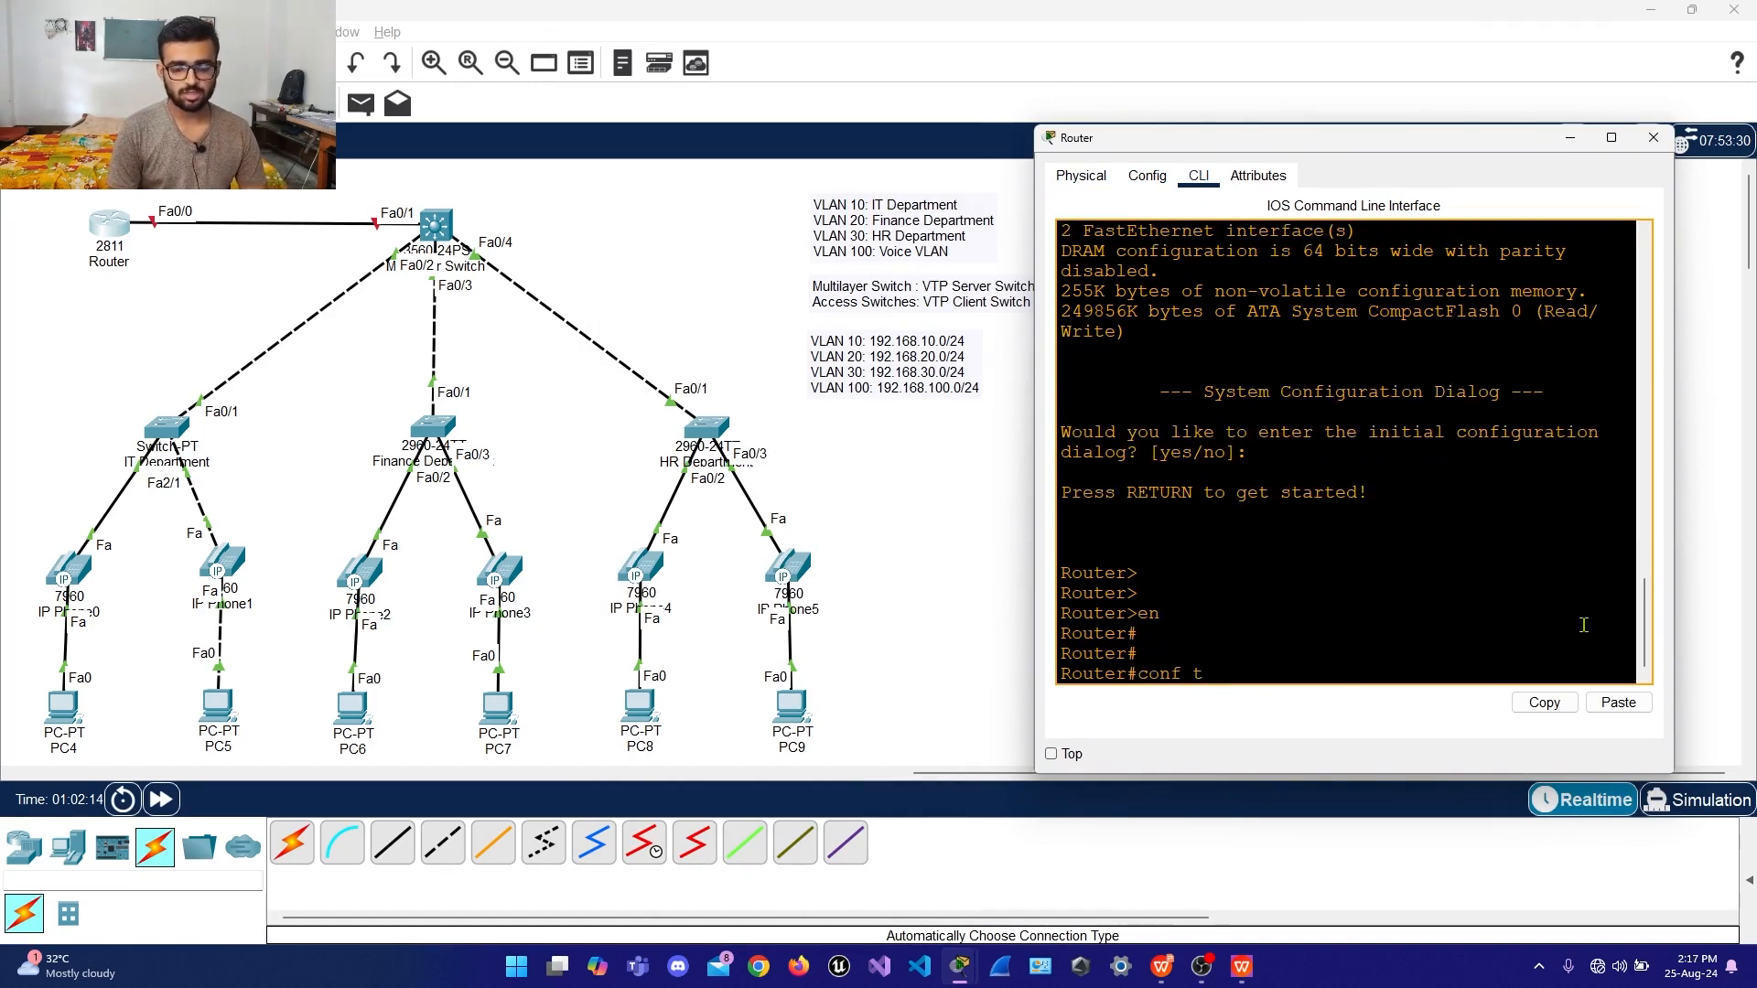
key("Return")
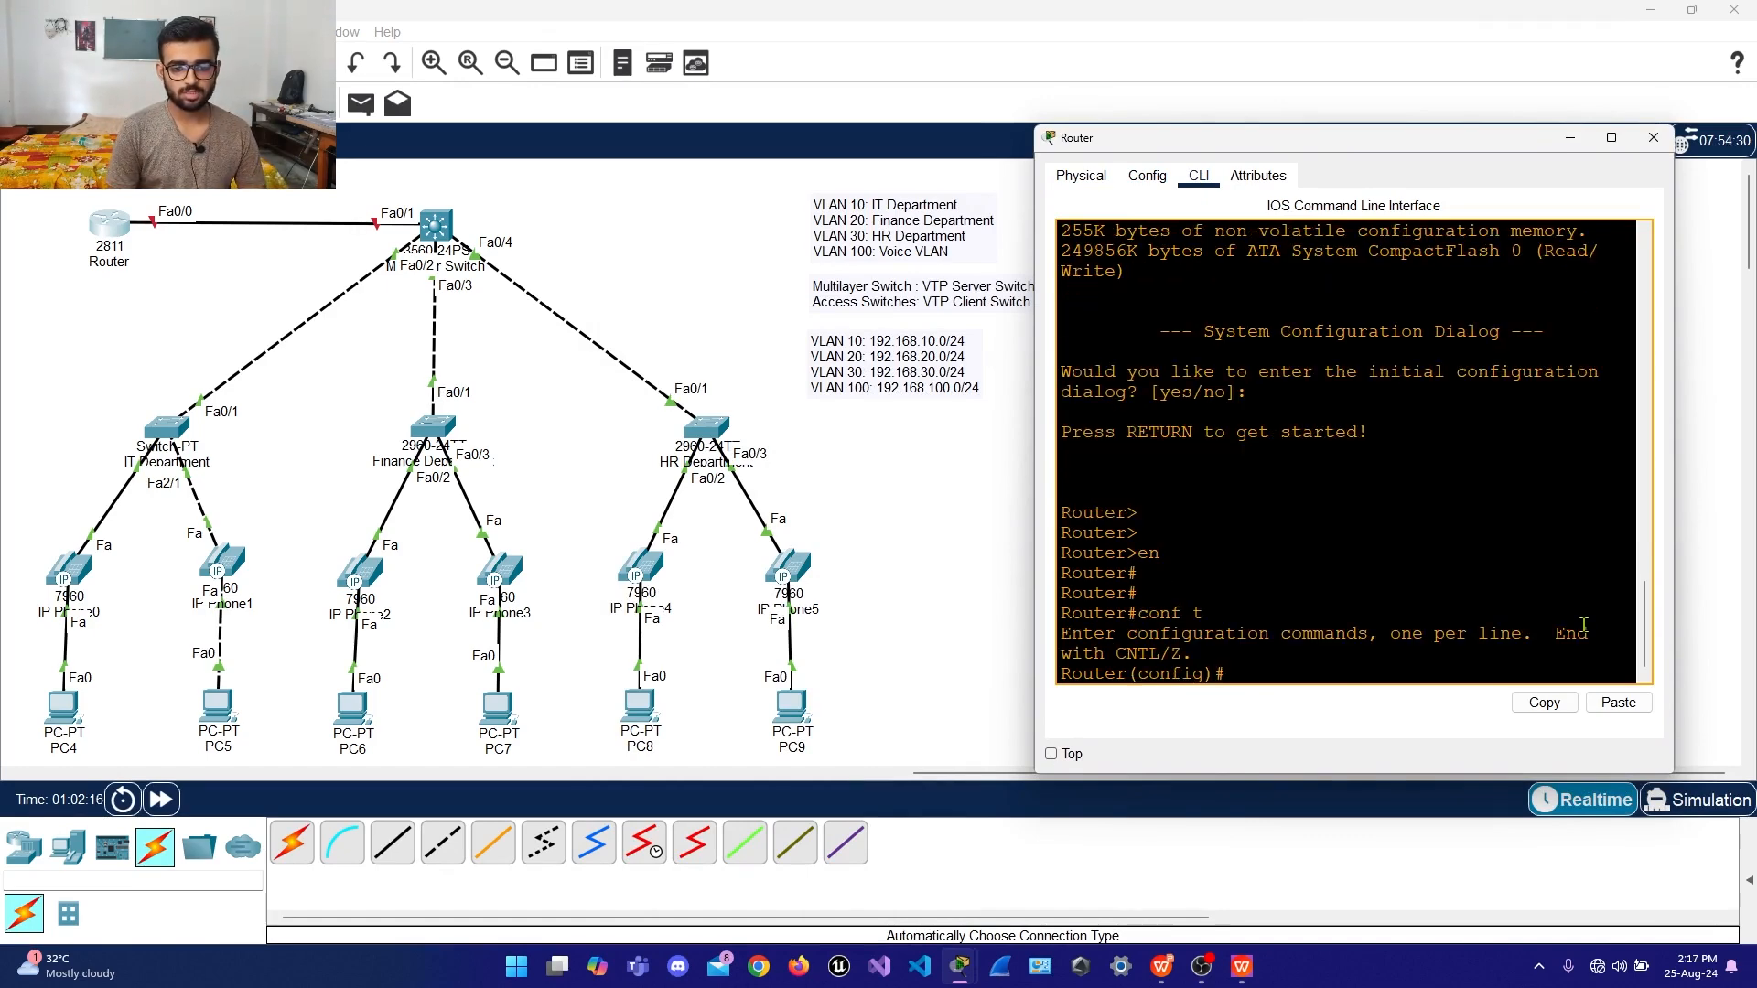
Enable the router's interface fa0/0 with no shut and return to global configuration mode with exit
type("int")
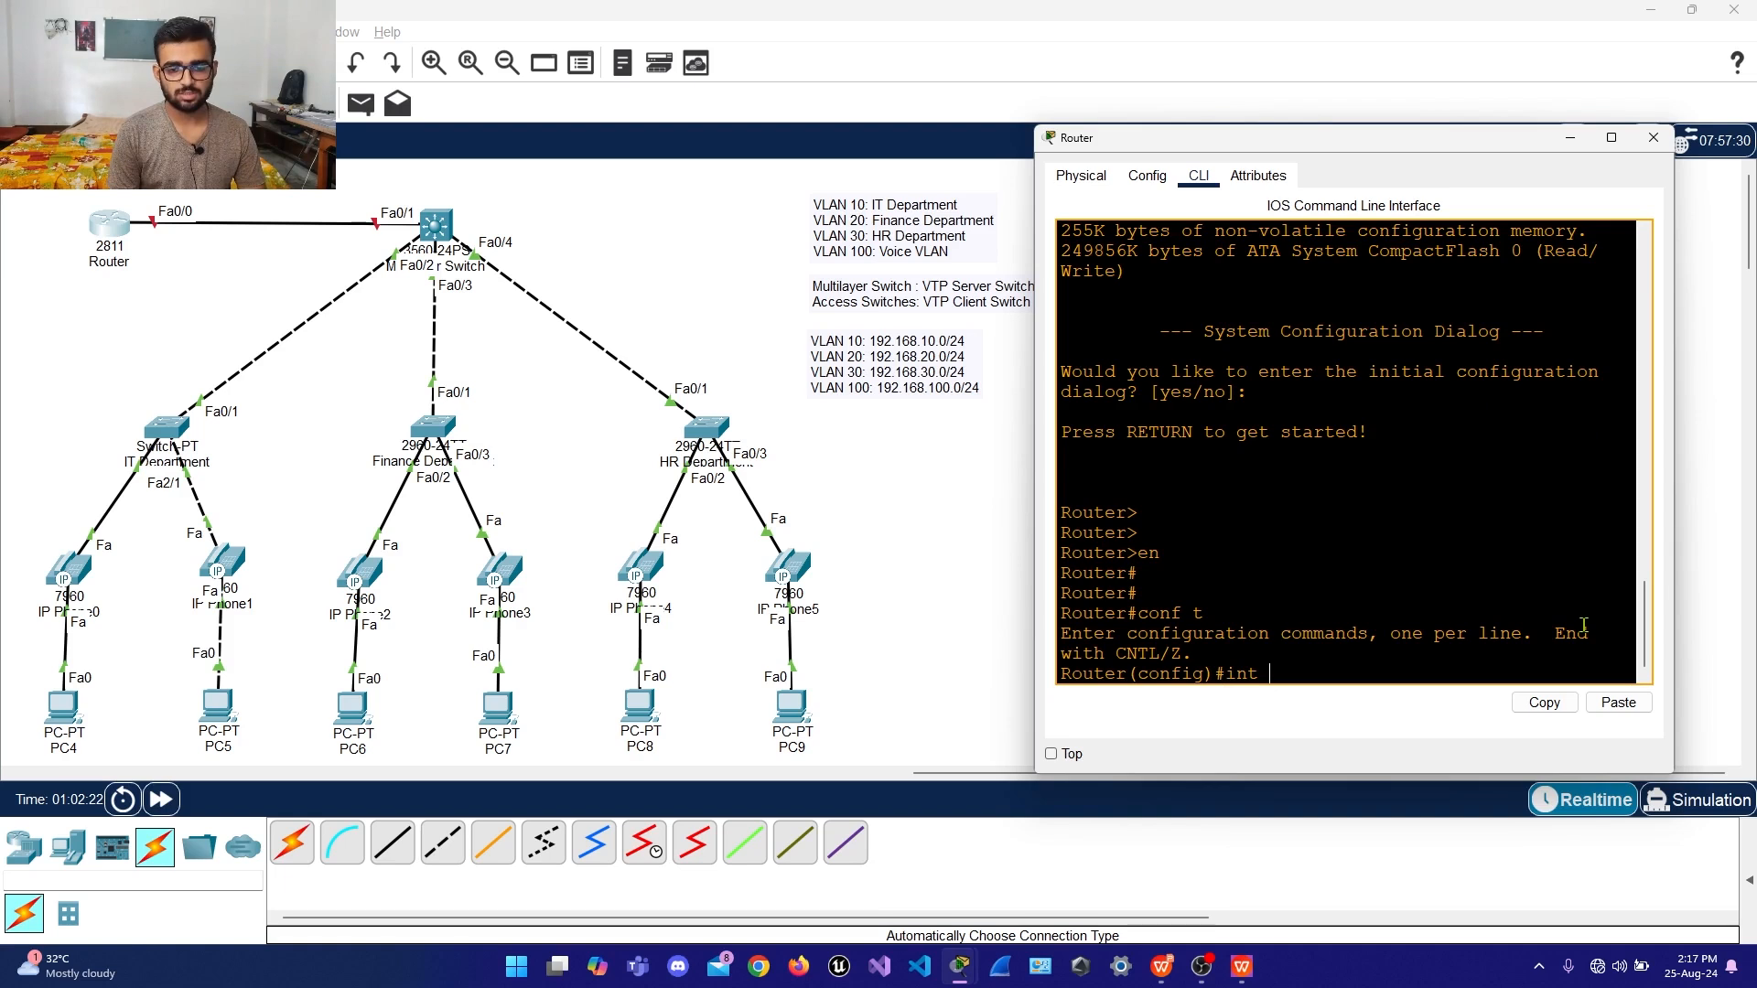
type(" fa0/0")
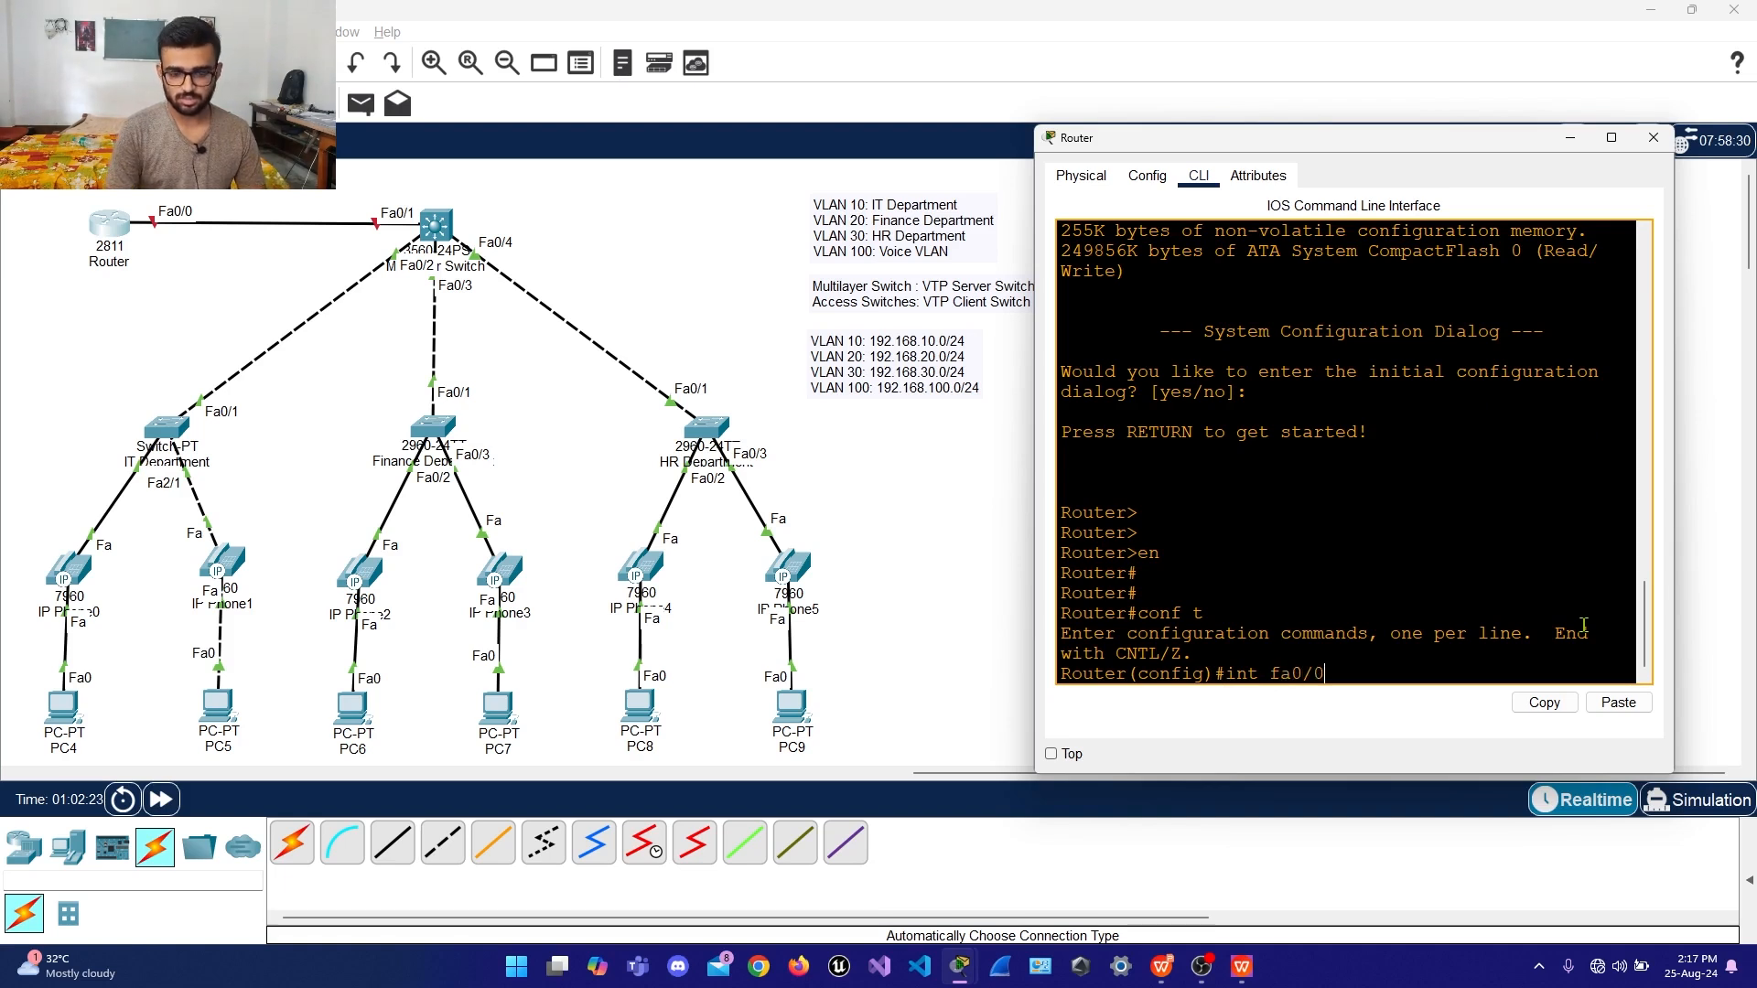
key("Return")
type("no")
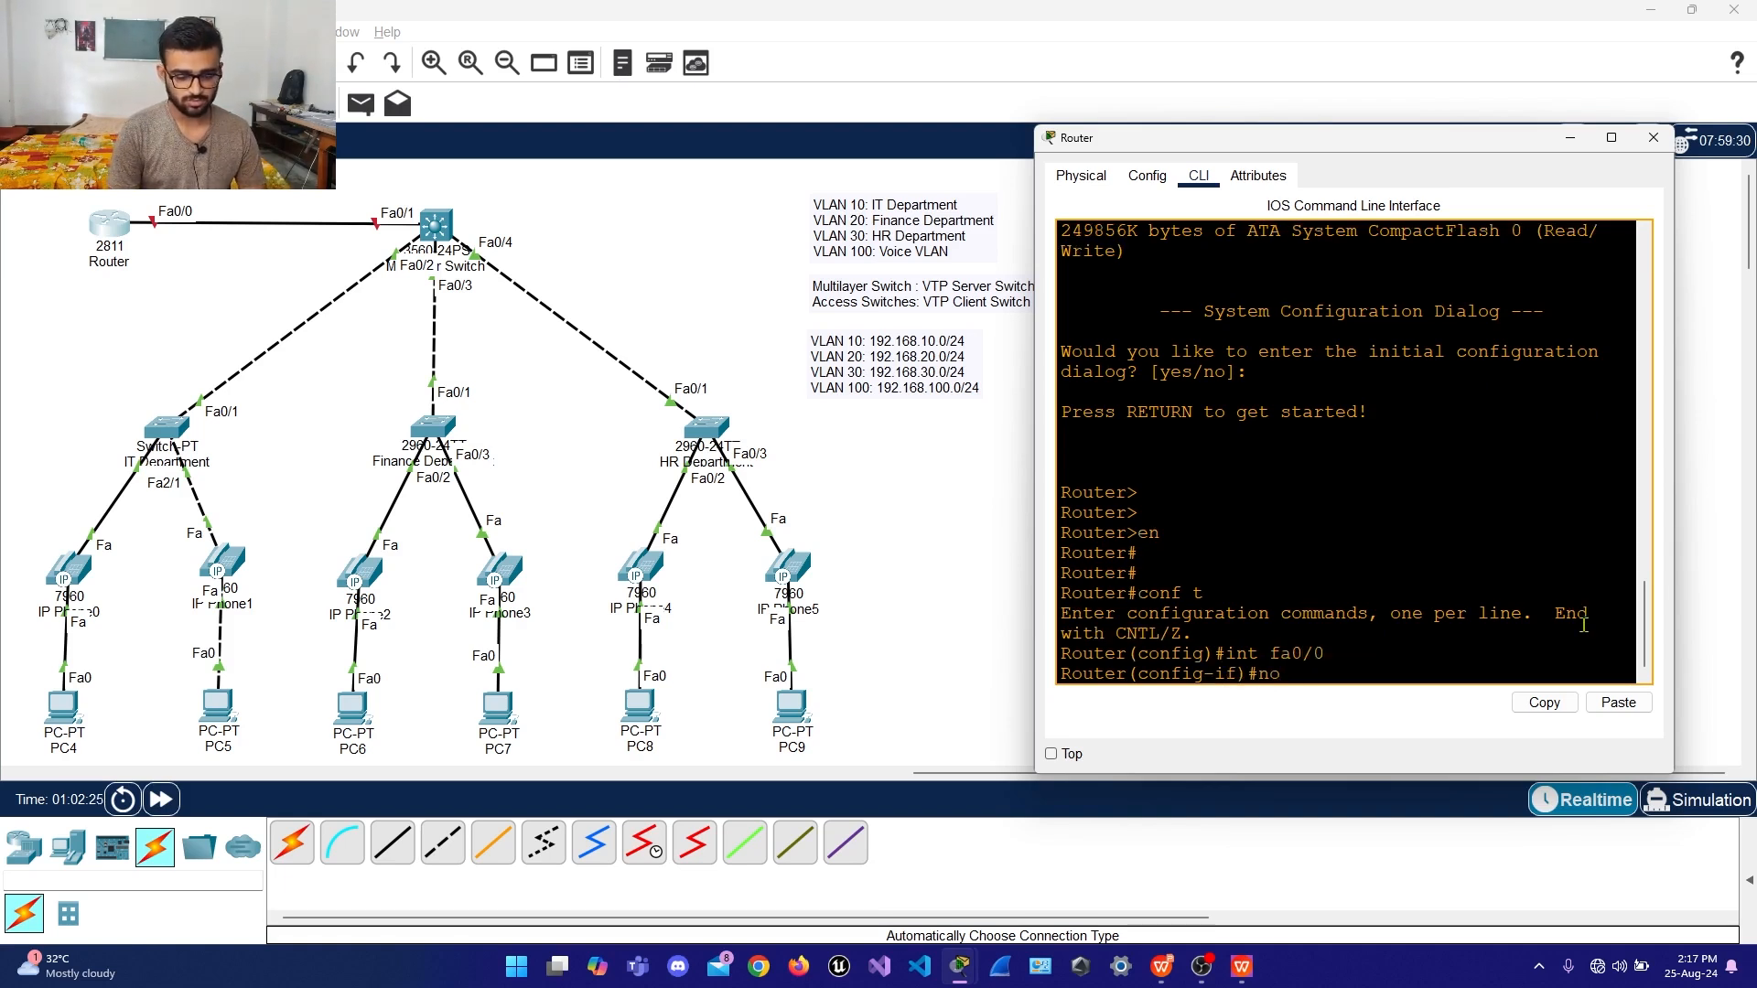
type(" shut")
key("Return")
key("Return")
key("Return")
key("Return")
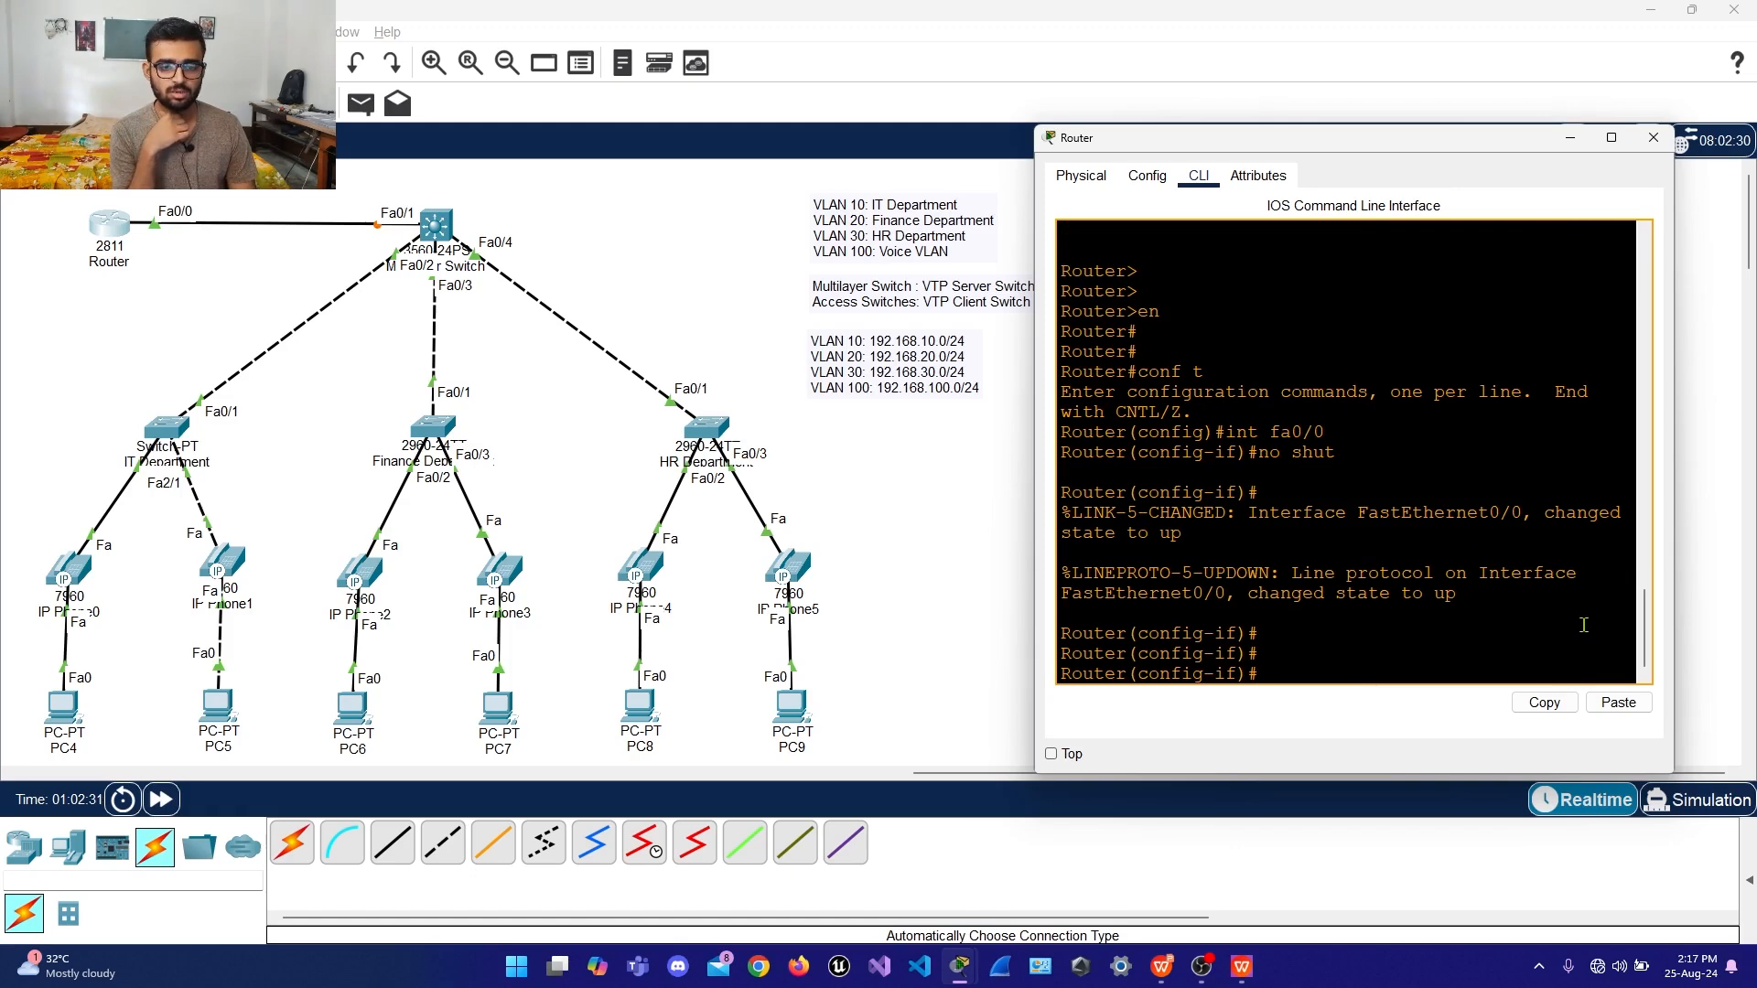
type("exit")
key("Return")
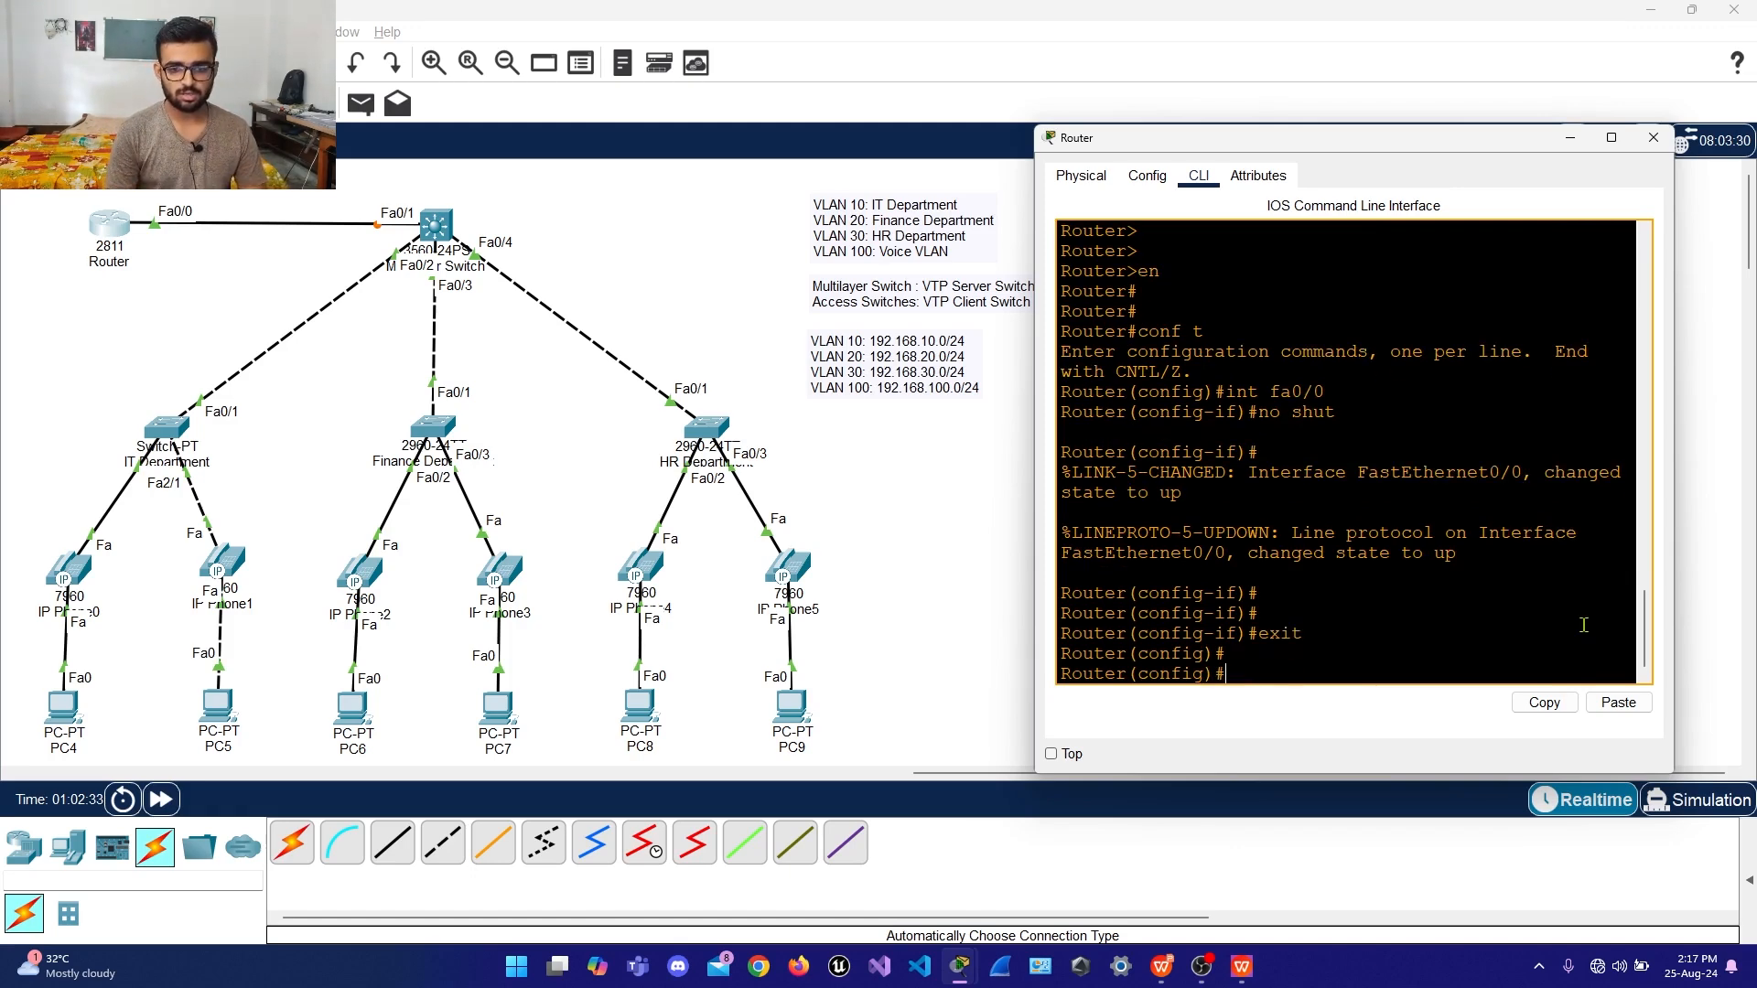
key("Return")
key("Return")
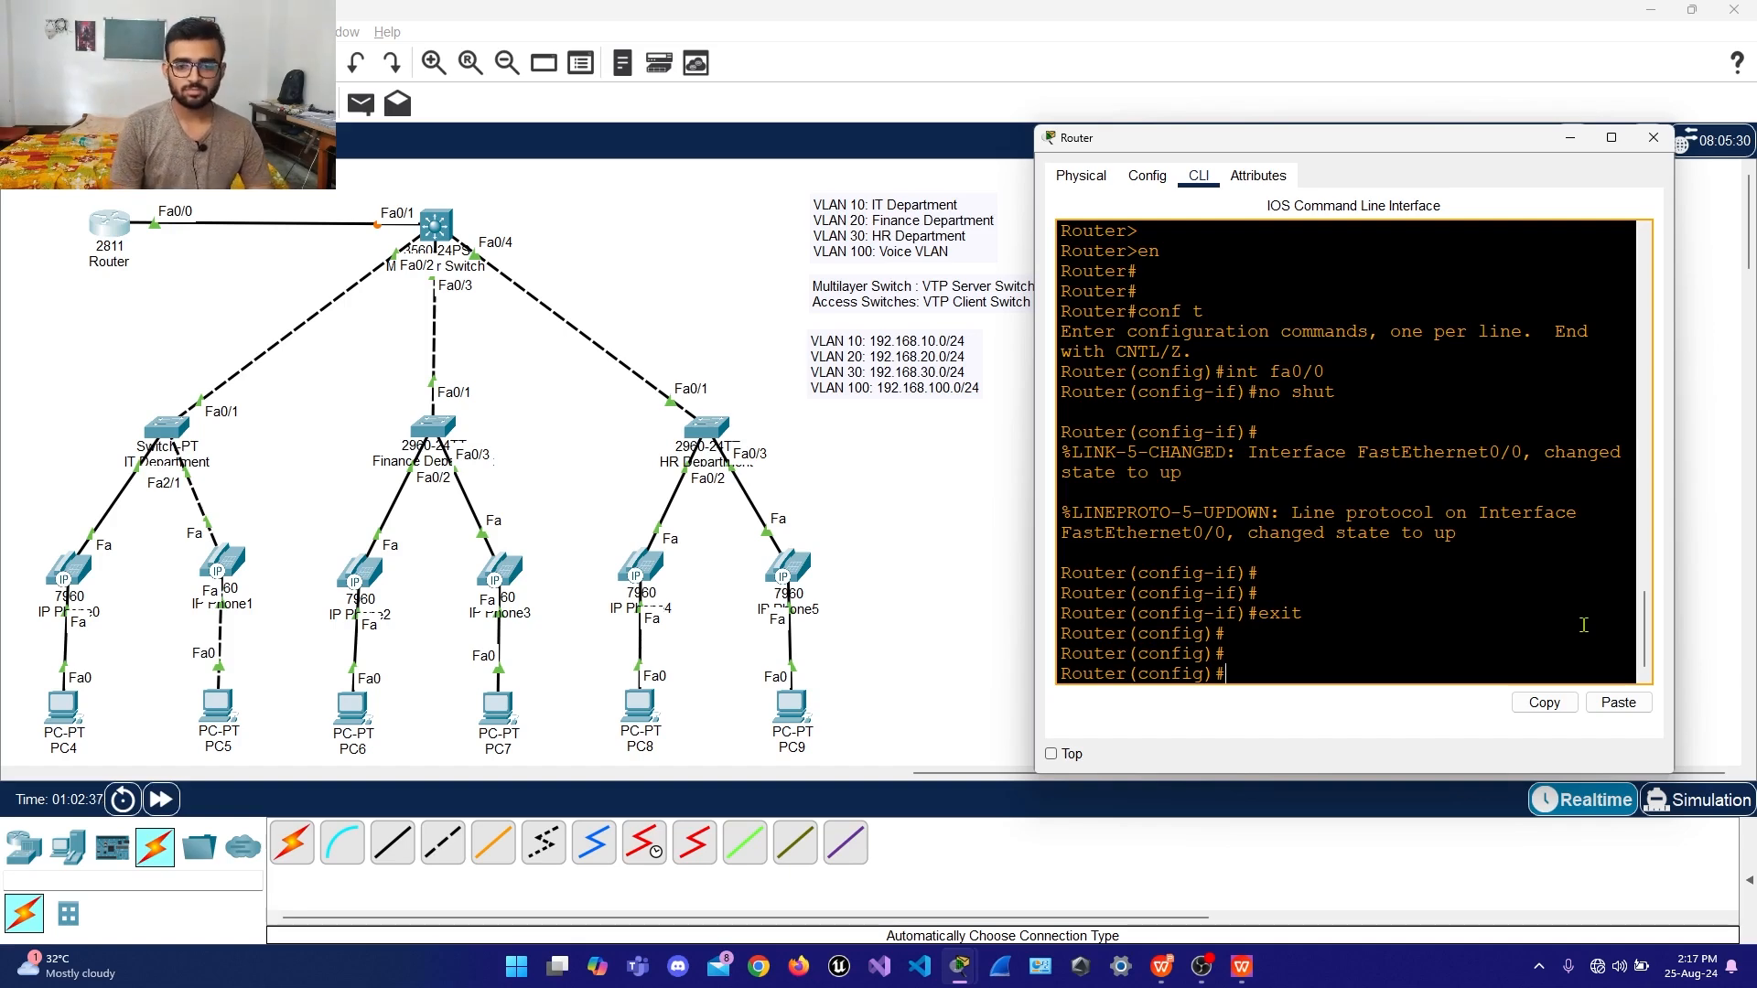
Create the router subinterface for VLAN 10 with int fa0/0.10
type("int fa")
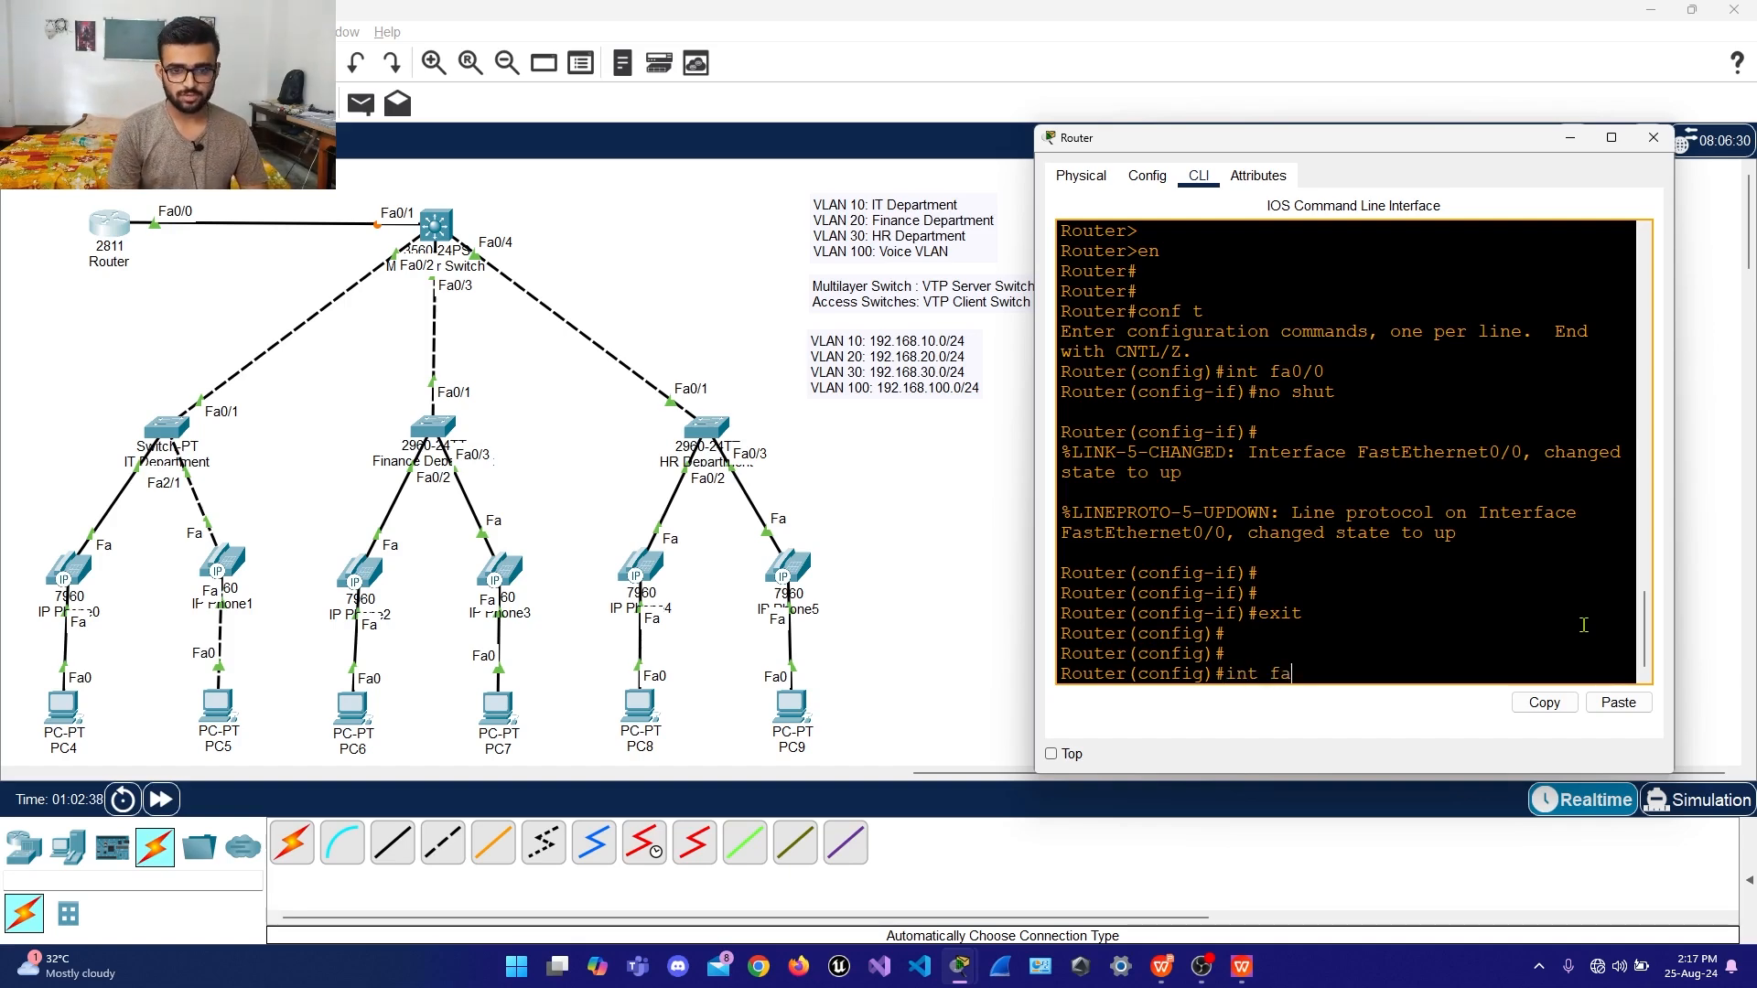
type("0/0")
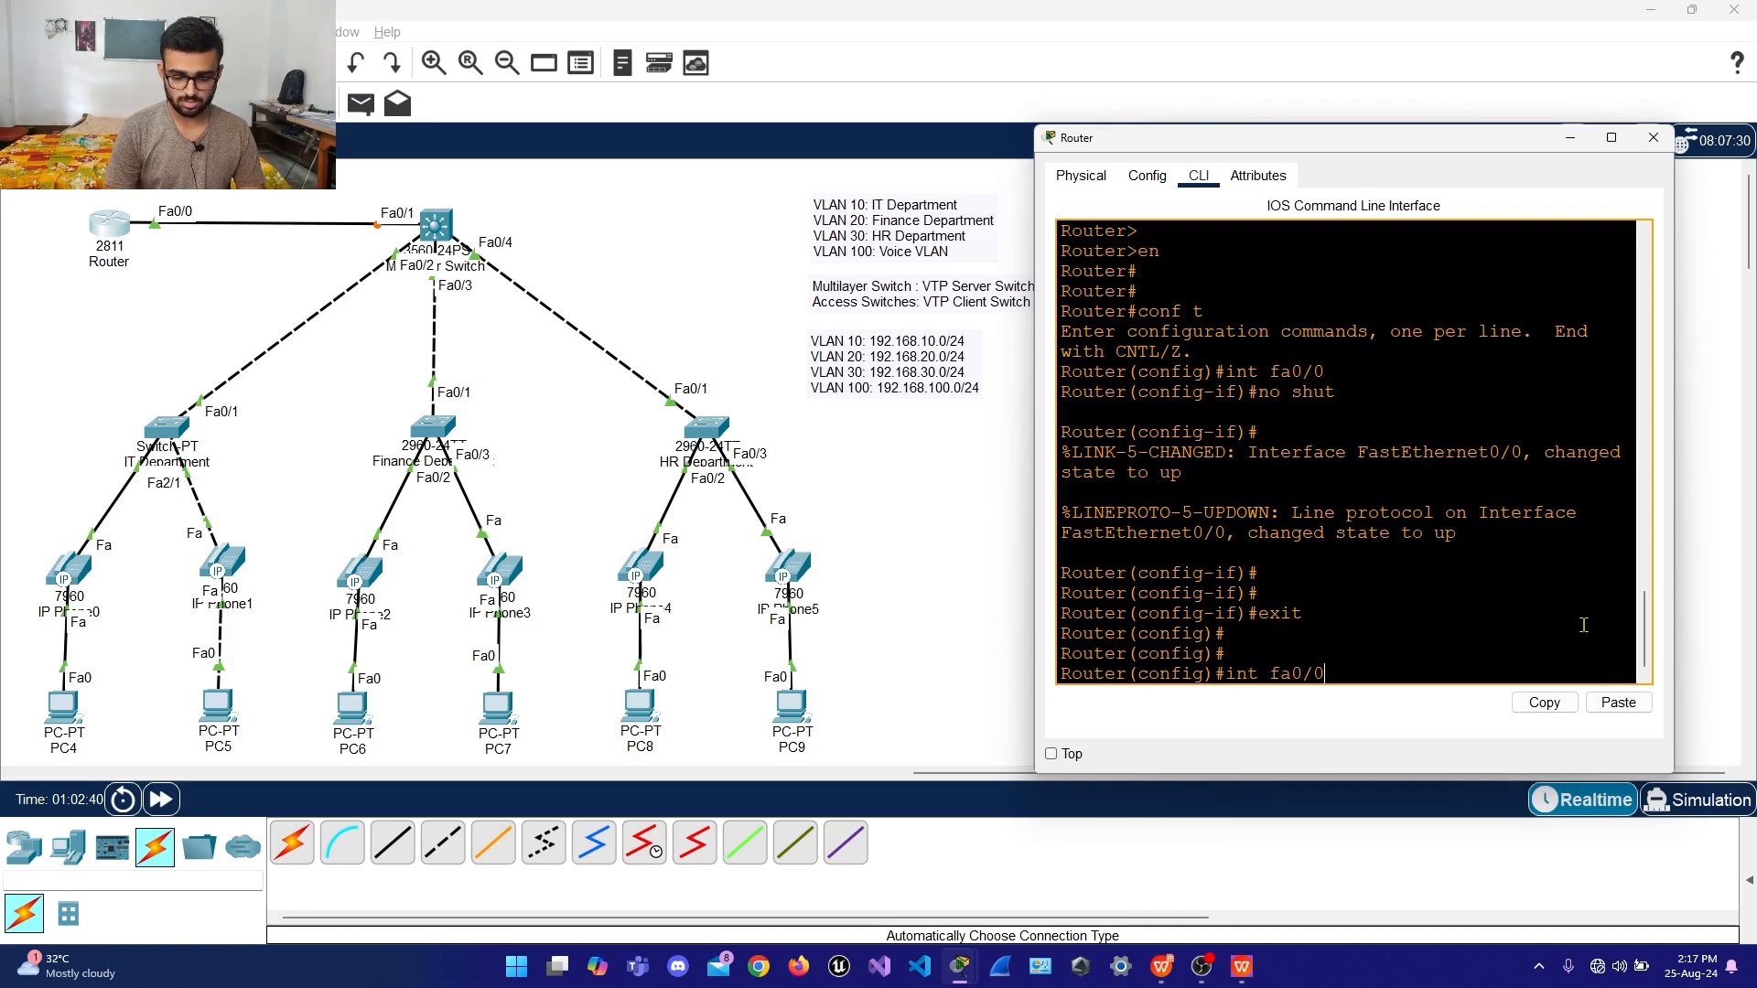
type(".10")
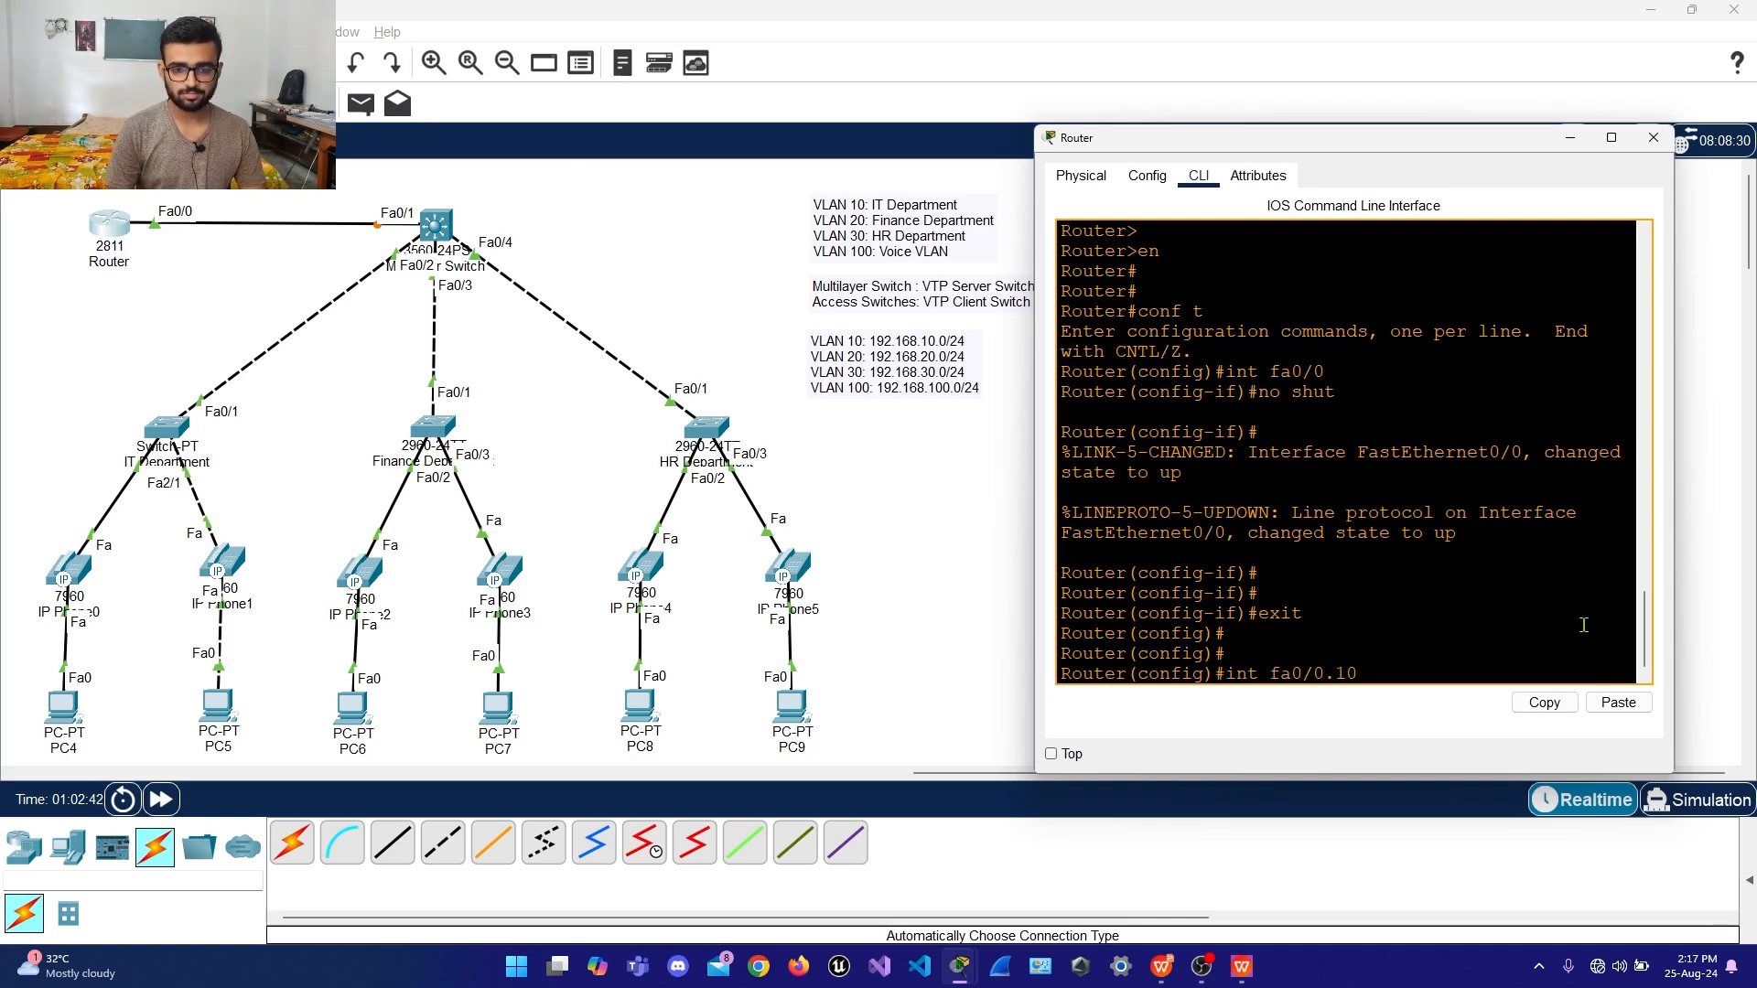
key("Return")
key("Return")
key("Return")
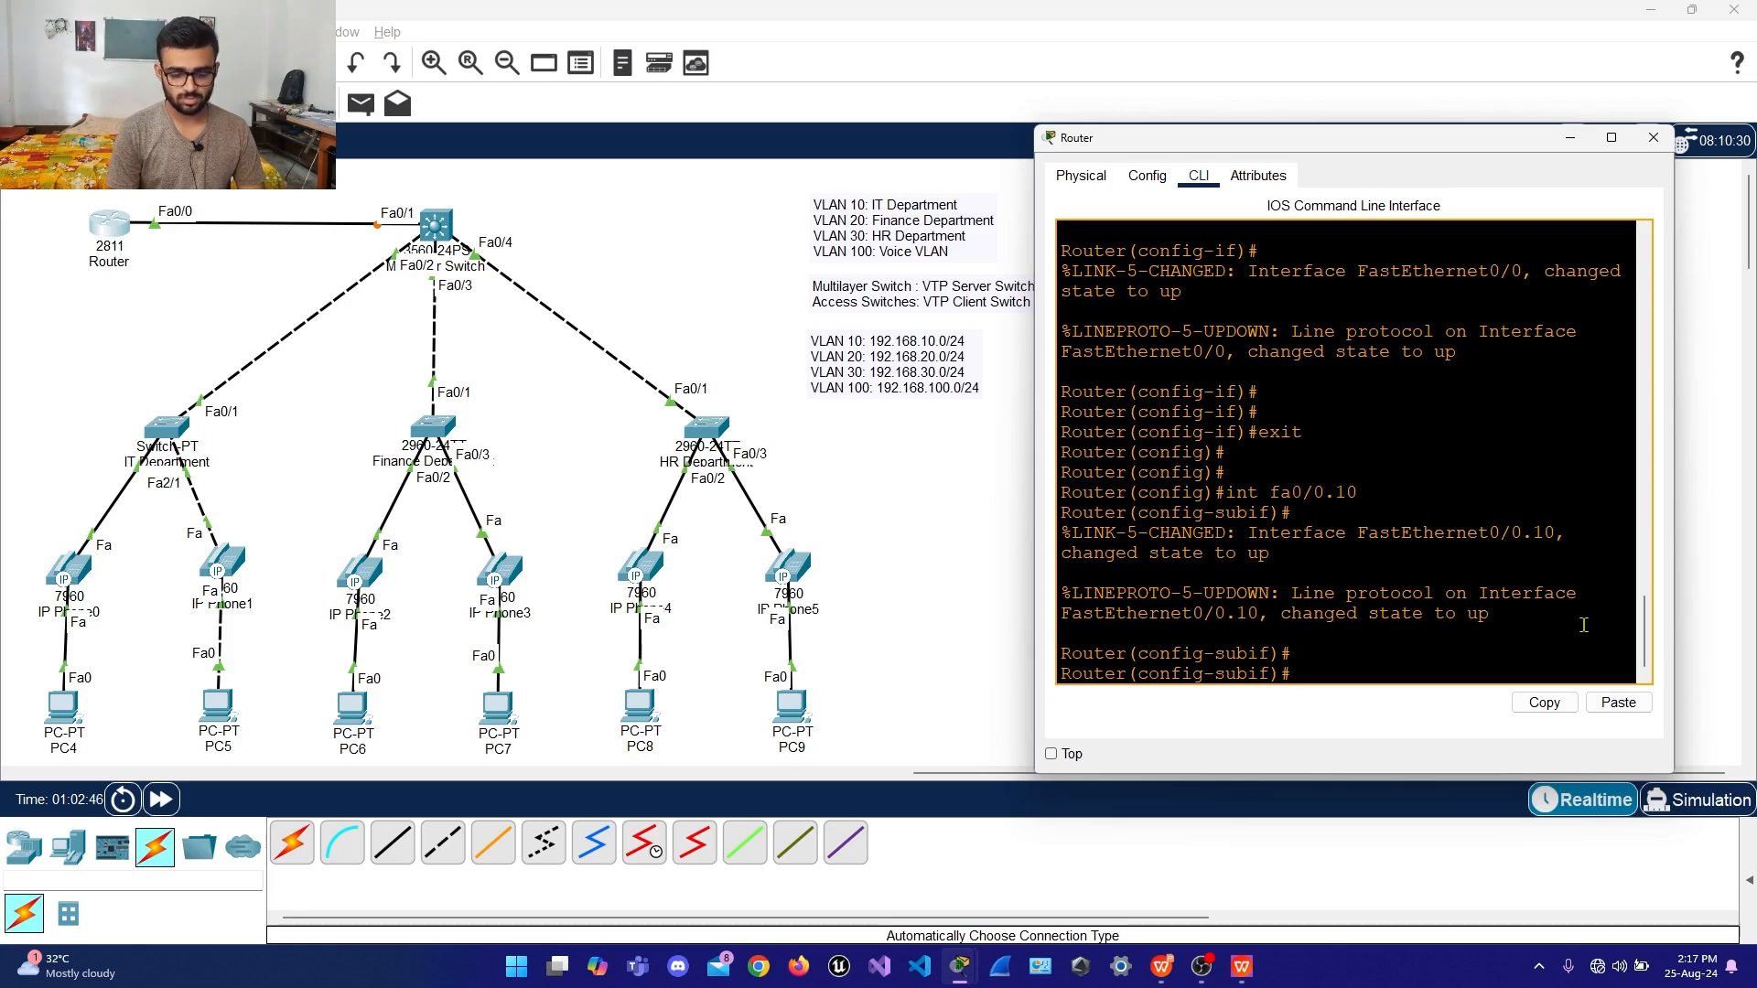
Try to assign IP address 192.168.1.1 with mask 255.255.255.0 to the VLAN 10 subinterface fa0/0.10
type("ip add")
key("Tab")
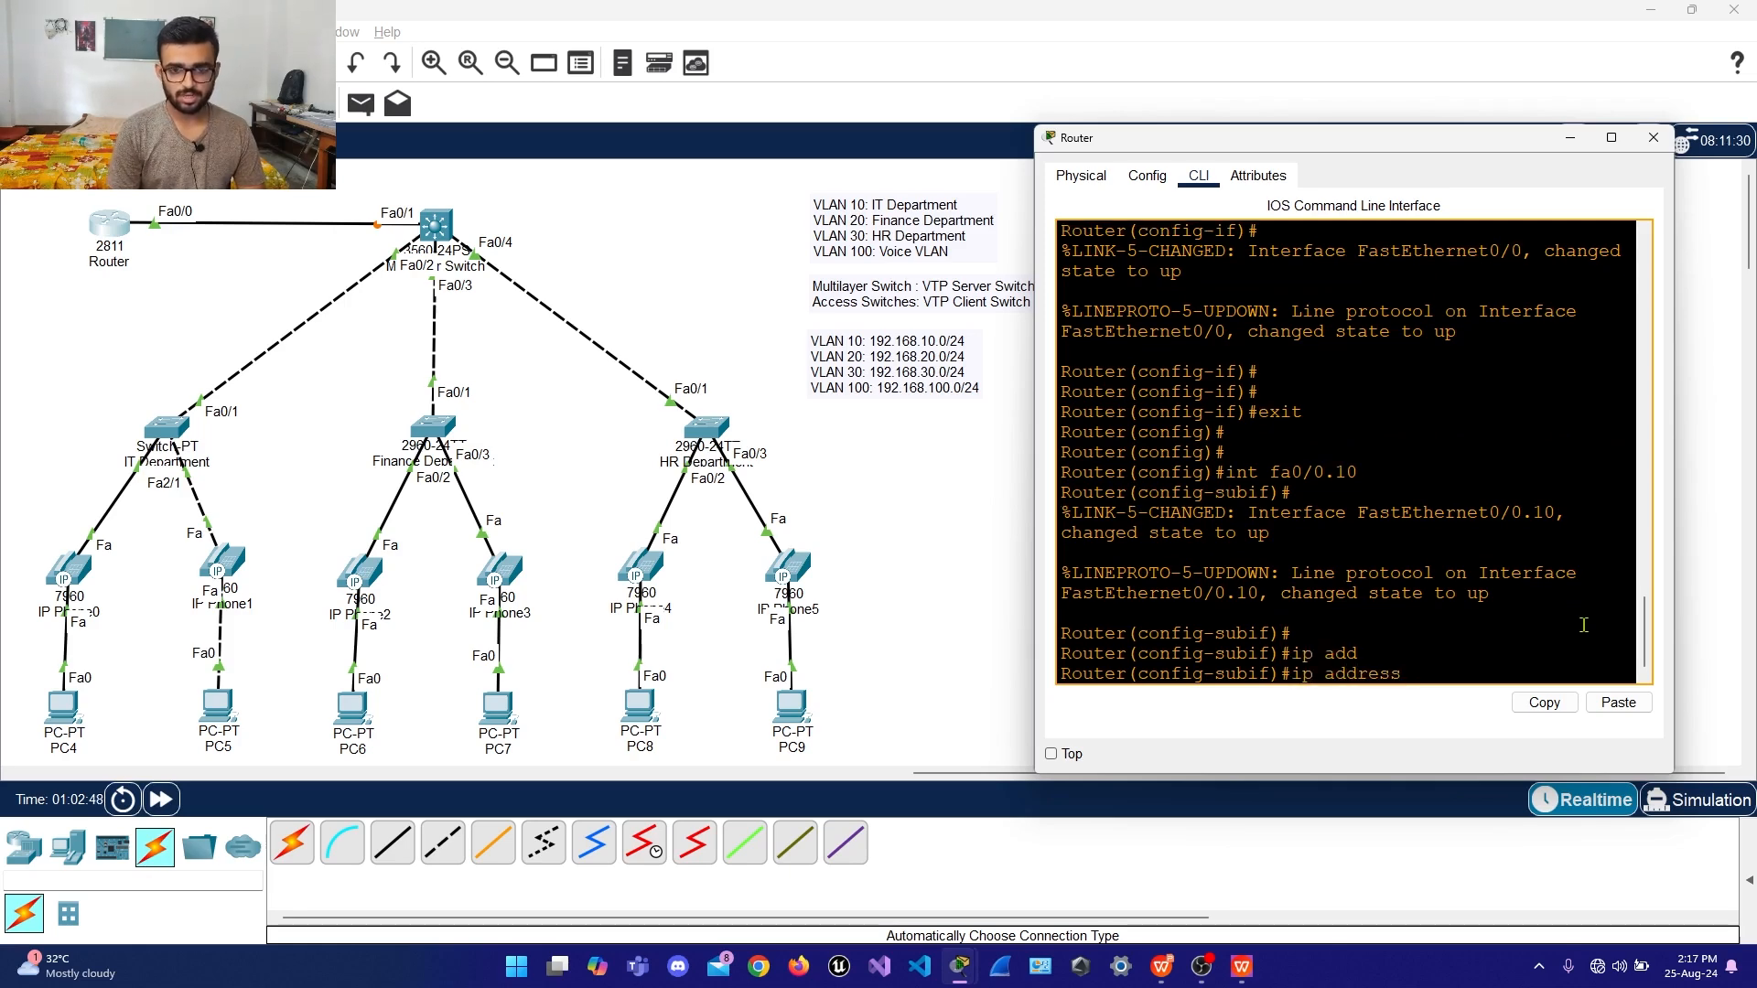
type("1")
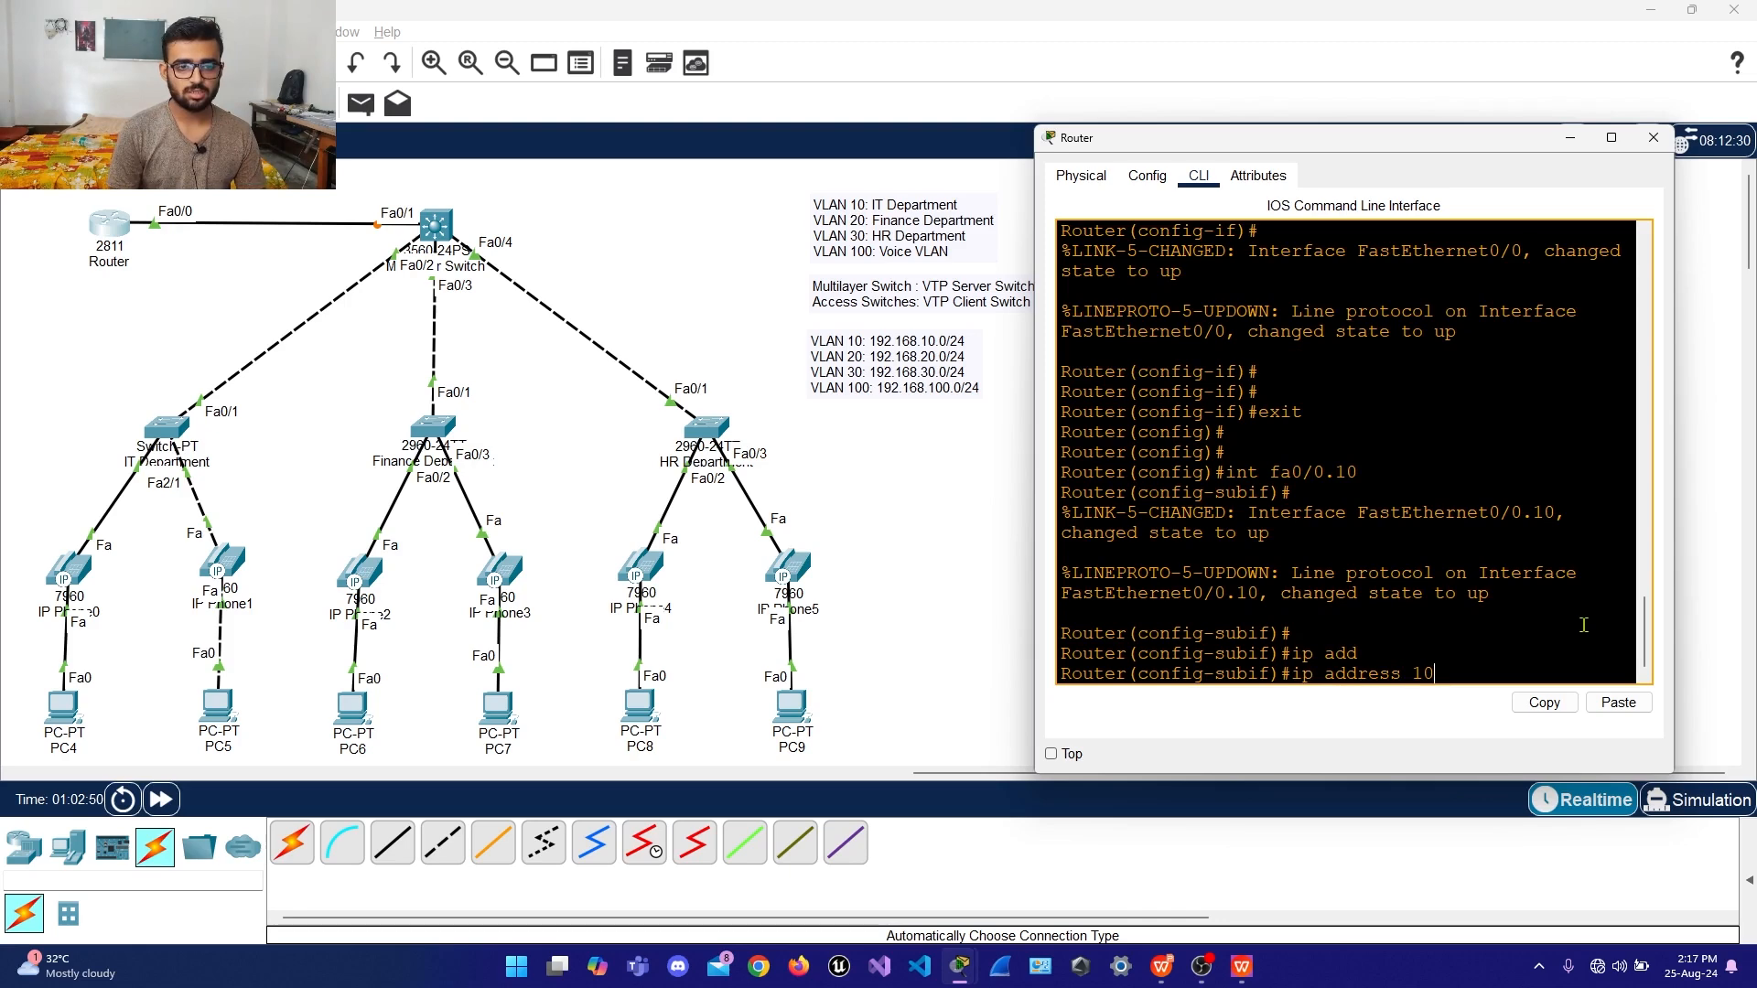
type("92.")
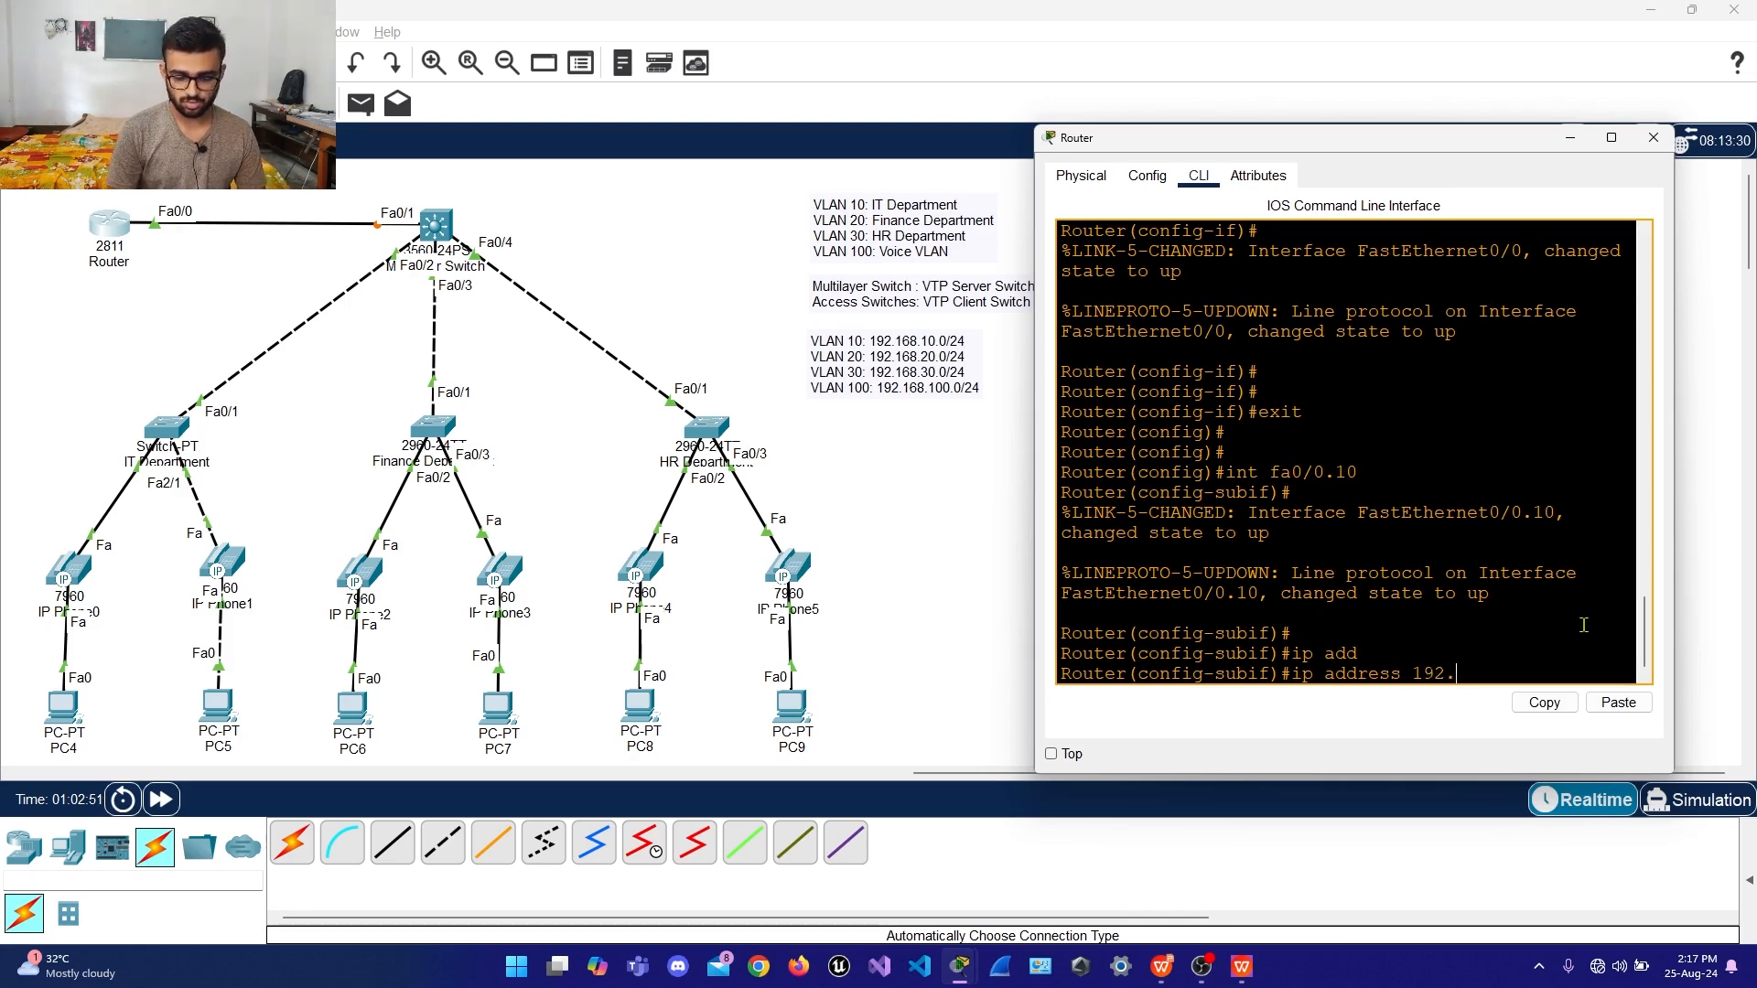
type("168.")
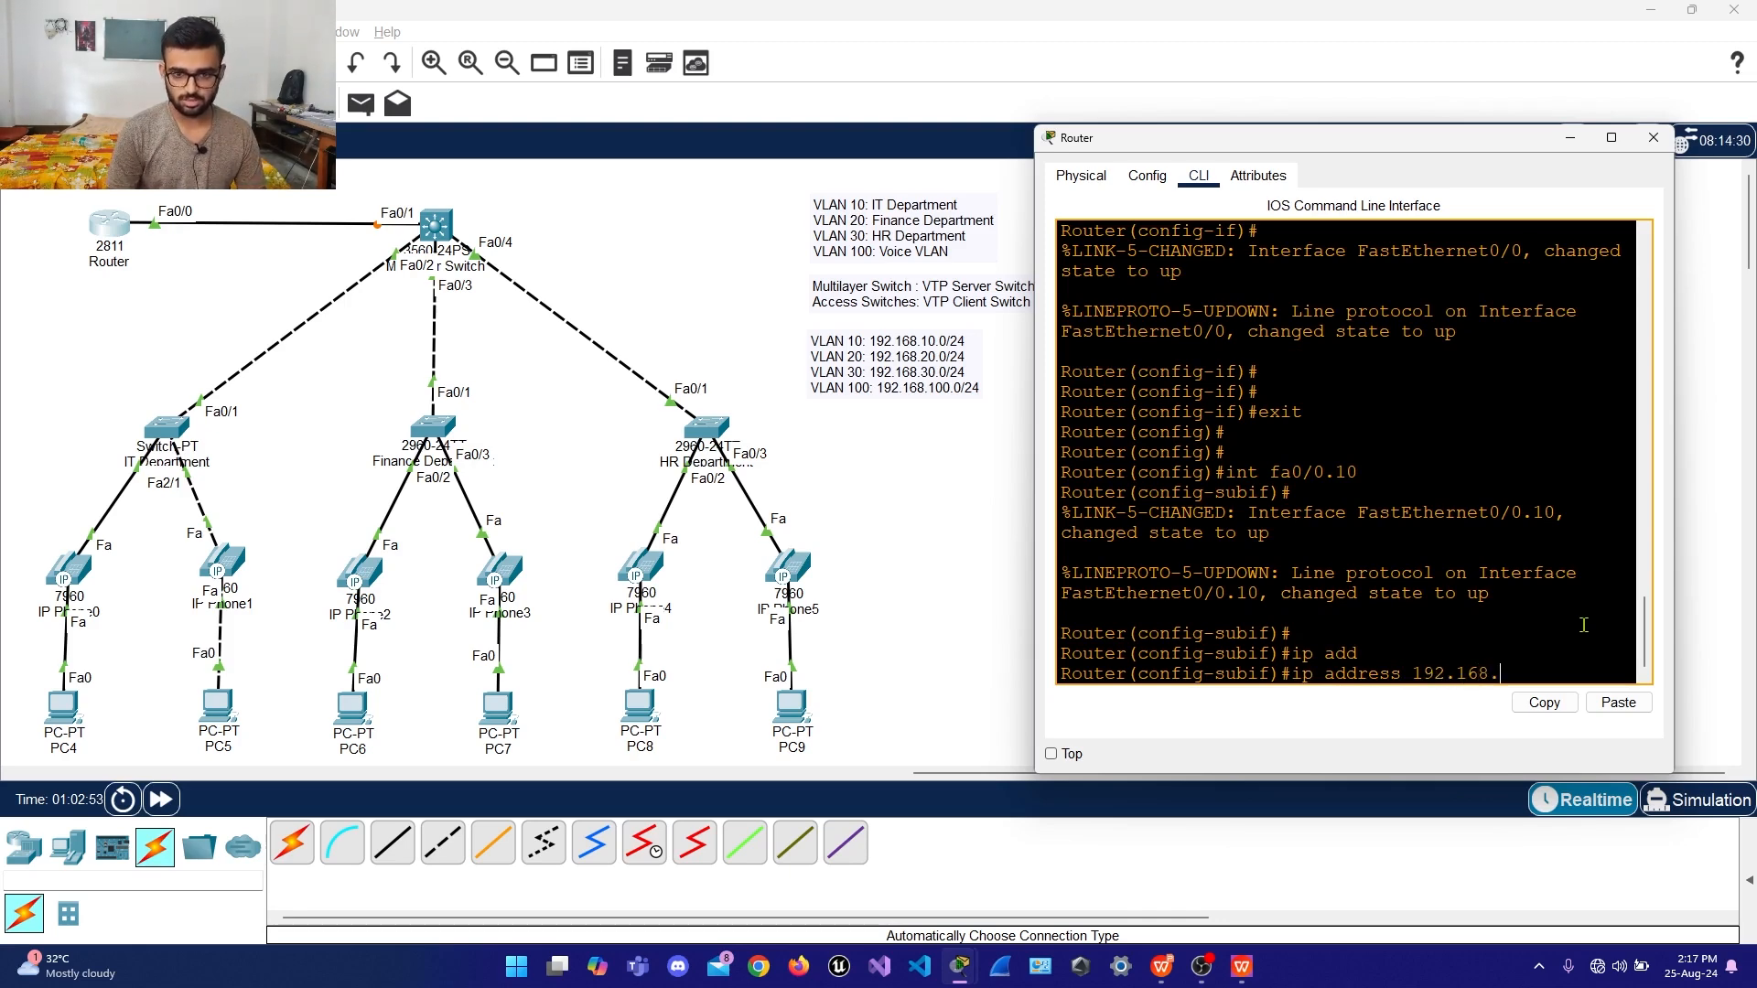
type("1.1")
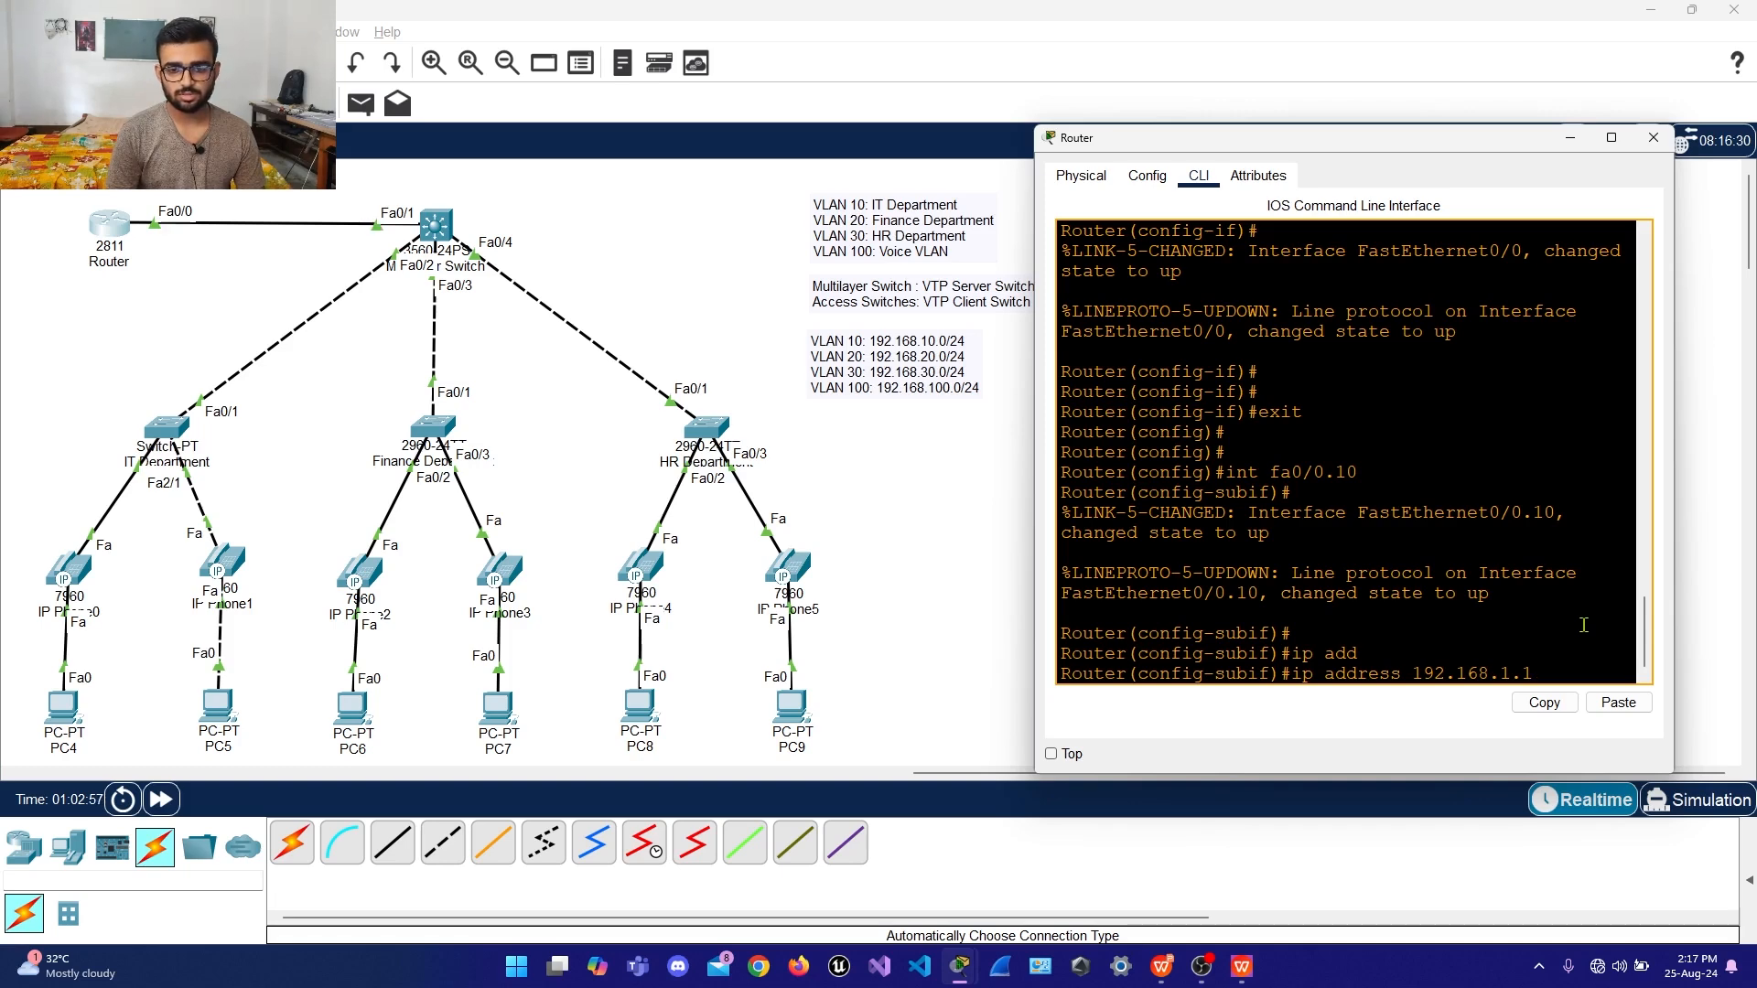
type(" 2")
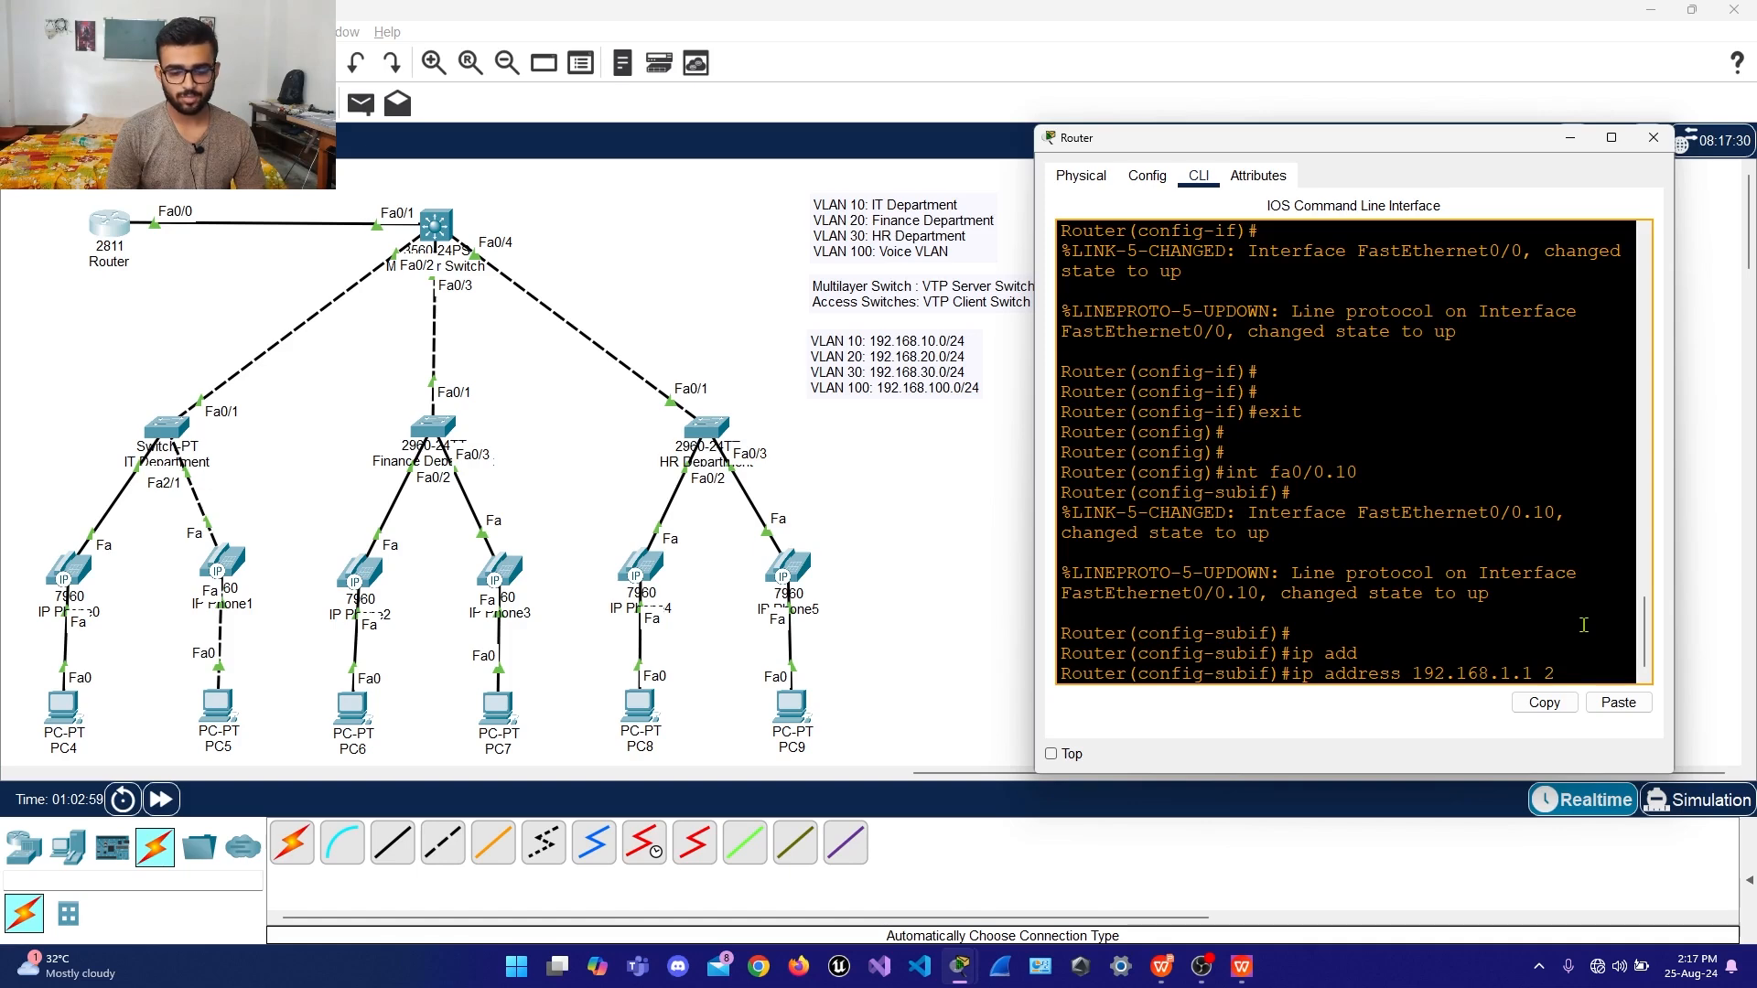
type("55.255.255.0")
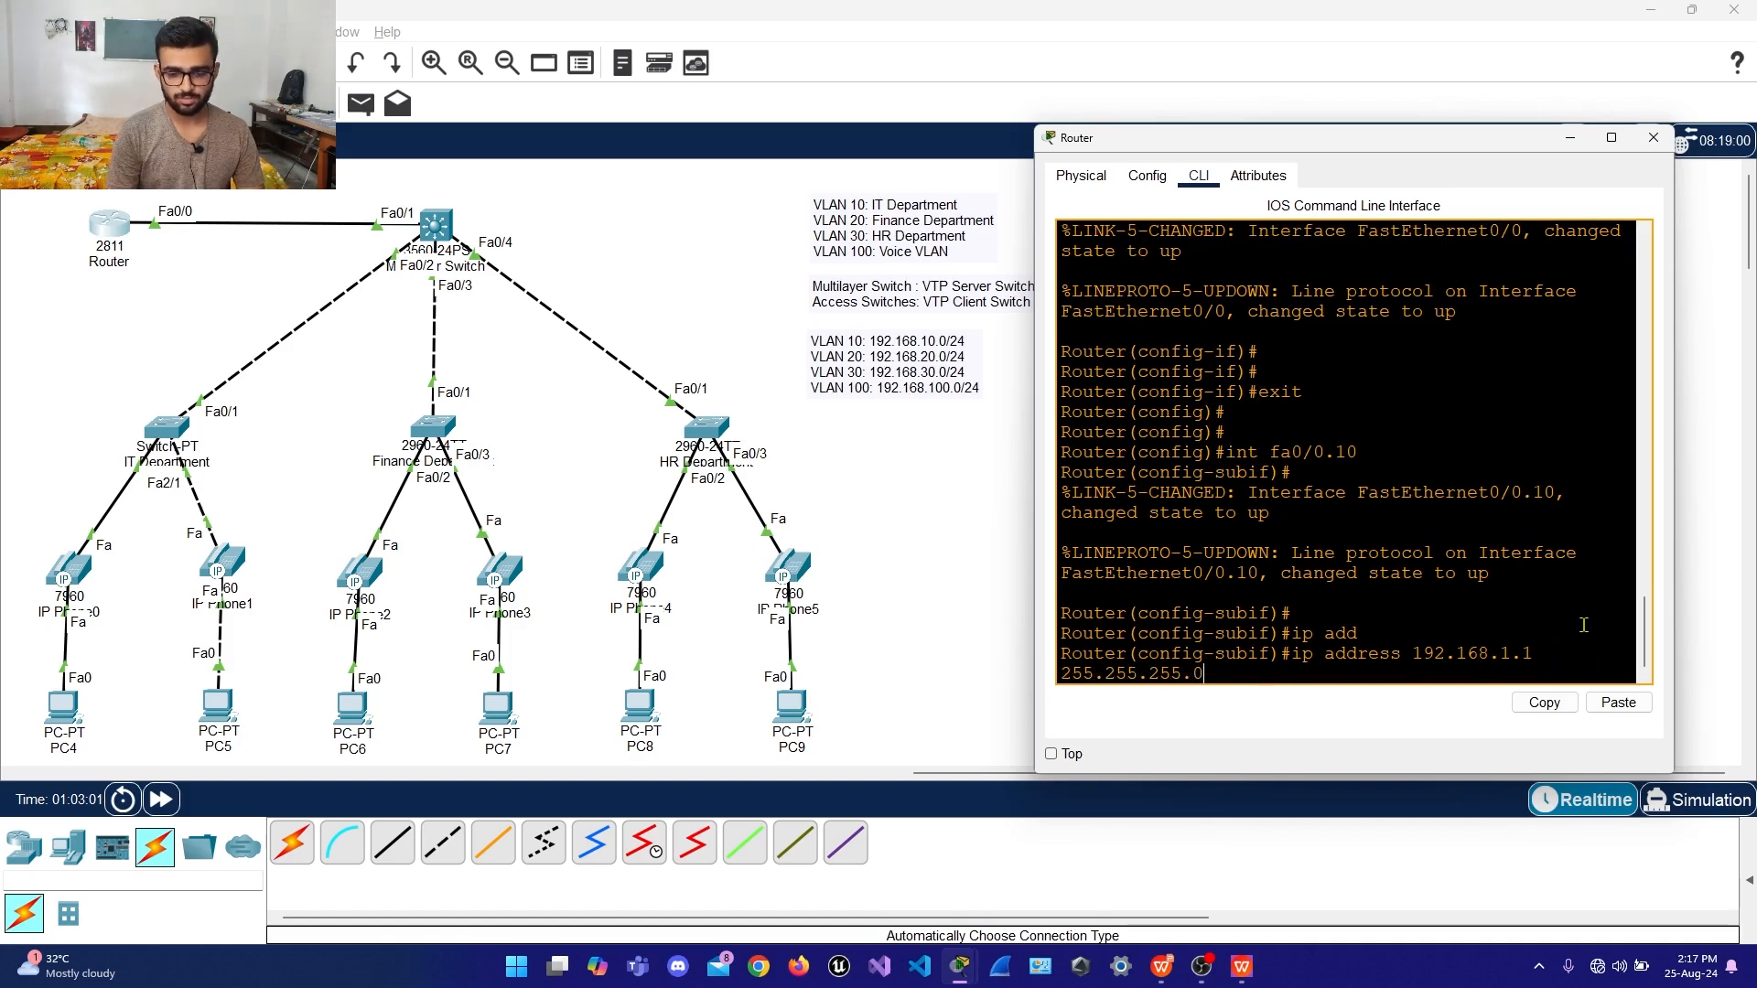
key("Return")
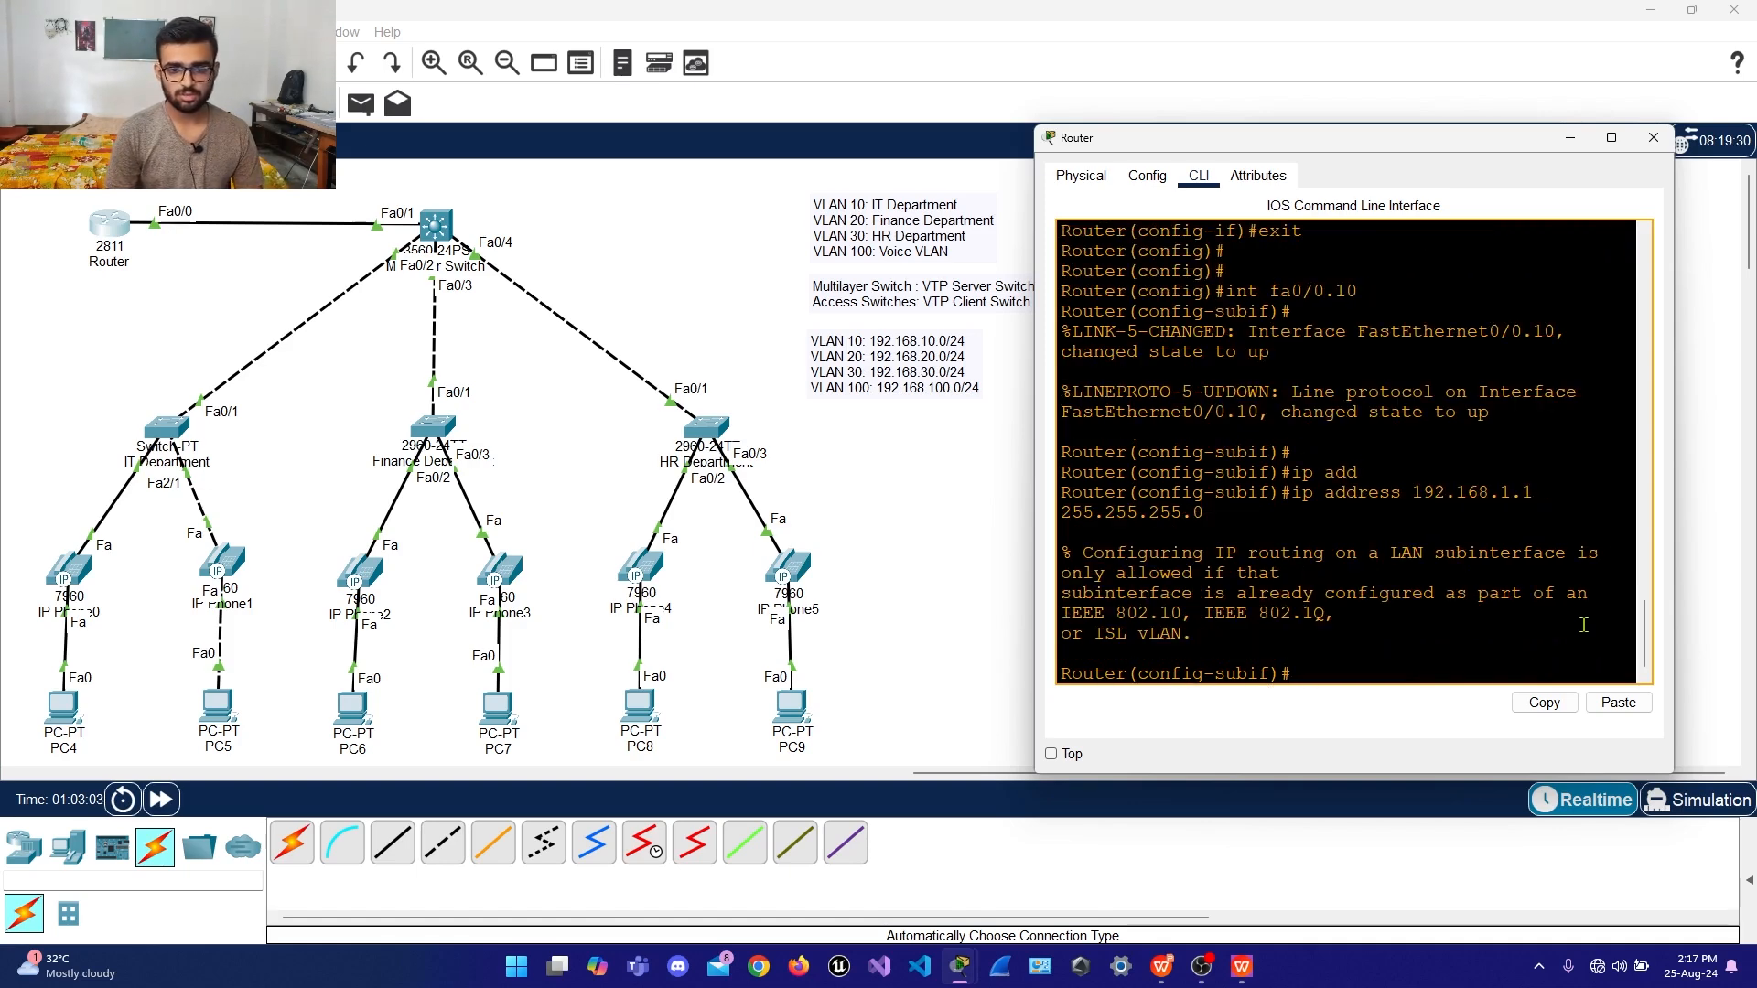
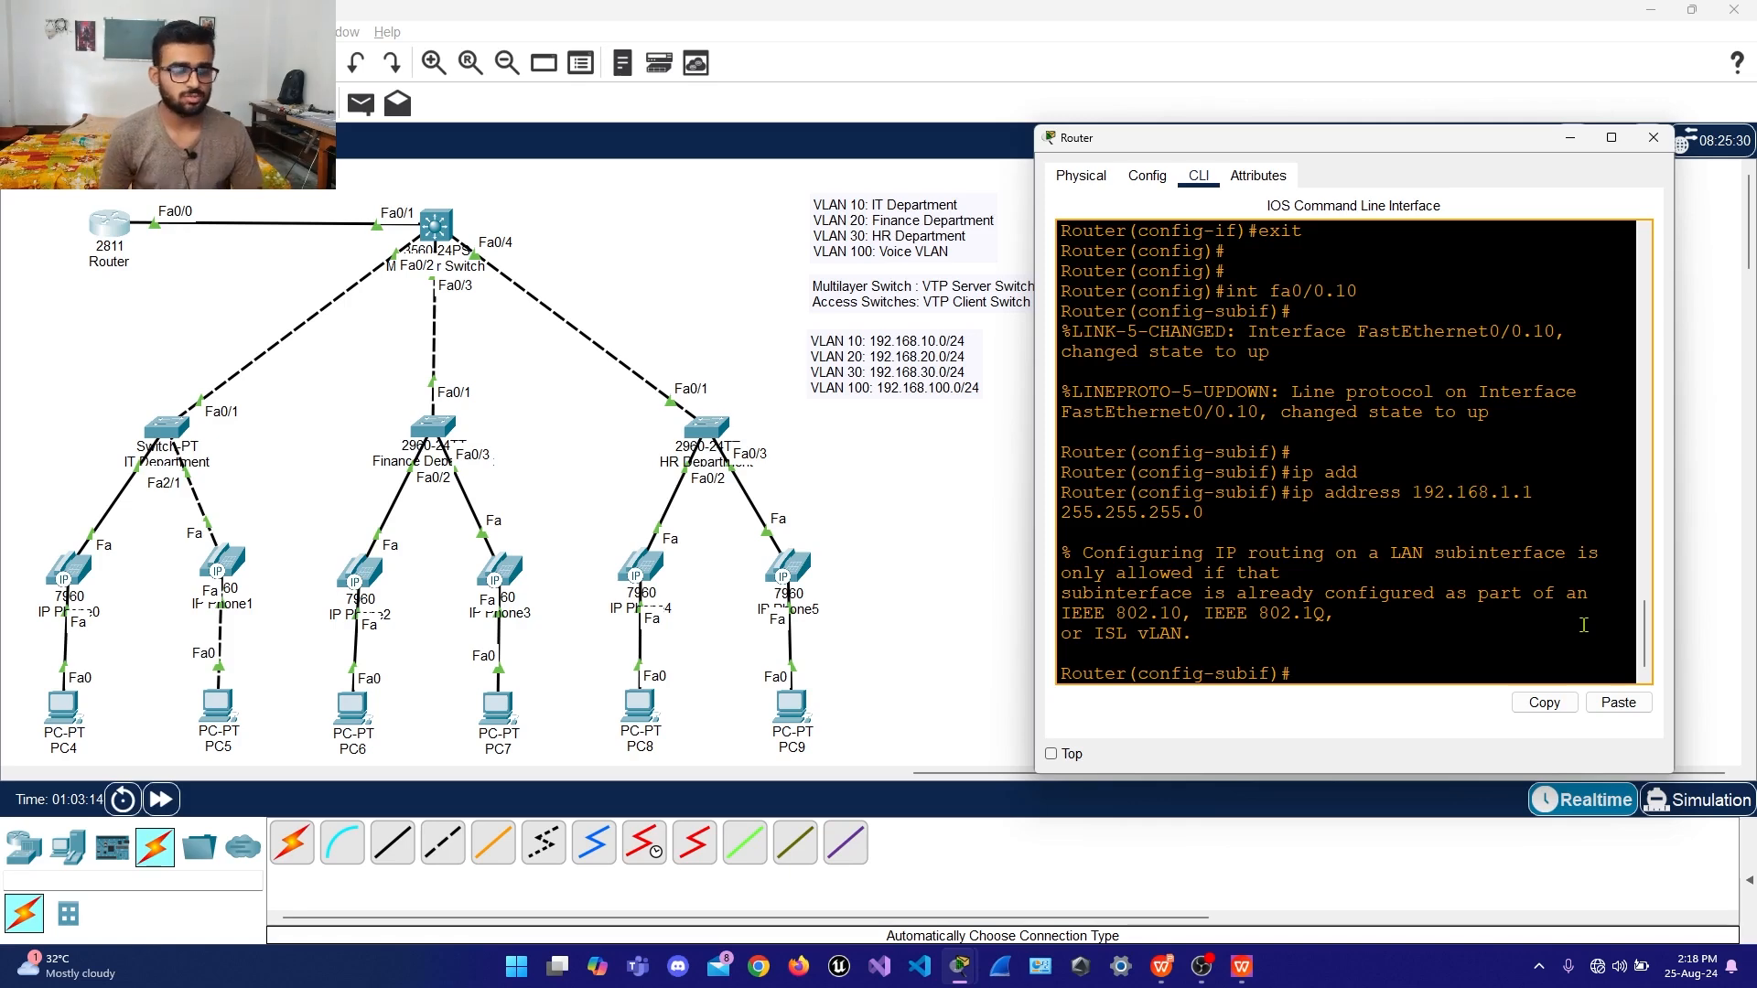
Set the VLAN 10 subinterface's encapsulation with encapsulation dot1Q 10
key("Up")
key("Down")
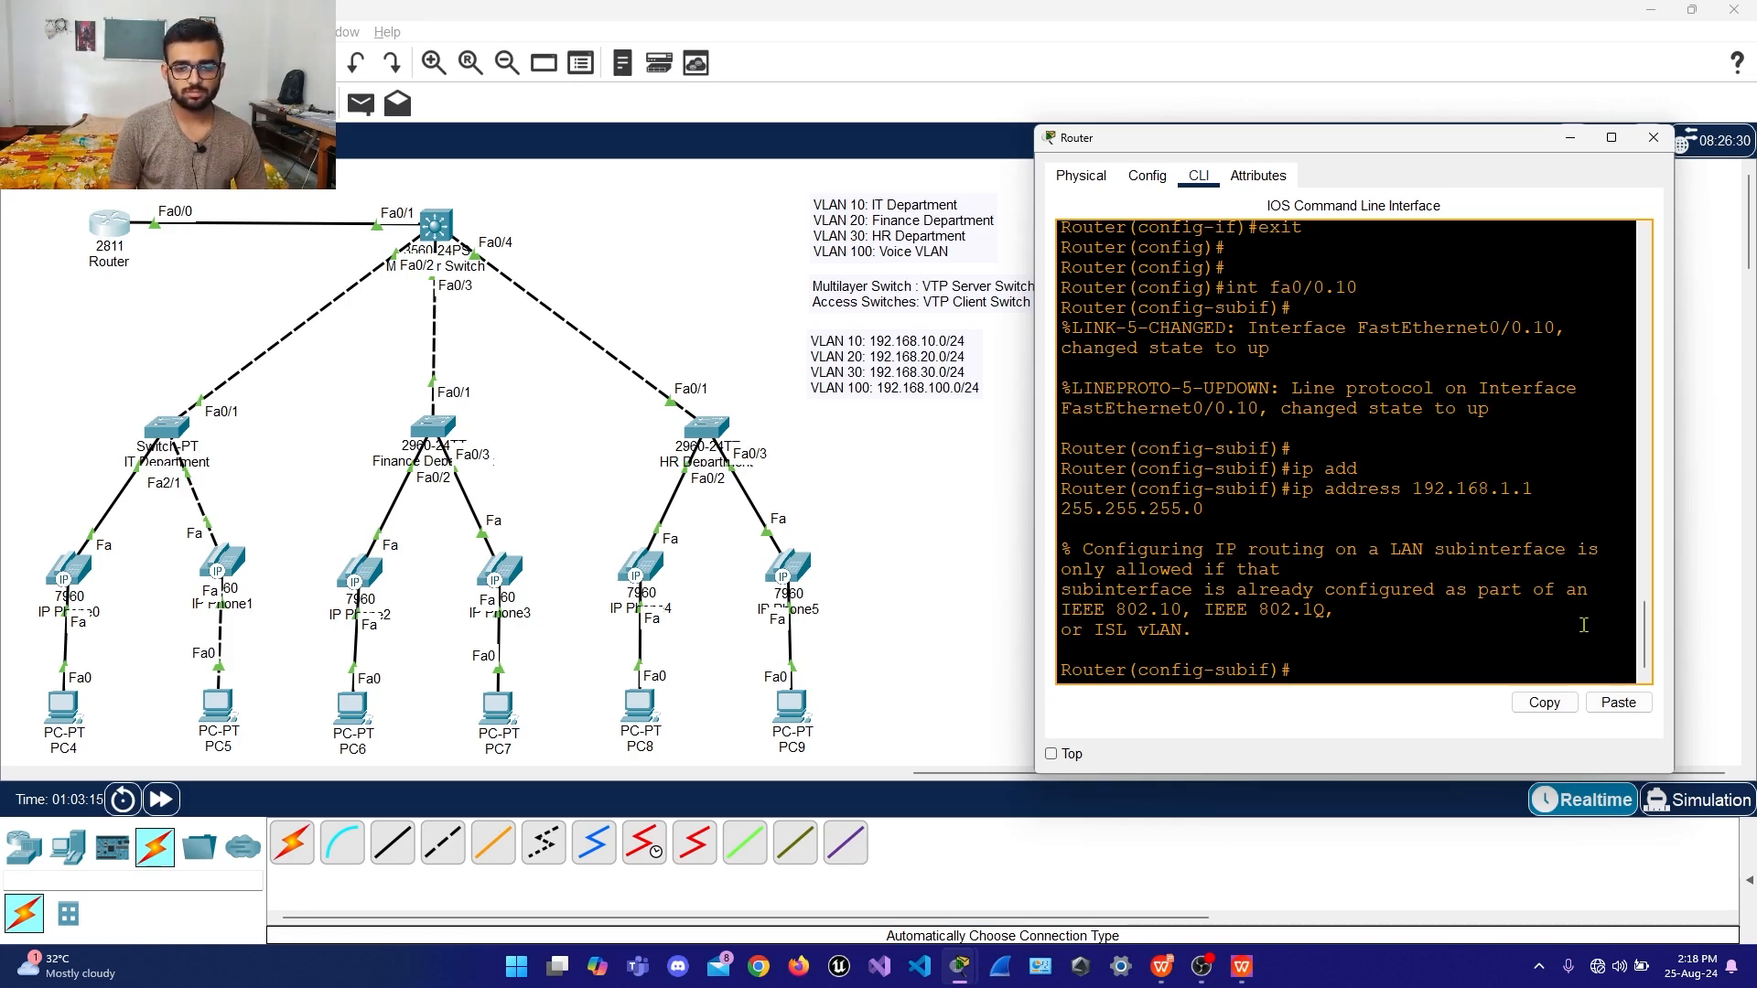
type("en")
key("Tab")
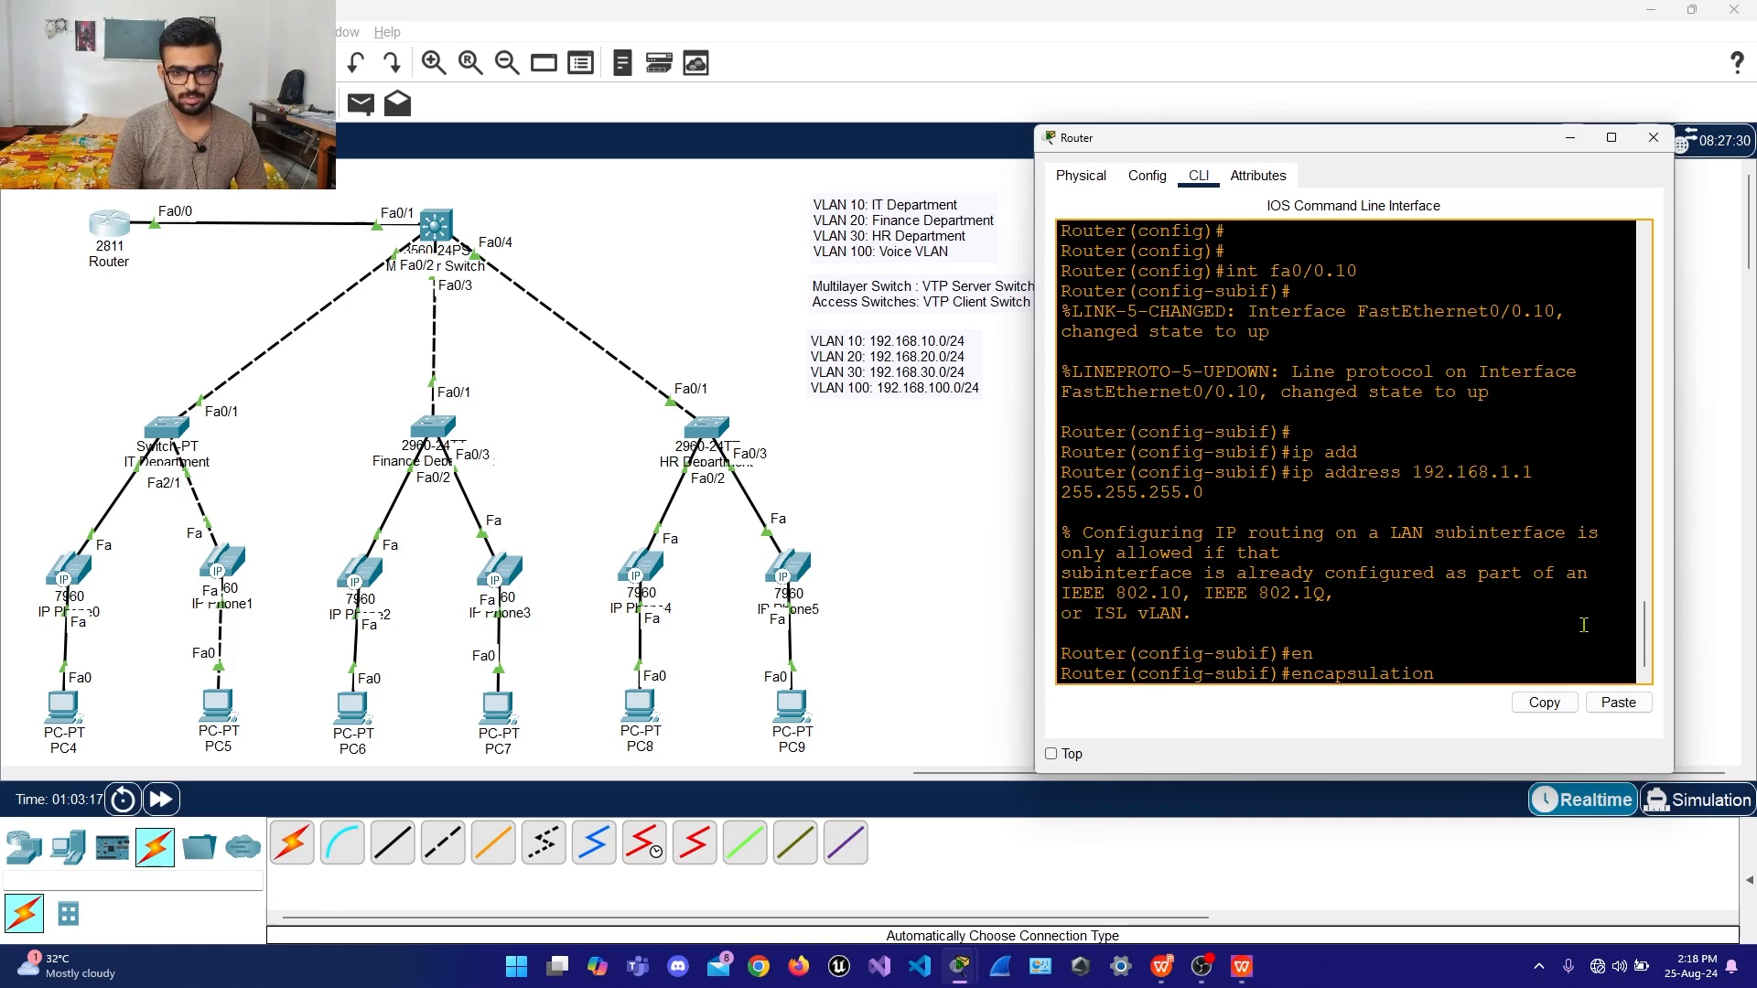
type("dot")
key("Tab")
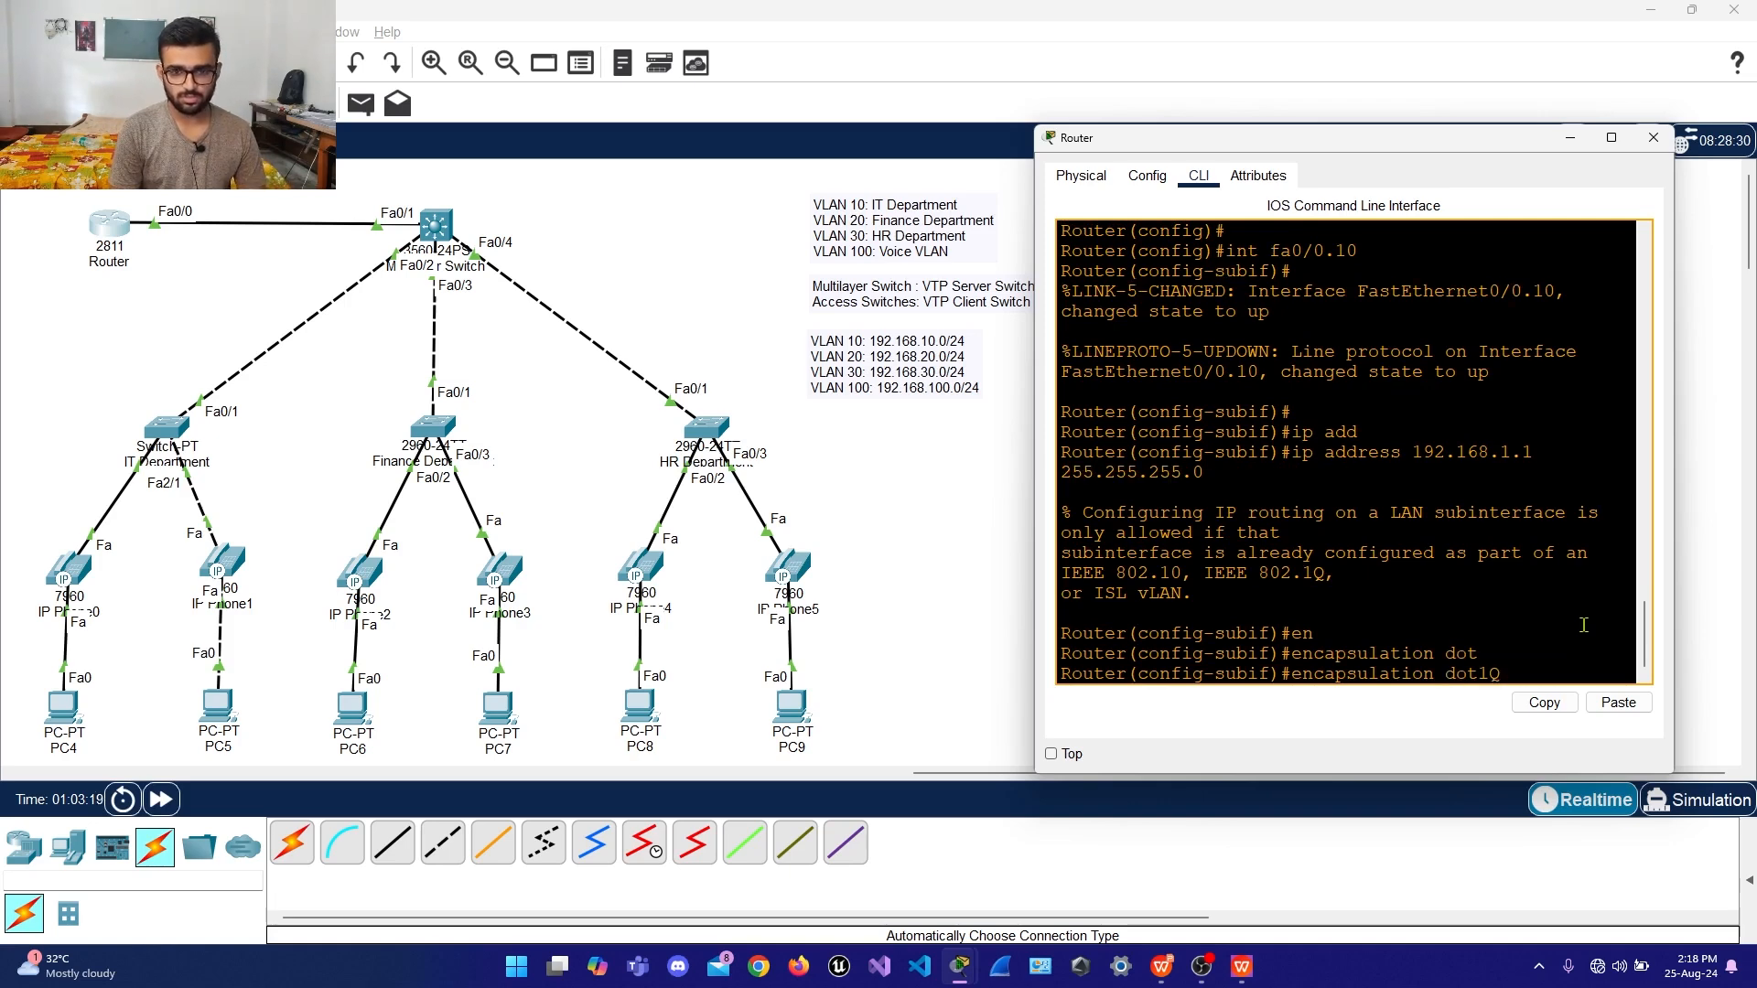
type("10")
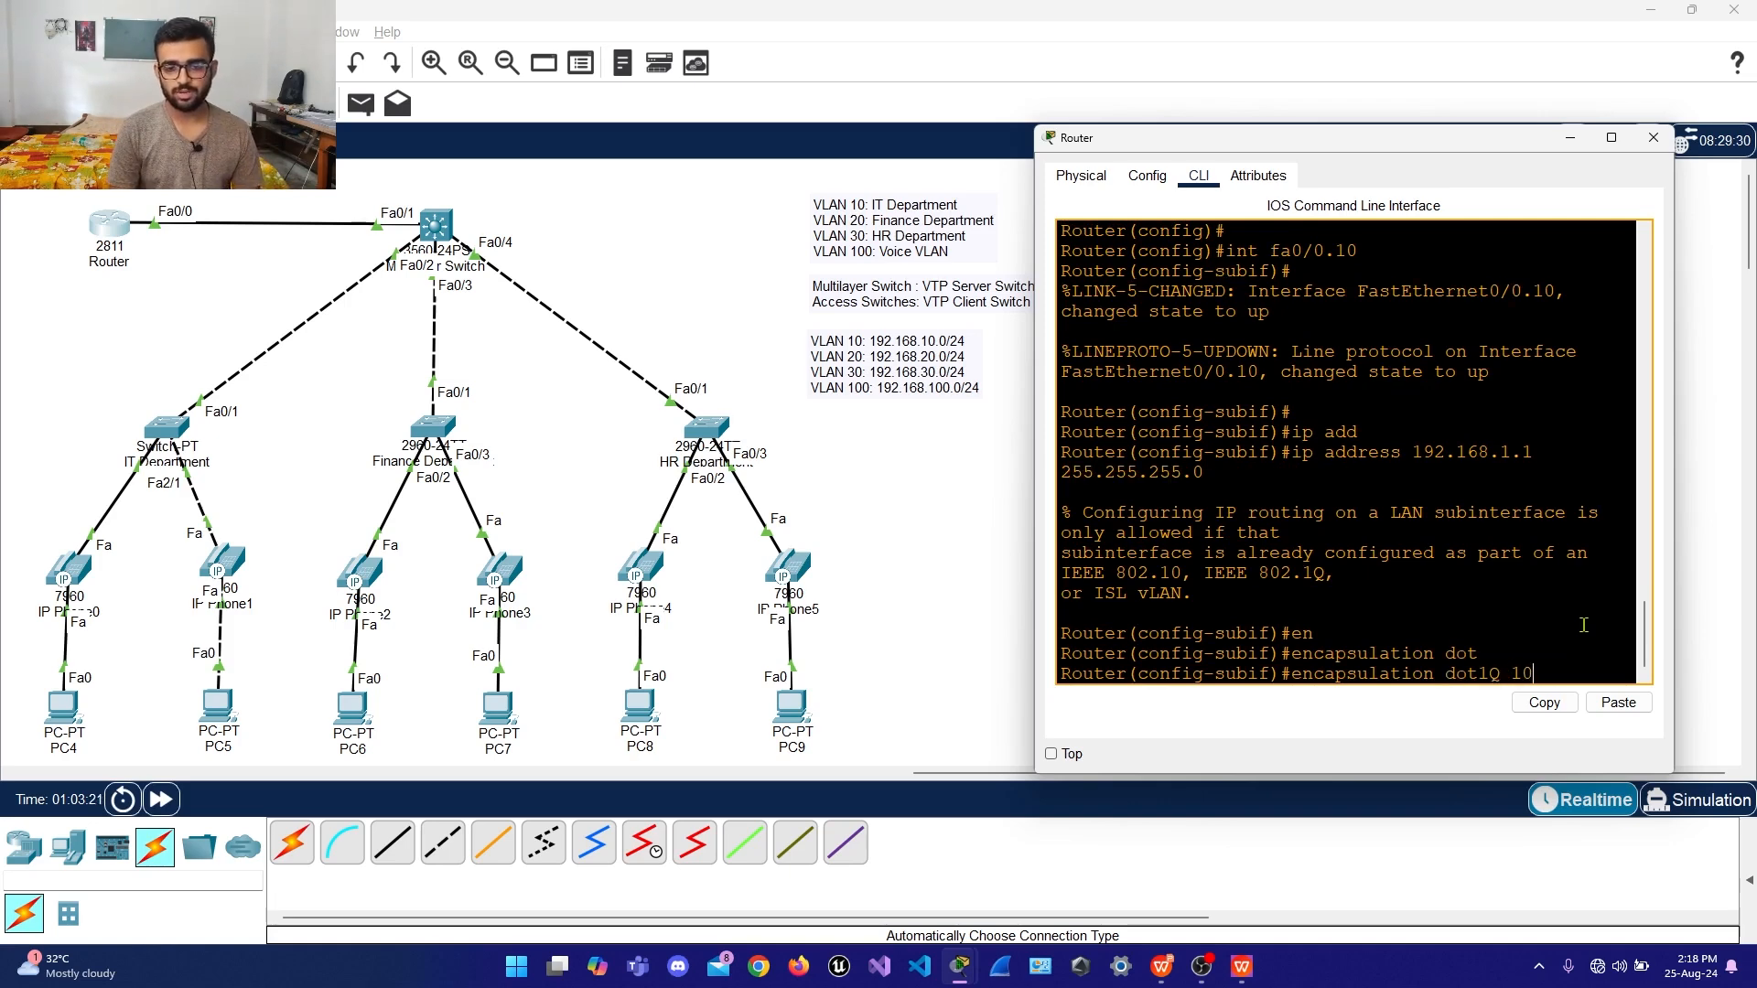
key("Return")
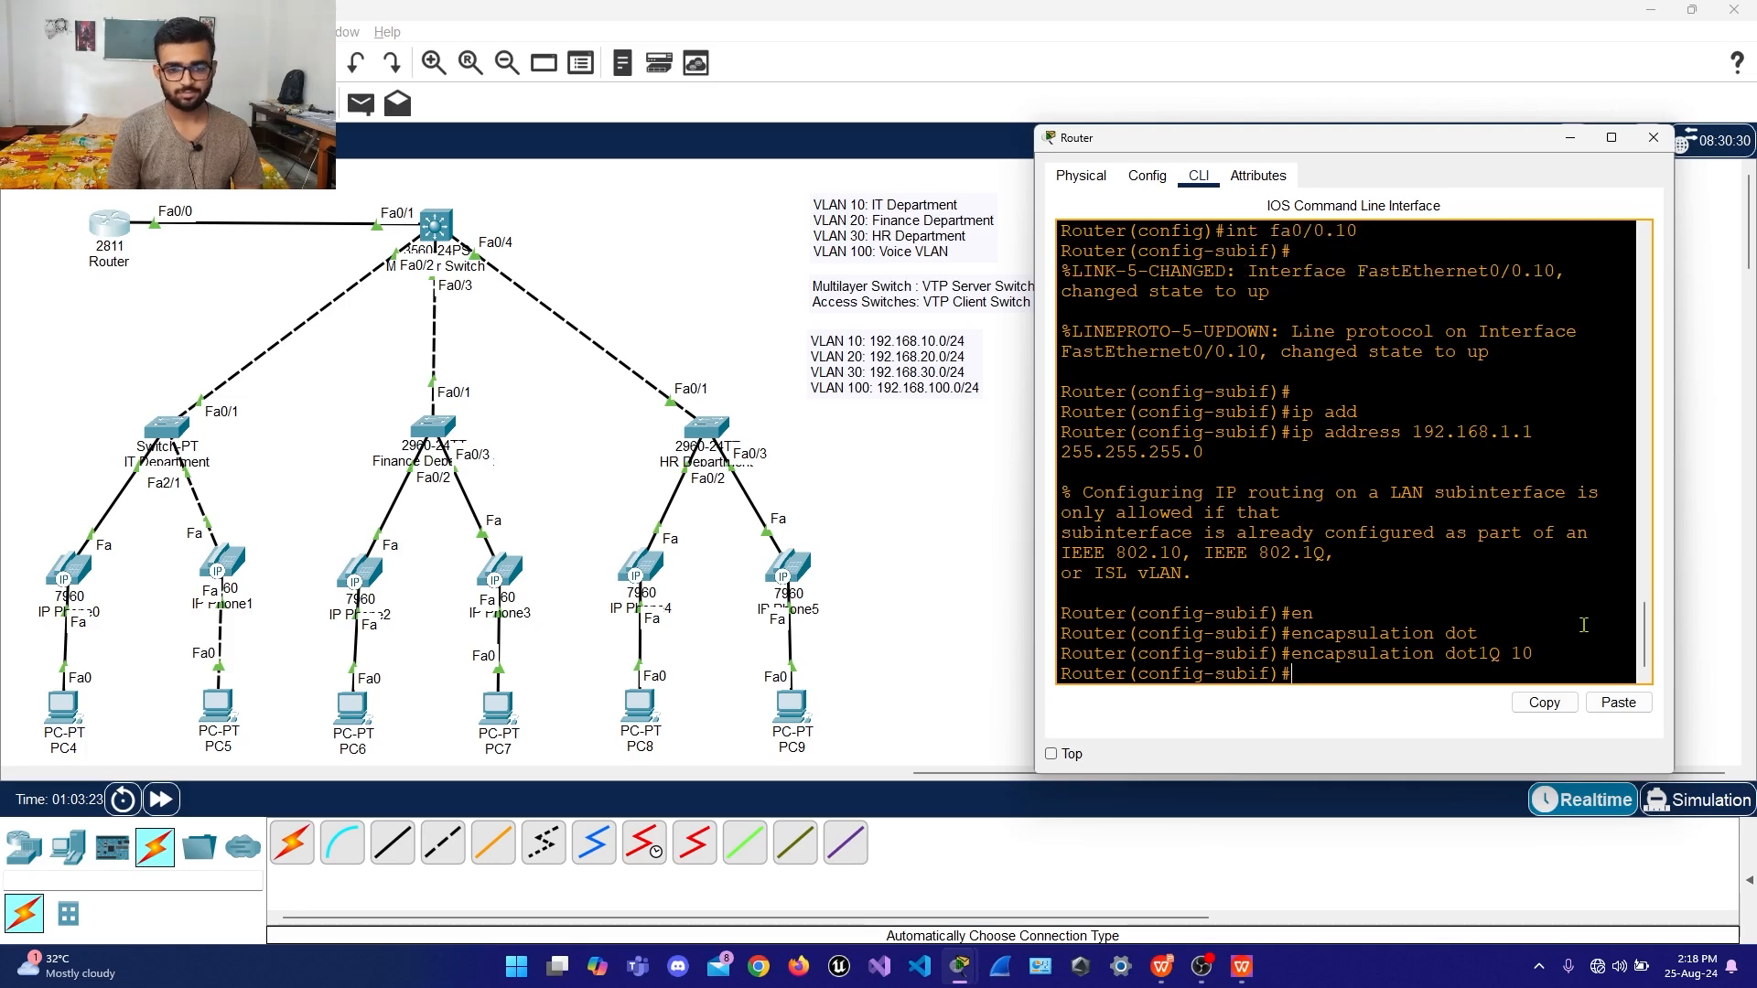
Assign ip address 192.168.1.1 255.255.255.0 to subinterface fa0/0.10 and return to global configuration mode with exit
key("Up")
key("Up")
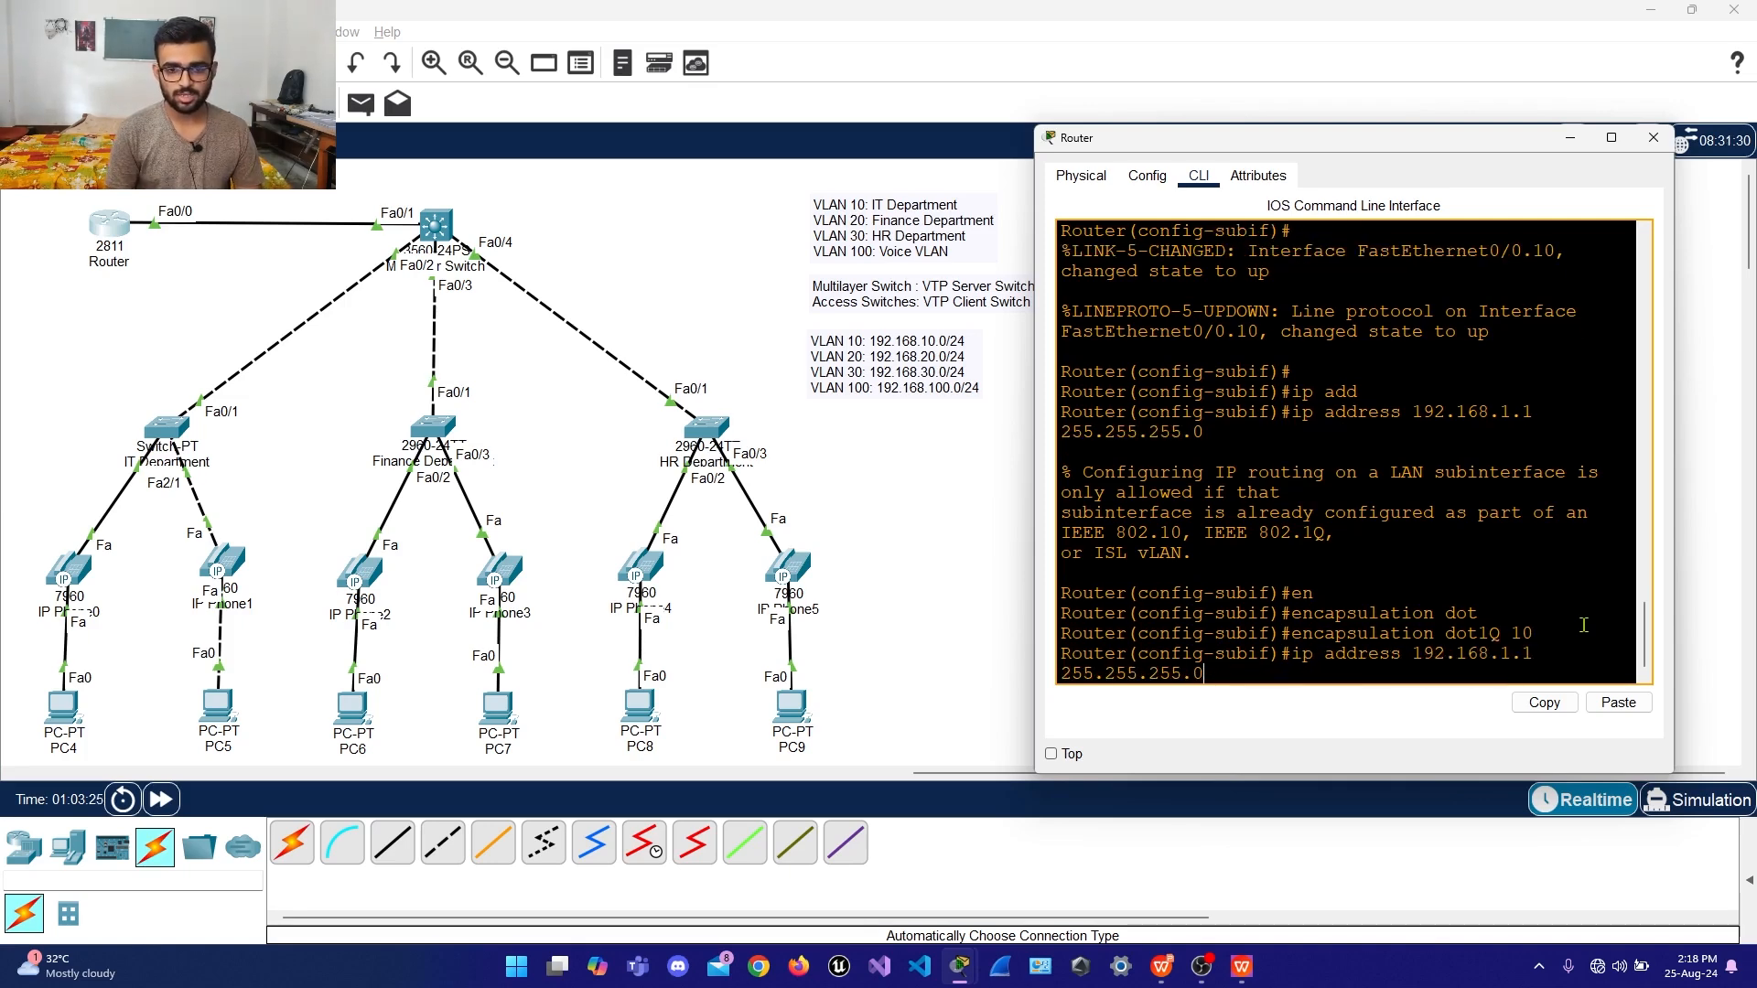
key("Return")
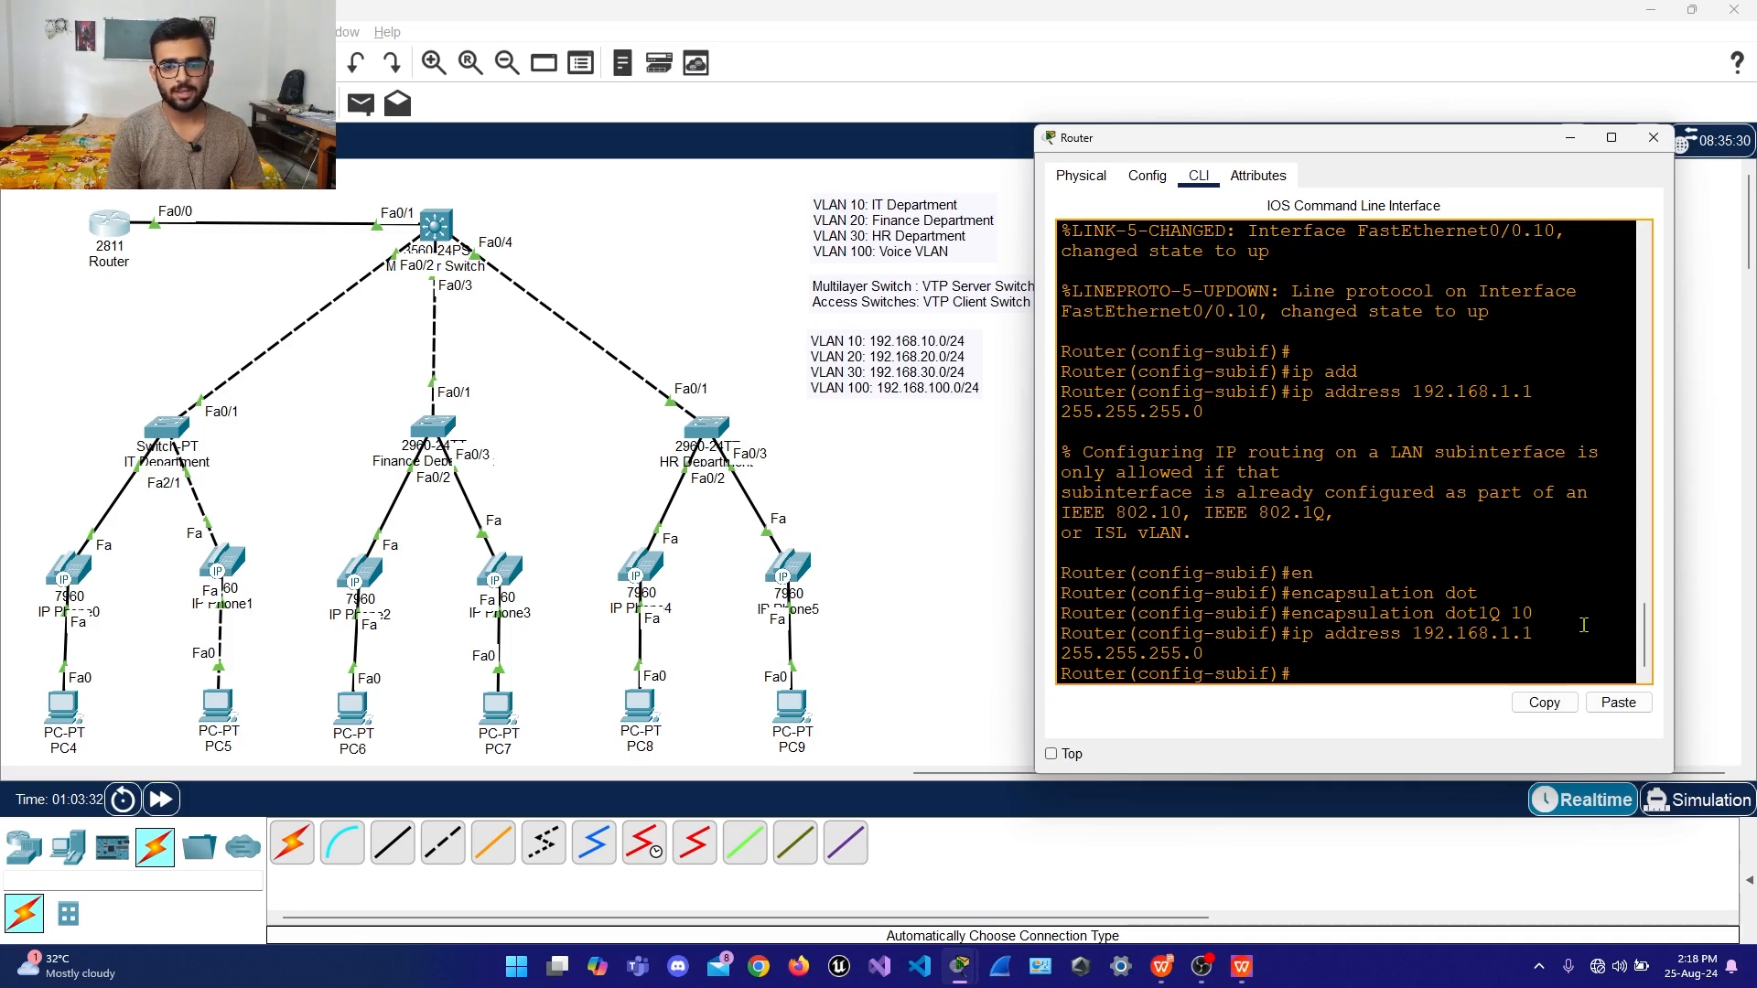
type("exit")
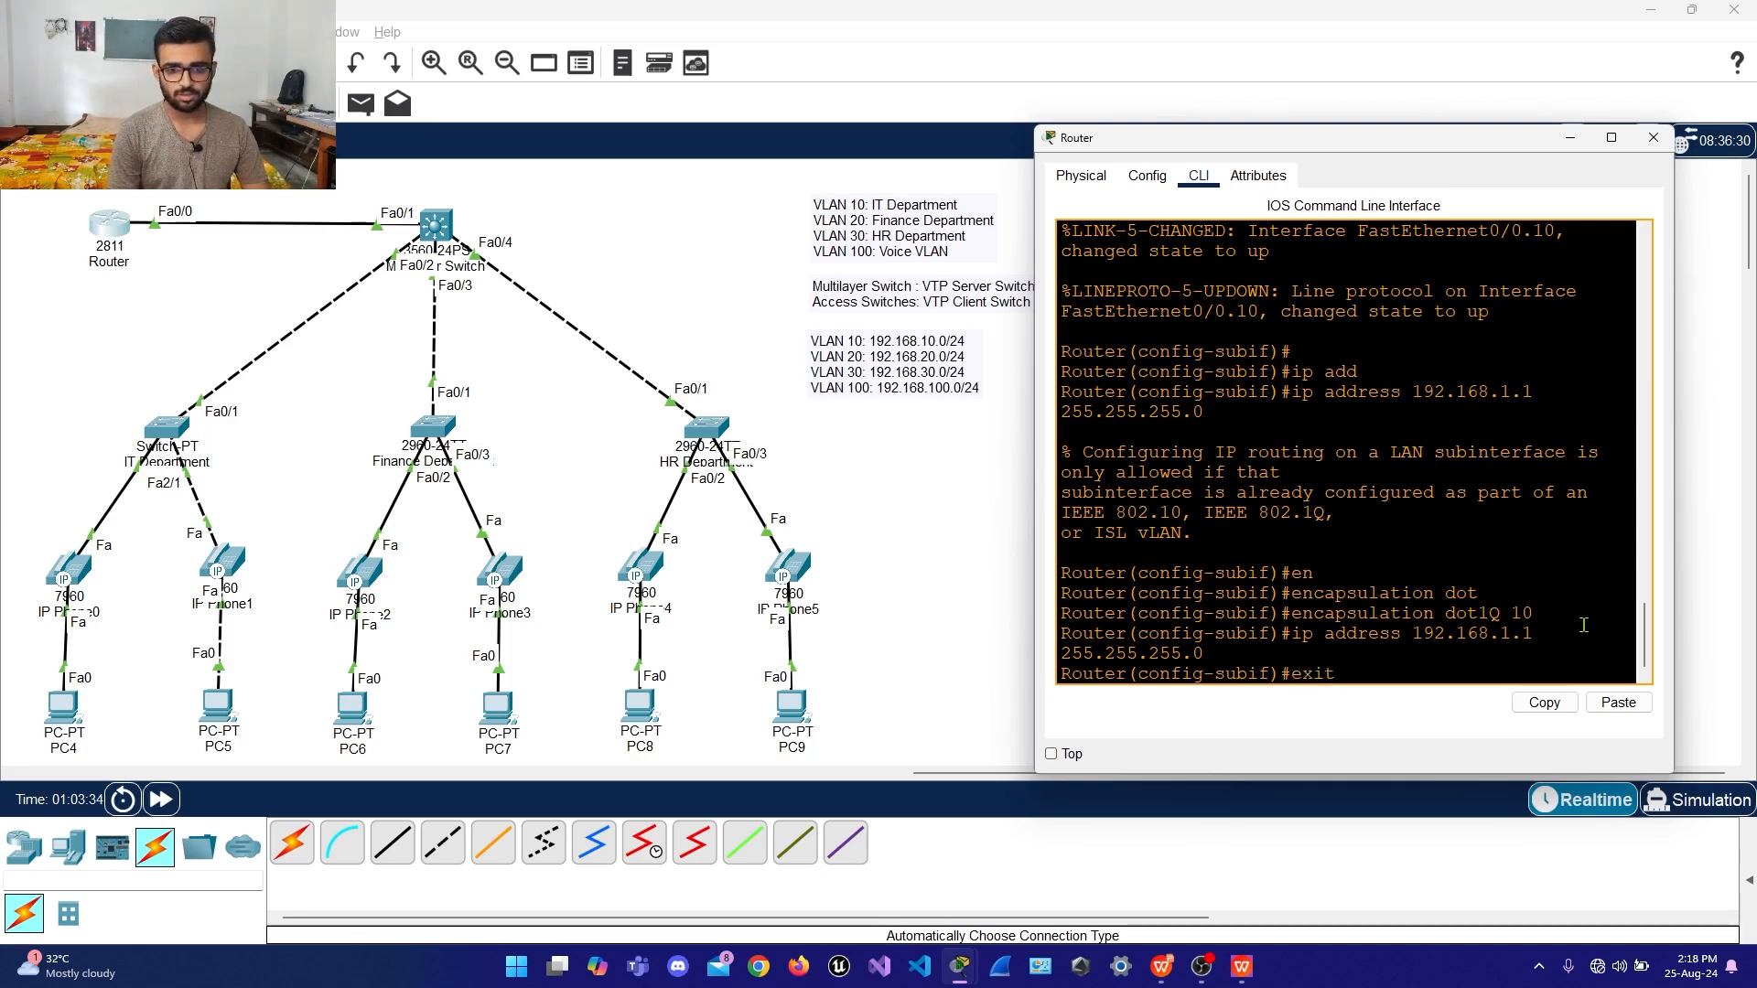
key("Return")
key("Return")
key("Return")
key("Return")
key("Return")
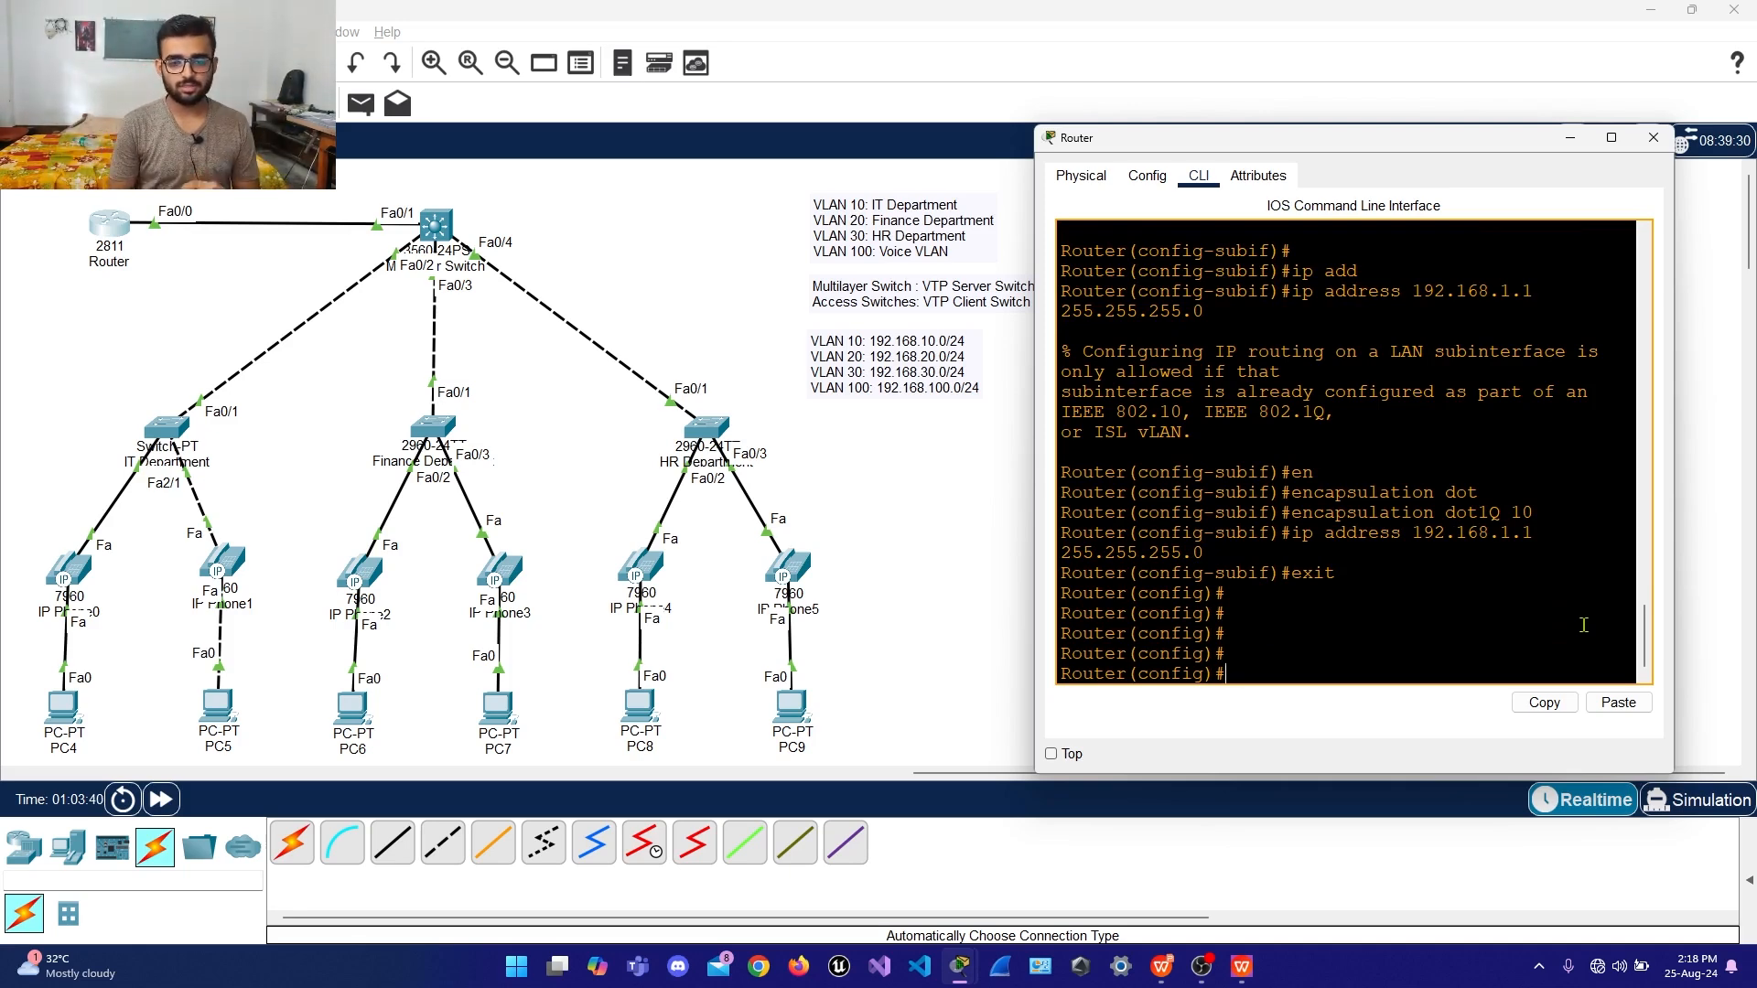
Create the router subinterface for VLAN 20 with int fa0/0.20
type("int ")
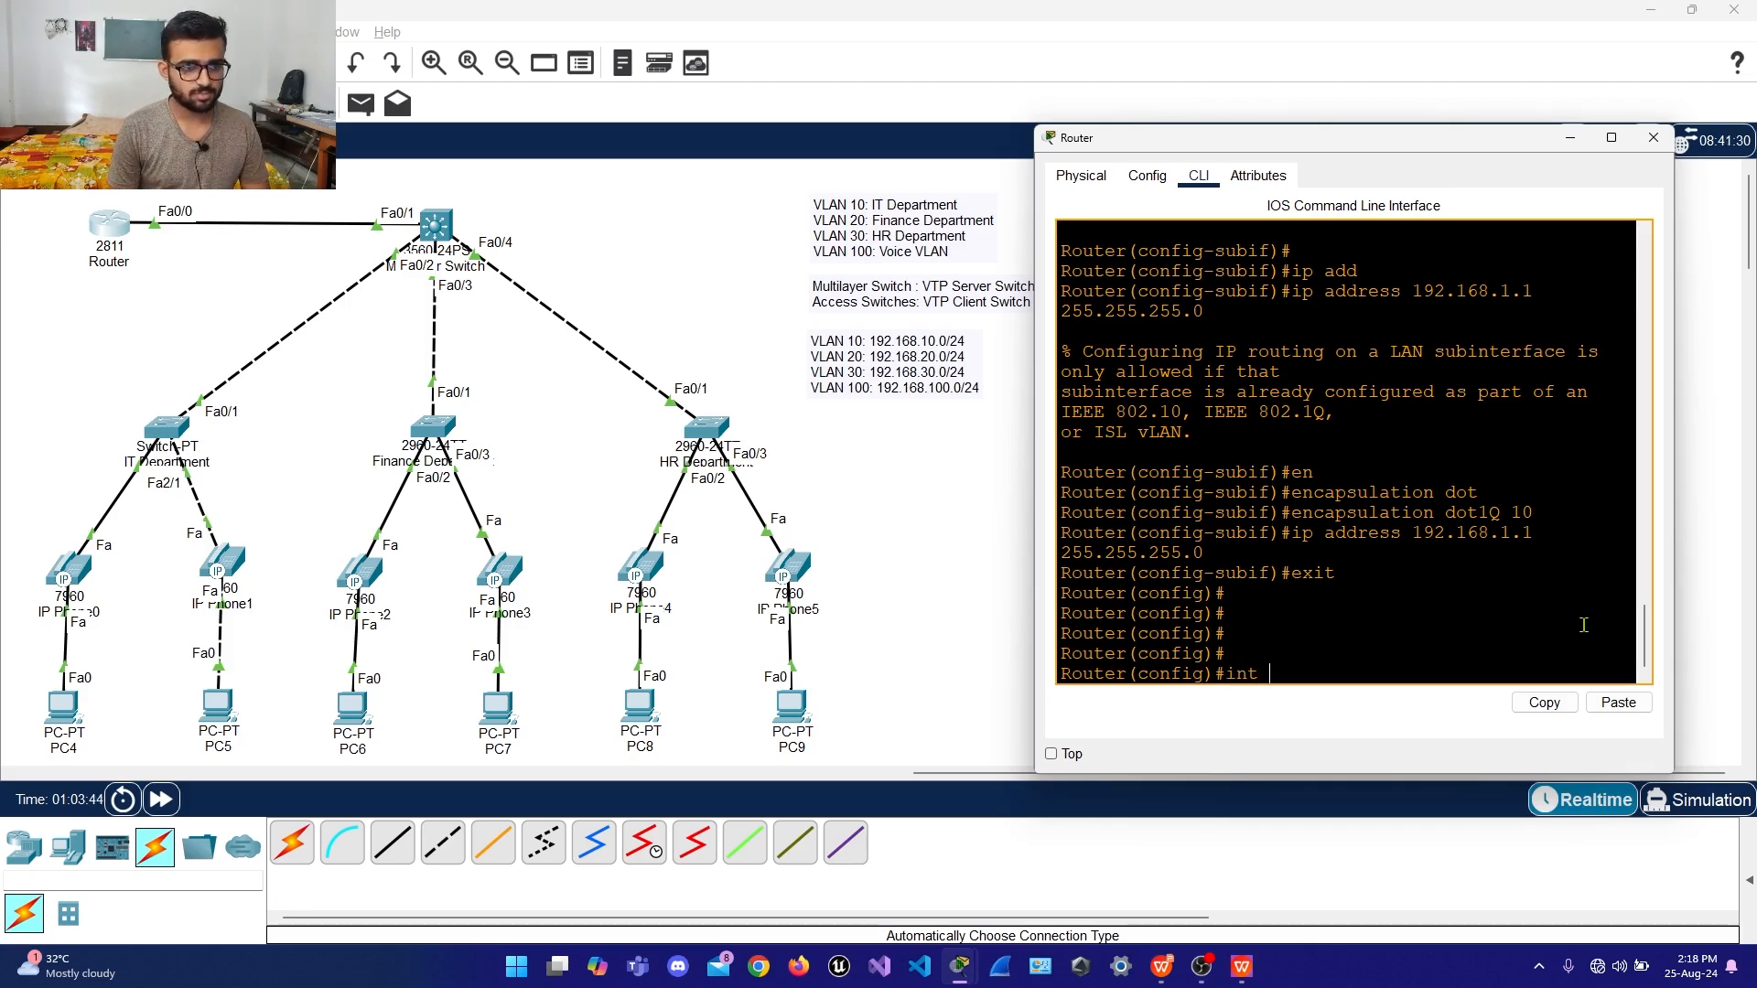
type("fa0/")
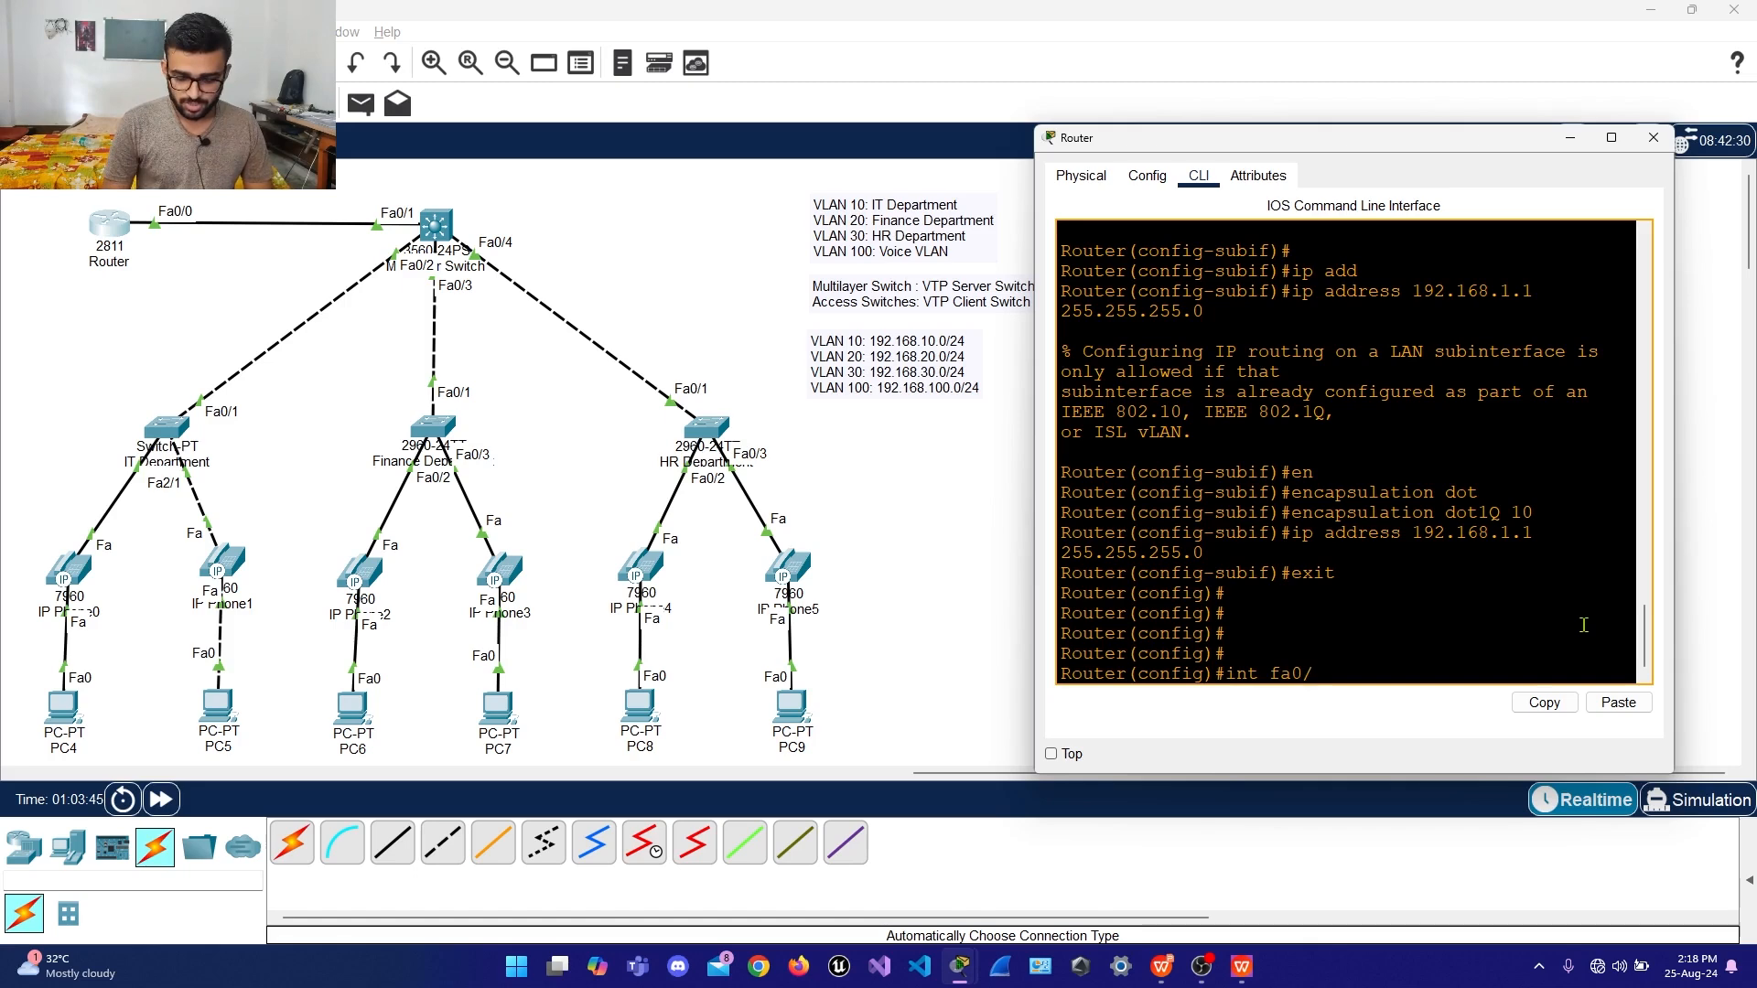
type("0.20")
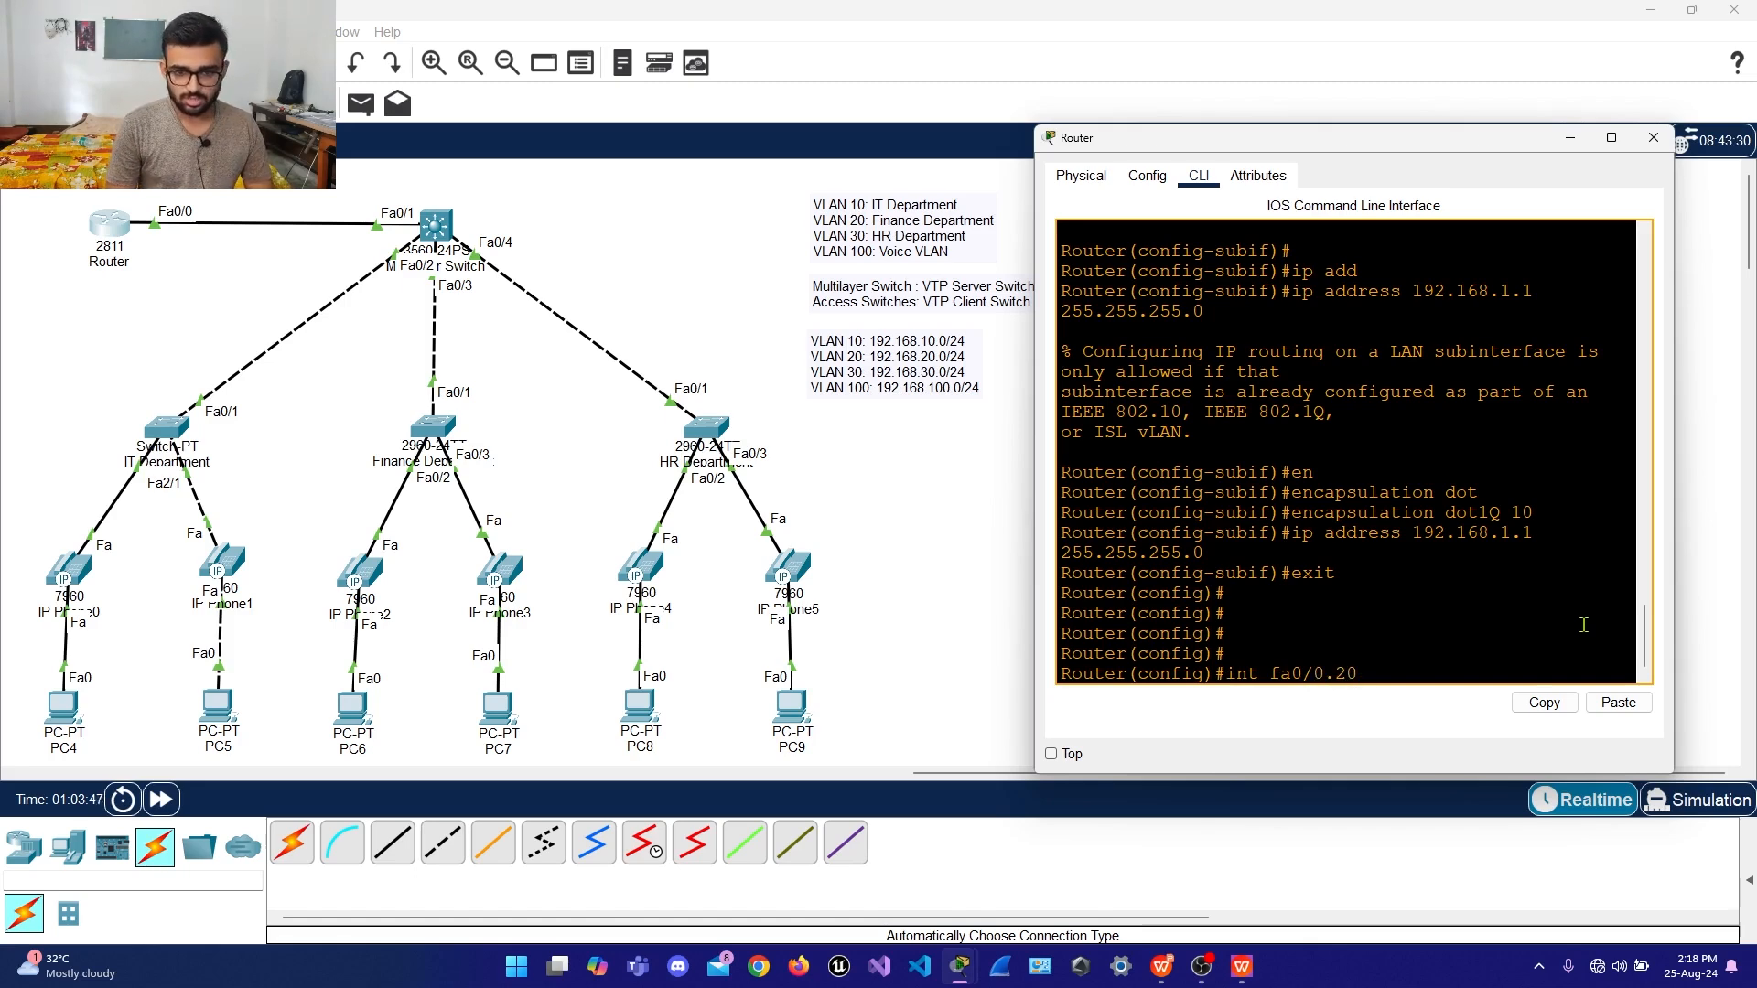
key("Return")
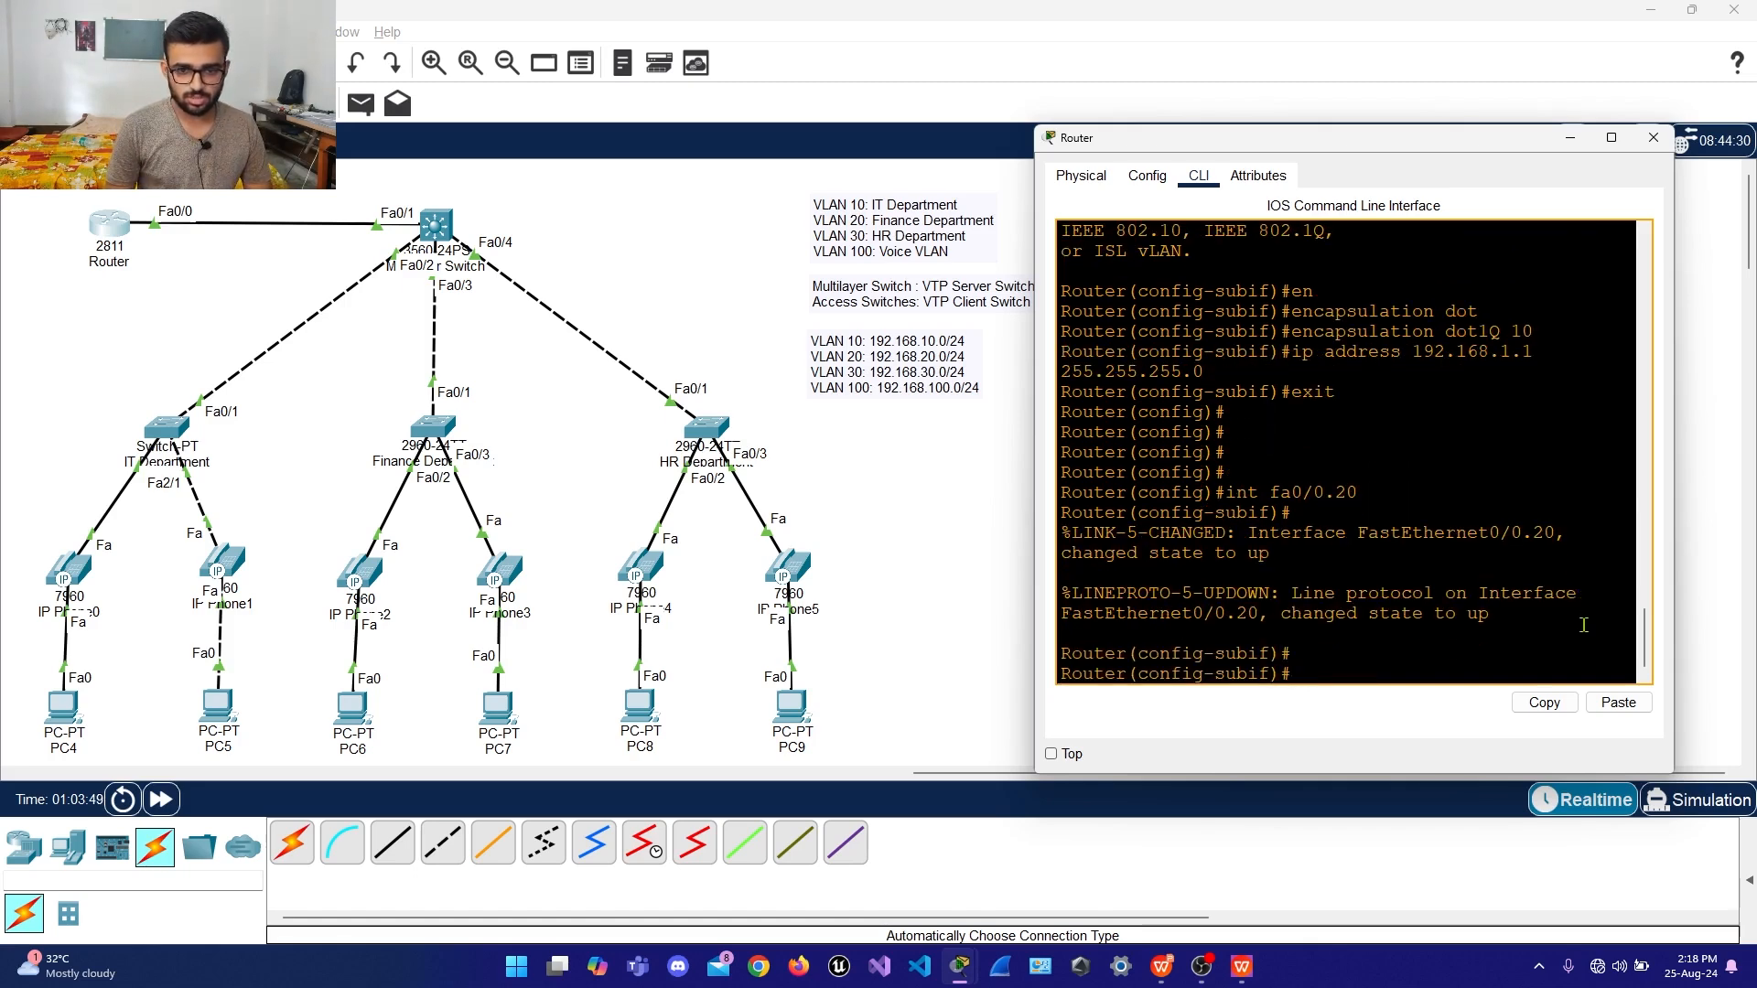
Set the VLAN 20 subinterface's encapsulation with encapsulation dot1Q 20
type("enm")
key("BackSpace")
key("Tab")
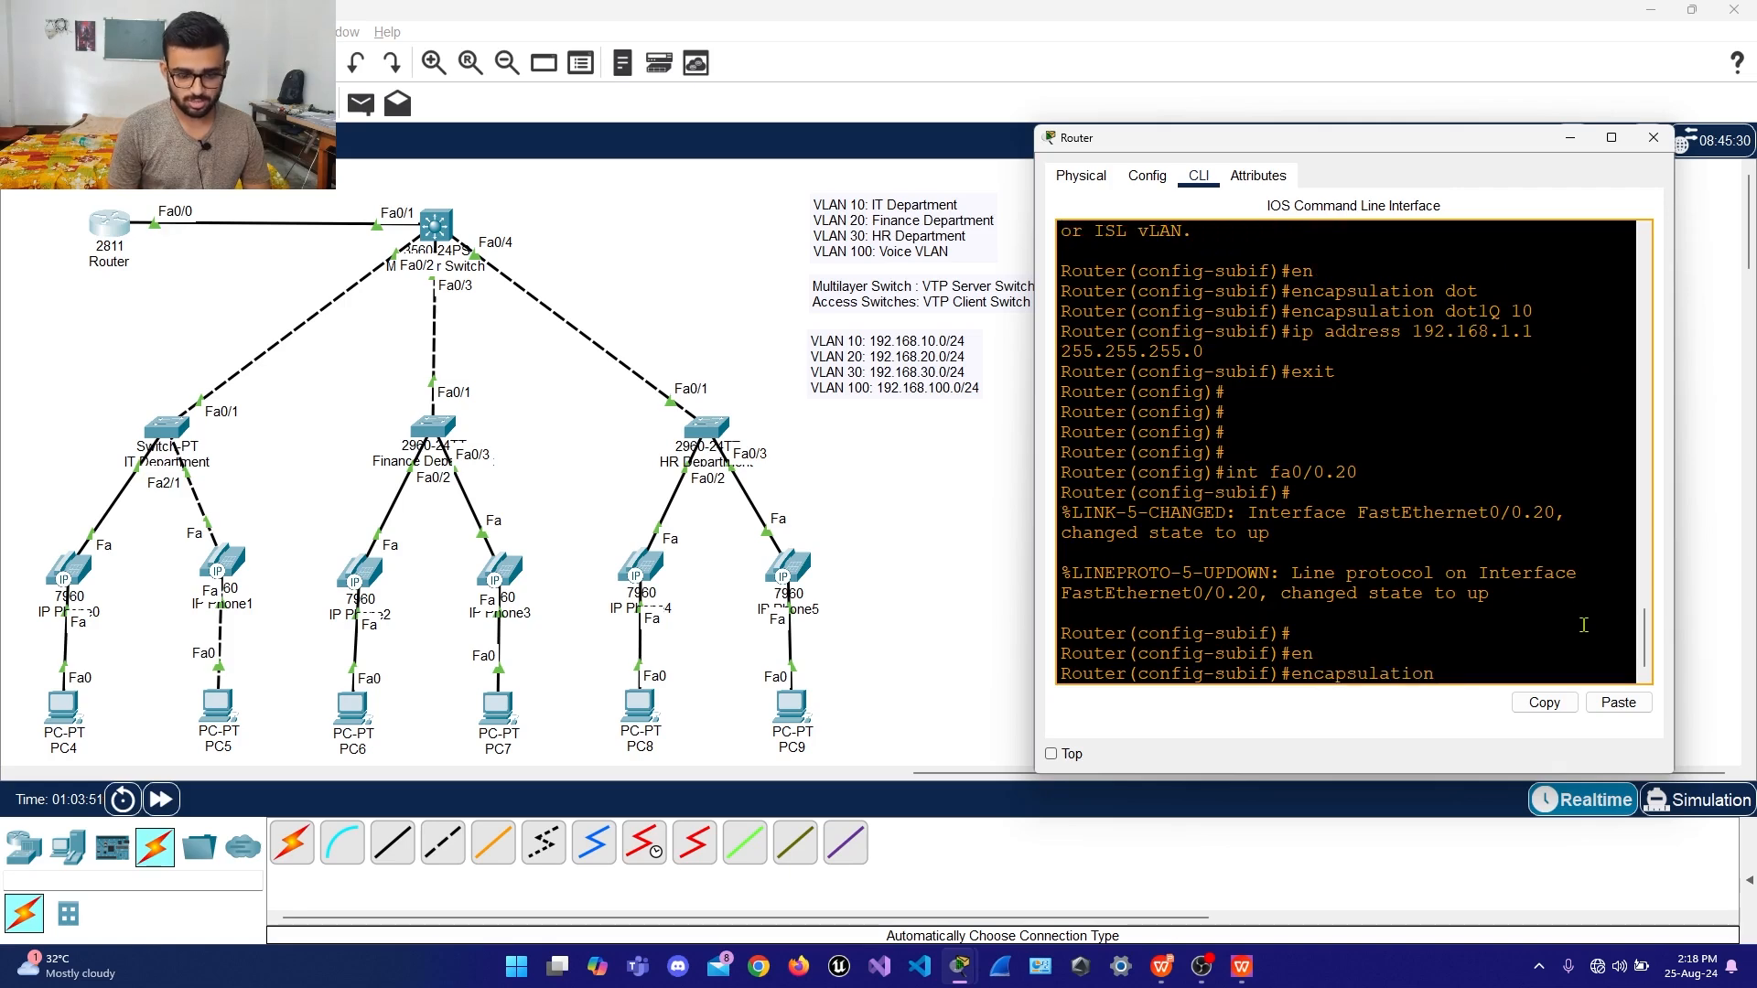
type("do")
key("Tab")
type("20")
key("Return")
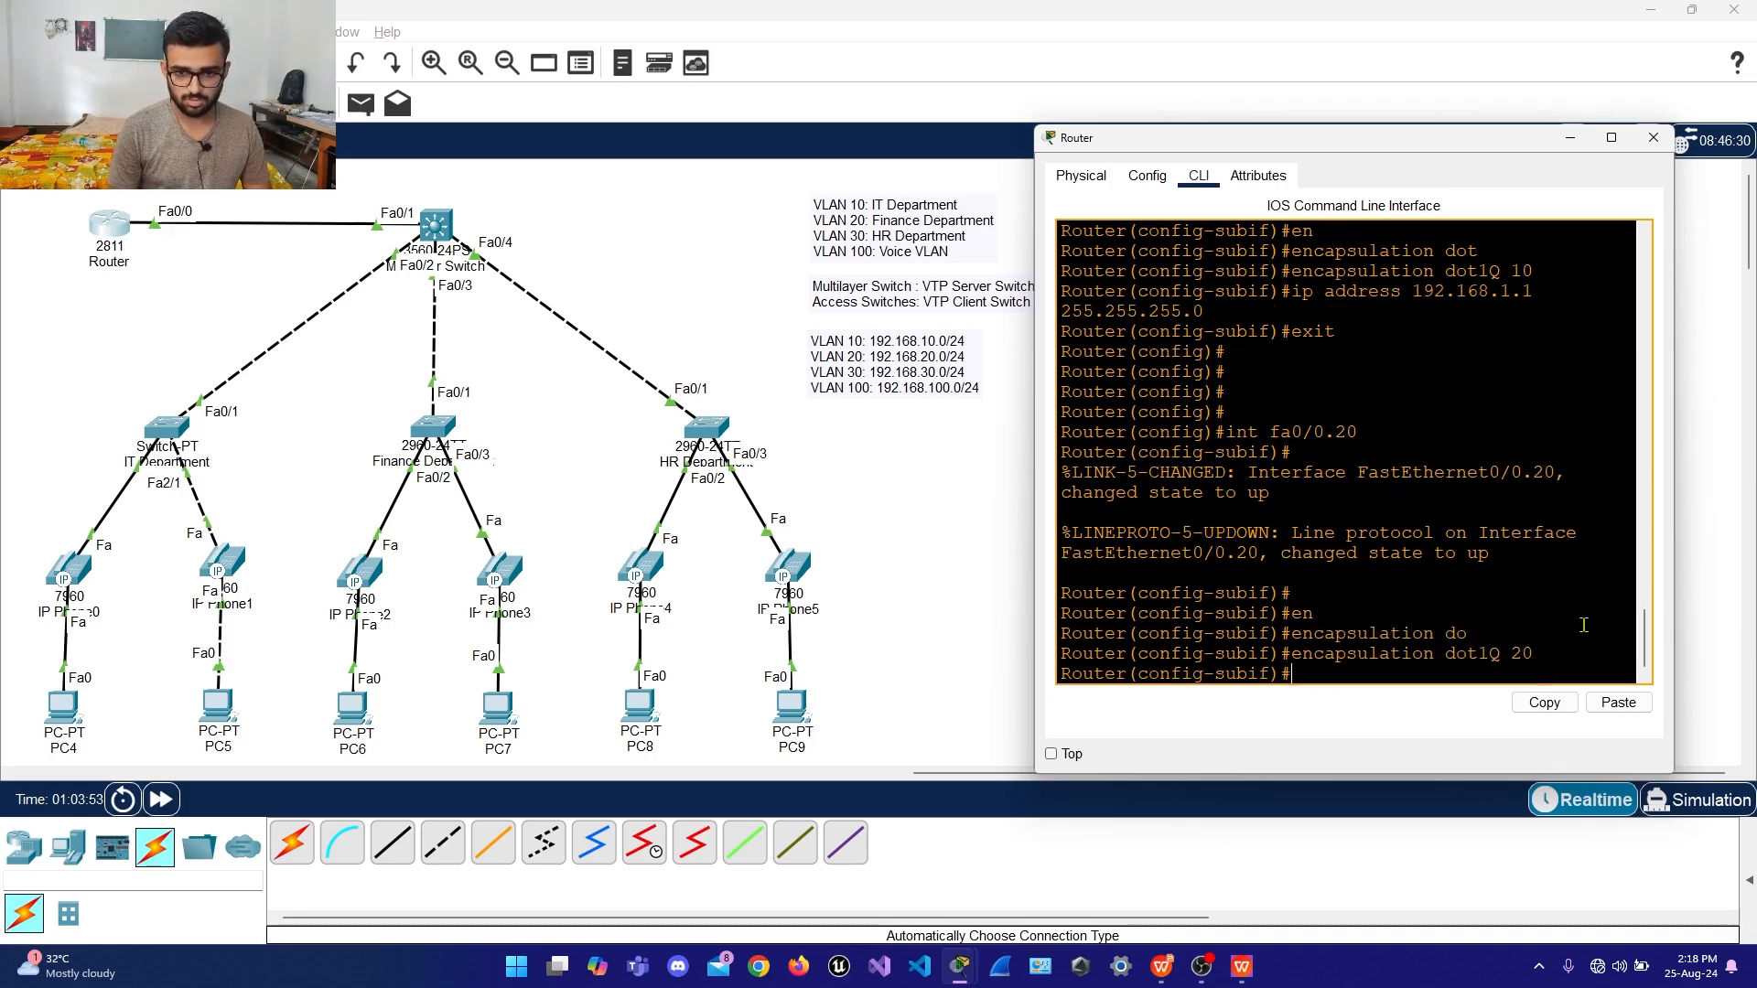
key("Return")
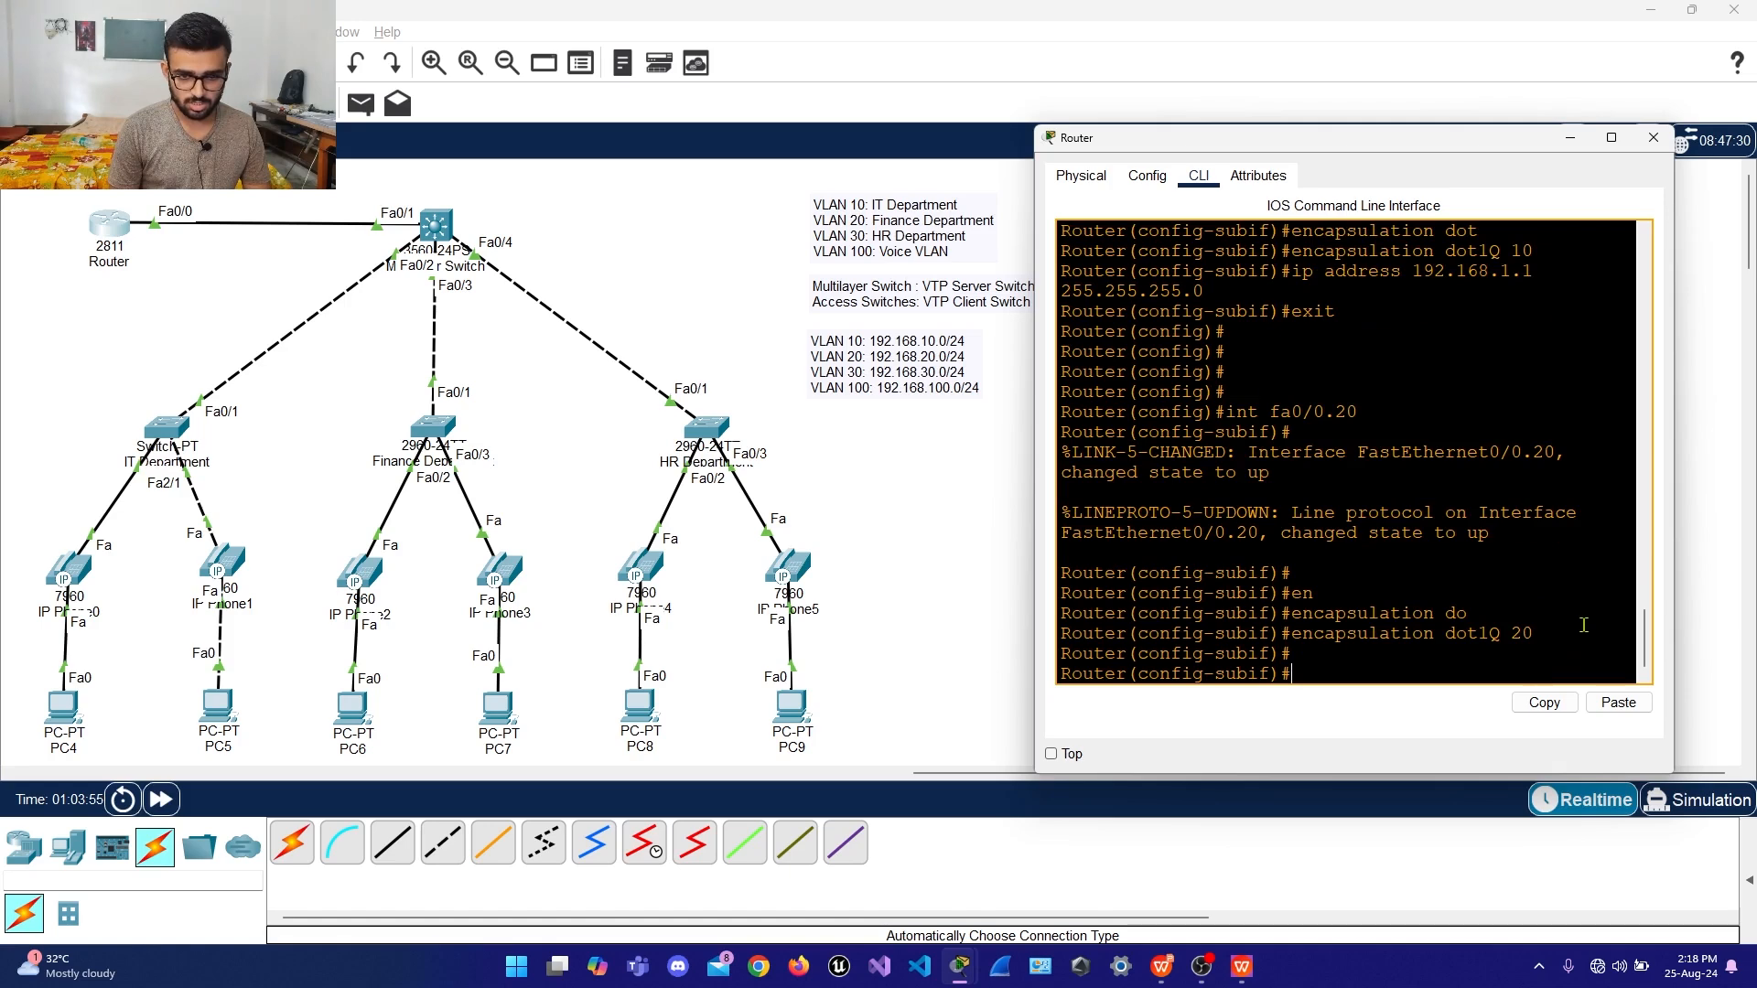
Assign IP address 192.168.20.1 with mask 255.255.255.0 to the VLAN 20 subinterface fa0/0.20
type("ip add")
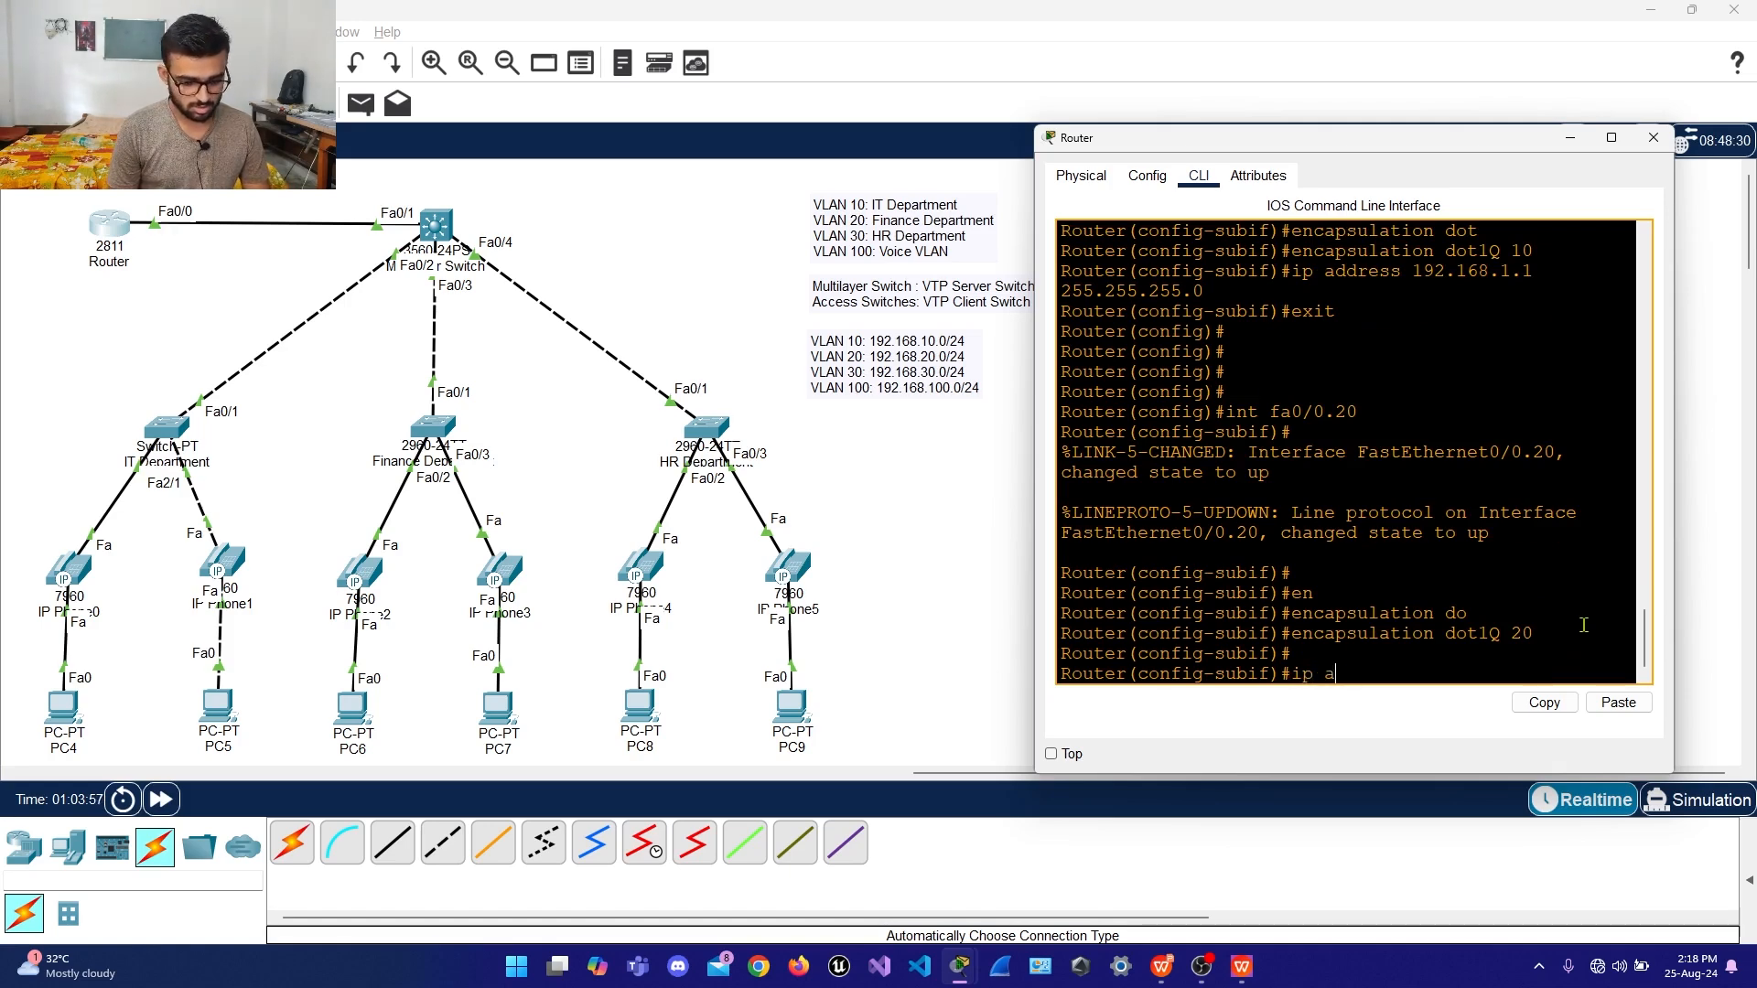
key("Tab")
type("192.")
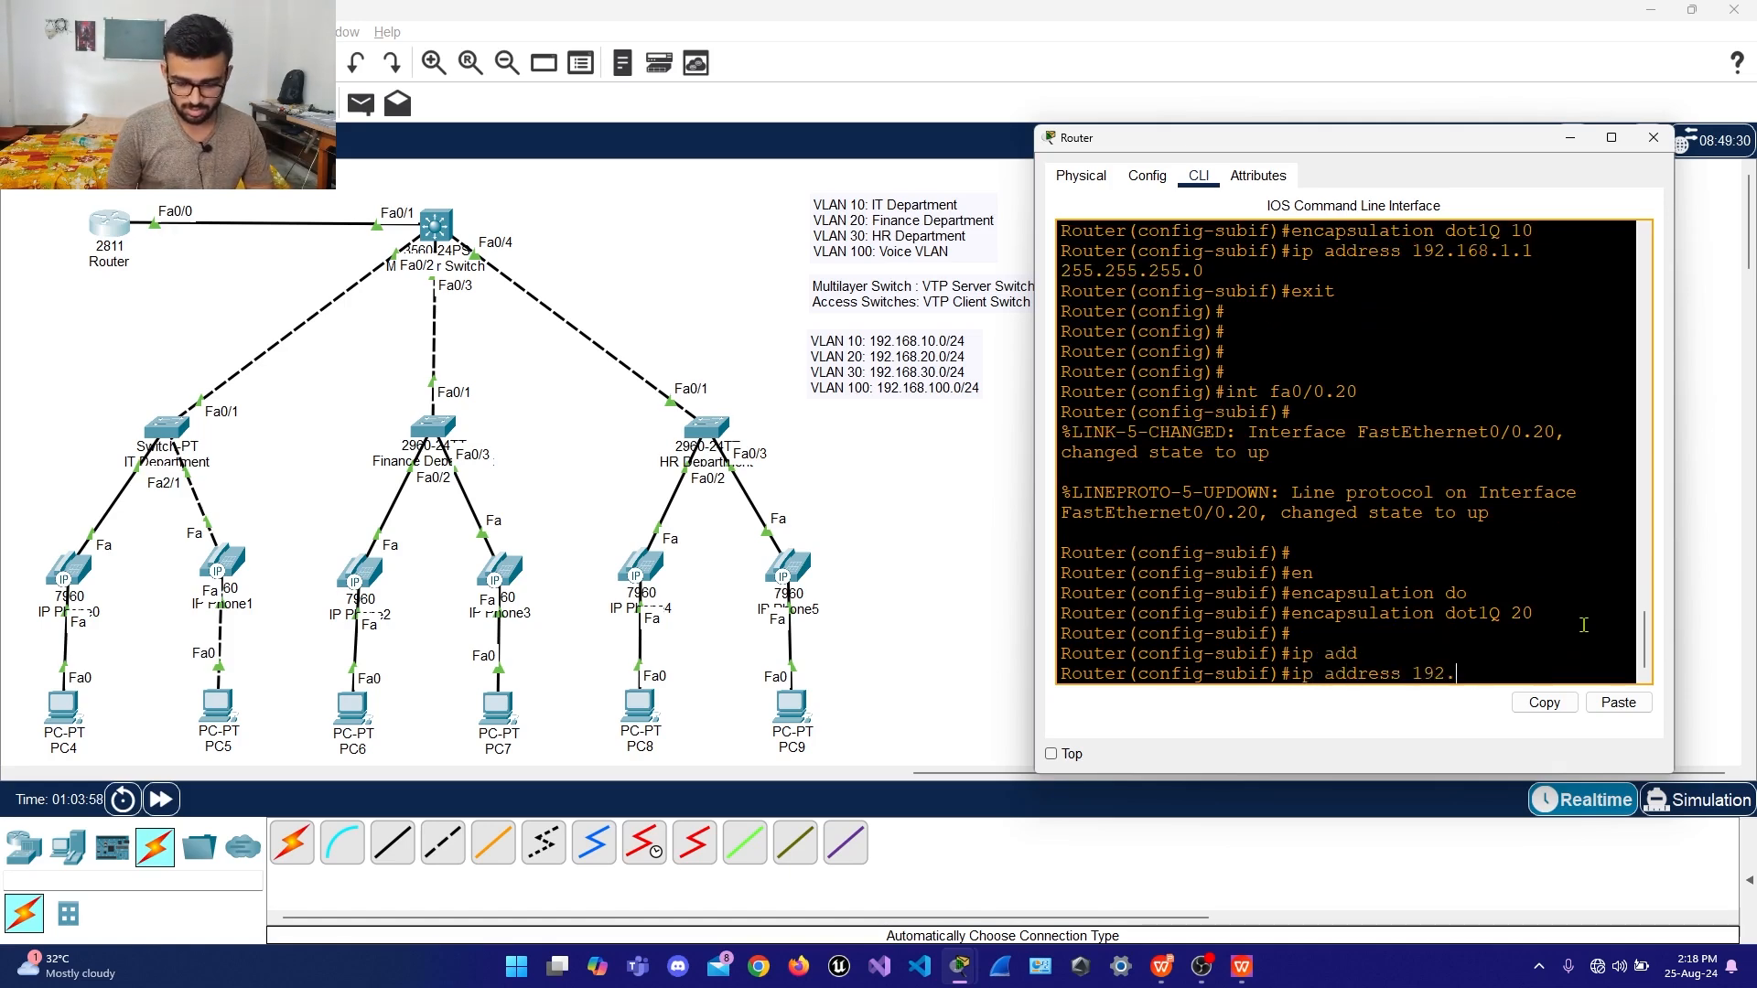
type("168")
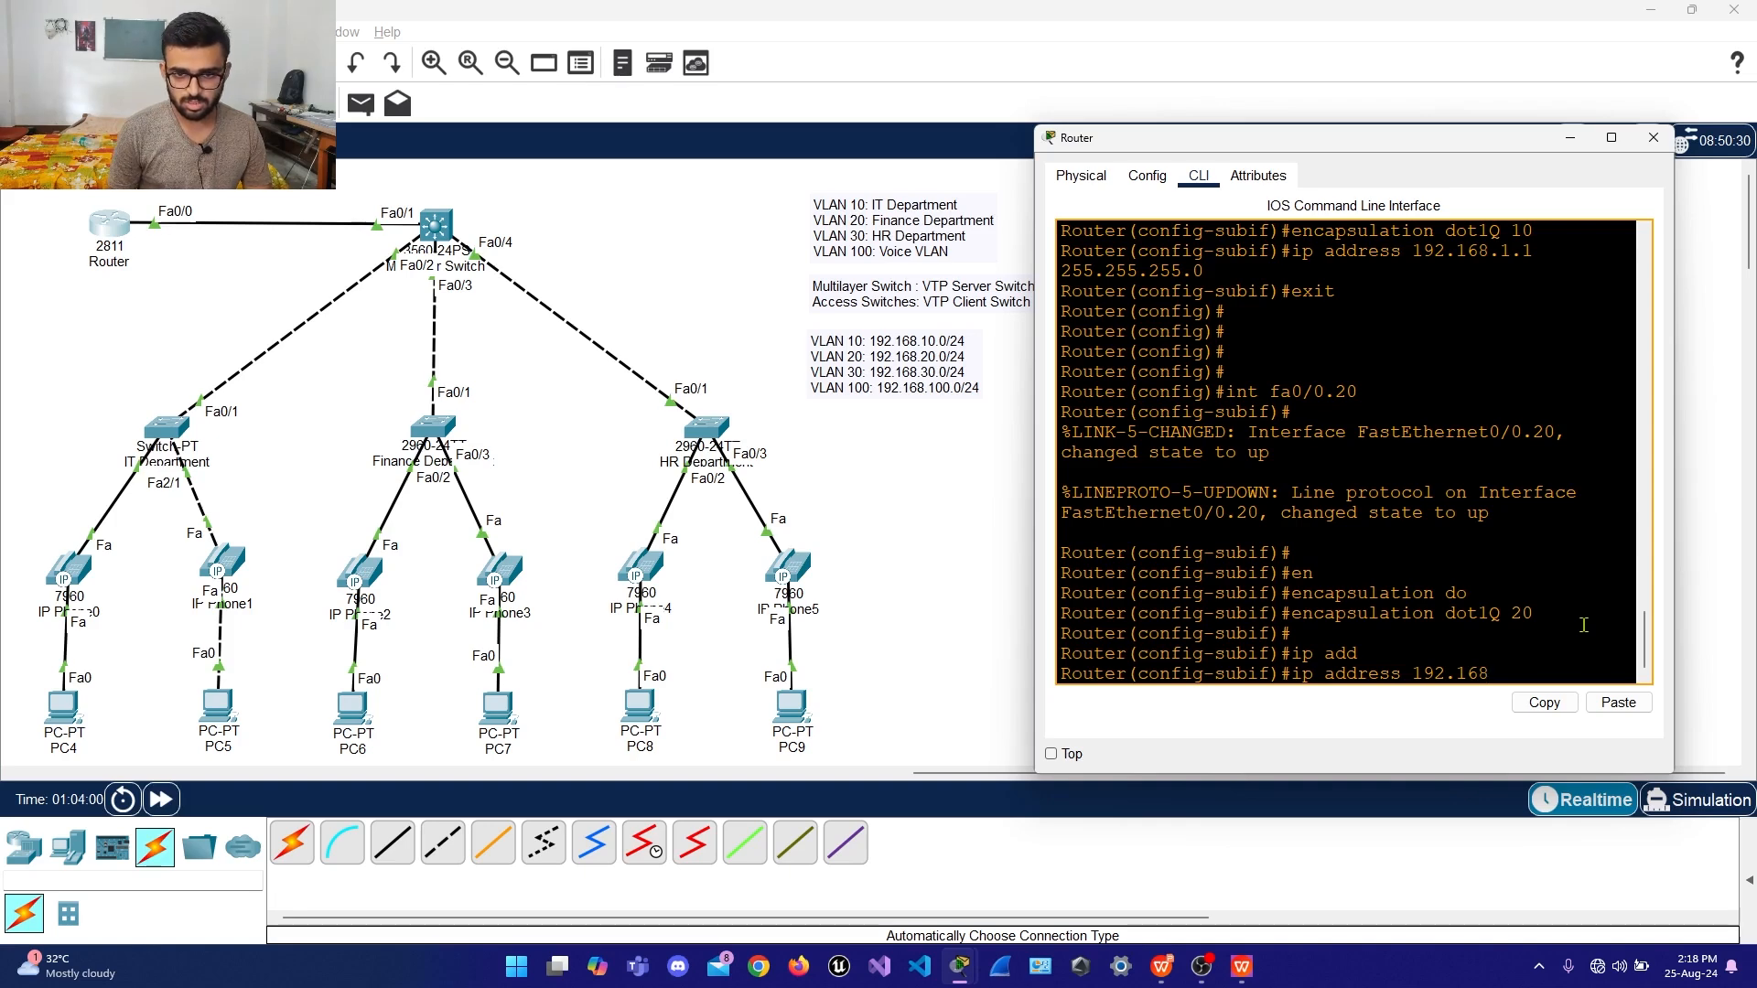
scroll(1538, 503, "up", 2)
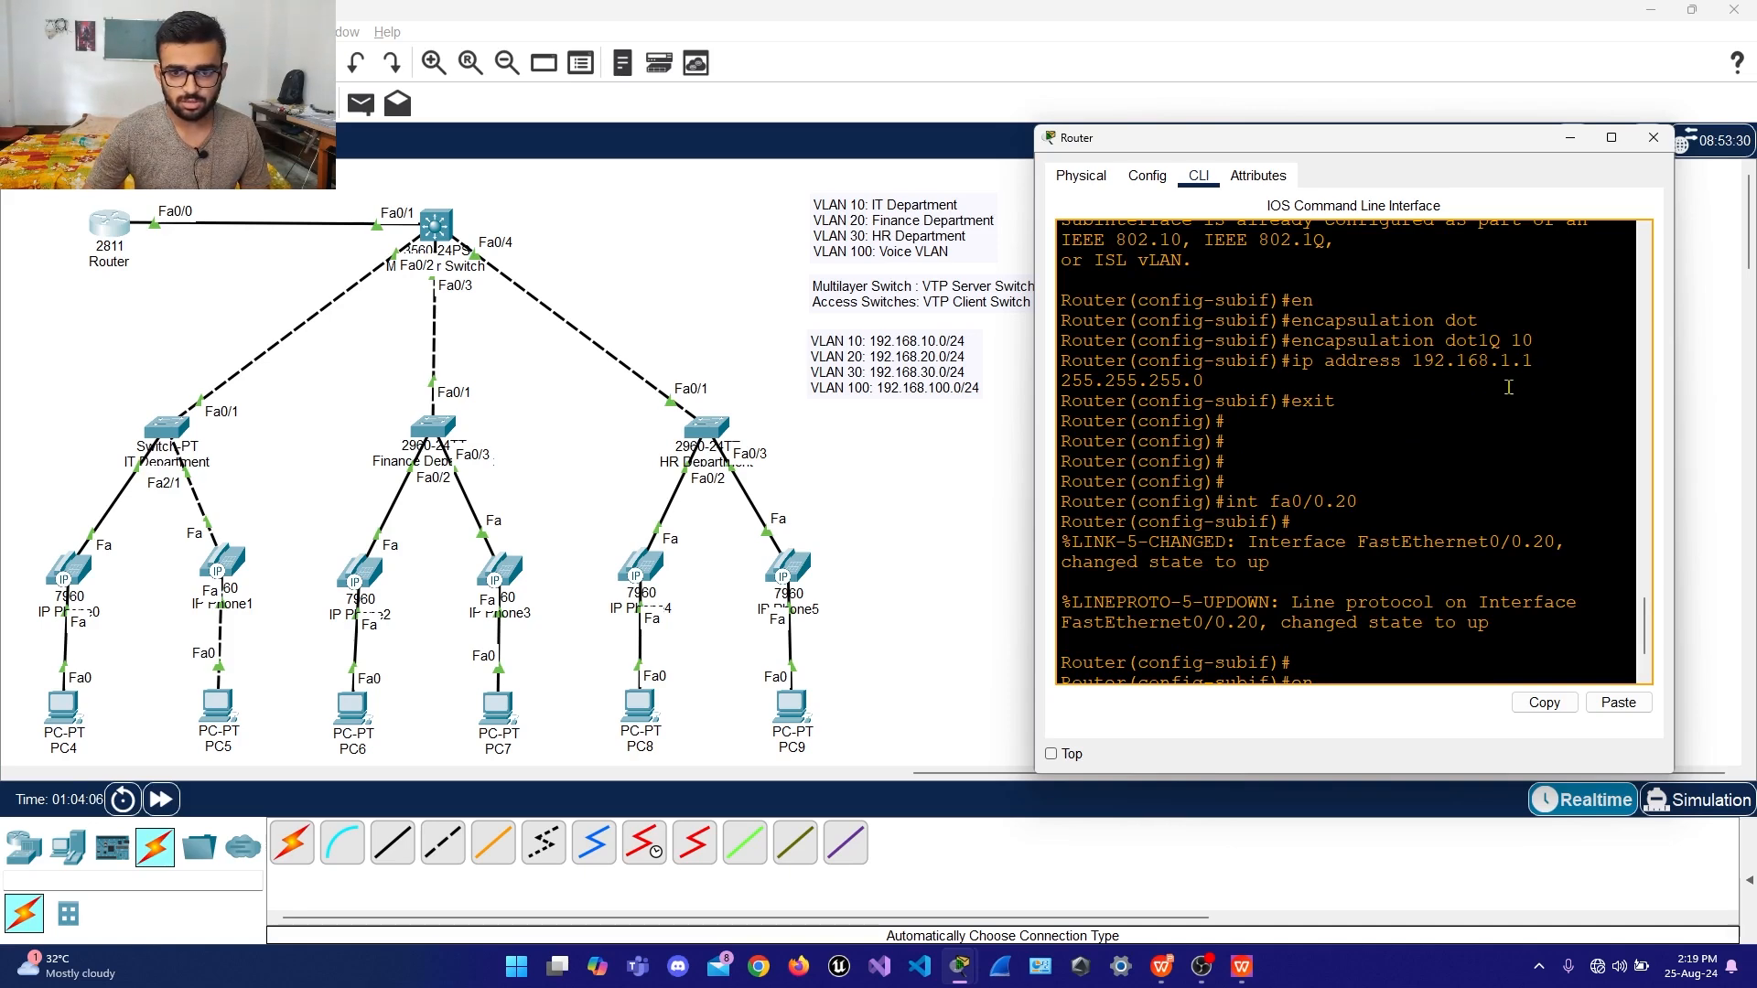
scroll(1474, 439, "down", 2)
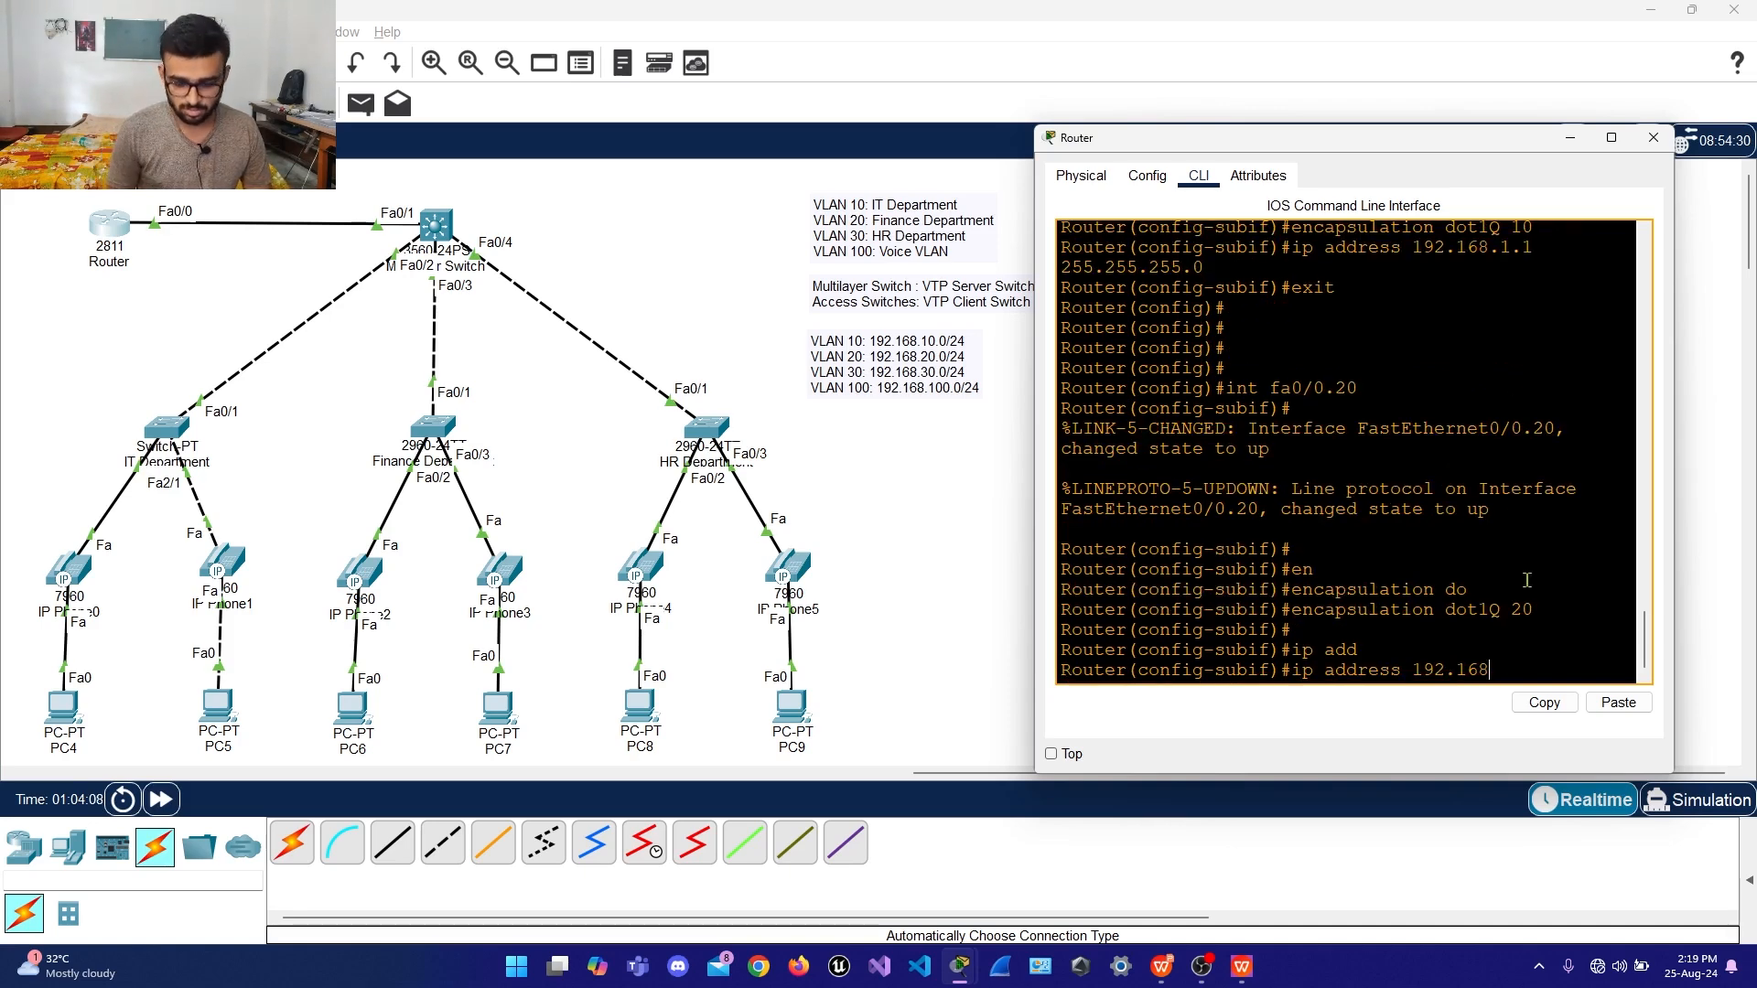
type("10")
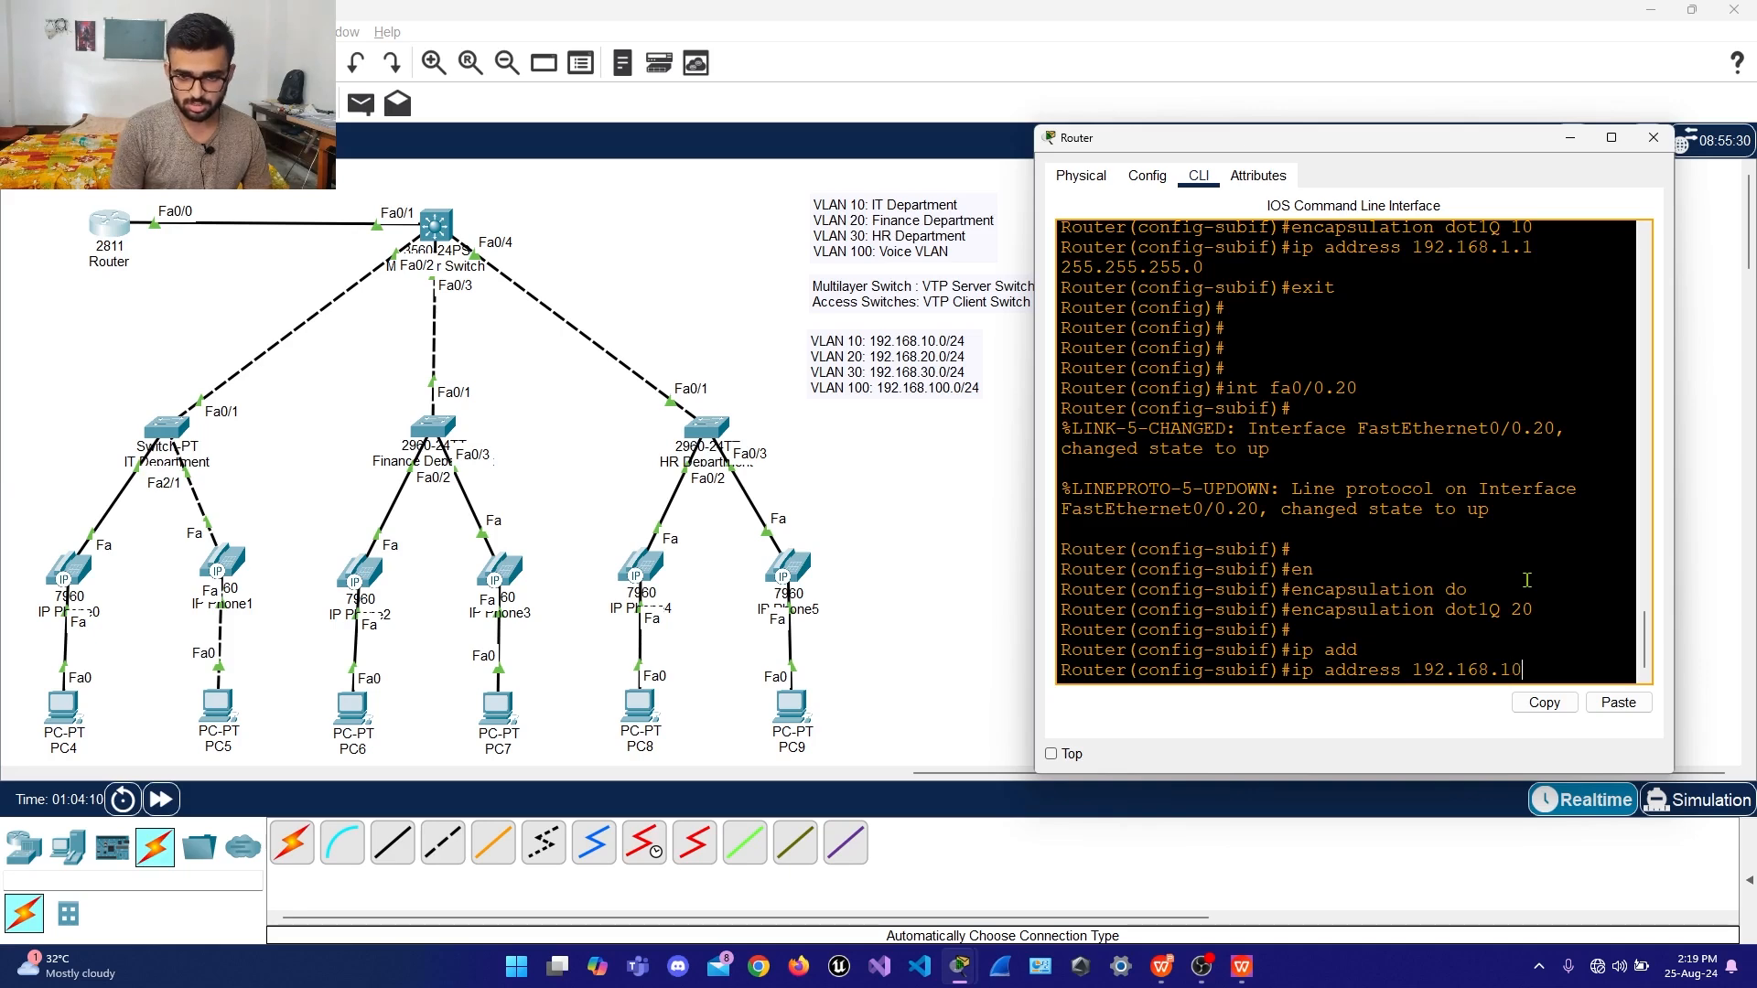
key("BackSpace")
key("BackSpace")
type("20")
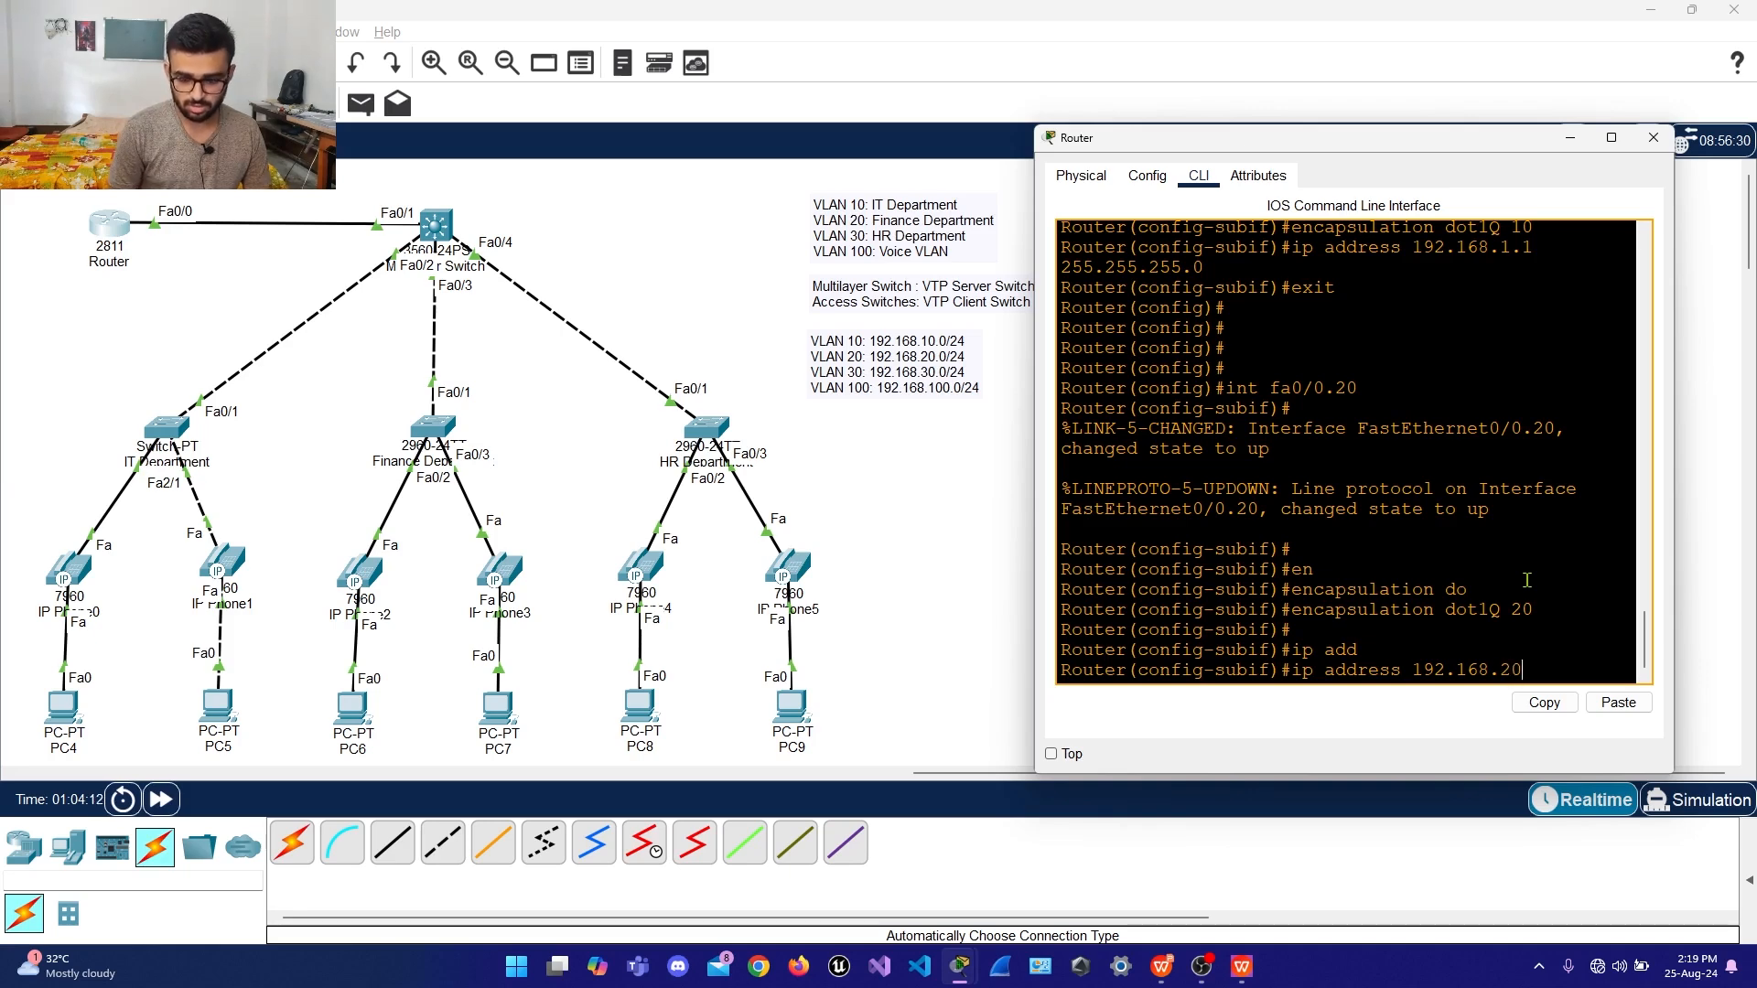
type(".1")
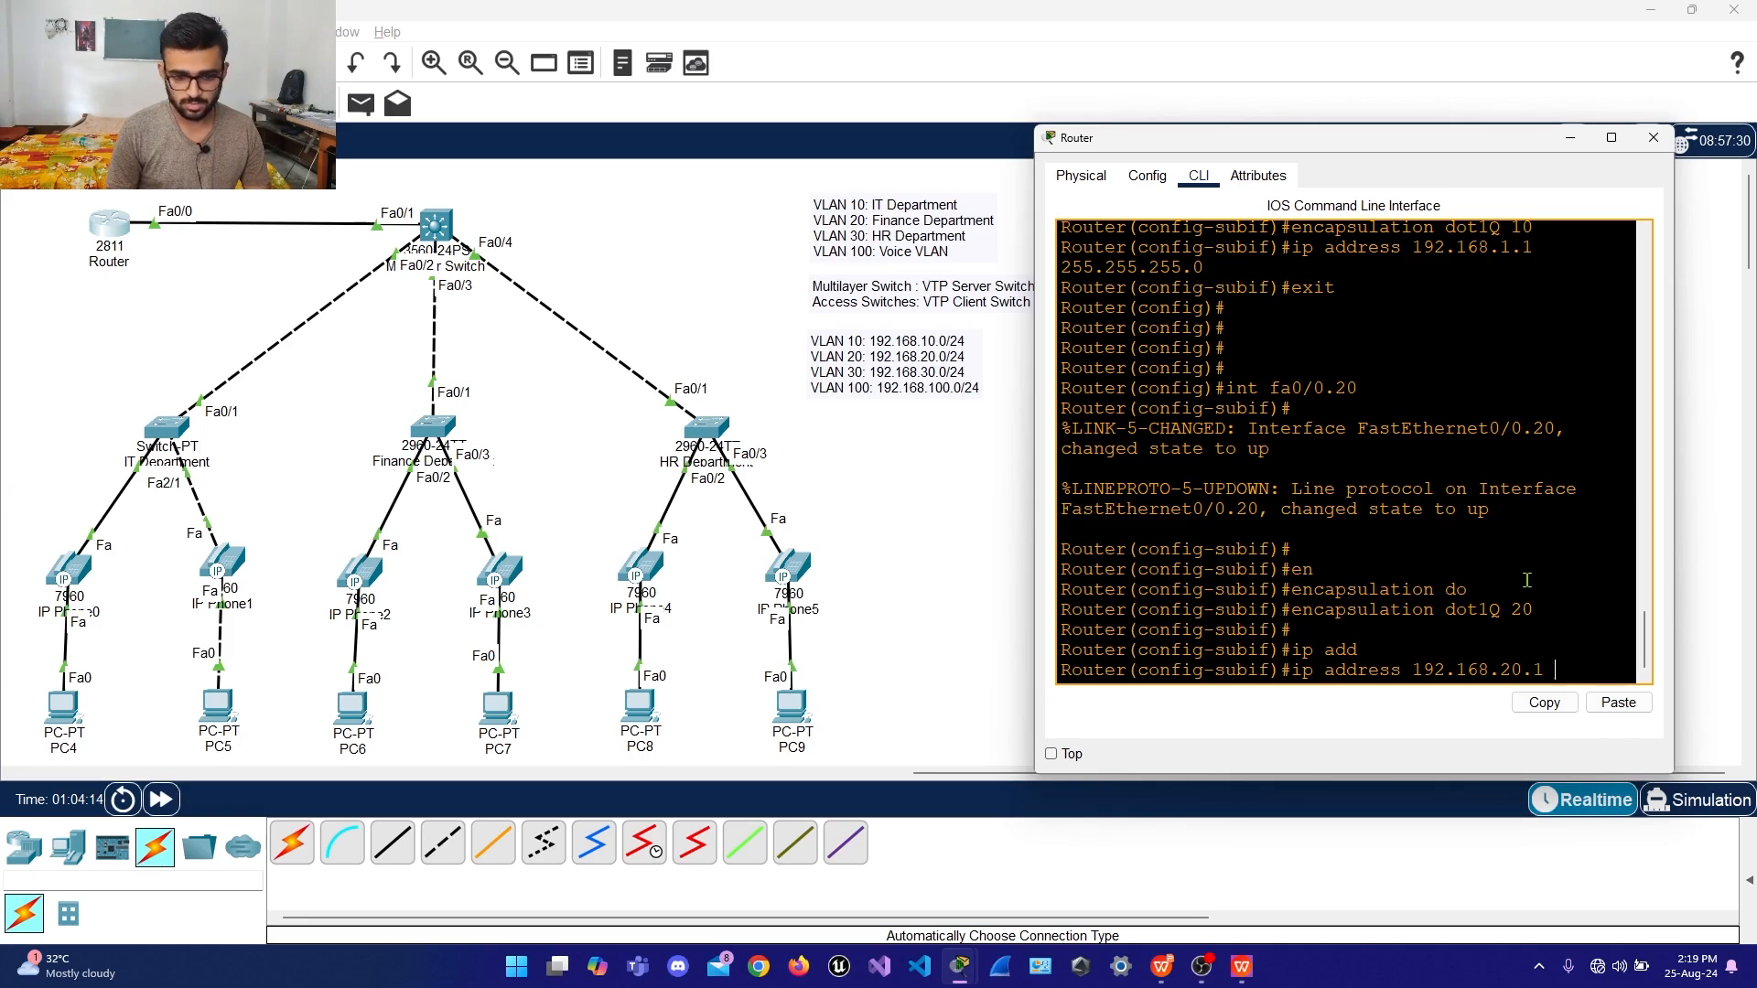
type(" 255.255.25")
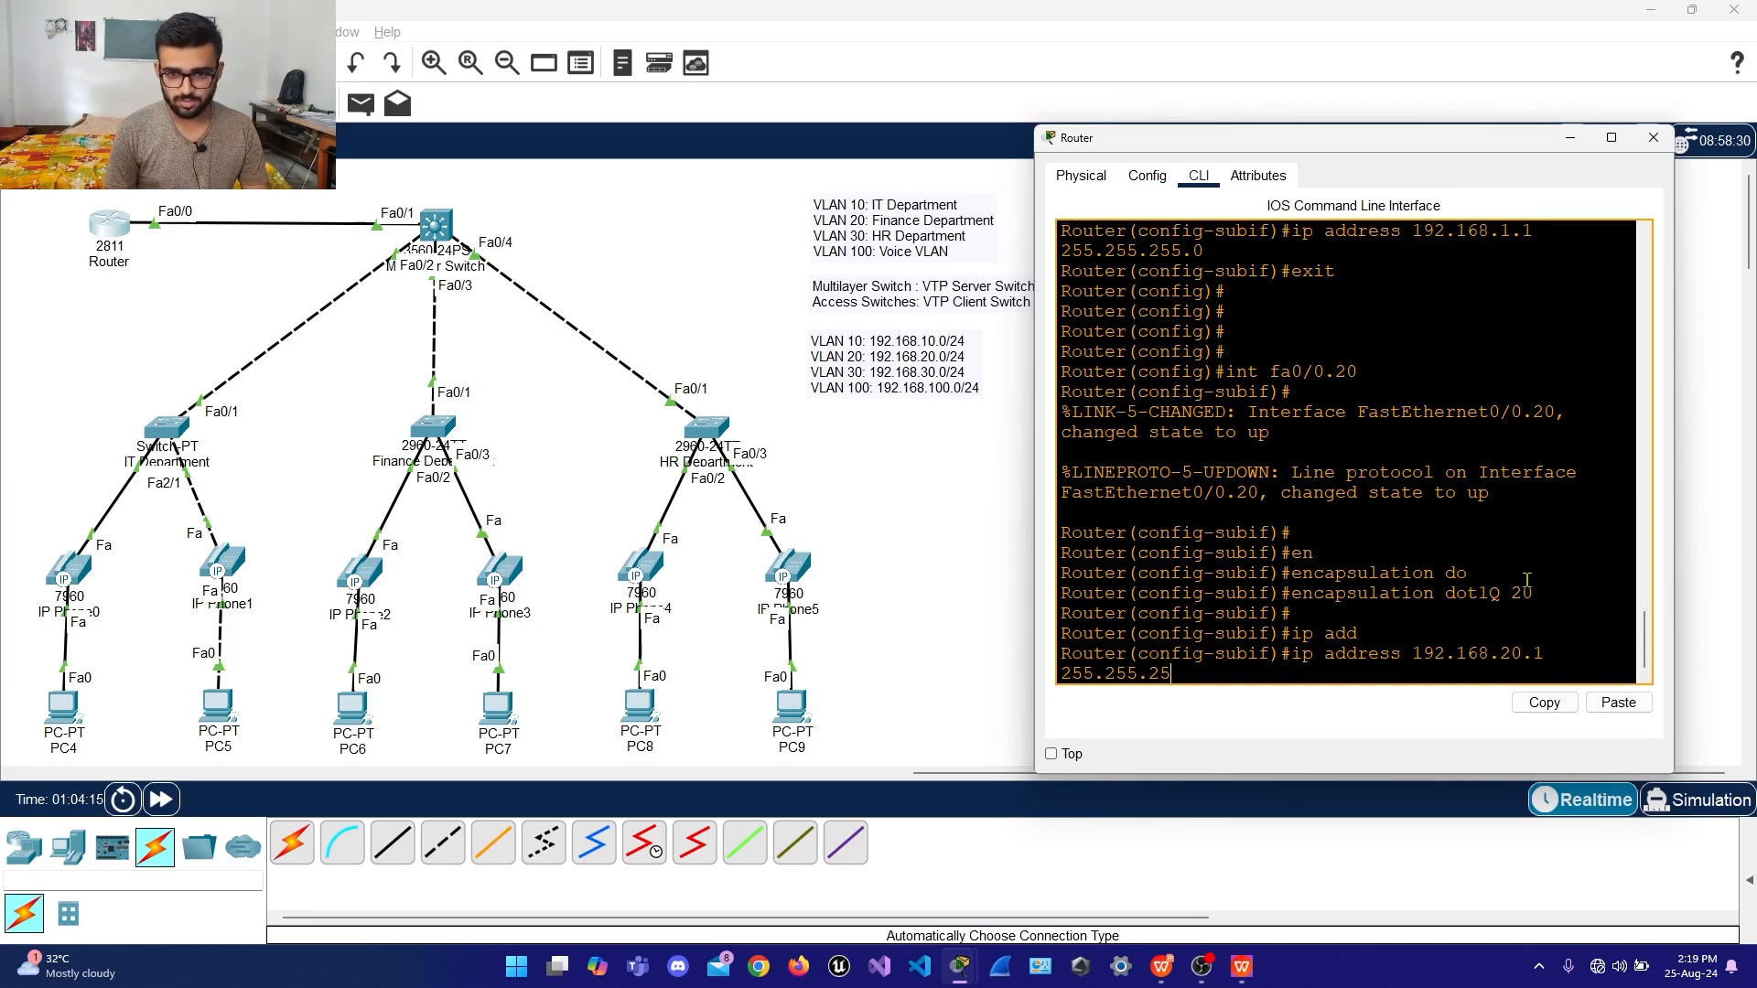
type("5.0")
key("Return")
key("Return")
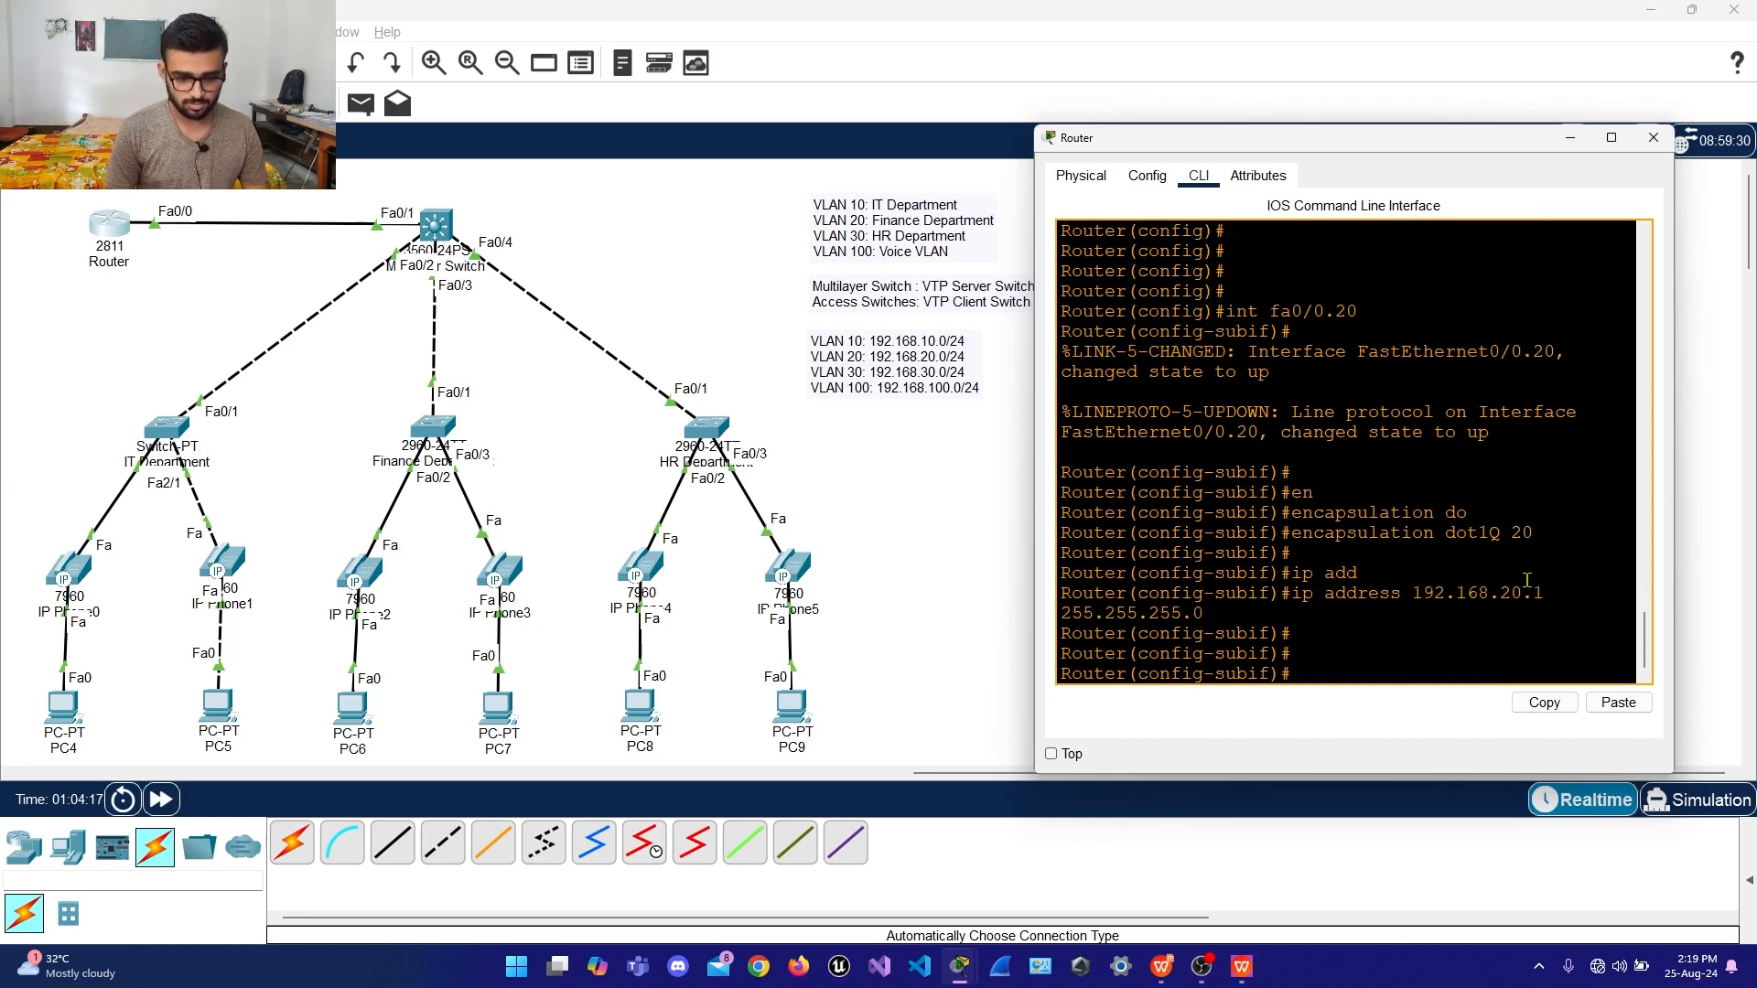
Enable the VLAN 20 subinterface fa0/0.20 with no shut and return to global configuration mode with exit
type("no shut")
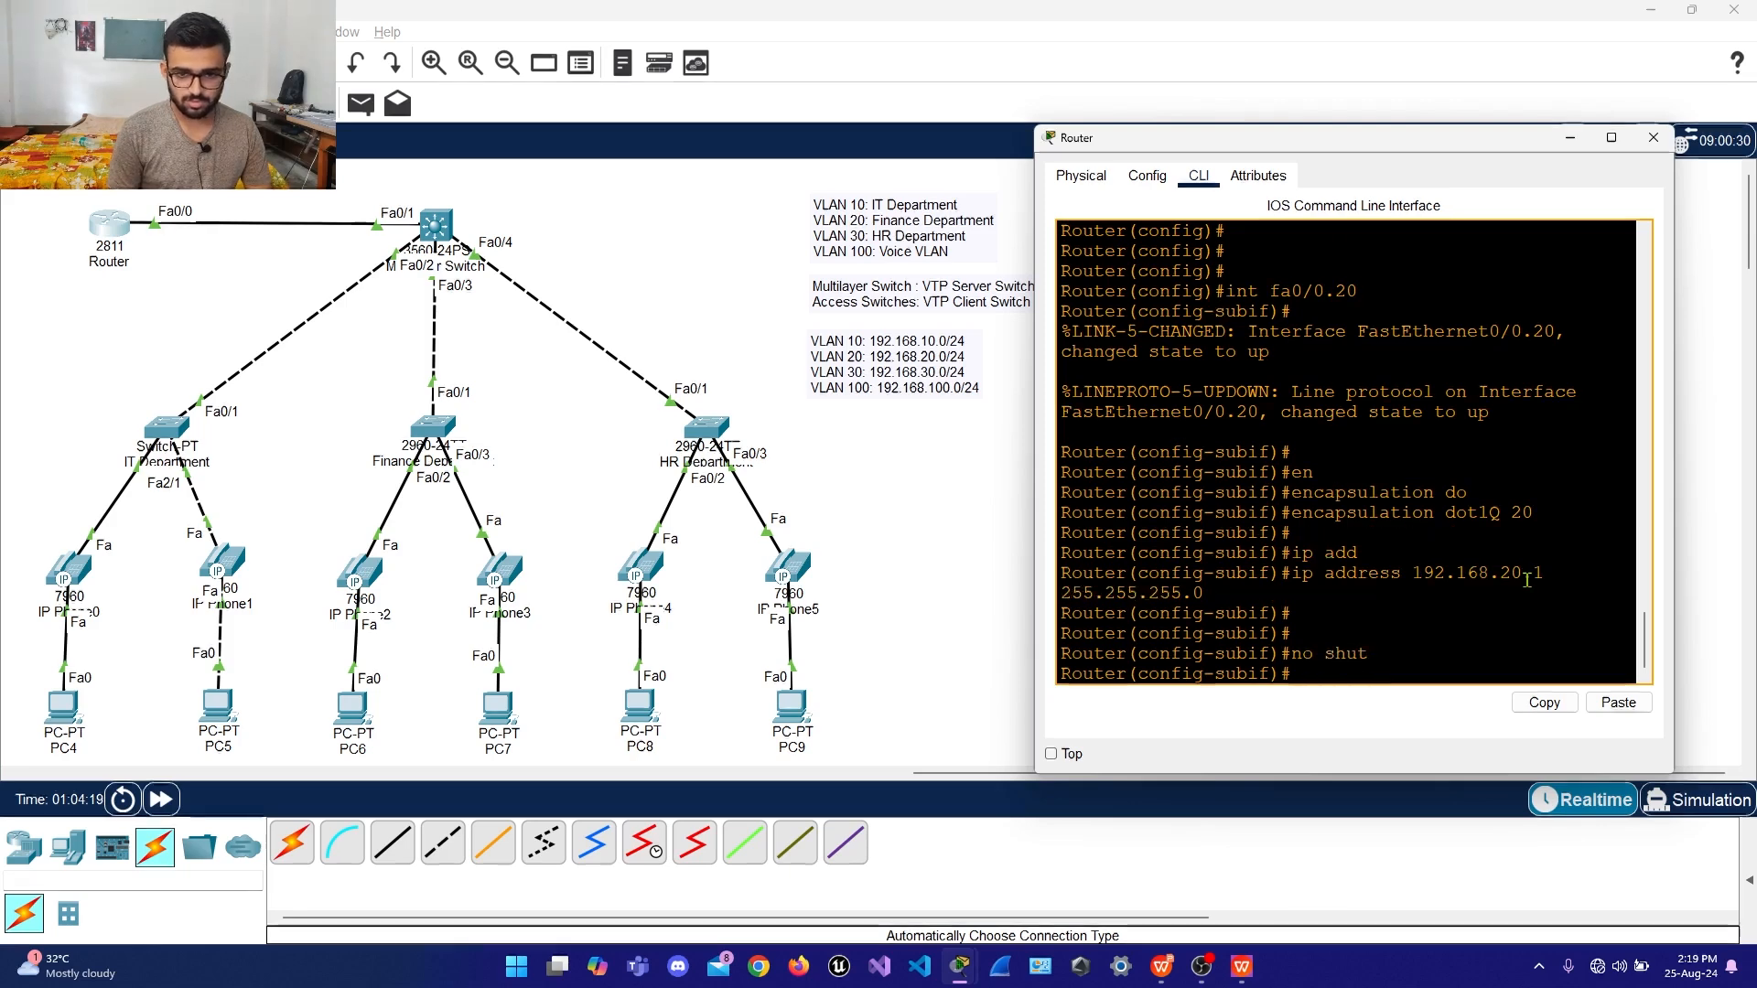
key("Return")
key("Return")
key("Return")
key("Return")
type("exit")
key("Return")
key("Return")
key("Return")
key("Return")
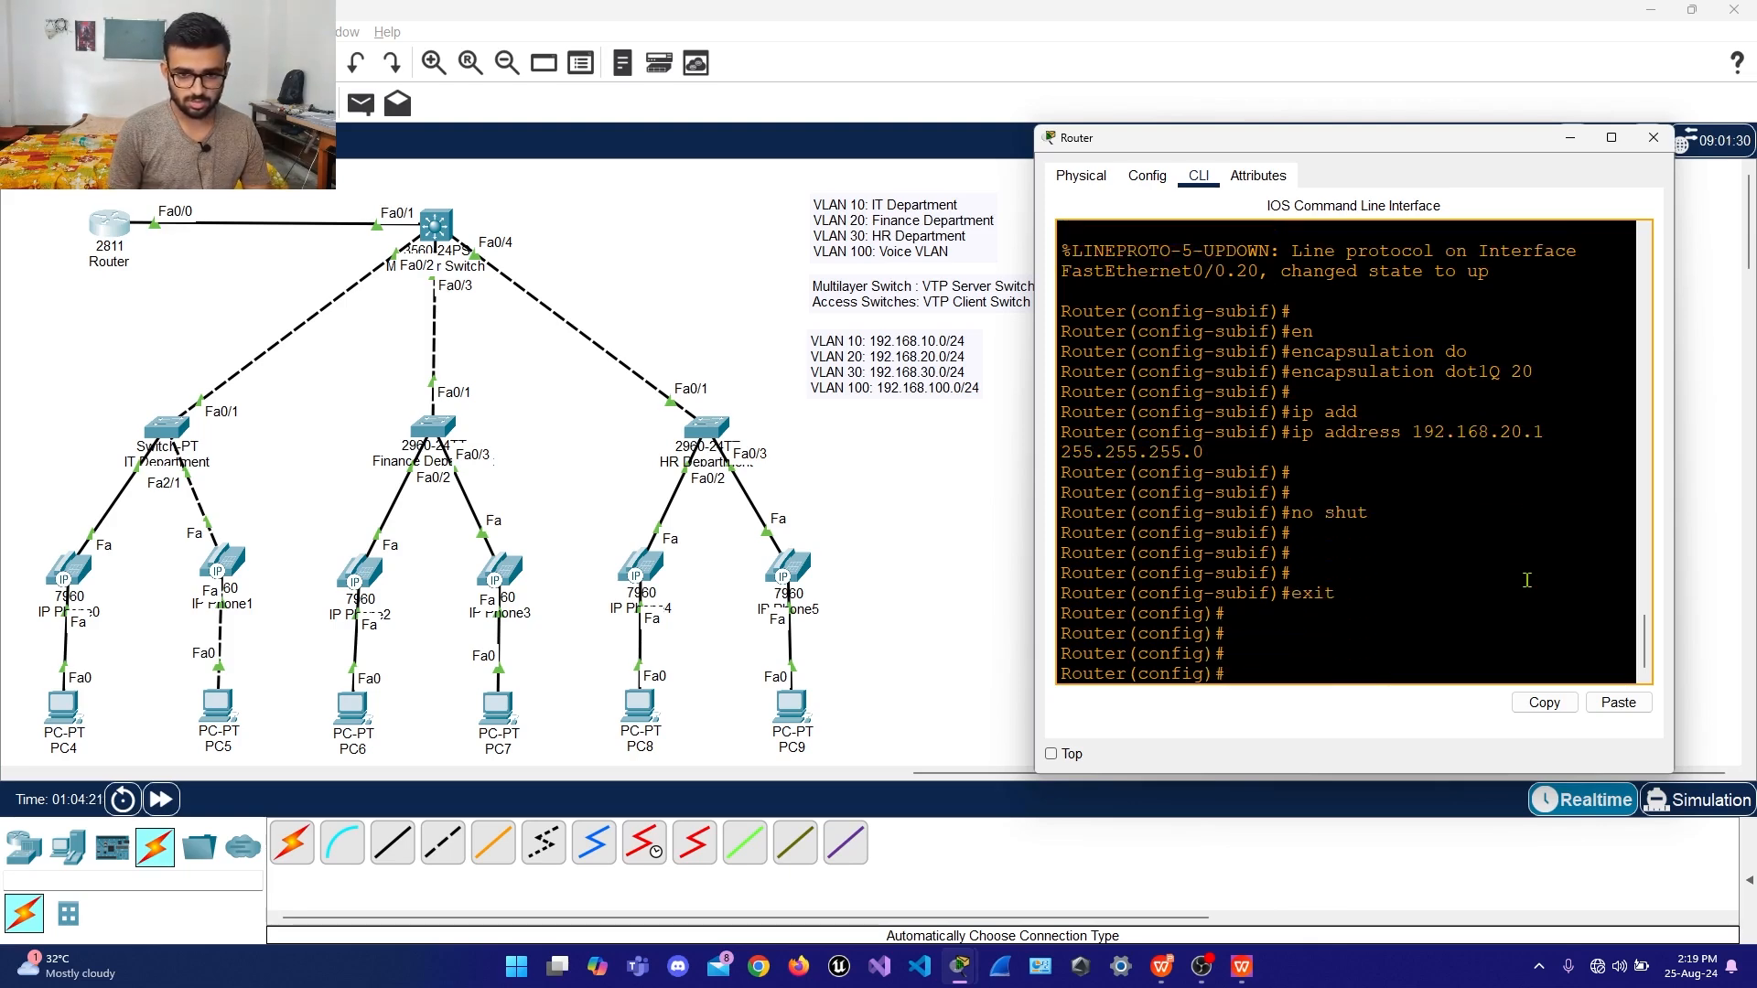
Reopen the VLAN 10 subinterface for configuration with int fa0/0.10
type("int fa")
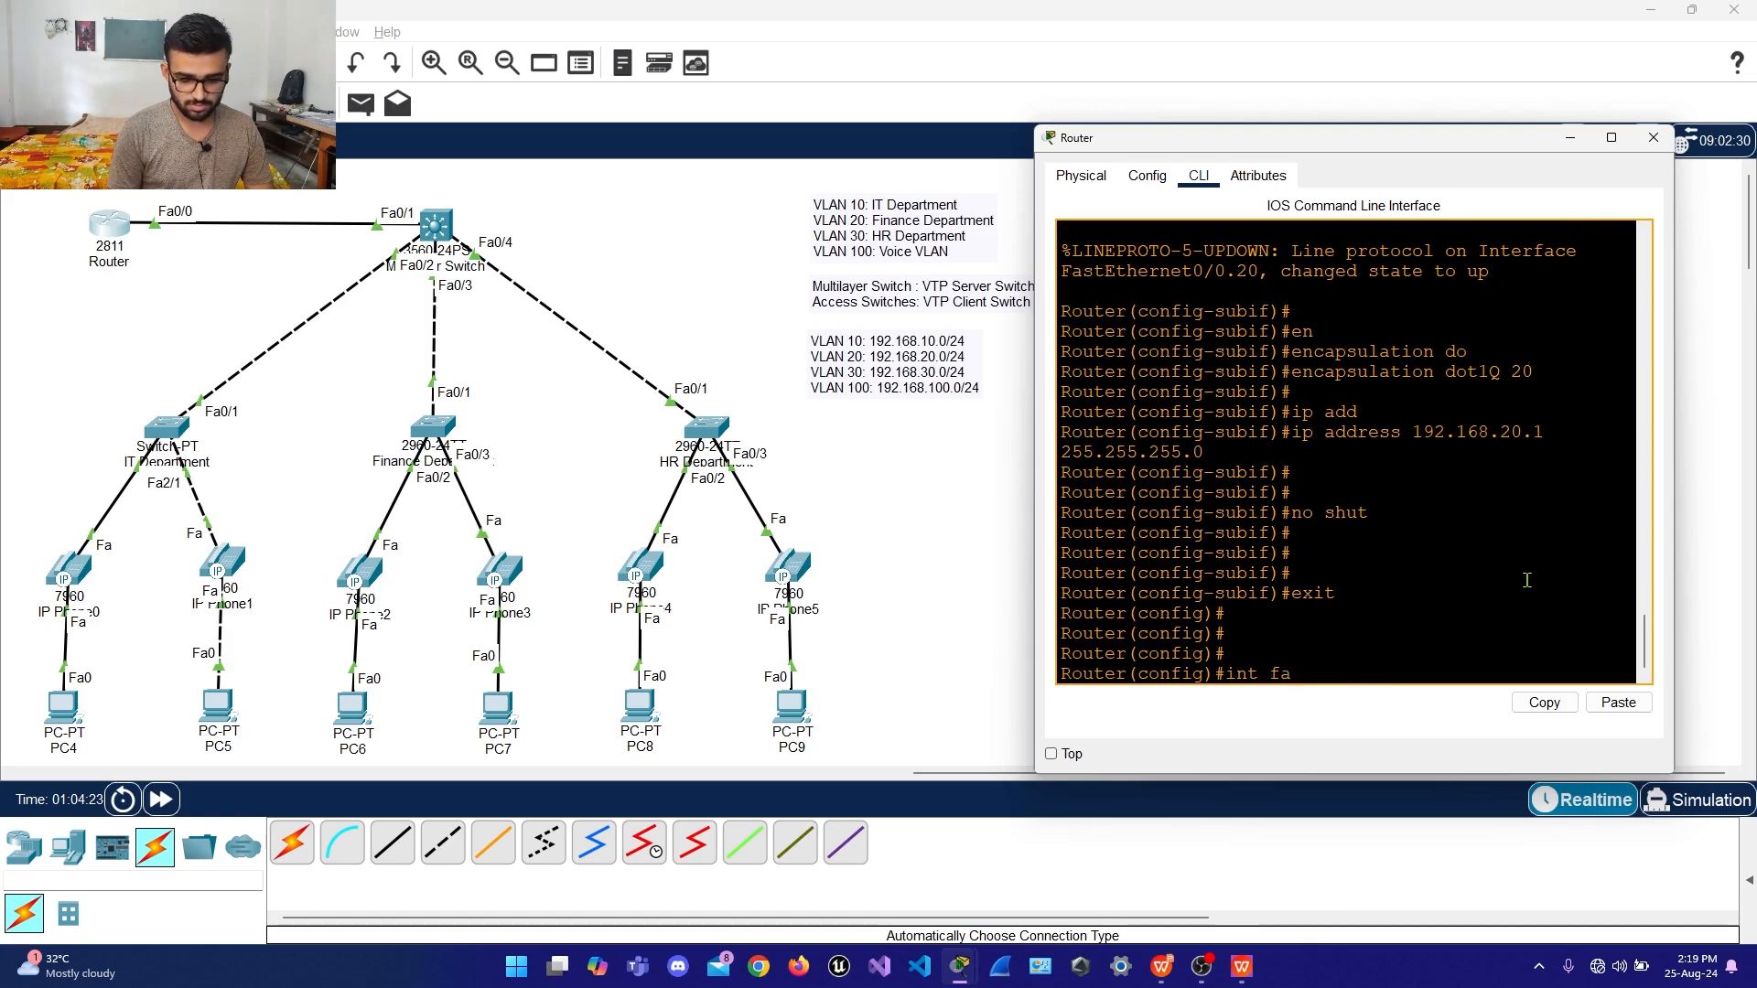
type("0/0")
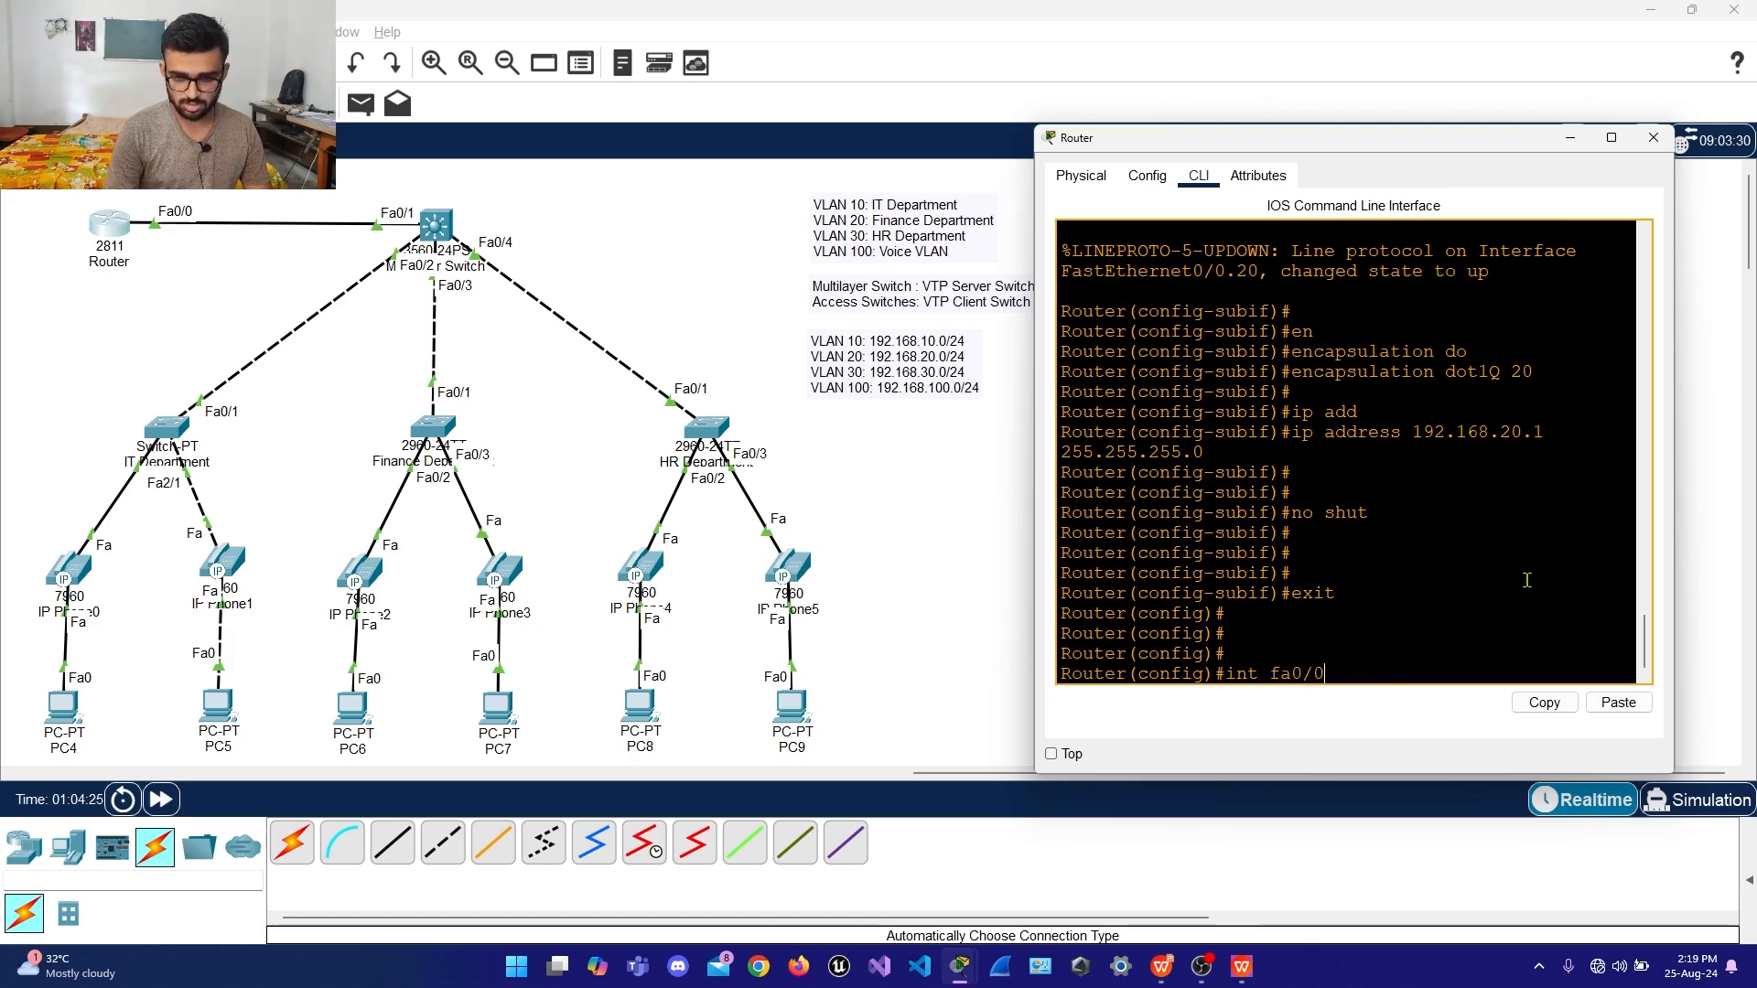
type(".10")
key("Return")
key("Return")
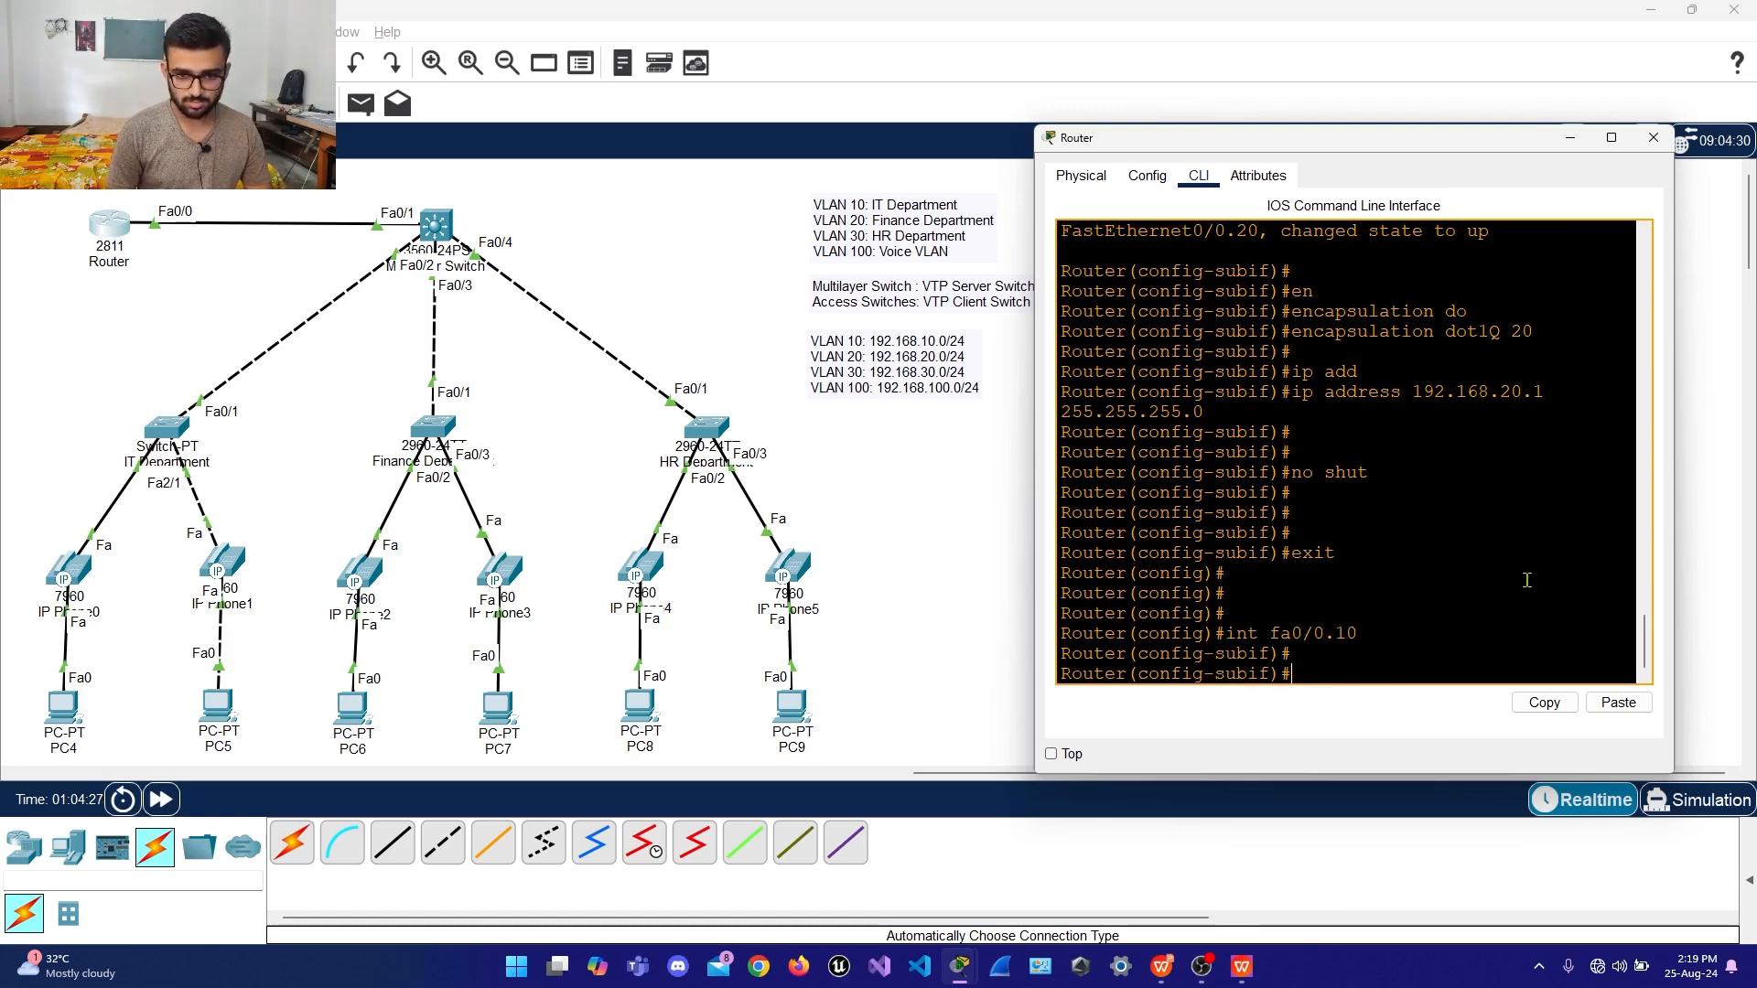
Set the IP address of subinterface fa0/0.10 to 192.168.10.1 with mask 255.255.255.0 and return to global configuration mode with exit
type("ip add")
key("Tab")
type("19")
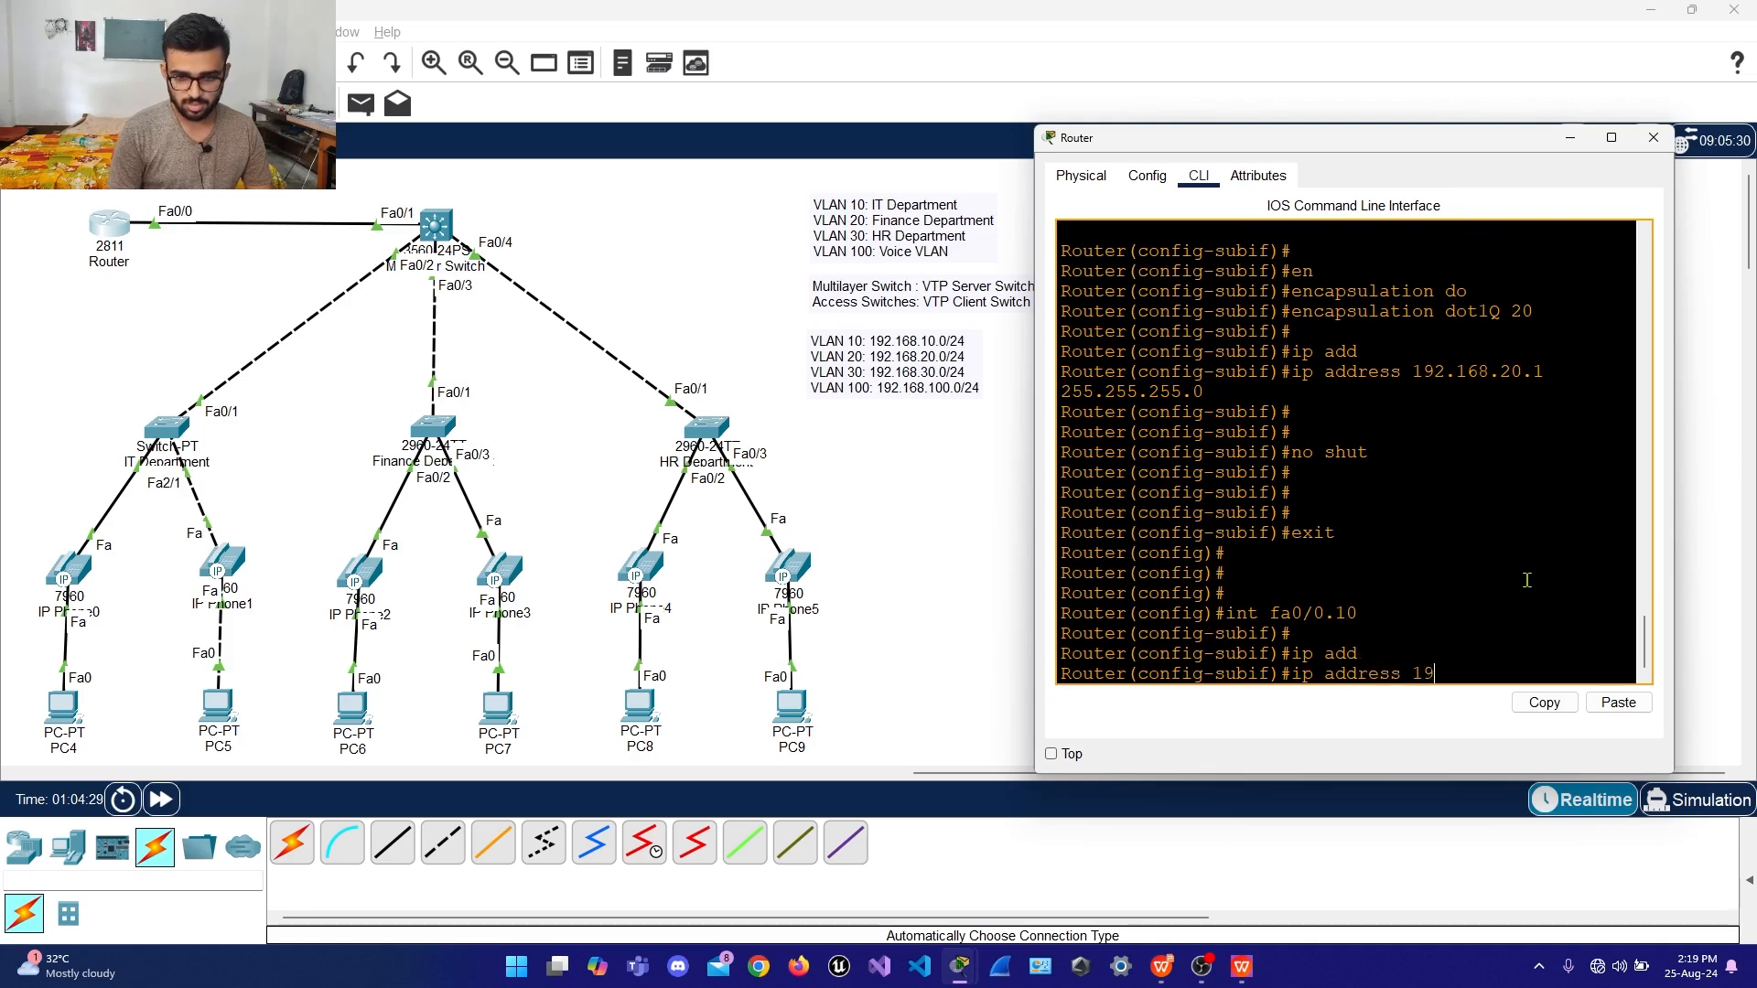
type("2.168")
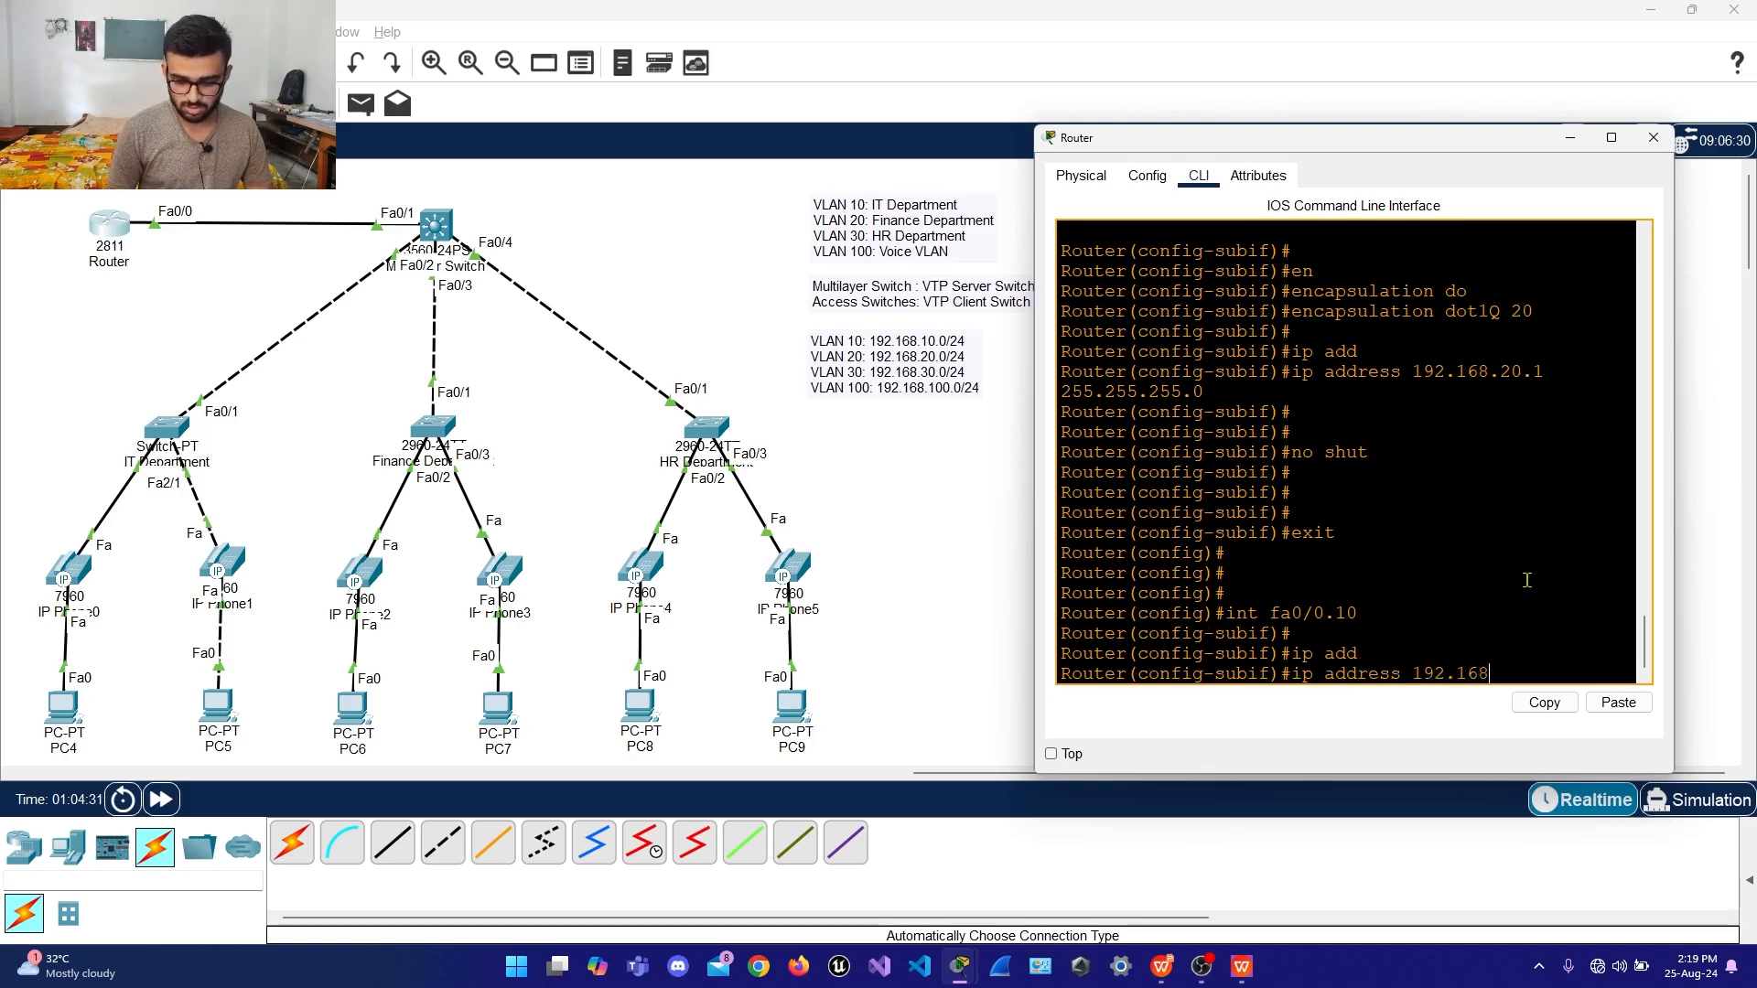
type(".10")
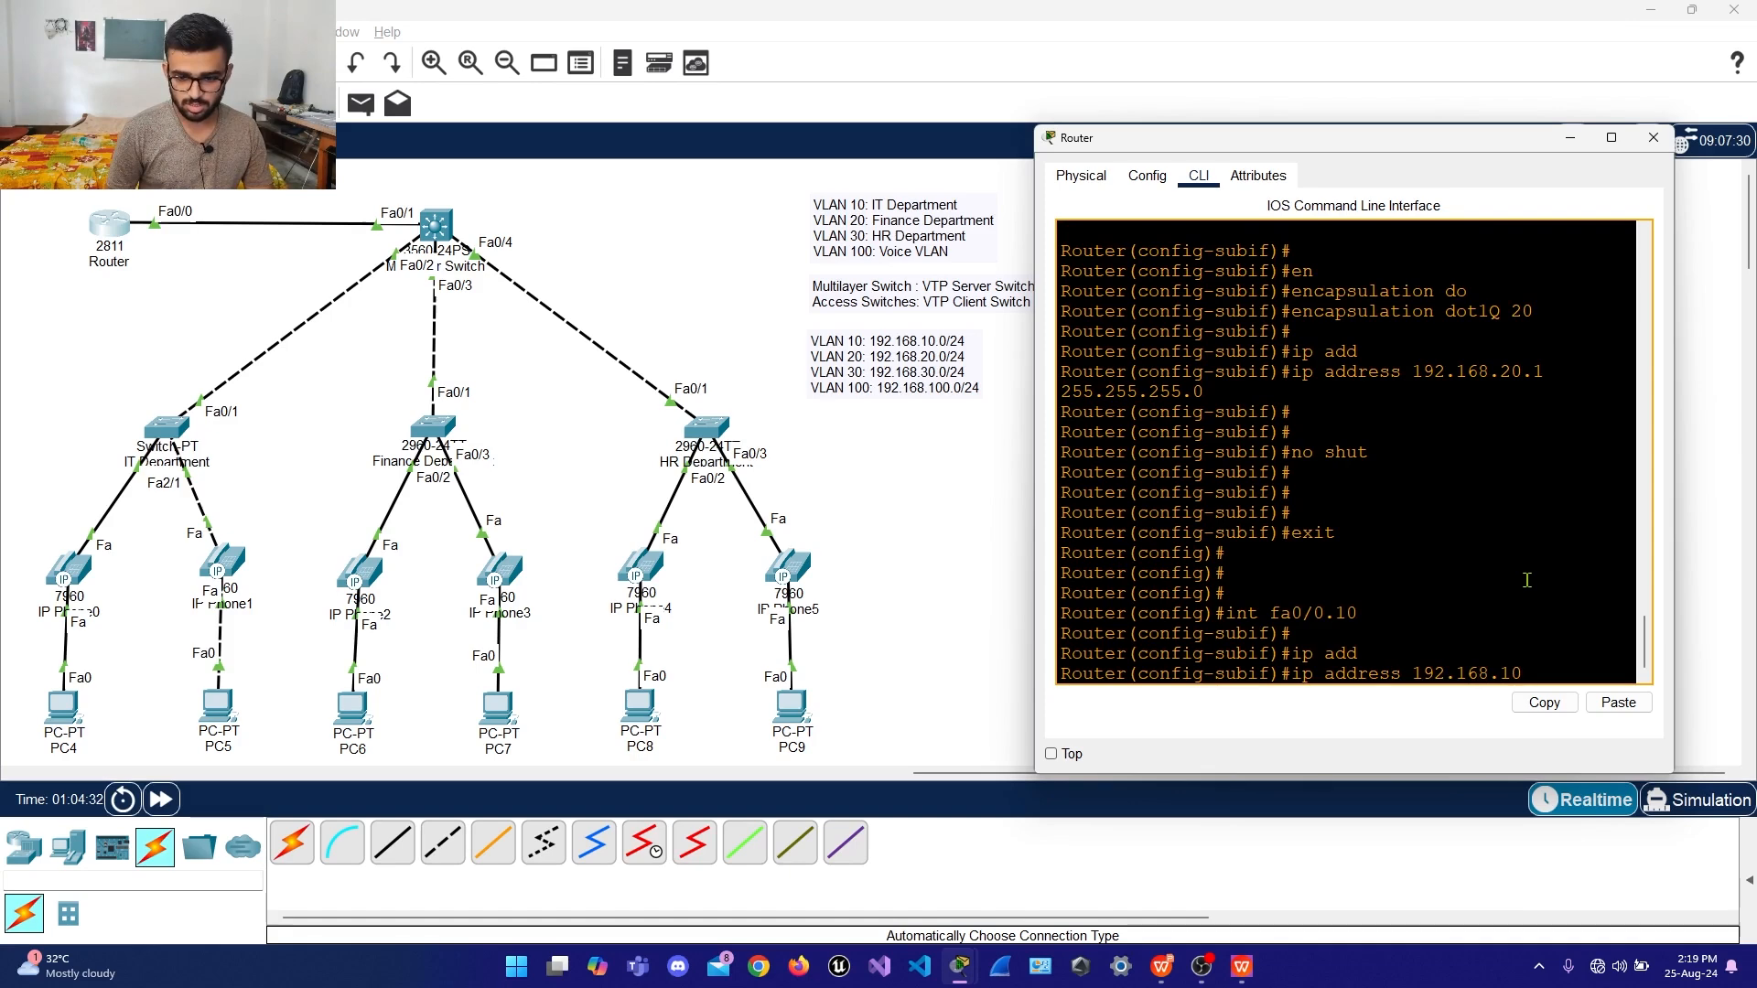
type(".1 255.255")
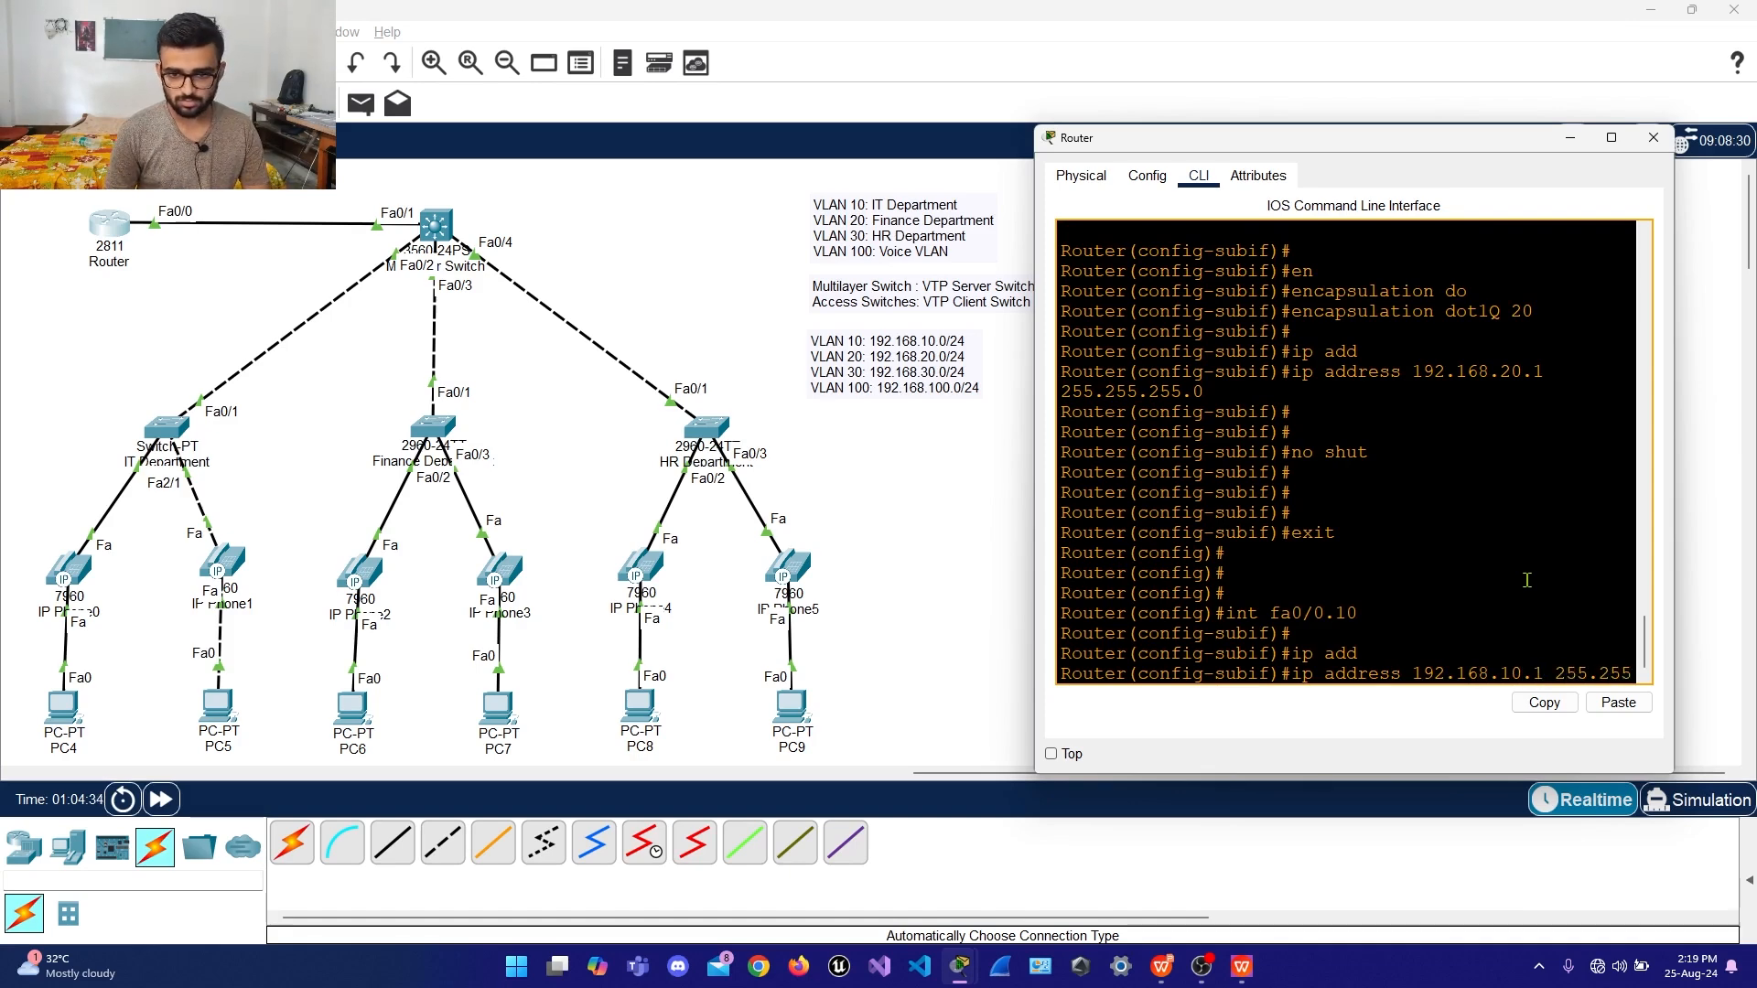
type(".255.0")
key("Return")
key("Return")
key("Return")
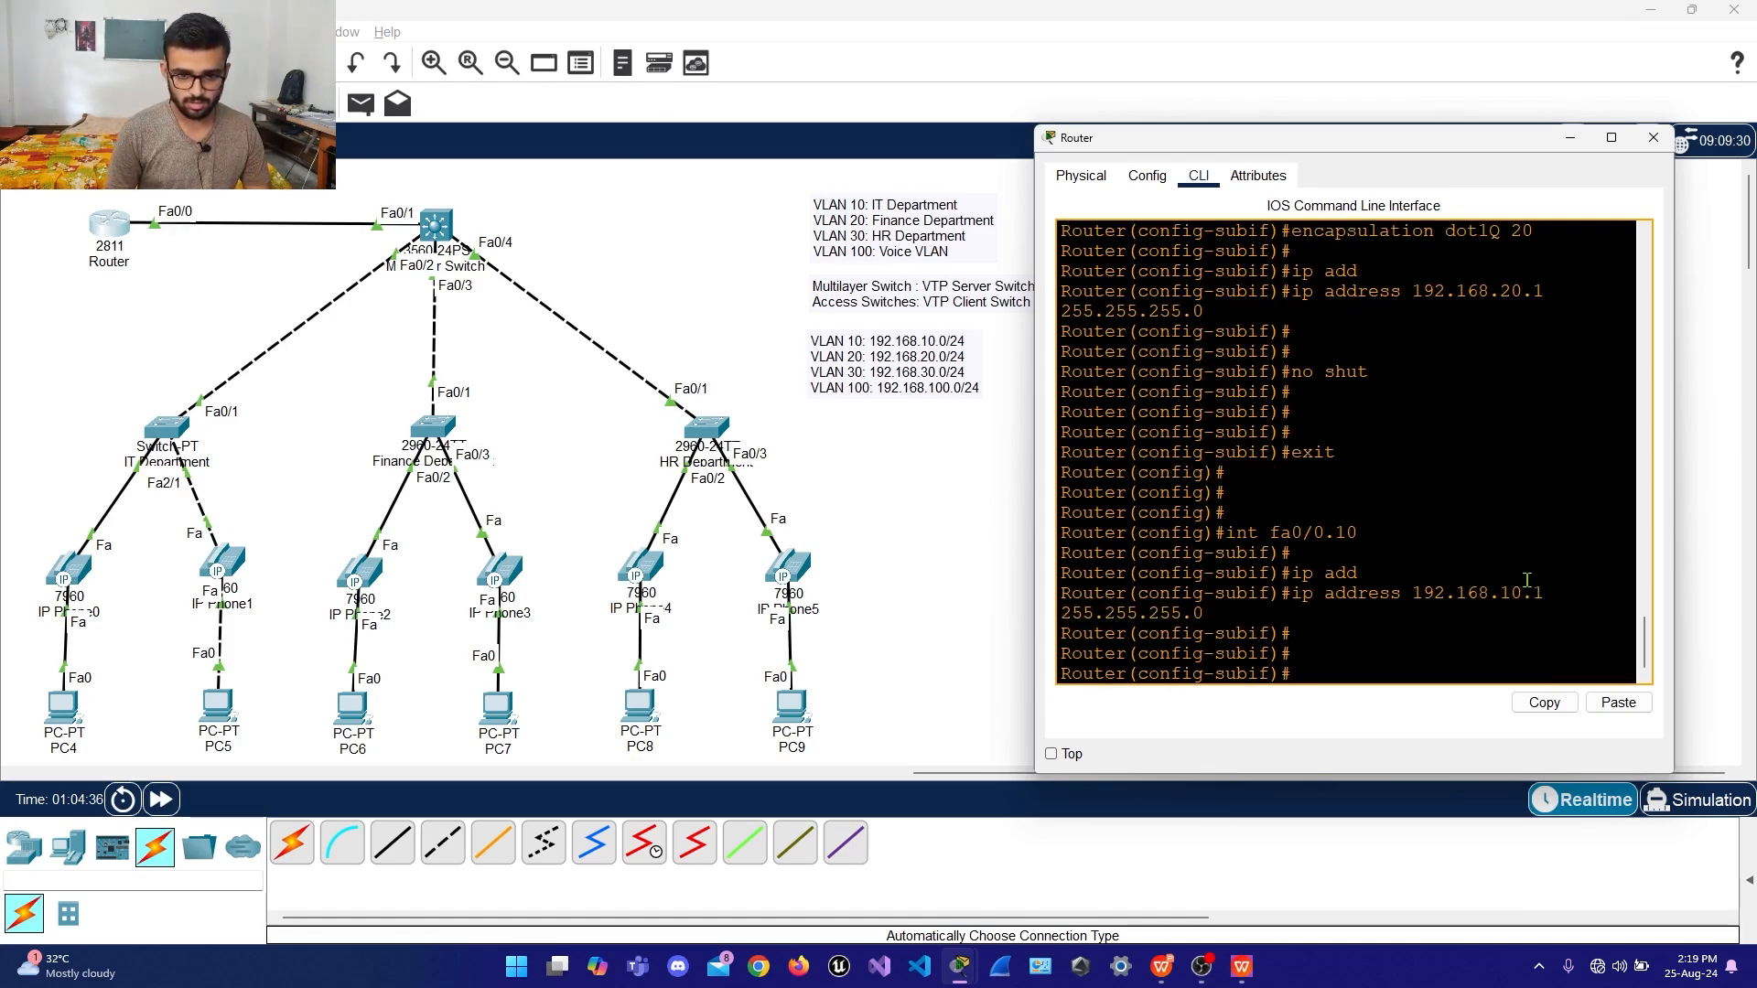
type("exit")
key("Return")
key("Return")
key("Return")
key("Return")
key("Return")
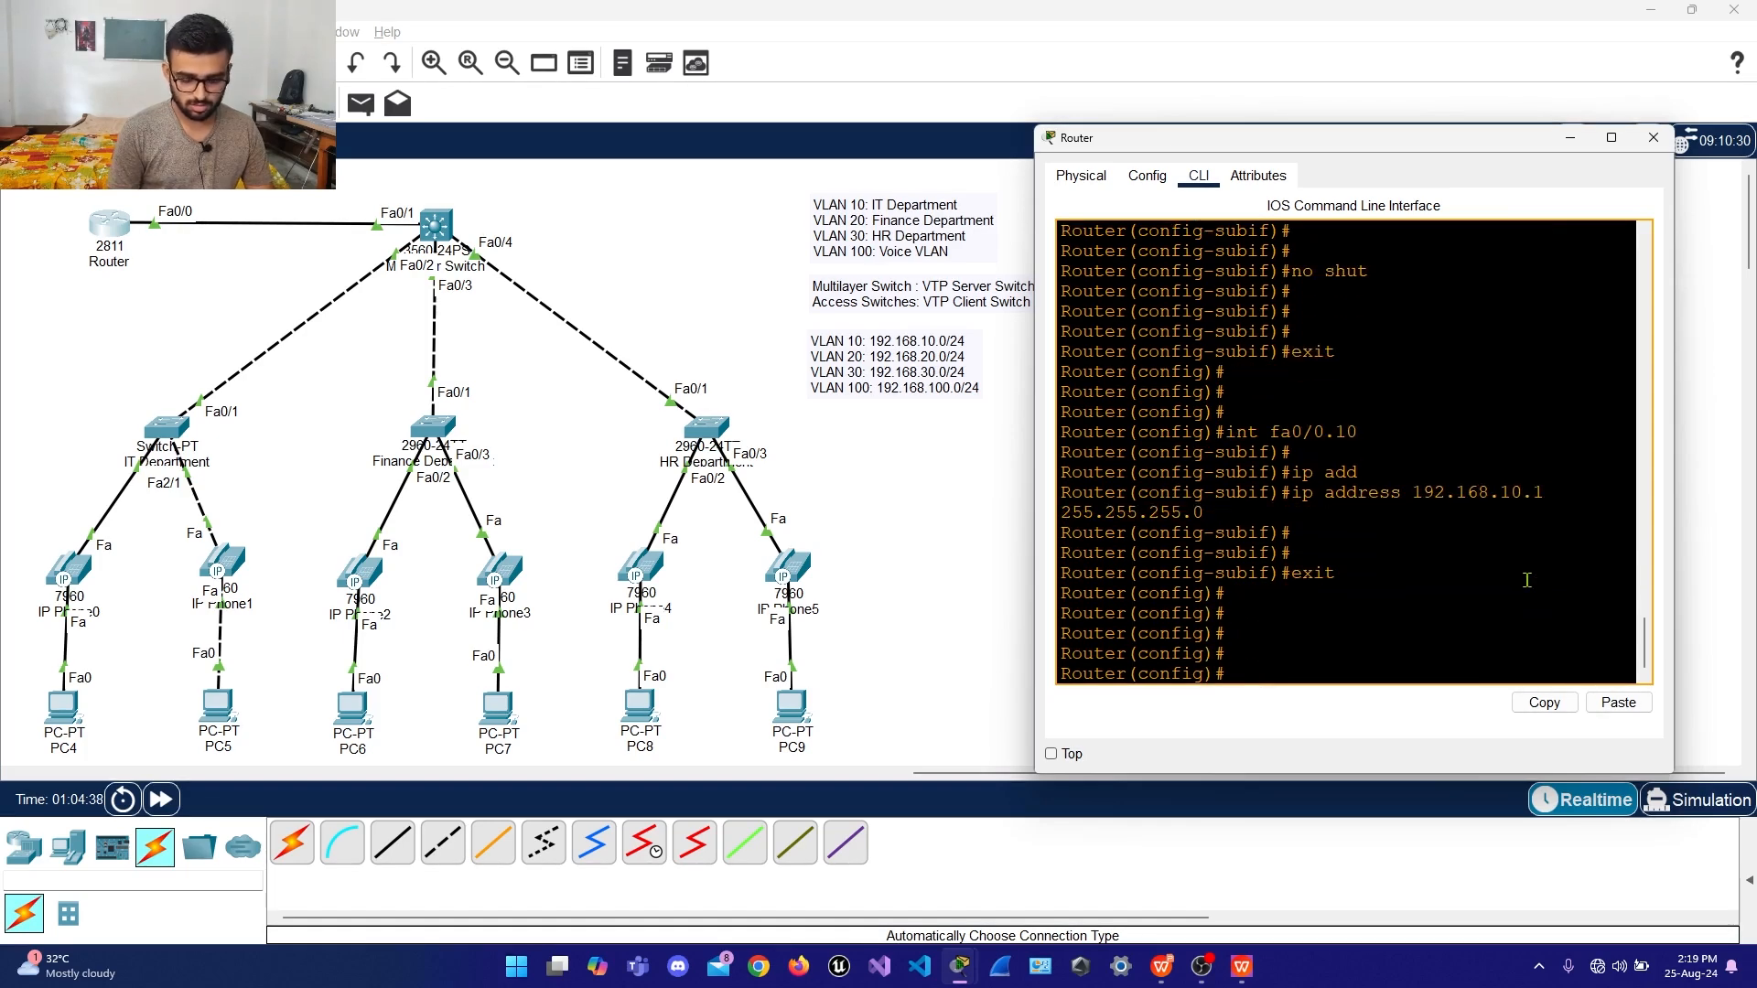
Create the router subinterface for VLAN 30 with int fa0/0.30
type("int fa0/")
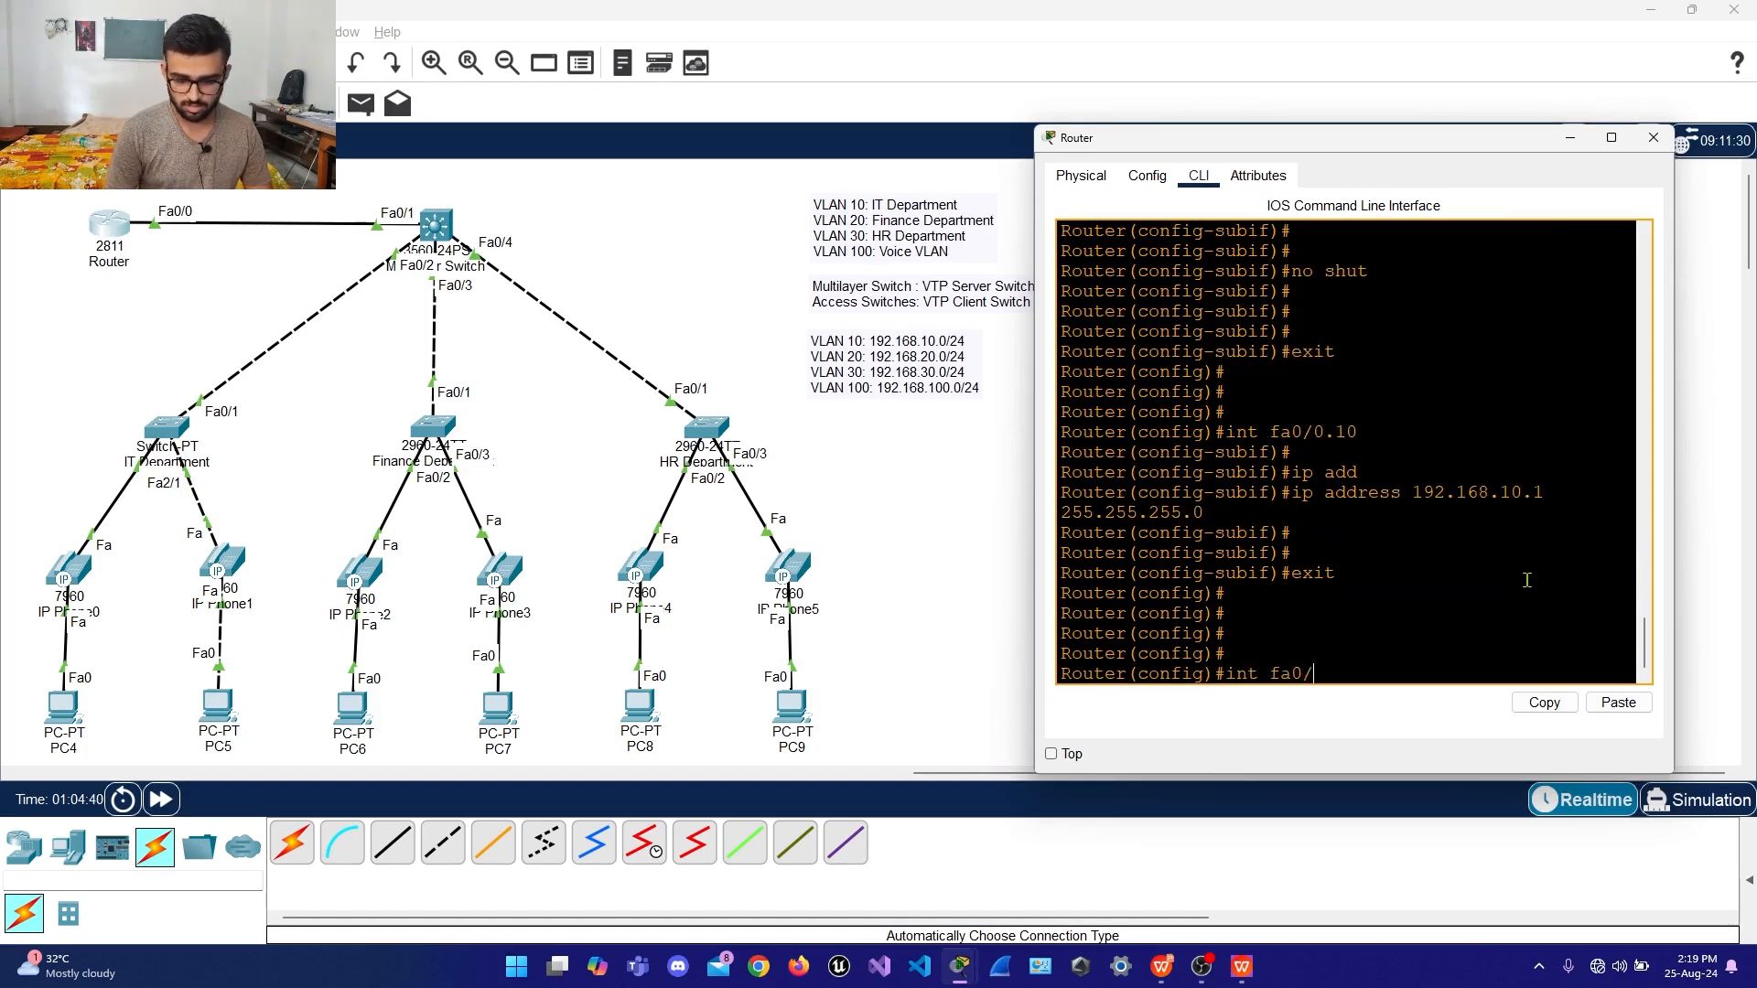
type("0.30")
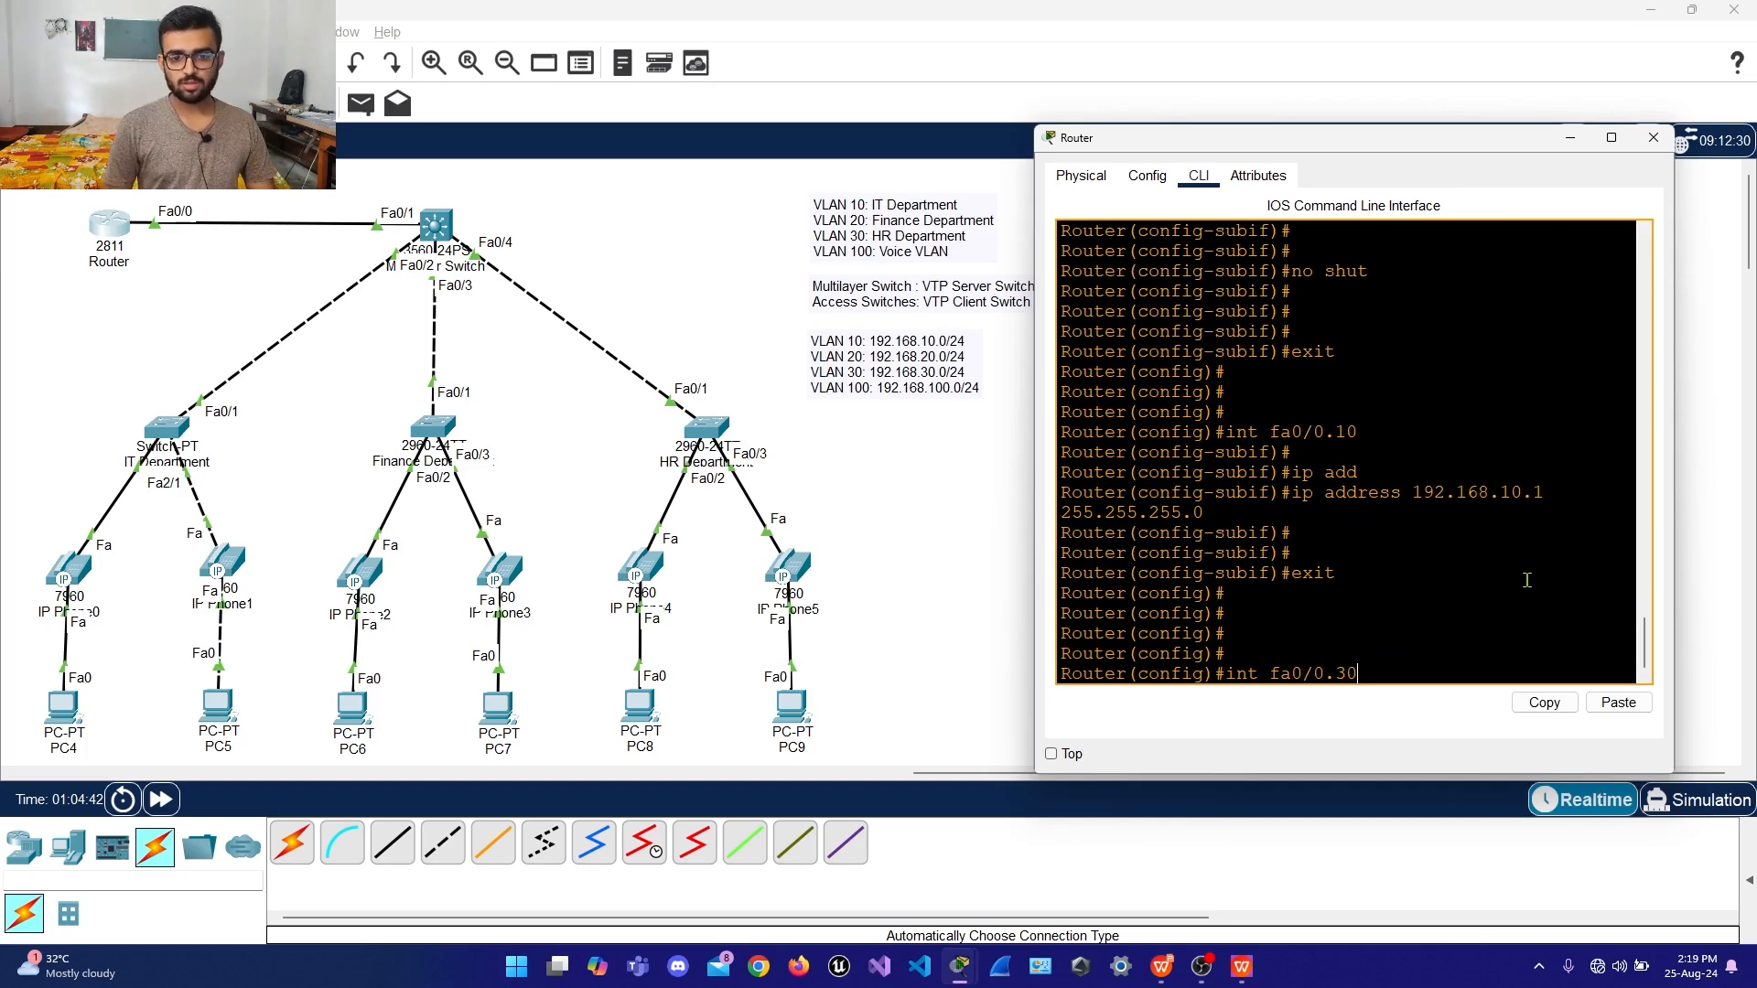
key("Return")
key("Return")
key("Return")
key("Return")
Set the VLAN 30 subinterface's encapsulation with encapsulation dot1Q 30
type("sw")
key("Tab")
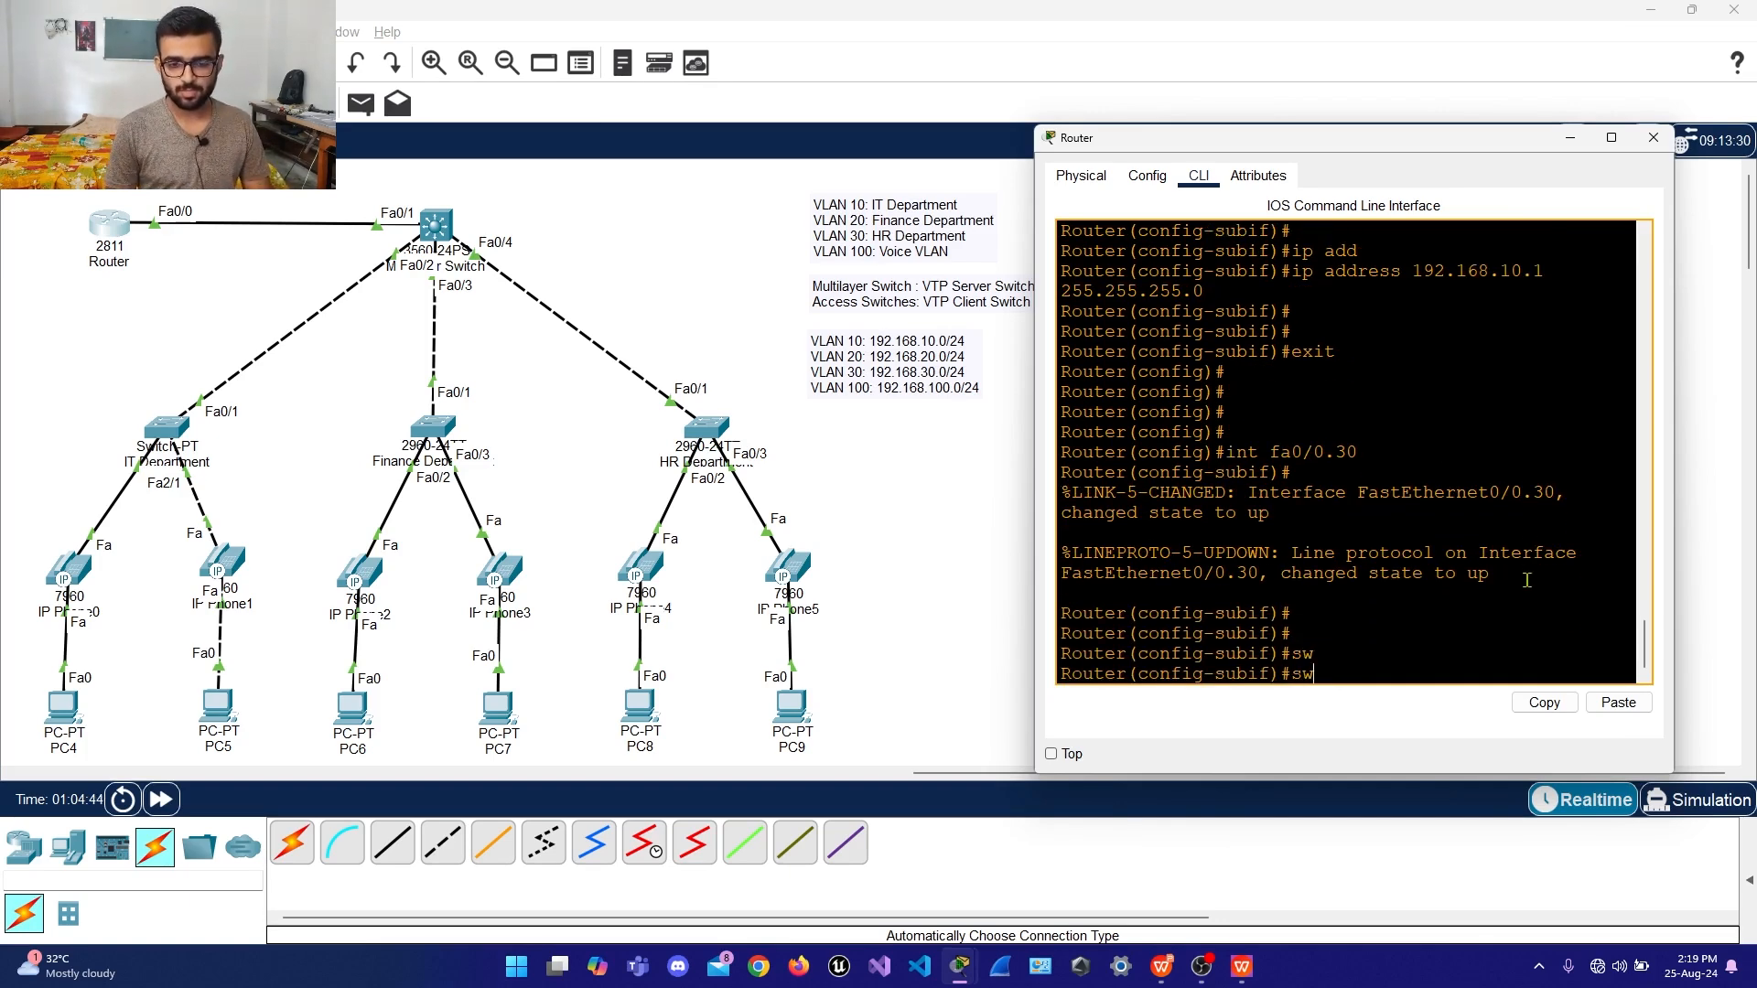
key("BackSpace")
key("BackSpace")
type("enm")
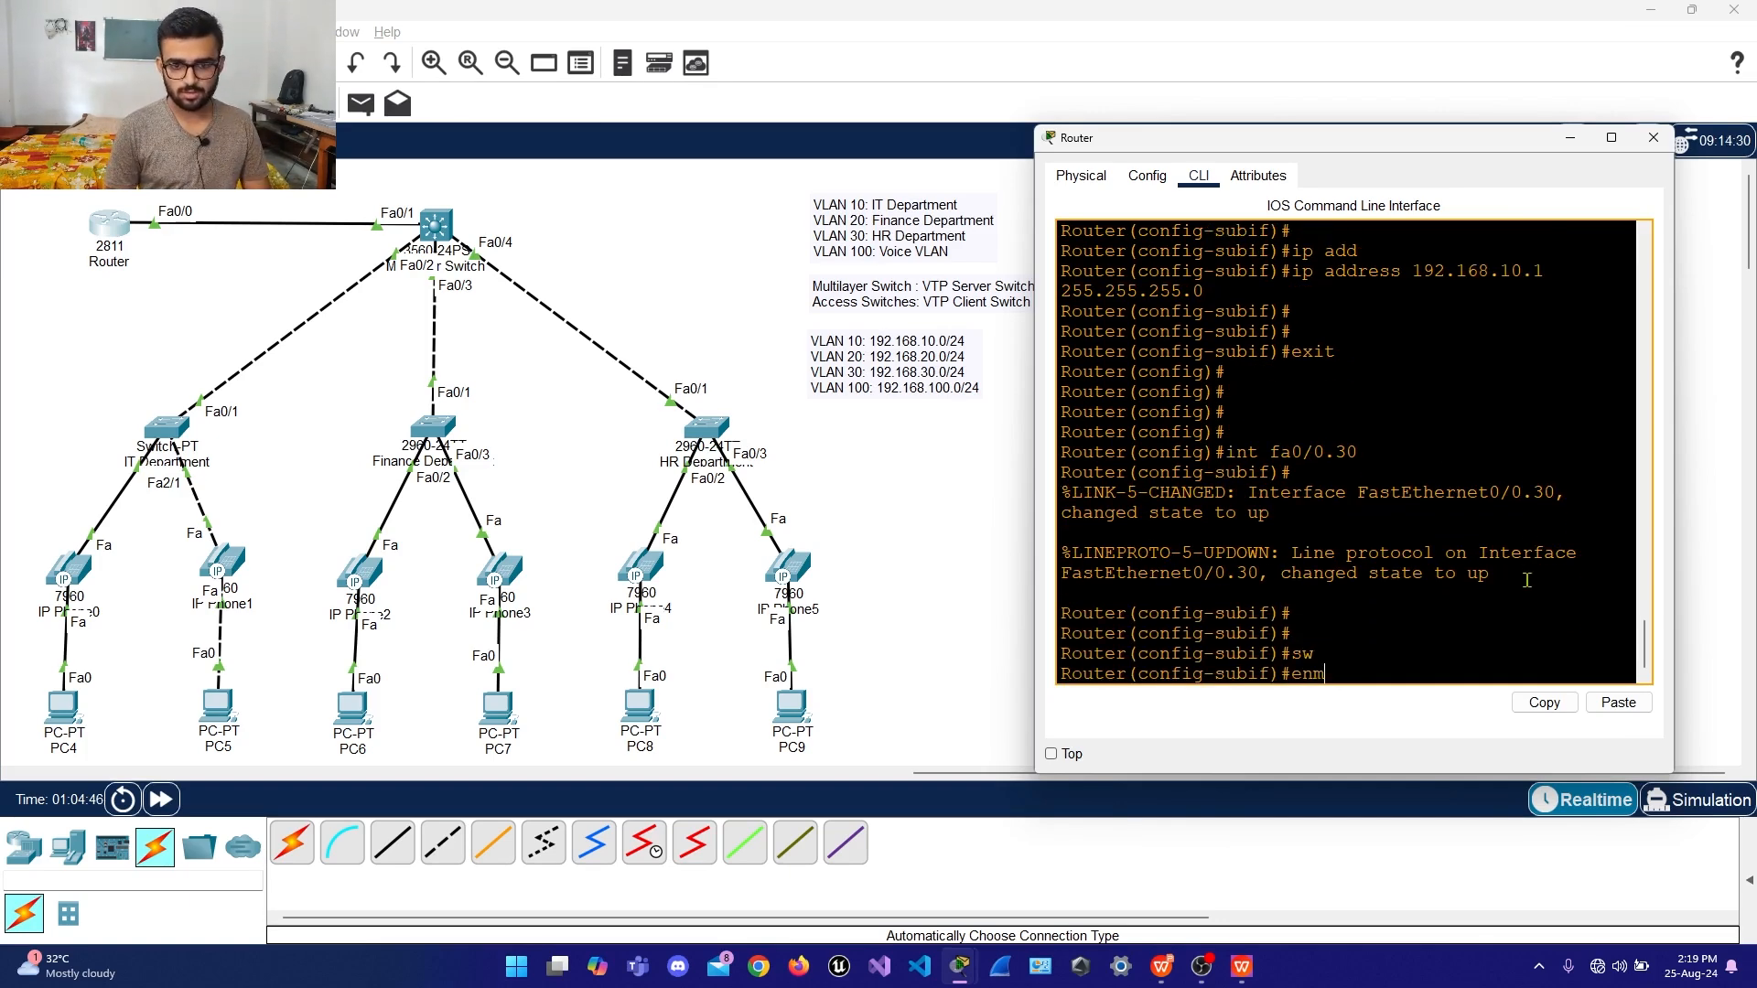
key("Tab")
type("dot")
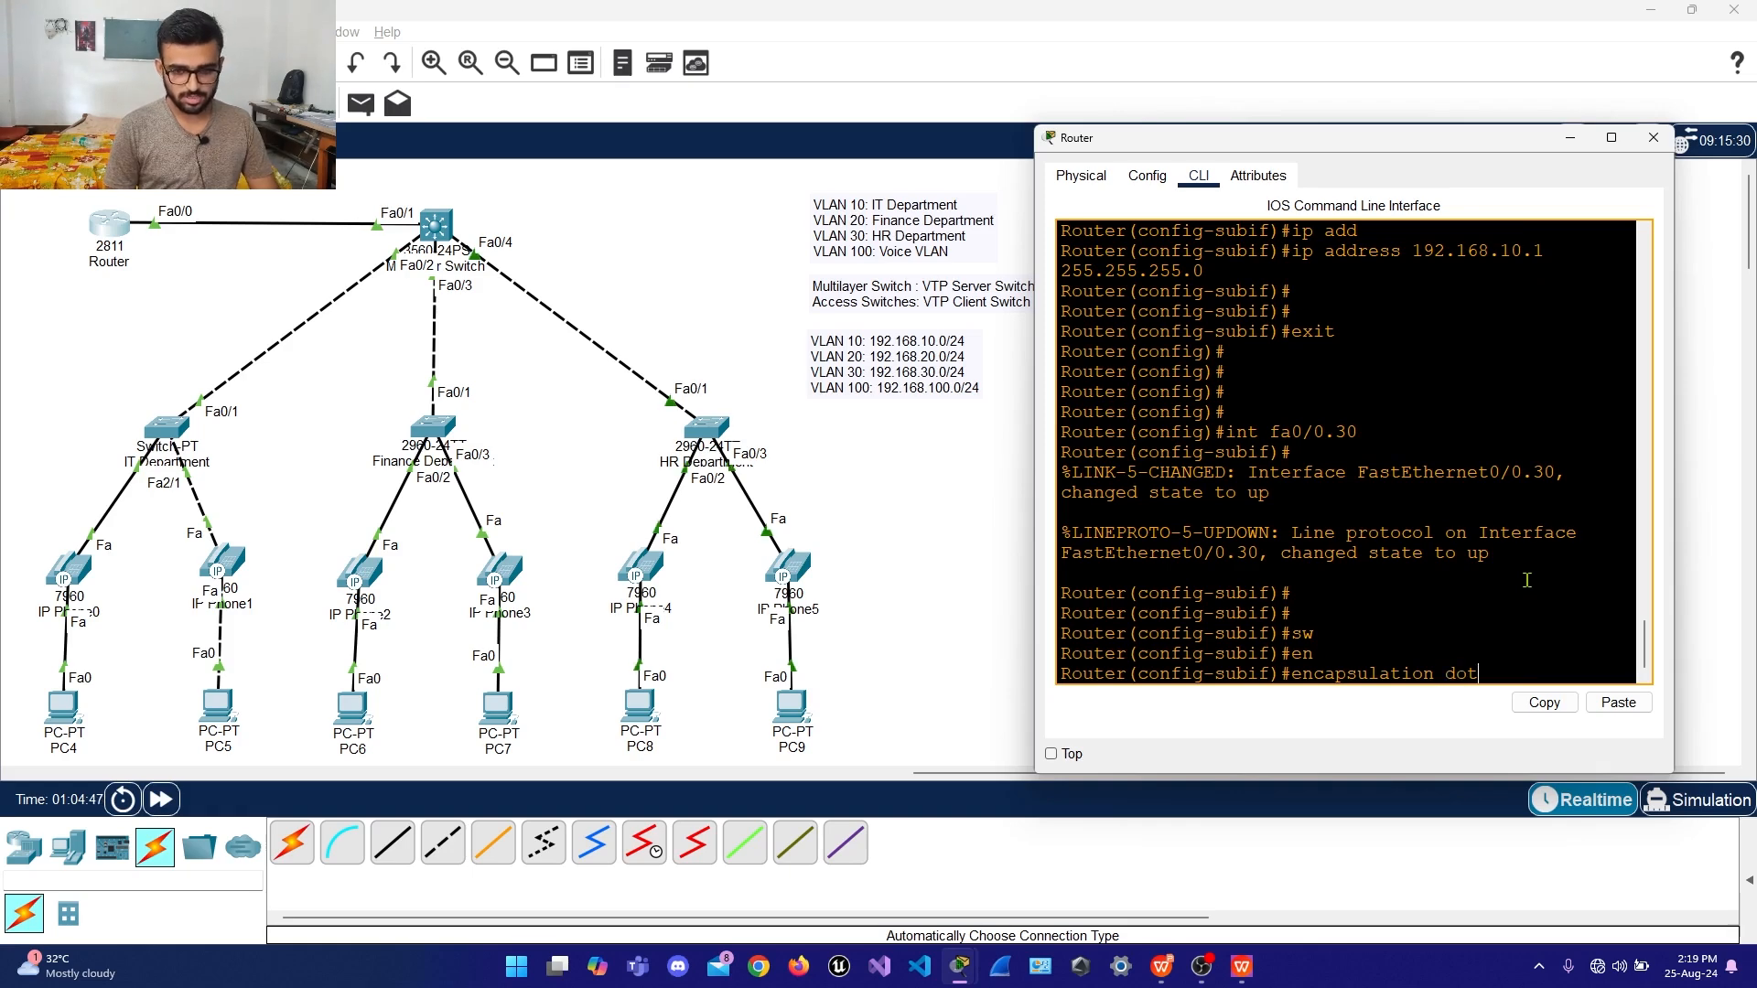
key("Tab")
type("30")
key("Return")
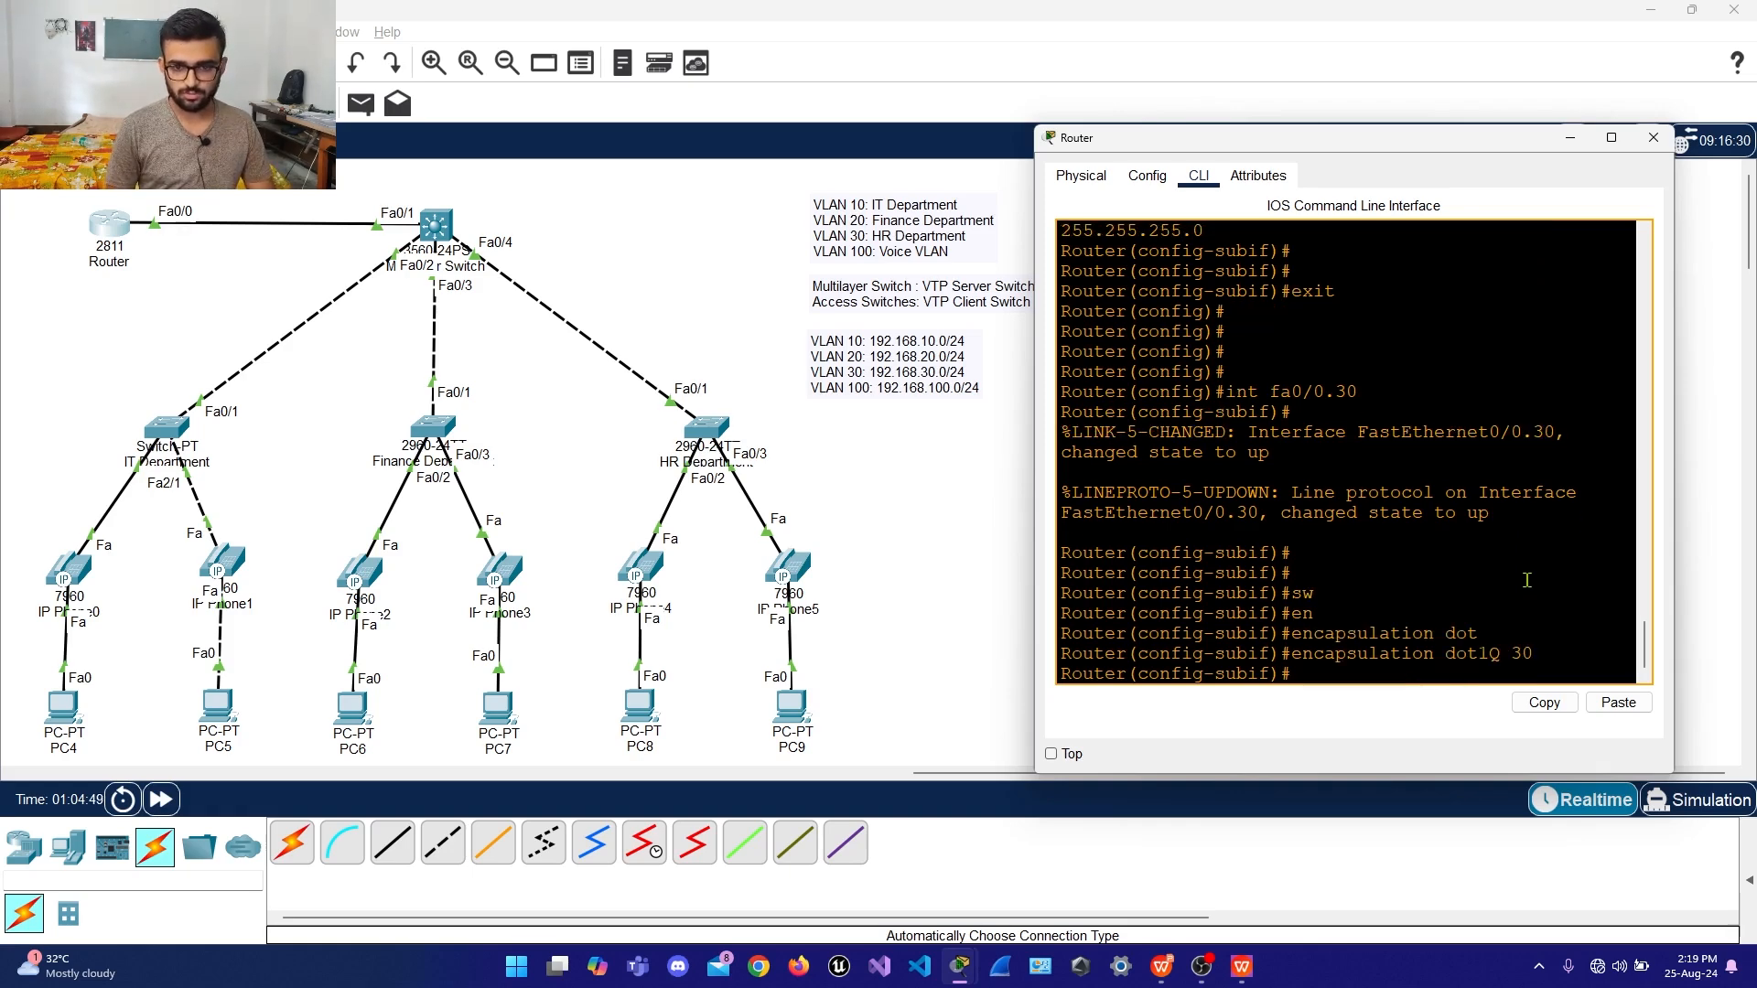
Assign IP address 192.168.30.1 with mask 255.255.255.0 to subinterface fa0/0.30 and return to global configuration mode with exit
type("ip add")
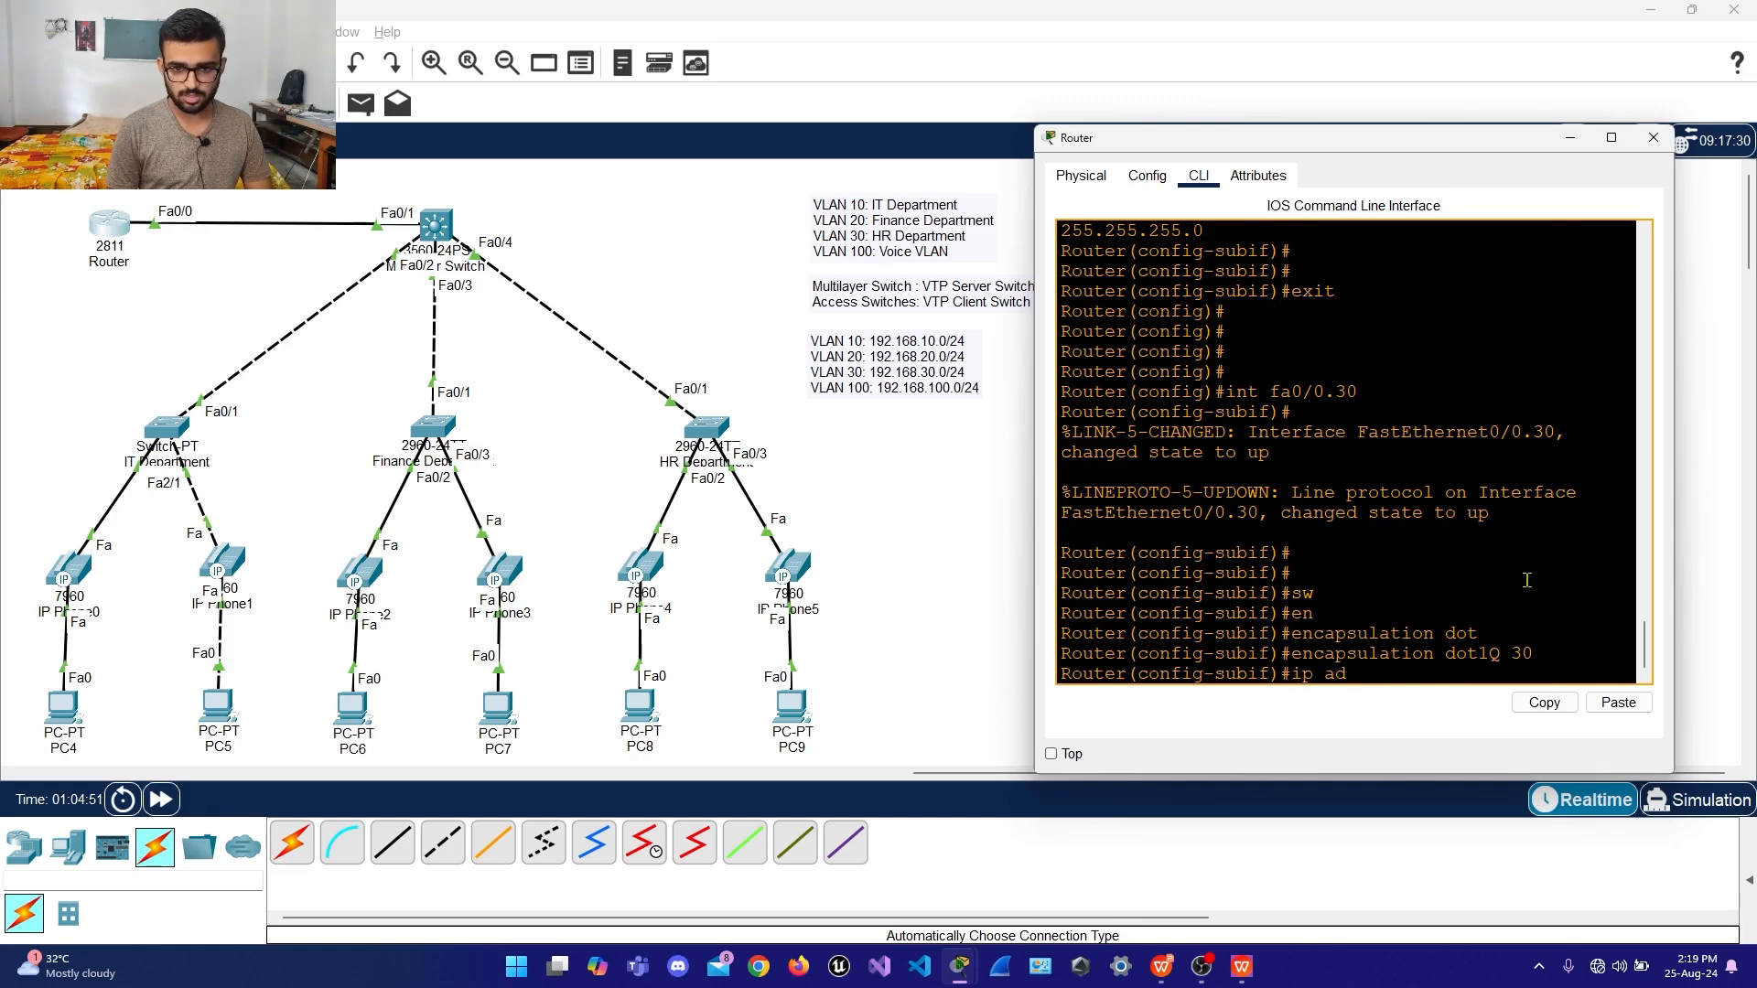
key("Tab")
type("192.1")
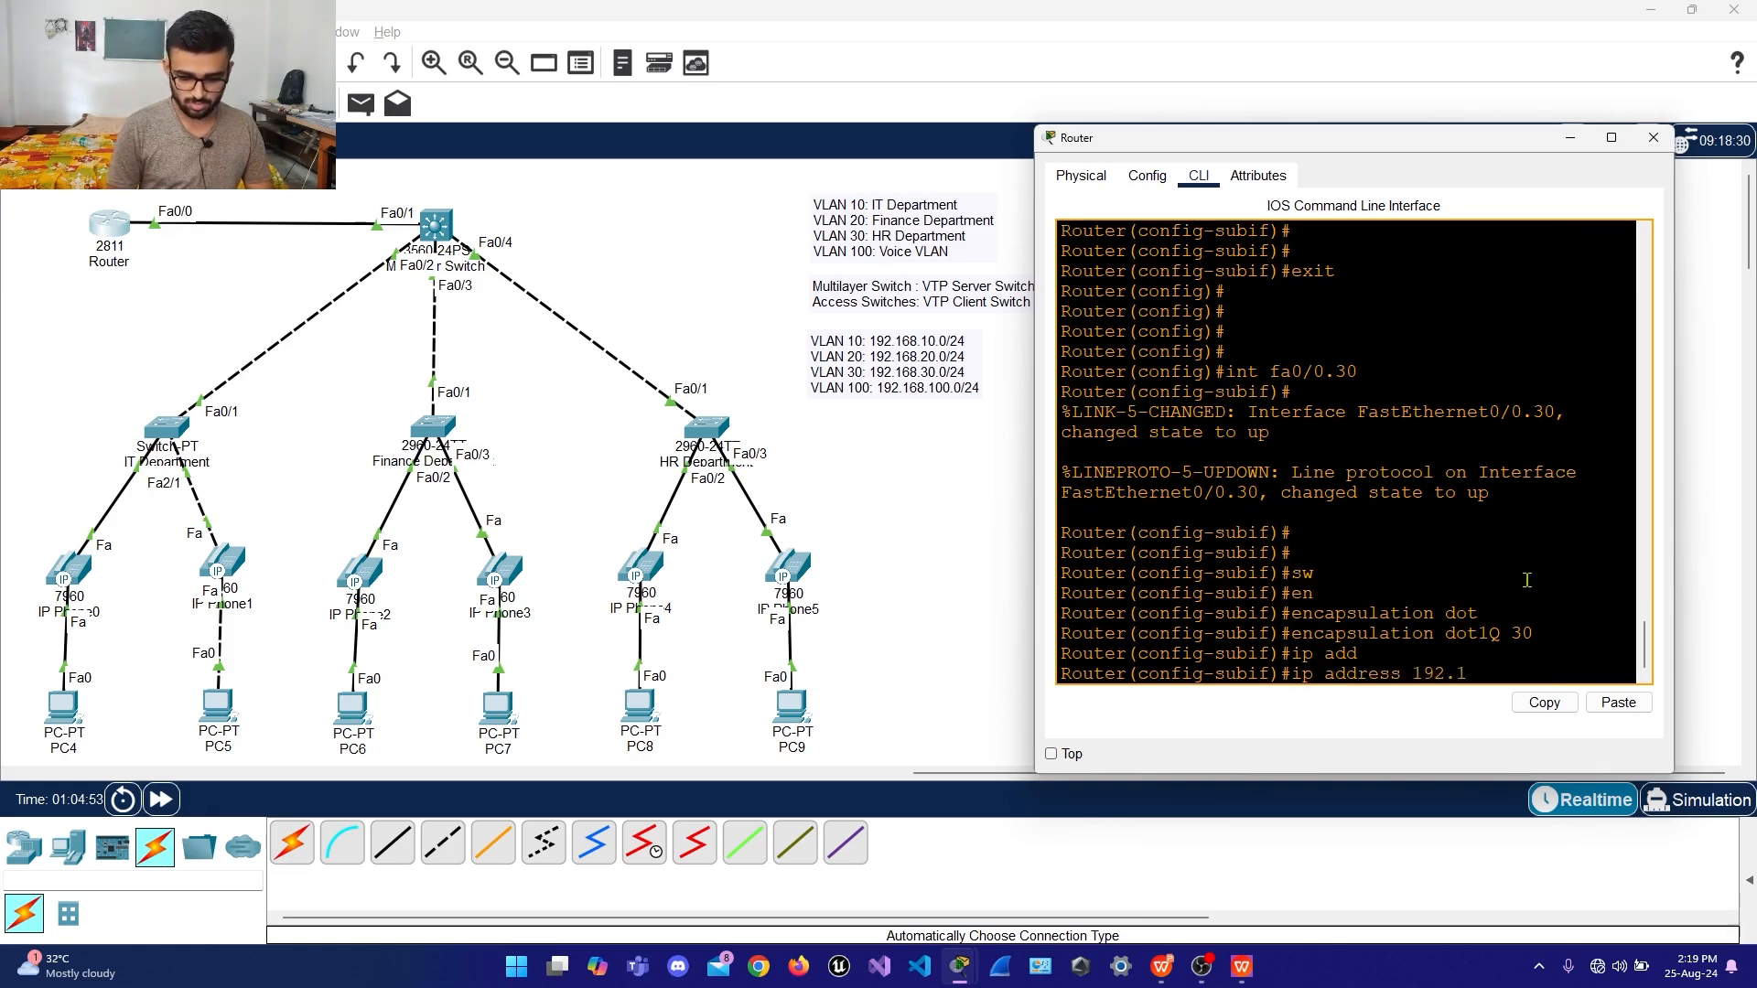
type("68.30")
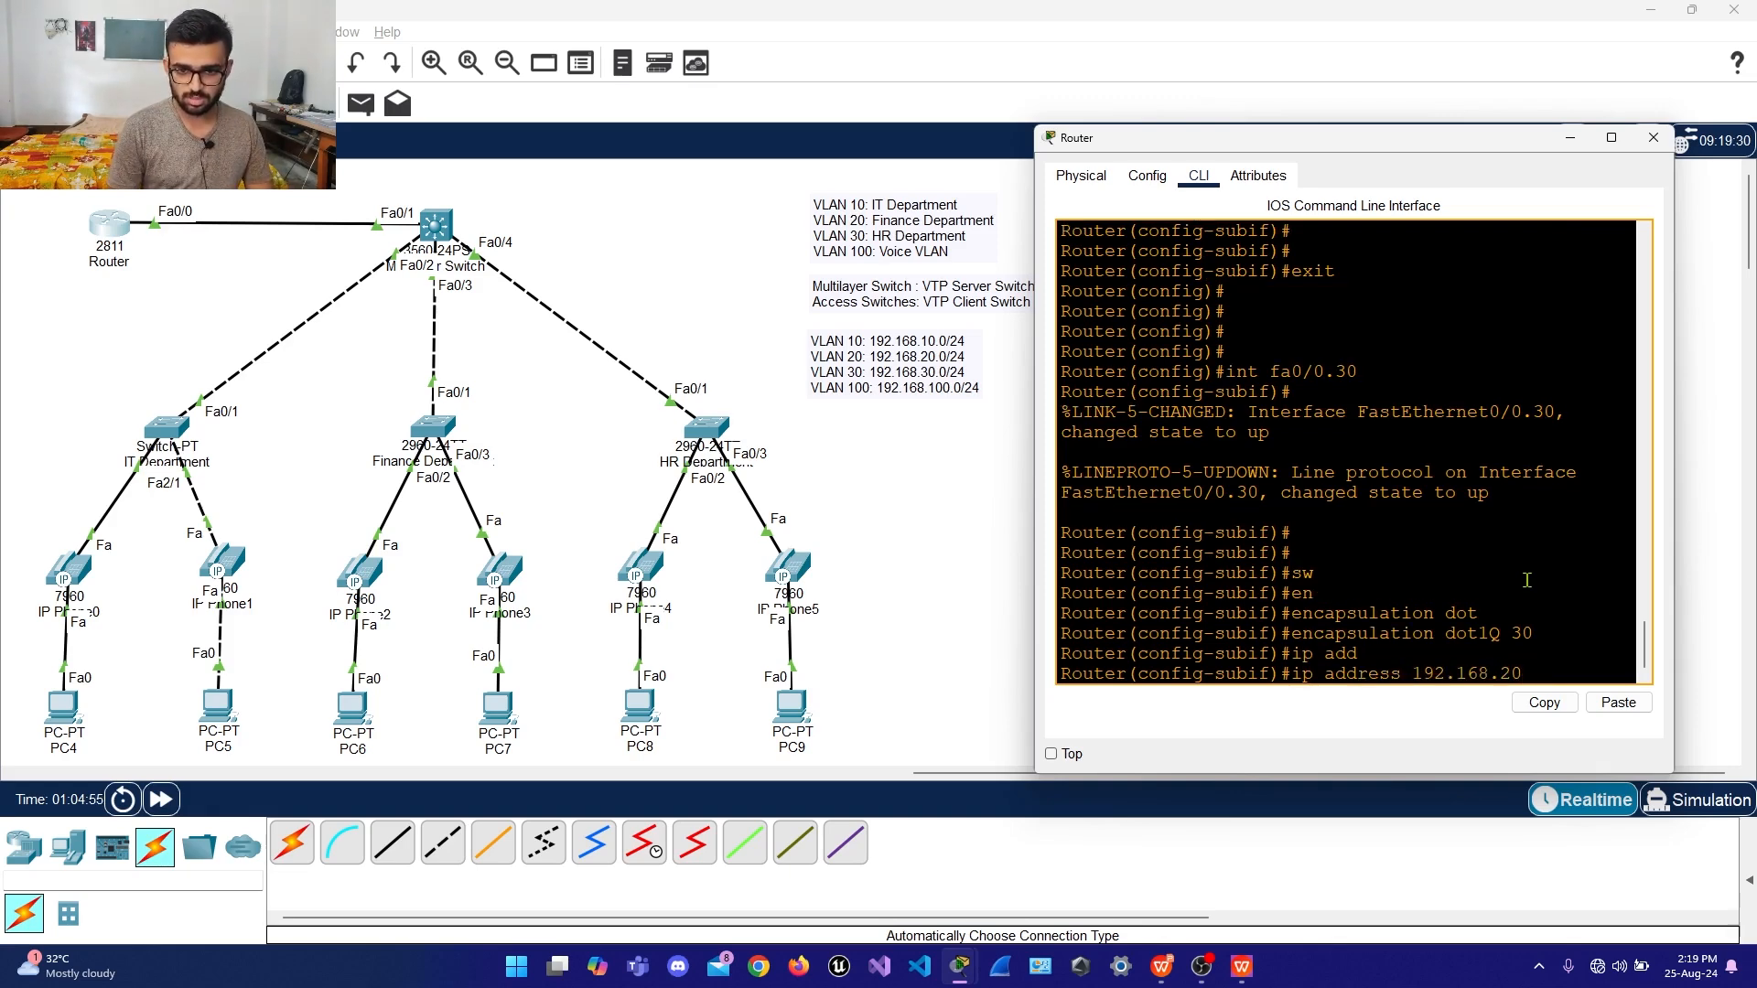
type(".1 ")
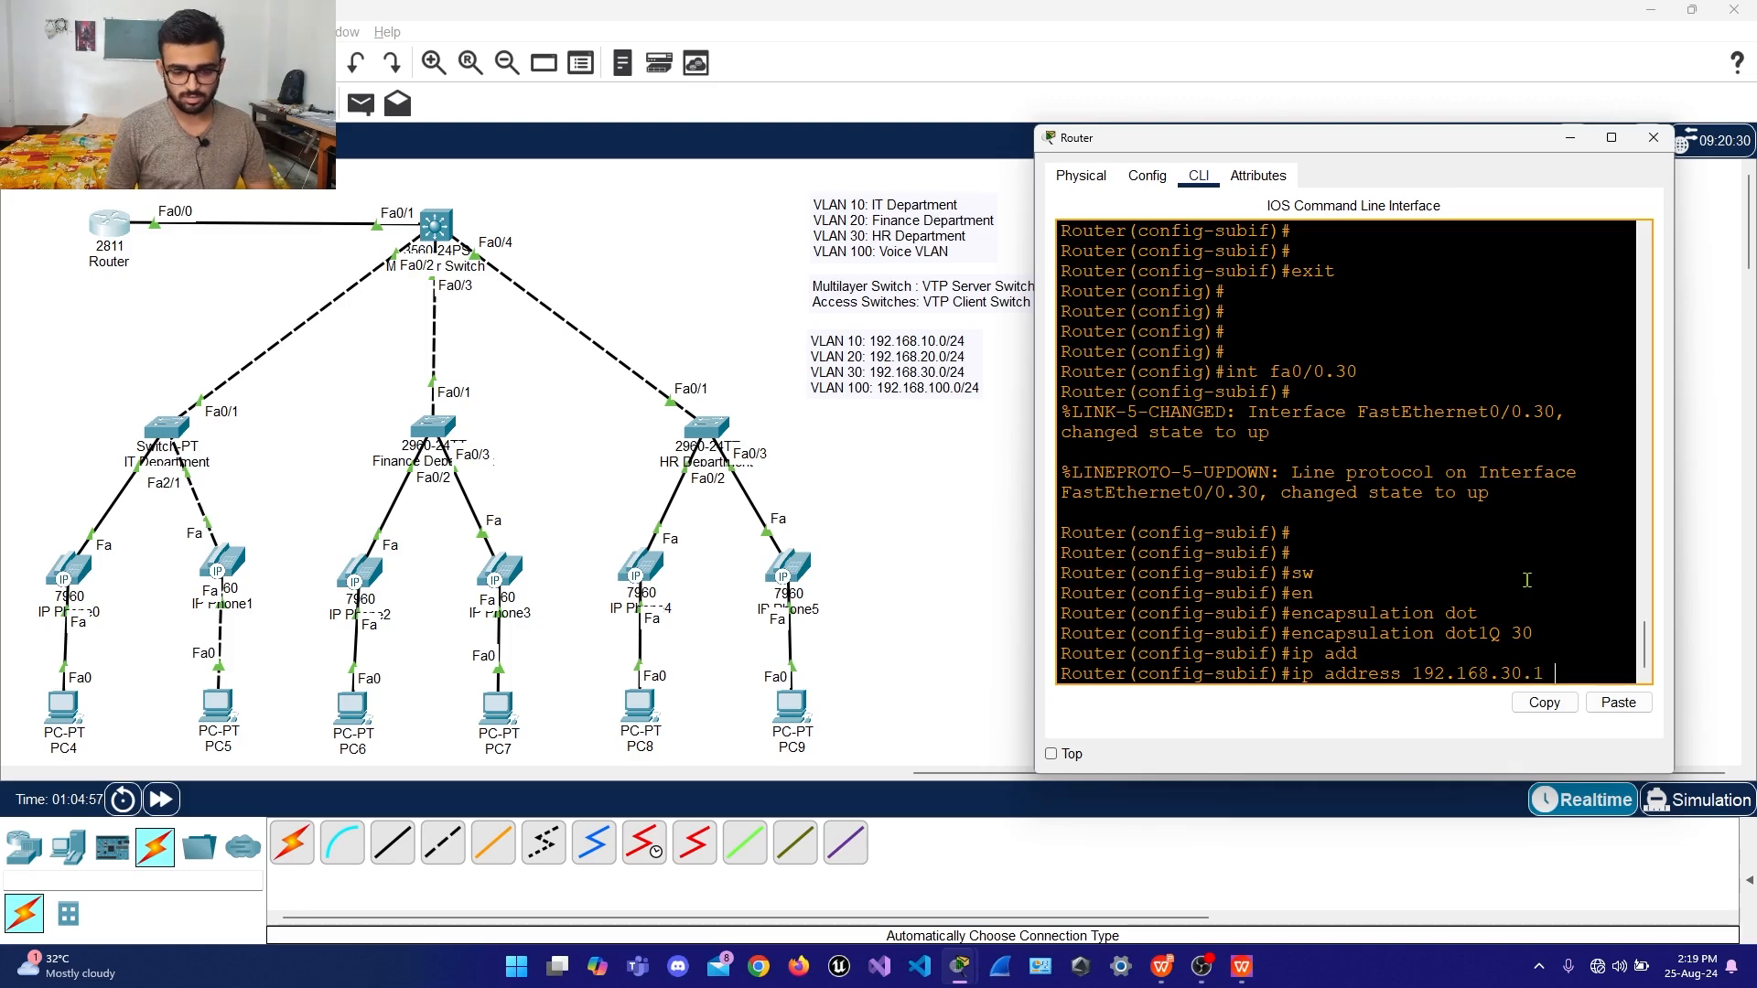
type("255.255.255.")
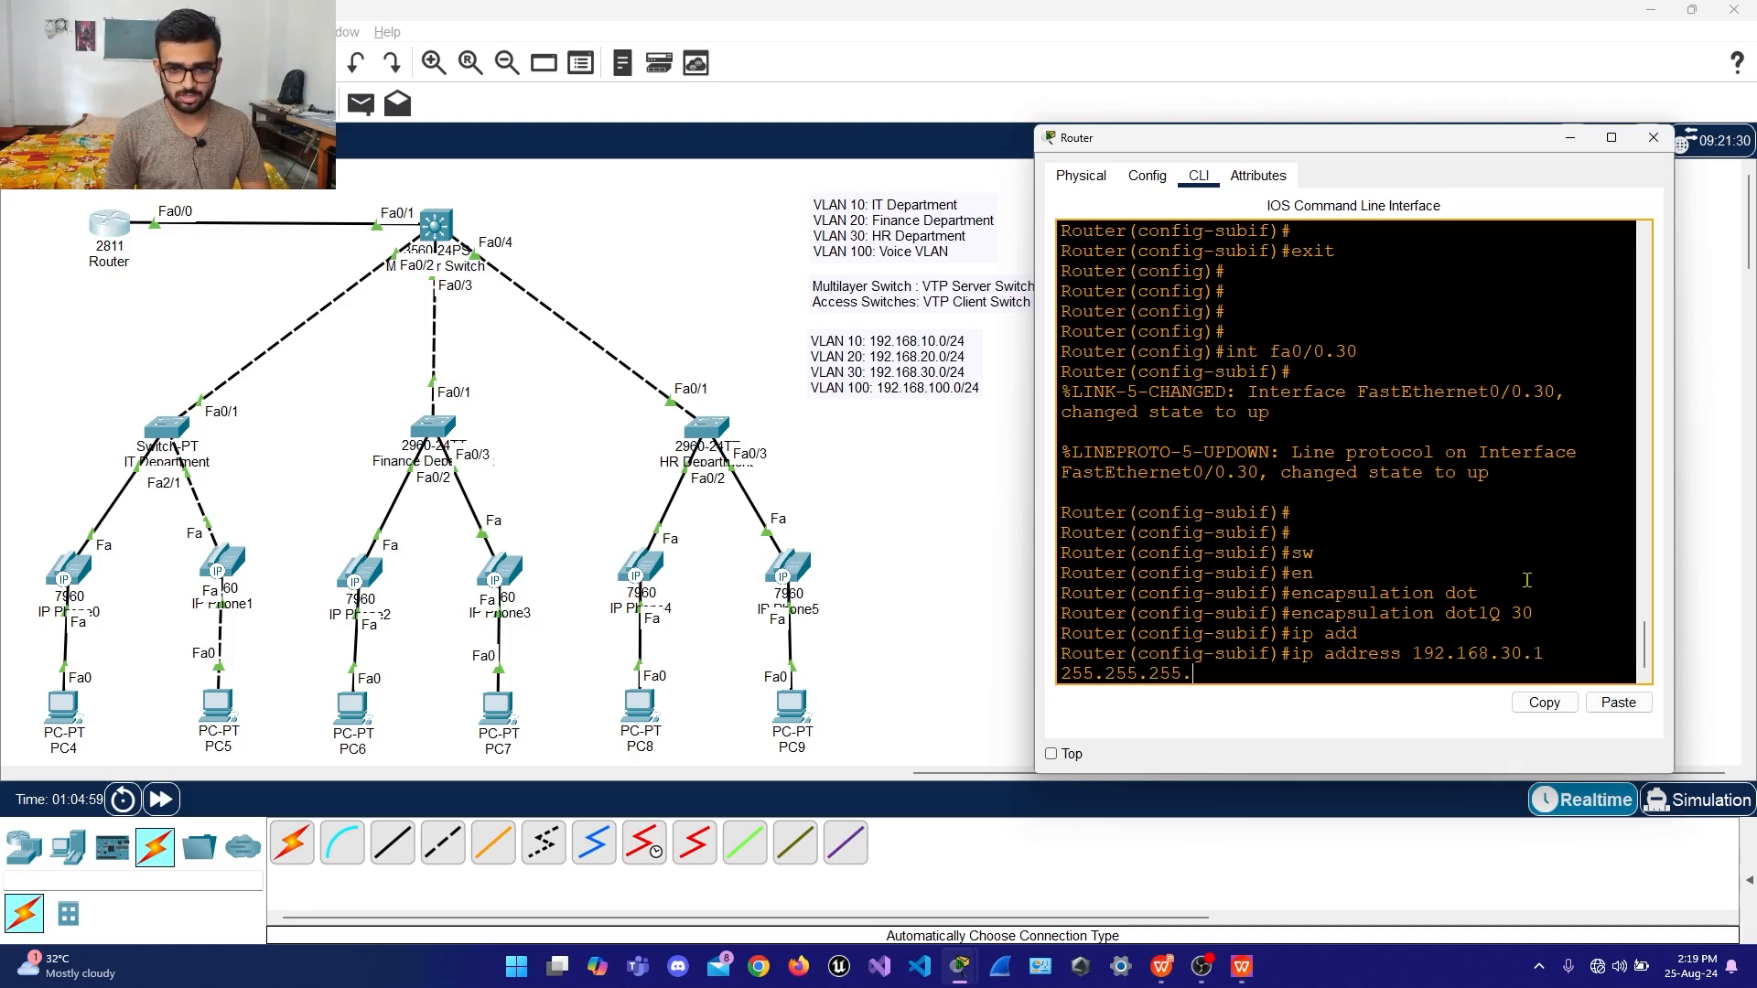
type("0")
key("Return")
key("Return")
key("Return")
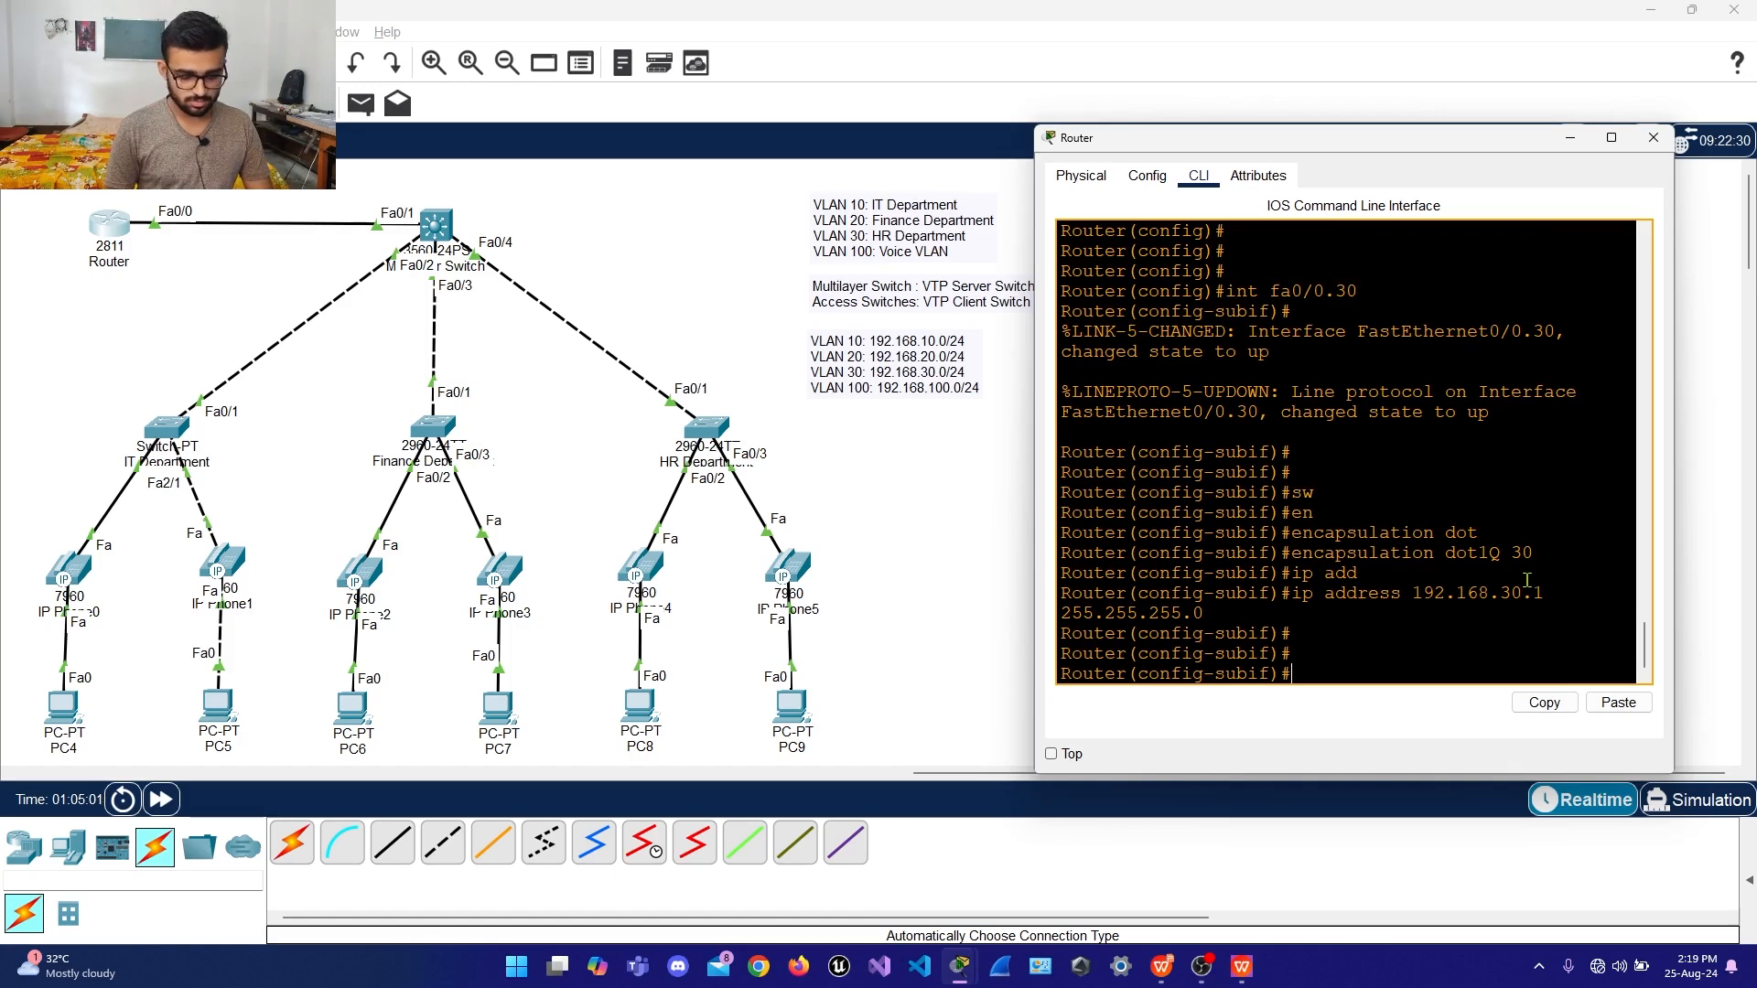
type("exit")
key("Return")
key("Return")
key("Return")
key("Return")
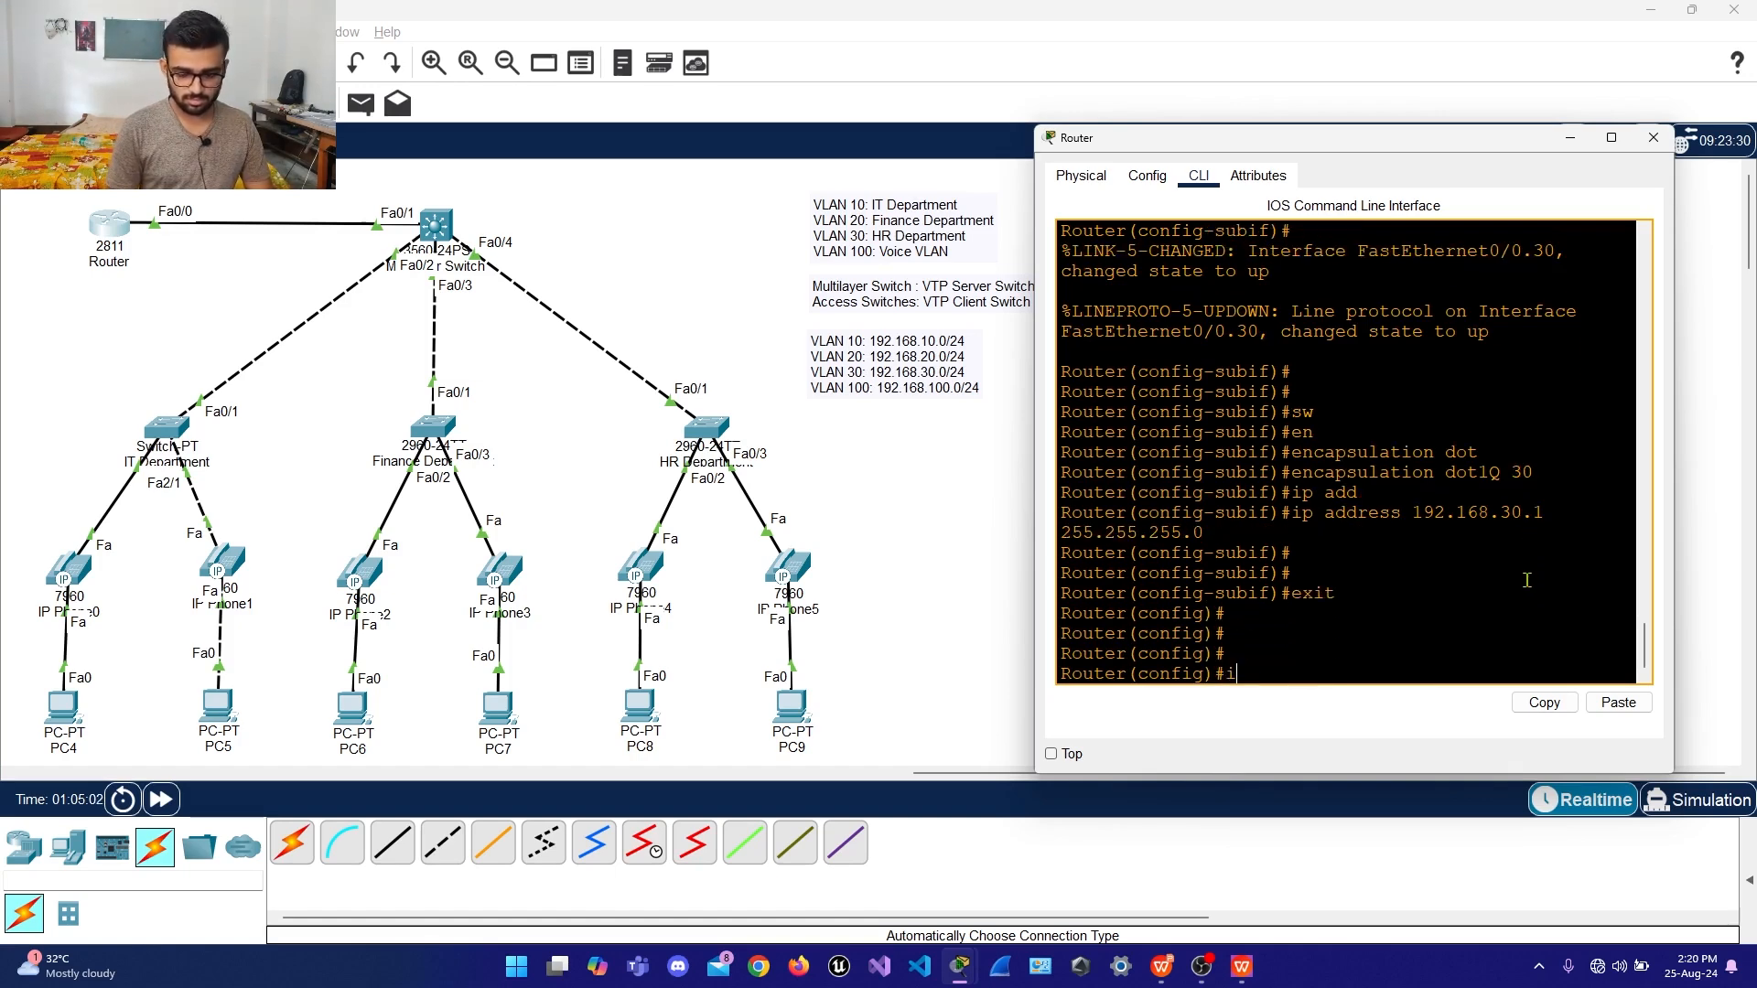
Create the router subinterface for voice VLAN 100 with int fa0/0.100
type("int fa")
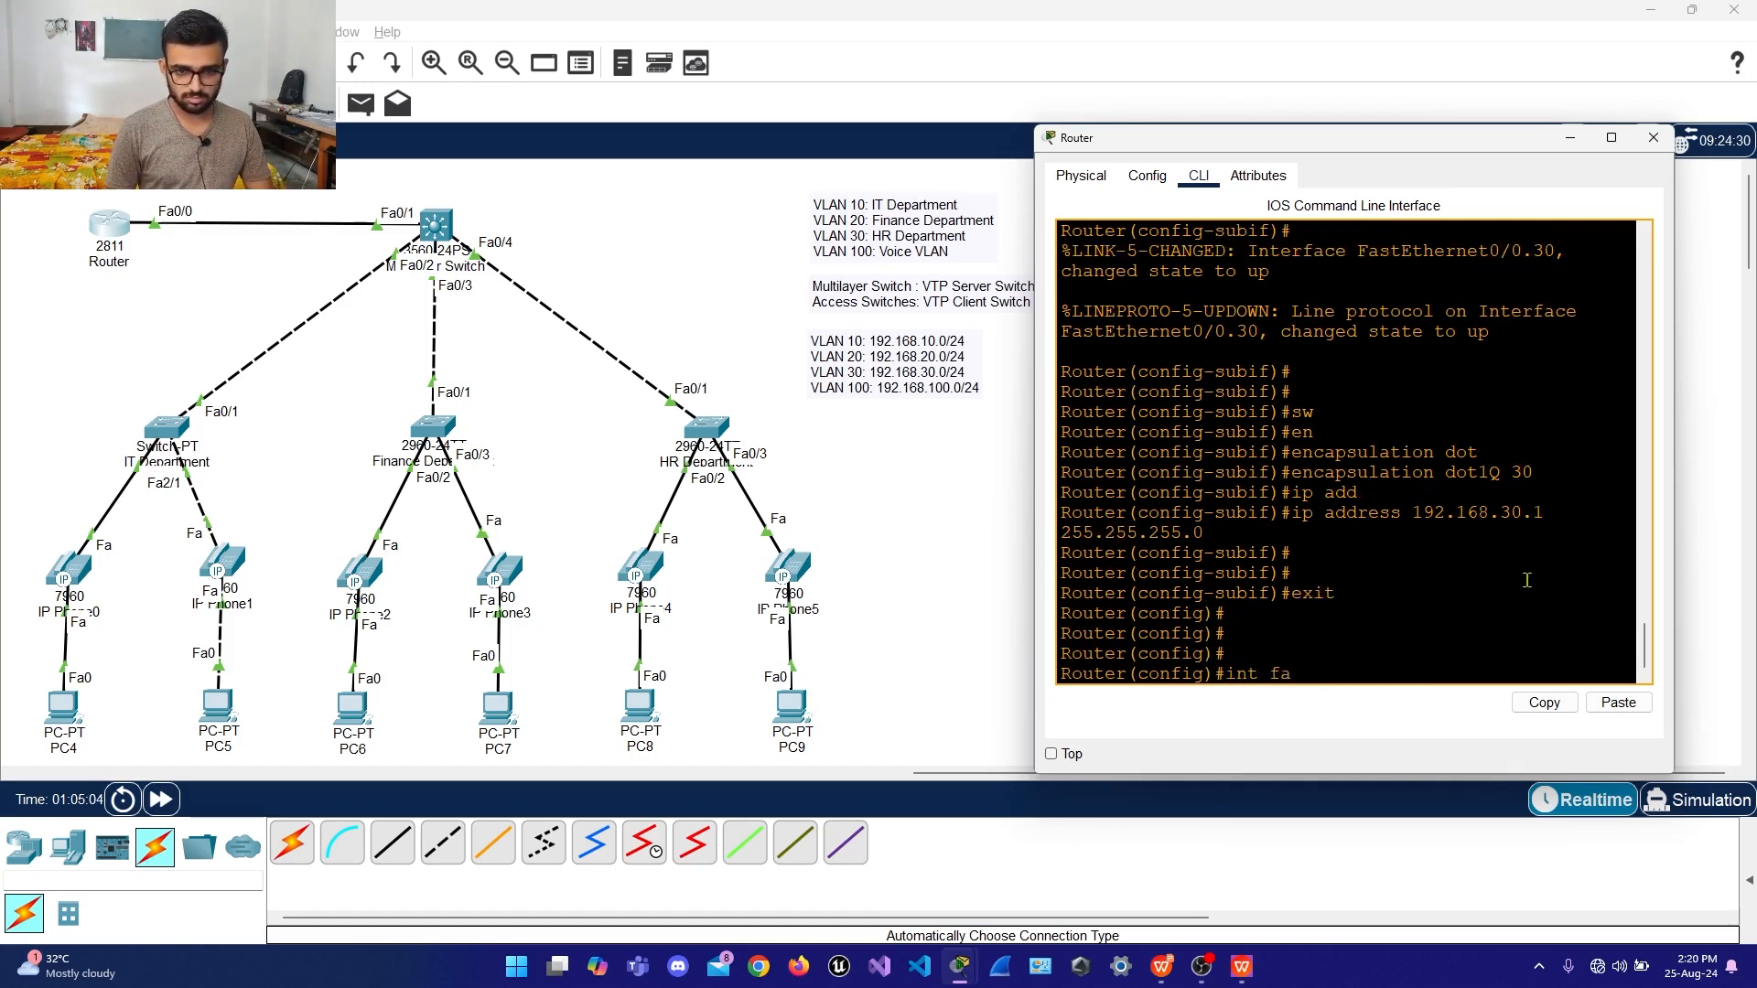
type("0/")
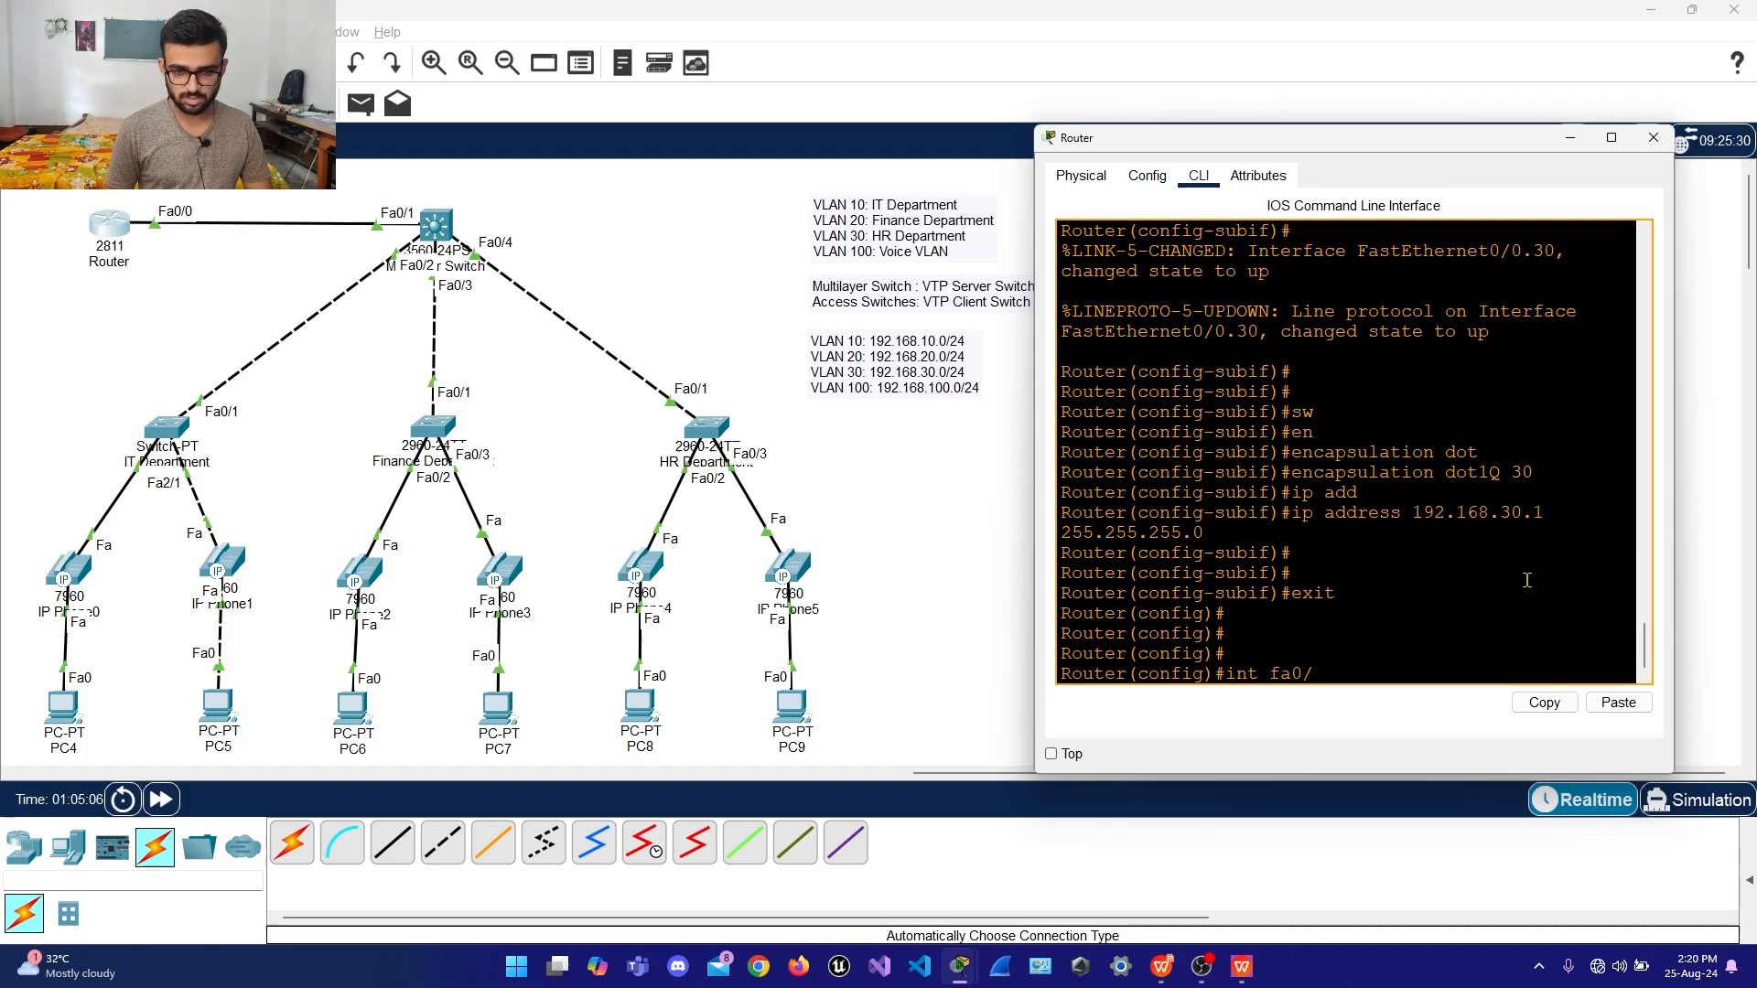
type("/")
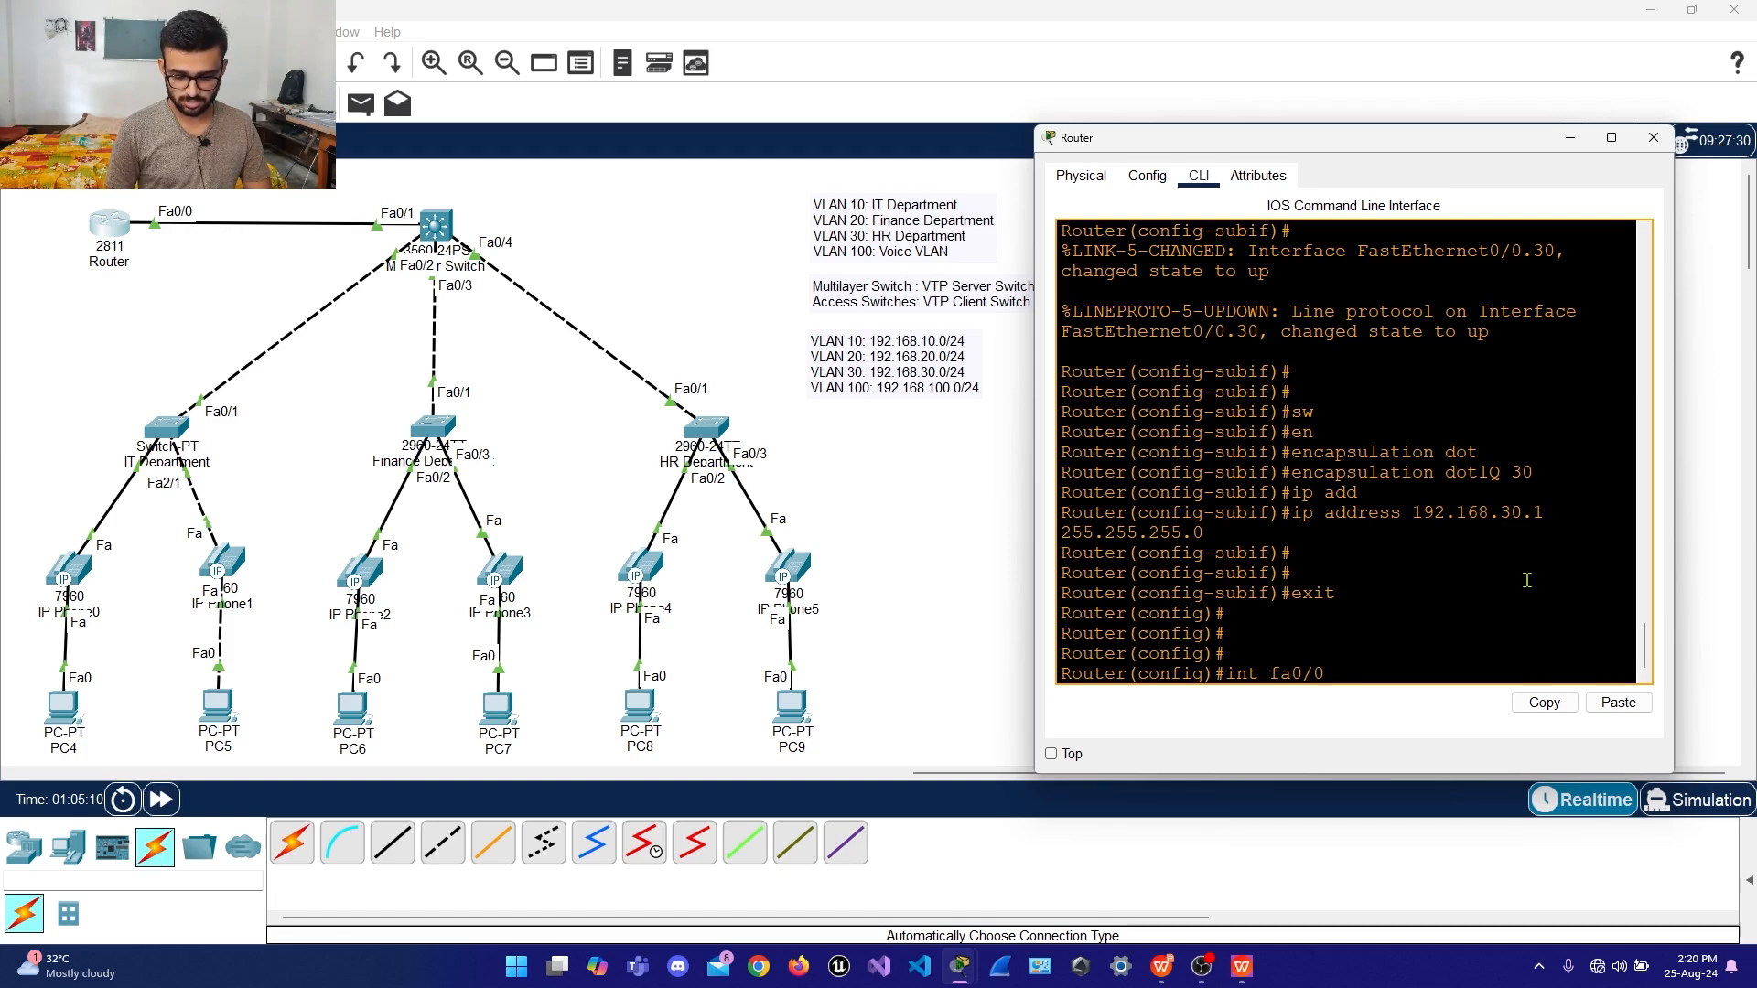
type(".100")
key("Return")
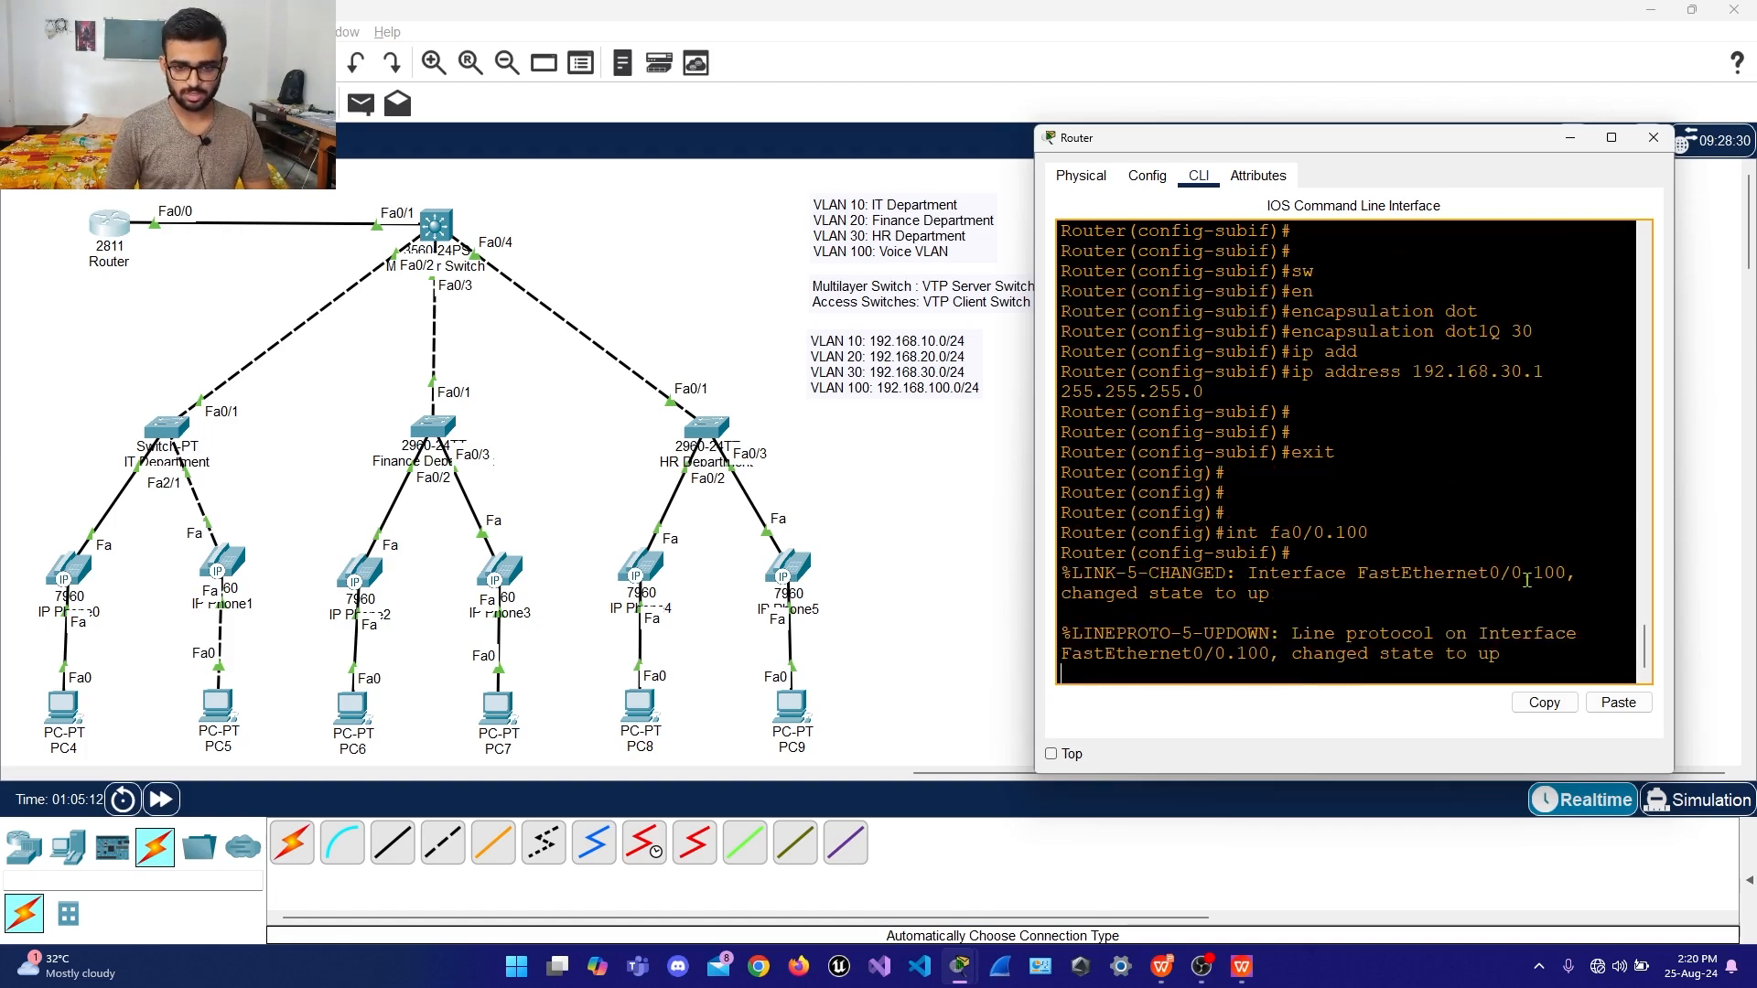
key("Return")
key("Return")
Set the voice VLAN subinterface's encapsulation with encapsulation dot1Q 100
type("en")
key("Tab")
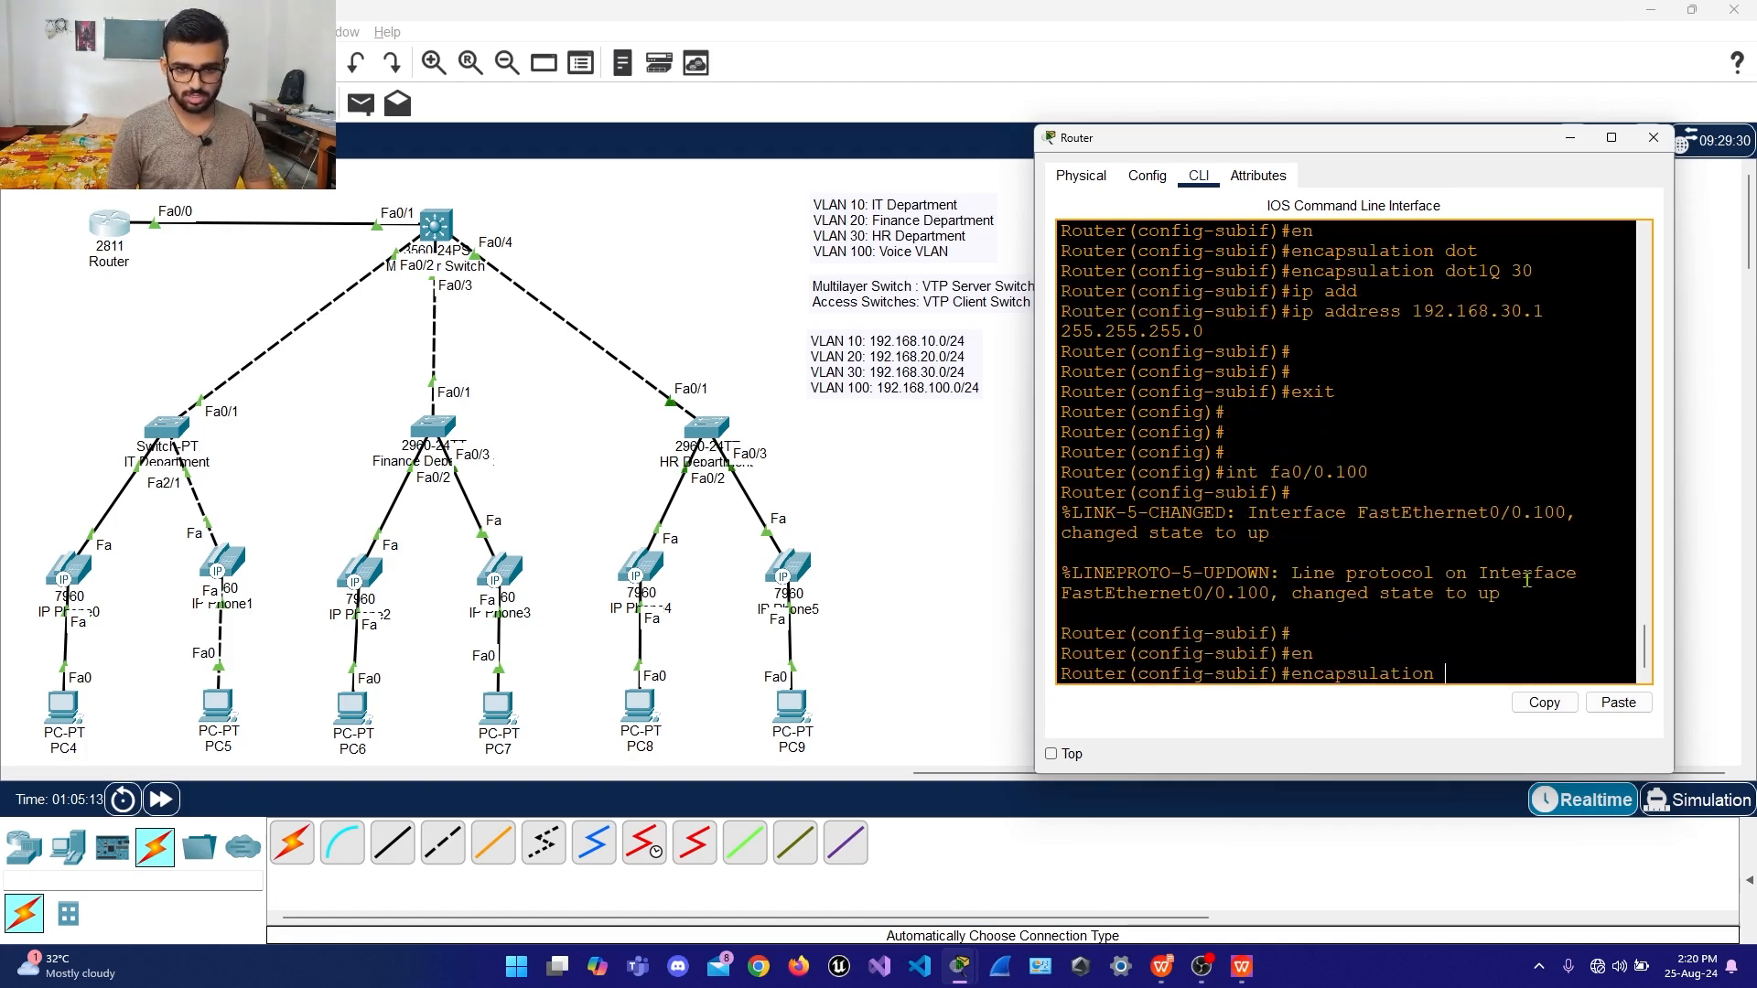
type("do")
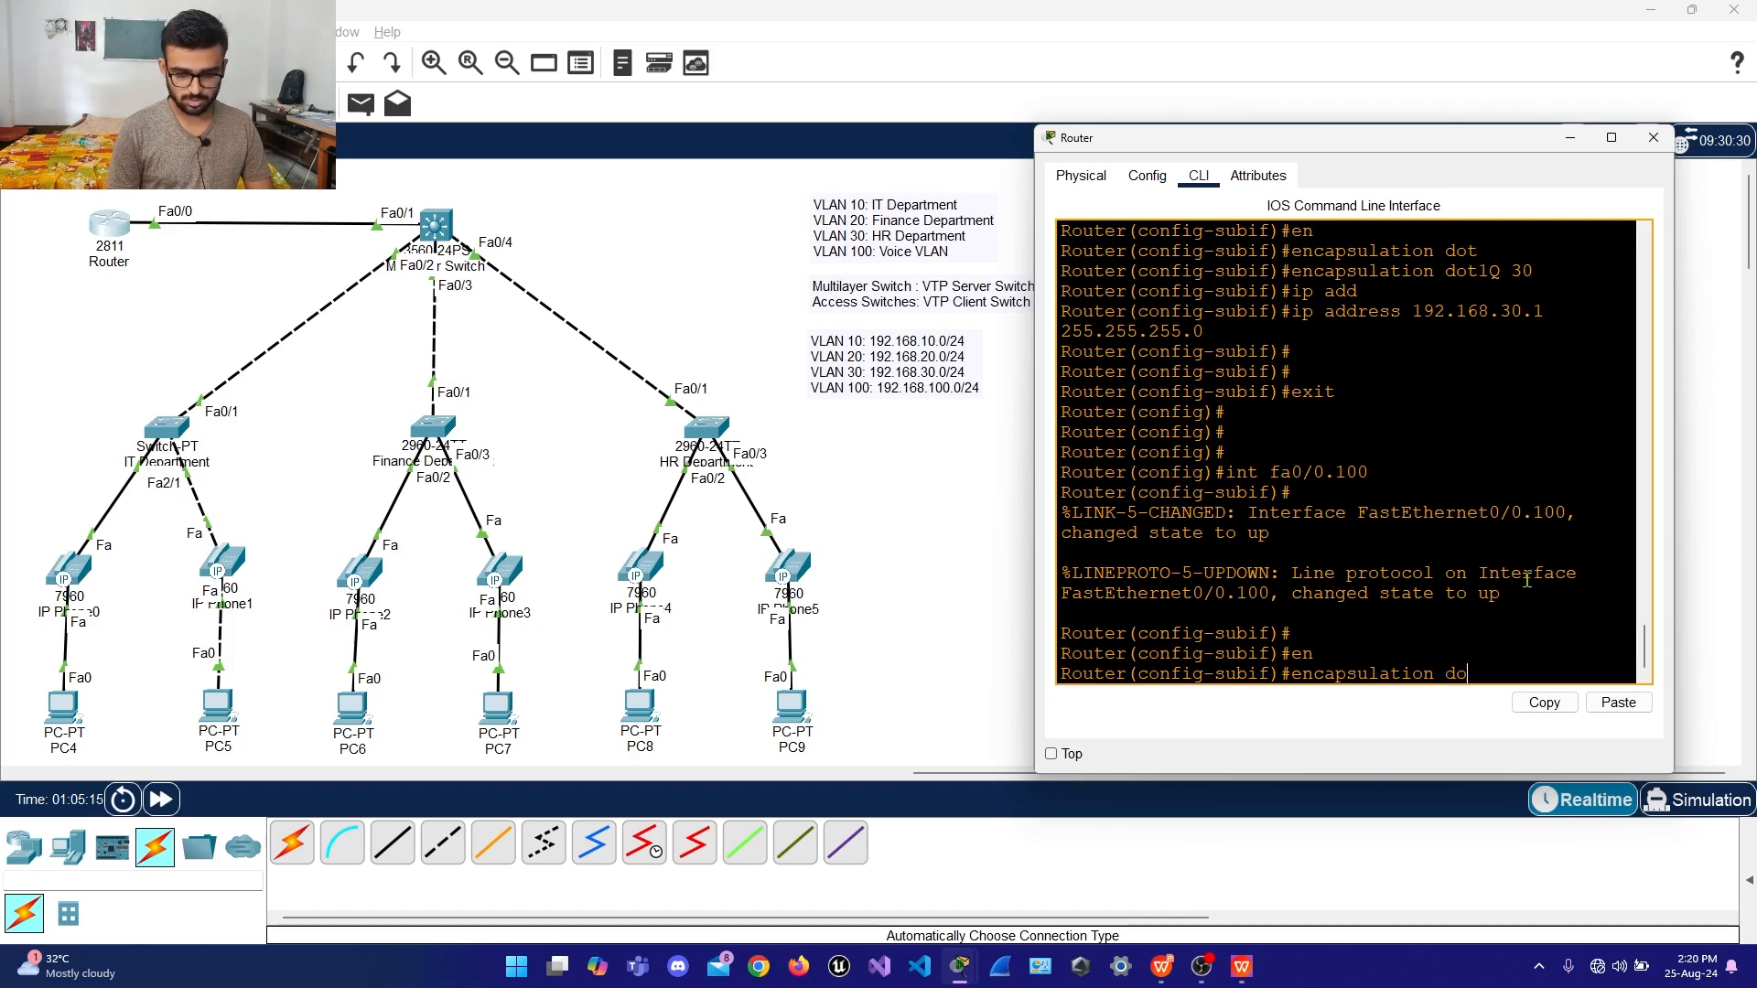
key("Tab")
type("100")
key("Return")
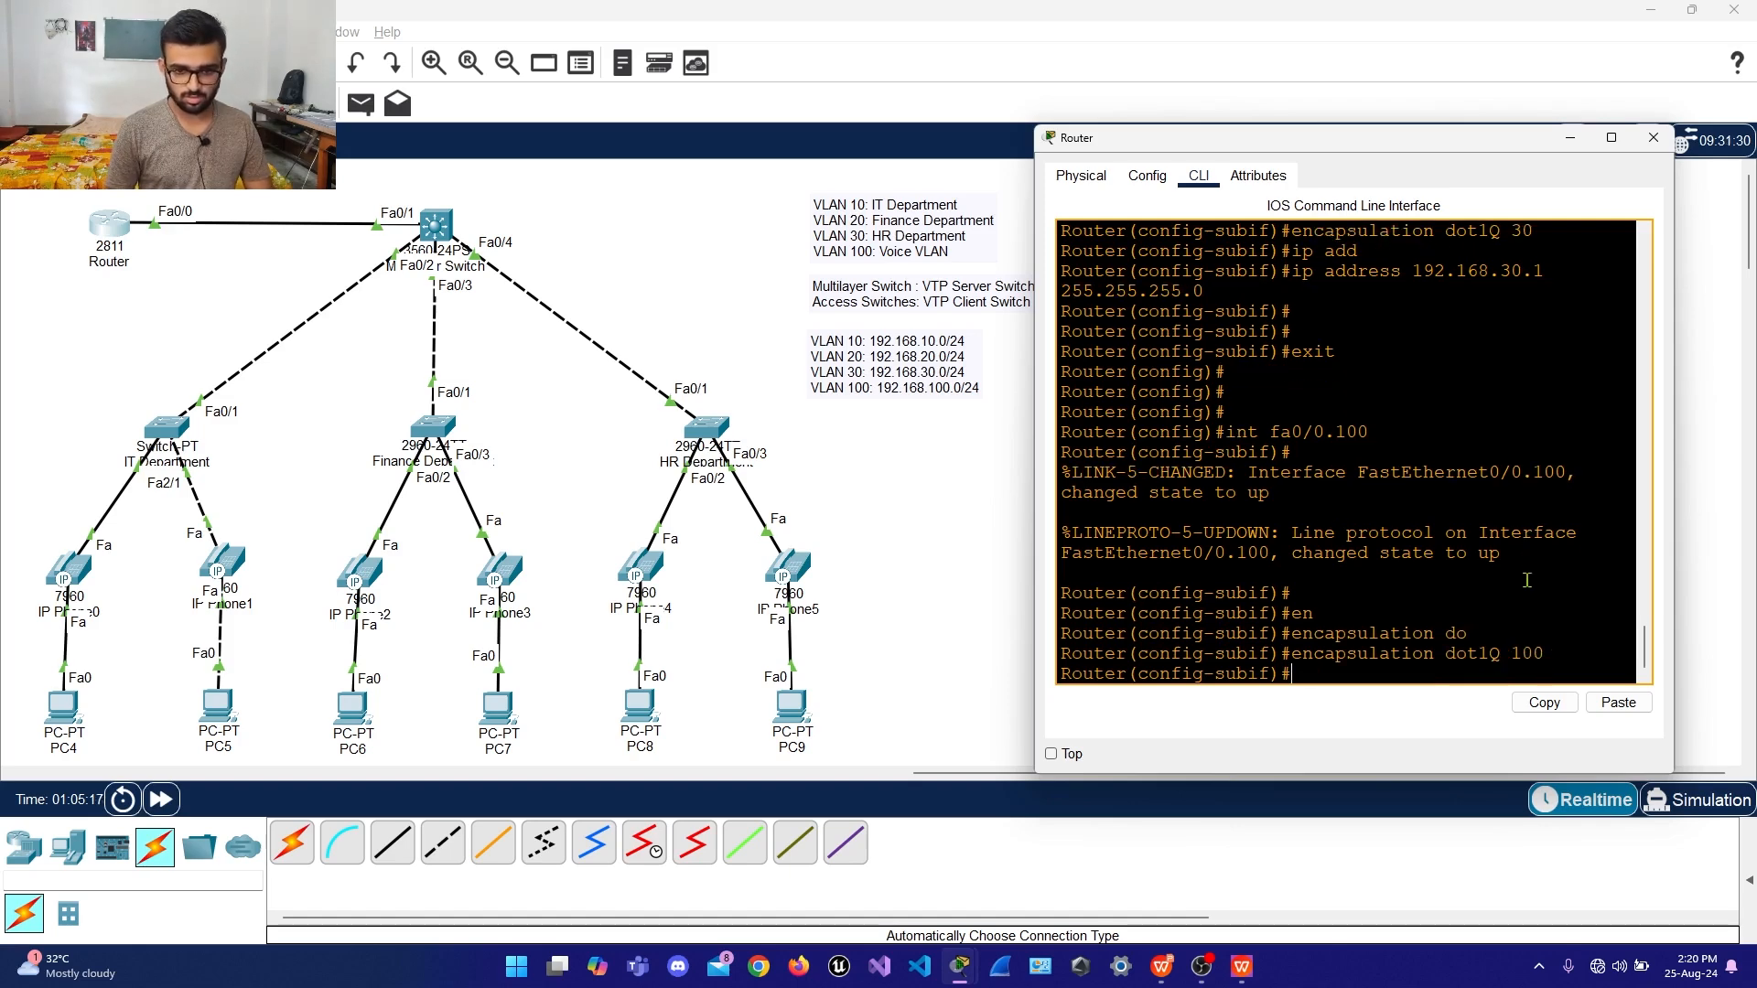
Assign IP address 192.168.100.1 with mask 255.255.255.0 to the voice VLAN subinterface fa0/0.100
type("ip add")
key("Tab")
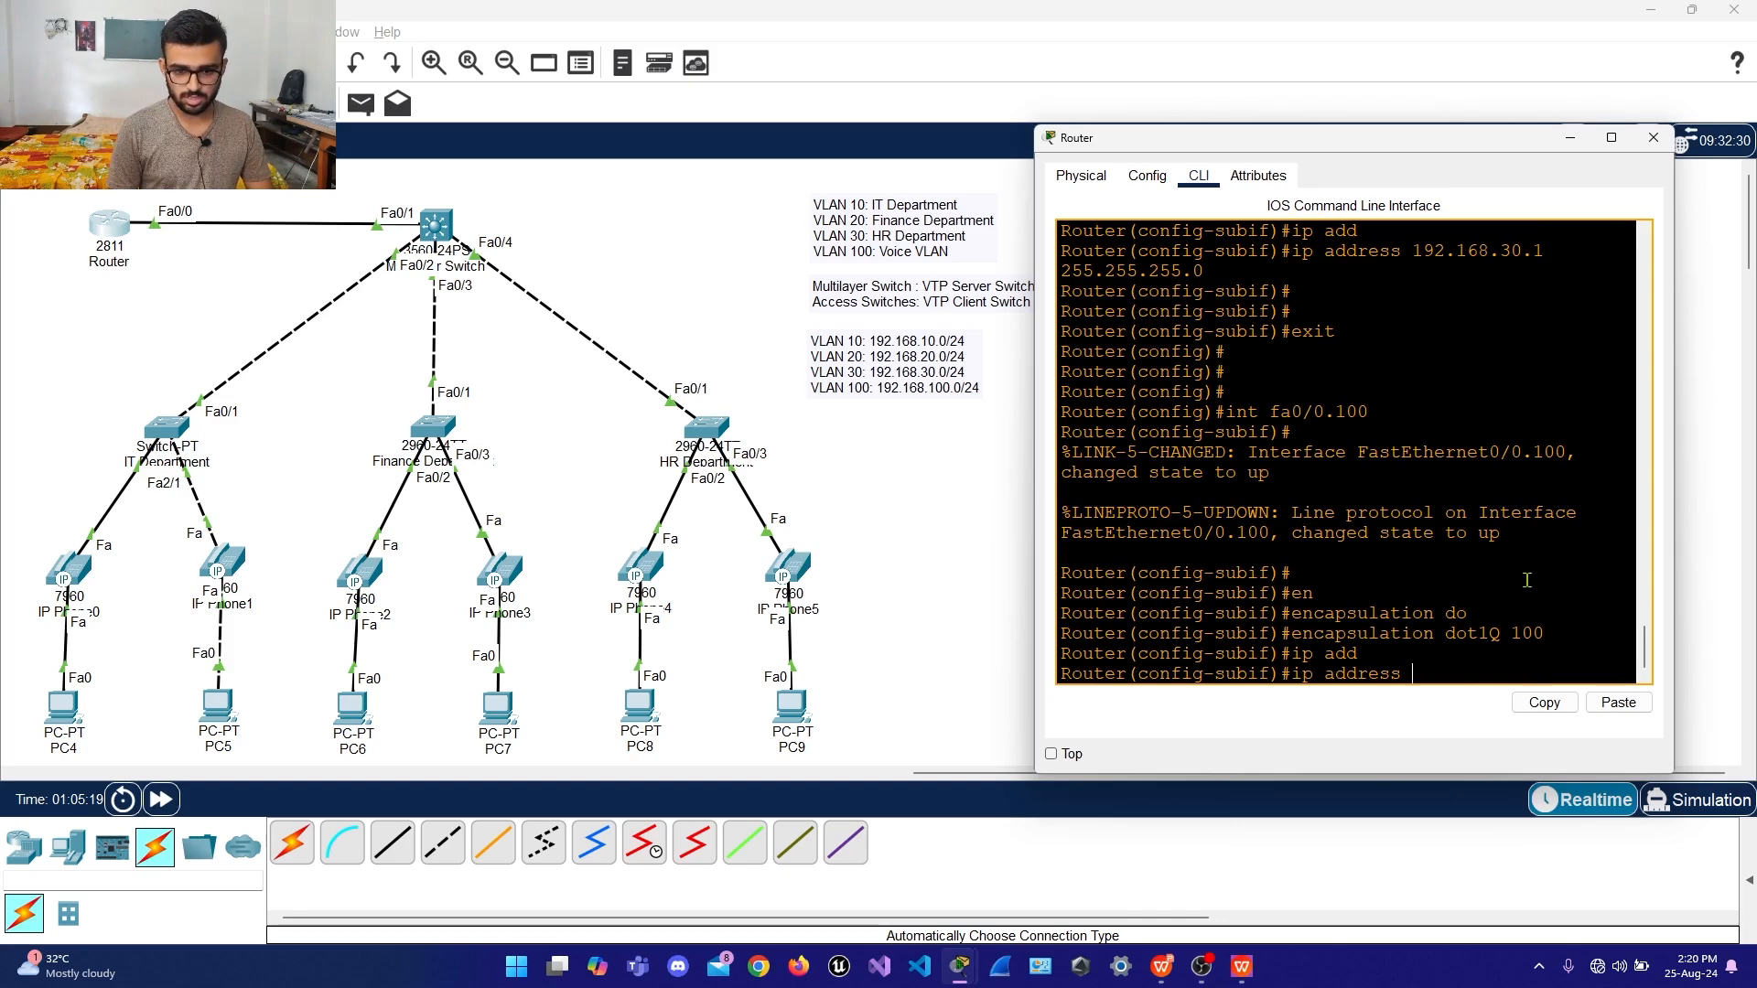
type("192.1")
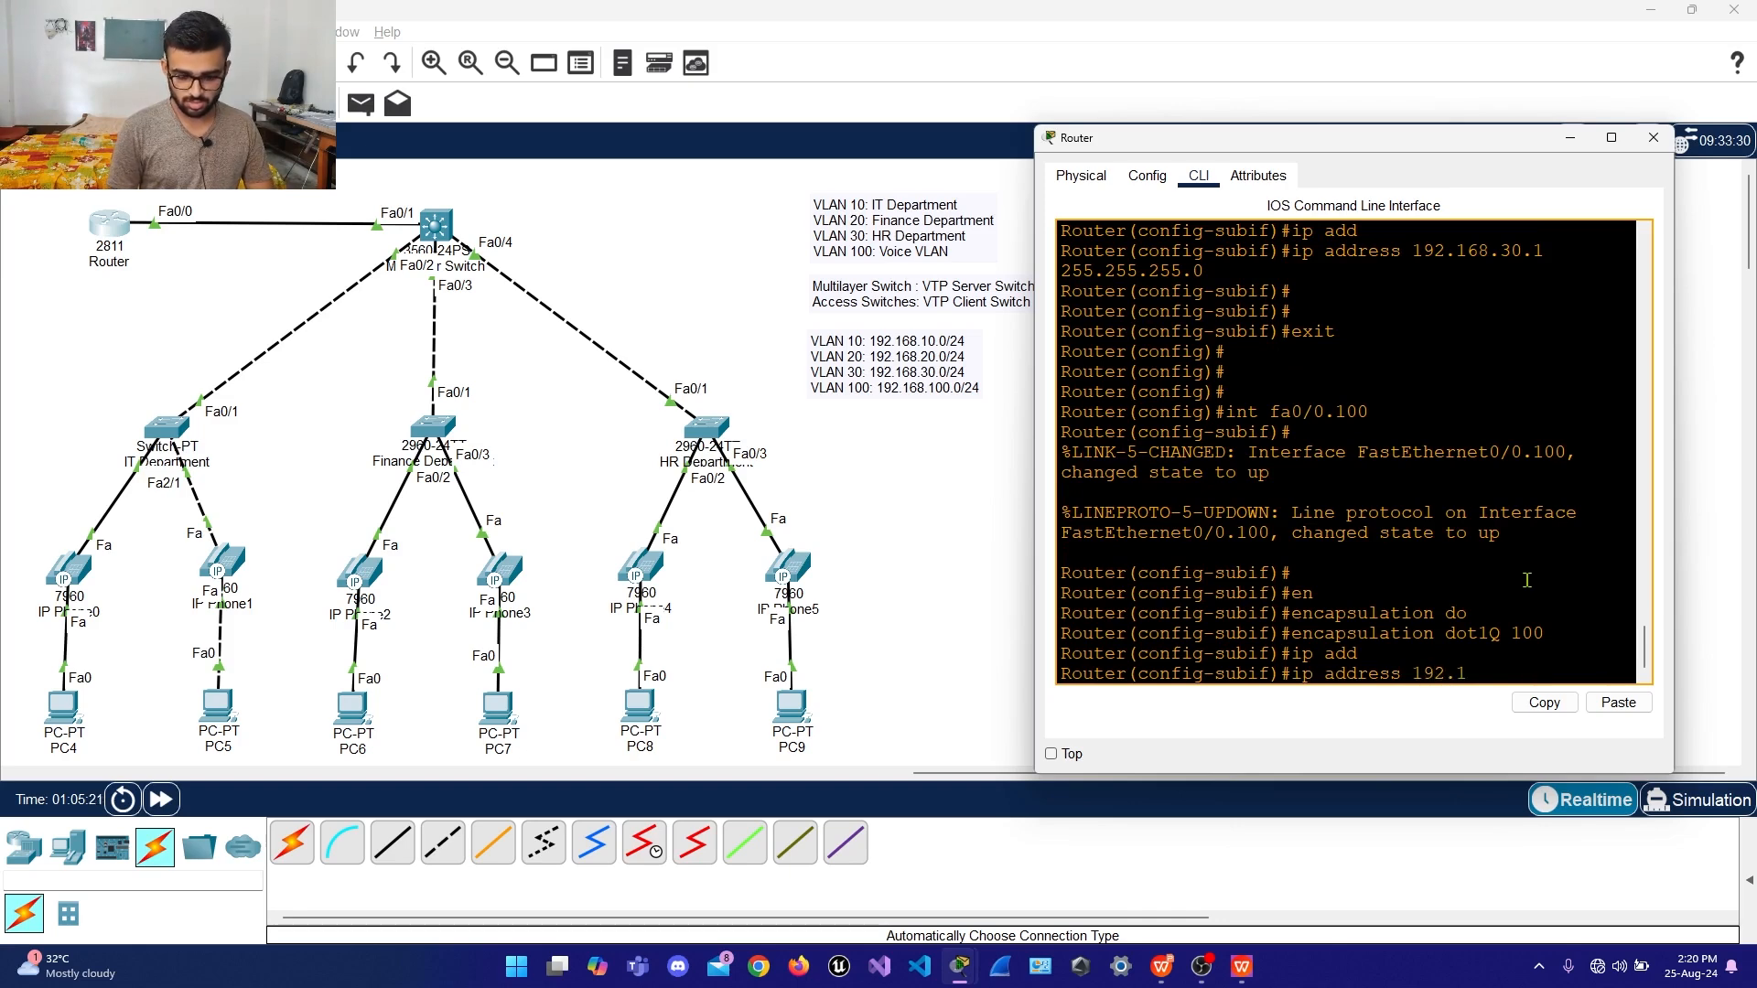
type("68.100")
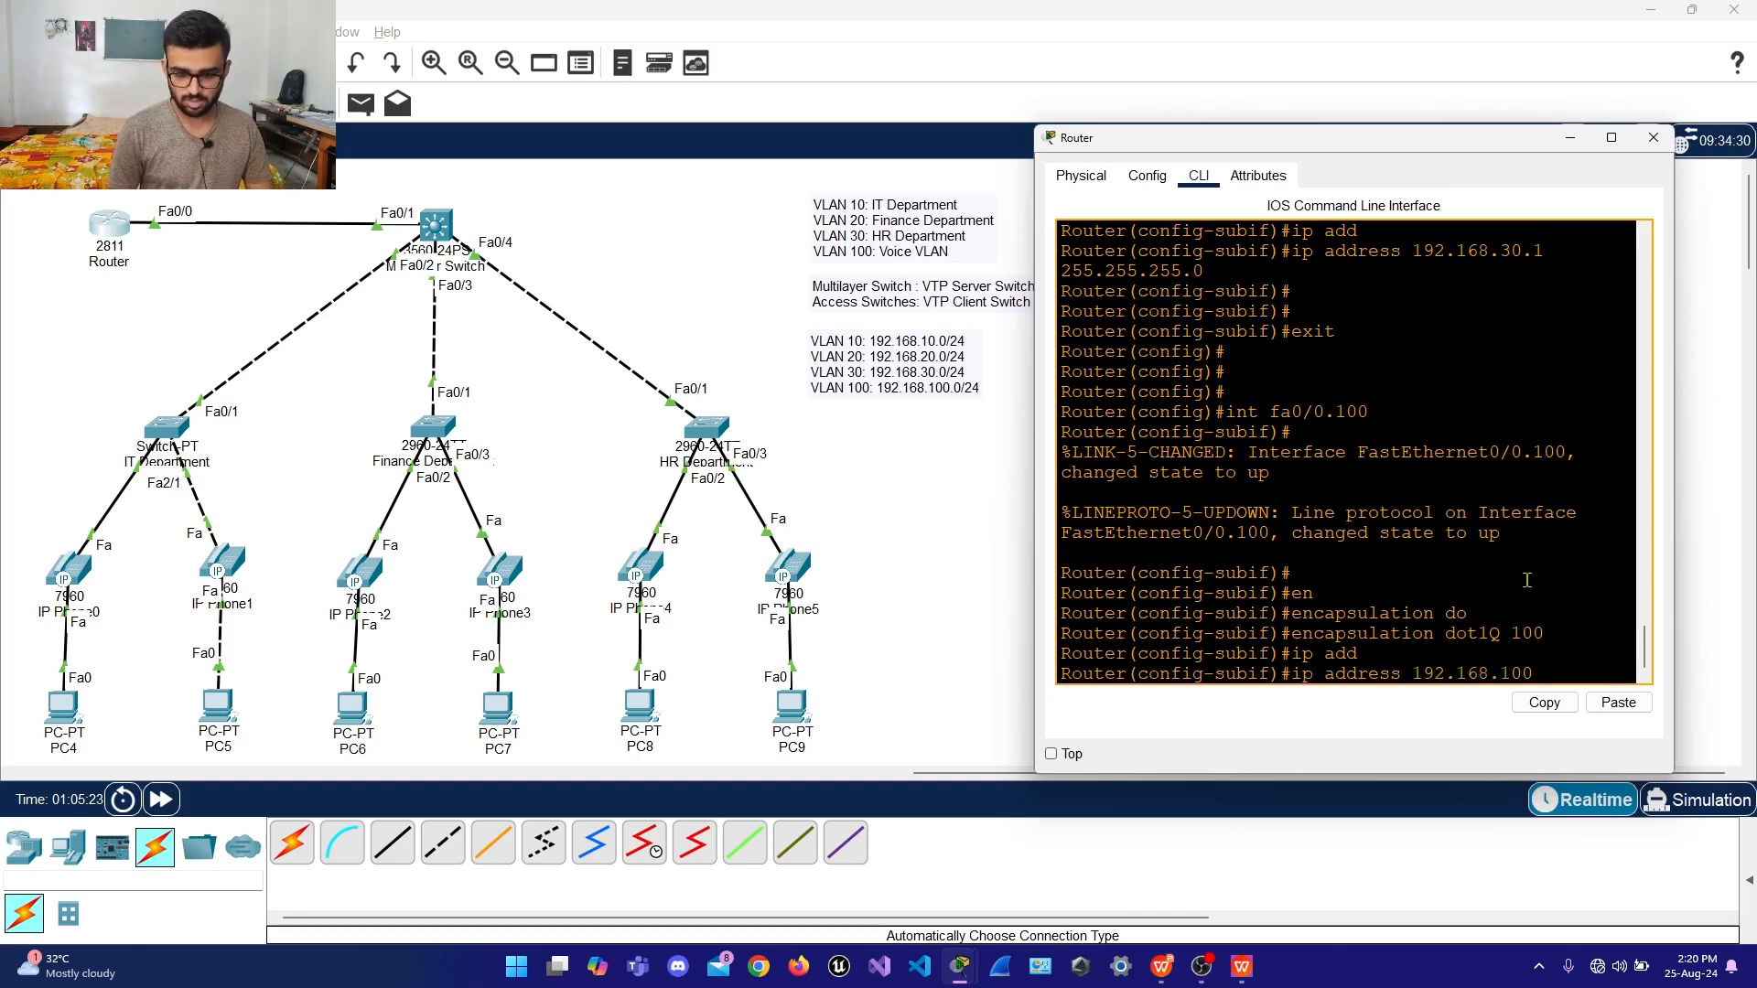
type(".1 255.25")
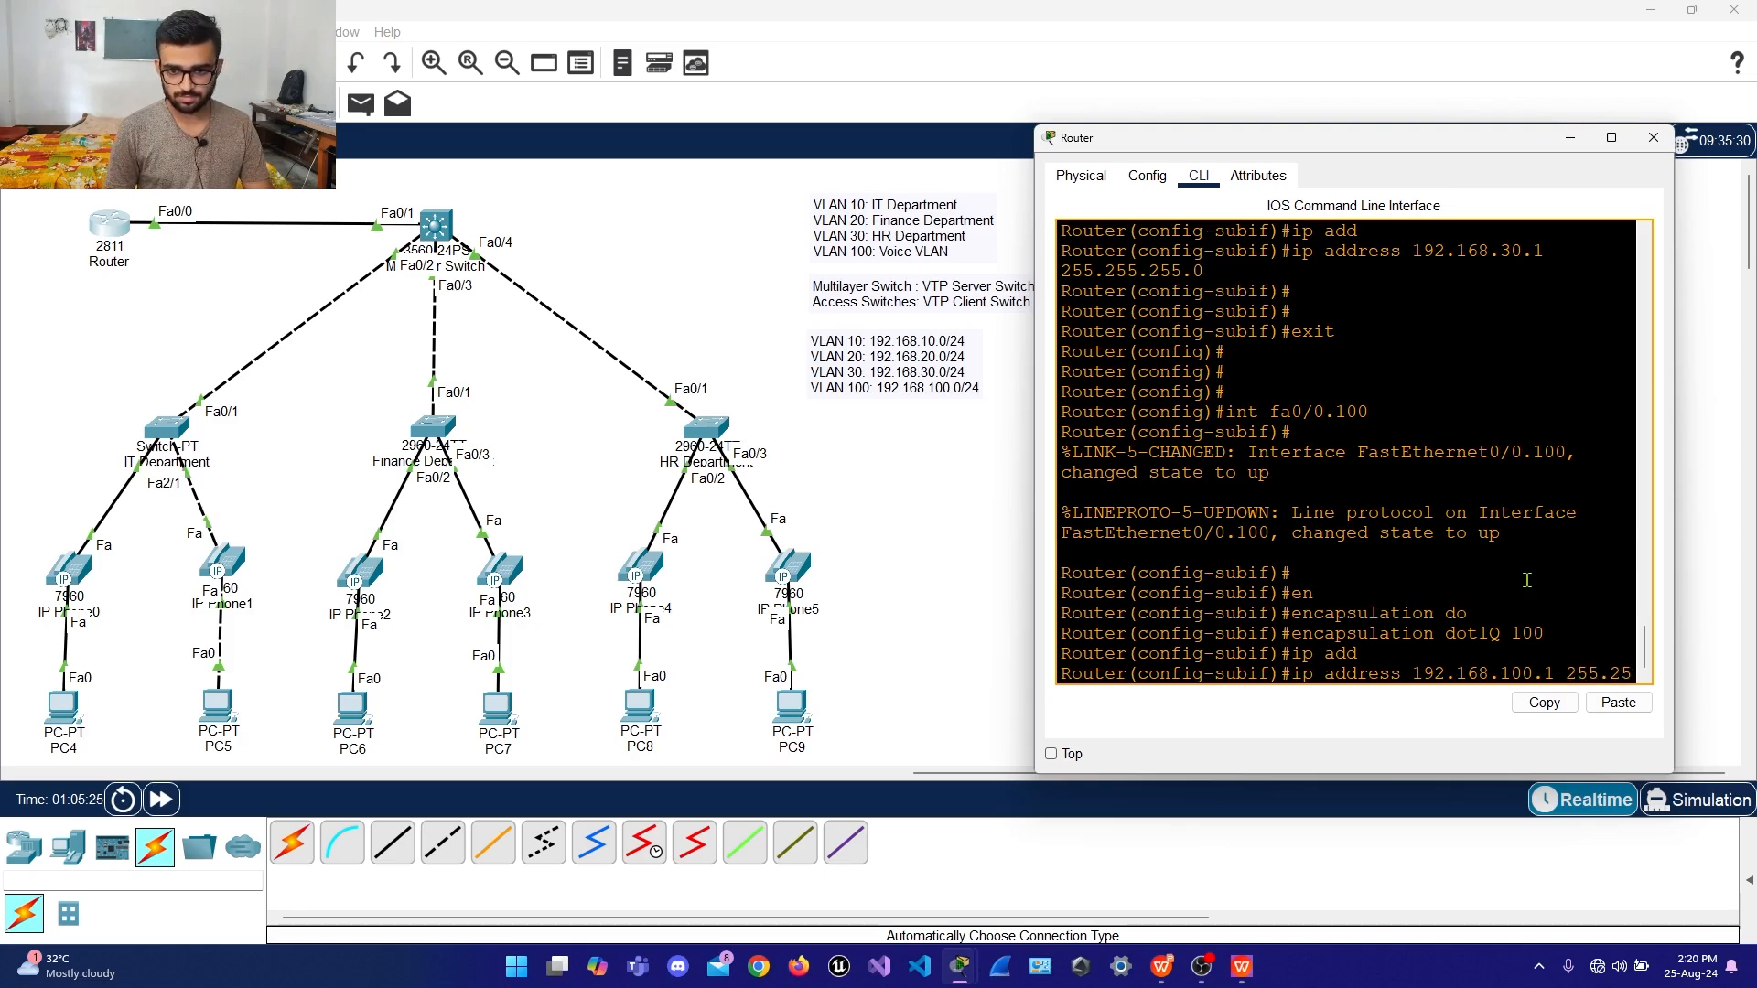
type("5.255")
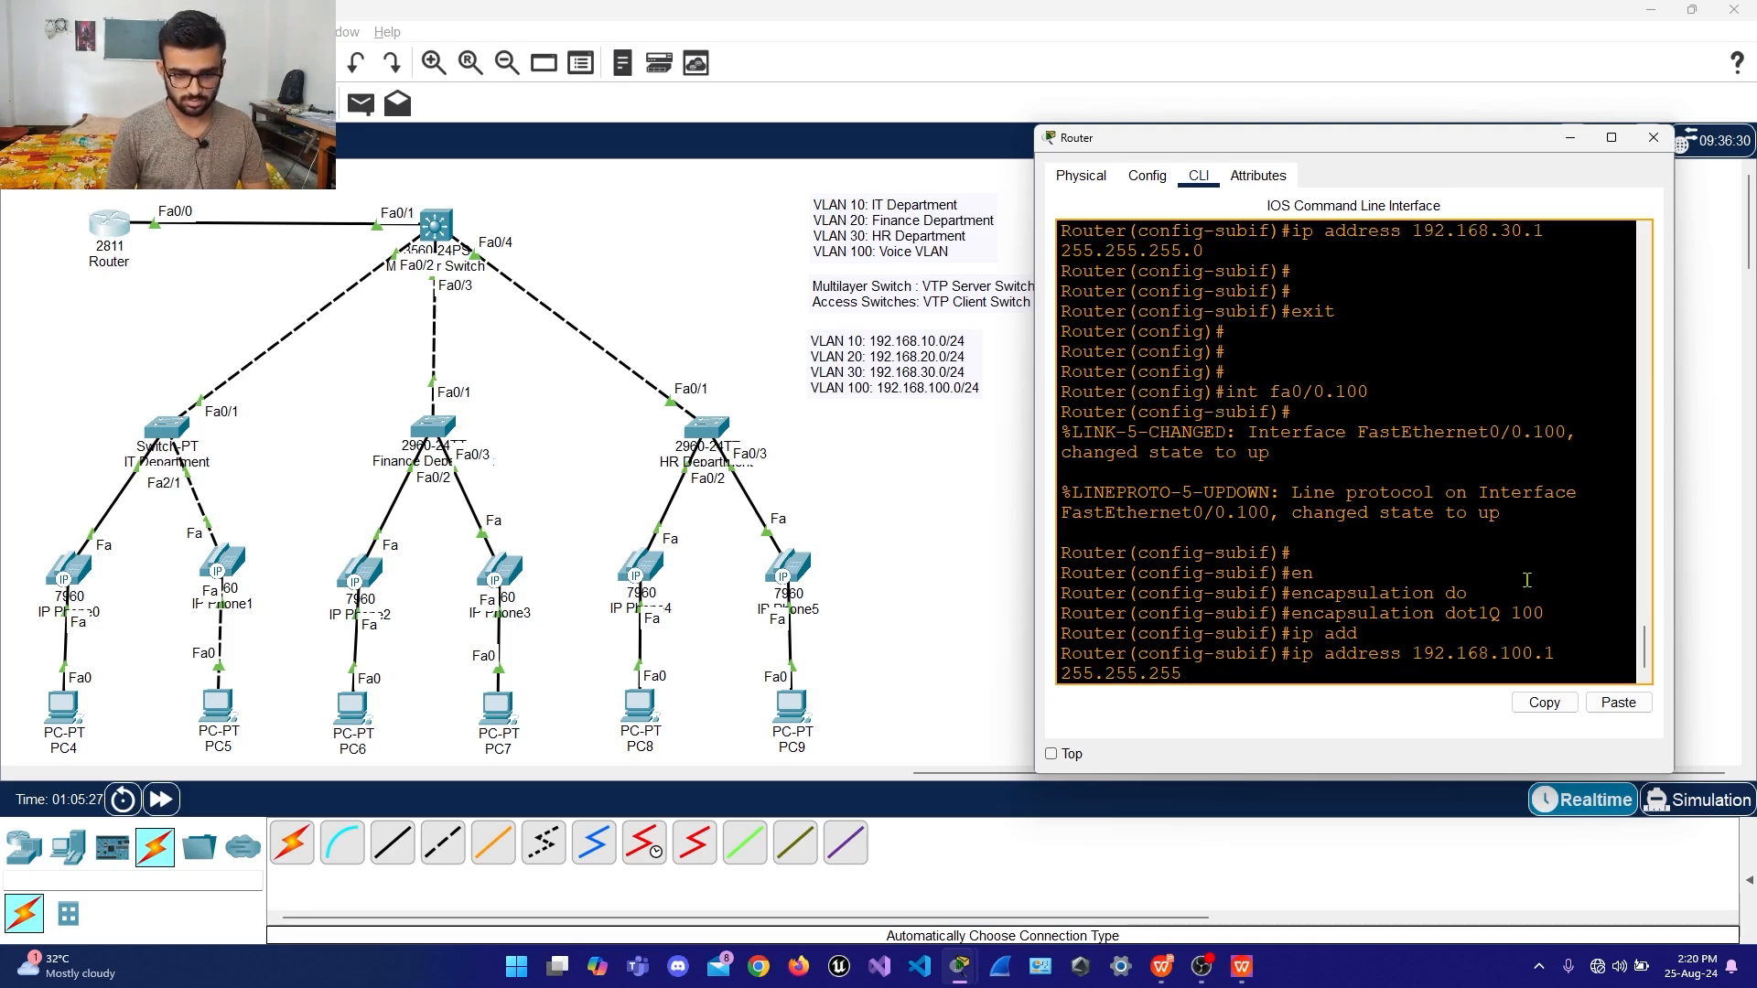
type(".0")
key("Return")
key("Return")
key("Return")
key("Return")
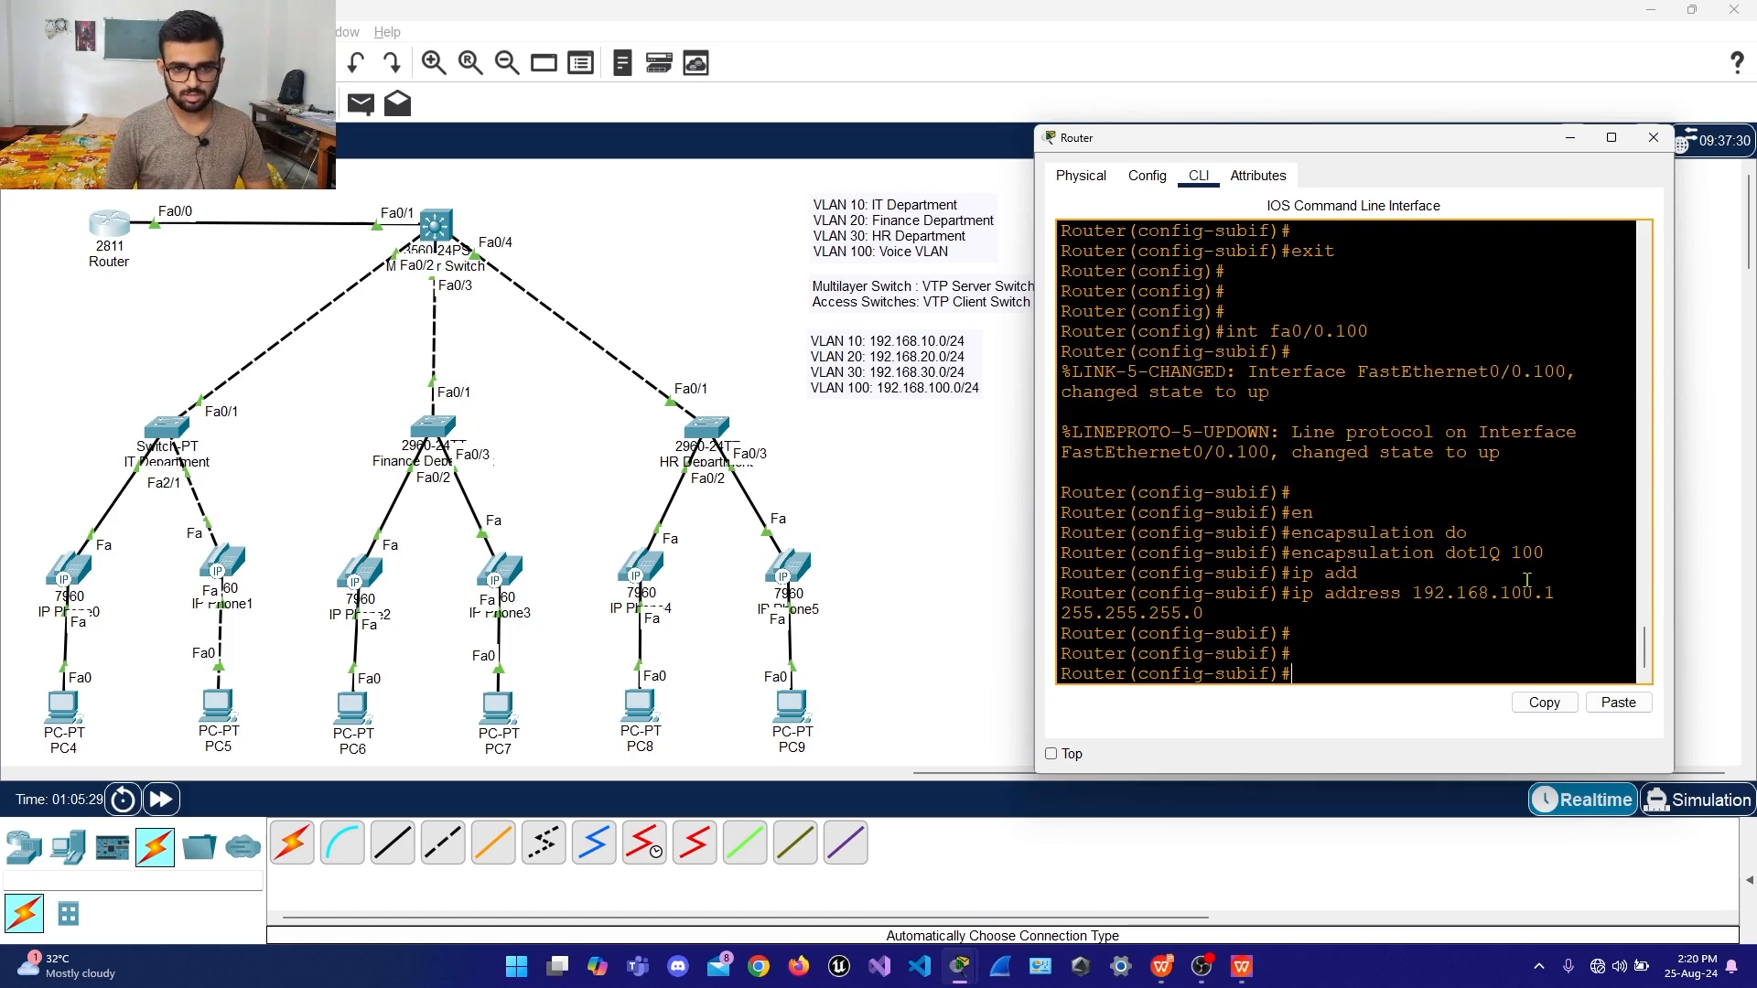
Enable subinterface fa0/0.100 with no shut and return to global configuration mode with exit
type("no shut")
key("Return")
key("Return")
key("Return")
key("Return")
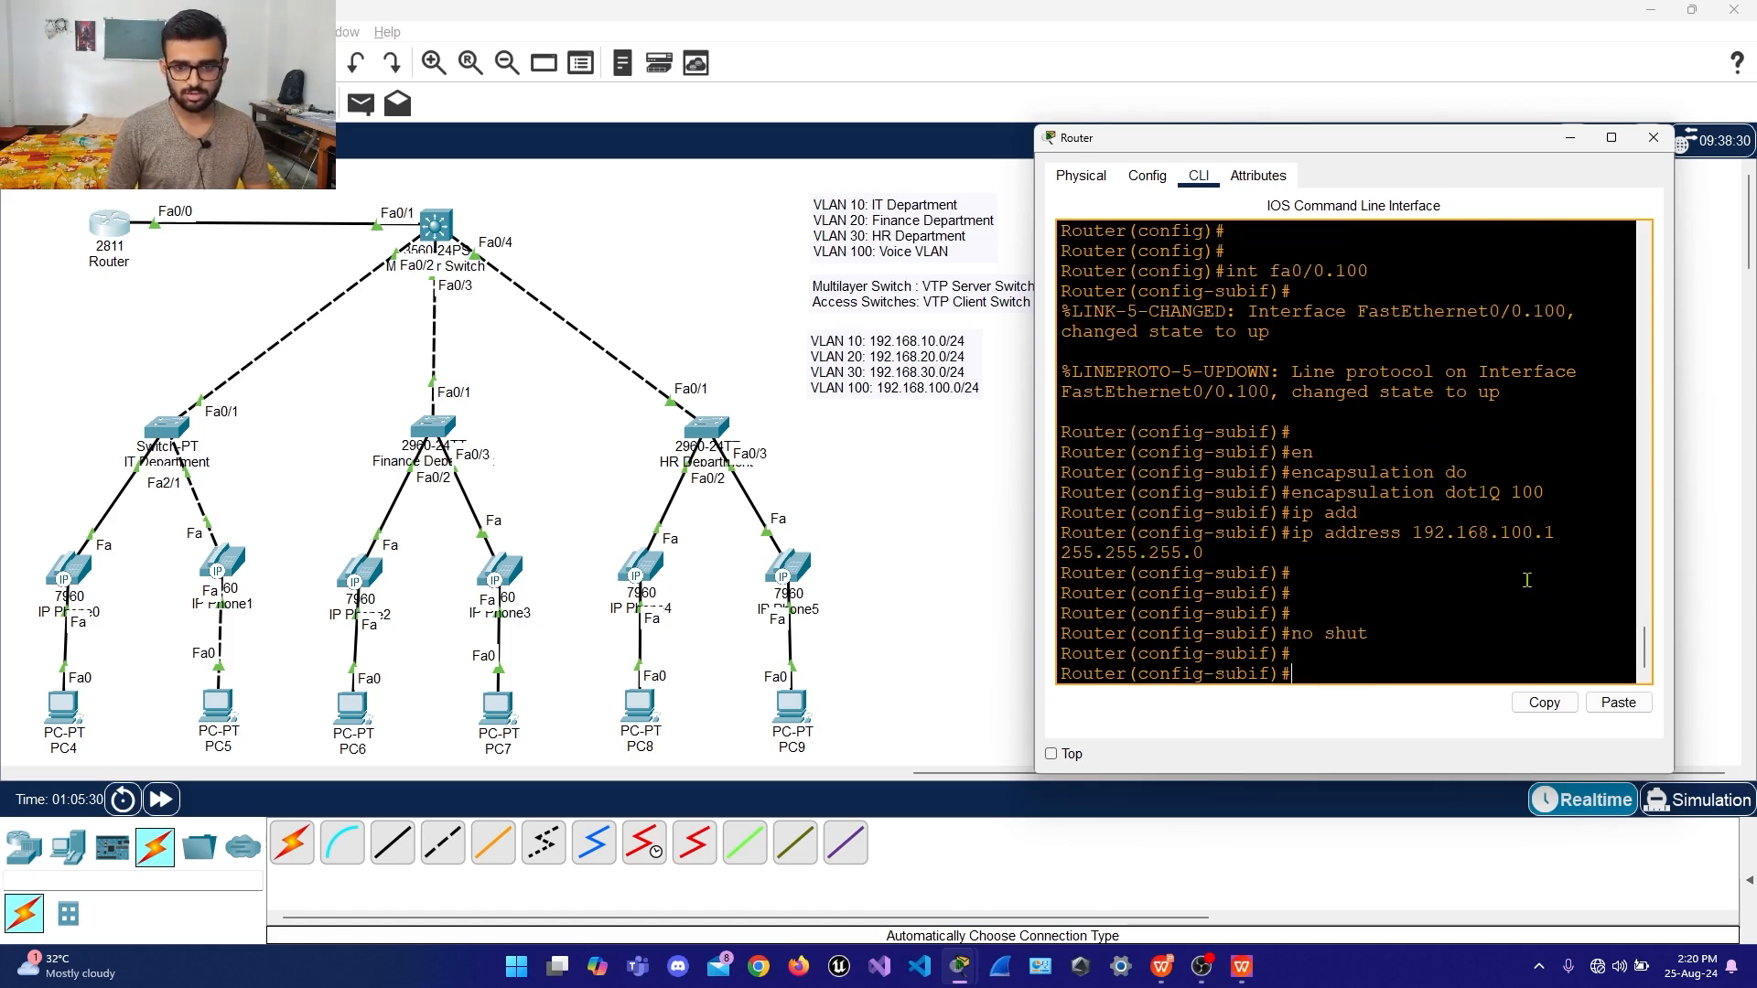
type("exit")
key("Return")
key("Return")
key("Return")
key("Return")
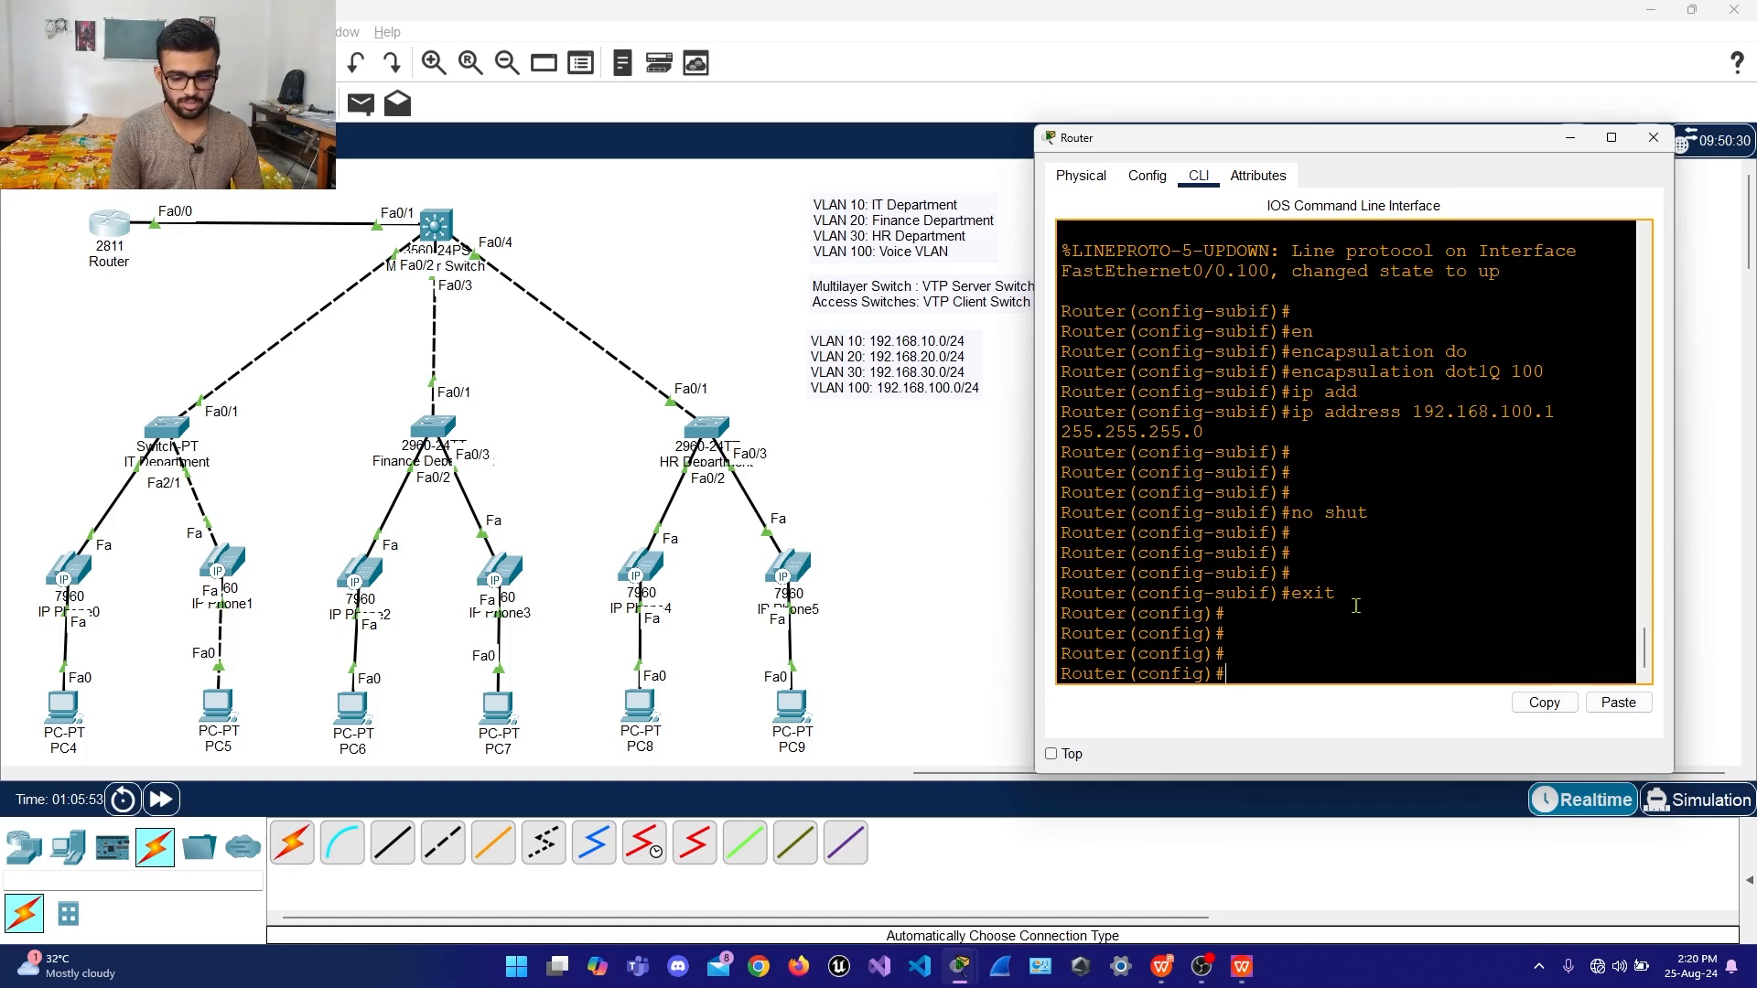
Create a DHCP pool for the IT department with ip dhcp pool IT
type("ip")
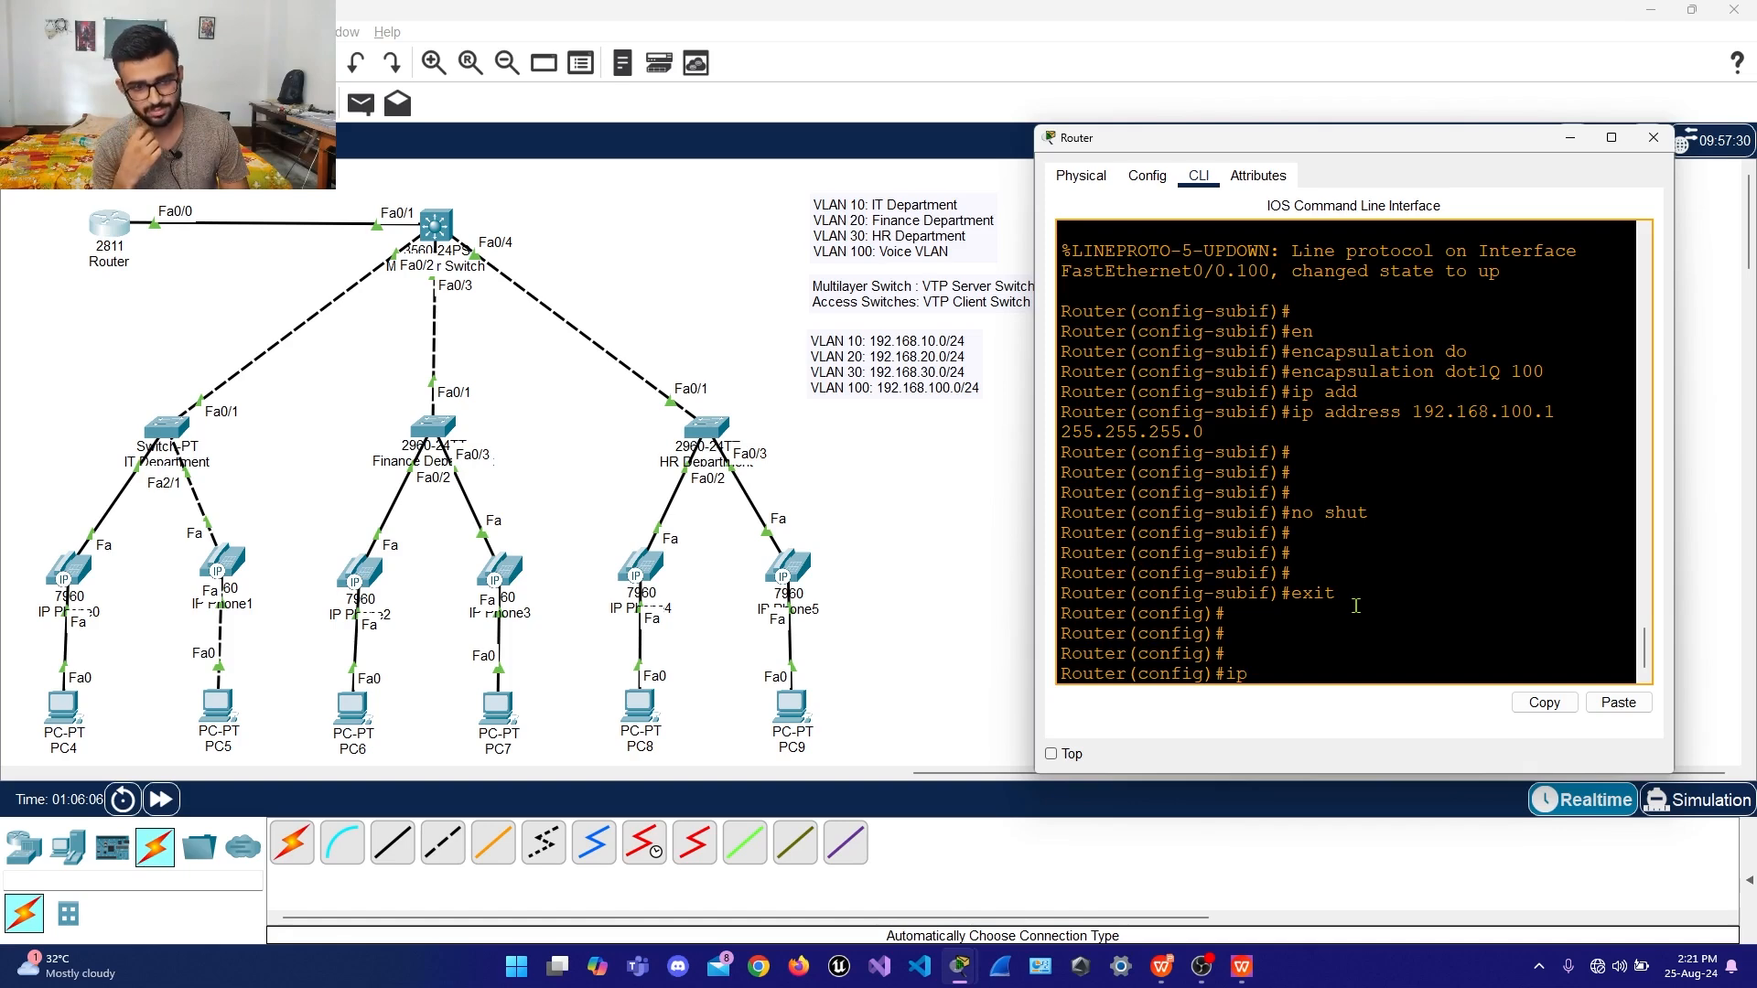
type("dh")
key("Tab")
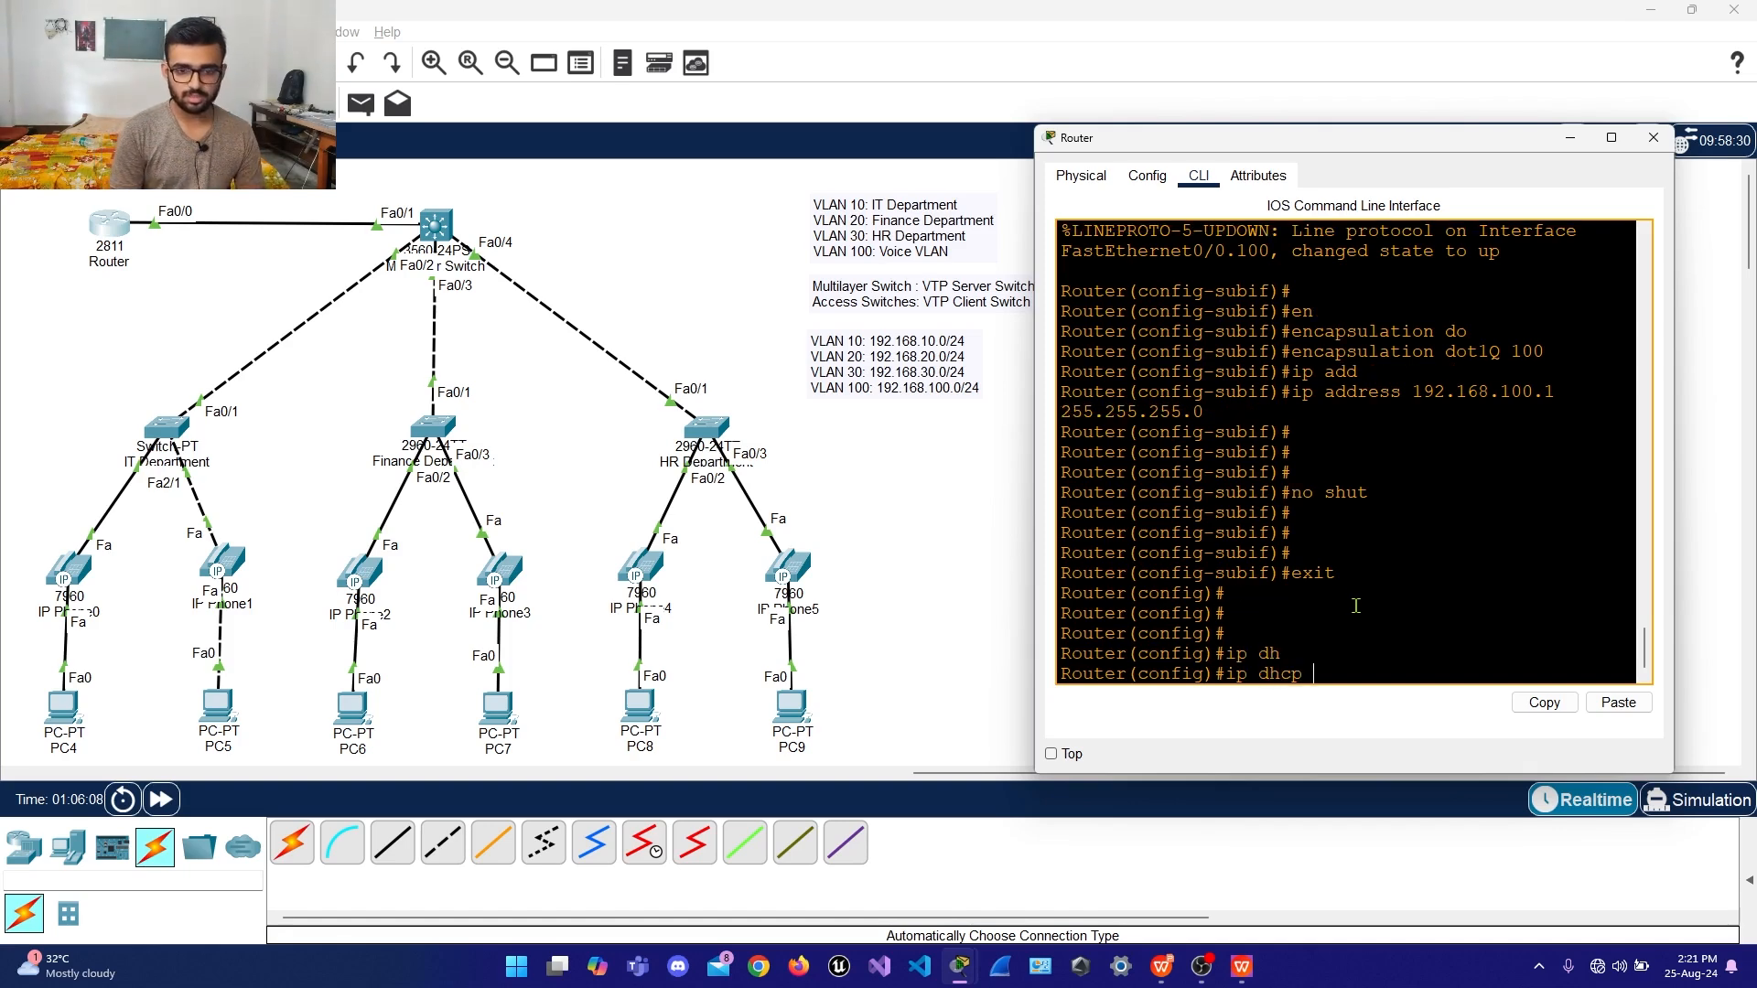
type("pool")
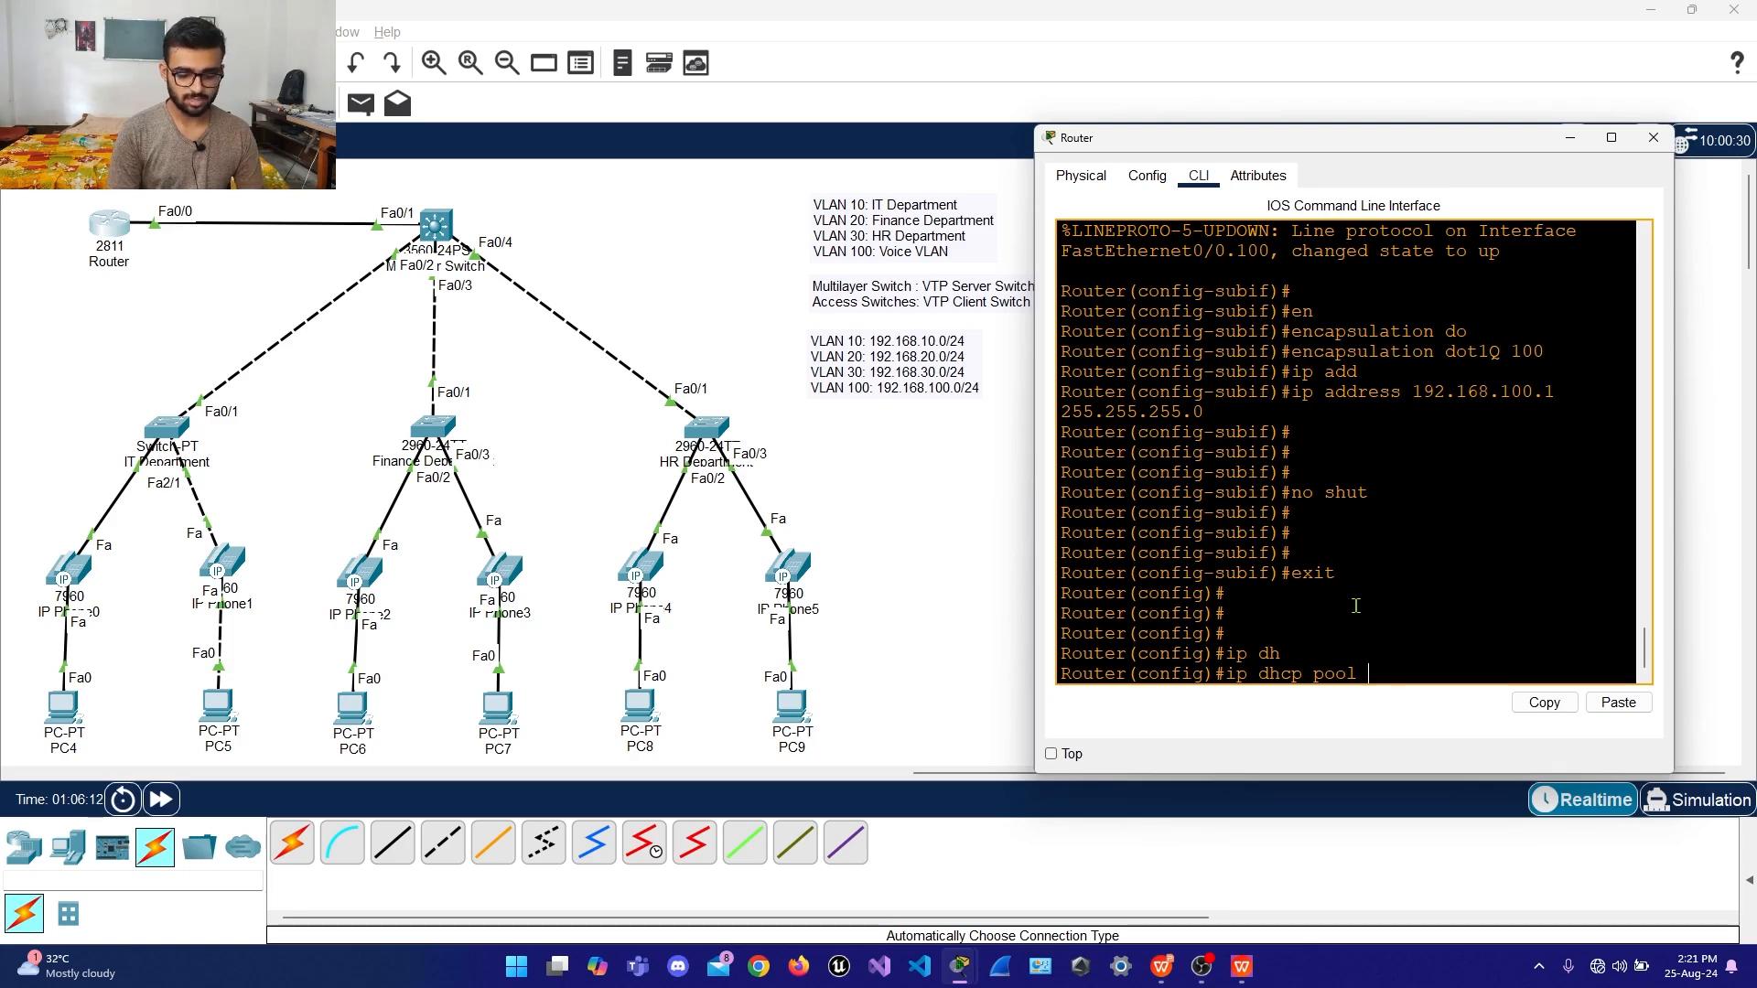
type(" IT")
key("Return")
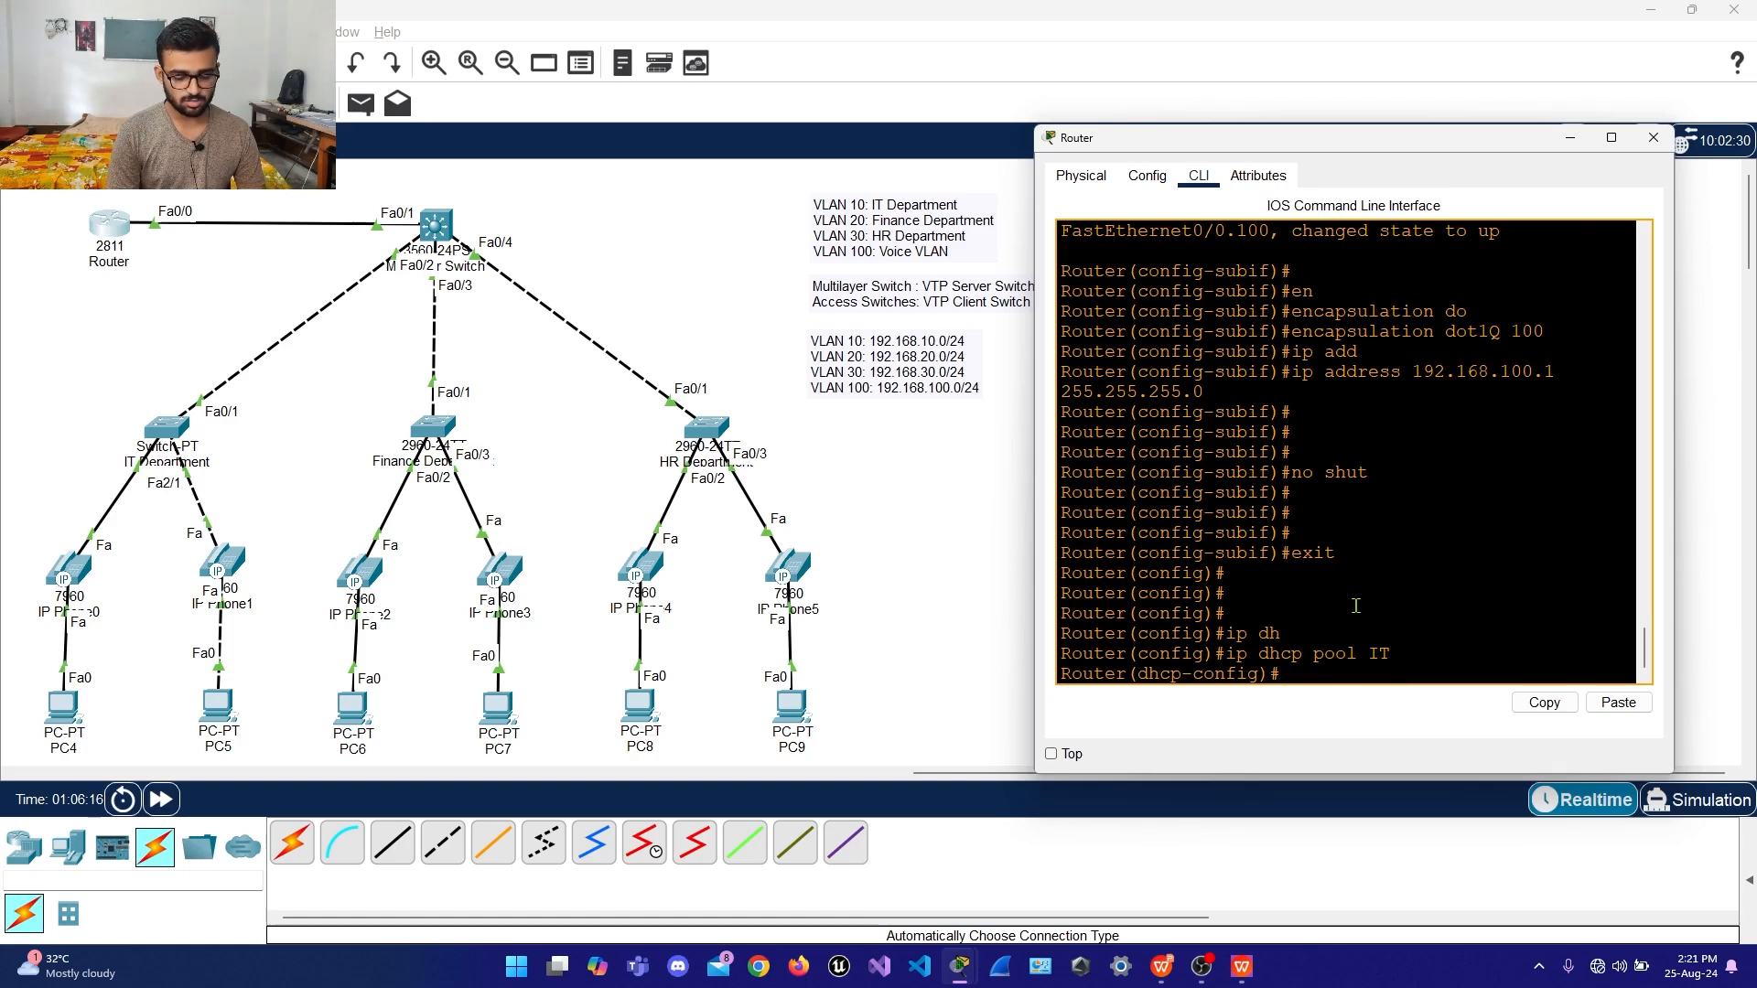
Set the IT pool's network to 192.168.10.0 with mask 255.255.255.0
type("net")
key("Tab")
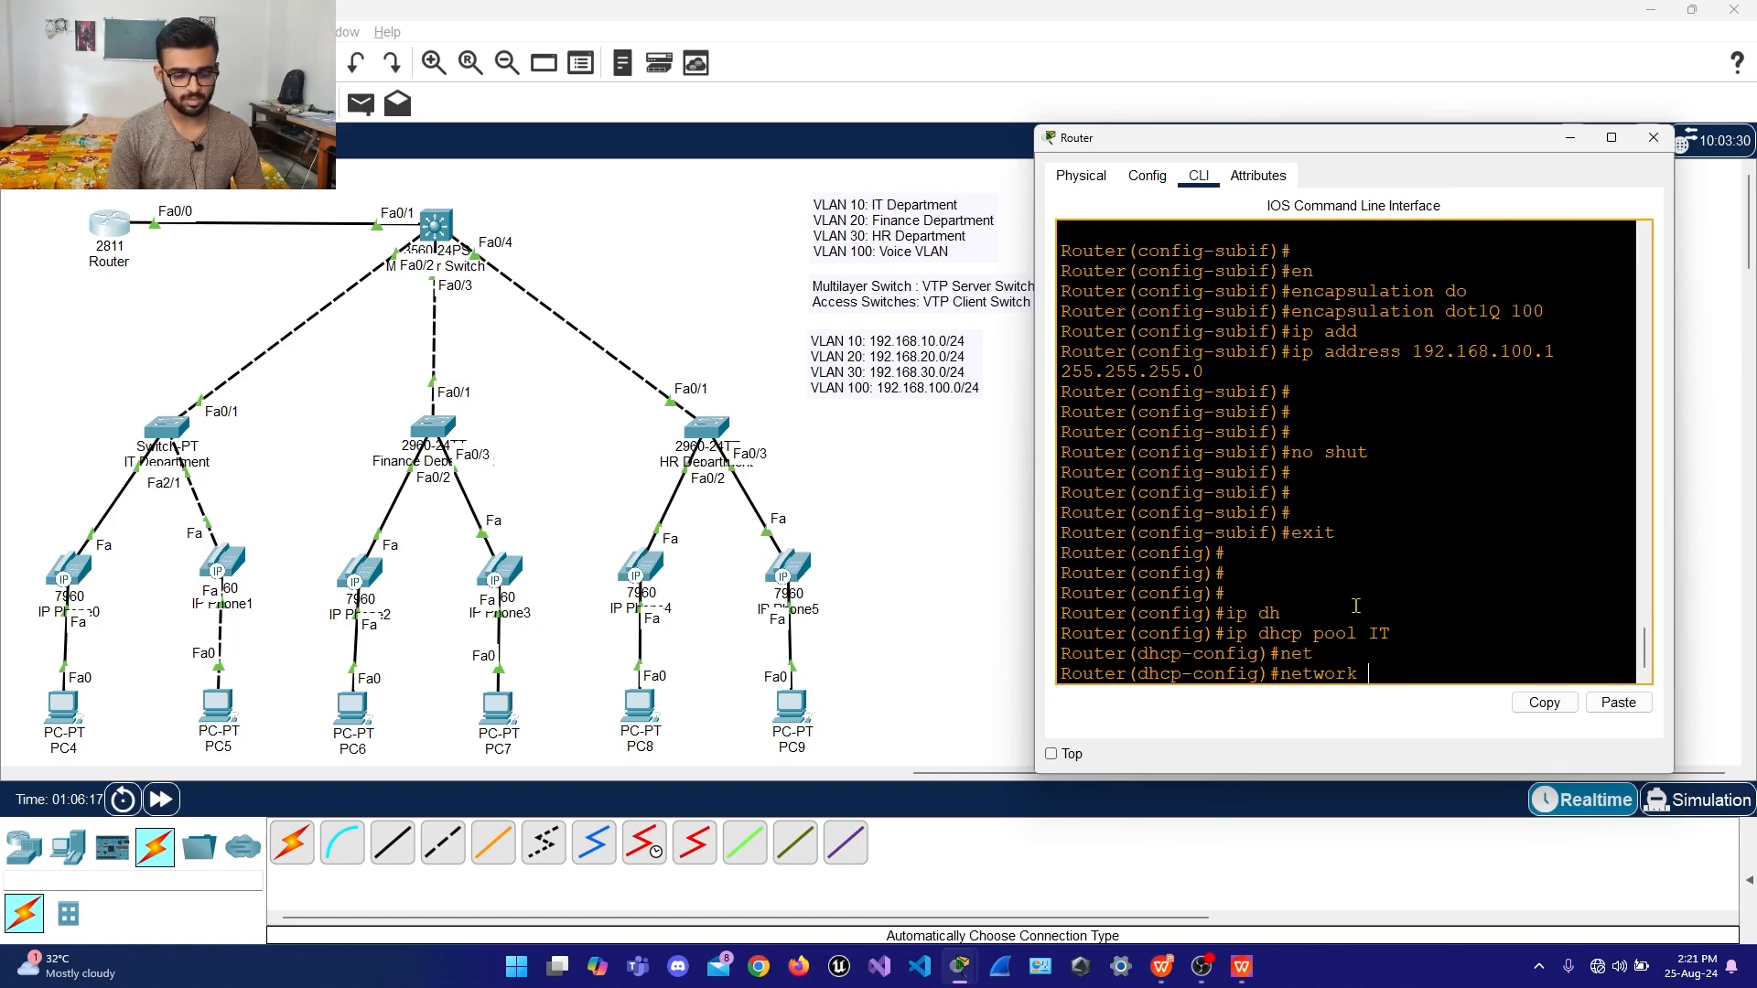
type("192.")
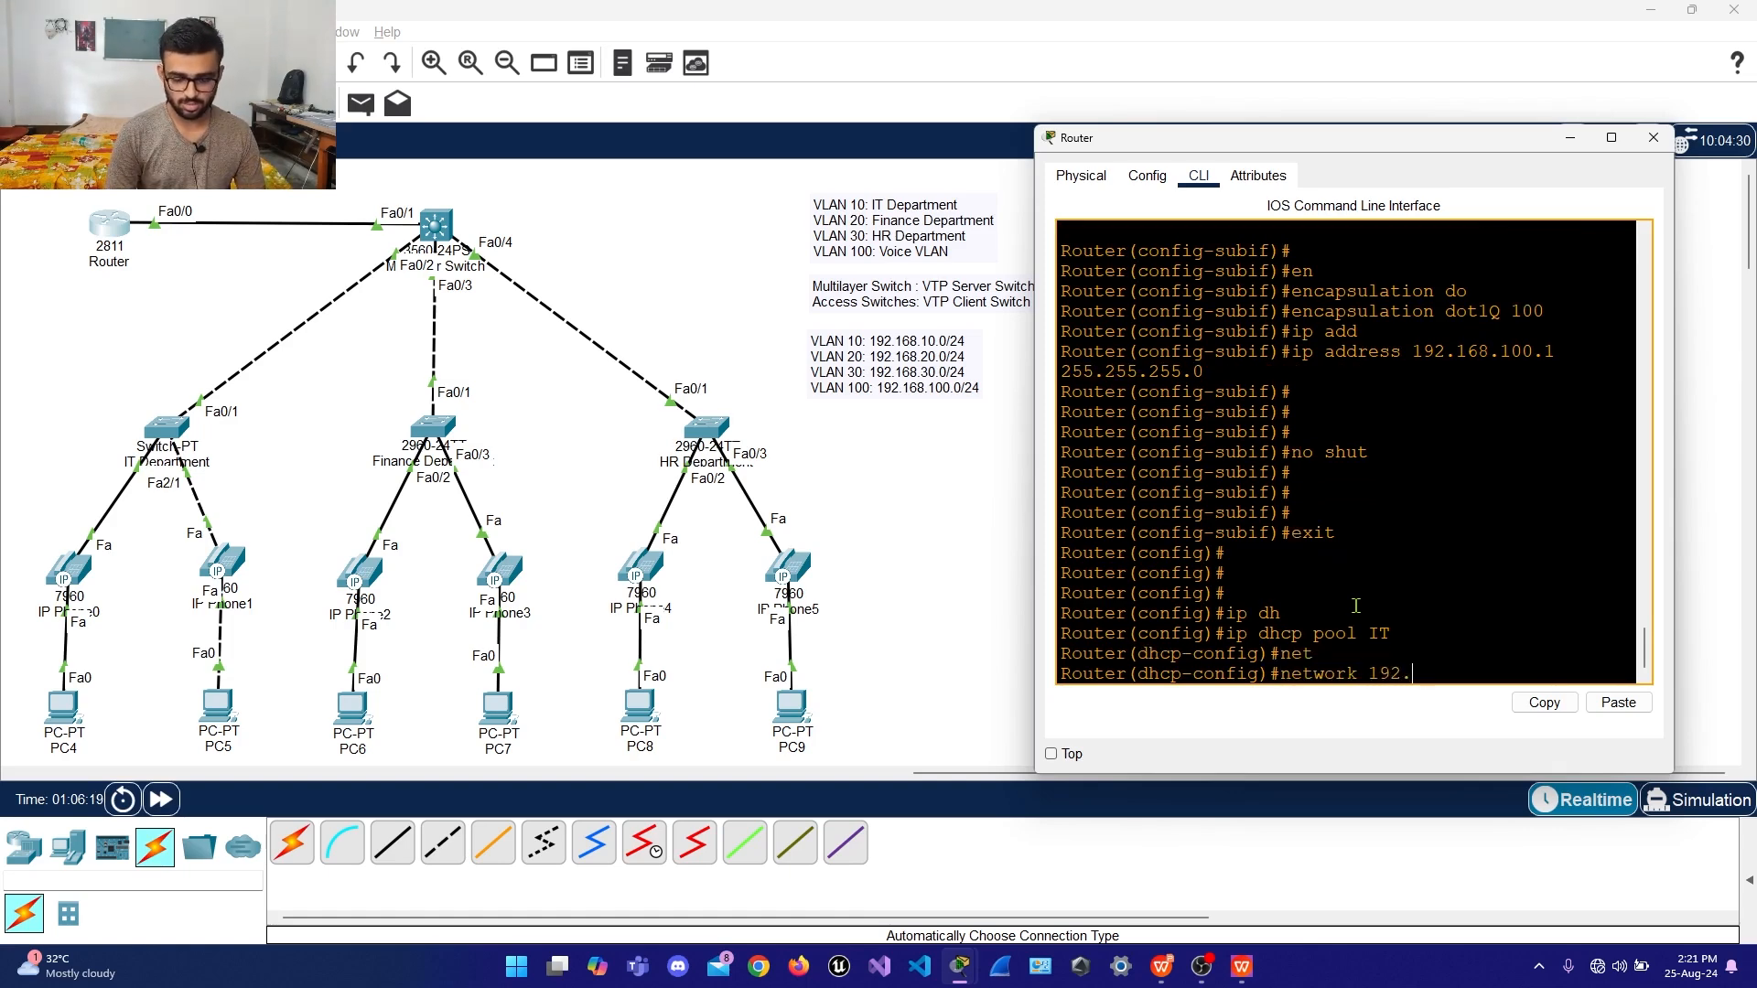
type("168.1")
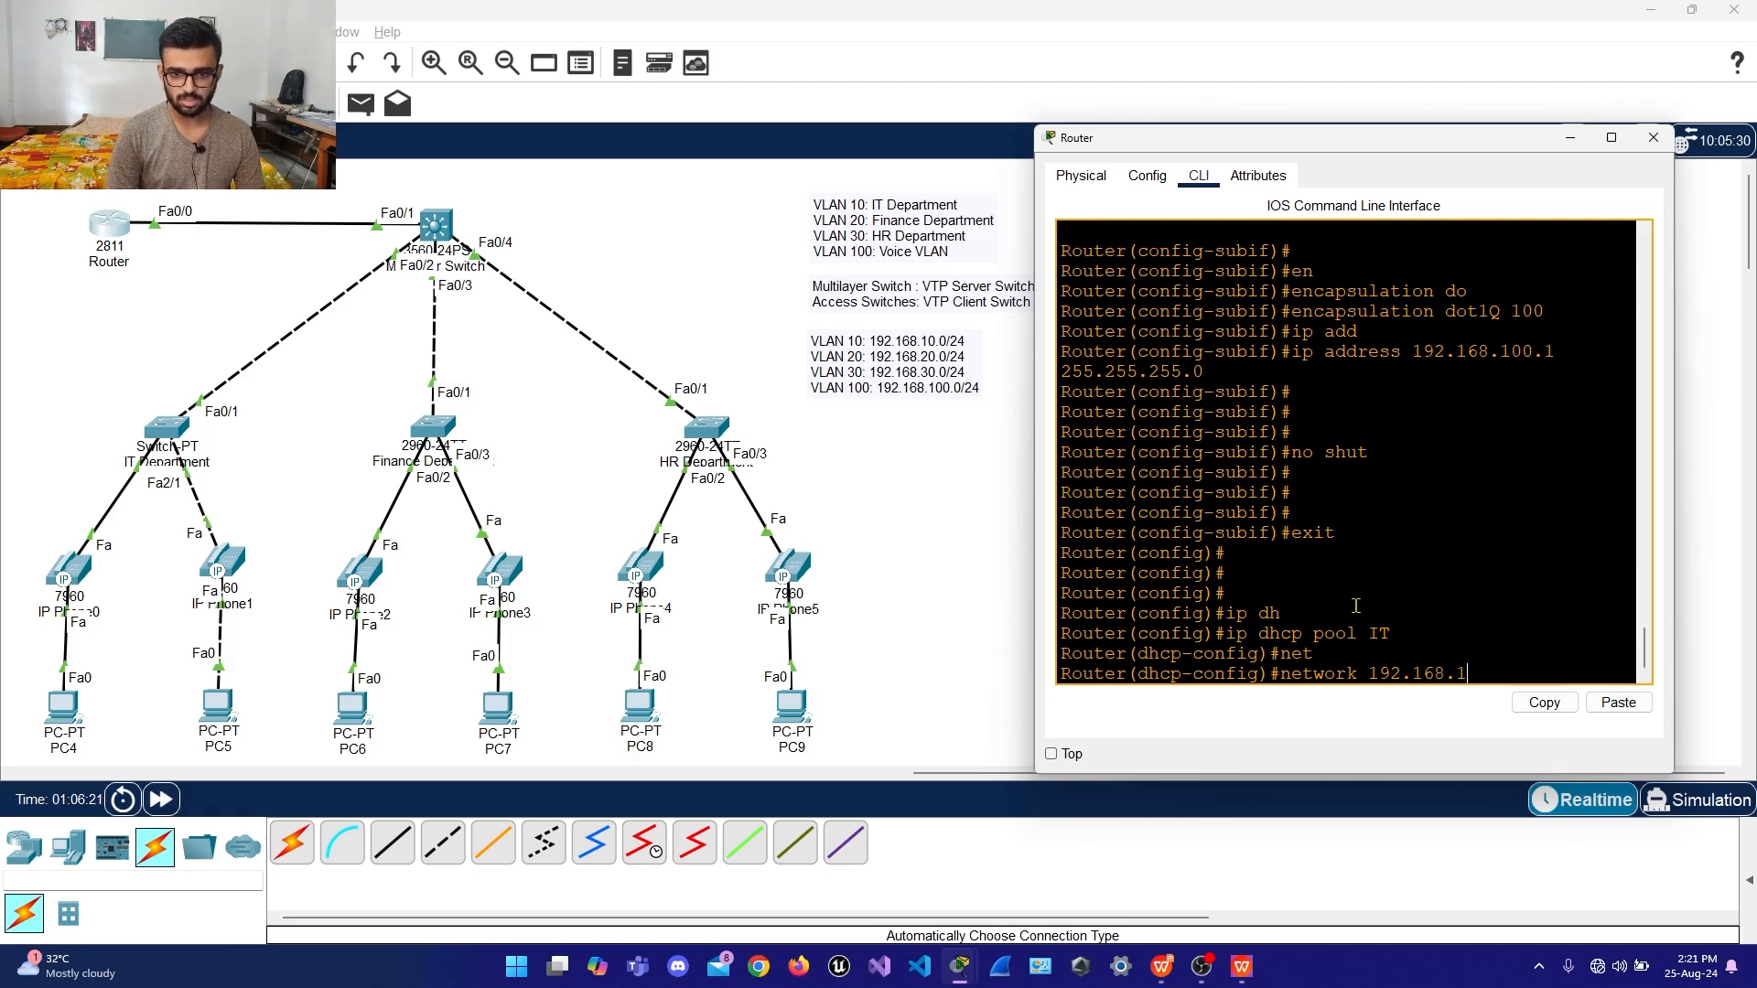
type("0.0")
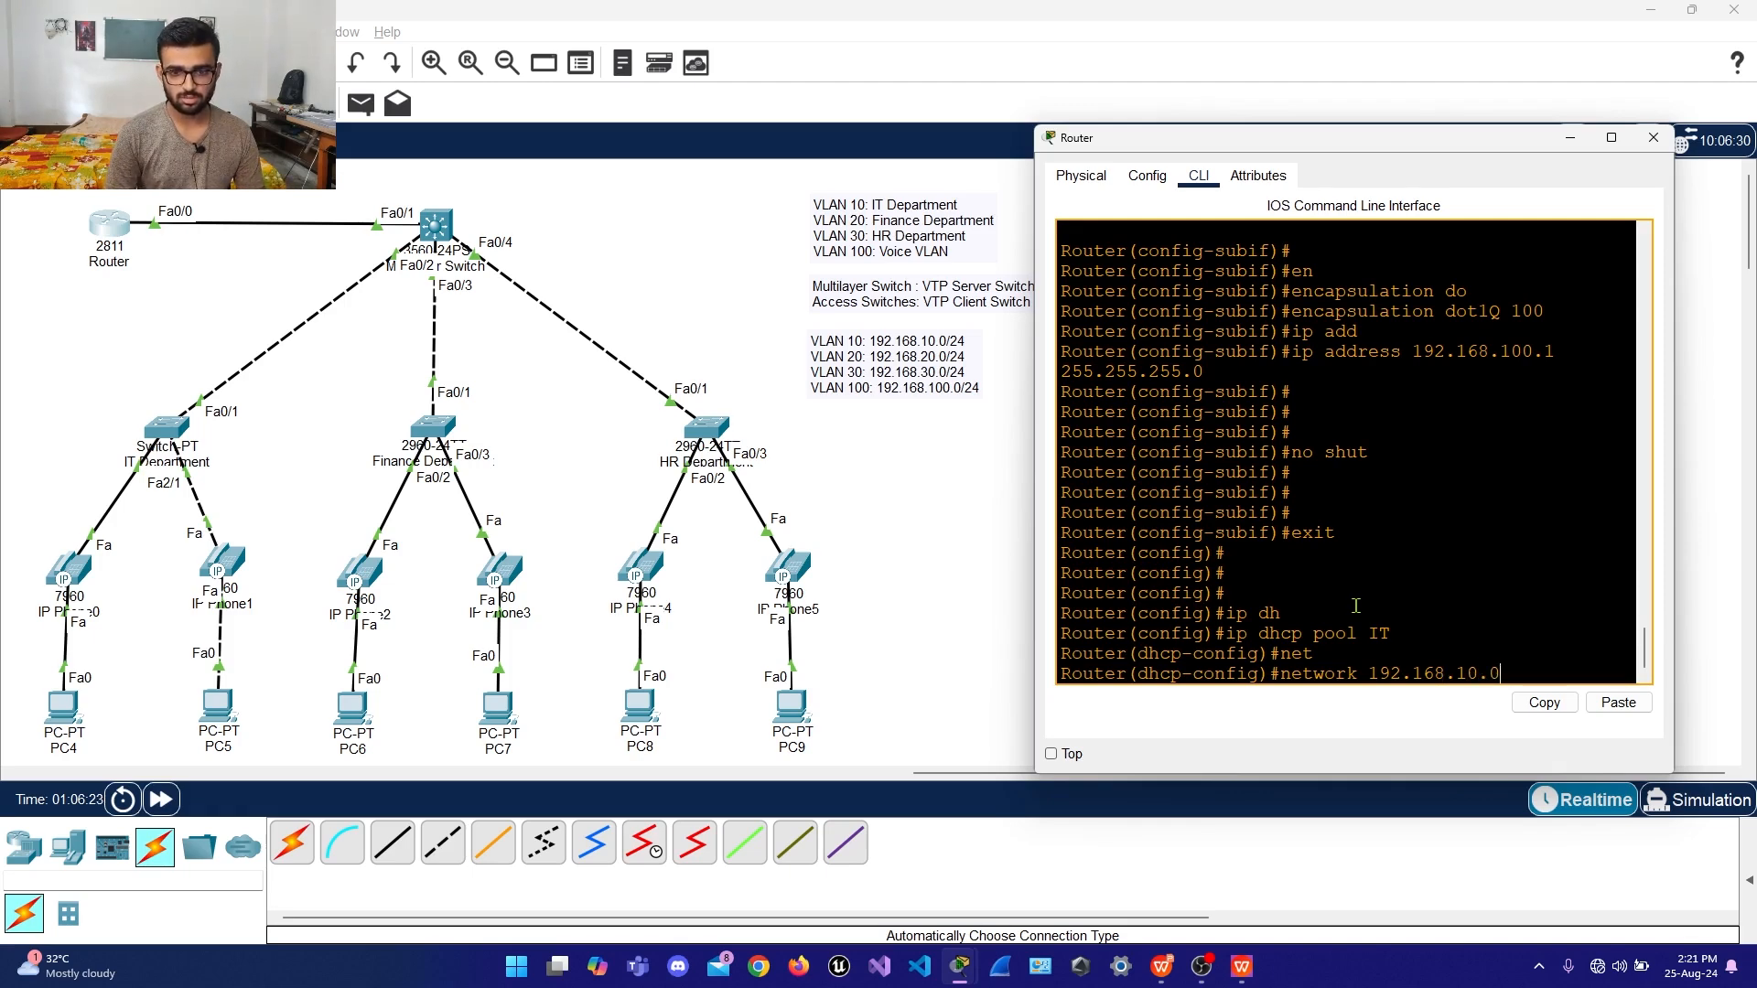
type(" 25")
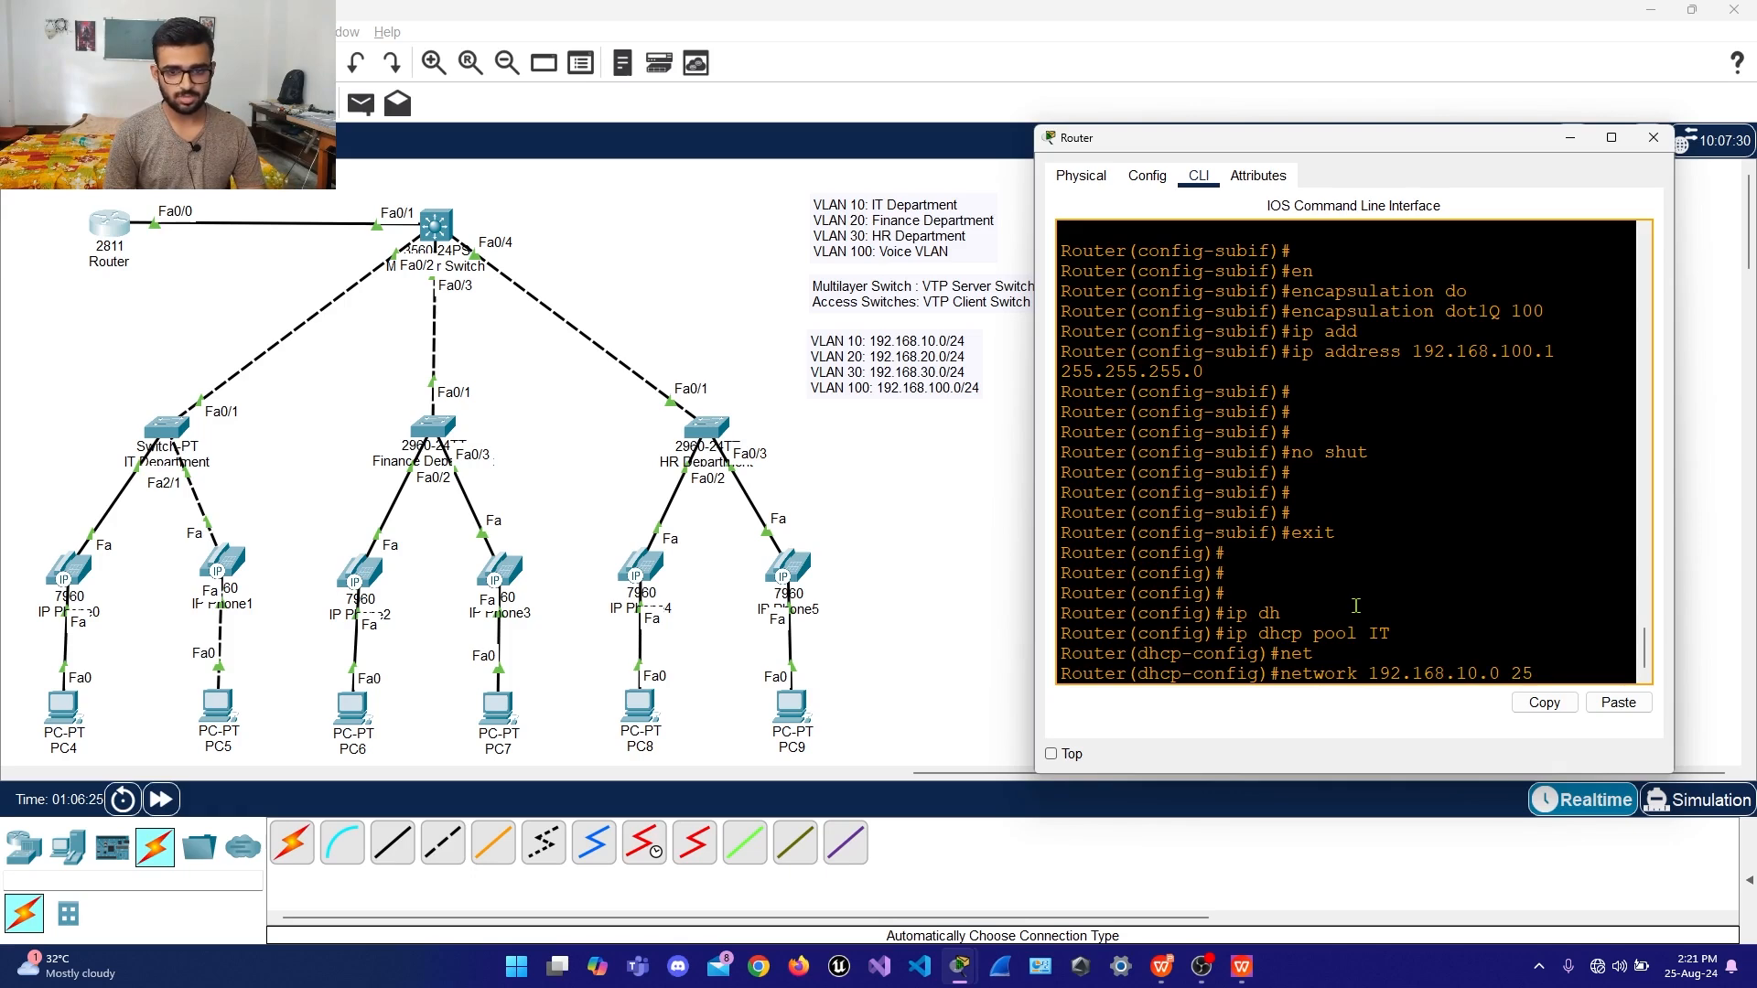
type("5.255.255.0")
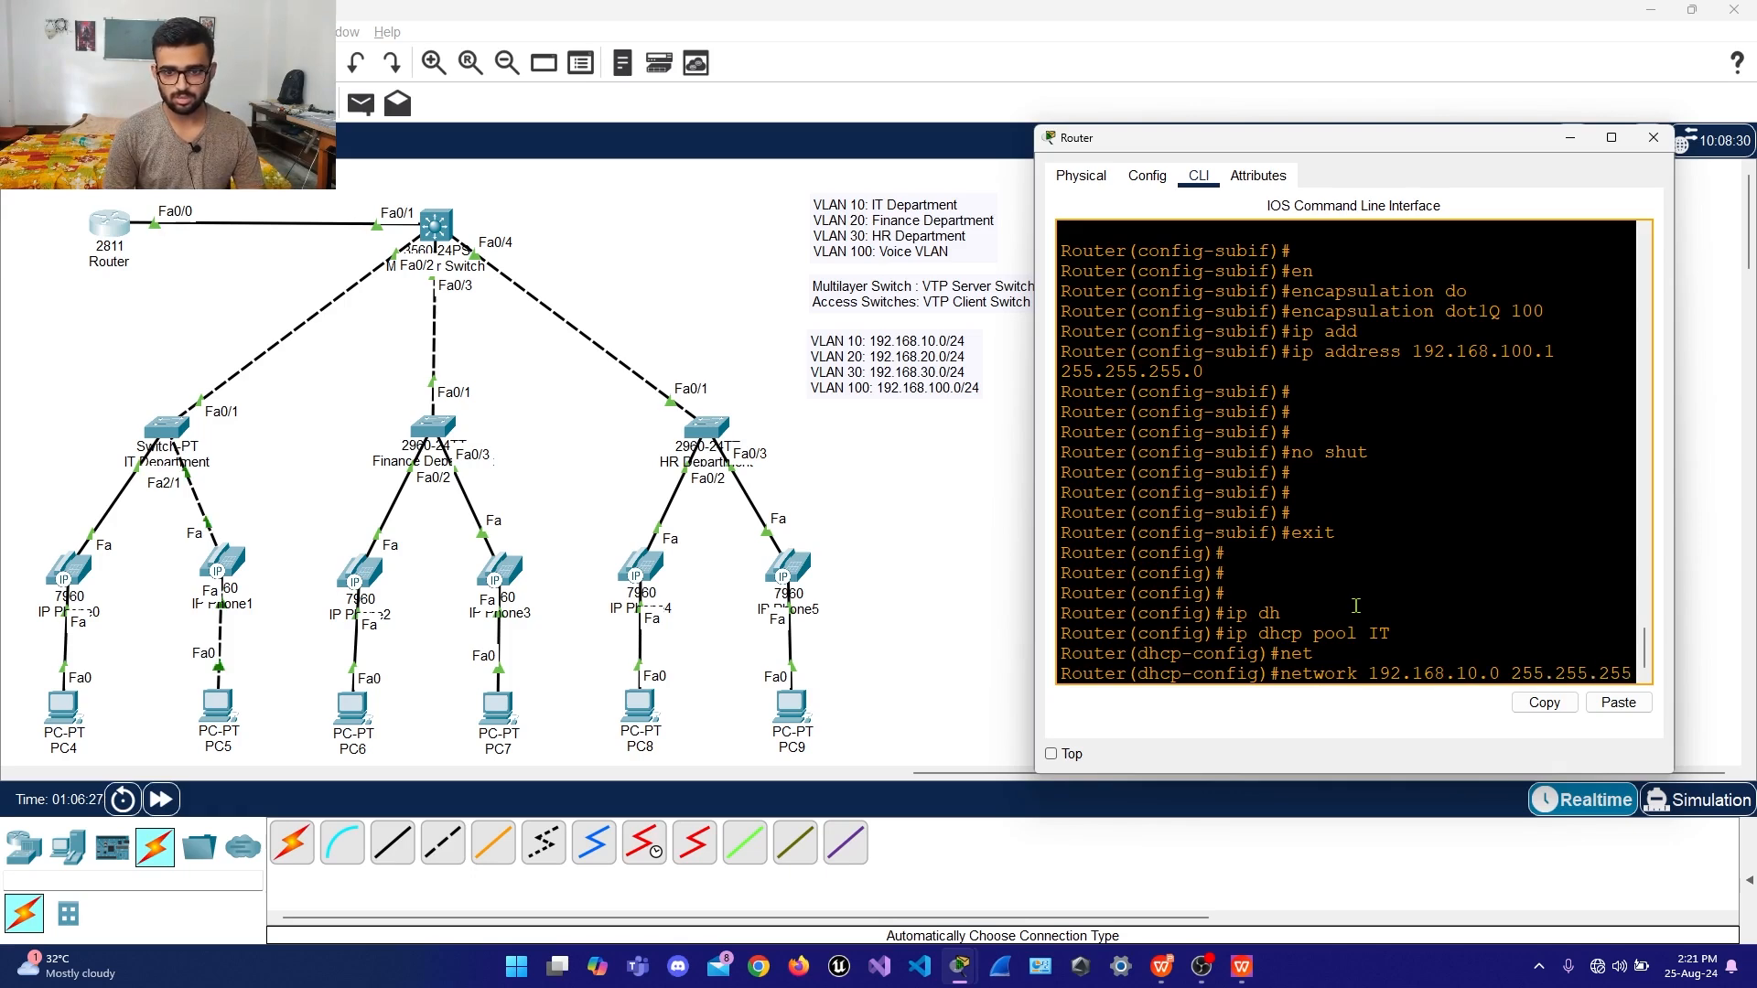
key("Return")
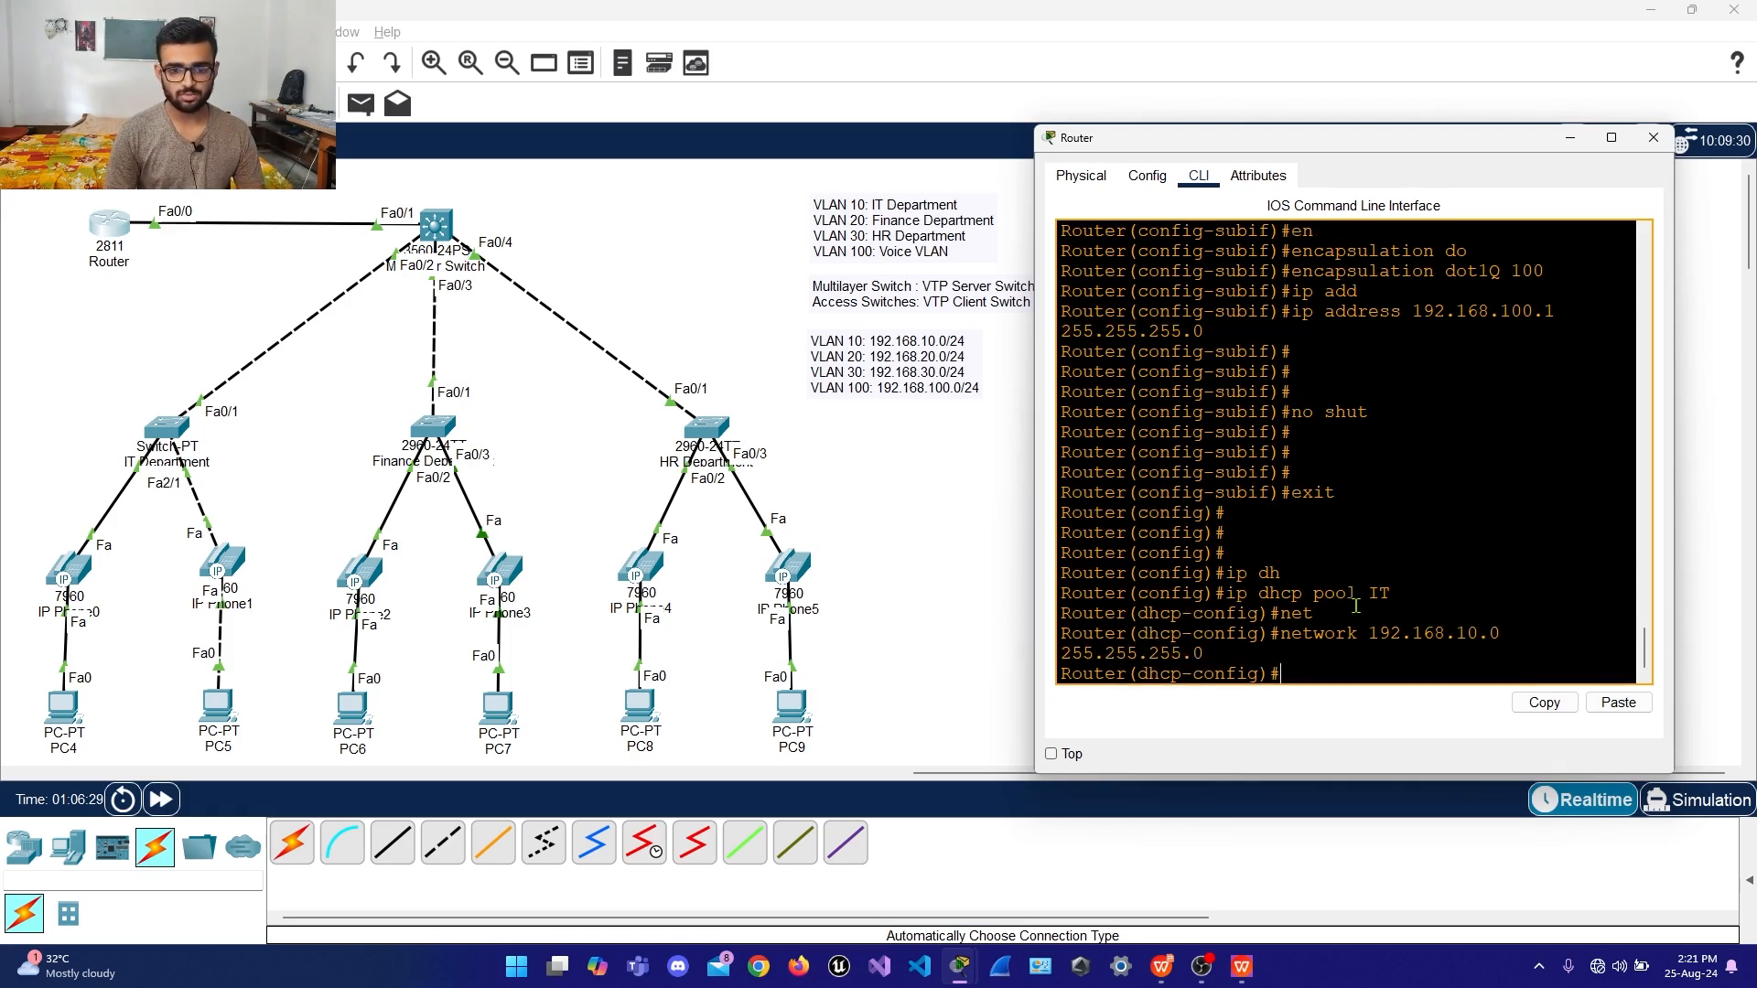
Set the IT pool's default gateway with default-router 192.168.10.1
type("de")
key("Tab")
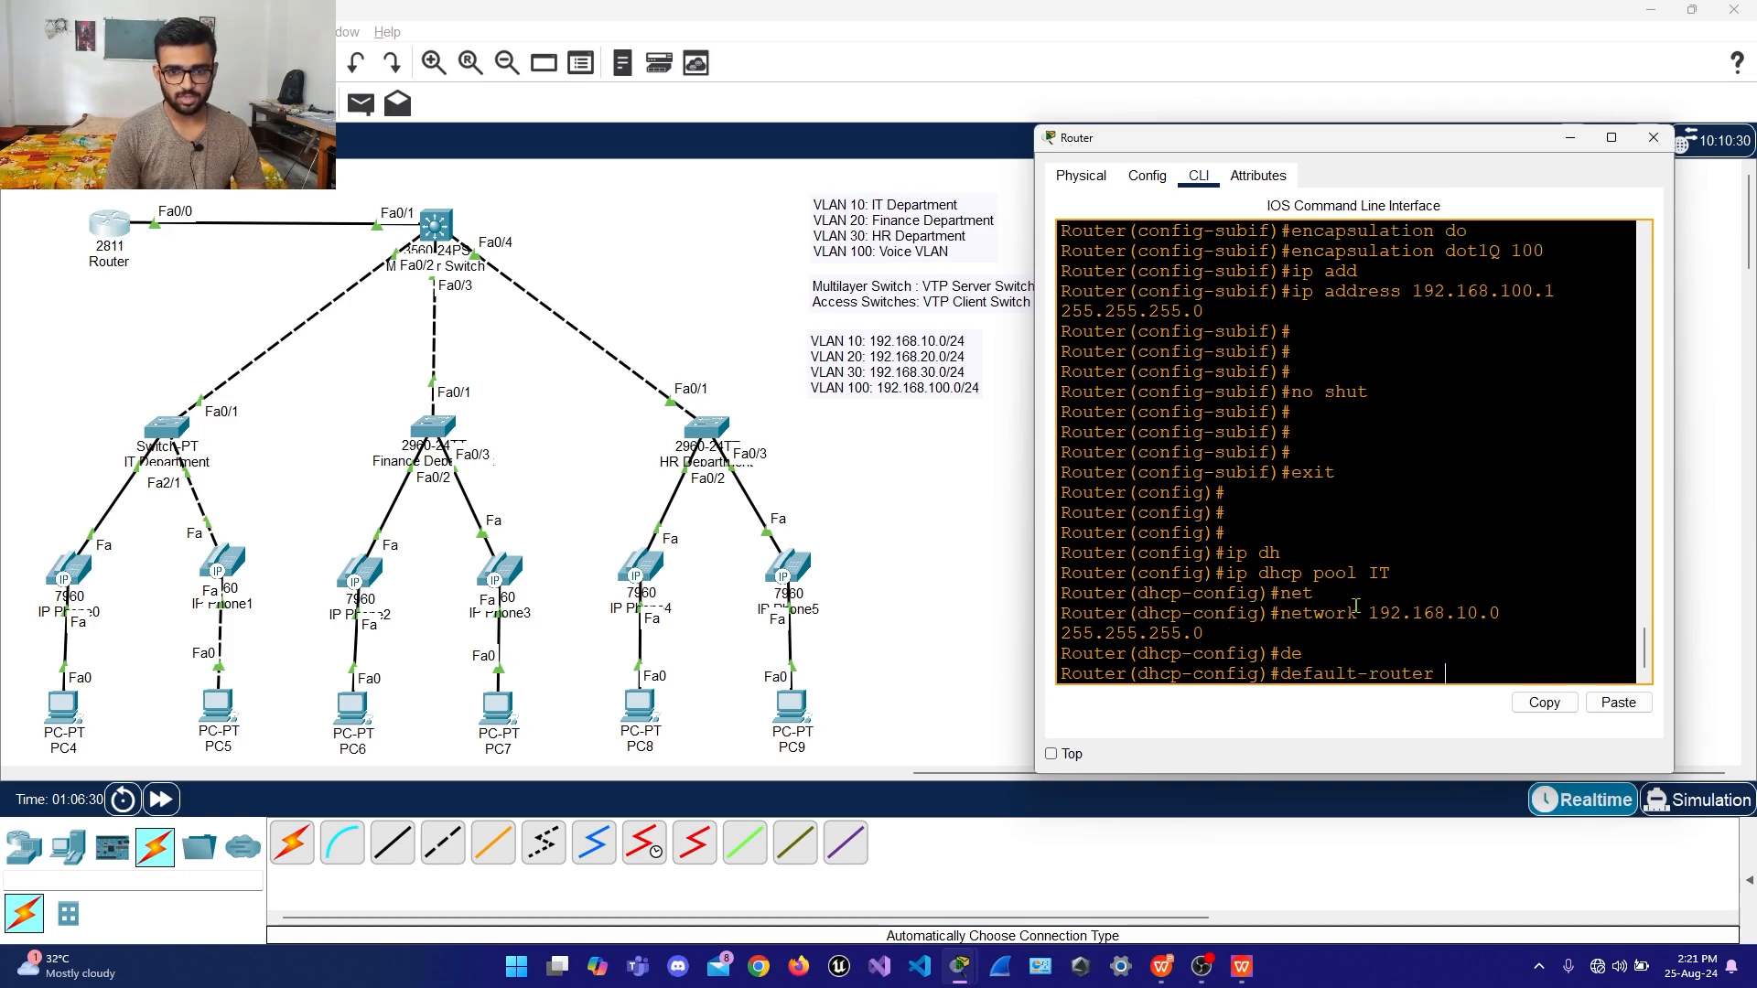
type("192.")
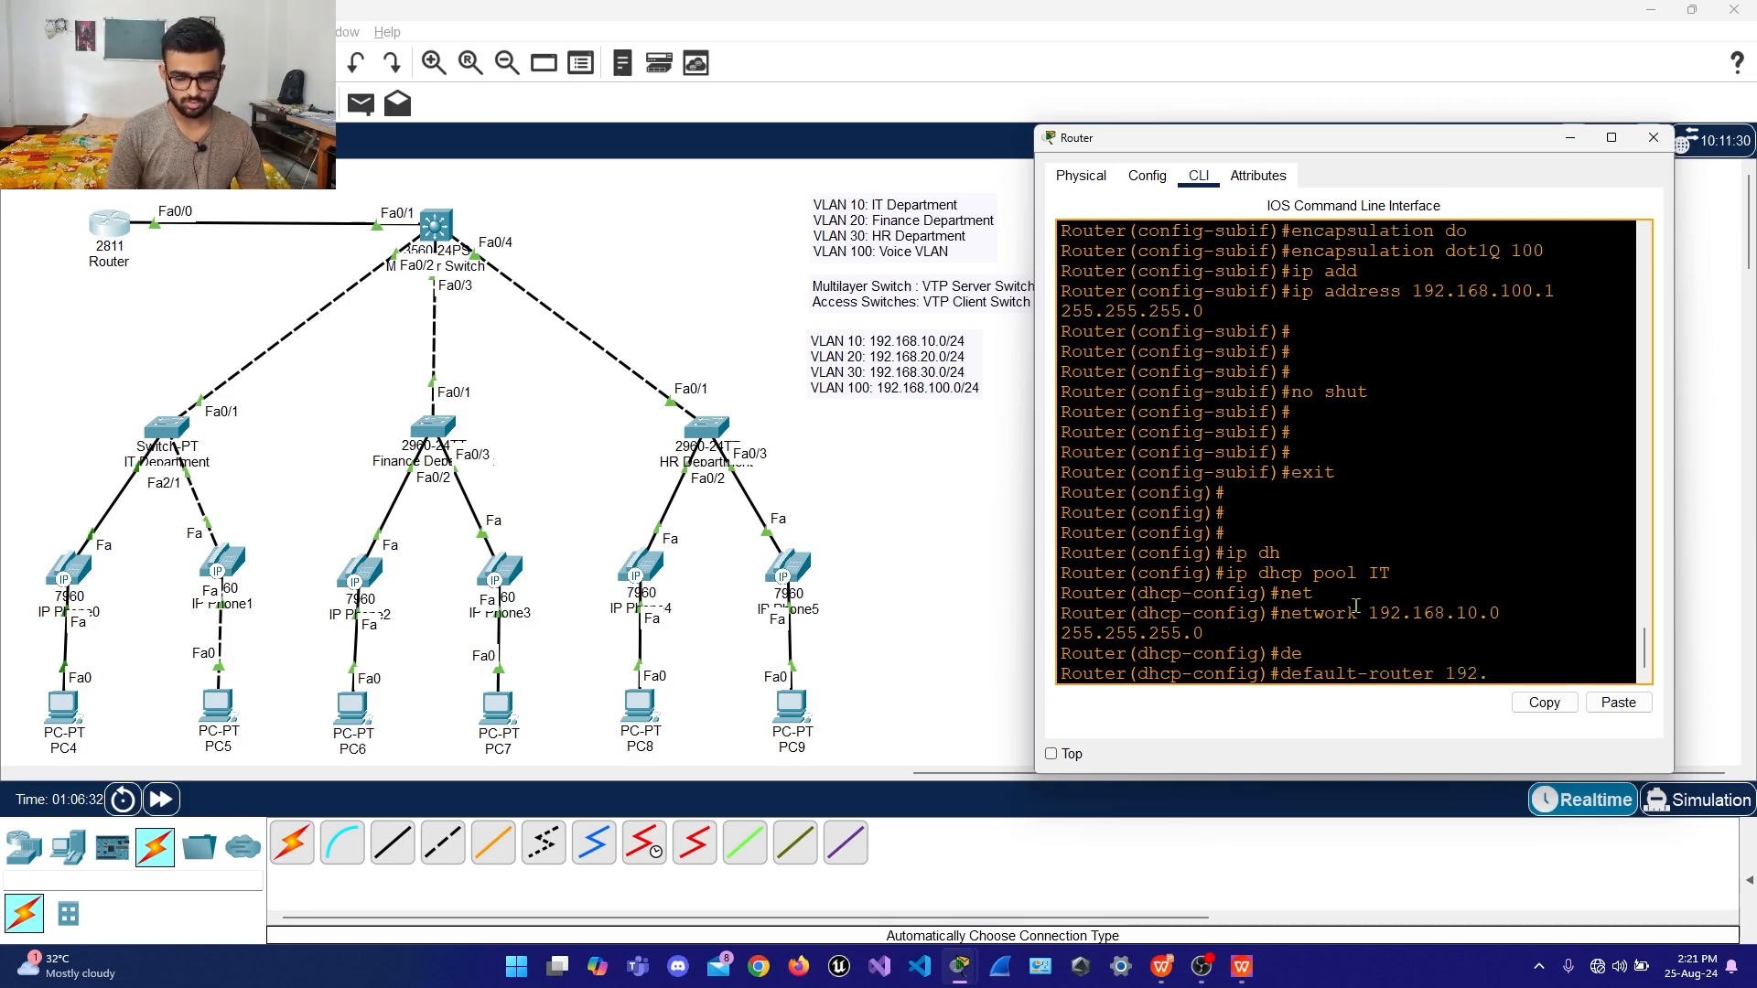
type("168")
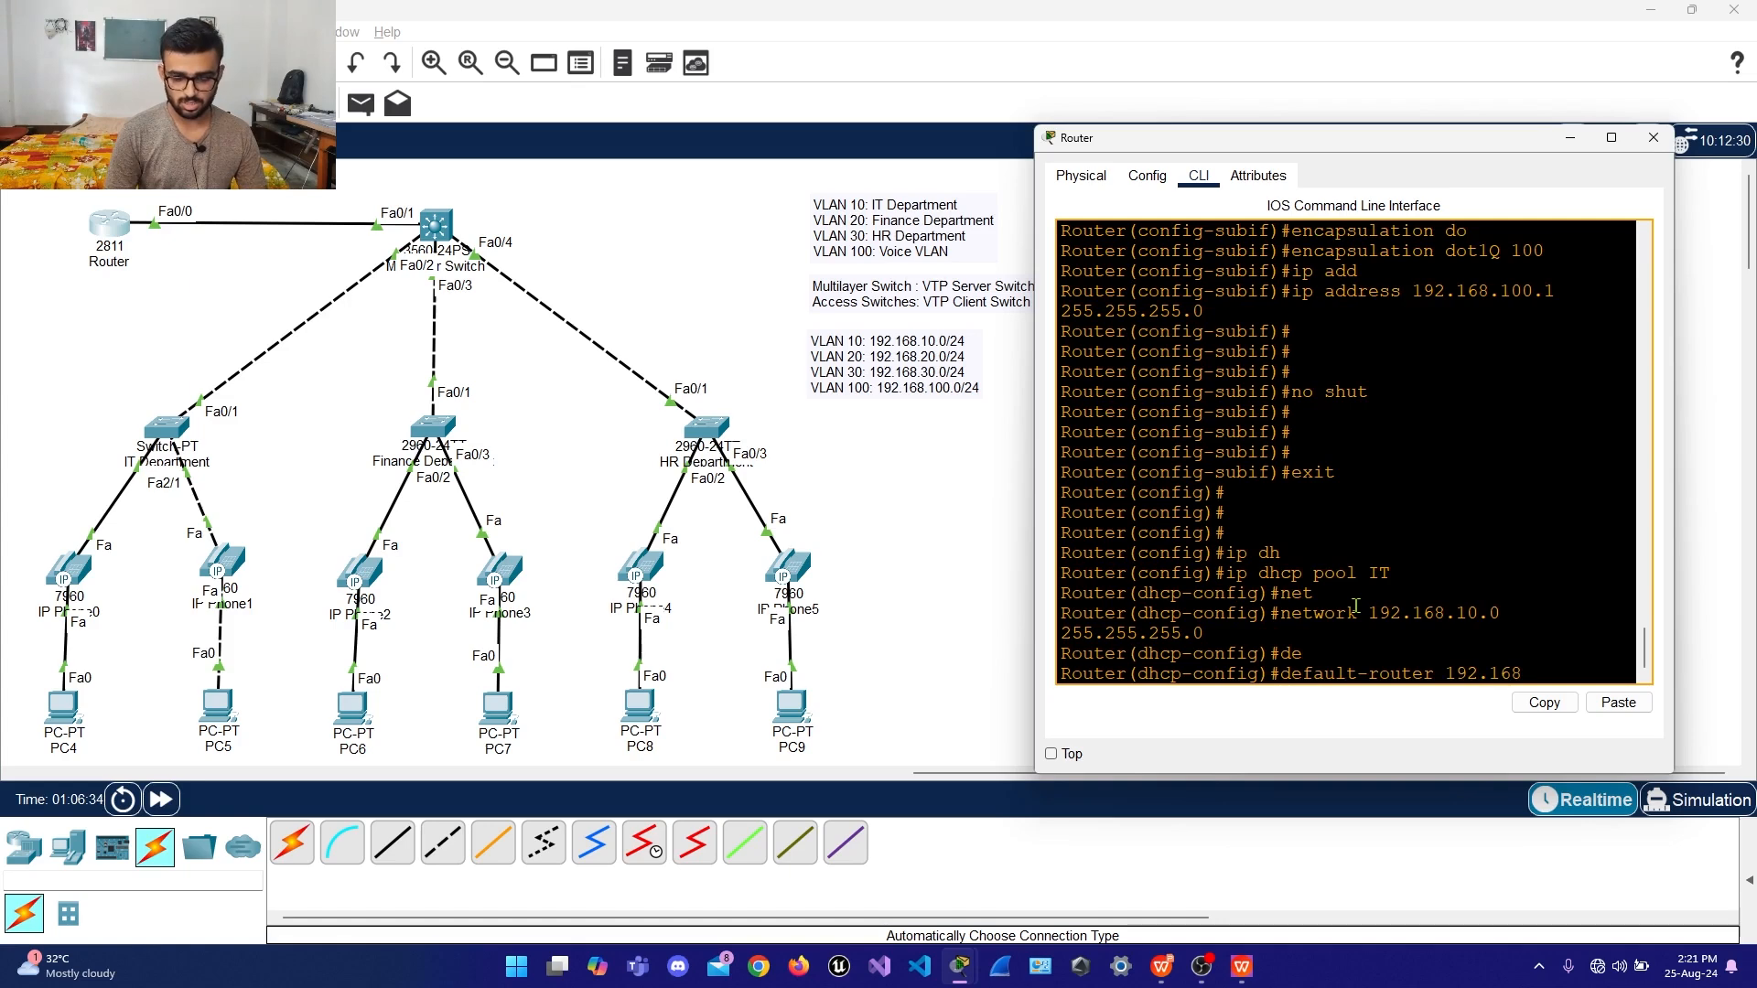
type(".10.1")
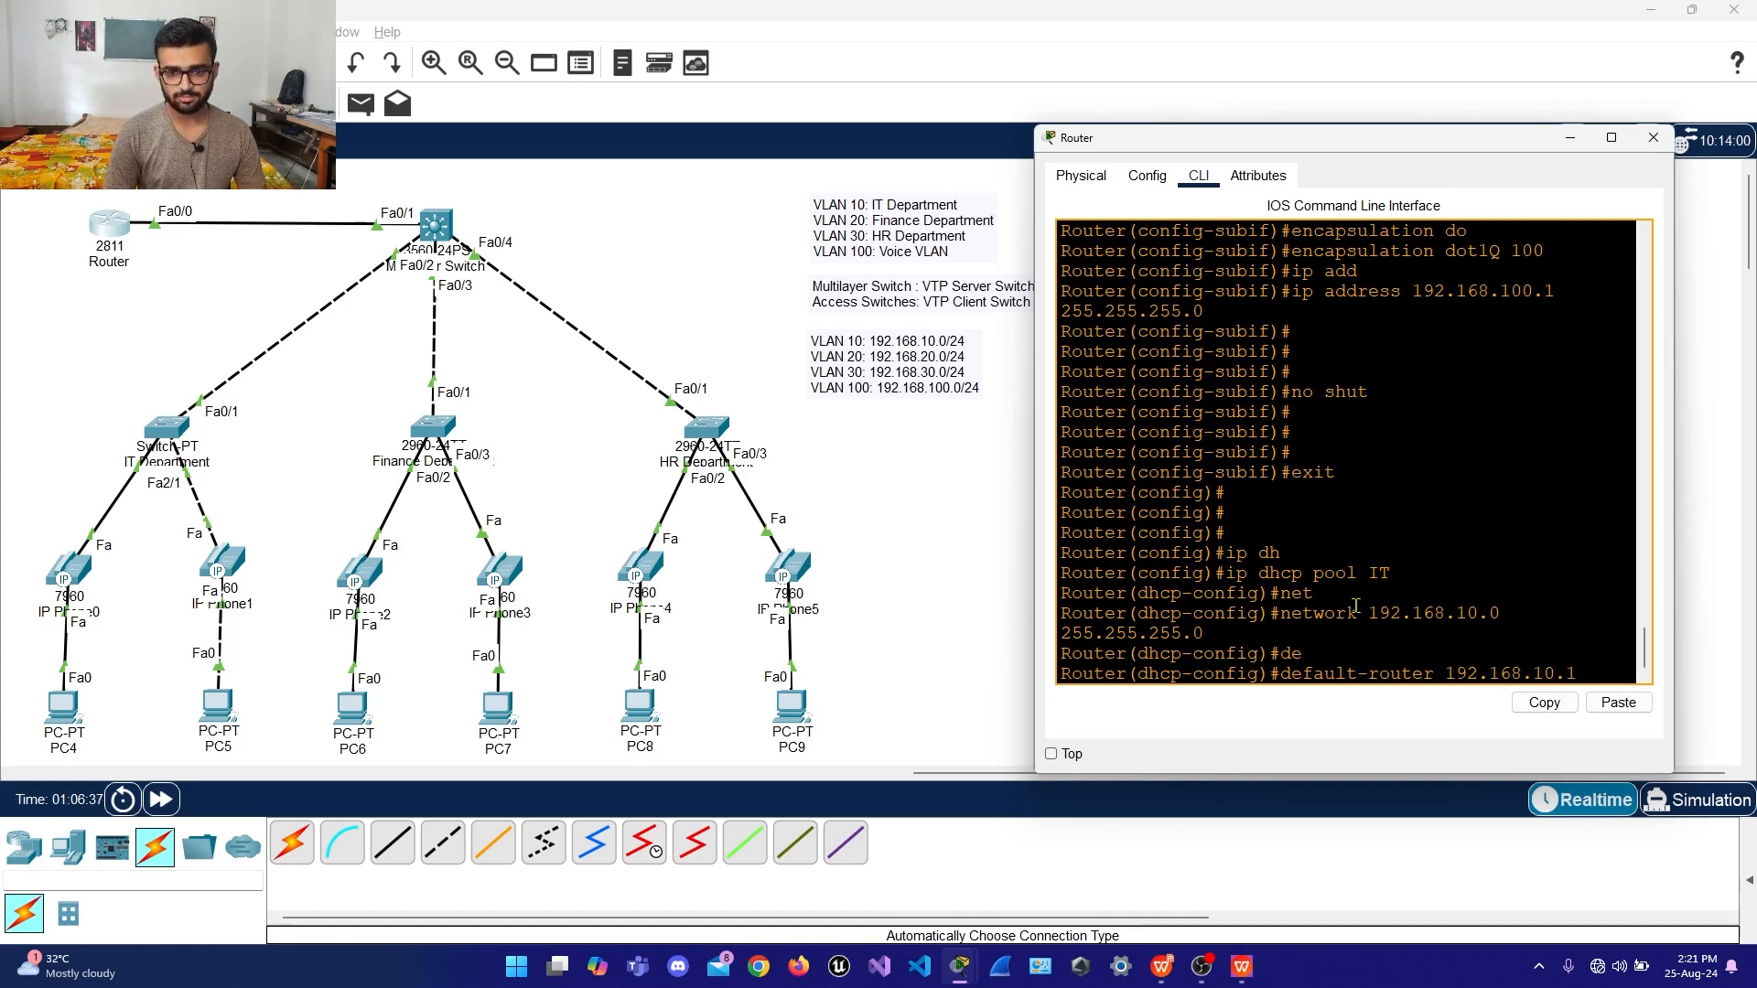
key("Return")
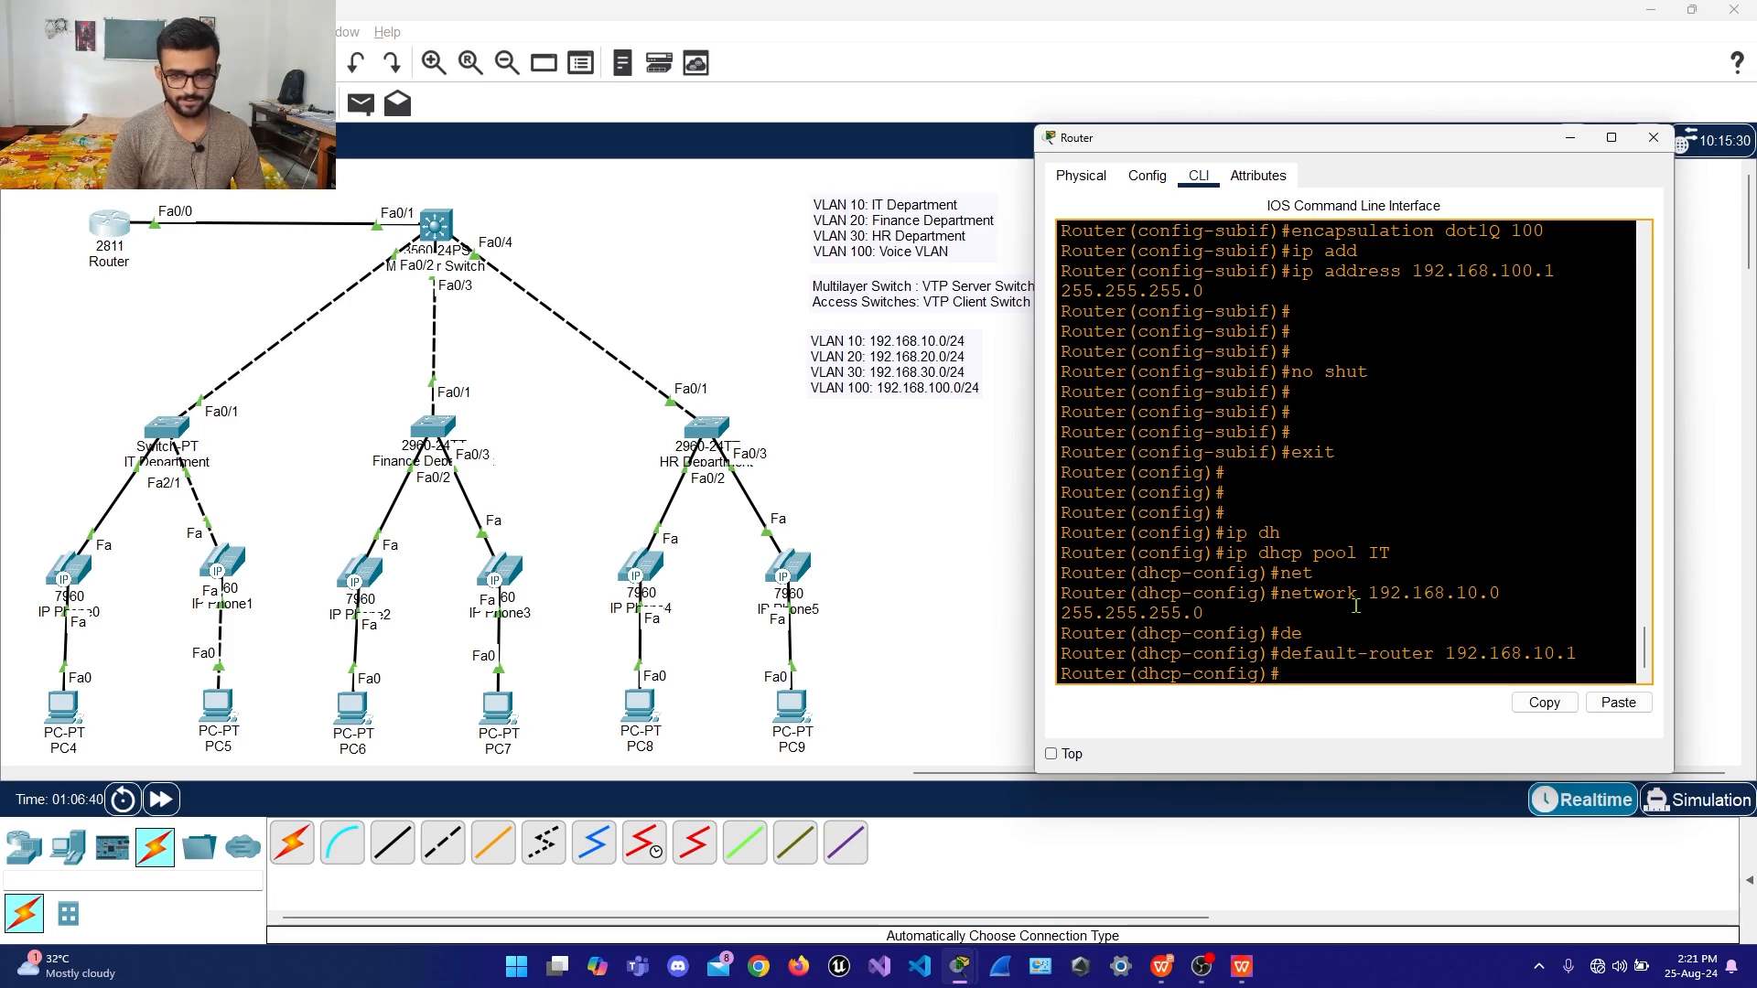
type("dn")
key("Tab")
type("192.16")
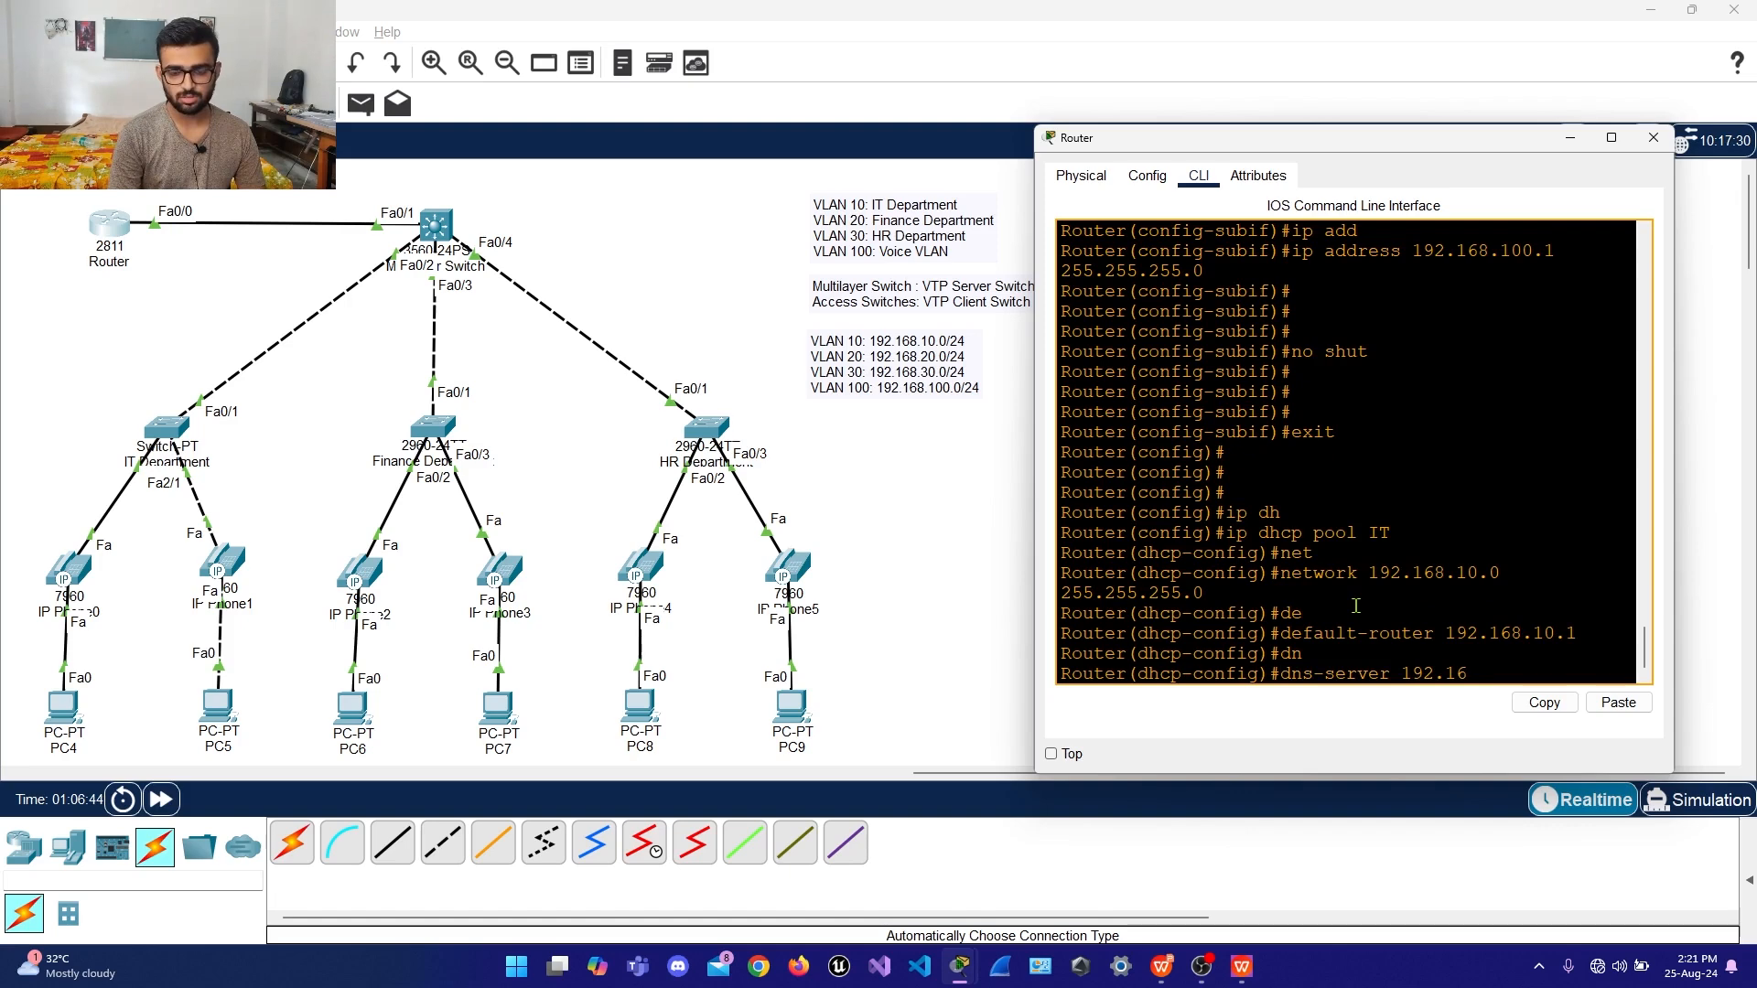
key("BackSpace")
key("BackSpace")
key("BackSpace")
key("BackSpace")
key("BackSpace")
key("BackSpace")
key("BackSpace")
key("BackSpace")
key("BackSpace")
key("BackSpace")
key("BackSpace")
key("BackSpace")
key("BackSpace")
key("BackSpace")
key("BackSpace")
key("BackSpace")
key("BackSpace")
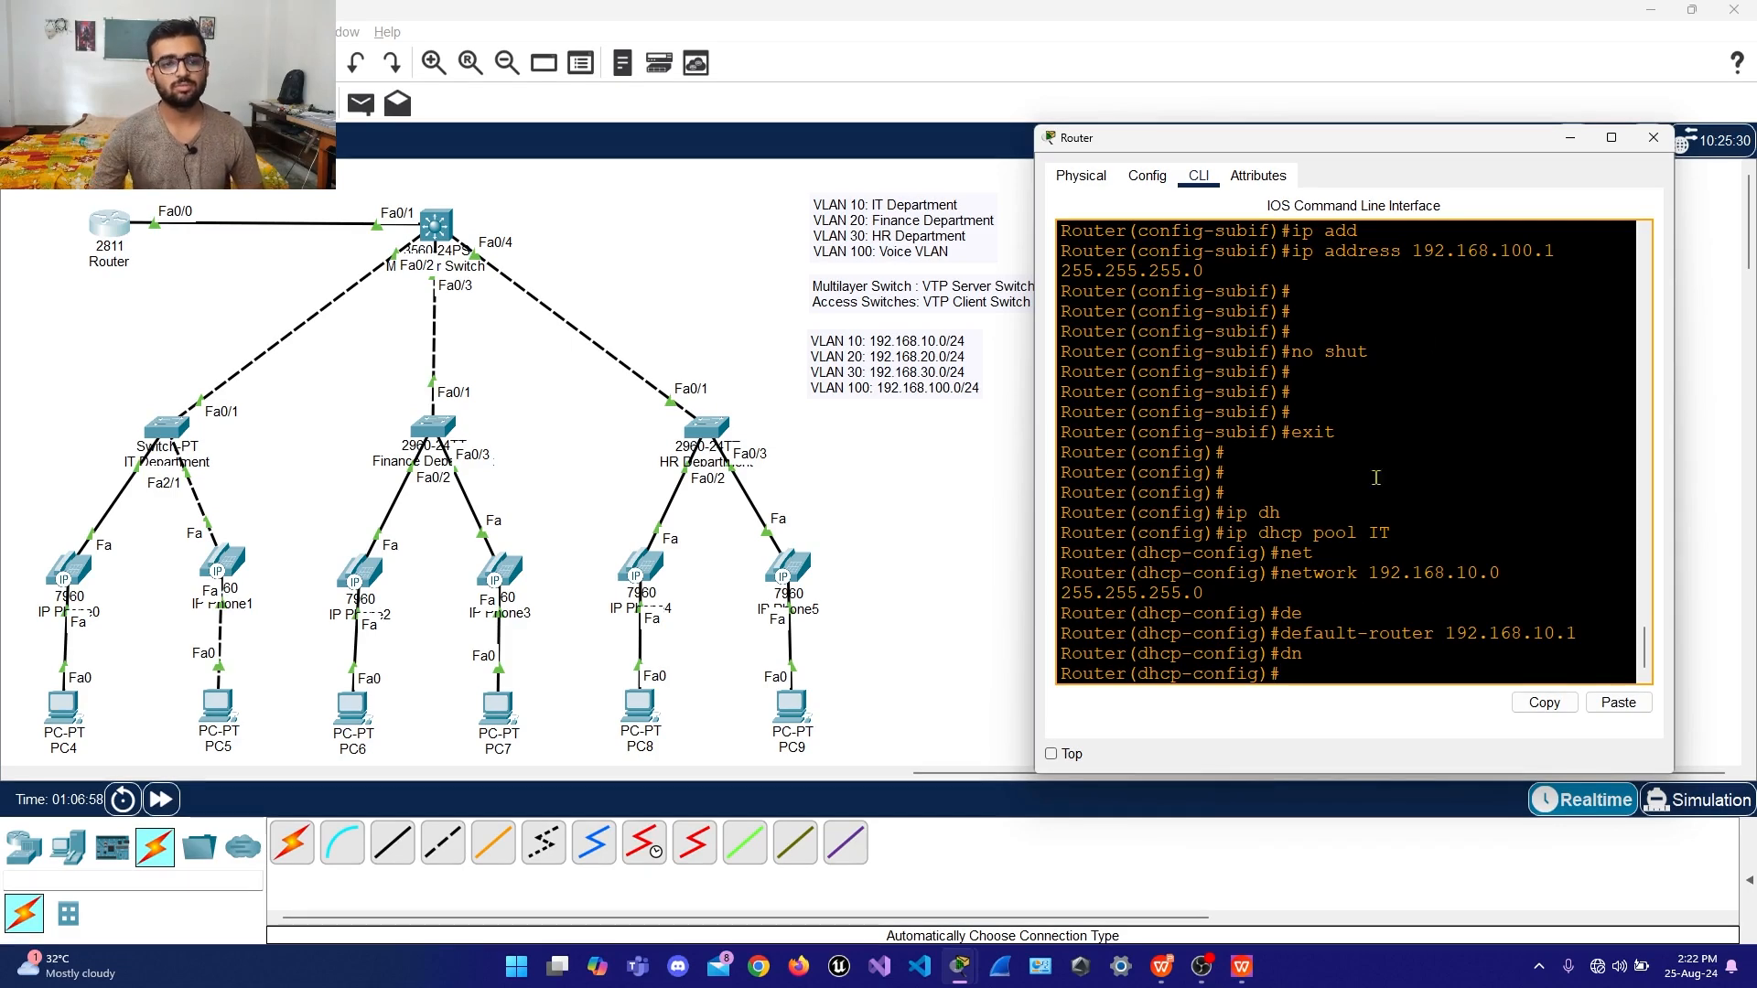
Add a generic server end device to the topology, east of the multilayer switch
left_click(24, 847)
left_click(80, 856)
left_click_drag(392, 842, 685, 216)
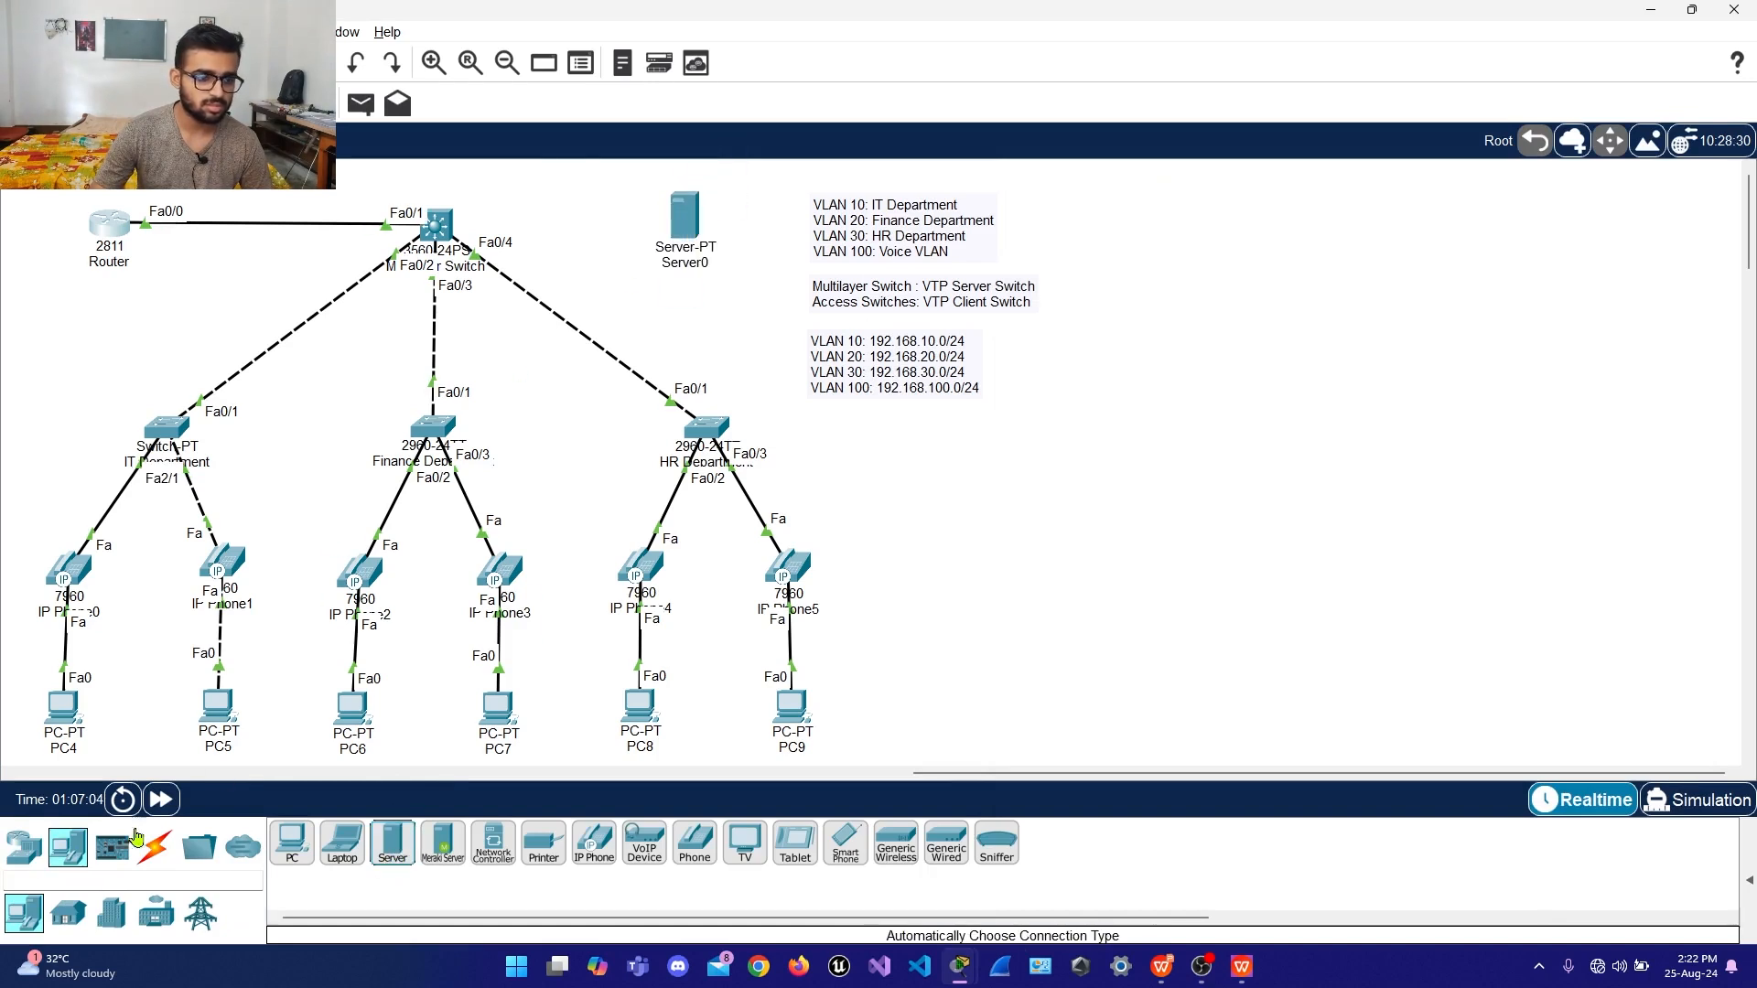
Connect the multilayer switch to Server0 with an automatically chosen cable and shift the server slightly southeast
left_click(147, 856)
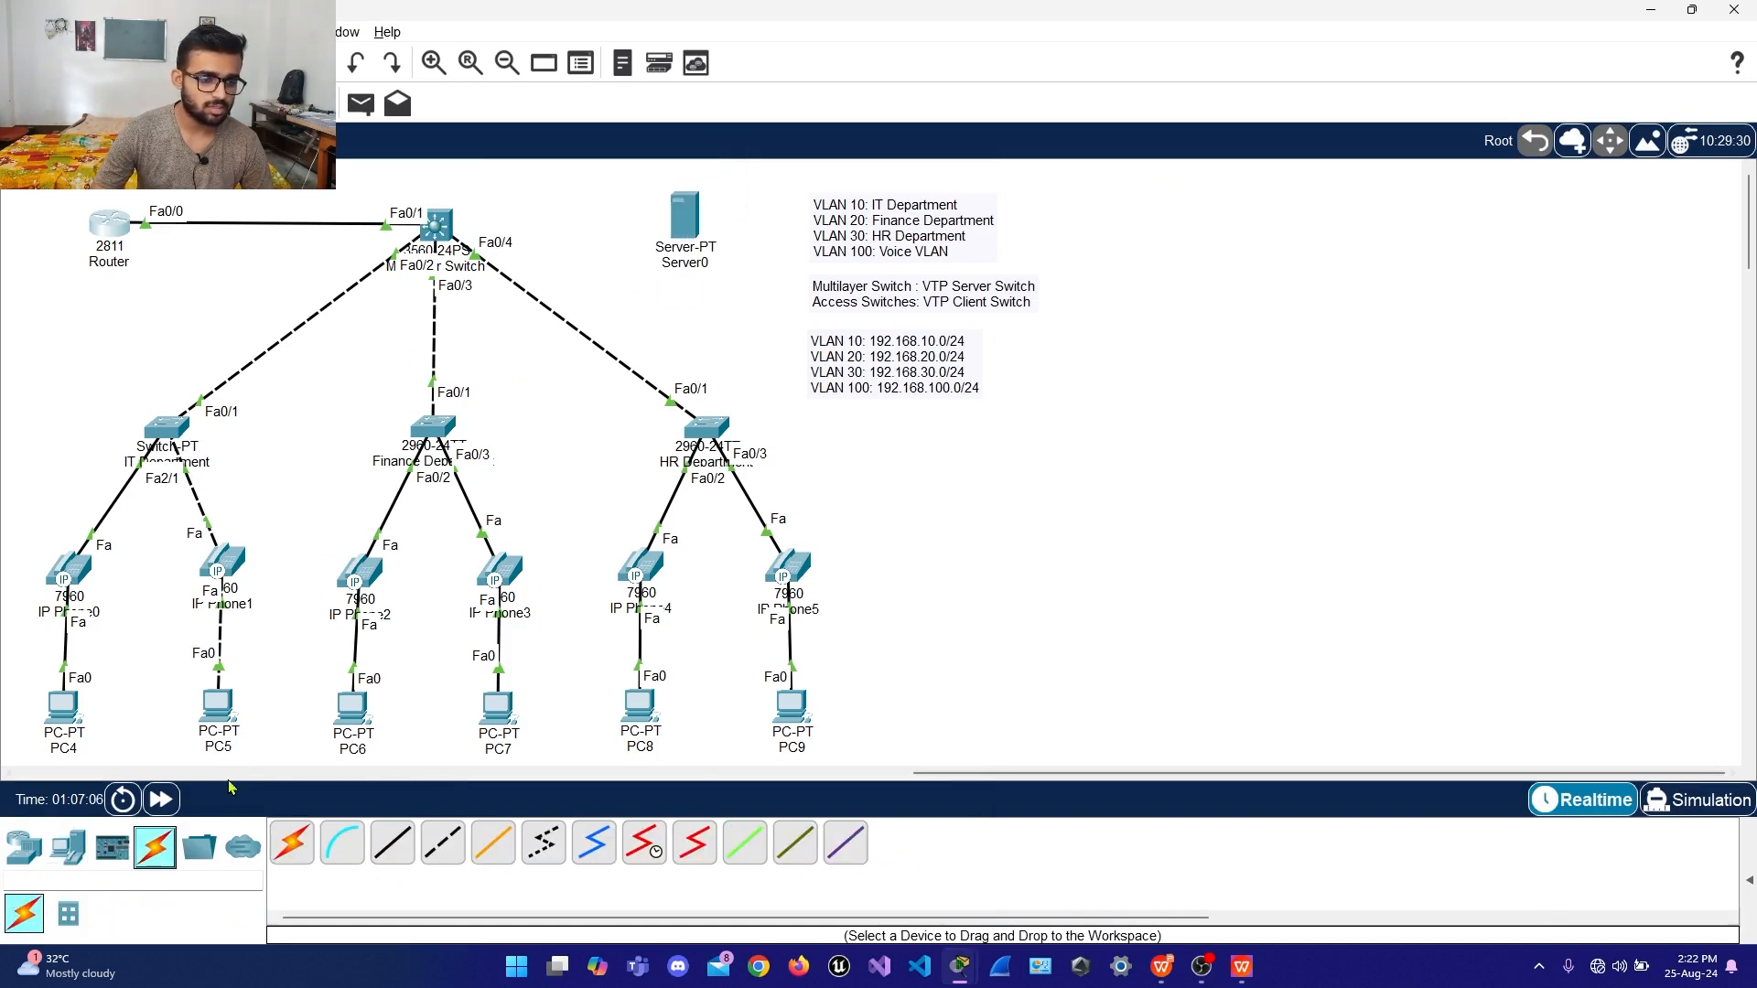
left_click(284, 842)
left_click(435, 224)
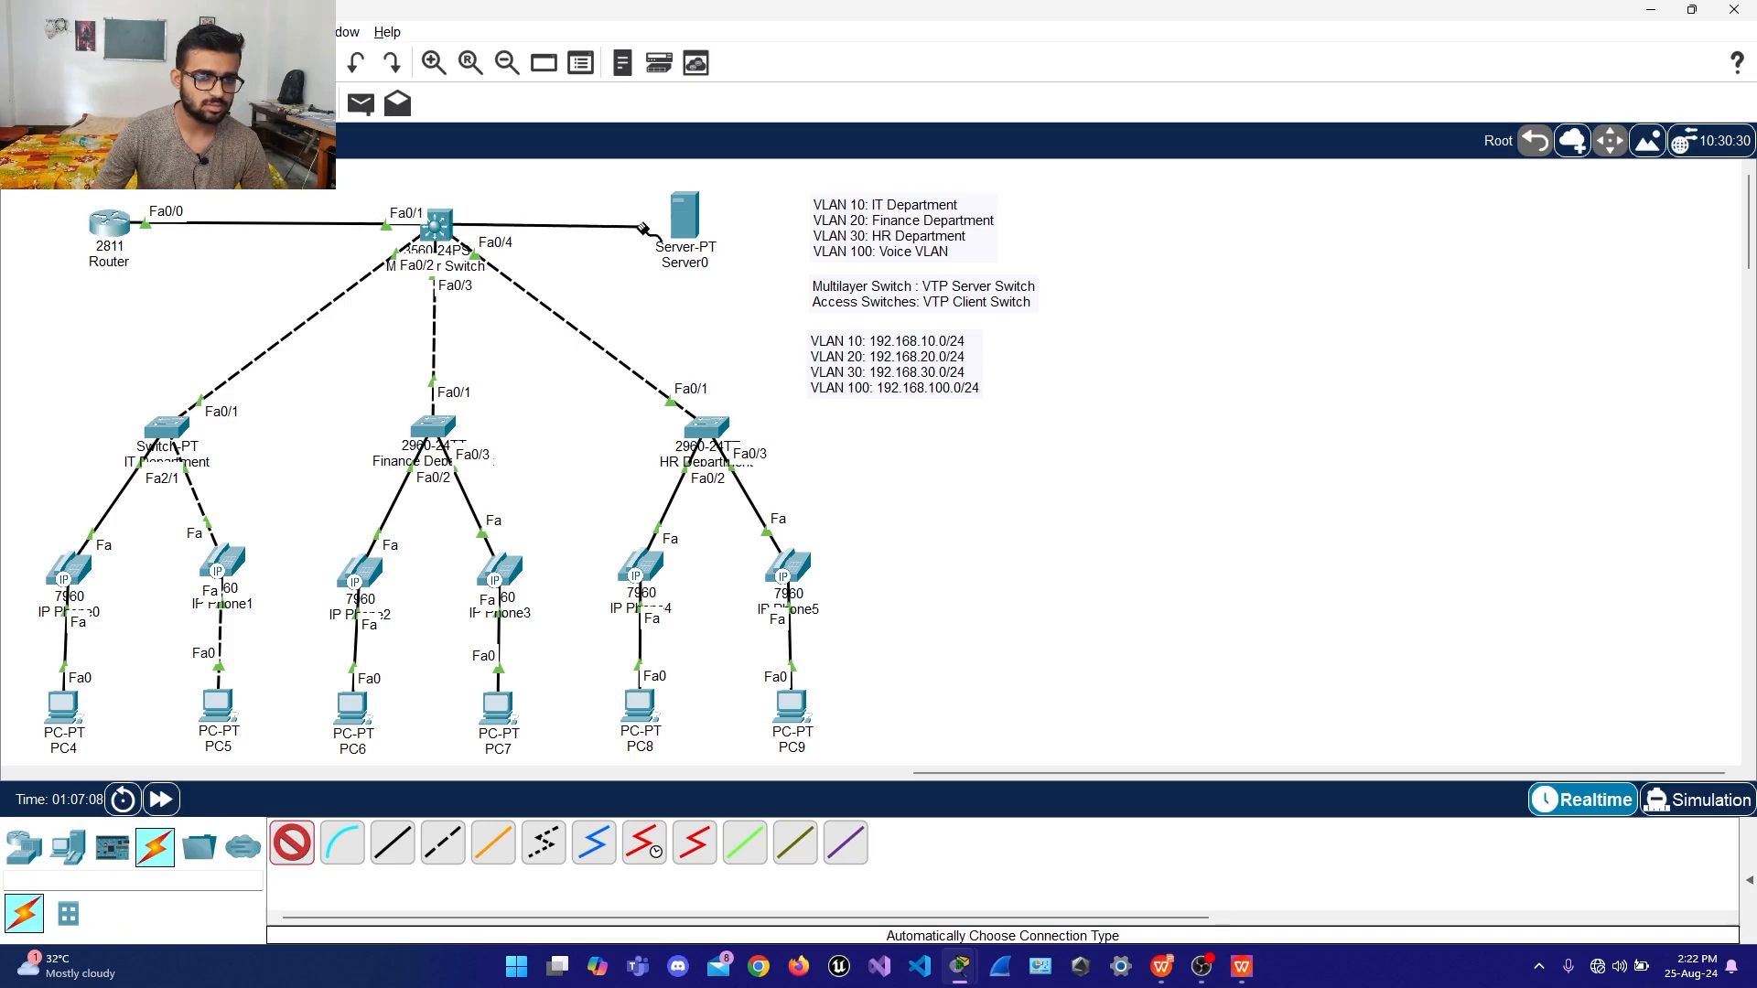
left_click(687, 223)
left_click_drag(691, 229, 732, 245)
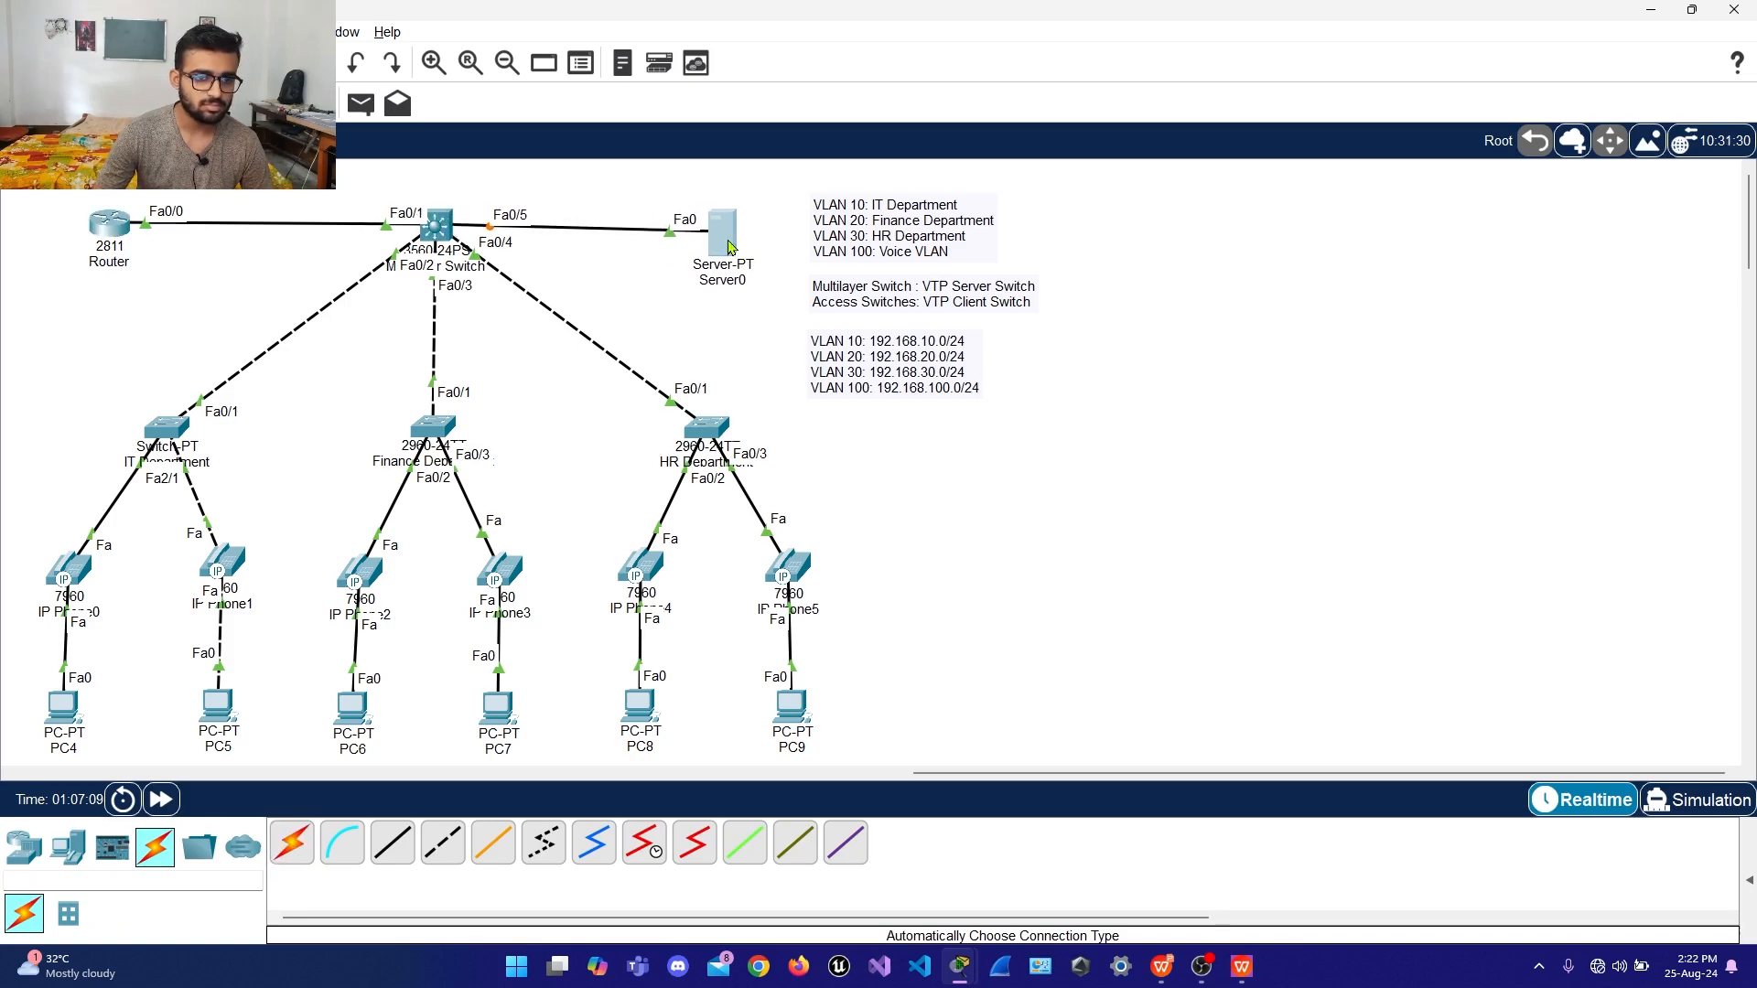
Return to the router's command line and set the IT pool's DNS server with dns-server 8.8.8.8
left_click(109, 225)
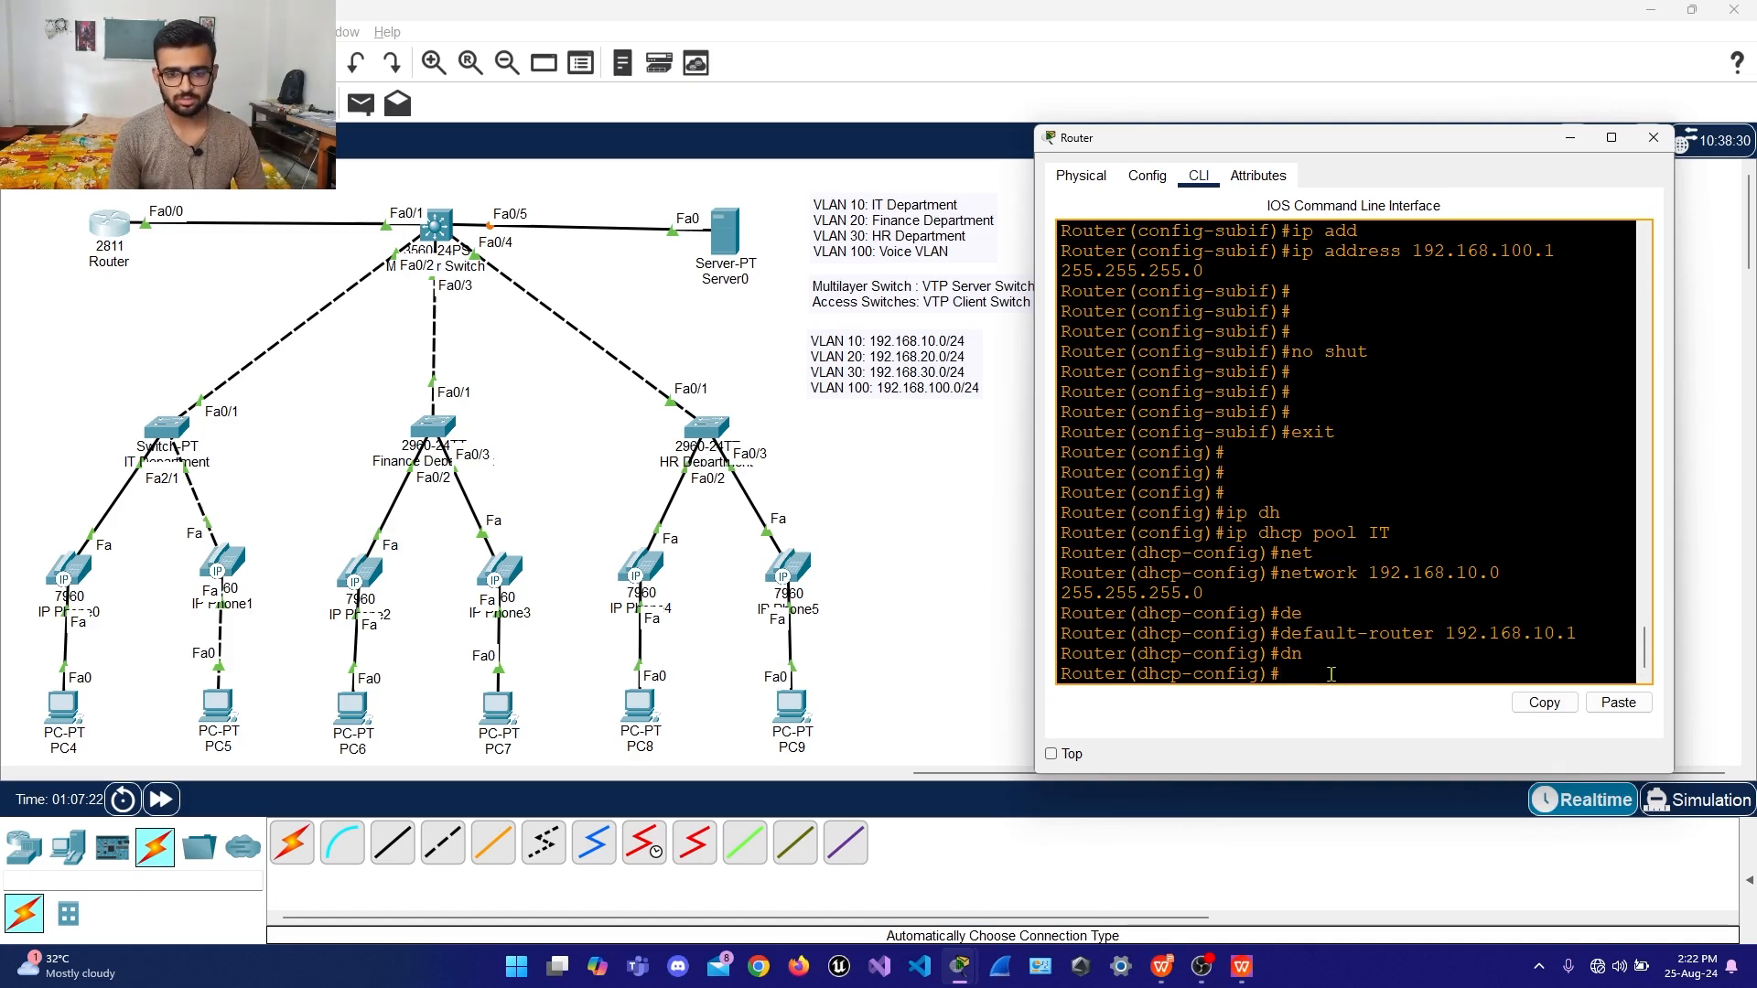
type("dn")
key("Tab")
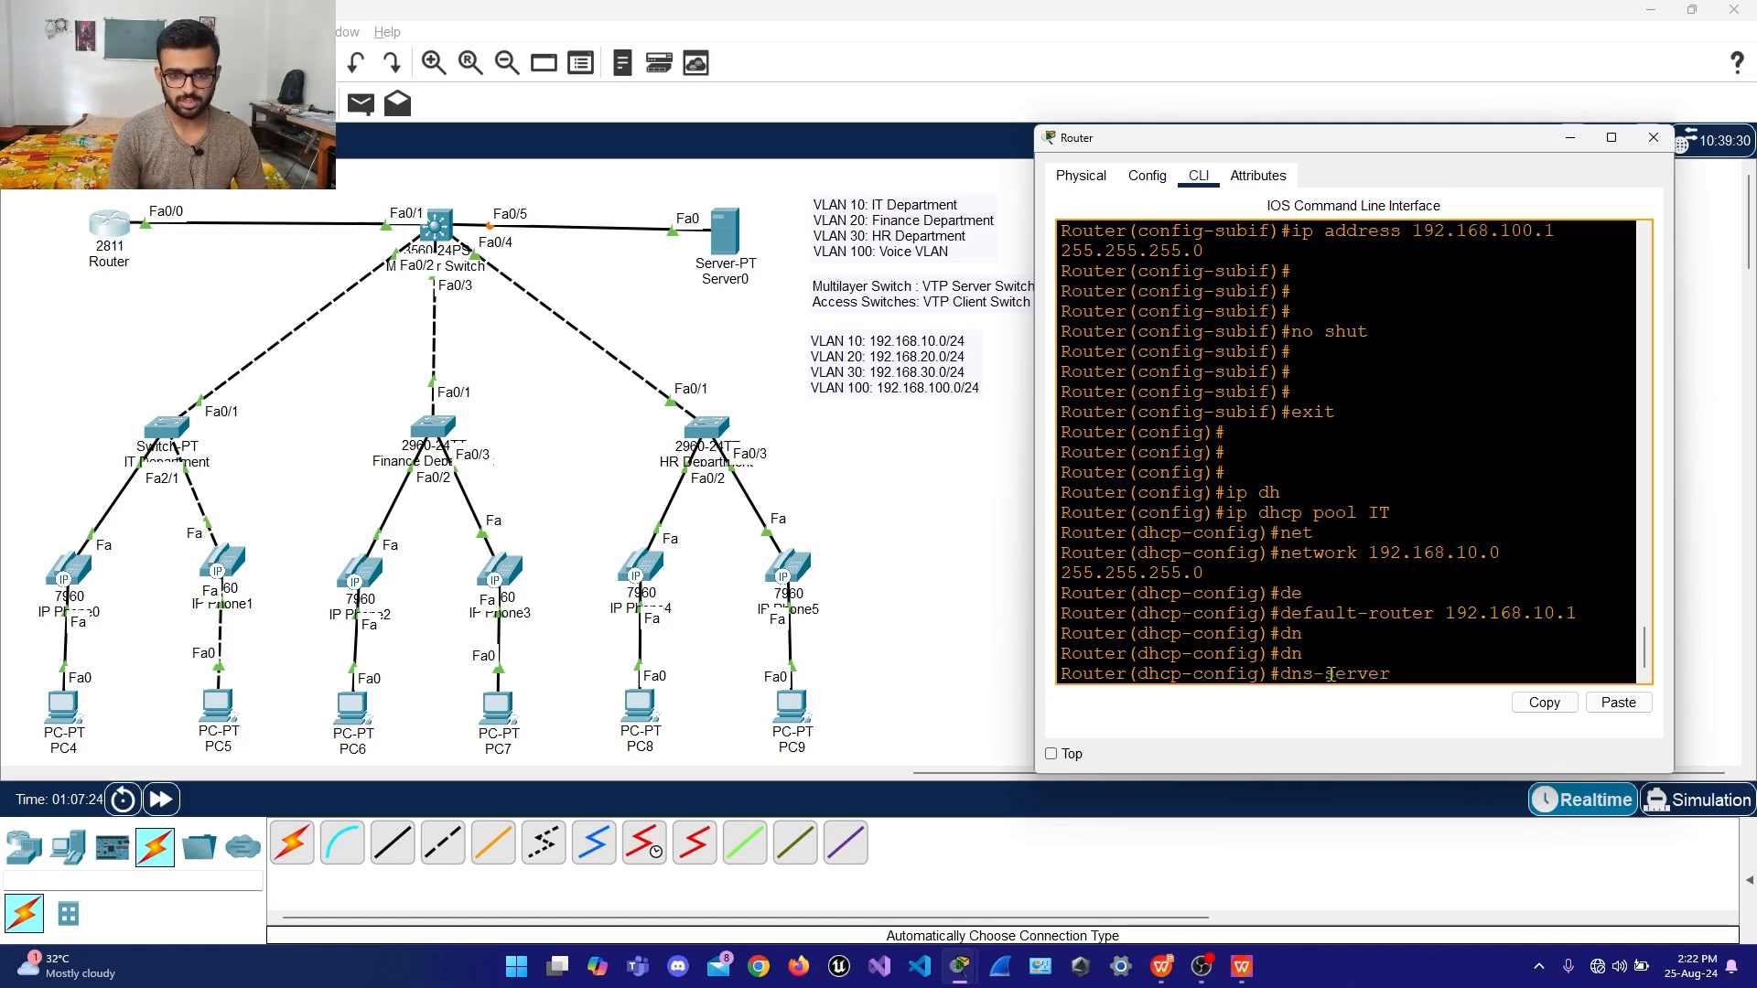
type("8.8.8.8")
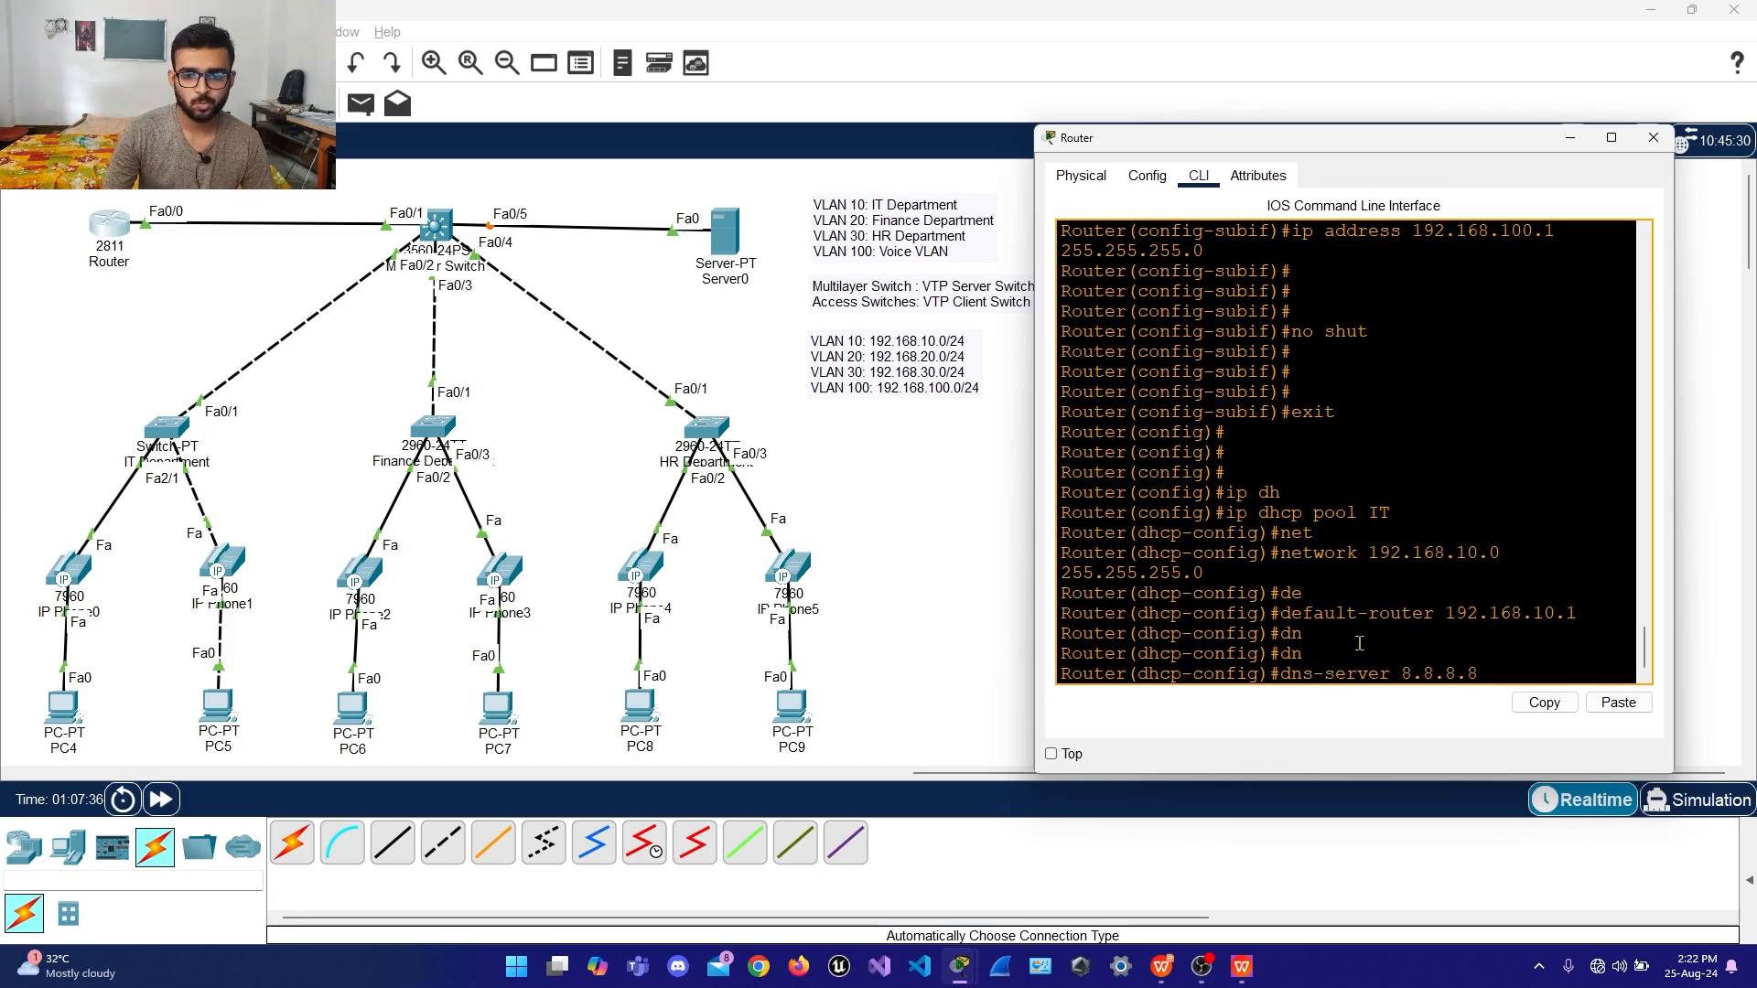
key("Return")
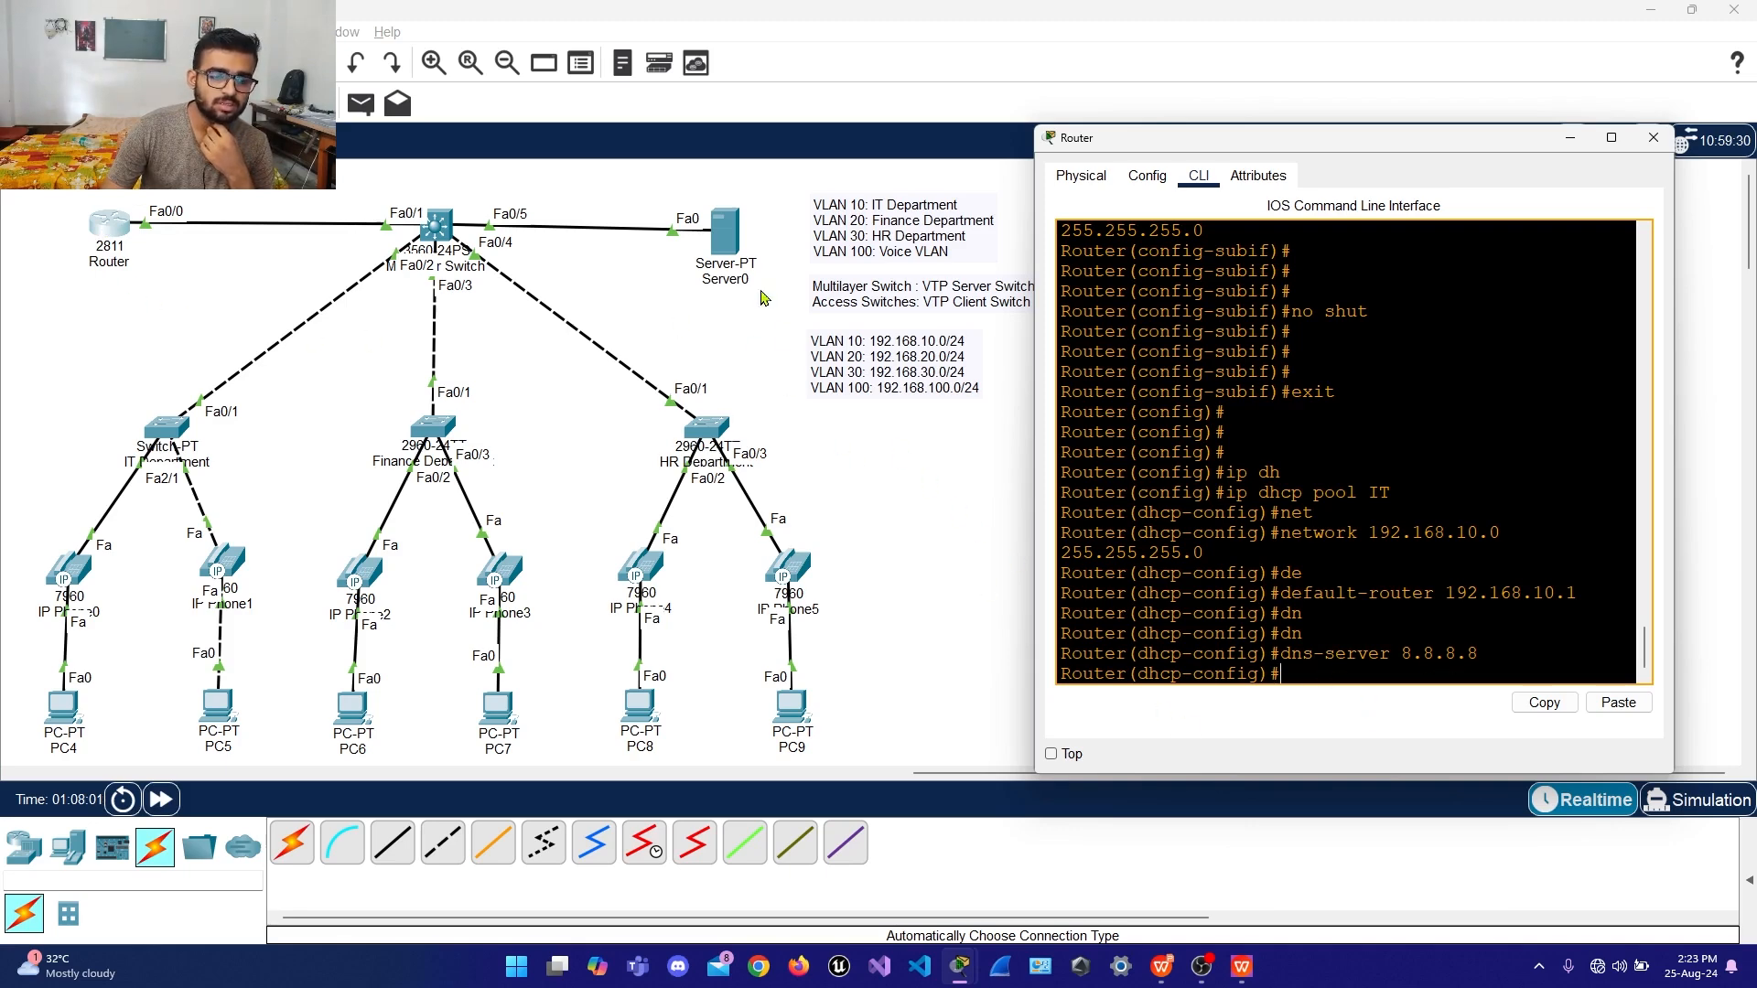
Nudge Server0 slightly from its current place in the topology
left_click_drag(727, 245, 729, 241)
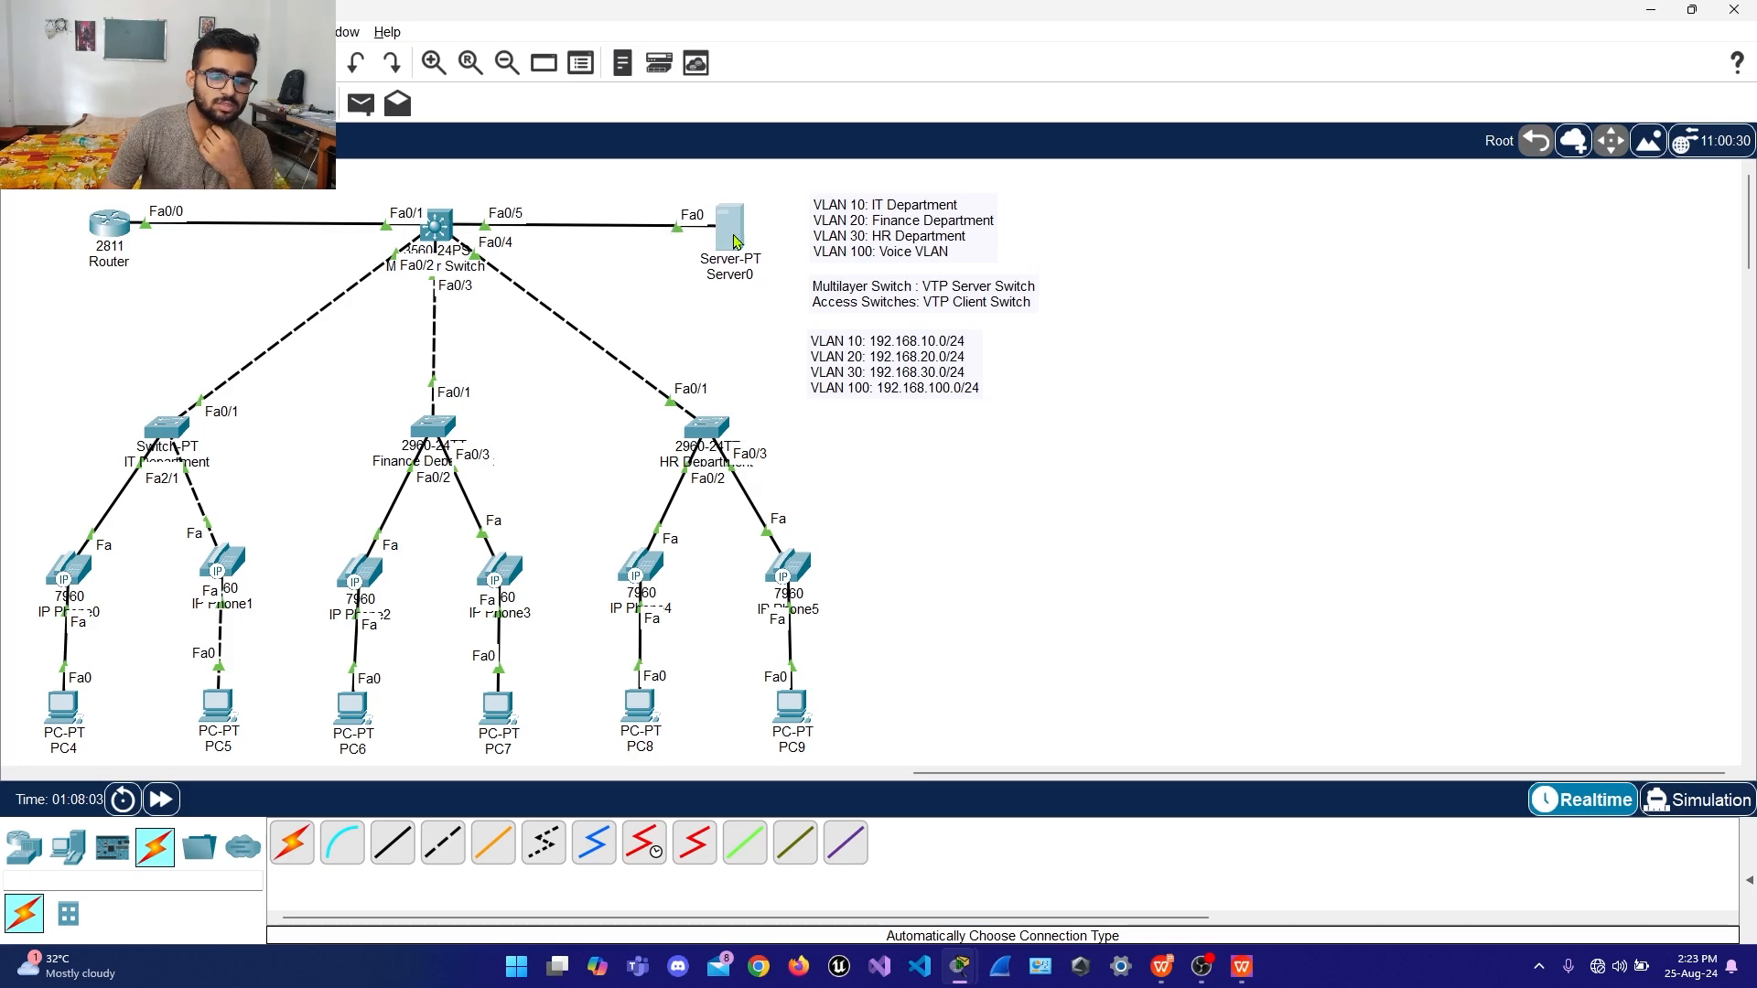
Return to the router's command line and exit the IT pool's DHCP configuration mode to global configuration
key("alt+Tab")
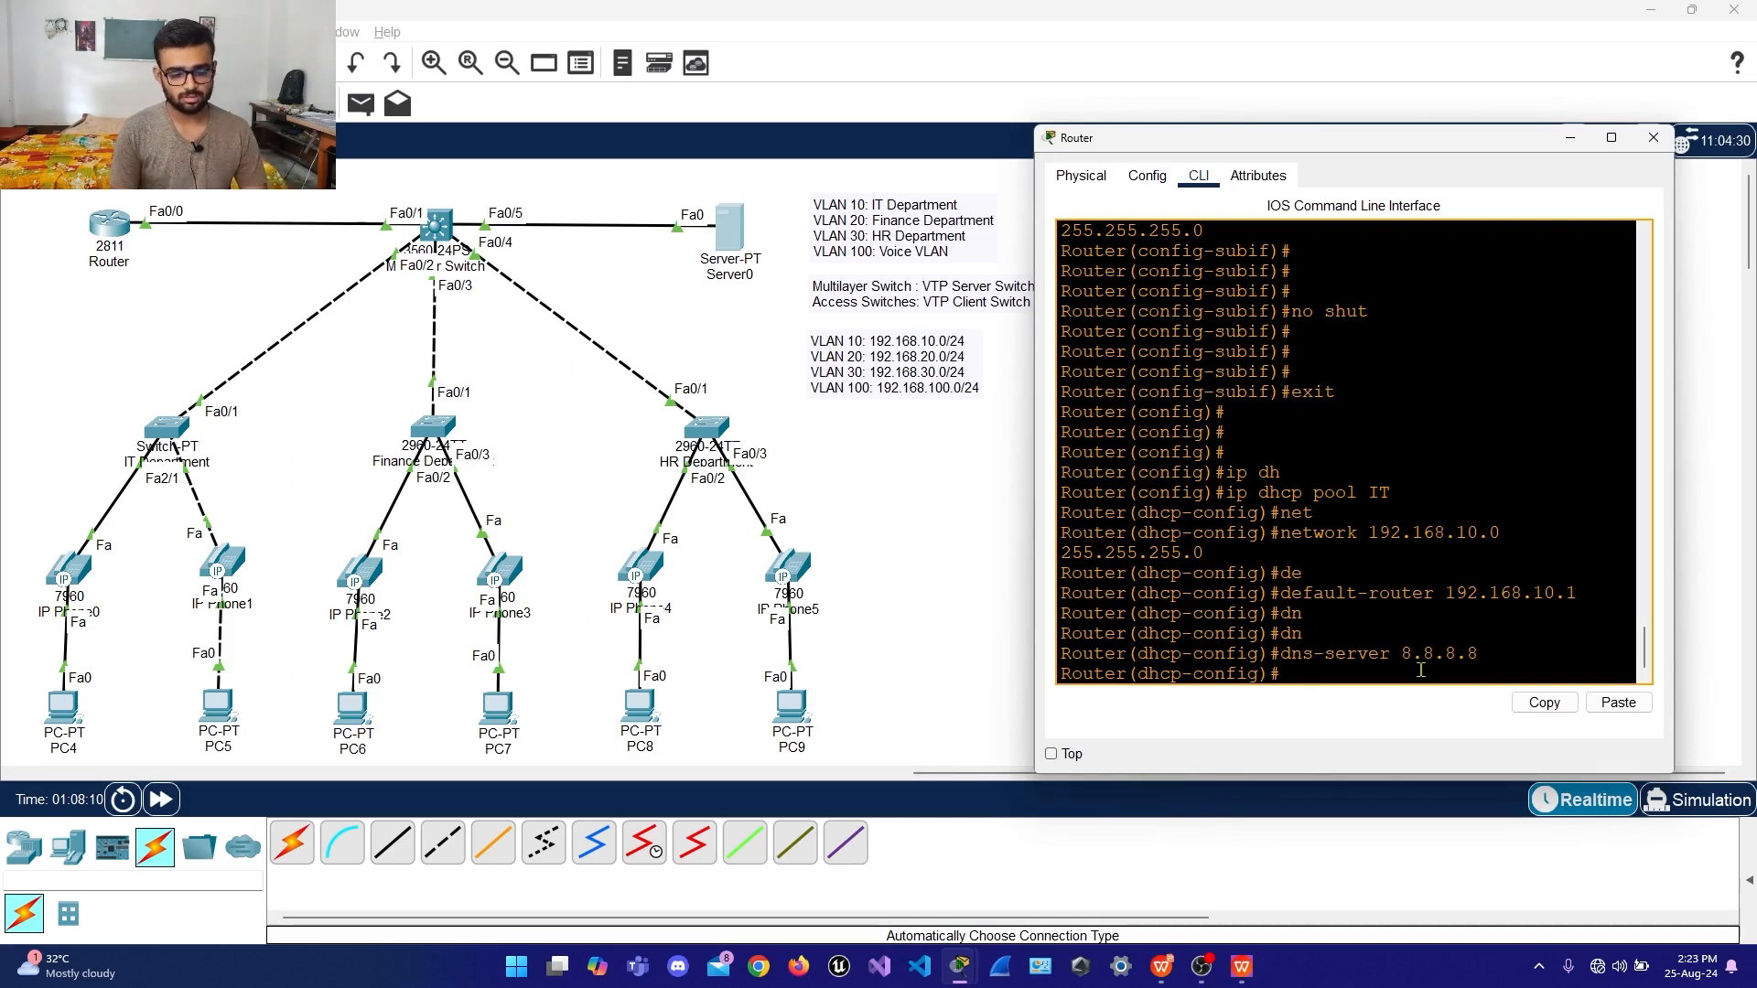
type("exit")
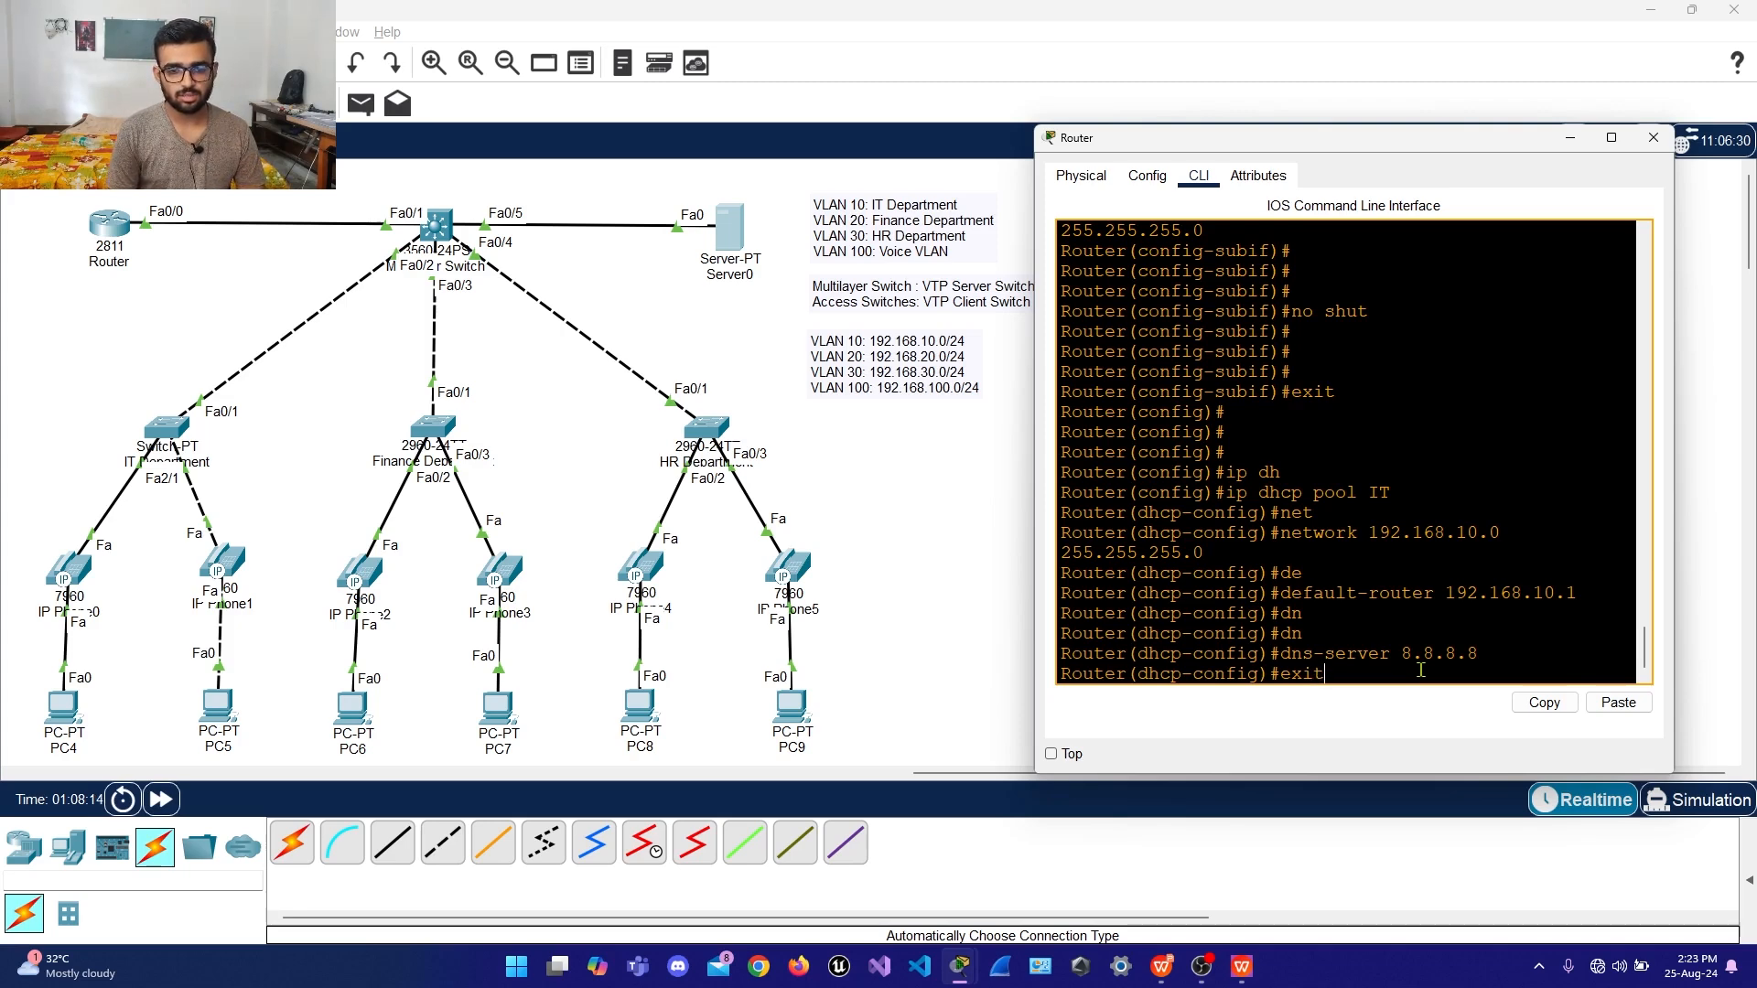
key("Return")
key("Return")
key("Return")
key("Return")
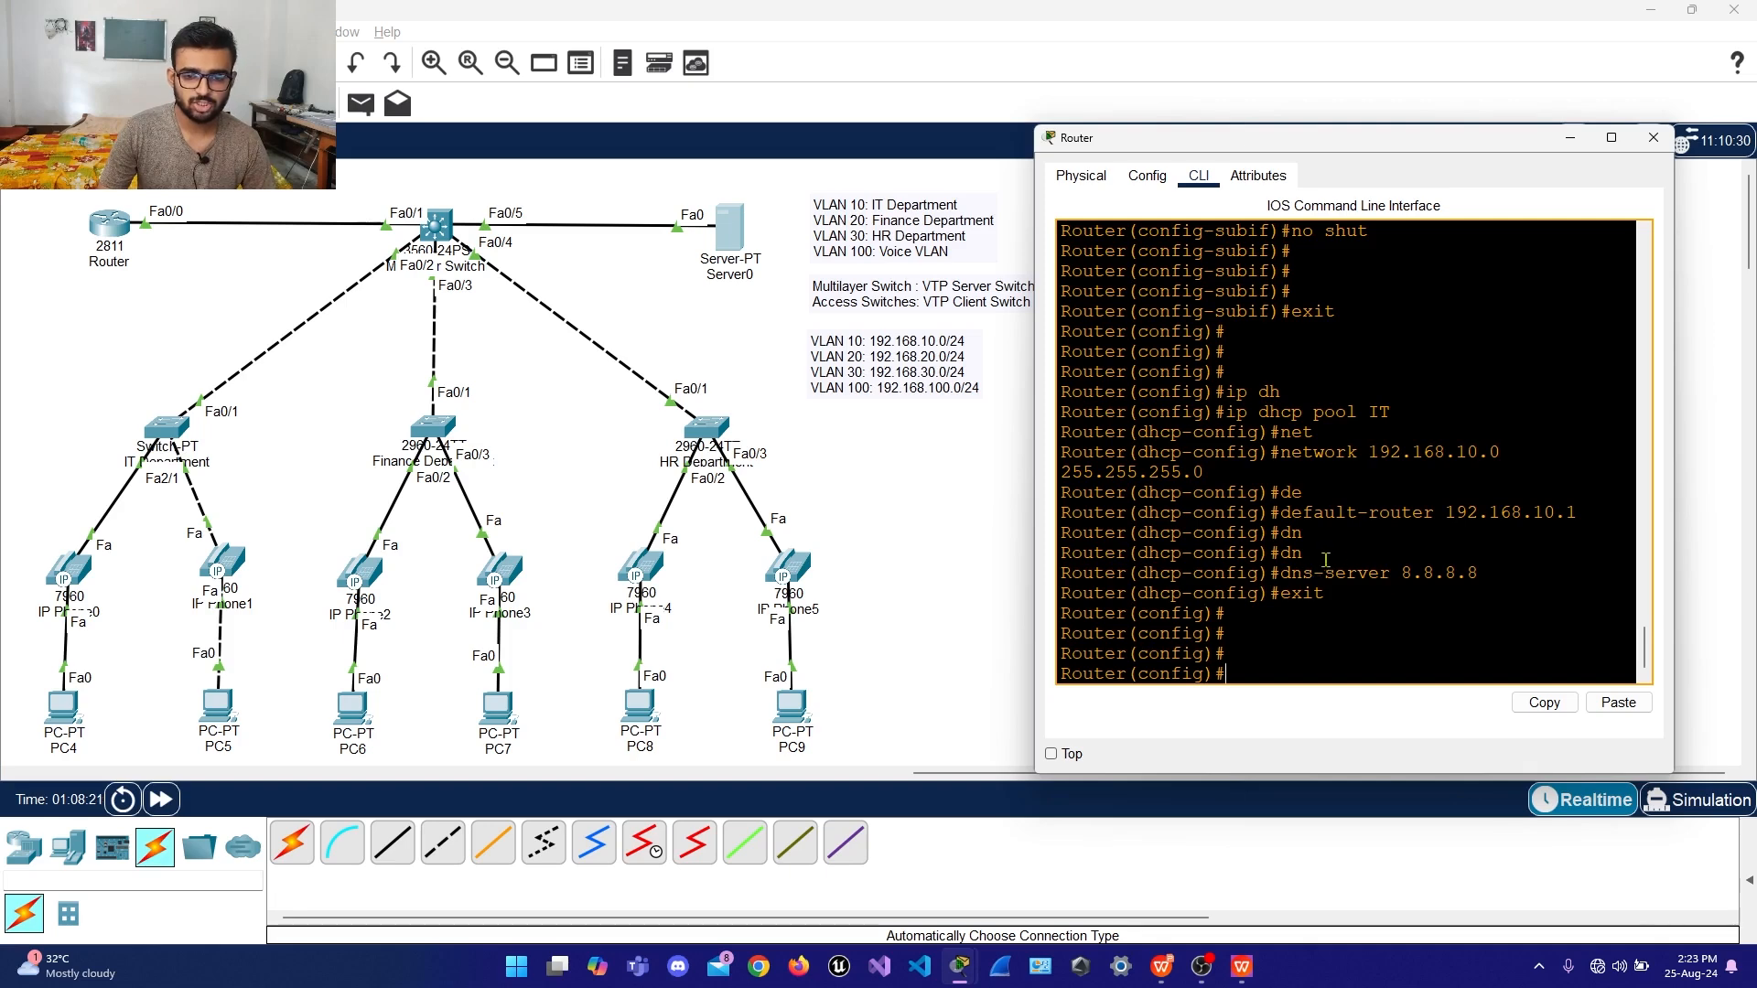
Switch PC4's IP configuration to DHCP and close its window
left_click(62, 712)
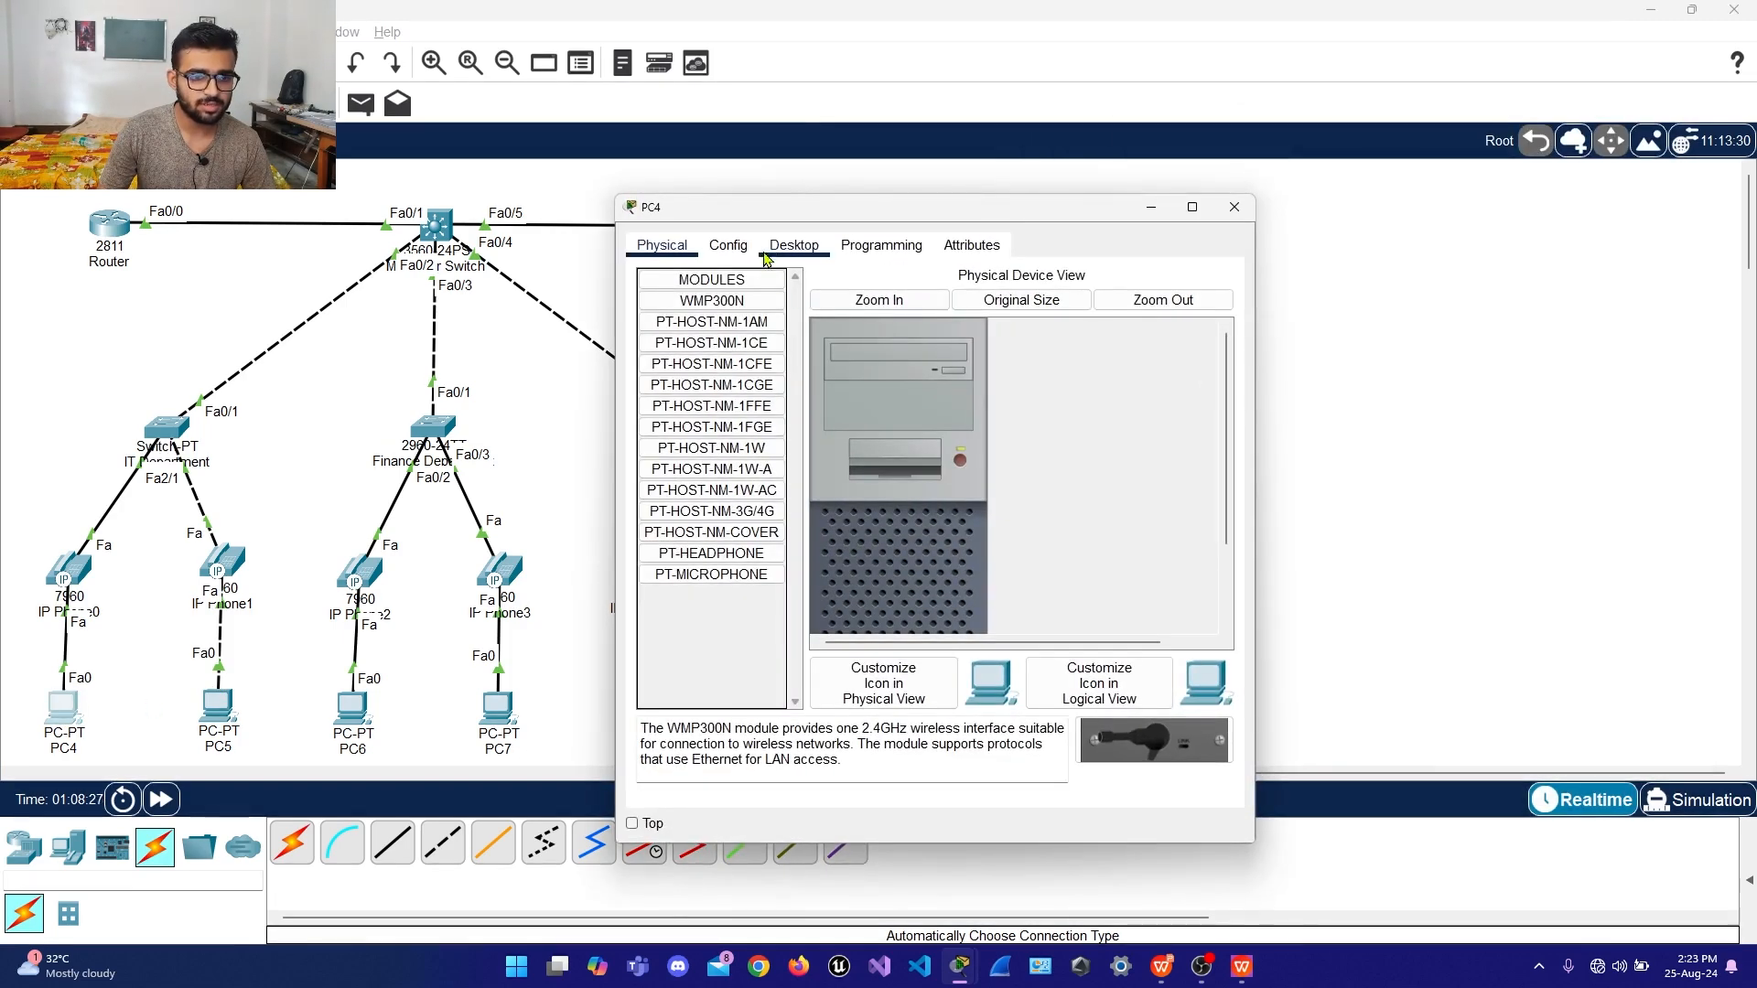
left_click(788, 250)
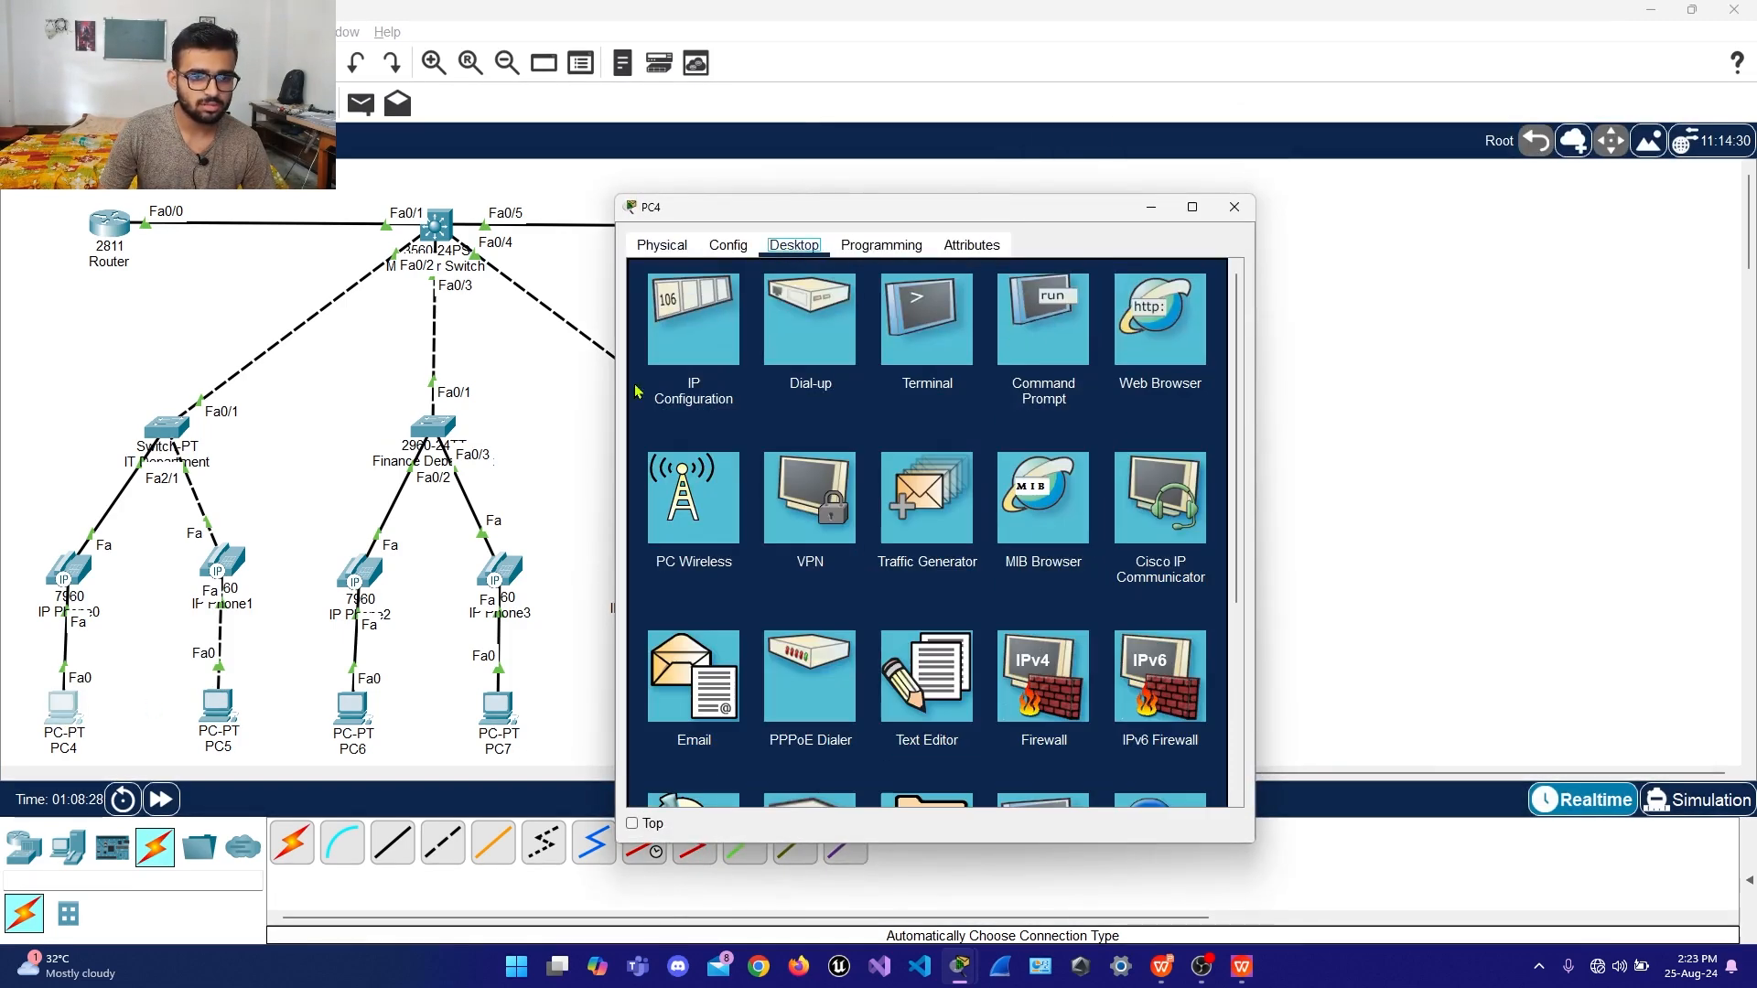
left_click(664, 345)
left_click(650, 353)
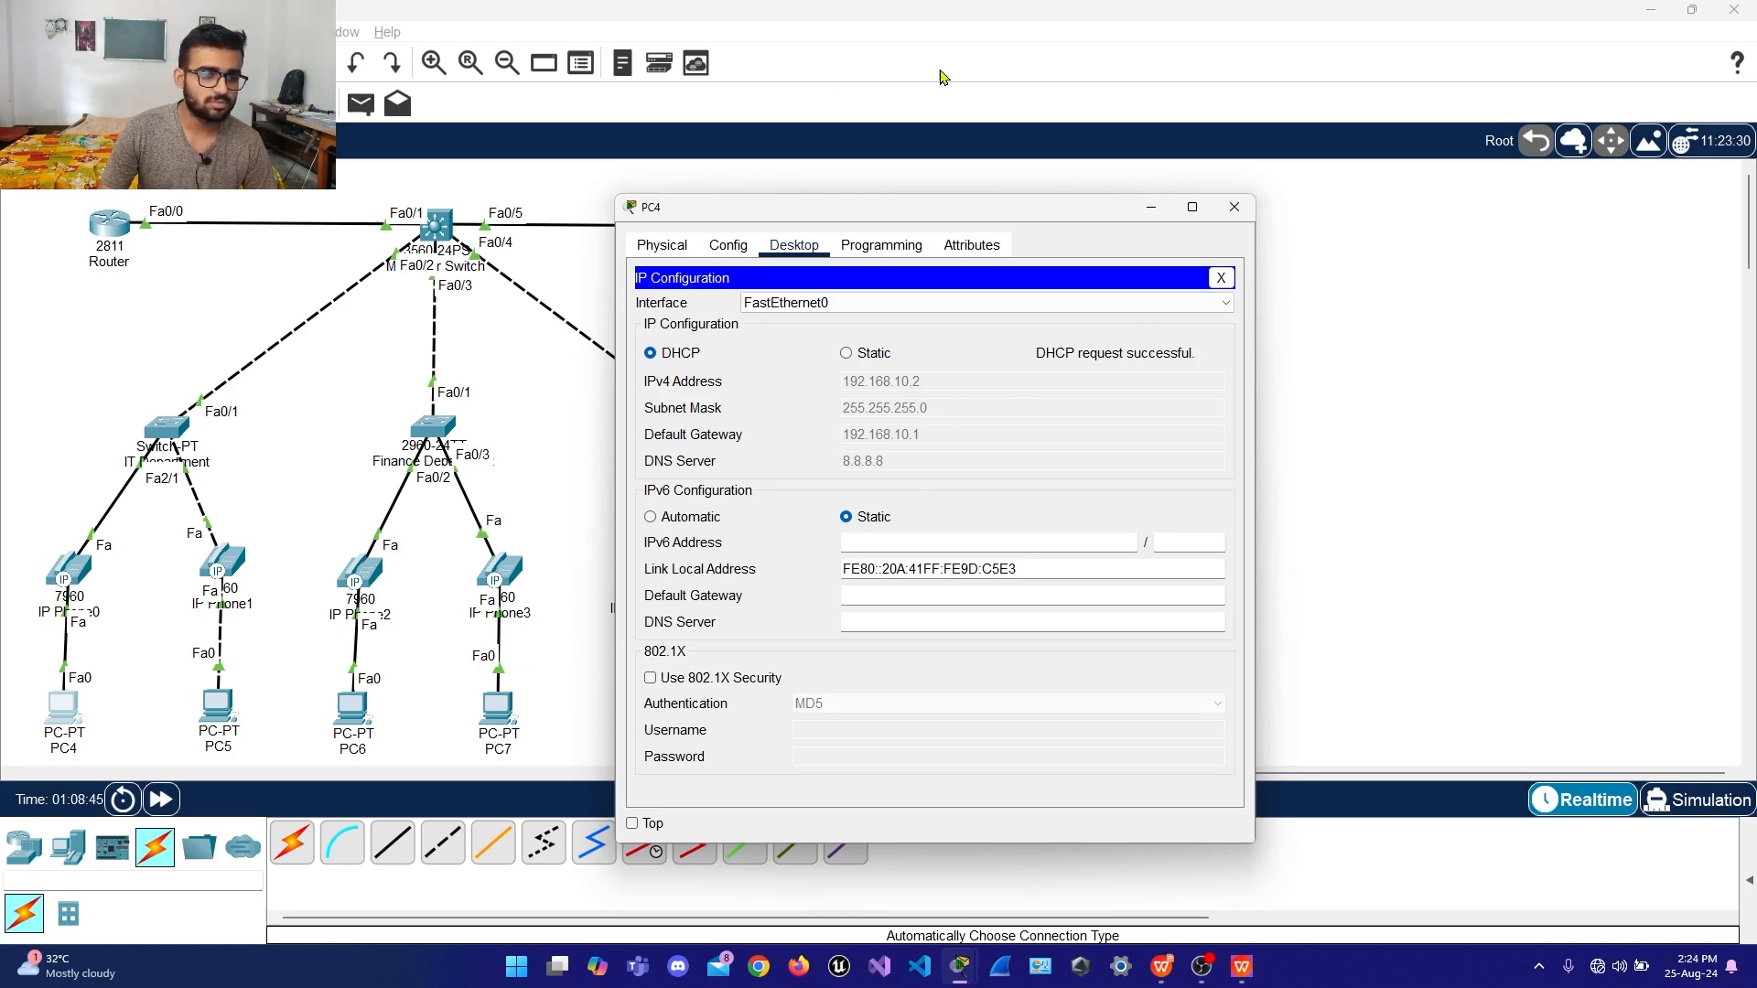
left_click(1221, 278)
left_click(1235, 206)
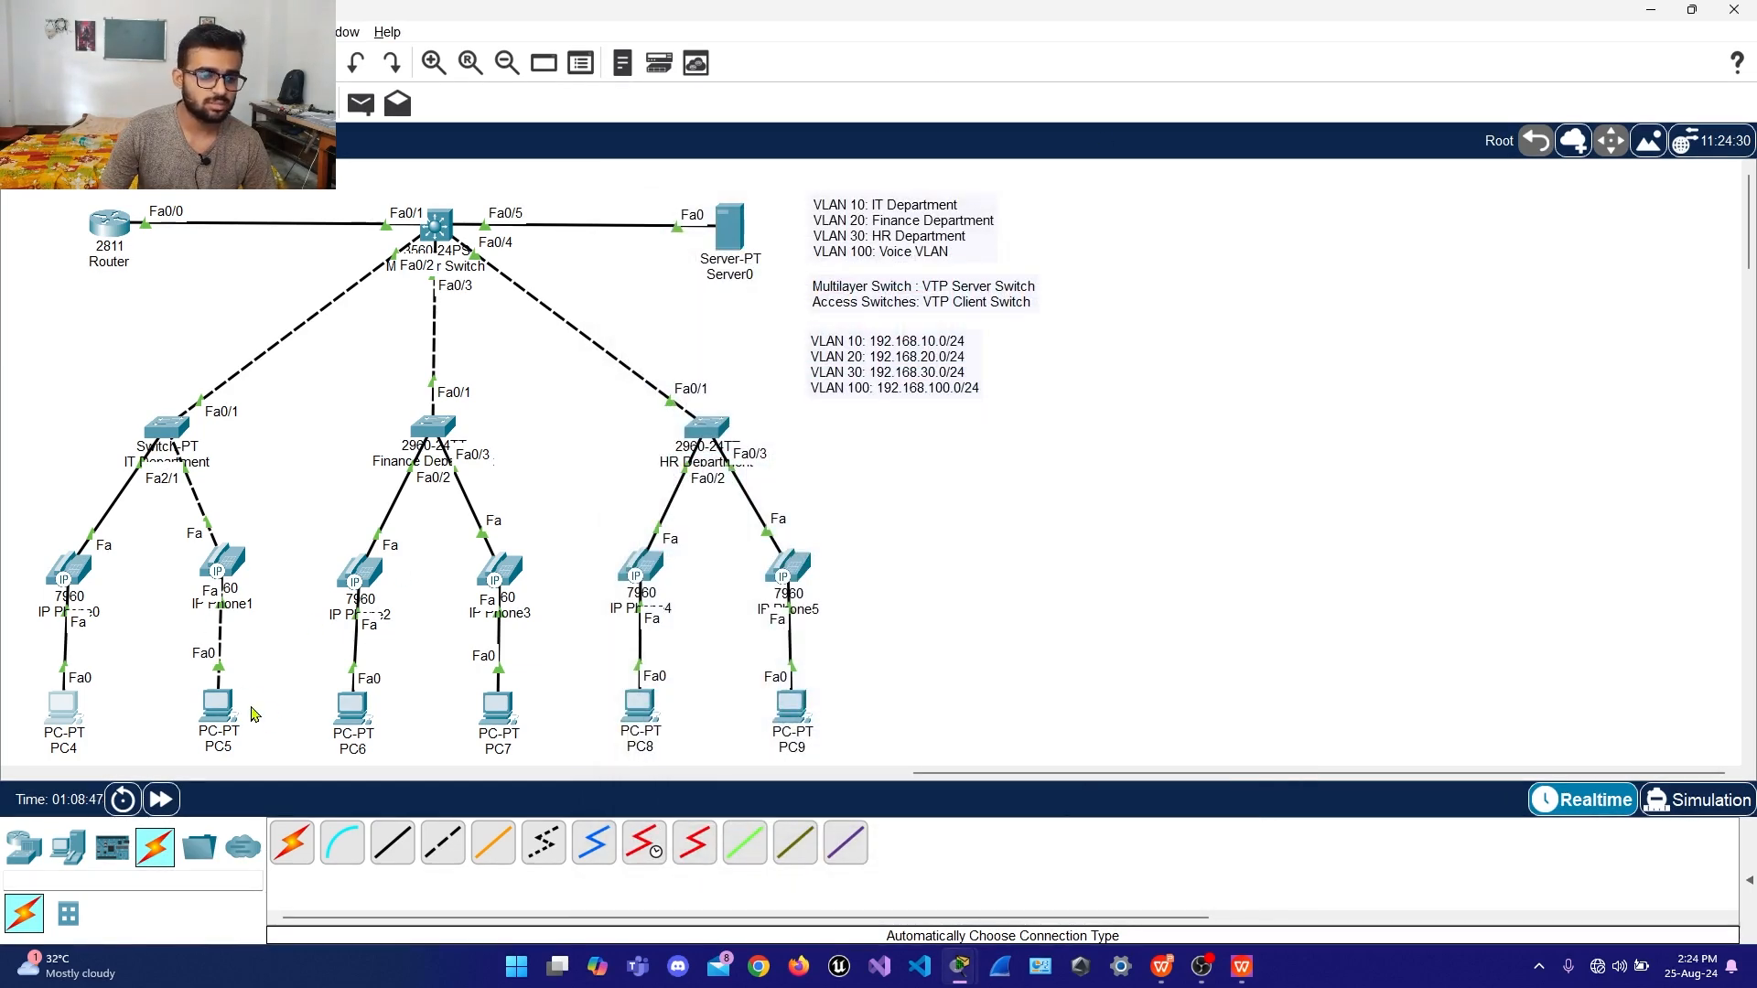
Switch PC5's IP configuration to DHCP and close its window
left_click(218, 705)
left_click(793, 245)
left_click(691, 349)
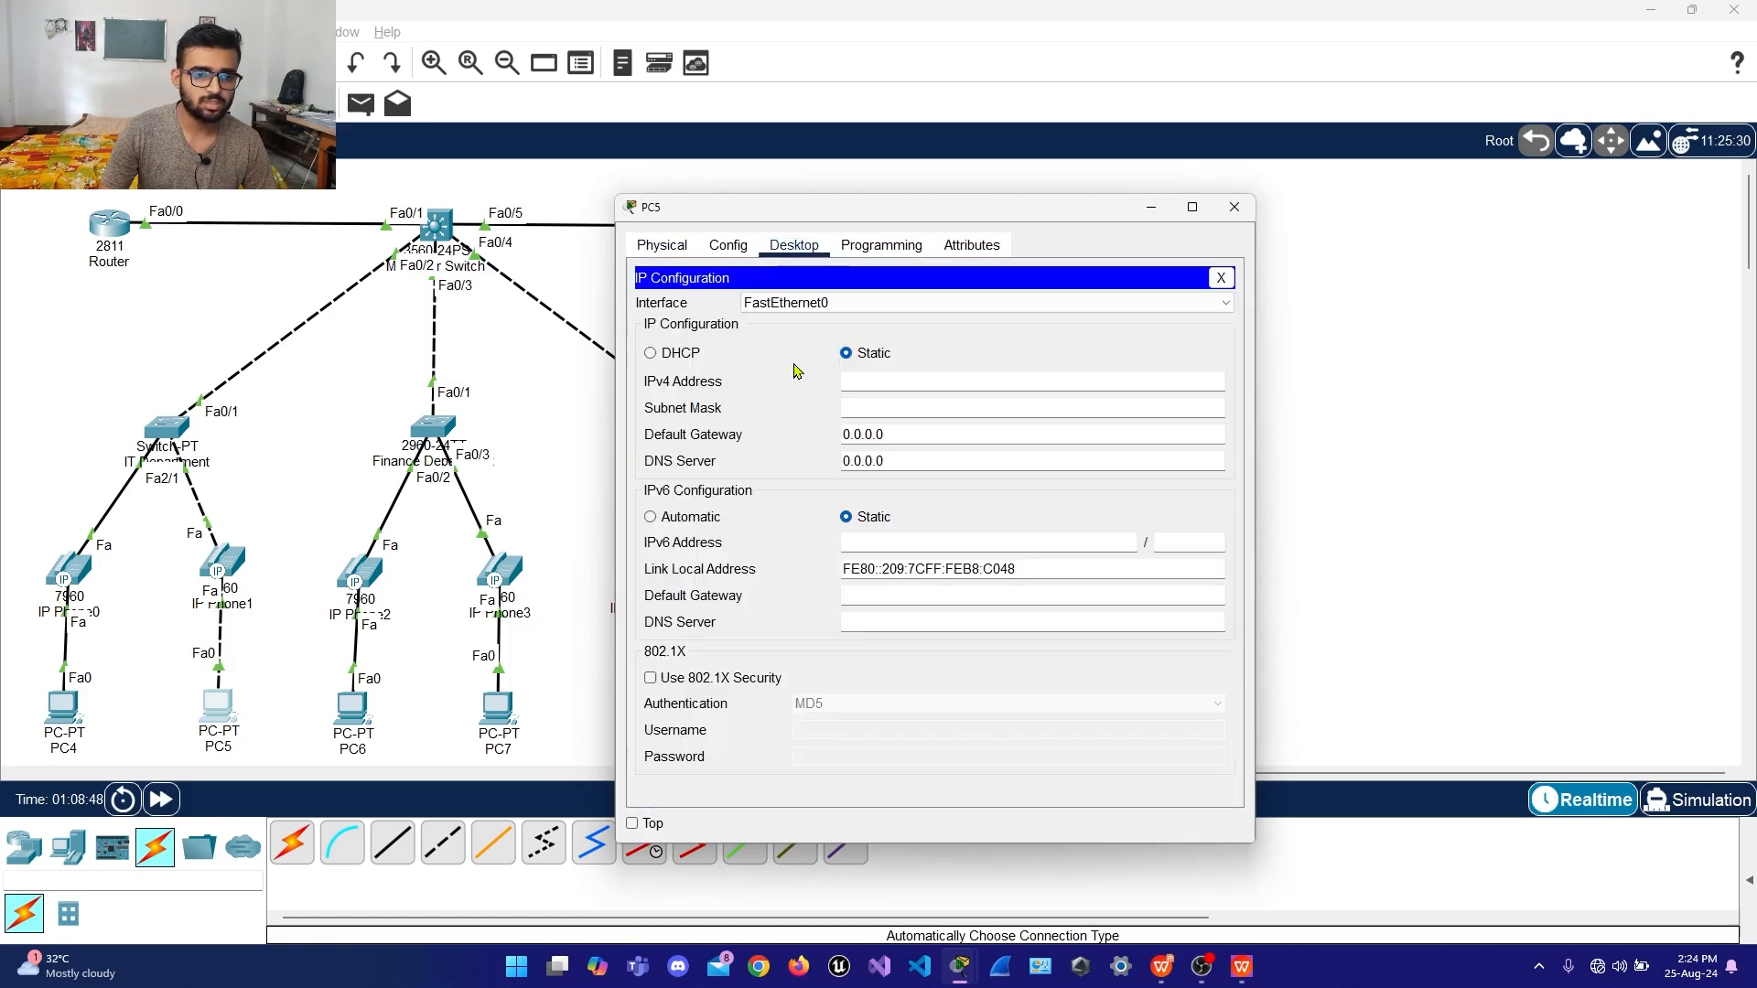
left_click(690, 354)
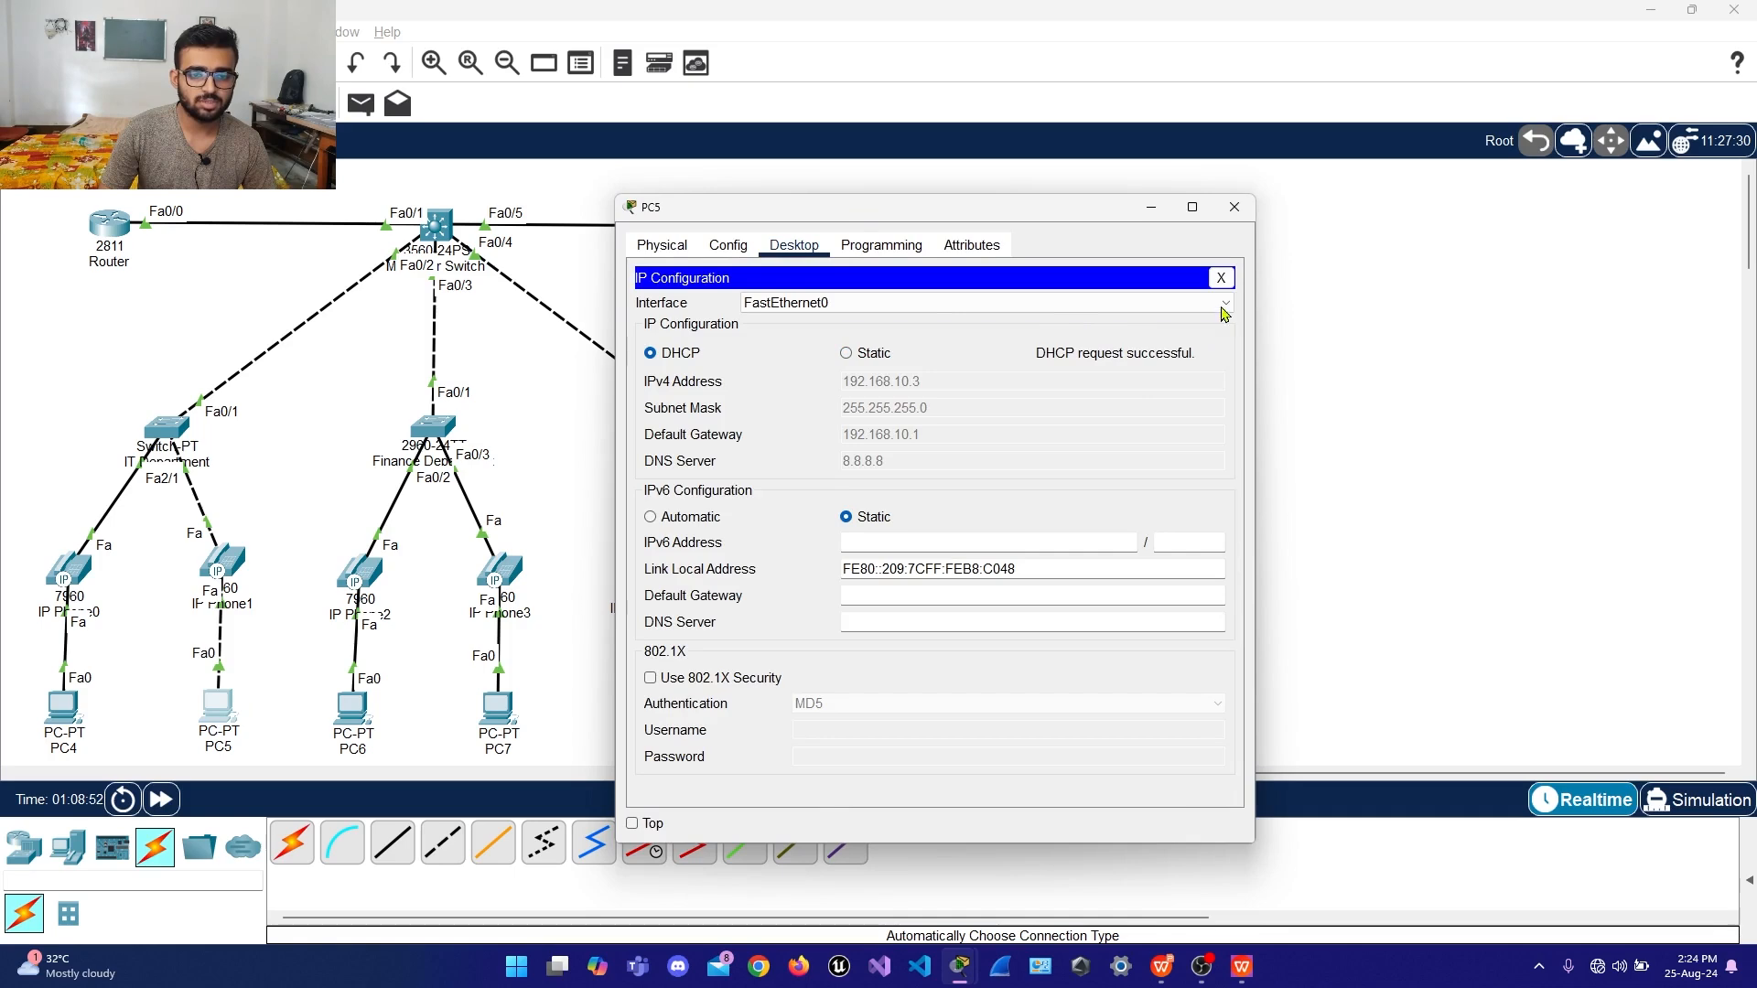
left_click(1221, 277)
left_click(1235, 207)
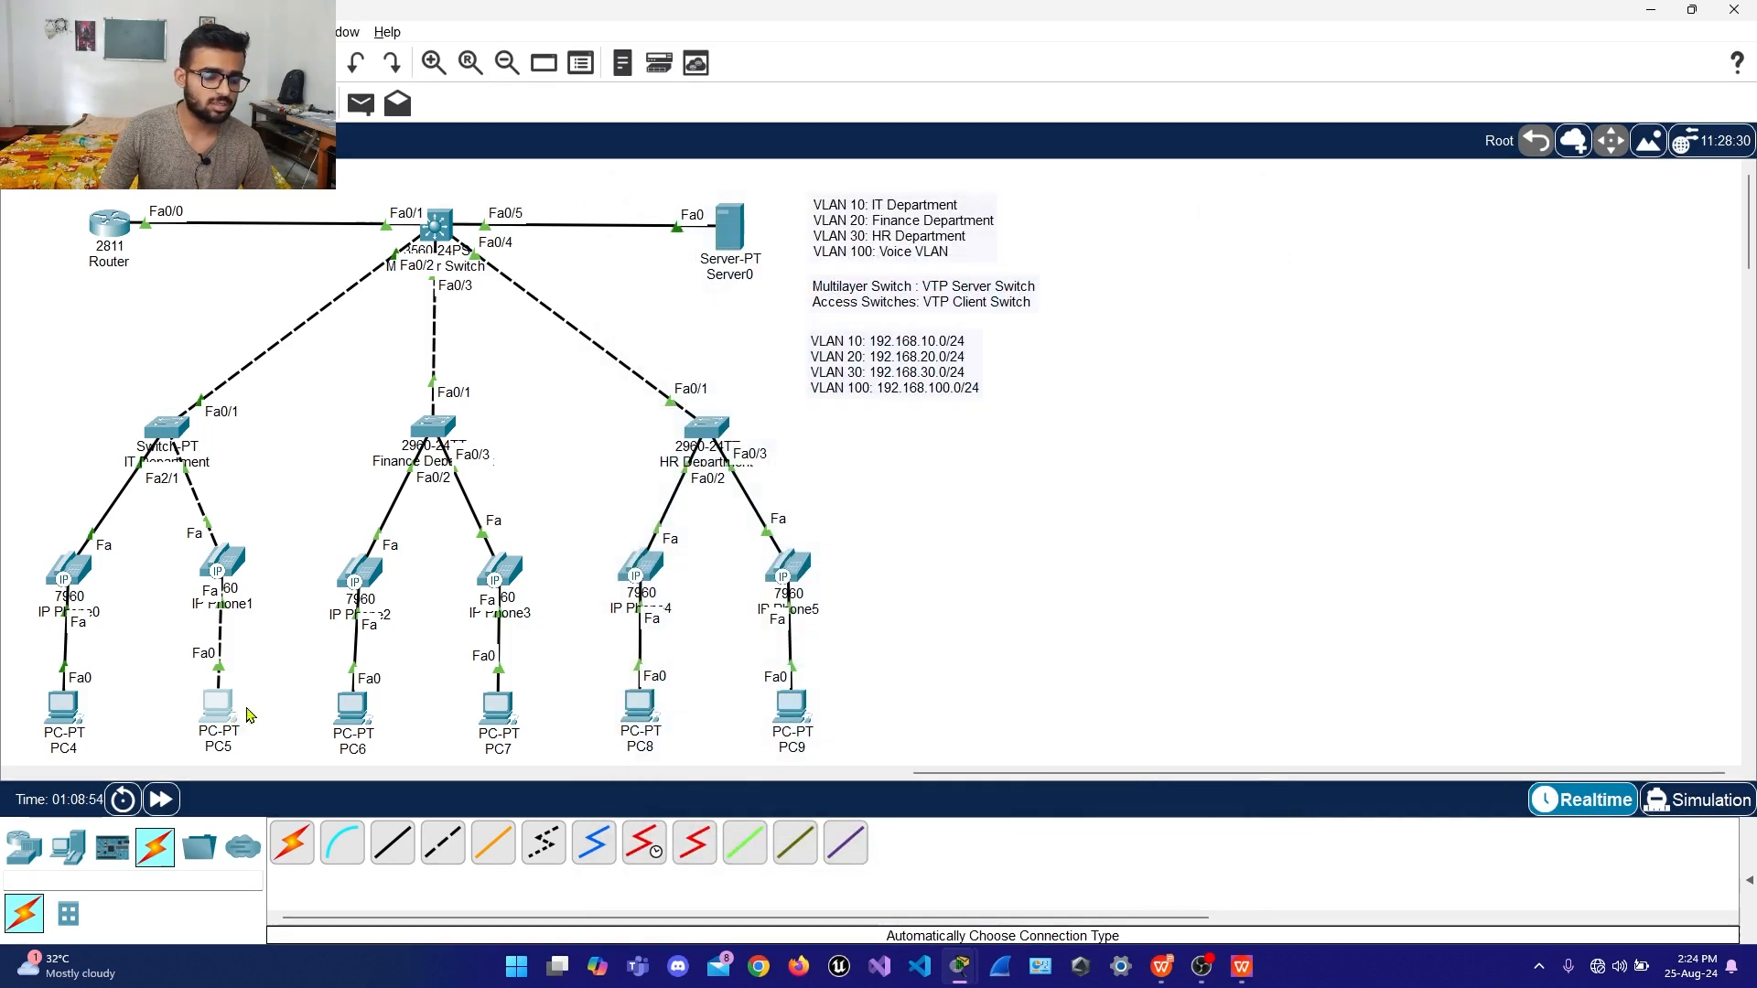
Reopen the 2811 router's command line and create a DHCP pool named Finance with ip dhcp pool Finance
left_click(109, 224)
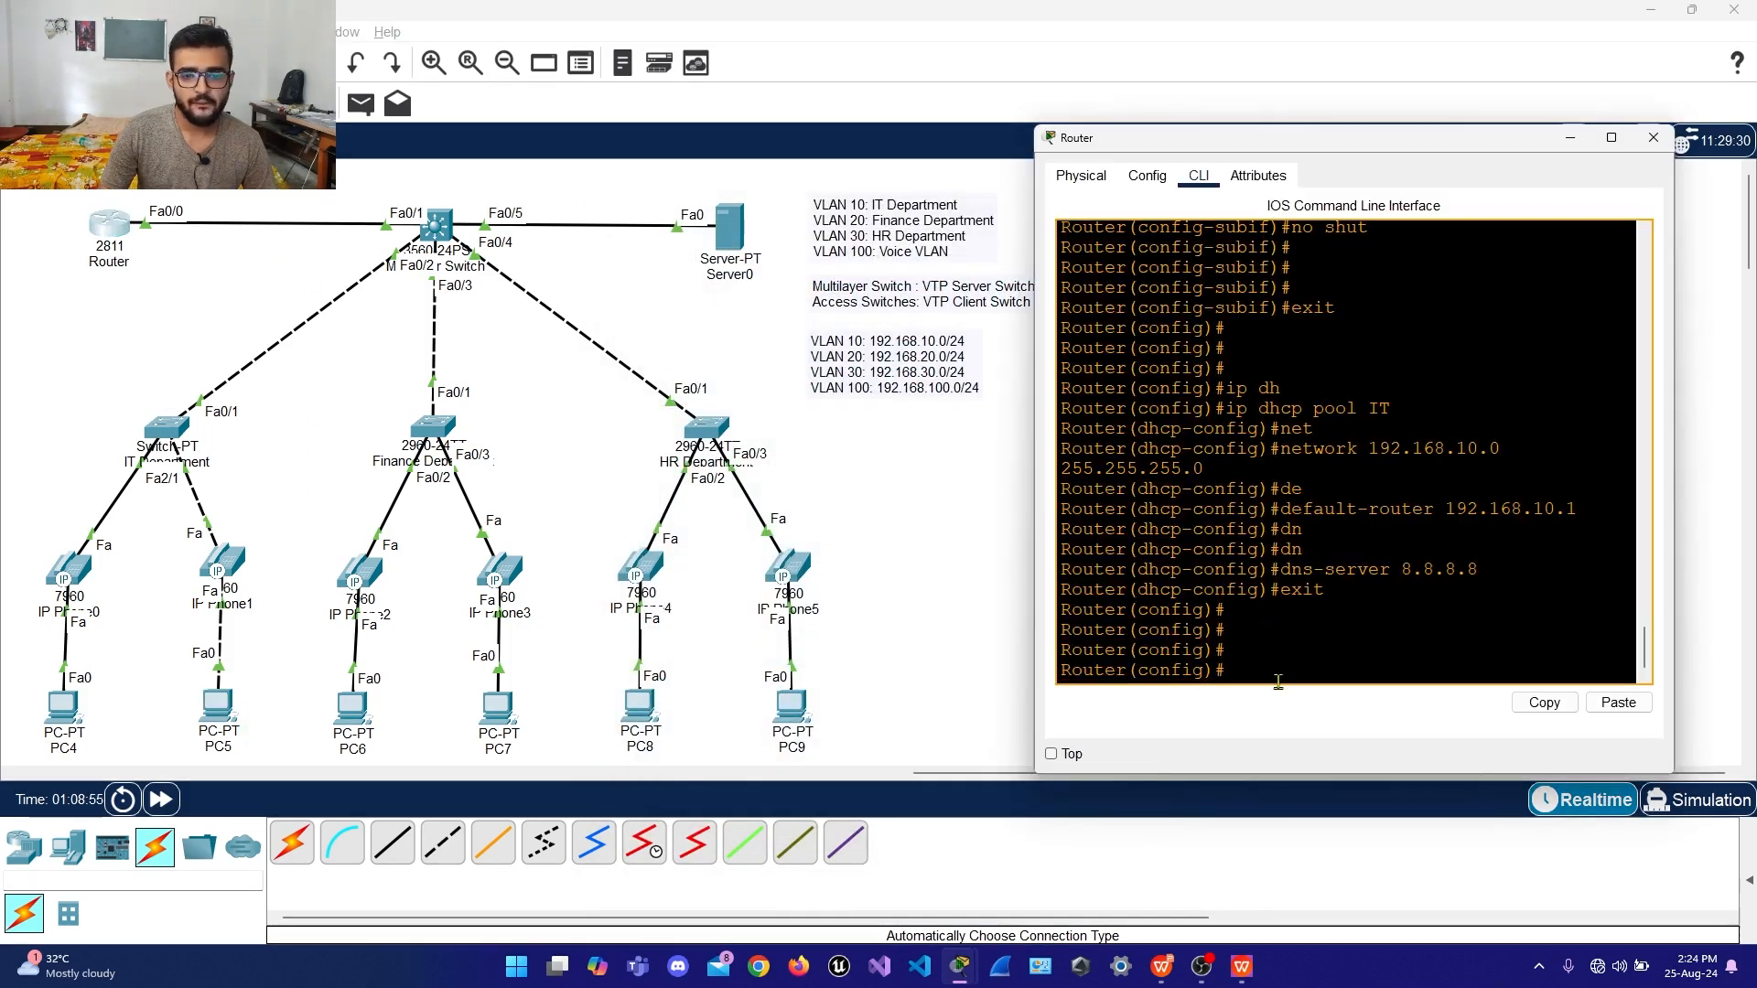
key("Return")
key("Return")
key("Return")
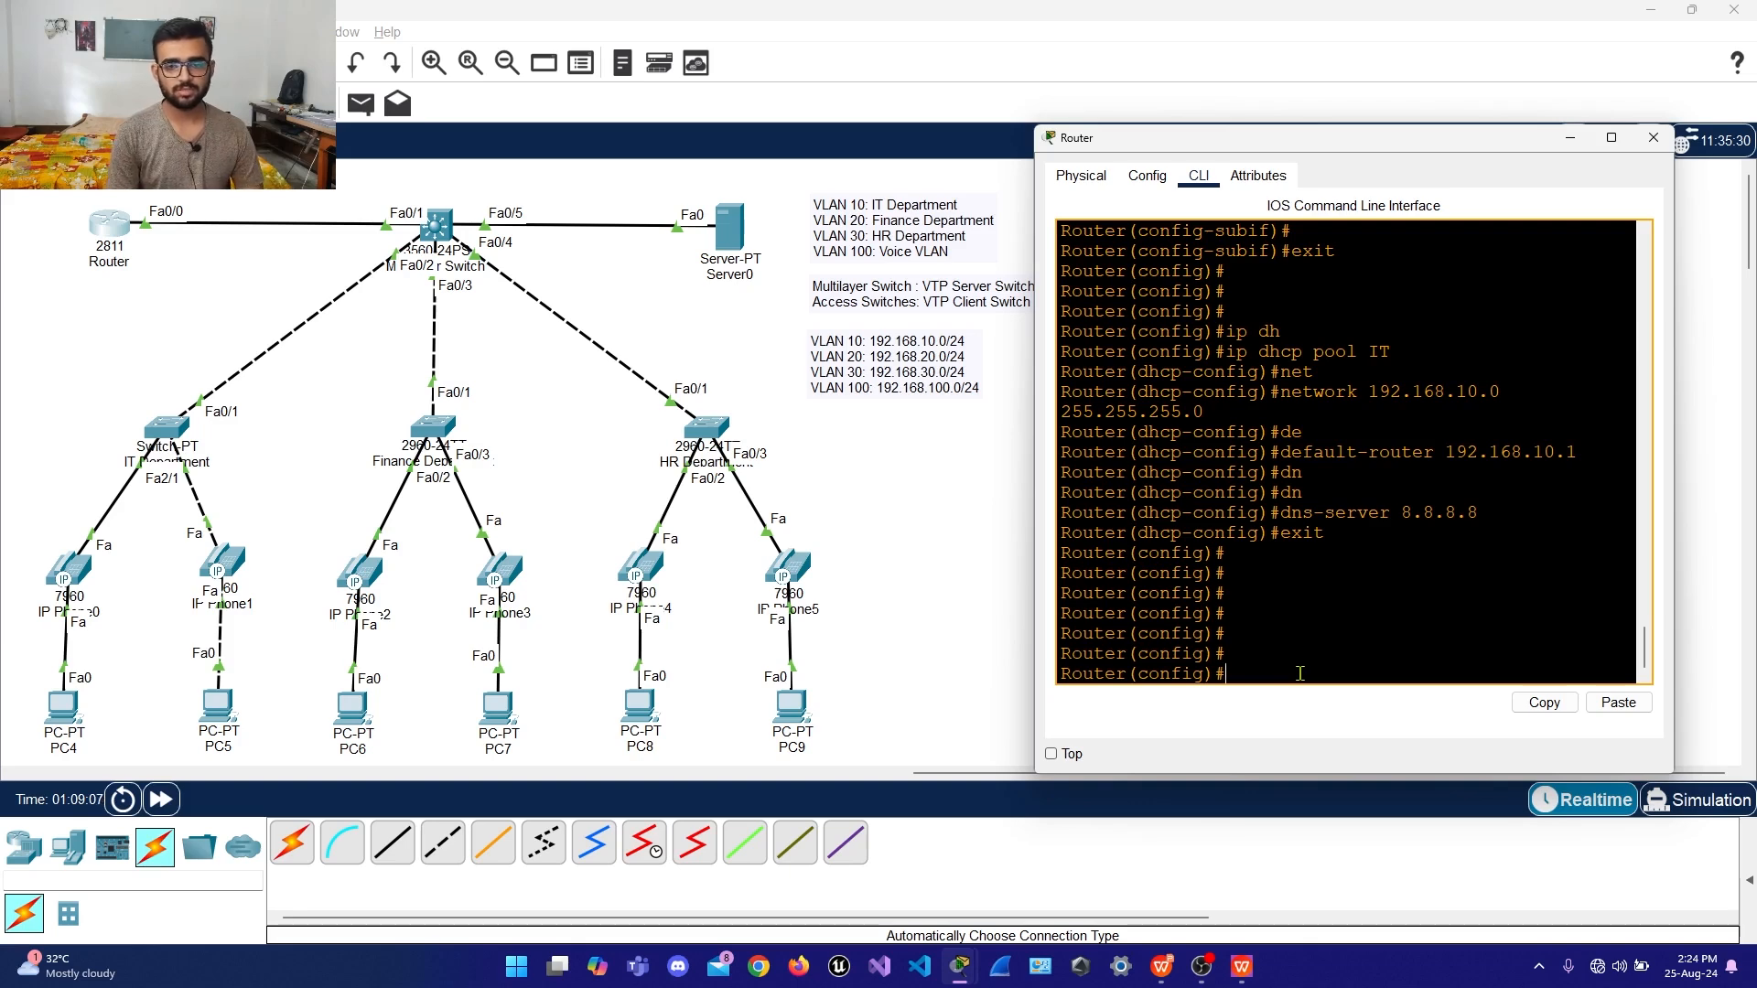
type("ip ")
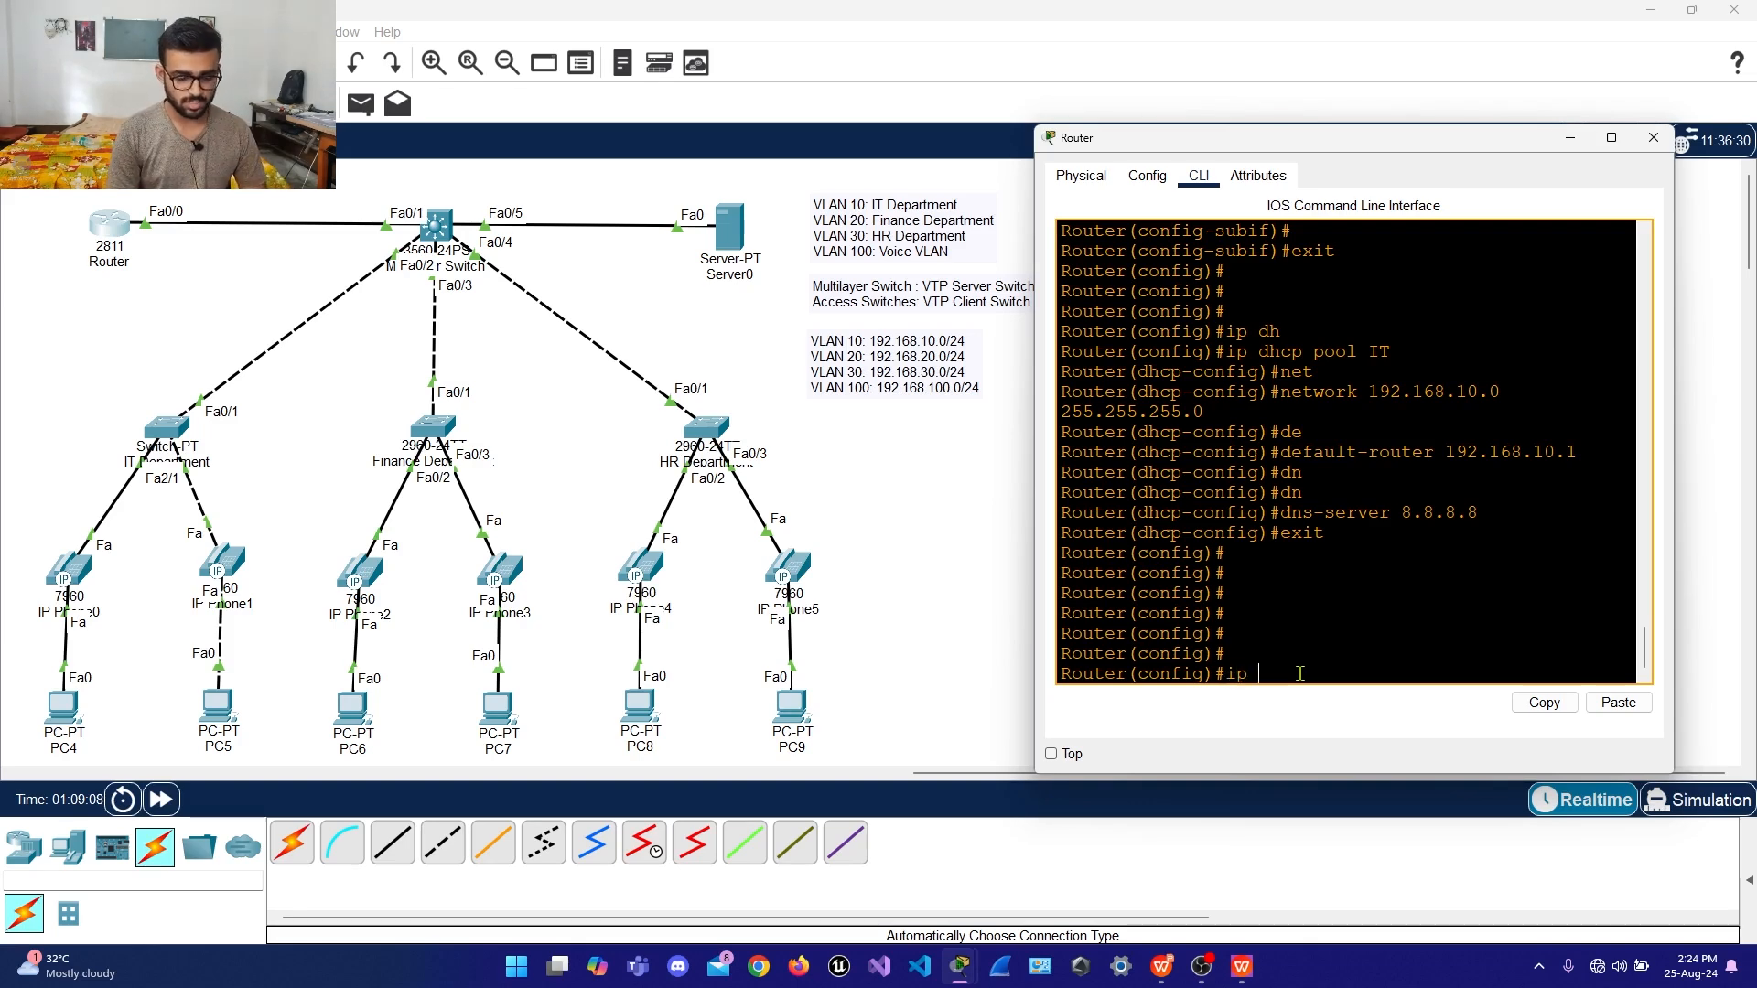
type("dhcp poo")
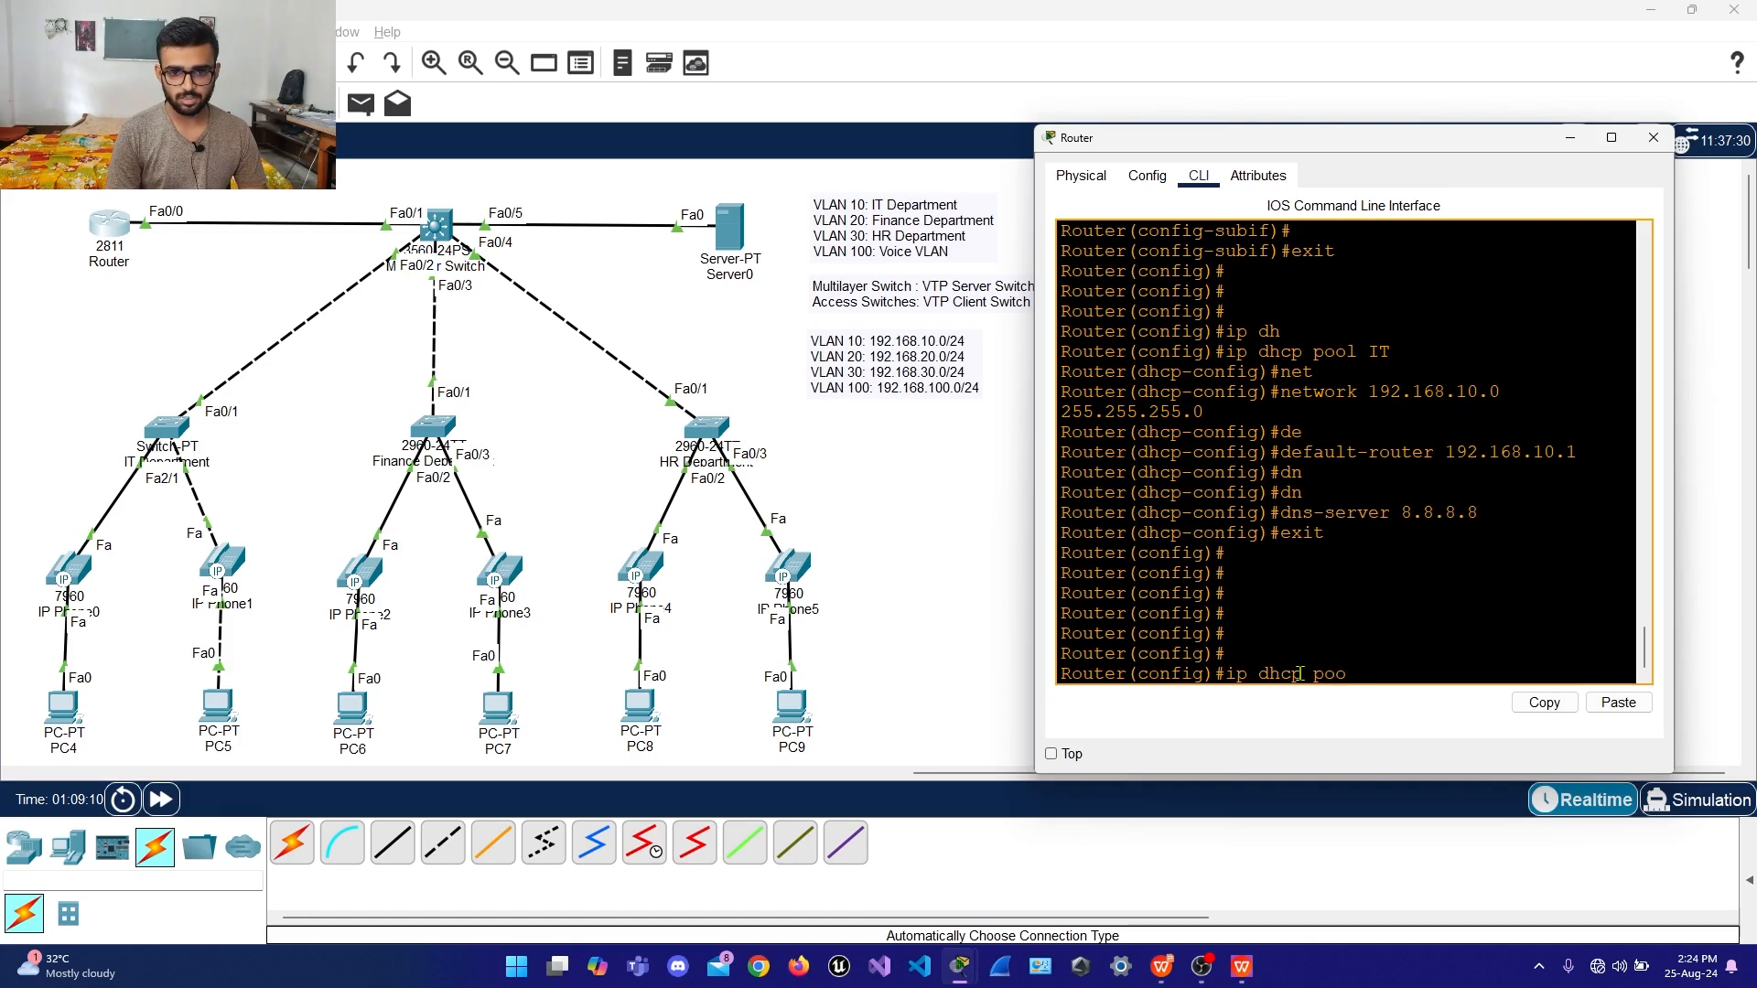
type("; ")
type("l ")
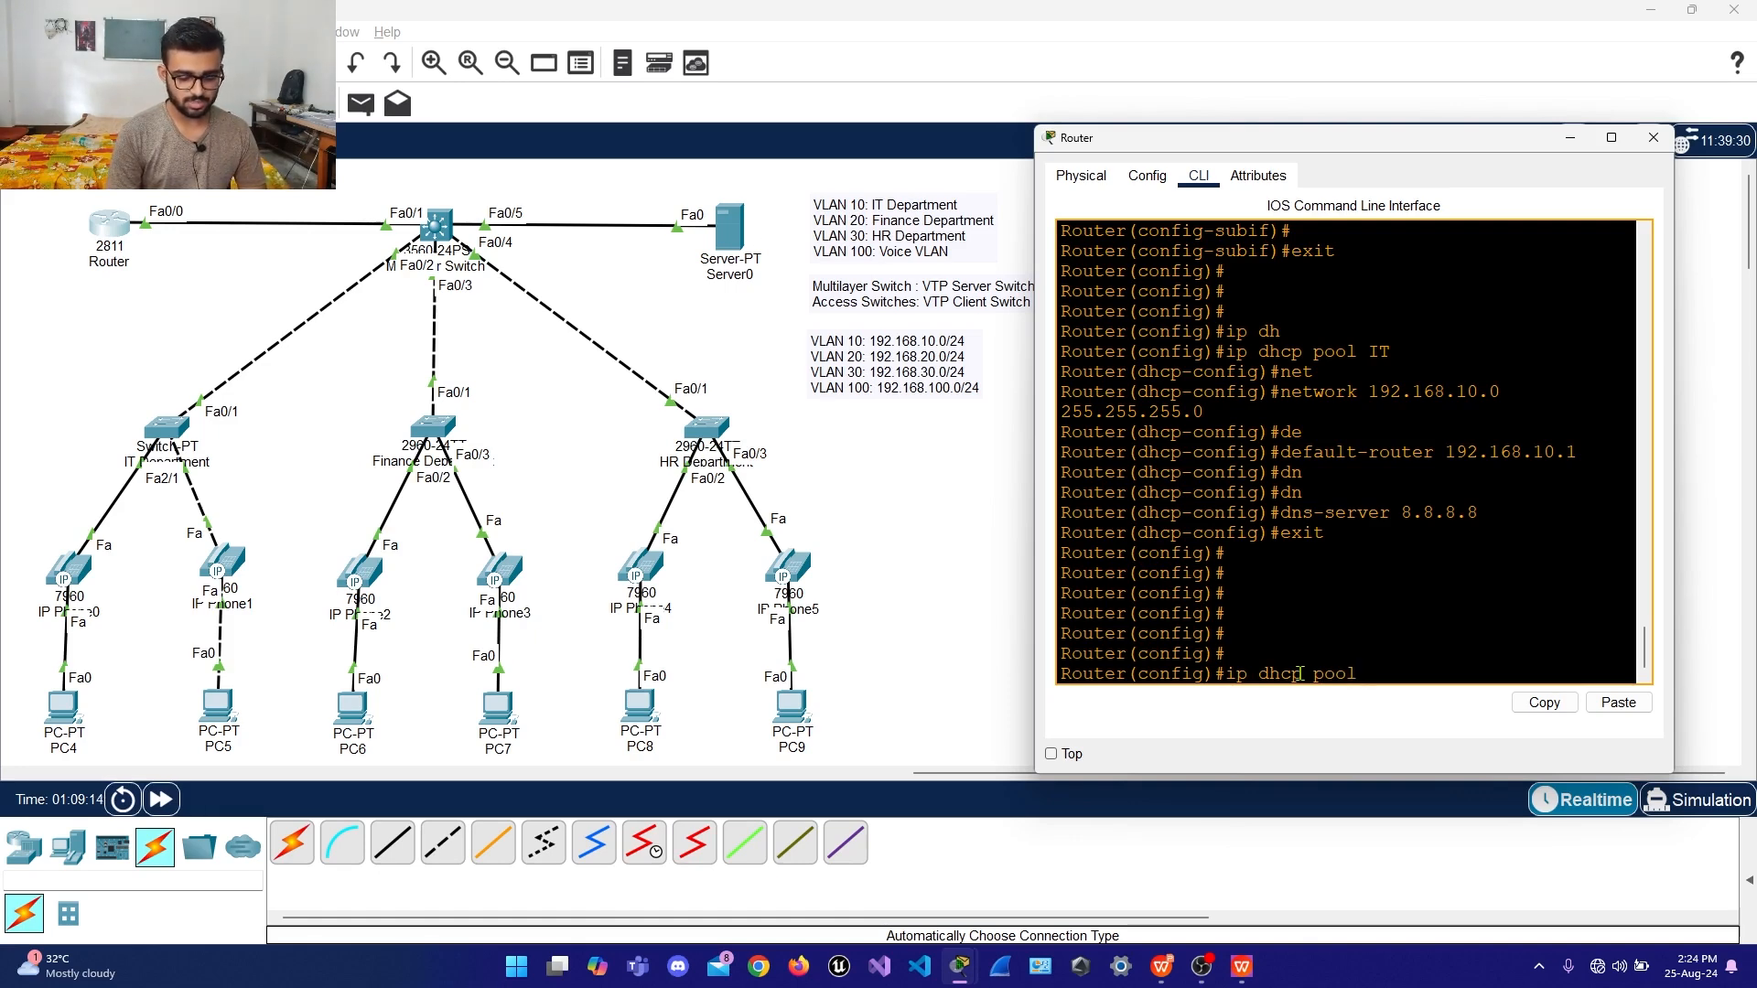
type("Fi")
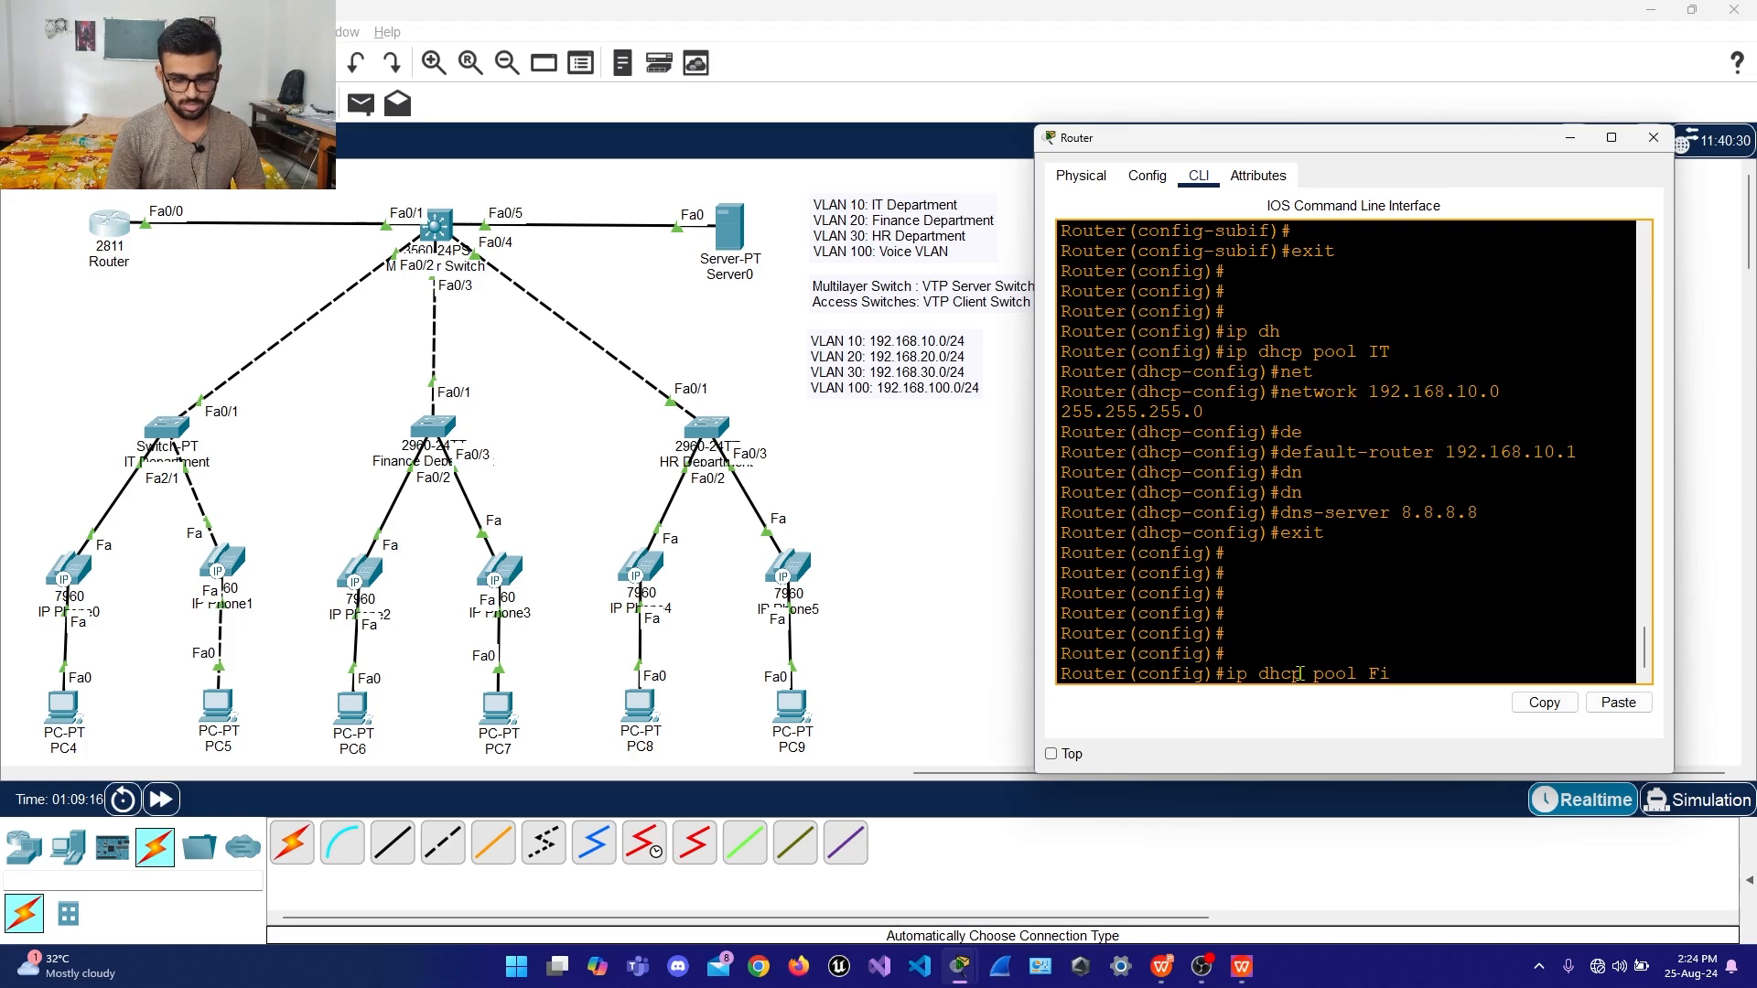
type("nance")
key("Return")
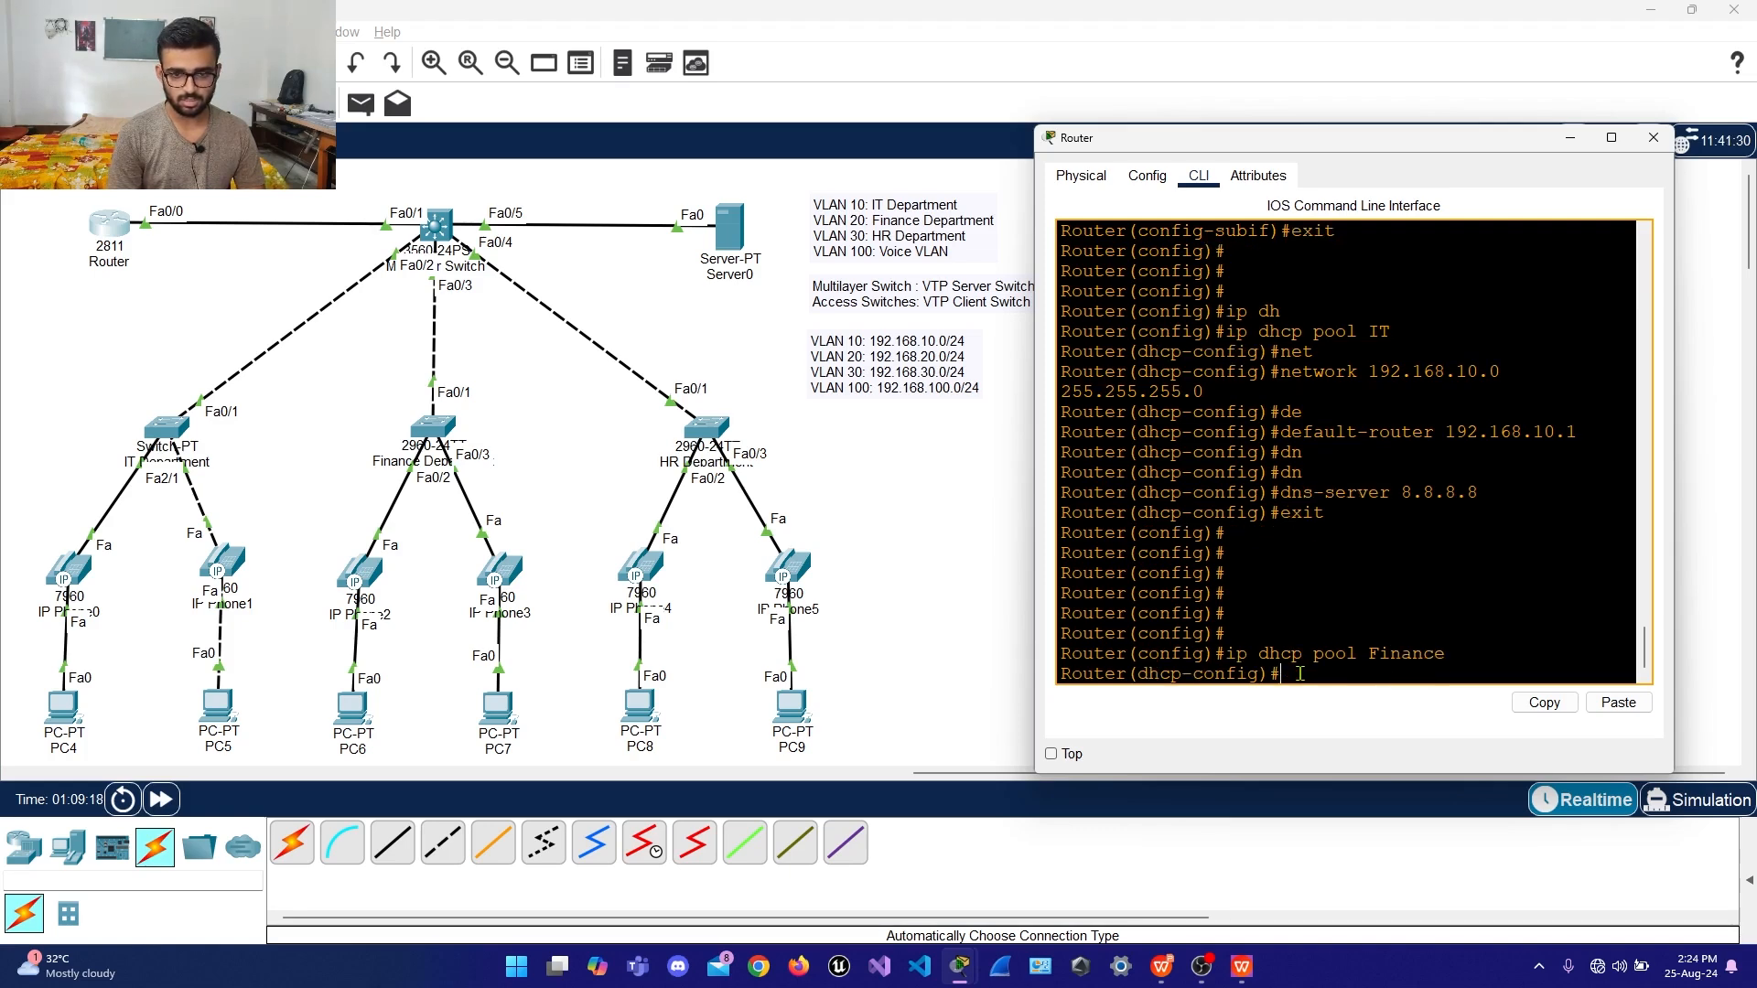
Set the Finance pool's network to 192.168.20.0 with subnet mask 255.255.255.0
type("ne")
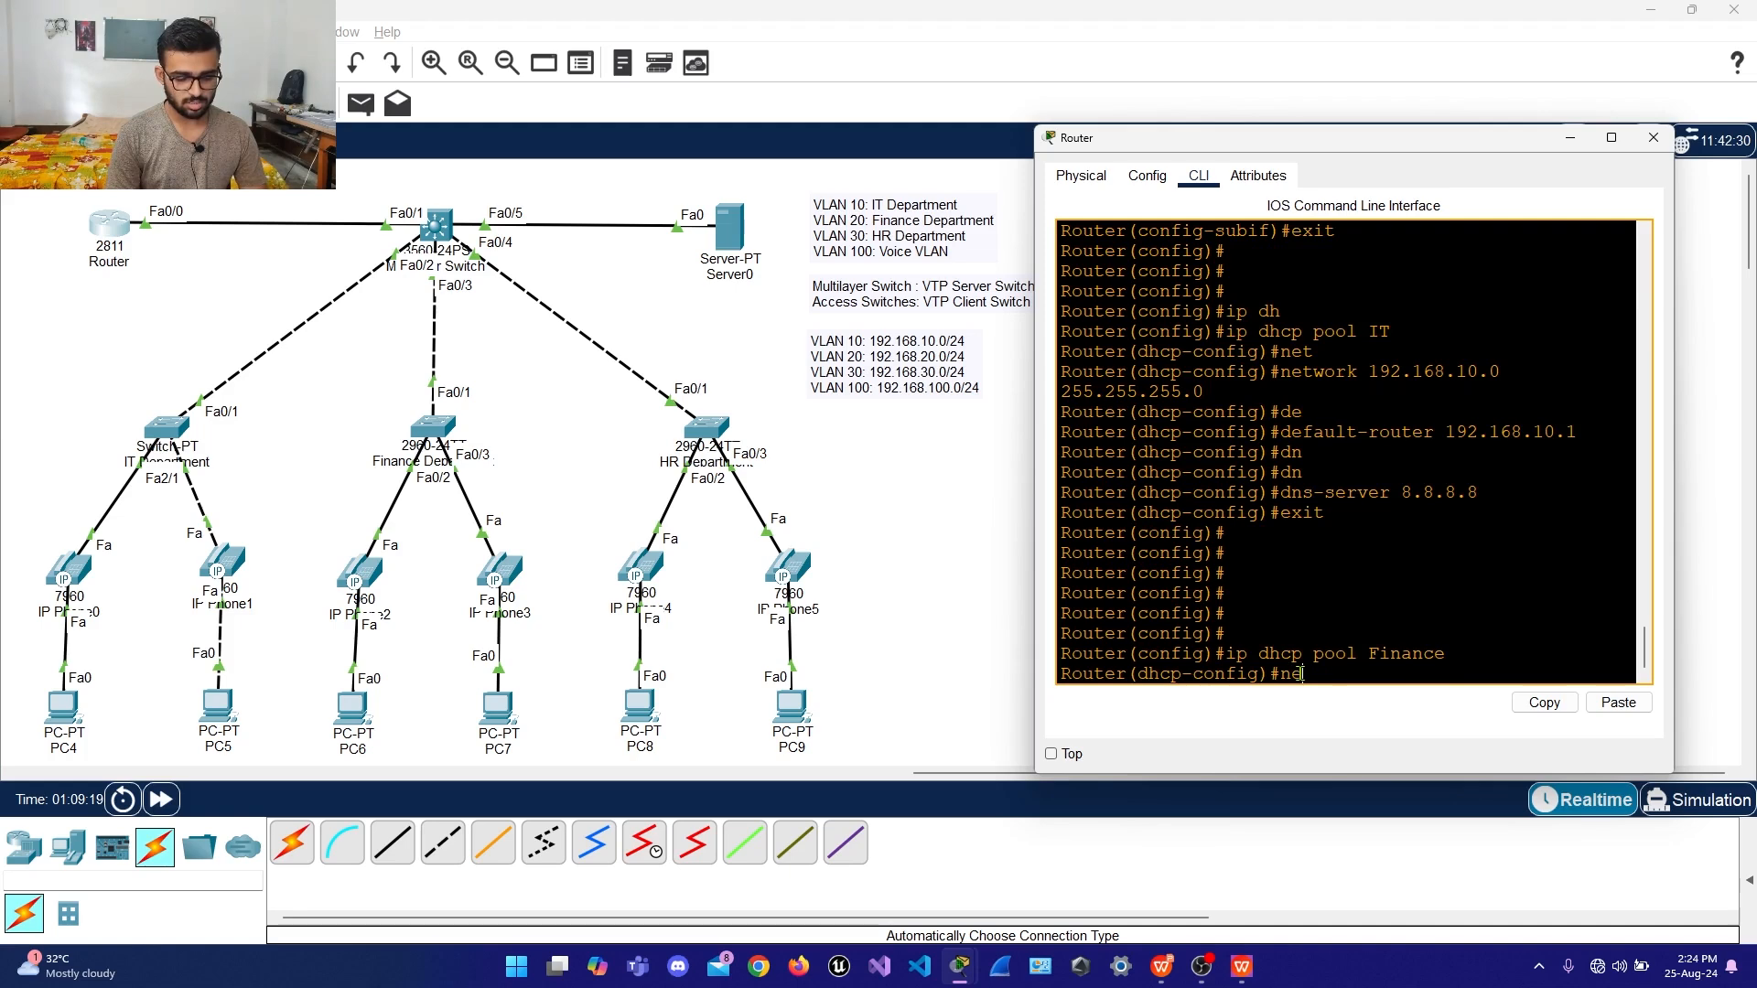
type("twork 192")
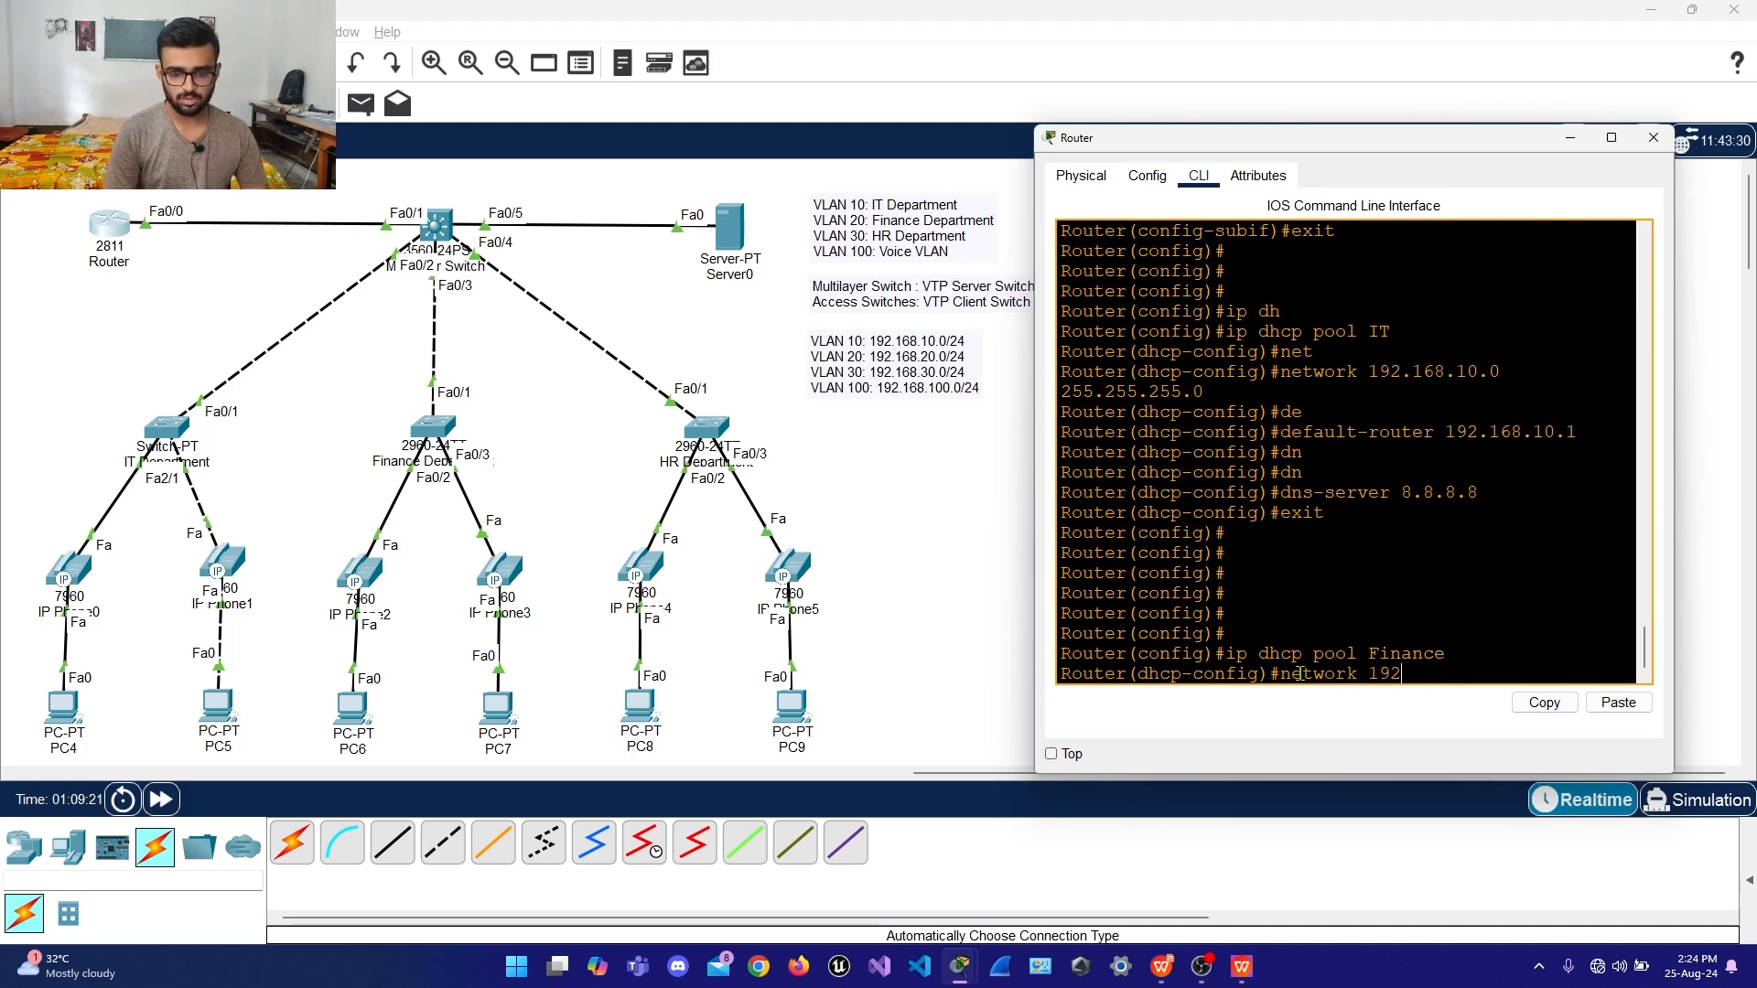
type(".168")
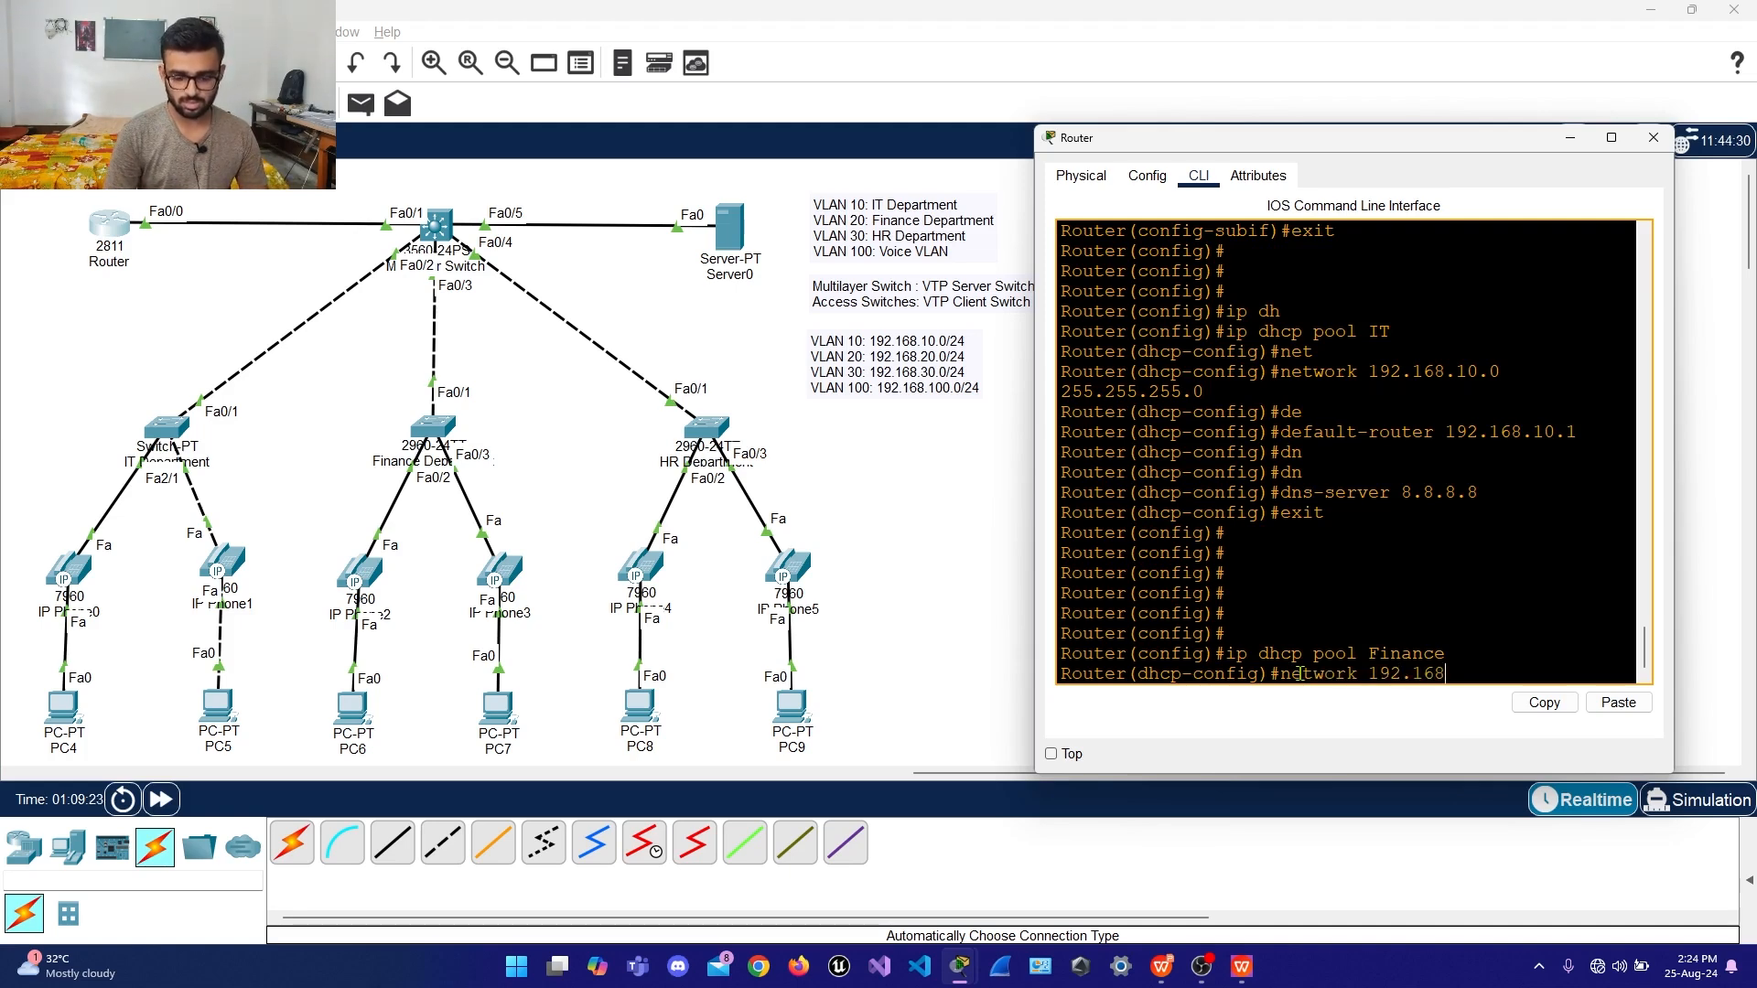
type(".20.0")
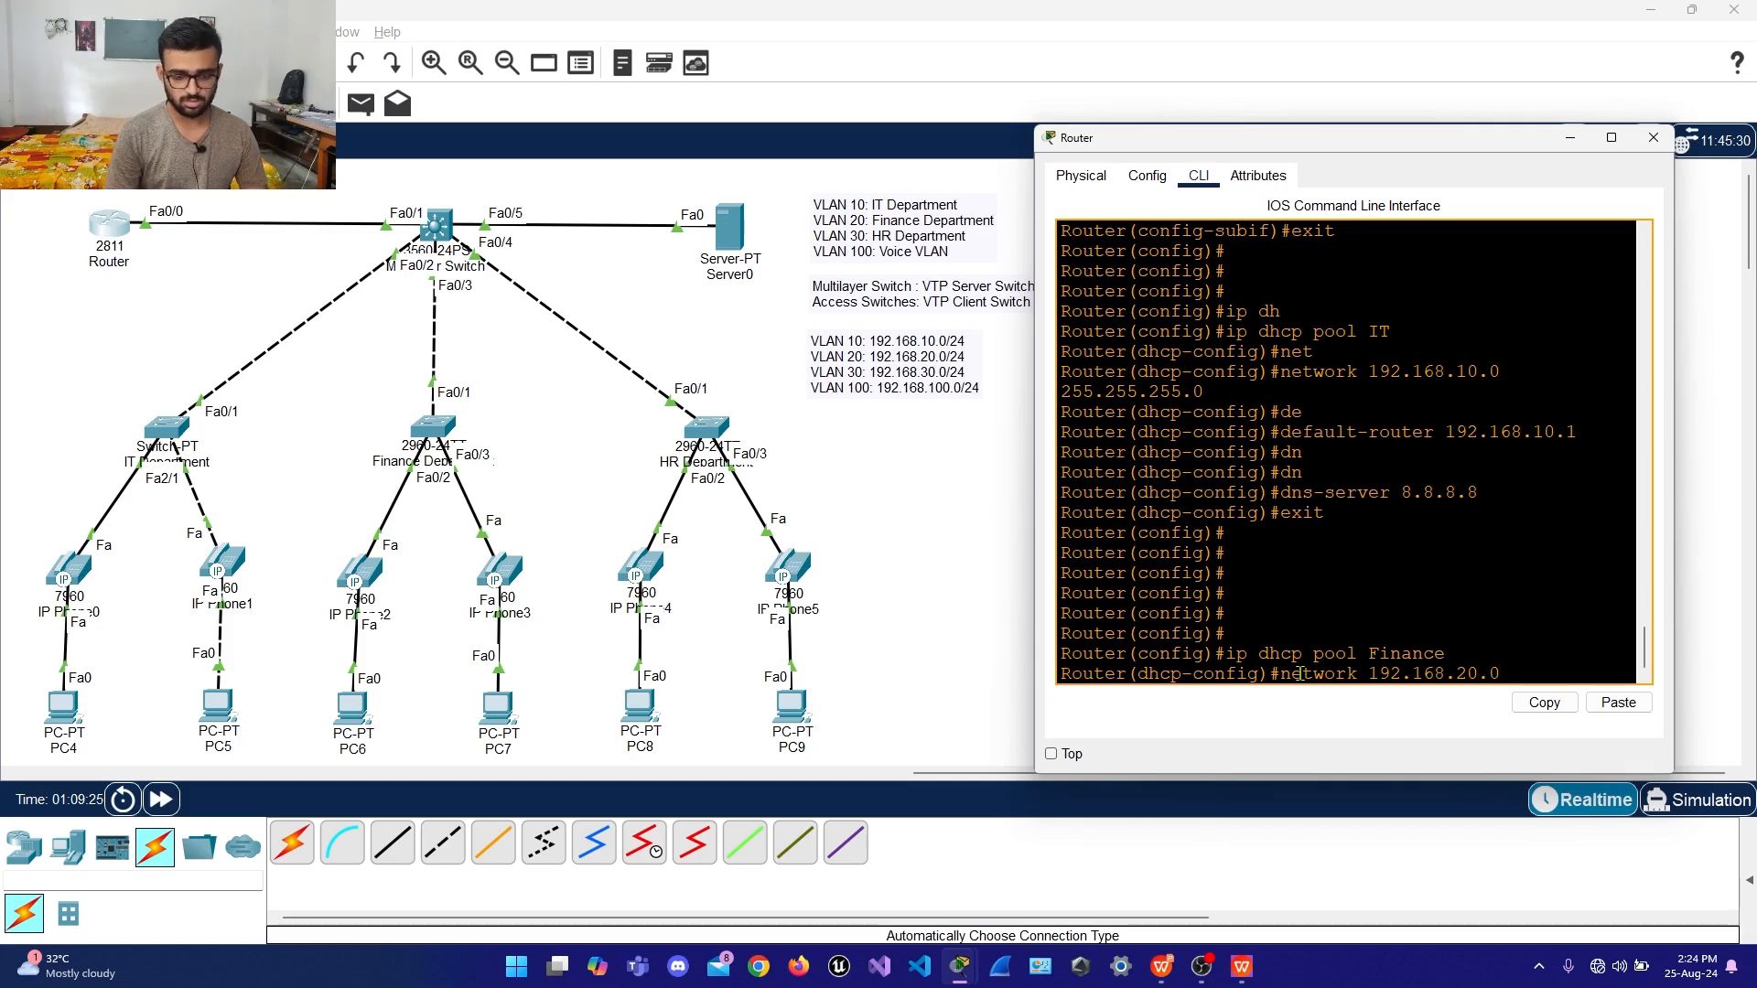
type(" 255.255.255.255")
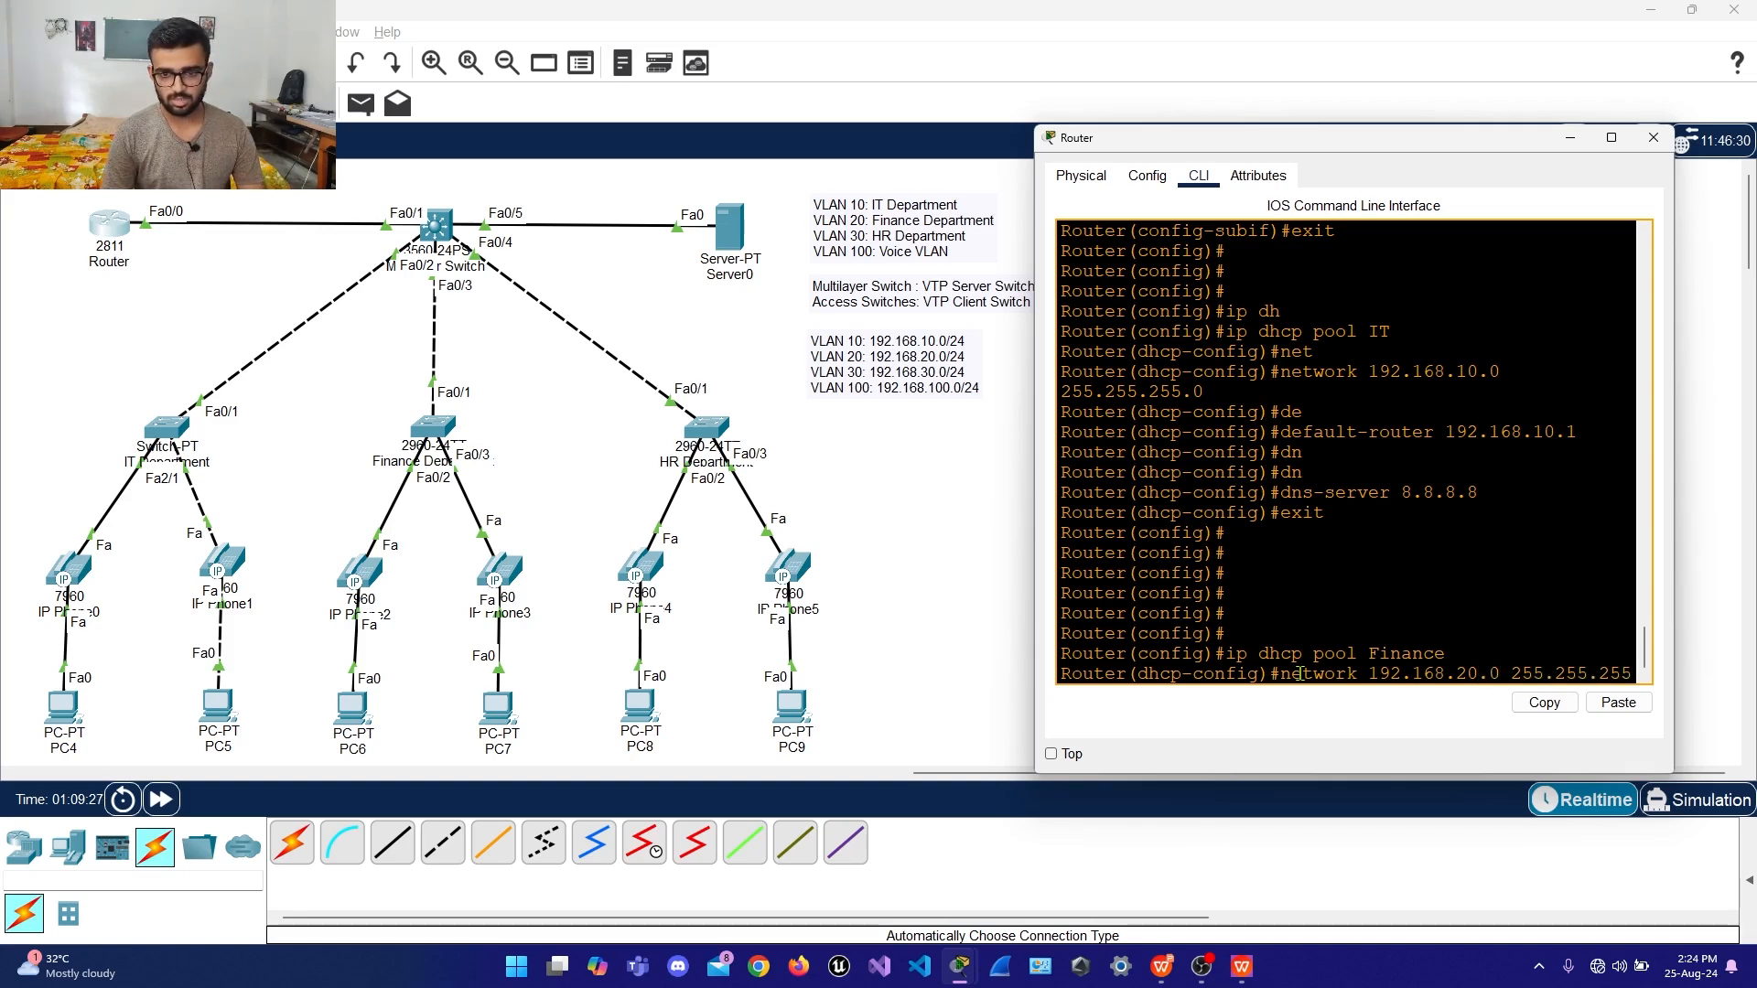
type("0")
key("Return")
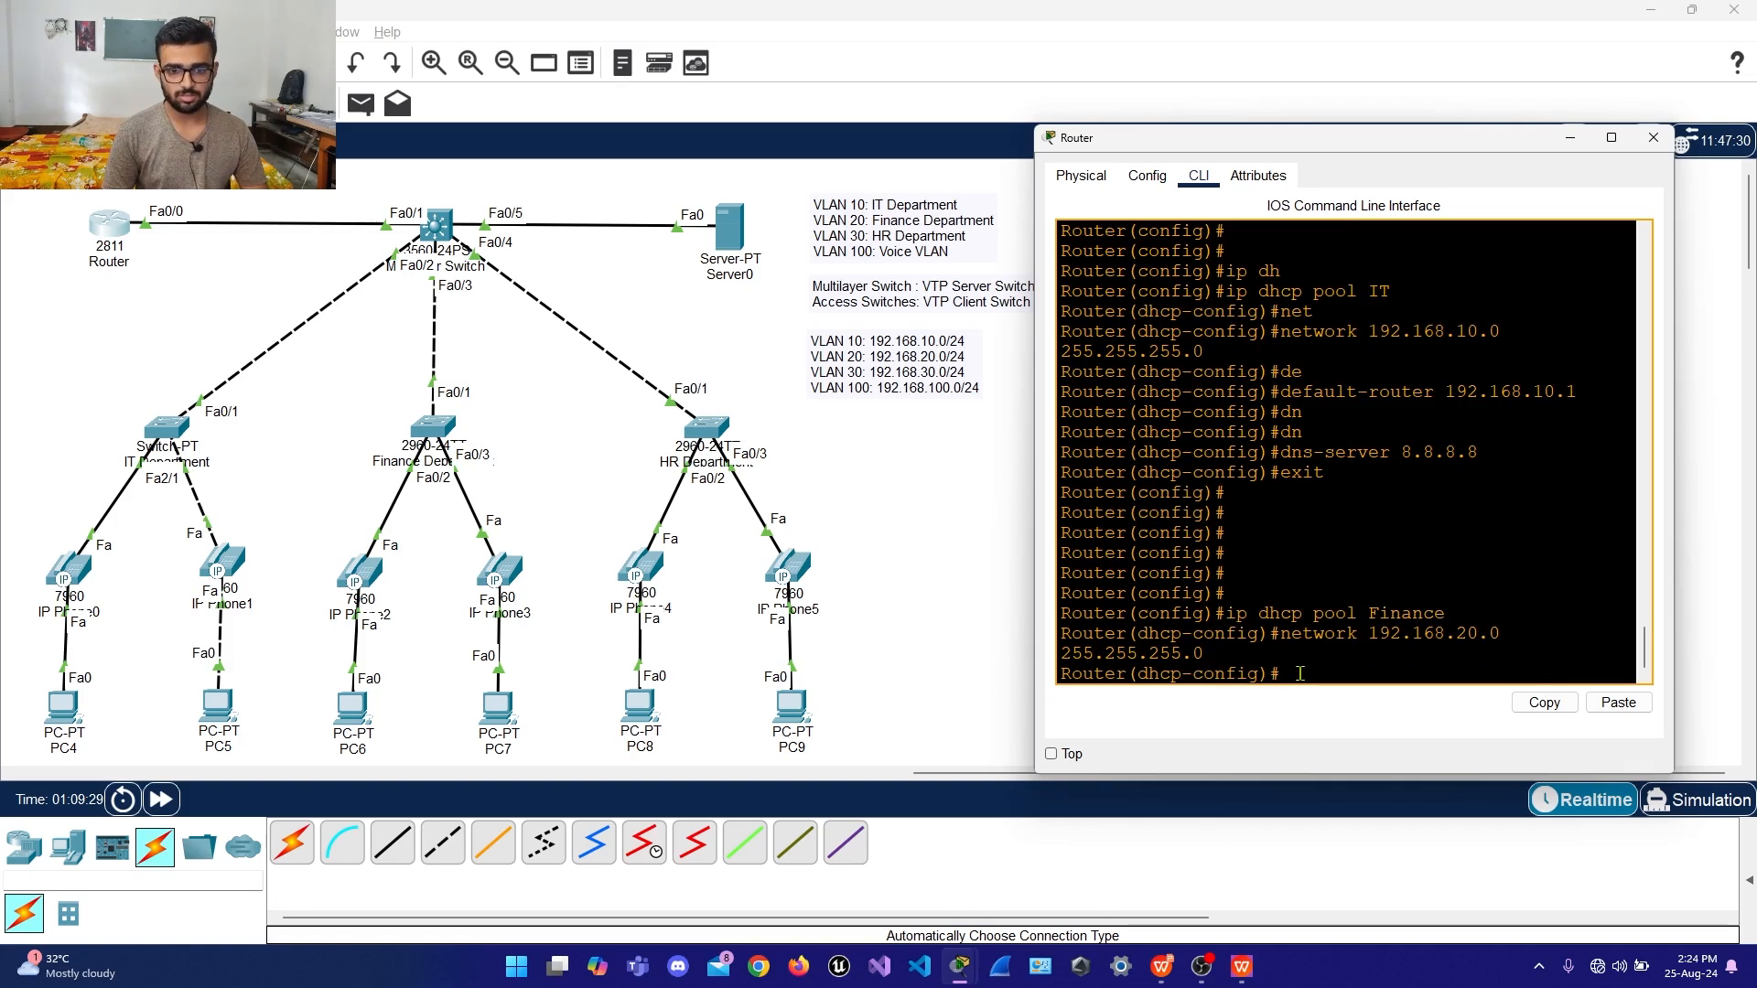
Set the Finance pool's default gateway with default-router 192.168.20.1
type("def")
key("Tab")
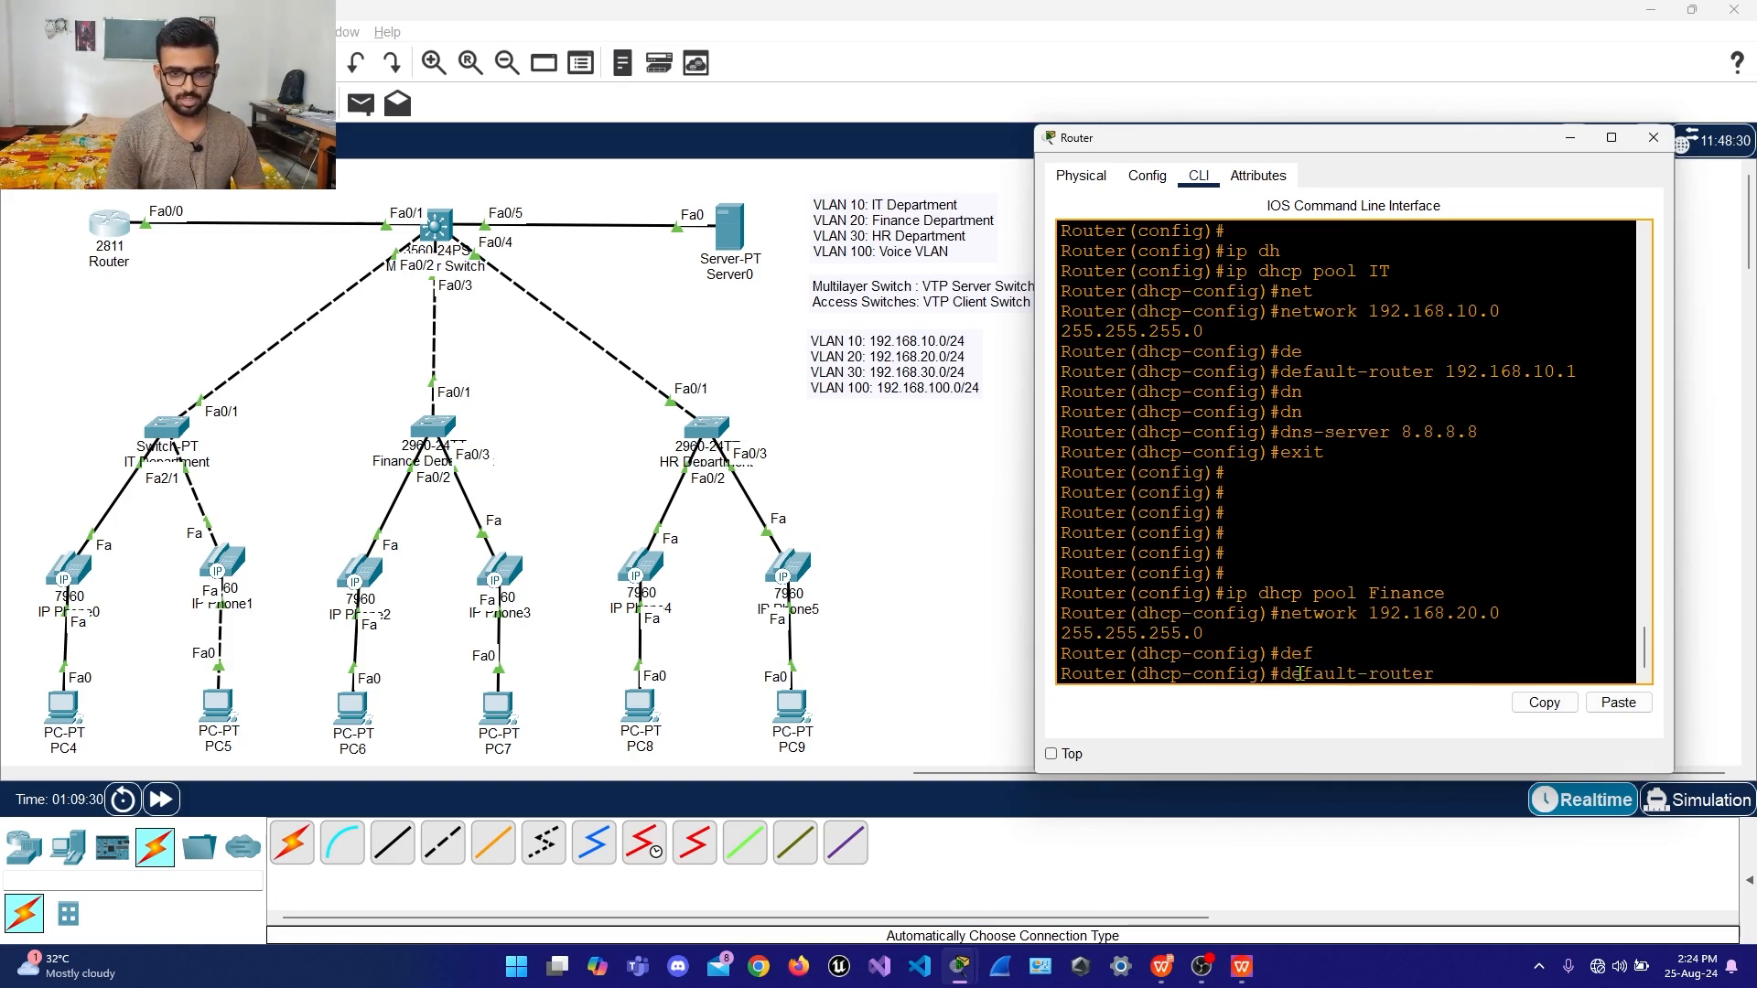
type("1")
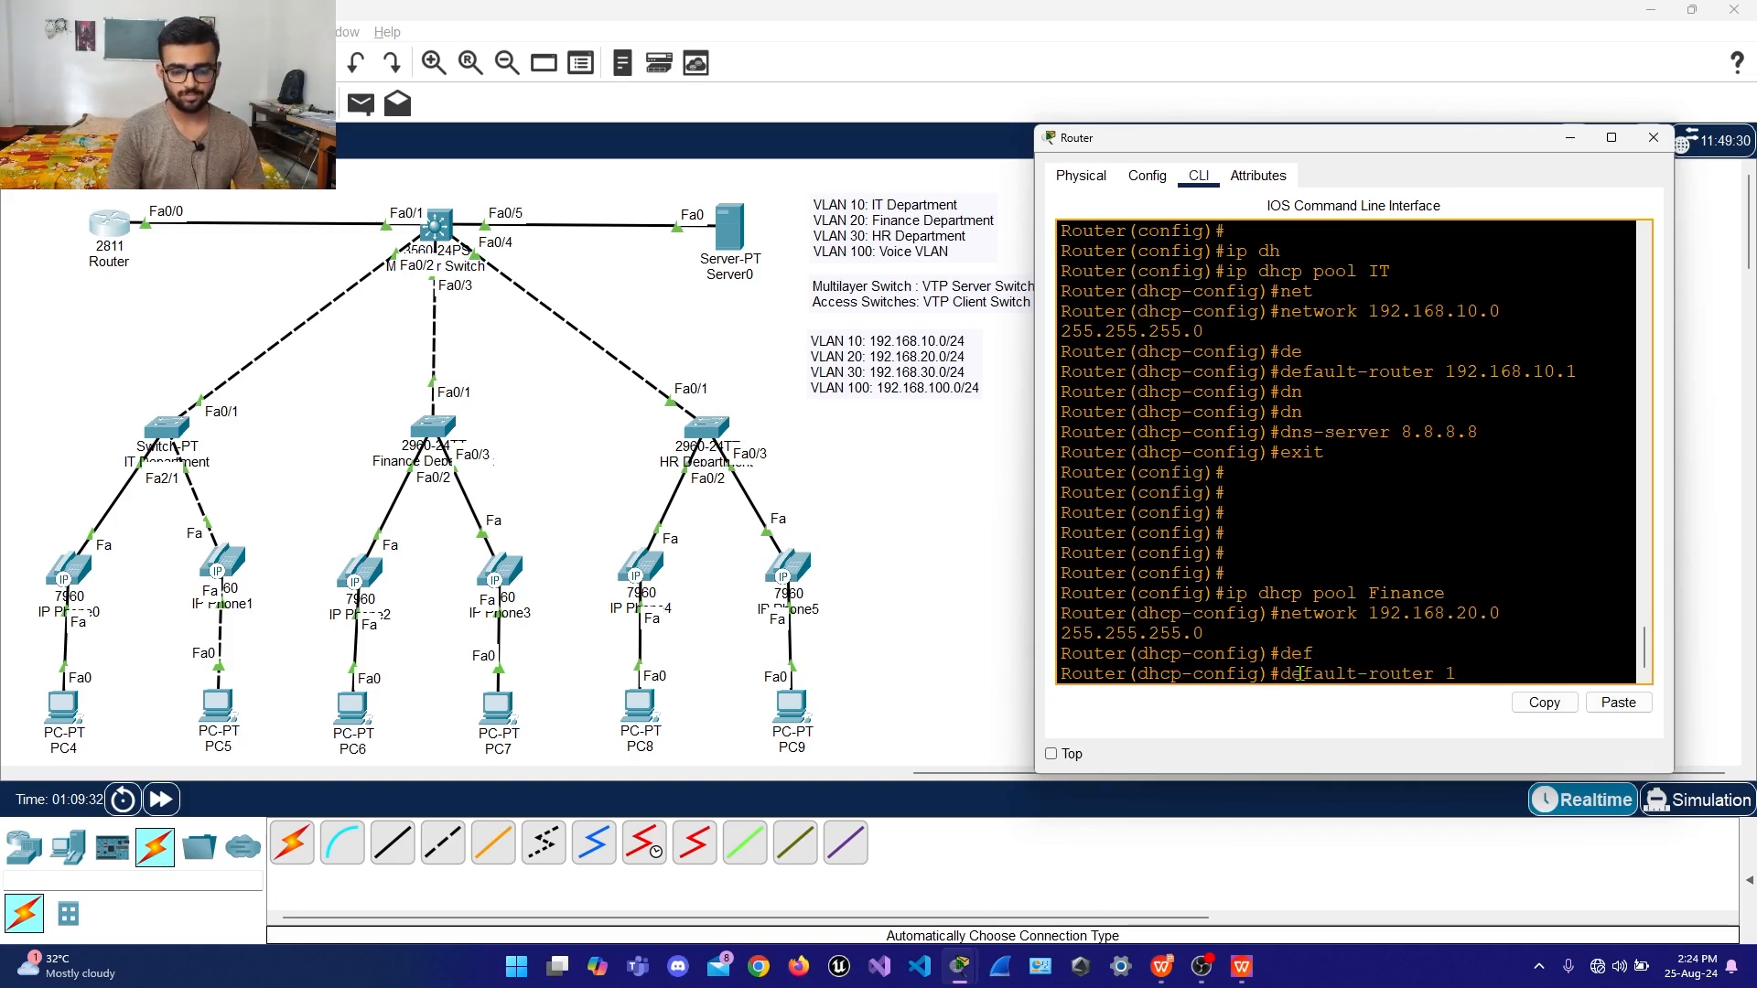
type("92.16")
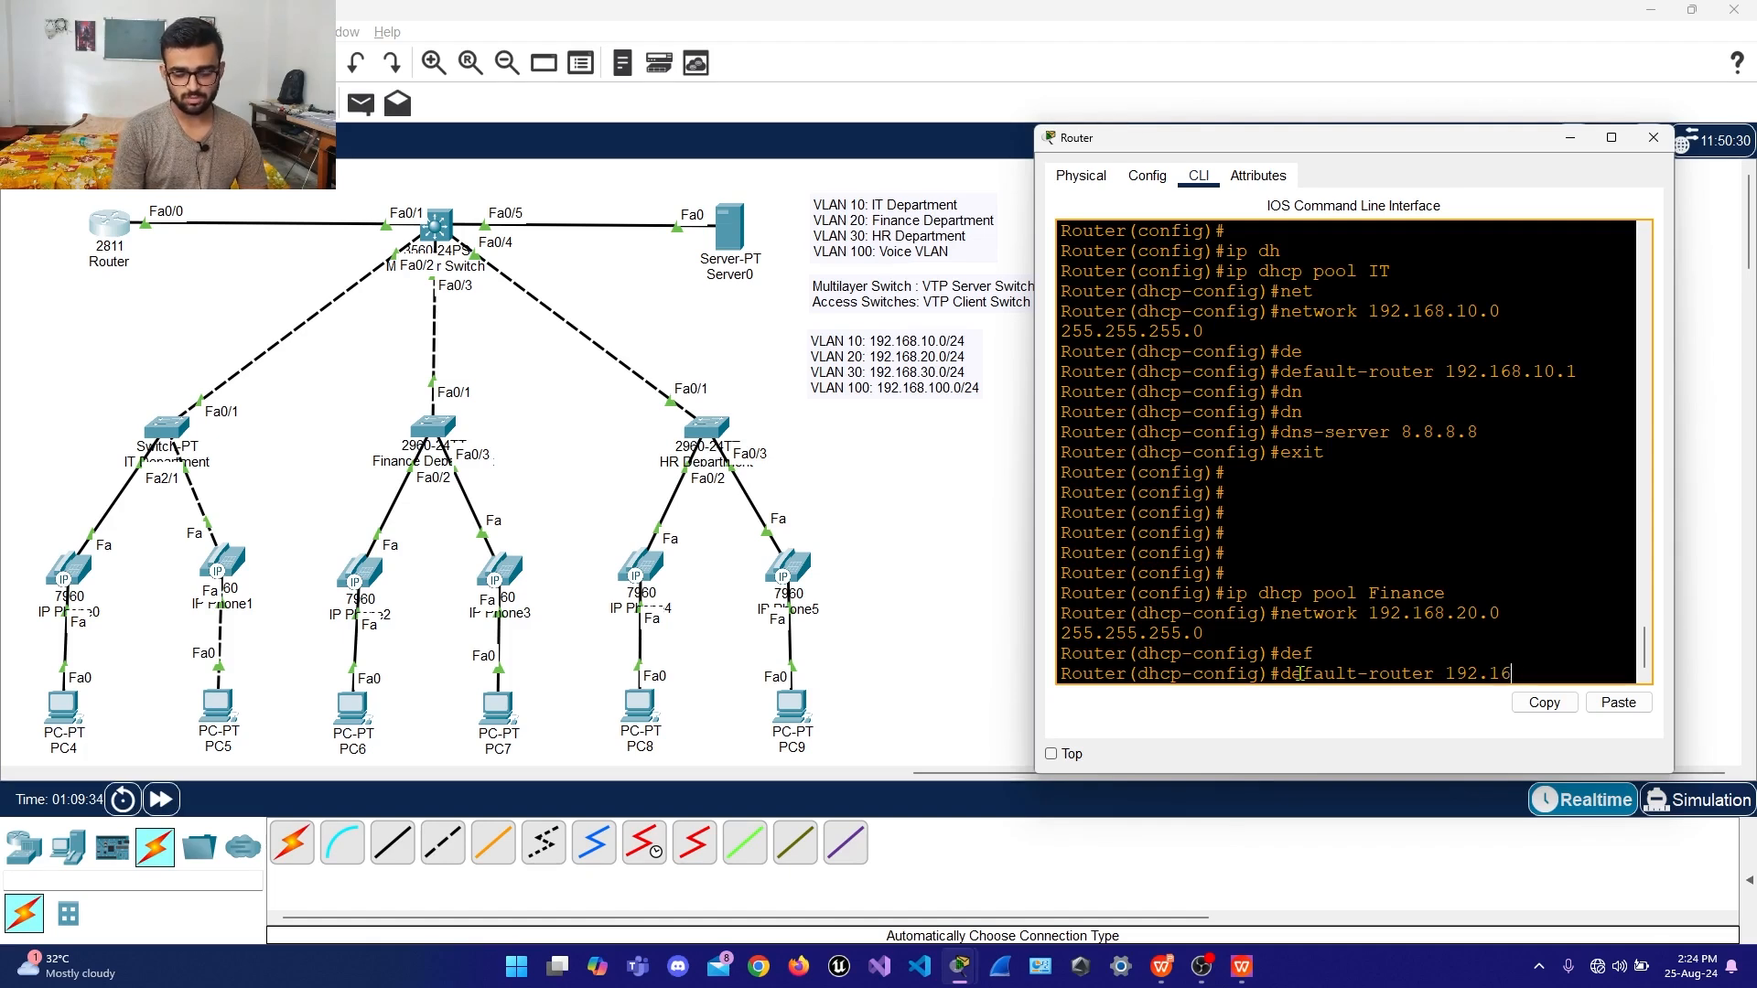
type("8.20")
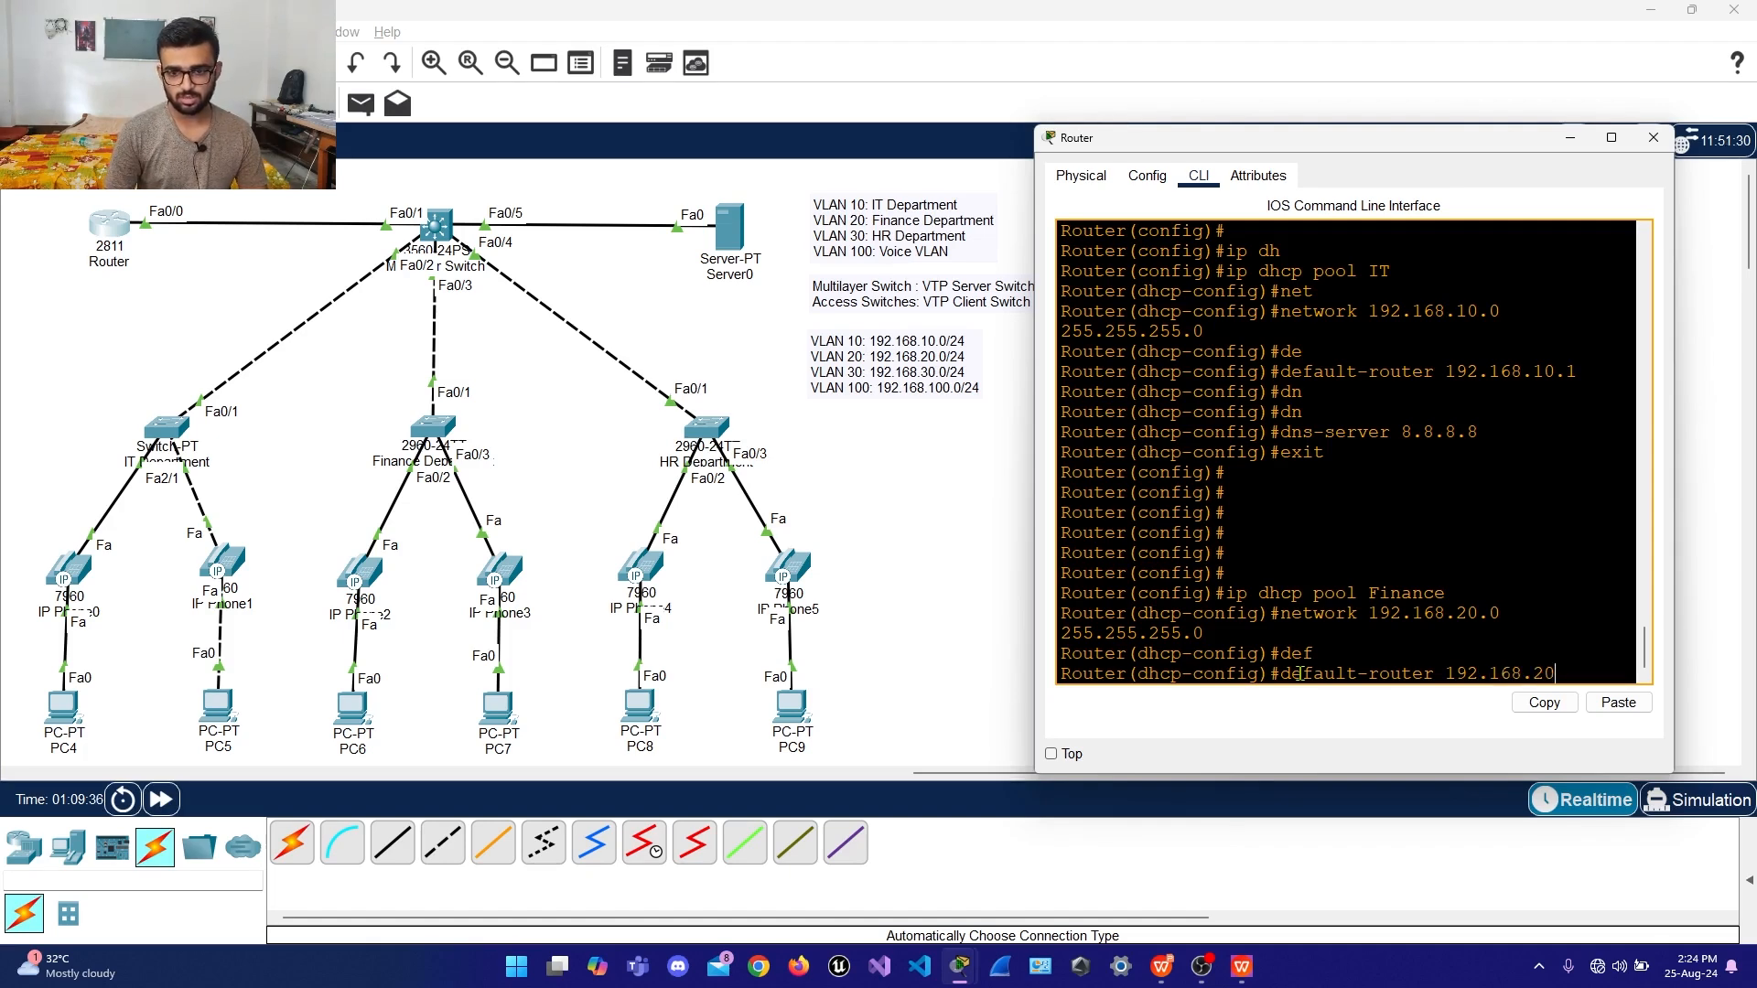
type(".1")
key("Return")
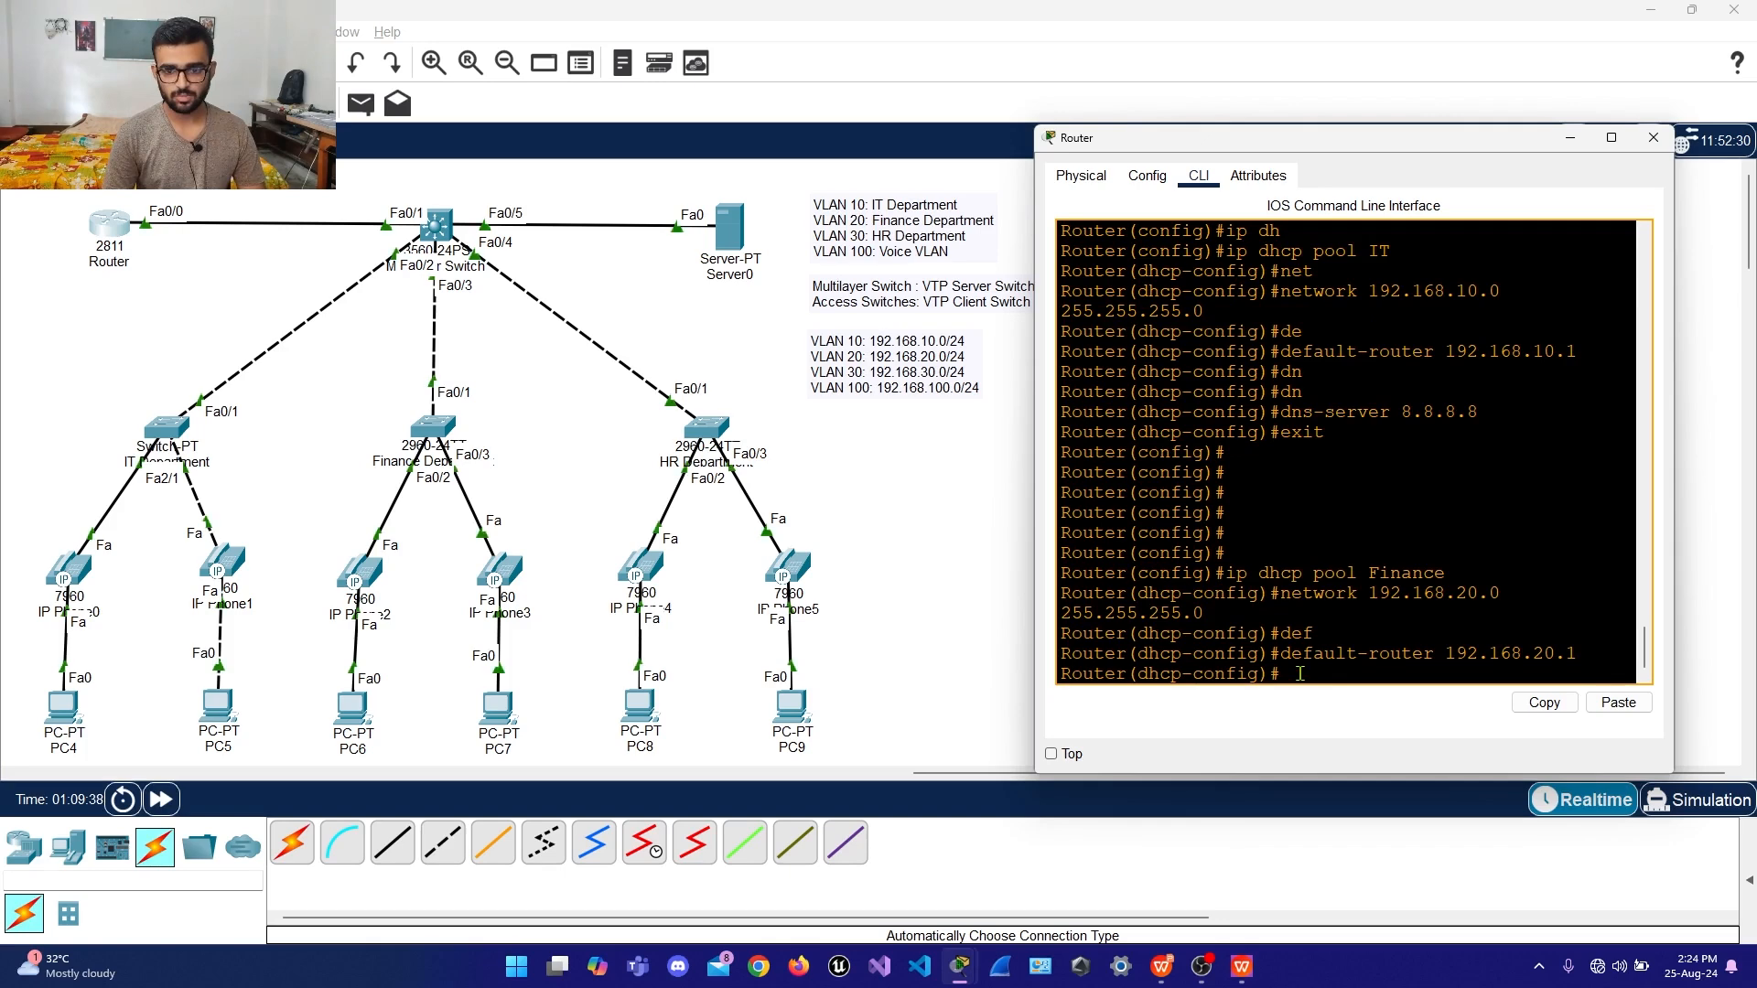
Set the Finance pool's DNS server with dns-server 8.8.8.8 and exit to global configuration mode
type("dn")
key("Tab")
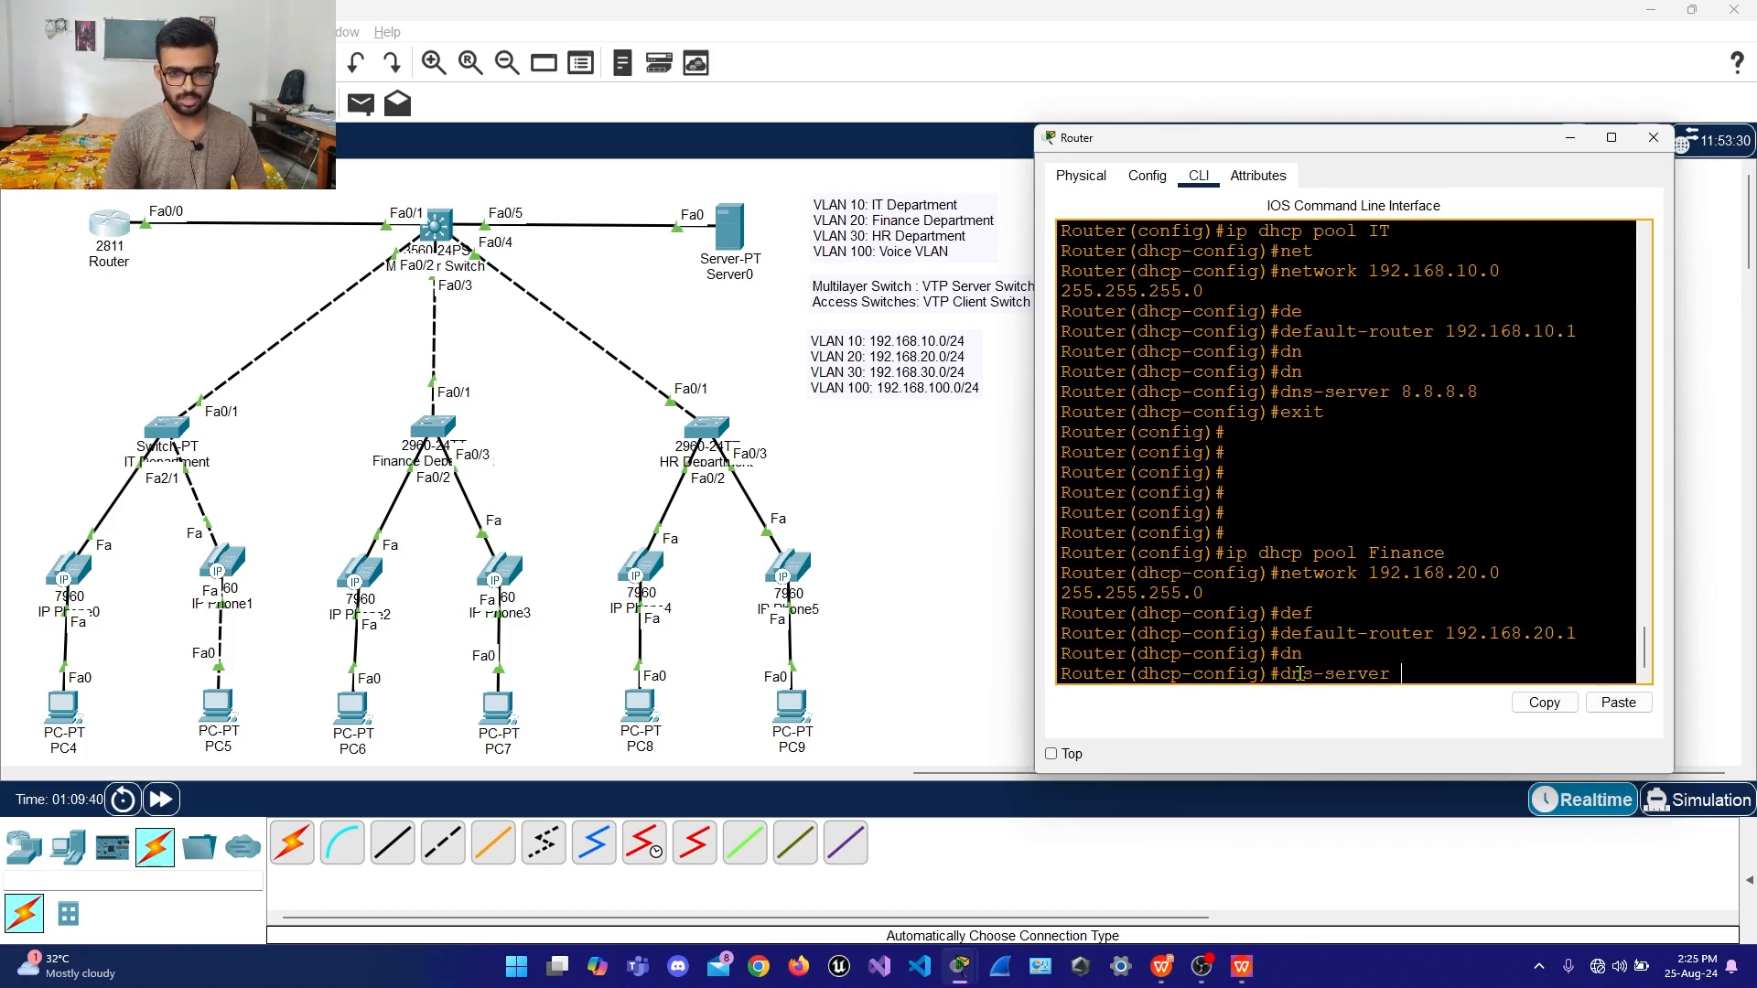
type("8.8.8.8")
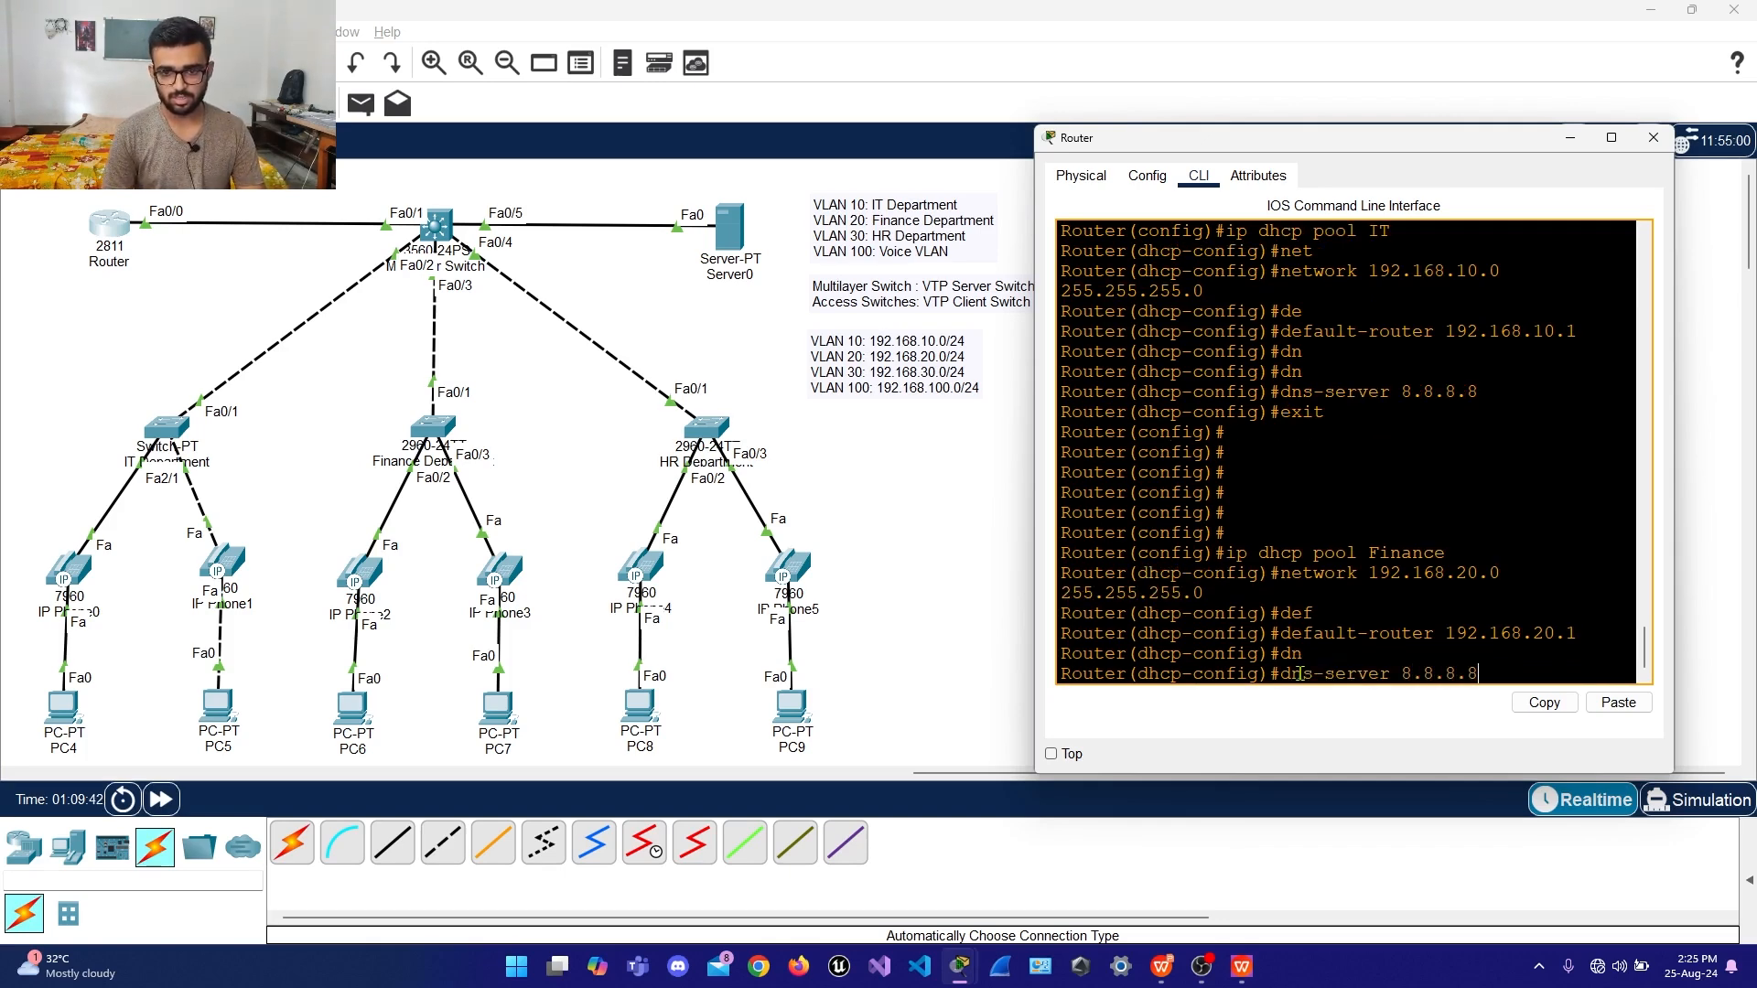
key("Return")
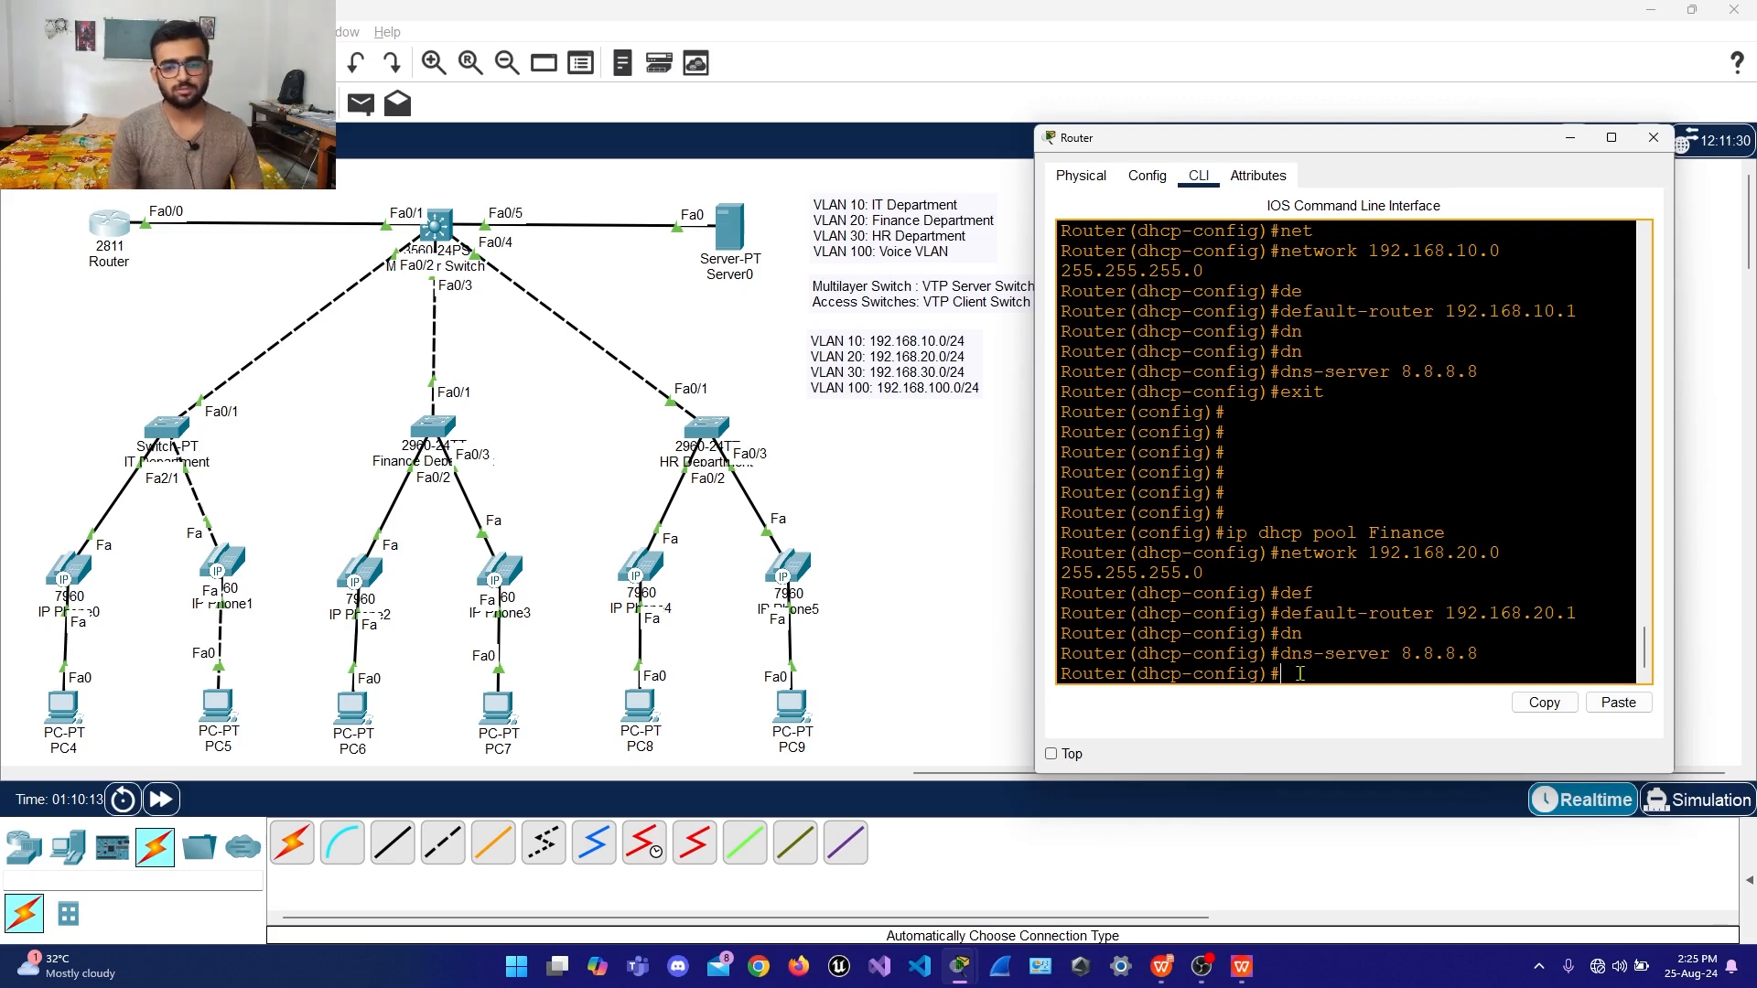
type("exit")
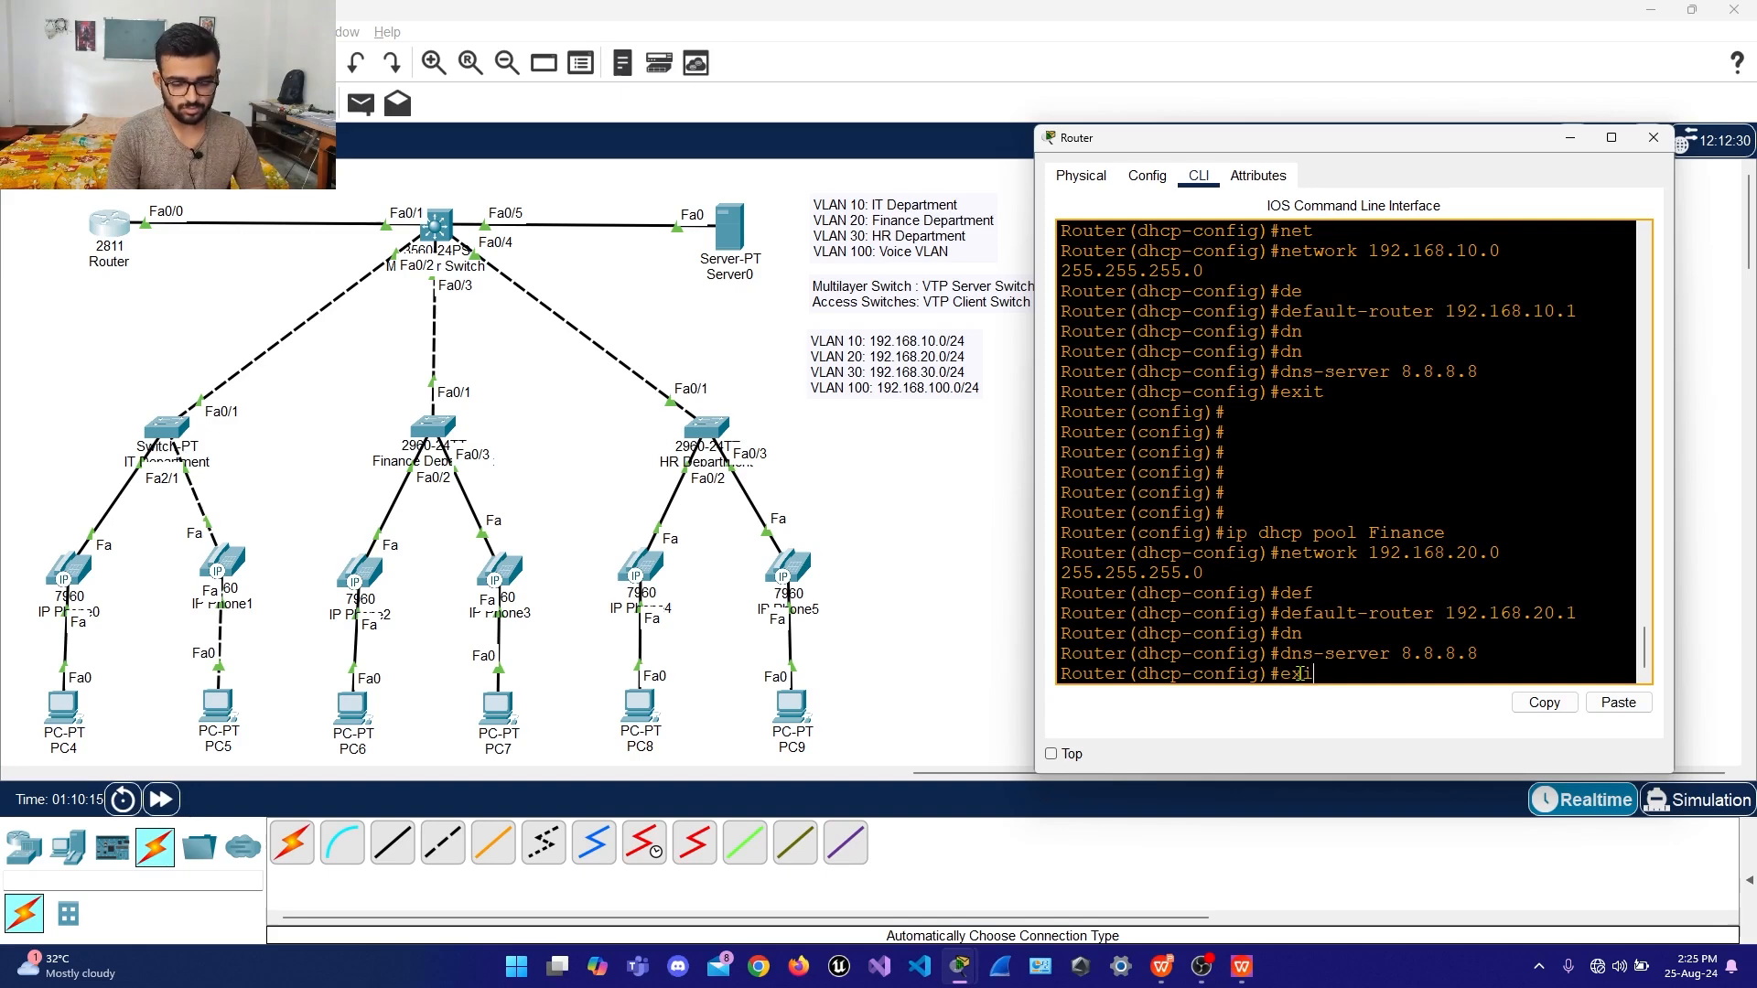
key("Return")
key("Return")
key("Return")
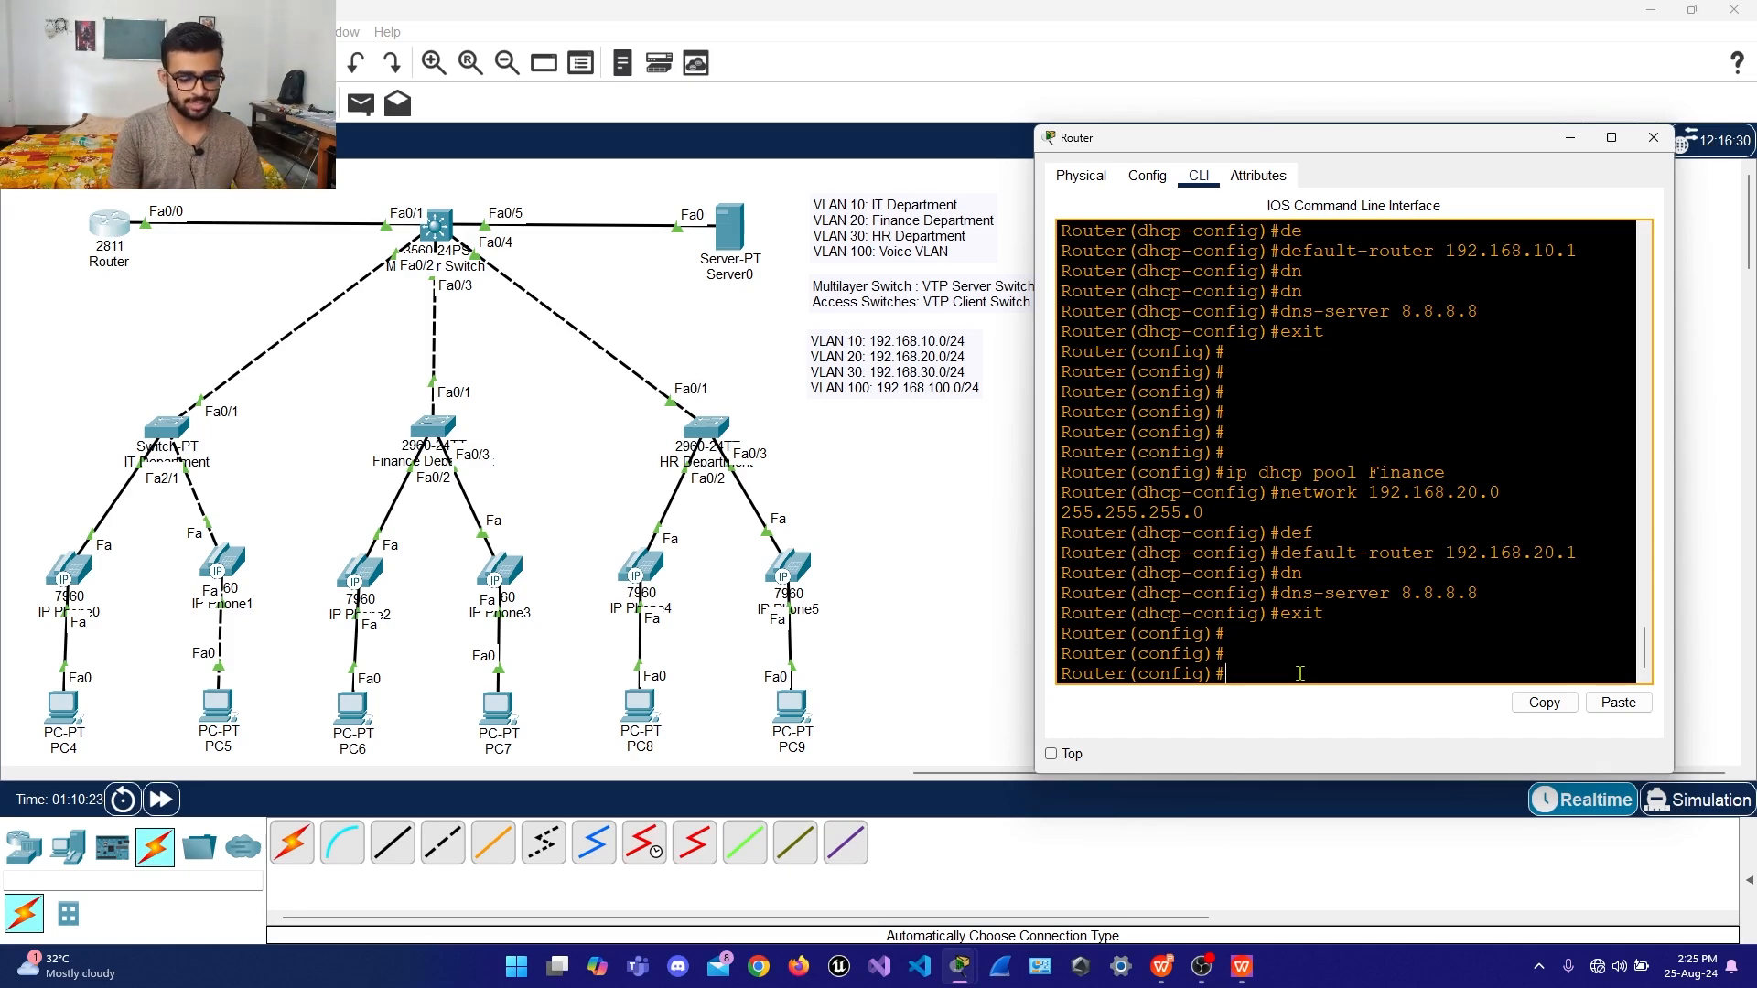
Create a DHCP pool named HR on the router with ip dhcp pool HR
type("ip")
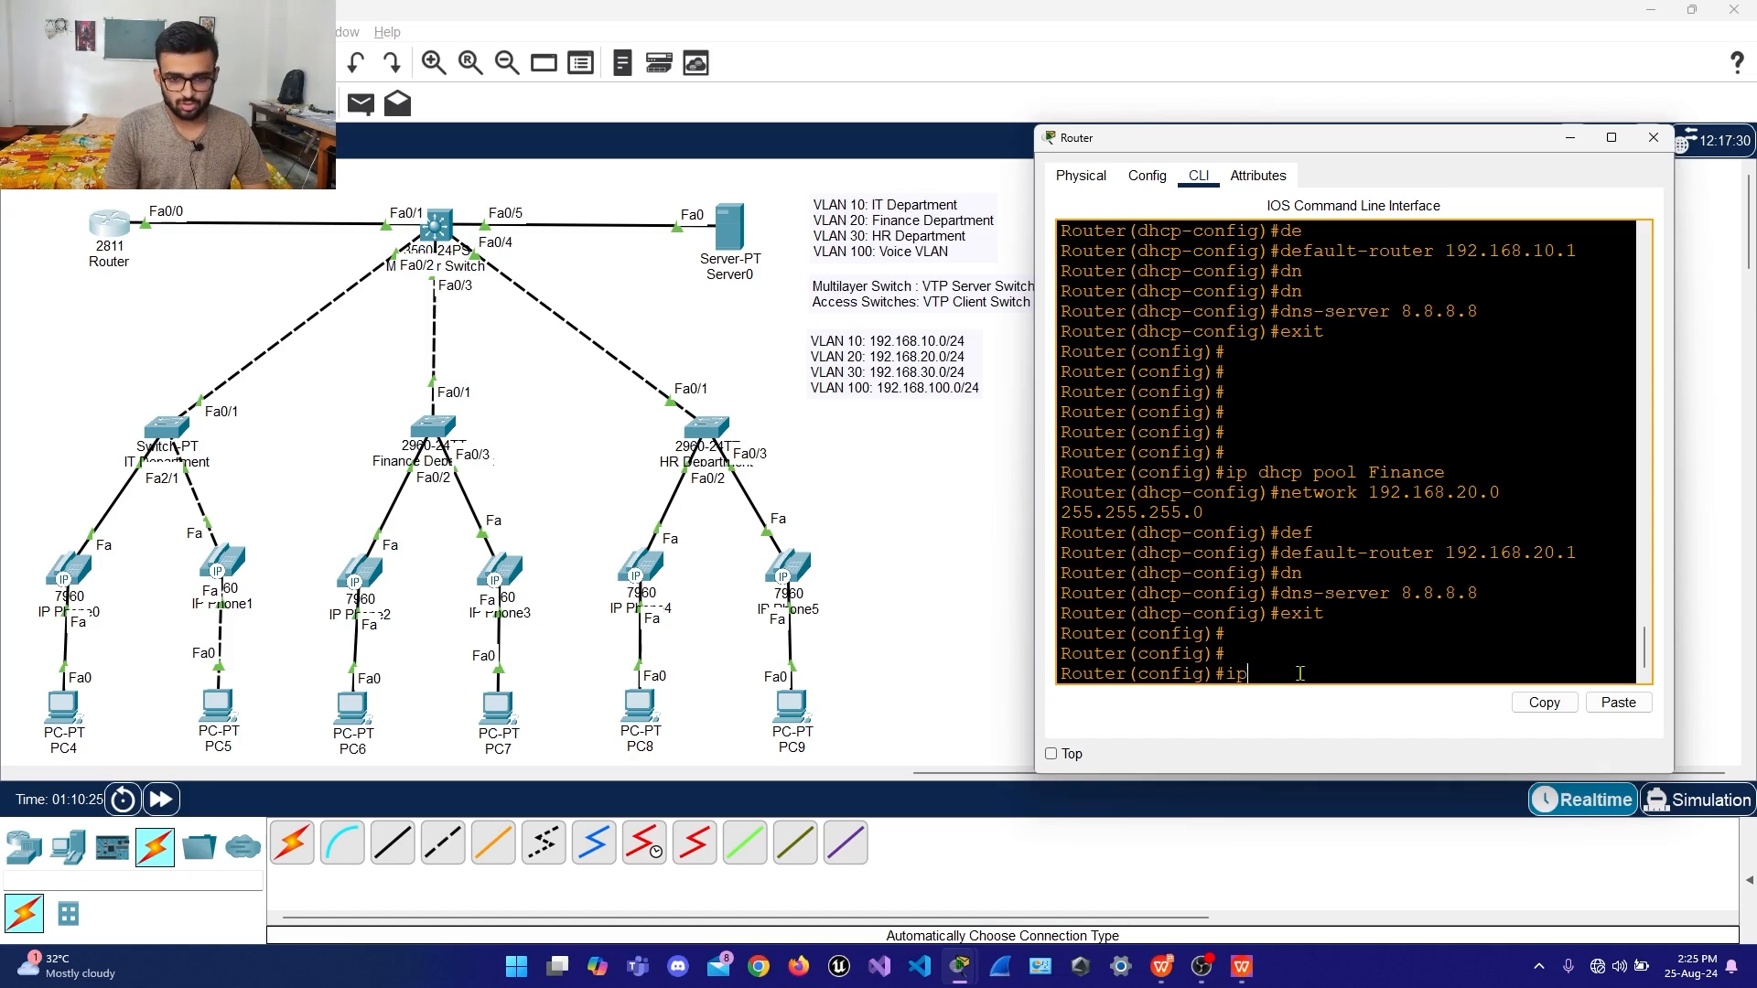
type(" dhcp")
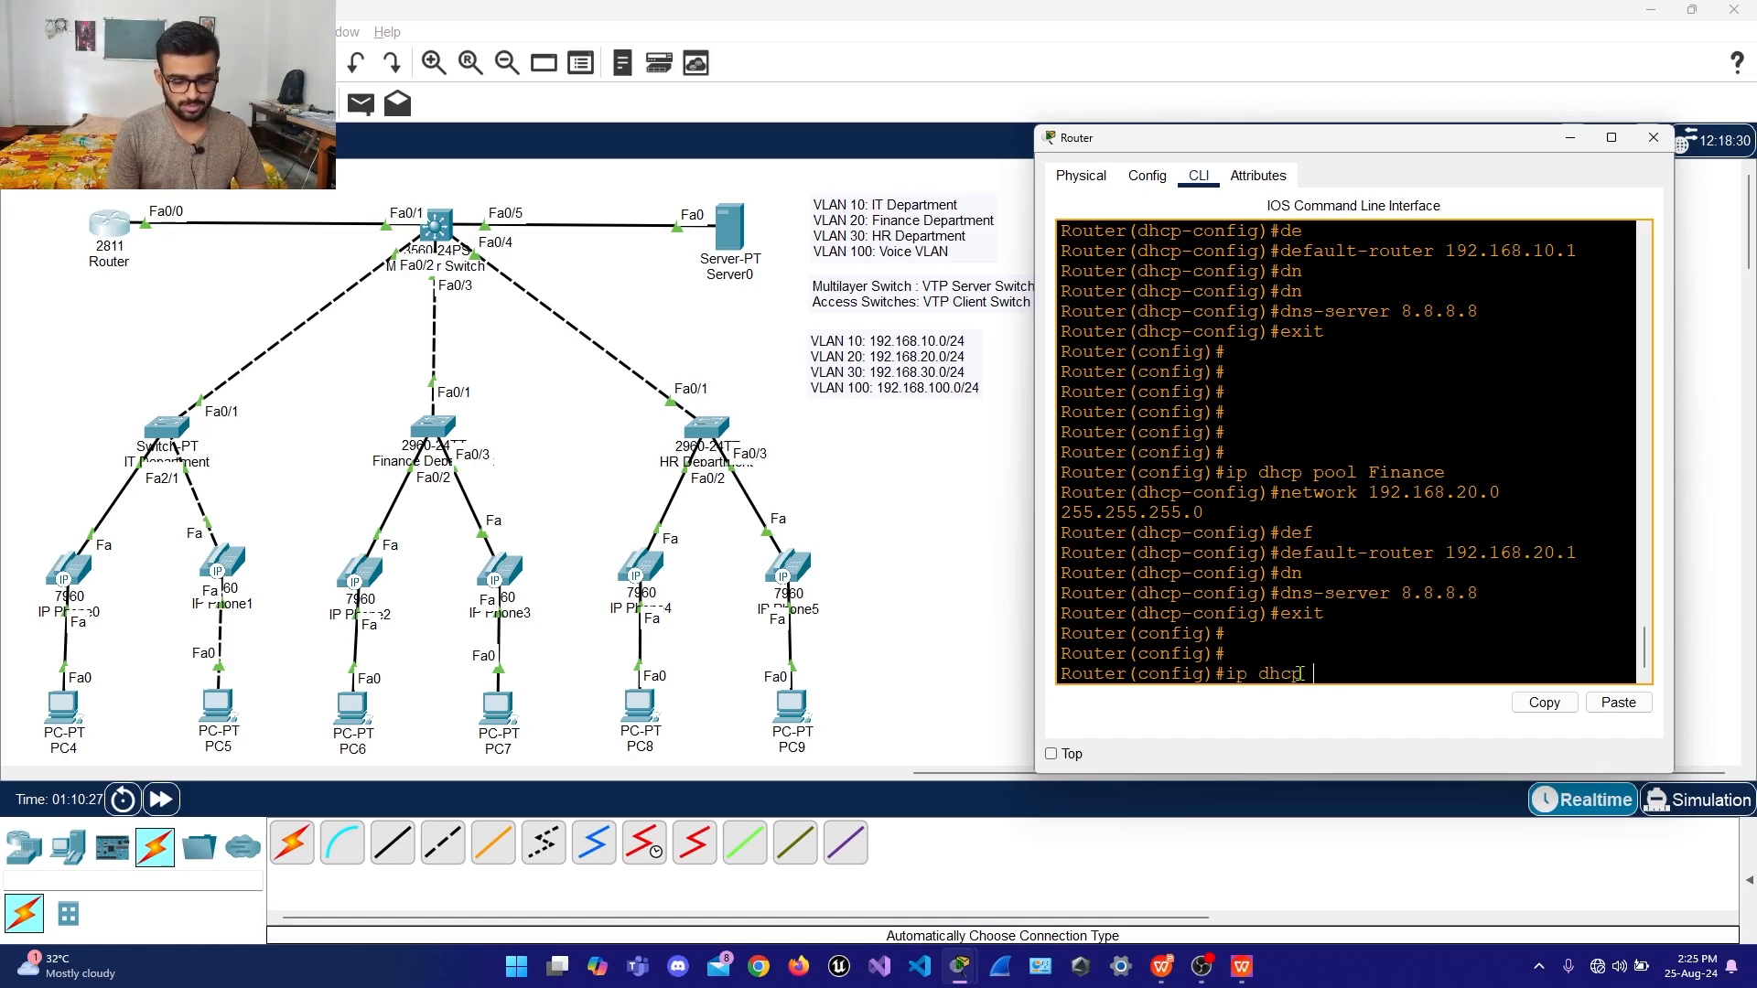
type(" pool vlan")
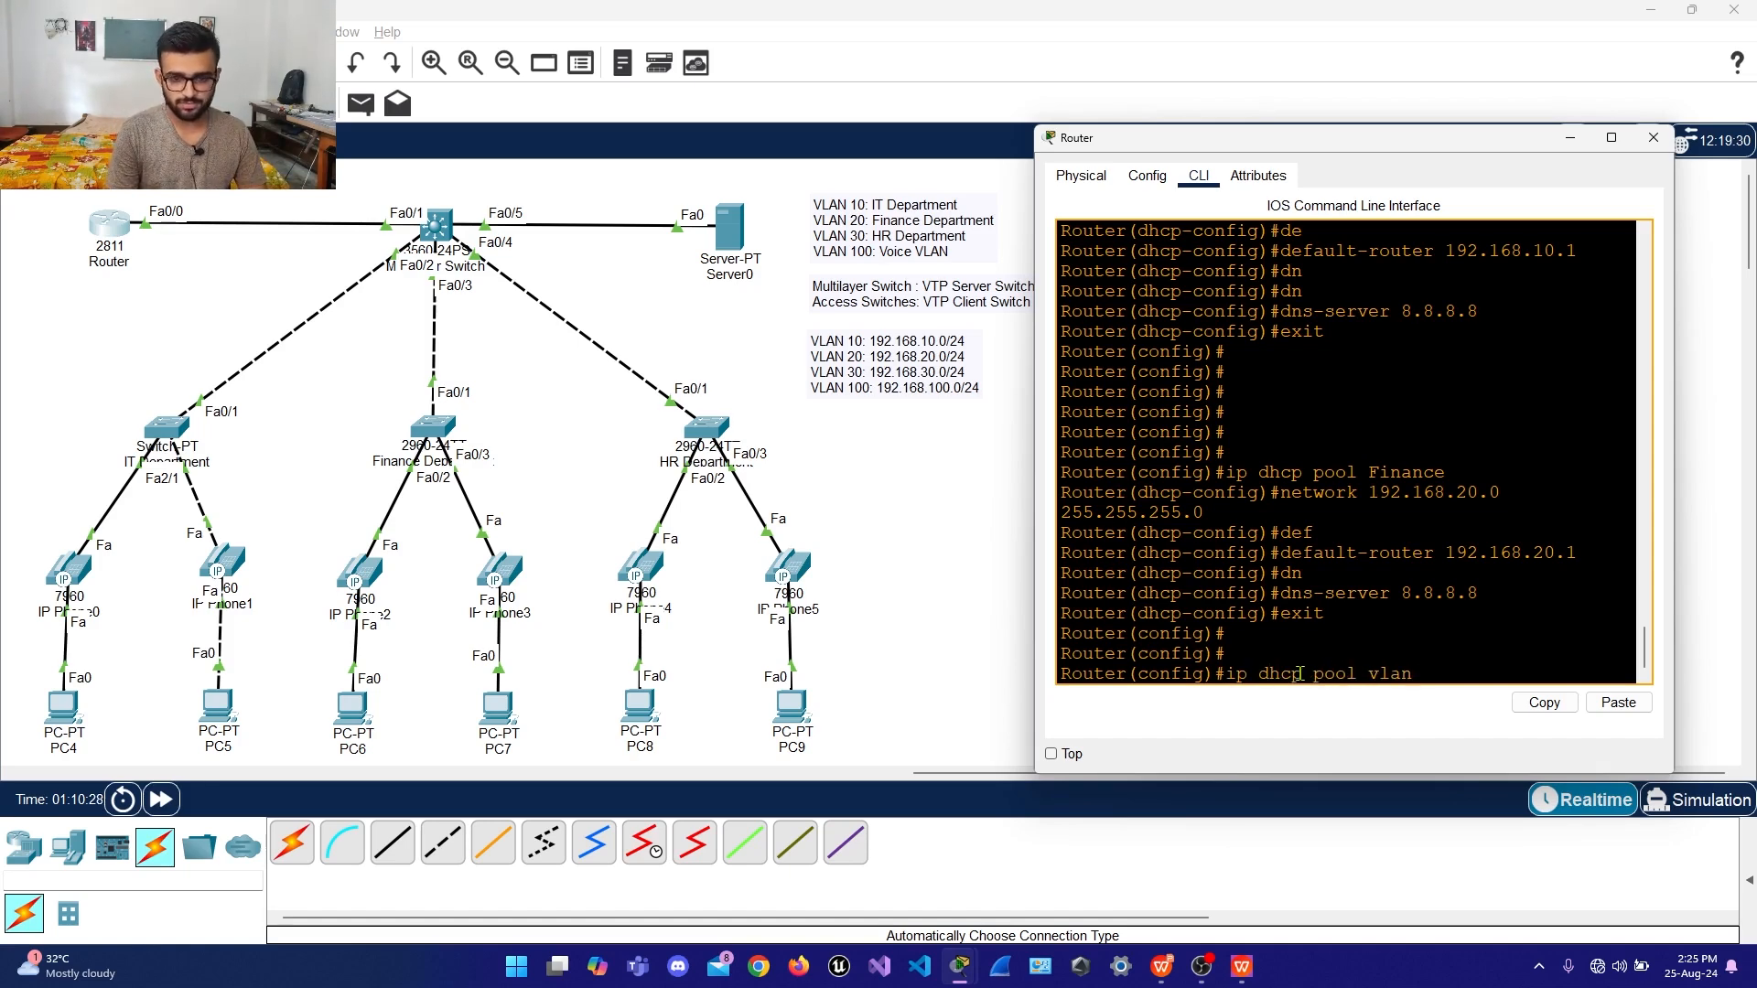
key("BackSpace")
key("BackSpace")
key("BackSpace")
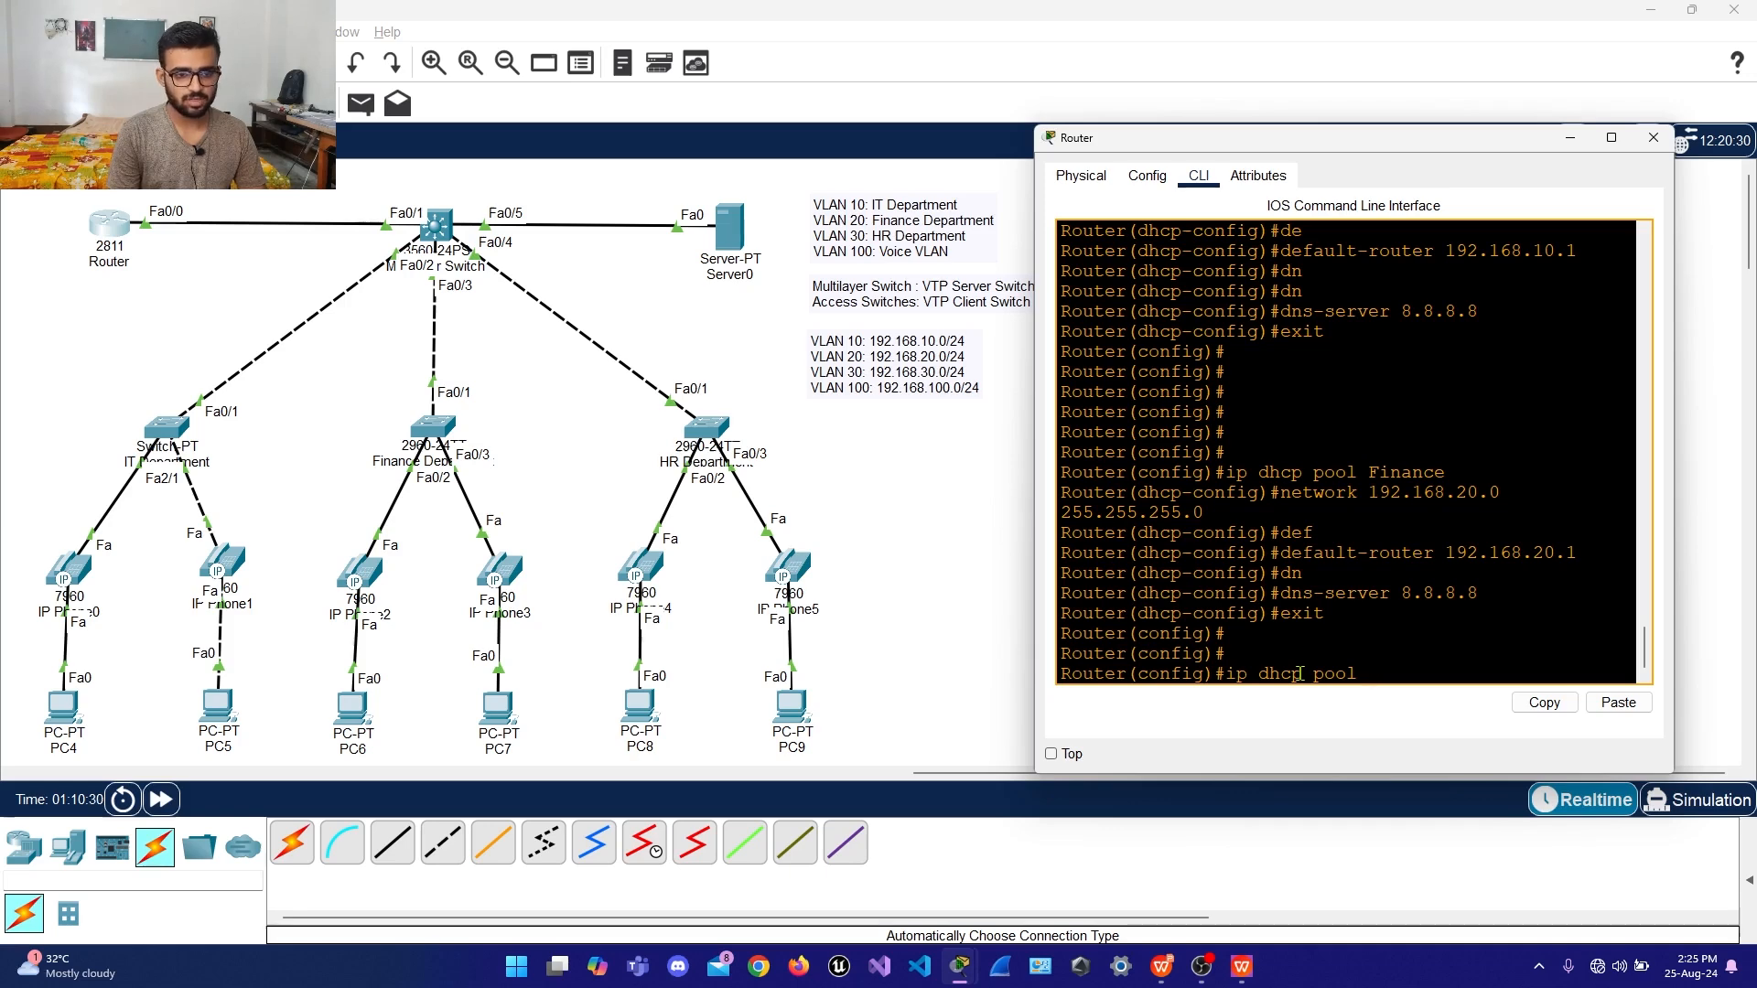
type("HR")
key("Return")
key("Return")
key("Return")
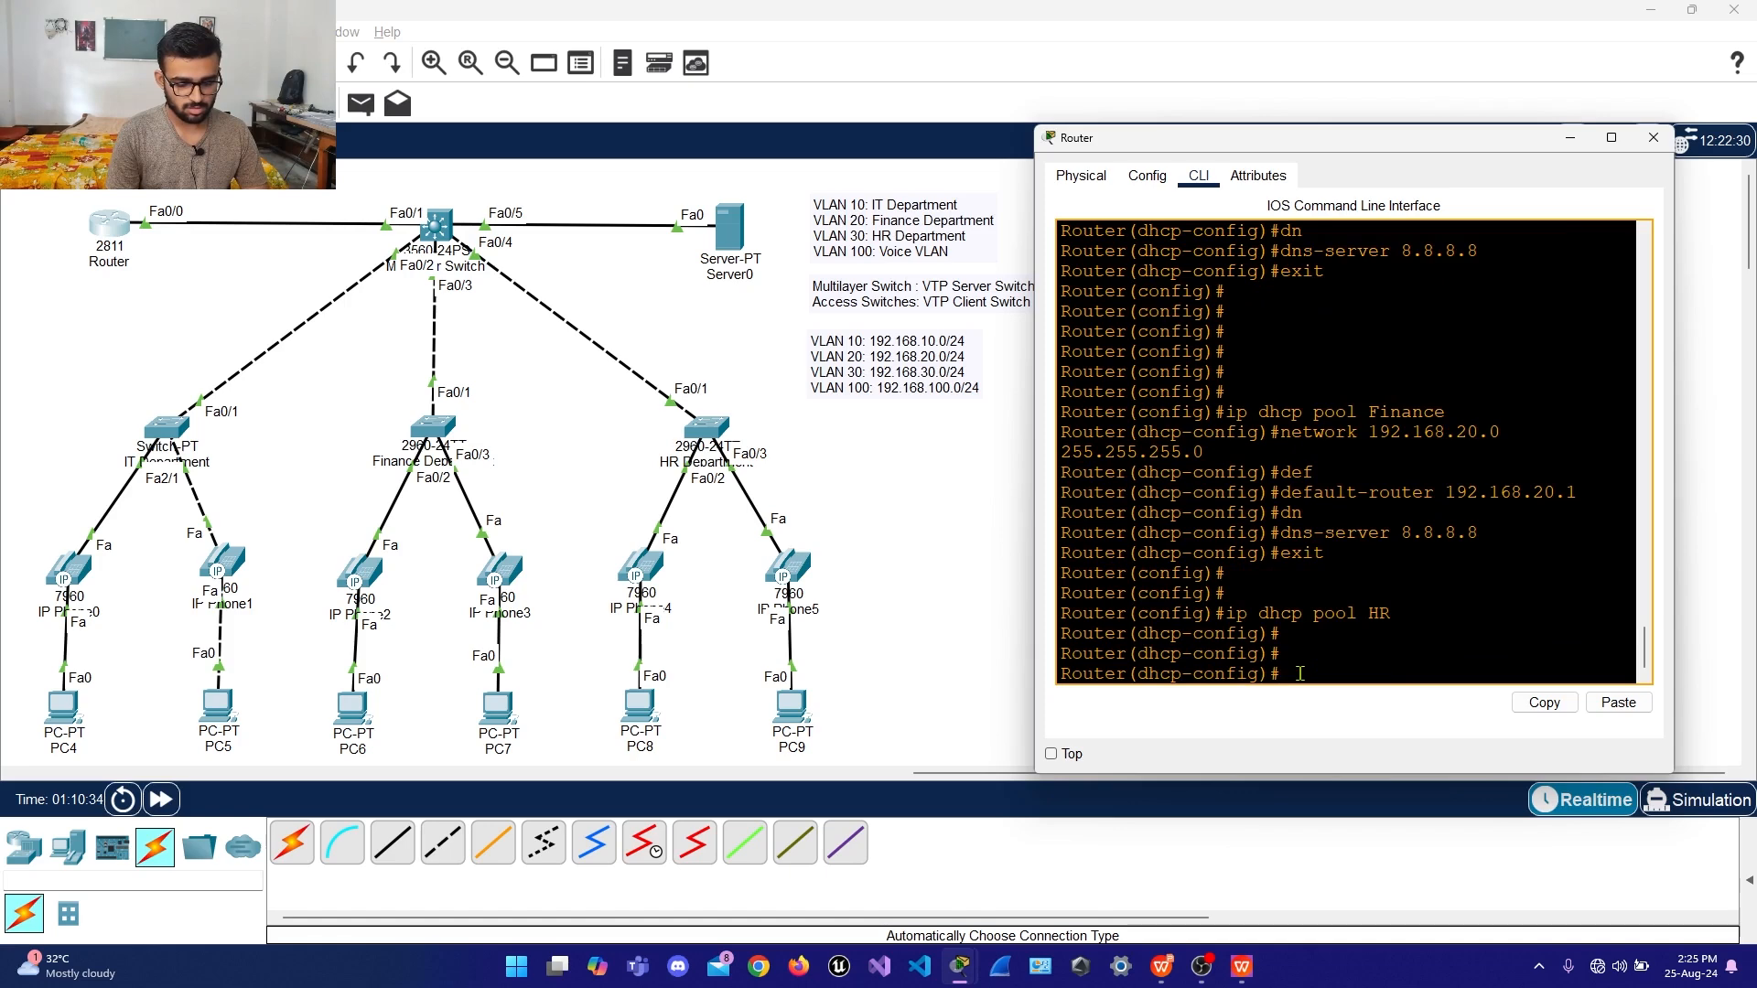
Set the HR pool's network to 192.168.30.0 with subnet mask 255.255.255.0
type("net")
key("Tab")
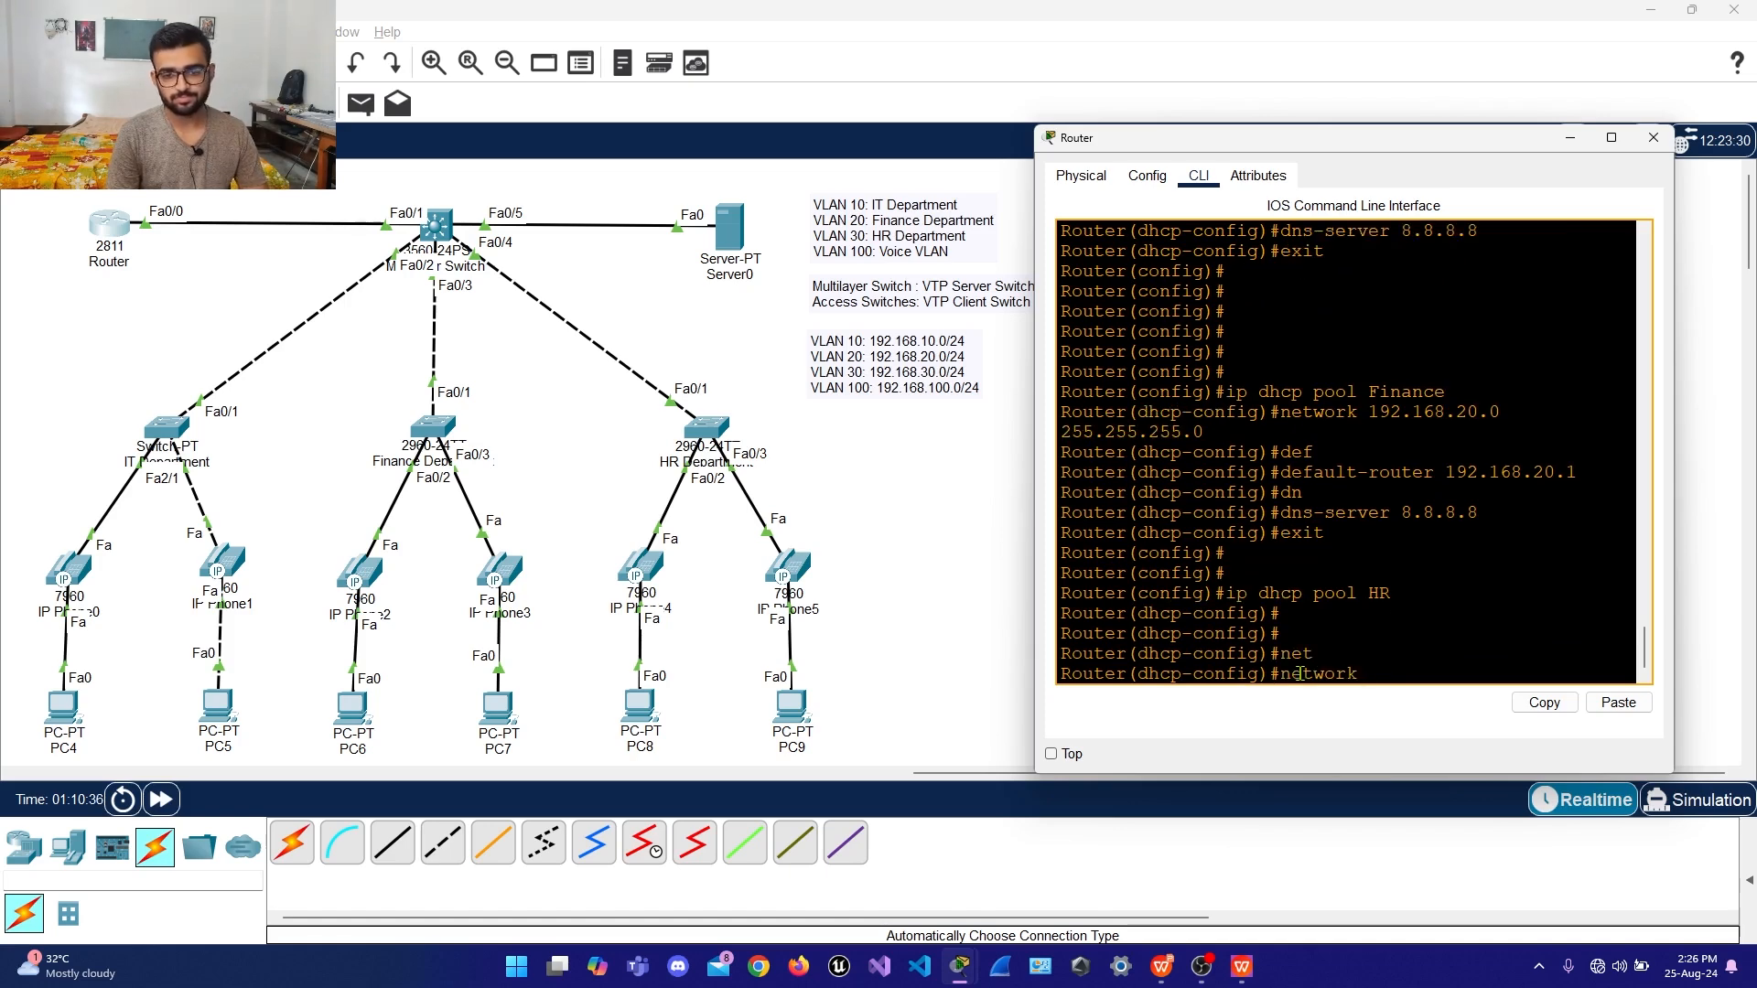
type("192.16")
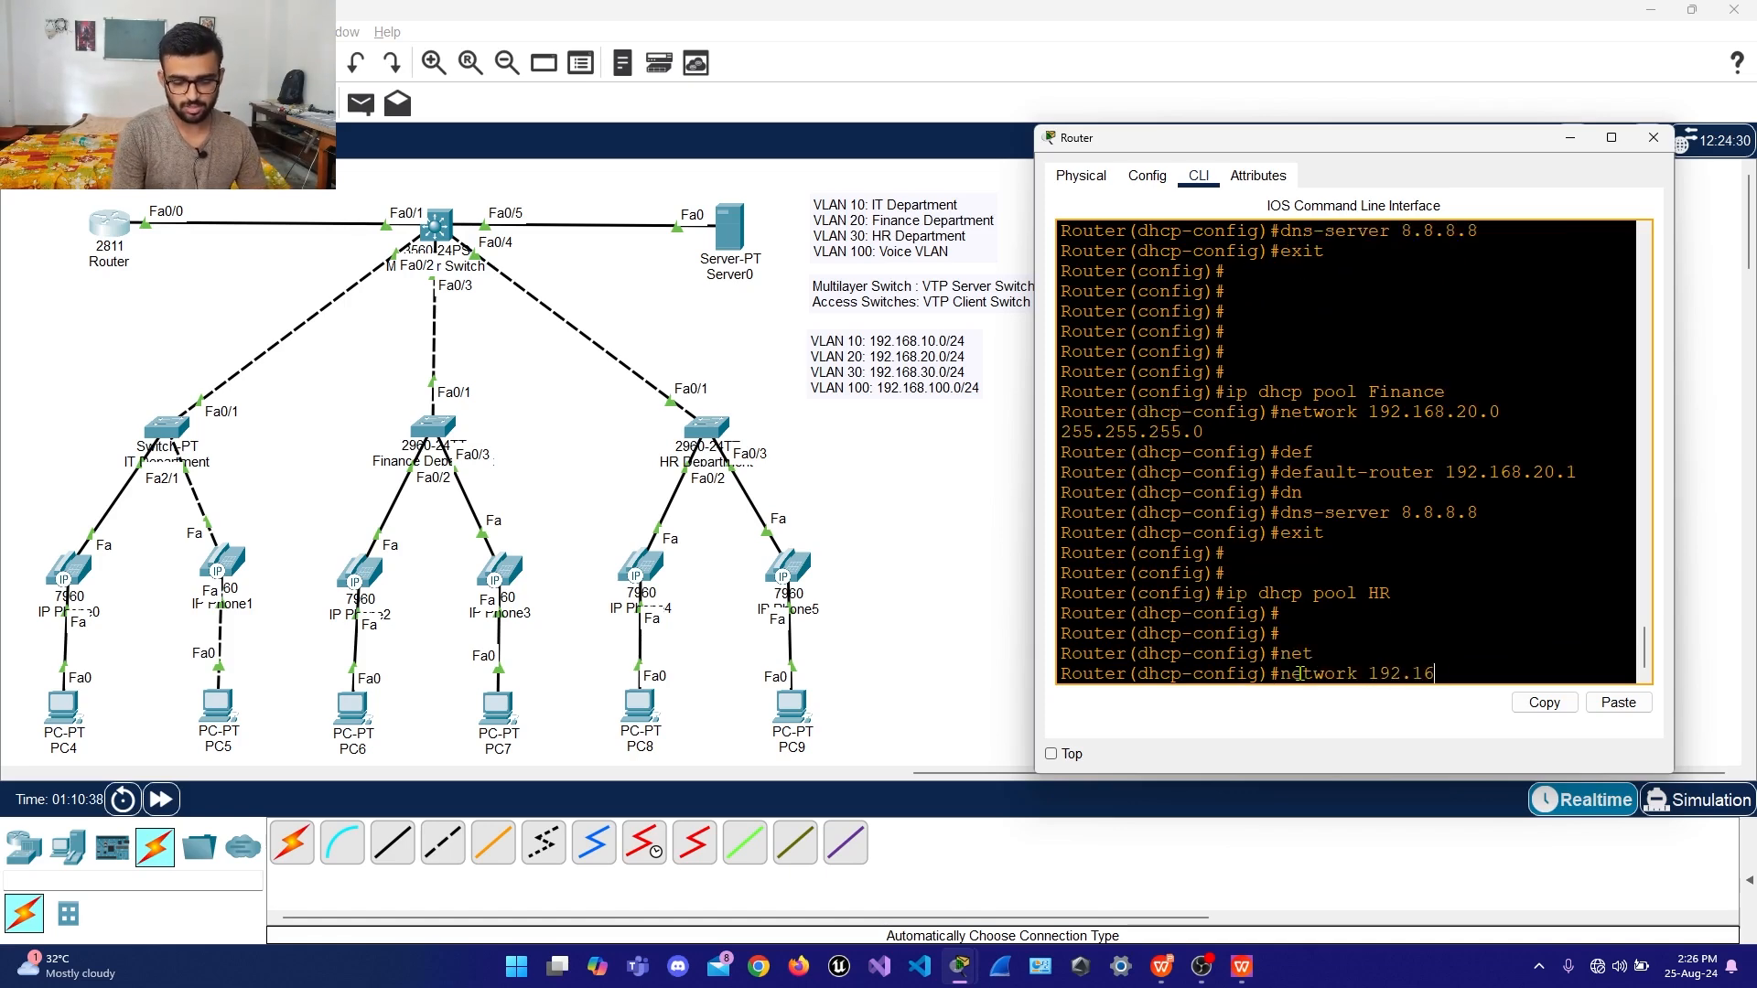
type("8.3")
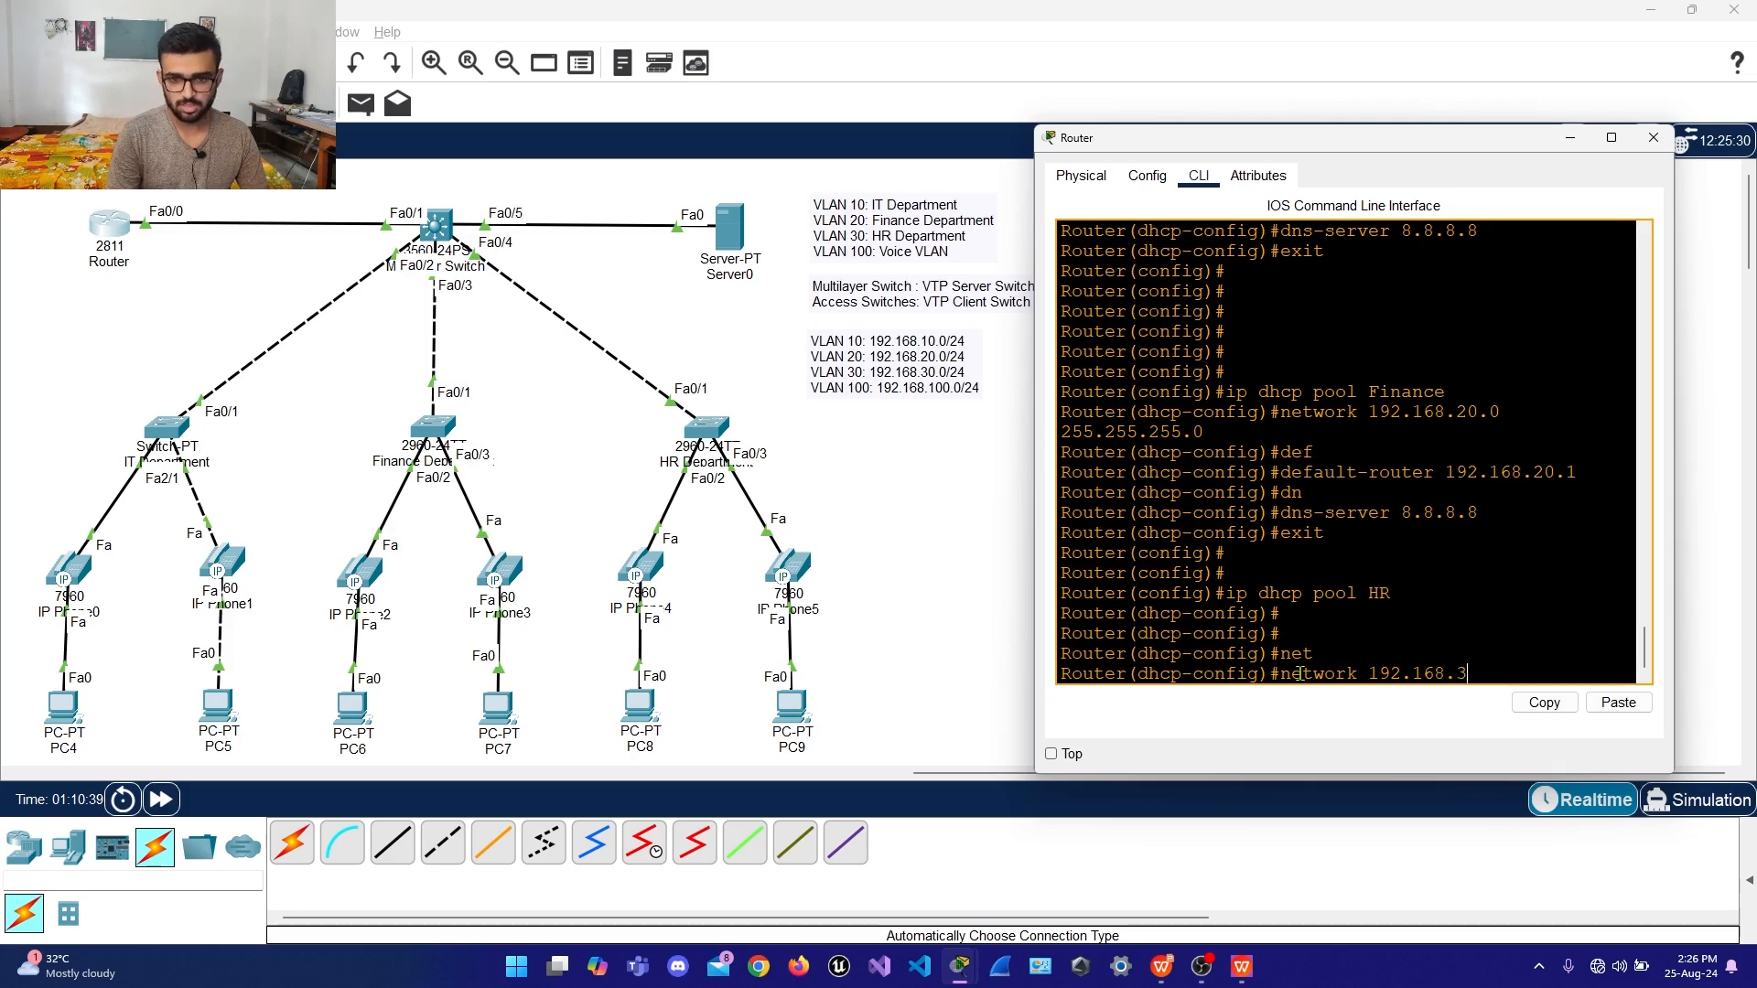
type("0.0 ")
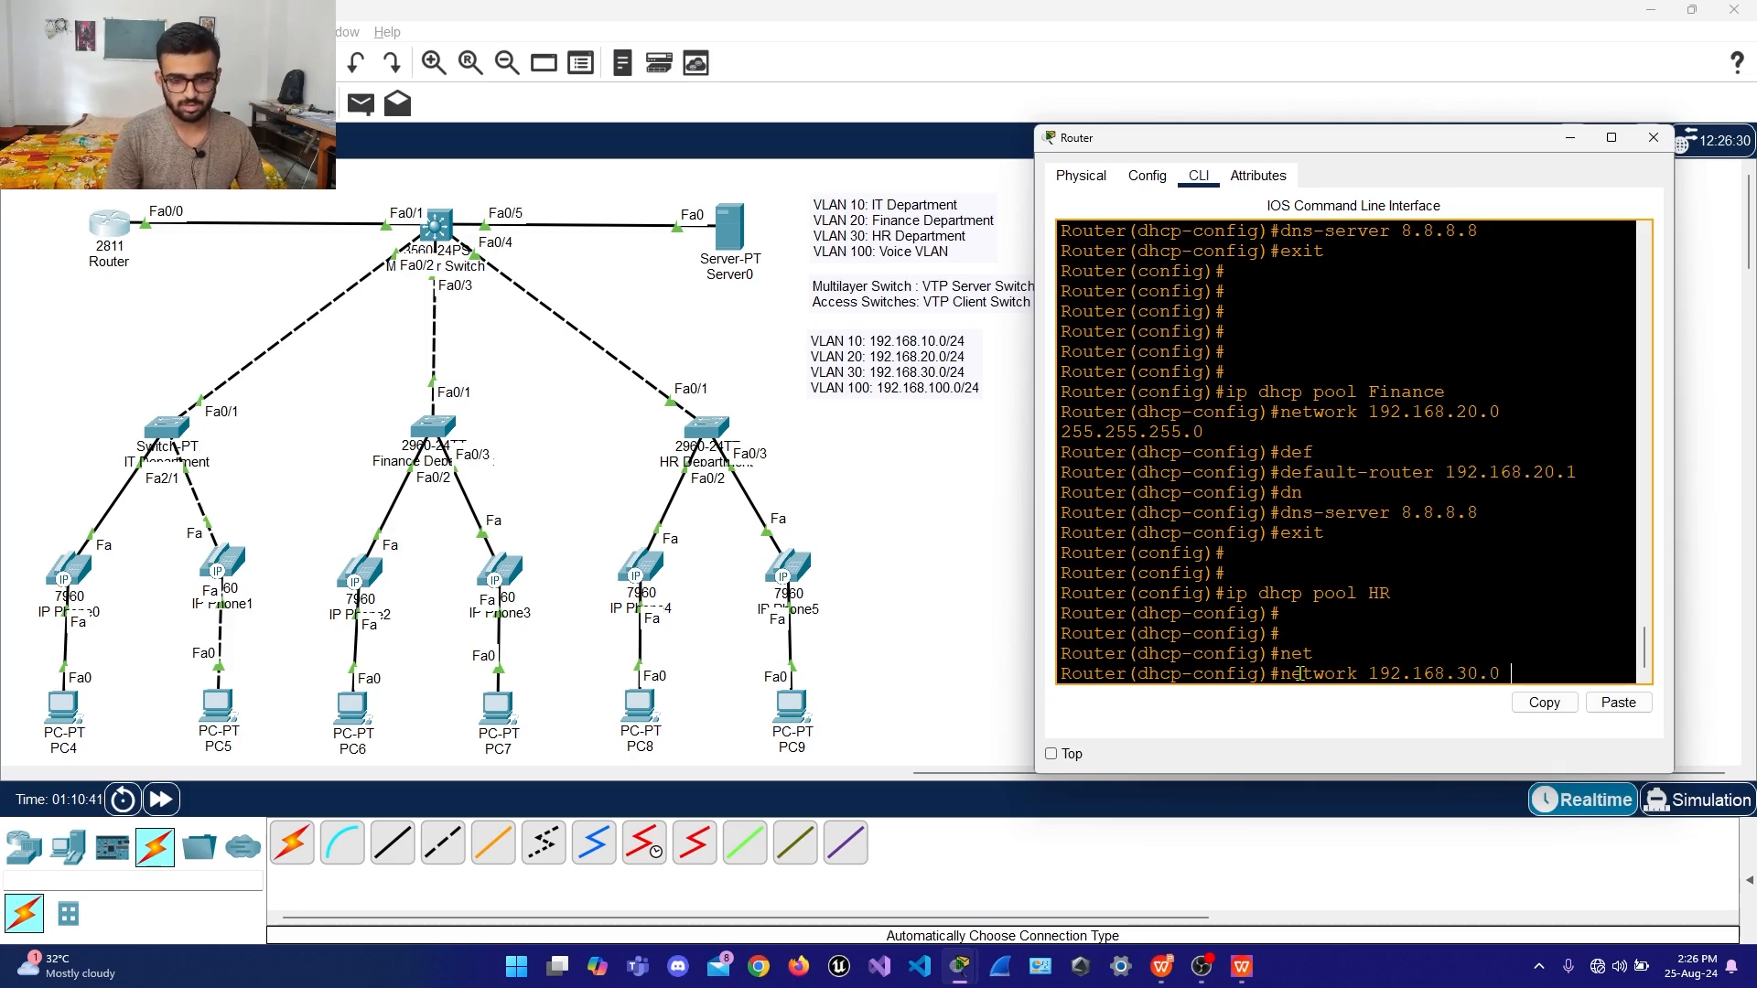
type("255.255.2")
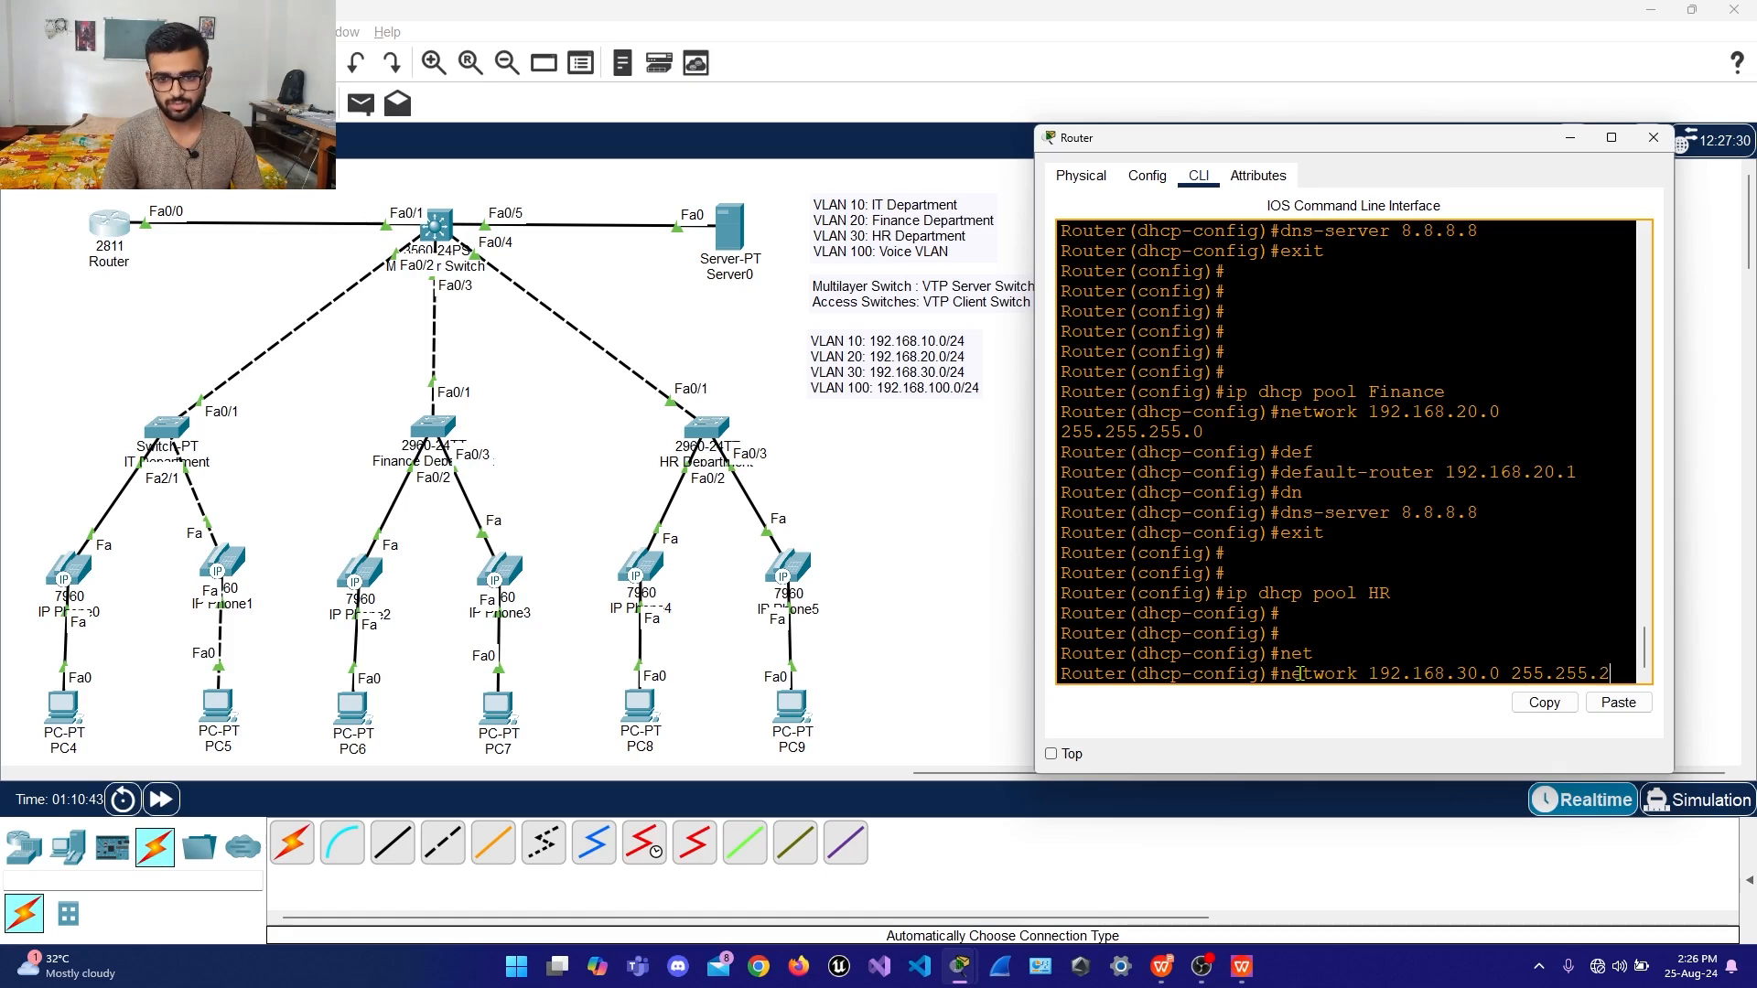
type("55.255.0")
key("Return")
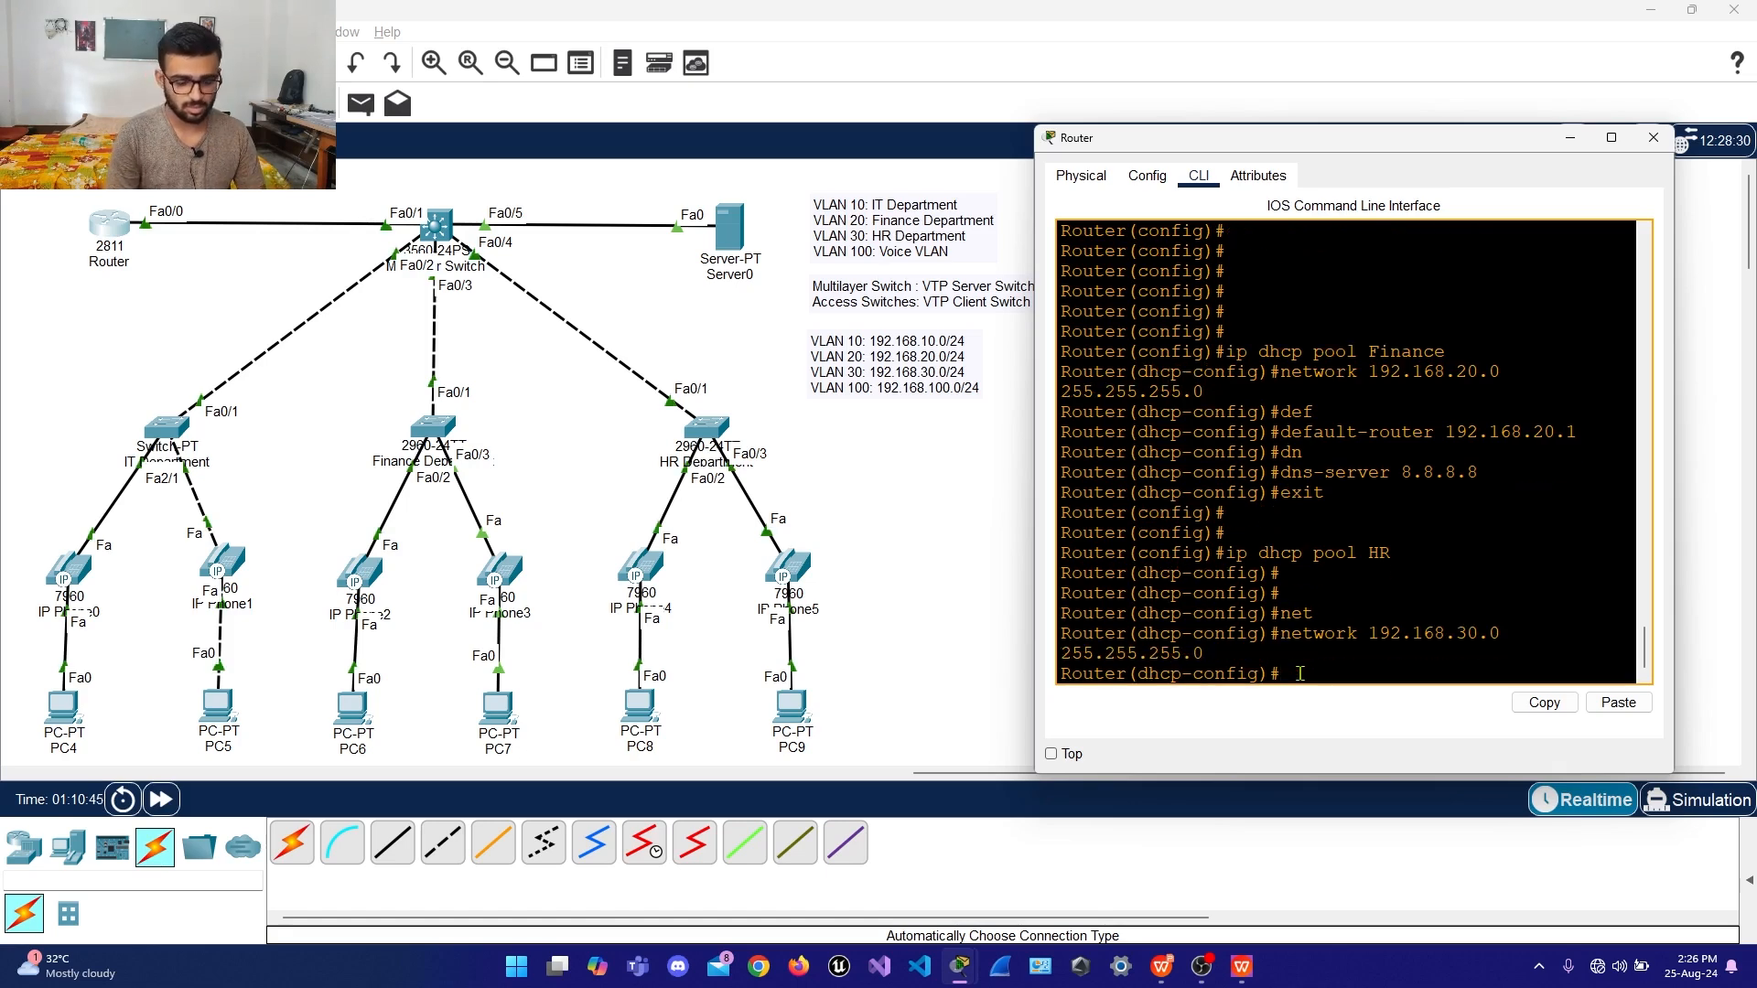
Set the HR pool's default gateway with default-router 192.168.30.1
type("de")
key("Tab")
type("192.168")
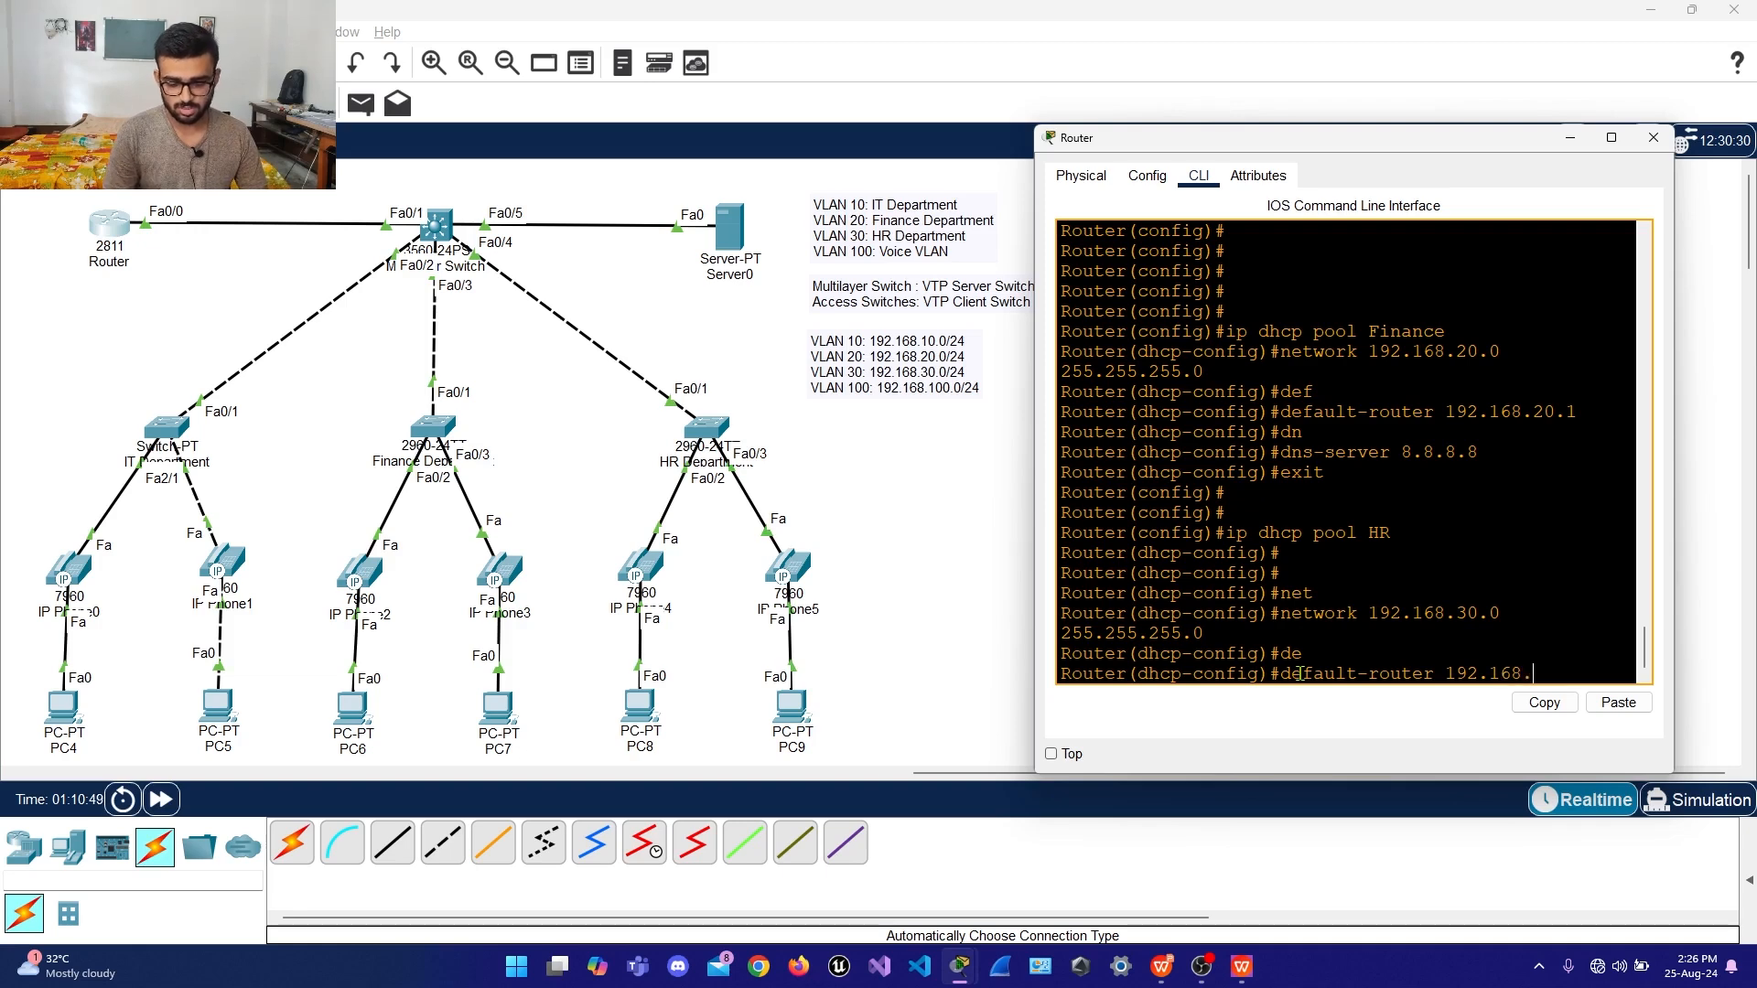
type(".30.1")
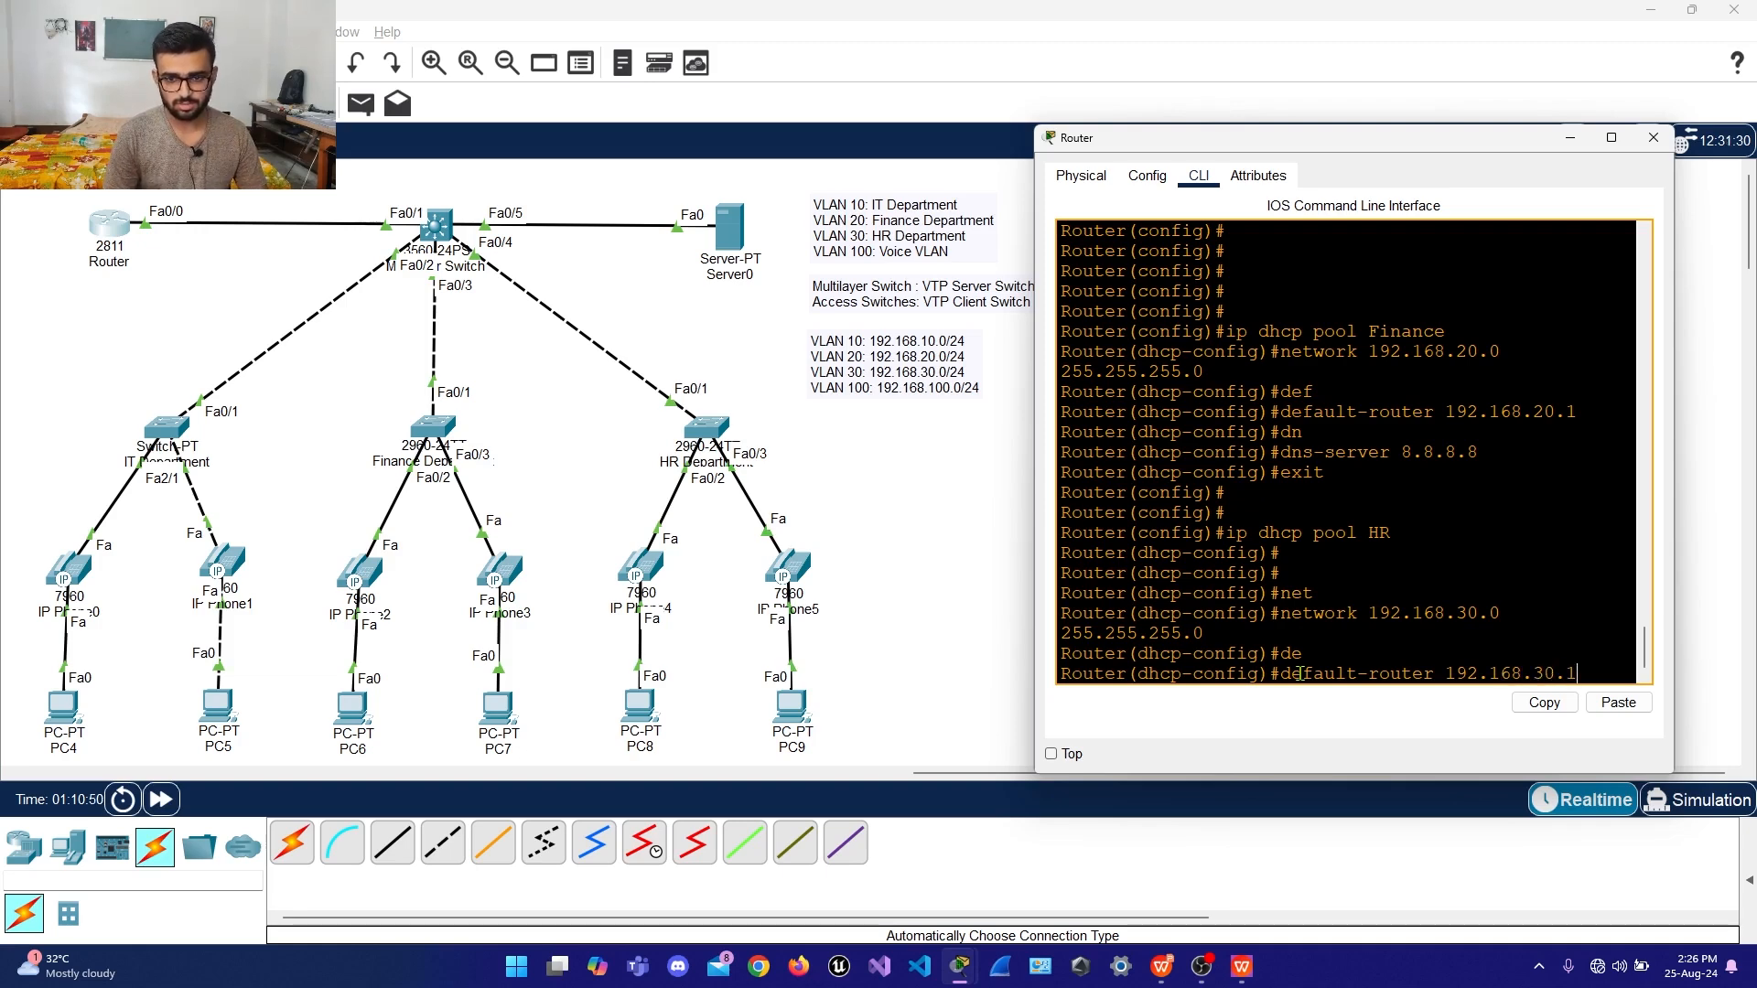
key("Return")
Set the HR pool's DNS server with dns-server 8.8.8.8 and exit to global configuration mode
type("dn")
key("Tab")
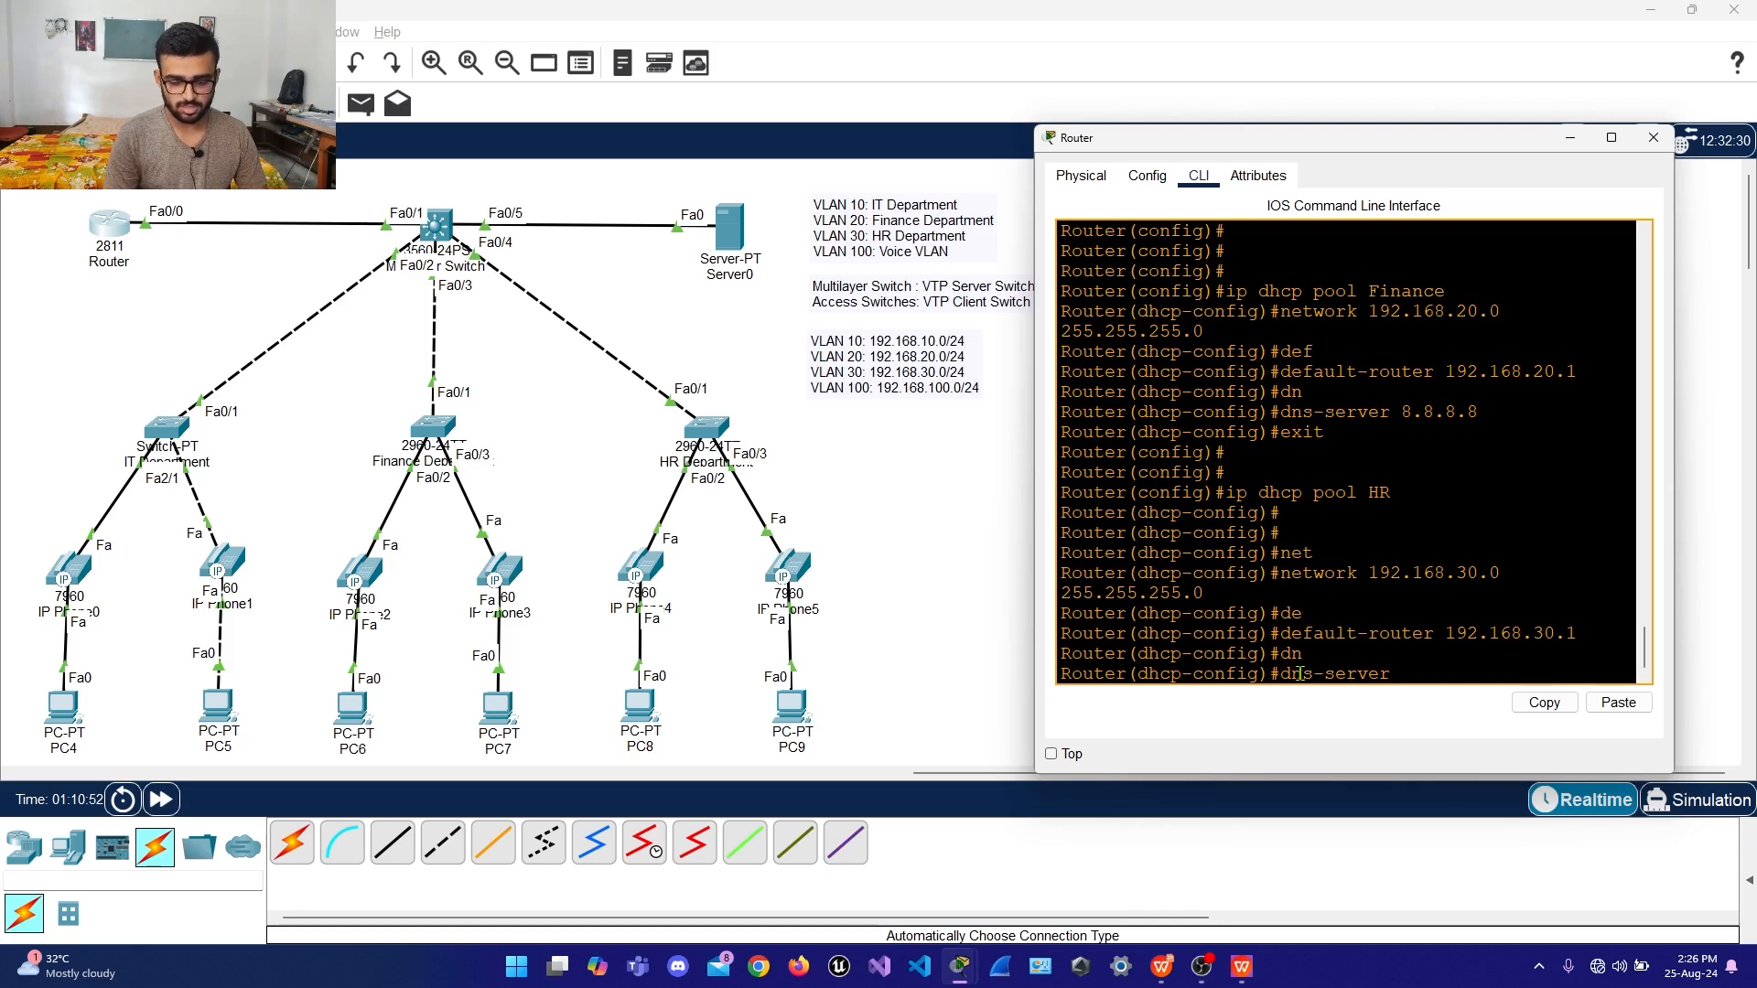
type("8.8.8.8")
key("Return")
key("Return")
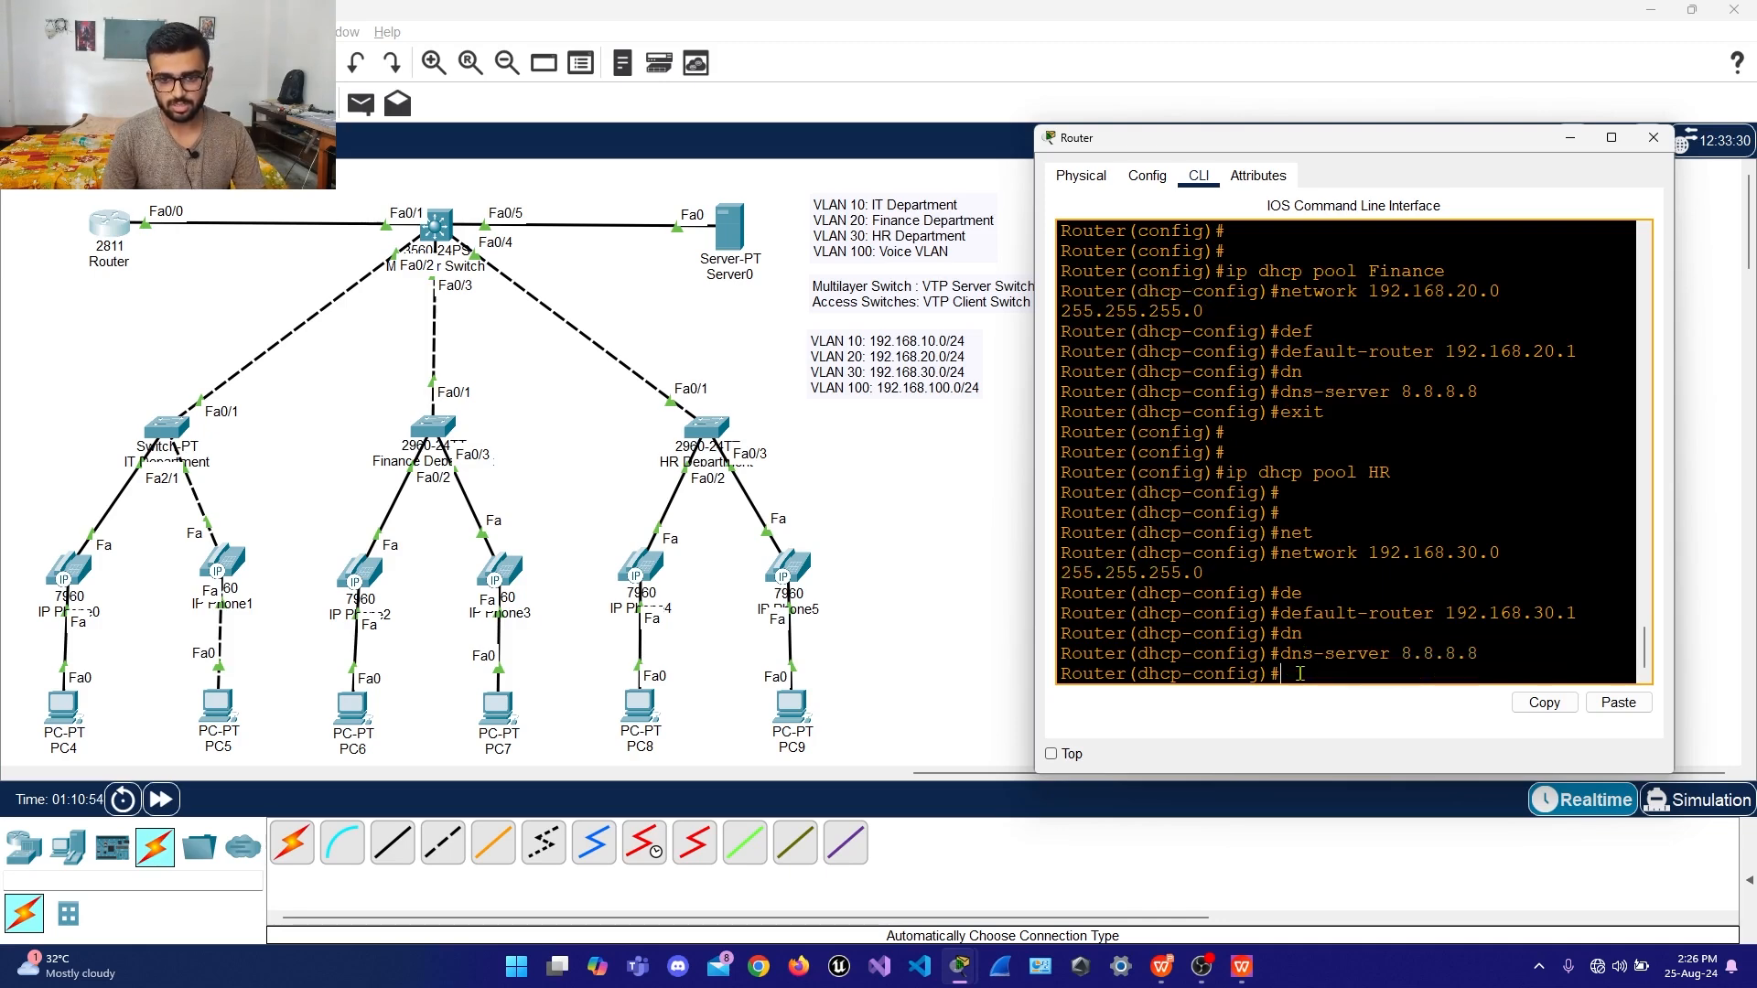
type("exit")
key("Return")
key("Return")
key("Return")
key("Return")
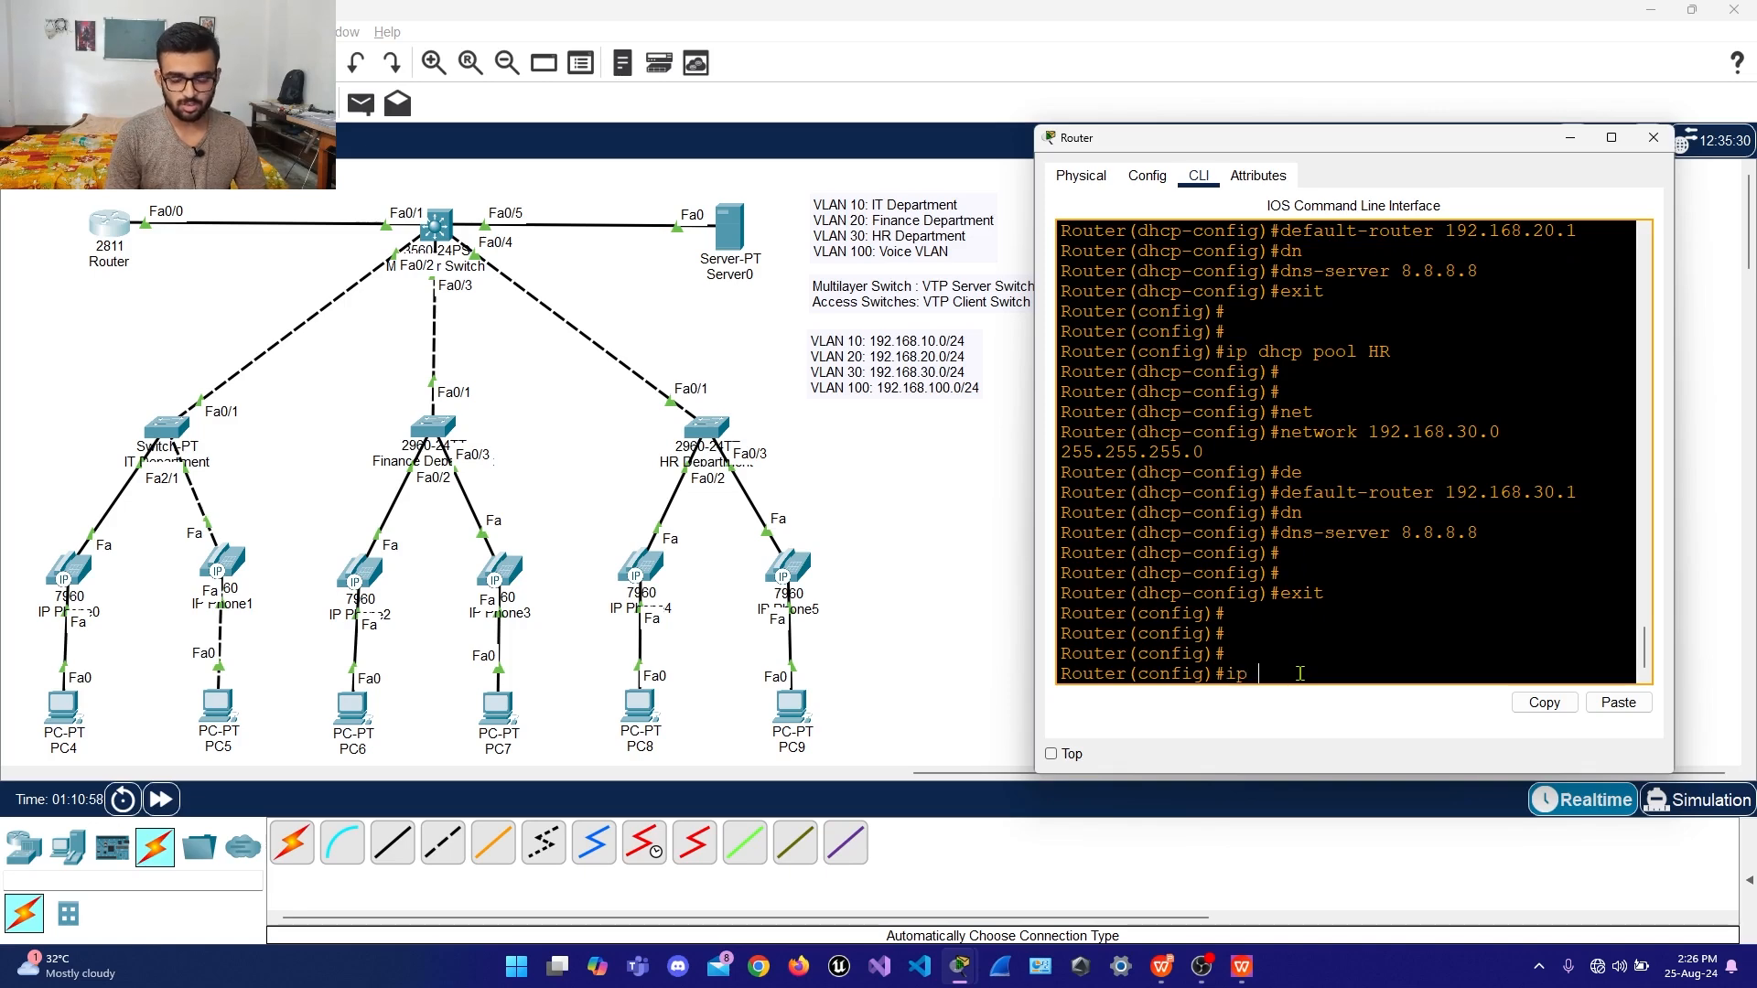
Create a DHCP pool named Voice with ip dhcp pool Voice
type("dcc")
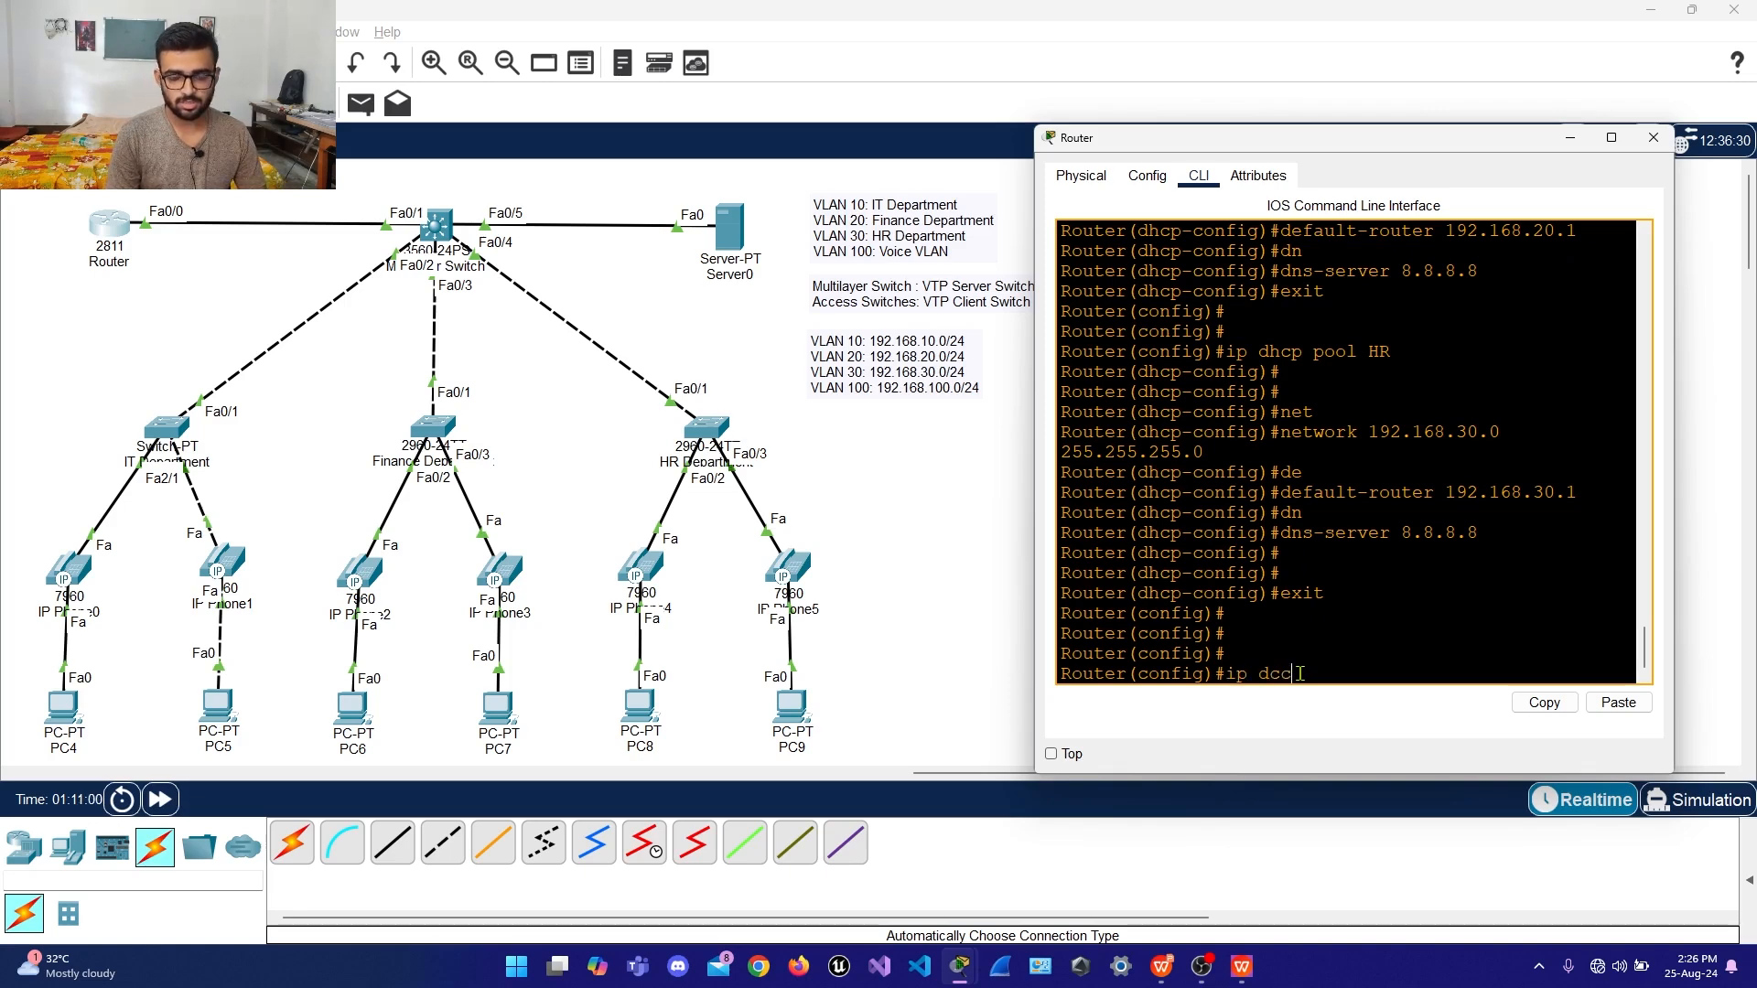
key("Tab")
key("BackSpace")
key("BackSpace")
type("hc")
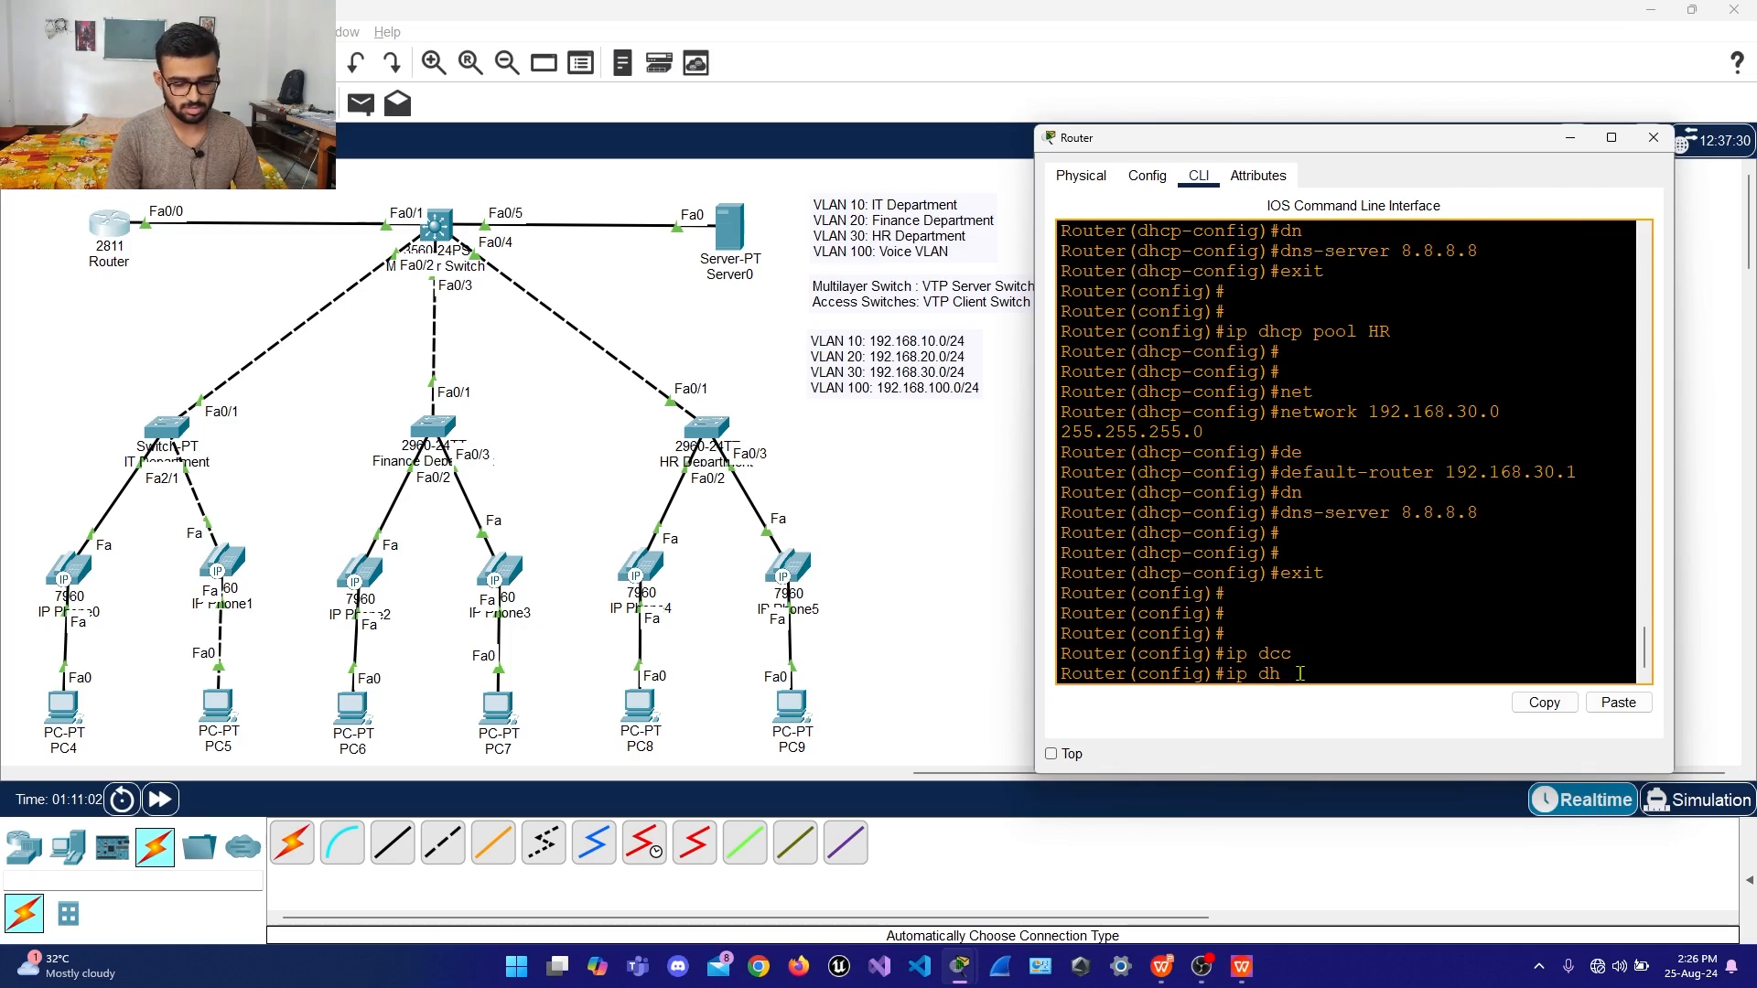
key("Tab")
type("pool")
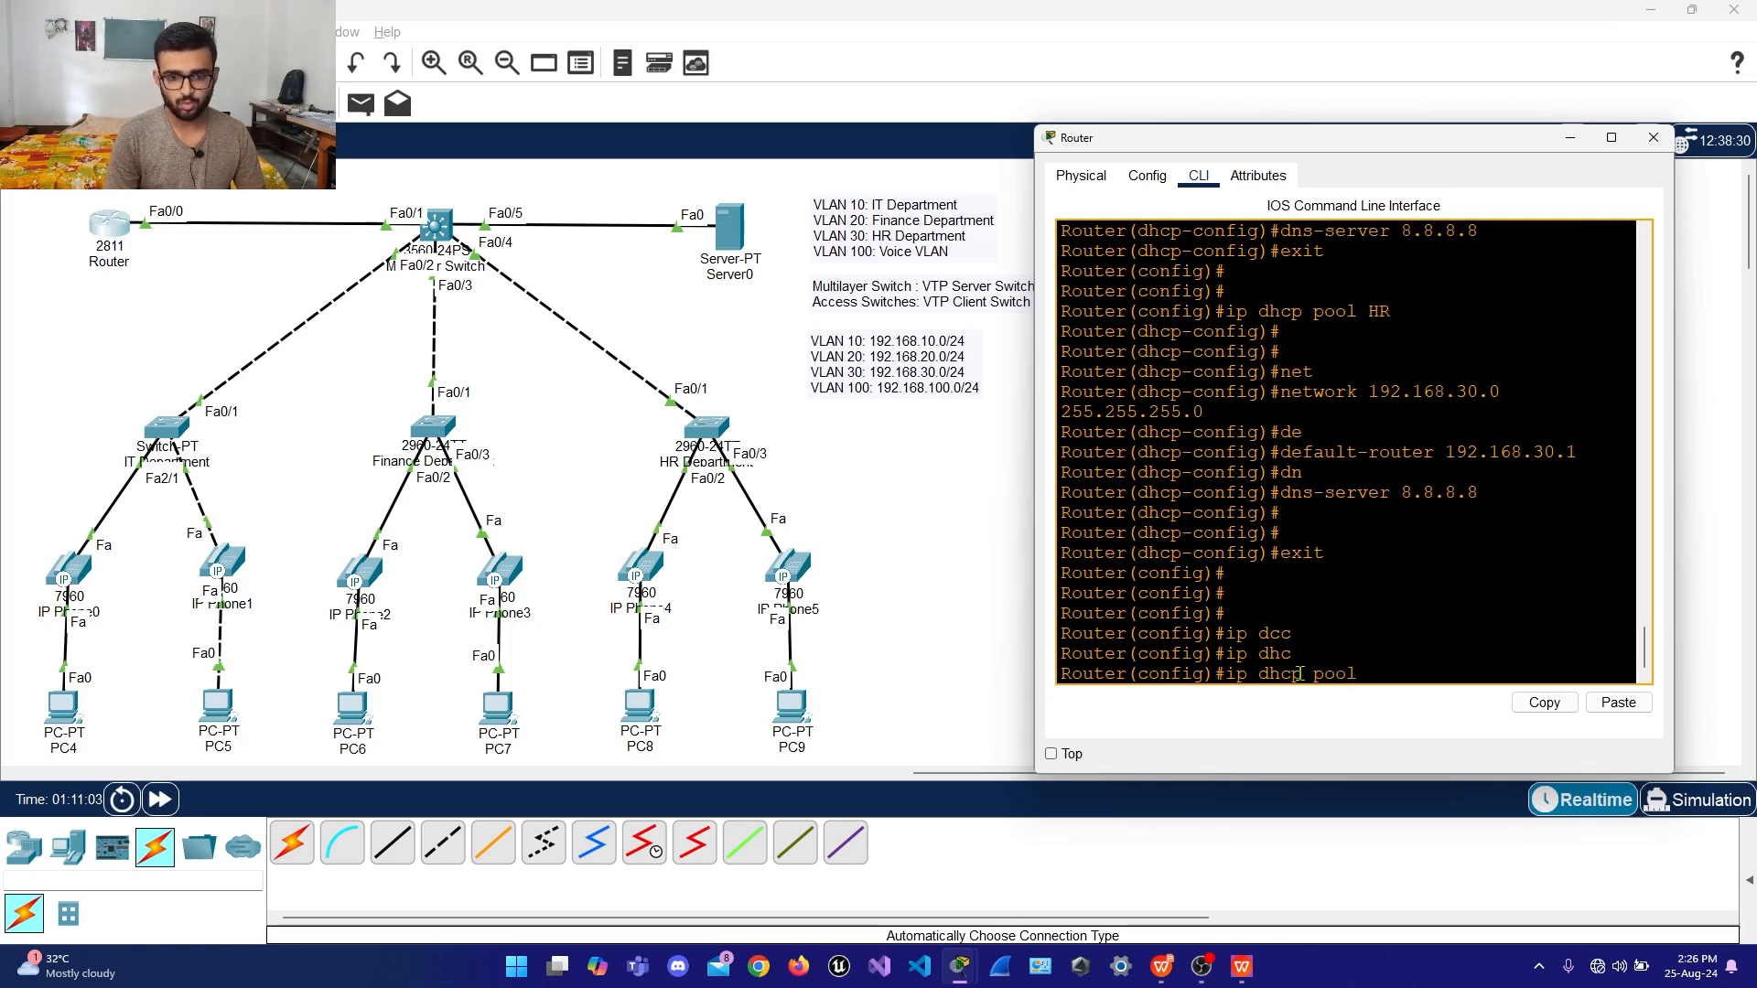
type(" Voice")
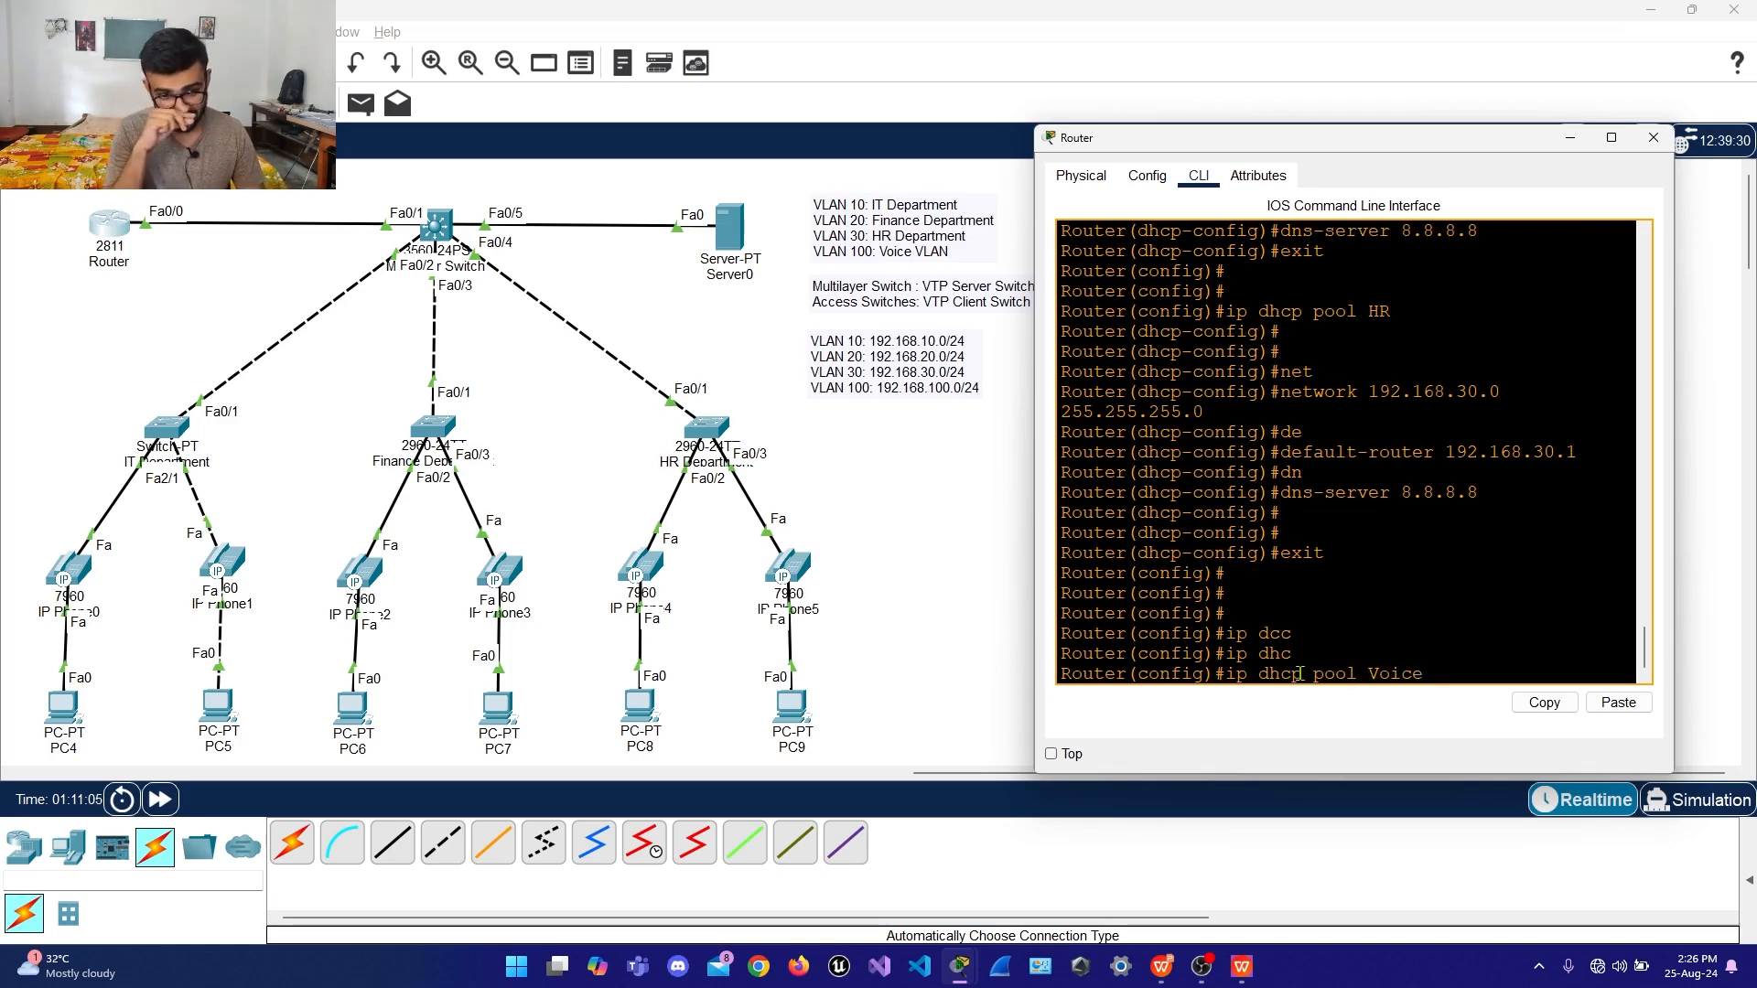
key("Return")
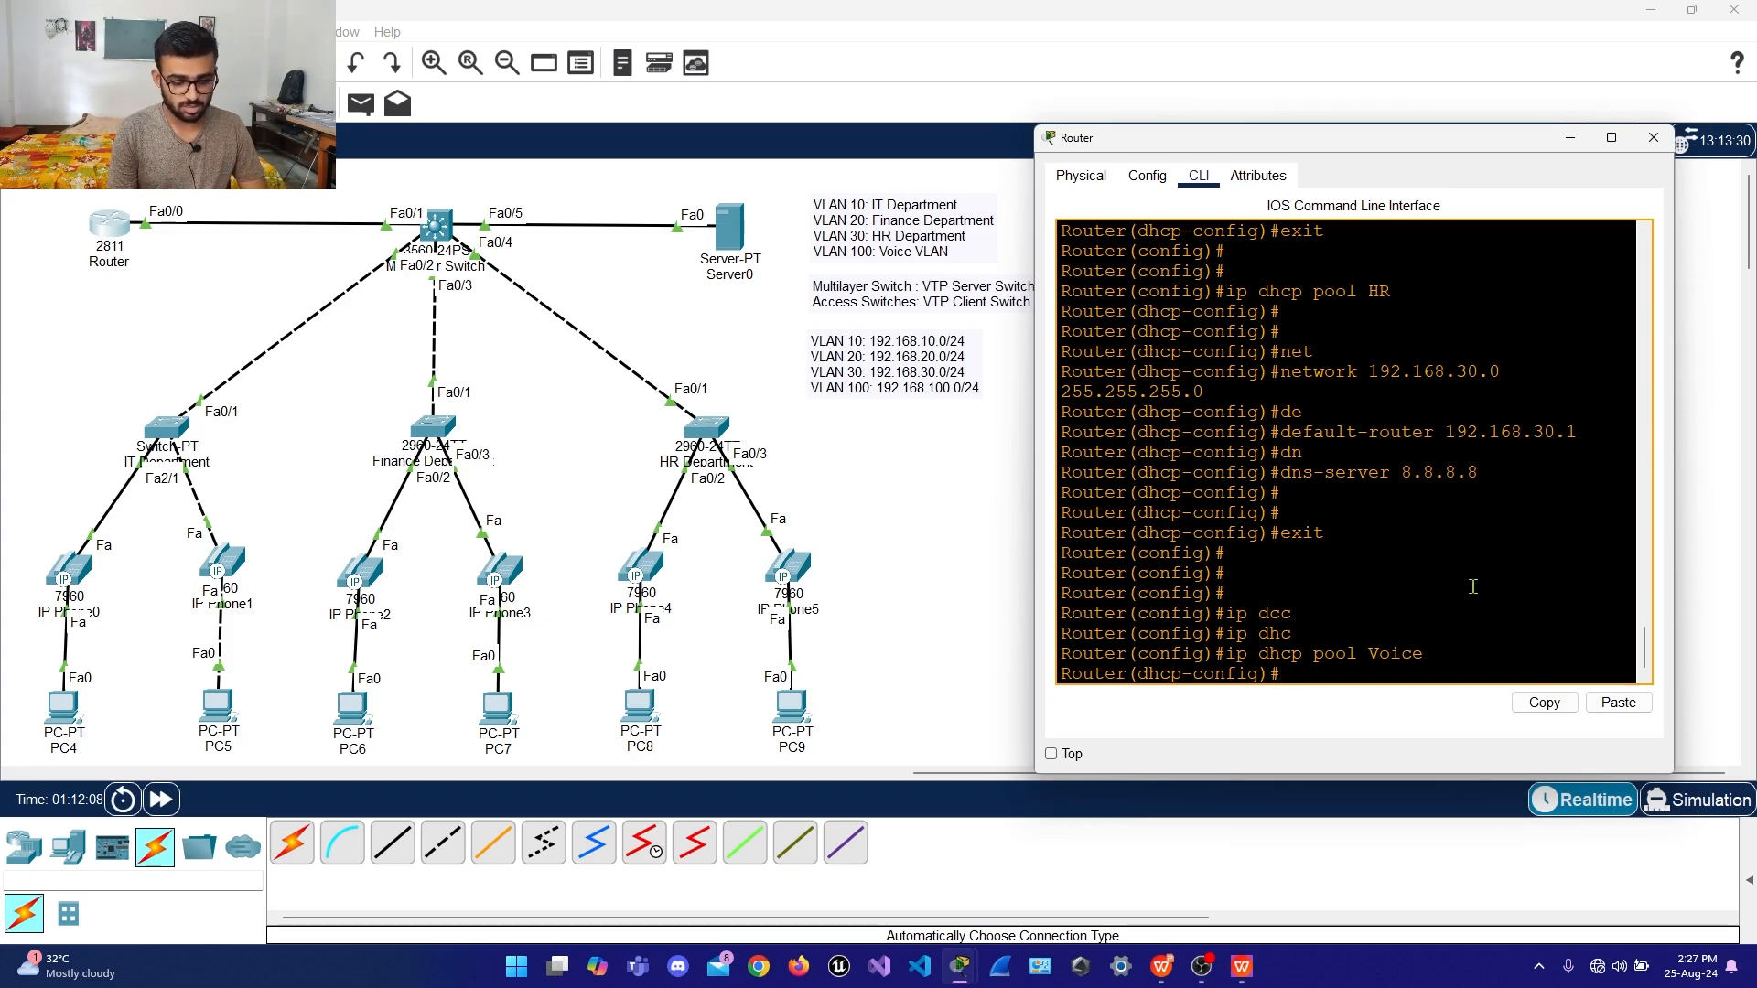
Set the Voice pool's network to 192.168.100.0 with subnet mask 255.255.255.0
type("net")
key("Tab")
type("192")
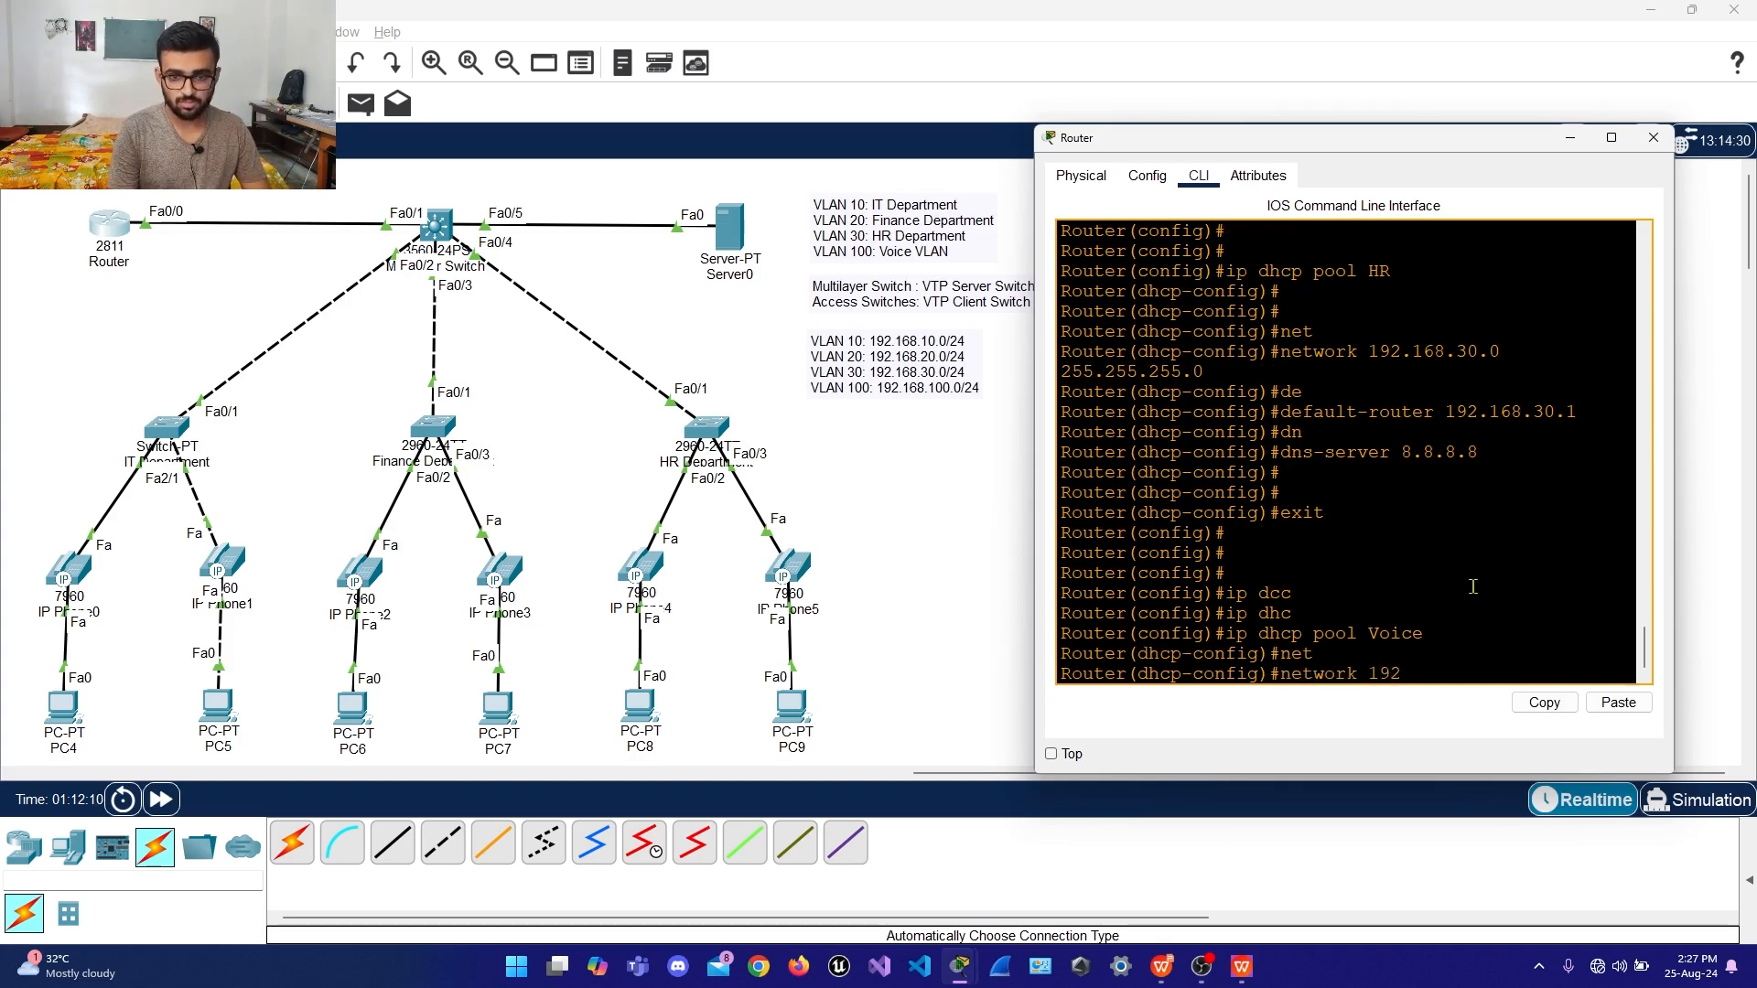
type(".168.1")
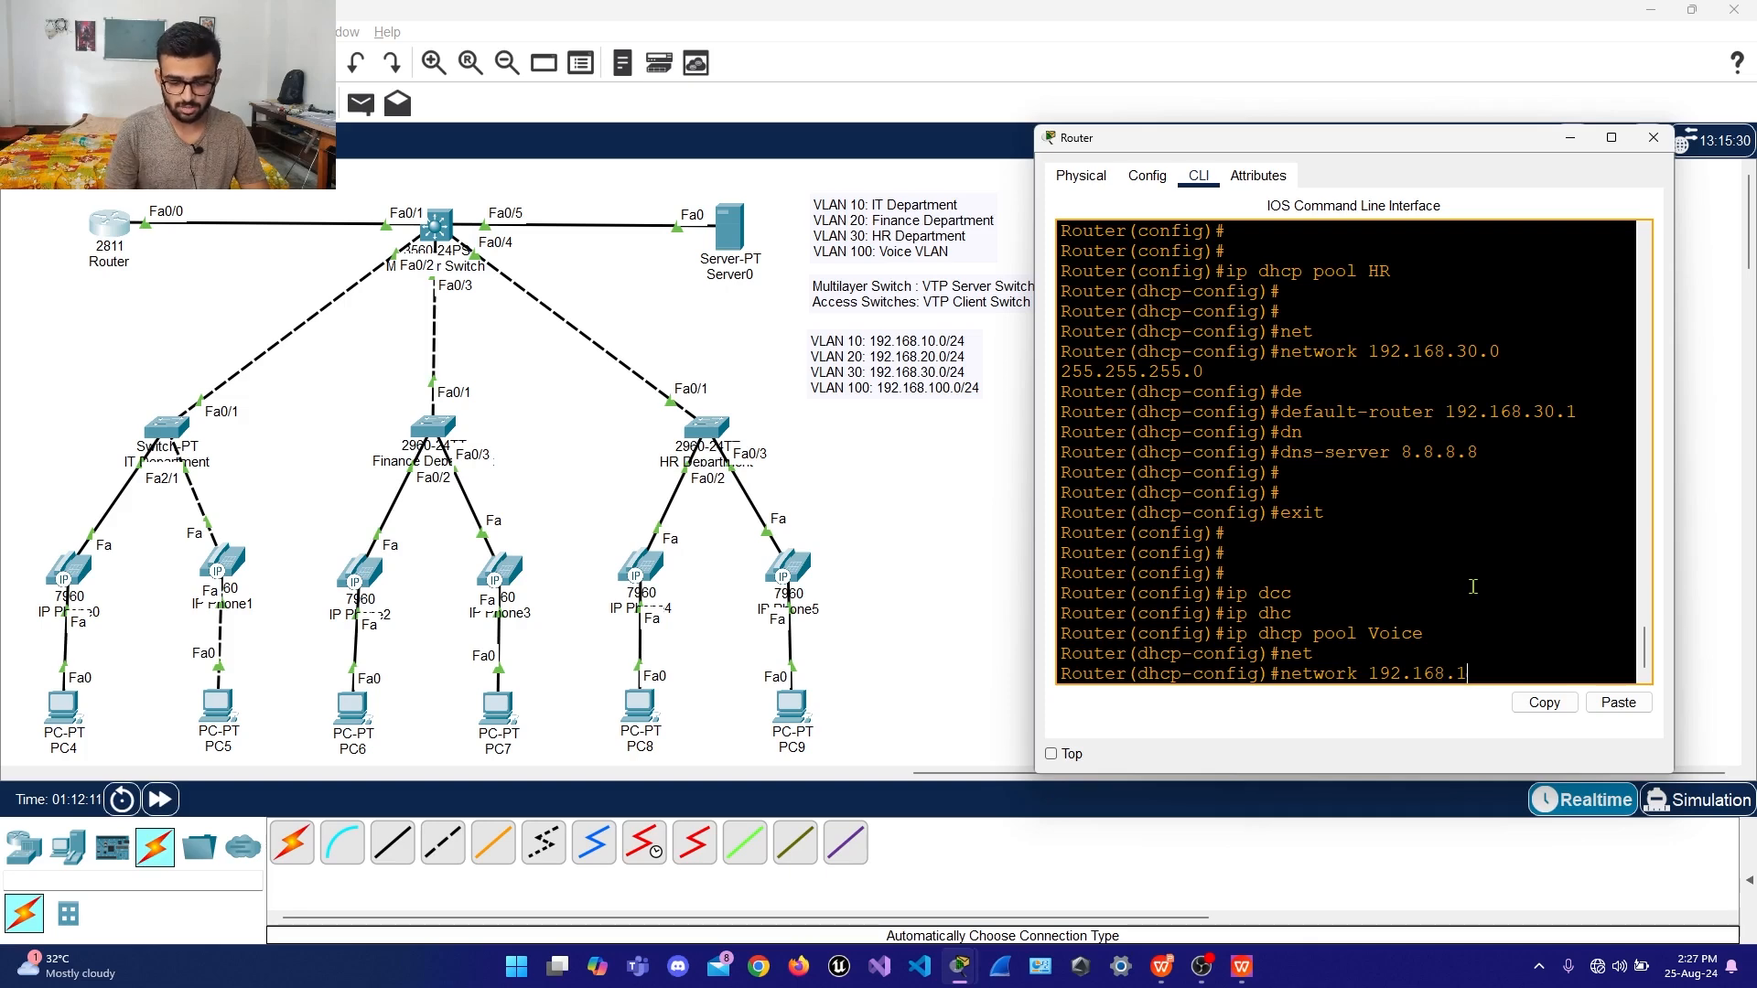
type("00.0 ")
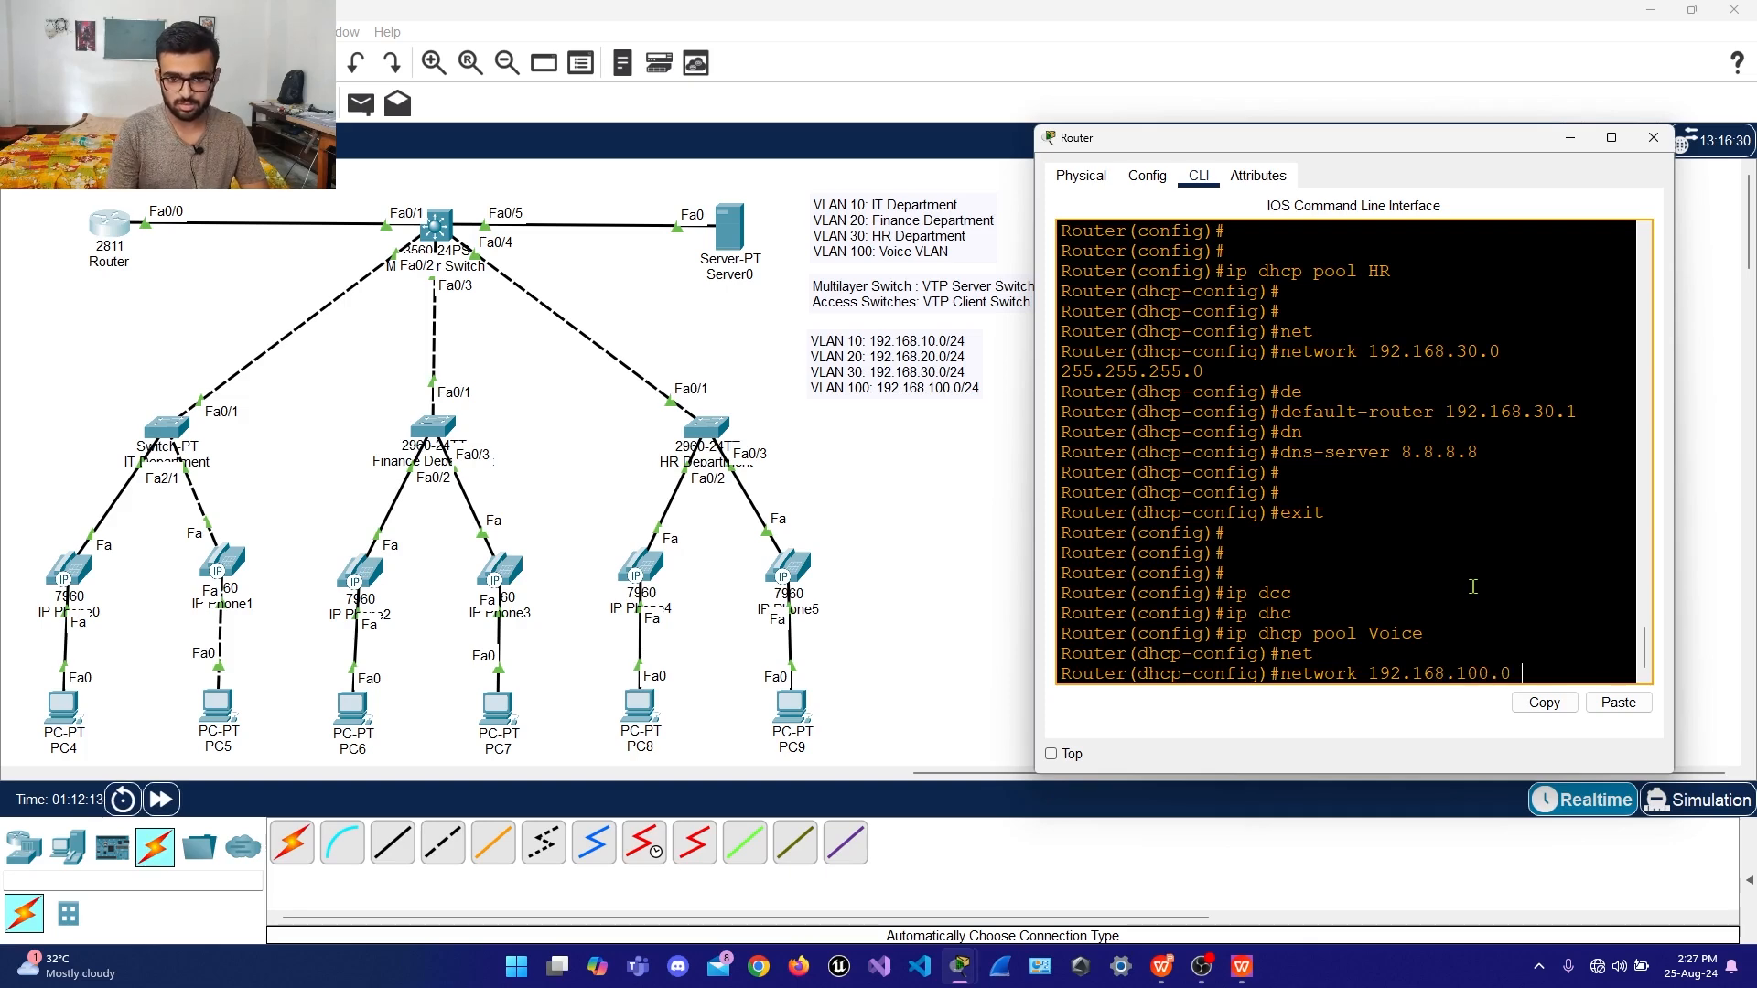
type("255.255.255.0")
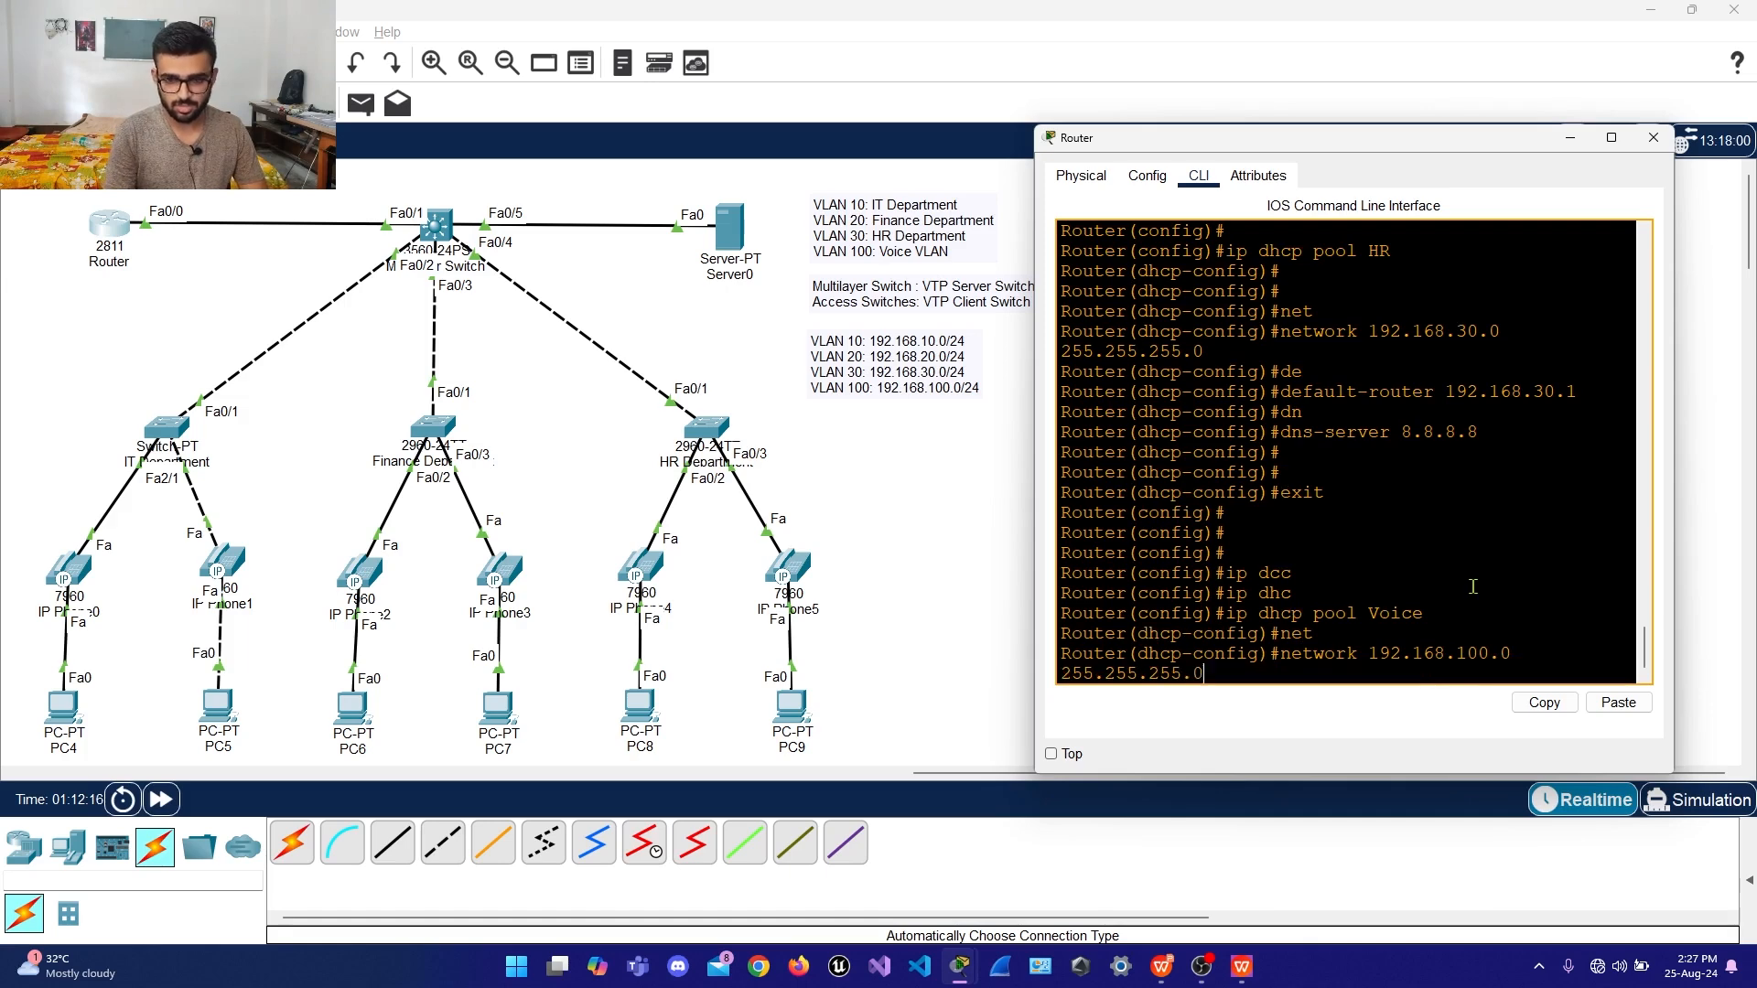
key("Return")
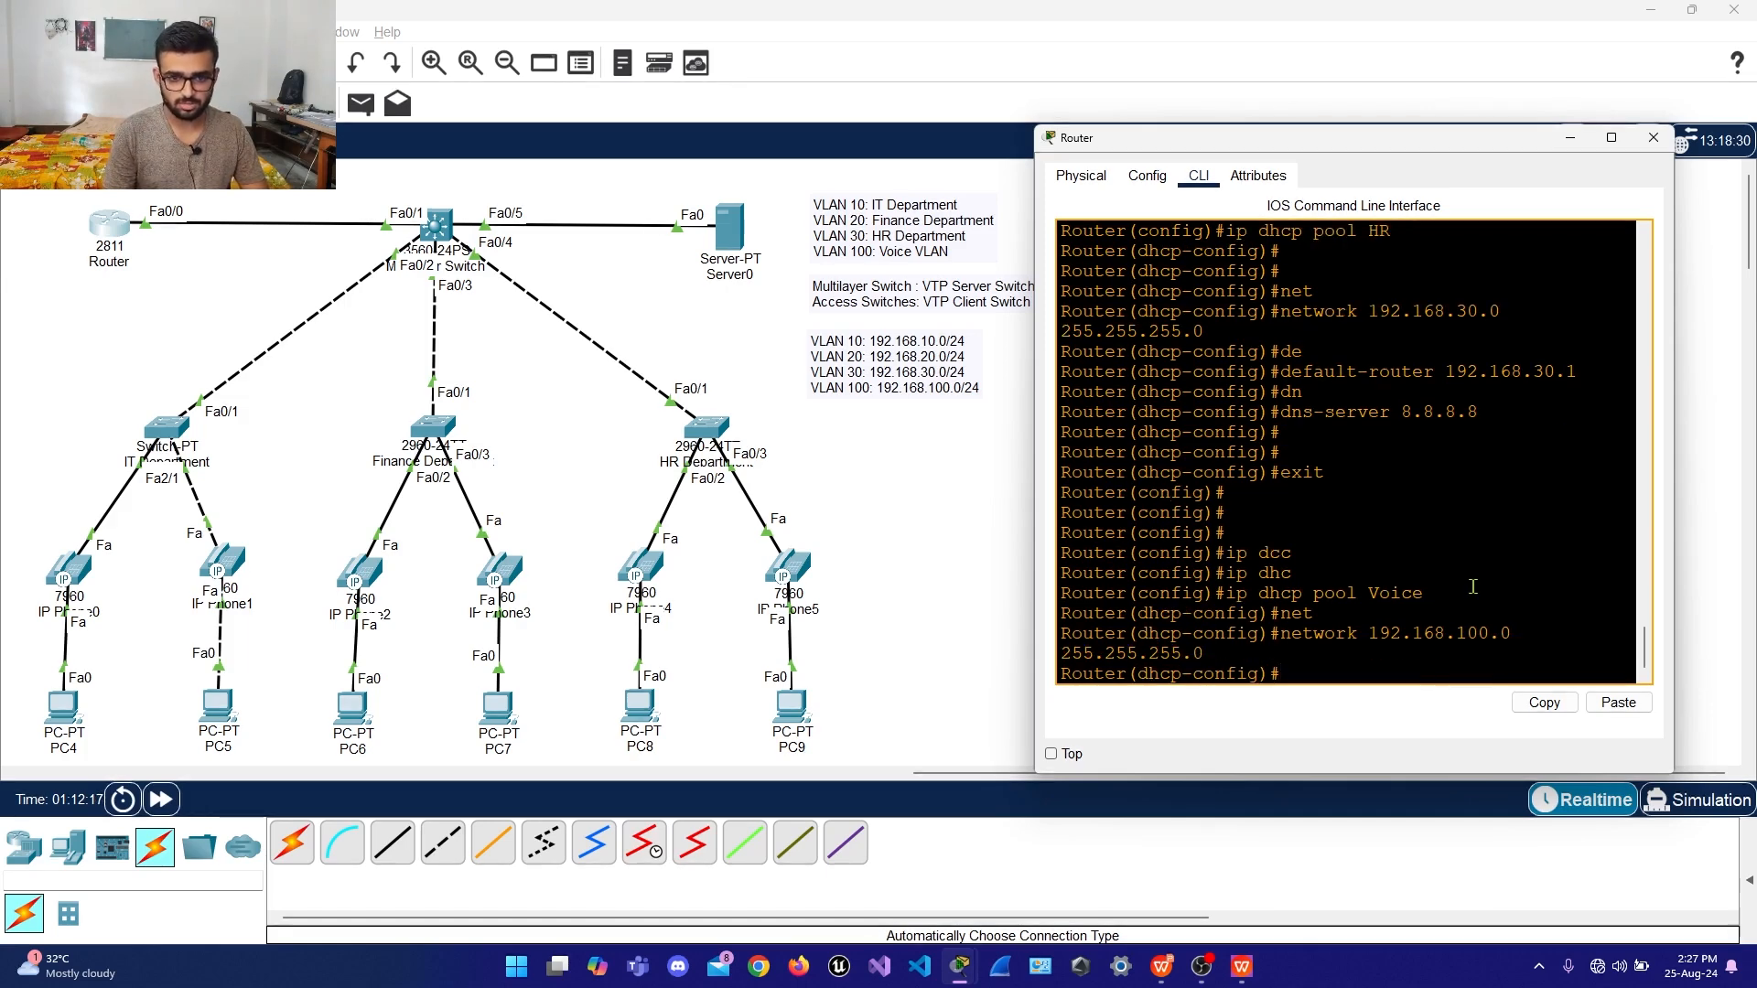
Set the Voice pool's default gateway with default-router 192.168.100.1
type("de")
key("Tab")
type("19")
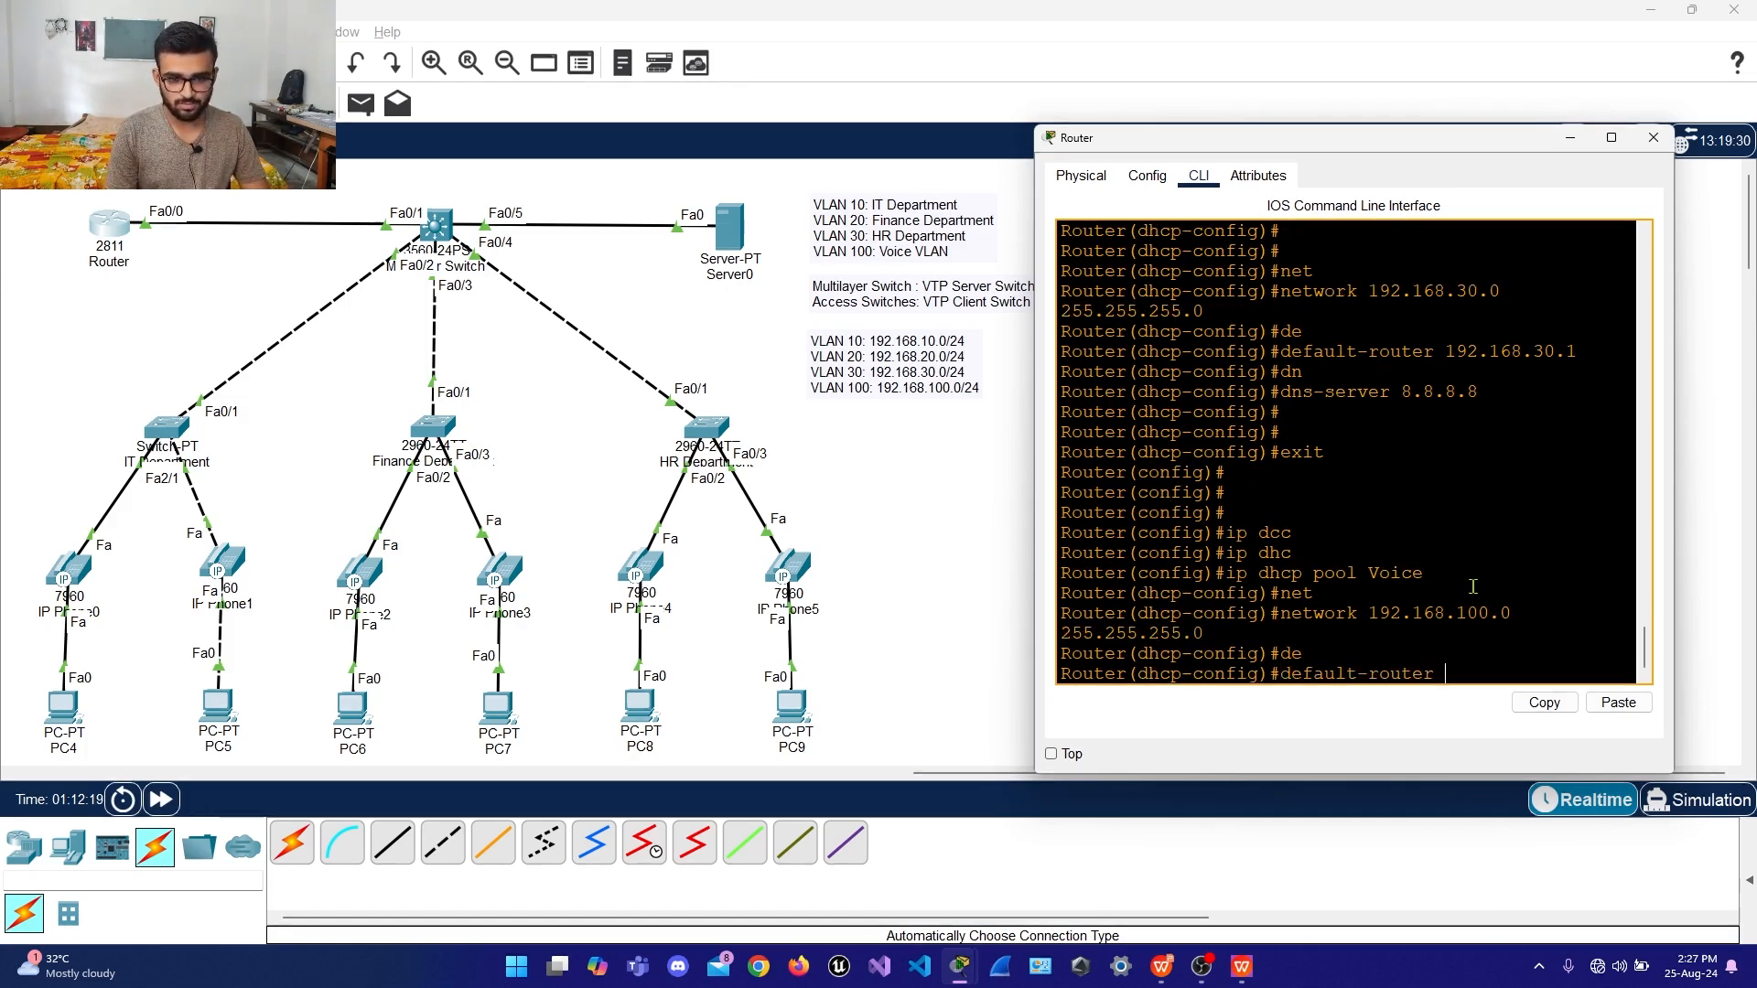
type("2.1")
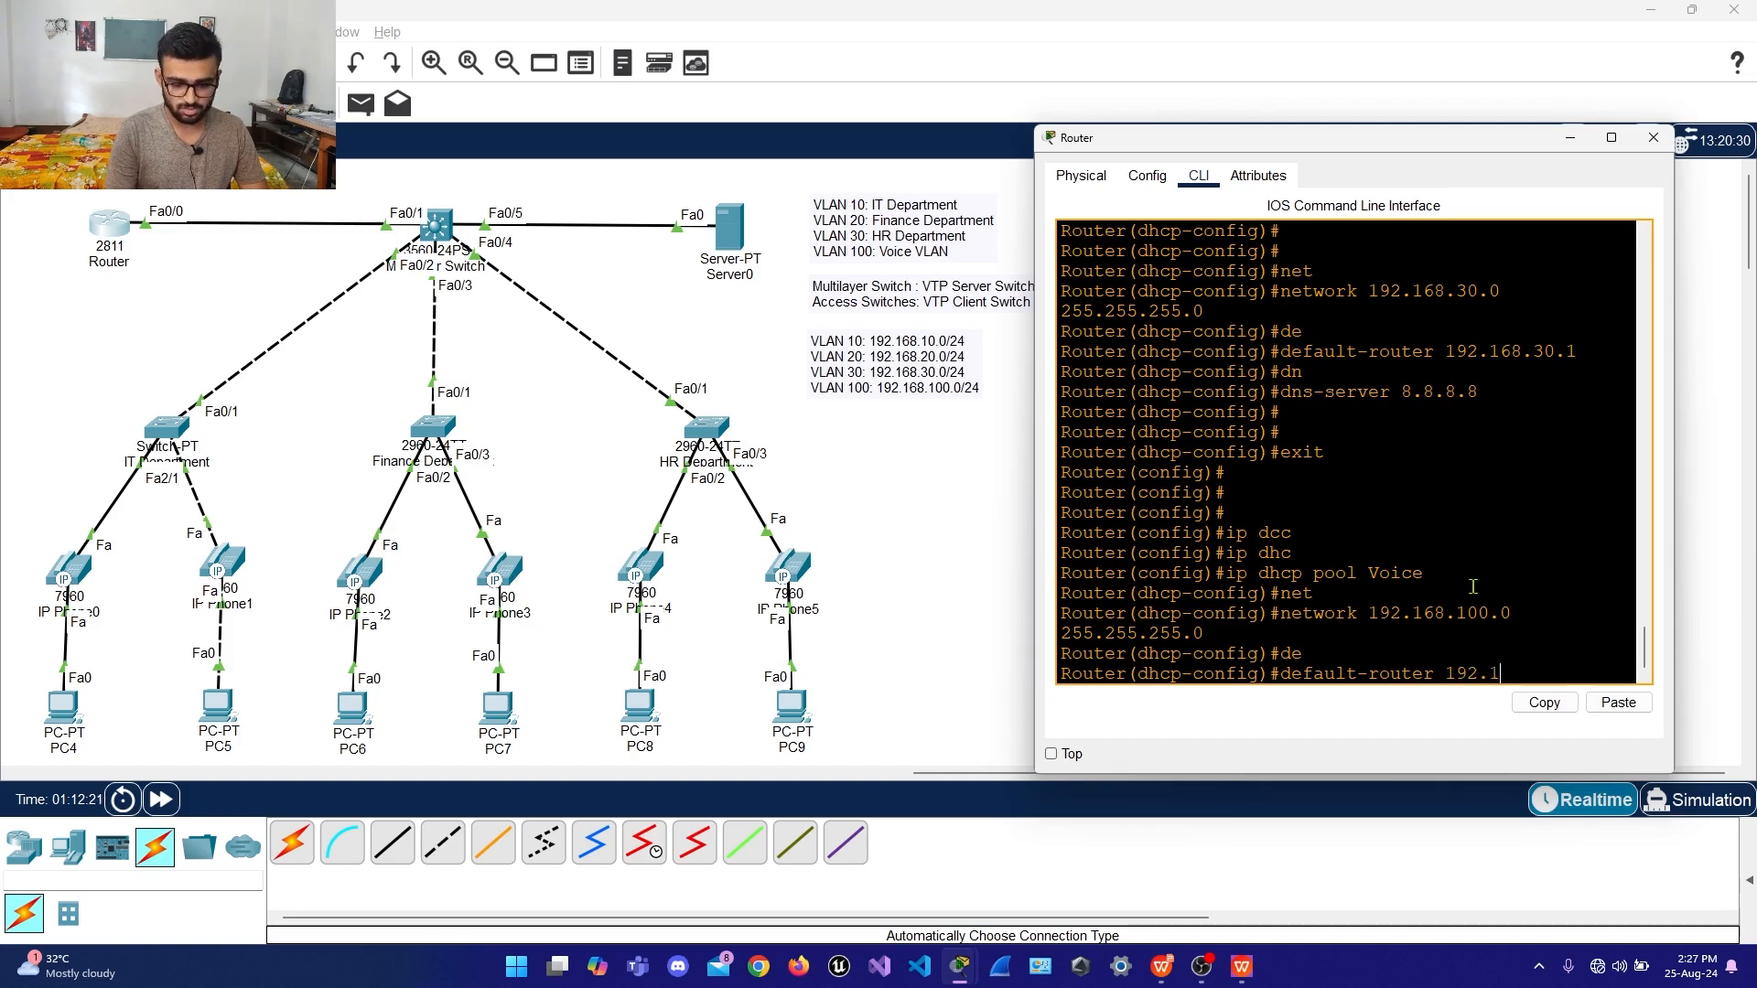
type("68.100.")
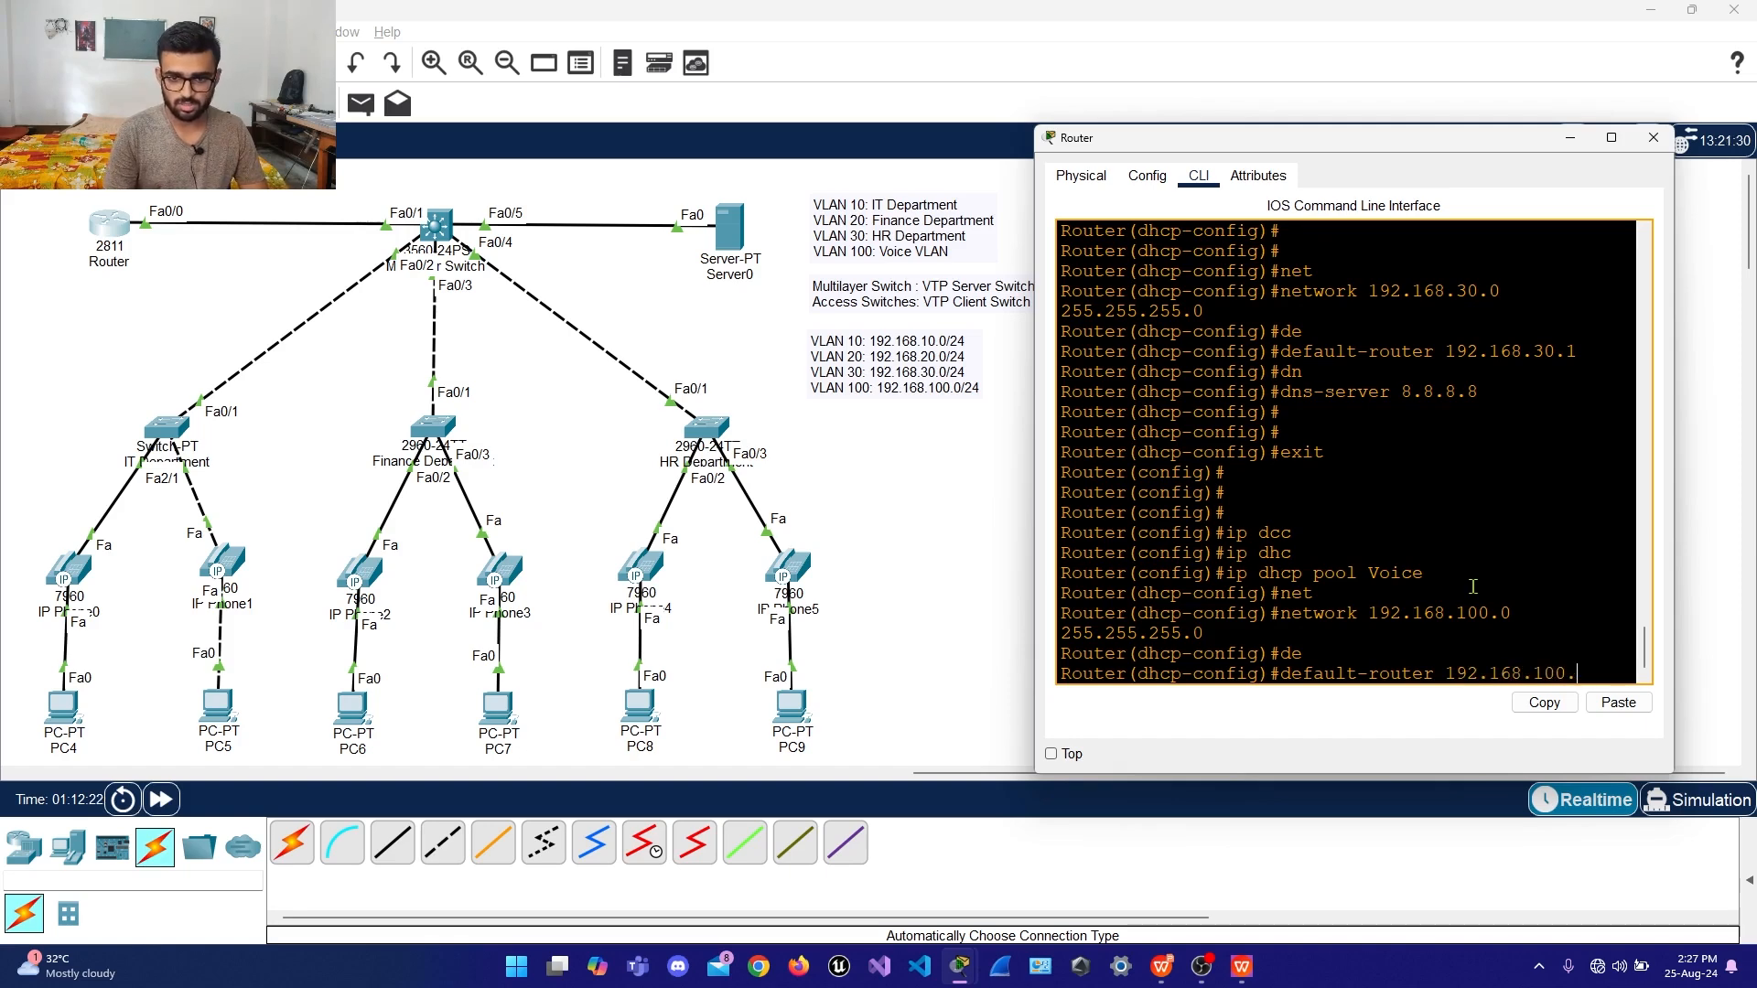
type("1")
key("Return")
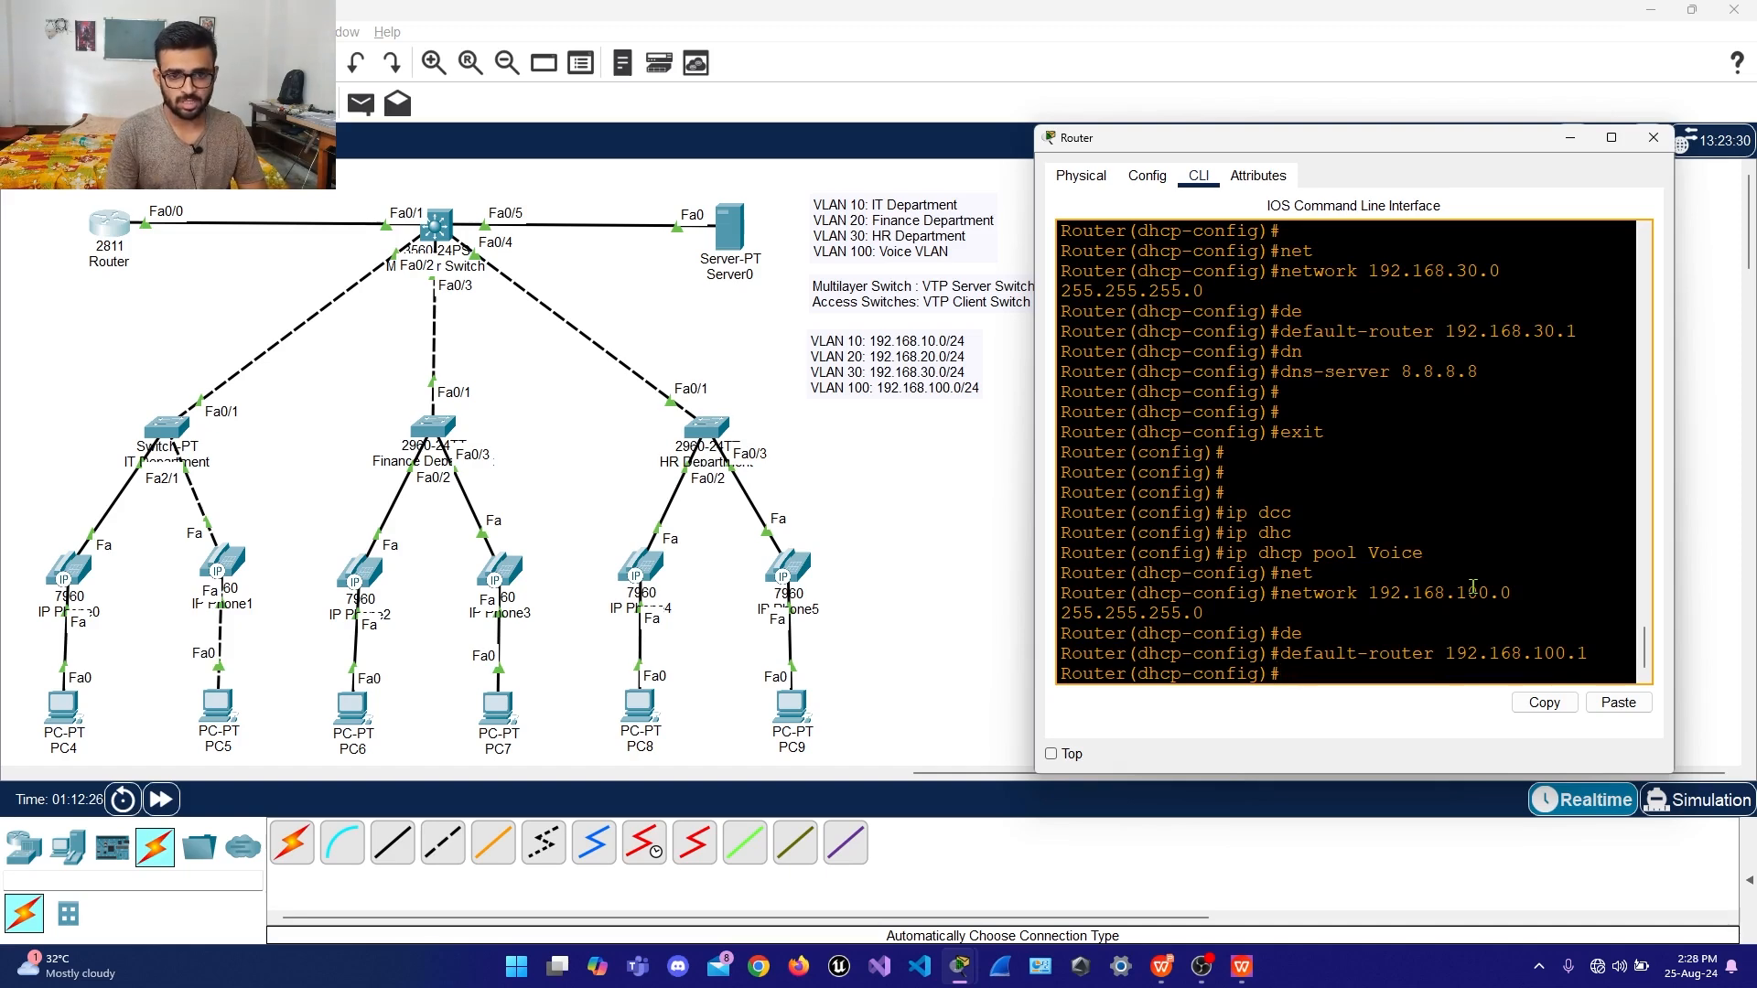
Start the Voice pool's option 150 command and list the arguments it accepts
type("op")
key("Tab")
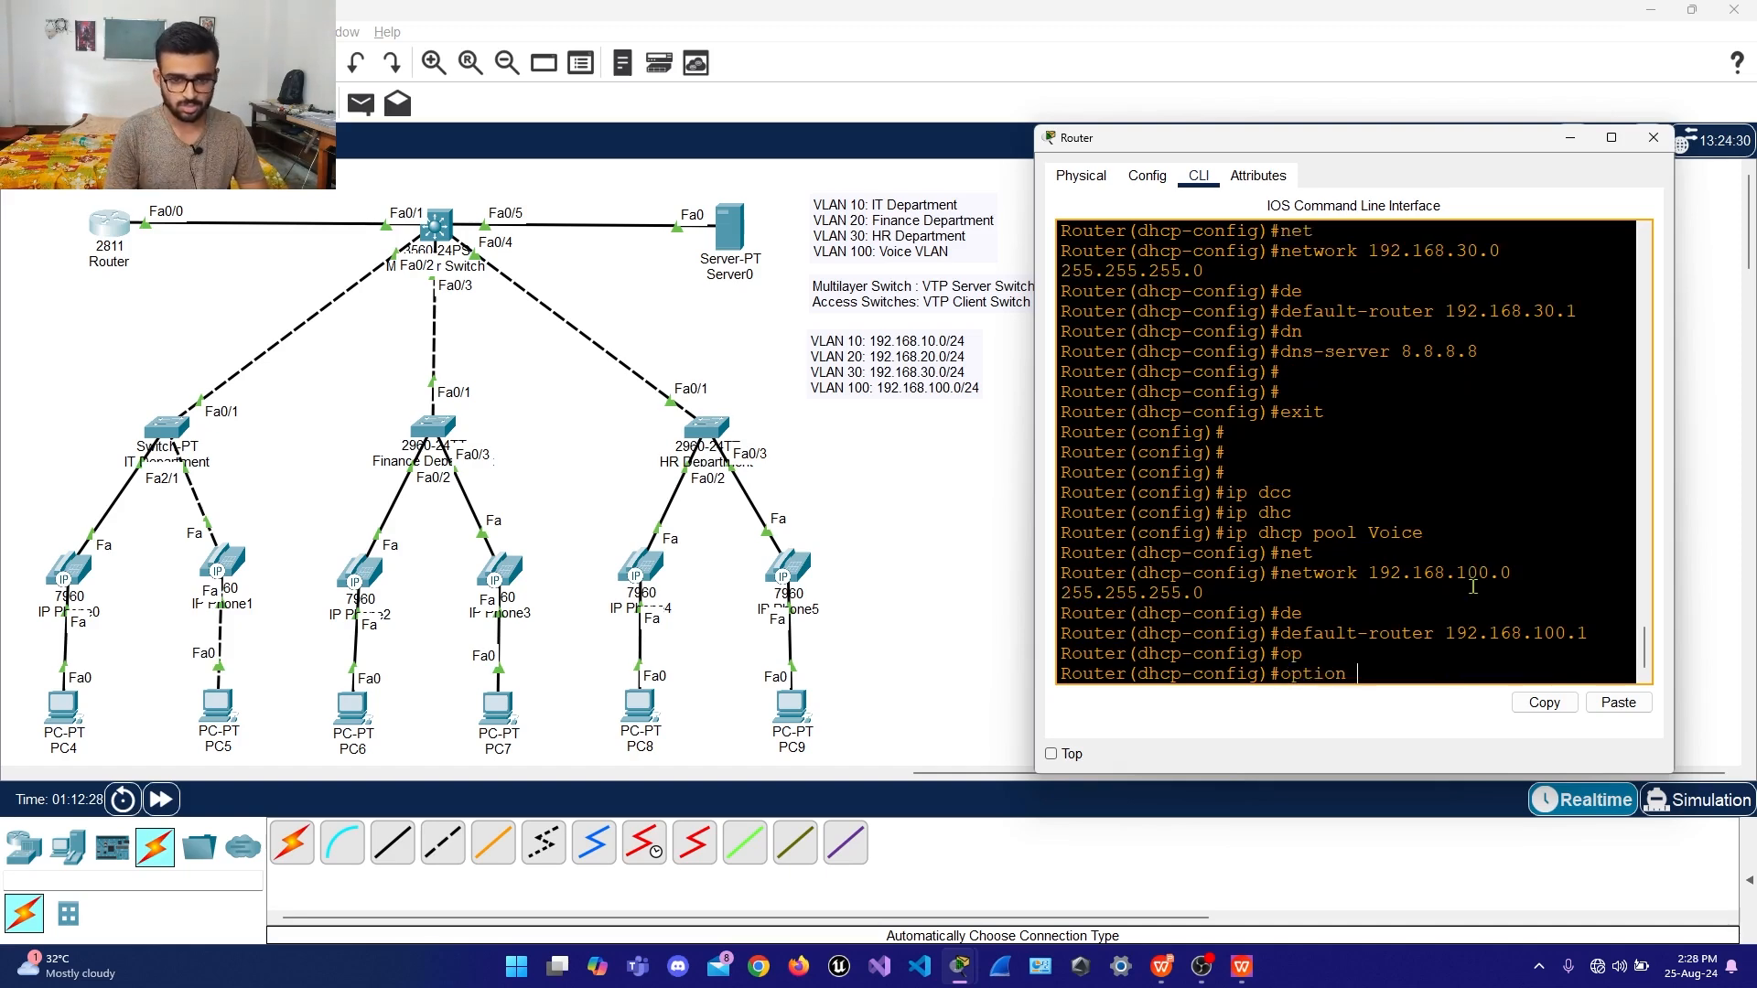
type("1")
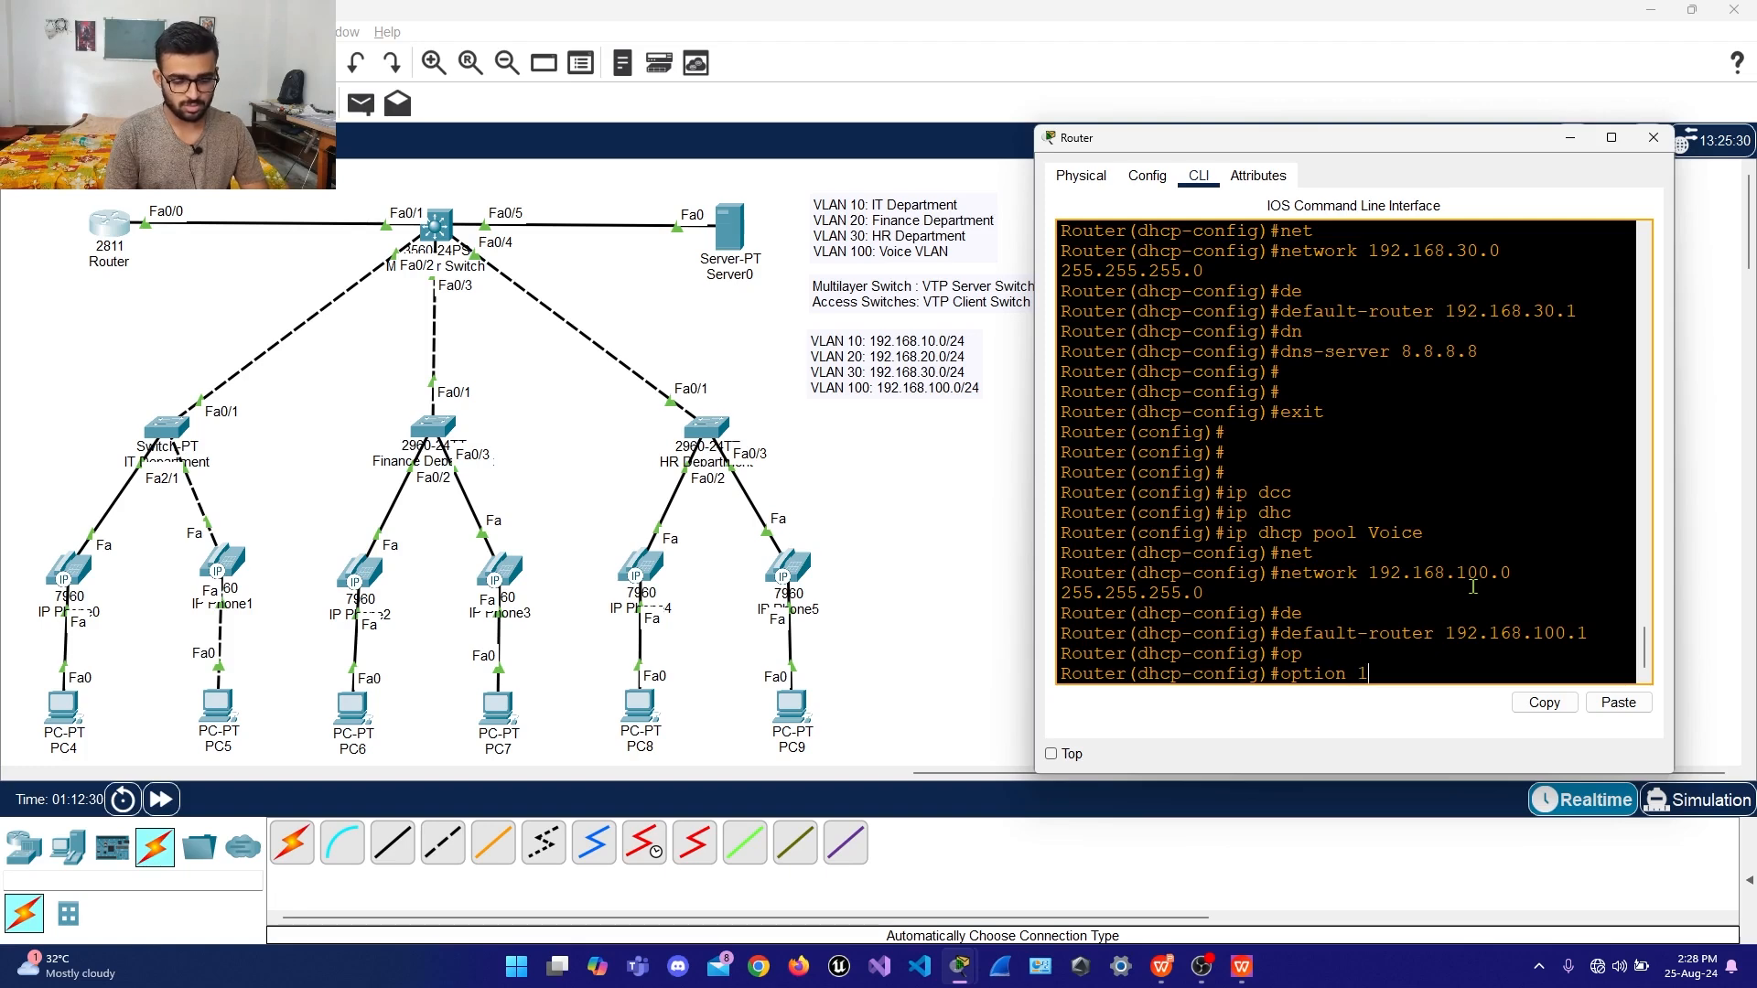
type("50")
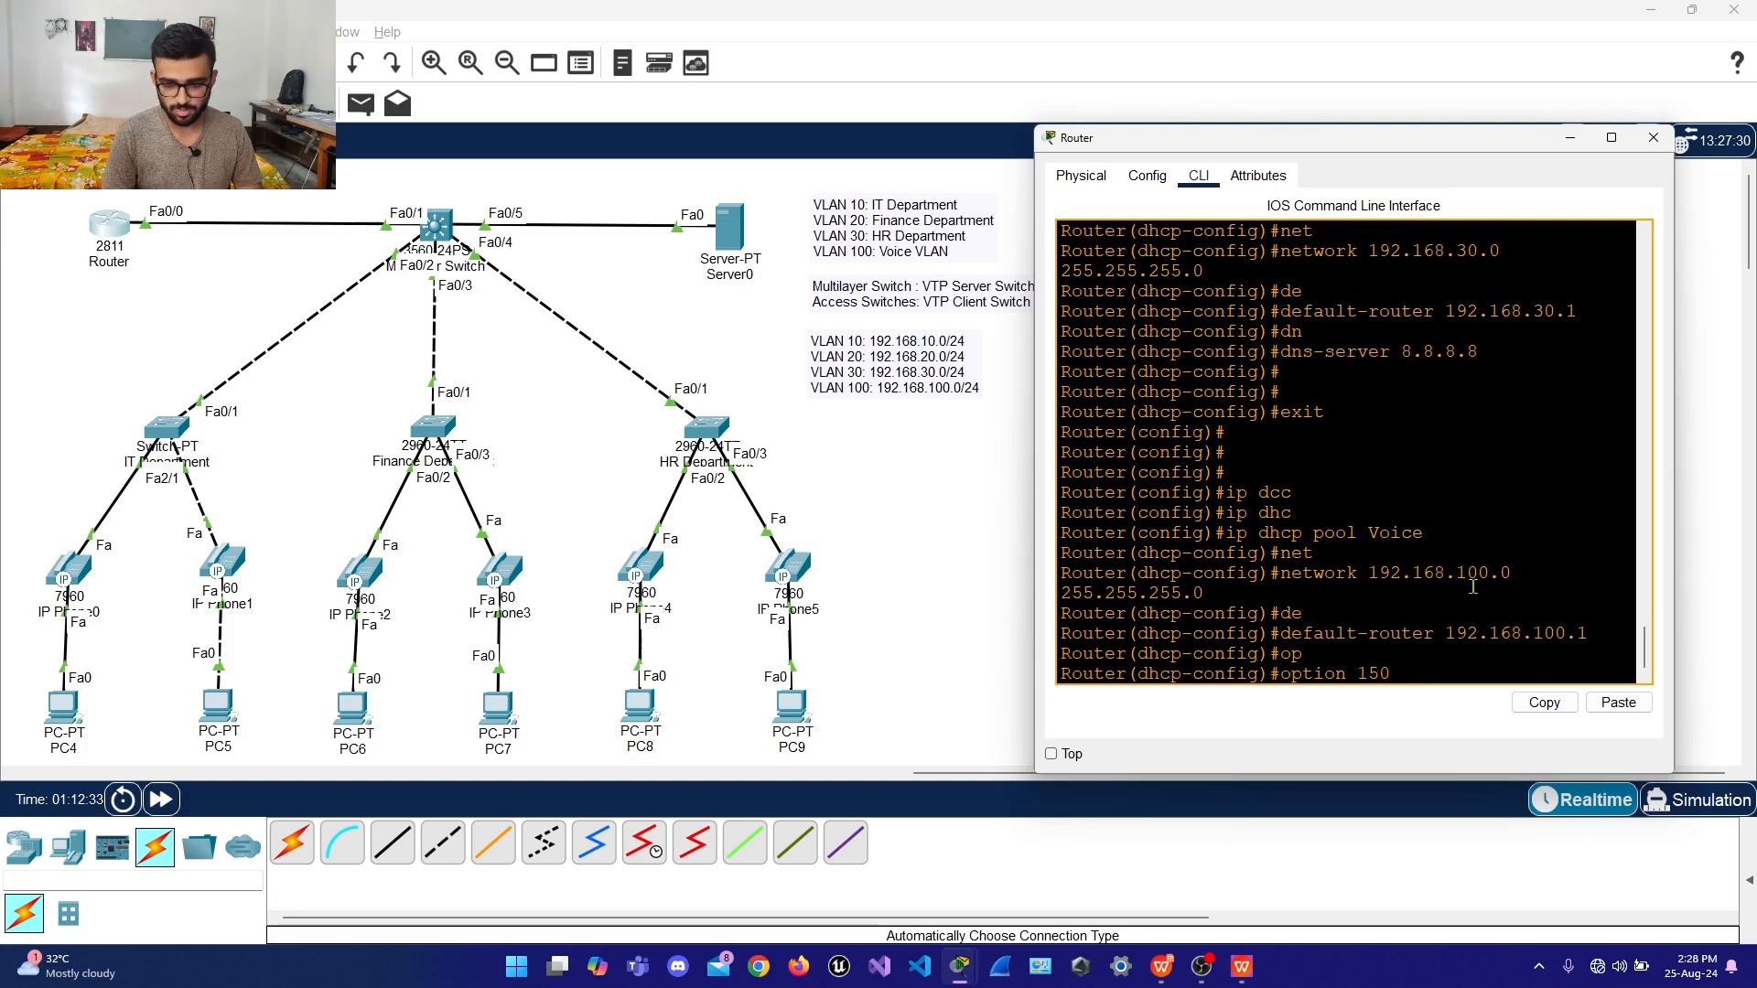
type(" ?")
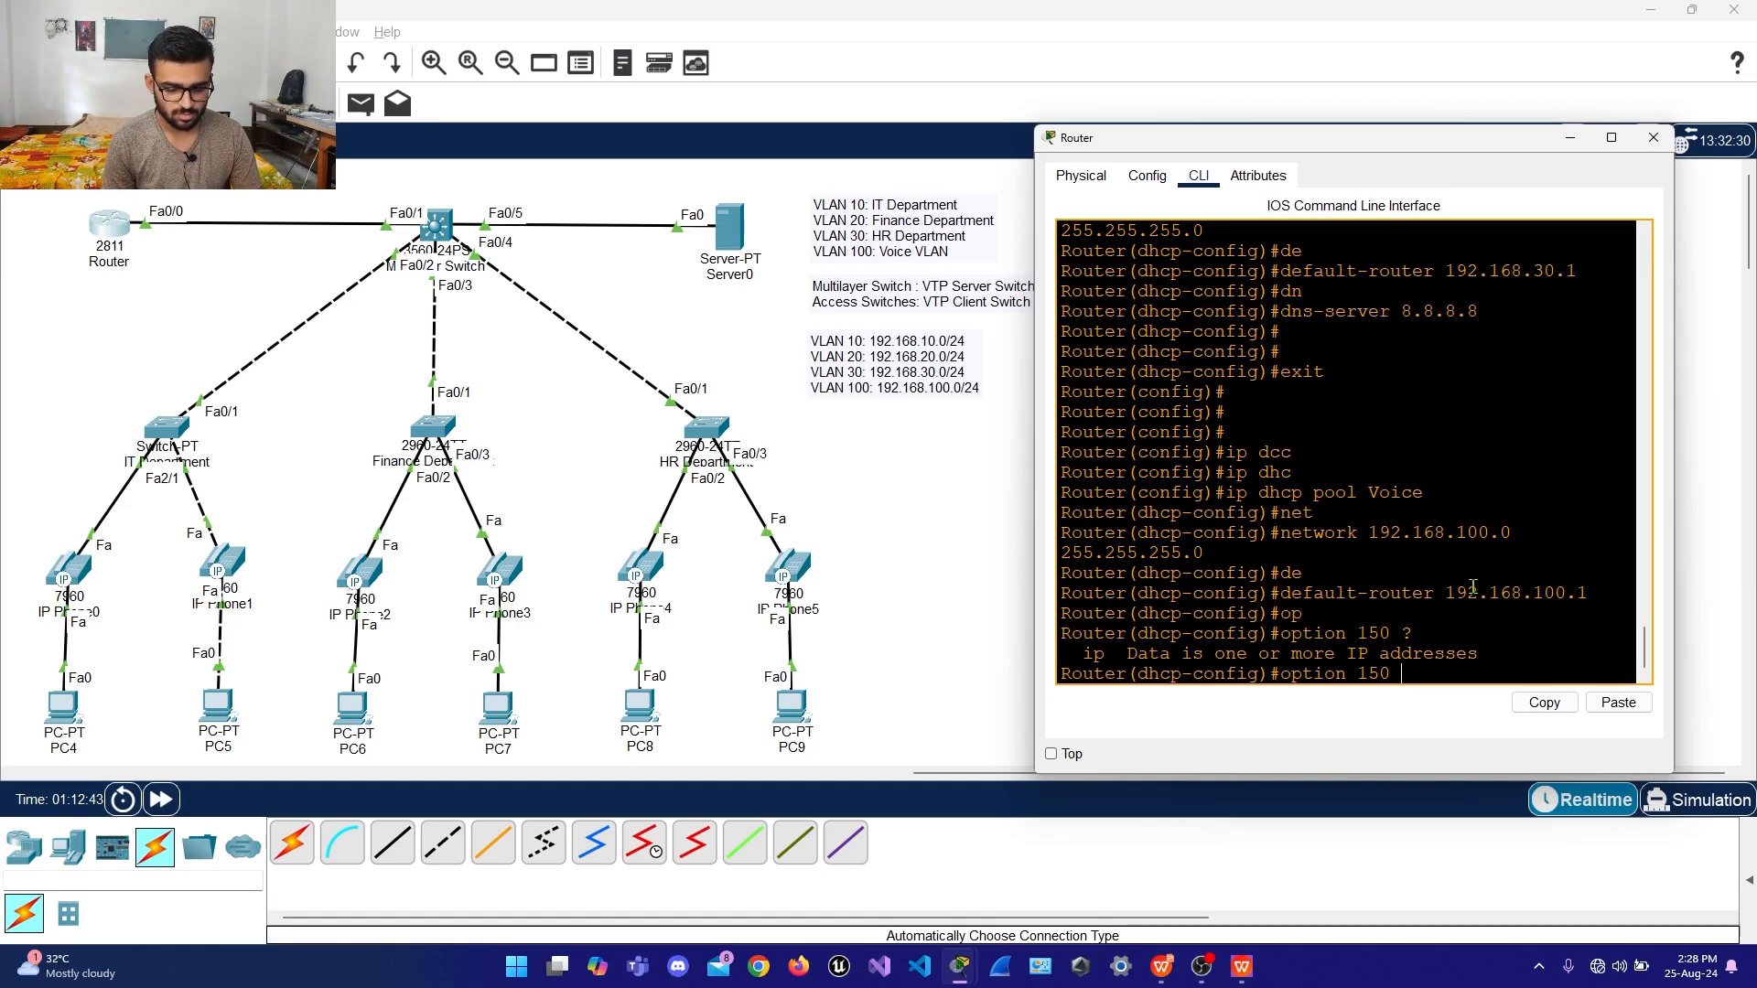
Try to set option 150 to 192.168.100.1 in the Voice DHCP pool without the ip keyword
type("192")
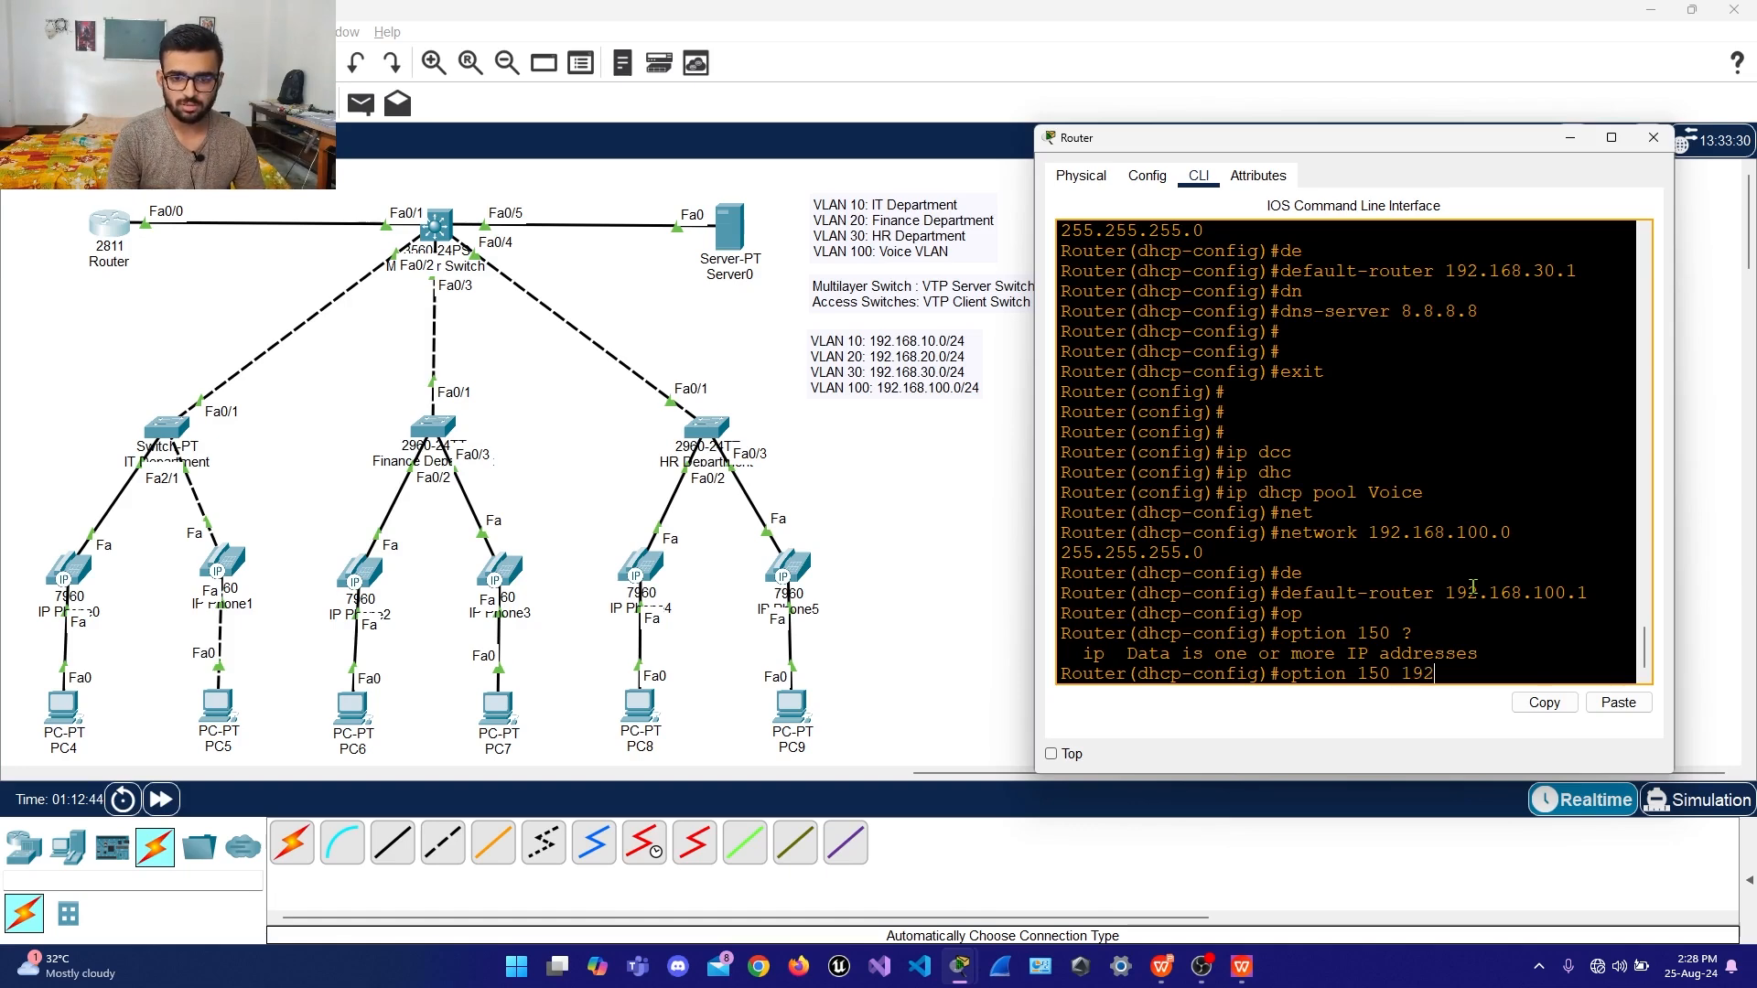
type(".168")
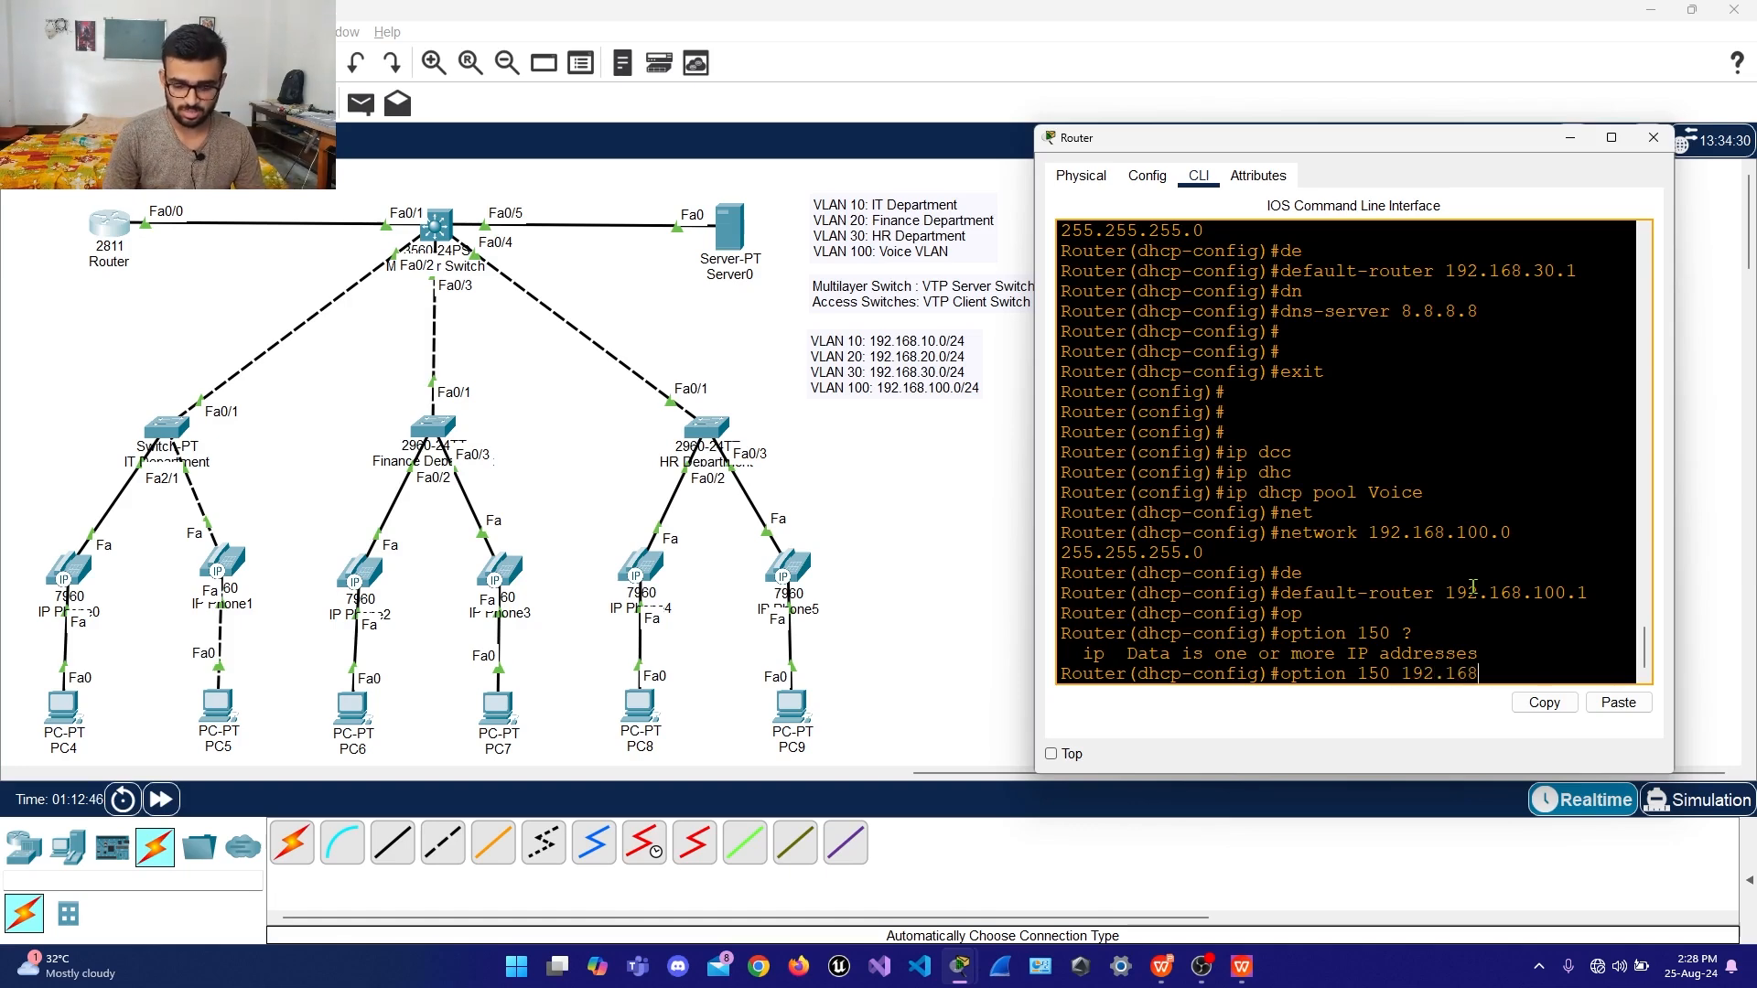
type(".100.1")
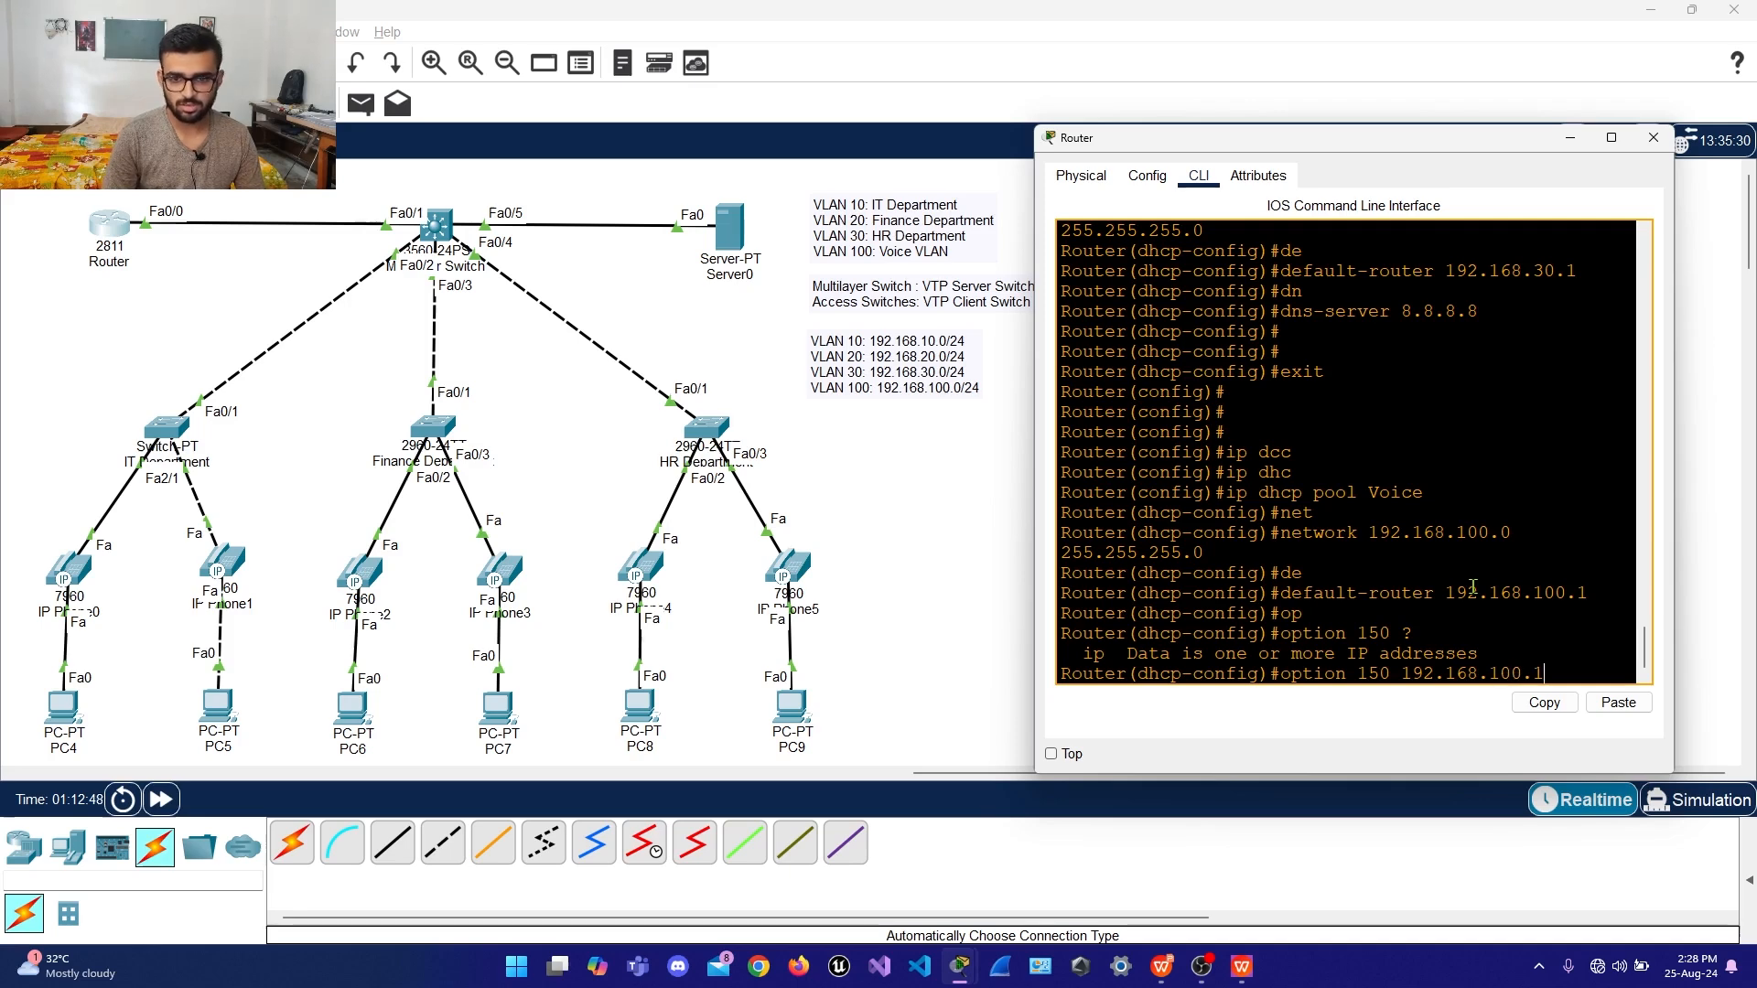
key("Return")
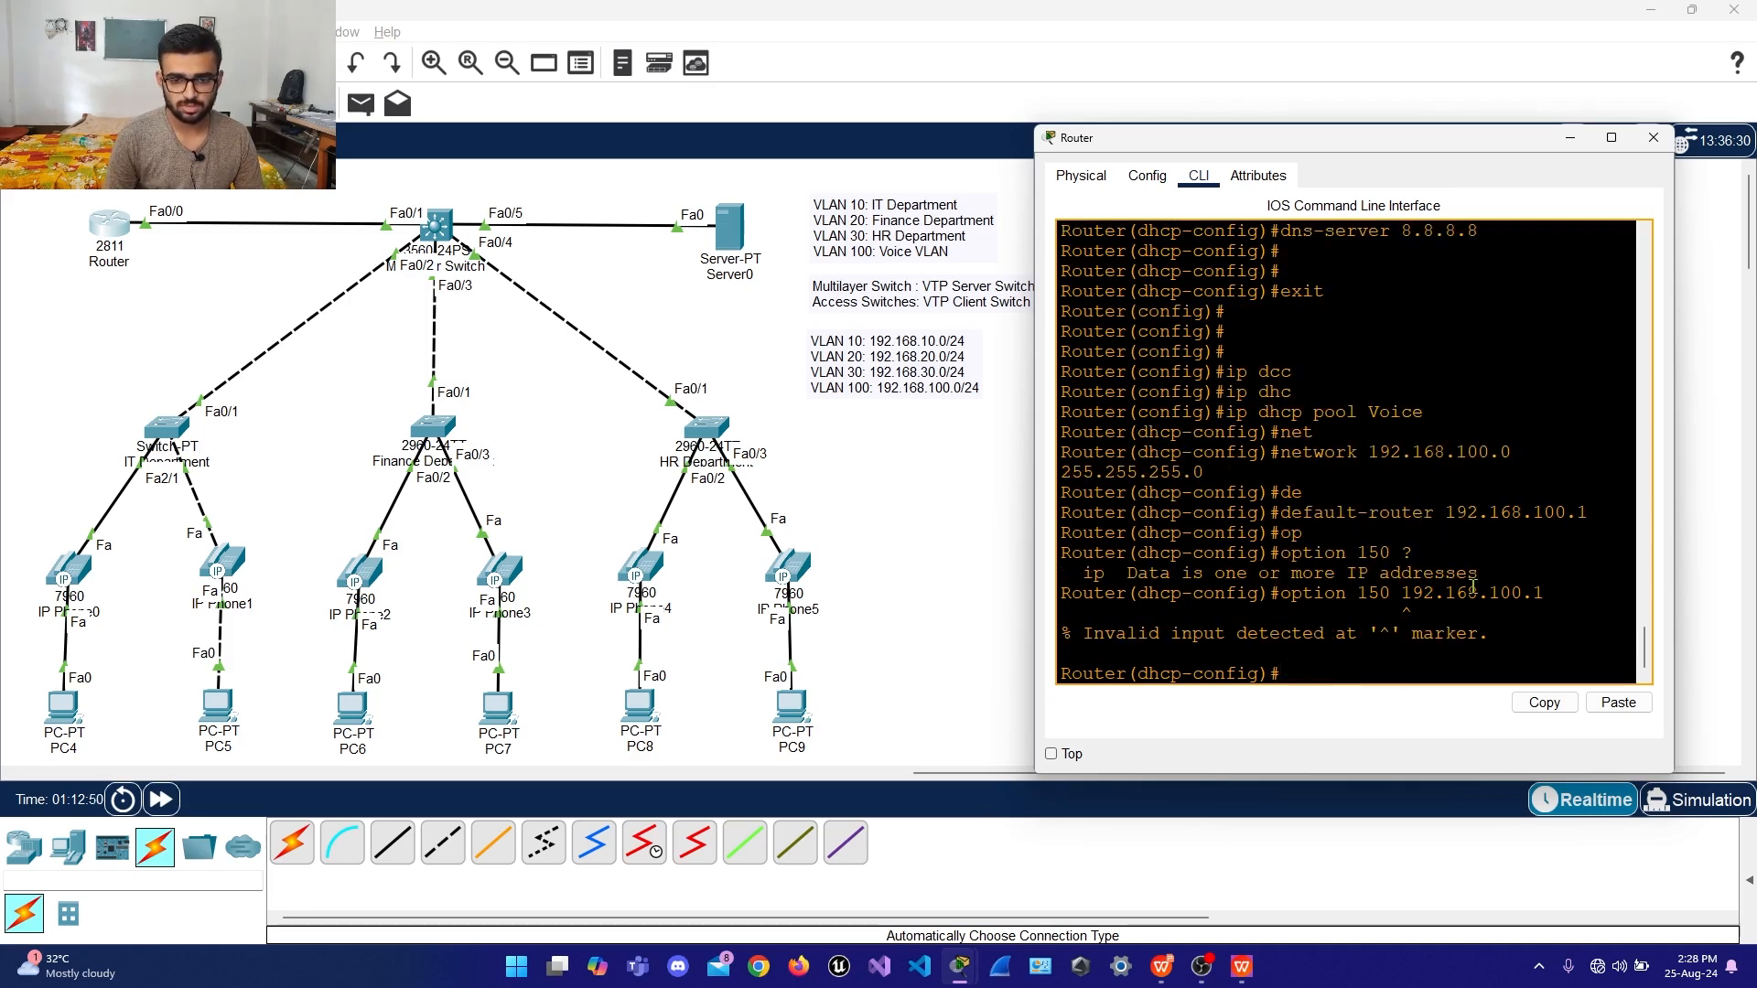
Set option 150 in the Voice DHCP pool with the command option 150 ip 192.168.100.1
key("Up")
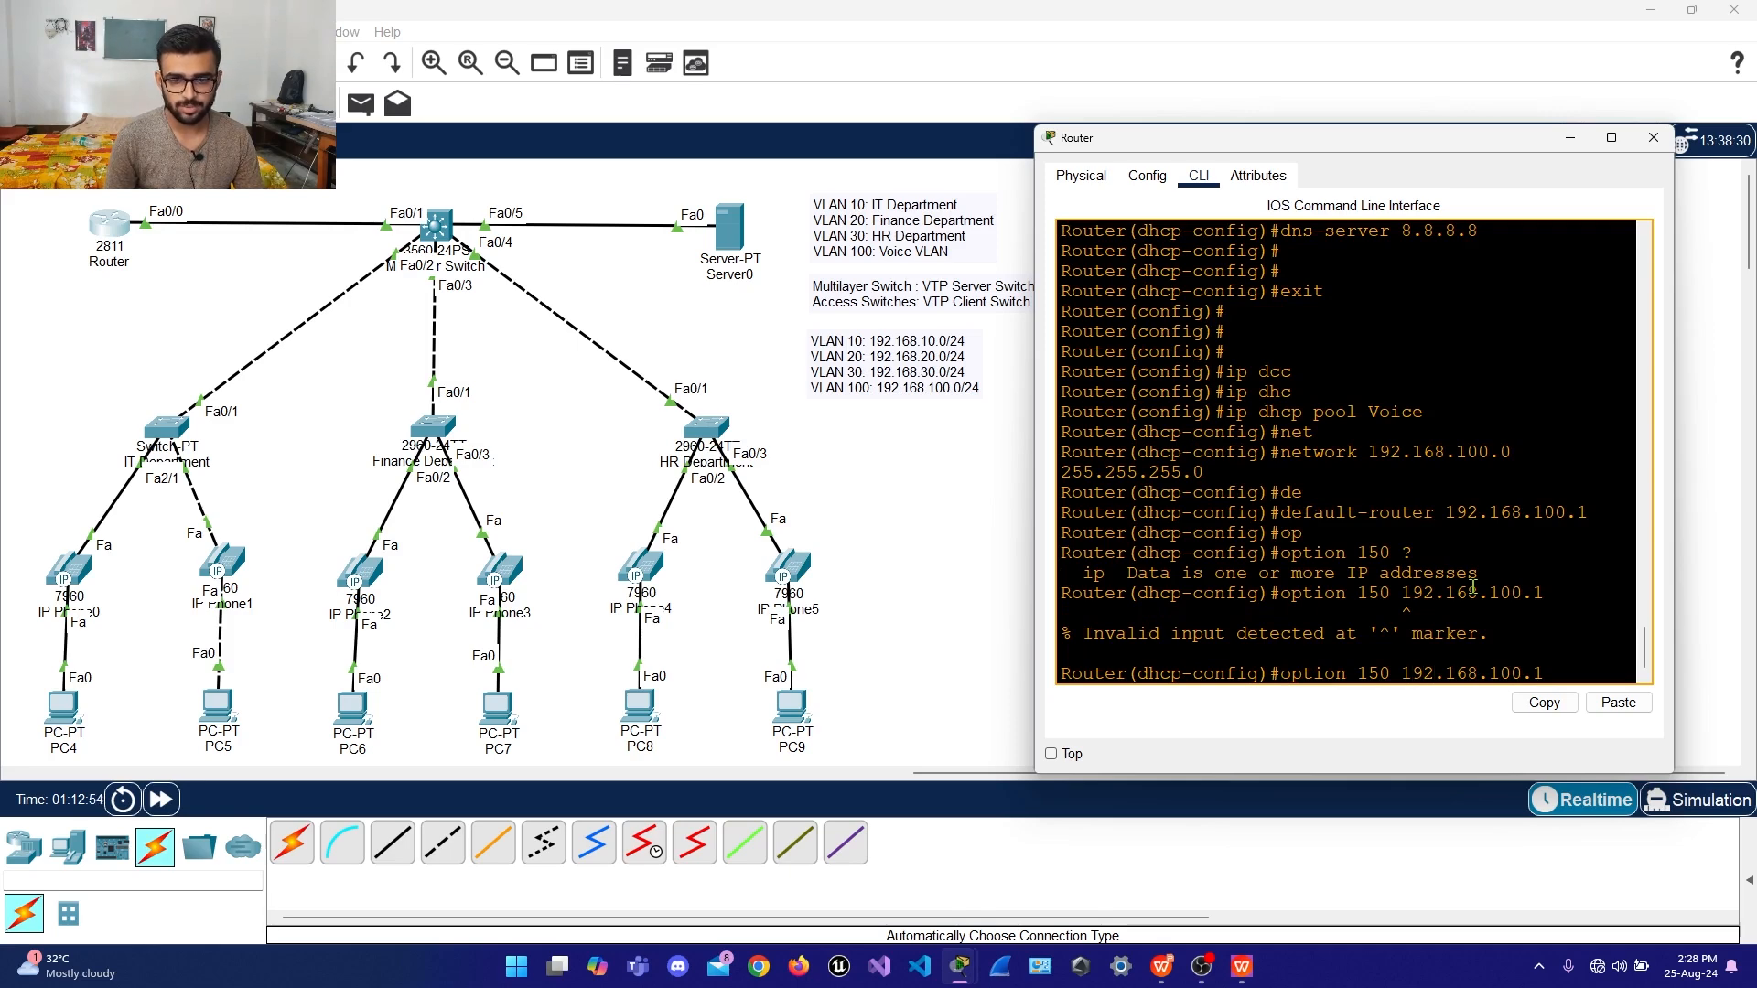
key("Left")
key("Left")
key("Left")
key("Left")
key("Left")
key("Left")
key("Left")
key("Left")
key("Left")
key("Left")
key("Left")
key("Left")
key("Left")
type("ip")
key("Return")
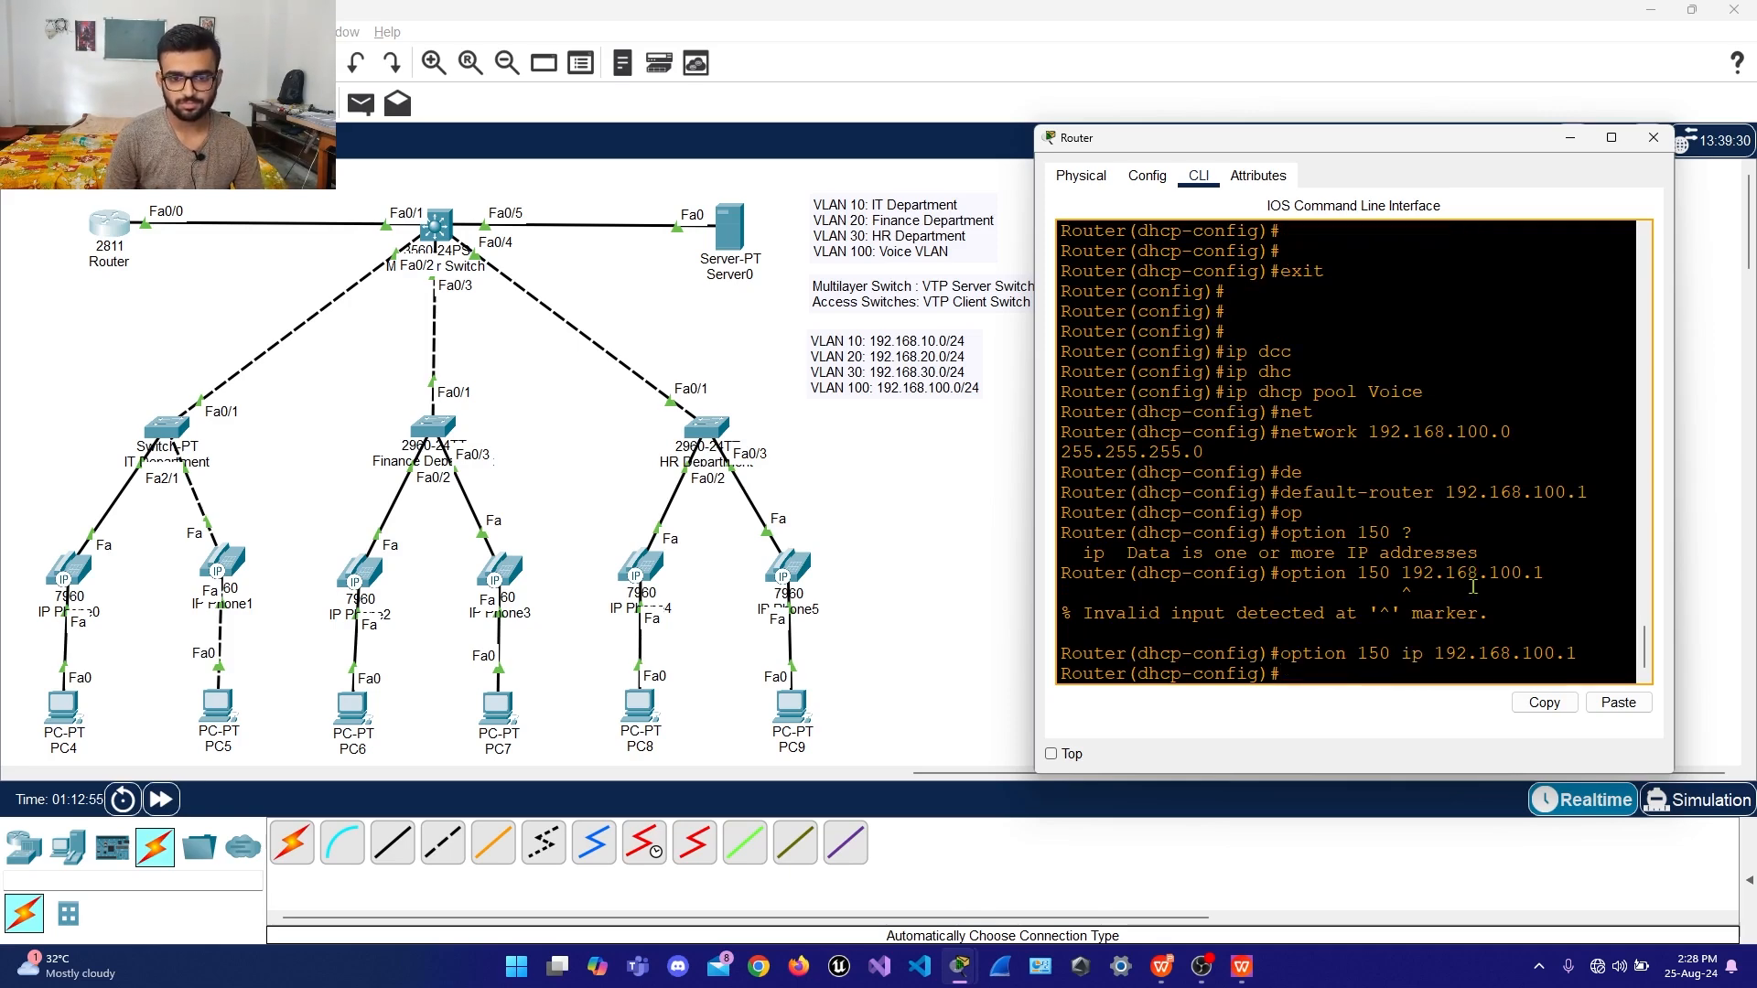
Exit the Voice DHCP pool configuration to global configuration mode and close the router's window
type("exit")
key("Return")
key("Return")
key("Return")
key("Return")
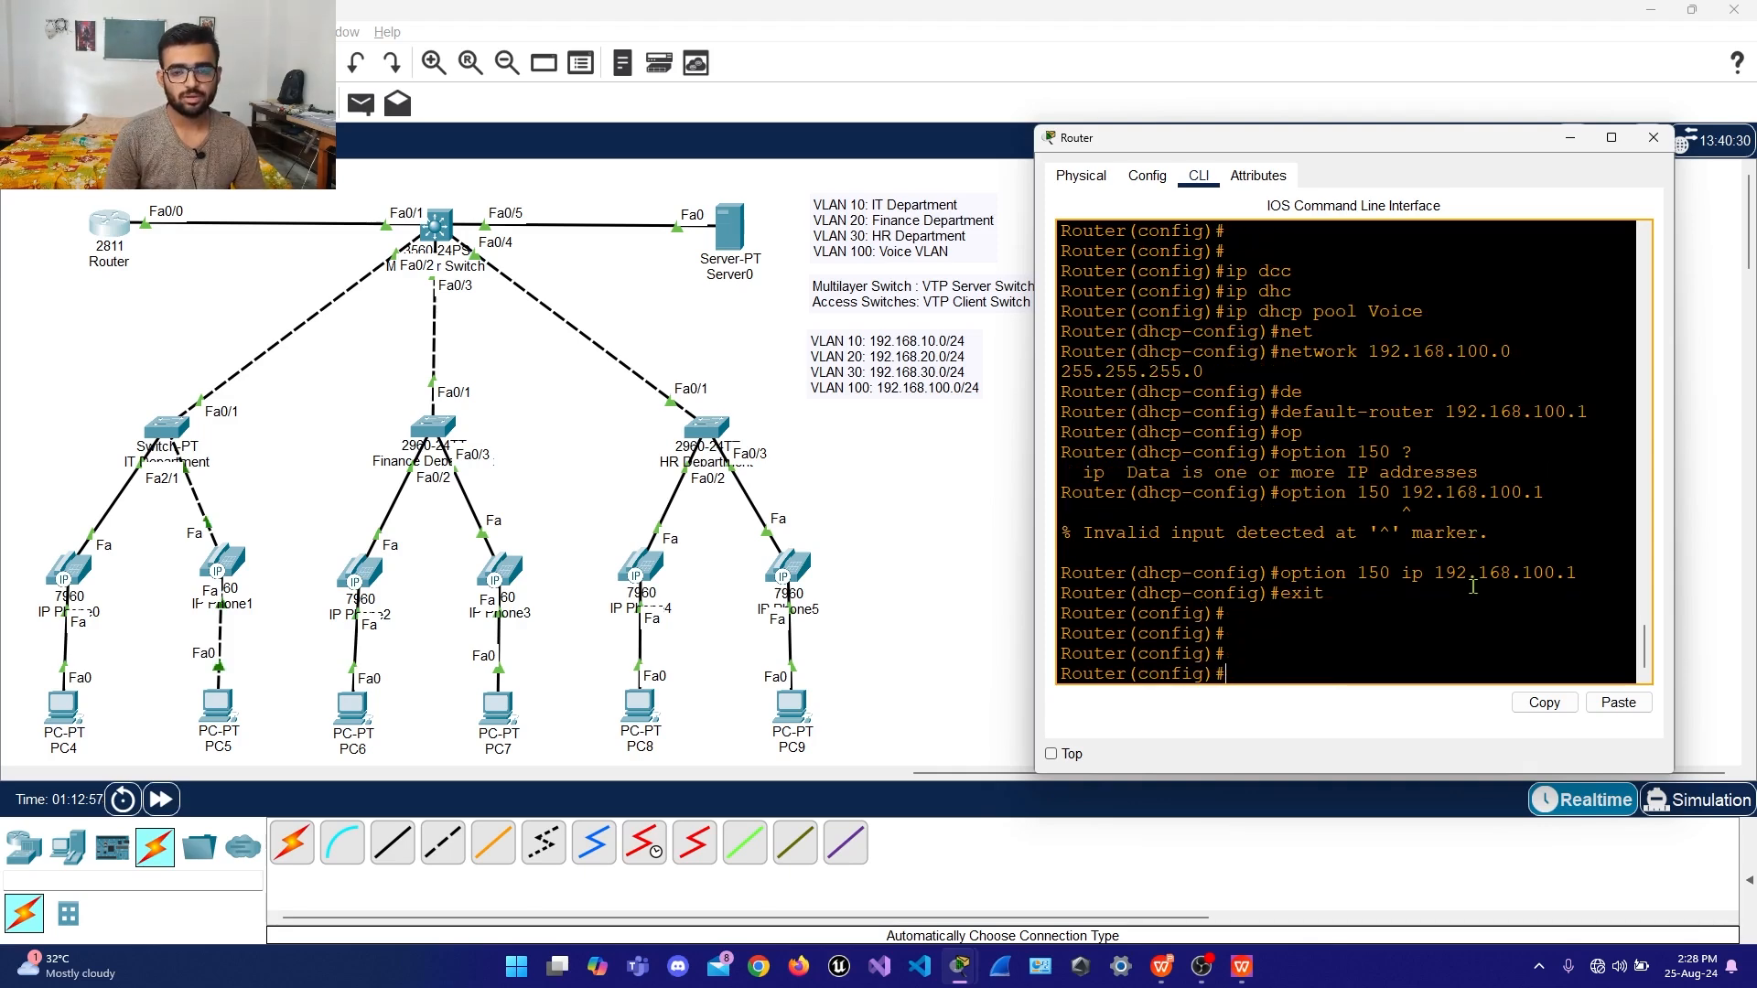
left_click(1653, 138)
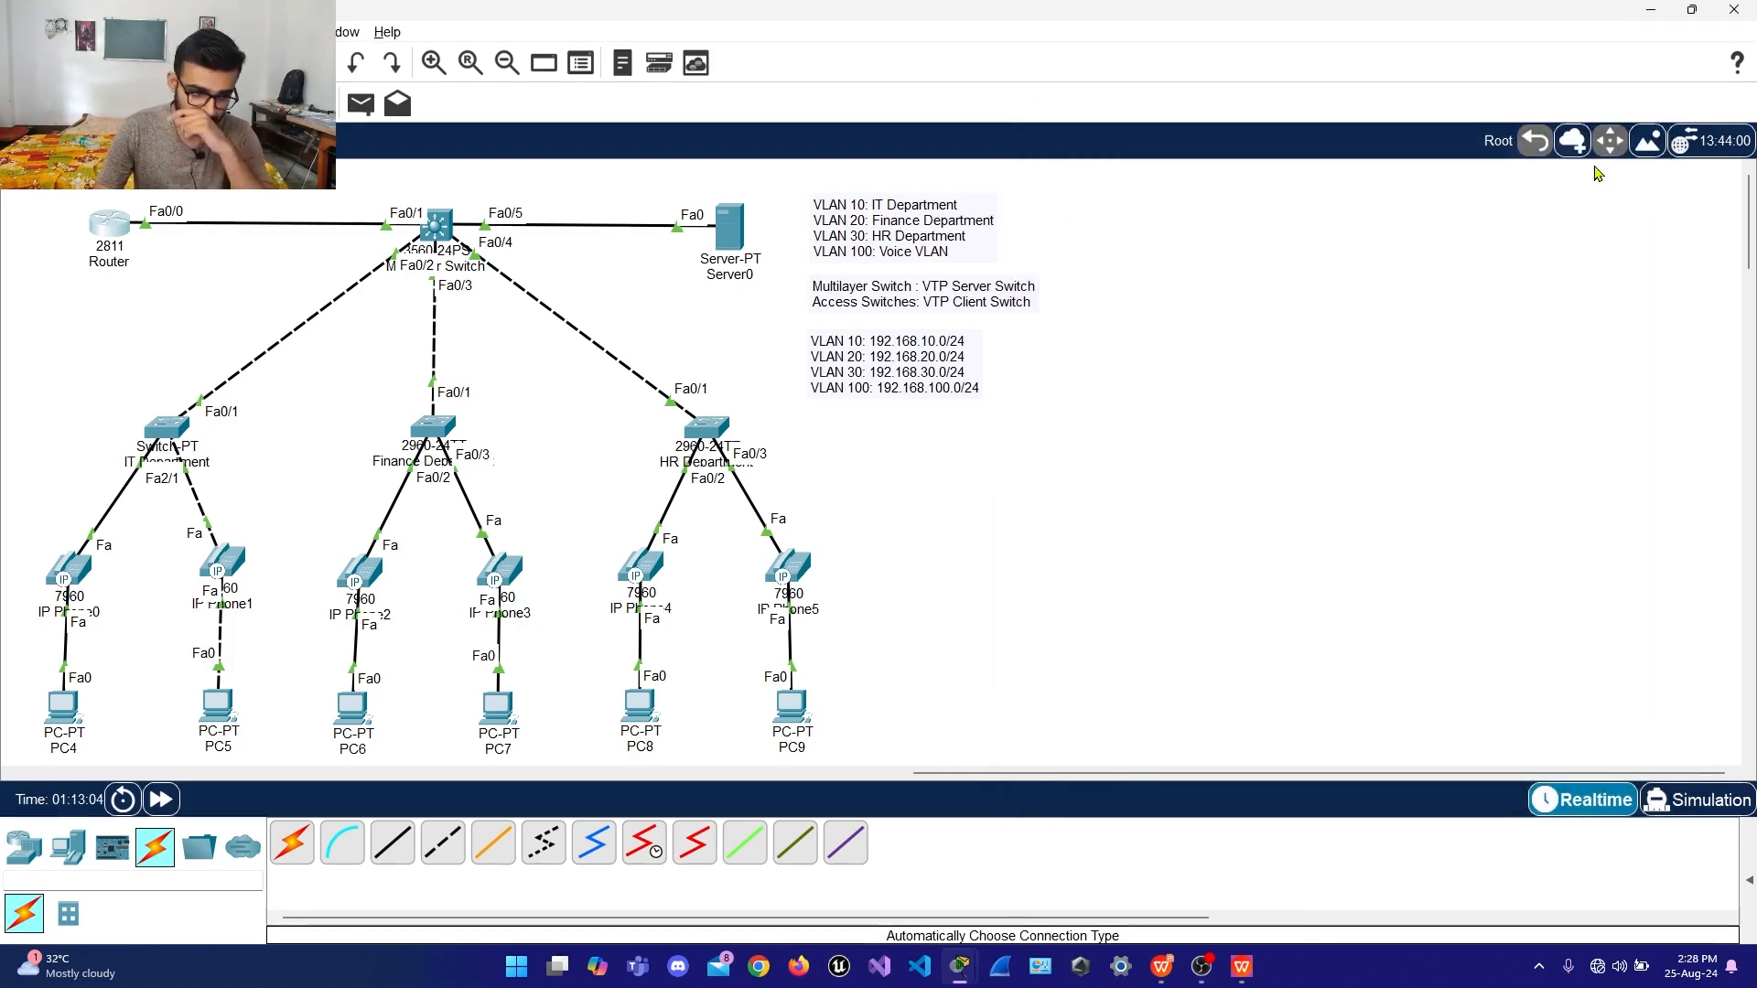
Check the registration status on the displays of IP Phone0 and IP Phone2
left_click(66, 571)
left_click(780, 245)
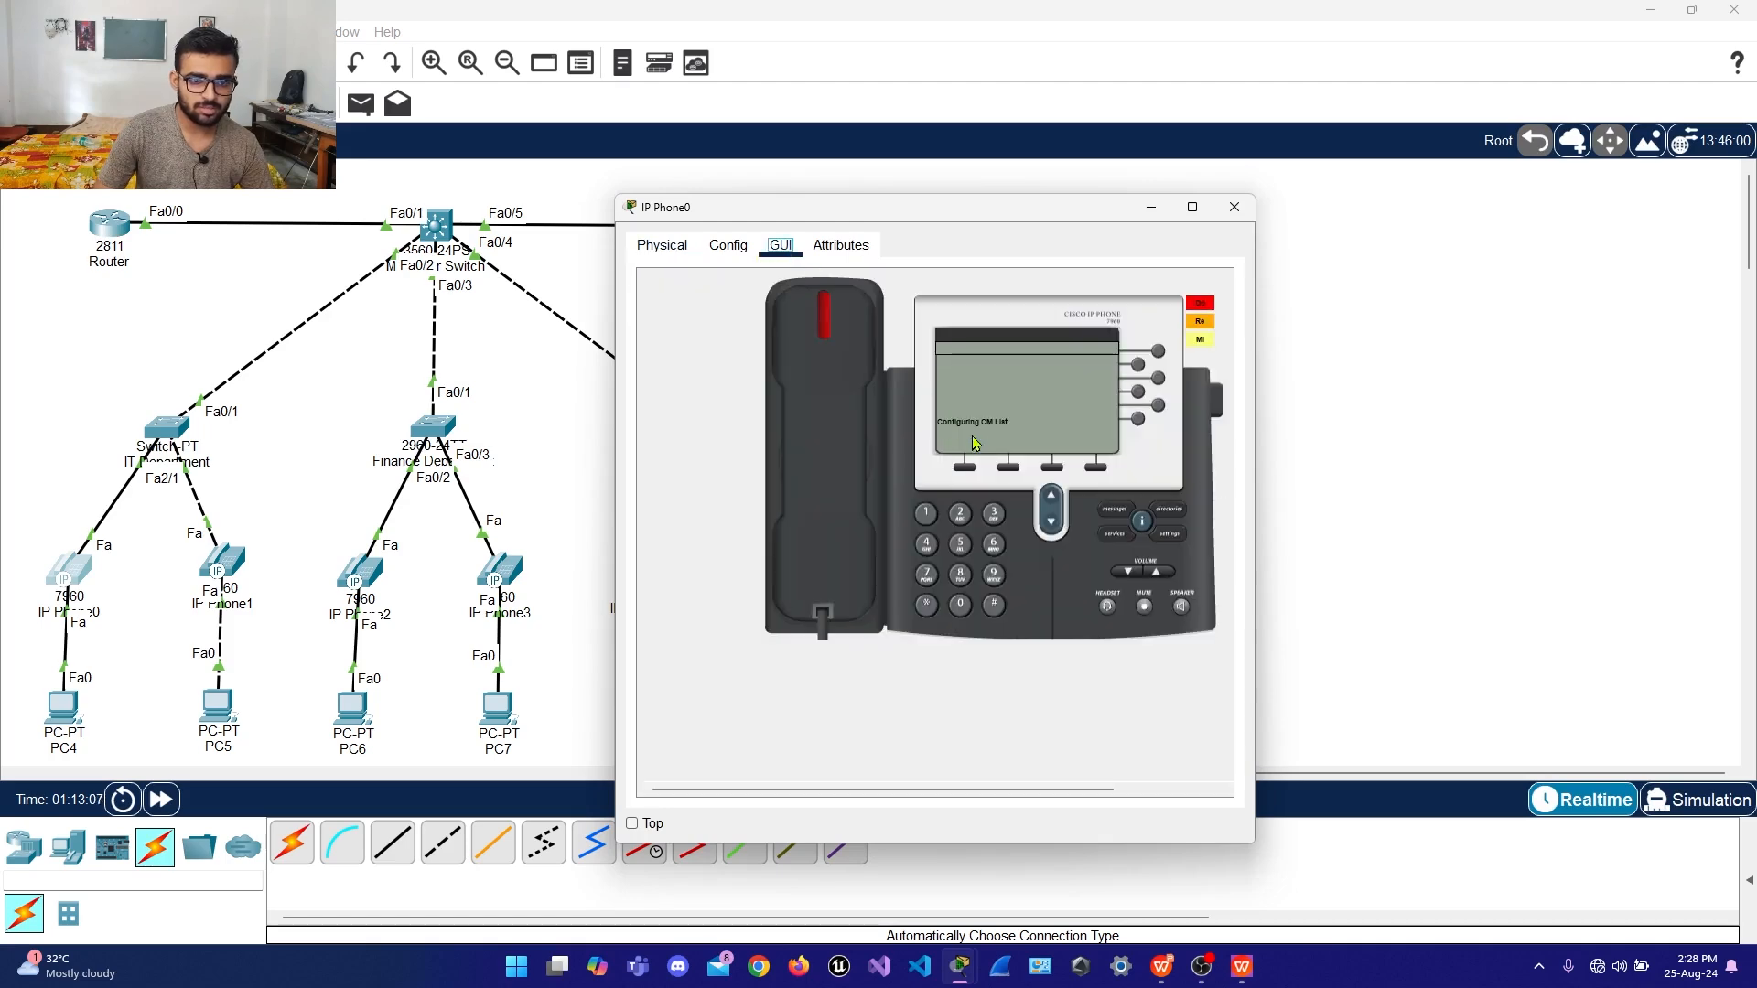
left_click(1234, 206)
left_click(363, 574)
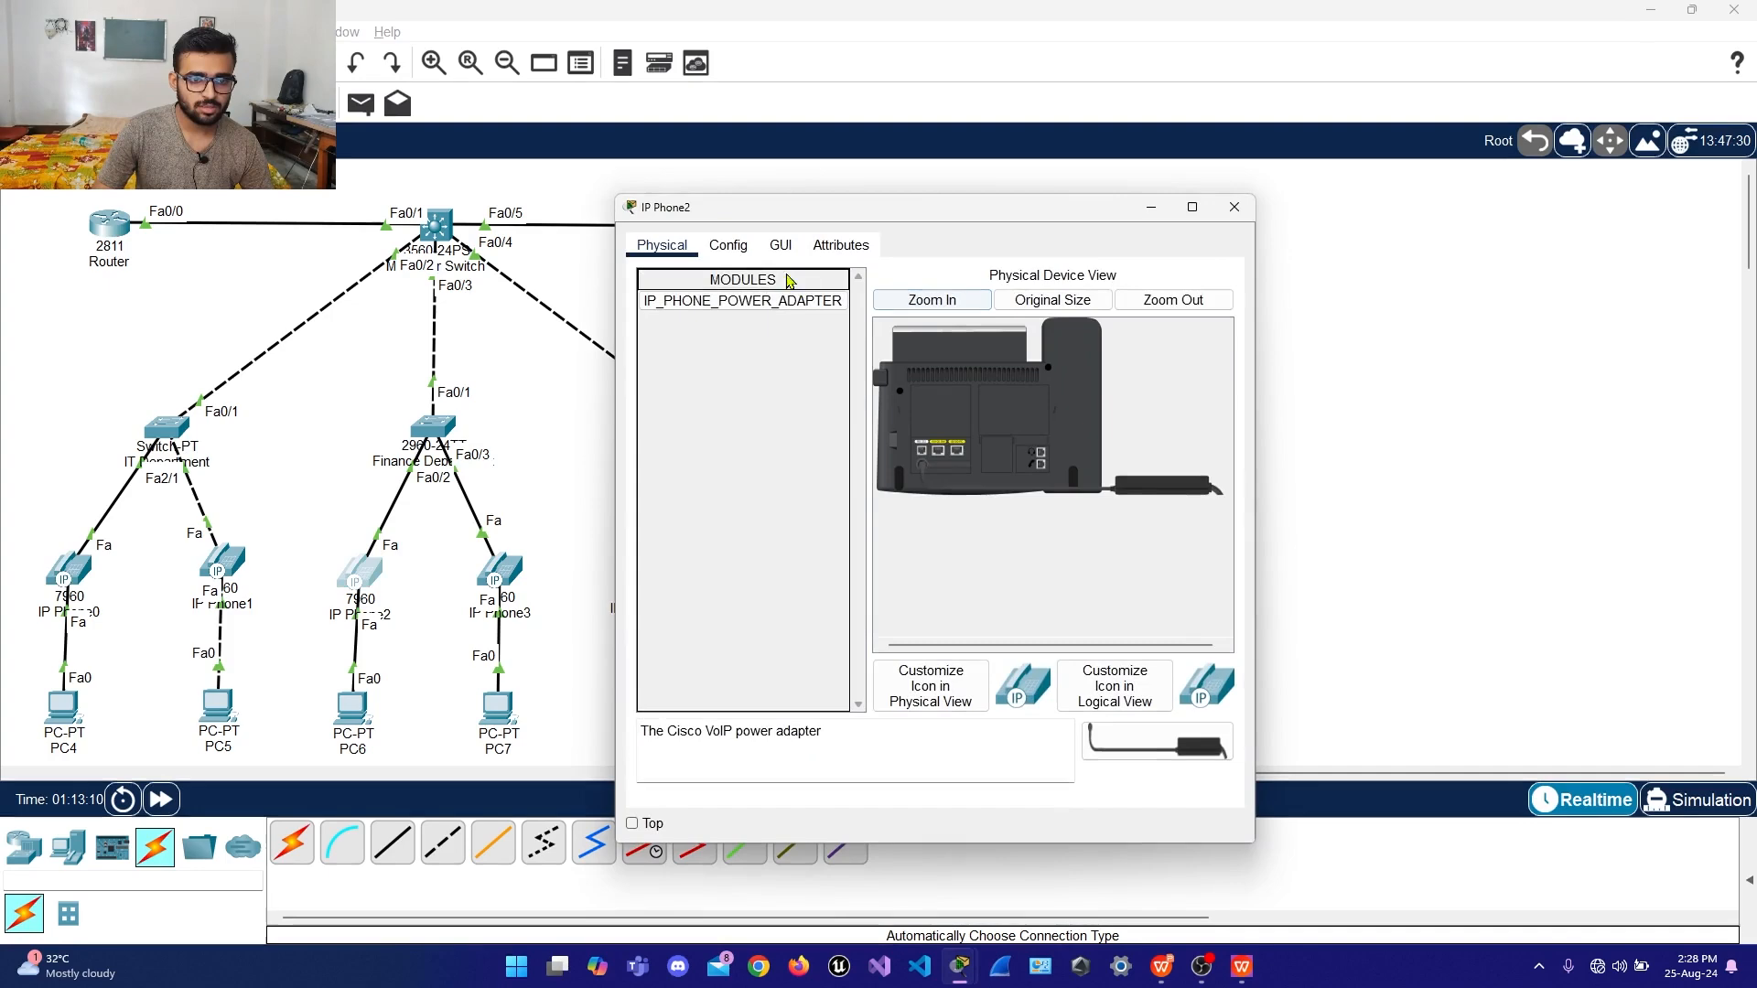
left_click(781, 245)
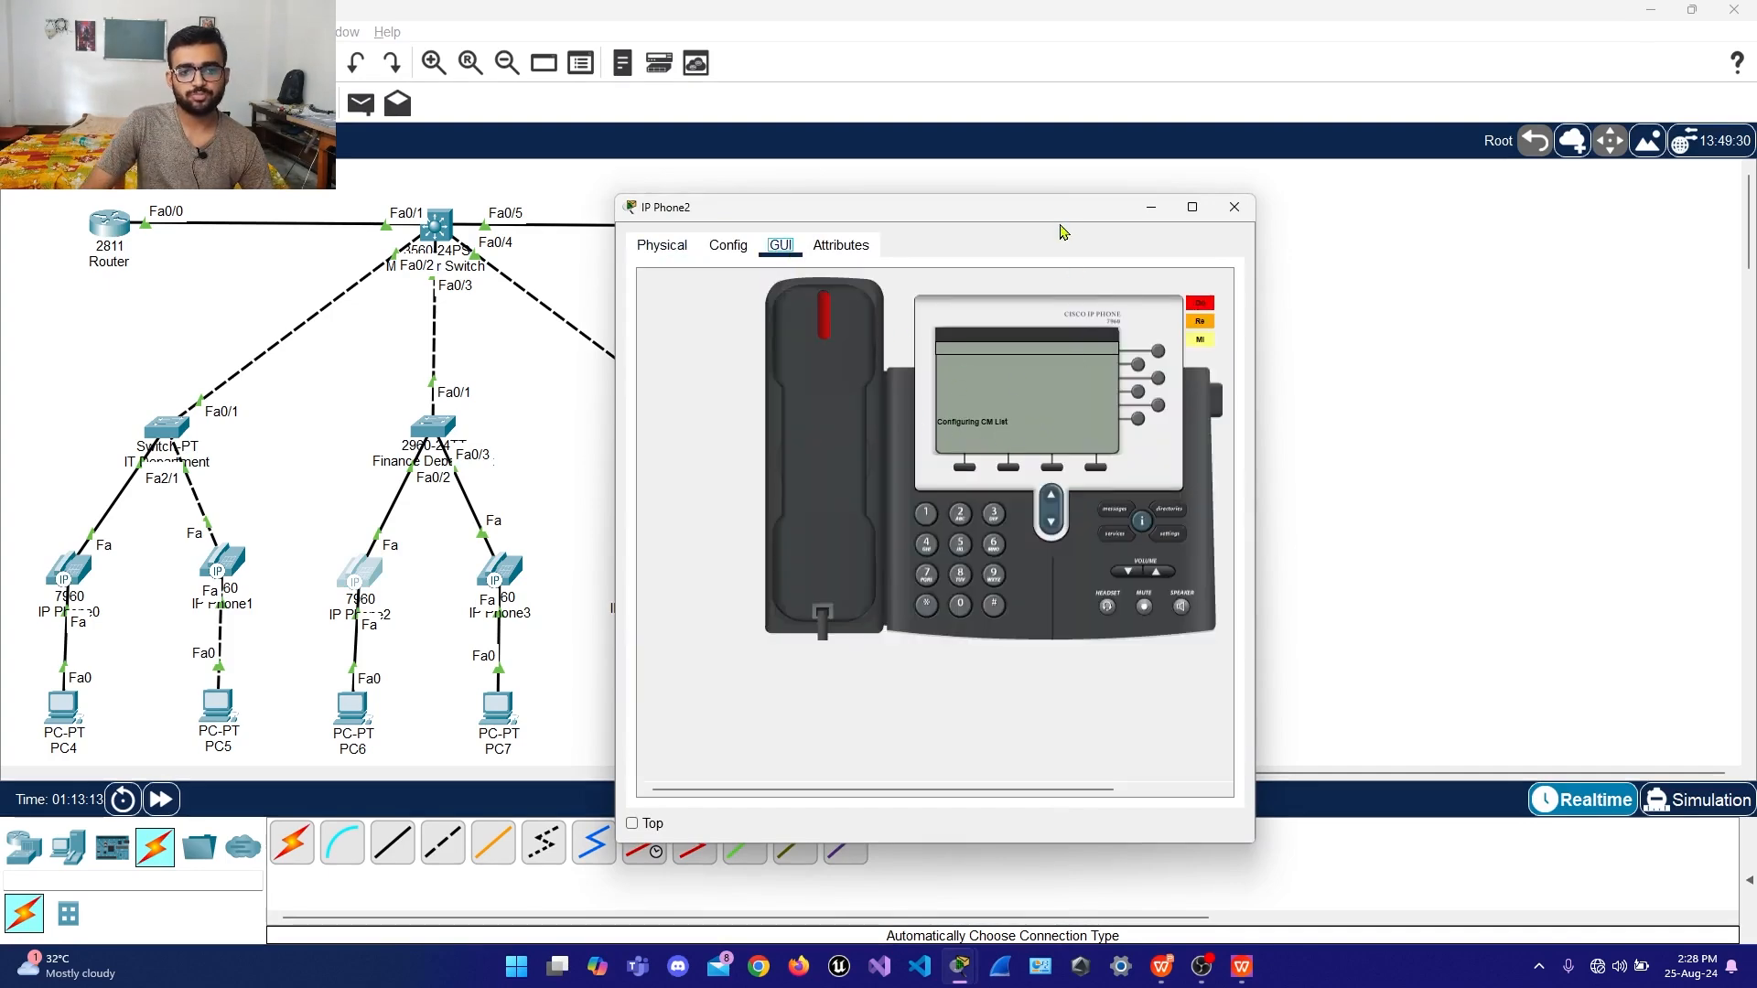
left_click_drag(1043, 217, 1467, 156)
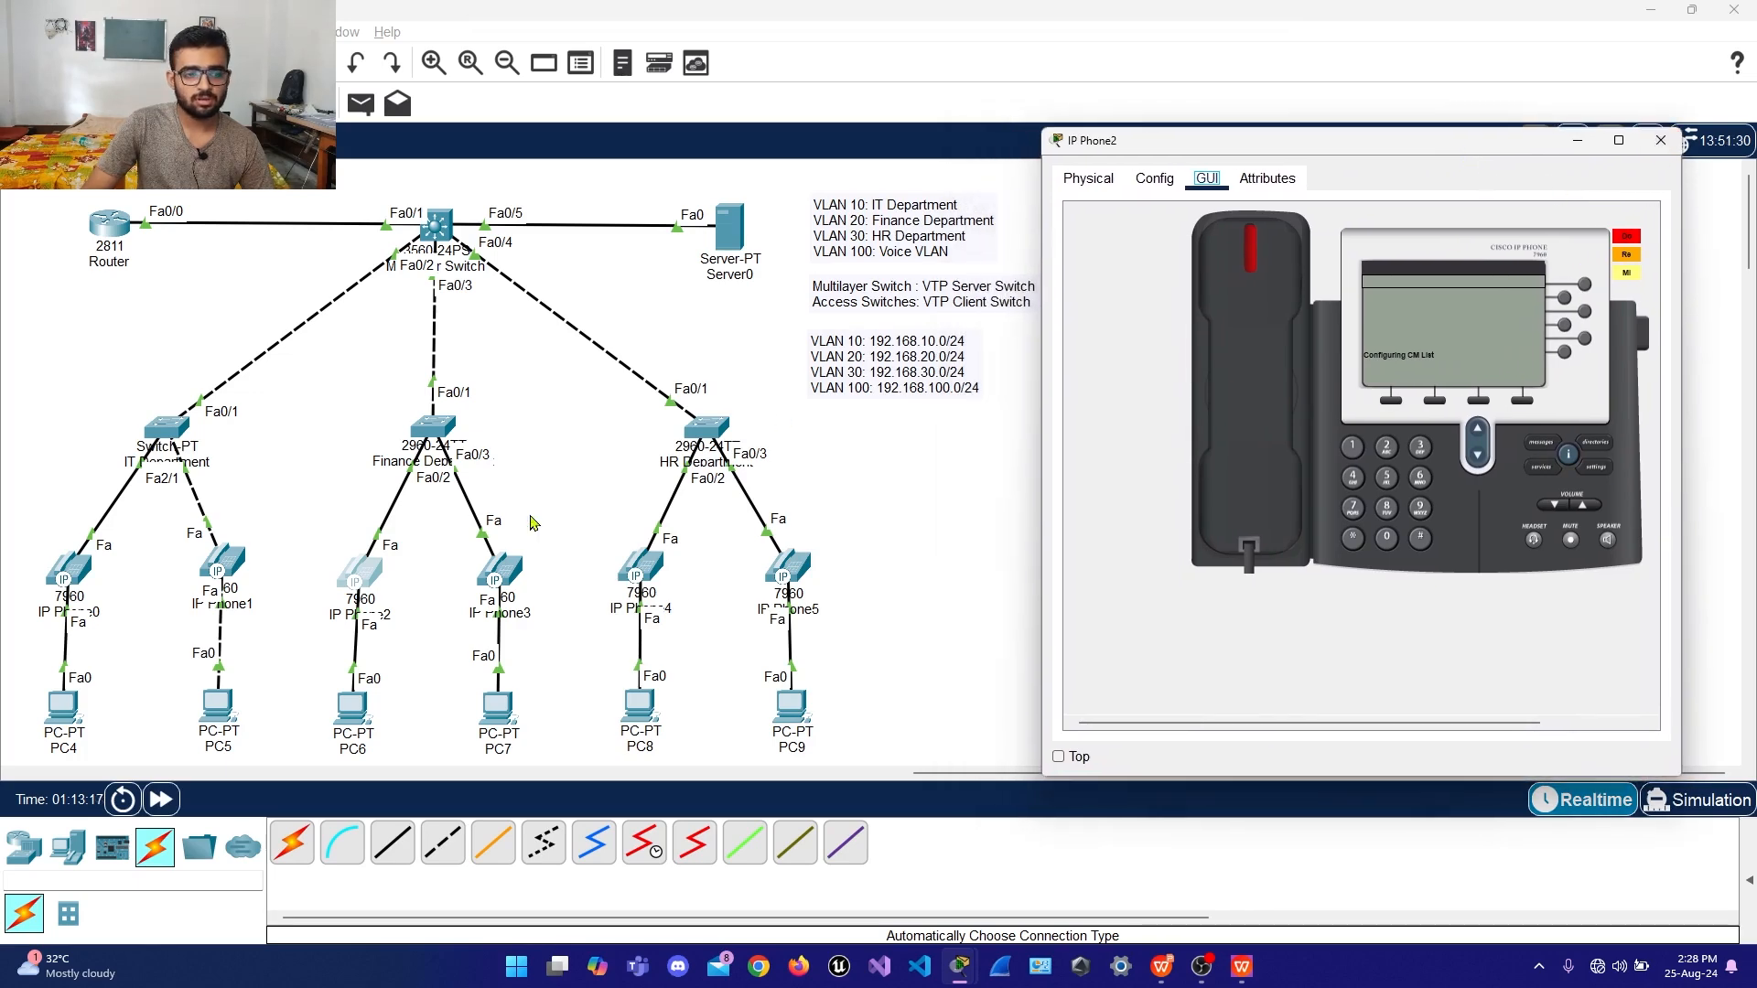
Power-cycle IP Phone2 by removing its power adapter and attaching it again
left_click(1088, 179)
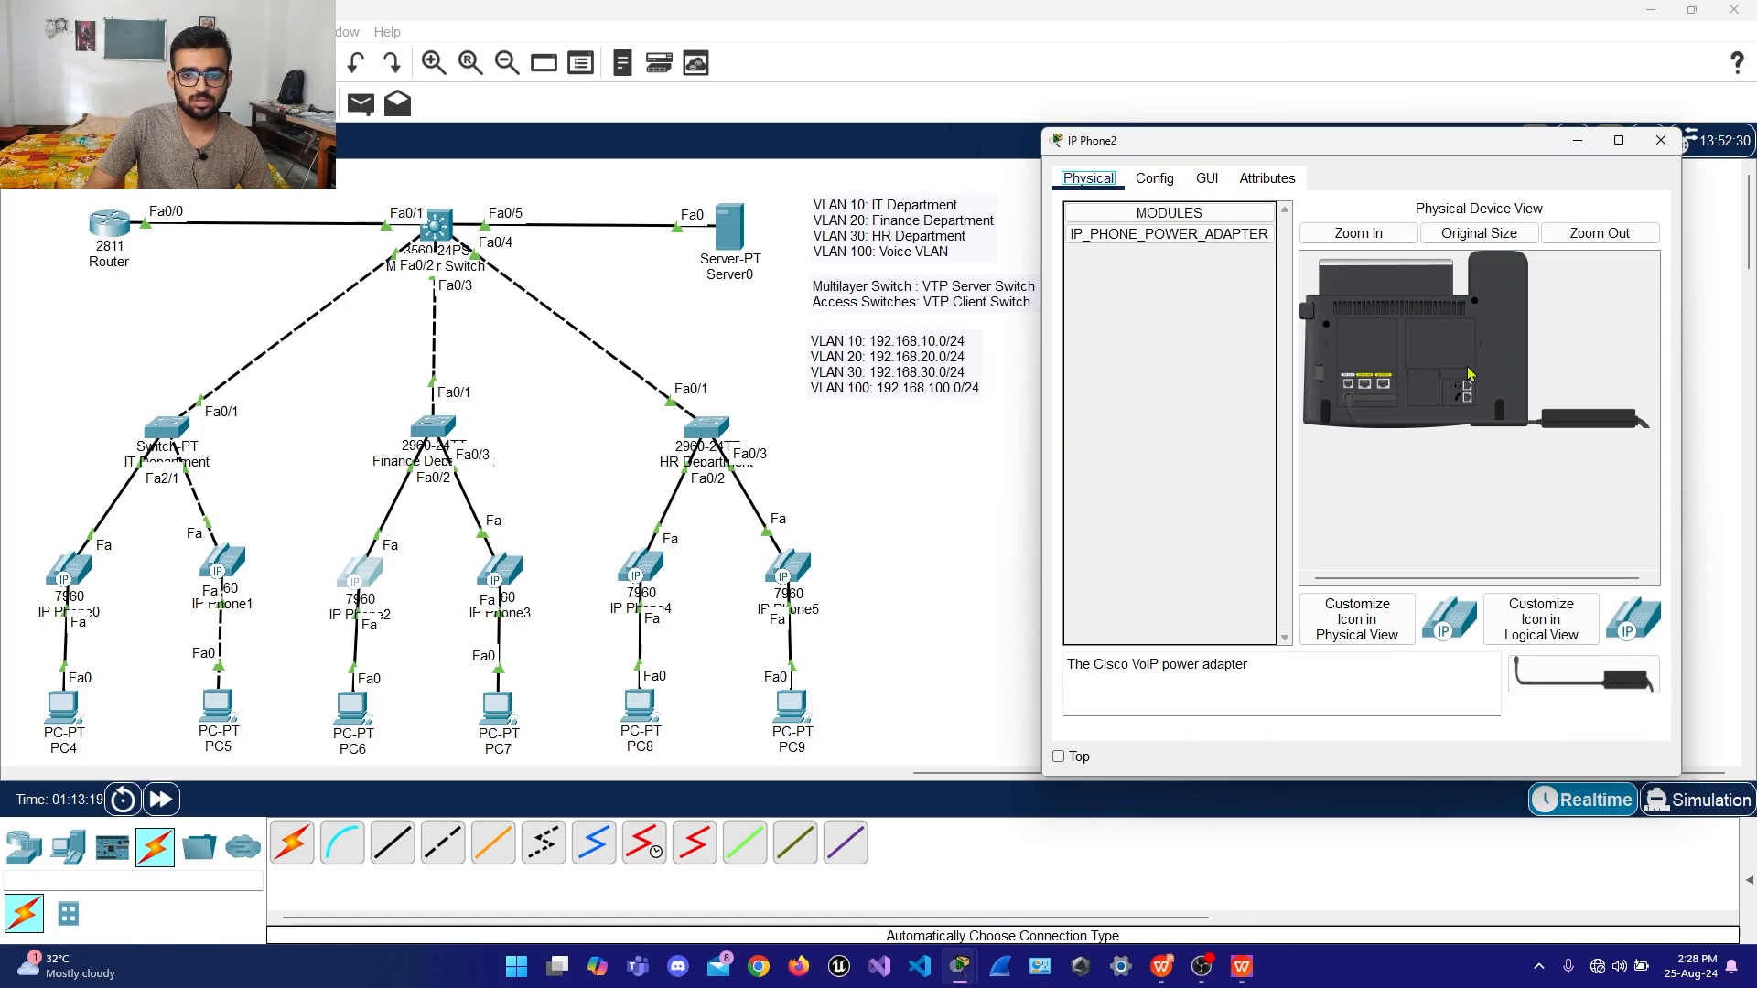
left_click_drag(1554, 424, 1176, 426)
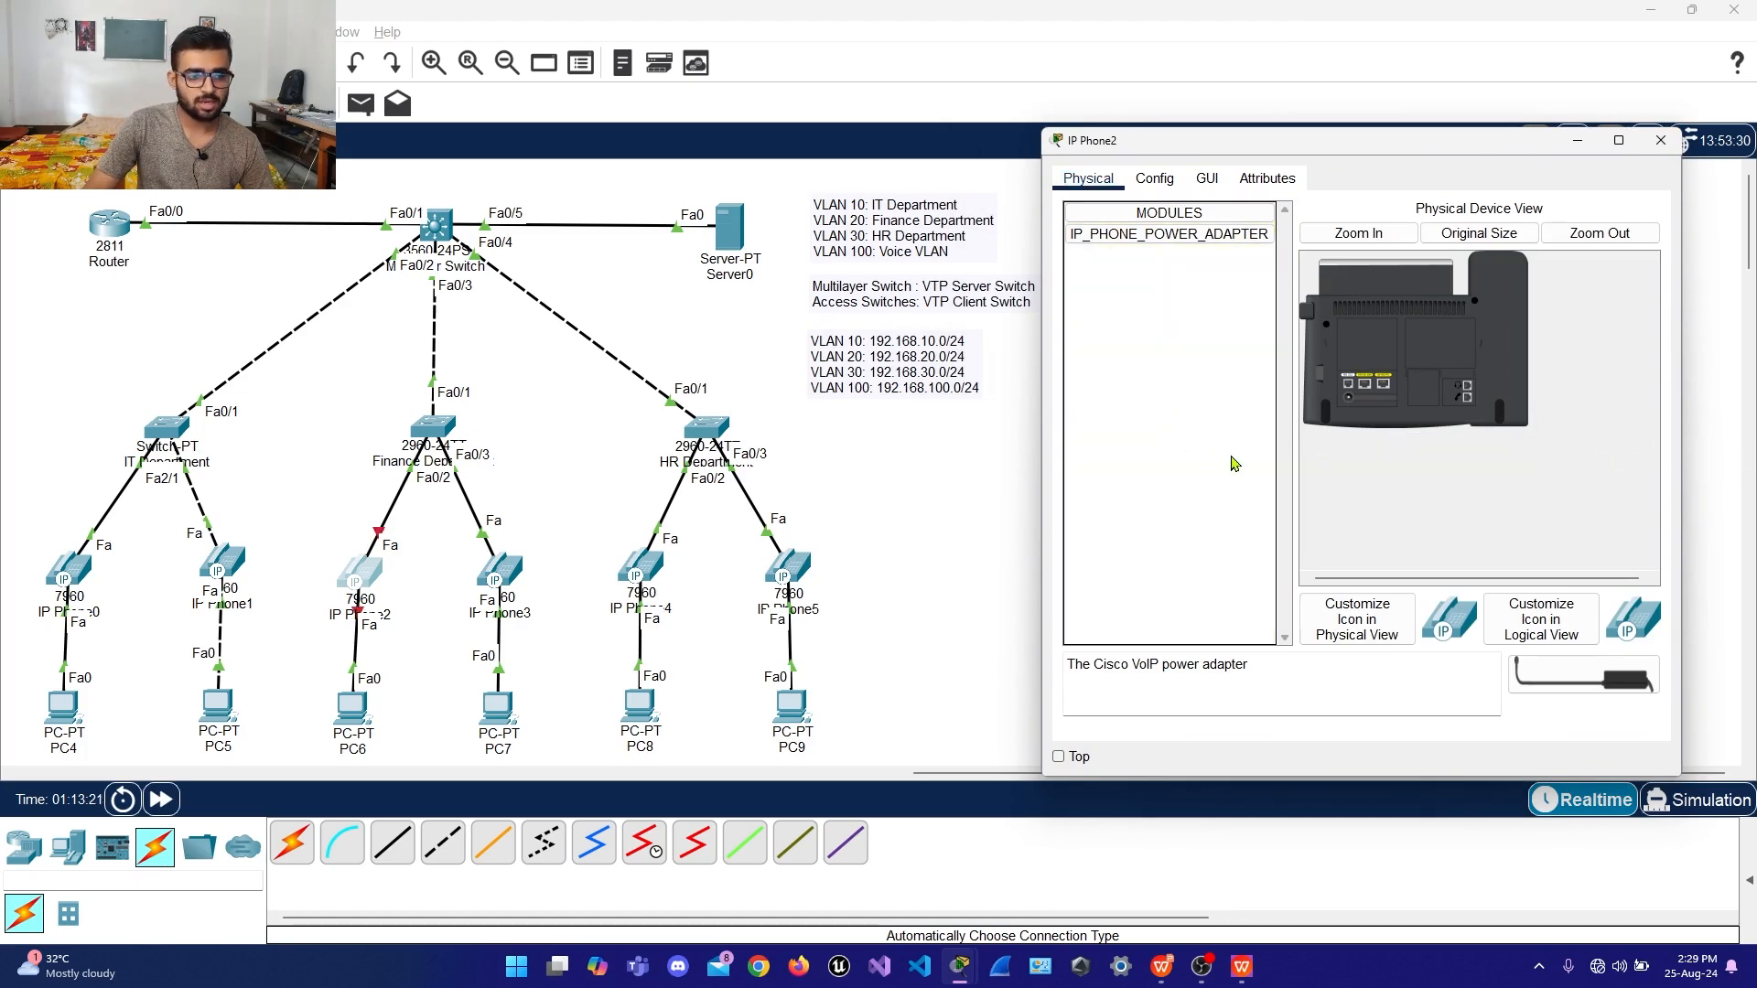
left_click(1209, 179)
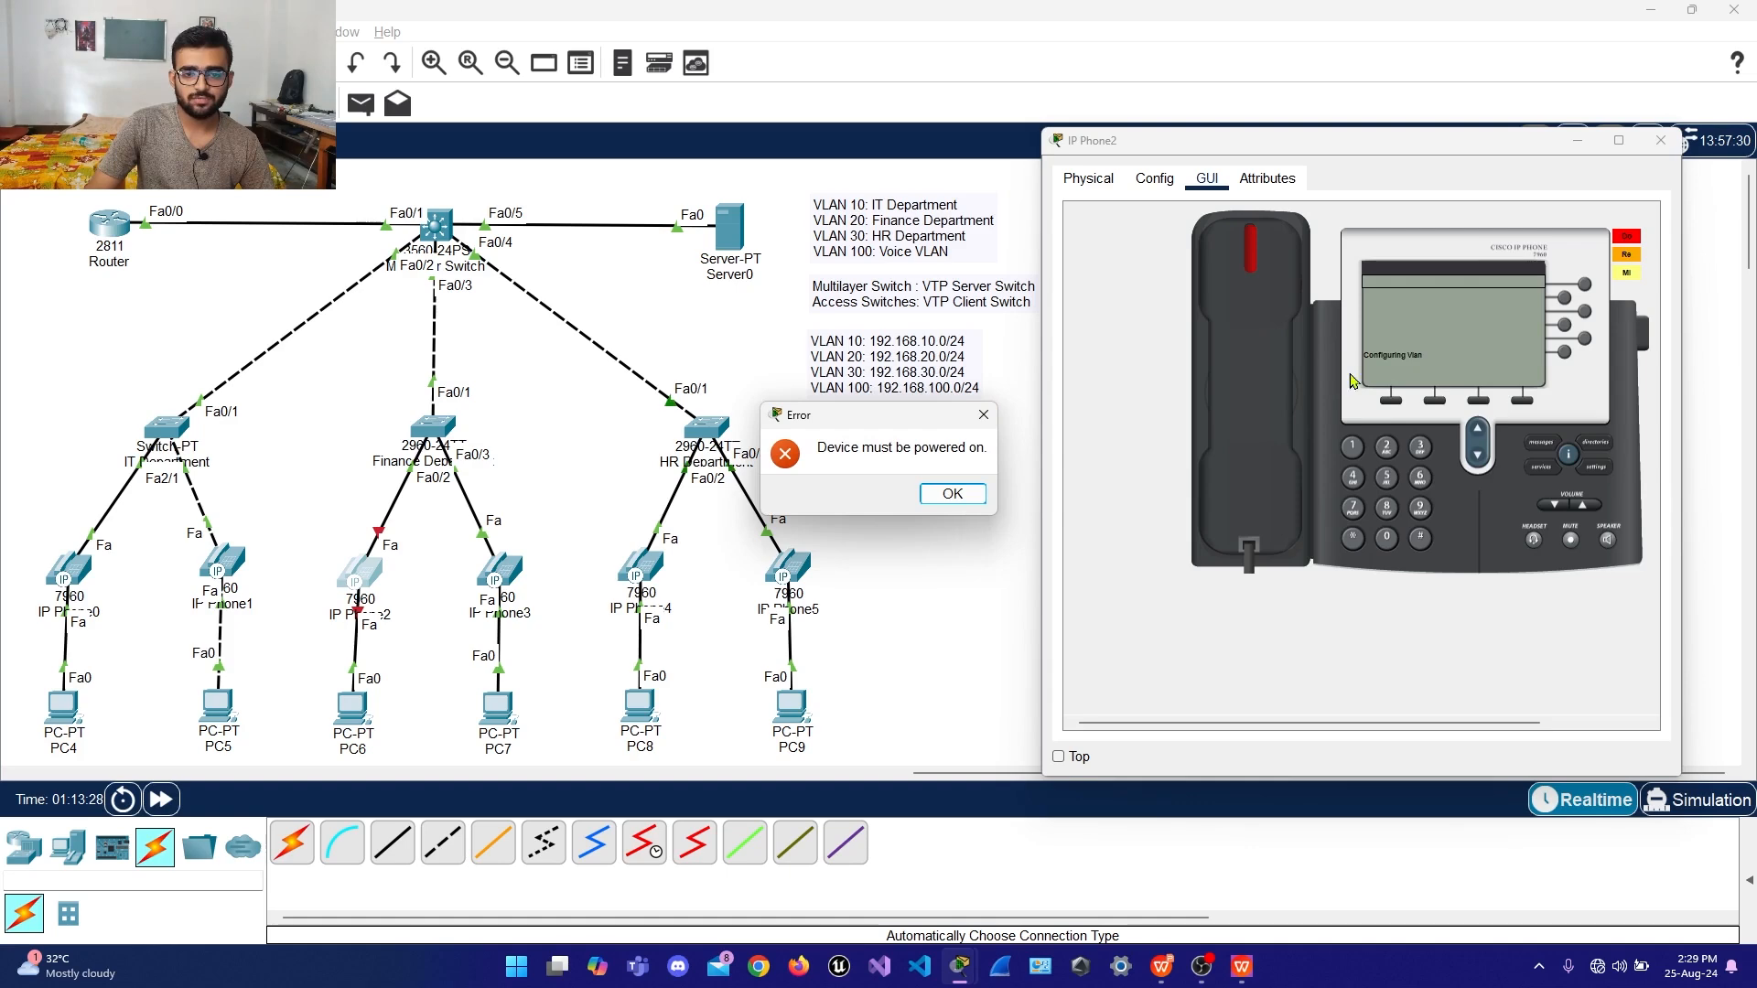
left_click(950, 494)
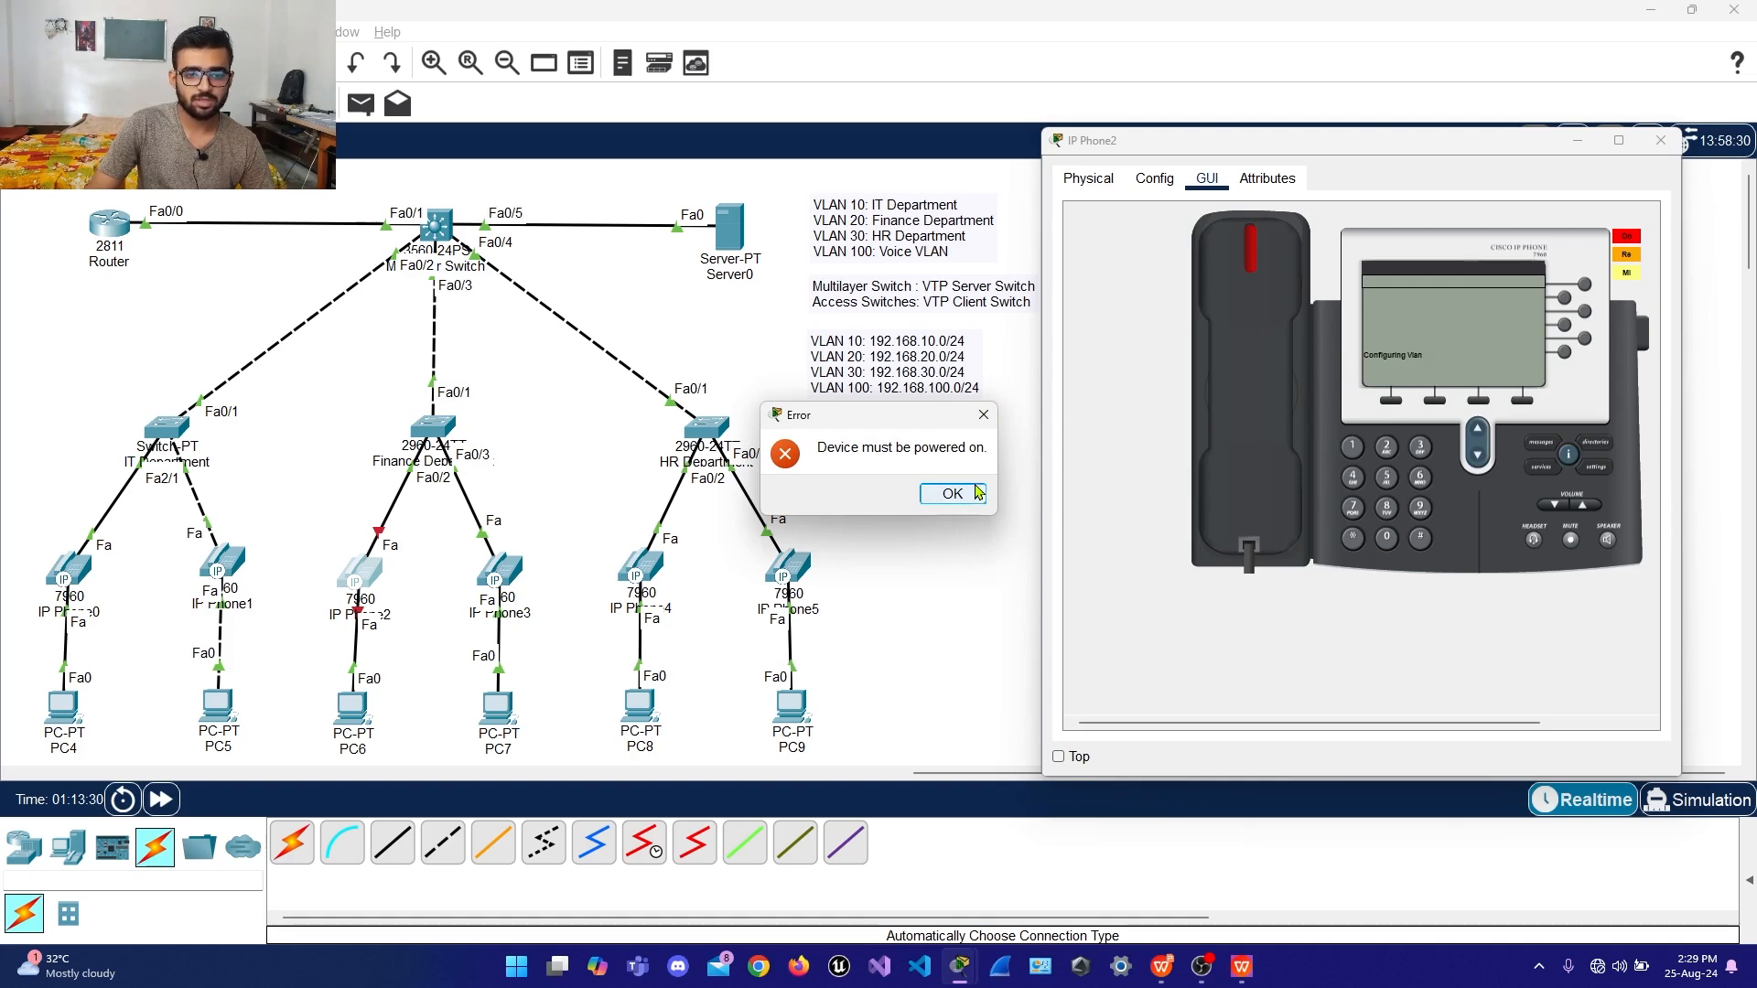
left_click(1114, 183)
left_click_drag(1170, 234, 1347, 397)
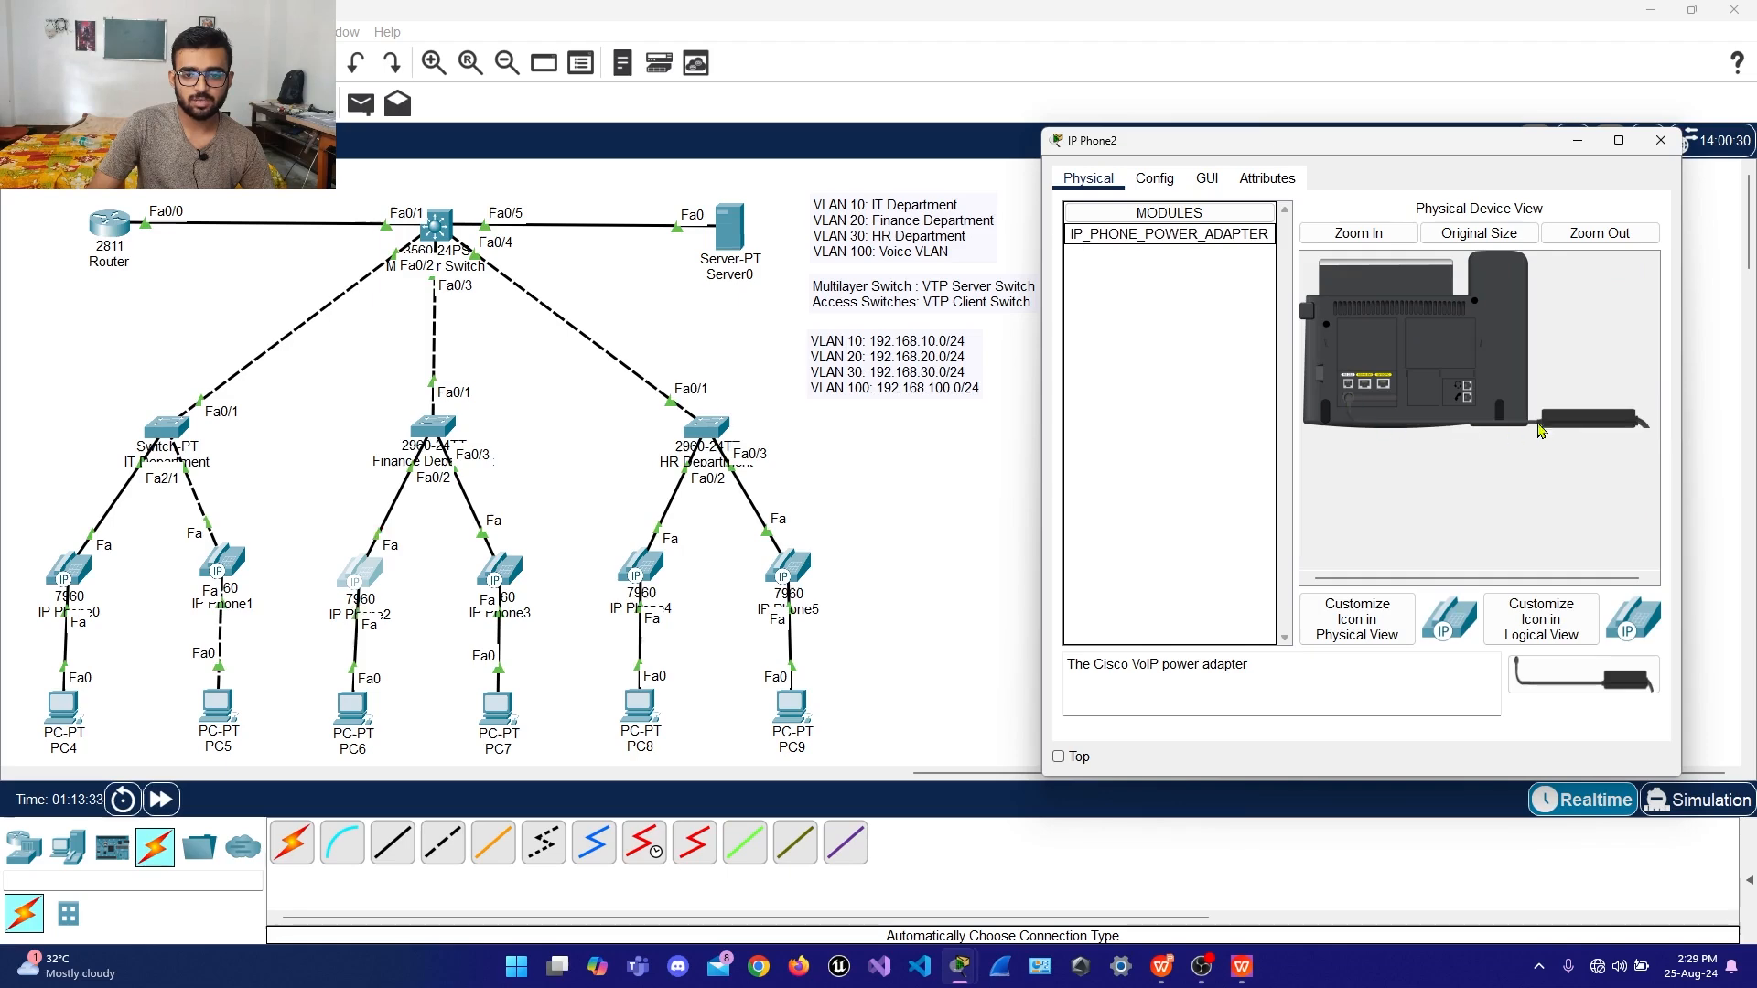
Check the status on the displays of IP Phone2 and IP Phone3, closing each device window
left_click(1196, 176)
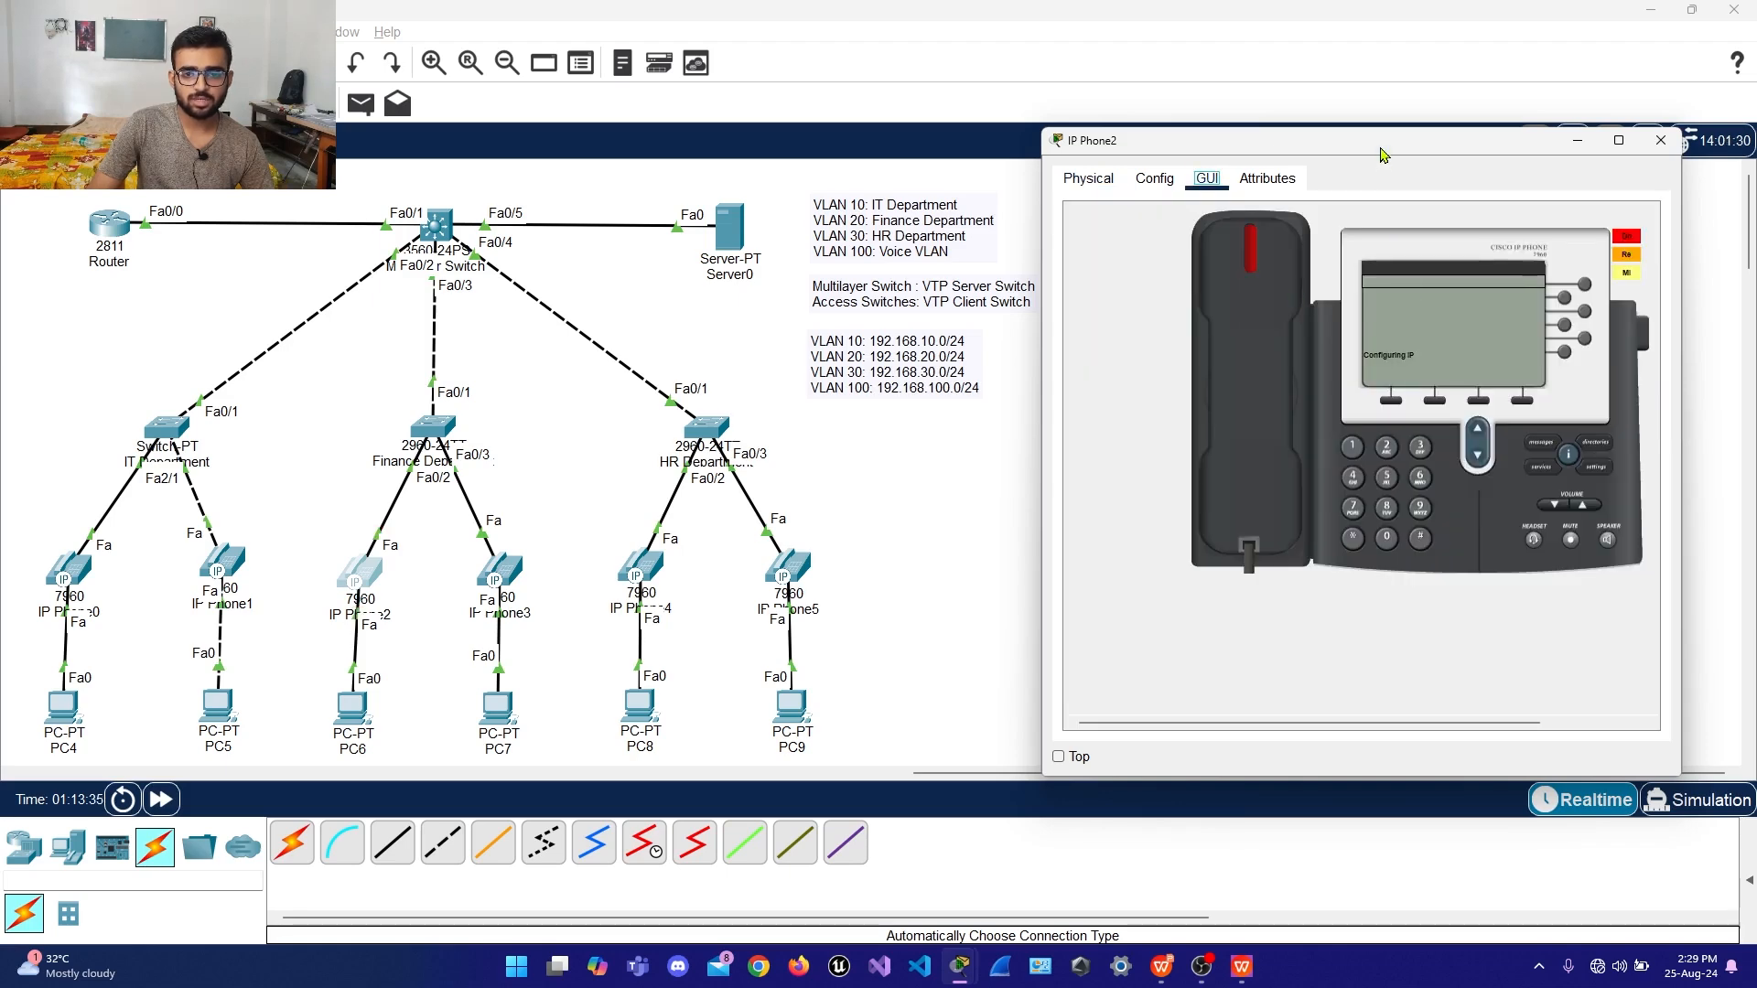
left_click_drag(1382, 146, 1153, 195)
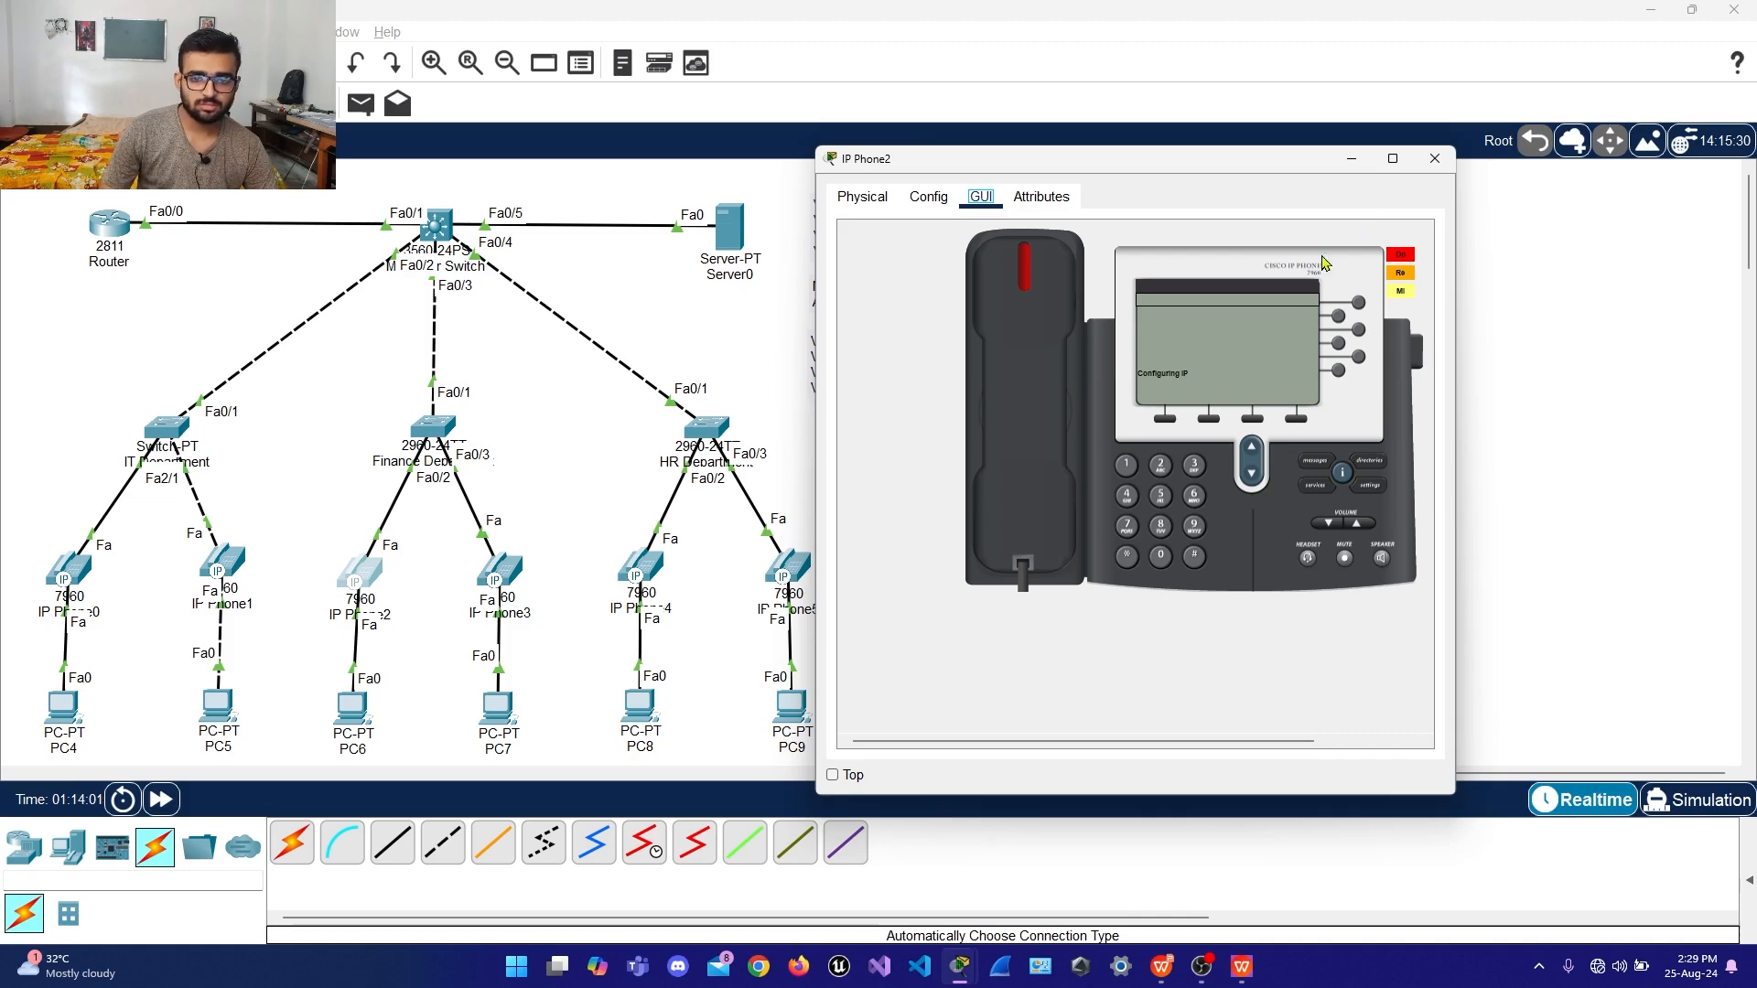
left_click(1434, 159)
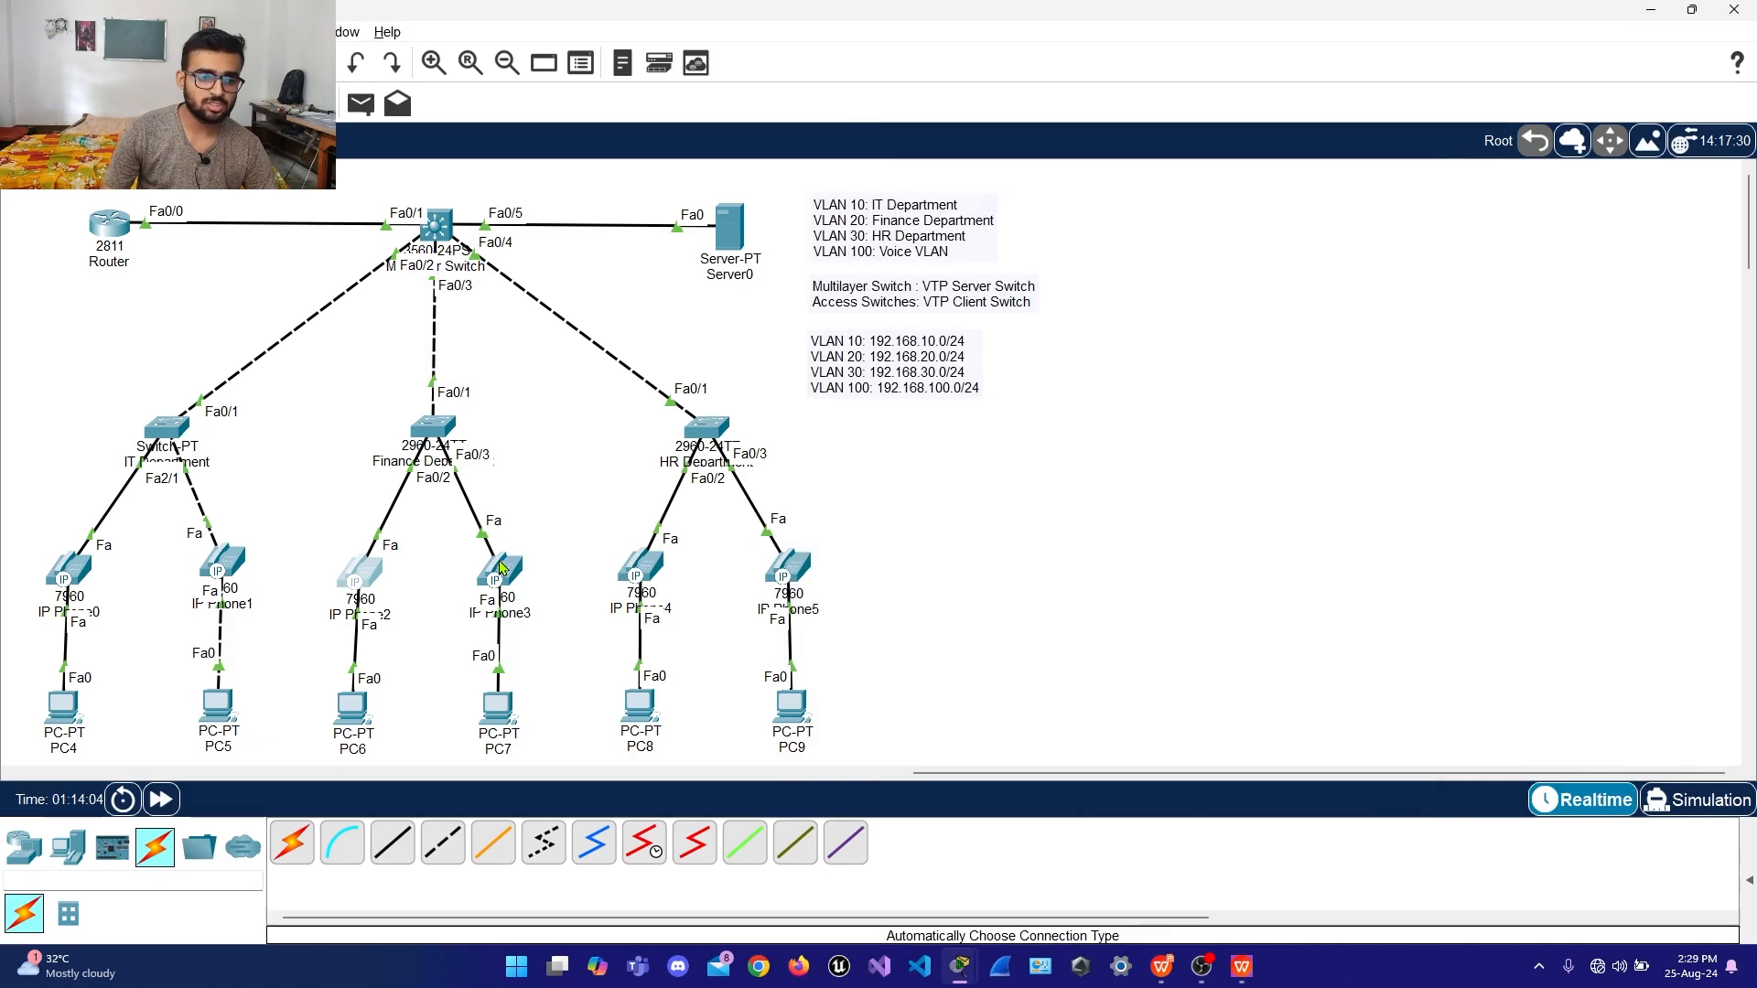
left_click(500, 571)
left_click(780, 246)
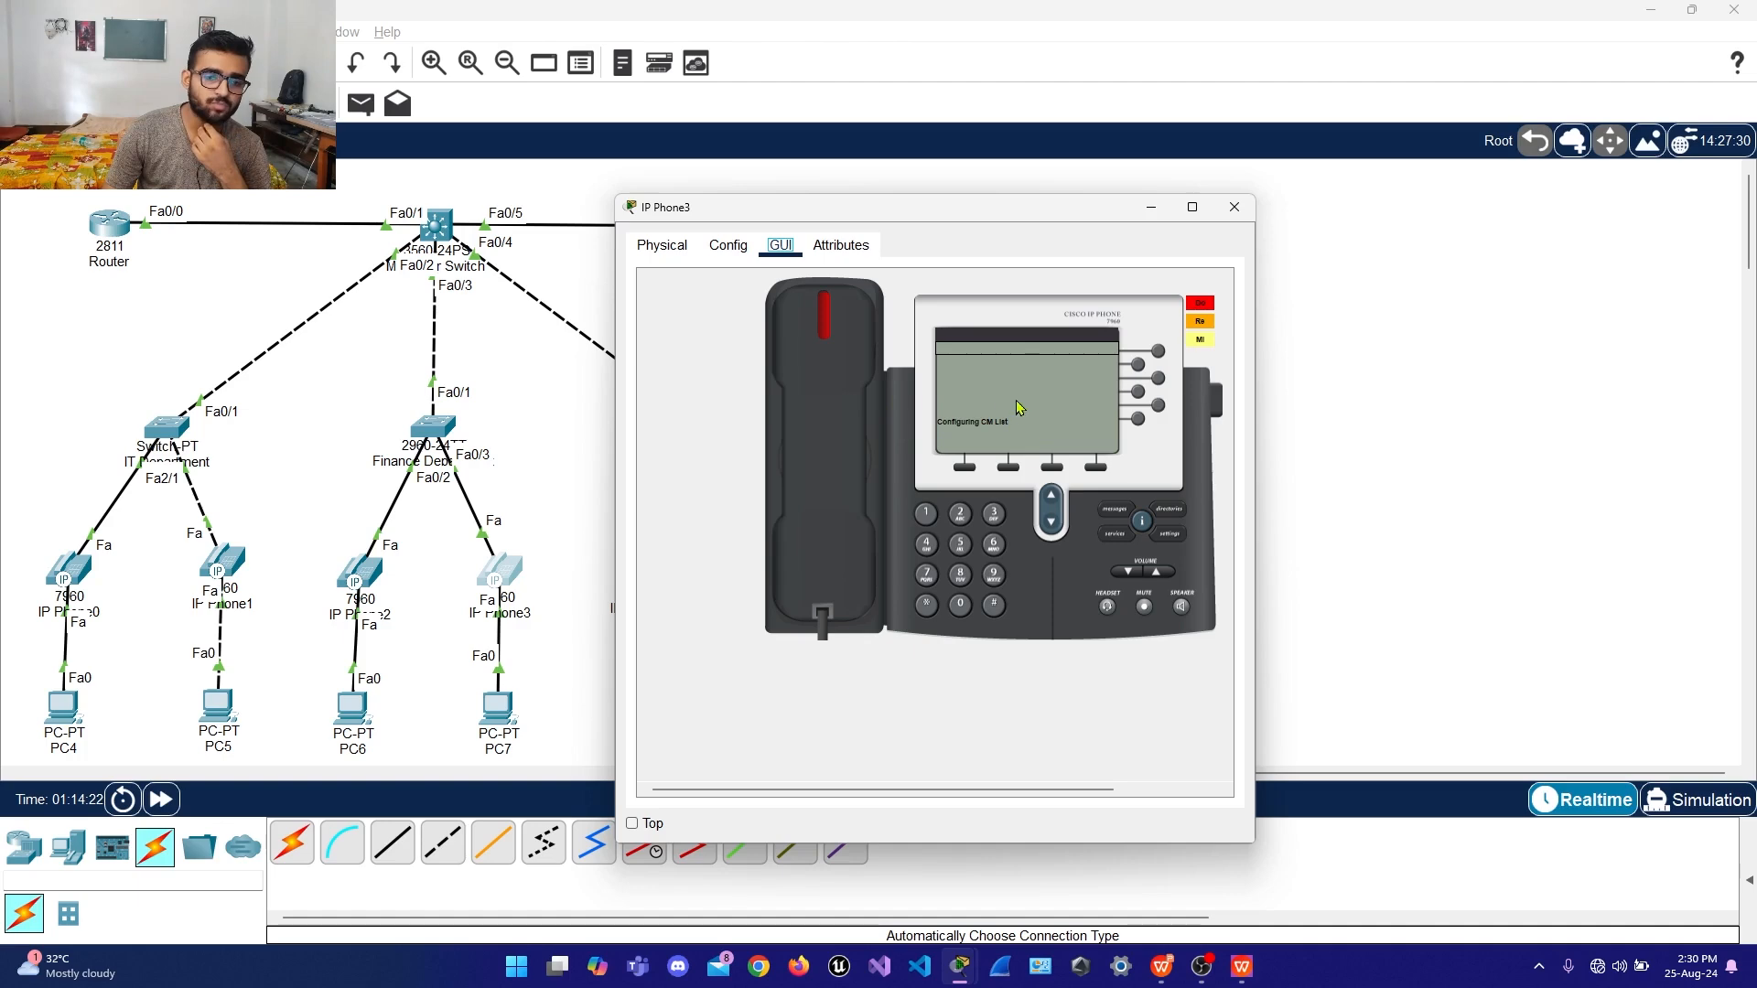
left_click(1235, 208)
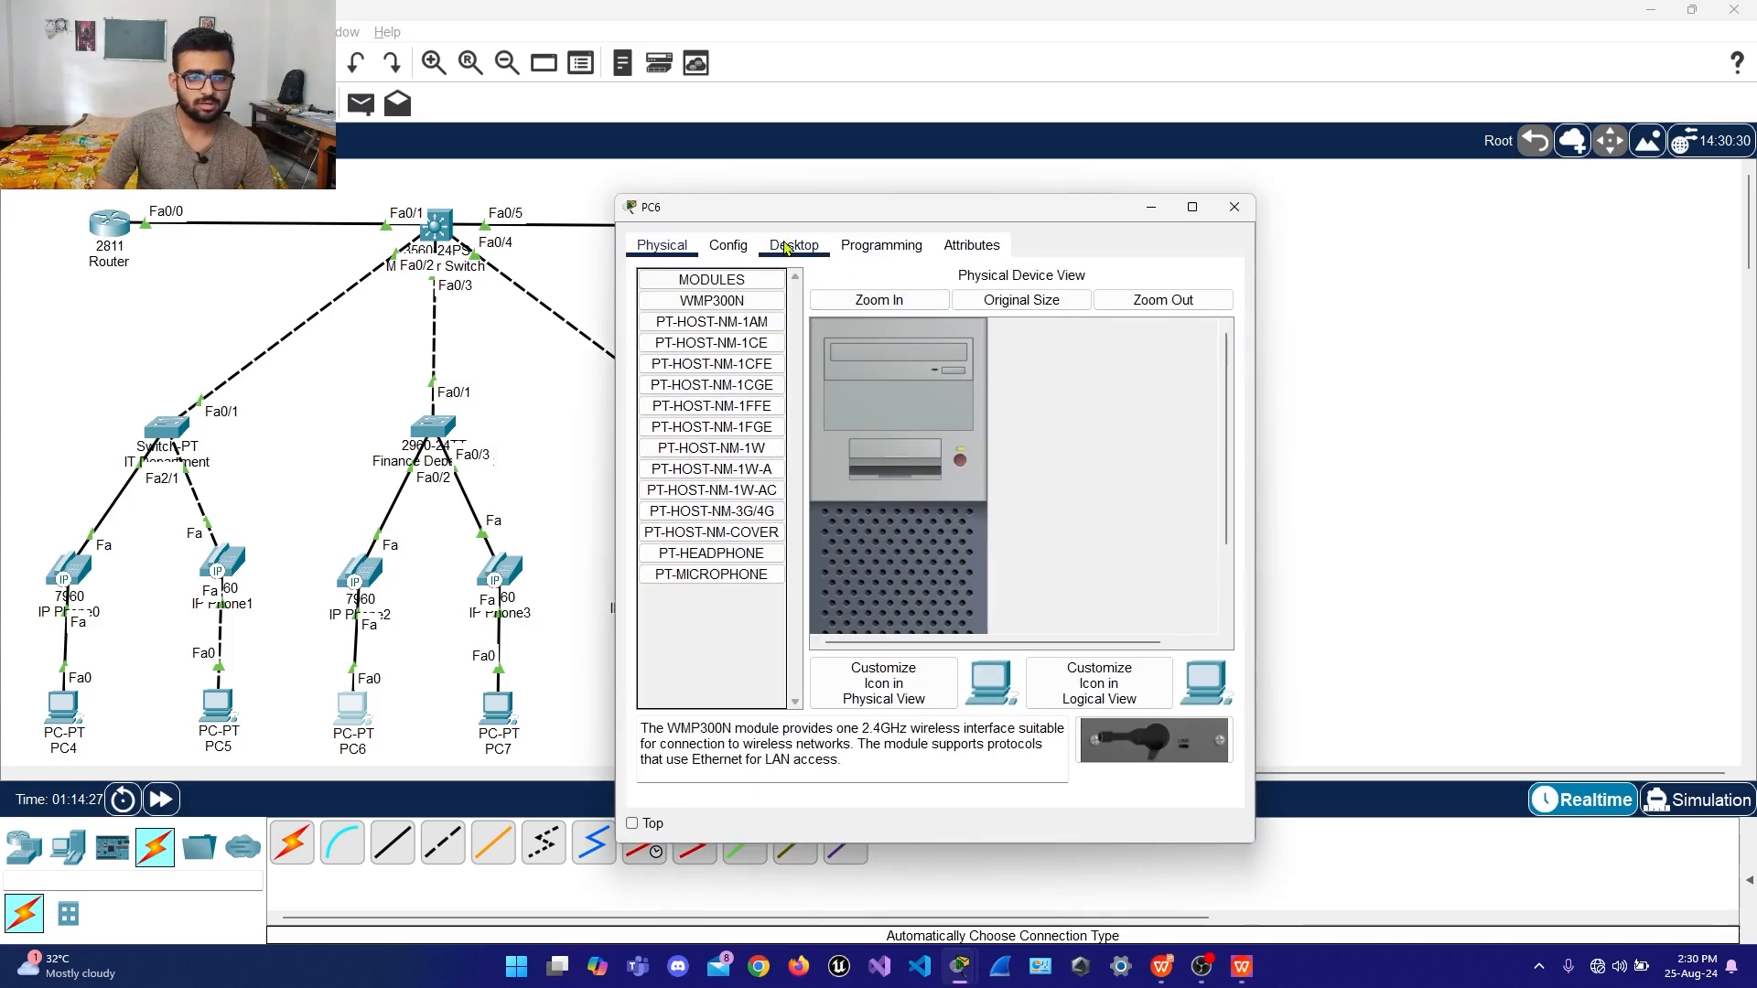
Switch PC6's FastEthernet0 IPv4 configuration to DHCP and close its window
left_click(746, 251)
left_click(795, 245)
left_click(712, 319)
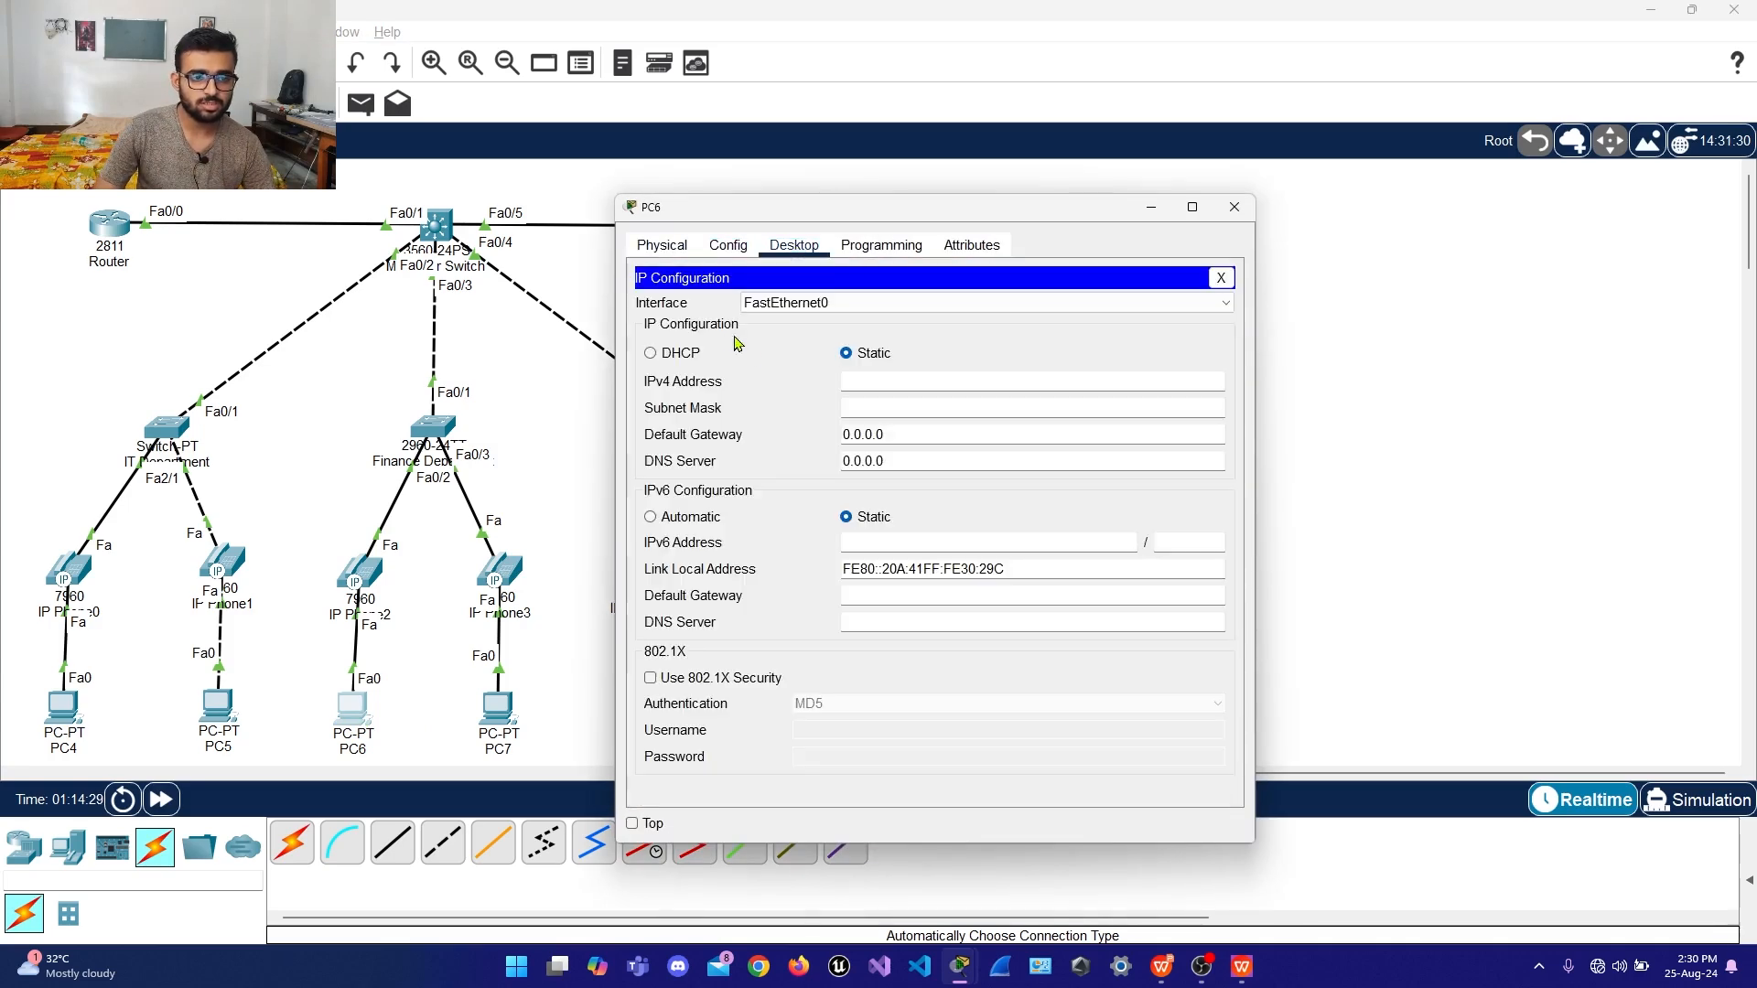
left_click(669, 353)
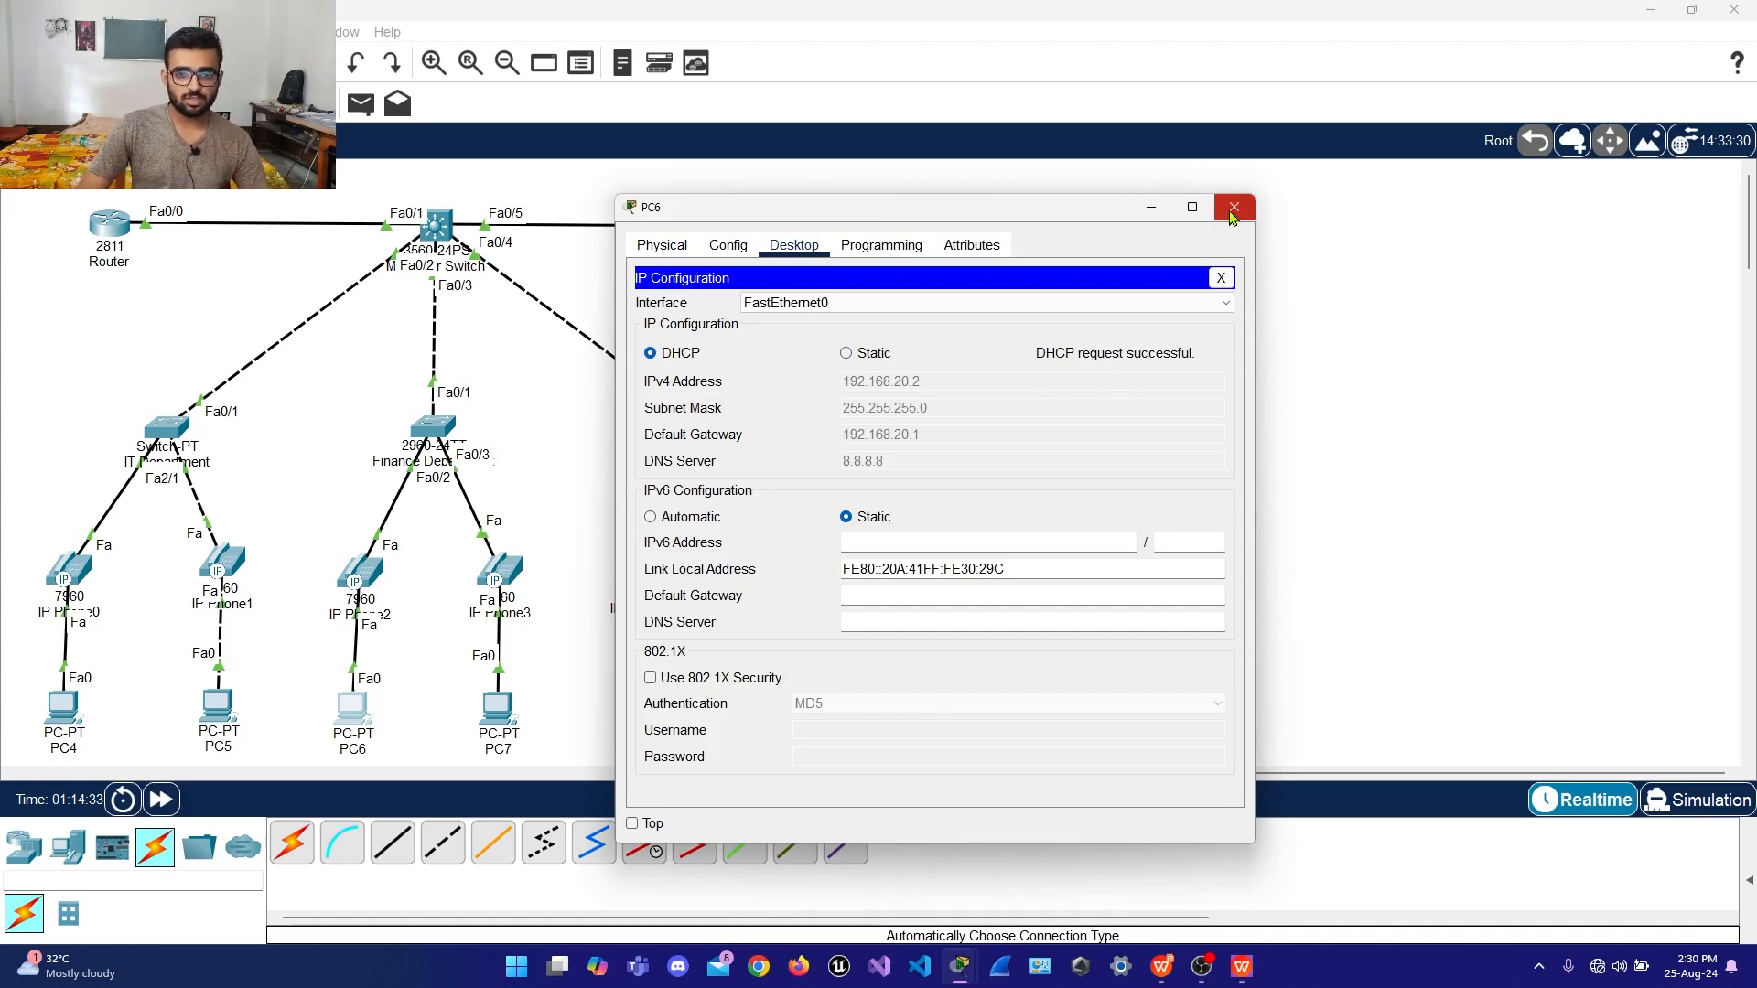
left_click(1220, 278)
left_click(1235, 207)
Switch PC7's FastEthernet0 IPv4 configuration to DHCP and close its window
left_click_drag(499, 707, 492, 711)
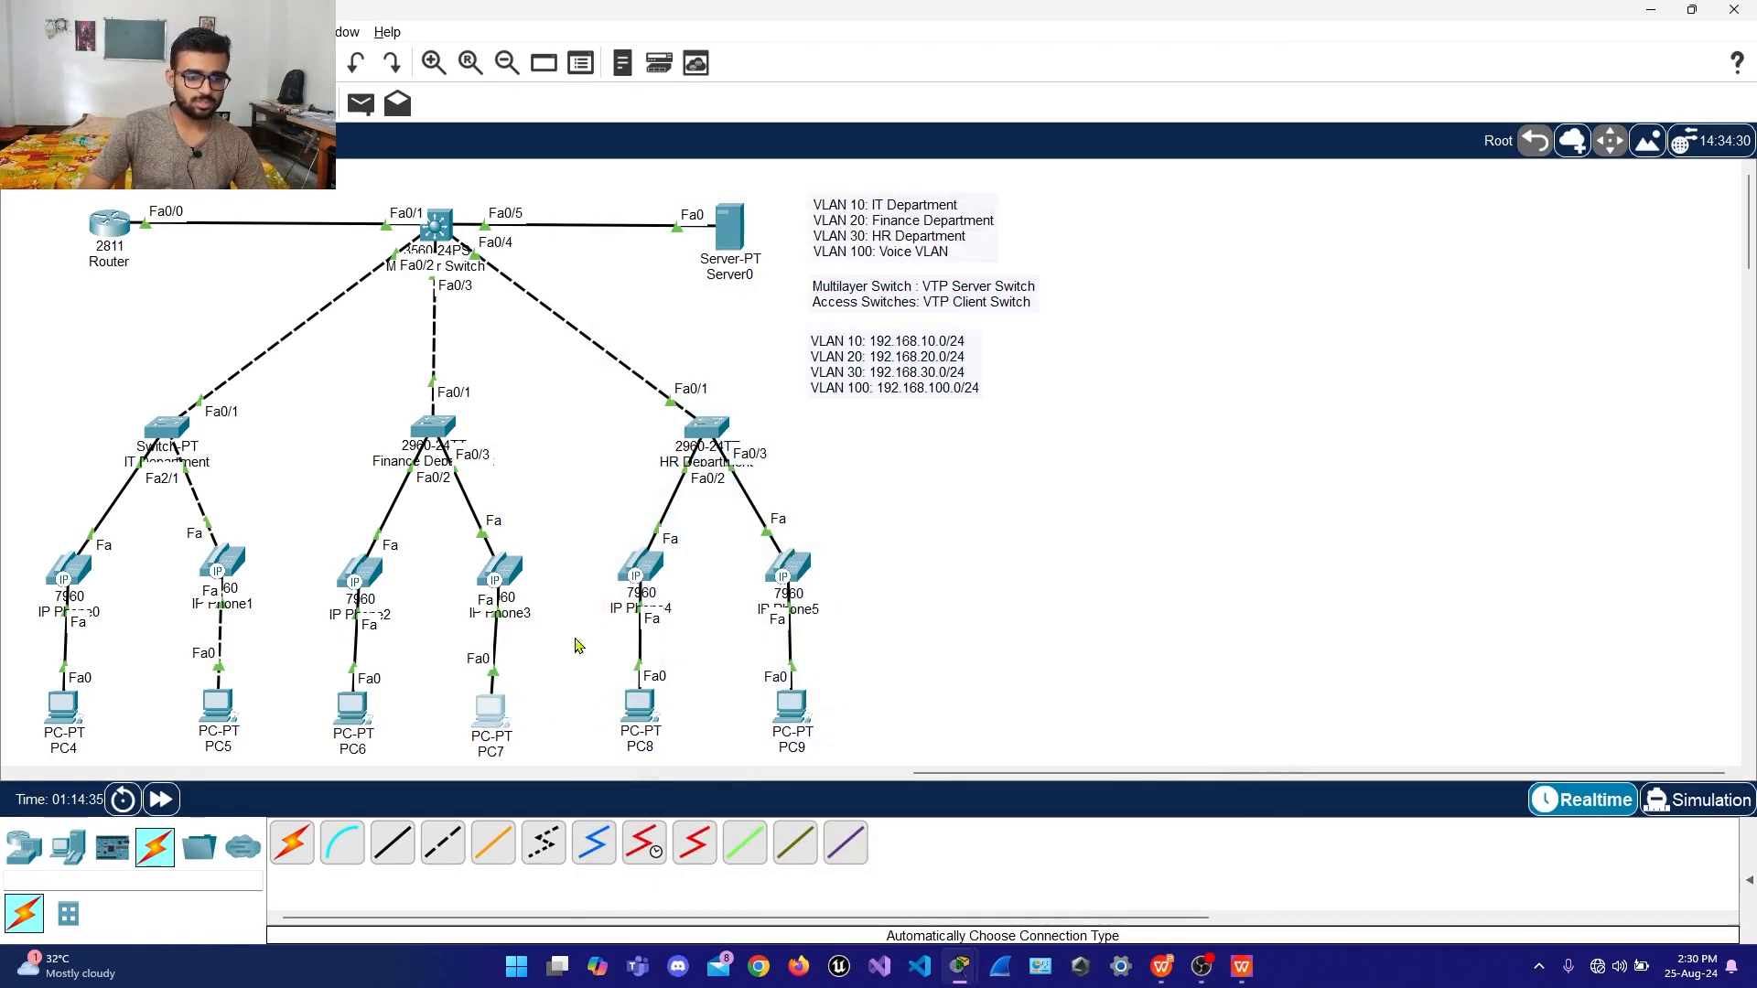
left_click(729, 244)
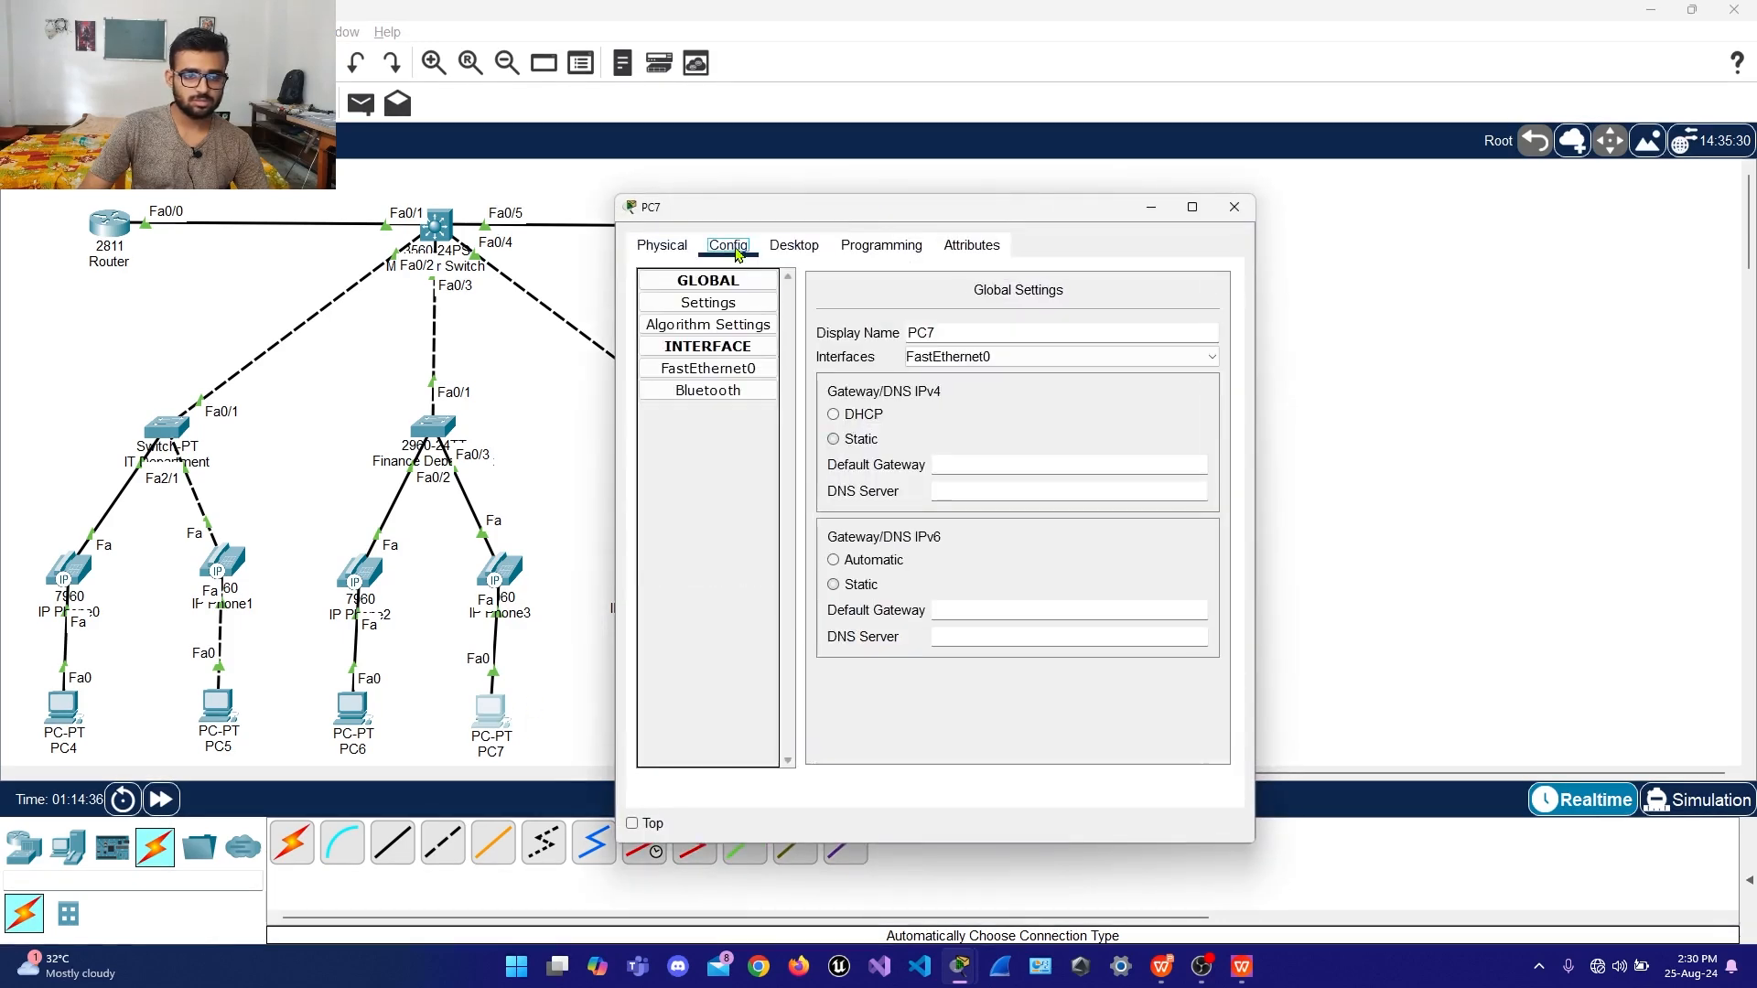
left_click(793, 245)
left_click(732, 348)
left_click(678, 352)
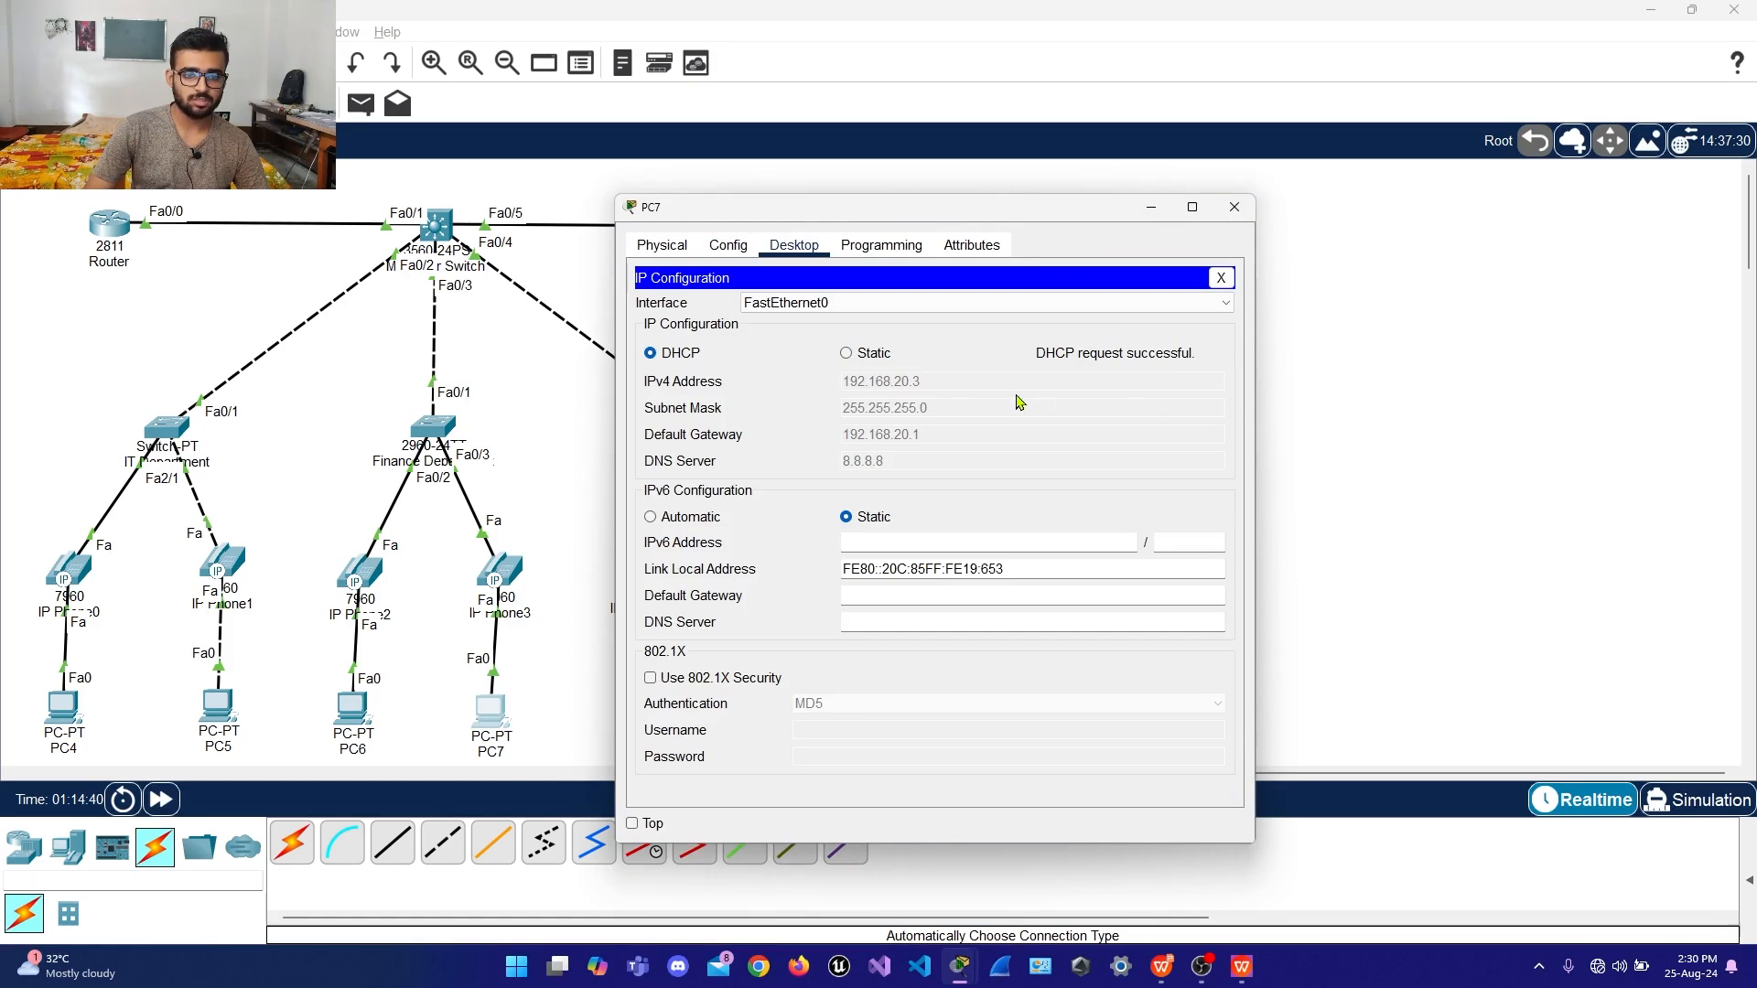
left_click(1220, 277)
left_click(1234, 207)
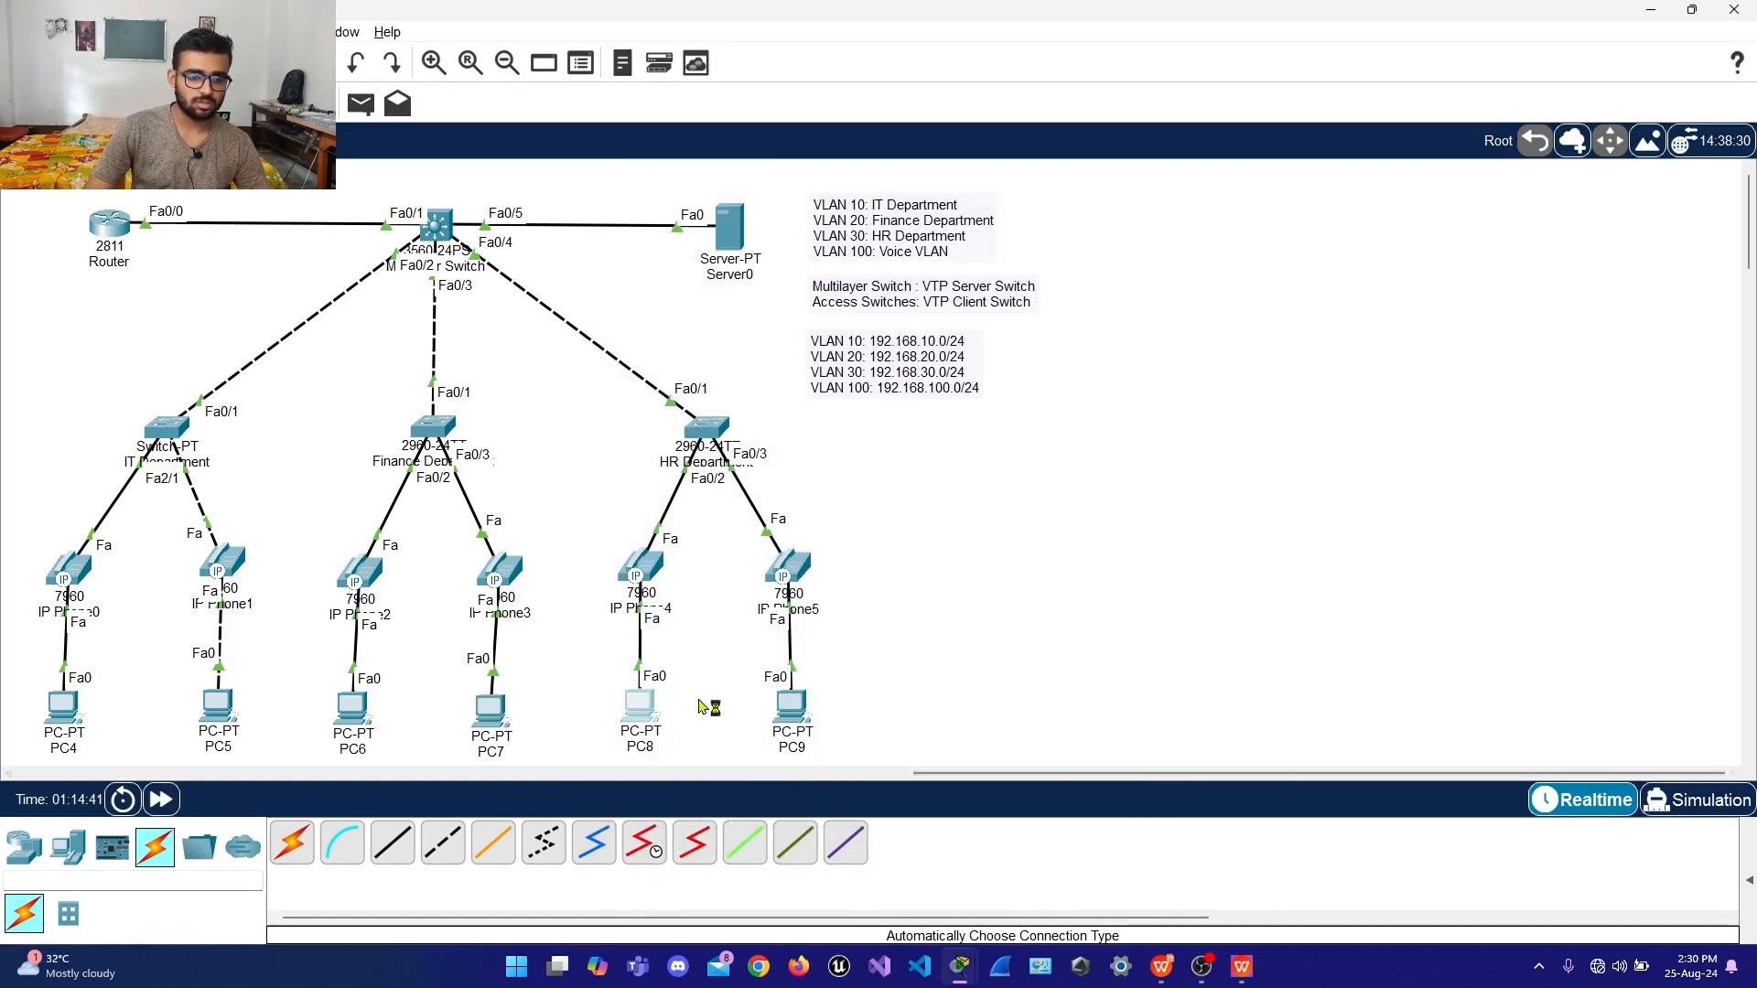
Switch PC8's FastEthernet0 IPv4 configuration to DHCP and close its window
left_click(642, 705)
left_click(794, 245)
left_click(719, 348)
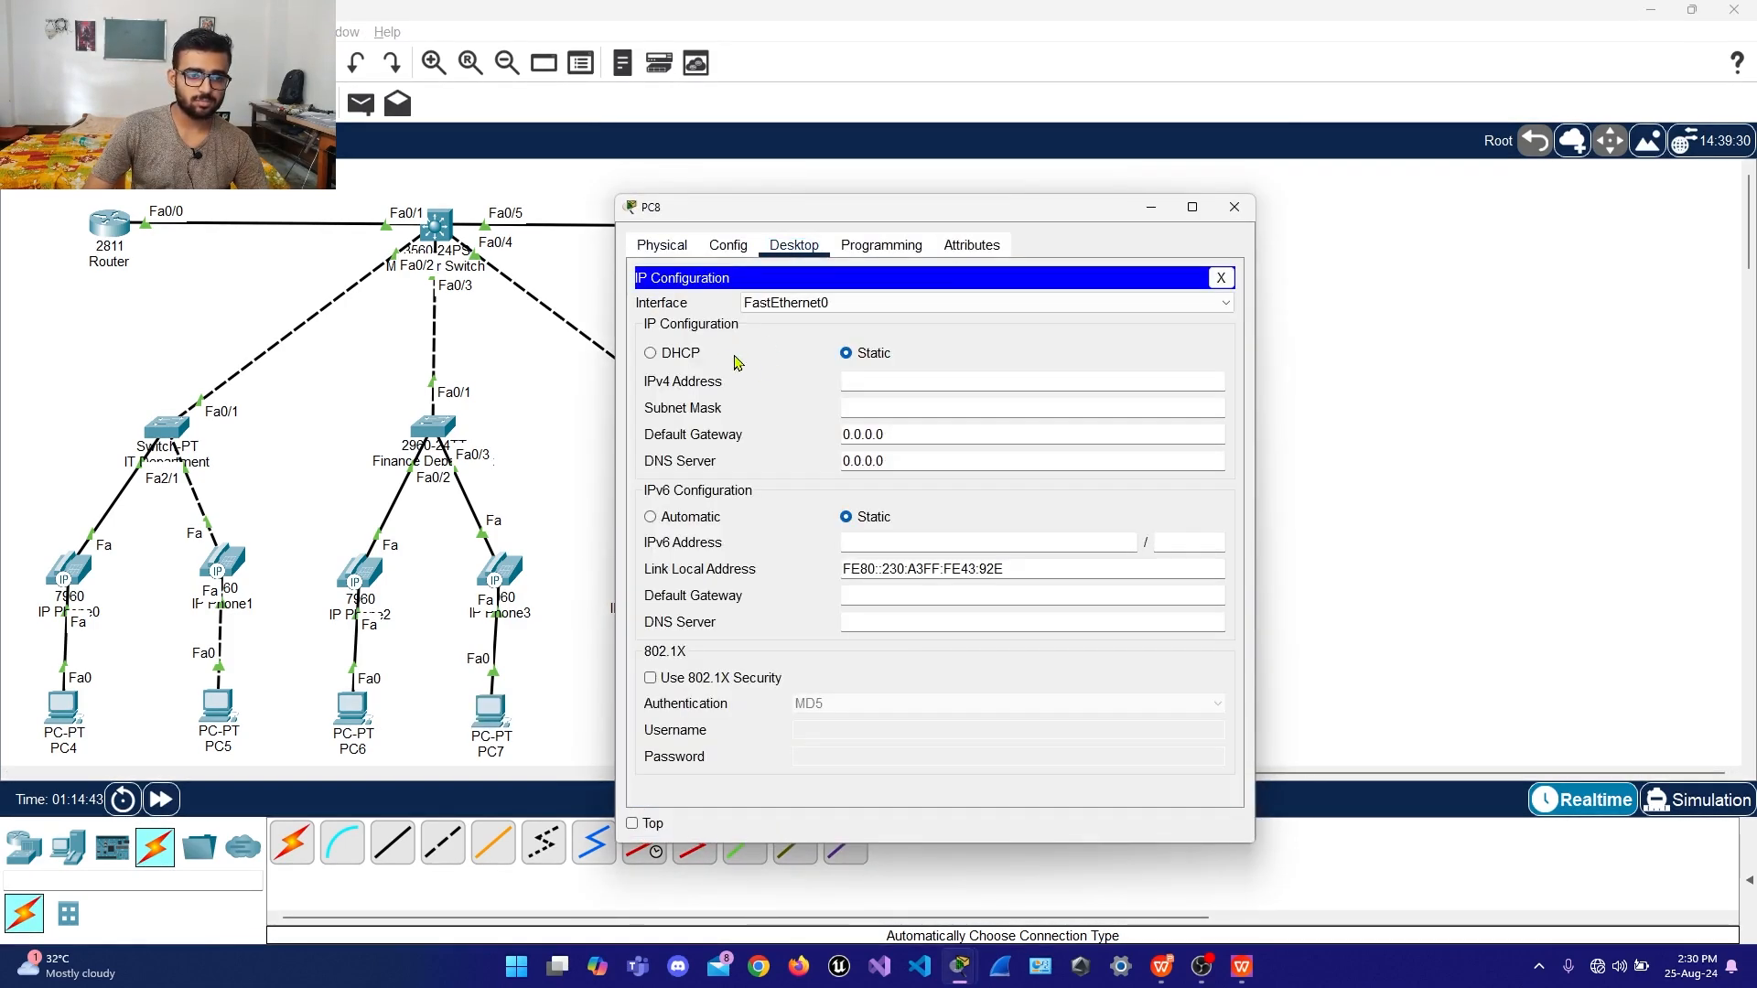
left_click(683, 355)
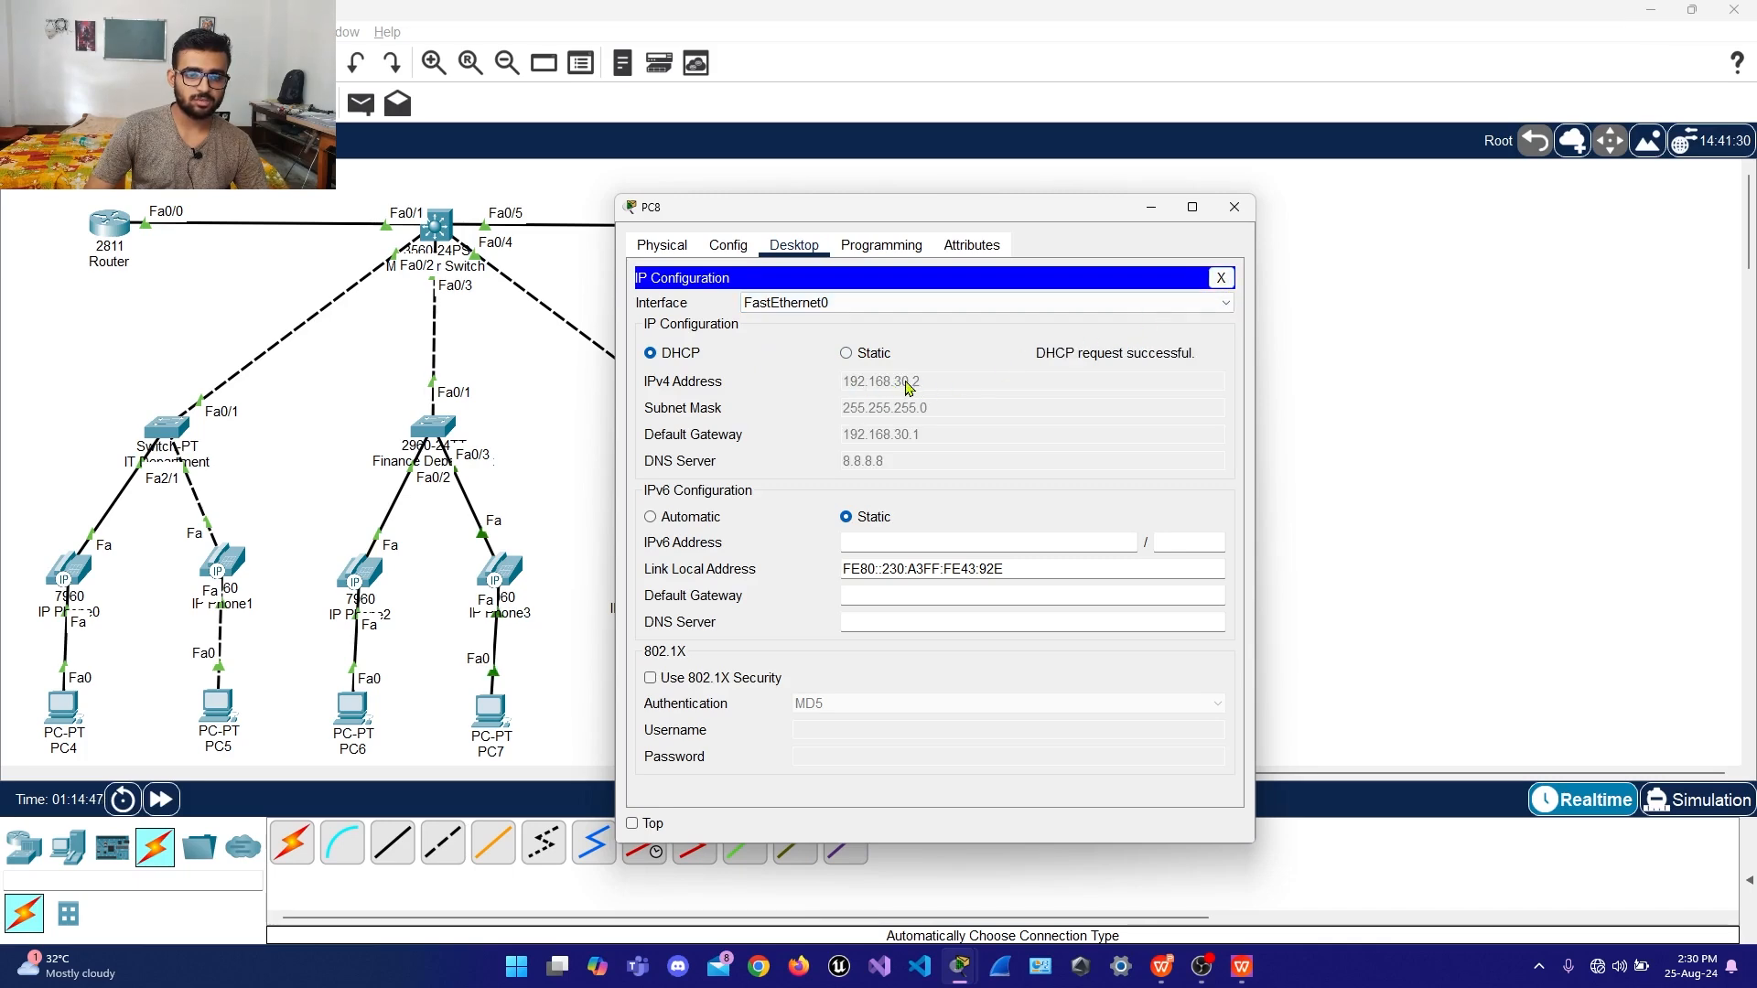
left_click(1221, 277)
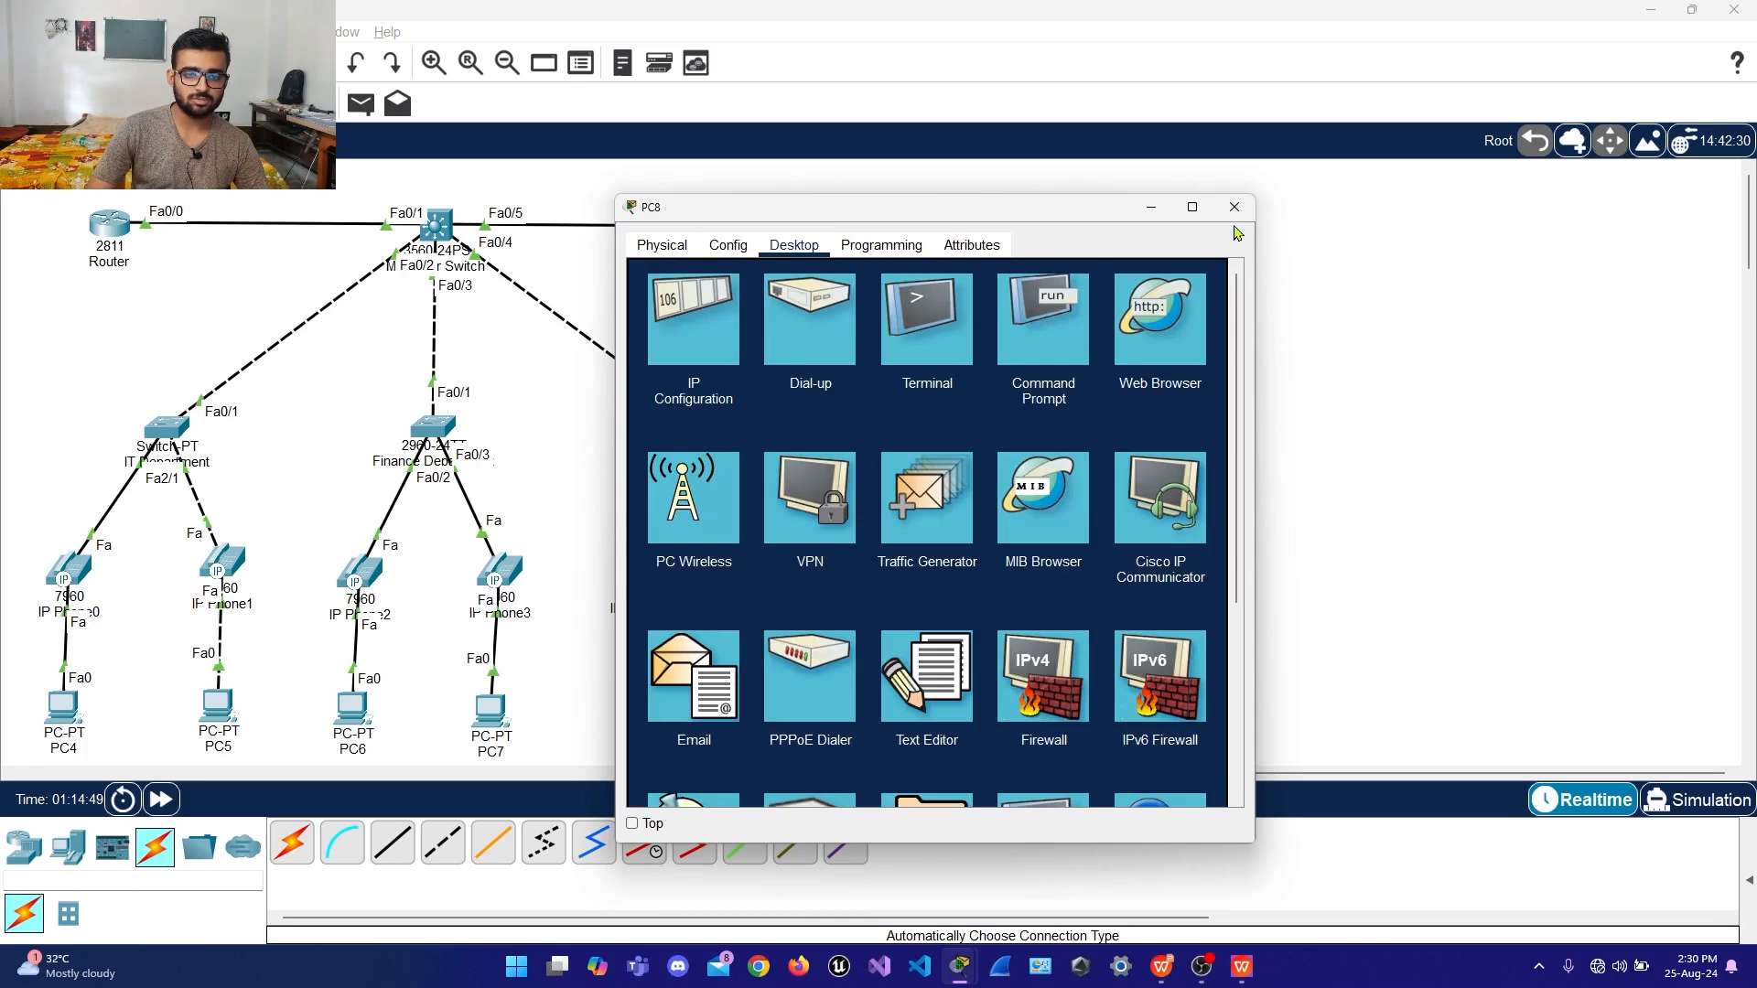
left_click(1234, 207)
Switch PC9's FastEthernet0 IPv4 configuration to DHCP and close its window
left_click(796, 710)
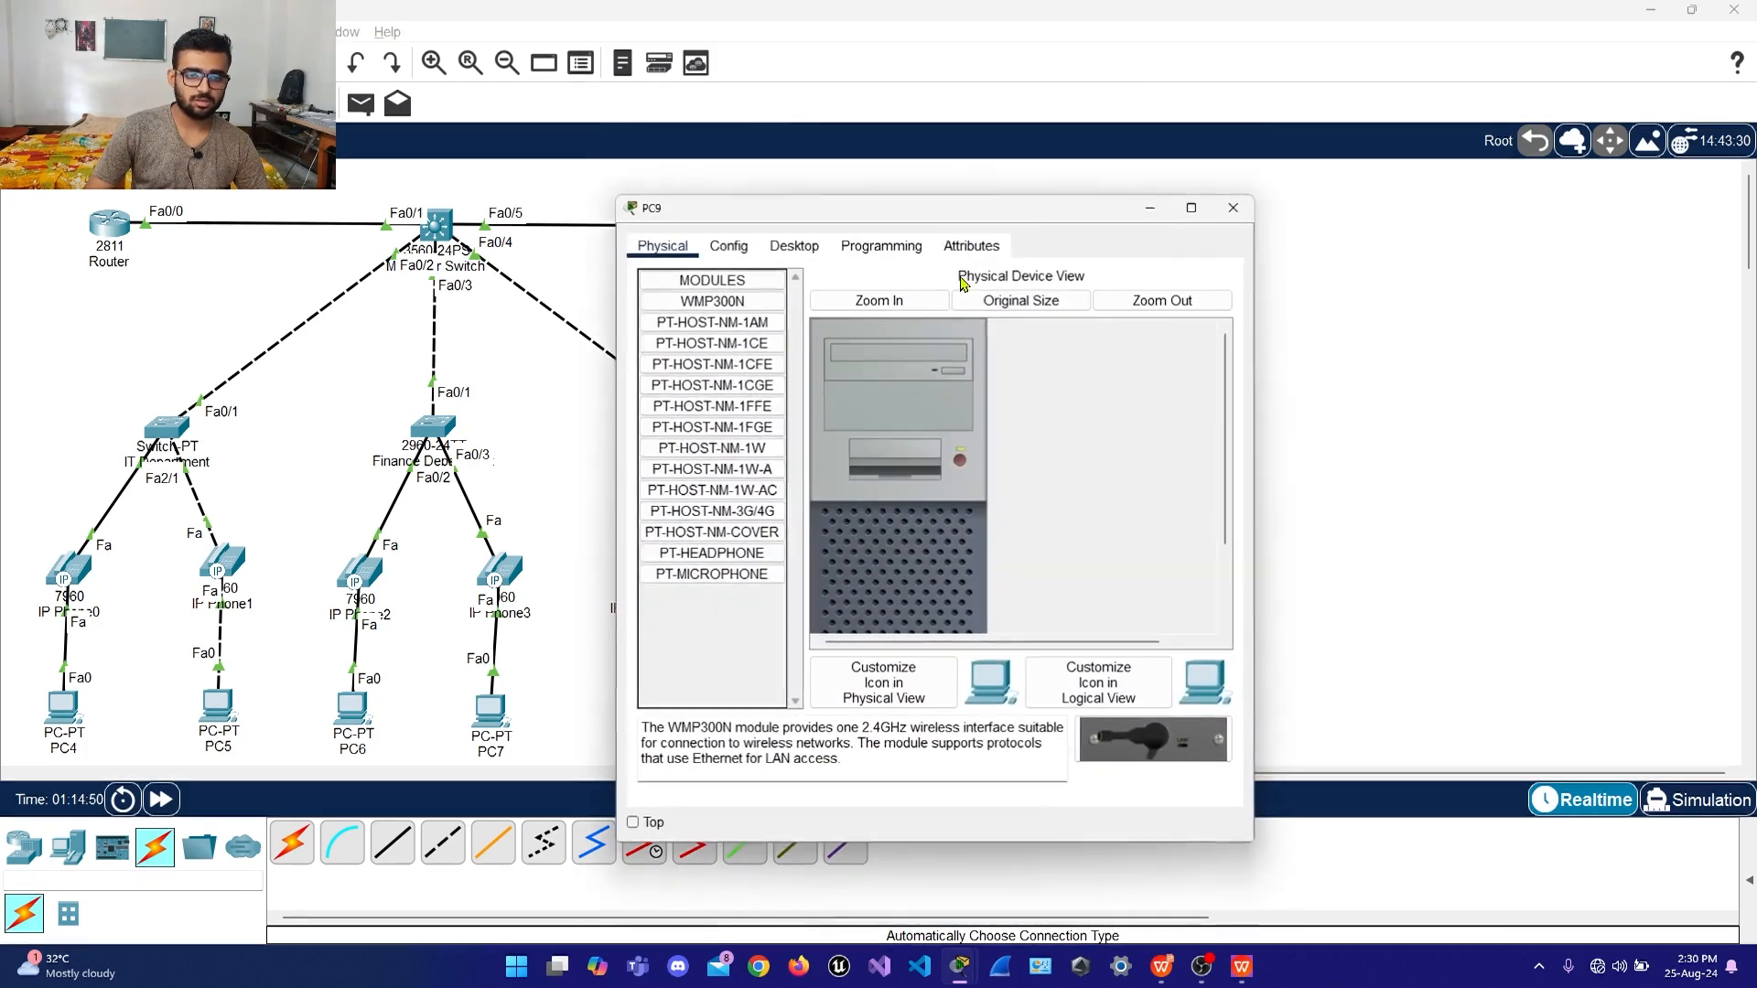
left_click(789, 245)
left_click(696, 316)
left_click(681, 354)
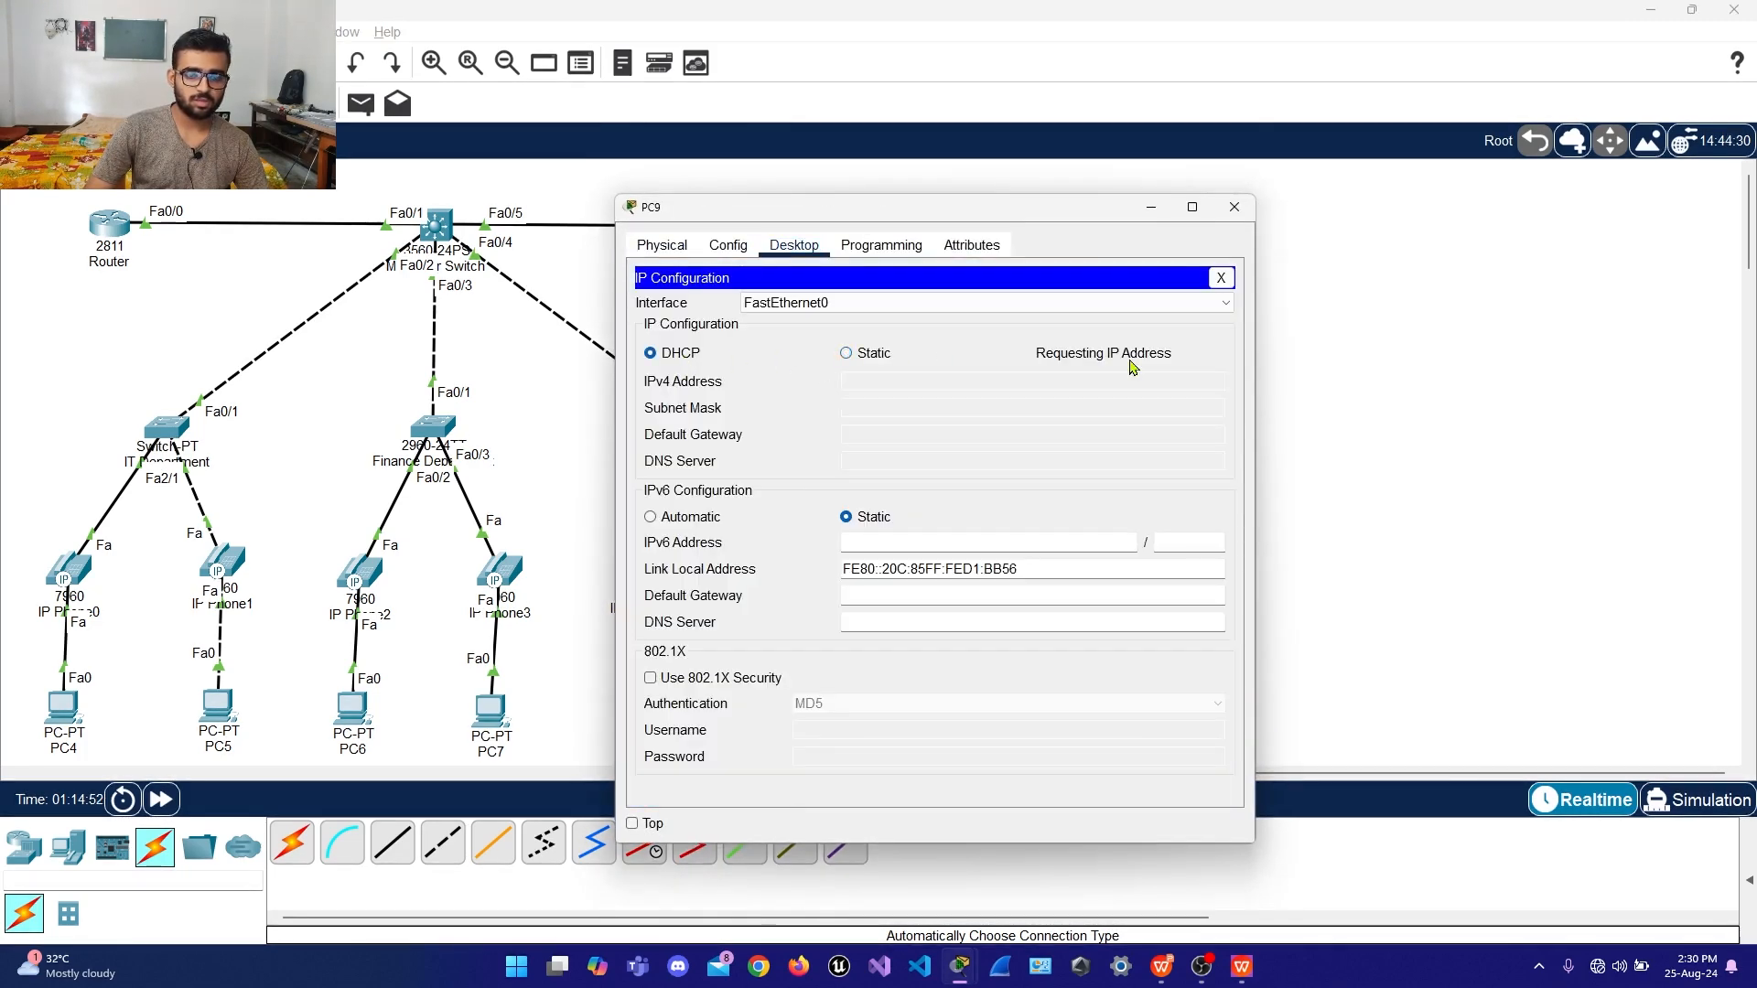
left_click(1221, 277)
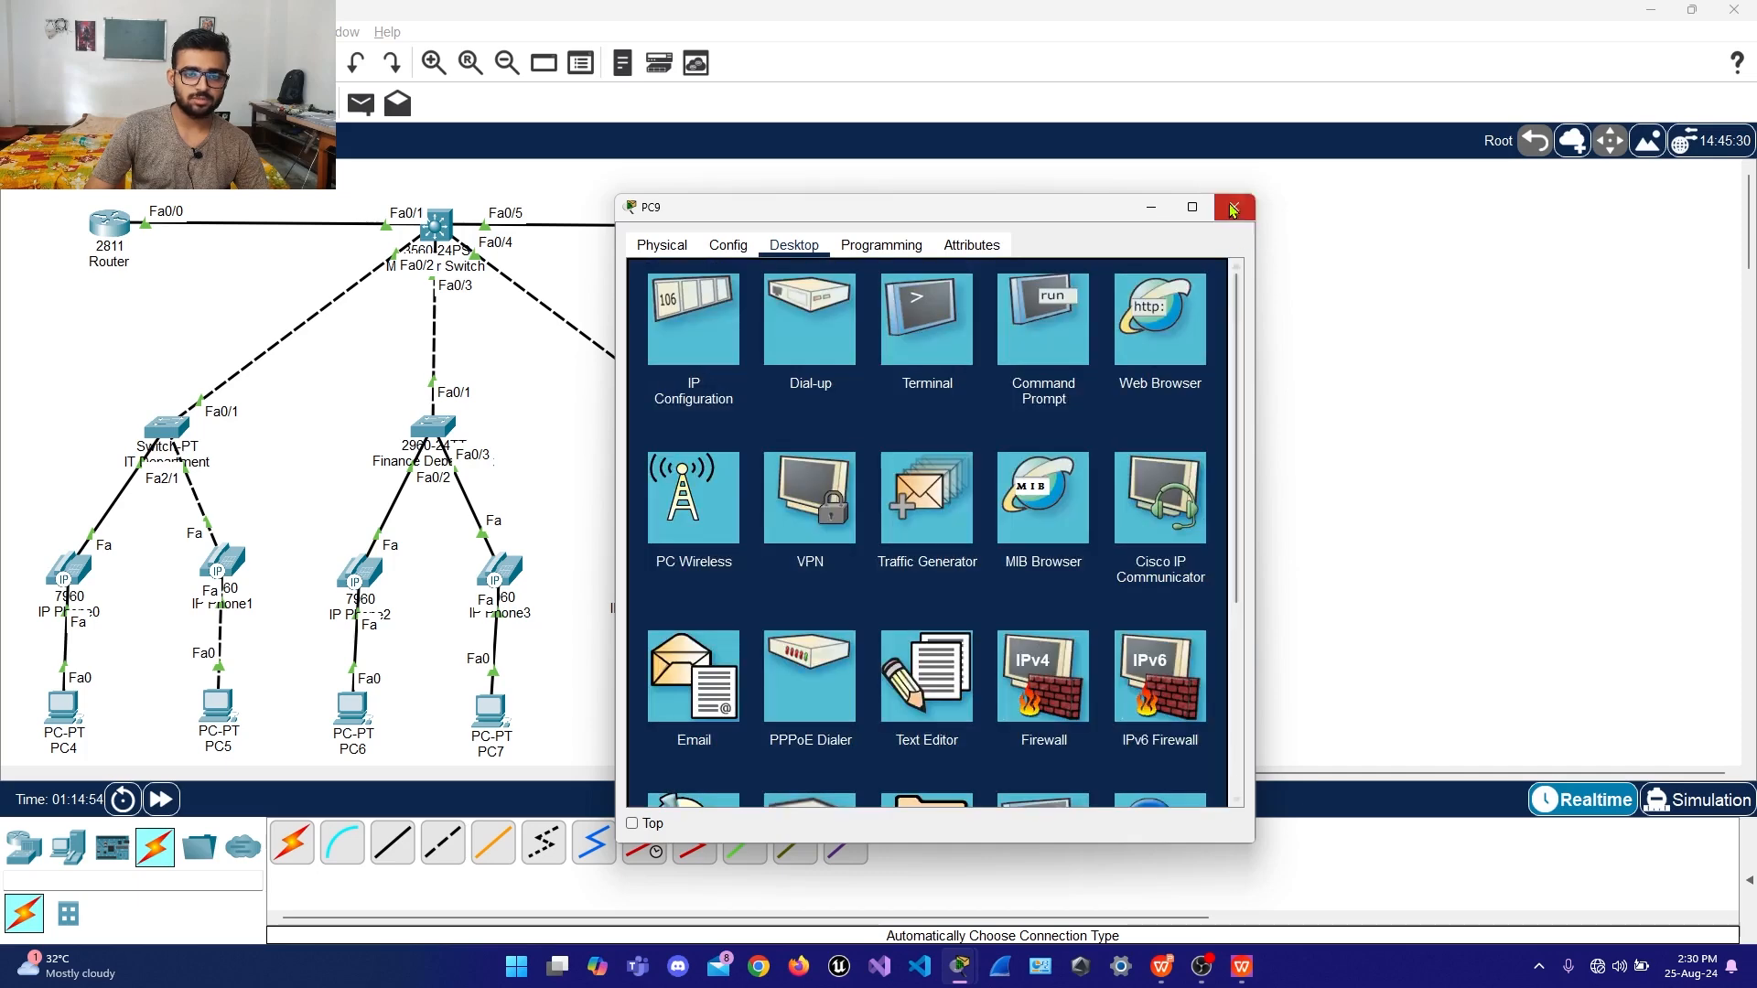
left_click(1234, 206)
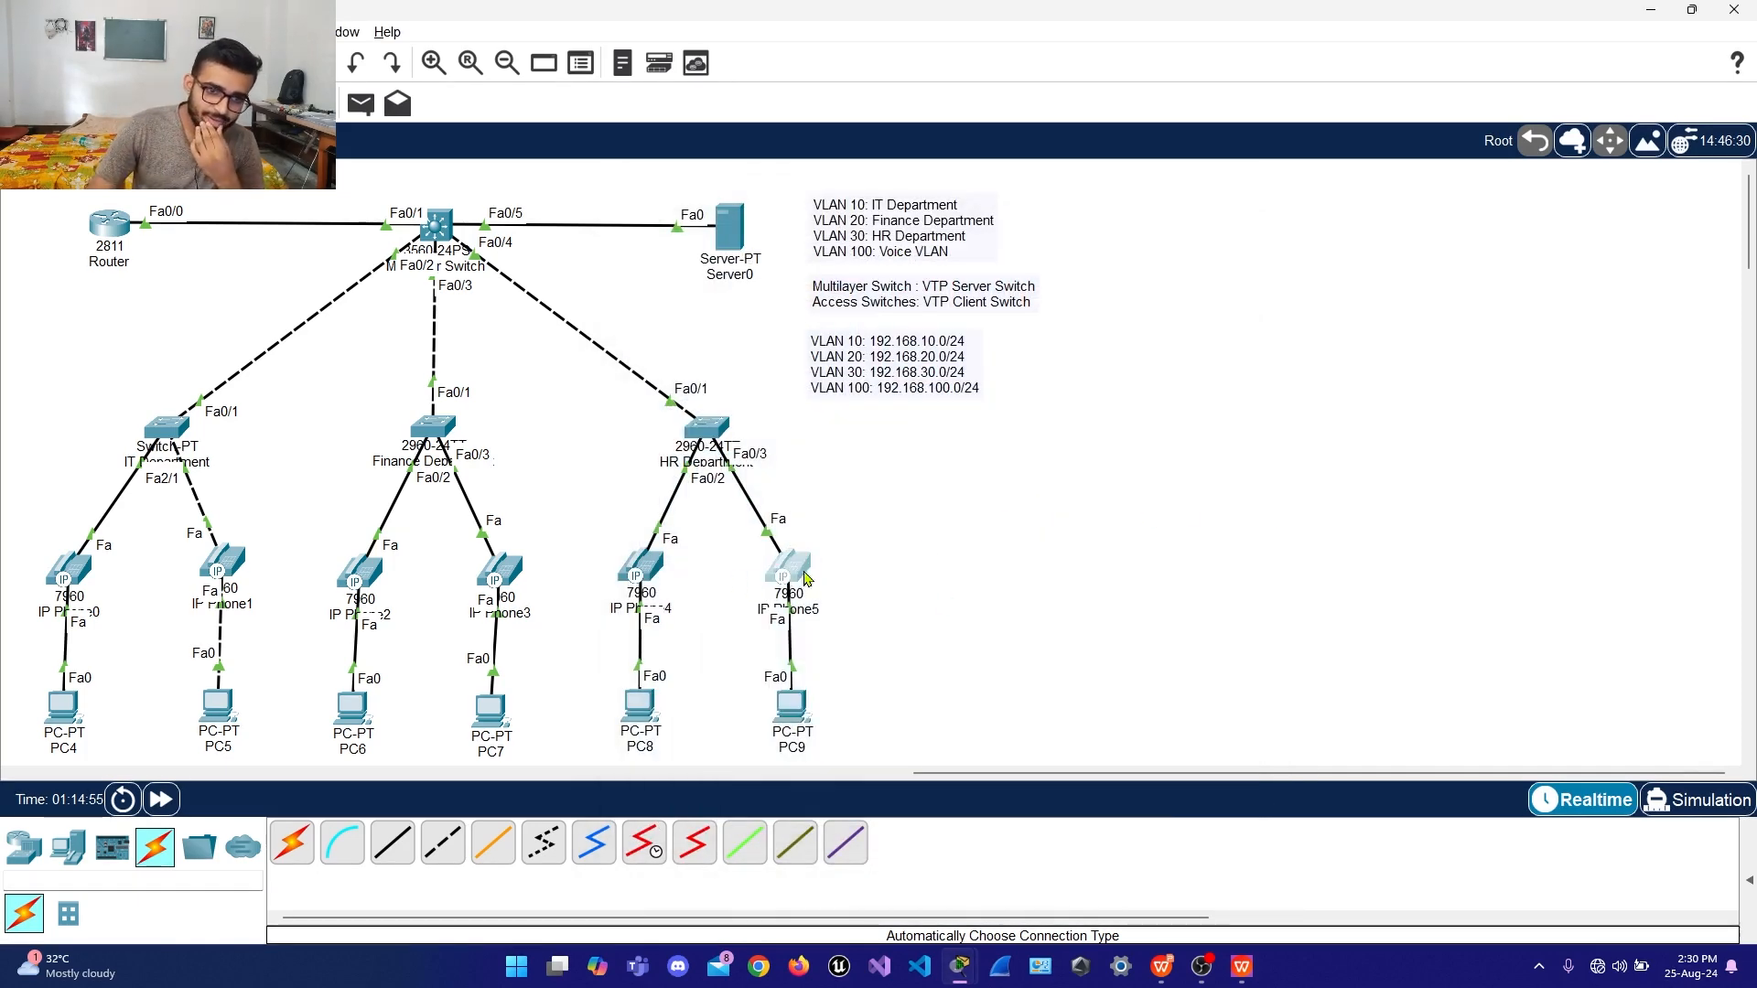
Check the display on IP Phone5's graphical interface and close its window
left_click(787, 572)
left_click(780, 245)
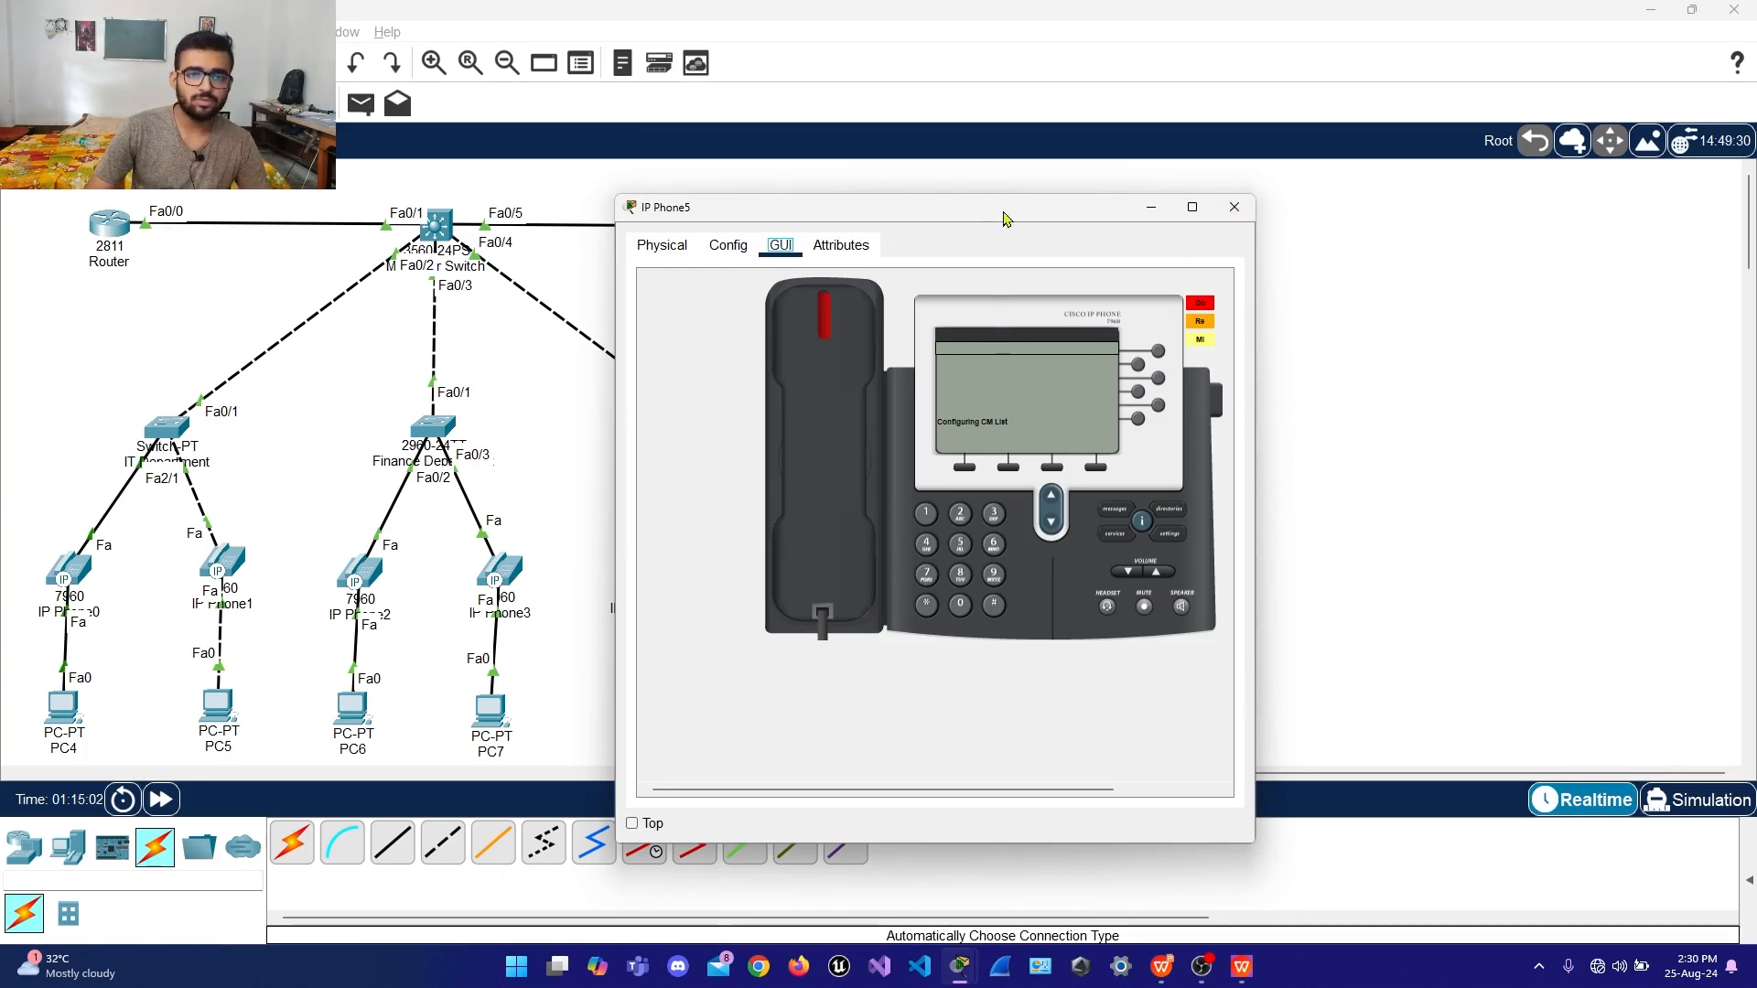
left_click_drag(1007, 209, 1350, 175)
left_click(1586, 183)
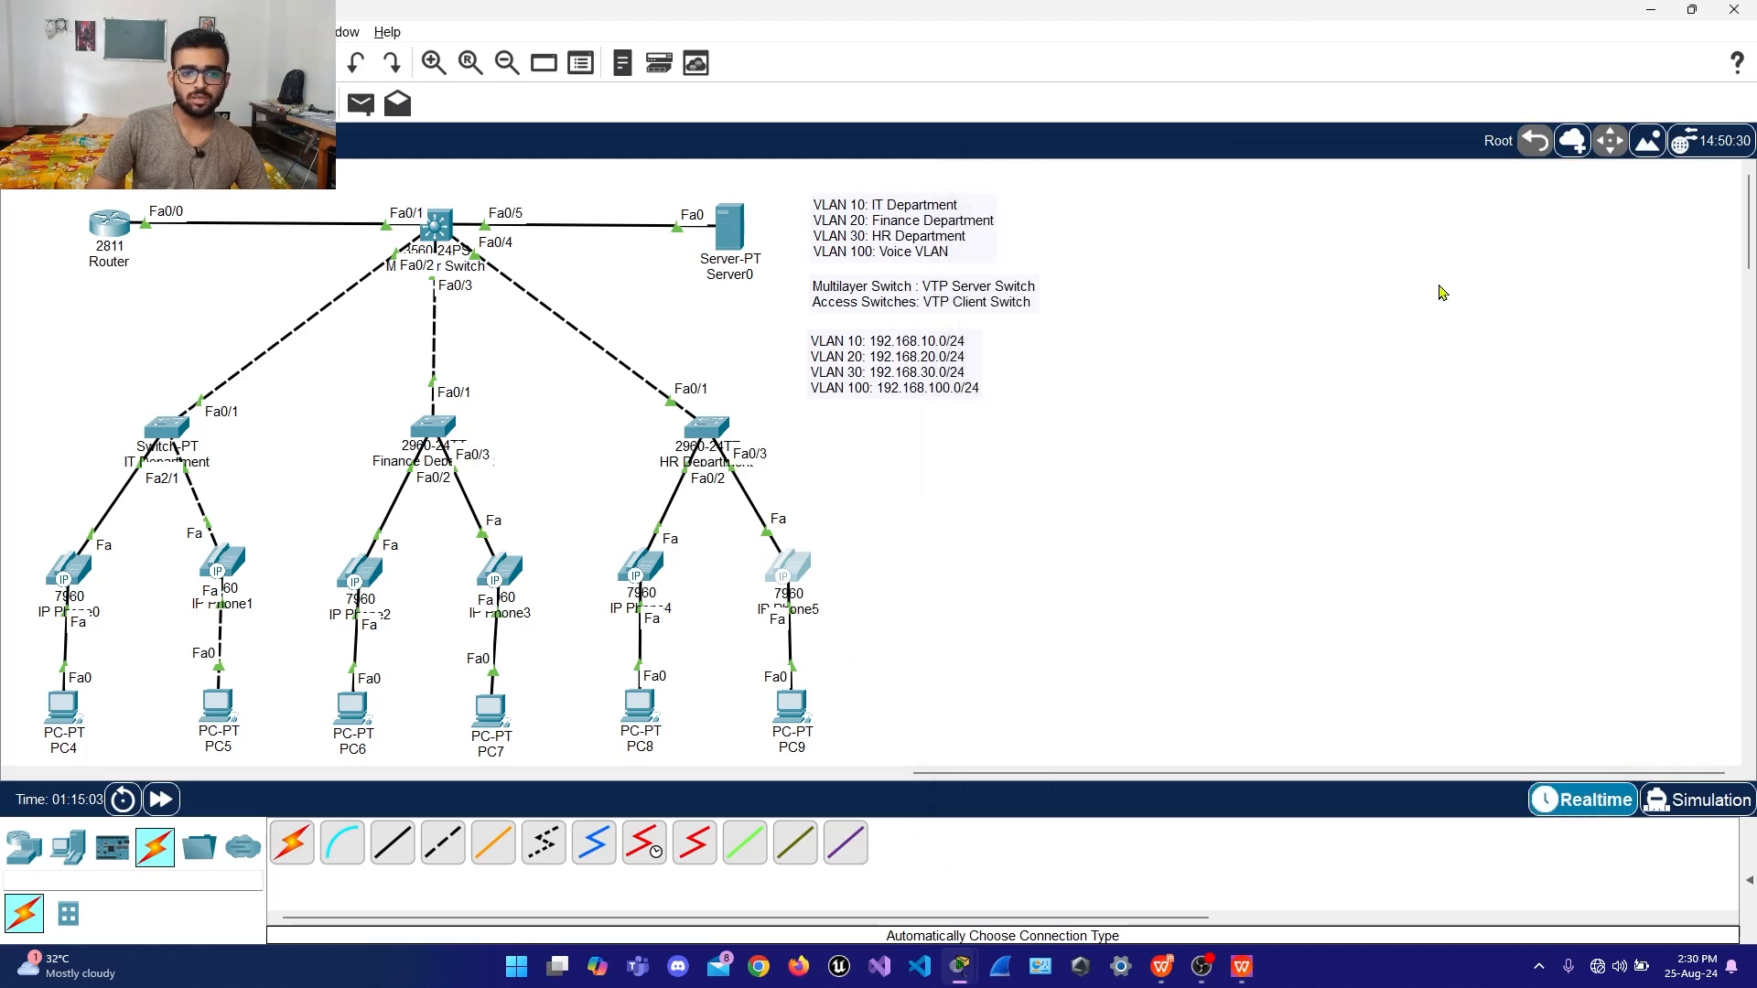
Move the VLAN, VTP and subnet notes slightly farther from Server0 on the workspace
left_click_drag(783, 182, 1071, 431)
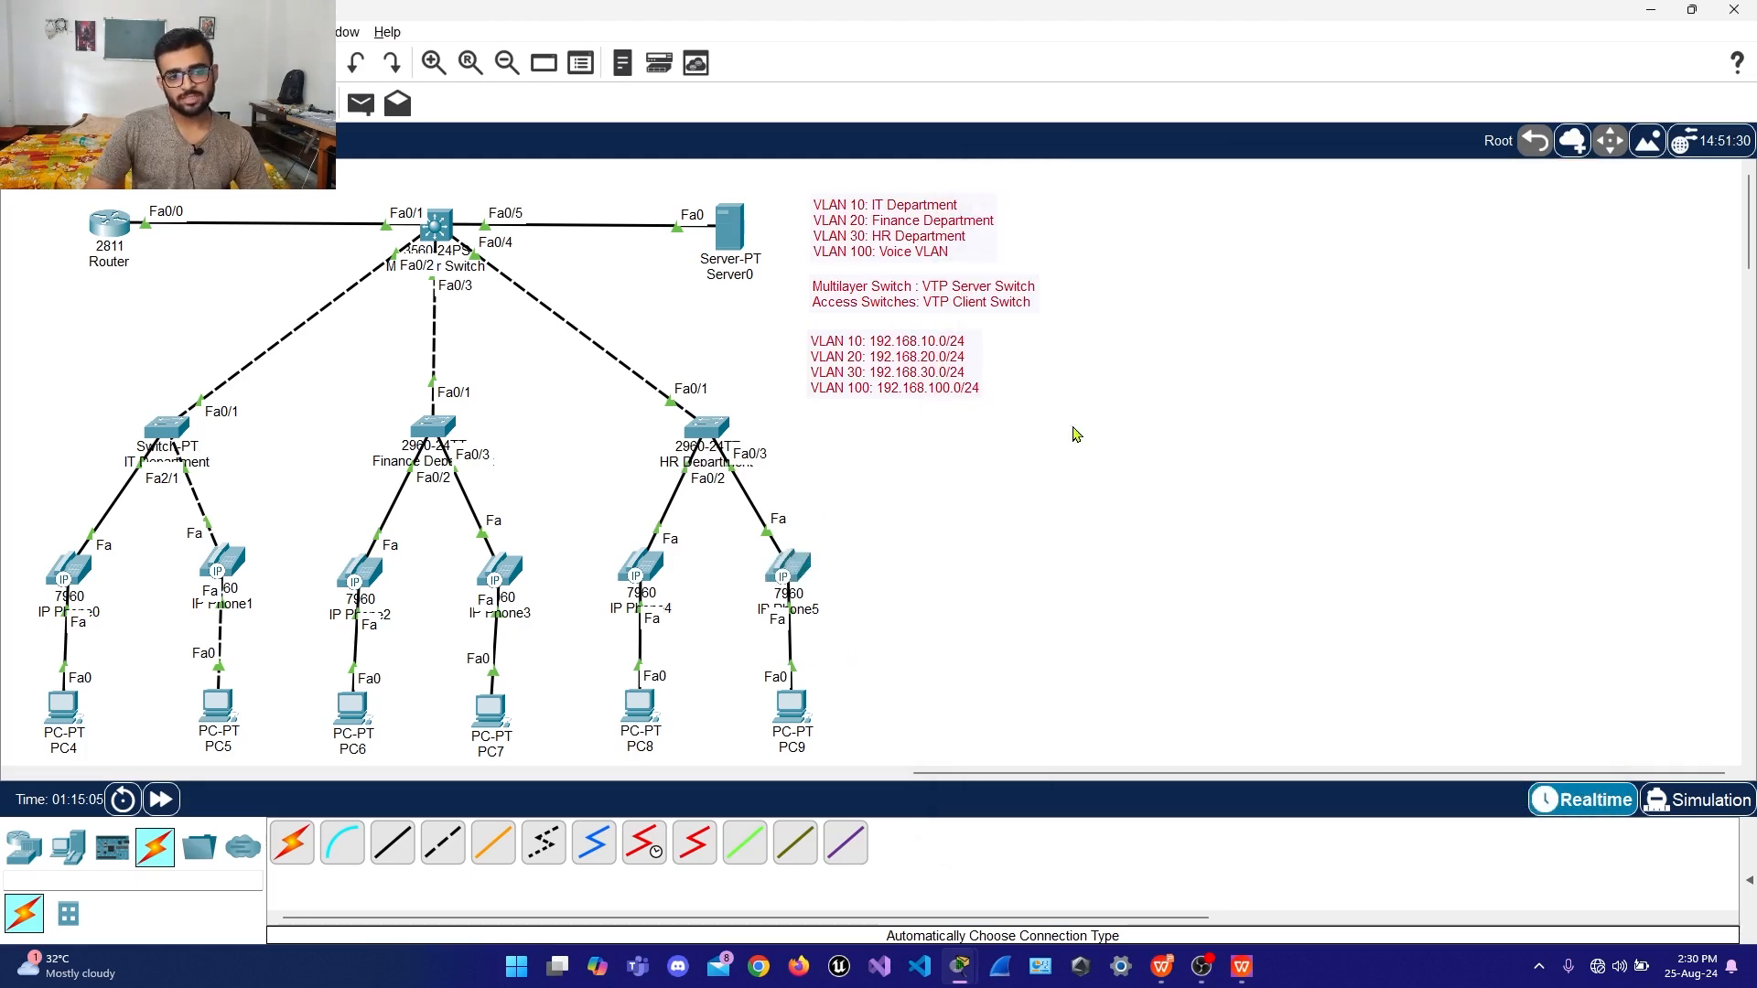
left_click_drag(913, 261, 1013, 260)
left_click(1324, 314)
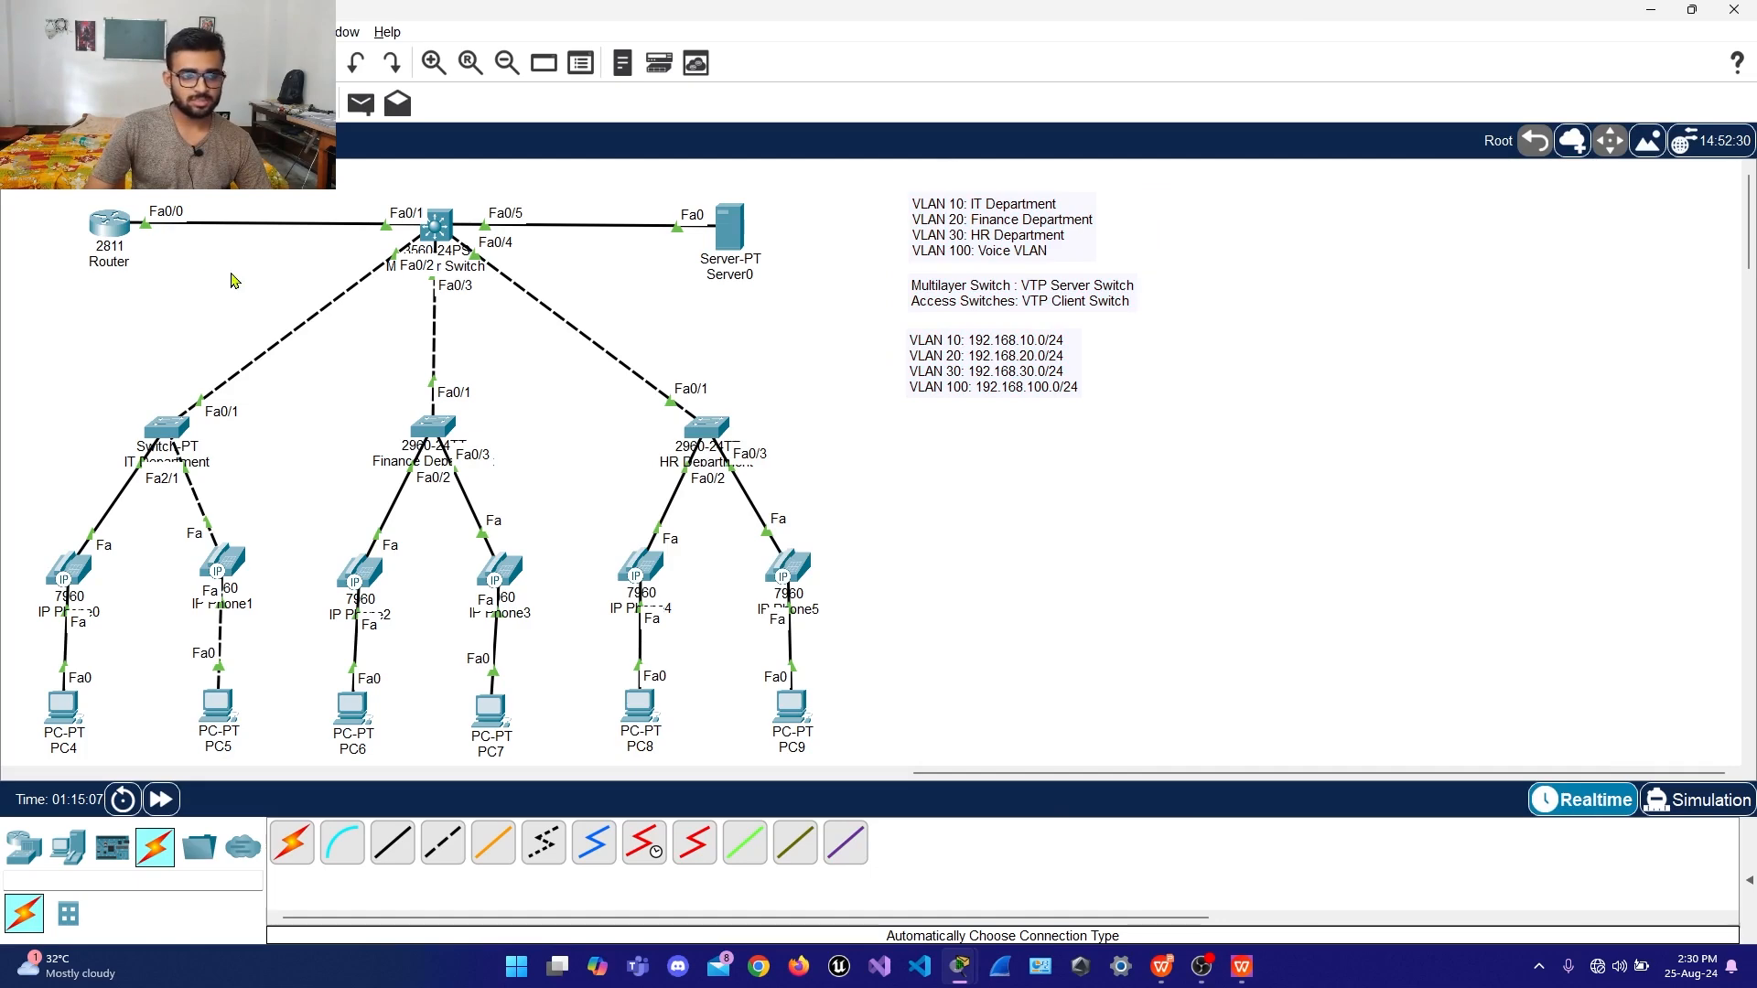
Open the 2811 router's command line and move its window clear of the topology
left_click(108, 233)
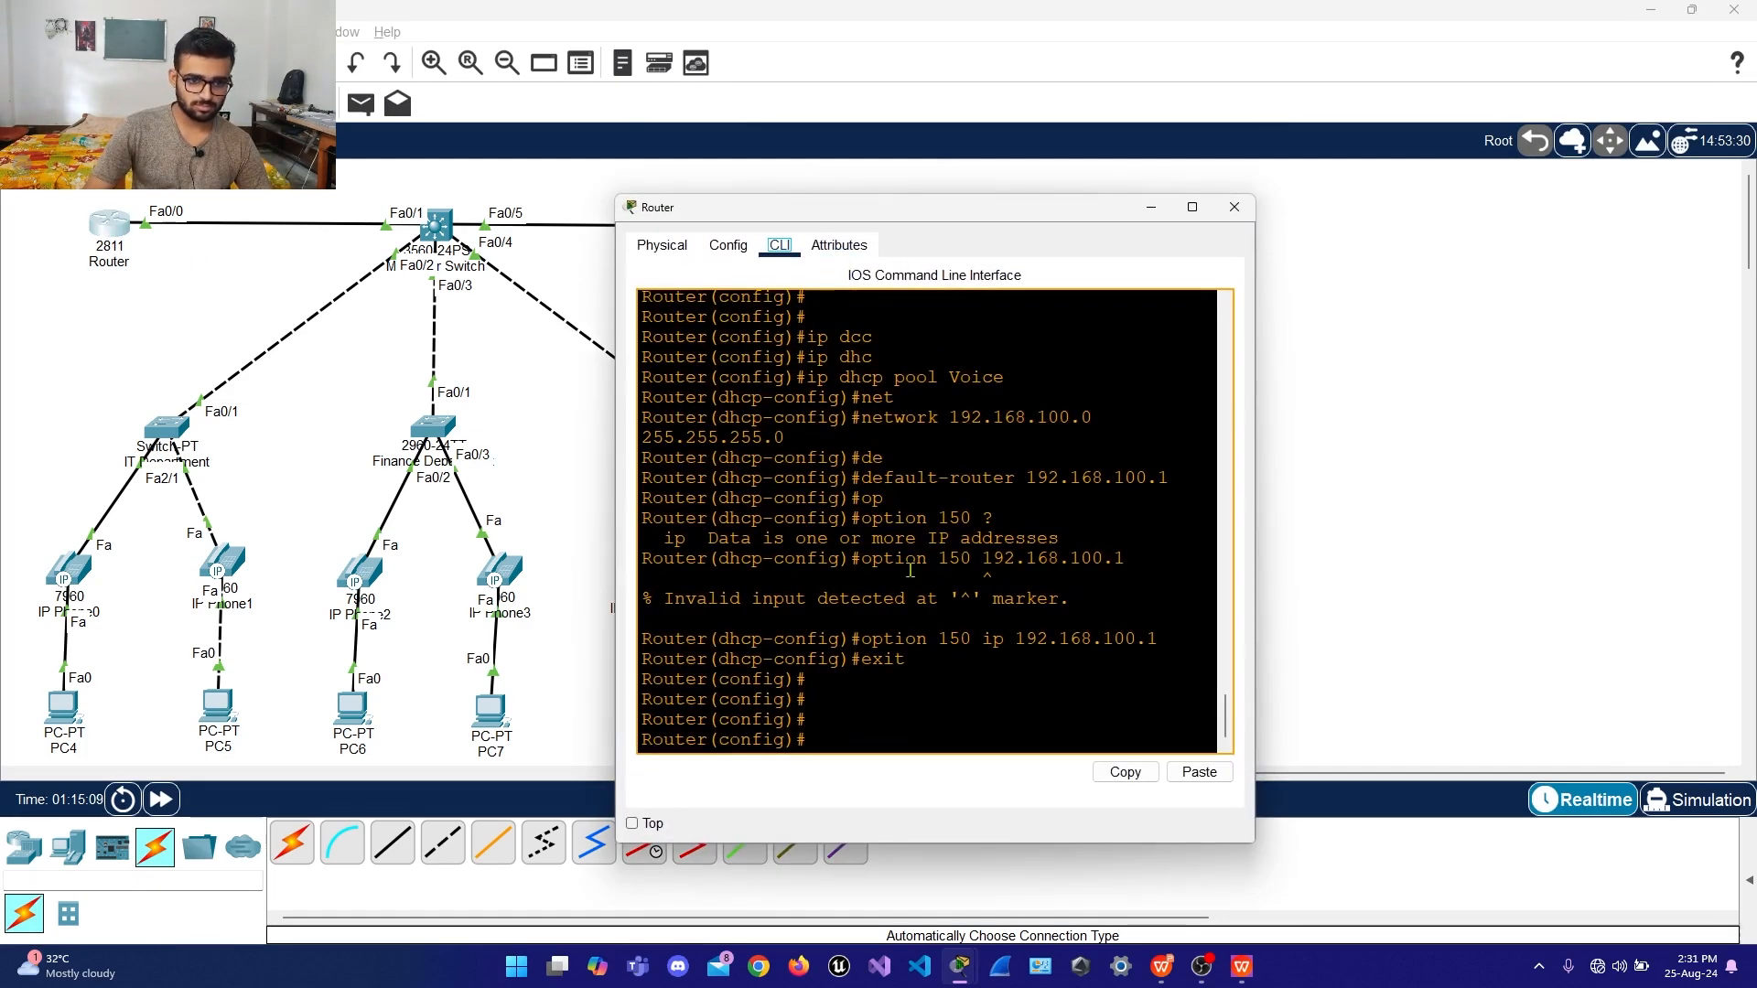
left_click(881, 741)
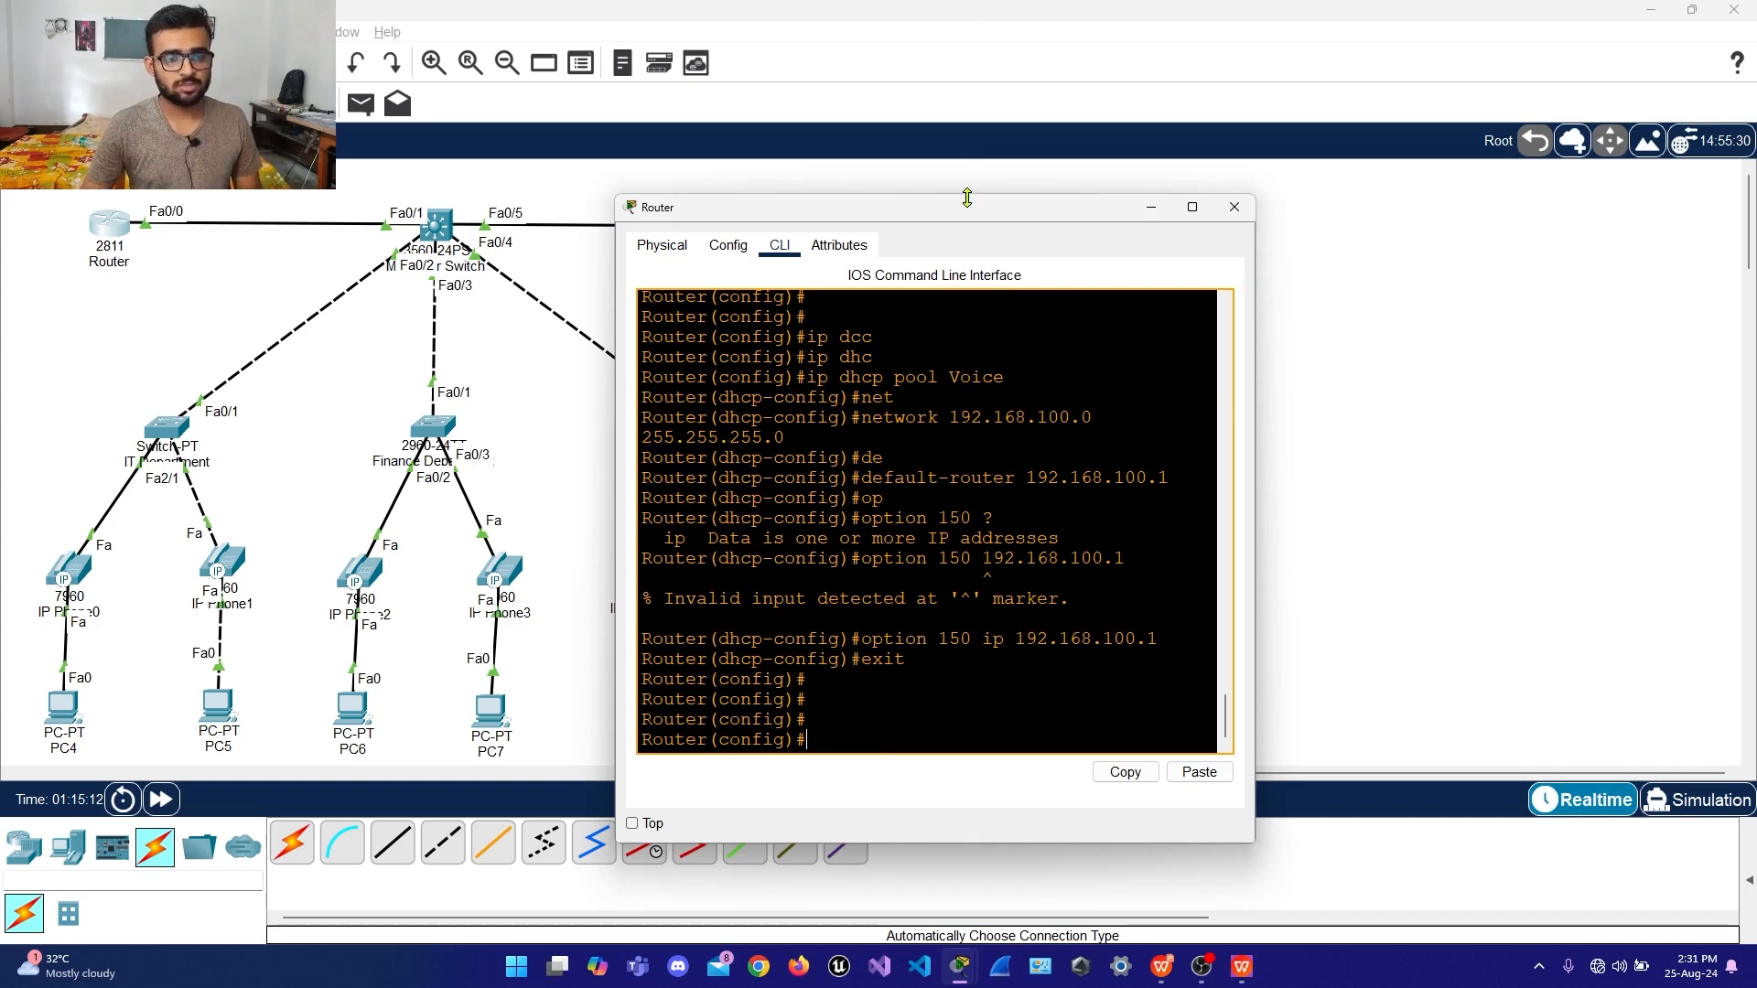
left_click_drag(981, 219, 1414, 151)
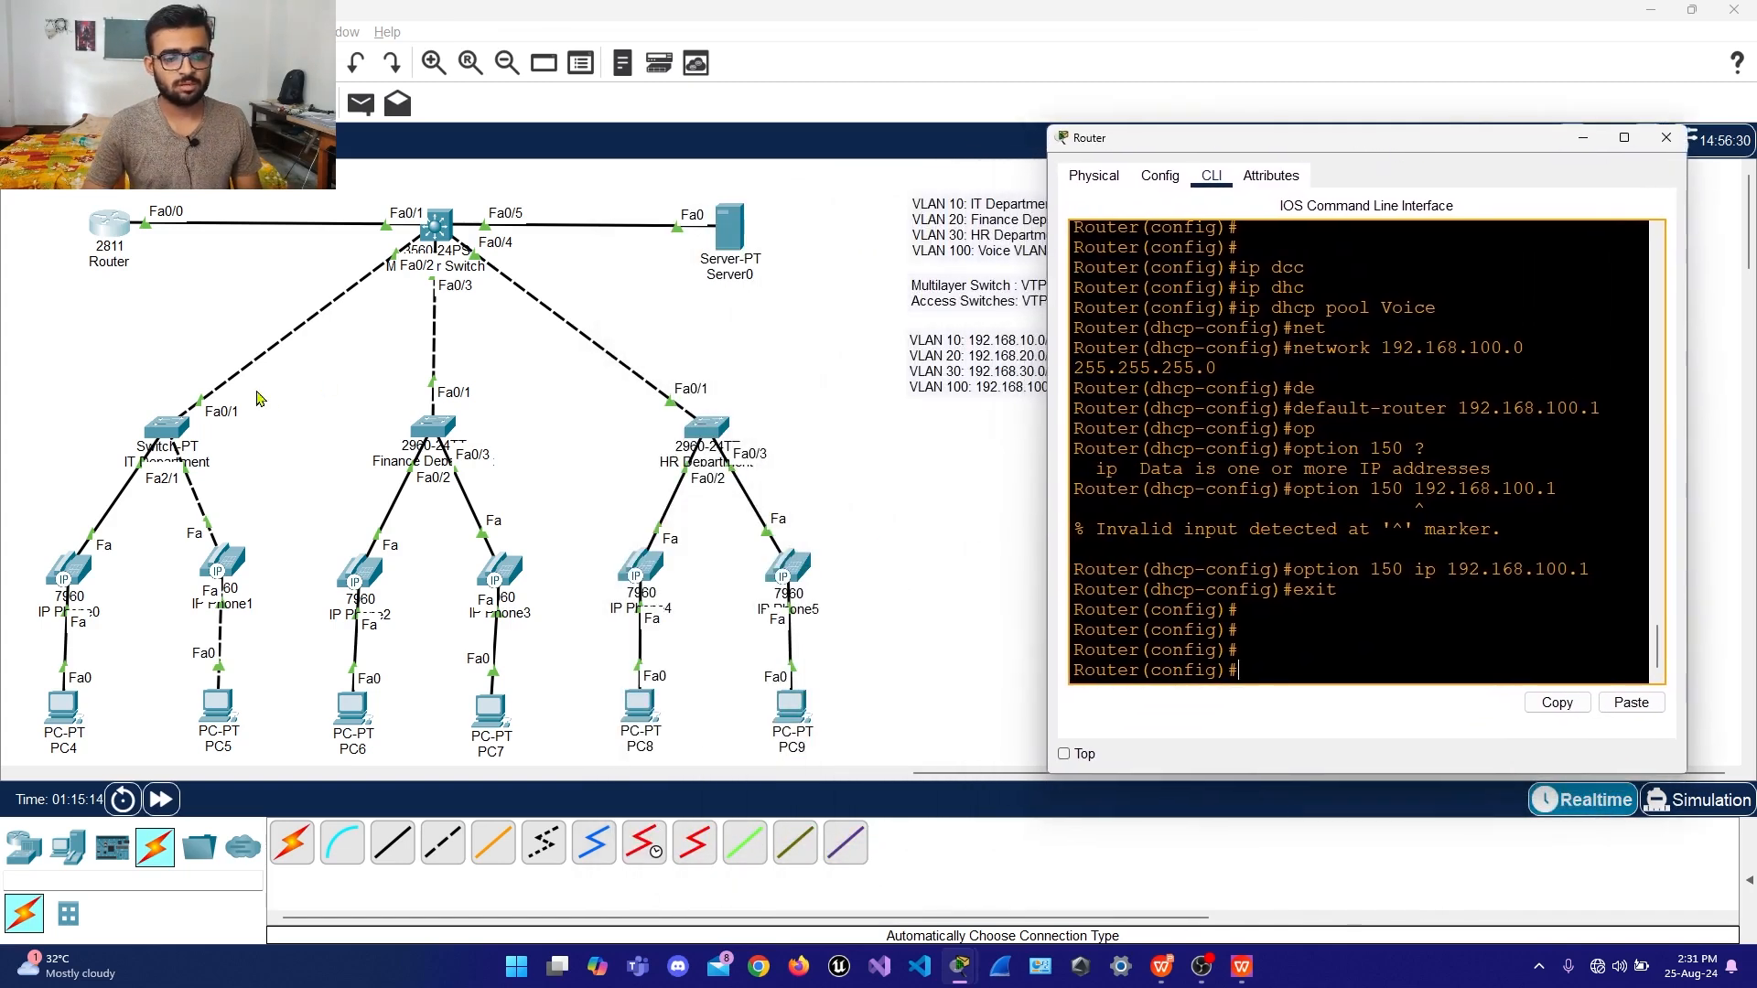
Open IP Phone0's graphical interface and arrange it side by side with the router's command-line window
left_click(78, 567)
left_click(78, 567)
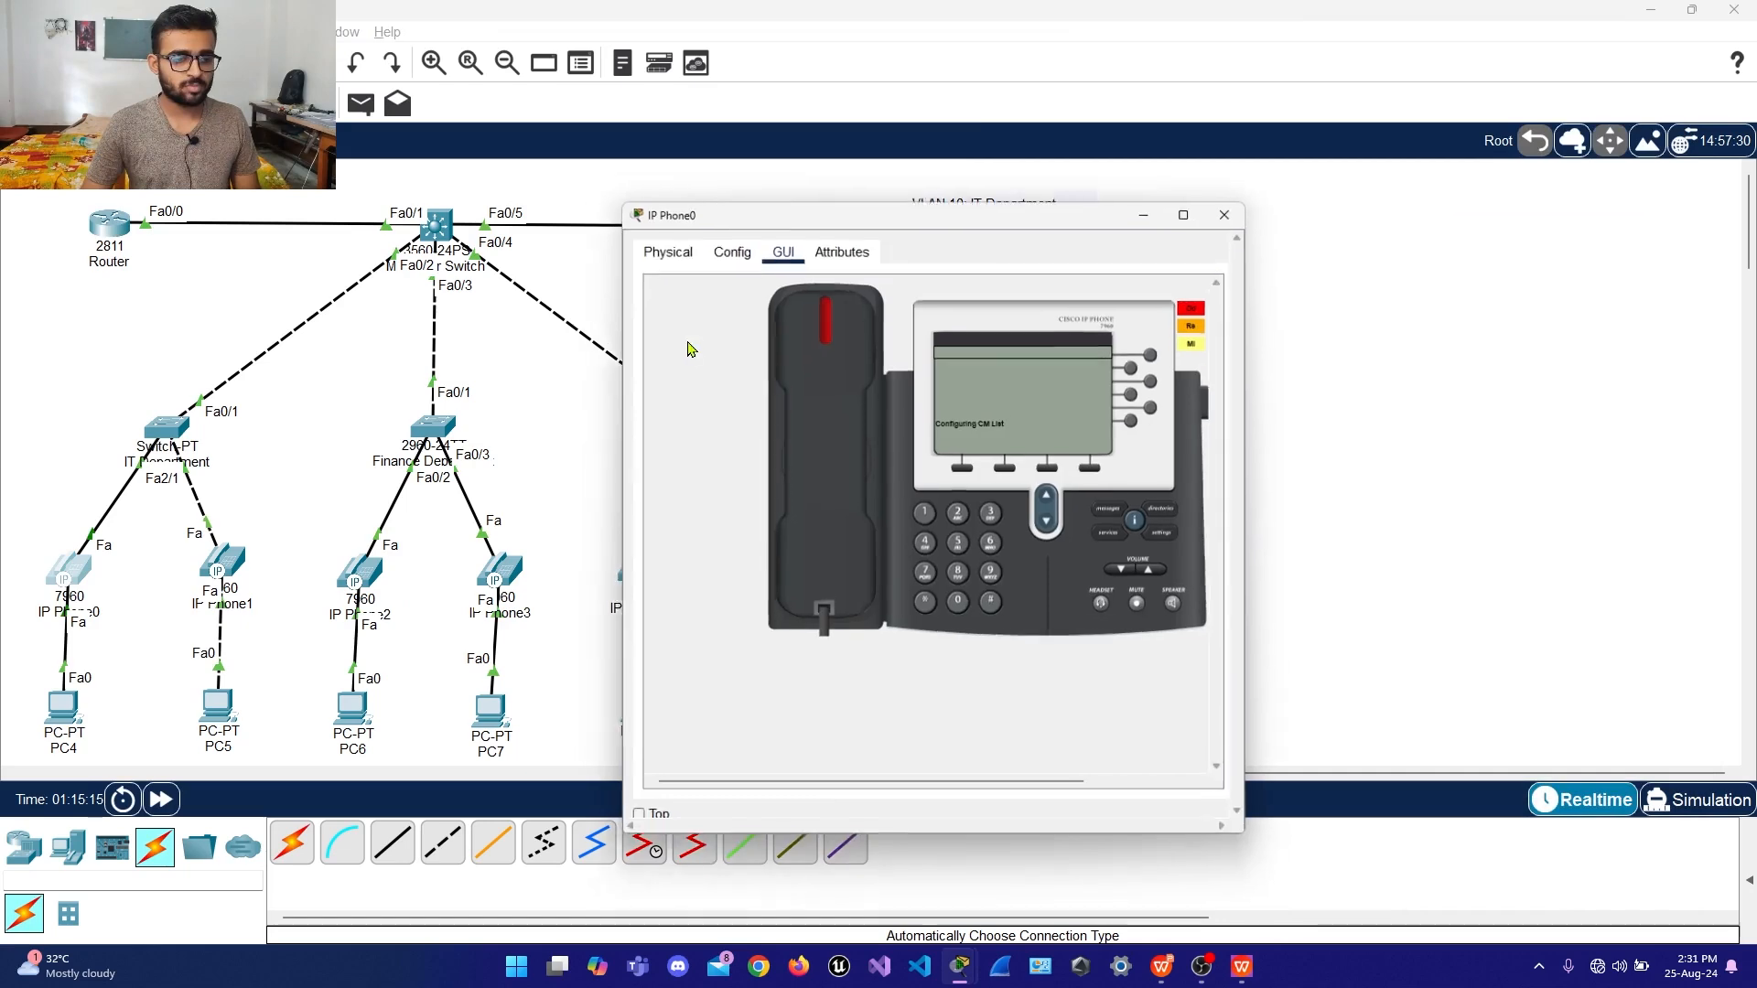
left_click_drag(1144, 195, 673, 184)
key("alt+Tab")
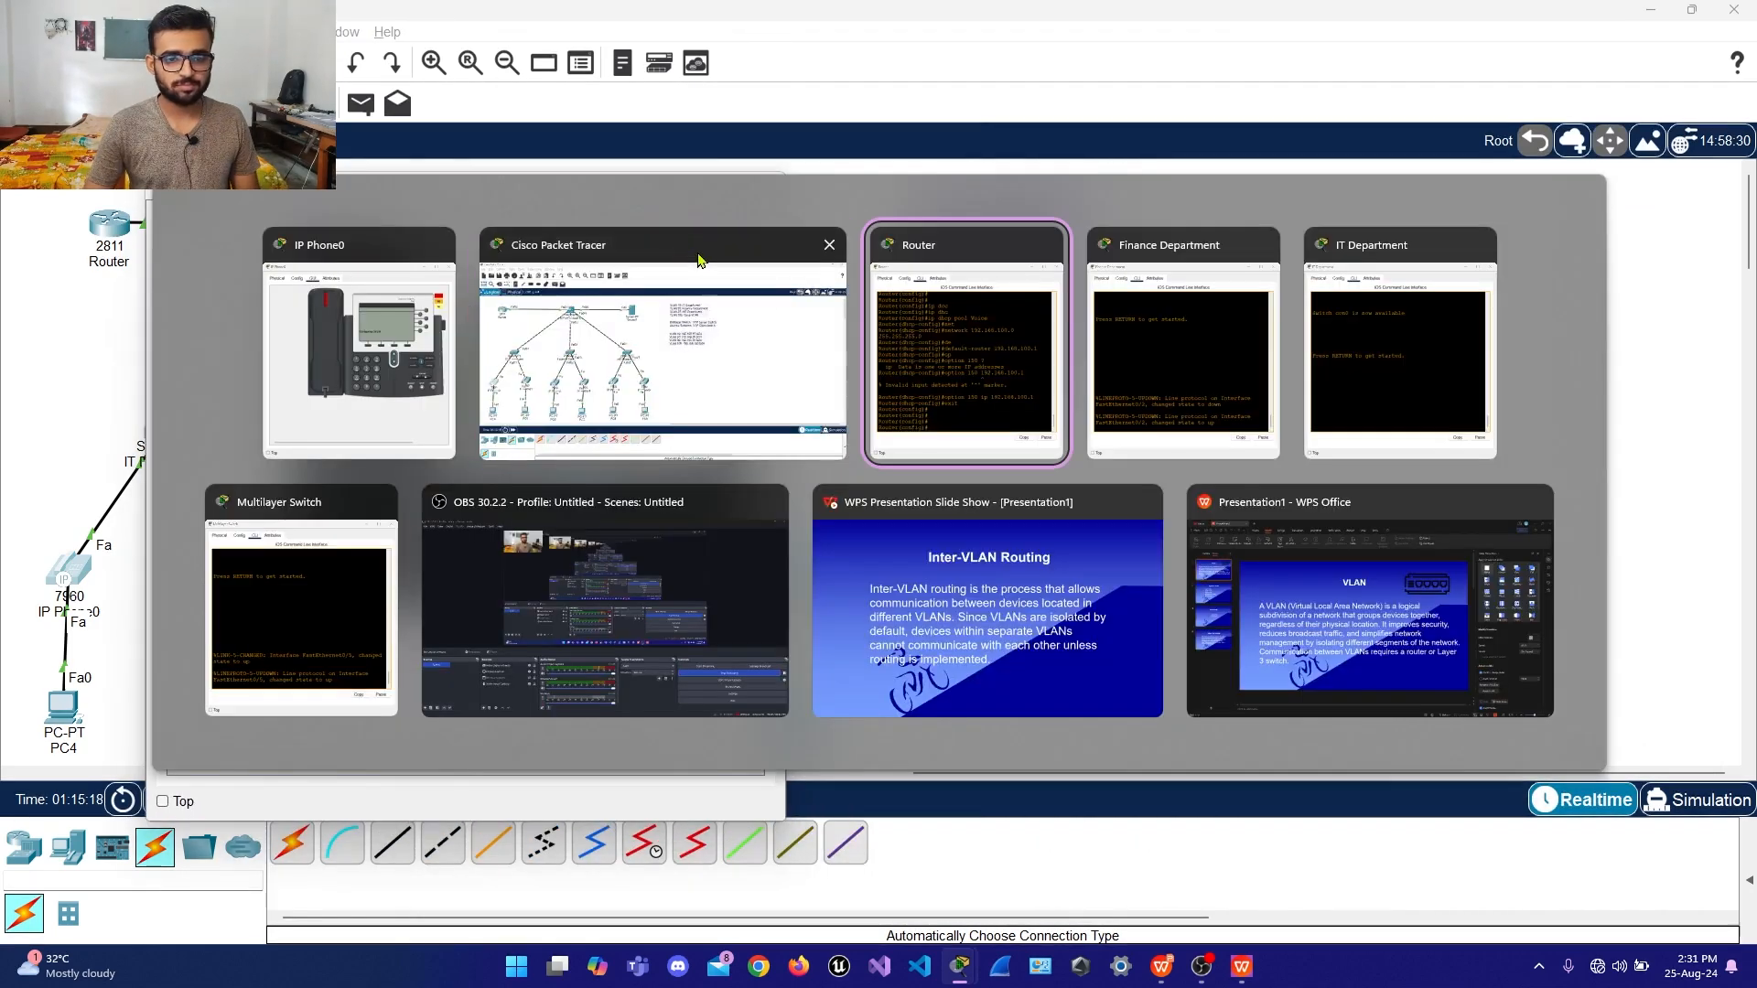
left_click(987, 357)
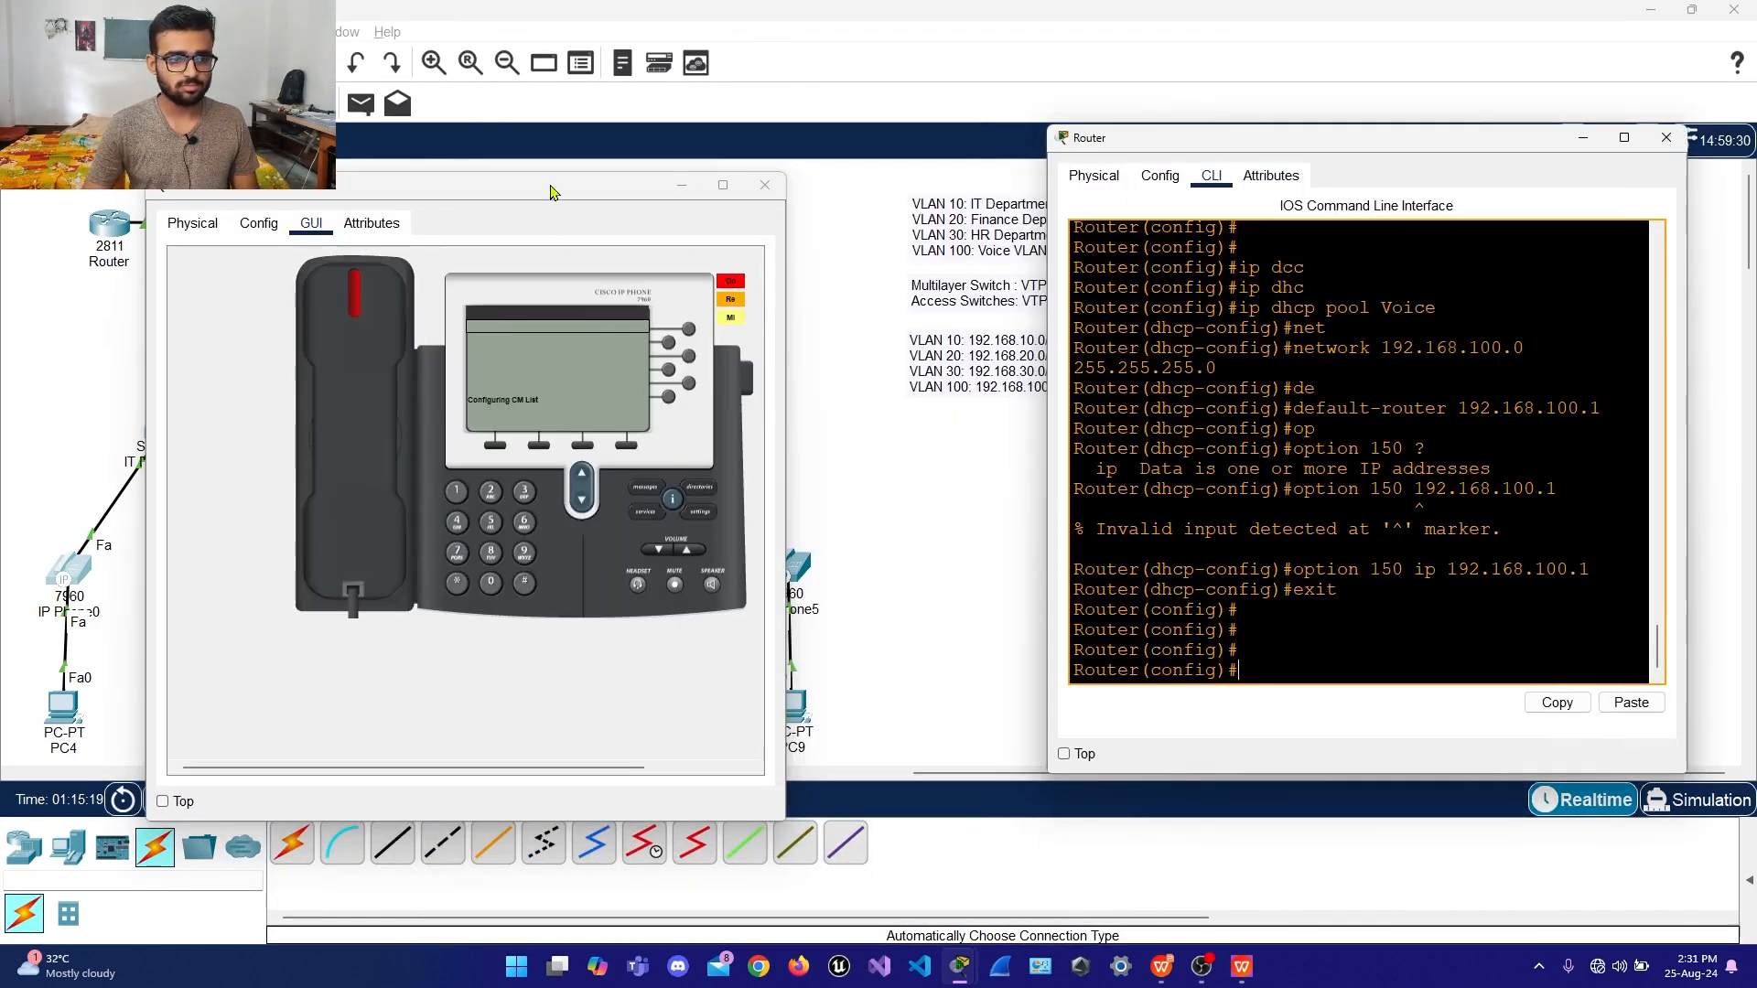
left_click_drag(554, 188, 578, 141)
left_click_drag(1112, 146, 1026, 149)
left_click_drag(1172, 156, 1104, 153)
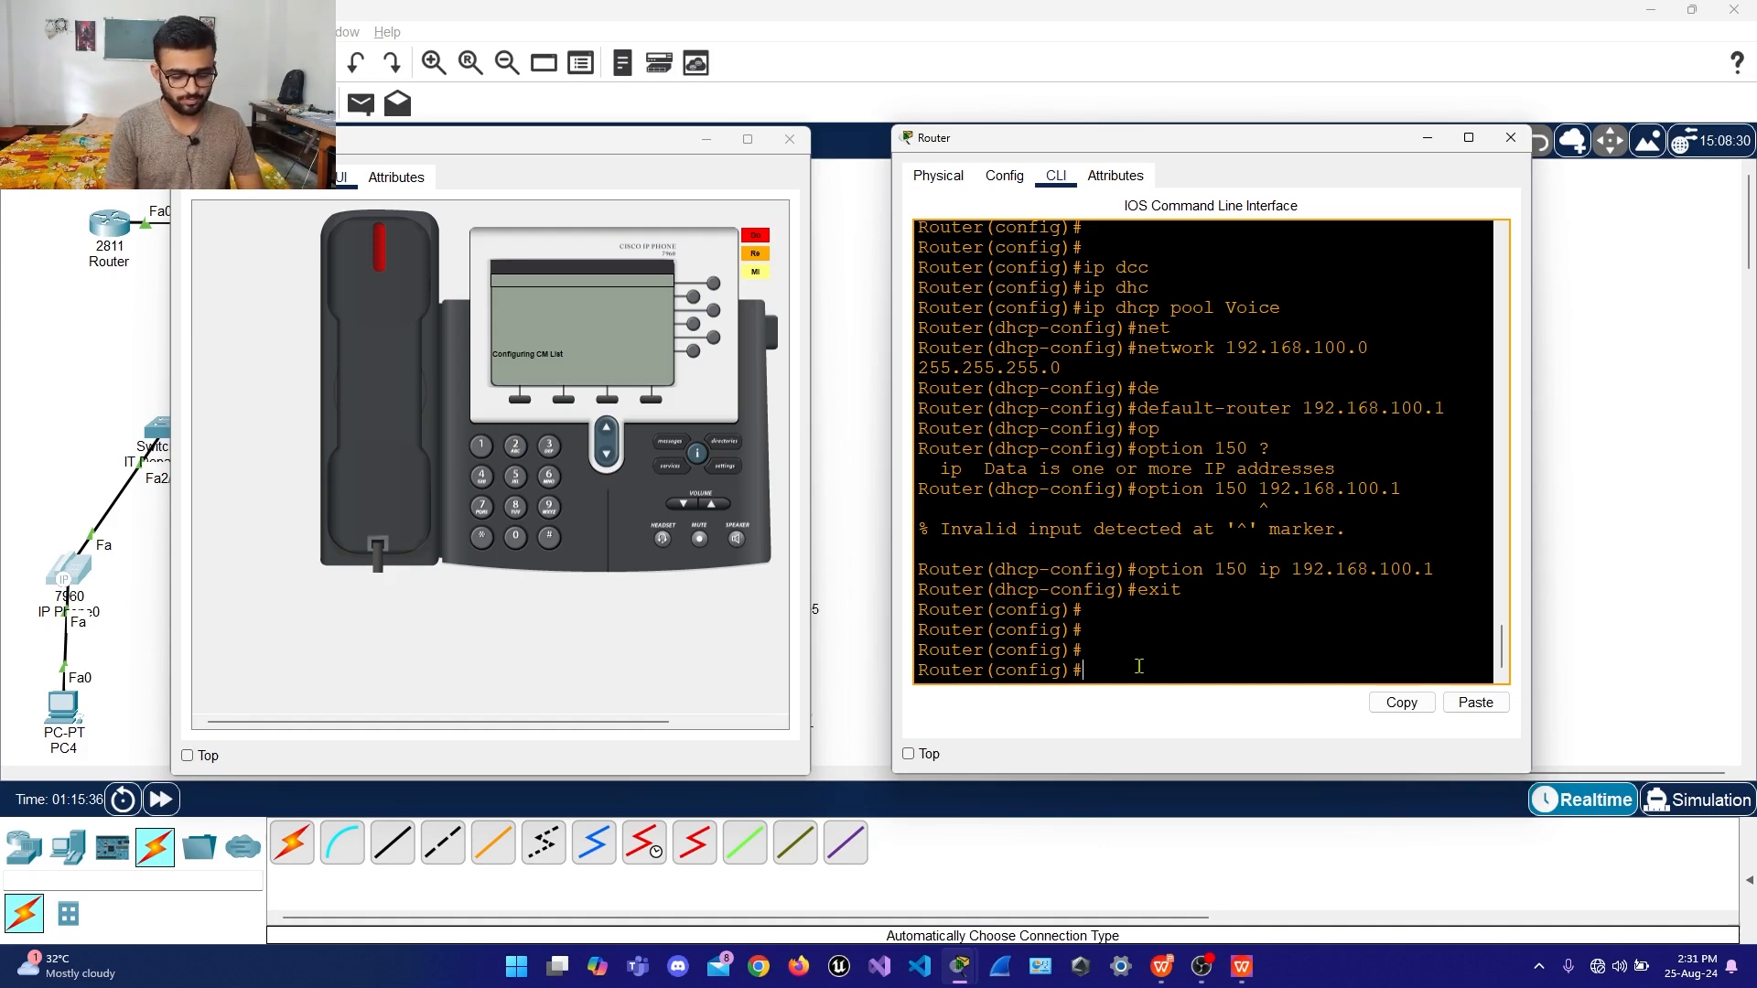
Enter telephony-service configuration mode on the router
type("twe")
key("BackSpace")
key("Tab")
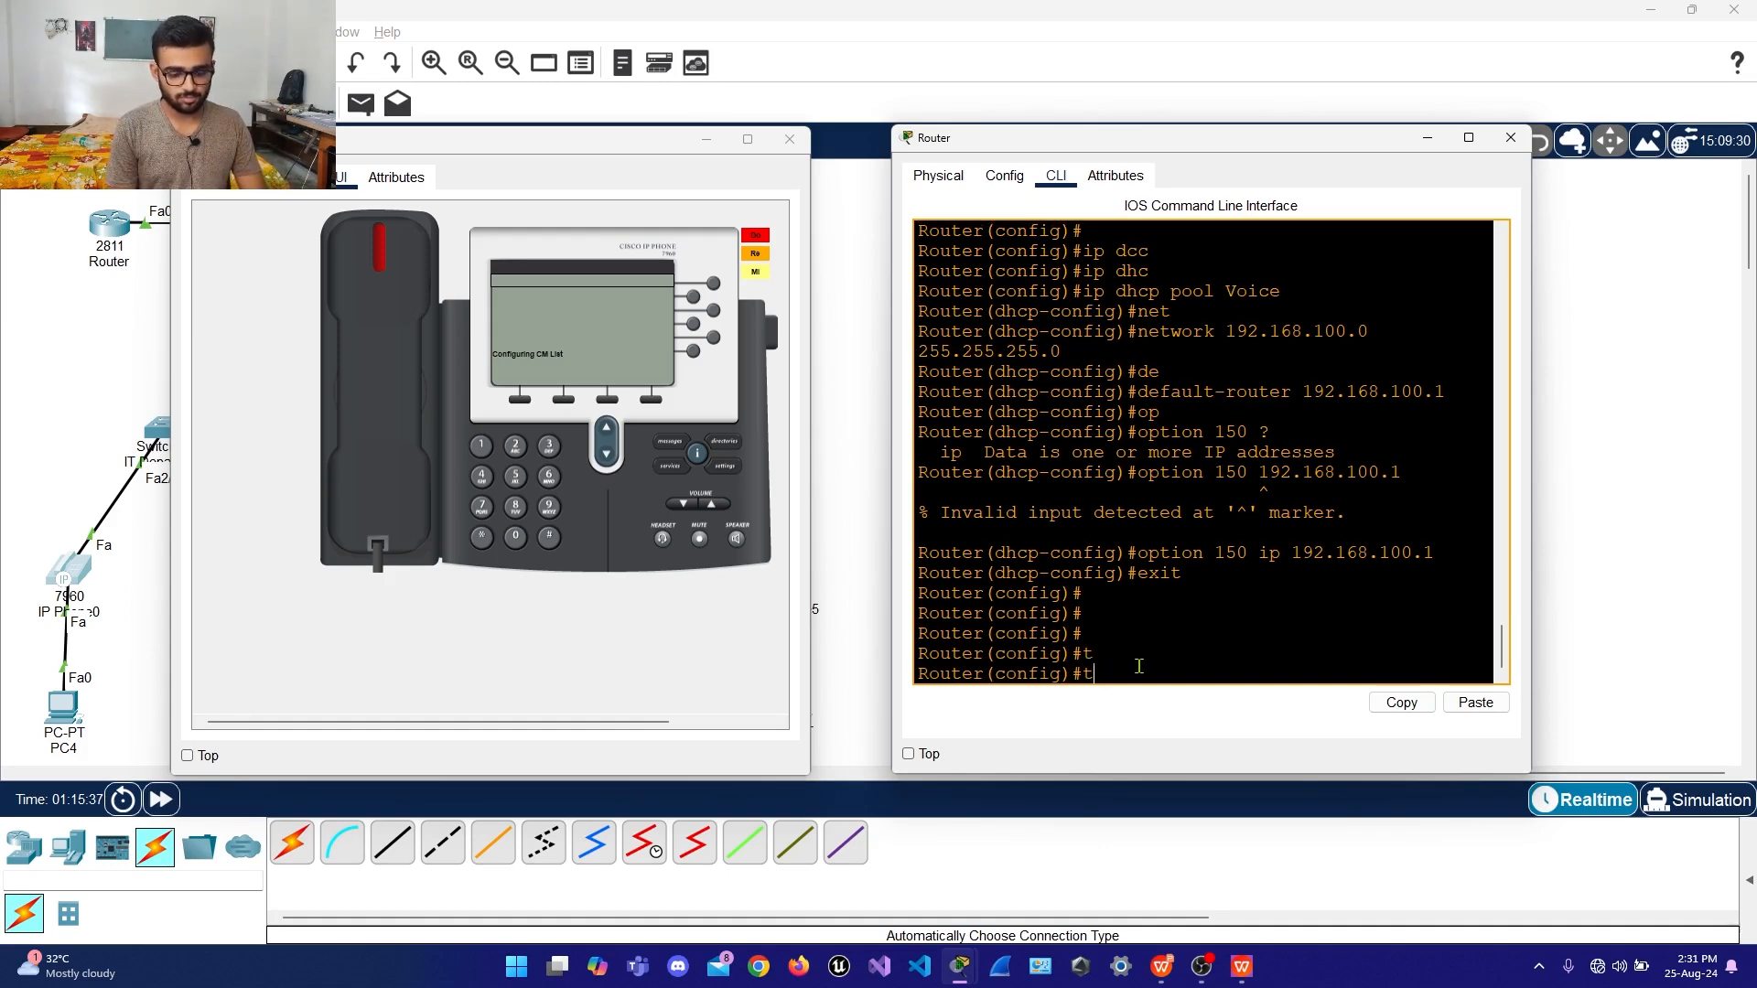
type("ele")
key("Tab")
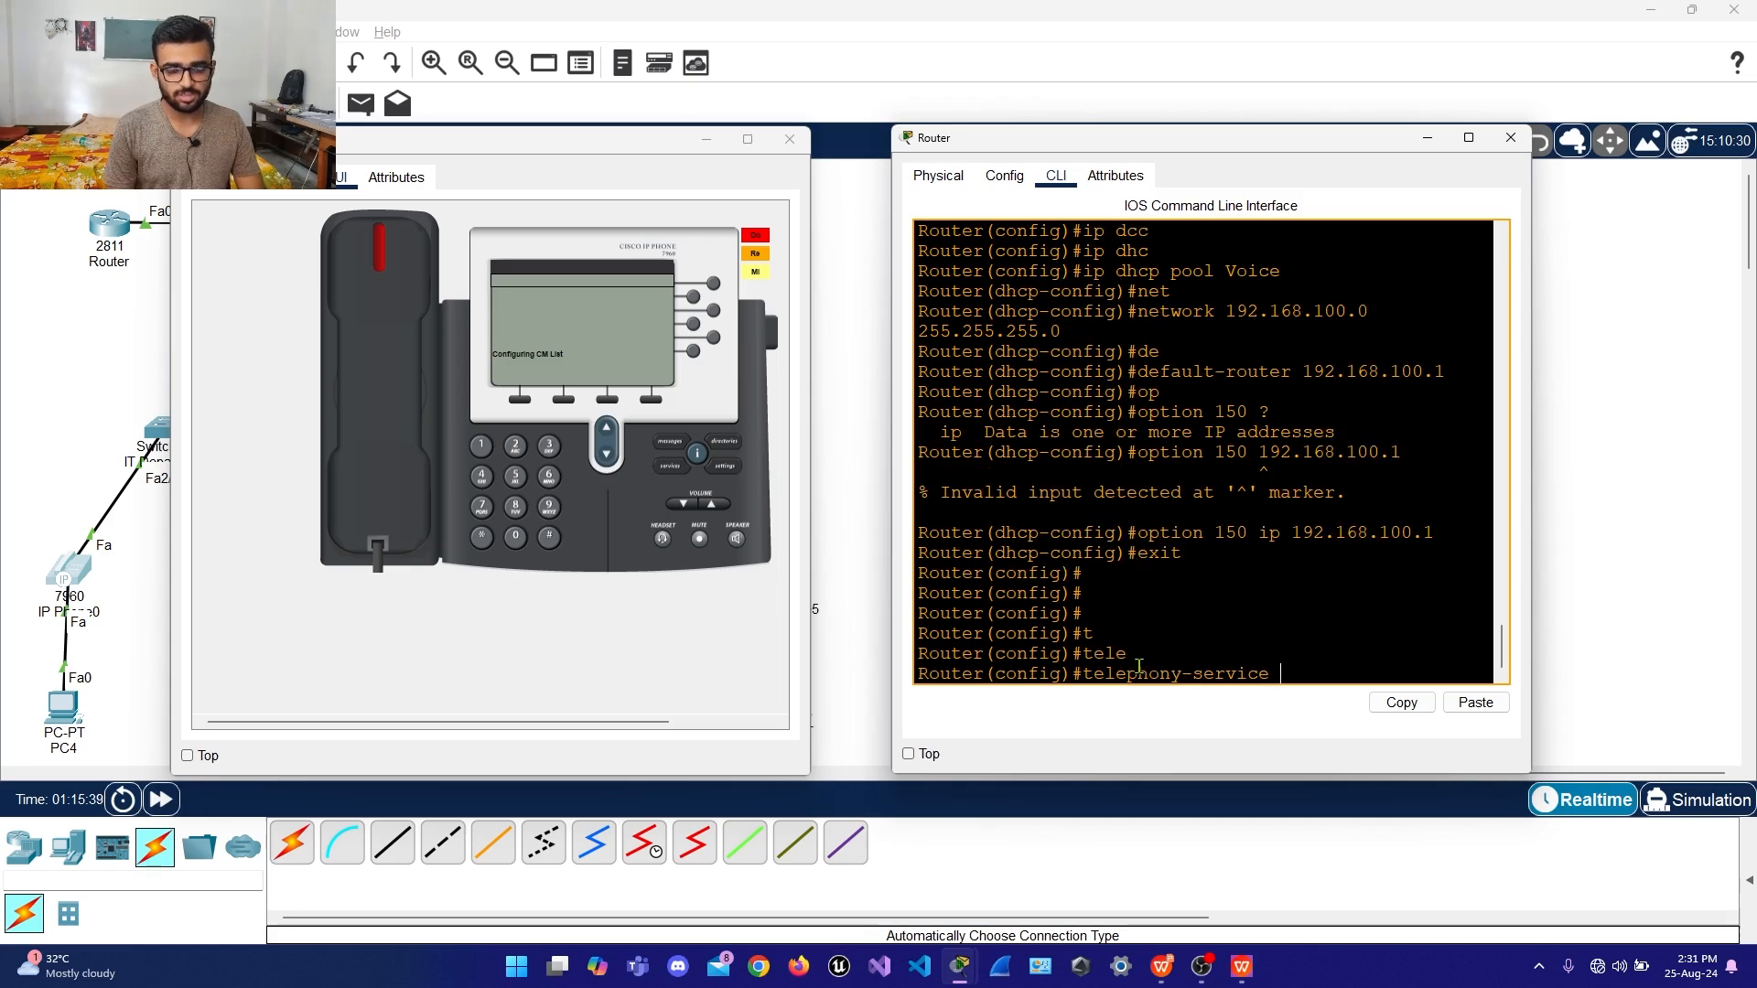
key("Return")
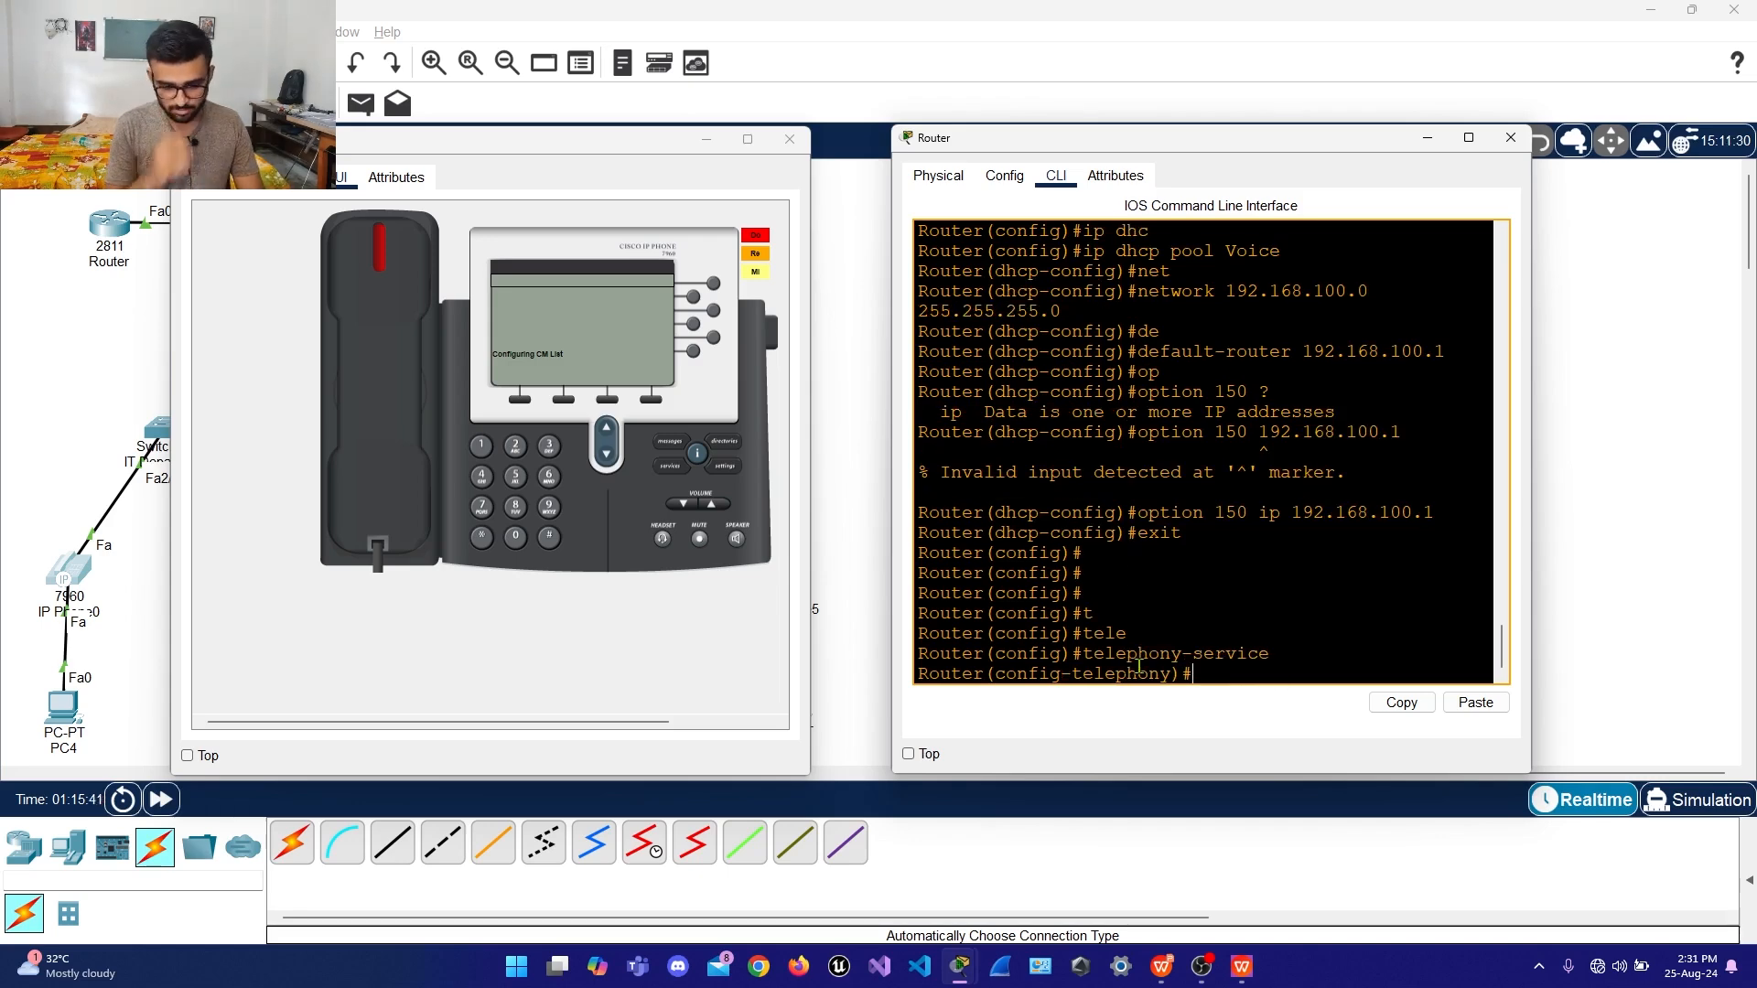
List the available telephony-service commands and the options of ip, widening the router window for reading
type("?")
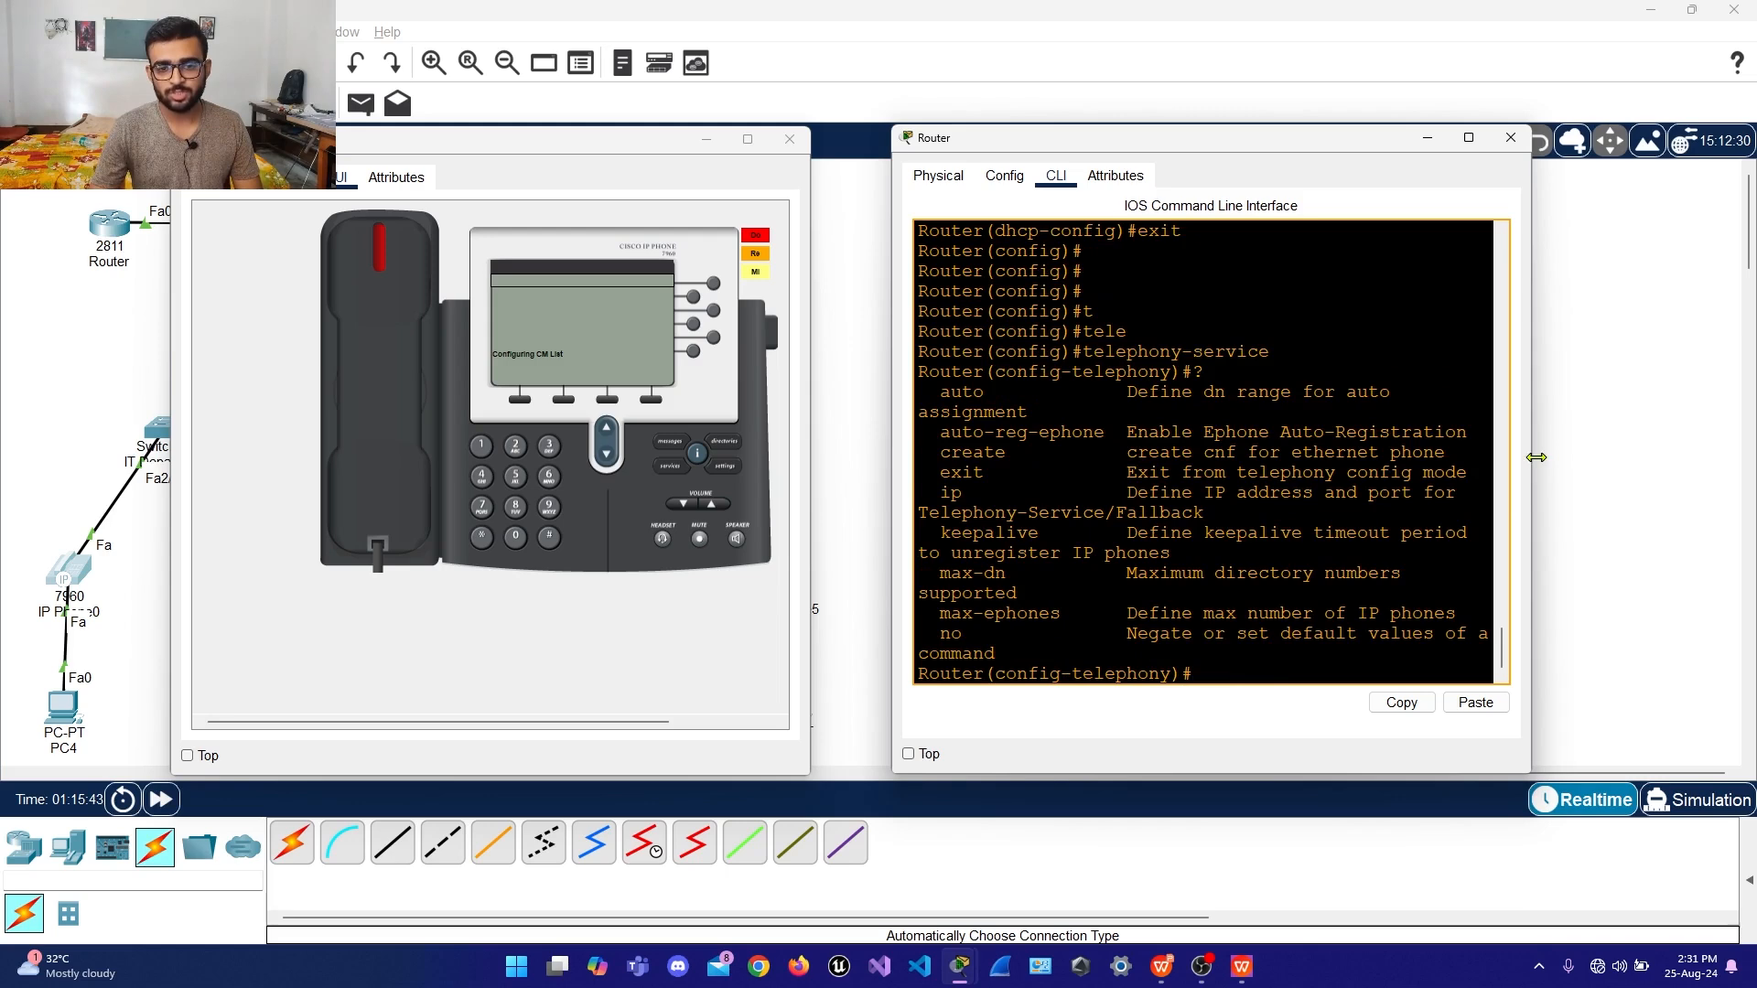
left_click_drag(1531, 458, 1750, 460)
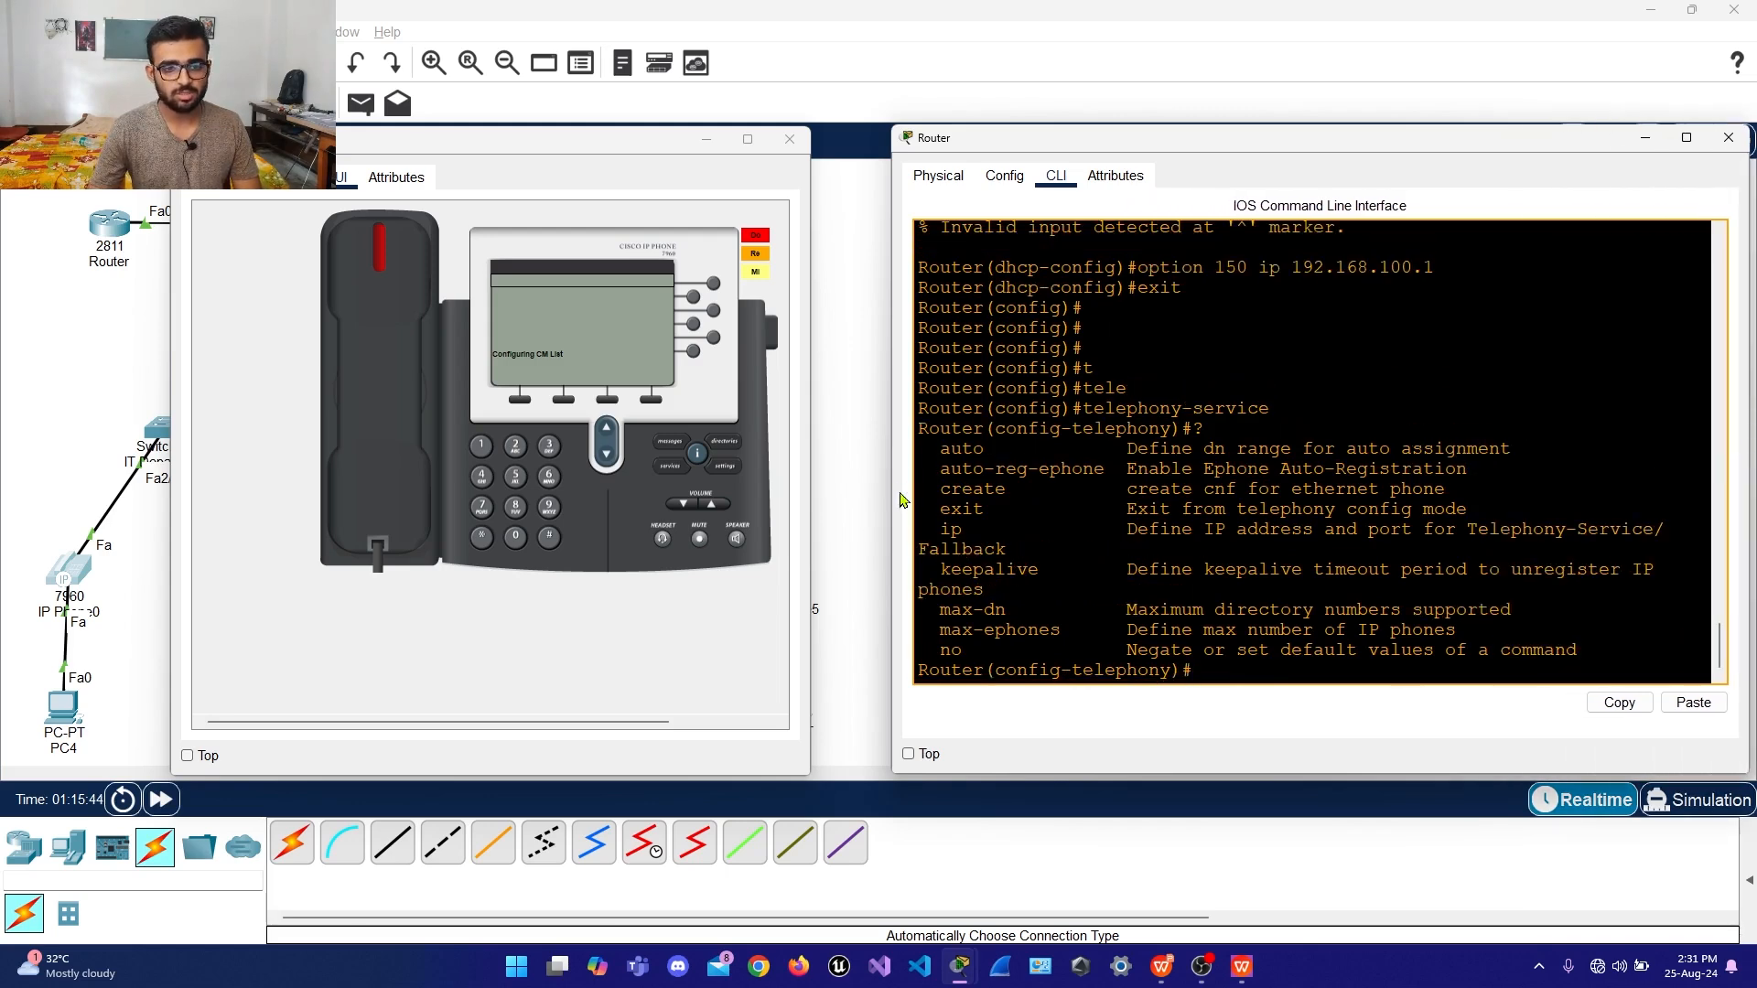
left_click_drag(894, 505, 823, 504)
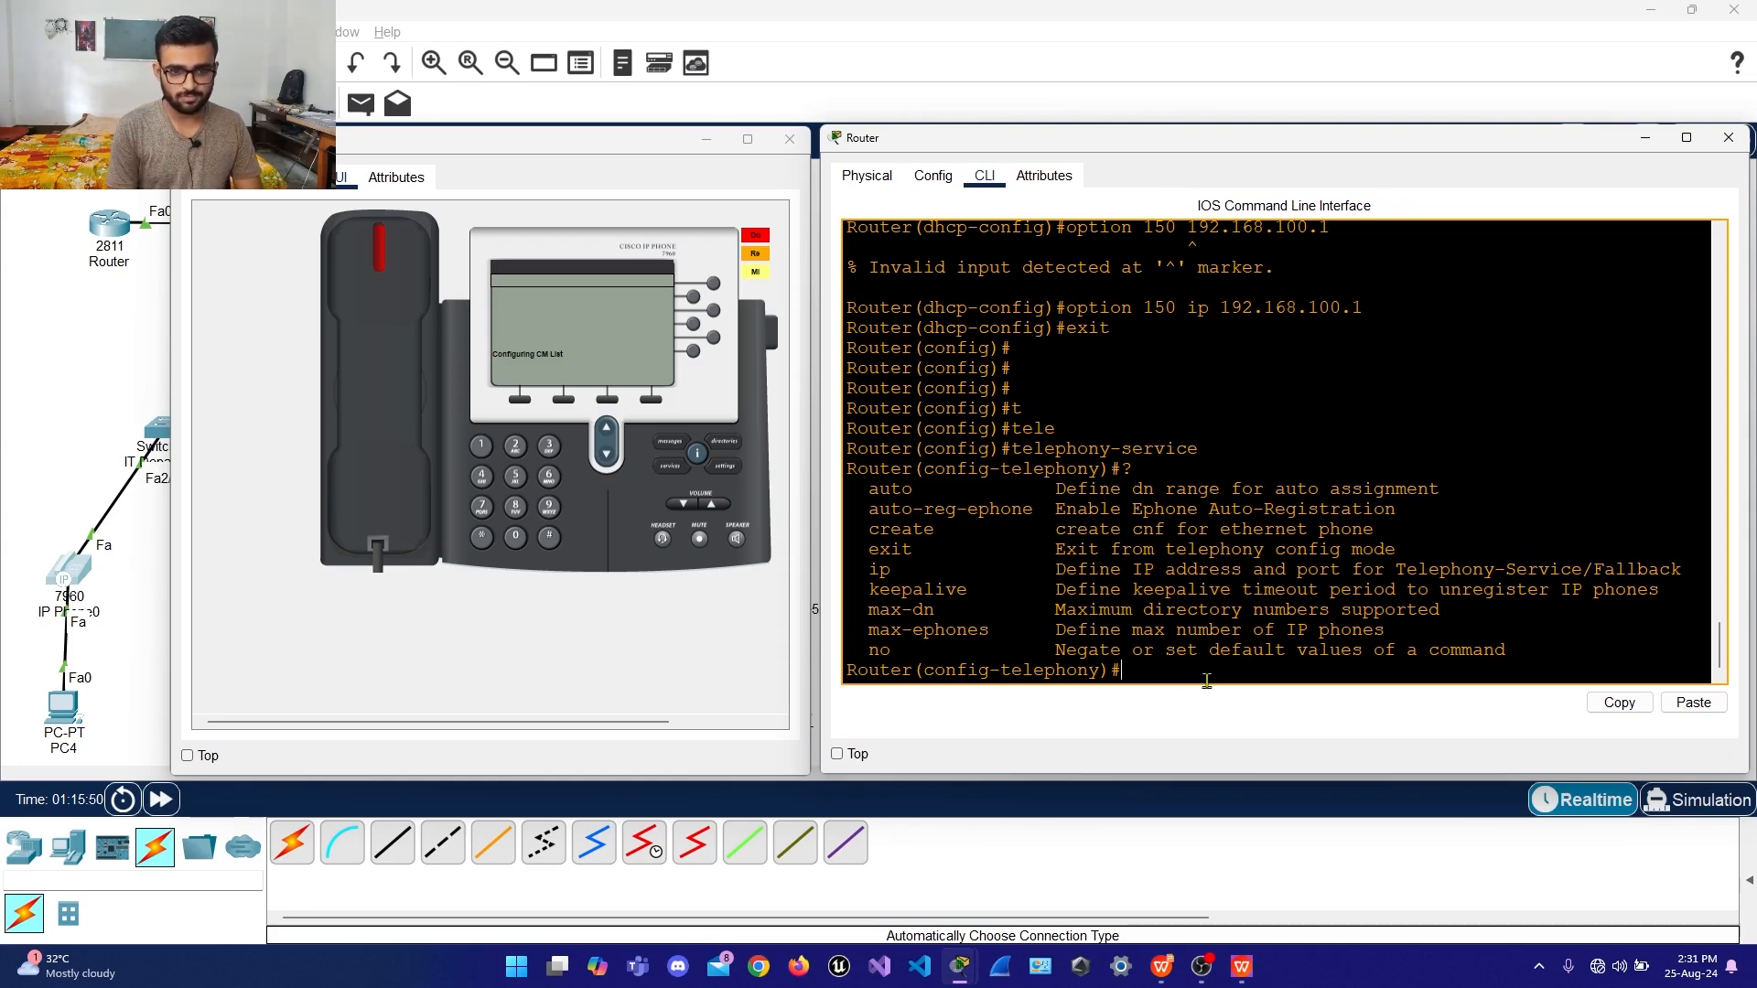
type("p ")
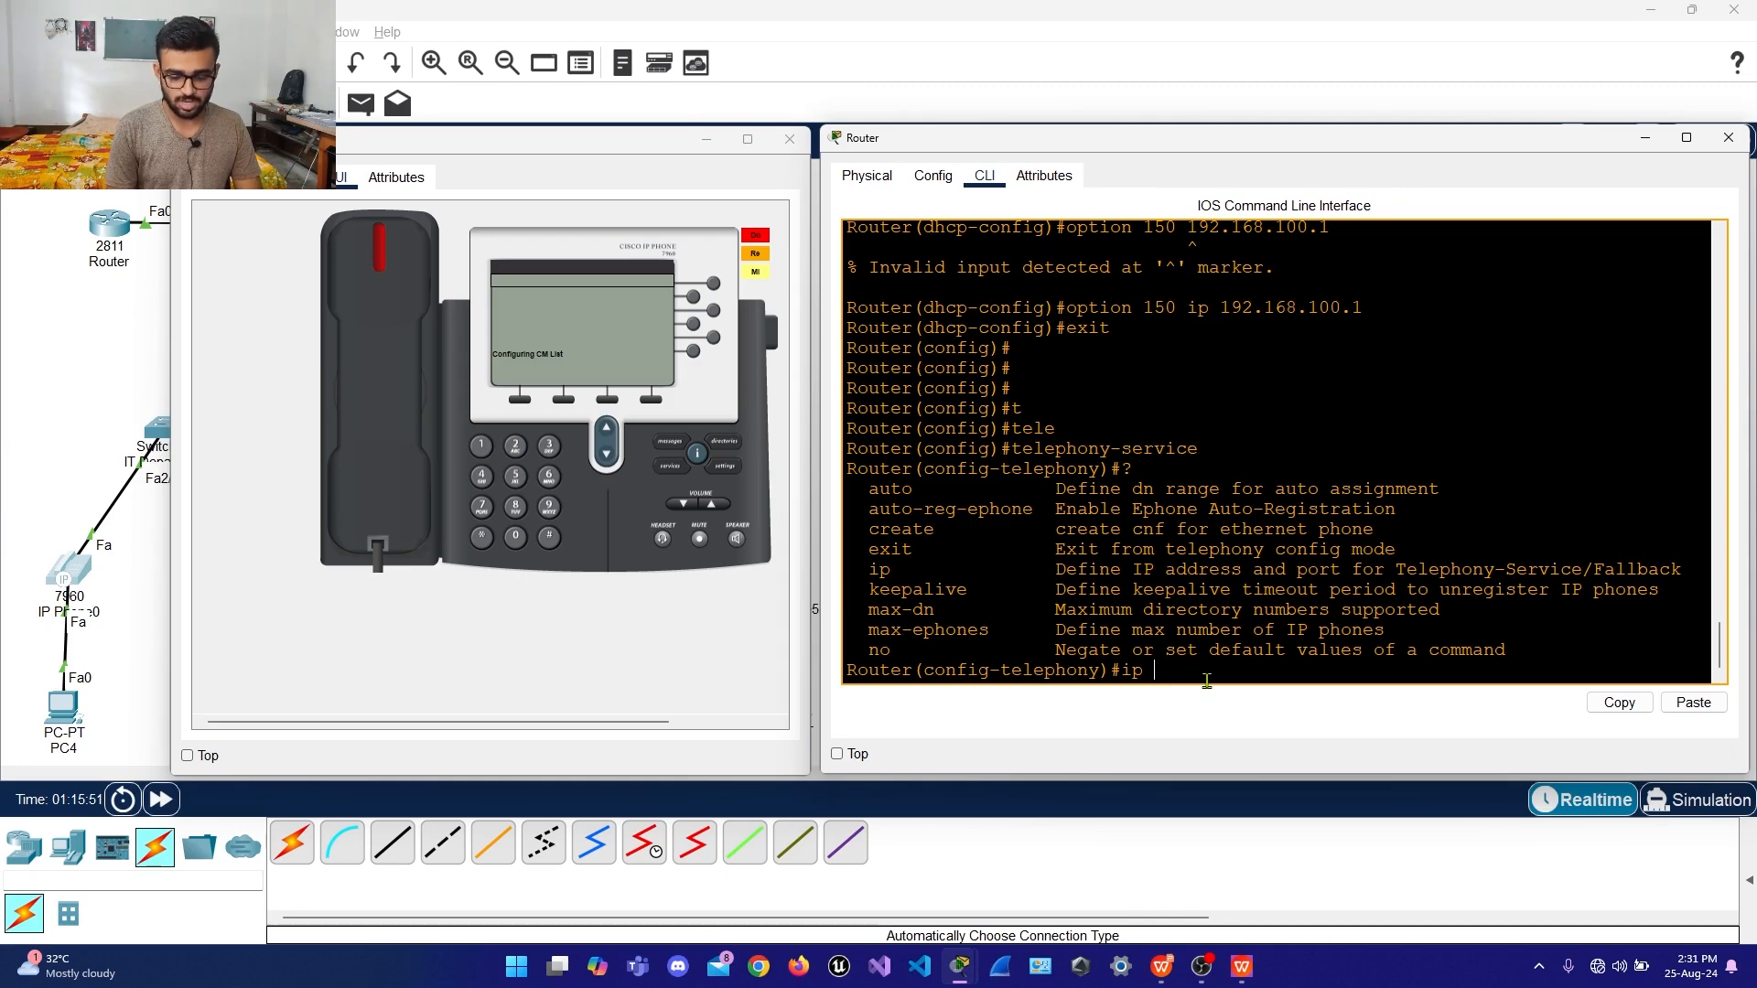
type("?")
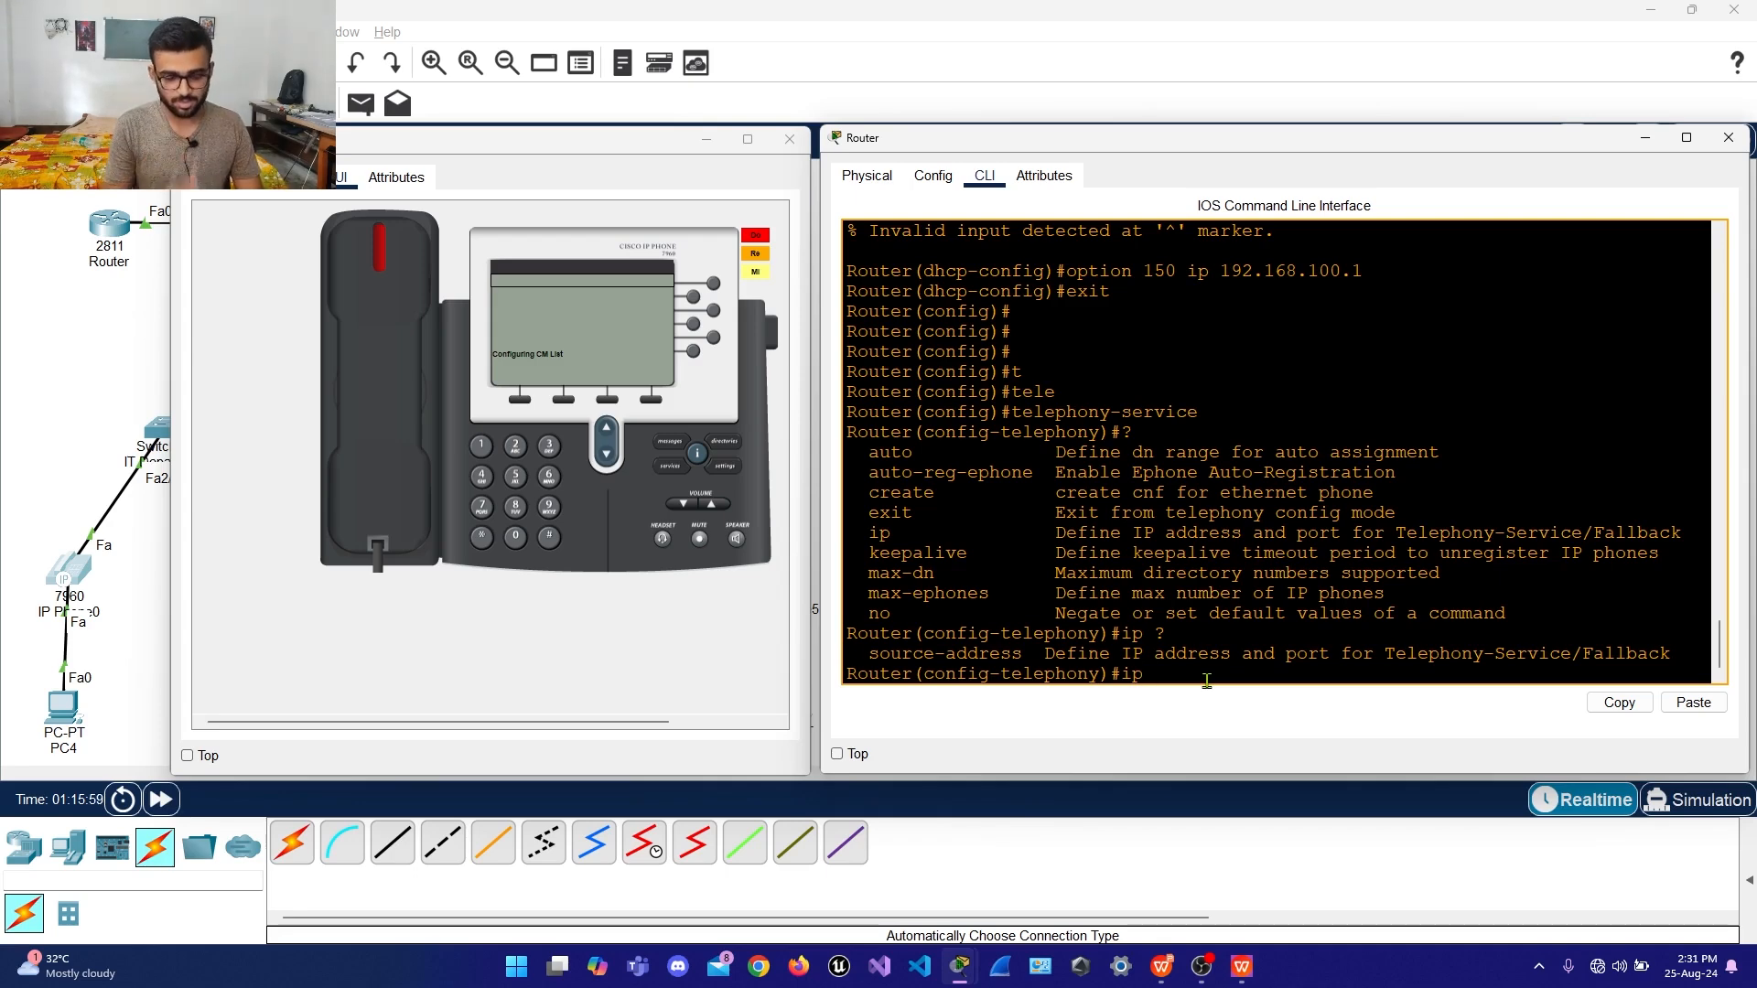
type("192.168.")
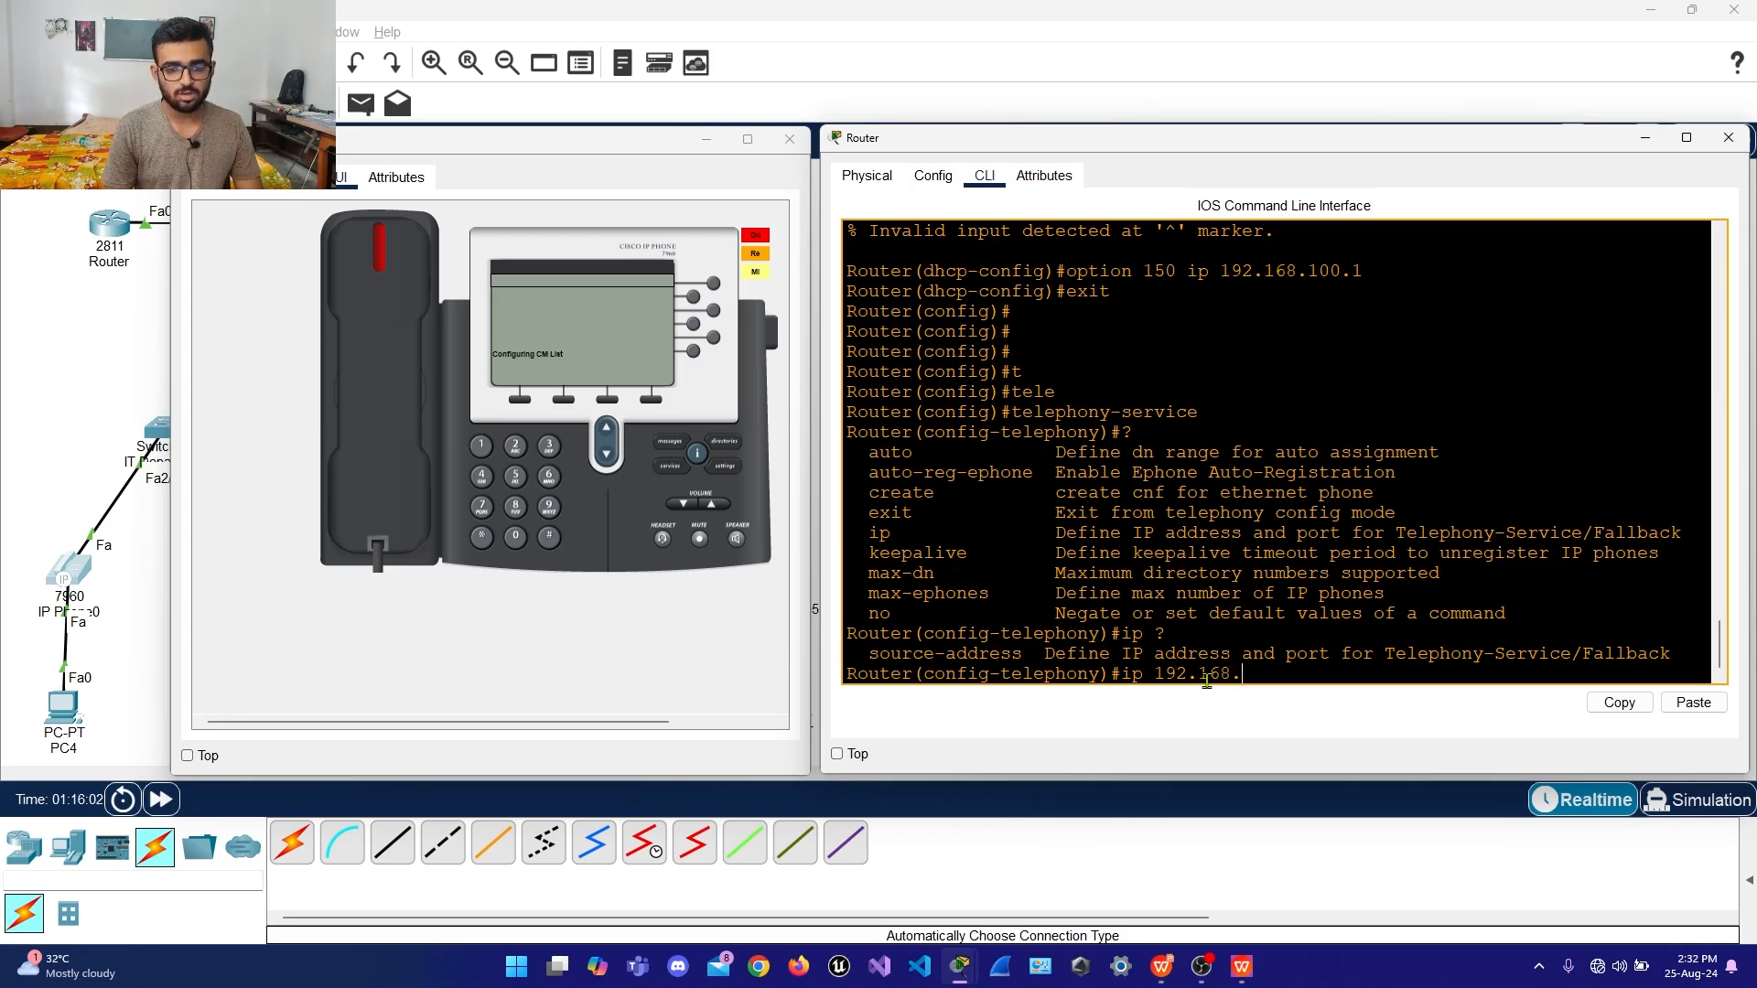
type("100.1")
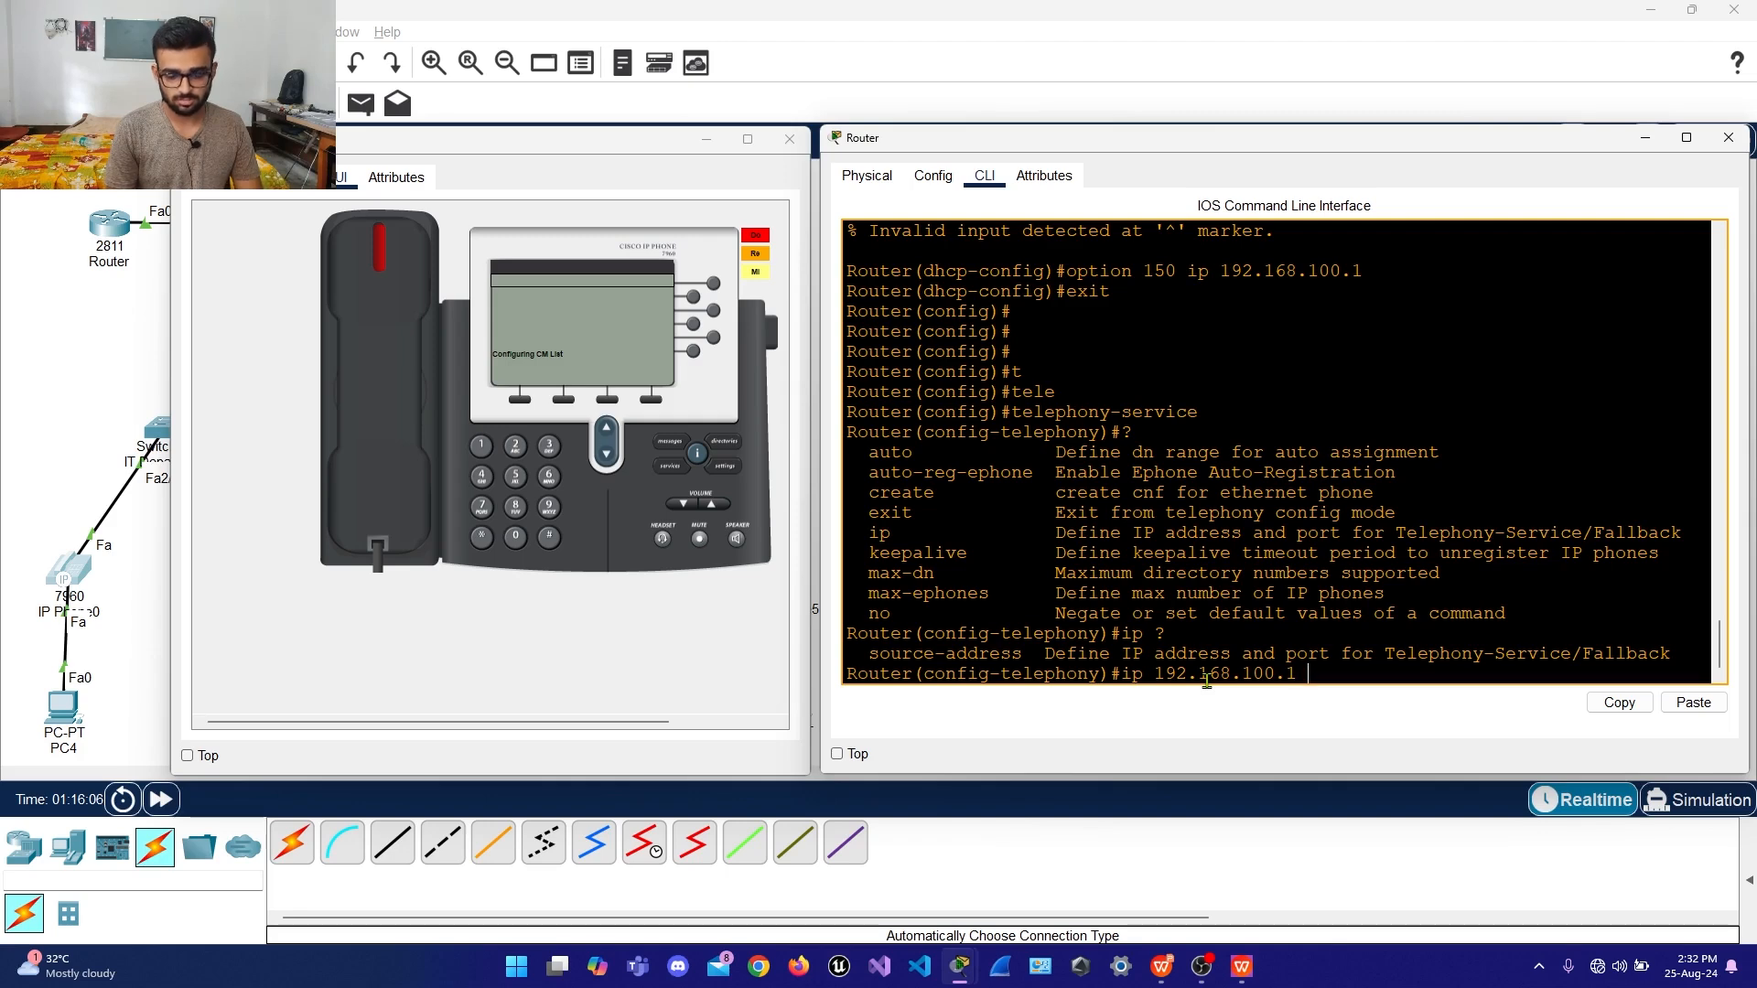
type(" ?")
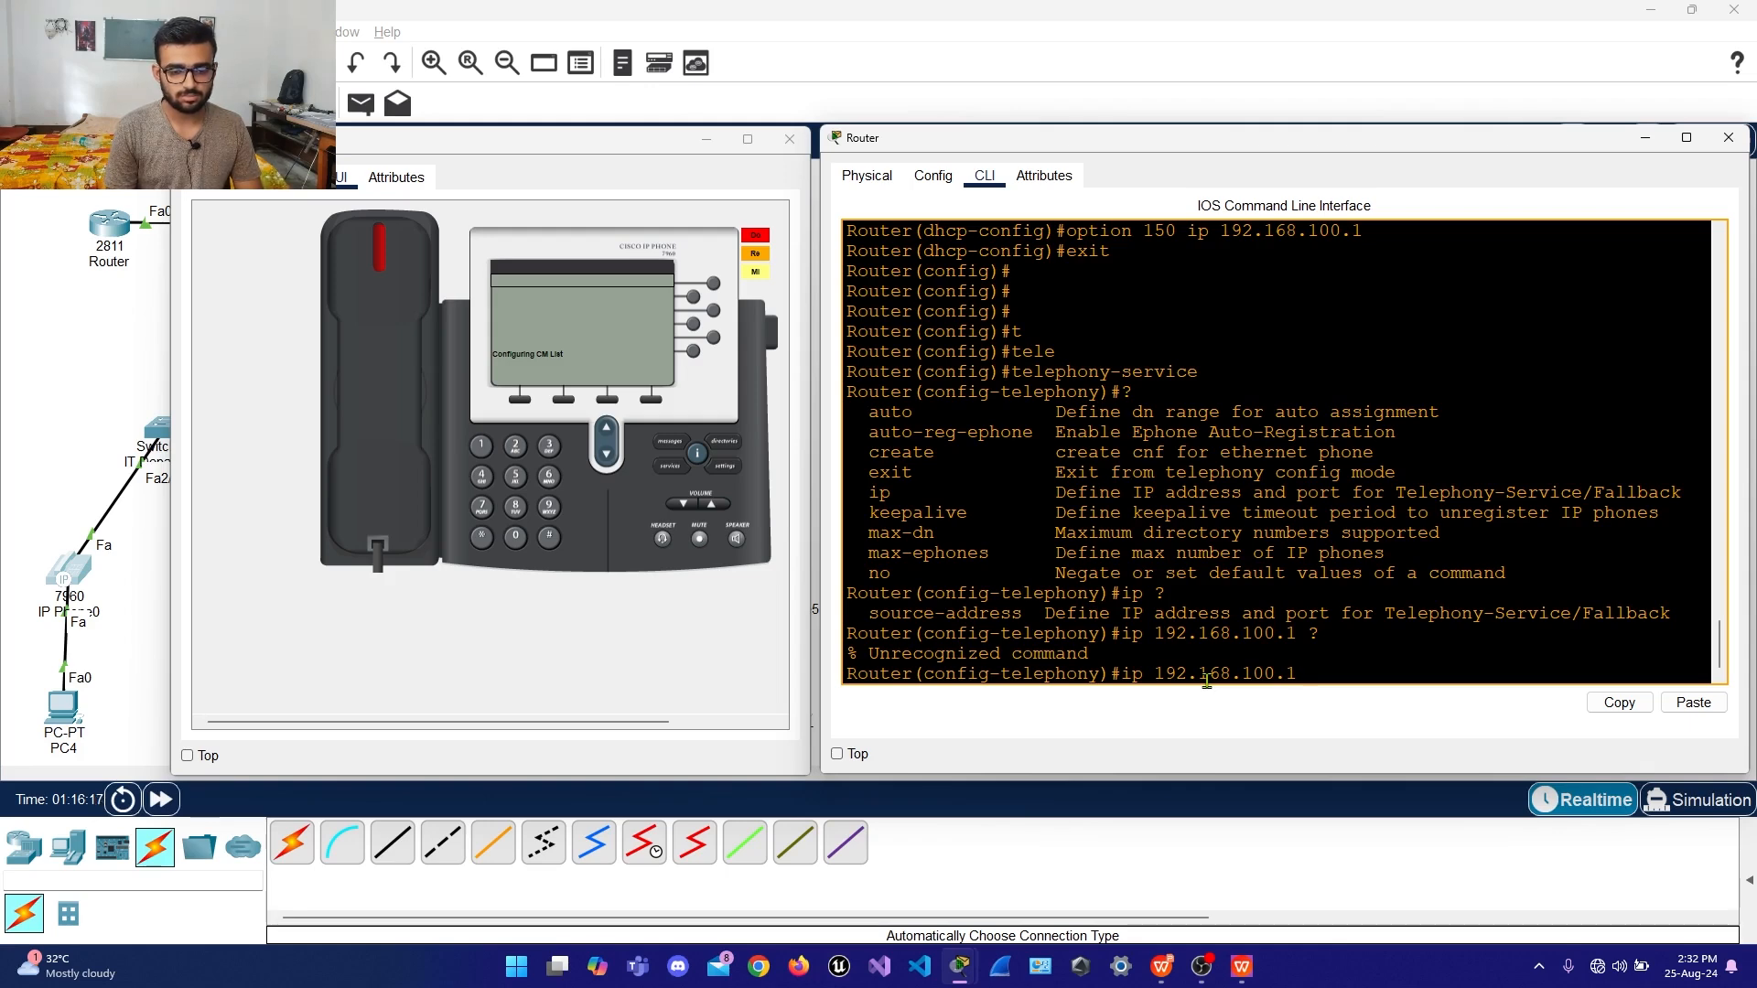
key("BackSpace")
key("BackSpace")
key("BackSpace")
key("BackSpace")
key("BackSpace")
key("BackSpace")
key("BackSpace")
key("BackSpace")
key("BackSpace")
key("BackSpace")
key("BackSpace")
key("BackSpace")
key("BackSpace")
key("BackSpace")
key("BackSpace")
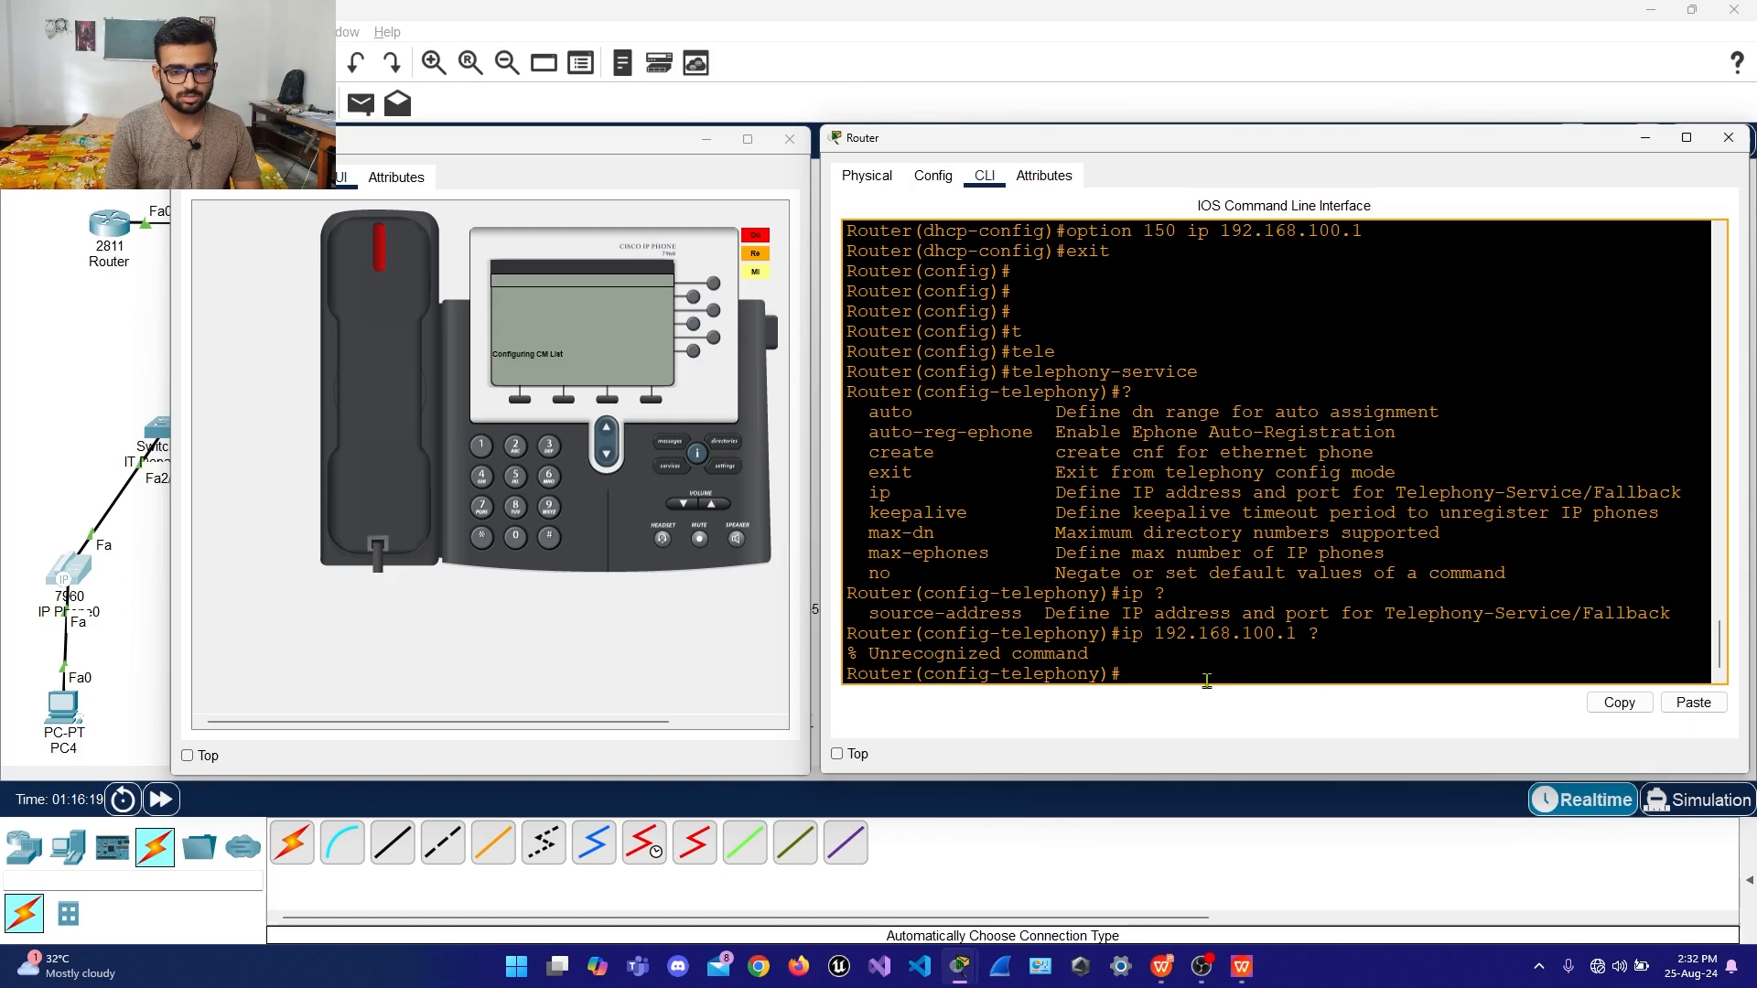
type("so")
key("Tab")
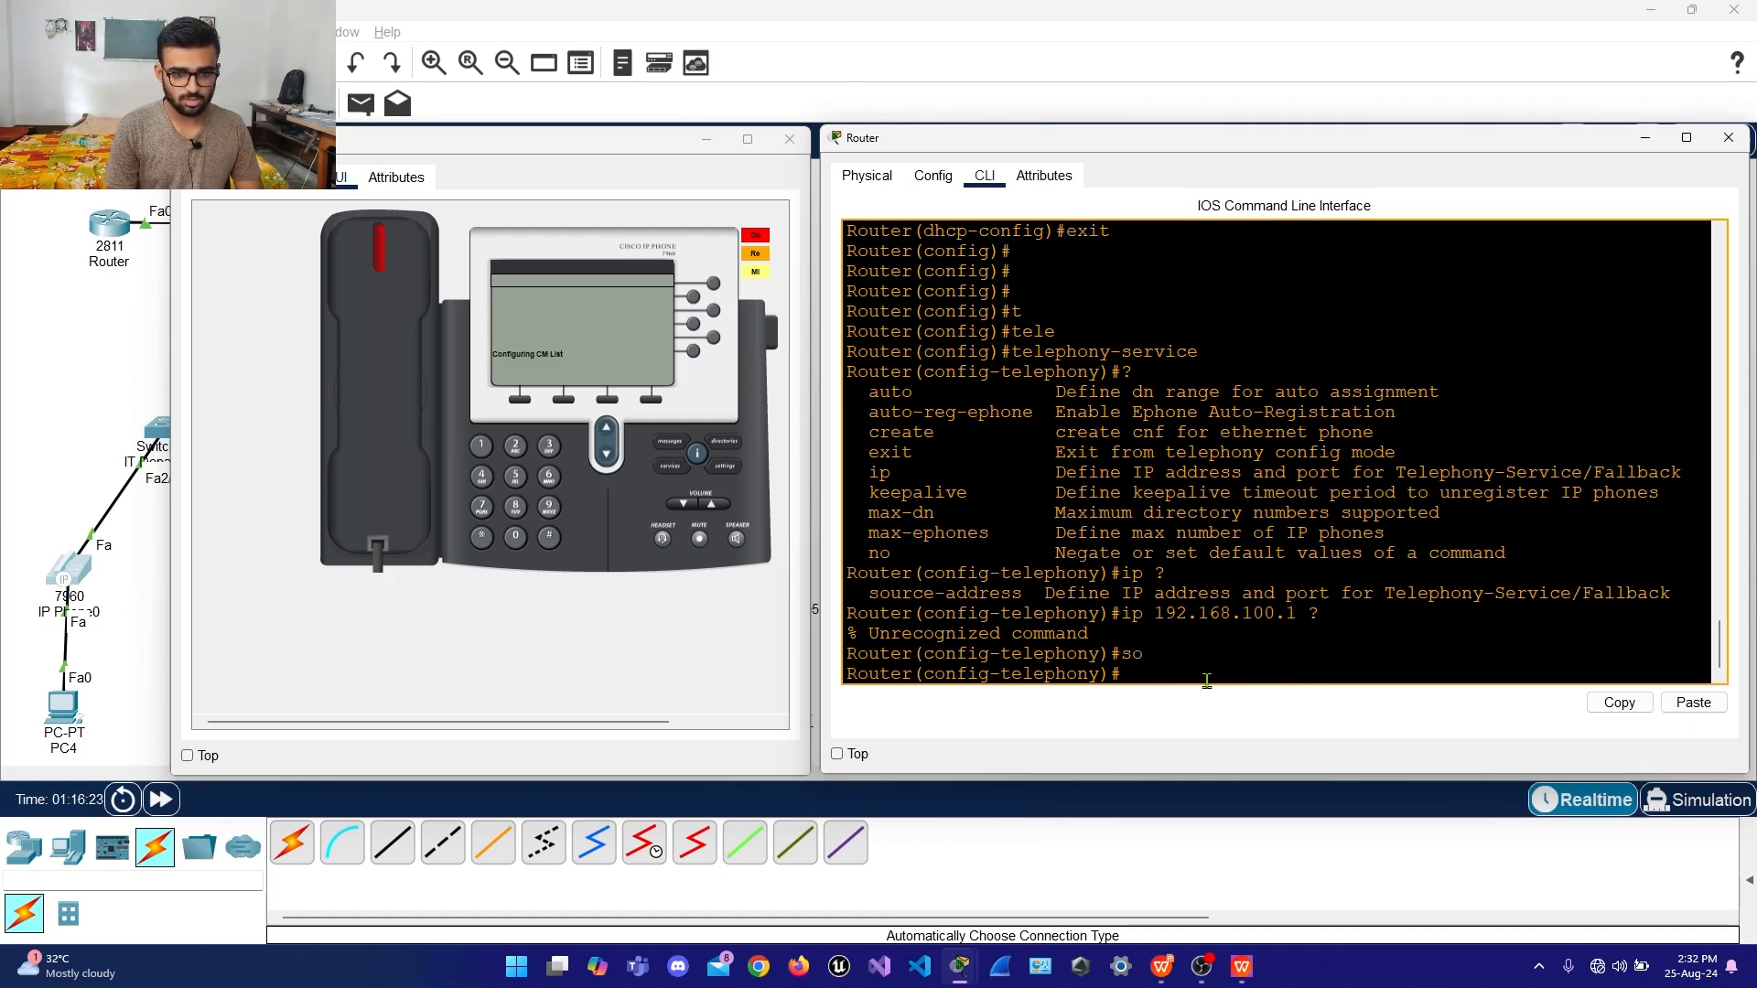
Compose the command ip source-address 192.168.100.1 in telephony configuration, consulting the command help for its arguments
type("ip")
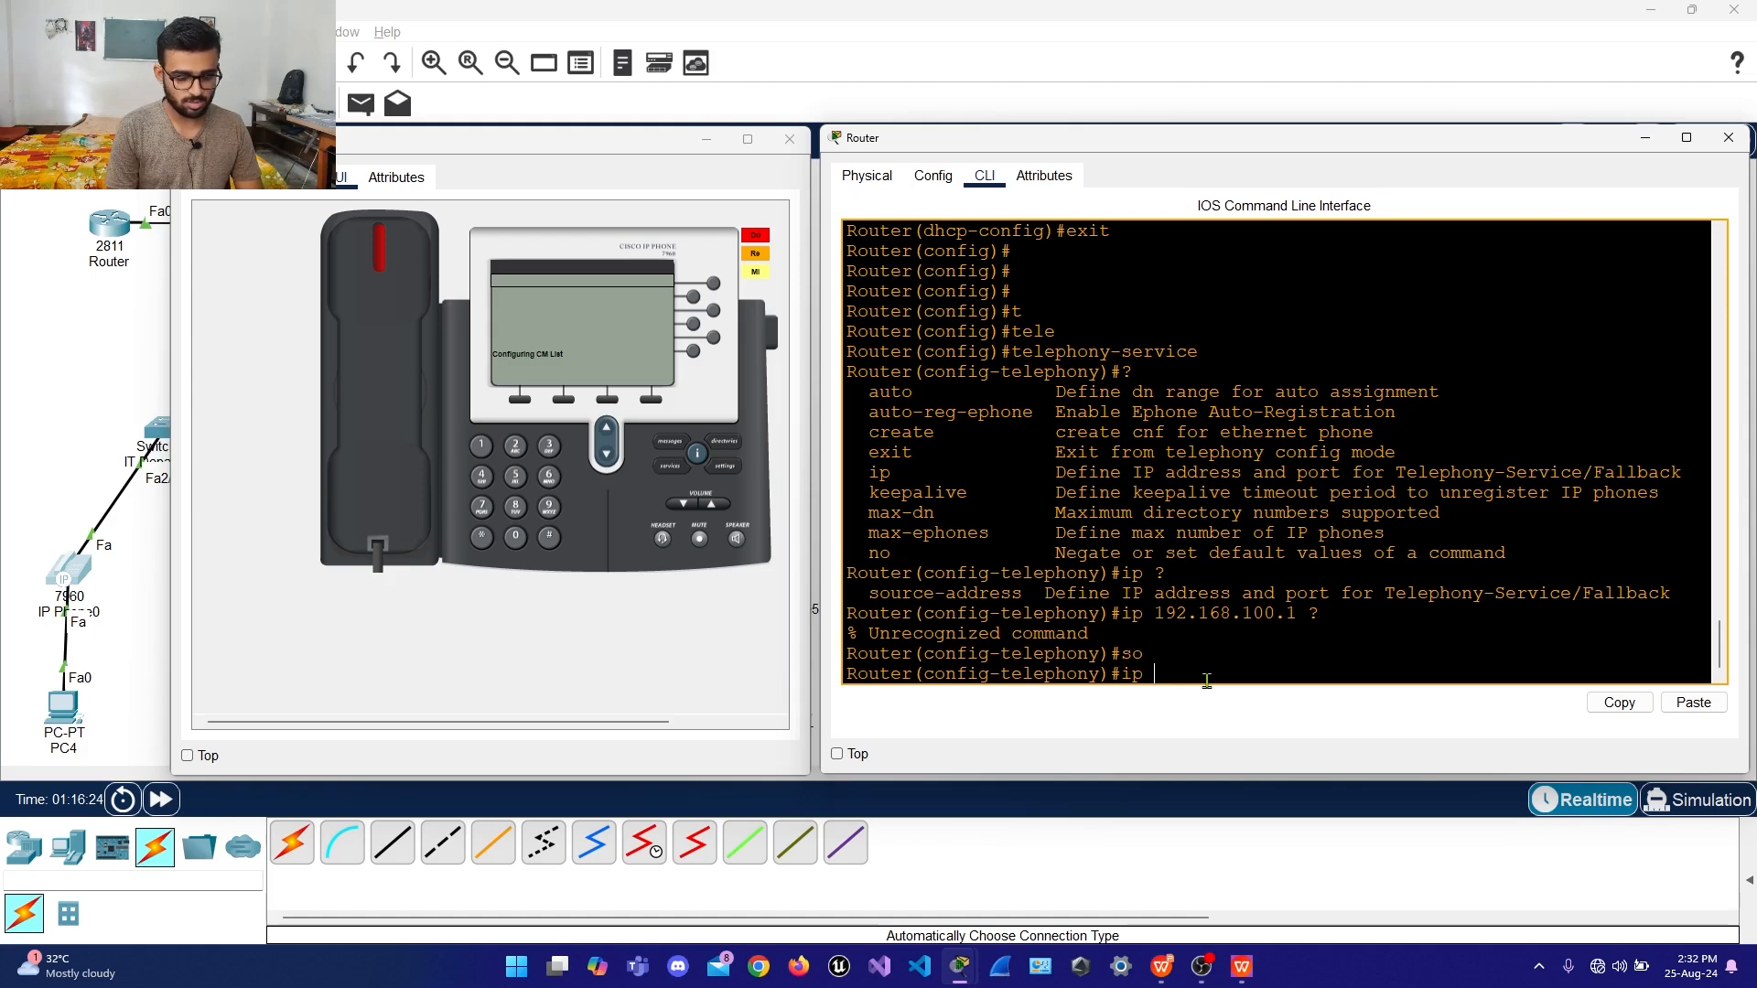
type(" so")
key("Tab")
type("?")
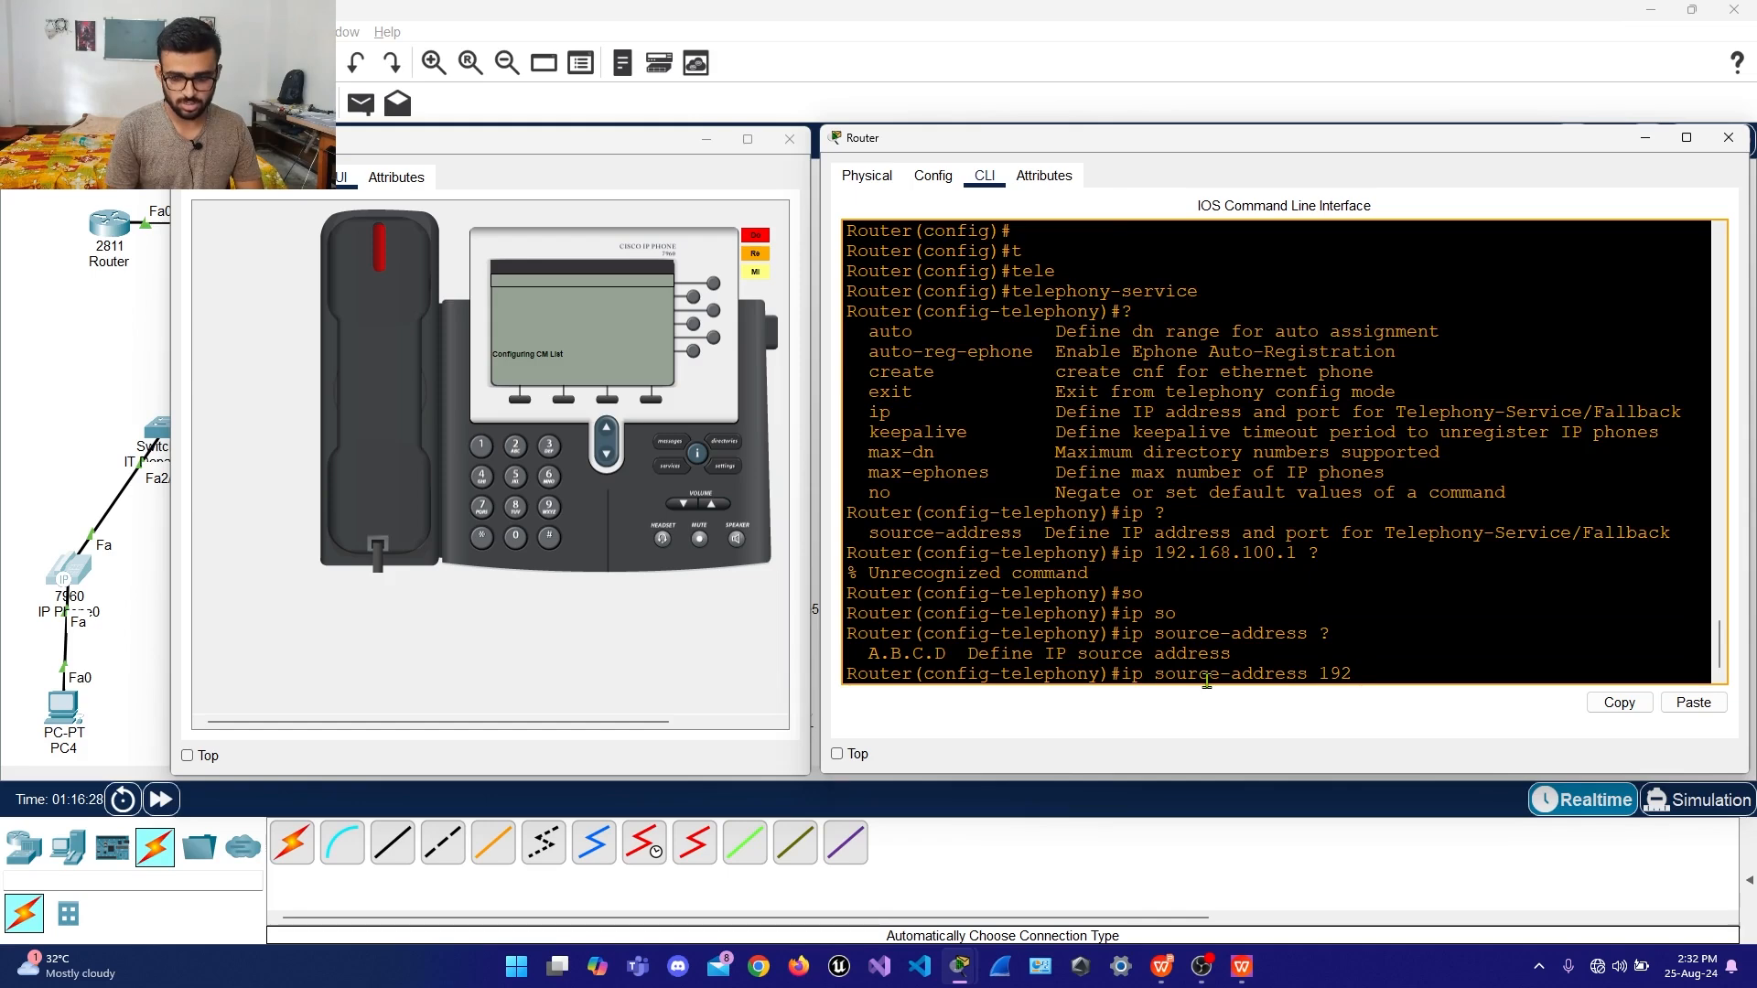
type("192.168.100.")
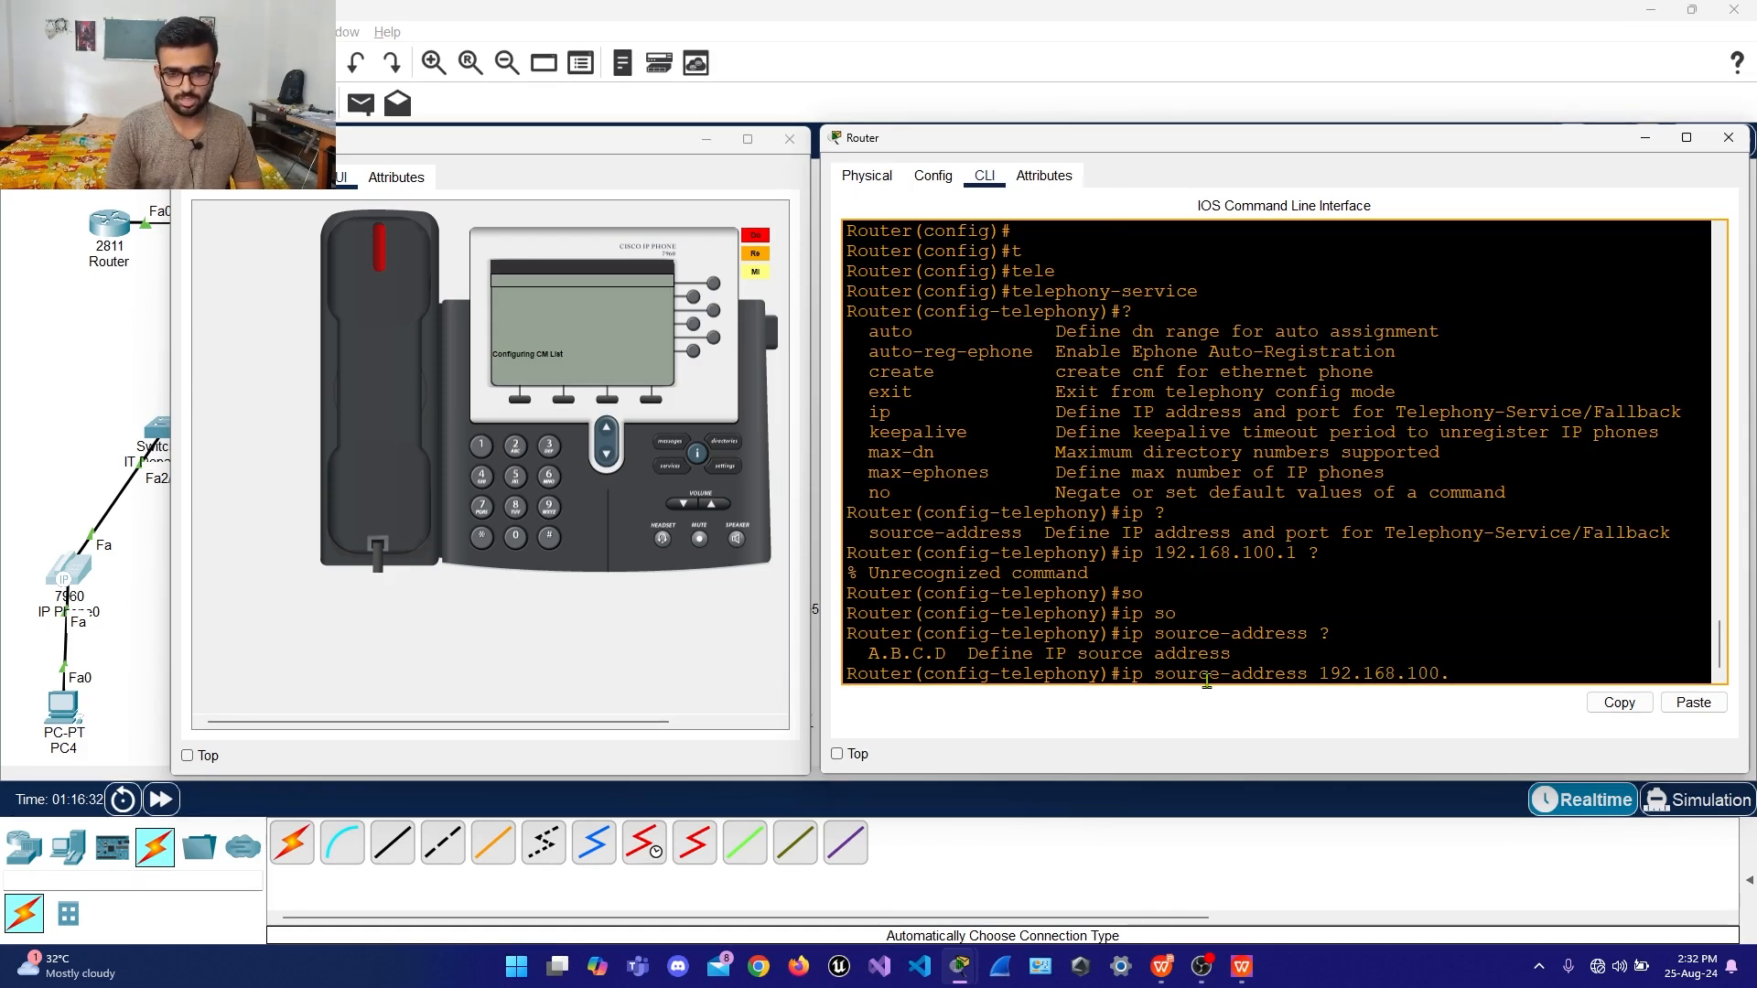
type("1")
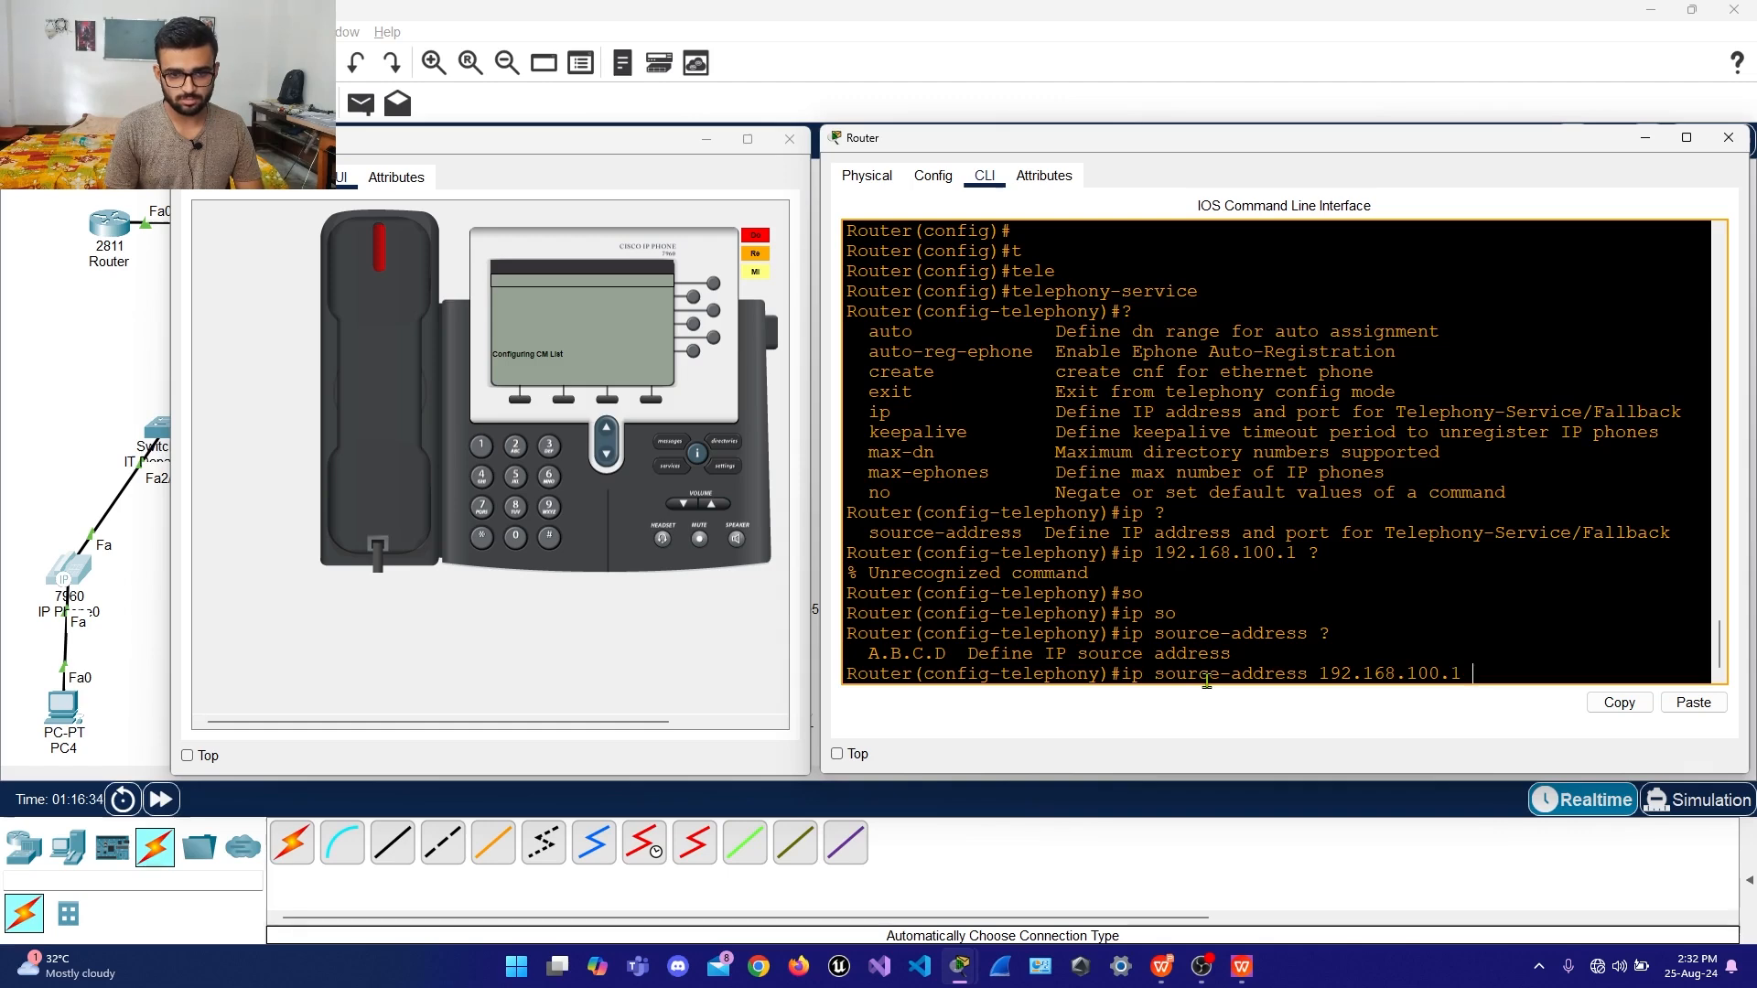
type(" ?")
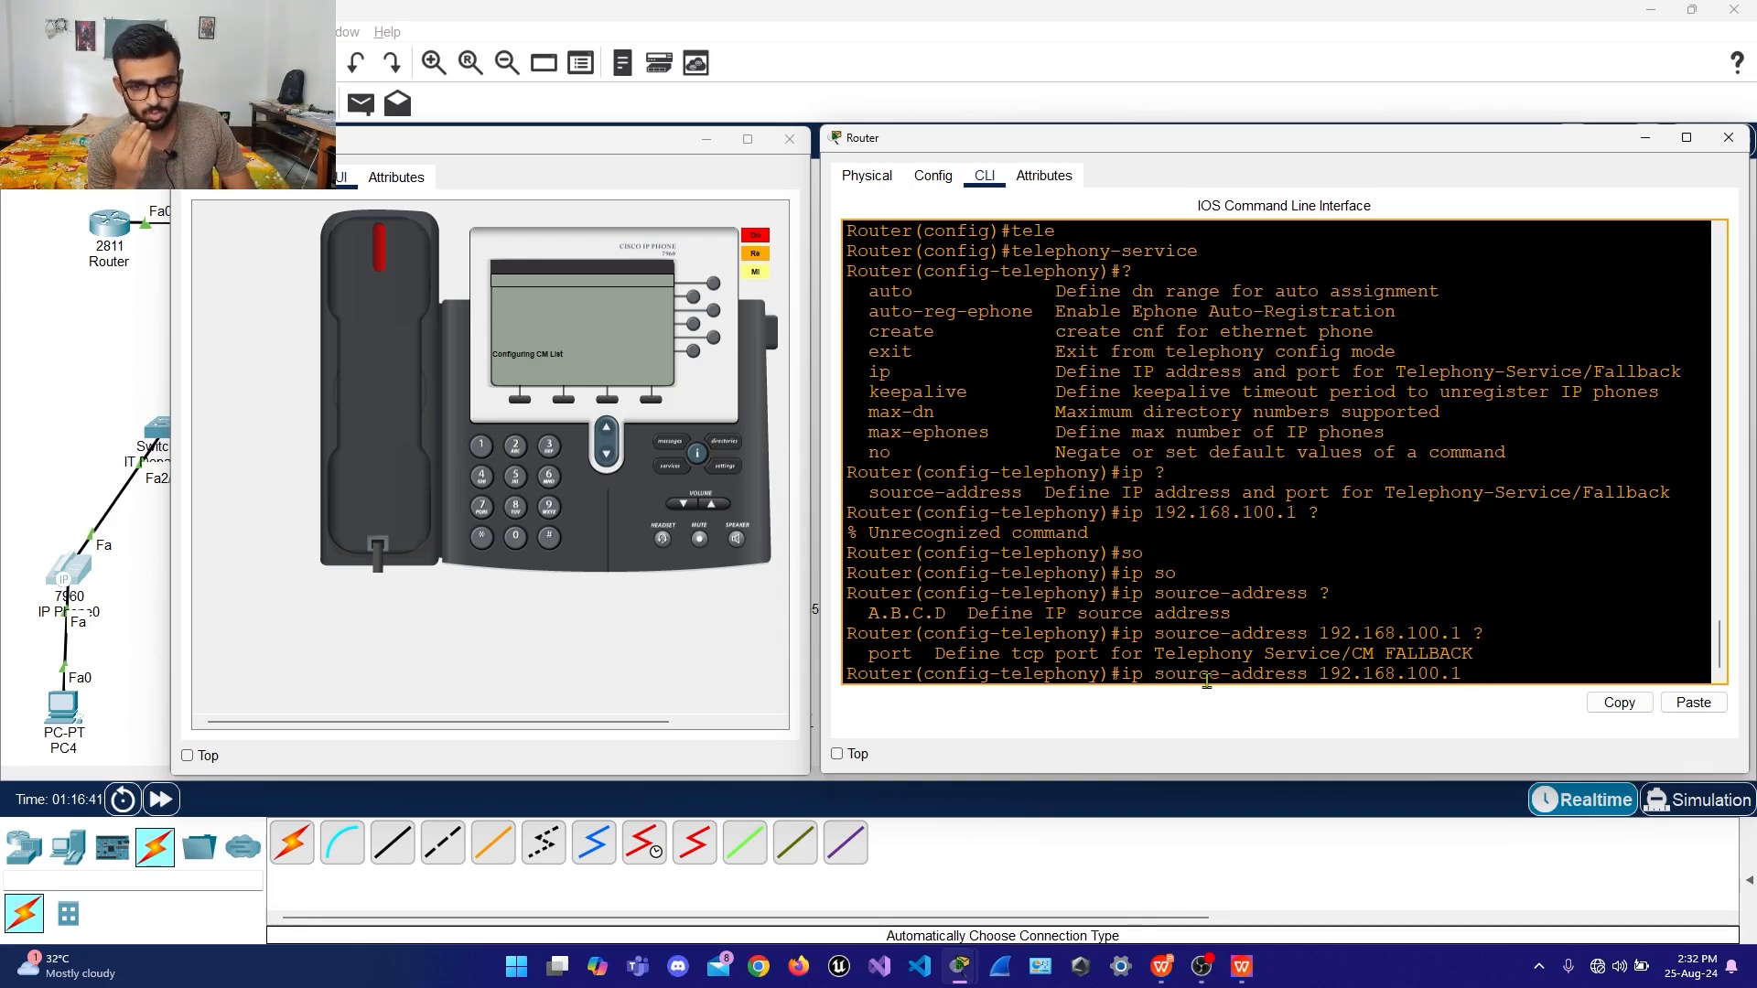
Try to run ip source-address 192.168.100.1 2000 in telephony configuration, checking the command help for further arguments
type("0002")
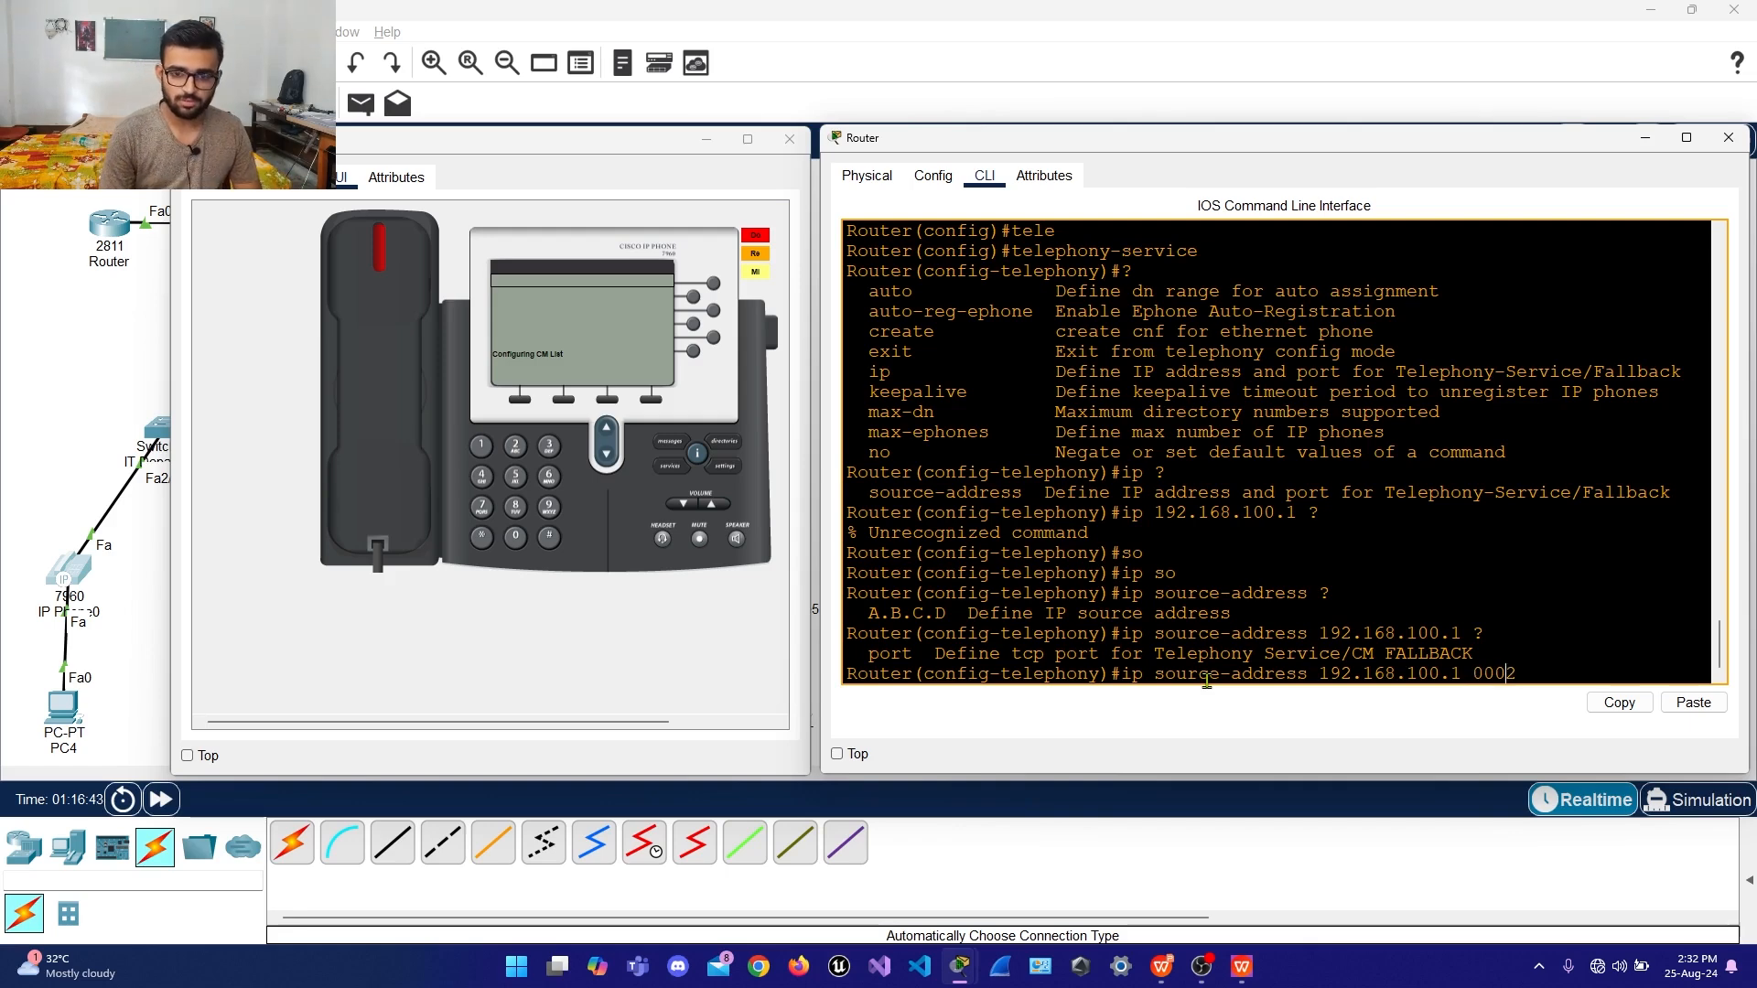
key("BackSpace")
key("BackSpace")
key("BackSpace")
key("BackSpace")
type("200")
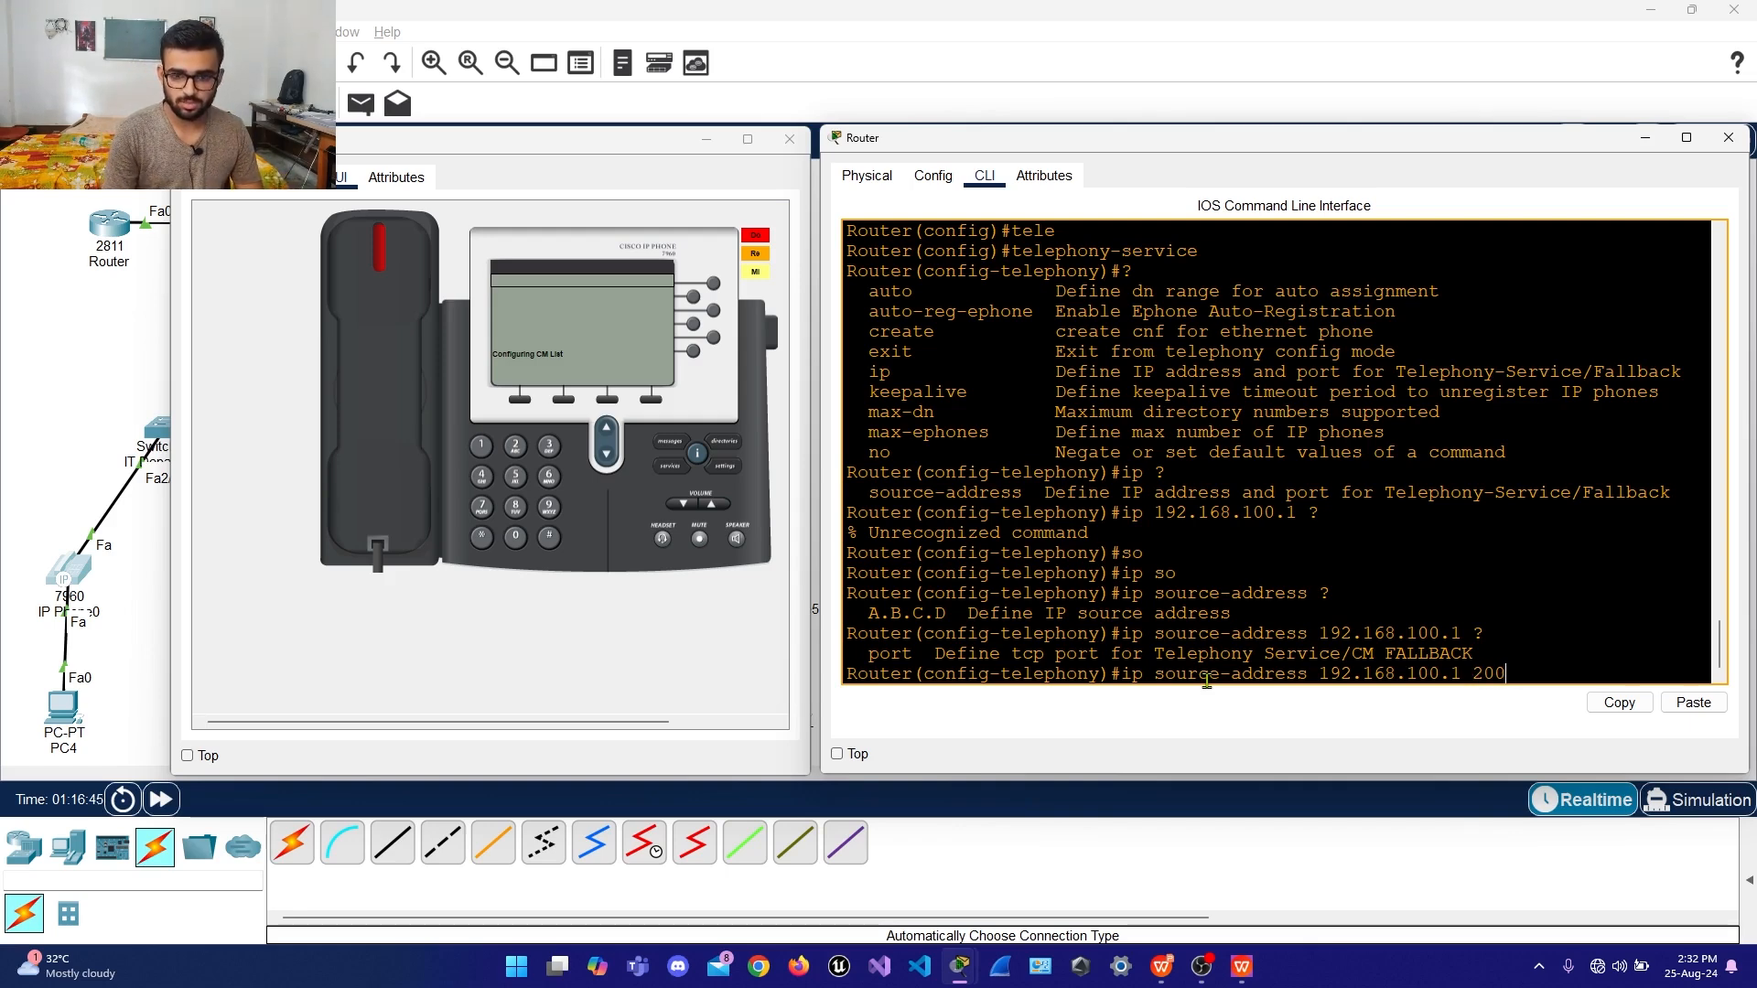
type("0")
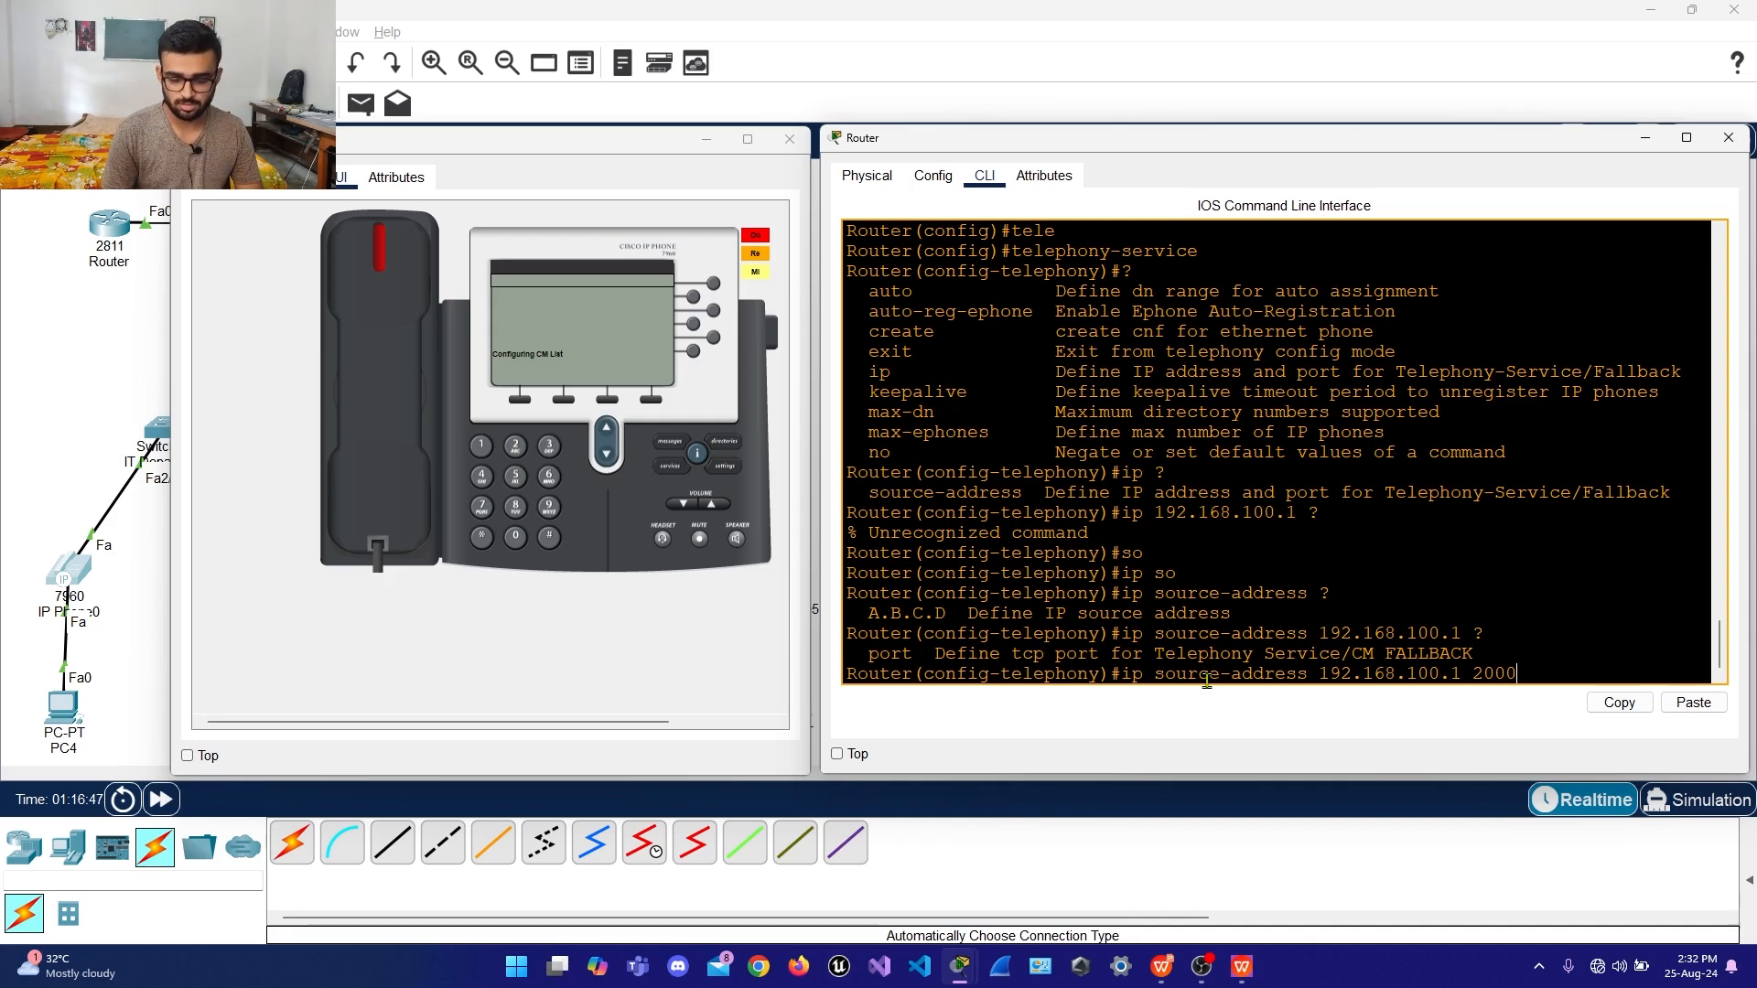
type("?")
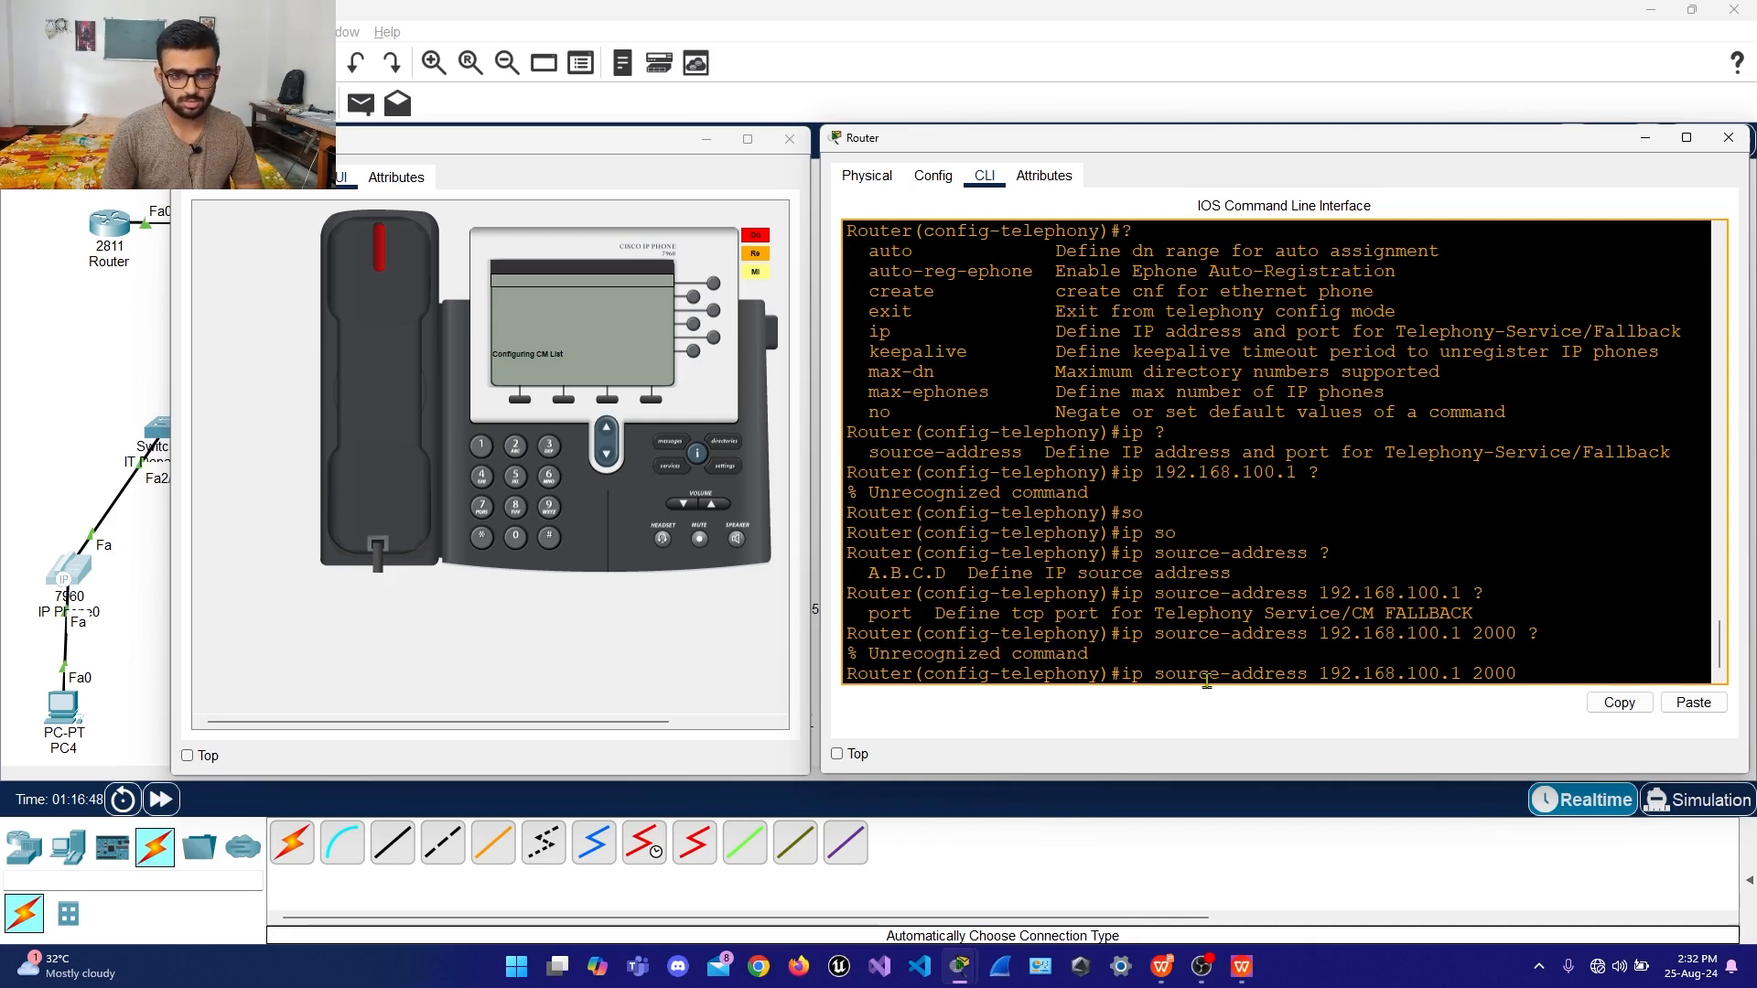
key("Return")
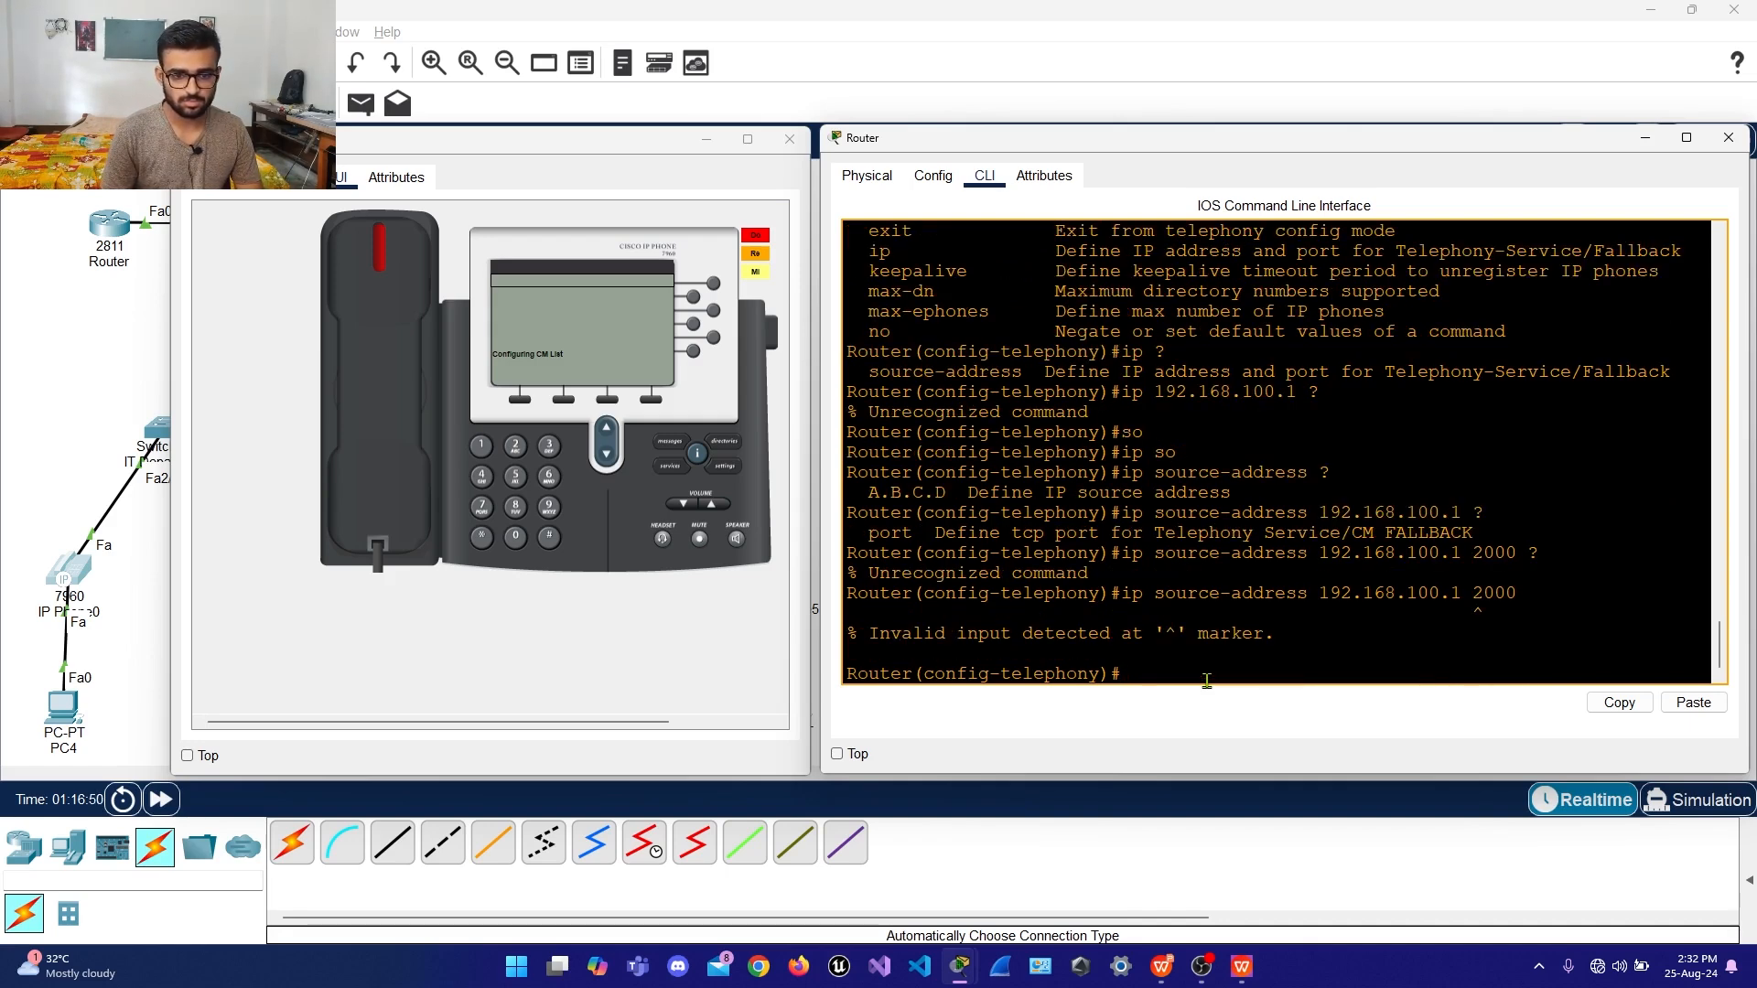
Set the telephony service's source address to 192.168.100.1 with port 2000, consulting the help for the allowed port values
key("Up")
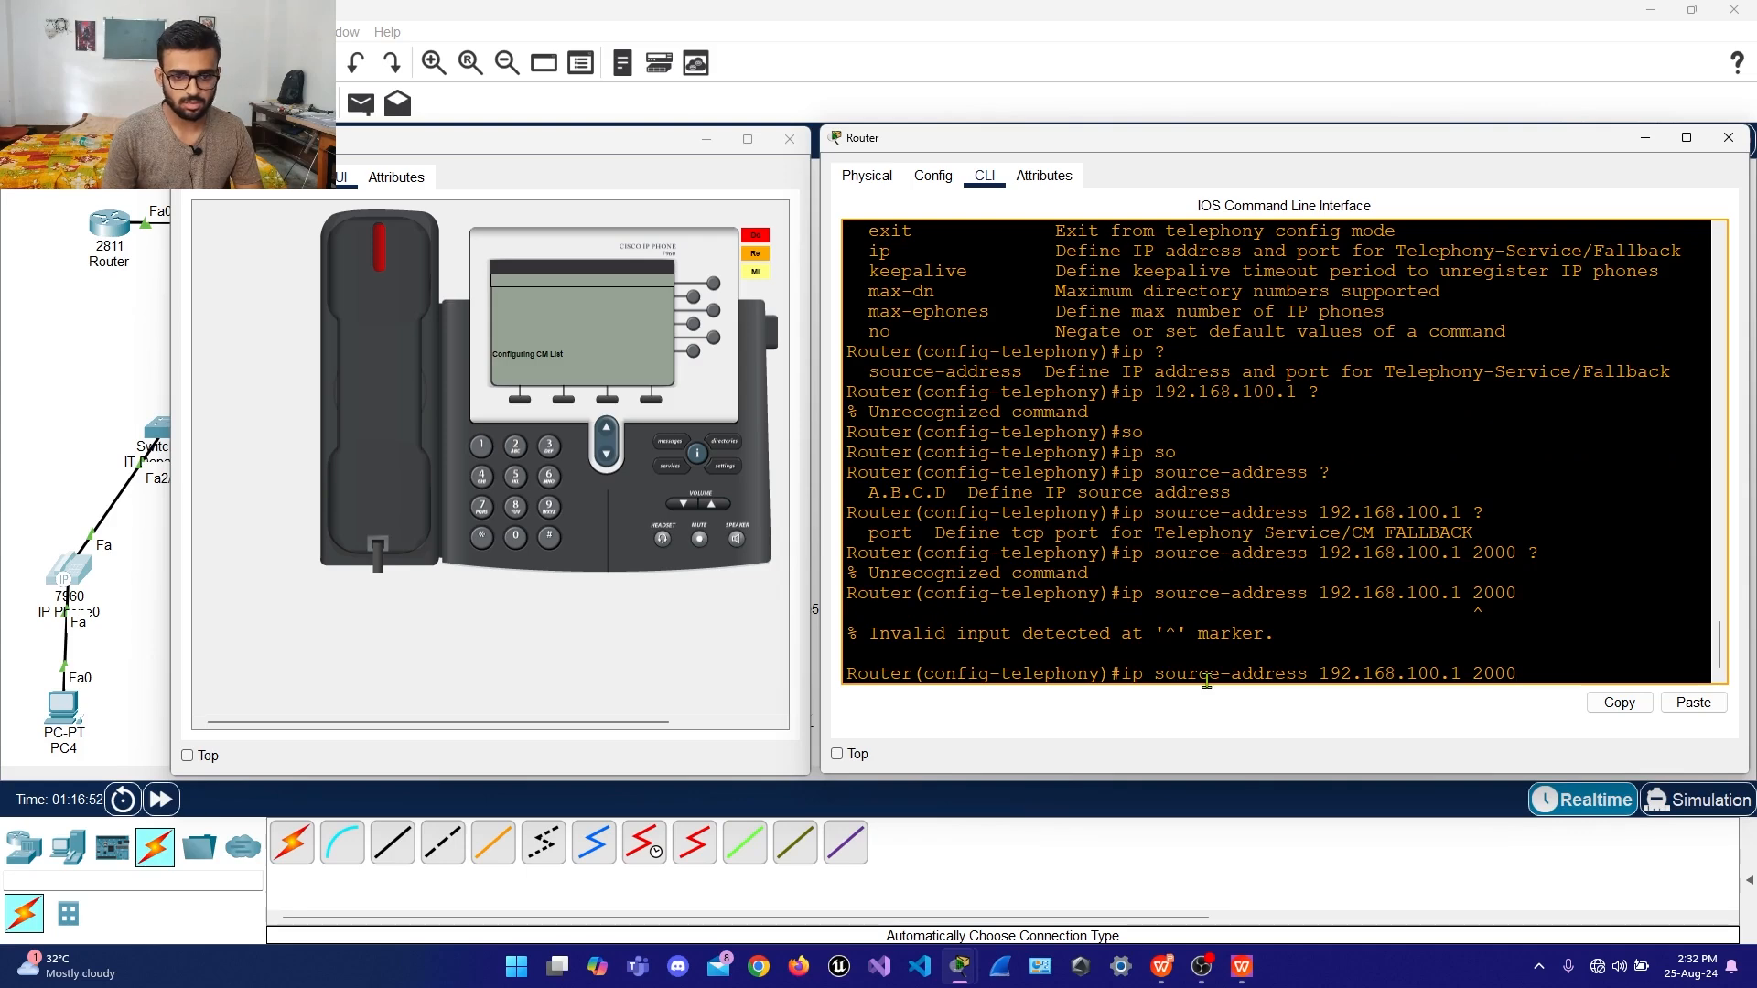
key("BackSpace")
key("BackSpace")
key("BackSpace")
key("BackSpace")
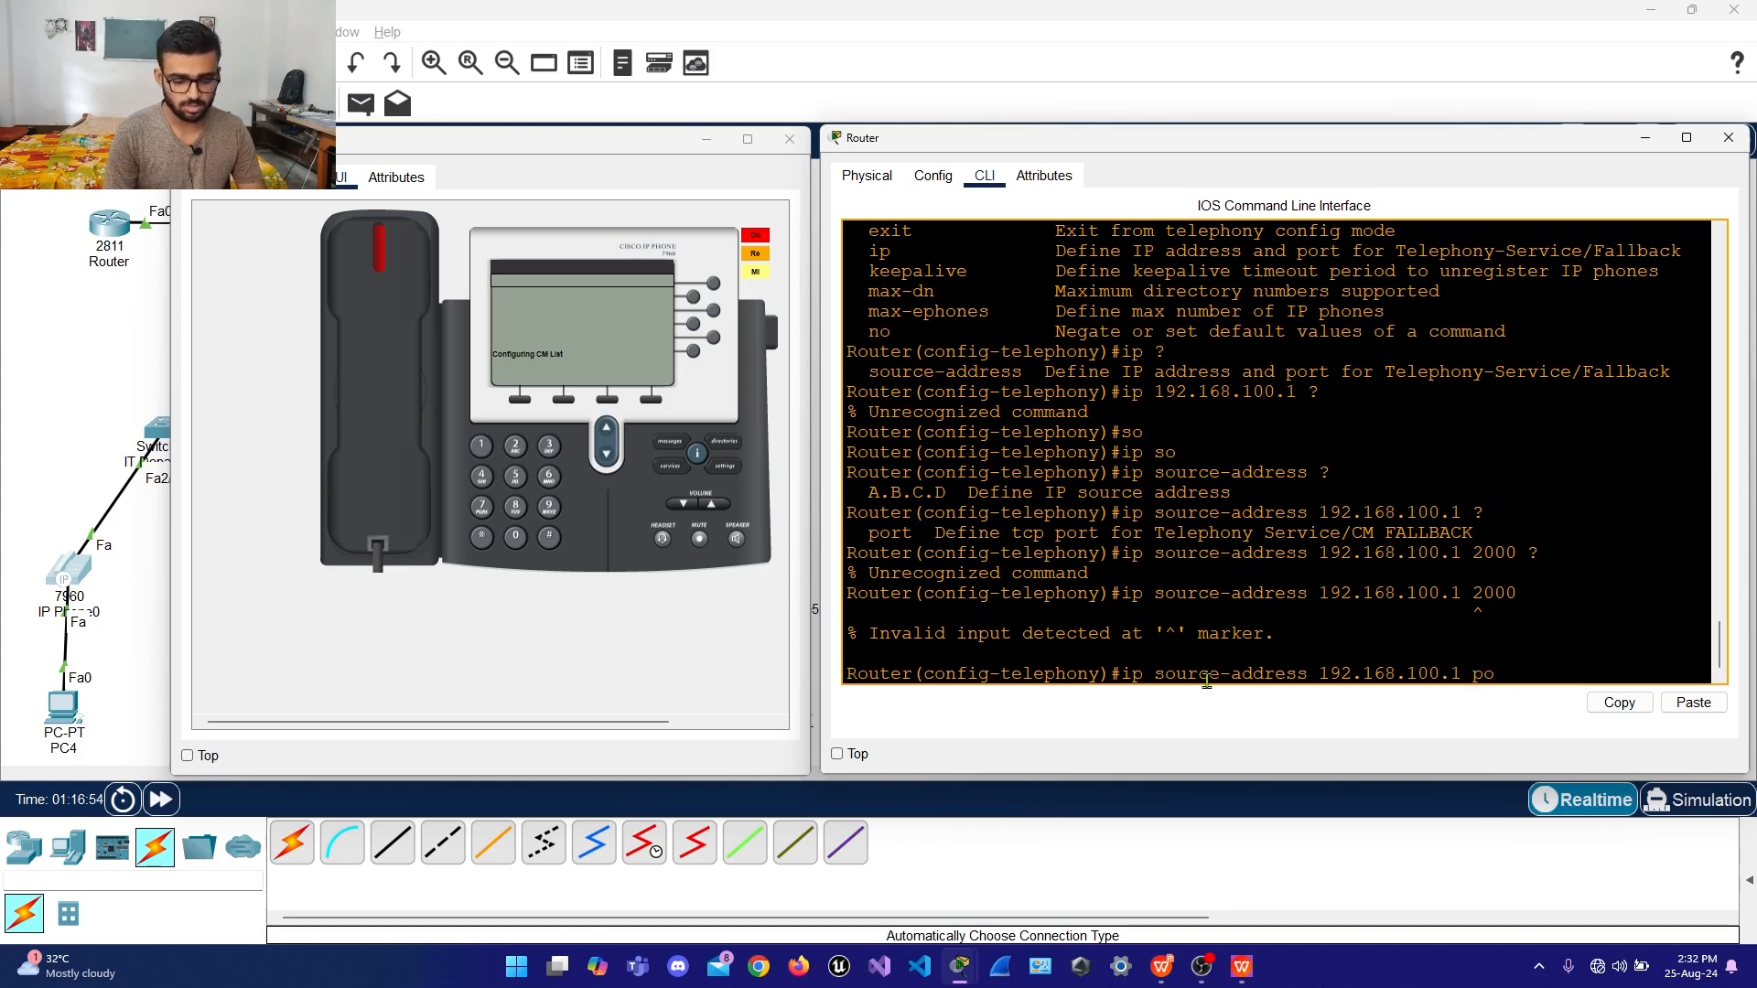
type("po")
key("Tab")
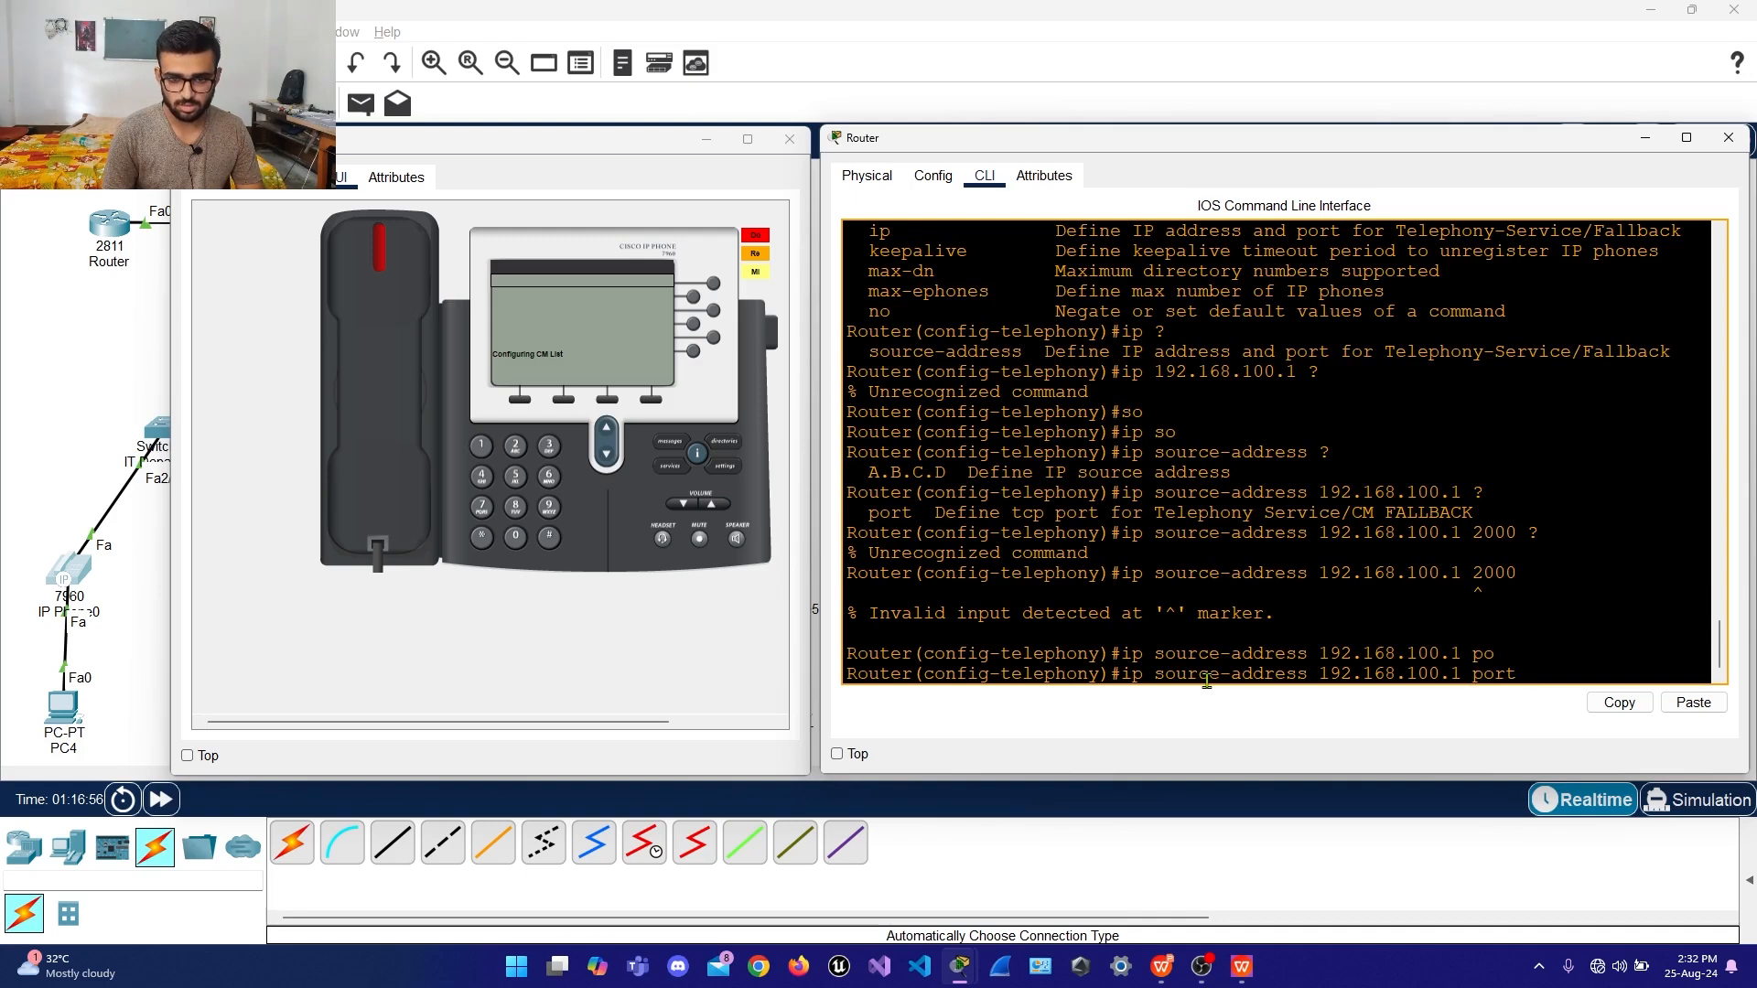
type("?")
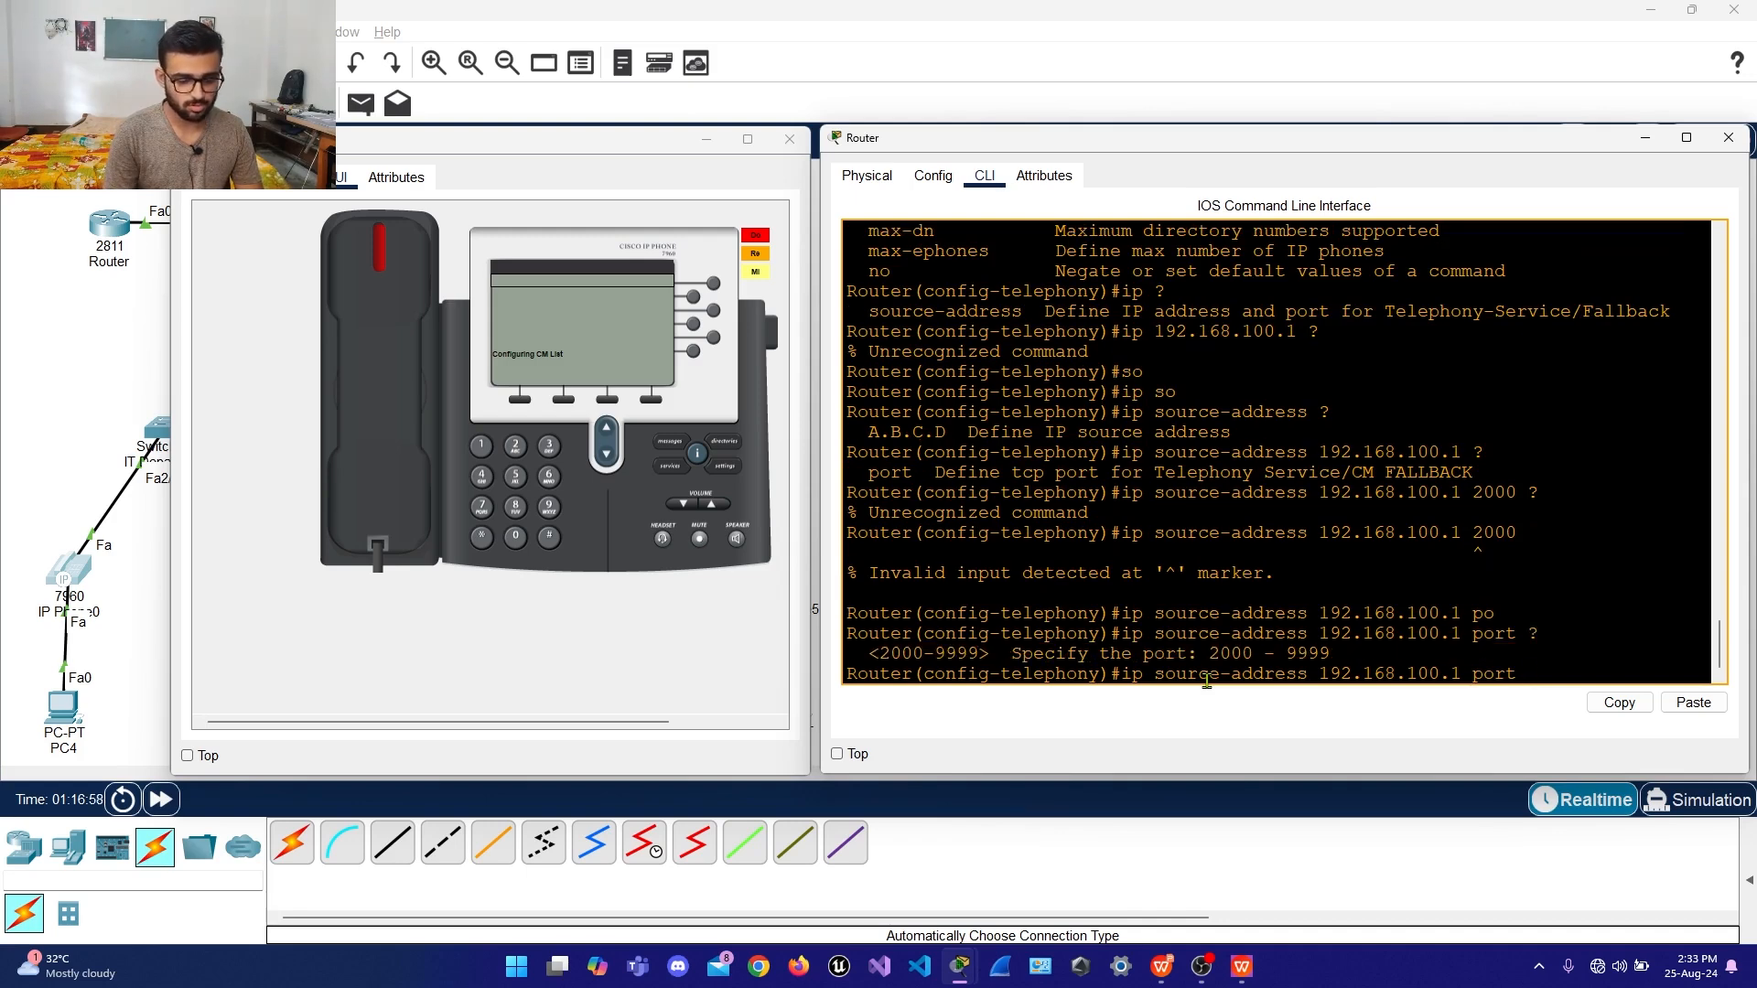
type("2000")
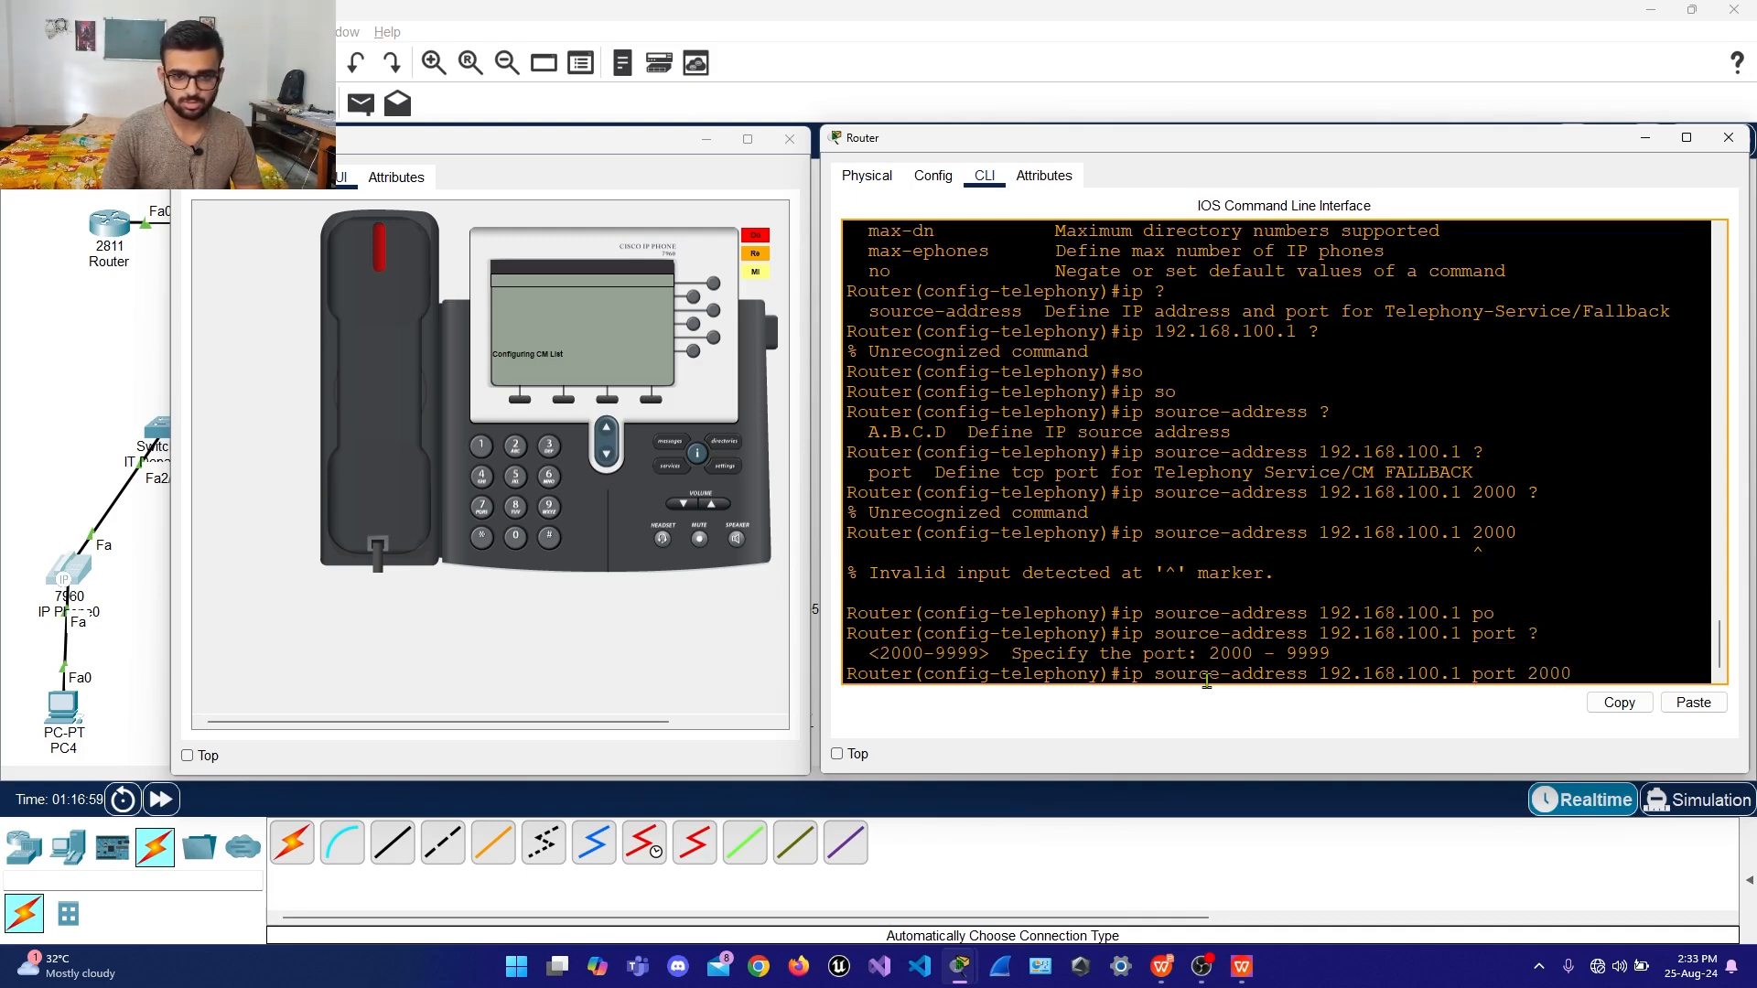
key("Return")
key("Return")
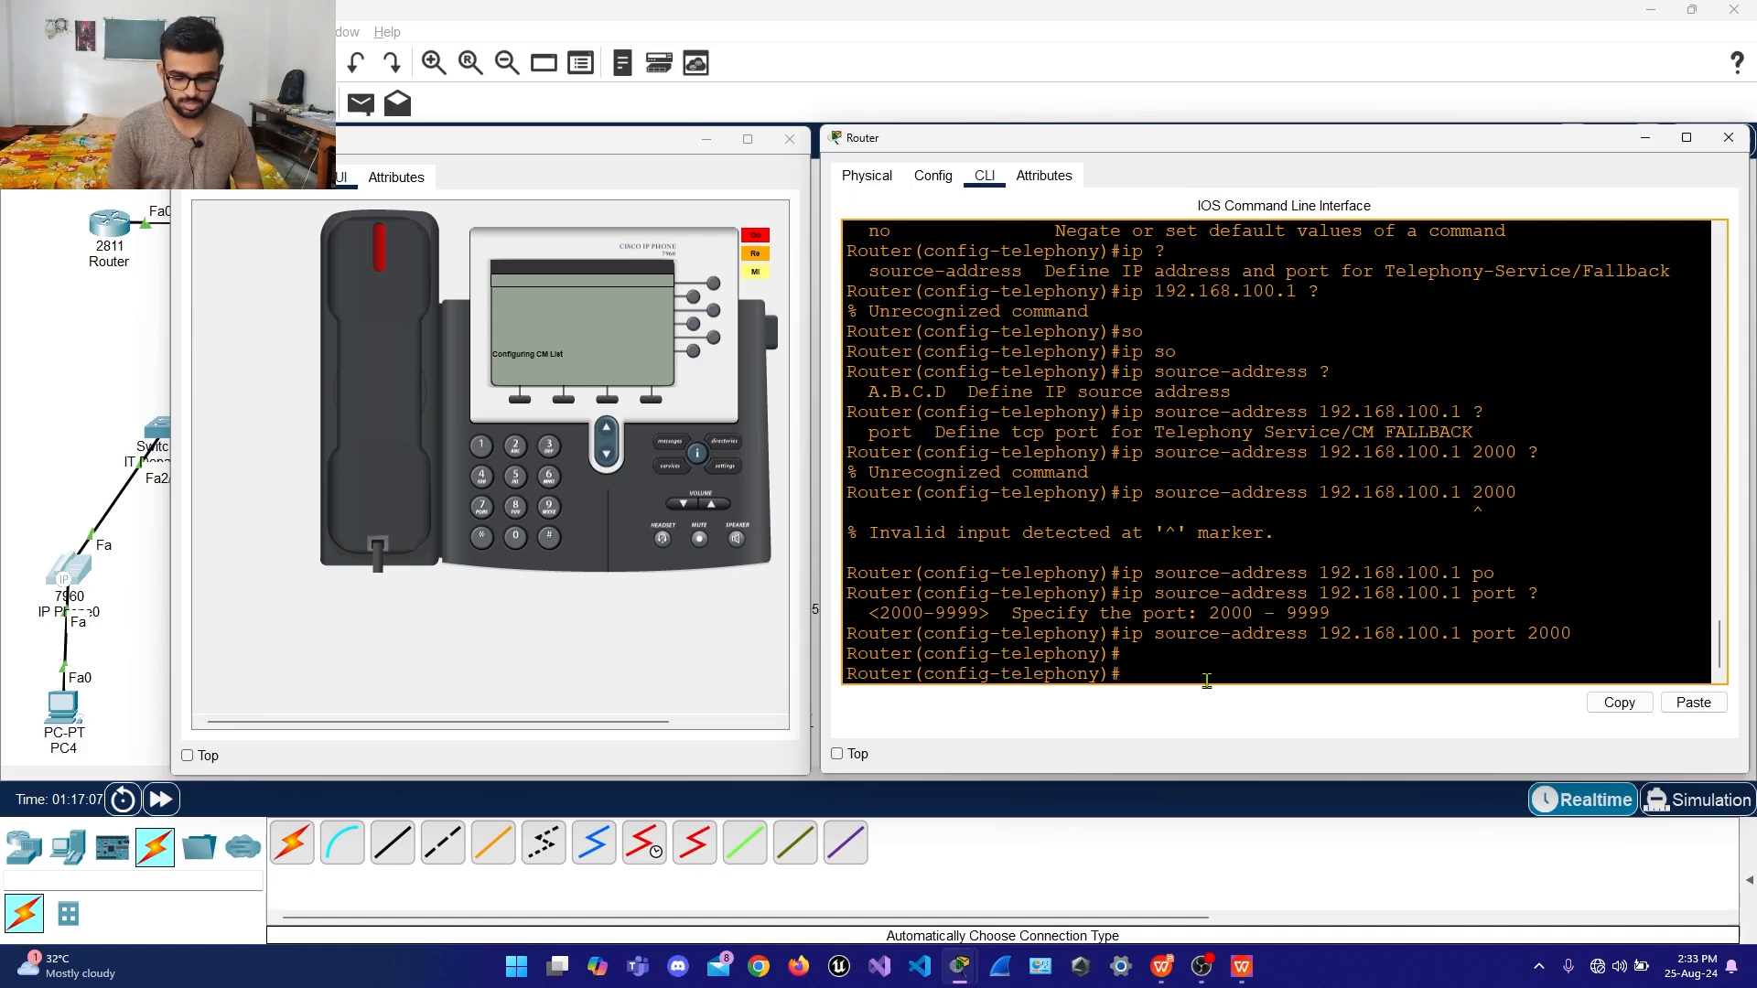
List the available telephony-service commands and set the maximum number of IP phones (max-ephones) to 6
type("?")
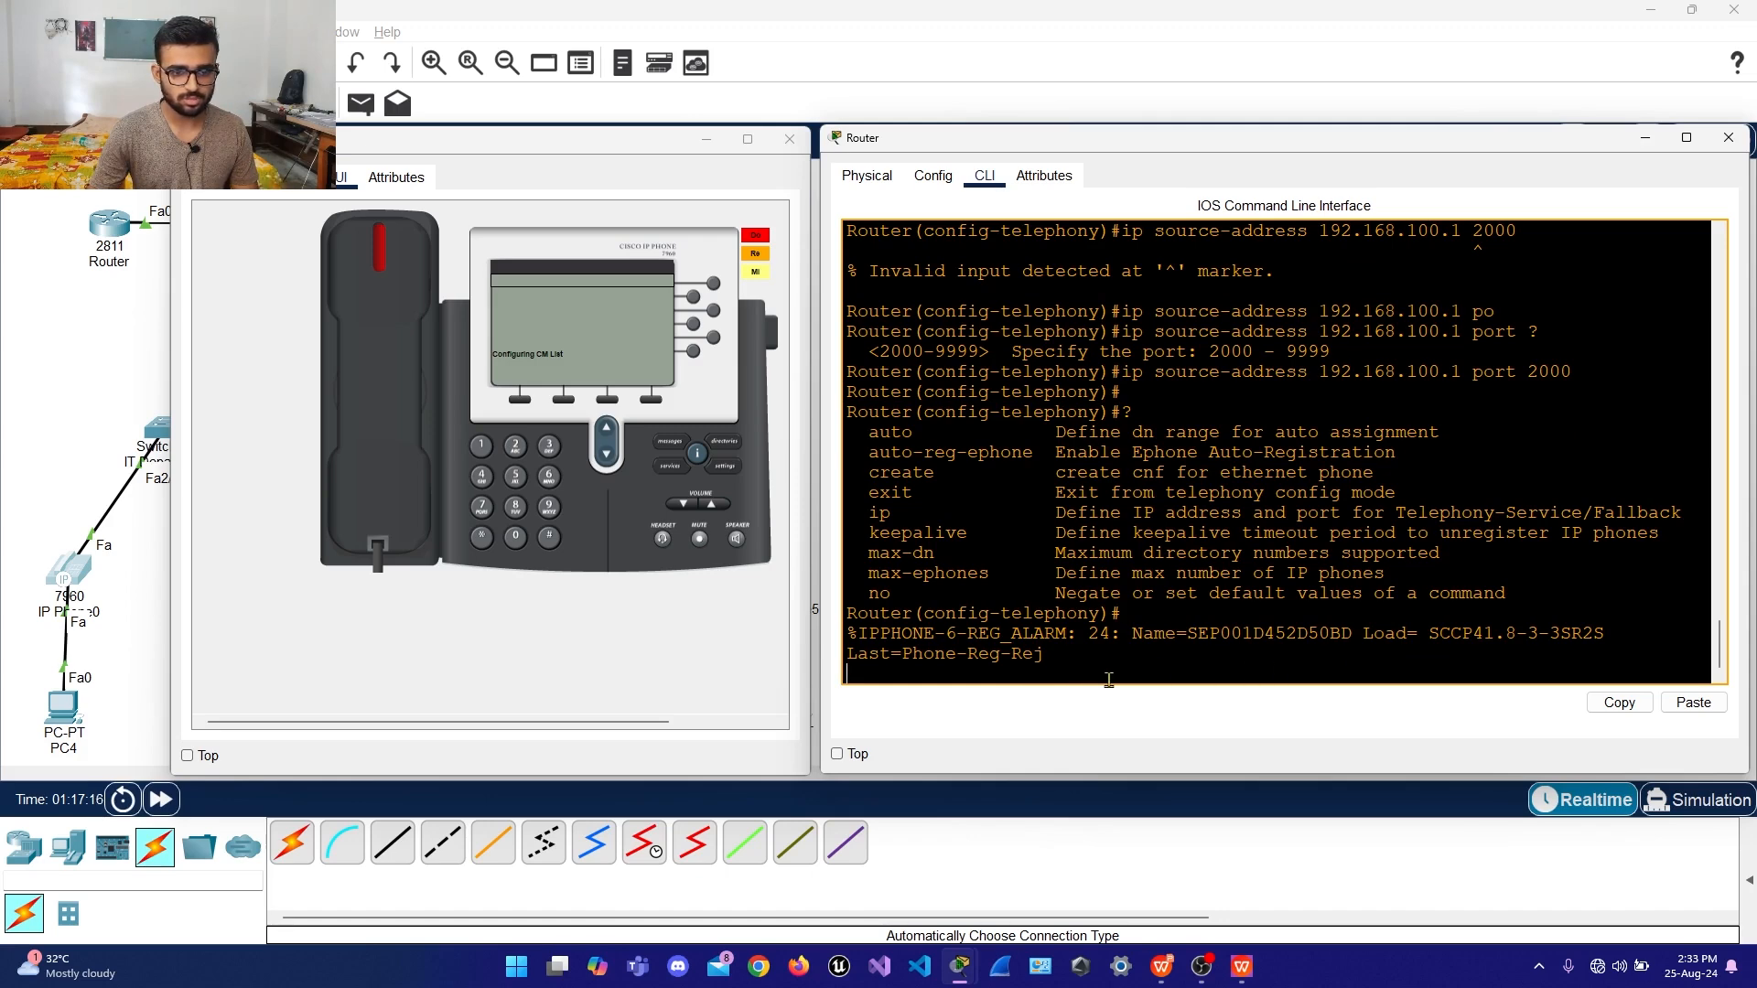
key("Return")
key("Return")
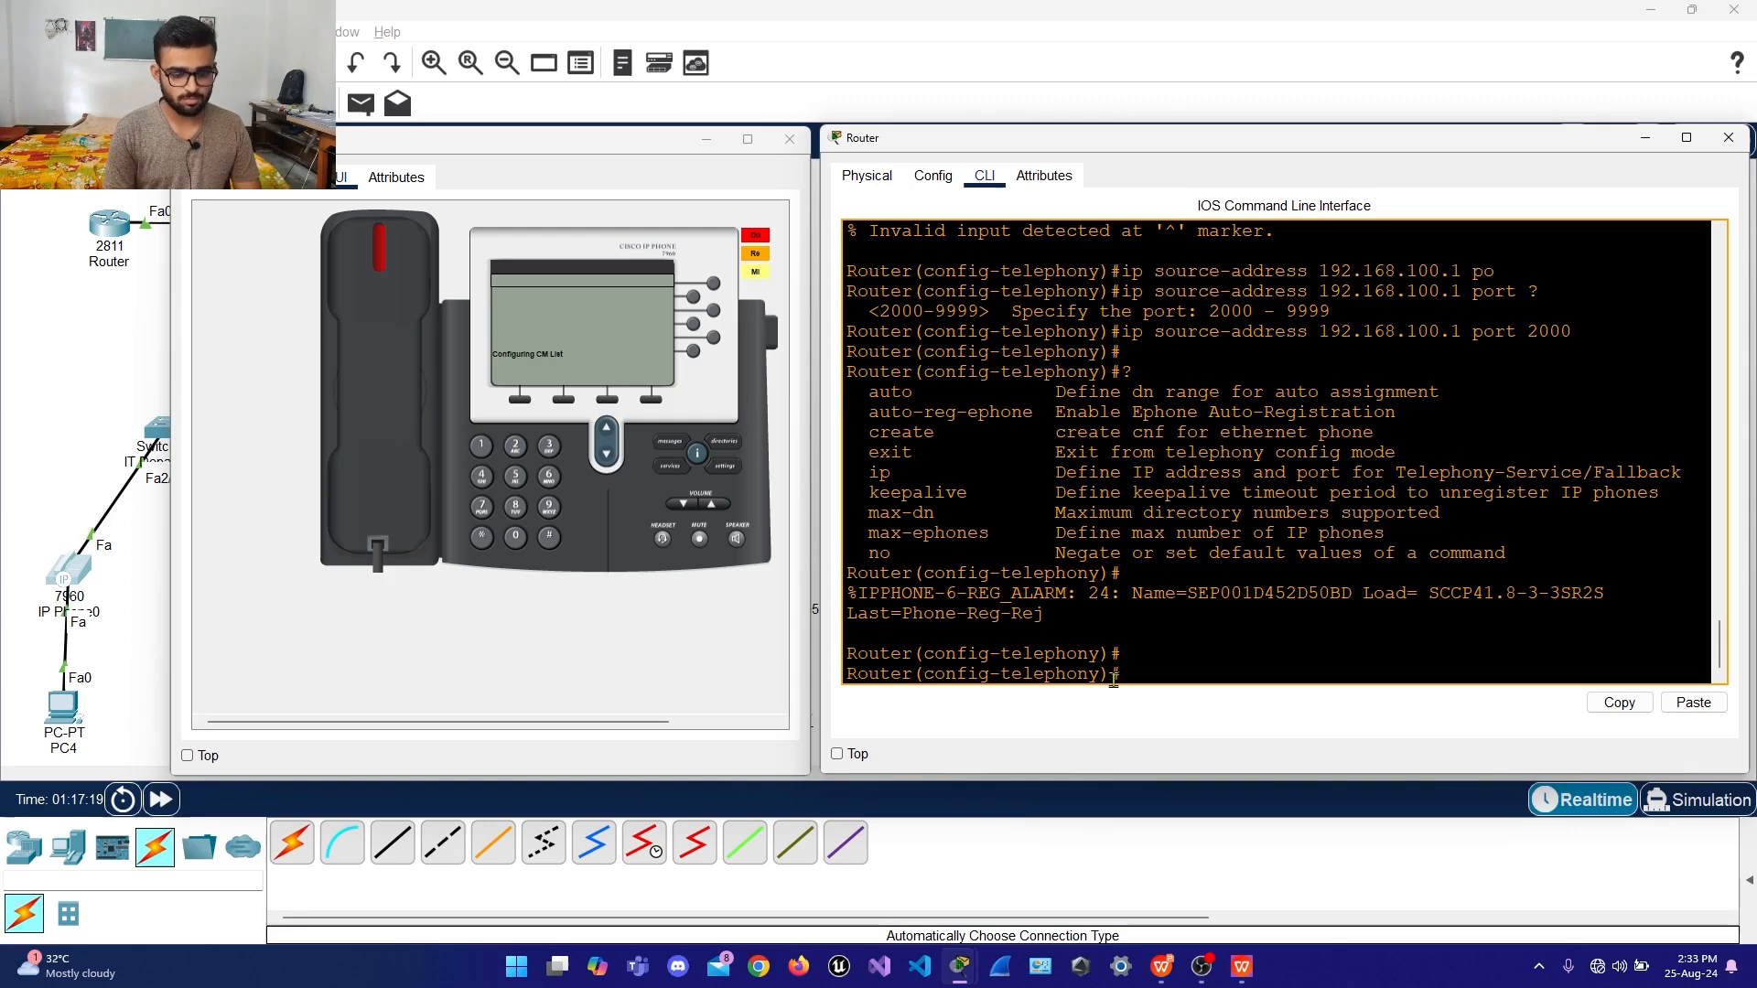
type("m")
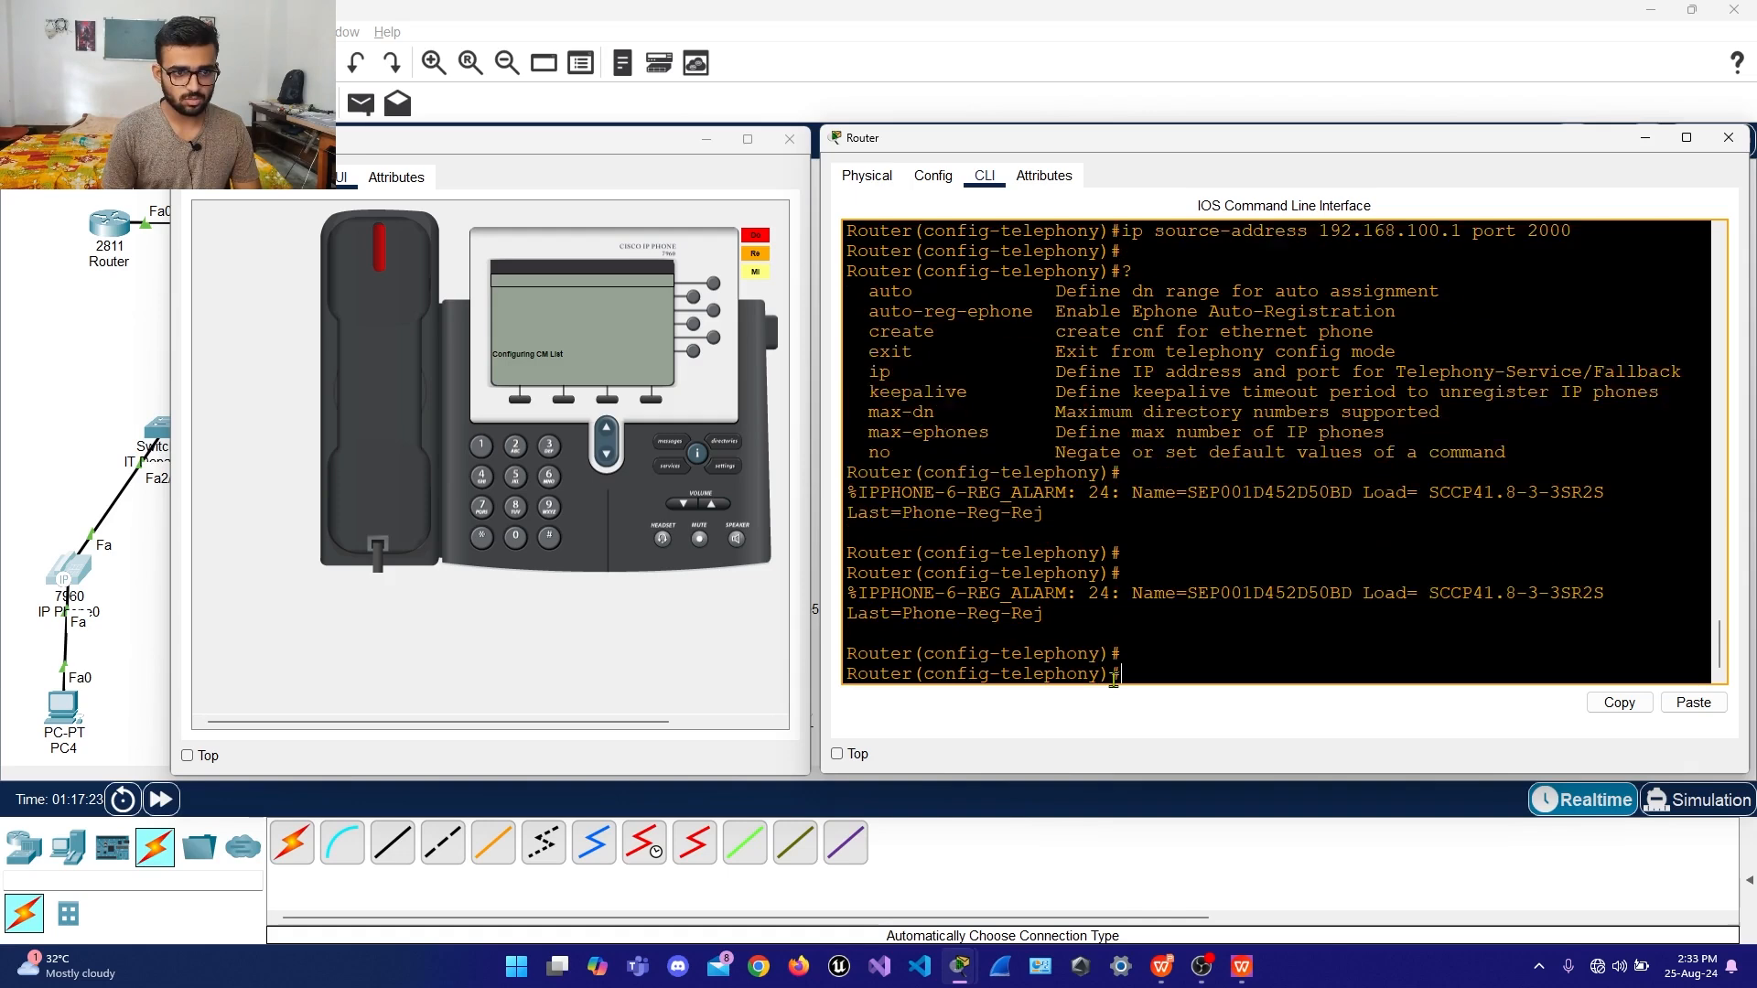
type("ax")
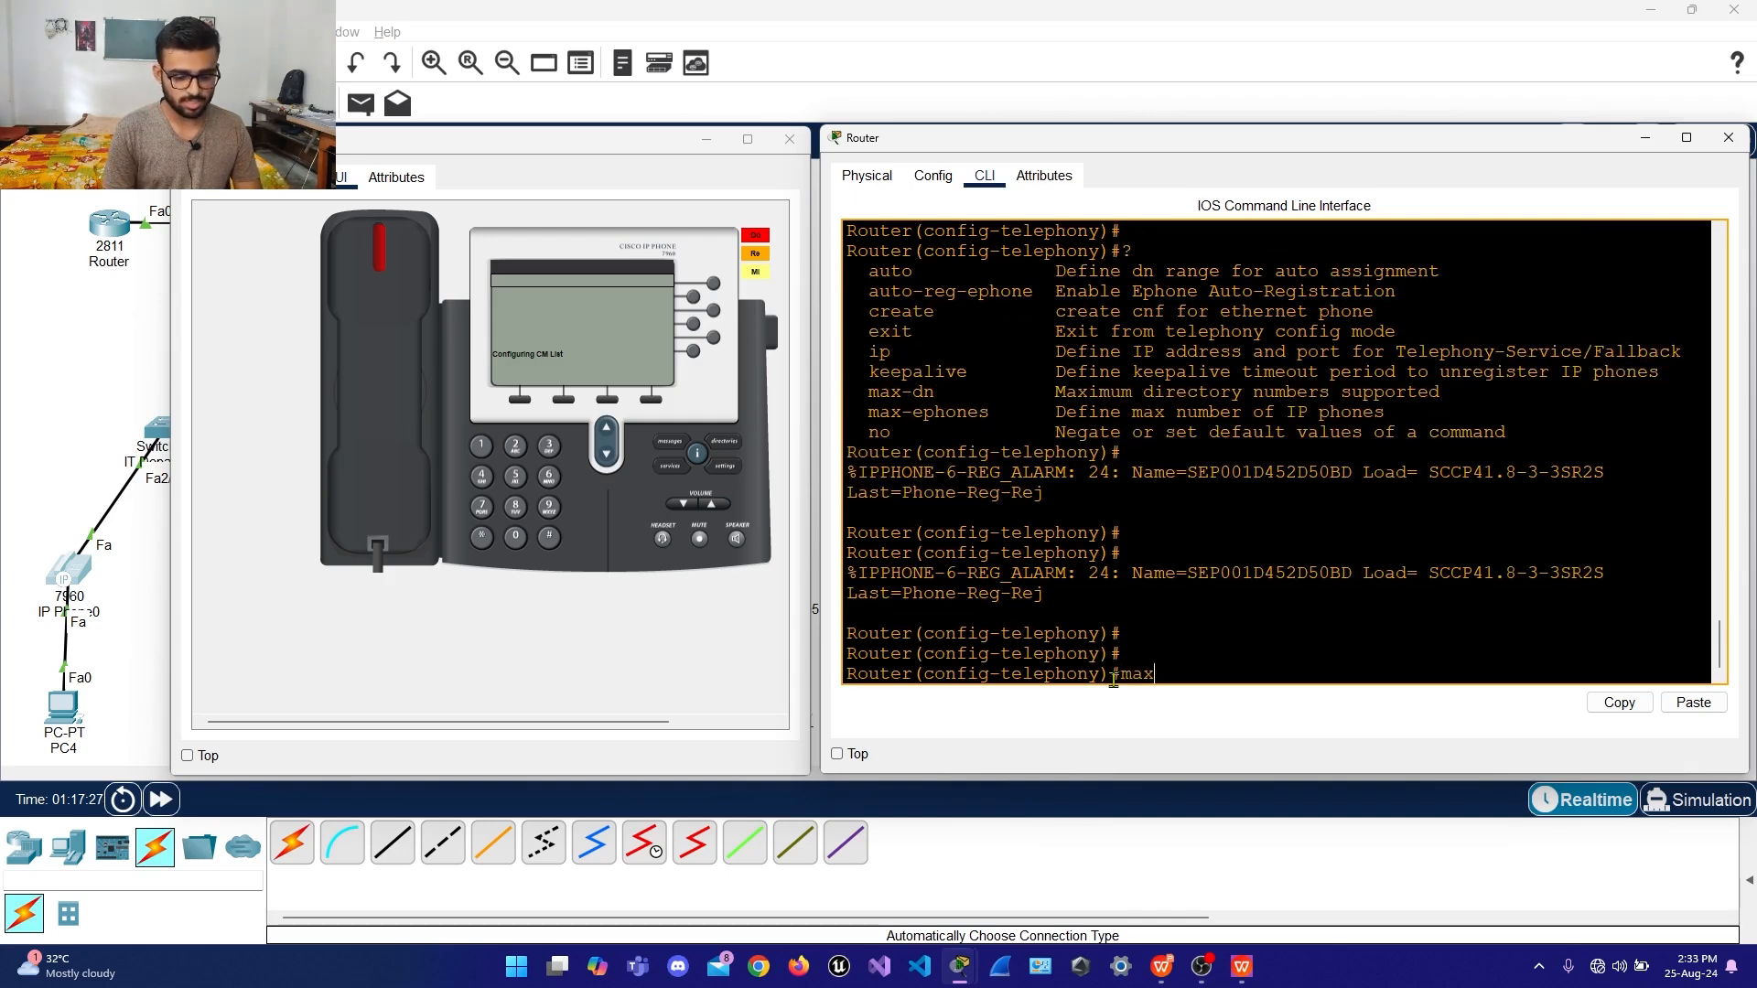
type("-ep")
key("Tab")
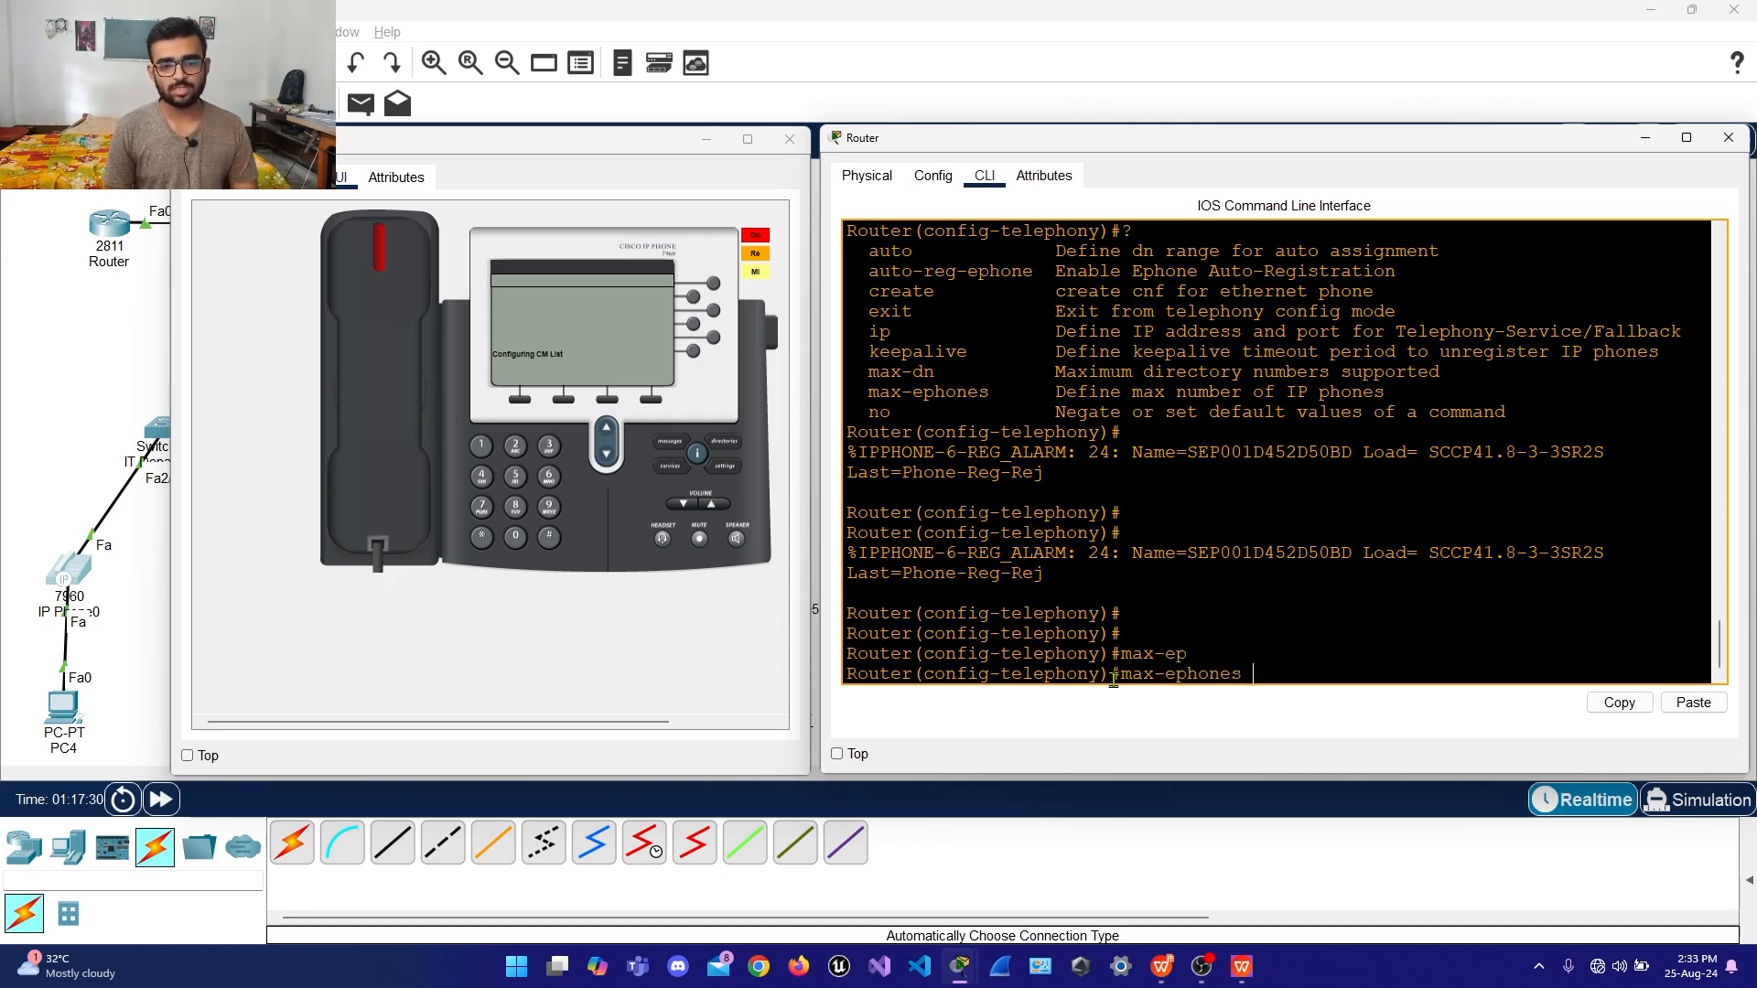
type("6")
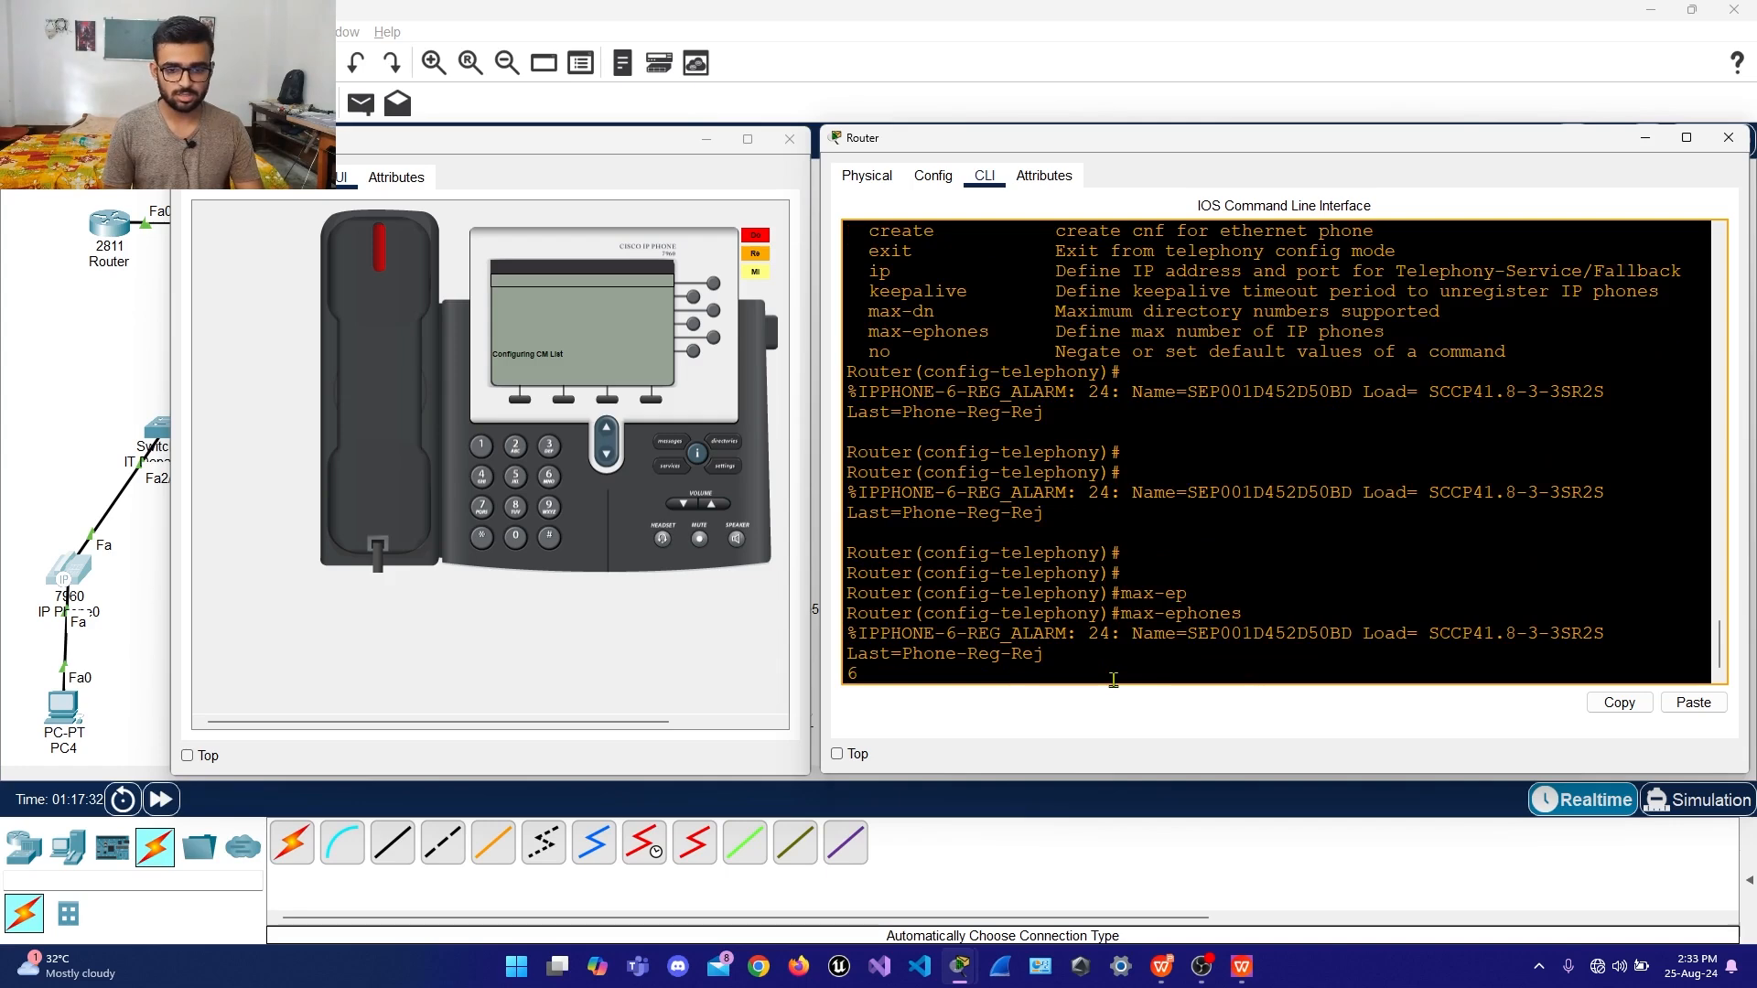
key("Return")
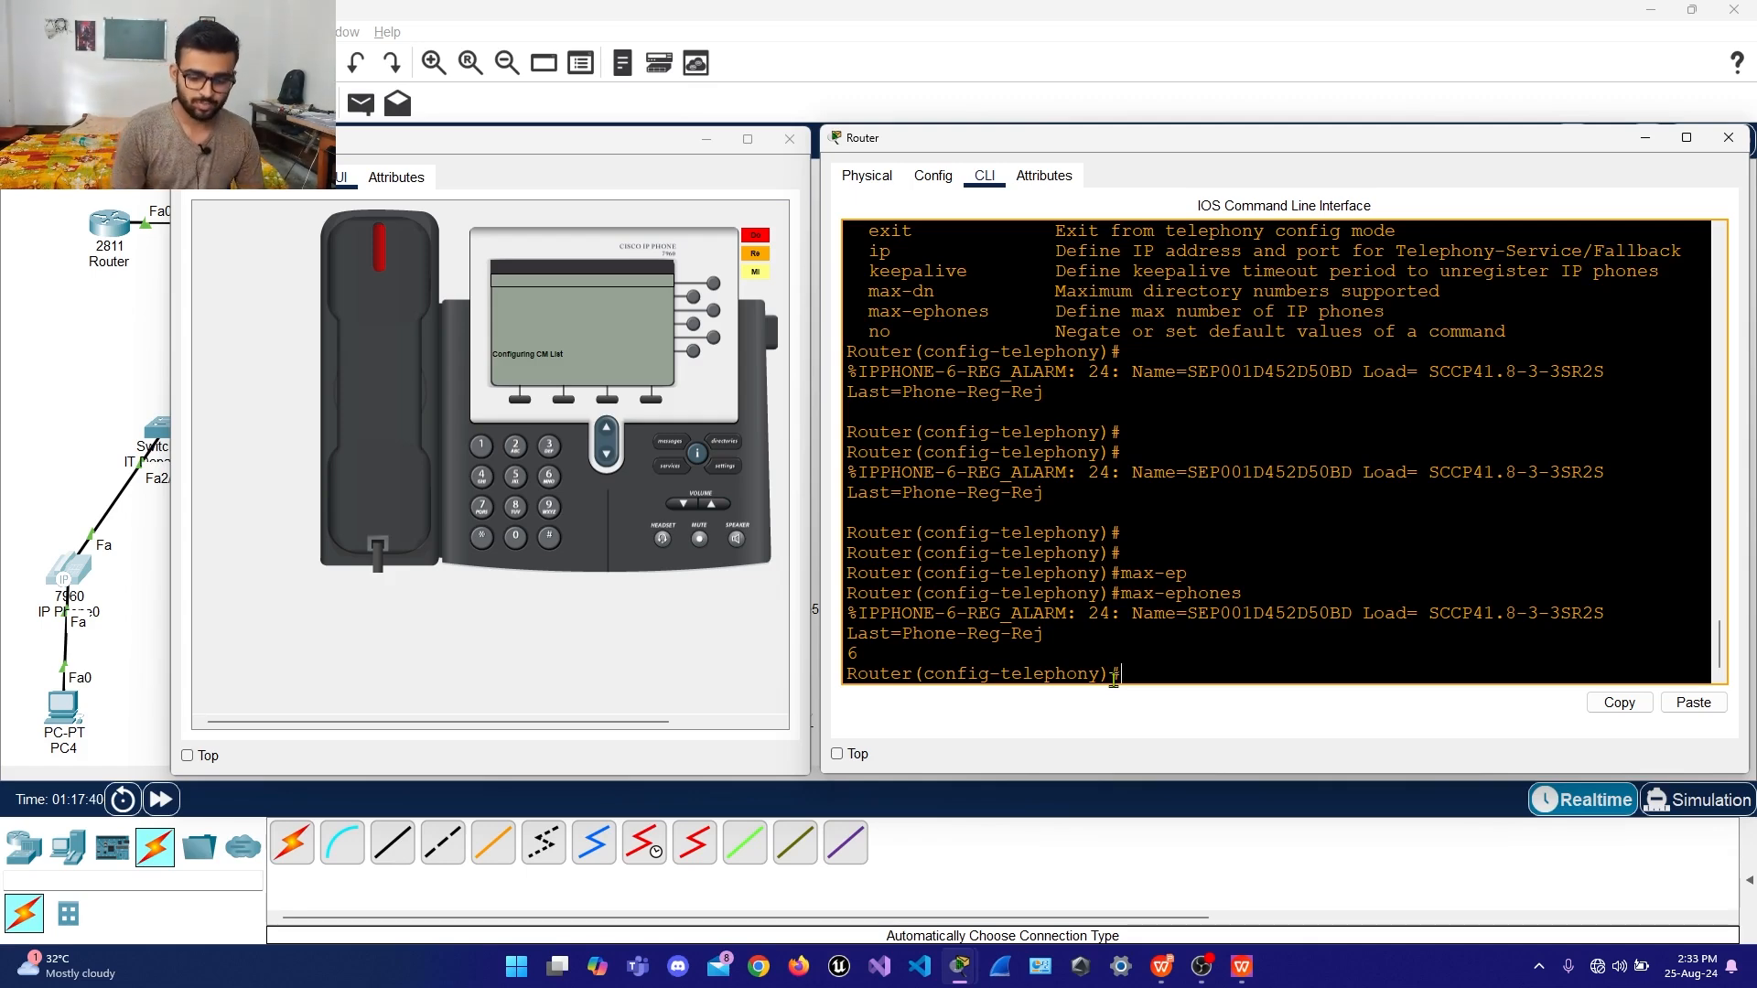
Set the maximum directory numbers (max-dn) to 6, checking the command help for its allowed range
type("ma")
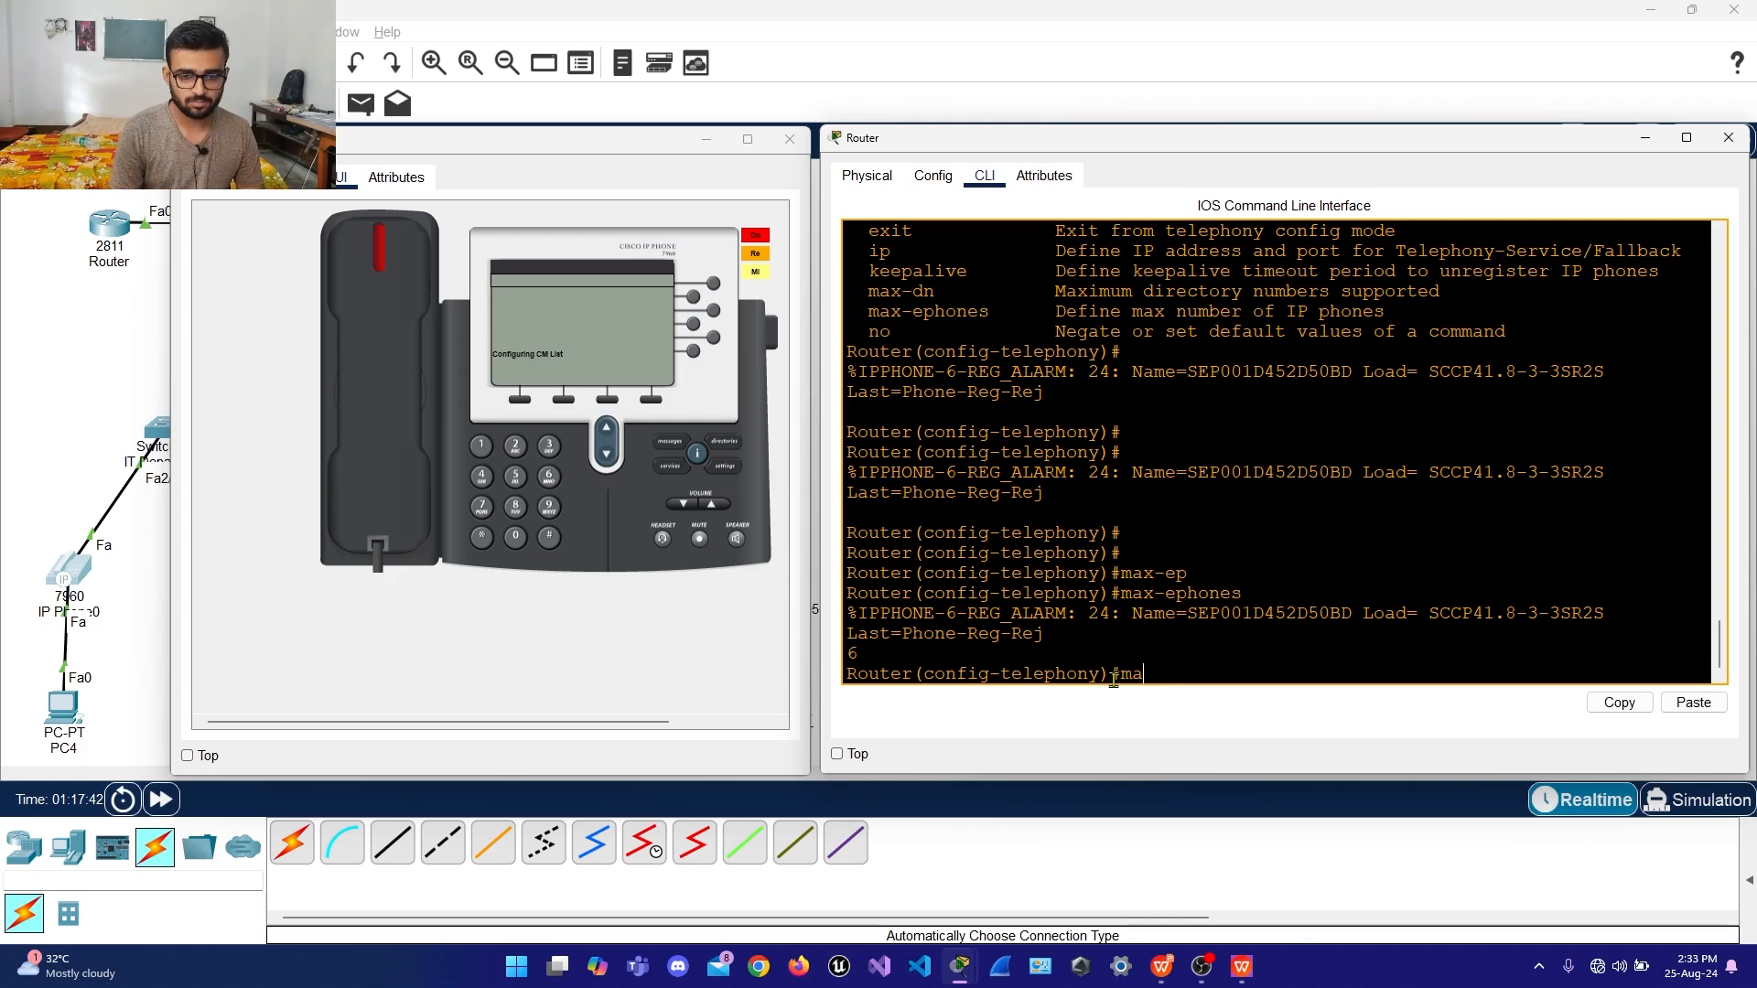
type("x")
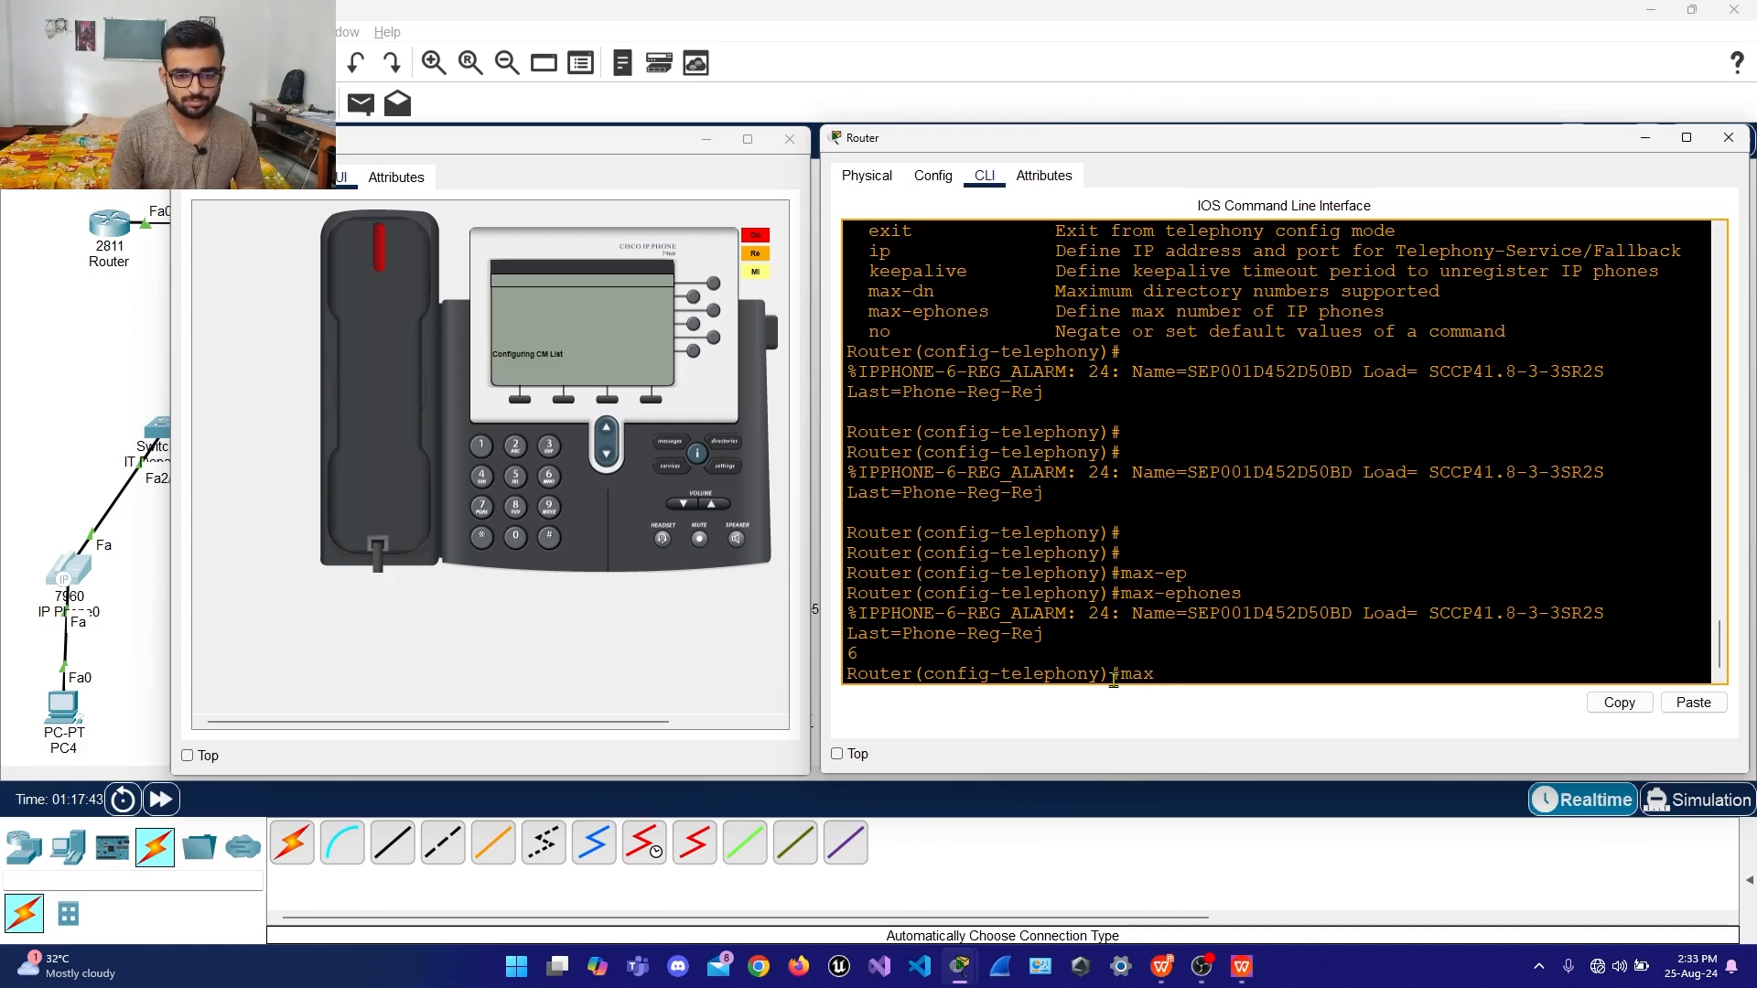
type("-")
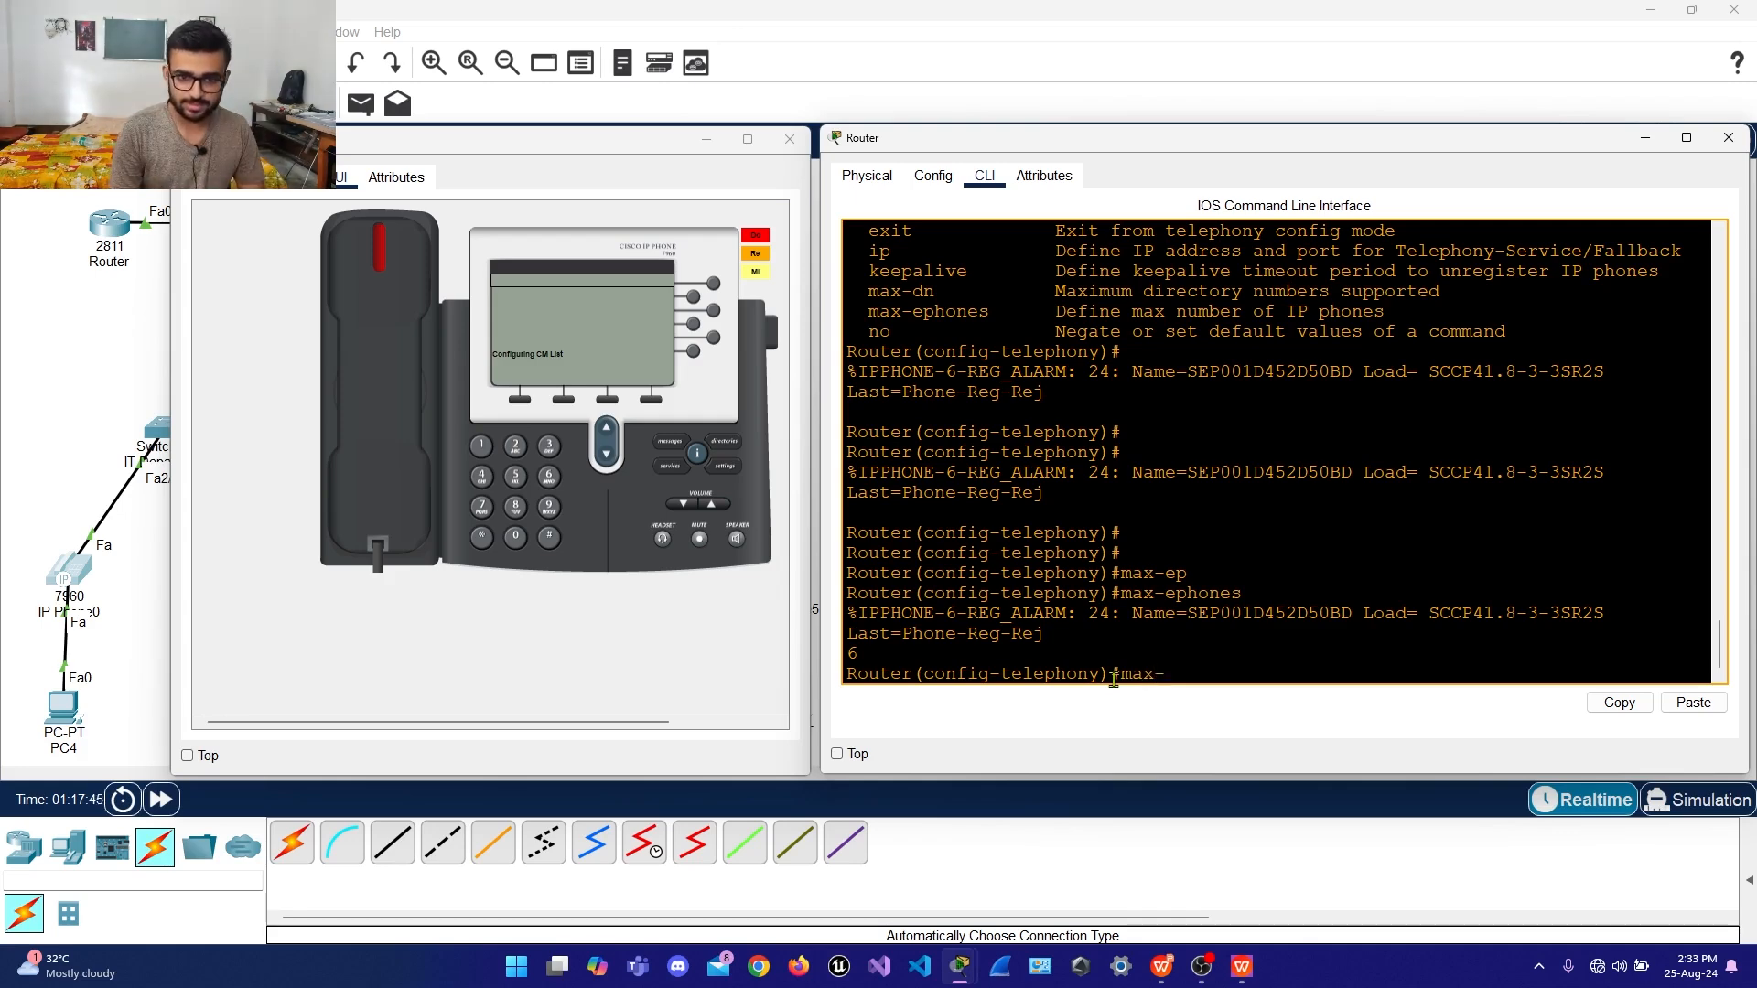
type("dn ")
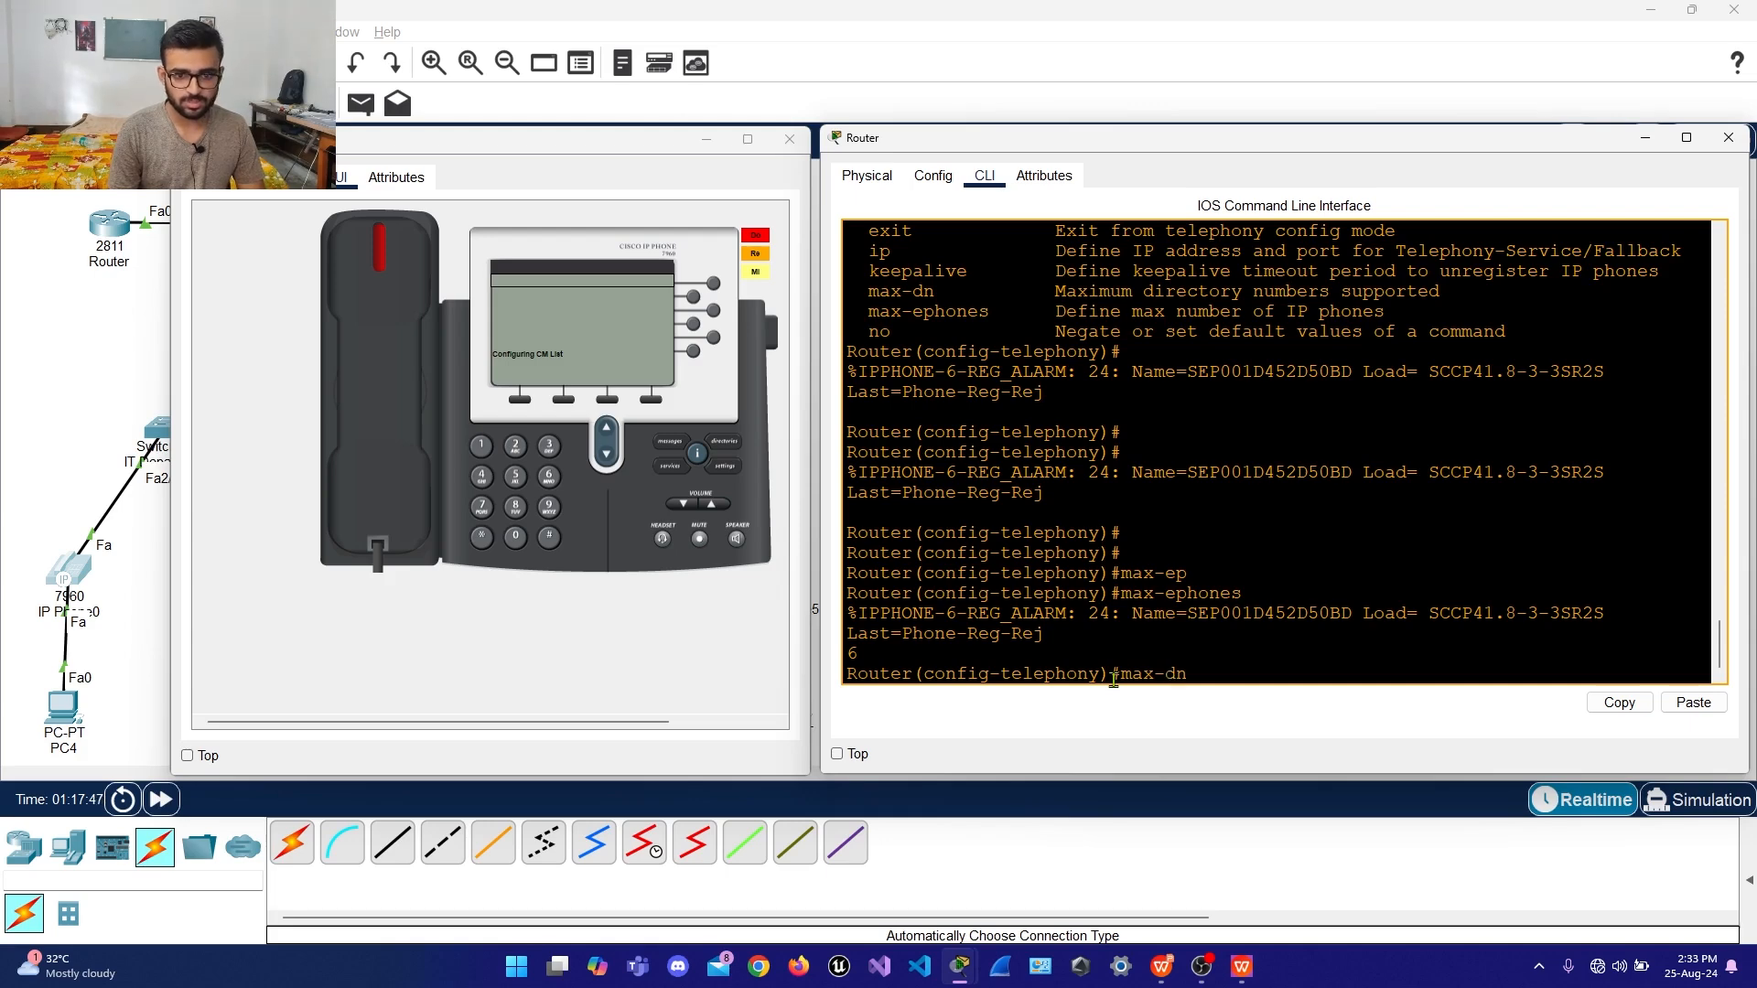
type("?")
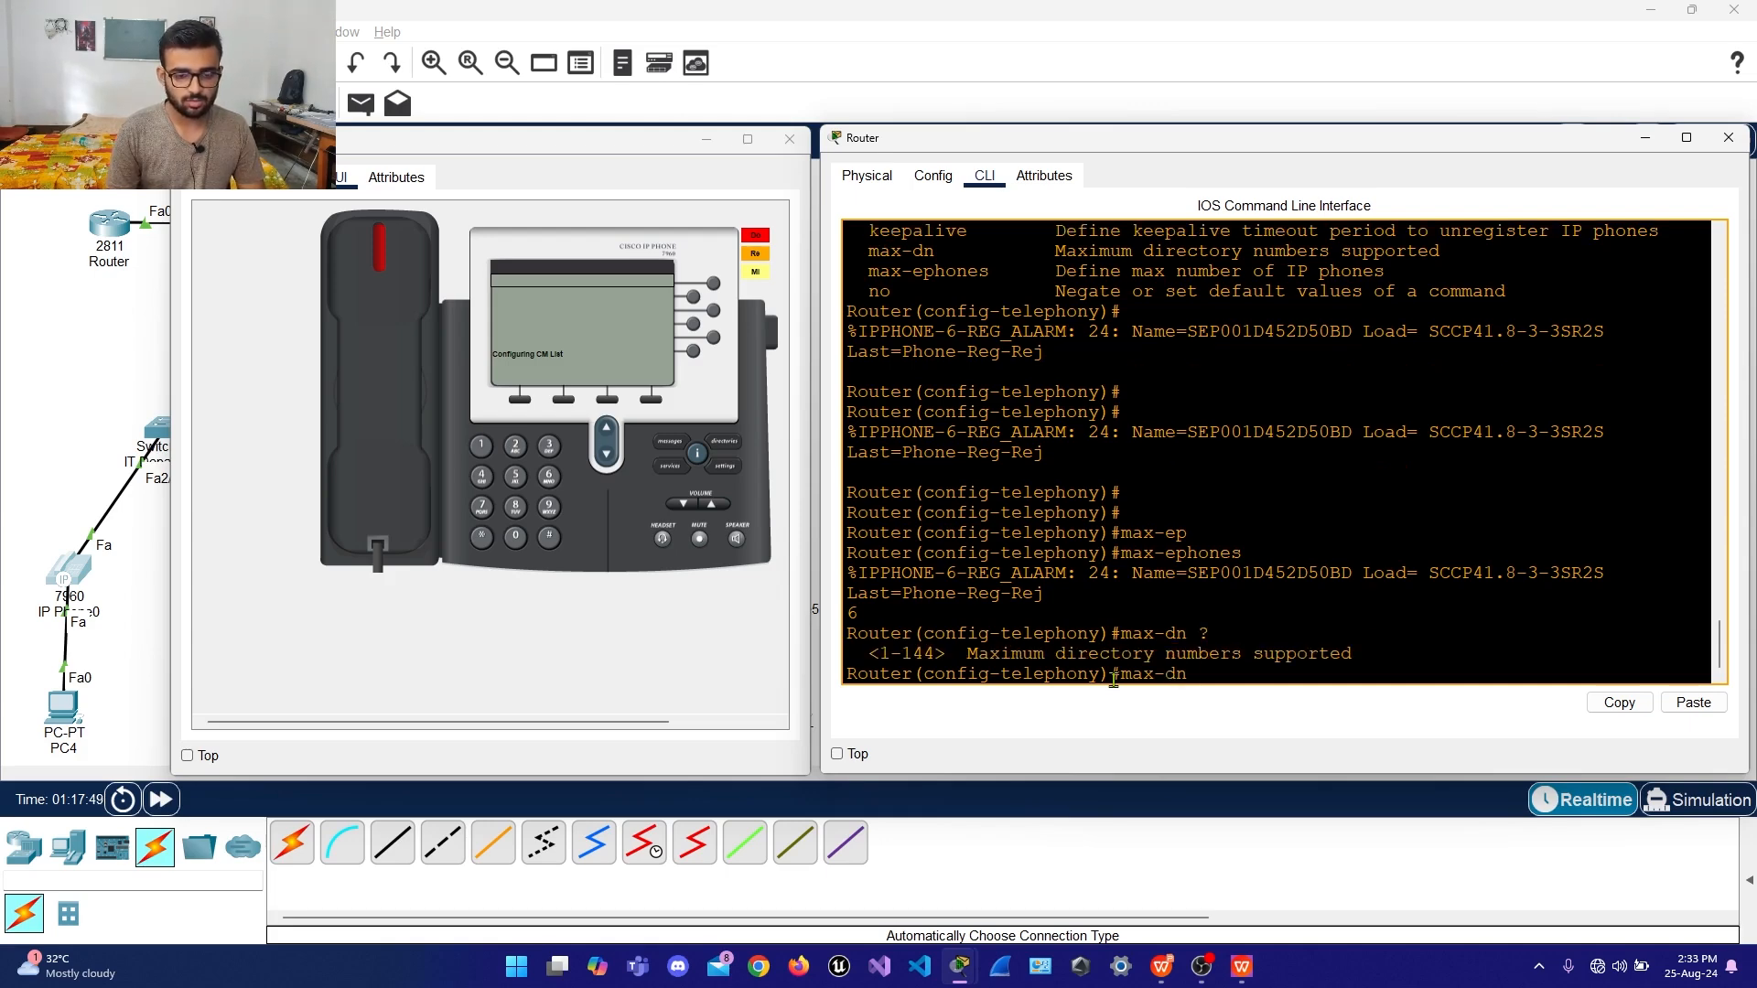
type("6")
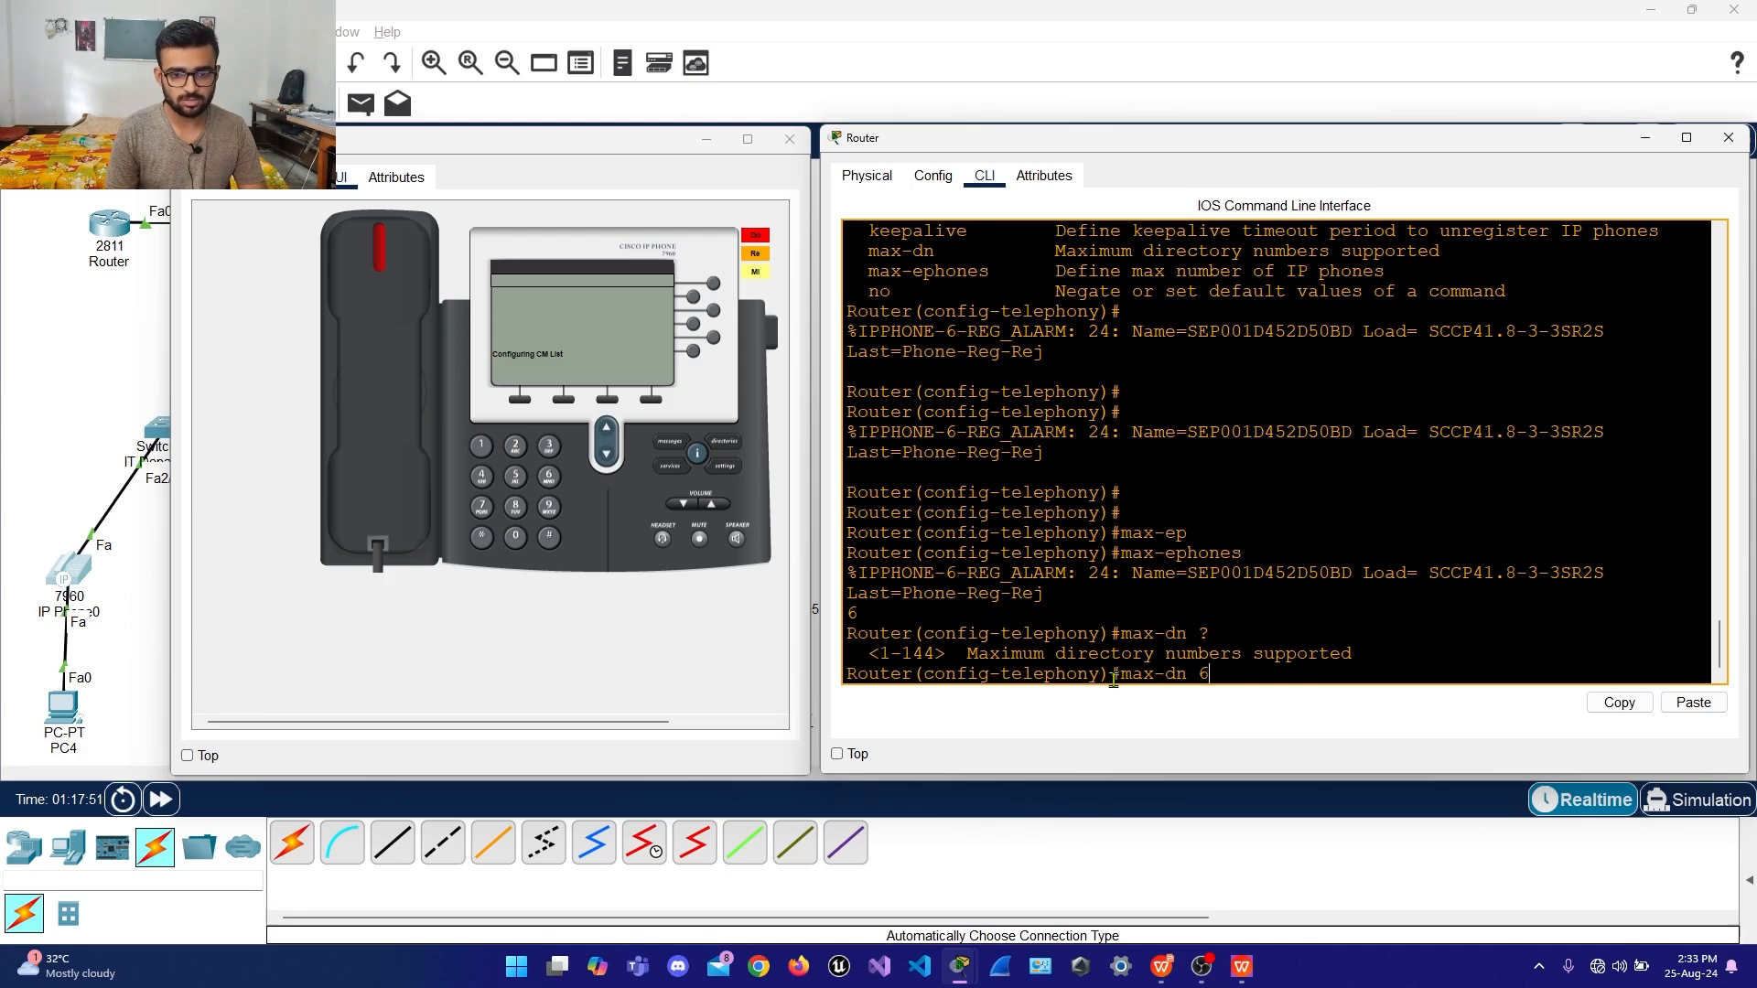
key("Return")
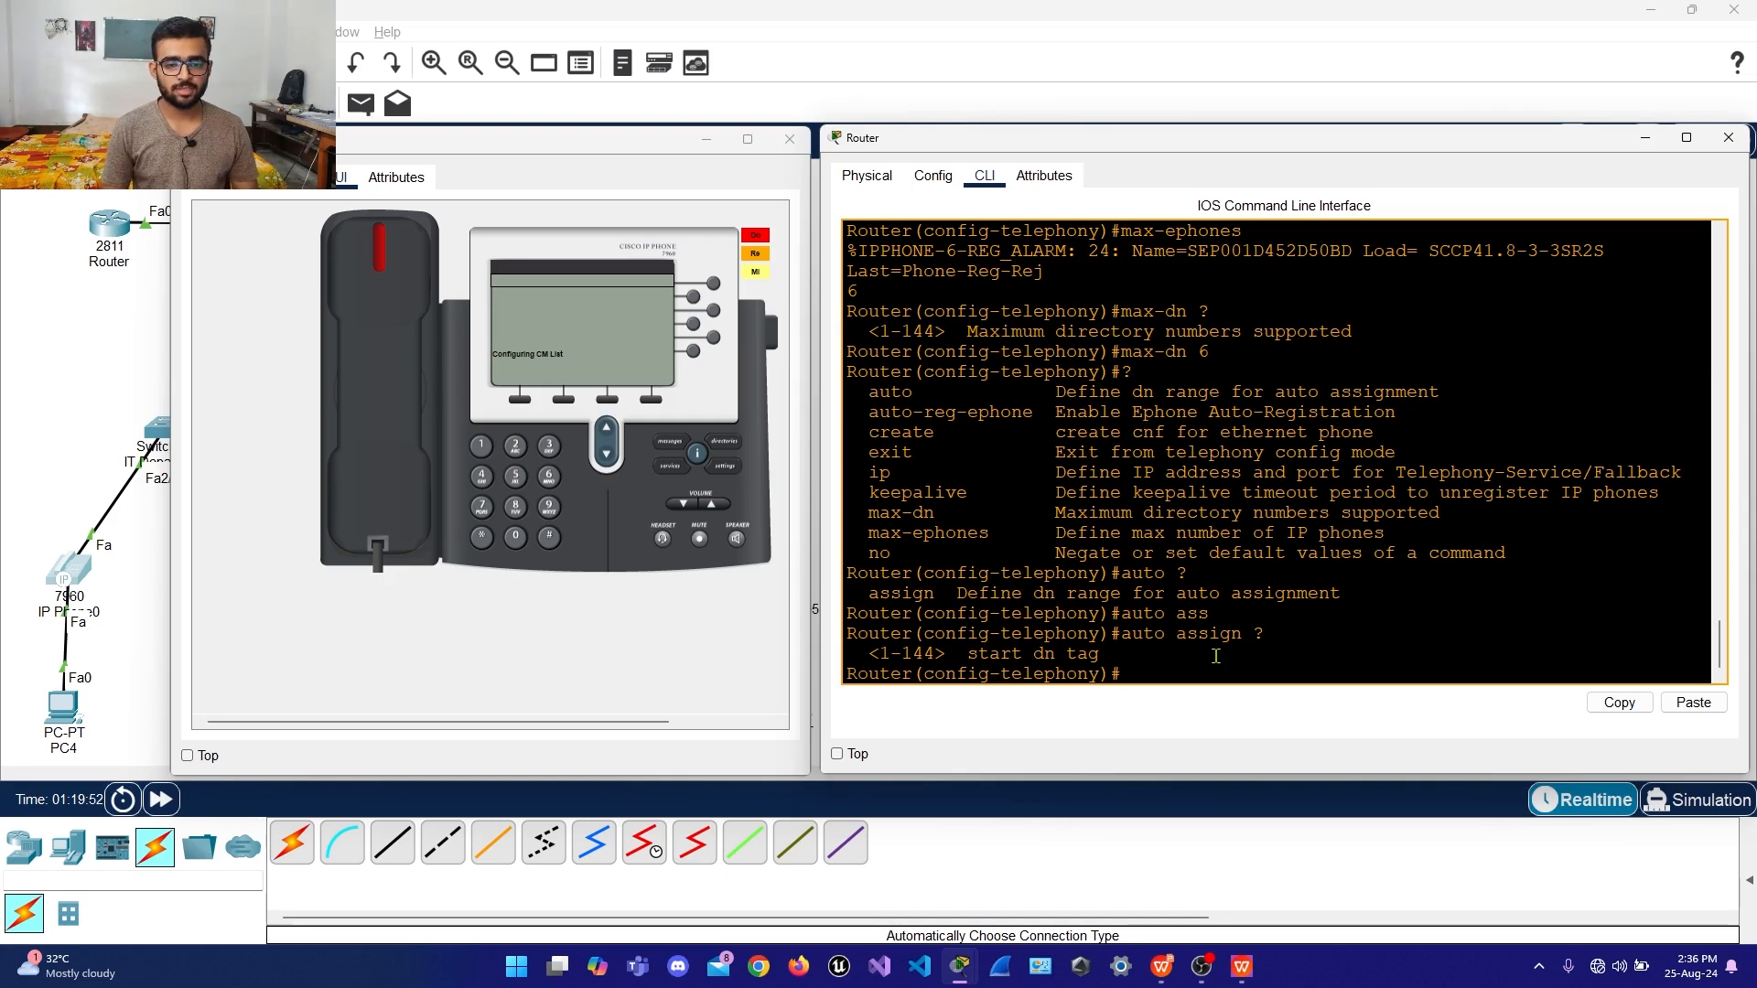
Configure automatic assignment of directory numbers 1 to 6 in the telephony service
key("Up")
key("Down")
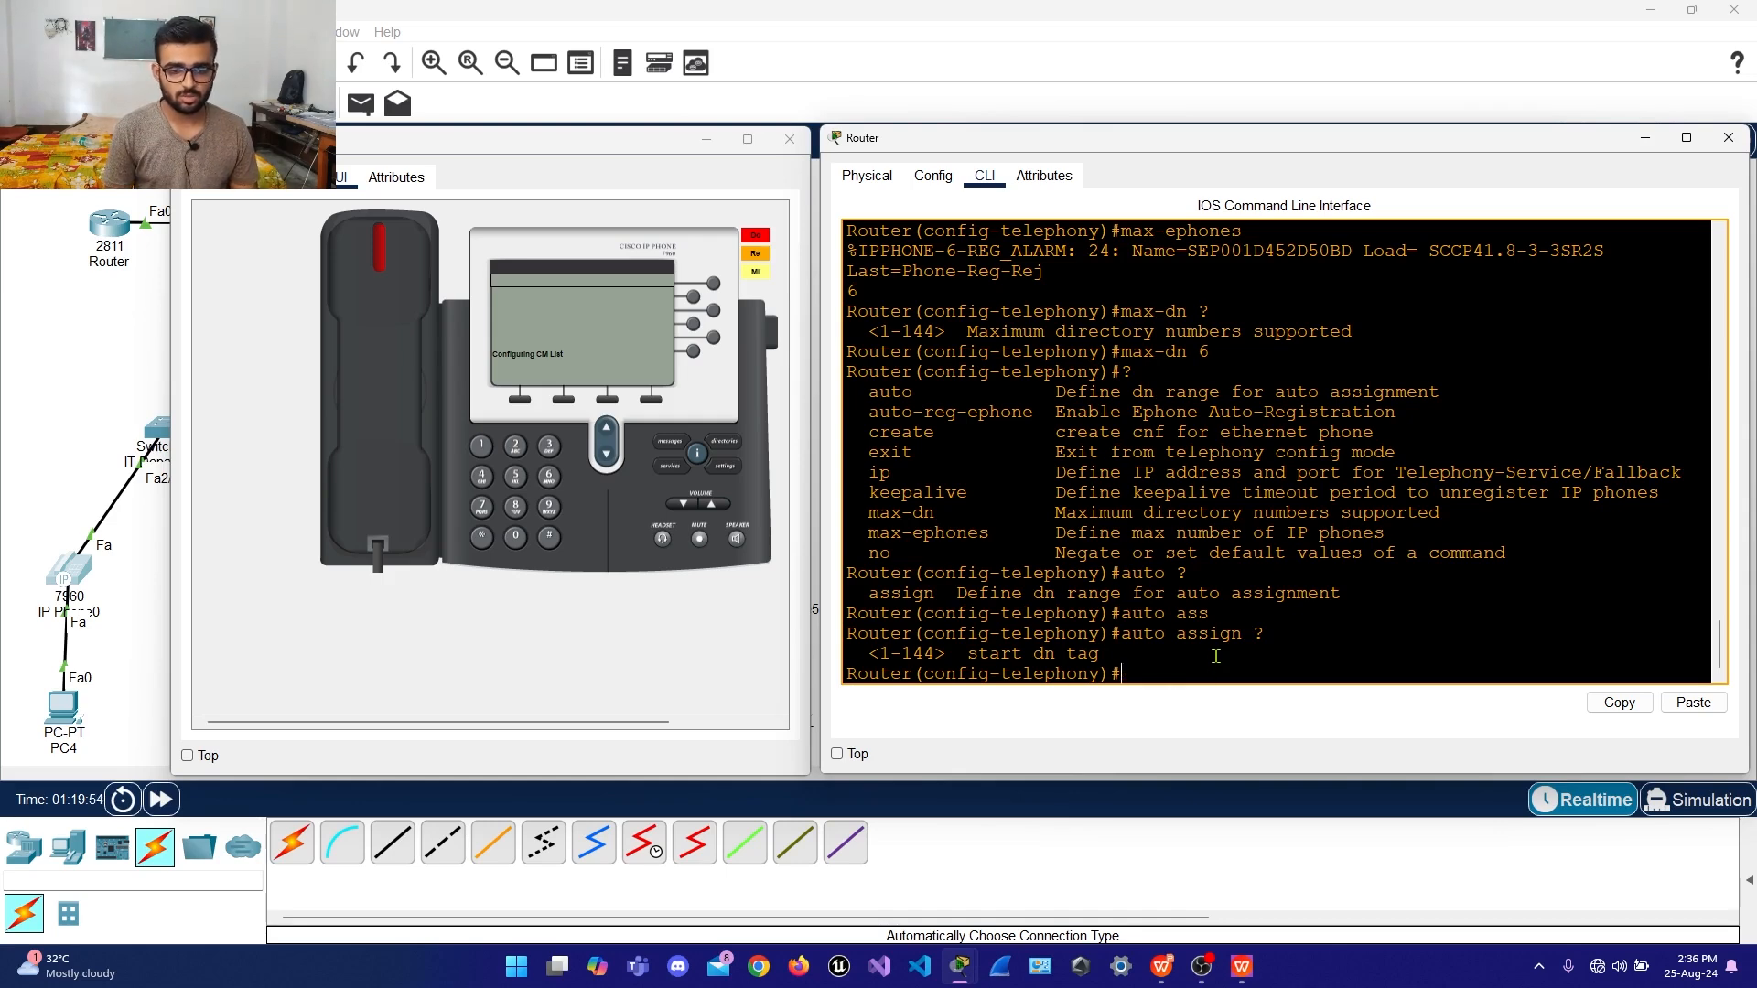
type("ai")
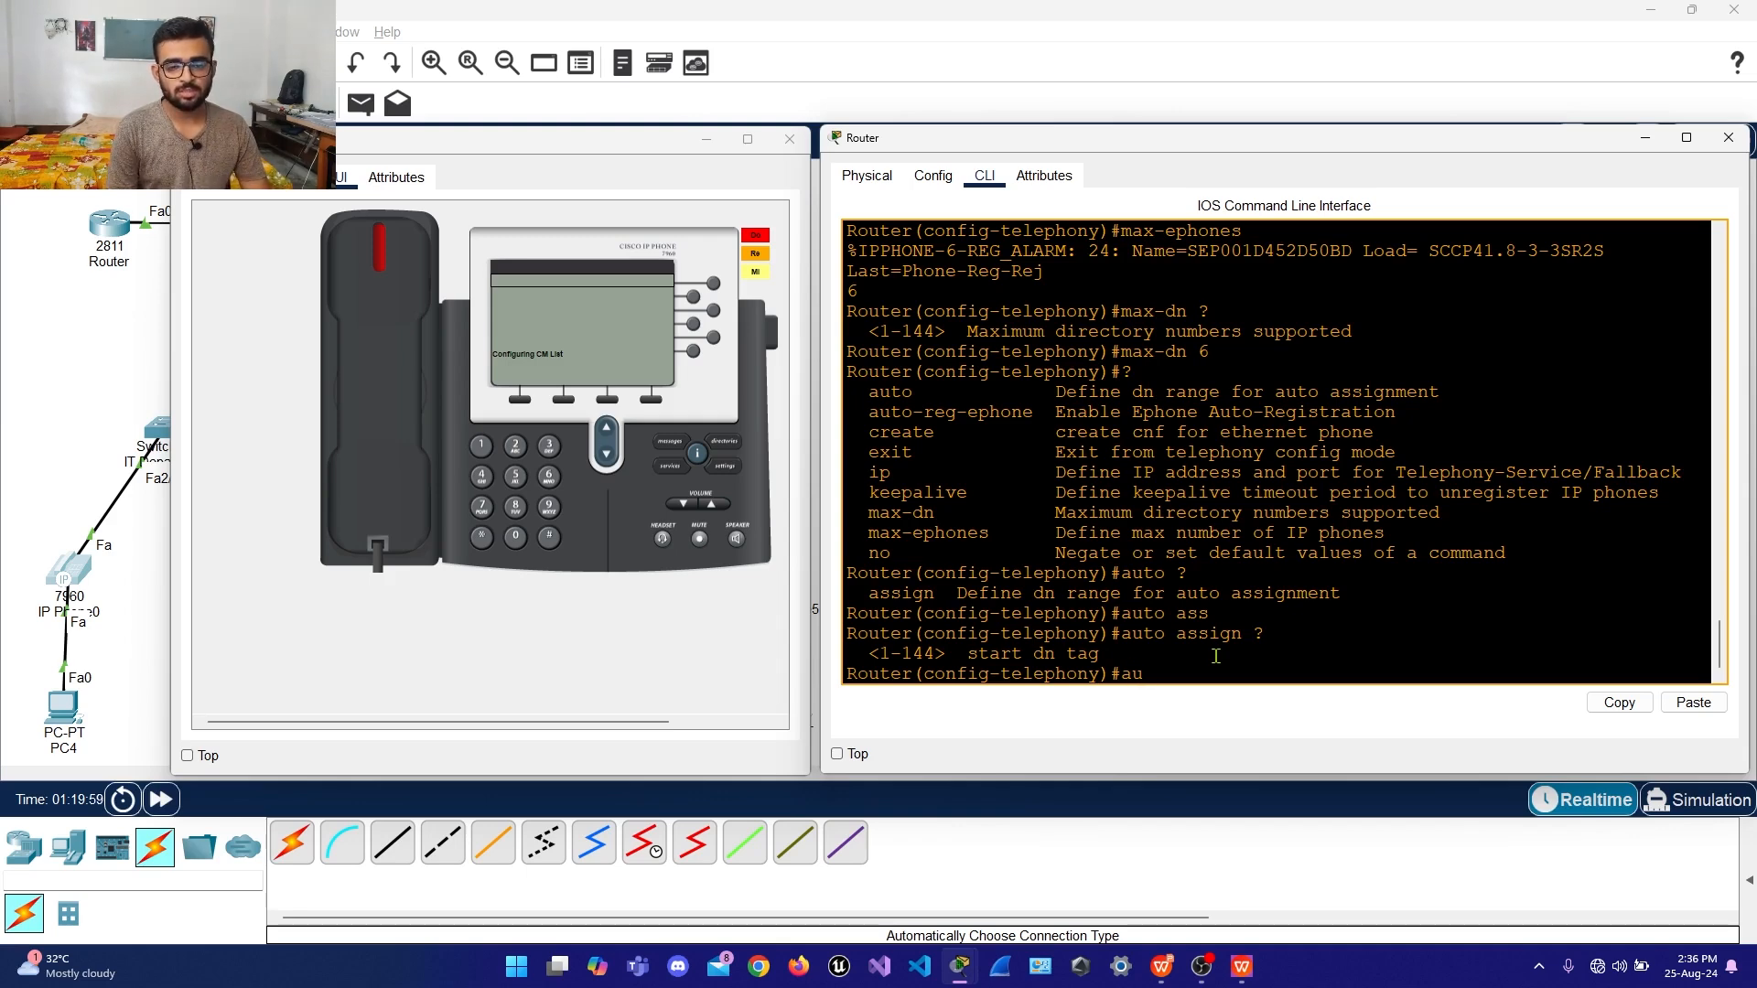
type("to ")
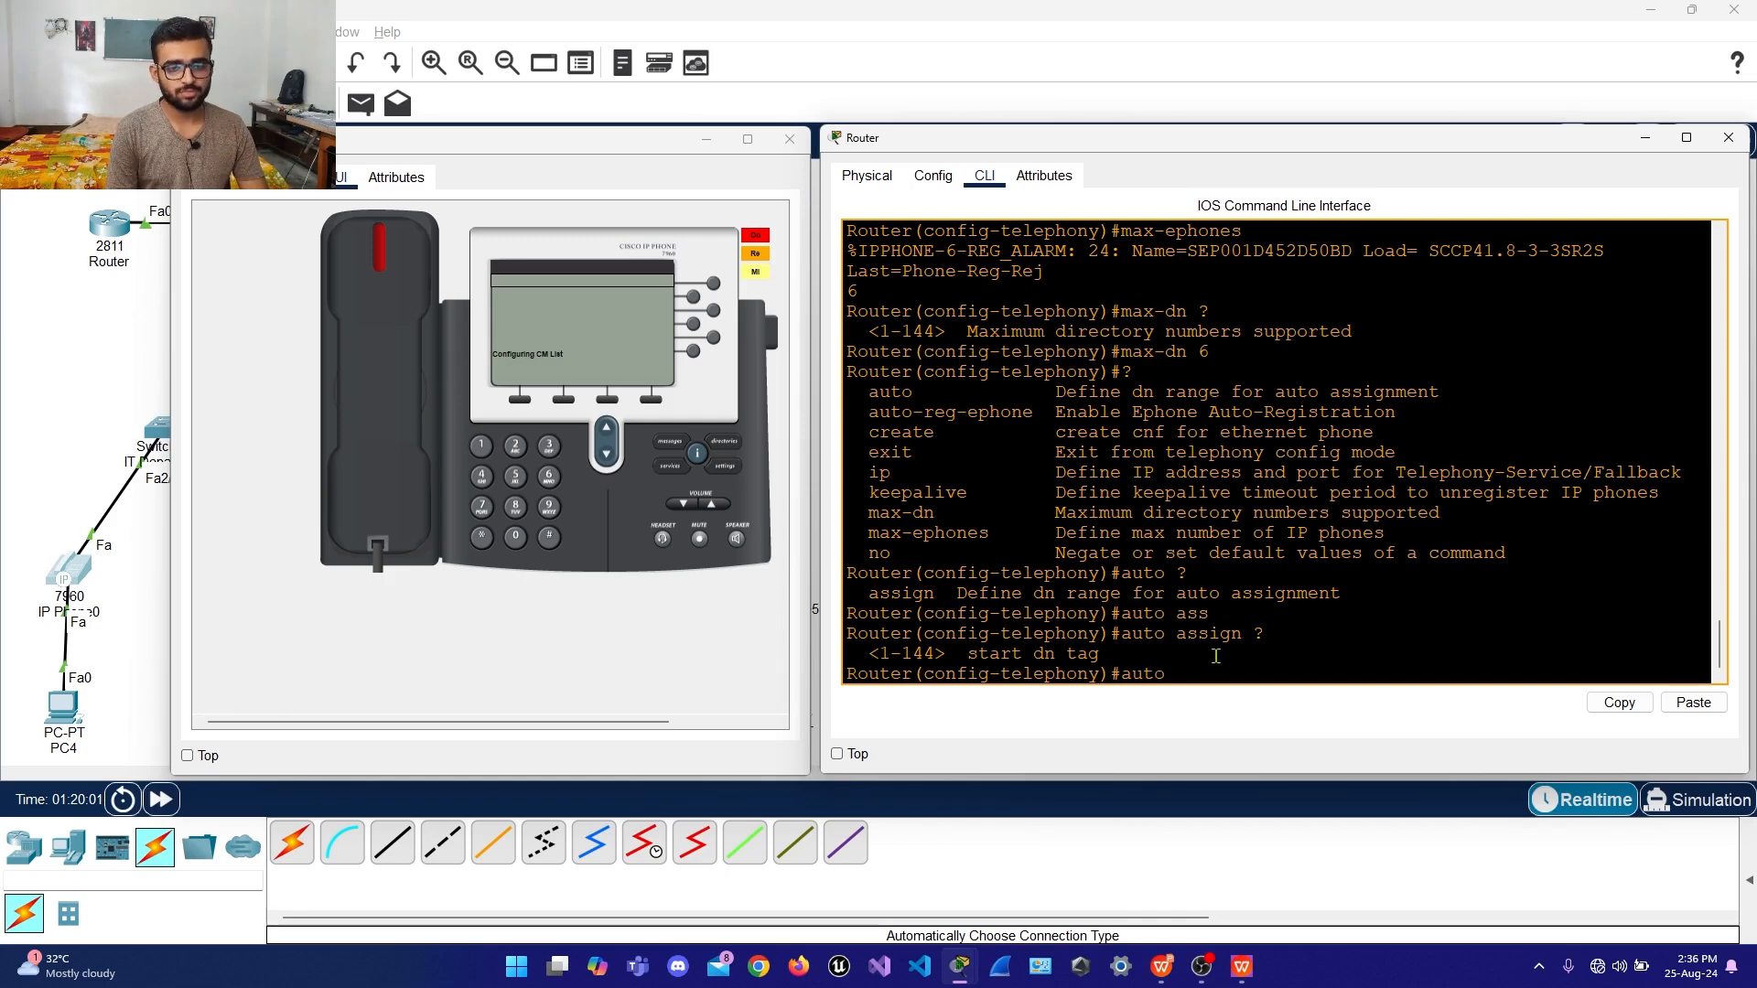
type("ass")
key("Tab")
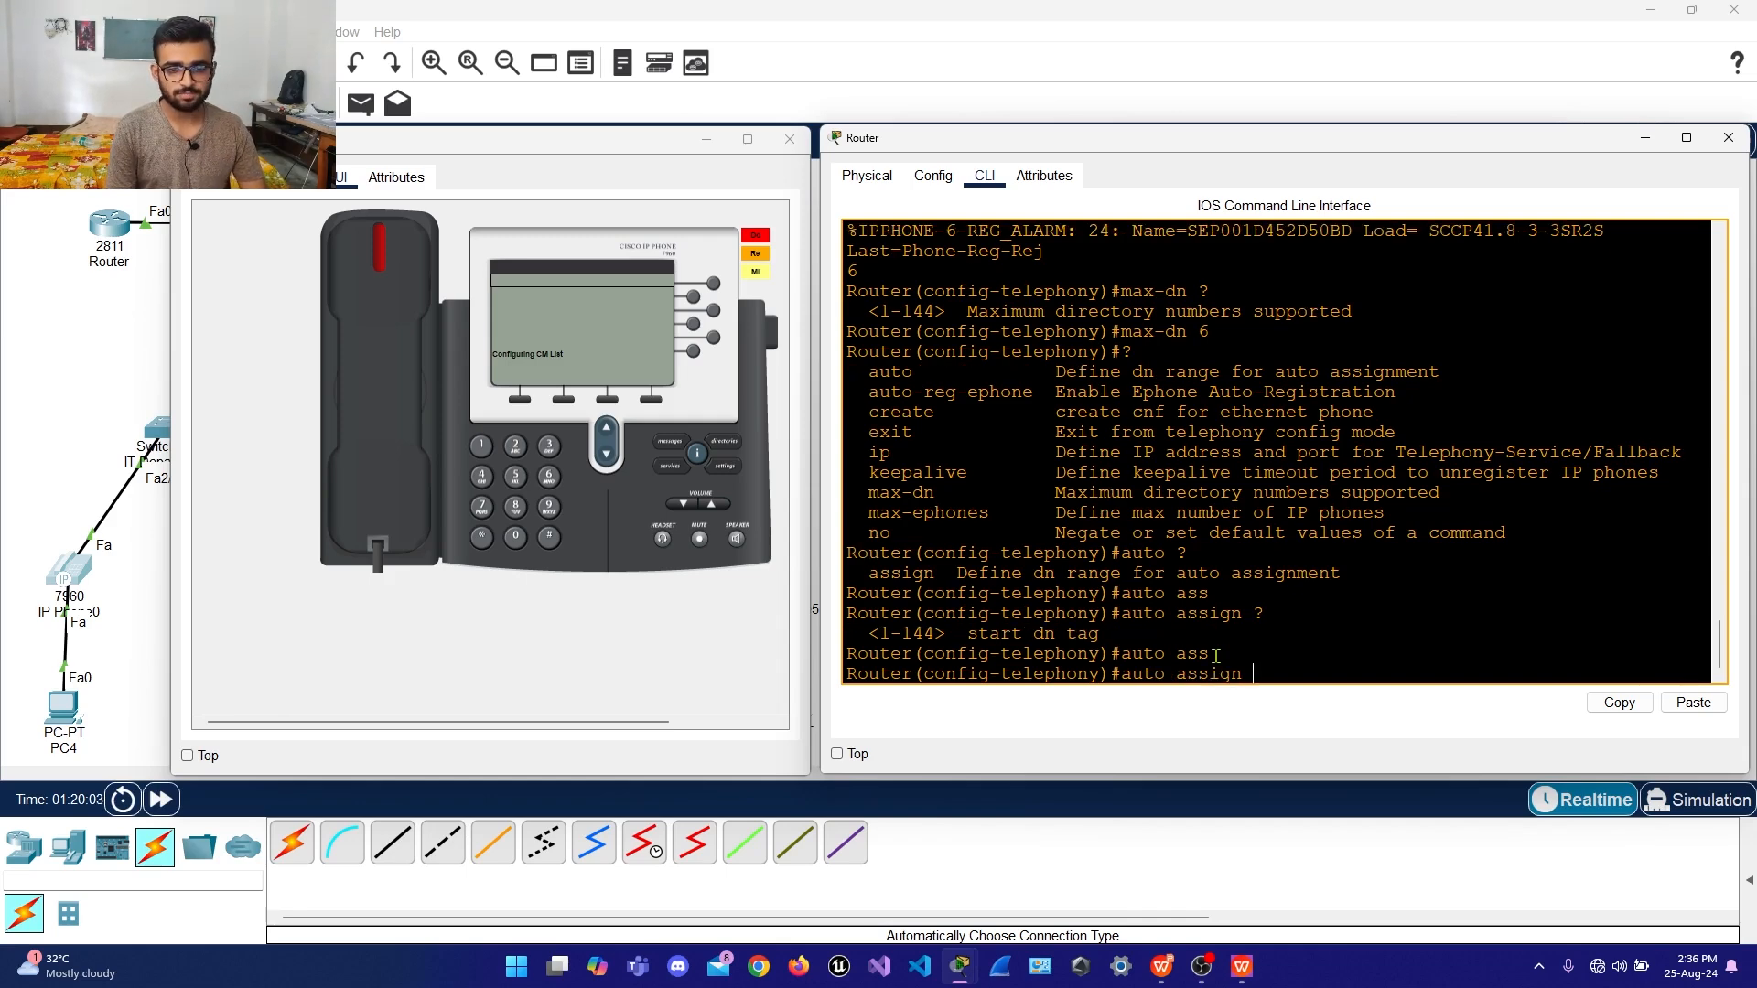
type("1")
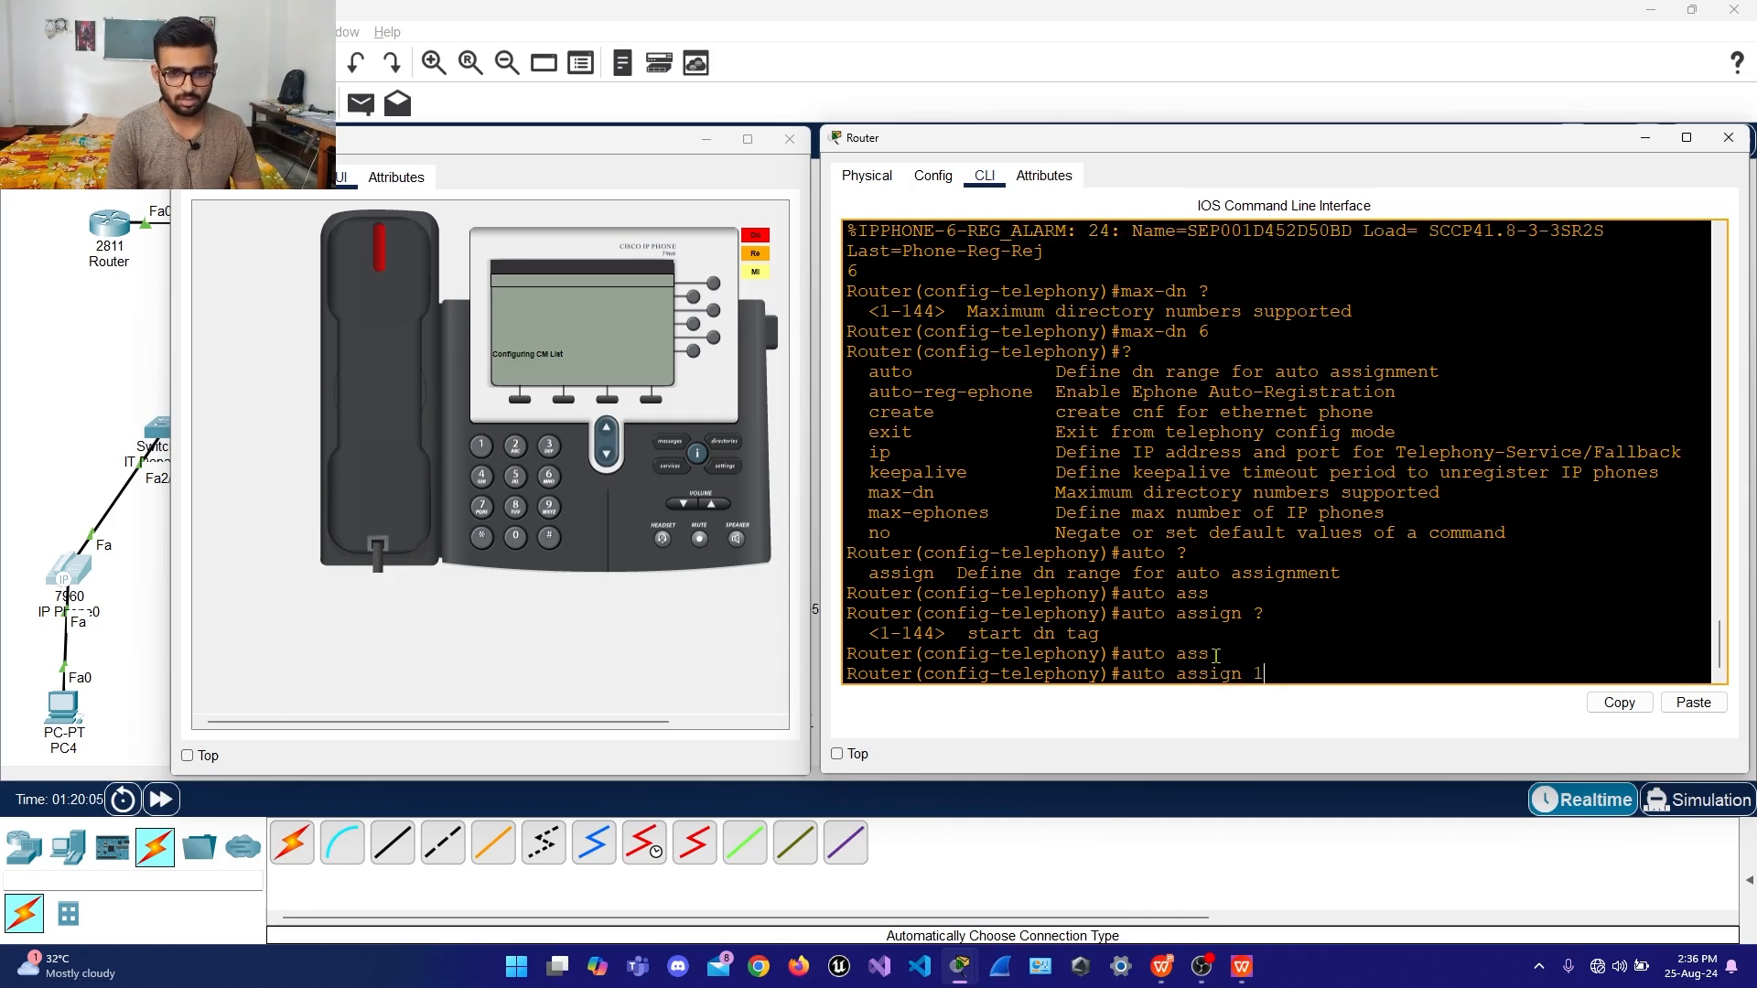
type(" to 6")
key("Return")
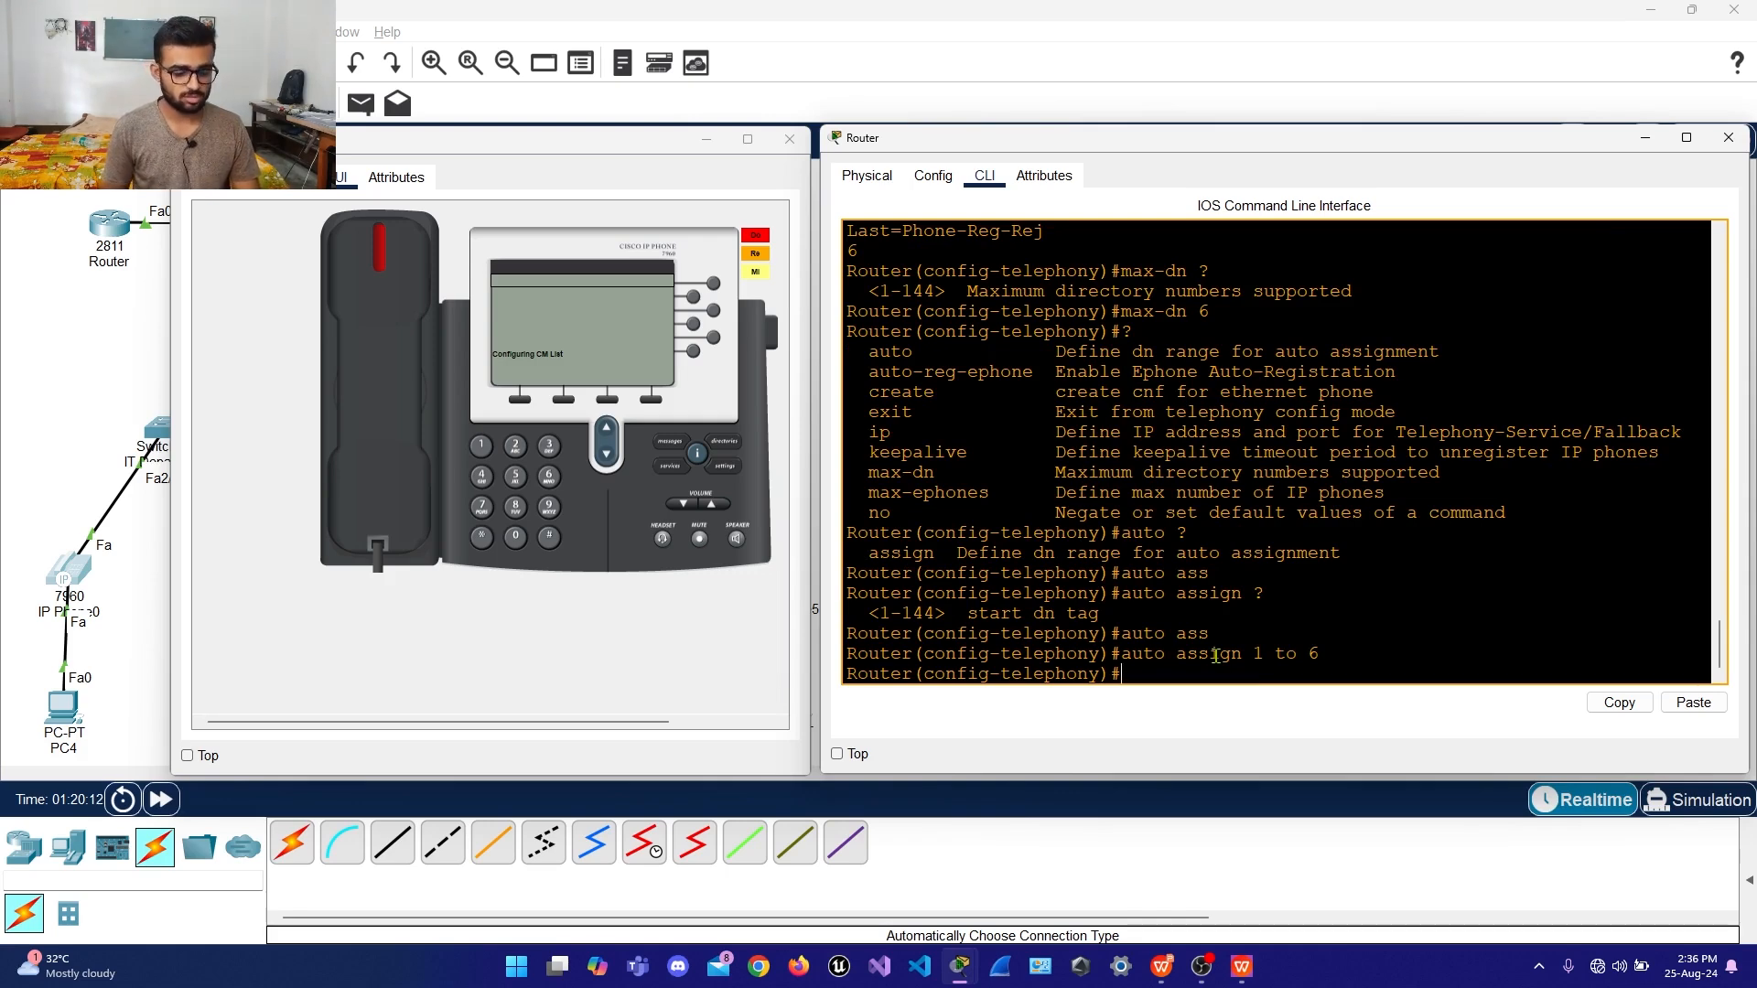
Exit telephony-service configuration mode and return to the router's global configuration prompt
type("exit")
key("Return")
key("Return")
key("Return")
key("Return")
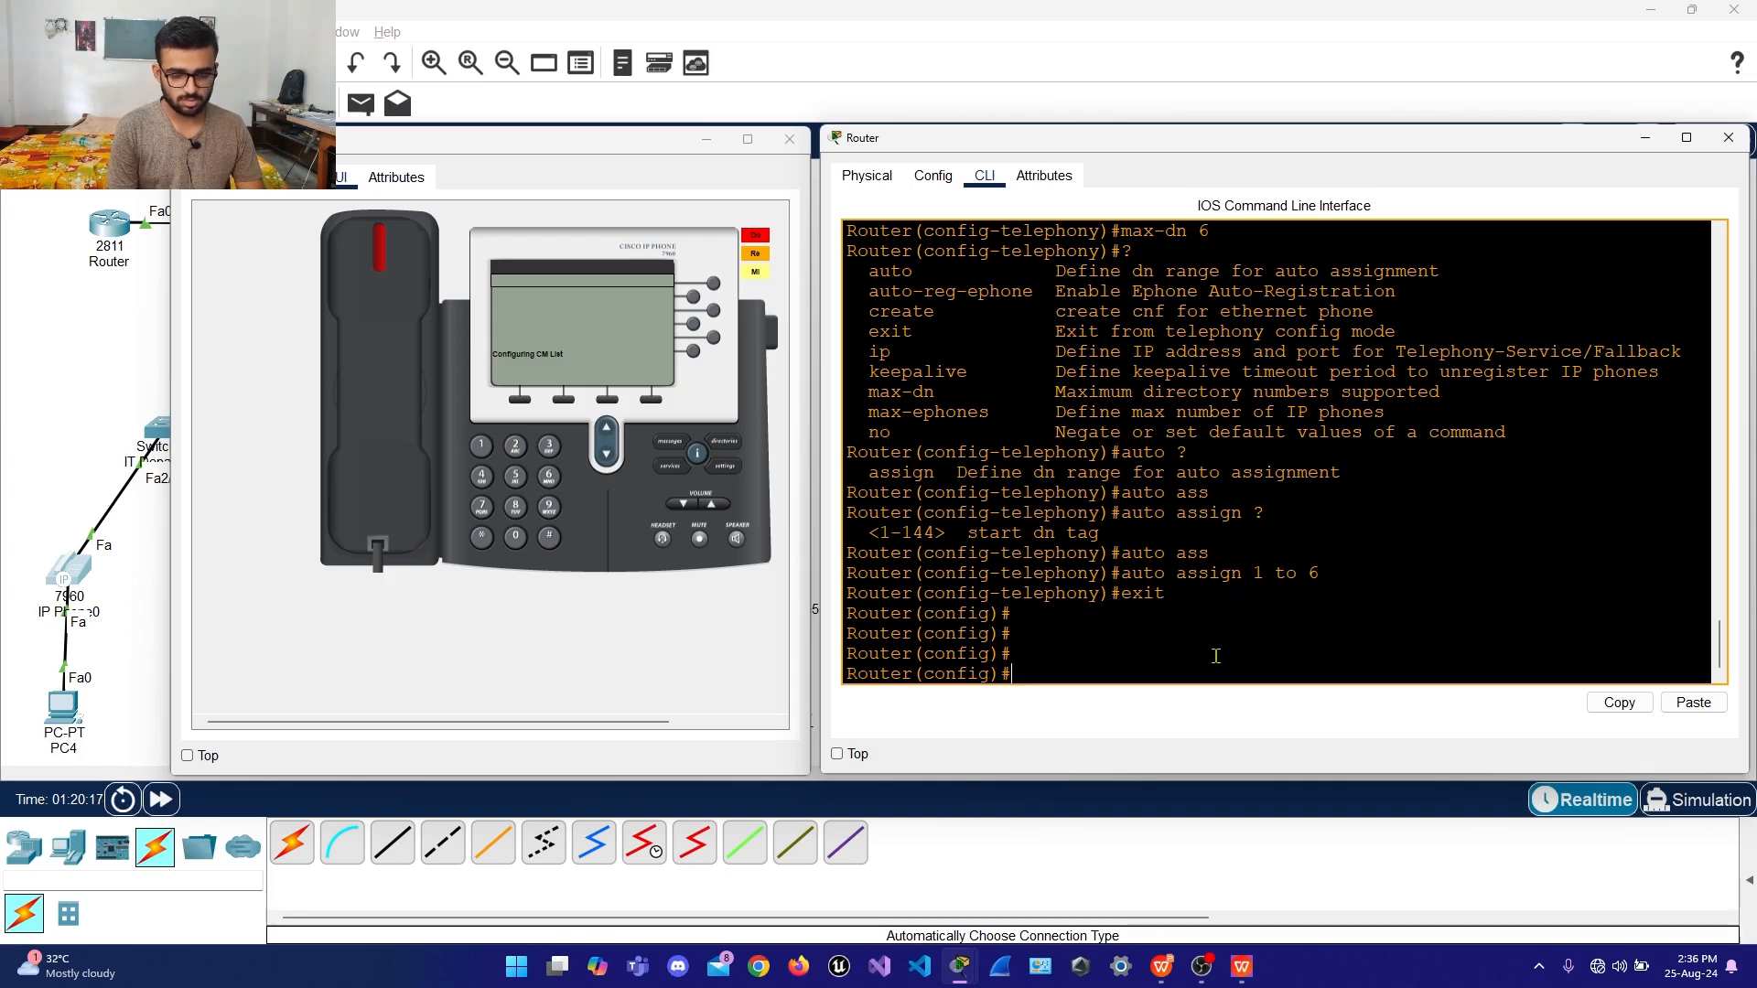
type("ip")
key("Tab")
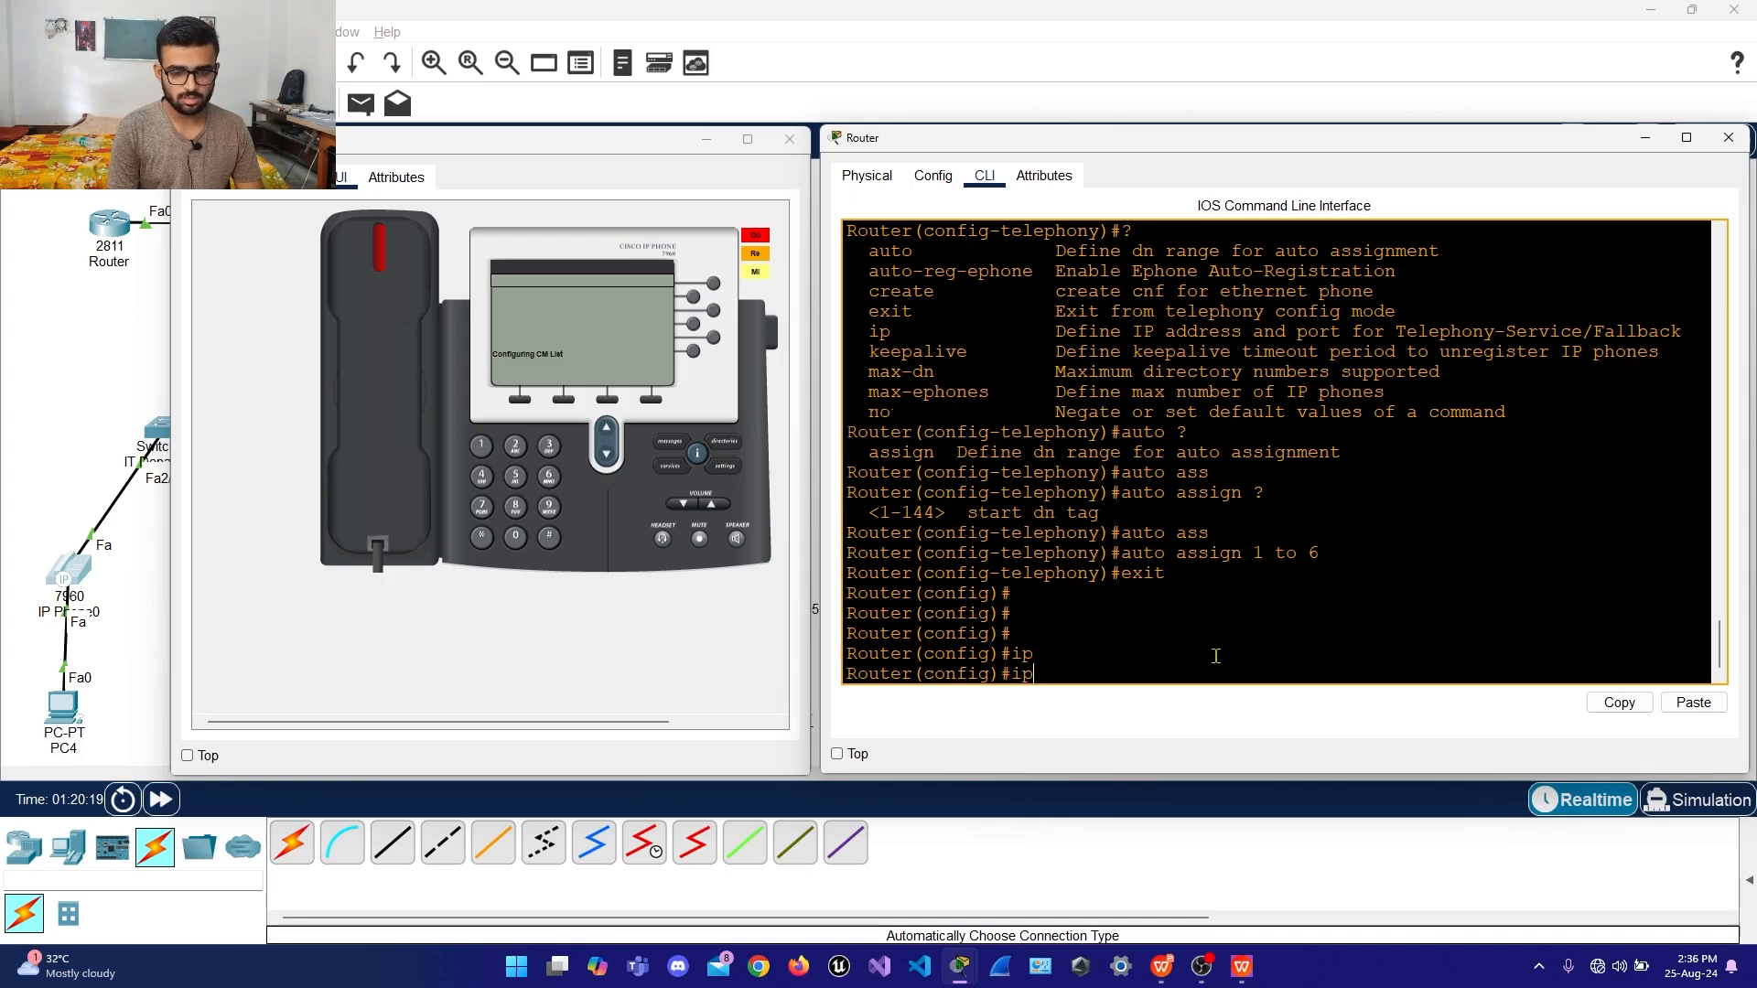
key("BackSpace")
key("BackSpace")
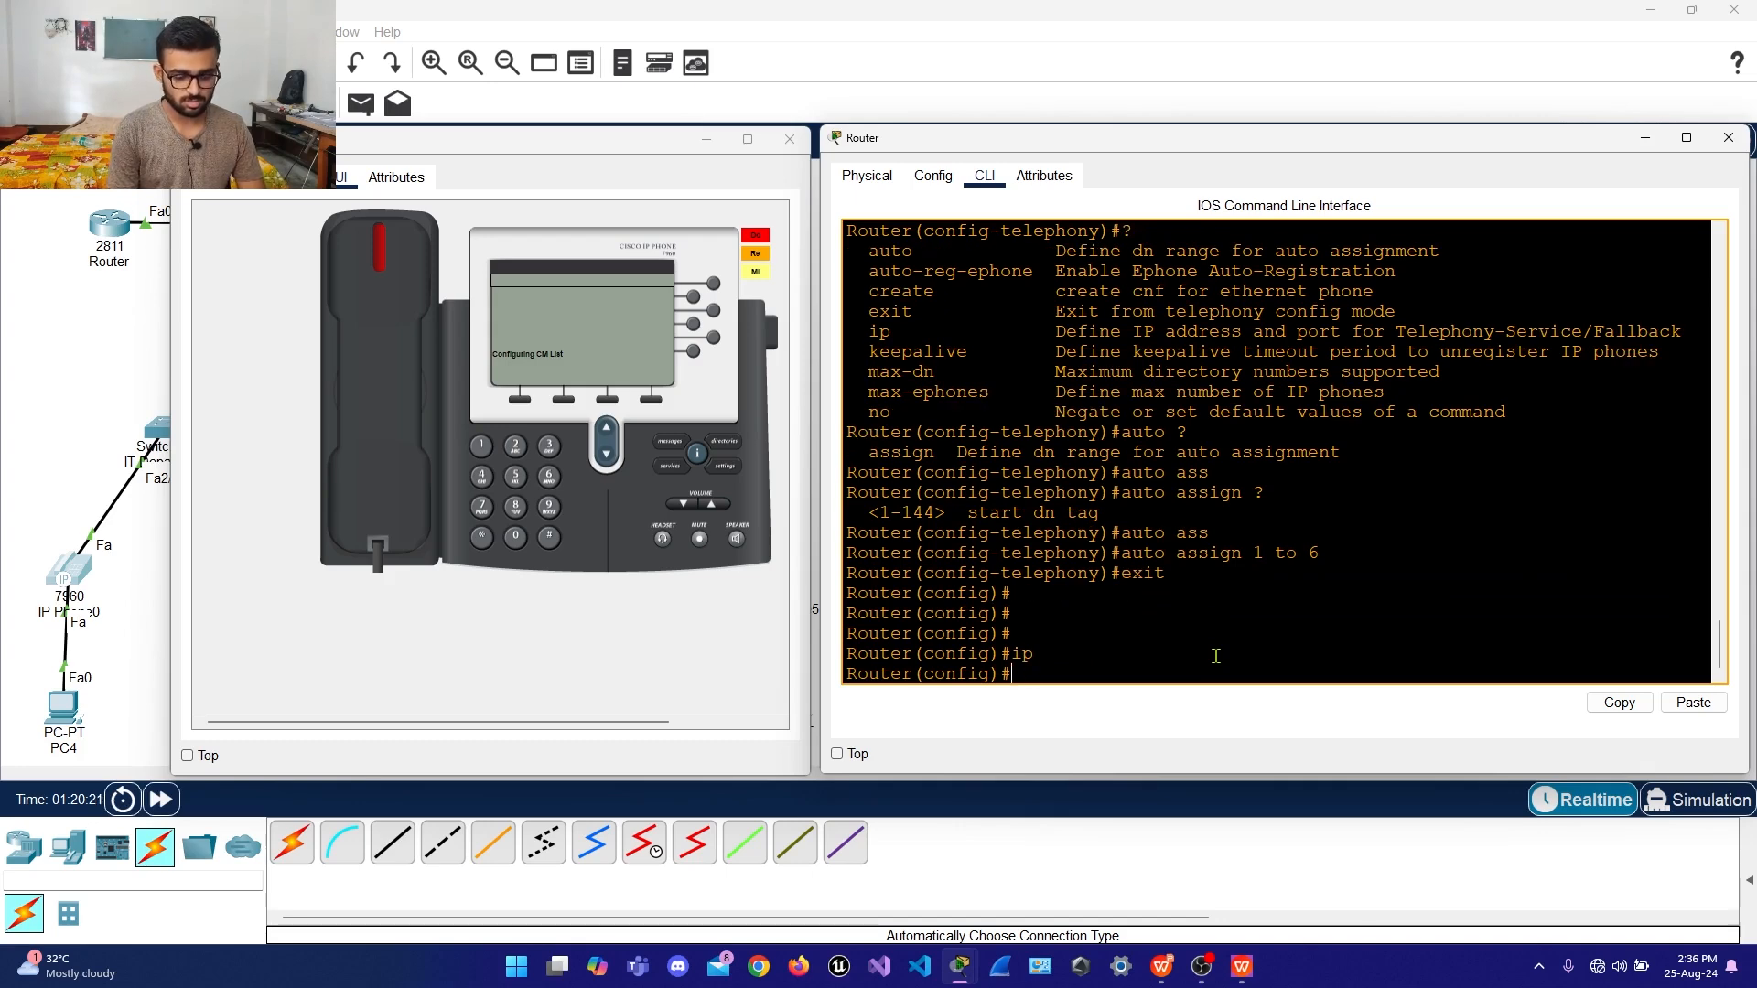
type("te")
key("Tab")
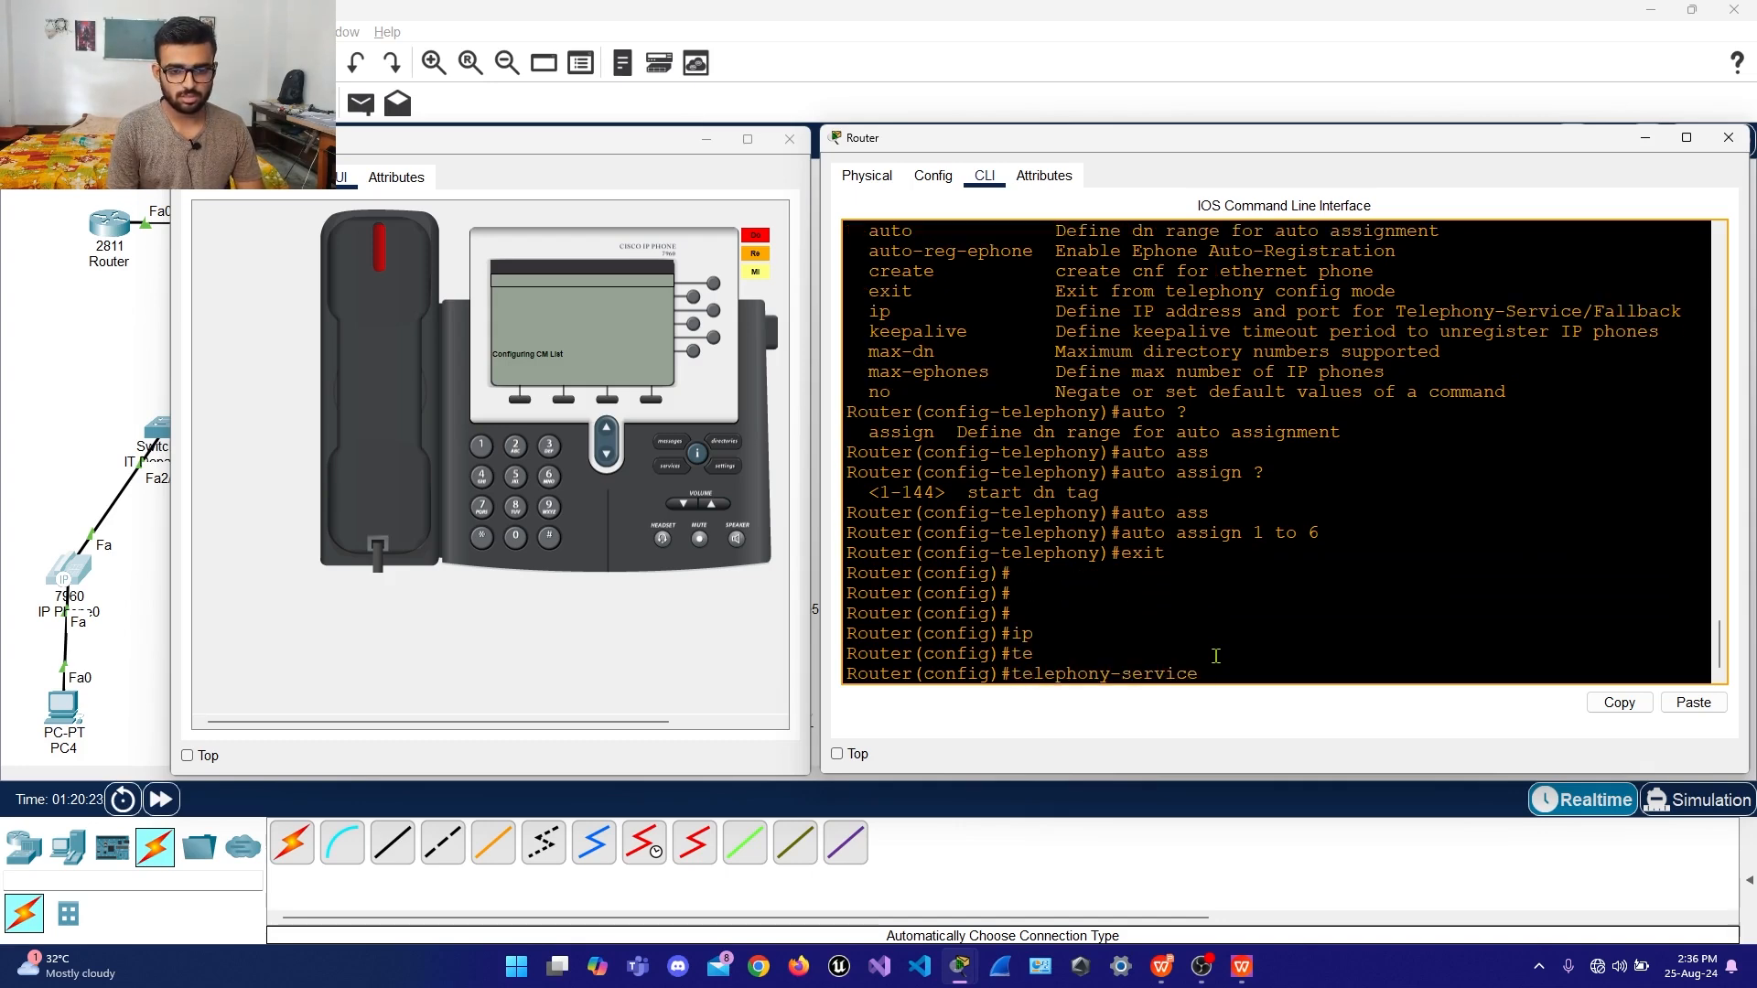
key("BackSpace")
key("BackSpace")
key("BackSpace")
key("BackSpace")
key("BackSpace")
key("BackSpace")
key("BackSpace")
key("BackSpace")
key("BackSpace")
key("BackSpace")
key("BackSpace")
key("BackSpace")
key("BackSpace")
key("BackSpace")
key("BackSpace")
key("BackSpace")
key("BackSpace")
List all available global configuration commands and look for the one that configures ephone directory numbers
type("?")
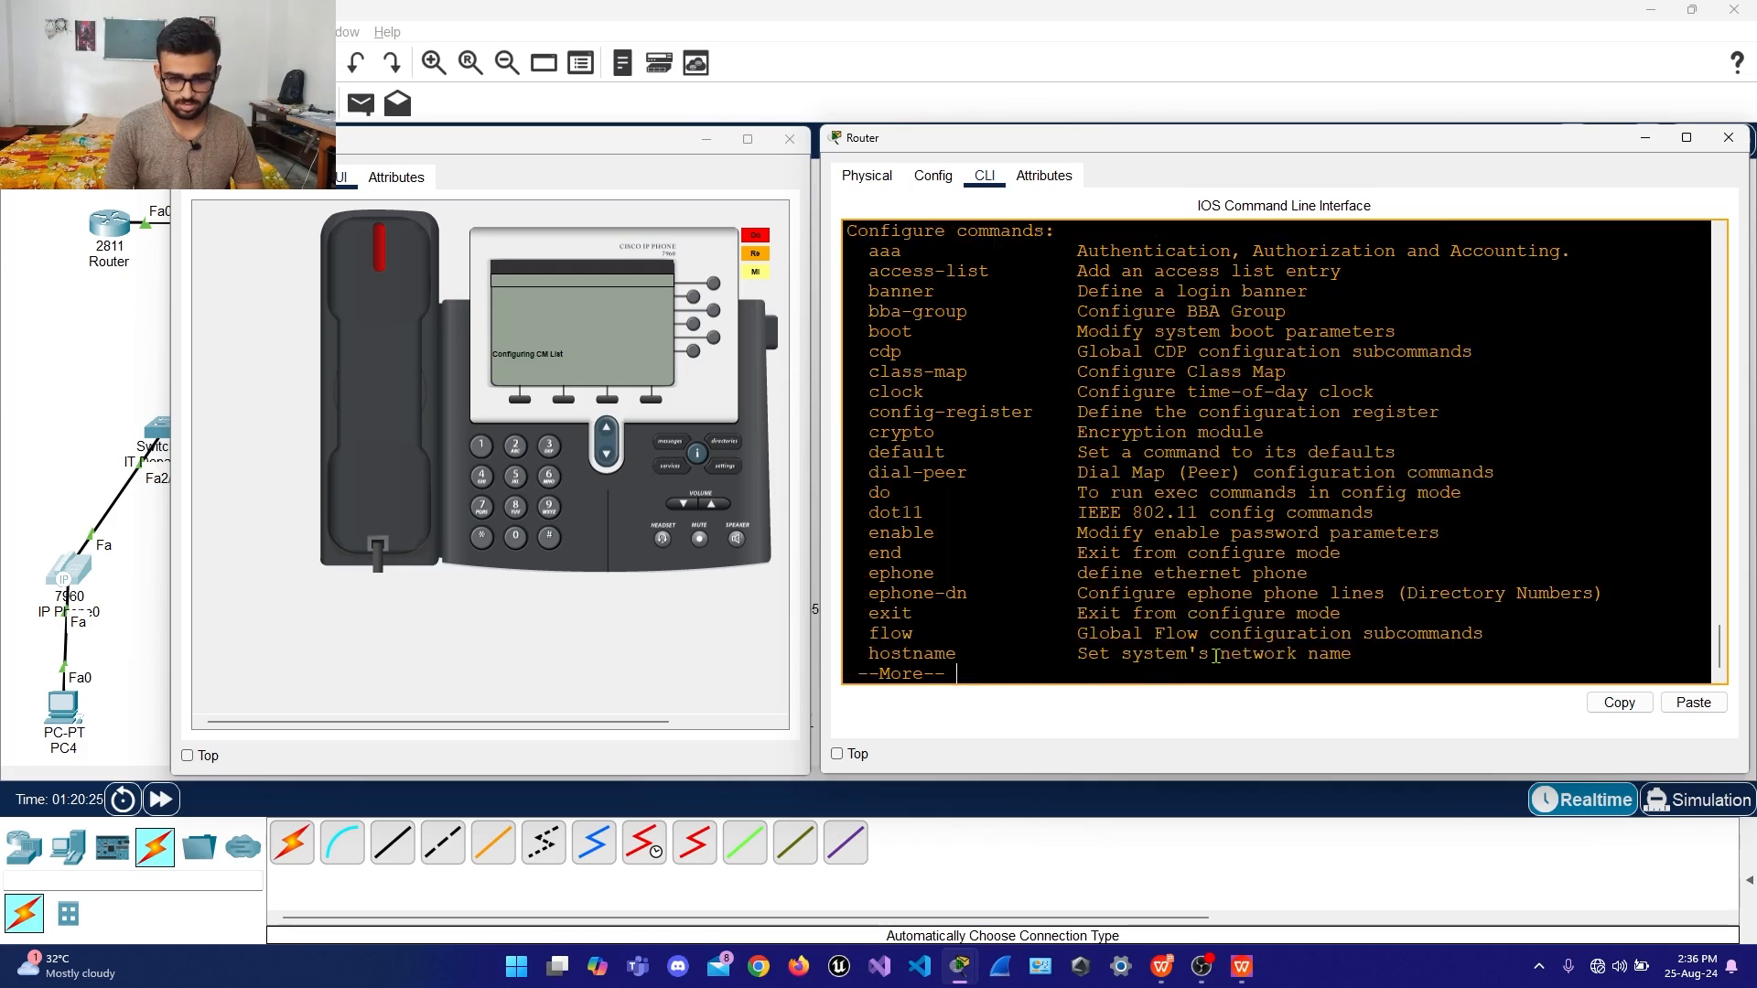
key("space")
scroll(969, 502, "up", 9)
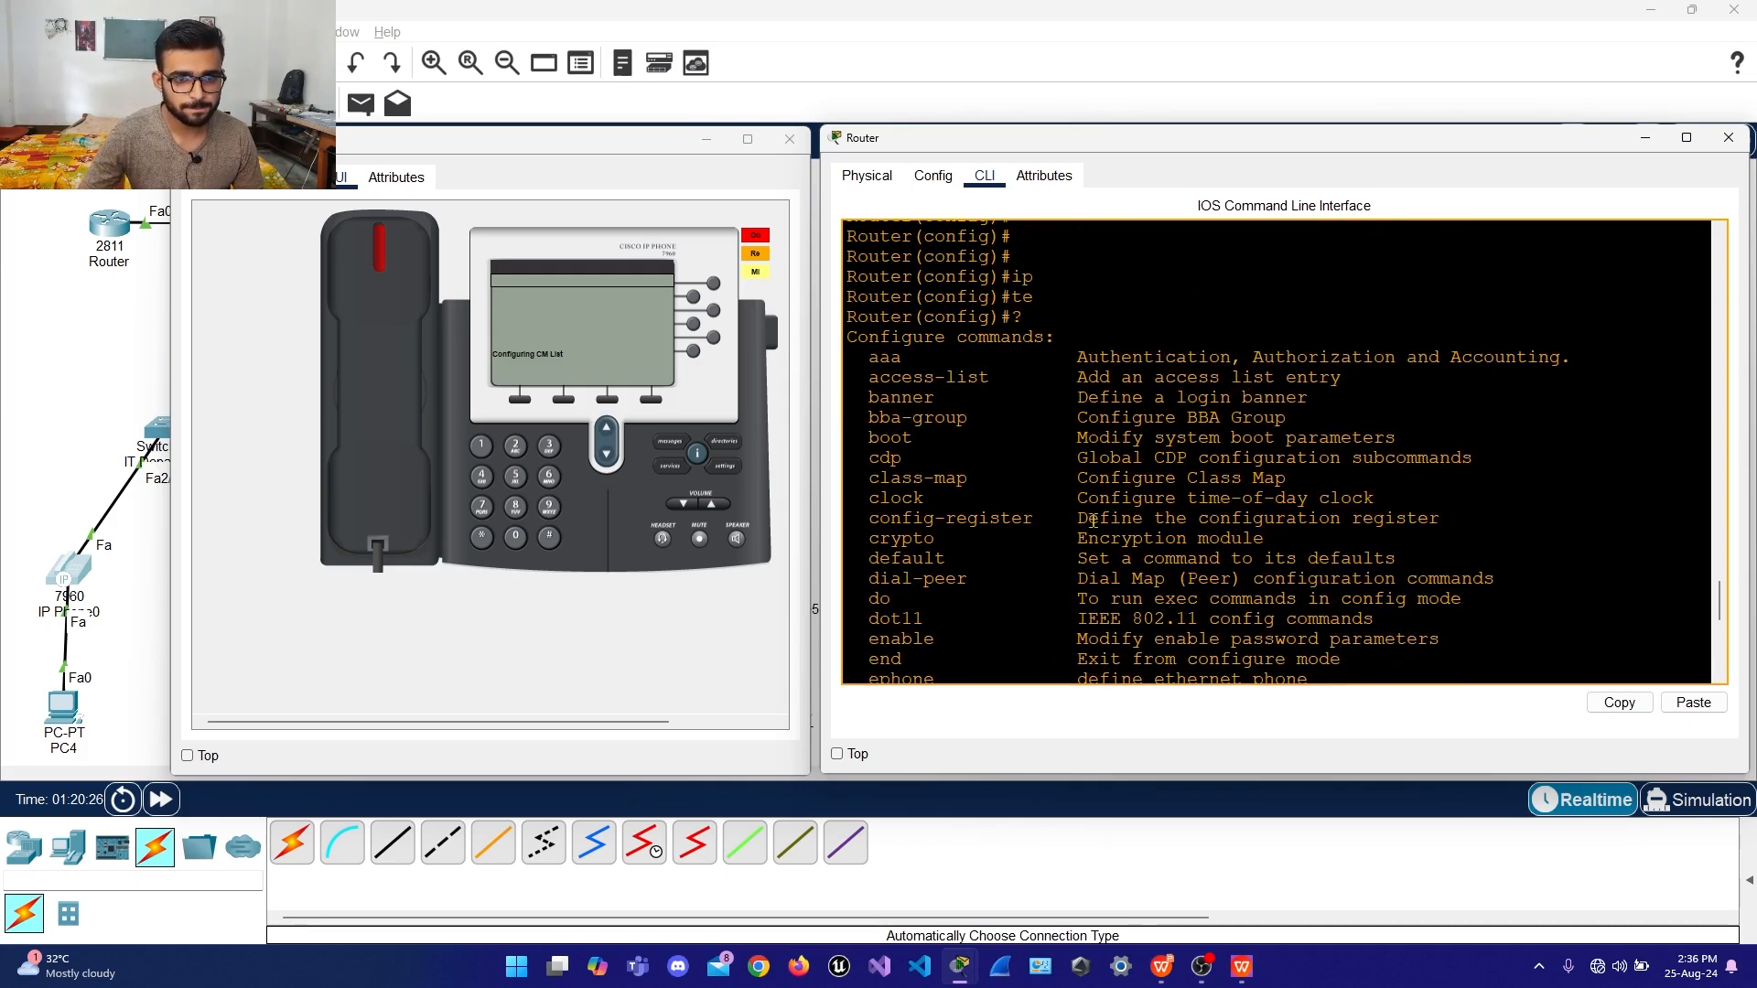
scroll(969, 503, "down", 3)
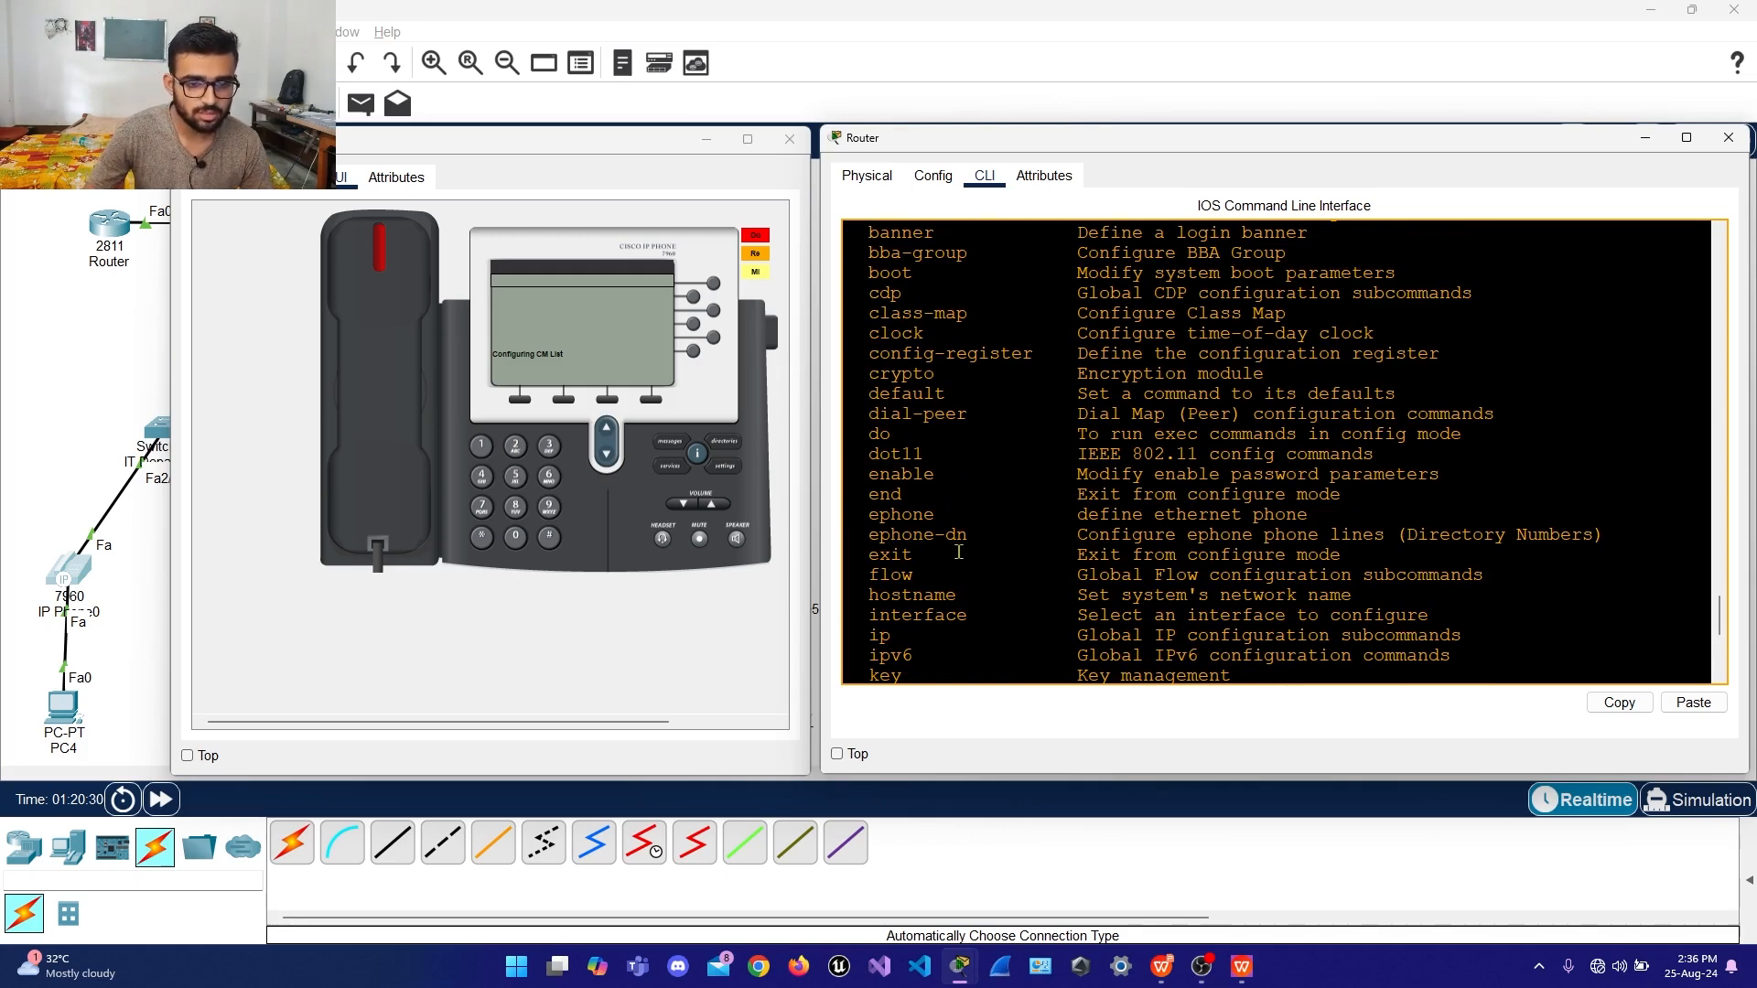
scroll(959, 560, "down", 6)
key("space")
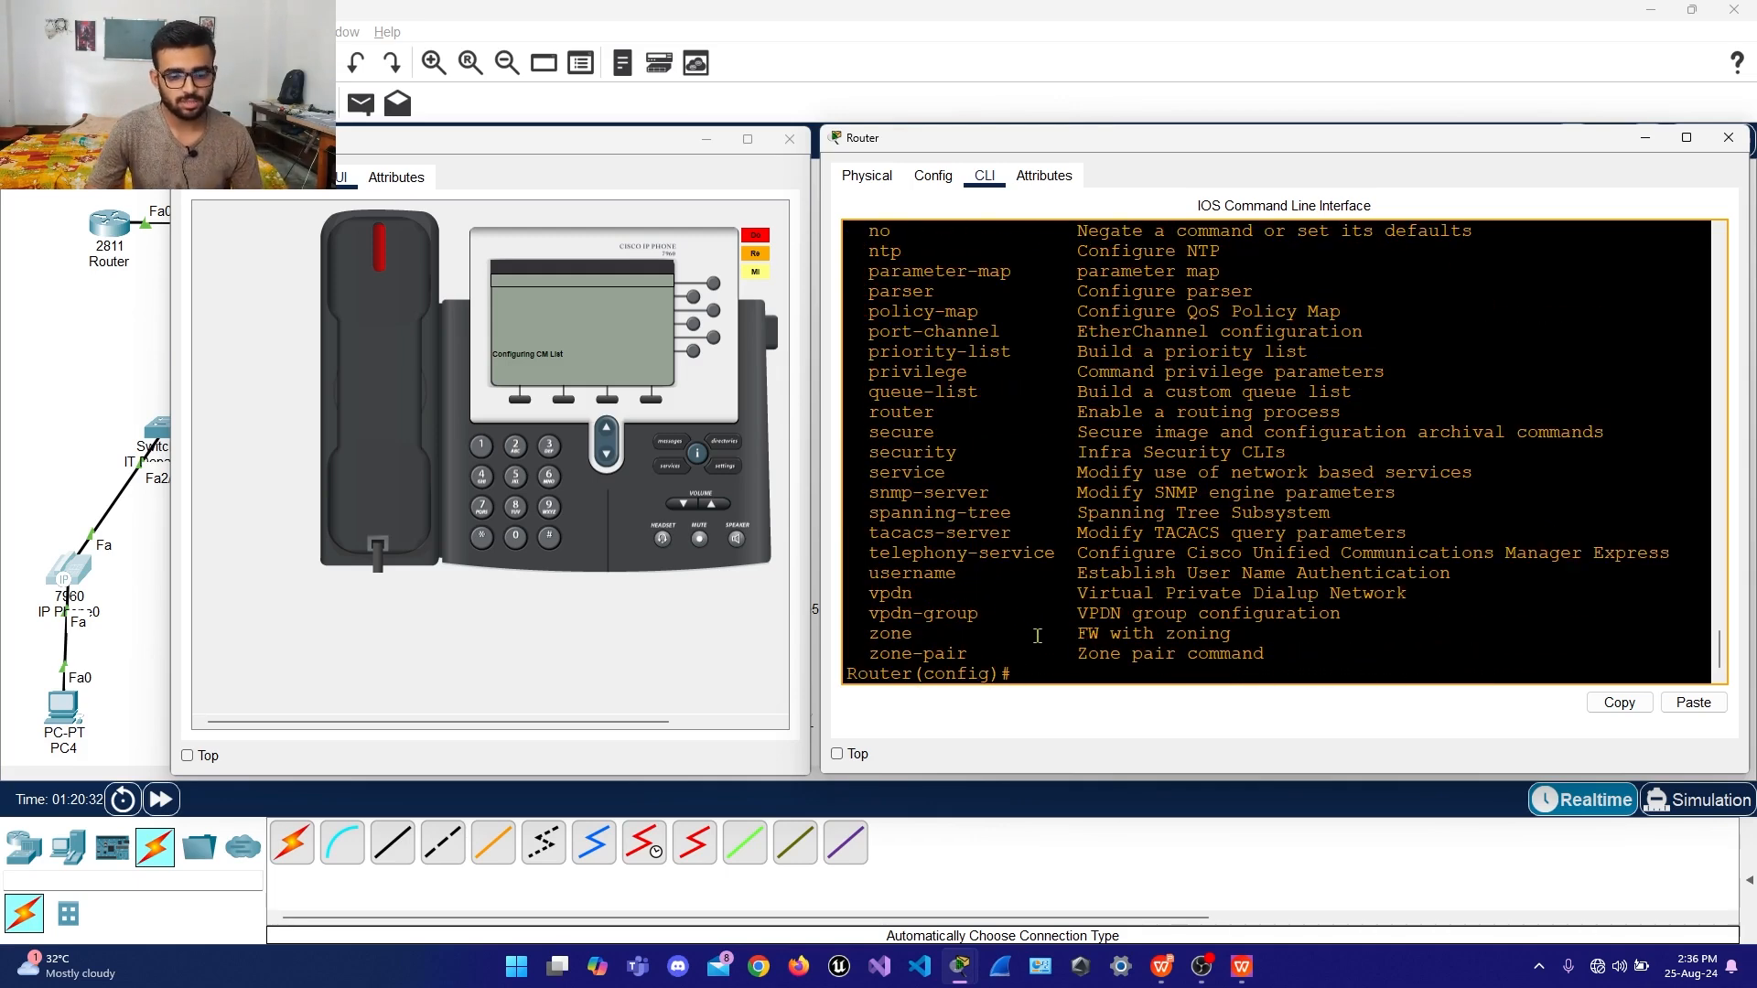
Try to create an ephone directory number entry with ephone-dn 1001
type("ep")
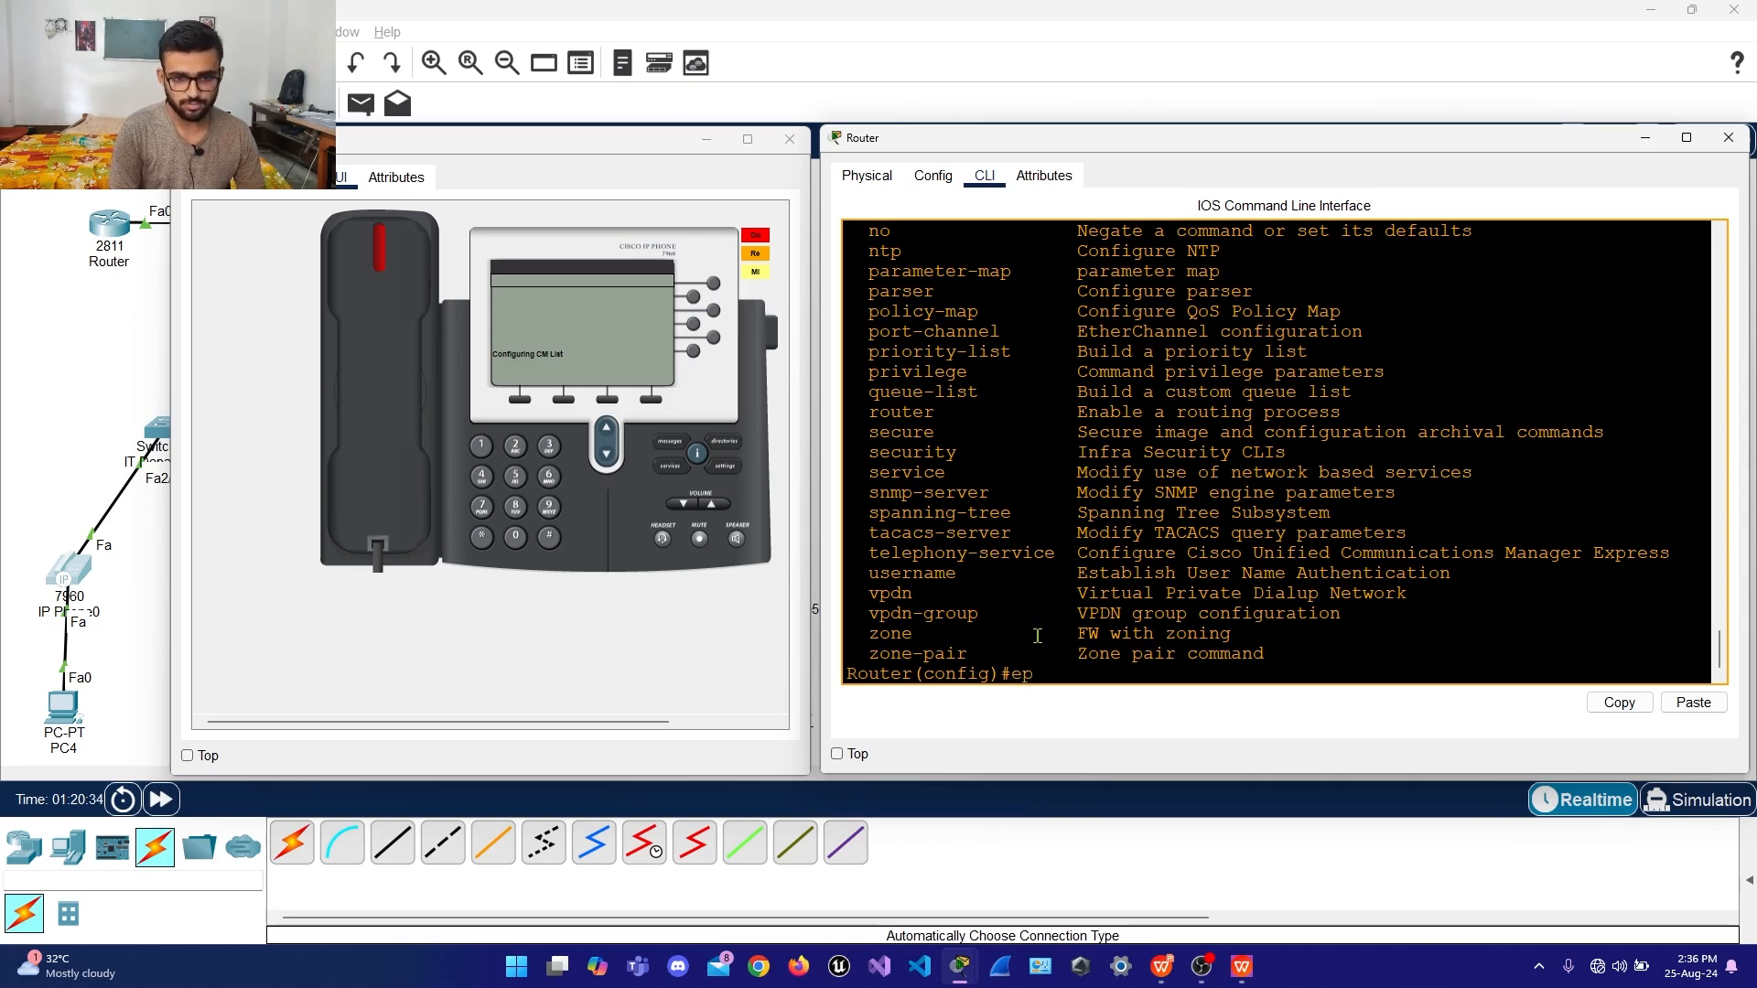
key("Tab")
type("hone")
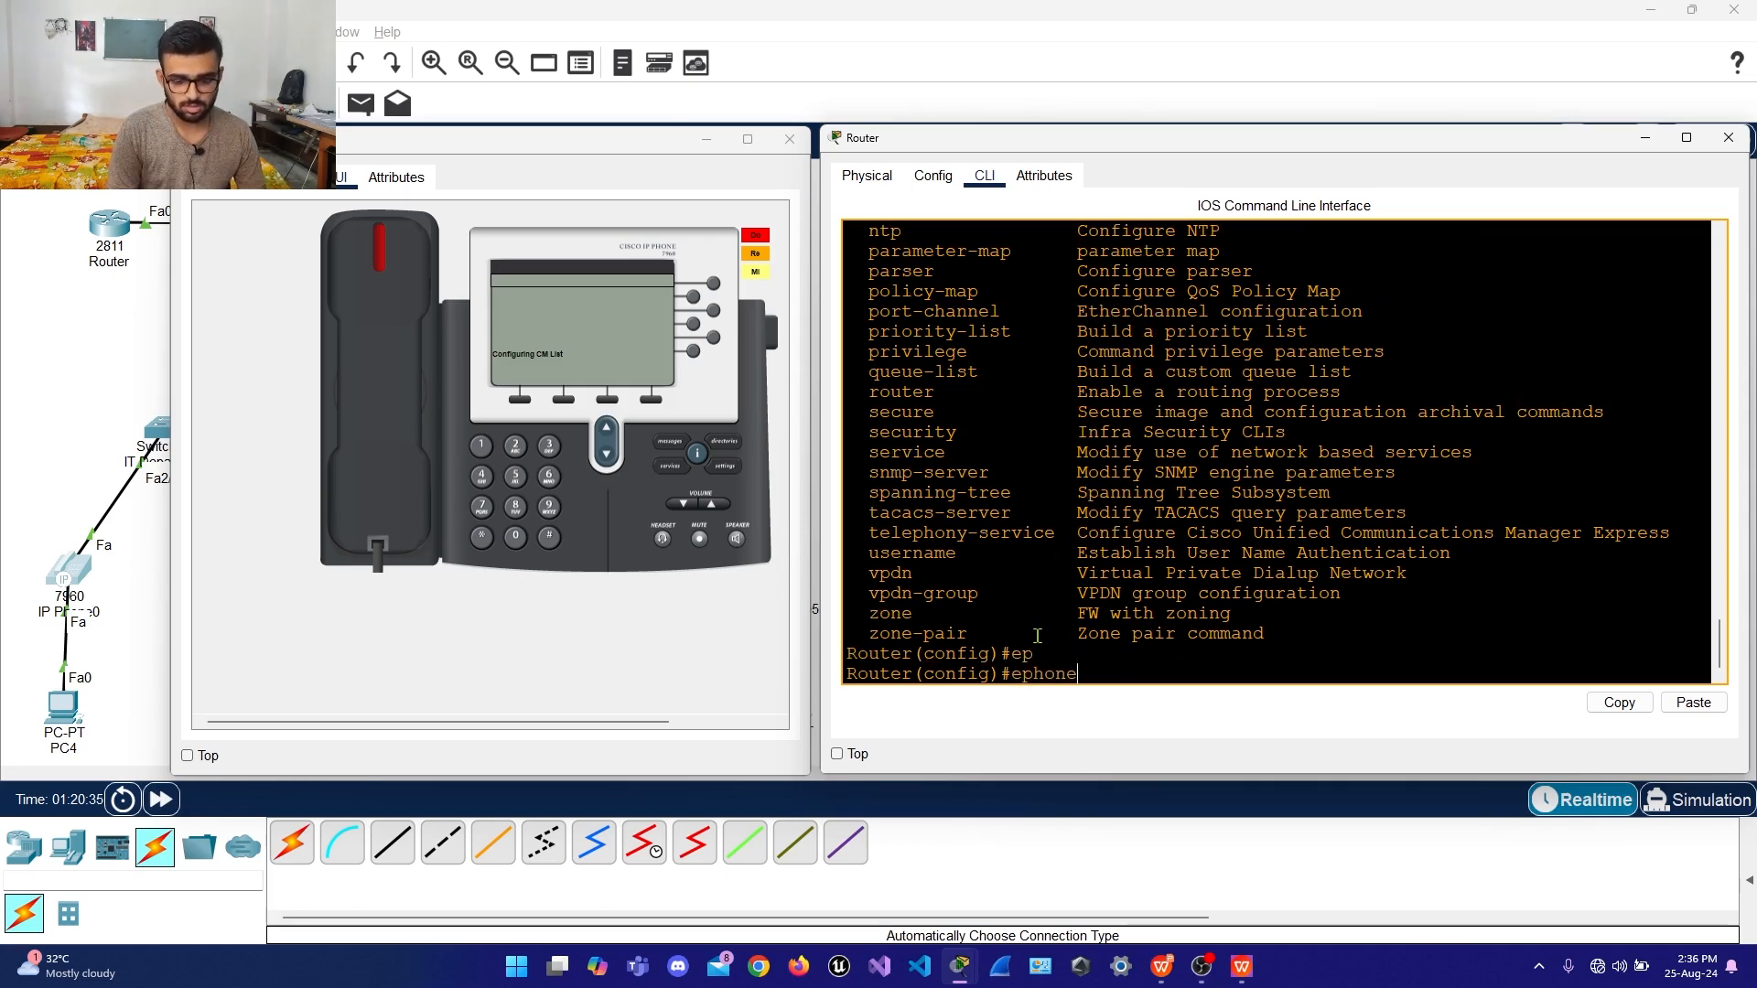
type("-dn")
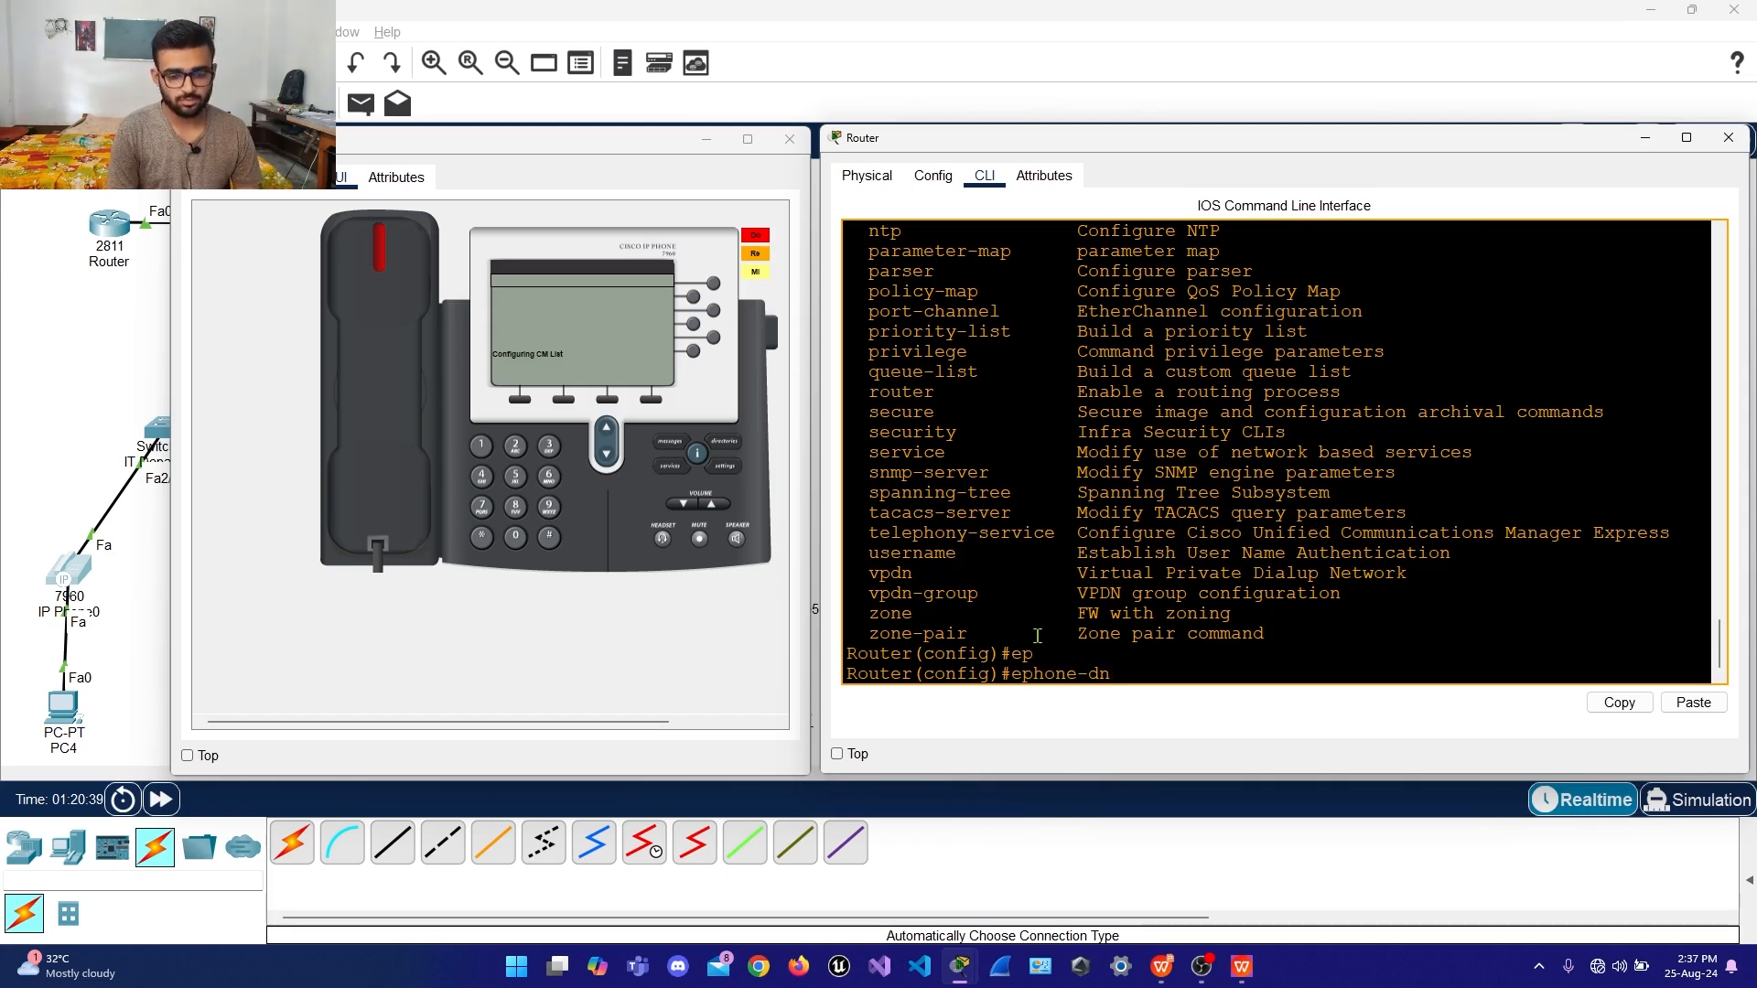
type(" 1")
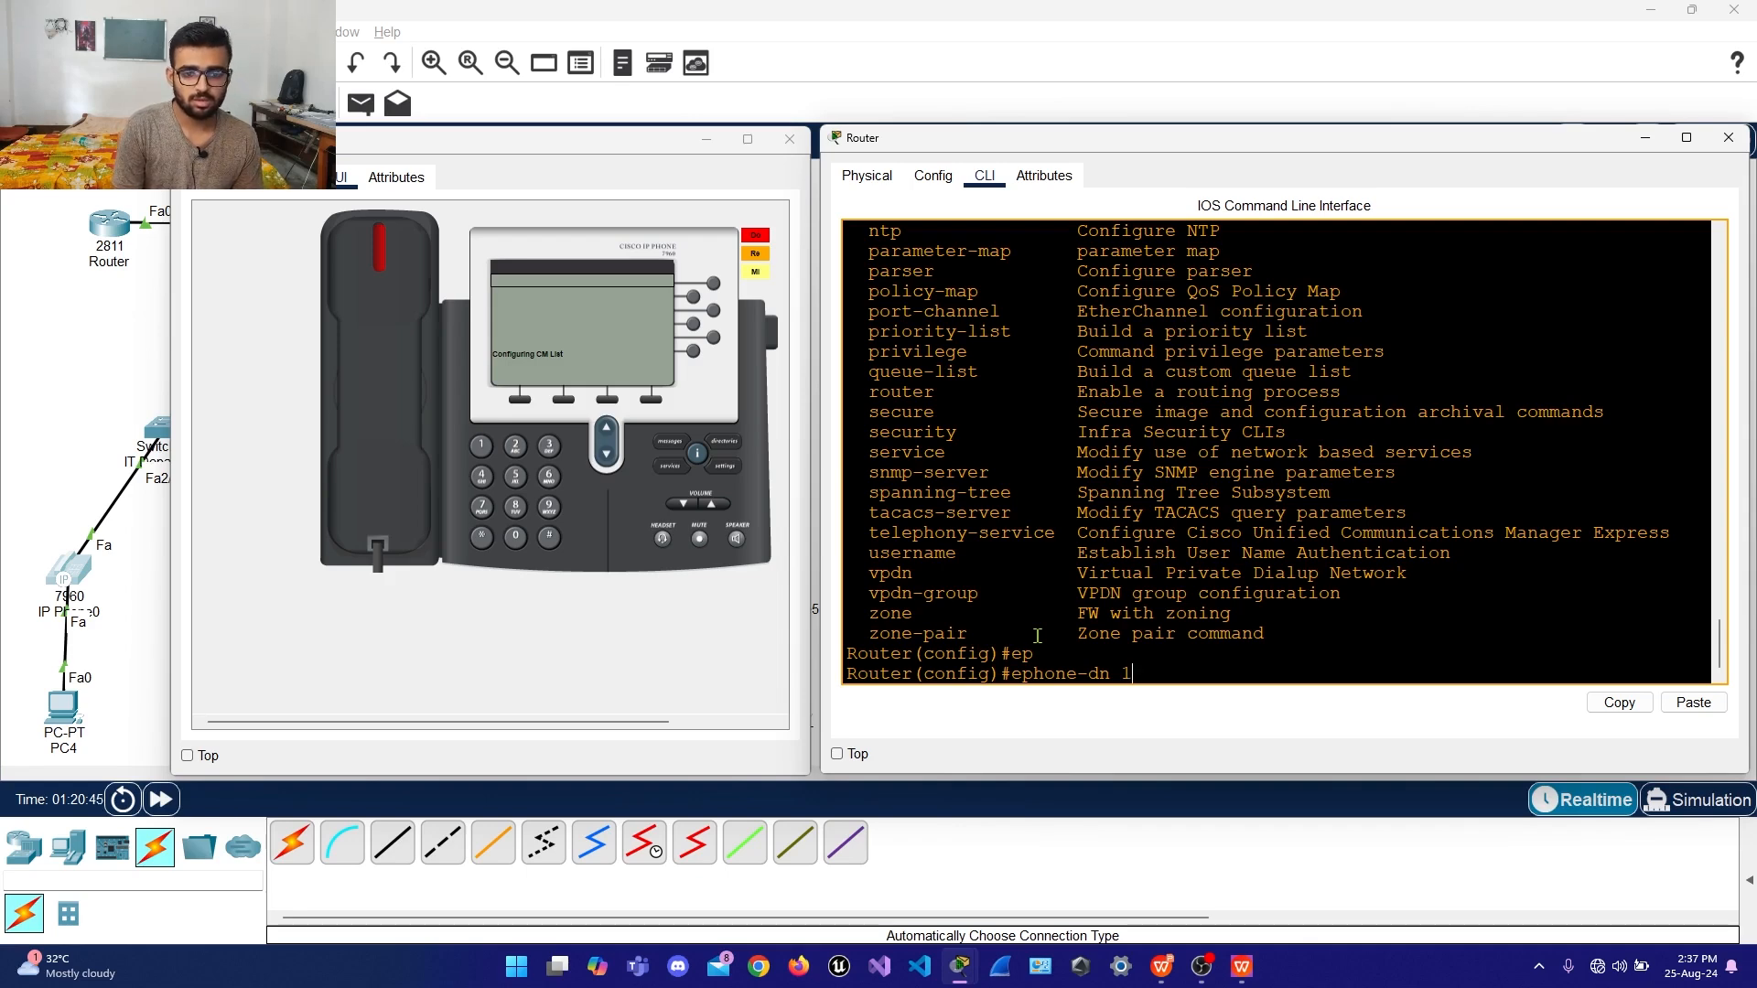
type("000")
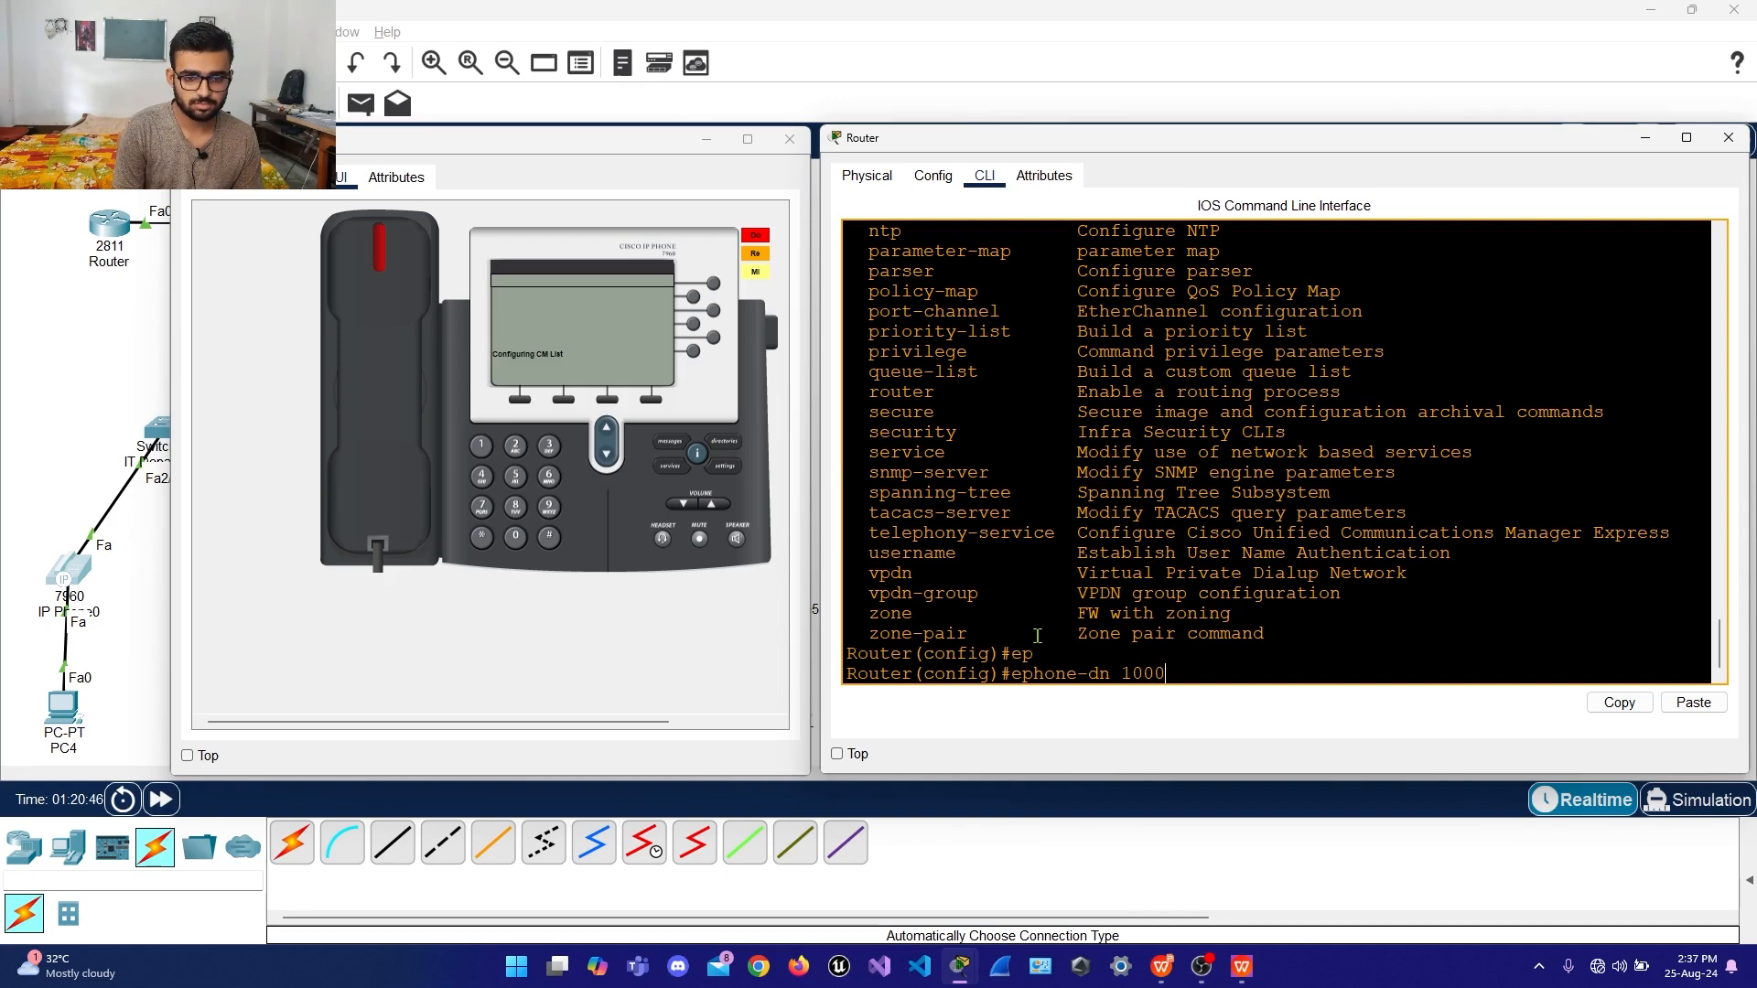
key("BackSpace")
type("1")
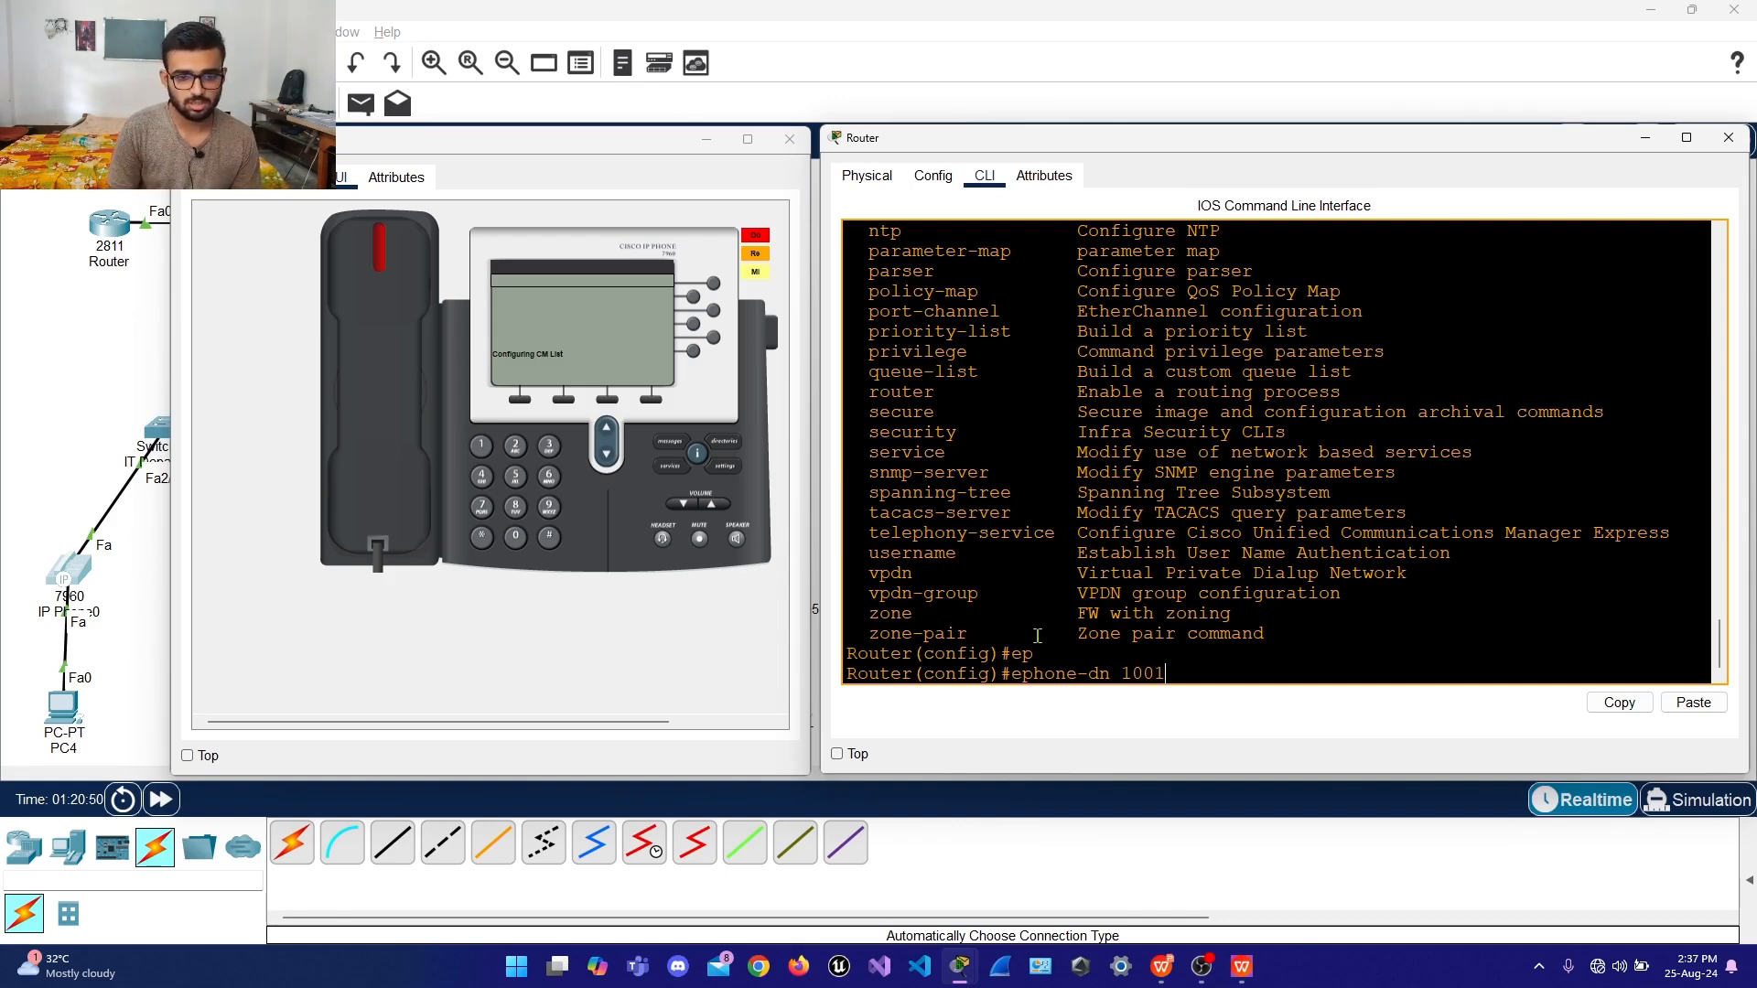
key("Return")
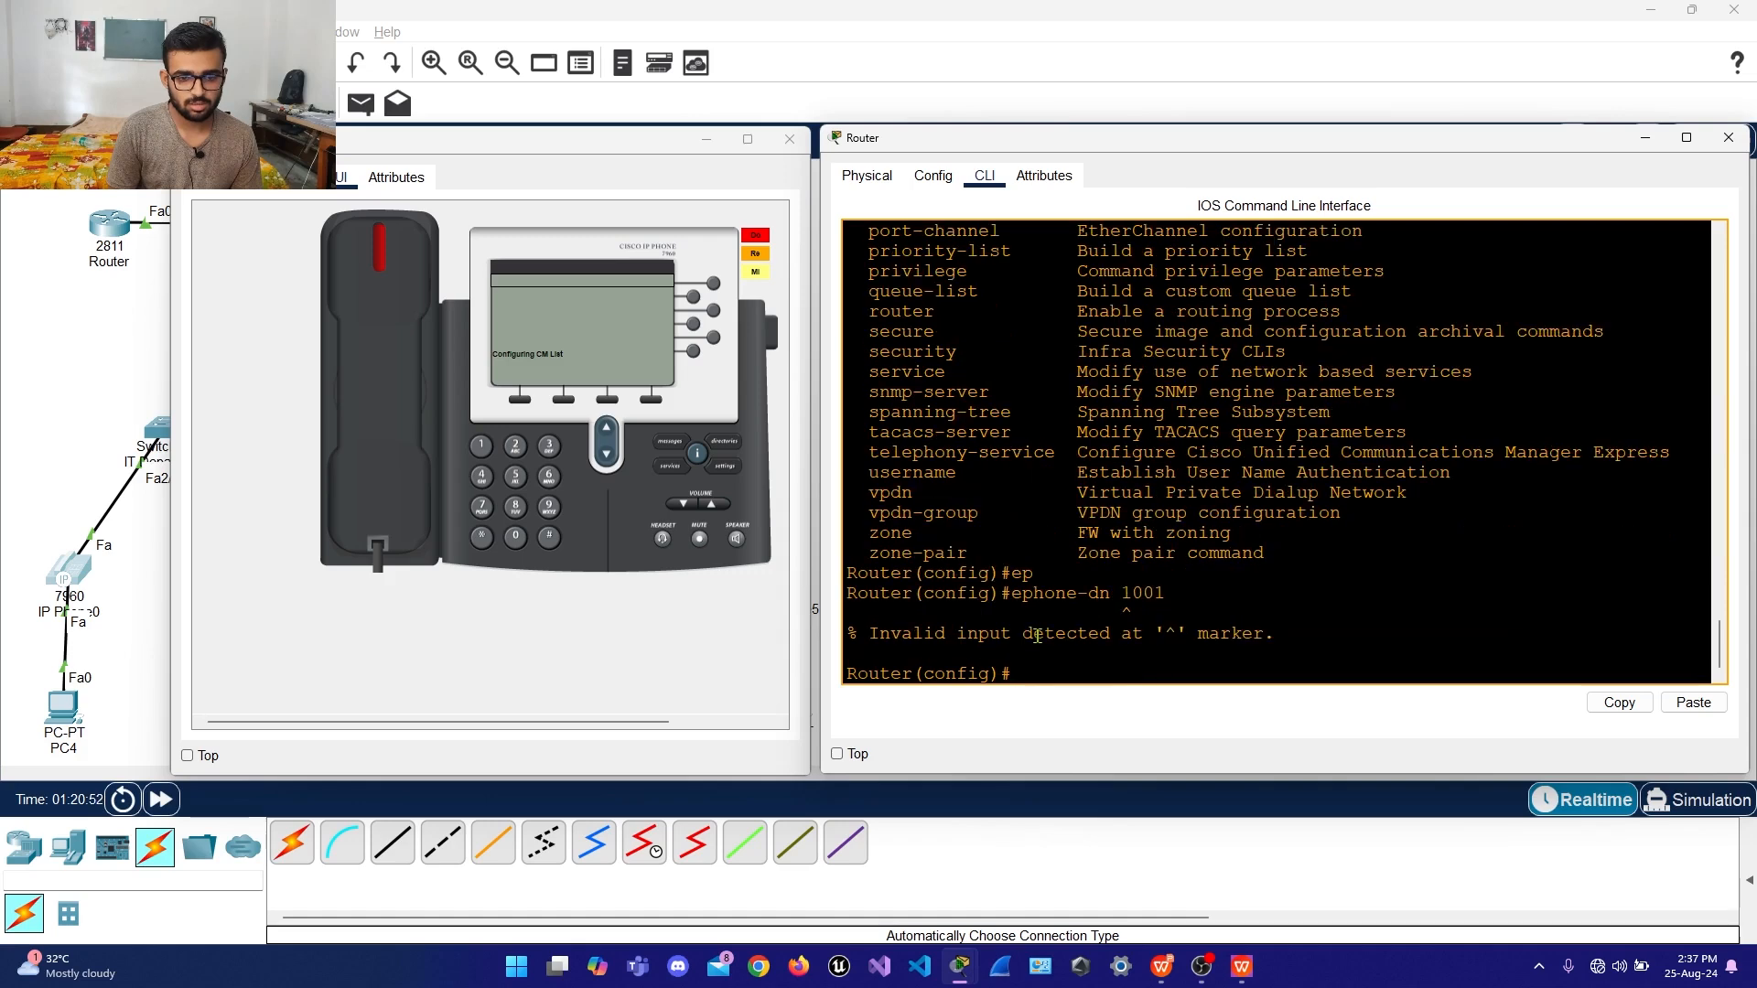
Check the command help for the tag range that ephone-dn accepts
key("Up")
key("BackSpace")
key("BackSpace")
key("BackSpace")
key("BackSpace")
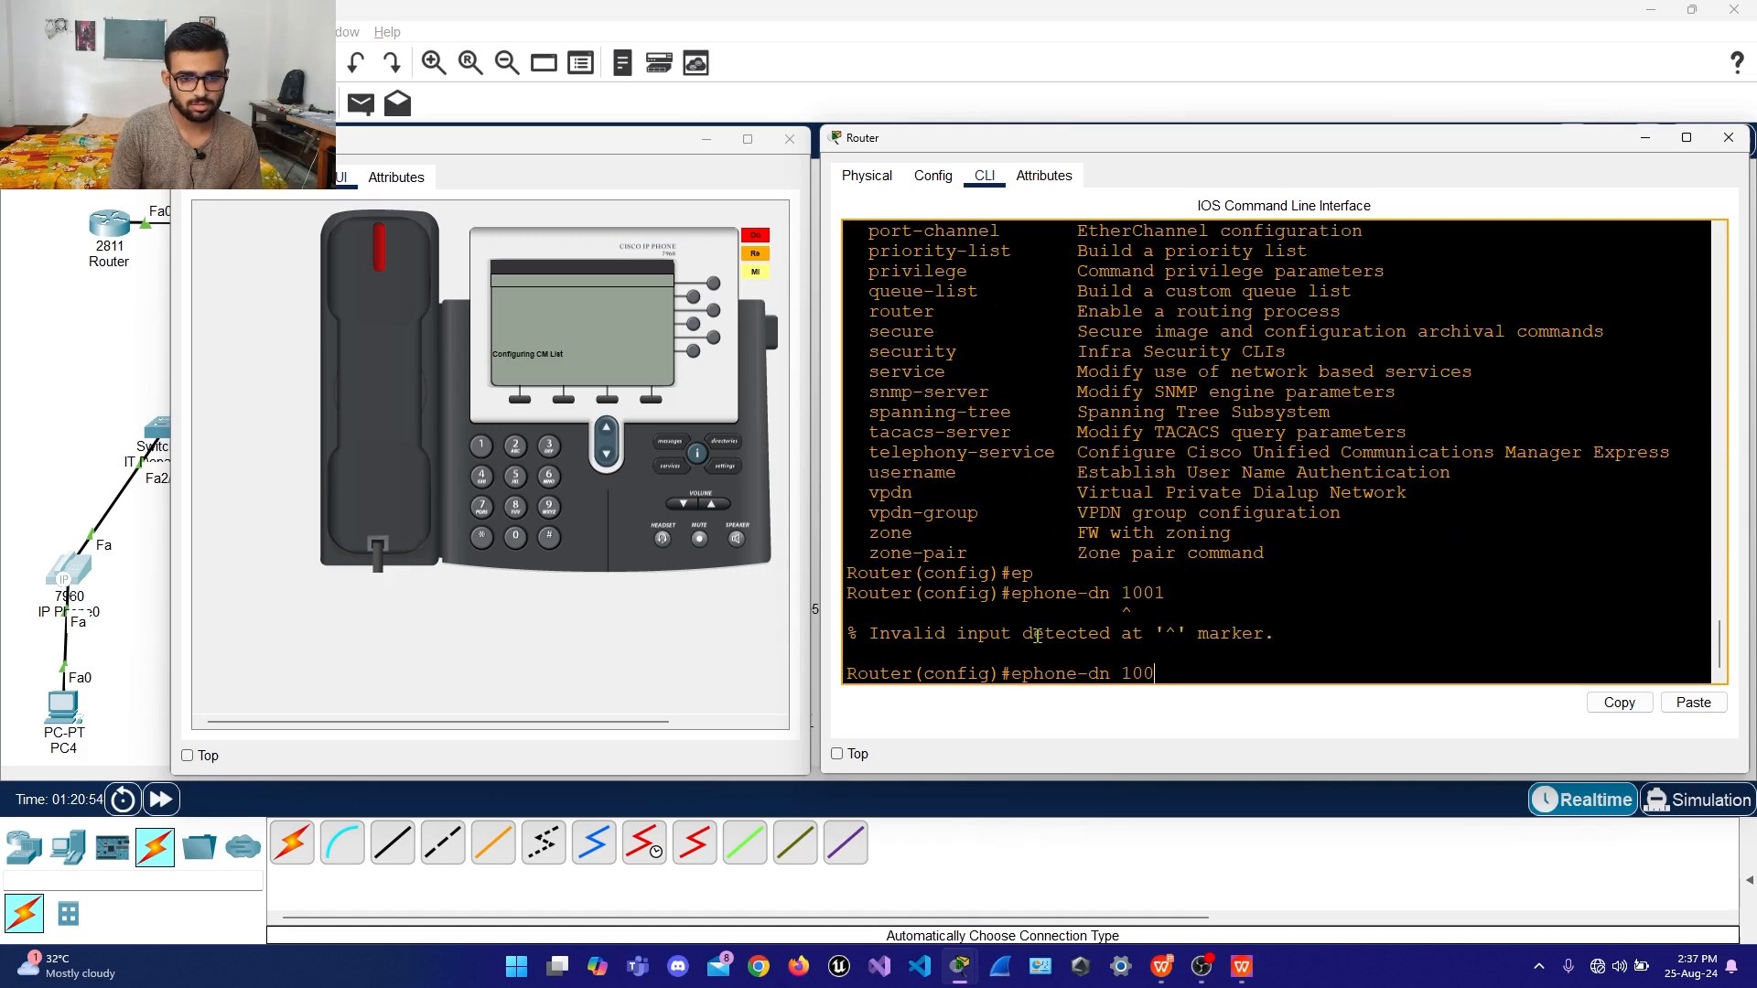
type("?")
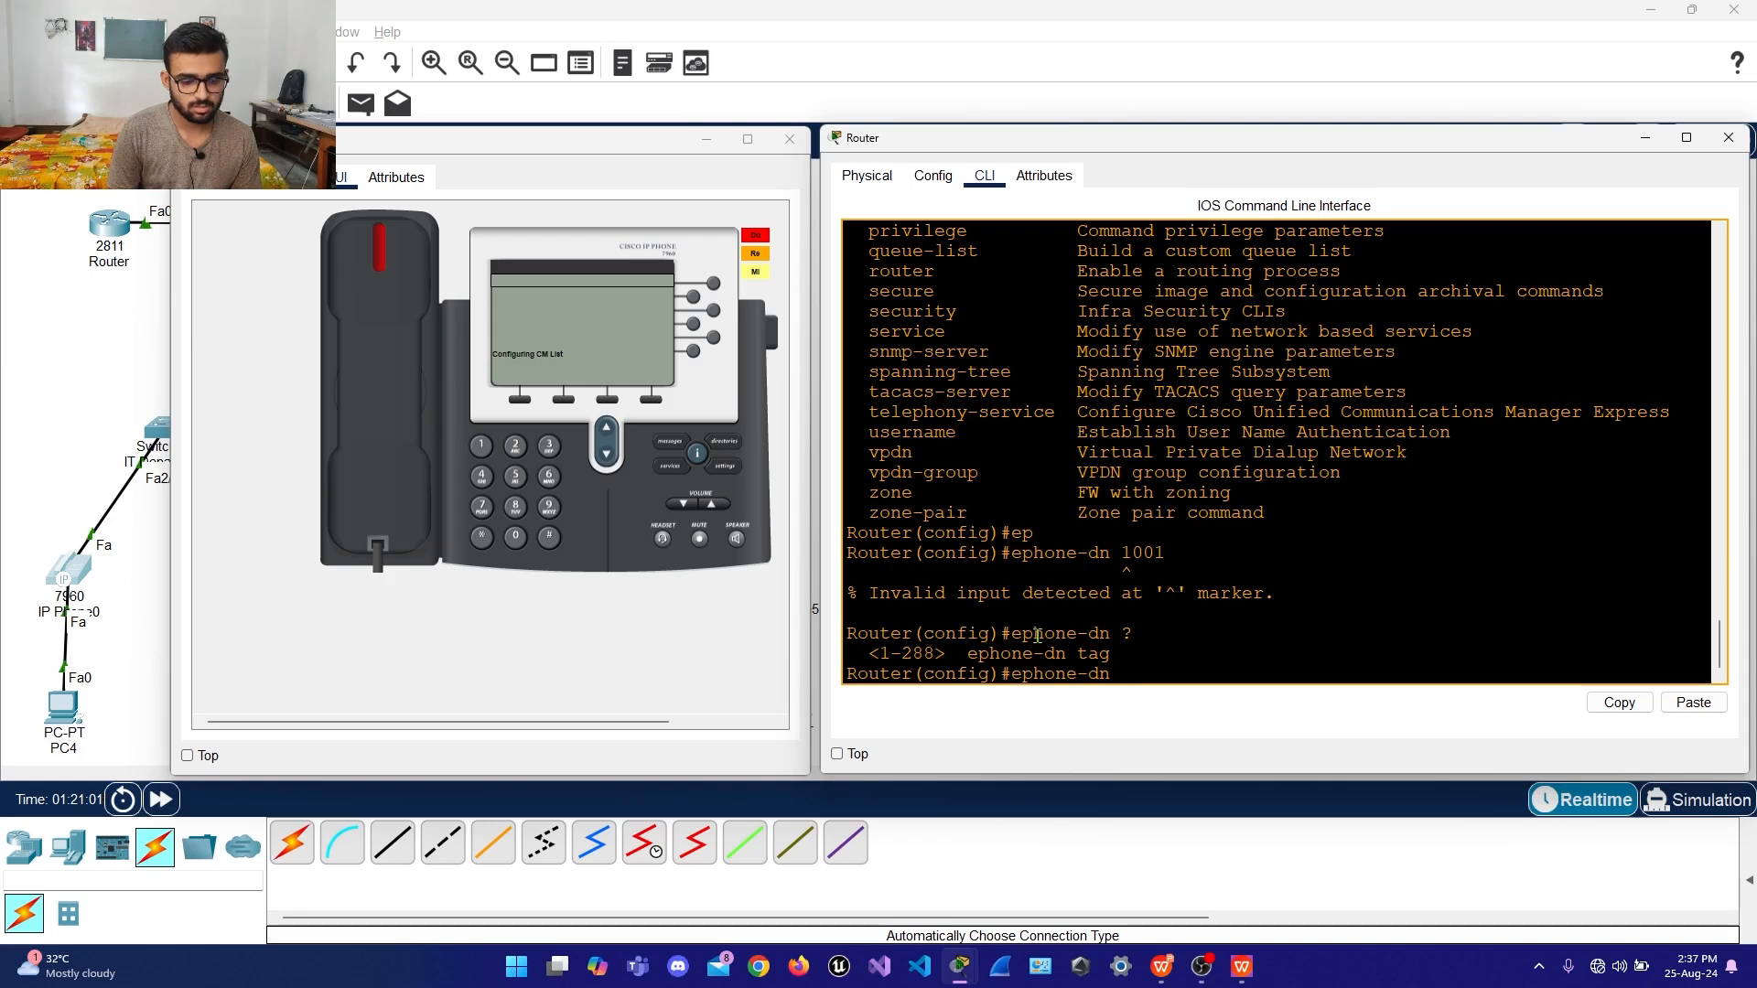
Create ephone-dn 1 with number 1001, and return to global configuration mode
type("1")
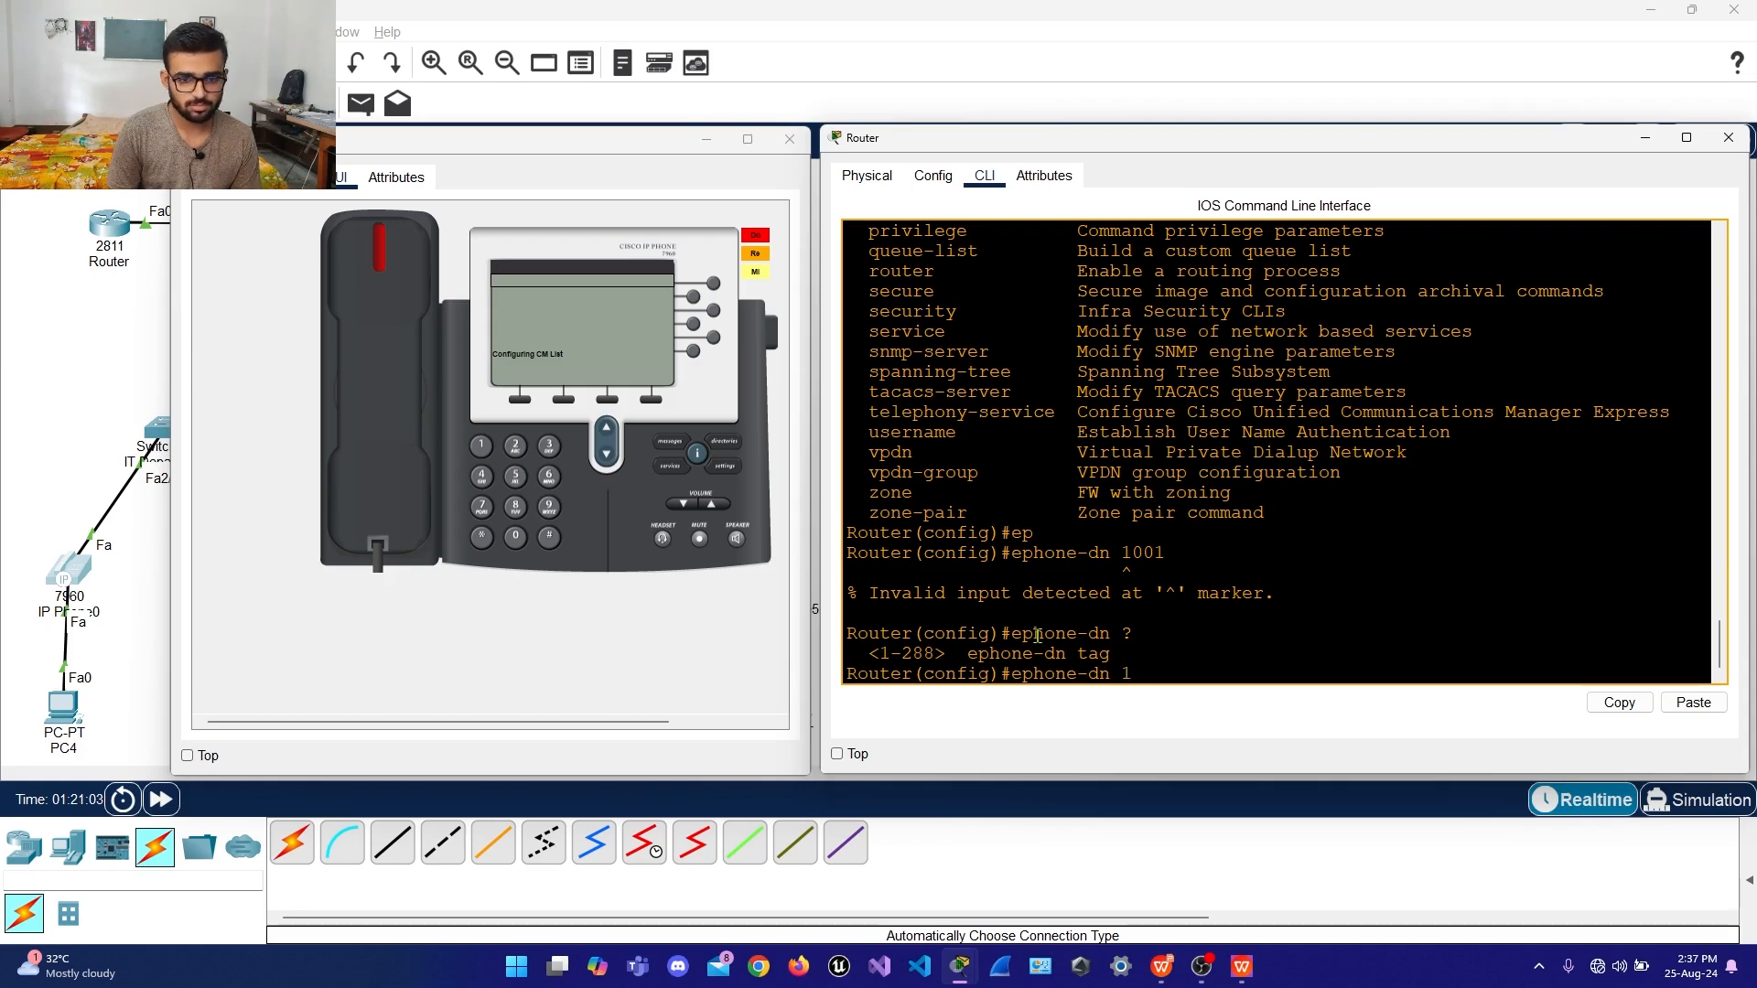
key("Return")
key("Return")
key("Return")
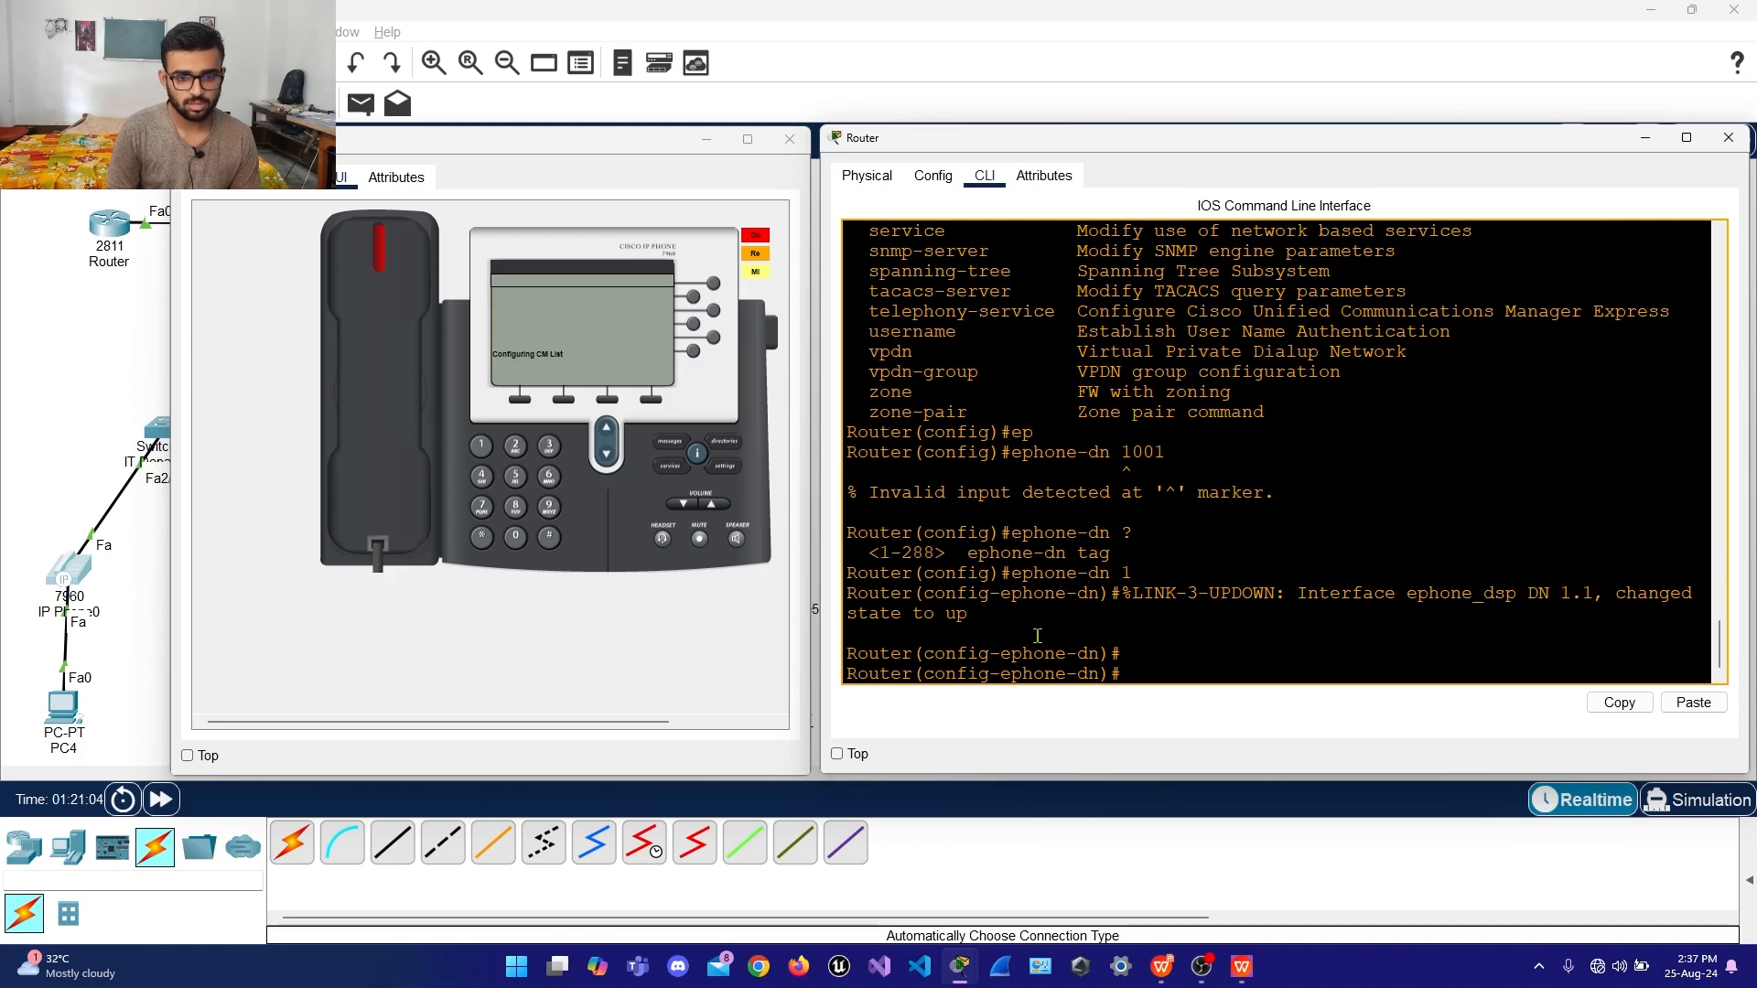
type("num")
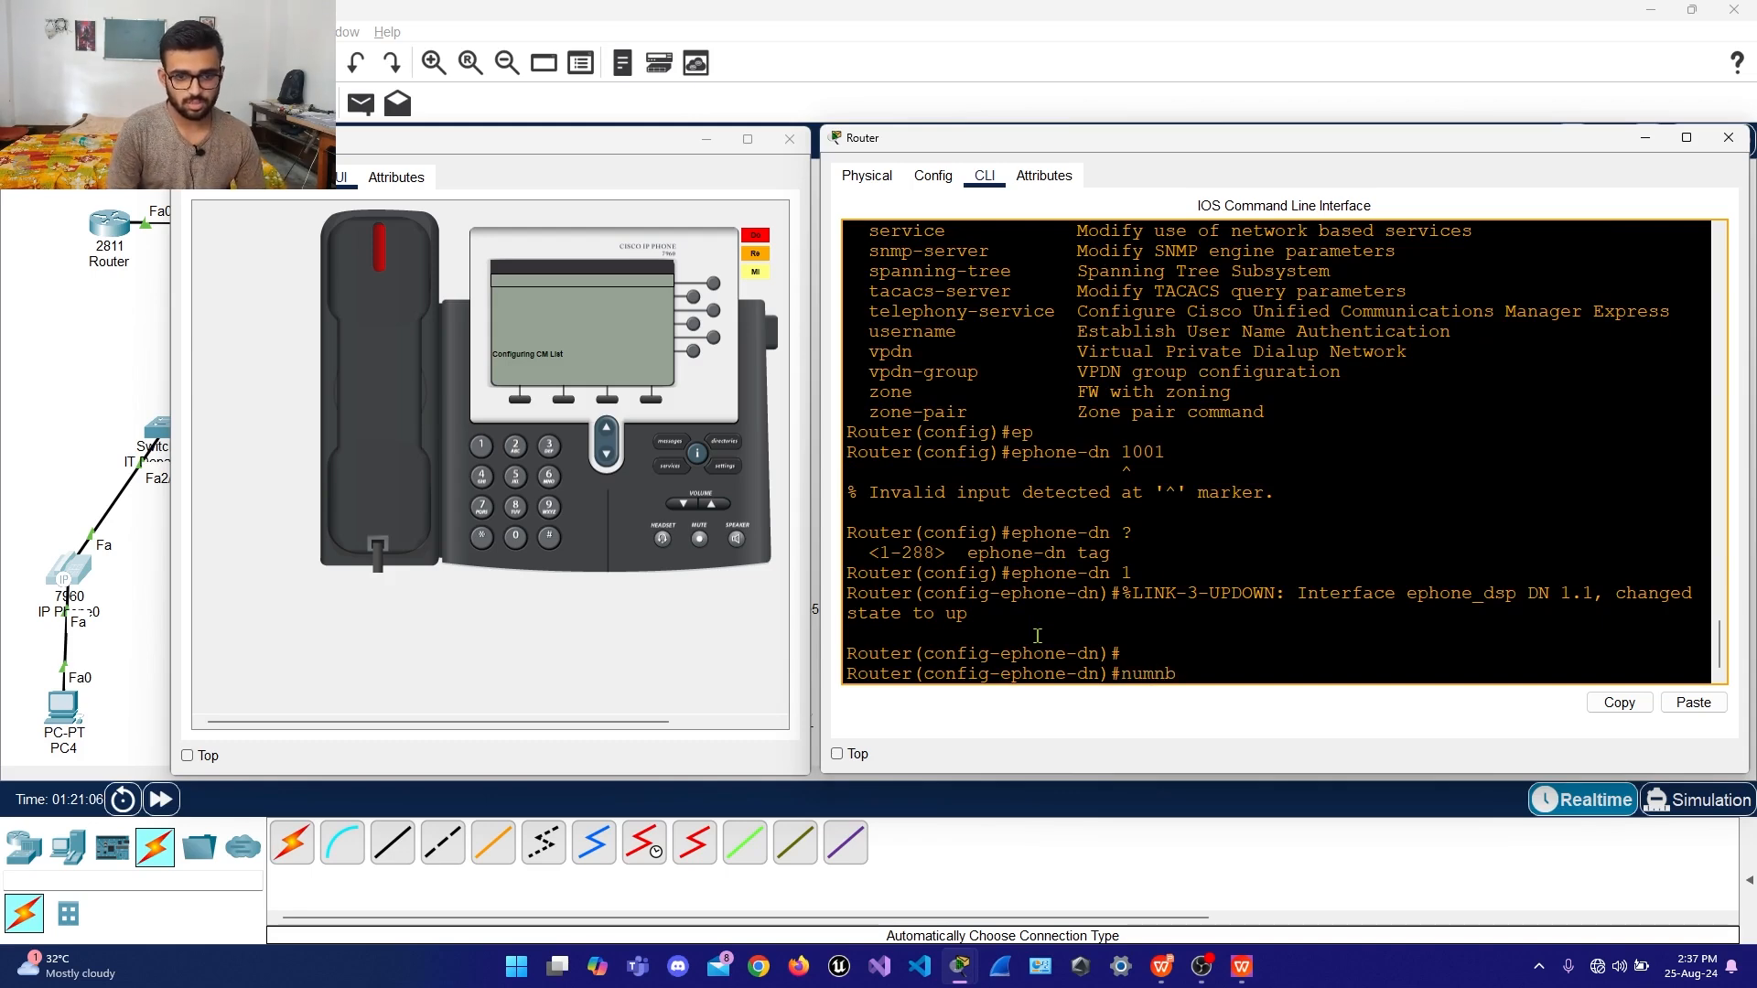
type("ber ")
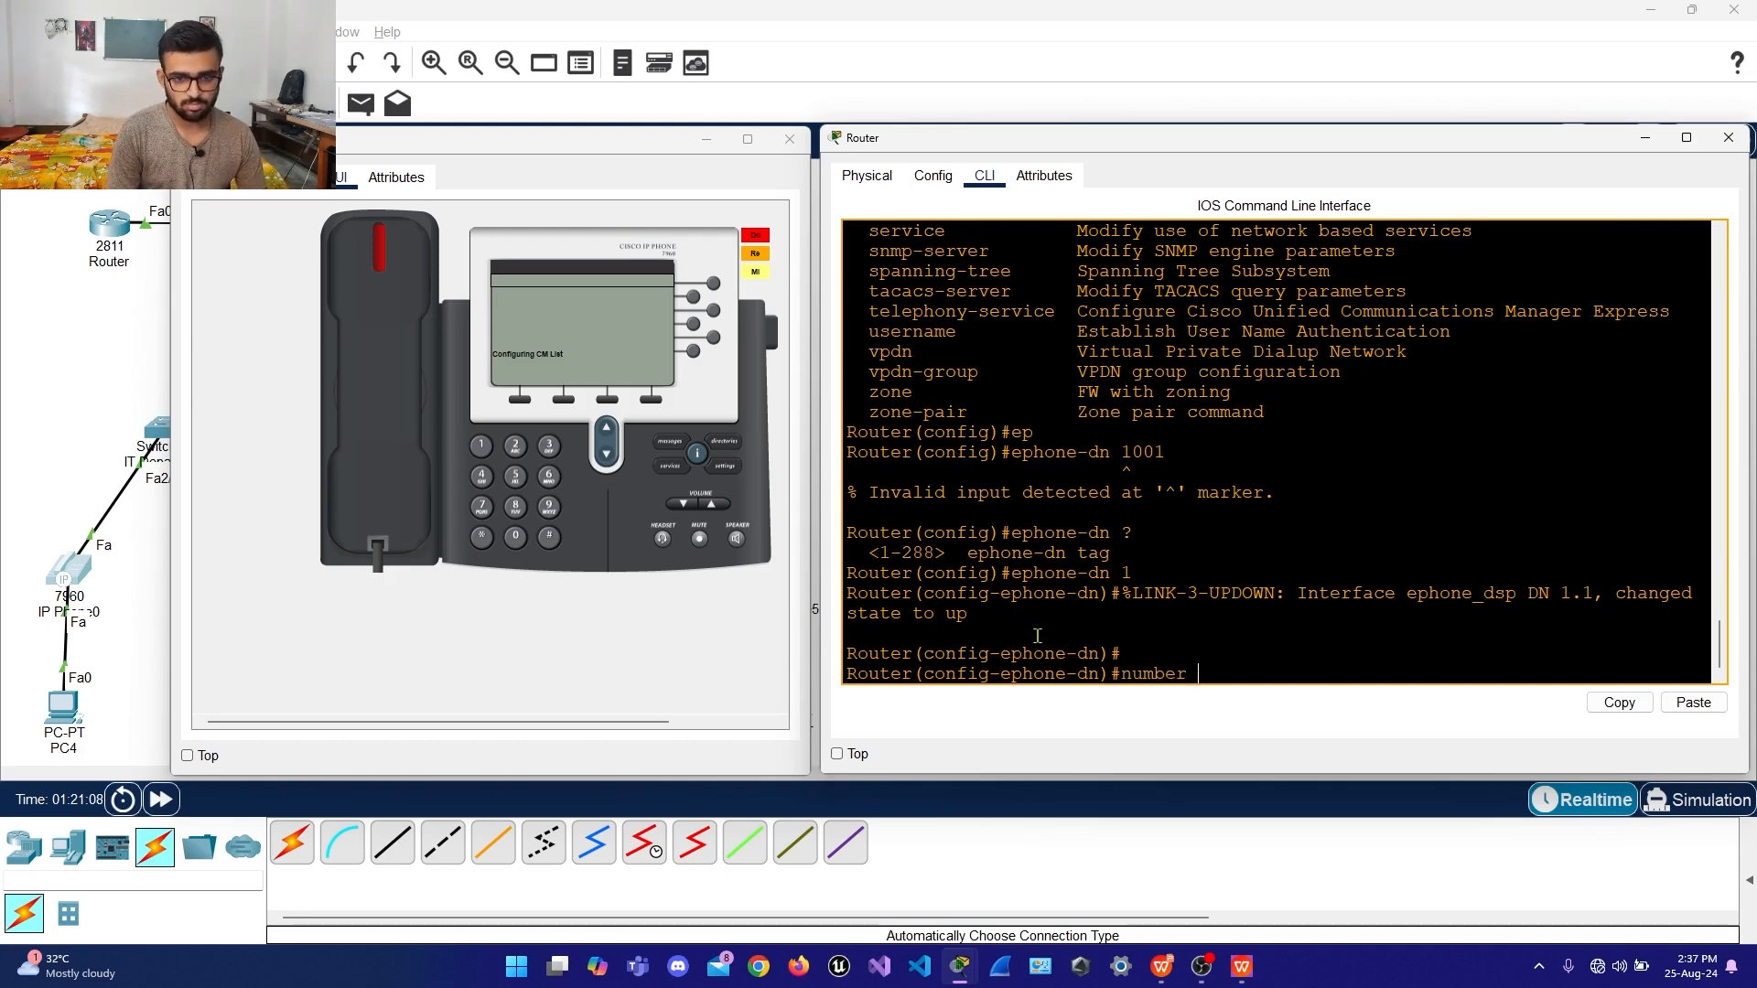
type("1001")
key("Return")
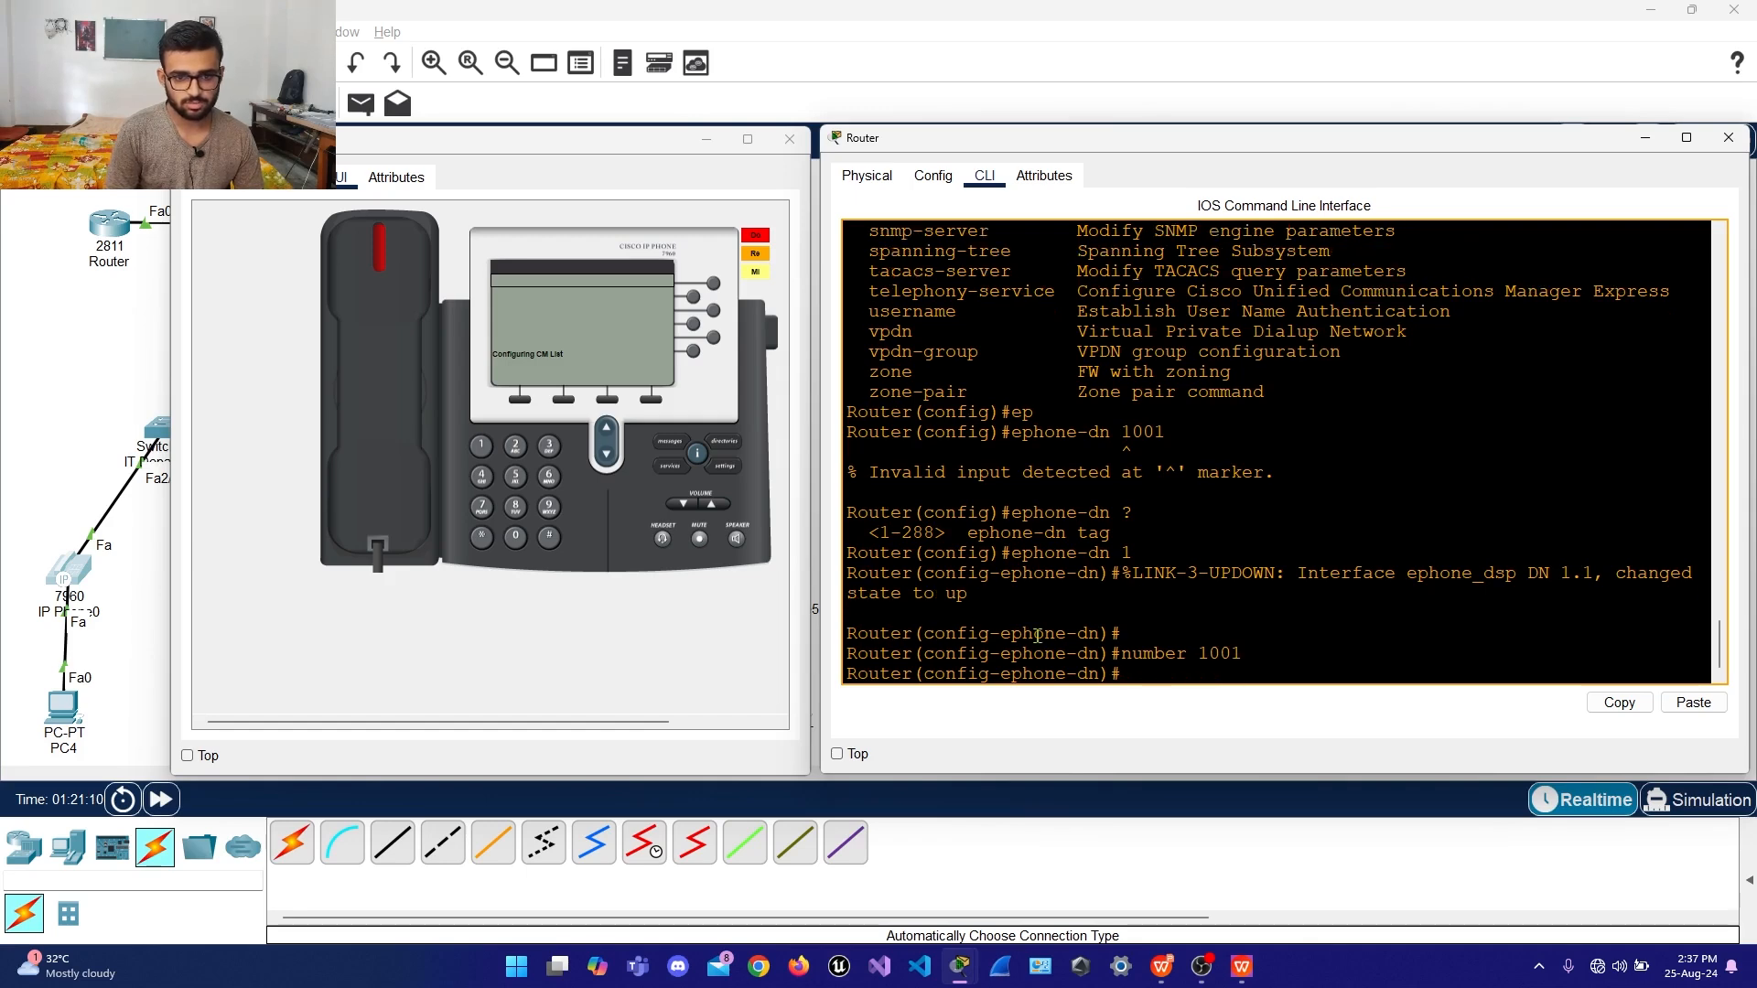
type("exit")
key("Return")
key("Return")
key("Return")
key("Return")
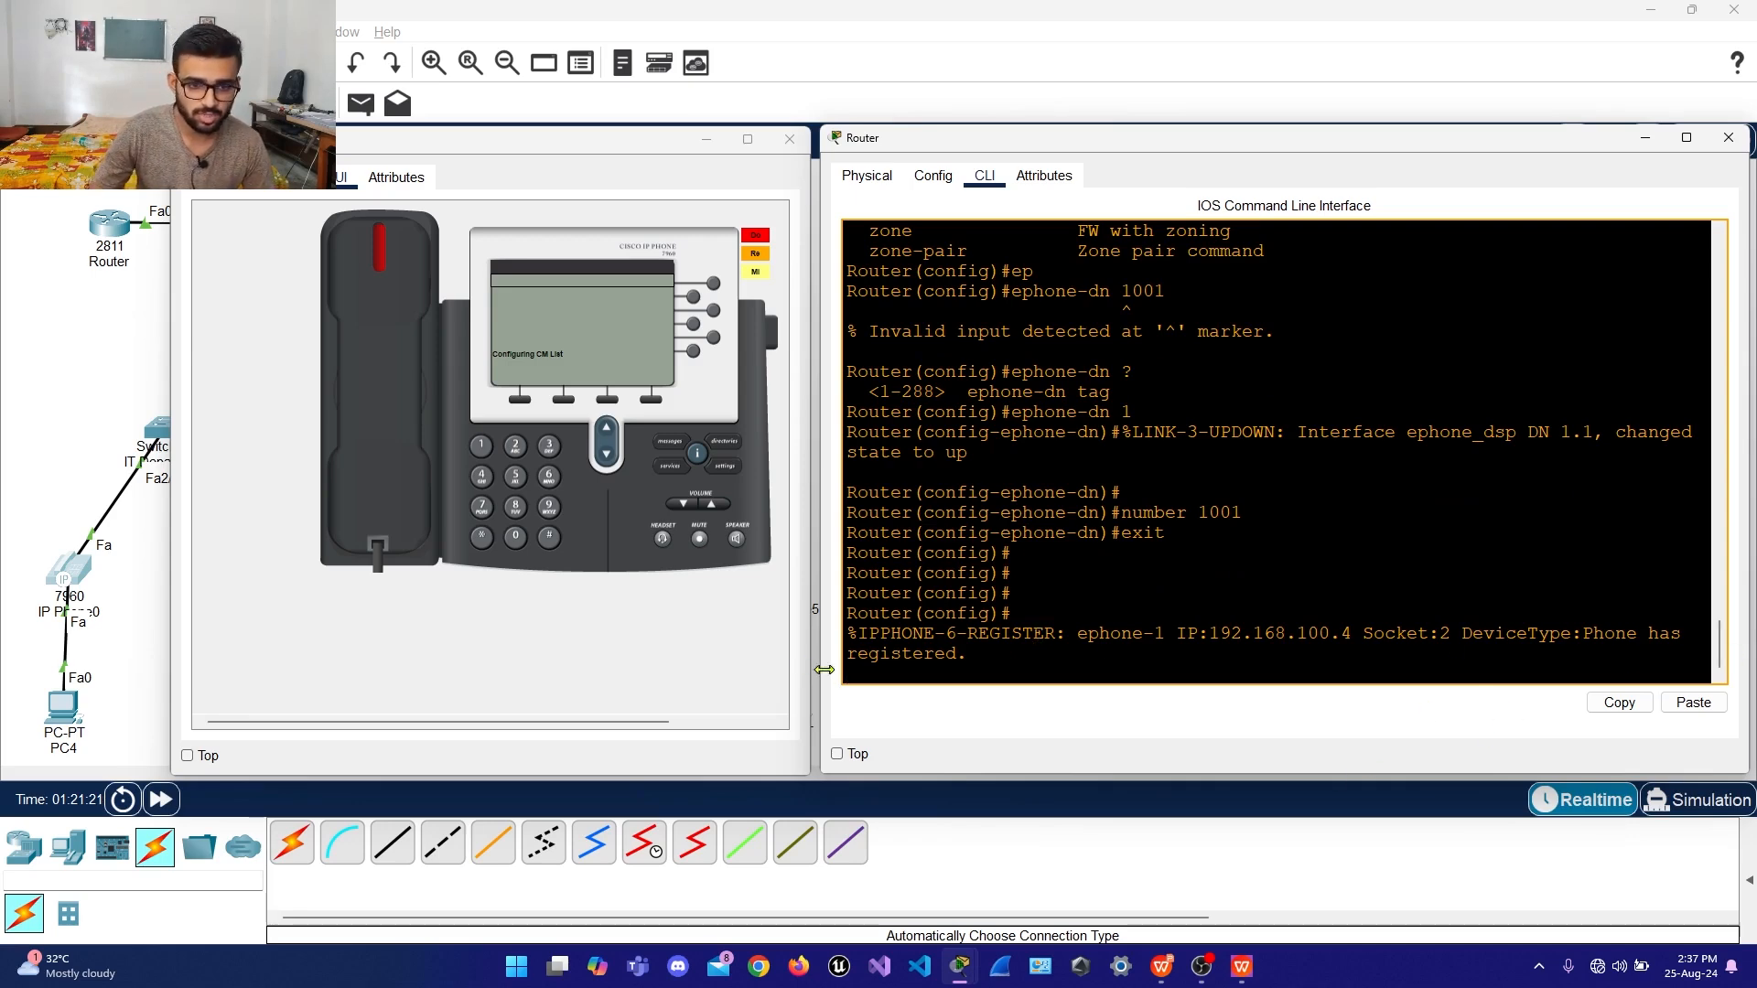
key("Return")
key("Return")
key("Return")
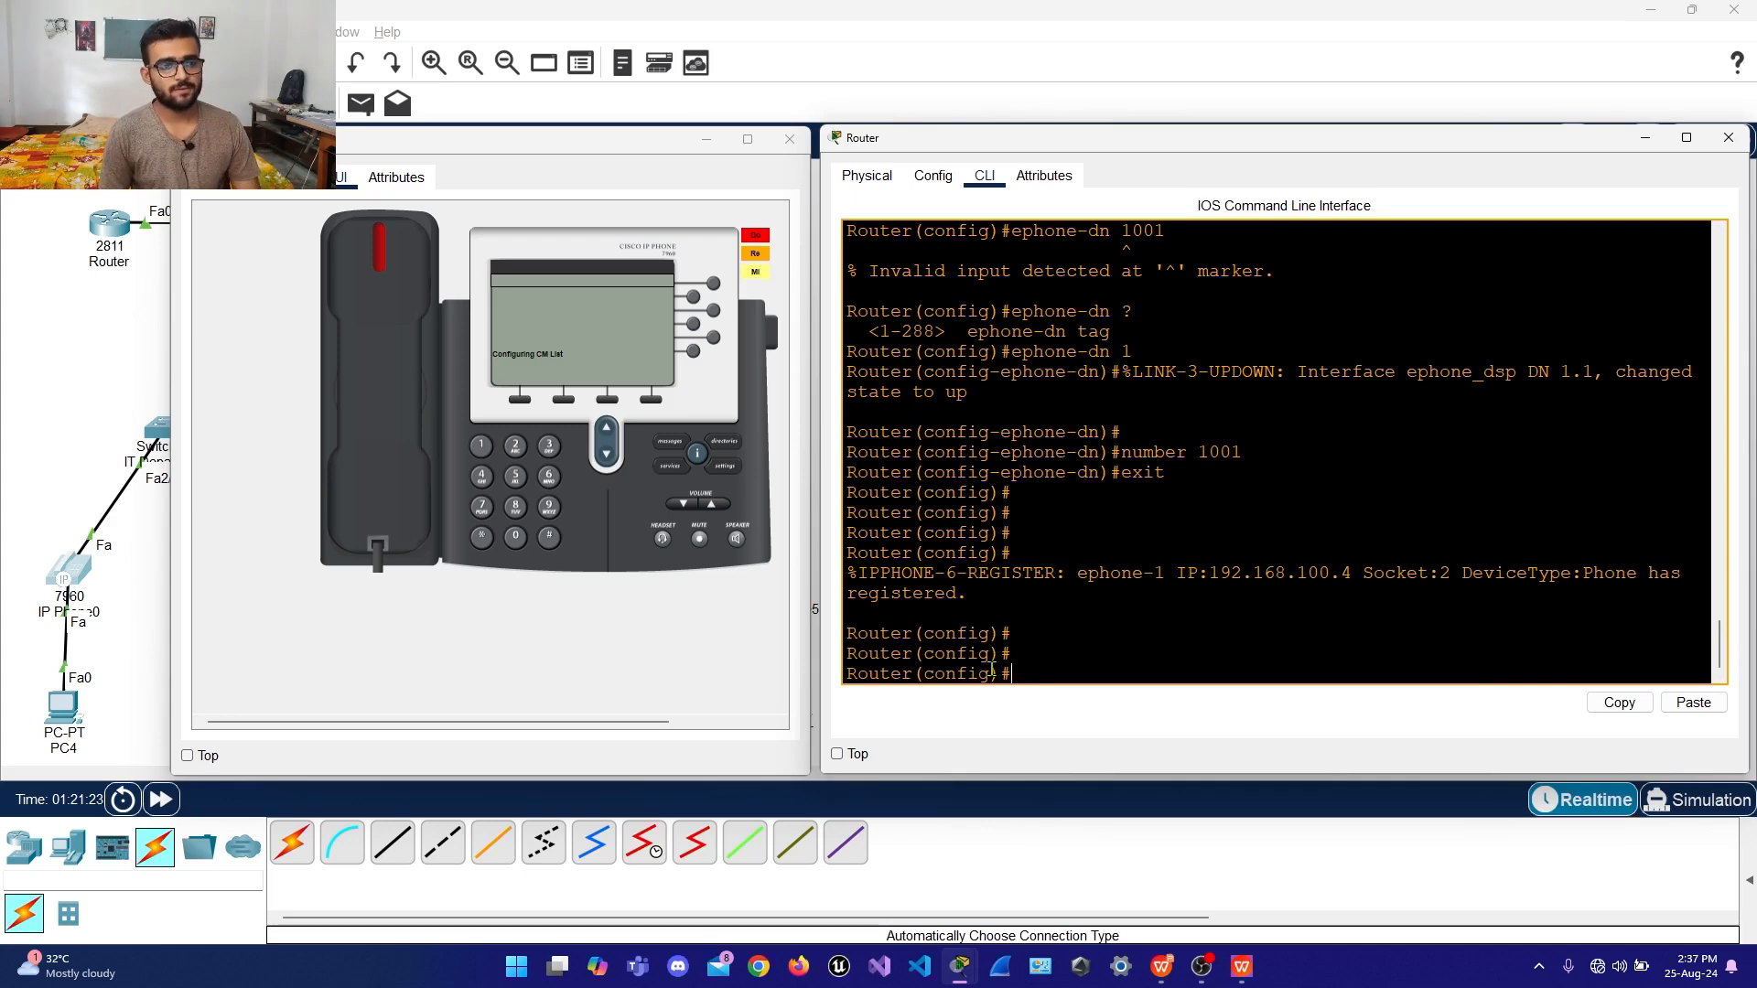
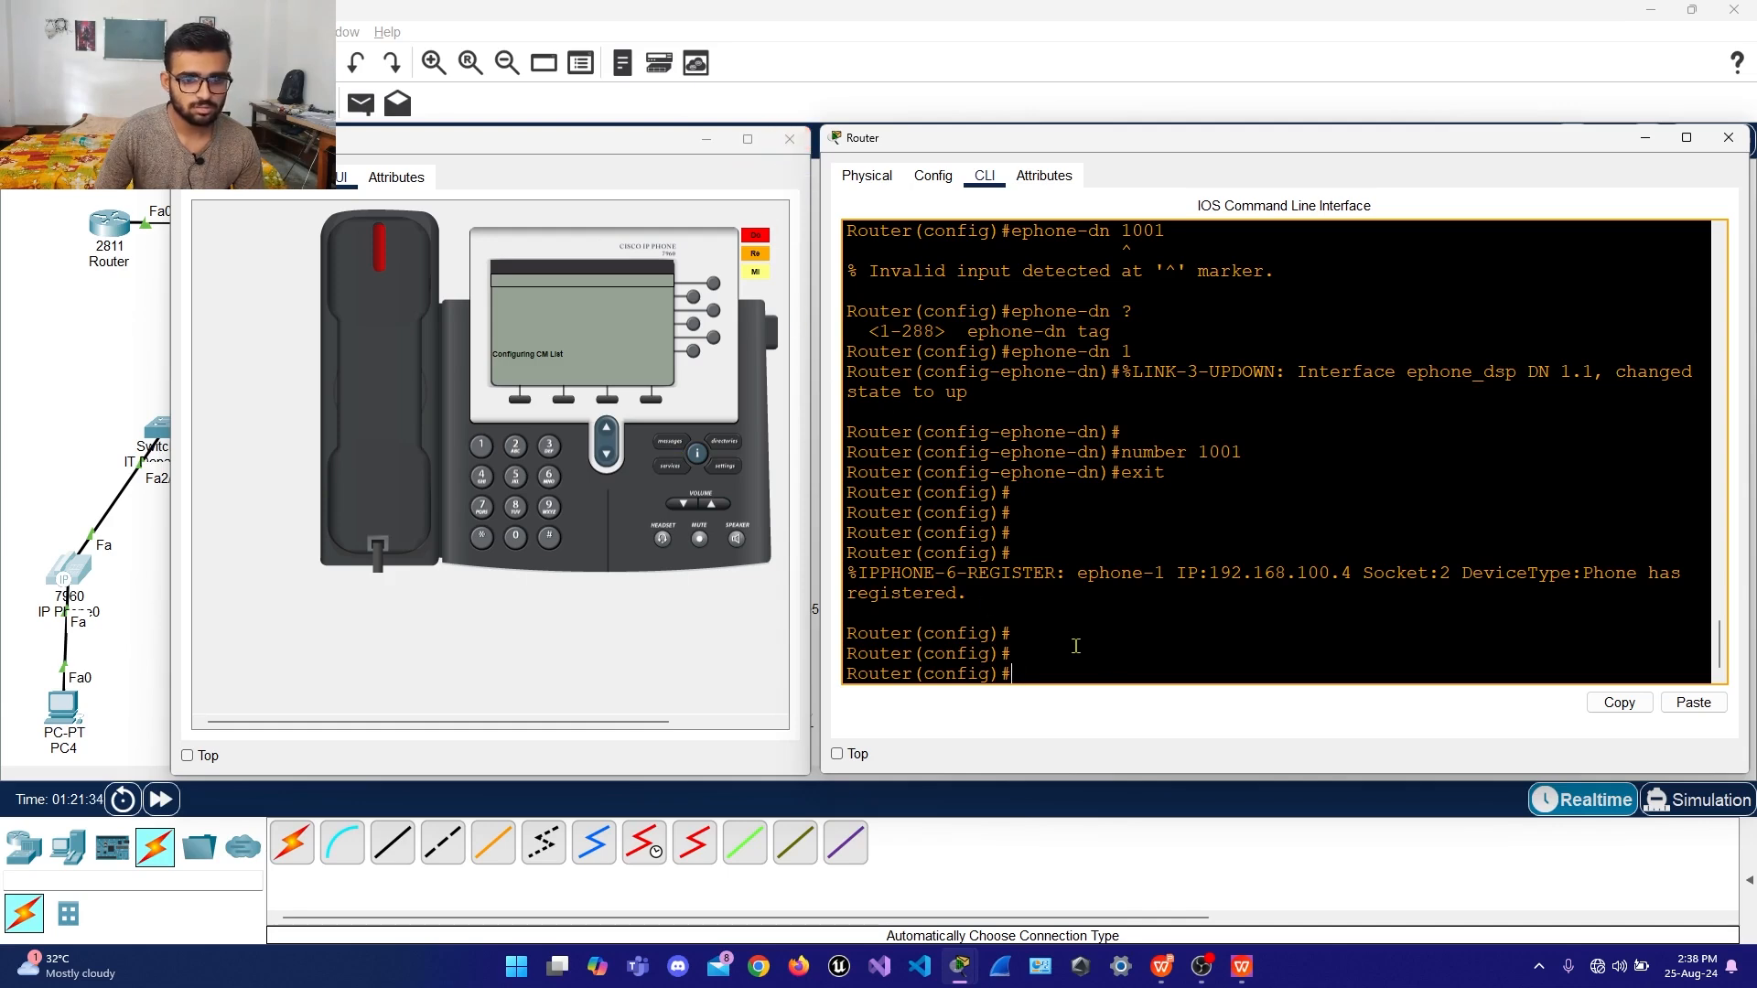
type("numb")
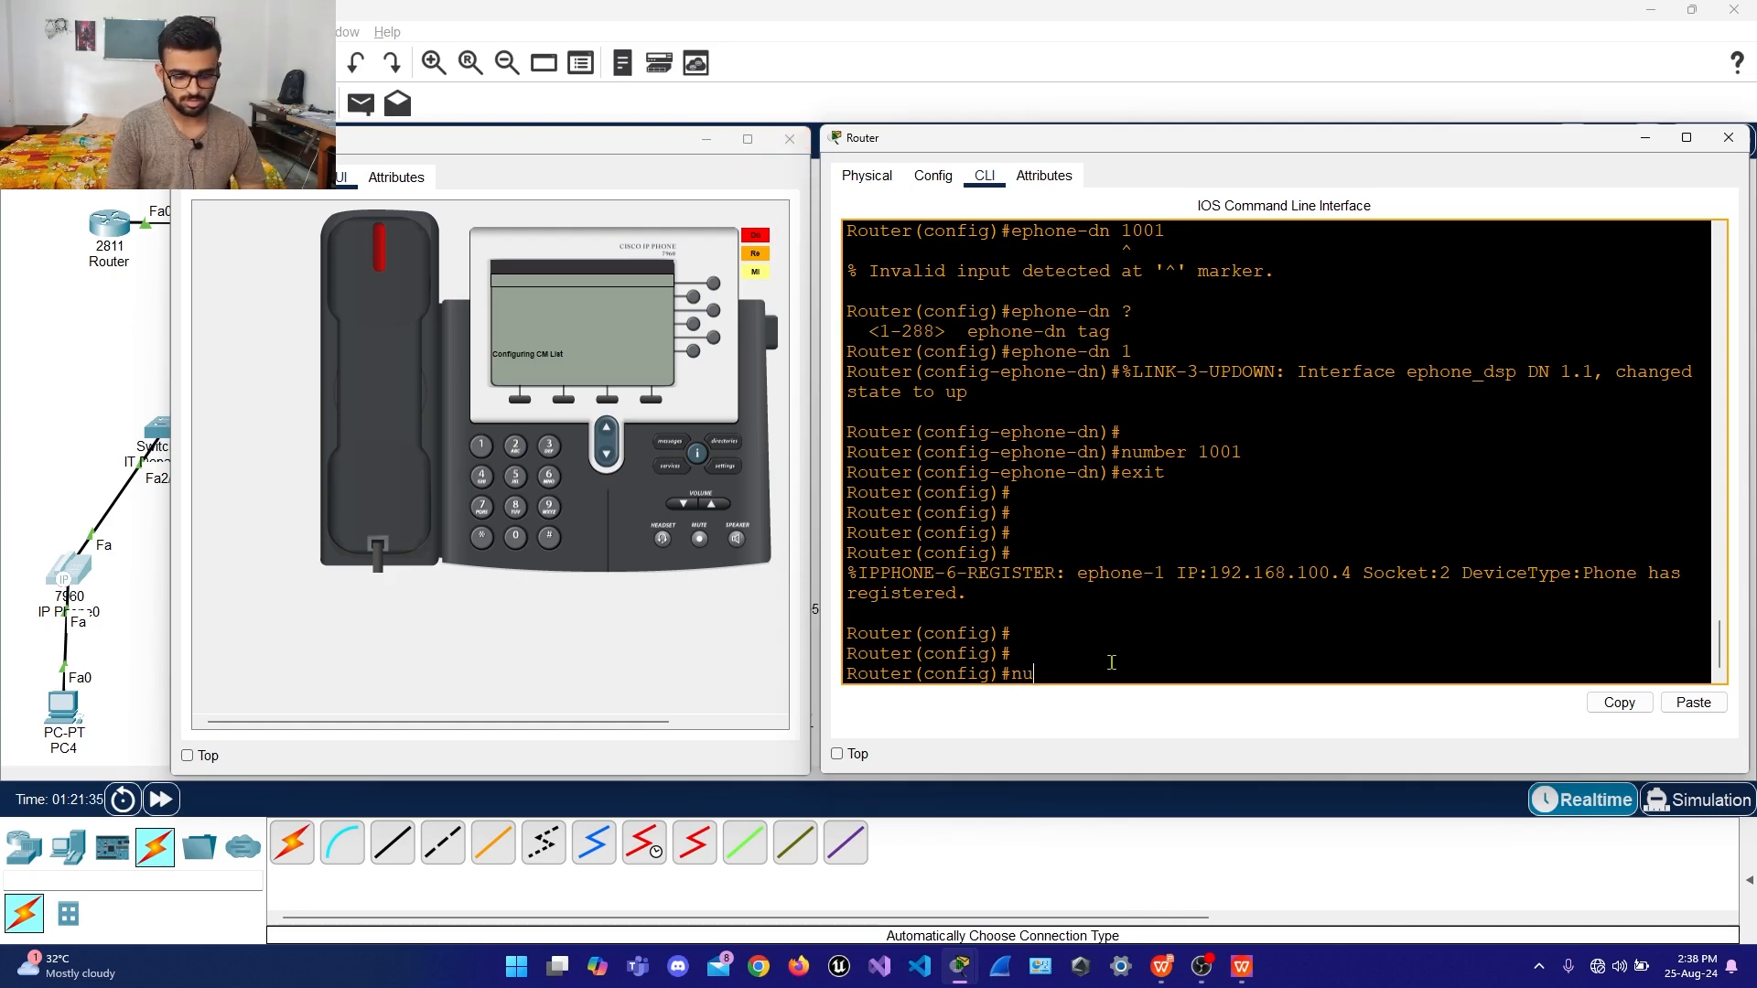
key("BackSpace")
key("BackSpace")
key("BackSpace")
key("BackSpace")
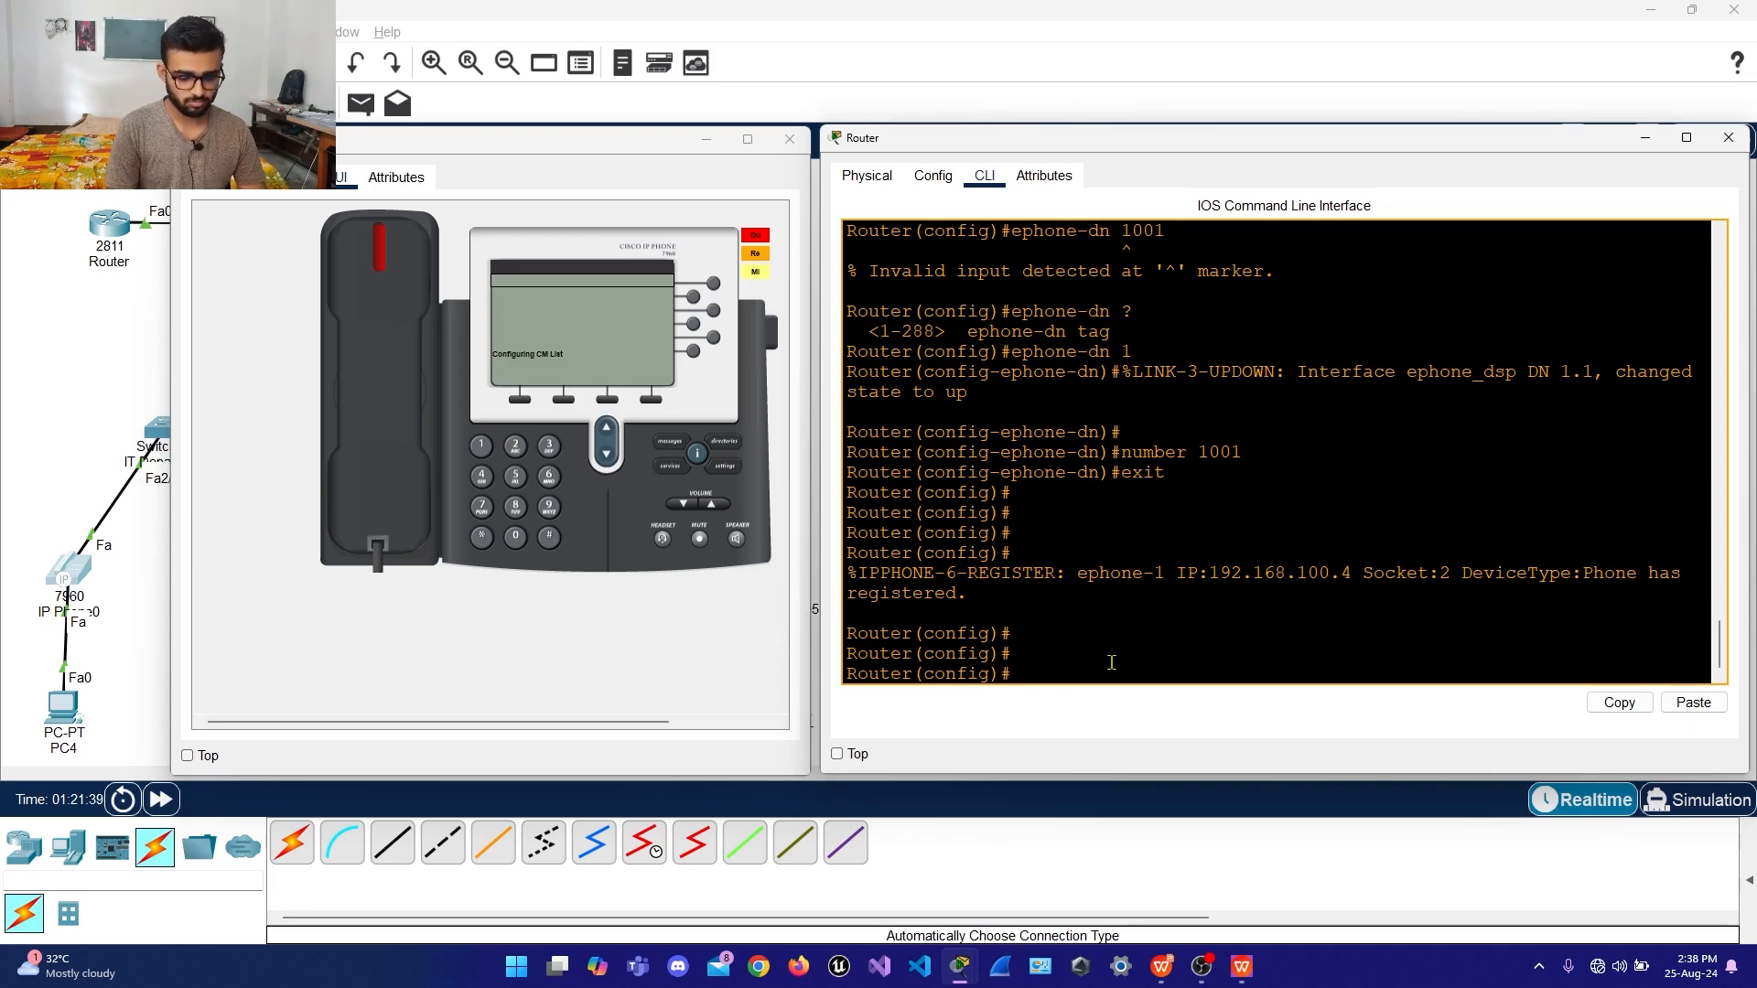
Create ephone-dn 2 with number 1002, and return to global configuration mode
type("ephone")
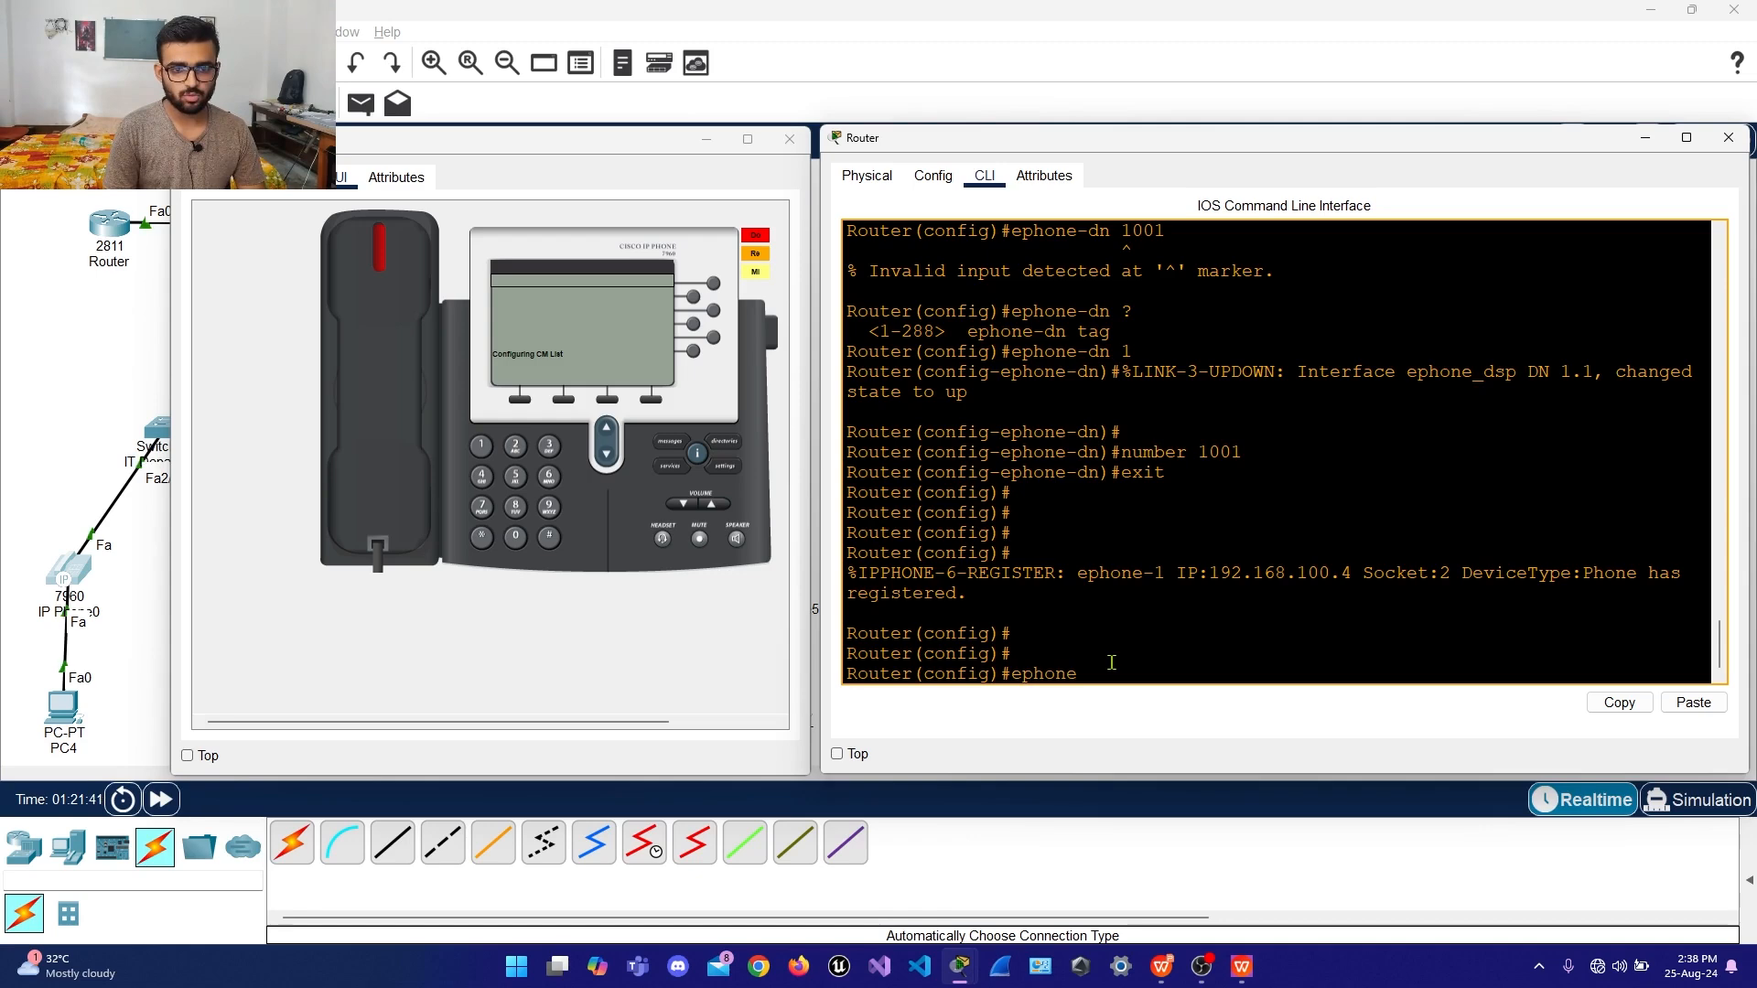
key("Tab")
type("-")
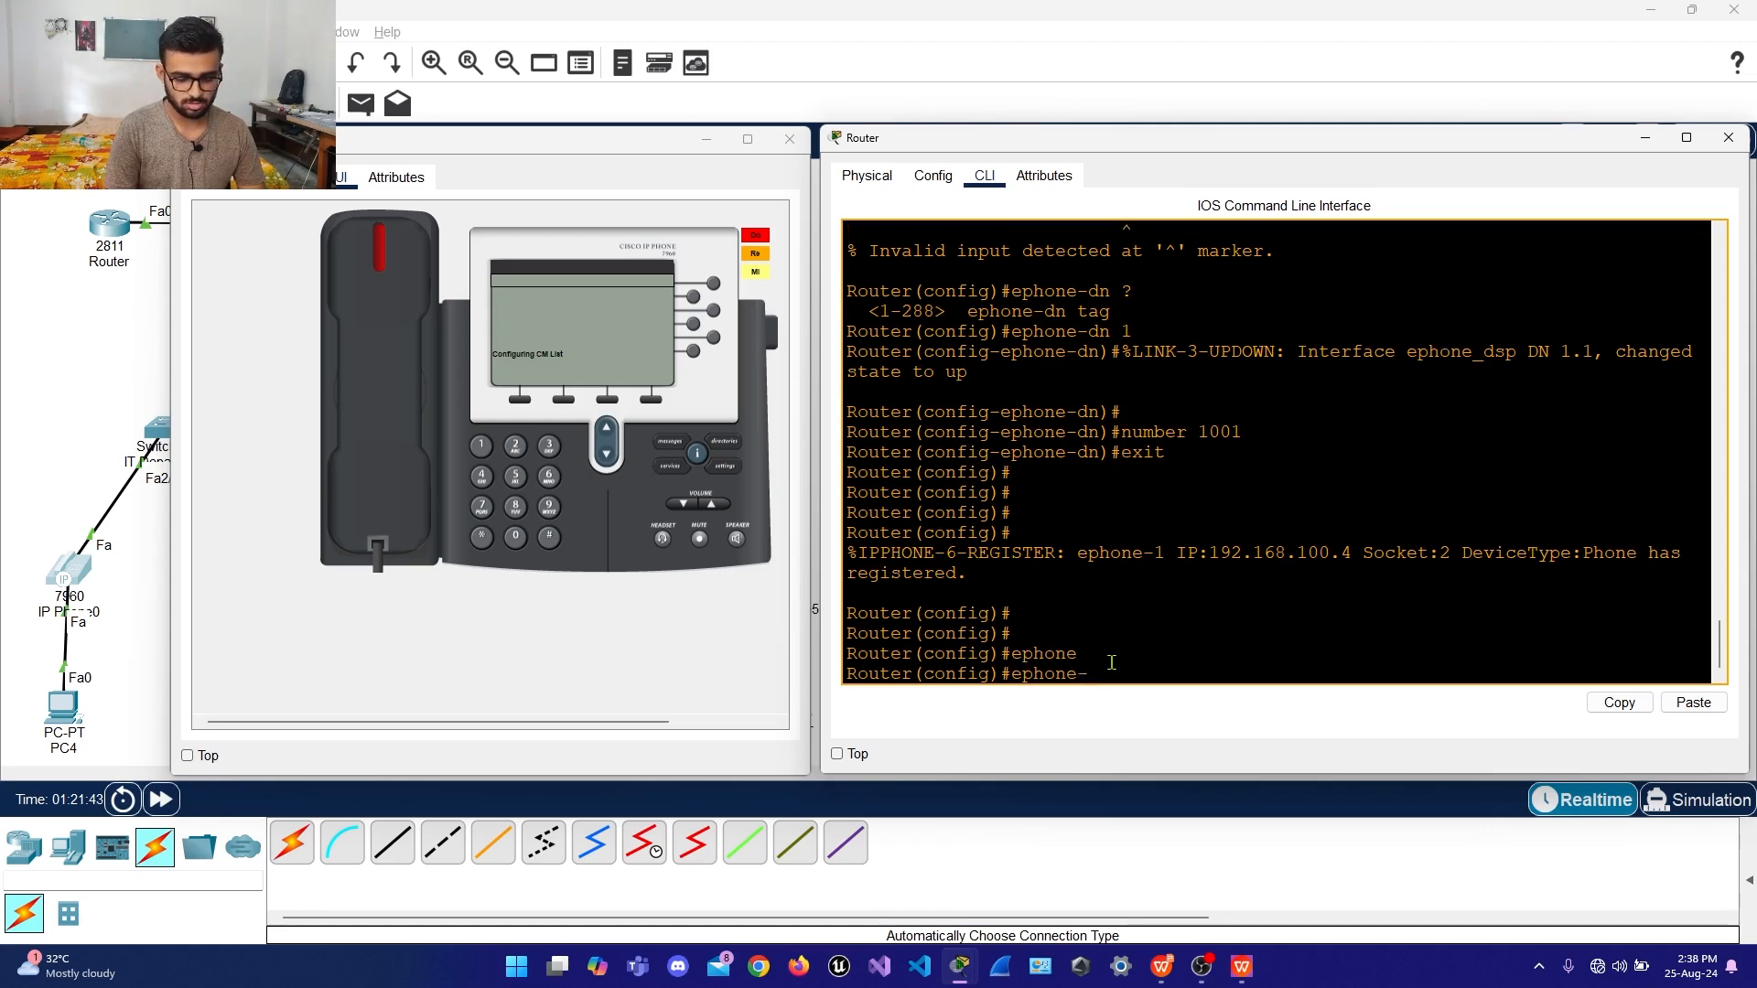
type("dn 2")
key("Return")
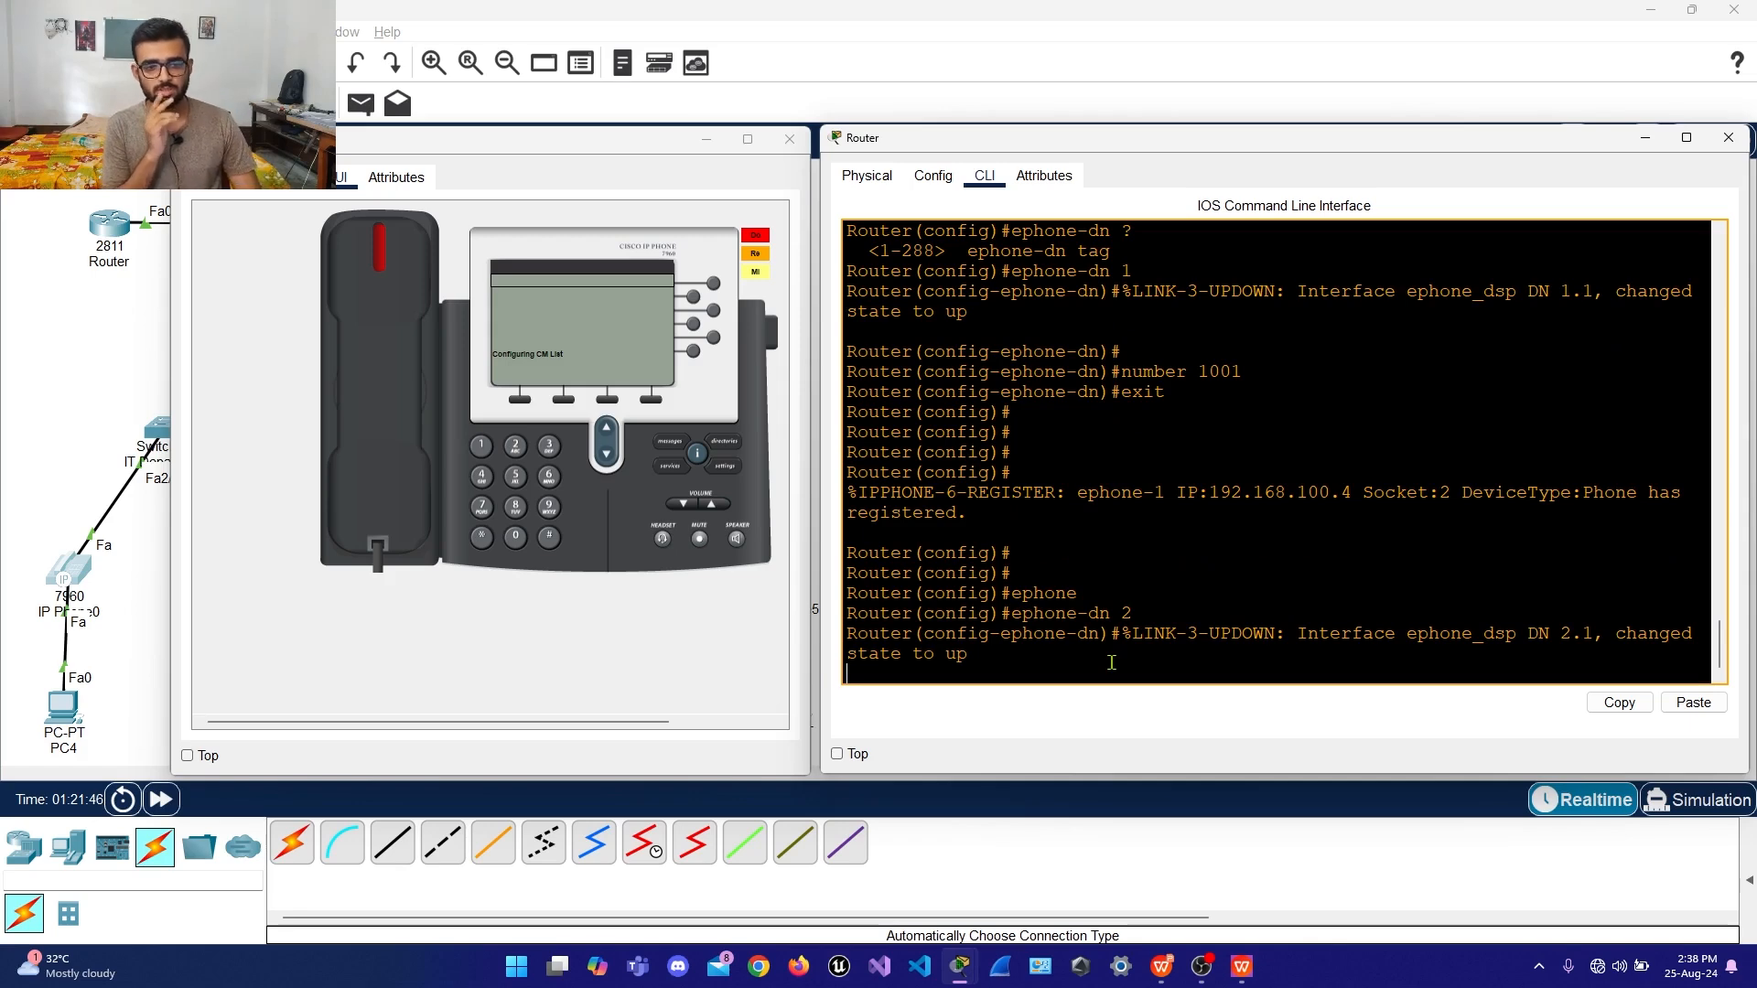
key("Return")
key("Return")
type("num")
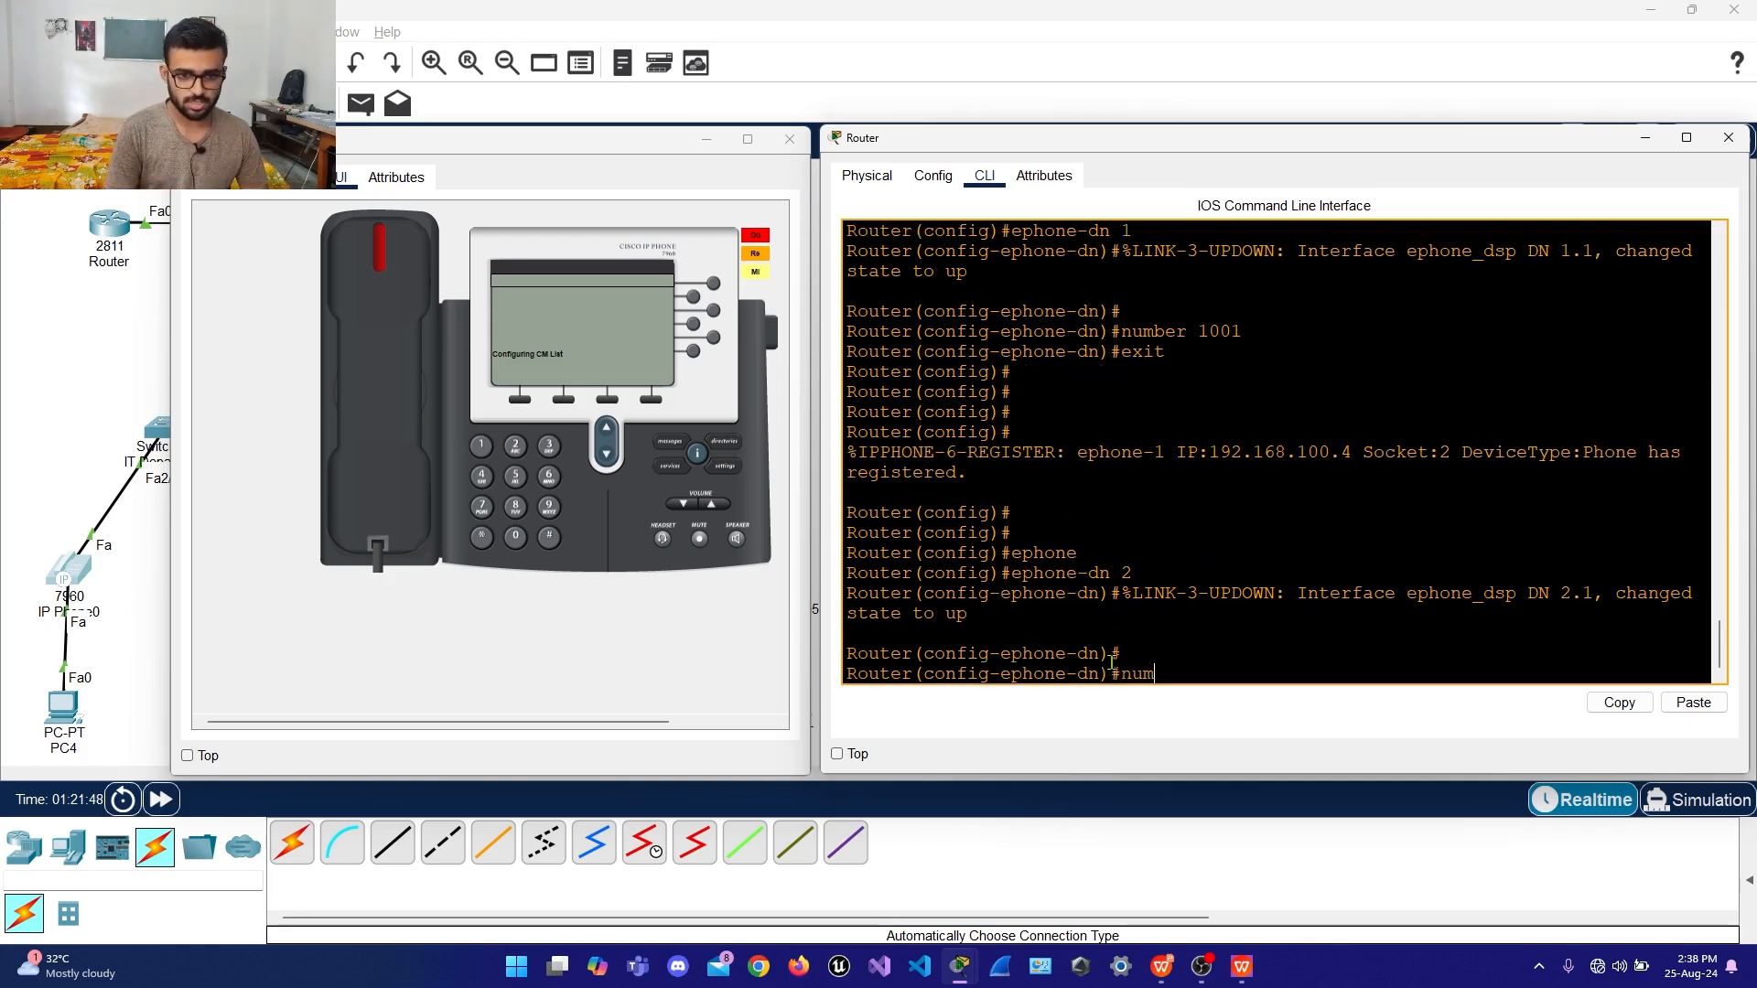
type("ber 1")
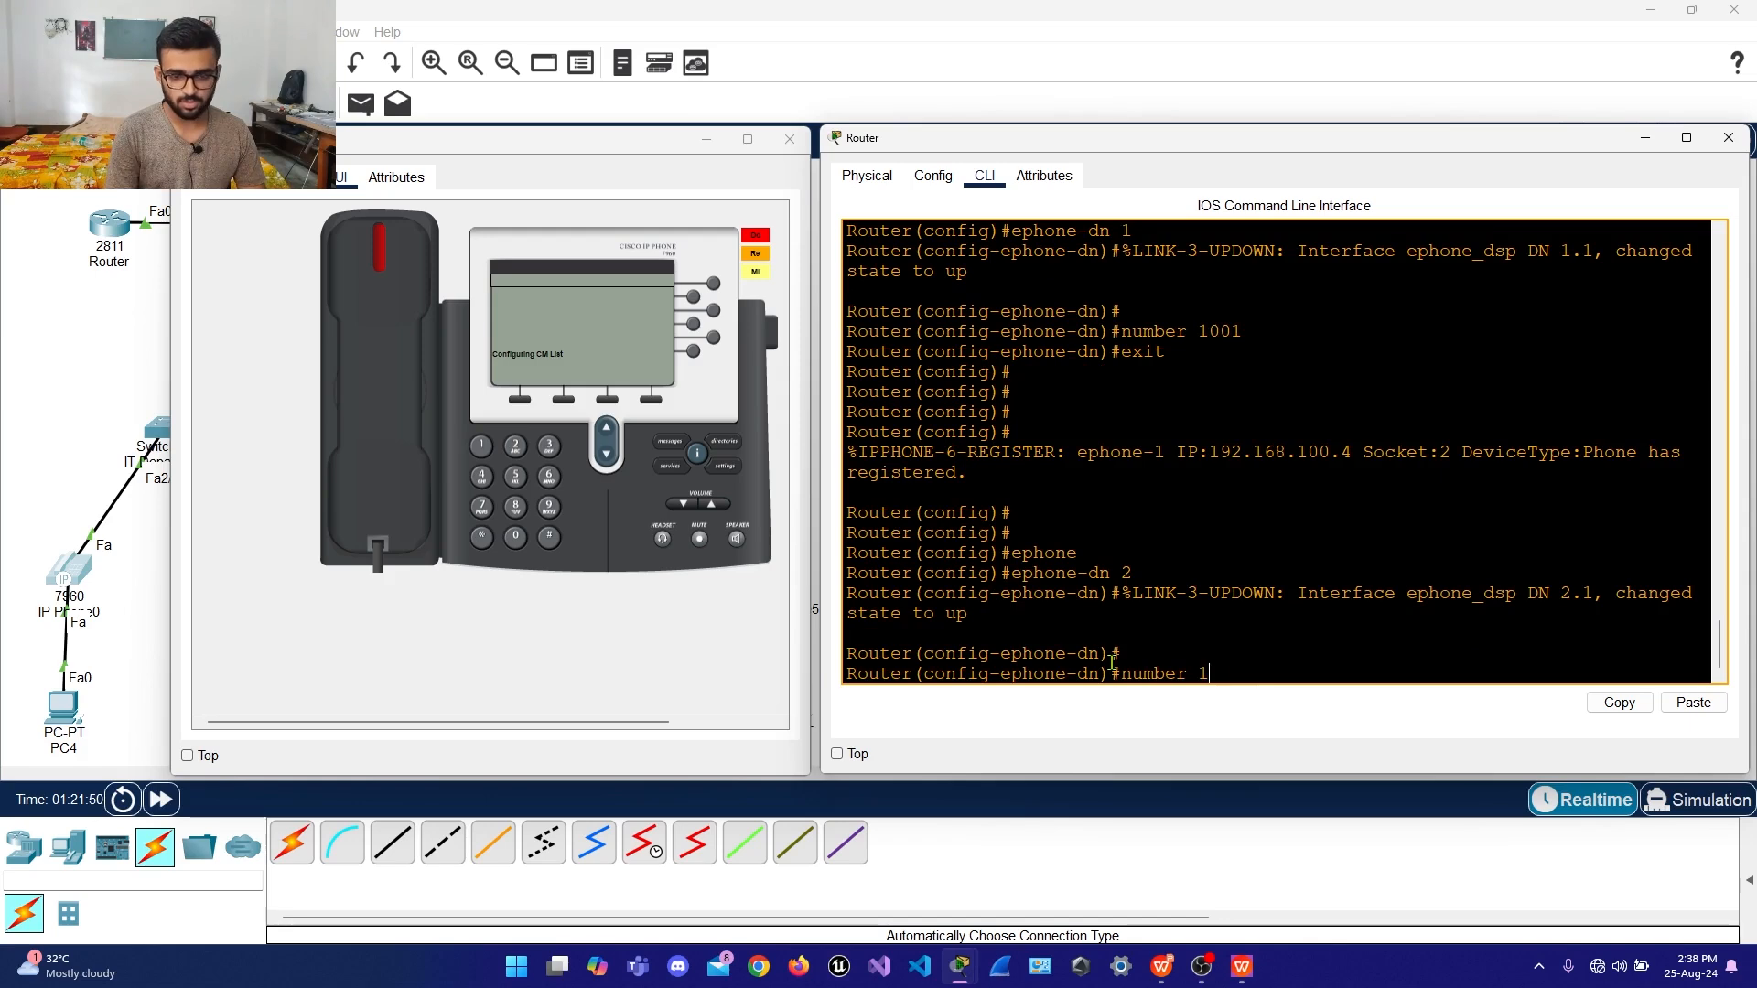
type("002")
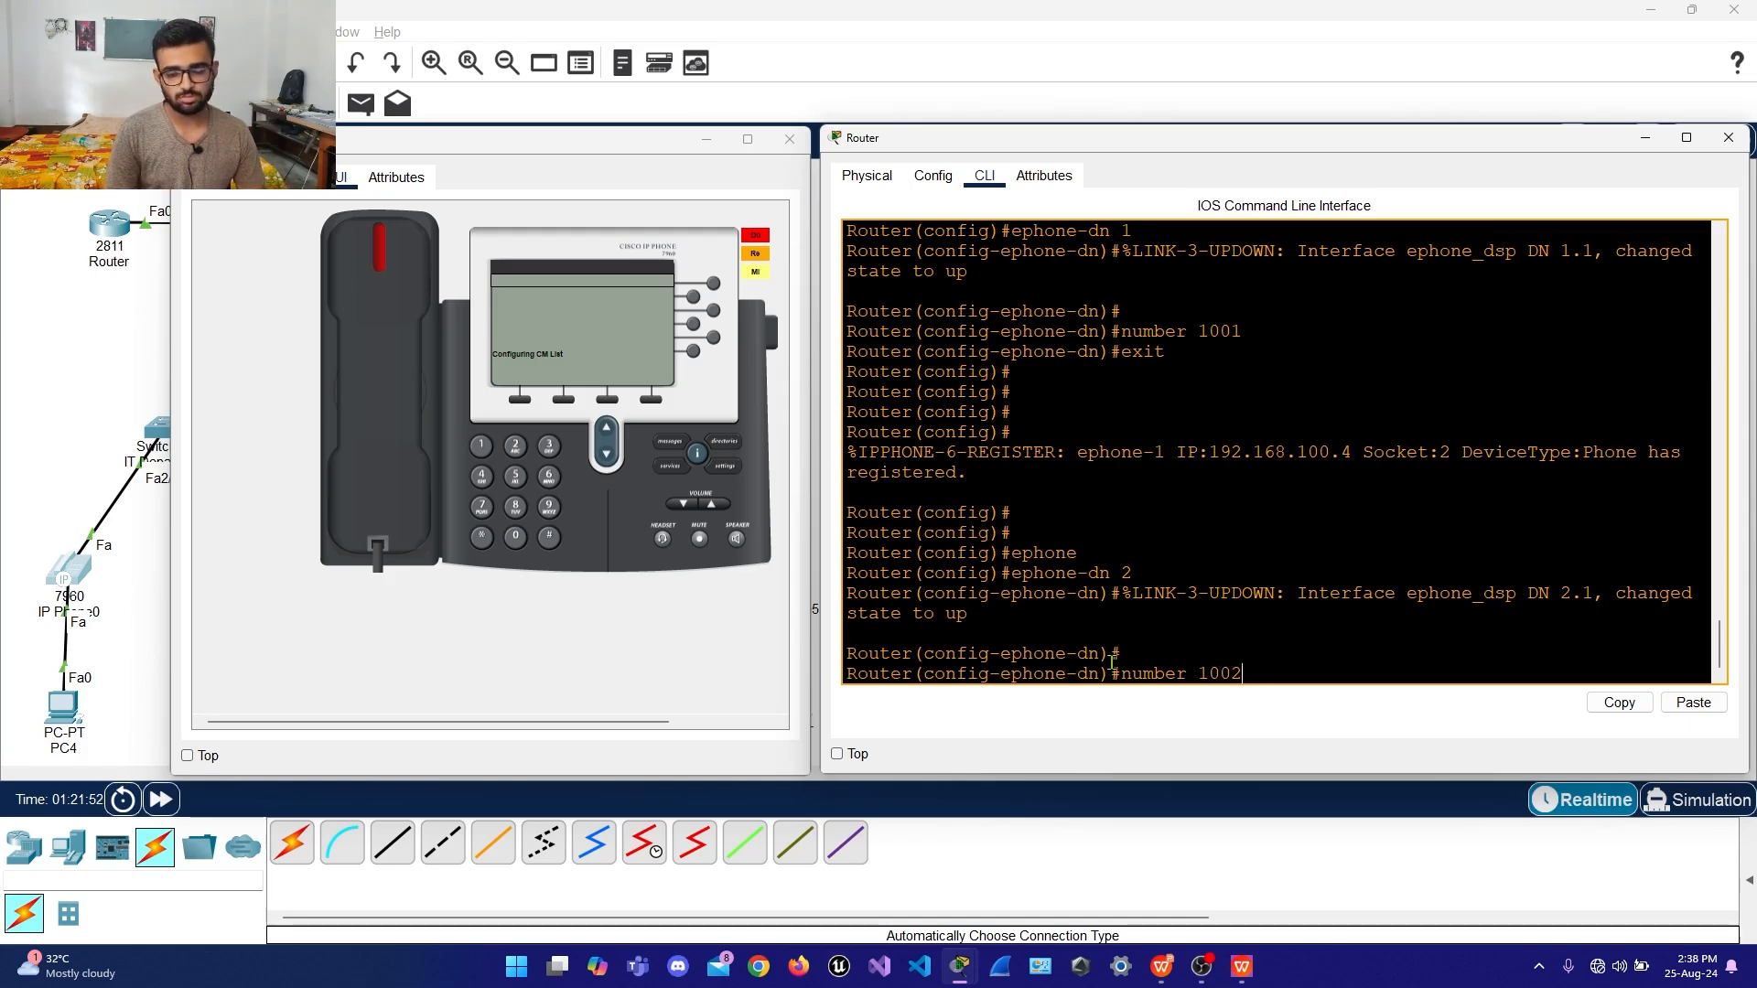
key("Return")
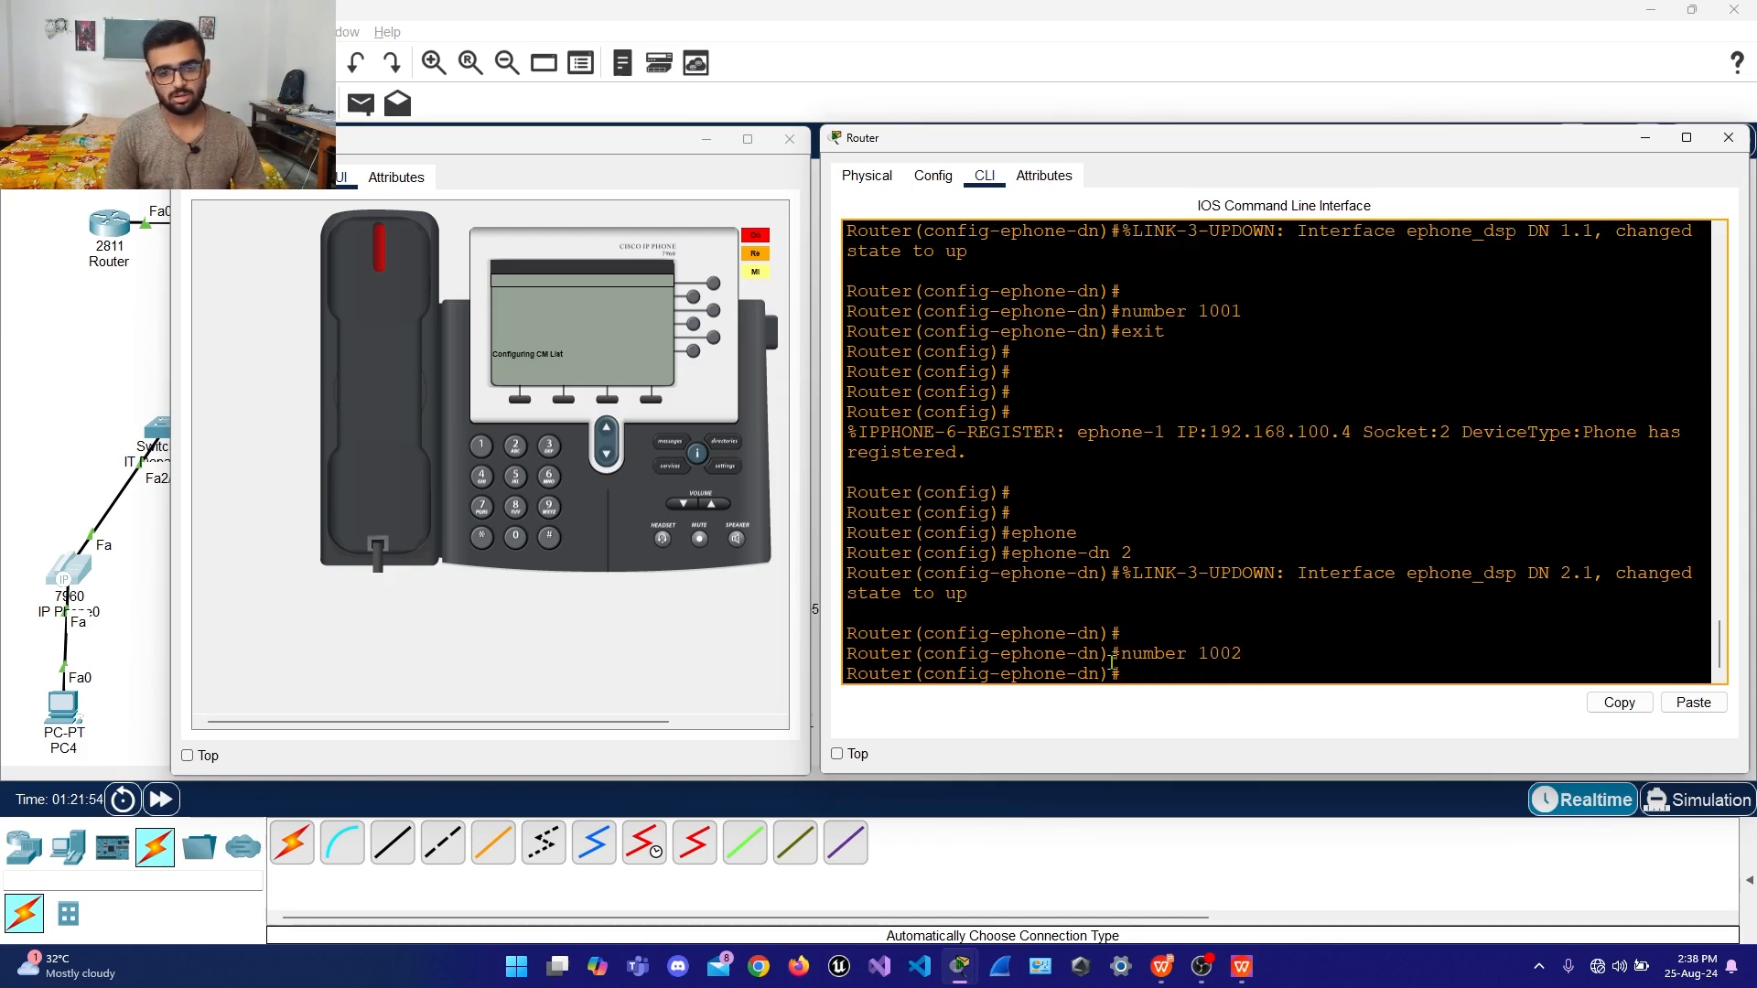
type("it")
key("Return")
key("Return")
key("Return")
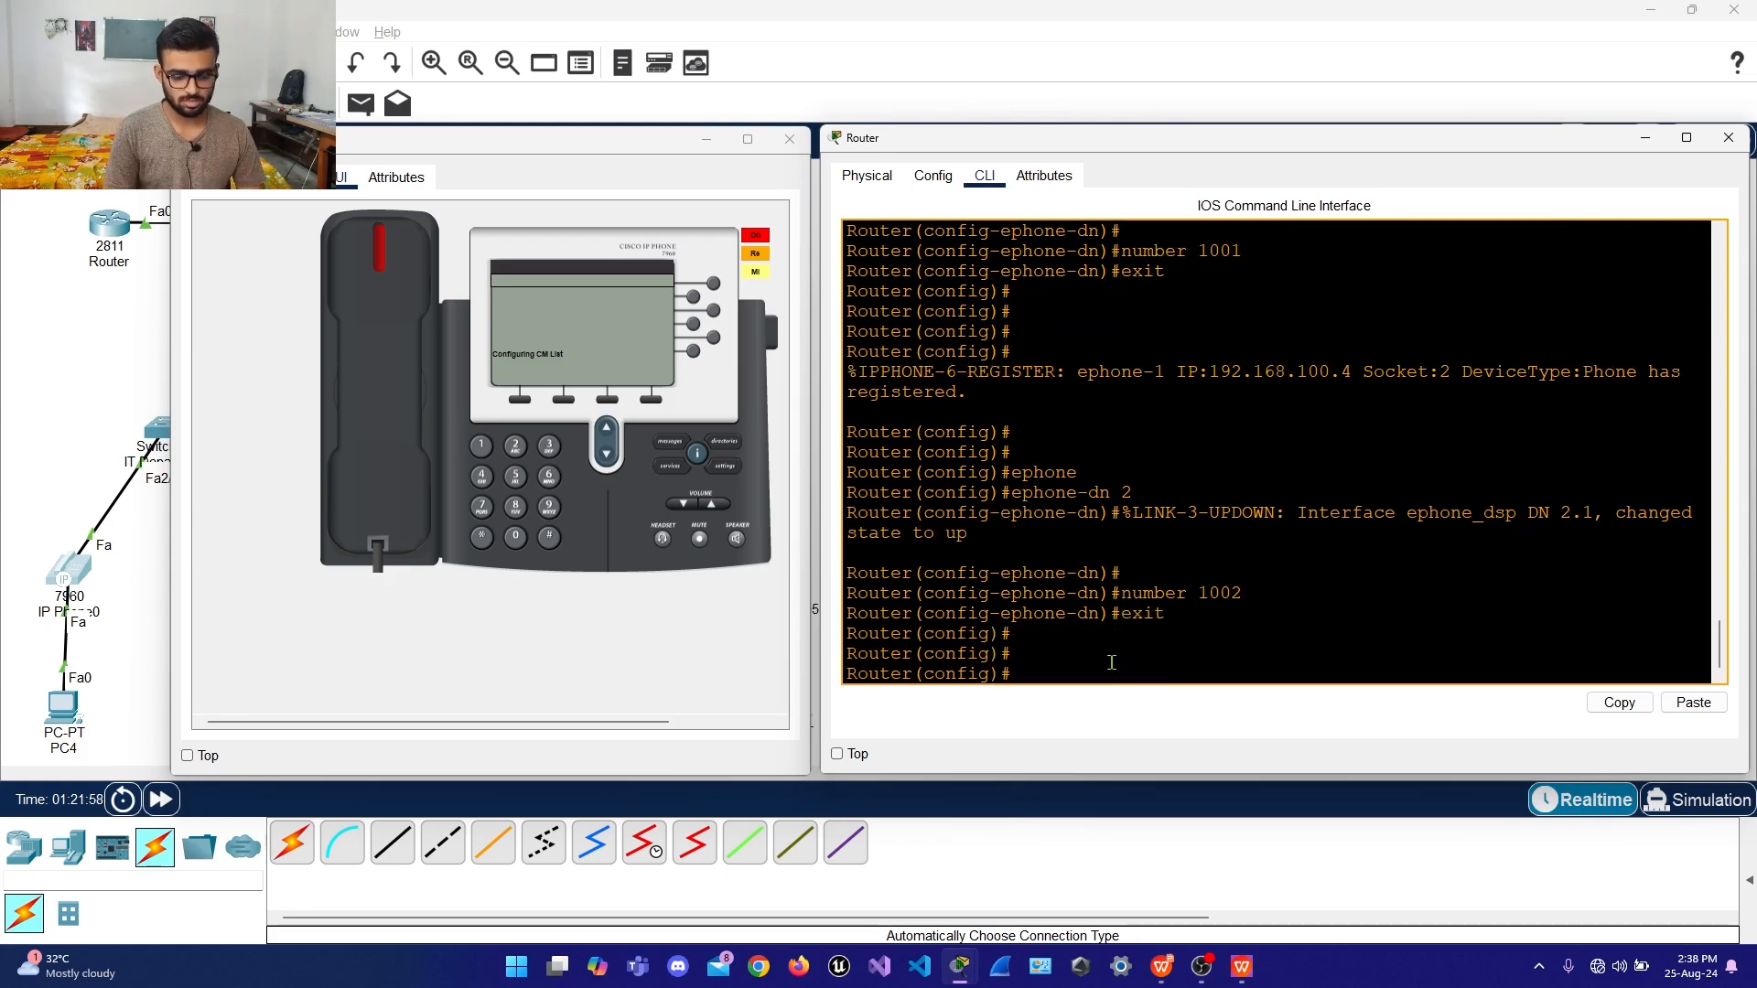
Create the ephone directory number entry ephone-dn 3 on the router
type("ep")
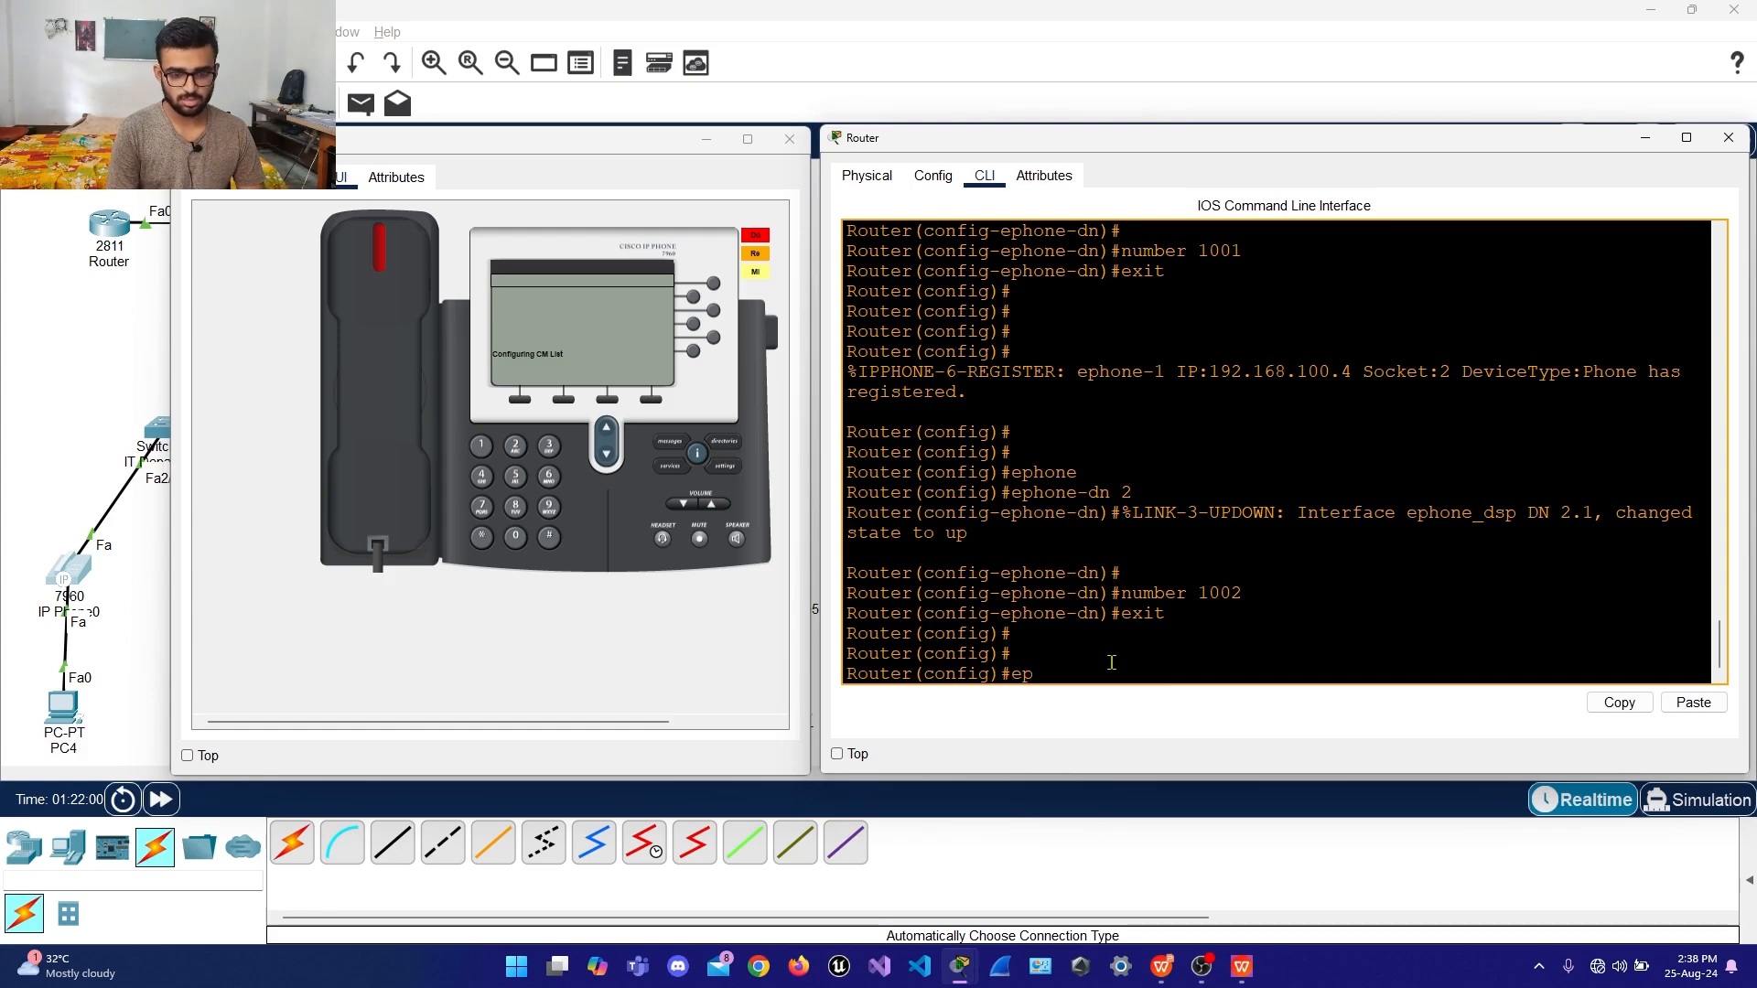
type("hone")
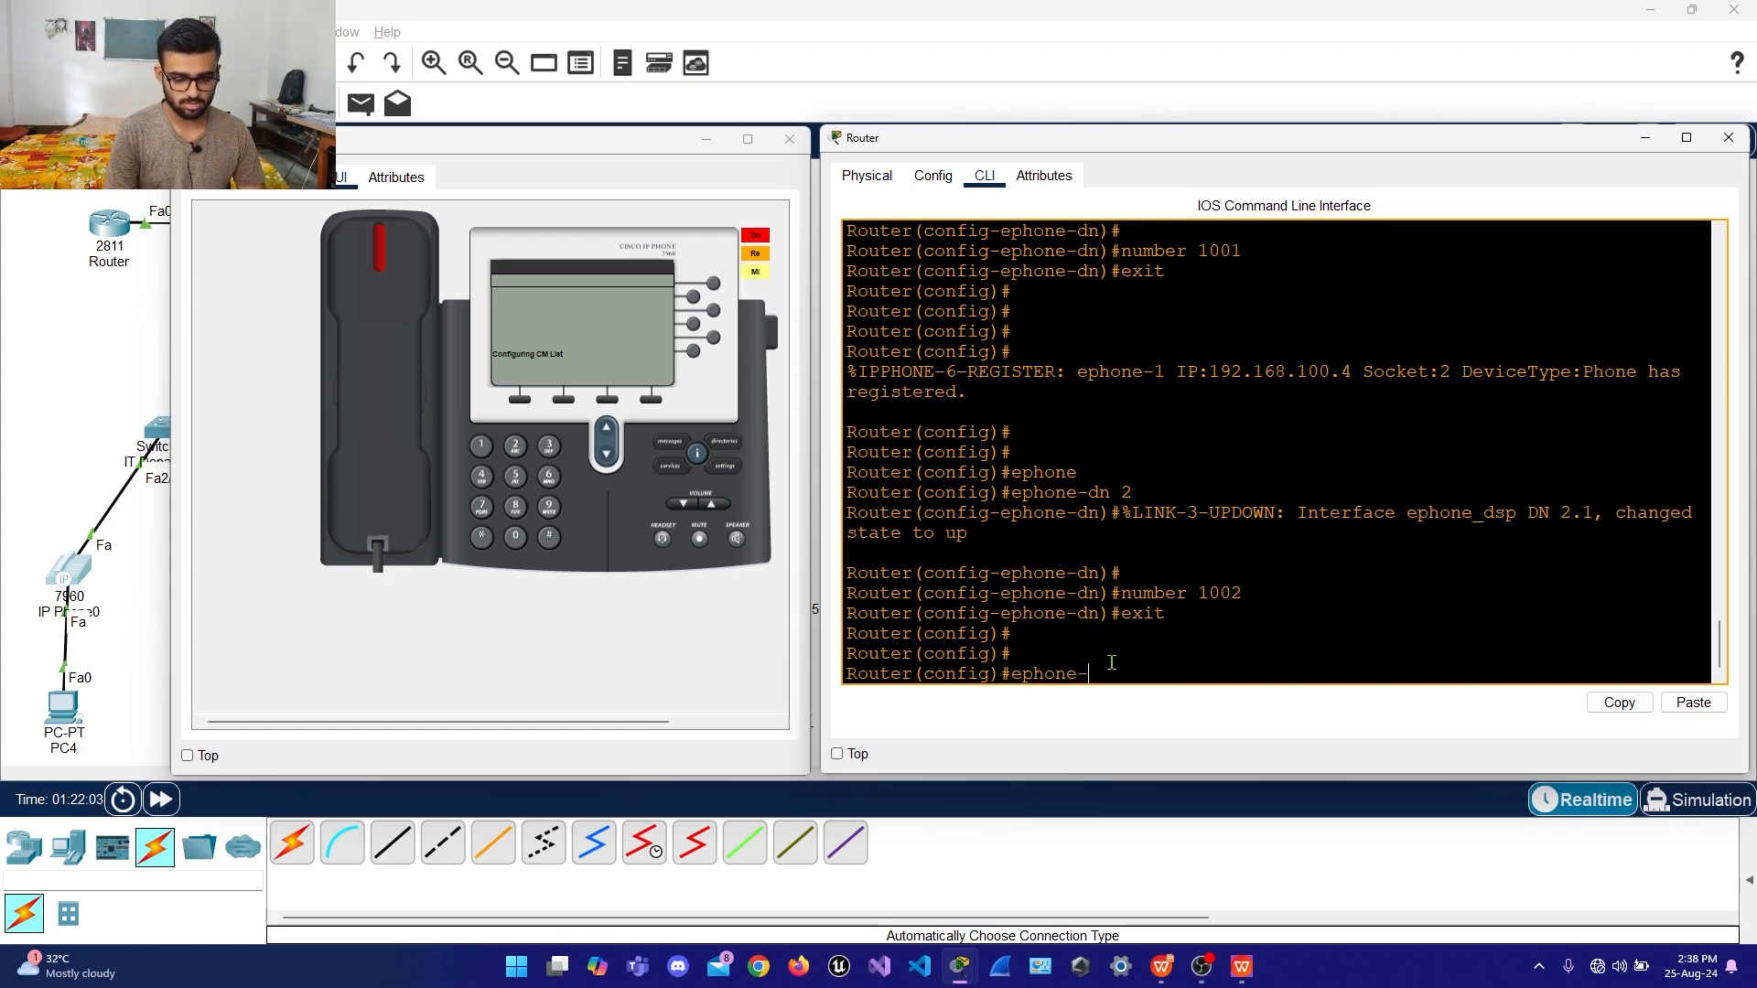
type("-dn")
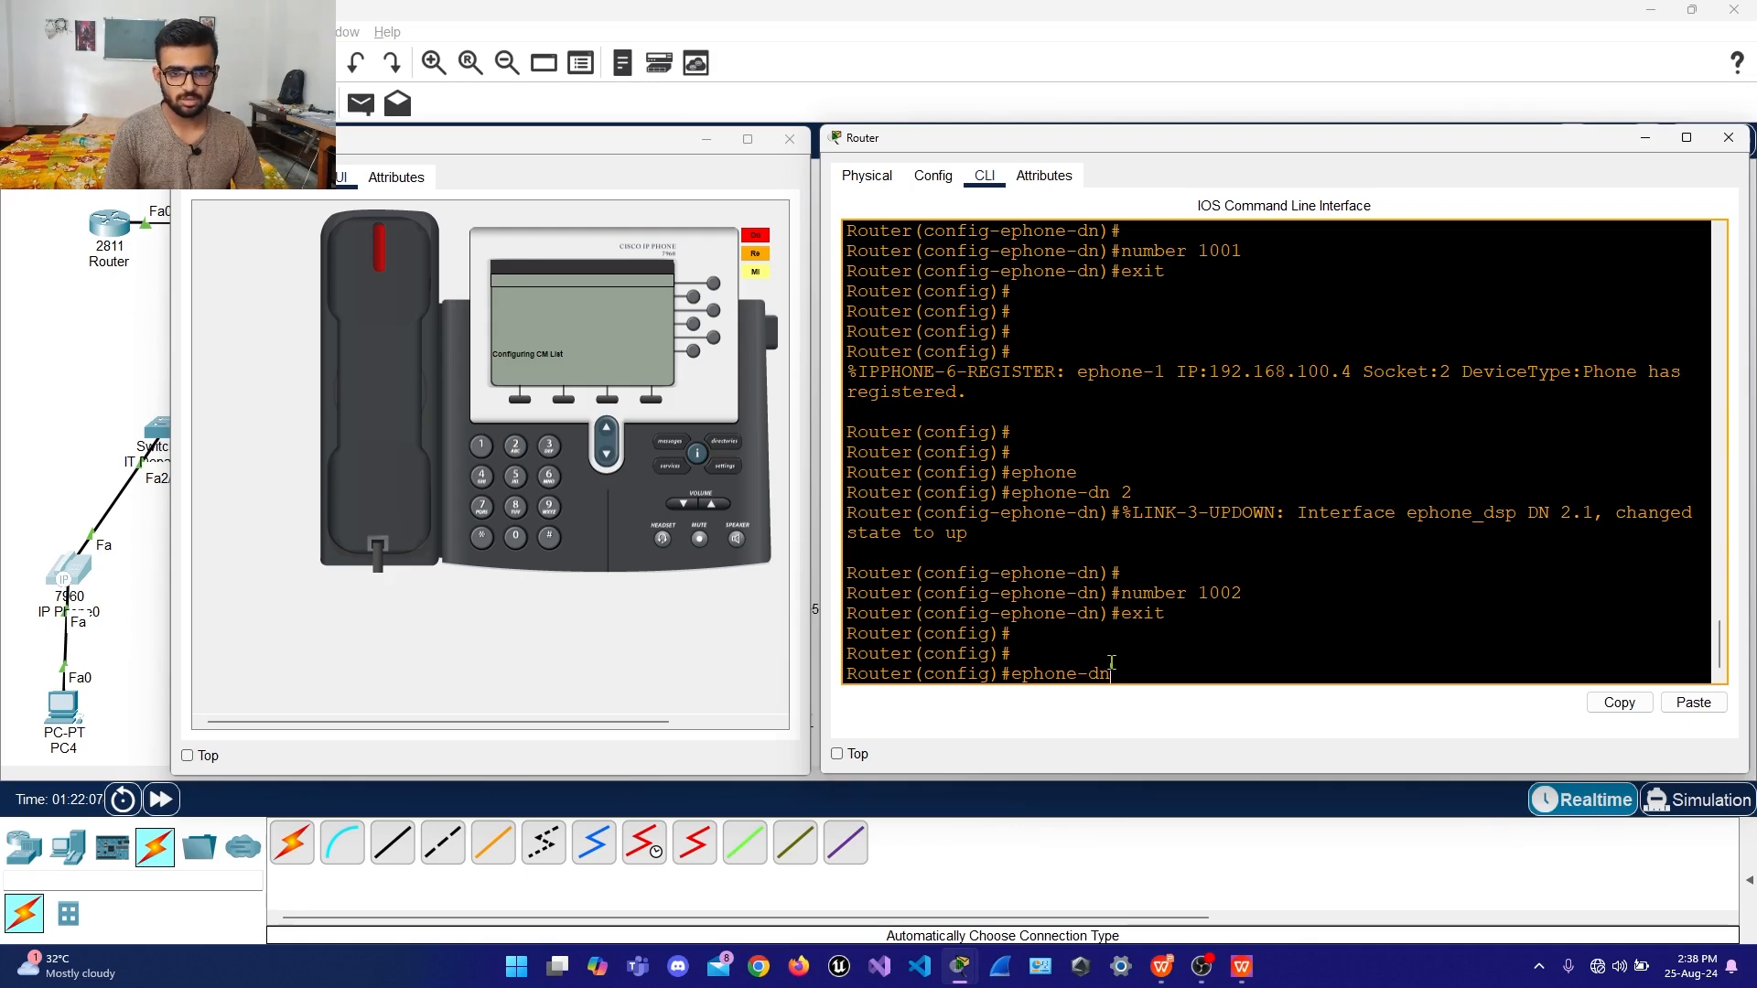
key("Return")
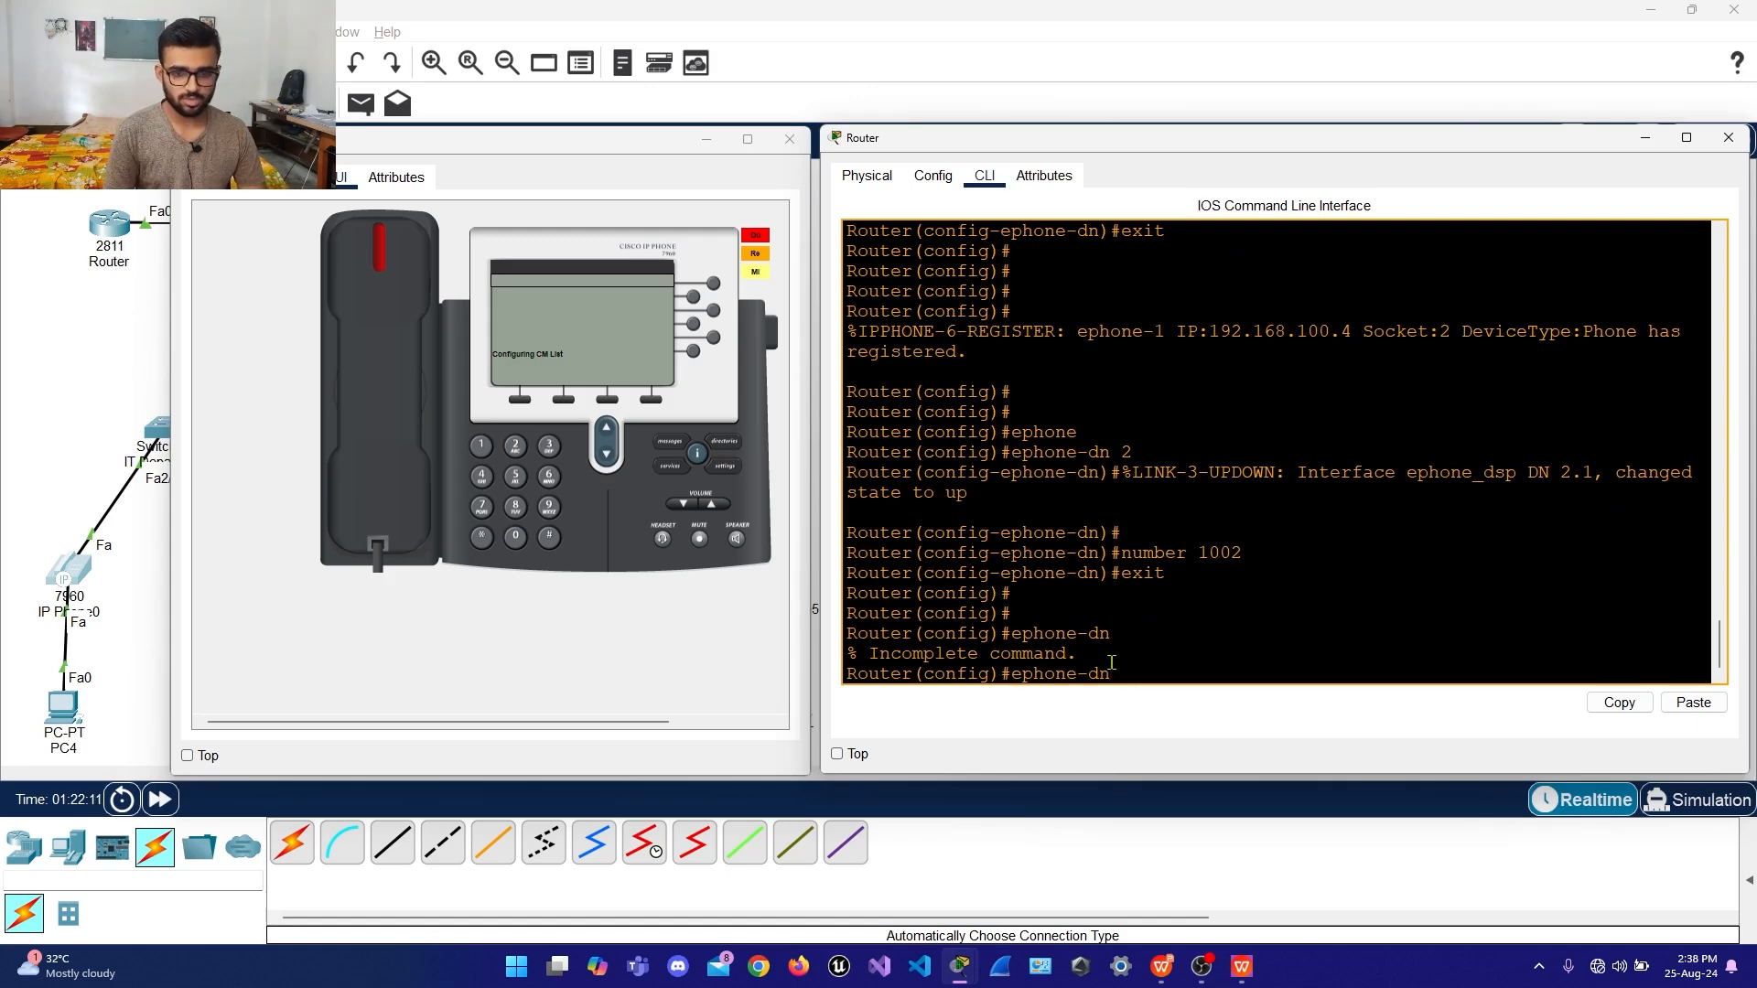
type("3")
key("Return")
key("Return")
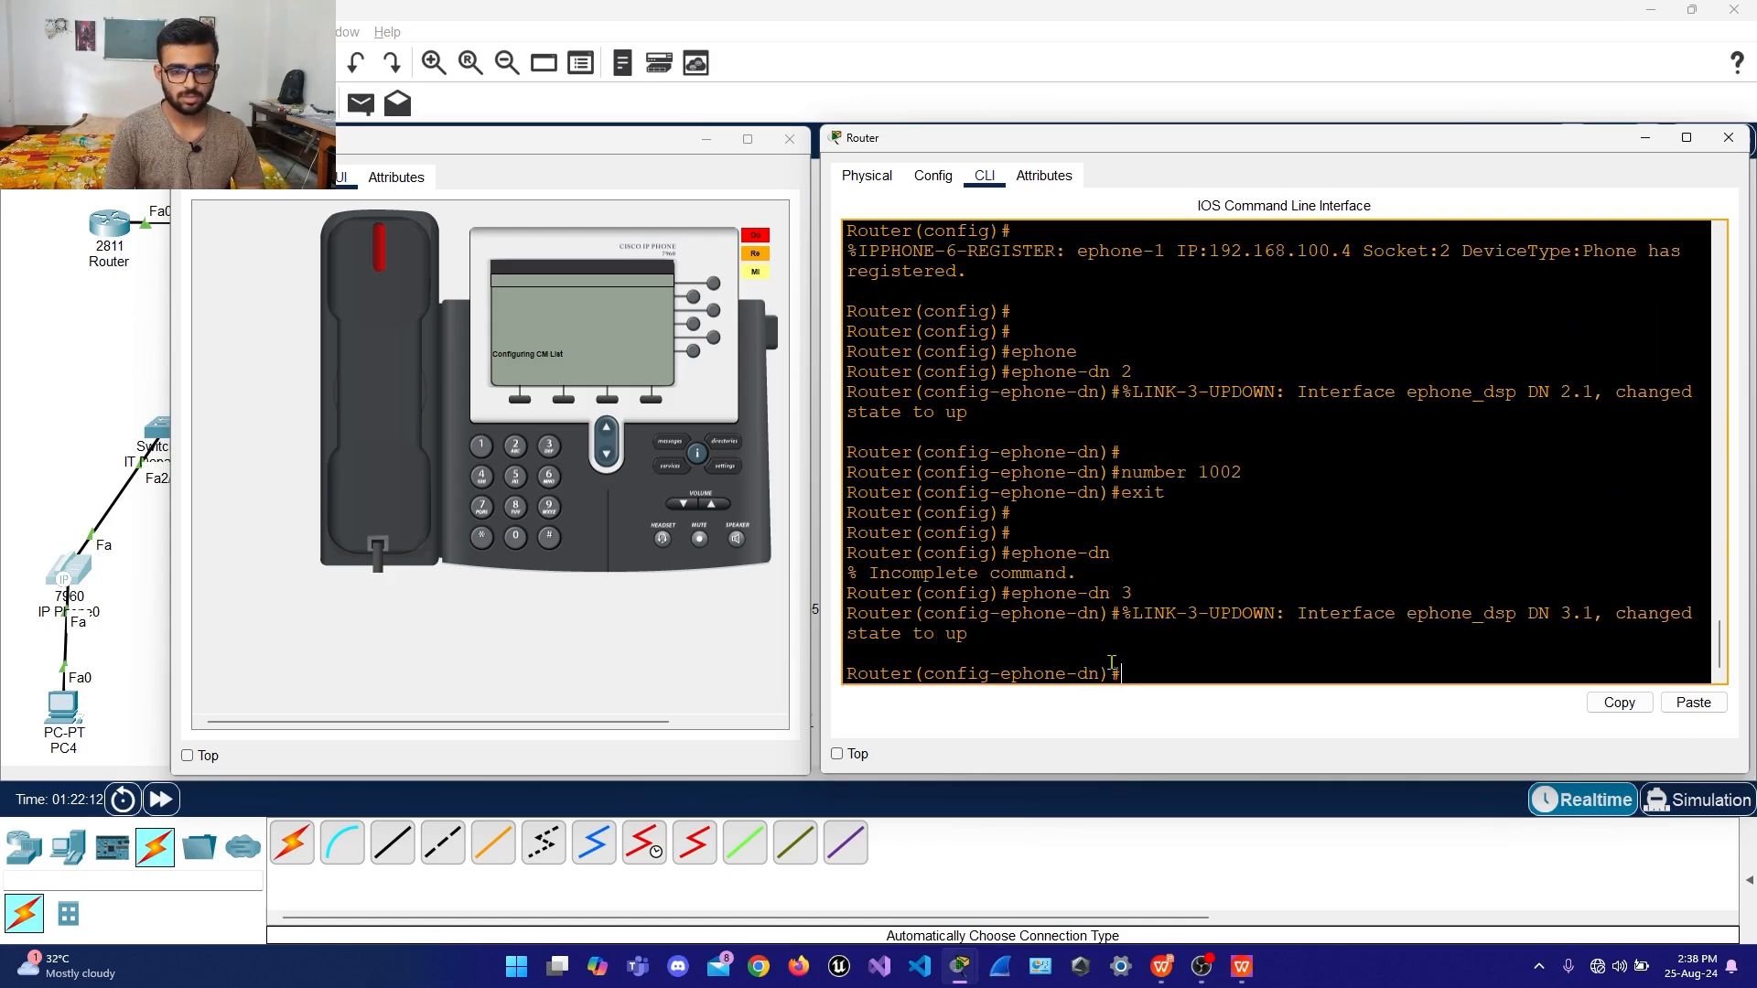
Assign number 1003 to ephone-dn 3, and return to global configuration mode
type("number 100")
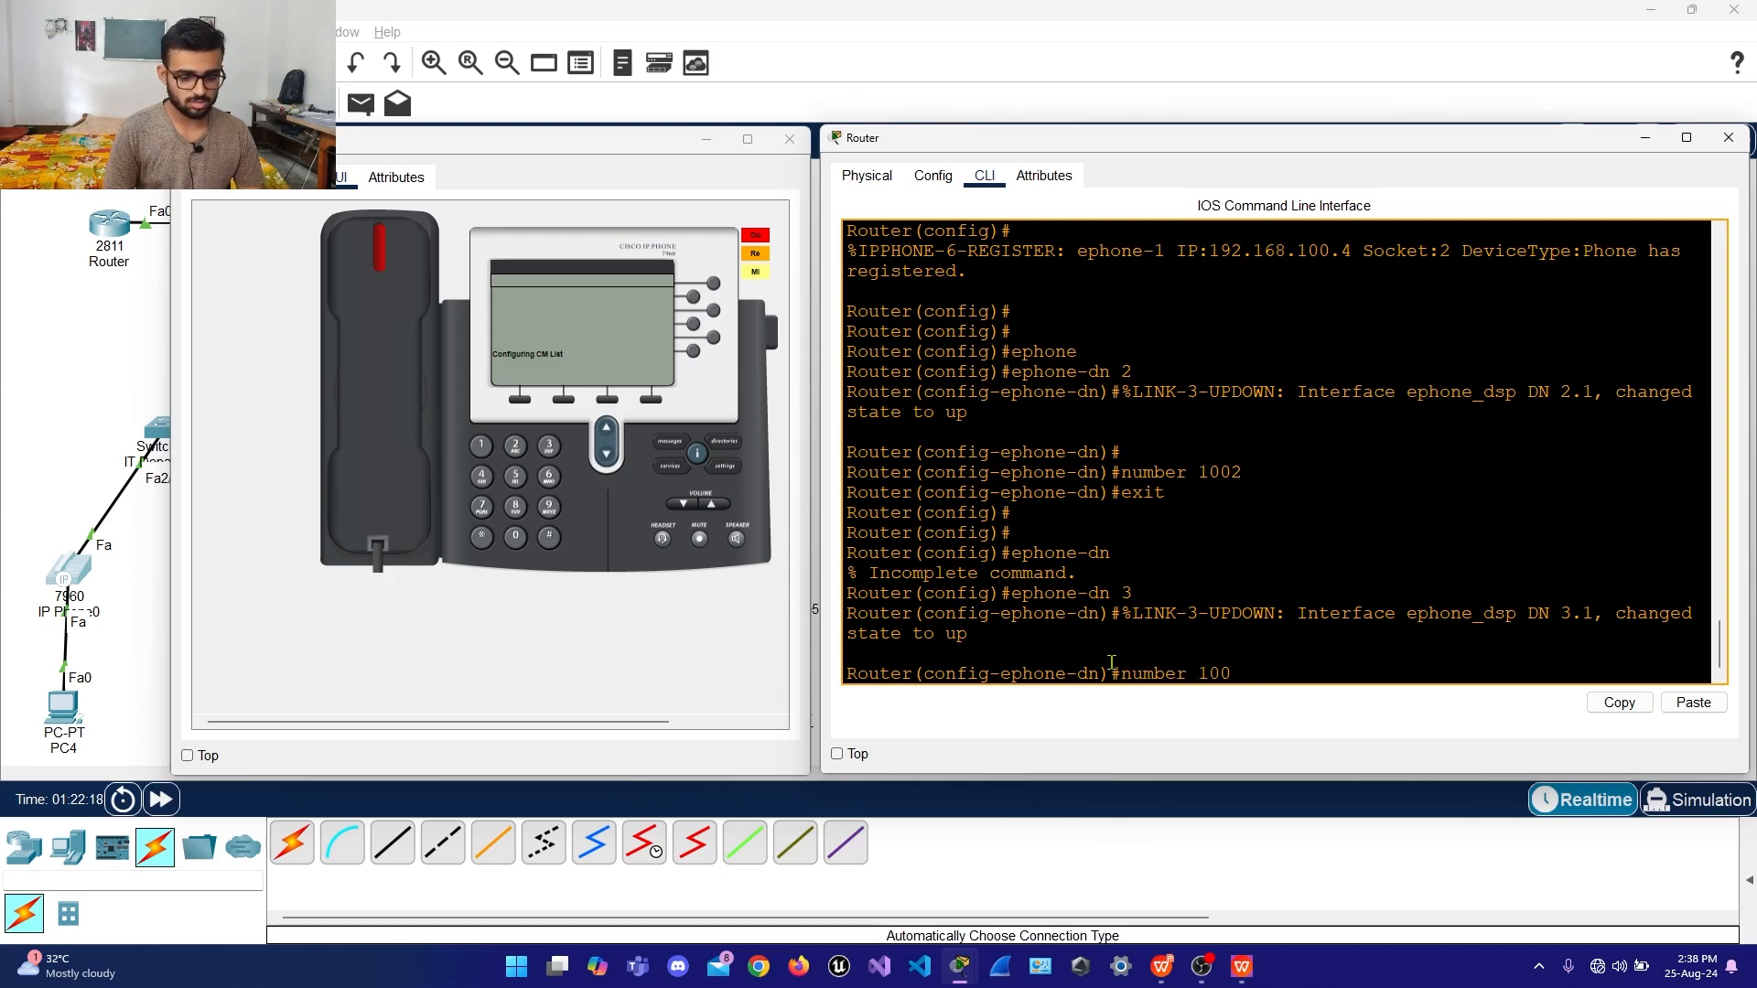
type("3")
key("Return")
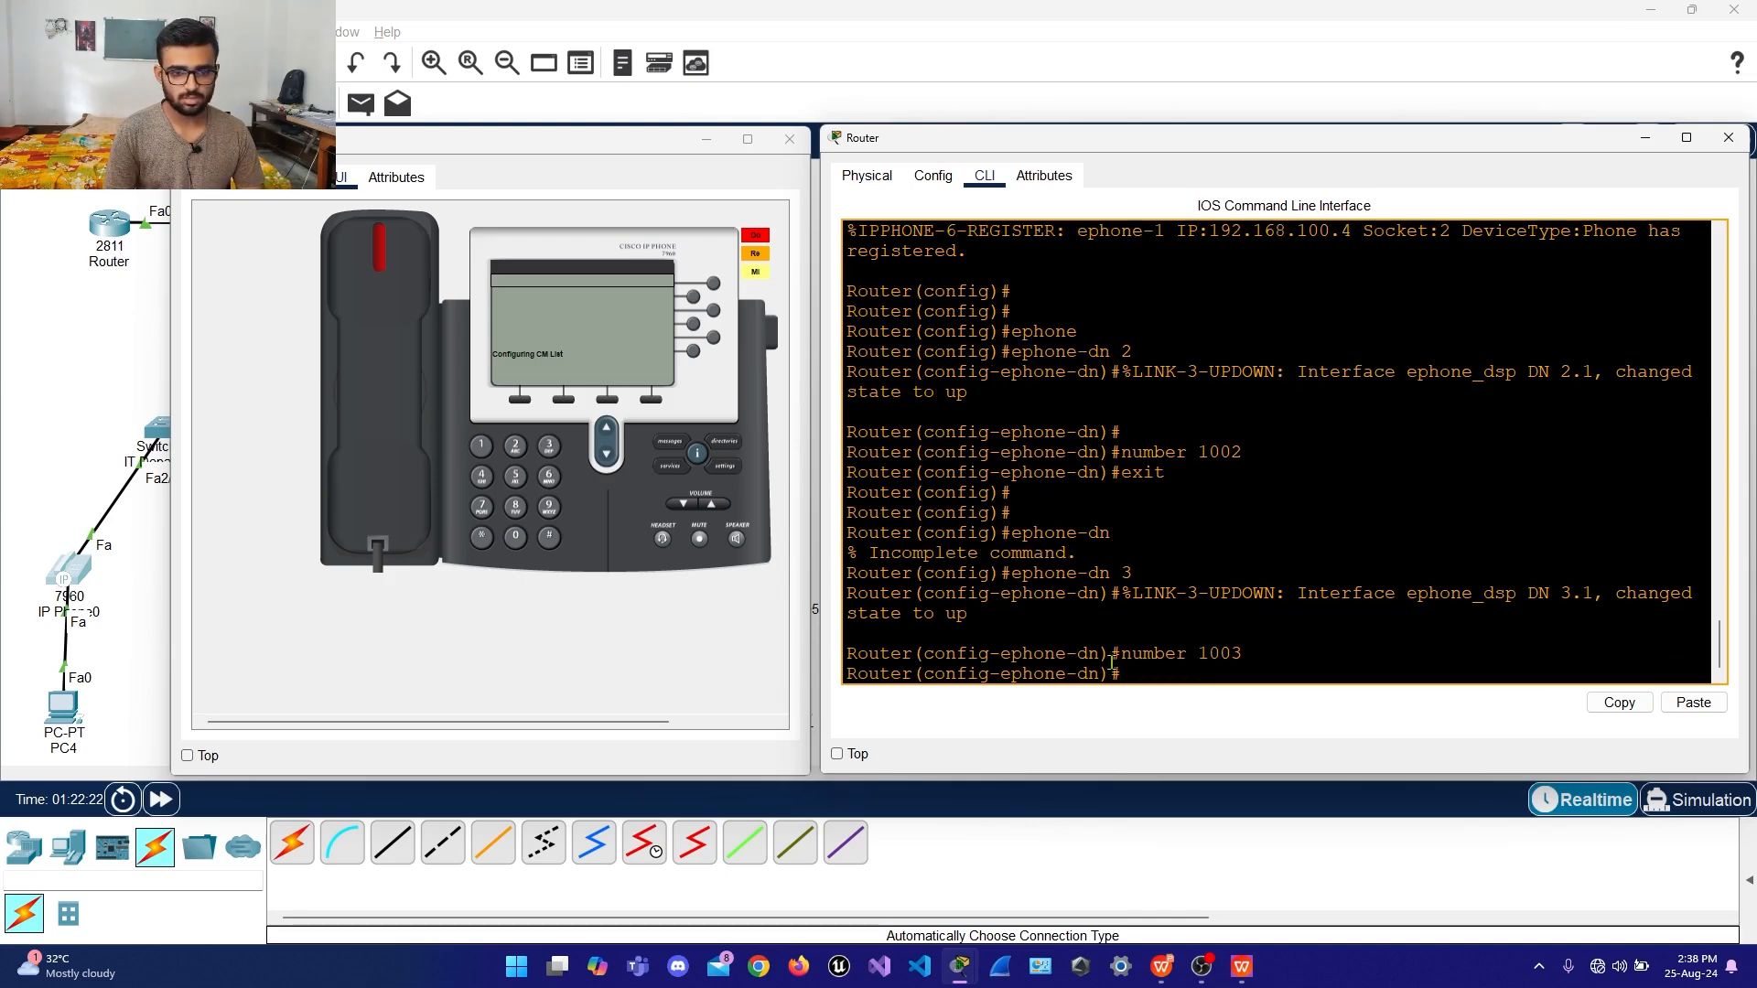
key("Return")
type("exit")
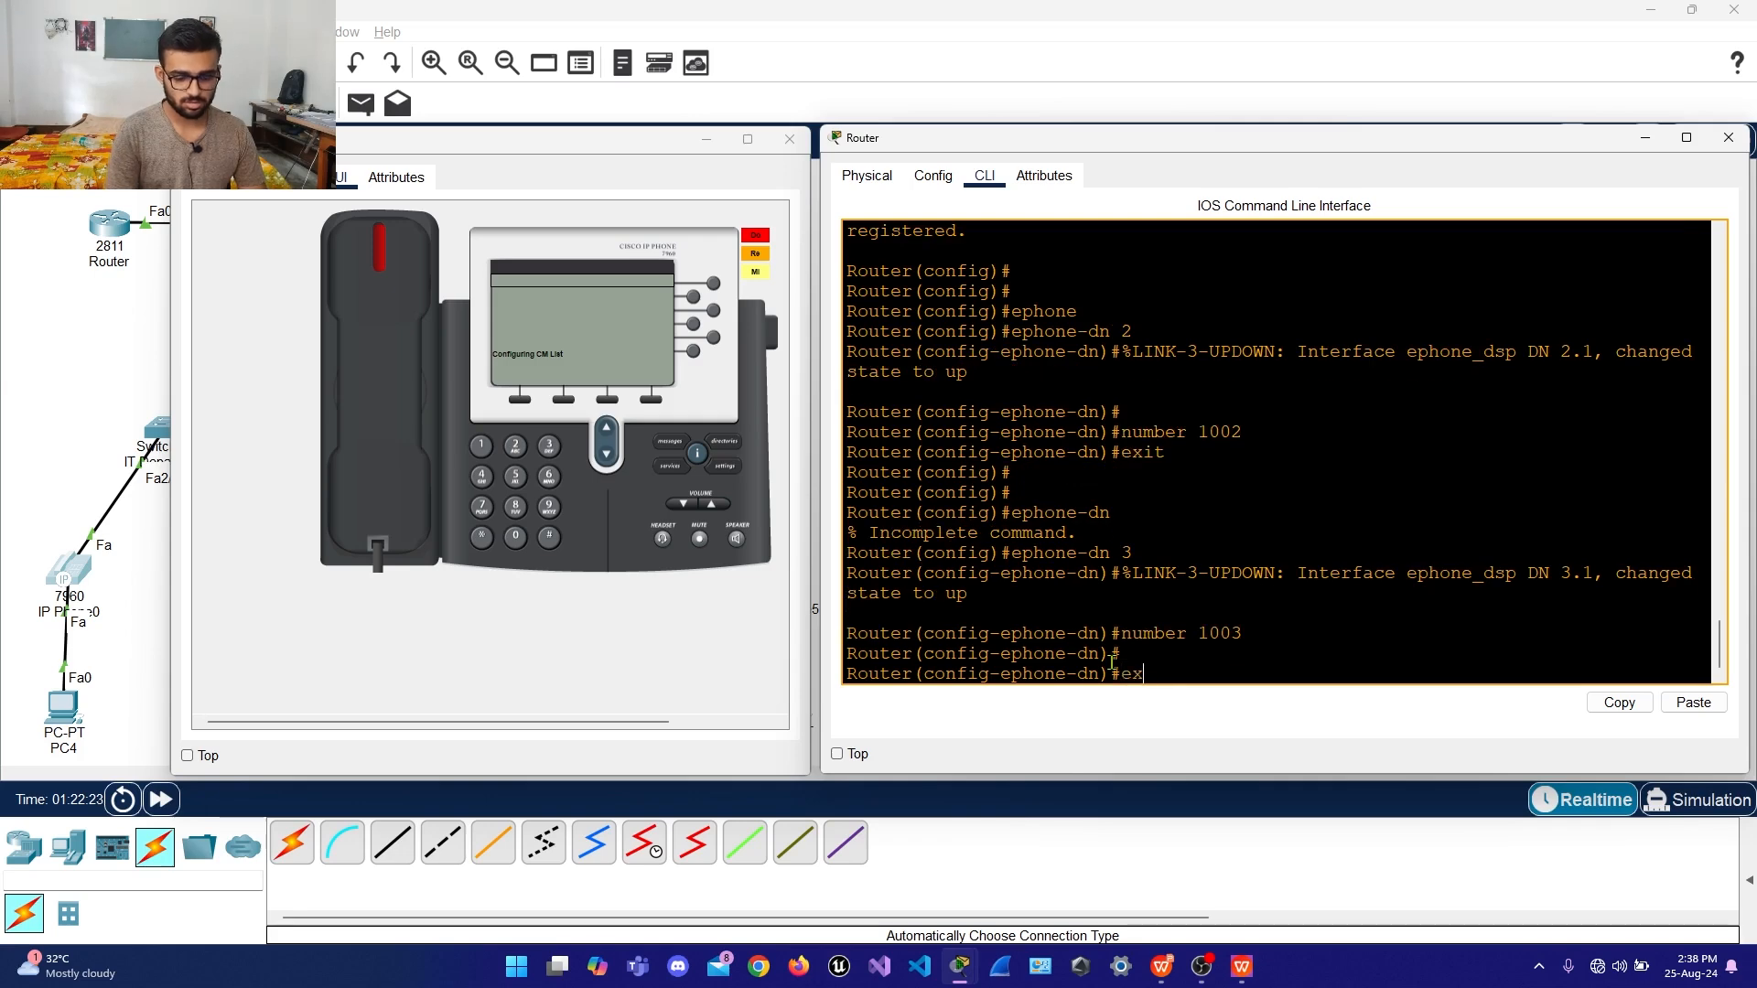
key("Return")
key("Return")
key("Return")
key("Return")
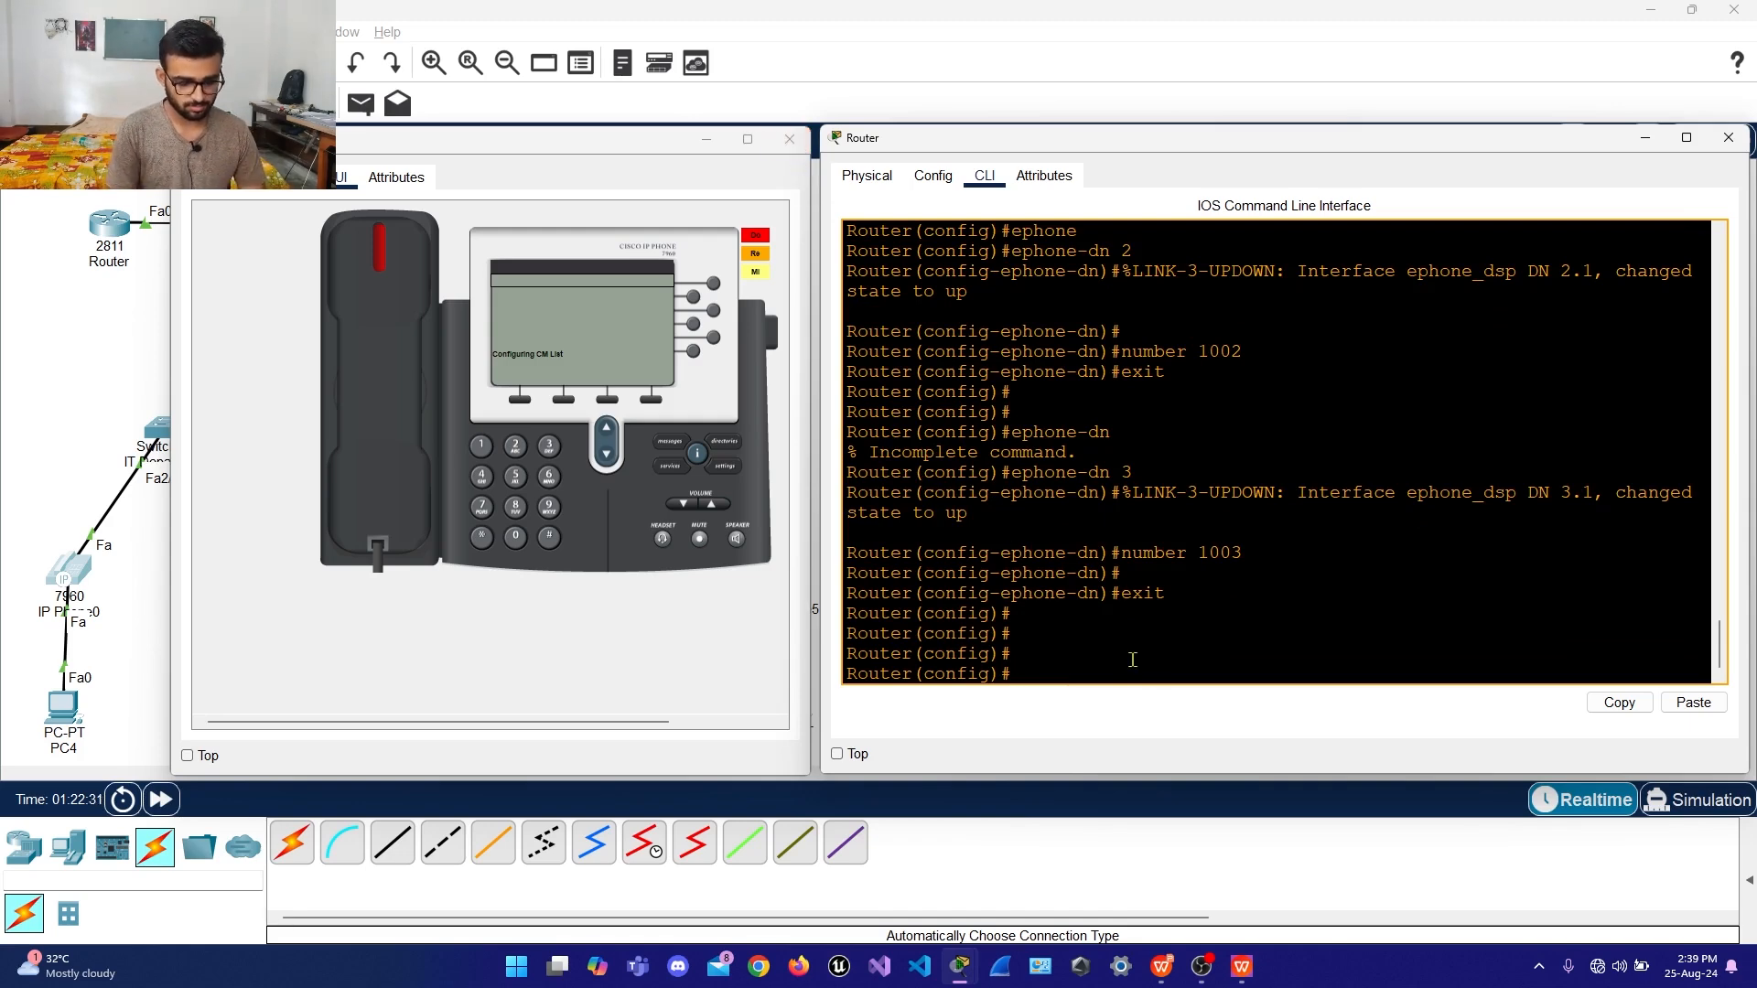
Display the router's running configuration and review its telephony-service, ephone-dn and ephone sections
type("o sh ")
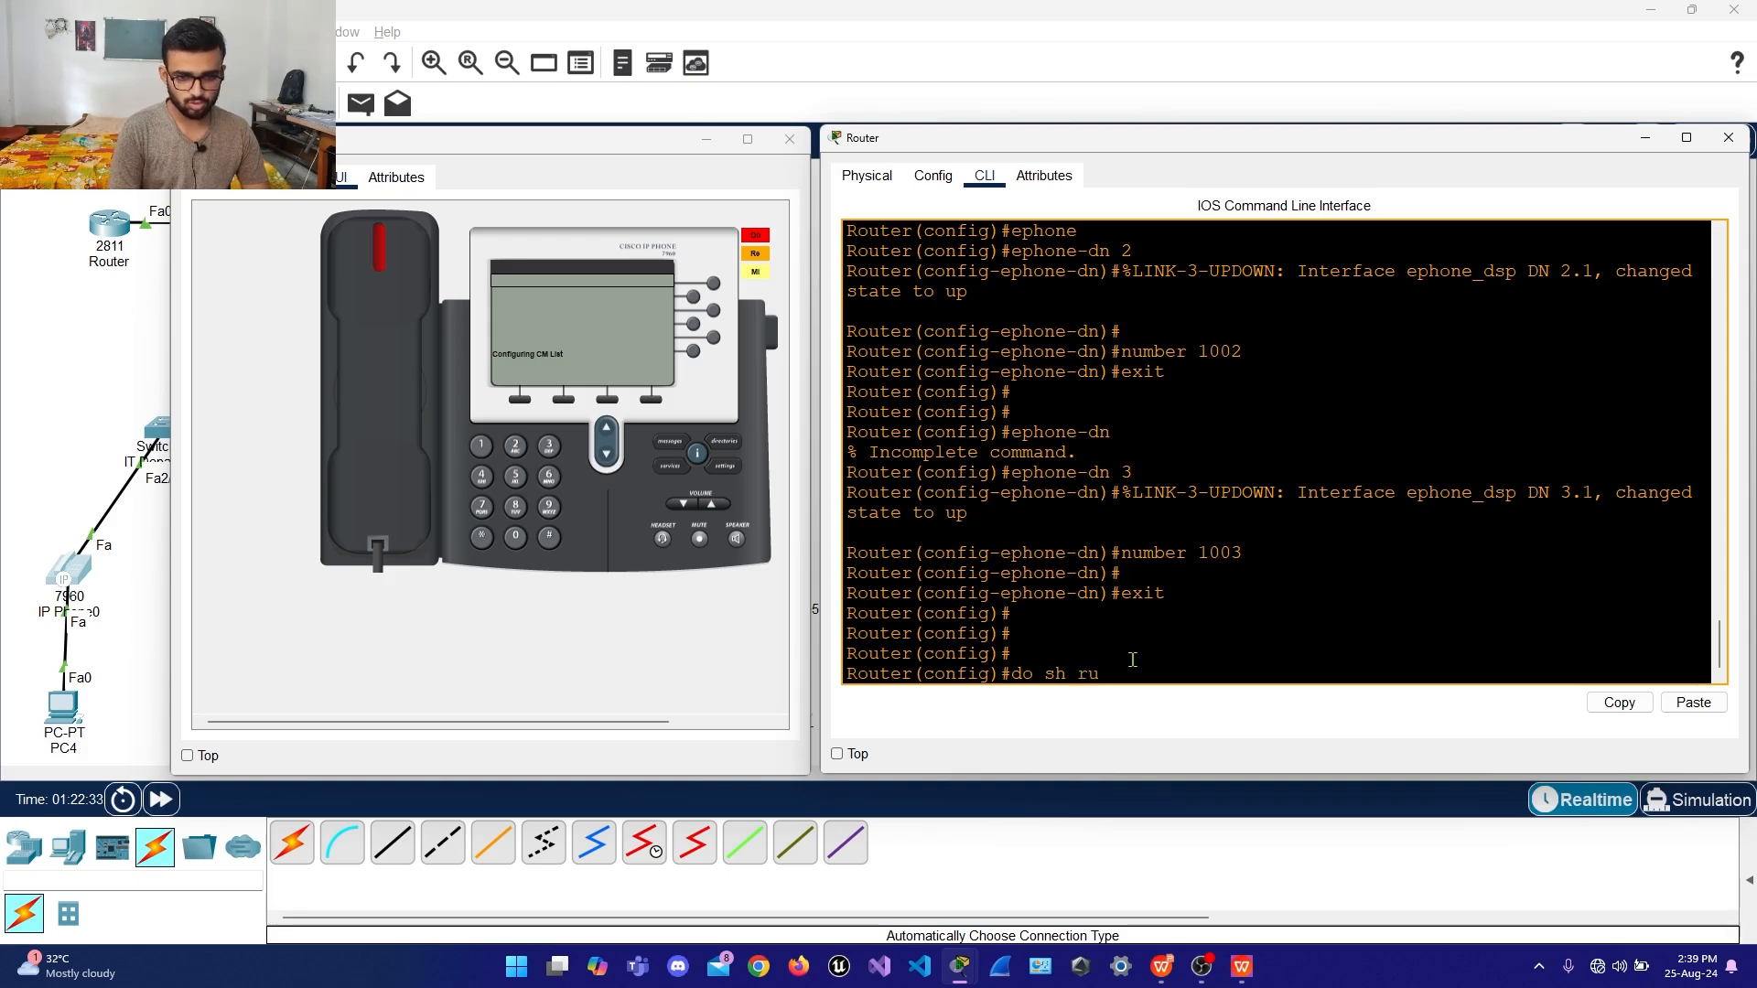
type("ru")
key("Return")
key("space")
key("space")
key("space")
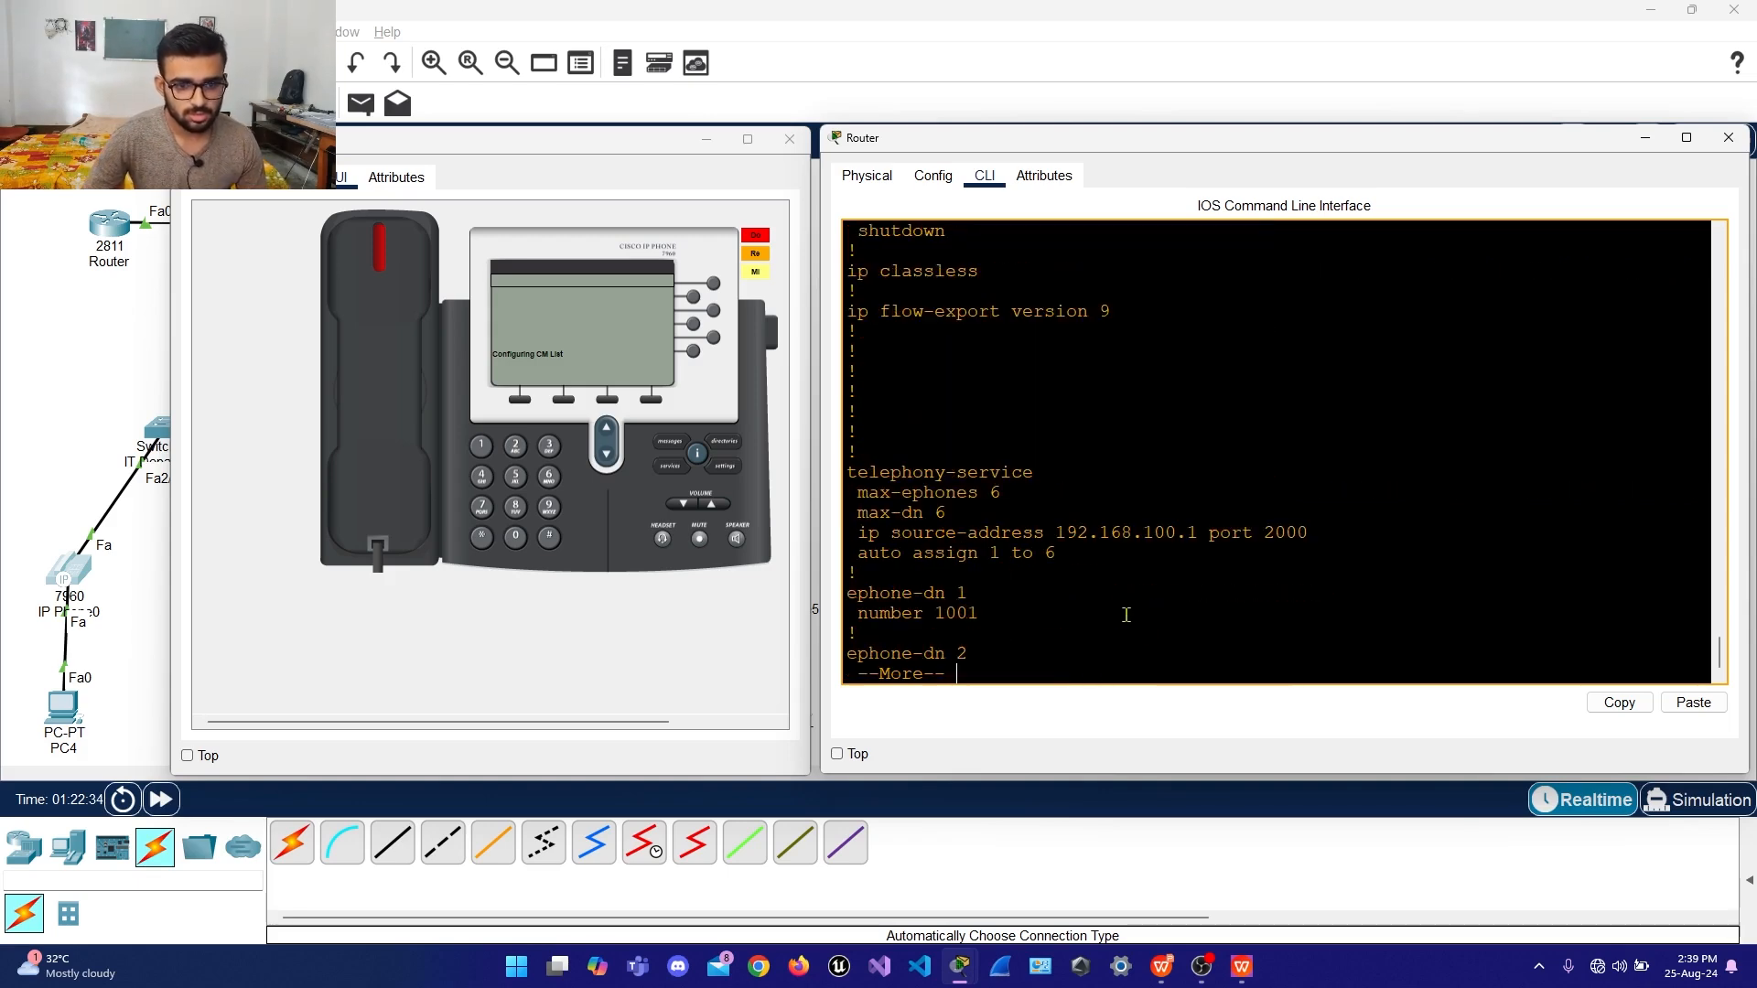
key("space")
scroll(1084, 600, "up", 5)
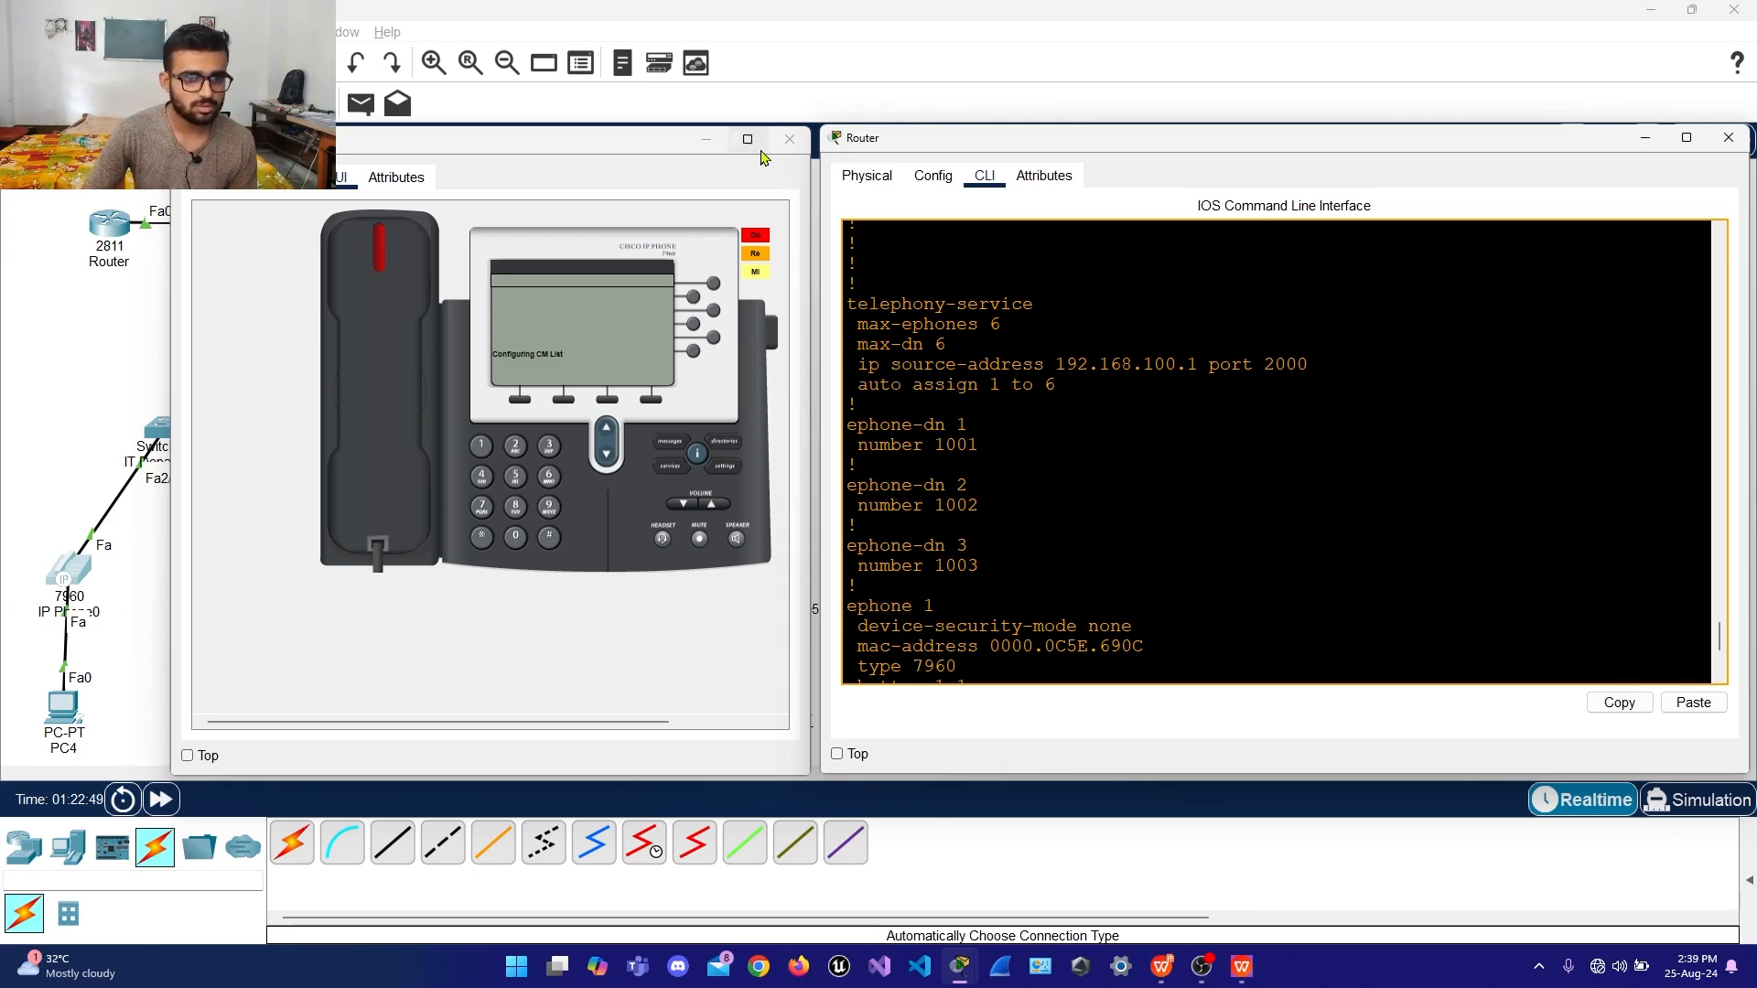
Check the displays of IP Phone1, IP Phone2 and IP Phone3 for registration and an assigned number
left_click(791, 144)
left_click(222, 577)
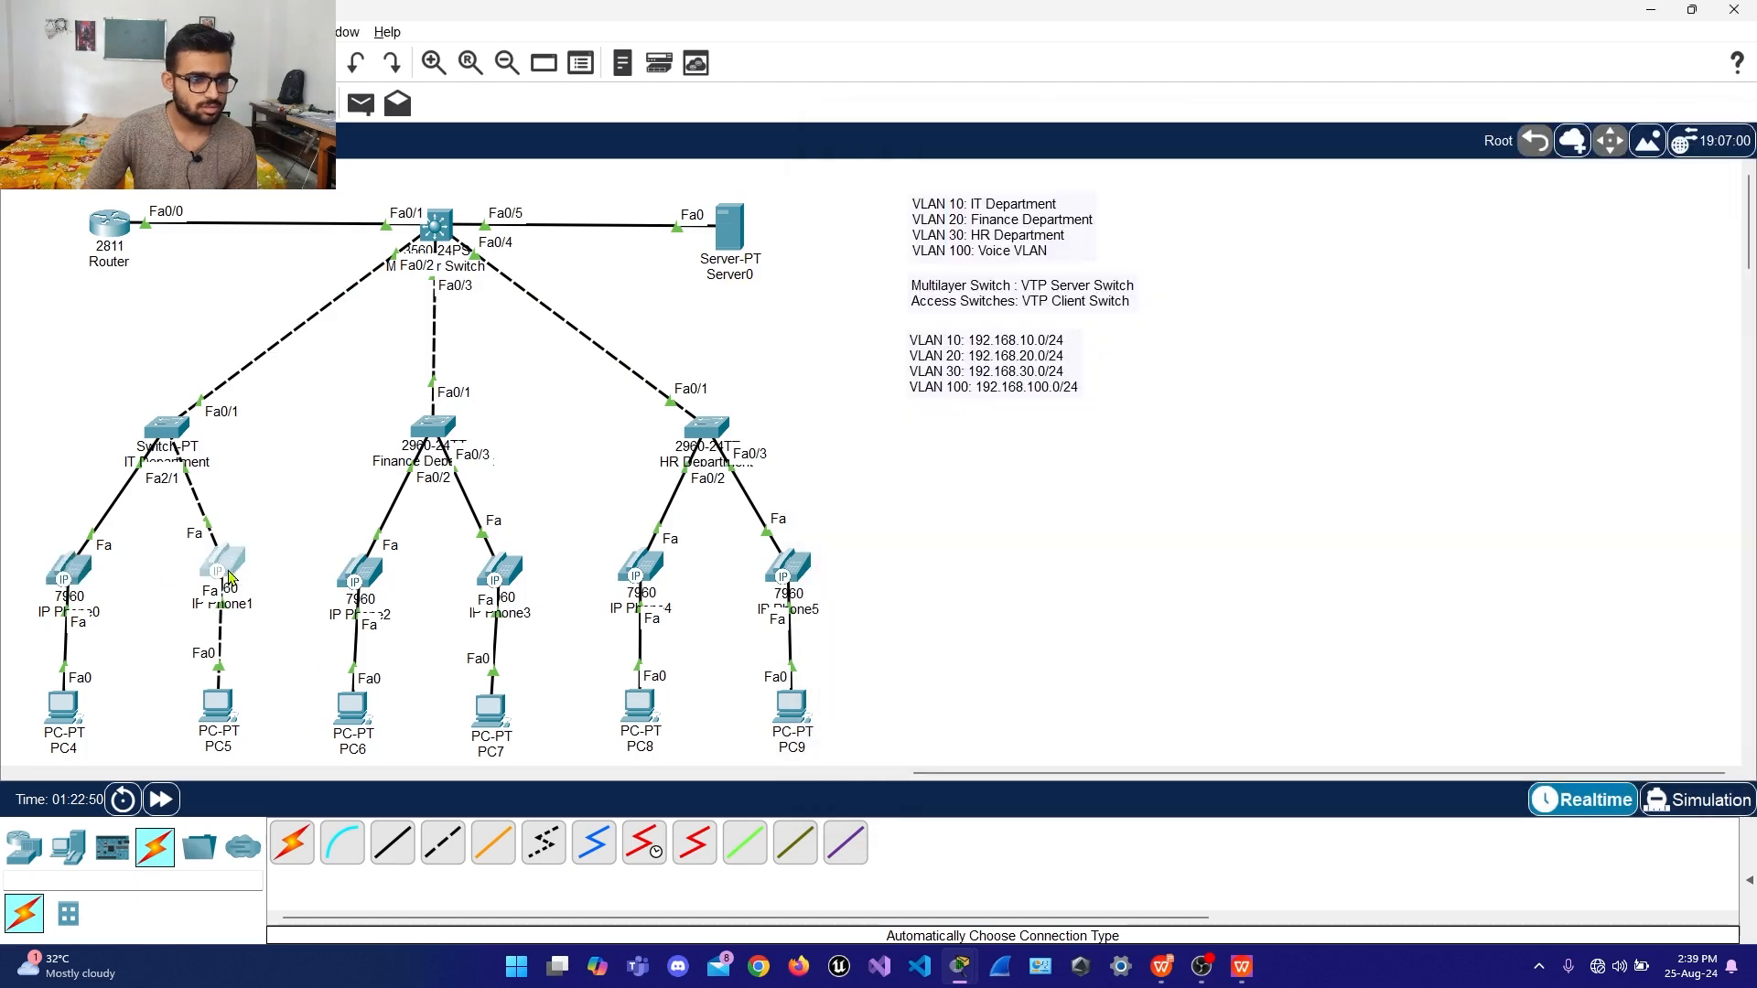
left_click(781, 245)
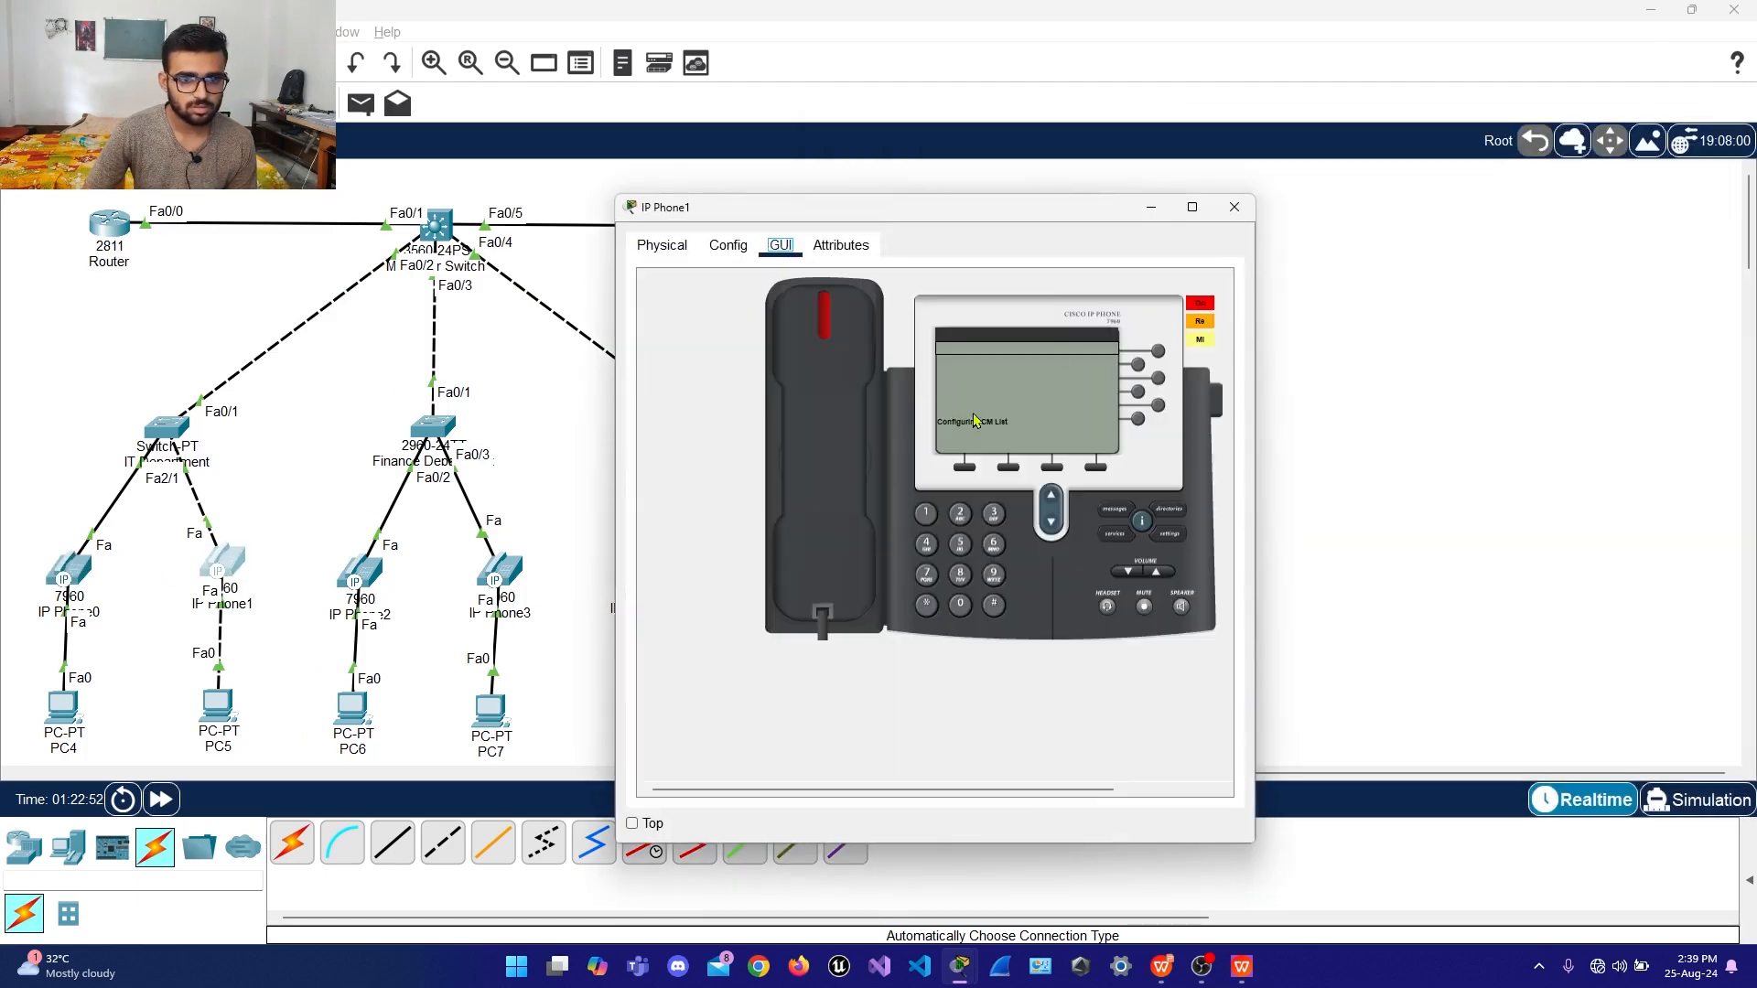
left_click(1234, 207)
left_click(362, 577)
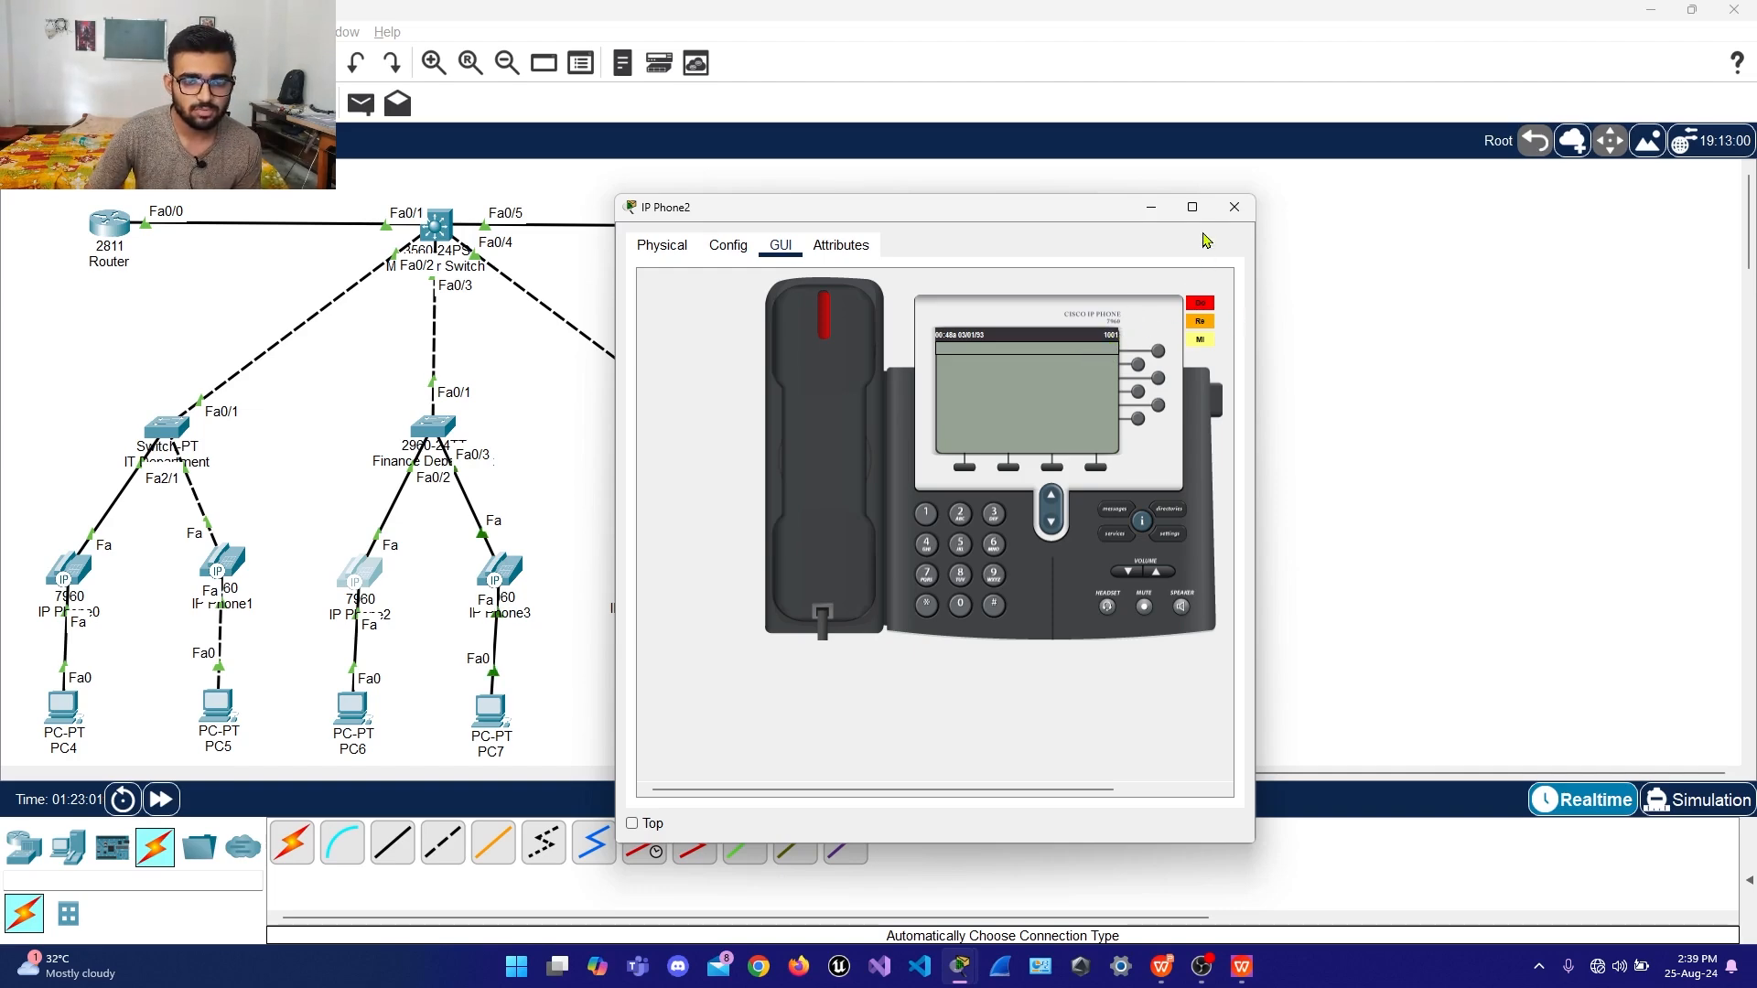
left_click(1234, 207)
left_click(499, 572)
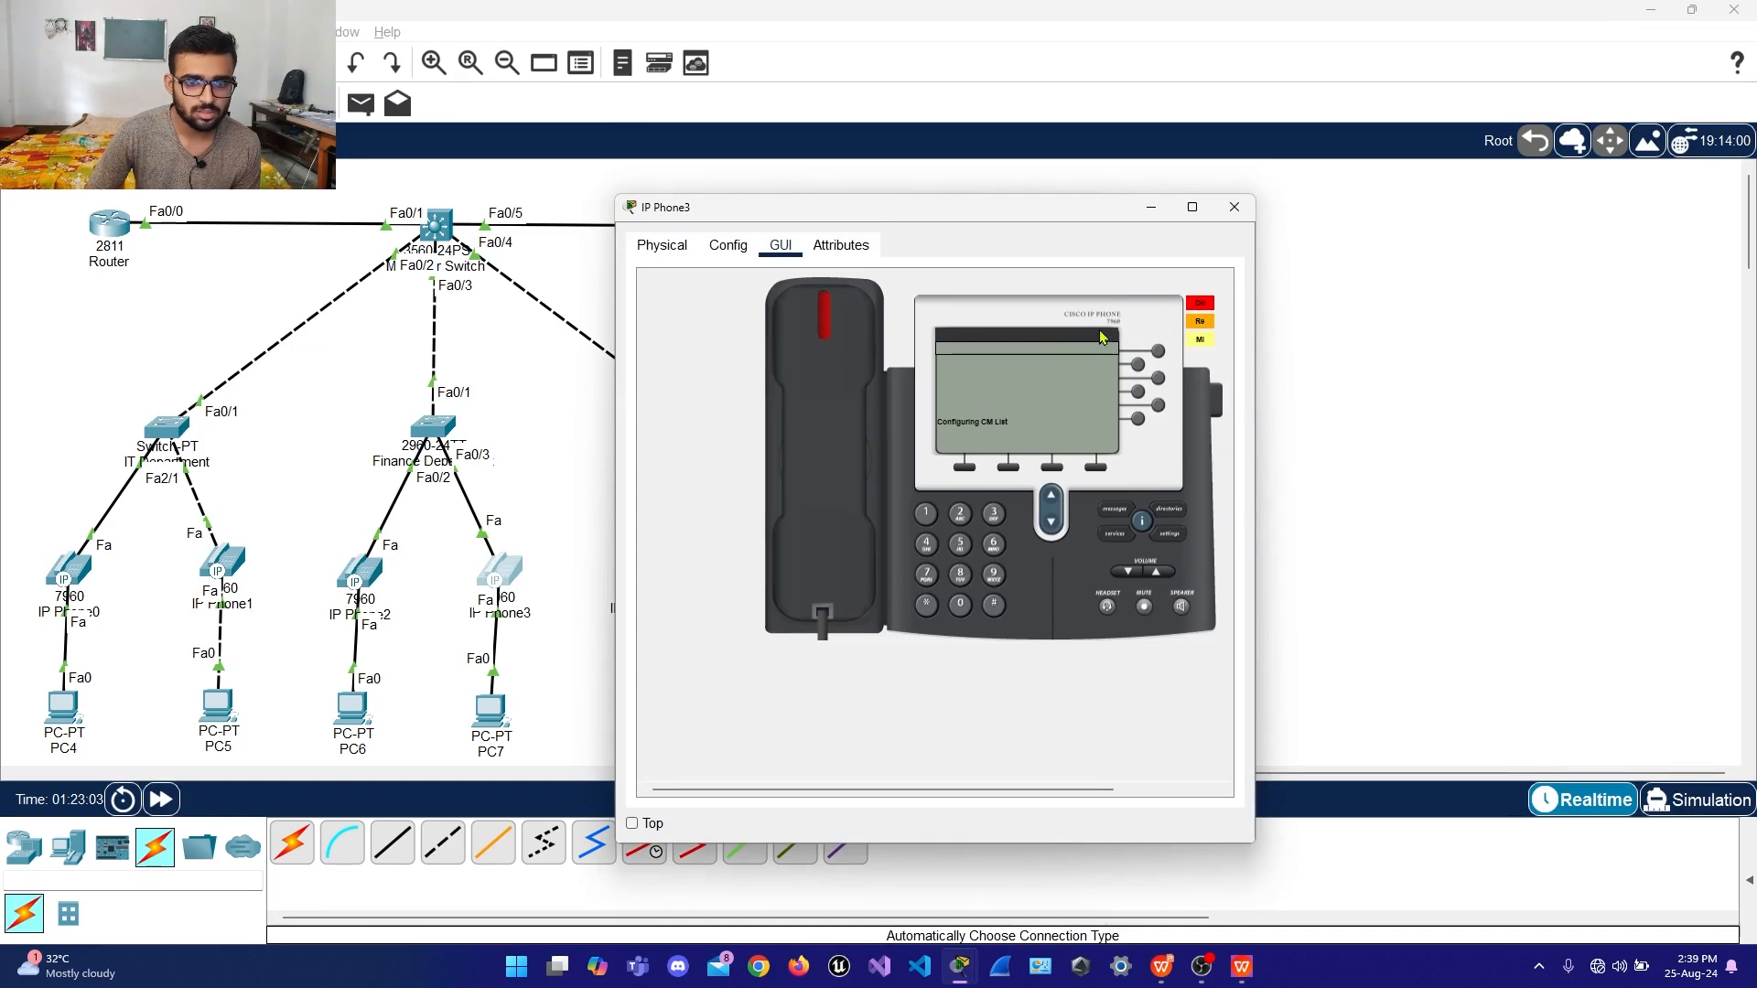
left_click(1234, 207)
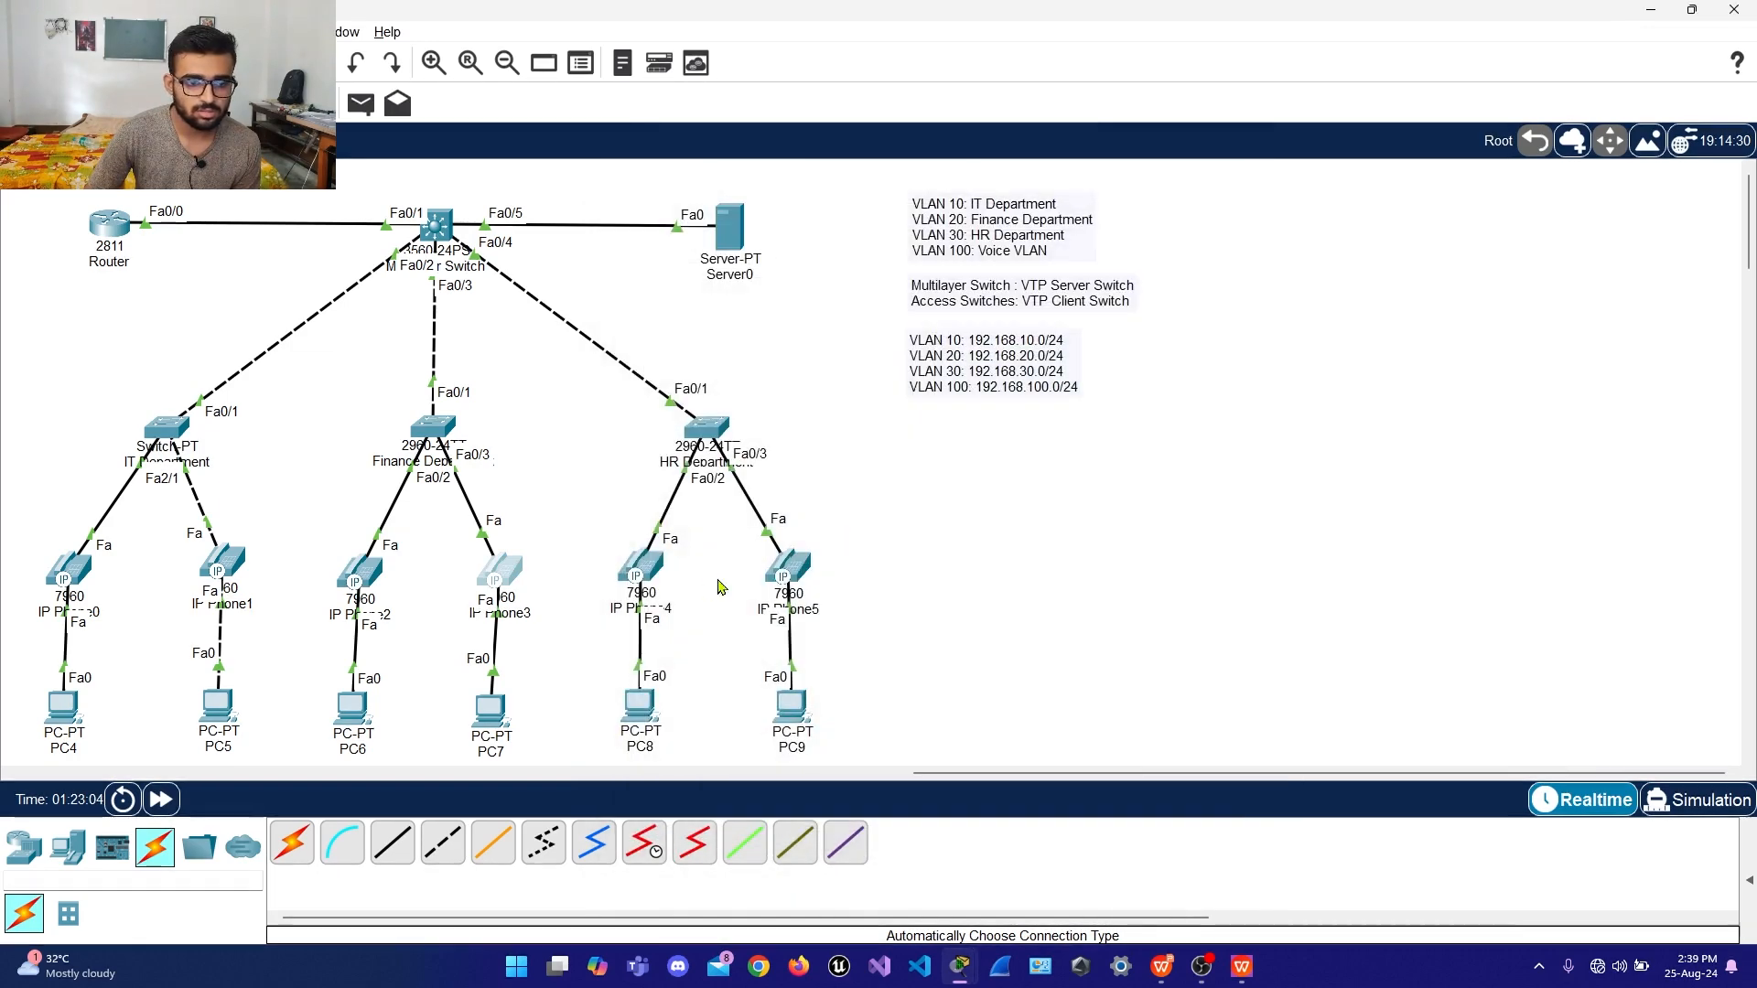
Check the displays of IP Phone4 and IP Phone5 for registration and an assigned number
left_click(644, 569)
left_click(780, 245)
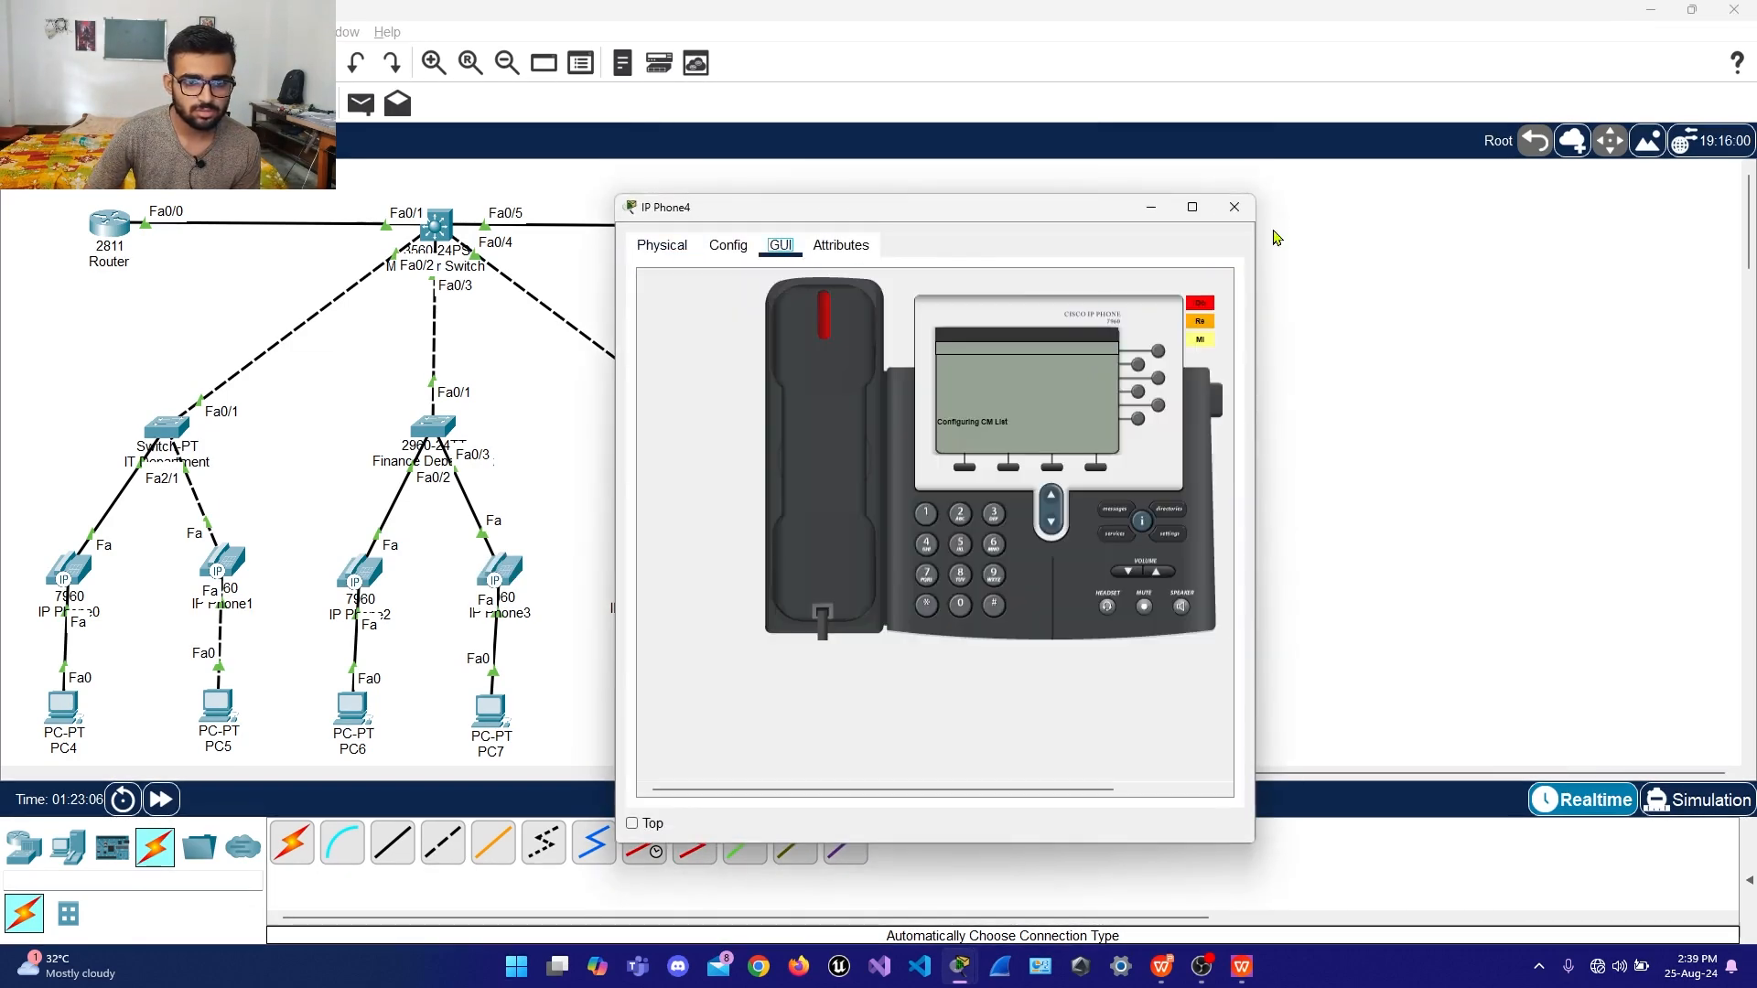
left_click(1232, 211)
left_click(787, 570)
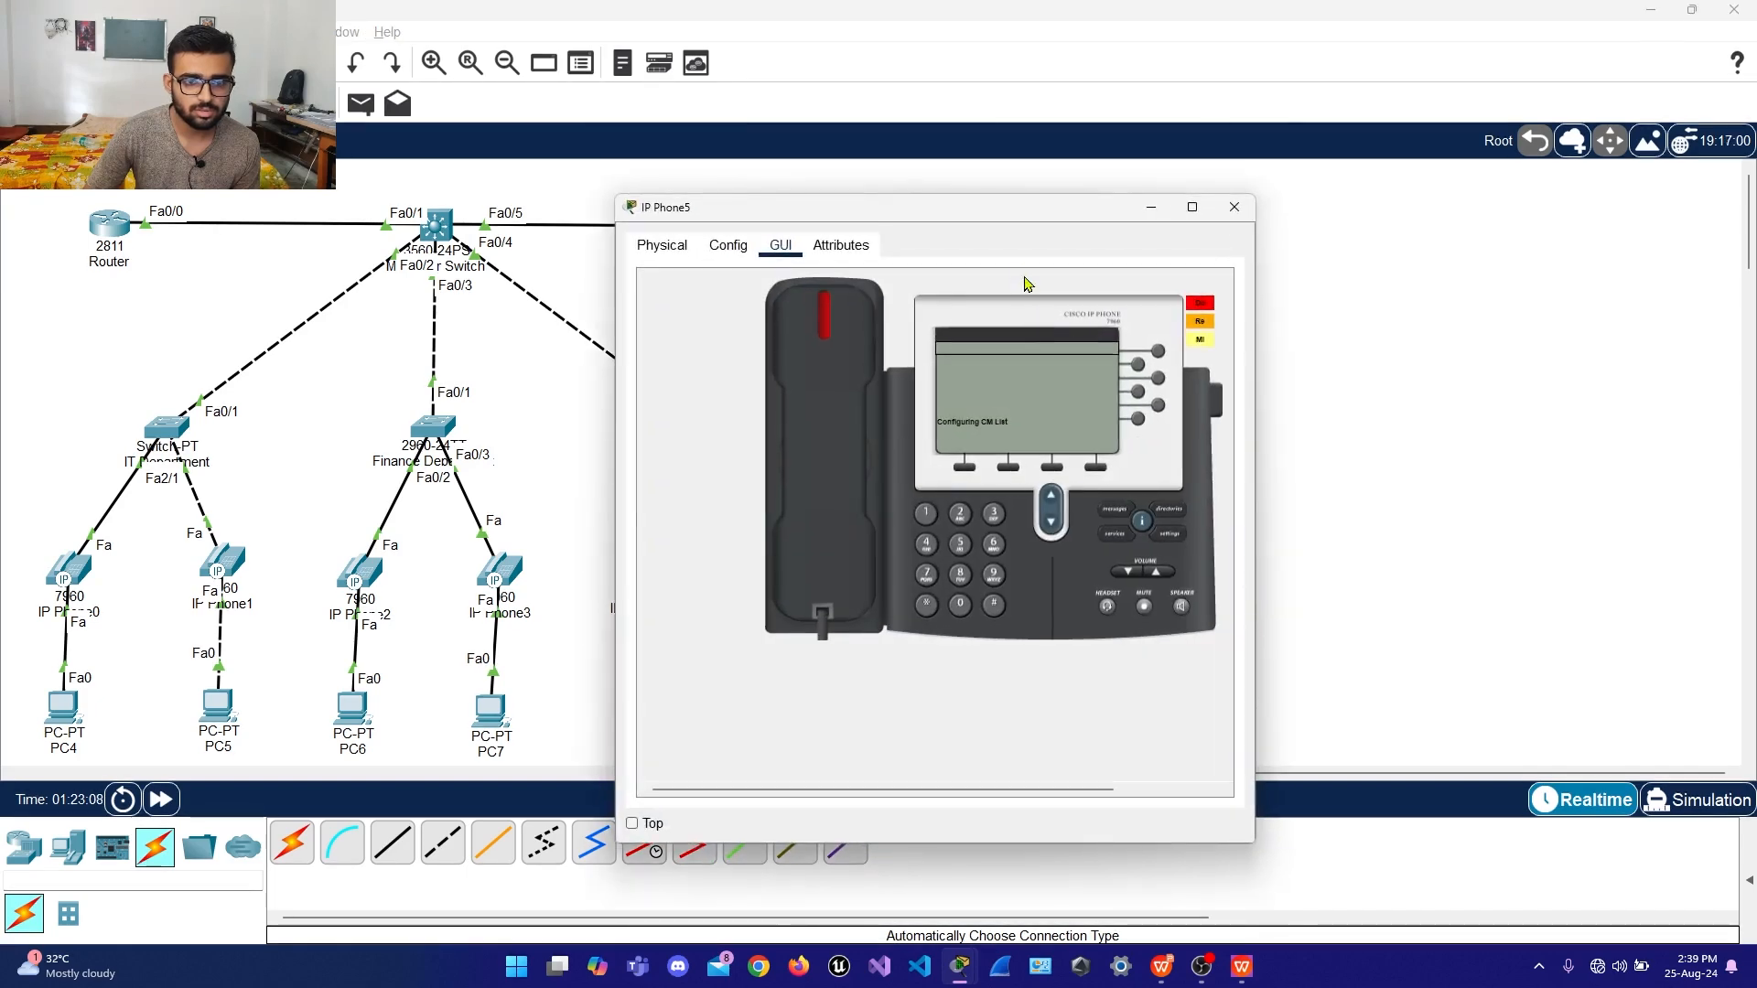
left_click(1232, 207)
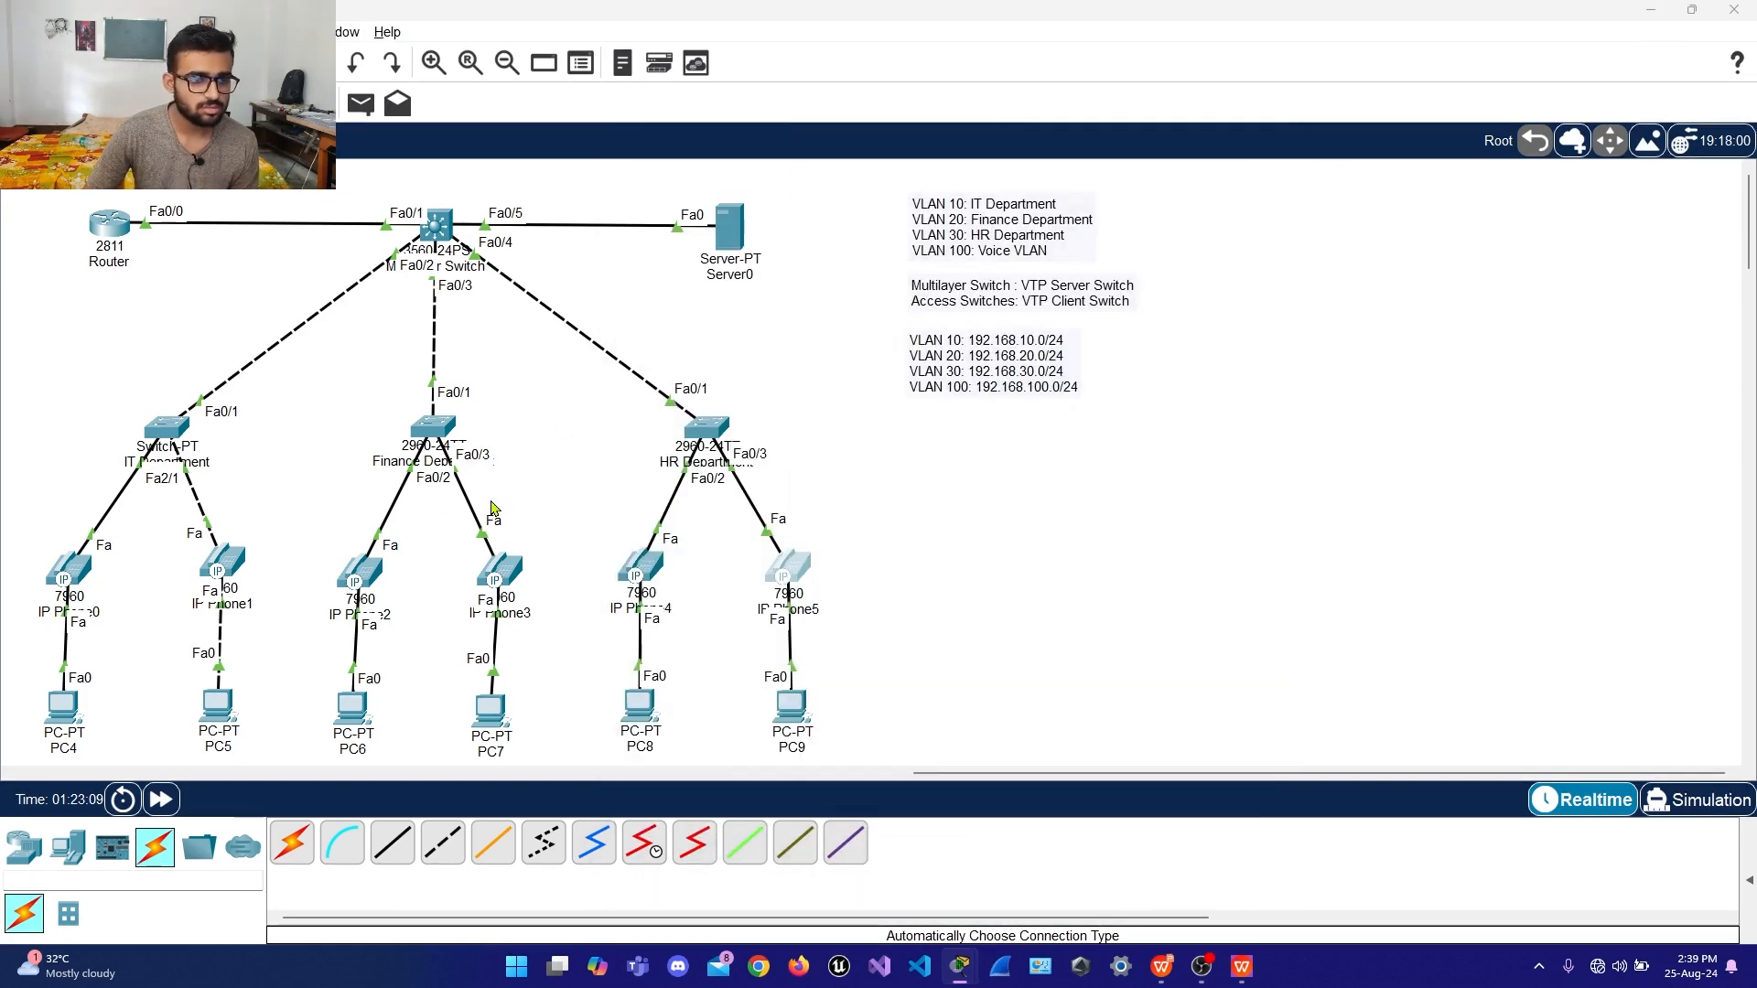
Return to the router's command line and review the rest of the running configuration, including the telephony-service and ephone entries
key("alt+Tab")
key("space")
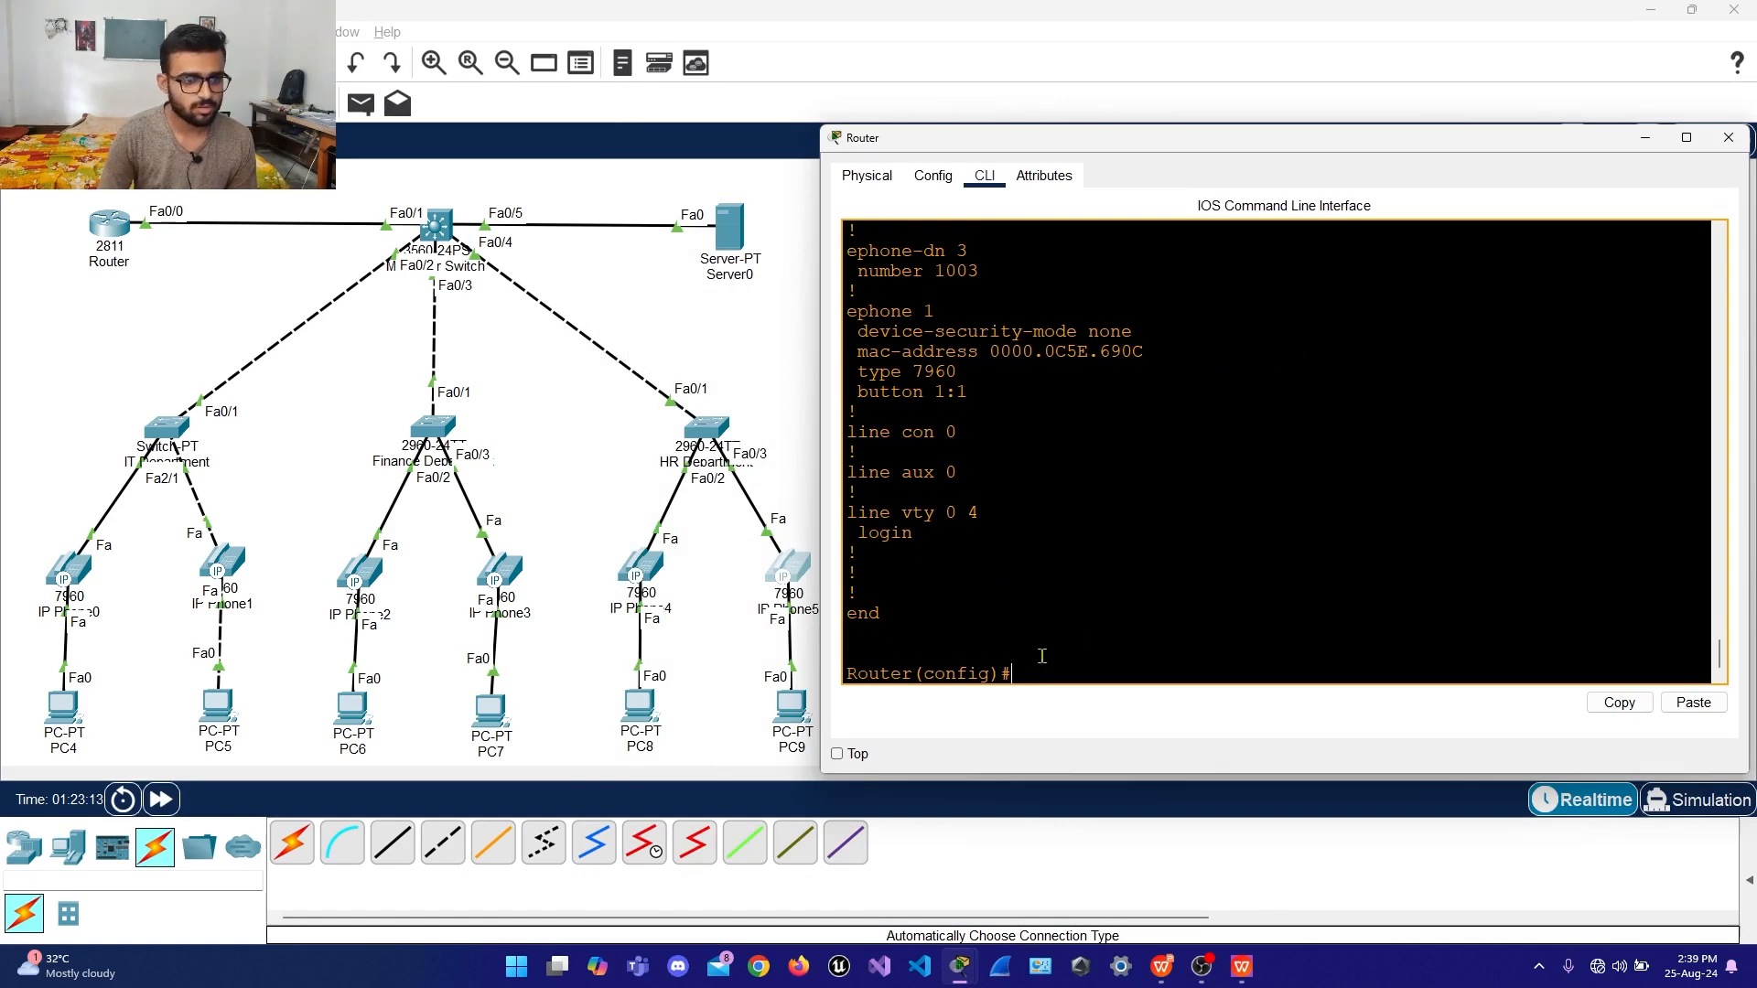
scroll(1062, 638, "up", 5)
scroll(1063, 638, "up", 5)
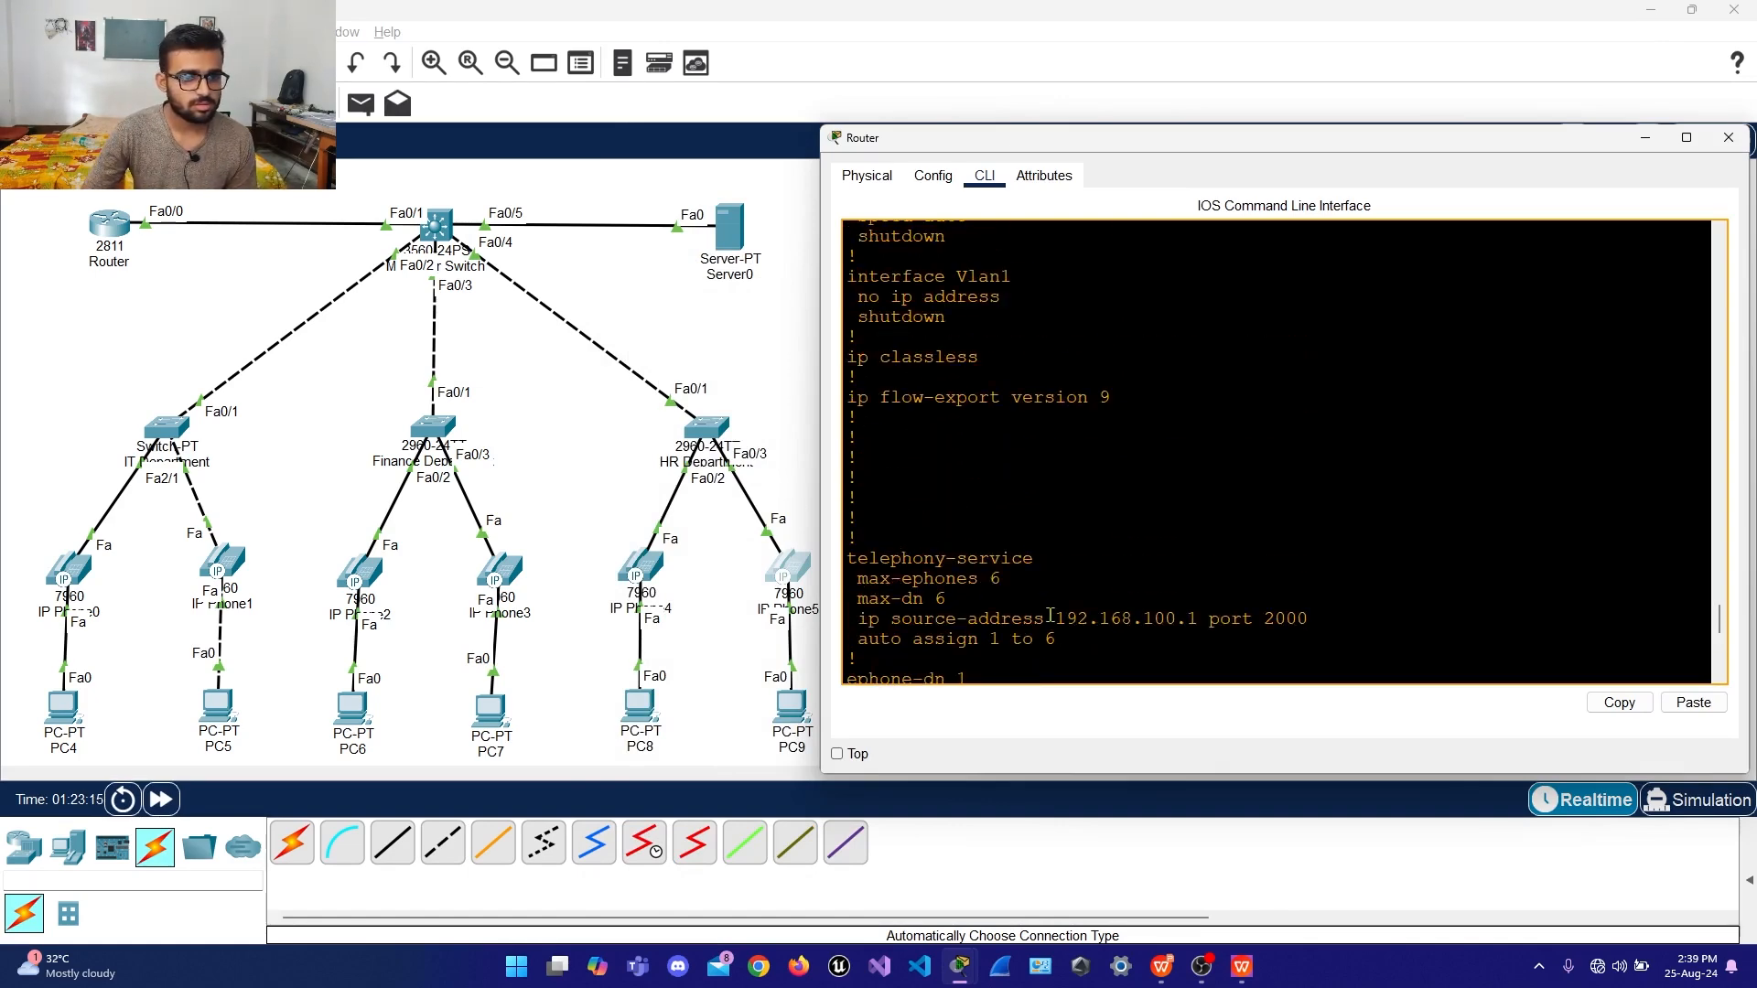
scroll(1050, 615, "down", 10)
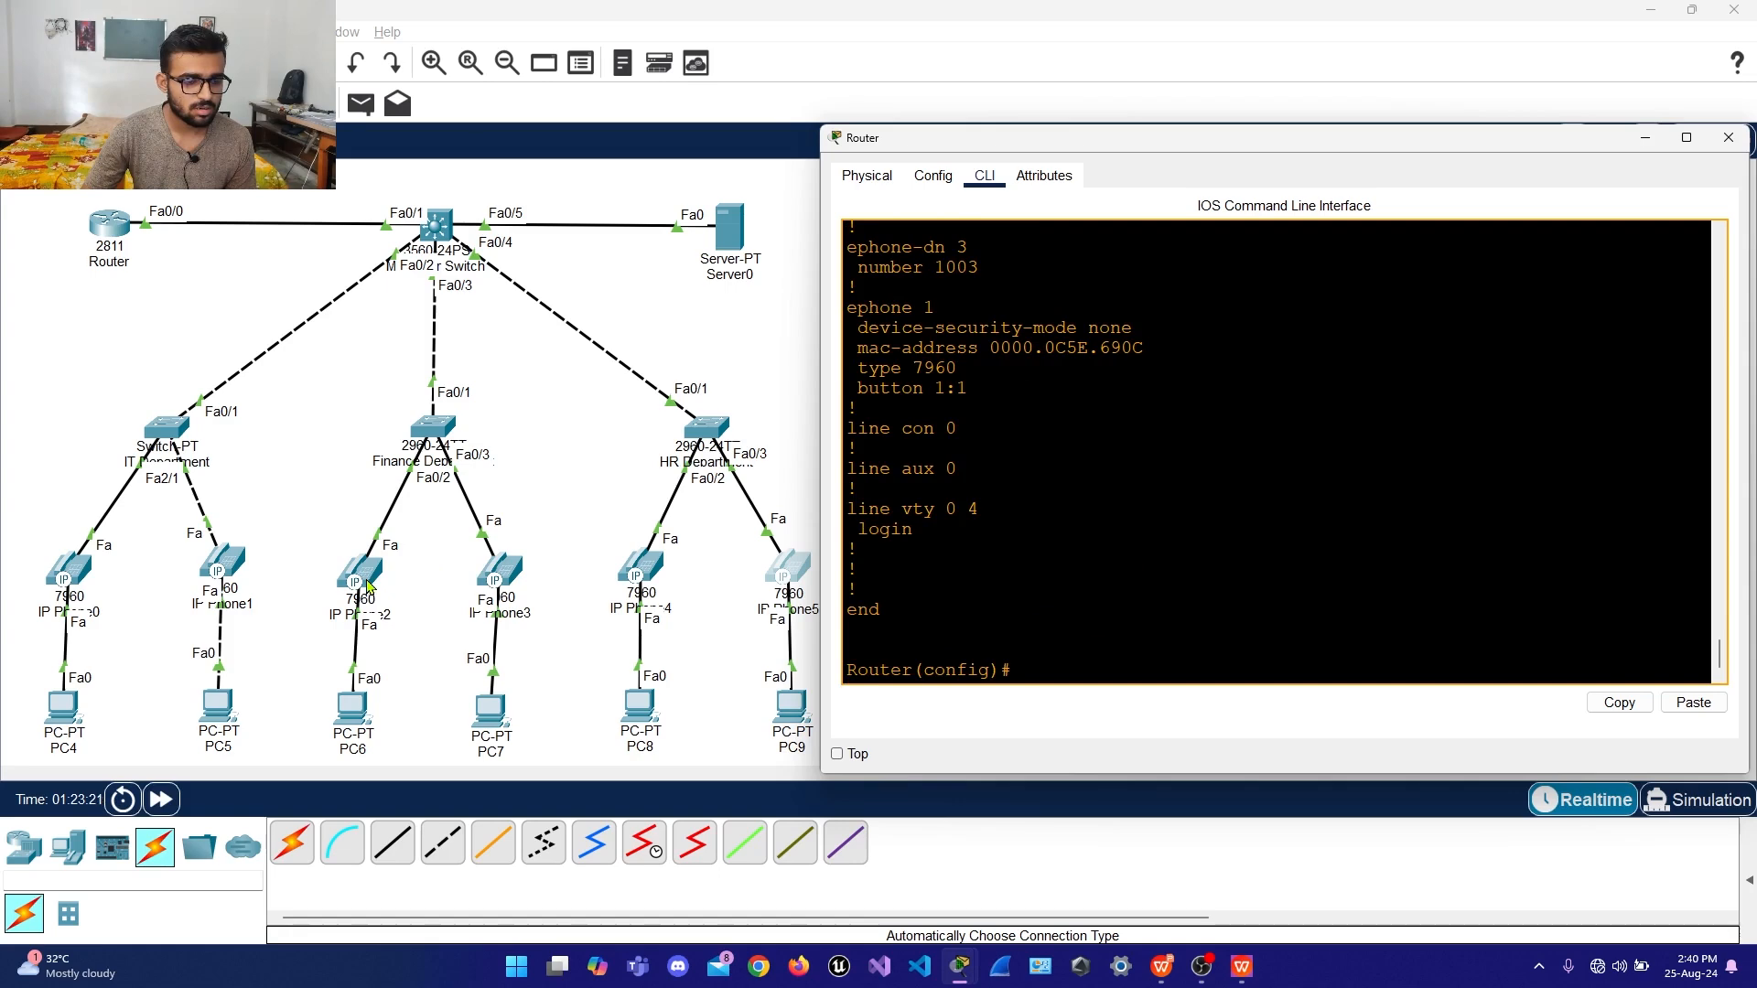
Power-cycle IP Phone3 by removing and reconnecting its IP_PHONE_POWER_ADAPTER, and check the phone's display
left_click(501, 574)
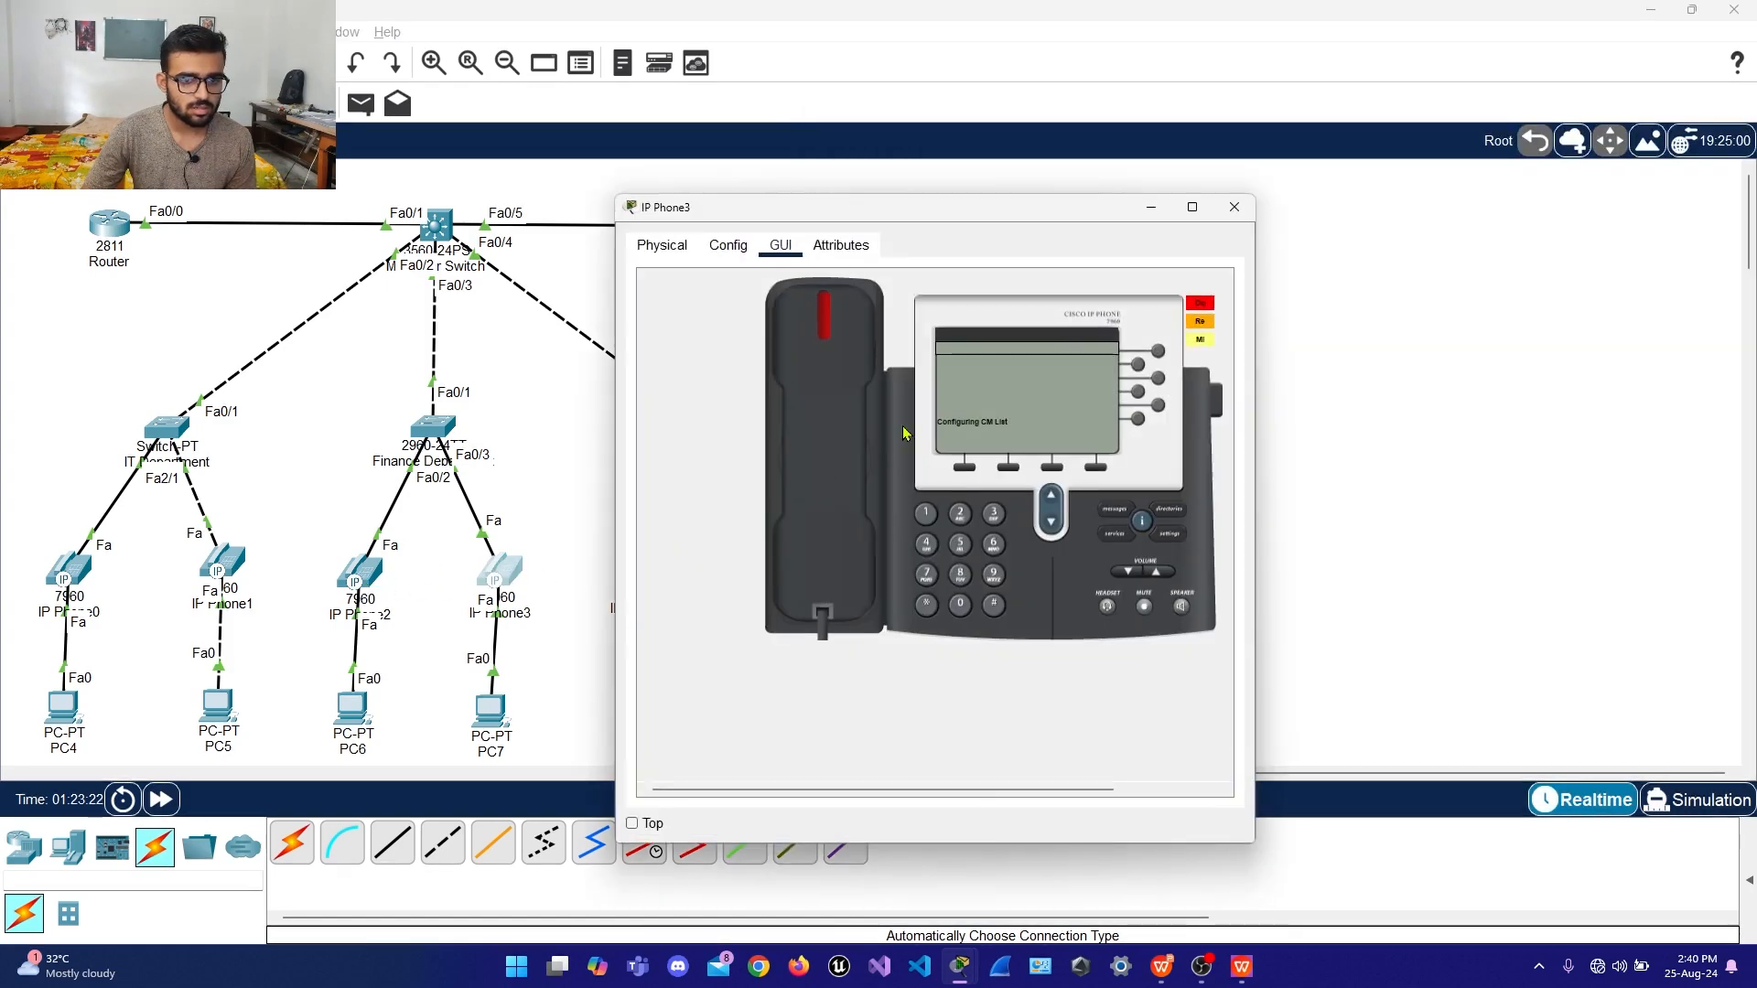
left_click(662, 246)
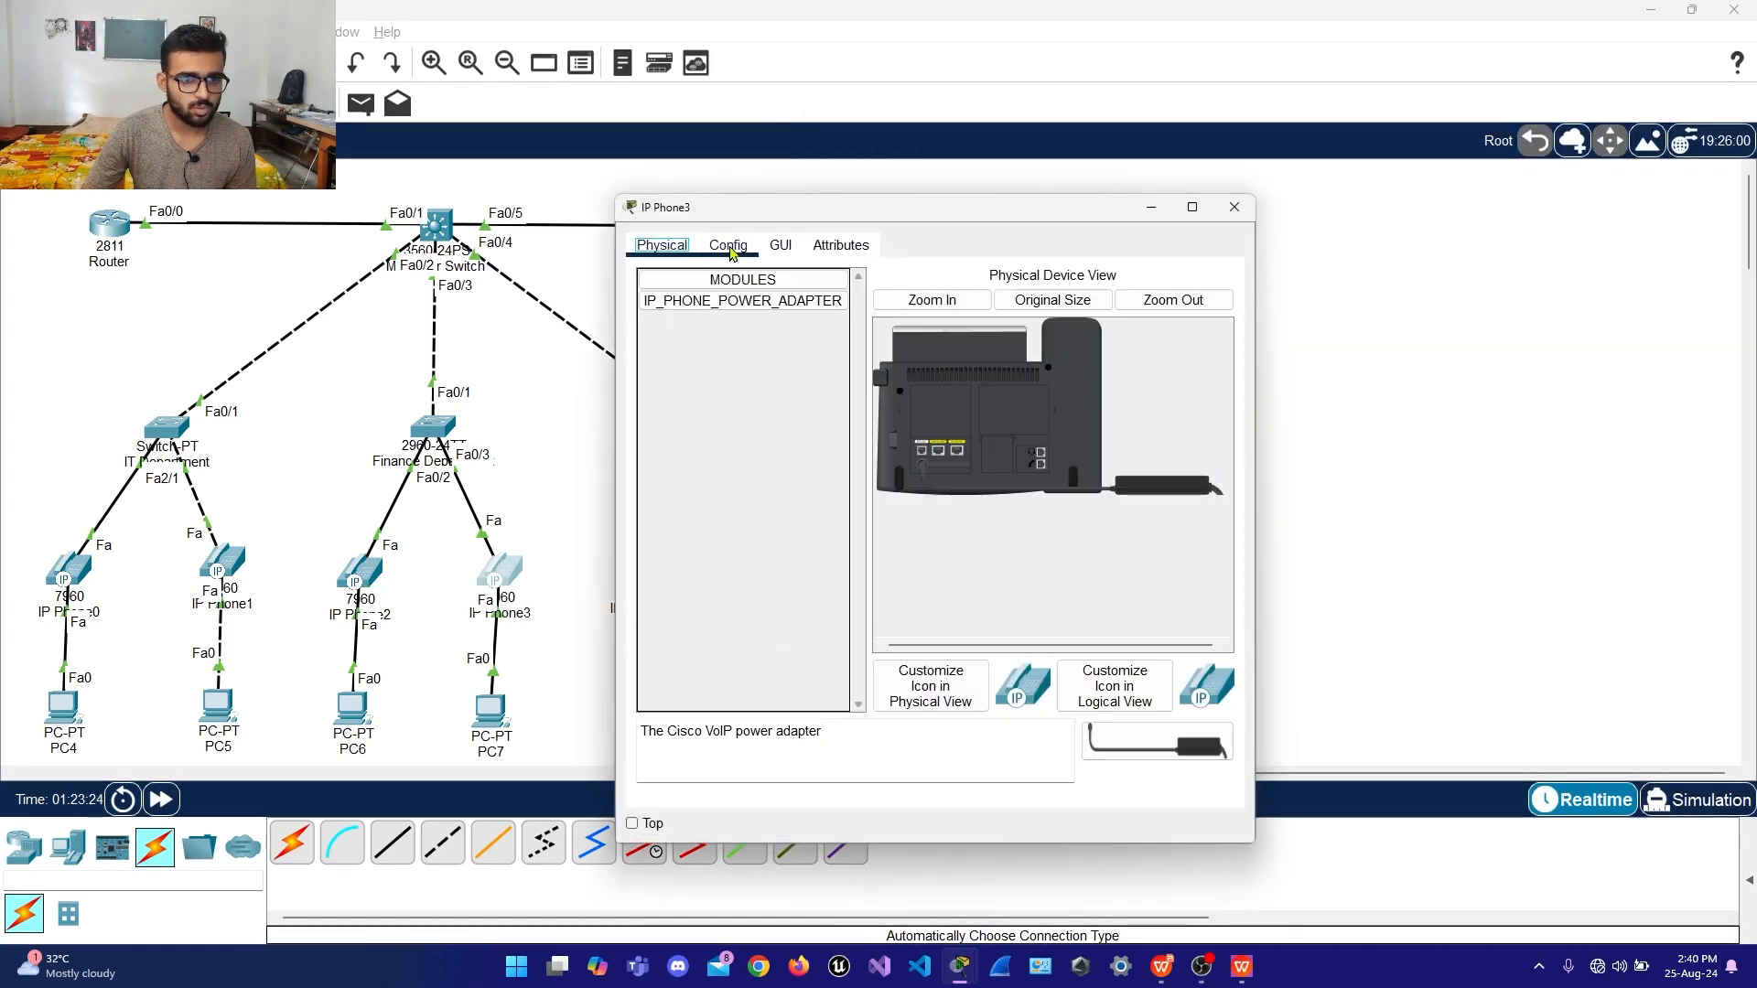
left_click_drag(1145, 486, 810, 458)
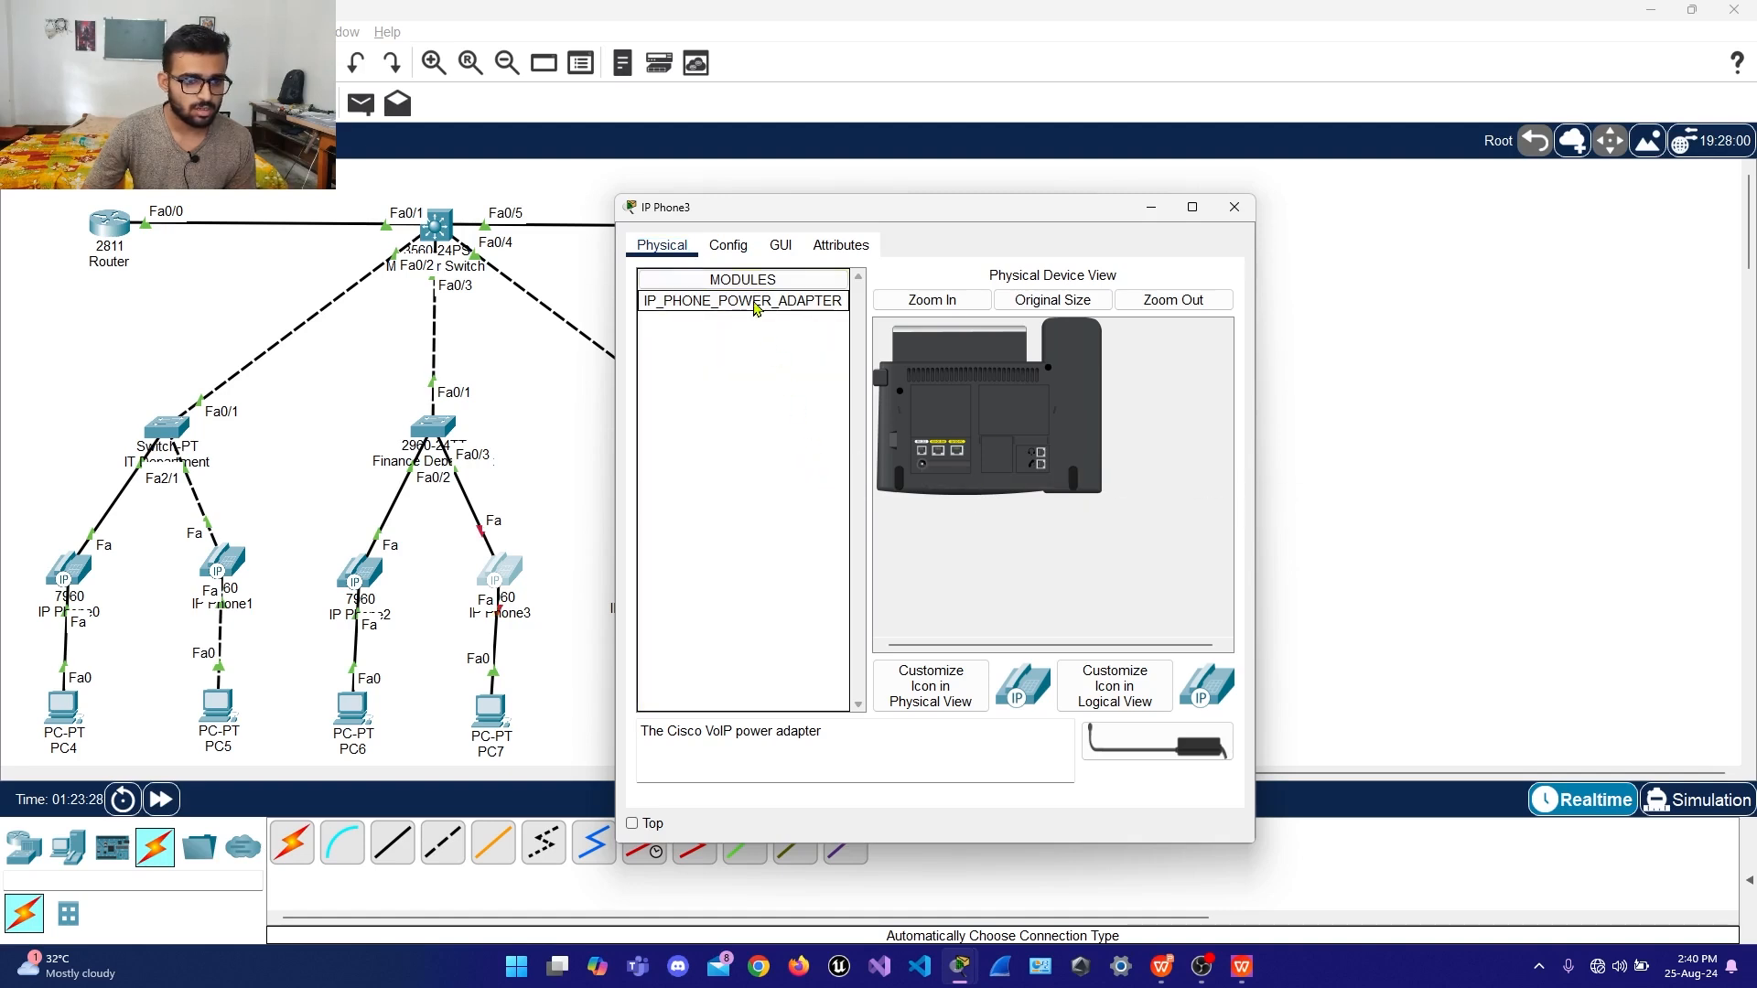
left_click_drag(756, 309, 930, 468)
left_click(780, 245)
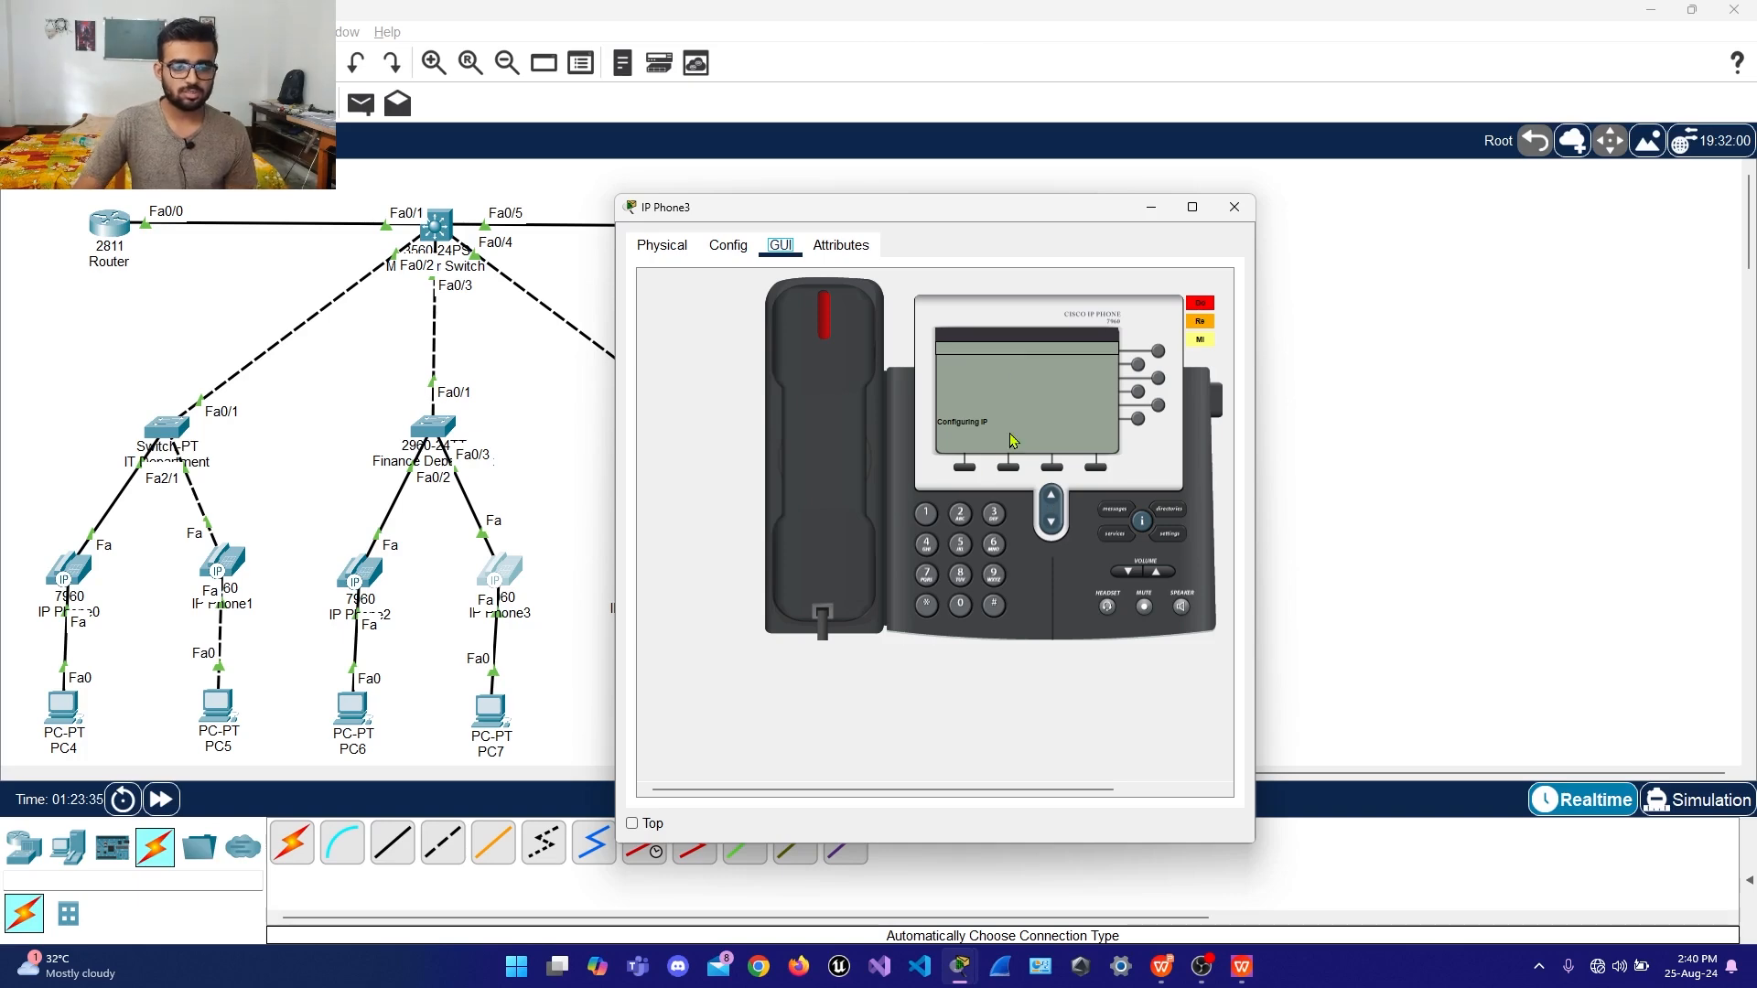
Return to the router's command line and create ephone directory entry ephone-dn 4
left_click(961, 14)
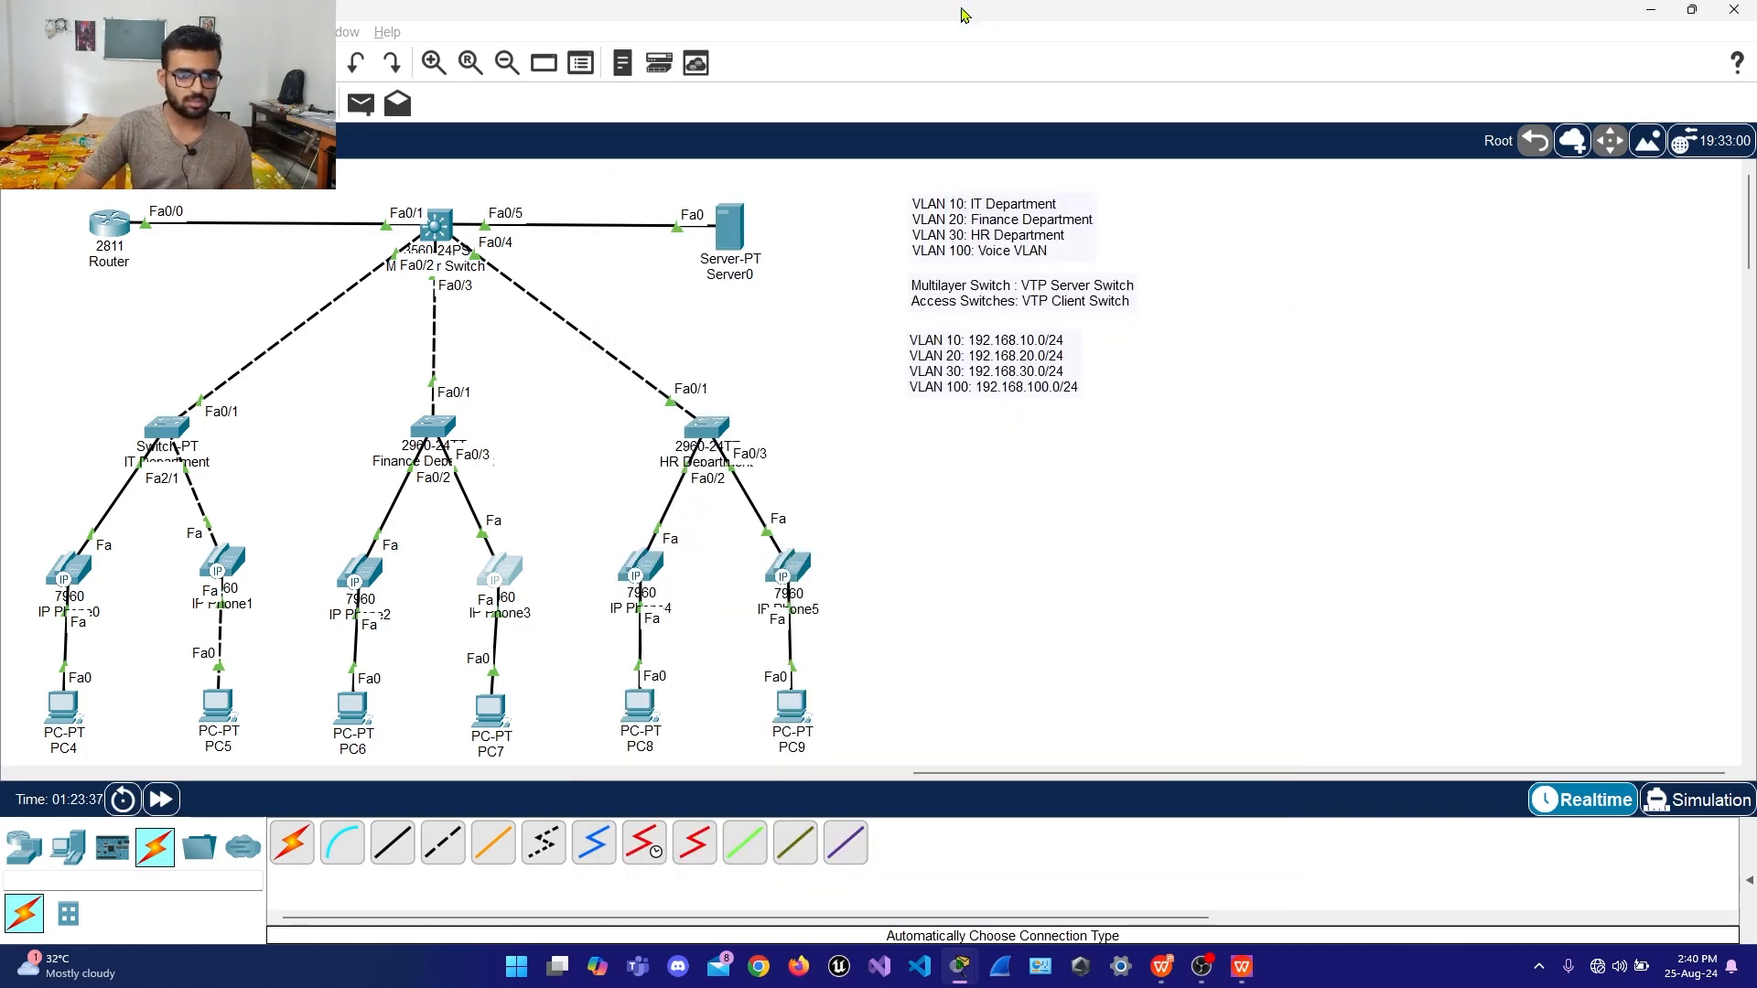
left_click(113, 225)
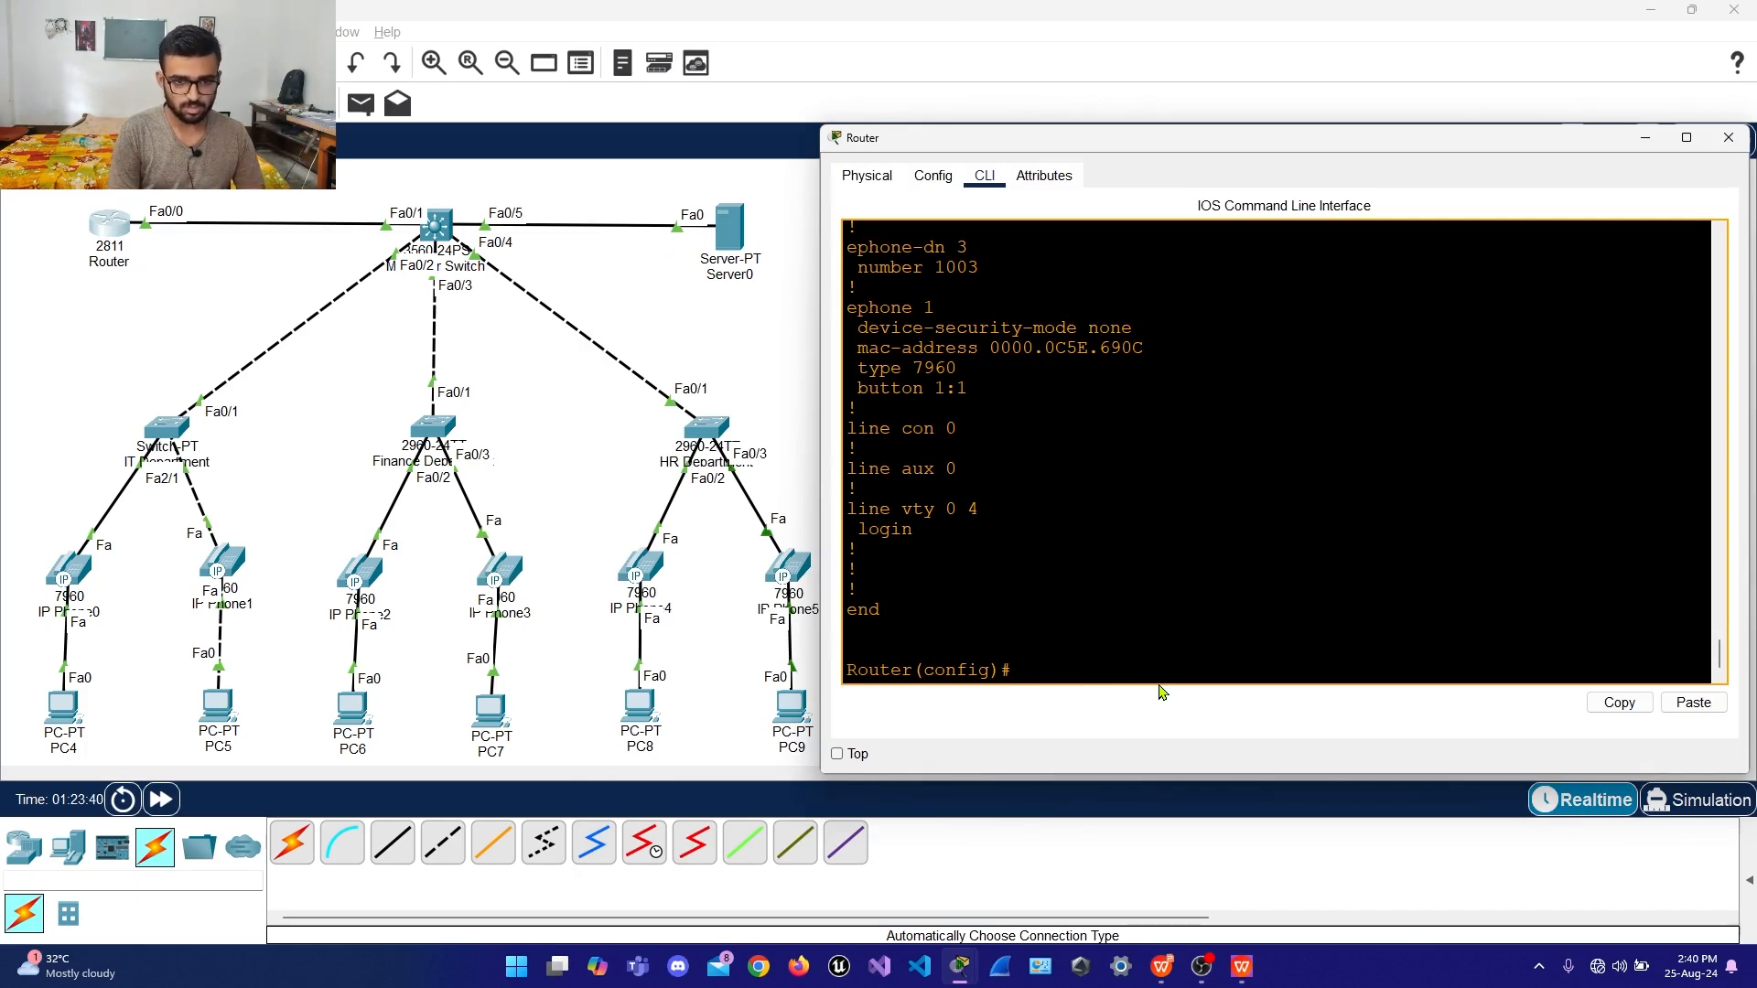
type("ep")
key("Tab")
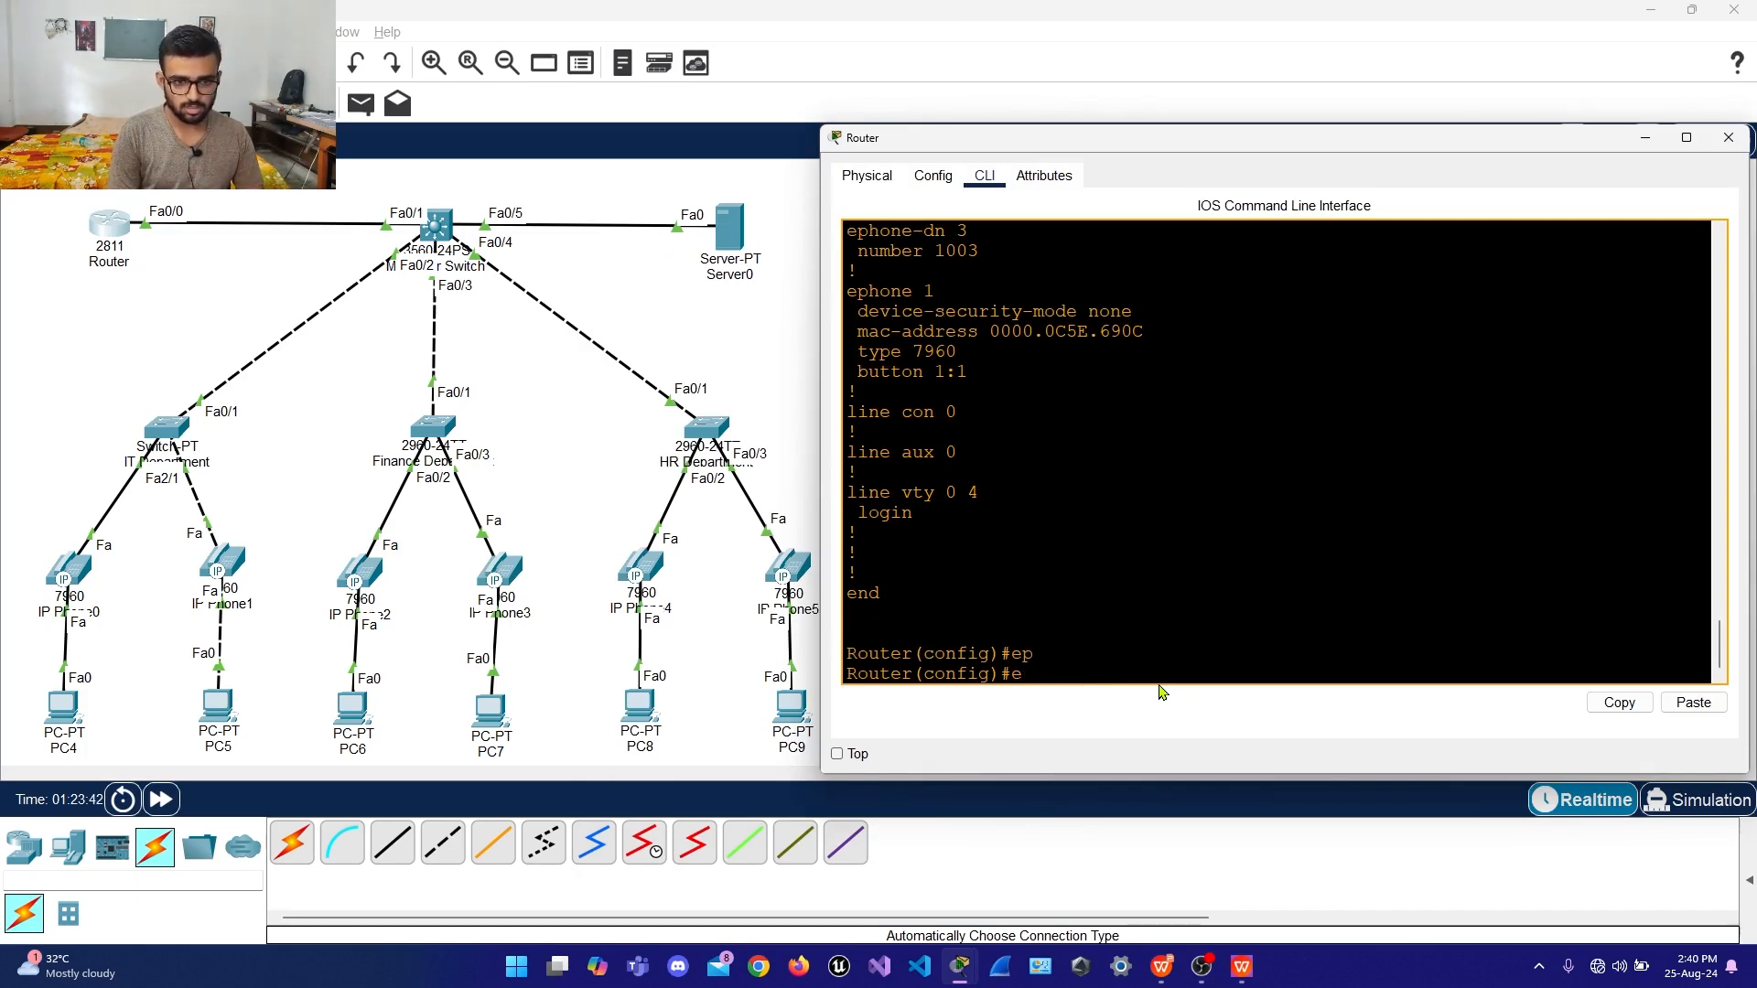
key("BackSpace")
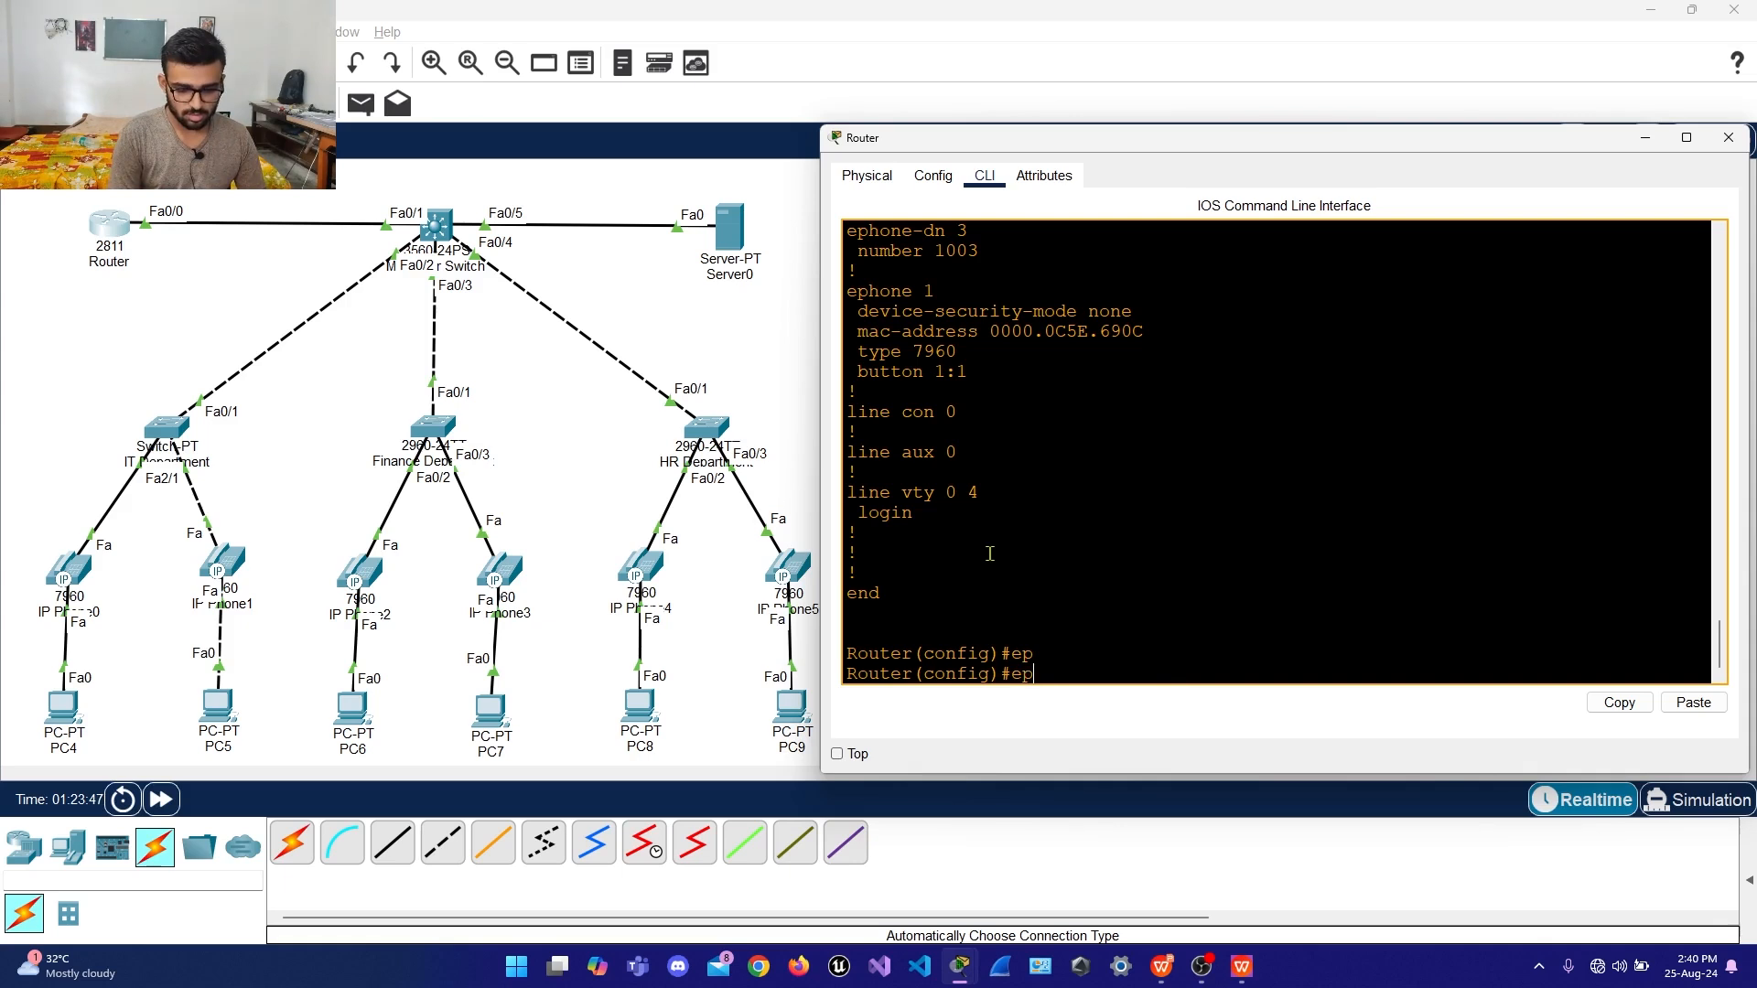
type("ephone-")
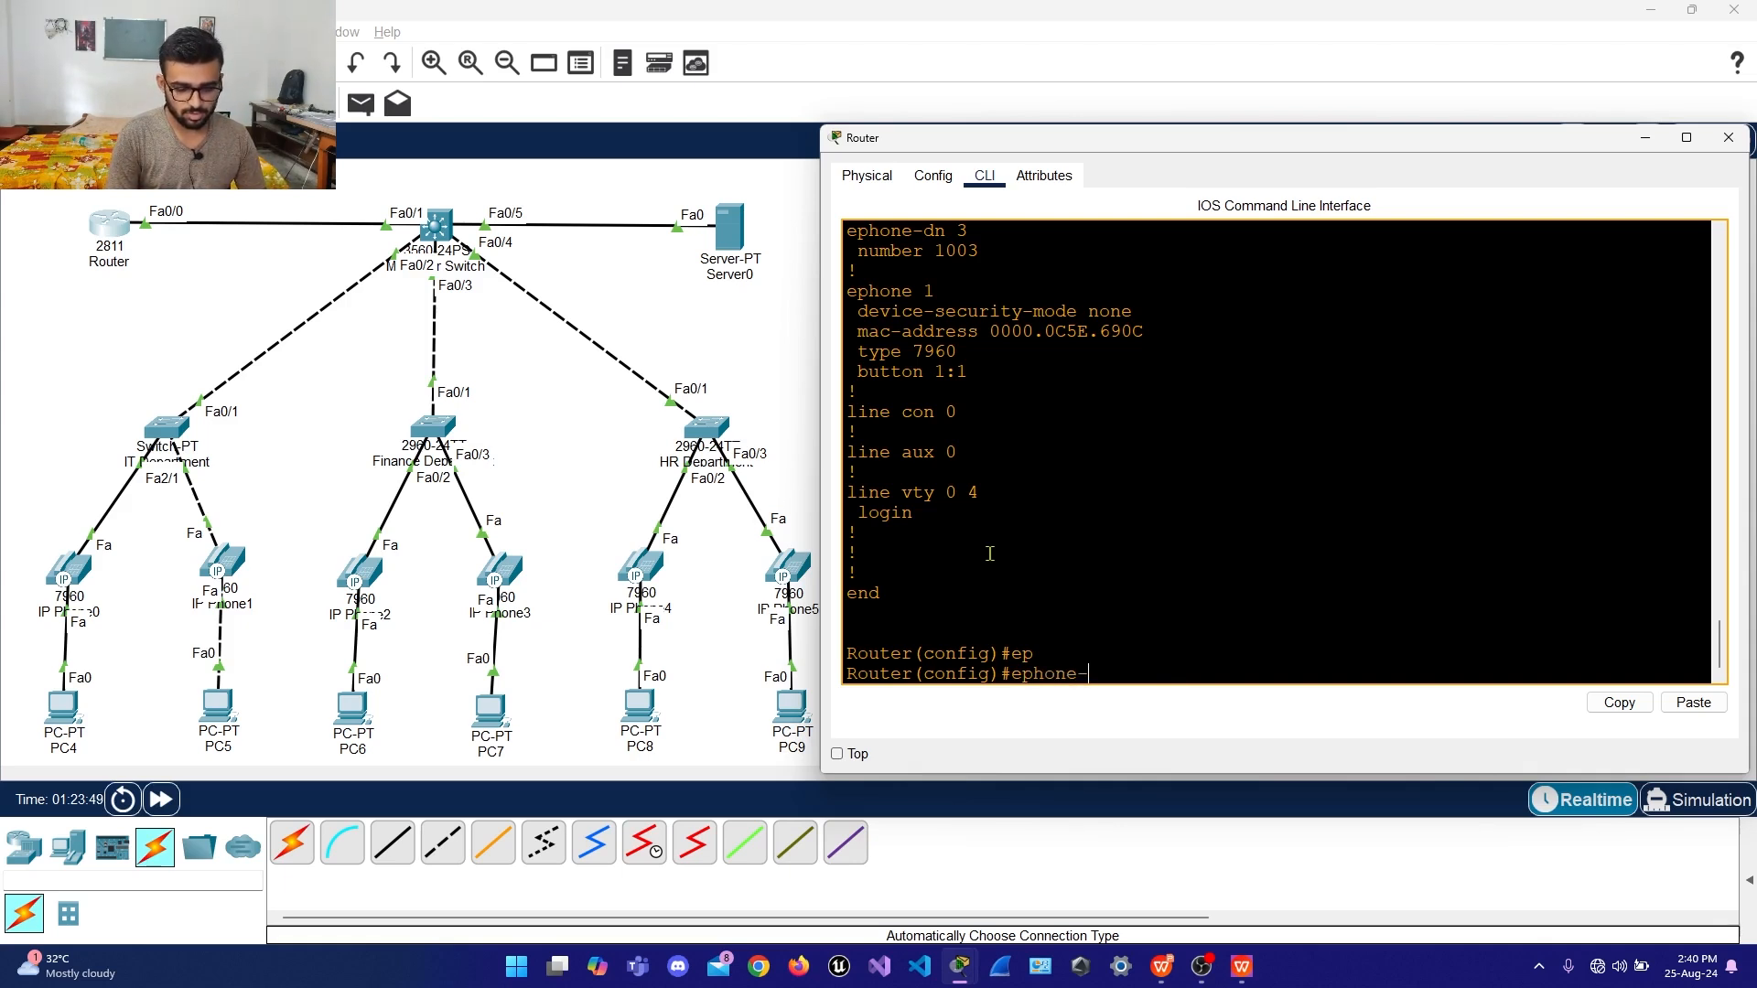
type("dn")
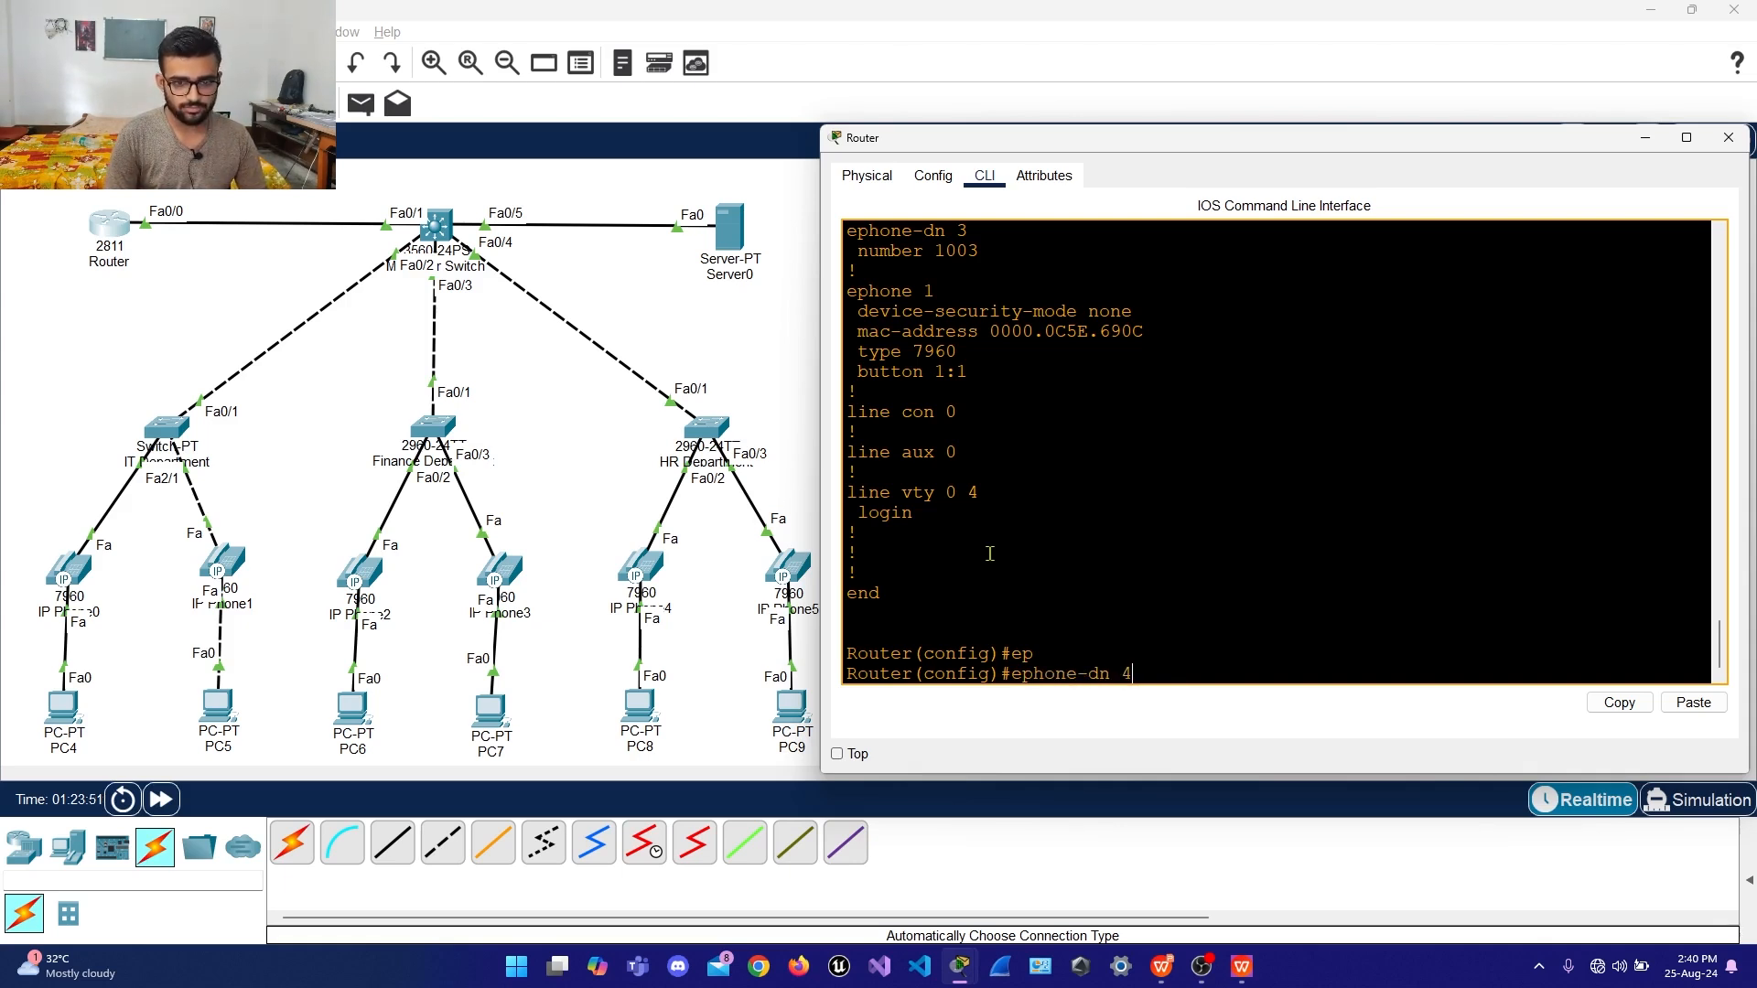
type(" 4")
key("Return")
key("Return")
key("Return")
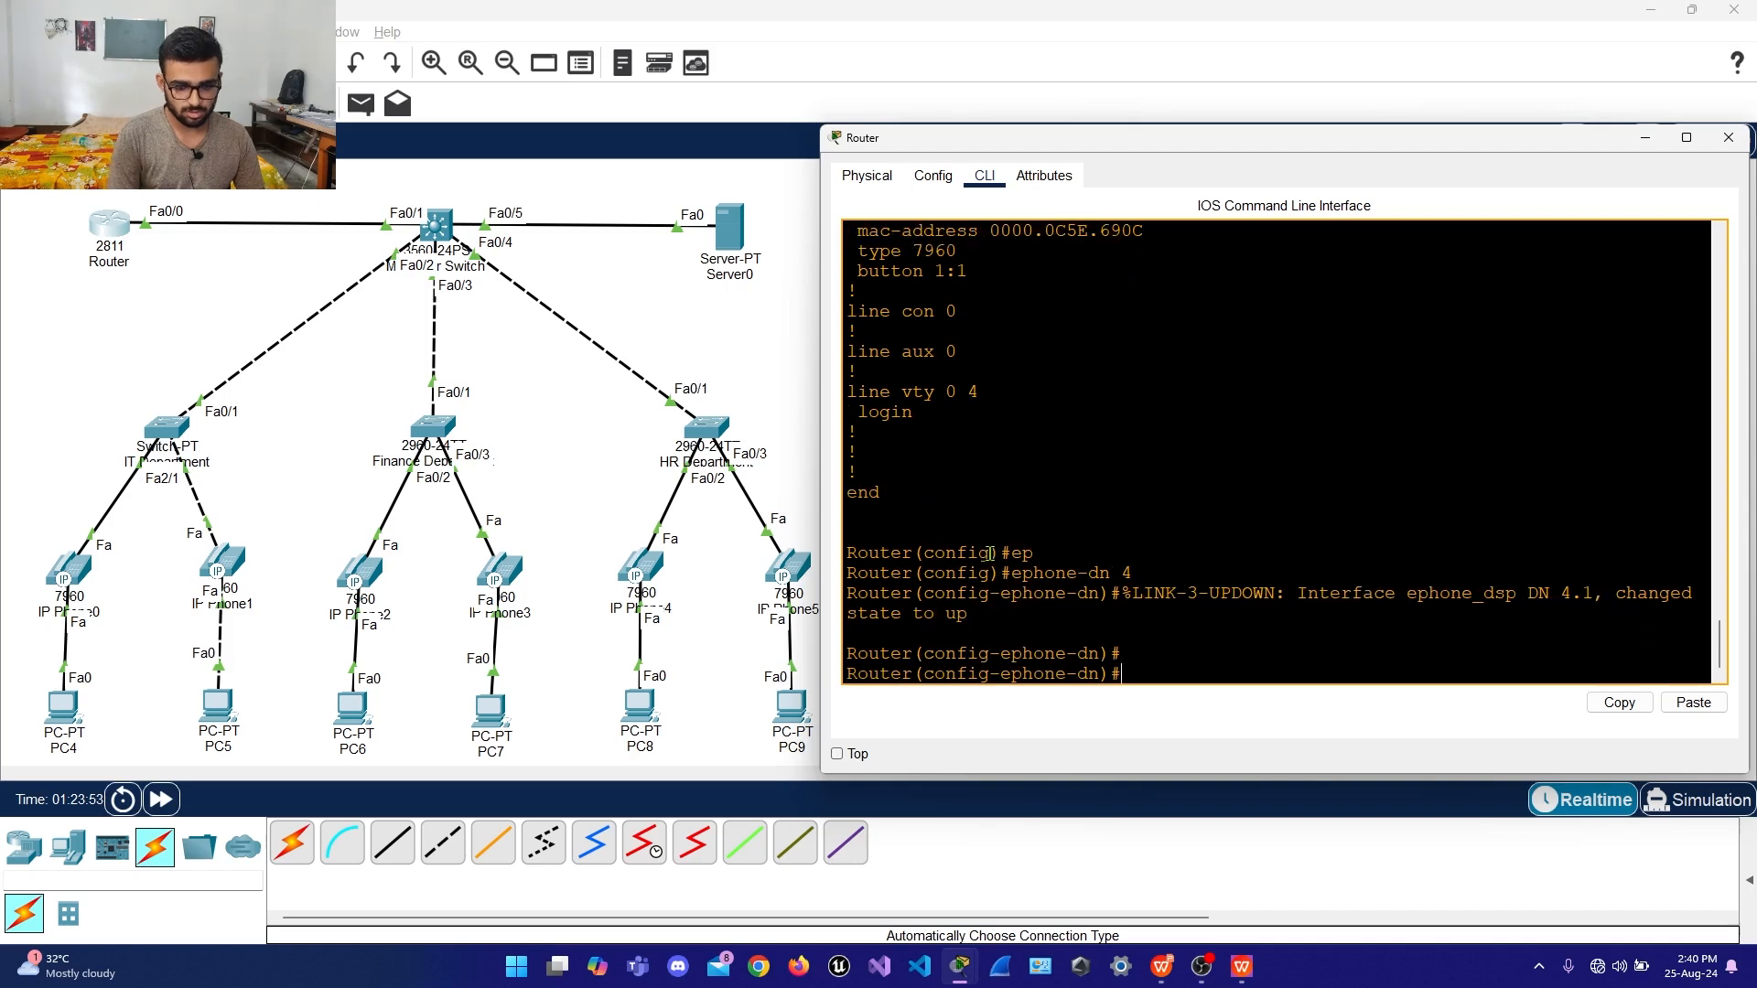
Assign number 1004 to ephone-dn 4 and return to global configuration mode
type("number")
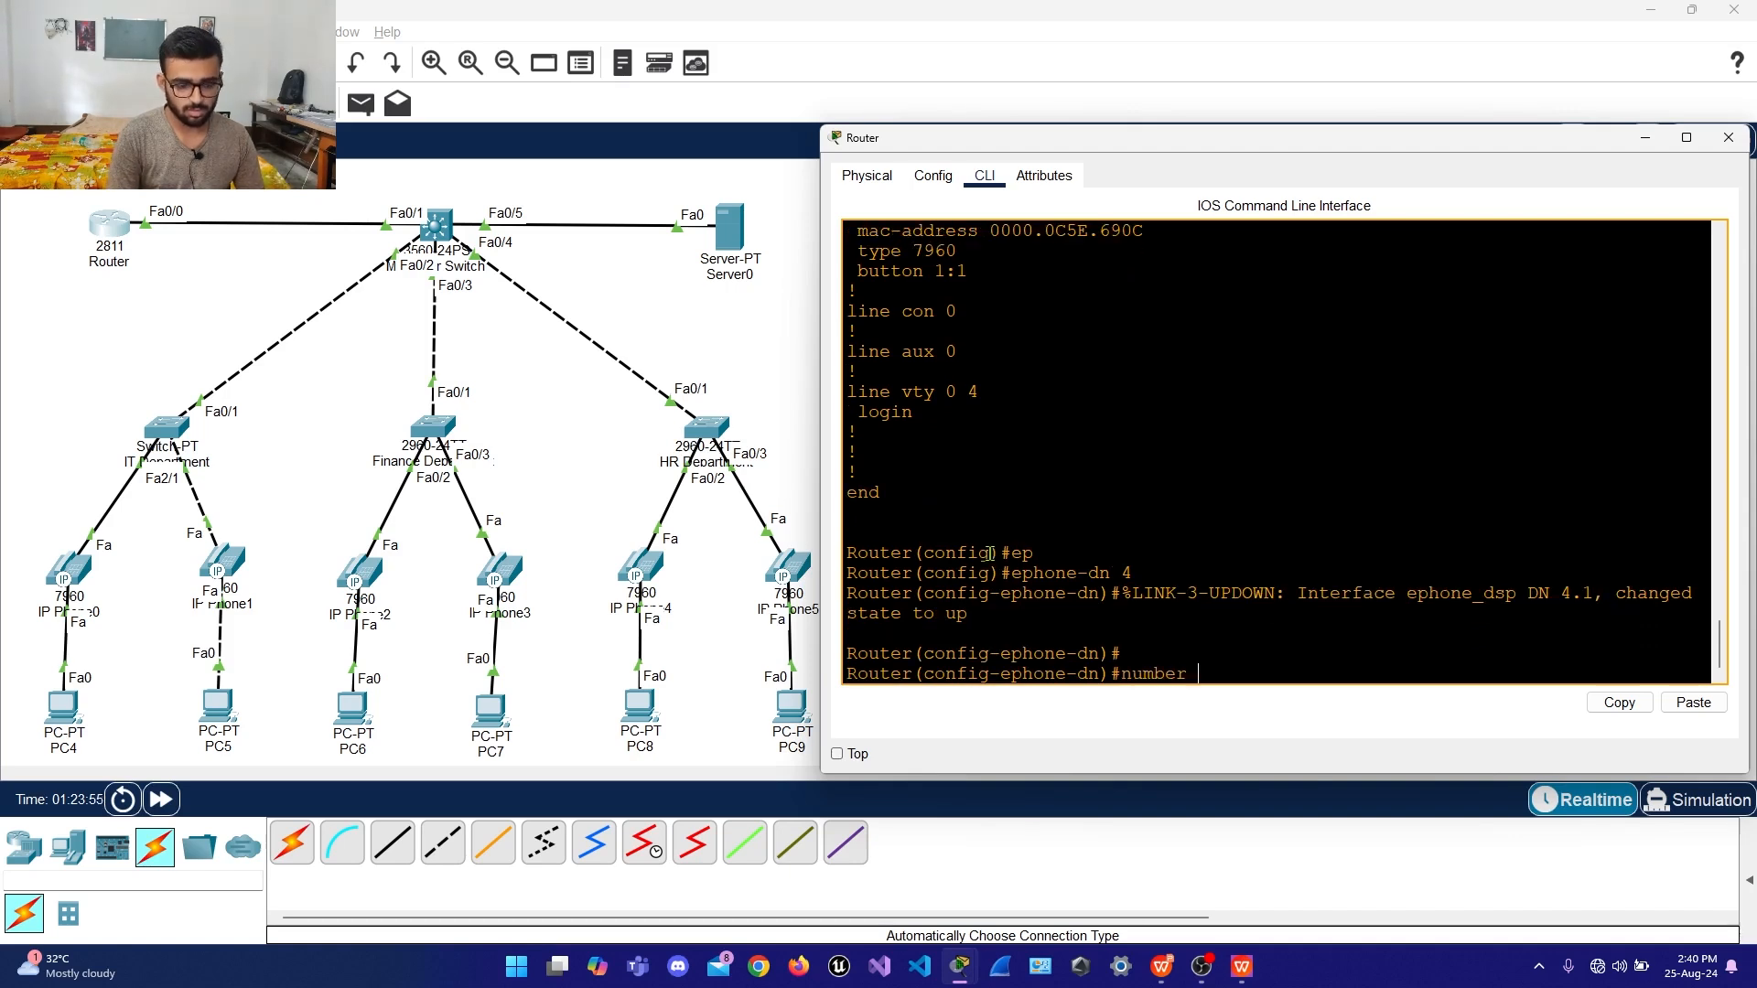
type(" 1004")
key("Return")
key("Return")
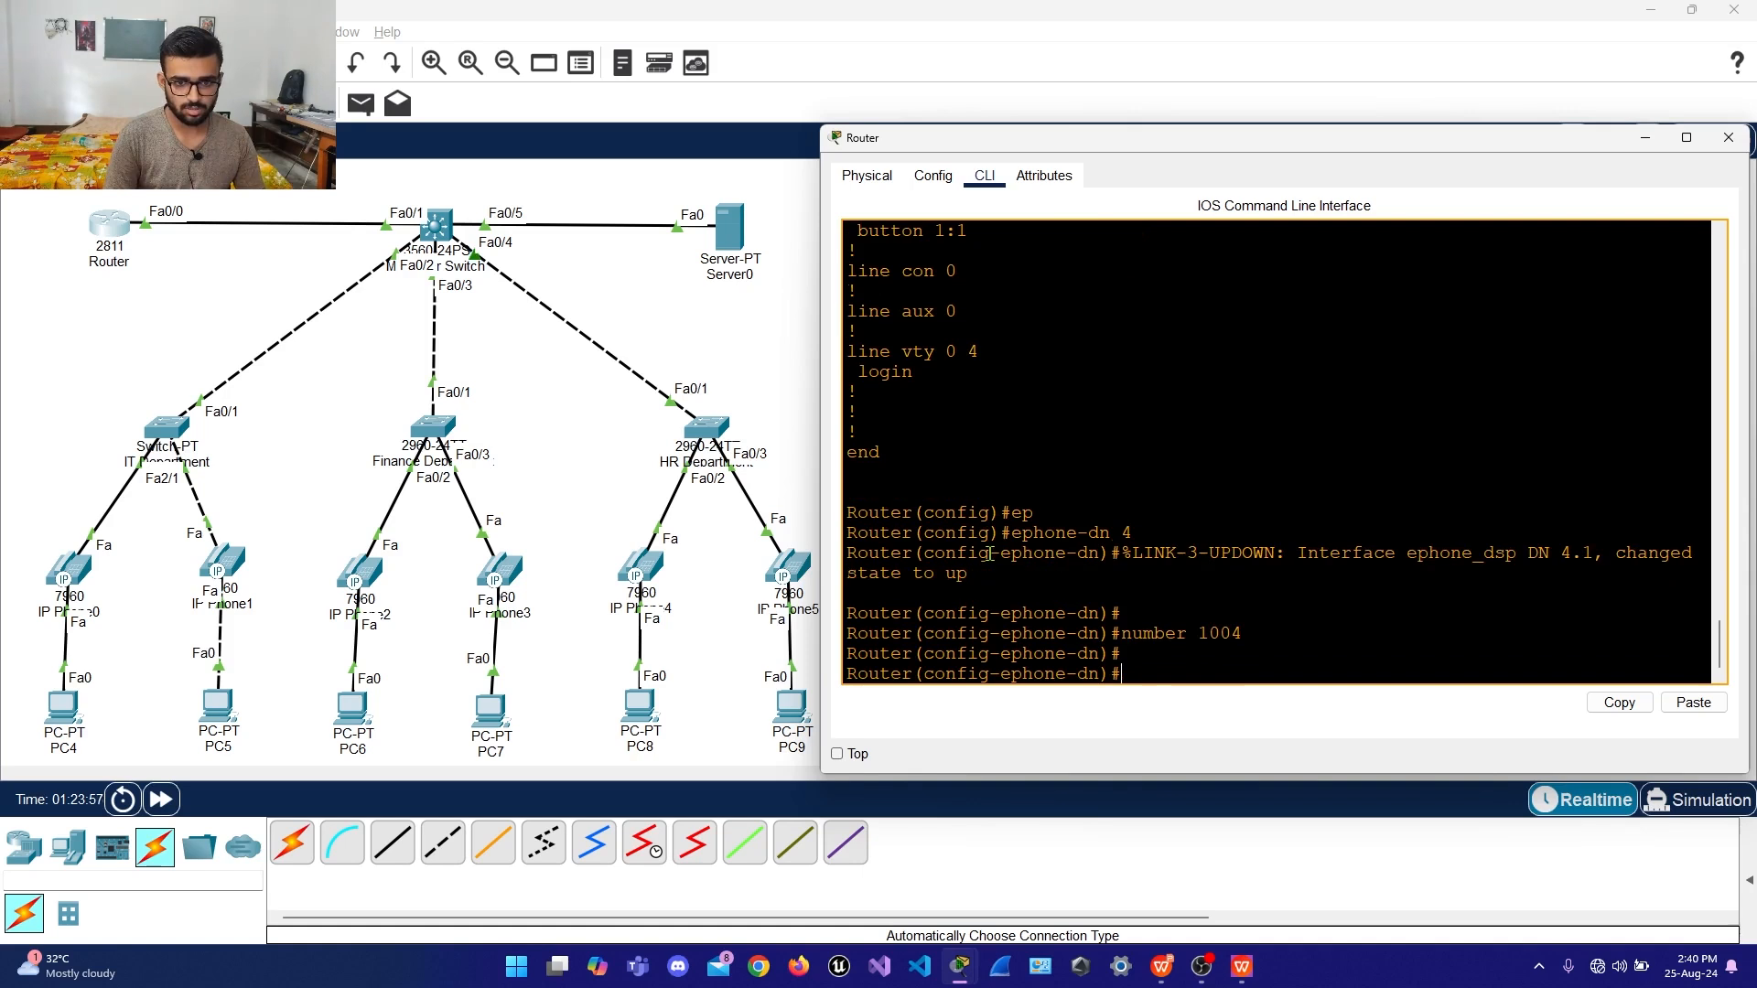
type("exit")
key("Return")
key("Return")
key("Return")
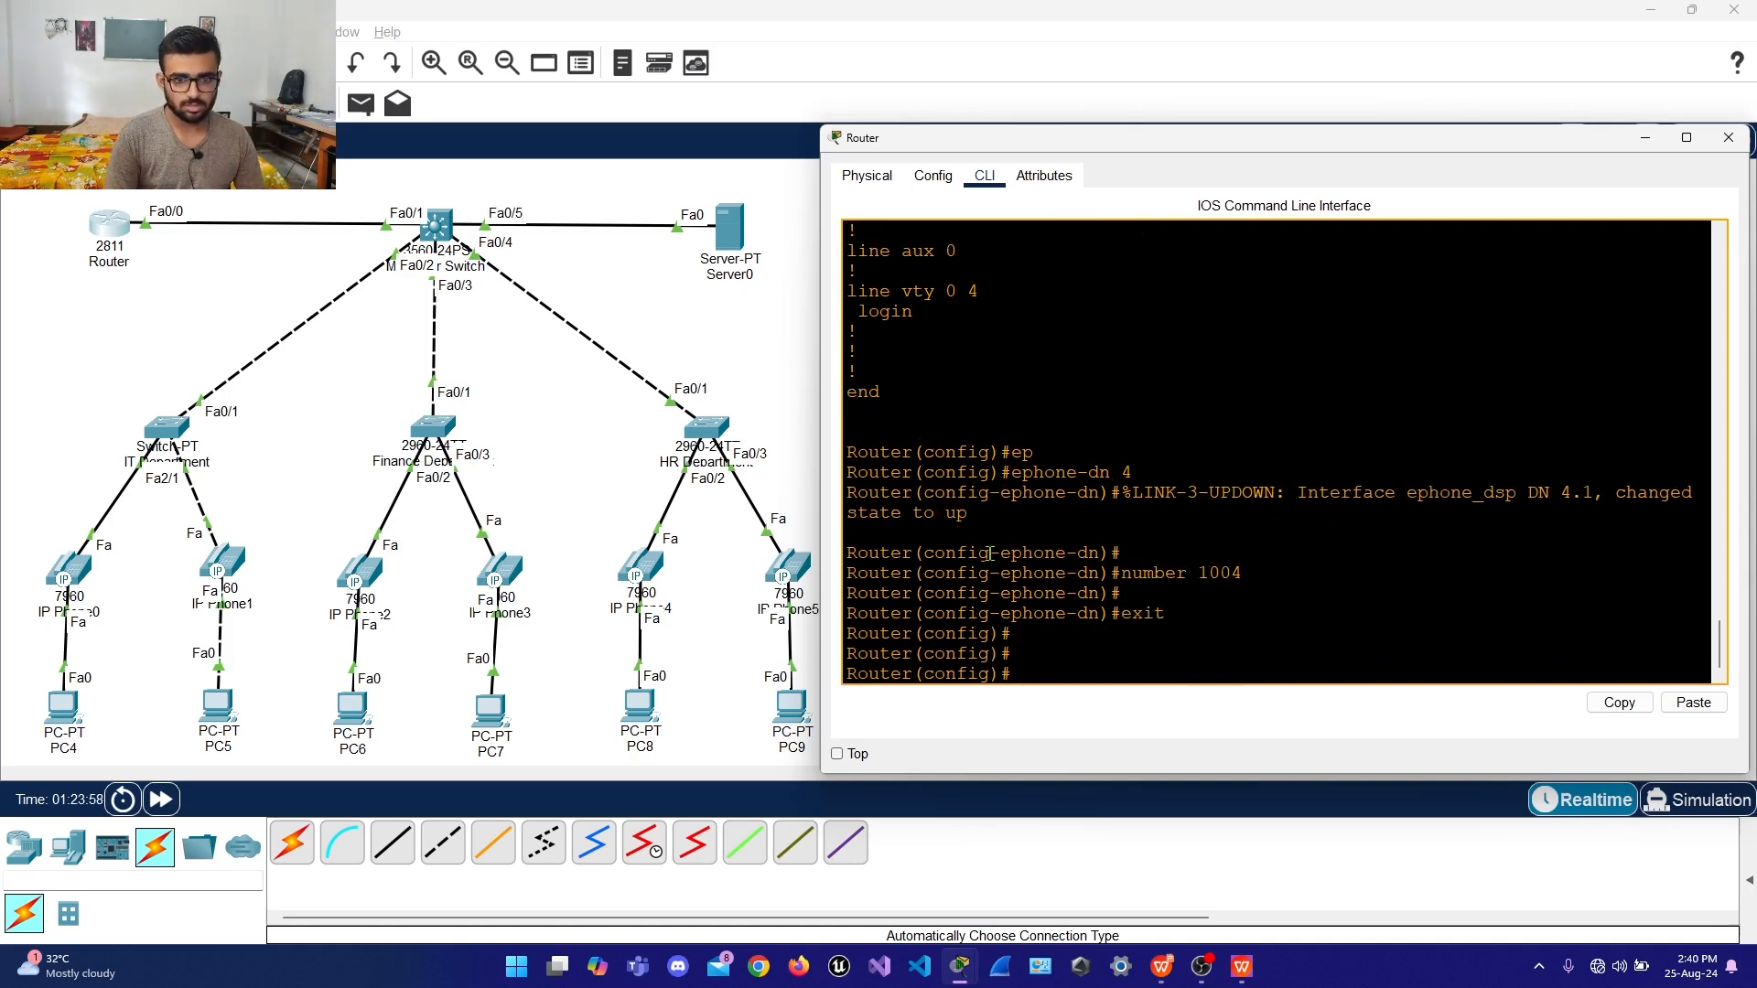
Create ephone-dn 5 with number 1005 and return to global configuration mode
type("e")
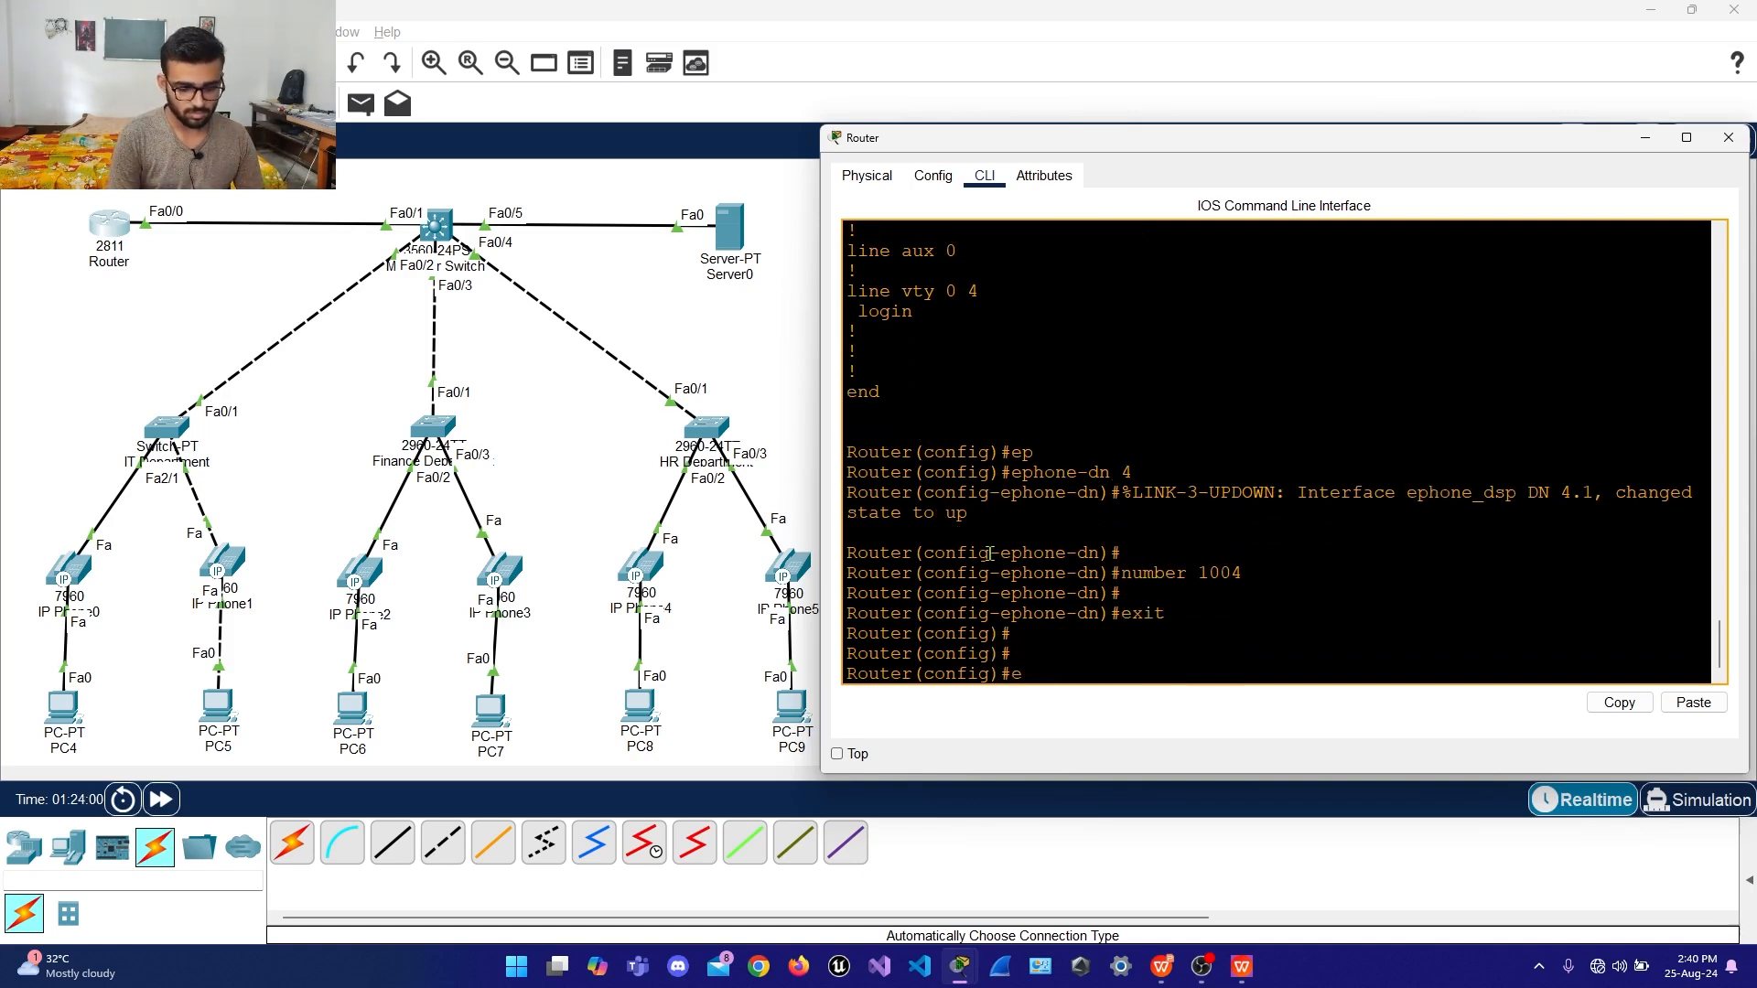
type("phon")
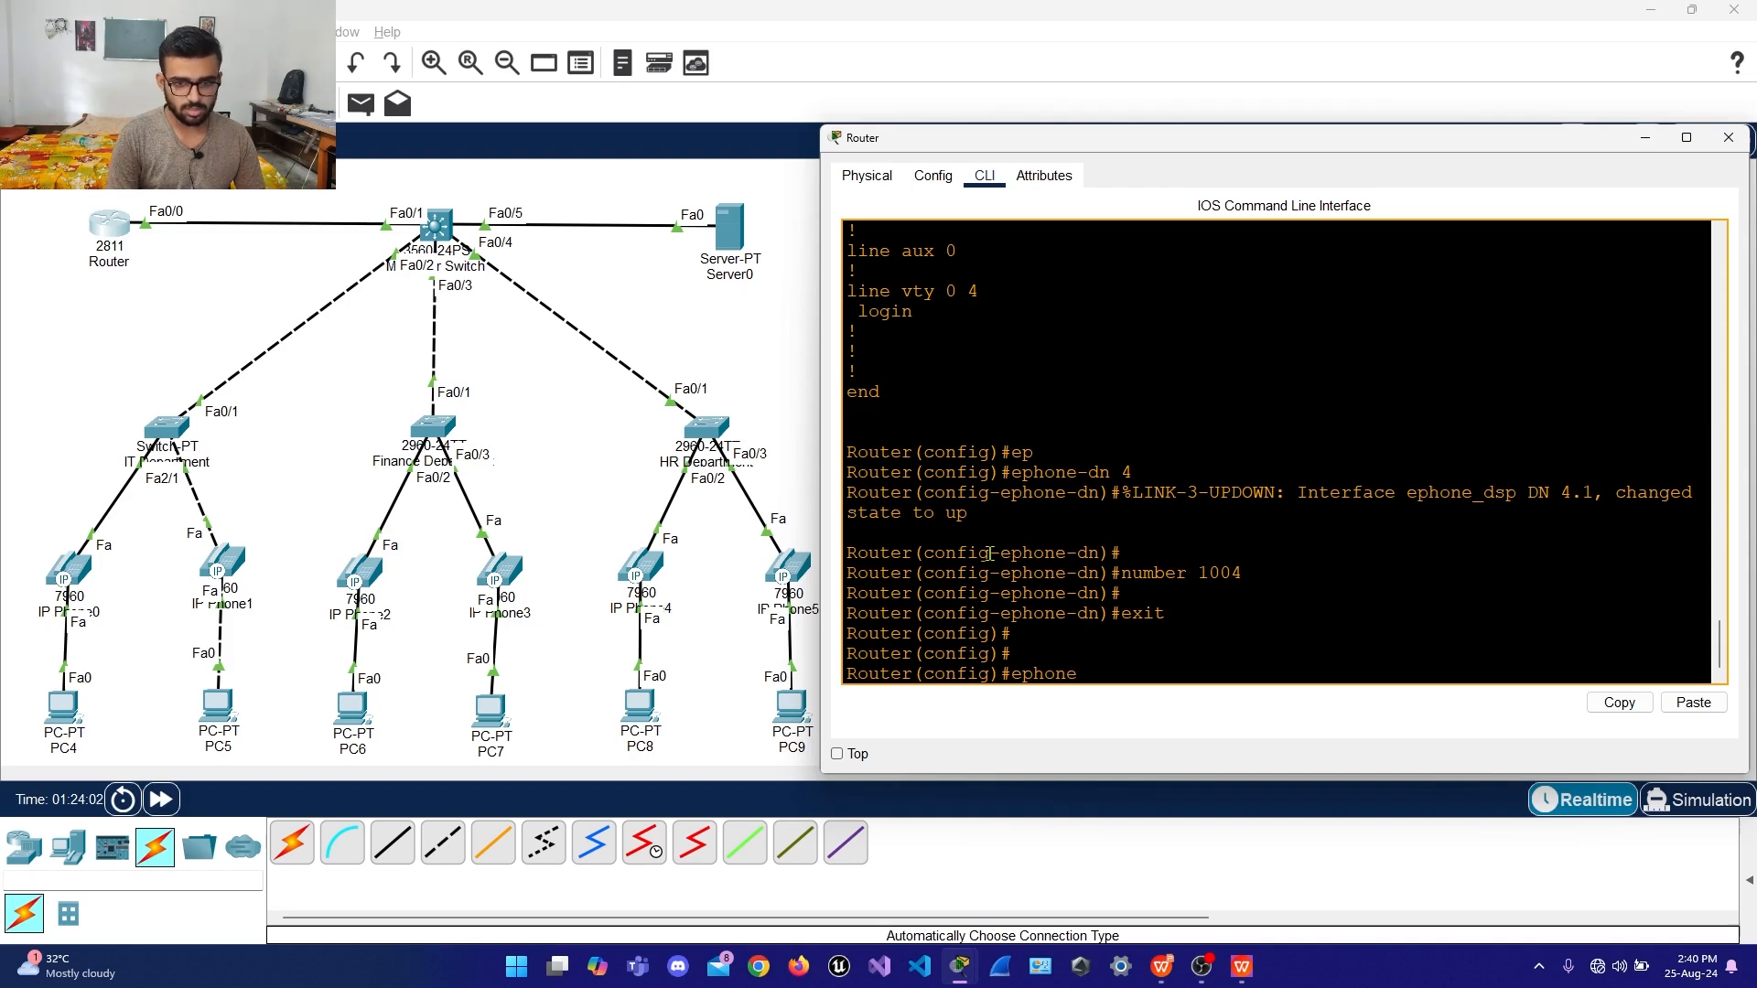
type("e ")
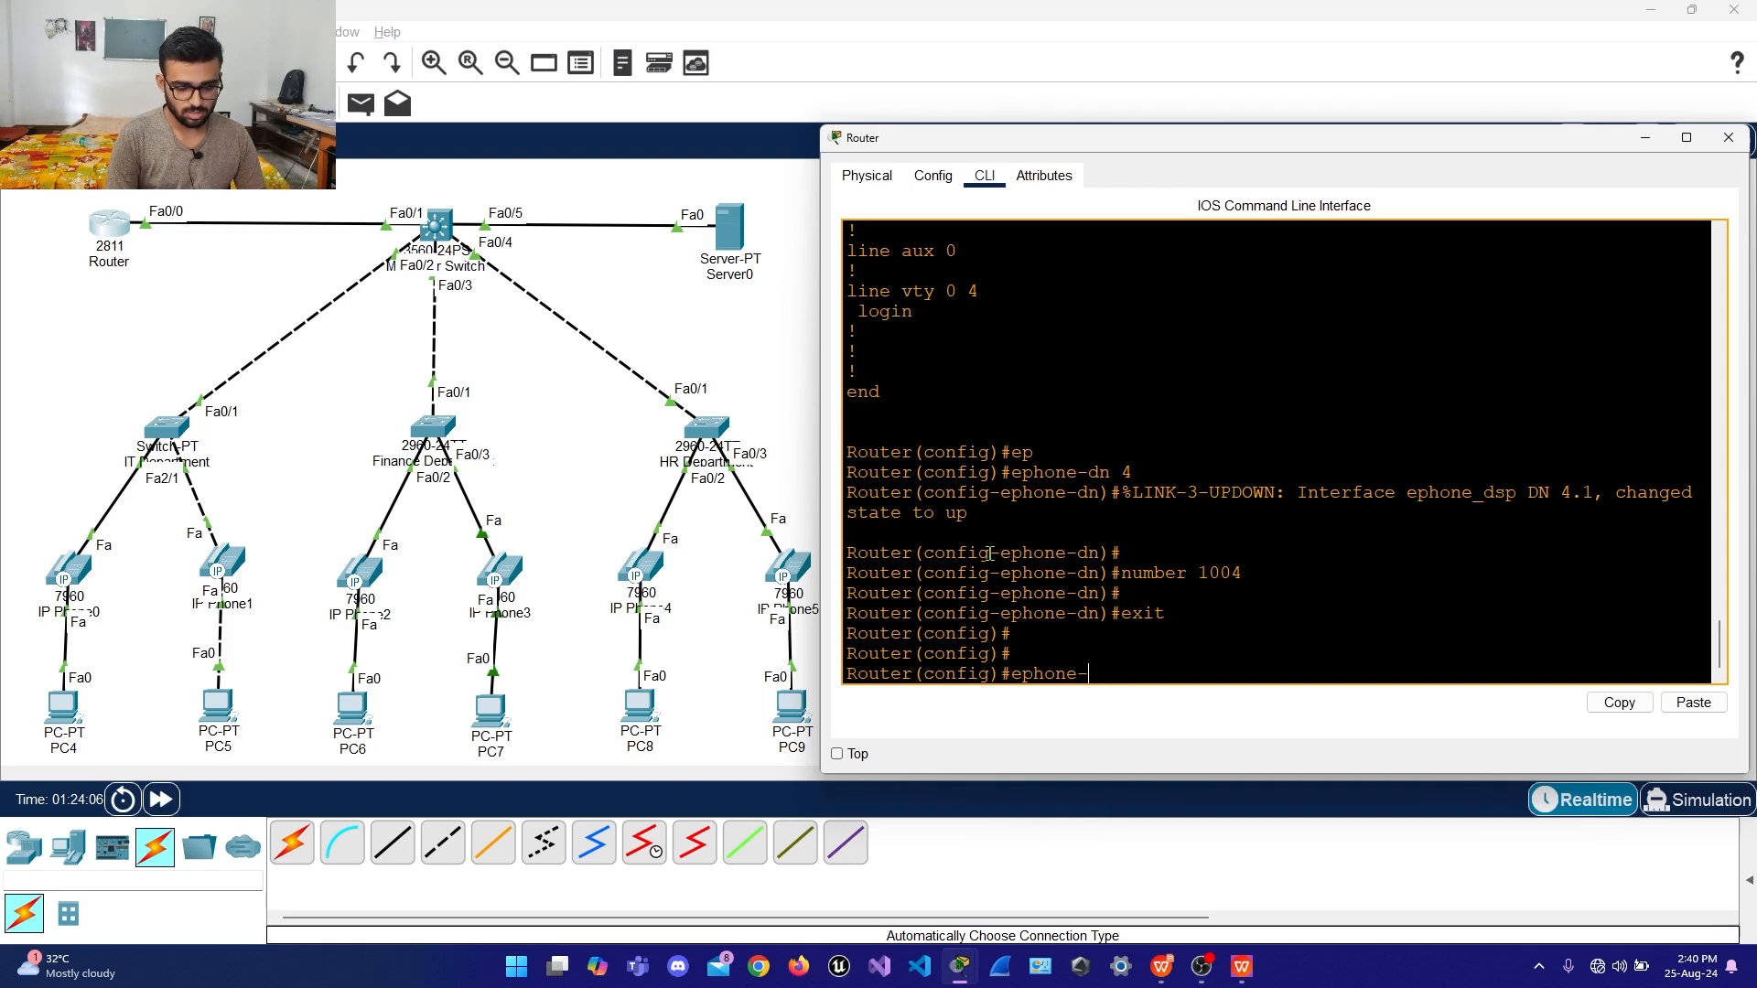
type("dn 5")
key("Return")
key("Return")
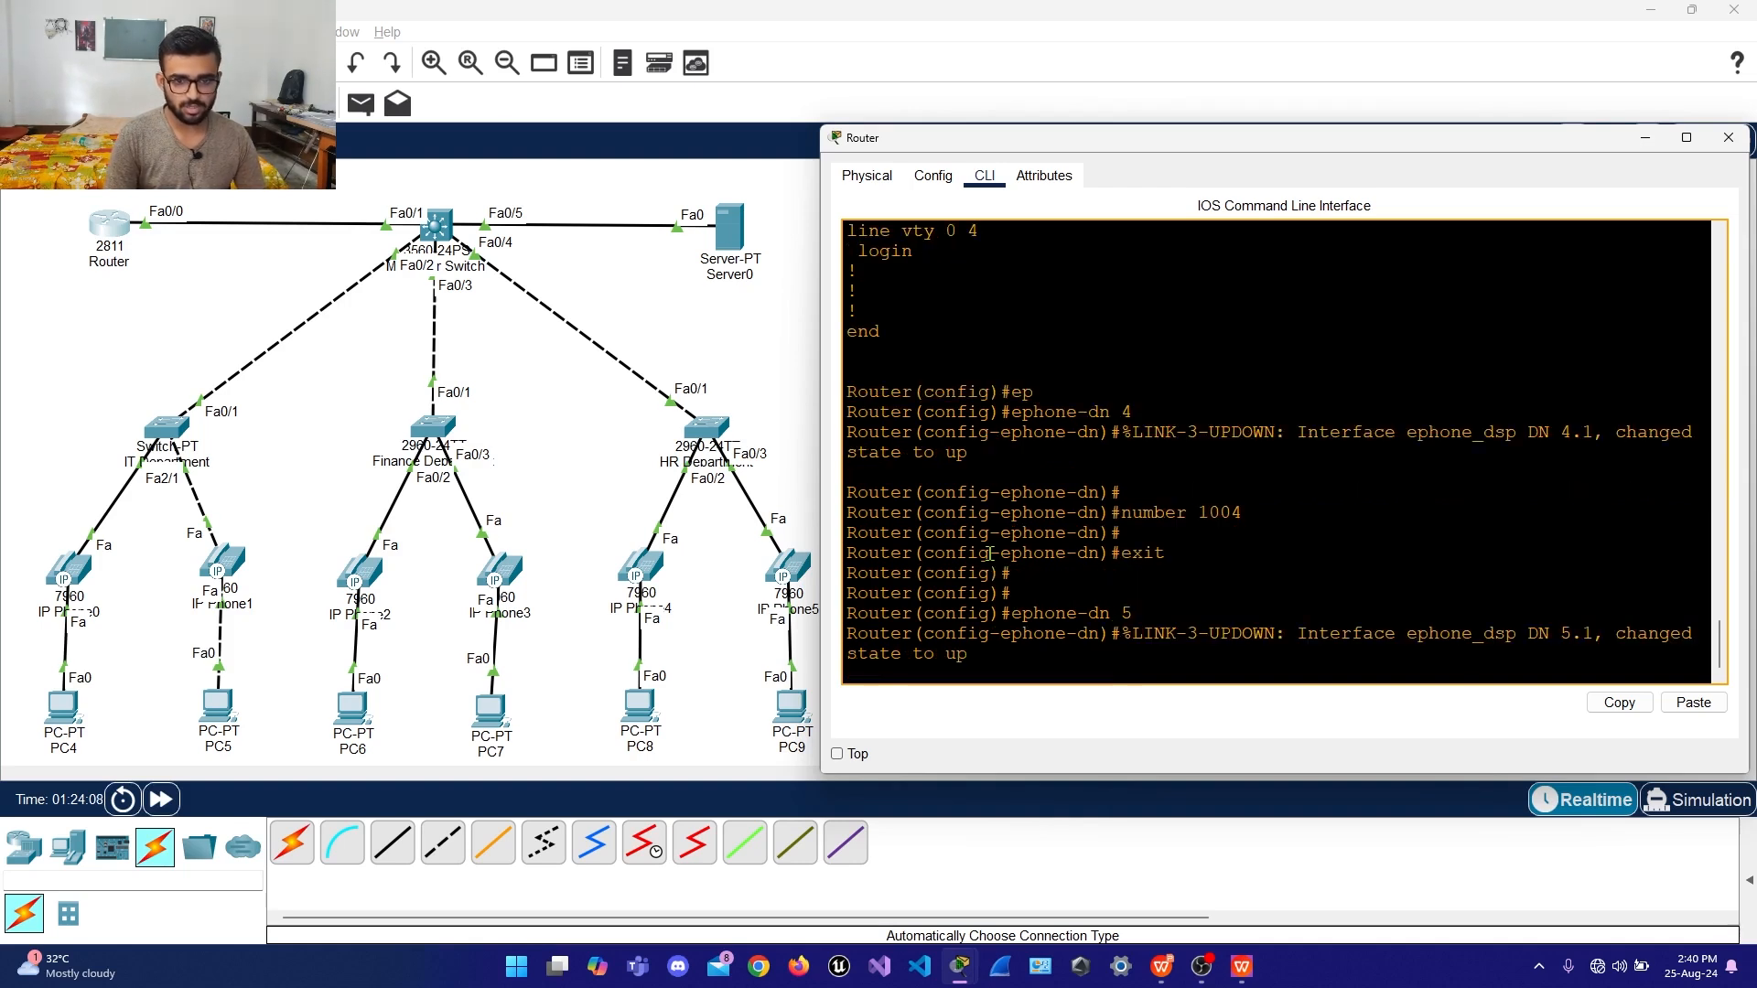
type("num")
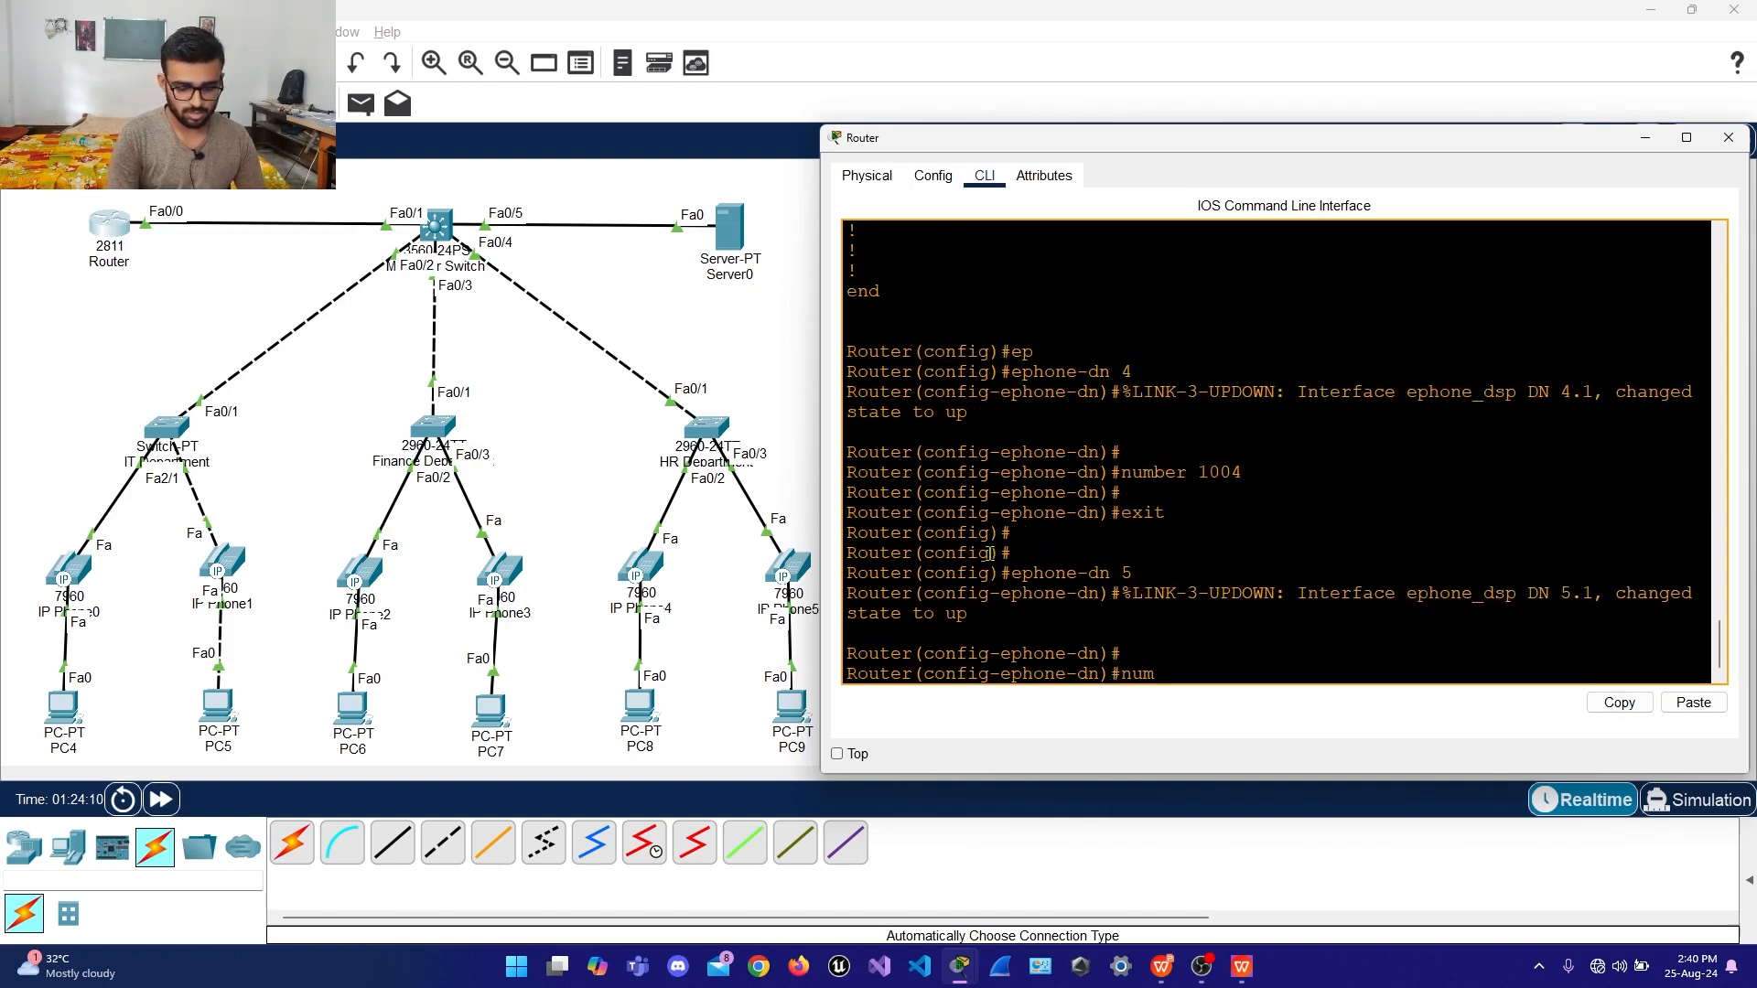
type("ber 100")
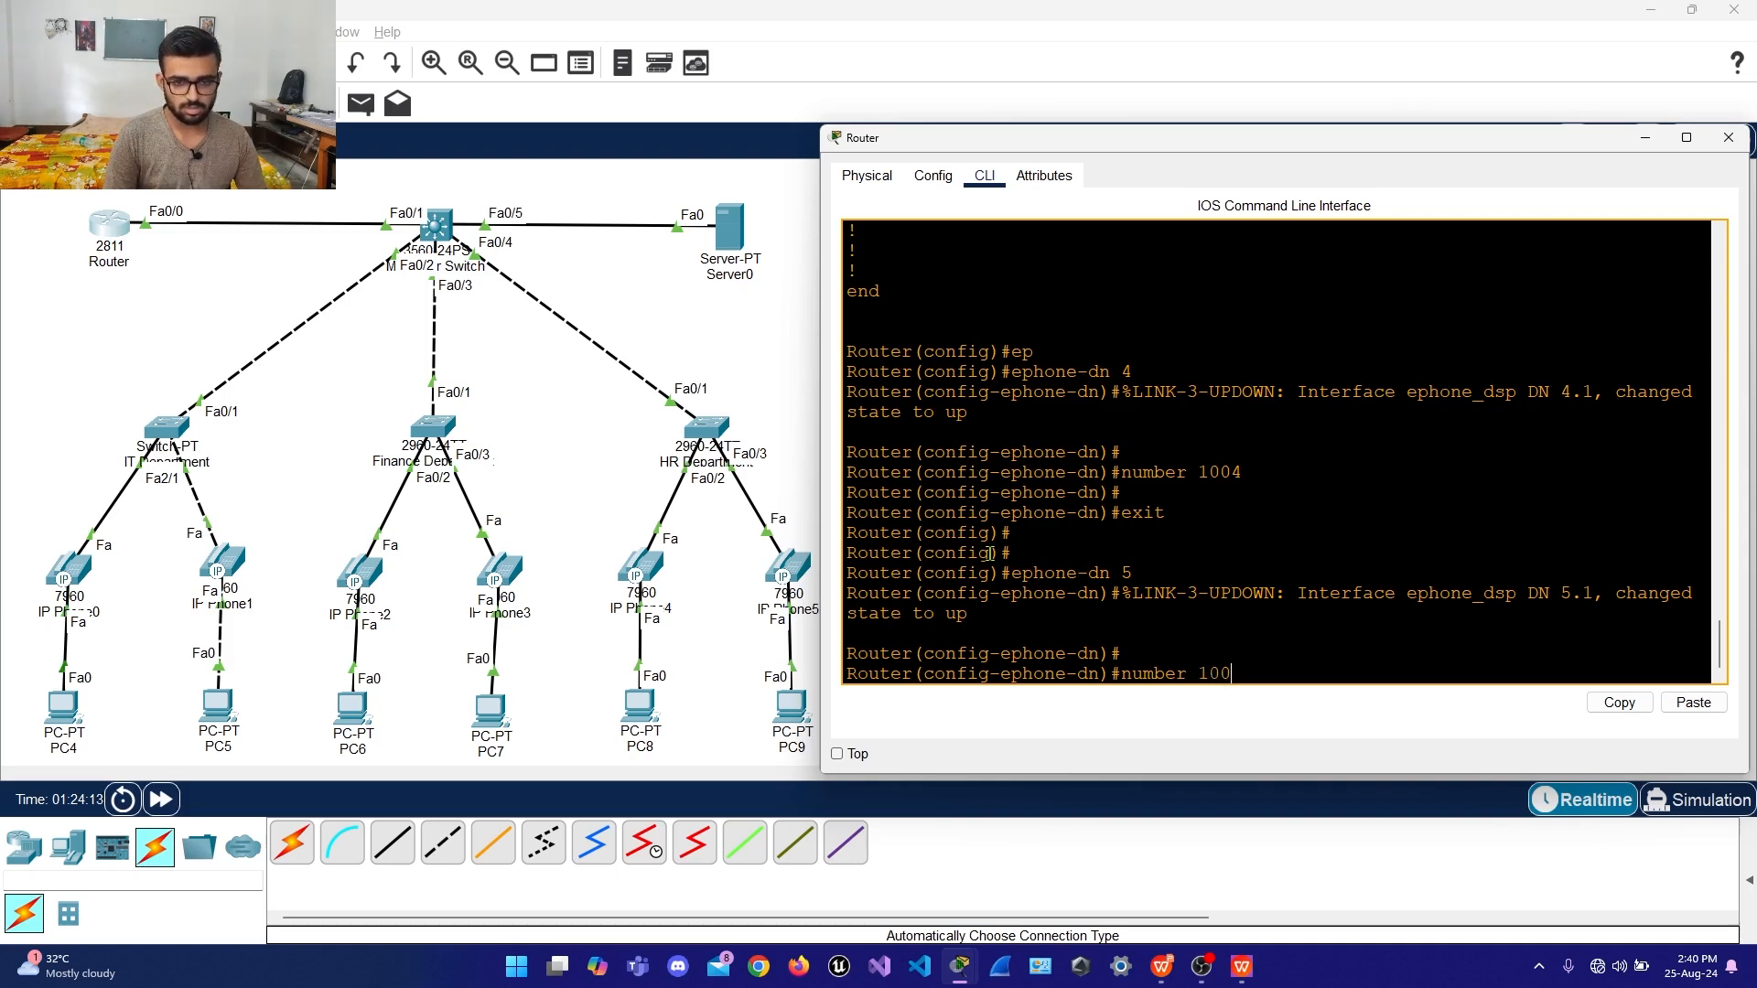
type("5")
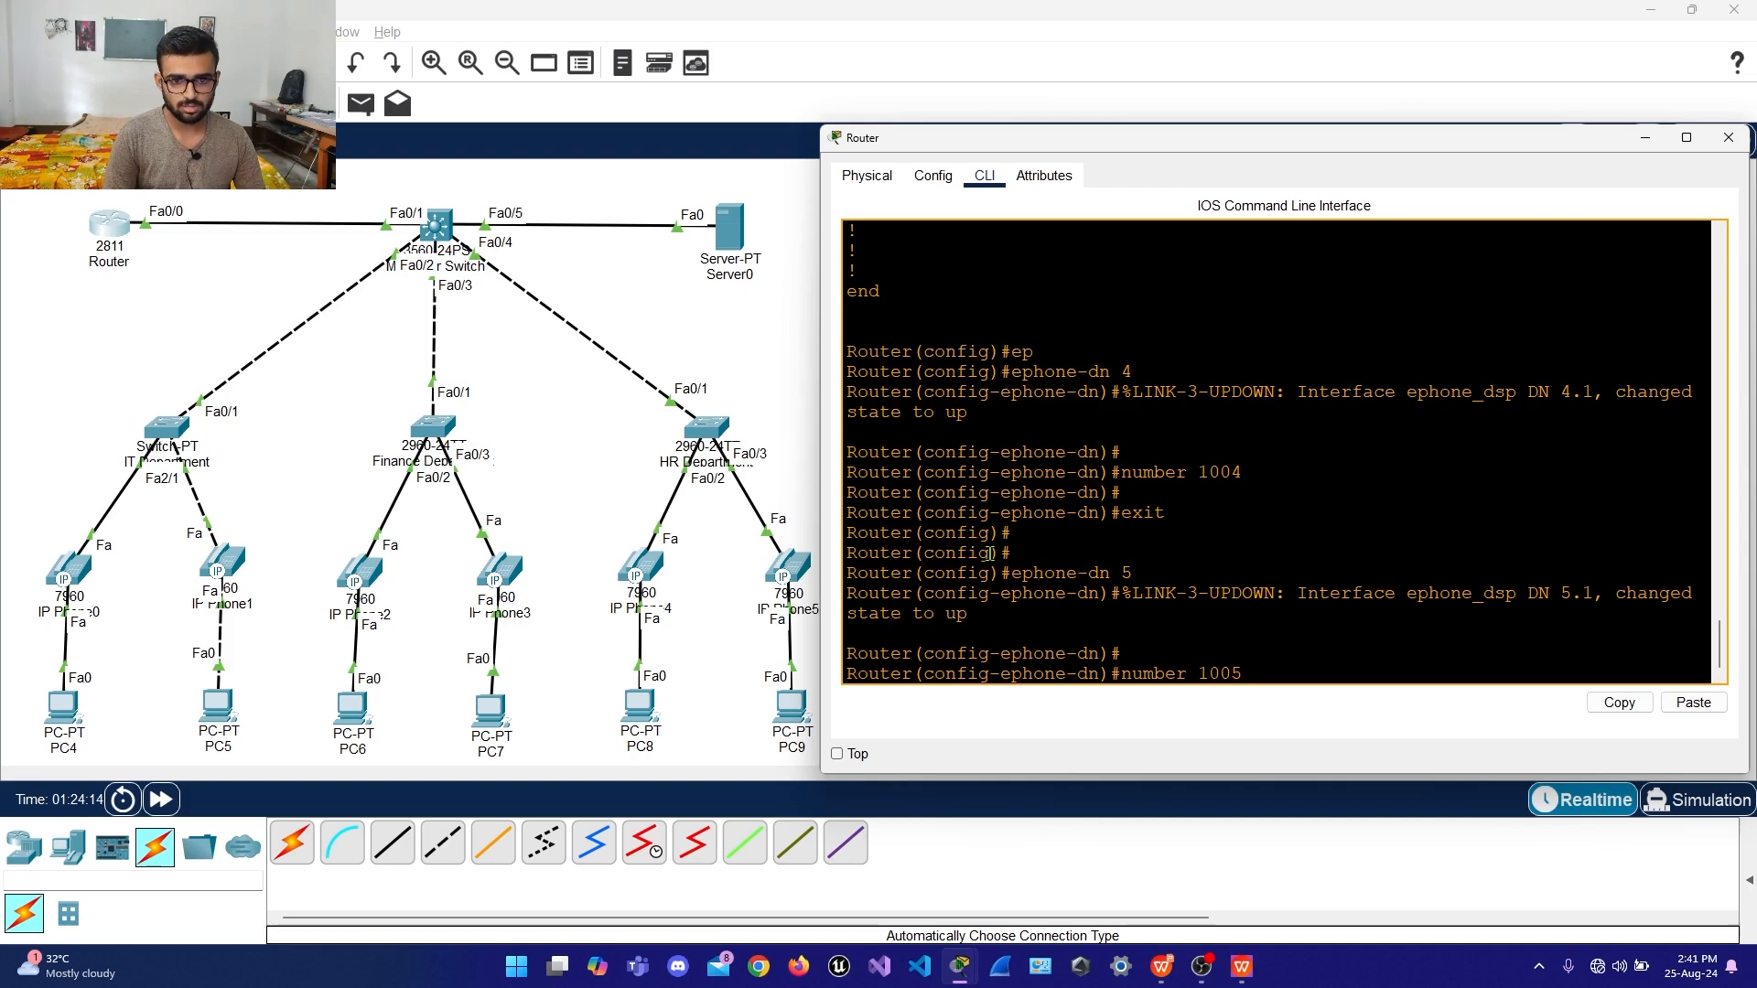
key("Return")
key("Return")
key("Return")
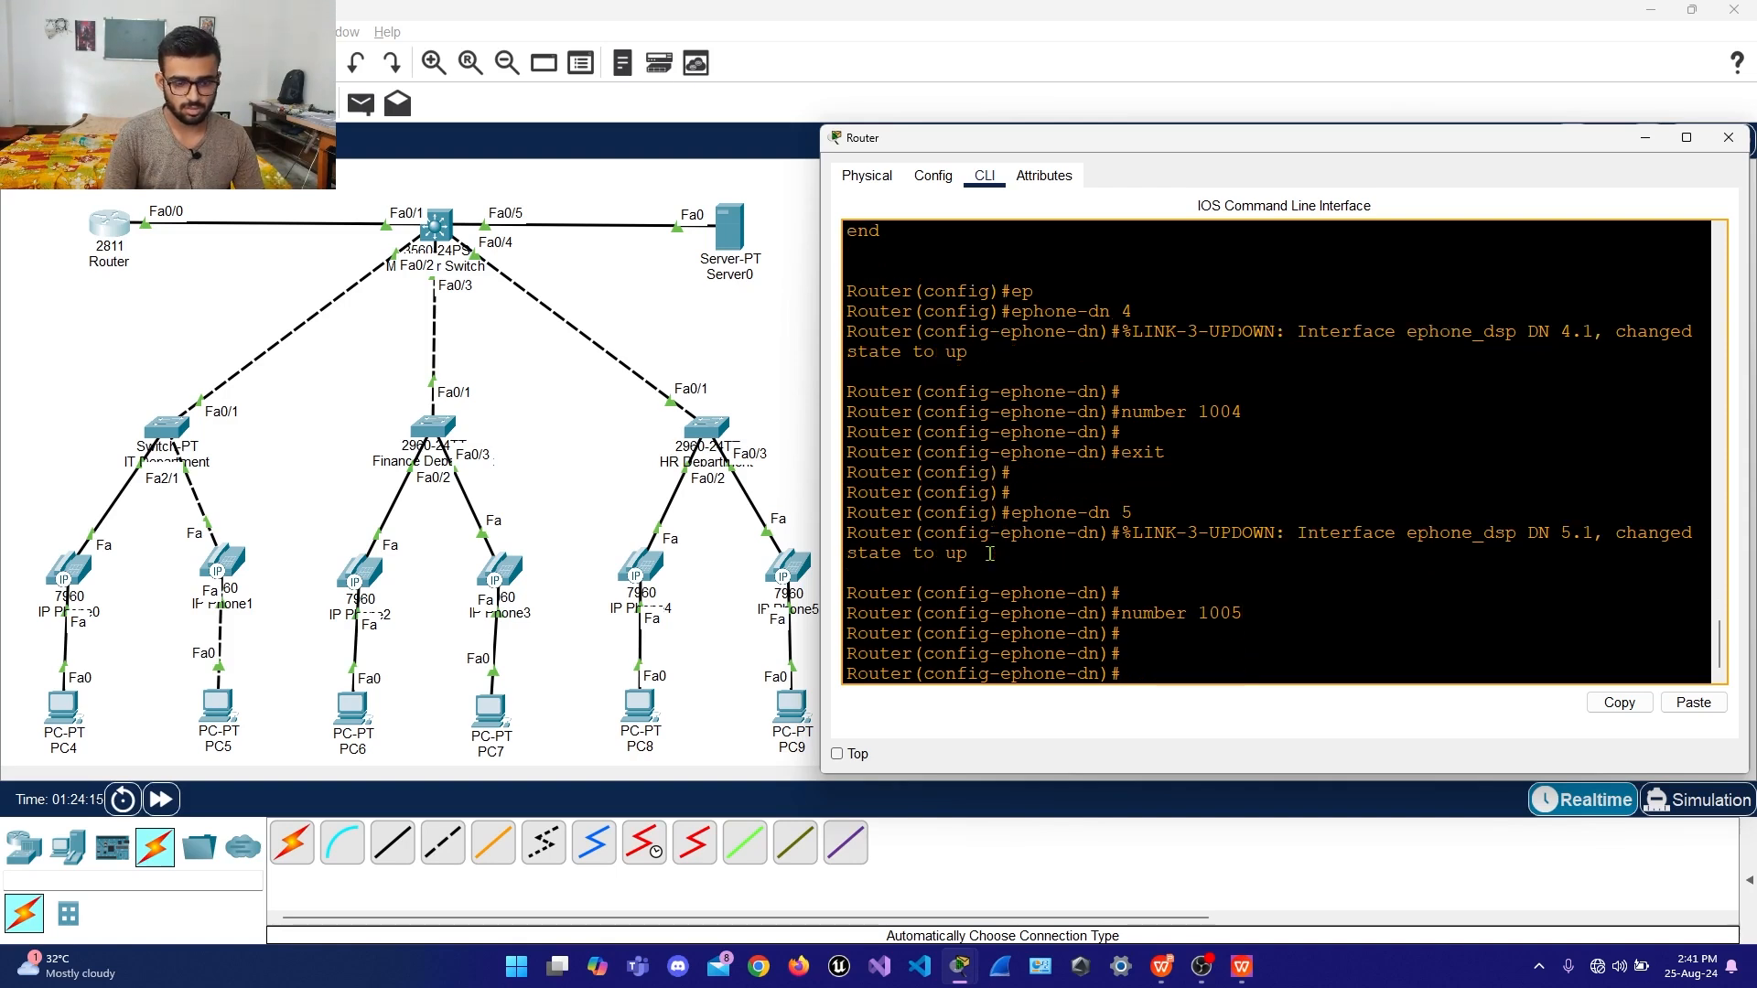
type("exit")
key("Return")
key("Return")
key("Return")
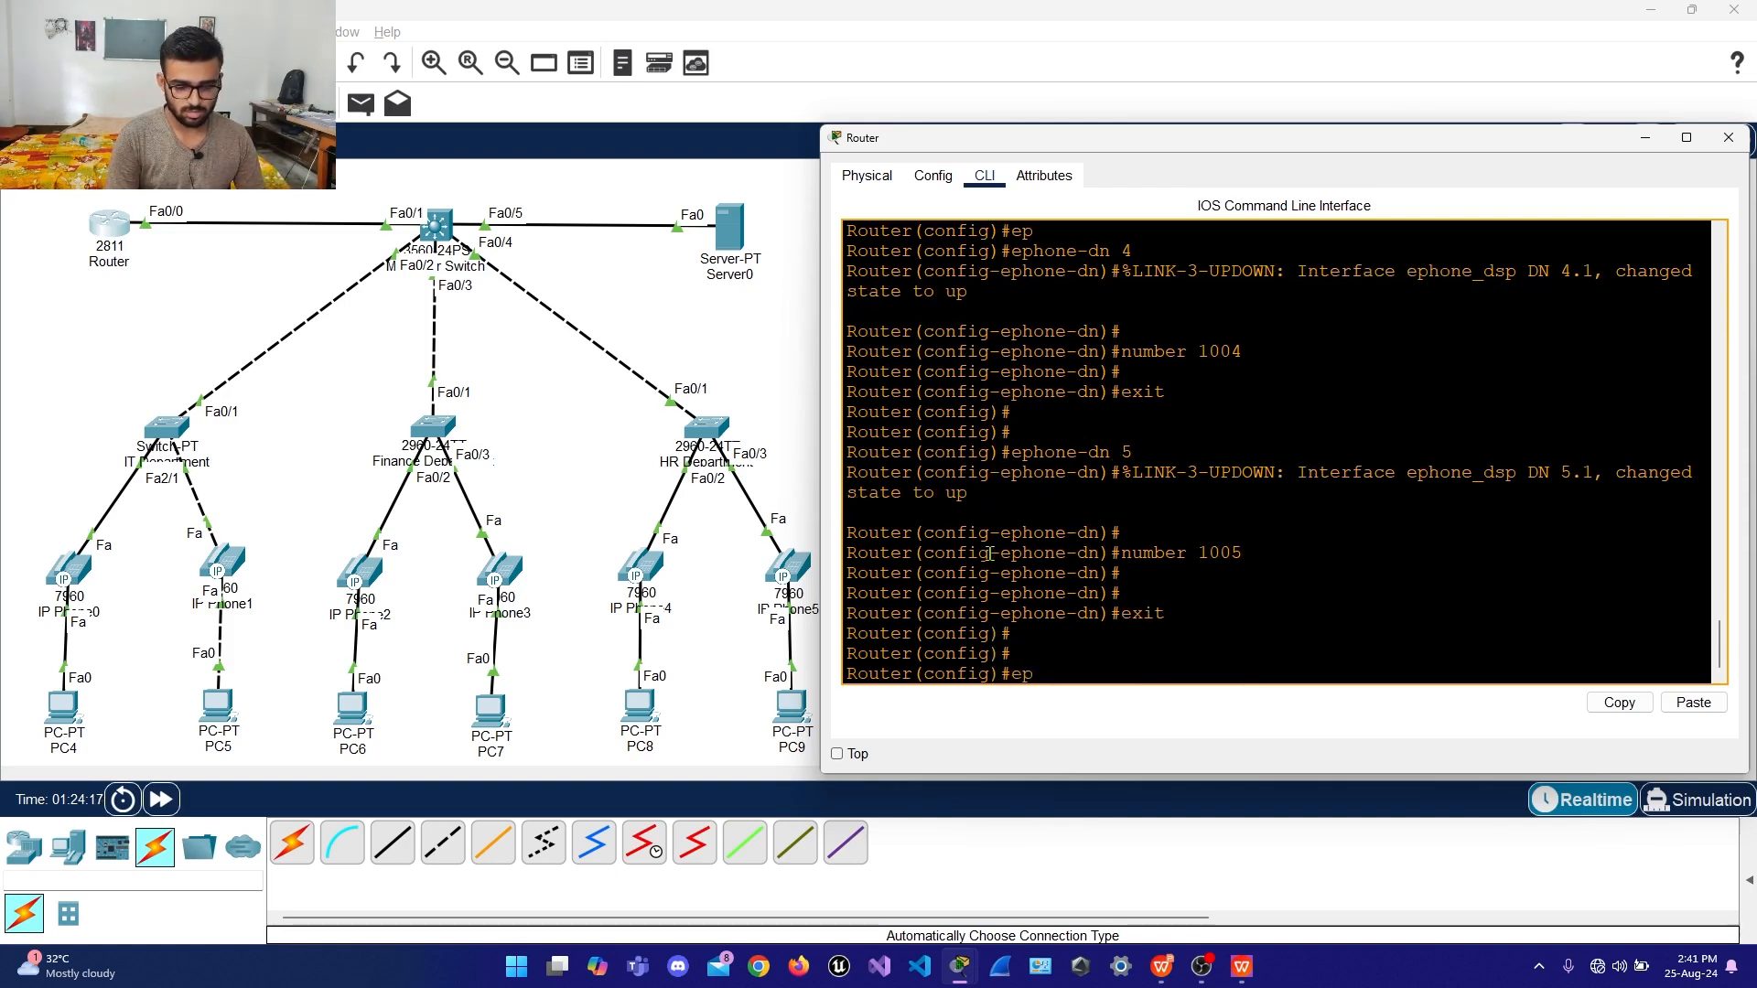
Create ephone-dn 6 with number 1006 and return to global configuration mode
type("ephone-d")
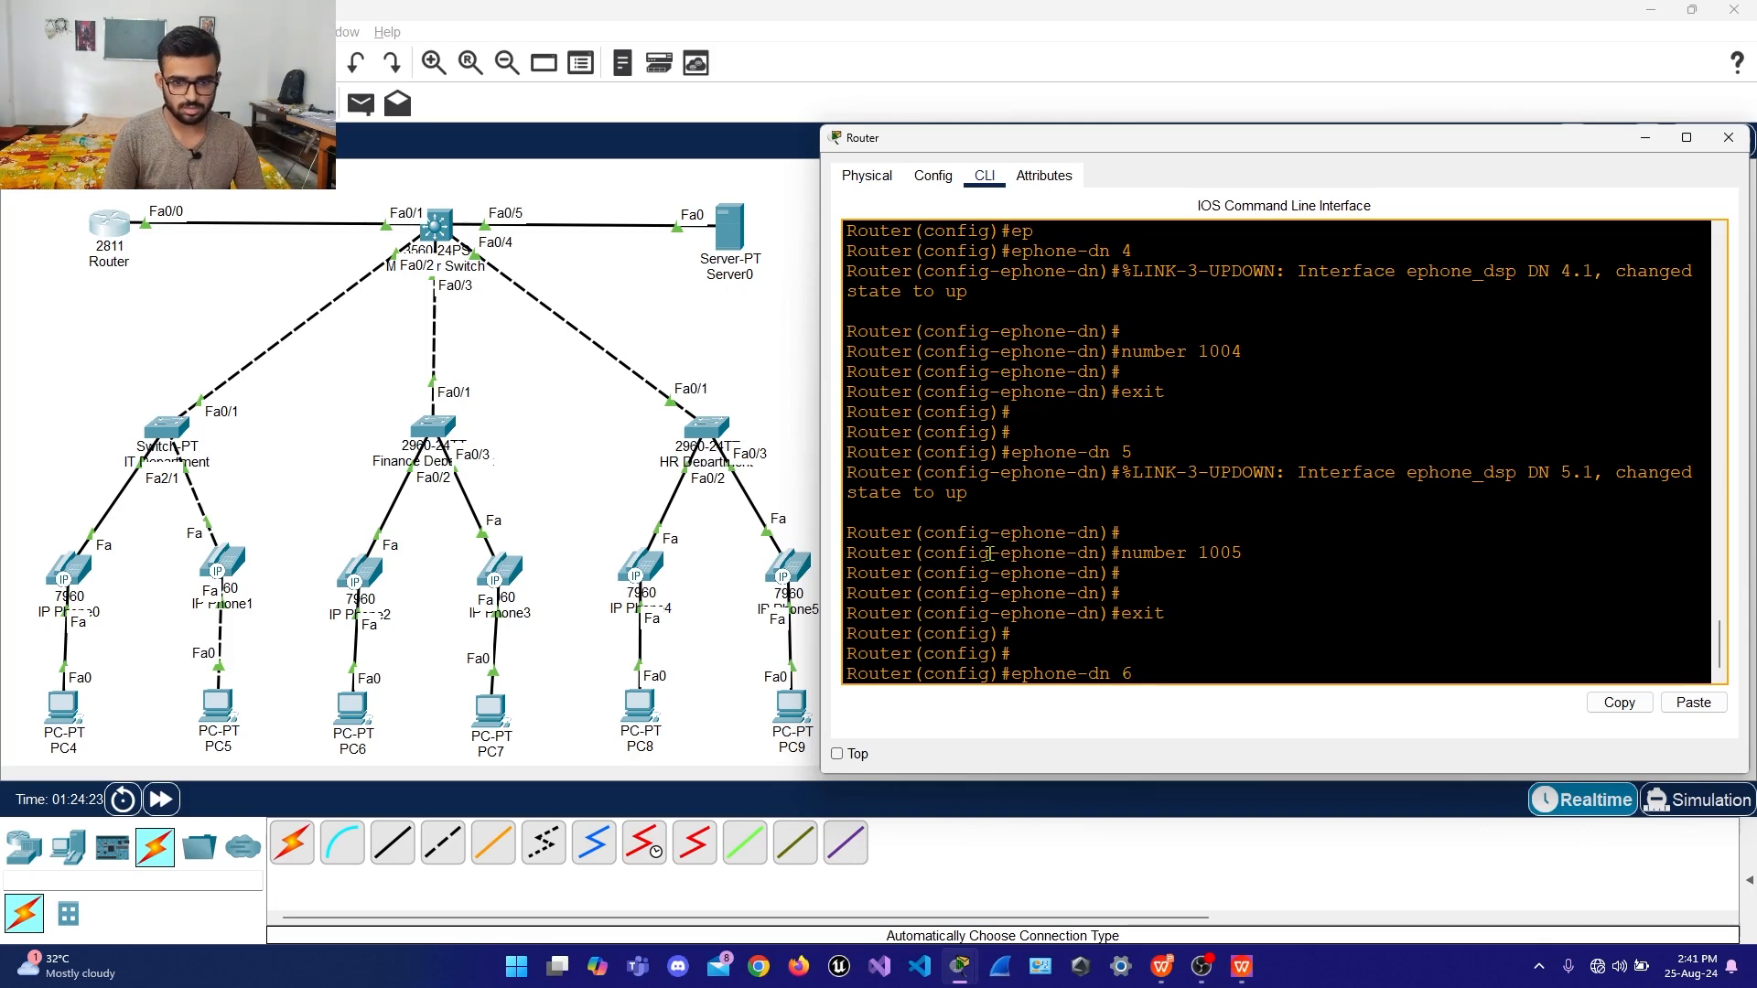
type("n 6")
key("Return")
key("Return")
type("number 100")
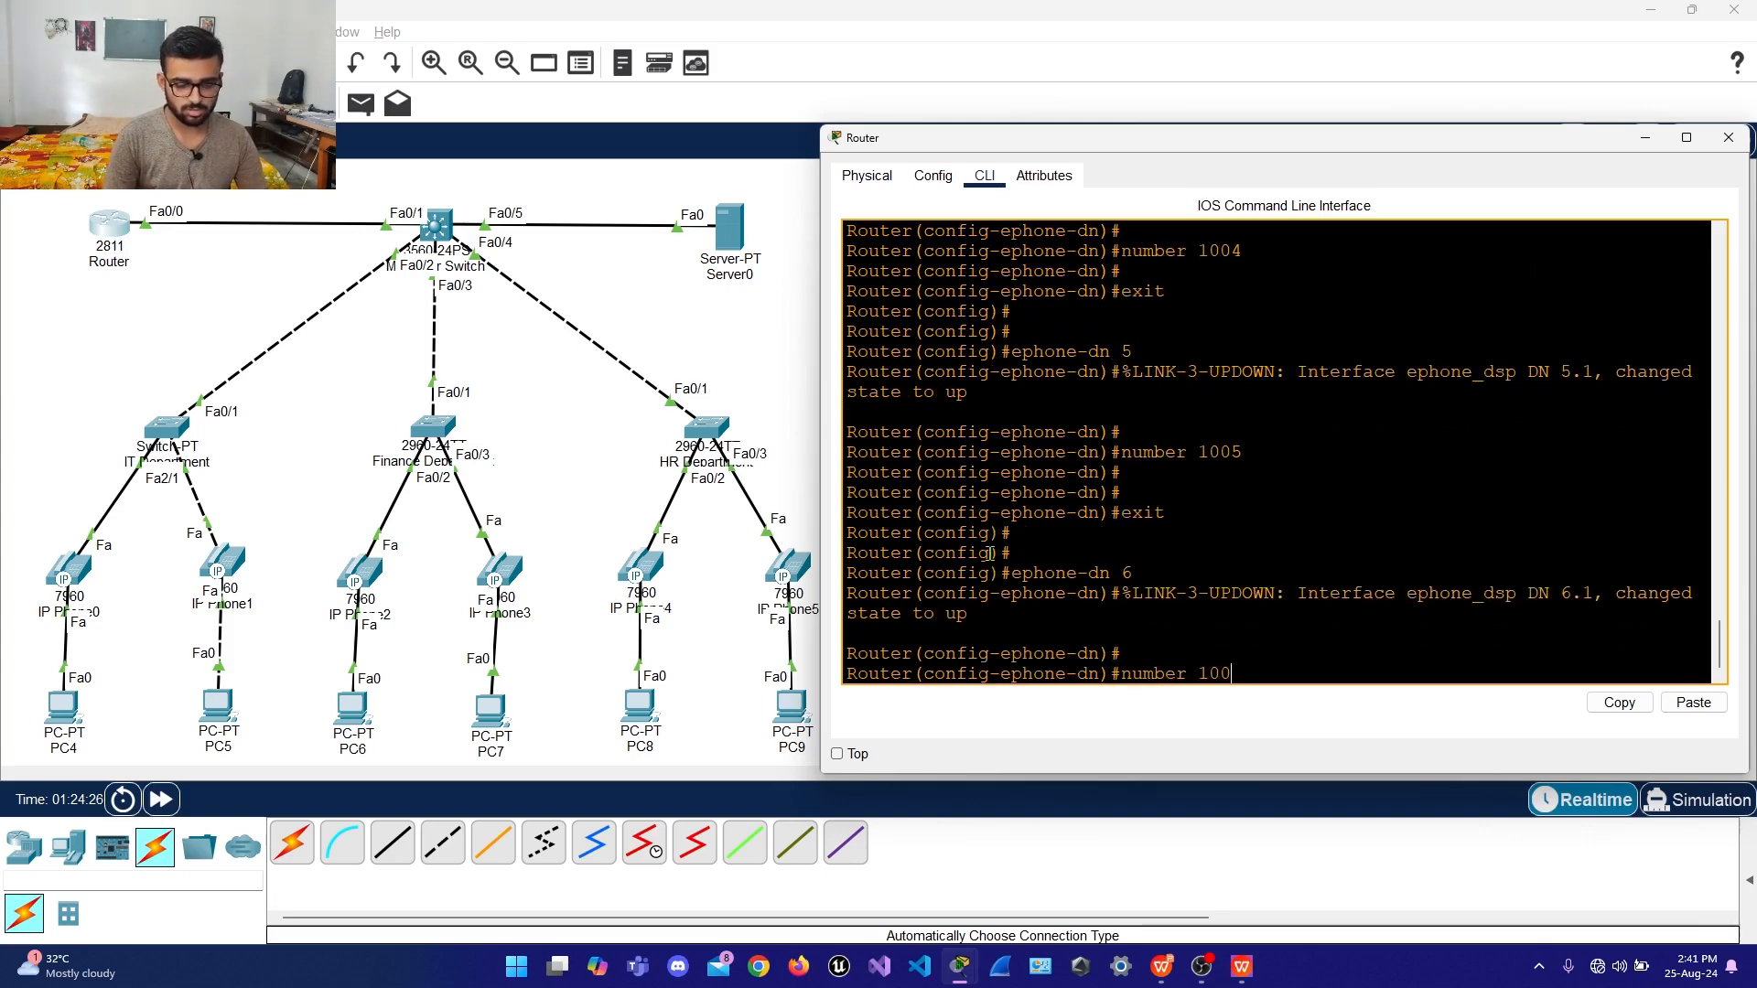
type("6")
key("Return")
key("Return")
key("Return")
type("exit")
key("Return")
key("Return")
key("Return")
key("Return")
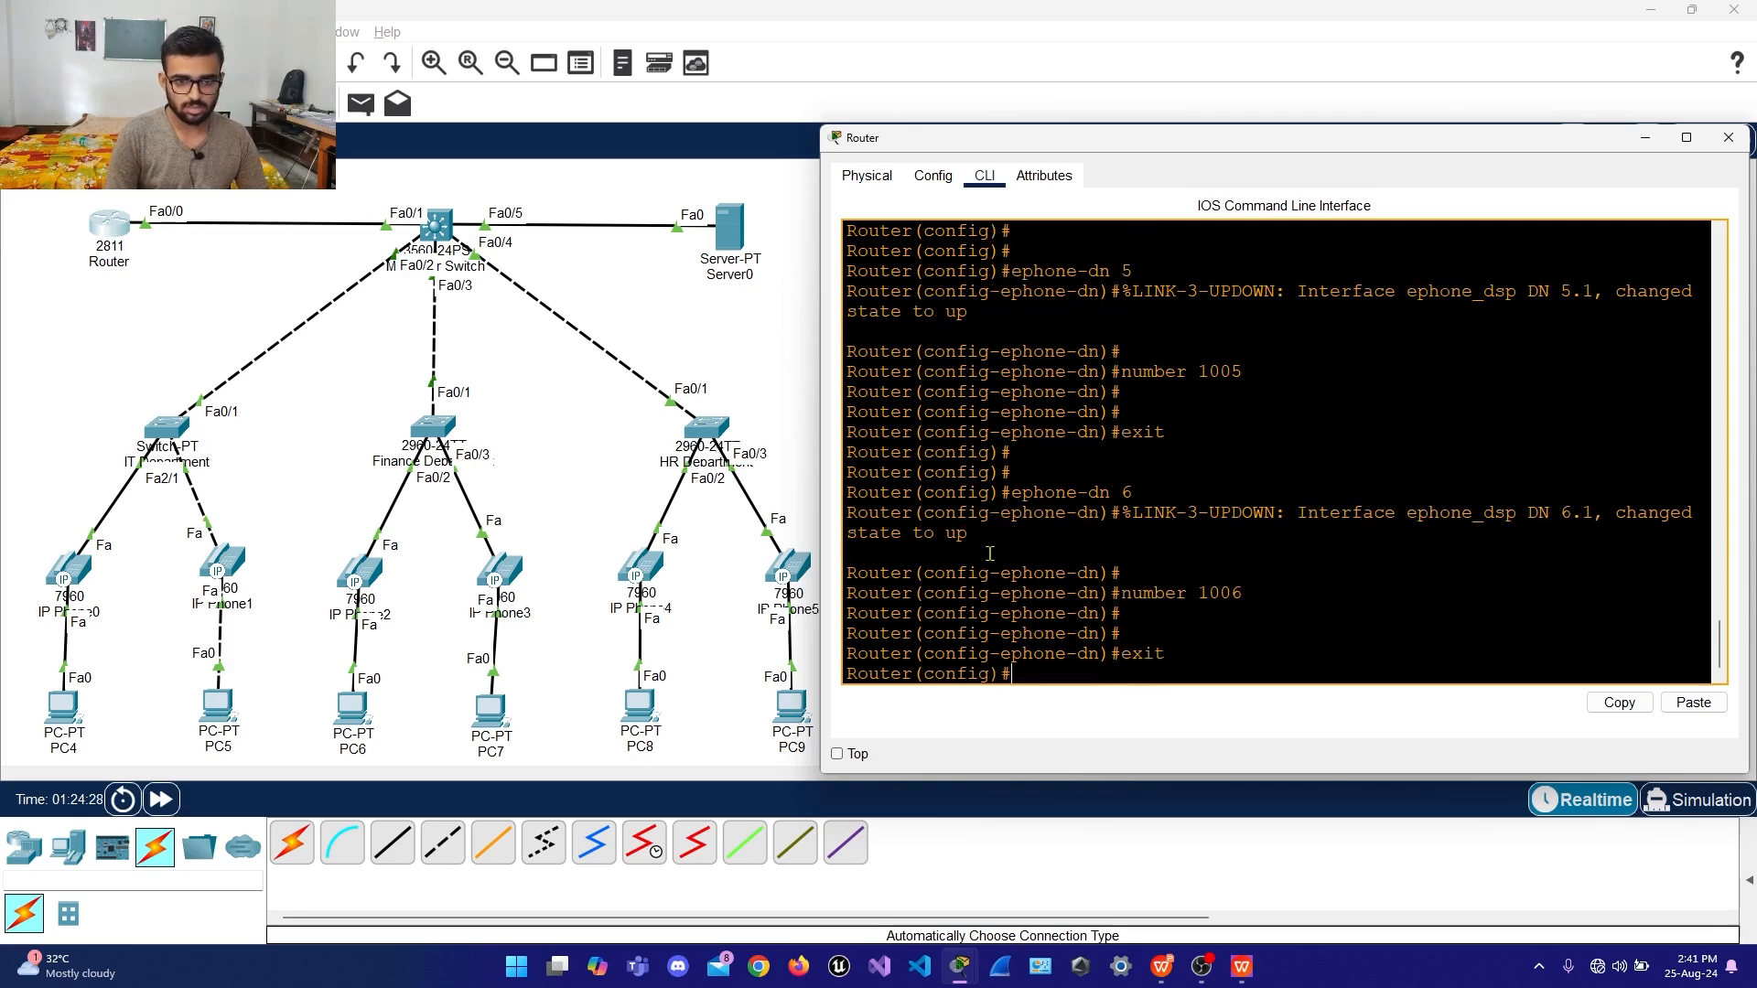
Leave the router's global configuration mode for privileged EXEC mode
type("exit")
key("Return")
key("Return")
key("Return")
key("Return")
key("Return")
key("Return")
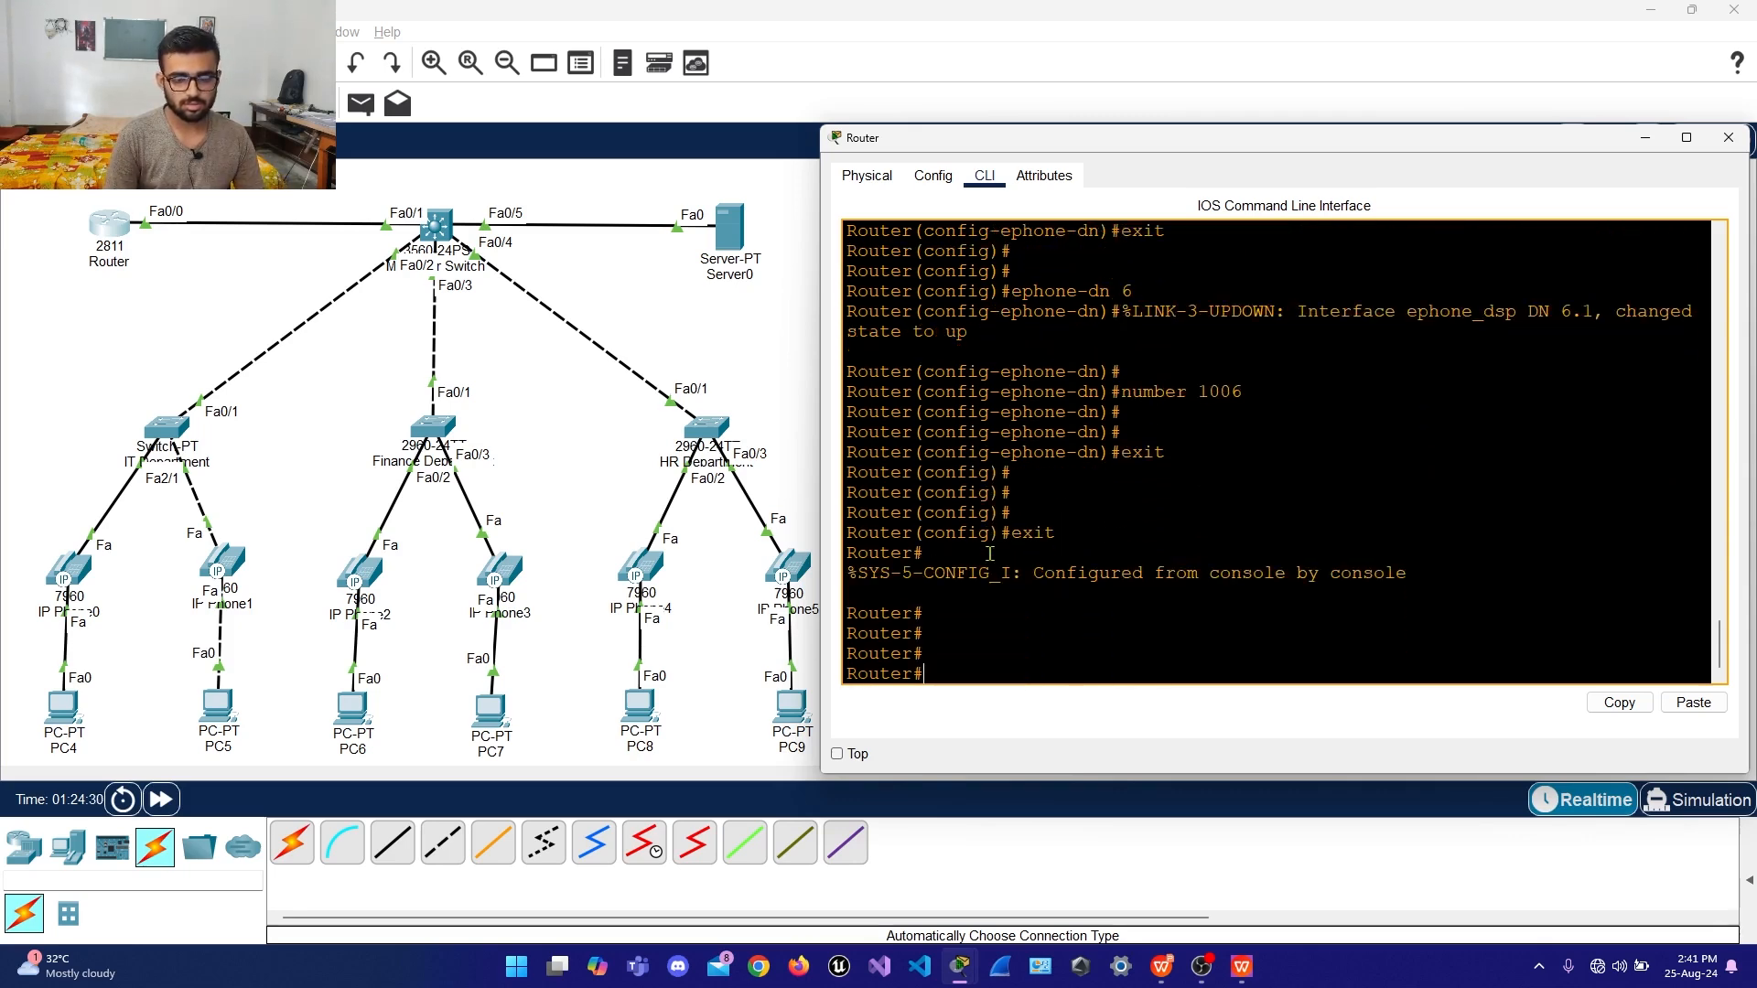
Check the display of IP Phone3 for an assigned number, and return to the router's privileged EXEC prompt
type("sh")
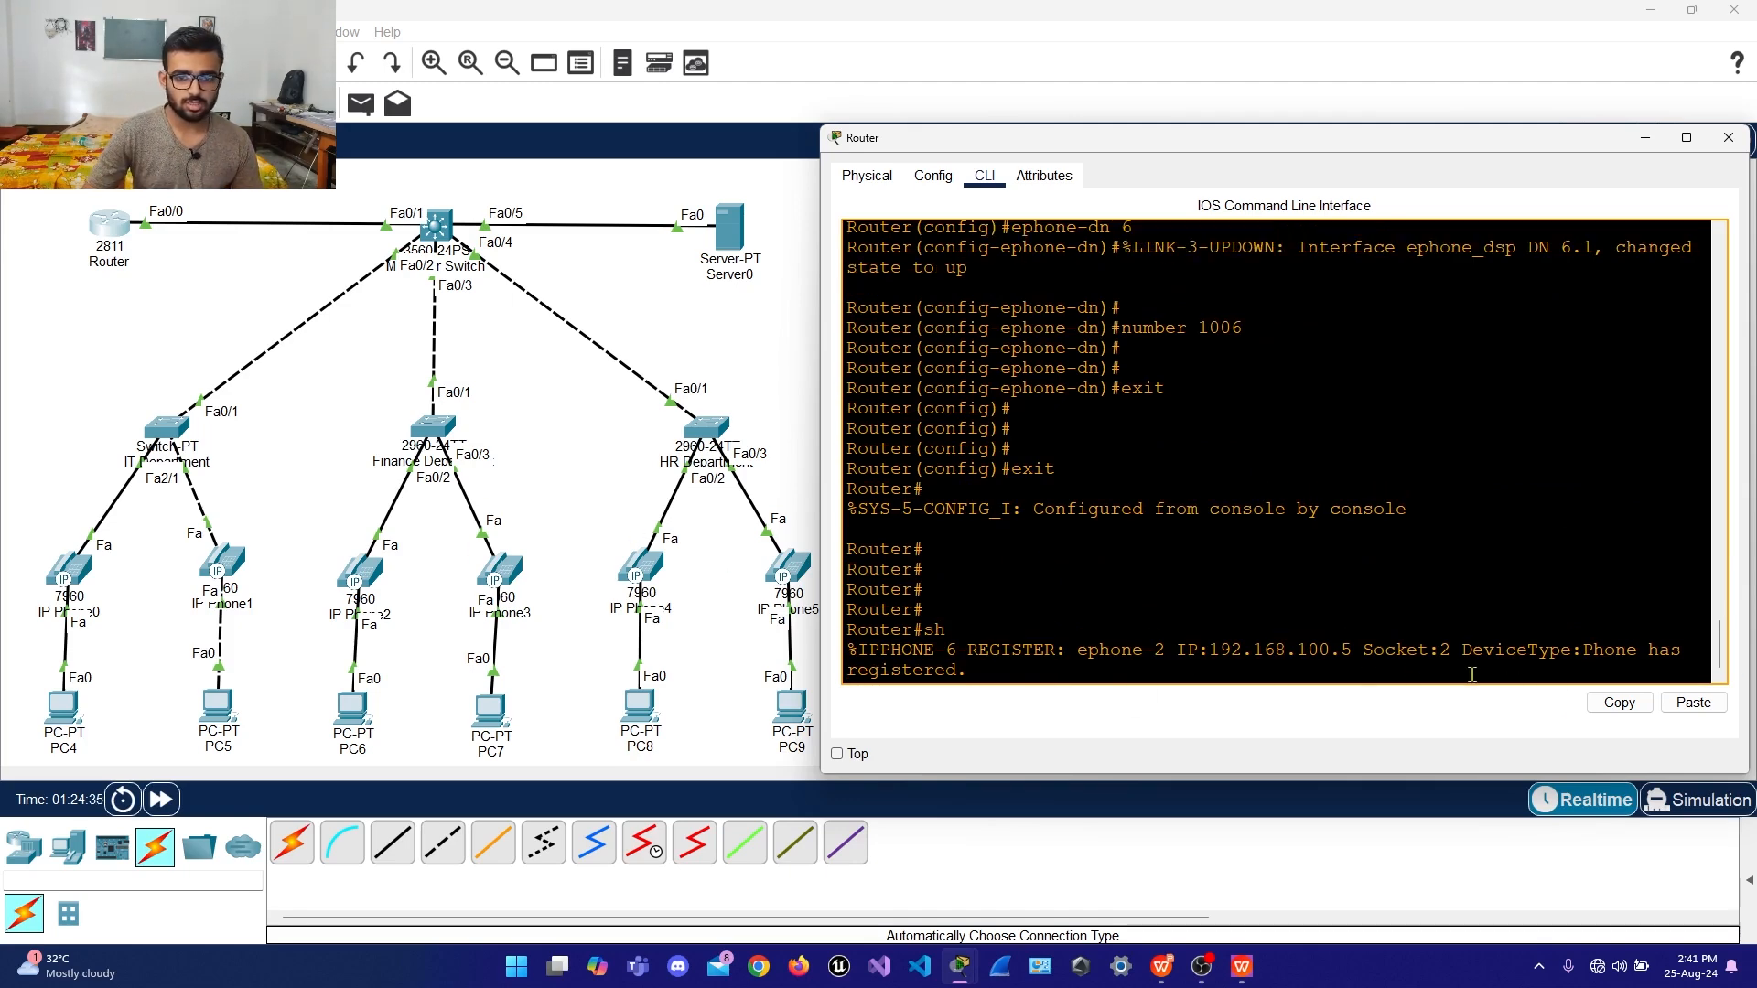
left_click(498, 572)
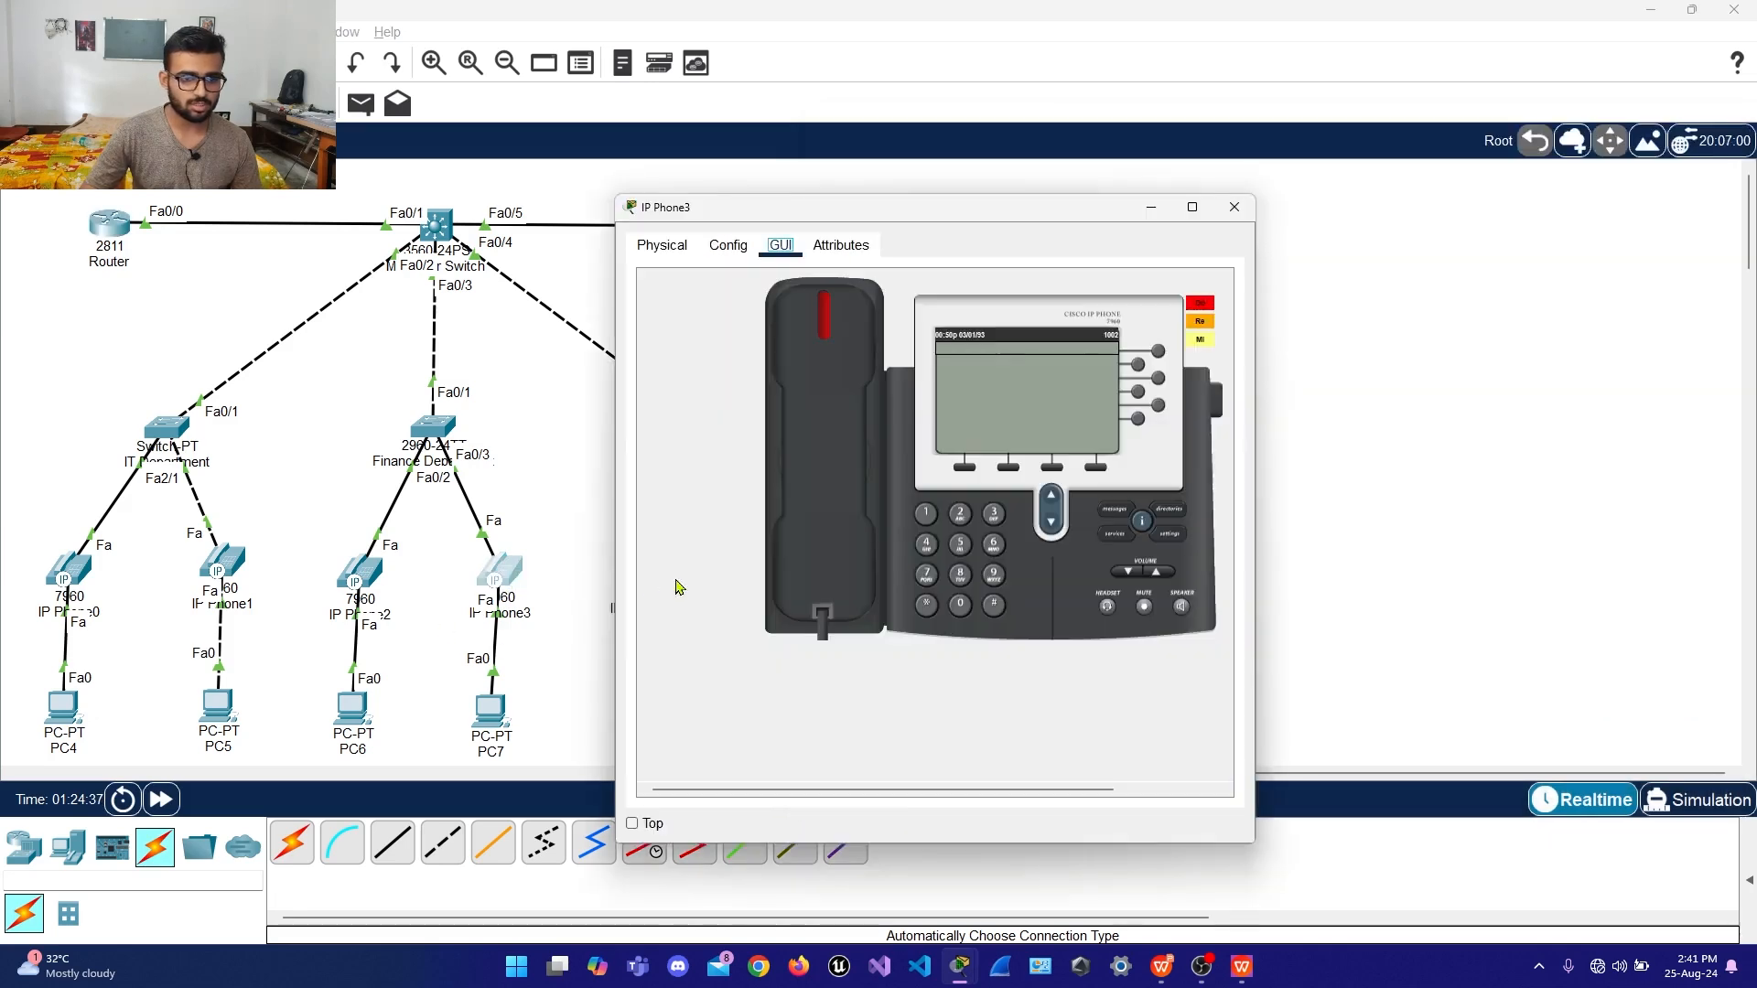
left_click(1235, 207)
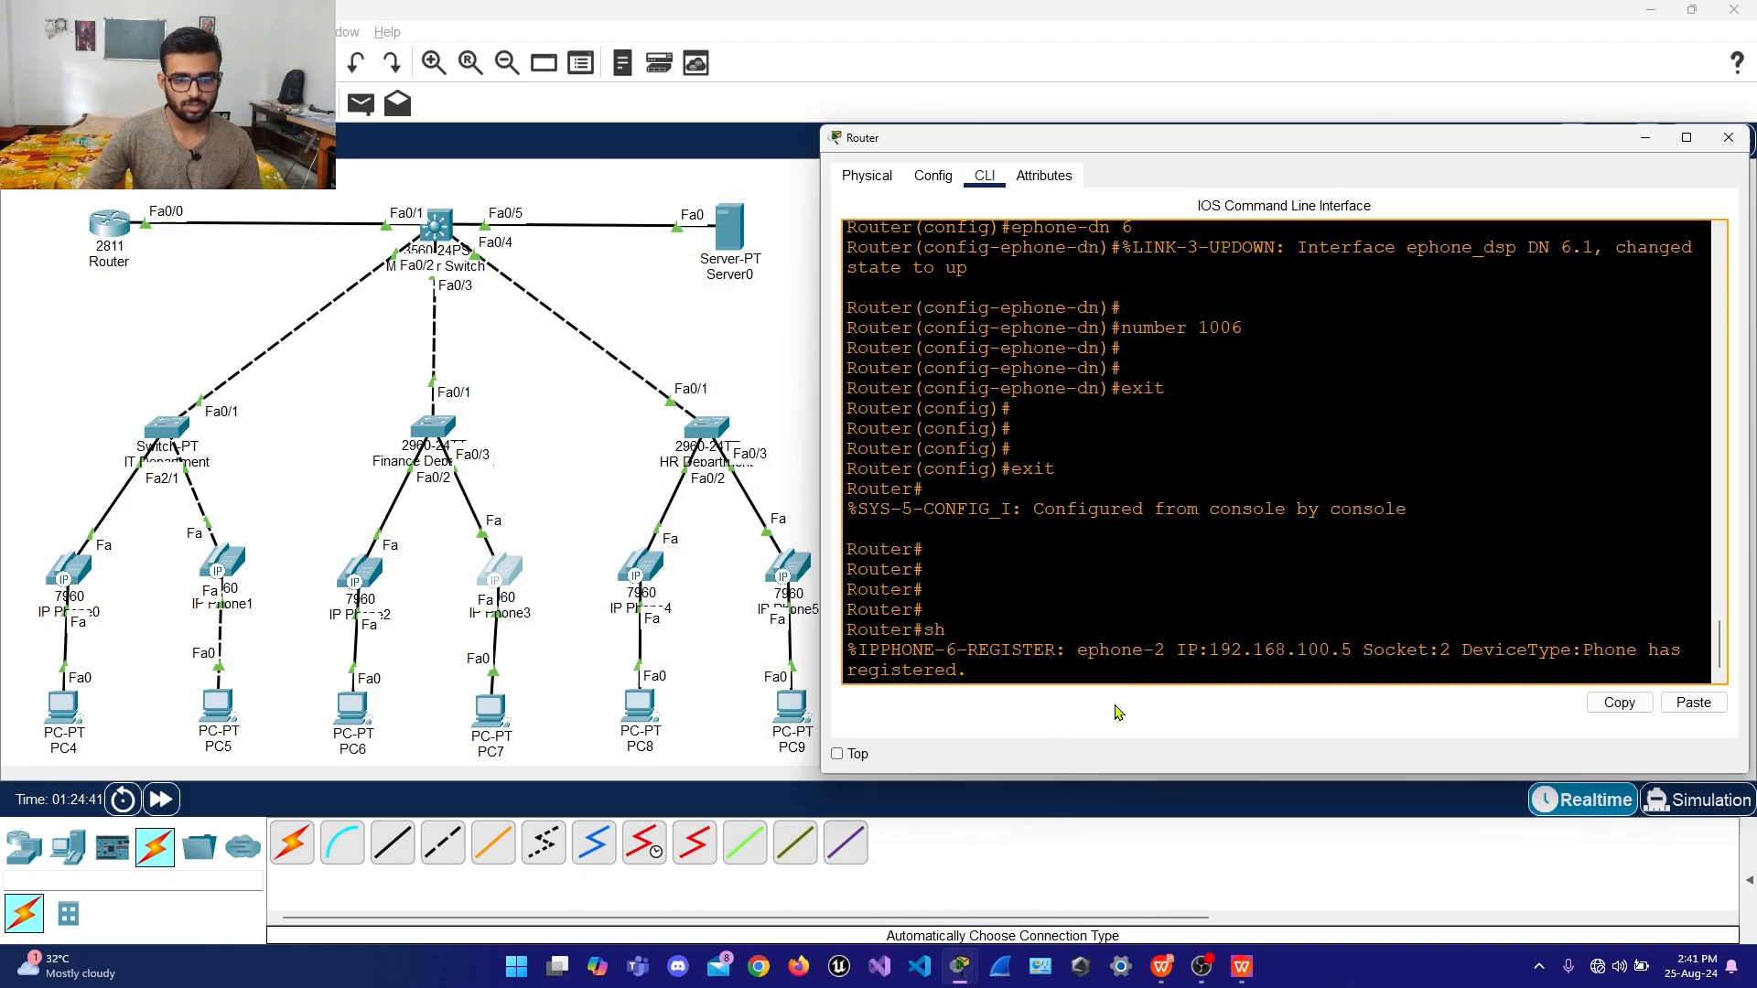
key("Return")
key("Return")
key("Return")
key("Return")
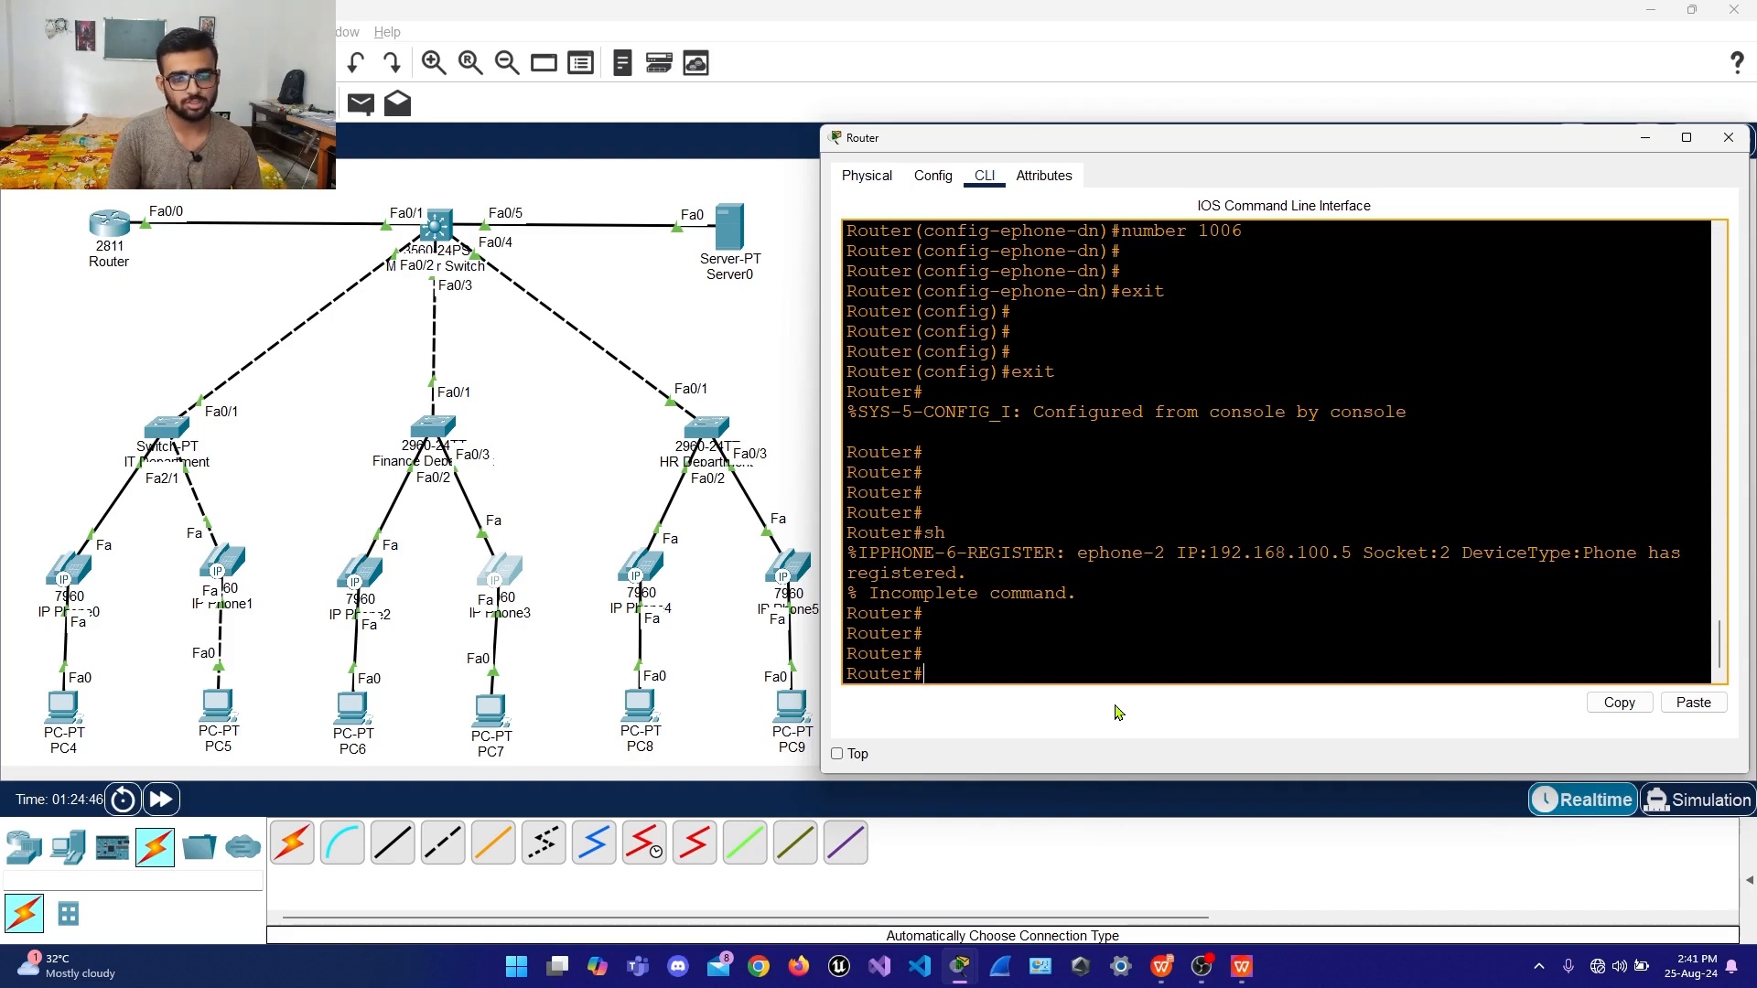
Enter global configuration mode on the router and examine the list of available commands for the telephony and ephone entries
type("conf t")
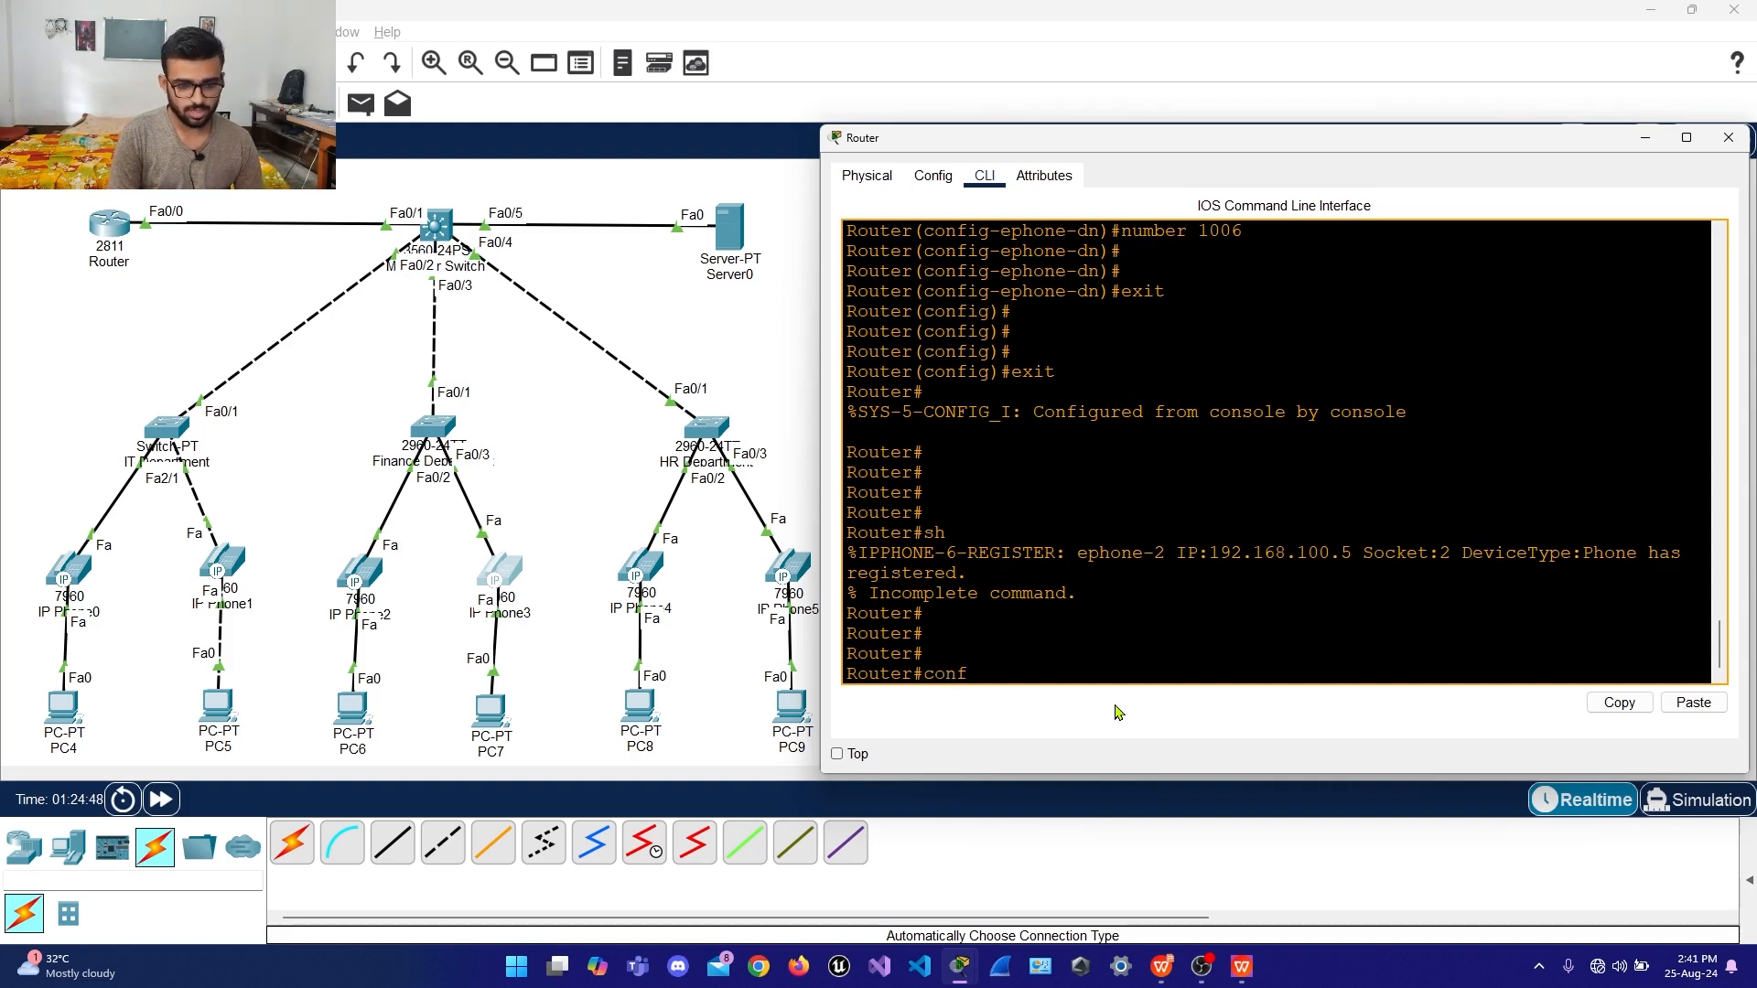
key("Return")
key("Return")
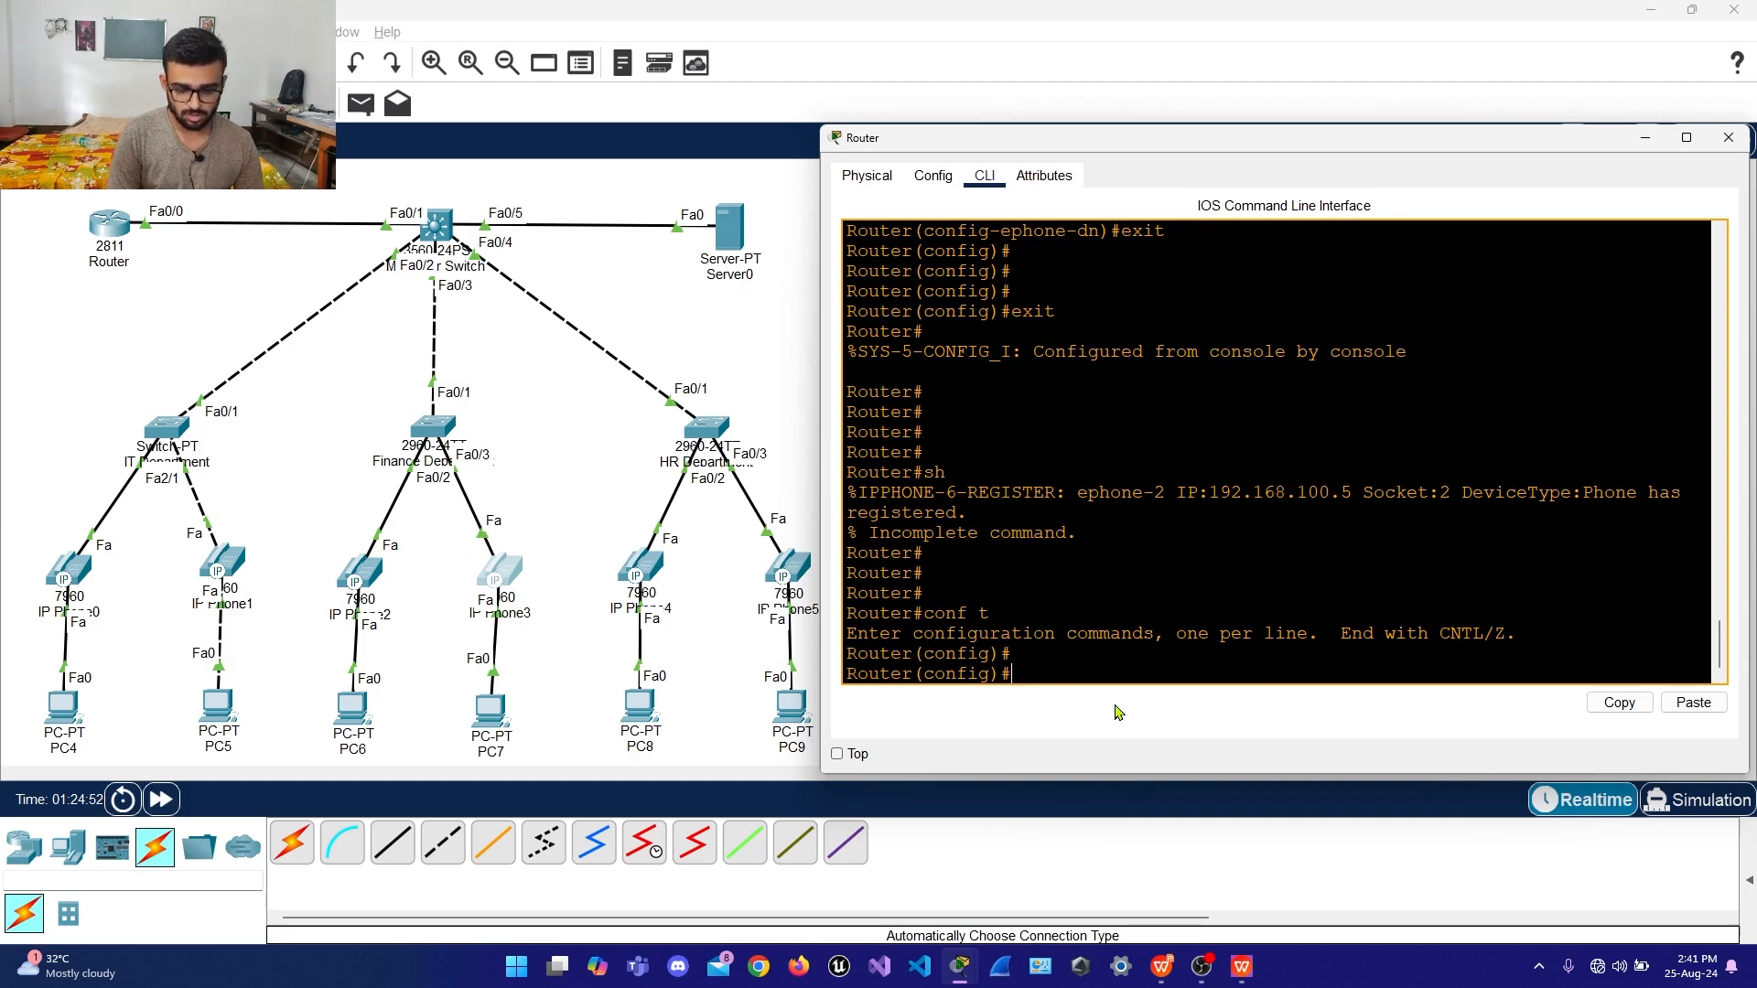
type("?")
key("space")
key("space")
scroll(1098, 552, "up", 3)
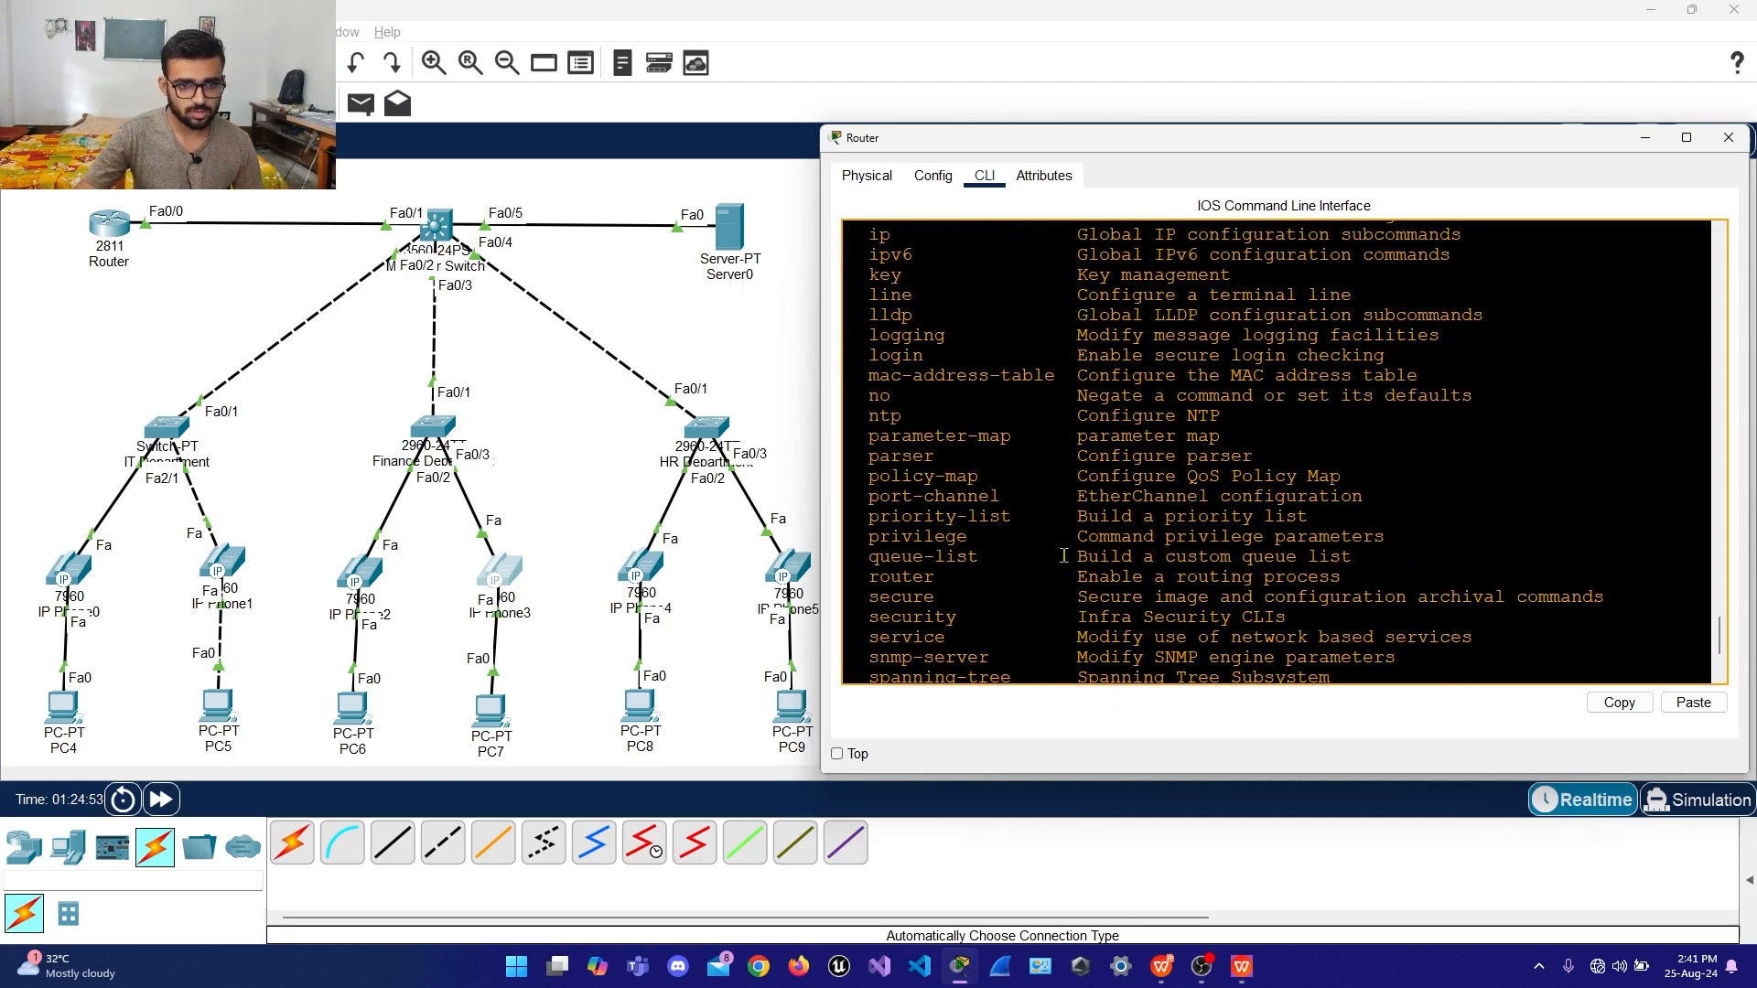
scroll(998, 599, "down", 3)
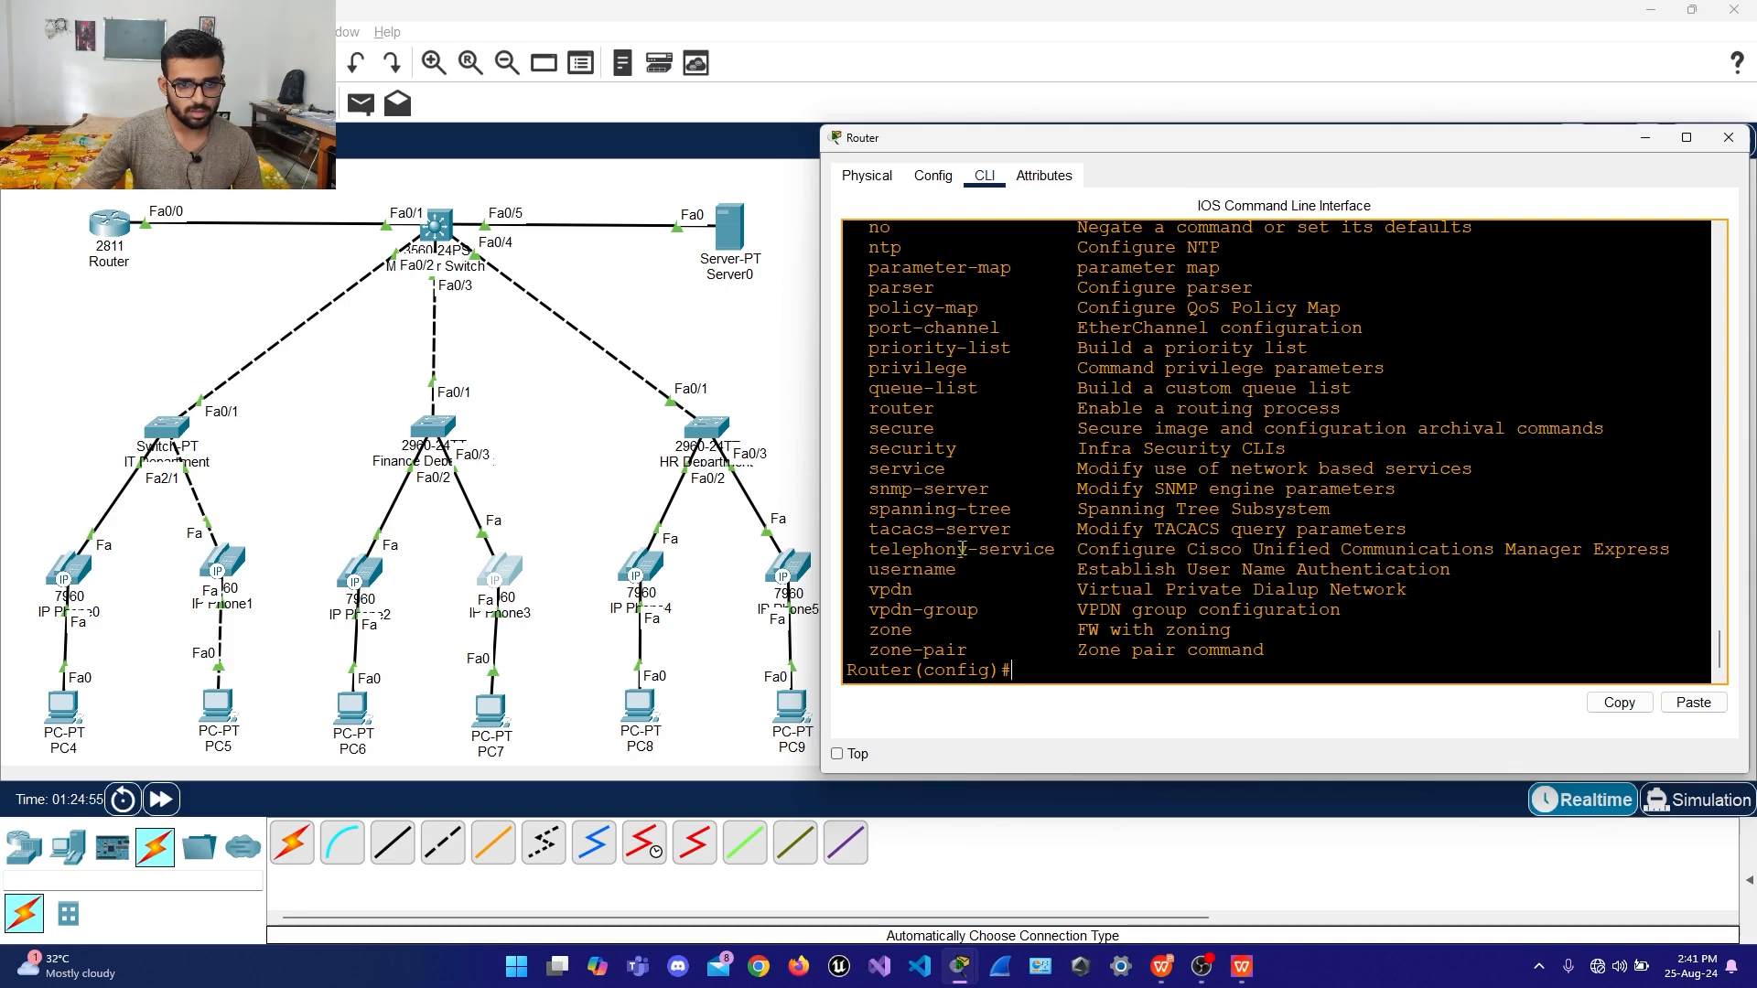
scroll(946, 527, "up", 7)
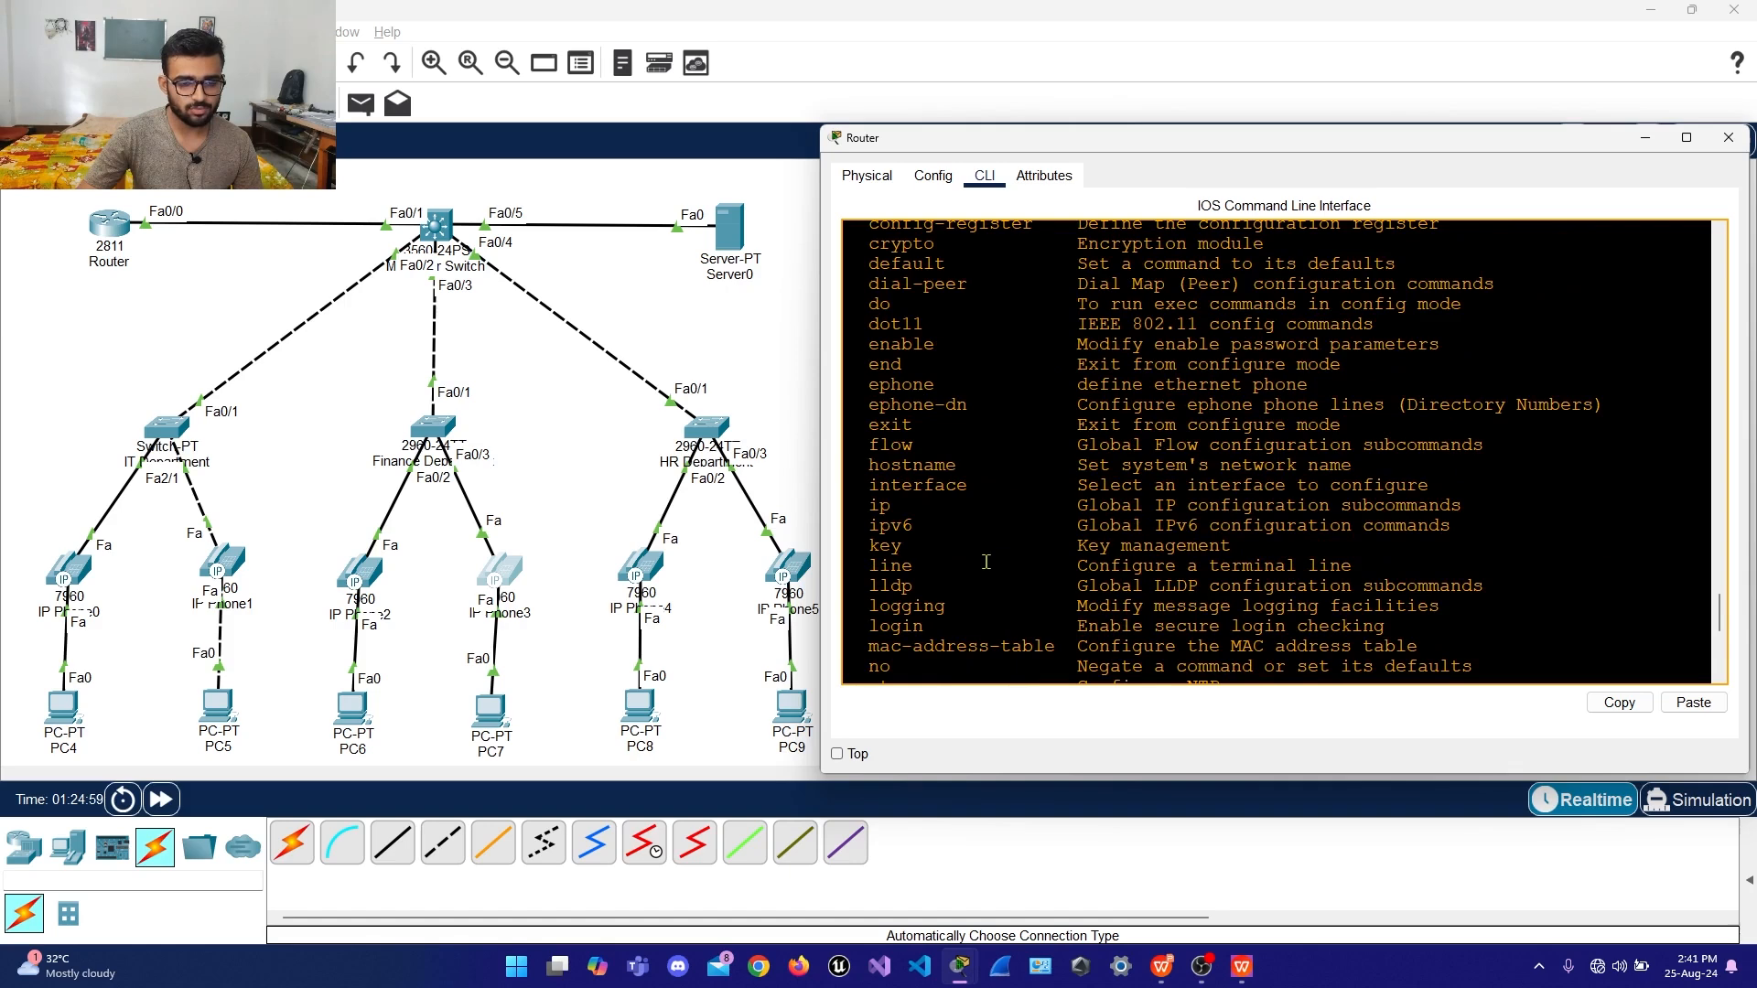
scroll(985, 561, "down", 7)
Query the router's command help for the arguments accepted by the ephone command
type("er(config)#e")
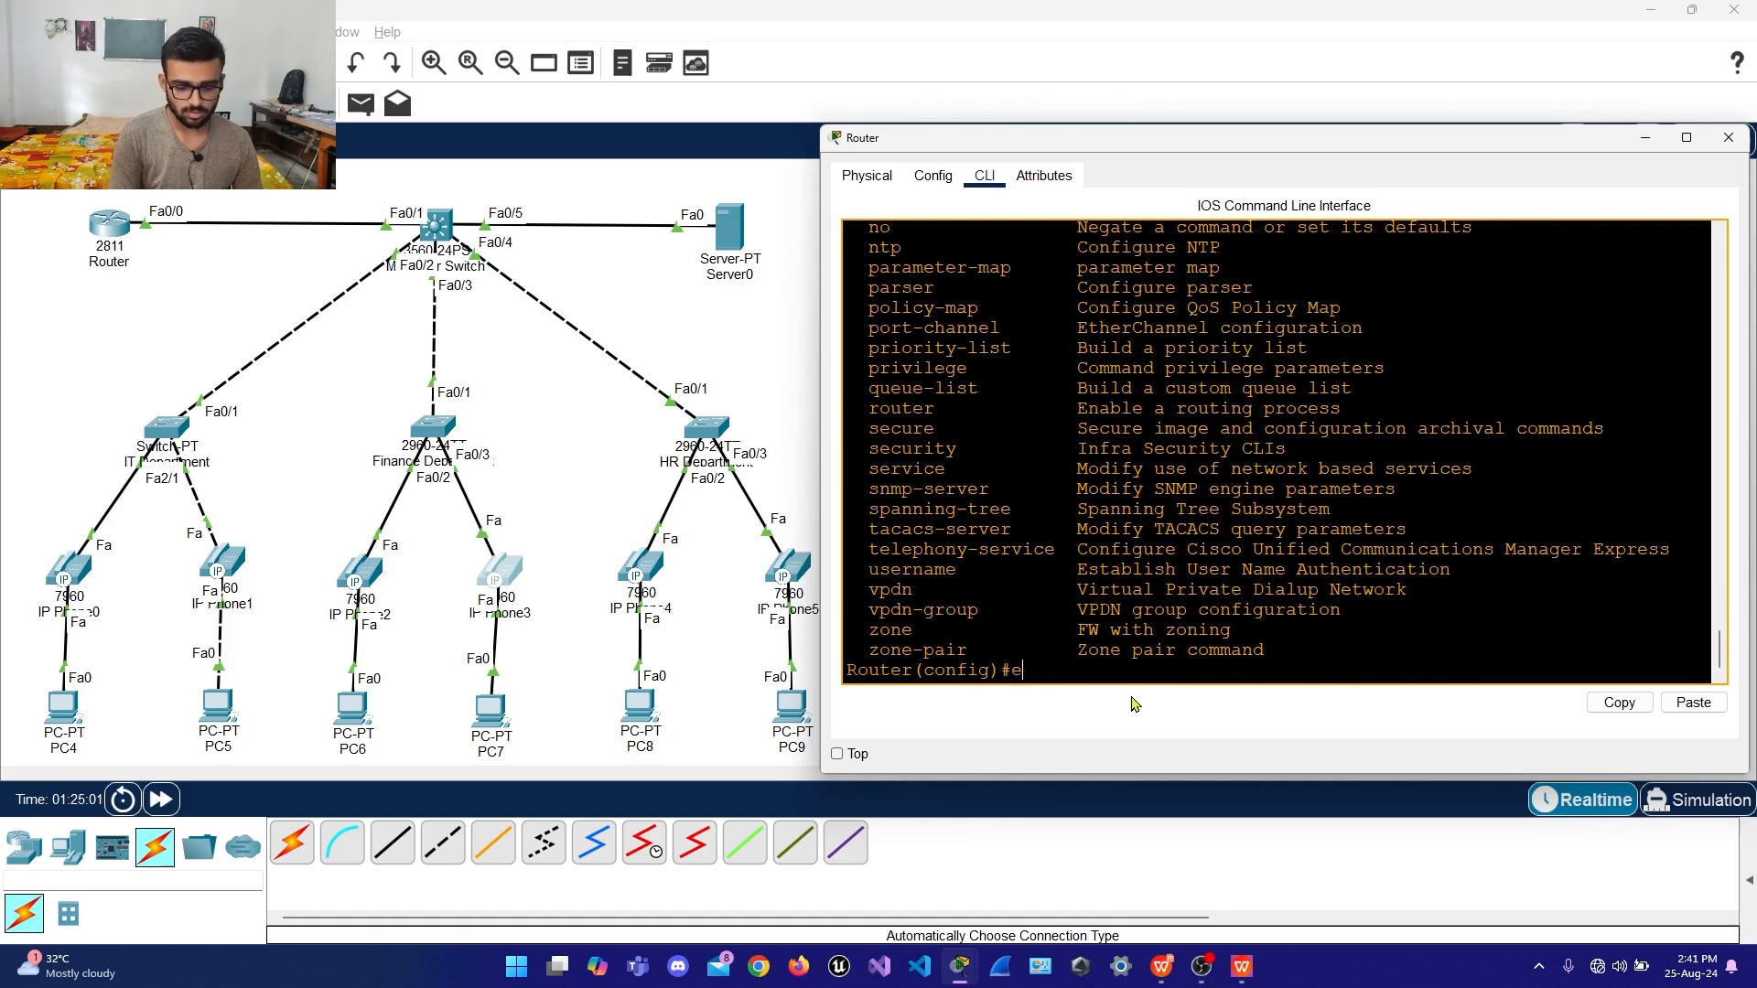
type("p")
key("Tab")
type("ho")
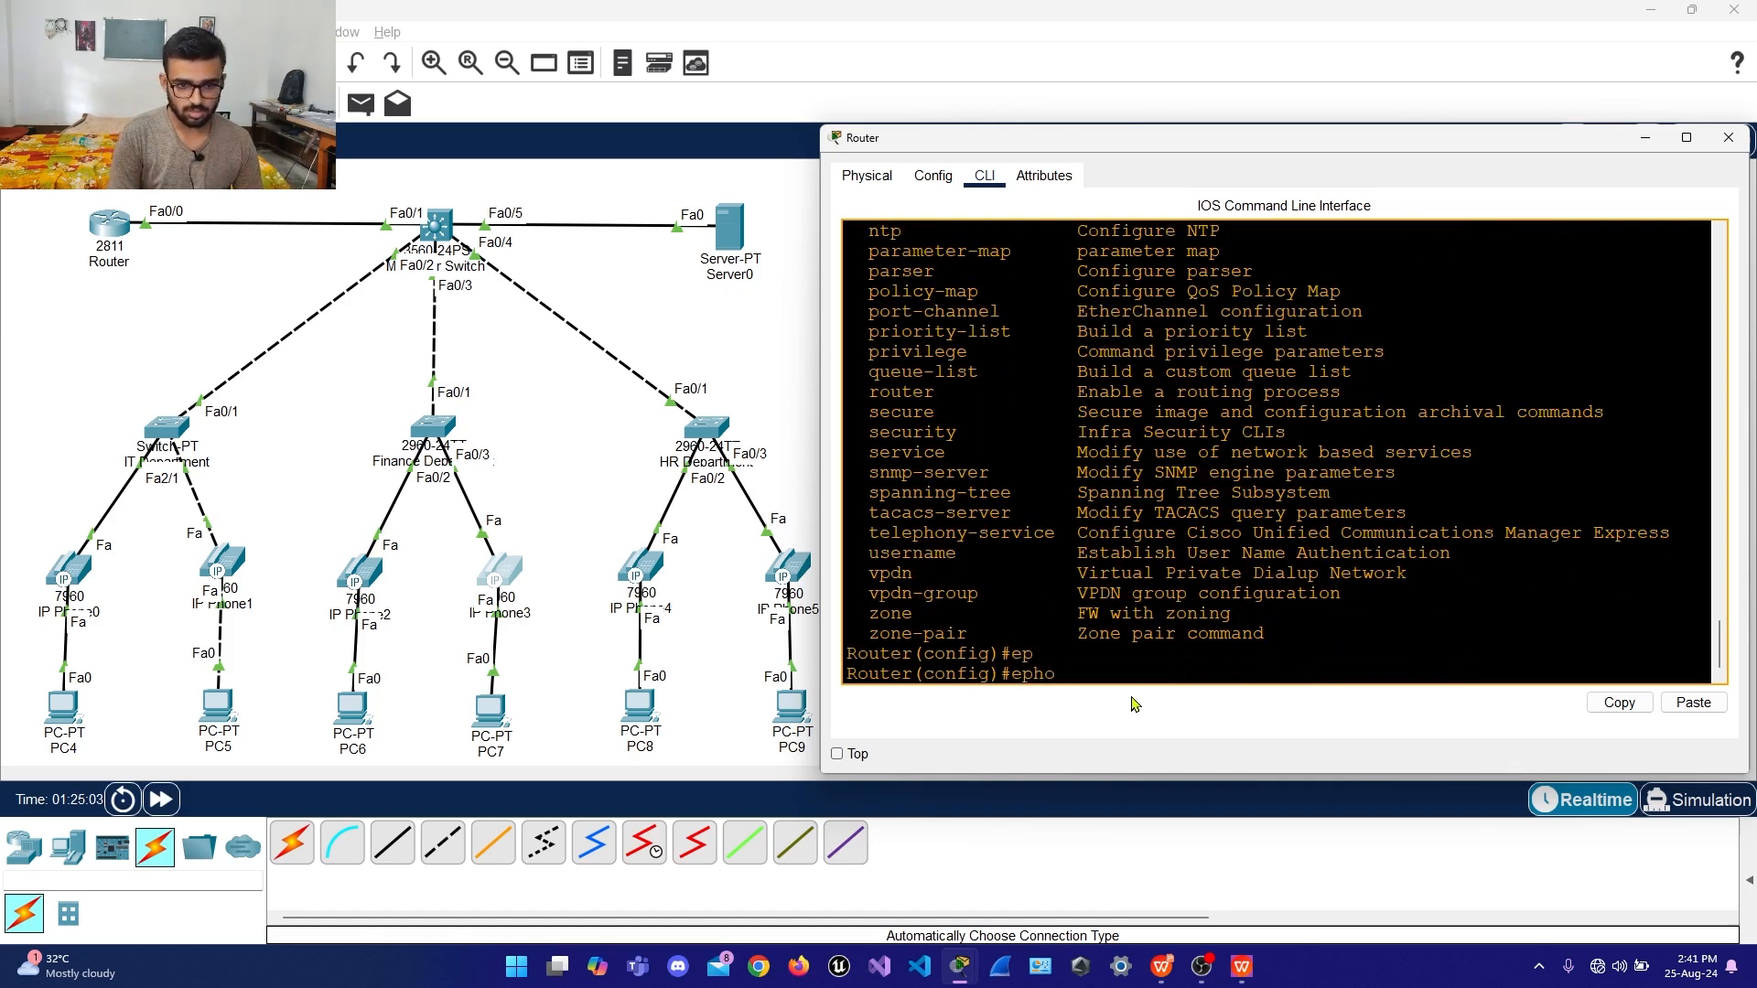
type("ne ?")
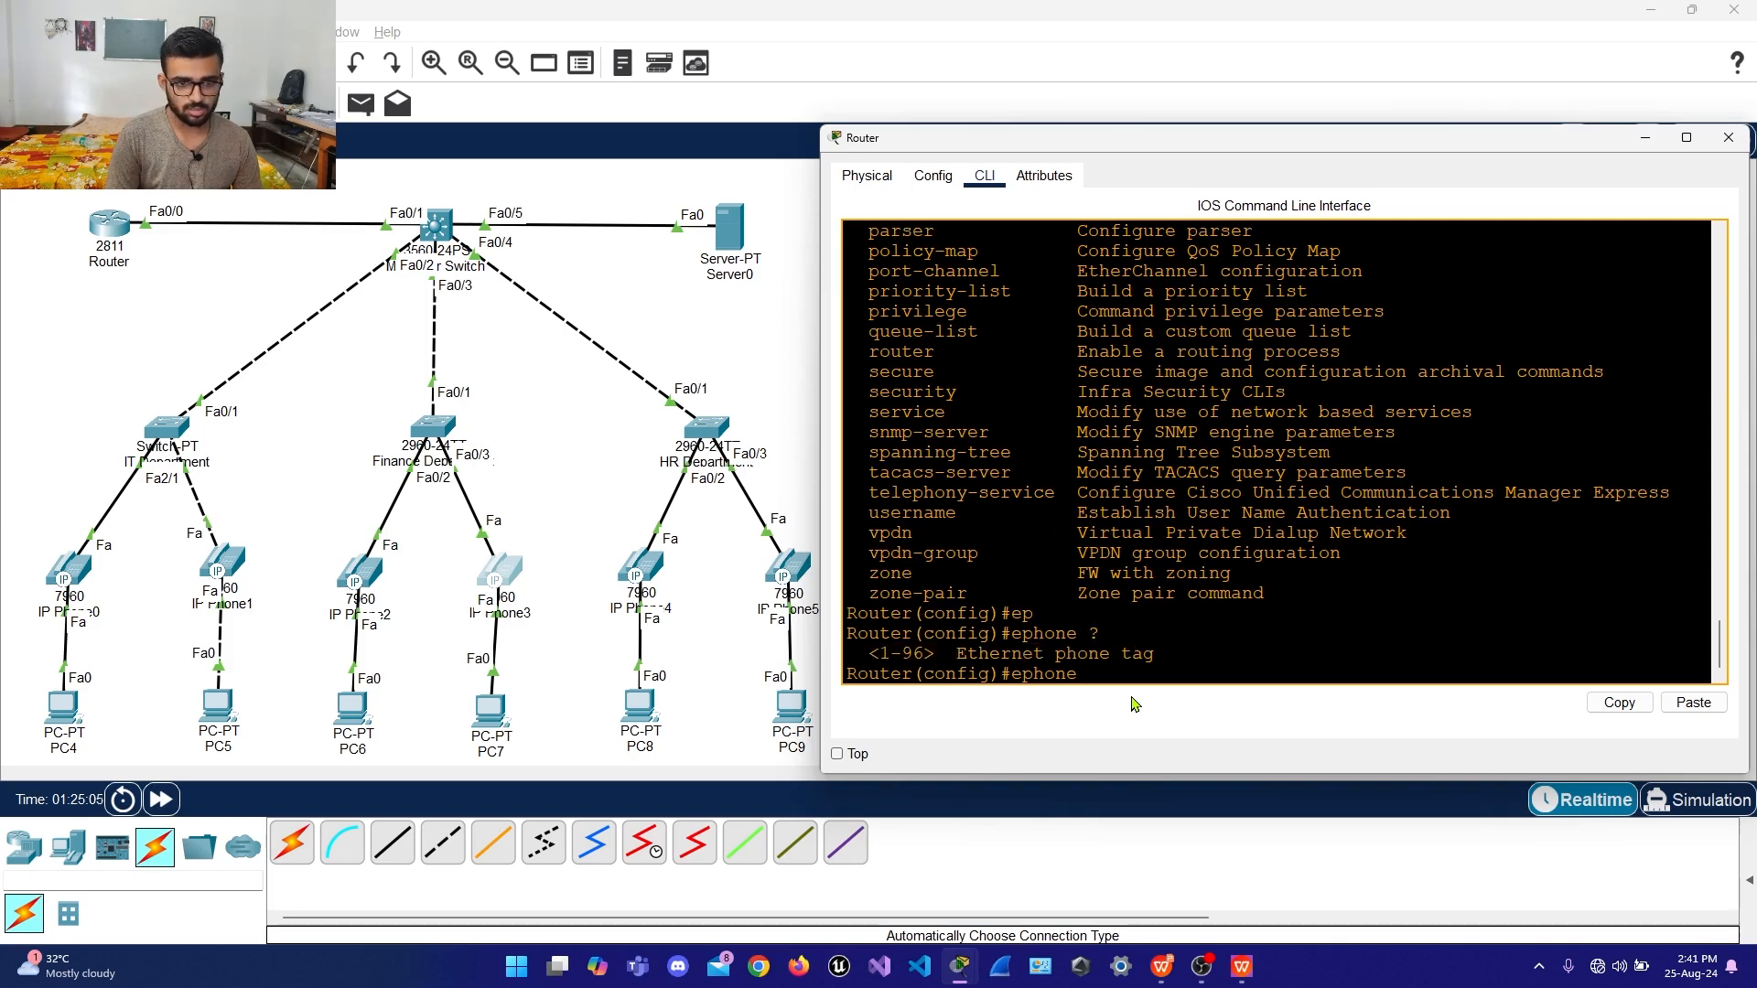
Configure ephone 1 as type 7960 and try to assign its button with 1:2
type("1")
key("Return")
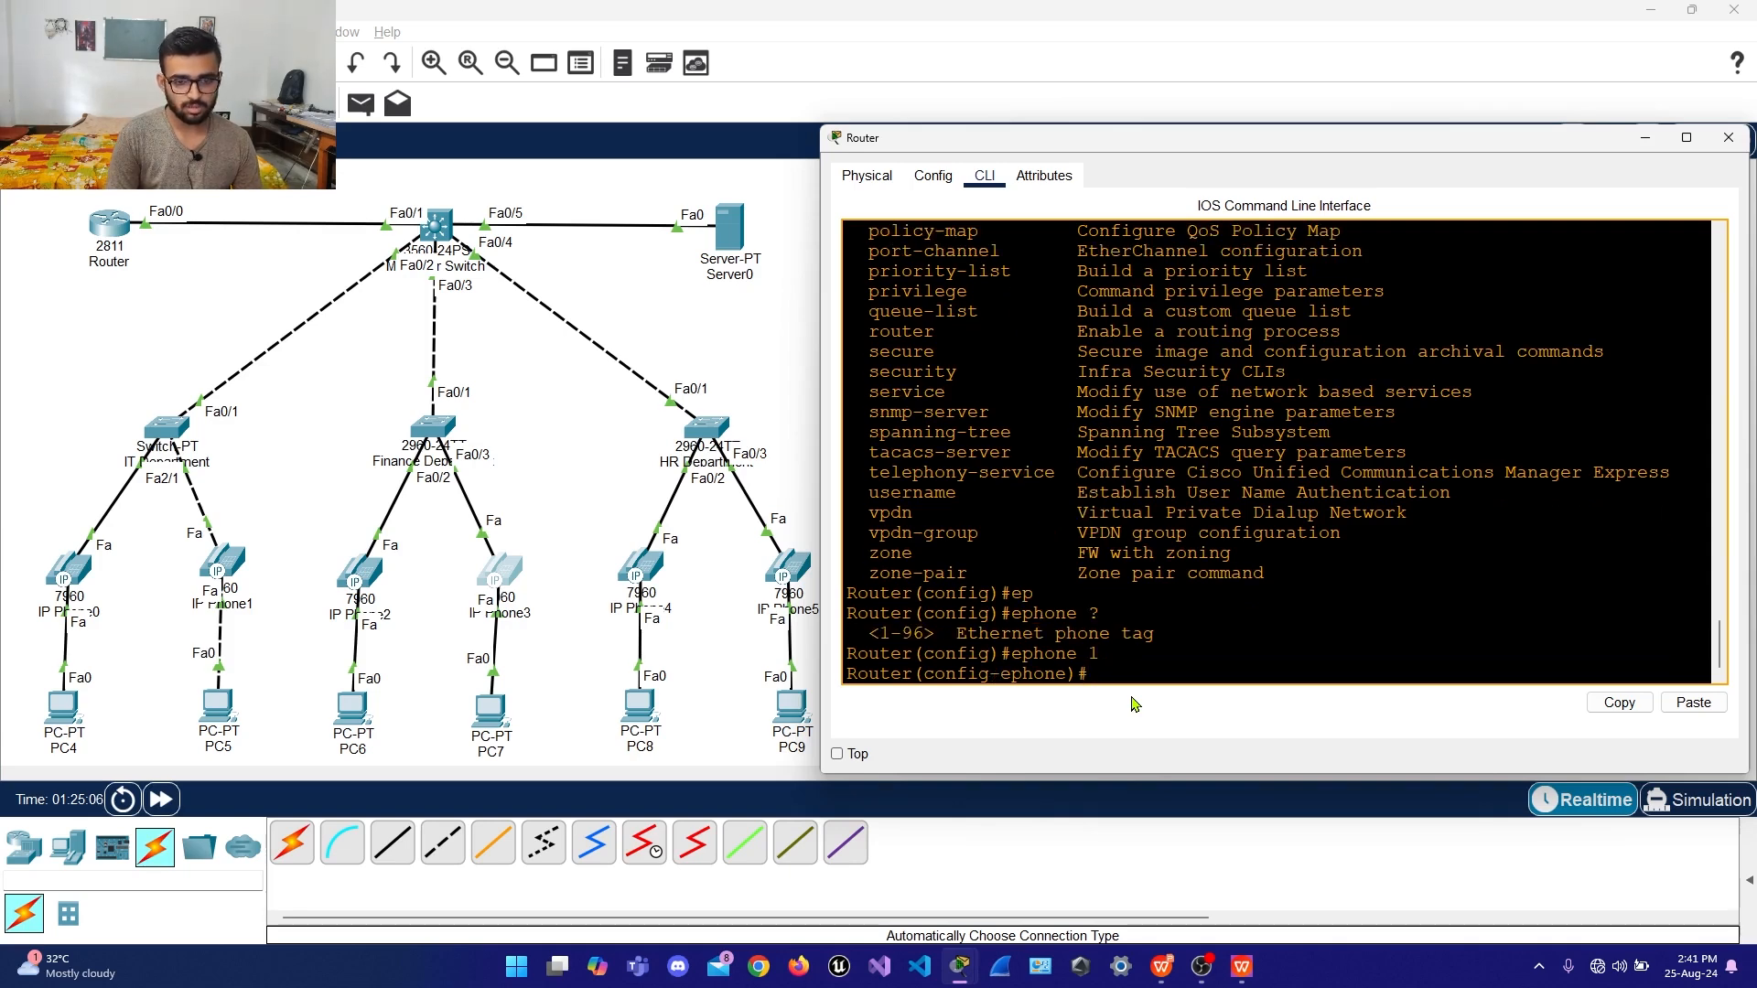
type("type ")
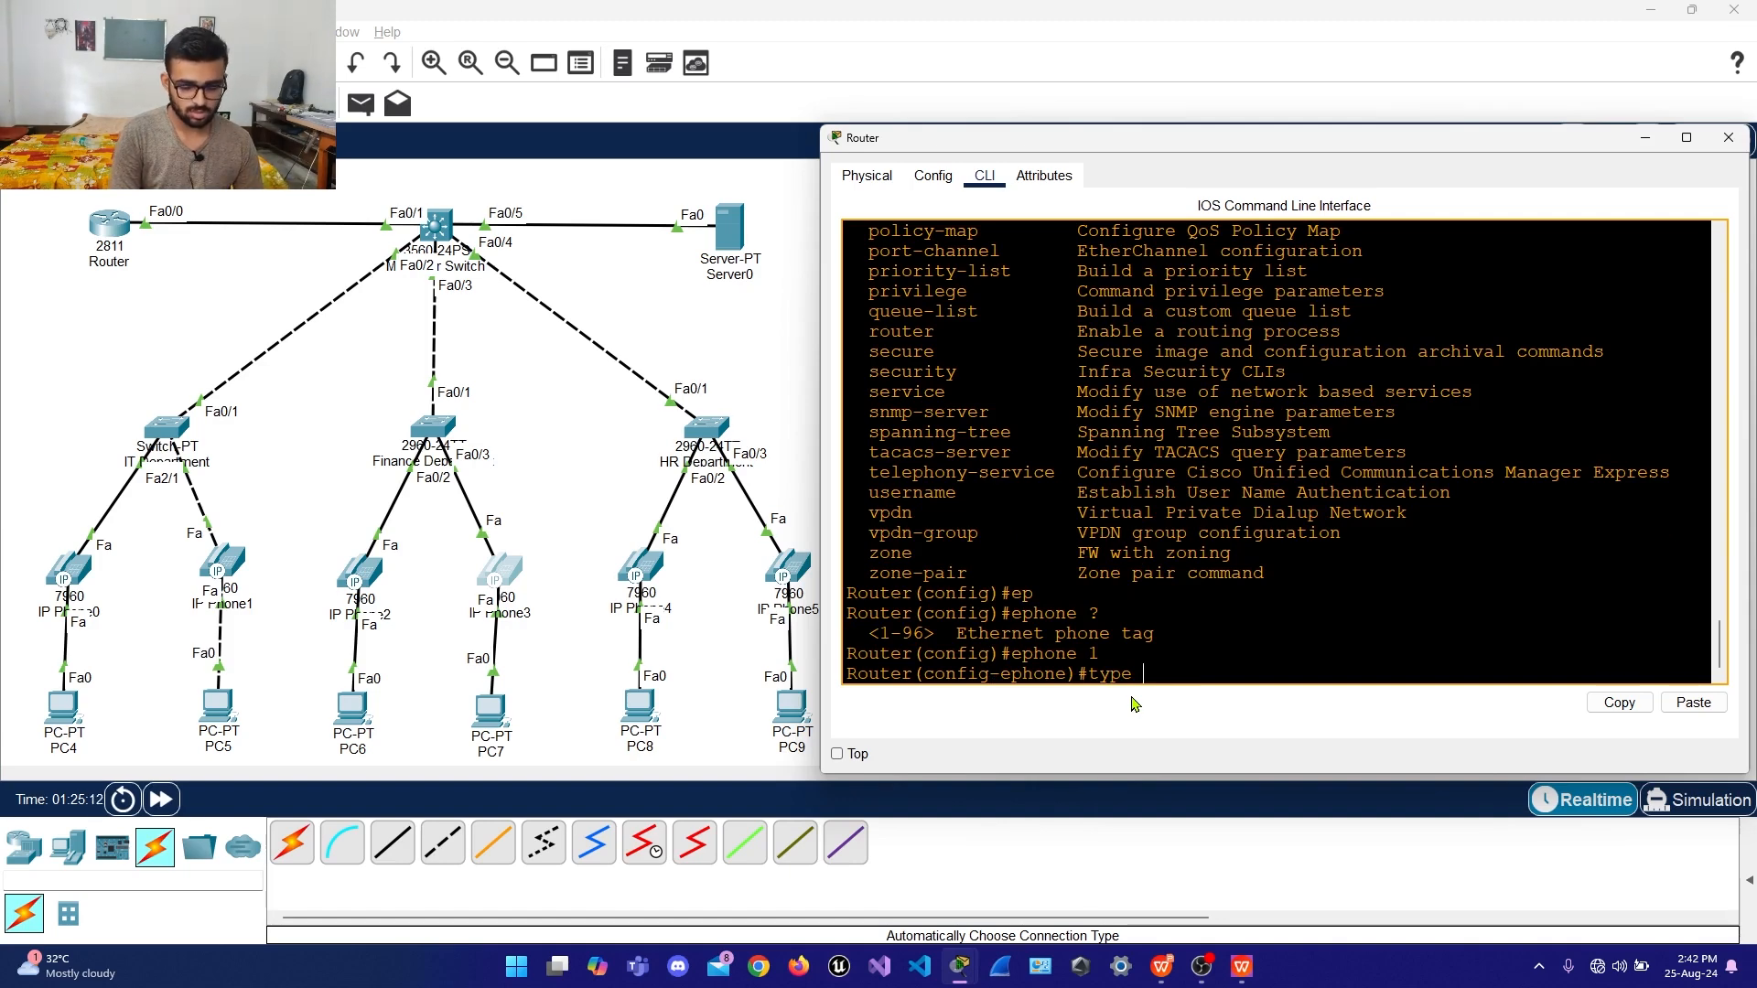
type("79")
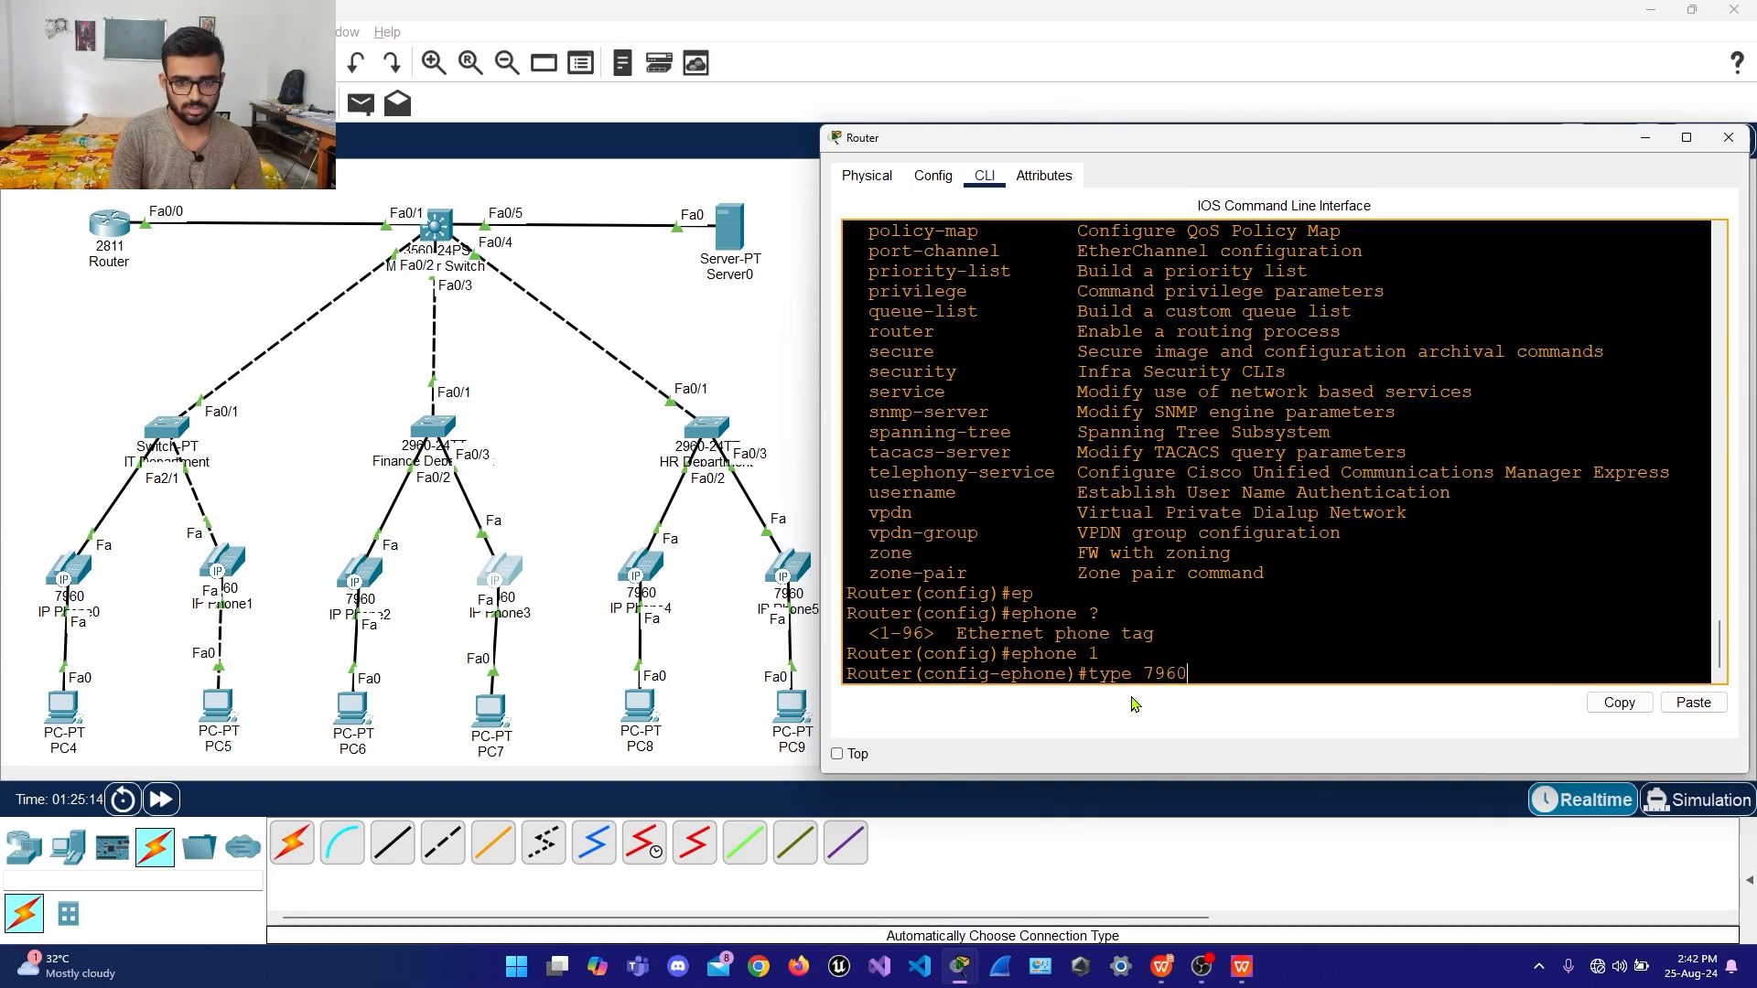
type("60")
key("Return")
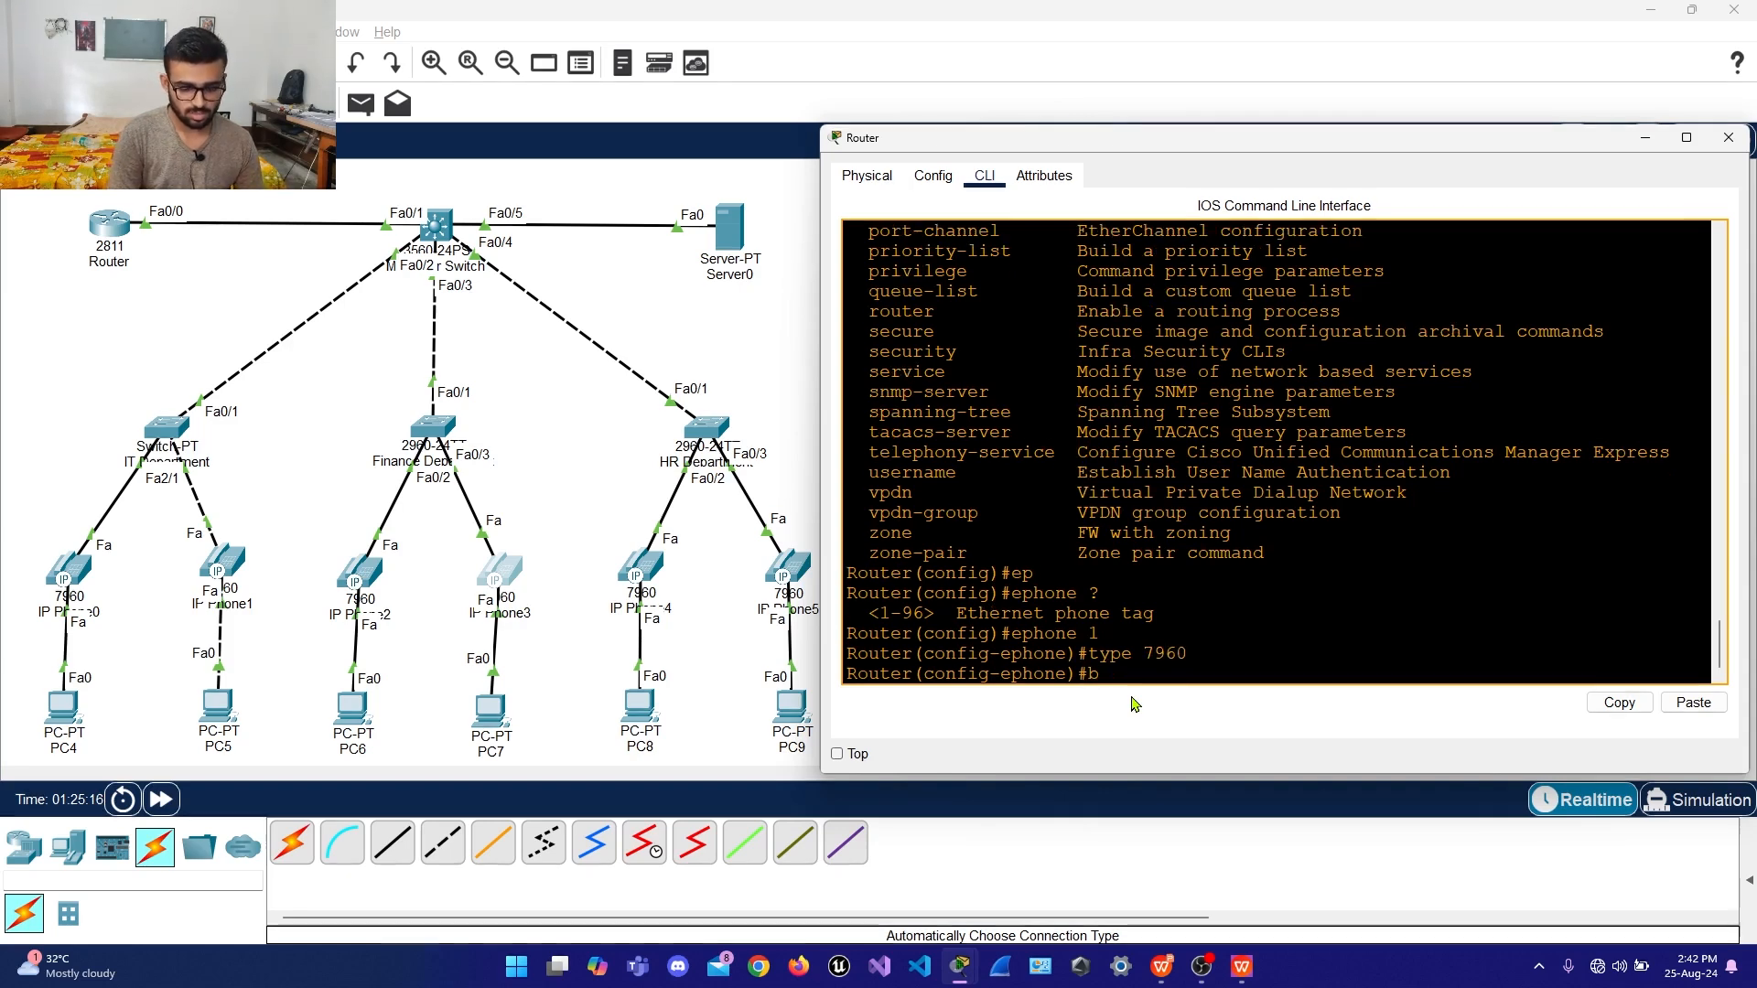
type("butto")
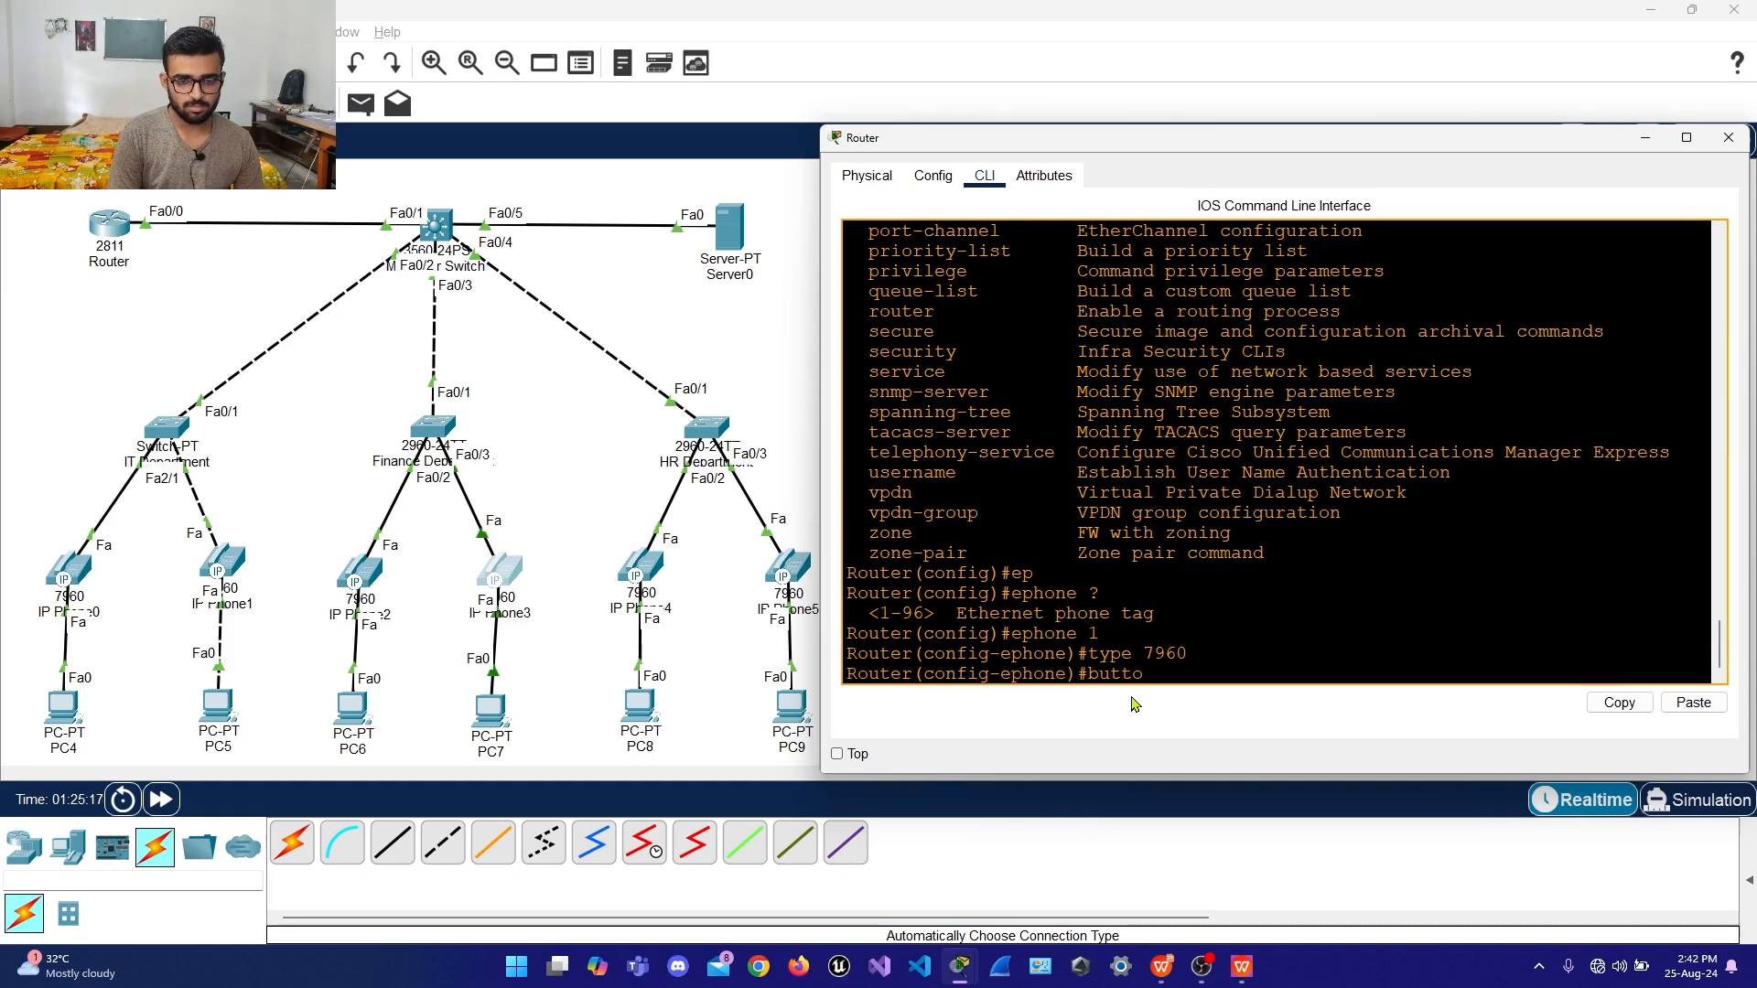
type("n 1:2")
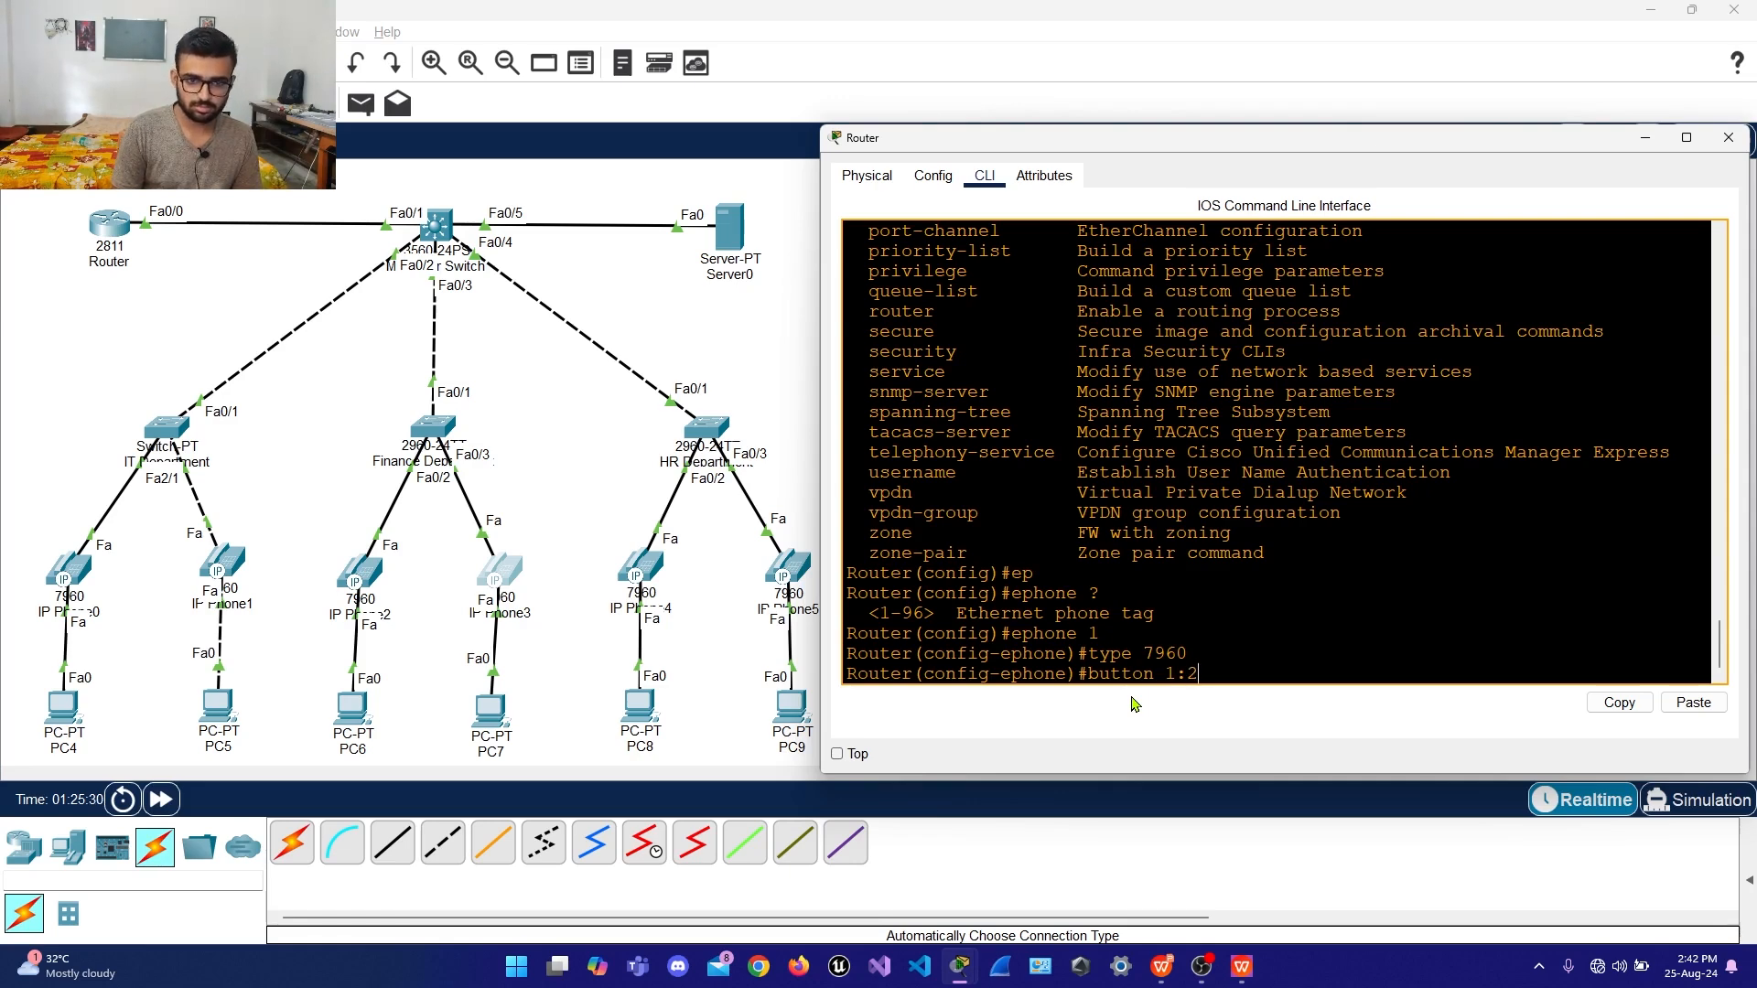
key("Return")
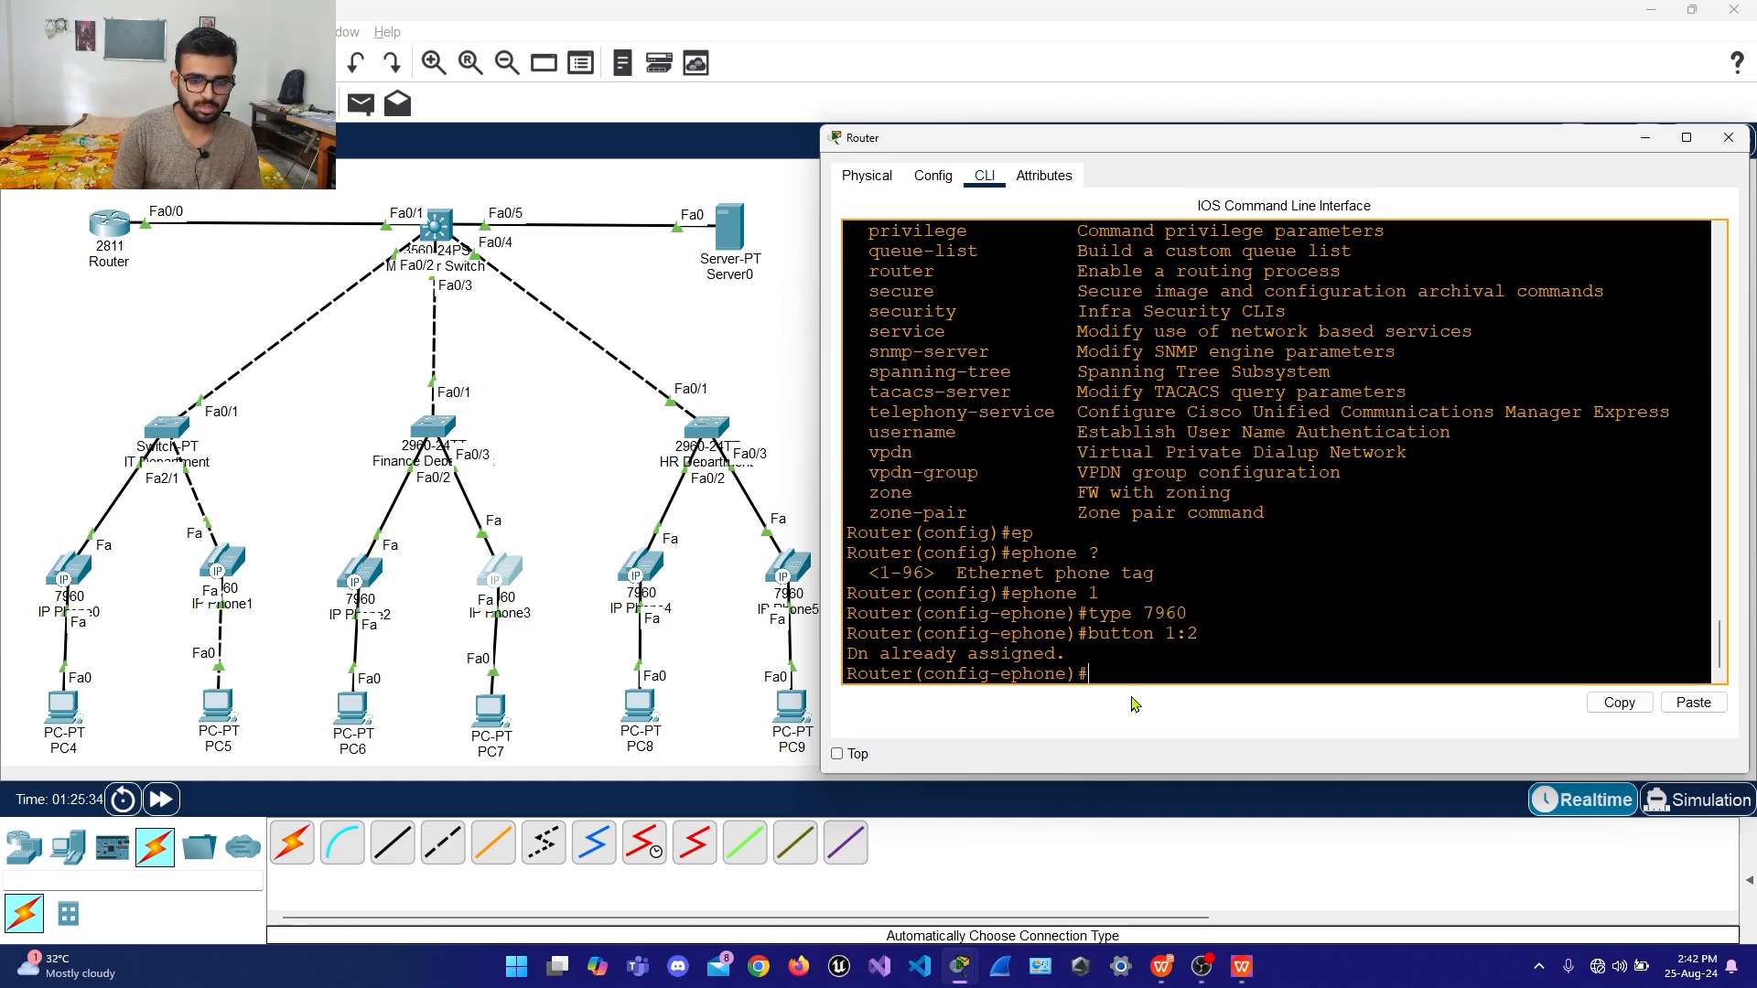
Try to assign button 2:3 to ephone 1, and return to the router's global configuration mode
type("but")
key("Tab")
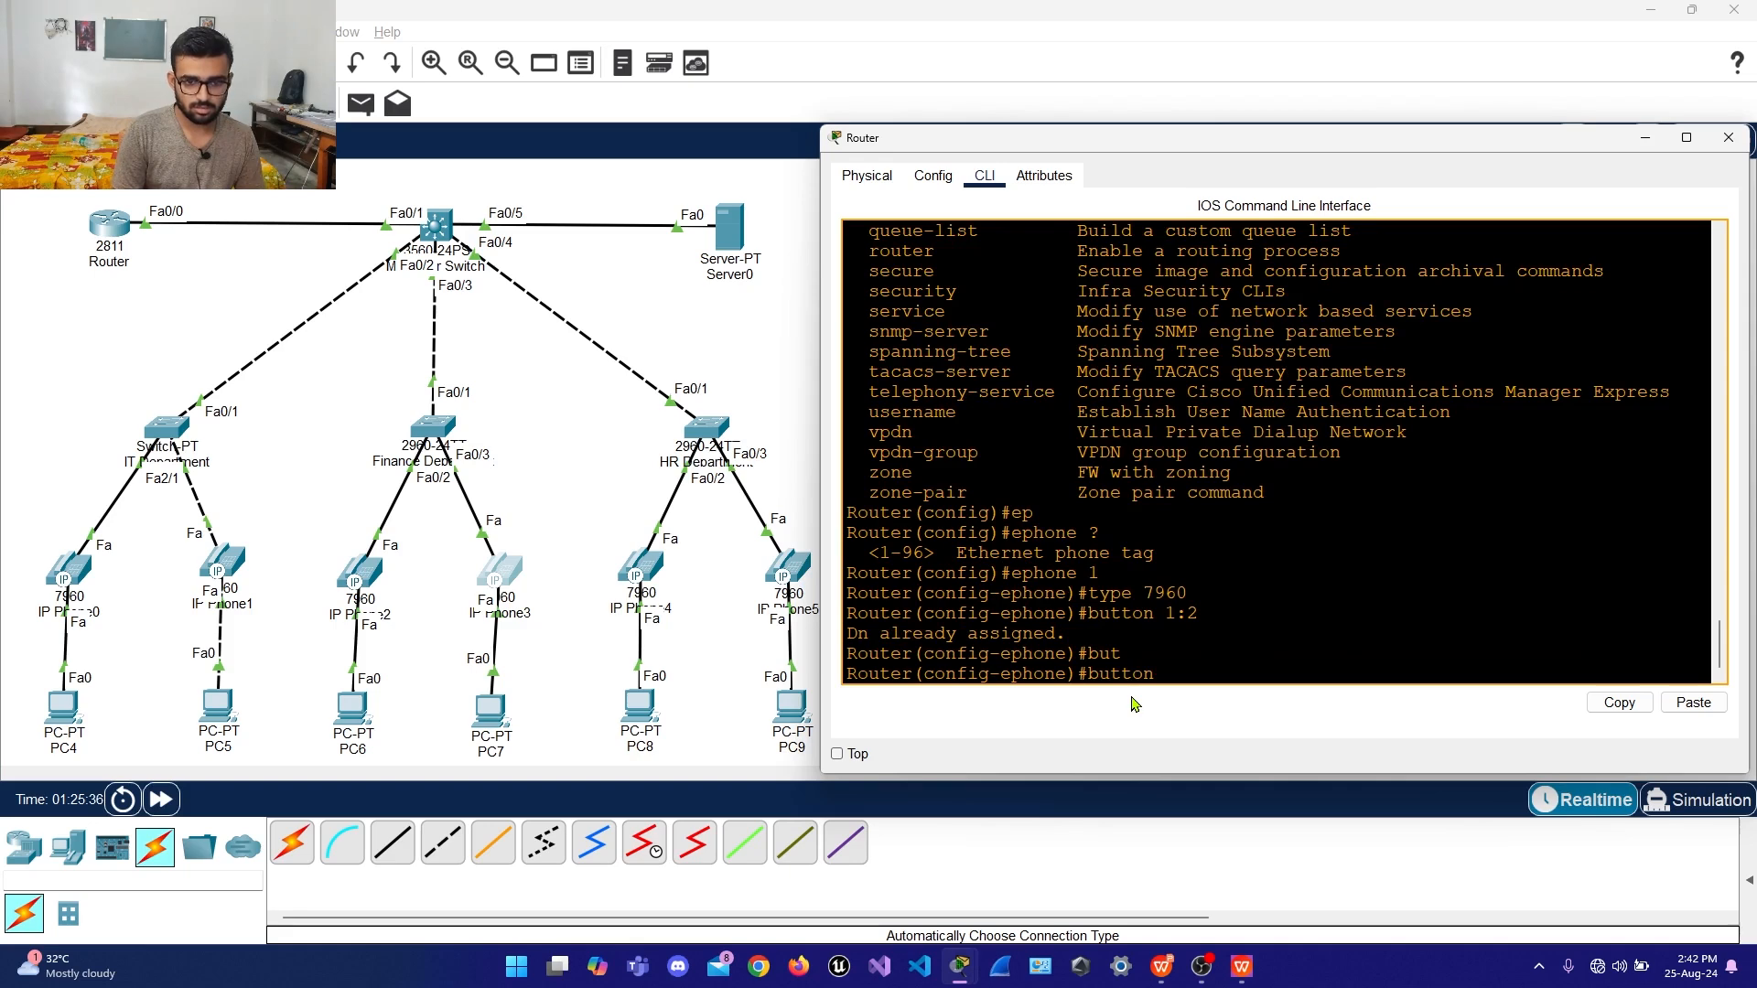
type("2:3")
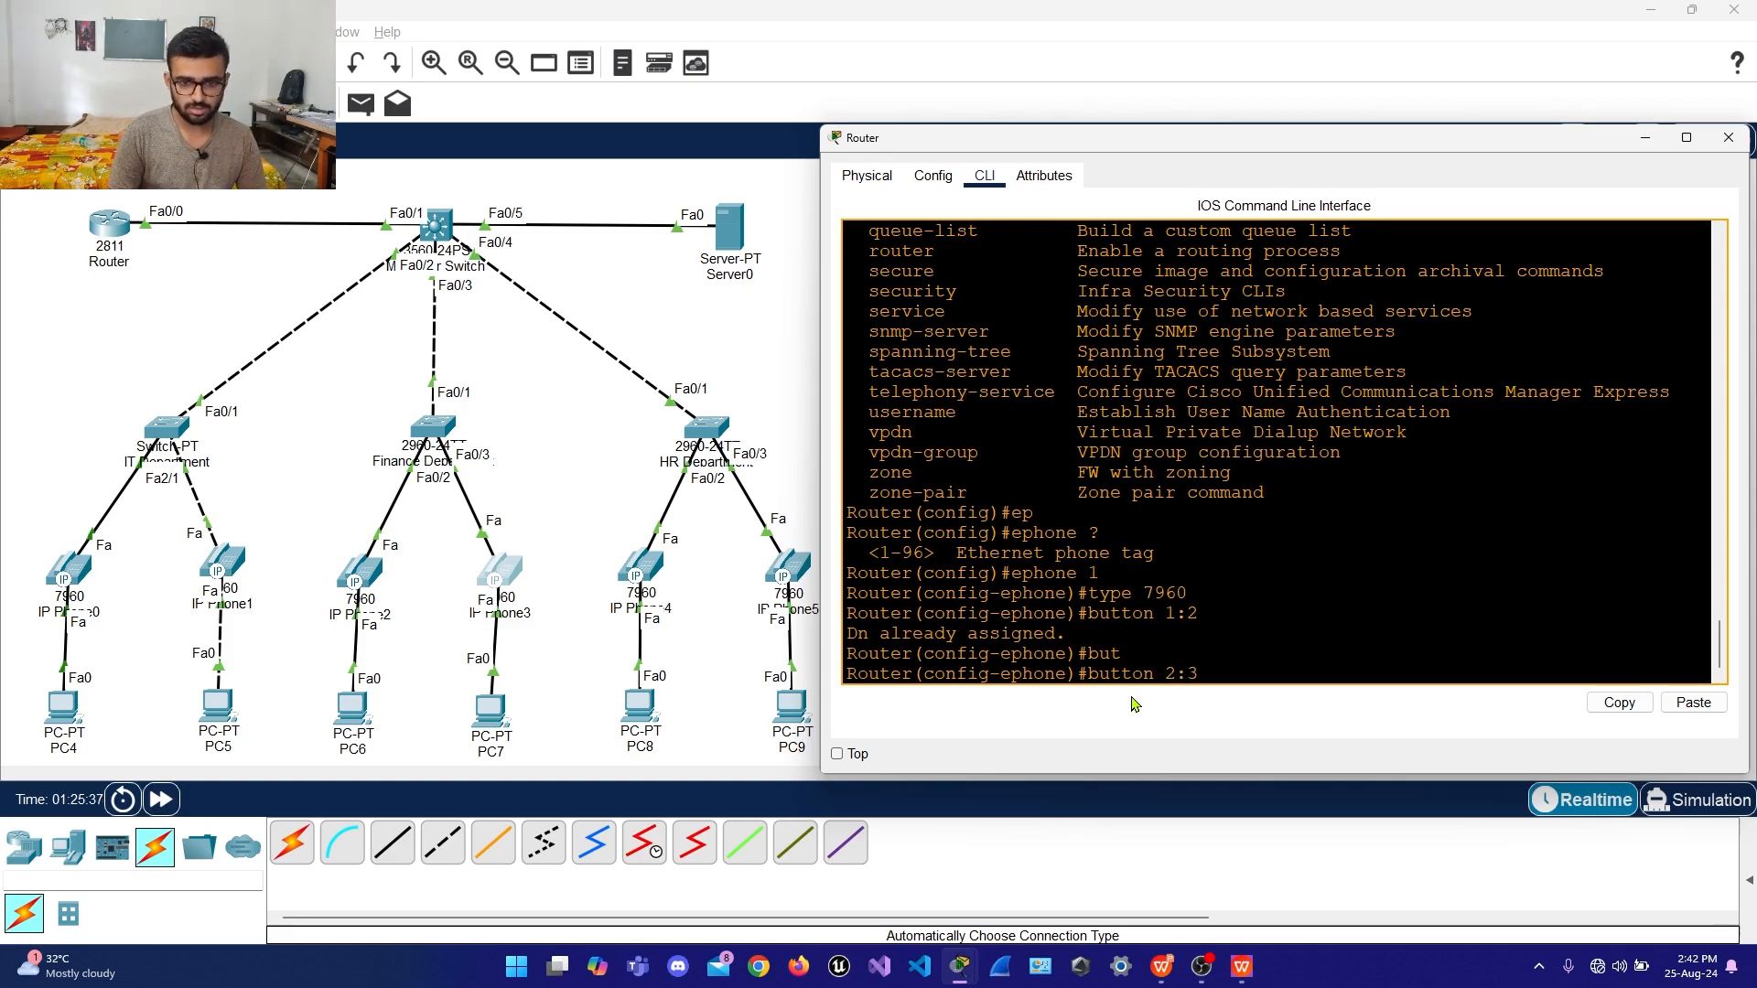
key("Return")
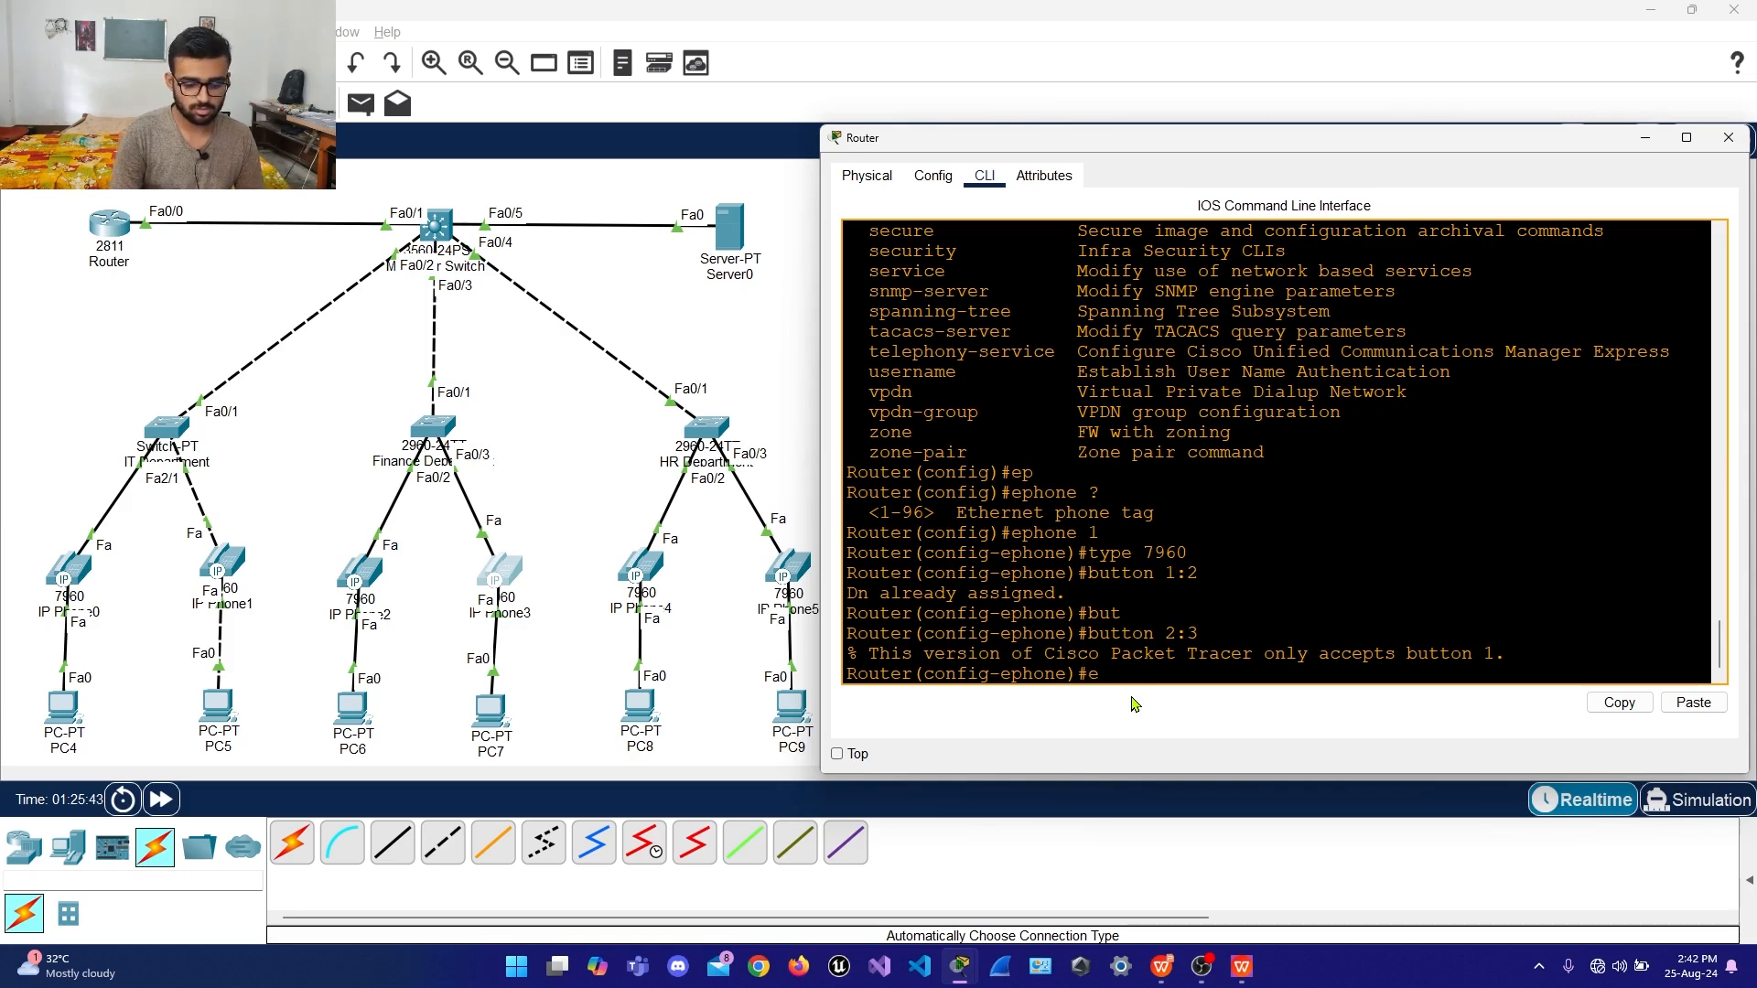
type("exit")
key("Return")
key("Return")
key("Return")
key("Return")
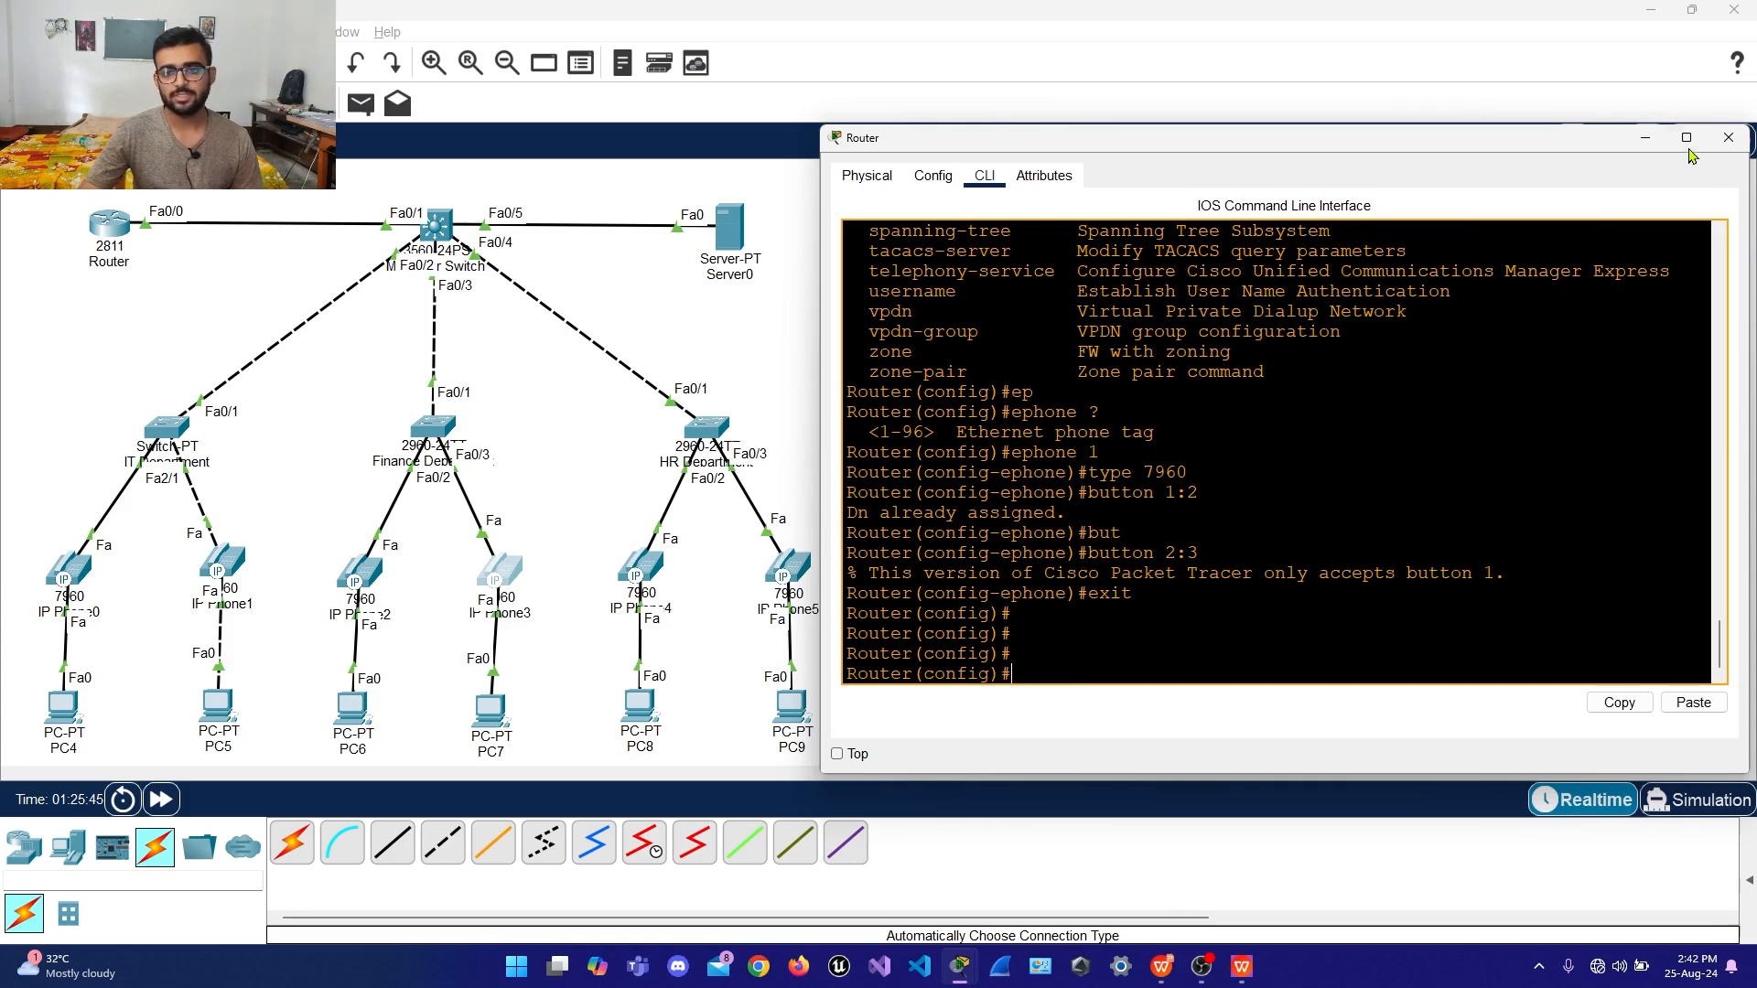
Power-cycle IP Phone0 by removing and reattaching its power adapter
left_click(1729, 137)
left_click(62, 578)
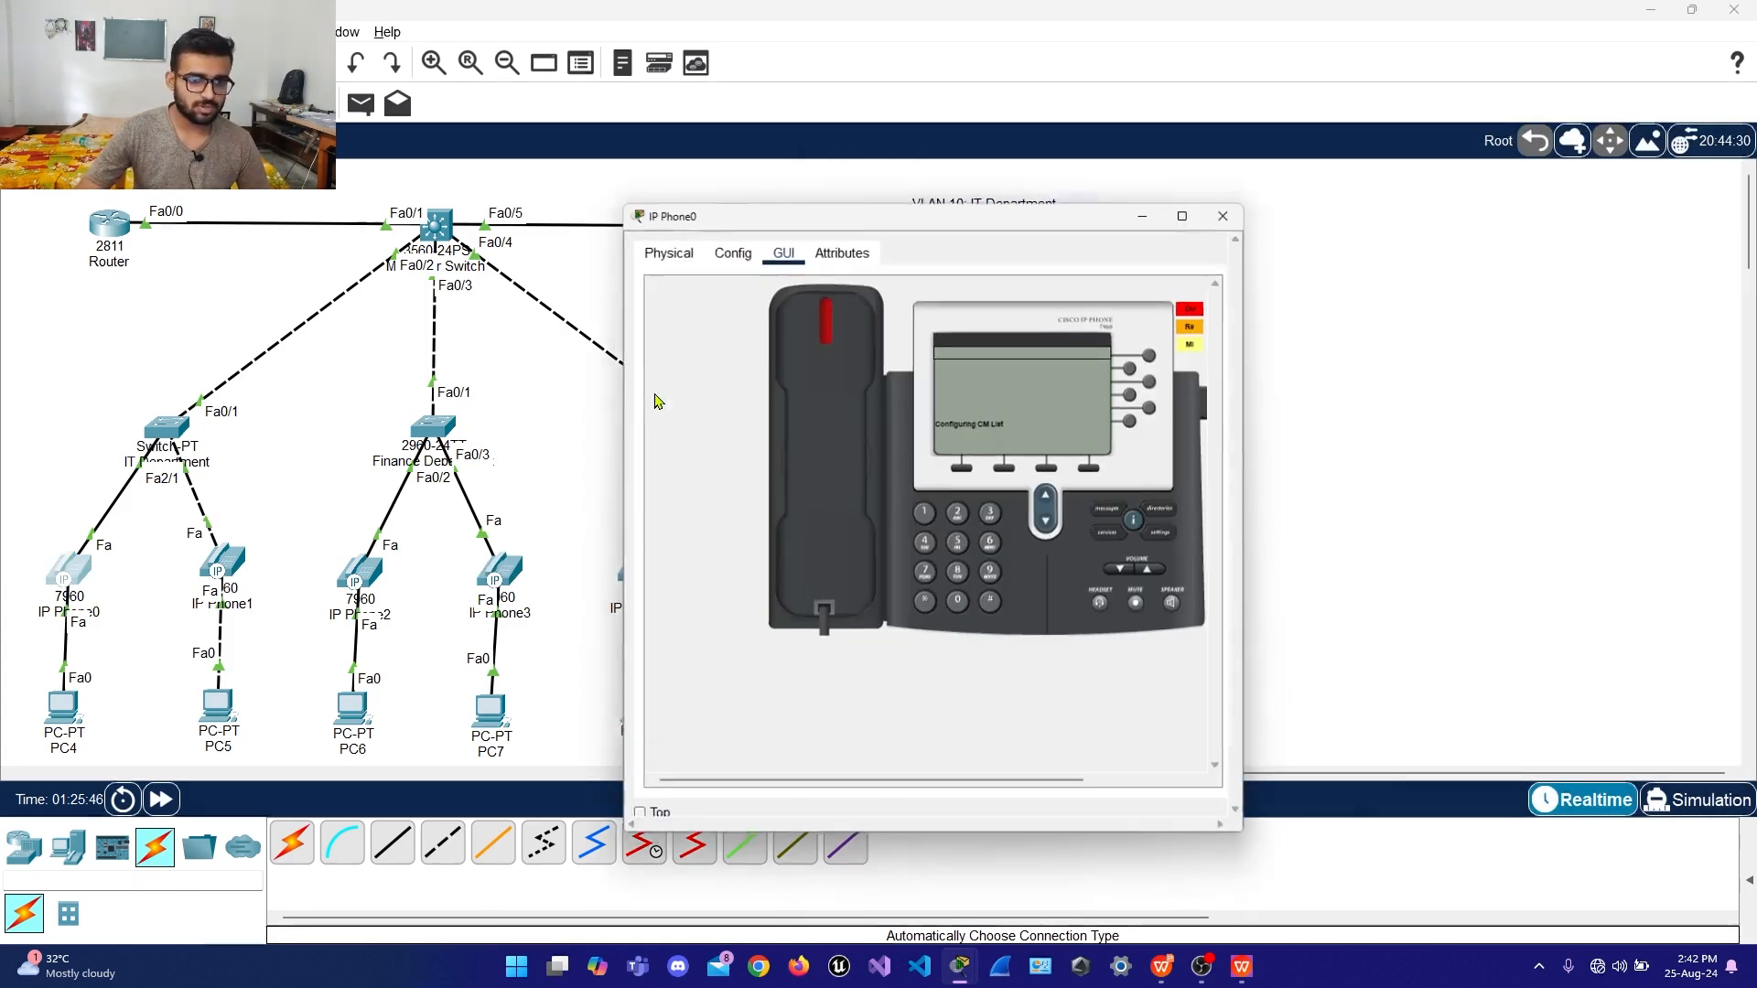
left_click(712, 251)
left_click(661, 245)
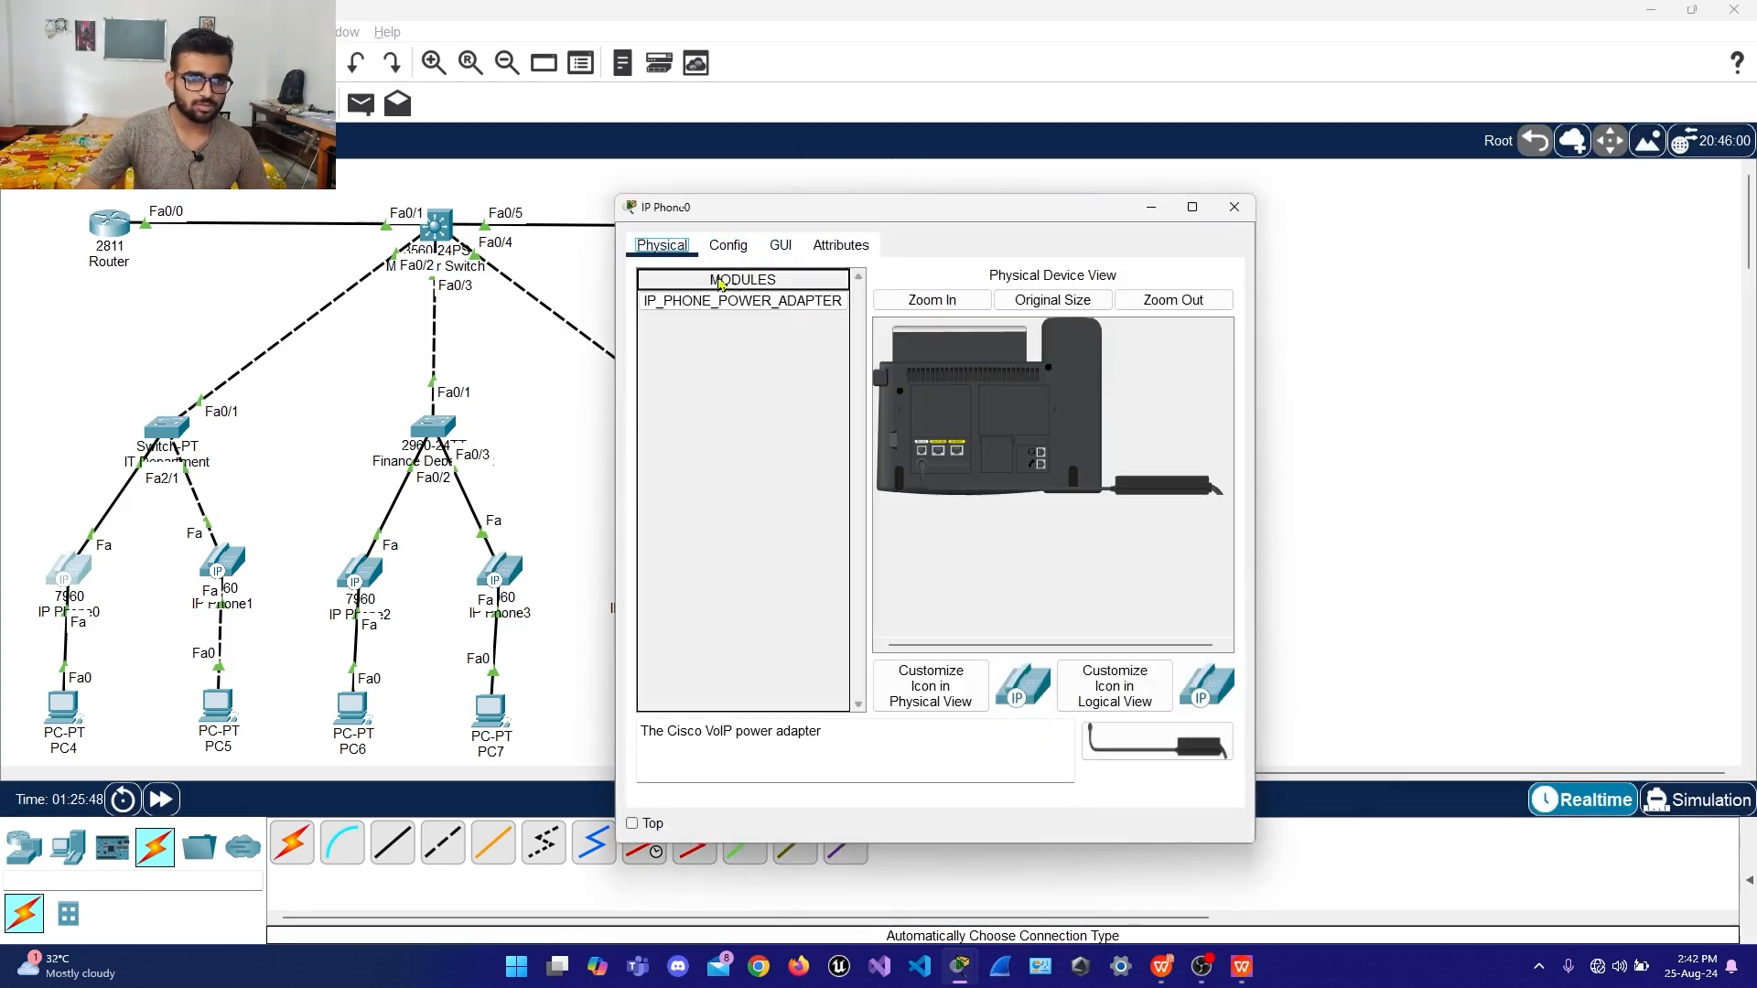
left_click_drag(743, 301, 723, 476)
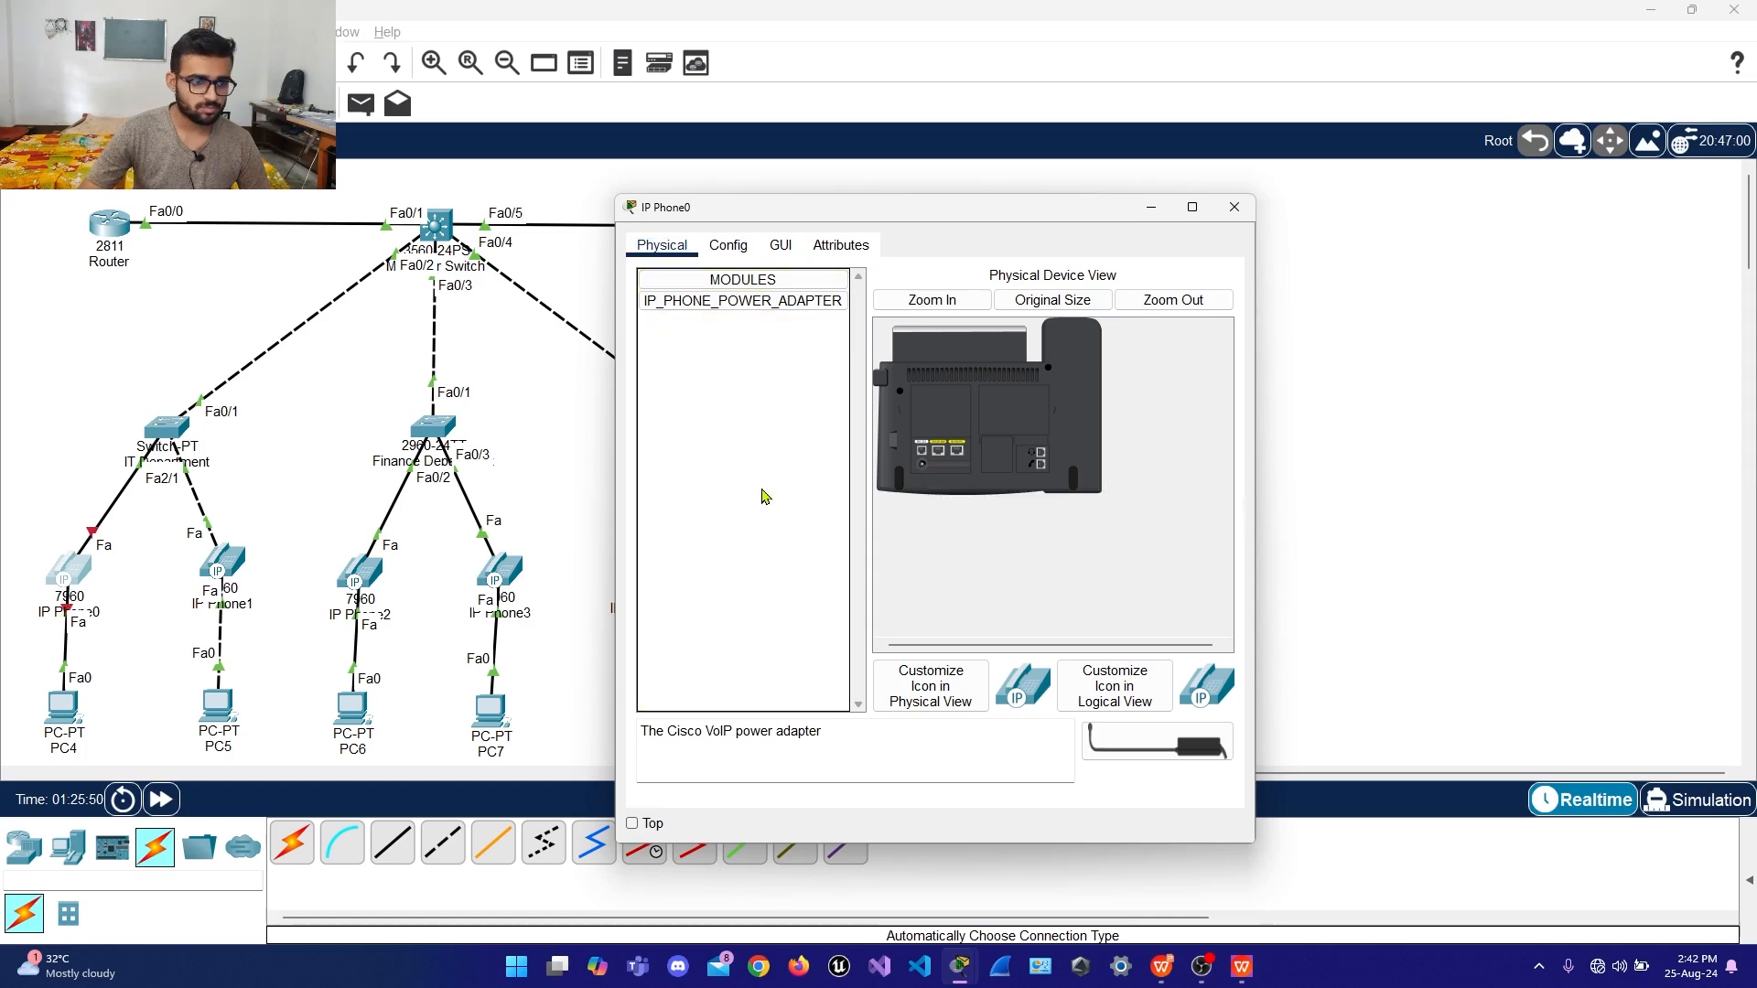
left_click_drag(744, 301, 993, 444)
left_click(1234, 207)
Restart IP Phone1 by unplugging its power adapter and fitting it again
left_click(222, 560)
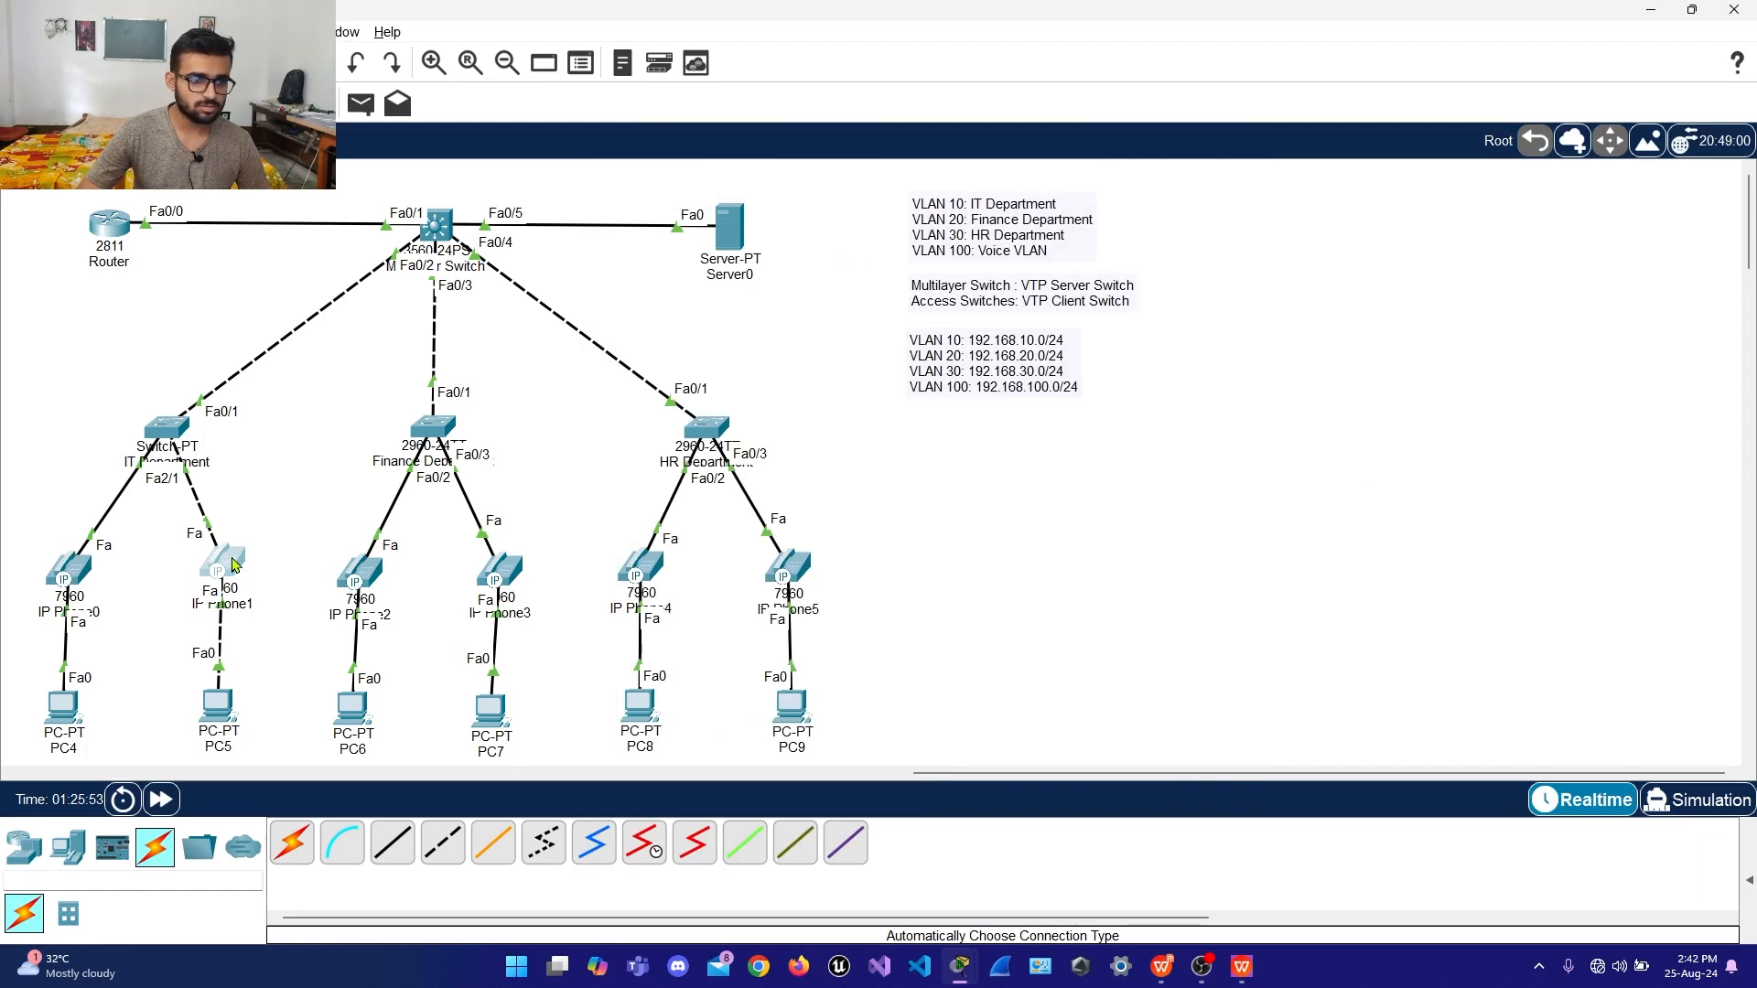
left_click(662, 245)
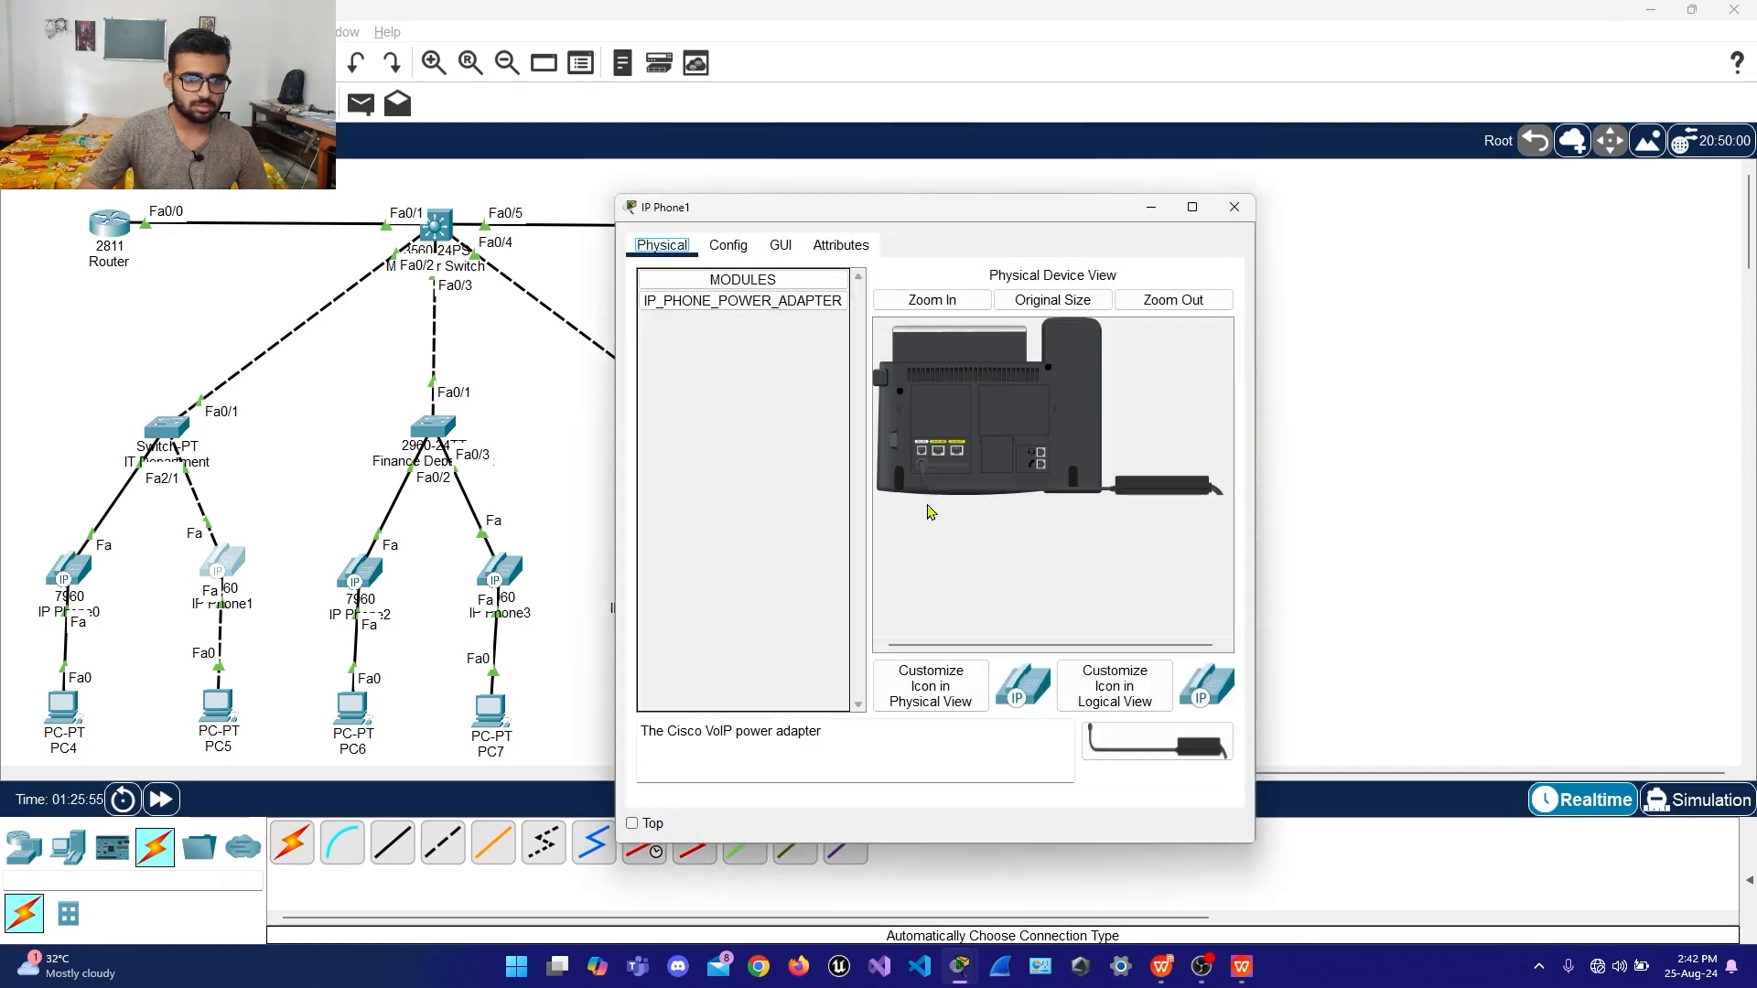
left_click_drag(1137, 488, 712, 476)
left_click_drag(704, 302, 938, 473)
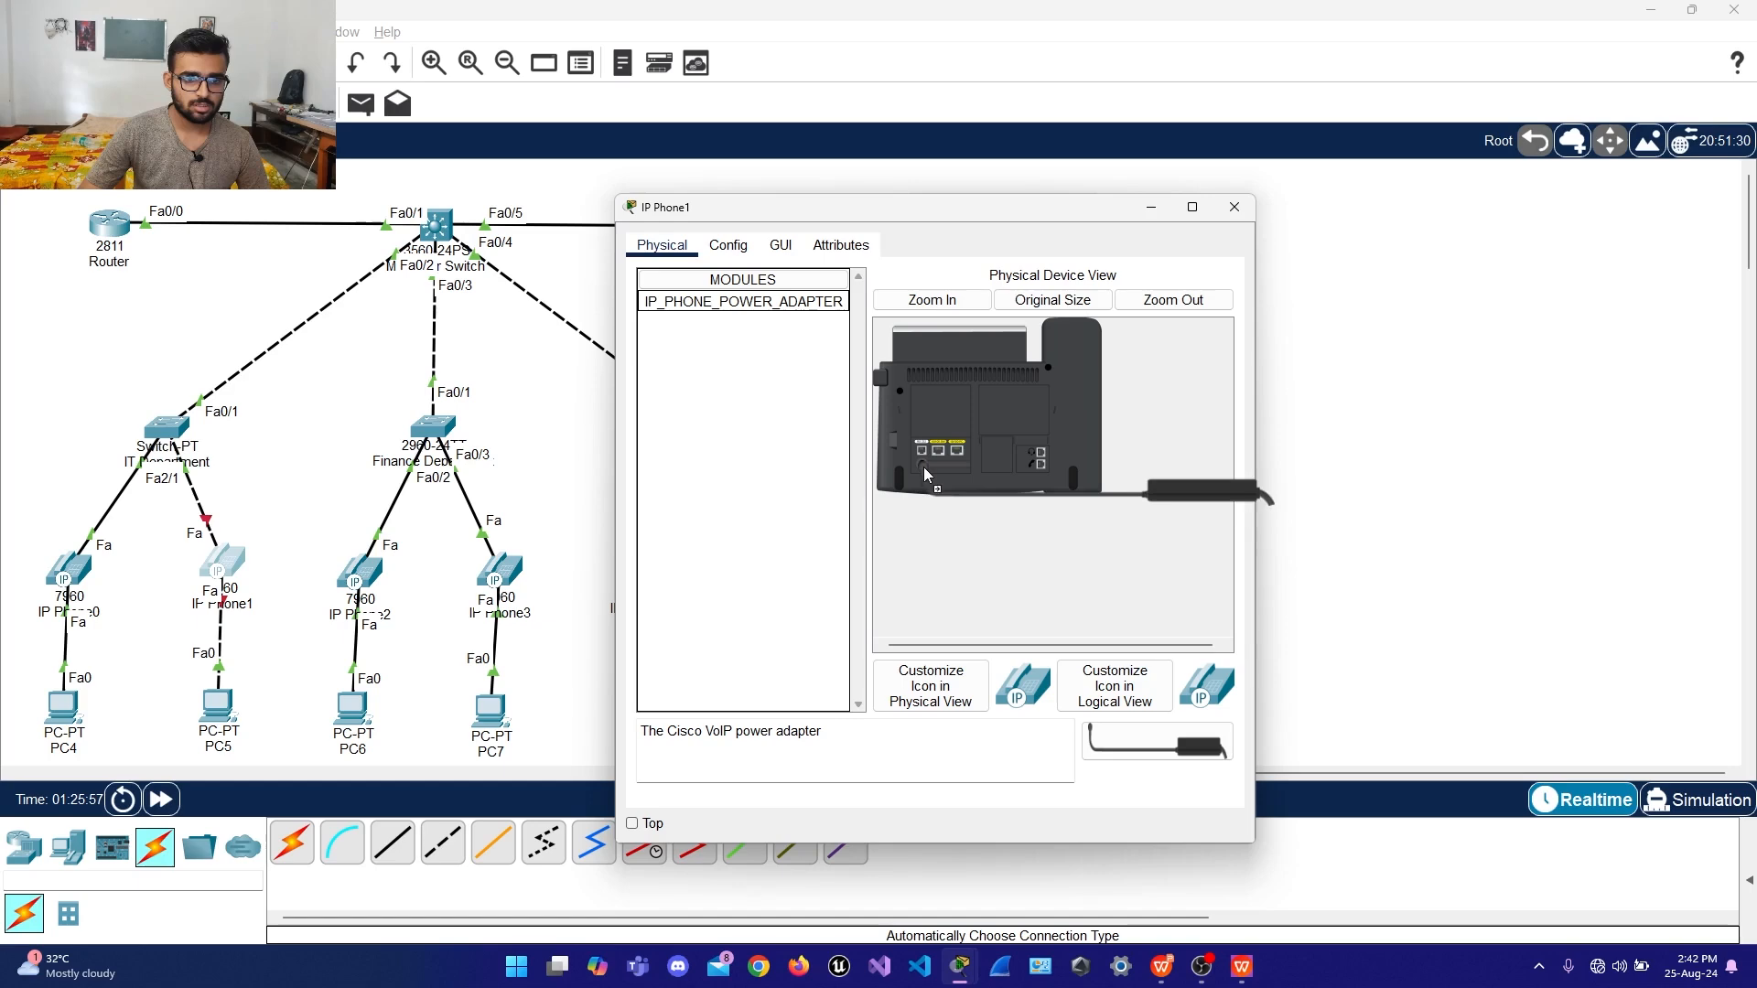
left_click(1235, 207)
Power-cycle IP Phone4 by detaching and reattaching its power adapter
left_click(638, 572)
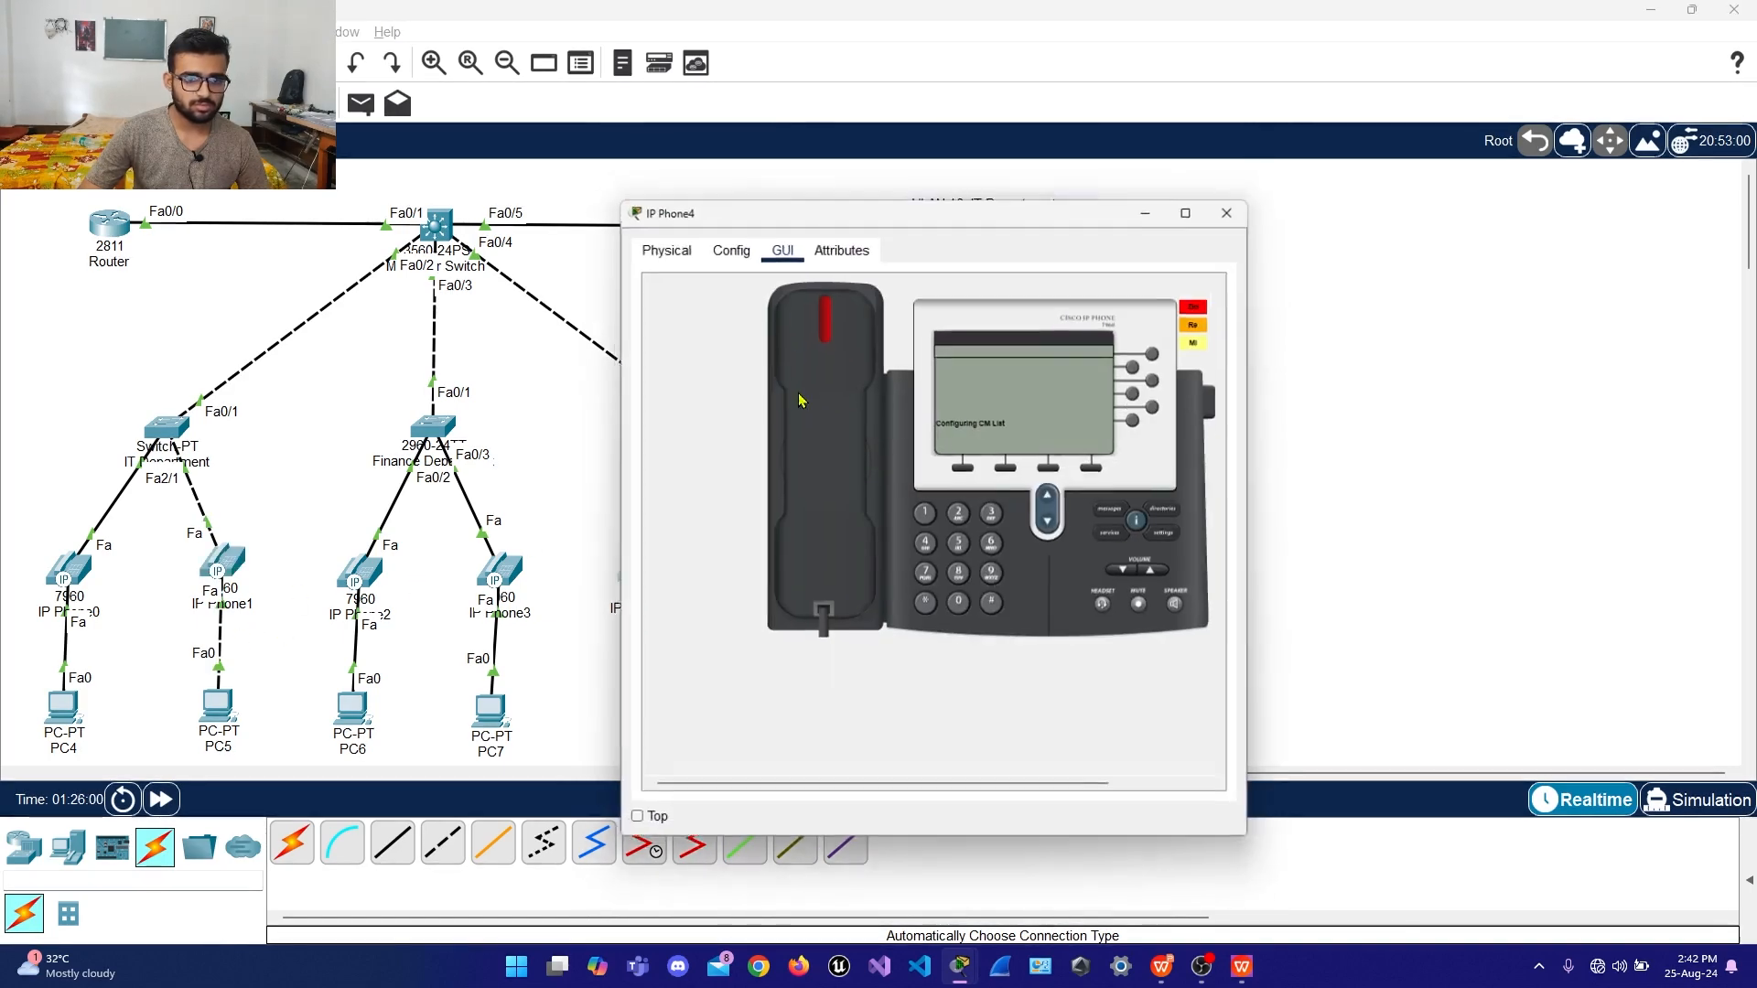
left_click(661, 245)
left_click_drag(1155, 499, 924, 465)
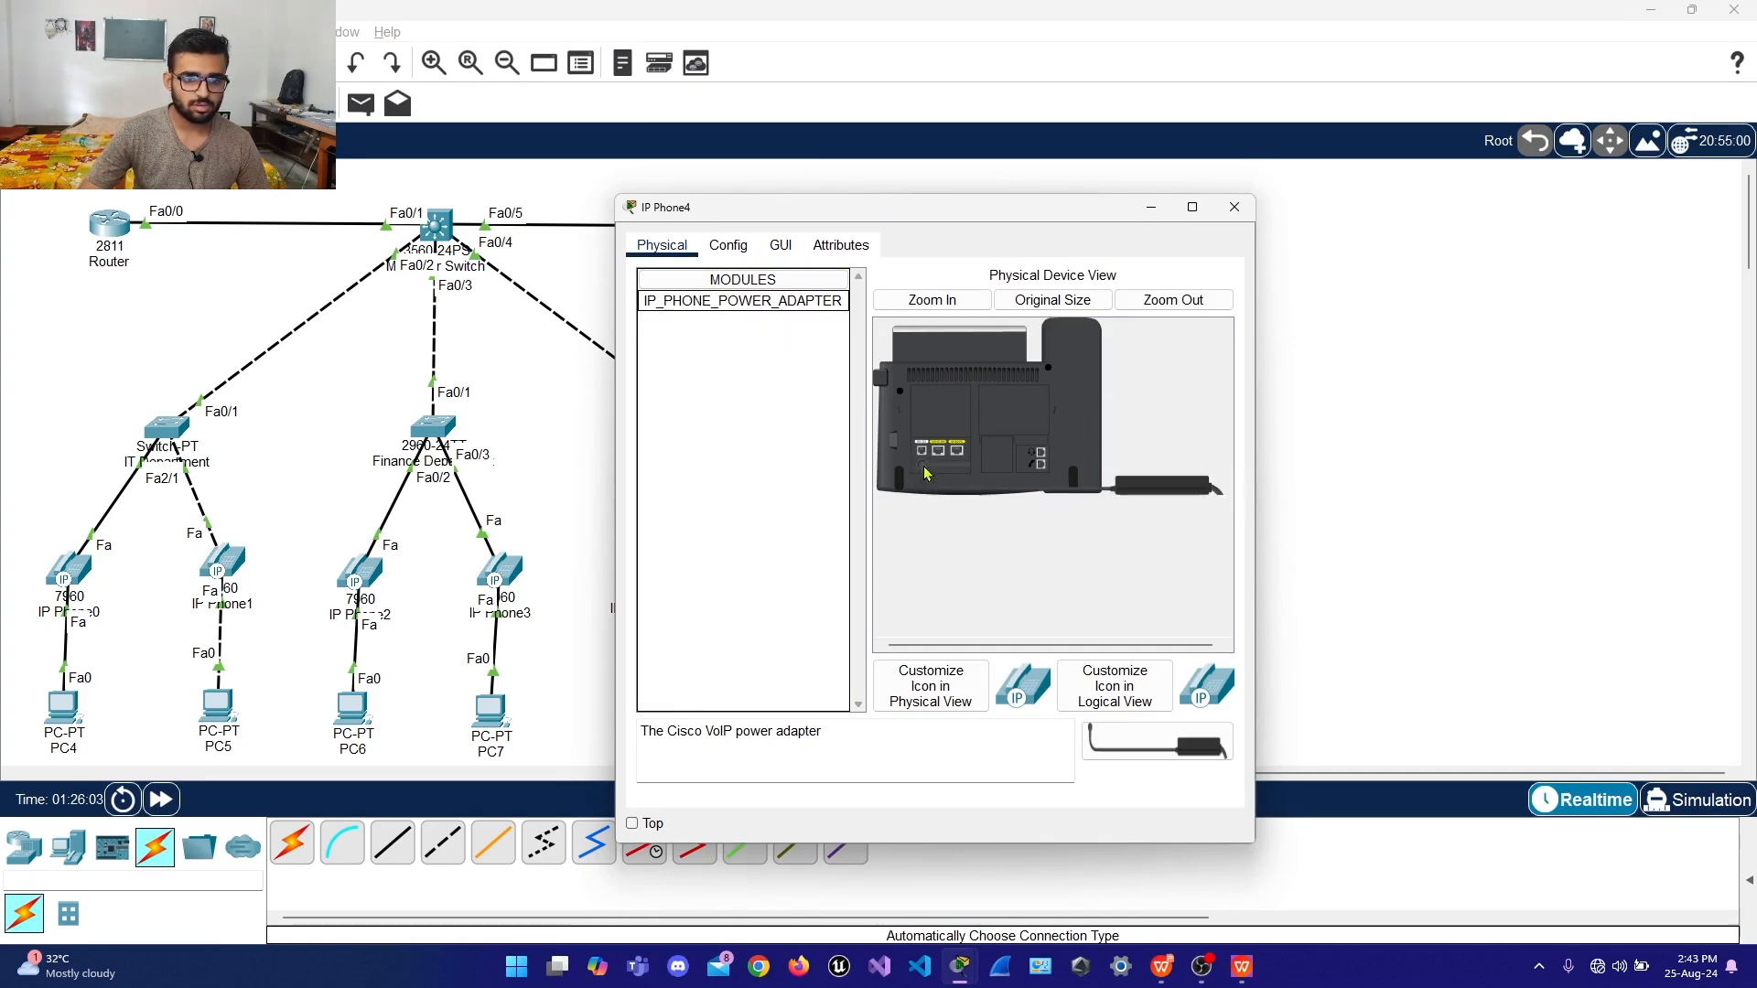
left_click(1235, 207)
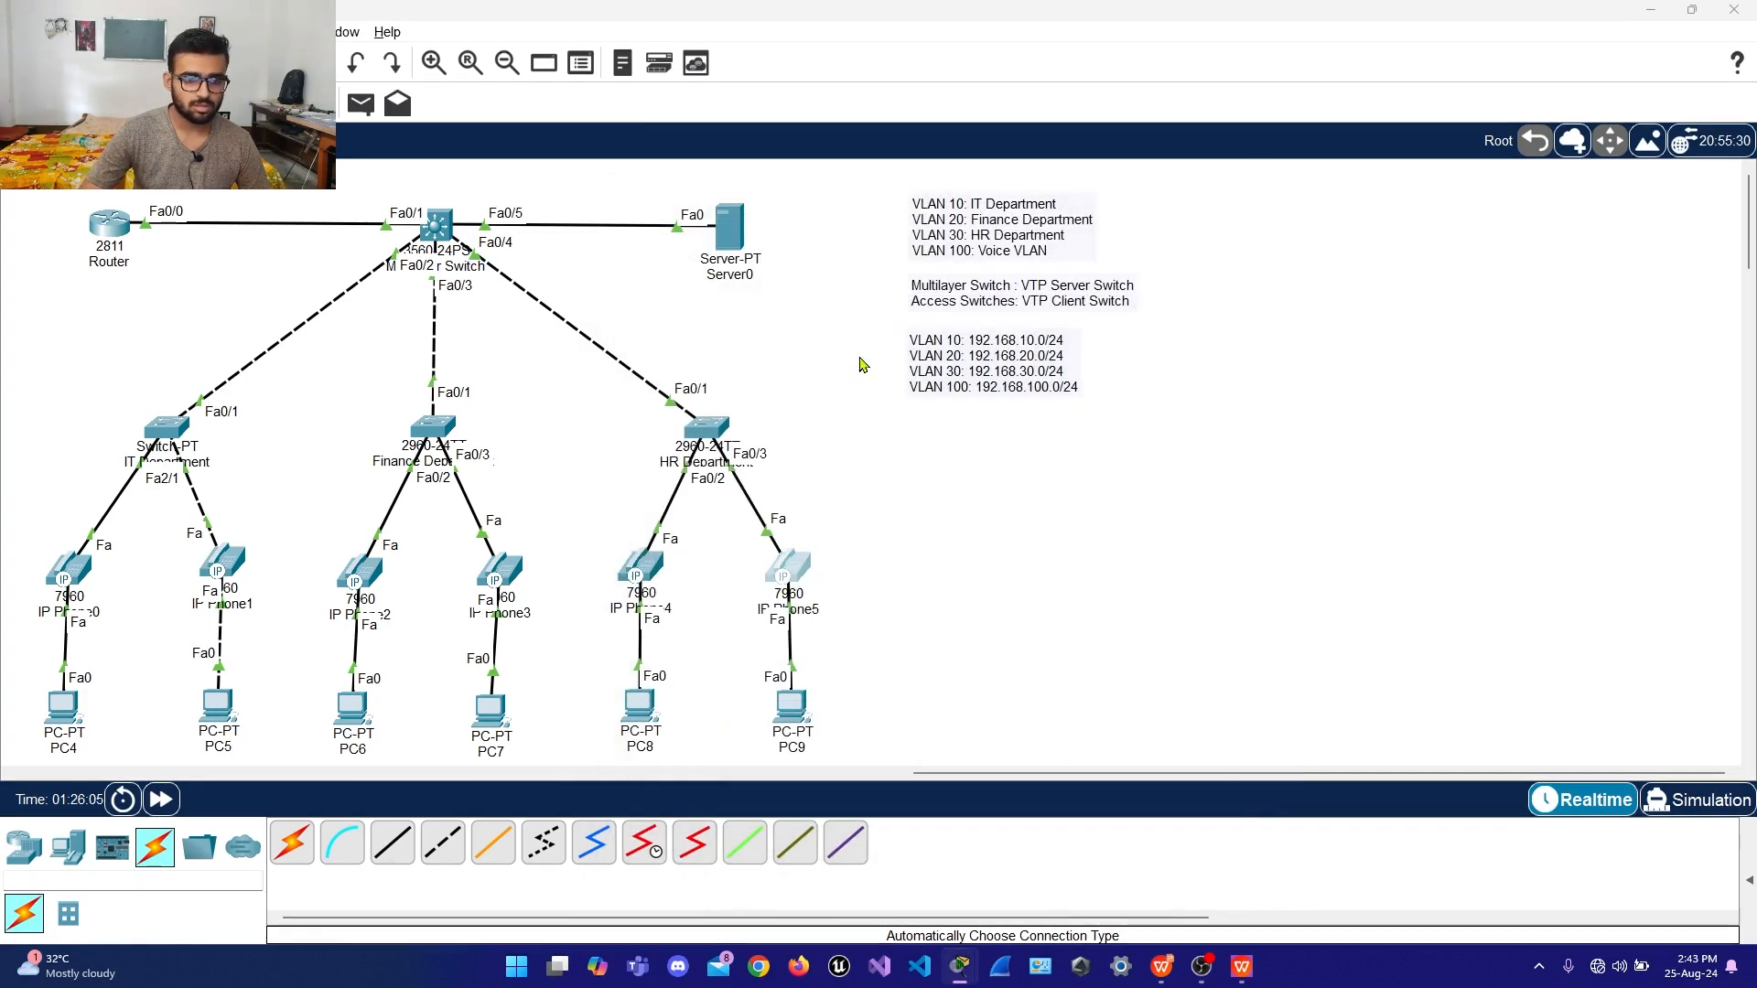
Restart IP Phone5 by removing its power adapter and plugging it back in
left_click(784, 575)
left_click(729, 244)
left_click(662, 245)
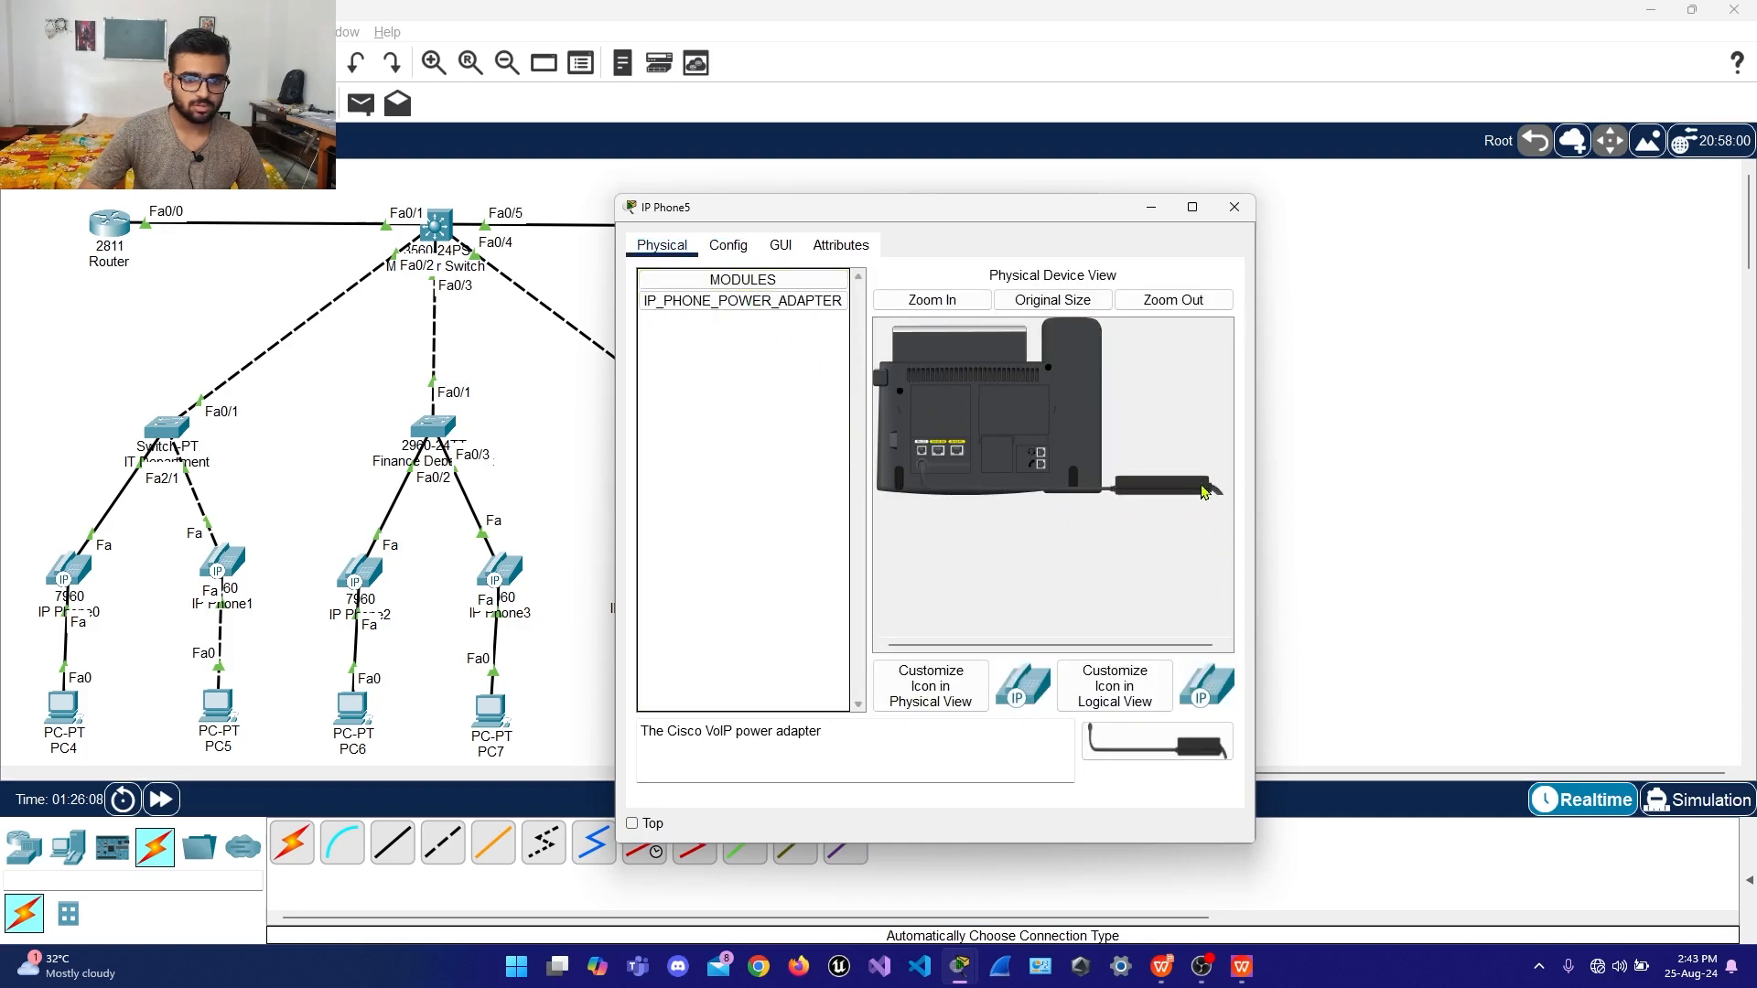
left_click_drag(1206, 487, 821, 428)
left_click_drag(769, 302, 1098, 389)
left_click(1234, 207)
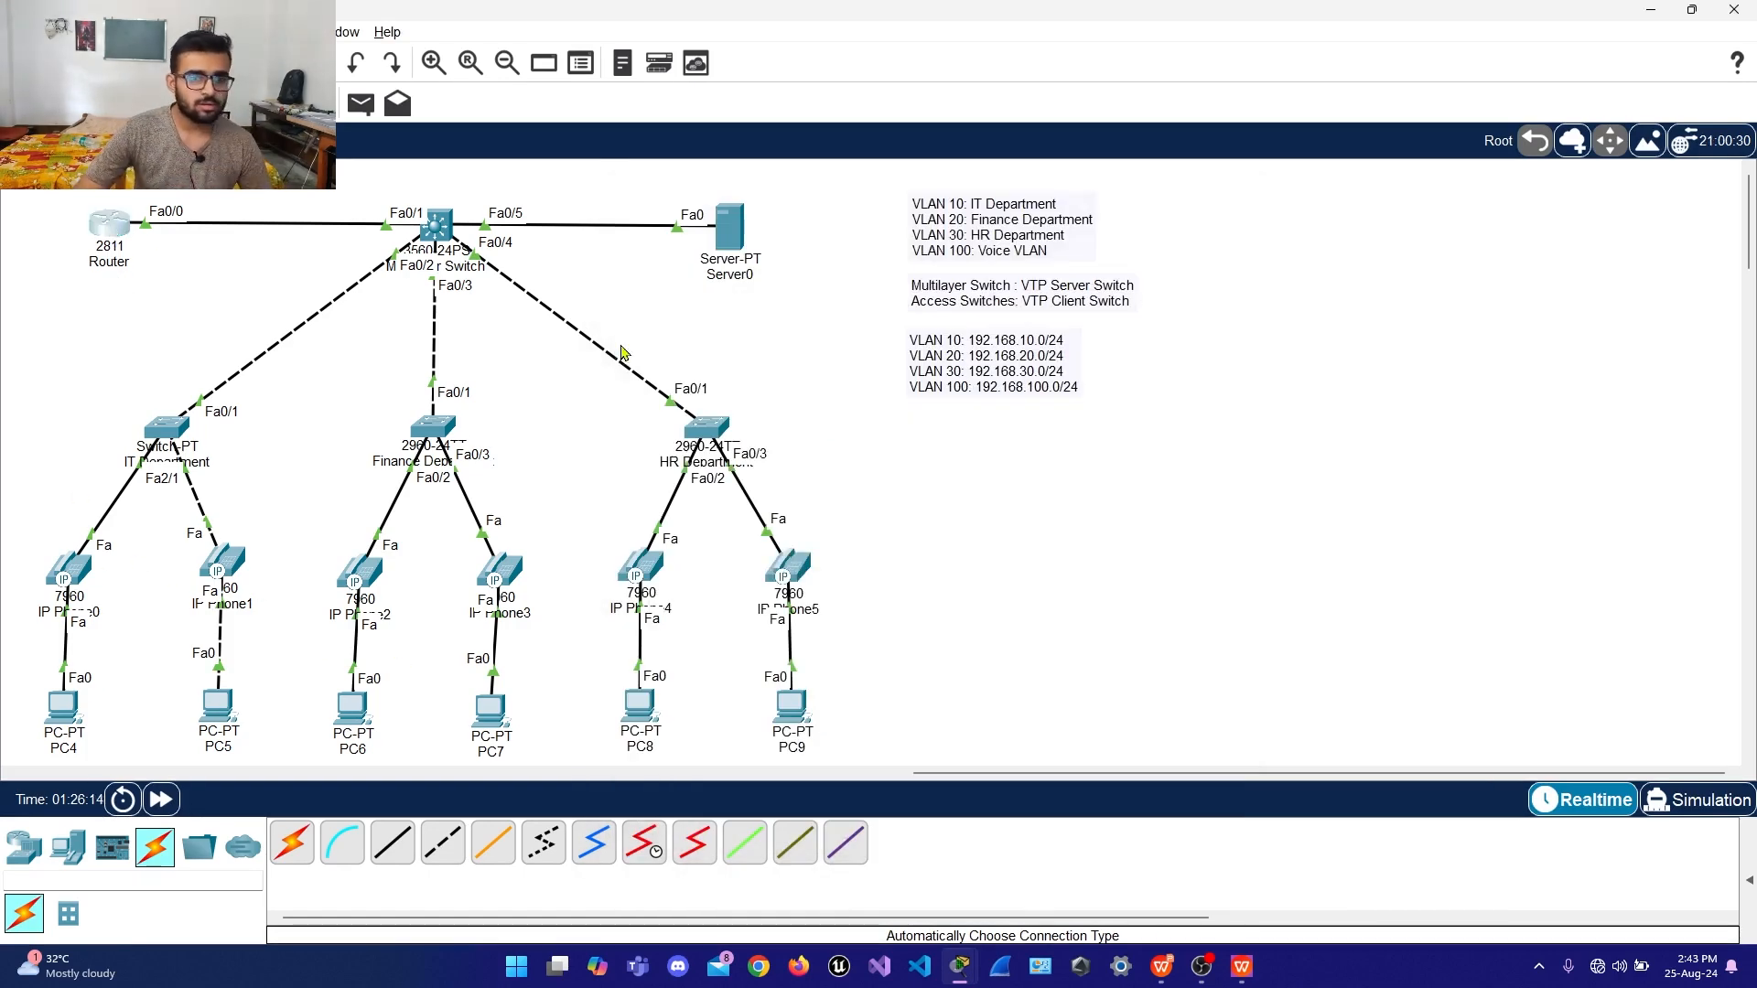
Watch the router console side by side with IP Phone4's display for phone registrations and an assigned number, and close both windows
left_click(110, 227)
left_click_drag(1009, 216, 1502, 150)
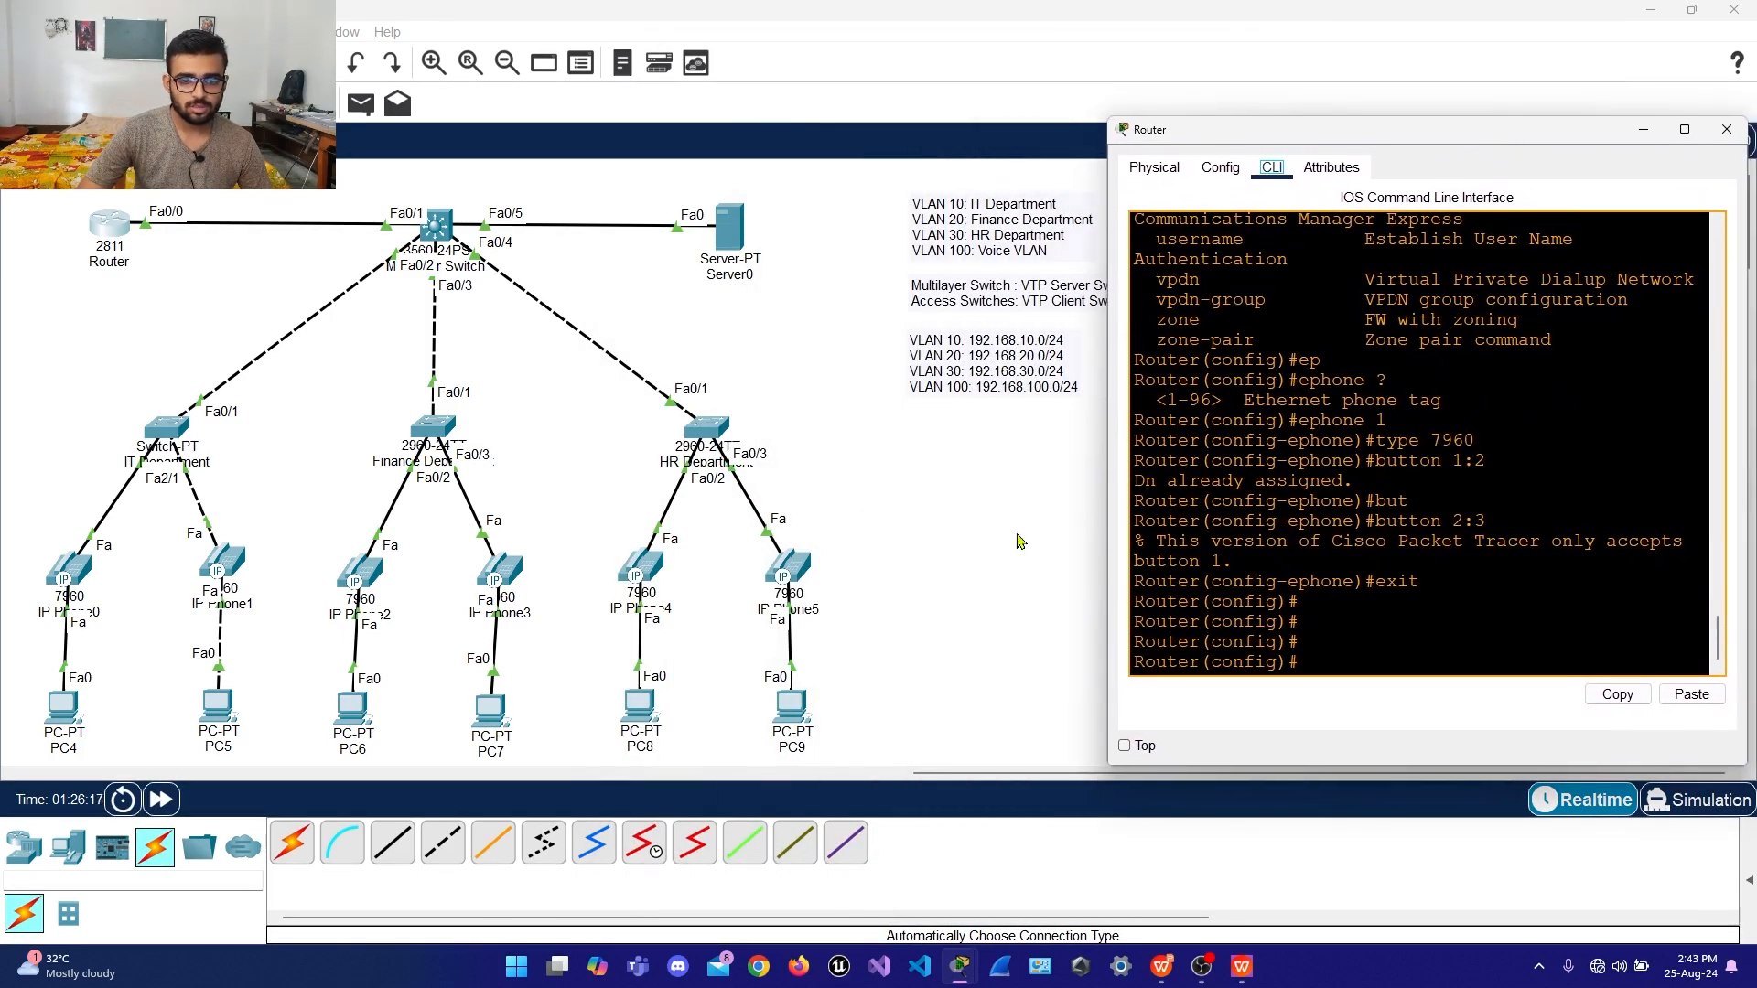
left_click_drag(1107, 507, 920, 507)
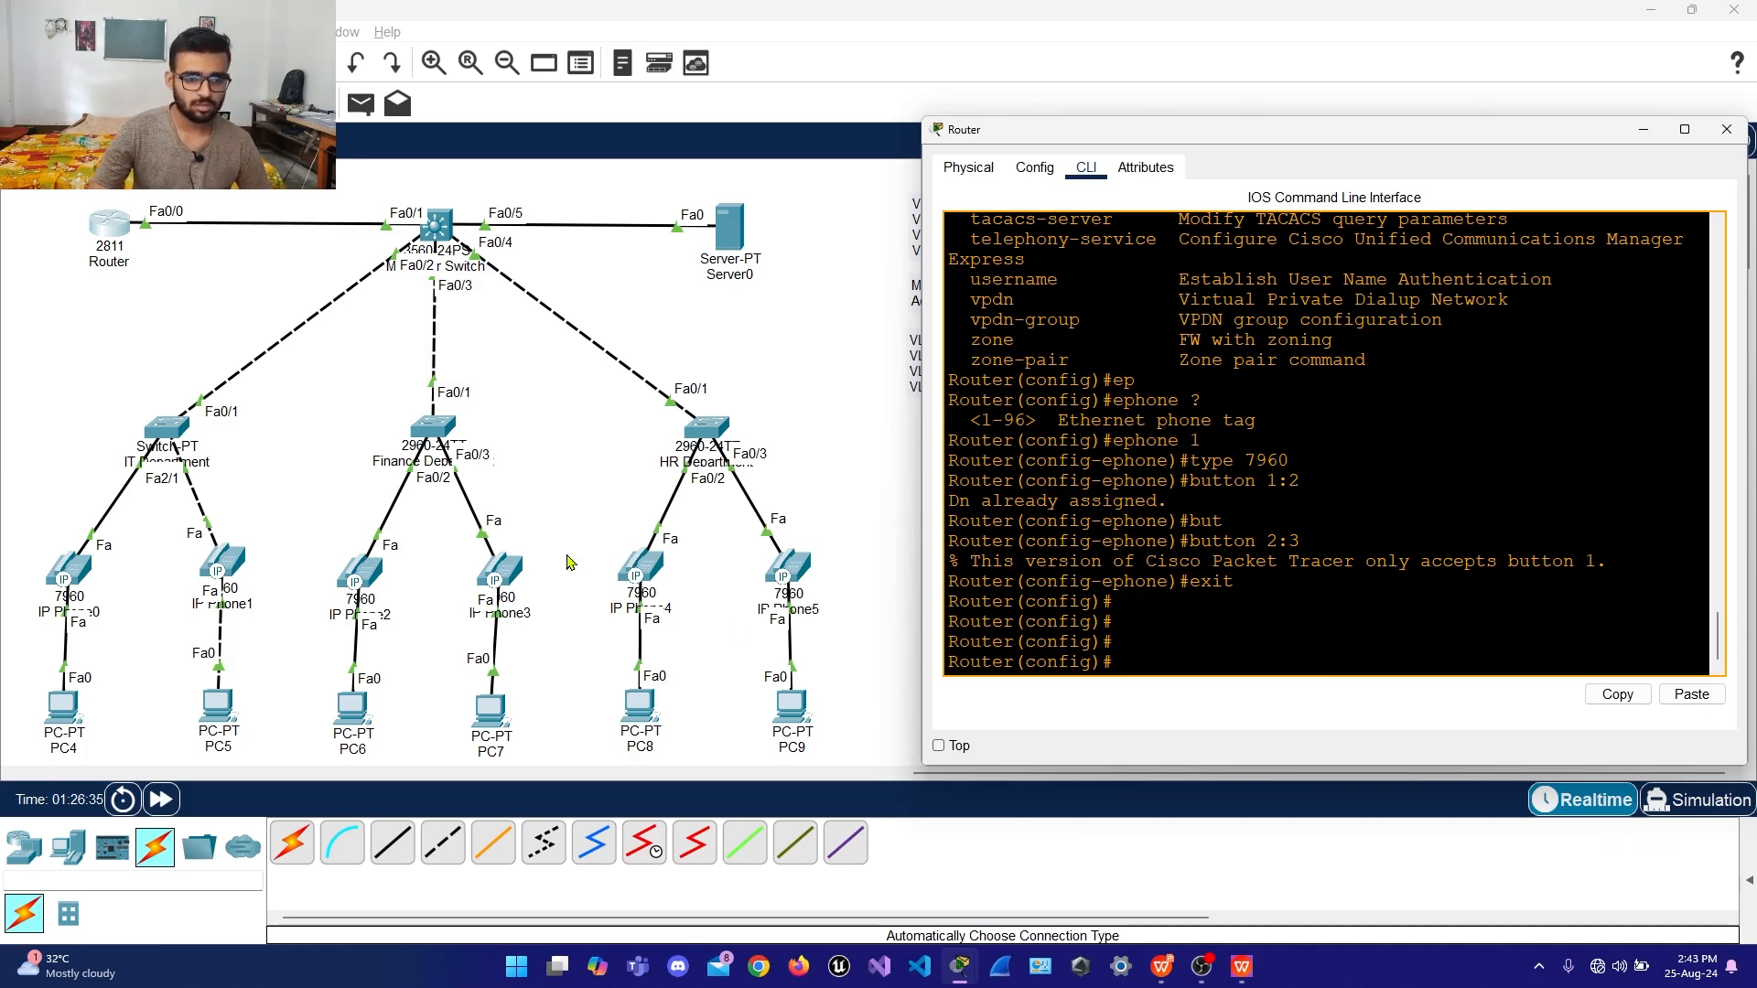
left_click(636, 572)
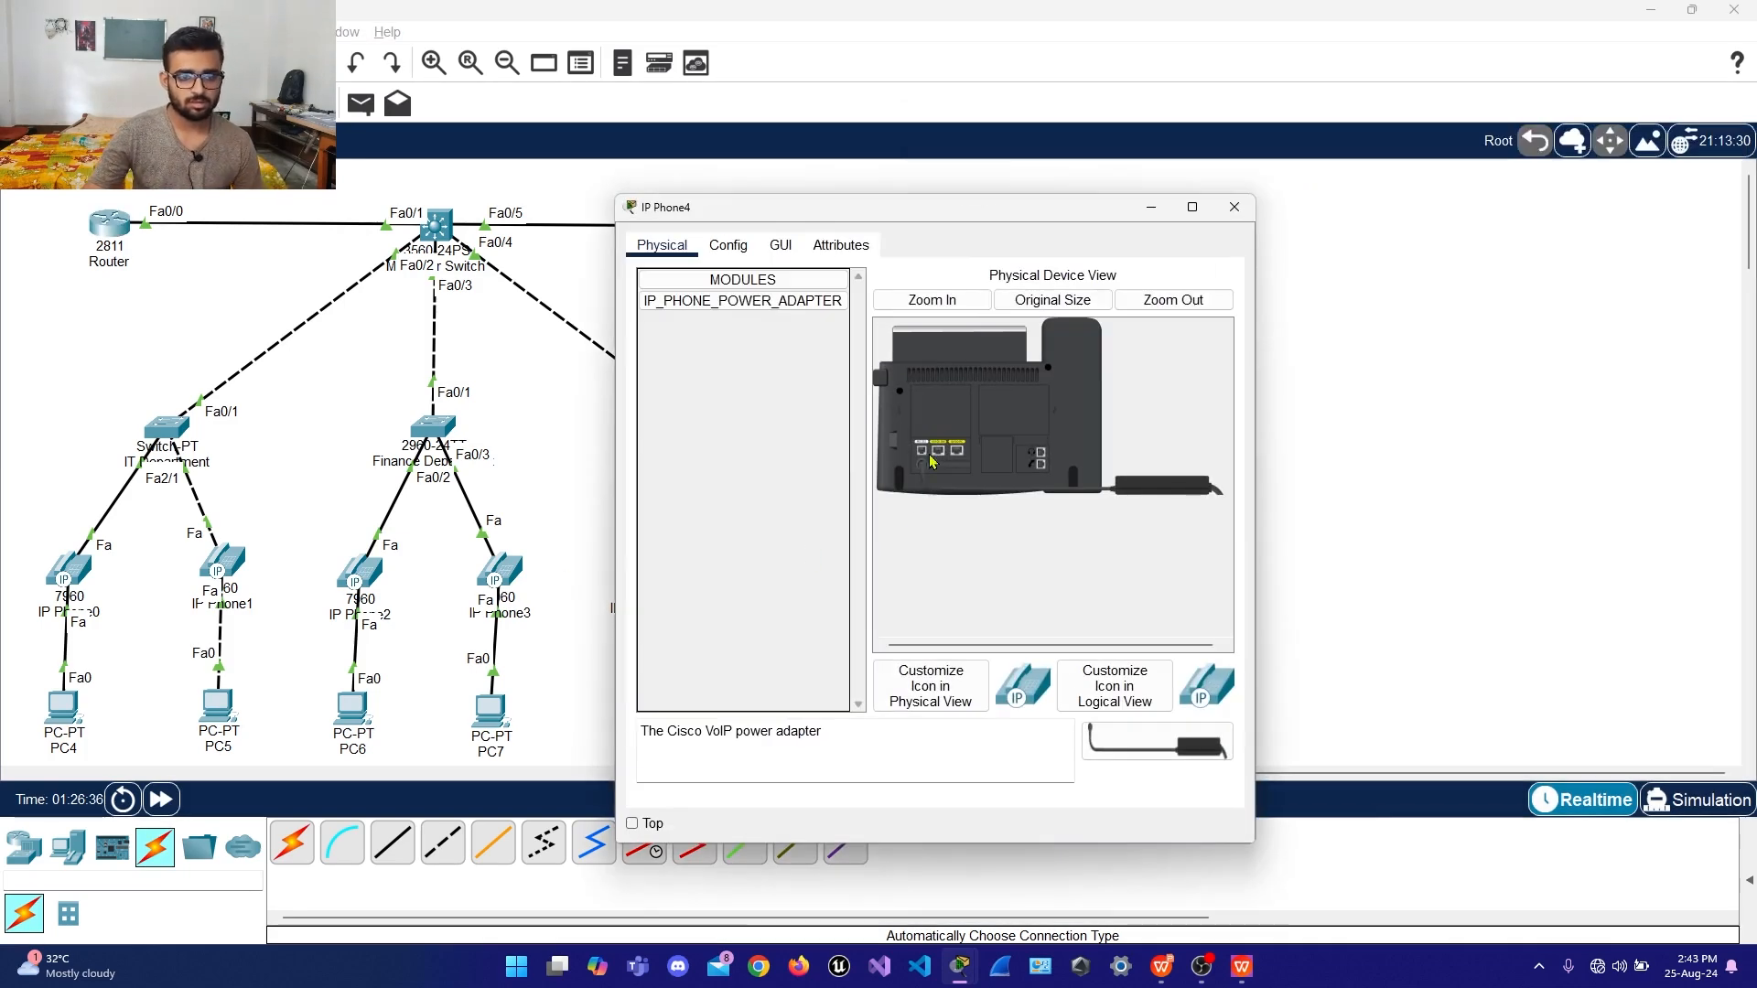
left_click(780, 246)
left_click_drag(866, 219, 586, 190)
key("alt+Tab")
key("alt+Tab")
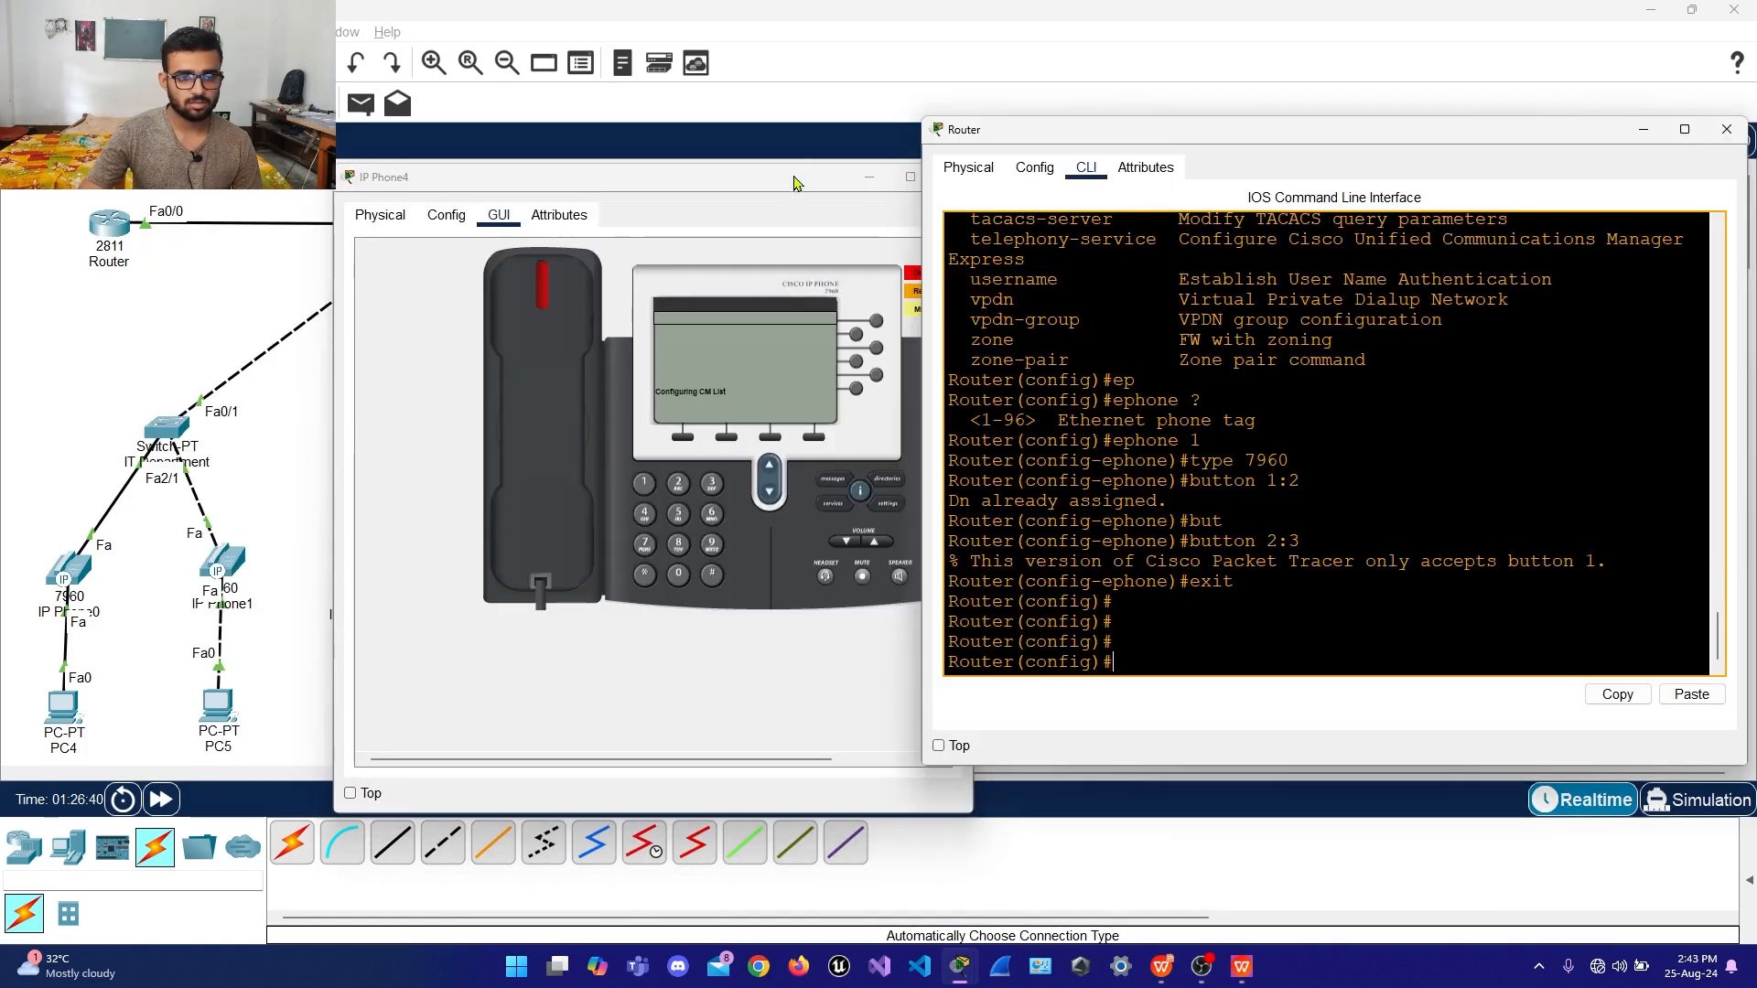
left_click_drag(796, 178, 560, 139)
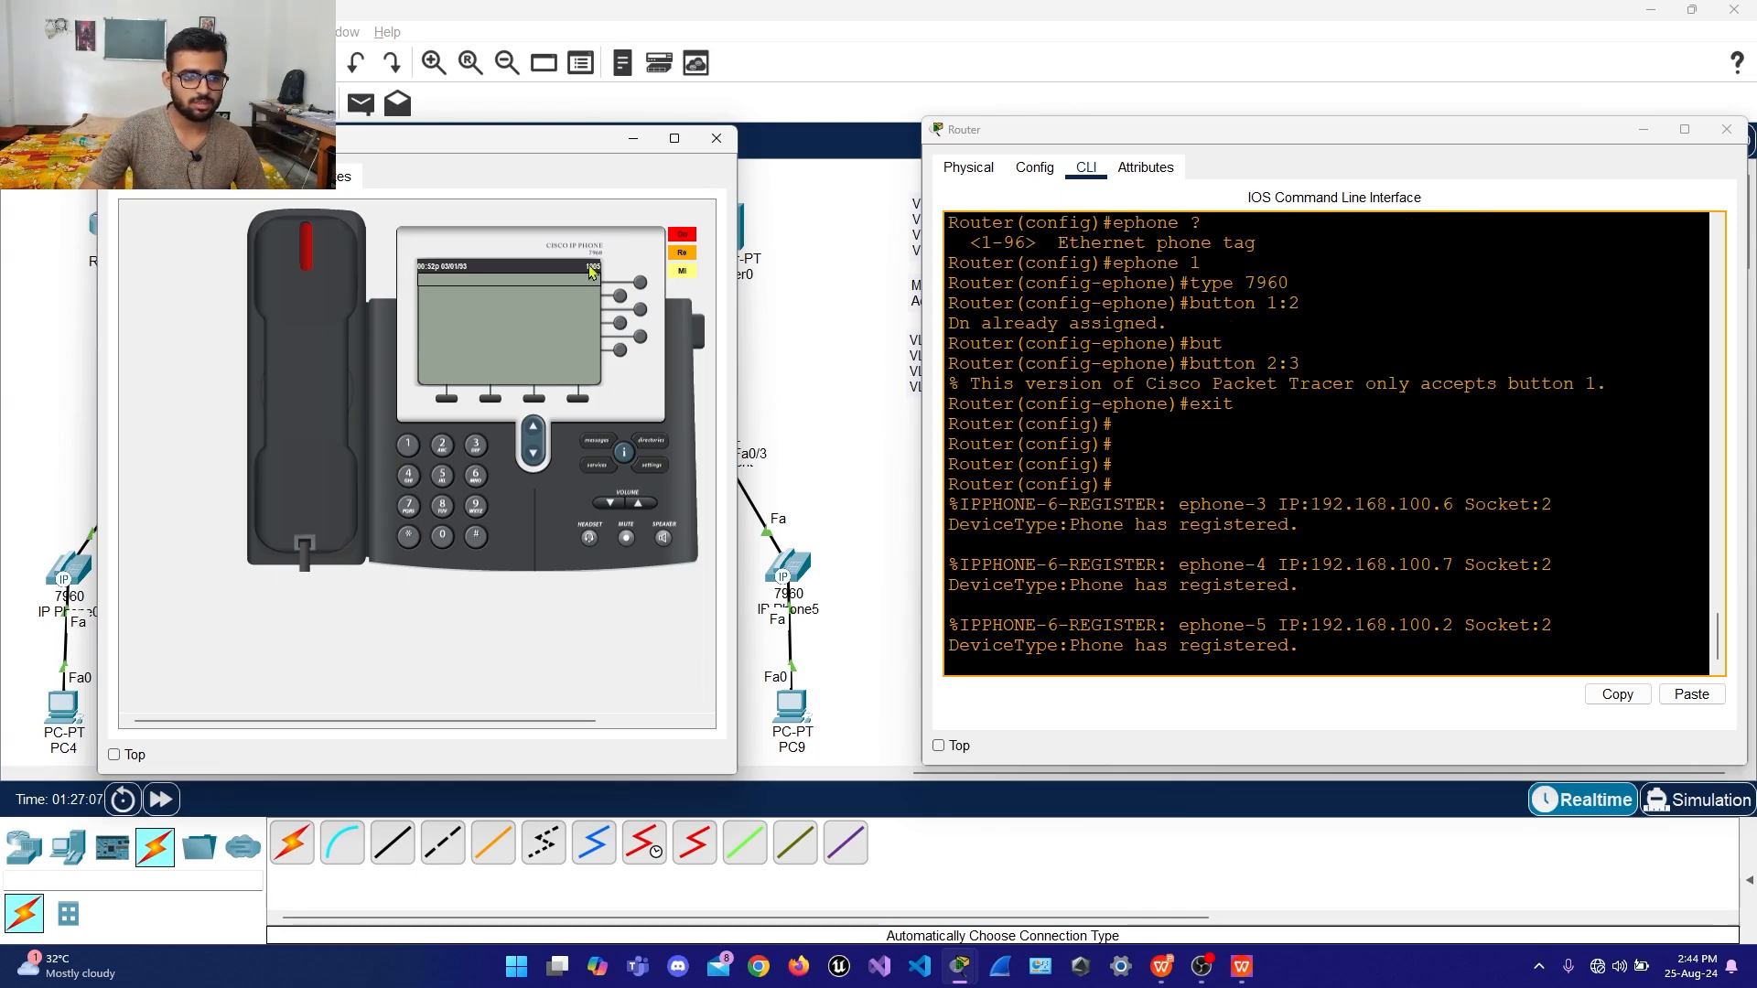
left_click(716, 138)
left_click(1727, 129)
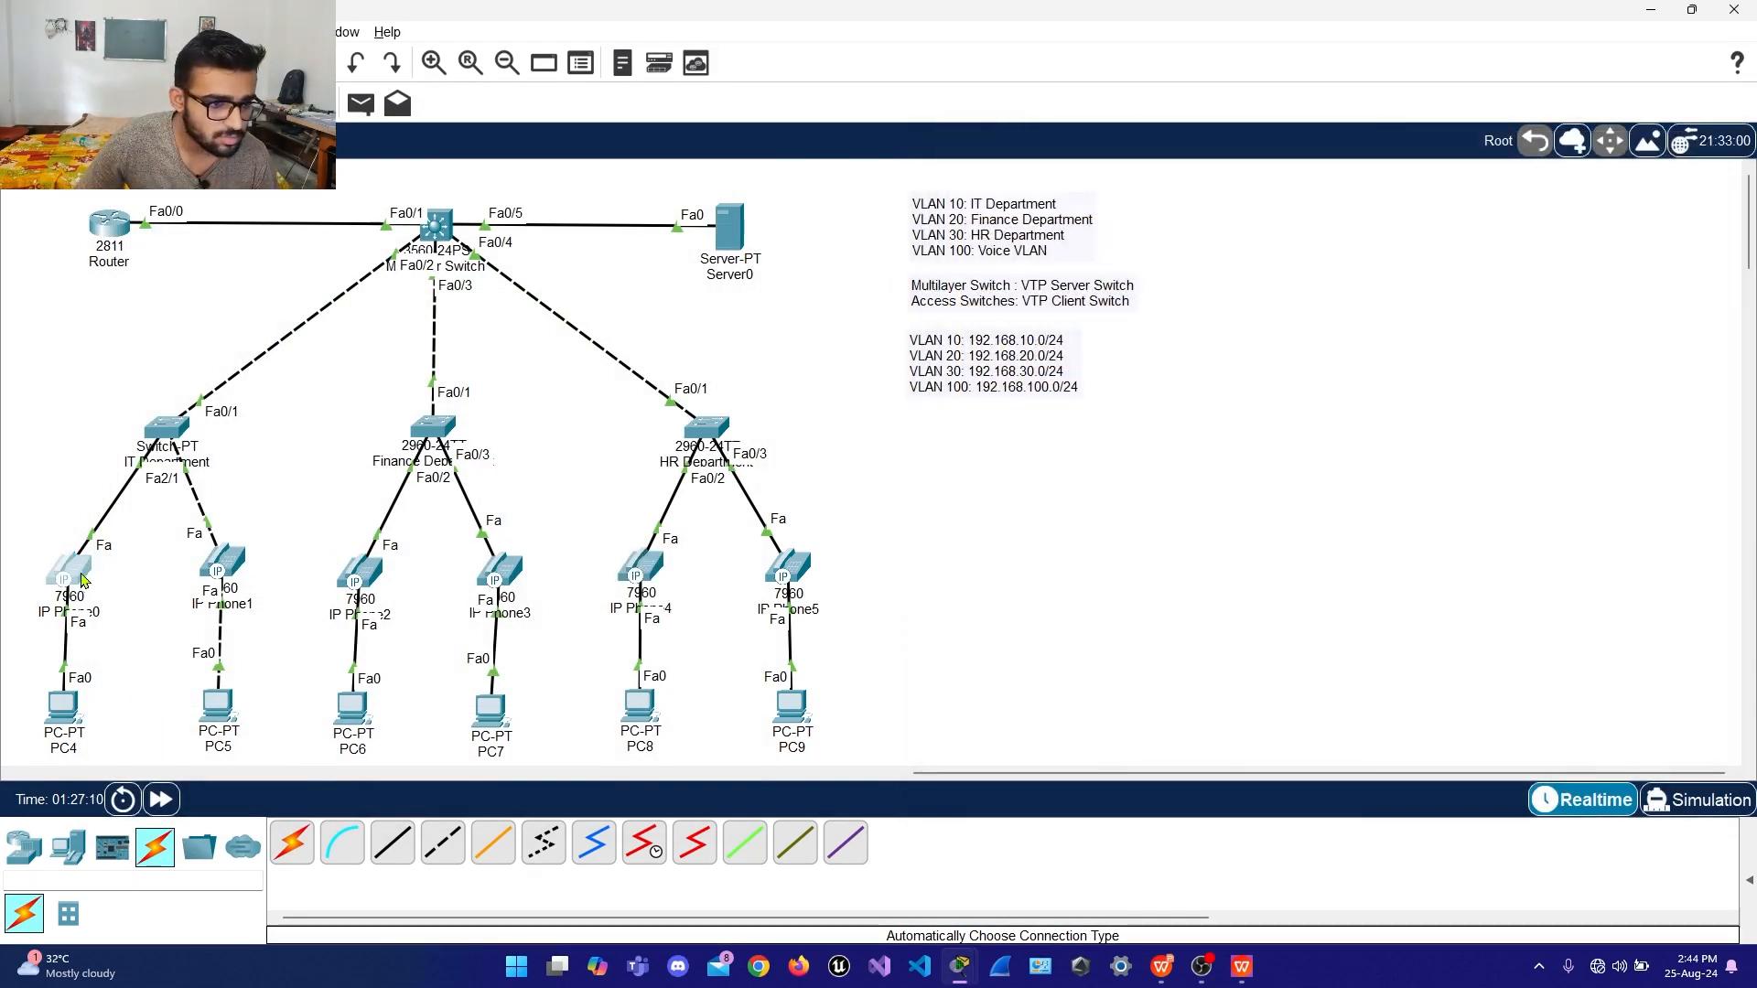
Check the displays of IP Phone0 and IP Phone1 for their assigned directory numbers
left_click(67, 569)
left_click(780, 247)
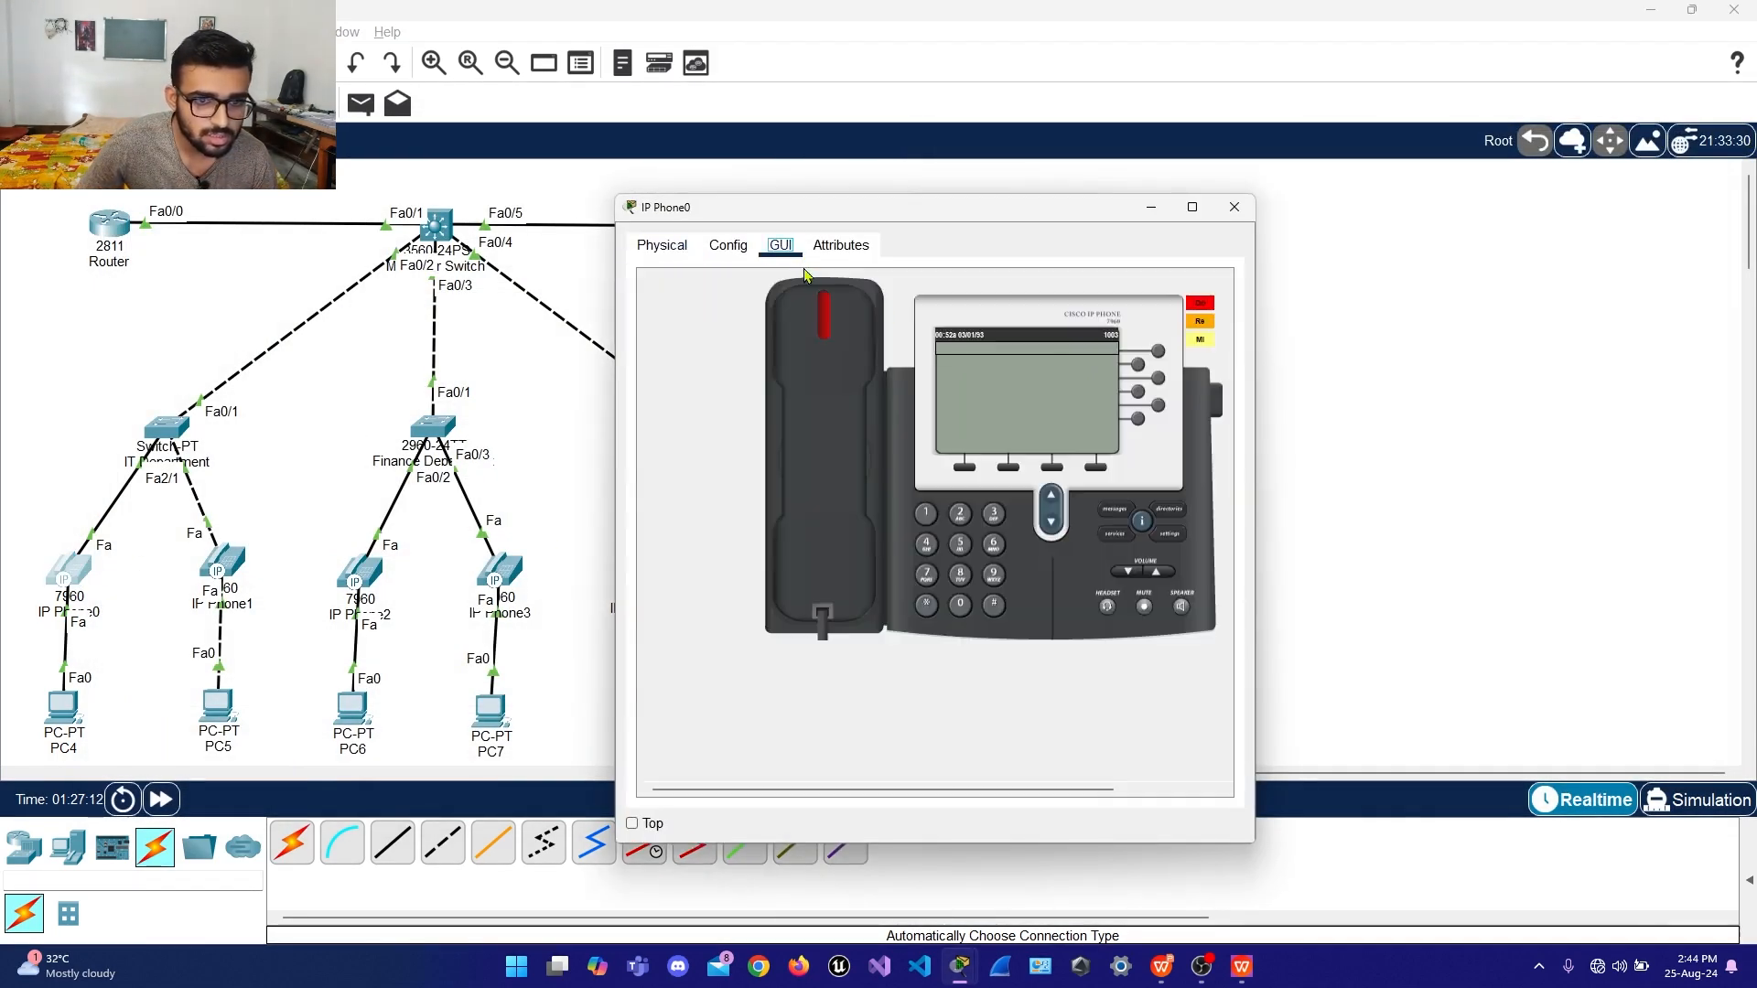
left_click(1234, 208)
left_click(222, 564)
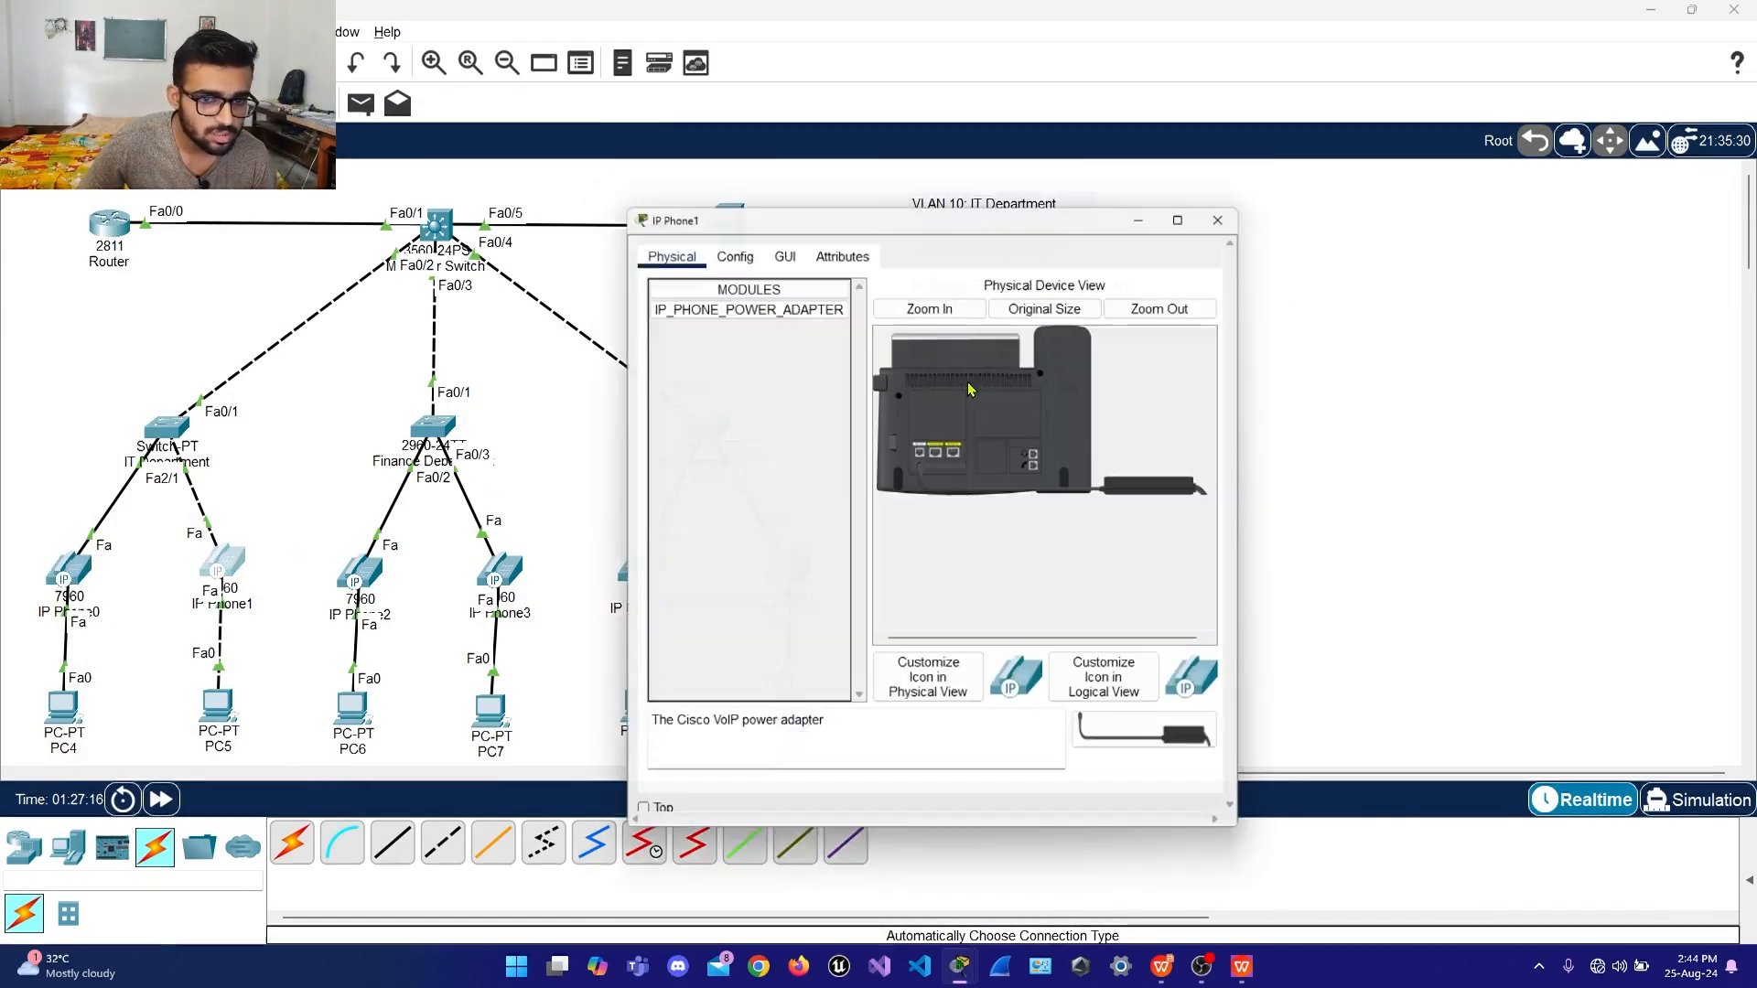
left_click(780, 245)
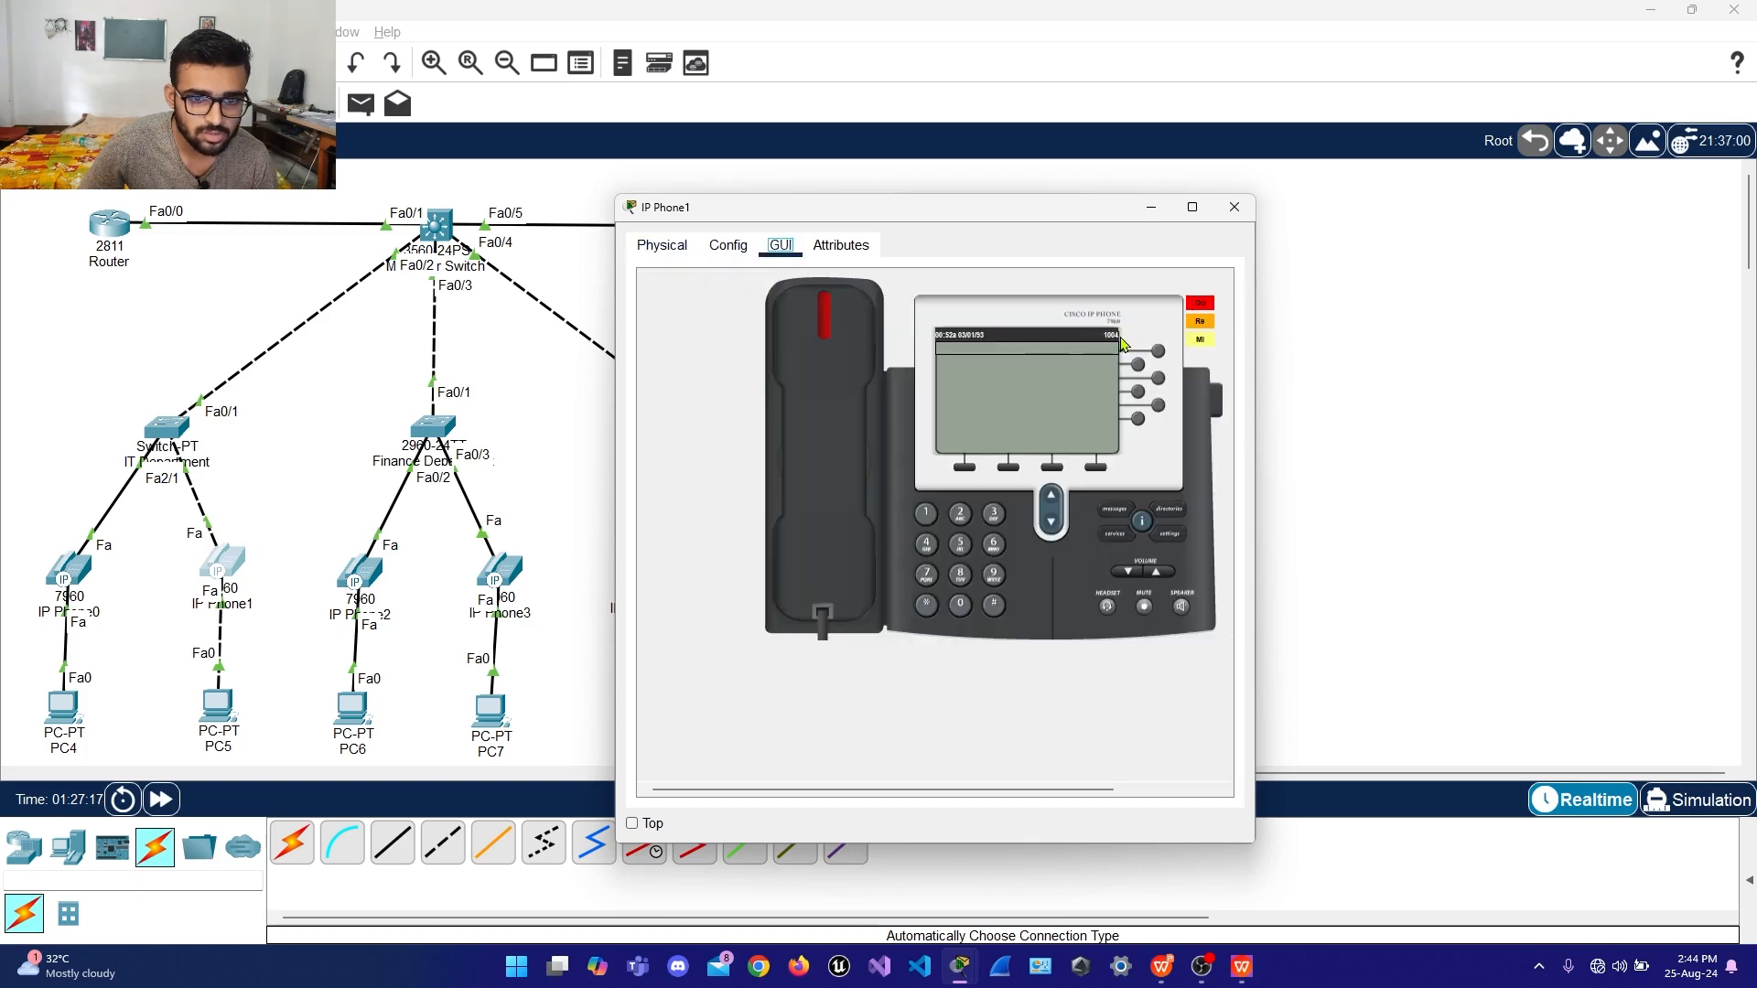
left_click(1234, 207)
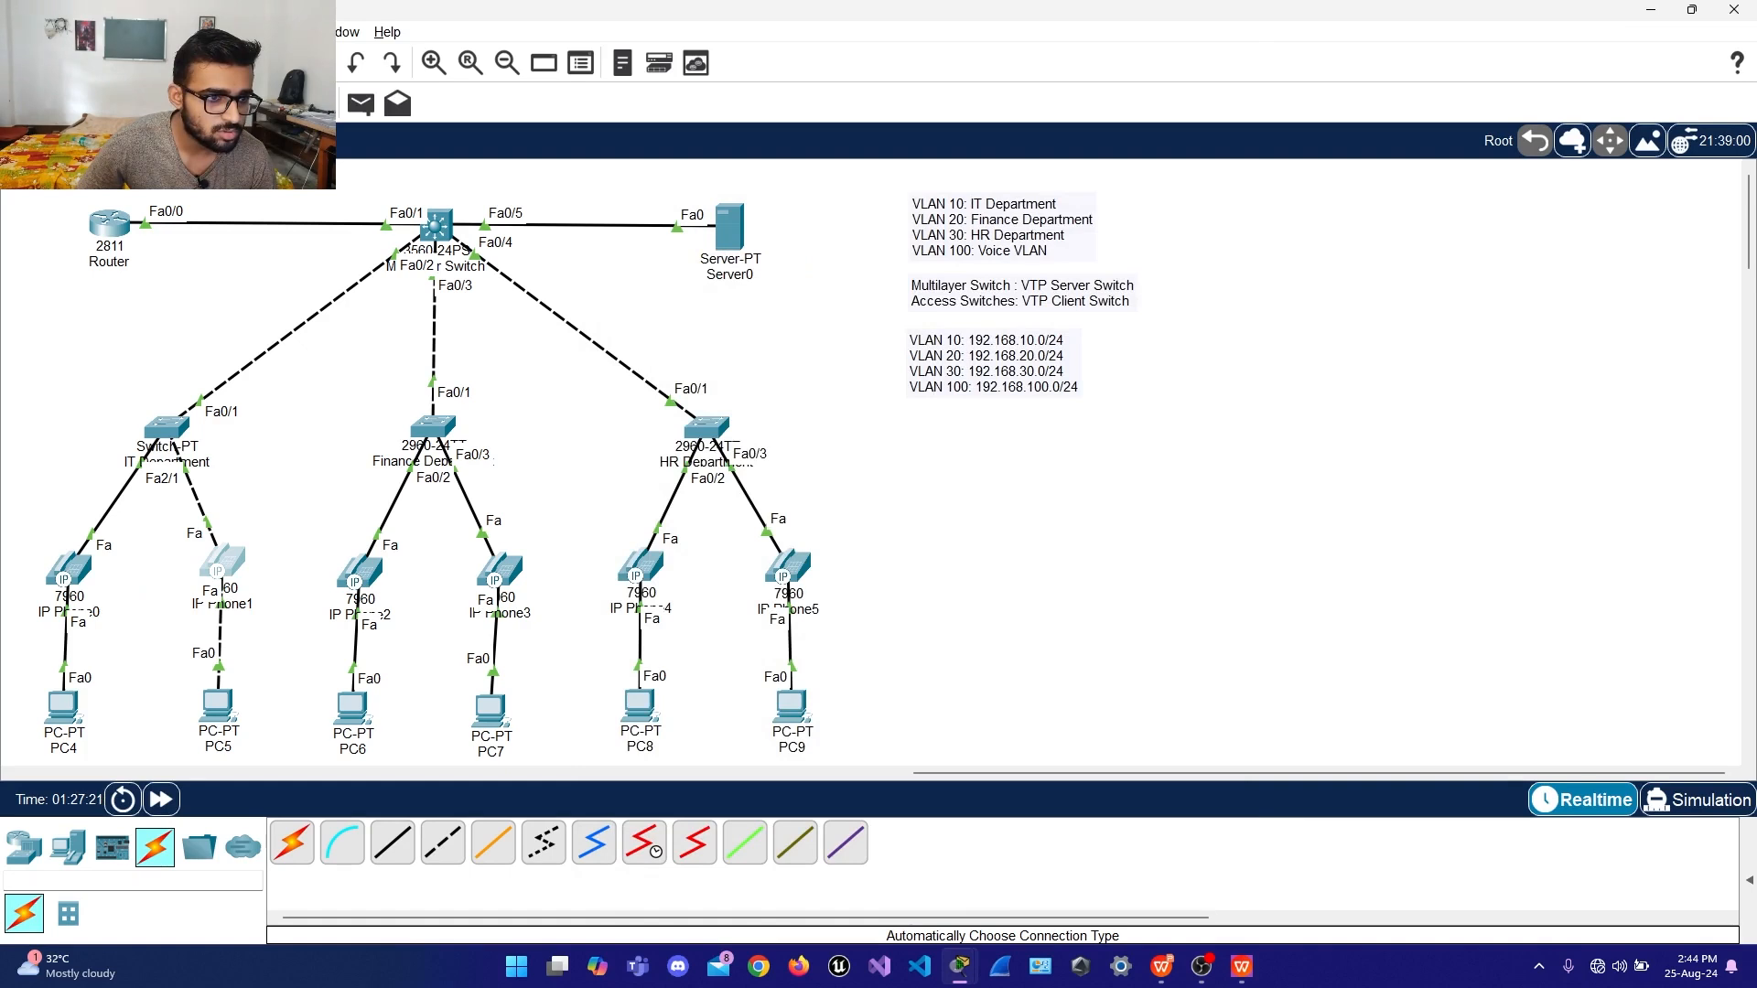
Place a text note reading 1003 above IP Phone0 in the topology
left_click(37, 510)
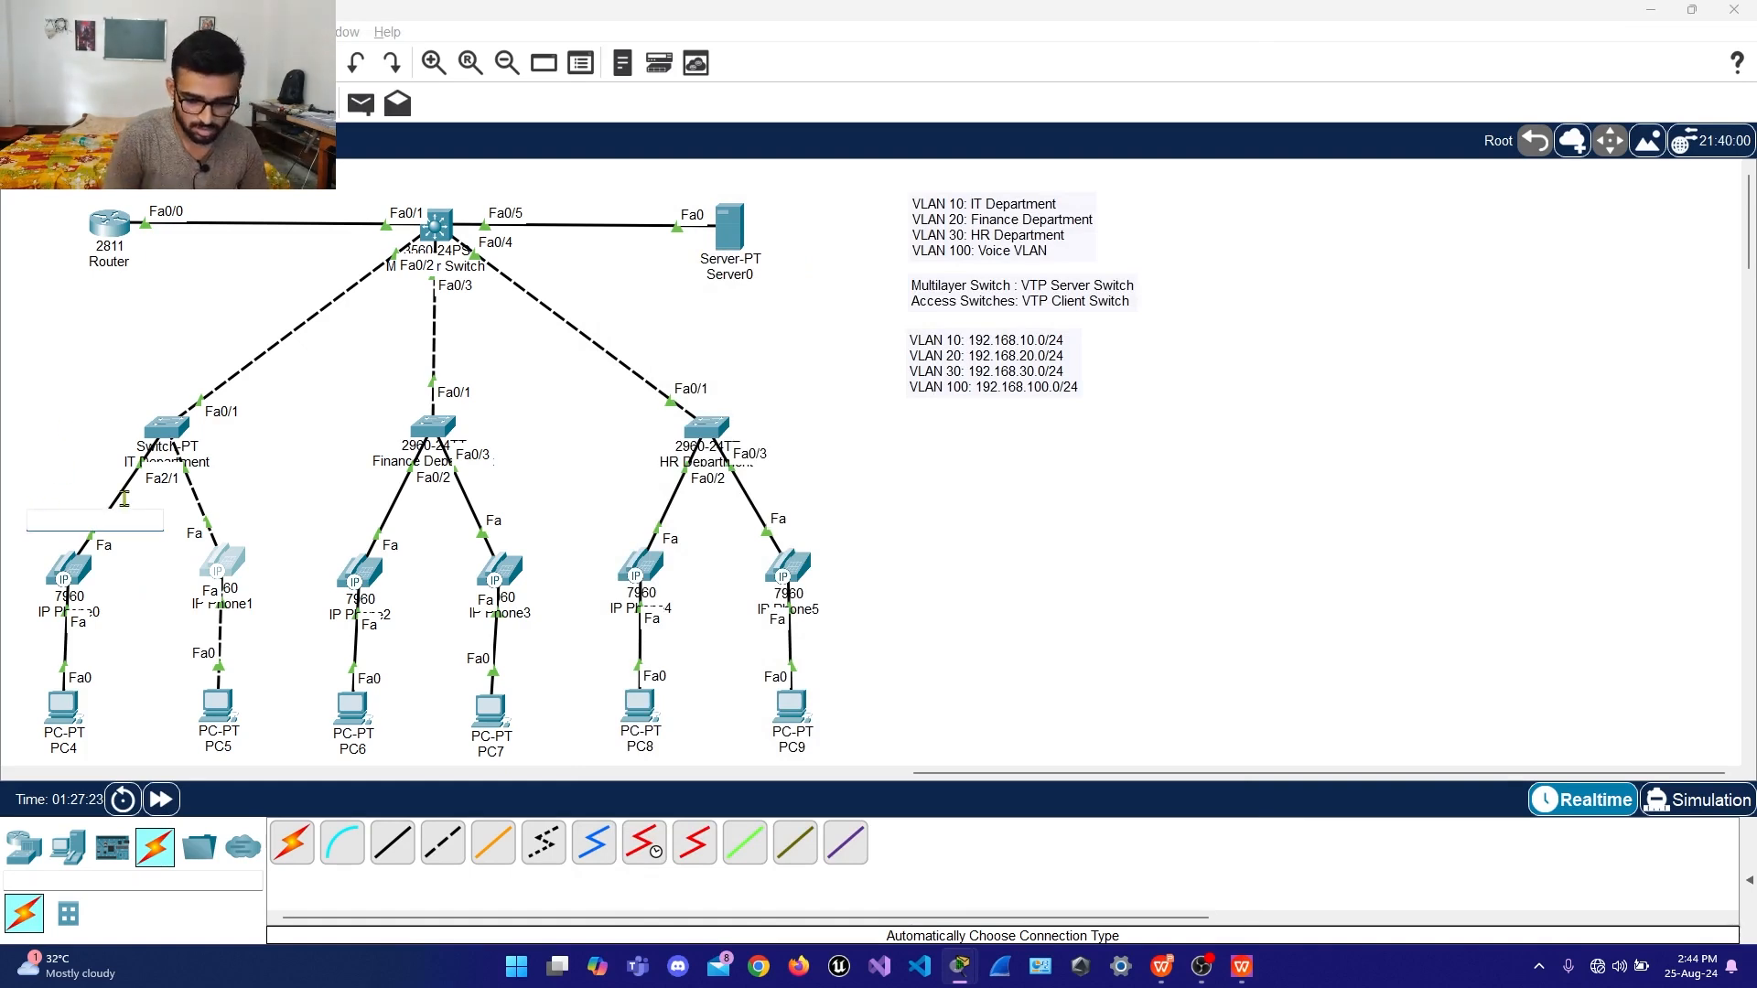
type("1003")
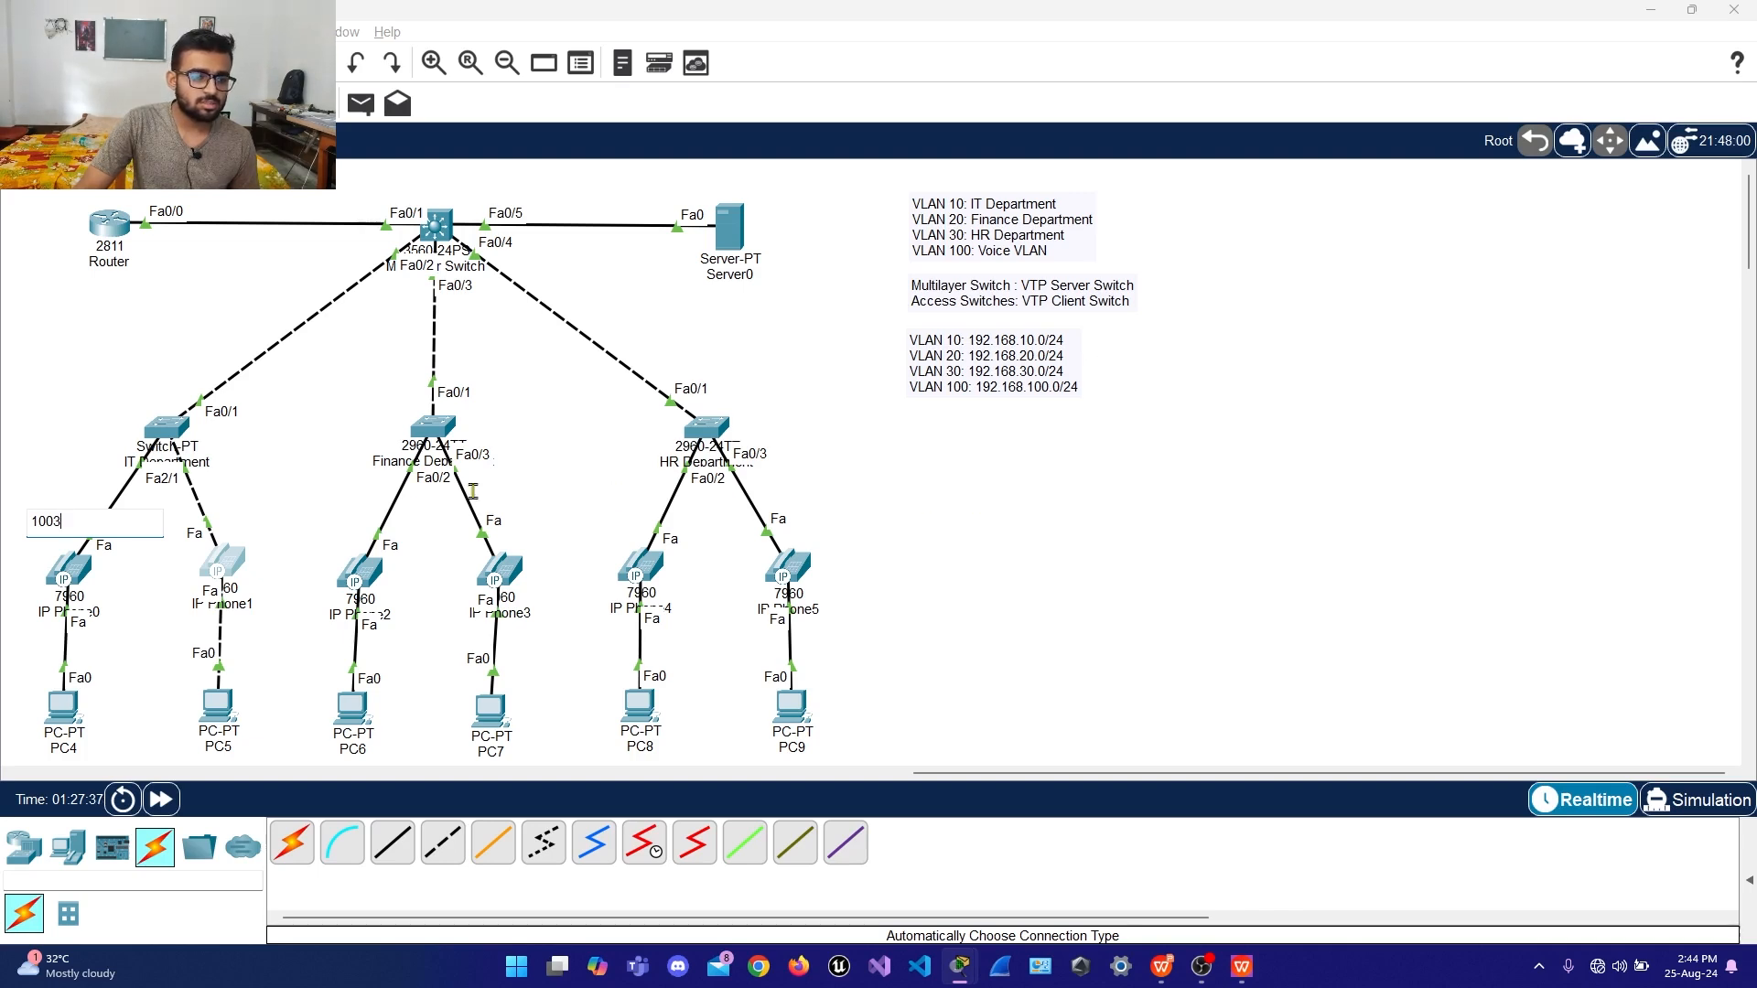
left_click(20, 104)
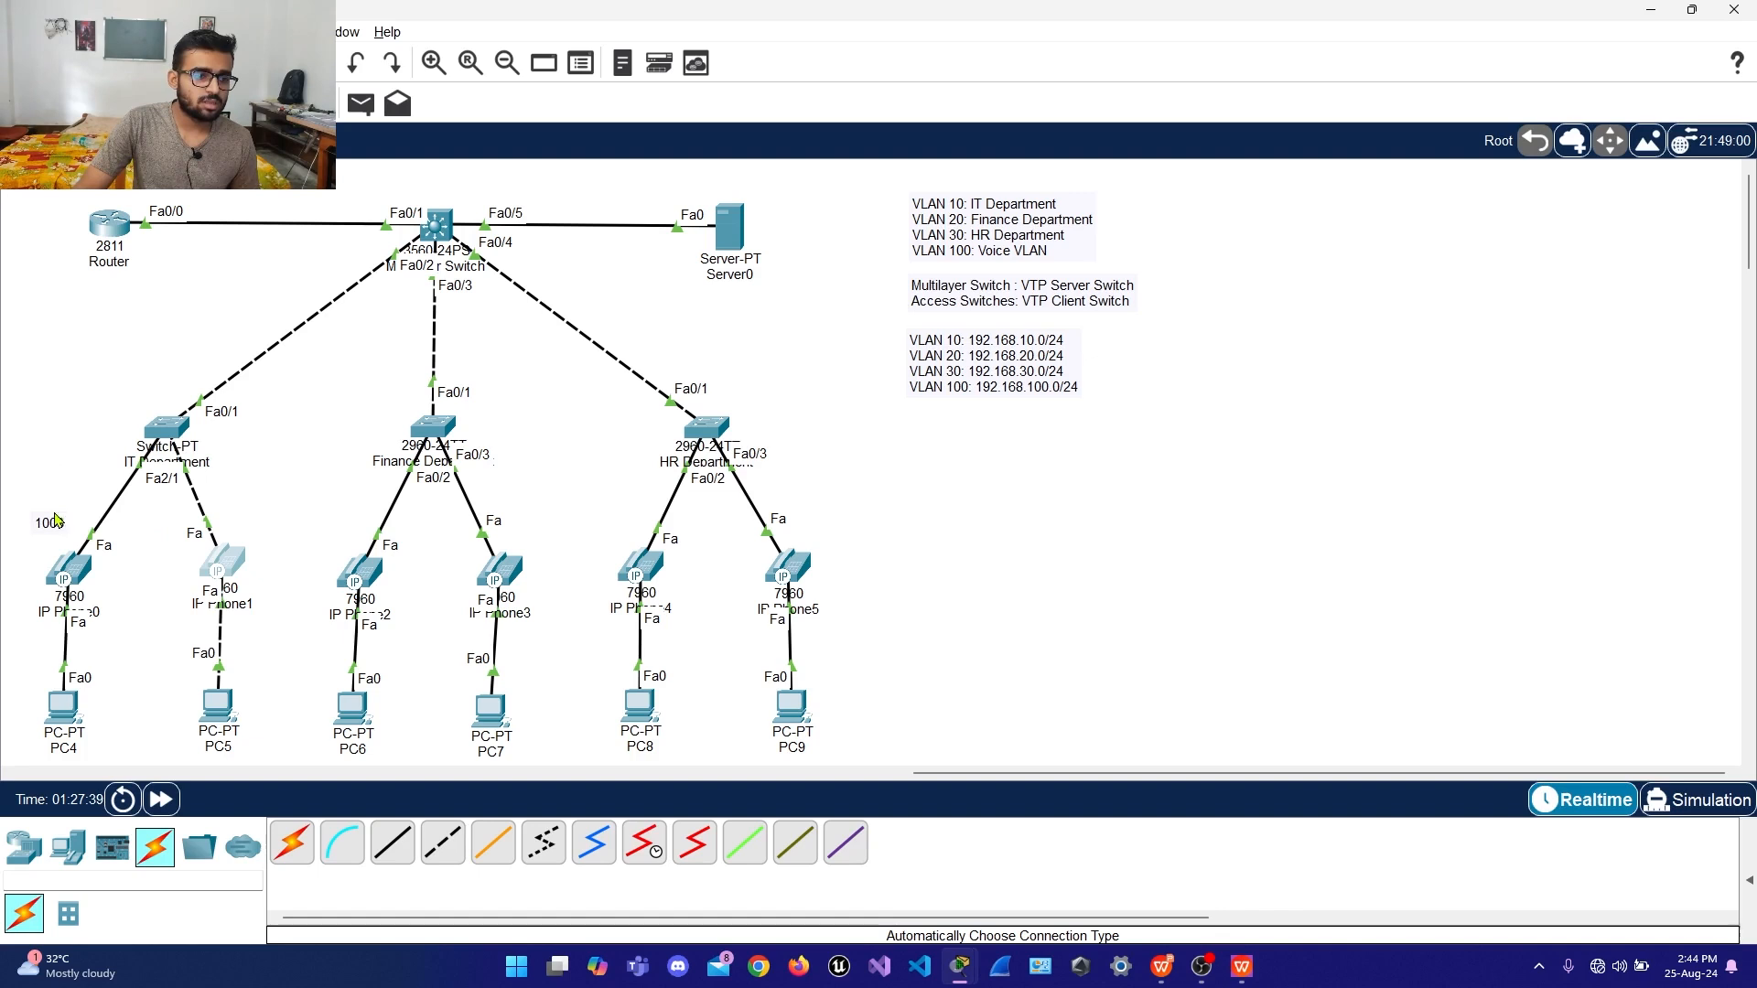
Reposition the 1003 text note so it sits just above IP Phone0 in the topology
left_click_drag(52, 525, 61, 530)
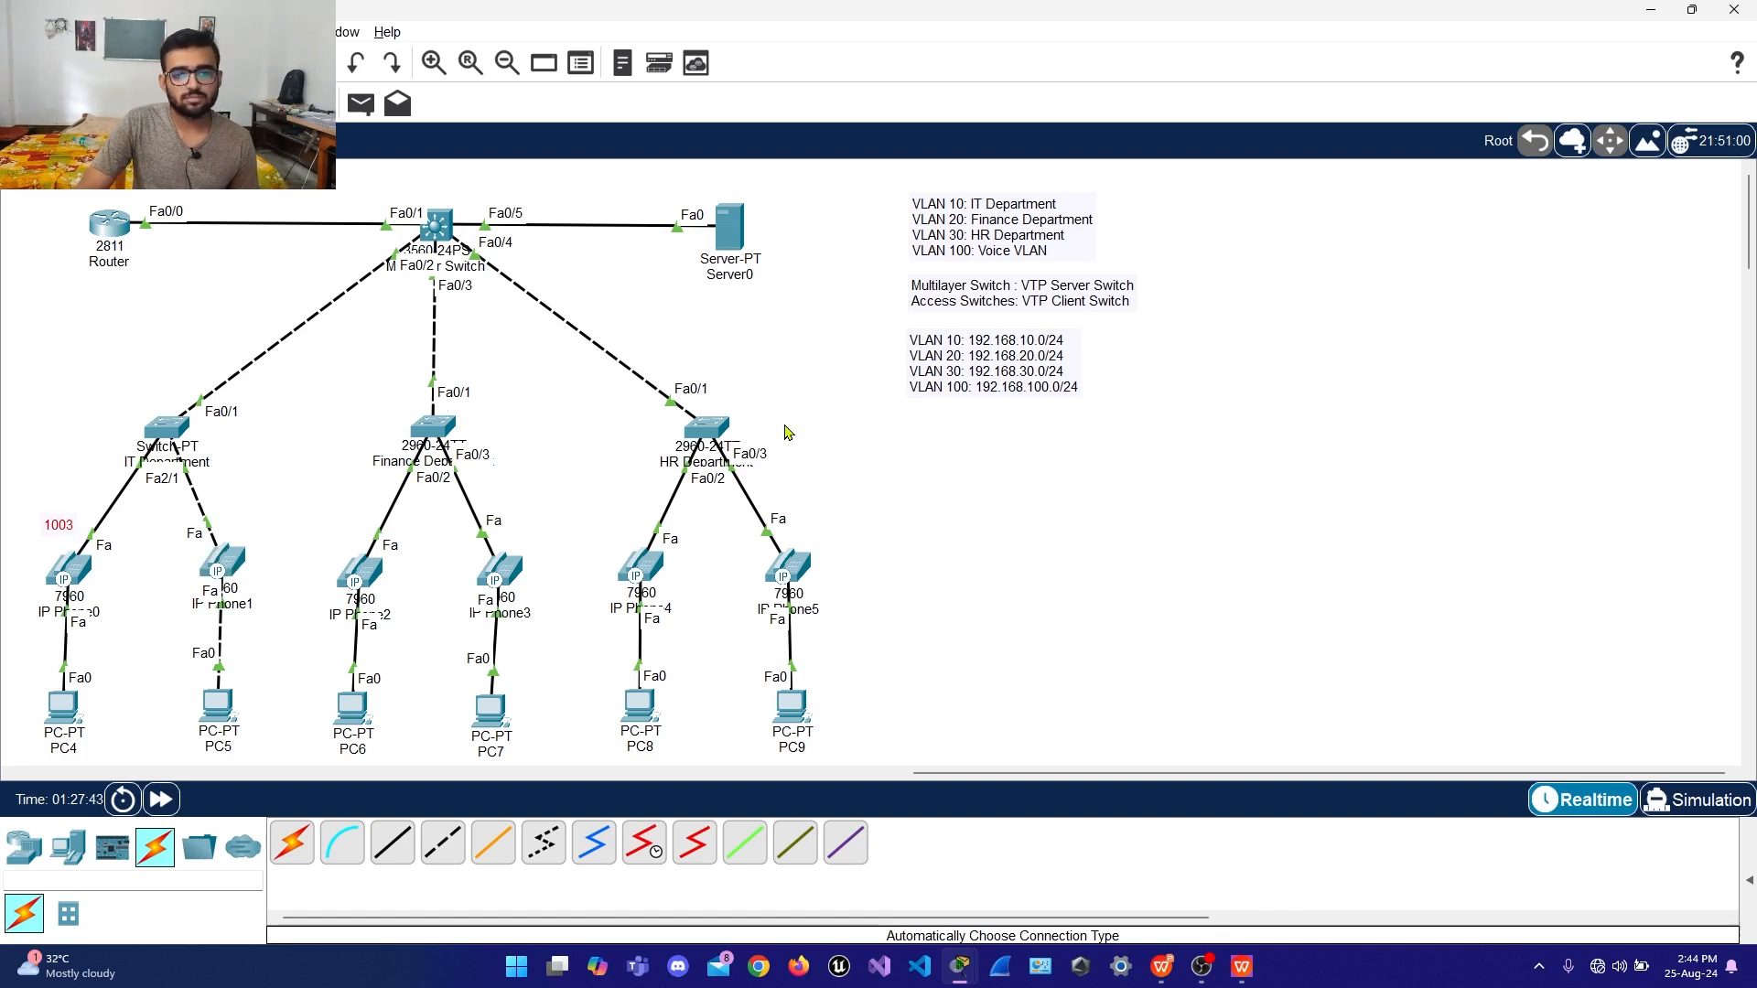
left_click(80, 494)
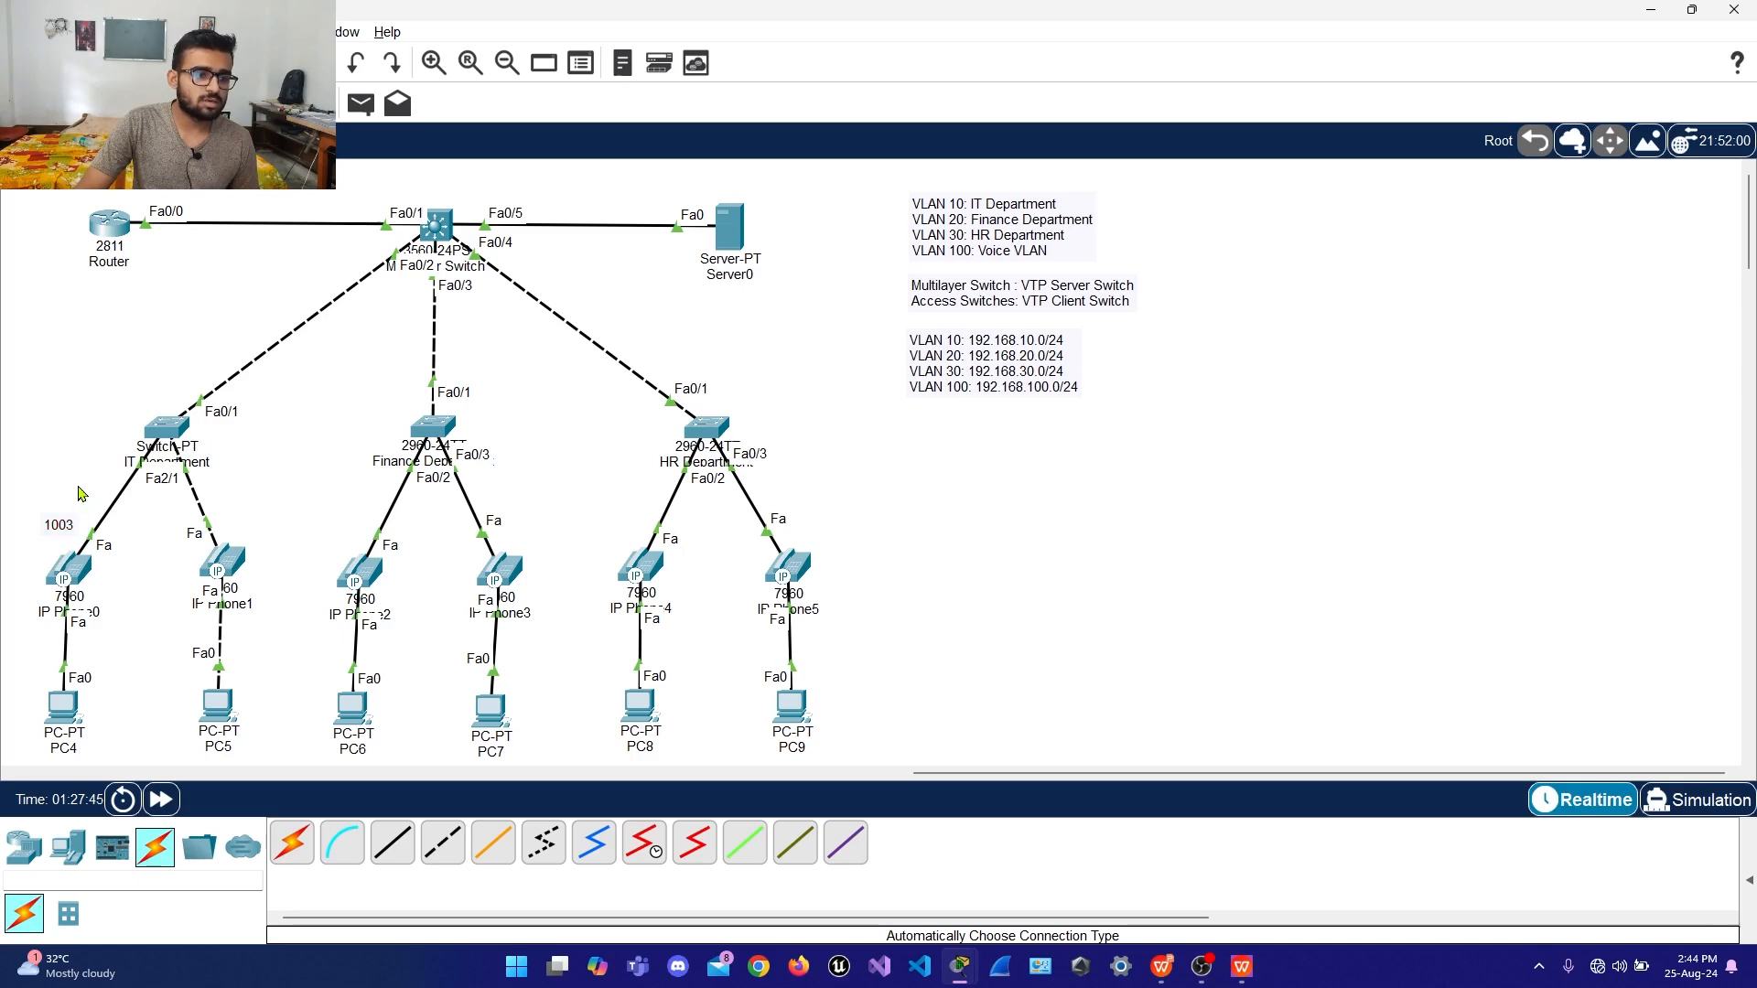
mouse_move(66, 530)
left_mouse_down()
mouse_move(49, 541)
mouse_move(63, 536)
left_mouse_up()
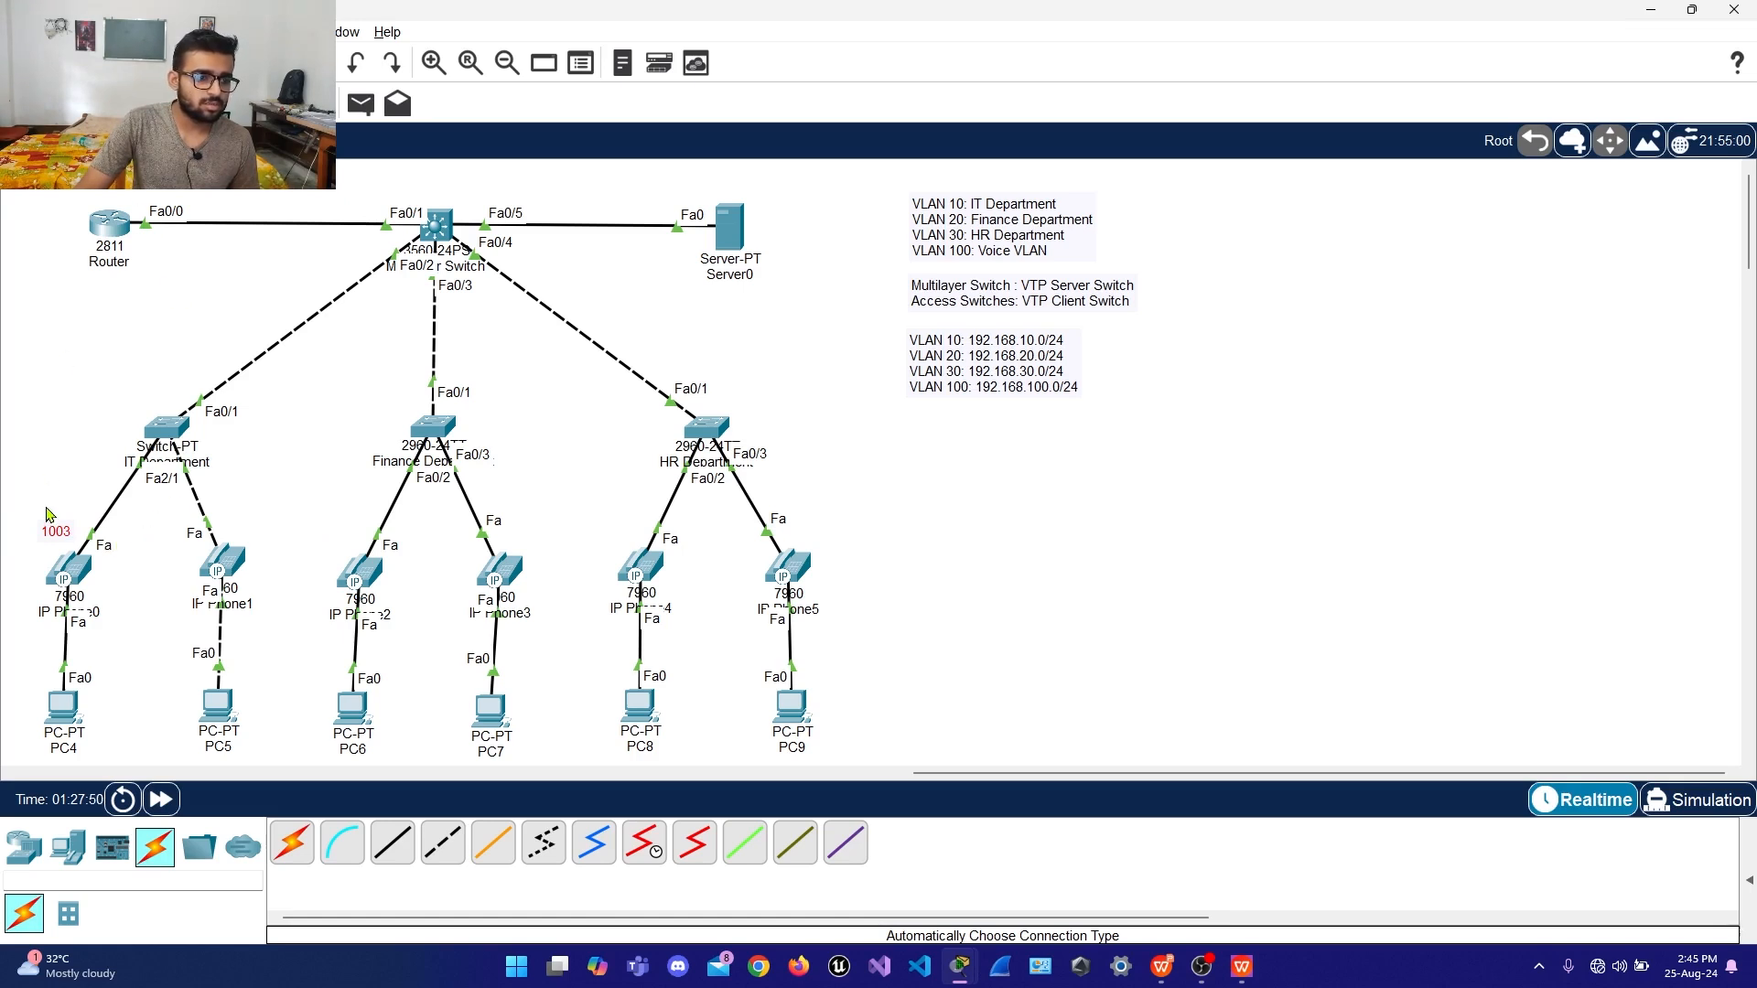
left_click_drag(62, 531, 53, 444)
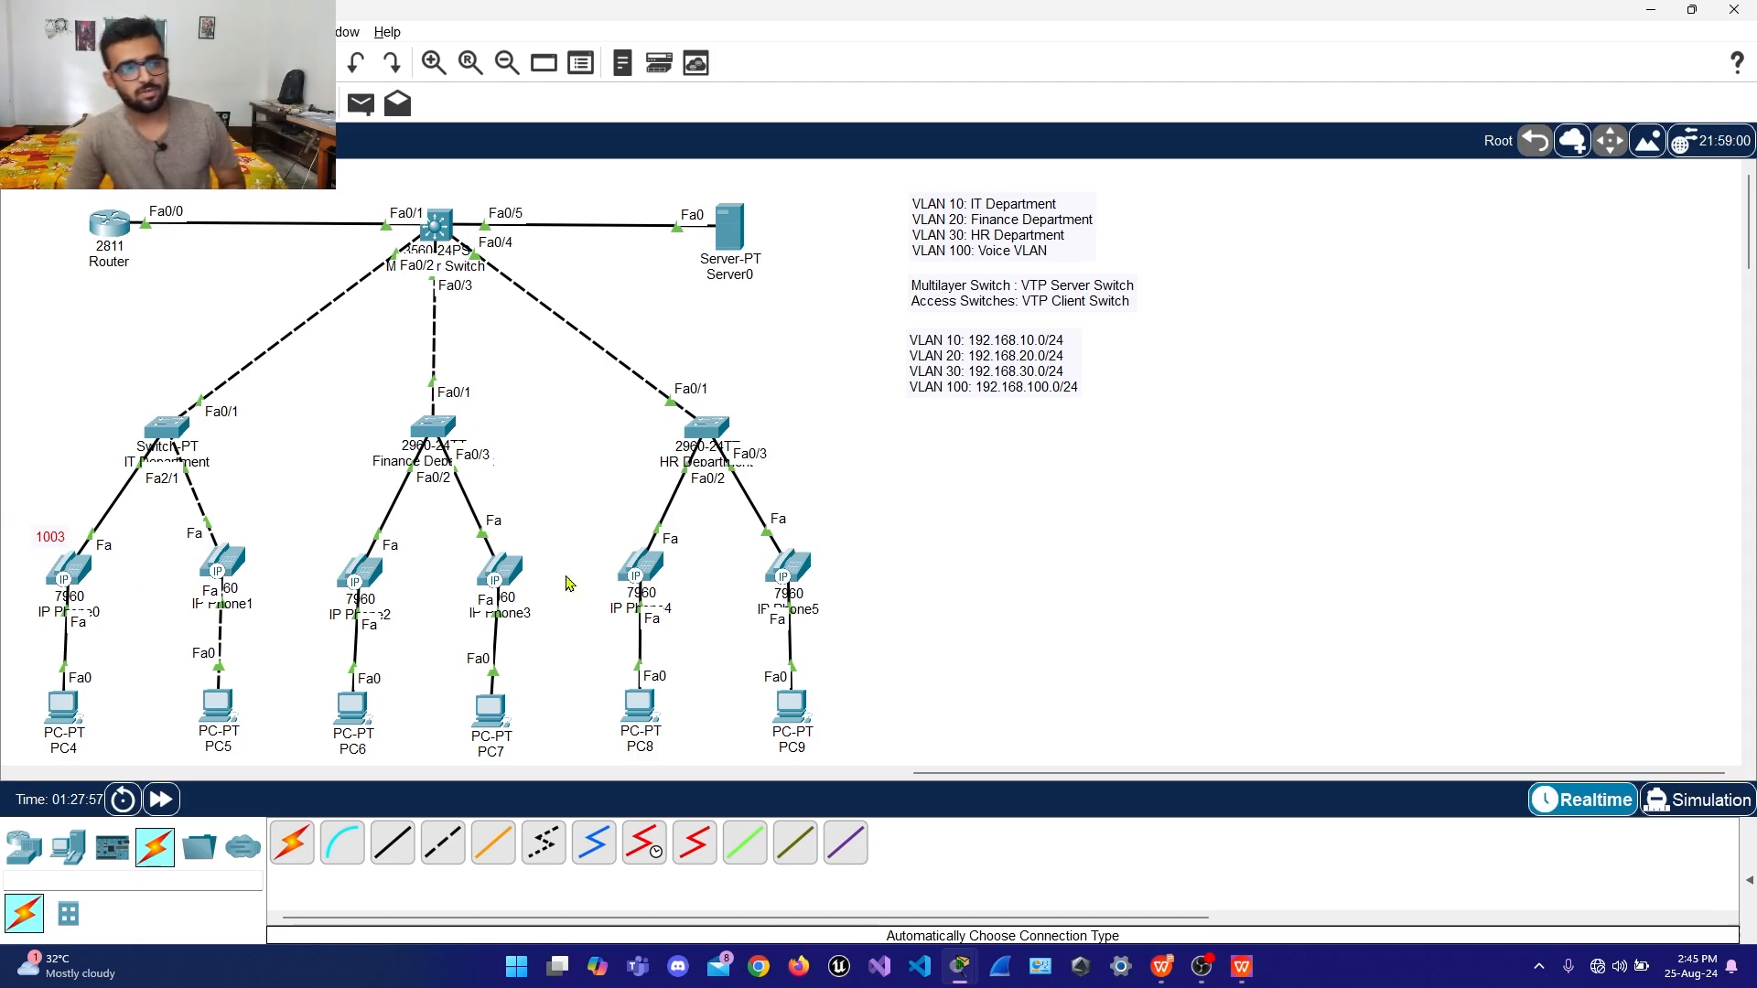
Check PC4's IP configuration by running ipconfig in its Command Prompt, with its window placed beside the topology
left_click(66, 723)
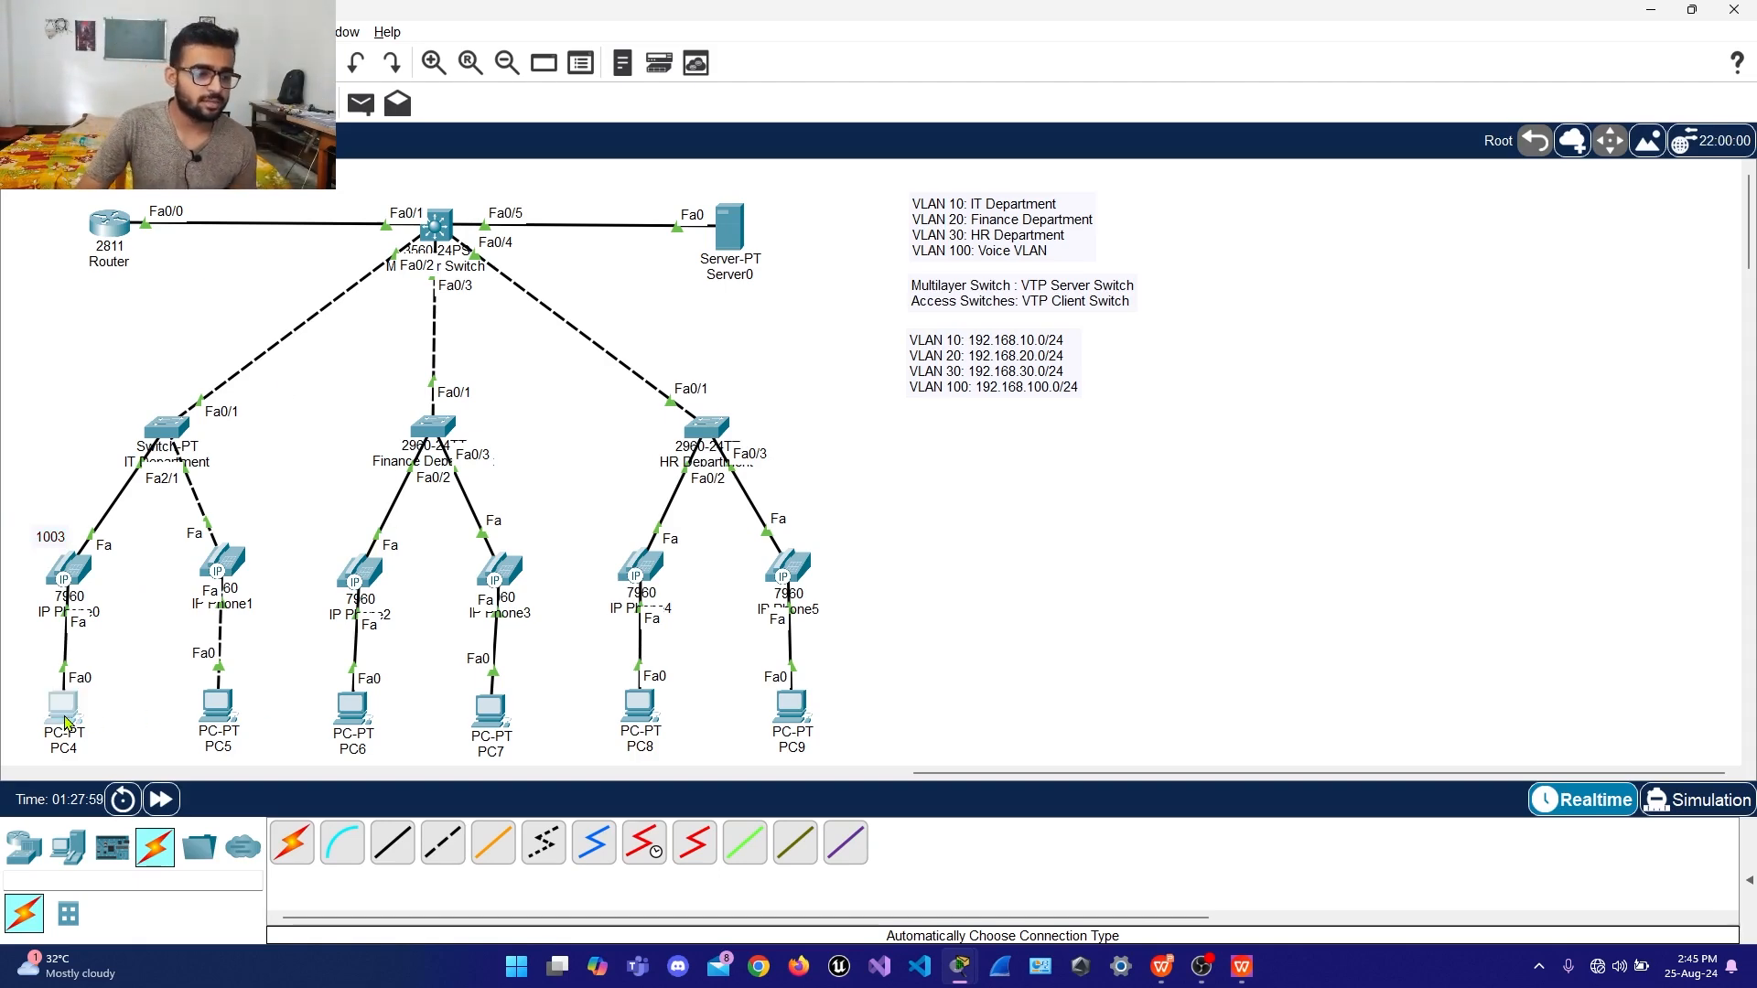
left_click_drag(745, 196, 1195, 163)
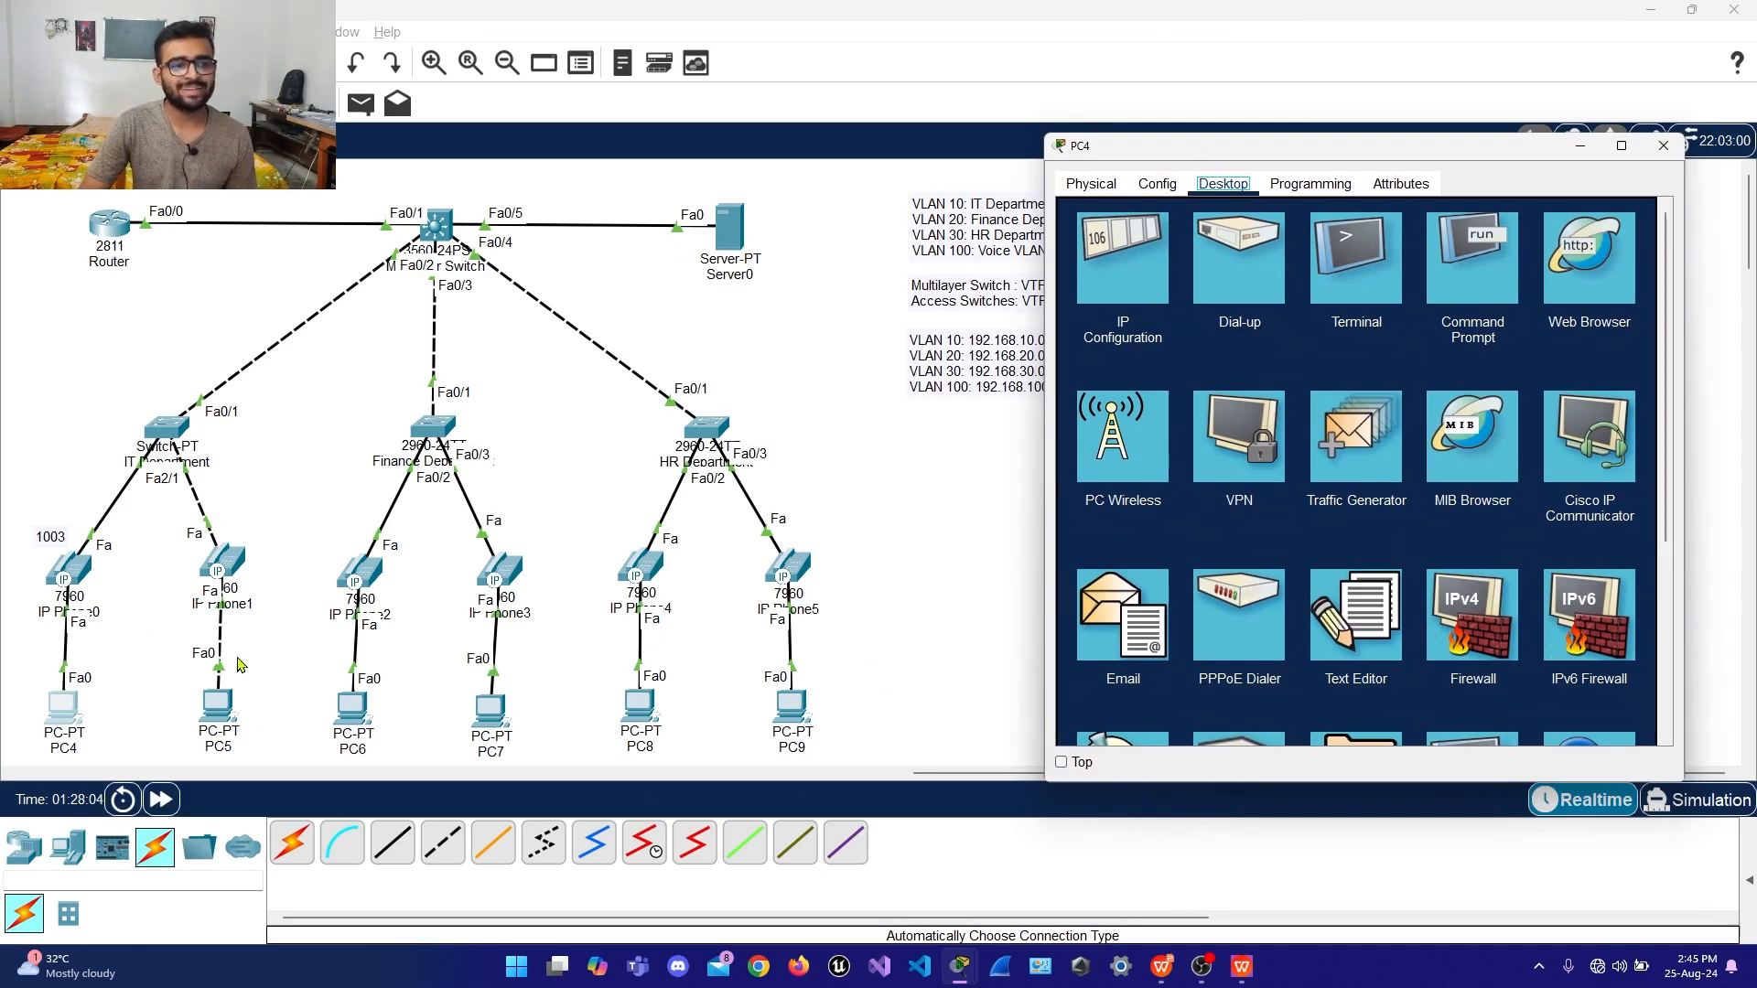
left_click(1456, 284)
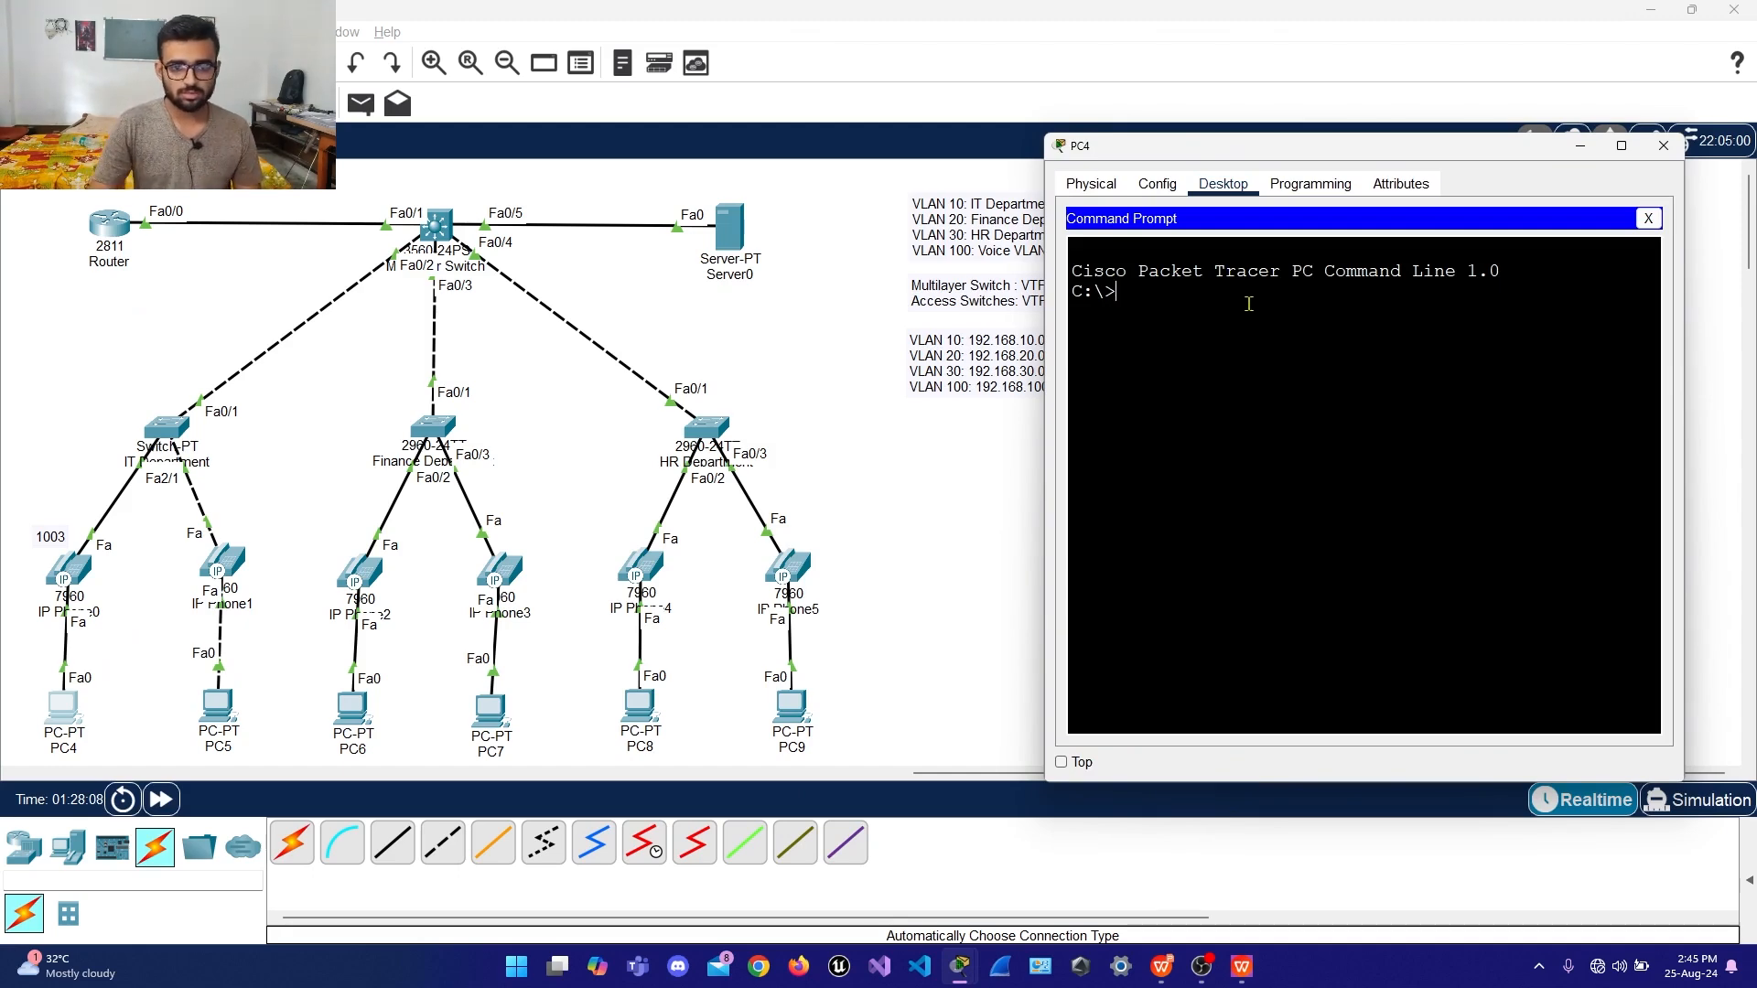
type("ip")
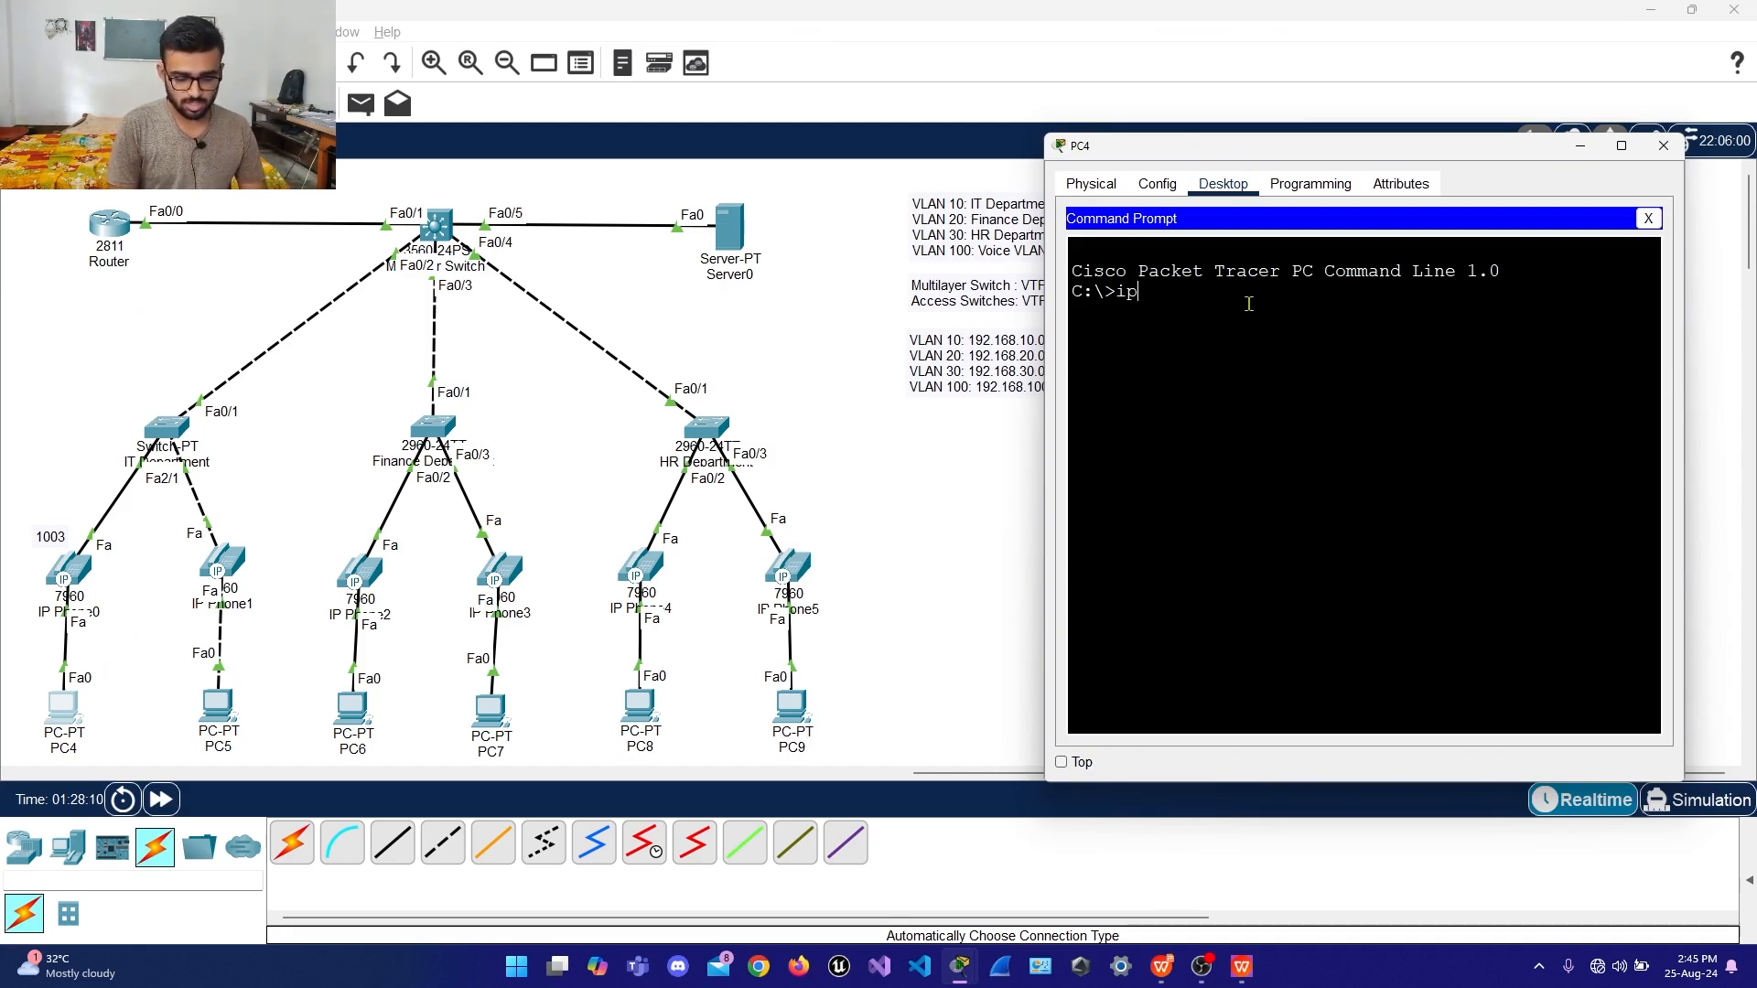
type("config")
key("Return")
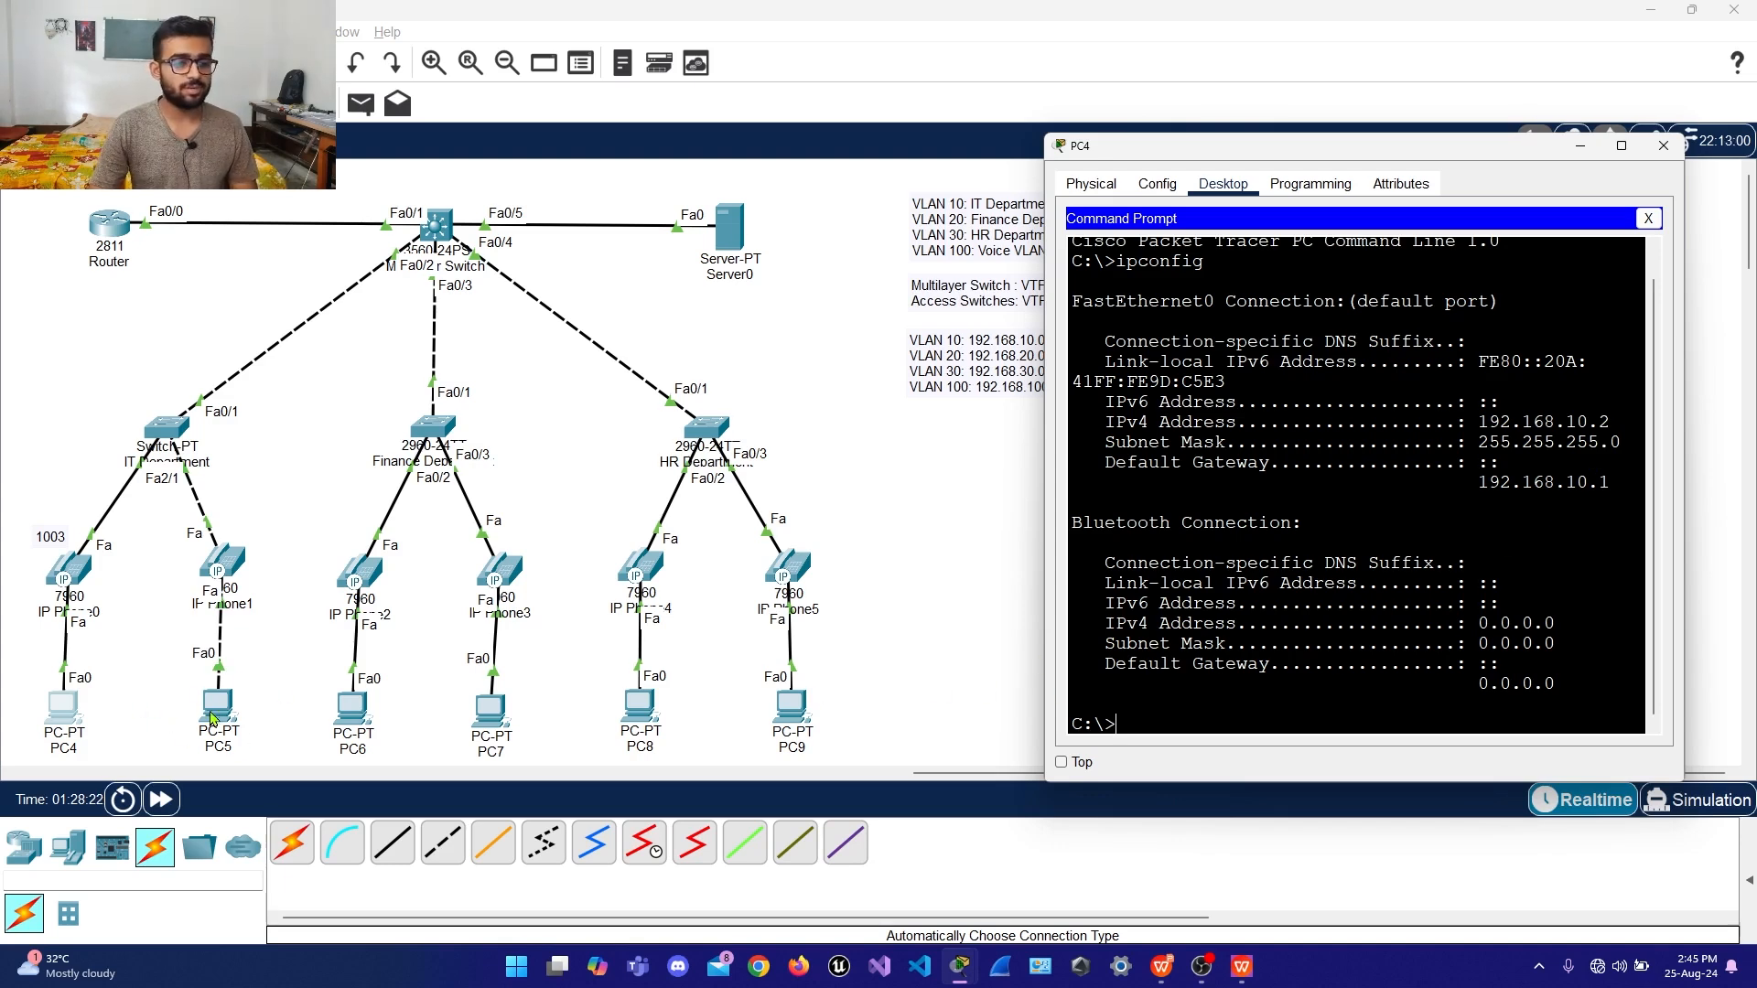
Start a ping from PC4 to 192.168.10.3 with the network switched to Simulation mode
type("ping")
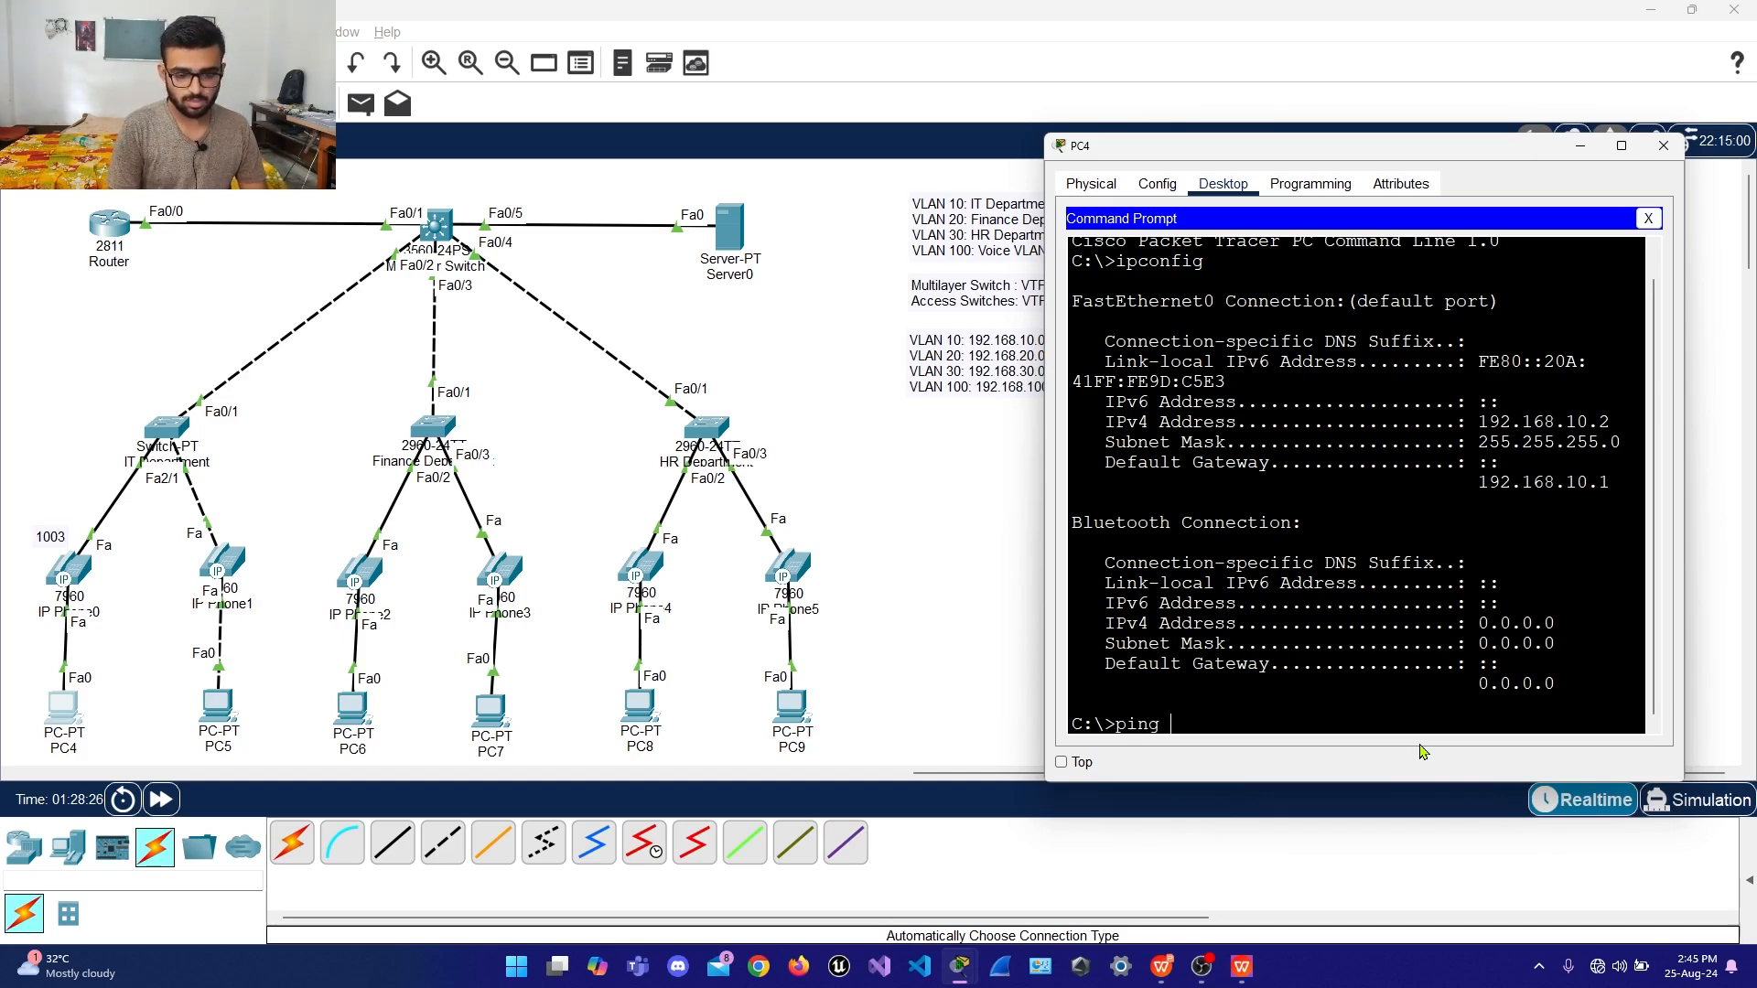
type(" 192.168.10")
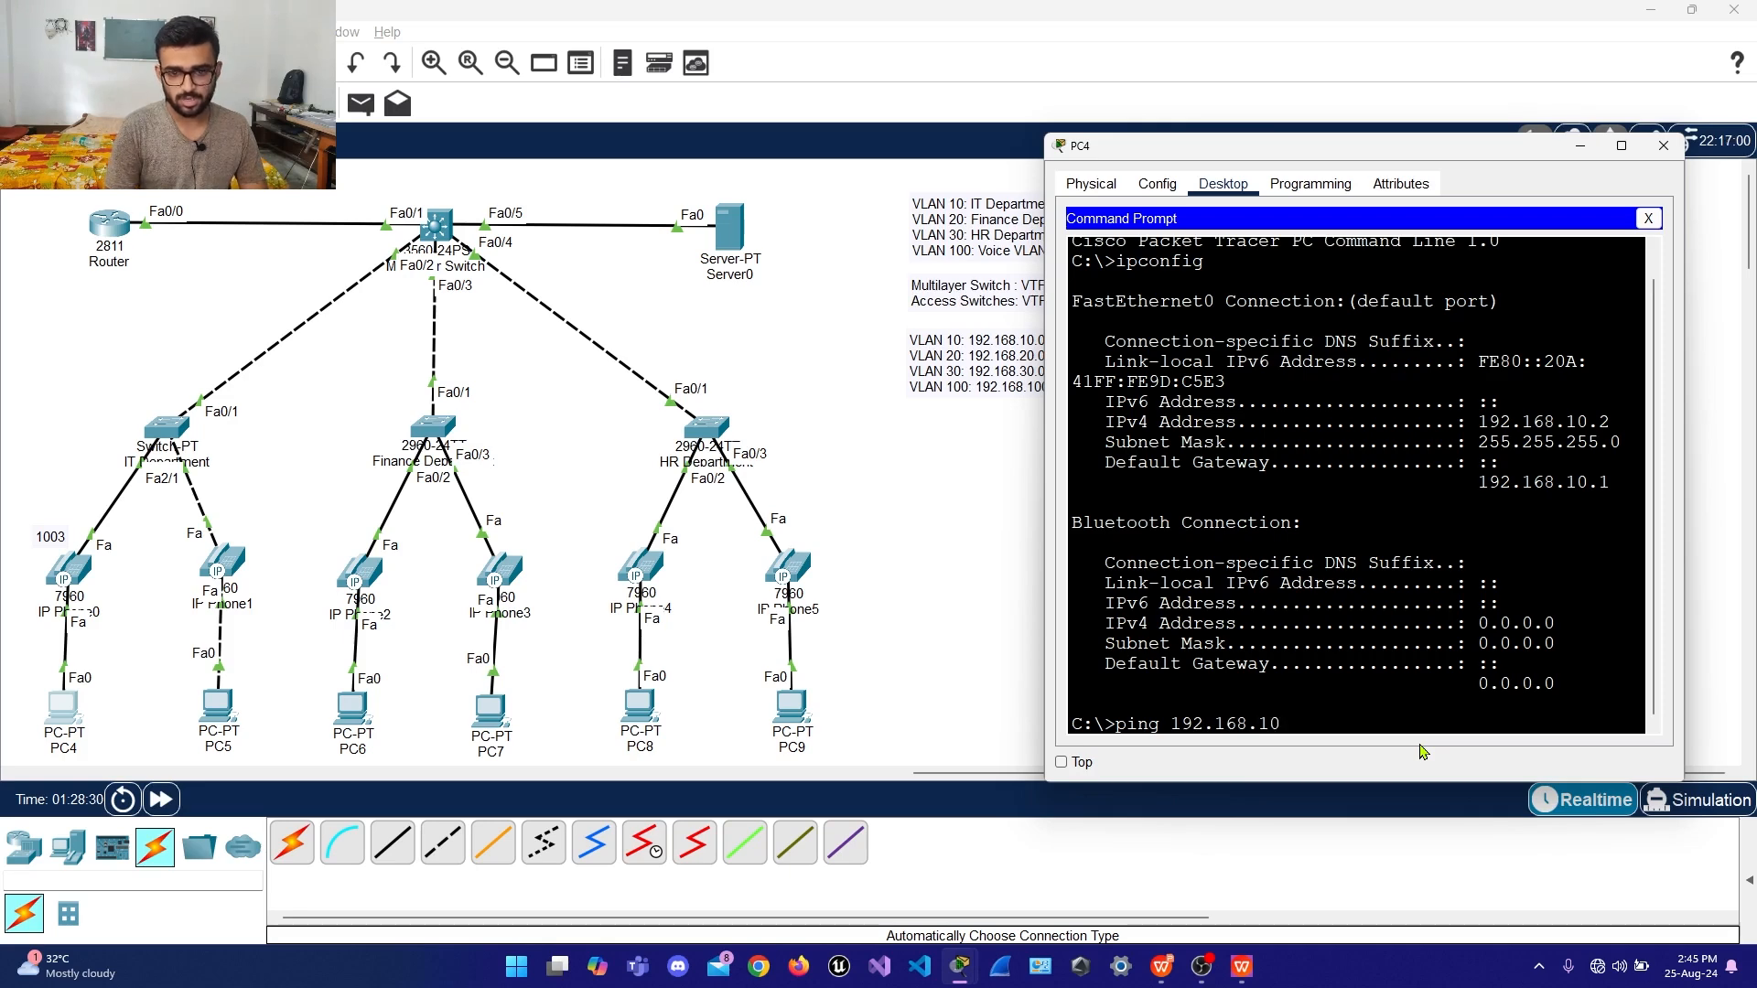
type(".3")
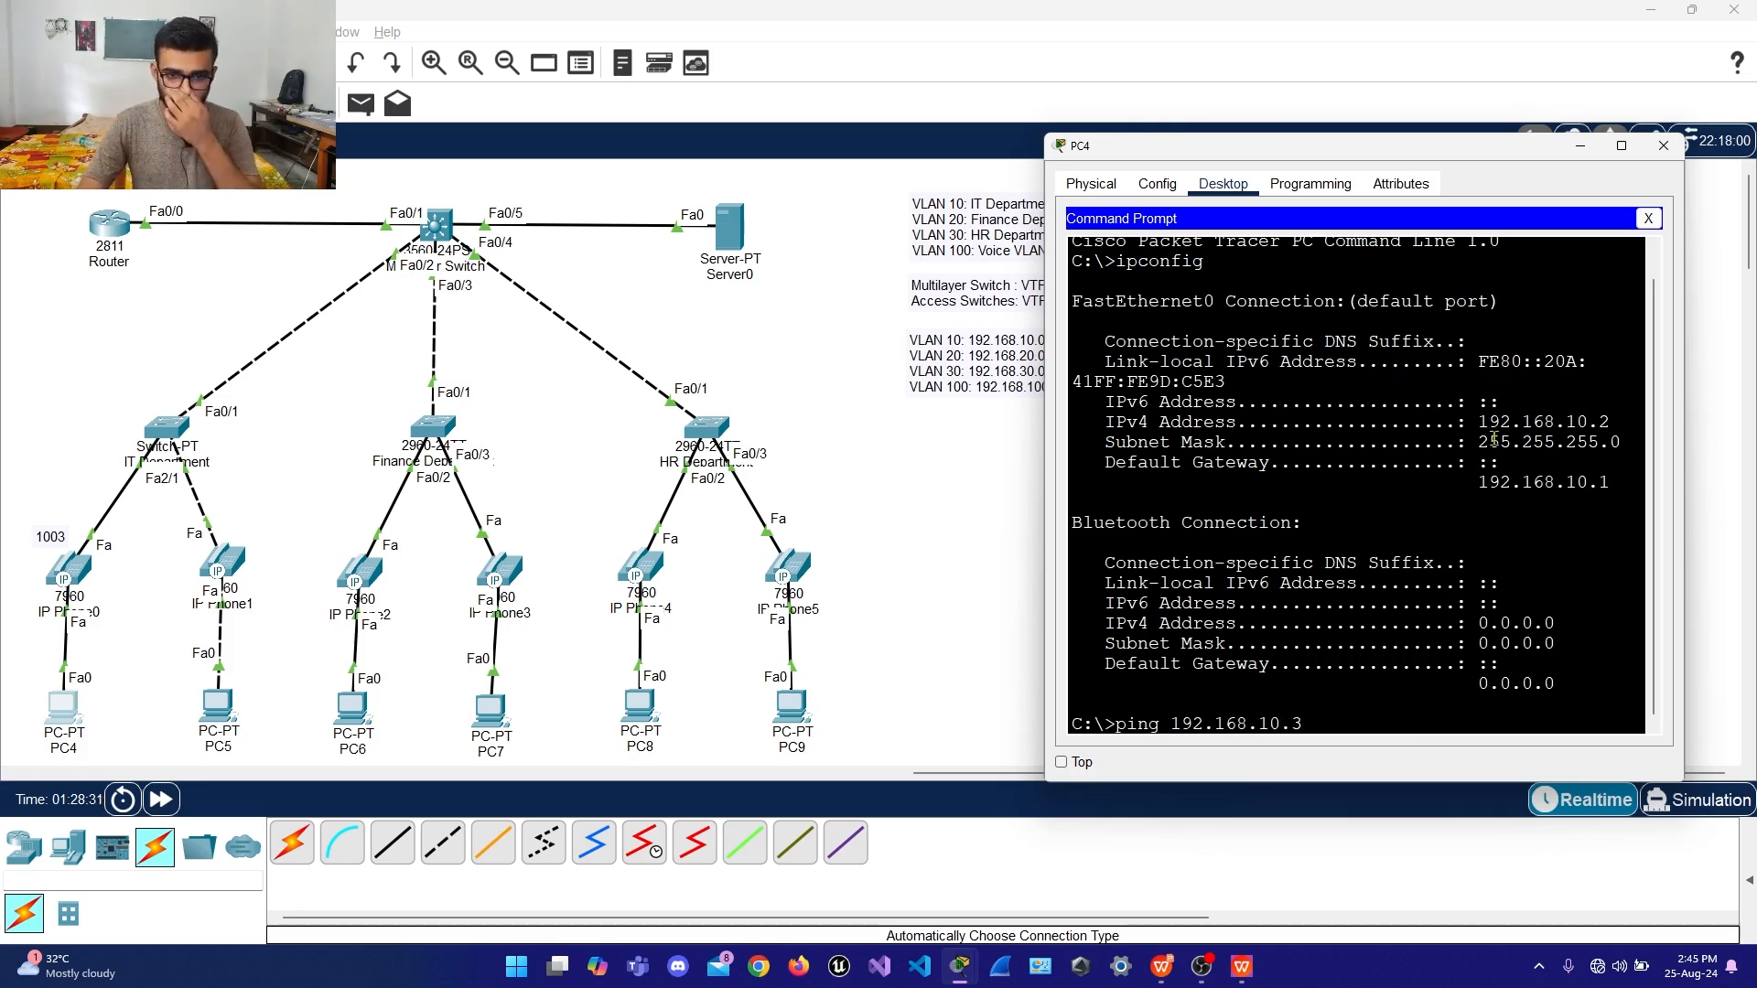
left_click(1695, 800)
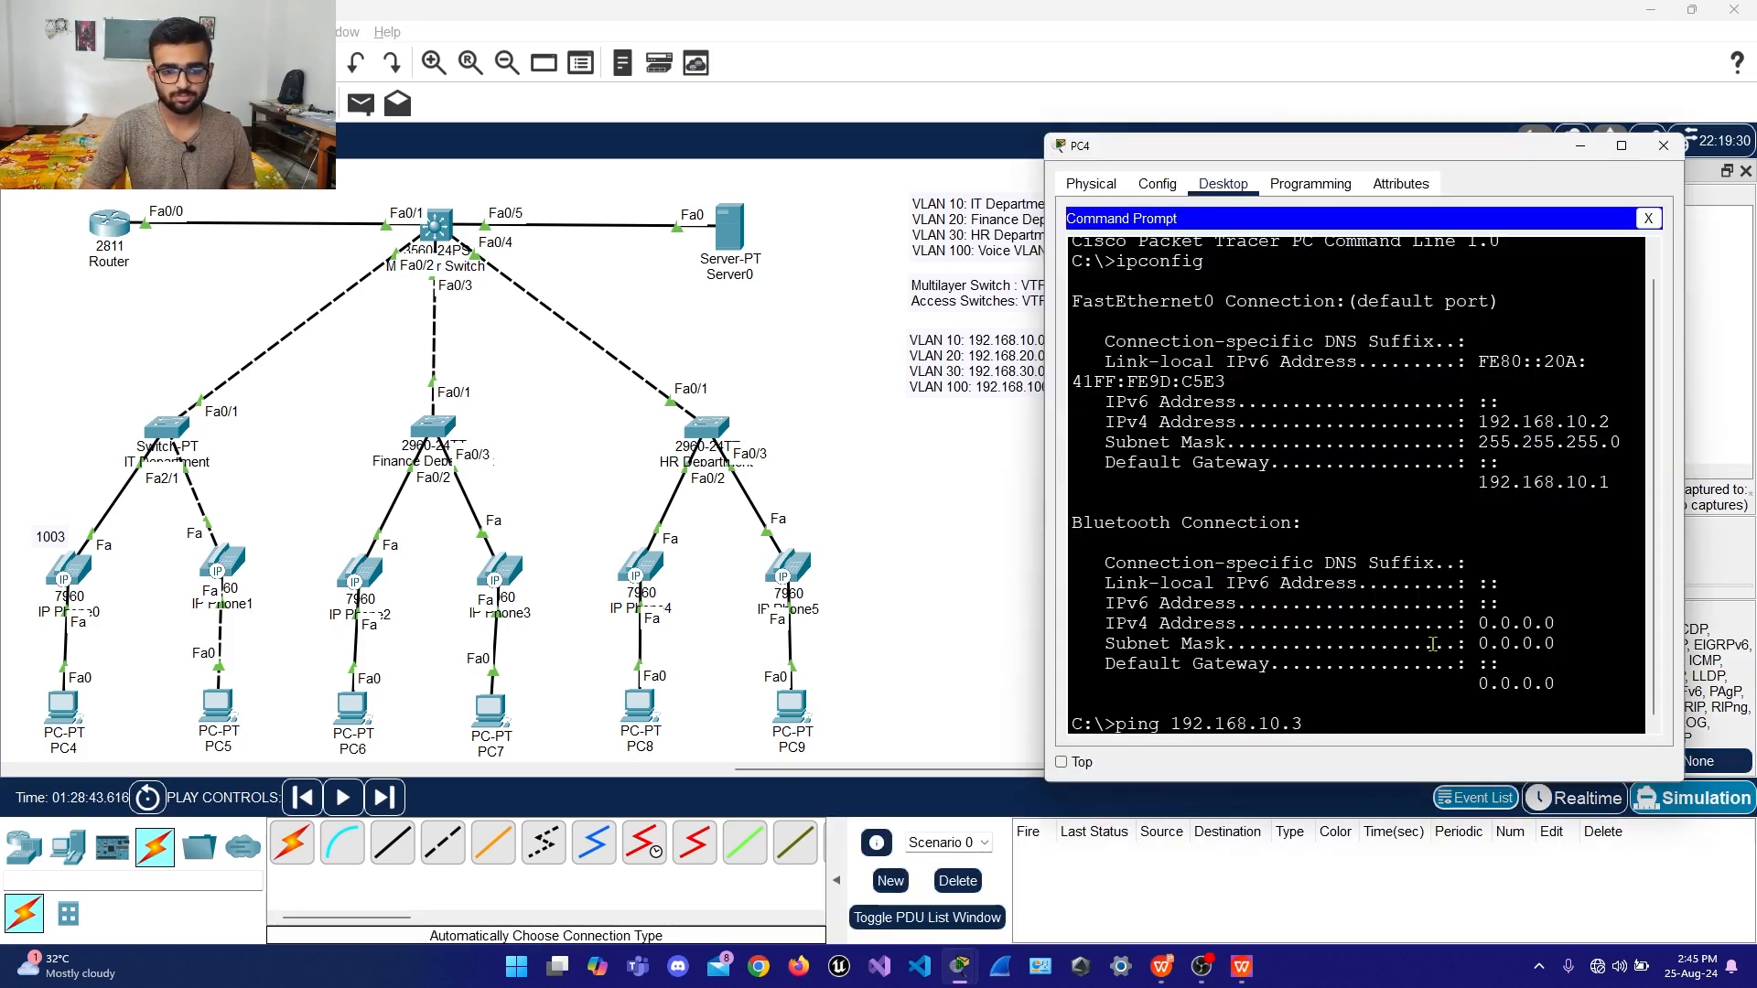
key("Return")
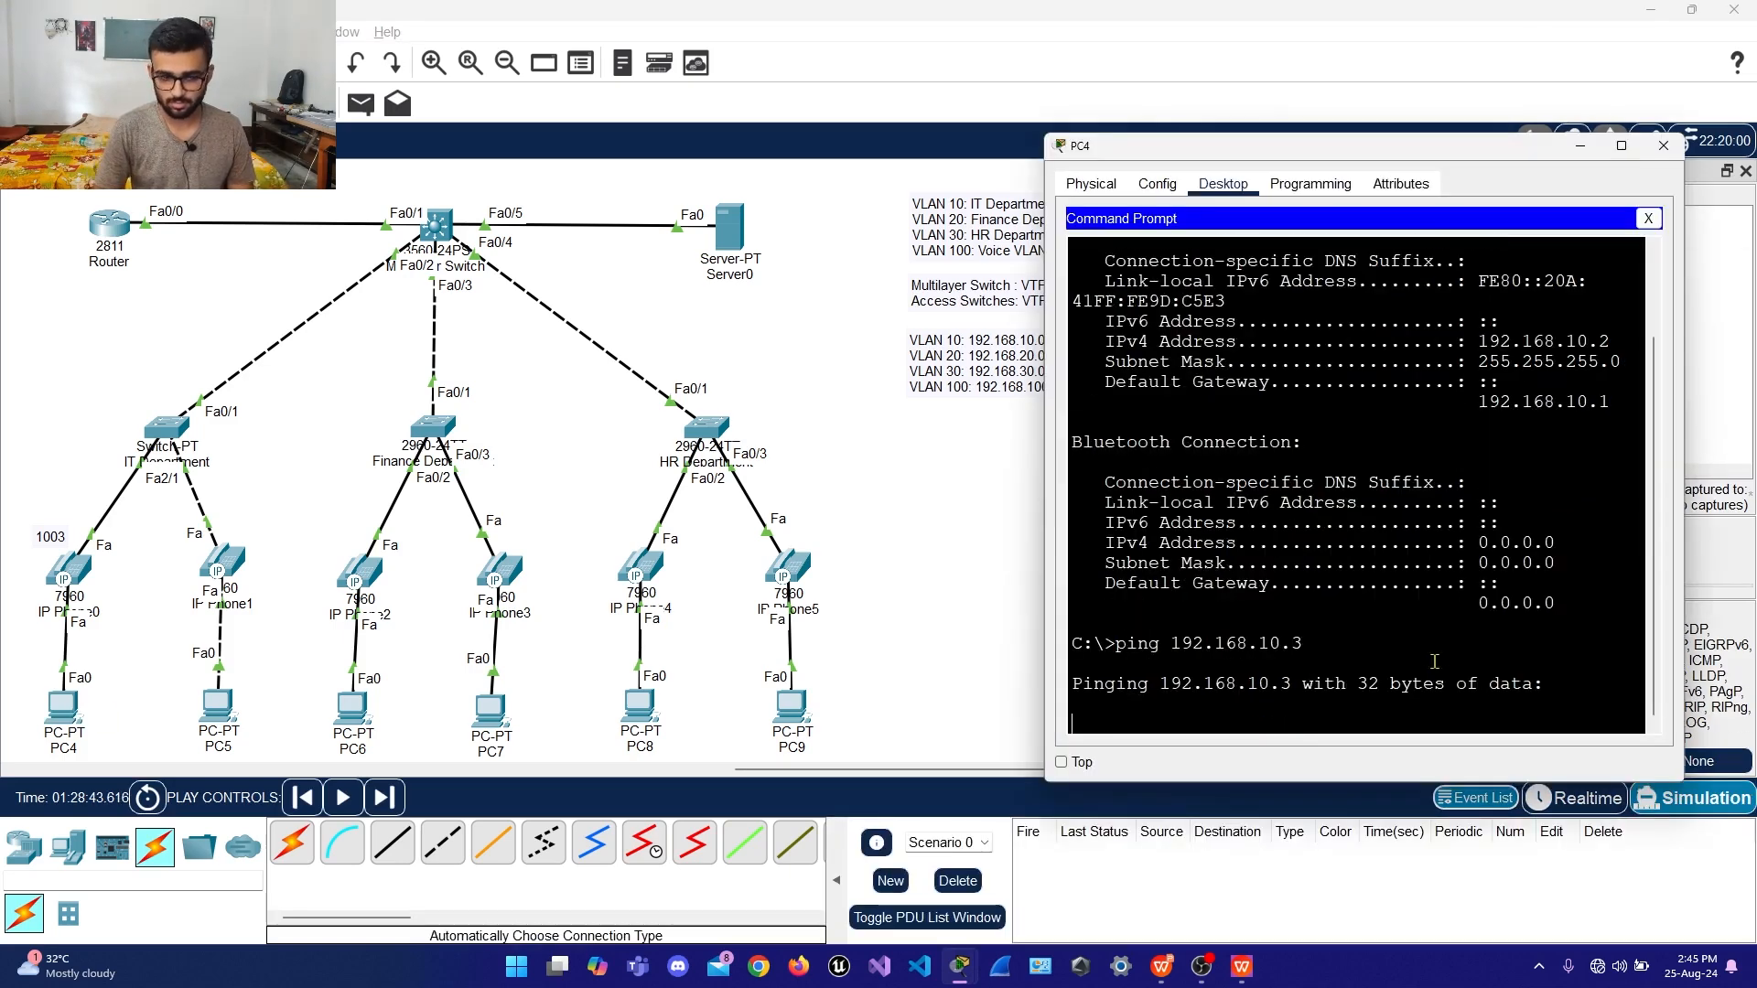
Step through the simulation to follow the ARP request from PC4 across the switches and its reply from PC5
left_click(1646, 543)
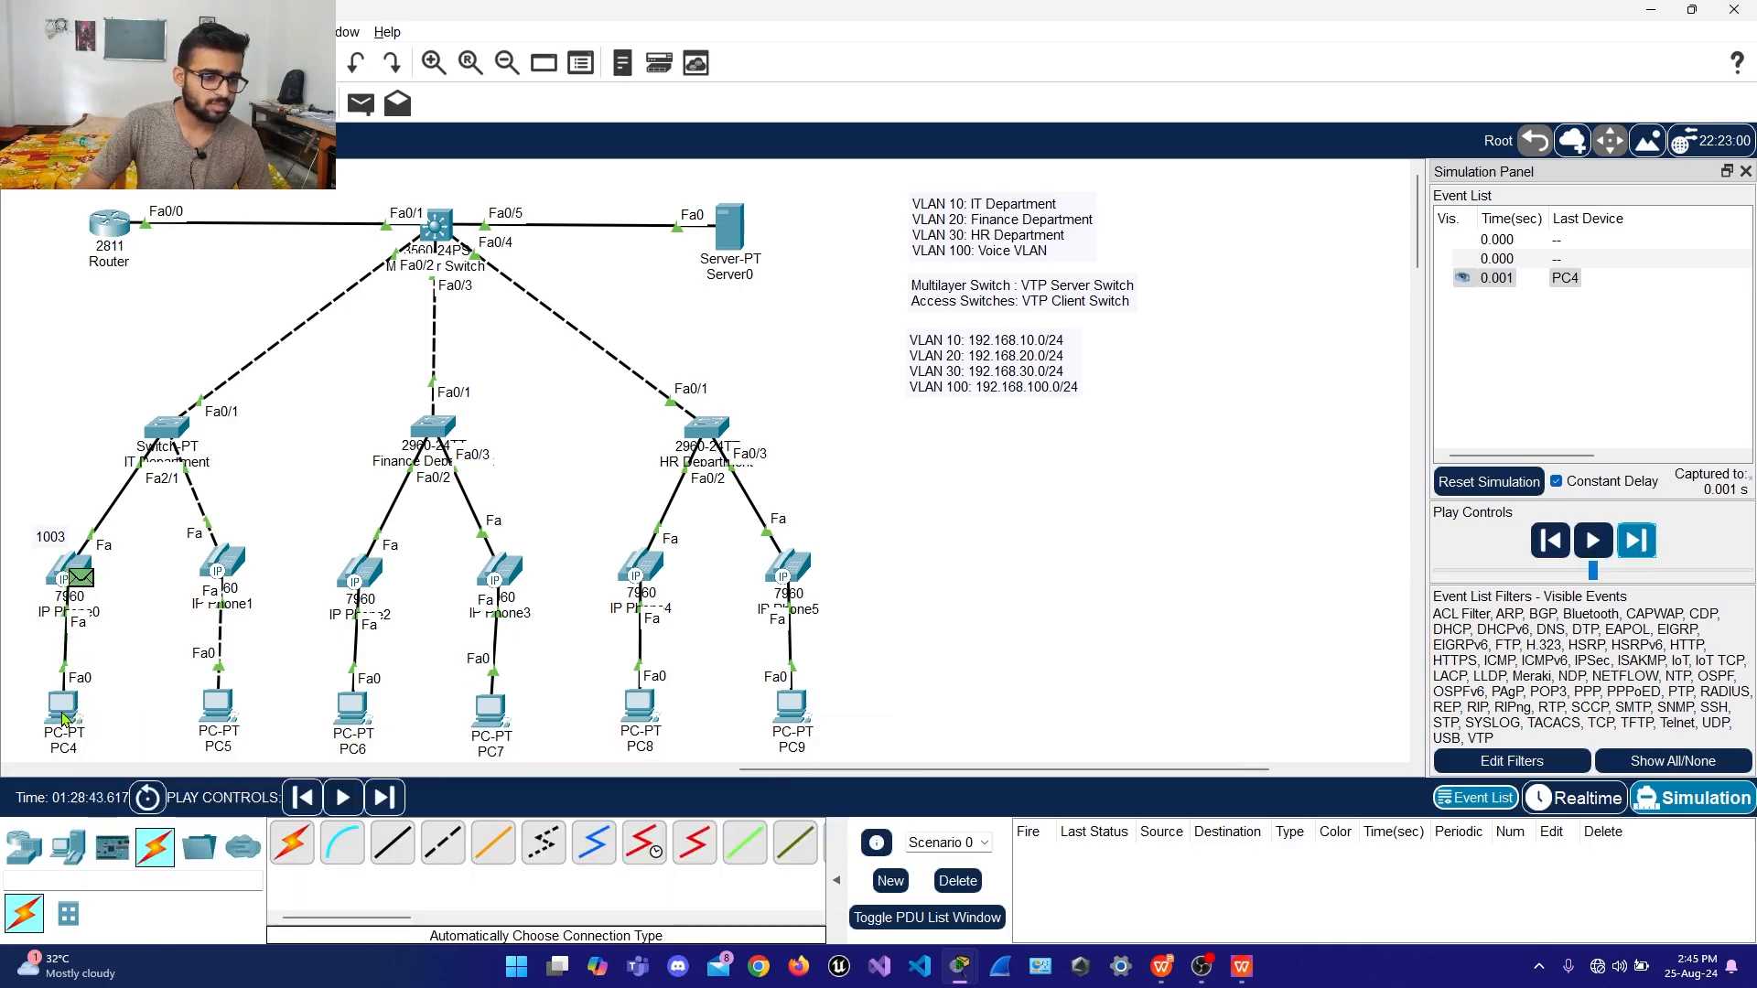
left_click(1636, 549)
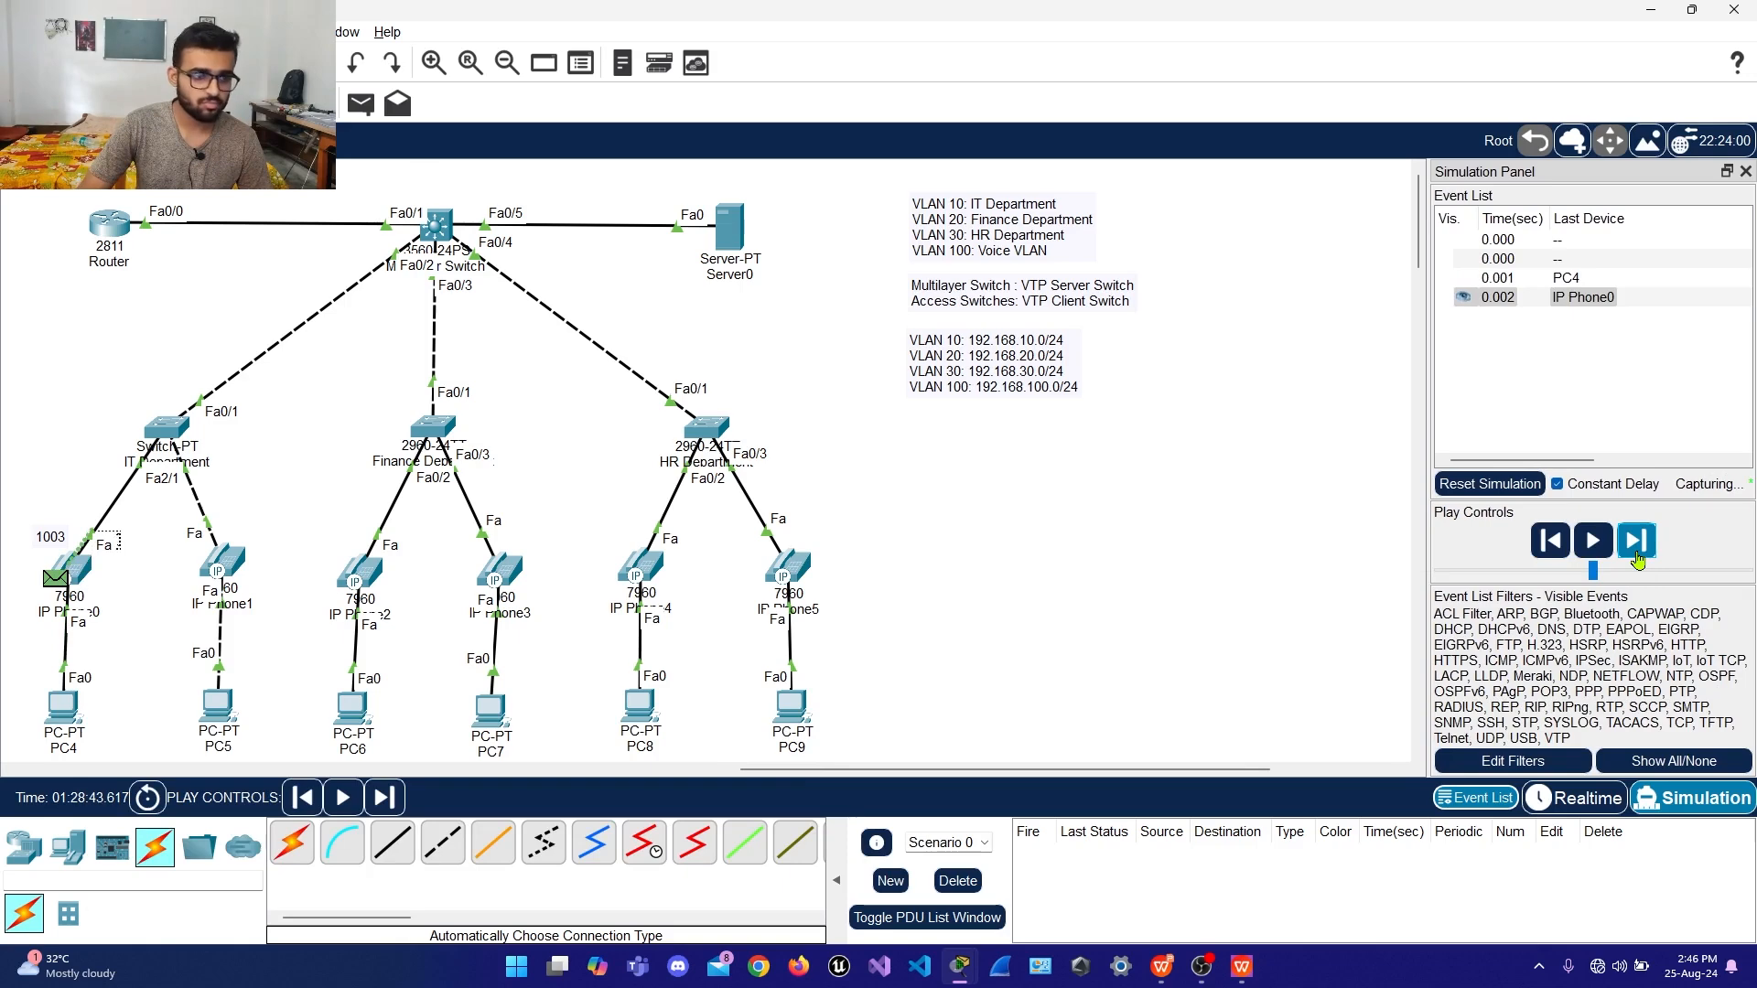
left_click(1637, 552)
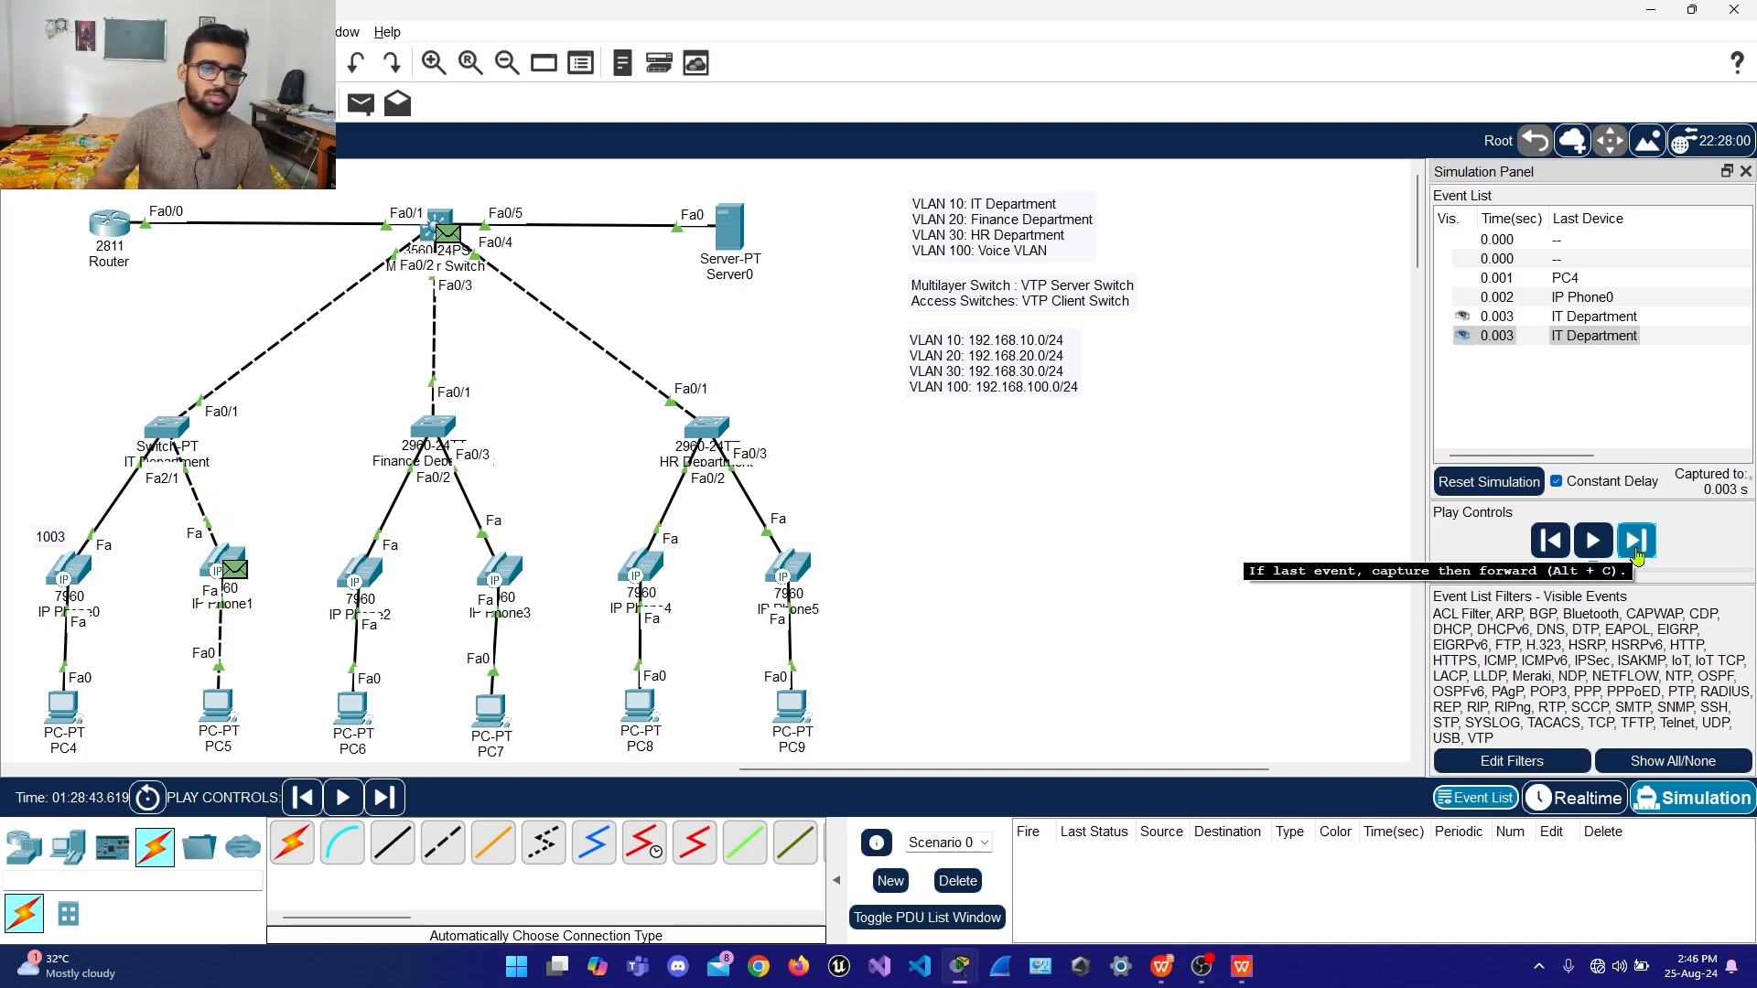
left_click(1637, 552)
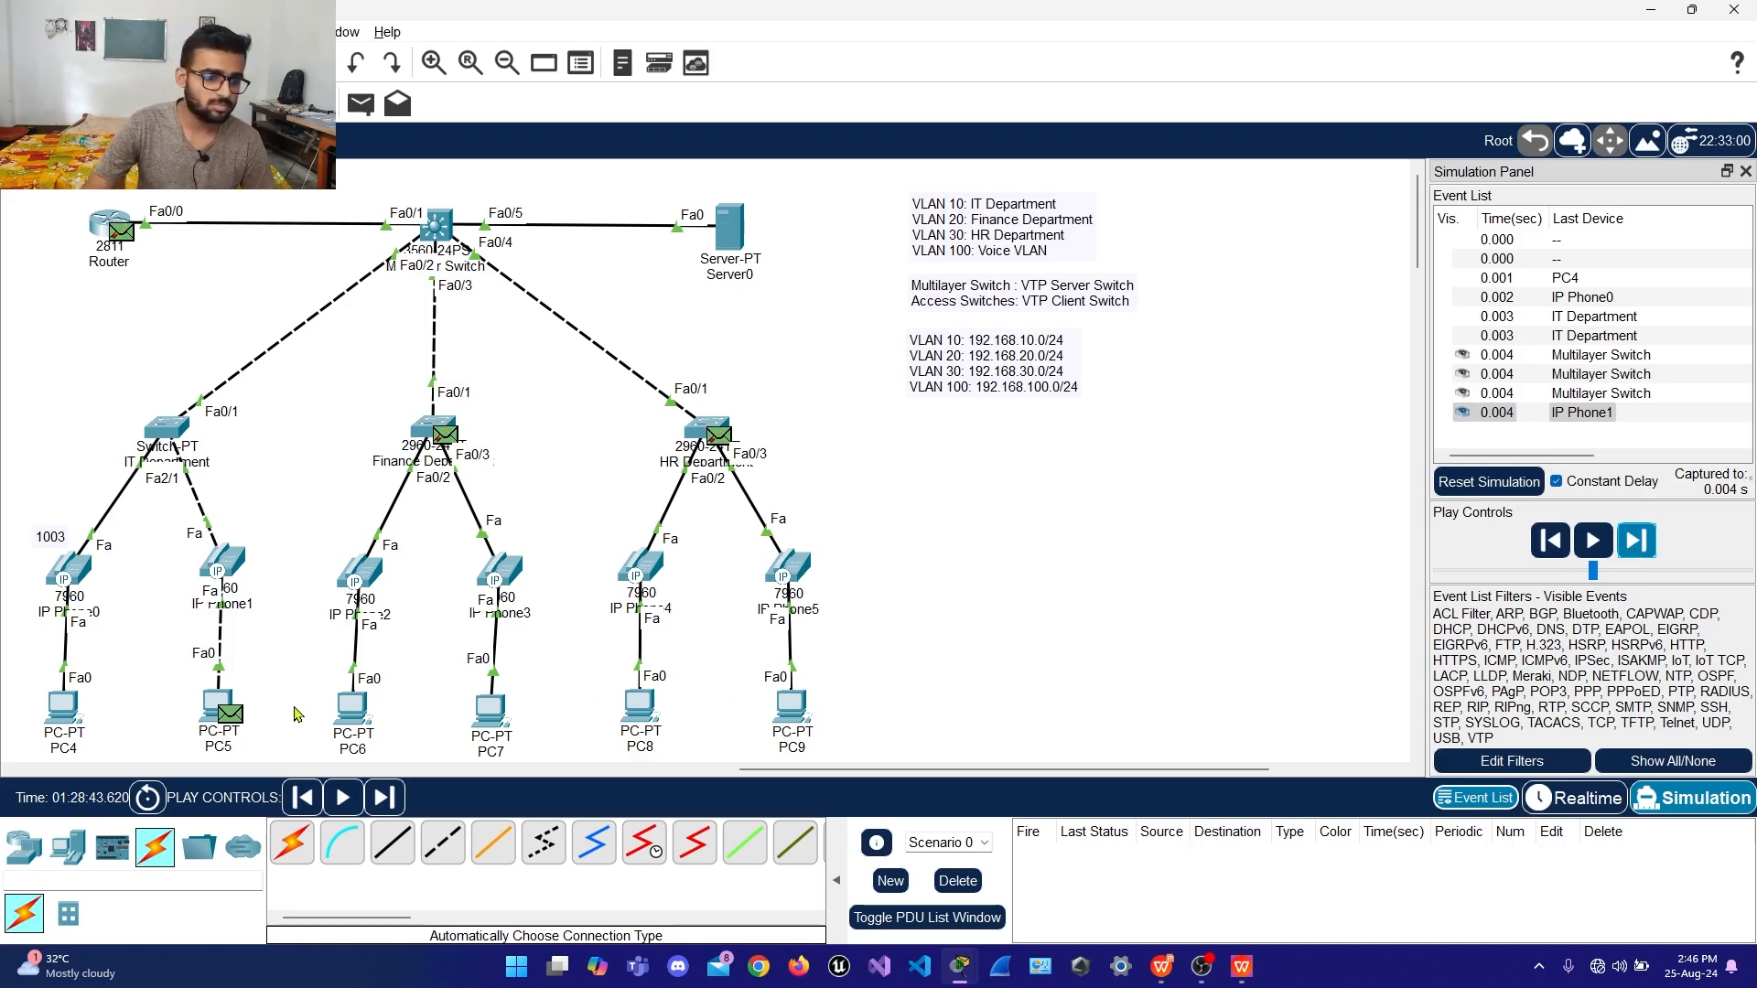
left_click(1644, 547)
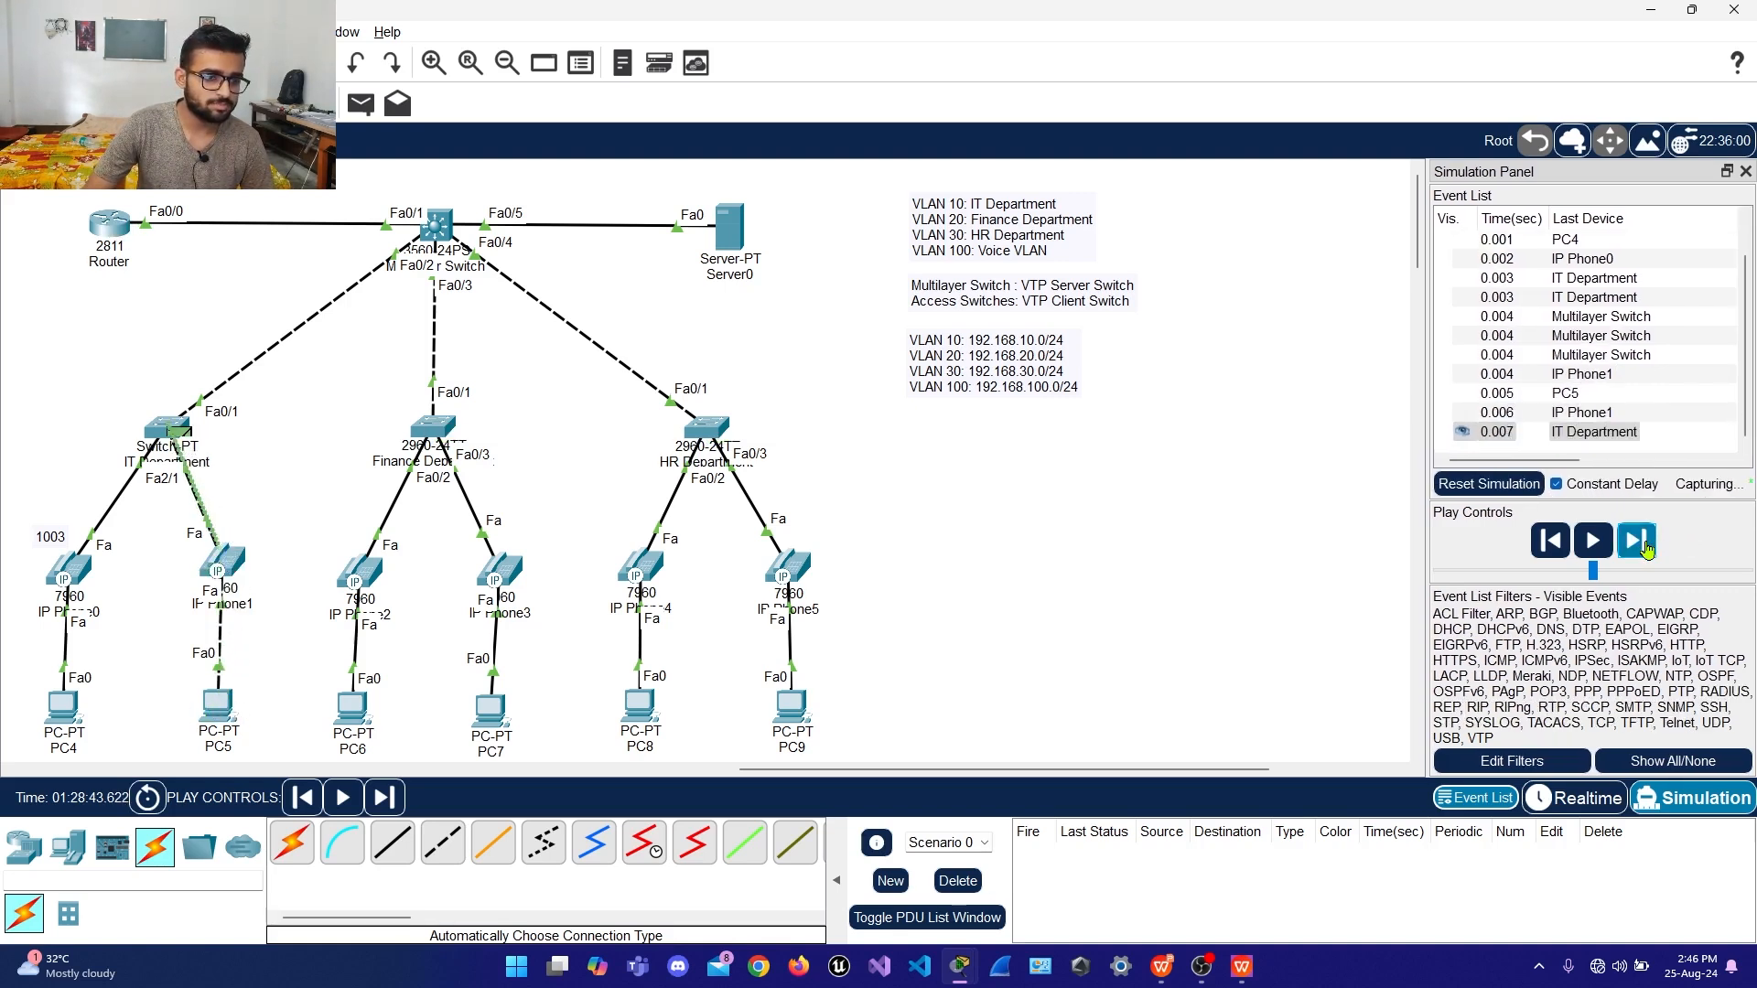
left_click(1637, 541)
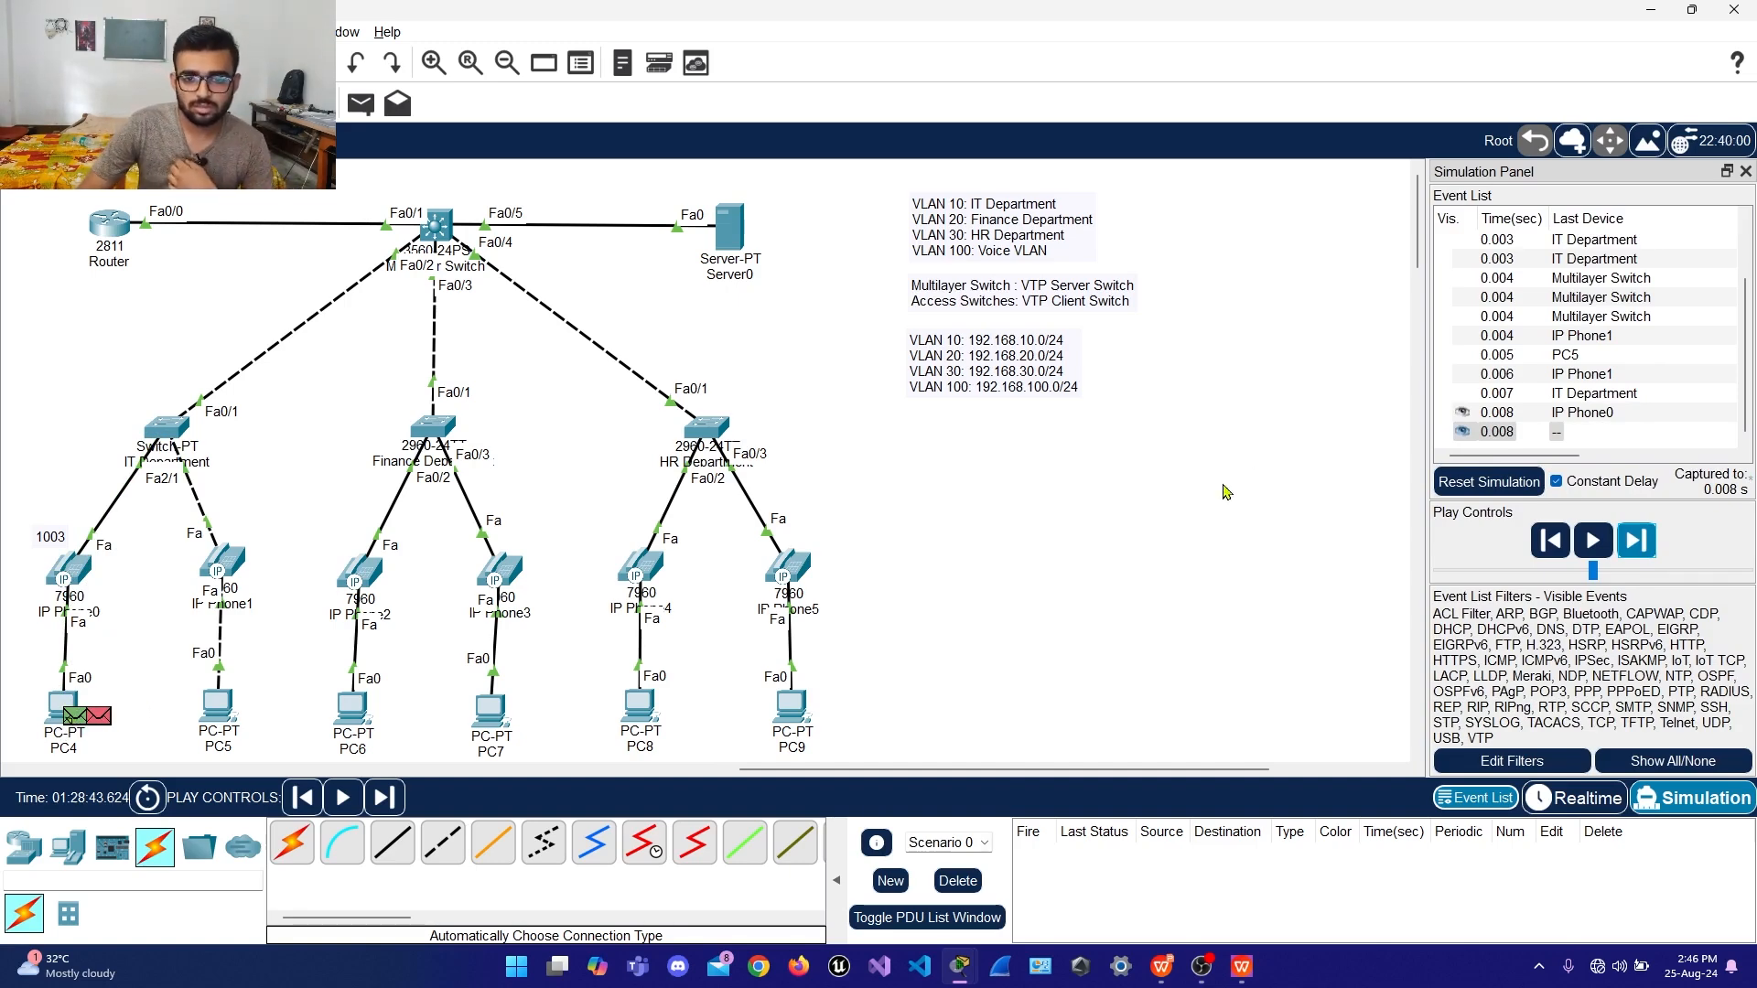
Widen the Simulation Panel and narrow the event list columns so At Device and Type fit in view
left_click_drag(1421, 410, 1188, 403)
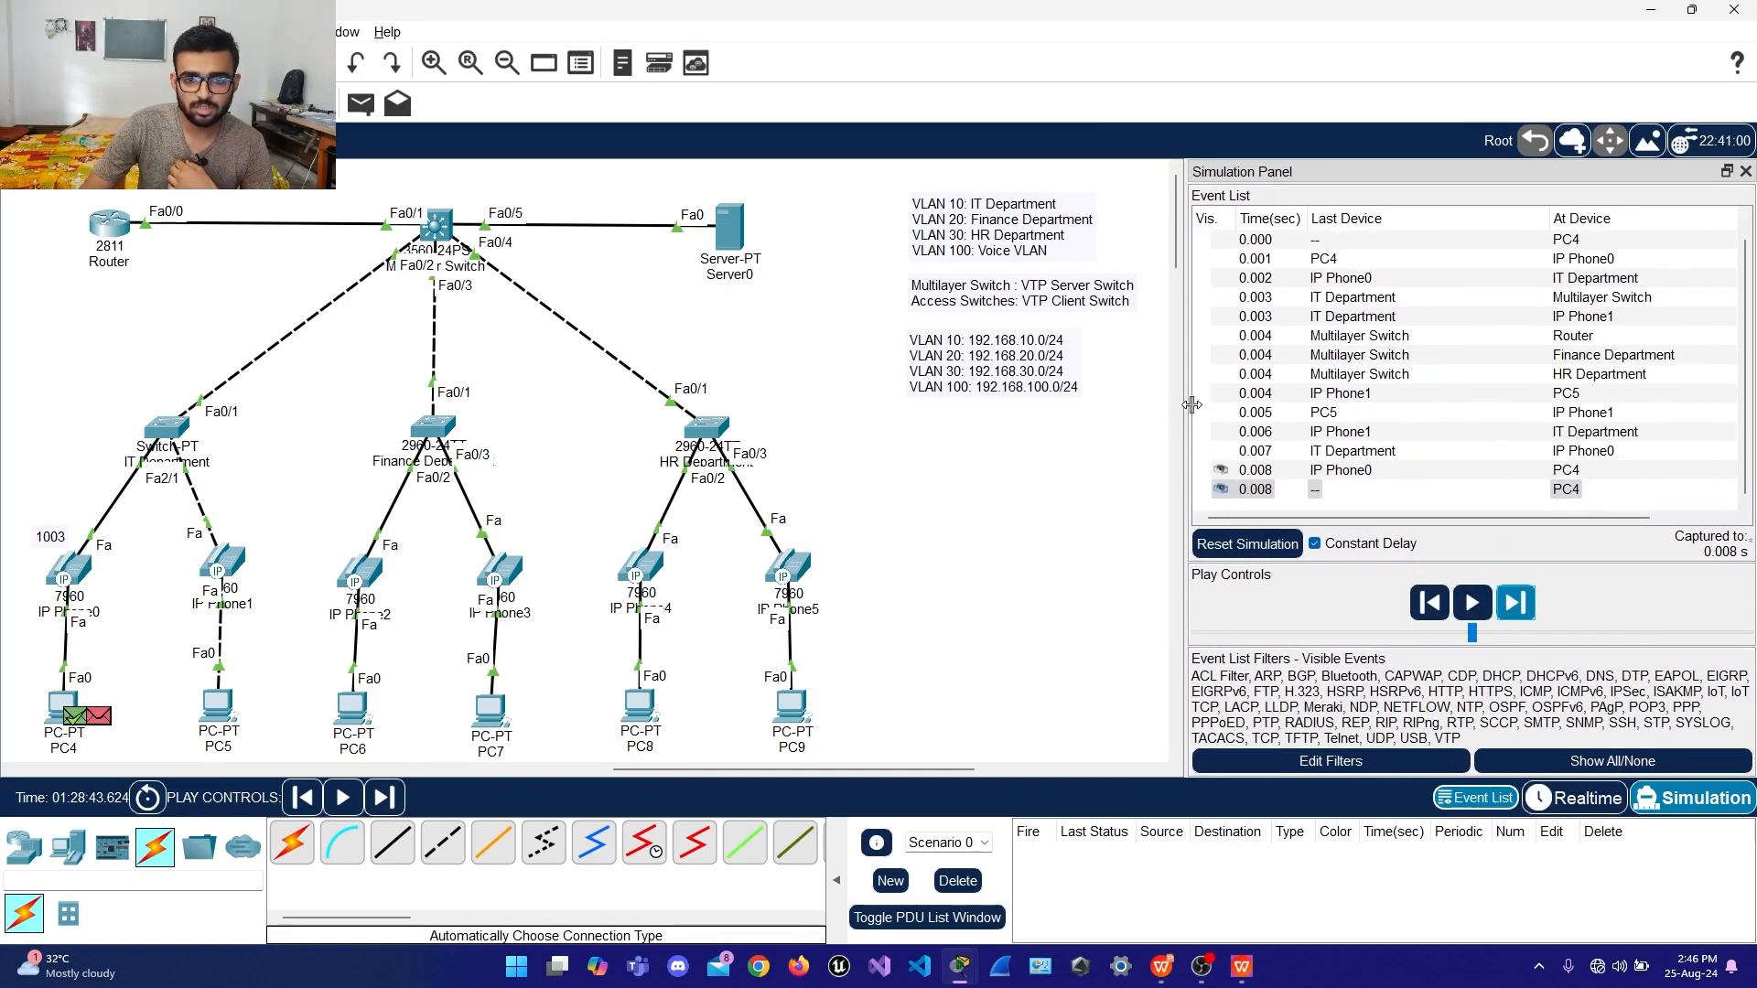
left_click_drag(1550, 218, 1442, 218)
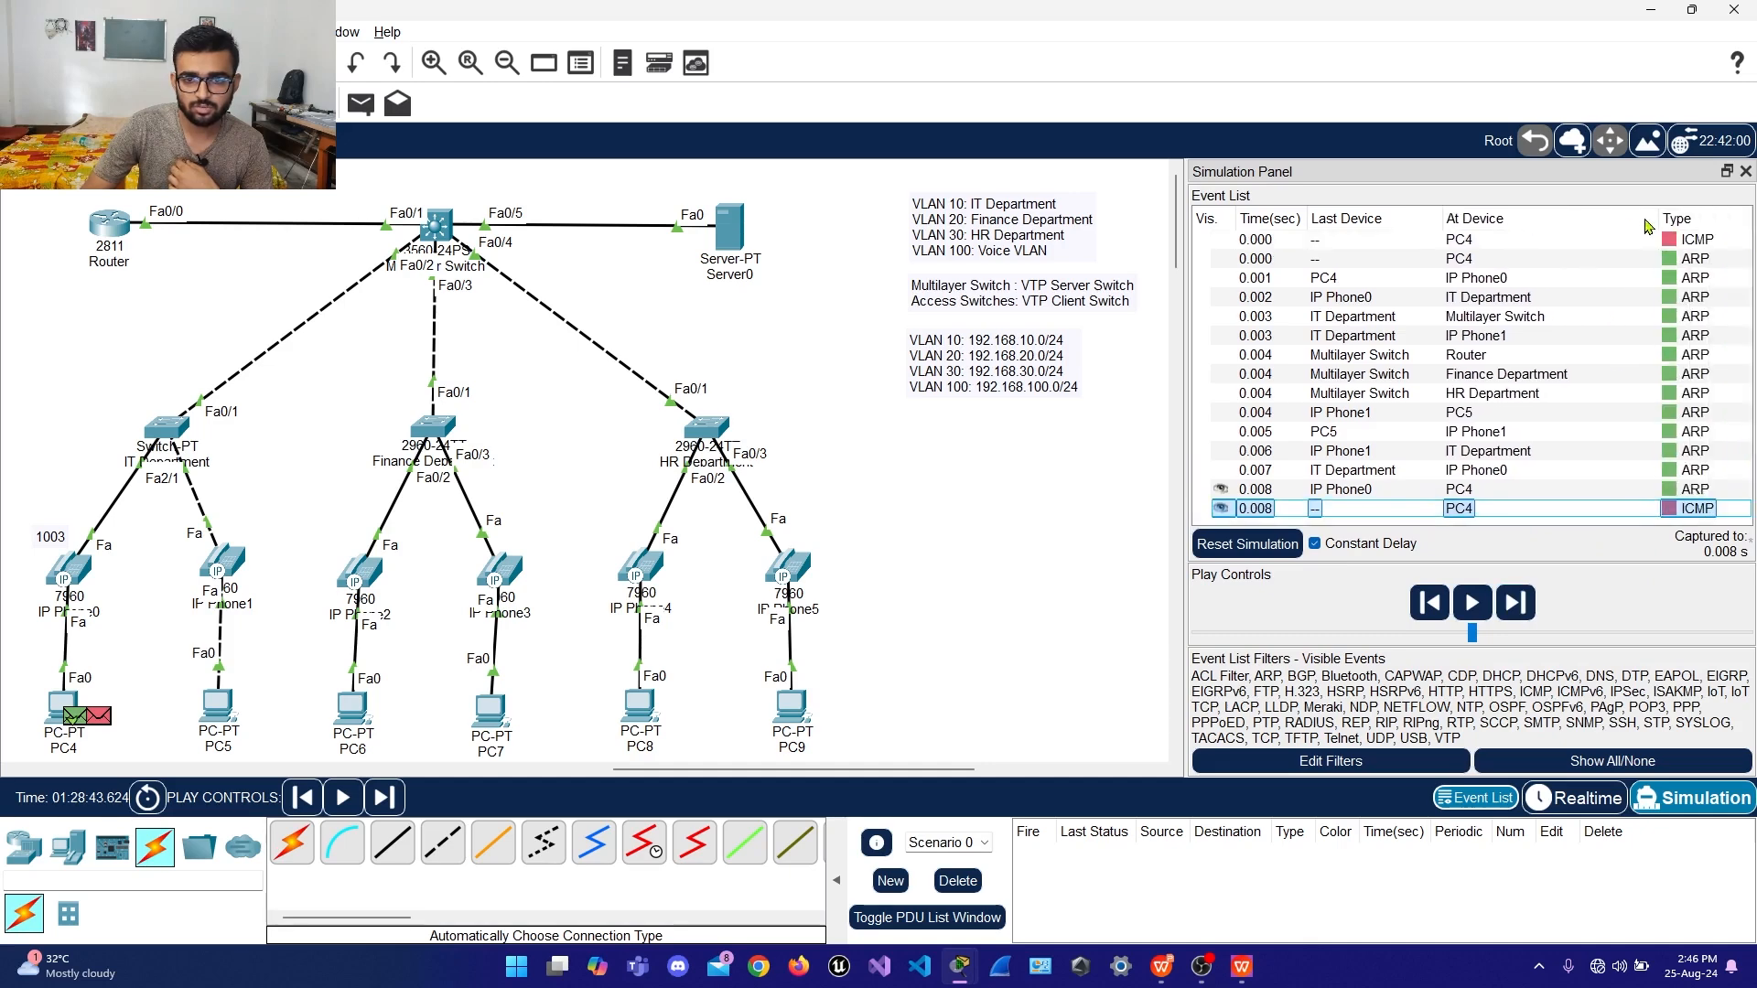
left_click_drag(1661, 217, 1603, 217)
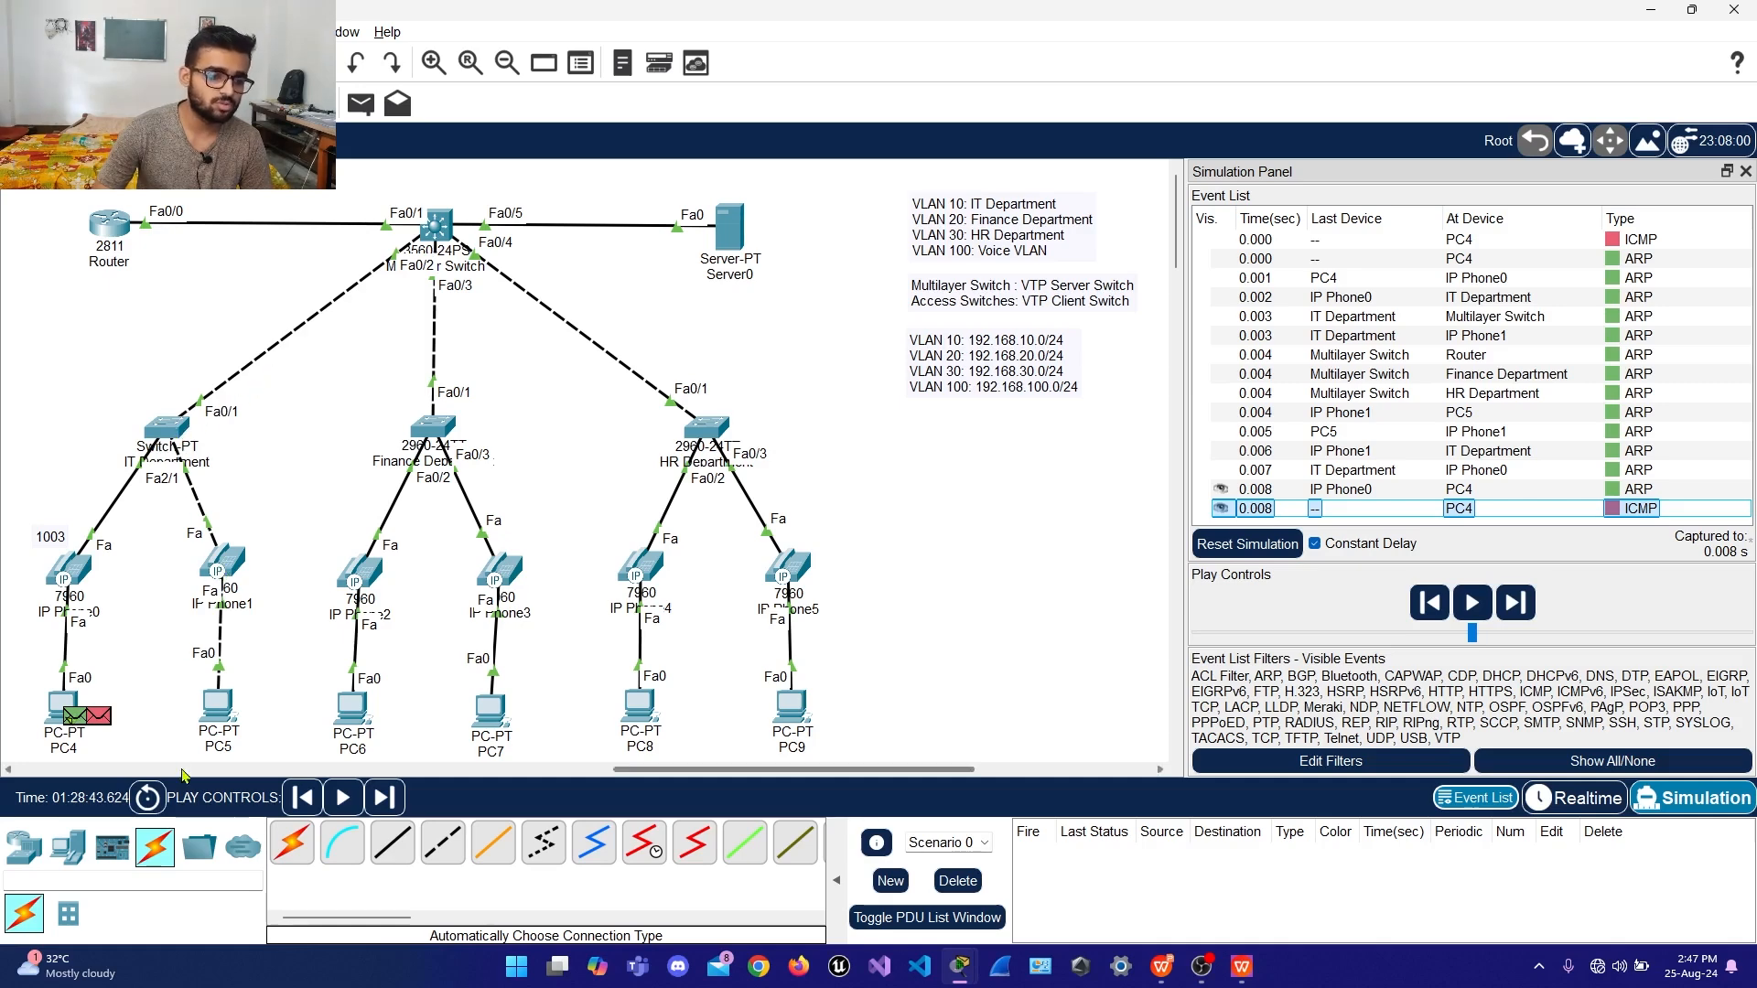
Step the ICMP packet from PC4 to PC5 and back, and reset the simulation and return to Realtime mode
left_click(1517, 603)
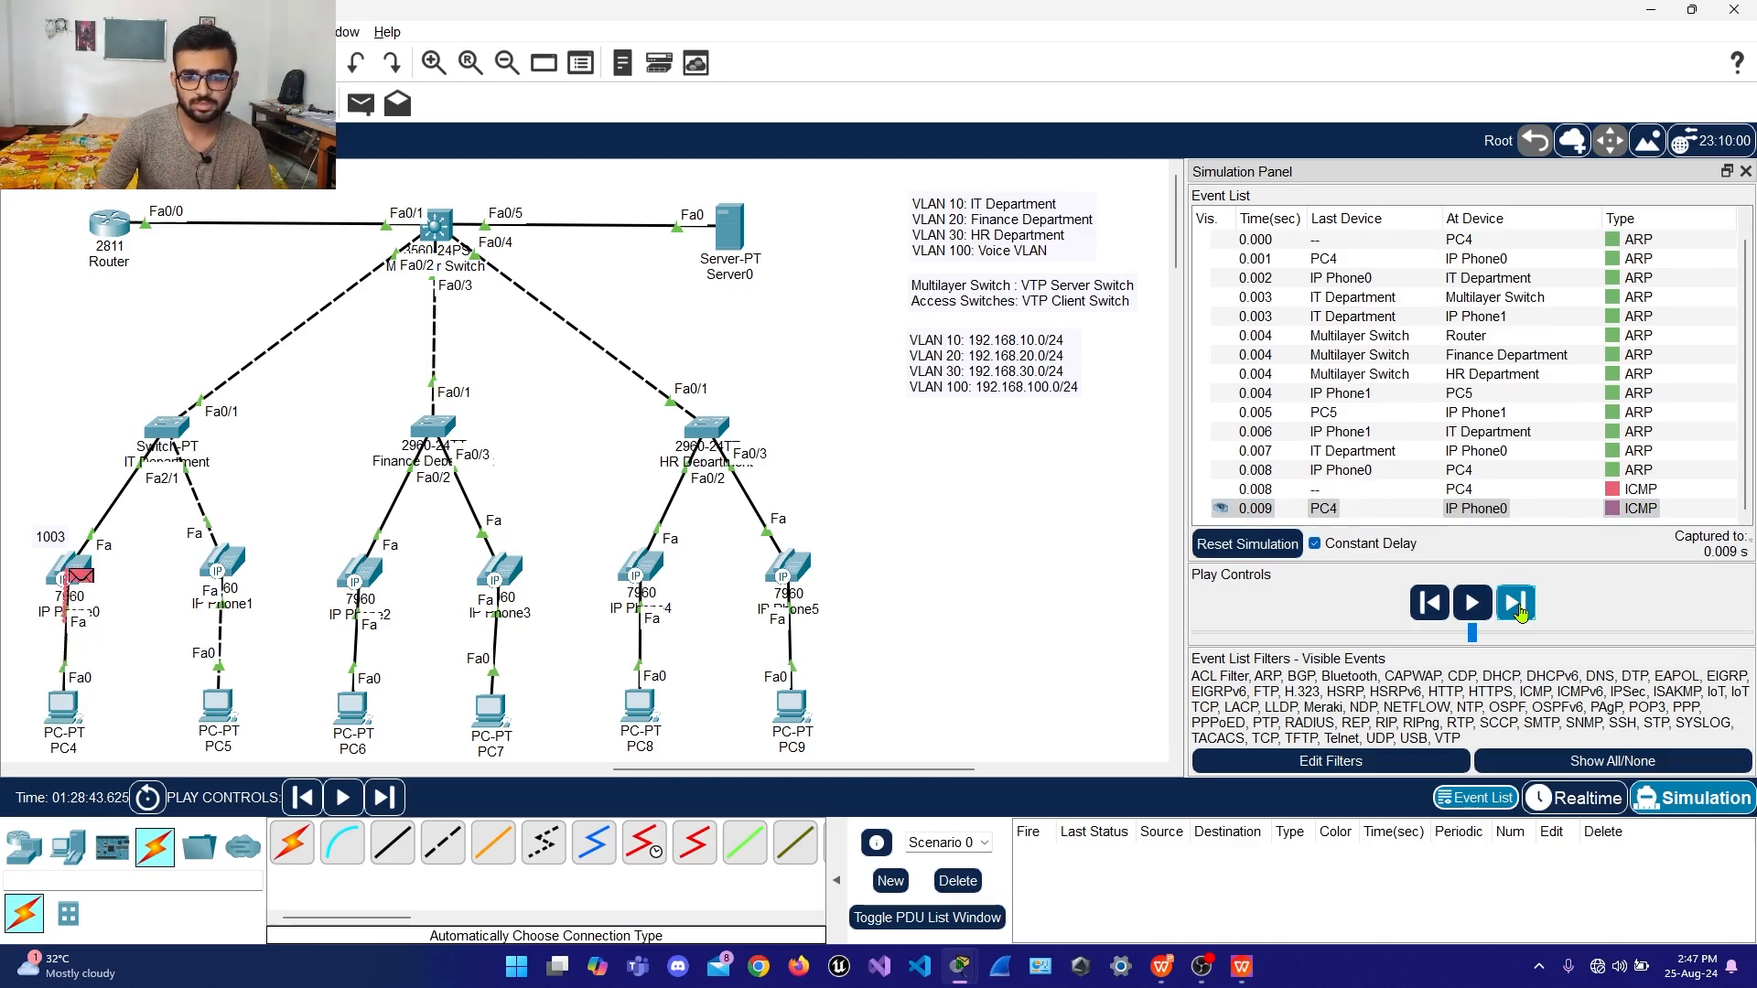
left_click(1516, 603)
left_click(1517, 603)
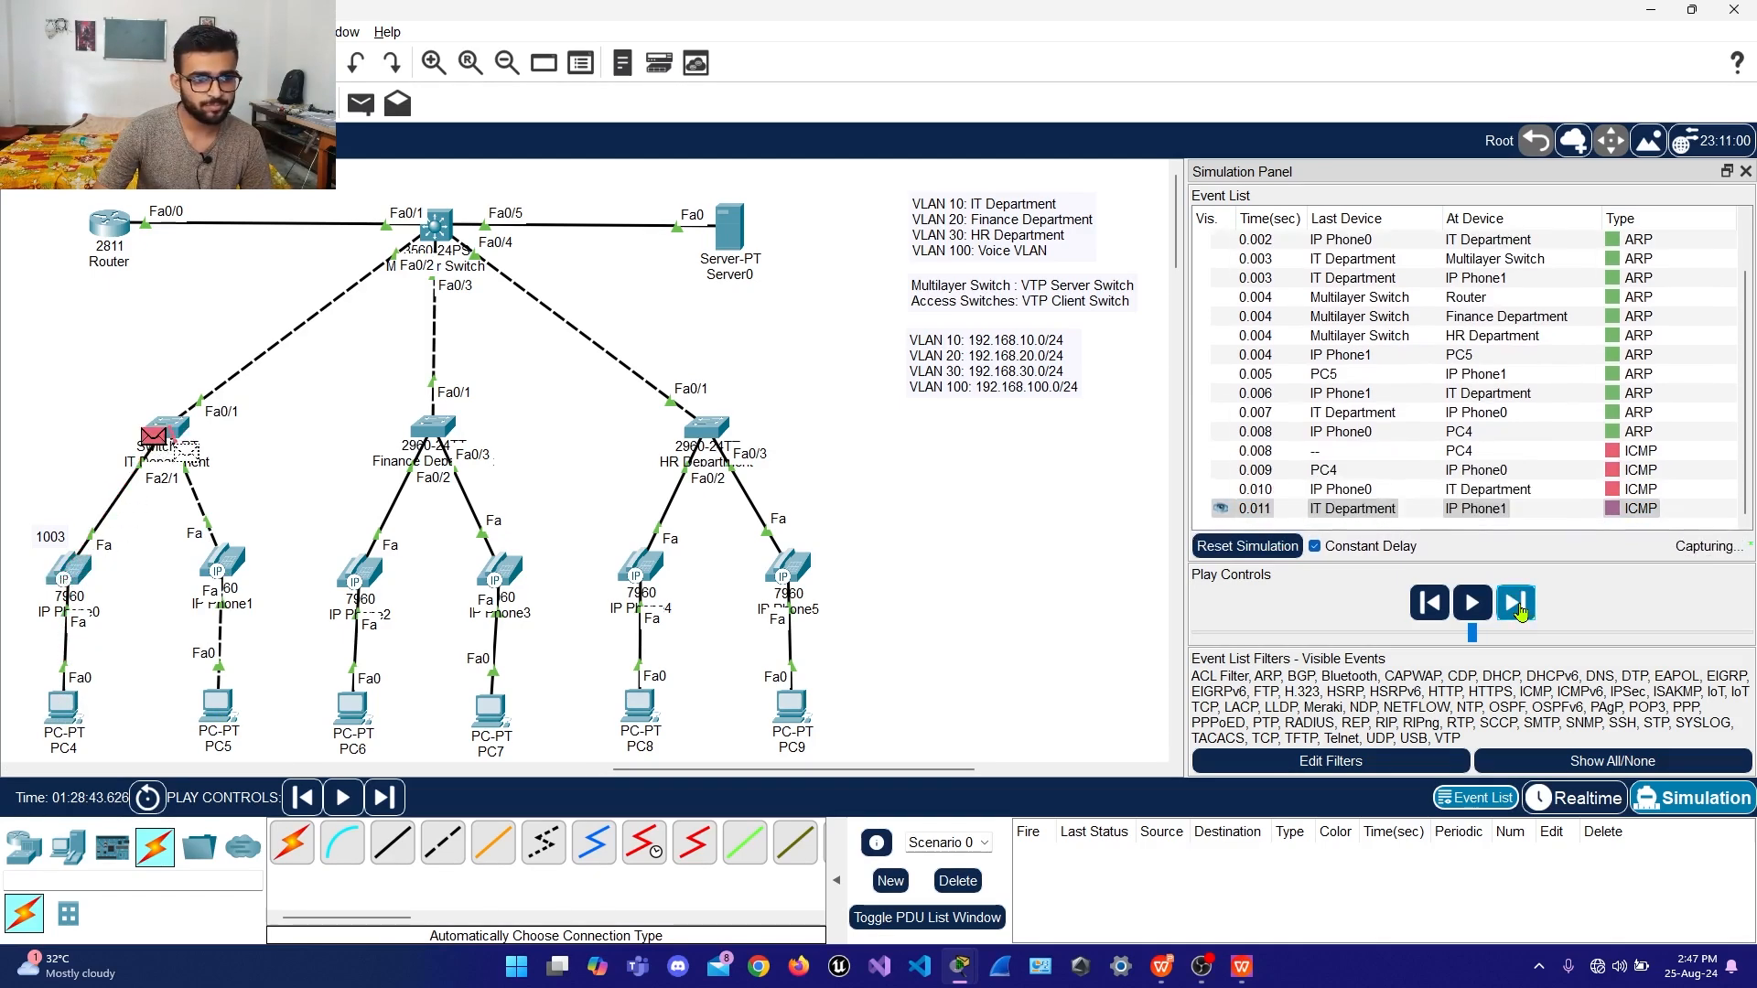
left_click(1519, 605)
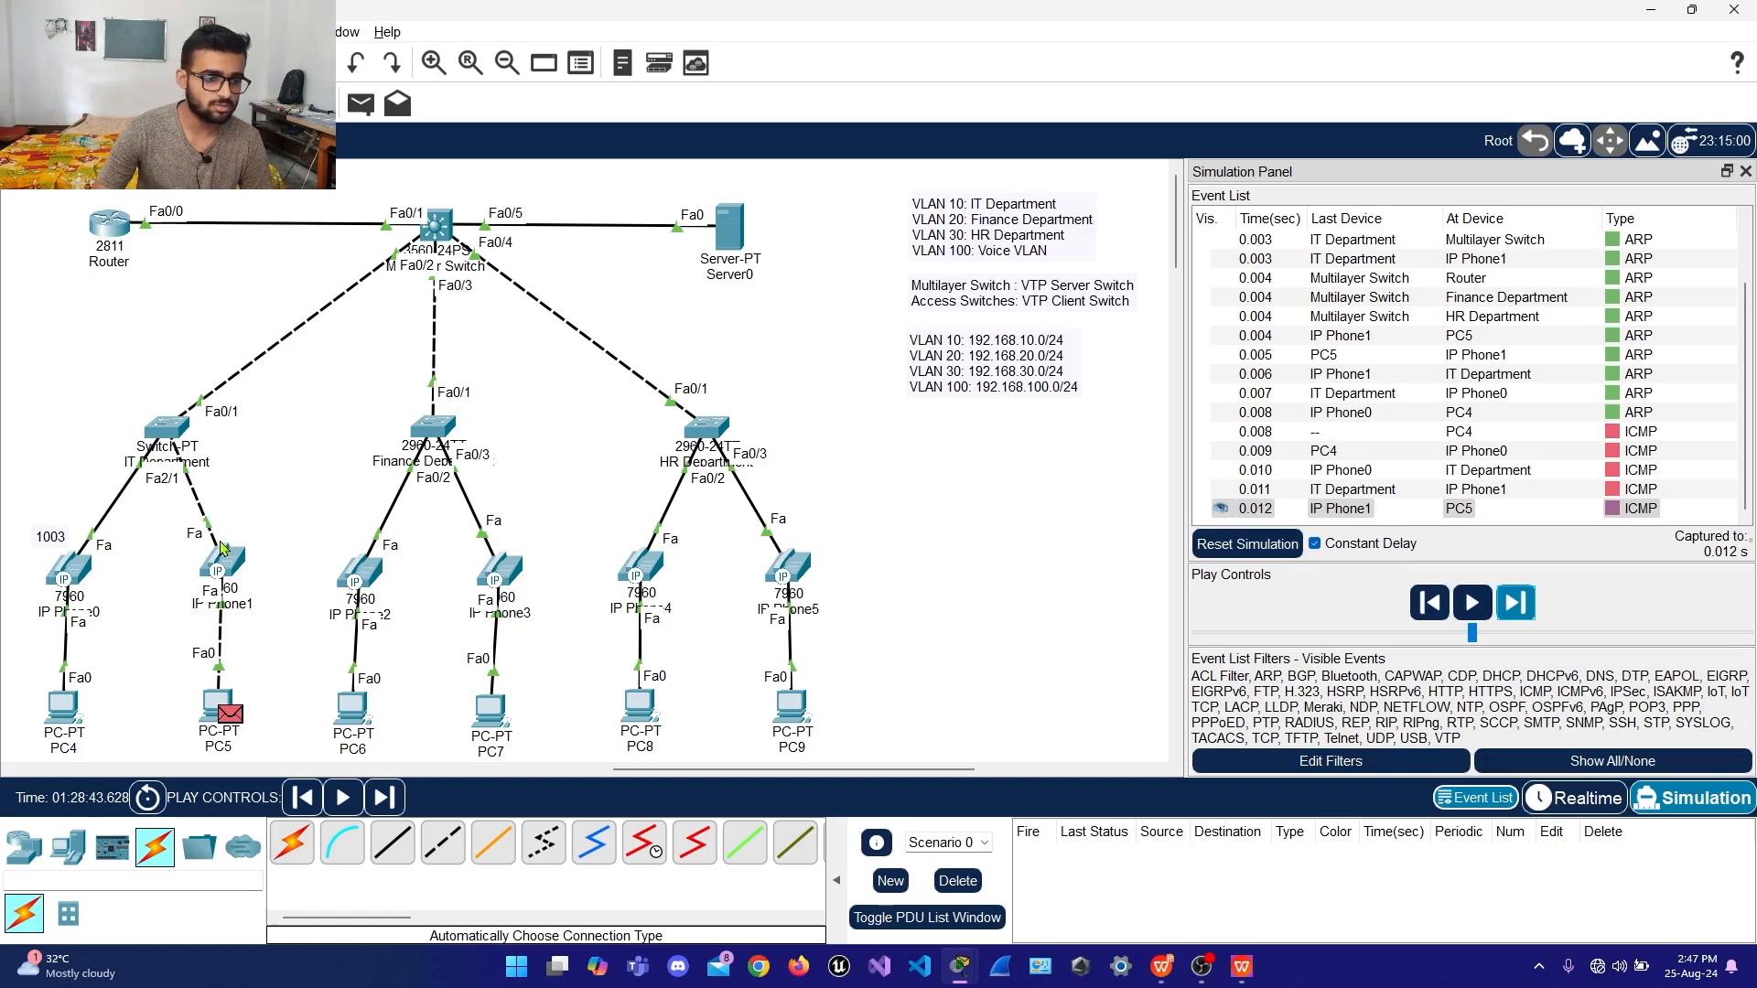
left_click(1505, 615)
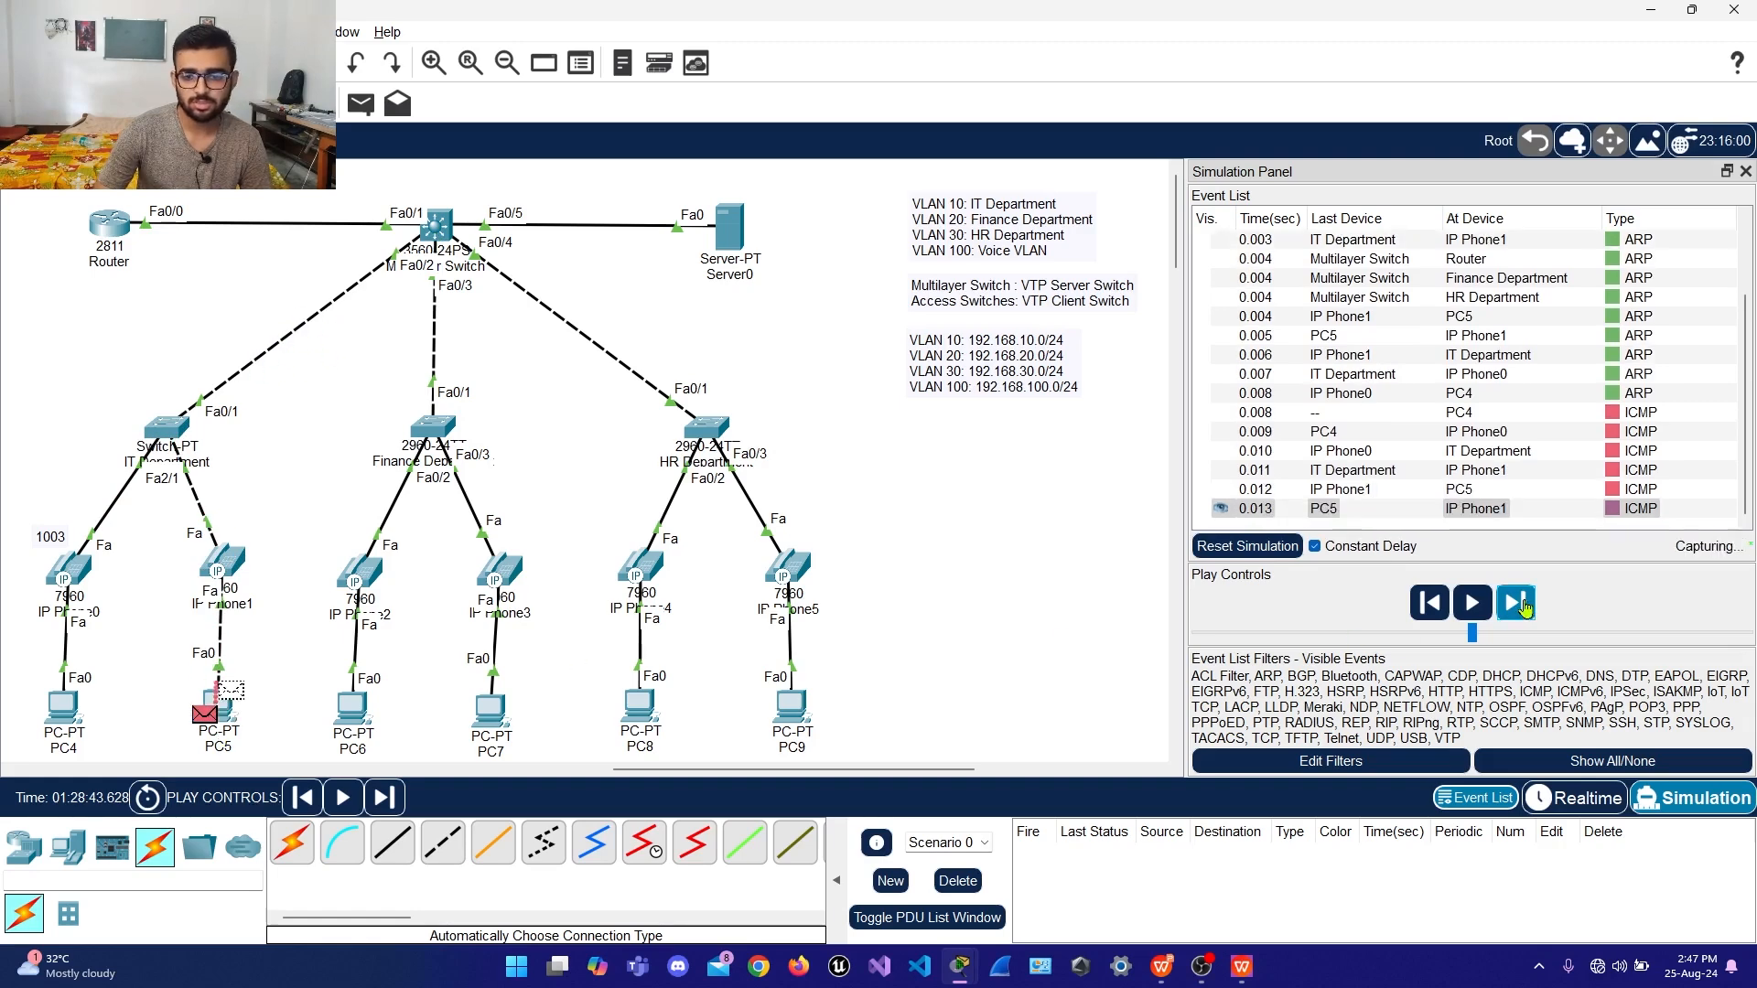
left_click(1515, 608)
left_click(1521, 605)
left_click(1521, 605)
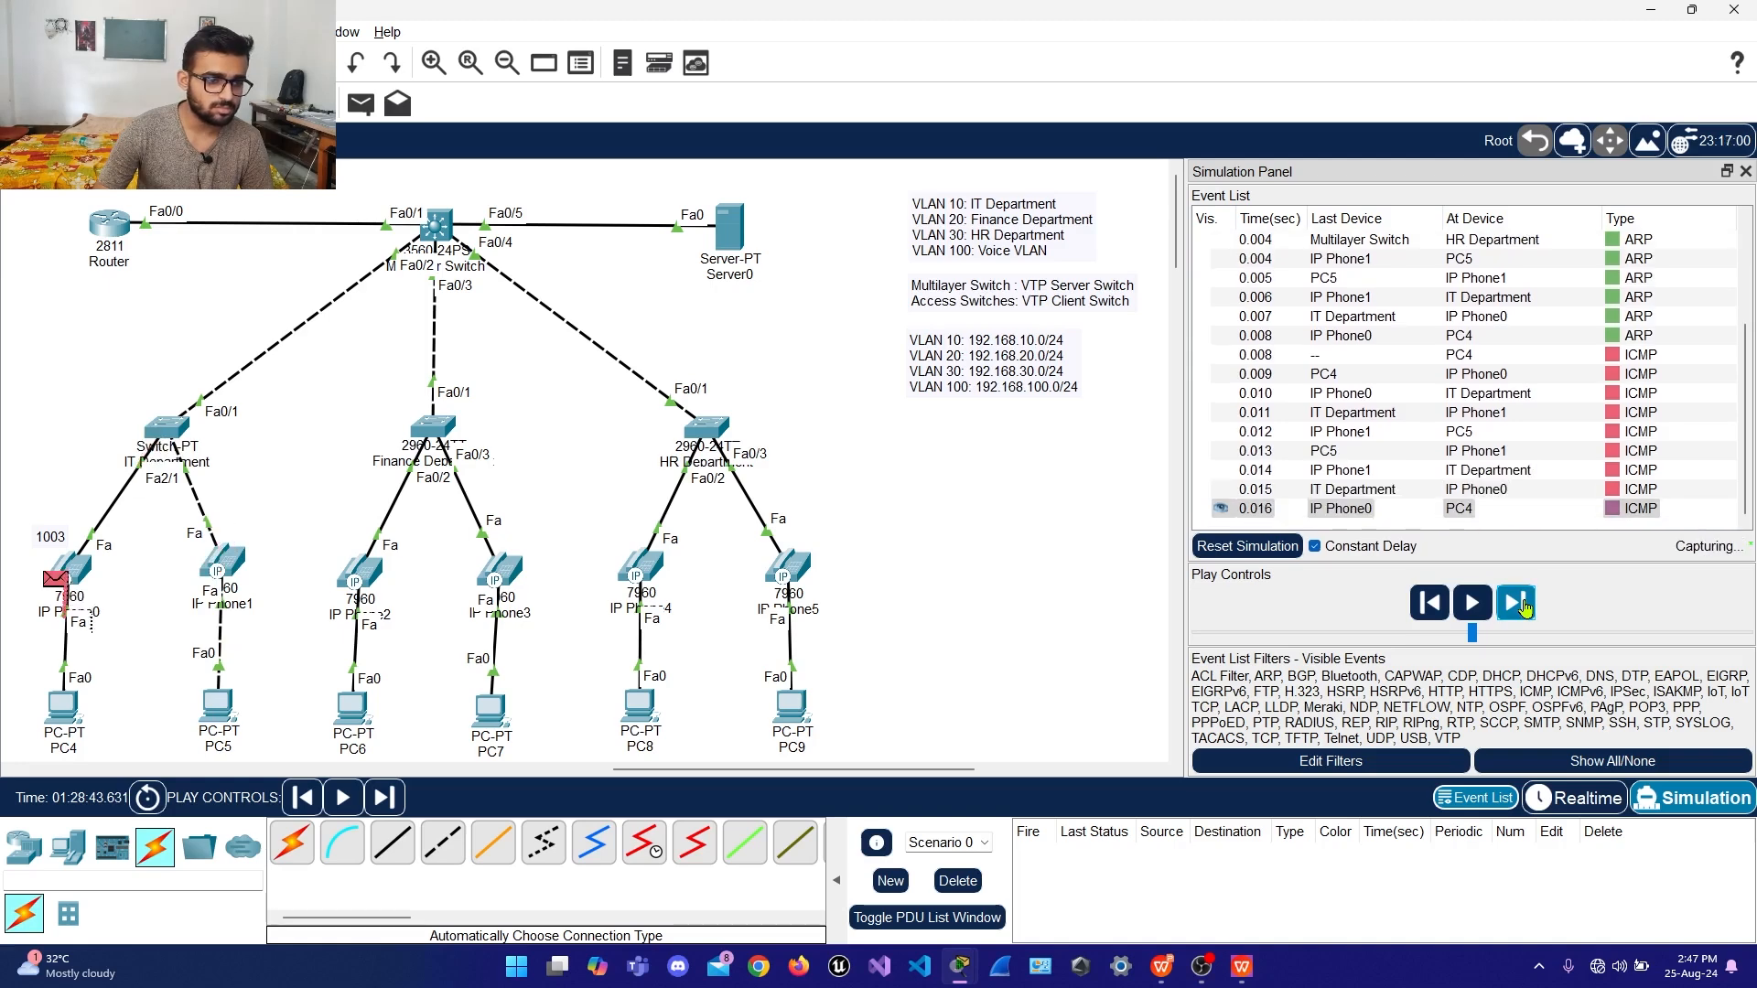
left_click(1519, 604)
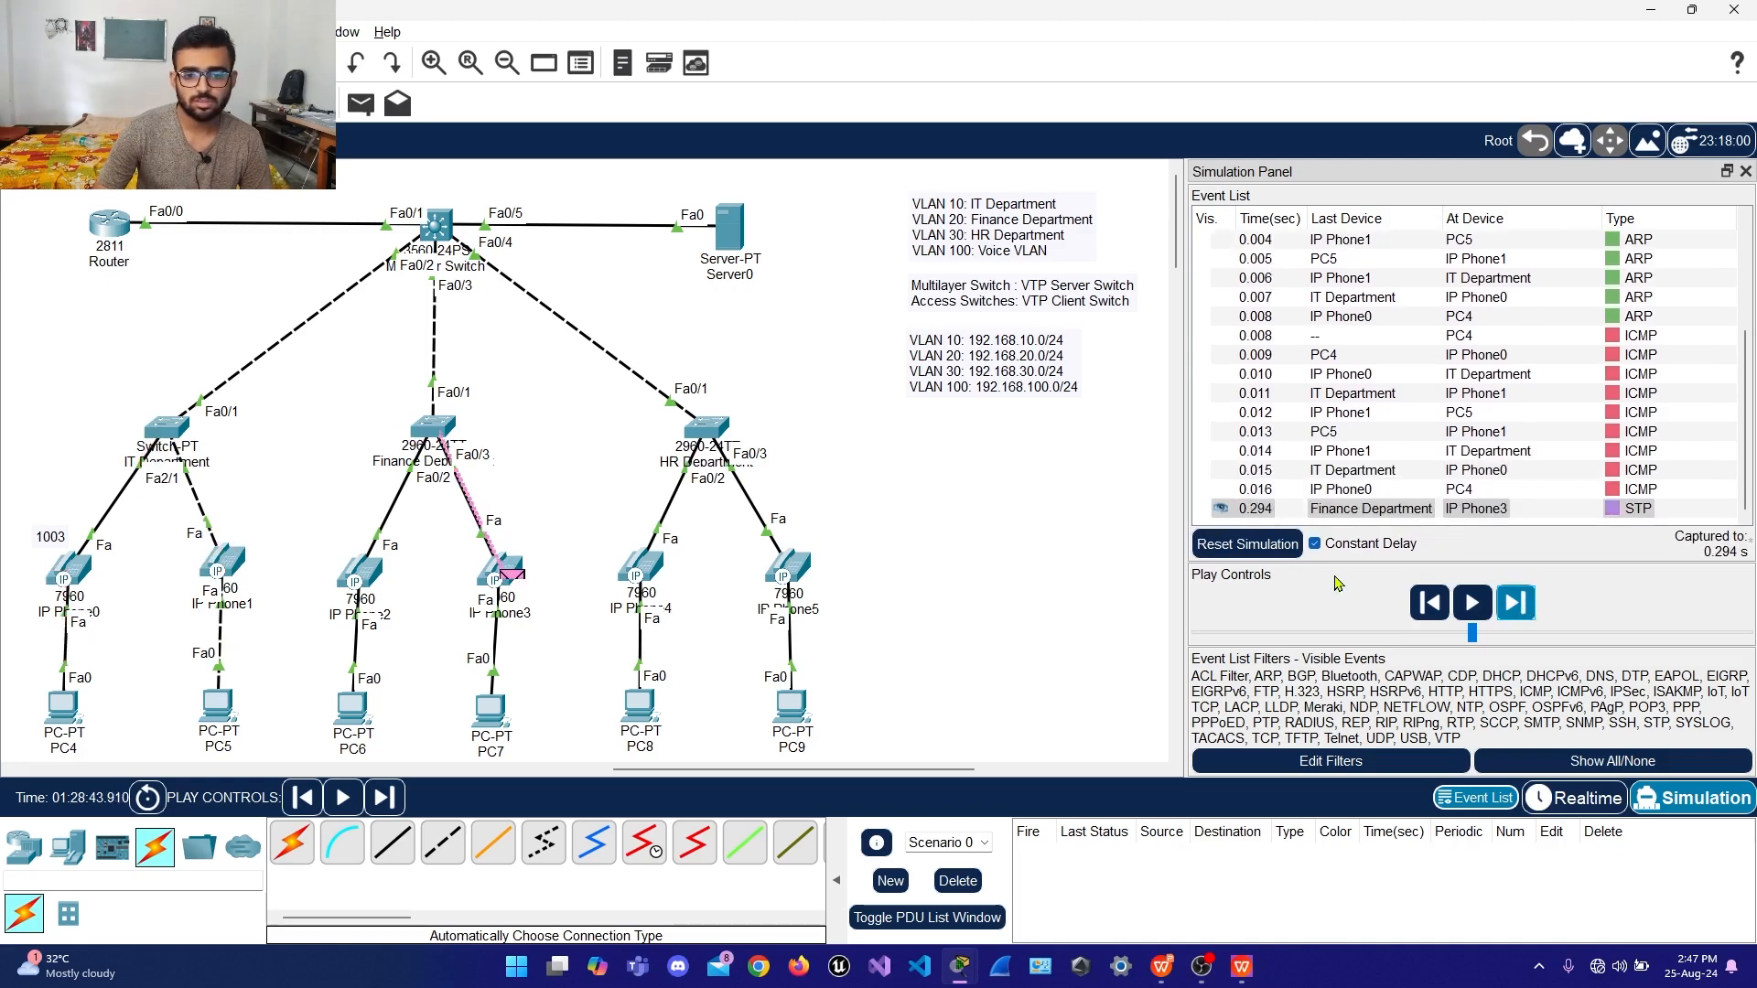
left_click(1247, 546)
left_click(1606, 802)
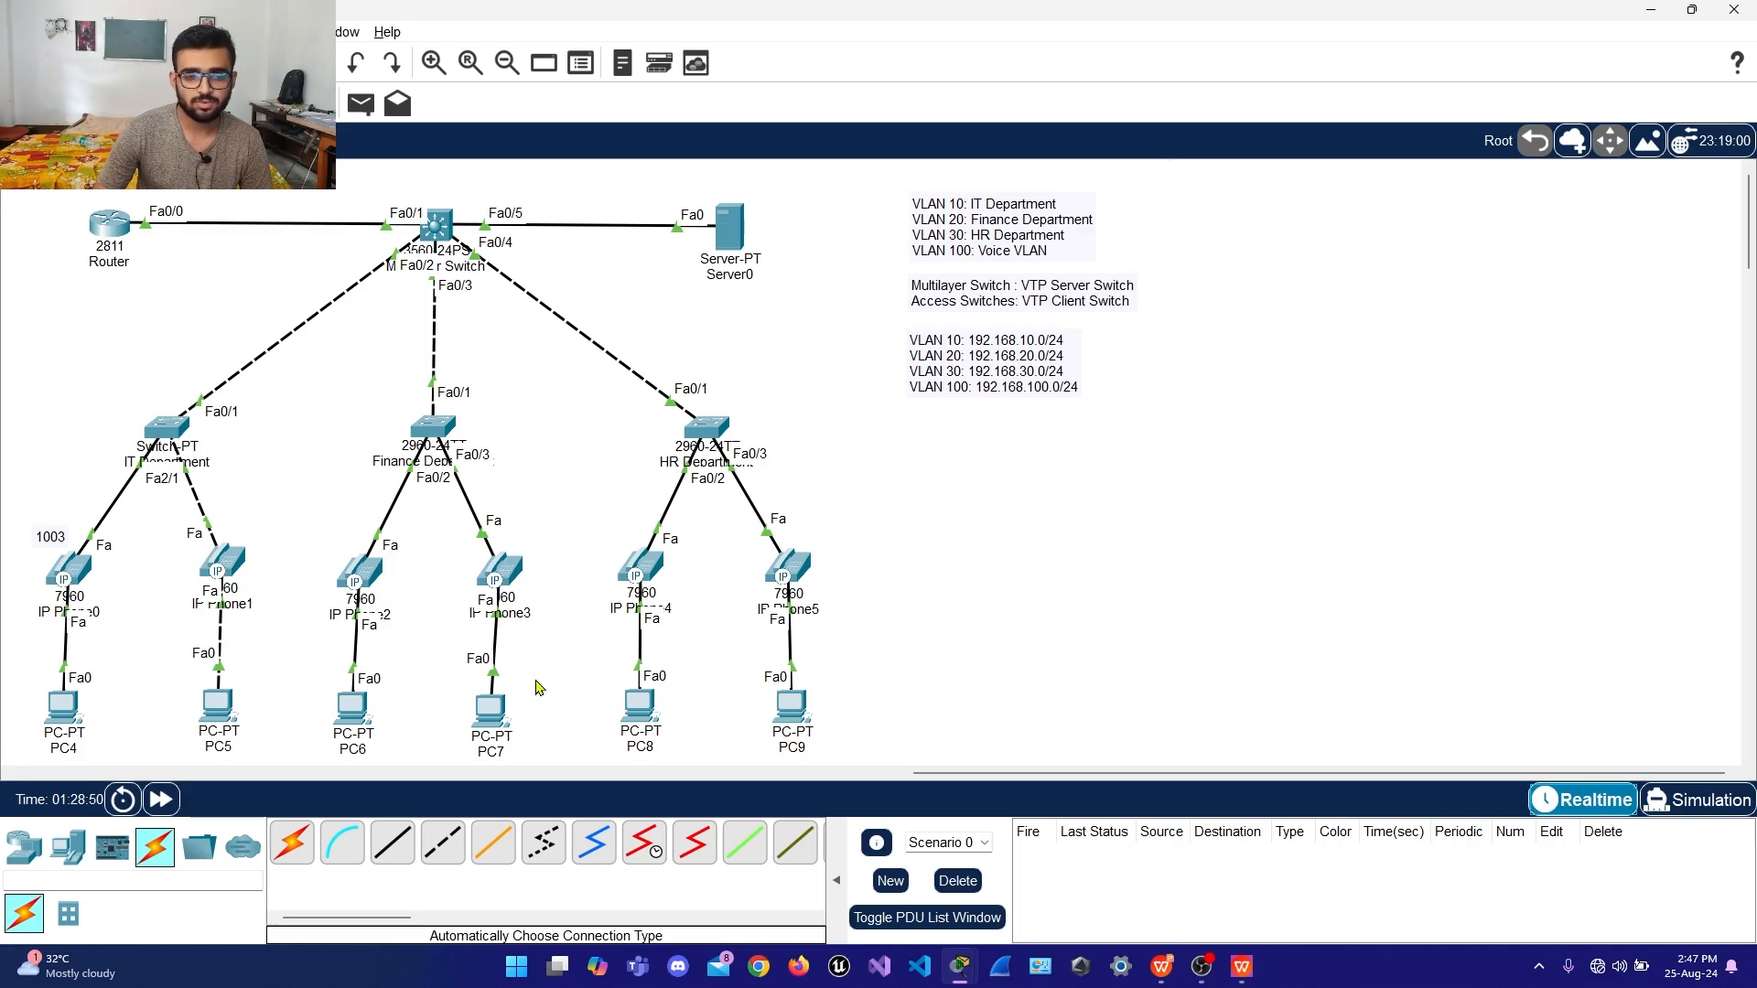
Start a ping from PC4 to its gateway 192.168.10.1 in Simulation mode and bring the topology with its event list into view
left_click(62, 707)
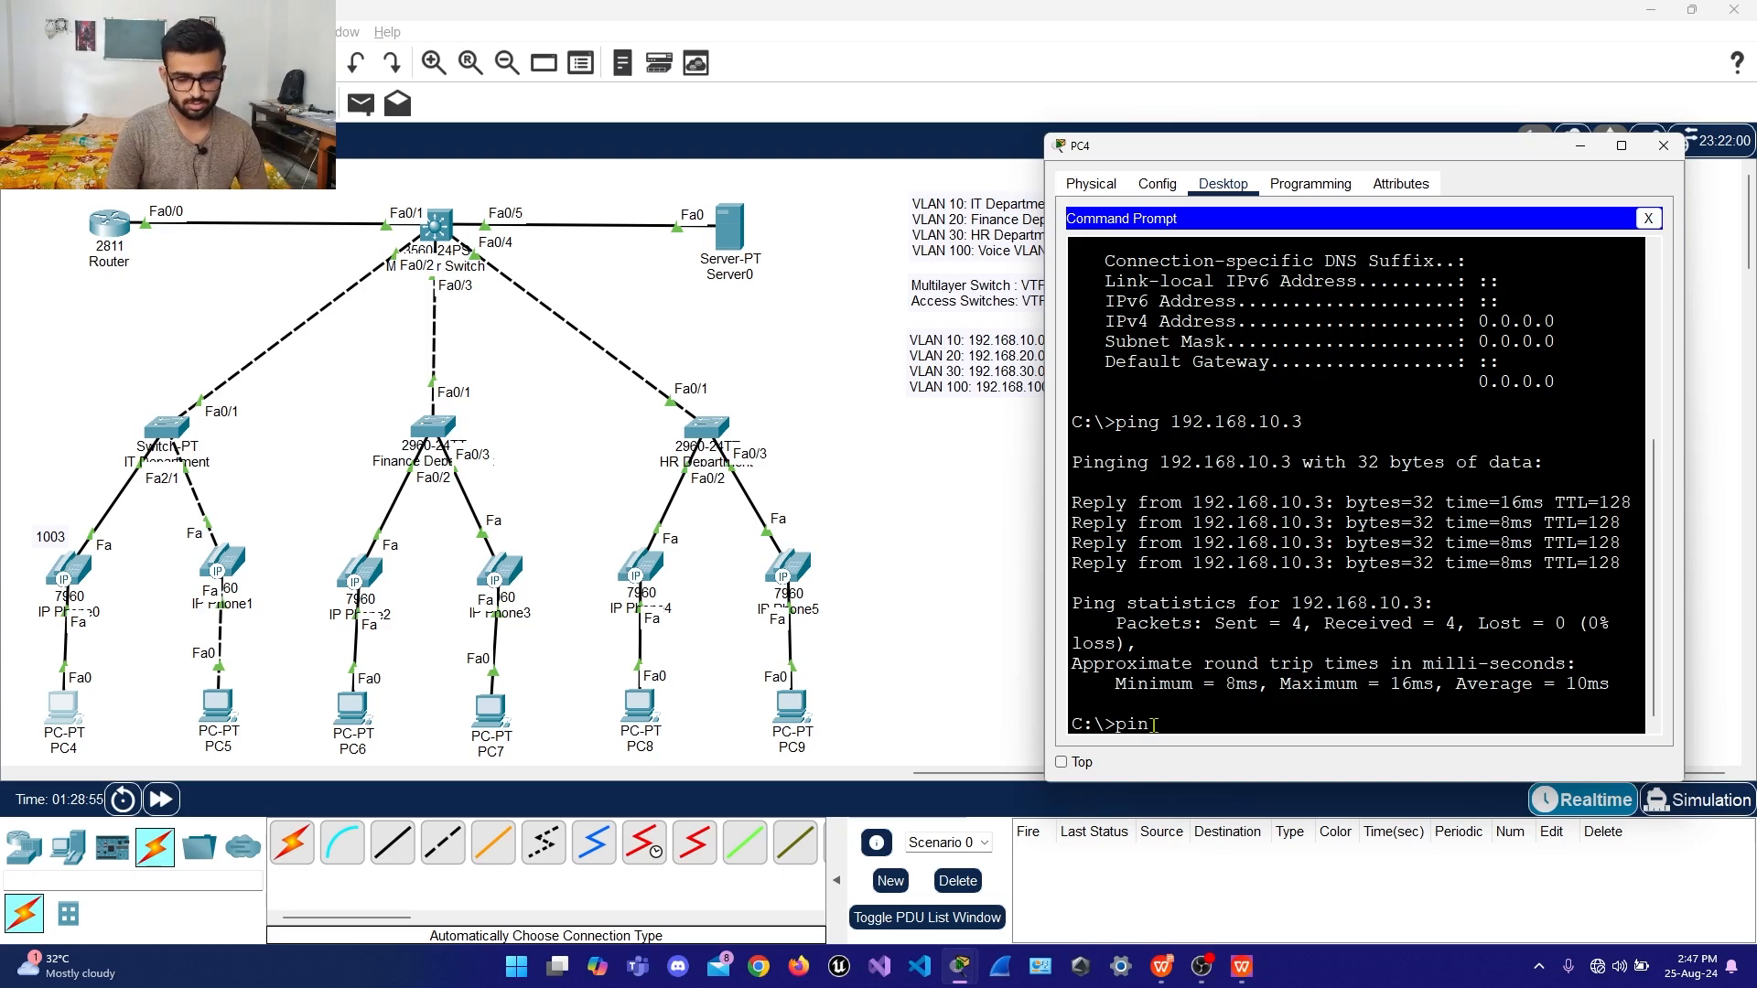
type("ping 192.1")
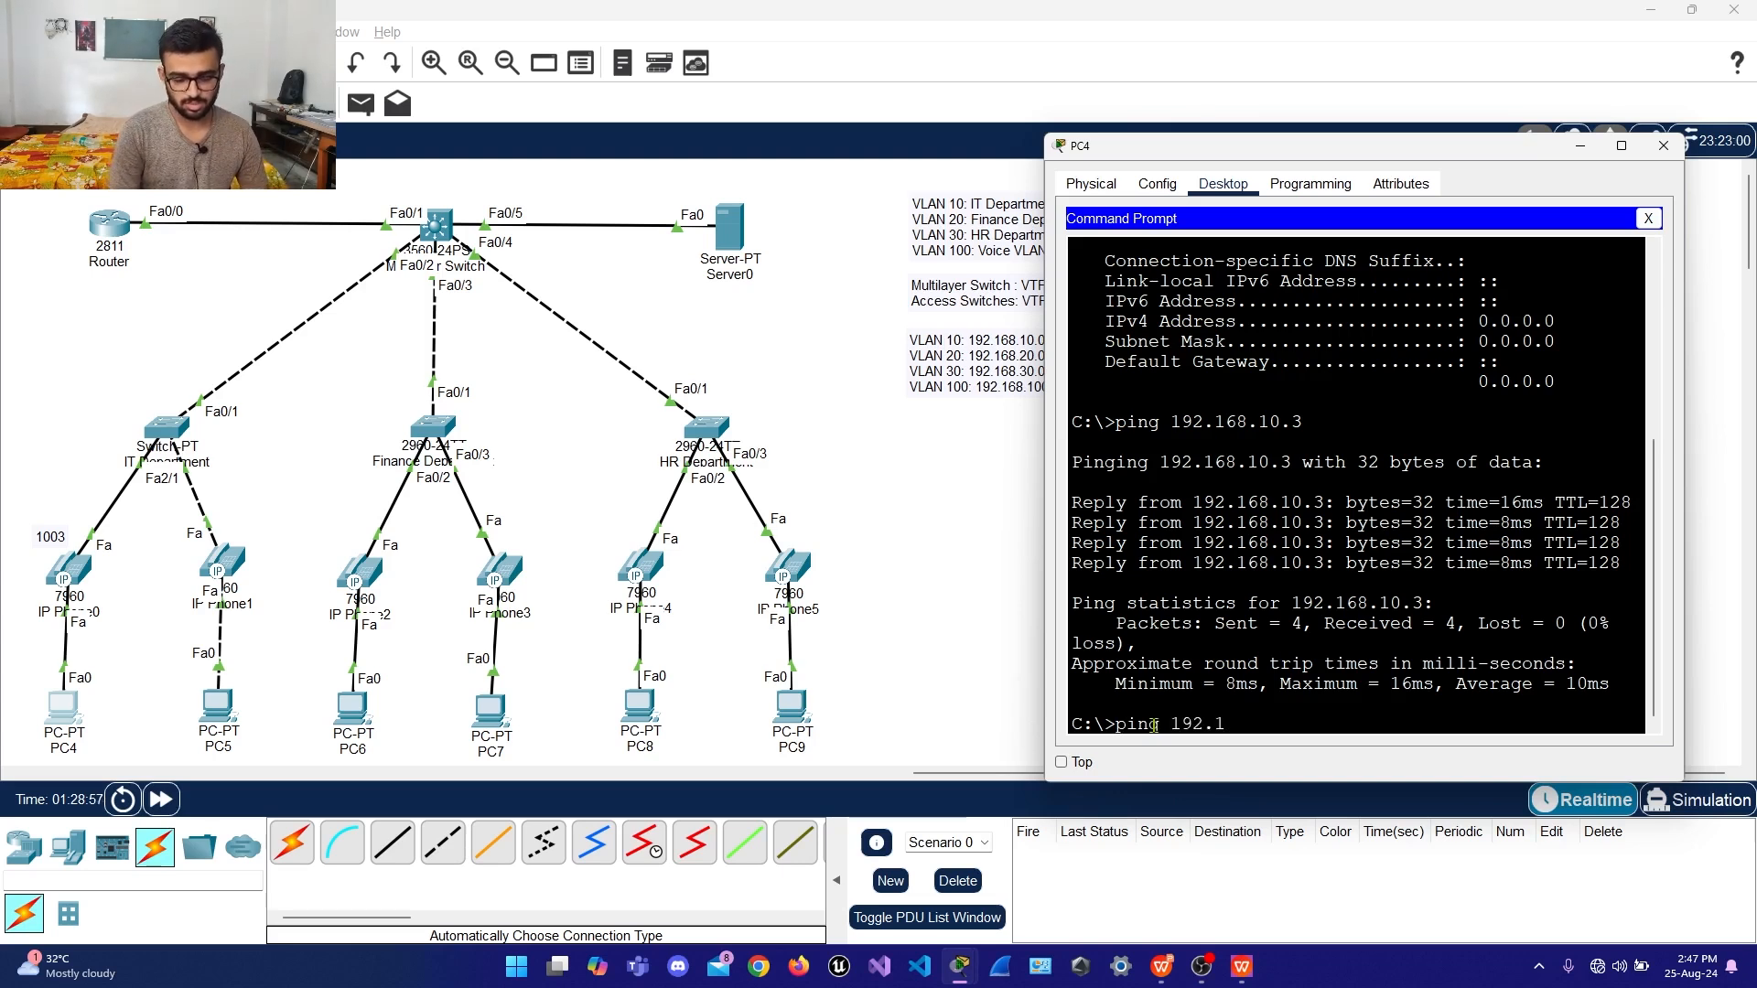
type("68.10.1")
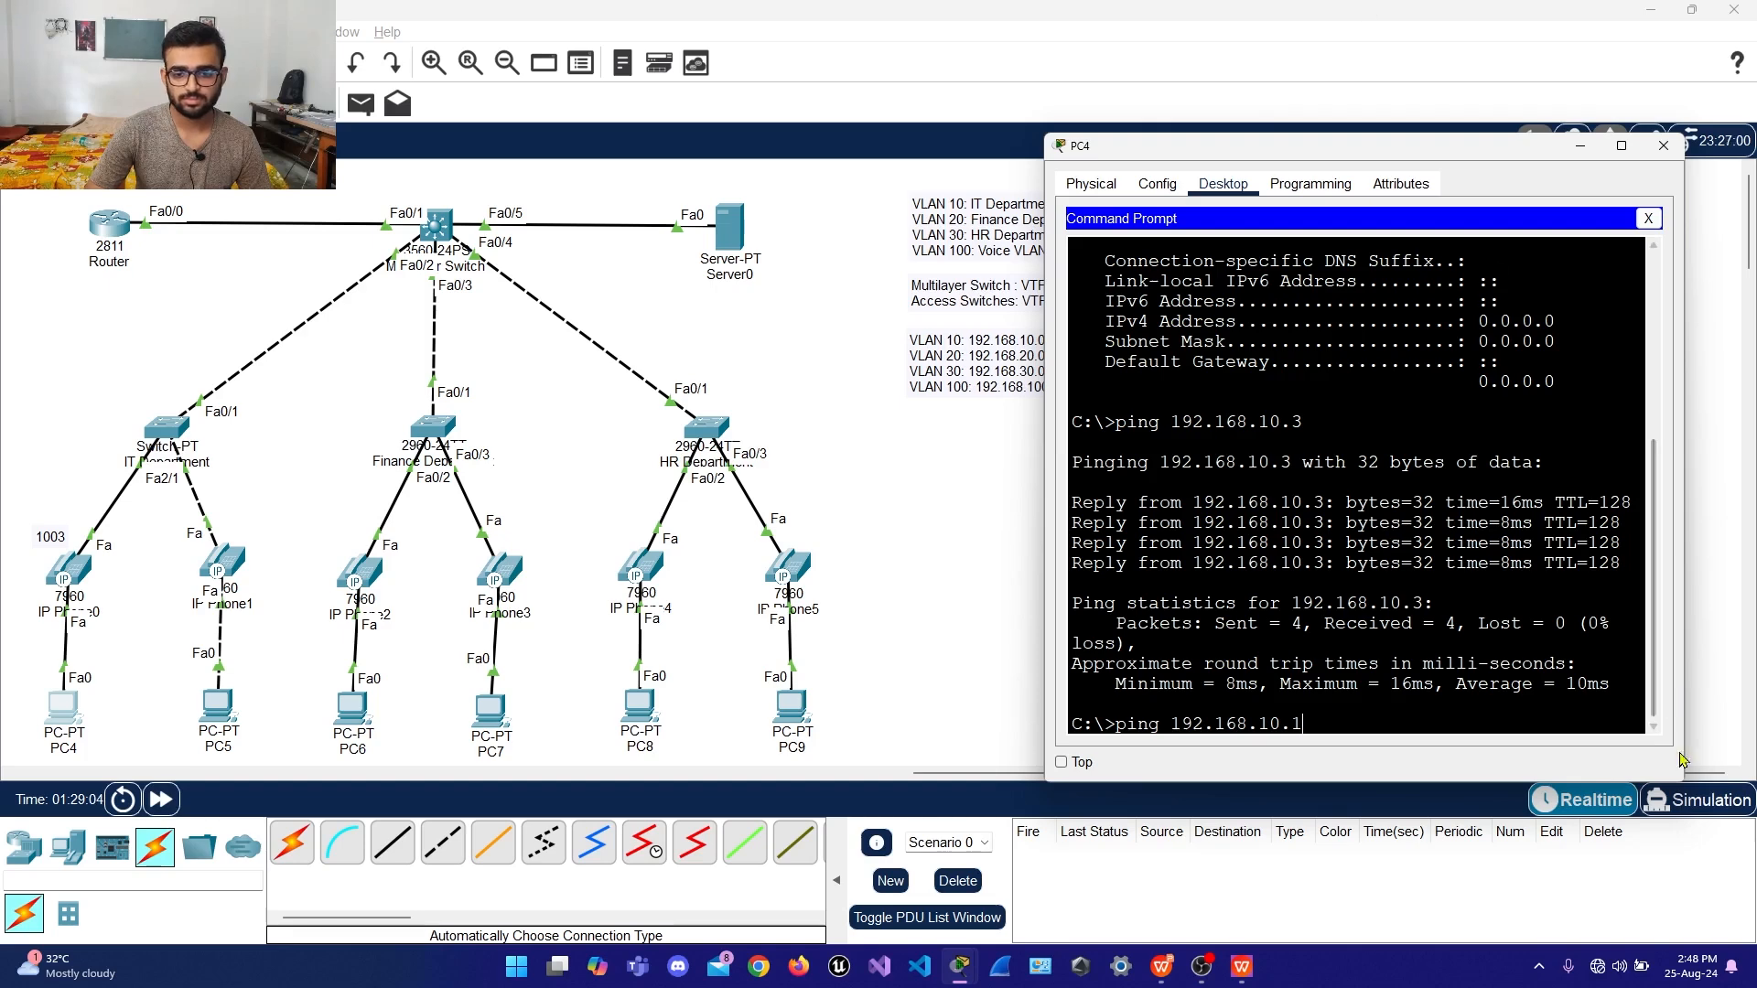
left_click(1698, 799)
key("alt+Tab")
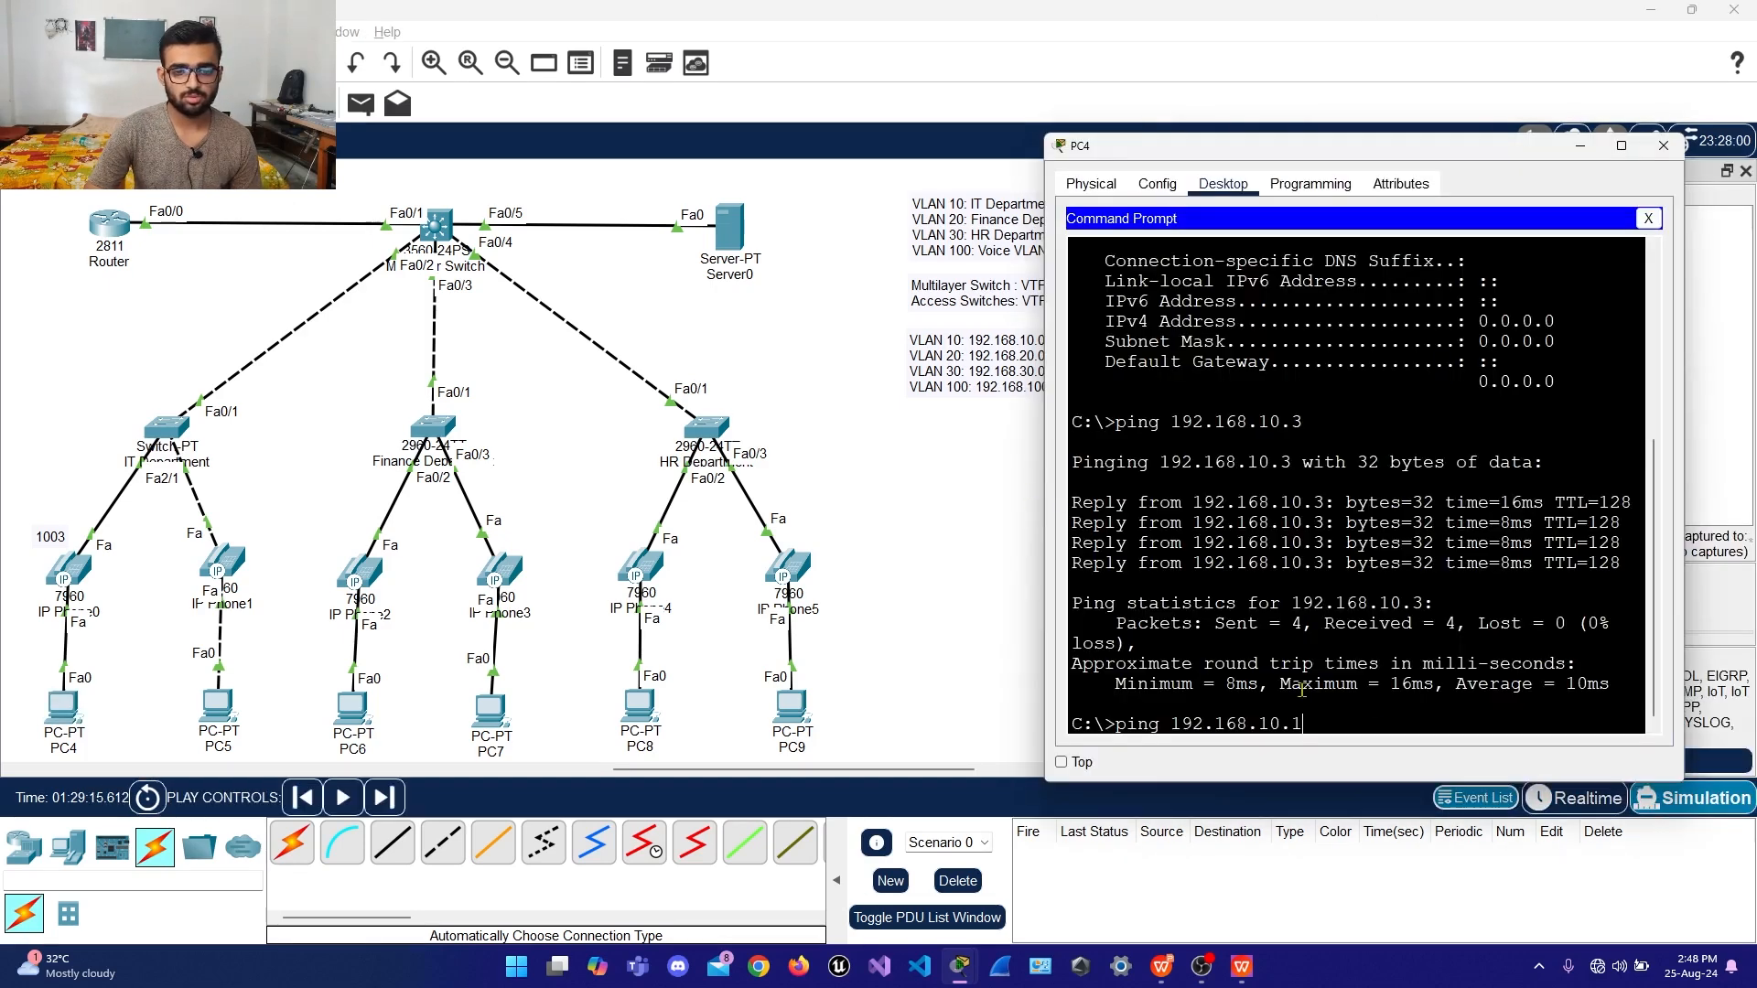
key("Return")
key("alt+Tab")
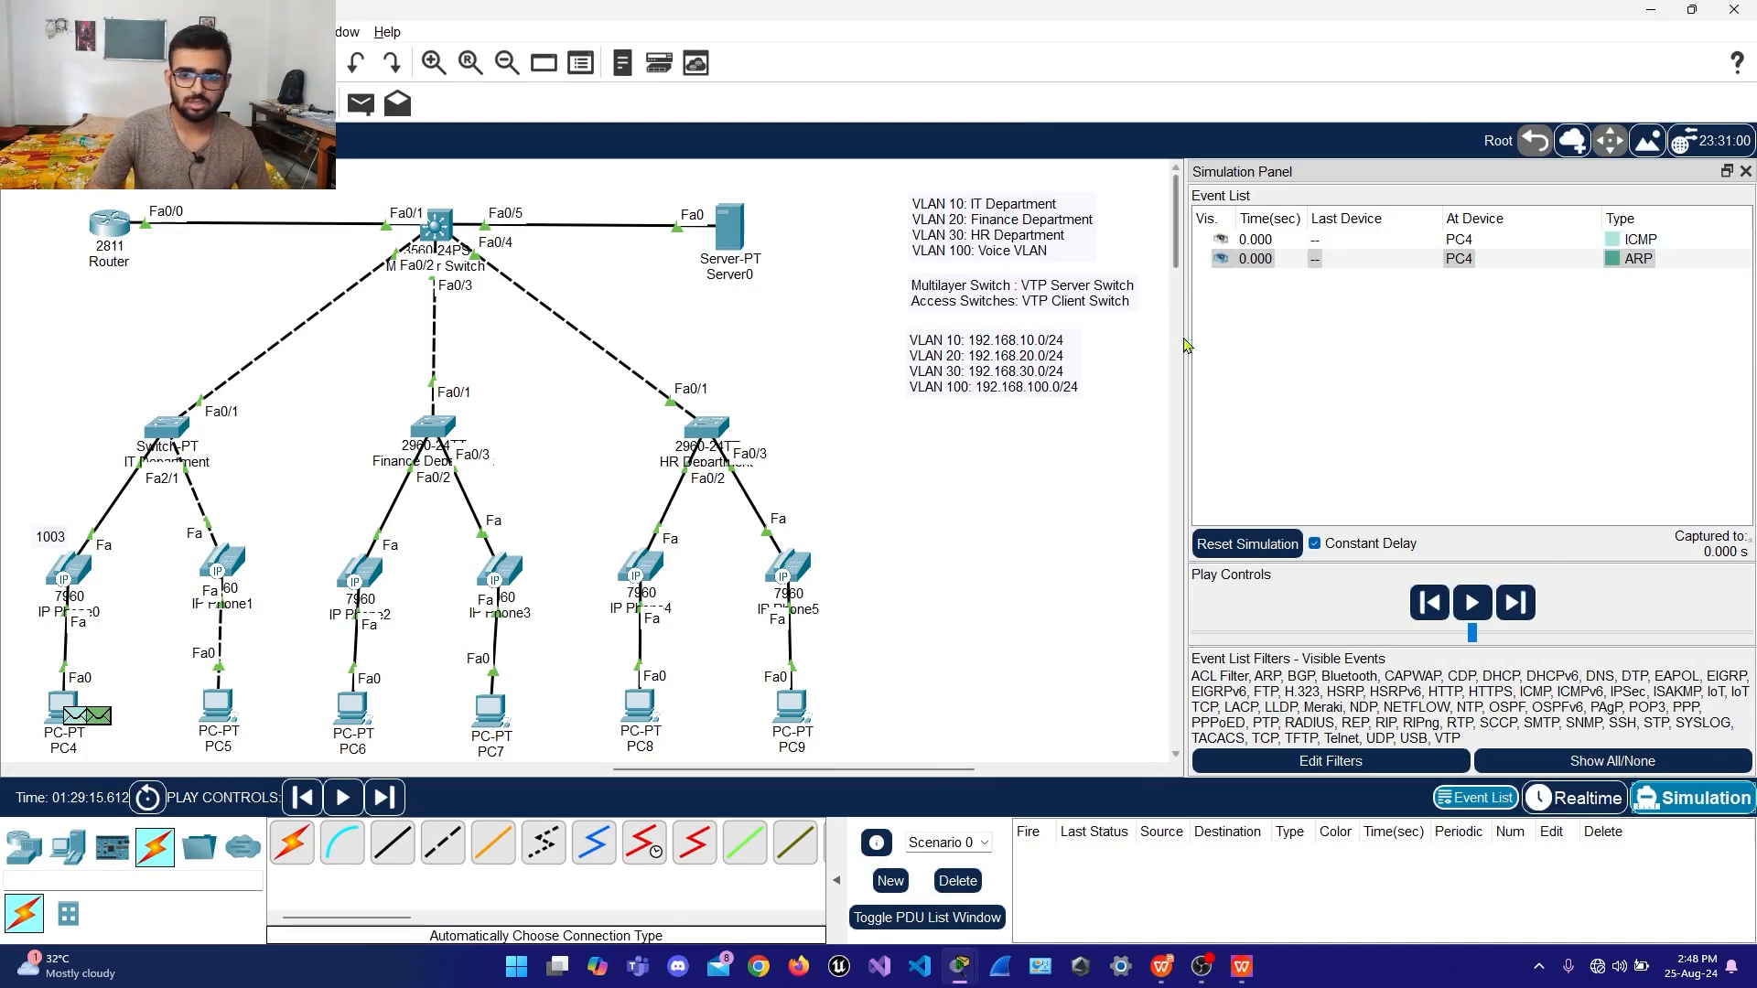
Examine PC4's outgoing ARP request in its OSI layers and outbound PDU details, checking the target MAC and target IP fields
left_click(1638, 259)
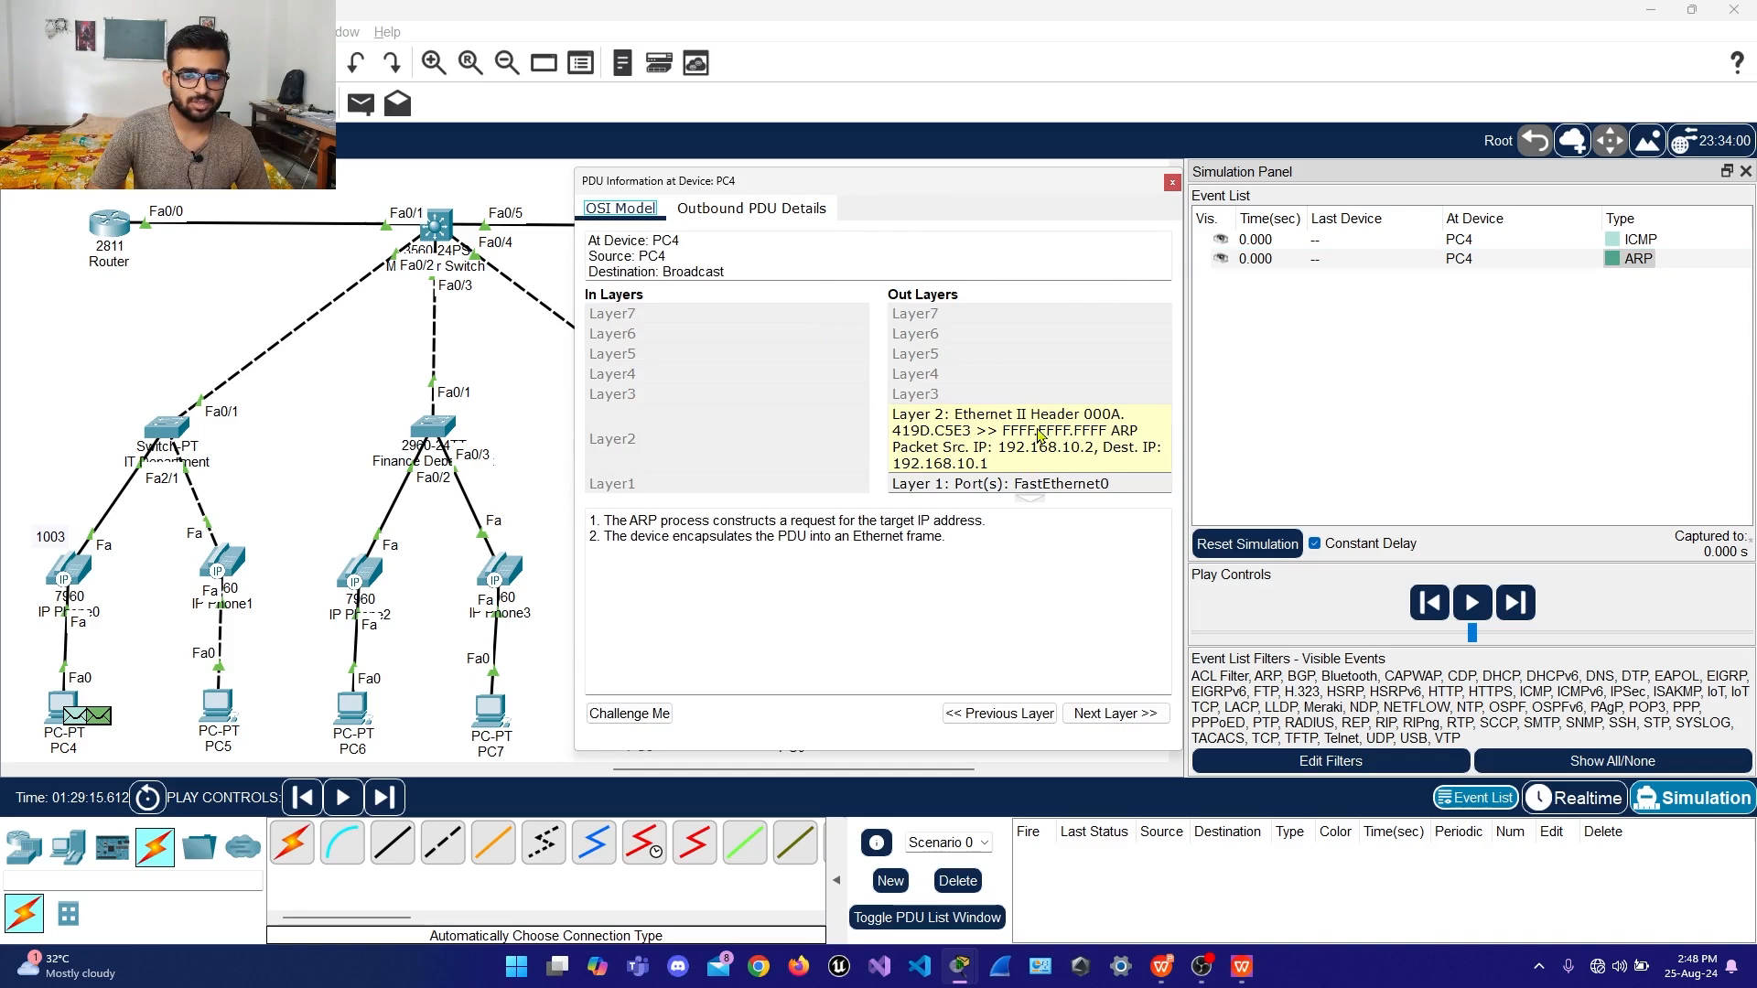
left_click(714, 216)
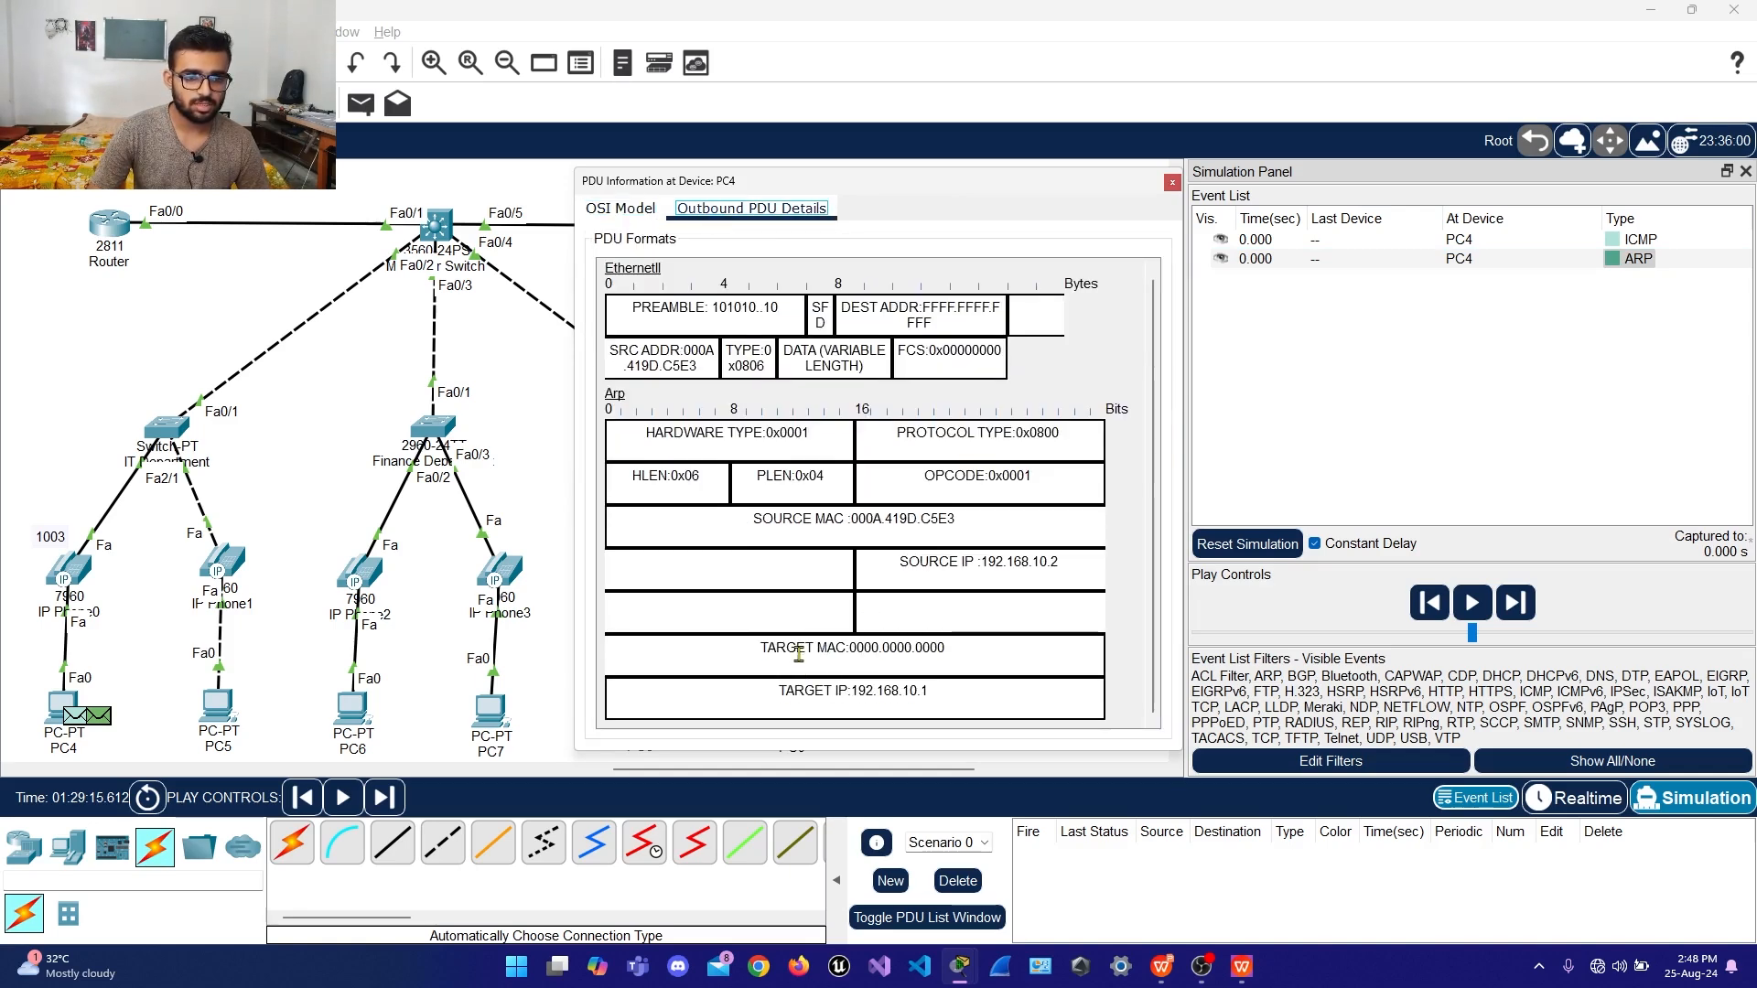
left_click_drag(961, 647, 863, 646)
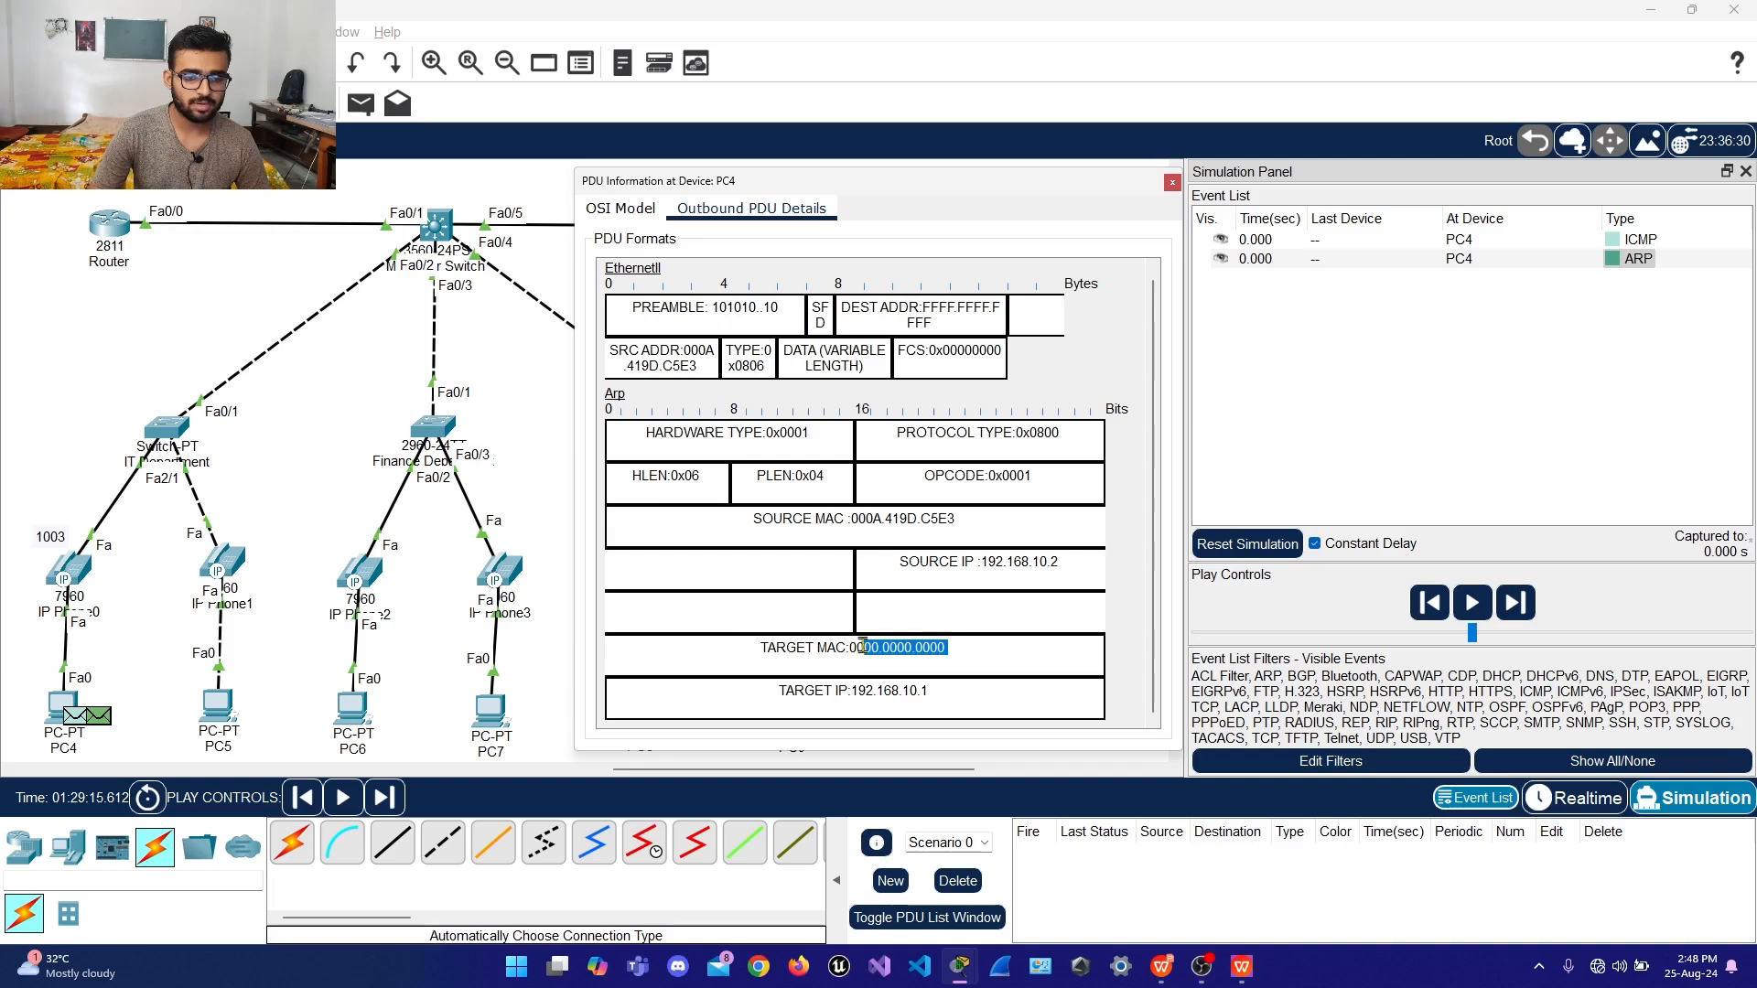
left_click_drag(959, 691, 687, 689)
left_click(973, 700)
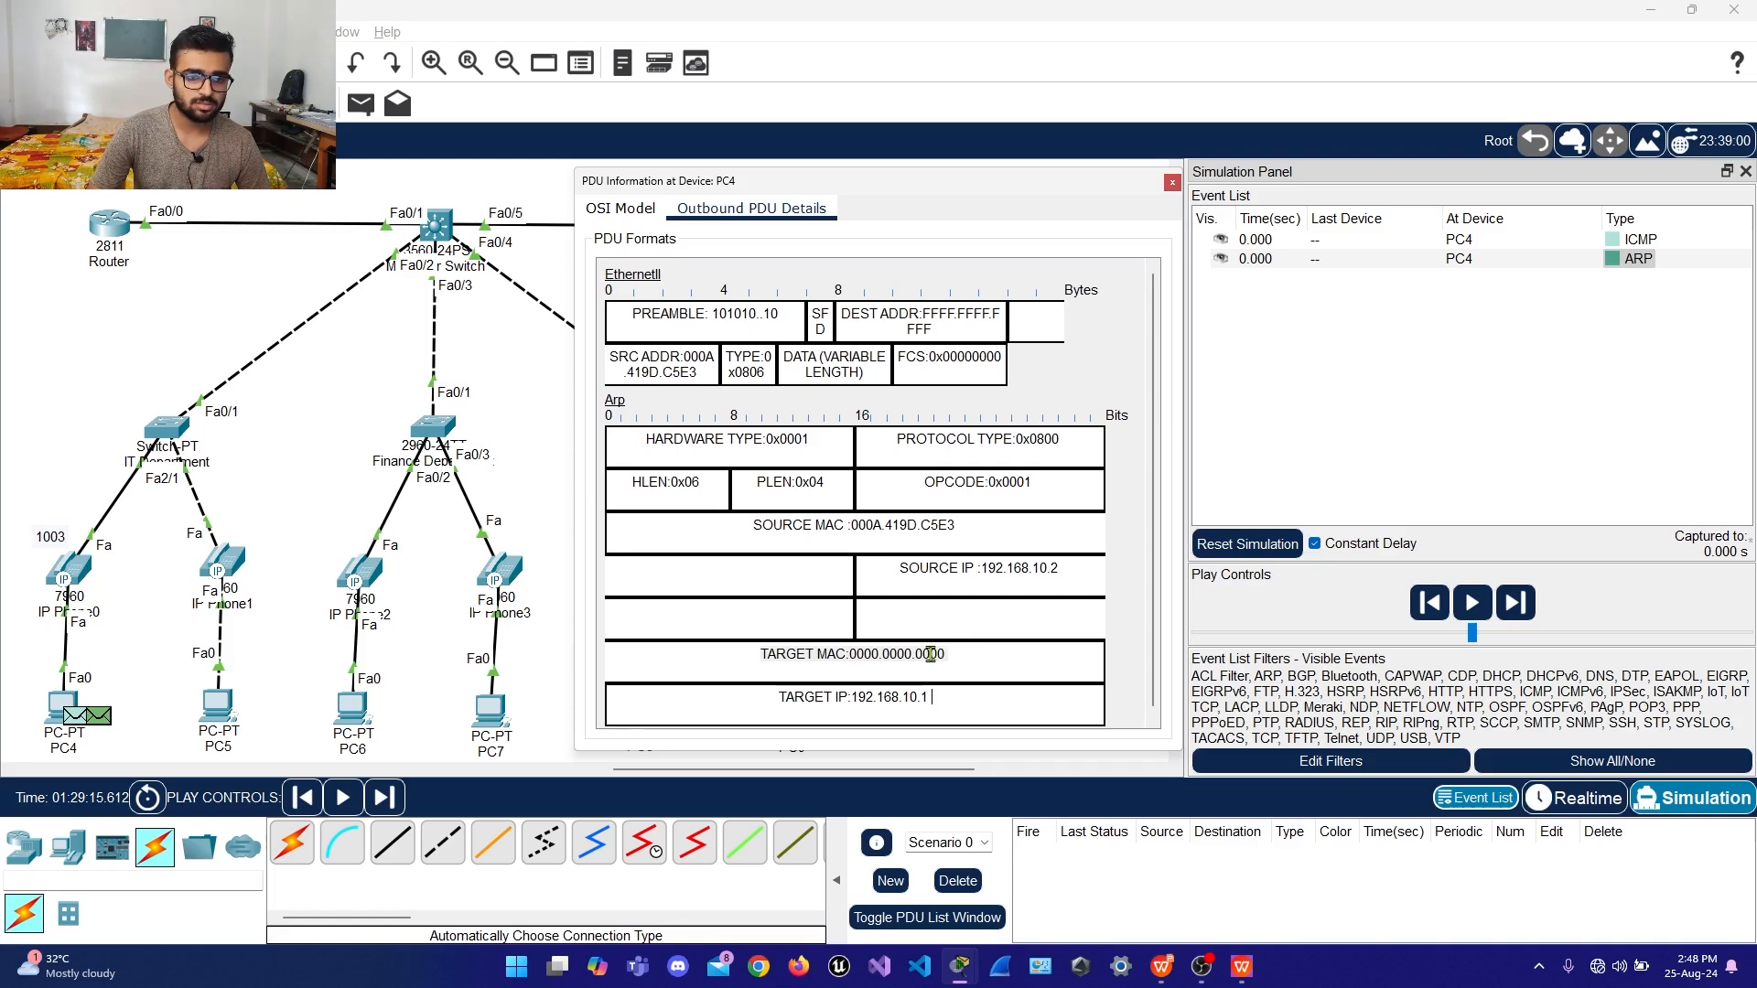
left_click(621, 208)
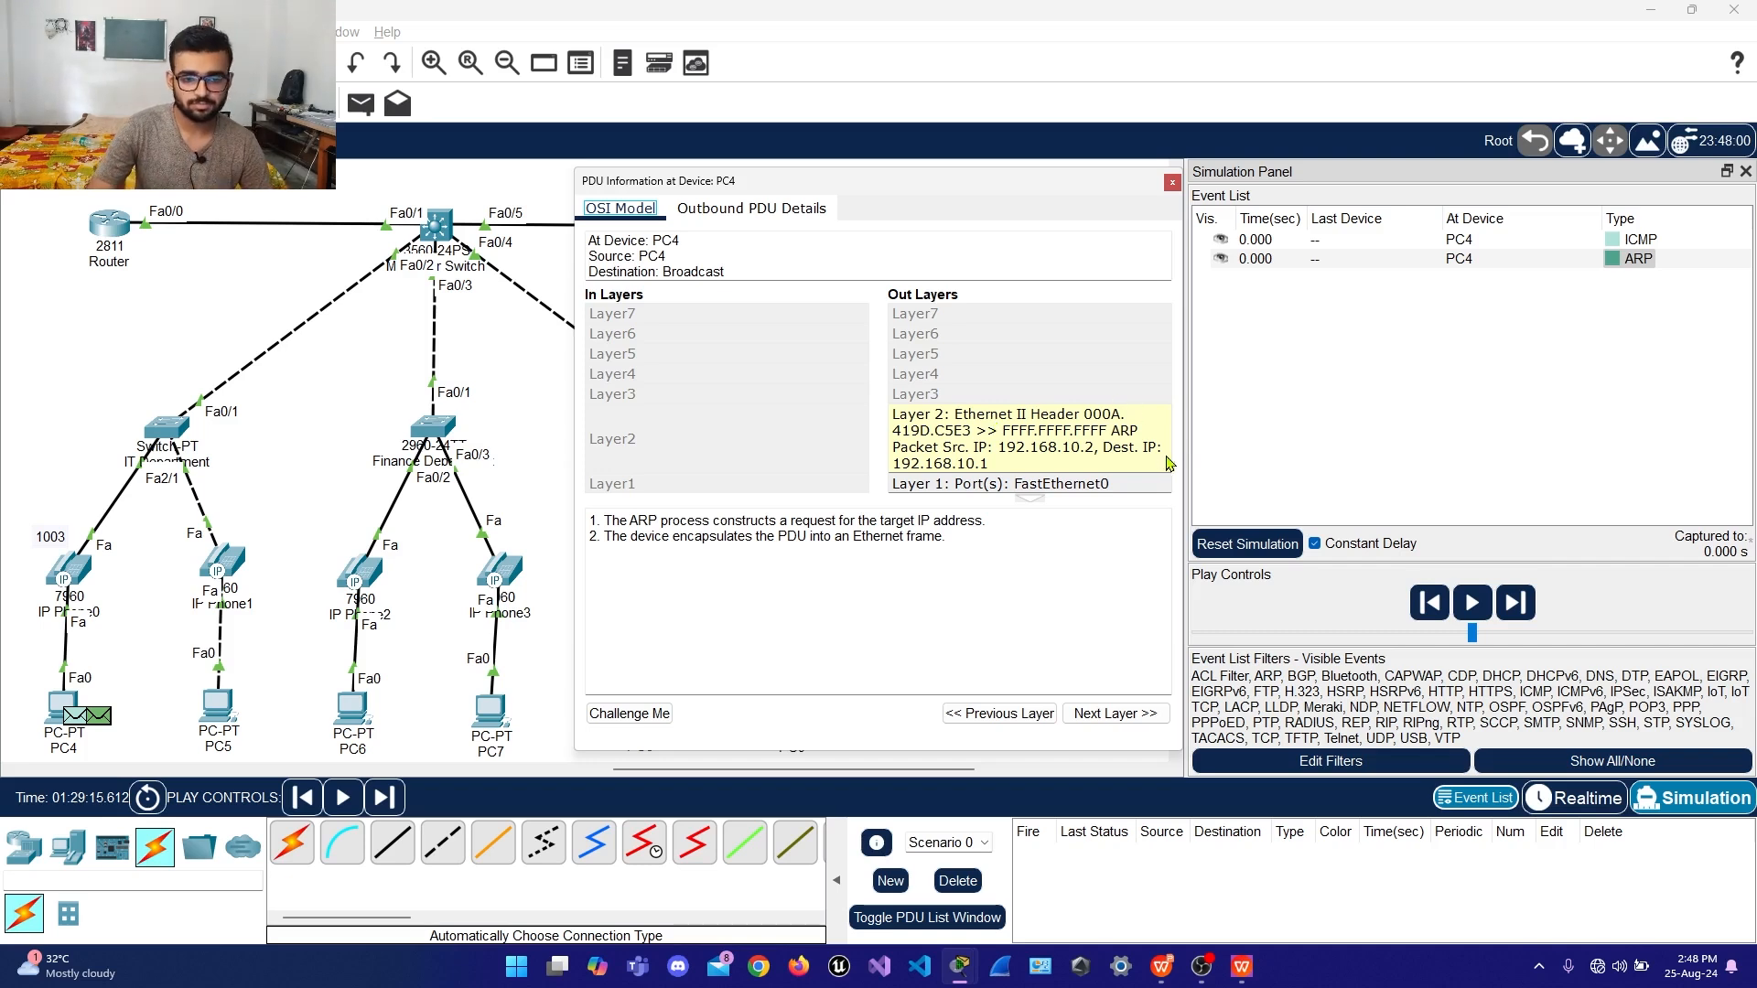
Step through the simulation to follow the ARP request from PC4 to the router and its reply back to PC4
left_click(1515, 602)
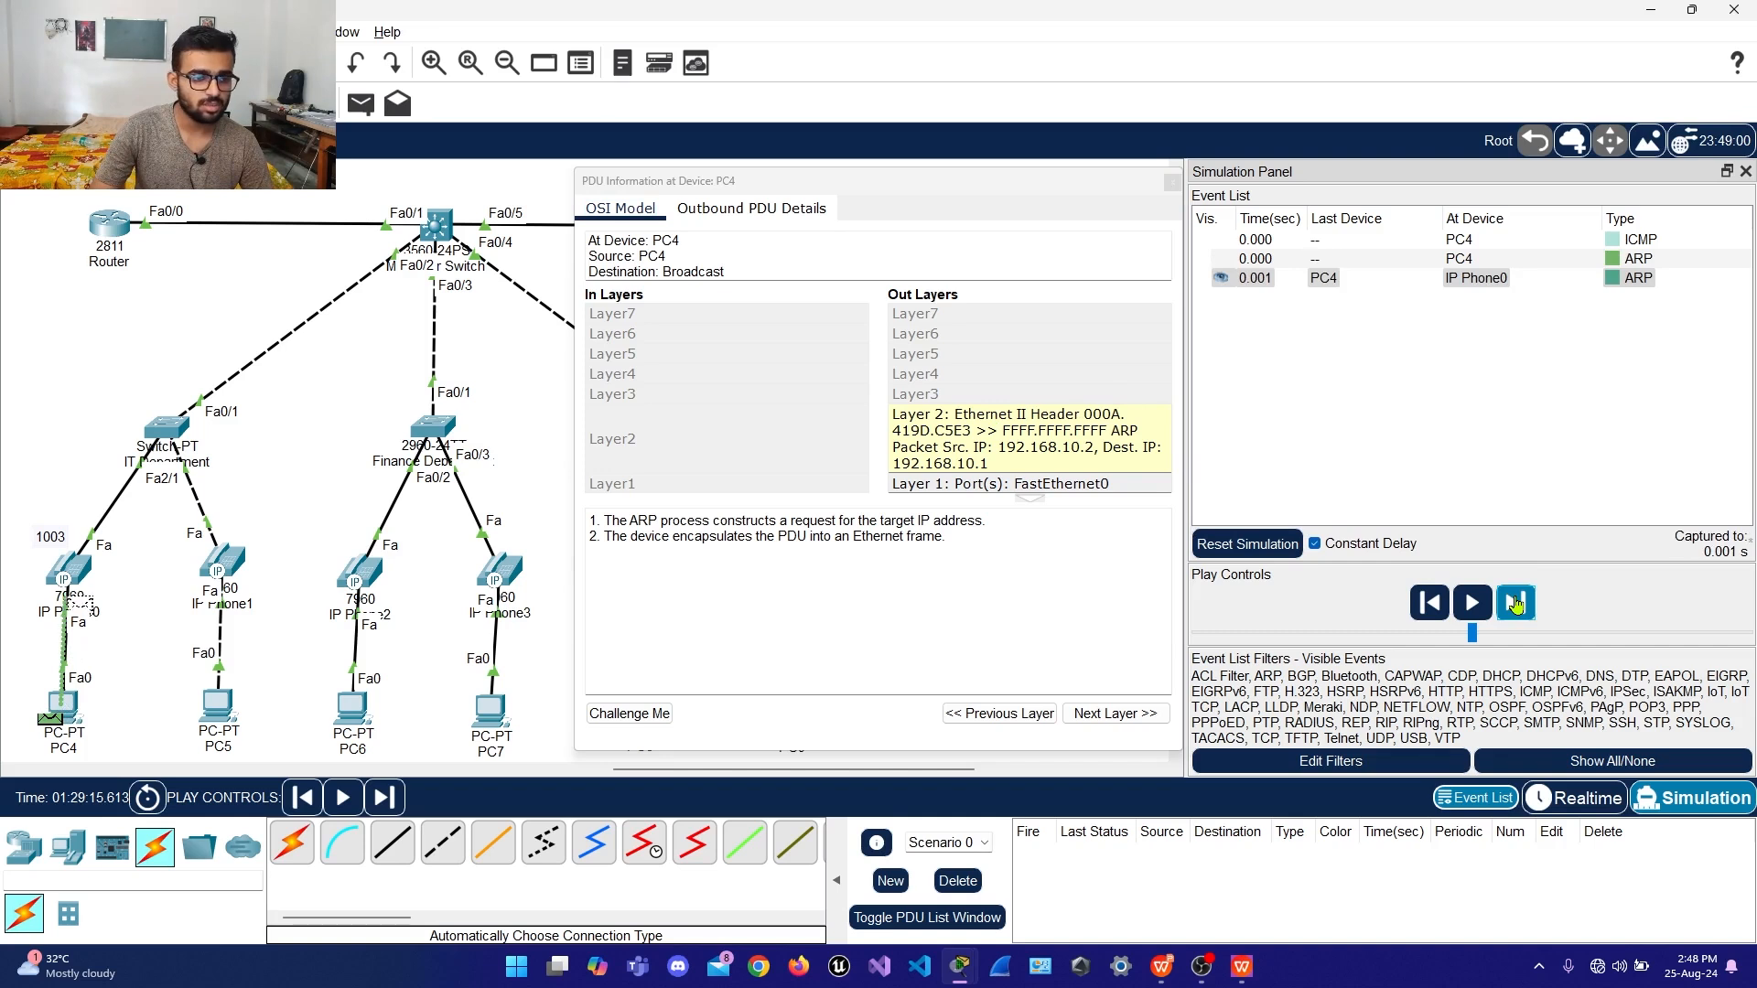
left_click(1515, 602)
left_click(1516, 603)
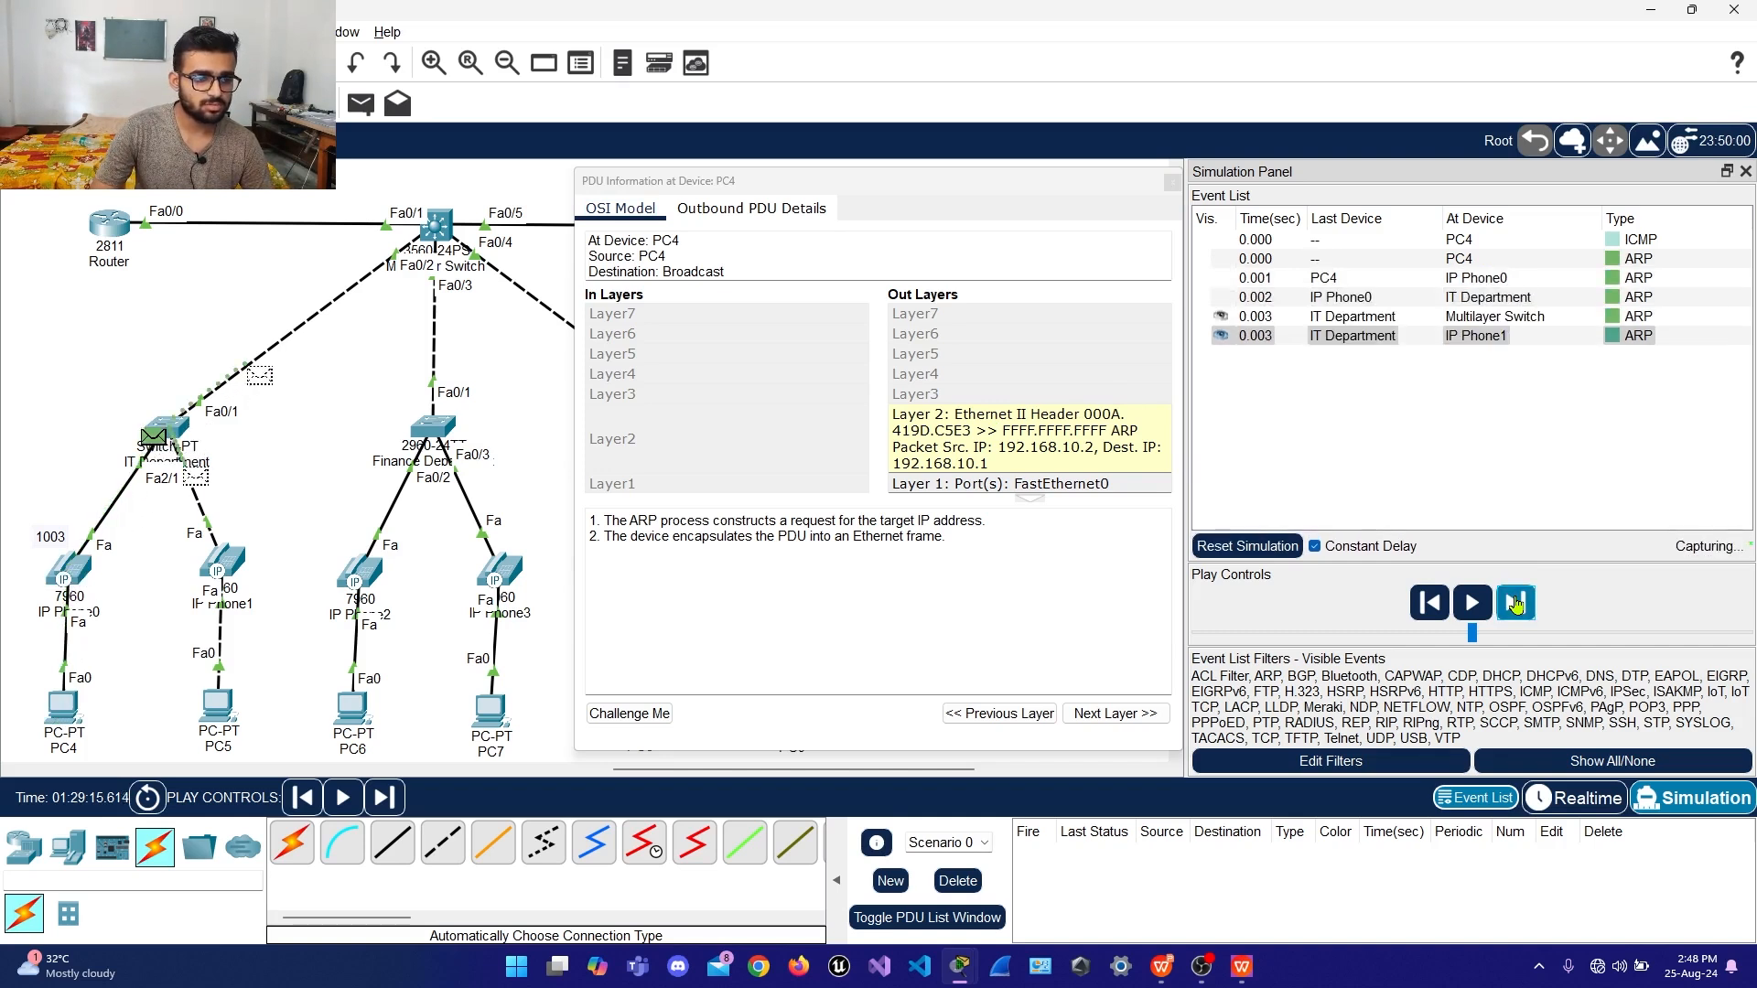
left_click(1515, 602)
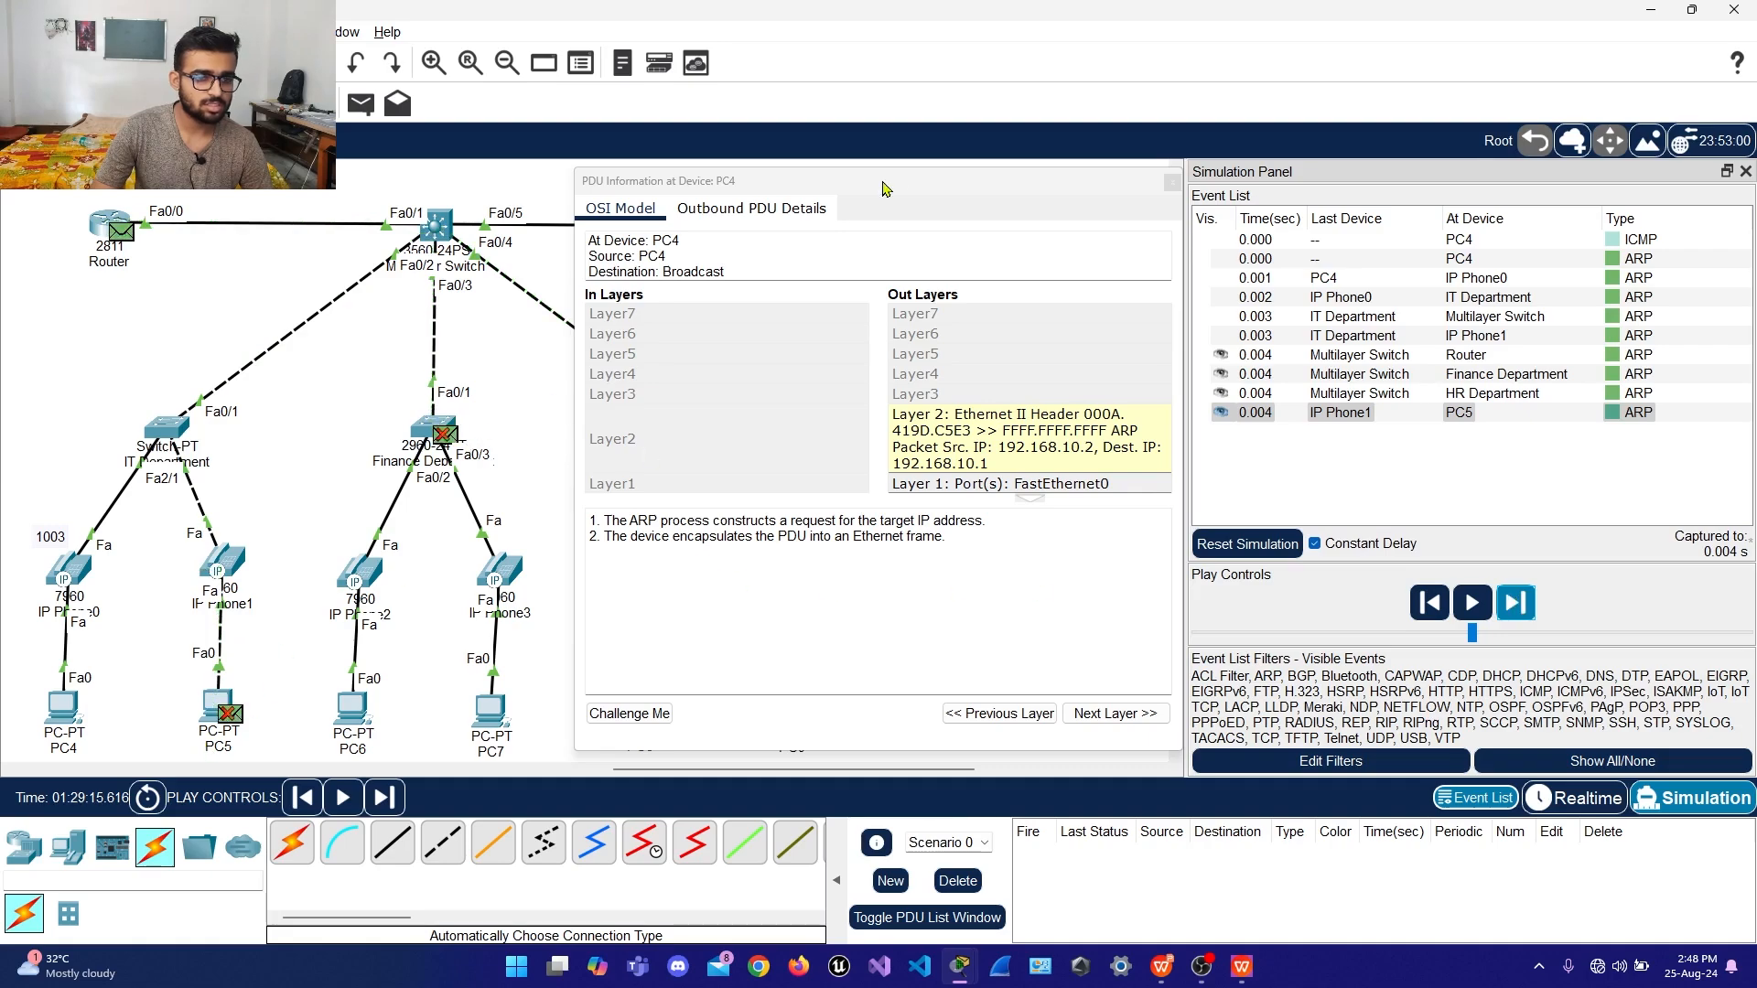
left_click_drag(883, 187, 887, 135)
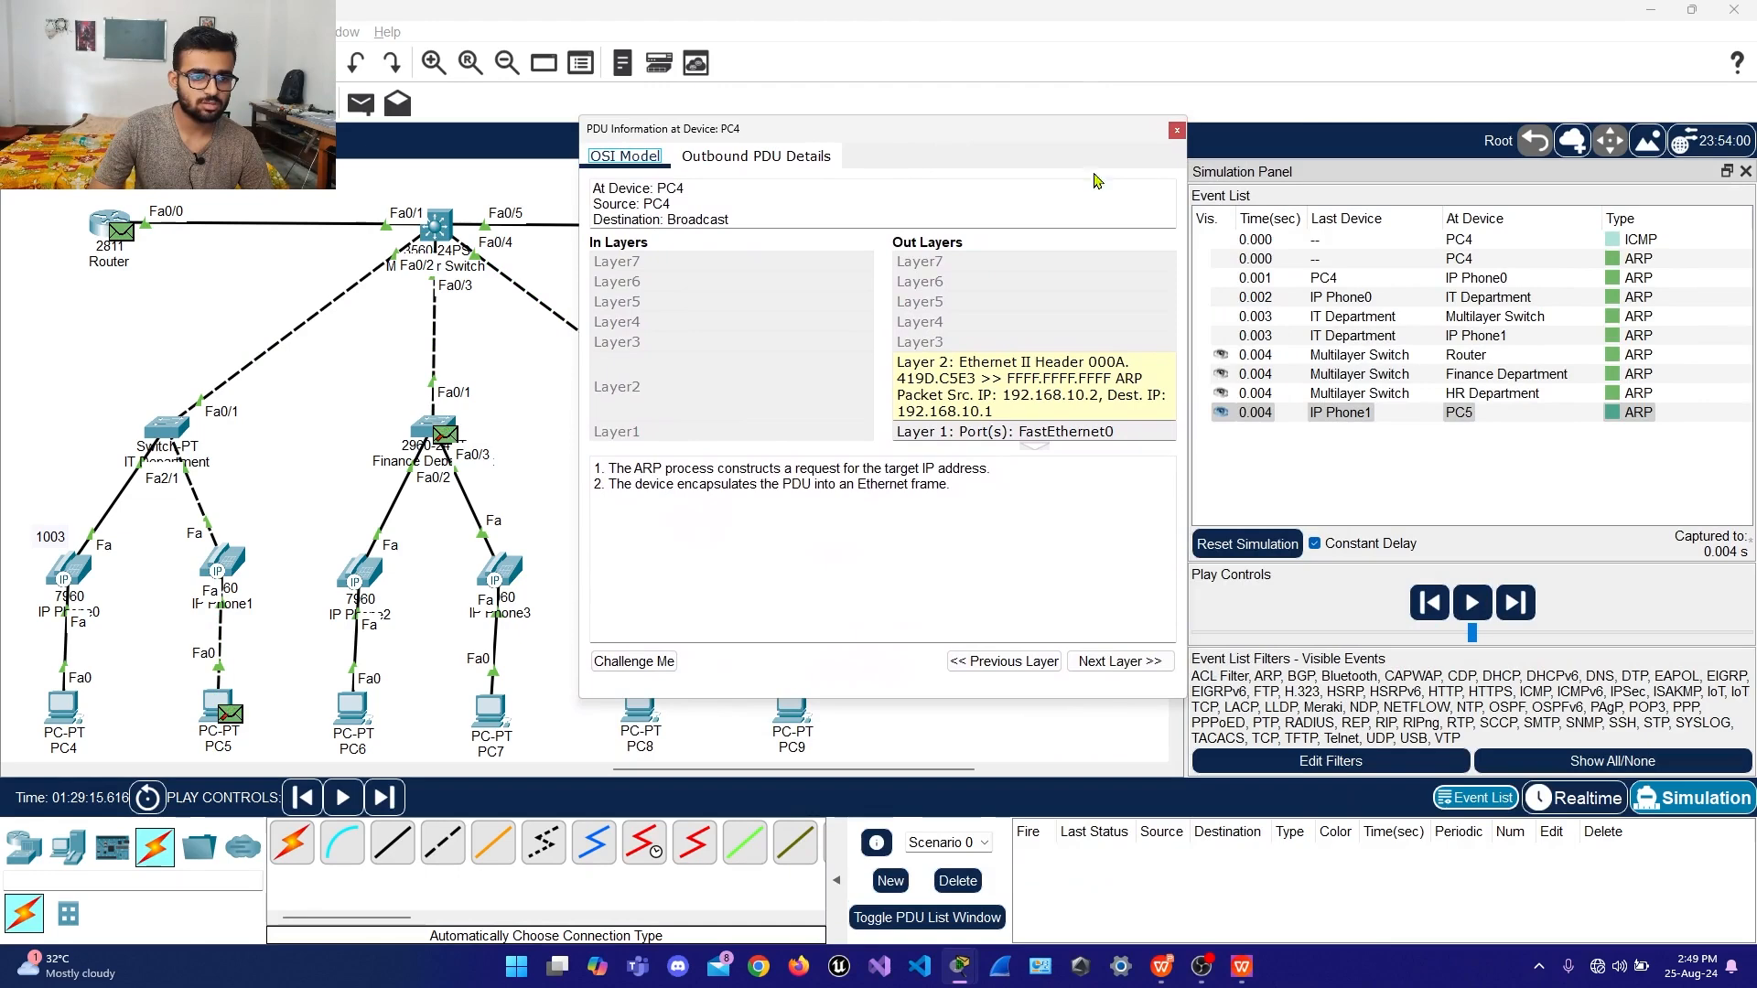
left_click(1515, 601)
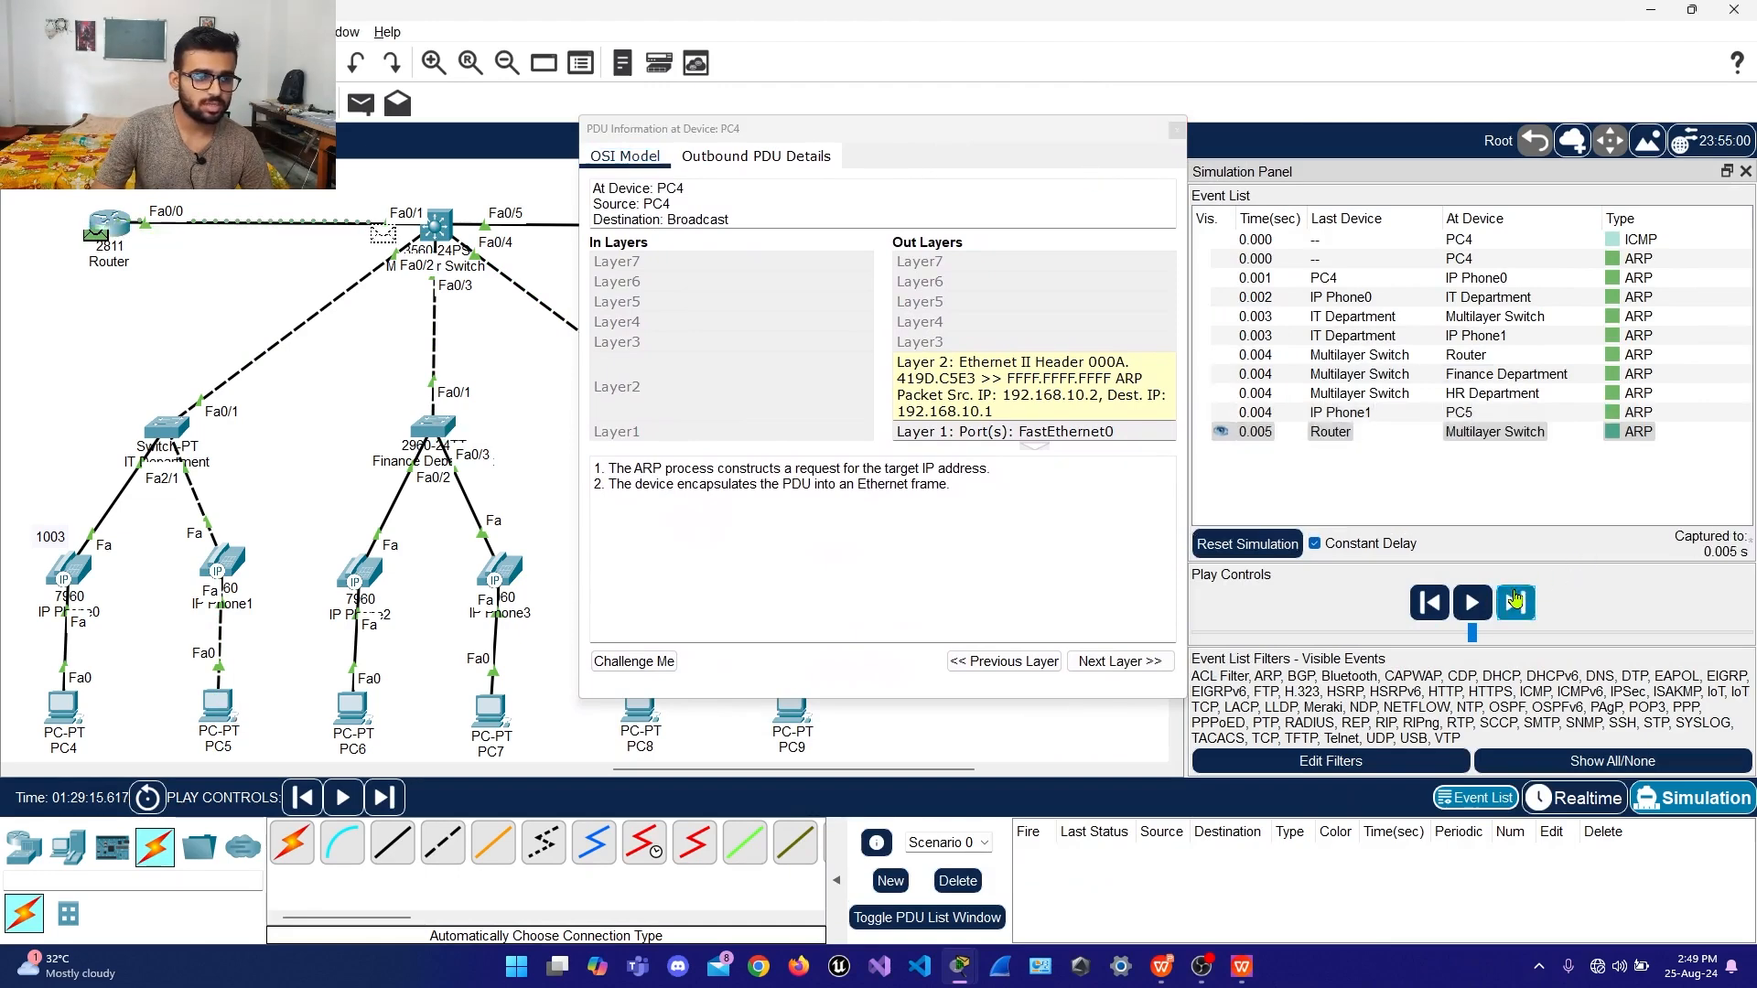
left_click(1516, 601)
left_click(1516, 602)
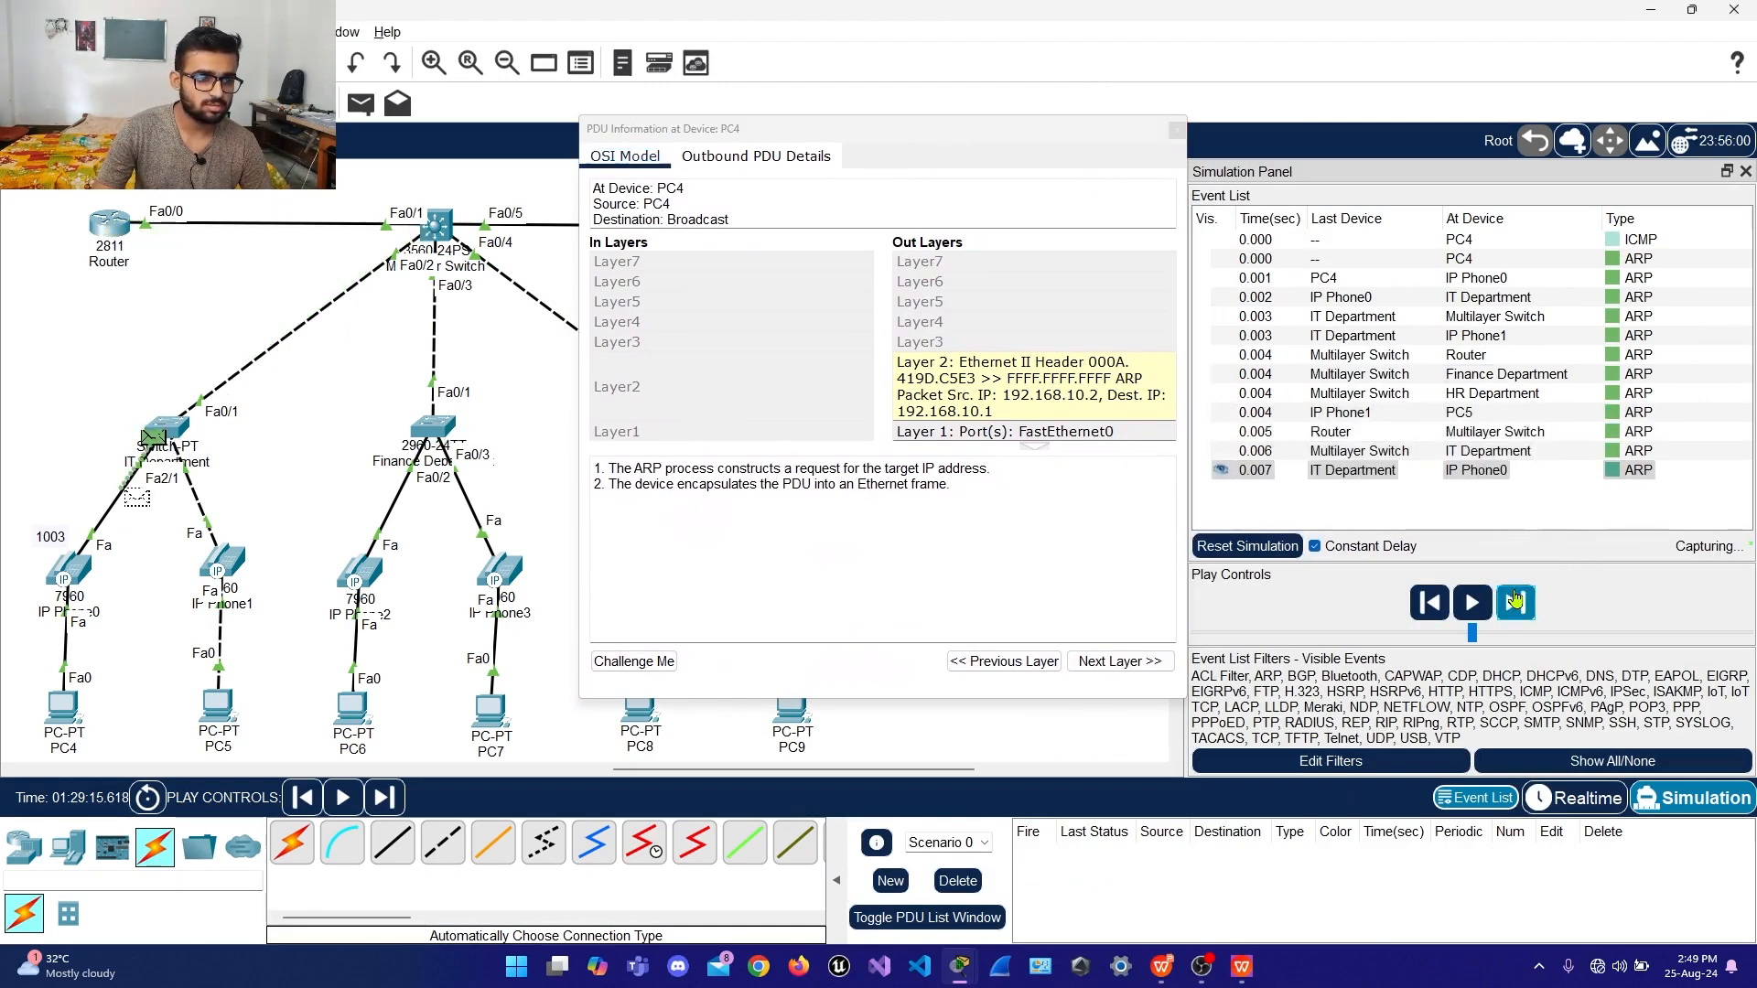
left_click(1516, 601)
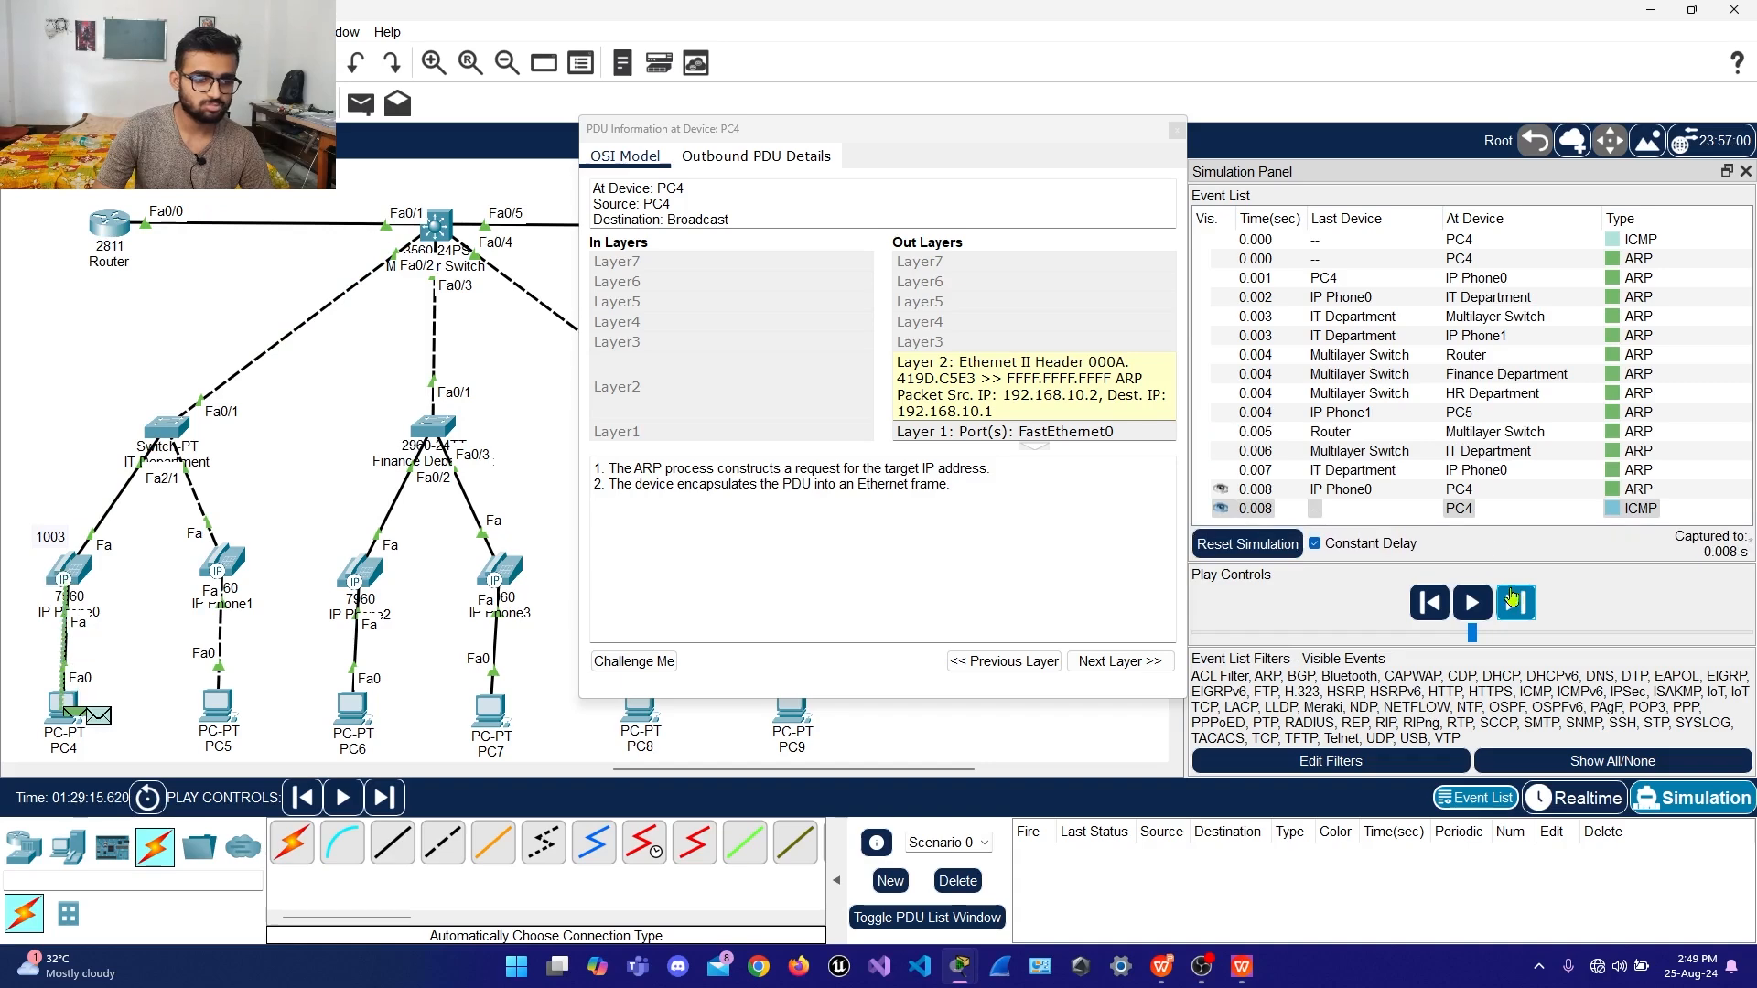
Step the ICMP packet from PC4 to the router, close the PDU information and return to Realtime mode
left_click(1515, 601)
left_click(1527, 604)
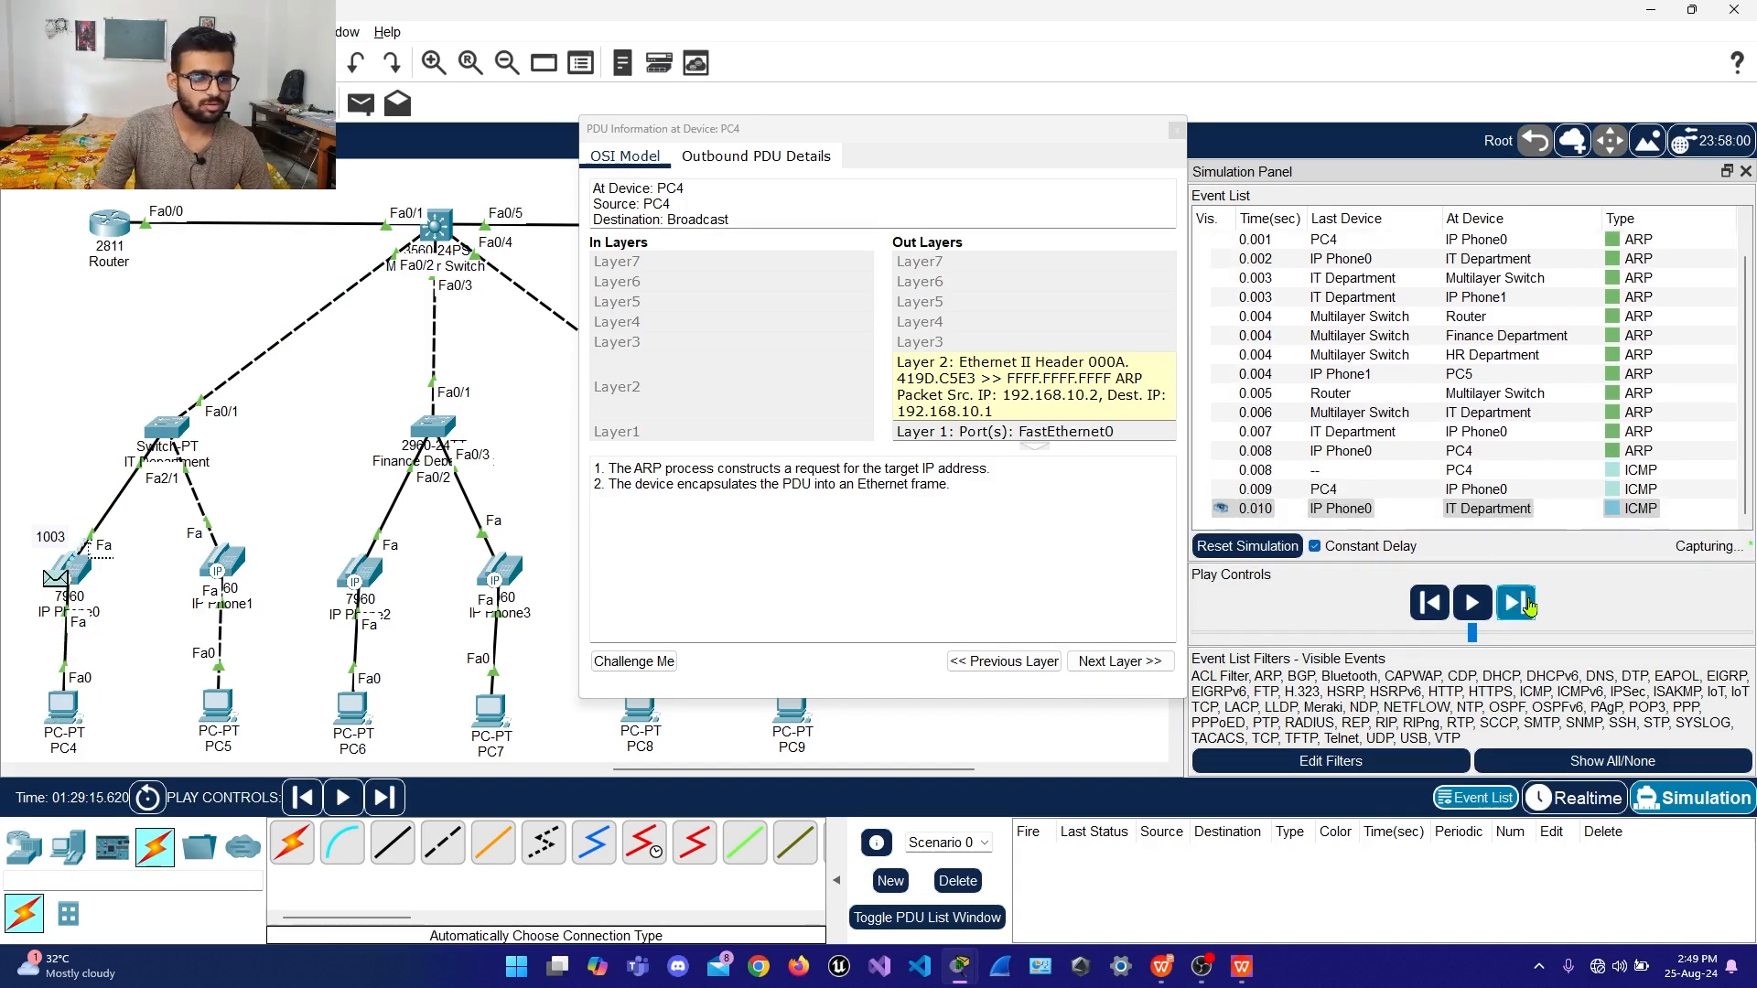
left_click(1526, 604)
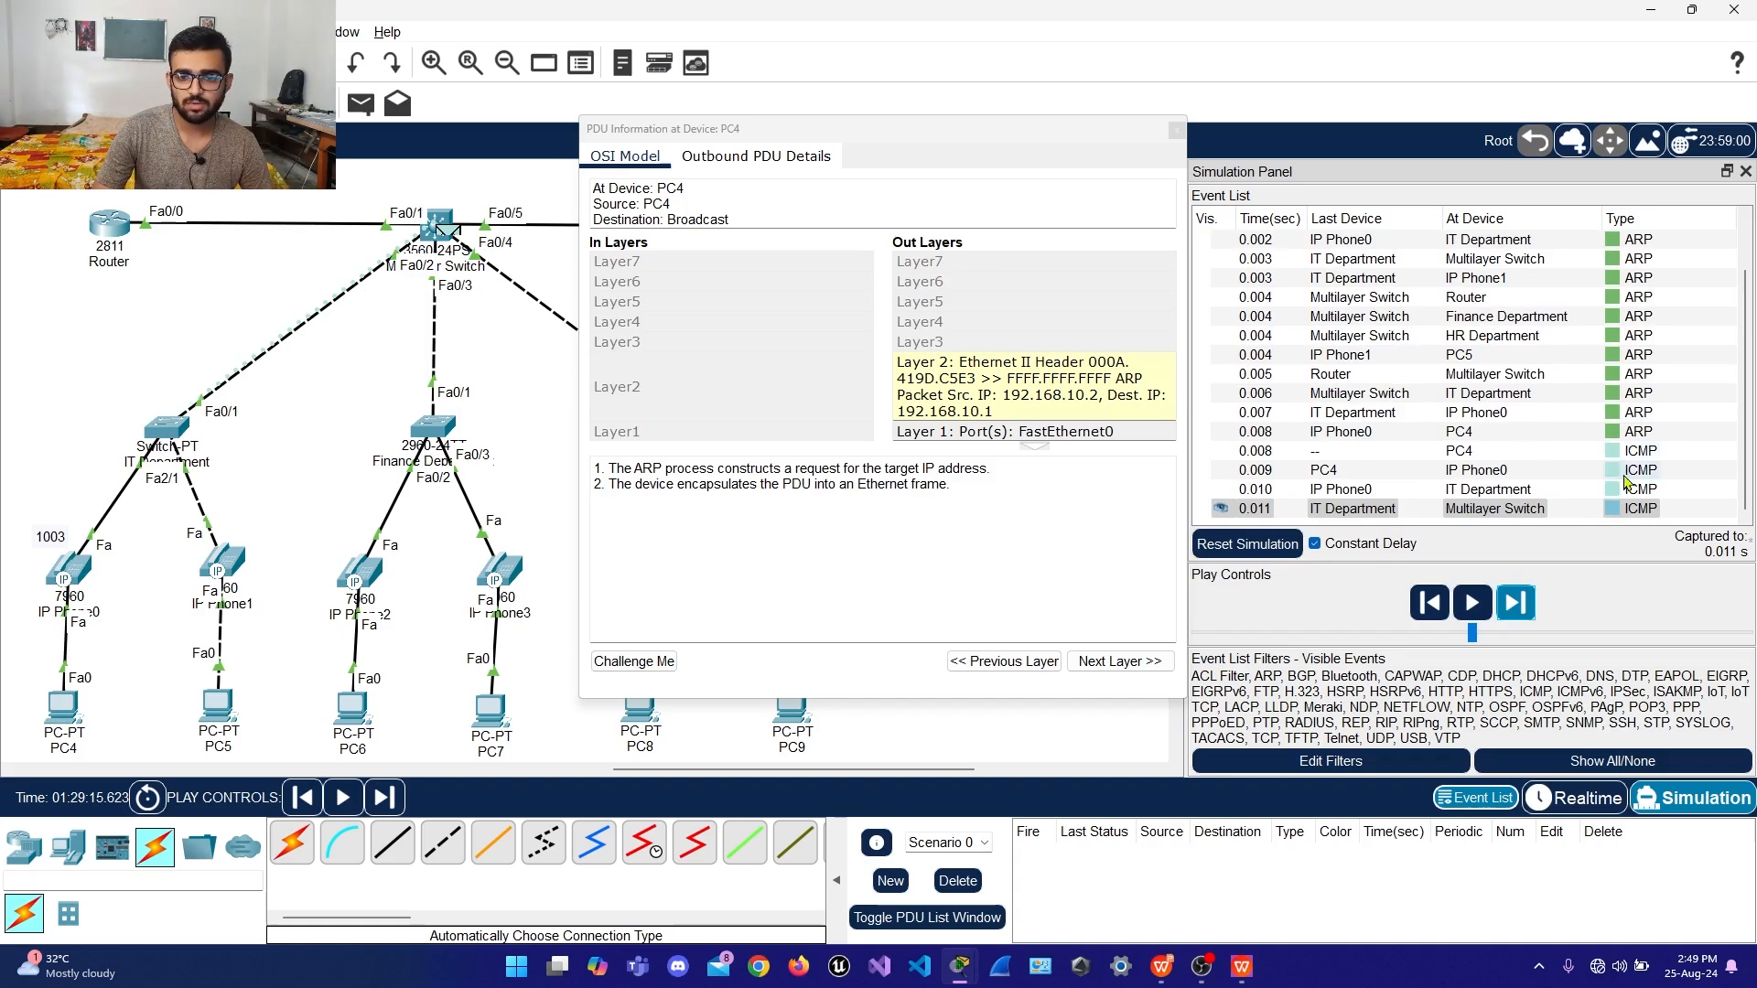
left_click(1528, 603)
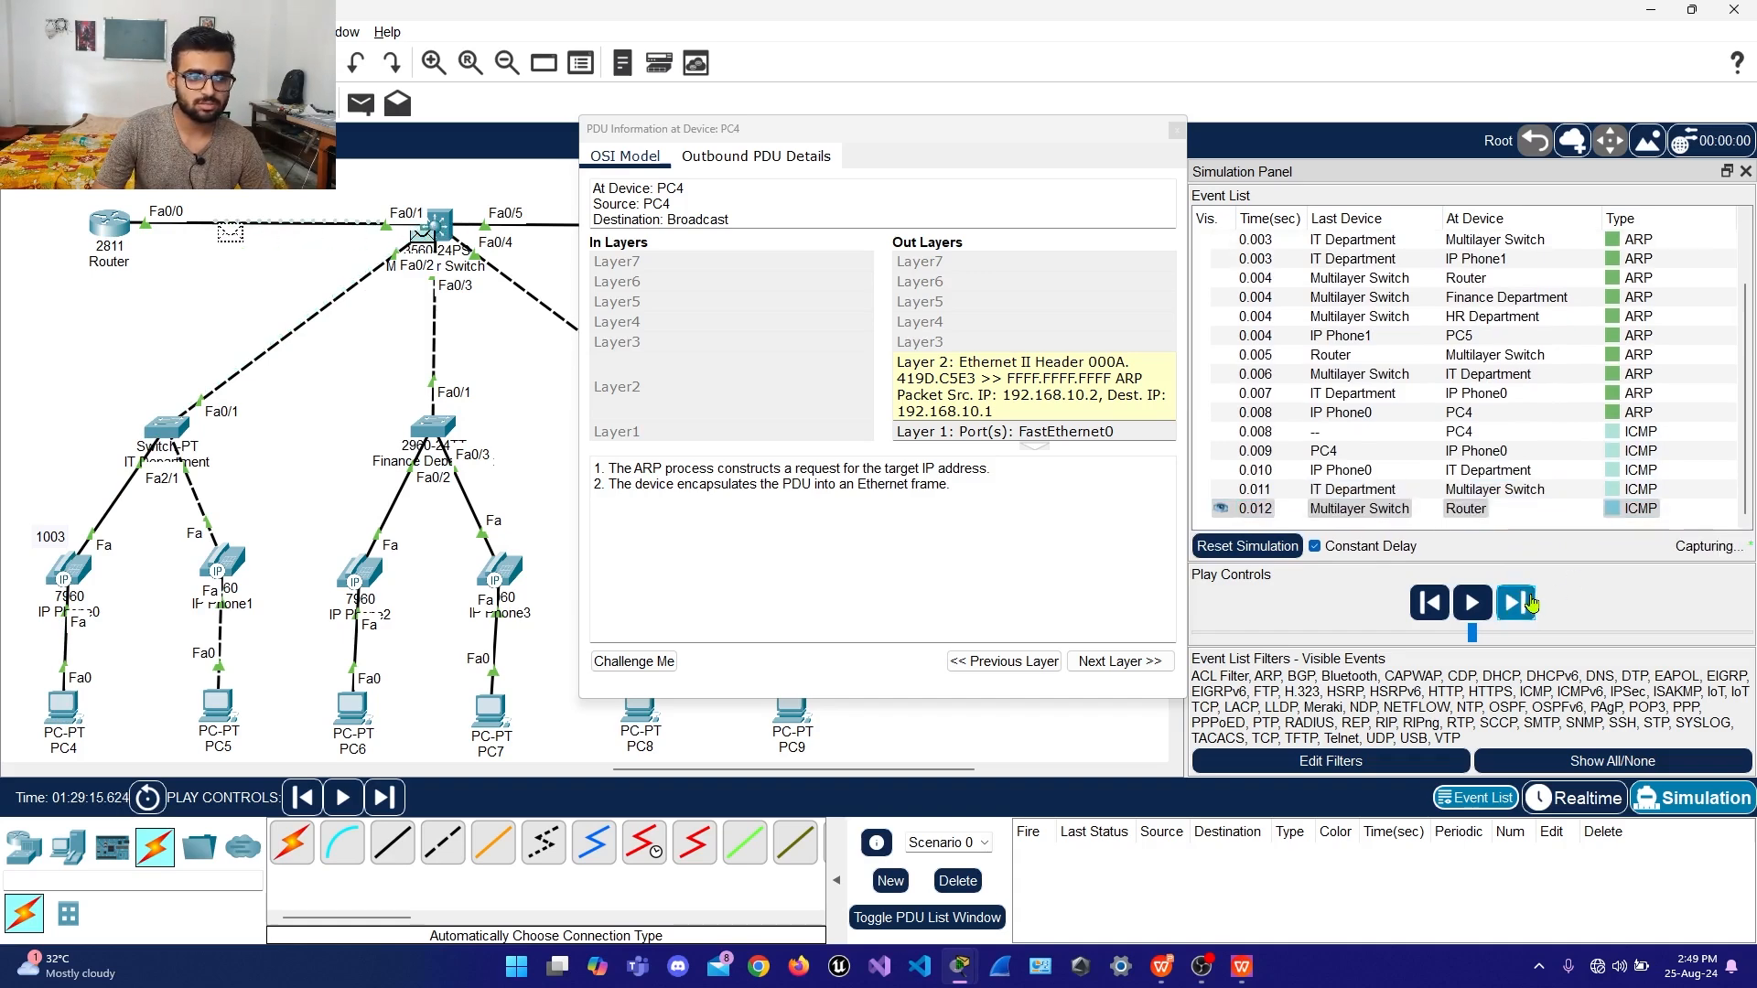
left_click(1532, 603)
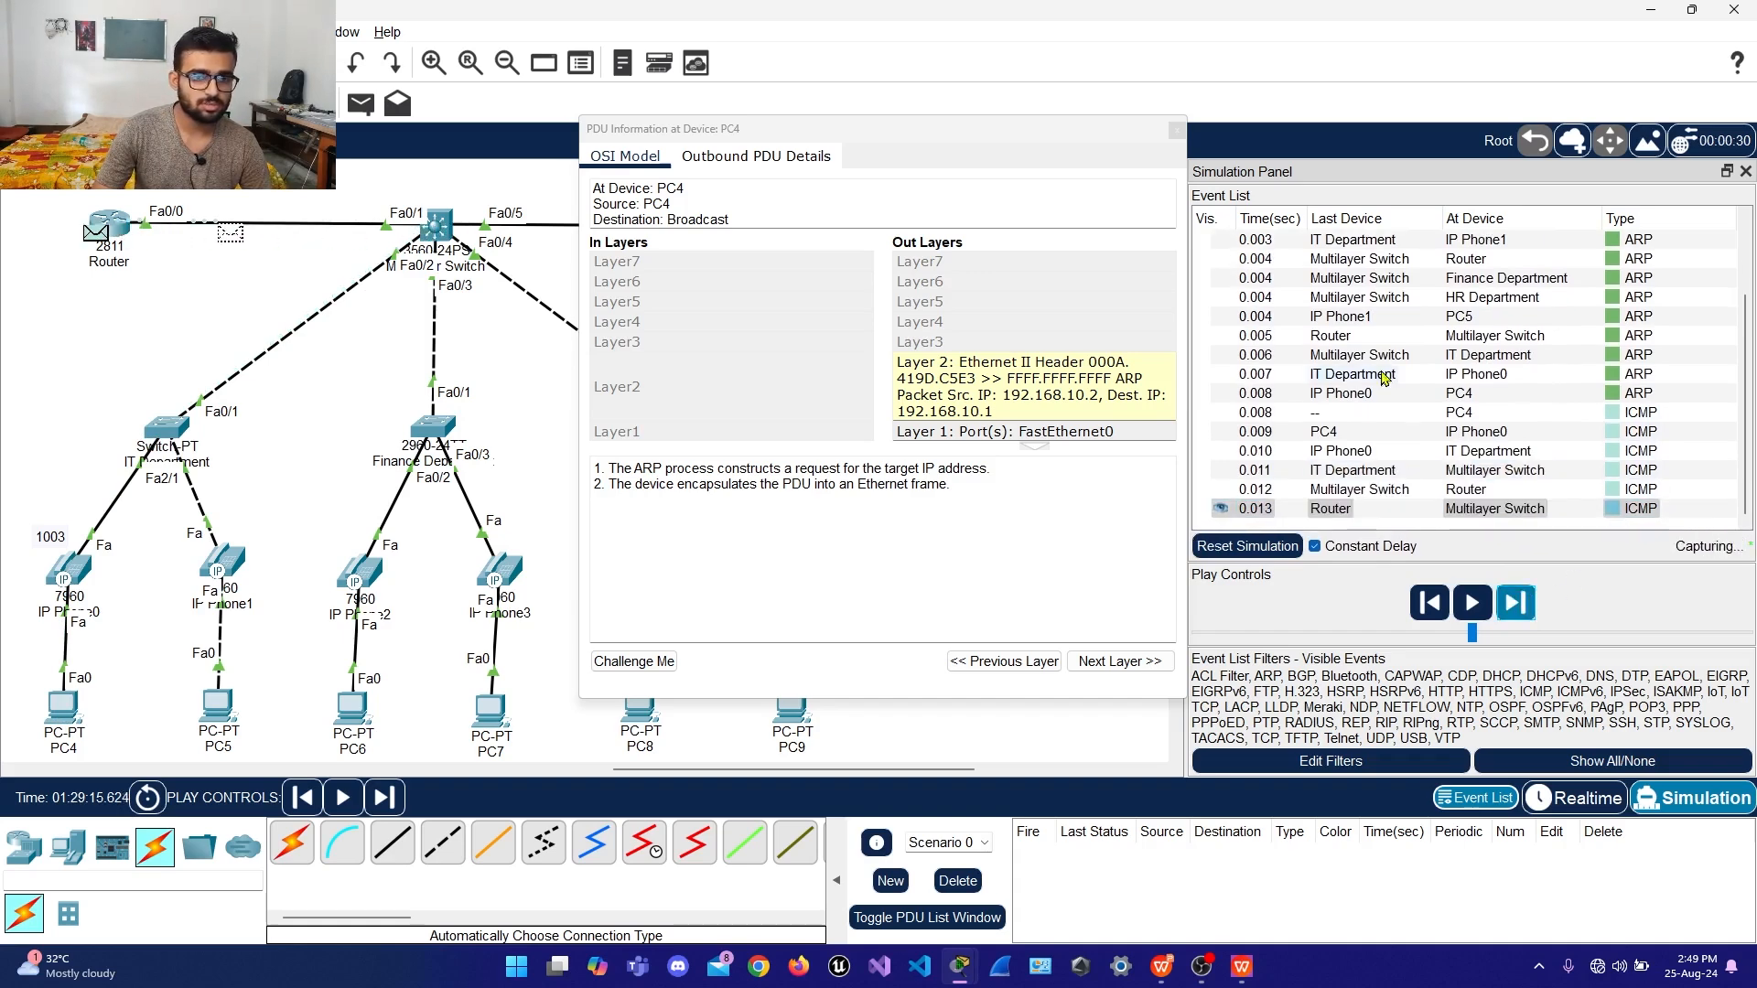
left_click(1175, 131)
left_click(1580, 798)
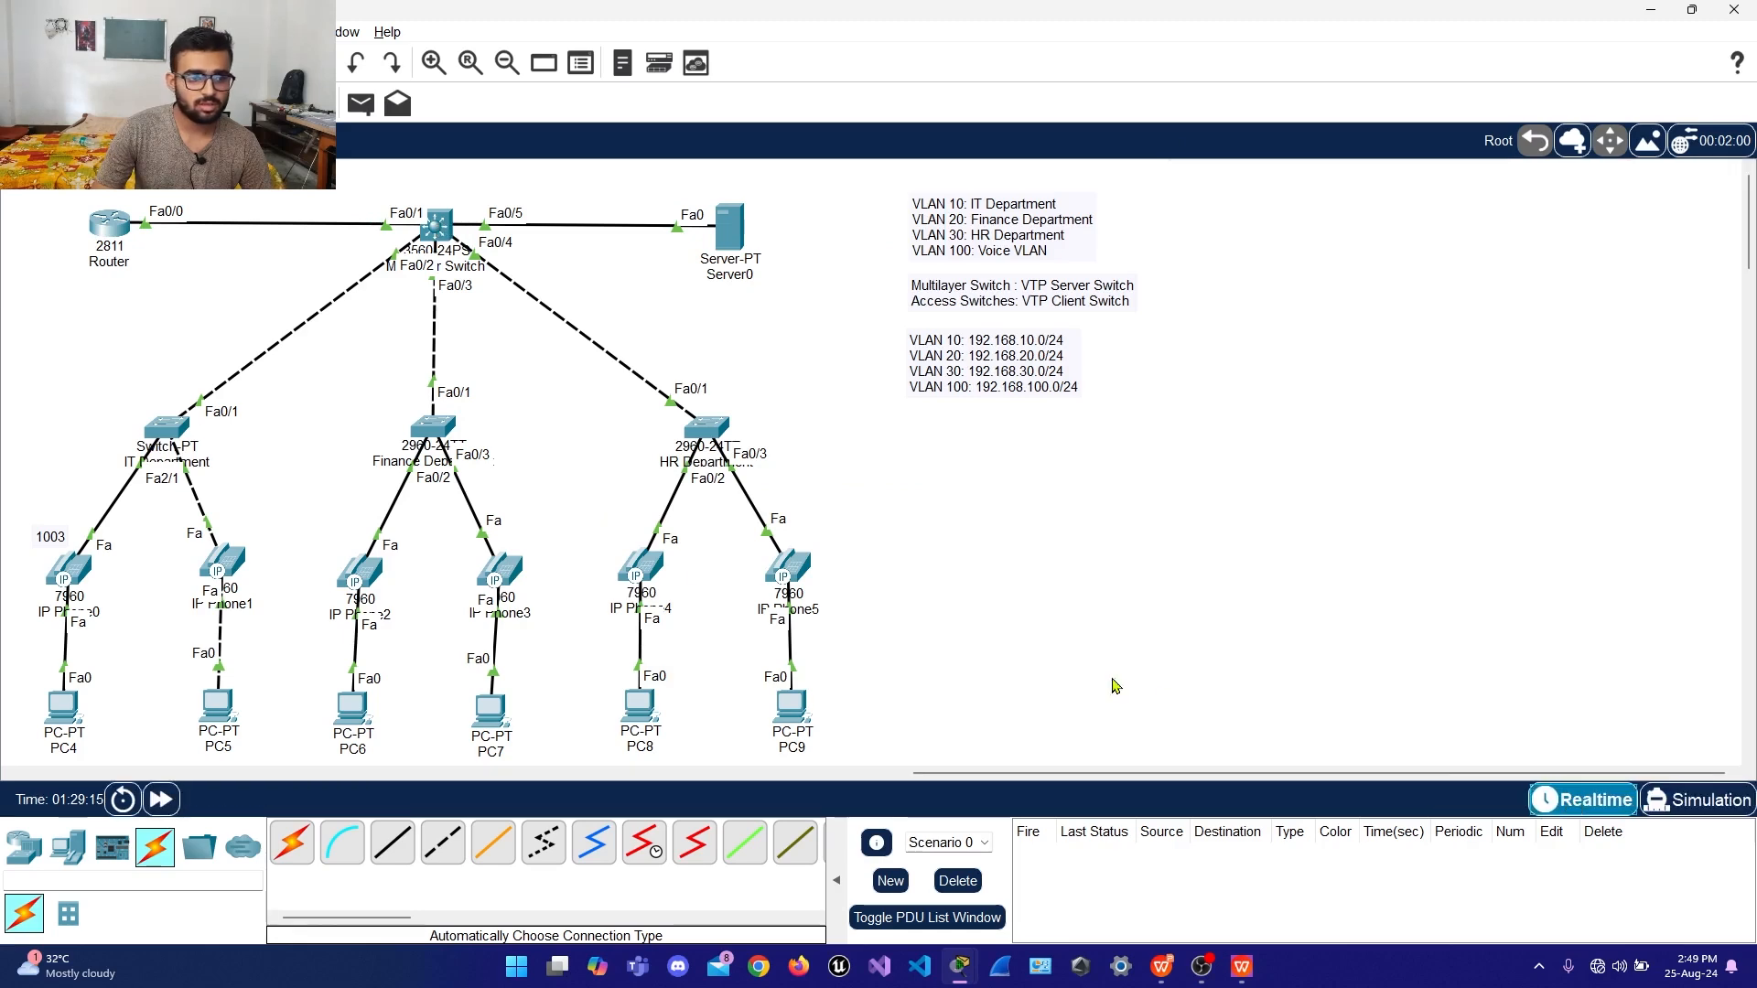
Start a ping from PC4 to 192.168.20.2 in Simulation mode and bring the topology with its event list into view
left_click(64, 710)
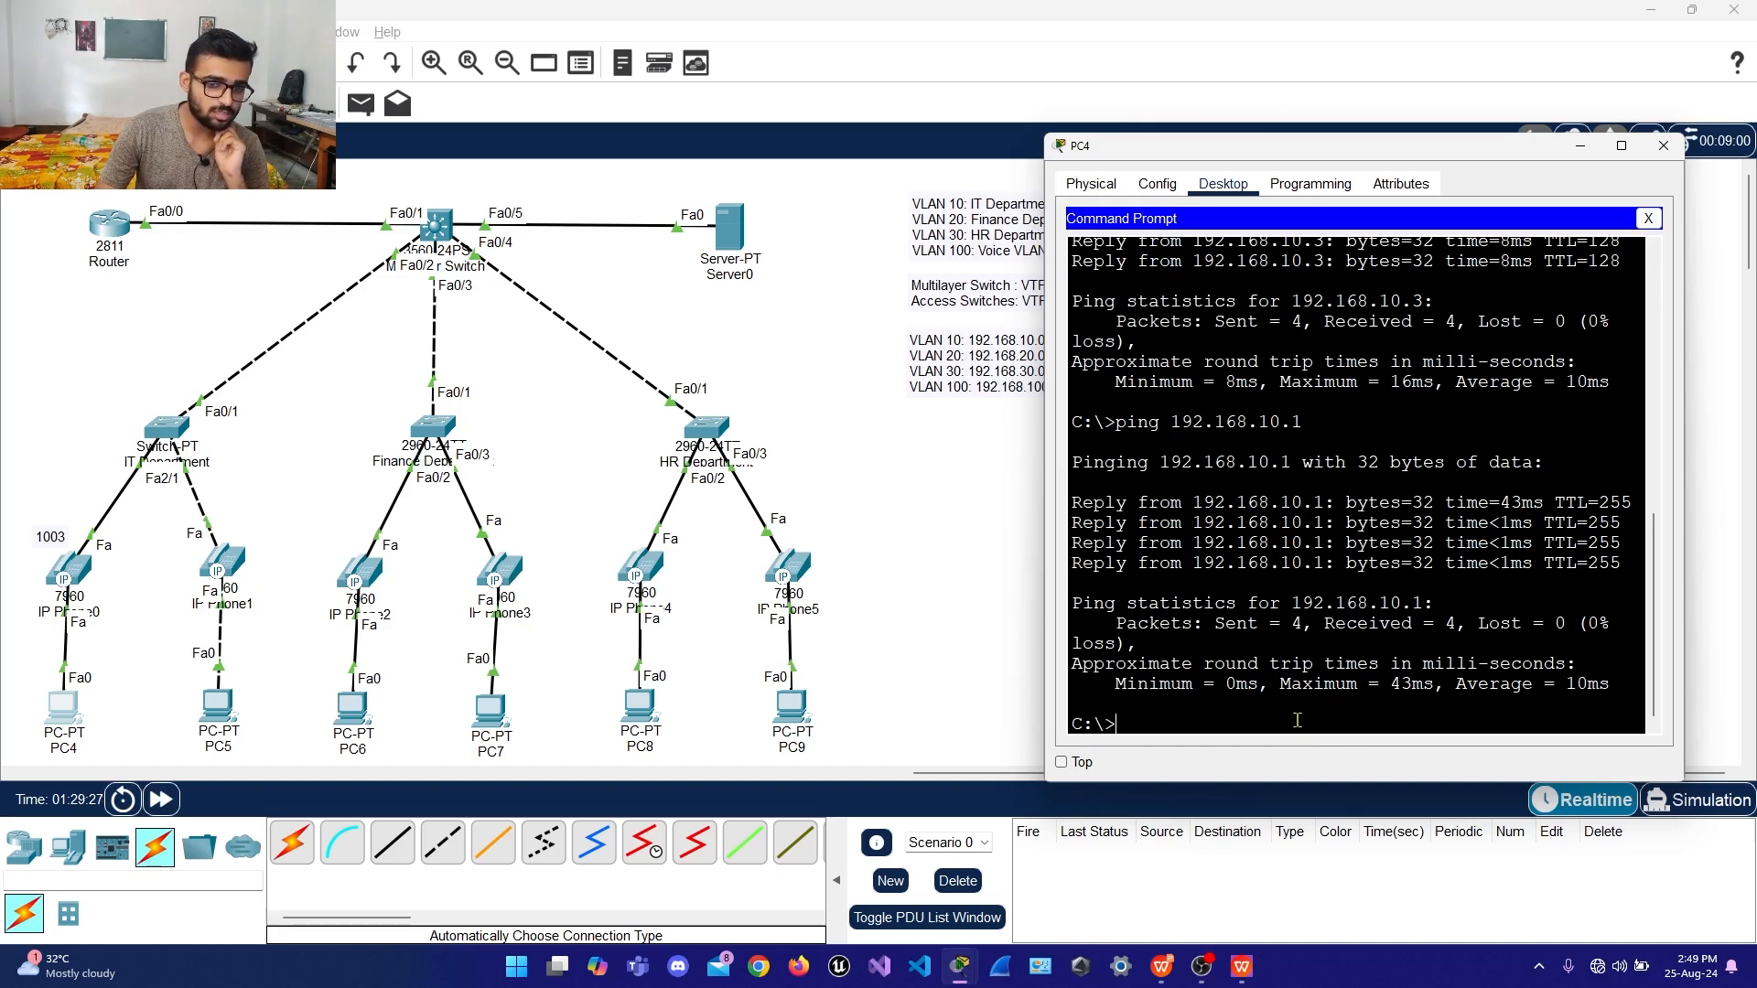
type("ing")
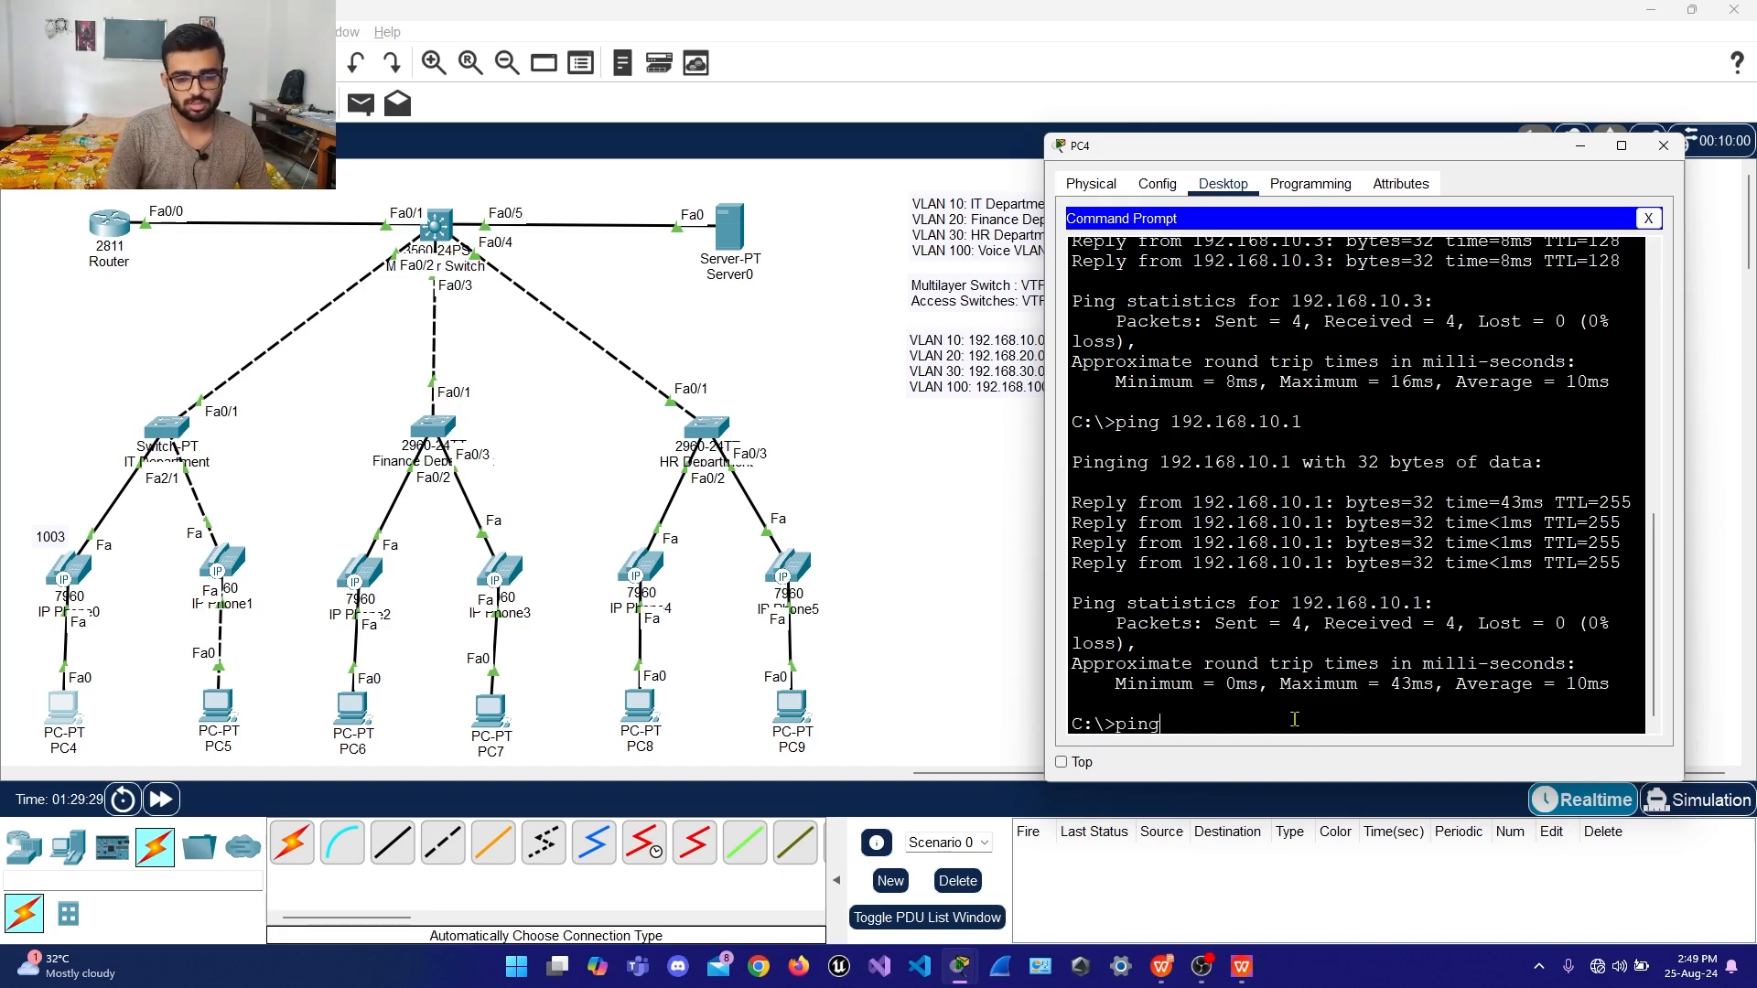
key("BackSpace")
key("BackSpace")
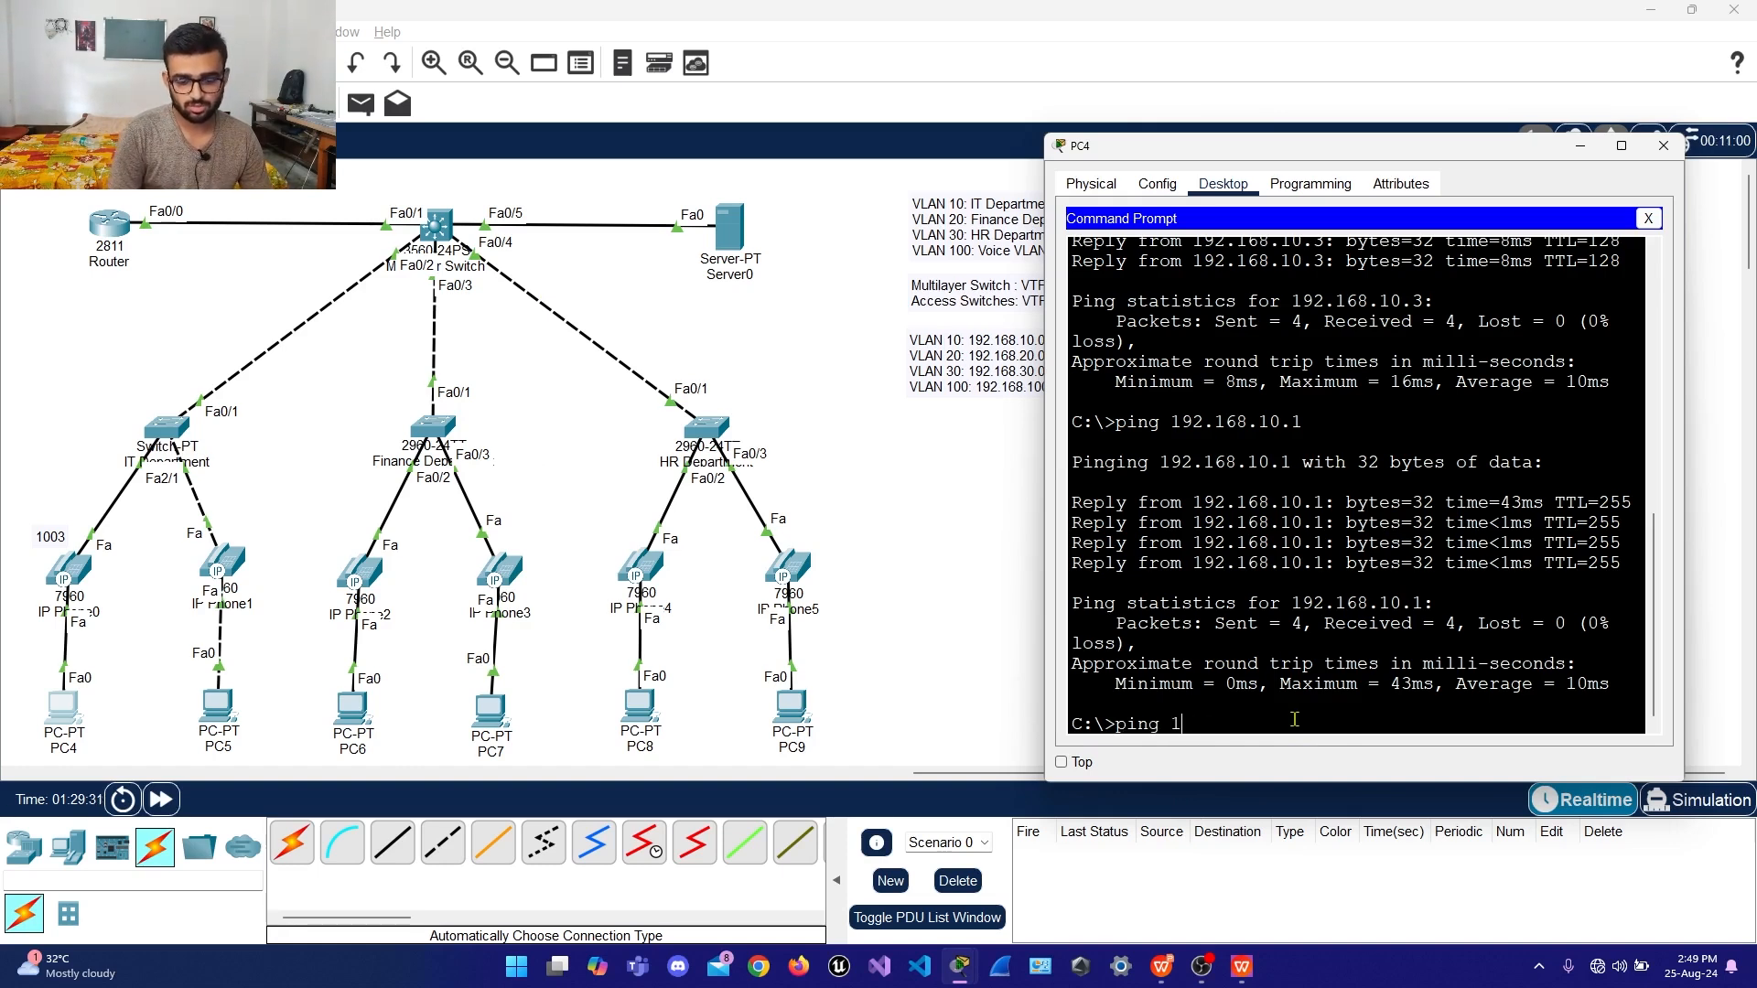
type("92.168.20.2")
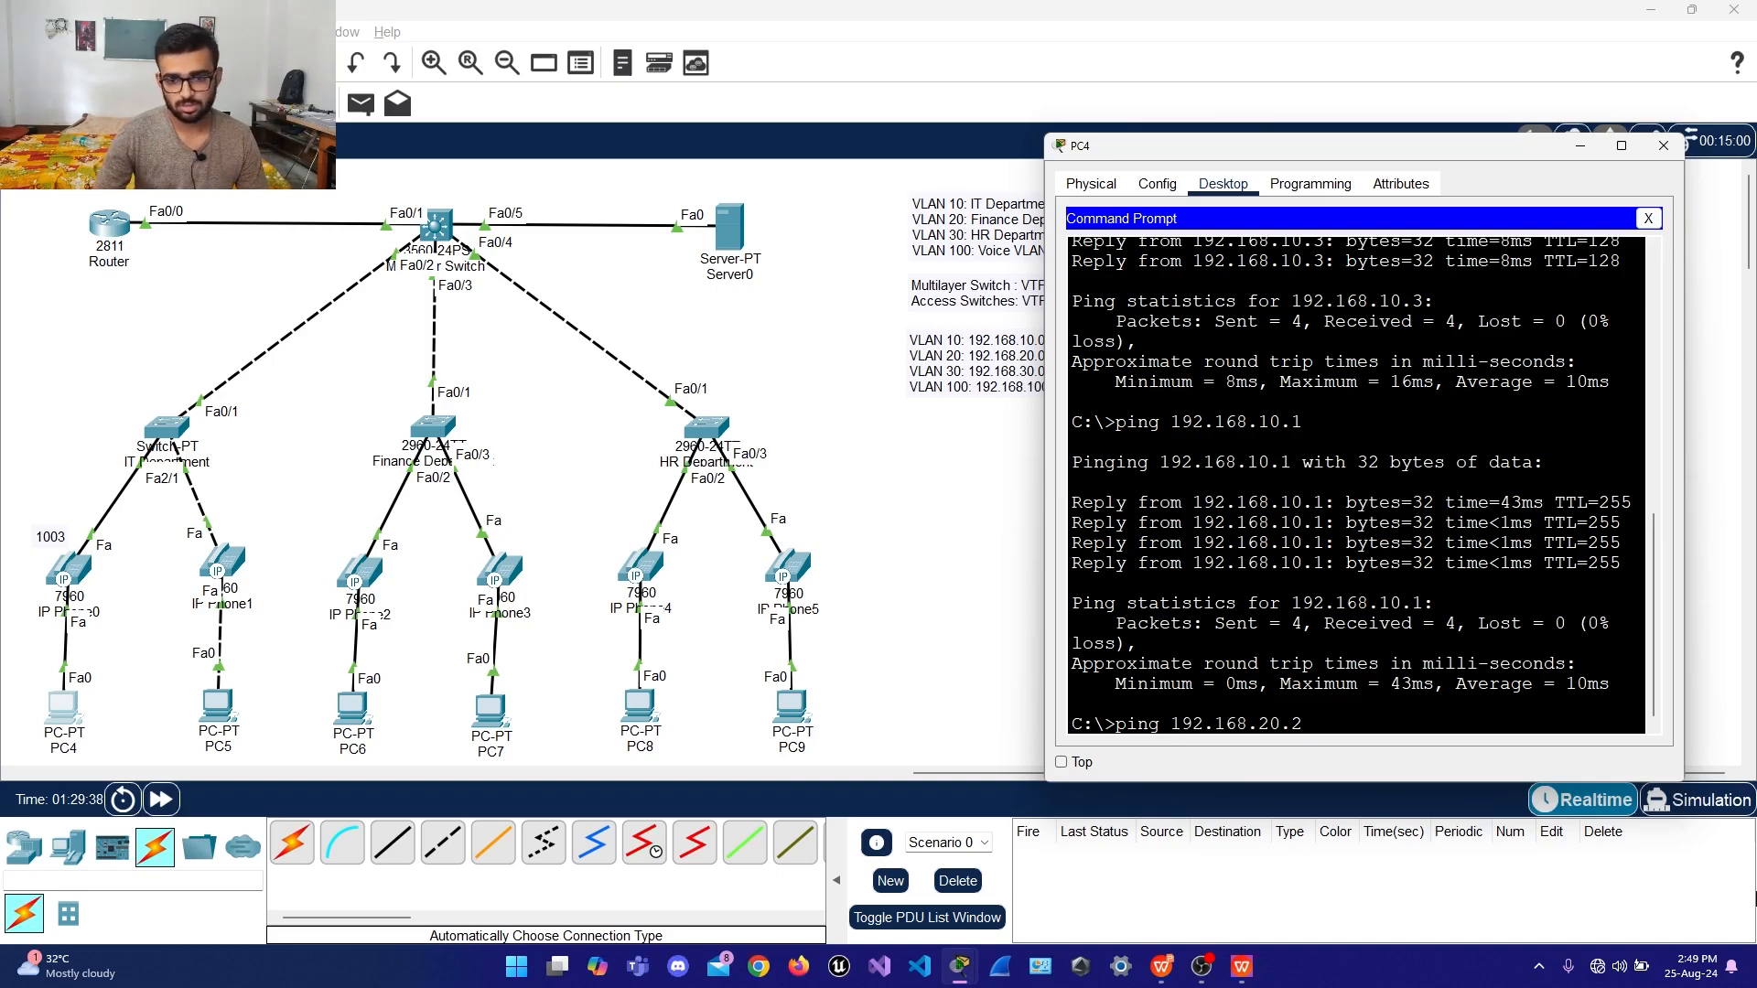
left_click(1695, 800)
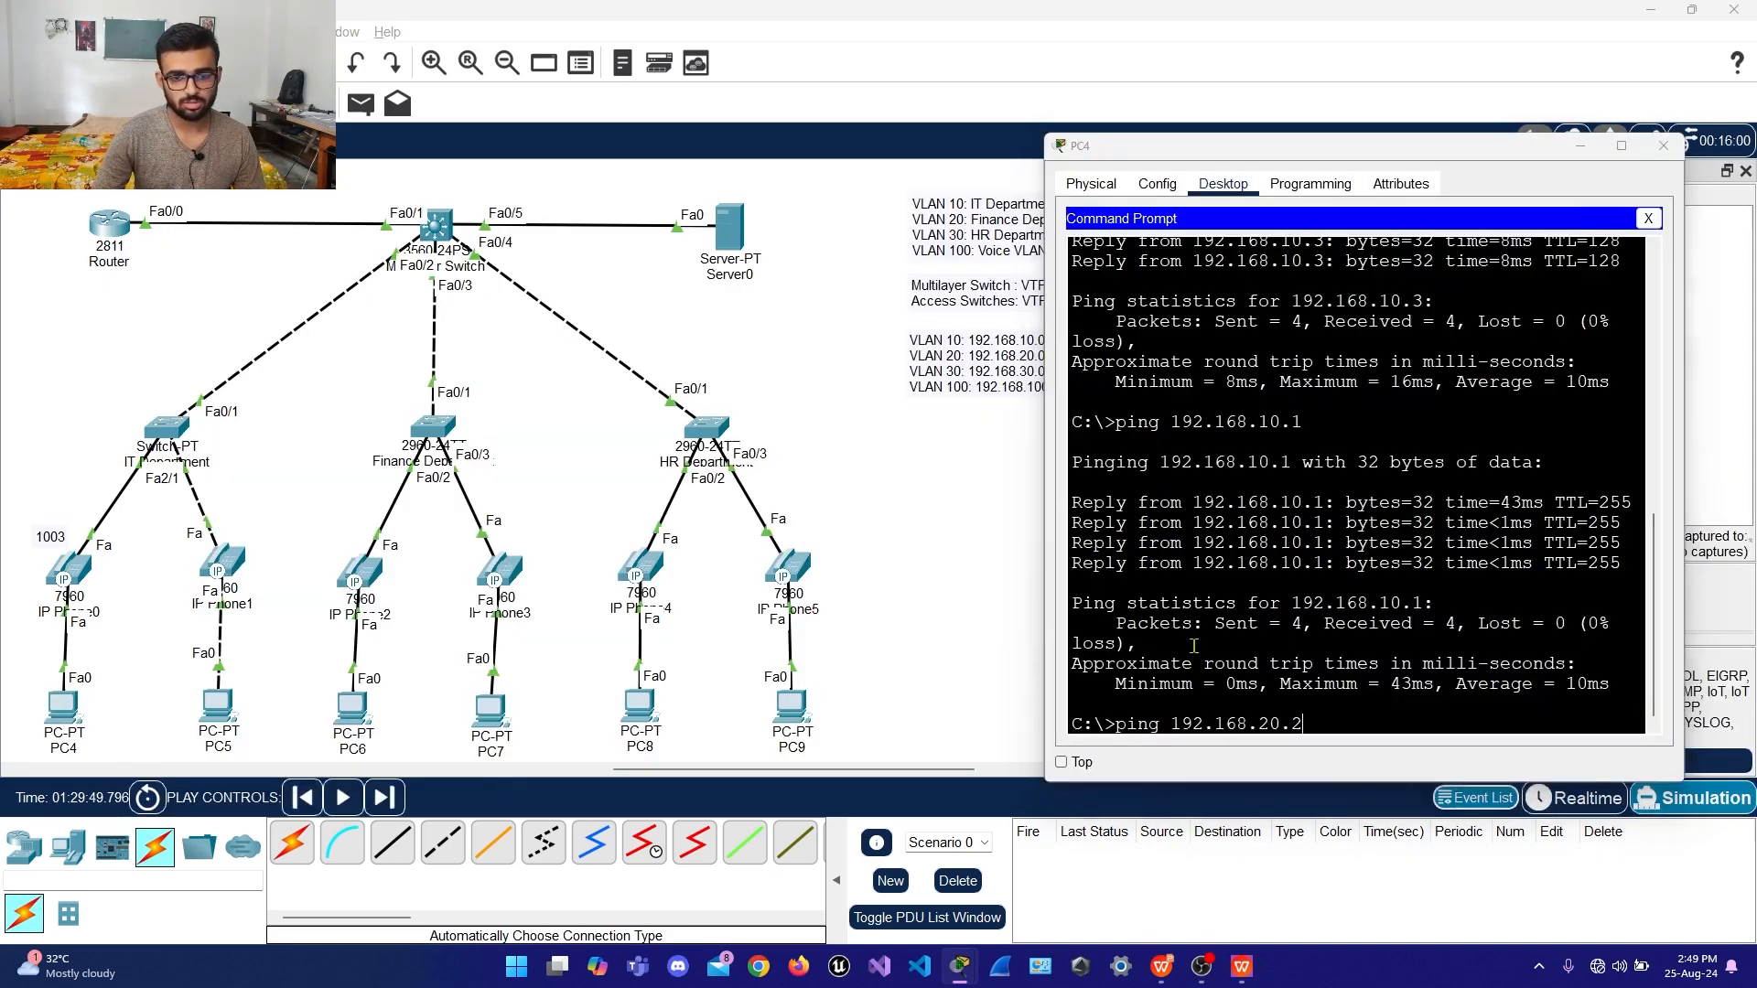
key("alt+Tab")
key("alt+shift+Tab")
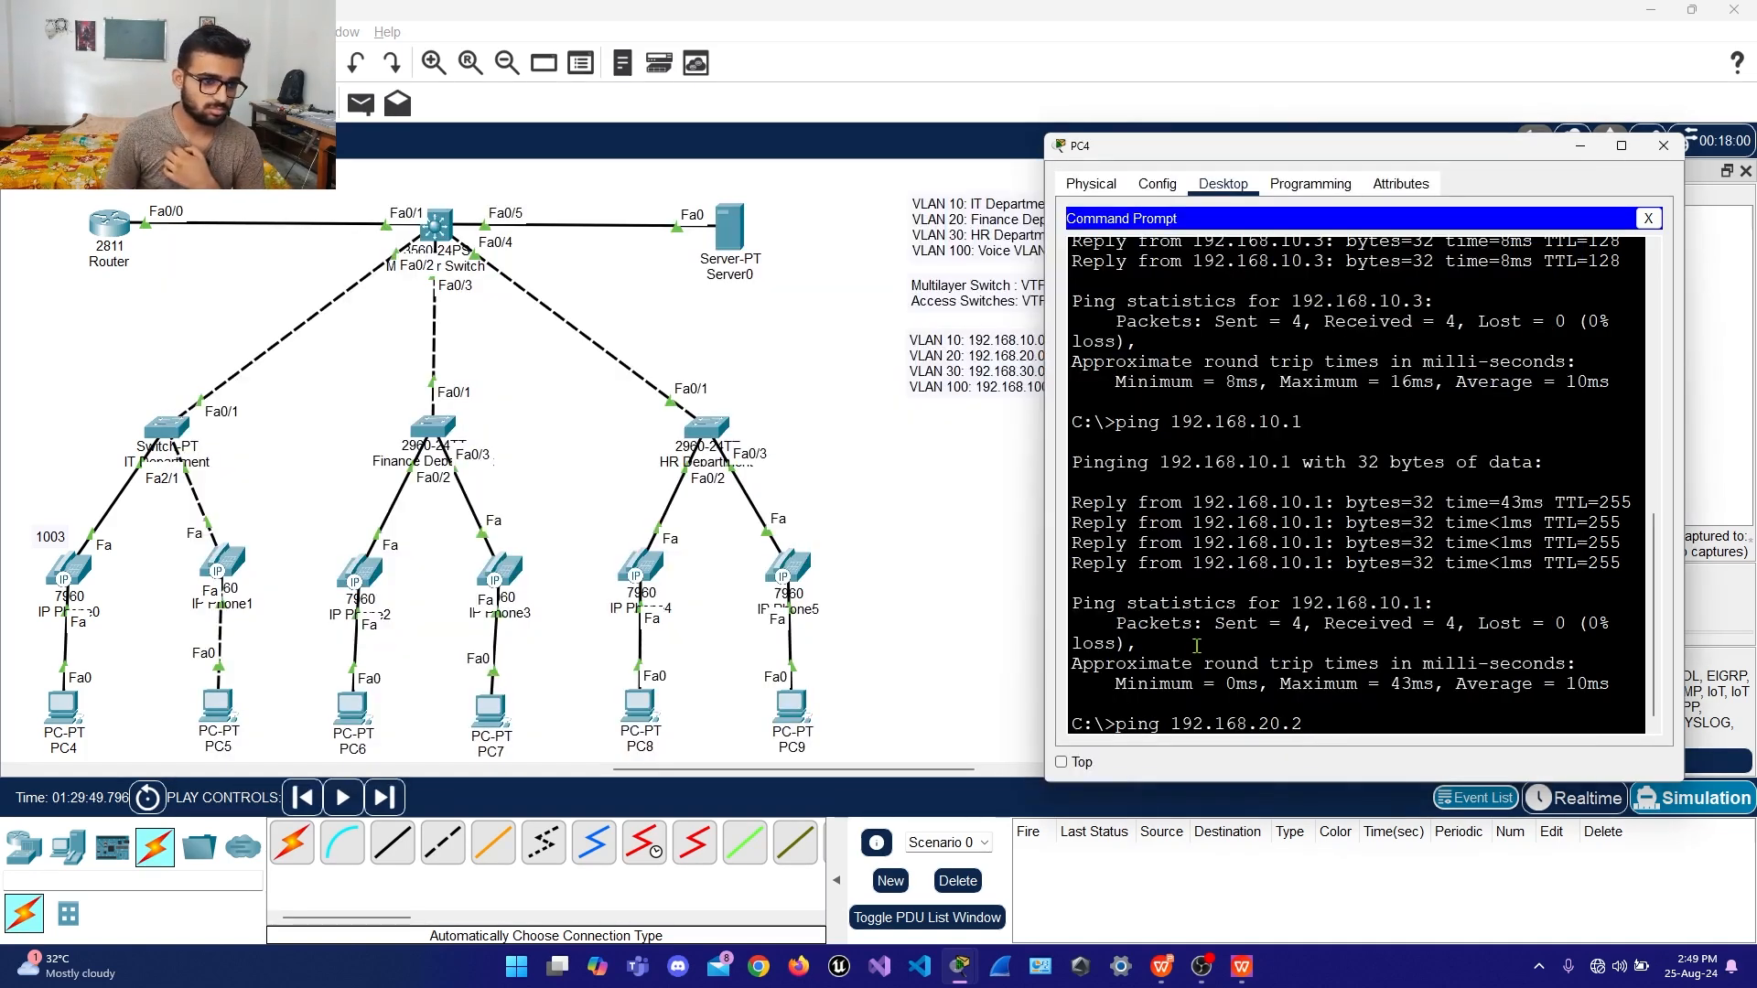
key("Return")
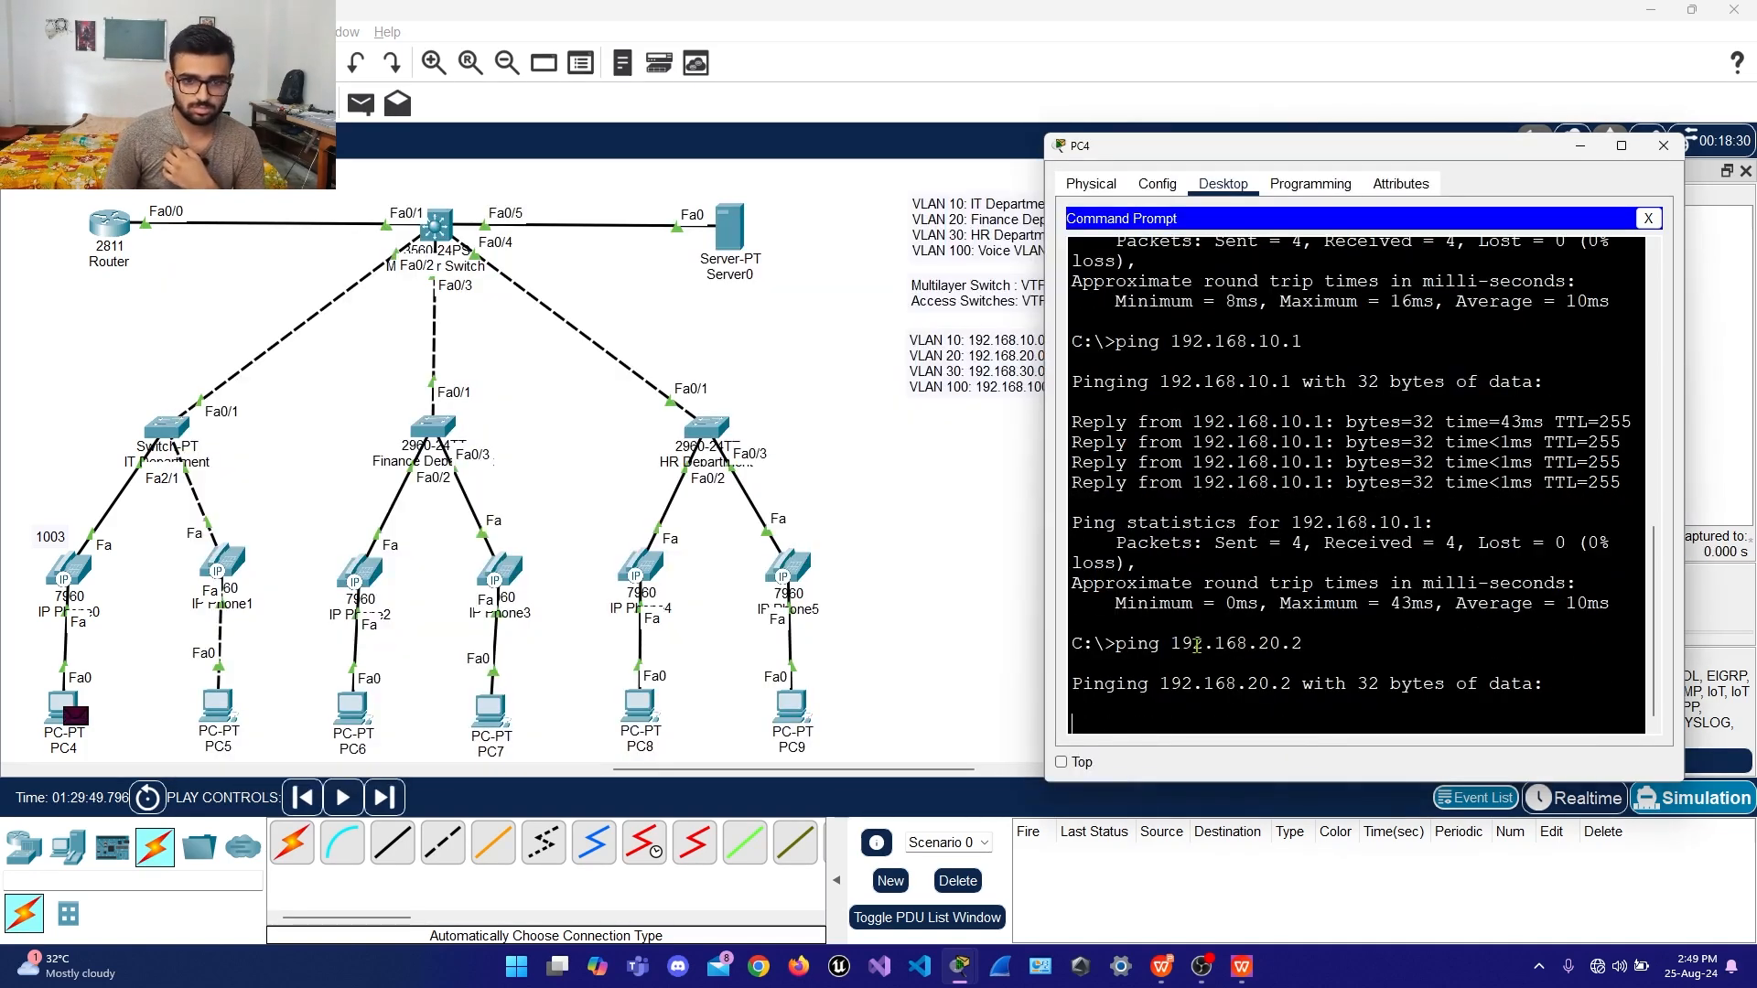
left_click(1285, 8)
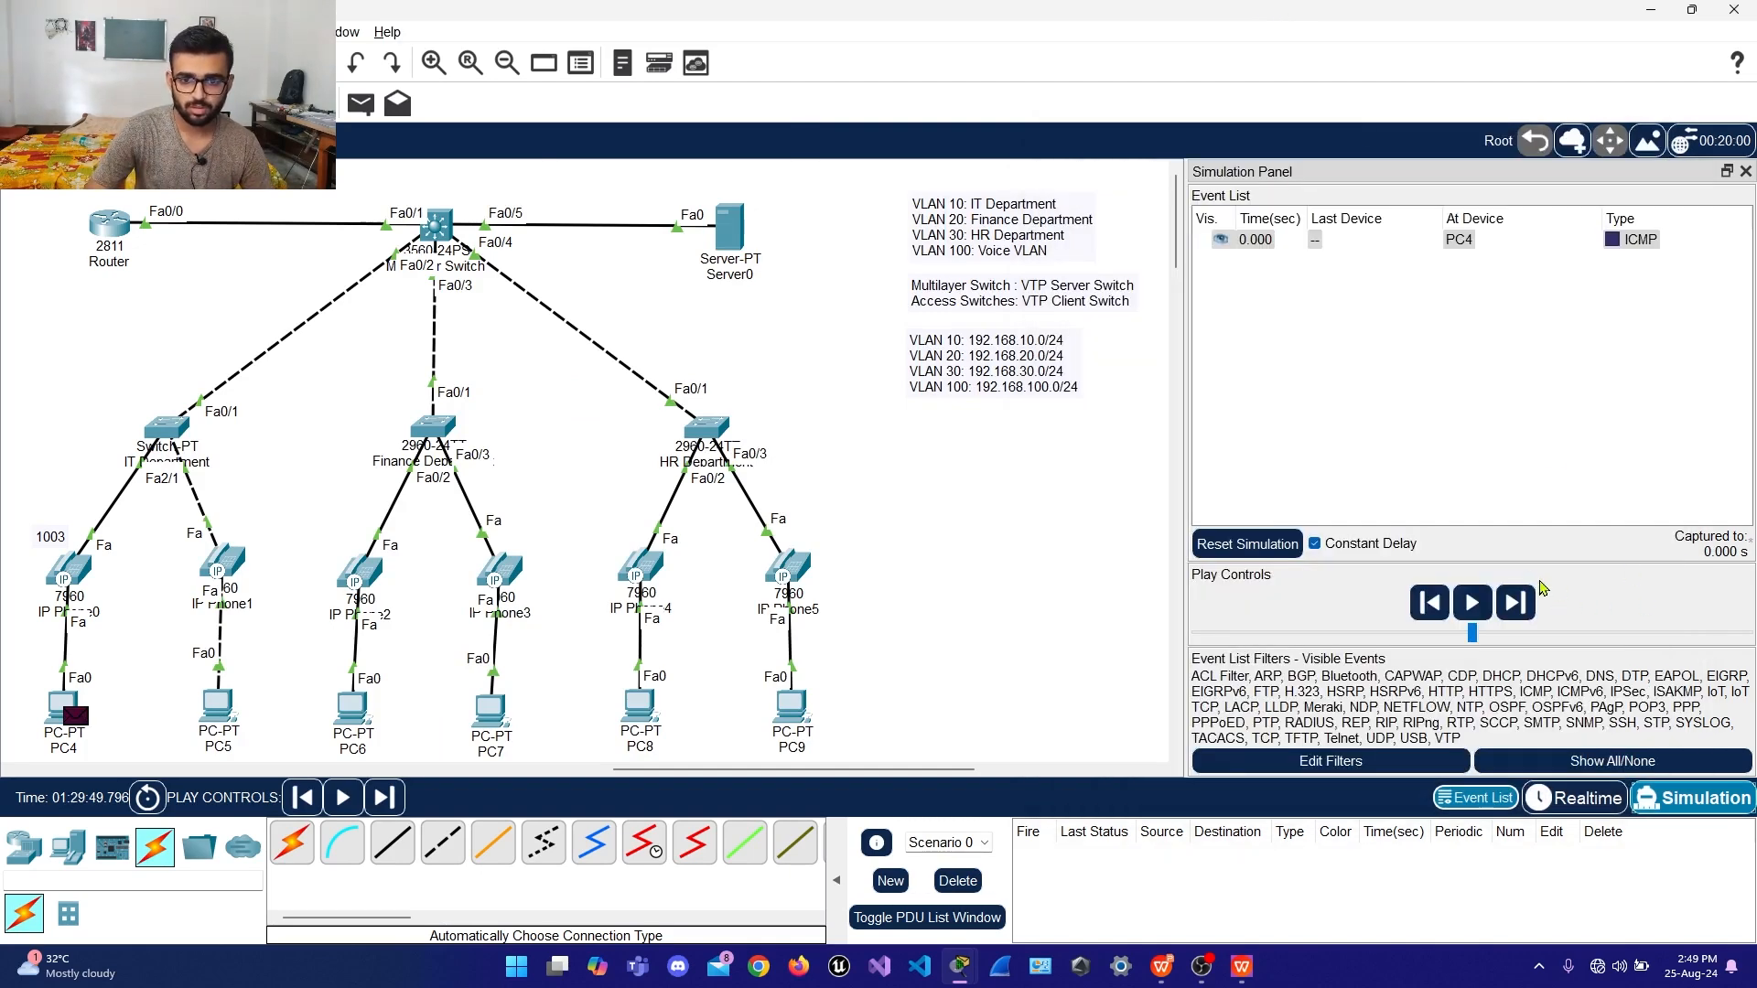
Step the ICMP packet from PC4 through IP Phone0, the IT Department switch and the Multilayer Switch to the router
left_click(1520, 606)
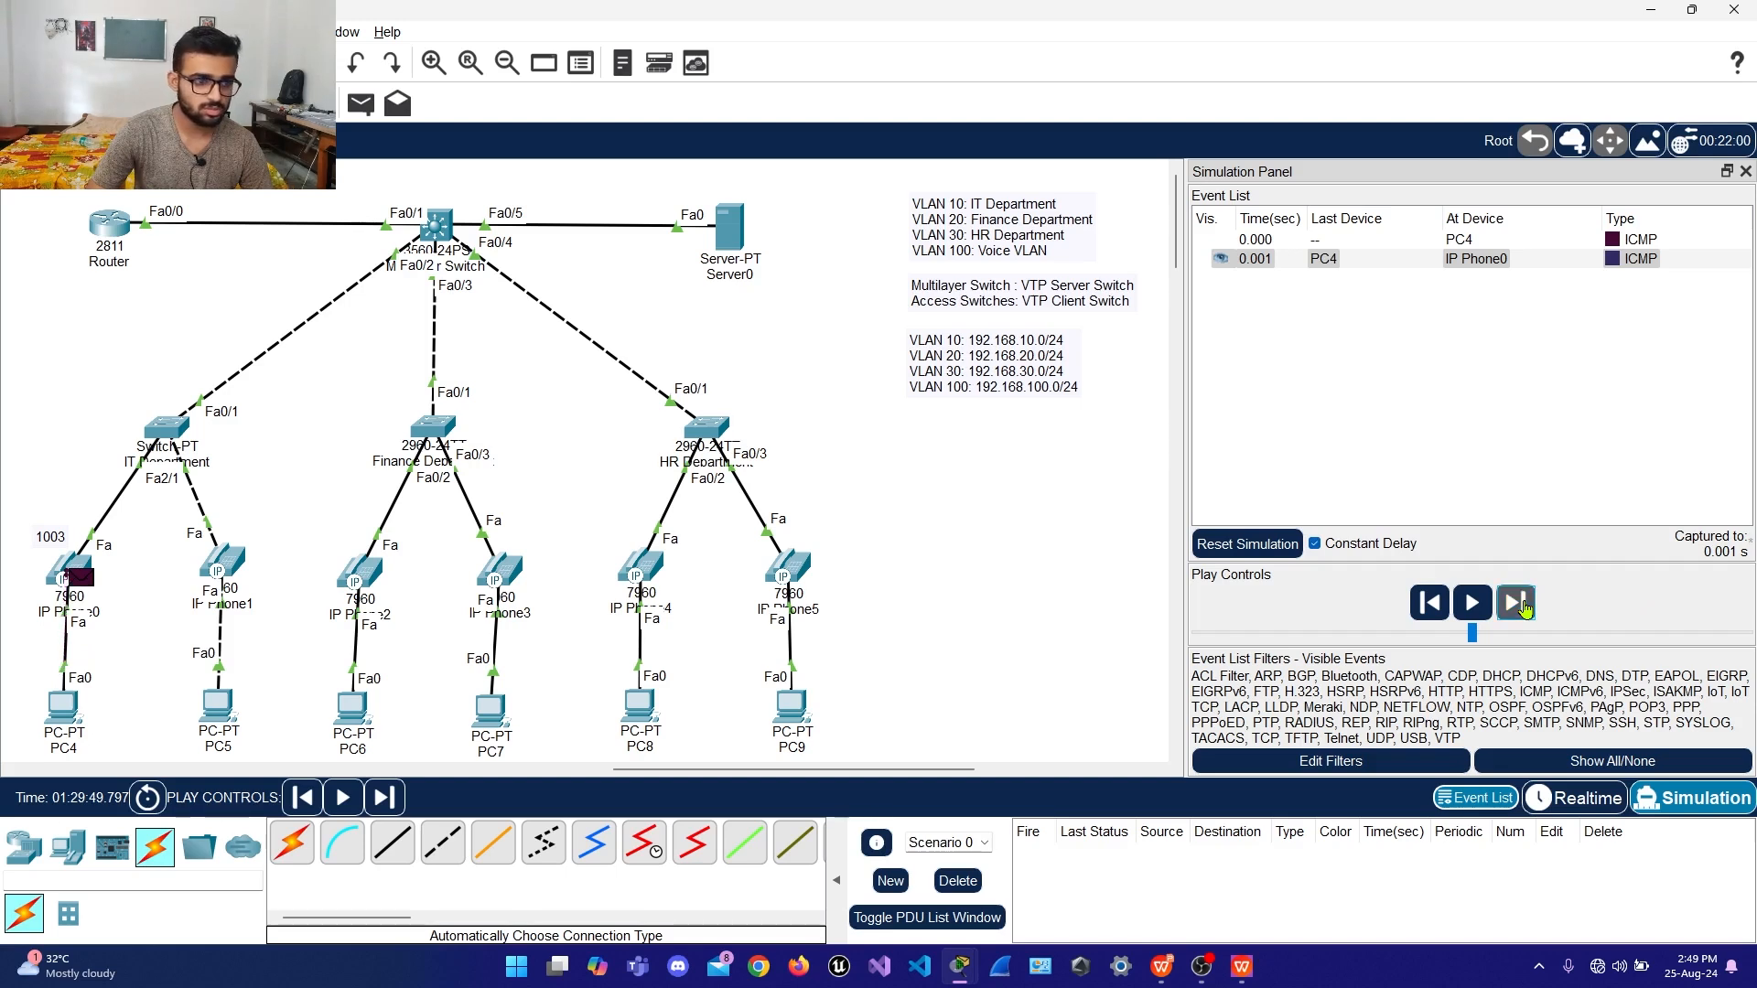
left_click(1522, 606)
left_click(1522, 606)
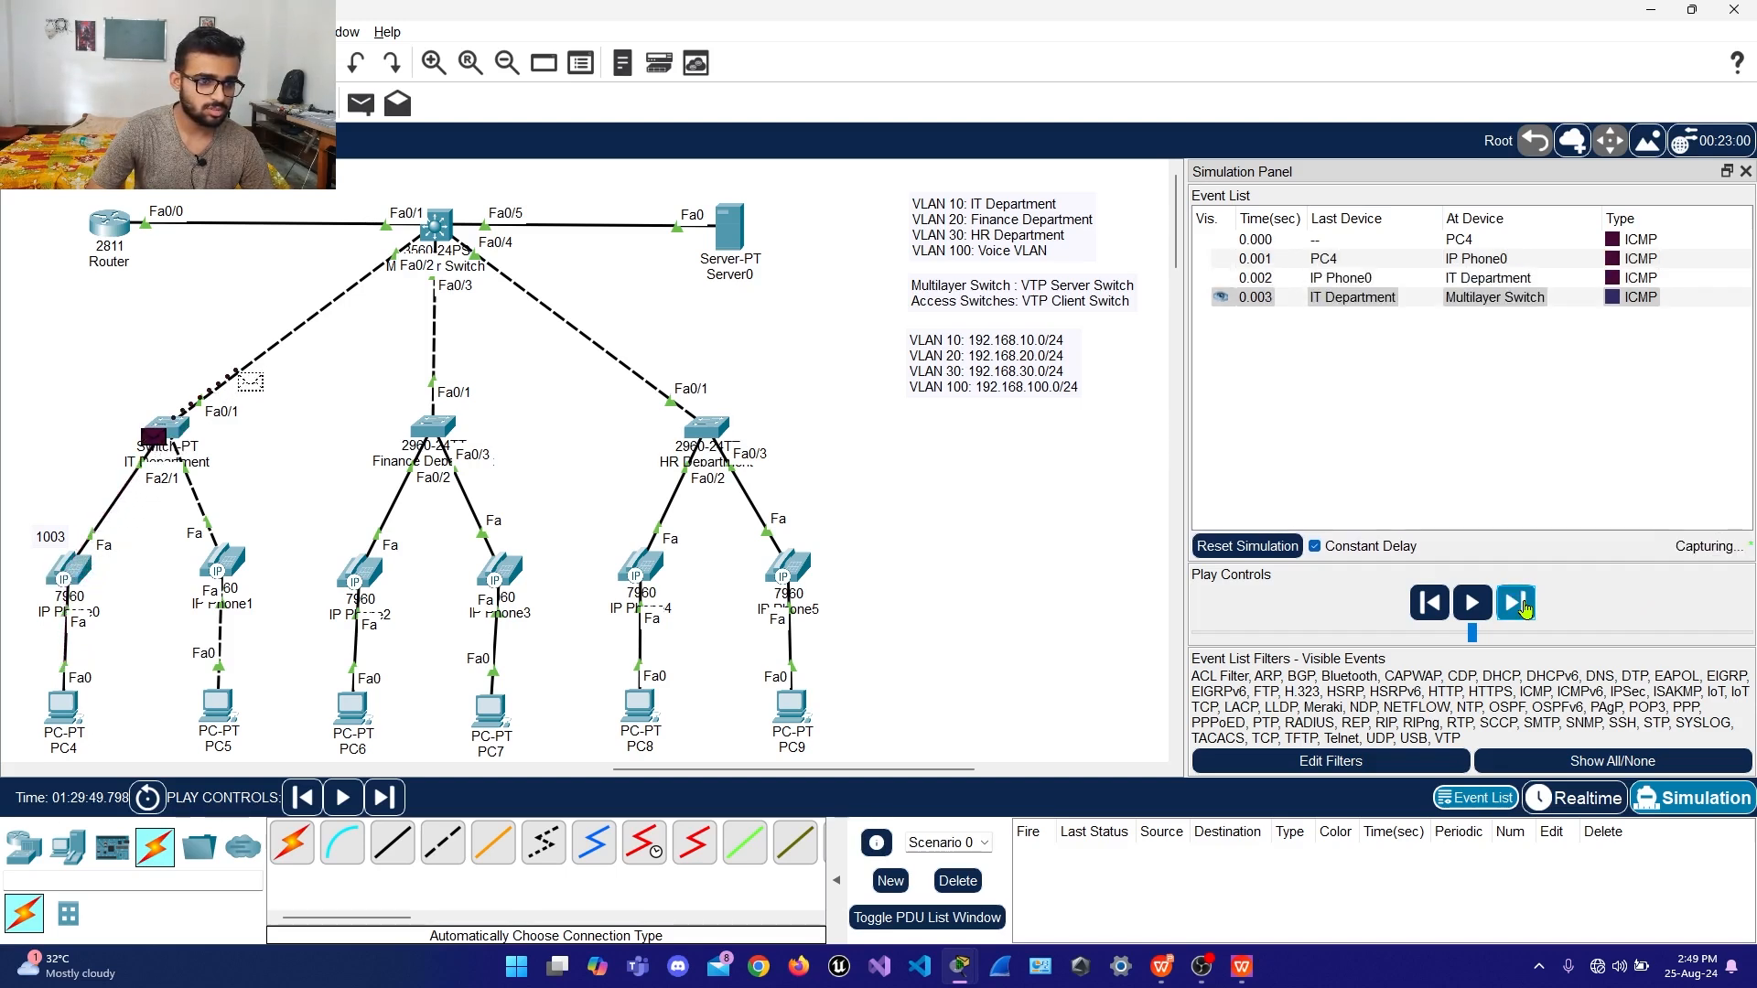
left_click(1522, 606)
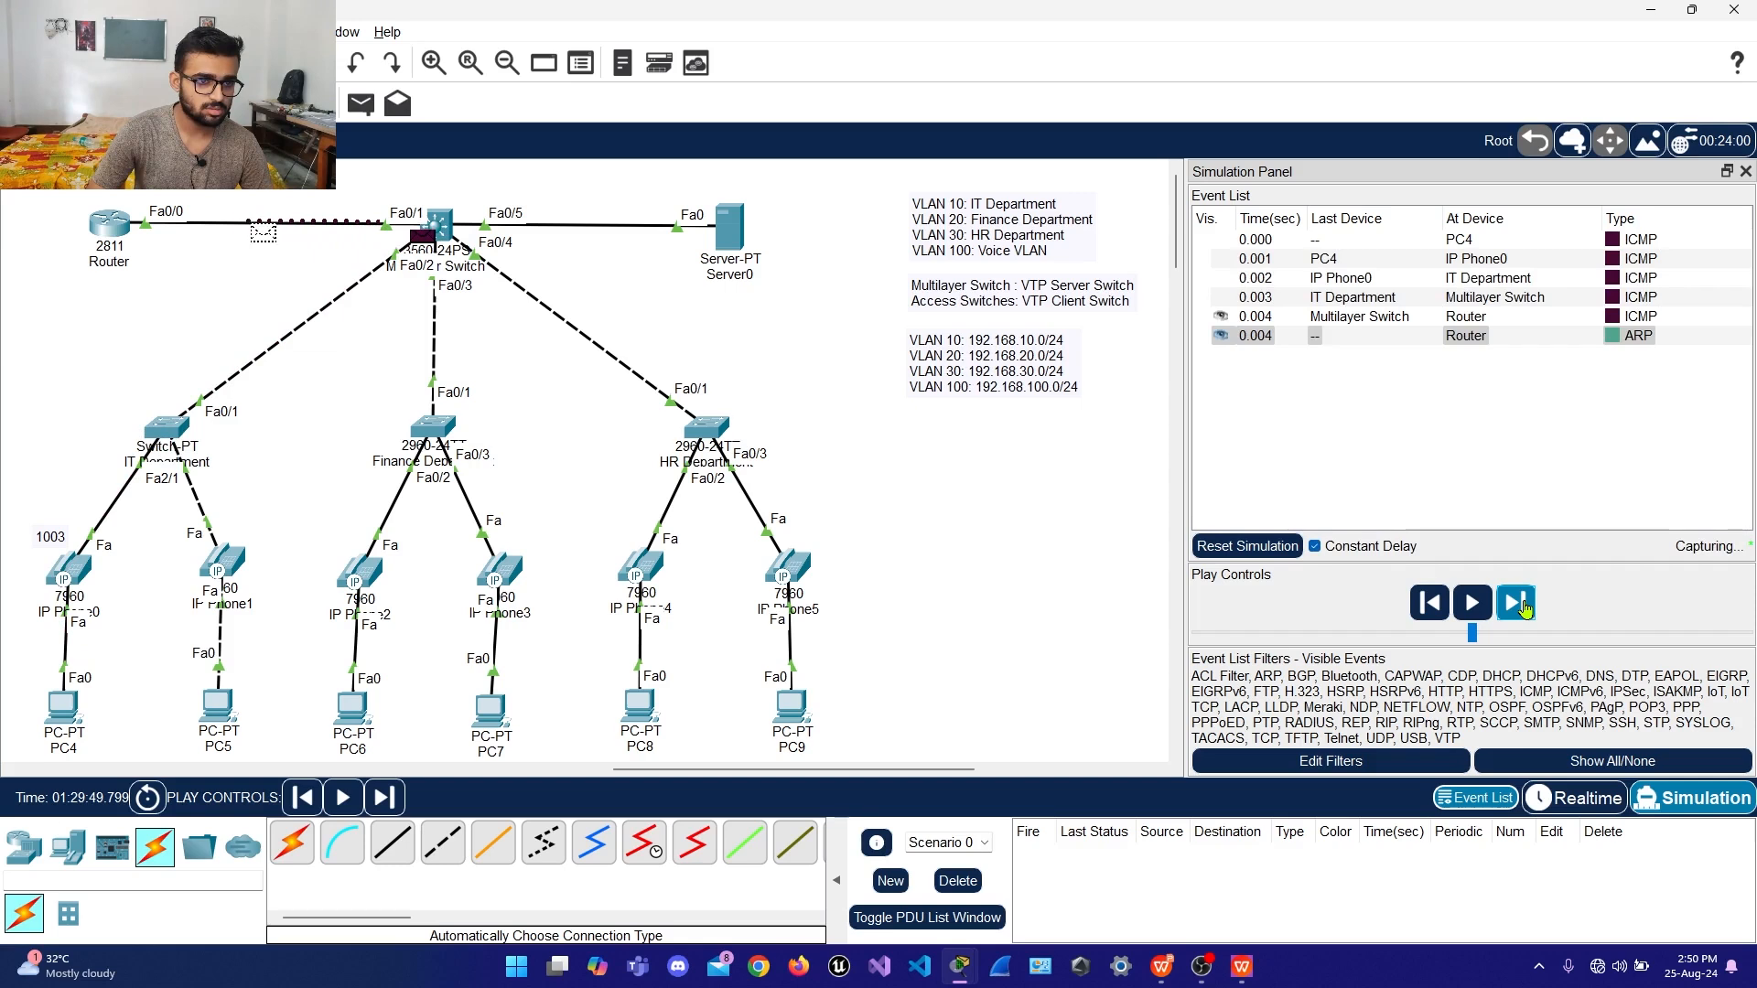
Step through the router's ARP request across the switches to the Finance PCs and PC6's reply back to the router
left_click(1522, 605)
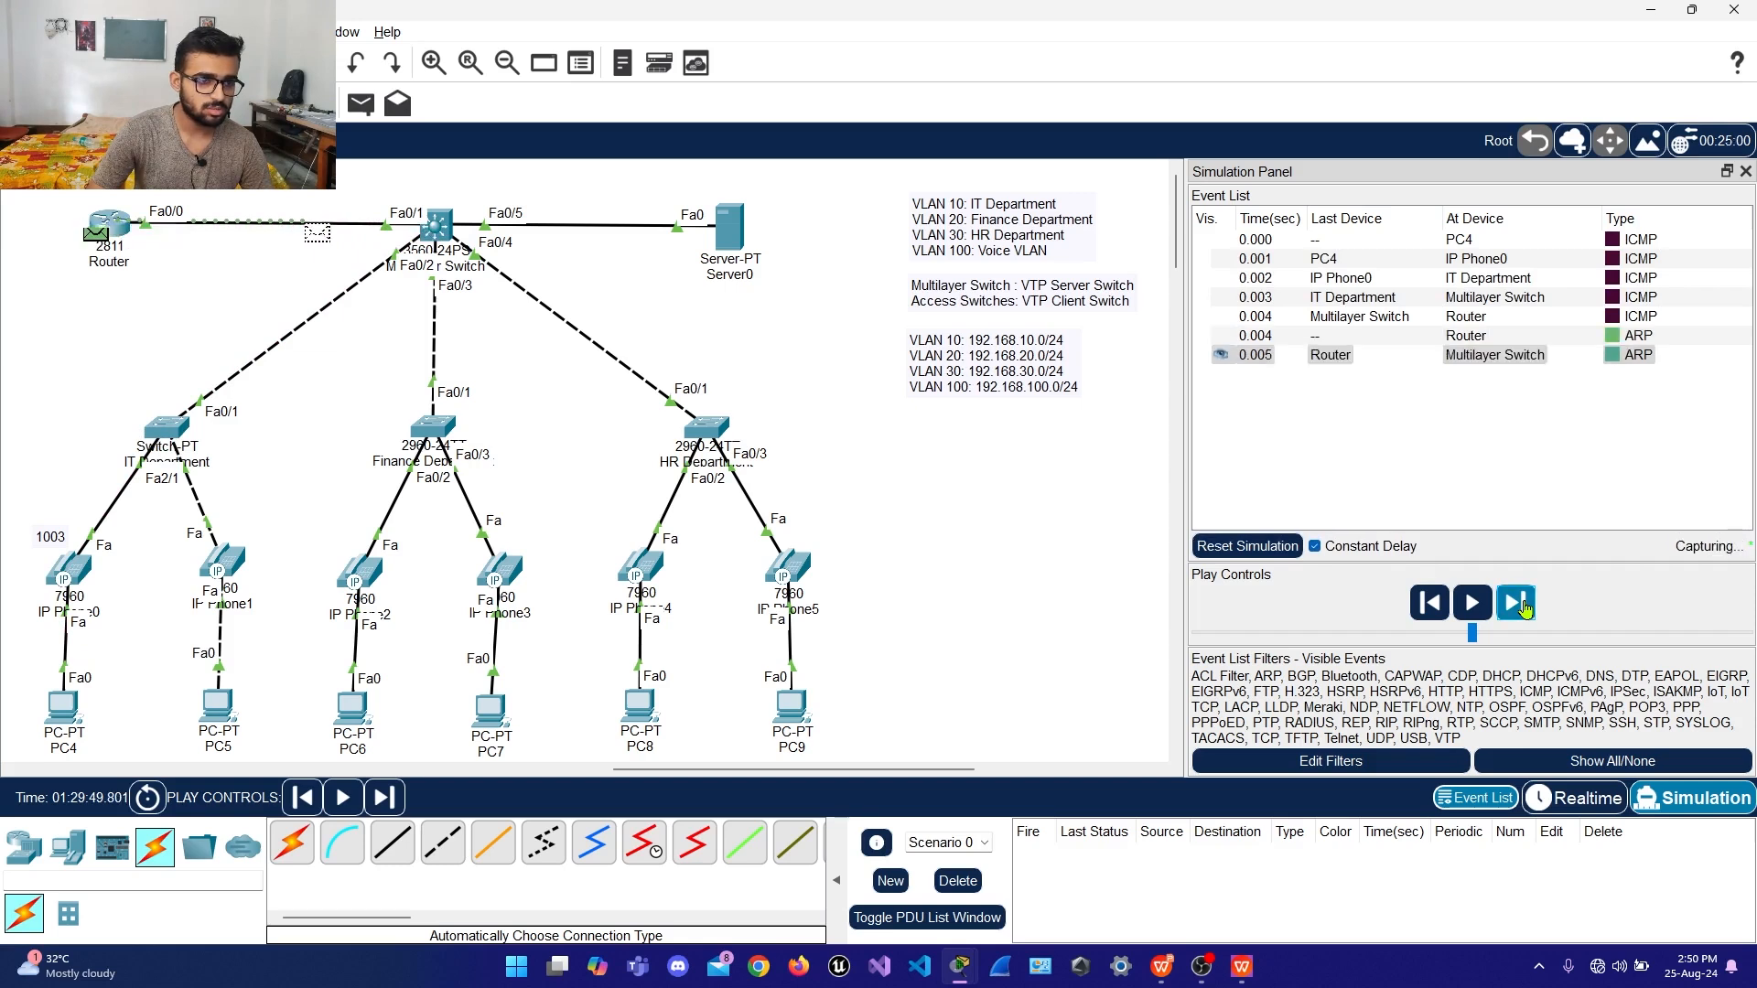
left_click(1522, 606)
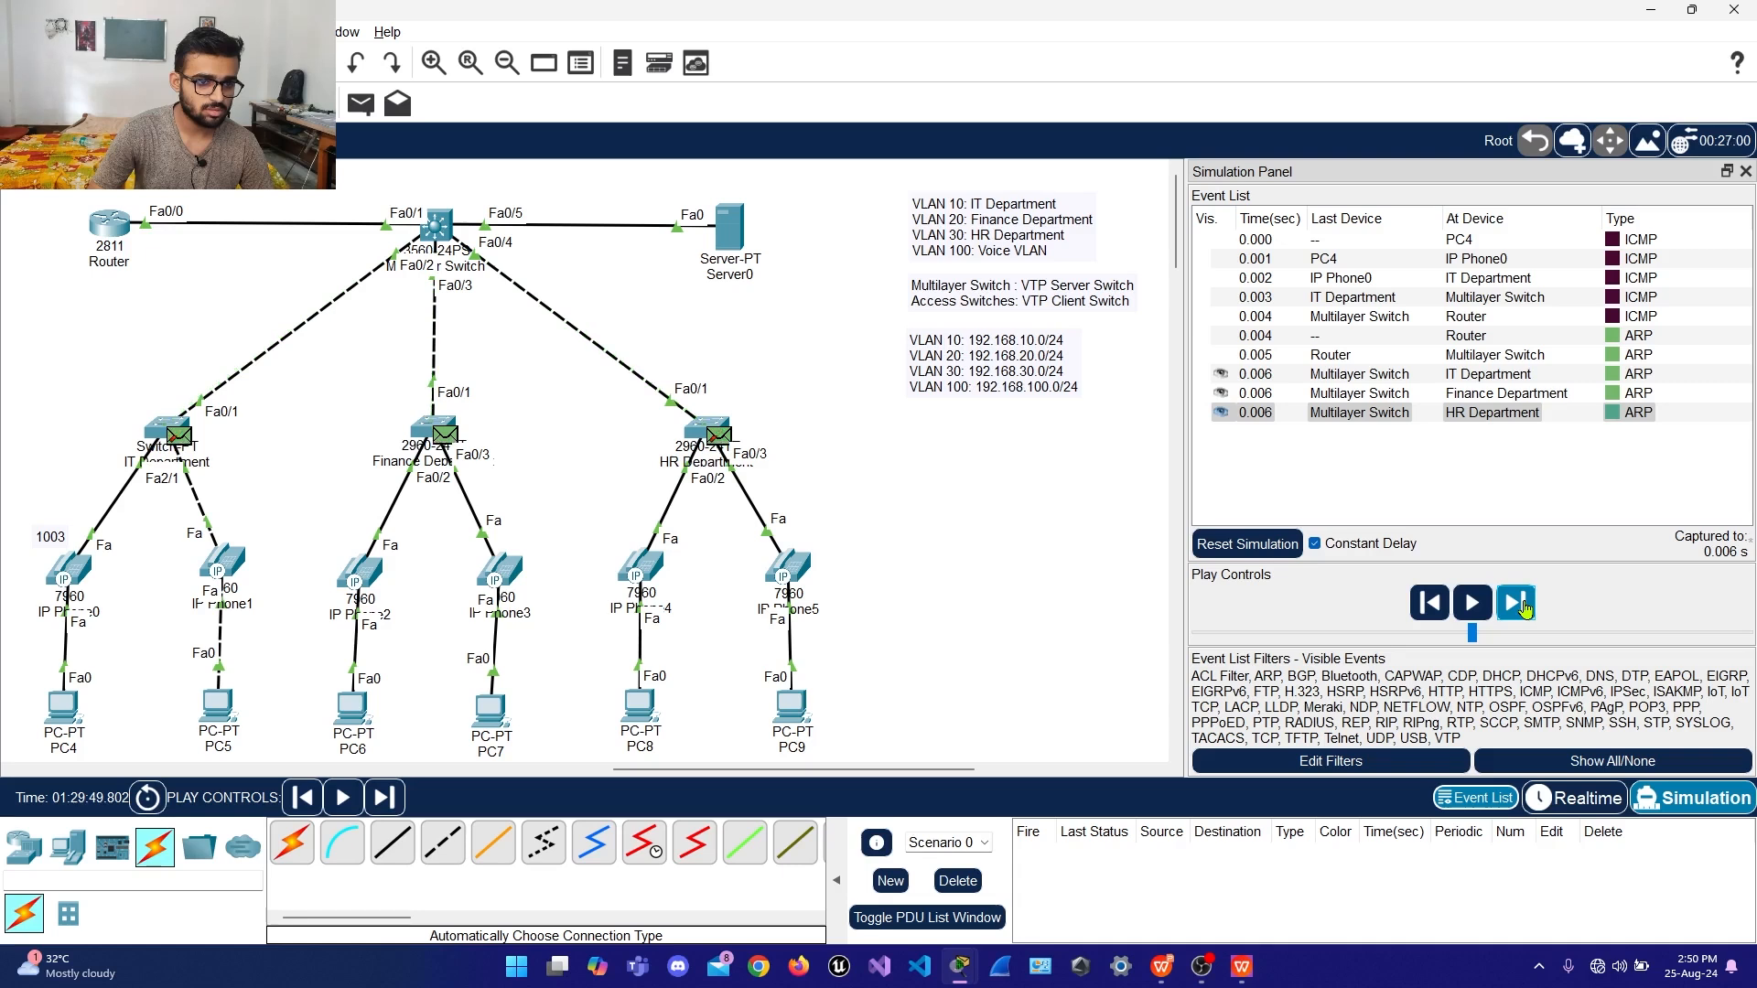
left_click(1522, 606)
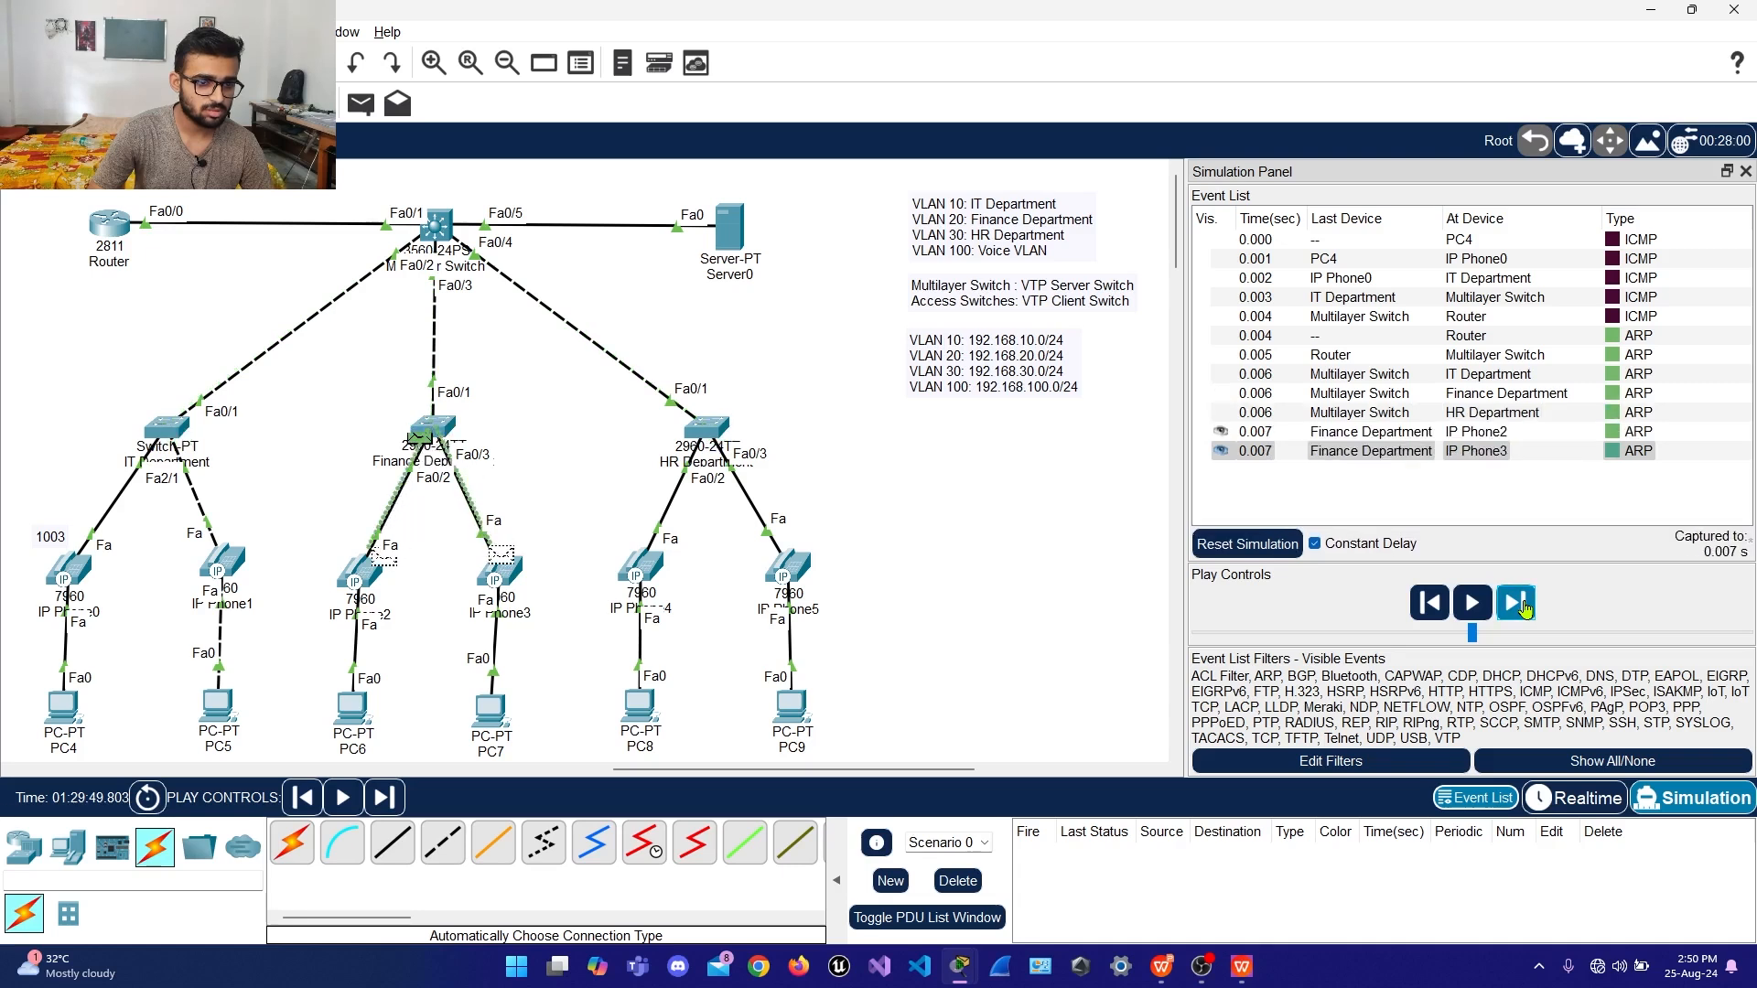
left_click(1523, 605)
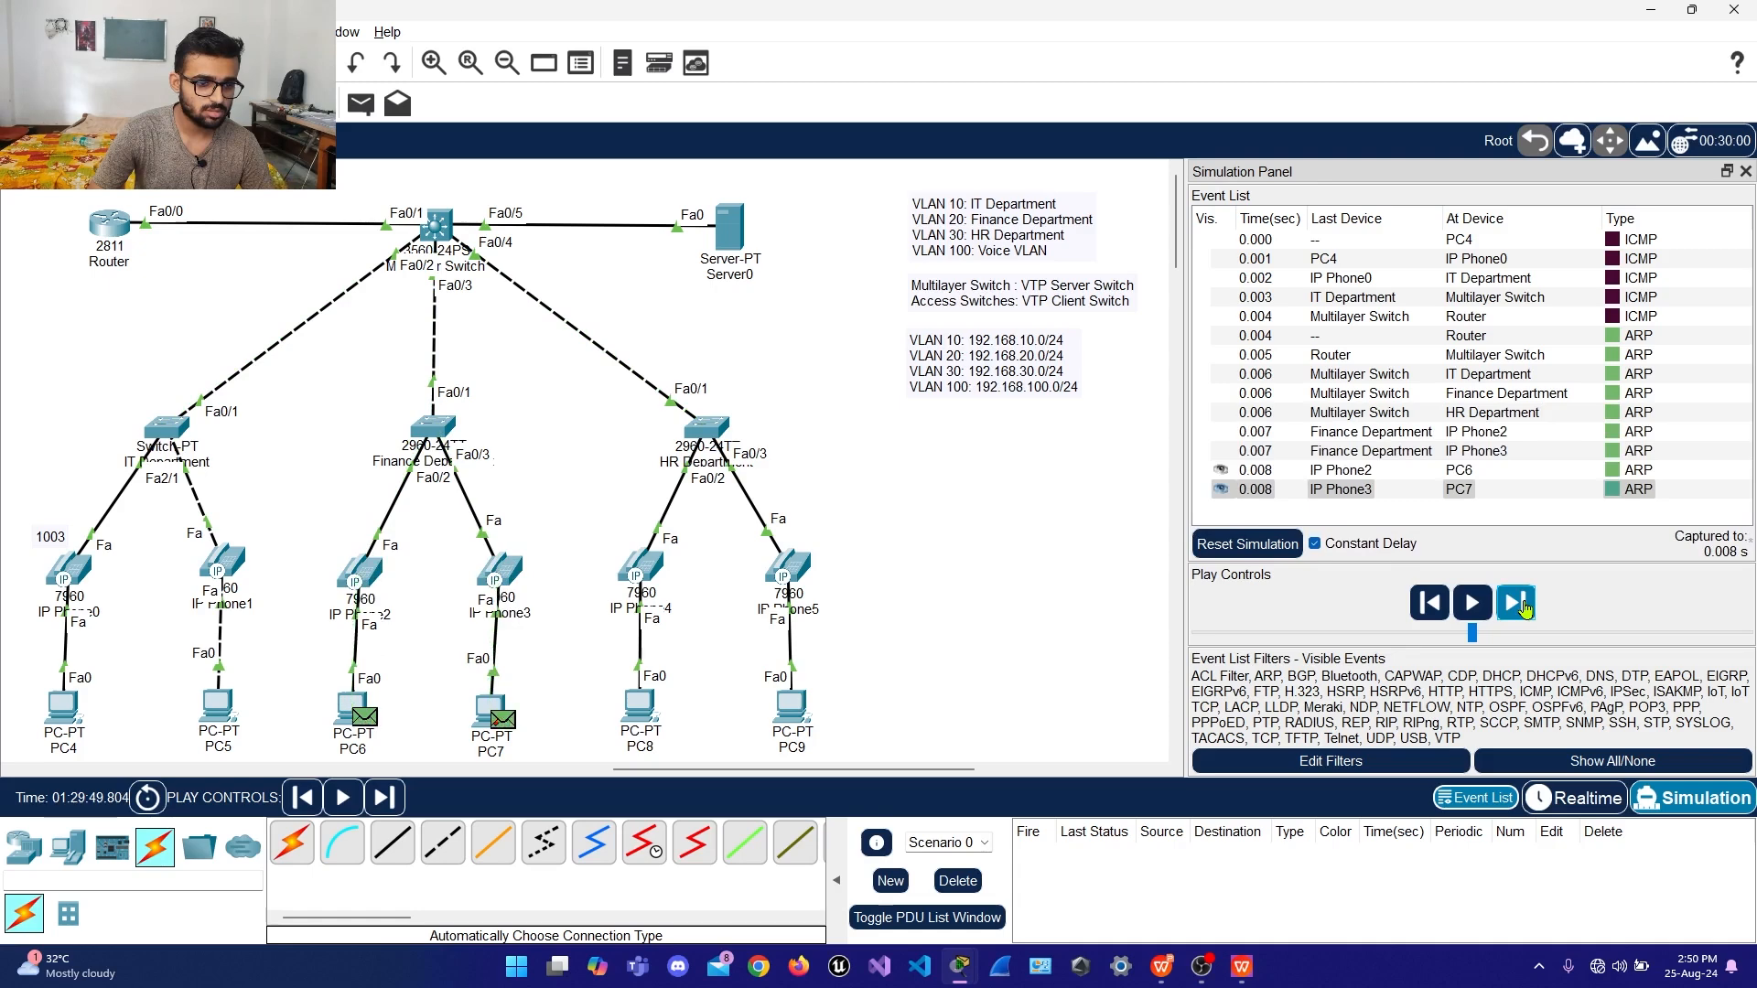
left_click(1523, 606)
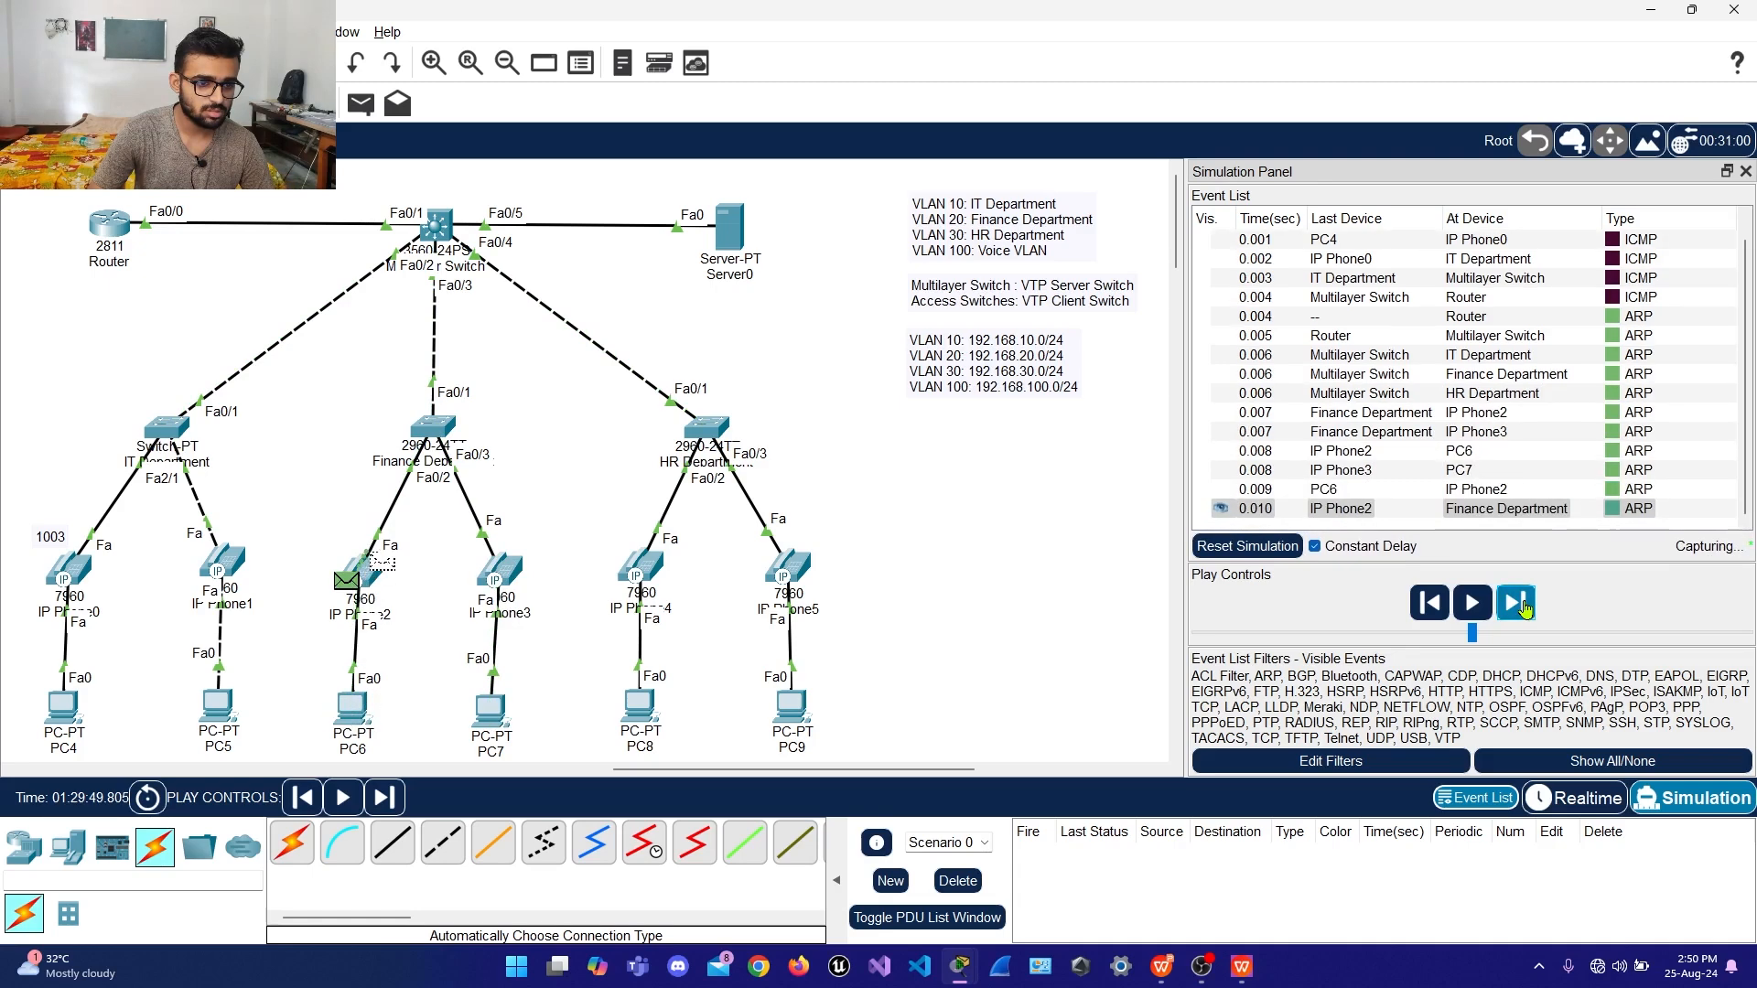
left_click(1526, 606)
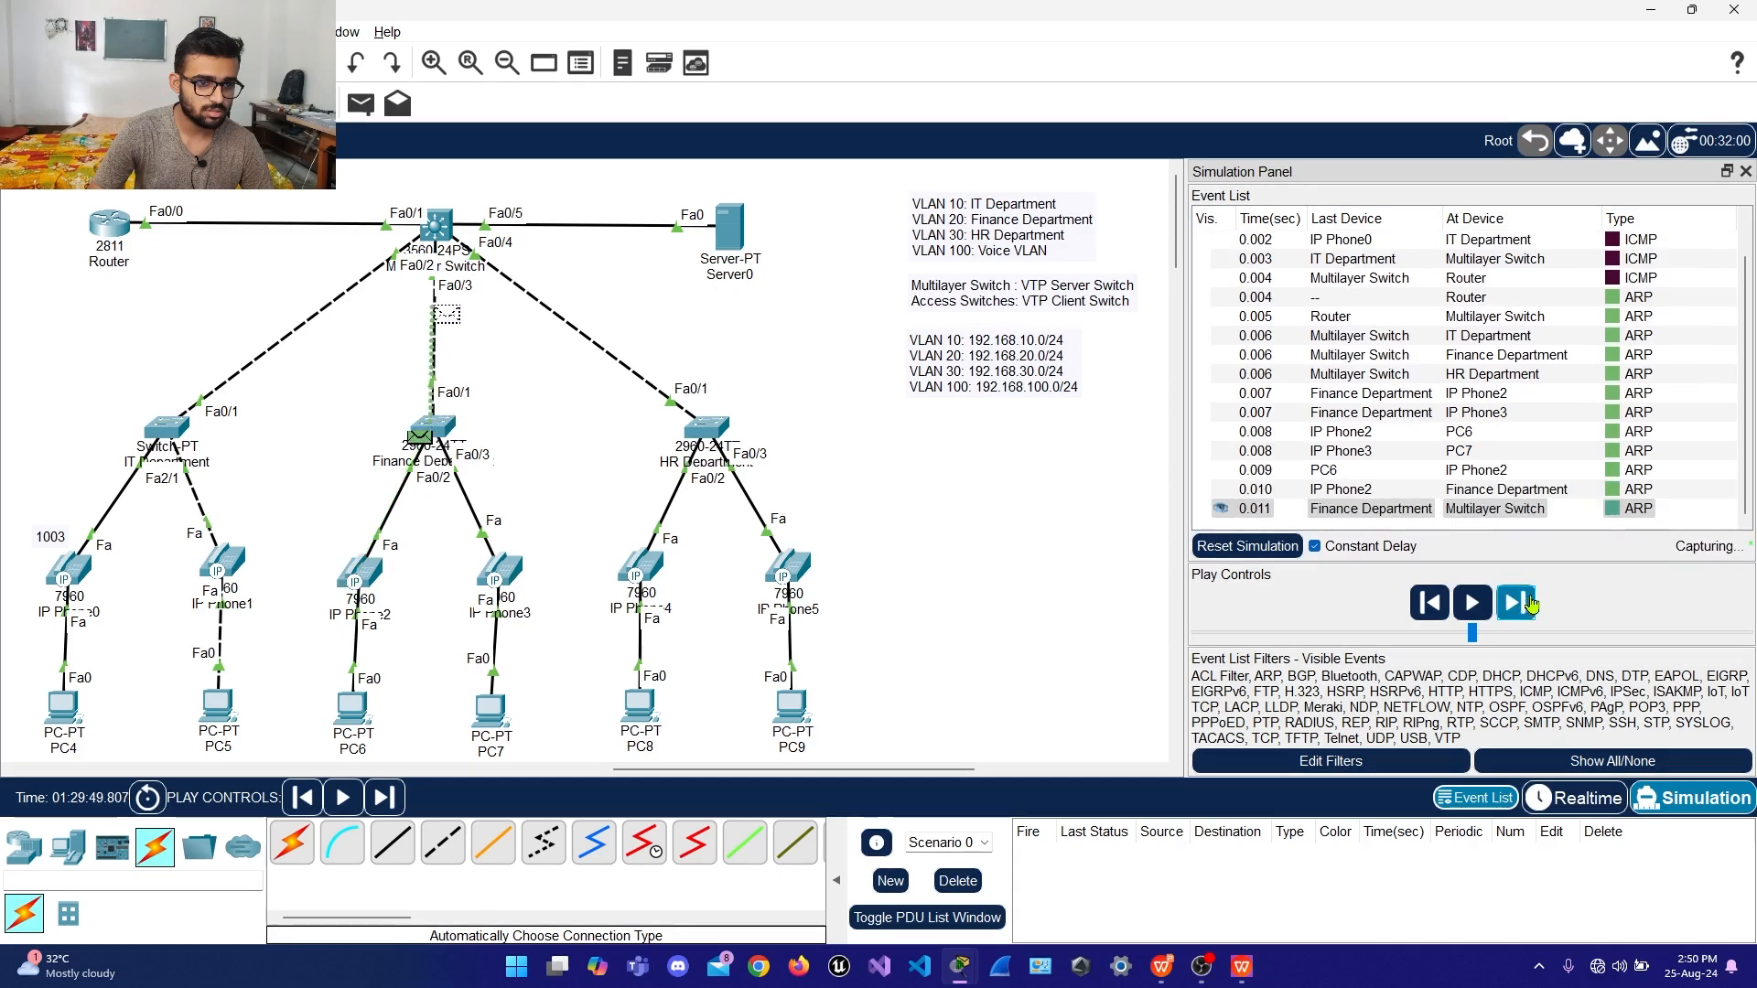
left_click(1532, 604)
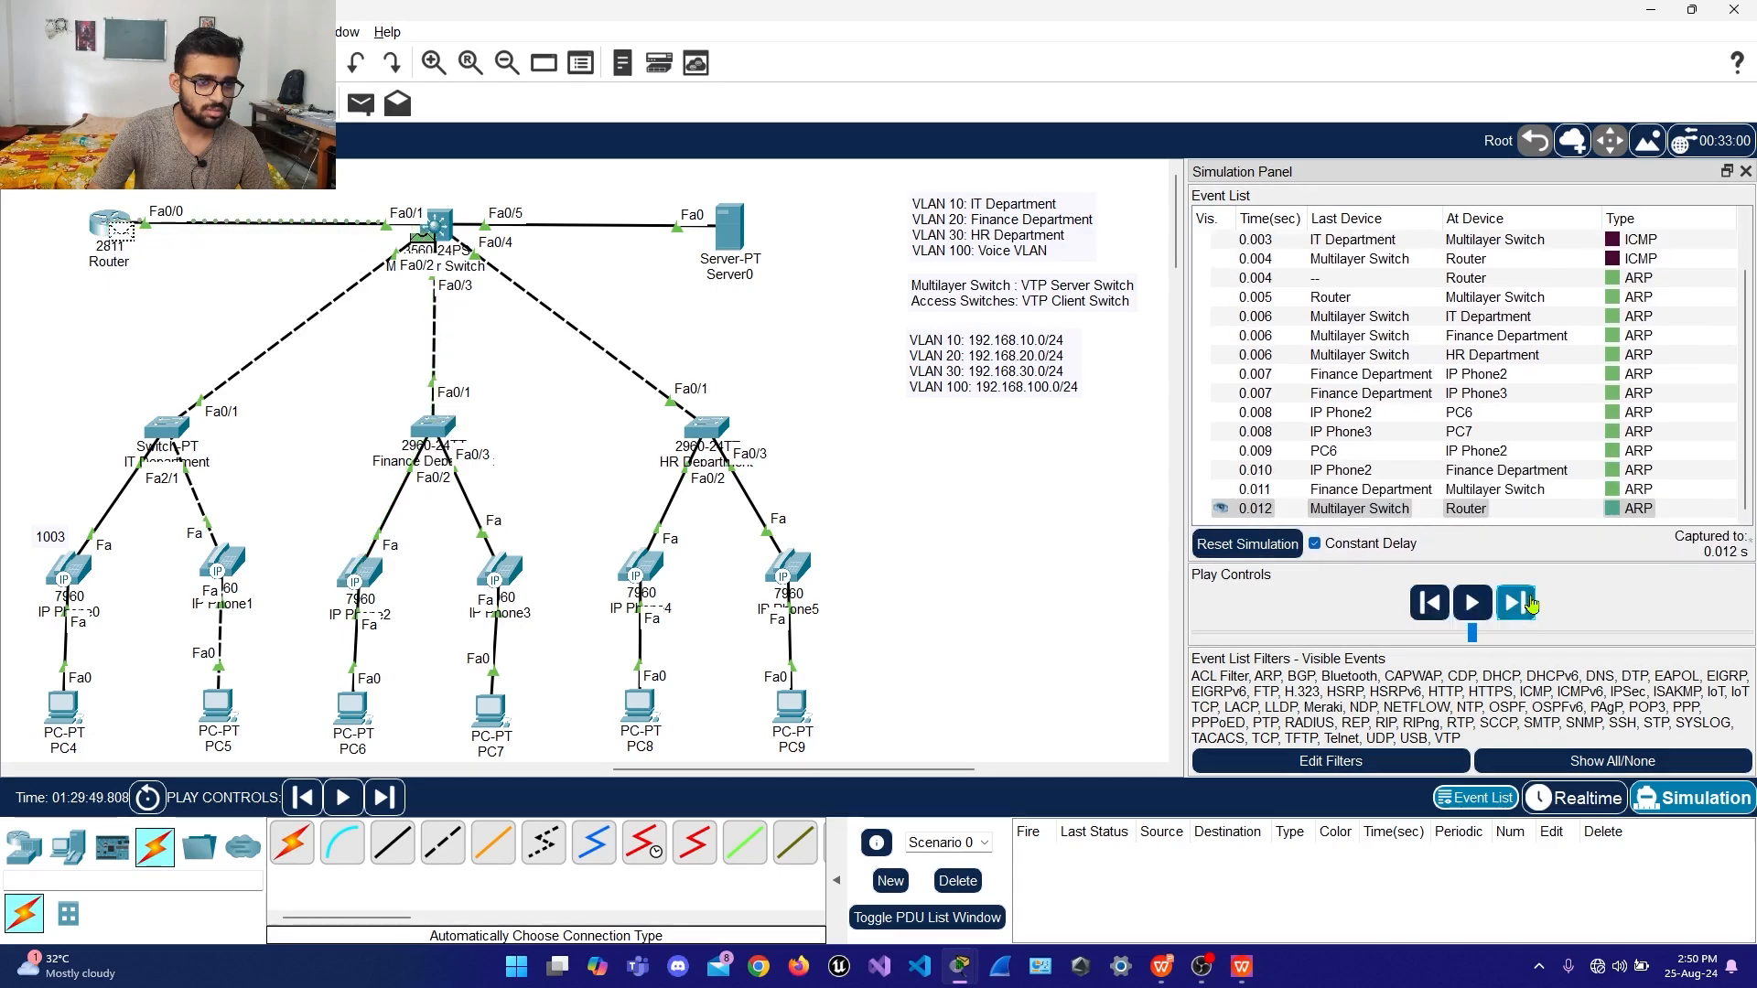
Step to the next simulation event, return to Realtime mode and repeat the ping from PC4 to 192.168.20.2
left_click(1532, 604)
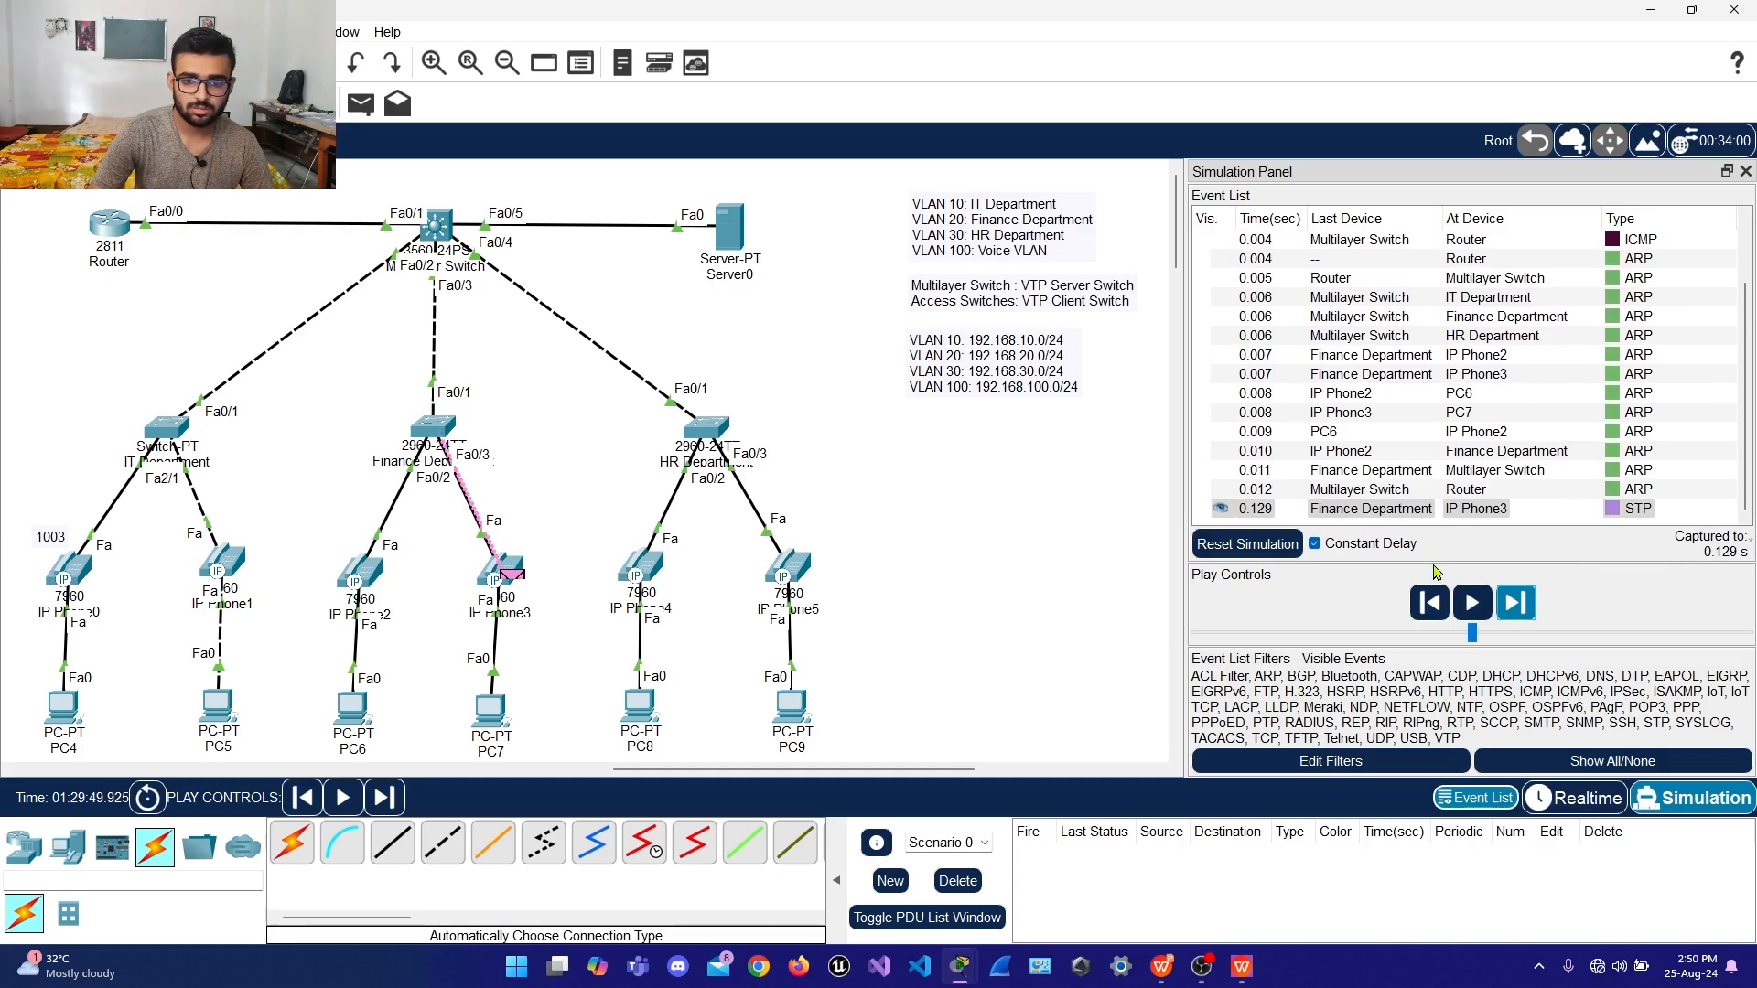
left_click(1576, 799)
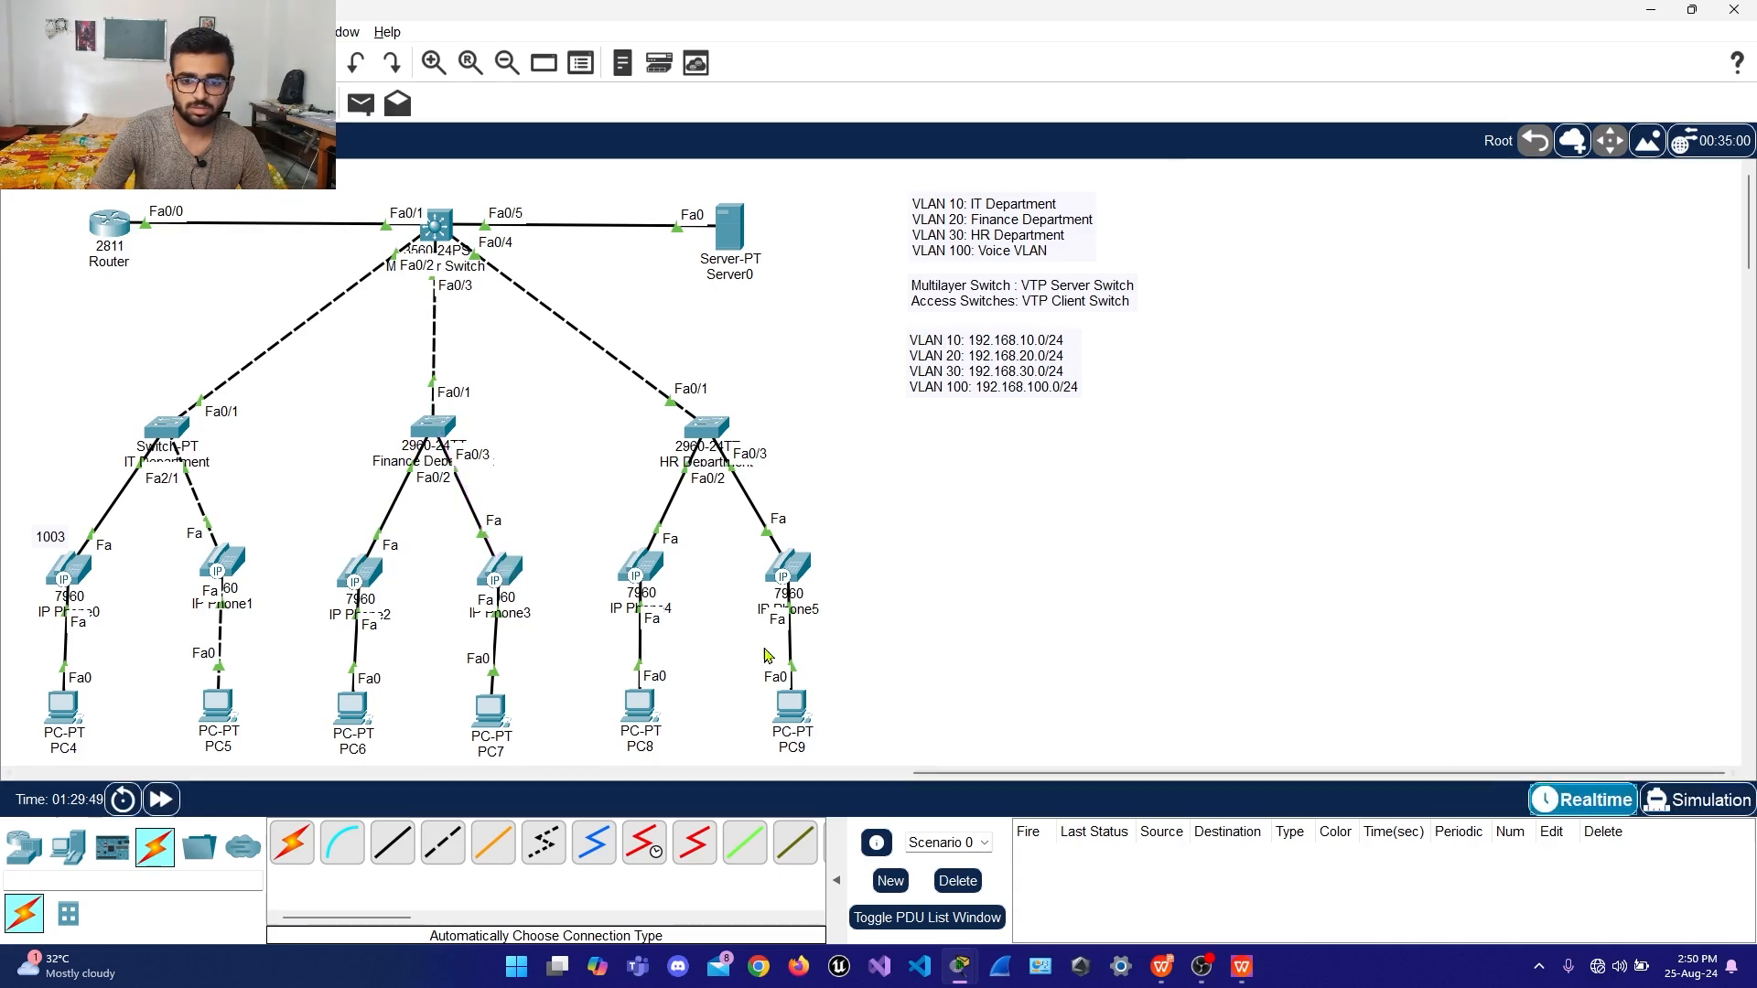
left_click(62, 707)
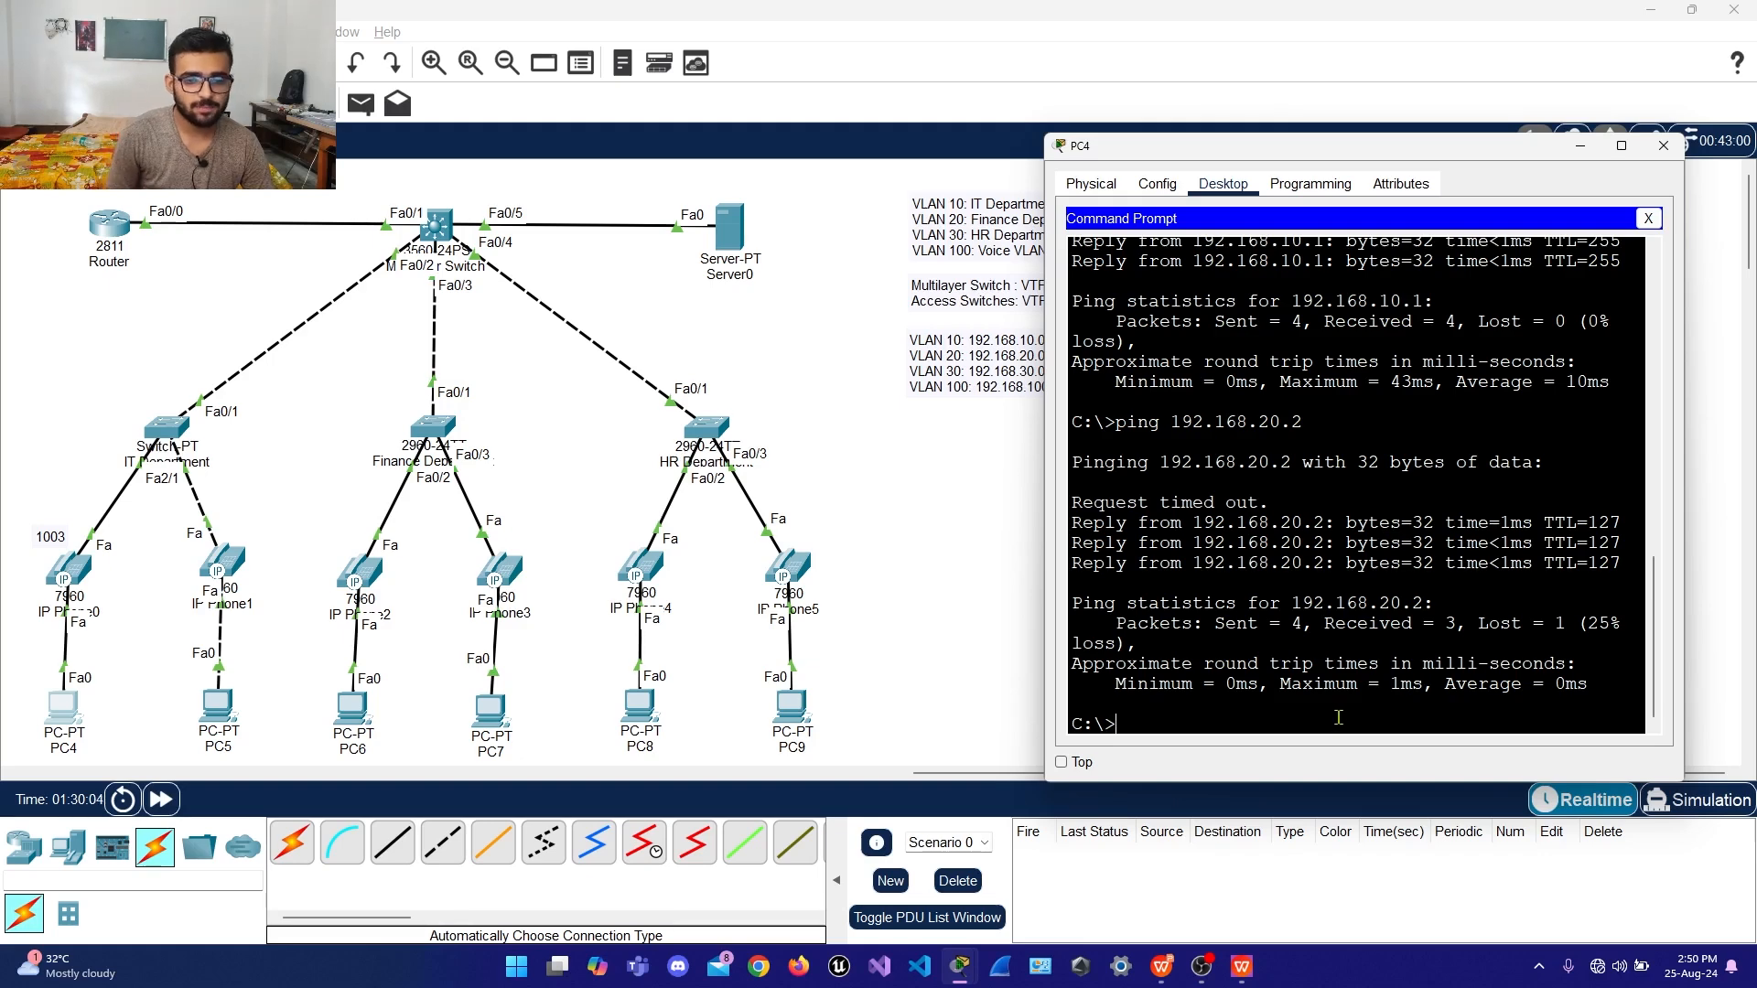
key("Up")
key("Return")
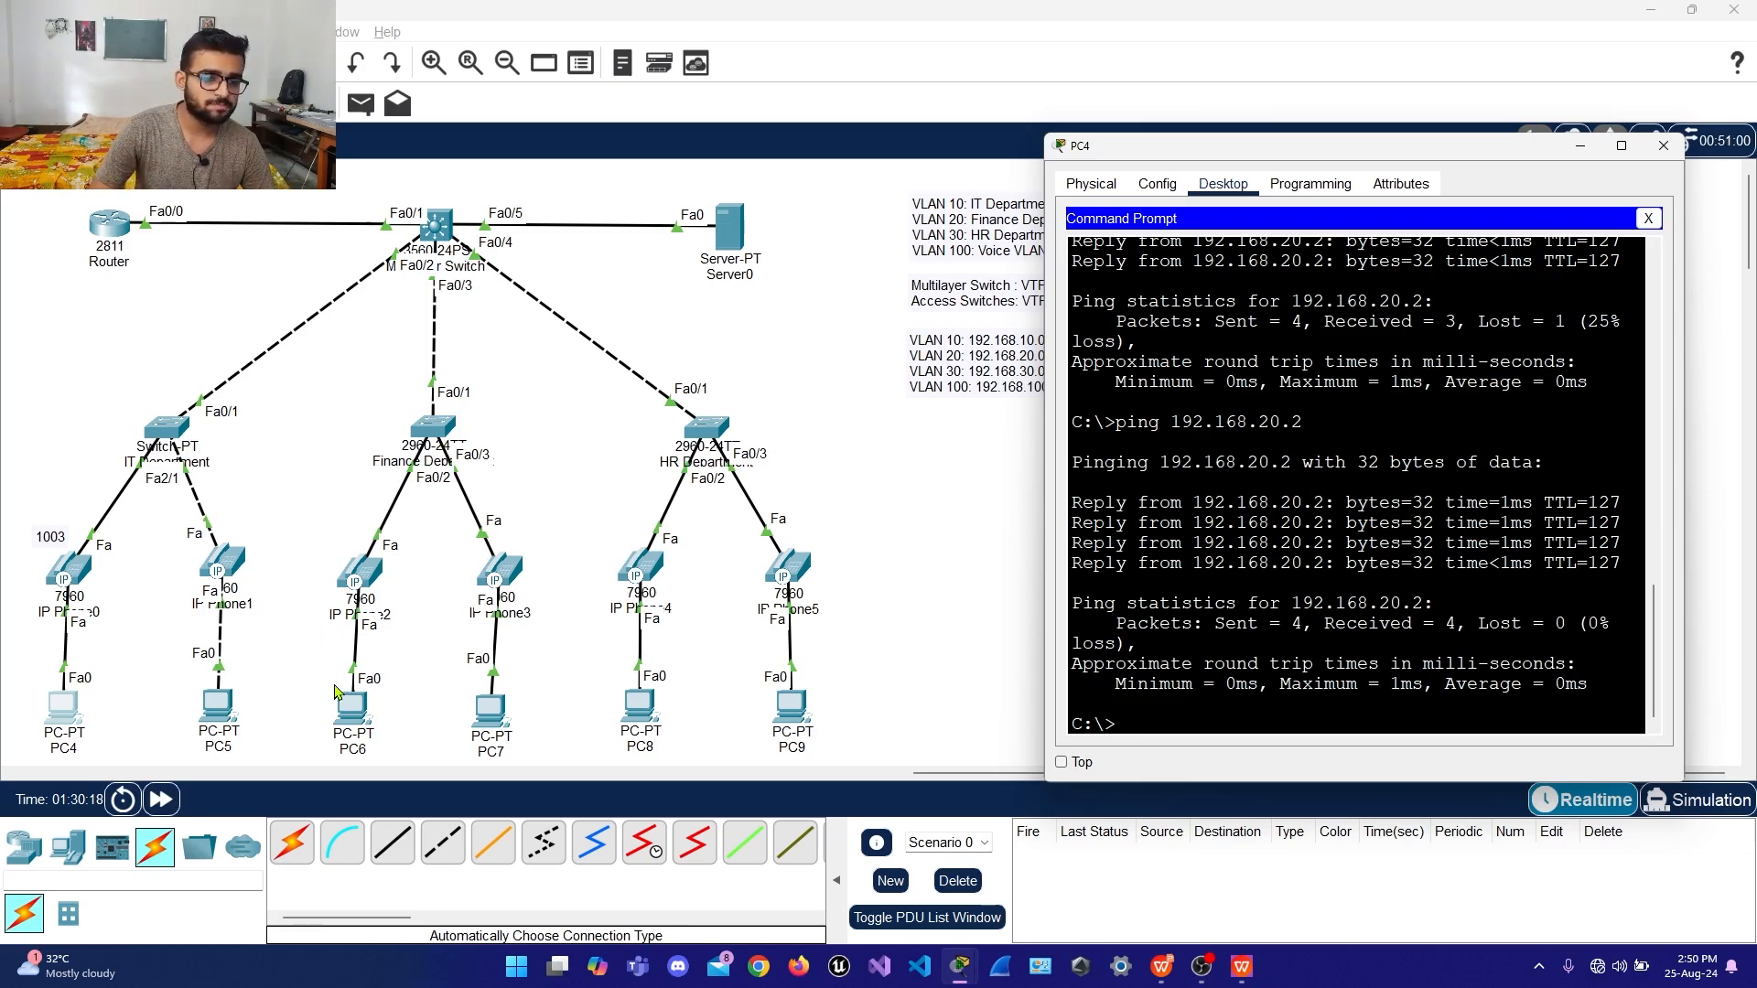
Ping 192.168.30.2 from PC4 to test IT-to-HR connectivity, and close the PC4 window
type("ping 192")
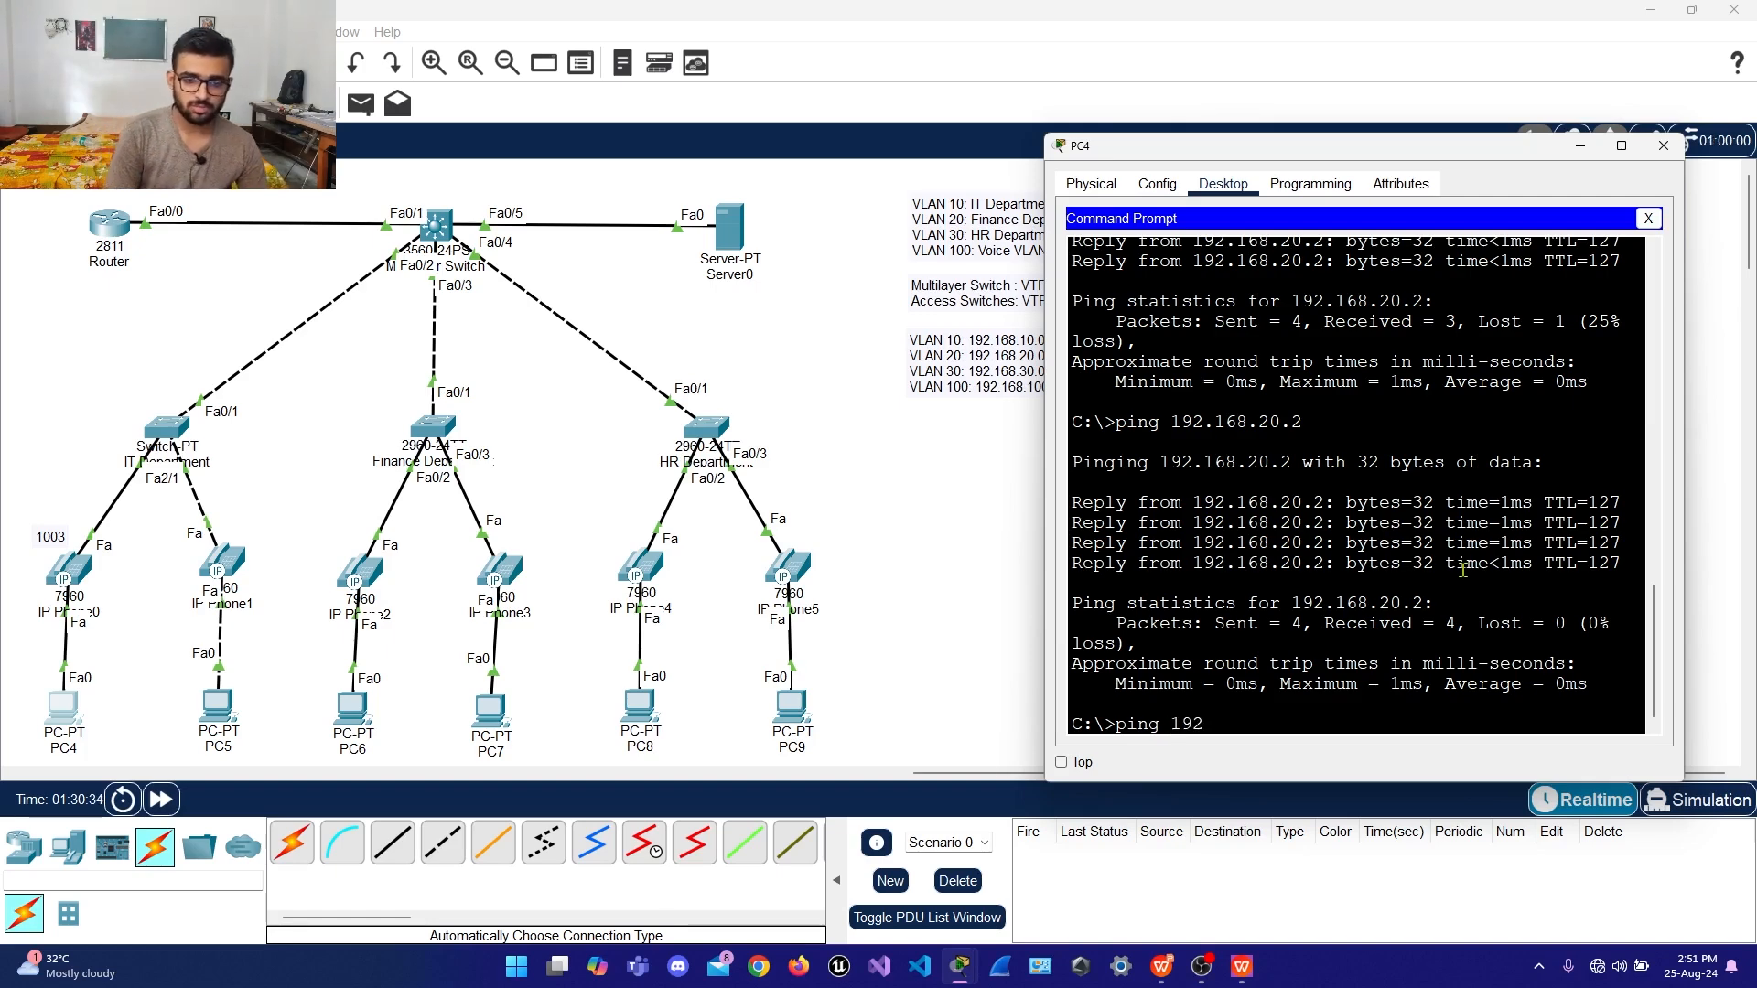
type(".168.3")
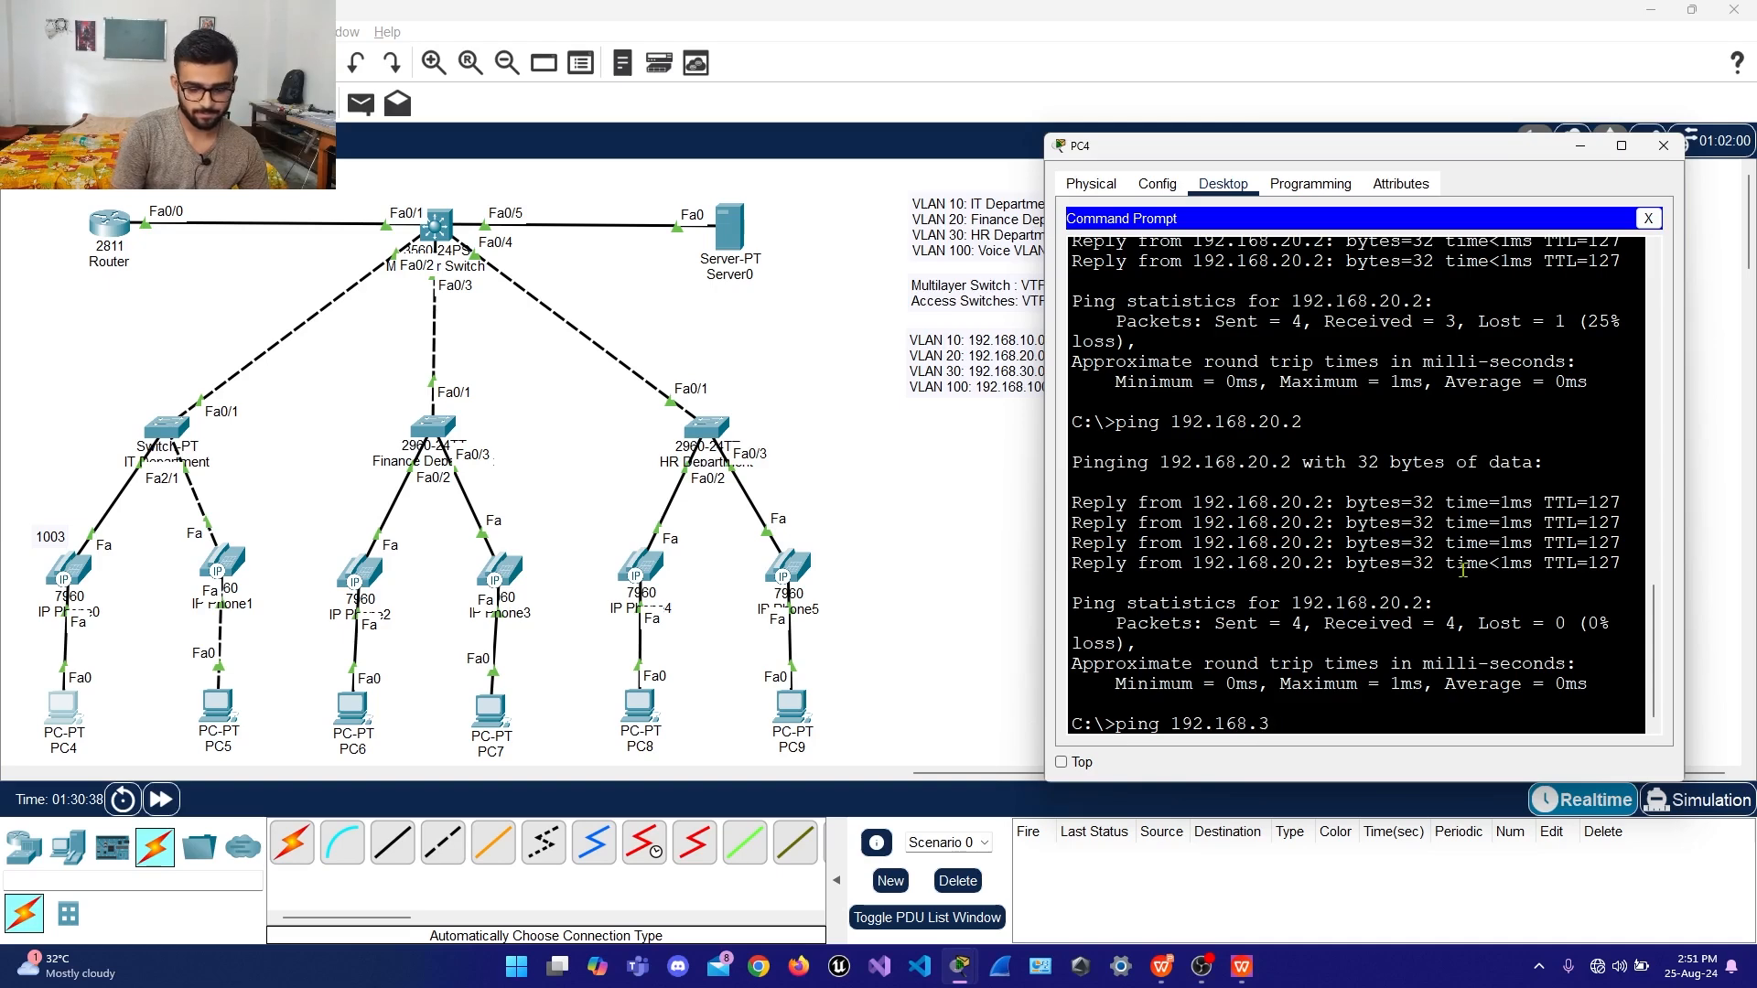
type("0.2")
key("Return")
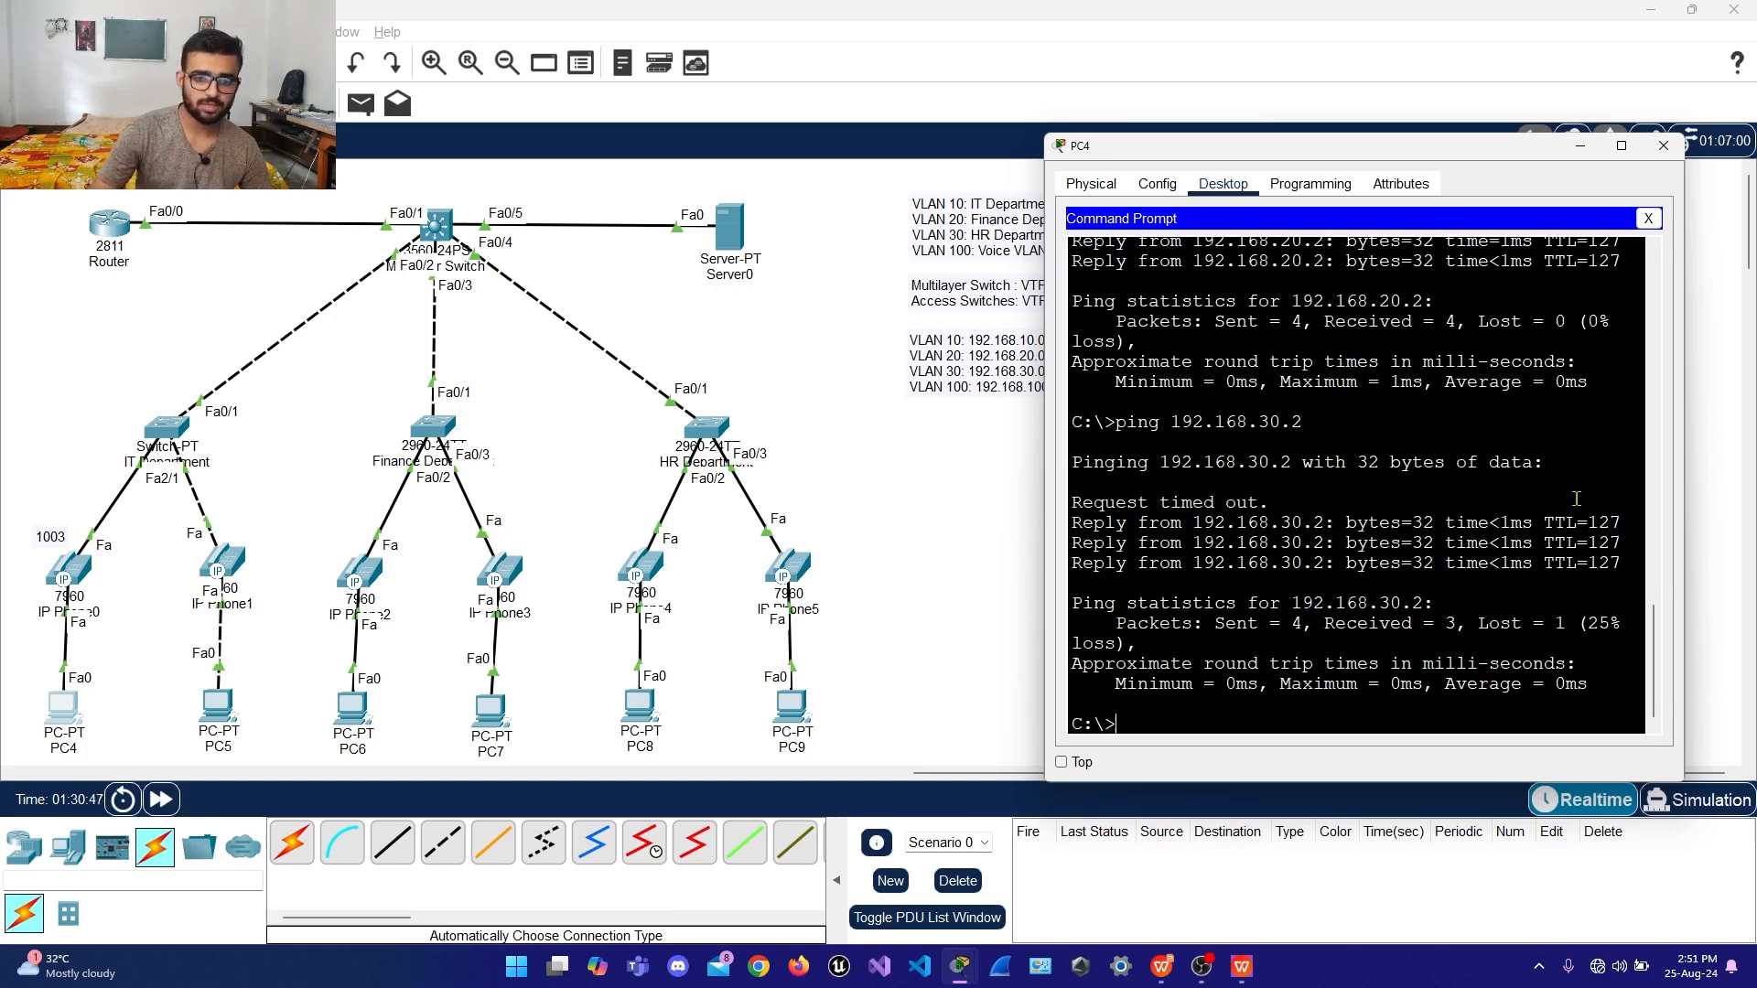
left_click(1649, 218)
left_click(1664, 145)
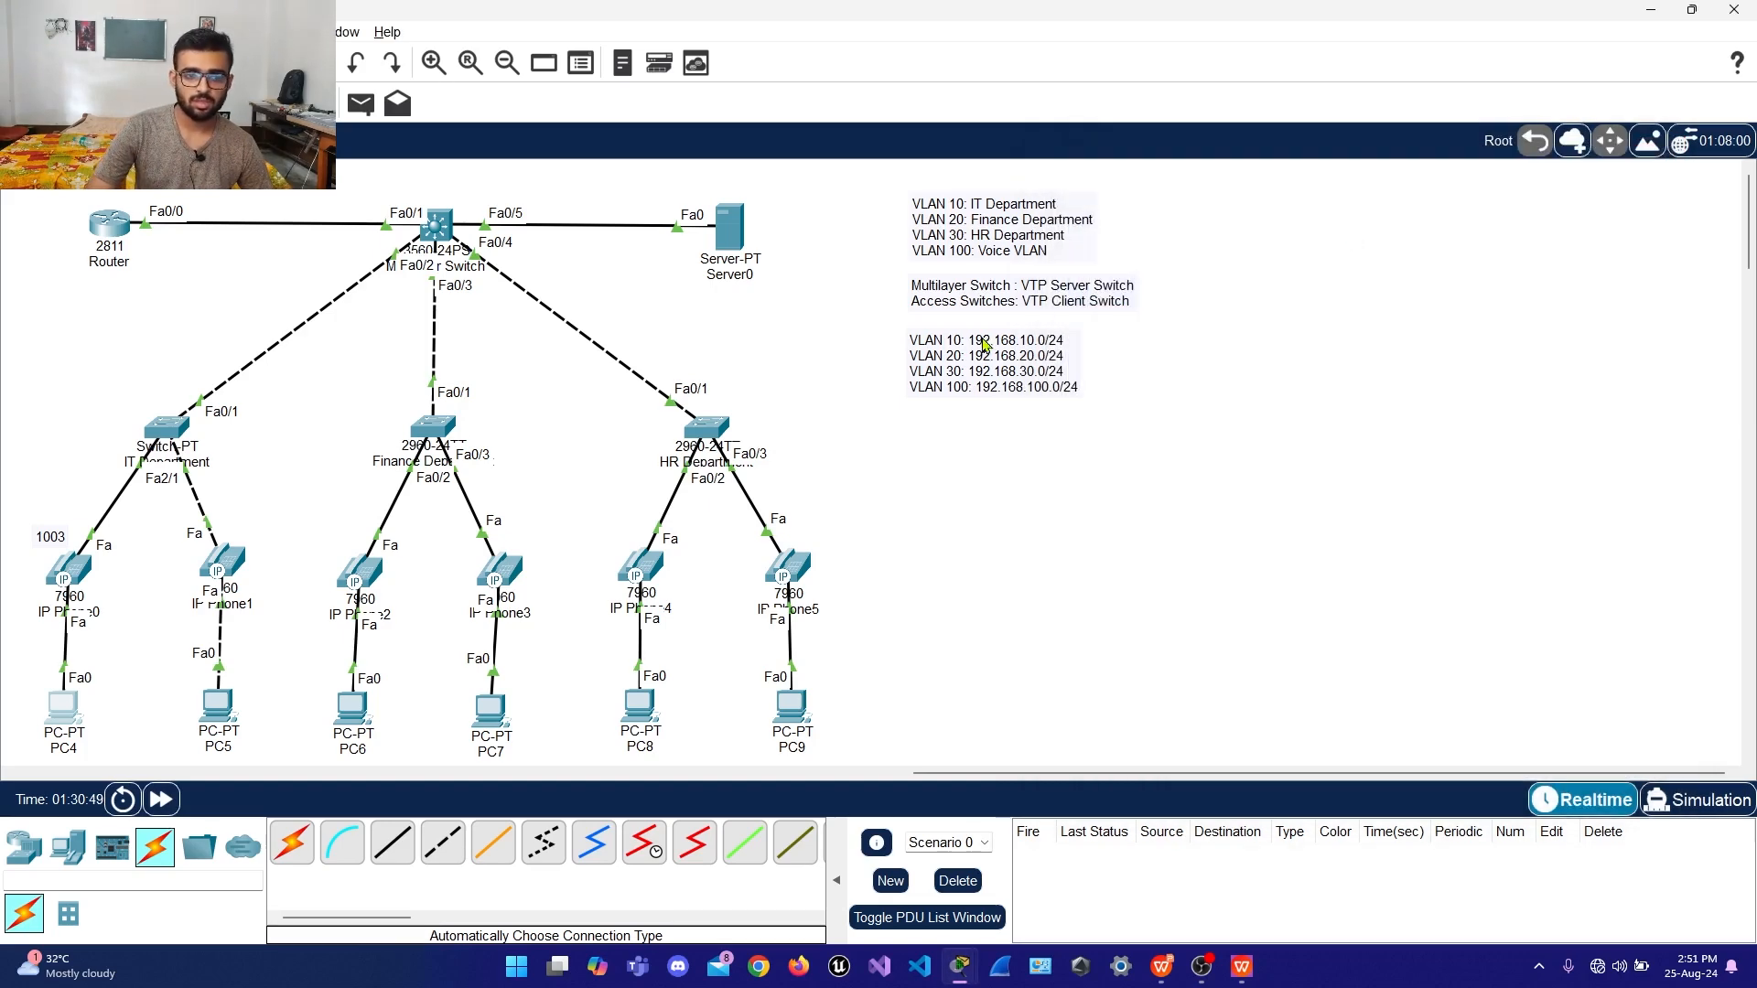
Open the handset interfaces of IP Phone0 and IP Phone4 and arrange their windows side by side
left_click(73, 569)
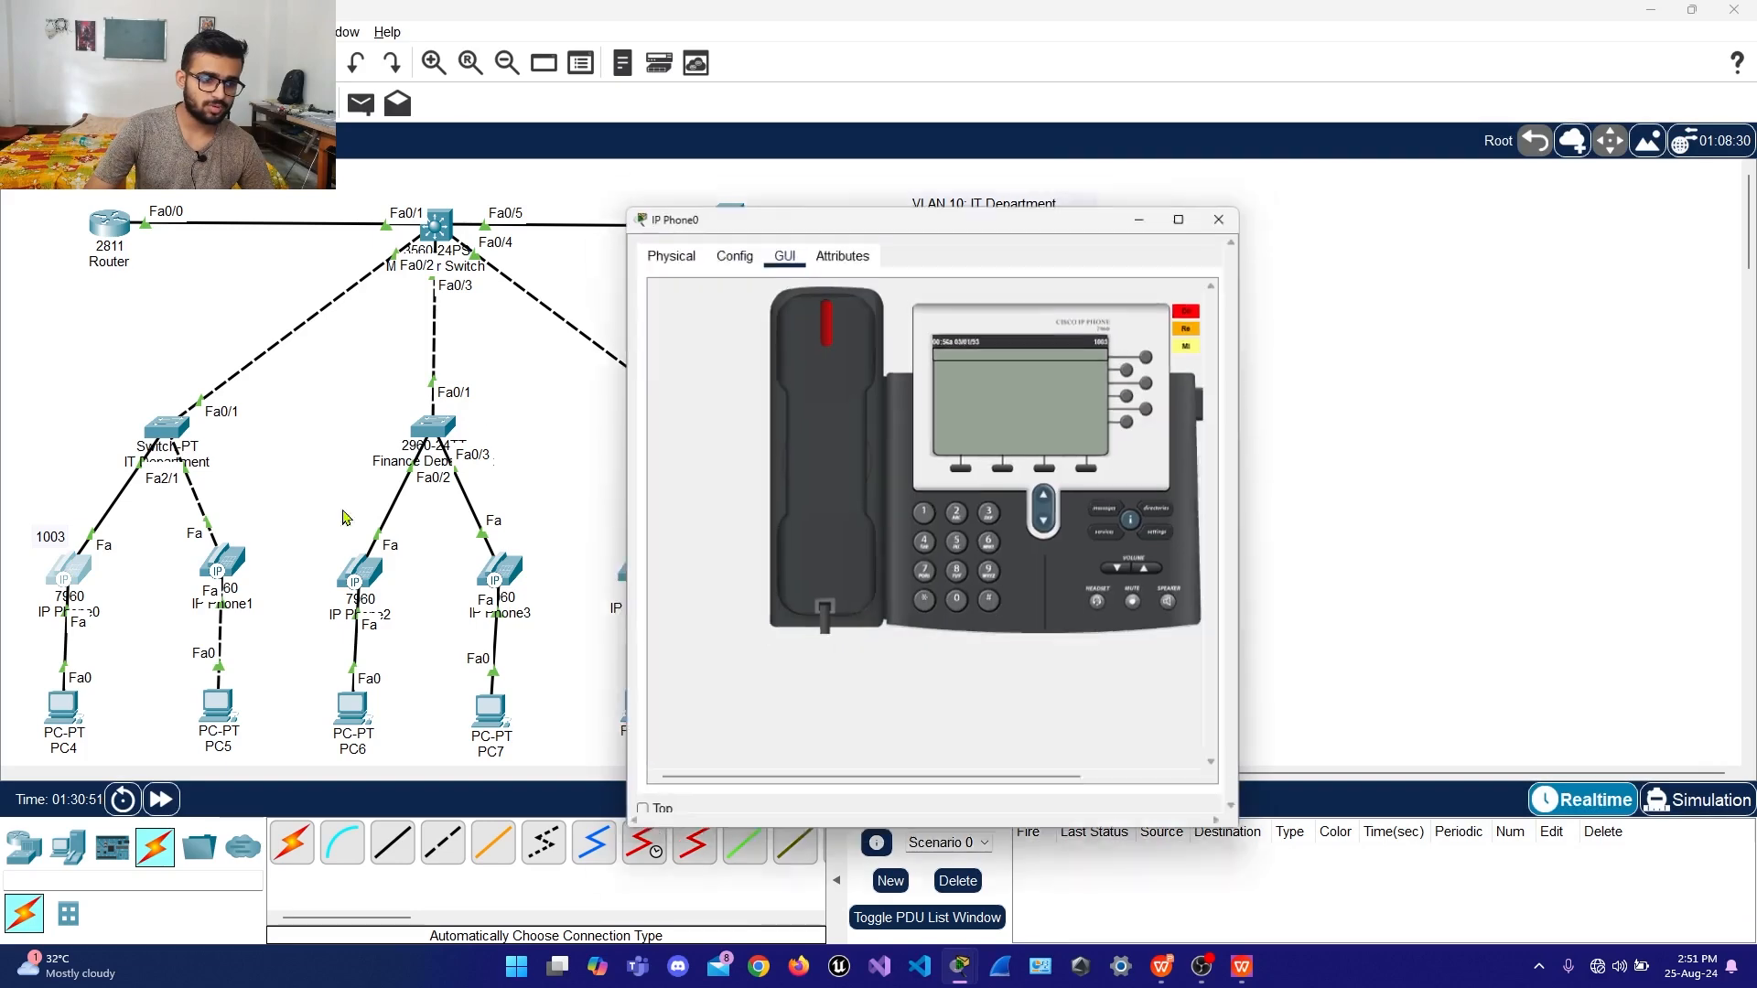
left_click_drag(919, 205, 1456, 168)
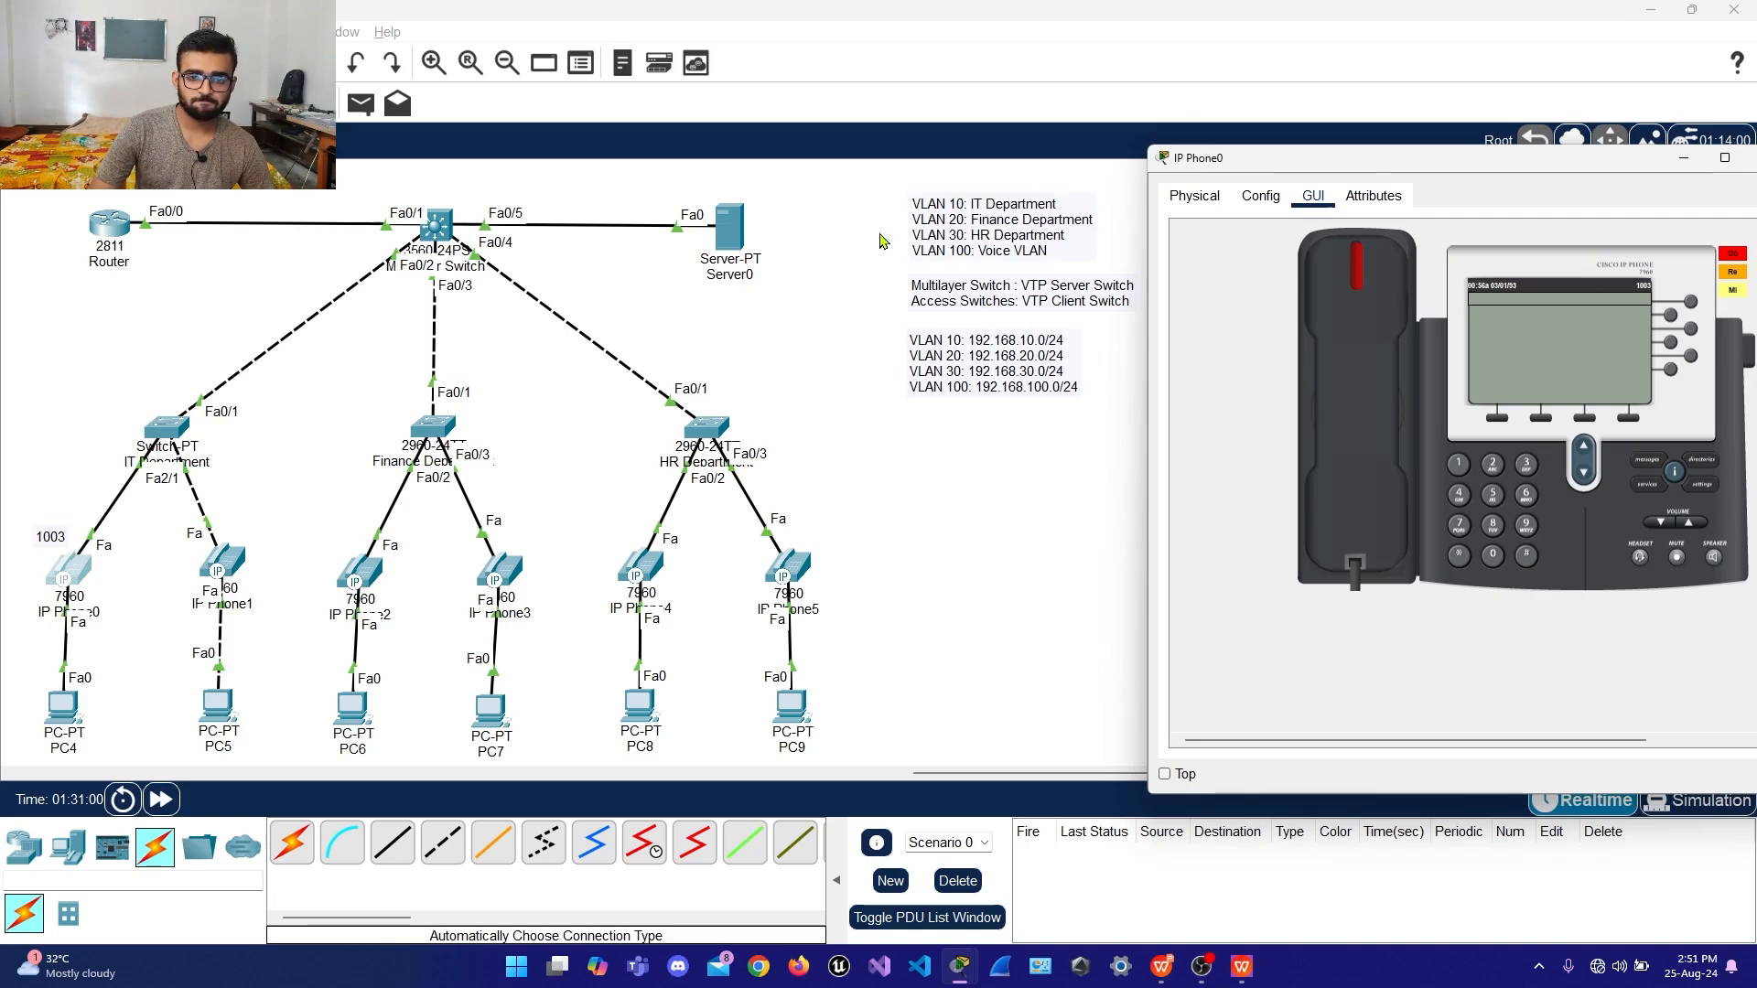
left_click_drag(1272, 165, 1162, 166)
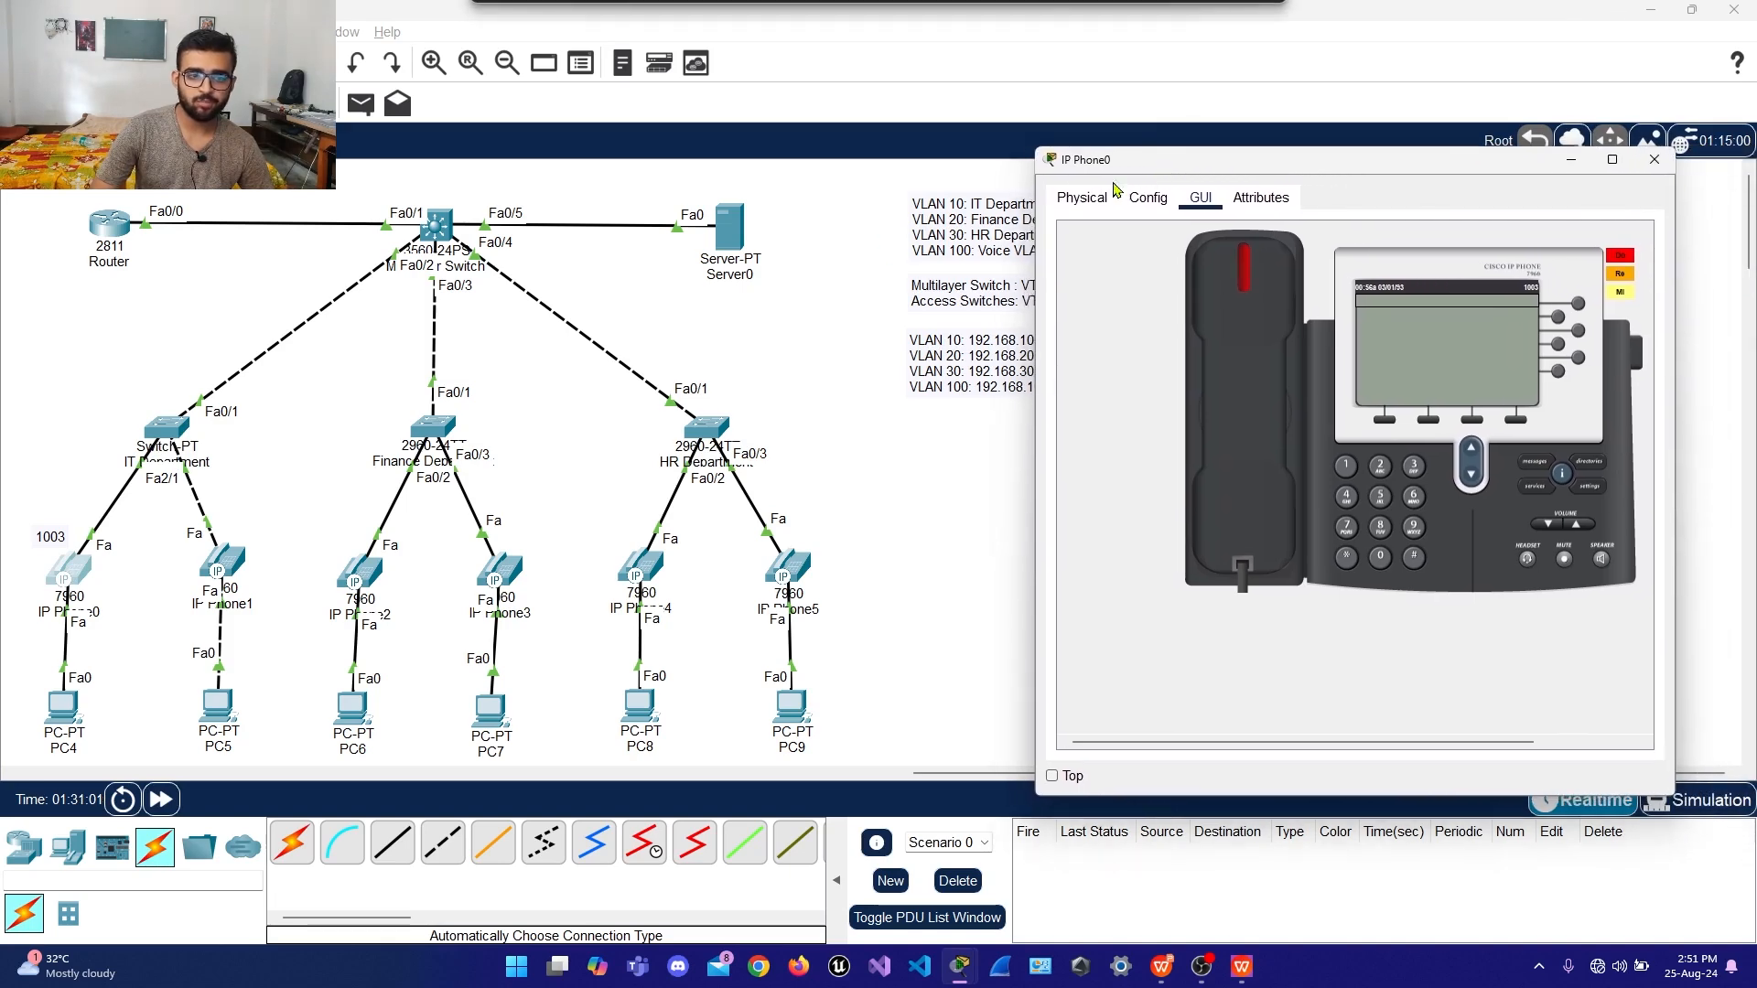
left_click(648, 568)
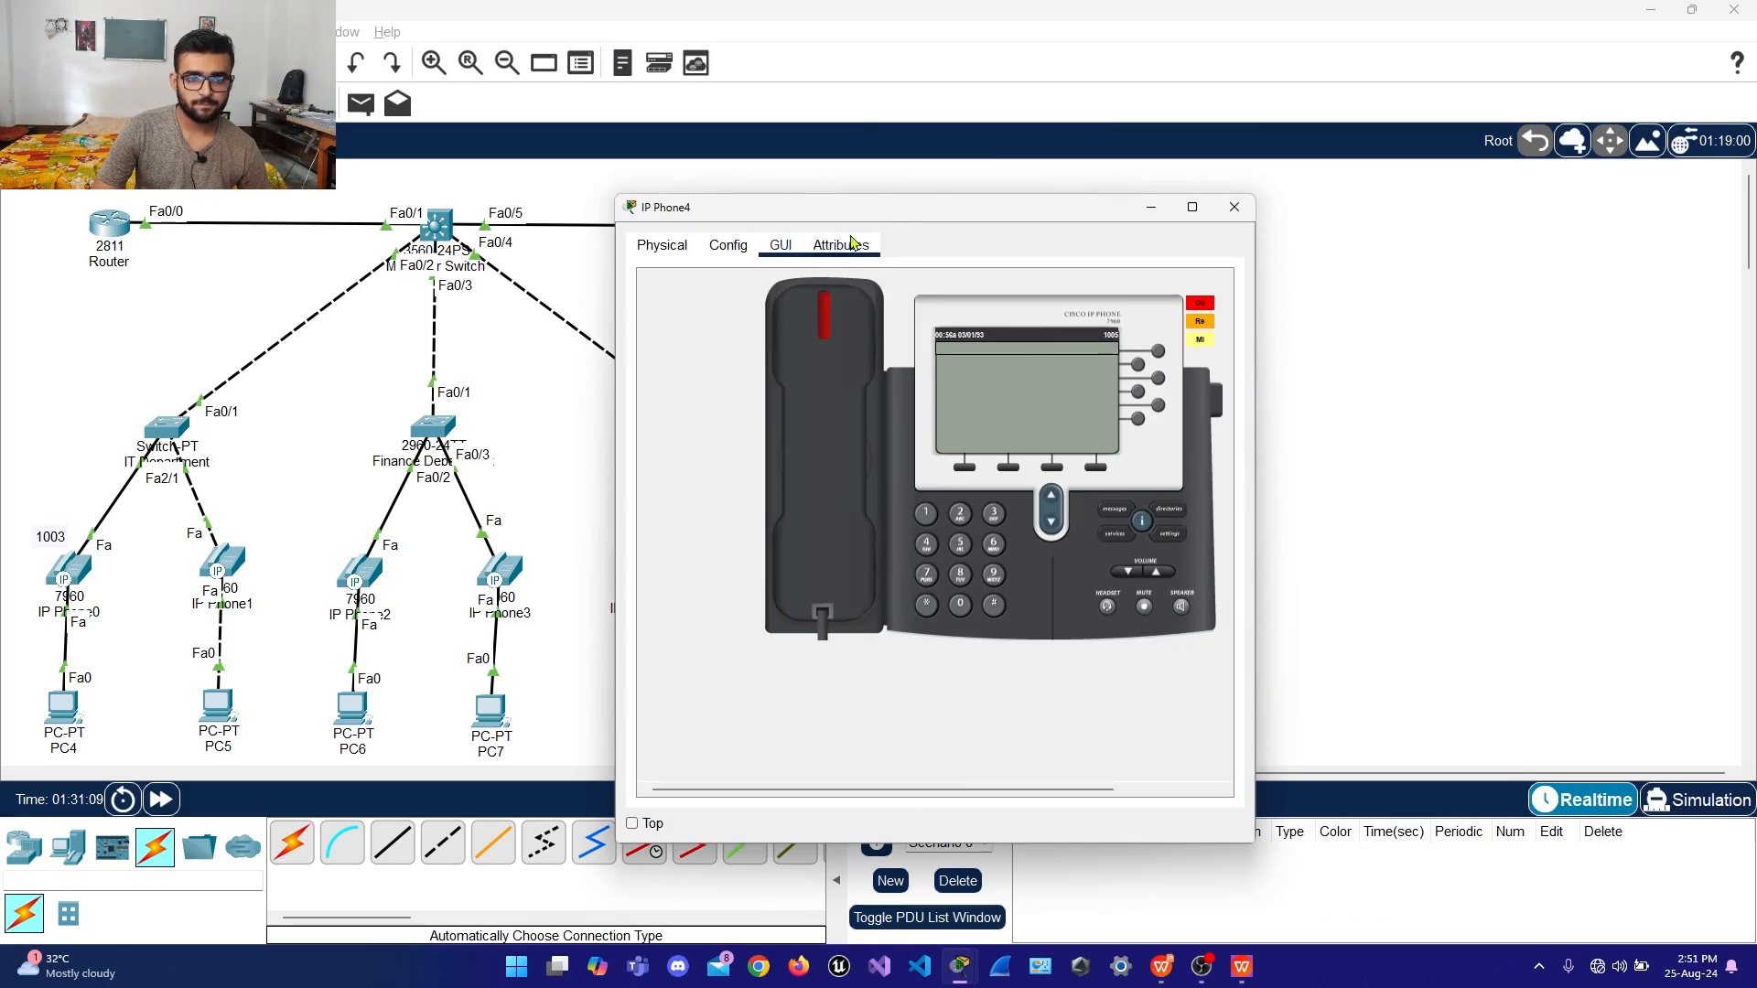
left_click_drag(895, 209, 488, 168)
key("alt+Tab")
key("alt+Tab")
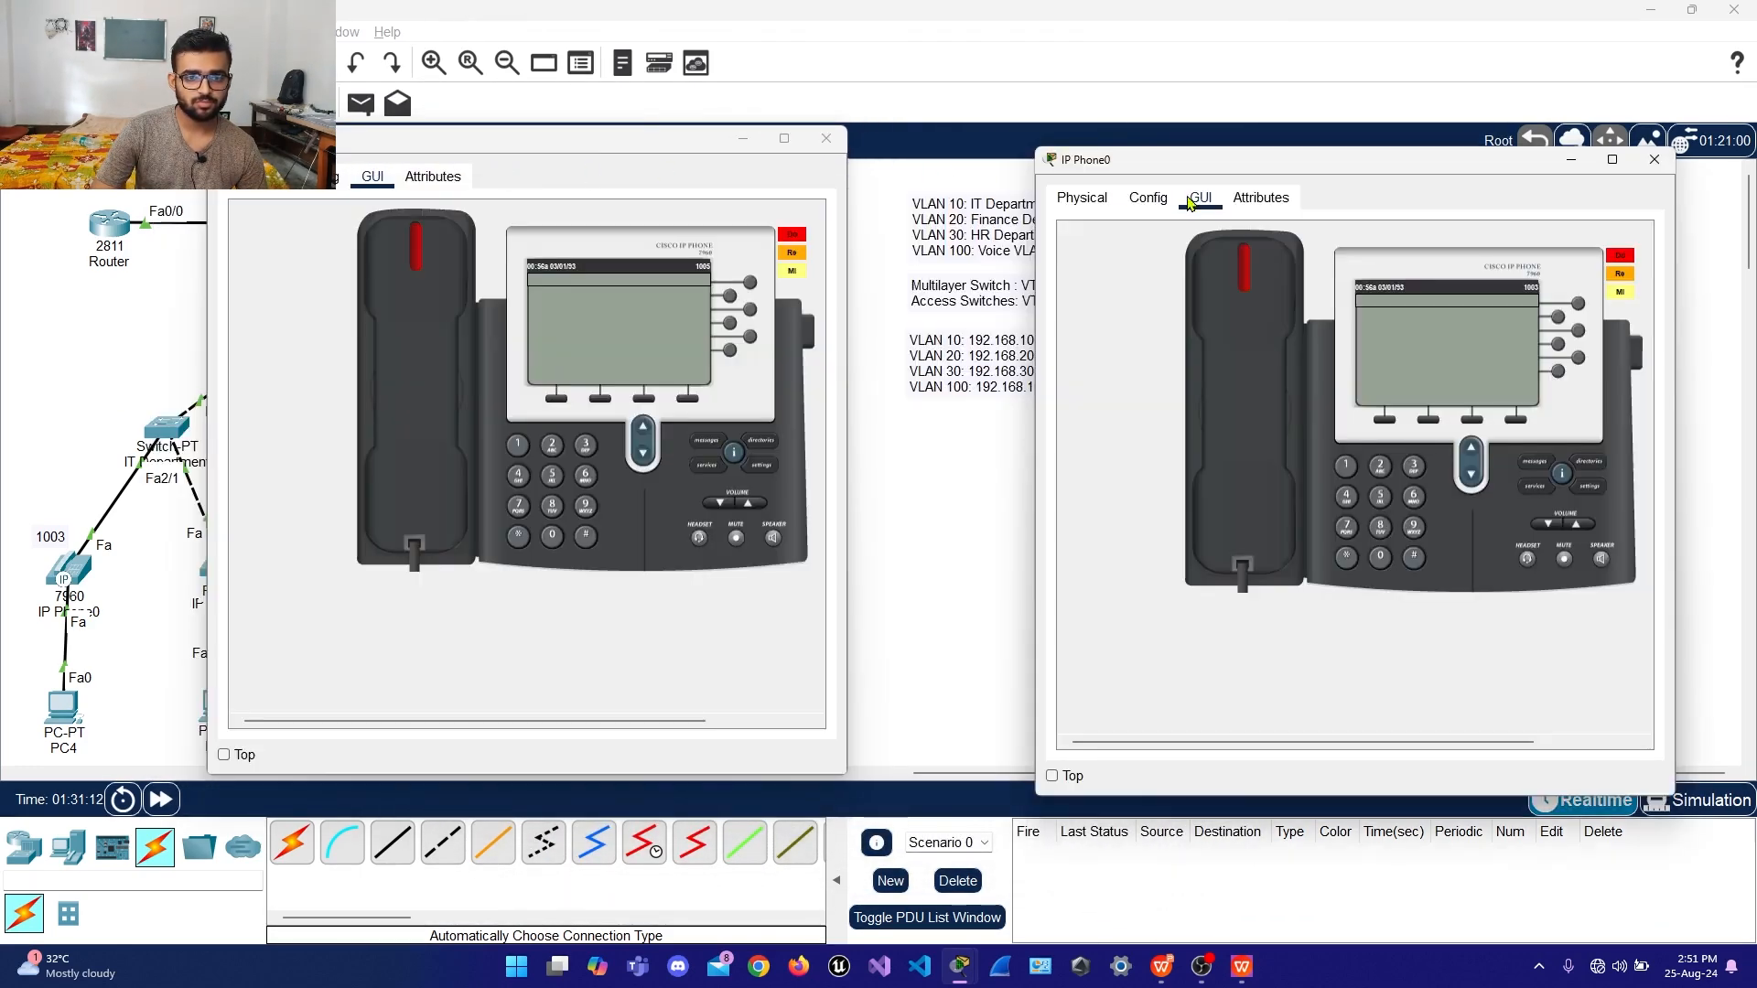
left_click_drag(1203, 168, 355, 153)
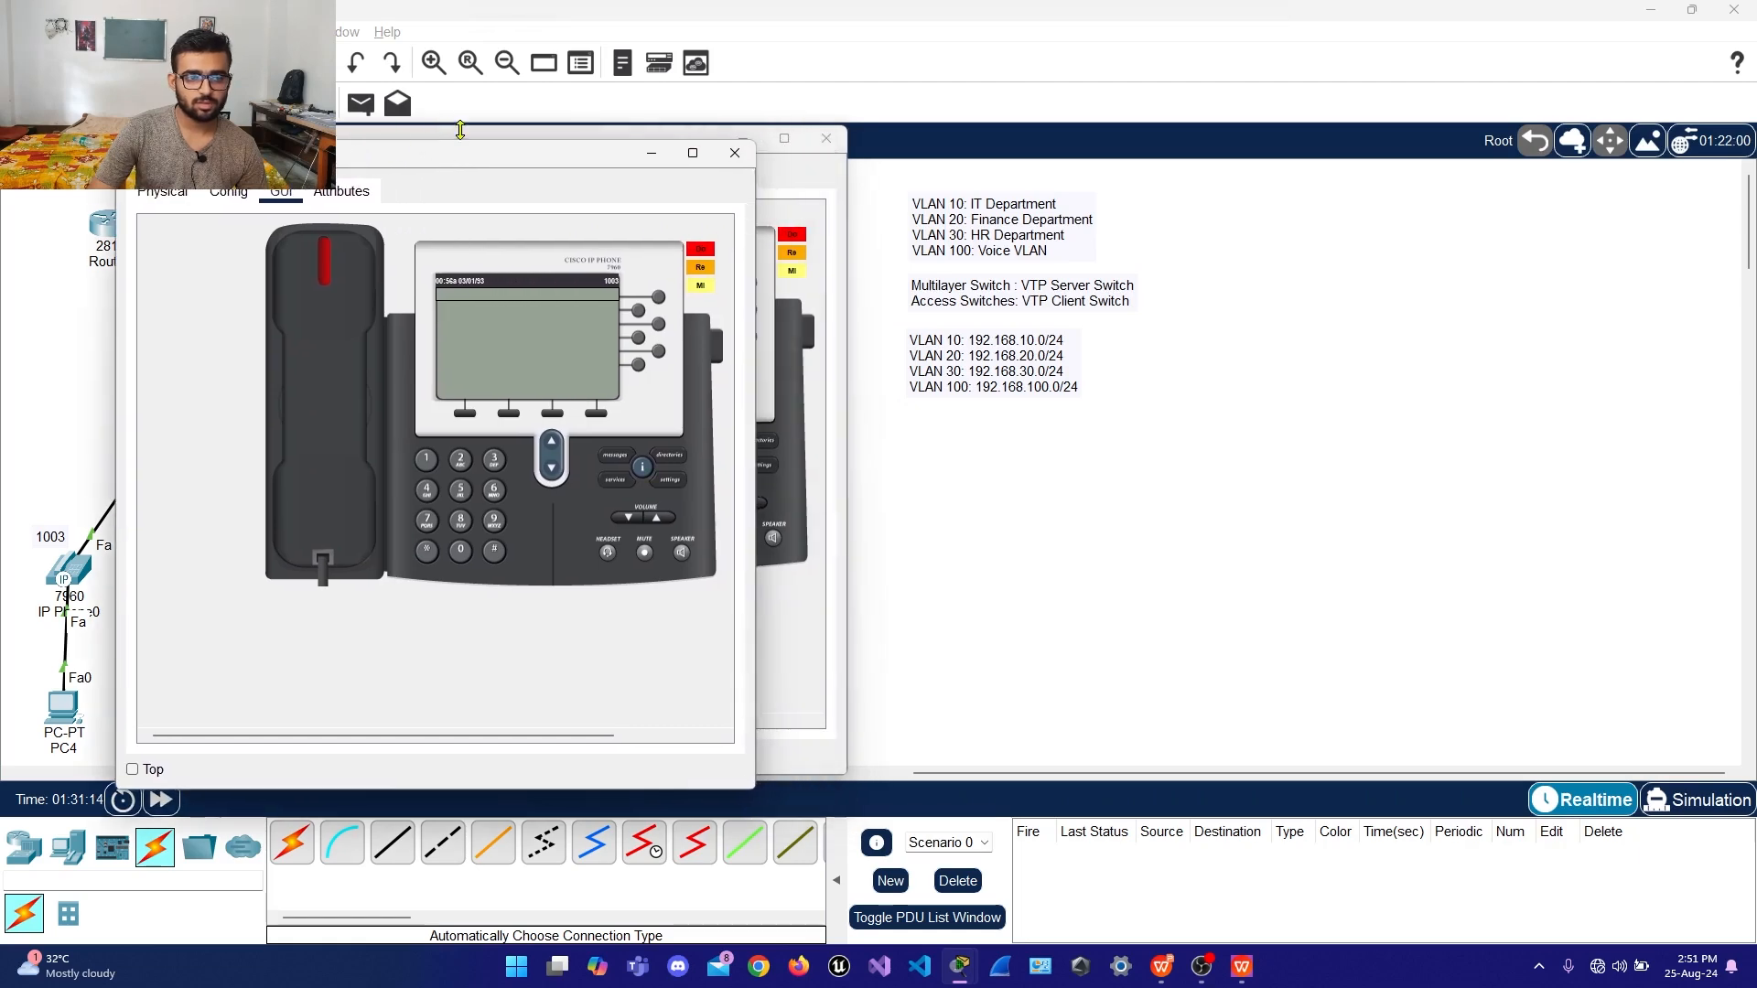
left_click_drag(475, 143, 1202, 147)
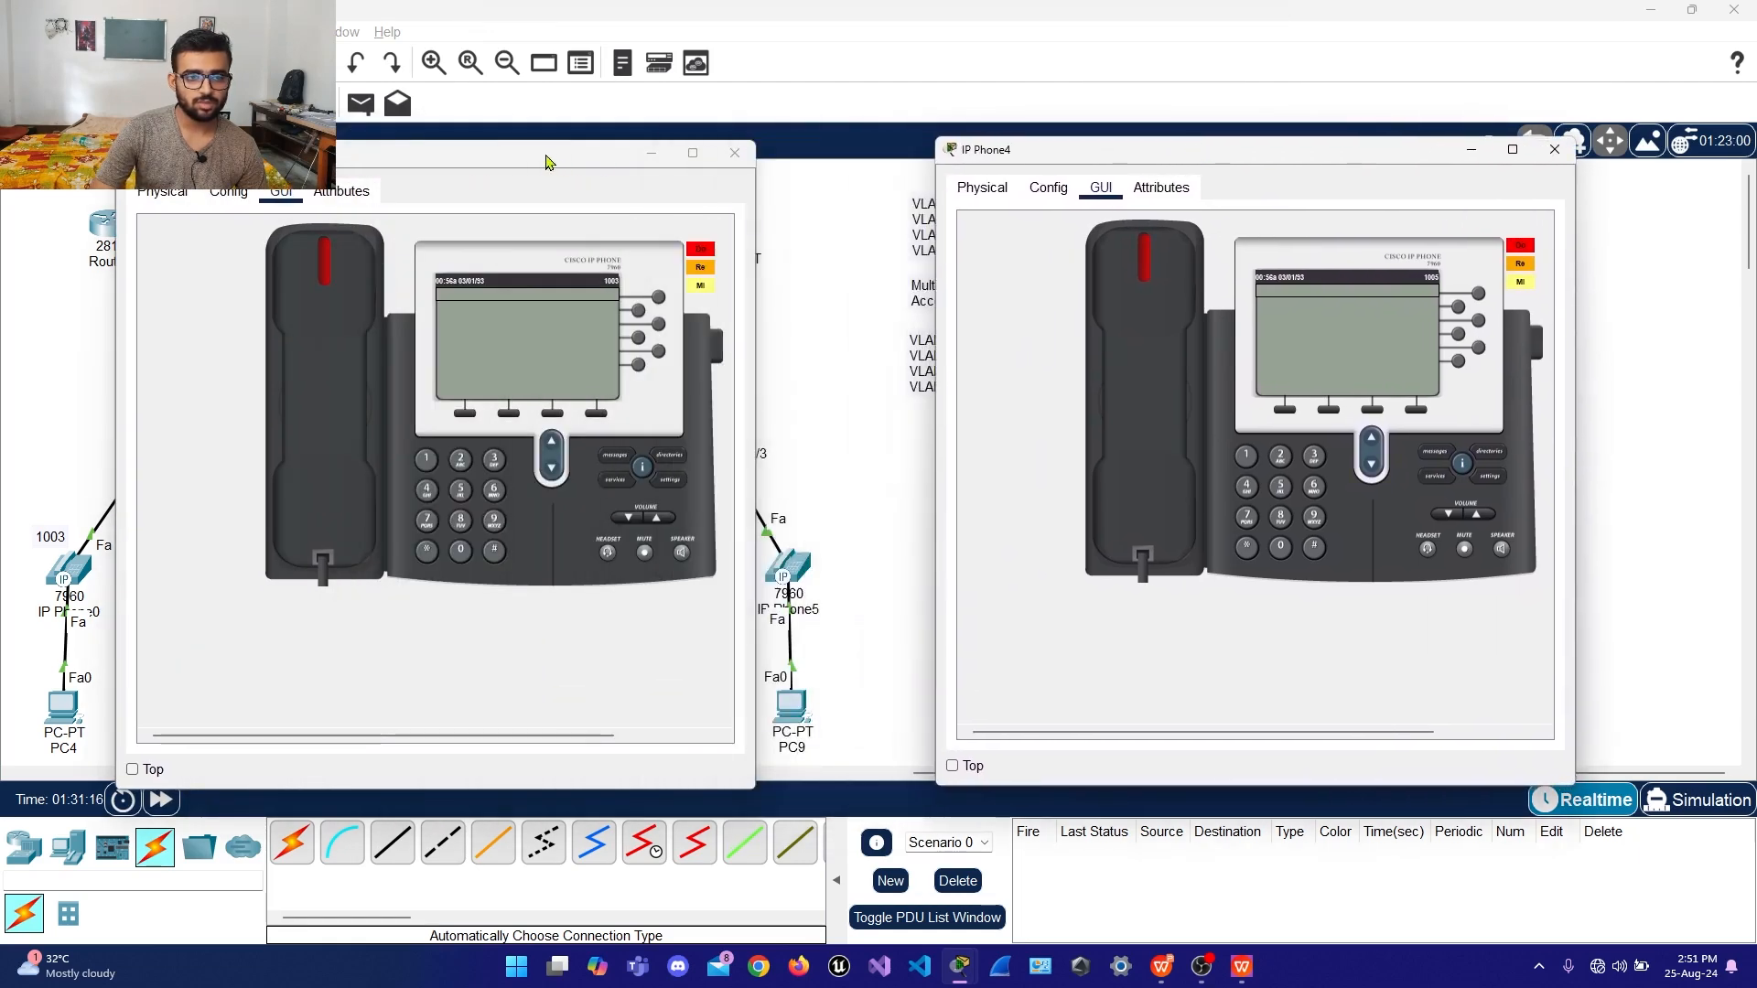
left_click_drag(549, 165, 655, 162)
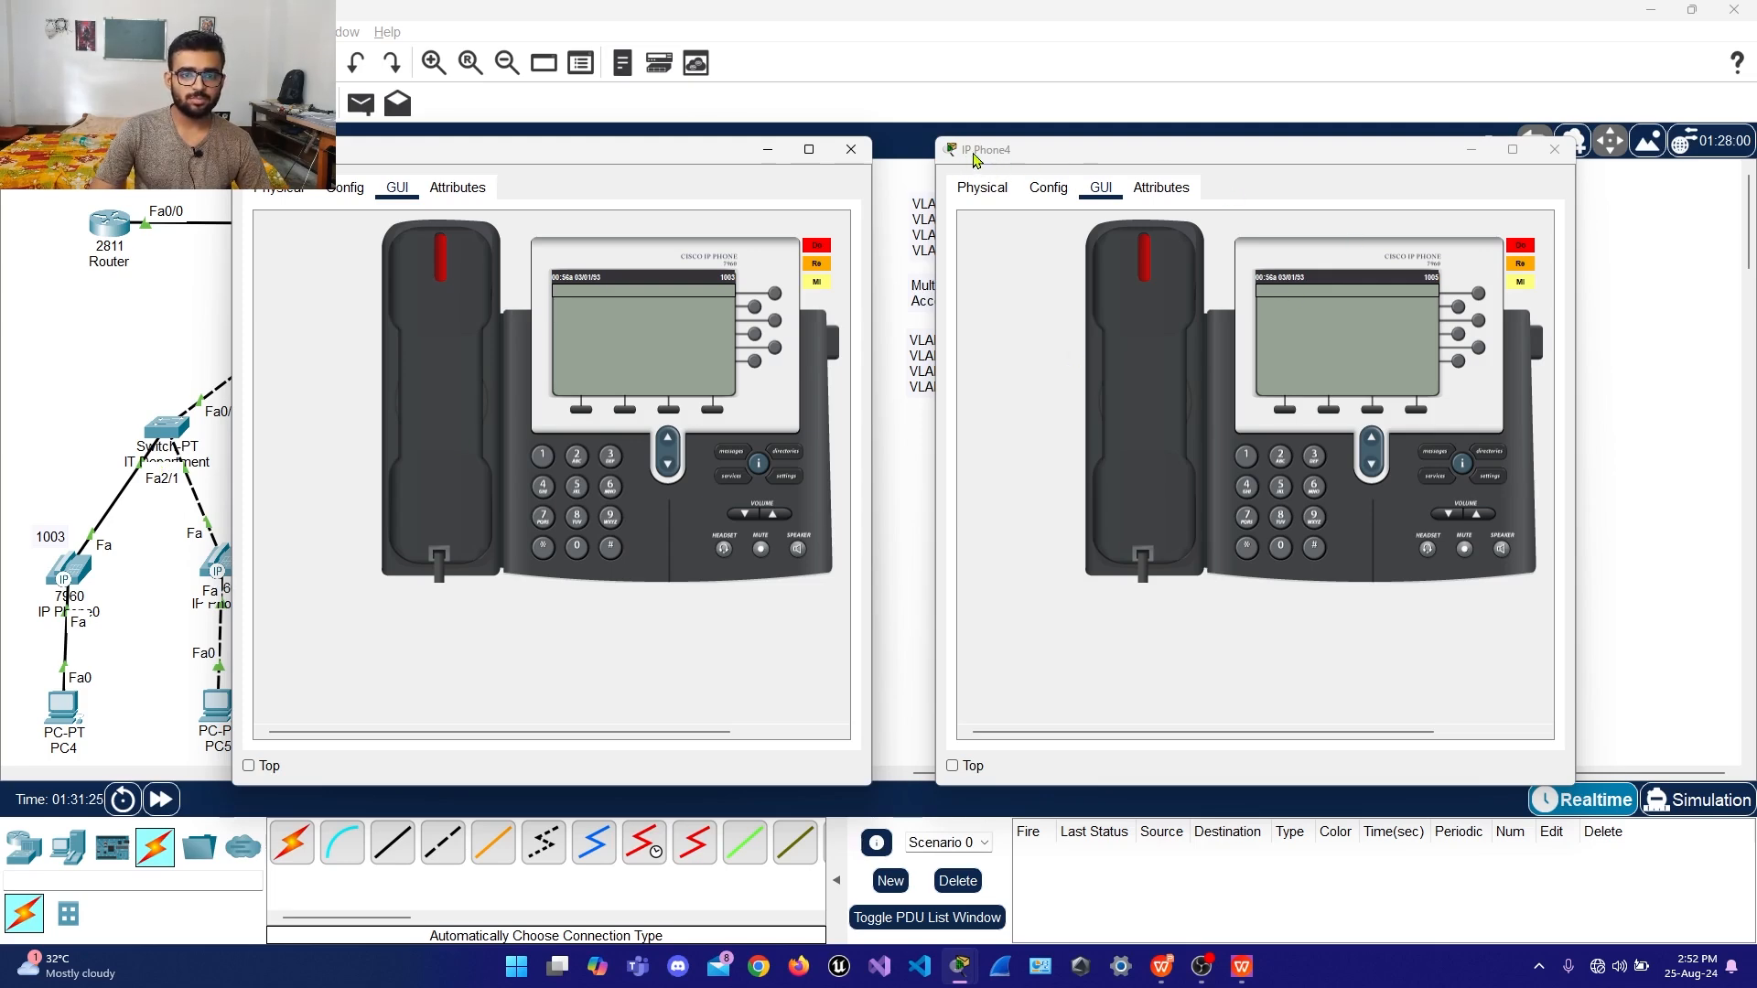
left_click_drag(1258, 151, 1320, 147)
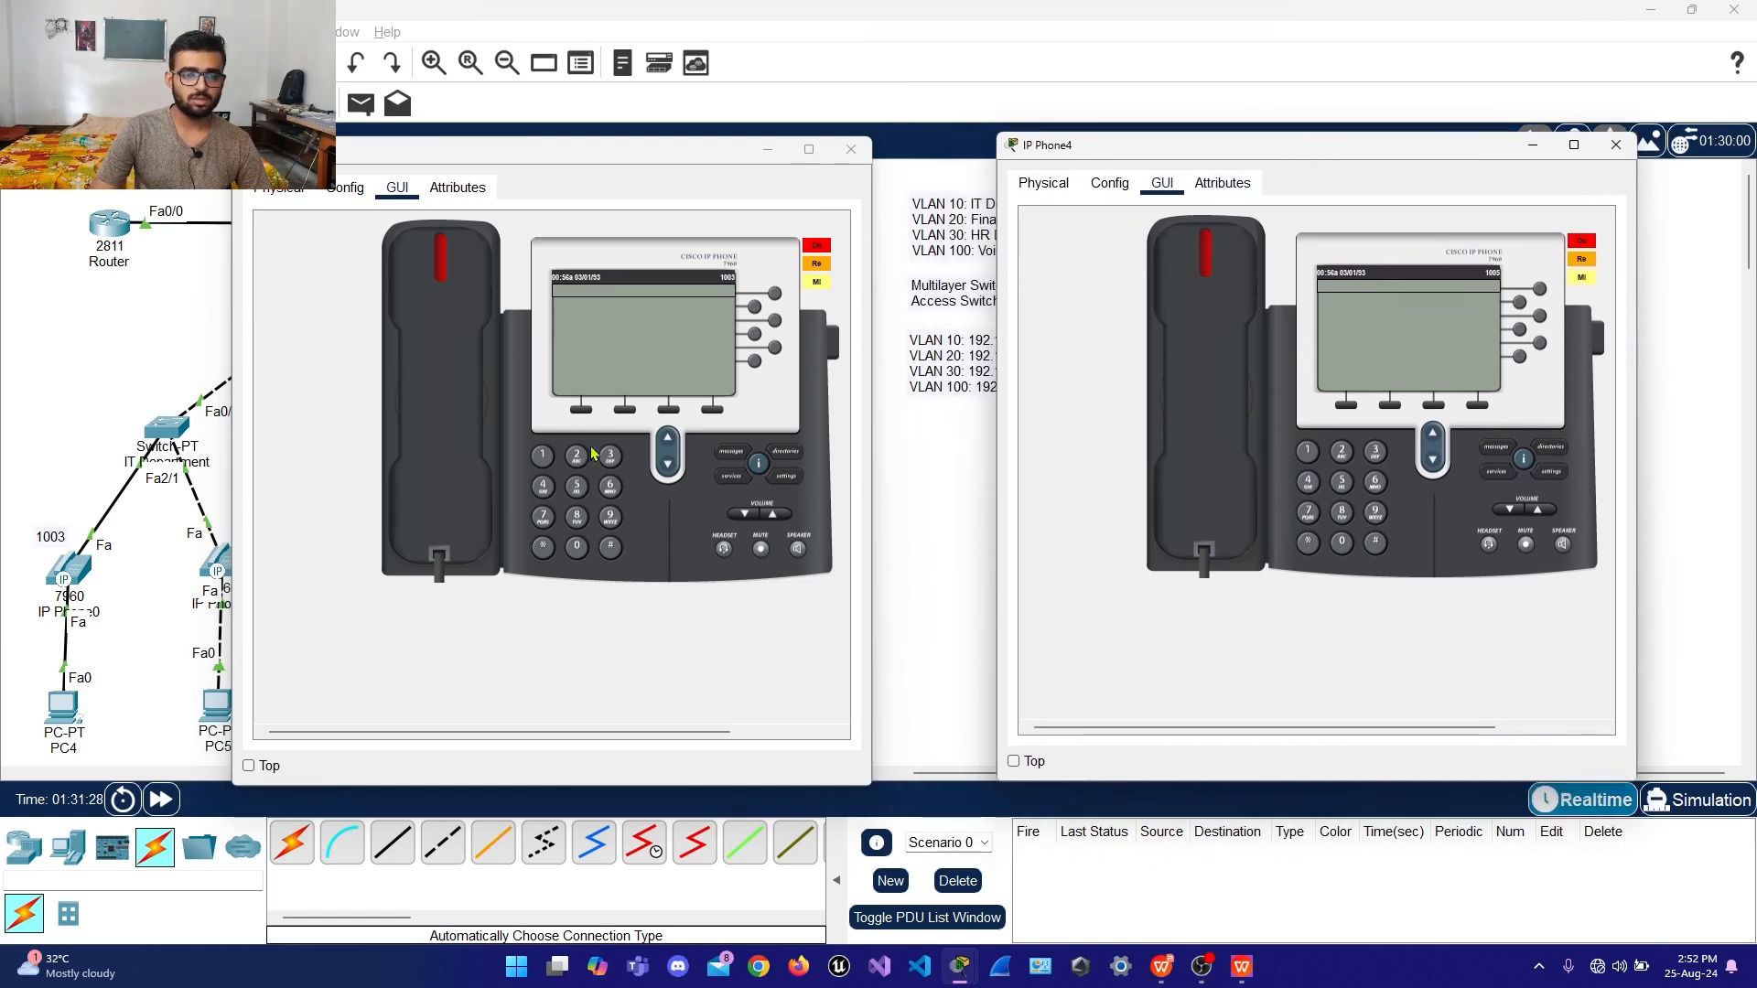
Dial 1005 on IP Phone0 and lift its handset to call IP Phone4
left_click(541, 459)
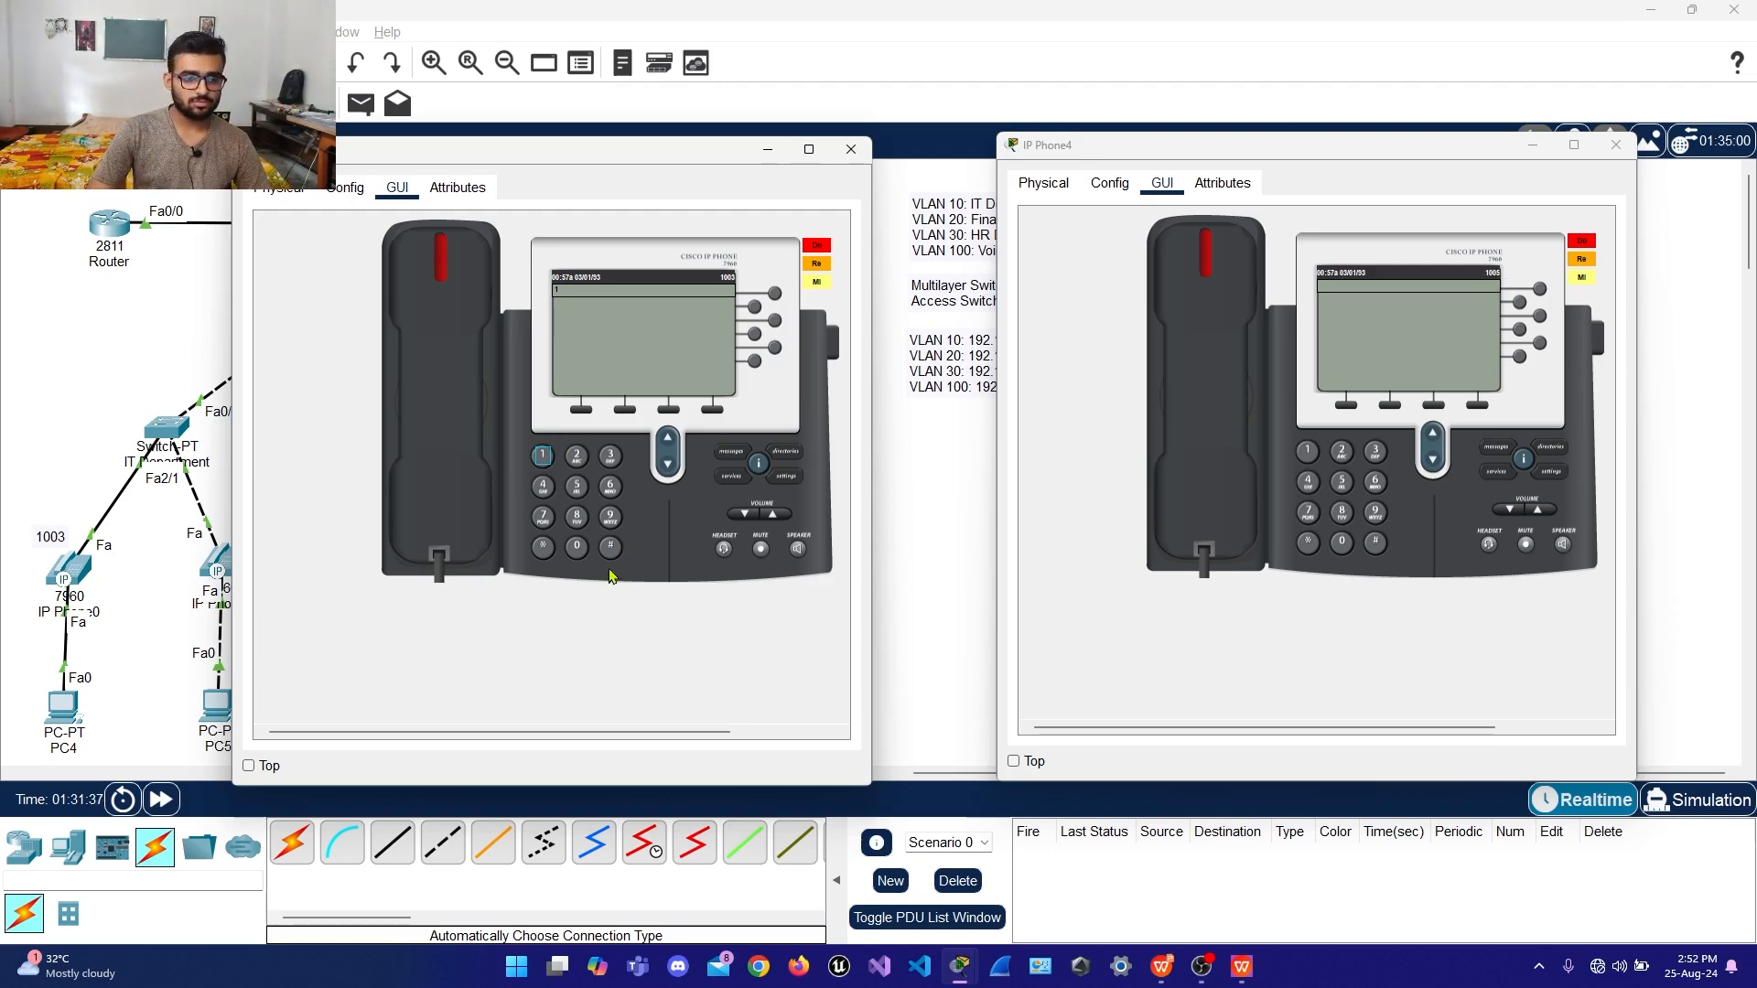
left_click(578, 549)
left_click(578, 549)
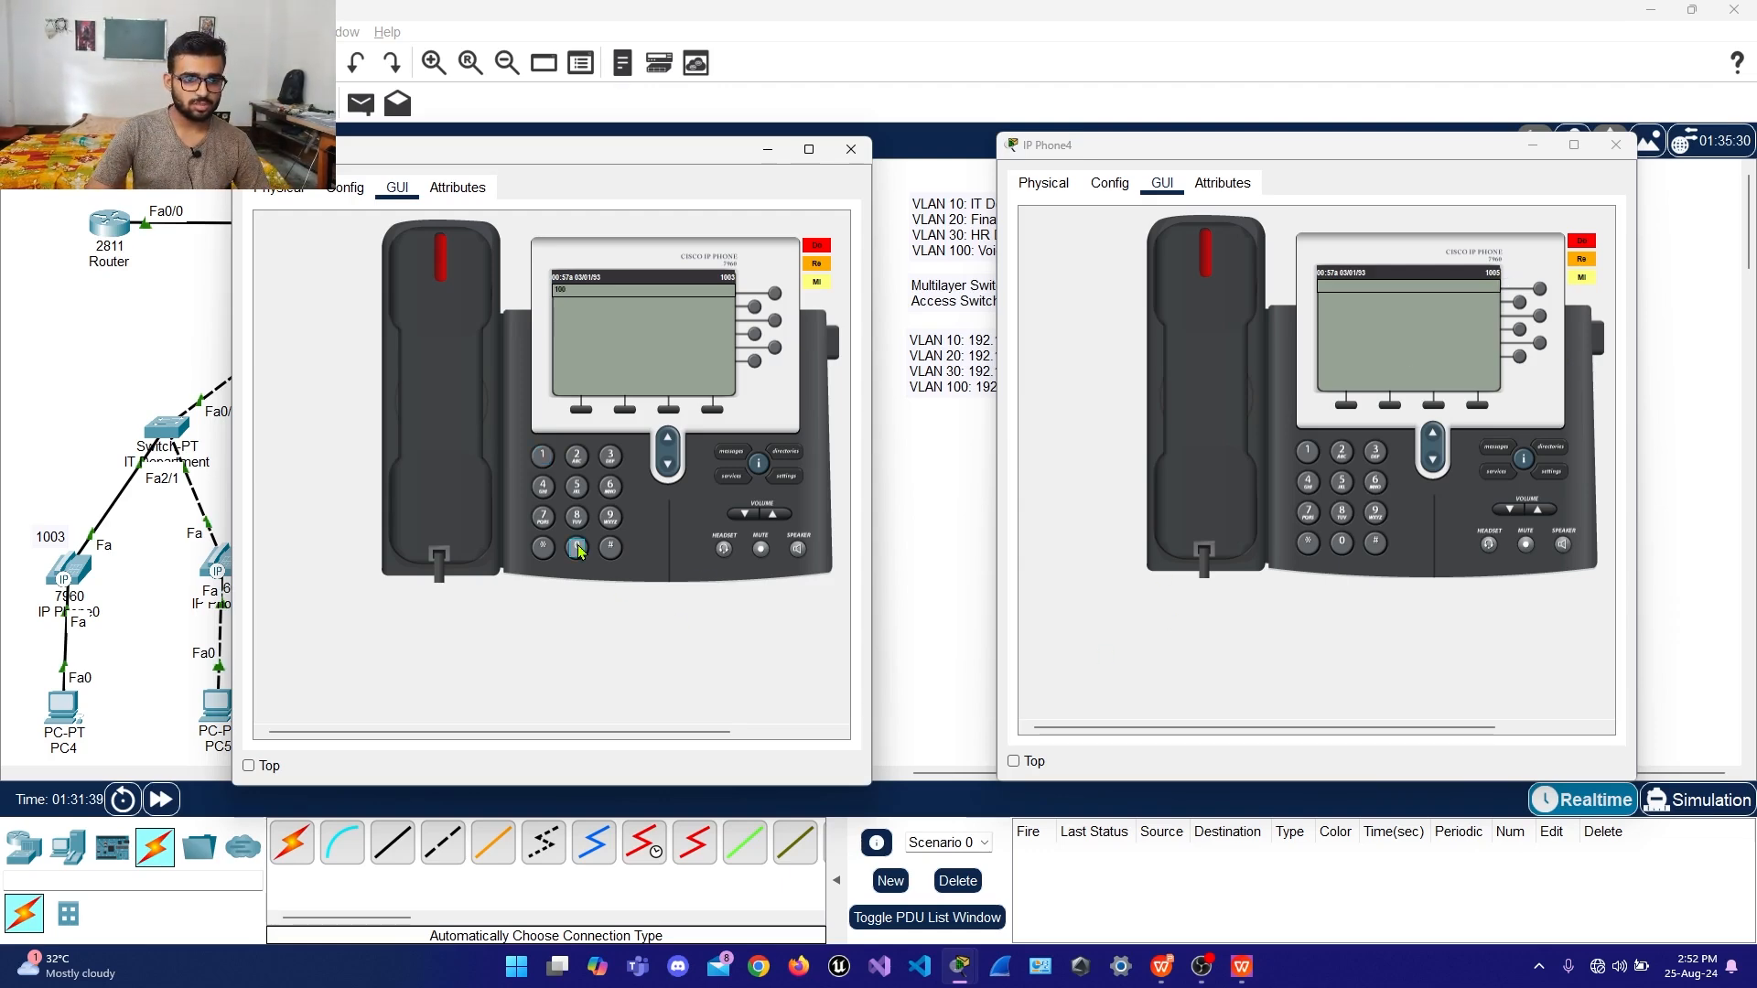
left_click(577, 495)
left_click(453, 440)
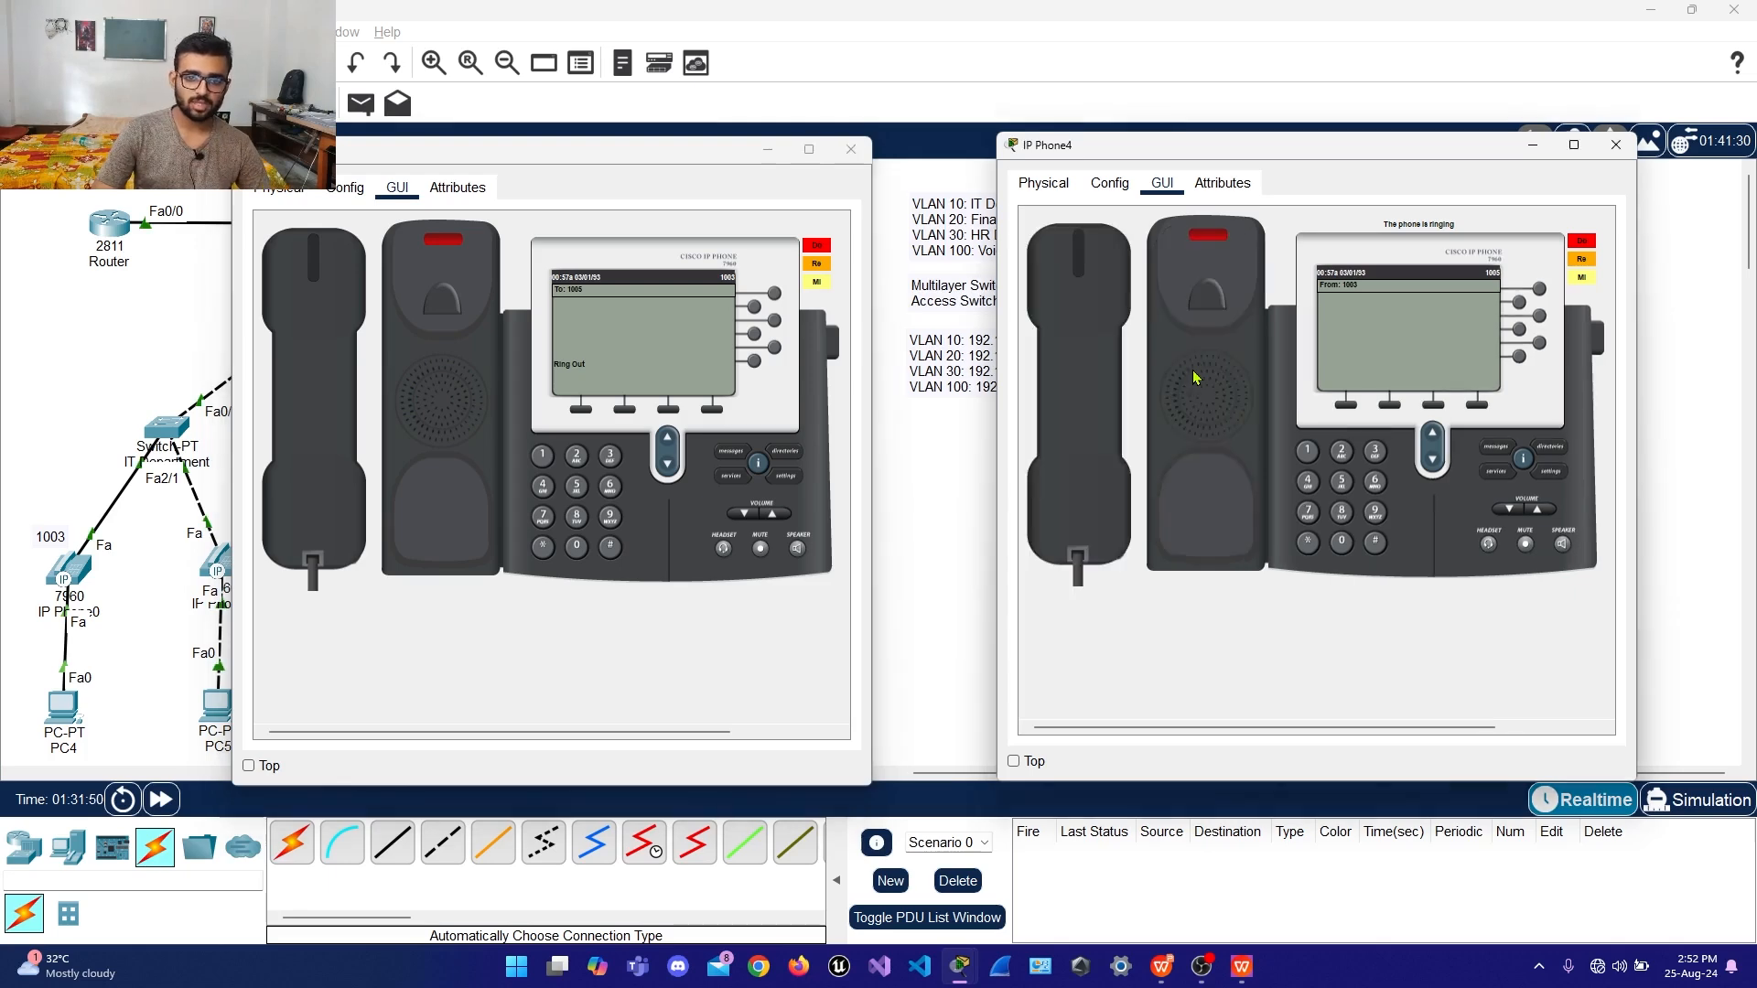
Answer the call on IP Phone4 and send the Do, Re and Mi sounds from IP Phone0
left_click(1195, 378)
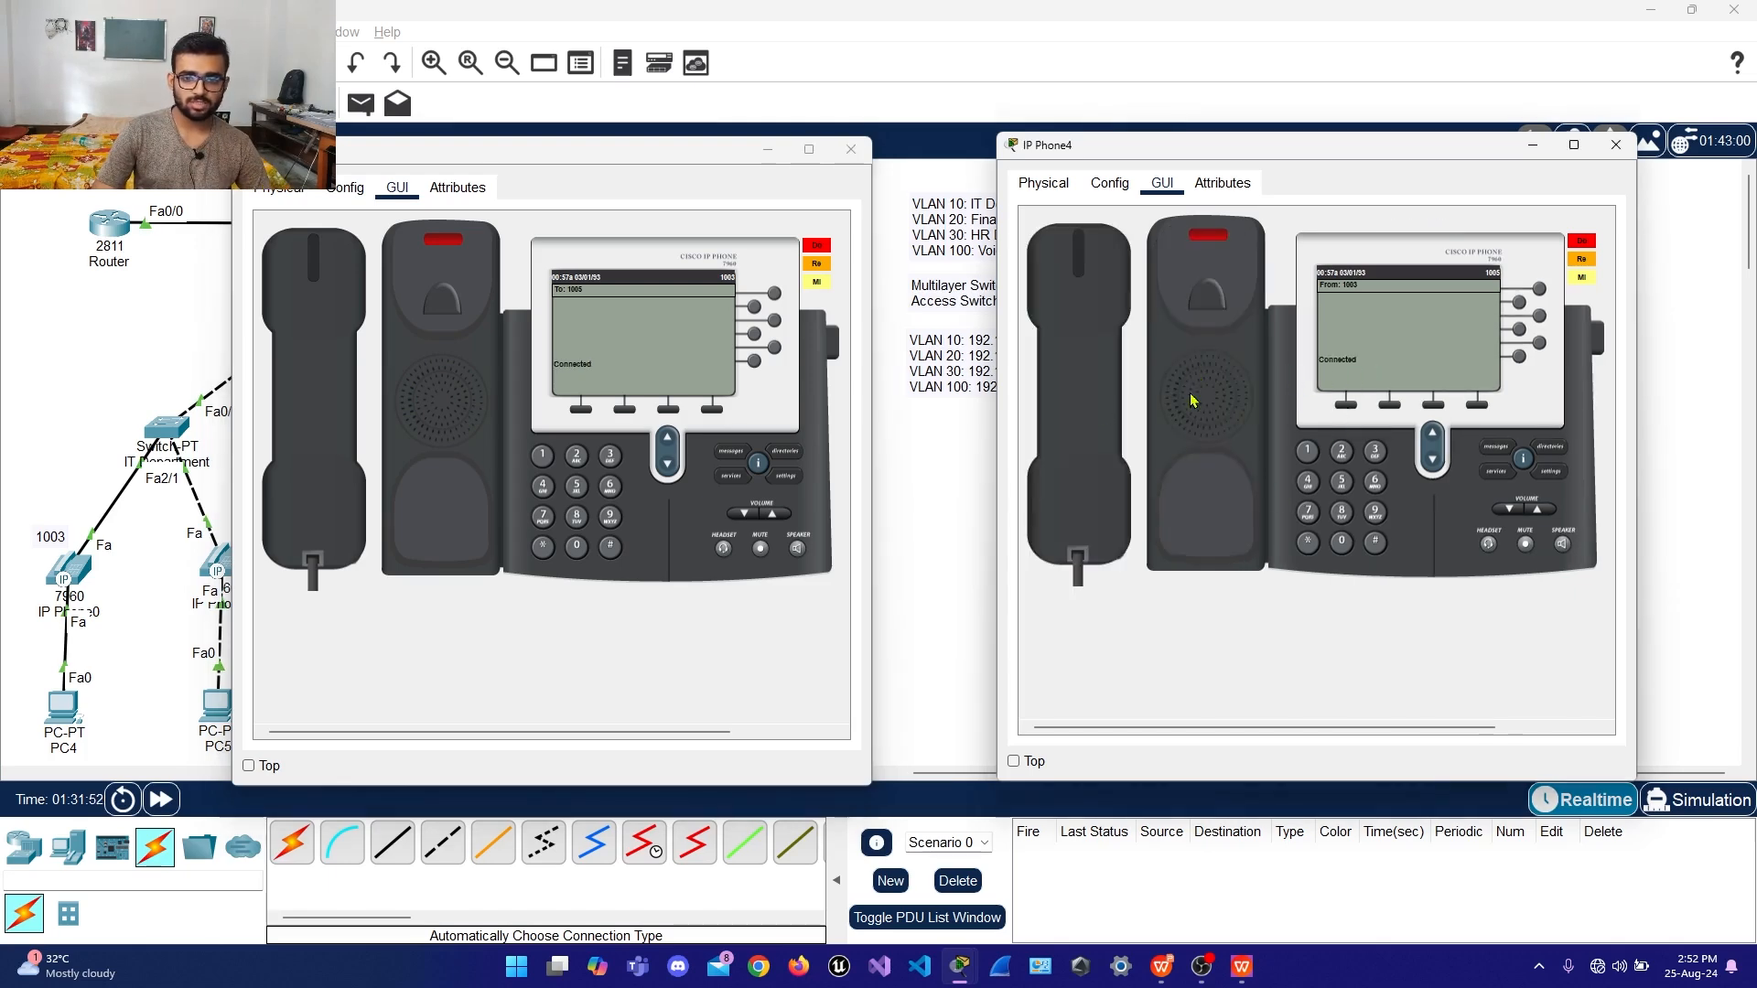
left_click(820, 249)
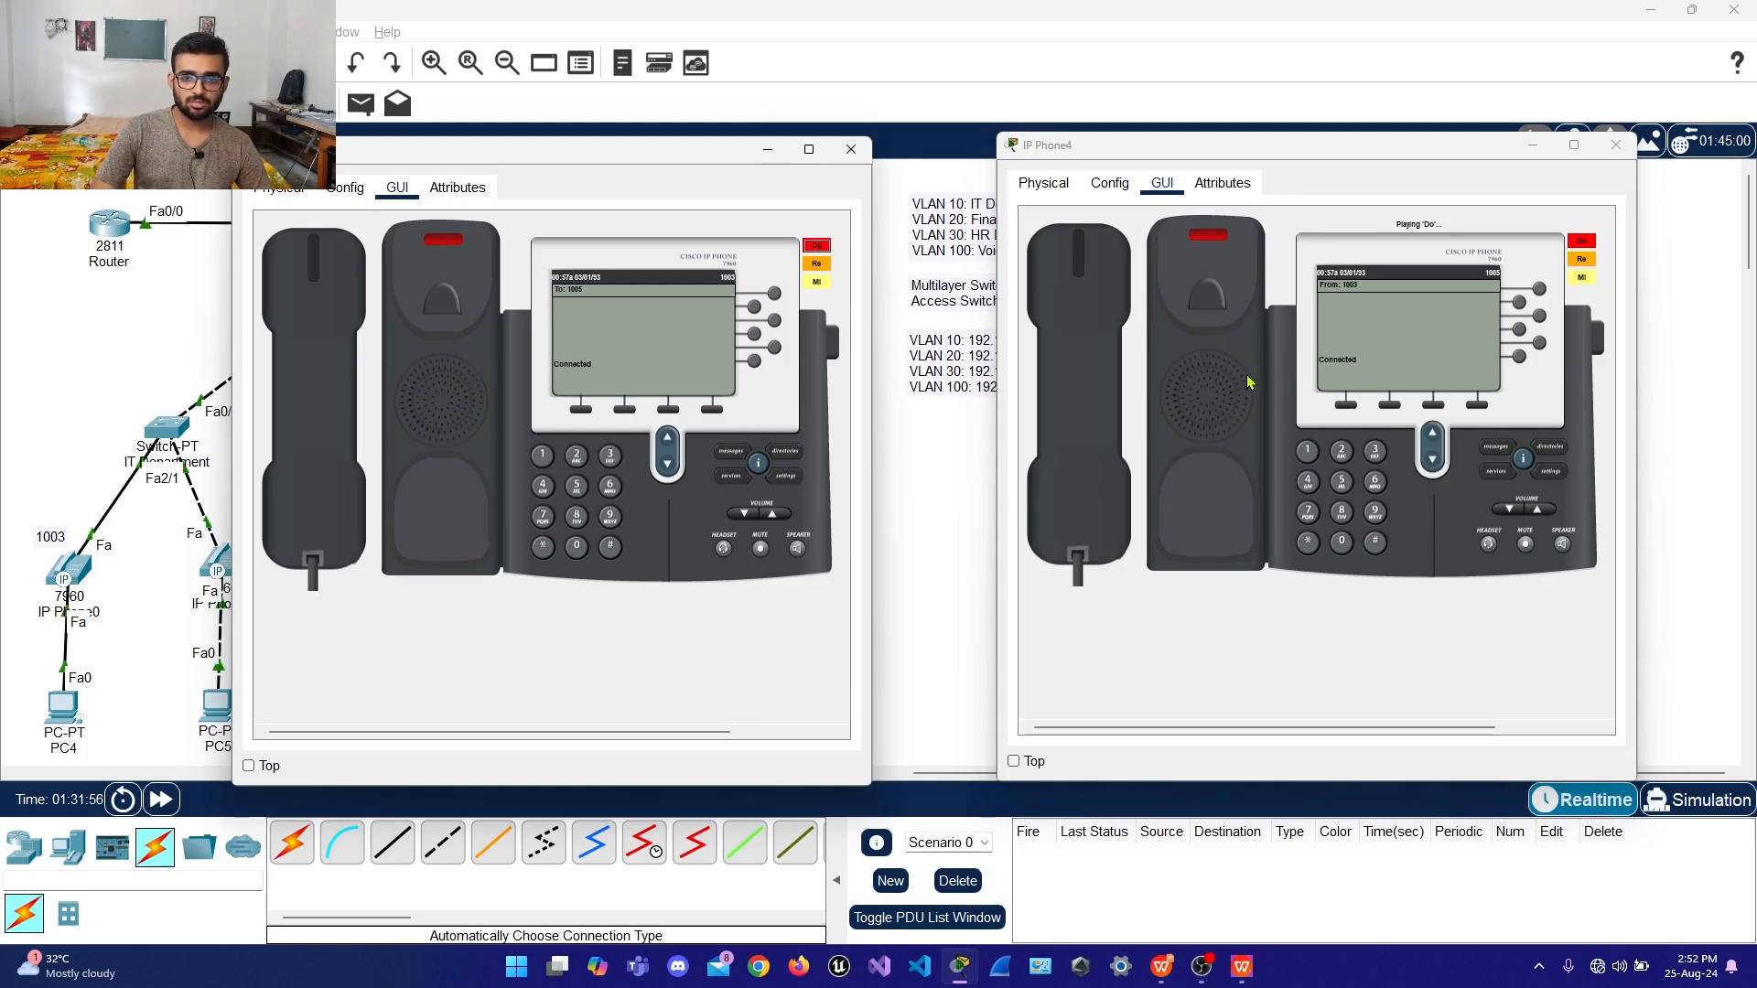
left_click(823, 265)
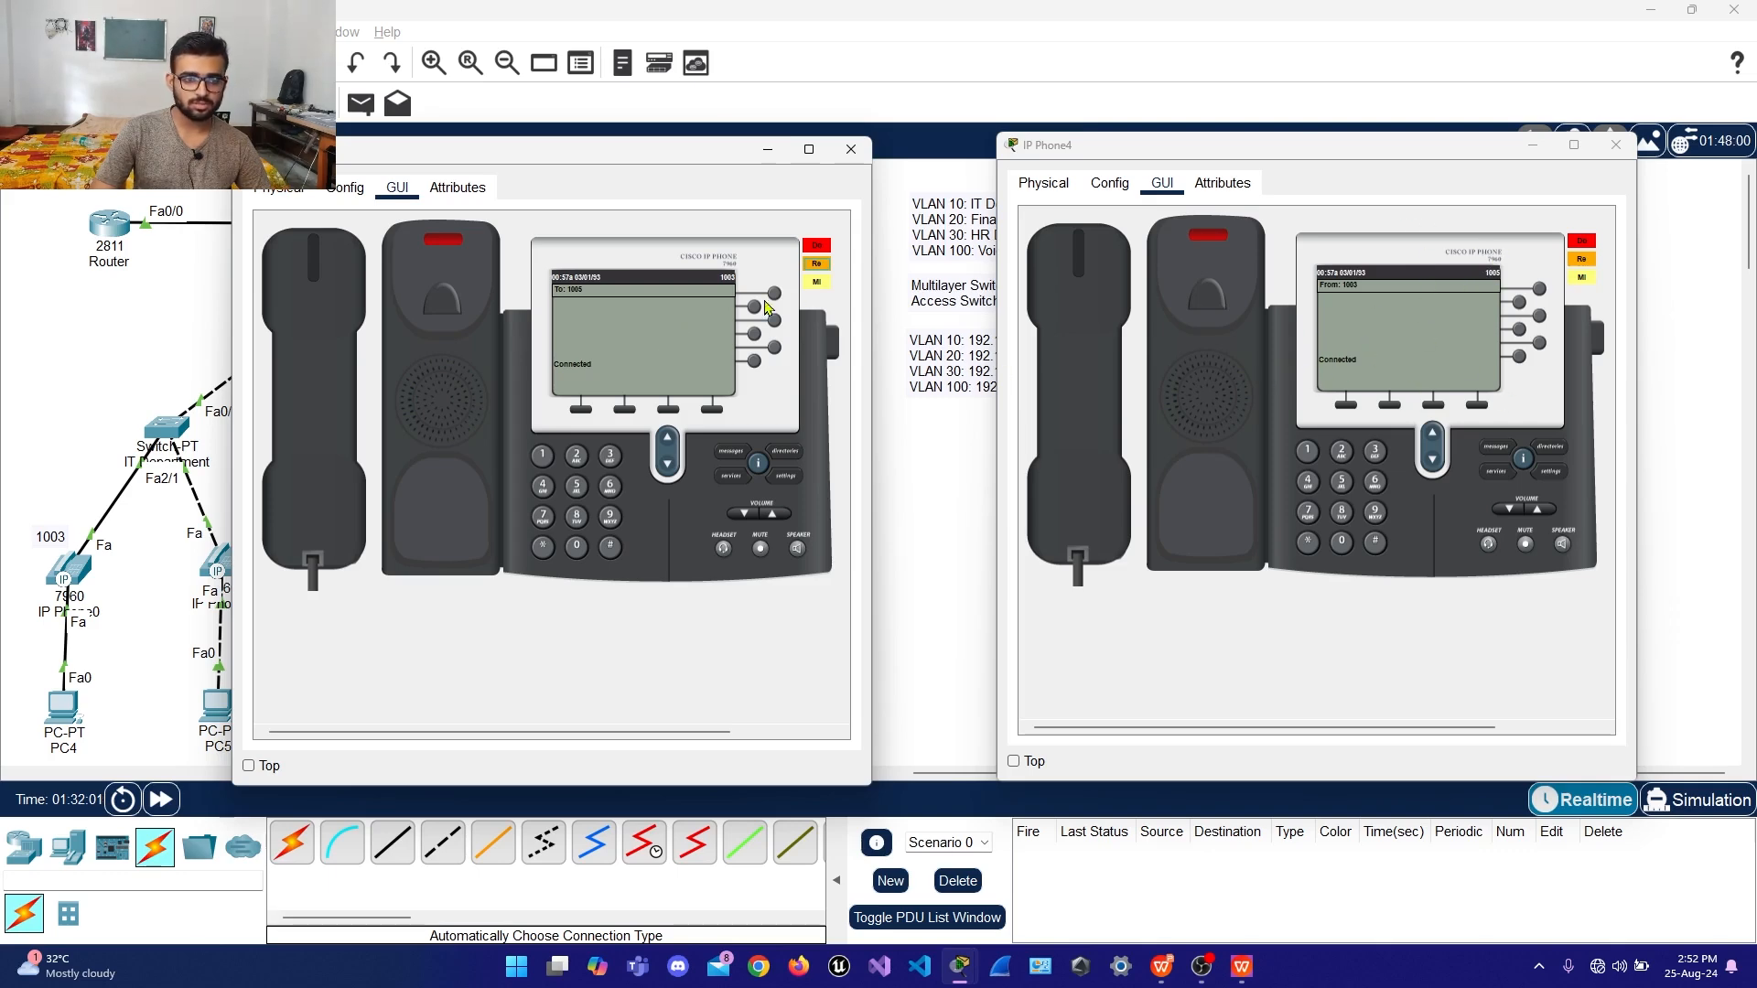
left_click(813, 284)
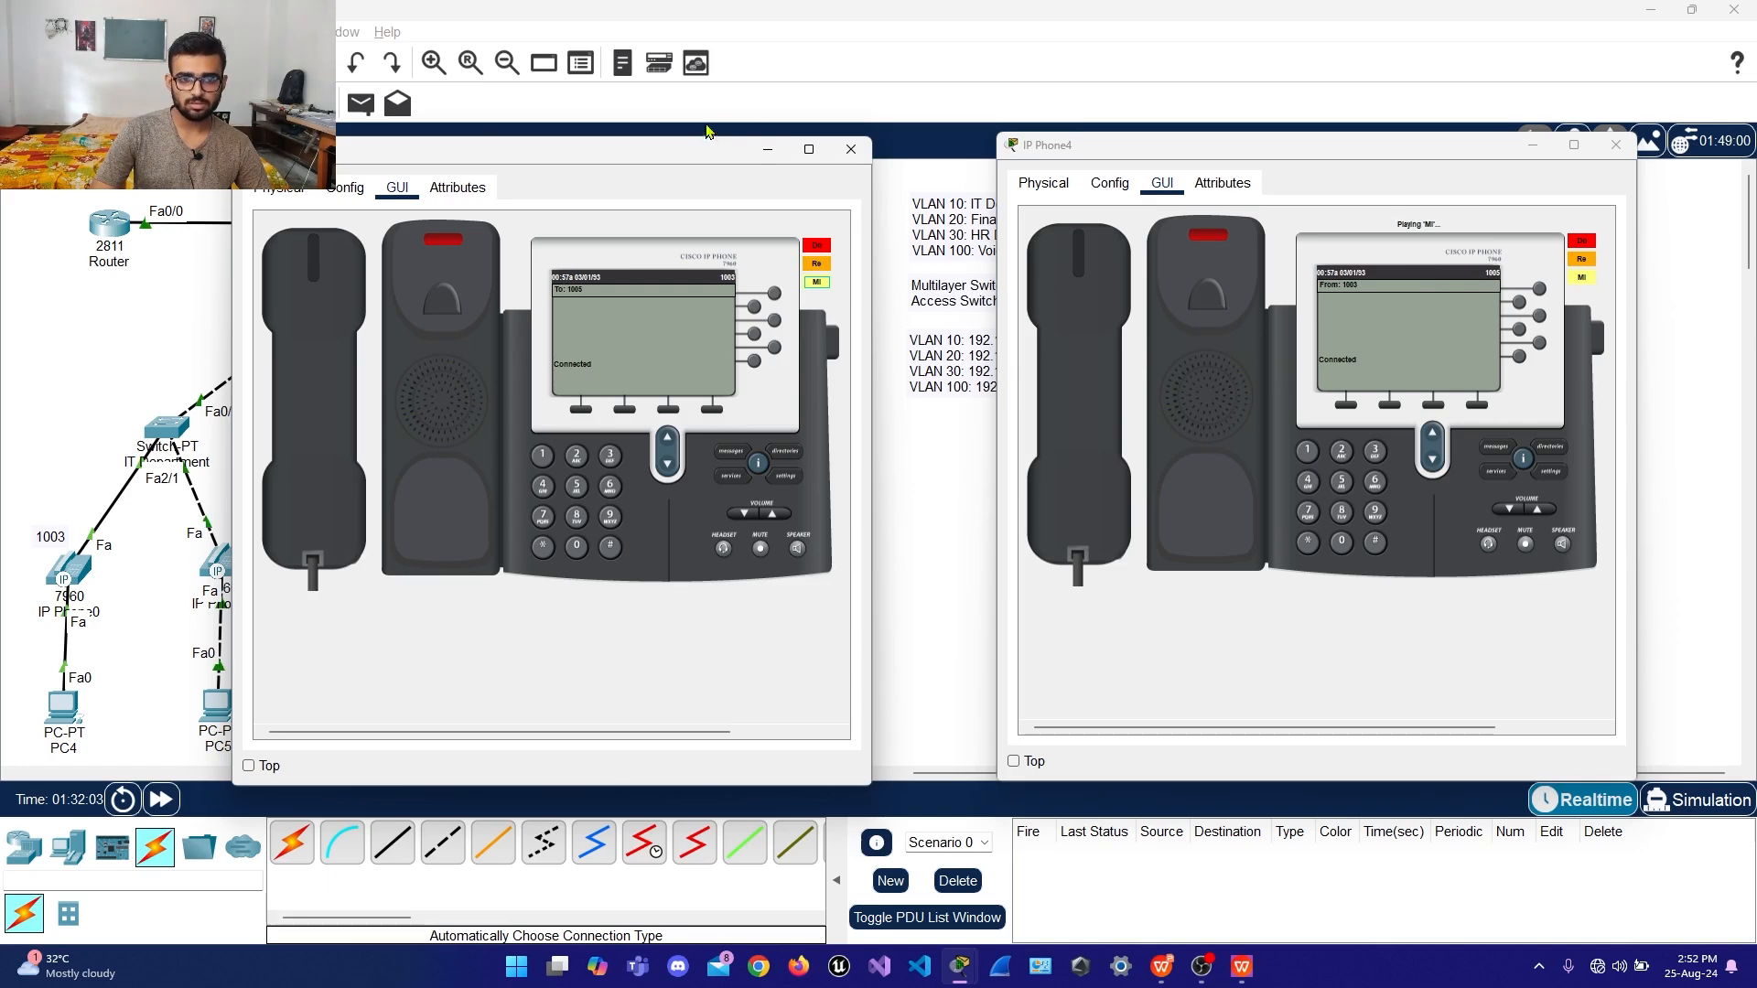
Hang up the call on IP Phone4 and close both phone windows
left_click(1112, 366)
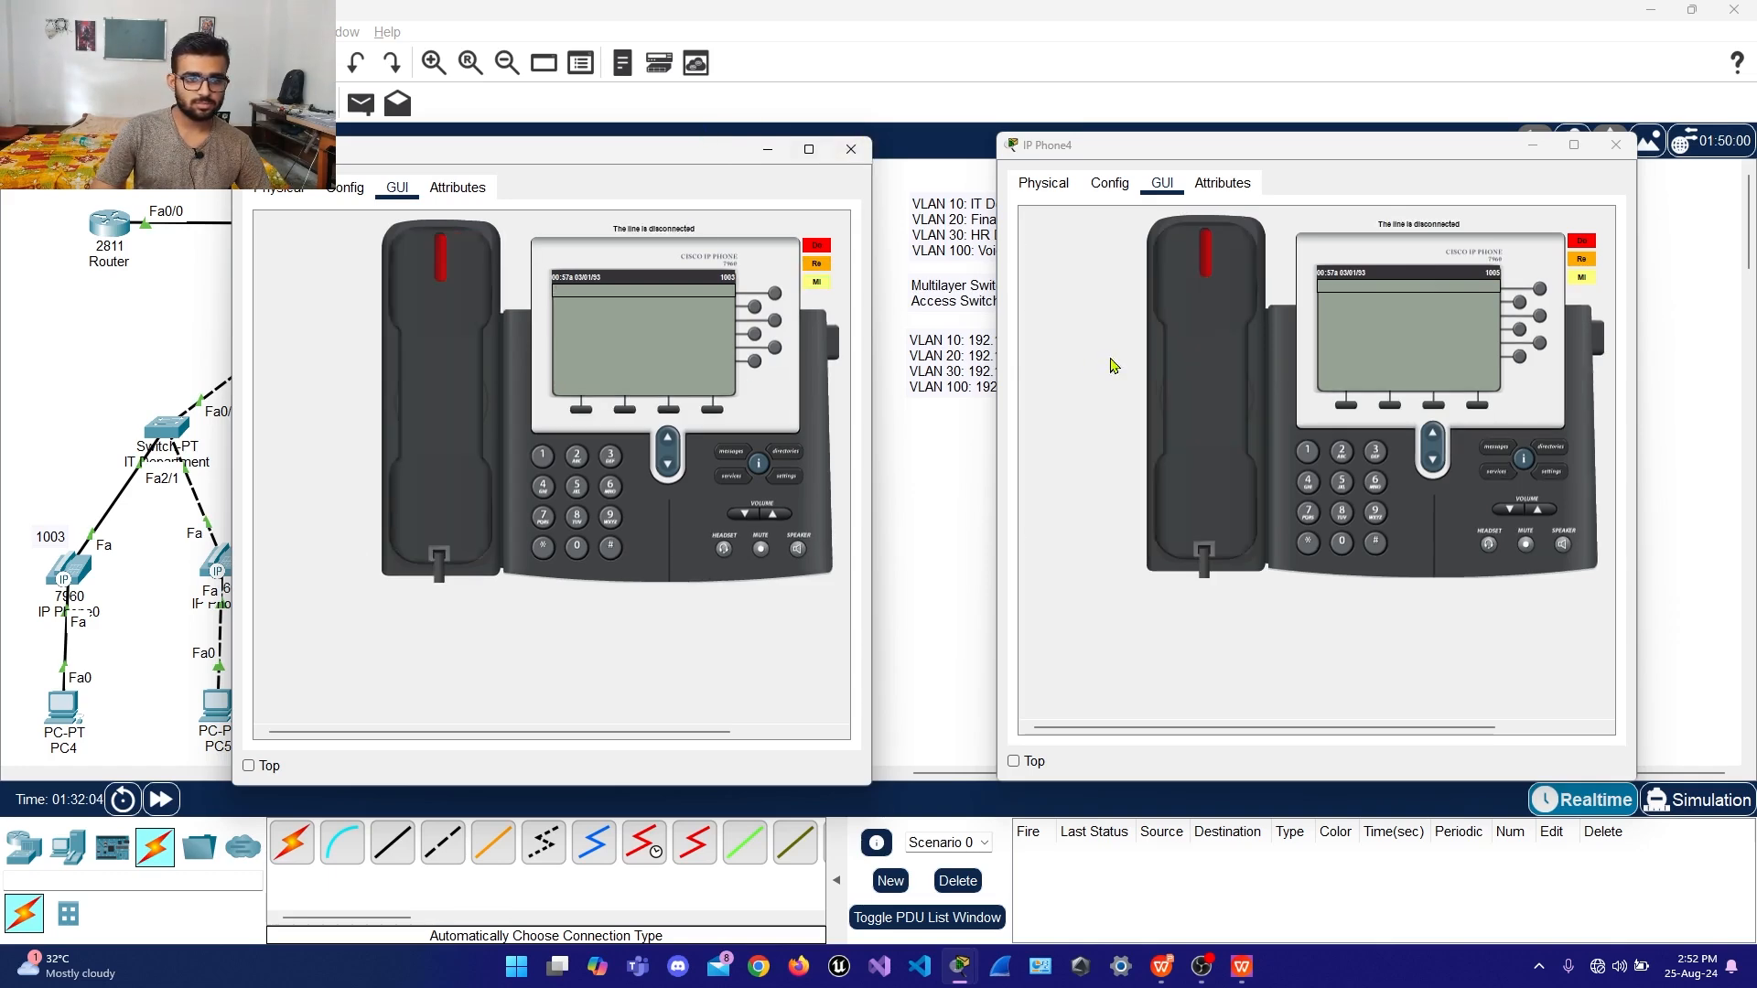
left_click(851, 148)
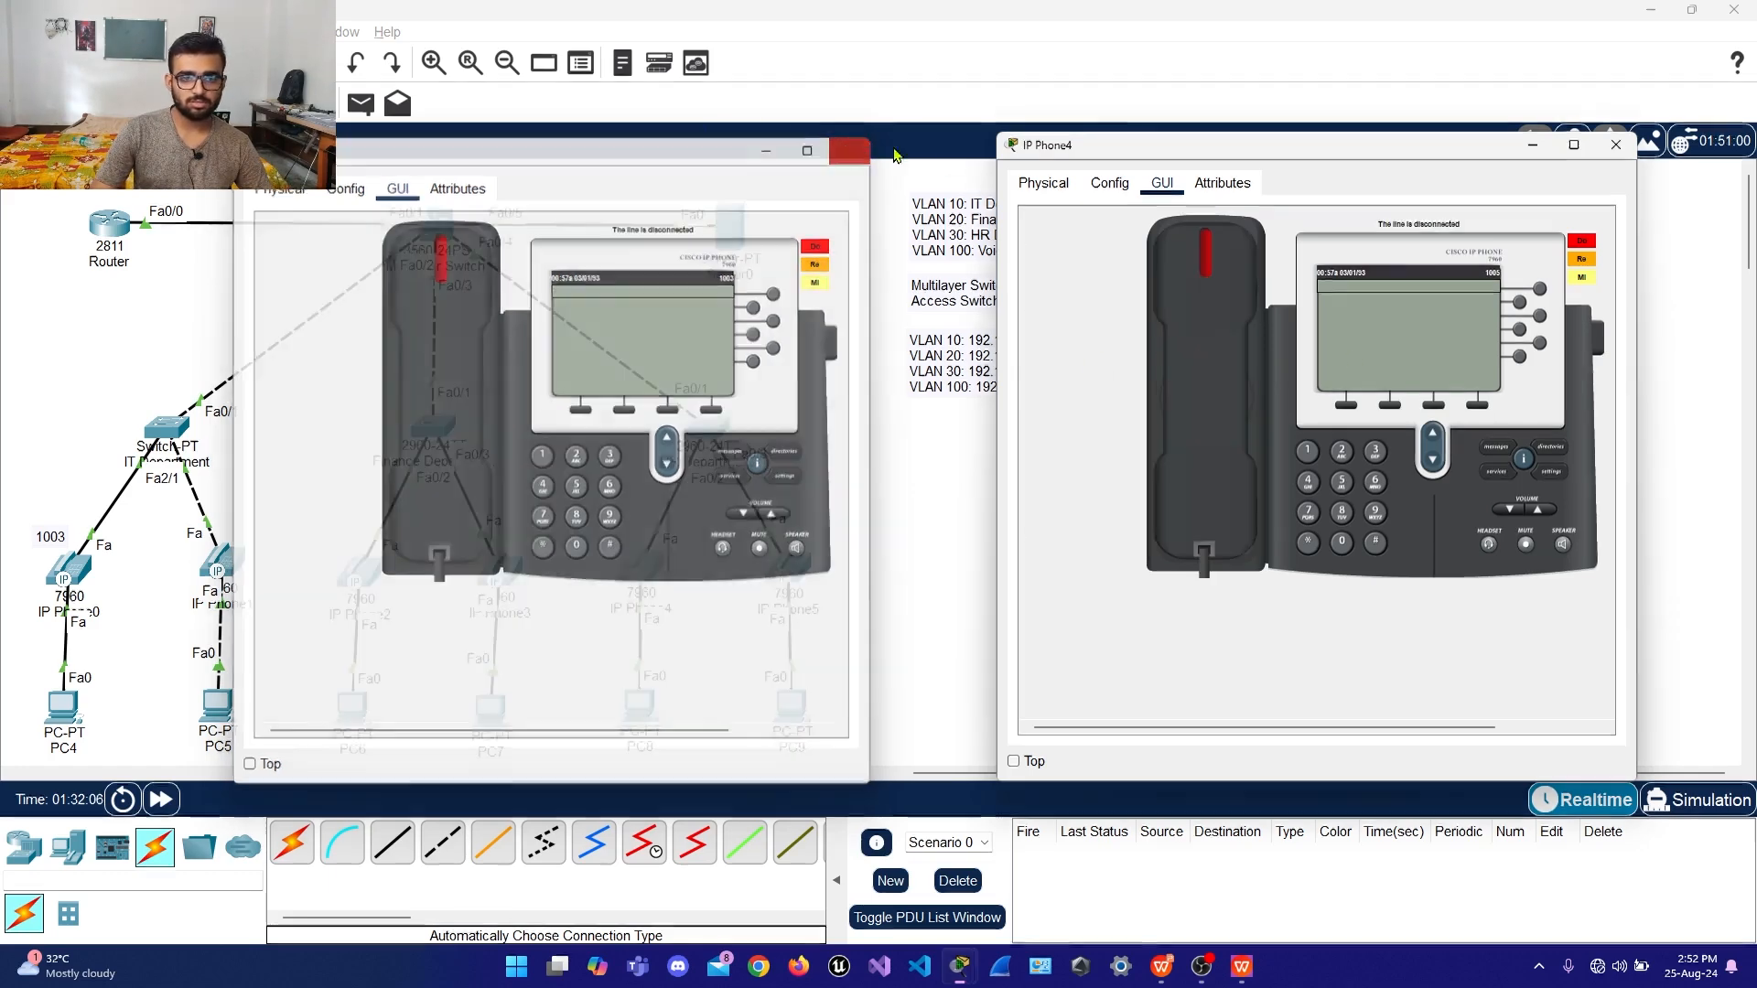
left_click(1616, 145)
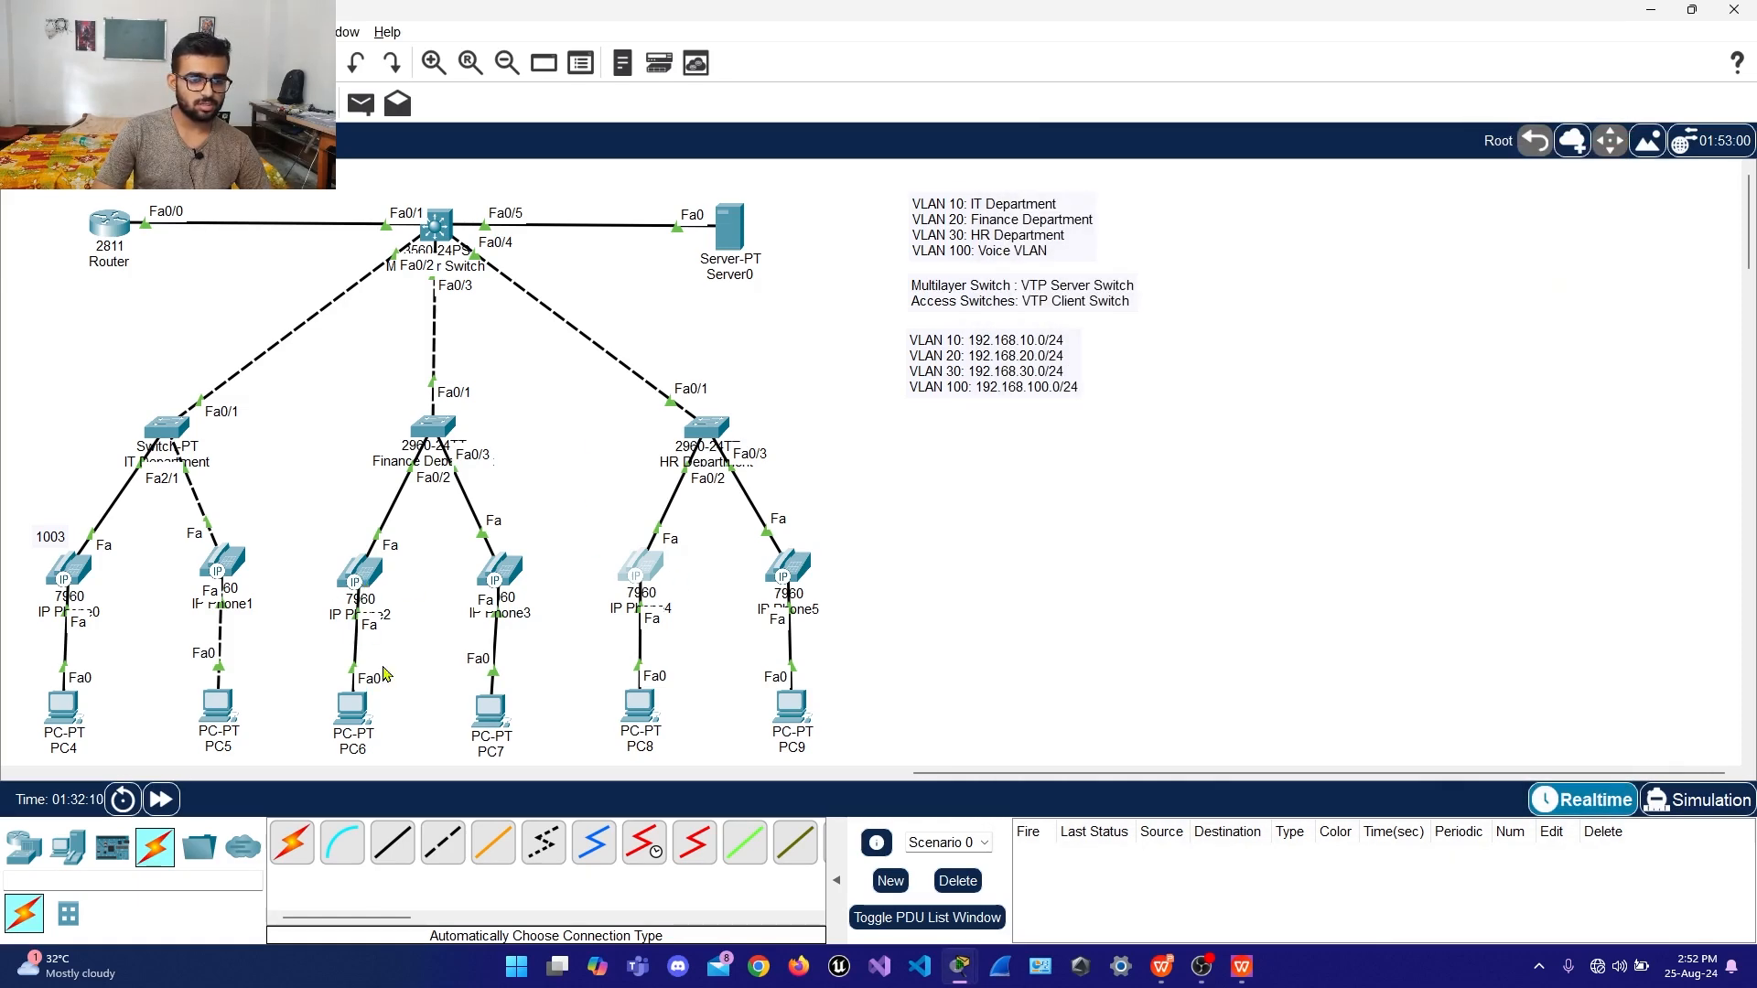
Open the handset interfaces of IP Phone2 and IP Phone5 and arrange their windows side by side
left_click(384, 567)
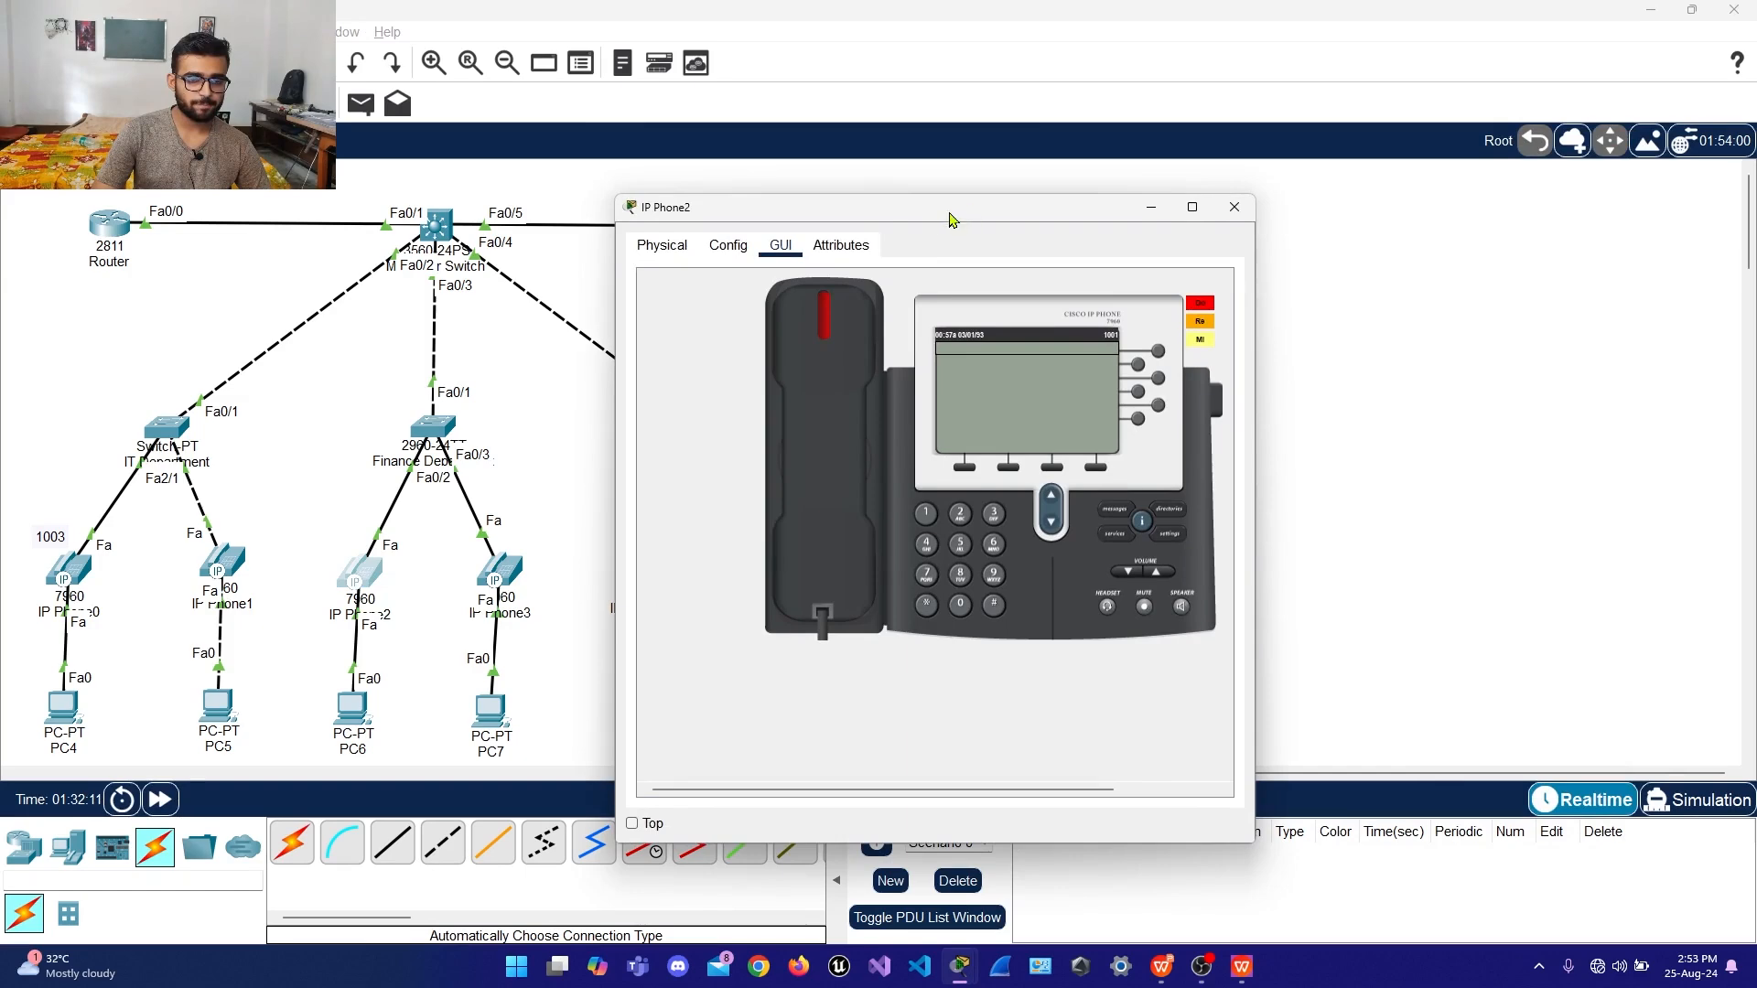
left_click_drag(950, 220, 438, 177)
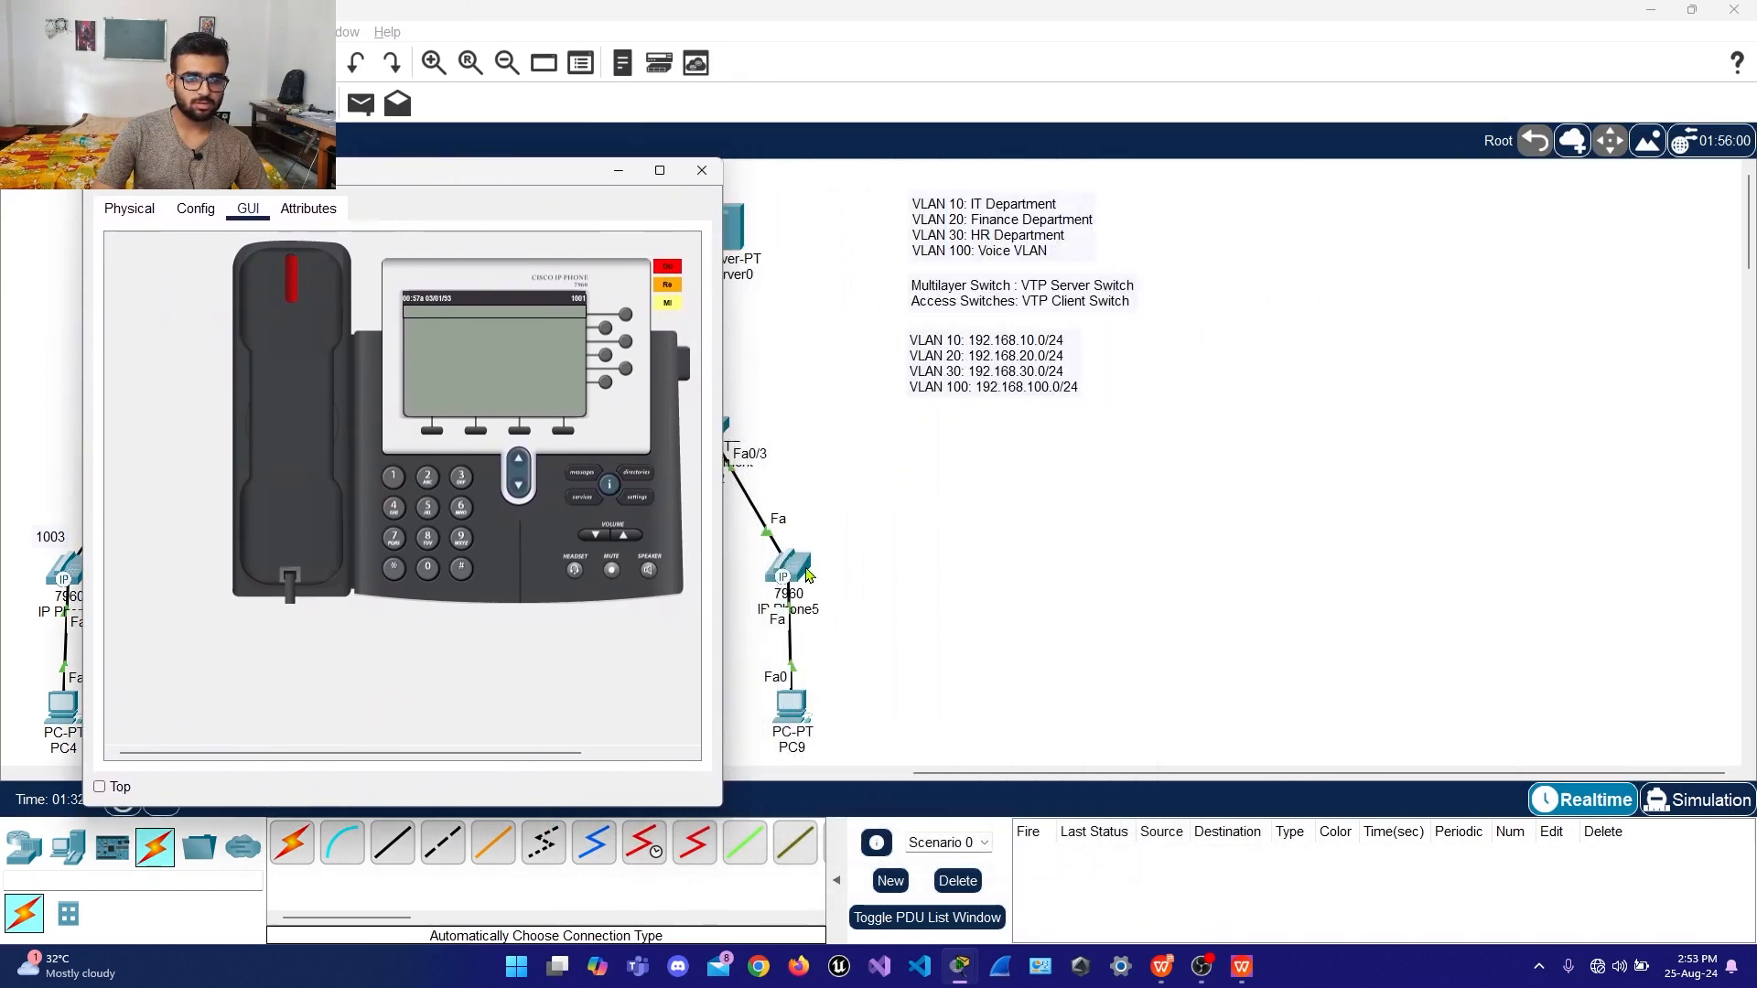
left_click(809, 575)
left_click_drag(986, 210, 1281, 172)
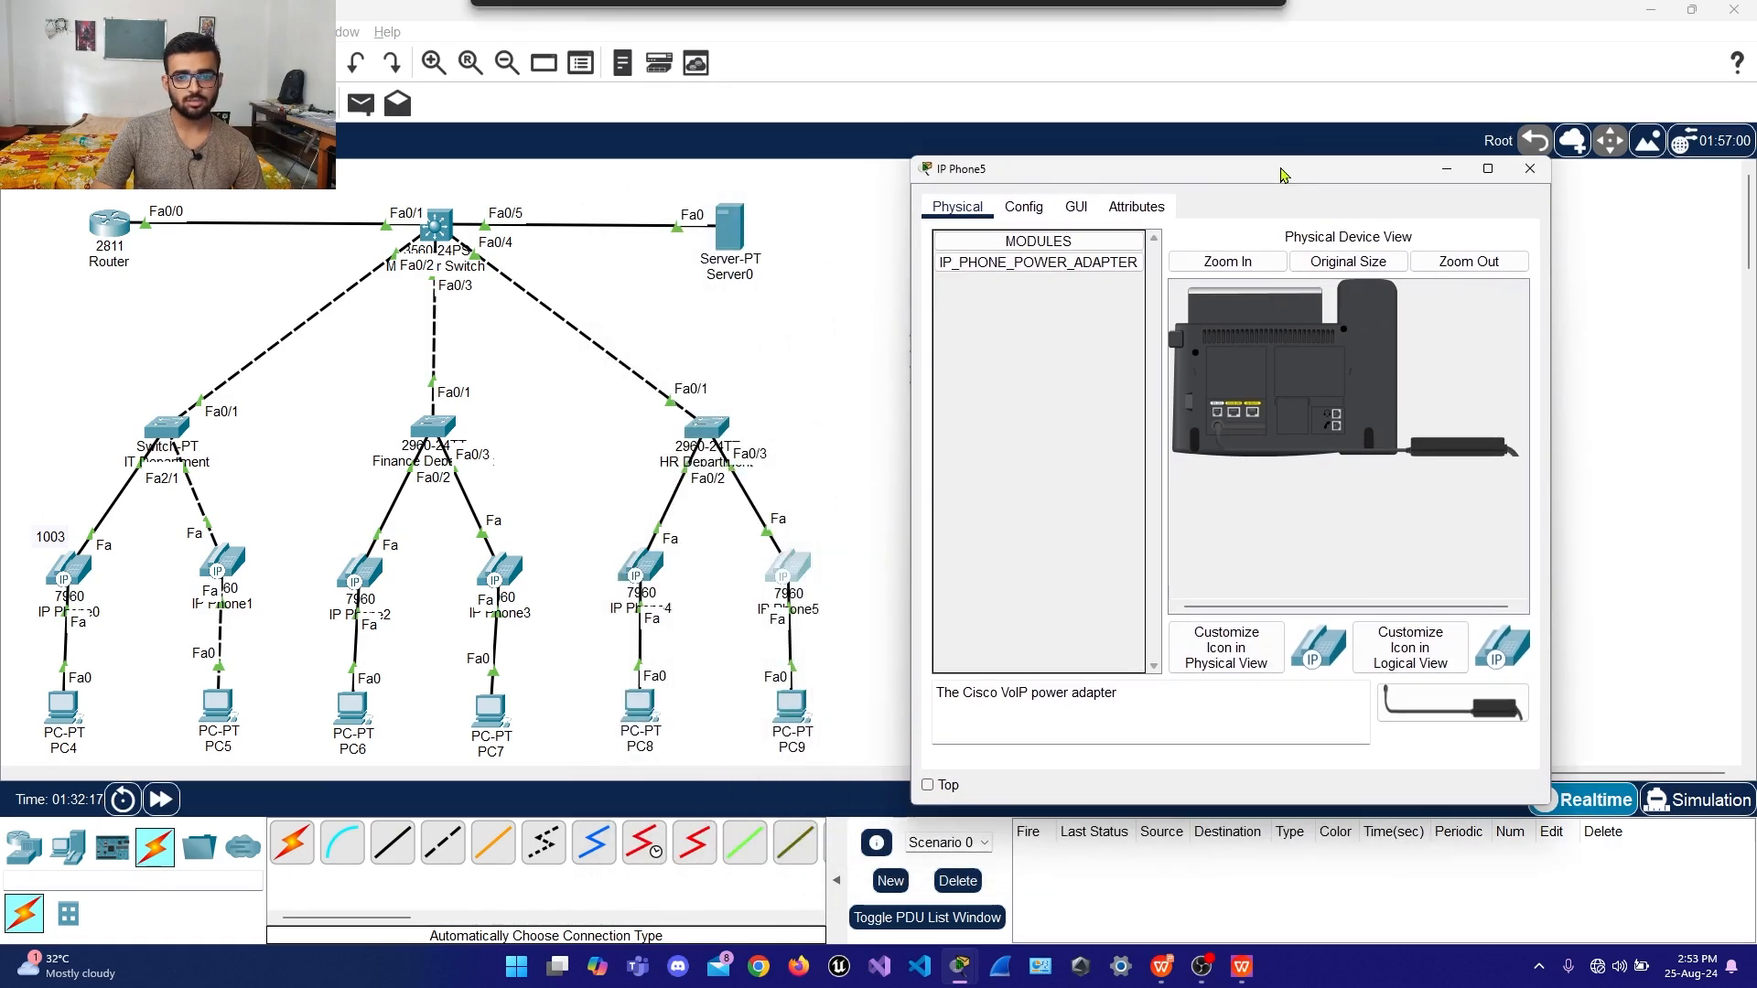
key("alt+Tab")
left_click(931, 222)
left_click(1076, 207)
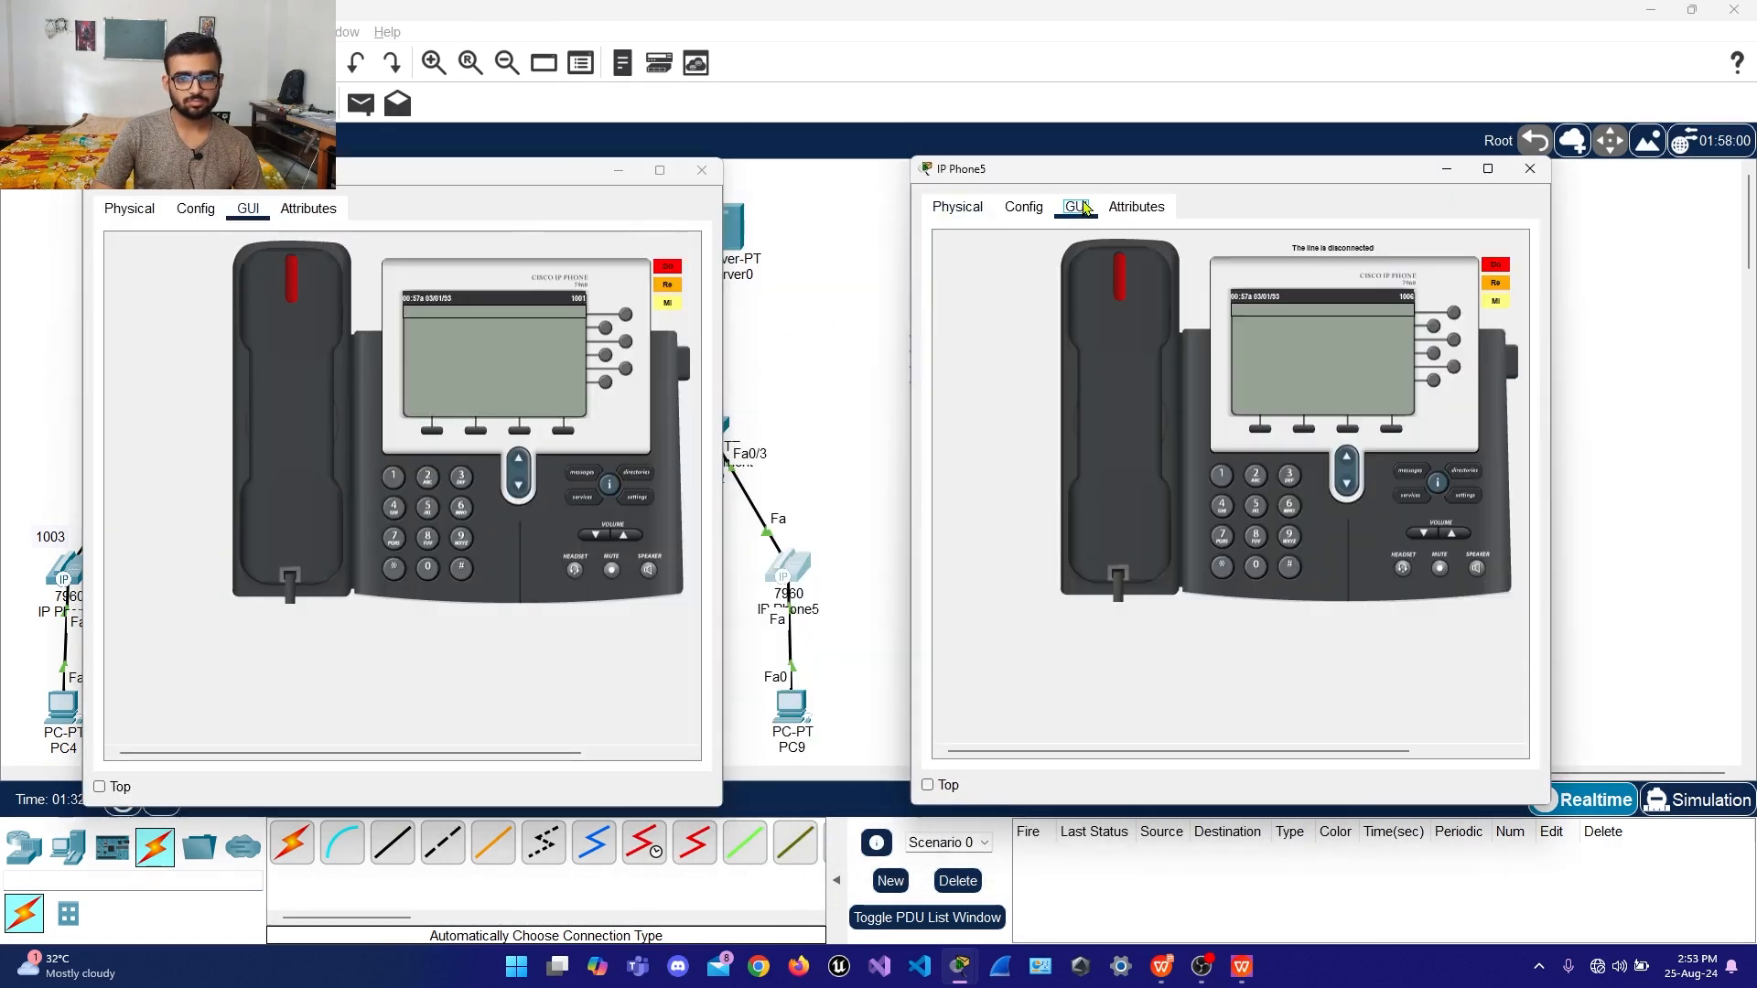
left_click_drag(1226, 176, 1361, 181)
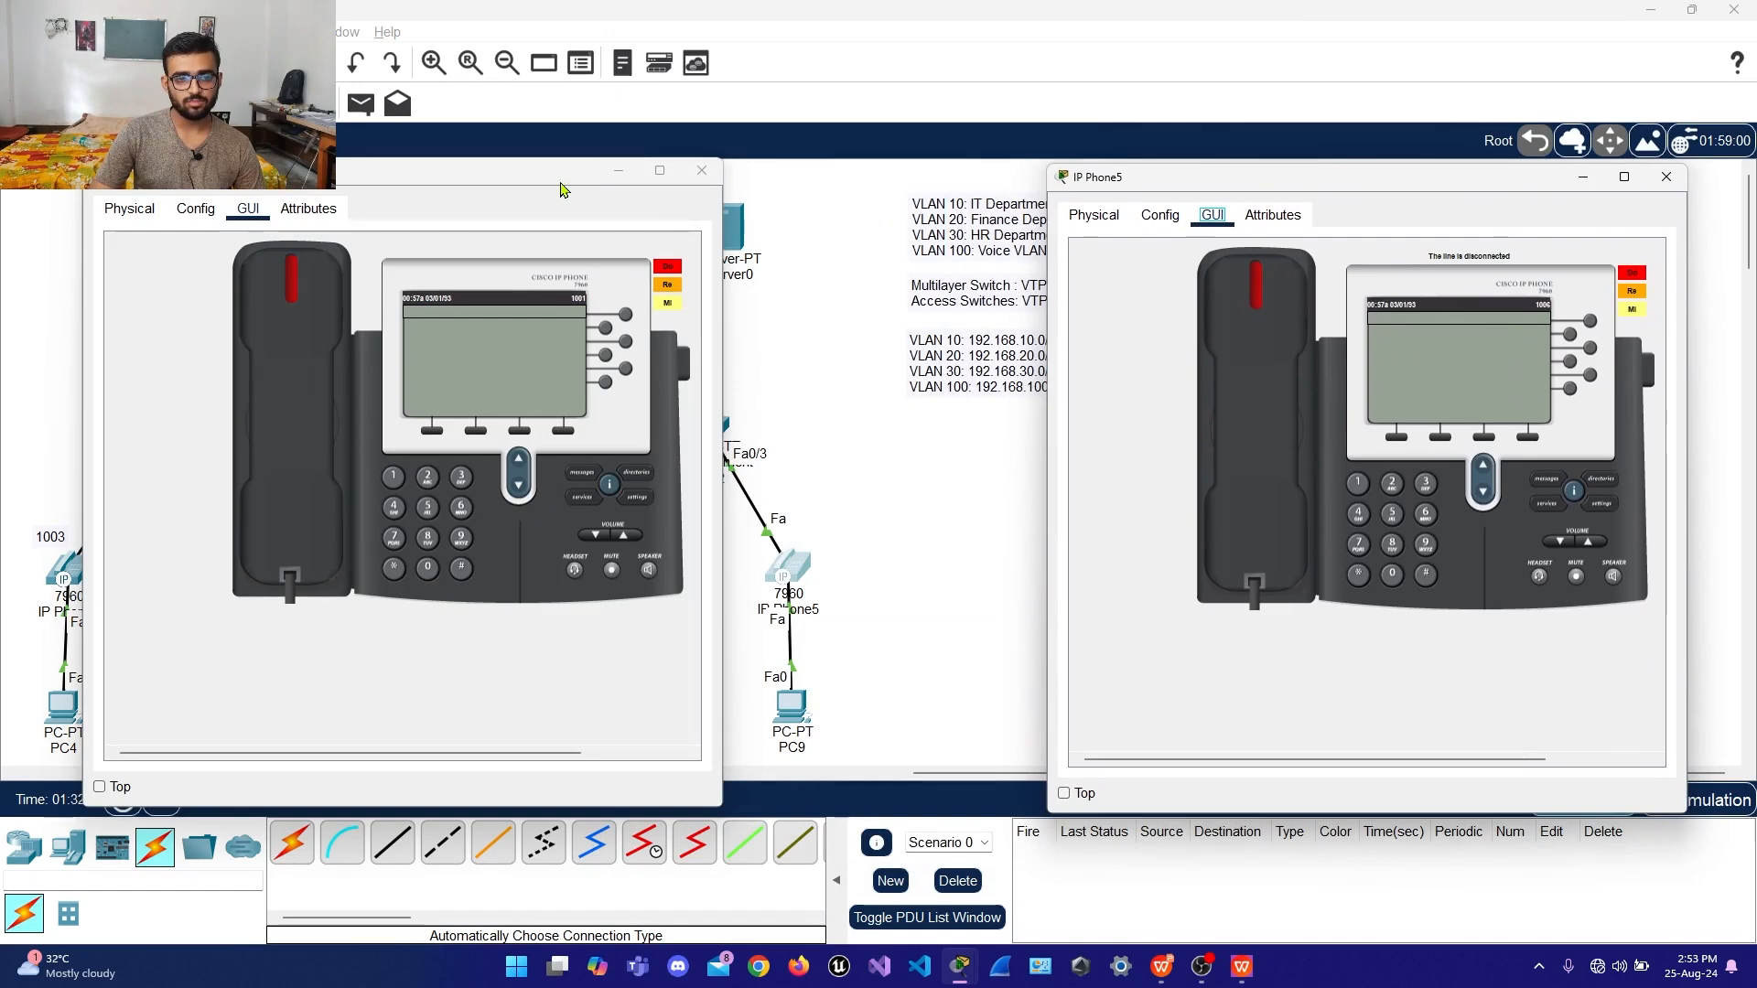
left_click_drag(561, 184, 654, 182)
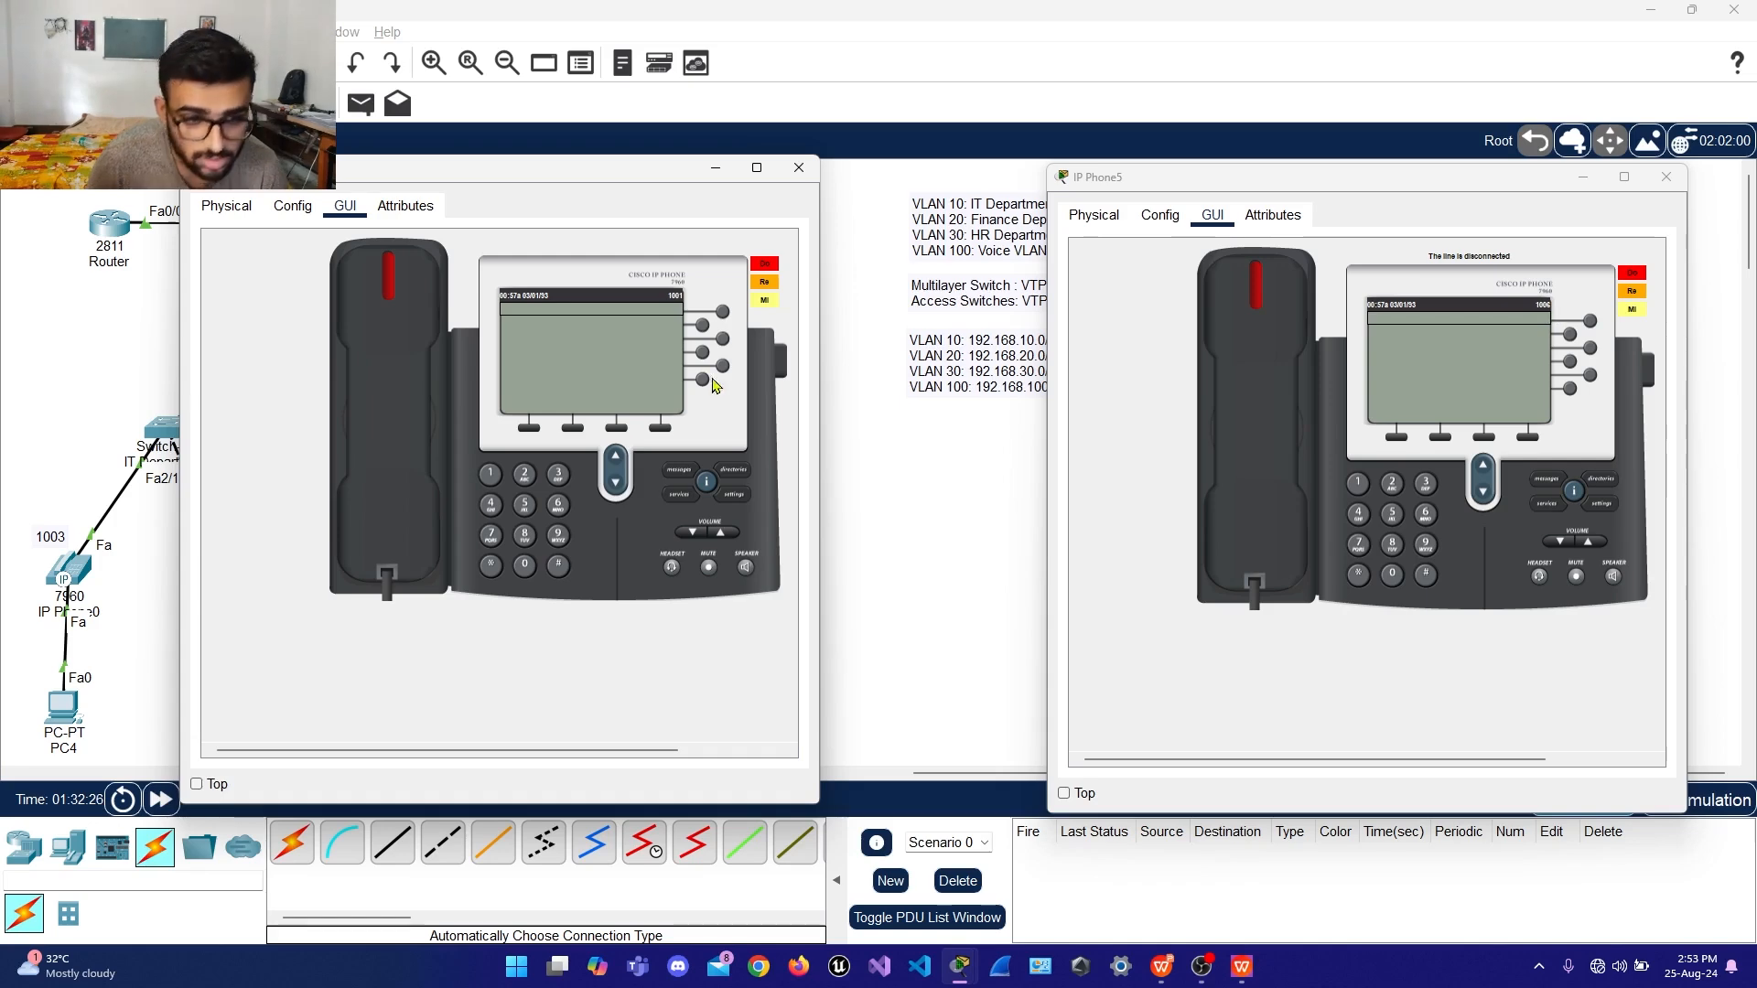
Dial 1006 on IP Phone2 and lift its handset to call IP Phone5
left_click(490, 474)
left_click(528, 572)
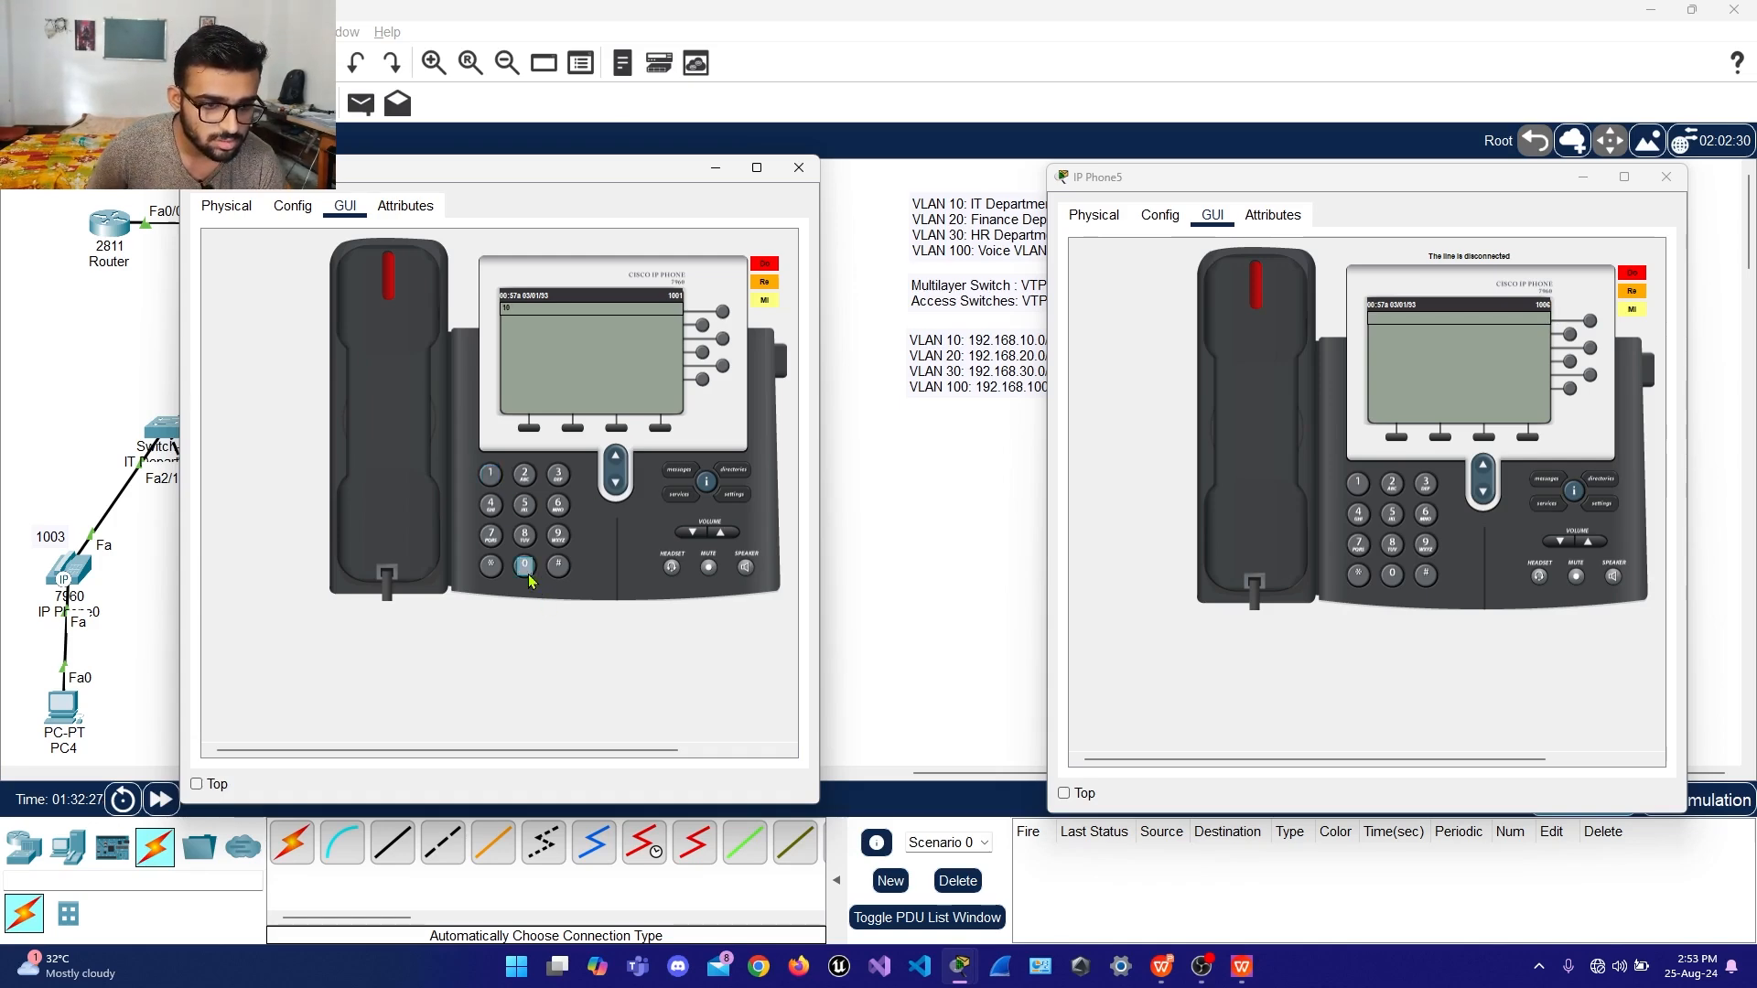
left_click(528, 573)
left_click(558, 504)
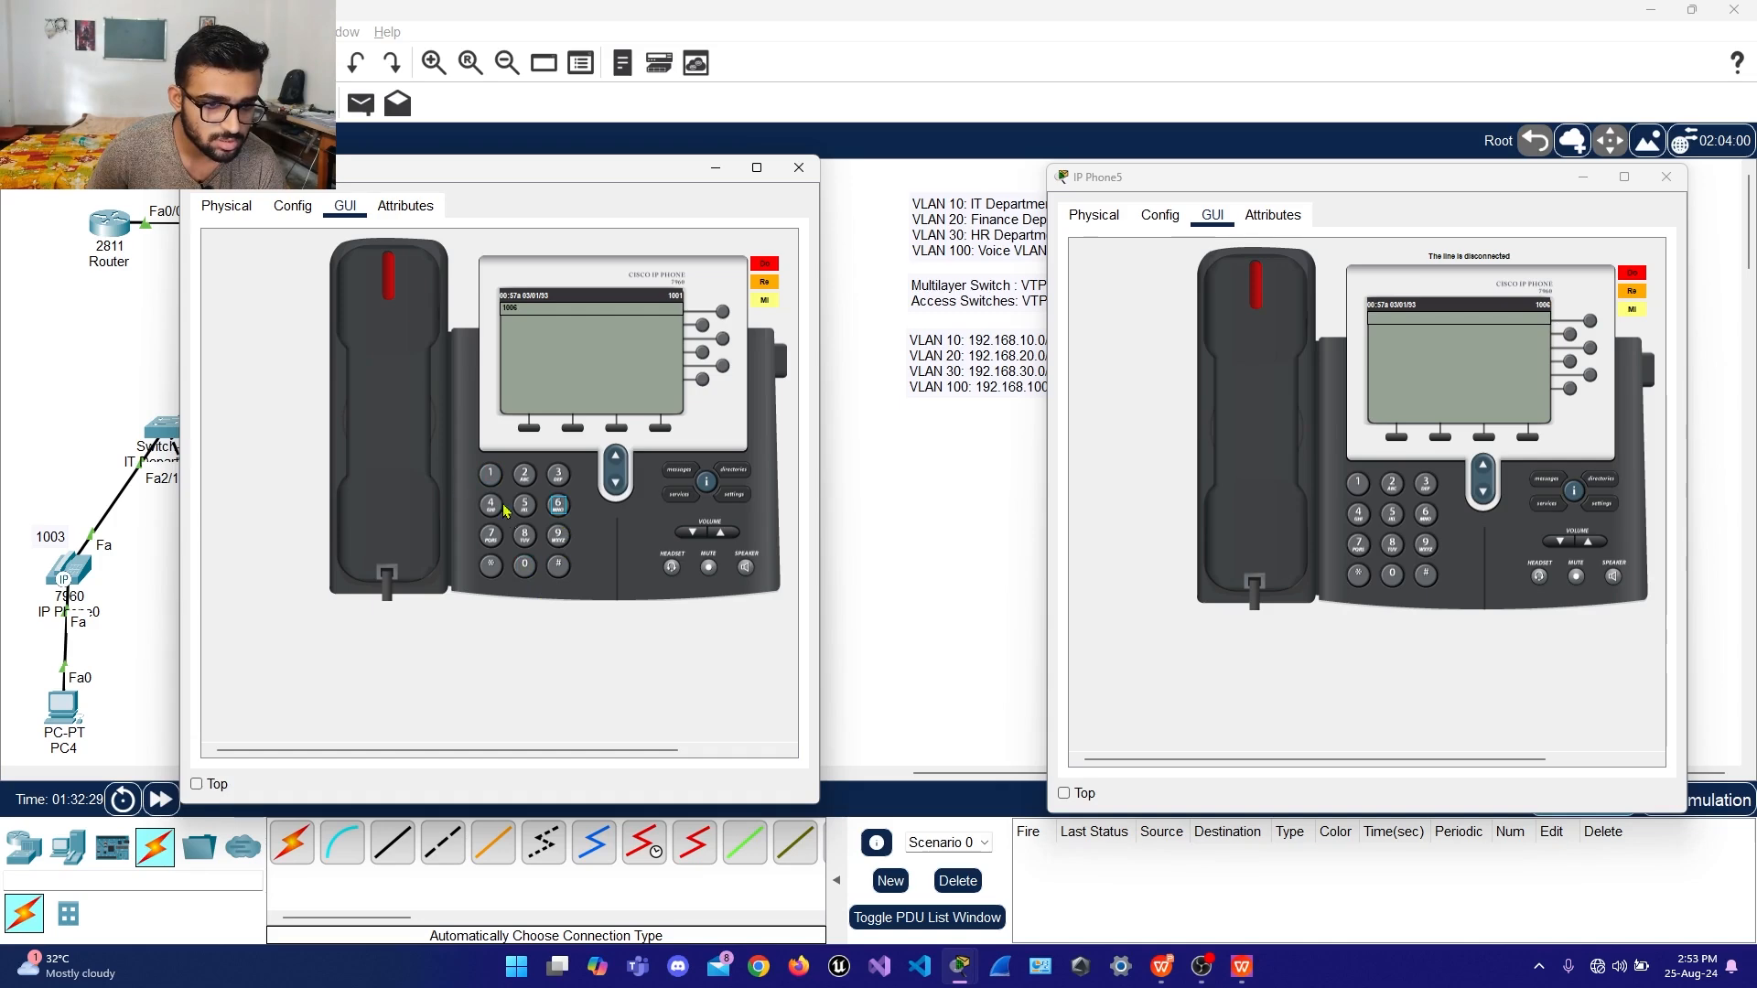
left_click(384, 412)
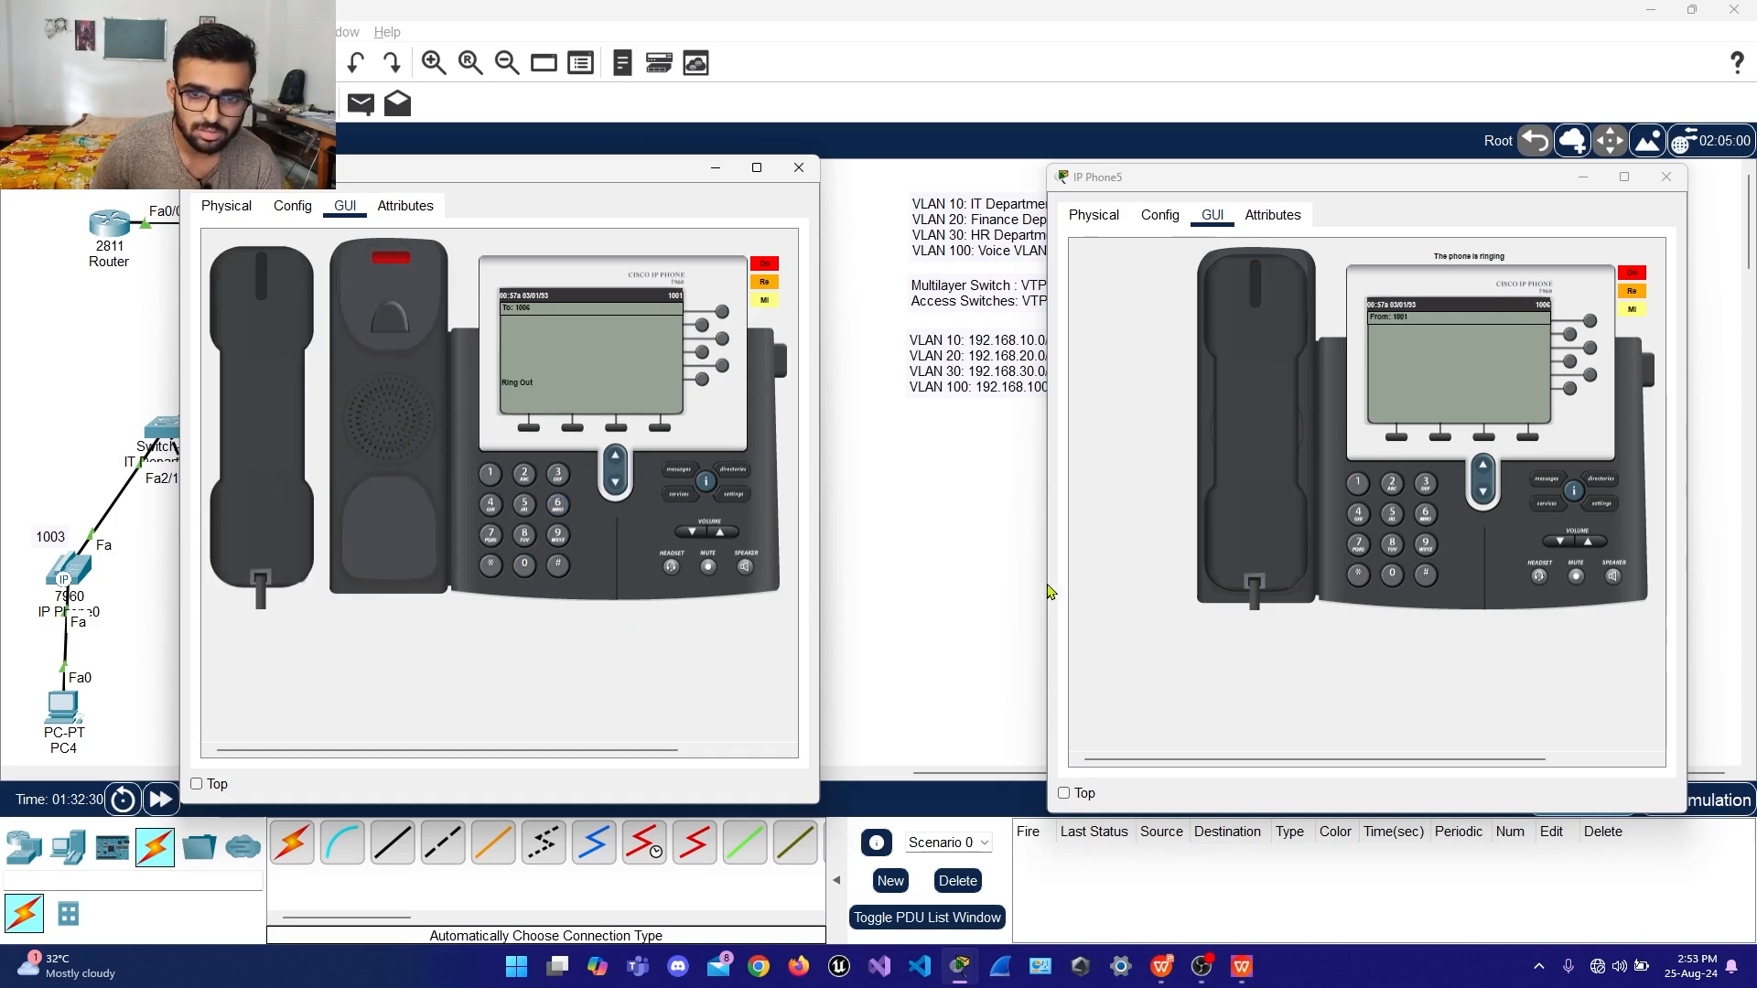